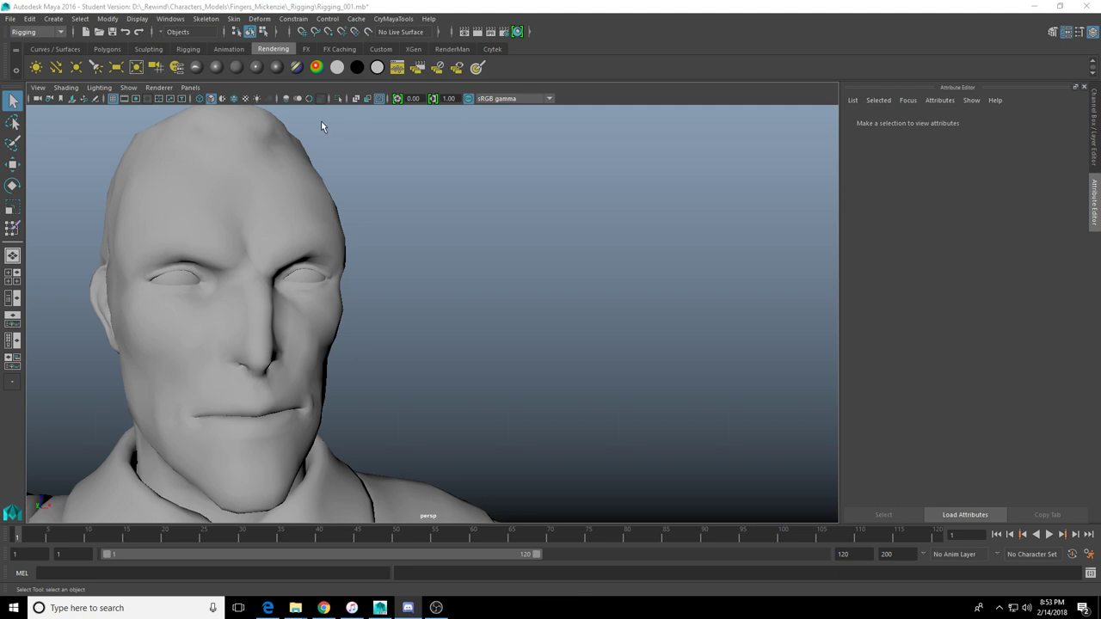
left_click(286, 8)
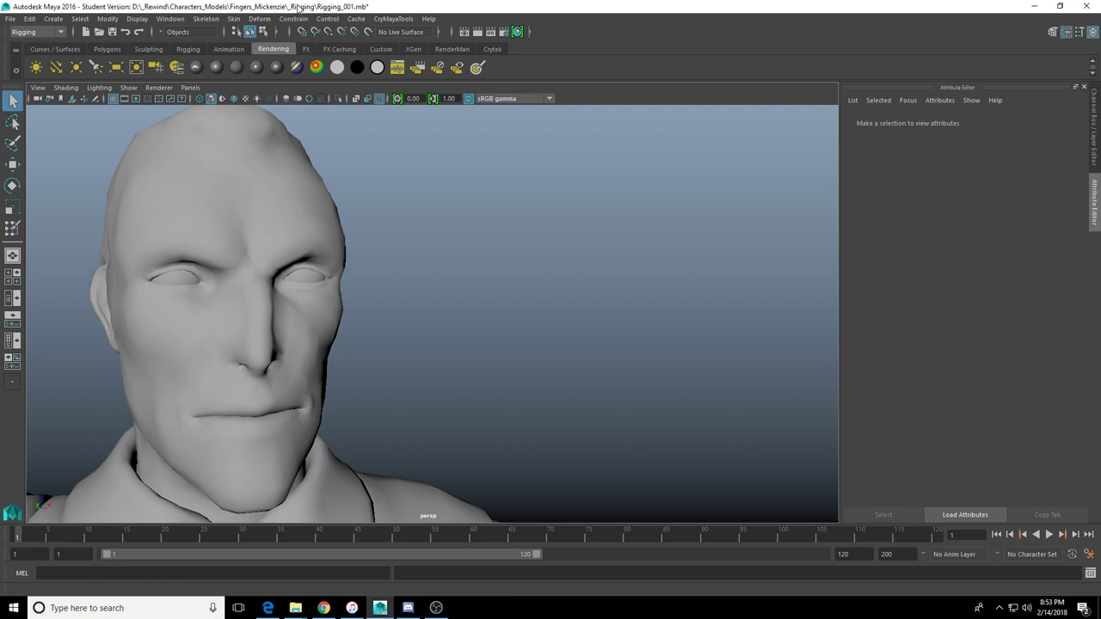
left_click(433, 611)
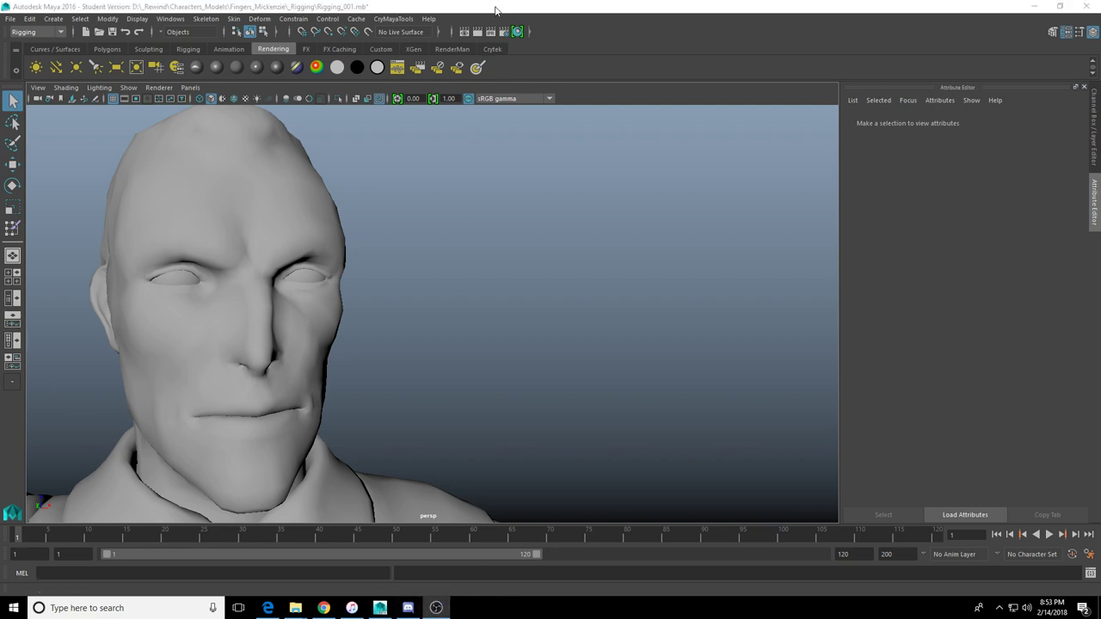
left_click(495, 10)
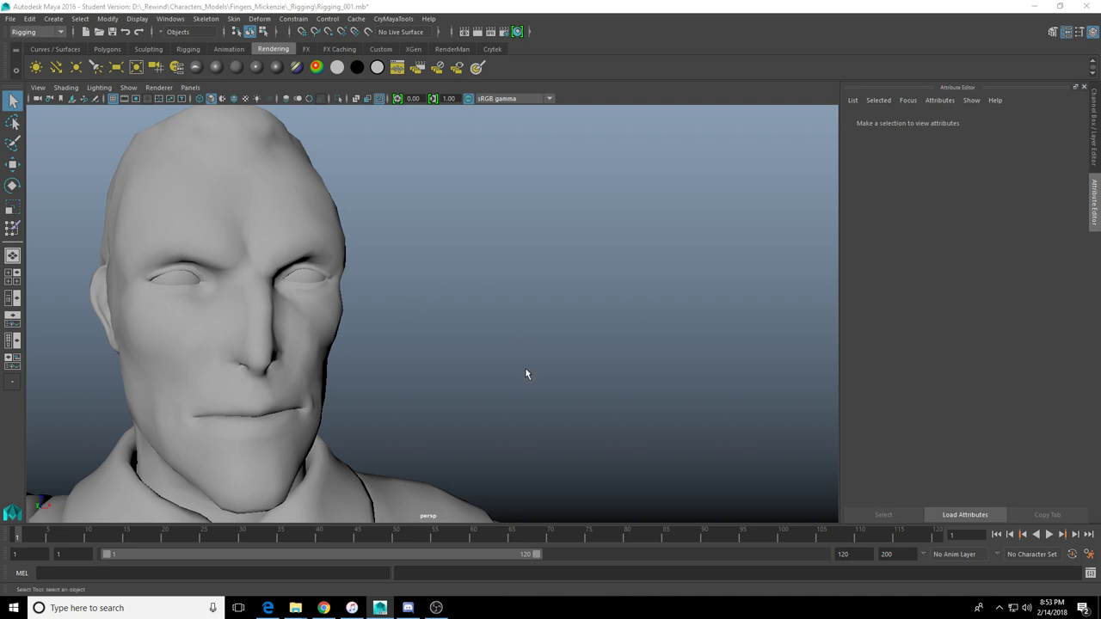
Display the wireframe over the shaded character and examine the mesh topology from the eyes to the full body
middle_click_drag(329, 314, 432, 364, "alt")
scroll(413, 322, "up", 5)
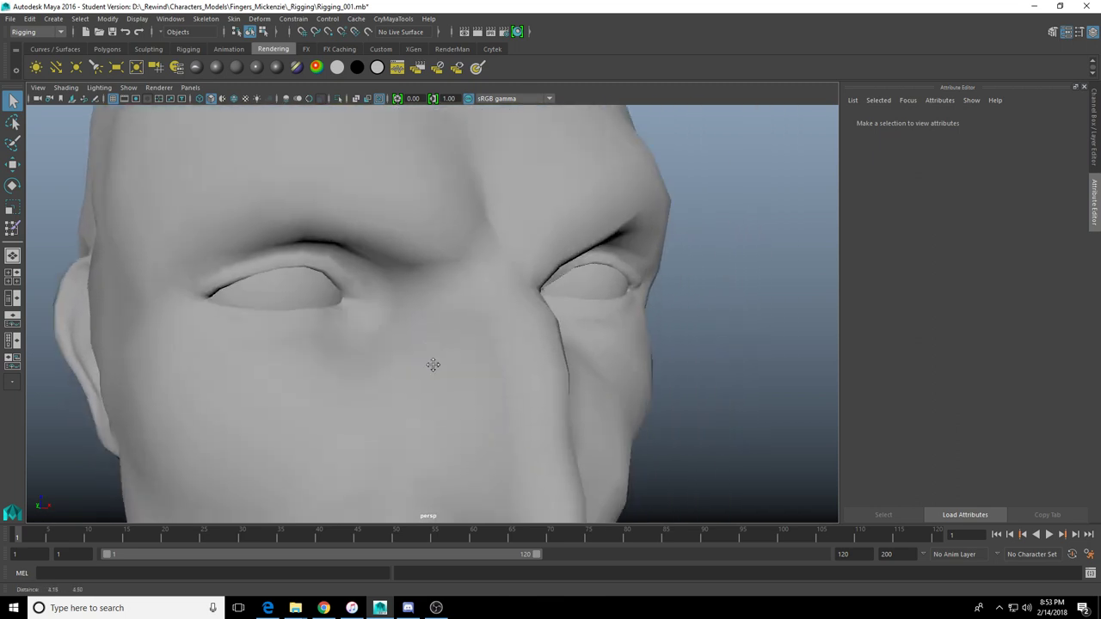
scroll(415, 364, "up", 5)
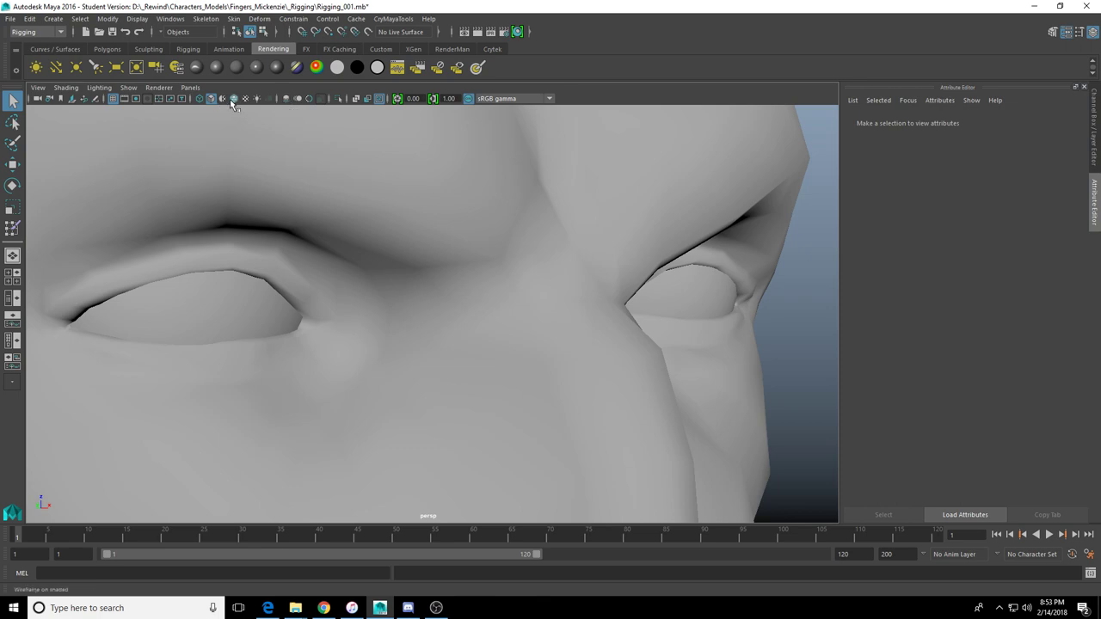
left_click(233, 98)
scroll(522, 345, "down", 10)
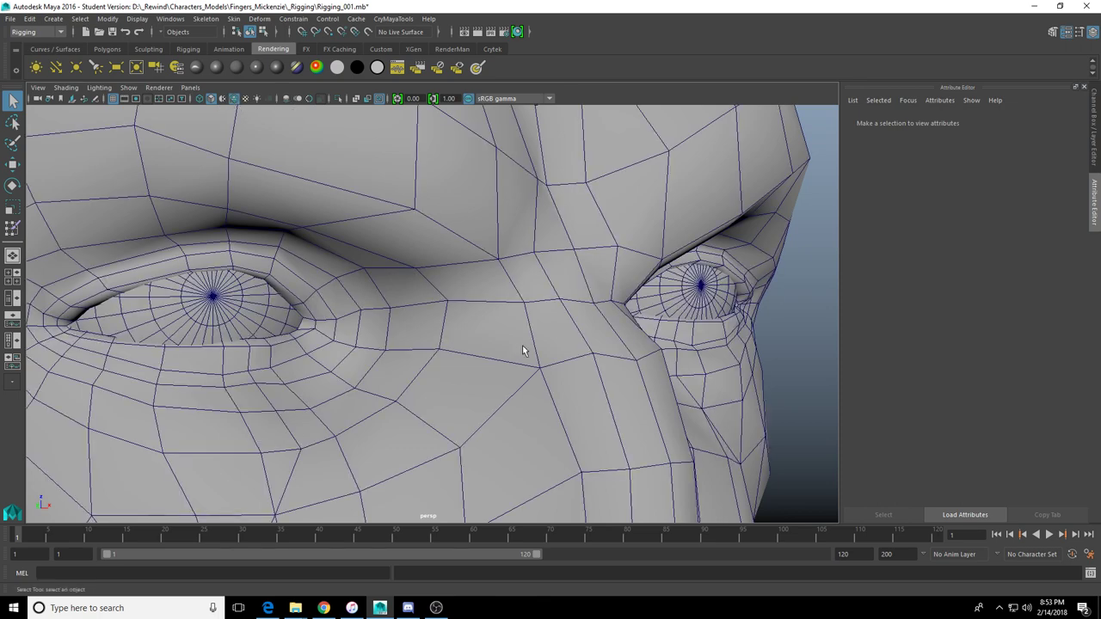
scroll(550, 361, "up", 2)
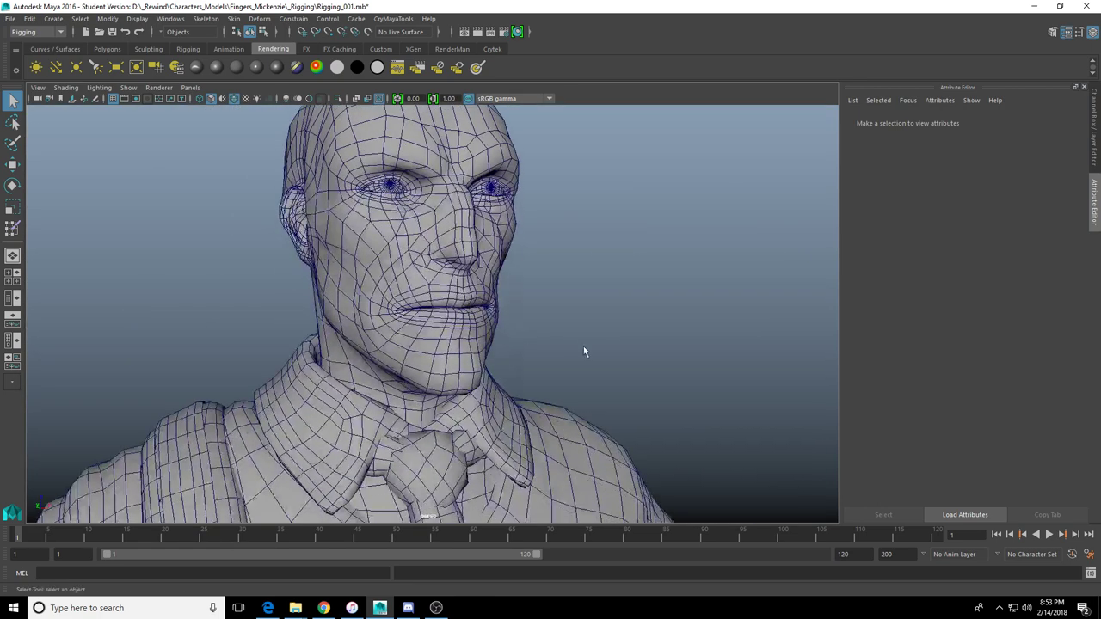
scroll(583, 351, "down", 15)
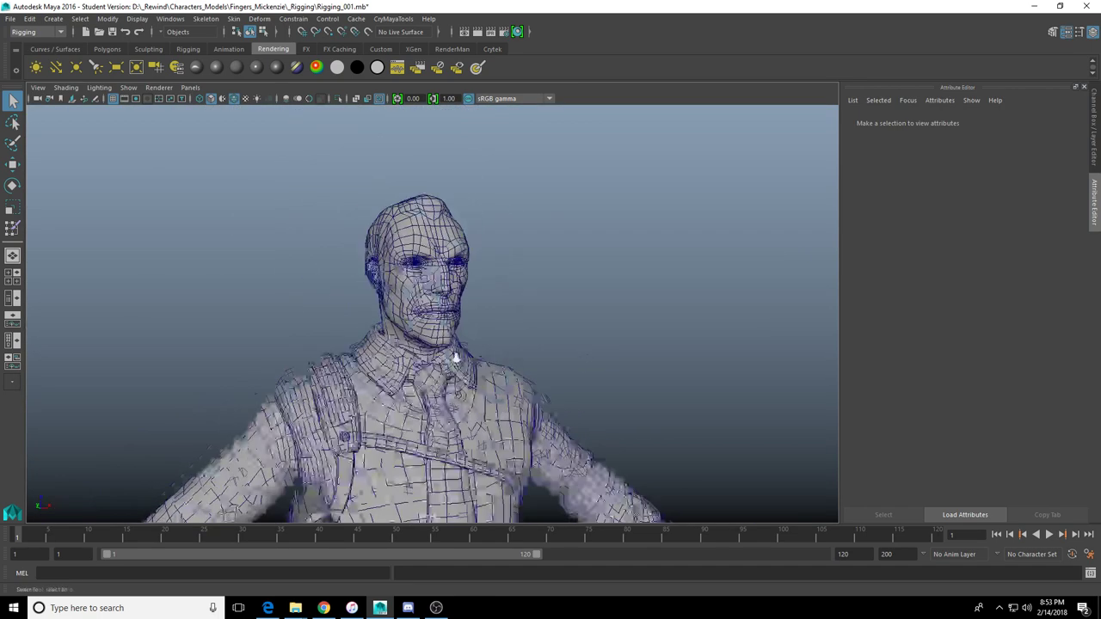
right_click_drag(391, 331, 400, 362, "alt")
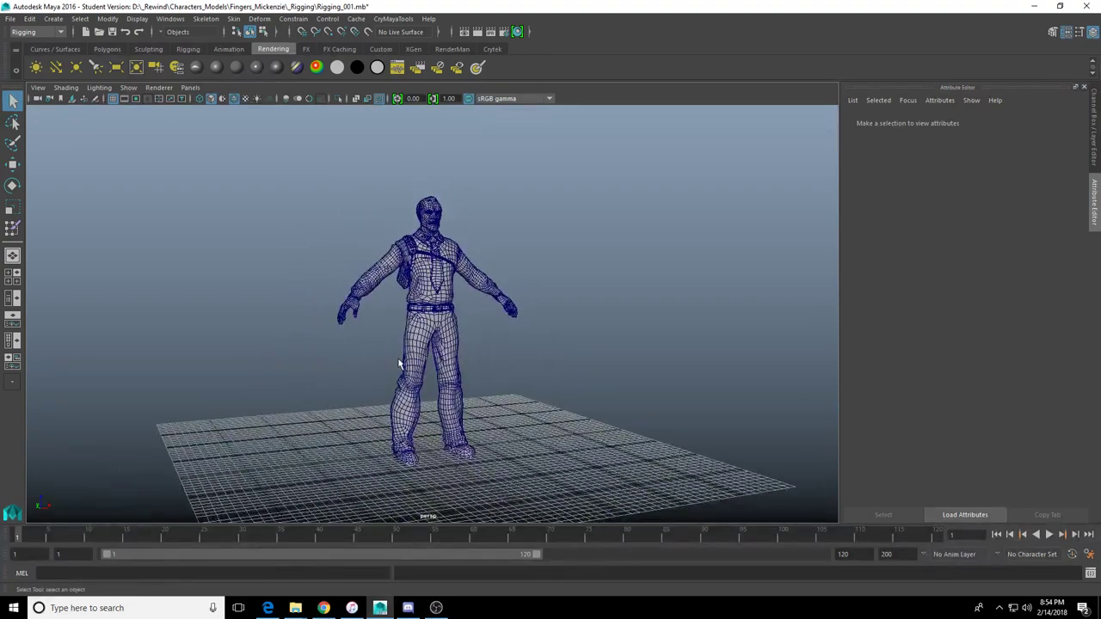
left_click_drag(466, 371, 370, 370, "alt")
right_click_drag(369, 370, 477, 369, "alt")
left_click_drag(477, 369, 534, 353, "alt")
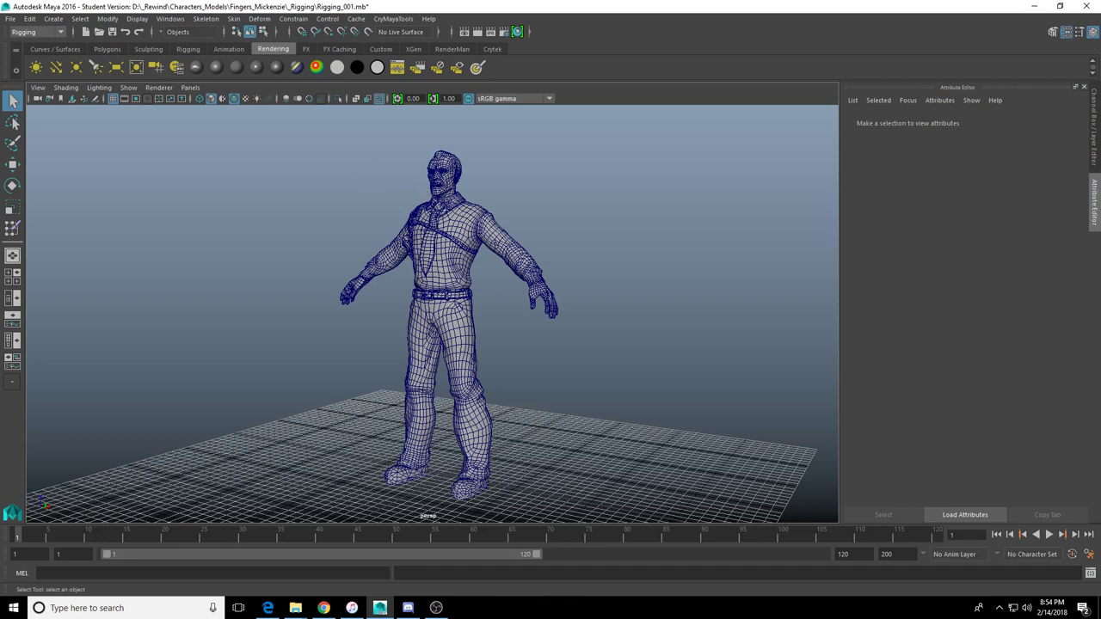
key("alt+Tab")
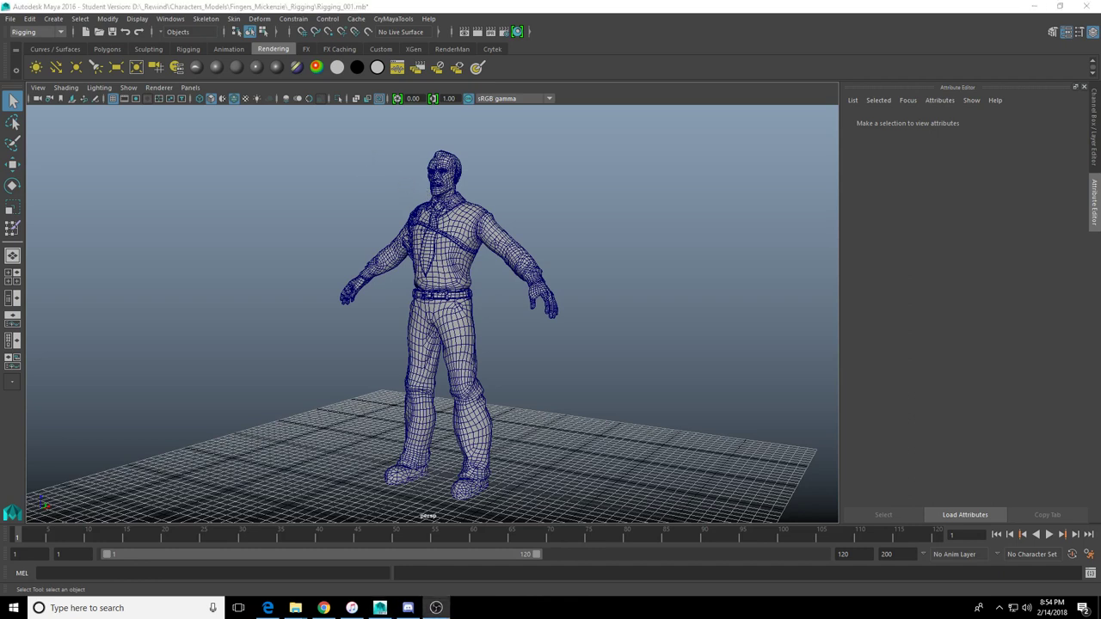
key("alt+Tab")
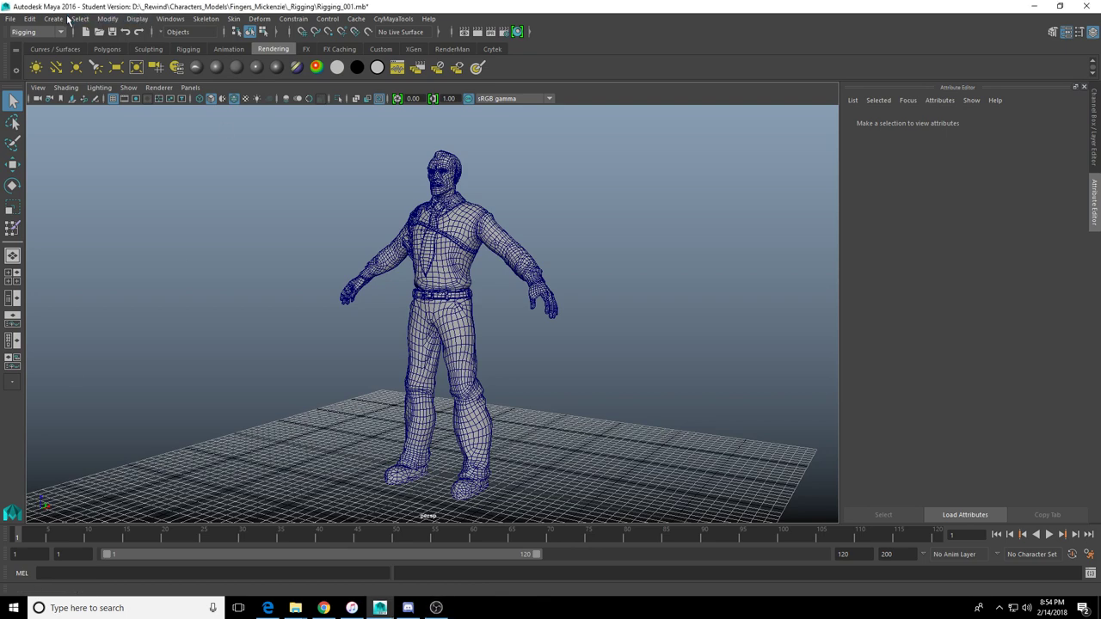
Turn on the poly count display and check the counts for the scene and the selected character mesh
left_click_drag(365, 213, 214, 164, "alt")
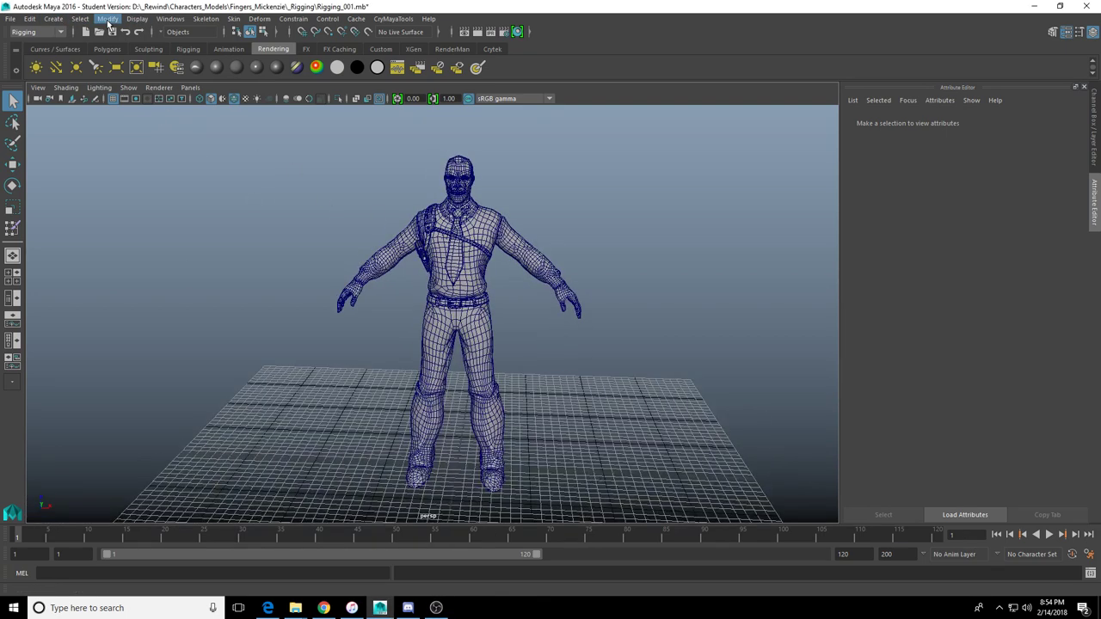
left_click(136, 18)
mouse_move(185, 59)
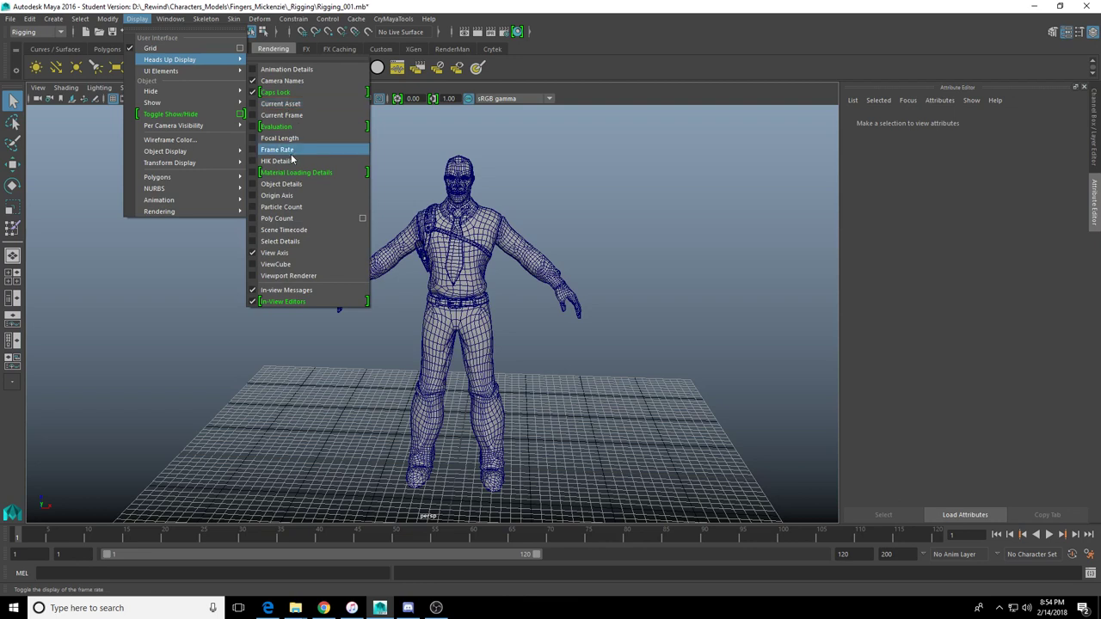
left_click(301, 219)
scroll(342, 317, "up", 5)
scroll(344, 320, "down", 5)
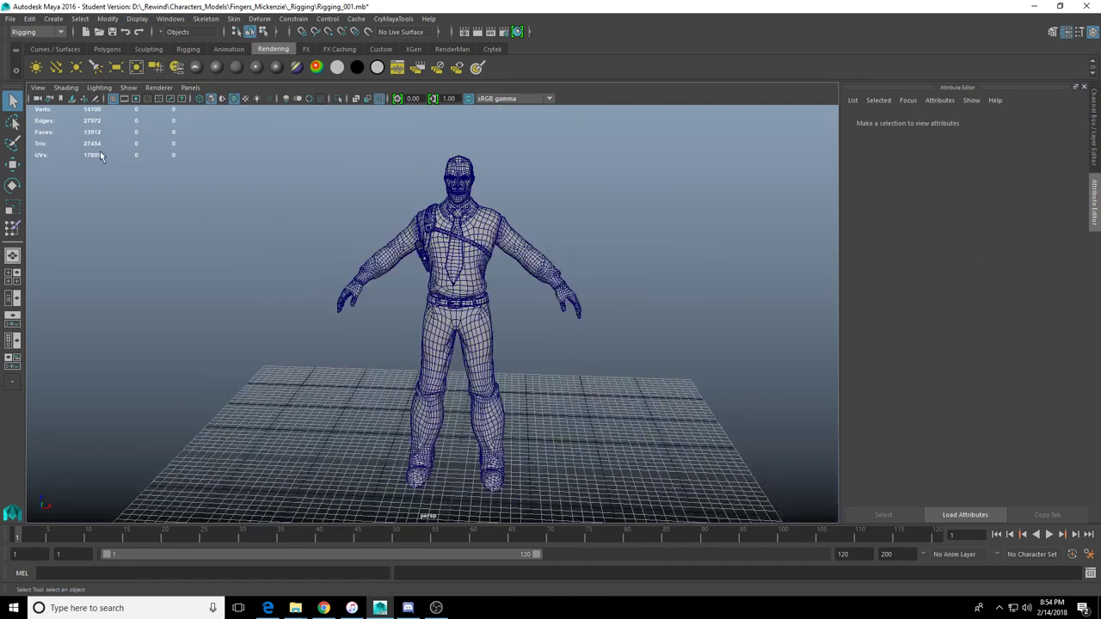
left_click_drag(420, 341, 478, 341, "alt")
left_click(460, 341)
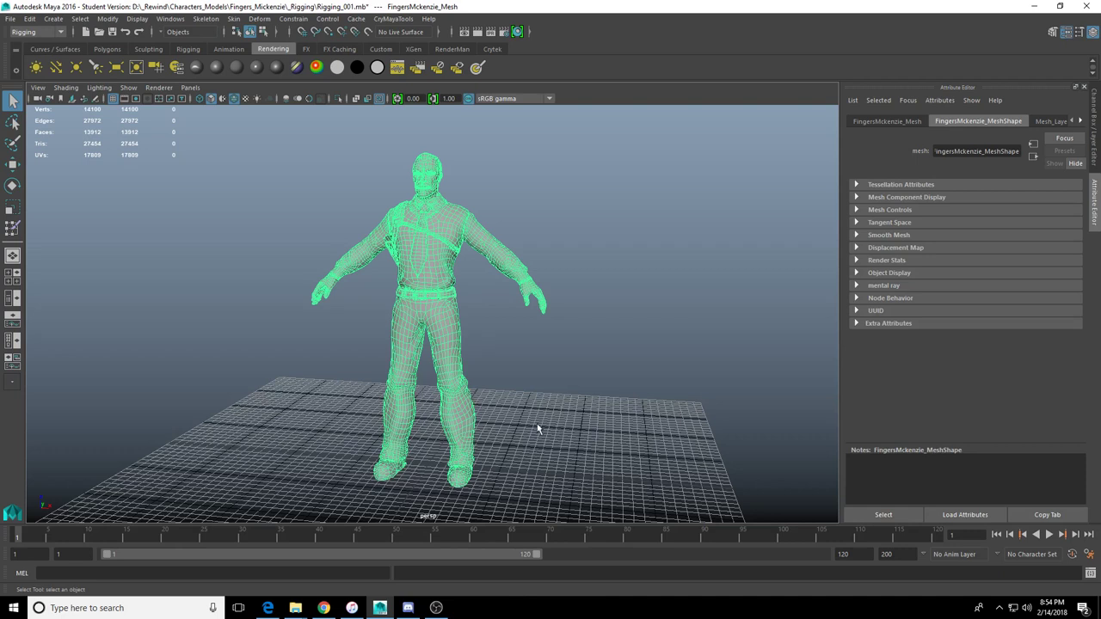
left_click(545, 347)
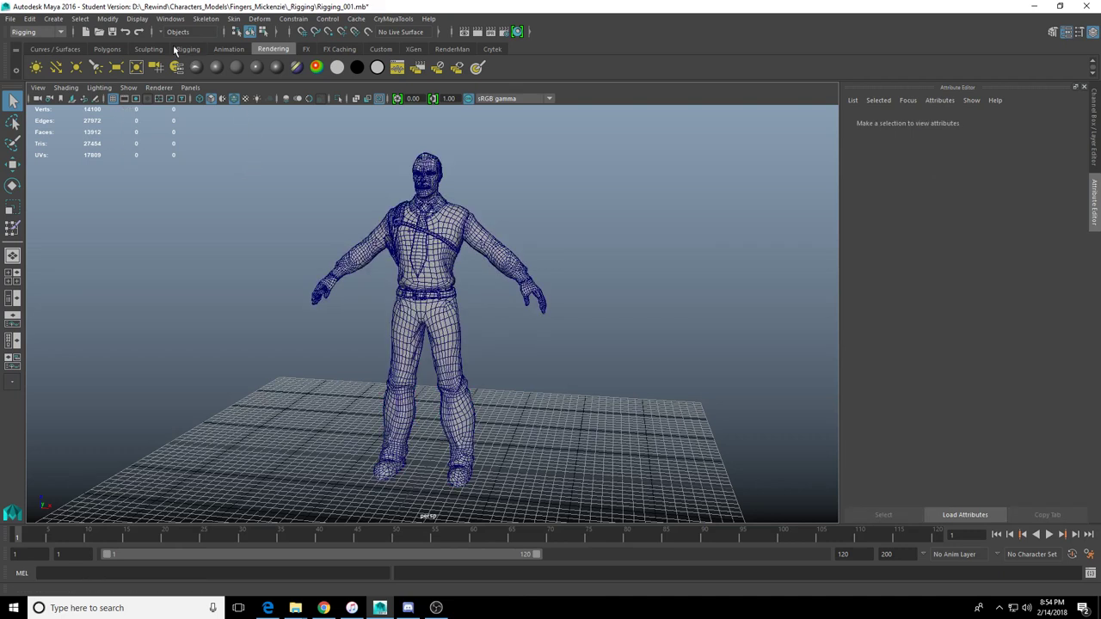
Turn off the poly count display in the viewport
left_click(136, 18)
mouse_move(197, 89)
mouse_move(154, 102)
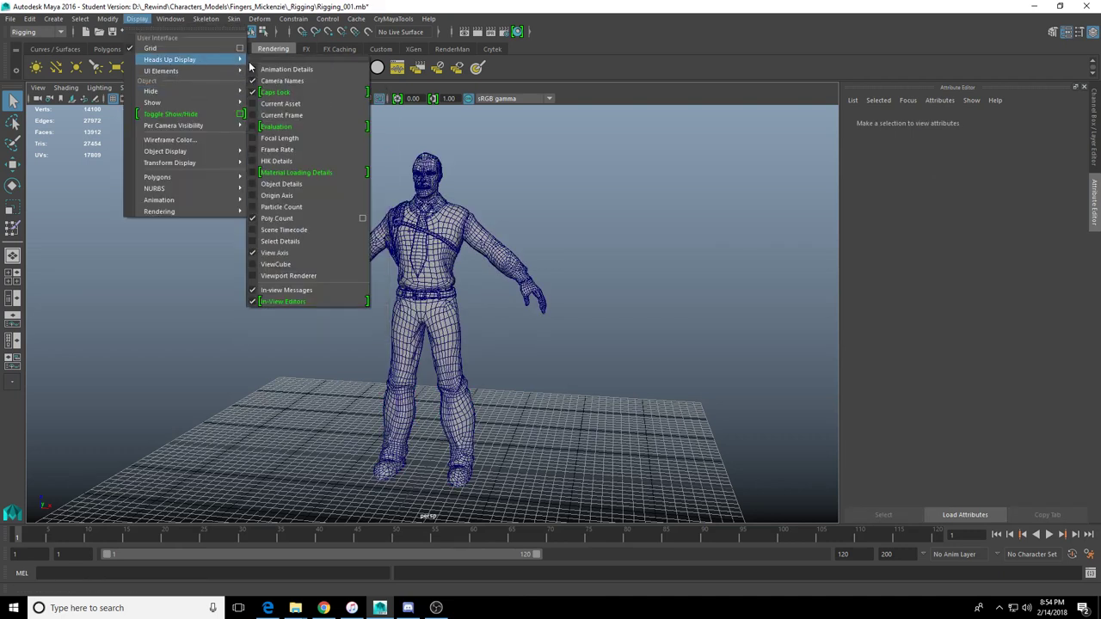
left_click(296, 218)
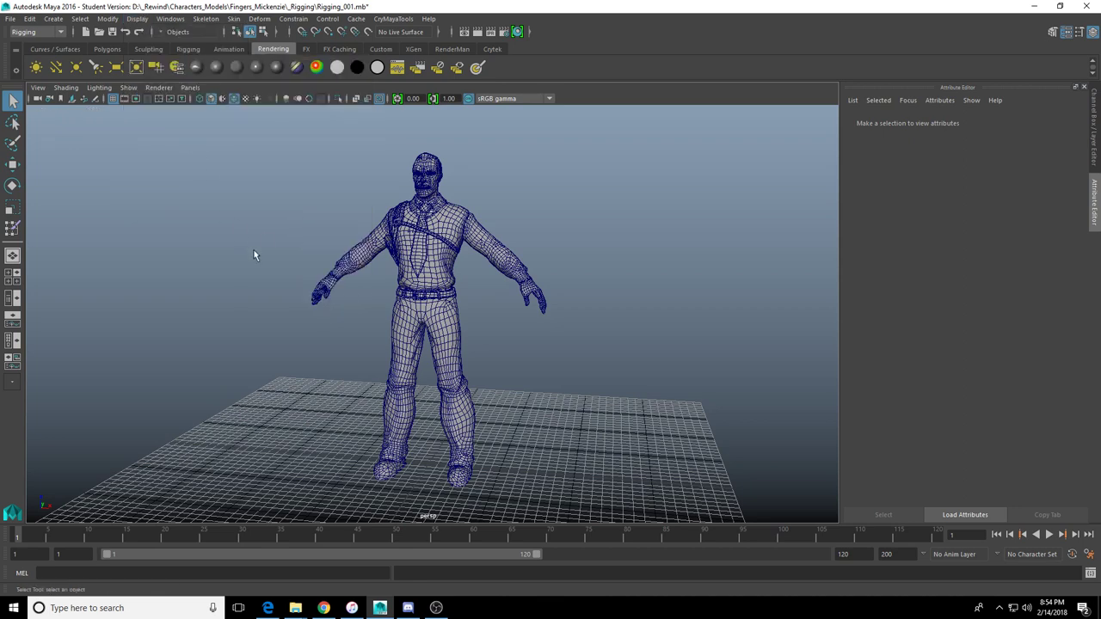
Import the FBX character rig from the Characters folder inside D:\_Rewind\Animation into the scene
left_click_drag(221, 292, 103, 128, "alt")
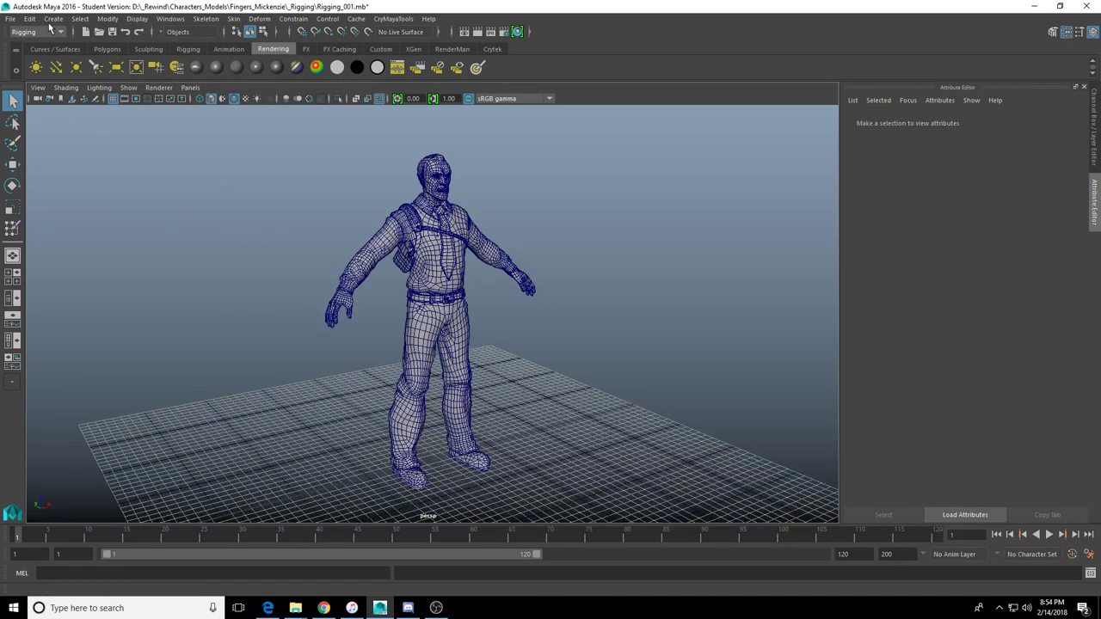
left_click(10, 18)
left_click(86, 146)
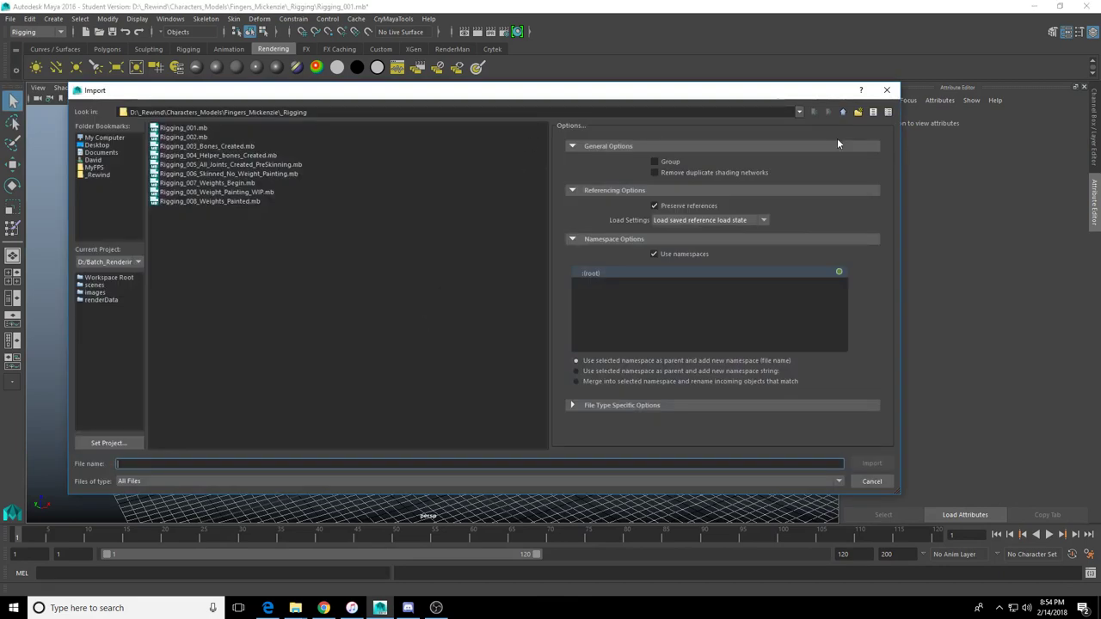
left_click(843, 113)
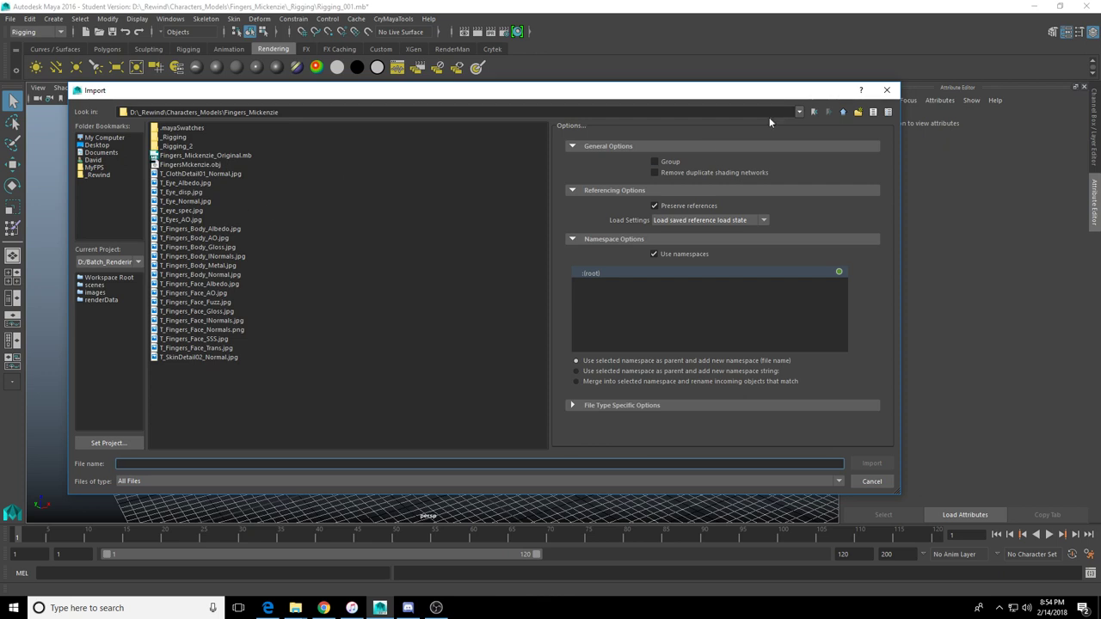
left_click(843, 112)
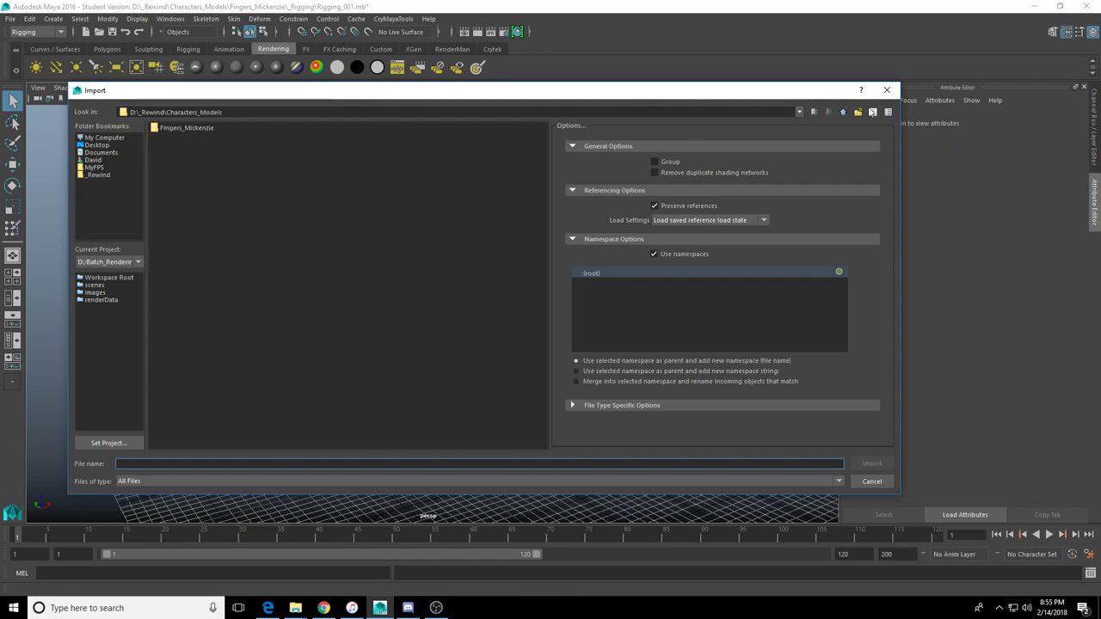
left_click(844, 112)
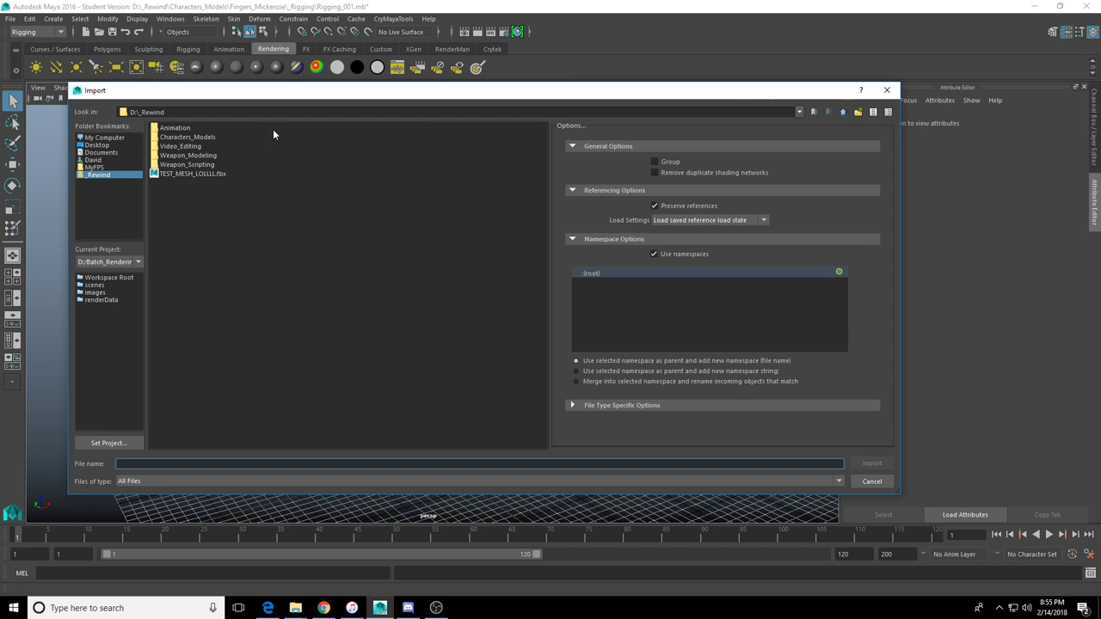
double_click(176, 128)
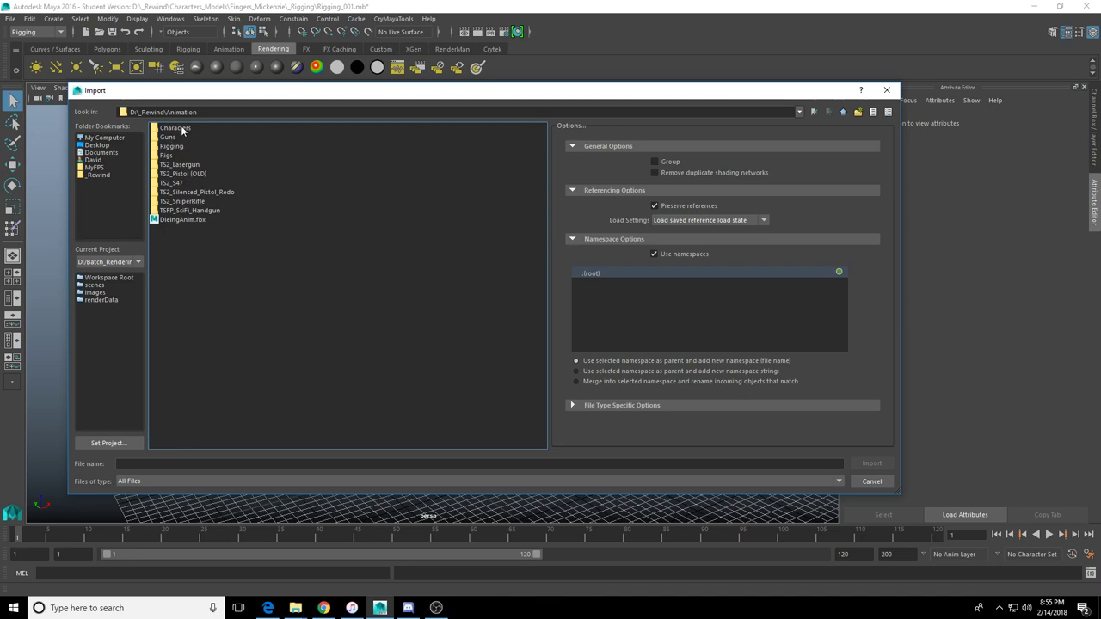
double_click(175, 128)
double_click(198, 156)
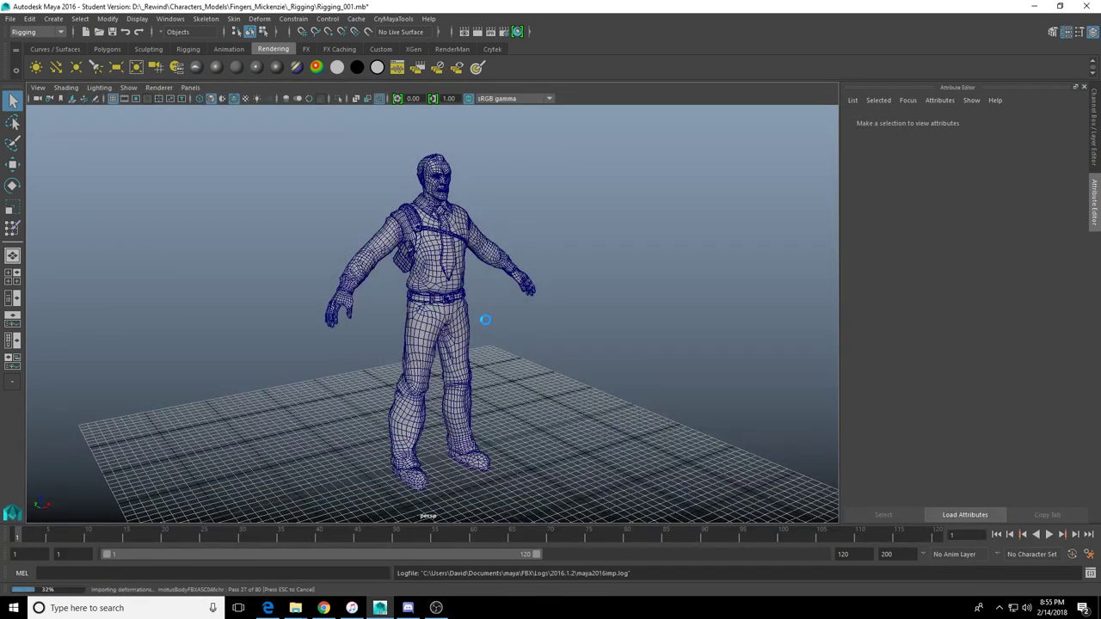
Examine the size and placement of the imported skeleton's joints around the character mesh
scroll(531, 347, "down", 5)
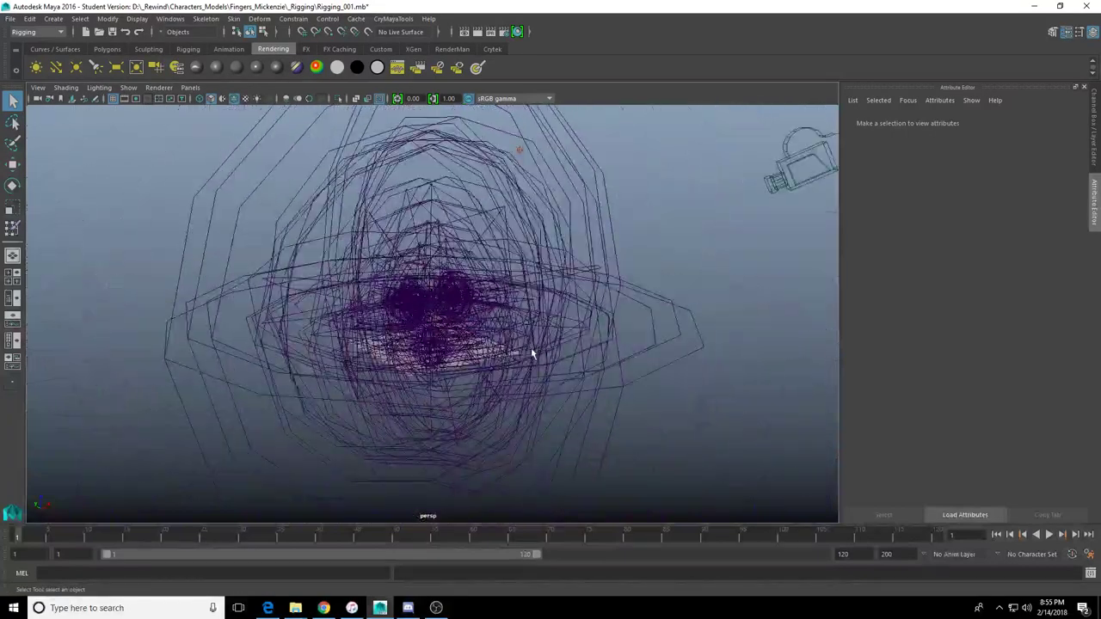
scroll(531, 347, "up", 7)
scroll(533, 350, "down", 3)
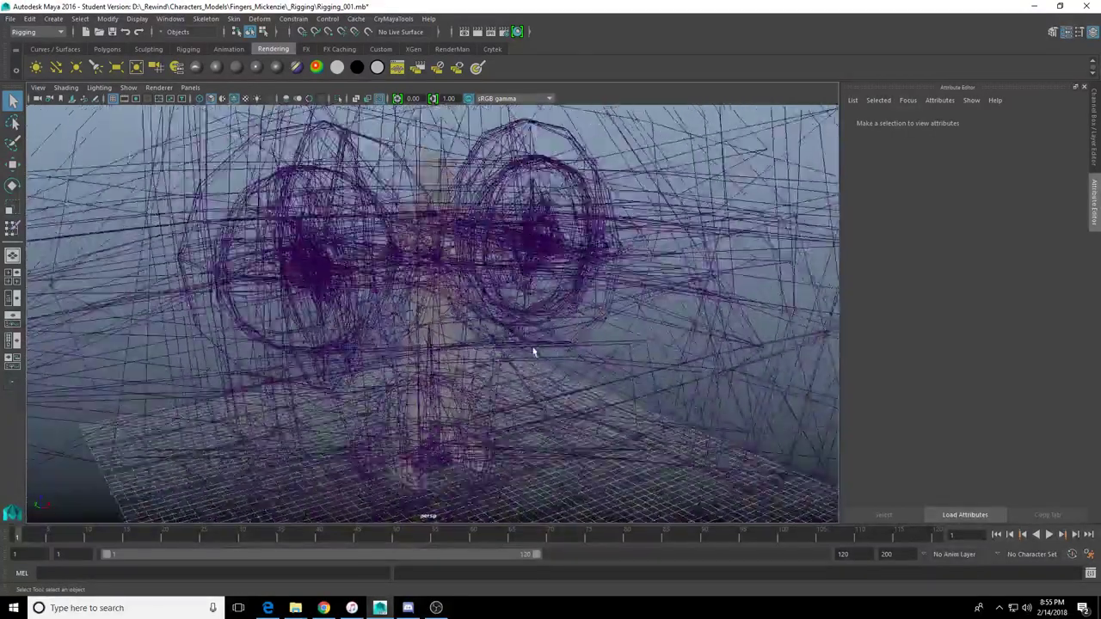
left_click_drag(533, 350, 430, 349, "alt")
scroll(555, 329, "up", 5)
middle_click_drag(555, 329, 523, 397, "alt")
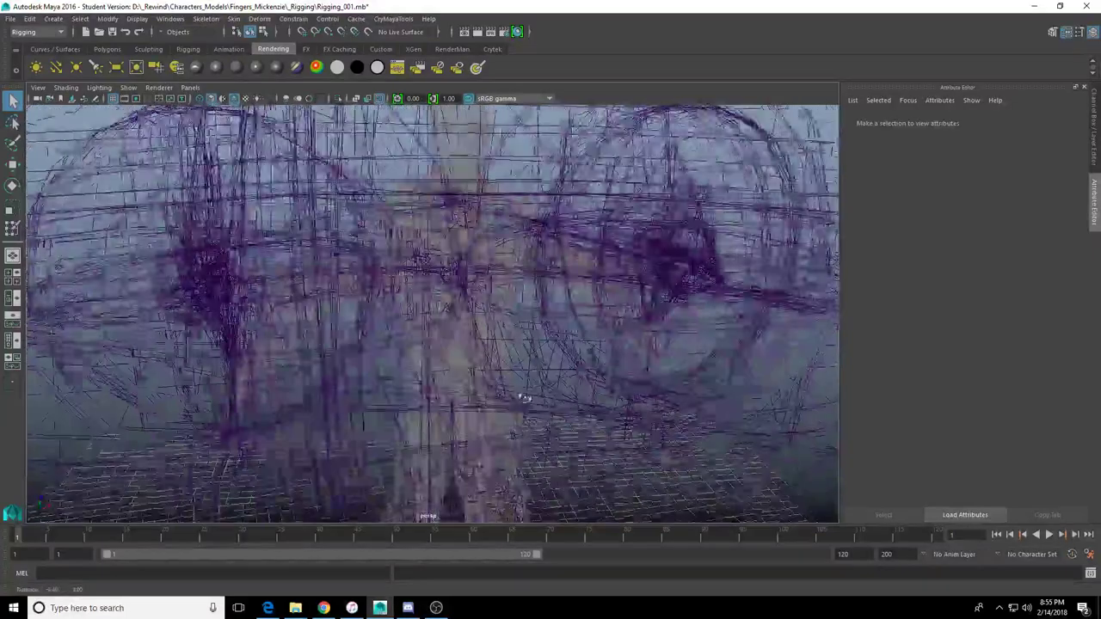
mouse_move(523, 397)
left_mouse_down("alt")
mouse_move(568, 396)
mouse_move(528, 388)
left_mouse_up("alt")
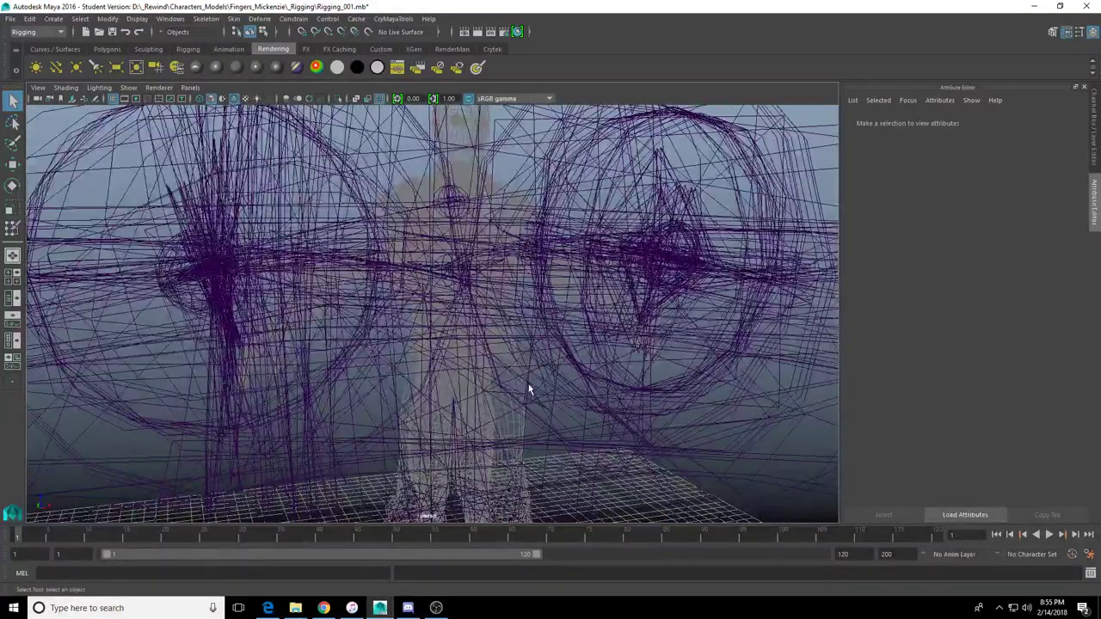
key("alt")
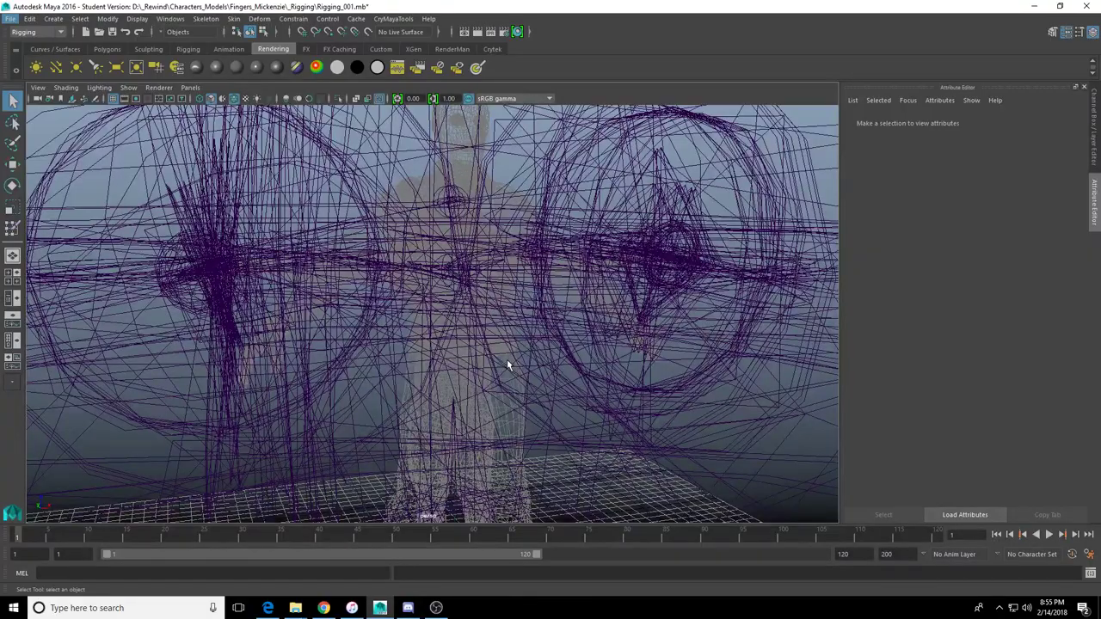
scroll(507, 361, "down", 5)
scroll(507, 363, "up", 5)
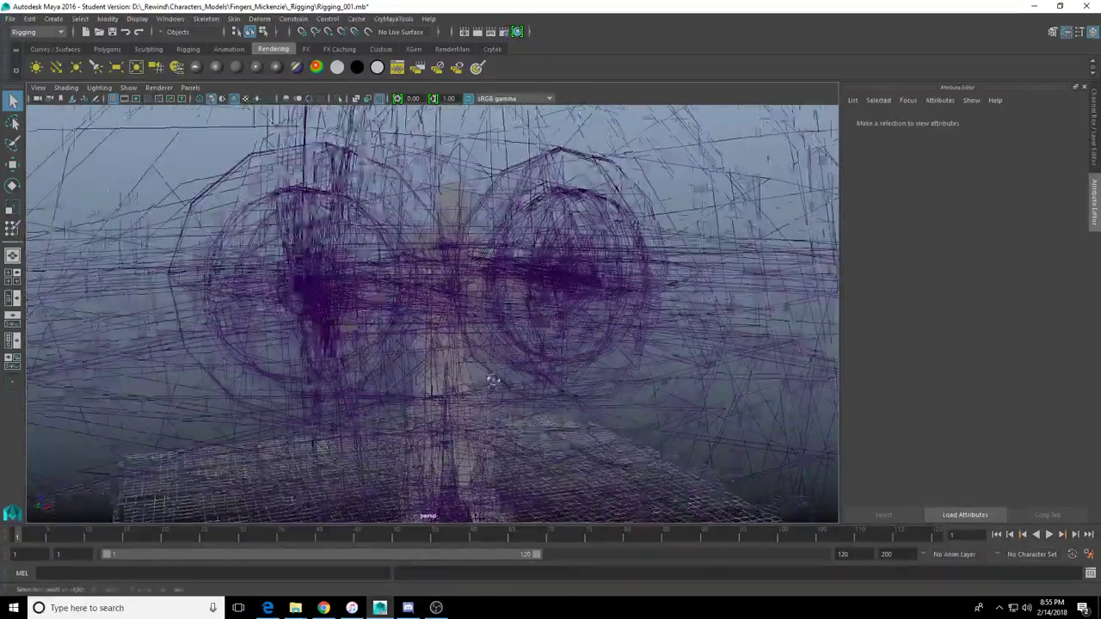
left_click_drag(507, 362, 418, 371, "alt")
scroll(419, 372, "down", 10)
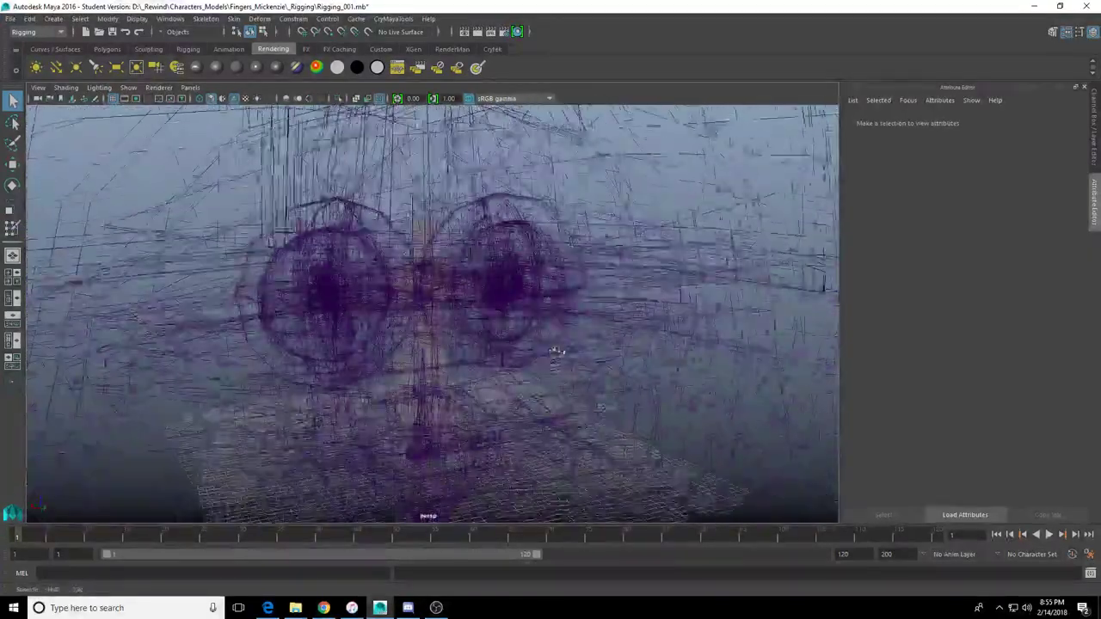
Select the pelvis joint of the imported skeleton near the character's body
scroll(481, 371, "up", 10)
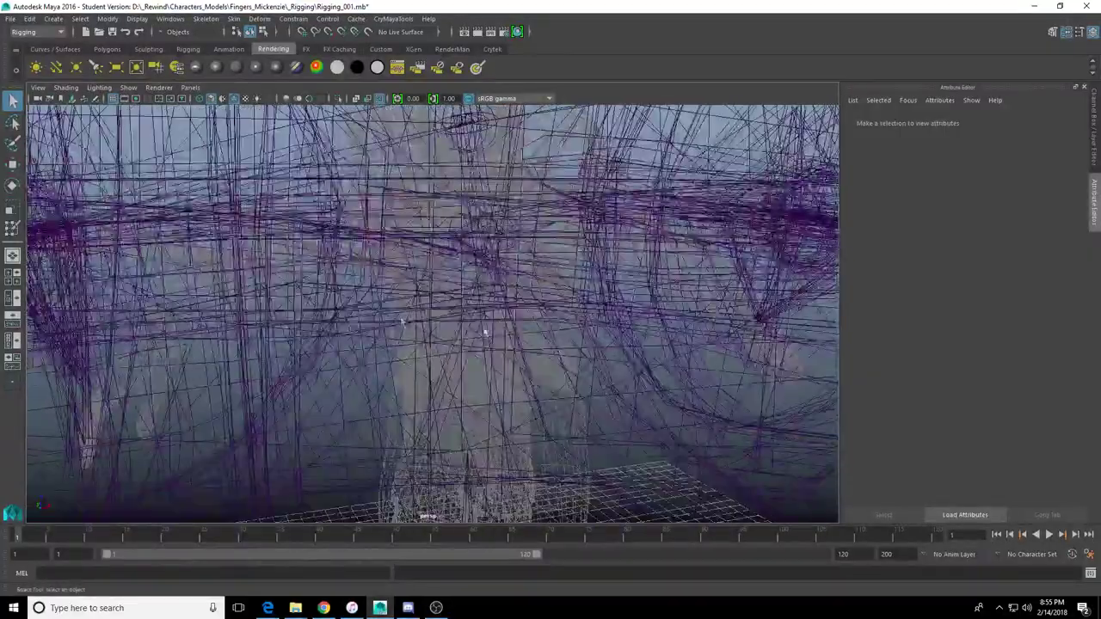
middle_click_drag(485, 332, 541, 339, "alt")
left_click(293, 268)
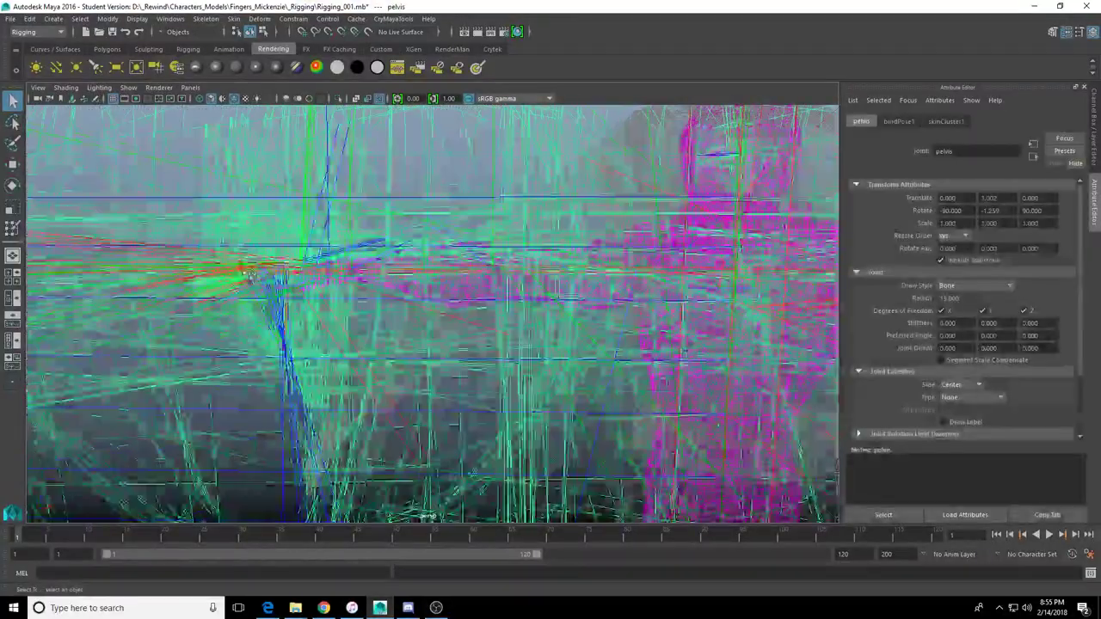
Select the Armature root above the imported joints and delete the whole skeleton hierarchy from the scene
scroll(258, 263, "down", 3)
key("f")
left_click(128, 87)
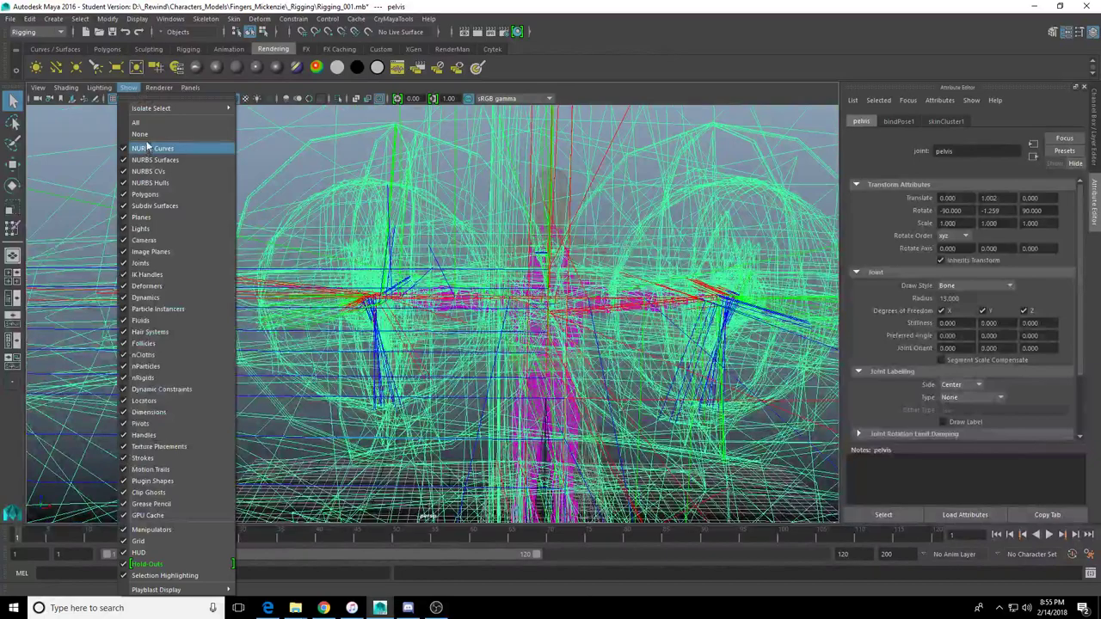
left_click(188, 6)
scroll(433, 314, "down", 5)
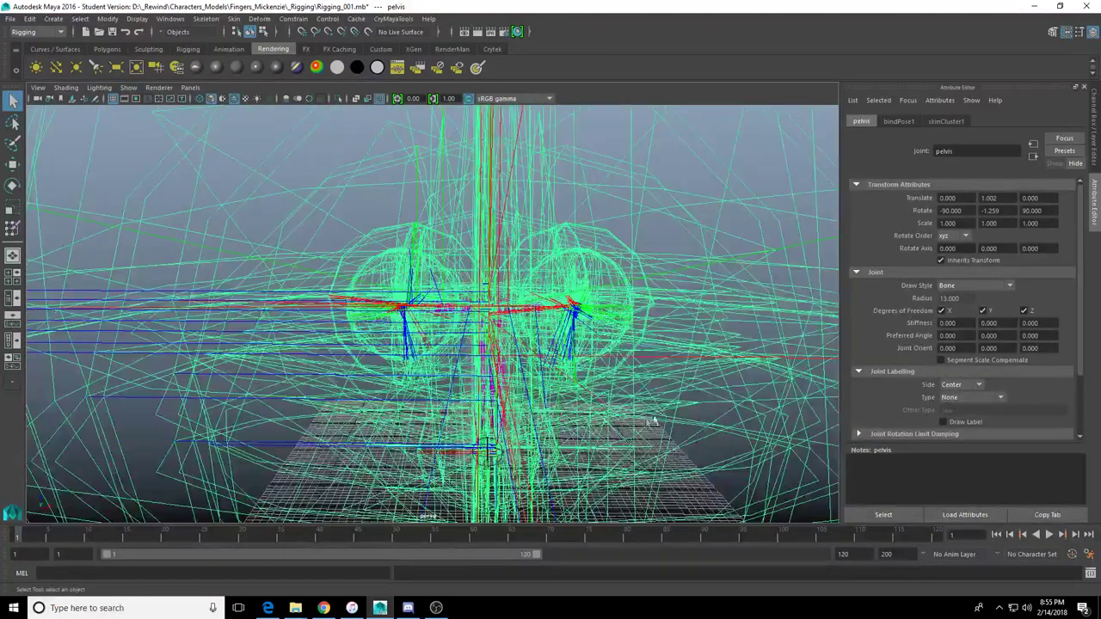
left_click(800, 330)
scroll(800, 329, "up", 4)
middle_click_drag(799, 329, 673, 330, "alt")
key("Up")
key("Up")
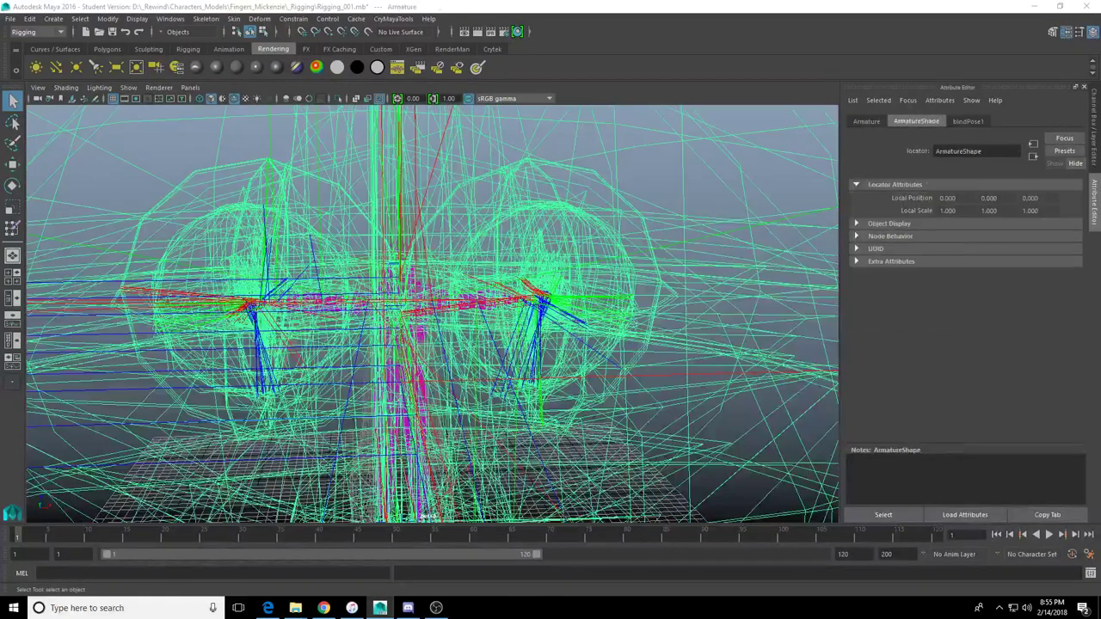
key("Delete")
Switch the viewport to smooth shaded display and select the imported T-pose body mesh
scroll(391, 287, "up", 5)
left_click_drag(400, 282, 417, 310, "alt")
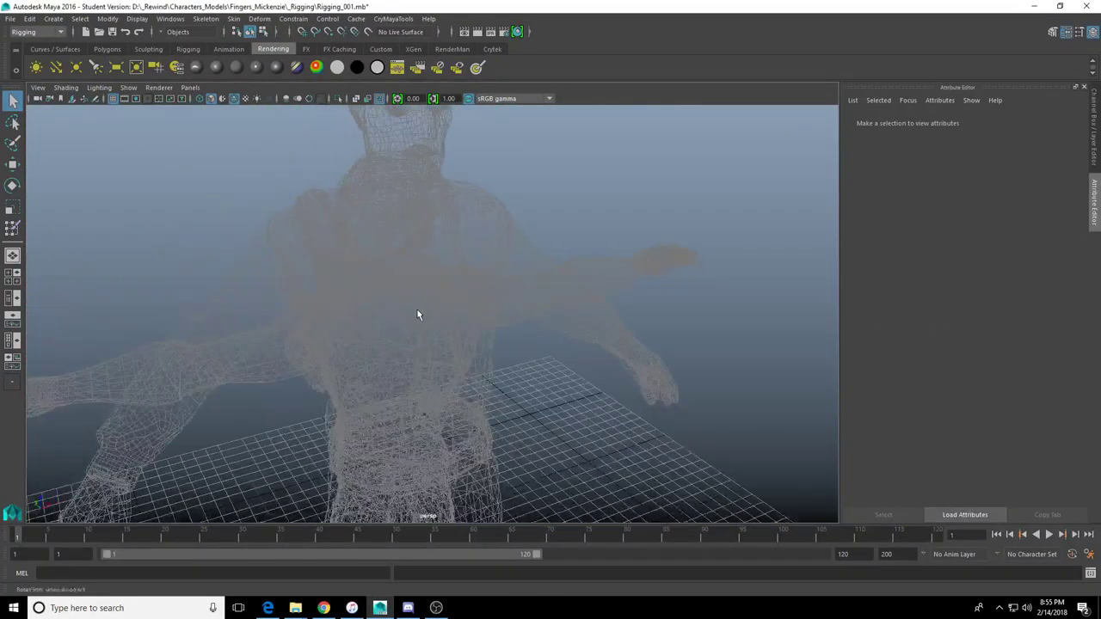
key("5")
left_click(525, 288)
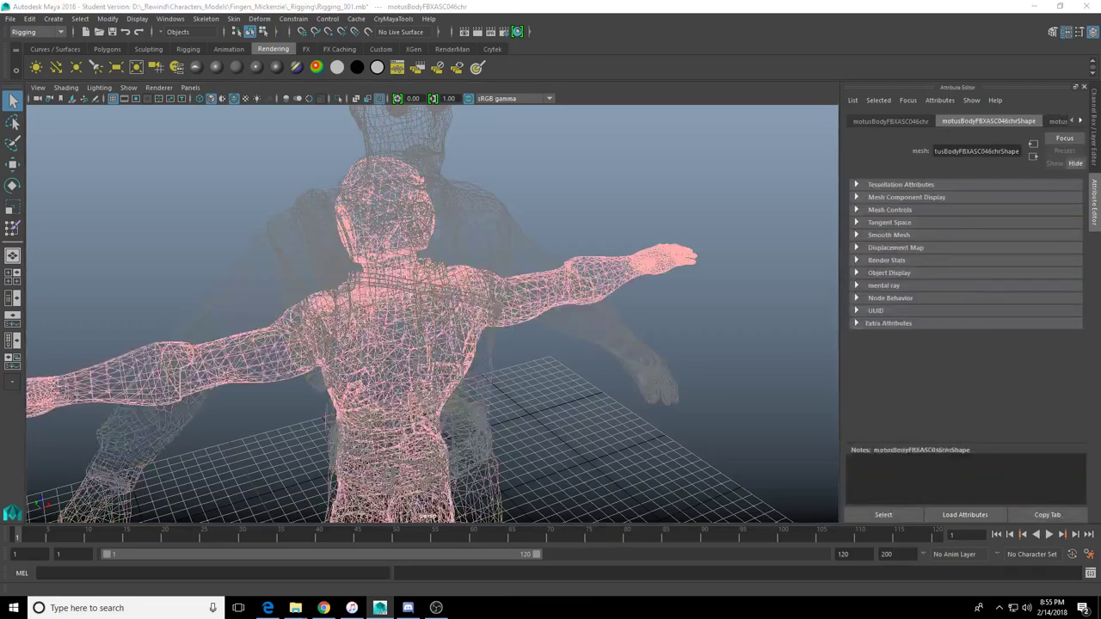
Show the body mesh's transform channels and set Mesh_Layer to normal display so its meshes are shaded and selectable
scroll(491, 305, "down", 5)
left_click_drag(465, 310, 867, 342, "alt")
left_click(1092, 159)
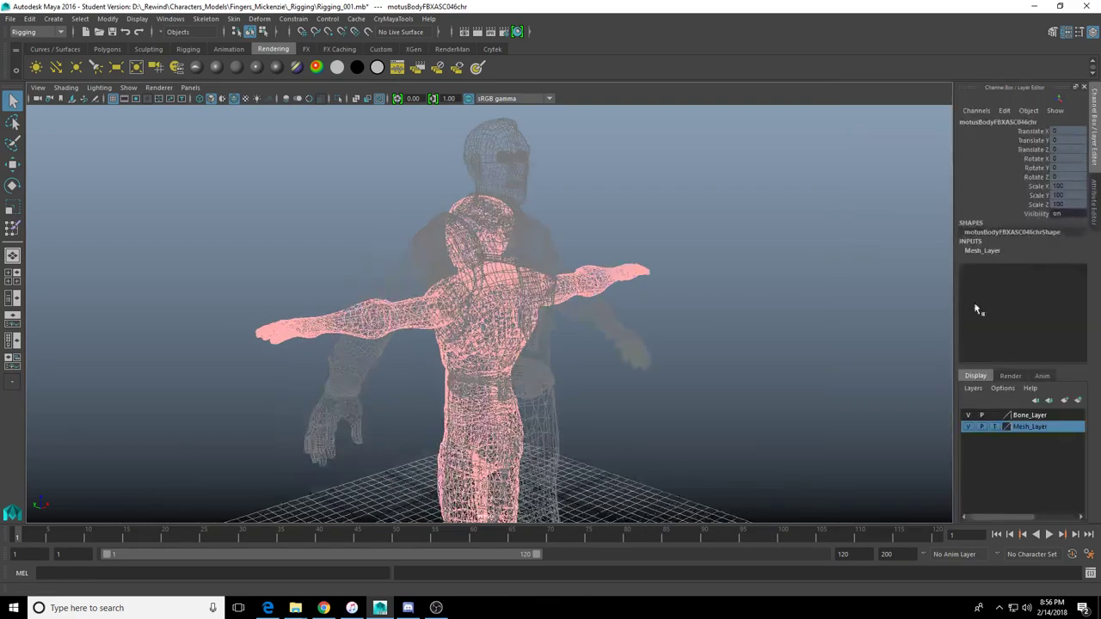
left_click(994, 427)
left_click_drag(438, 279, 497, 306, "alt")
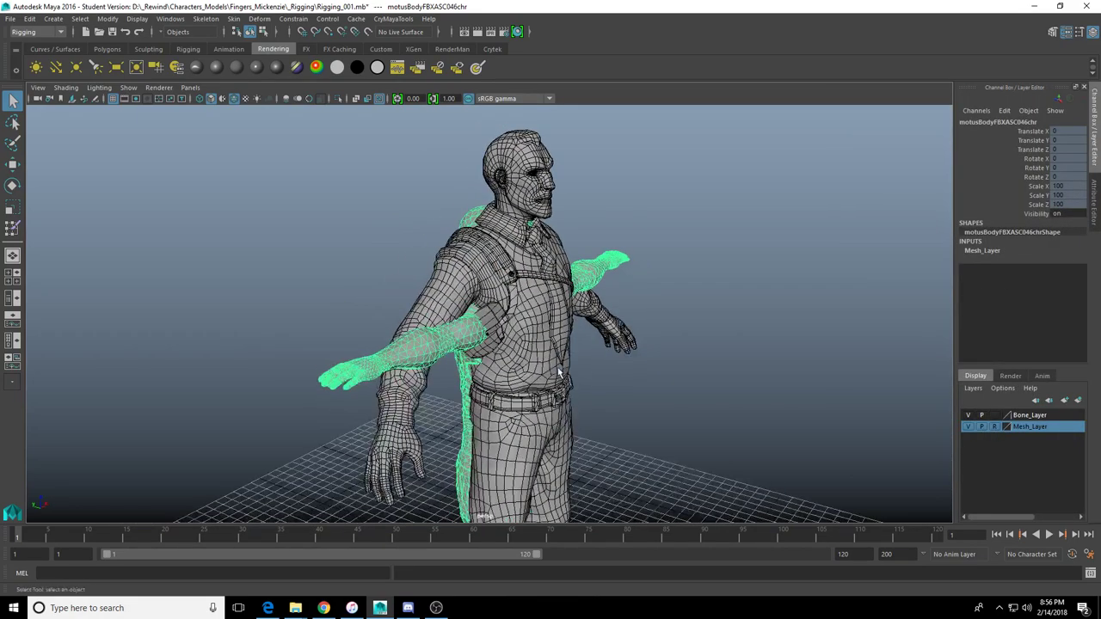
key("w")
scroll(498, 305, "down", 4)
mouse_move(470, 248)
left_mouse_down("alt")
mouse_move(516, 348)
mouse_move(594, 427)
mouse_move(778, 426)
left_mouse_up("alt")
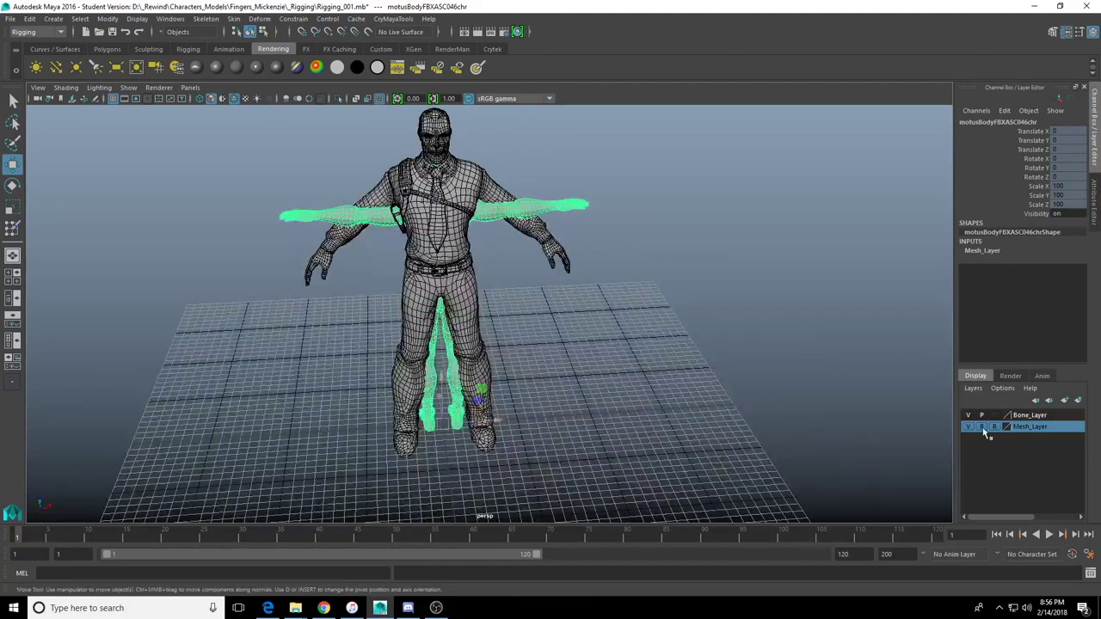
left_click(995, 428)
mouse_move(441, 151)
left_mouse_down("alt")
mouse_move(520, 384)
mouse_move(469, 417)
left_mouse_up("alt")
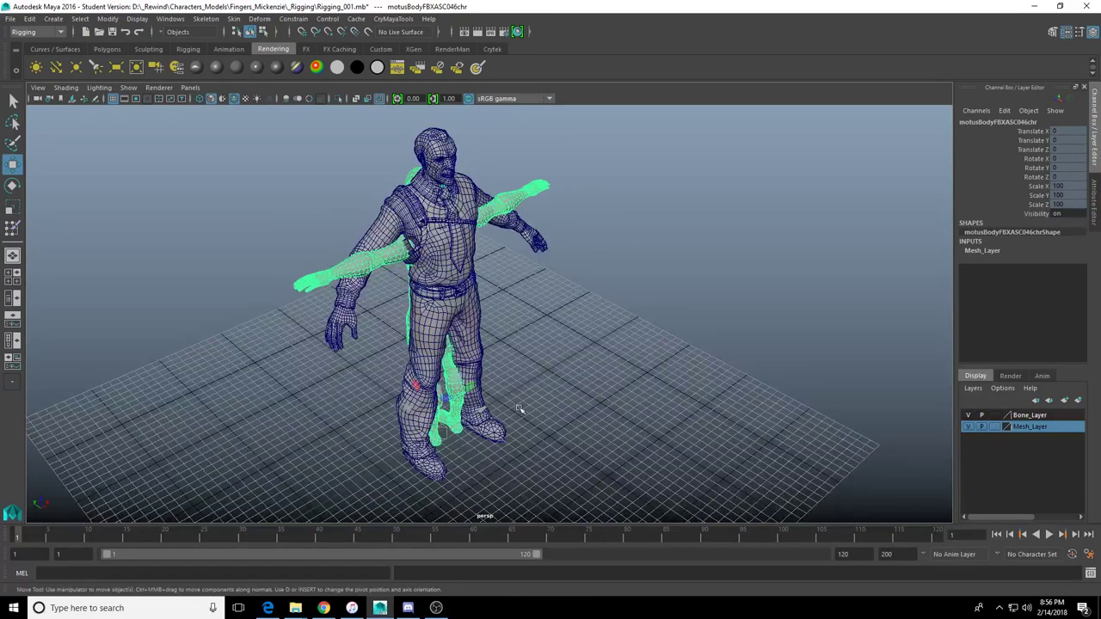
Try to unlock the imported body mesh's Translate X, Y and Z channels
left_click_drag(1030, 132, 1036, 151)
right_click(1035, 151)
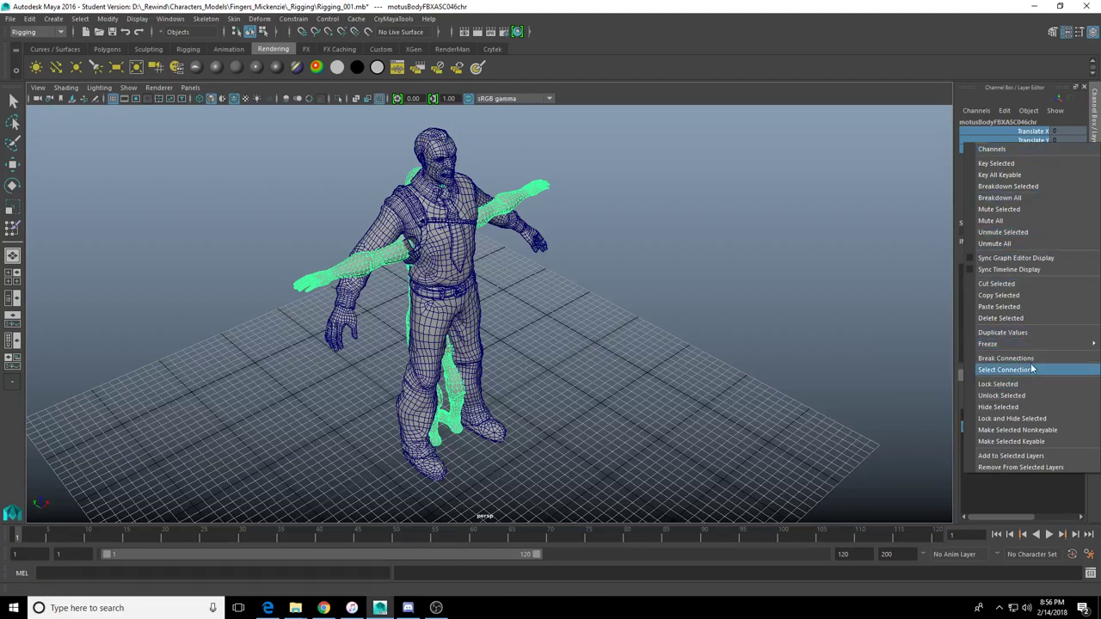
left_click(998, 384)
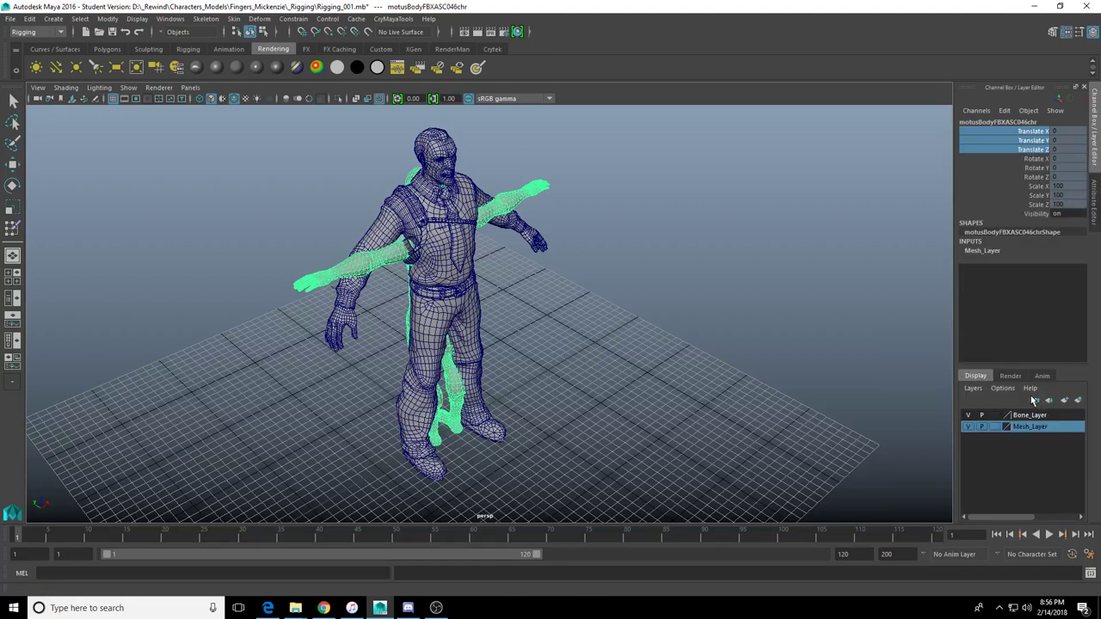
Try to break the connections on the imported body mesh's translate and rotate channels
left_click_drag(1038, 160, 1039, 176)
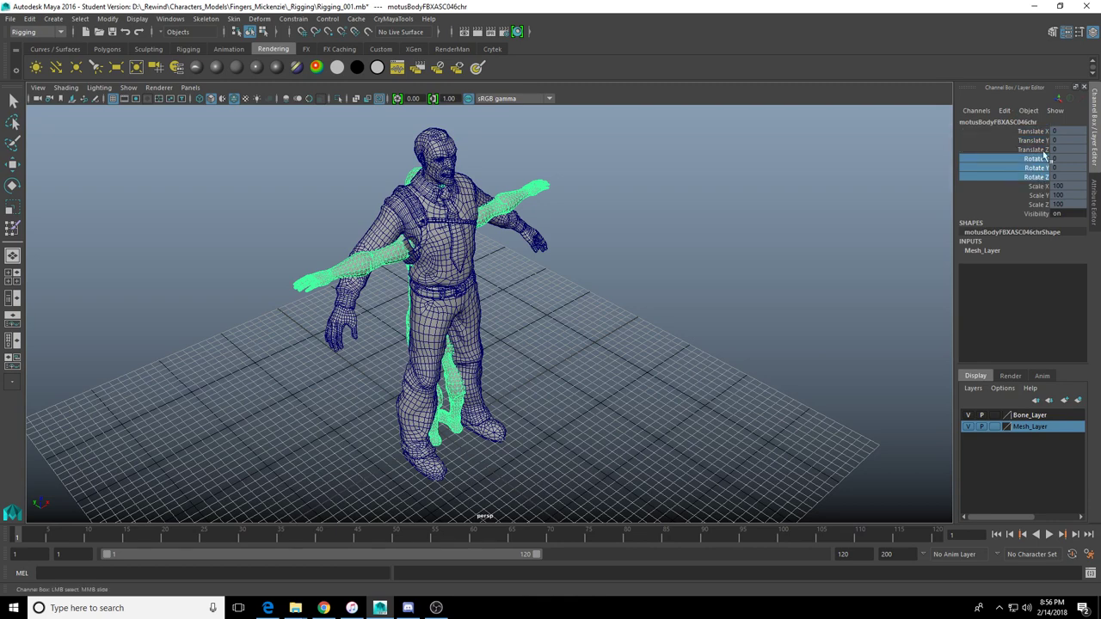
left_click_drag(1036, 132, 1037, 177)
right_click(1035, 157)
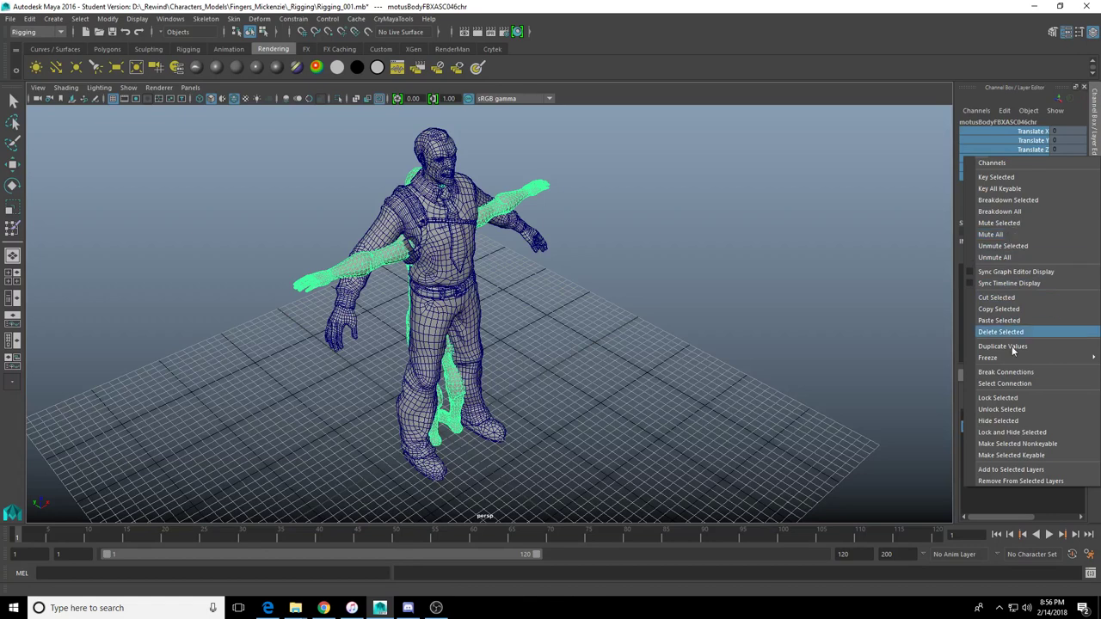
left_click(1029, 379)
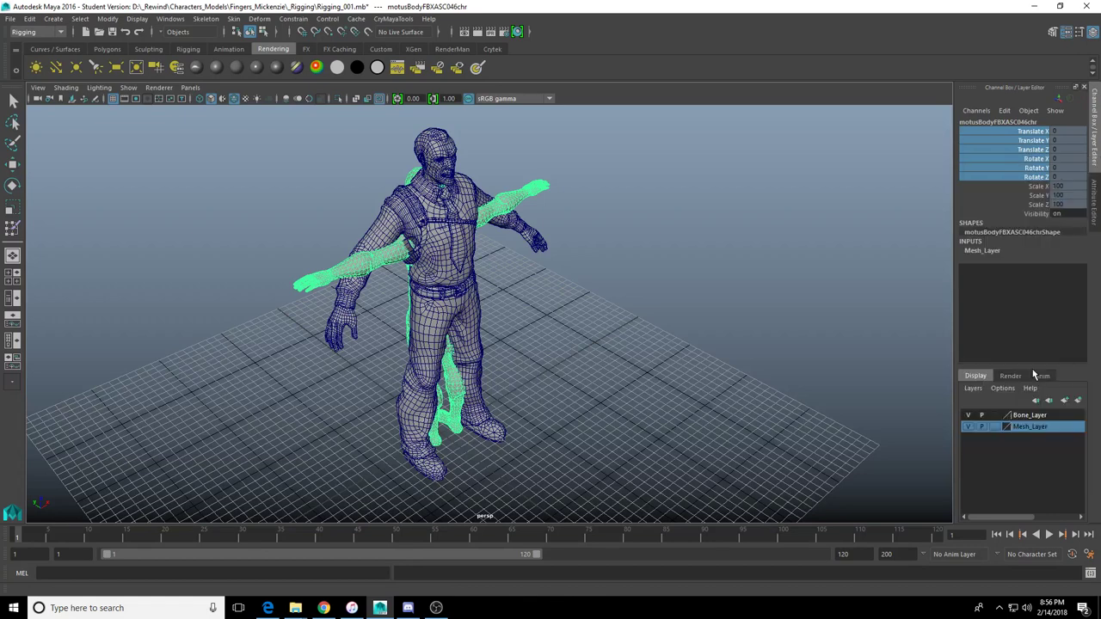
right_click(1041, 177)
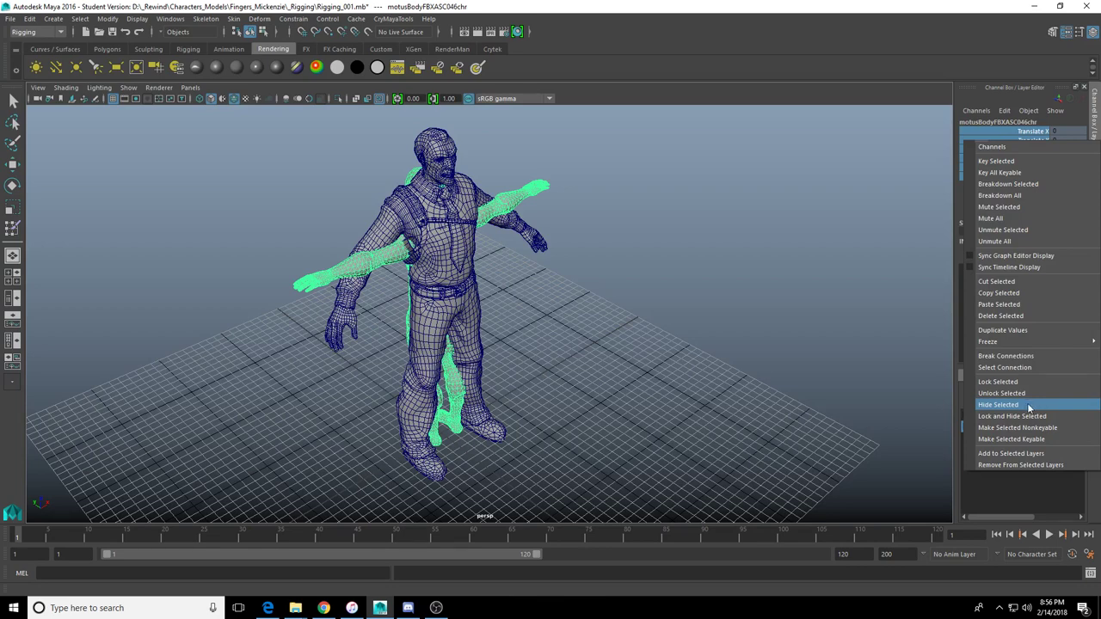
left_click(1019, 355)
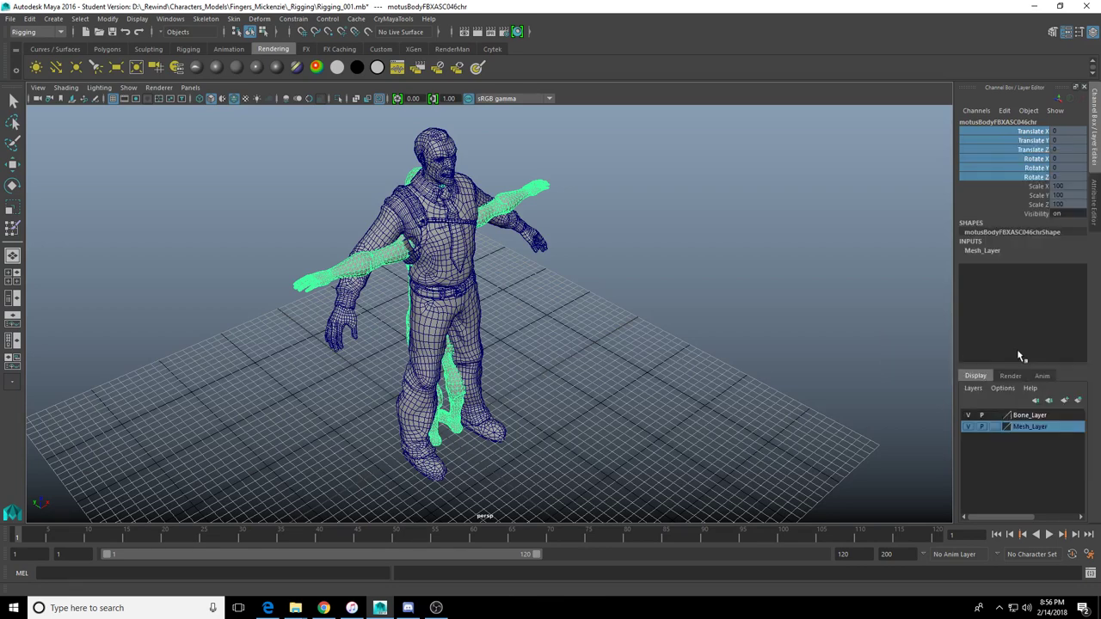
Try to freeze the imported body mesh's translation through its channel options
right_click(1036, 147)
mouse_move(1049, 345)
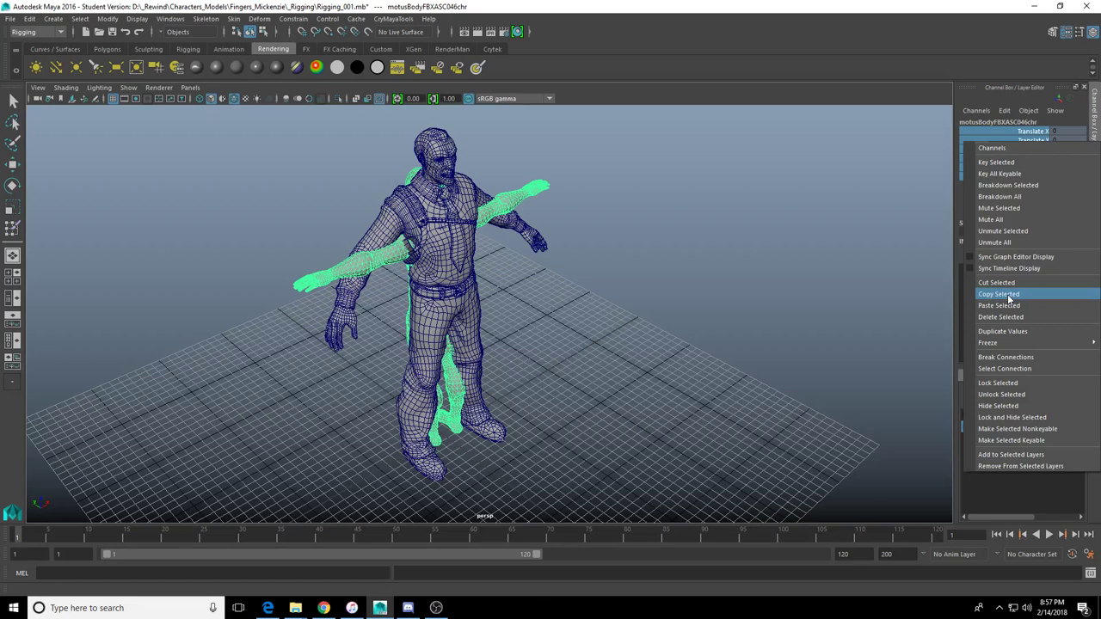
mouse_move(997, 342)
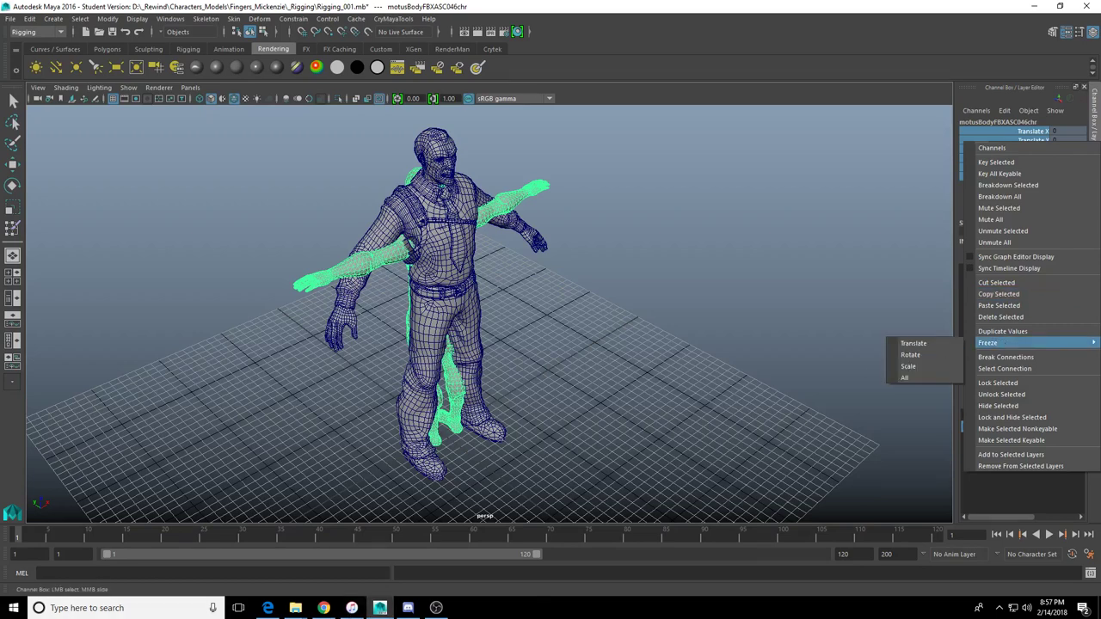
left_click(912, 343)
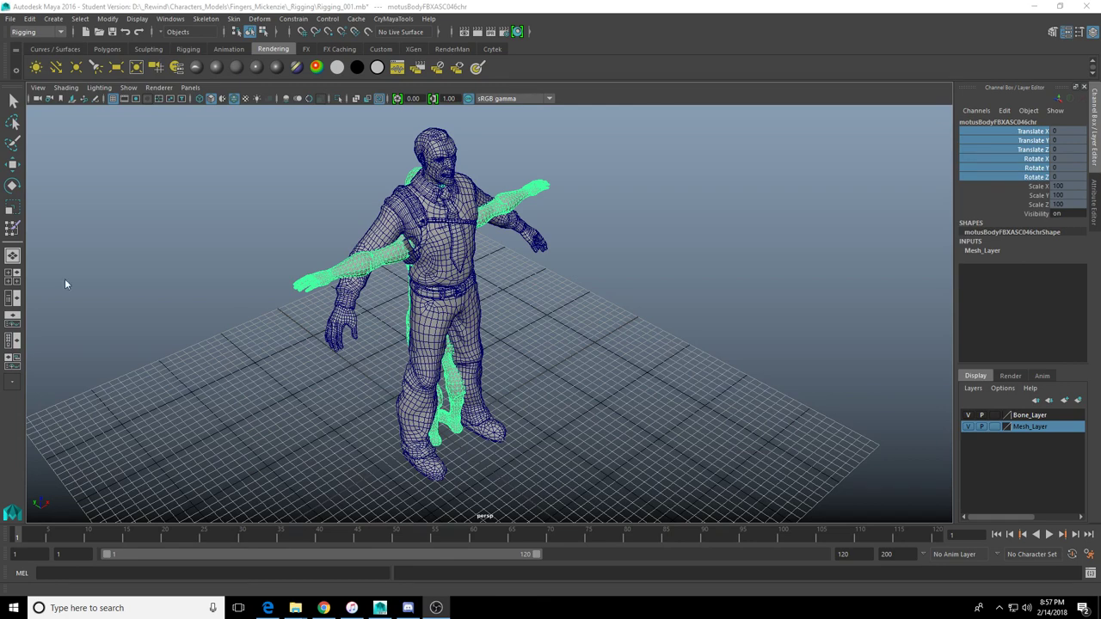
right_click(1030, 152)
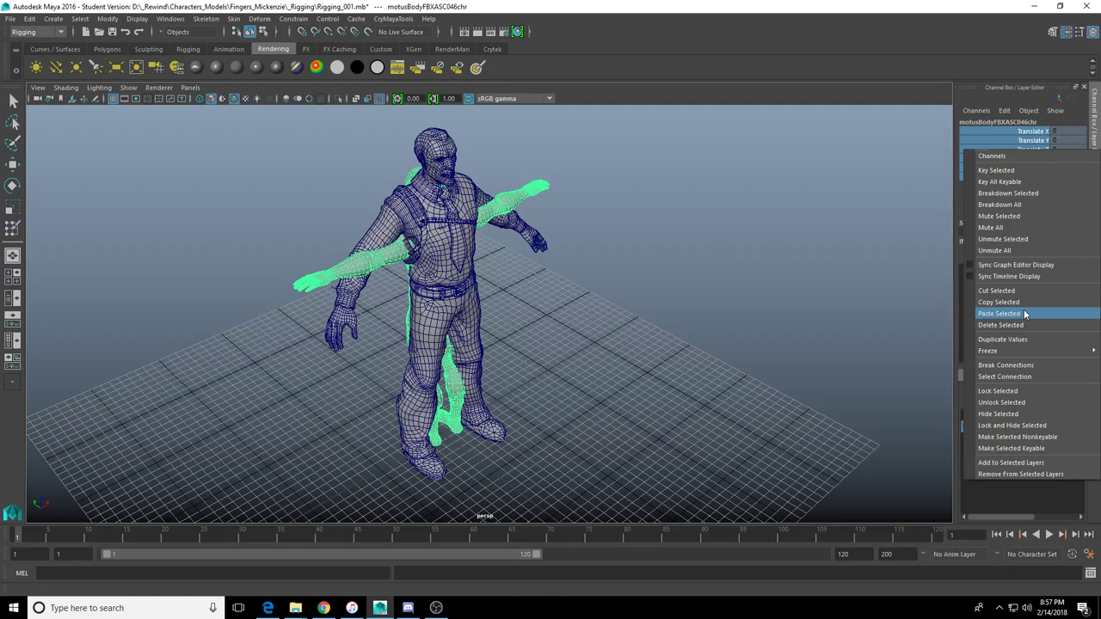
left_click(1050, 374)
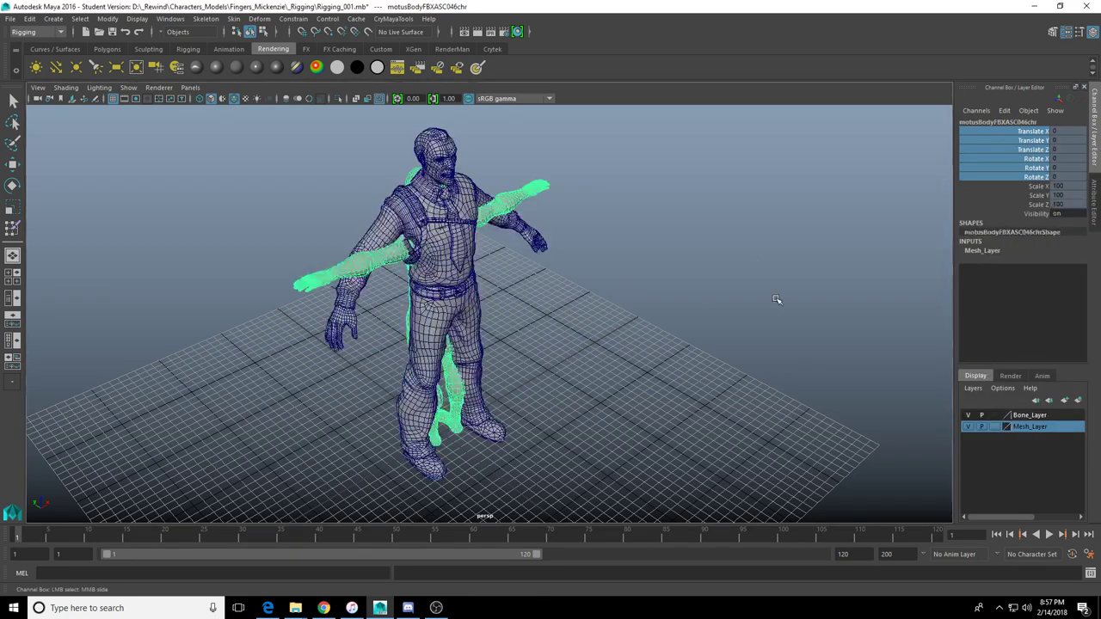
Group the imported body mesh on its own, undoing the empty group made without a selection
left_click(777, 301)
key("ctrl+g")
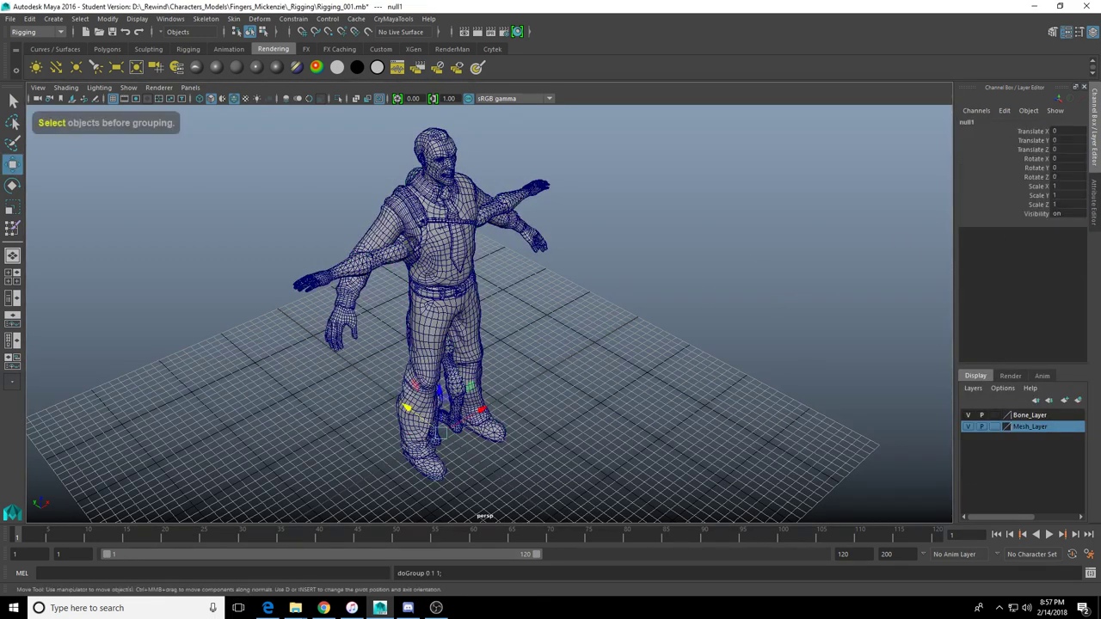
key("ctrl+z")
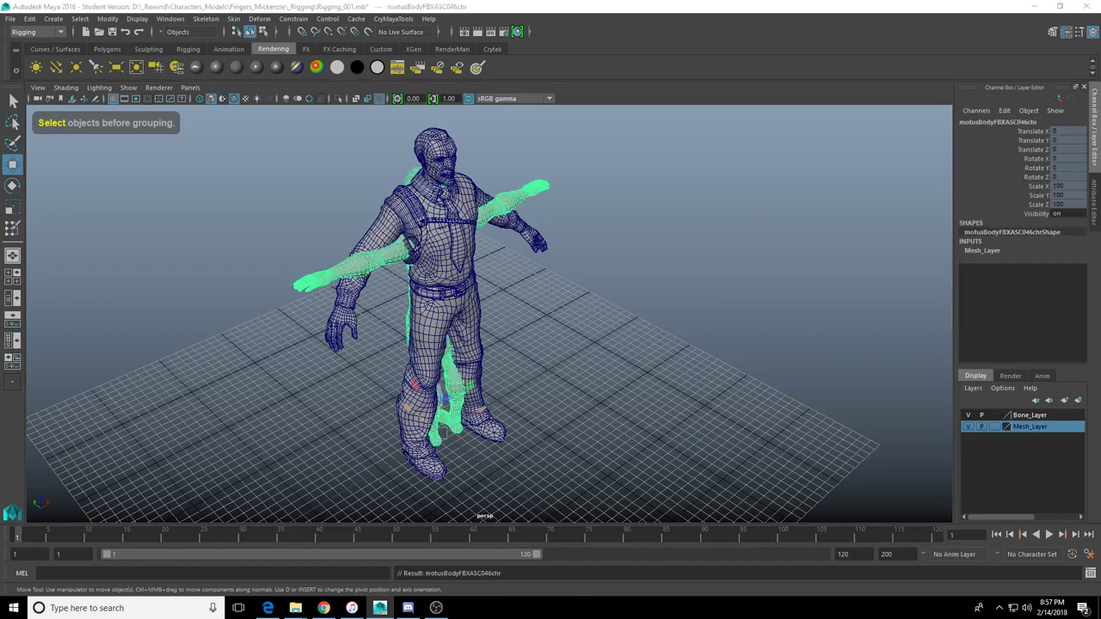
key("shift+z")
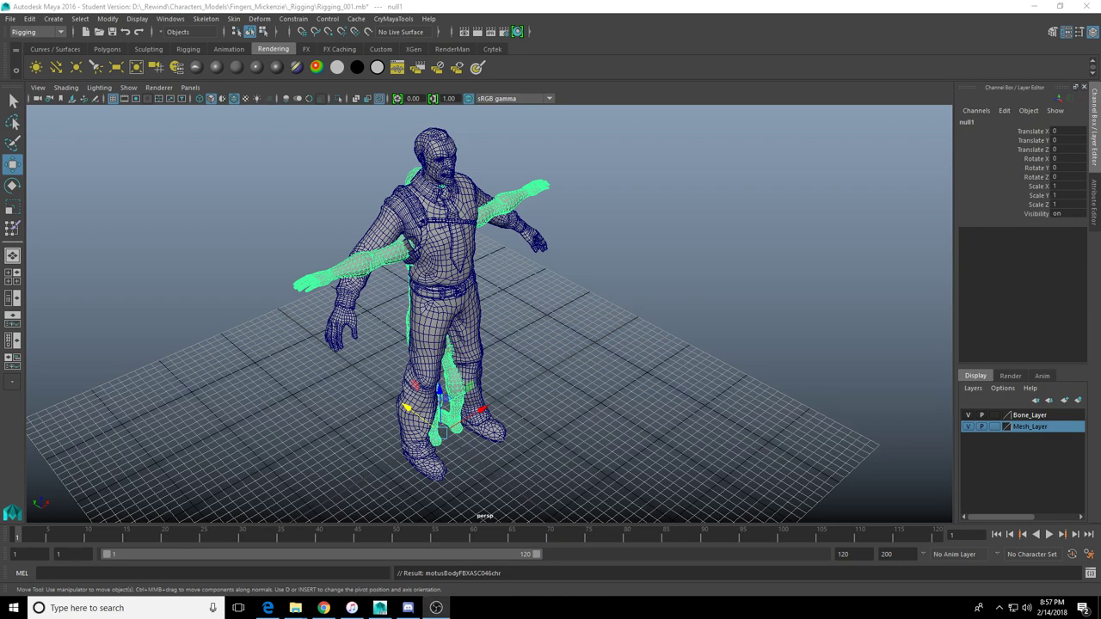
Try scaling the imported body mesh's group uniformly to 2, and undo the scaling
left_click(324, 5)
left_click_drag(421, 370, 518, 348, "alt")
key("r")
left_click_drag(455, 457, 467, 462)
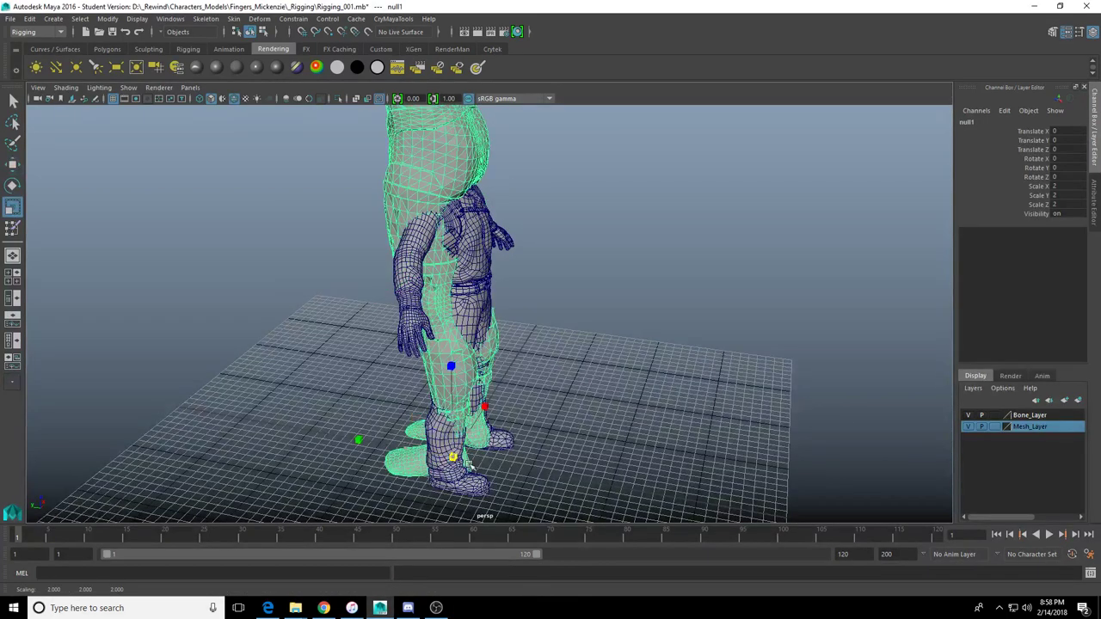
scroll(403, 410, "down", 3)
scroll(404, 409, "down", 3)
left_click_drag(404, 410, 550, 380, "alt")
key("ctrl+z")
scroll(550, 378, "up", 3)
middle_click_drag(550, 331, 531, 361, "alt")
scroll(531, 361, "up", 6)
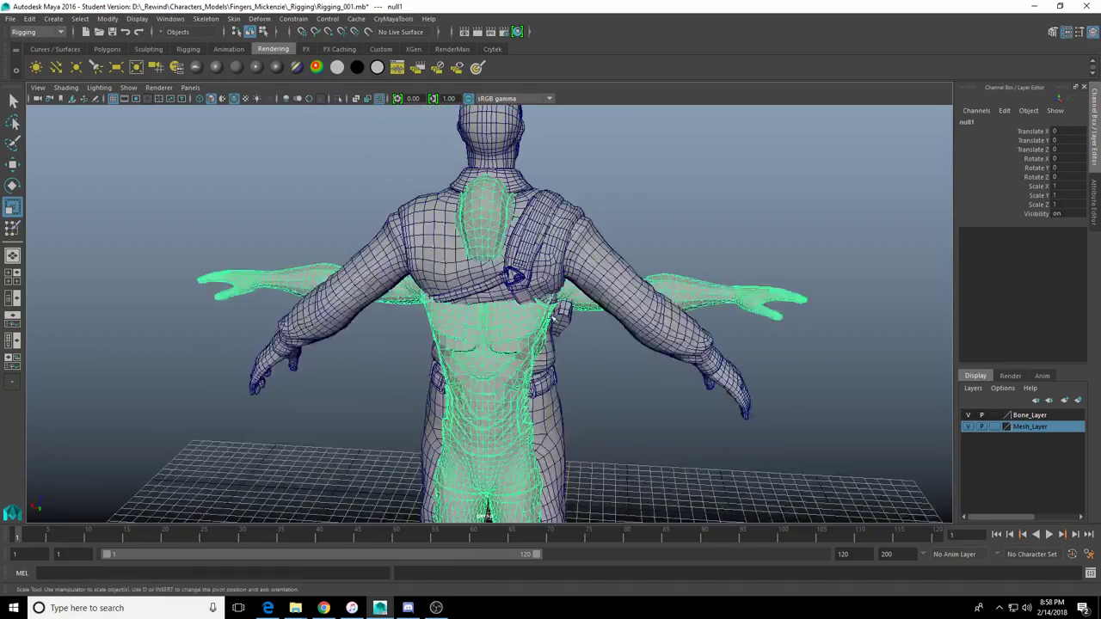
Select the clothed character mesh, FingersMckenzie_Mesh, ready for moving
scroll(551, 310, "down", 6)
left_click(533, 249)
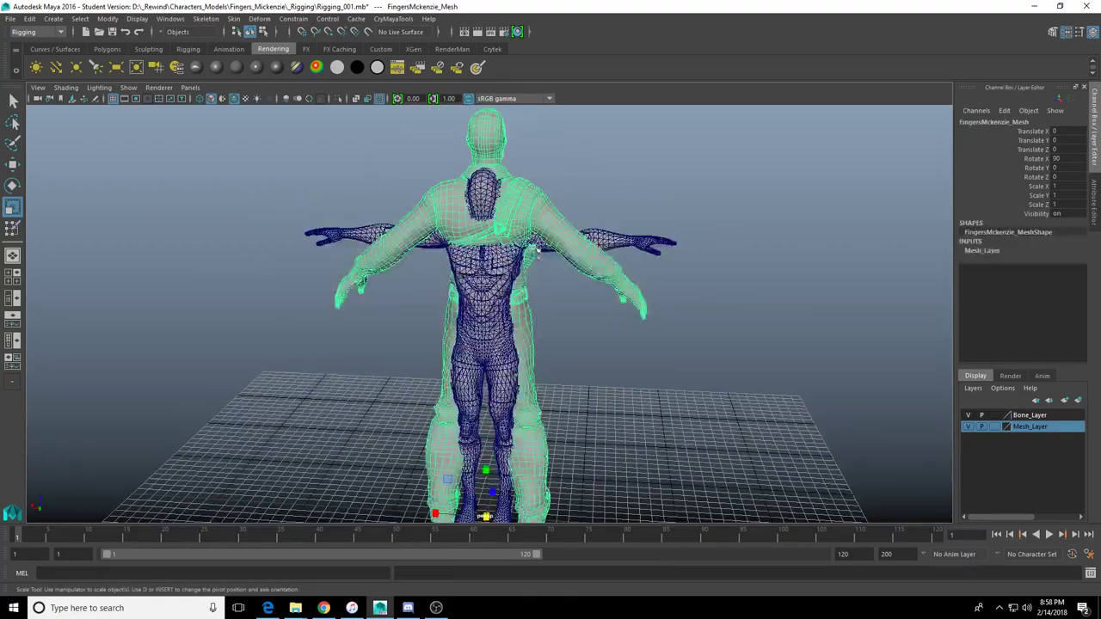
scroll(536, 258, "down", 4)
left_click_drag(559, 331, 456, 336, "alt")
key("w")
Examine the character mesh's pivot and its rotate and move axes around the feet, next to the imported body
scroll(550, 378, "up", 5)
middle_click_drag(564, 413, 565, 344, "alt")
left_click(554, 383)
left_click_drag(564, 344, 494, 449, "alt")
left_click(468, 341)
key("e")
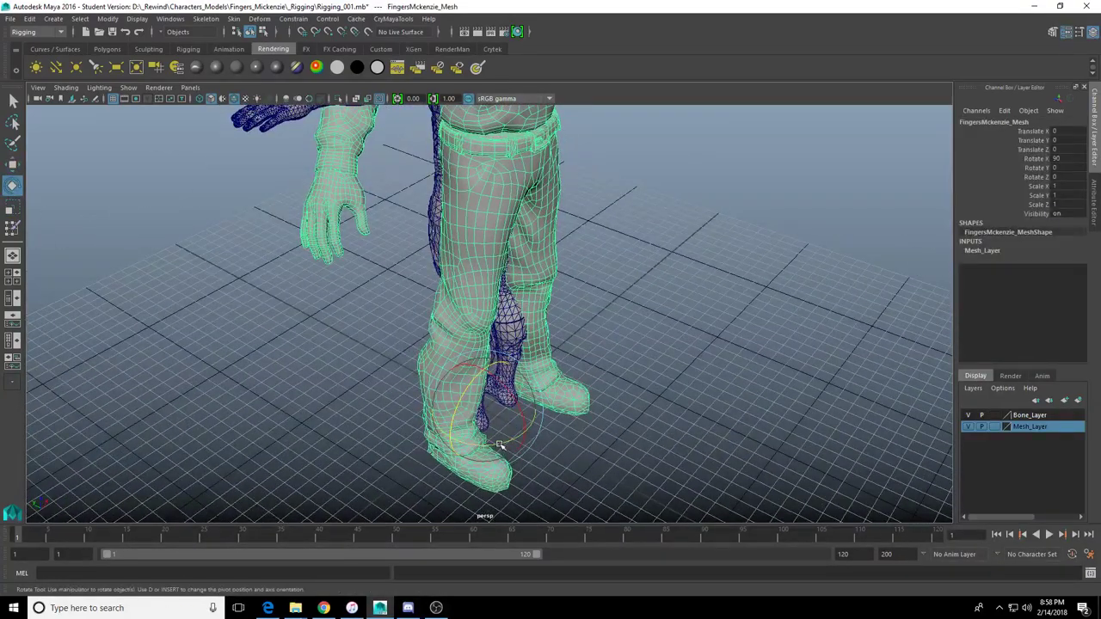
left_click(499, 445)
left_click(500, 227)
key("w")
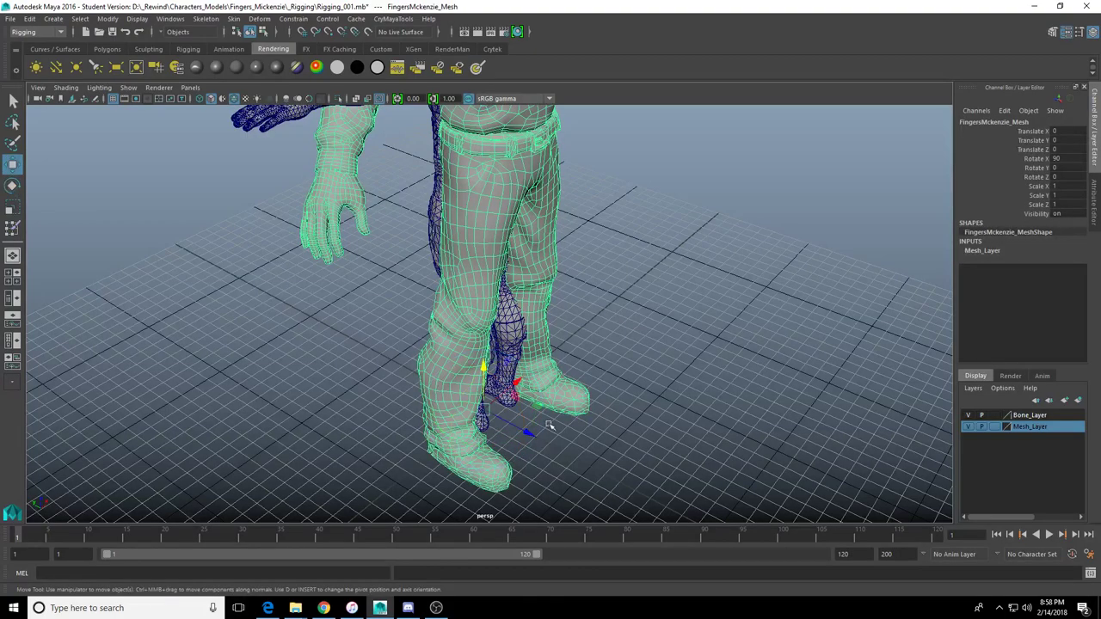
left_click_drag(549, 424, 647, 383, "alt")
left_click(591, 401)
left_click(475, 368)
left_click_drag(468, 379, 415, 369, "alt")
left_click(1087, 554)
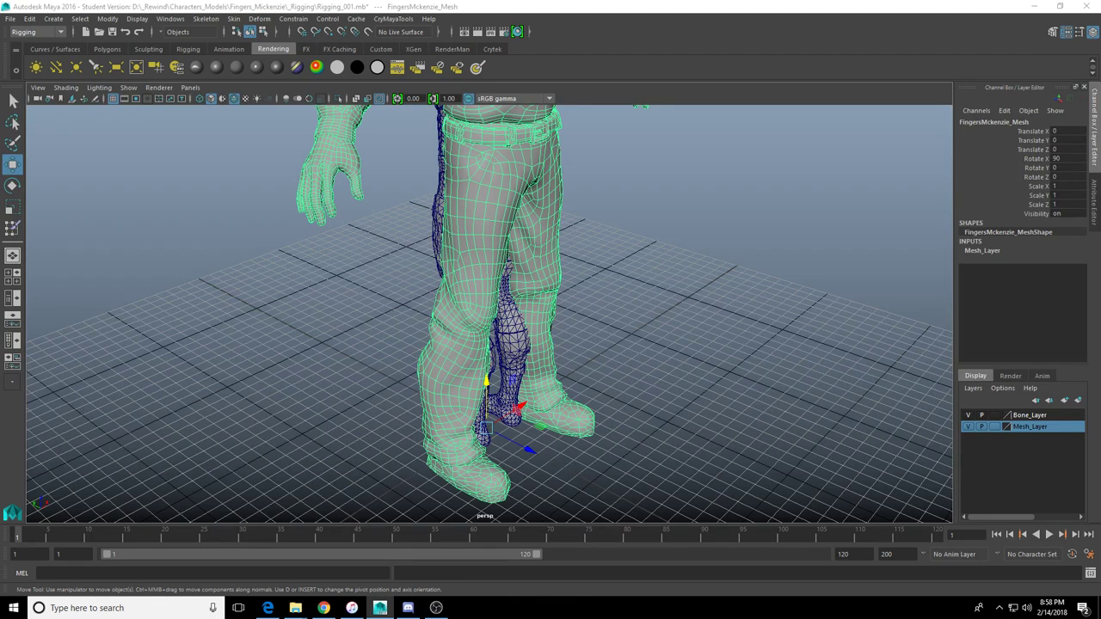
left_click_drag(523, 339, 561, 353, "alt")
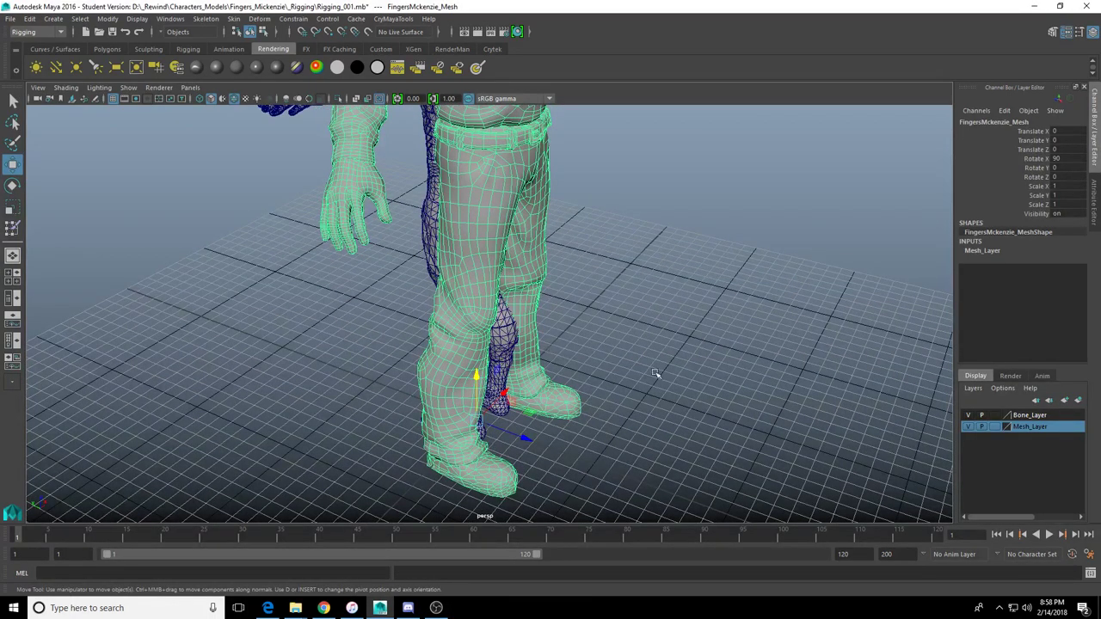
left_click_drag(627, 365, 590, 406, "alt")
Try scaling the character mesh uniformly from its pivot at the feet, undoing each attempt
key("r")
right_click_drag(590, 407, 540, 396, "alt")
middle_click_drag(540, 396, 559, 411, "alt")
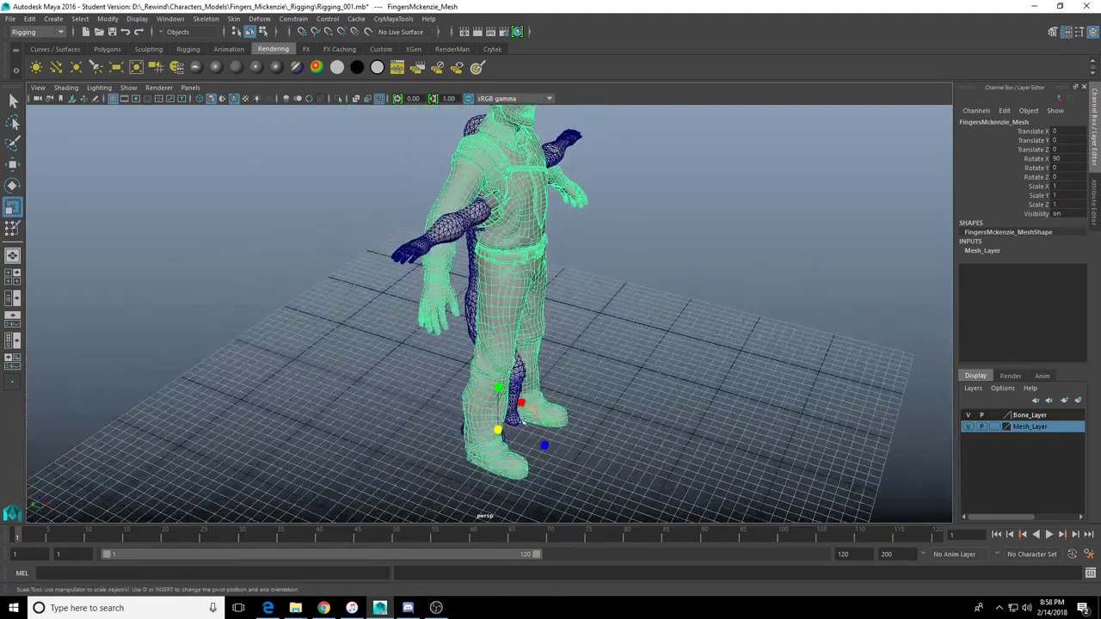
left_click_drag(498, 429, 459, 424)
key("ctrl+z")
right_click_drag(488, 399, 376, 416, "alt")
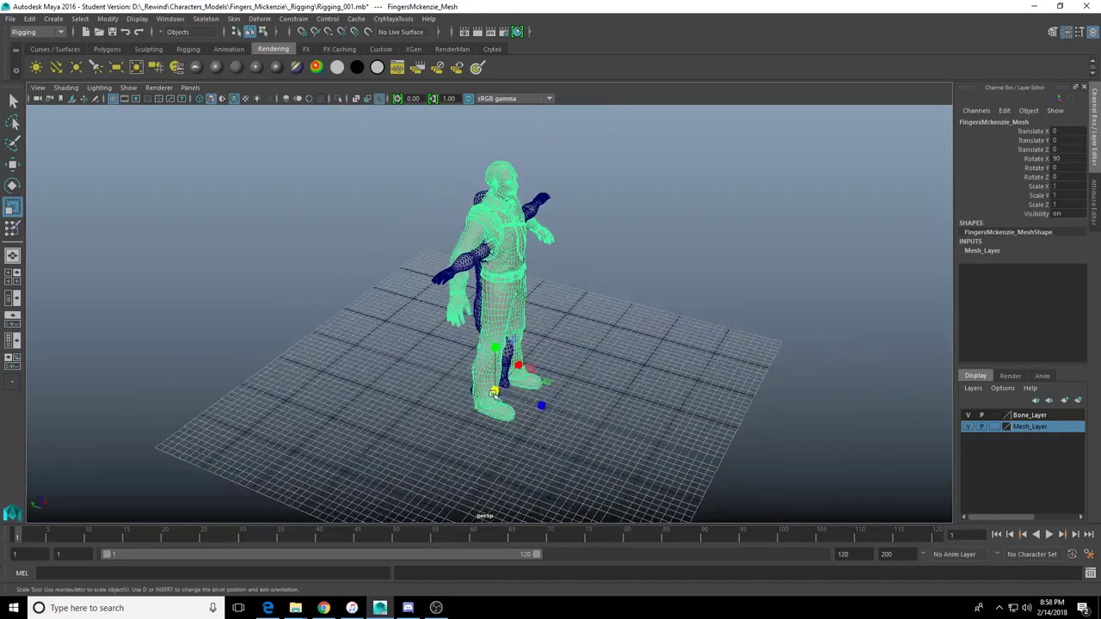
left_click_drag(376, 416, 343, 408, "alt")
left_click_drag(499, 392, 447, 392)
key("ctrl+z")
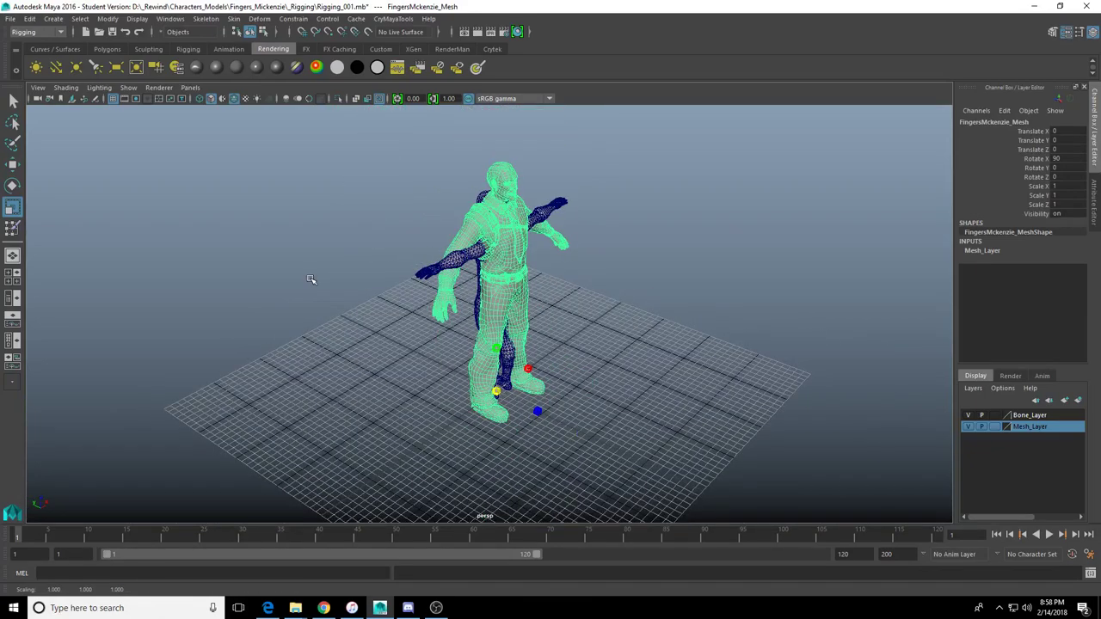
left_click_drag(581, 385, 500, 377, "alt")
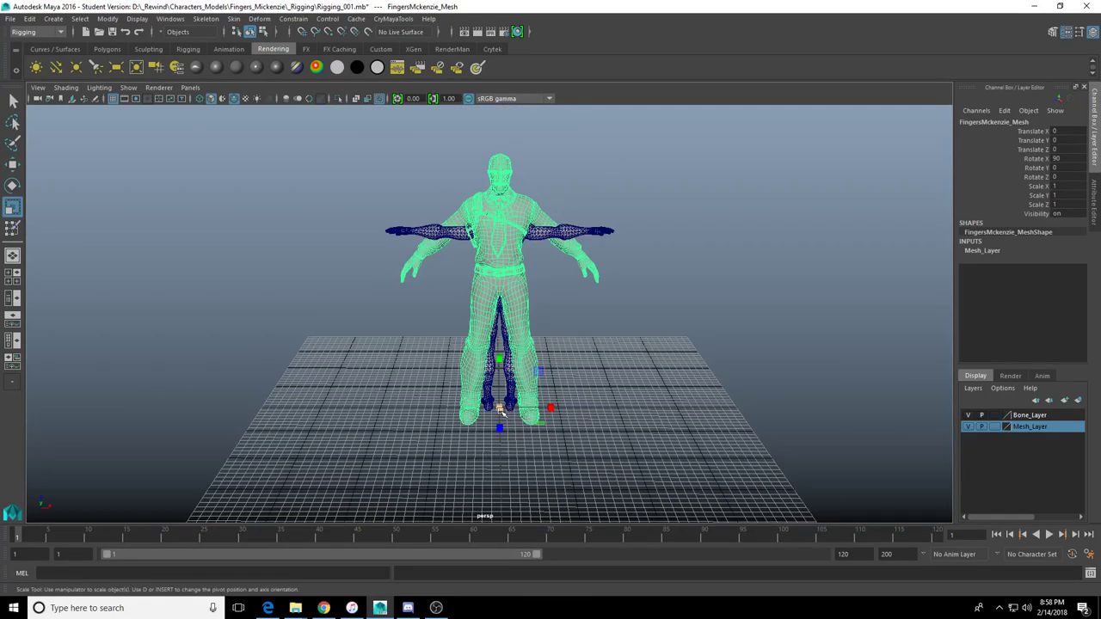
Check the Move tool's axis orientation settings for the character mesh and return to the Scale tool
left_click(12, 184)
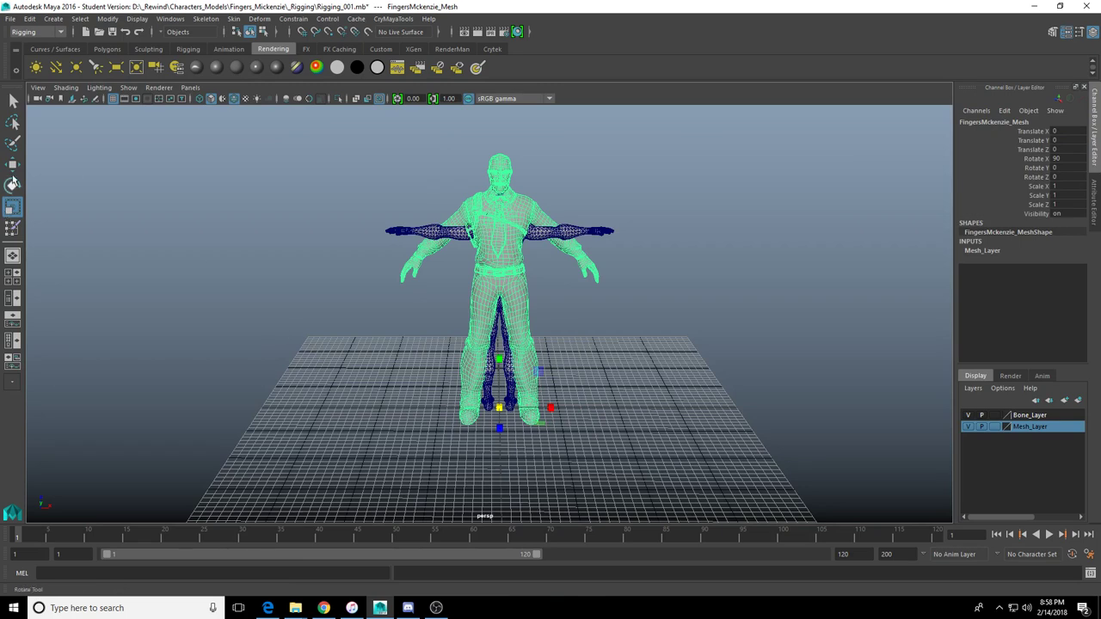
double_click(12, 164)
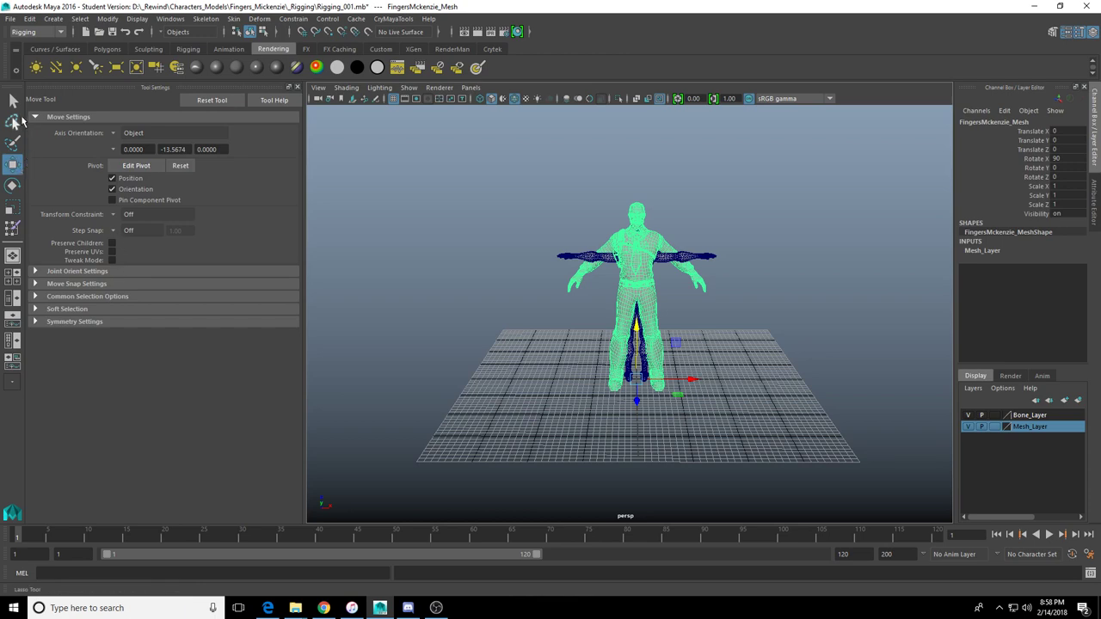
left_click(298, 87)
left_click_drag(551, 360, 576, 306, "alt")
key("r")
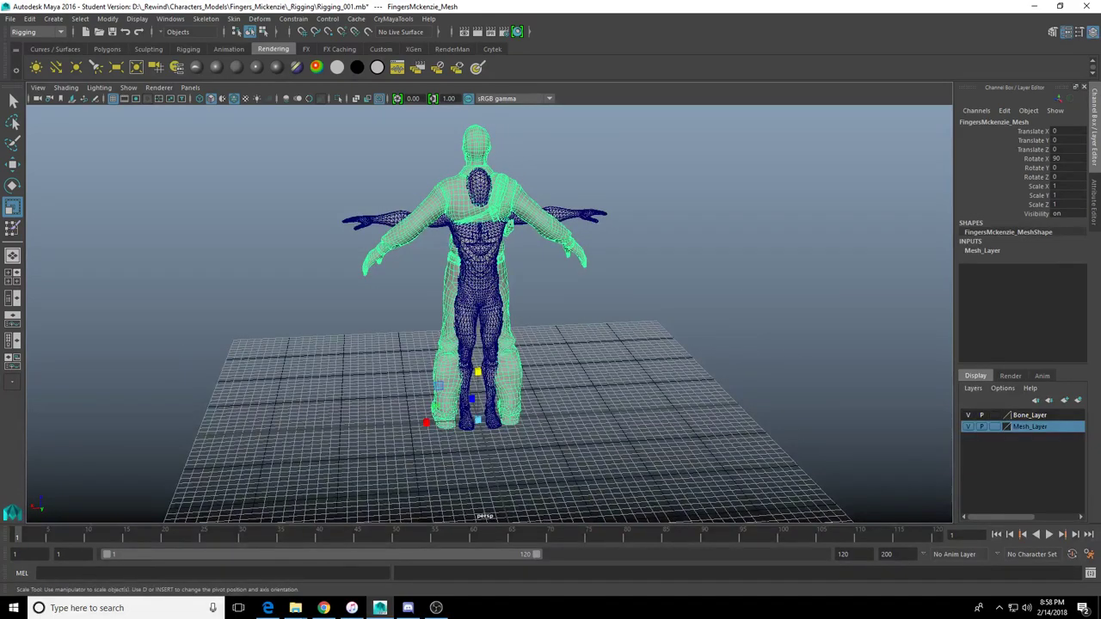
Delete the Lamp object from the scene and reselect the clothed character mesh
key("Right")
key("Delete")
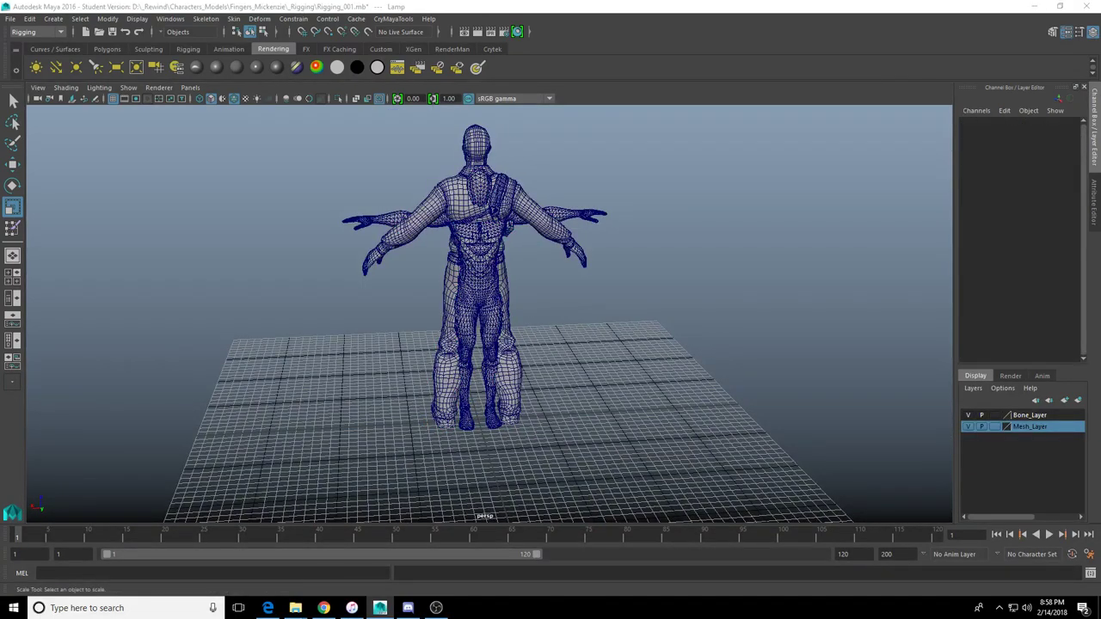
left_click(468, 144)
left_click_drag(468, 144, 555, 172, "alt")
middle_click_drag(555, 172, 554, 228, "alt")
right_click_drag(554, 228, 551, 279, "alt")
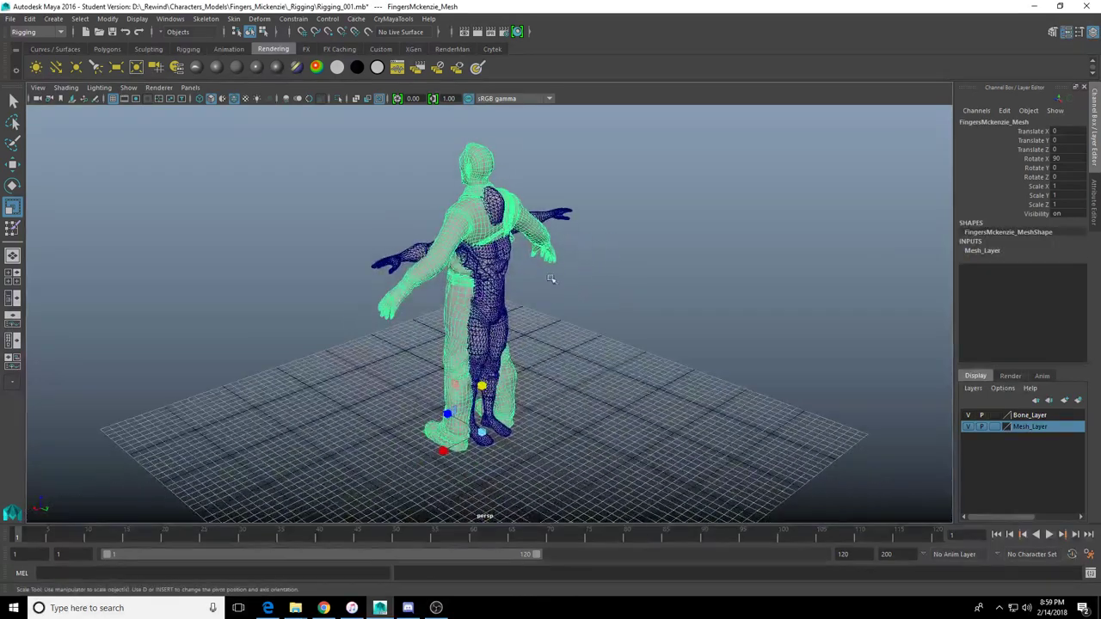
Scale the character mesh to 0.85 on X, Y and Z, and compare it with the reference body from the front
left_click(1069, 177)
left_click(1066, 186)
key("Return")
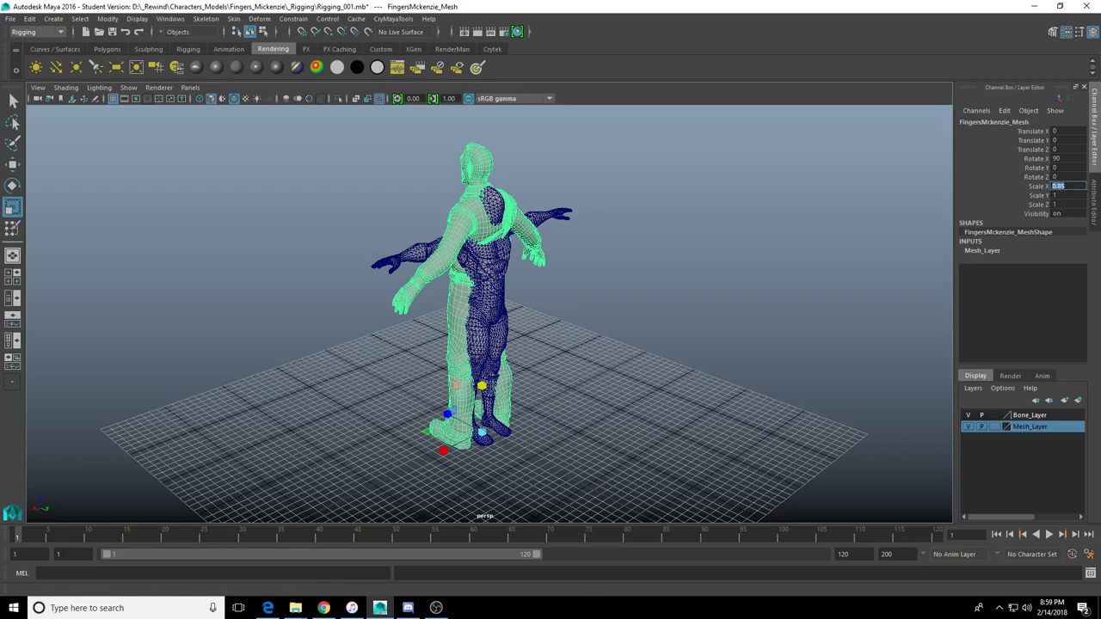
left_click(1074, 185)
key("ctrl+c")
left_click(1057, 196)
key("ctrl+v")
left_click(1063, 205)
key("ctrl+v")
key("Return")
left_click_drag(602, 243, 680, 277, "alt")
middle_click_drag(680, 277, 641, 357, "alt")
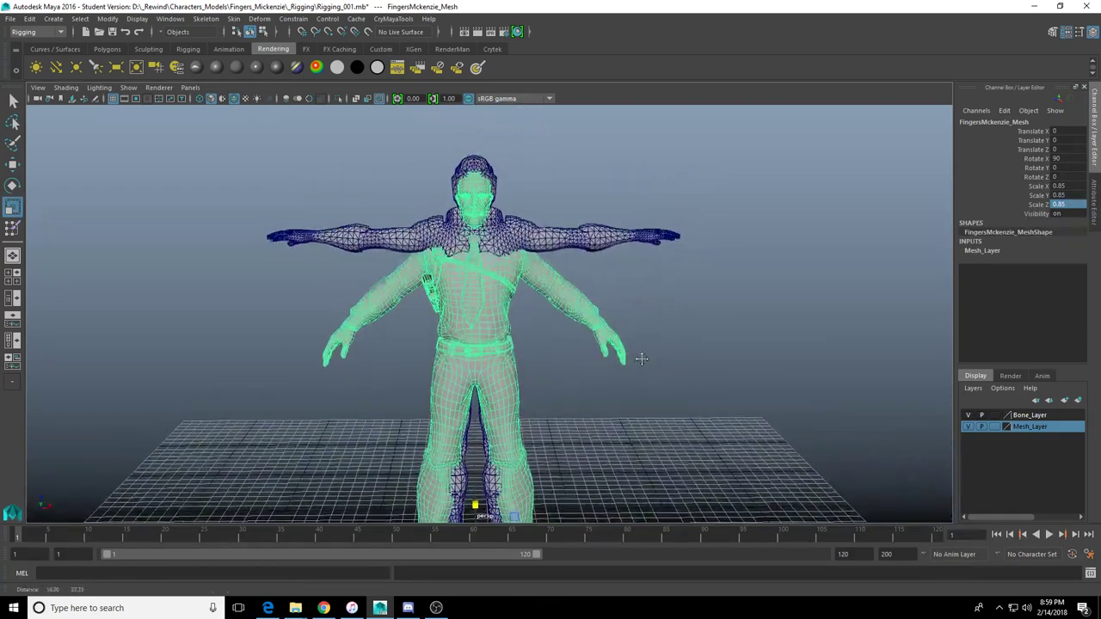
Try Scale Y values of 0.89 and 0.88 on the character mesh, comparing its head height with the reference body's
left_click(1071, 197)
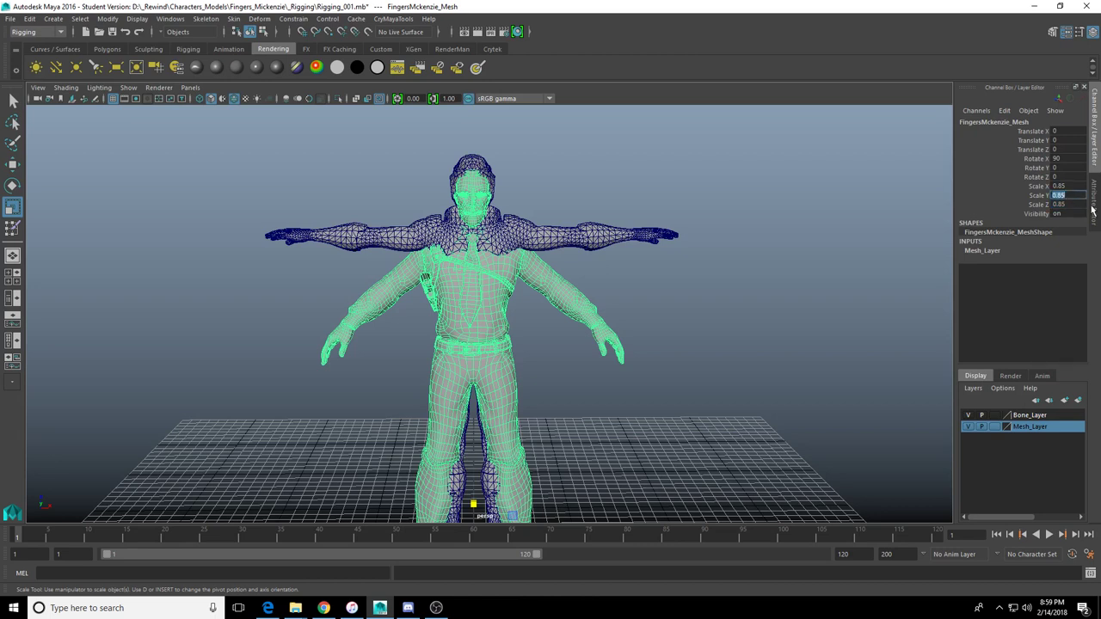
type("0.89")
key("Return")
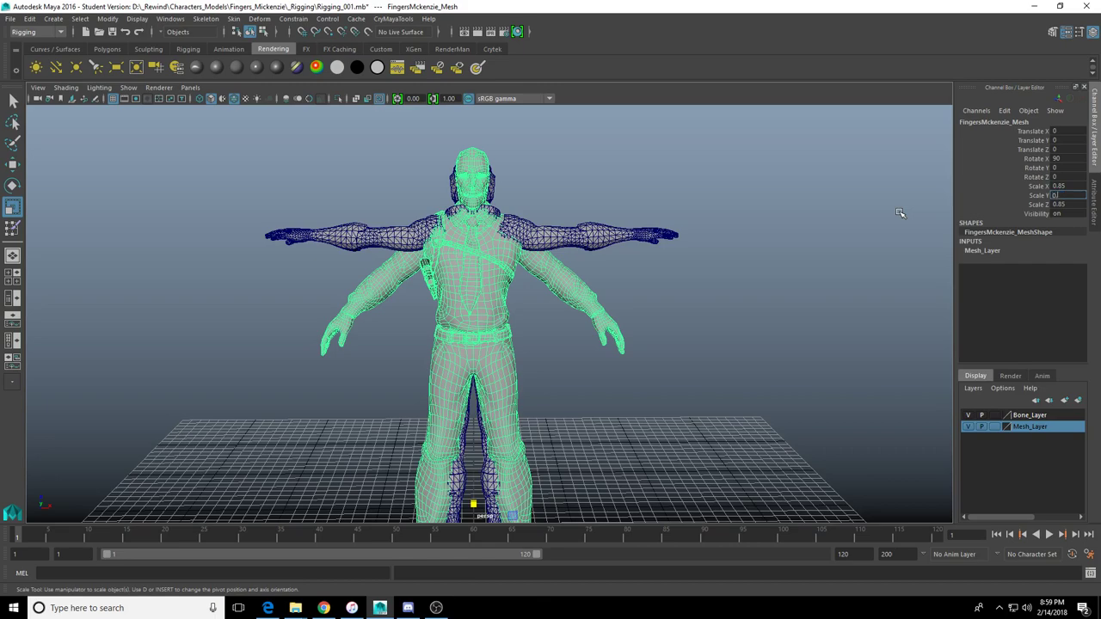
type("0.88")
key("Return")
scroll(378, 163, "up", 5)
middle_click_drag(379, 164, 358, 304, "alt")
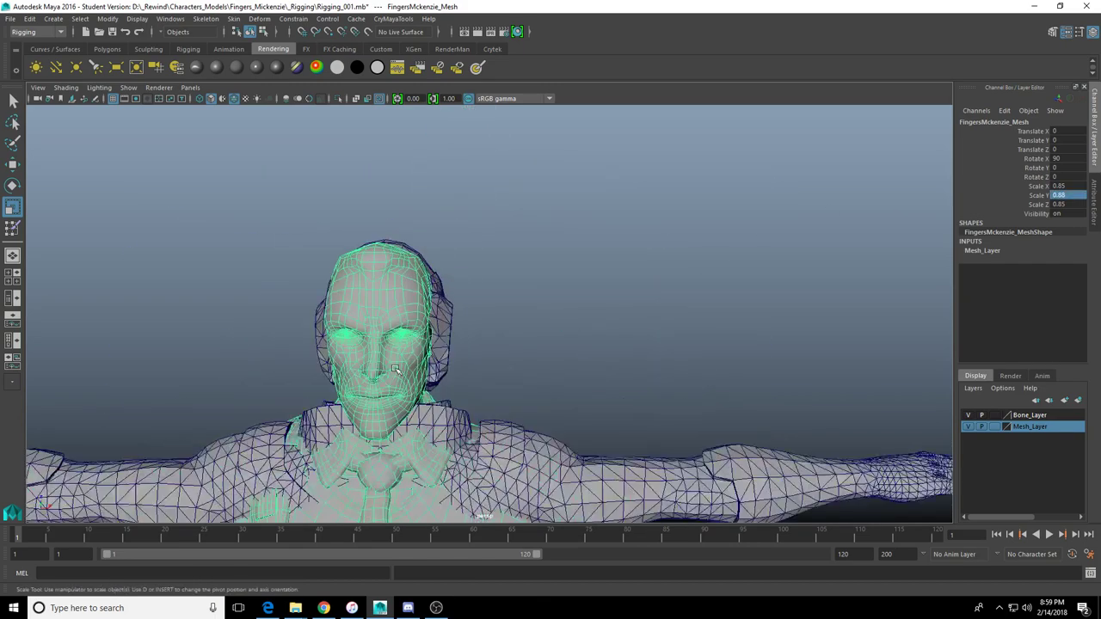
scroll(358, 305, "up", 5)
left_click_drag(360, 305, 530, 310, "alt")
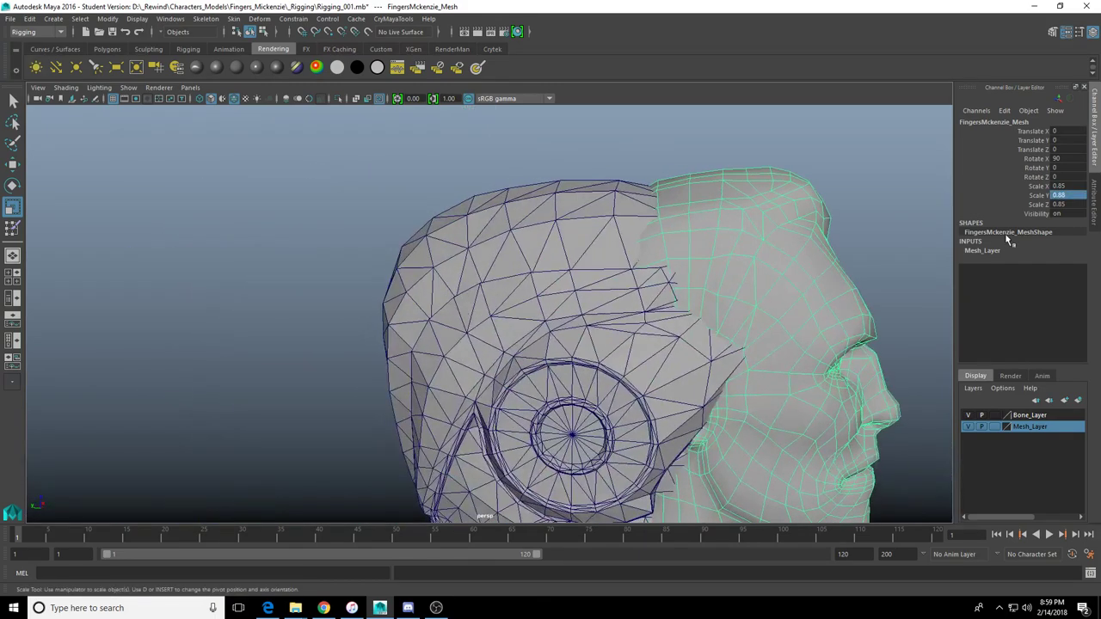
Set the character mesh's scale to 0.878 on X, Y and Z to match the reference body's height
left_click(1065, 196)
key("Return")
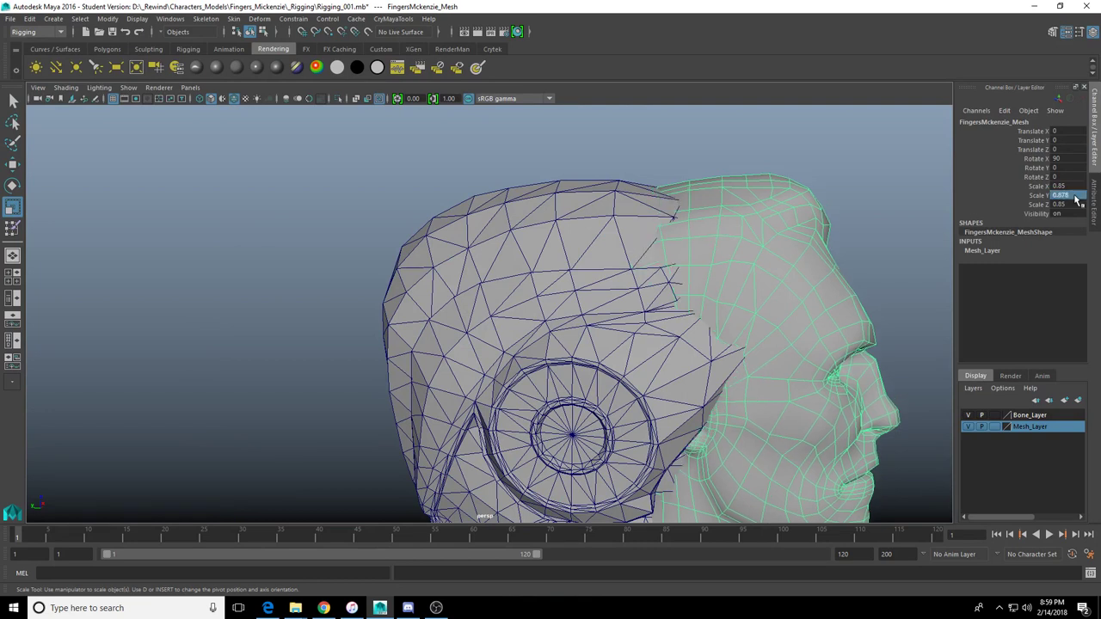
left_click(1078, 196)
key("ctrl+c")
left_click(1064, 186)
key("ctrl+v")
key("Return")
left_click(1064, 205)
key("ctrl+v")
key("Return")
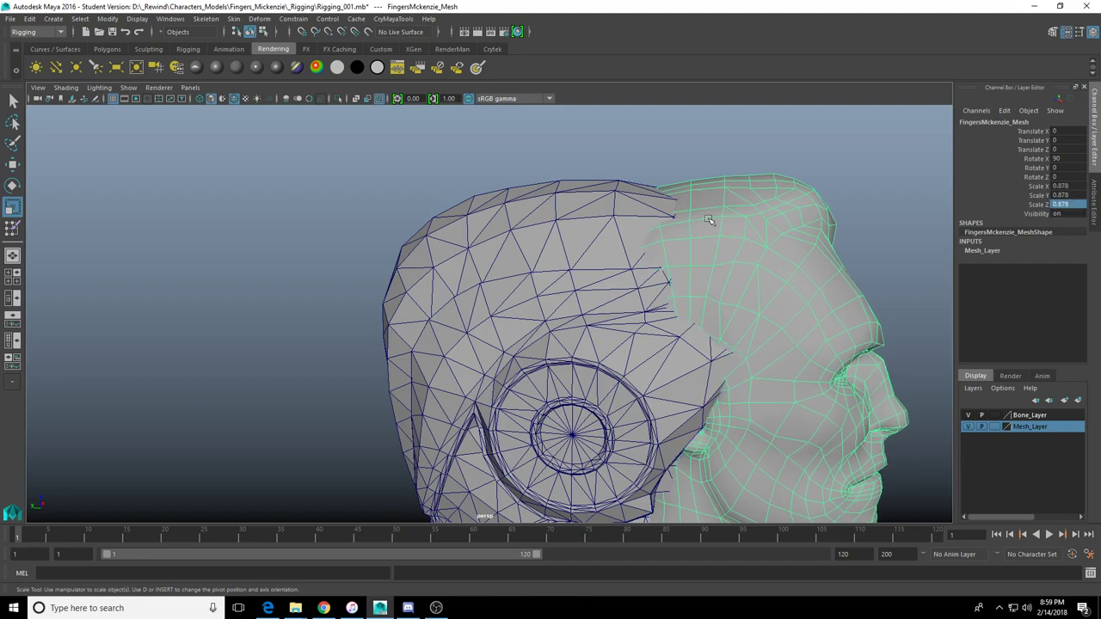
Rotate the character mesh to -180 degrees on Z so it faces the same way as the reference body
scroll(696, 234, "down", 5)
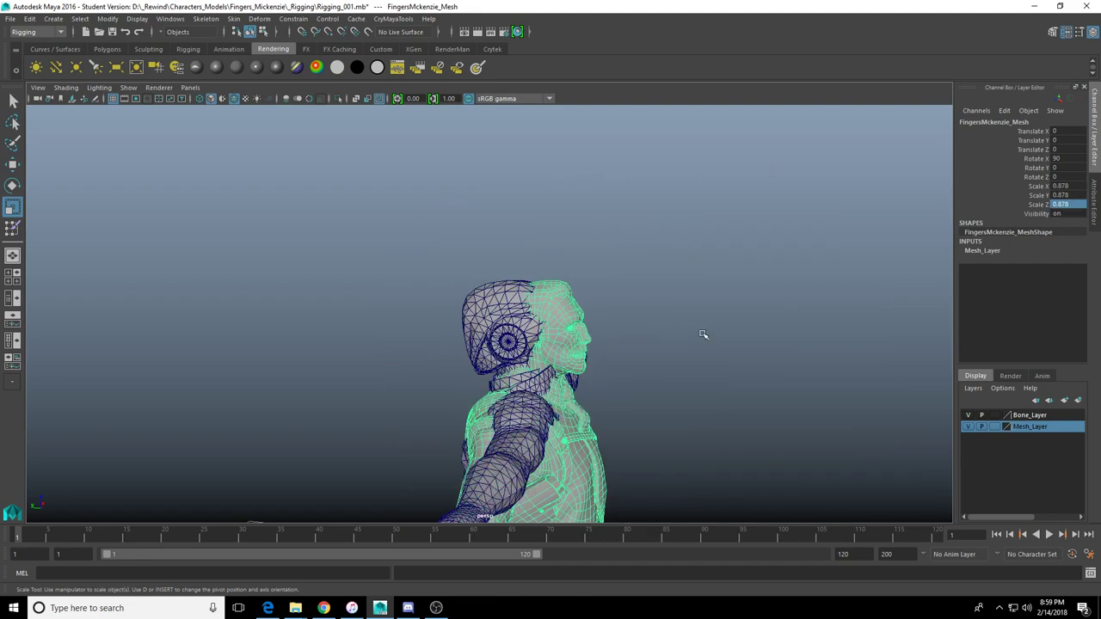
left_click_drag(704, 334, 400, 387, "alt")
key("w")
left_click_drag(483, 441, 551, 387, "alt")
key("e")
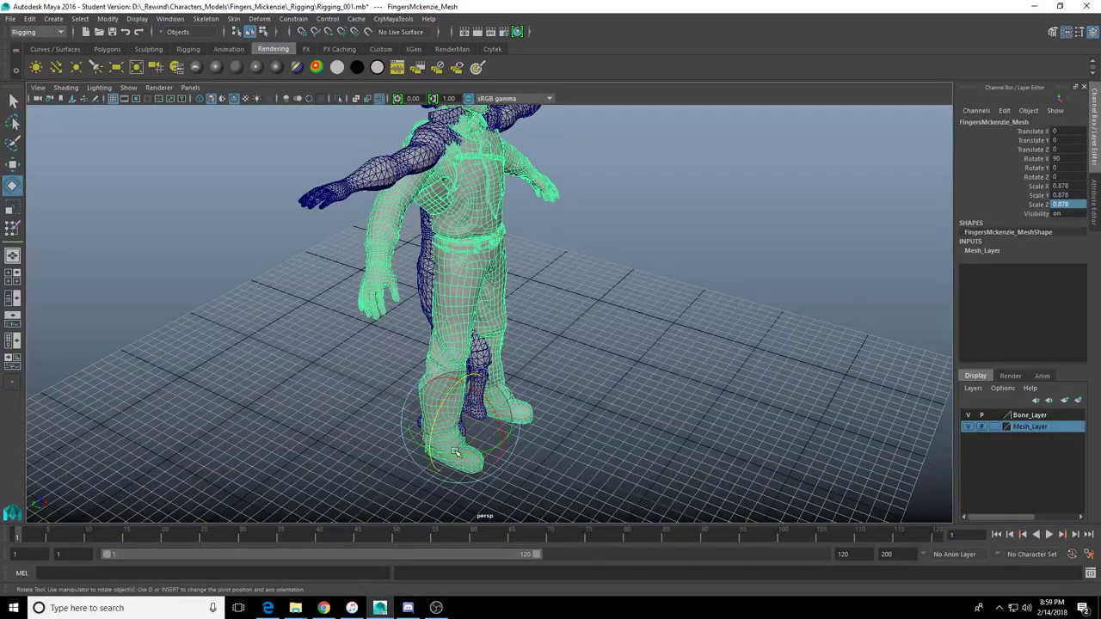
left_click_drag(470, 454, 221, 295)
left_click_drag(326, 369, 404, 417, "alt")
key("w")
left_click_drag(607, 474, 349, 459, "alt")
key("ctrl+z")
key("e")
key("w")
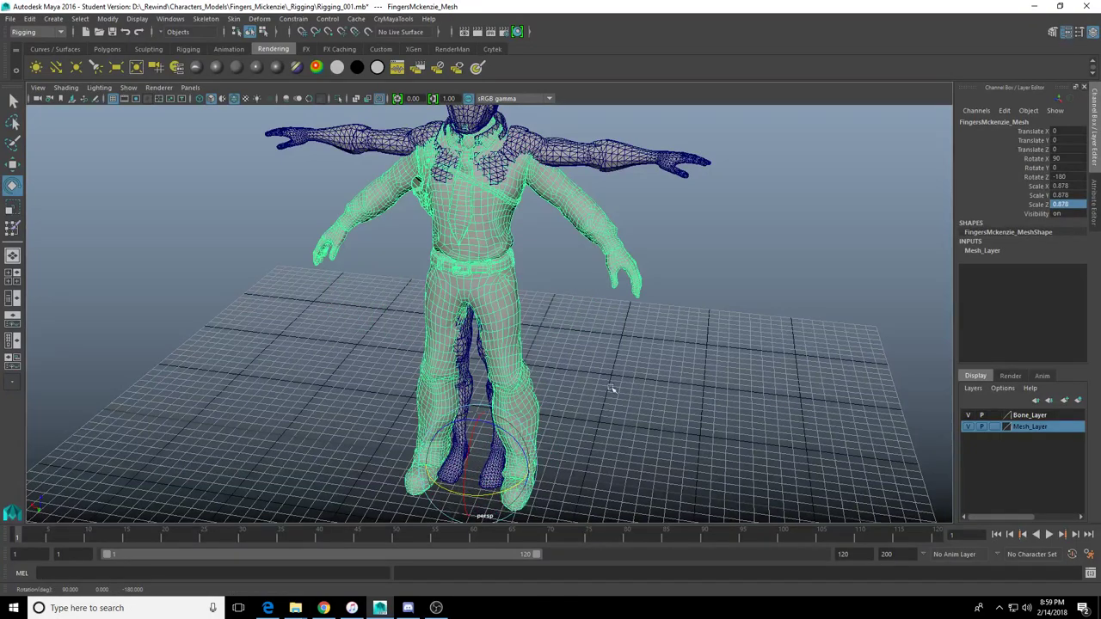
Examine the character mesh's height, arm pose and shoulders against the T-posed reference body from several angles
left_click_drag(612, 387, 520, 420, "alt")
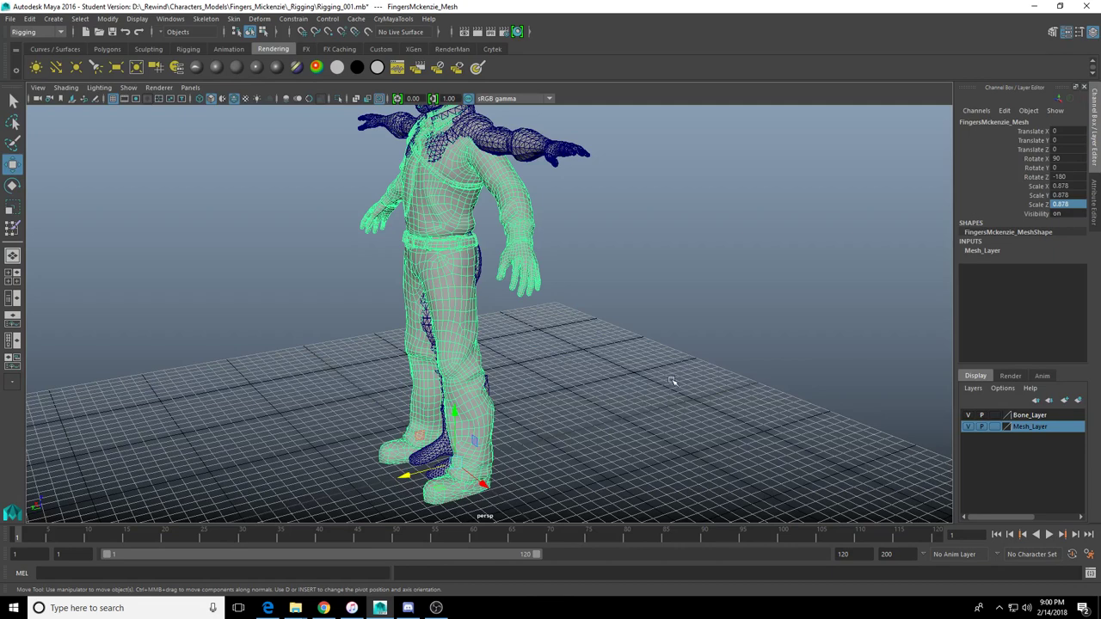
left_click_drag(603, 385, 679, 220, "alt")
left_click(607, 228)
left_click(524, 274)
middle_click_drag(541, 313, 477, 316, "alt")
left_click(523, 272)
scroll(526, 271, "down", 2)
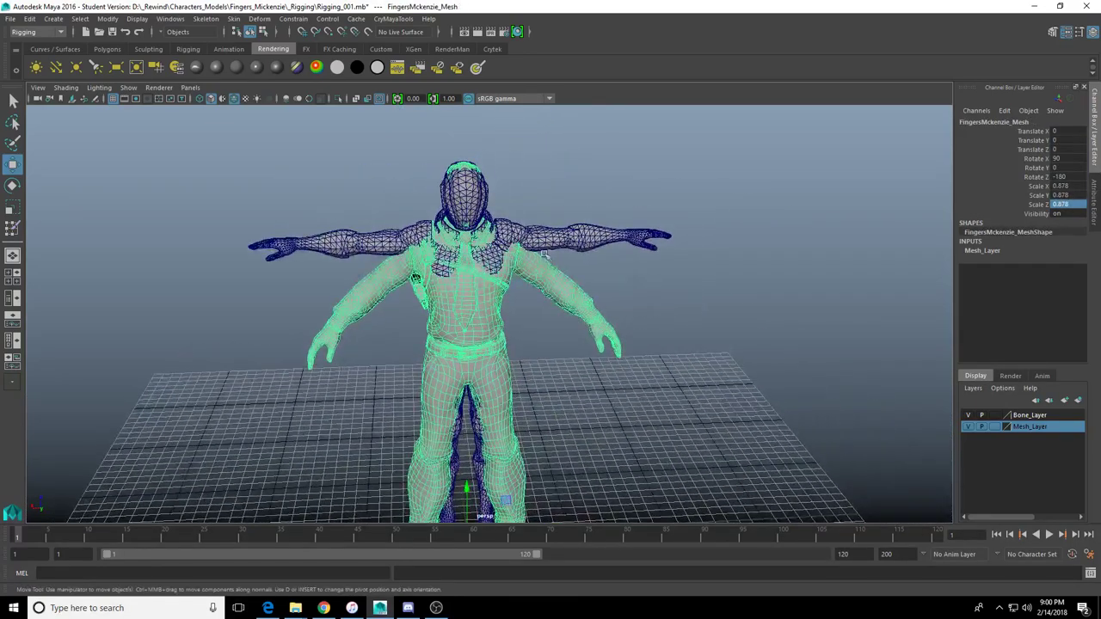
left_click(564, 242)
left_click_drag(590, 286, 564, 272, "alt")
left_click(461, 311)
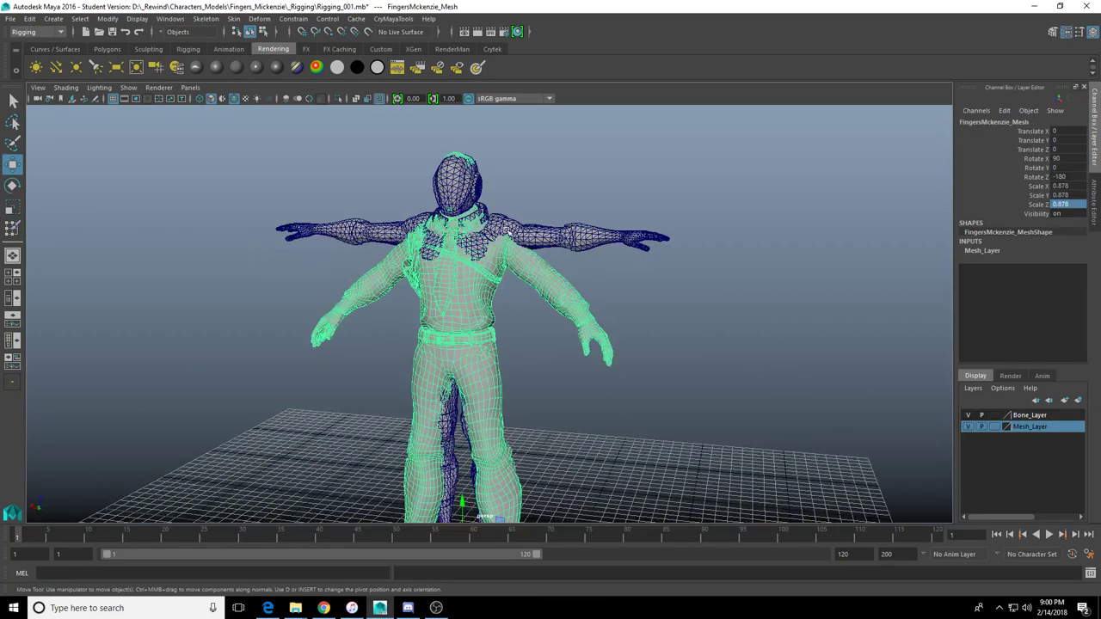
Select the imported reference body mesh, compare it once more with the character, and delete it
left_click(544, 233)
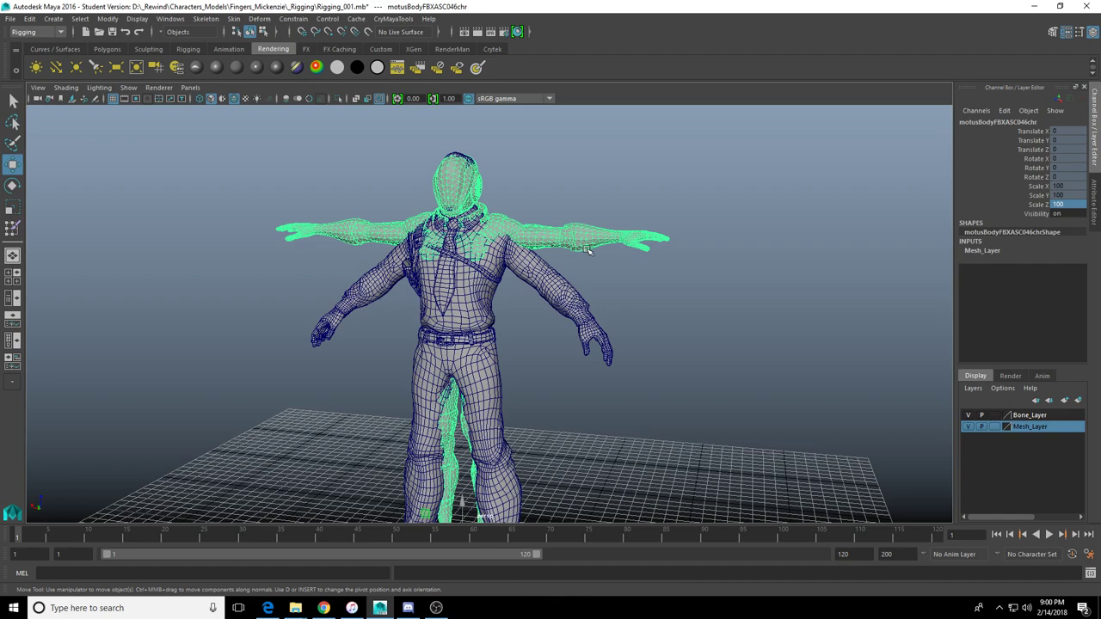
scroll(587, 250, "up", 5)
middle_click_drag(516, 249, 555, 309, "alt")
left_click_drag(447, 323, 517, 372, "alt")
scroll(518, 372, "down", 2)
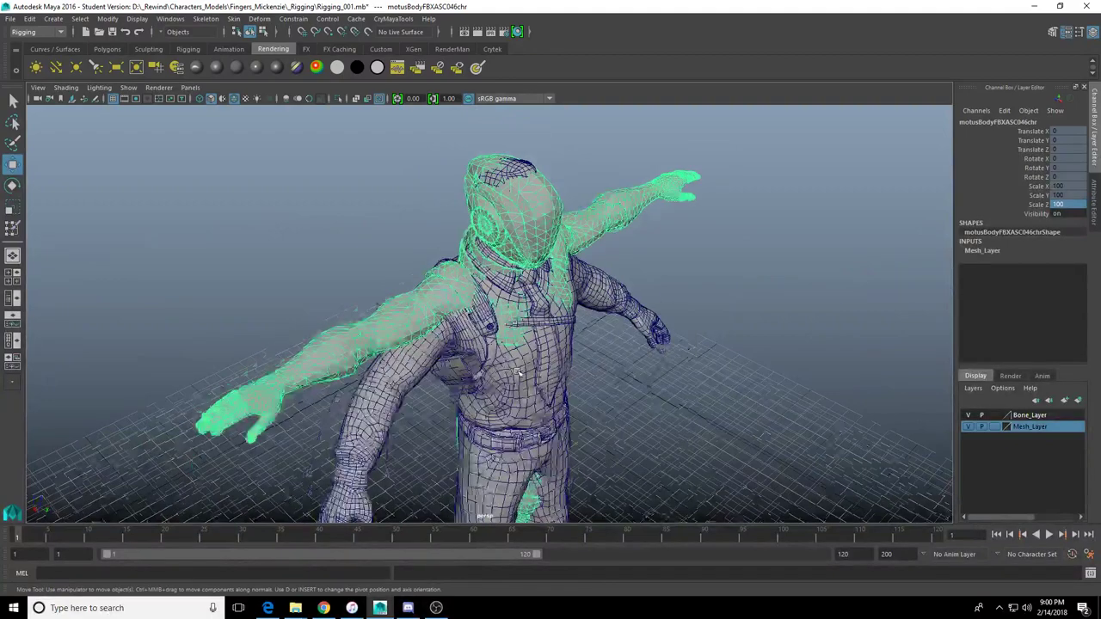
scroll(518, 371, "down", 2)
middle_click_drag(518, 372, 539, 315, "alt")
scroll(477, 306, "down", 1)
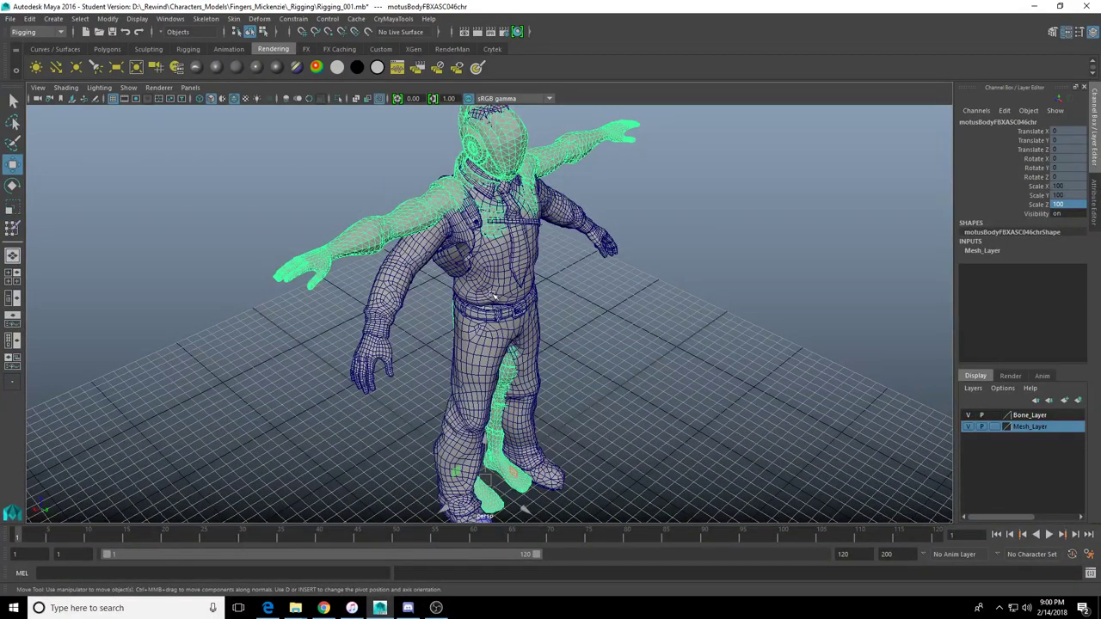
left_click_drag(637, 280, 569, 407, "alt")
left_click_drag(537, 338, 510, 230, "alt")
key("Delete")
Freeze the clothed character mesh's transformations, check its pivot at the feet, and clear the selection
left_click(455, 269)
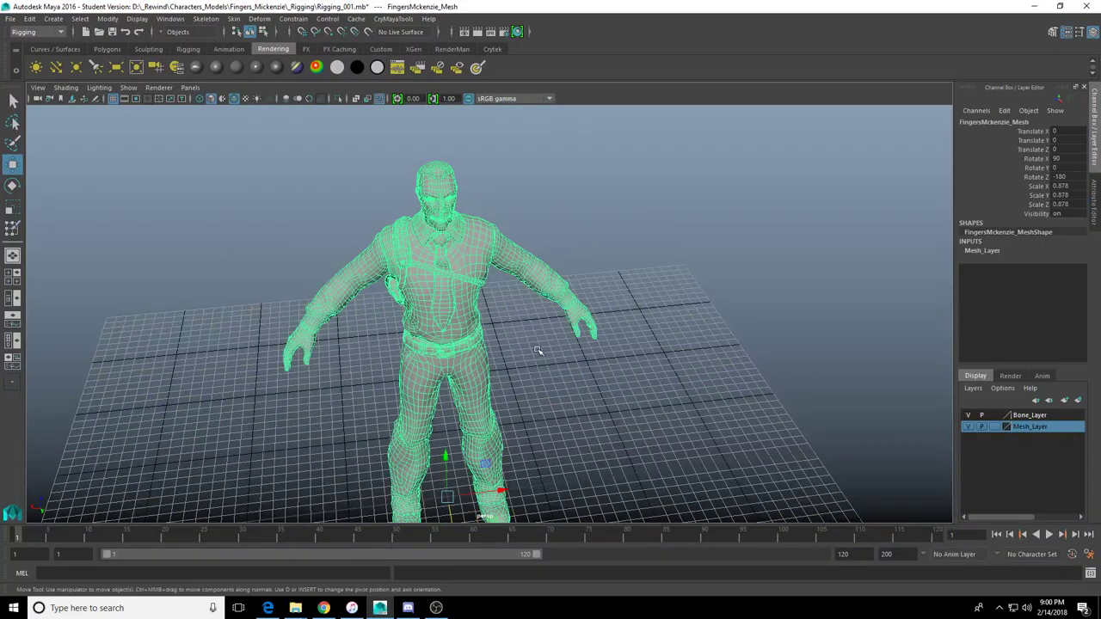
left_click_drag(535, 345, 590, 364, "alt")
key("g")
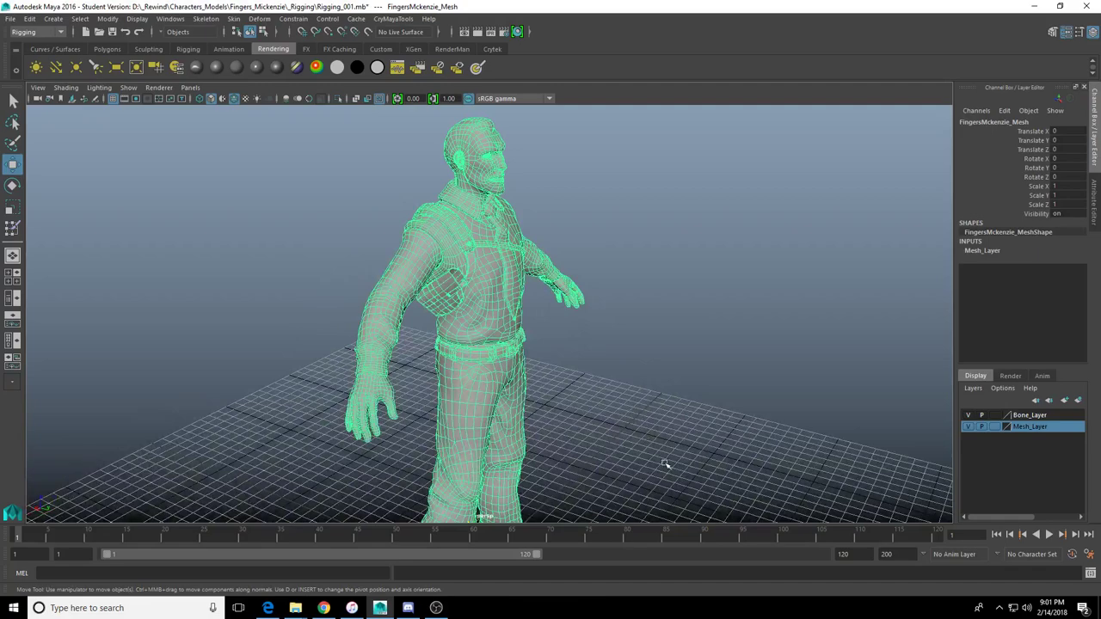
left_click_drag(663, 460, 529, 430, "alt")
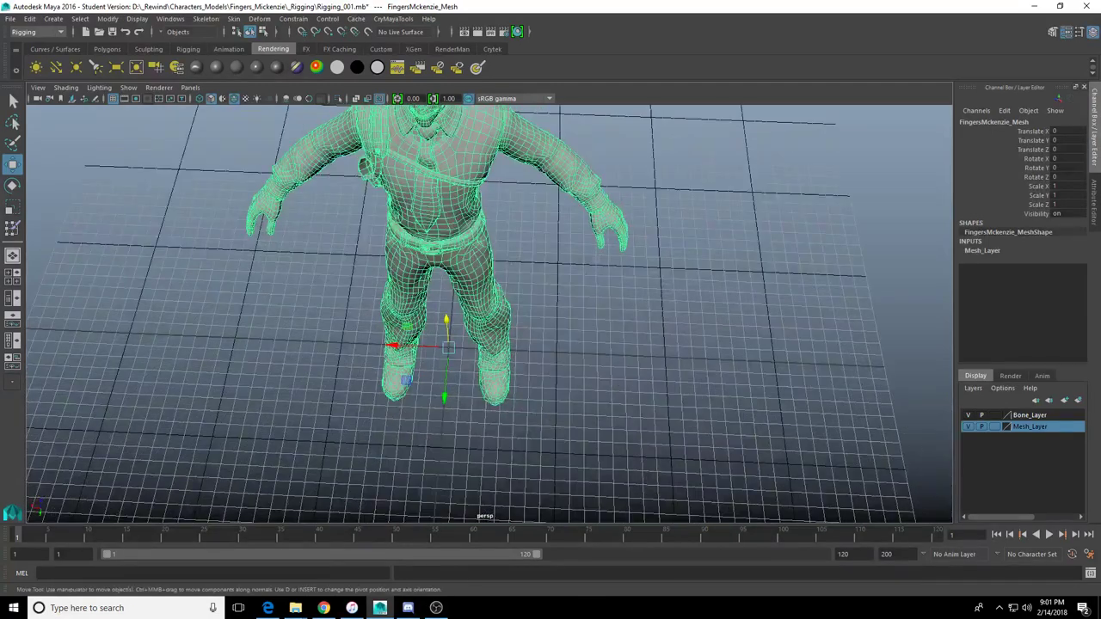
key("ctrl+g")
key("Delete")
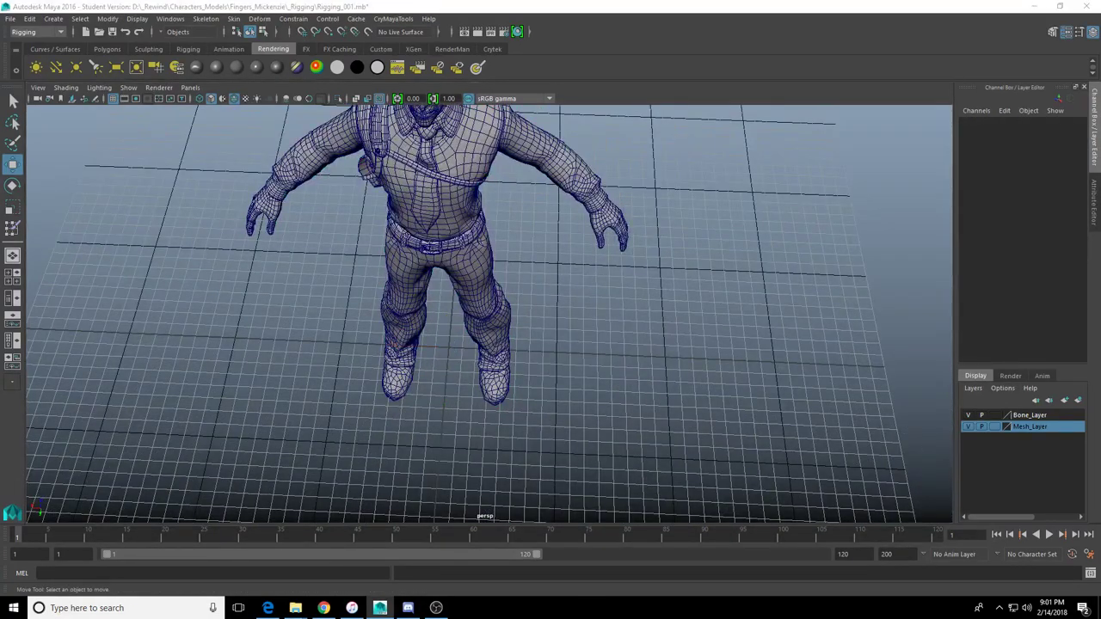
key("Delete")
middle_click_drag(650, 285, 676, 446, "alt")
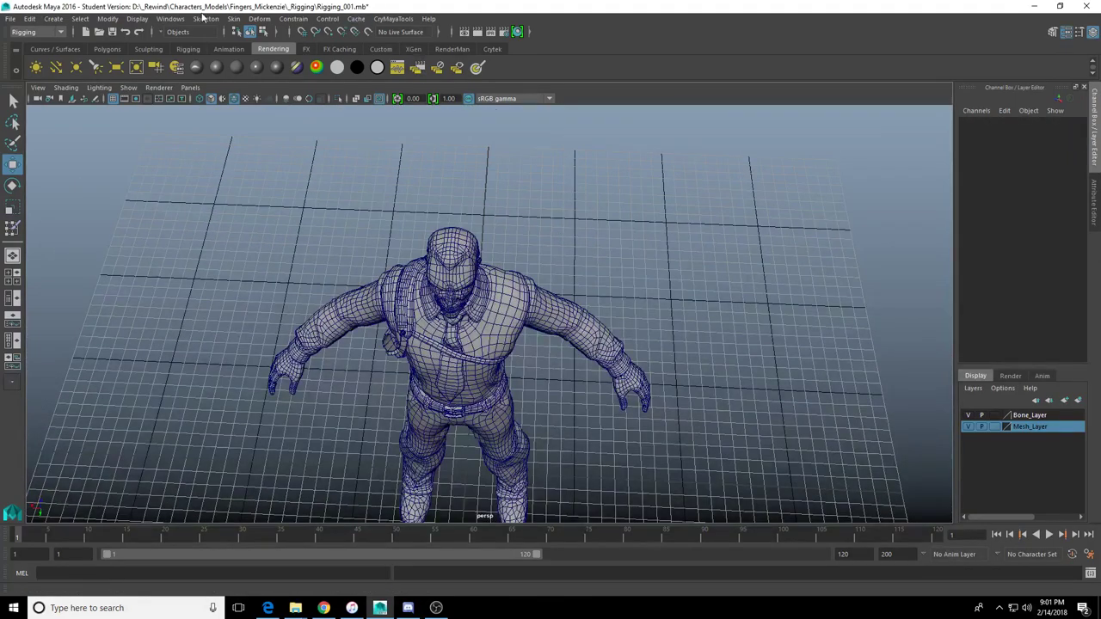
Save the scene as Rigging_001.mb in the _Rigging_2 folder
left_click(9, 18)
left_click(39, 78)
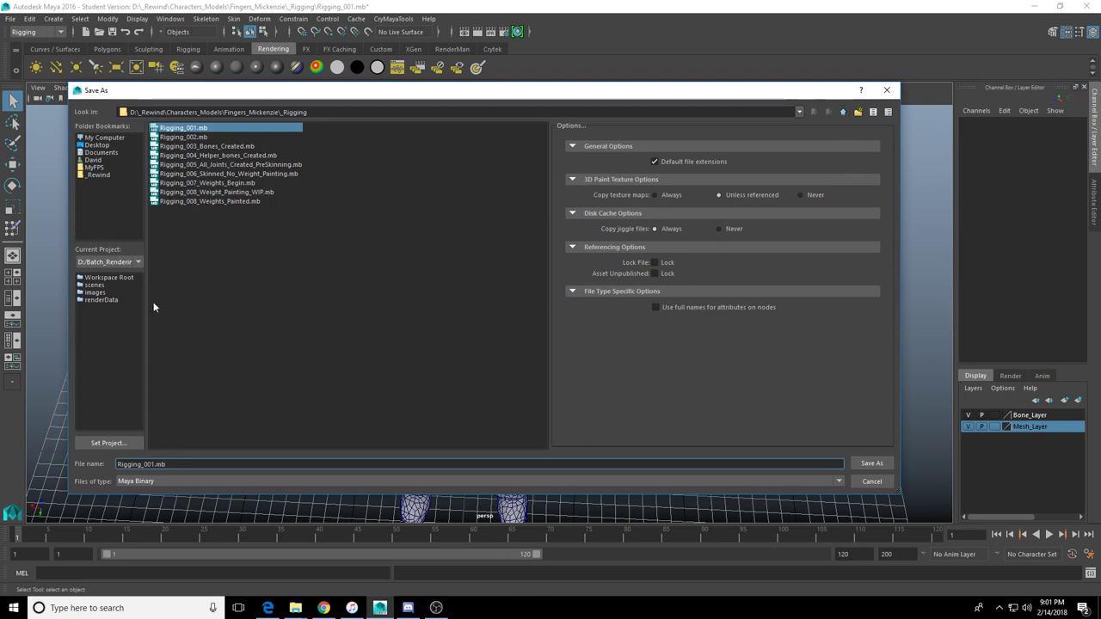
left_click(844, 113)
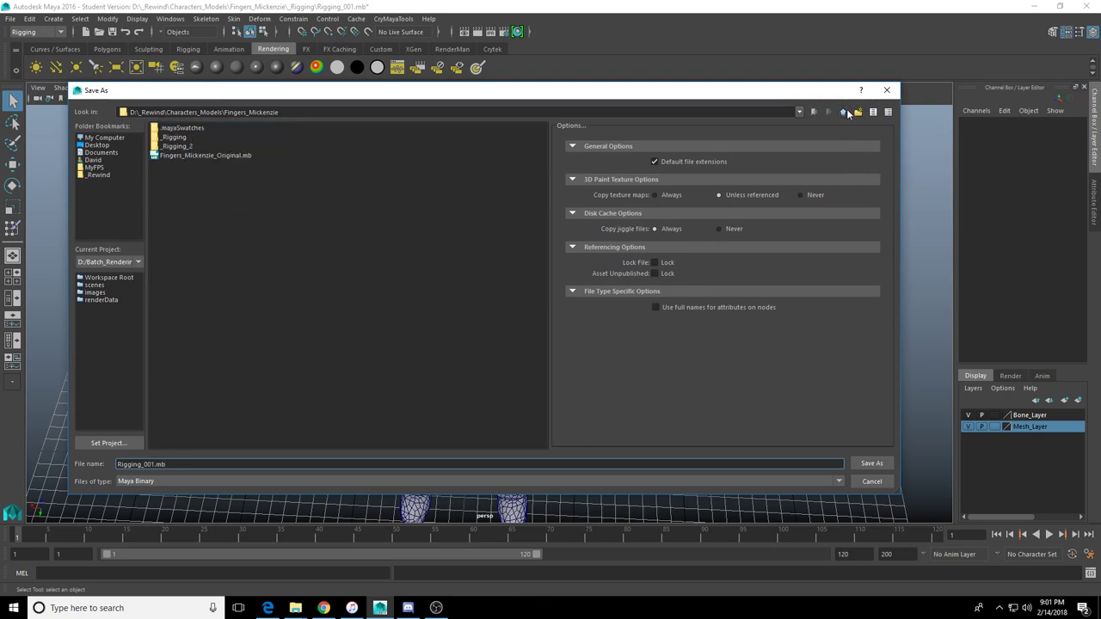
double_click(195, 141)
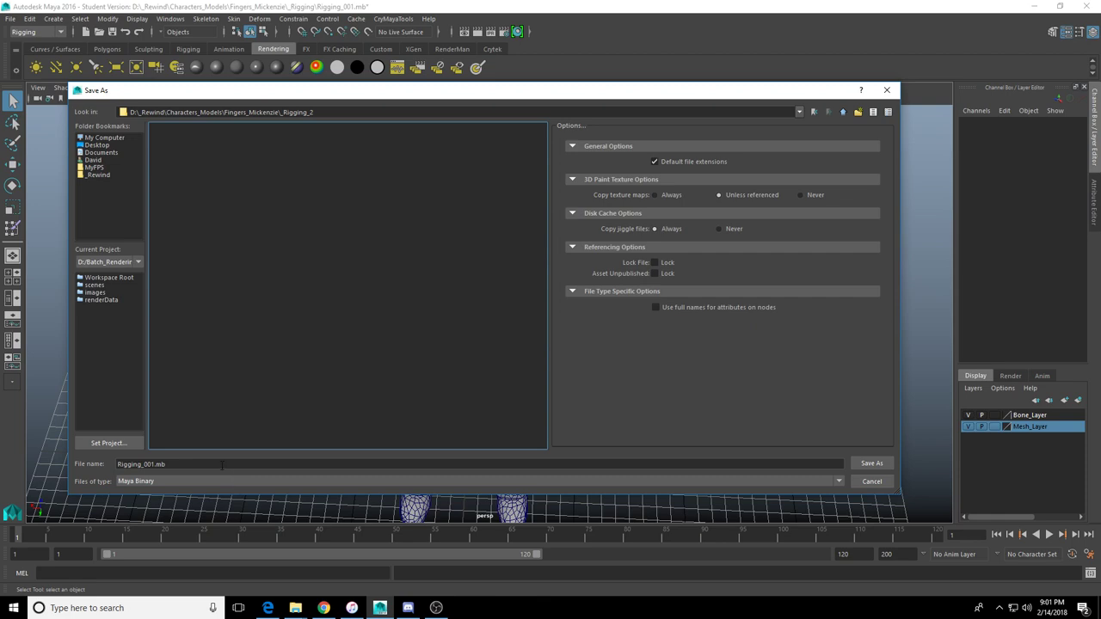
left_click(184, 465)
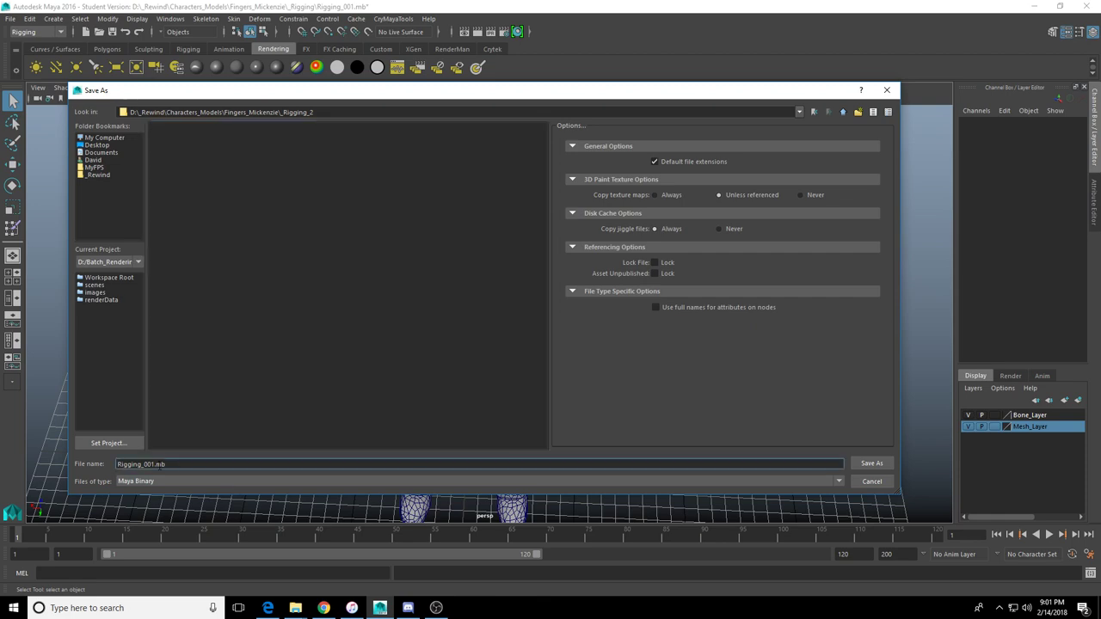
left_click(872, 467)
Switch to the four-view layout, frame the face in the front view, and select the character mesh
left_click(525, 316)
key("w")
left_click_drag(480, 404, 503, 347, "alt")
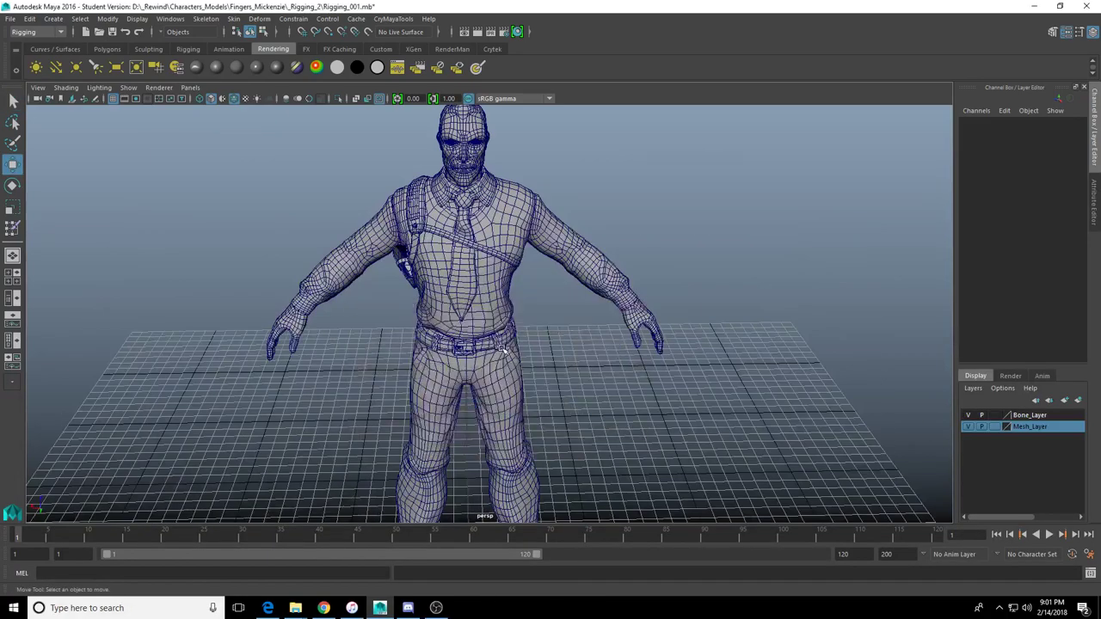
key("space")
scroll(284, 392, "down", 6)
scroll(291, 421, "up", 8)
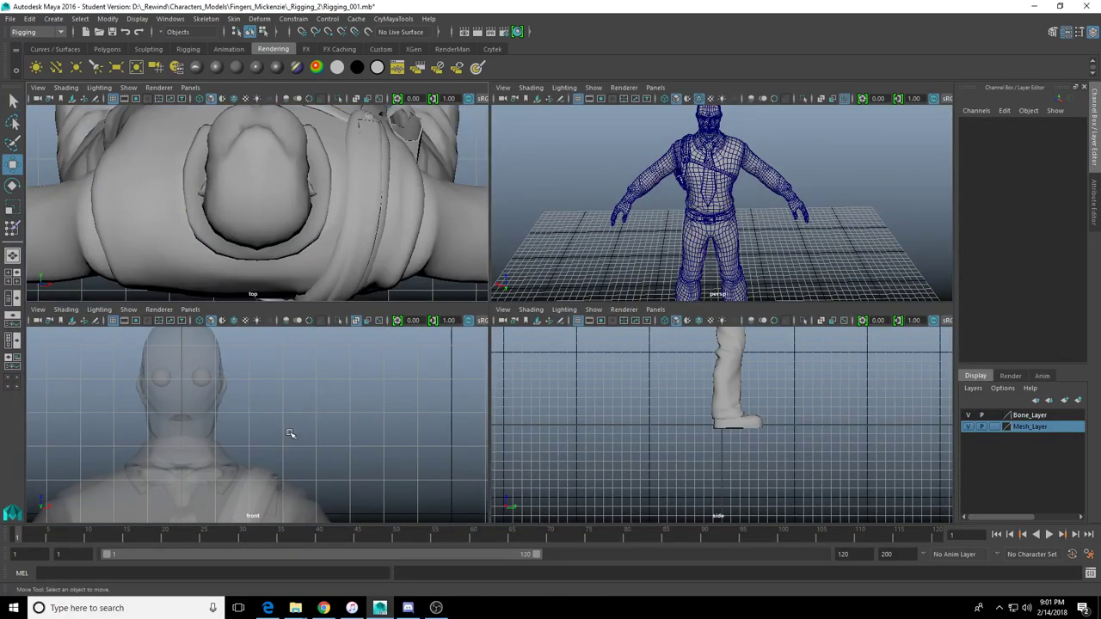
scroll(290, 430, "up", 5)
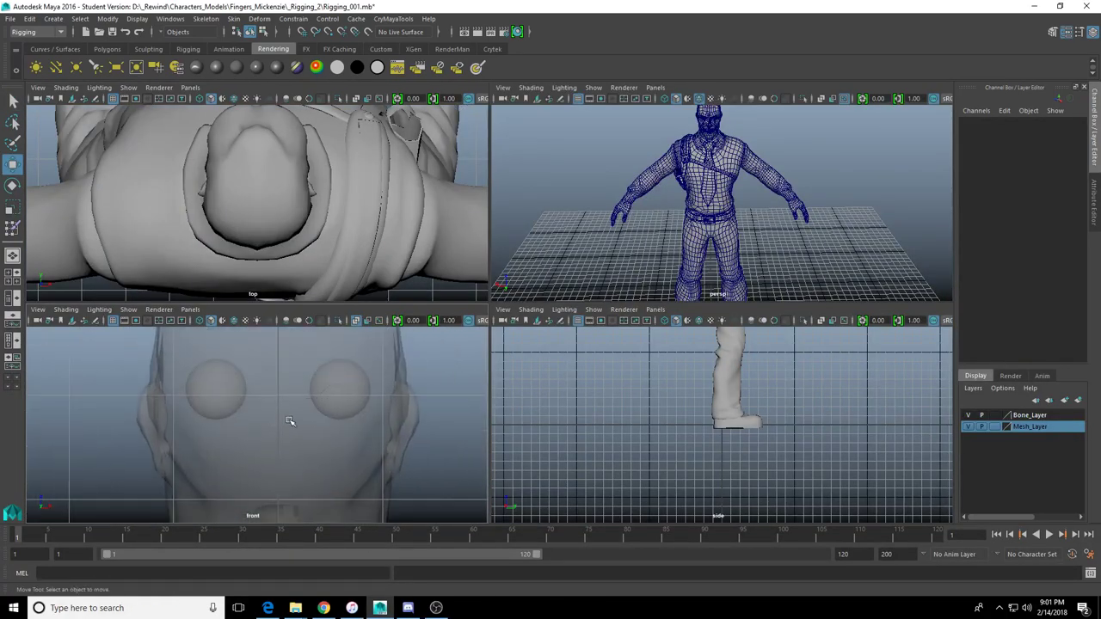
left_click(713, 184)
middle_click_drag(711, 196, 715, 252, "alt")
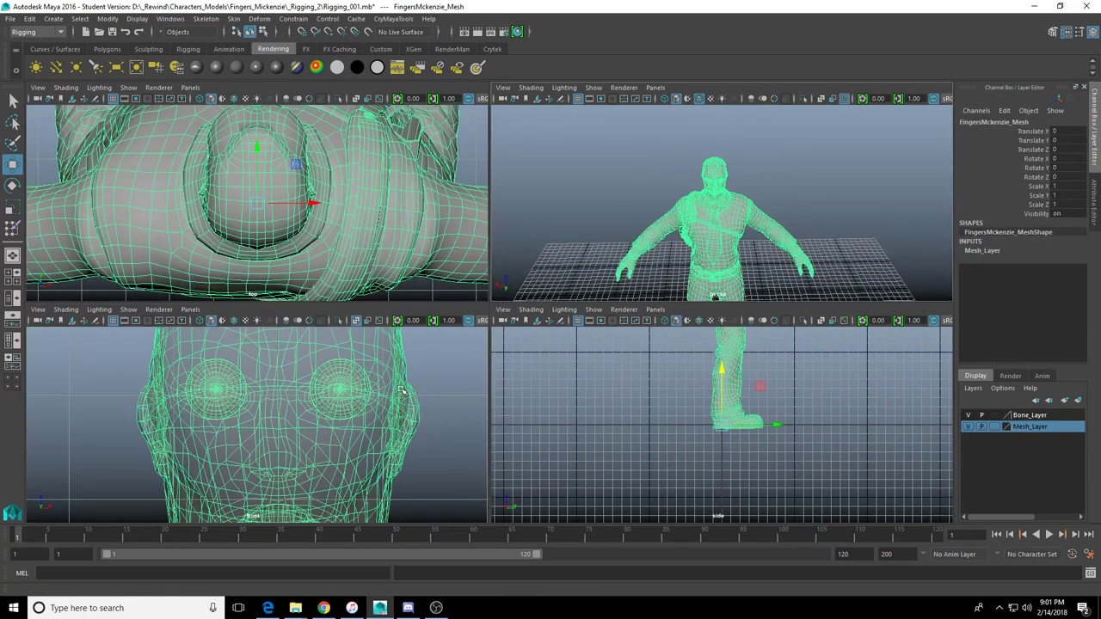
Try a new Back orthographic camera for the front view, and delete that camera
scroll(384, 406, "down", 10)
middle_click_drag(327, 509, 308, 346, "alt")
middle_click_drag(317, 427, 312, 387, "alt")
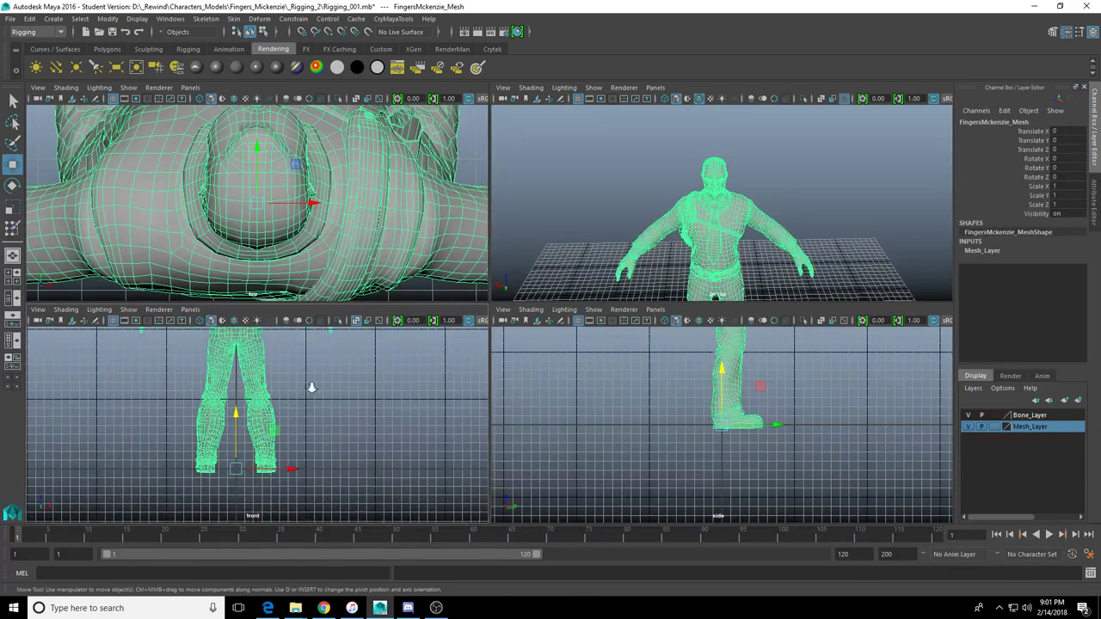
scroll(311, 387, "down", 5)
left_click(188, 310)
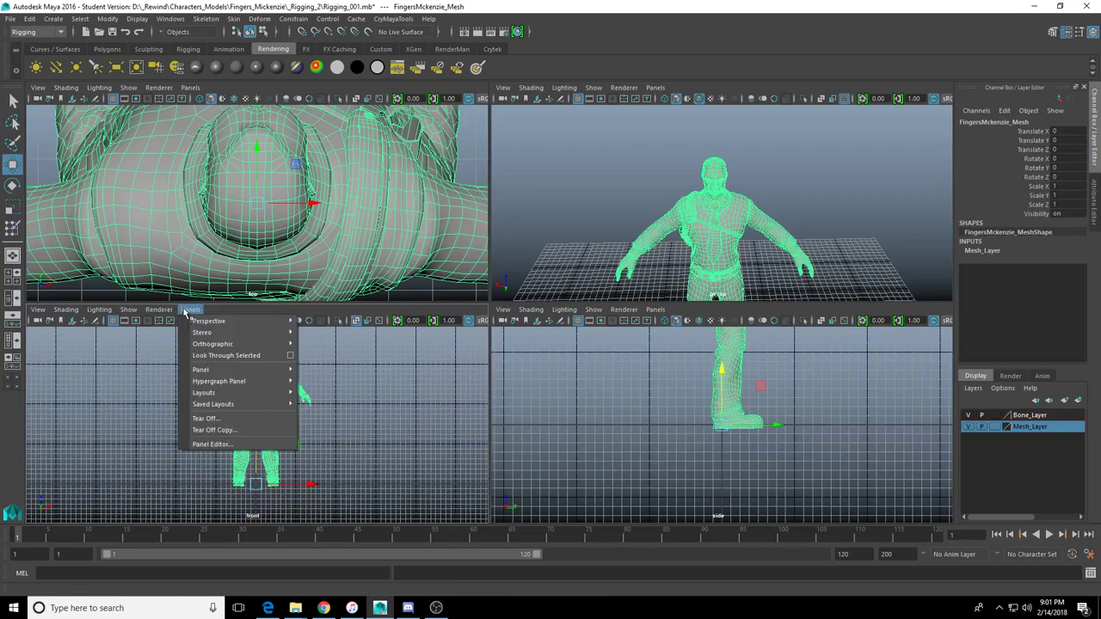
mouse_move(248, 346)
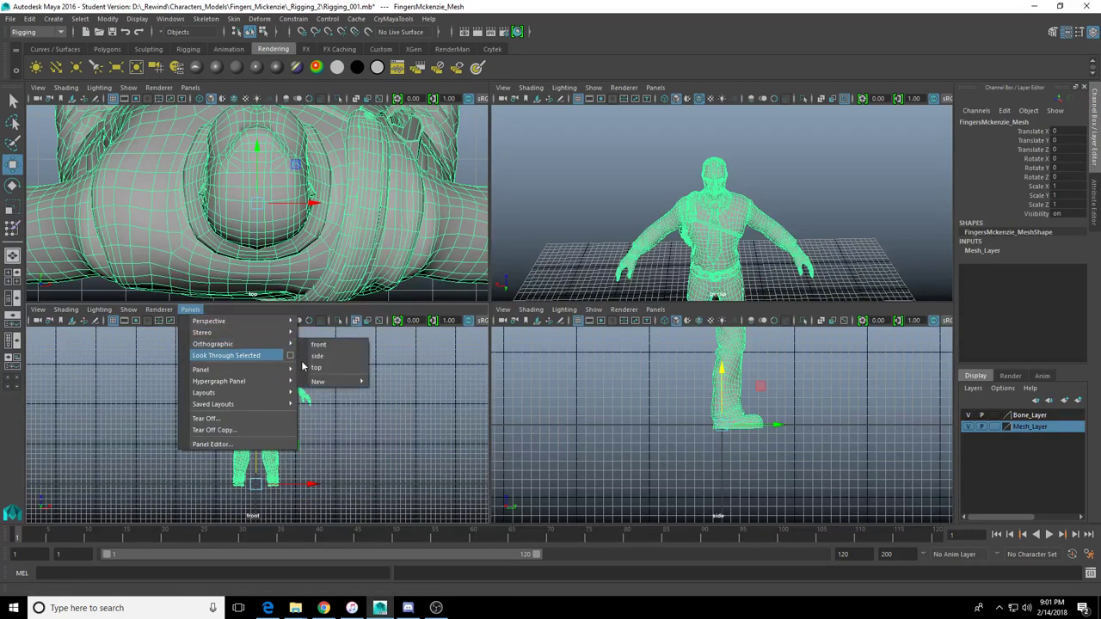
mouse_move(337, 387)
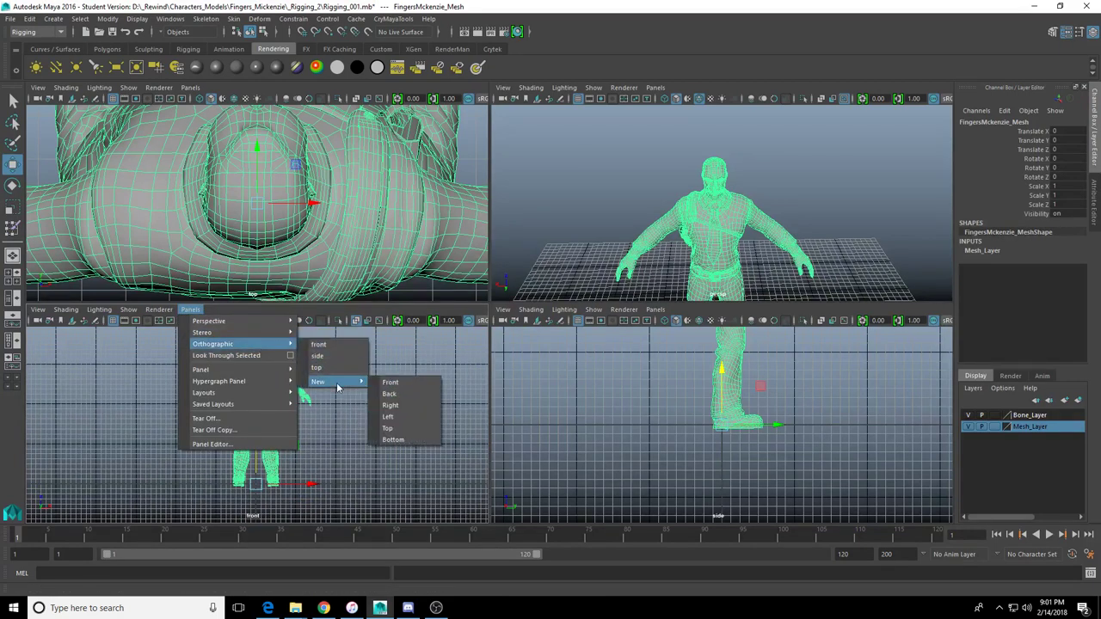
left_click(402, 394)
scroll(308, 408, "down", 6)
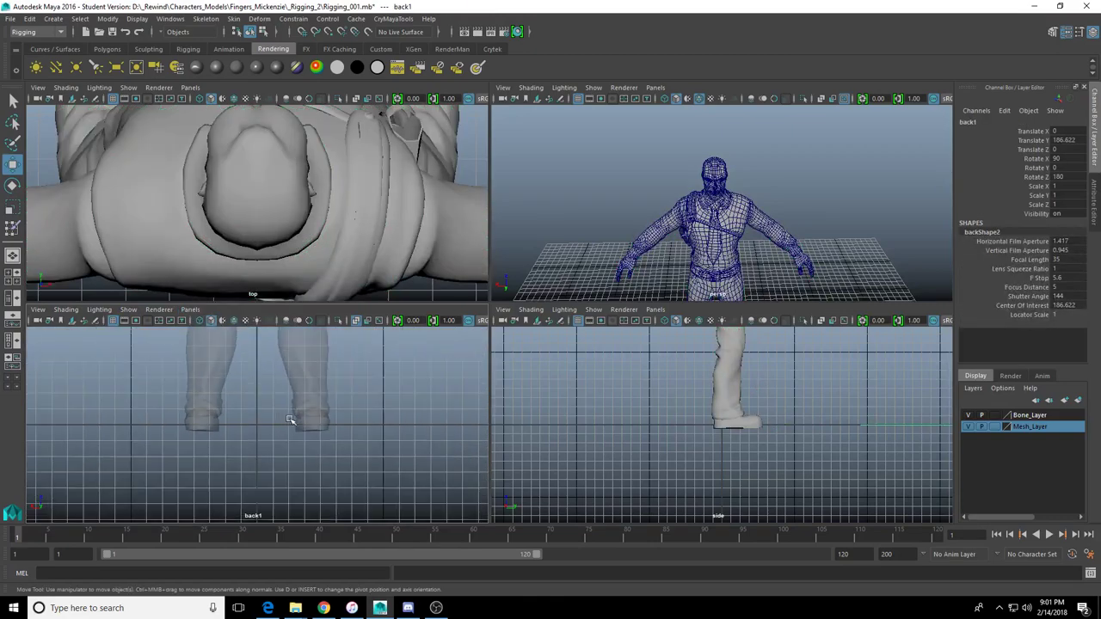
scroll(766, 412, "down", 4)
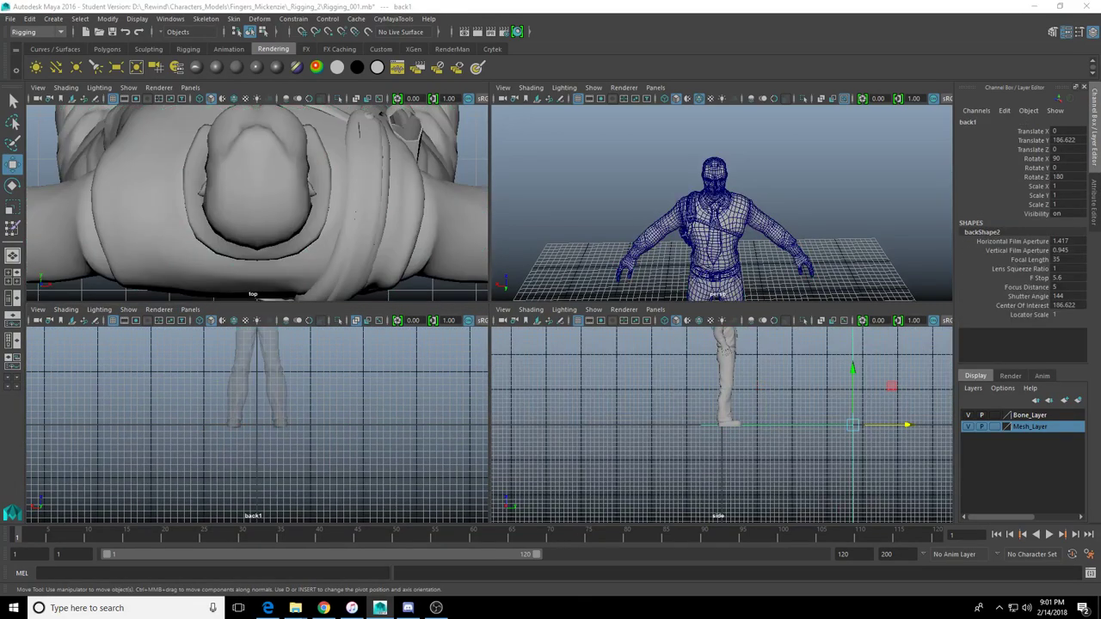
key("Delete")
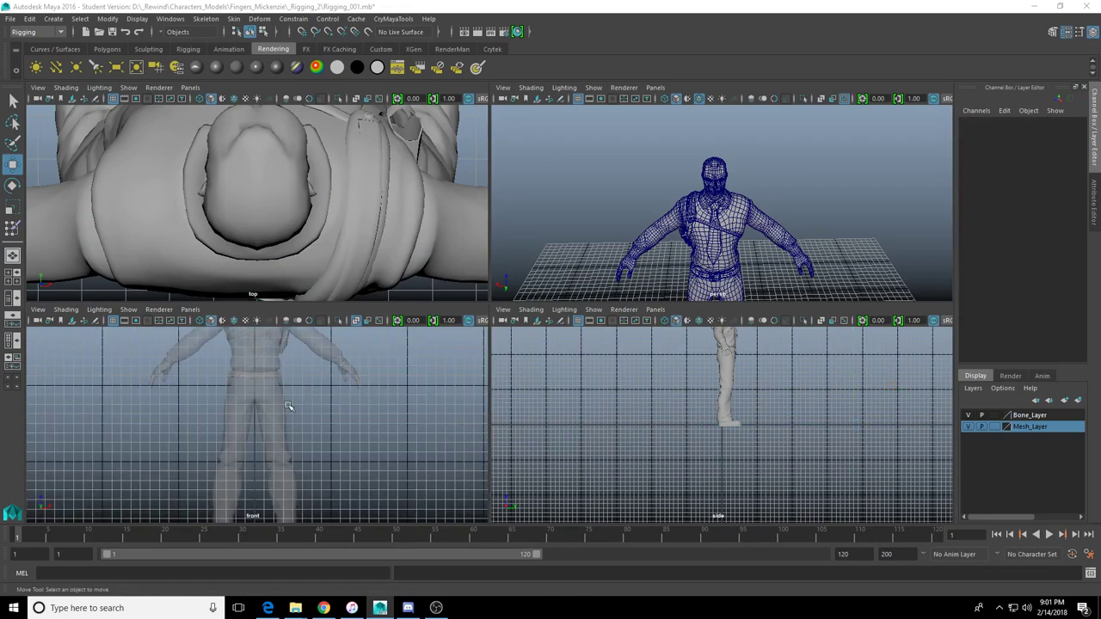
Frame the character in the top, front and side views
key("a")
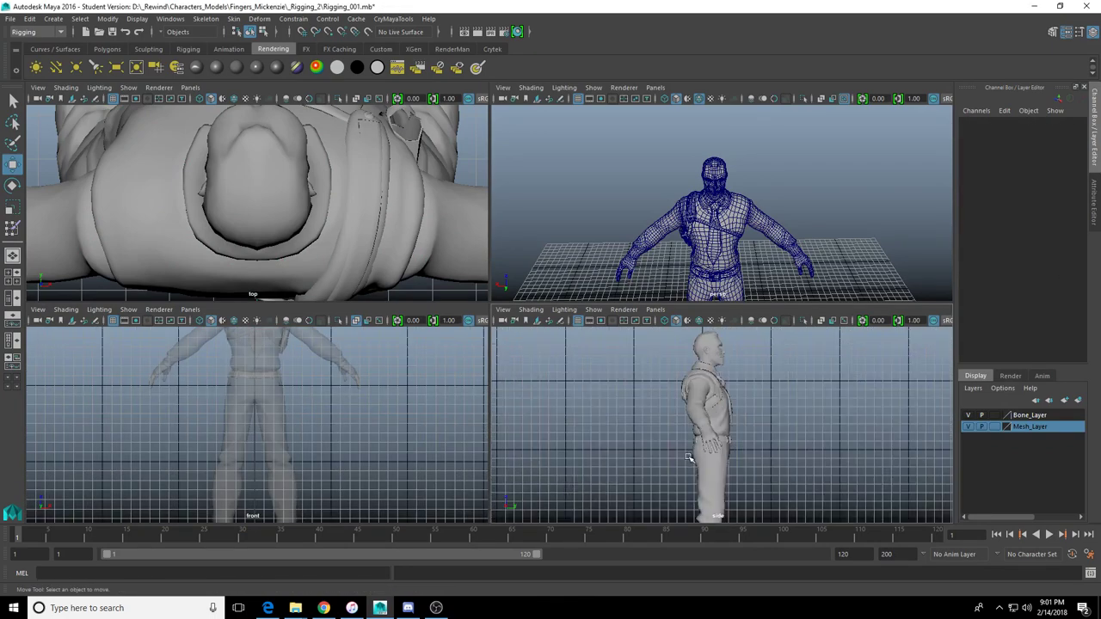
key("a")
scroll(280, 429, "up", 6)
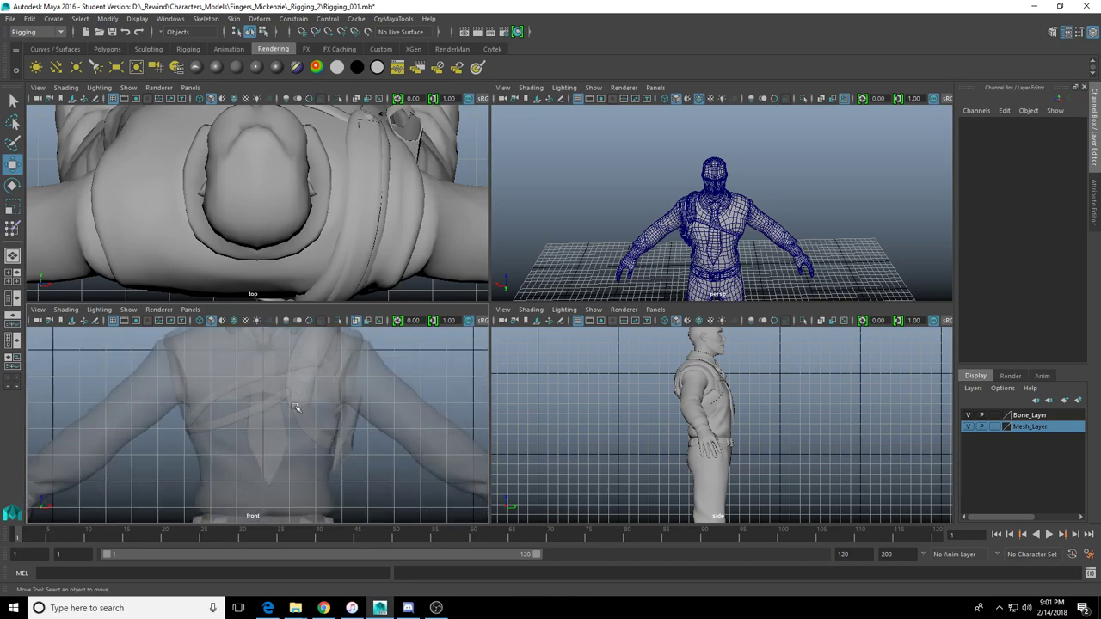
scroll(278, 430, "down", 2)
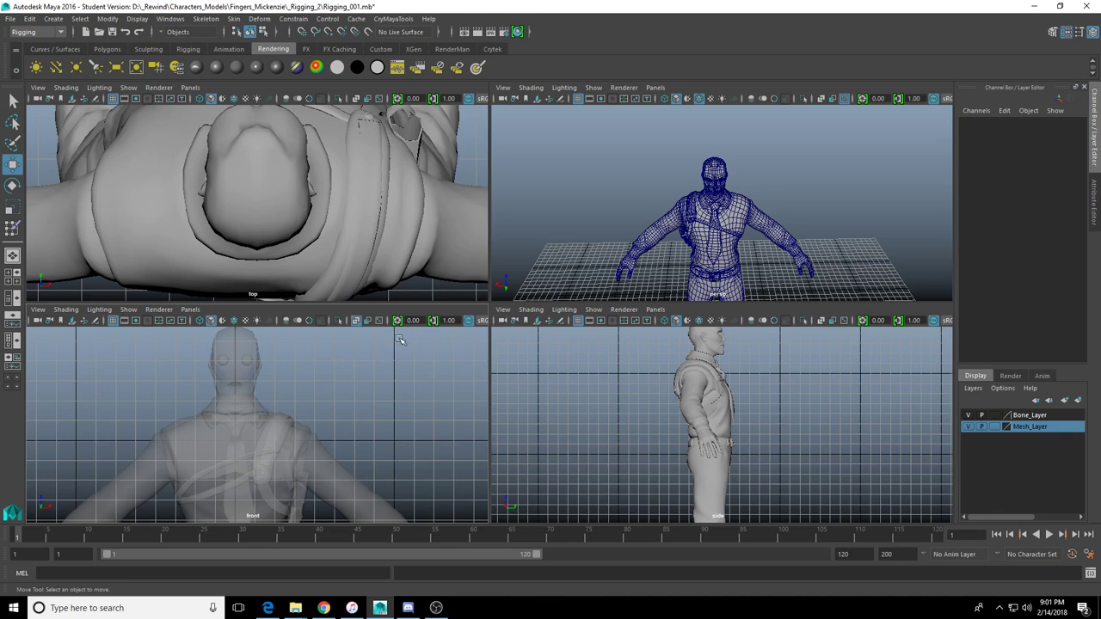
scroll(289, 210, "down", 6)
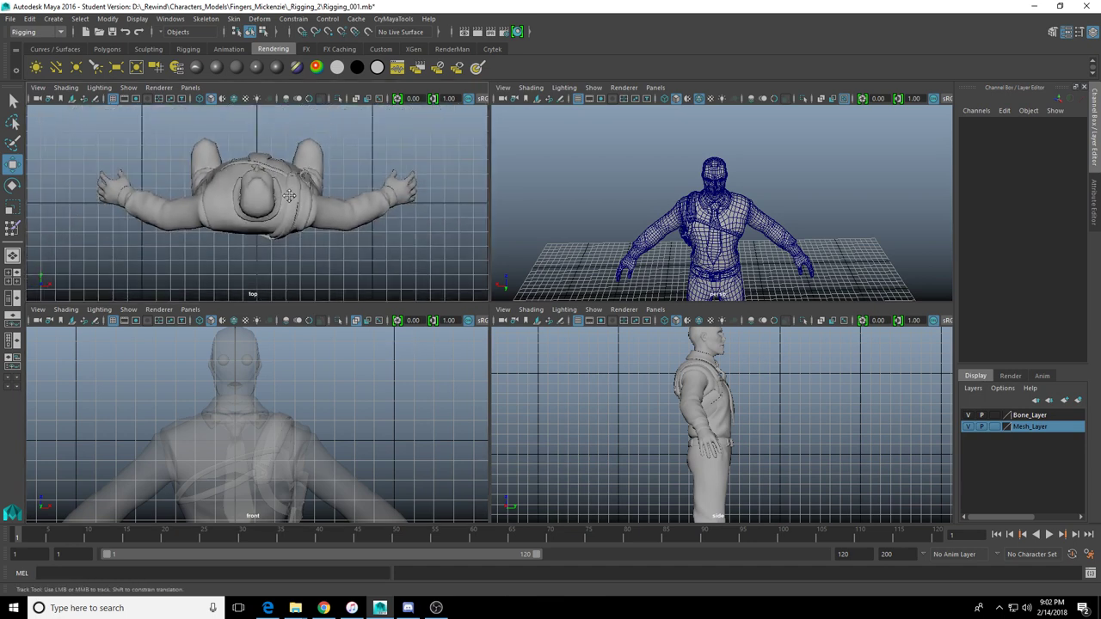
middle_click_drag(280, 215, 252, 197, "alt")
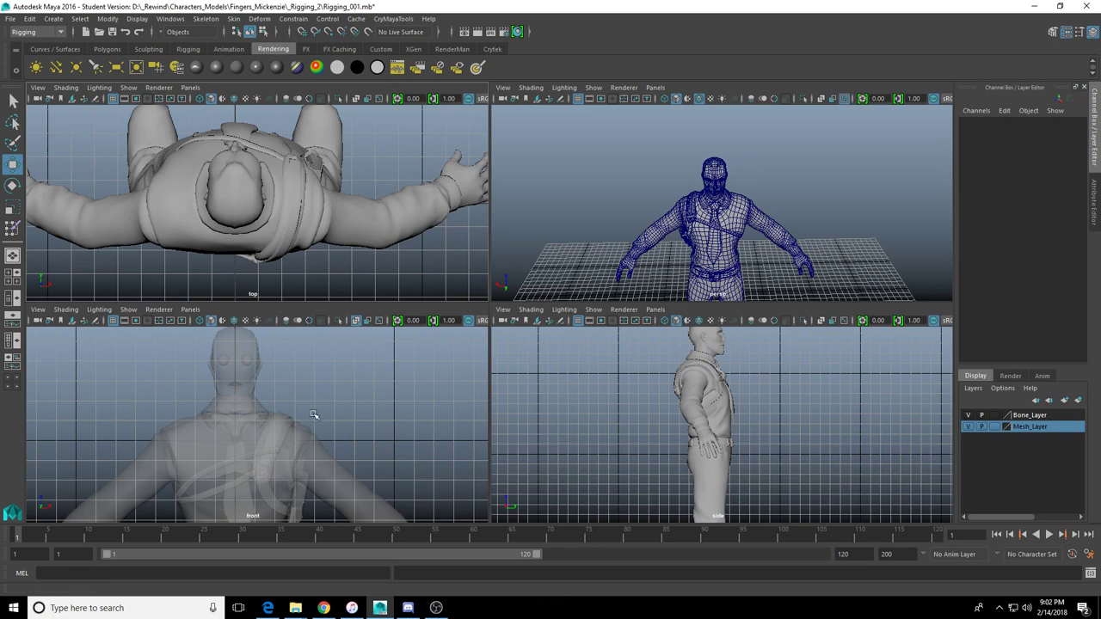
scroll(339, 401, "down", 6)
middle_click_drag(344, 416, 336, 410, "alt")
scroll(600, 436, "down", 4)
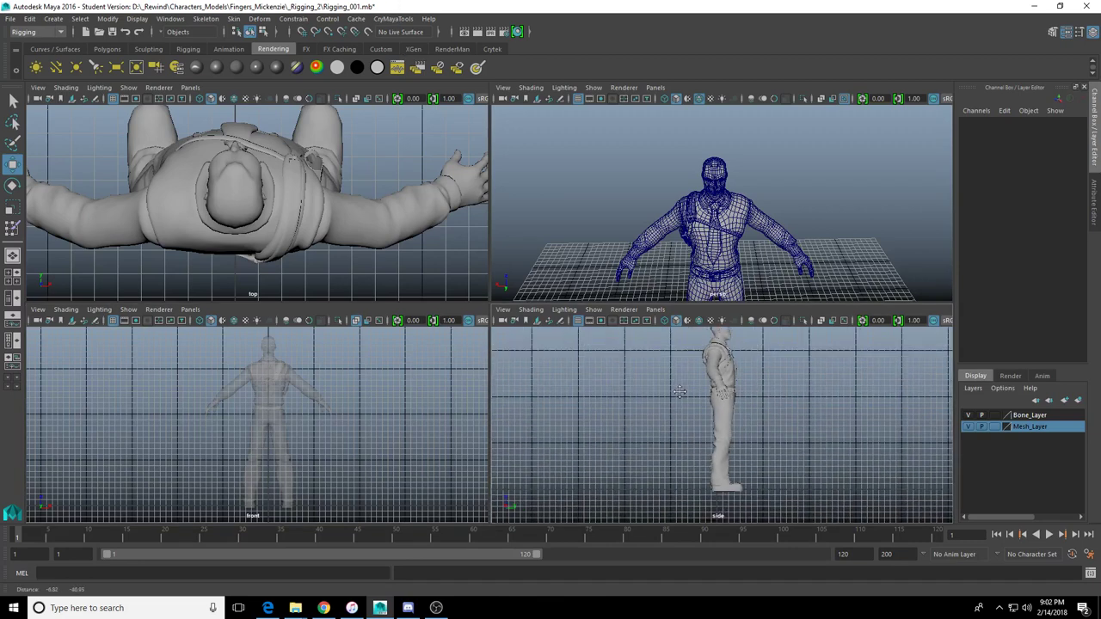
Save the current scene, and save a new version as Rigging_002_Joint_Creation.mb in the _Rigging_2 folder
left_click(113, 32)
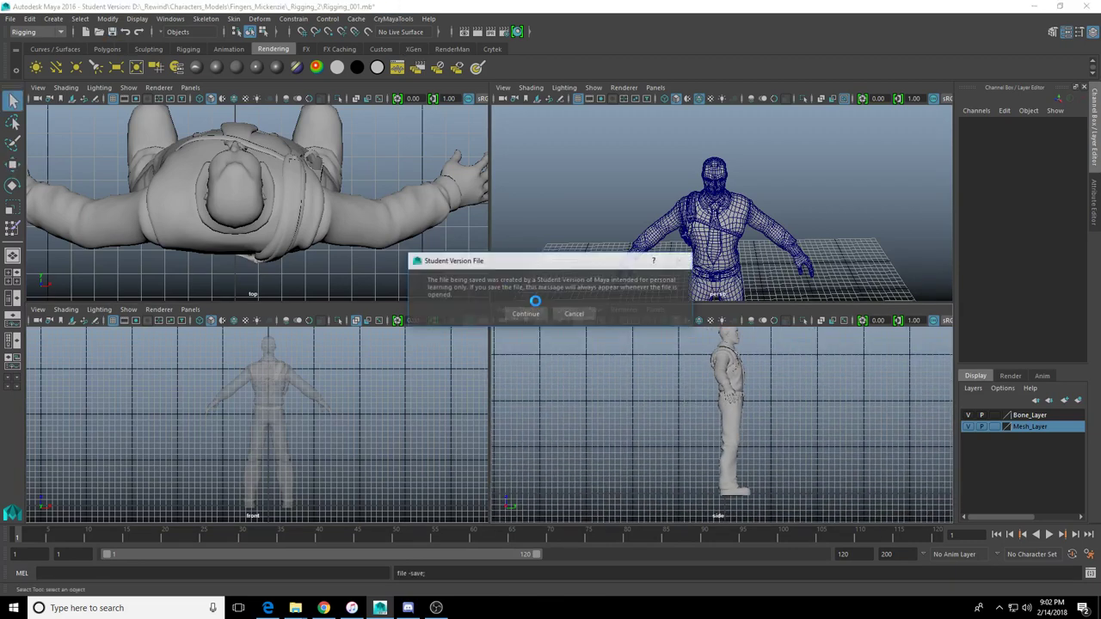
left_click(523, 315)
left_click(11, 18)
left_click(45, 77)
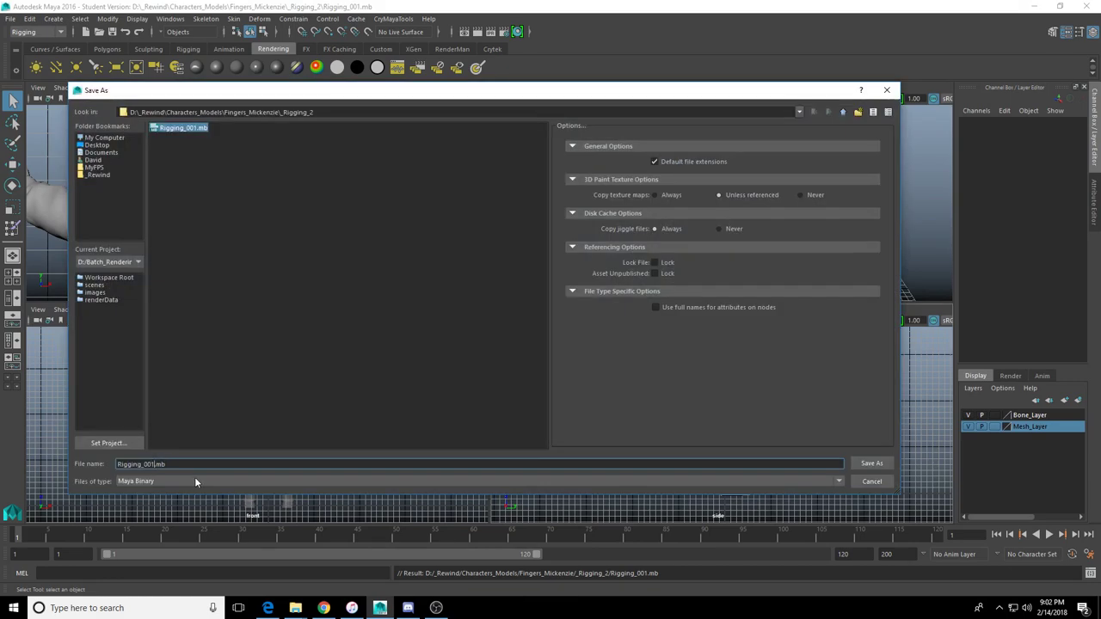
key("BackSpace")
type("2_Joiint_C")
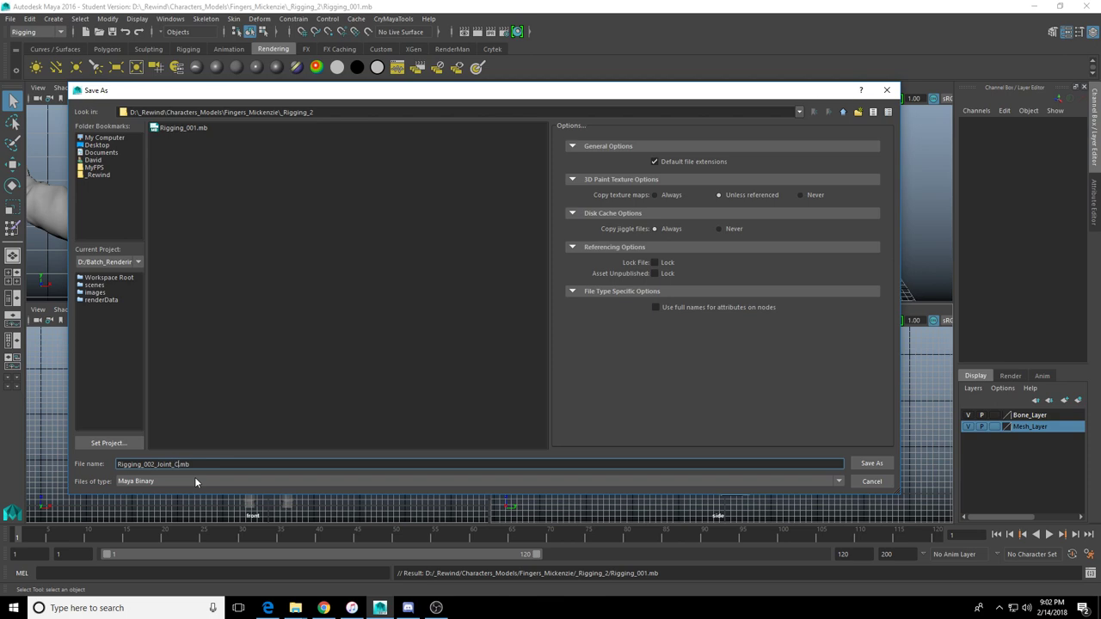
type("reation")
key("Return")
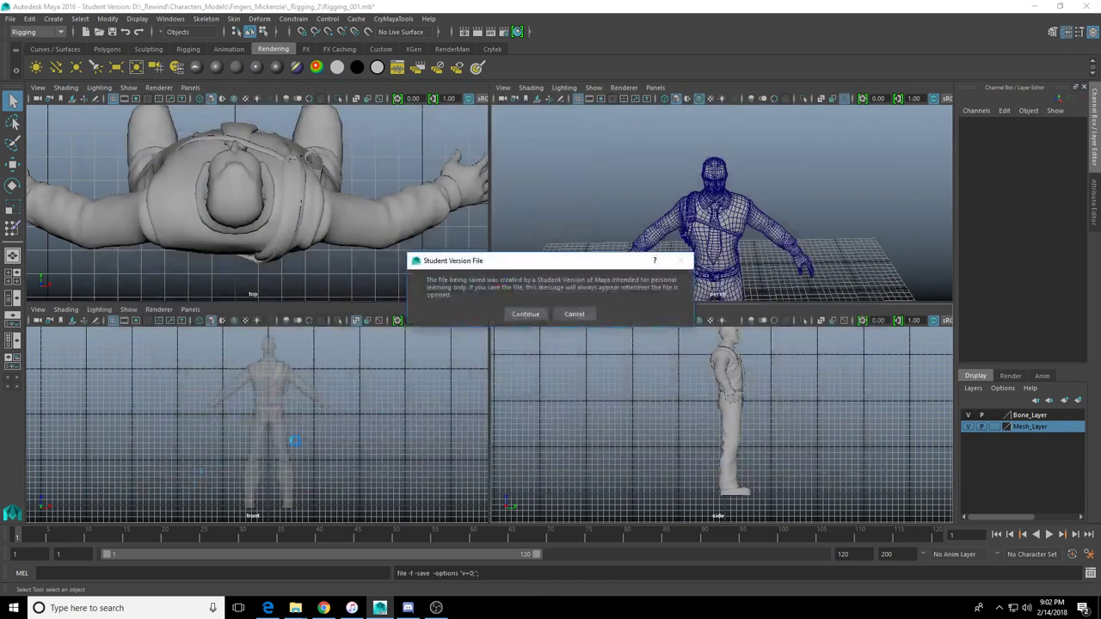
left_click(516, 318)
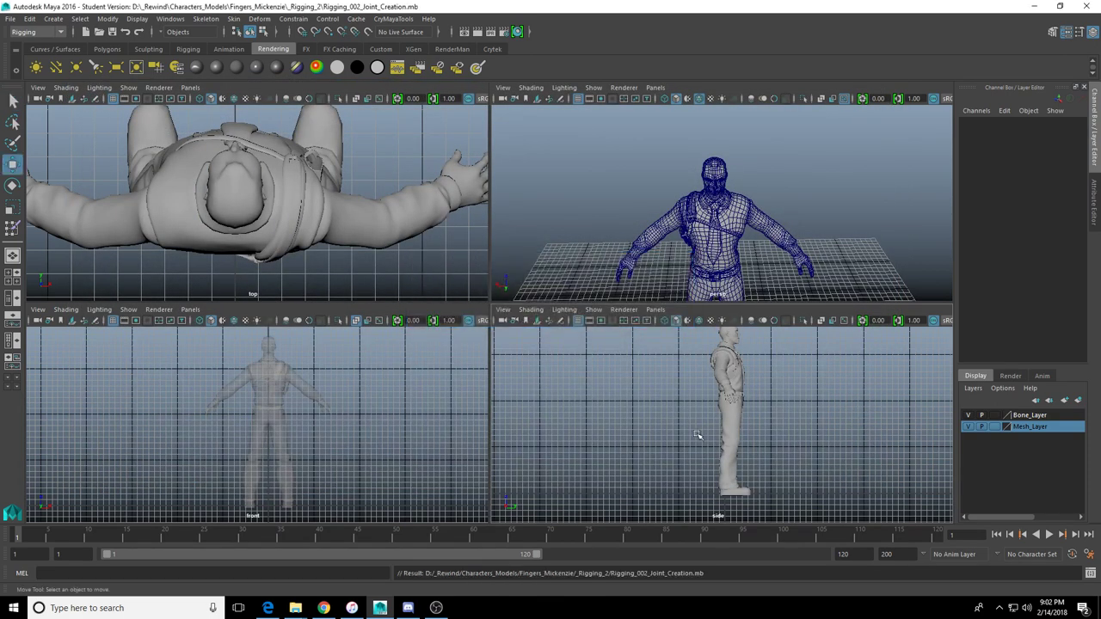
Enlarge the perspective view to a single view and examine the character's head, torso and arms
left_click(659, 222)
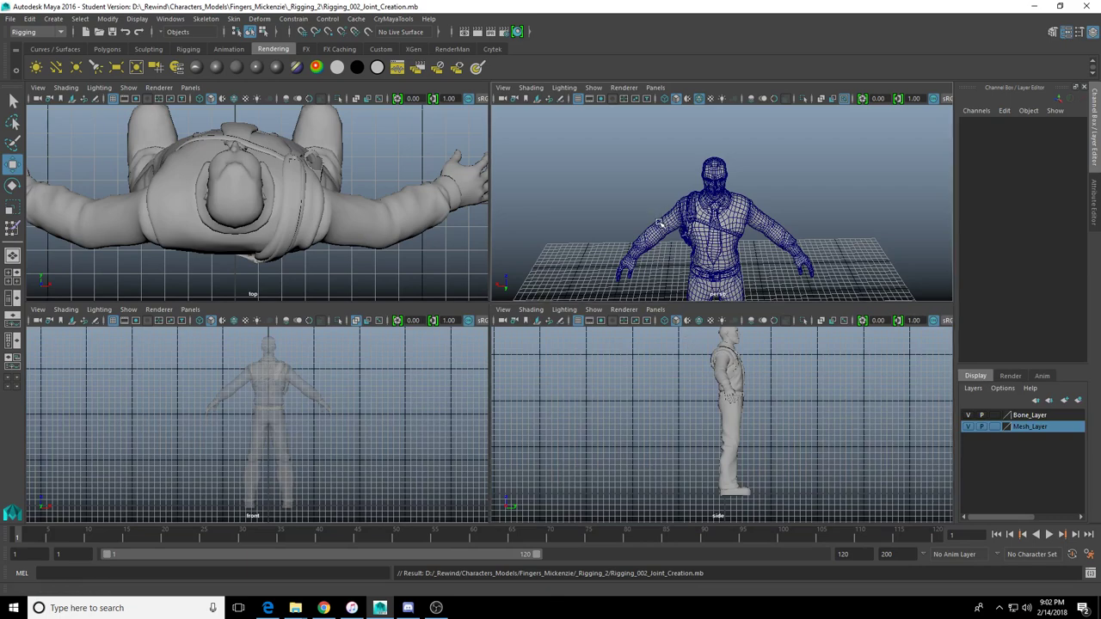
left_click_drag(659, 222, 686, 219, "alt")
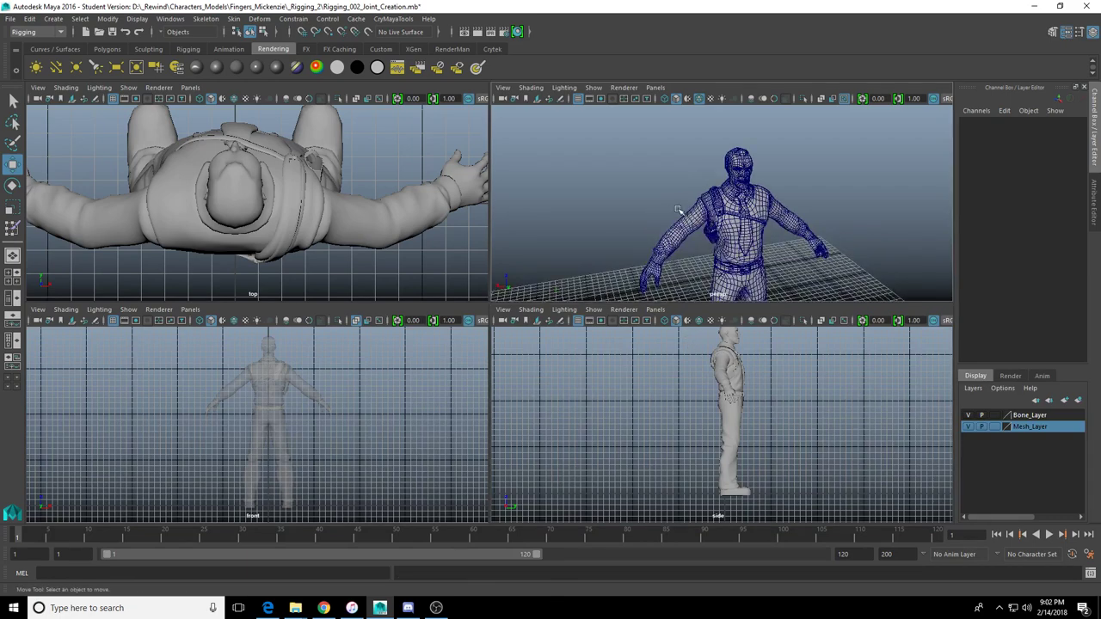
middle_click_drag(723, 267, 698, 208, "alt")
scroll(701, 198, "up", 5)
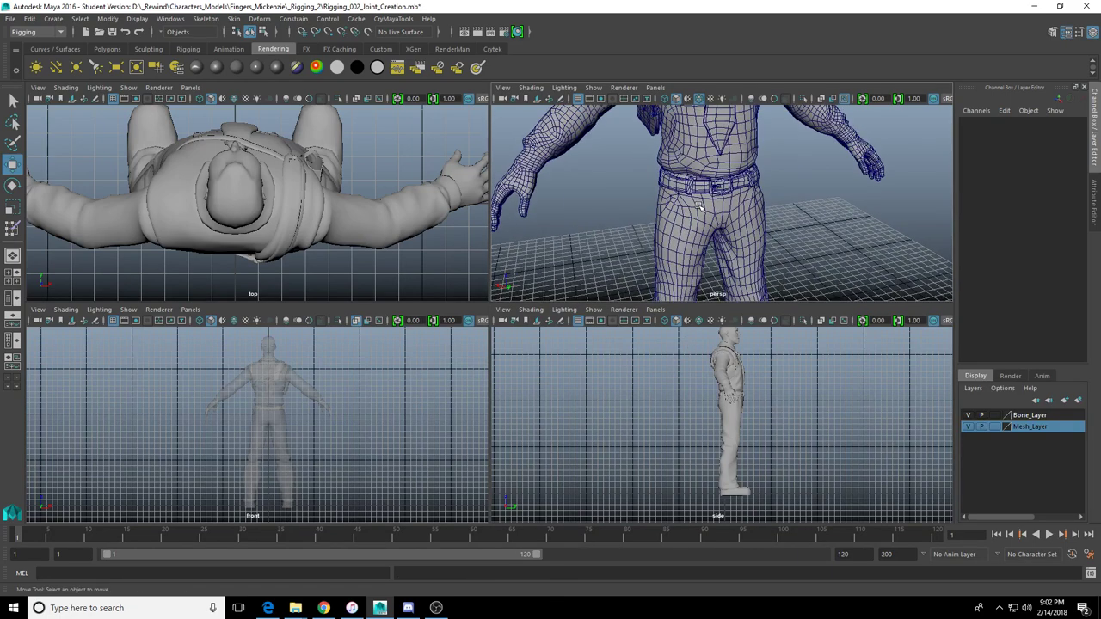
key("space")
scroll(618, 280, "down", 4)
scroll(582, 278, "up", 6)
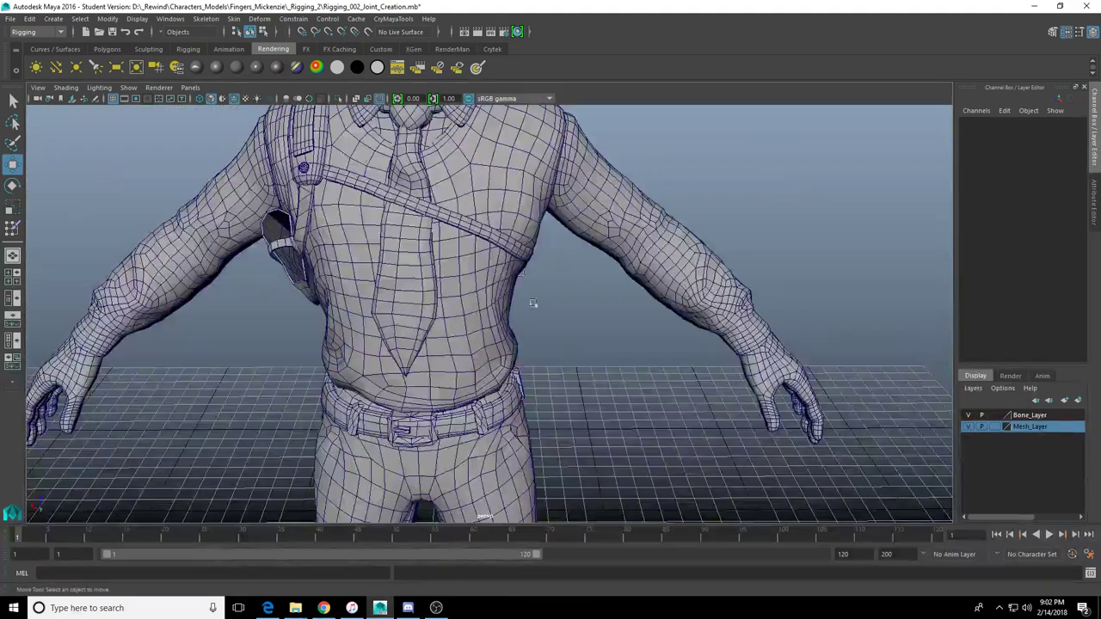
left_click(584, 231)
middle_click_drag(584, 230, 565, 306, "alt")
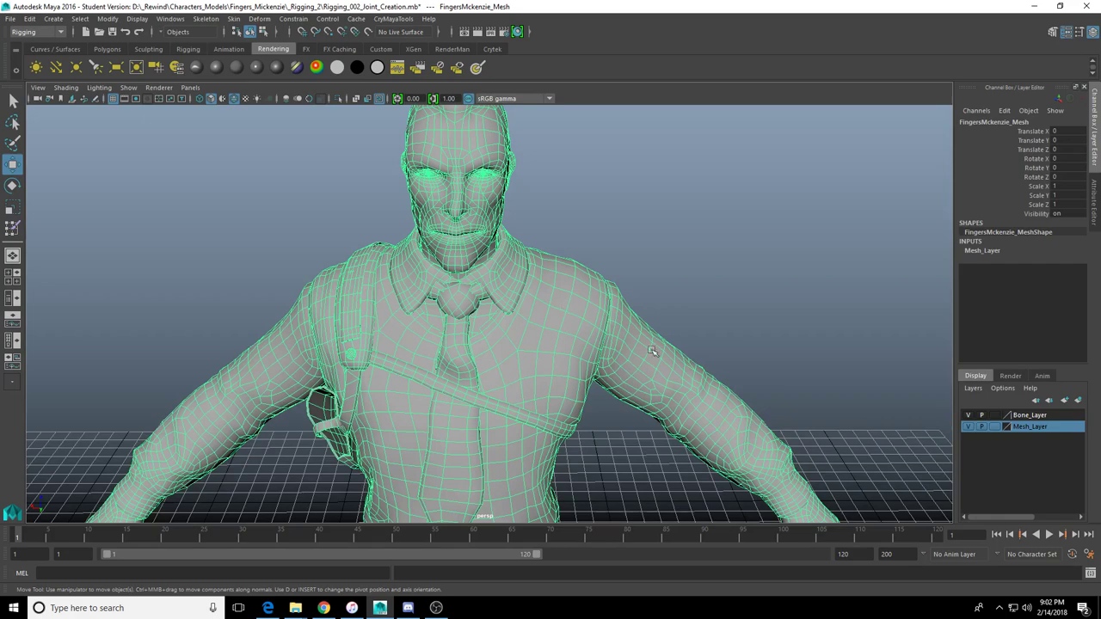
mouse_move(630, 323)
right_mouse_down("alt")
mouse_move(666, 327)
mouse_move(614, 332)
right_mouse_up("alt")
left_click_drag(614, 332, 684, 266, "alt")
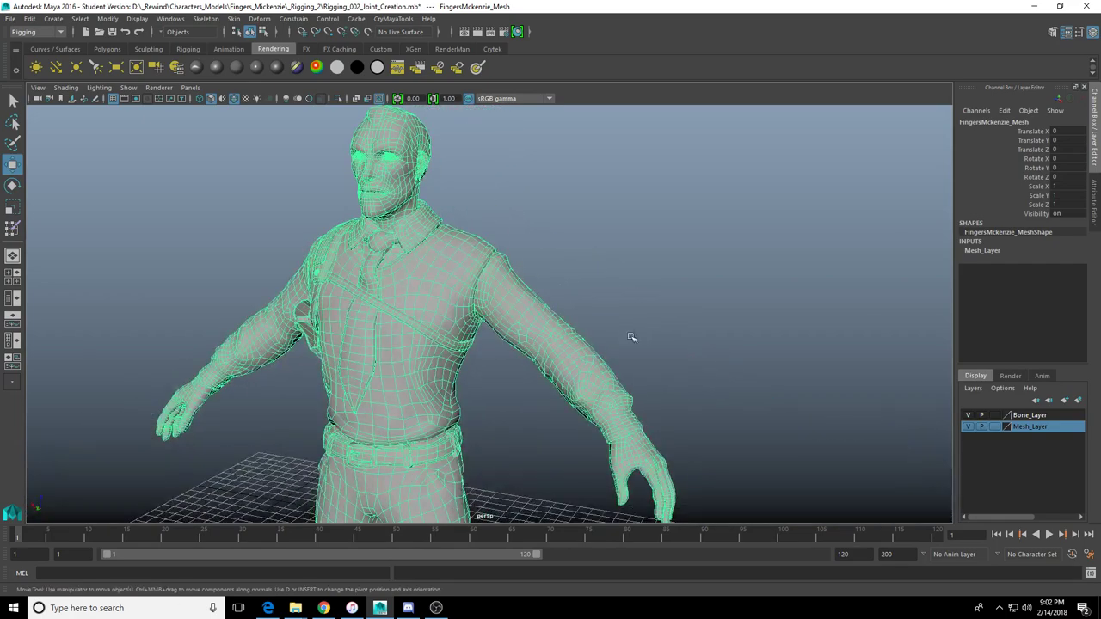
Reselect the character mesh and show its transform attributes
left_click(609, 281)
left_click(555, 317)
key("ctrl+a")
left_click(900, 122)
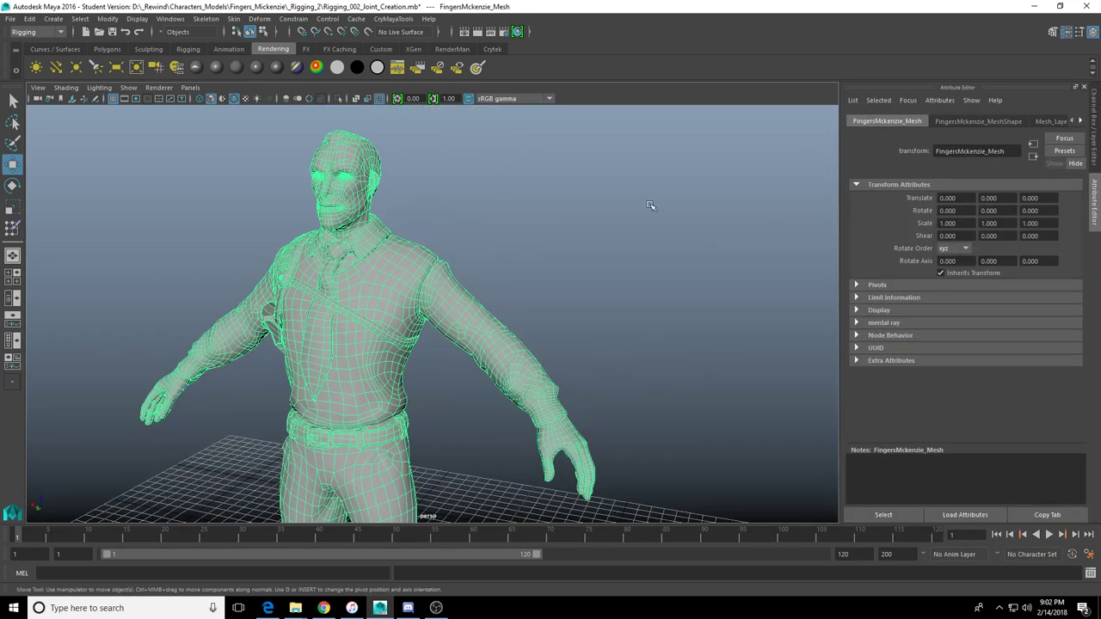
Examine the character's left shoulder and upper arm up close
left_click_drag(448, 320, 491, 295, "alt")
right_click_drag(491, 295, 501, 216, "alt")
middle_click_drag(502, 216, 468, 387, "alt")
right_click_drag(468, 387, 538, 395, "alt")
middle_click_drag(479, 253, 447, 430, "alt")
right_click_drag(396, 335, 465, 370, "alt")
middle_click_drag(464, 369, 418, 344, "alt")
left_click_drag(418, 344, 387, 340, "alt")
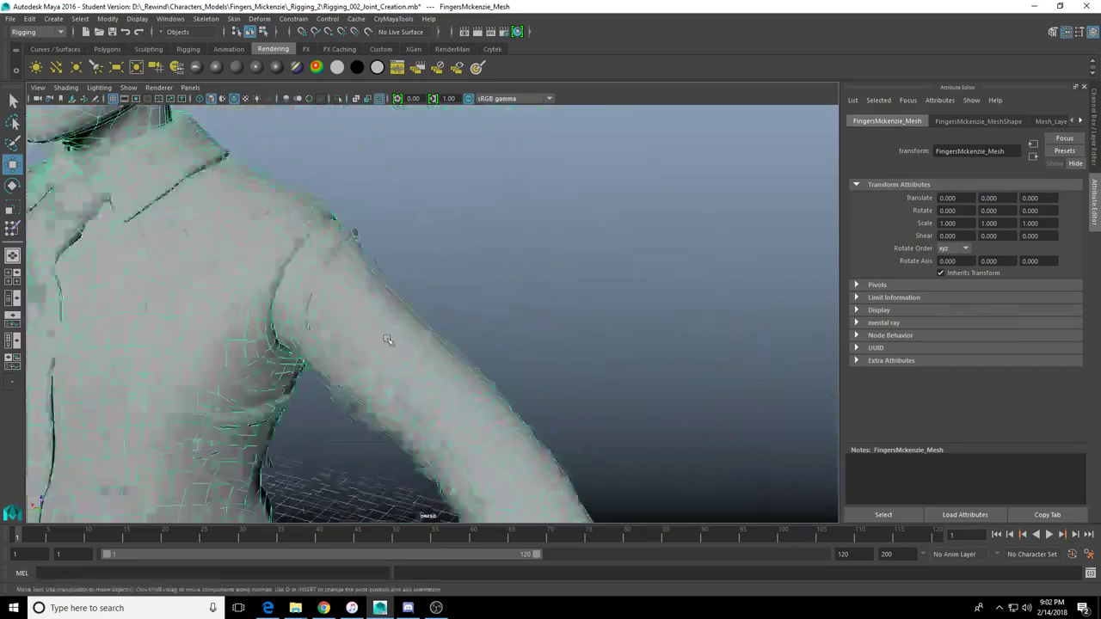
Try rotating the whole character mesh, and undo the rotation
scroll(387, 339, "down", 10)
key("e")
left_click_drag(425, 396, 378, 423)
key("ctrl+z")
Switch the character mesh to vertex component mode with the chest and left shoulder in view
right_click_drag(344, 323, 391, 318, "alt")
middle_click_drag(392, 318, 417, 407, "alt")
right_click_drag(417, 407, 443, 376, "alt")
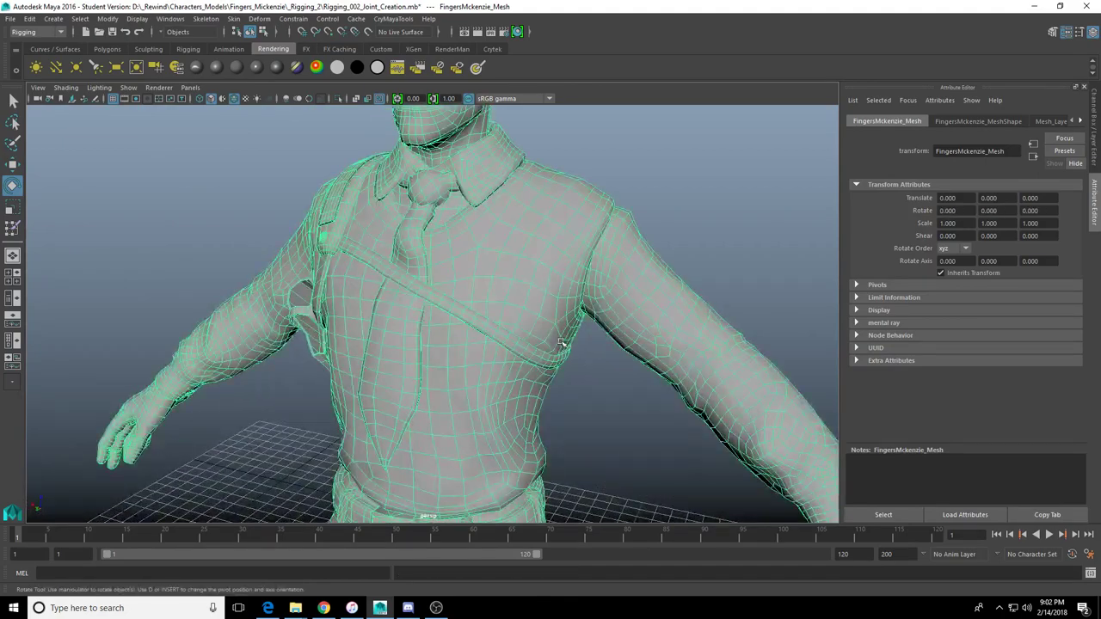
scroll(516, 309, "down", 8)
key("F9")
scroll(453, 316, "up", 10)
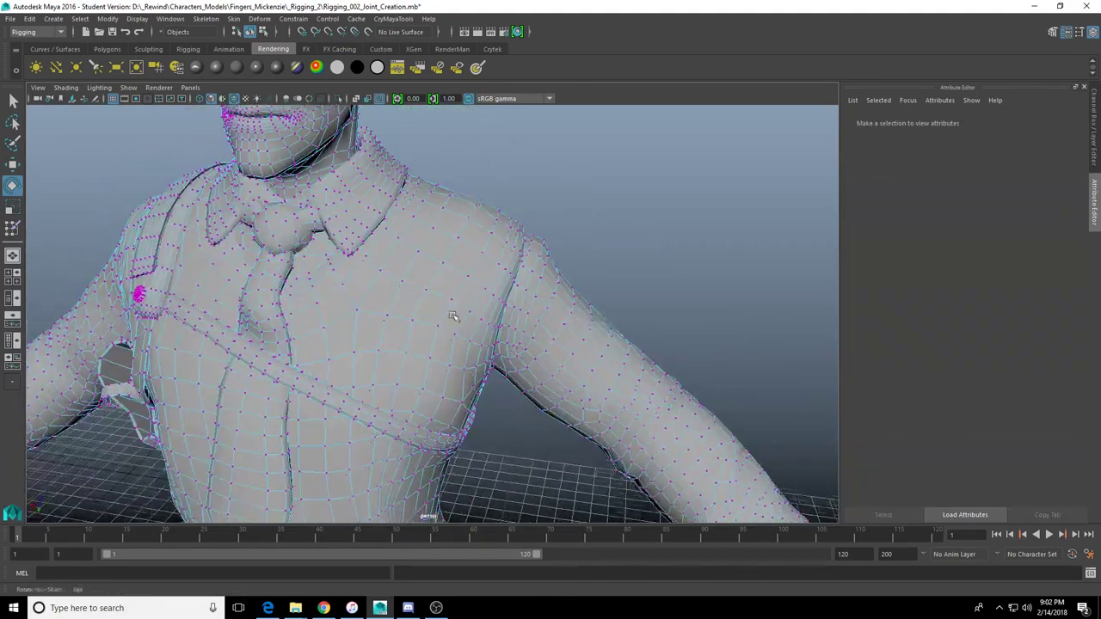
Select the vertices capping the character's left shoulder for moving, and frame them
scroll(460, 317, "up", 5)
middle_click_drag(460, 317, 390, 337, "alt")
left_click_drag(540, 135, 410, 371)
left_click_drag(423, 378, 441, 324, "alt")
key("w")
key("f")
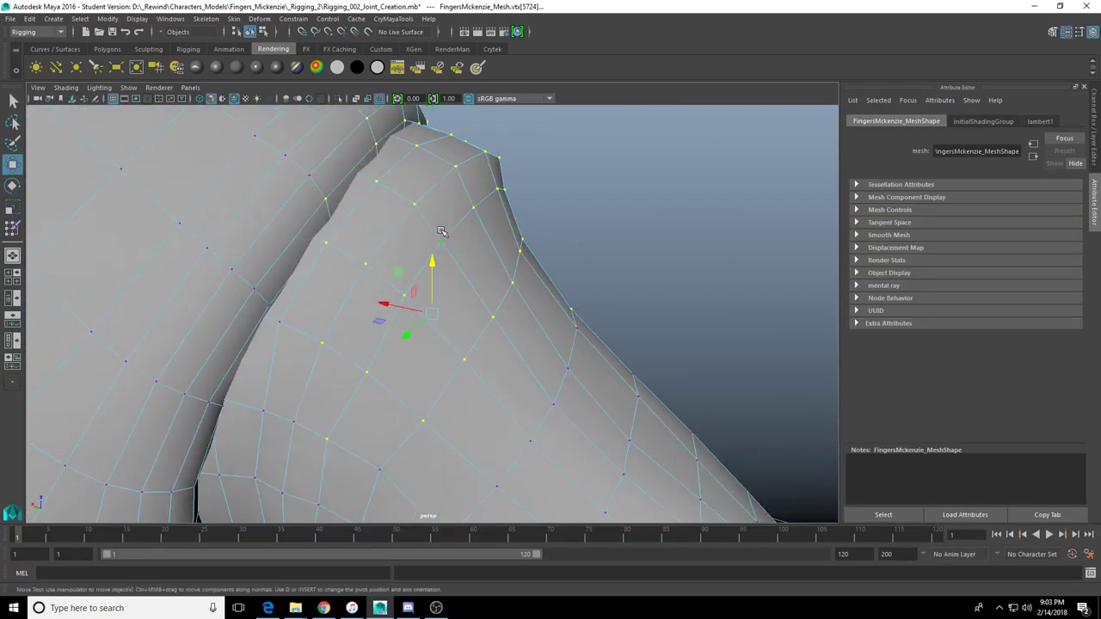
Key the shoulder vertices at frame 1, and at frame 10 key them pulled far out in front of the body
left_click_drag(435, 260, 448, 417)
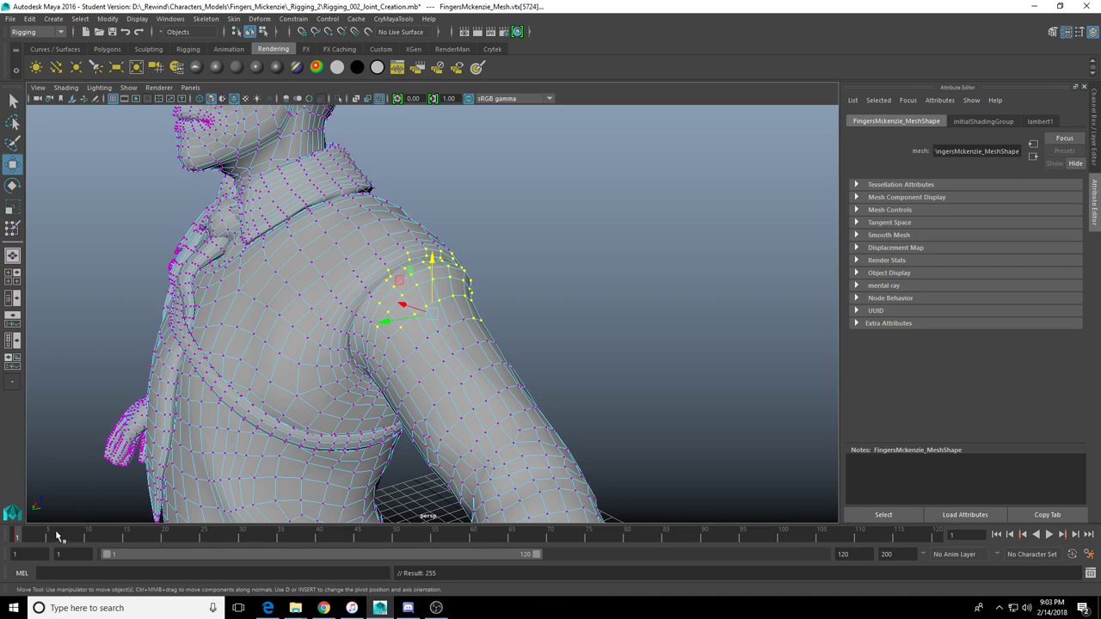
key("alt+v")
left_click_drag(63, 536, 87, 537)
scroll(516, 301, "down", 3)
mouse_move(524, 301)
left_mouse_down("alt")
mouse_move(484, 295)
mouse_move(332, 336)
mouse_move(391, 316)
mouse_move(142, 314)
left_mouse_up("alt")
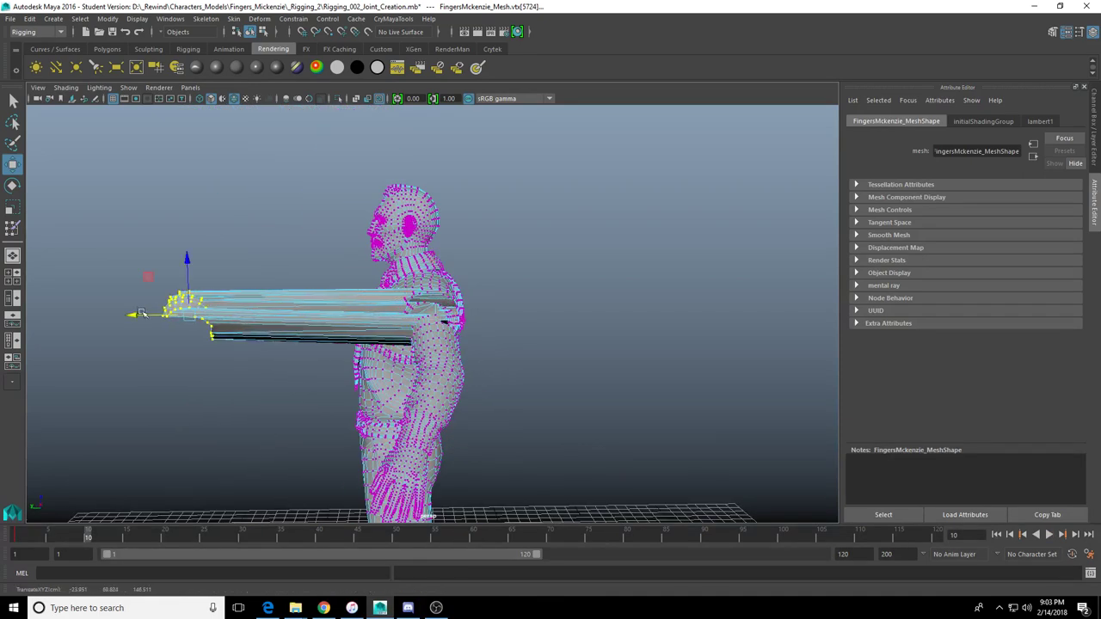
Copy the shoulder vertices' key at frame 1 and paste it at frame 14
left_click(18, 535)
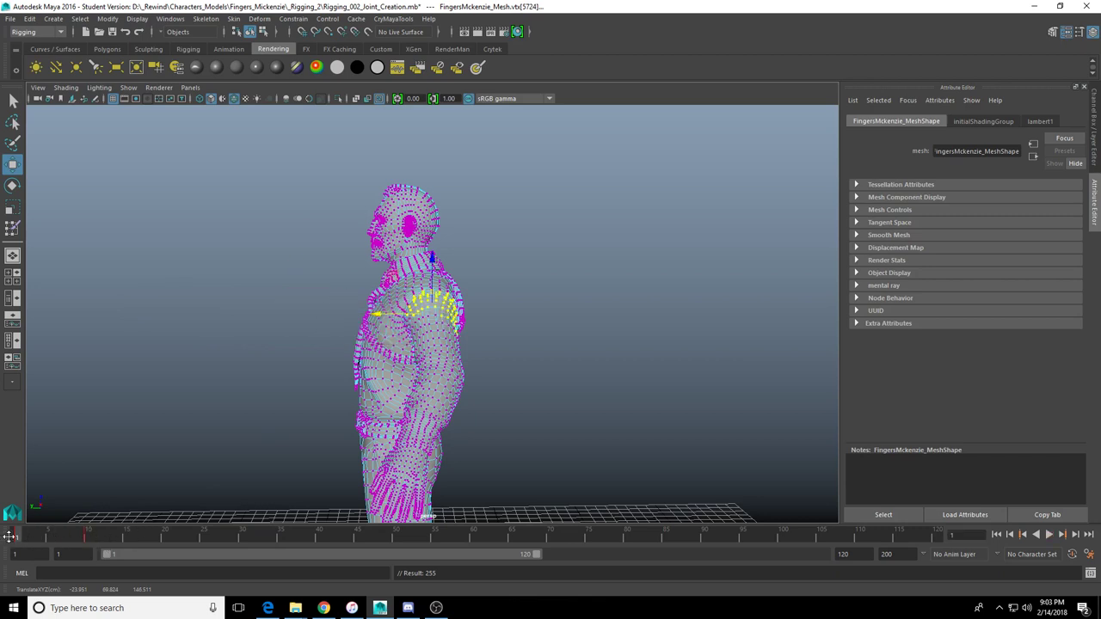
right_click(18, 535)
left_click(89, 502)
left_click(119, 535)
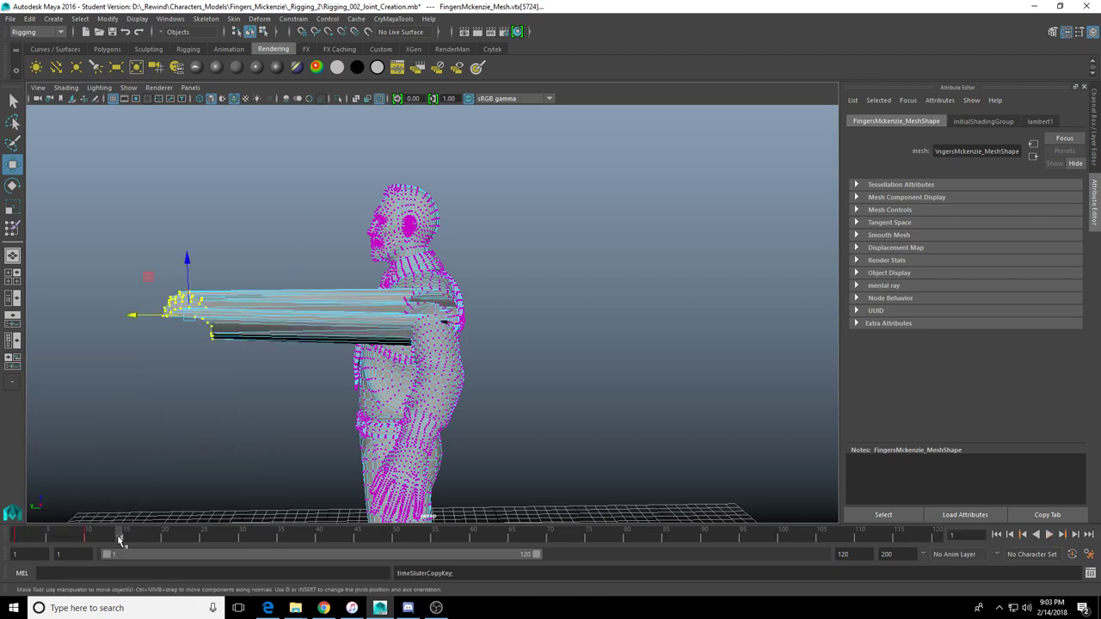
right_click(118, 535)
mouse_move(172, 391)
left_click(267, 400)
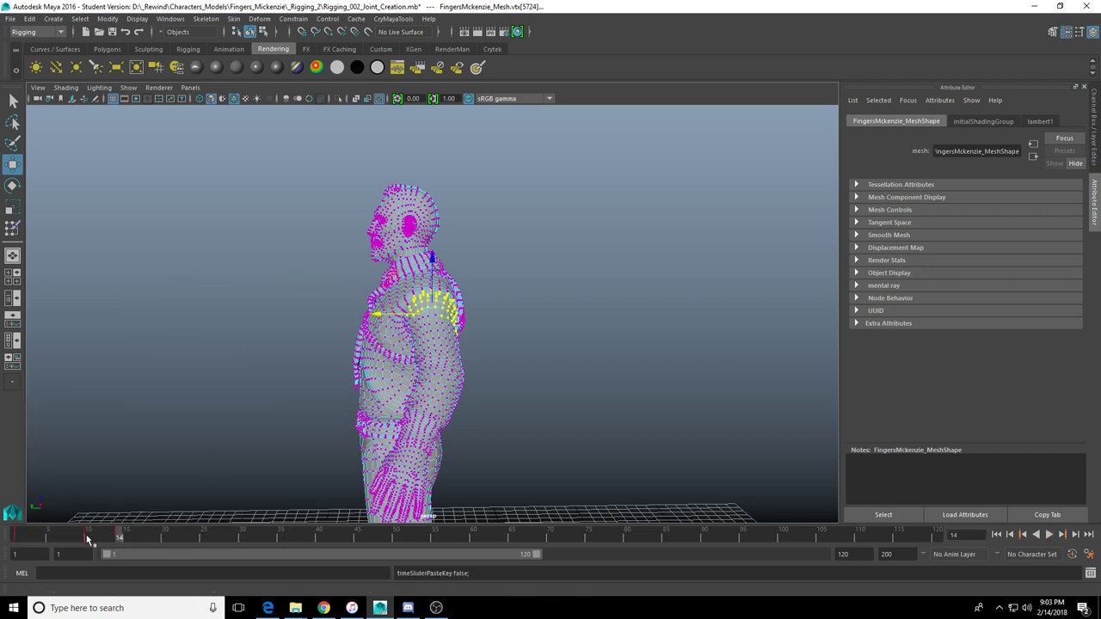
Shorten the playback range to end at frame 16, clear the selection, and play the vertex animation
left_click_drag(305, 371, 484, 518, "alt")
left_click_drag(534, 555, 159, 555)
left_click(755, 403)
left_click(1049, 534)
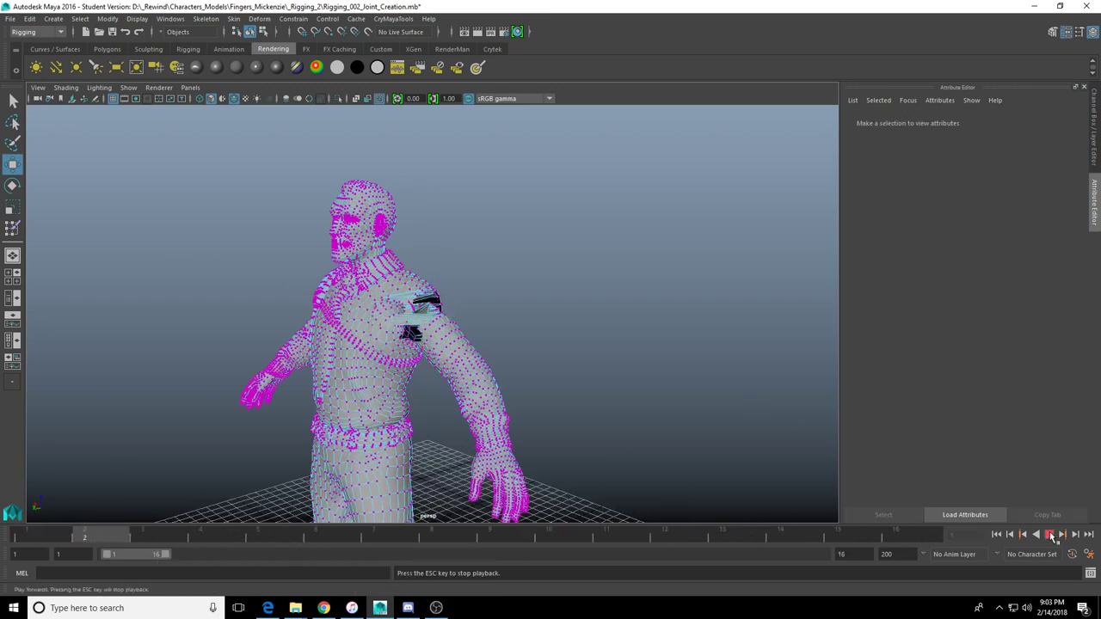
Watch the looping shoulder deformation from the front and side of the character, and stop playback
left_click_drag(484, 294, 536, 280, "alt")
scroll(541, 273, "up", 4)
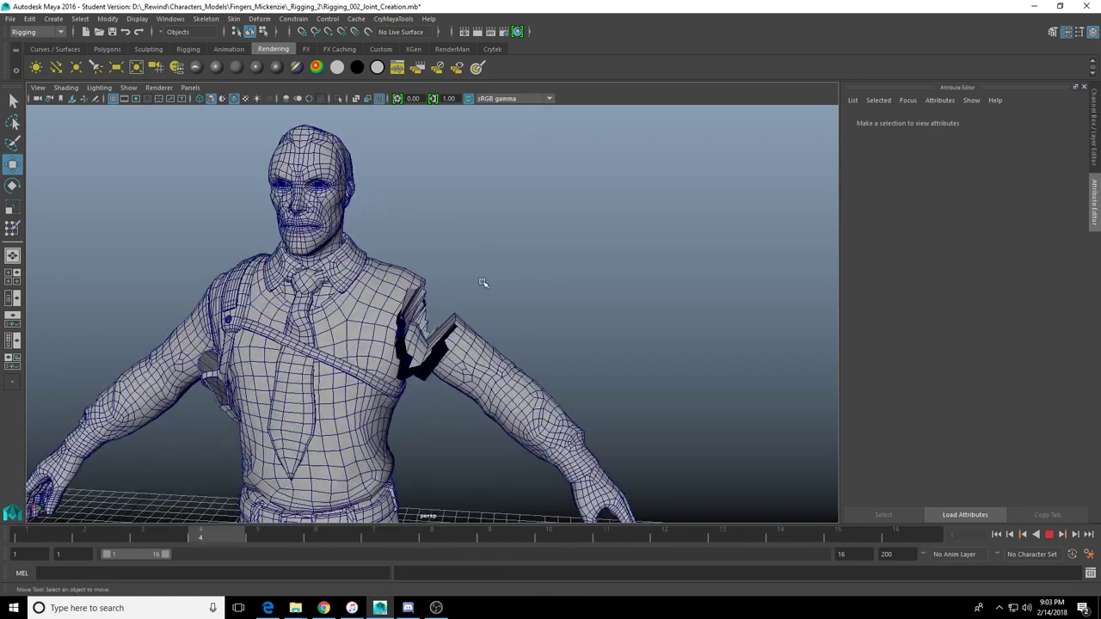
left_click_drag(430, 215, 602, 301, "alt")
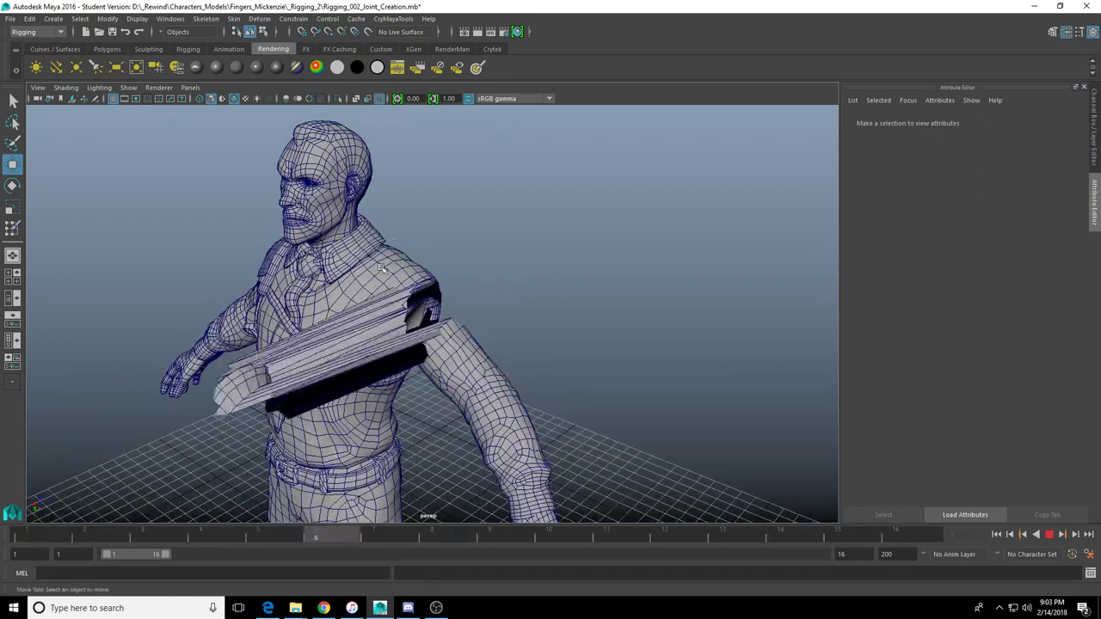
left_click(1049, 535)
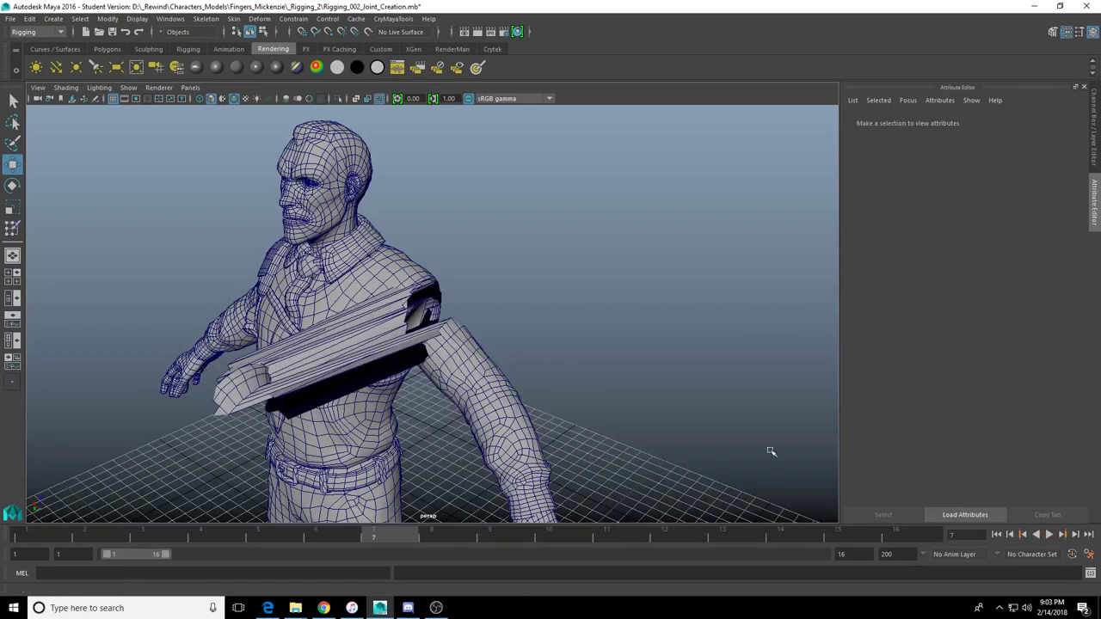
Undo the shoulder vertex animation, and scrub the timeline to frame 2 to check the restored mesh
left_click_drag(477, 301, 499, 321, "alt")
key("ctrl+z")
key("ctrl+z")
key("ctrl+z")
key("ctrl+z")
key("ctrl+z")
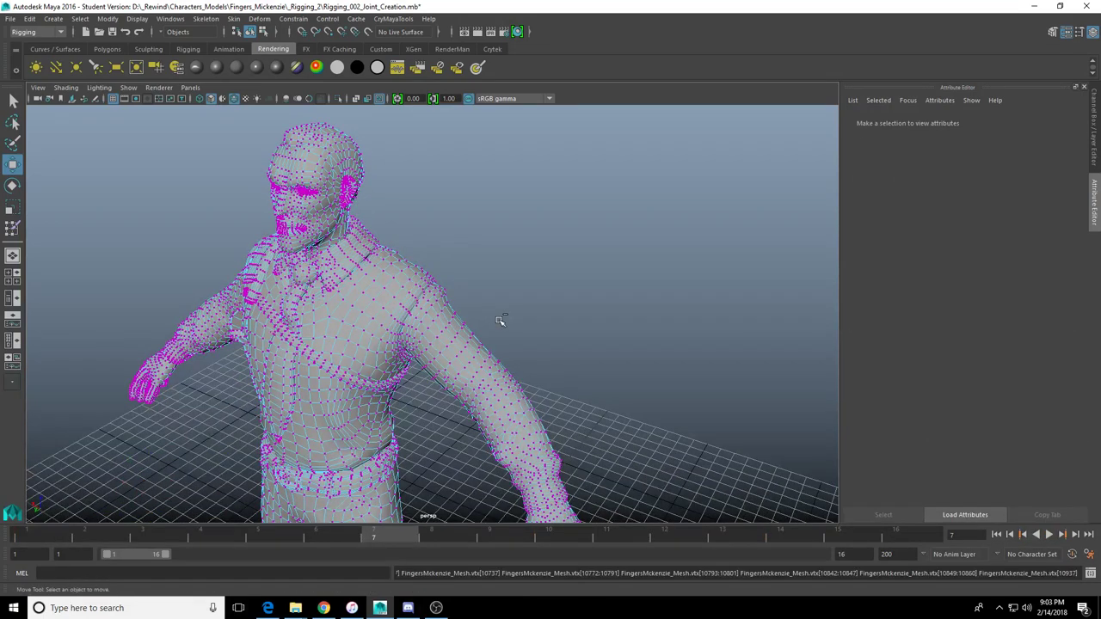
scroll(500, 321, "up", 5)
left_click_drag(182, 535, 86, 533)
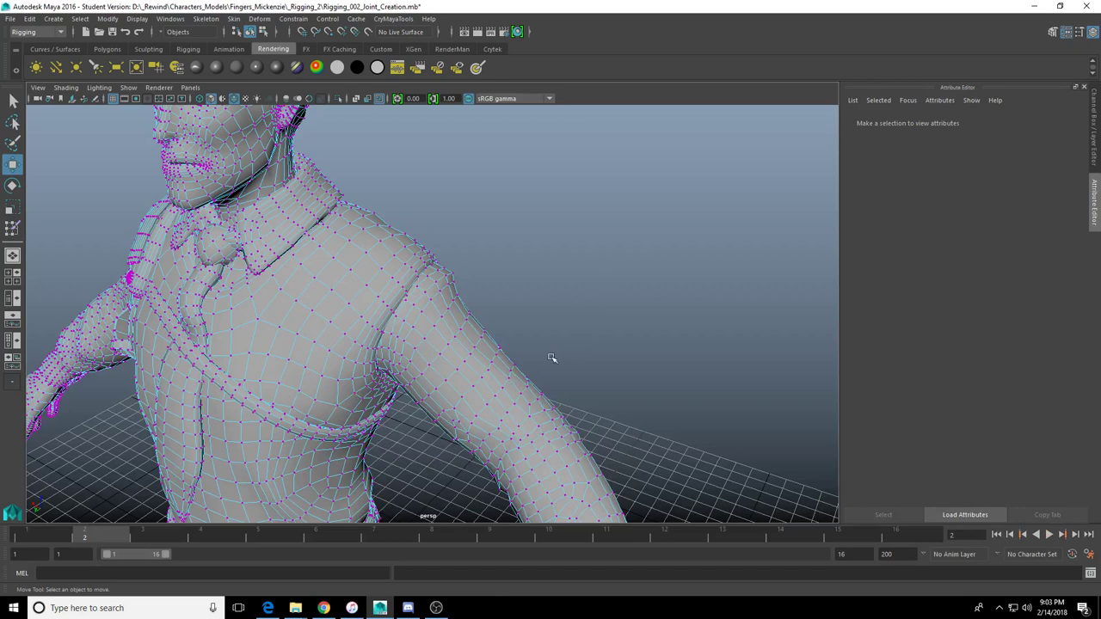
Return the character mesh to object mode, and examine it in wireframe and shaded display
right_click_drag(322, 323, 437, 187)
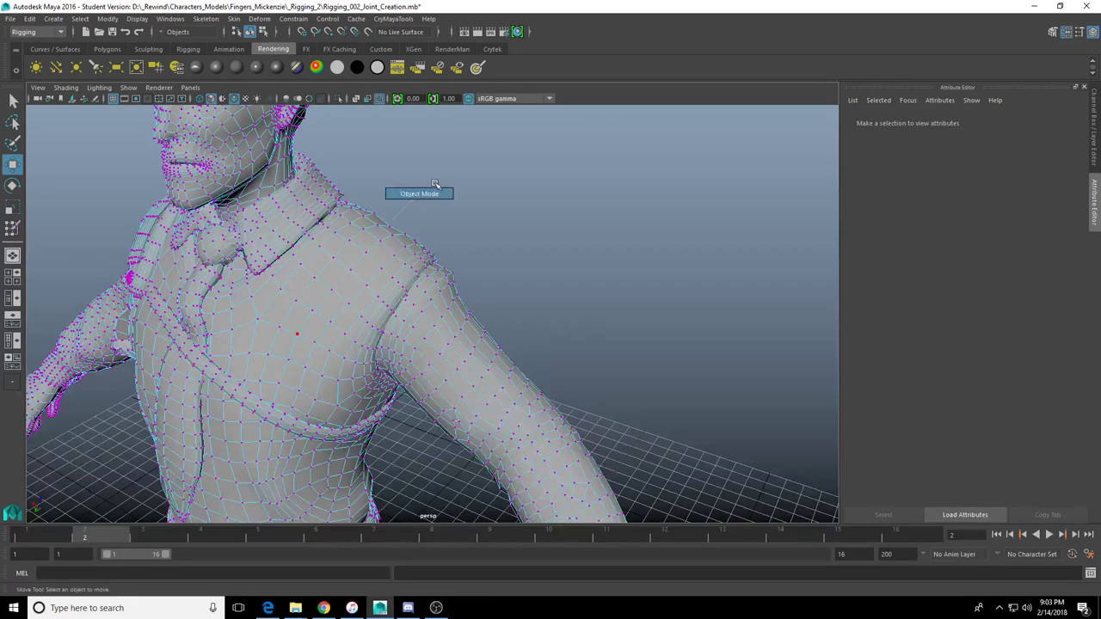
scroll(437, 186, "down", 5)
left_click_drag(336, 368, 431, 337, "alt")
key("4")
scroll(431, 337, "down", 4)
middle_click_drag(431, 337, 478, 103, "alt")
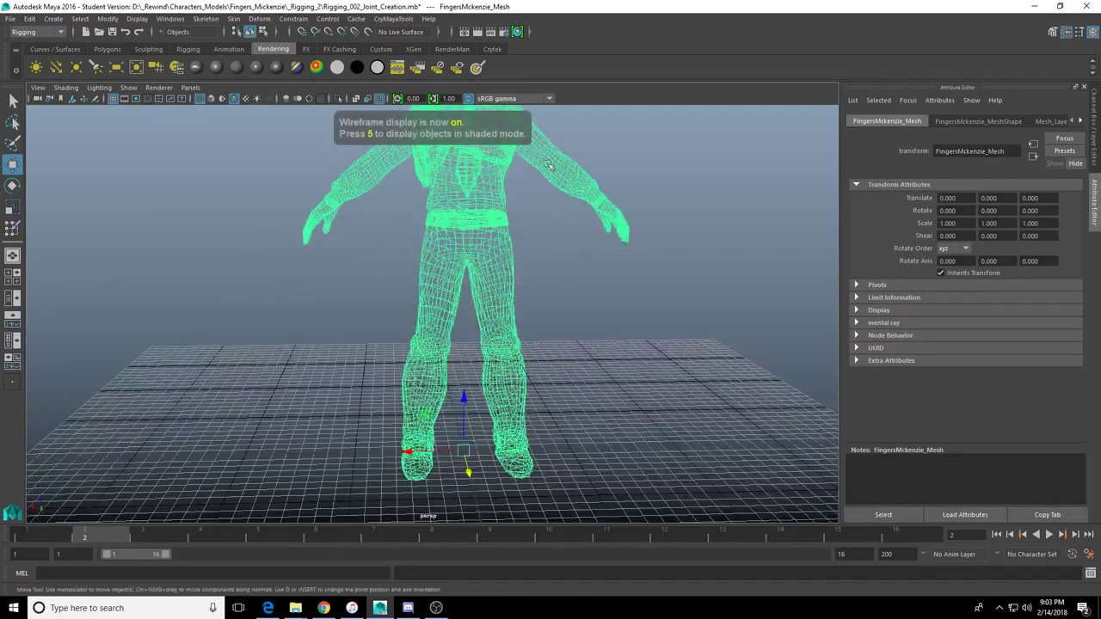
scroll(479, 103, "up", 4)
mouse_move(507, 138)
left_mouse_down("alt")
mouse_move(556, 344)
mouse_move(547, 333)
mouse_move(680, 321)
mouse_move(460, 333)
left_mouse_up("alt")
key("5")
scroll(536, 325, "up", 5)
Undo the latest actions until the character mesh is deselected
key("ctrl+z")
key("ctrl+z")
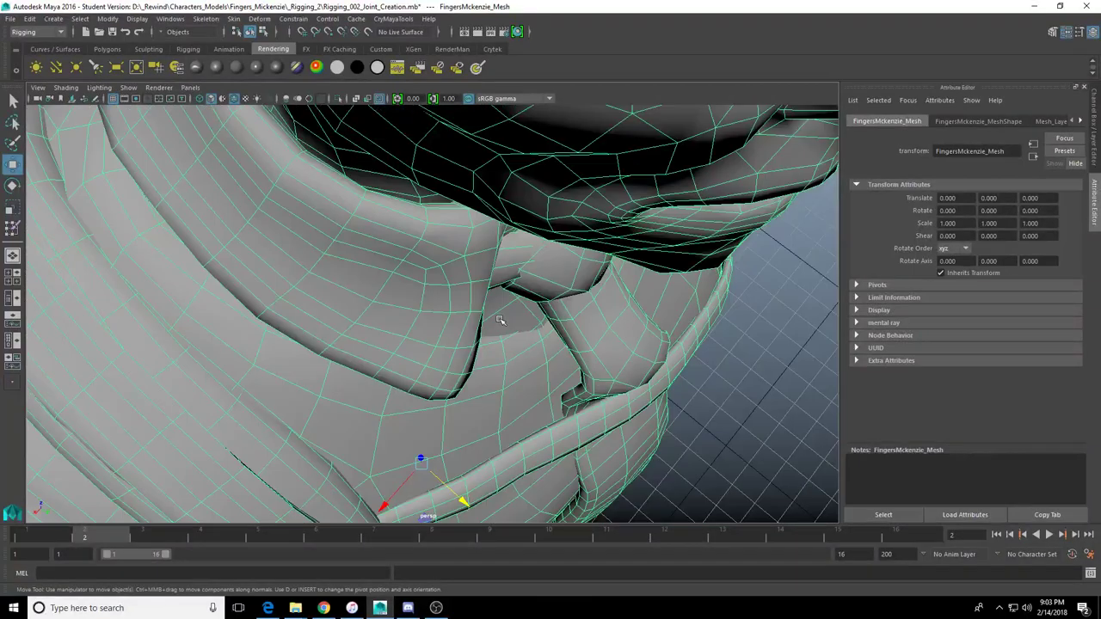
key("ctrl+z")
key("ctrl+z")
key("ctrl+z")
key("ctrl+z")
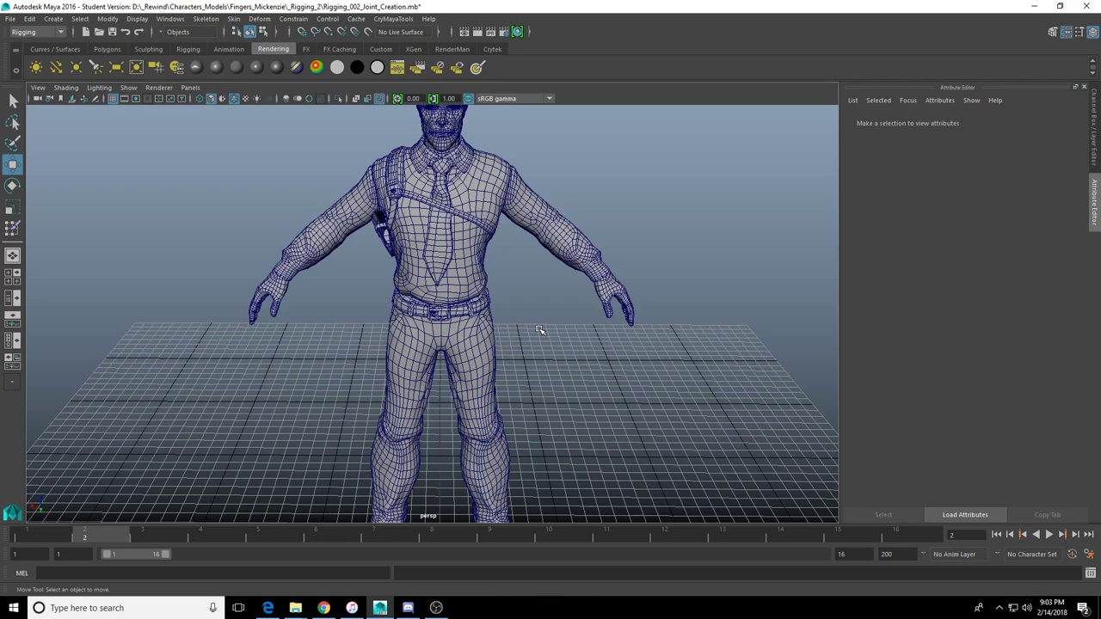
Select the whole character mesh, and compare its rotate and move manipulators at the feet
scroll(530, 413, "down", 4)
left_click_drag(509, 418, 602, 436, "alt")
left_click(484, 331)
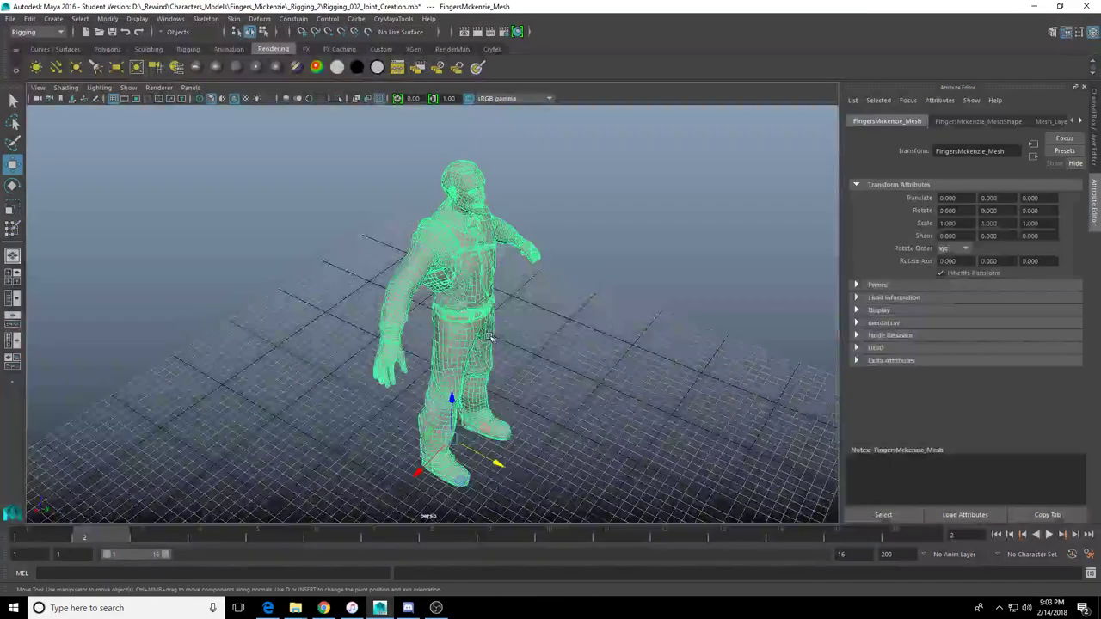
left_click_drag(531, 399, 614, 403, "alt")
key("e")
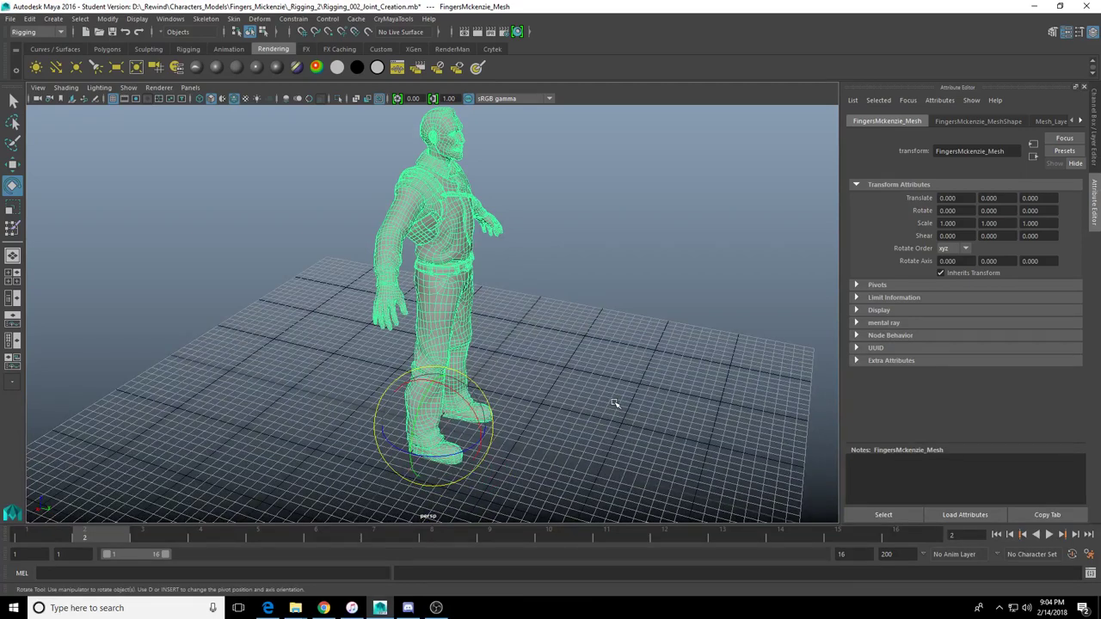
left_click_drag(573, 315, 496, 376, "alt")
key("w")
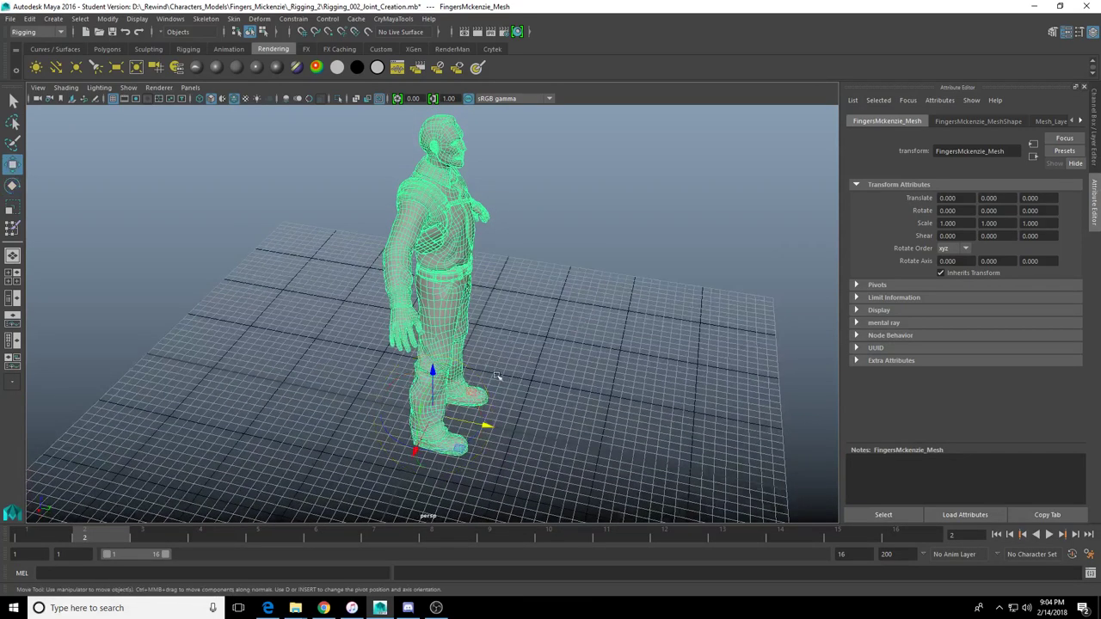
Try moving the whole character mesh along the floor and rotating it about its pivot, and undo both transforms
key("e")
key("w")
left_click_drag(485, 425, 321, 393)
key("e")
left_click_drag(283, 343, 350, 367)
key("ctrl+z")
key("ctrl+z")
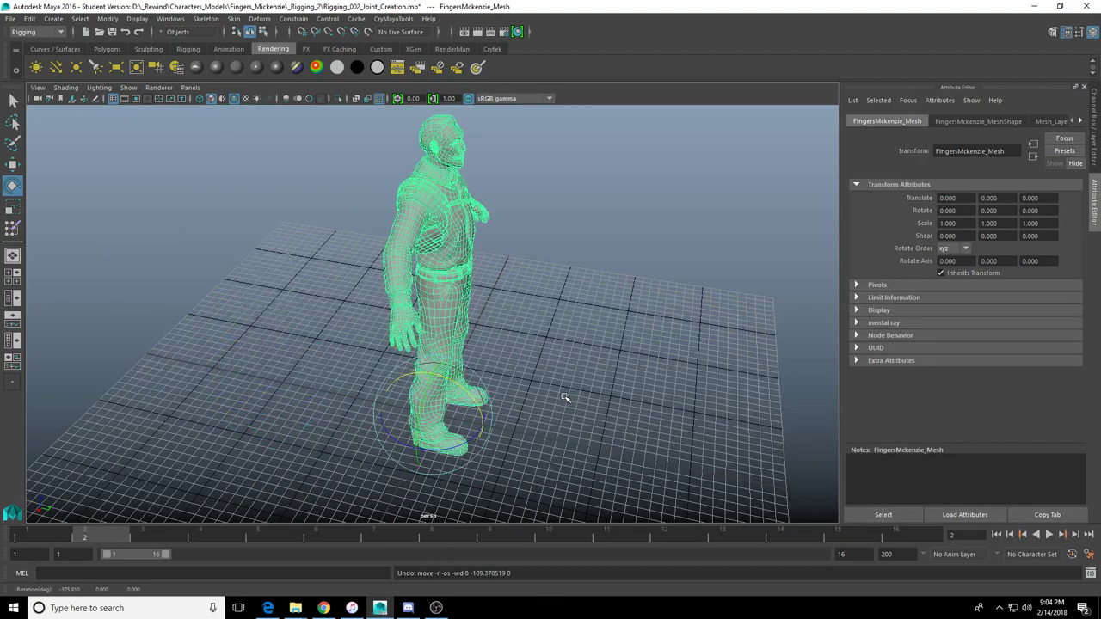
Examine the character in perspective, and switch to the front view framed on the hips
right_click_drag(567, 381, 621, 370, "alt")
left_click_drag(621, 370, 464, 376, "alt")
right_click_drag(464, 377, 519, 372, "alt")
middle_click_drag(516, 374, 495, 412, "alt")
left_click_drag(494, 413, 465, 390, "alt")
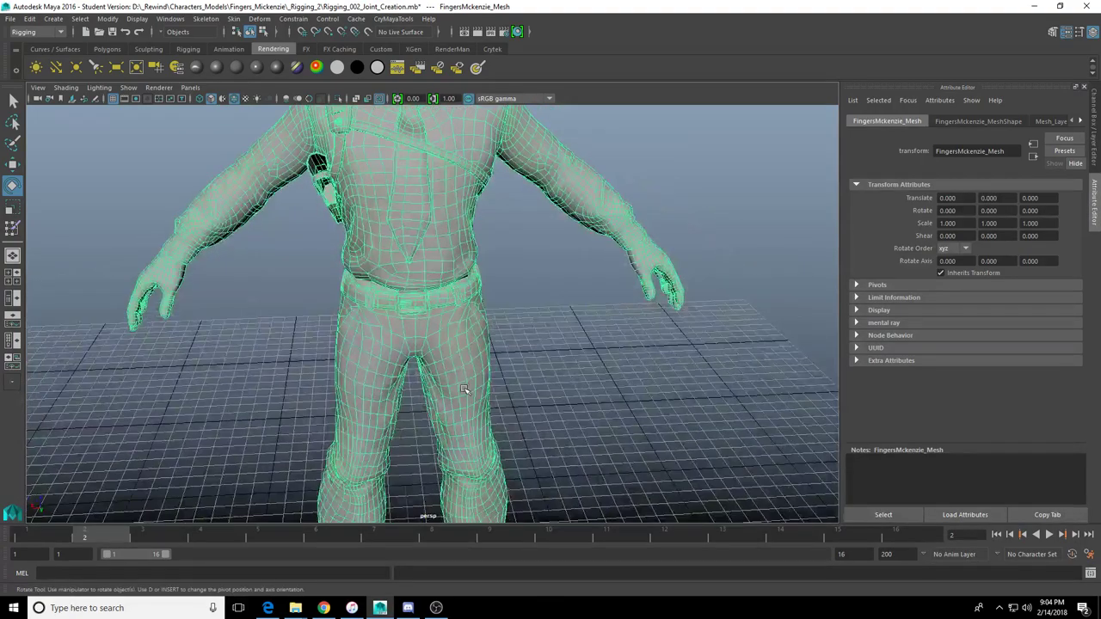
scroll(503, 376, "down", 5)
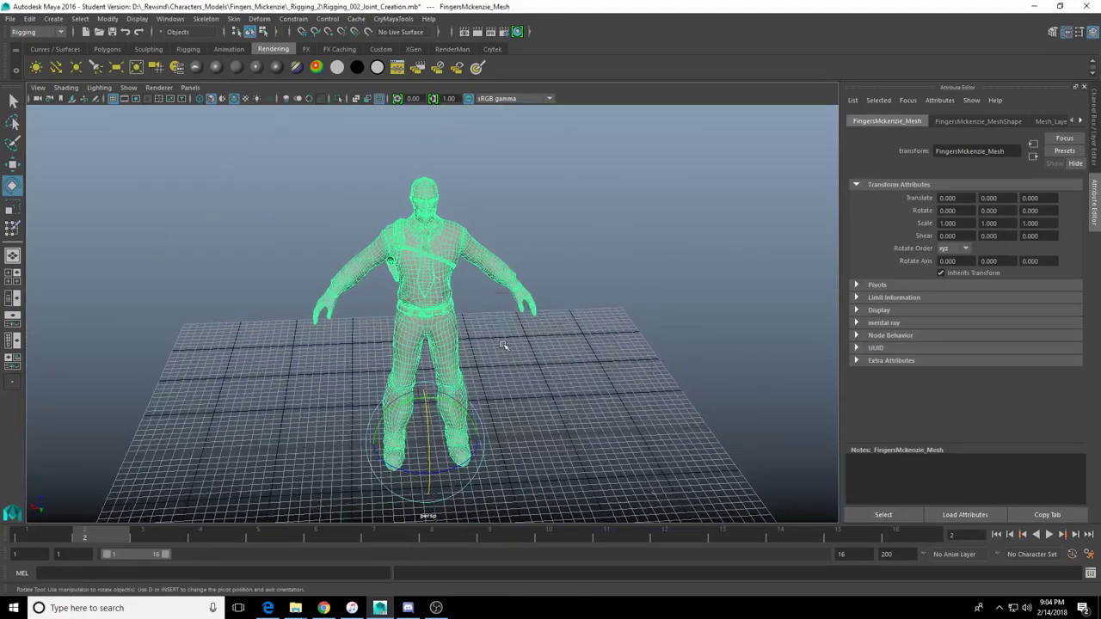
key("space")
key("space")
scroll(315, 437, "up", 6)
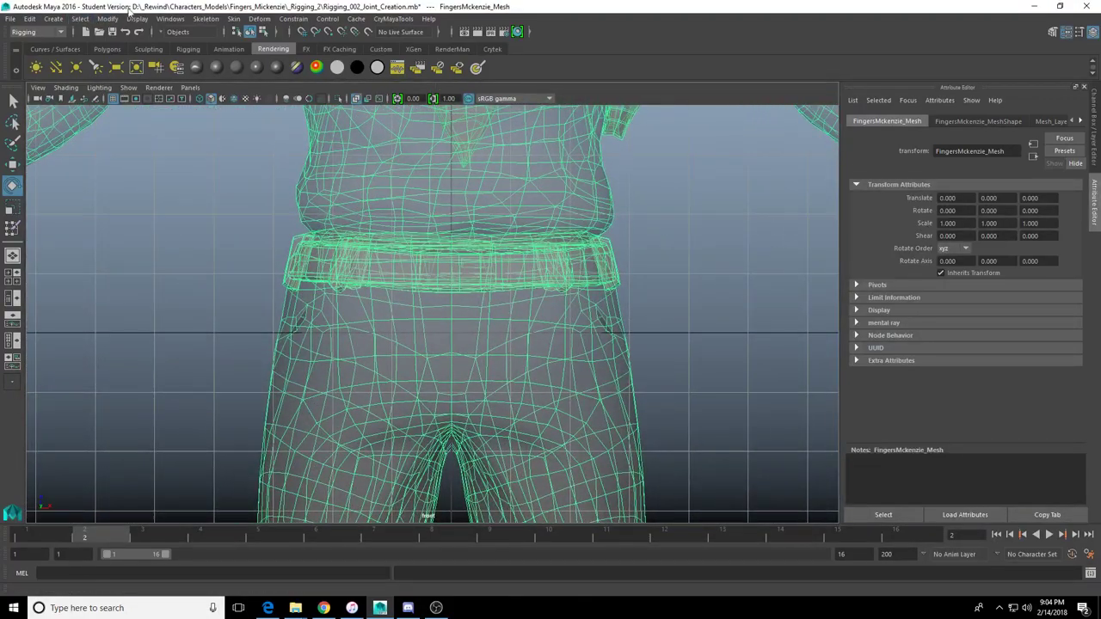
left_click(206, 18)
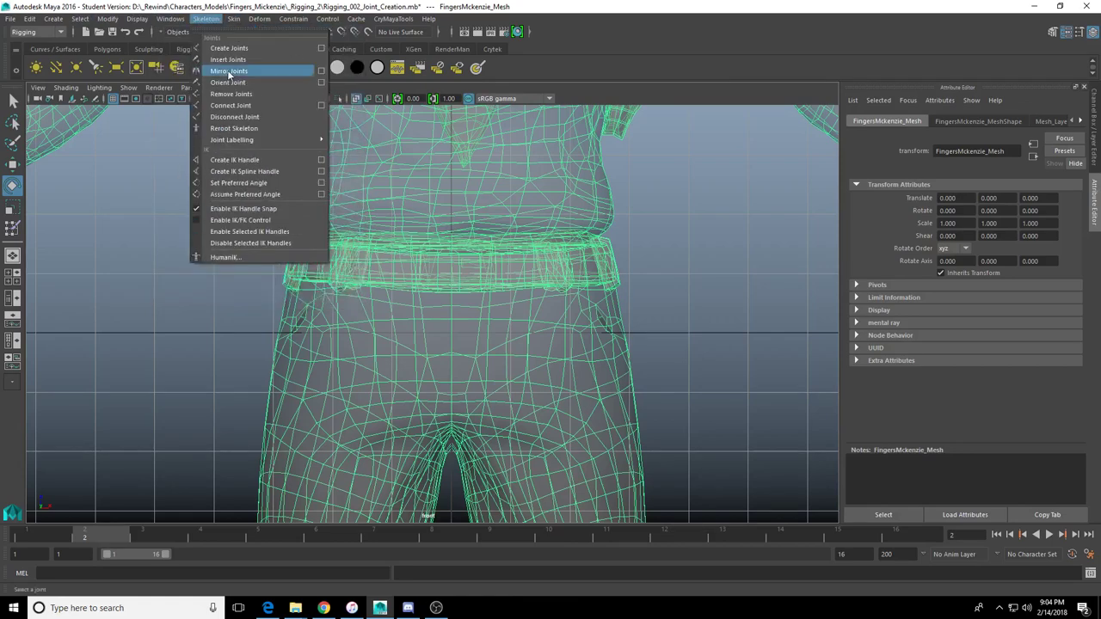
left_click(289, 48)
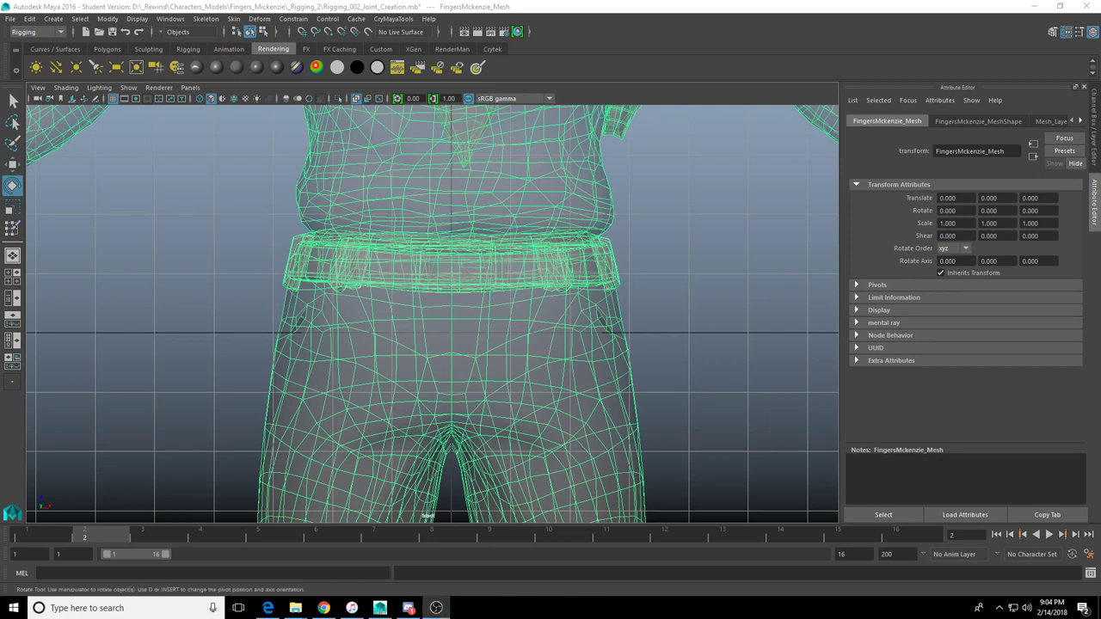
left_click(479, 7)
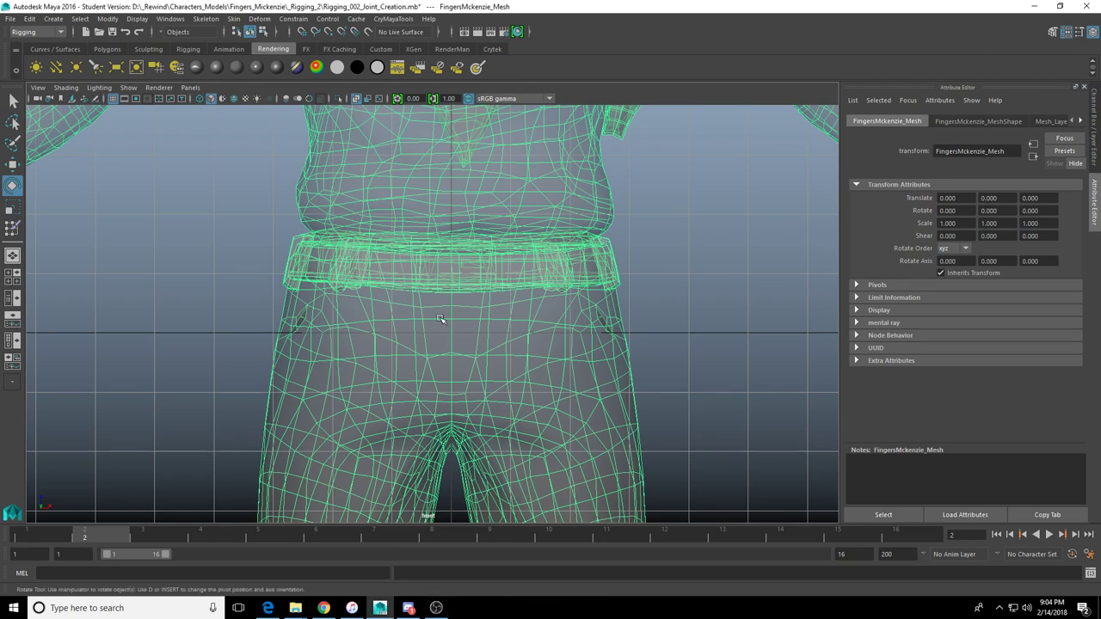
Create a root joint with the Create Joints tool on the body's centre line, just below the belt
scroll(438, 319, "up", 2)
left_click(206, 18)
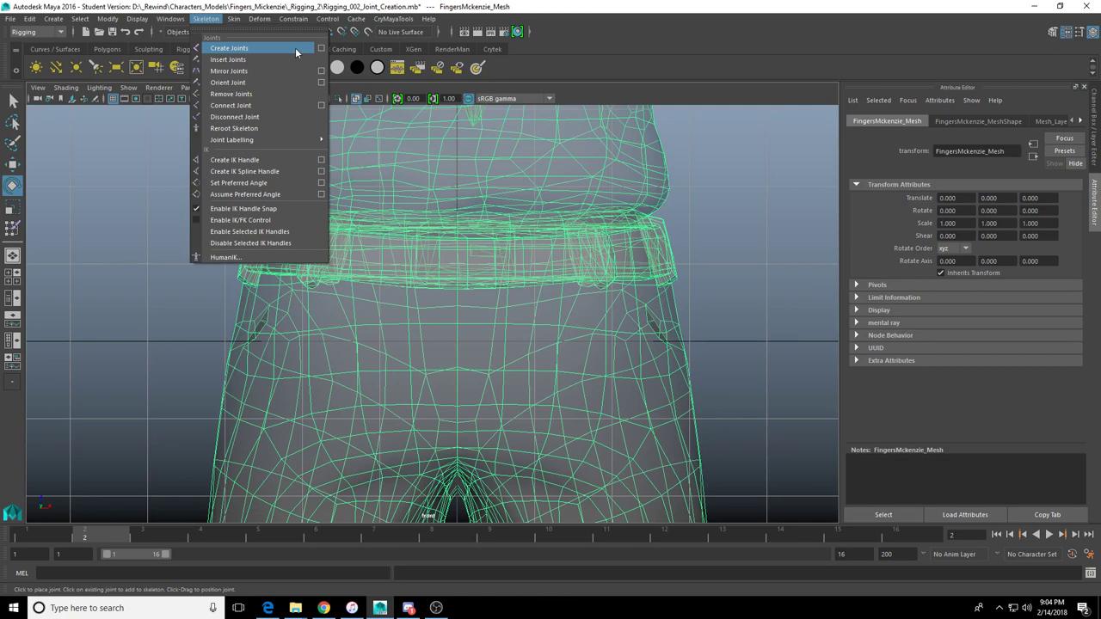
left_click(237, 52)
middle_click_drag(466, 361, 439, 393, "alt")
scroll(441, 391, "down", 2)
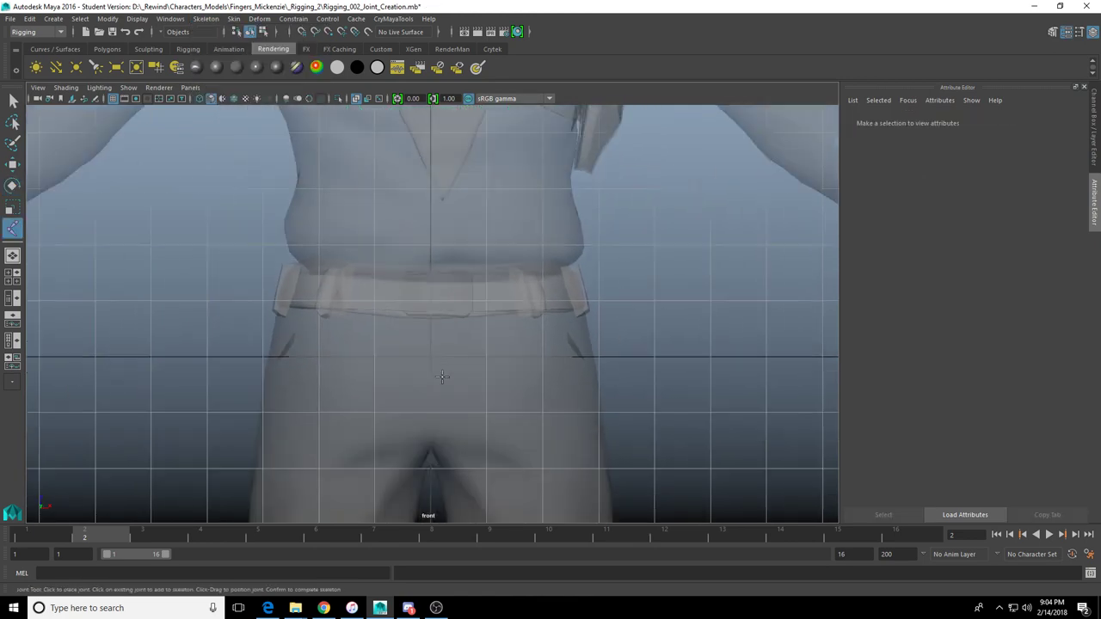
scroll(442, 379, "up", 1)
left_click(303, 31)
scroll(441, 460, "down", 2)
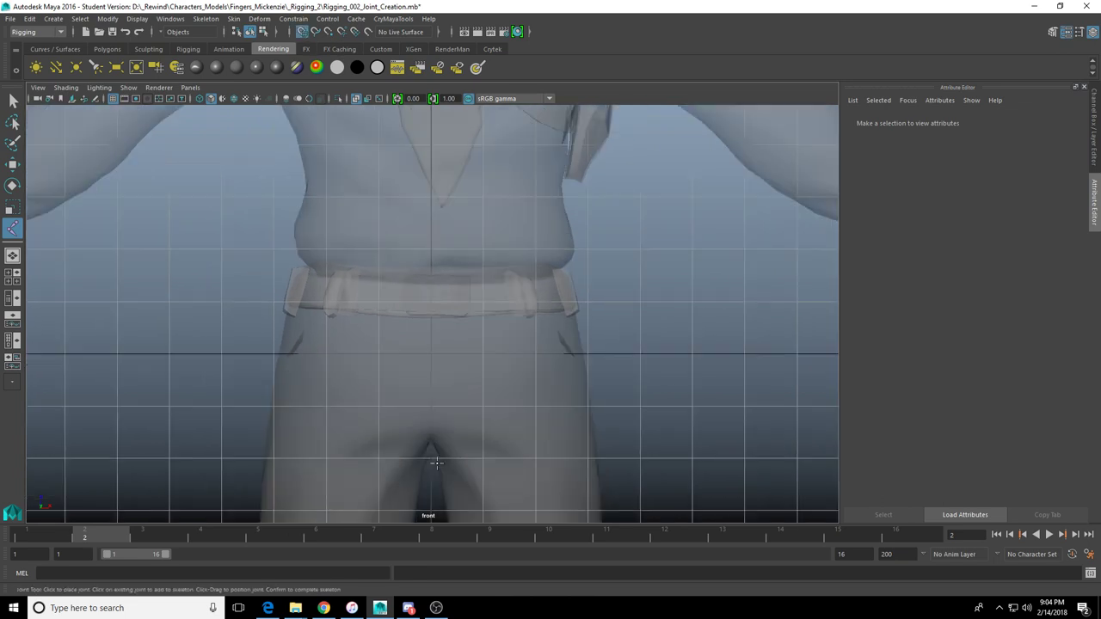
scroll(433, 338, "up", 3)
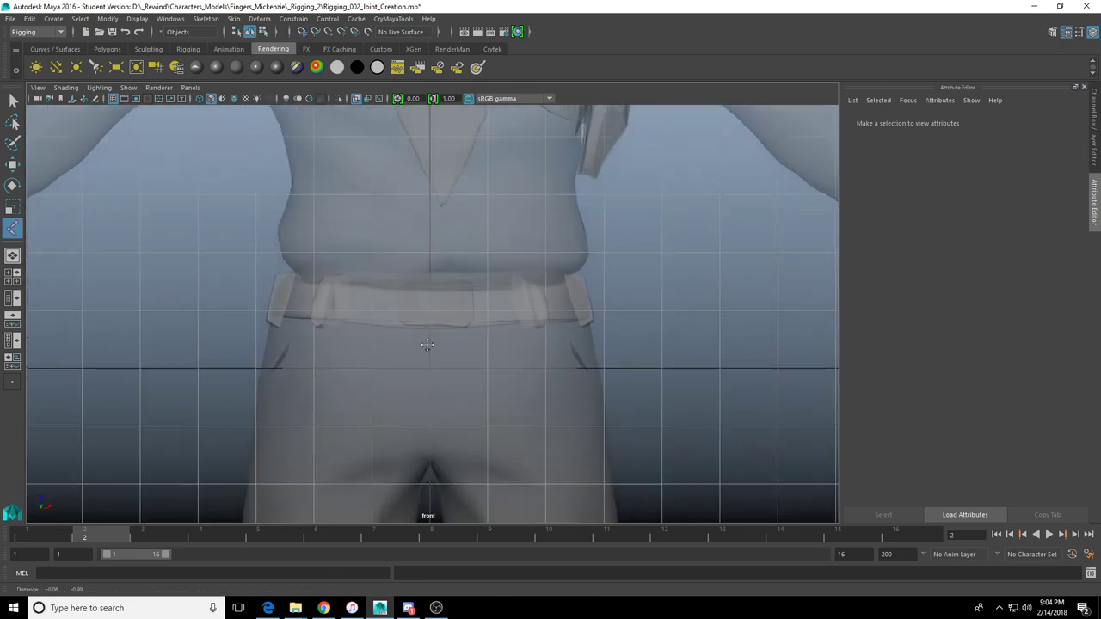
scroll(432, 338, "up", 1)
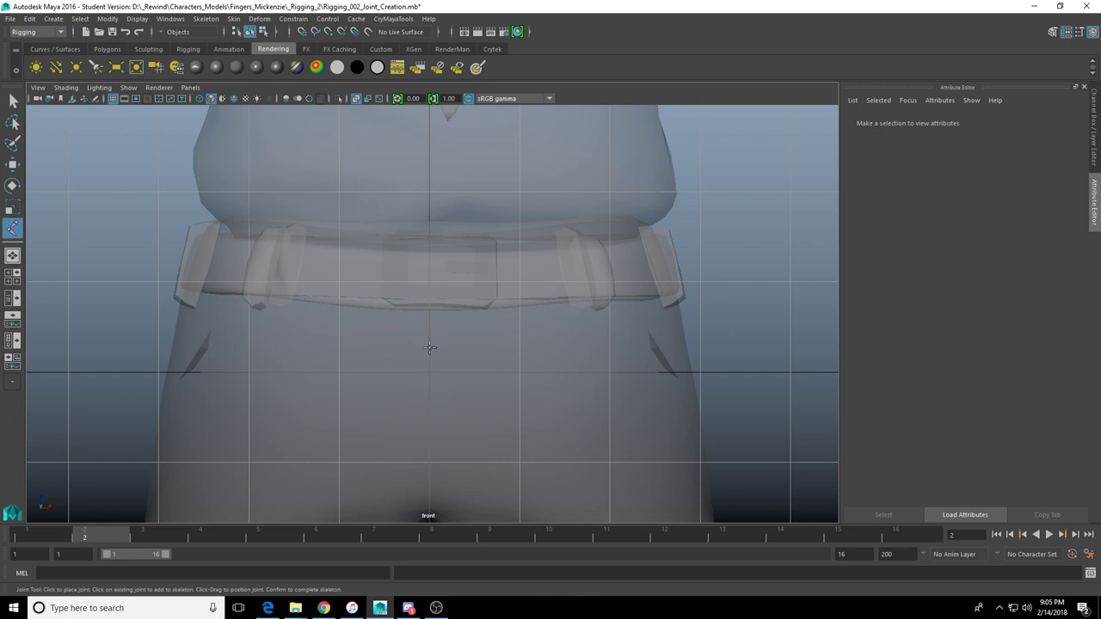
left_click(430, 348)
scroll(430, 340, "down", 4)
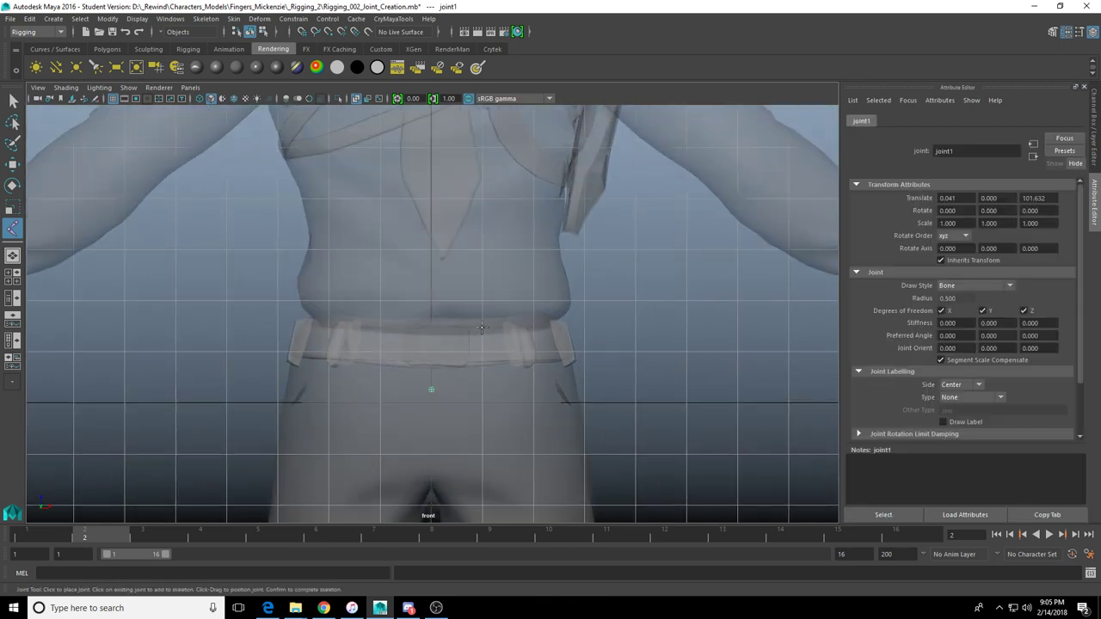
Leave the joint tool for the Rotate tool, and enlarge the display size of joints
scroll(549, 305, "up", 4)
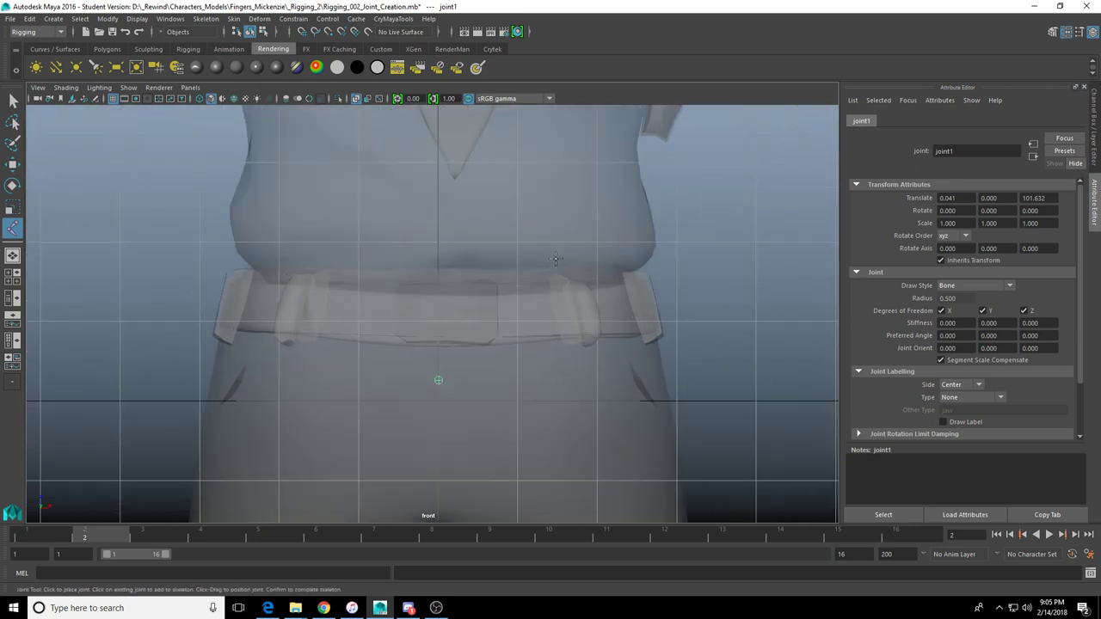
scroll(554, 259, "up", 1)
key("e")
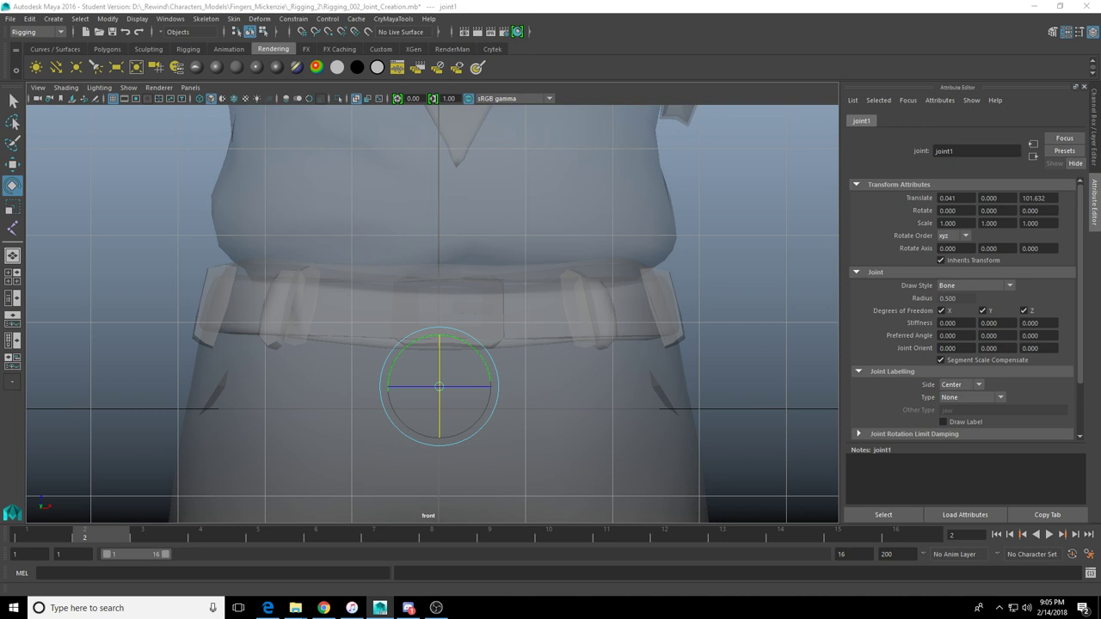
left_click(439, 387)
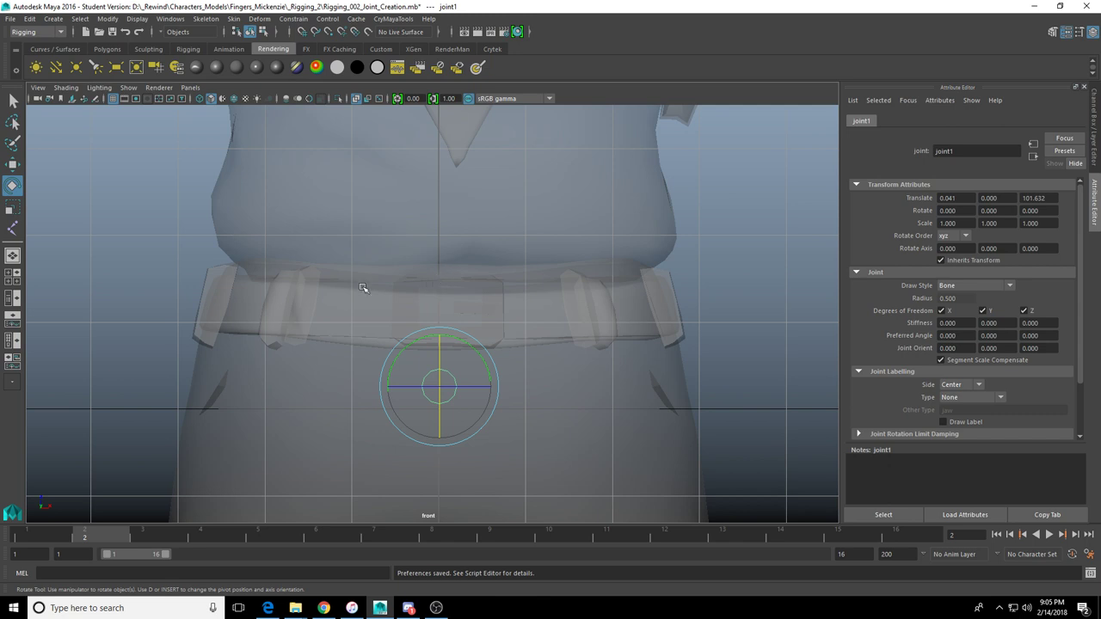
middle_click_drag(356, 188, 371, 212, "alt")
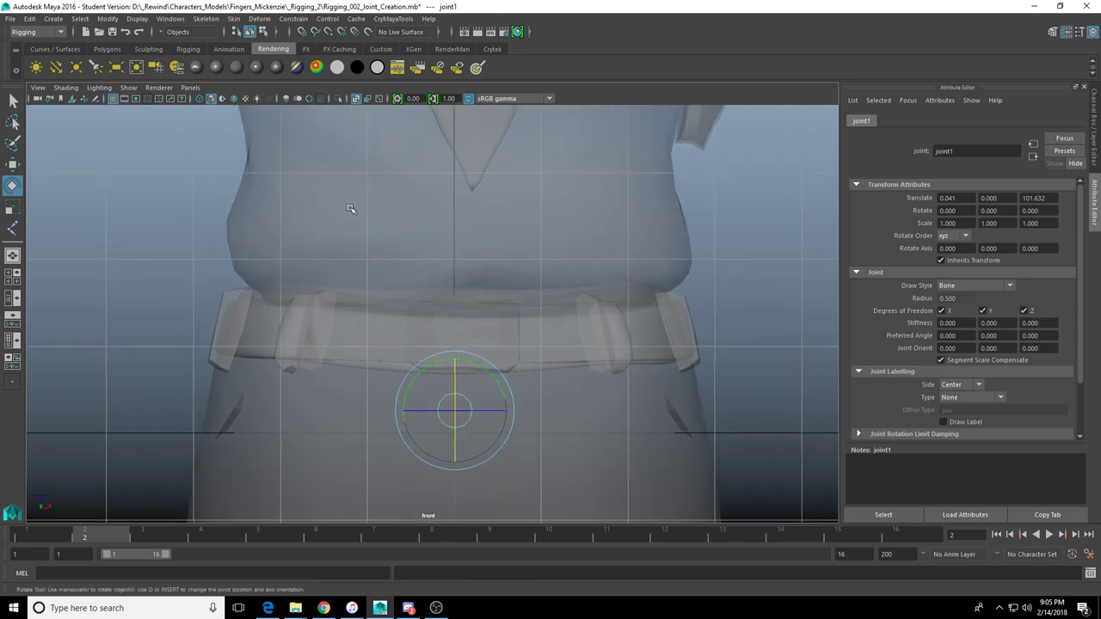
Restart the Create Joints tool, and pick the existing hip joint as the start of the chain
left_click(206, 18)
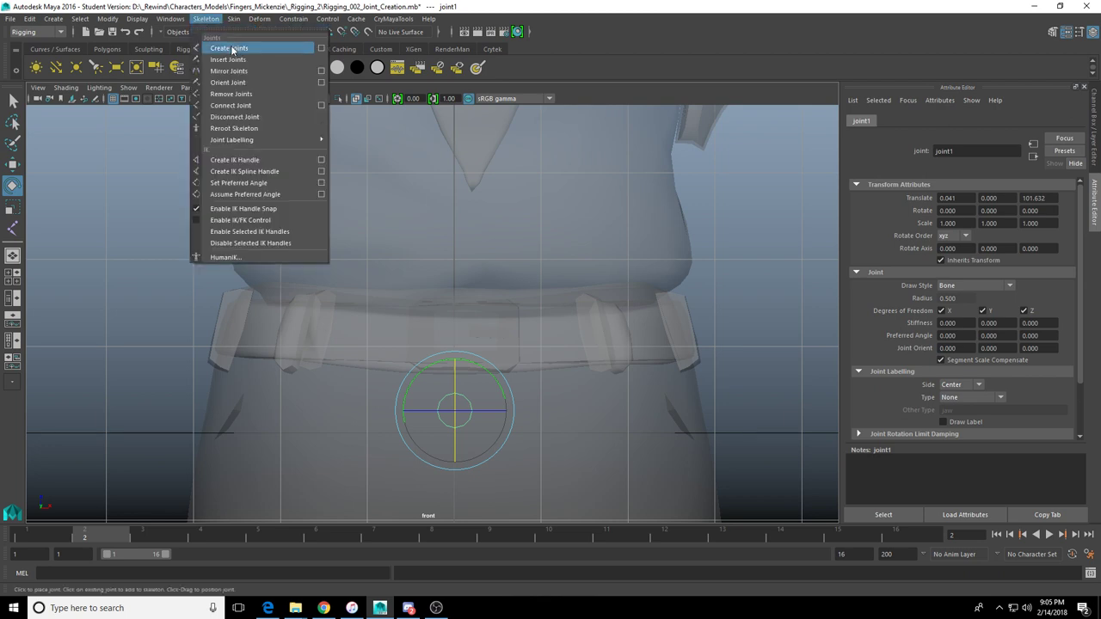
left_click(231, 49)
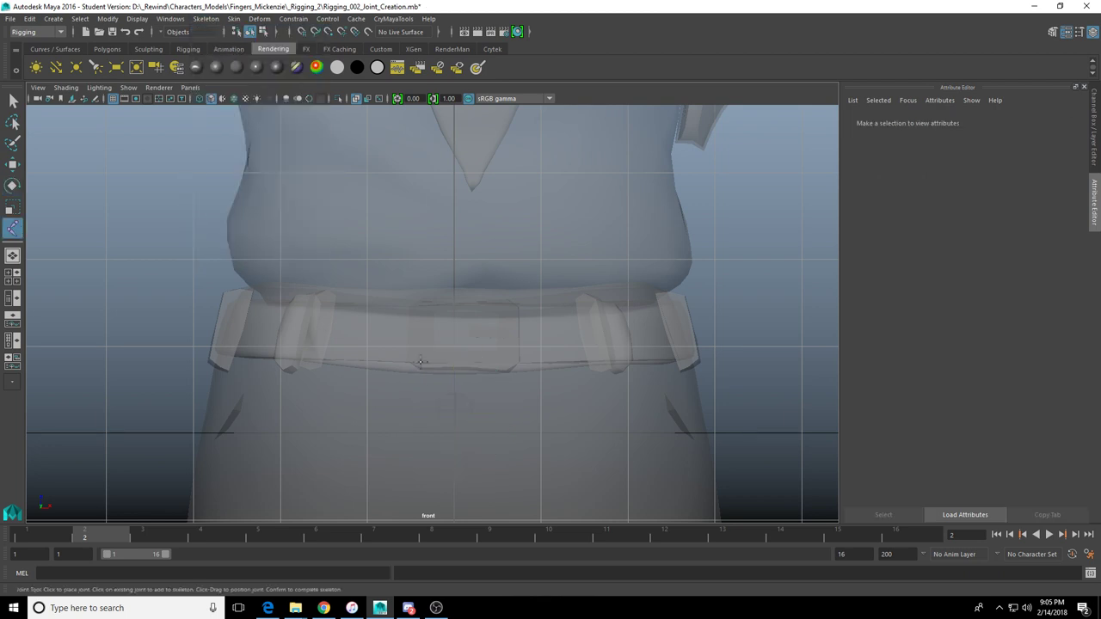
scroll(451, 404, "up", 1)
left_click(457, 407)
scroll(458, 408, "down", 3)
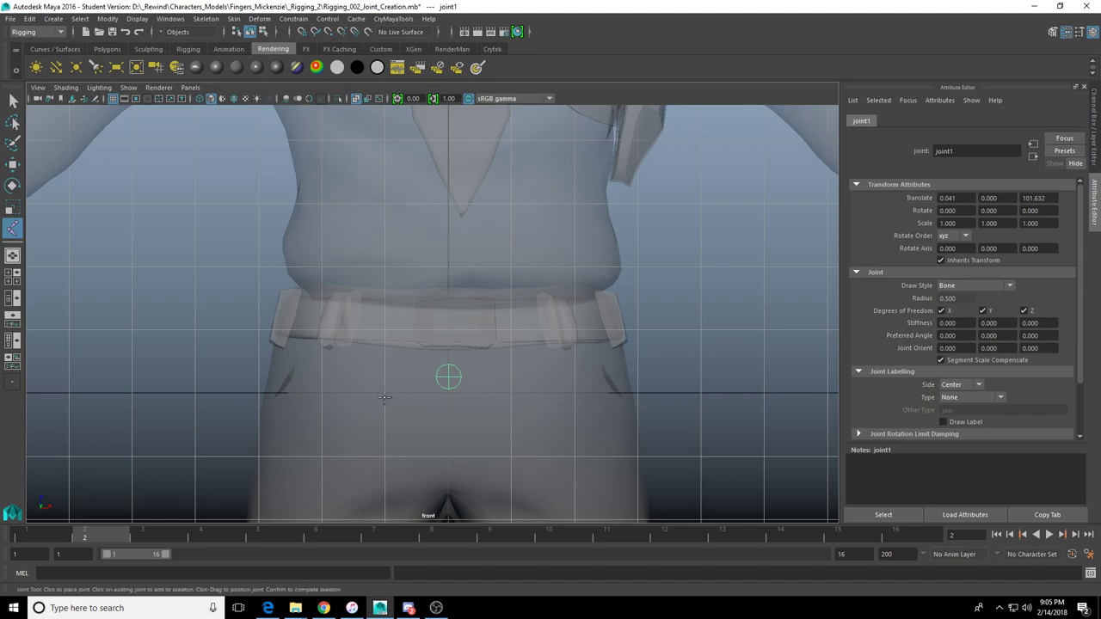
Open the joints reference image from the desktop, and return to Maya with the torso above the hip joint in view
left_click(1033, 6)
double_click(64, 318)
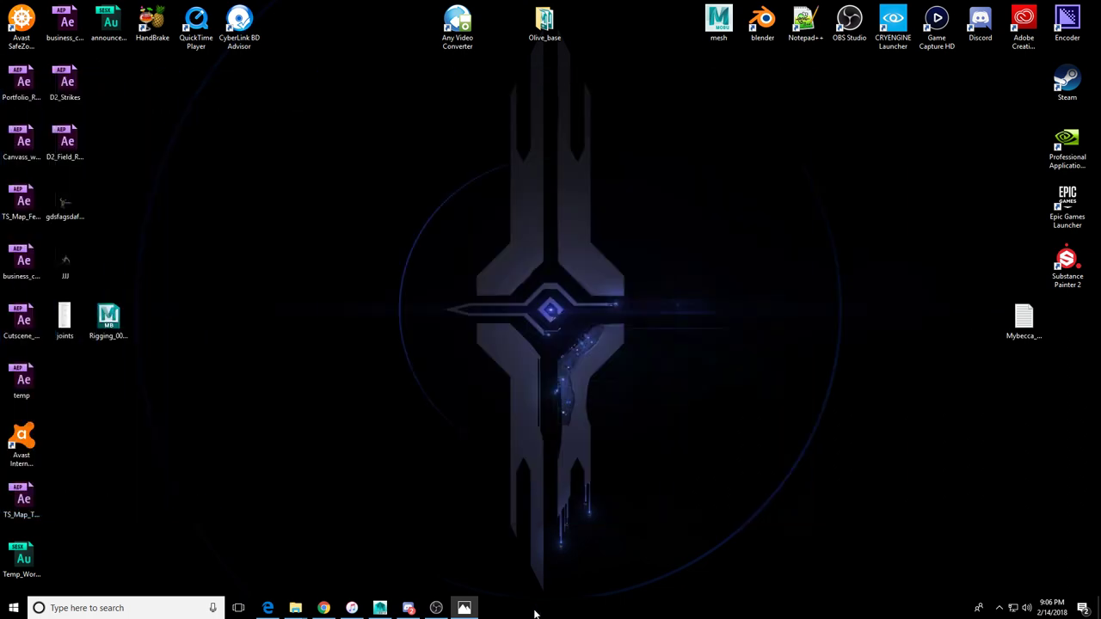
left_click(379, 608)
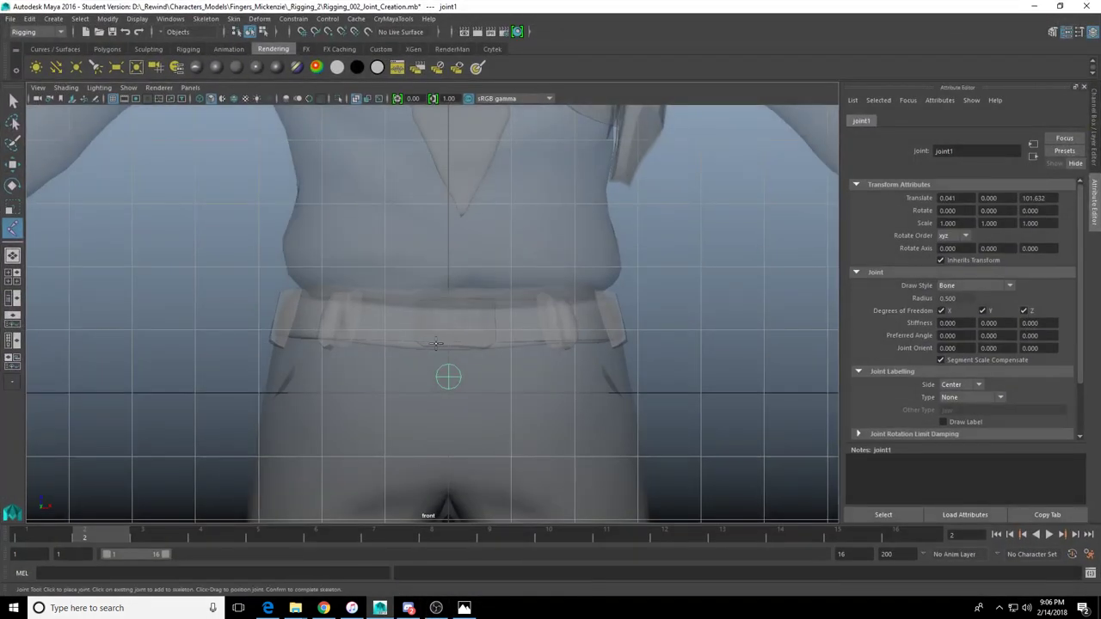
scroll(441, 343, "up", 2)
scroll(448, 258, "down", 1)
middle_click_drag(455, 242, 427, 308, "alt")
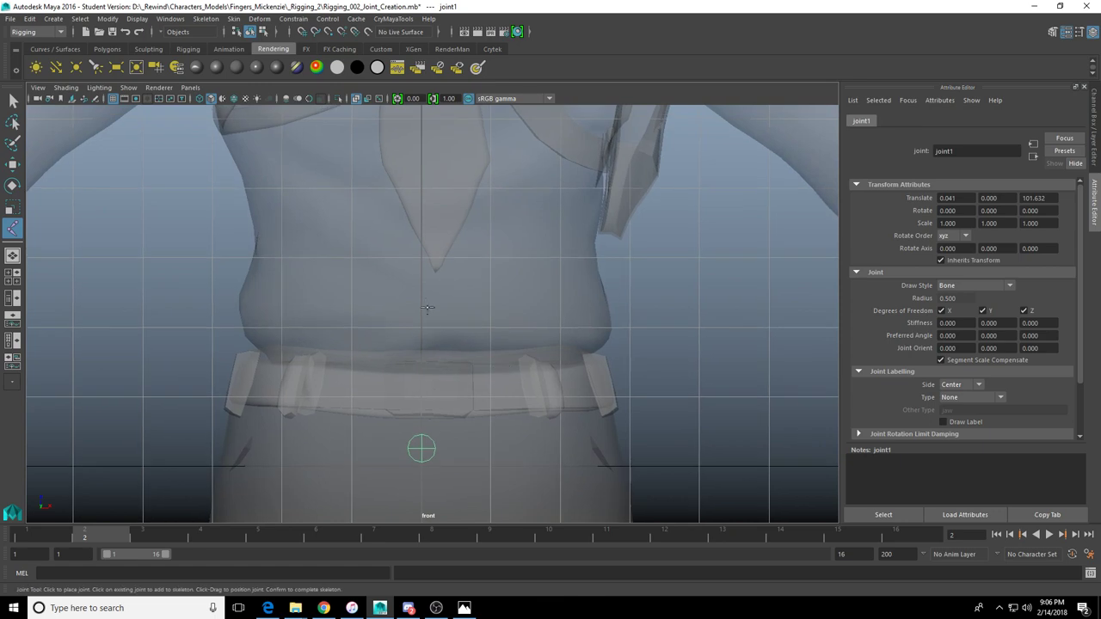
Add a lower spine joint on the body's centre line, just above the belt
scroll(421, 322, "down", 3)
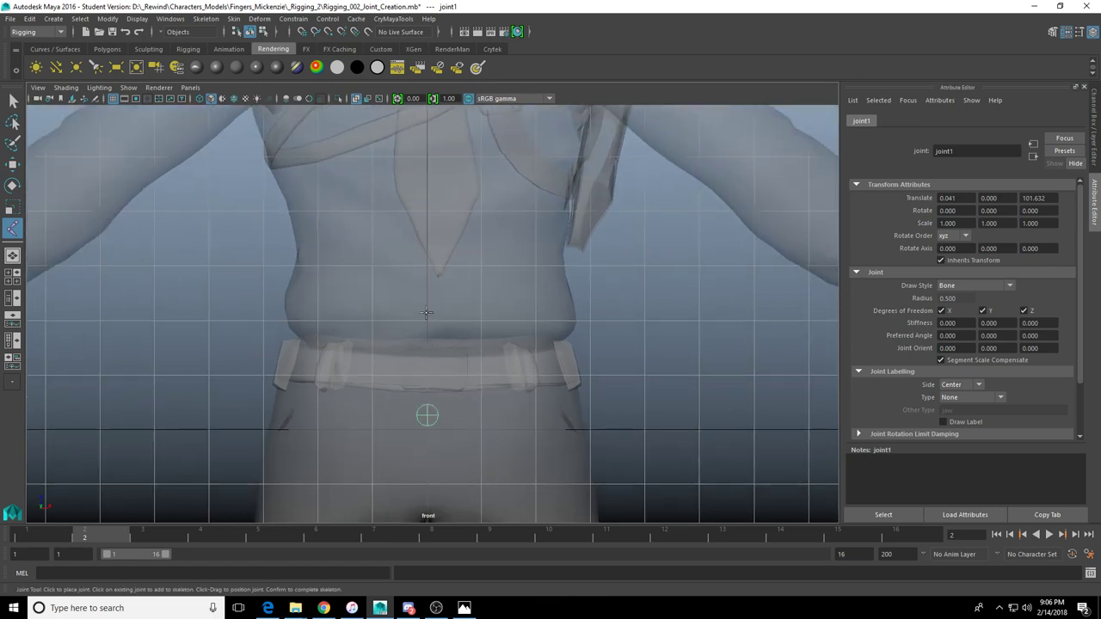
middle_click_drag(429, 295, 443, 394, "alt")
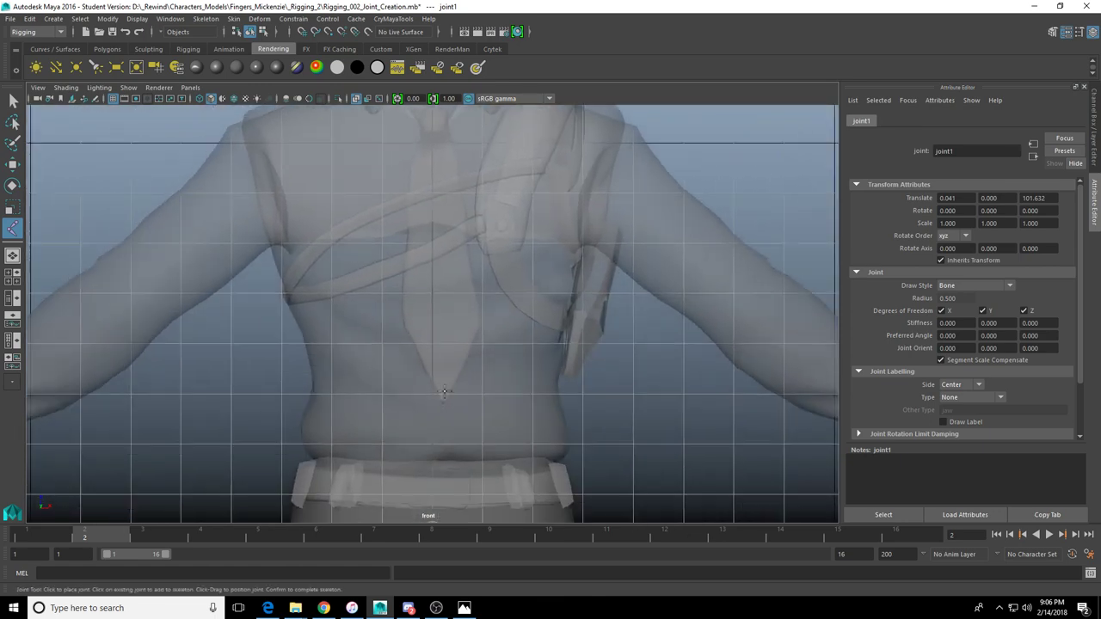
scroll(443, 394, "down", 2)
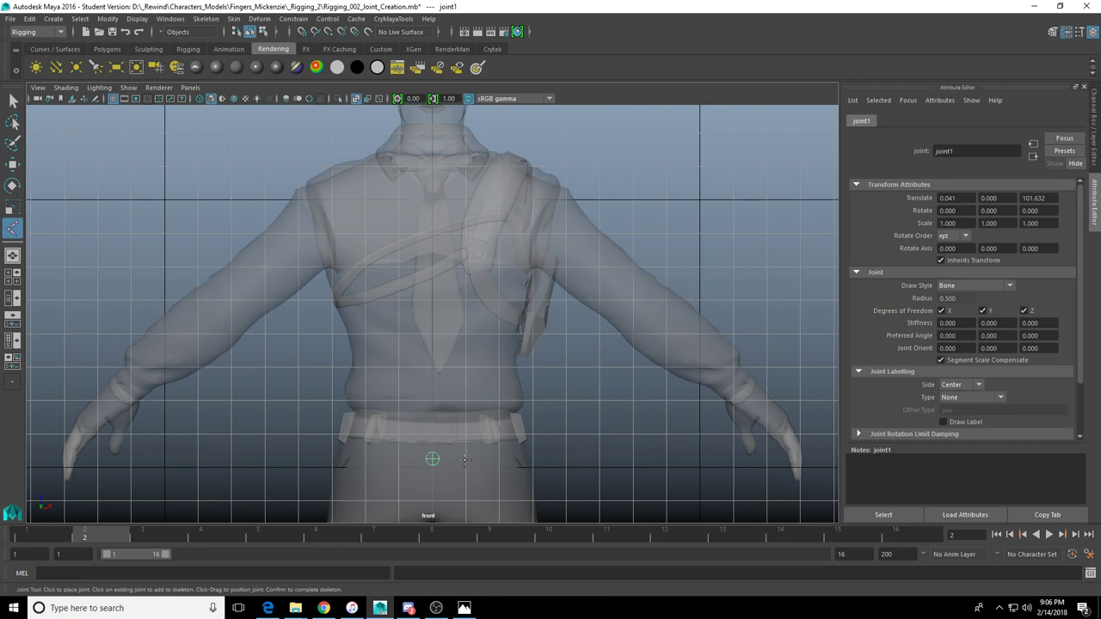
scroll(465, 459, "up", 2)
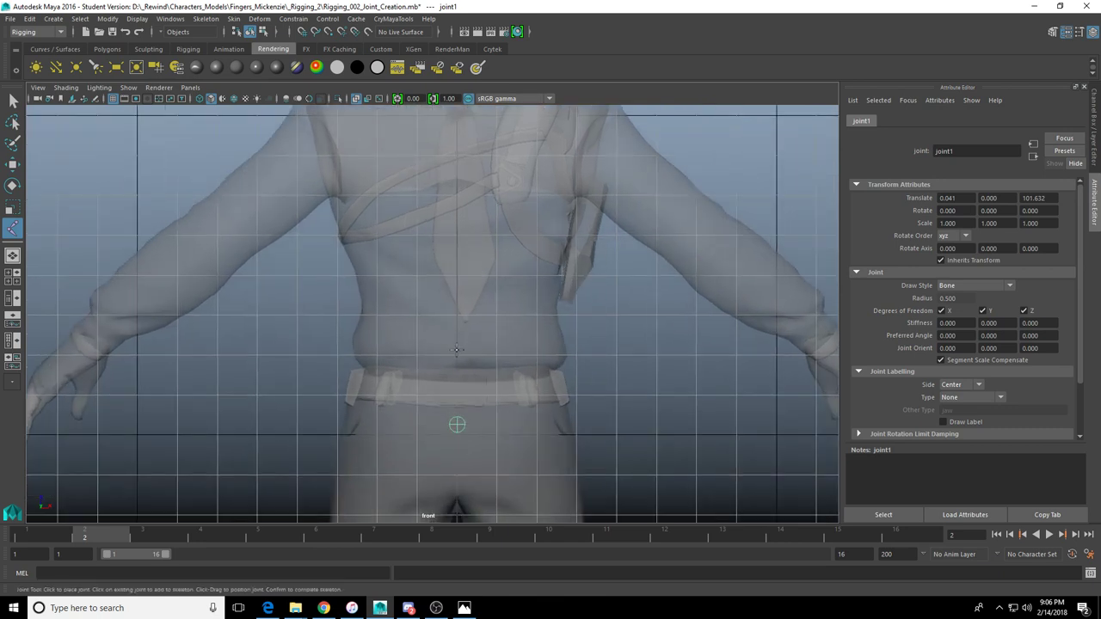
left_click(456, 349)
Add a chest joint on the centre line where the lower strap crosses the tie, and complete the joint chain
middle_click_drag(531, 391, 519, 342, "alt")
scroll(522, 322, "up", 1)
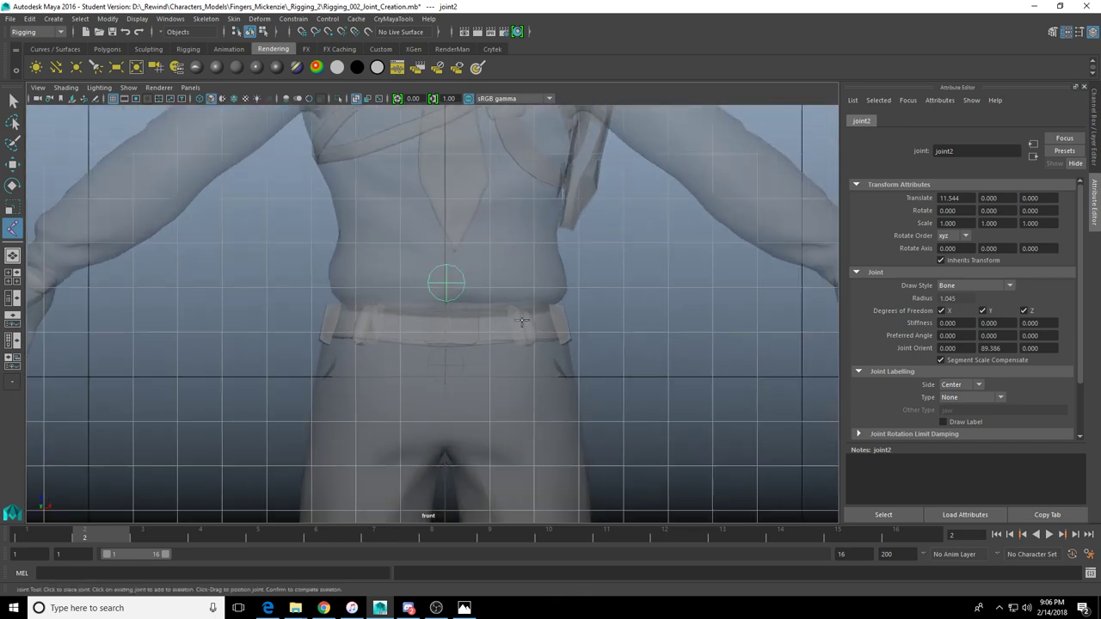
scroll(521, 320, "down", 1)
middle_click_drag(496, 270, 475, 338, "alt")
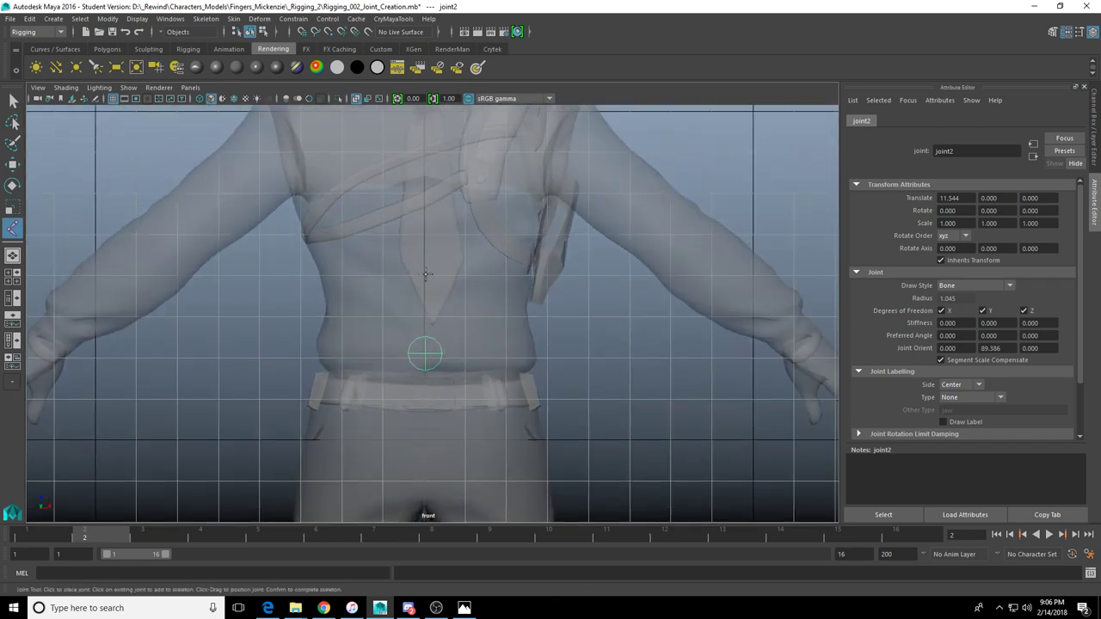
middle_click_drag(425, 275, 461, 213, "alt")
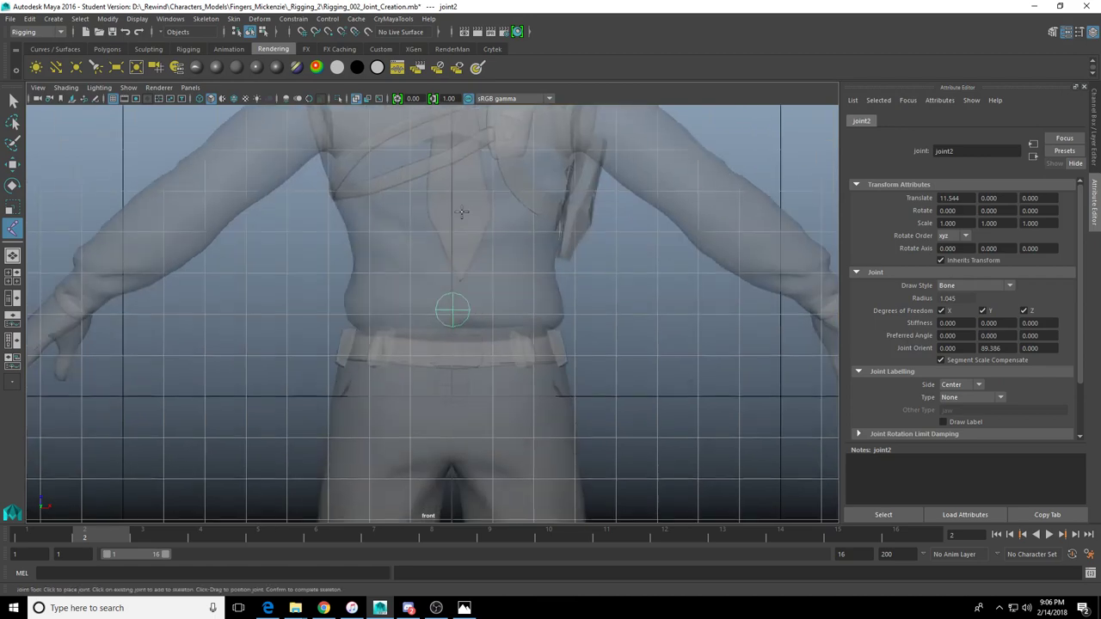
middle_click_drag(468, 329, 461, 339, "alt")
scroll(480, 301, "up", 1)
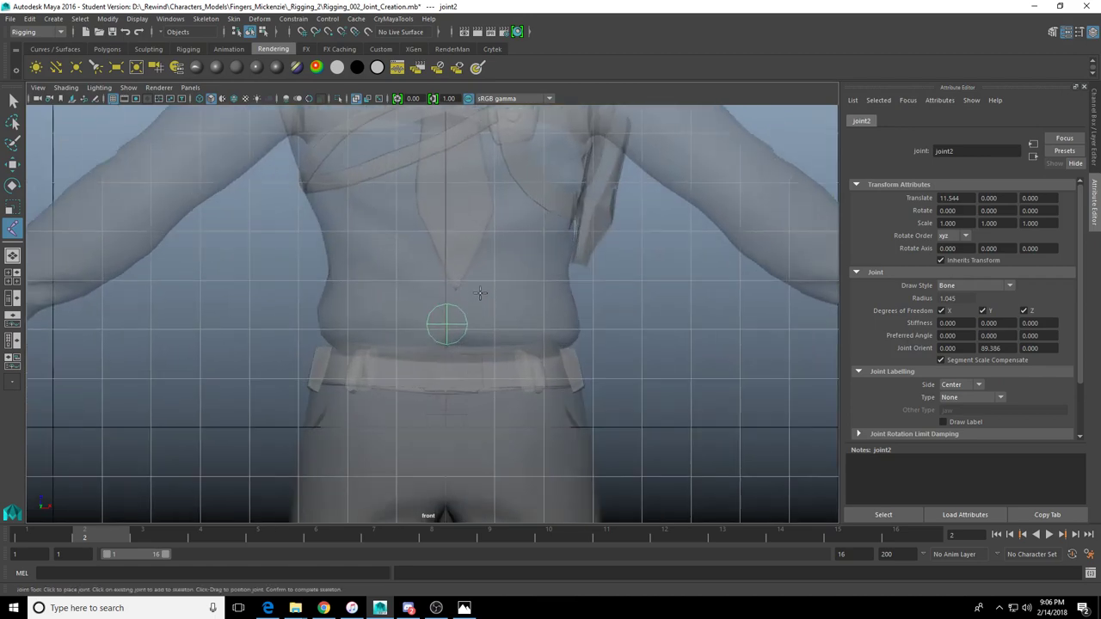
middle_click_drag(464, 151, 464, 286, "alt")
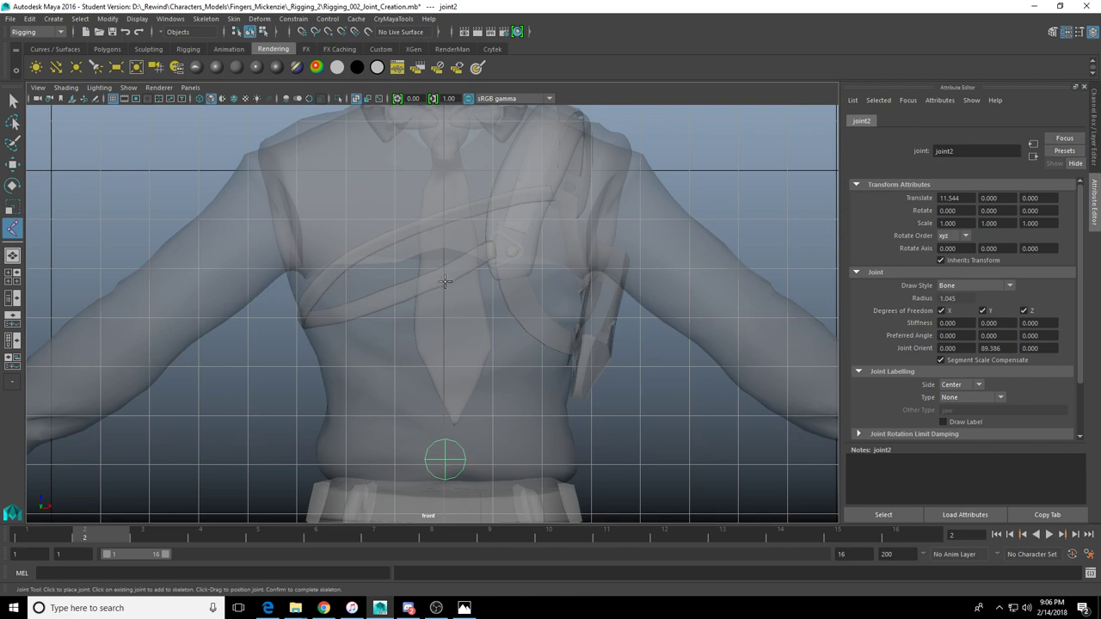
left_click(444, 282)
scroll(485, 347, "down", 1)
scroll(485, 347, "down", 3)
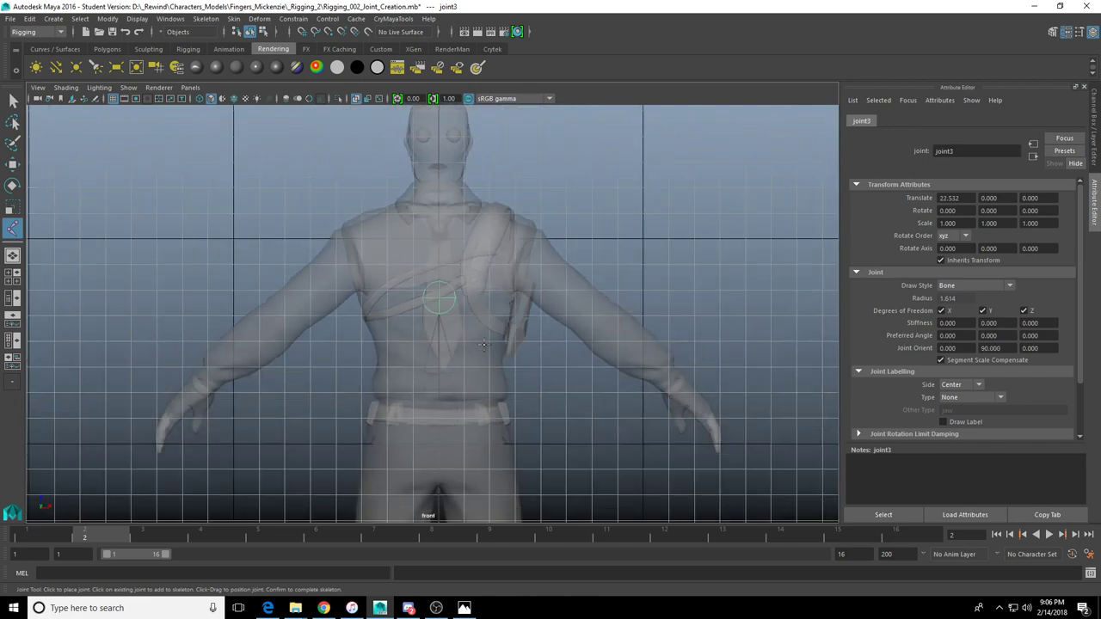
scroll(481, 365, "up", 2)
middle_click_drag(482, 384, 478, 279, "alt")
scroll(477, 282, "up", 3)
key("Return")
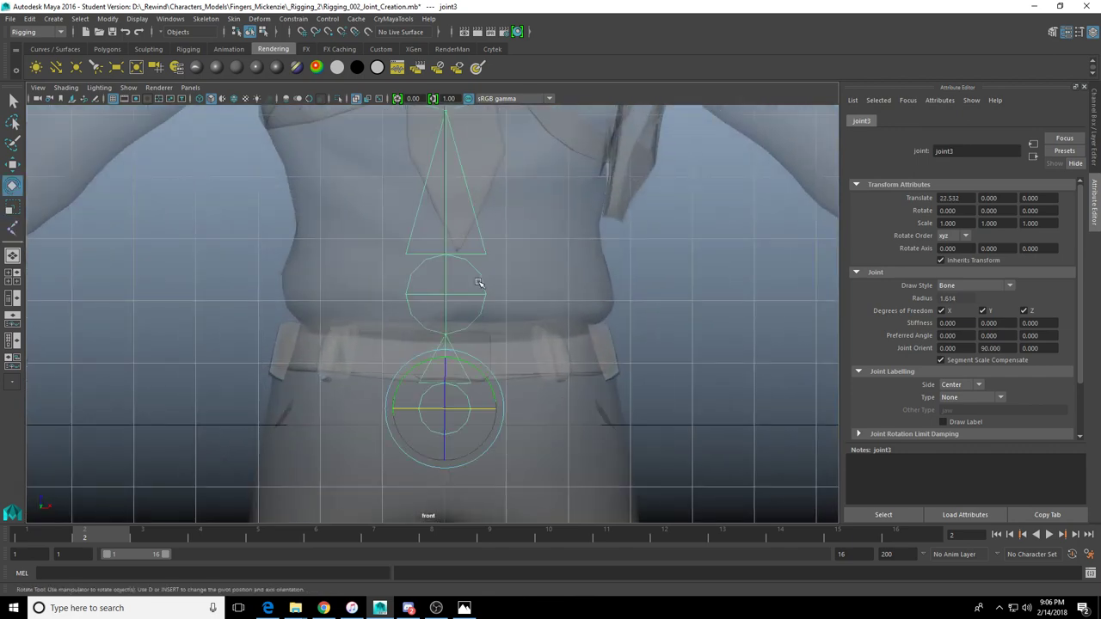
Show all four views, turn off wireframe on shaded in the perspective view, and turn on X-Ray Joints in the side view
scroll(335, 292, "down", 2)
middle_click_drag(338, 291, 339, 440, "alt")
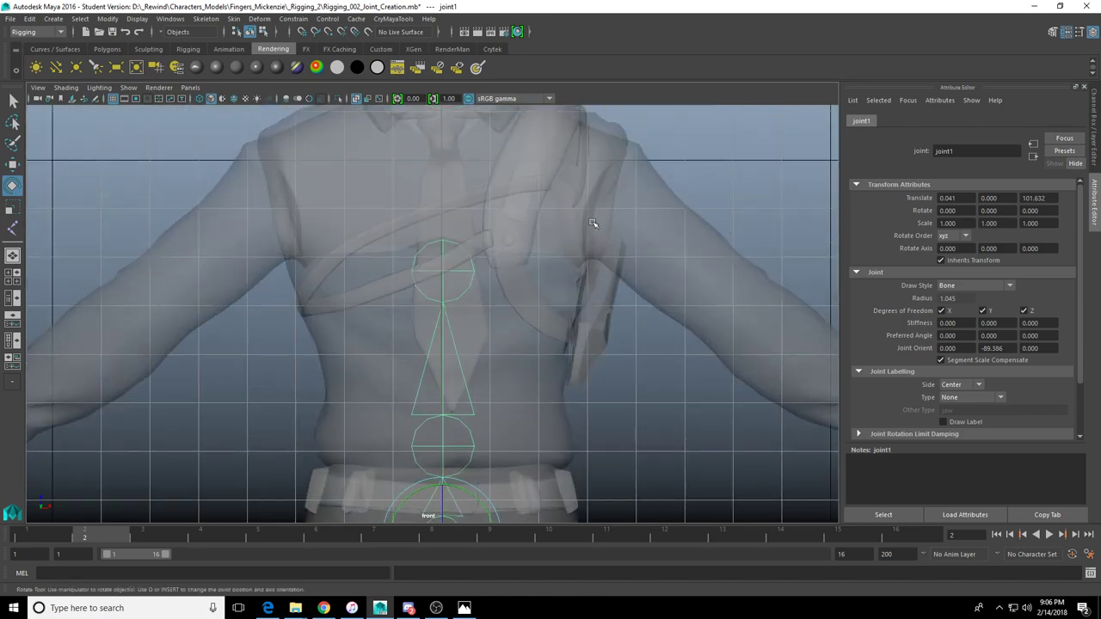
key("space")
left_click_drag(550, 254, 604, 264, "alt")
scroll(602, 266, "up", 5)
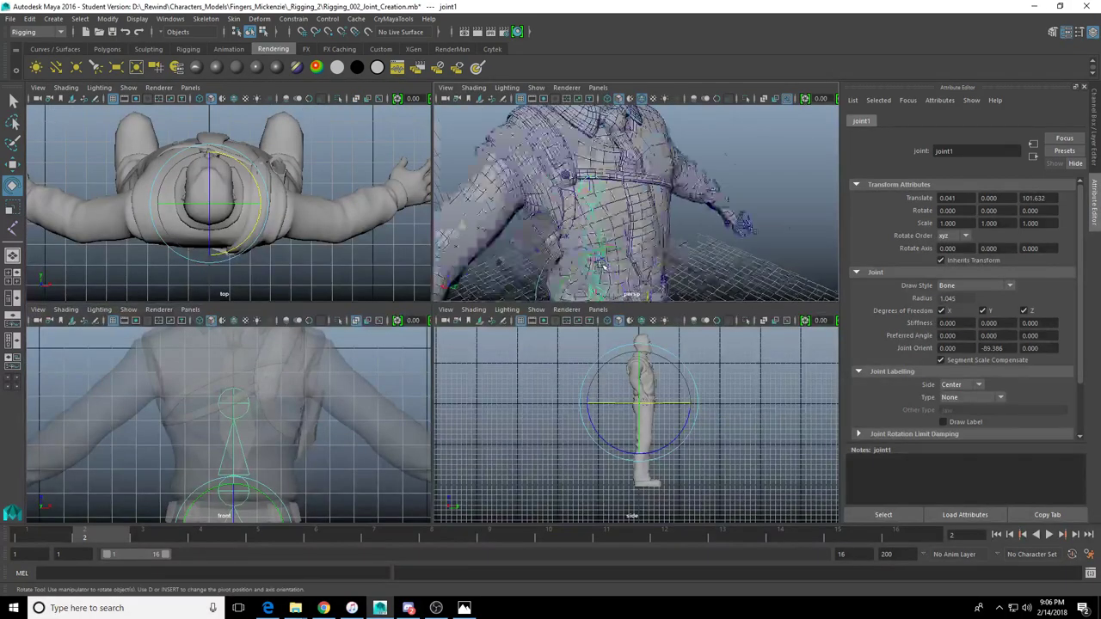
scroll(602, 266, "up", 5)
scroll(611, 424, "up", 8)
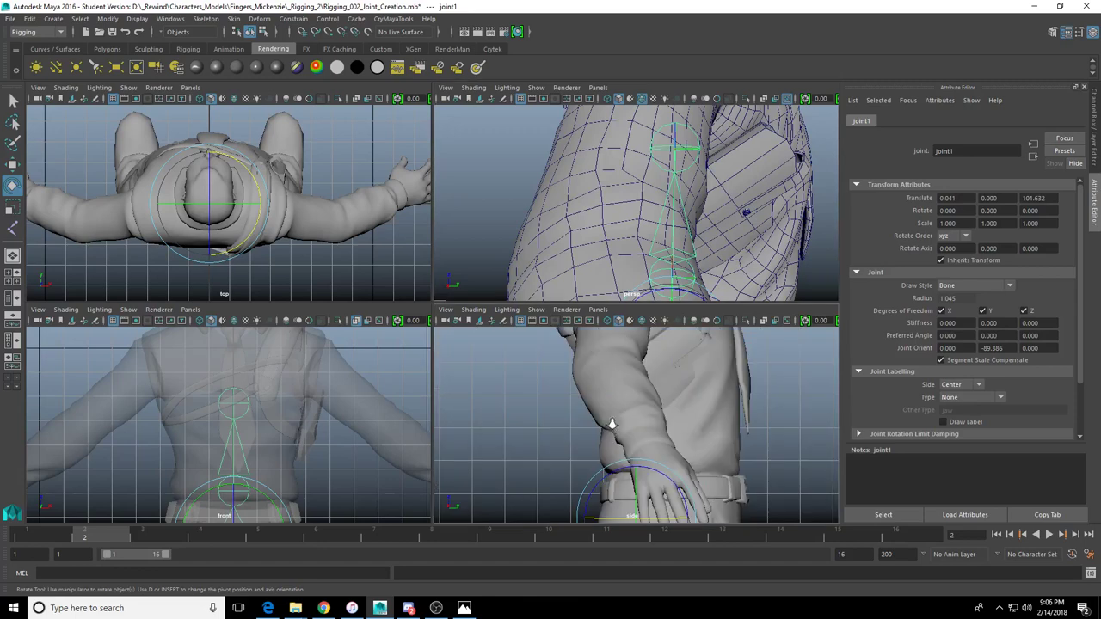
scroll(610, 423, "down", 6)
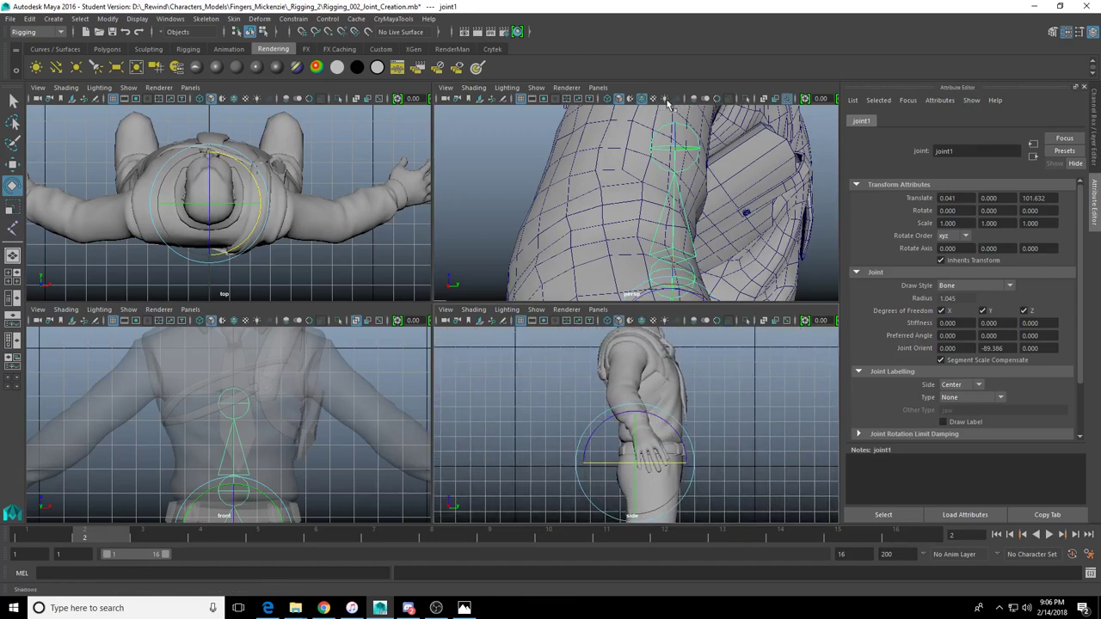
left_click(641, 98)
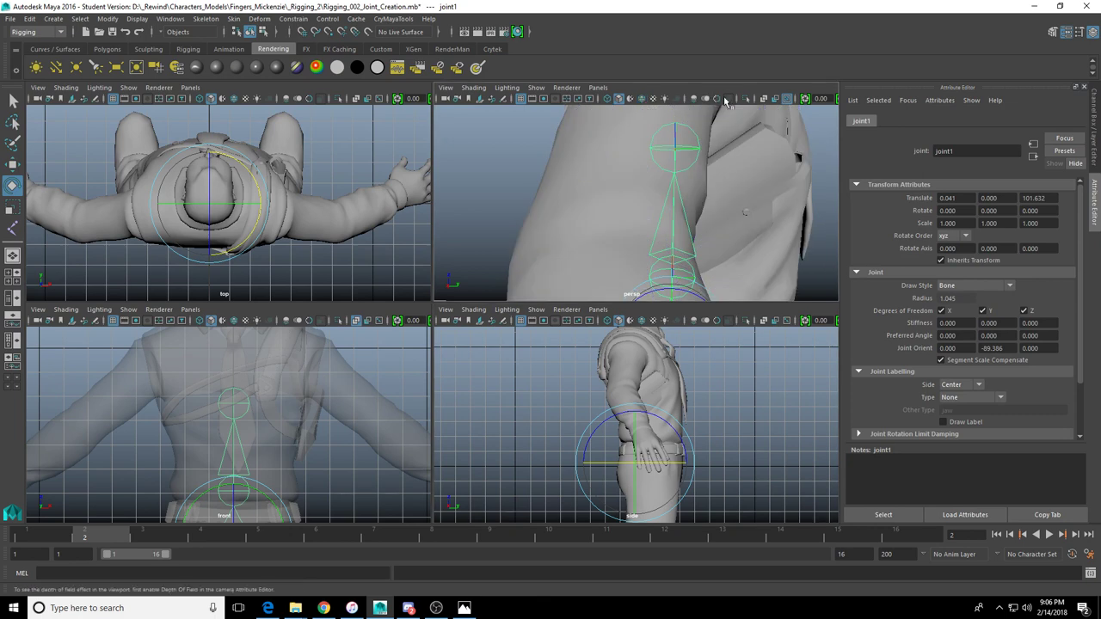
left_click(789, 100)
left_click(788, 99)
left_click(788, 321)
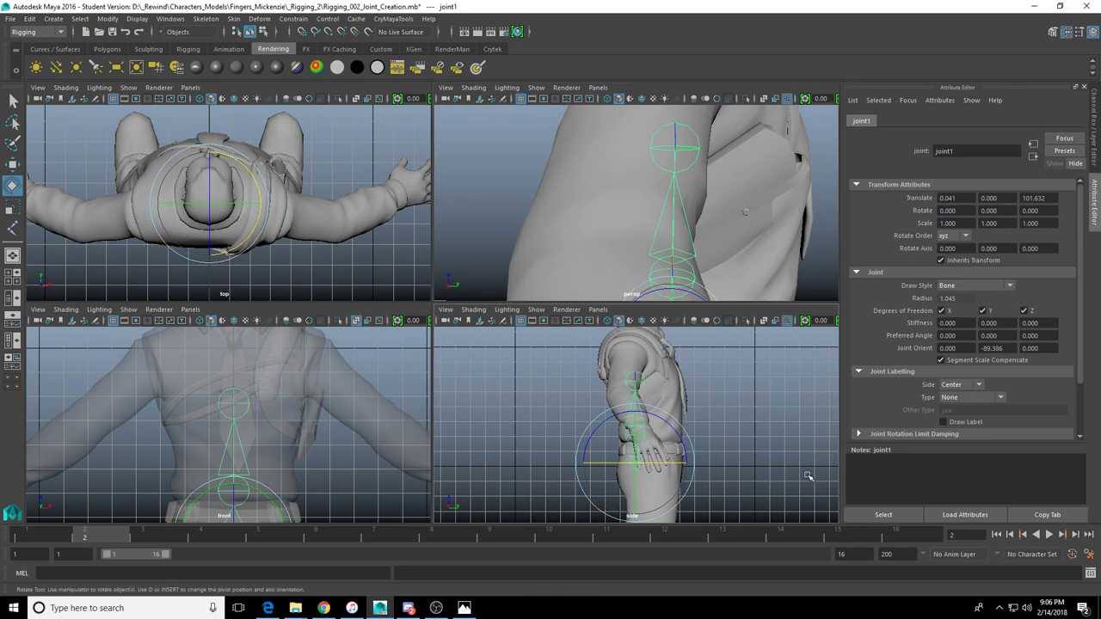
Reduce the display size of joints, and lower the chest joint along the spine to a Translate X of 20.562
left_click(1089, 555)
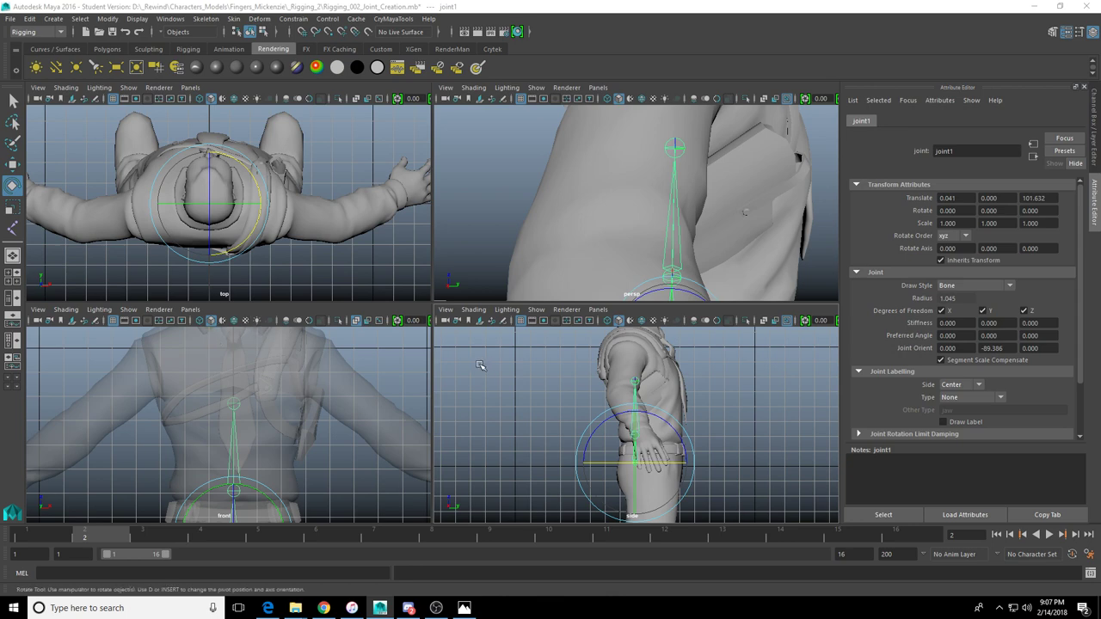
scroll(245, 403, "up", 3)
left_click(237, 394)
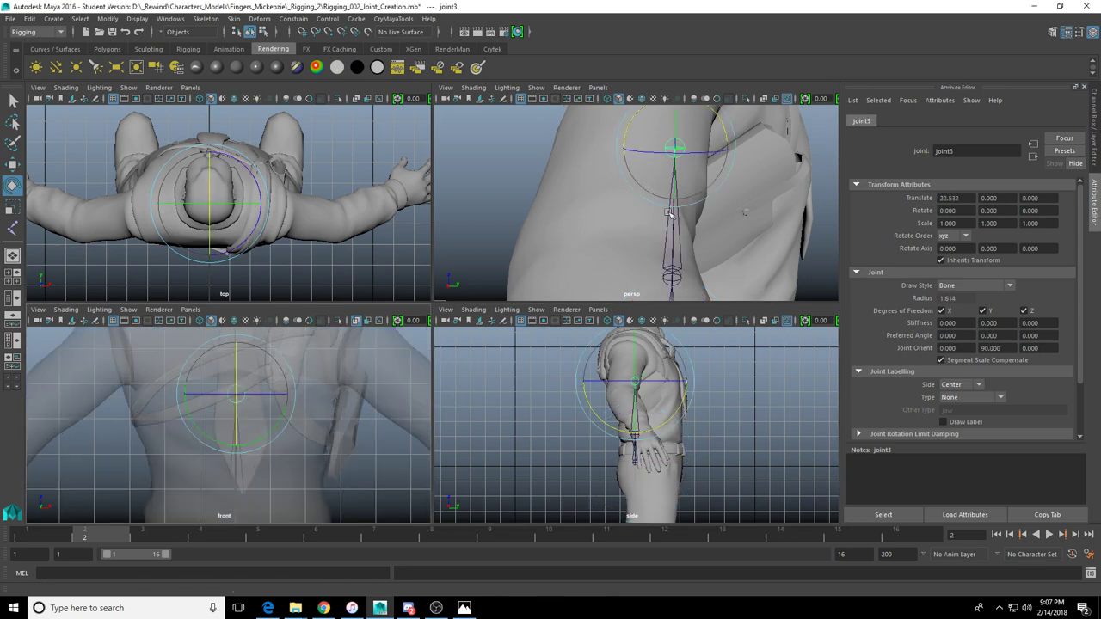
left_click_drag(638, 229, 595, 256, "alt")
key("w")
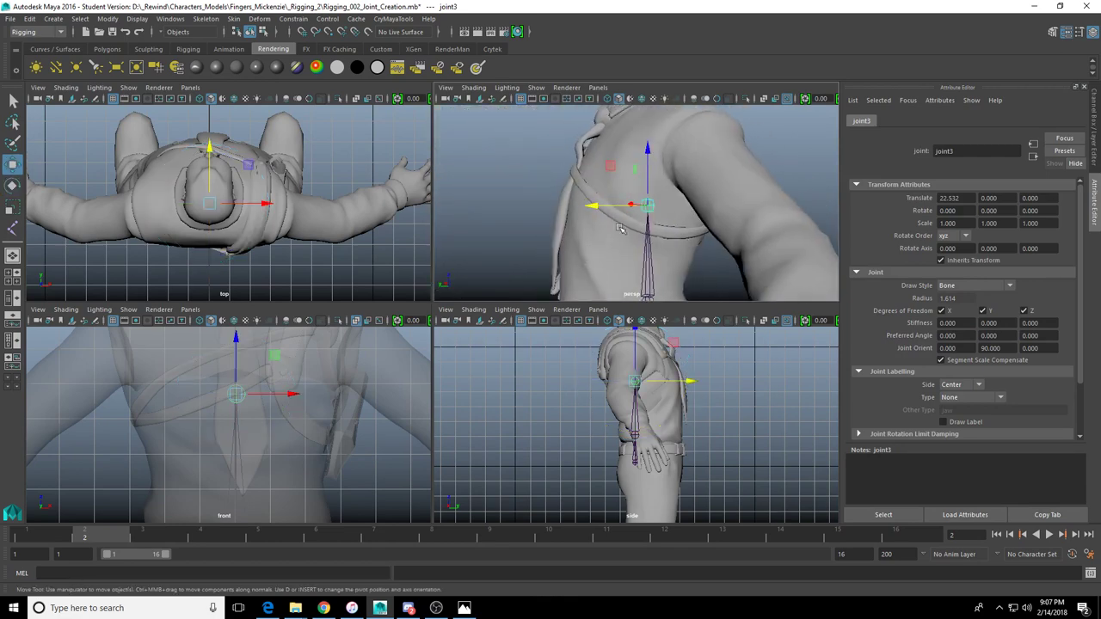
left_click_drag(647, 153, 648, 161)
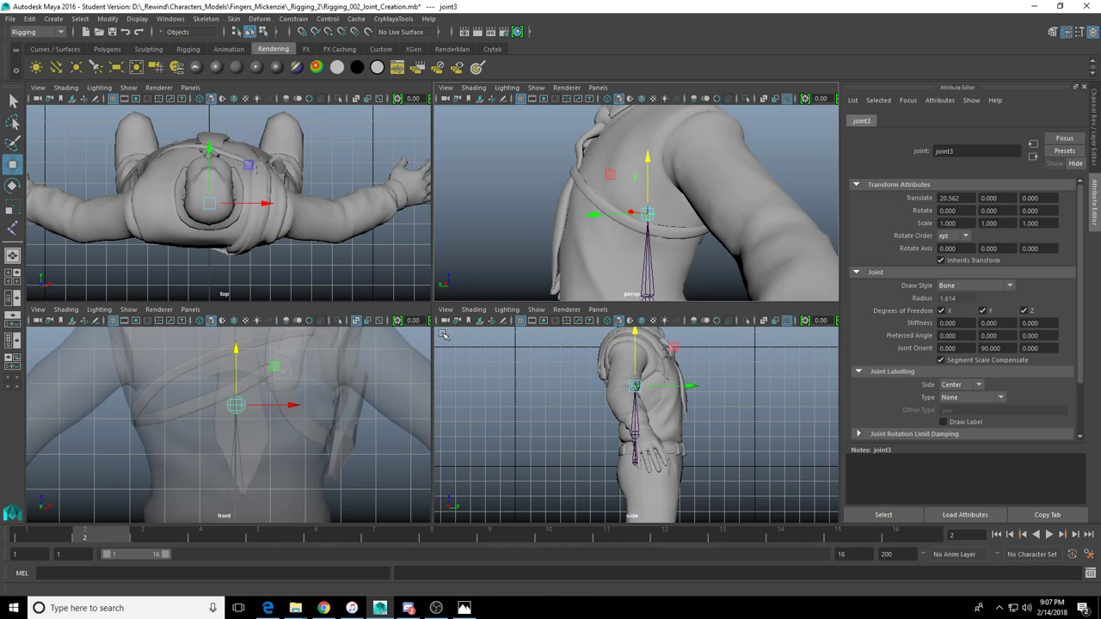
Restart the Create Joints tool in the maximized front view, and pick the chest joint to continue the chain
left_click_drag(606, 196, 703, 200, "alt")
scroll(305, 416, "down", 4)
key("space")
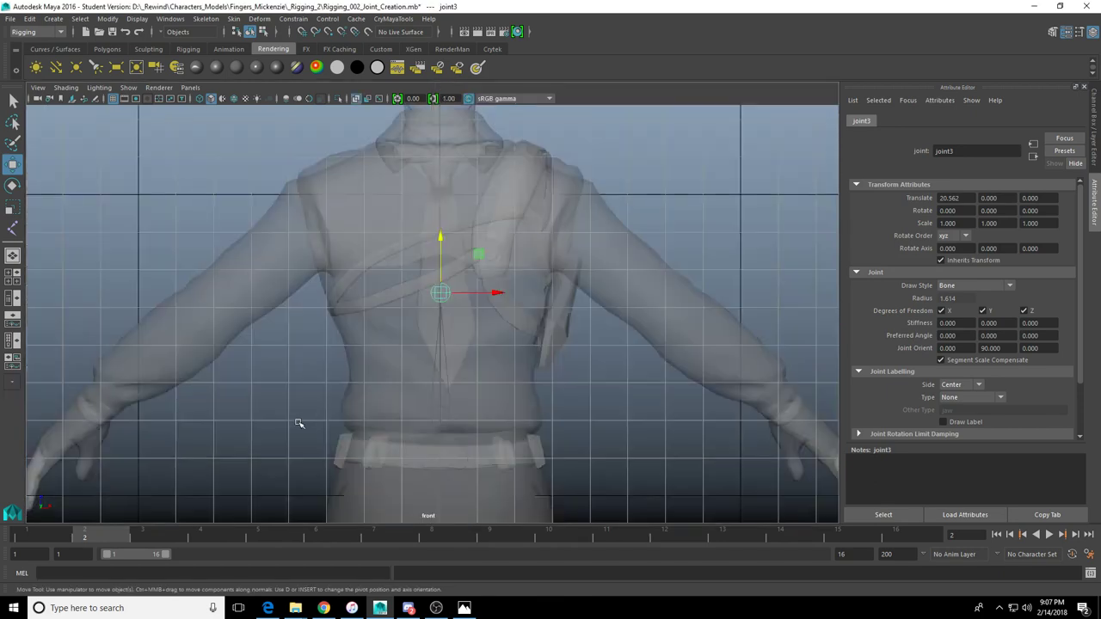
scroll(305, 420, "up", 5)
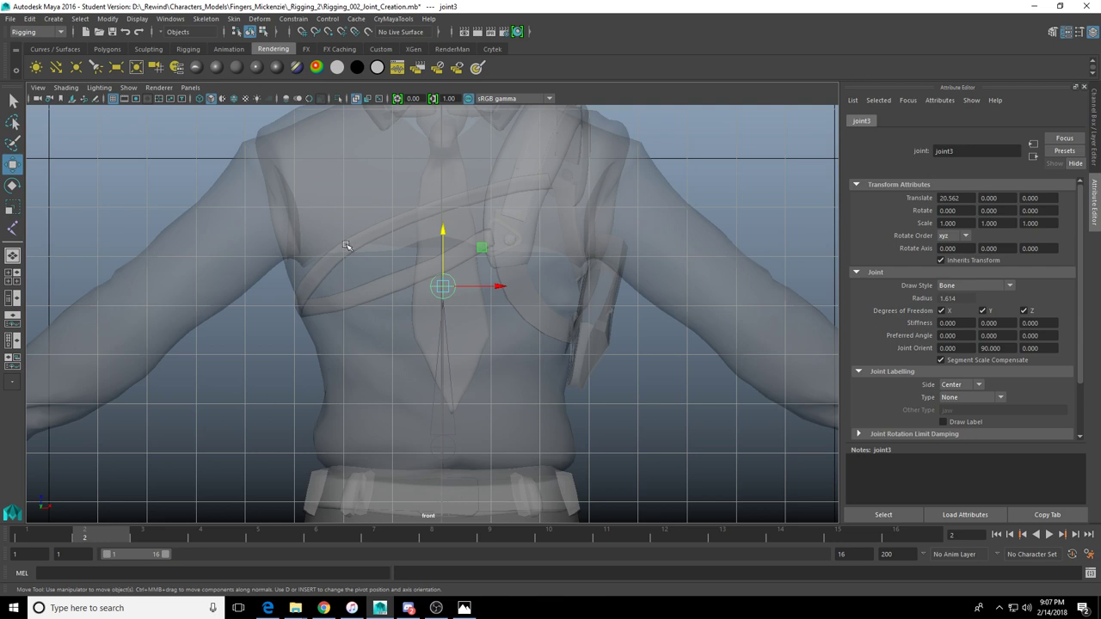
middle_click_drag(349, 247, 371, 328, "alt")
left_click(233, 18)
mouse_move(262, 24)
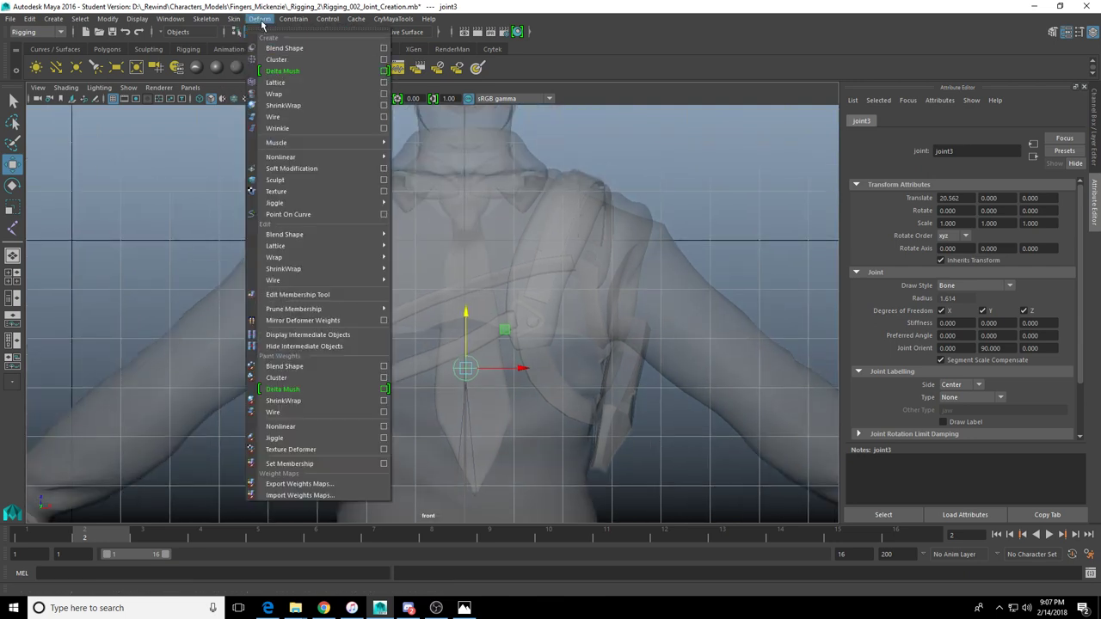
mouse_move(206, 19)
left_click(228, 48)
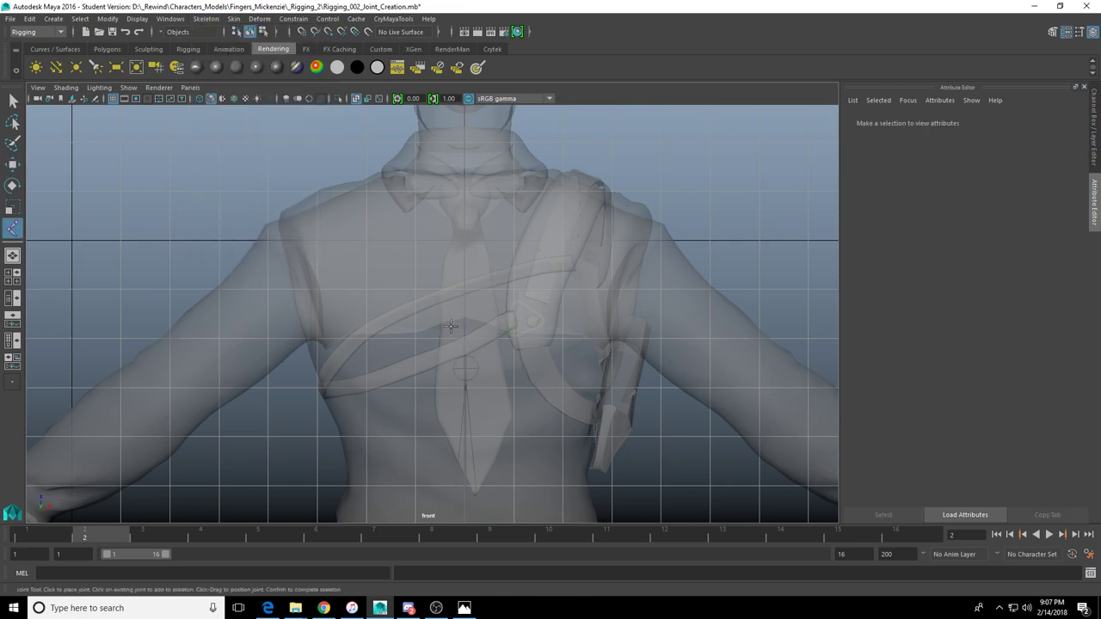
left_click(465, 368)
Add an upper chest joint on the centre line, between the chest joint and the tie knot
middle_click_drag(464, 368, 425, 346, "alt")
scroll(429, 254, "down", 2)
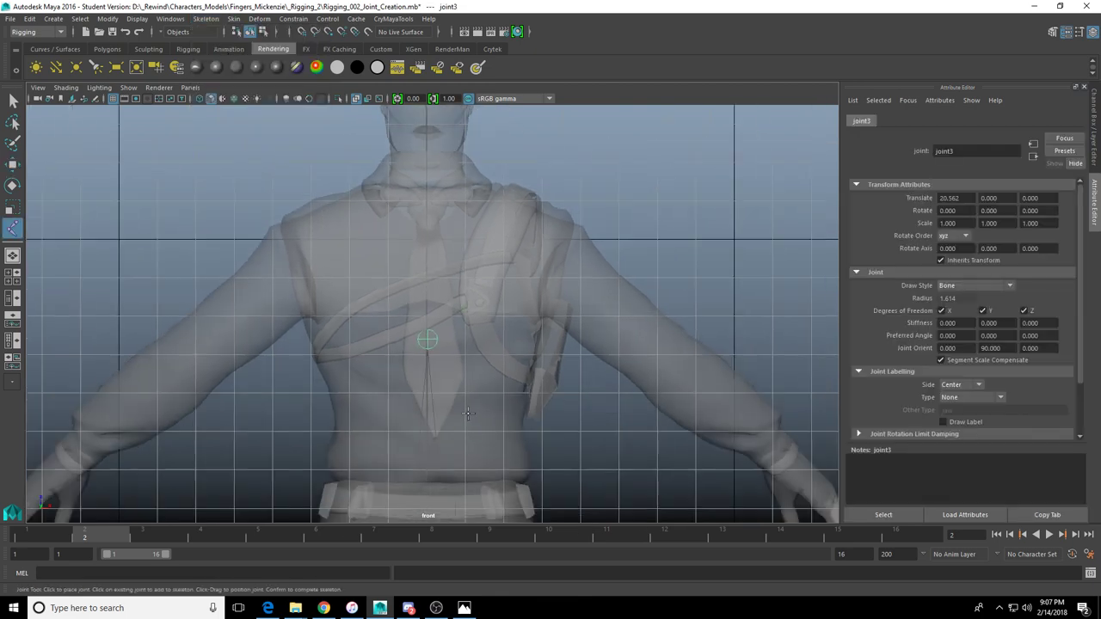
middle_click_drag(466, 454, 465, 271, "alt")
middle_click_drag(444, 228, 450, 306, "alt")
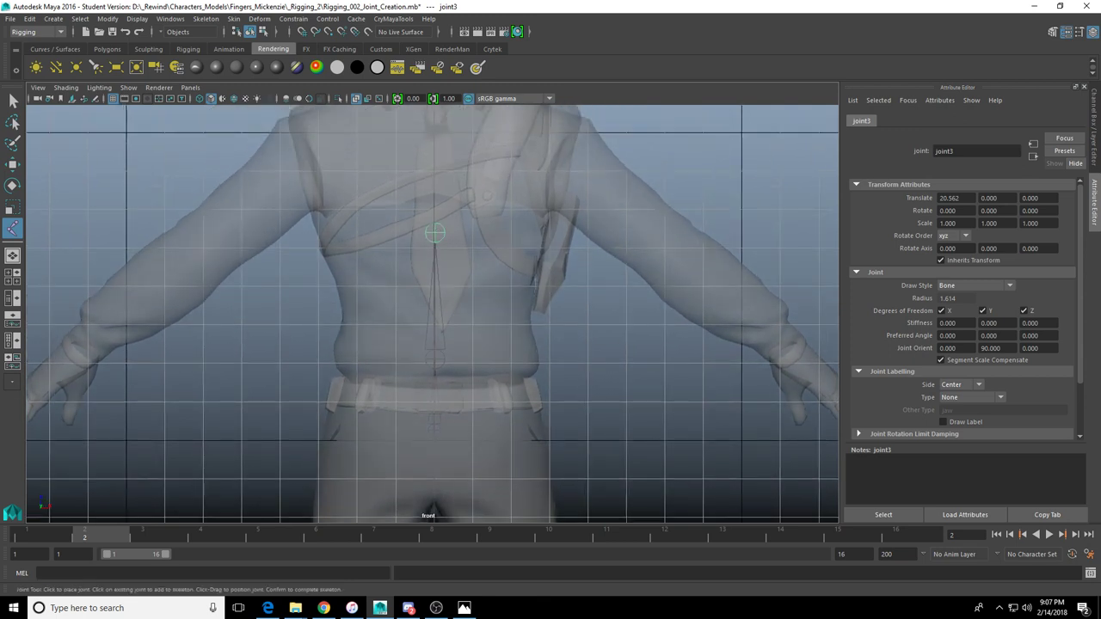
middle_click_drag(475, 205, 479, 248, "alt")
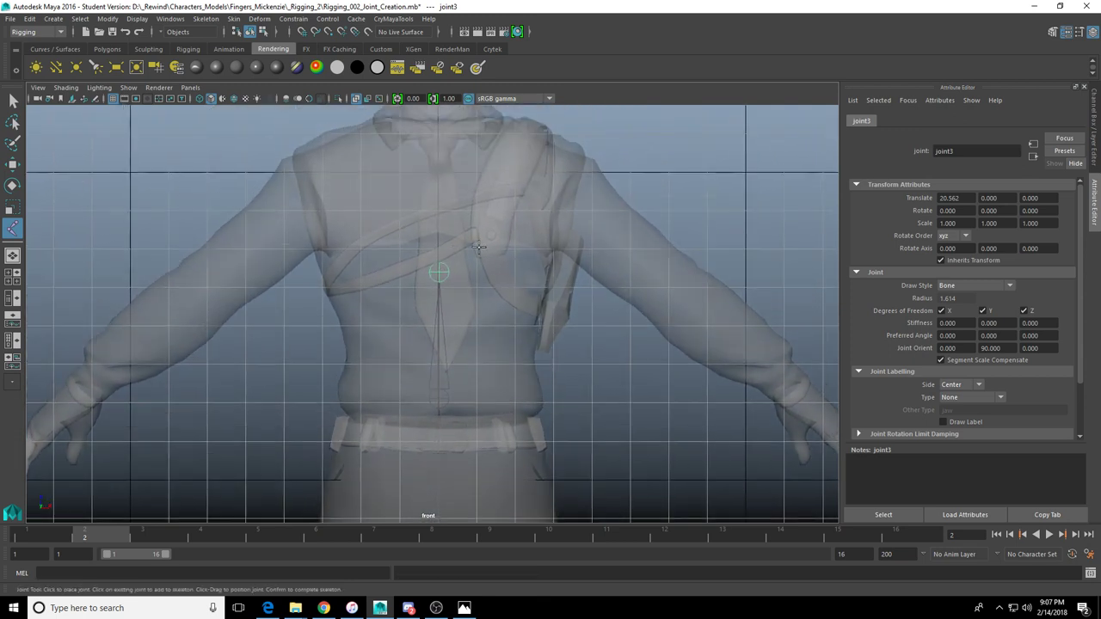
middle_click_drag(442, 447, 446, 351, "alt")
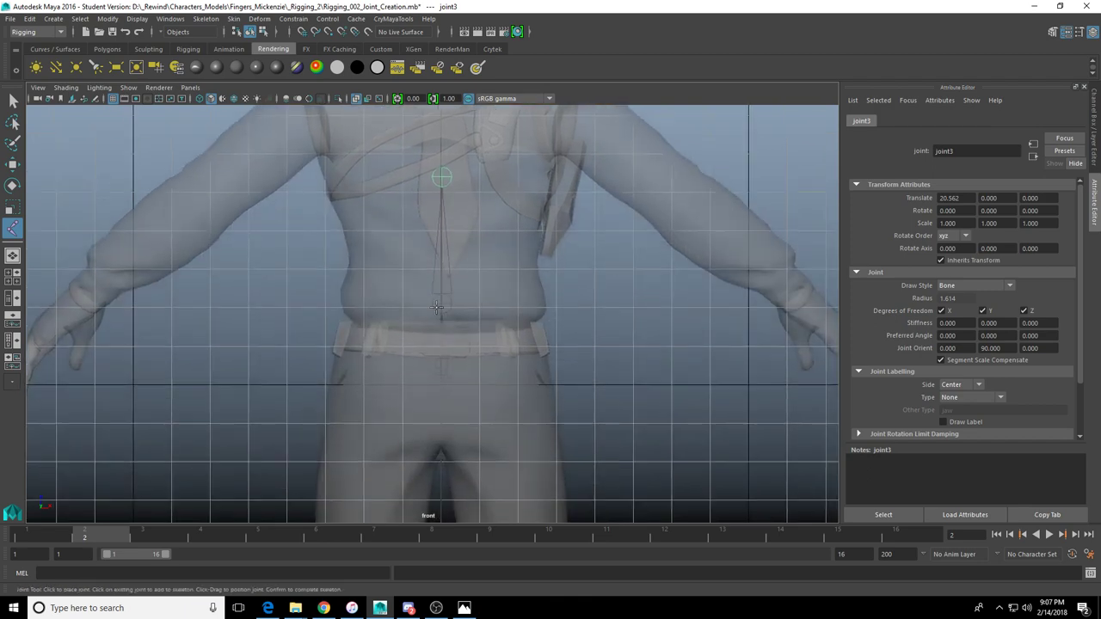
middle_click_drag(436, 159, 442, 296, "alt")
scroll(442, 295, "up", 2)
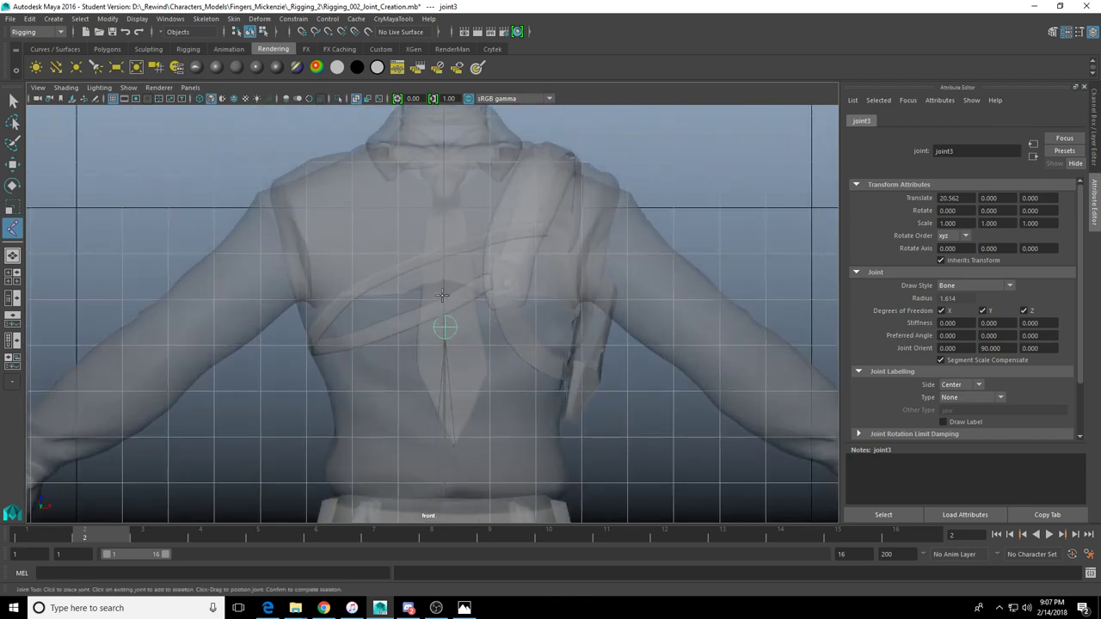
left_click(444, 226)
Add a neck joint at the shirt collar and a head joint at mouth level, and leave the joint tool for the Move tool
middle_click_drag(512, 198, 511, 314, "alt")
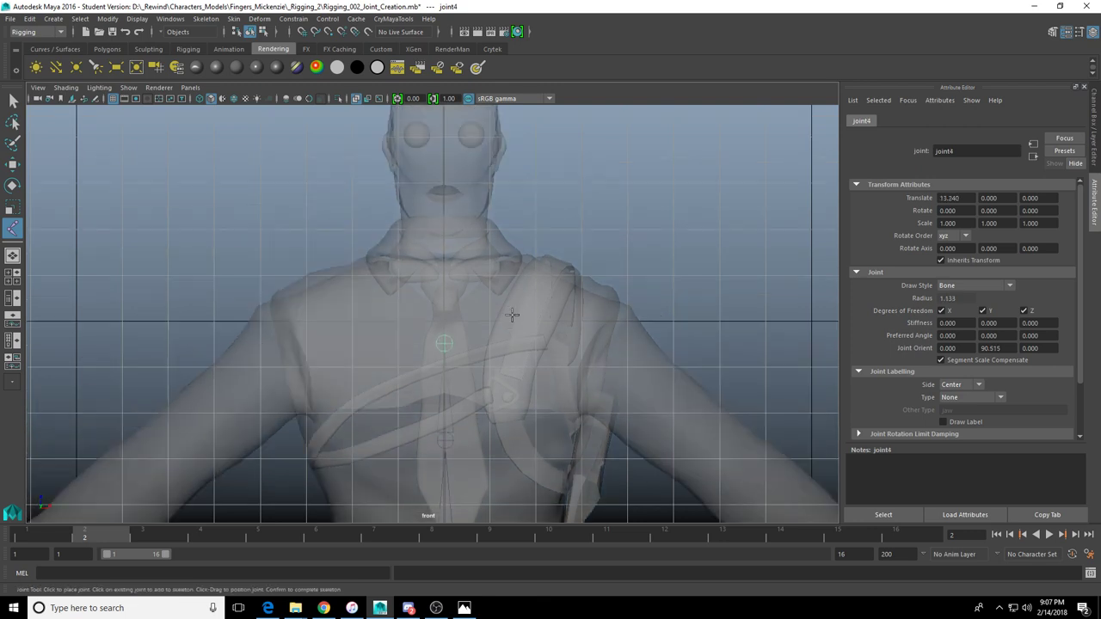
left_click(444, 261)
middle_click_drag(525, 201, 517, 270, "alt")
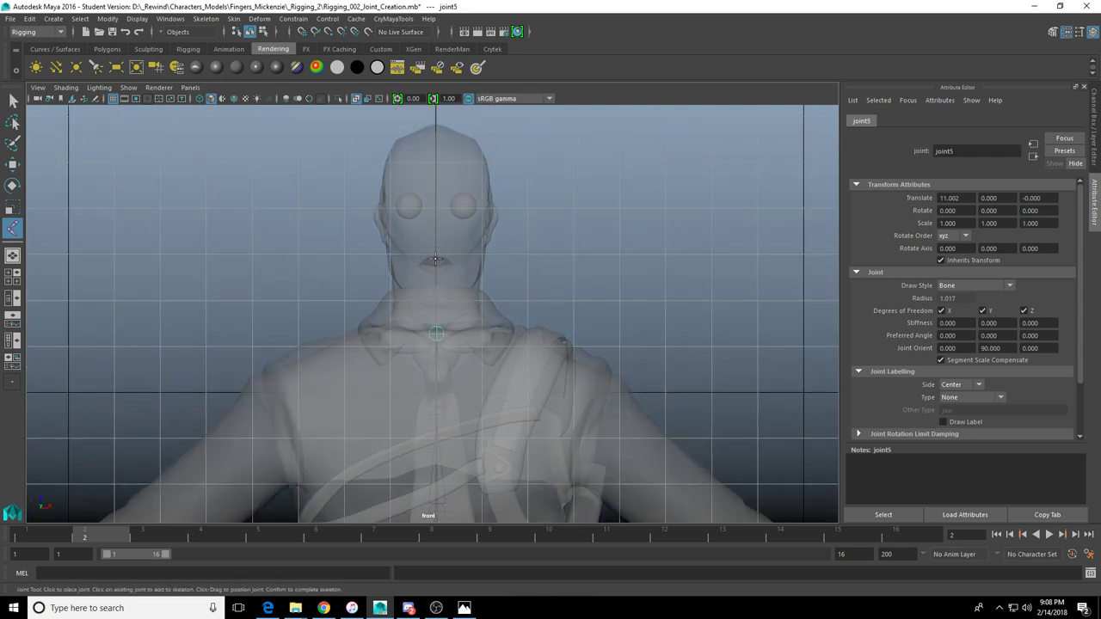
left_click(436, 256)
key("w")
In the maximized side view, shift the hip root joint forward inside the body to a Translate Y of 5.988
key("space")
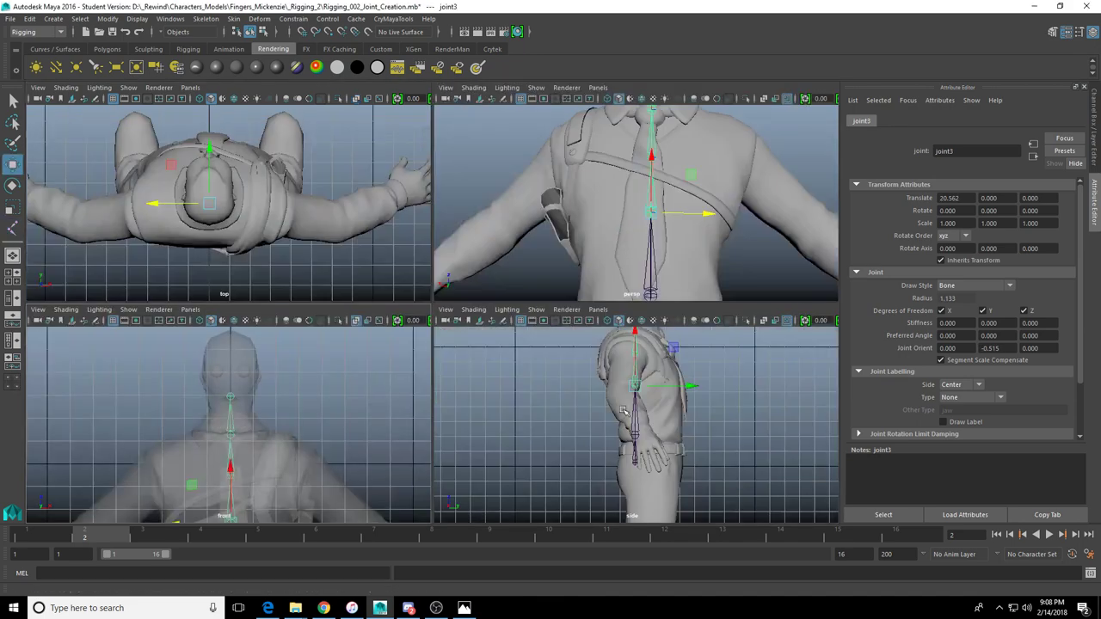
key("space")
scroll(437, 328, "up", 1)
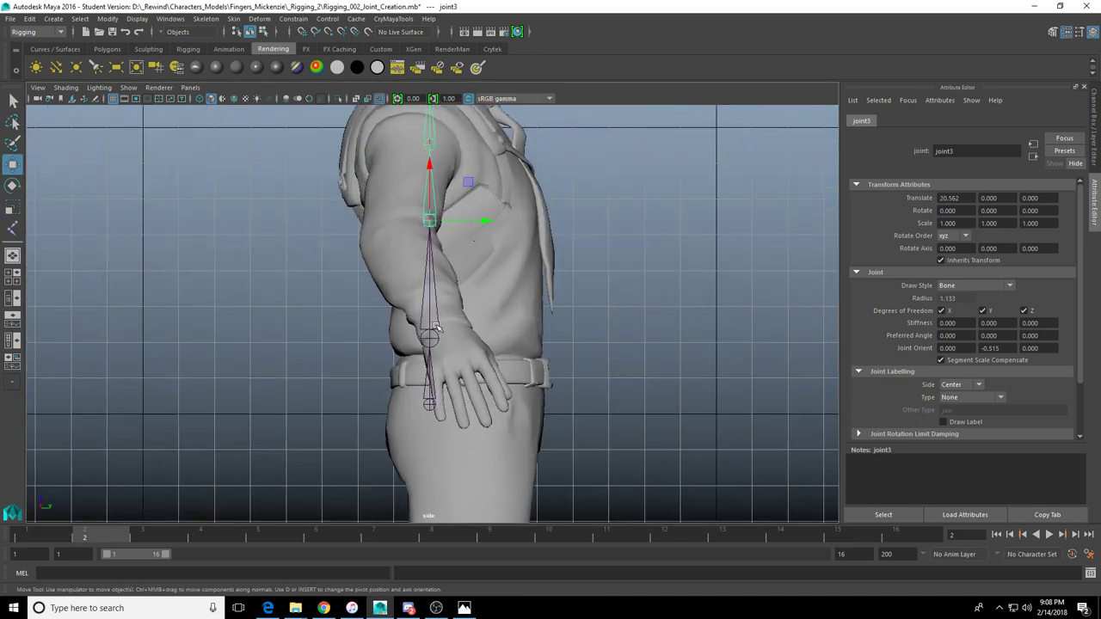
middle_click_drag(452, 330, 465, 300, "alt")
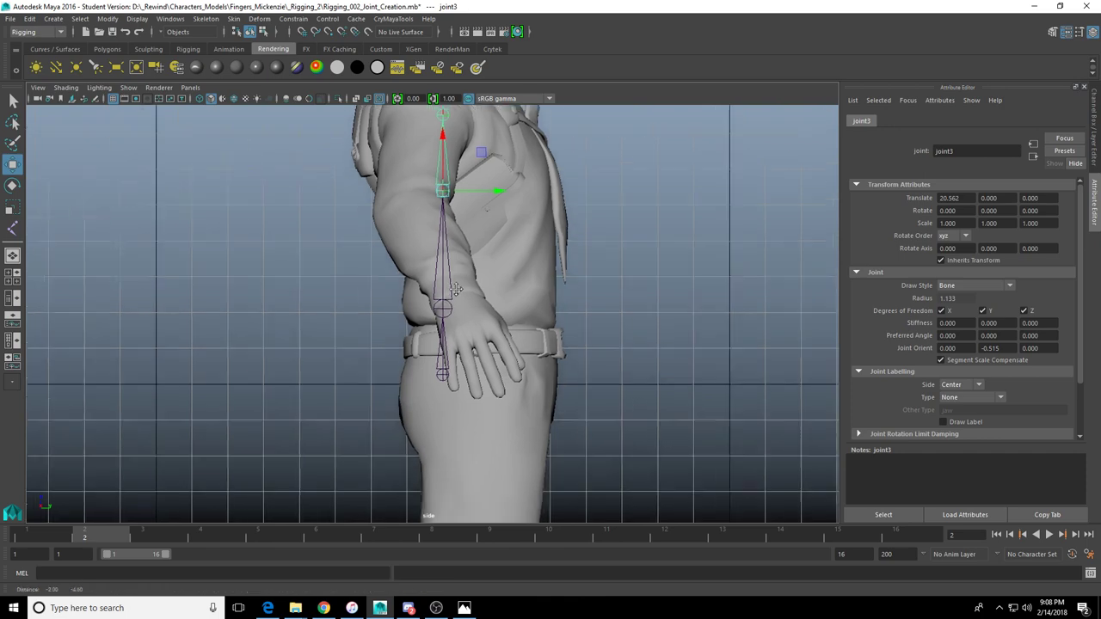
scroll(465, 303, "up", 1)
left_click(448, 388)
scroll(561, 362, "down", 5)
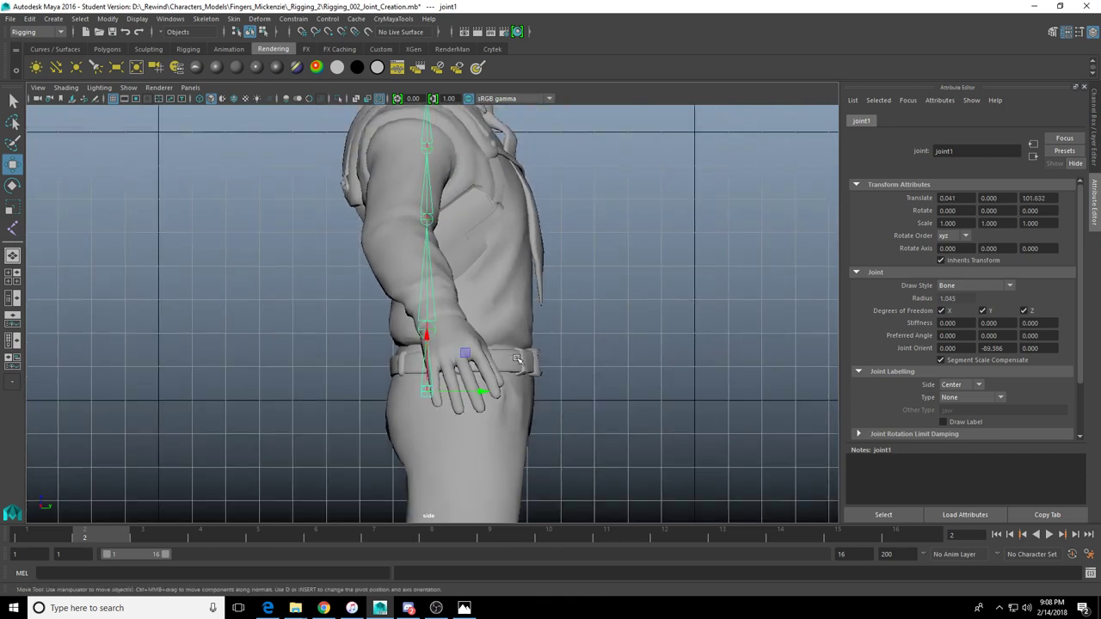
left_click_drag(471, 458, 502, 466)
Shift the chest joint slightly backward in the side view to a Translate Y of -0.642
middle_click_drag(458, 284, 459, 344, "alt")
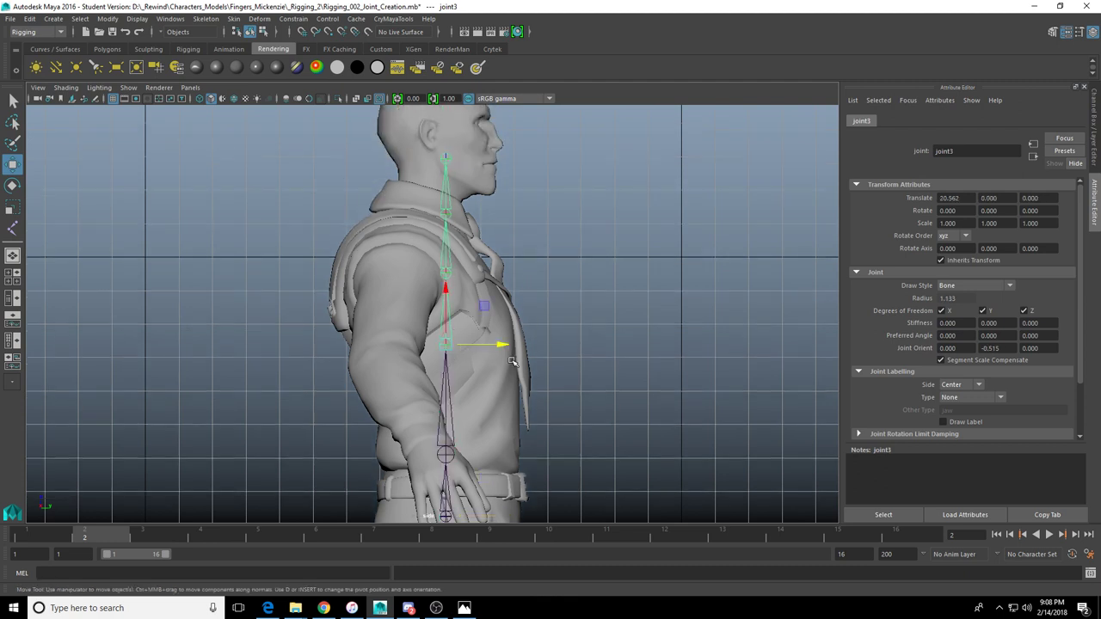
mouse_move(509, 346)
left_mouse_down()
mouse_move(482, 344)
mouse_move(499, 345)
left_mouse_up()
middle_click_drag(498, 345, 495, 276, "alt")
right_click_drag(495, 276, 498, 338, "alt")
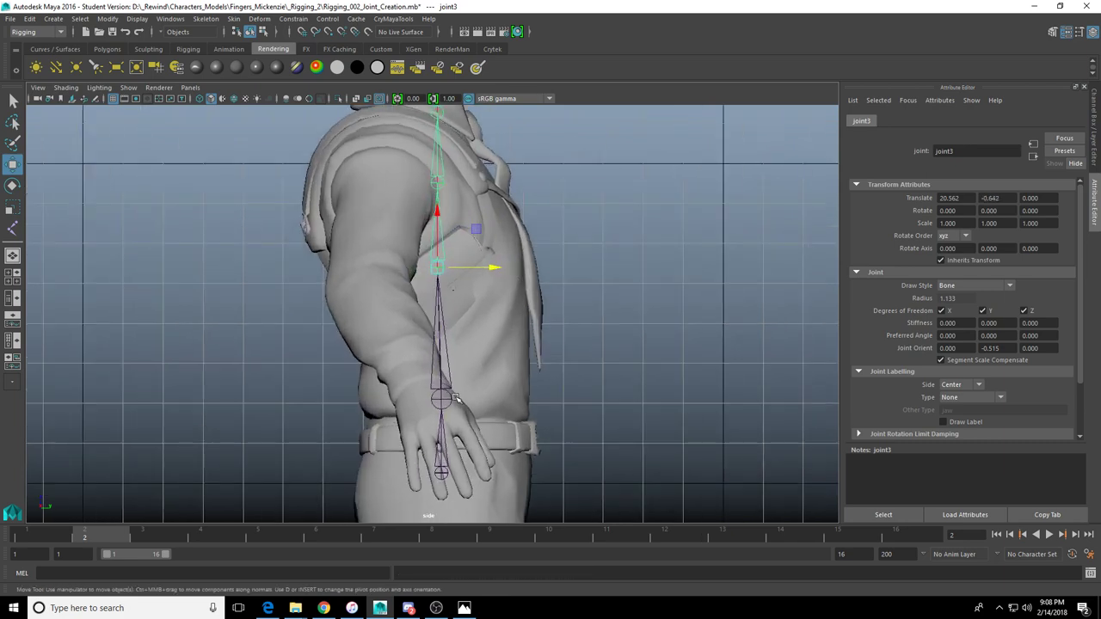
Raise the lower spine joint above the belt to a Translate X of 14.231 without moving its child joints
left_click(443, 398)
middle_click_drag(558, 426, 513, 360, "alt")
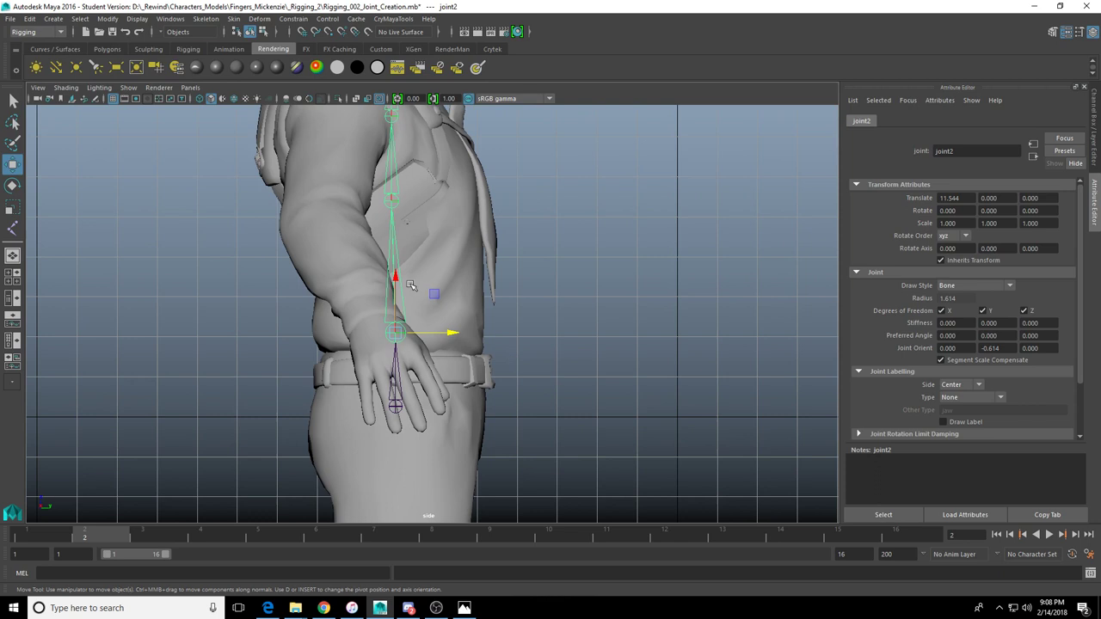
key("d")
left_click_drag(394, 332, 395, 319)
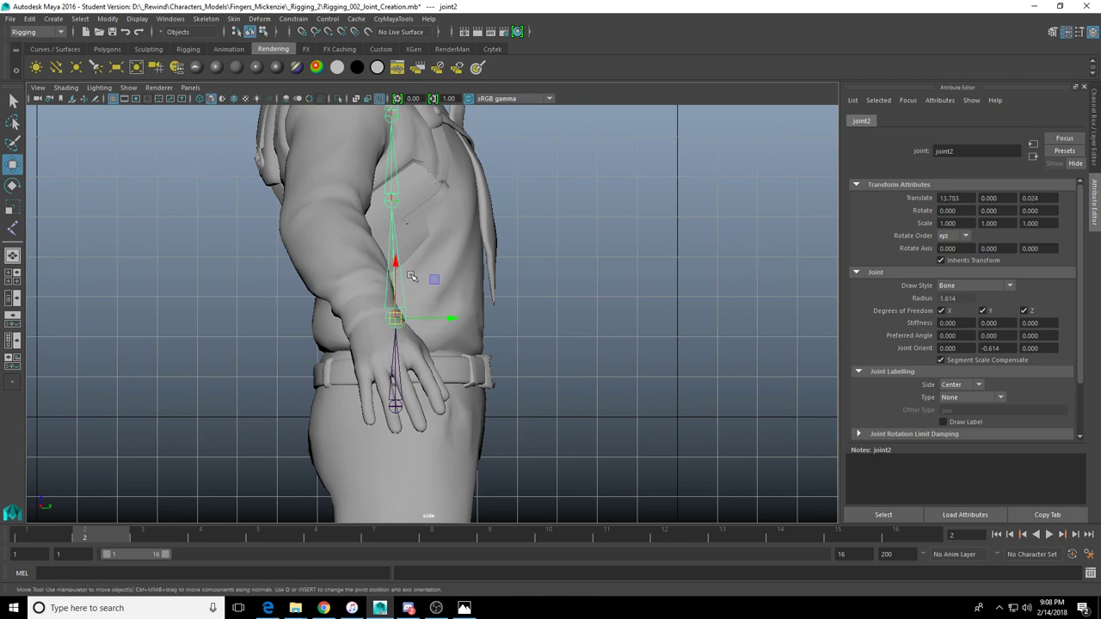
middle_click_drag(425, 276, 451, 302, "alt")
key("d")
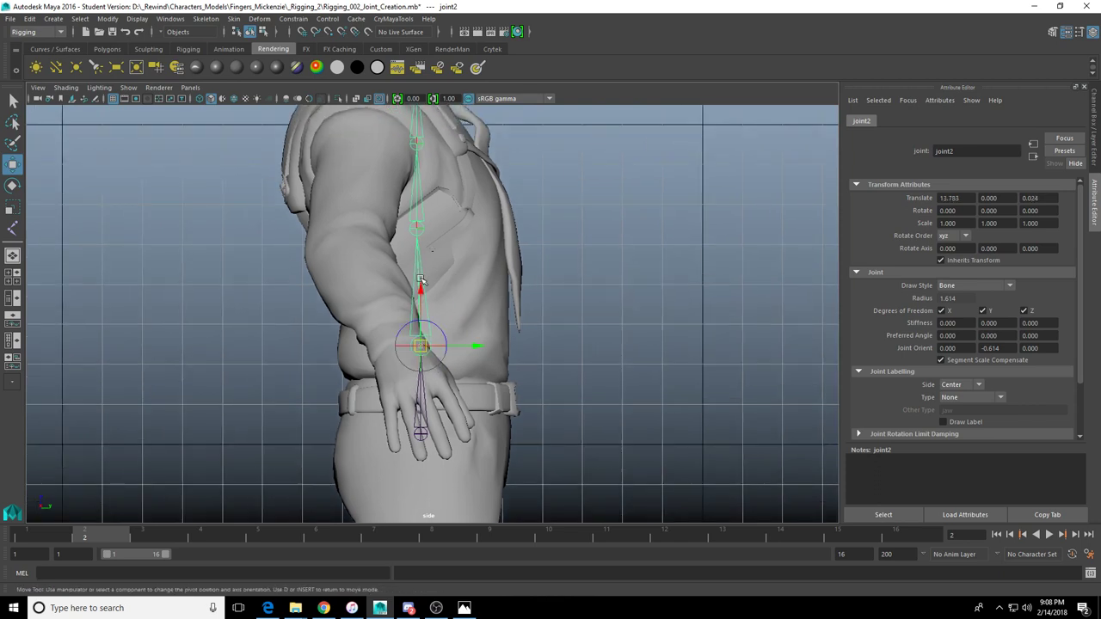
left_click_drag(421, 289, 421, 286)
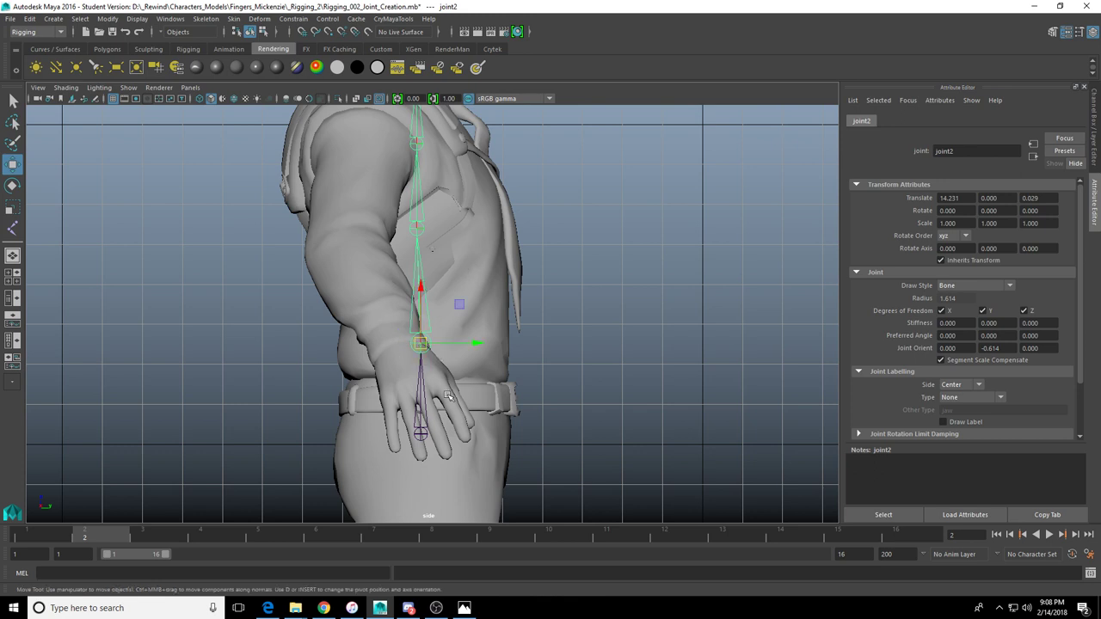
Set the hip root joint's radius to 1.5
middle_click_drag(478, 274, 456, 226, "alt")
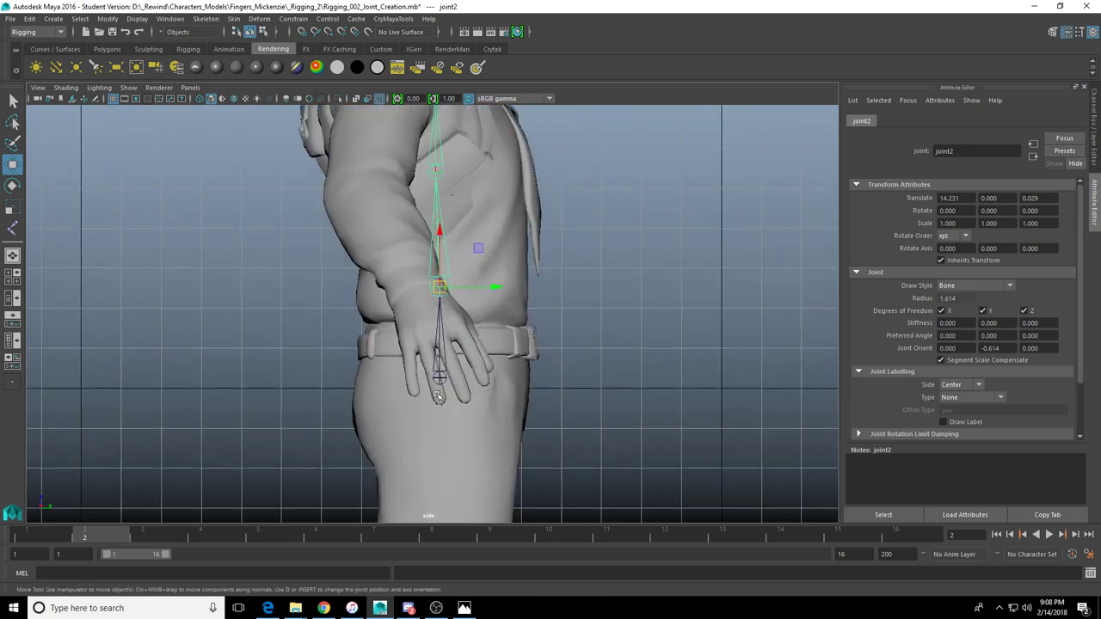
left_click(439, 378)
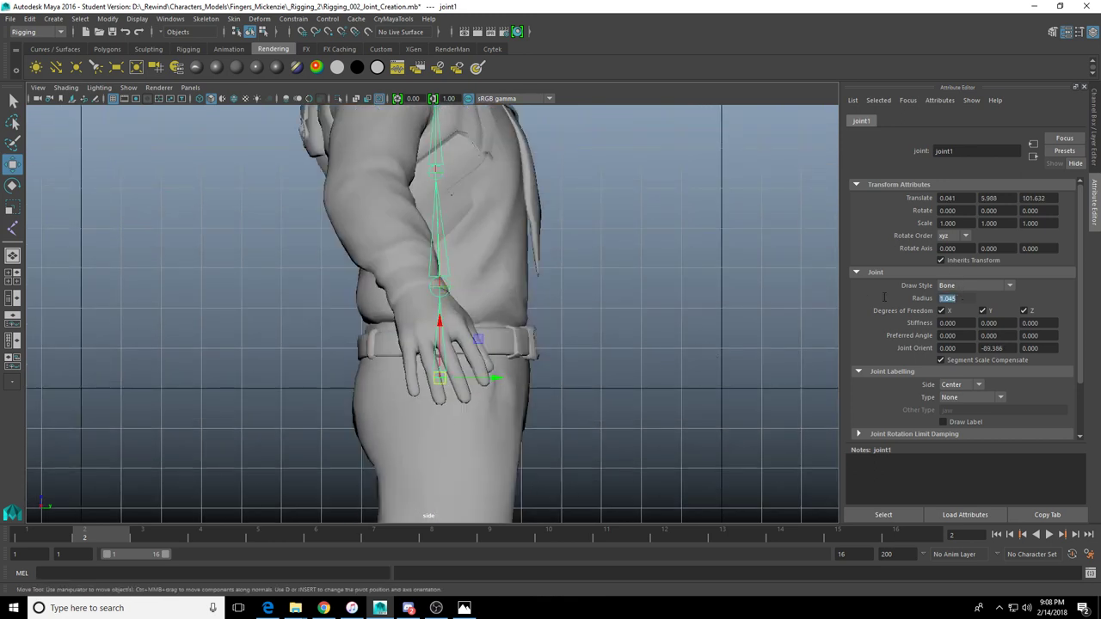
type("1")
key("Return")
type("1.5")
key("Return")
Move only the upper chest joint backward toward the upper back, to a Translate Y of -3.225
middle_click_drag(535, 285, 556, 437, "alt")
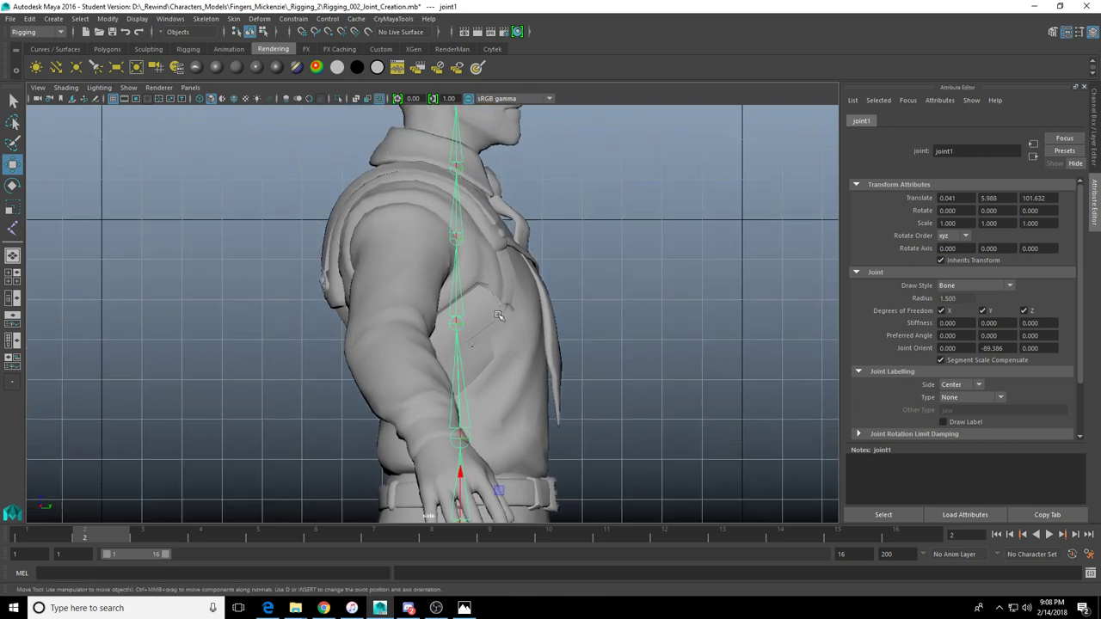
left_click(457, 239)
middle_click_drag(512, 276, 511, 271, "alt")
key("d")
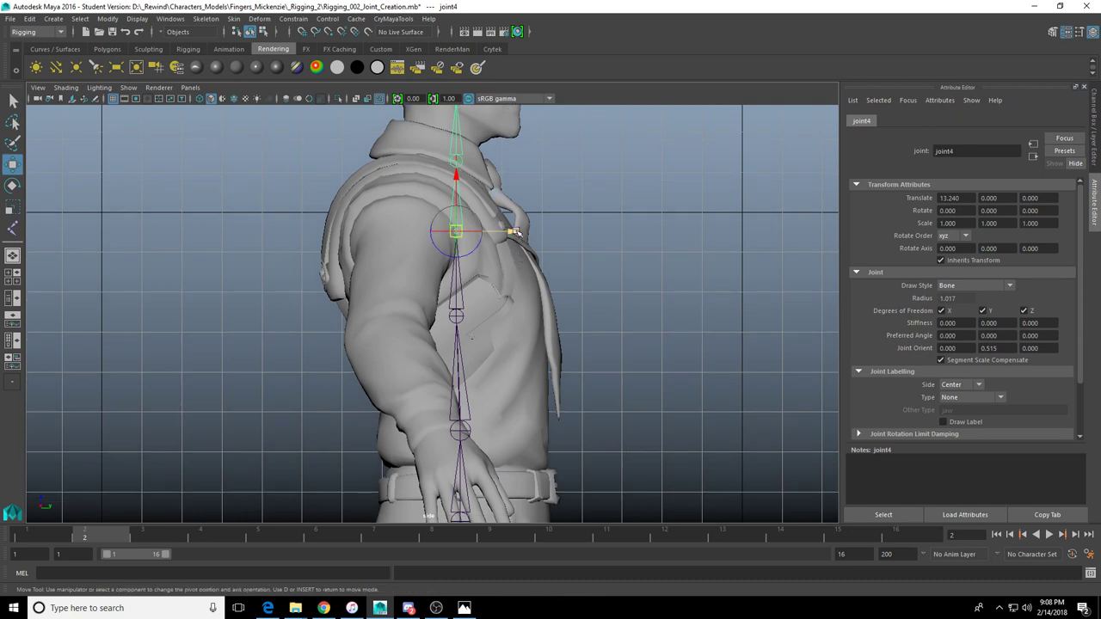
left_click_drag(515, 240, 490, 241)
key("Insert")
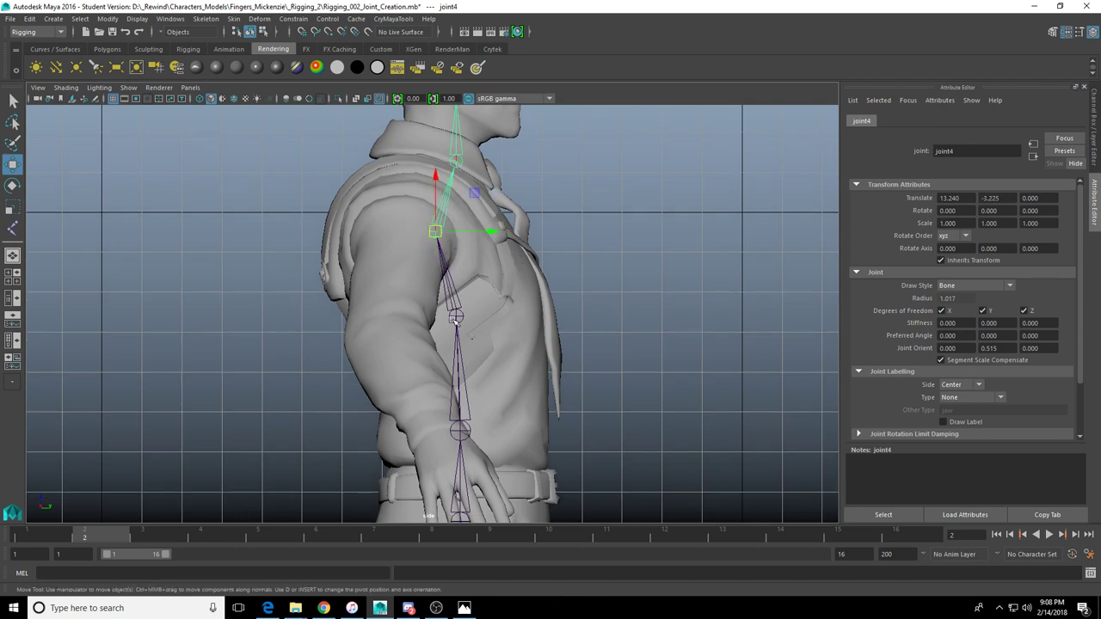
left_click(456, 317)
key("Insert")
left_click_drag(514, 316, 513, 320)
key("Insert")
Shift the hip root joint and its whole chain further forward to a Translate Y of 7.153
middle_click_drag(466, 459, 465, 368, "alt")
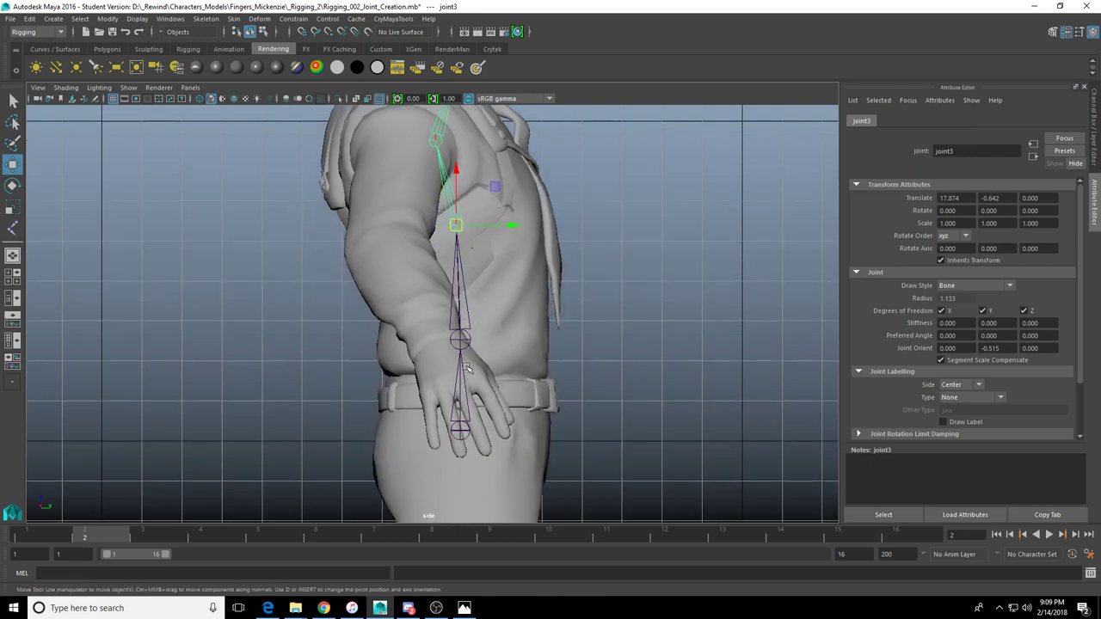
left_click(458, 434)
left_click(461, 341)
left_click(462, 430)
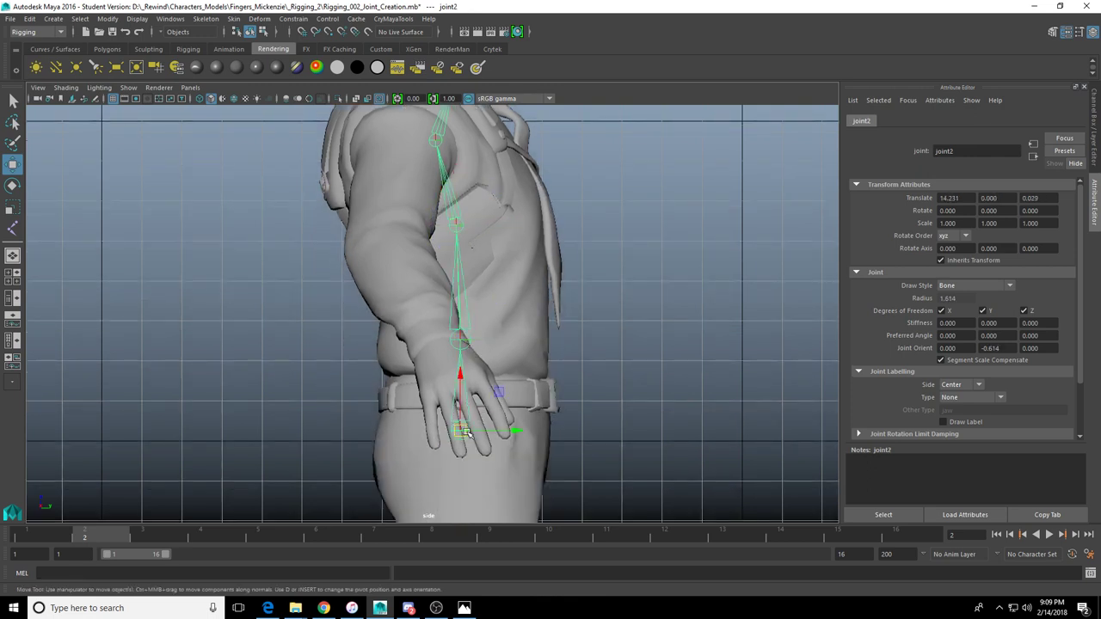
left_click_drag(516, 432, 527, 434)
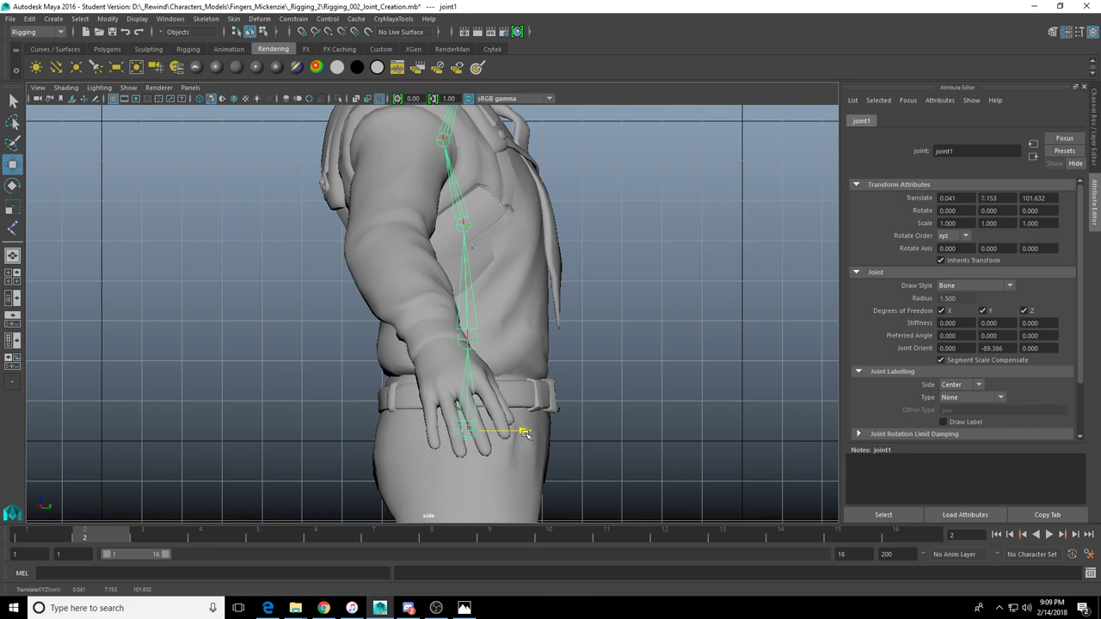
key("f")
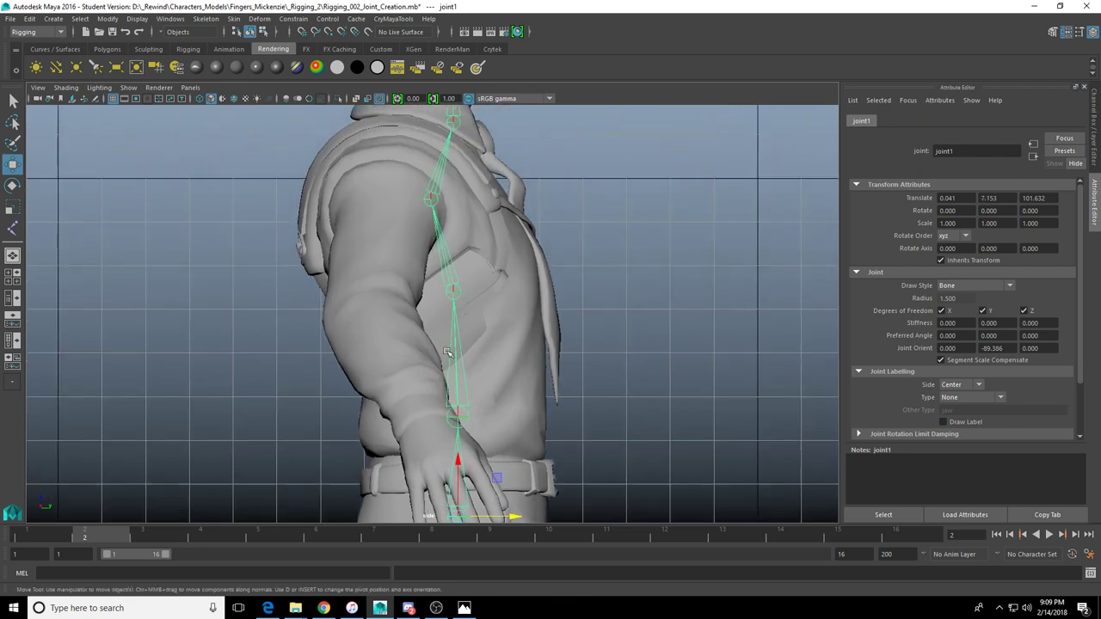
Move the chest joint back to a Translate Y of -1.461 and adjust the upper chest joint to -3.155
left_click(462, 297)
left_click_drag(504, 293, 503, 295)
middle_click_drag(525, 265, 535, 403, "alt")
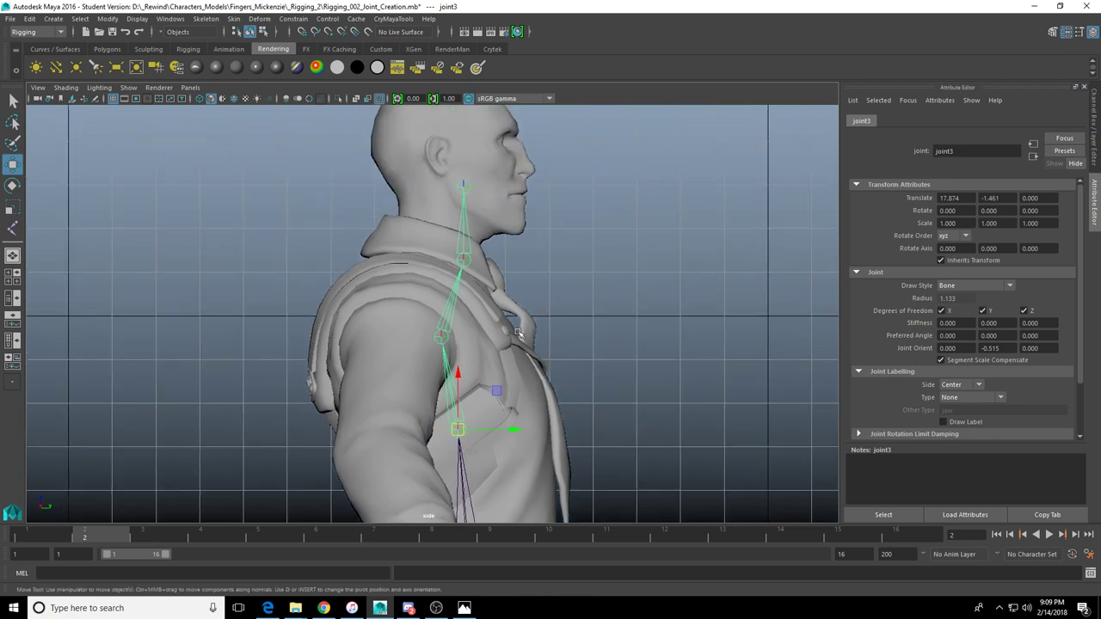
scroll(455, 328, "up", 1)
left_click(439, 342)
left_click_drag(489, 344, 490, 342)
Move the neck joint back to Translate Y -0.077, and place the head joint below the ear at Translate X 10.081, Y 2.776
left_click(465, 254)
left_click_drag(521, 256, 492, 263)
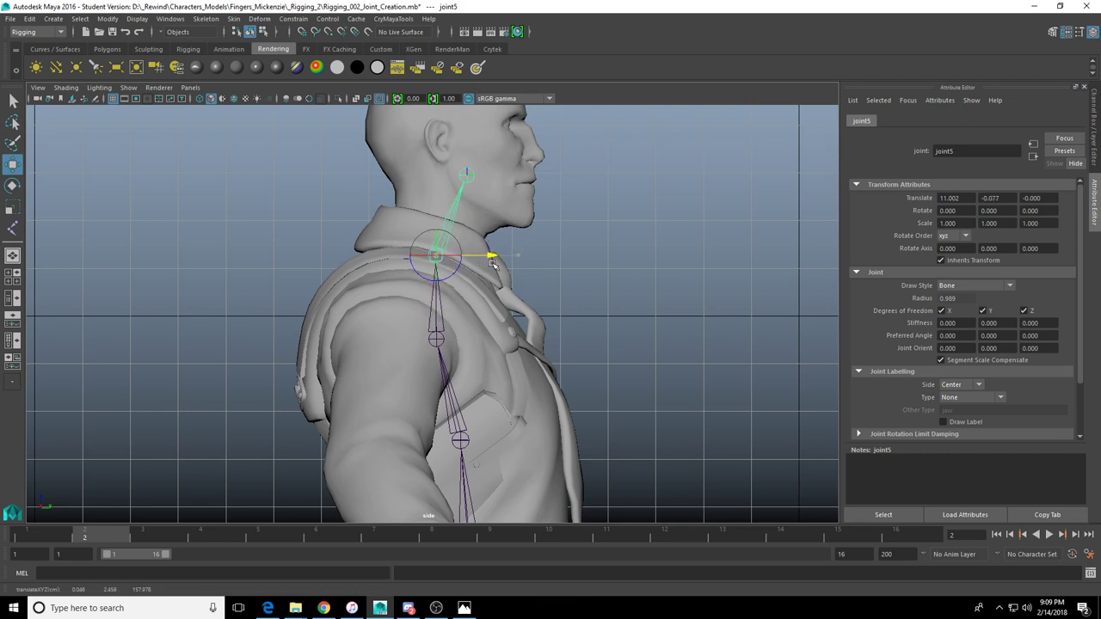
left_click(465, 175)
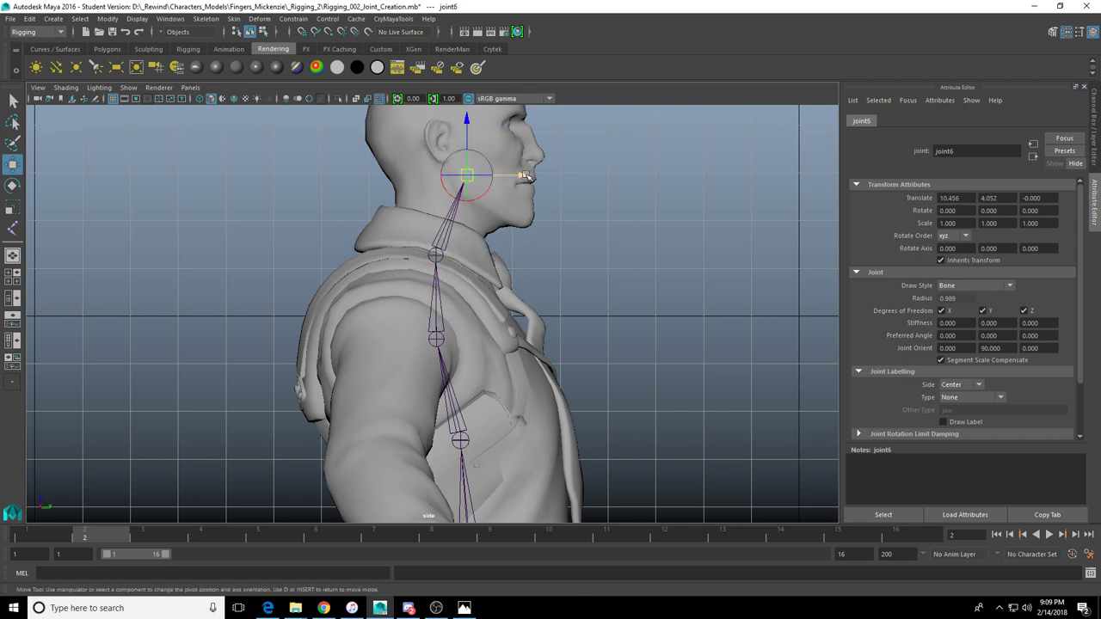
left_click_drag(526, 176, 516, 177)
middle_click_drag(516, 178, 502, 244, "alt")
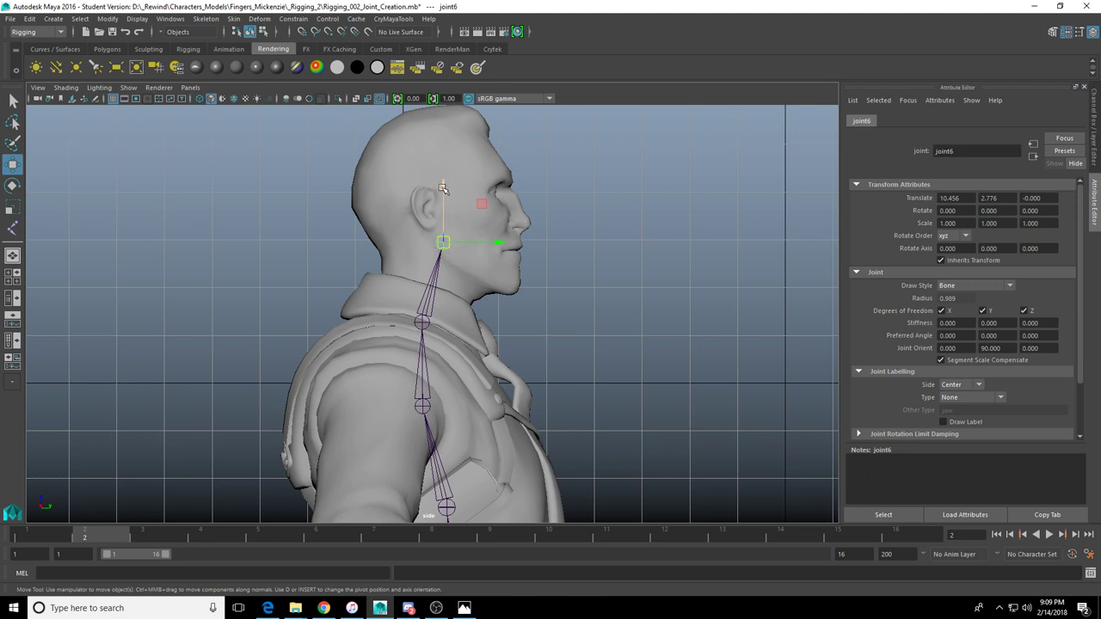
left_click_drag(442, 188, 442, 198)
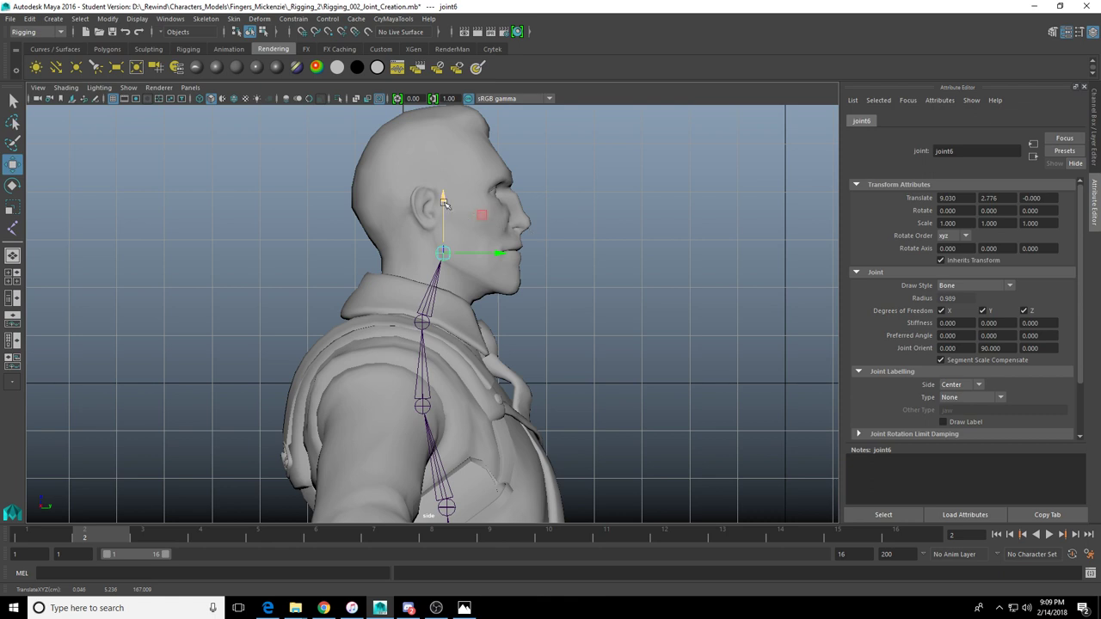
left_click_drag(442, 200, 442, 192)
middle_click_drag(460, 410, 478, 210, "alt")
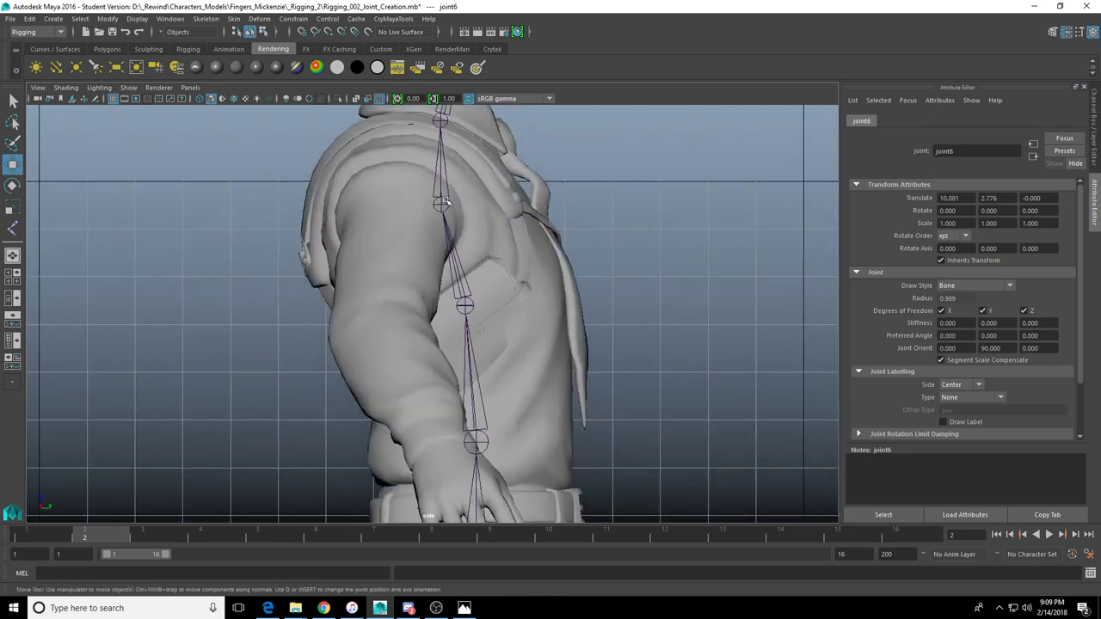
Lower the upper chest joint slightly along the spine to a Translate X of 12.565
left_click(441, 204)
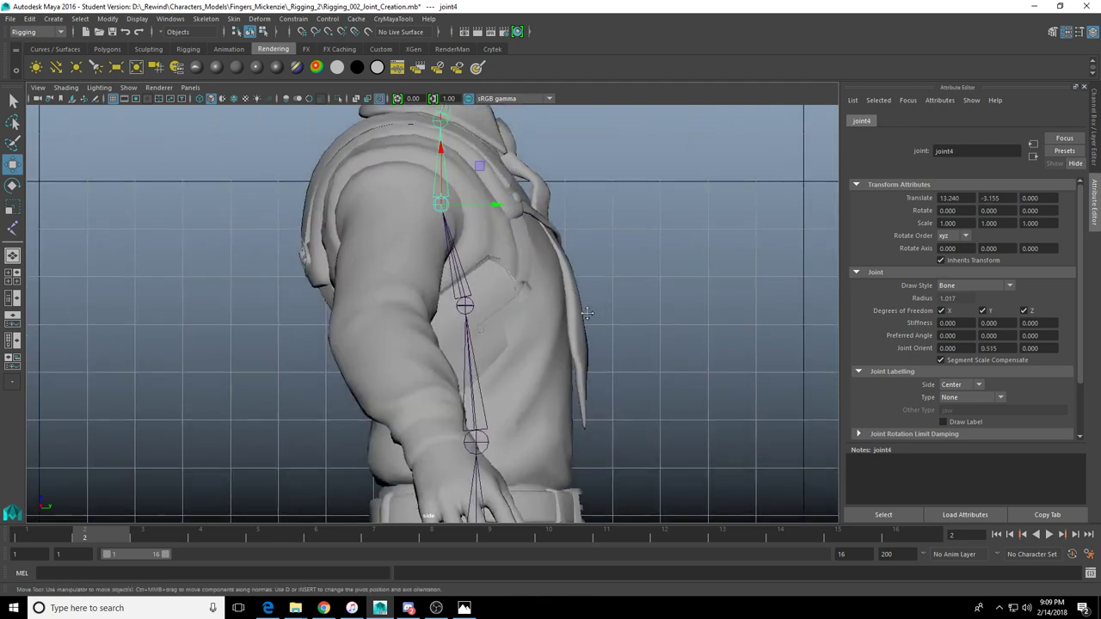
middle_click_drag(587, 313, 541, 385, "alt")
mouse_move(410, 230)
left_mouse_down()
mouse_move(405, 206)
mouse_move(404, 236)
left_mouse_up()
Examine the spine chain's placement inside the body in the side view and from several perspective angles
middle_click_drag(475, 350, 473, 255, "alt")
middle_click_drag(444, 320, 447, 229, "alt")
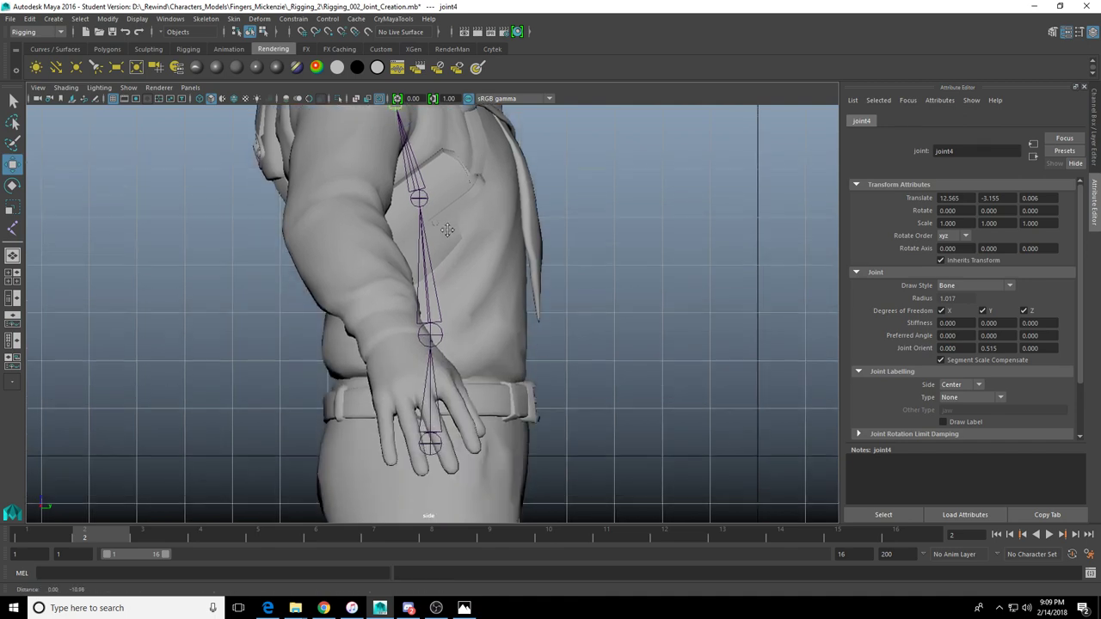
middle_click_drag(459, 310, 462, 277, "alt")
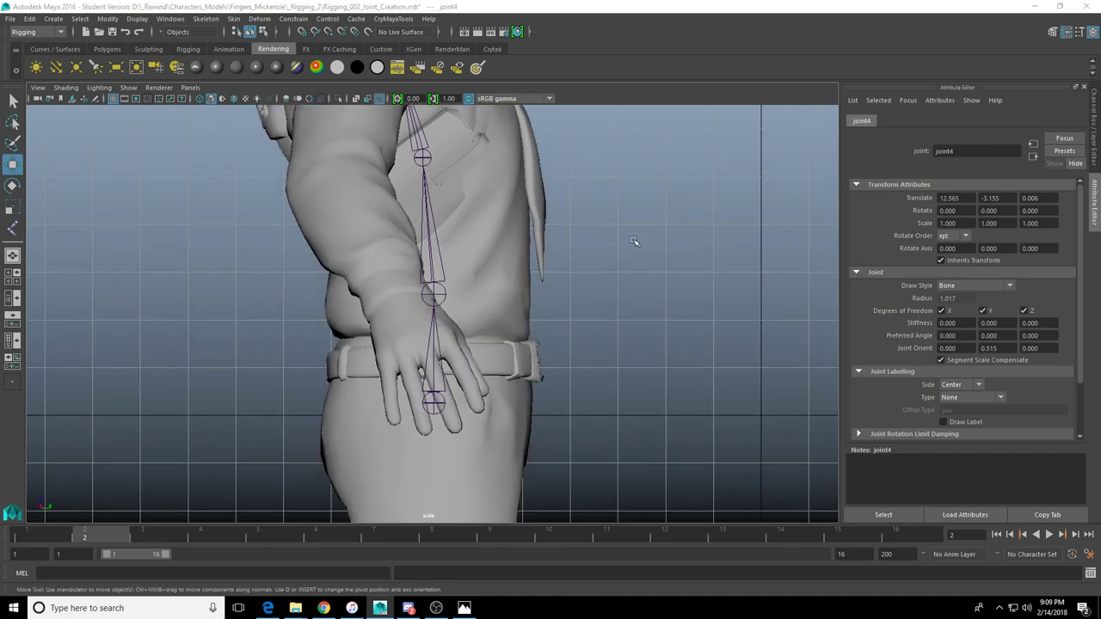
key("space")
key("space")
left_click_drag(499, 246, 425, 277, "alt")
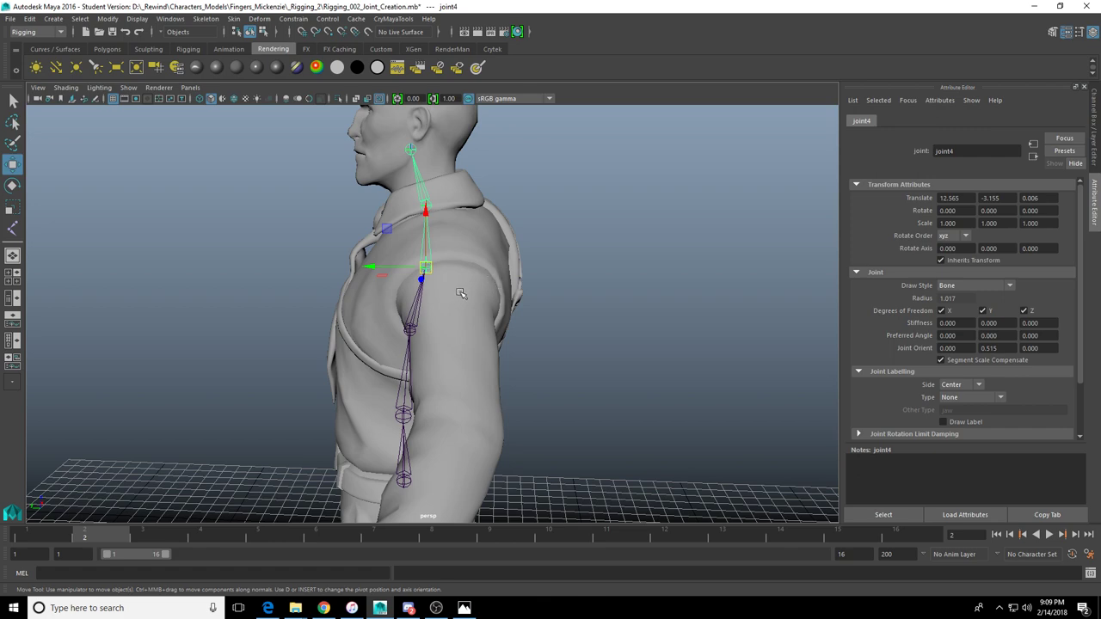
left_click_drag(410, 288, 440, 336, "alt")
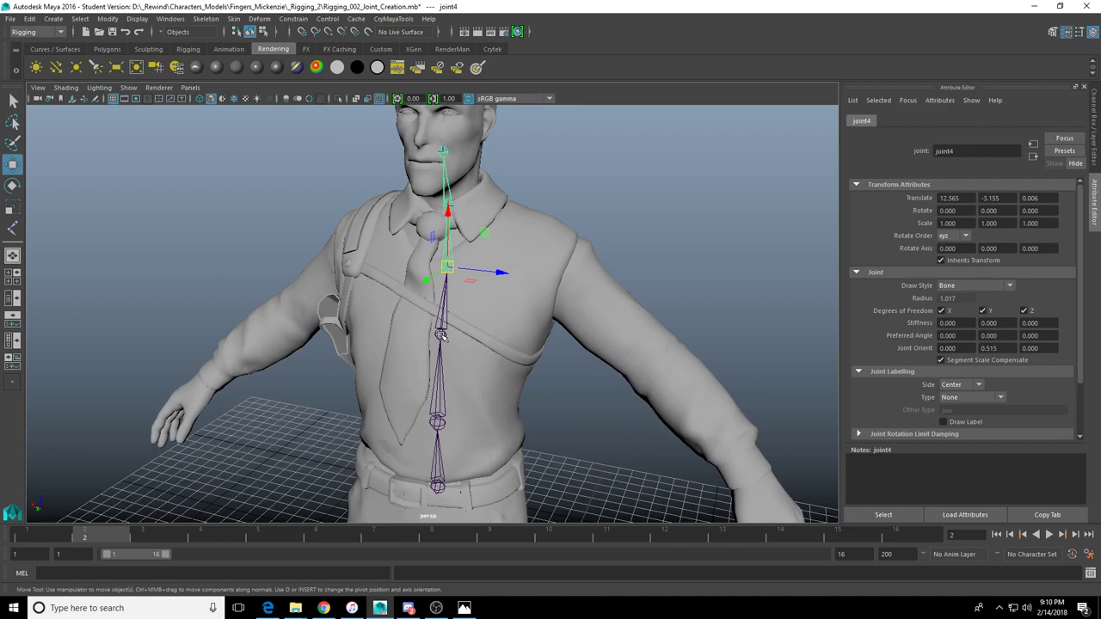
left_click_drag(436, 336, 397, 347, "alt")
middle_click_drag(400, 358, 468, 359, "alt")
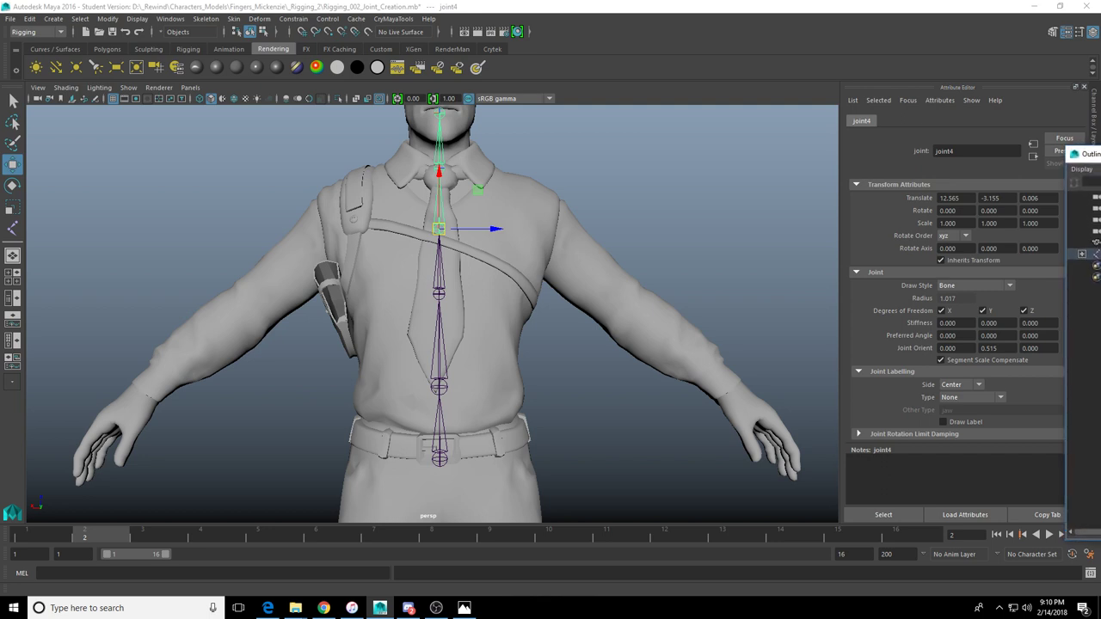
Bring the Outliner into the viewport area and expand the joint hierarchy from the root down to the head joint
left_click_drag(1085, 151, 736, 122)
left_click(756, 208)
left_click(713, 227)
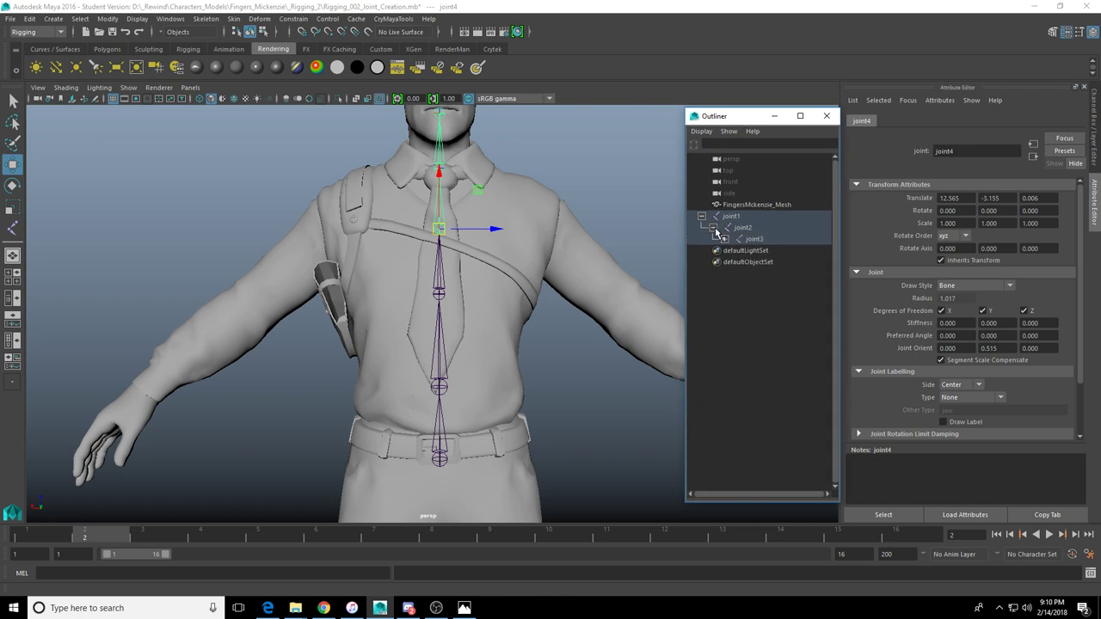
left_click(724, 238)
left_click(736, 250)
left_click(747, 262)
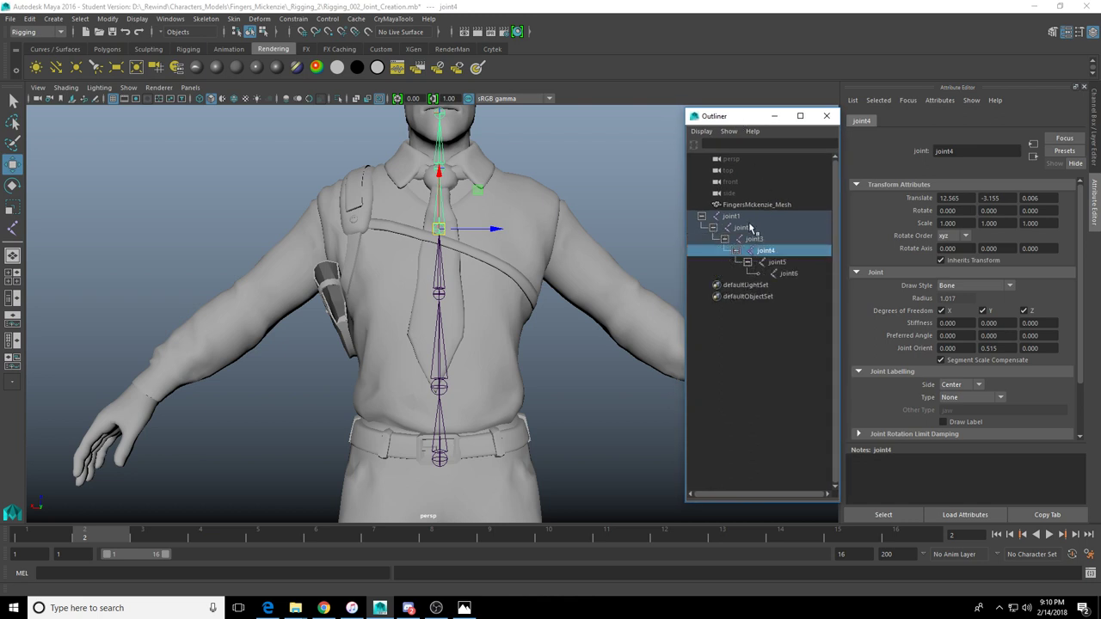
Rename the root joint as pelvis
left_click(735, 217)
double_click(735, 216)
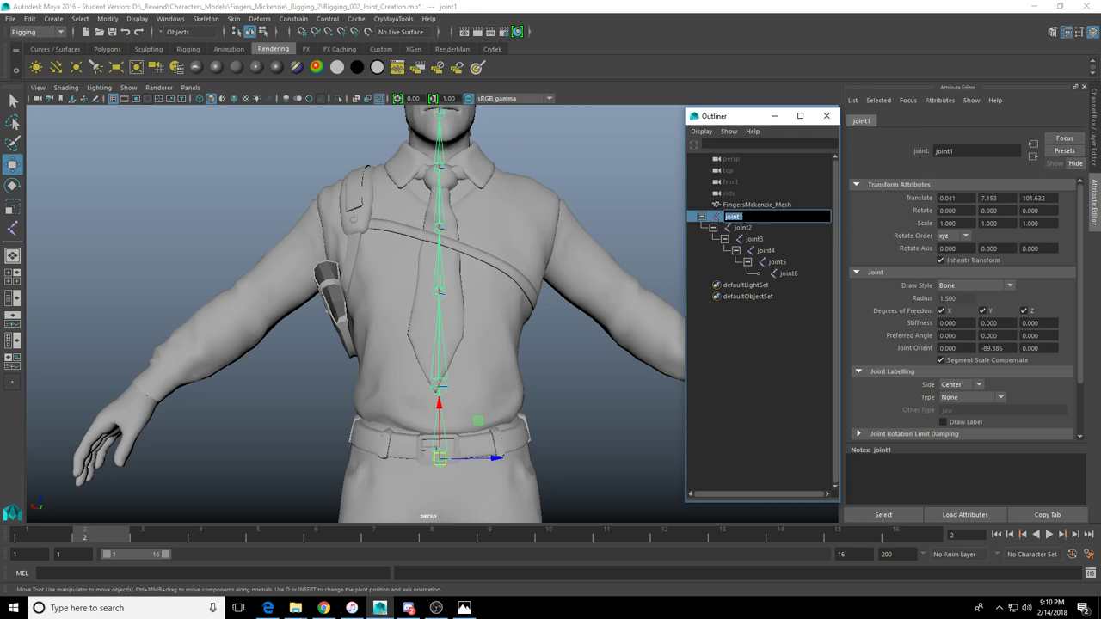
type("pelvis")
key("Return")
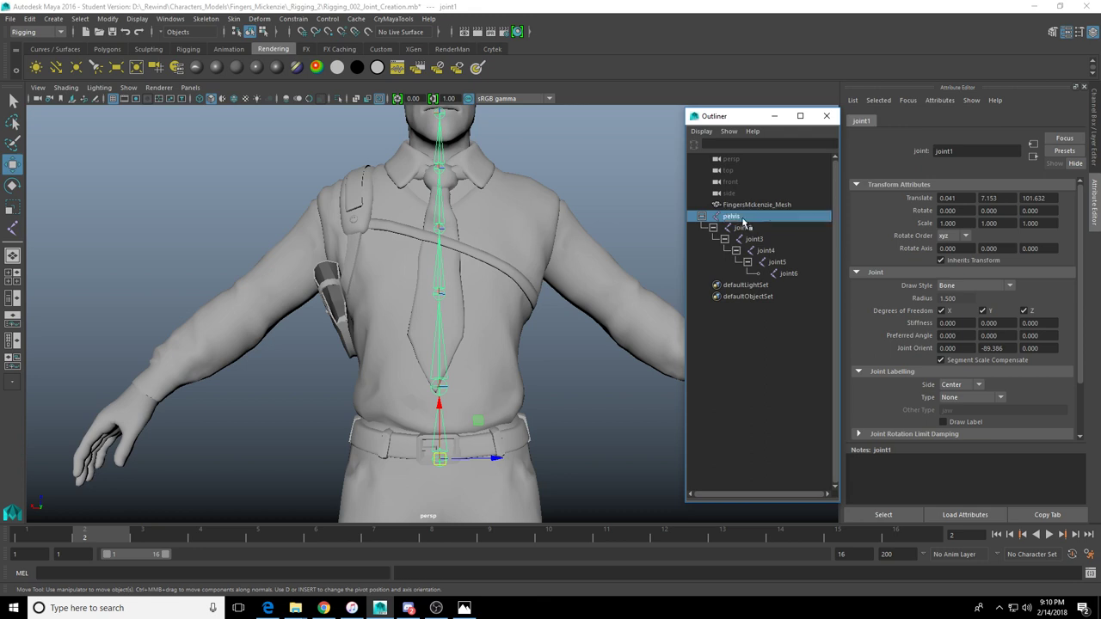
Rename the three joints above the pelvis, from lowest to highest, as spine_jt1, spine_jt2 and spine_jt3
double_click(743, 227)
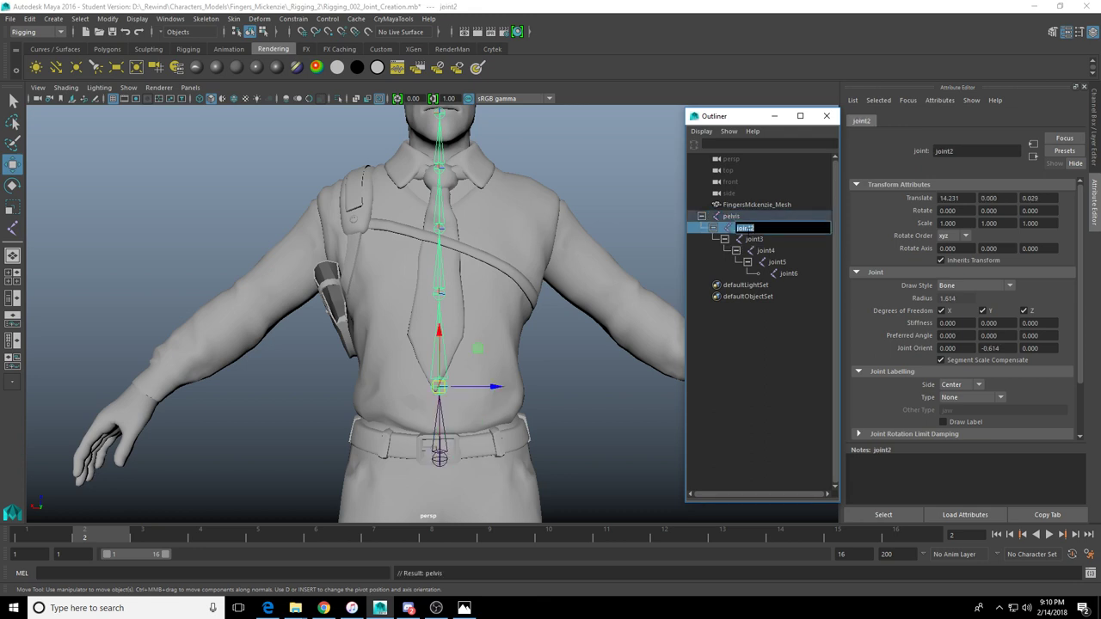
key("BackSpace")
type("spine_jt1")
key("Return")
double_click(751, 239)
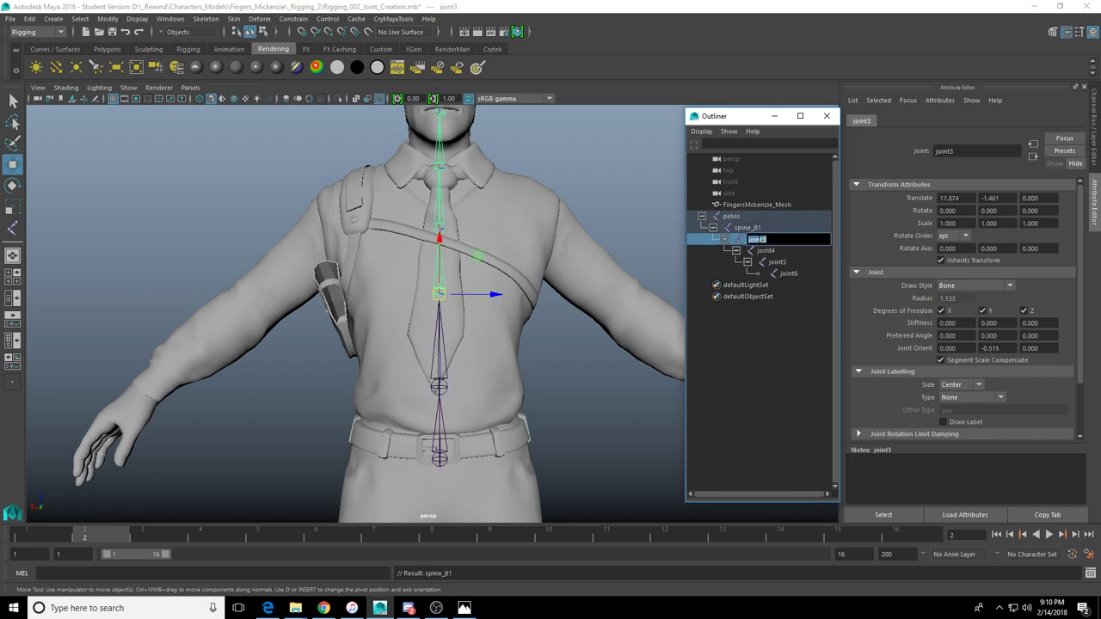
type("spine_jt2")
key("Return")
double_click(767, 250)
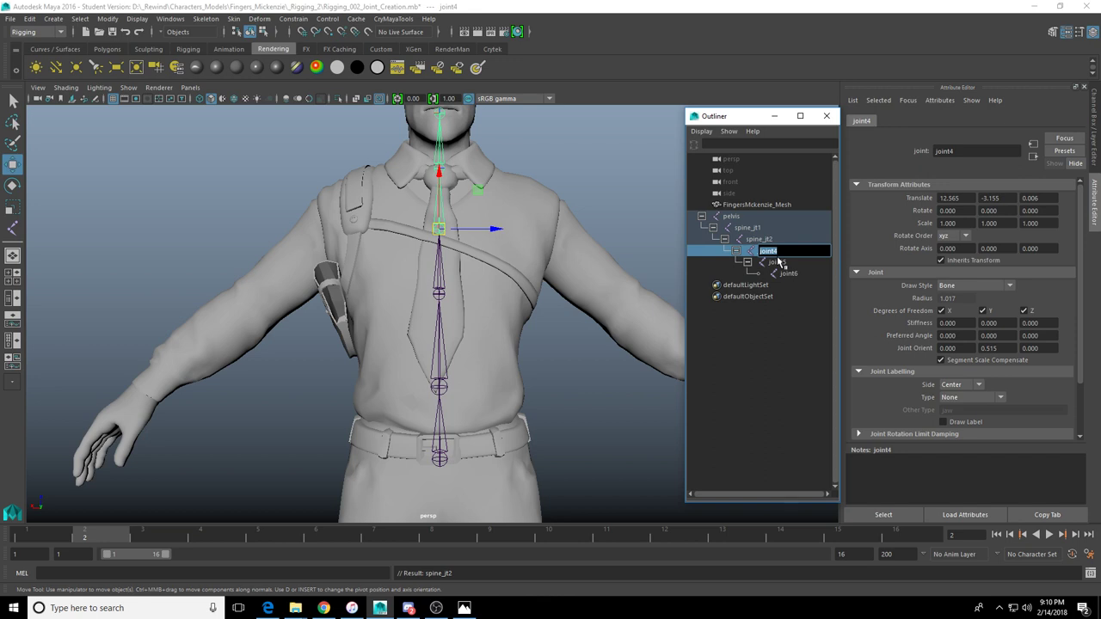
type("spine_jt3")
key("Return")
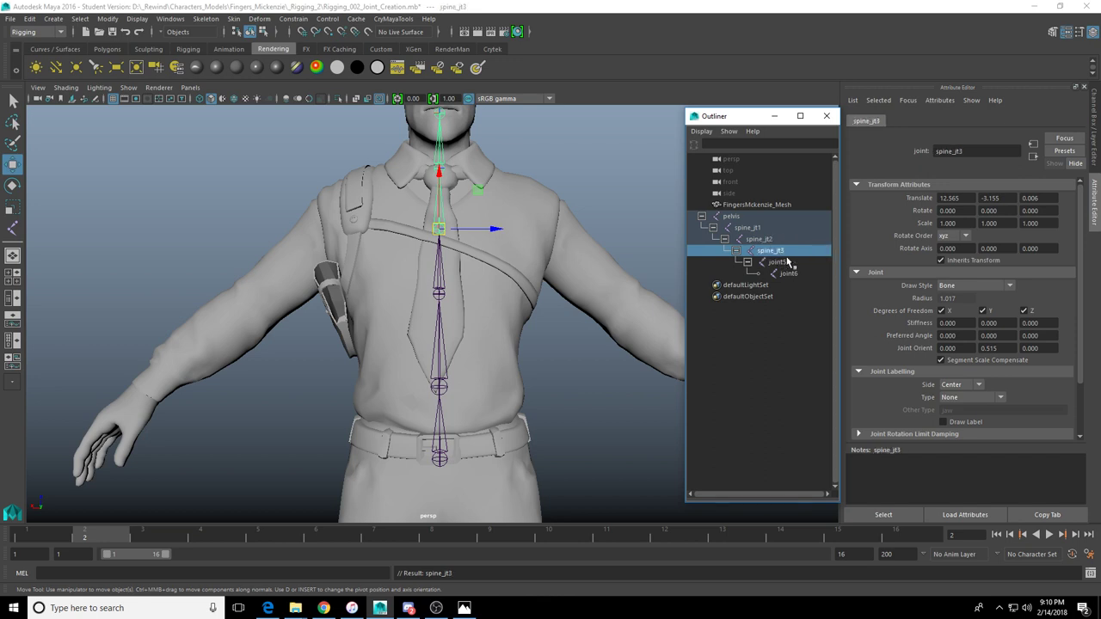
Rename the joint above spine_jt3 as neck and the final joint of the chain as head_jt
left_click(781, 263)
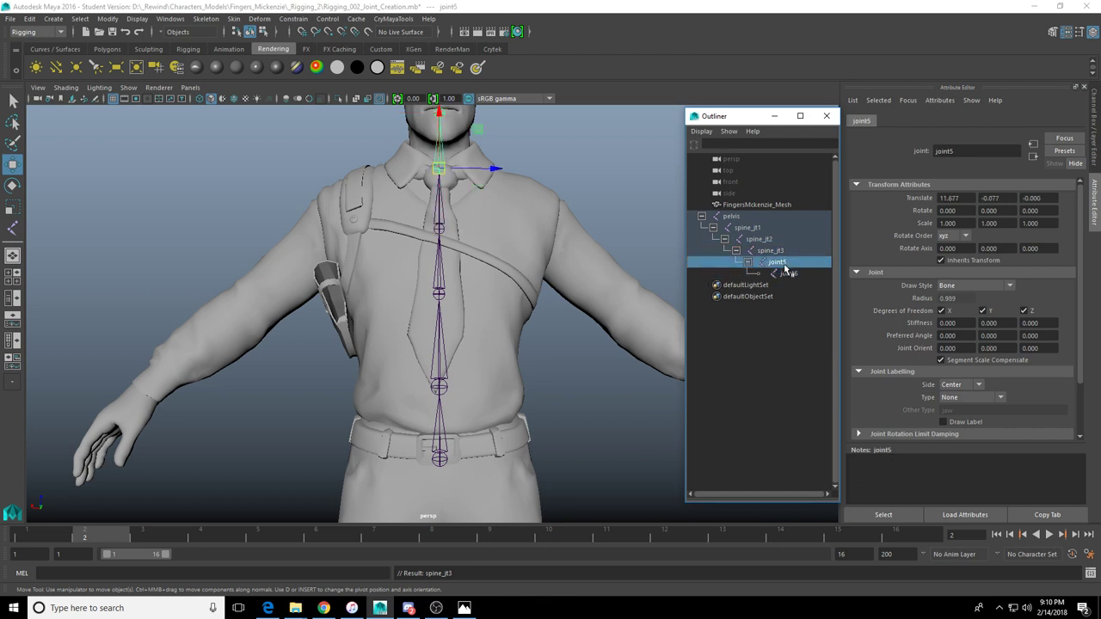
double_click(781, 262)
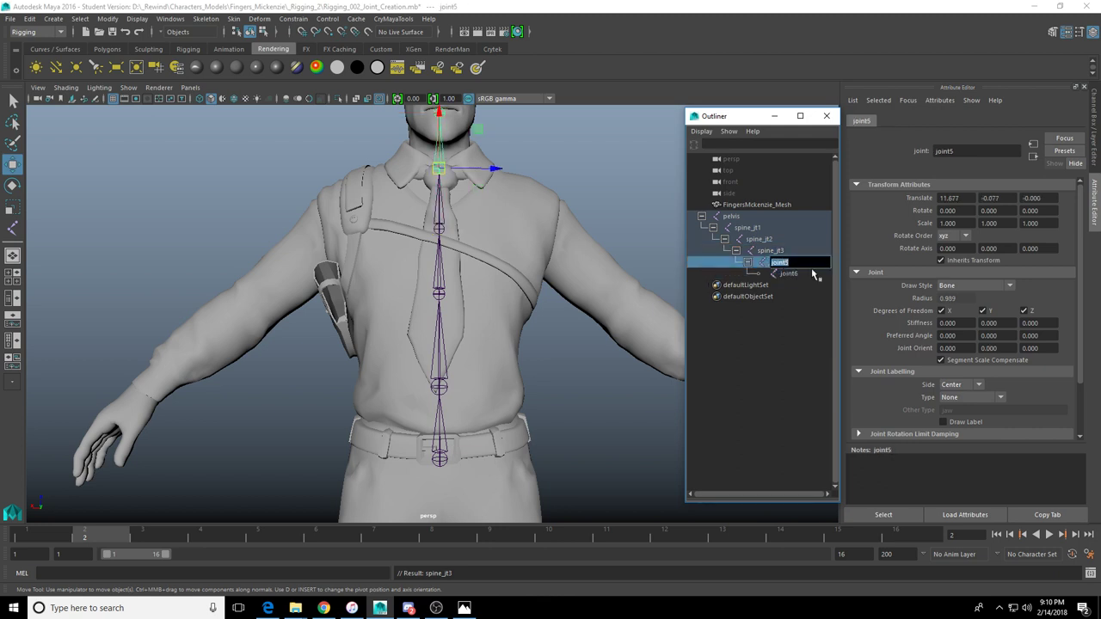
type("neck")
key("Return")
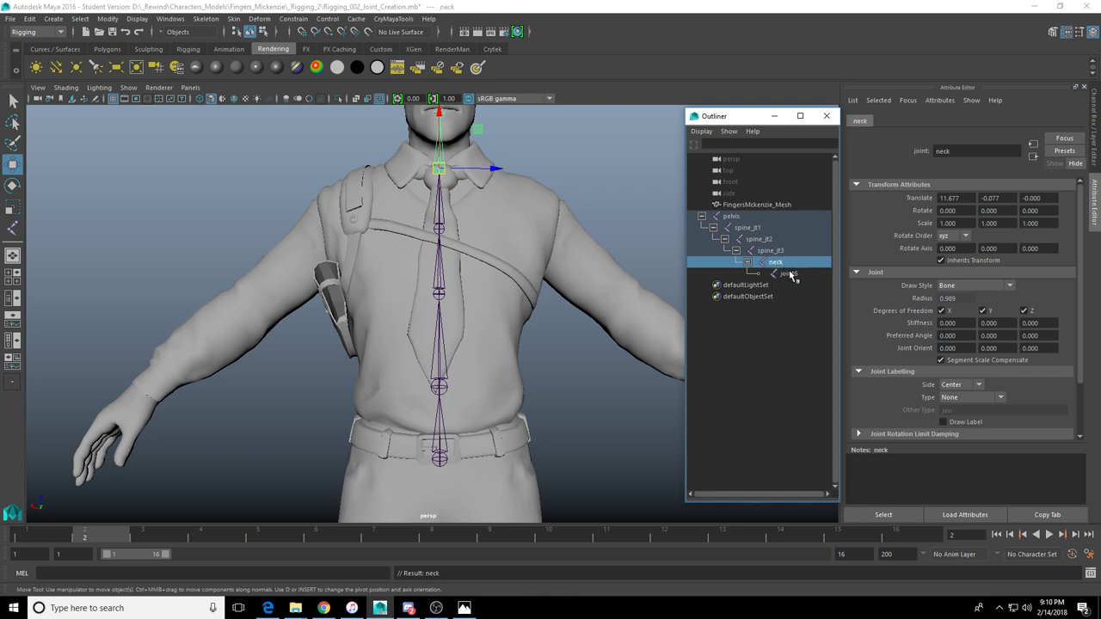
left_click(789, 273)
double_click(797, 275)
type("head_jt")
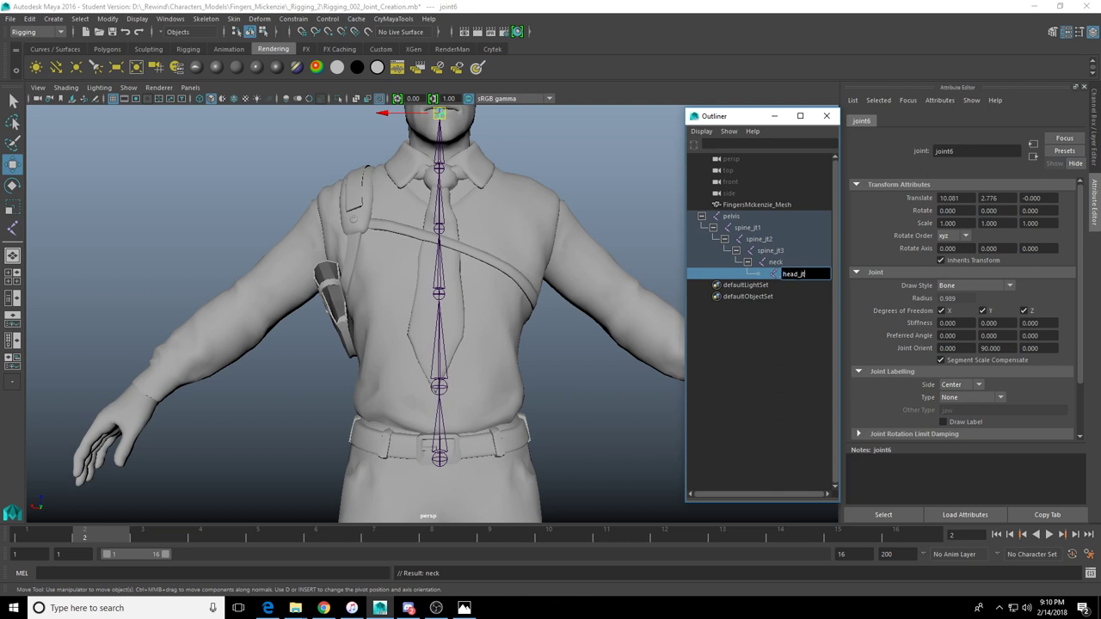
key("Return")
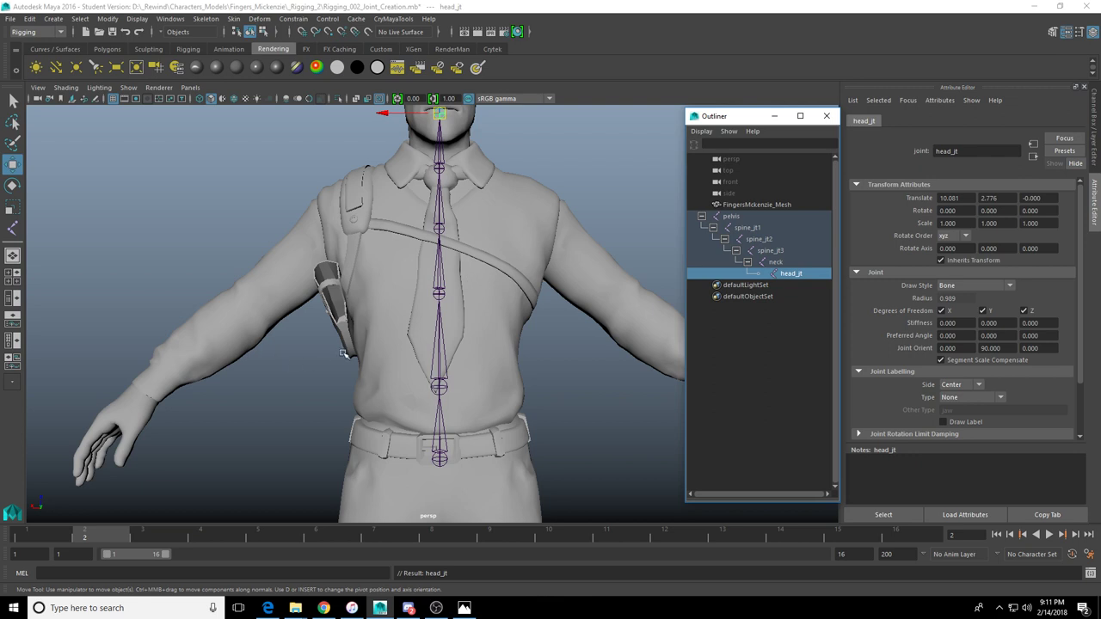
Examine the placement of the spine_jt3 and spine_jt2 joints inside the torso in the perspective view
mouse_move(521, 264)
middle_mouse_down("alt")
mouse_move(513, 313)
mouse_move(543, 294)
mouse_move(559, 316)
middle_mouse_up("alt")
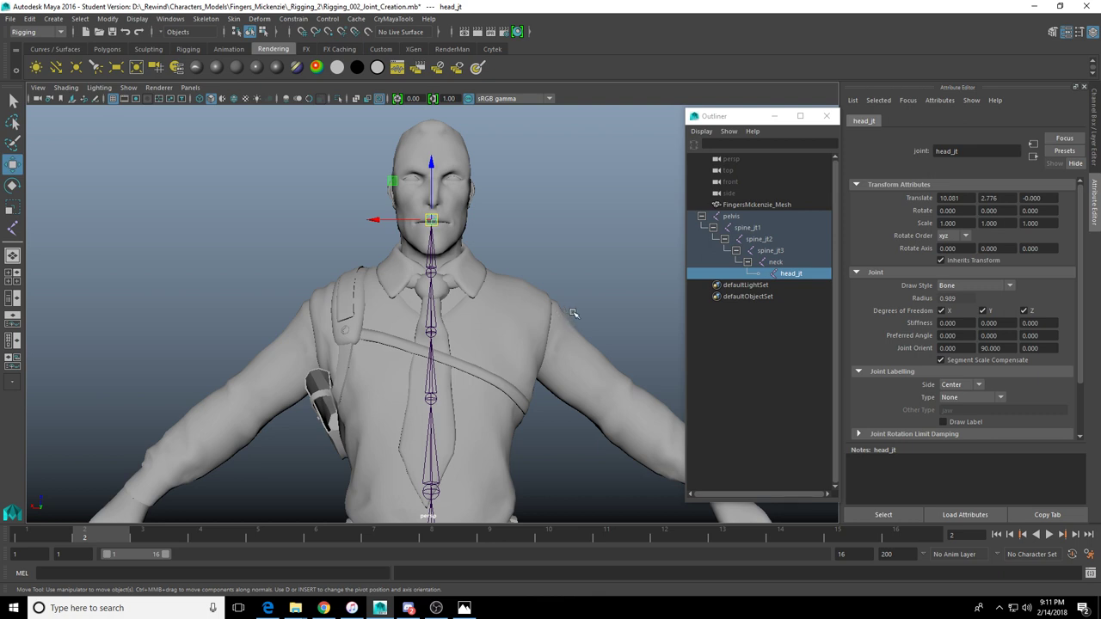
mouse_move(527, 372)
middle_mouse_down("alt")
mouse_move(533, 308)
mouse_move(507, 286)
mouse_move(520, 277)
mouse_move(543, 372)
middle_mouse_up("alt")
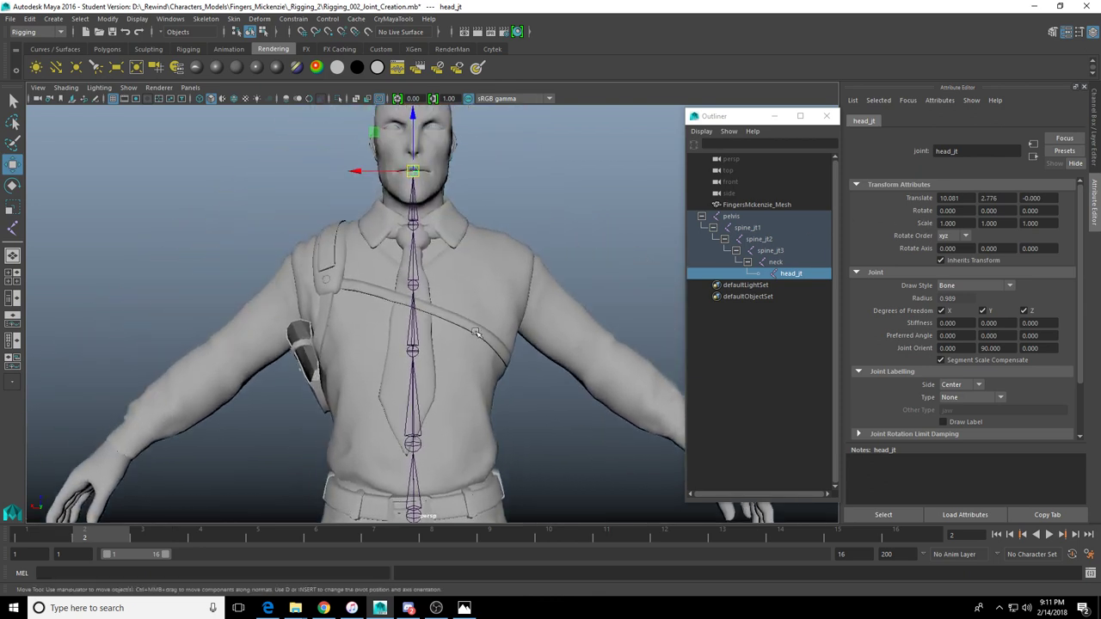
left_click(414, 284)
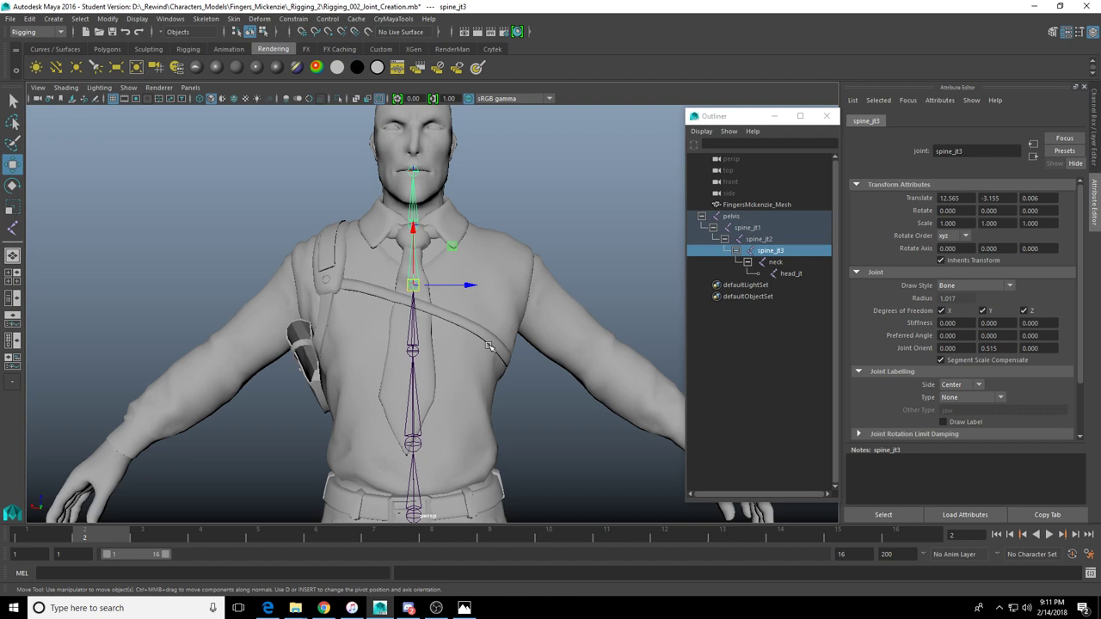
scroll(482, 357, "up", 3)
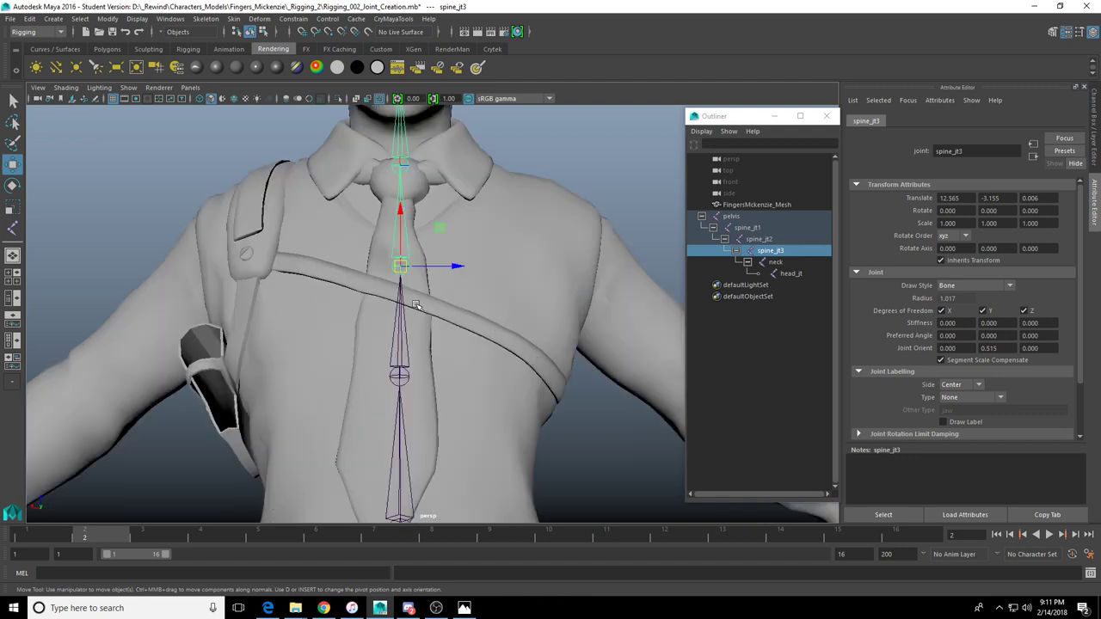
scroll(401, 293, "up", 3)
middle_click_drag(402, 291, 435, 210, "alt")
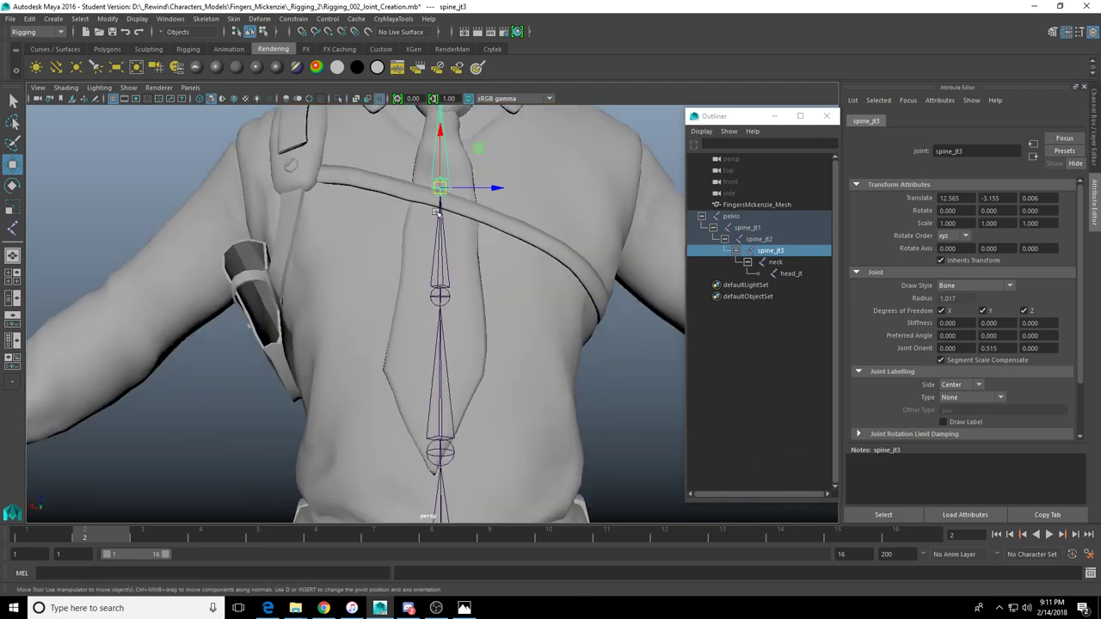
middle_click_drag(446, 297, 419, 321, "alt")
left_click(415, 321)
scroll(503, 362, "down", 4)
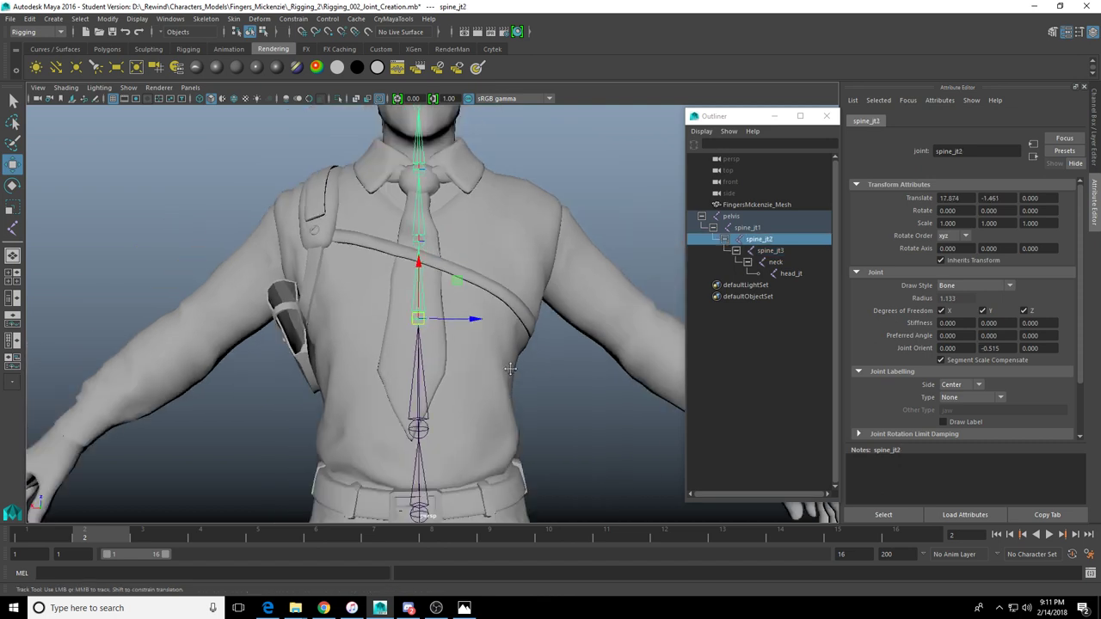
middle_click_drag(398, 273, 407, 298, "alt")
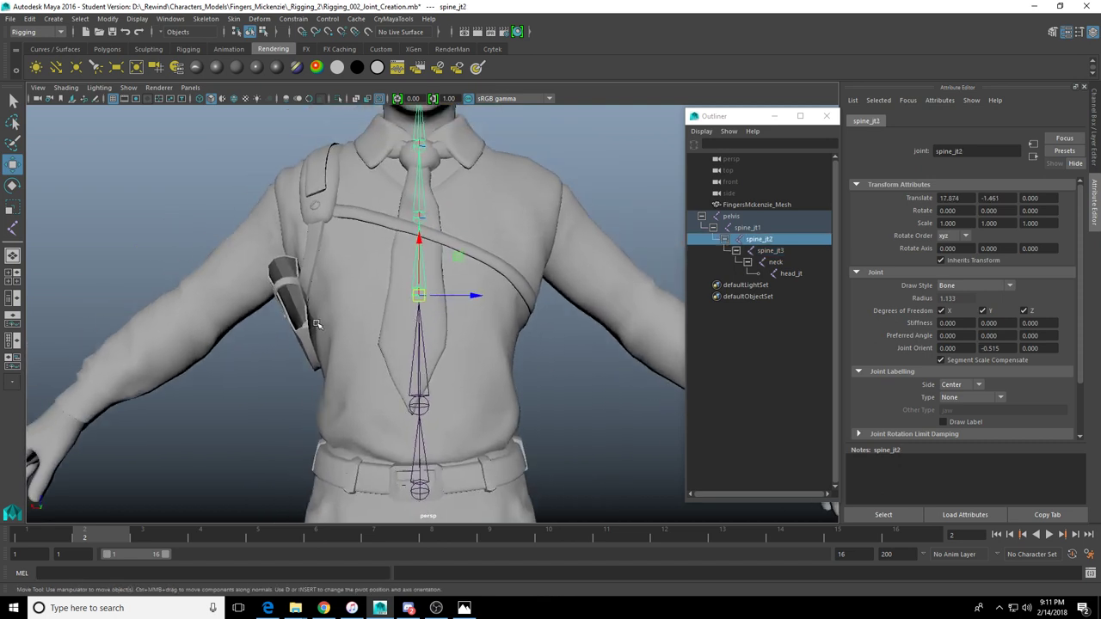
left_click_drag(316, 323, 374, 338, "alt")
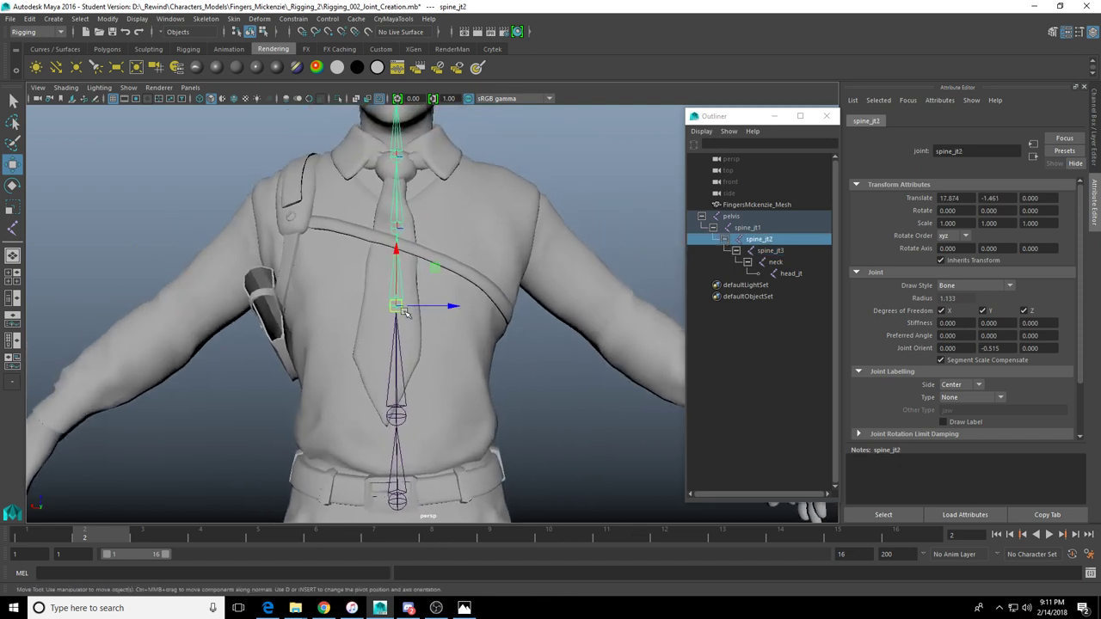
Raise spine_jt3 slightly along the spine, and raise spine_jt2 to a Translate X of about 20.466
left_click(397, 227)
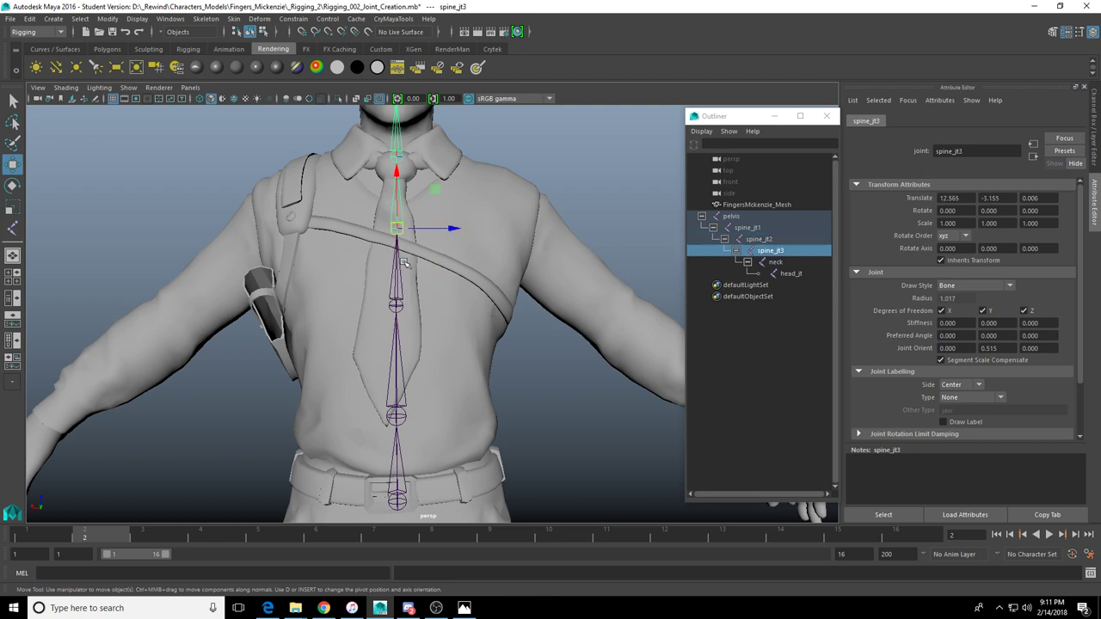
left_click_drag(399, 178, 398, 157)
left_click(397, 302)
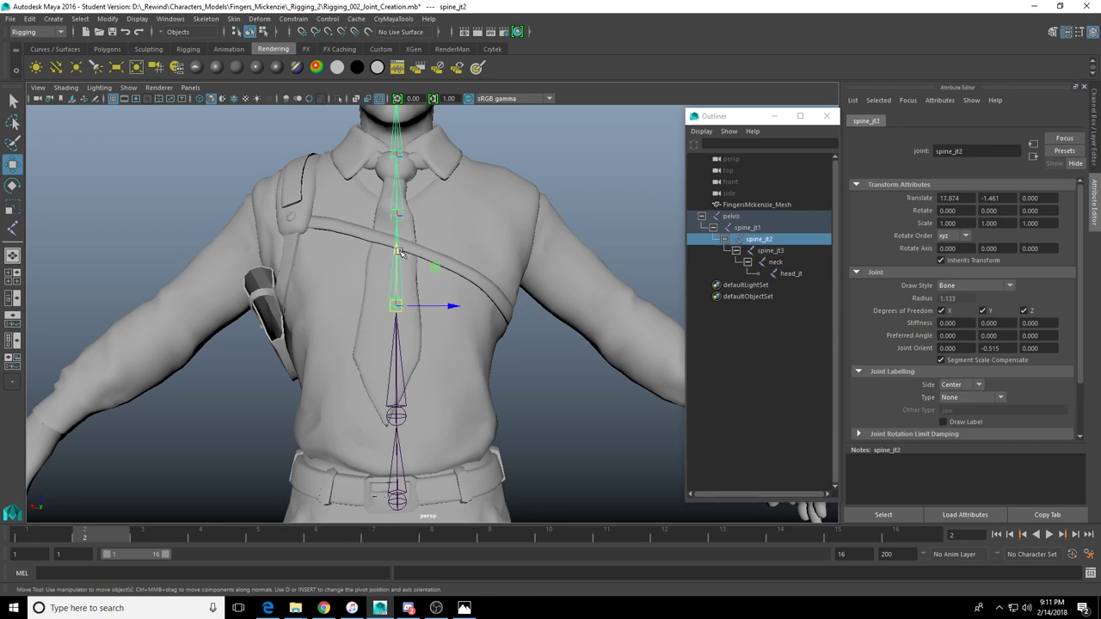
mouse_move(400, 251)
left_mouse_down()
mouse_move(401, 222)
mouse_move(402, 233)
left_mouse_up()
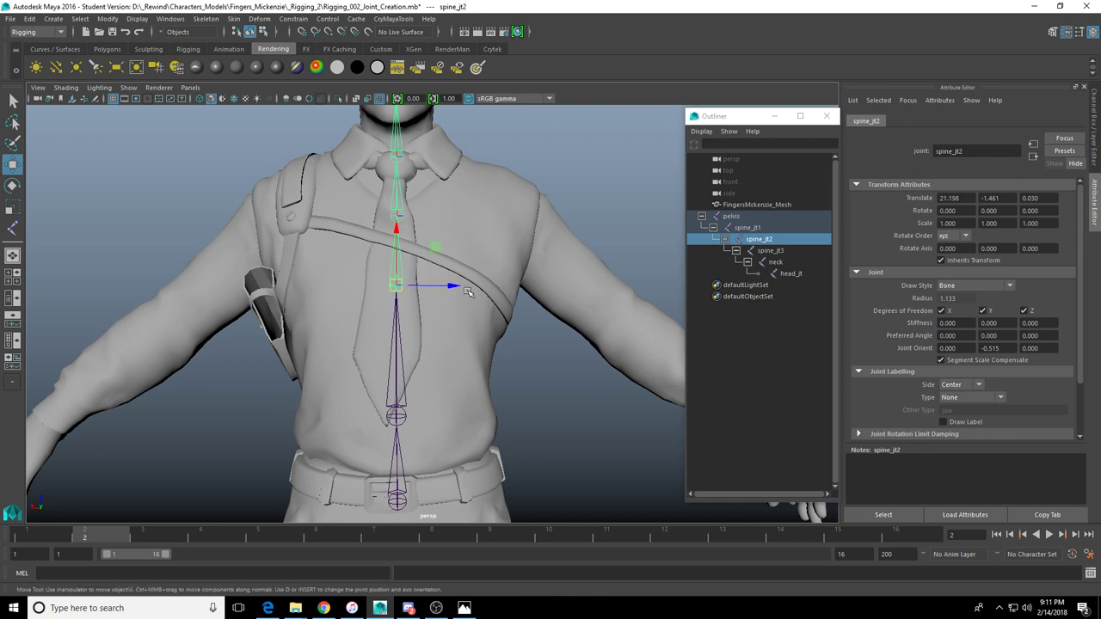
left_click_drag(398, 231, 398, 236)
Move spine_jt3 toward the character's back in the side view to a Translate Y of about -6.722, keeping its child joints in place
mouse_move(450, 277)
right_mouse_down("alt")
mouse_move(479, 295)
mouse_move(449, 284)
right_mouse_up("alt")
key("space")
key("space")
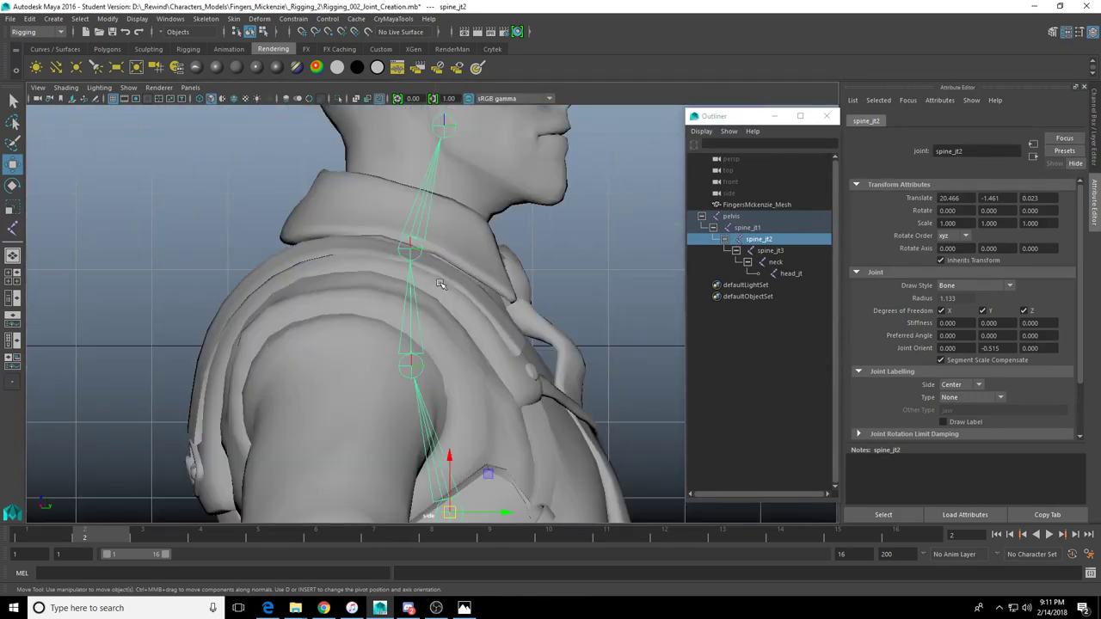
scroll(391, 214, "down", 5)
scroll(391, 213, "up", 3)
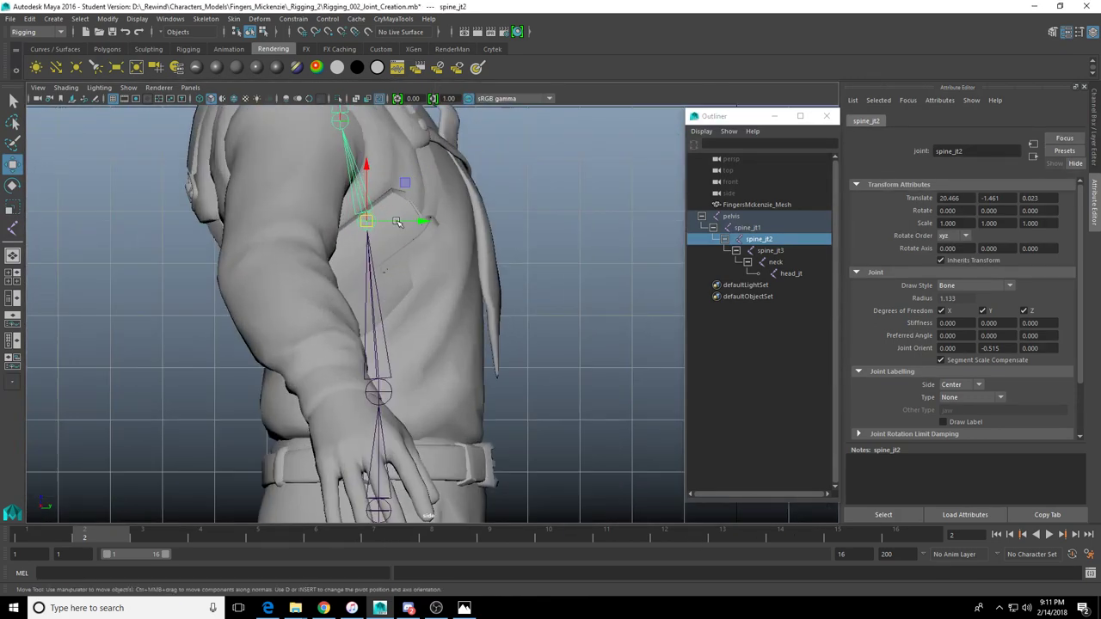
middle_click_drag(391, 215, 392, 429, "alt")
key("space")
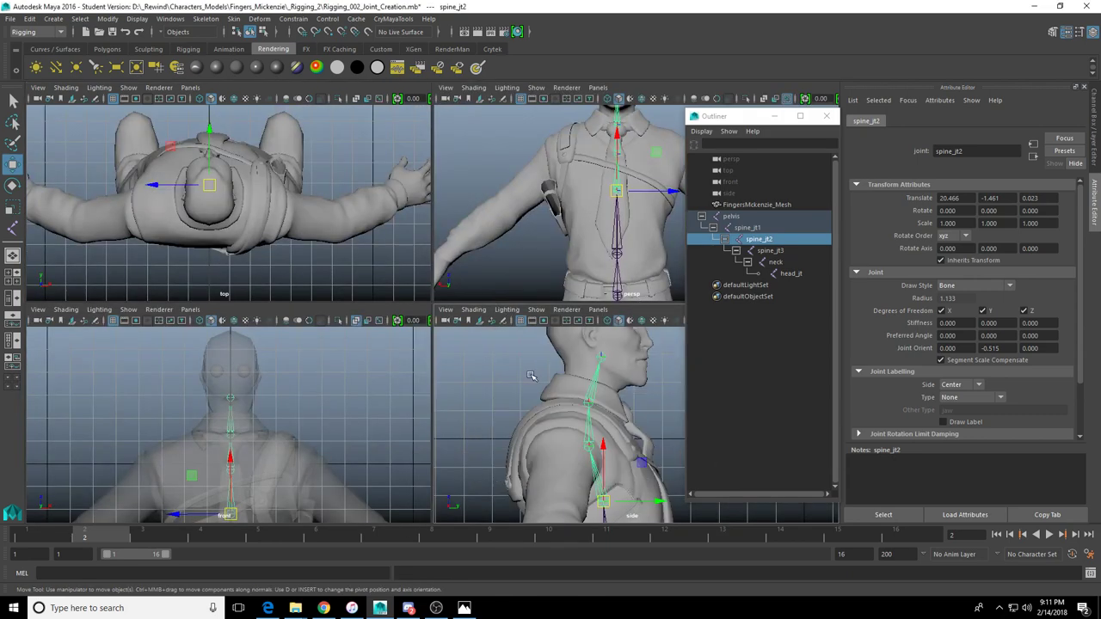
key("space")
left_click(311, 375)
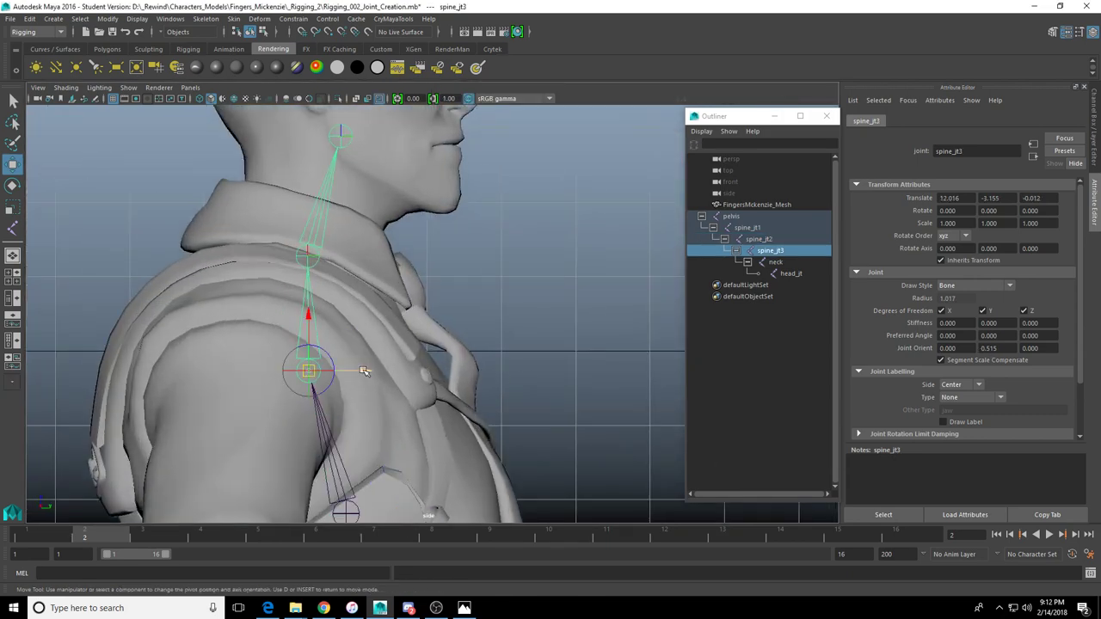
left_click_drag(365, 376, 322, 376)
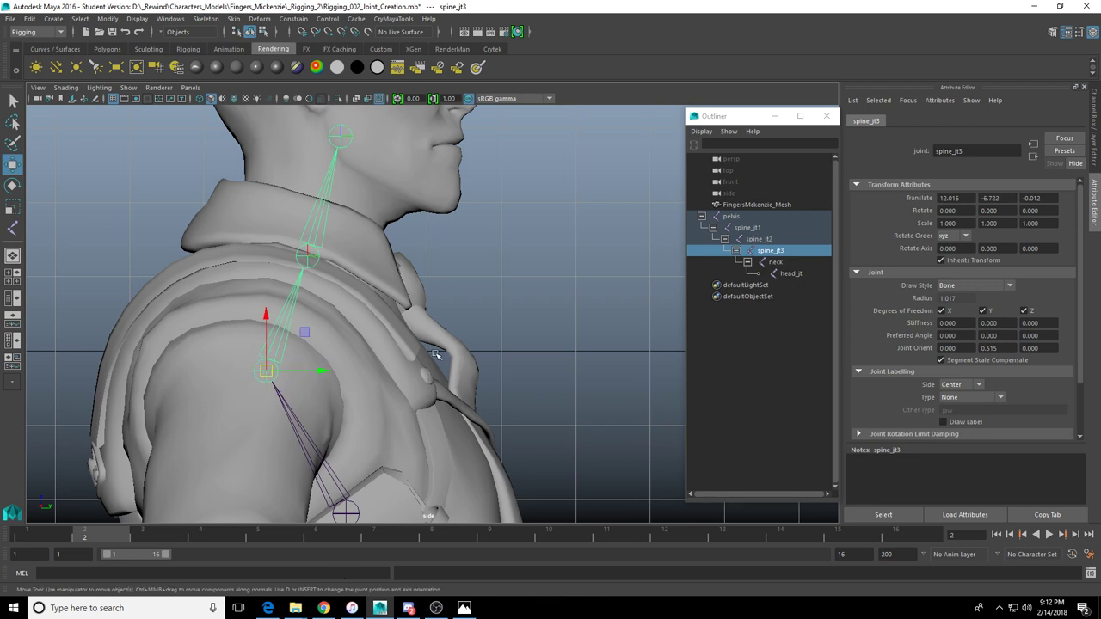
Shift the neck joint slightly toward the character's back in the side view, to a Translate Y of about 2.864
left_click(306, 263)
left_click(309, 255)
left_click_drag(363, 256, 354, 256)
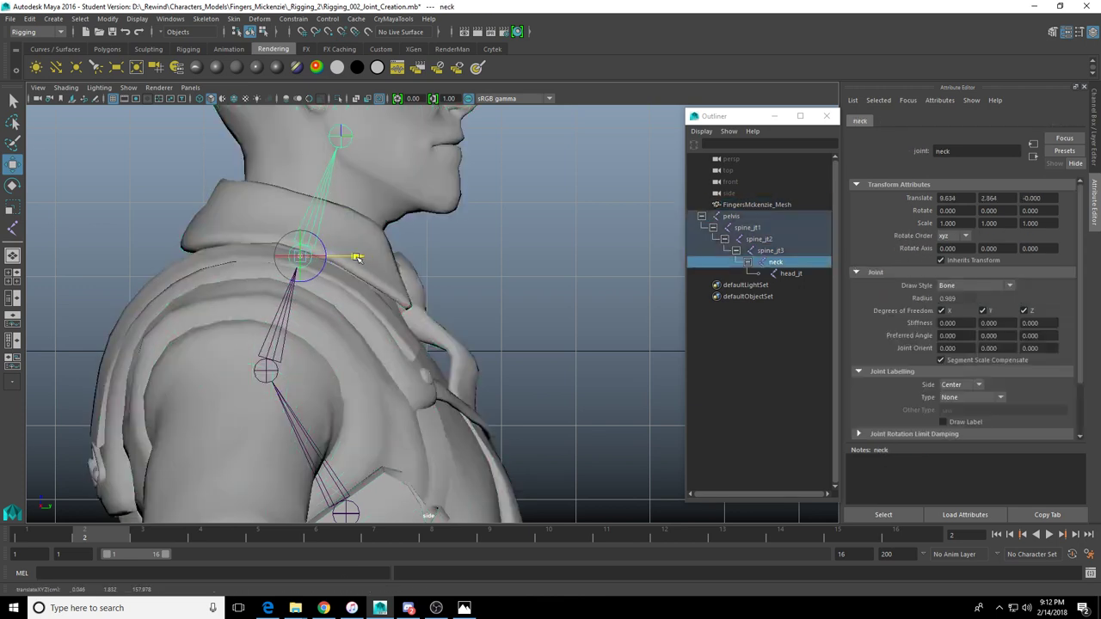
Examine the head joint's position in the side view and the spine chain's alignment with the torso in perspective
left_click(341, 136)
middle_click_drag(390, 168, 399, 248, "alt")
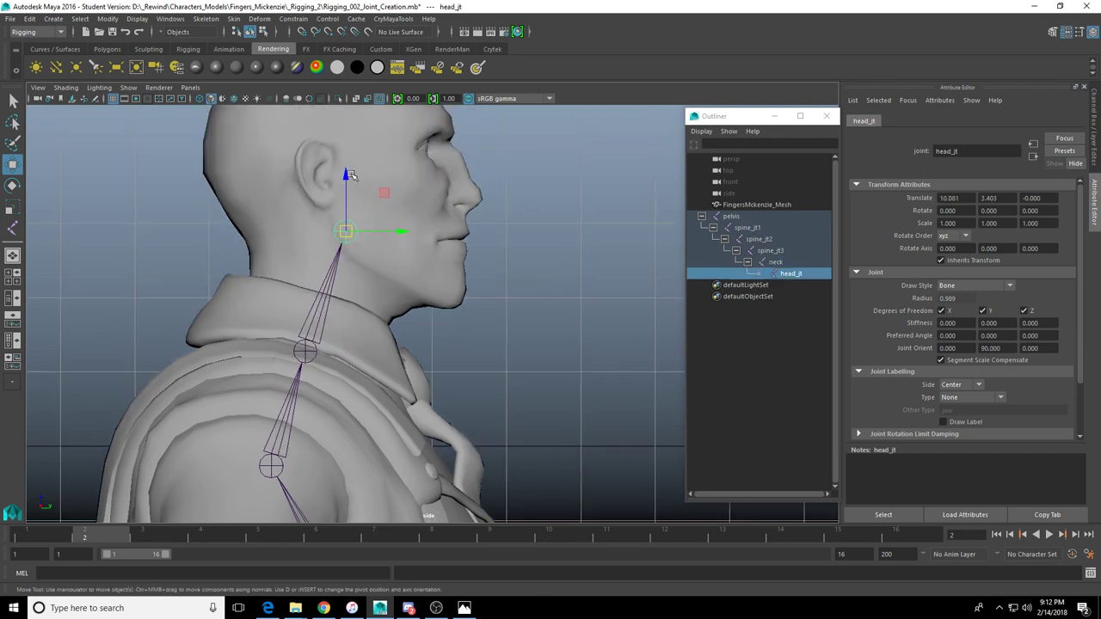
key("space")
key("space")
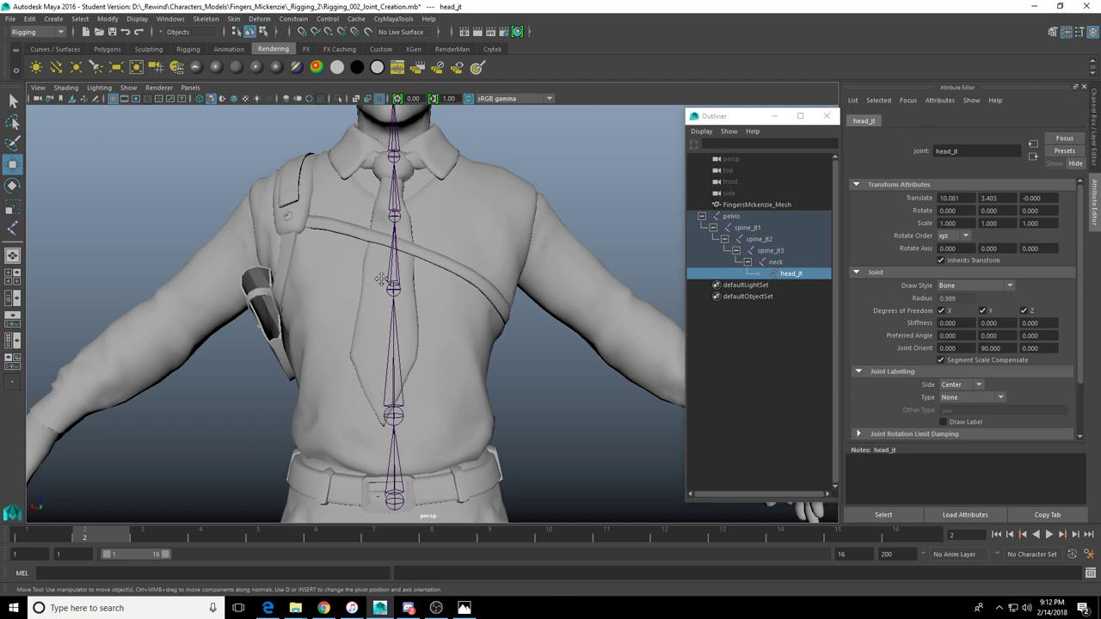
left_click_drag(381, 279, 635, 245, "alt")
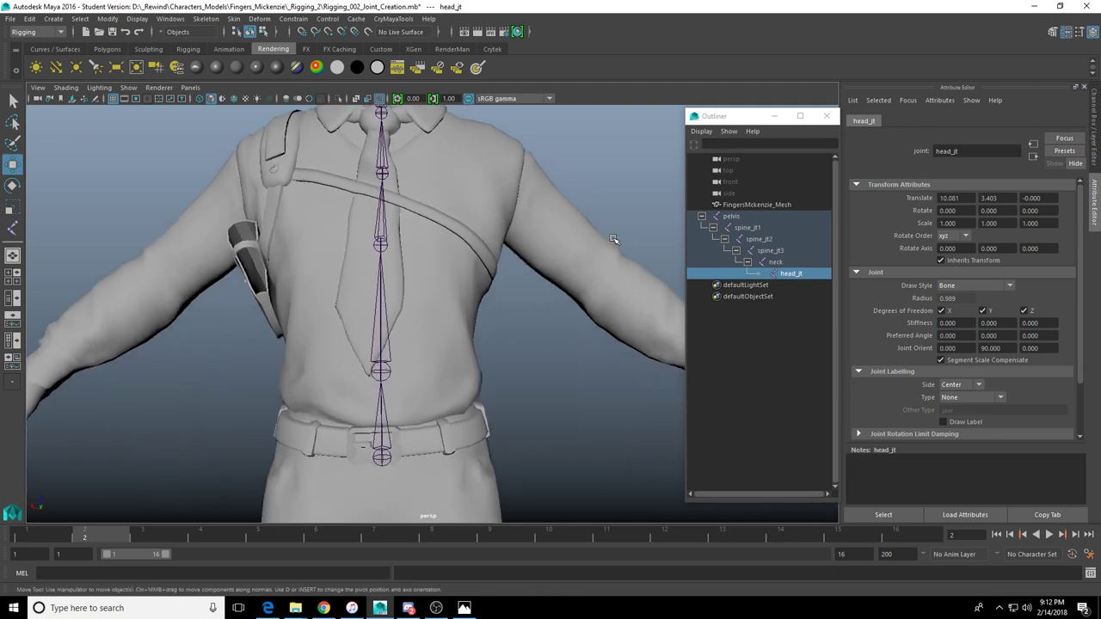
key("alt+Tab")
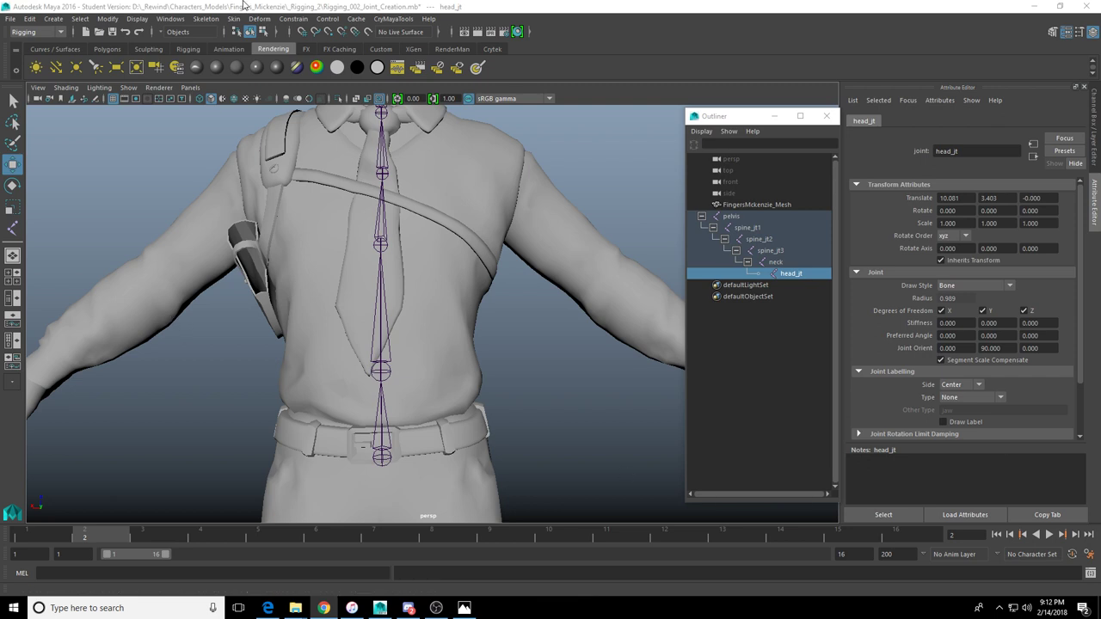
left_click(243, 6)
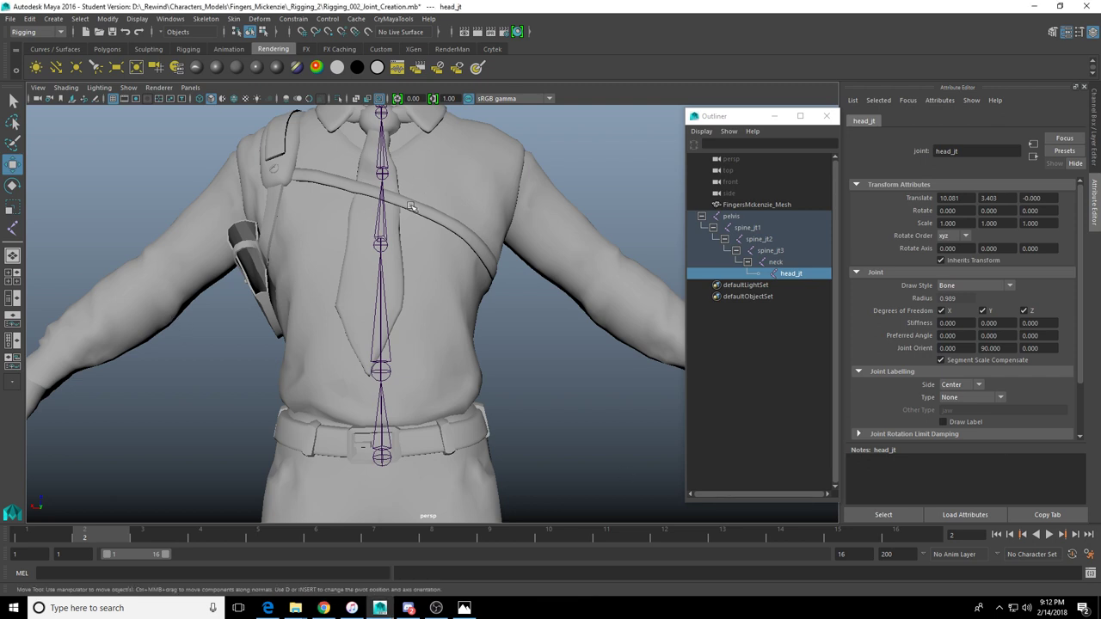
middle_click_drag(418, 267, 406, 304, "alt")
left_click_drag(406, 305, 413, 304, "alt")
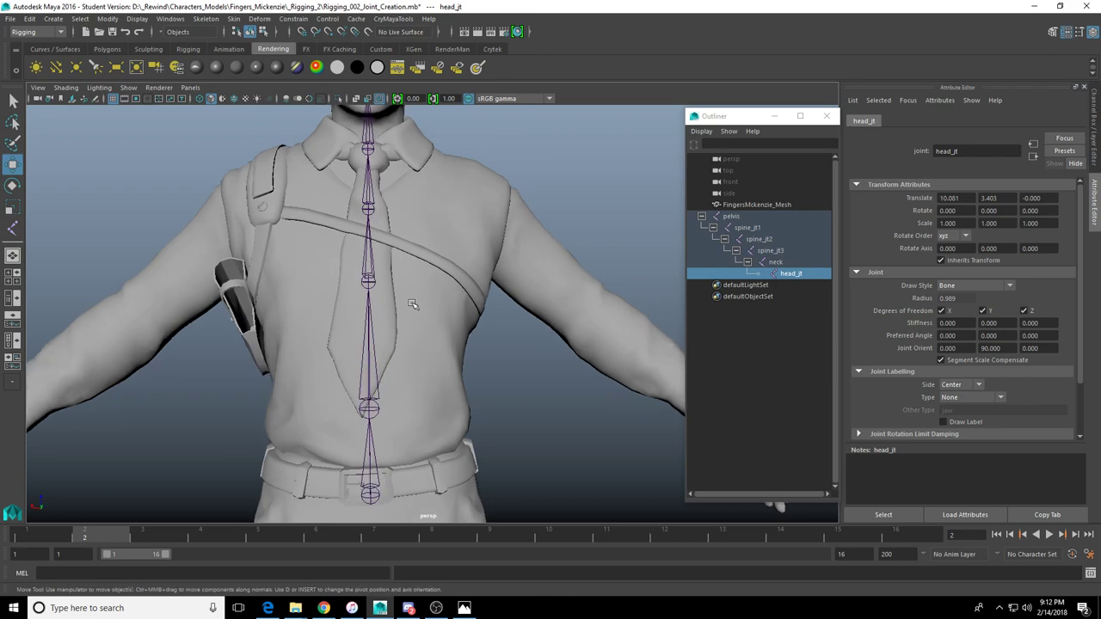
Shift spine_jt2 slightly toward the character's back in the side view, to a Translate Y of about -2.008, keeping its child joints in place
key("space")
key("space")
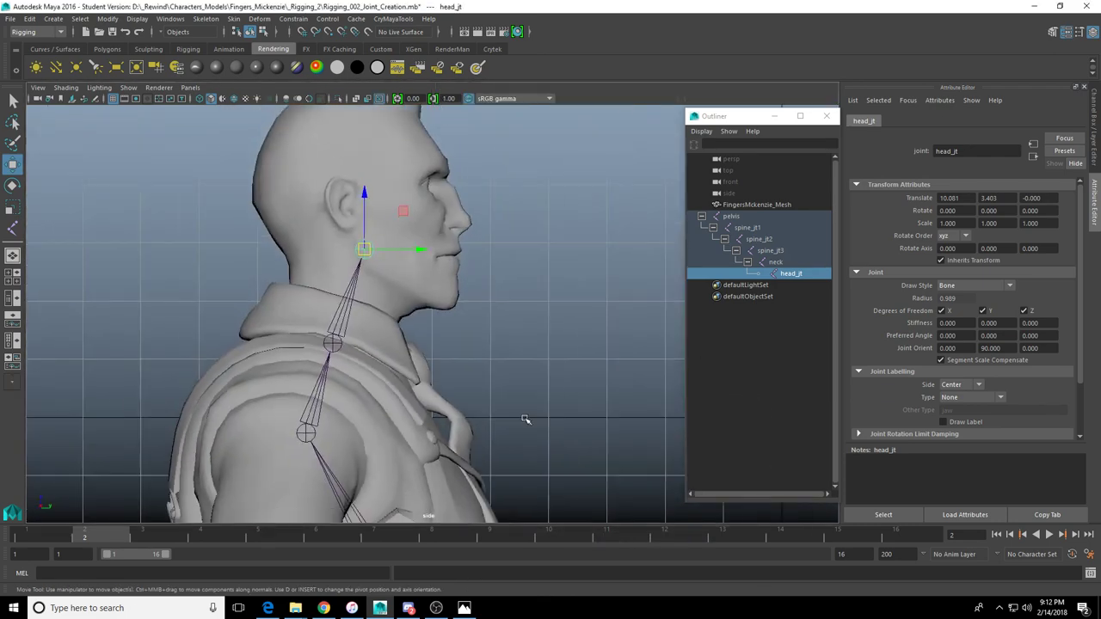
key("space")
key("space")
scroll(525, 405, "up", 5)
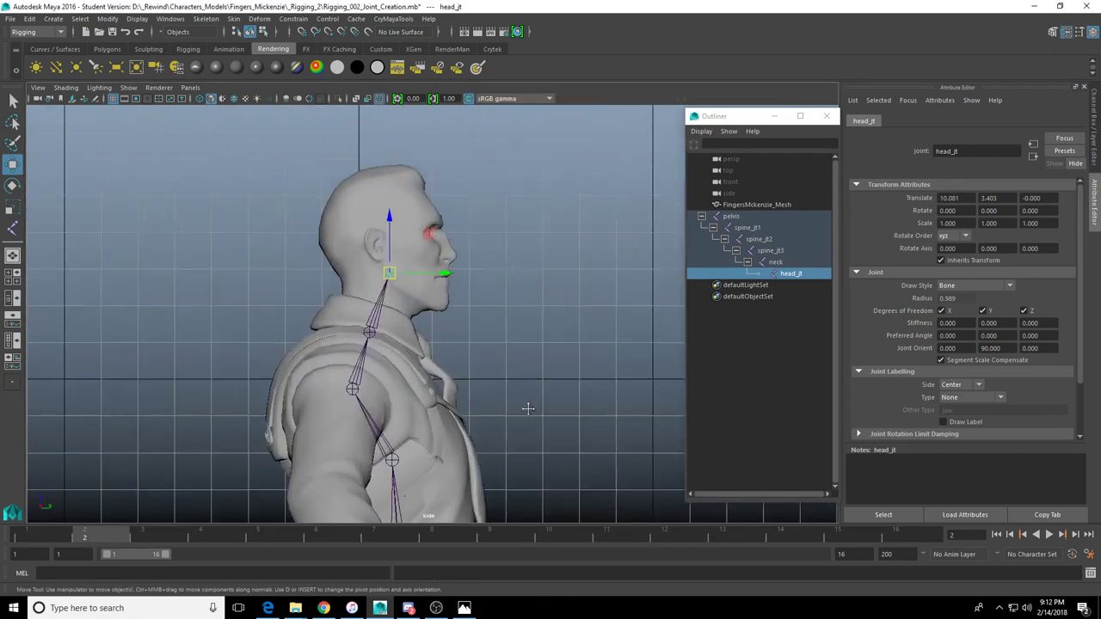
middle_click_drag(448, 486, 480, 314, "alt")
scroll(480, 315, "up", 1)
left_click(413, 335)
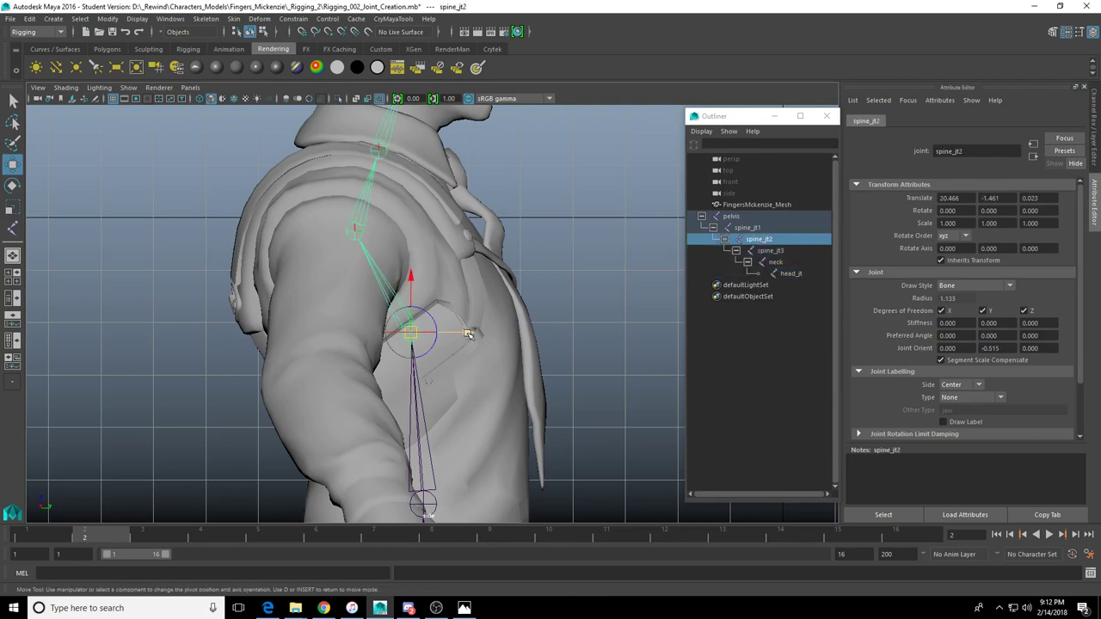
left_click_drag(457, 337, 462, 335)
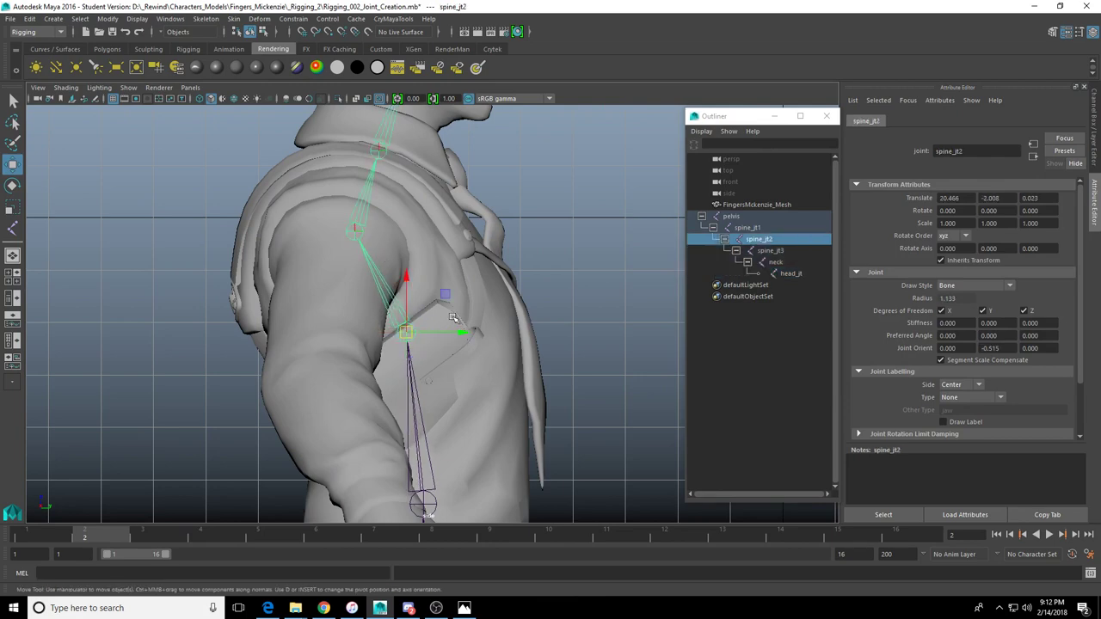
Examine how the spine chain lines up with the torso in the perspective view
scroll(454, 320, "down", 5)
key("space")
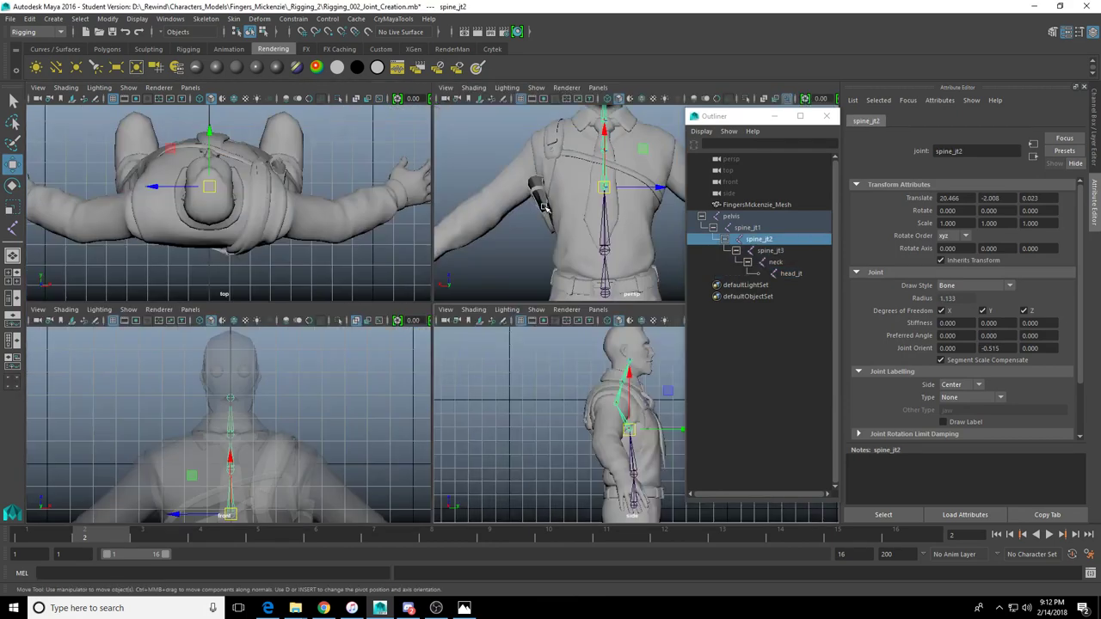
key("space")
scroll(479, 364, "down", 3)
scroll(479, 364, "up", 2)
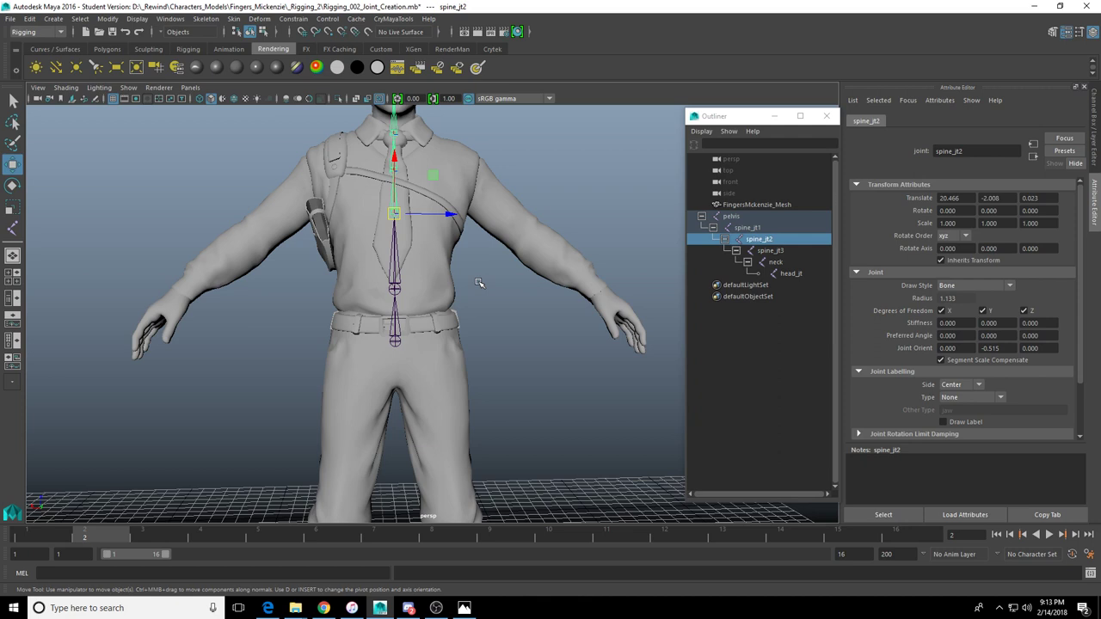
scroll(465, 403, "up", 2)
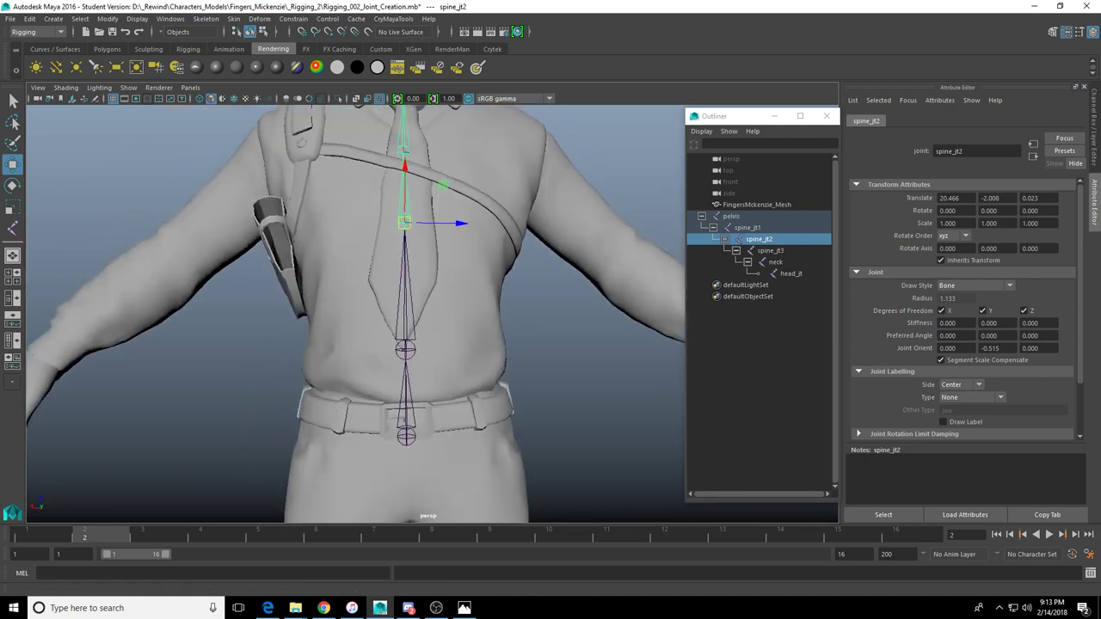
key("alt+Tab")
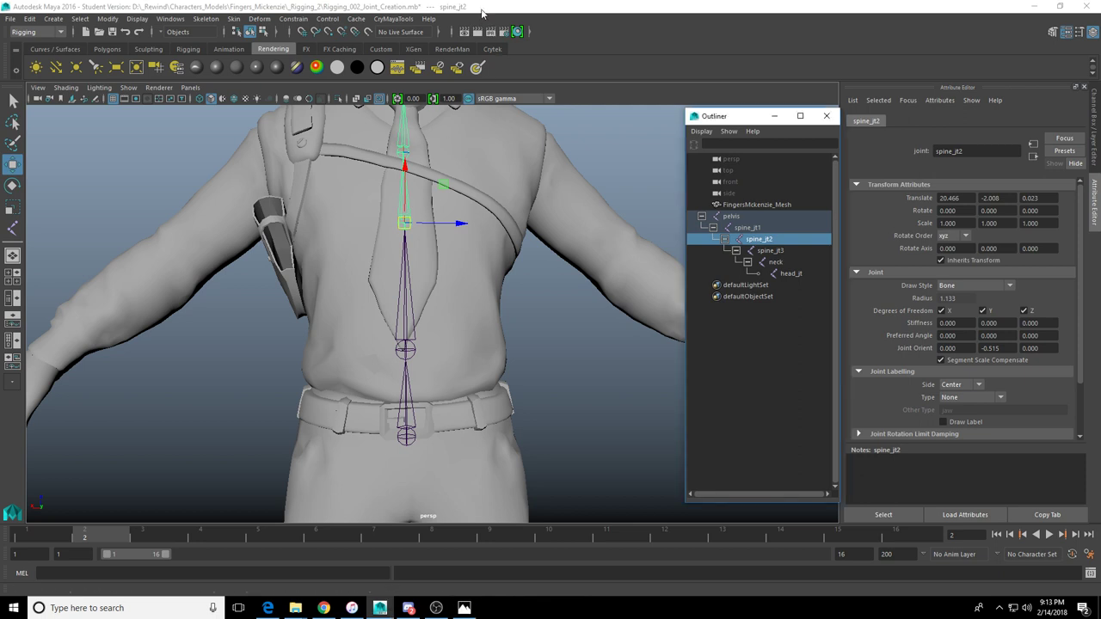
left_click(483, 7)
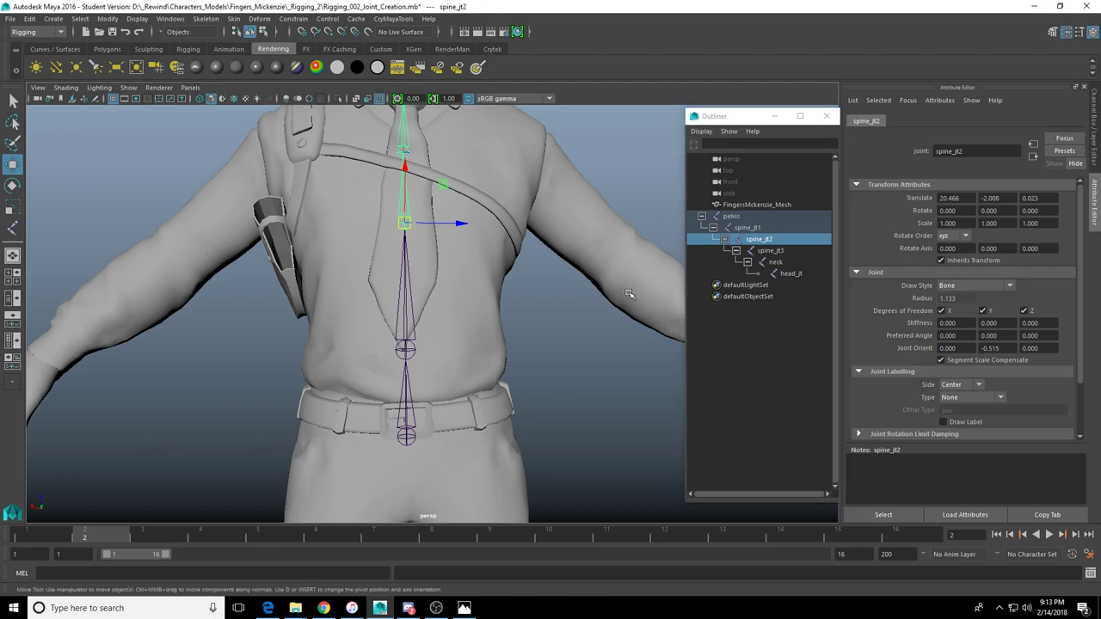
scroll(541, 325, "down", 2)
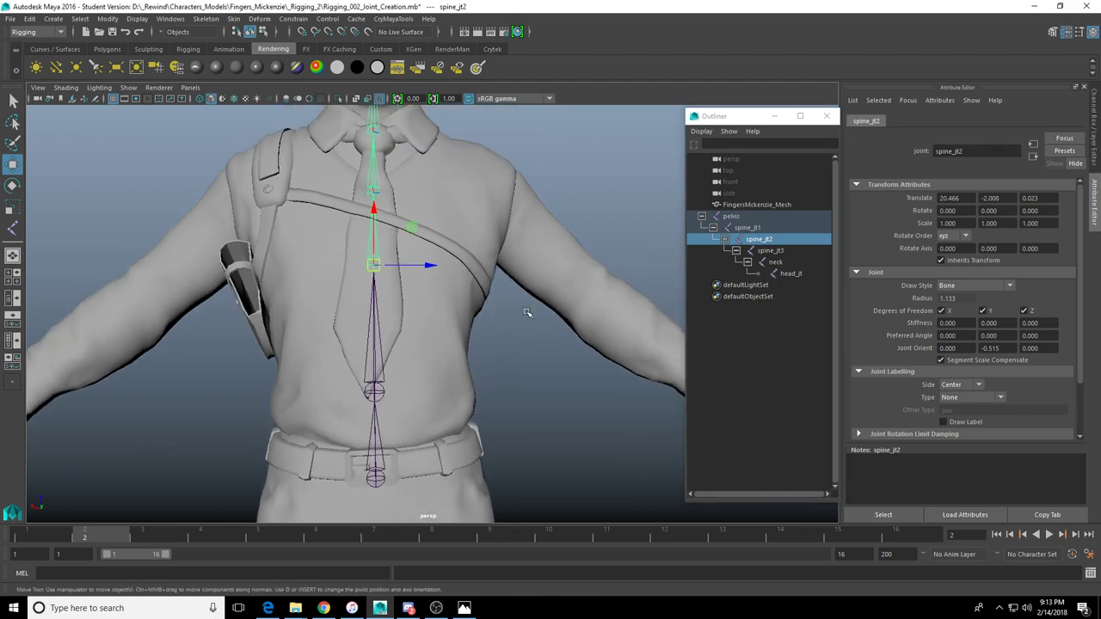
Create a joint branching from spine_jt2 at the character's right shoulder, placing it in the front view
key("space")
key("space")
scroll(366, 317, "up", 4)
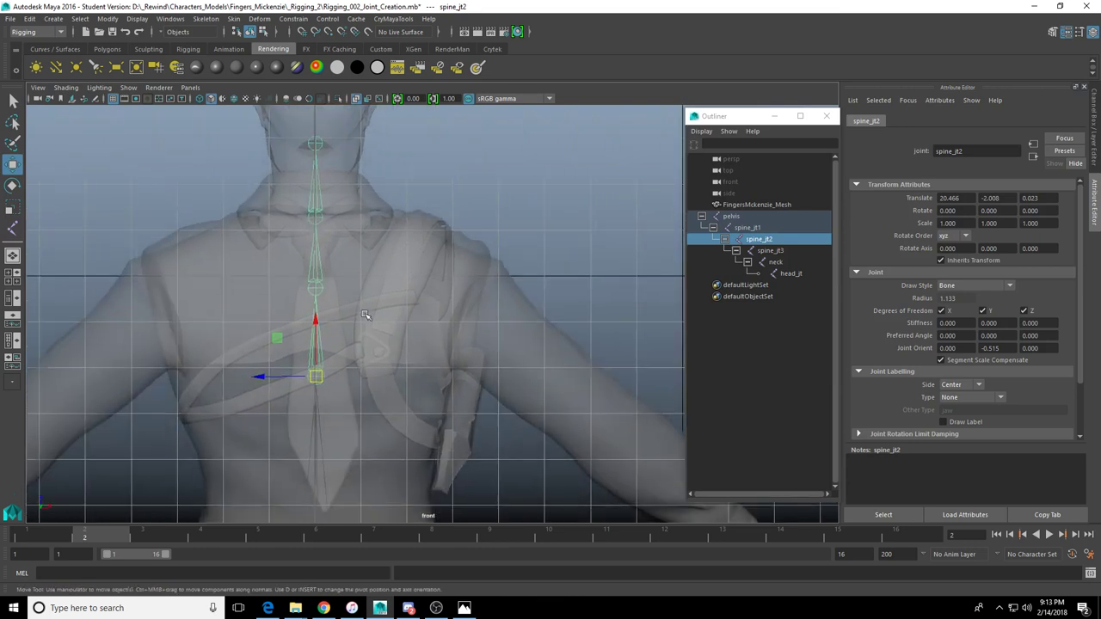
scroll(366, 318, "up", 1)
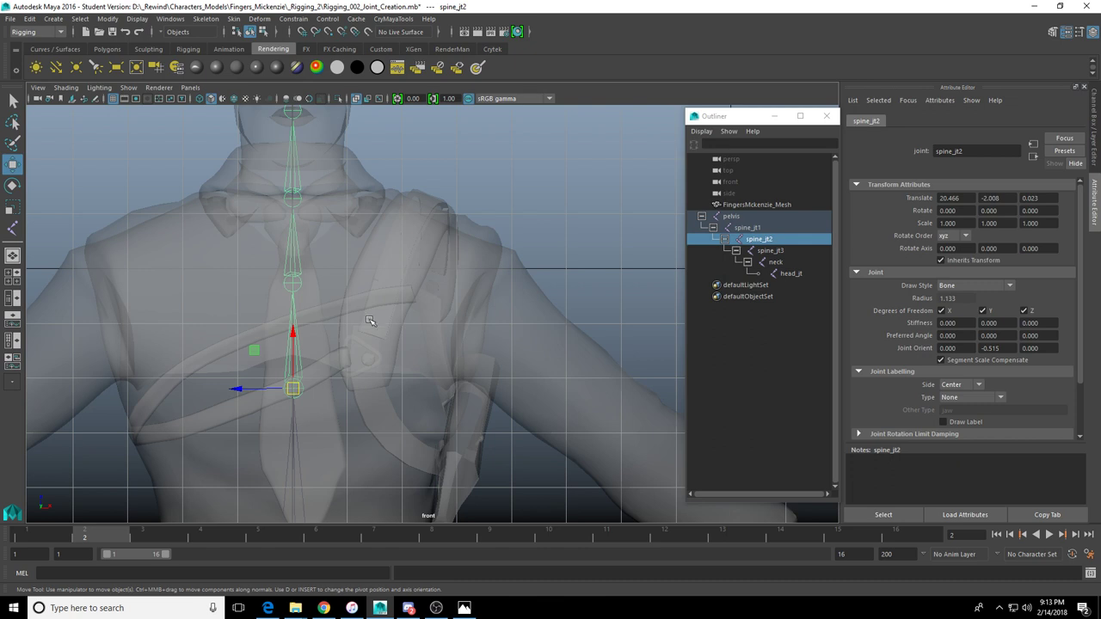
scroll(382, 258, "down", 1)
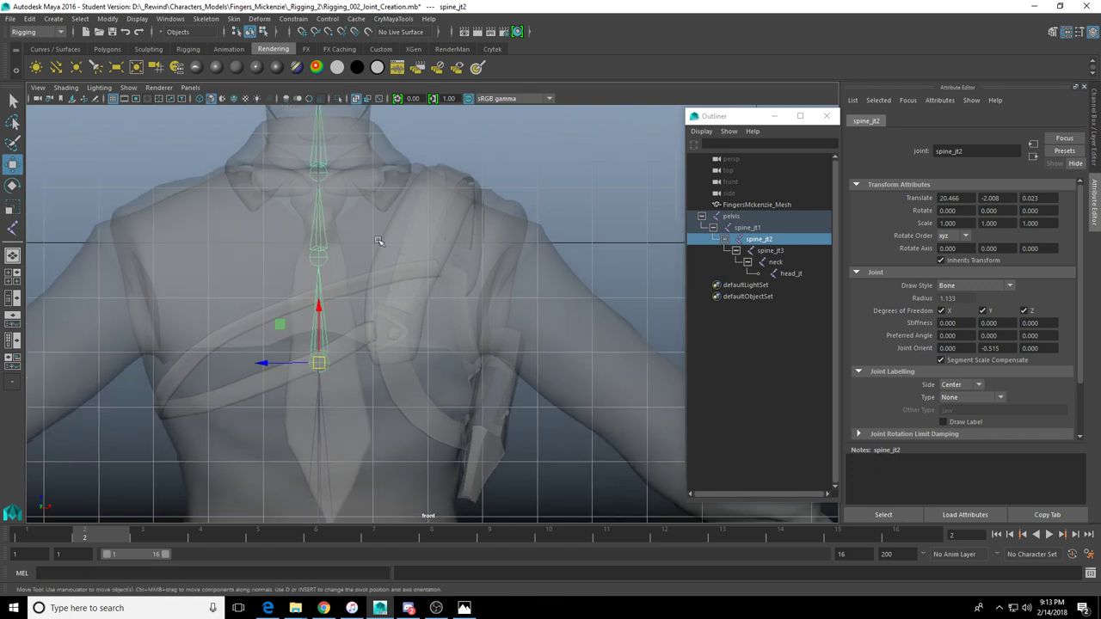
scroll(421, 215, "down", 1)
middle_click_drag(565, 295, 514, 267, "alt")
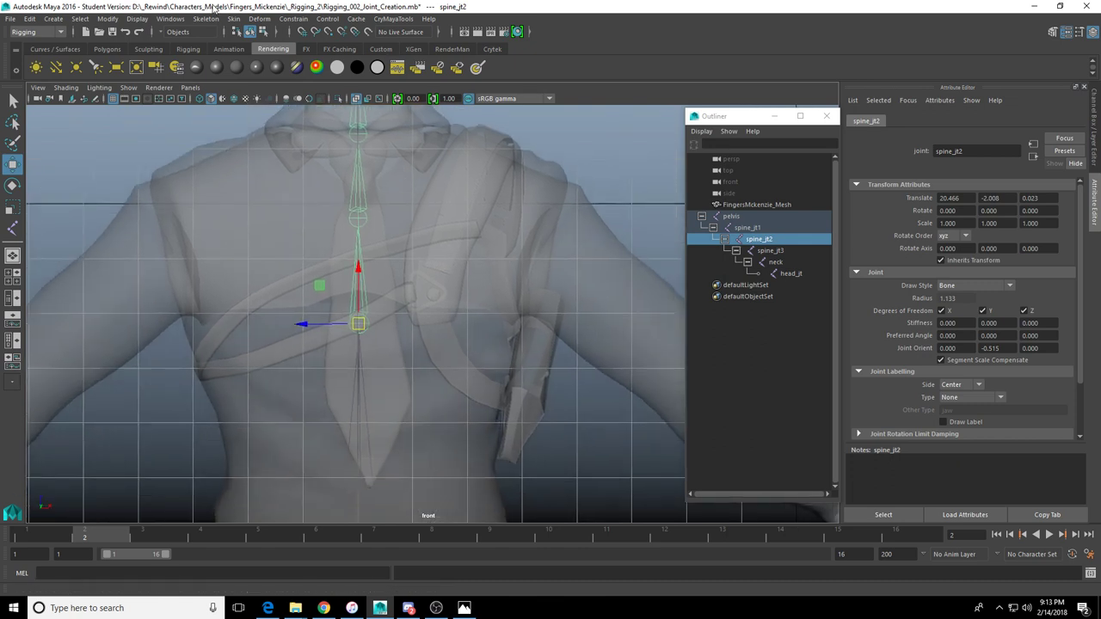
left_click(207, 18)
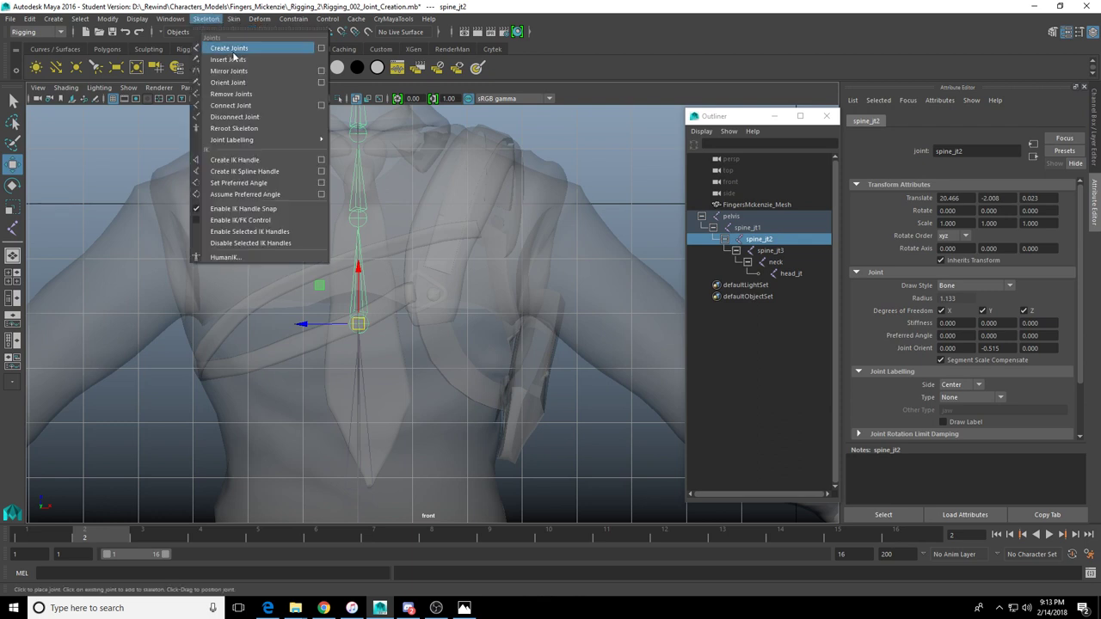
left_click(230, 48)
middle_click_drag(435, 290, 392, 286, "alt")
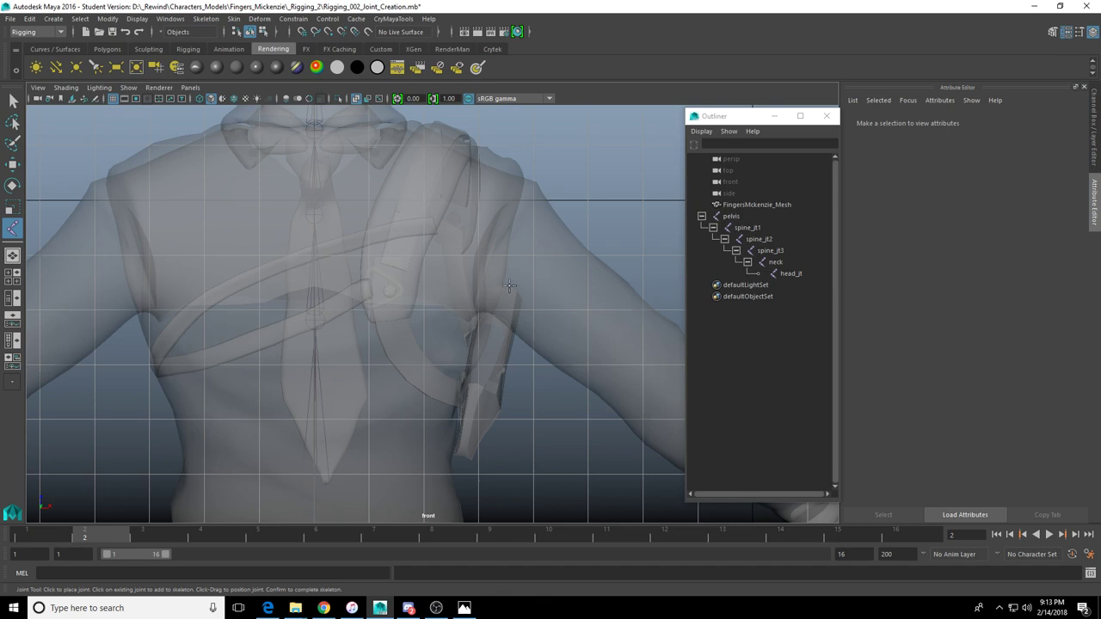
scroll(434, 330, "down", 3)
middle_click_drag(417, 331, 431, 212, "alt")
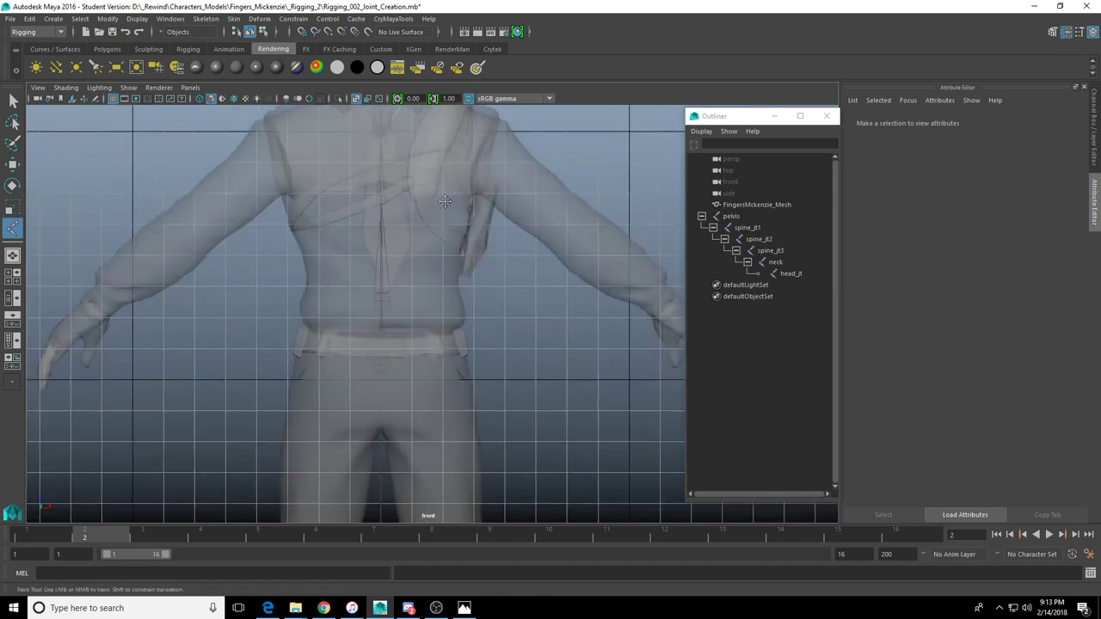
right_click_drag(431, 219, 378, 376, "alt")
middle_click_drag(412, 331, 416, 489, "alt")
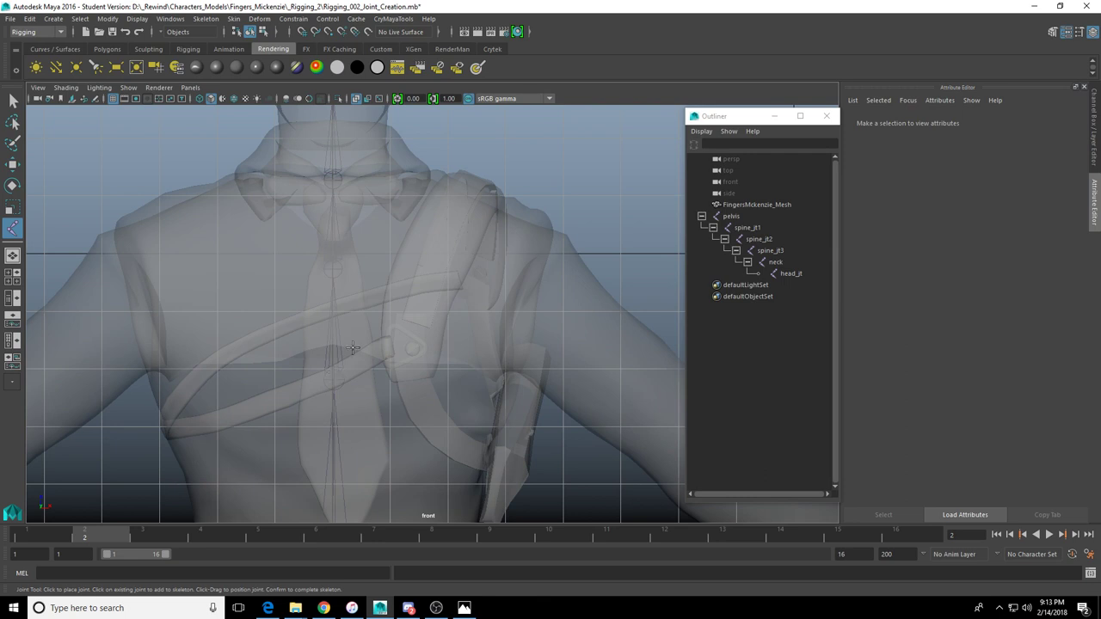
left_click(331, 376)
middle_click_drag(508, 301, 446, 326, "alt")
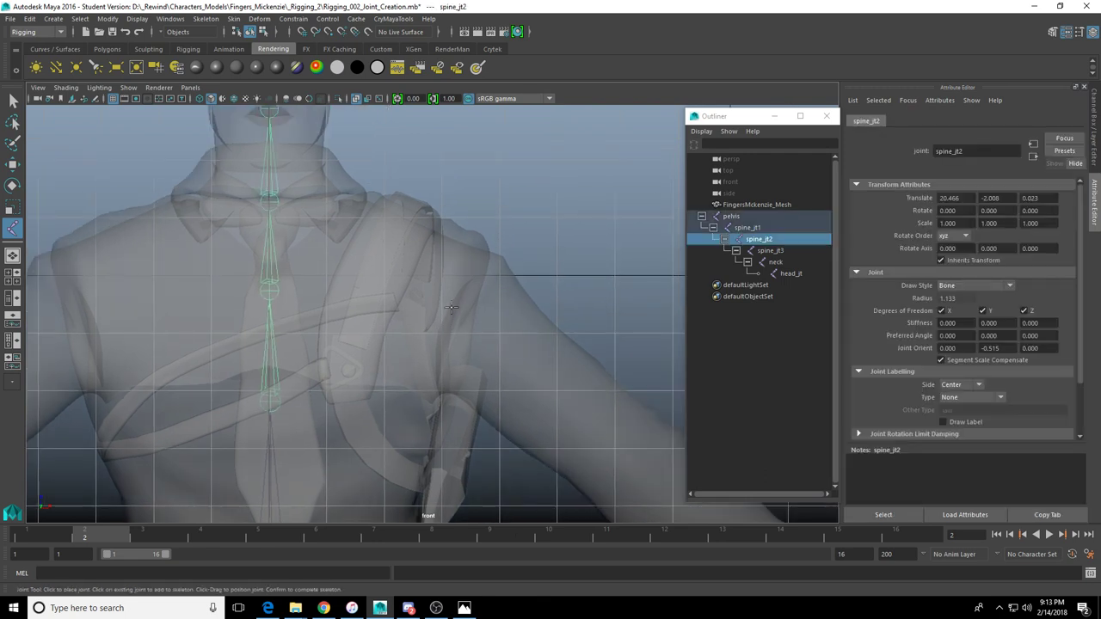
left_click(449, 307)
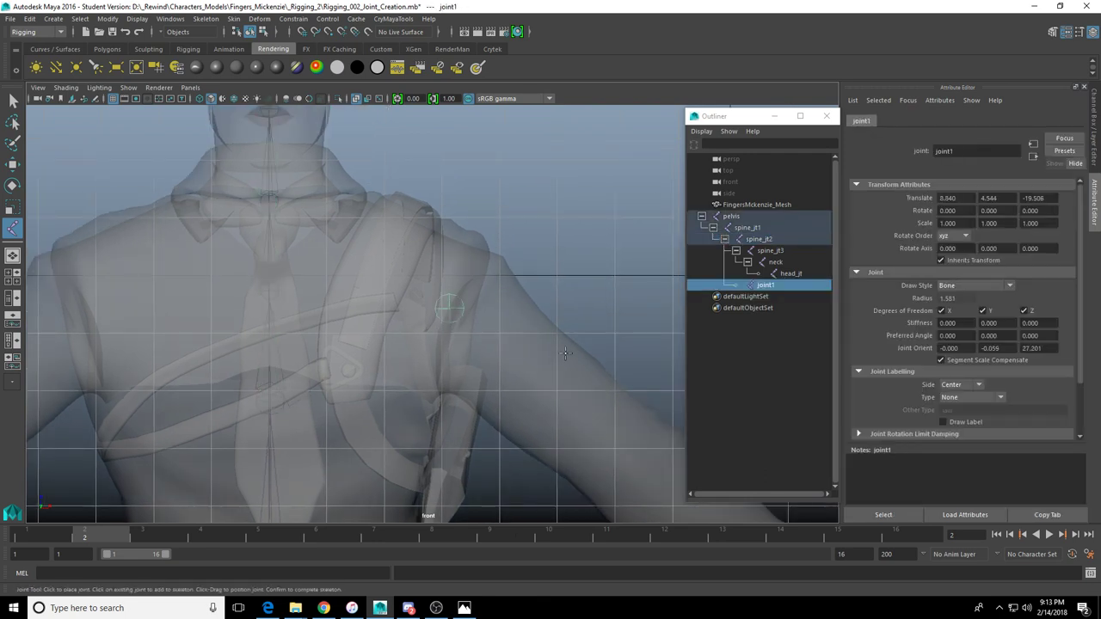
Examine the right arm's shape in the front view and the new shoulder joint's placement in perspective
middle_click_drag(535, 308, 438, 289, "alt")
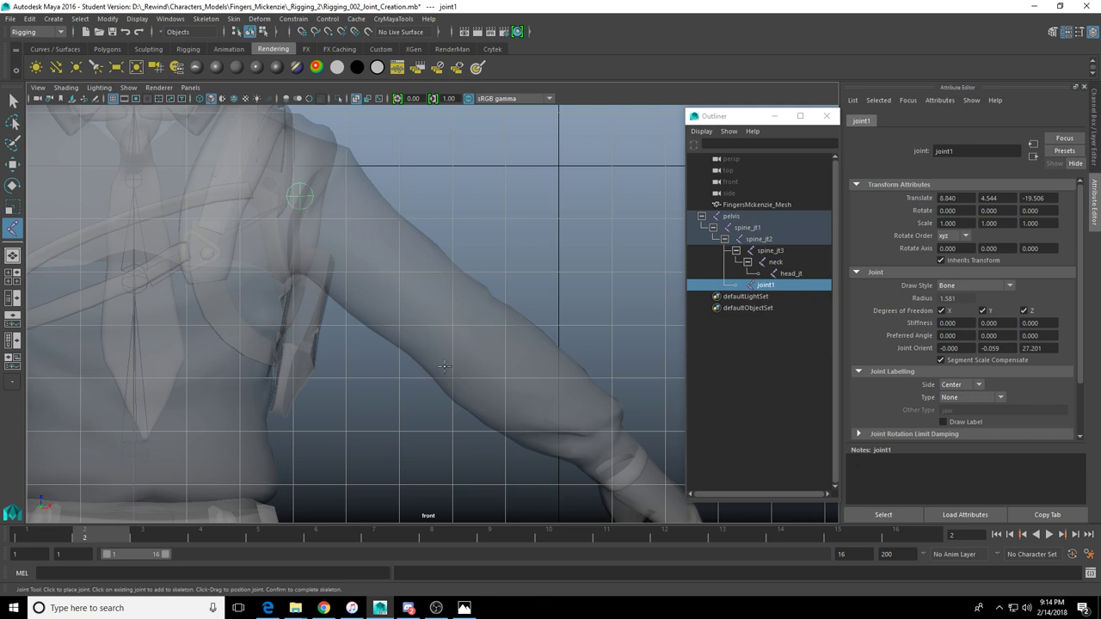
middle_click_drag(424, 271, 449, 292, "alt")
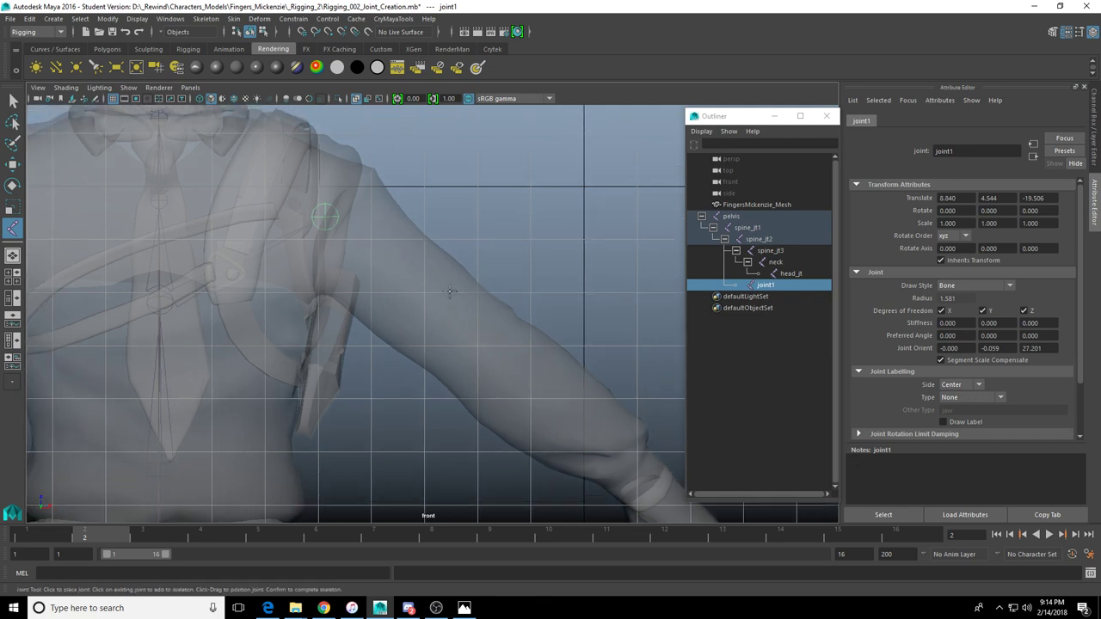
middle_click_drag(535, 260, 531, 296, "alt")
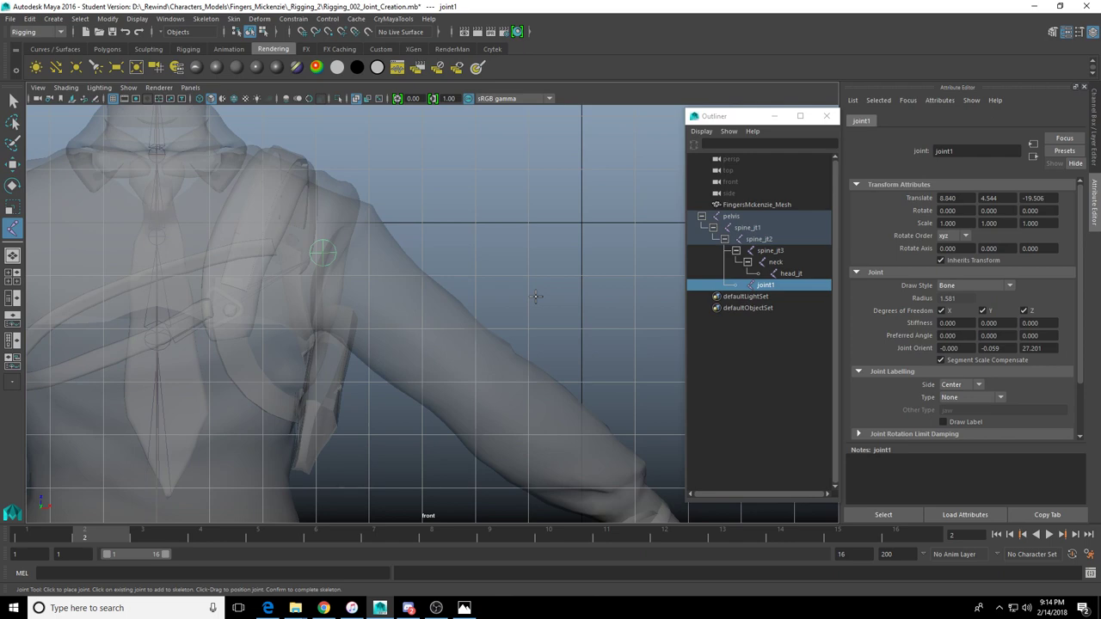
middle_click_drag(432, 291, 430, 272, "alt")
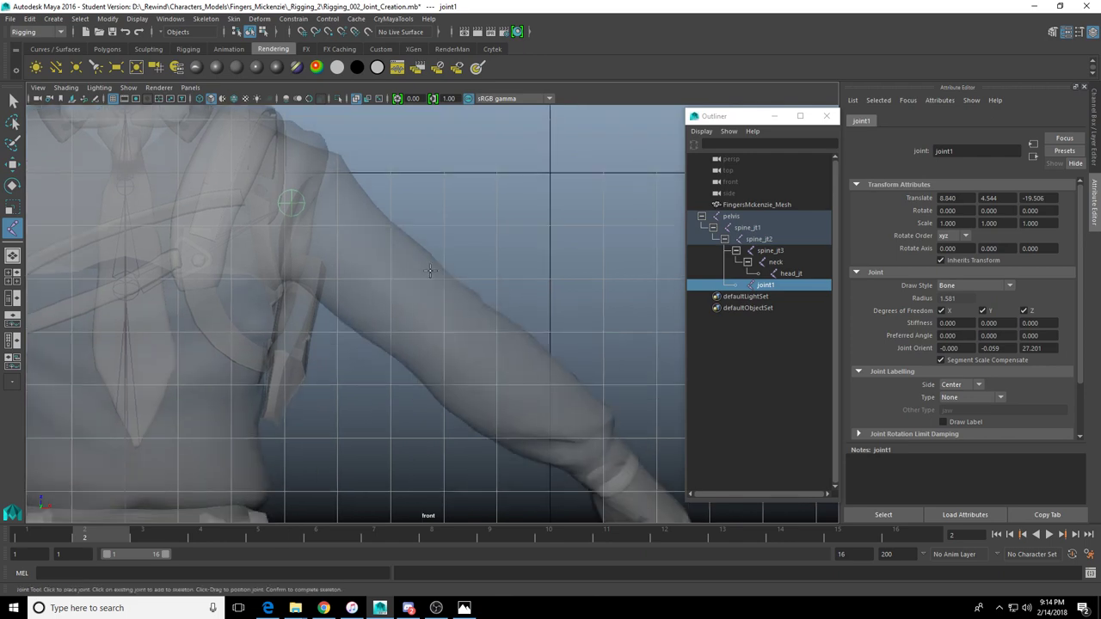
right_click_drag(450, 357, 318, 353, "alt")
key("space")
key("space")
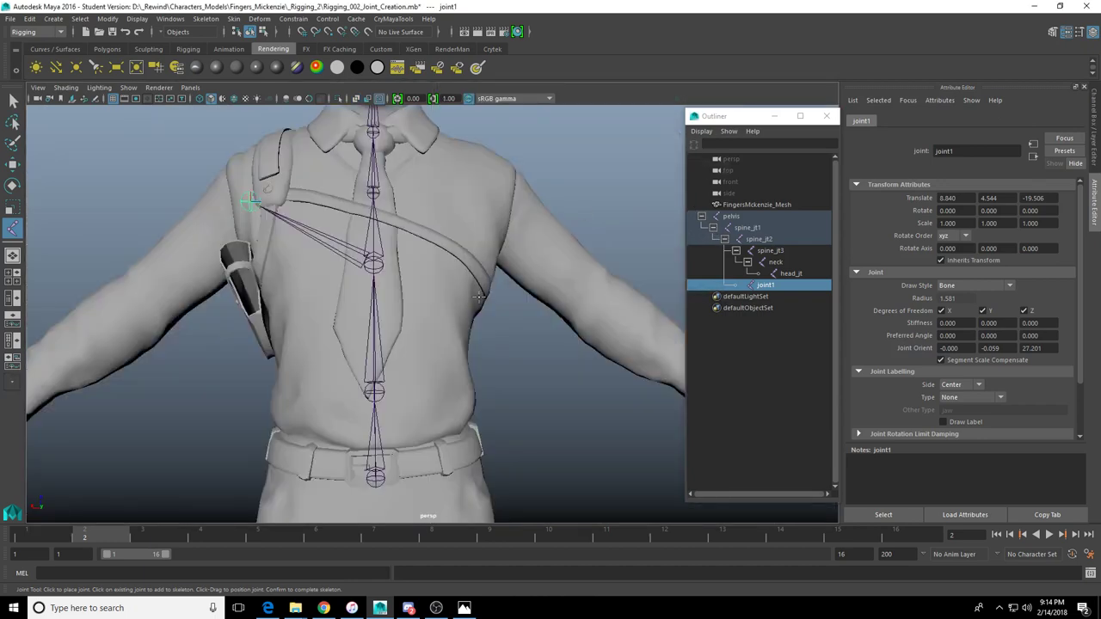
right_click_drag(480, 298, 255, 322, "alt")
left_click_drag(255, 323, 434, 319, "alt")
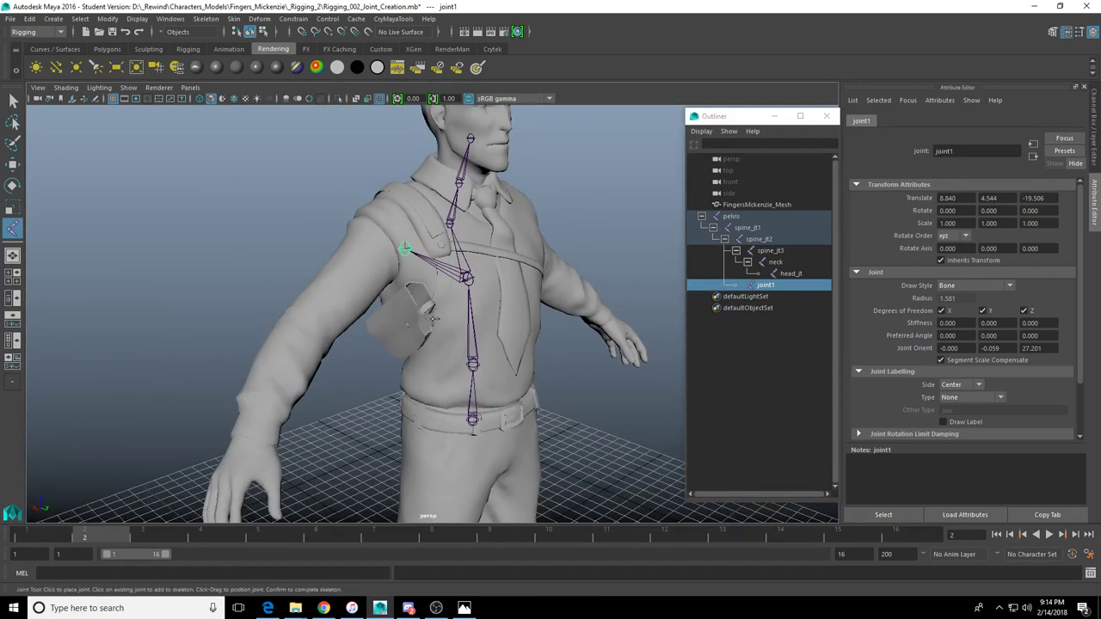
Extend the chain from the right shoulder with joints at the upper arm, elbow and wrist in the front view, and complete it
key("space")
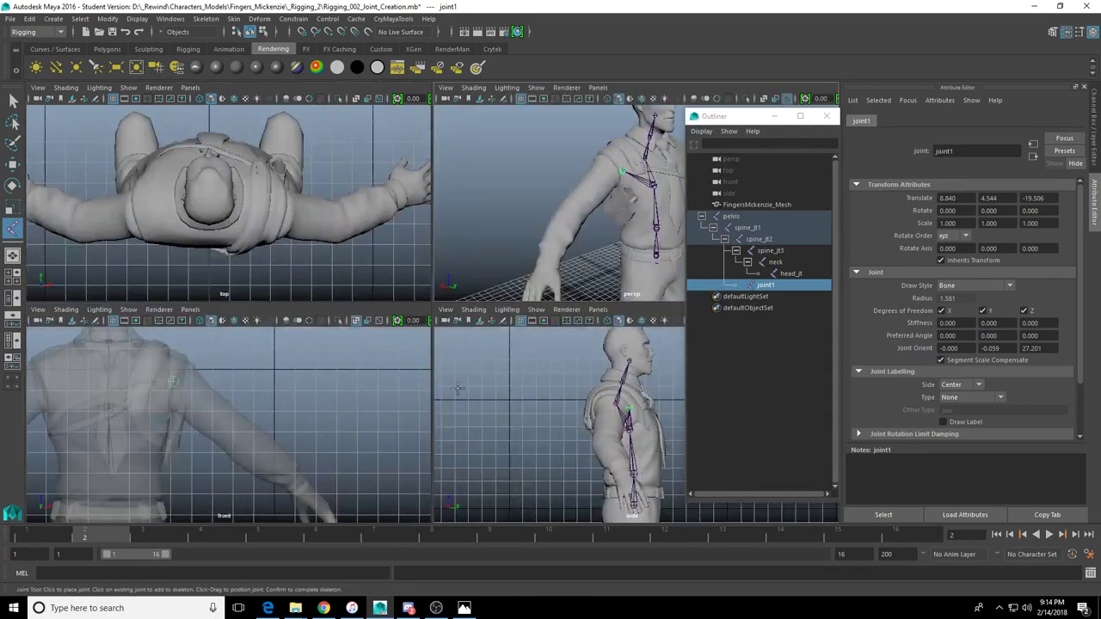
key("space")
scroll(301, 394, "up", 3)
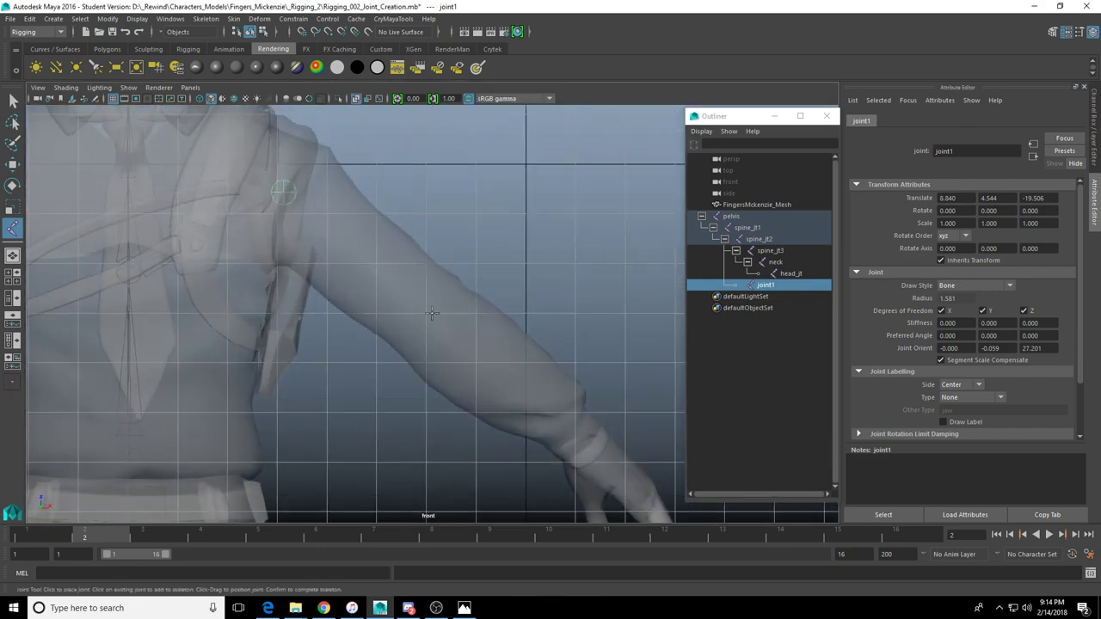
left_click(373, 269)
left_click(437, 320)
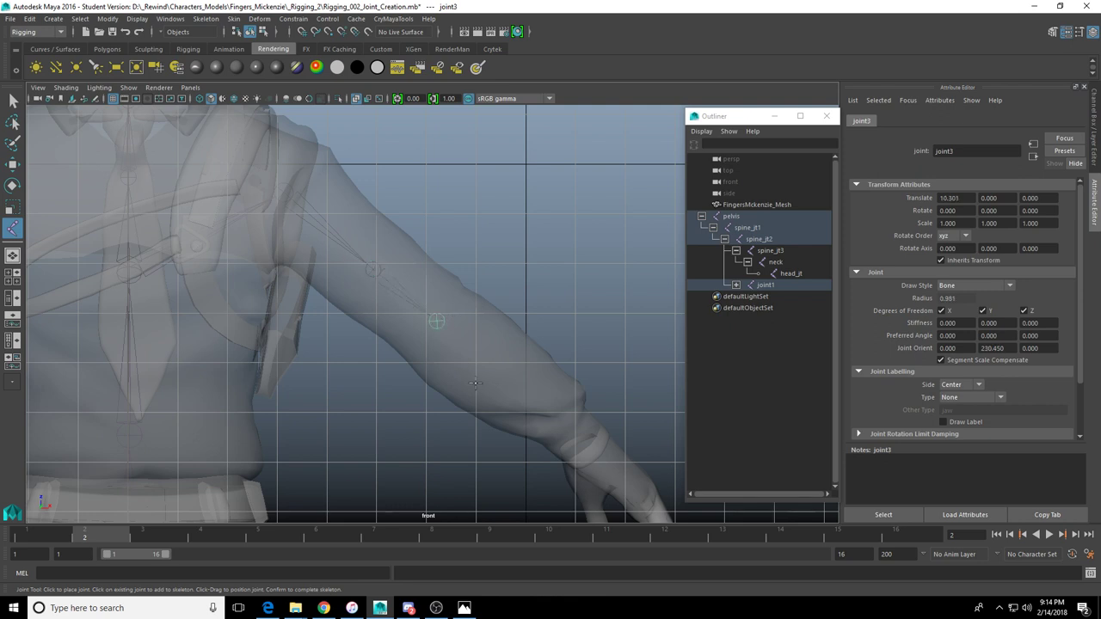
middle_click_drag(524, 400, 453, 341, "alt")
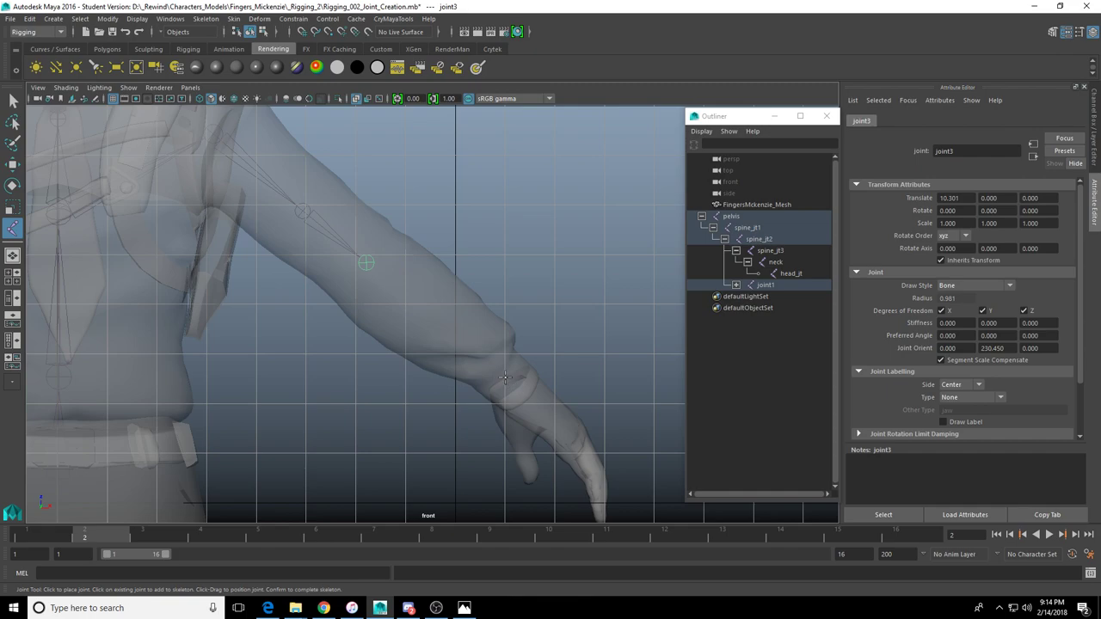
left_click(504, 377)
key("Return")
key("w")
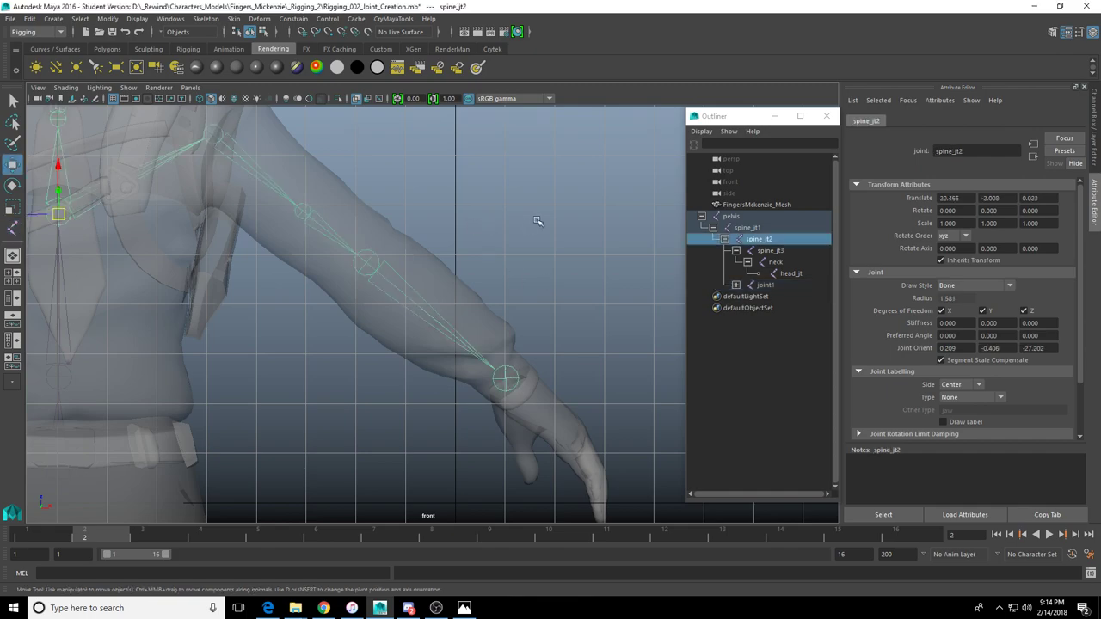
Select the right shoulder joint and examine how the arm chain sits inside the arm in perspective
key("space")
key("space")
mouse_move(537, 248)
left_mouse_down("alt")
mouse_move(494, 236)
mouse_move(518, 254)
left_mouse_up("alt")
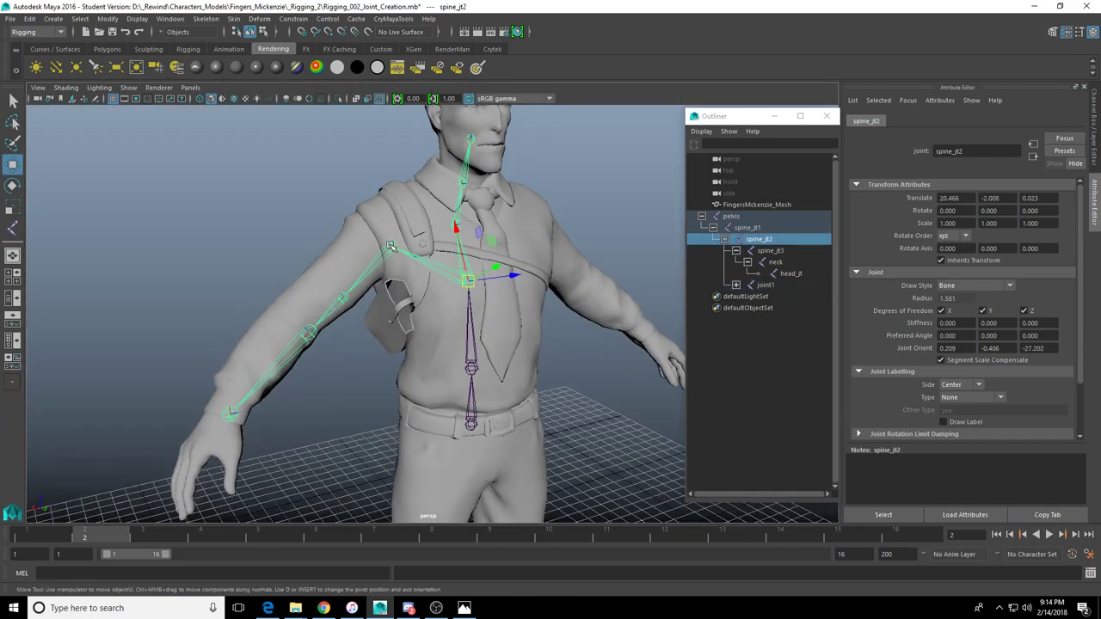
left_click(391, 248)
left_click_drag(392, 268, 342, 238, "alt")
scroll(343, 238, "up", 4)
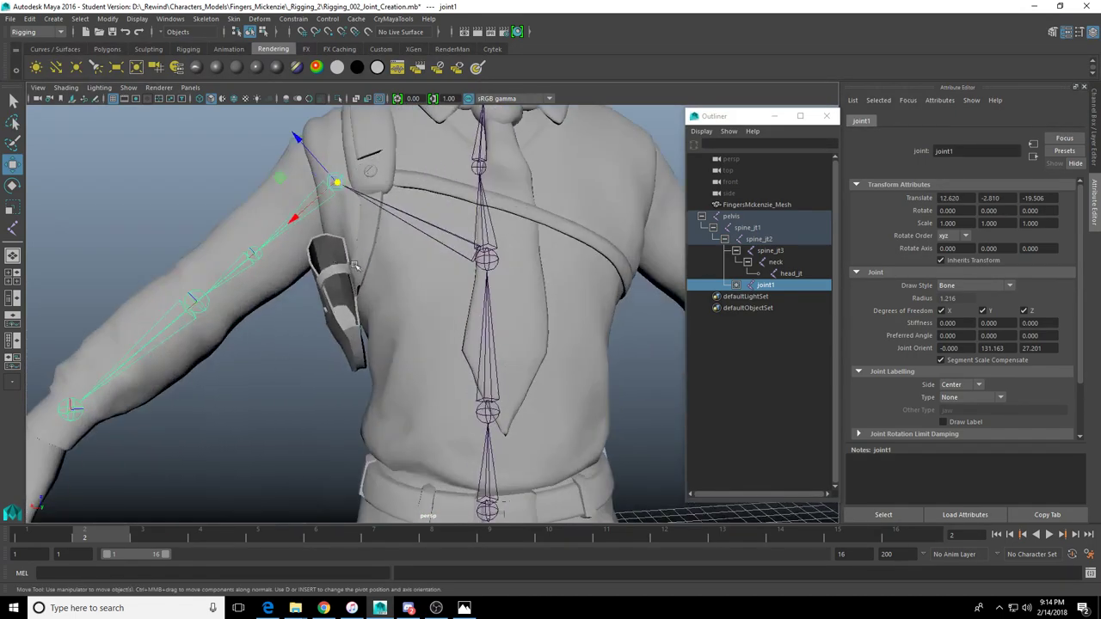
middle_click_drag(342, 237, 433, 405, "alt")
scroll(434, 405, "up", 4)
left_click_drag(434, 405, 421, 370, "alt")
Set the Move tool's axis orientation to World
key("space")
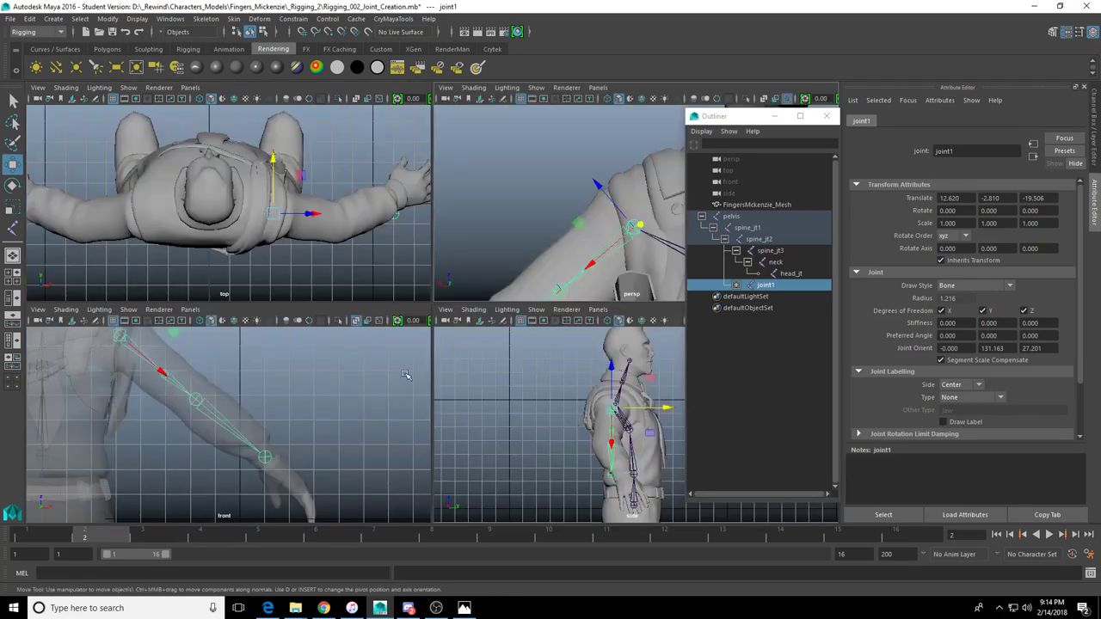
double_click(13, 164)
left_click(117, 135)
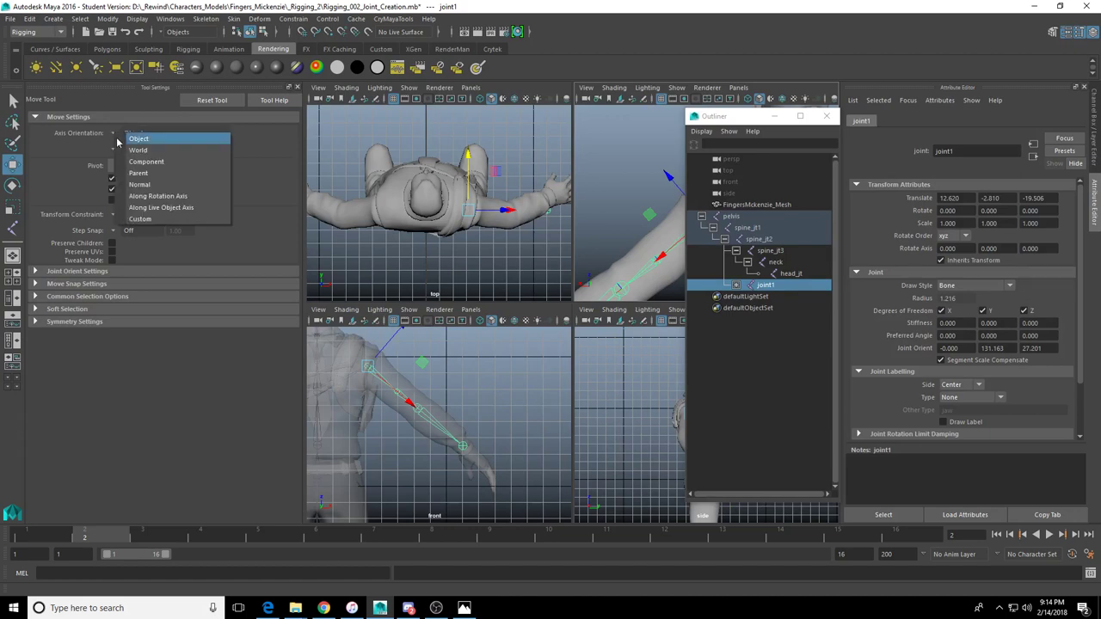
left_click(152, 152)
left_click(297, 87)
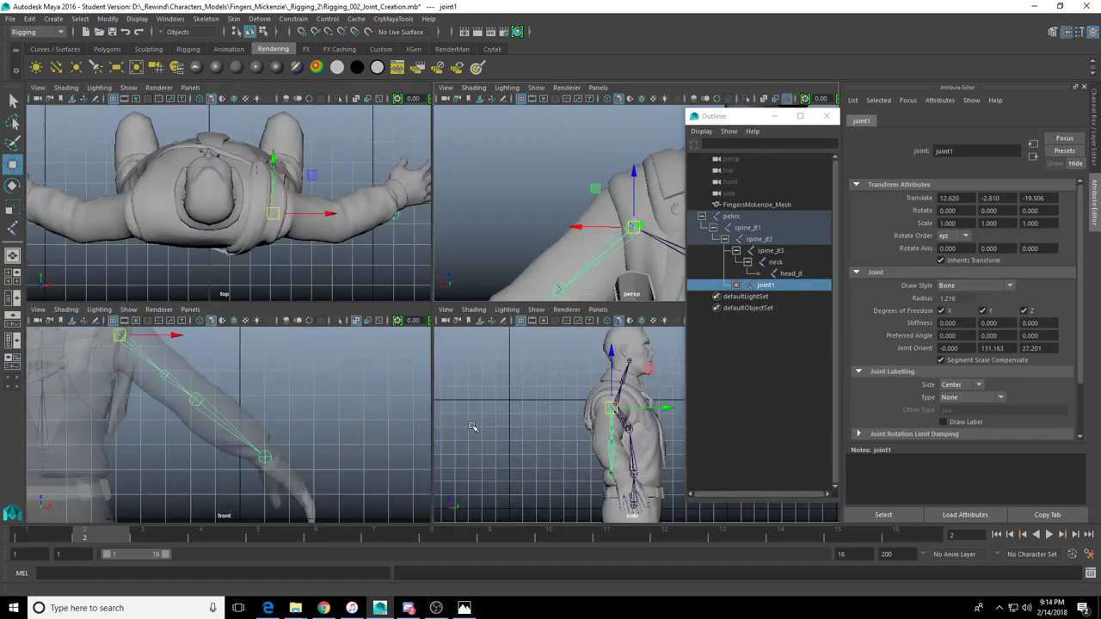
Shift the right shoulder joint slightly outward in the front view, to about -19.8 in Translate Z
key("space")
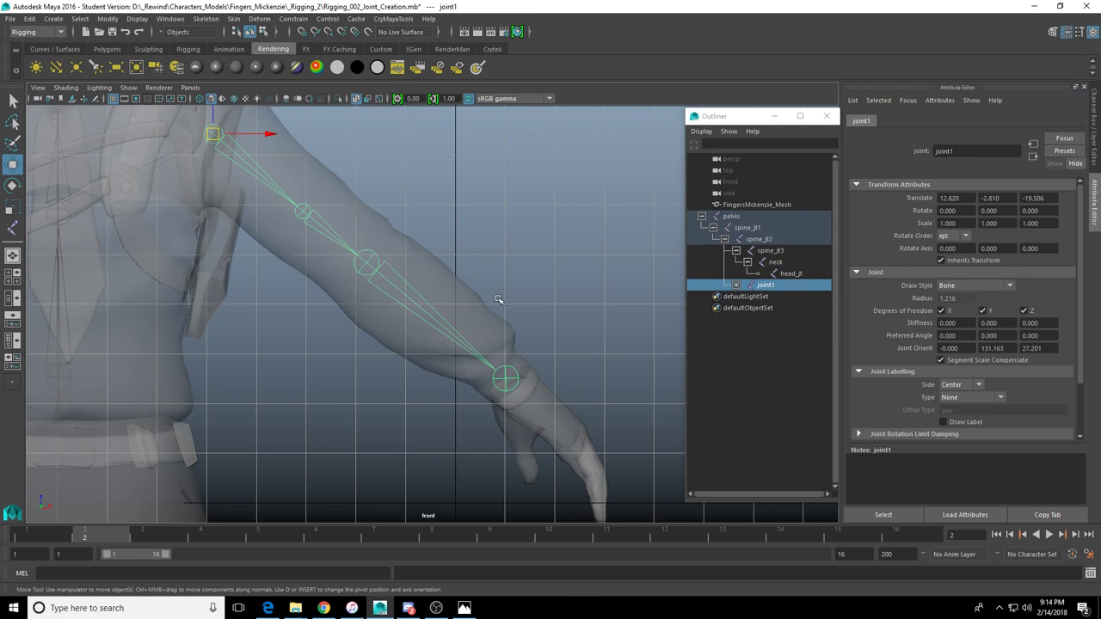
middle_click_drag(288, 260, 356, 369, "alt")
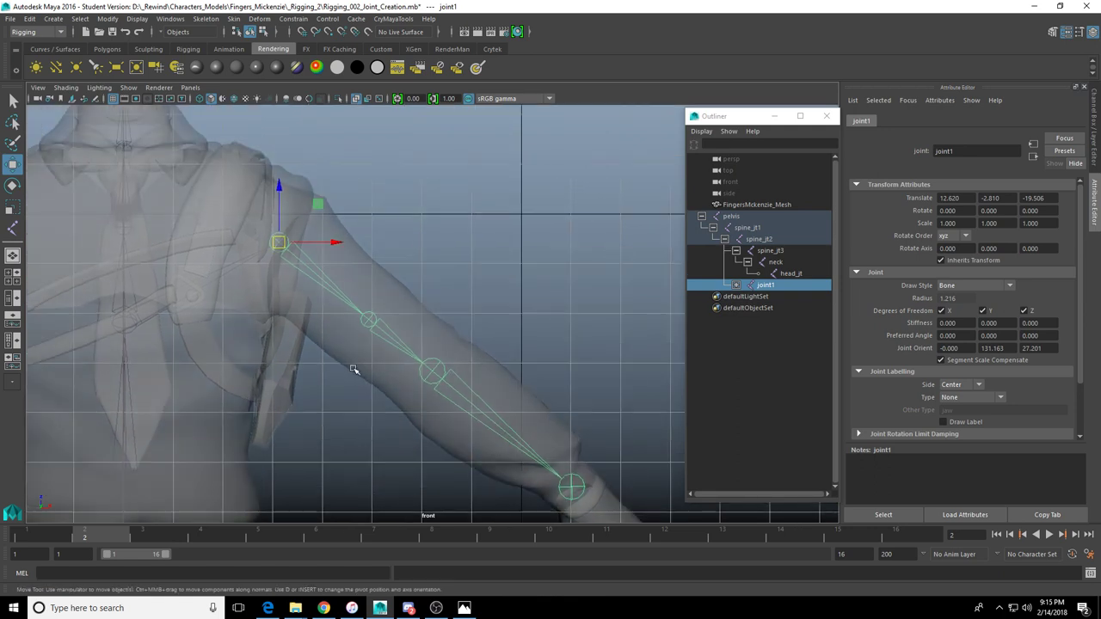
scroll(281, 256, "up", 2)
middle_click_drag(280, 257, 301, 270, "alt")
left_click_drag(310, 236, 316, 236)
Move the right elbow joint slightly outward and down in the front view, to about 11.4 in Translate X
left_click(373, 332)
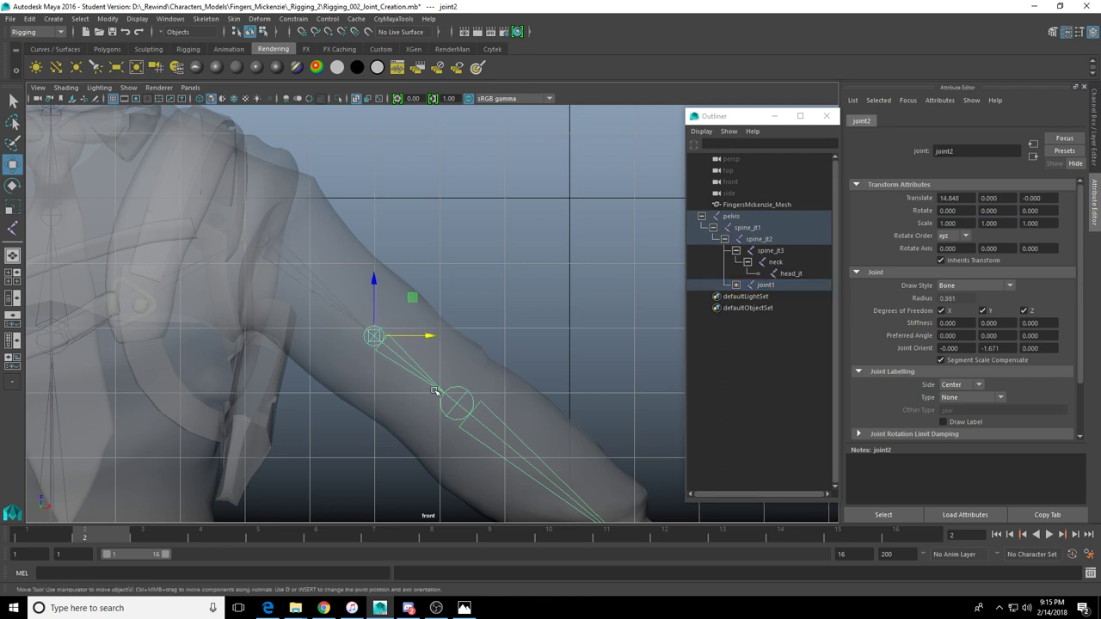
left_click(459, 401, "alt")
left_click(460, 401)
middle_click_drag(491, 462, 356, 250, "alt")
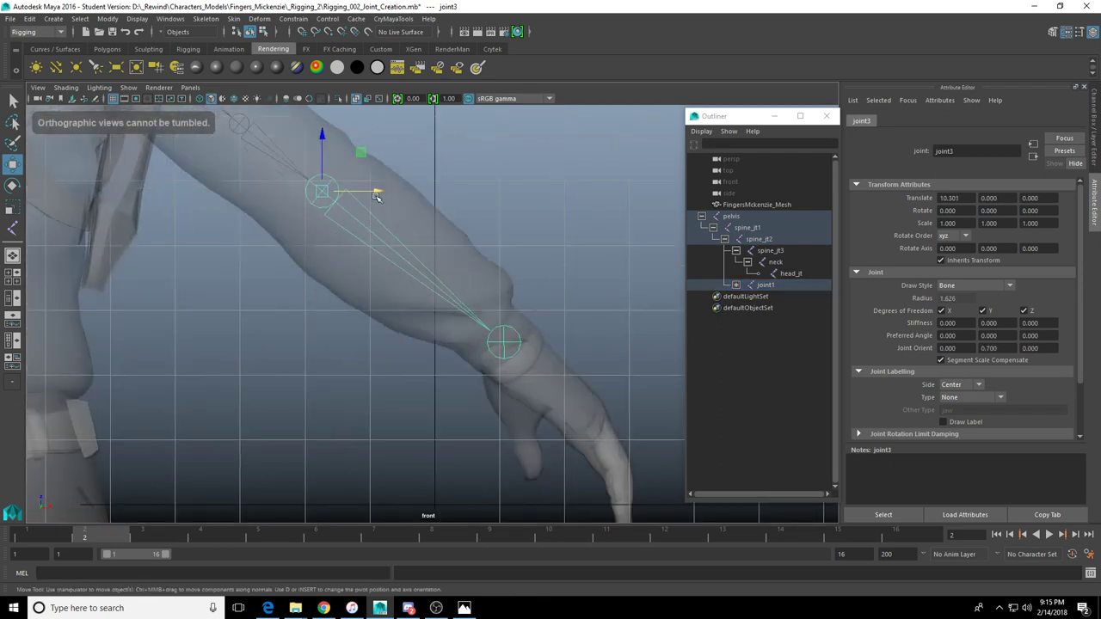
left_click_drag(379, 191, 388, 192)
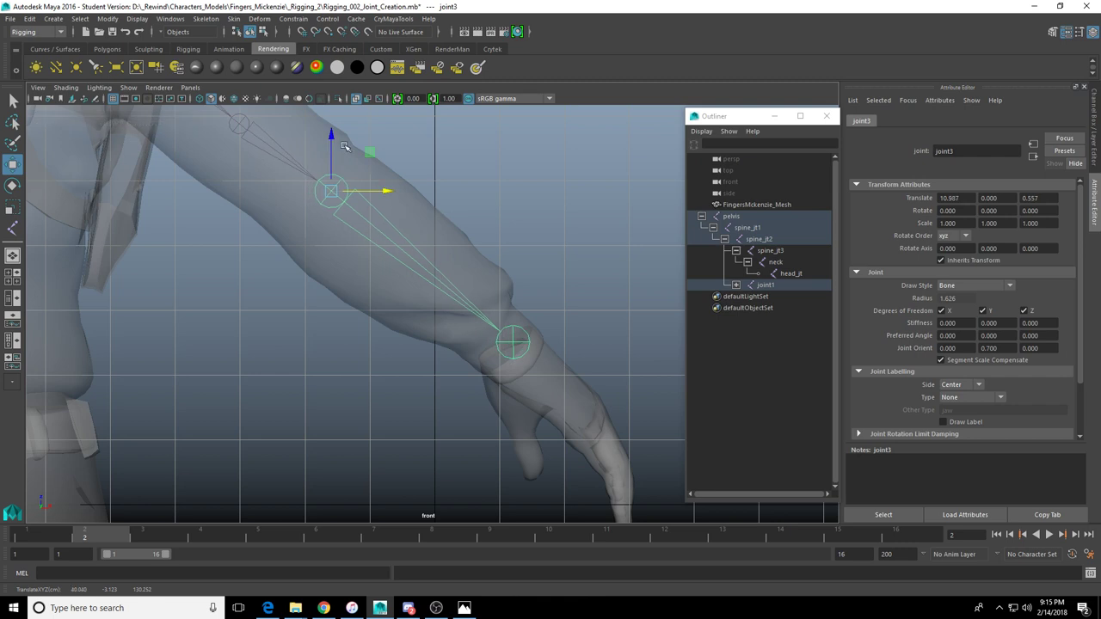
left_click_drag(332, 137, 332, 145)
middle_click_drag(446, 286, 493, 317, "alt")
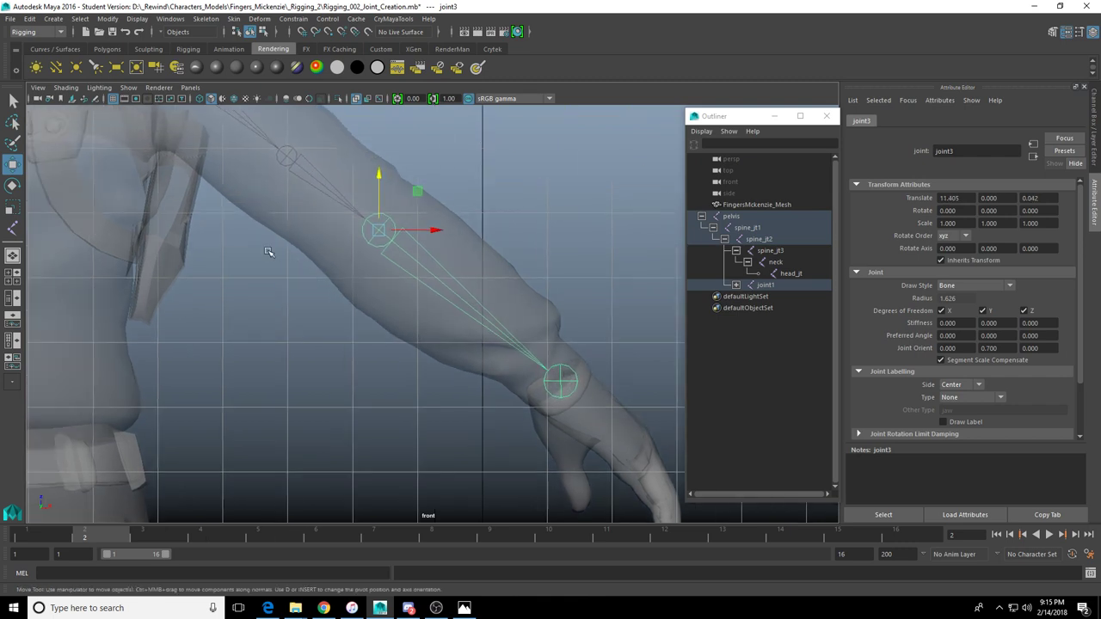
Examine the right arm chain and its branch from spine_jt2 in the front view, selecting the upper-arm, spine and shoulder joints
middle_click_drag(270, 246, 368, 335, "alt")
left_click(384, 240)
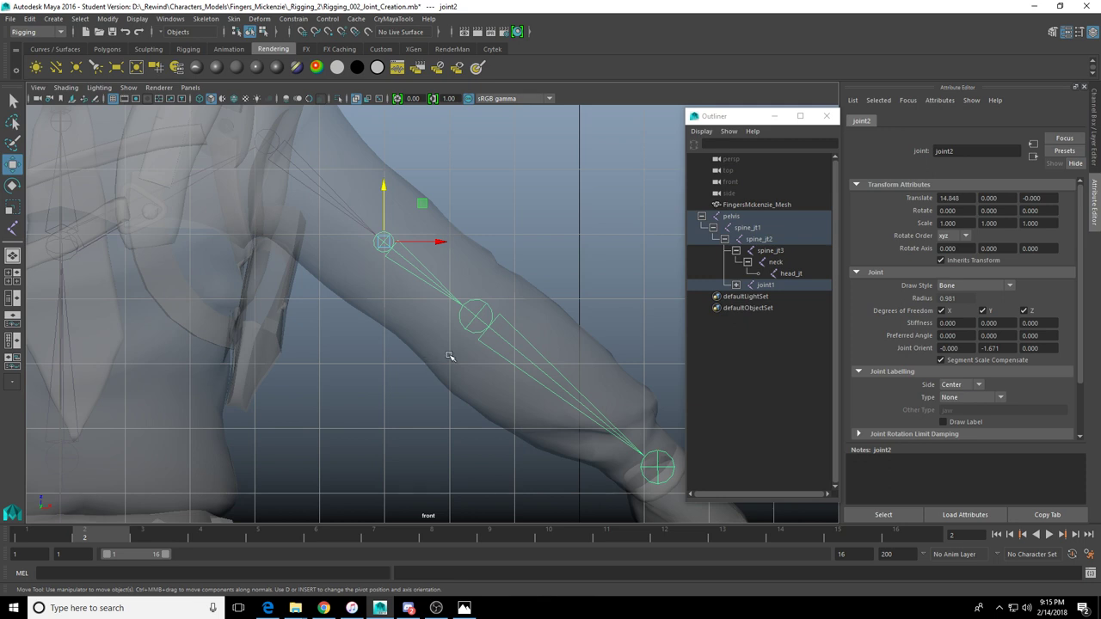
scroll(491, 376, "down", 4)
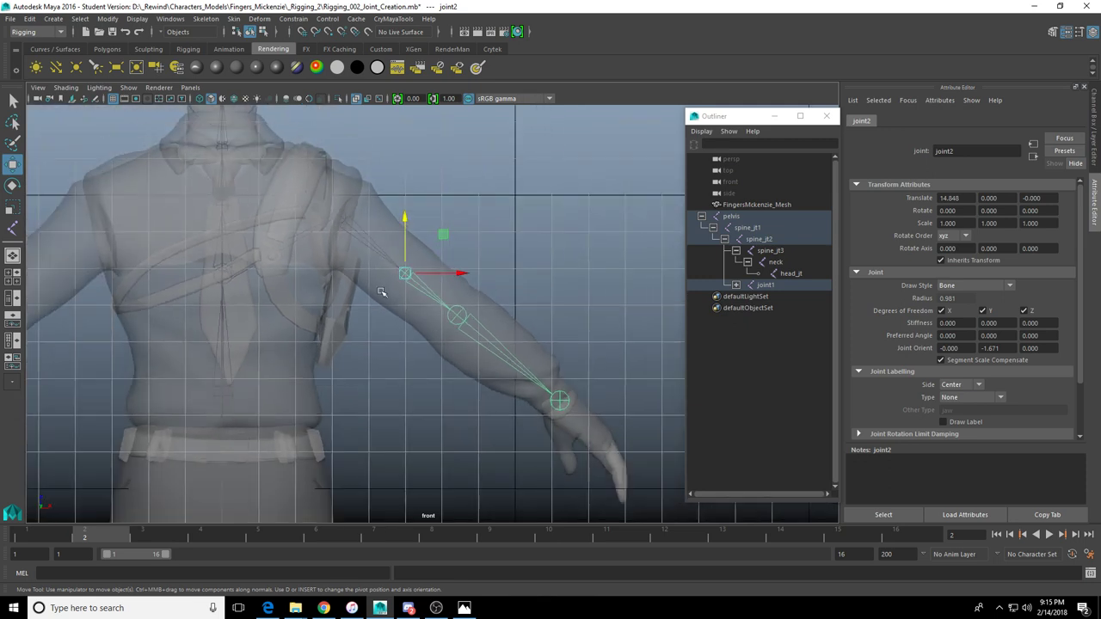
middle_click_drag(381, 292, 467, 312, "alt")
left_click(759, 239)
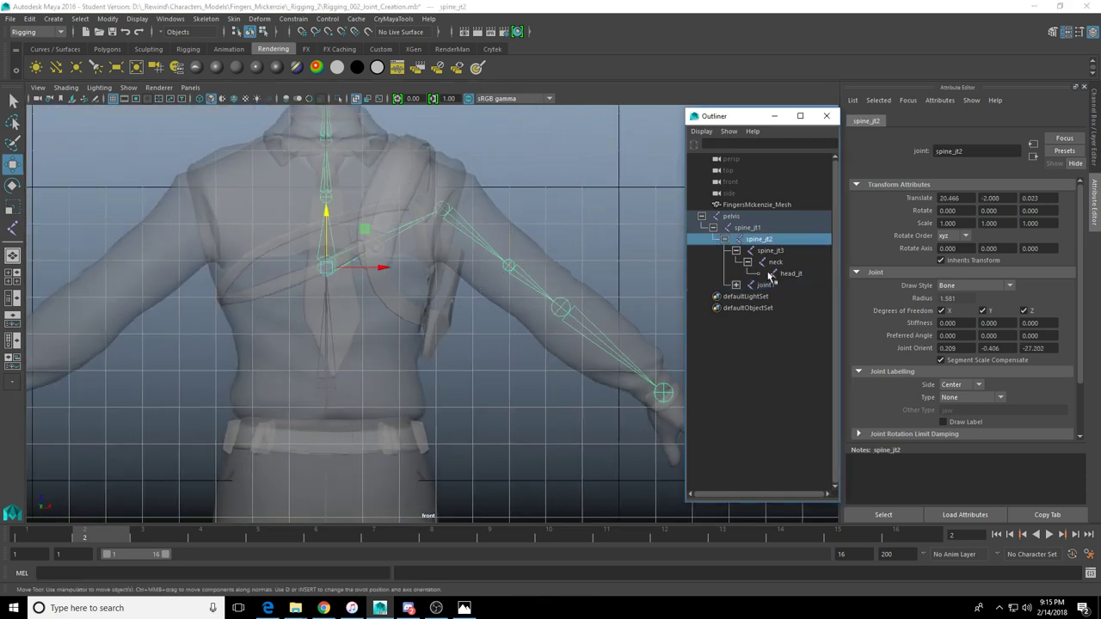
left_click(760, 229)
left_click(762, 240)
left_click(765, 286)
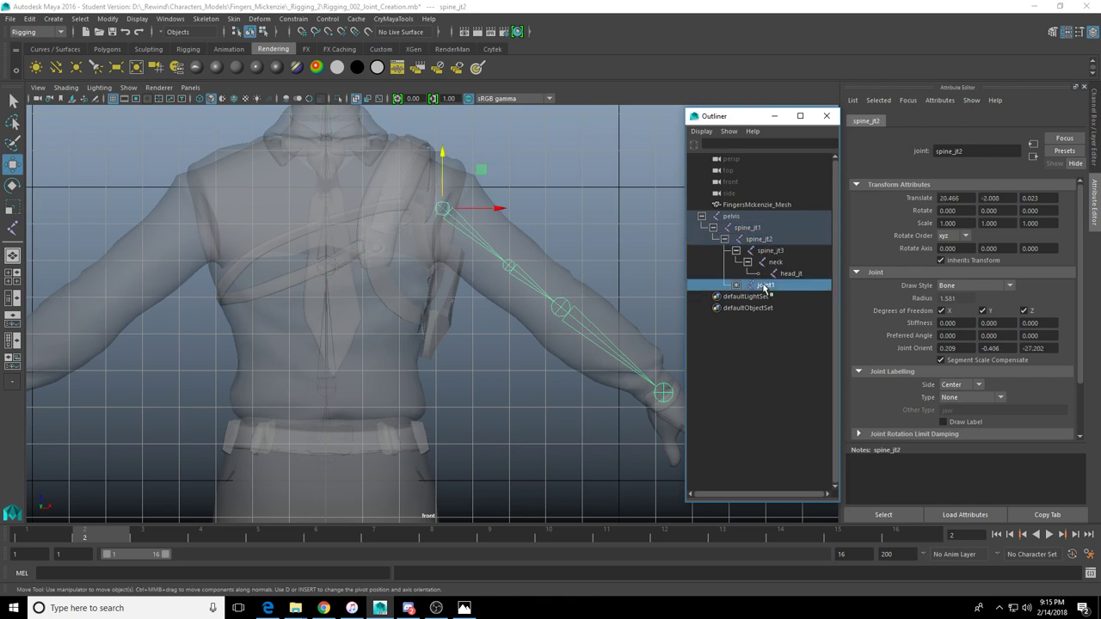
Inspect the right shoulder joint's placement from the character's front and back in the perspective view
middle_click_drag(594, 281, 566, 306, "alt")
double_click(765, 285)
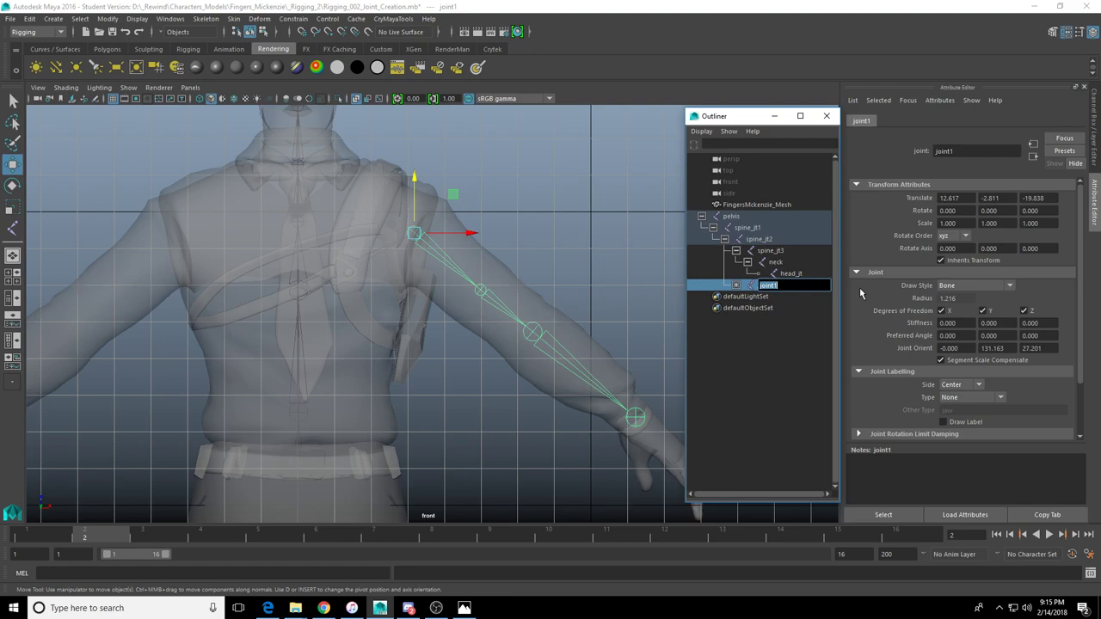
scroll(520, 347, "down", 2)
middle_click_drag(559, 196, 550, 256, "alt")
key("space")
key("space")
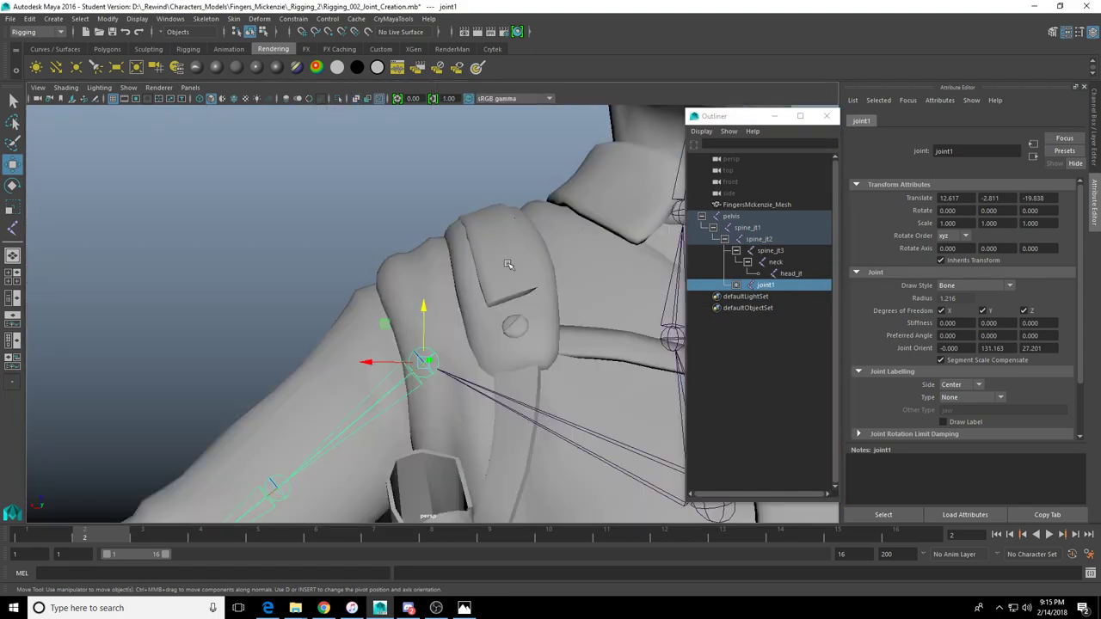
scroll(508, 264, "down", 6)
scroll(424, 341, "up", 6)
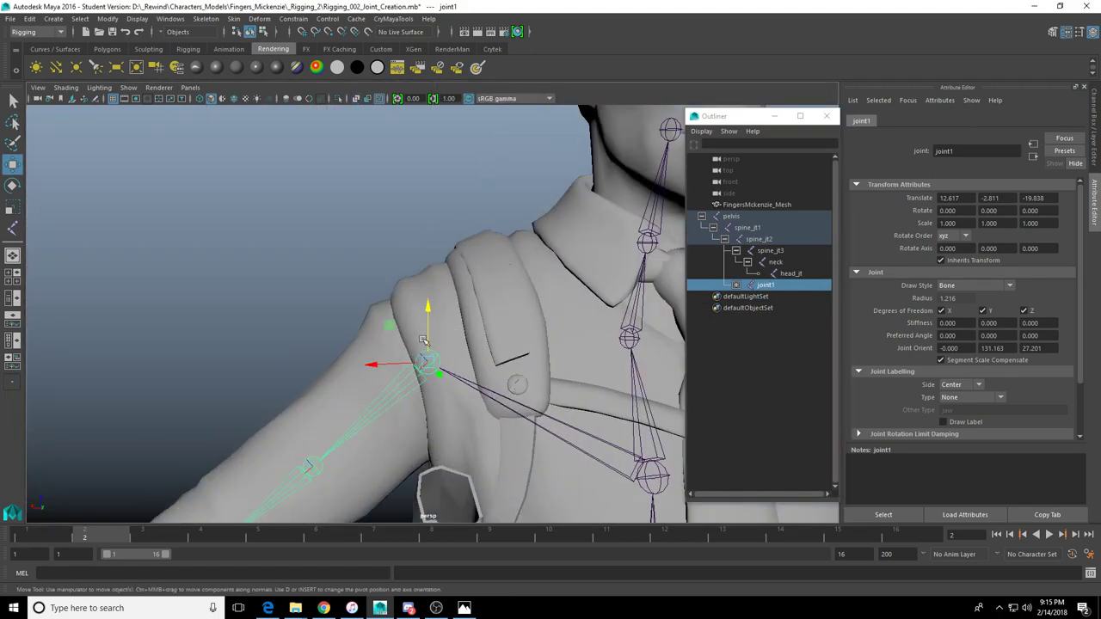
left_click_drag(424, 341, 553, 294, "alt")
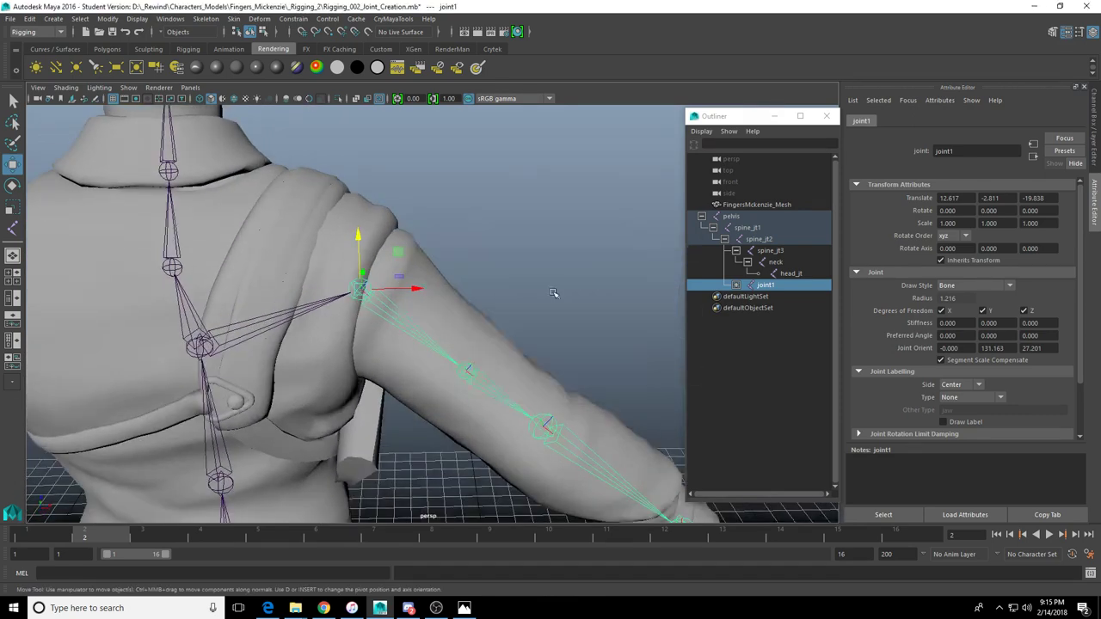
key("space")
key("space")
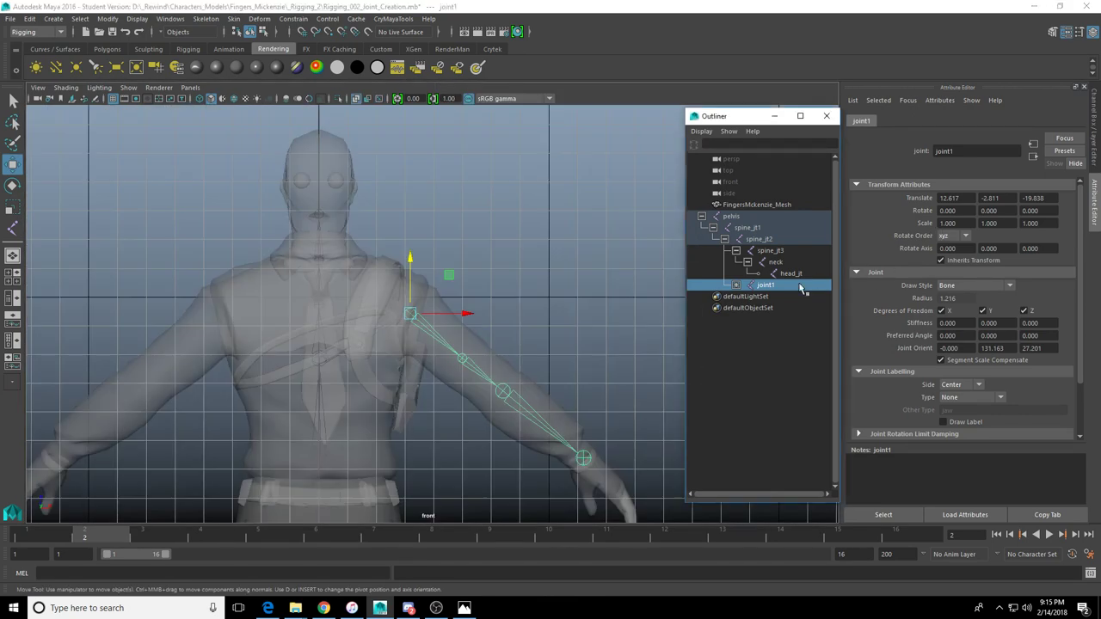
Rename the right shoulder joint as r_shldr
double_click(799, 286)
type("r_shld")
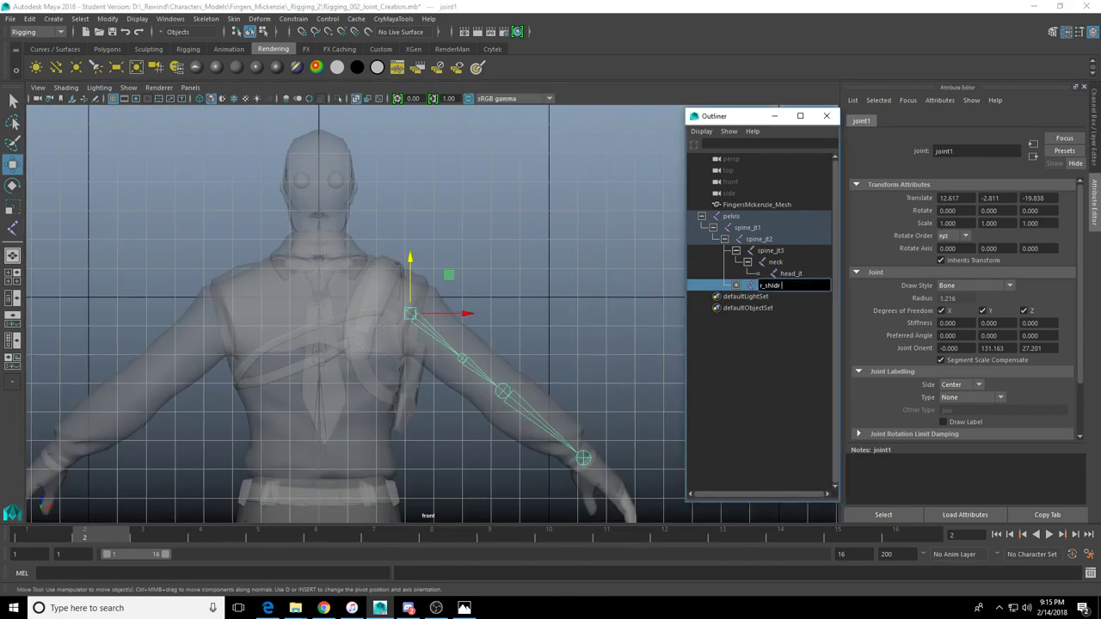
type("r")
key("Return")
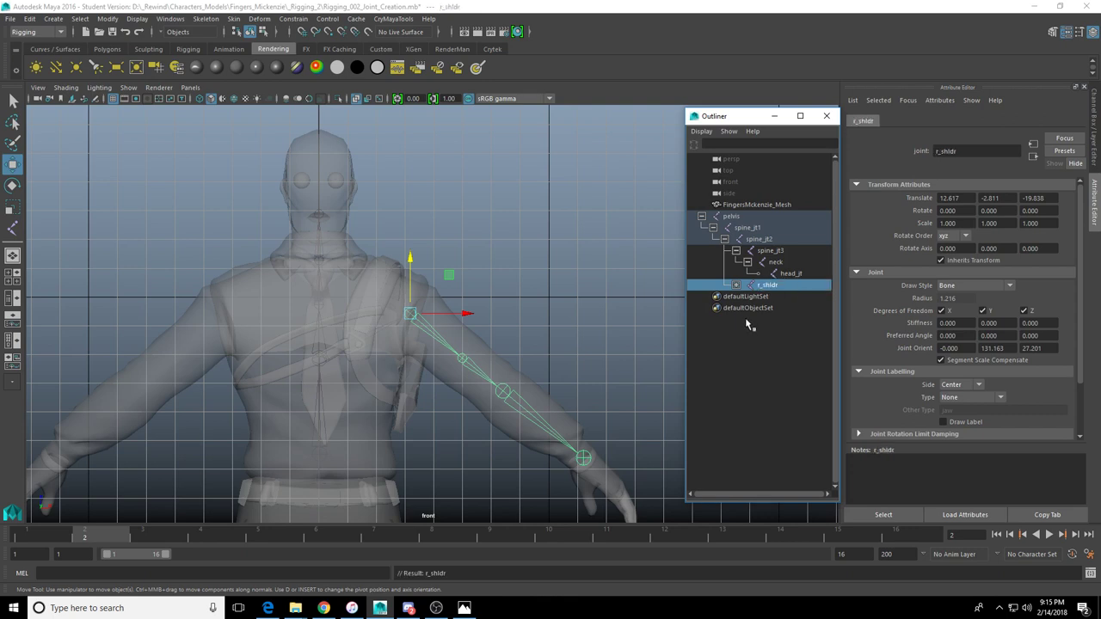
Expand the hierarchy below r_shldr and rename the upper-arm joint as r_bicep_twist
left_click(736, 285)
left_click(748, 296)
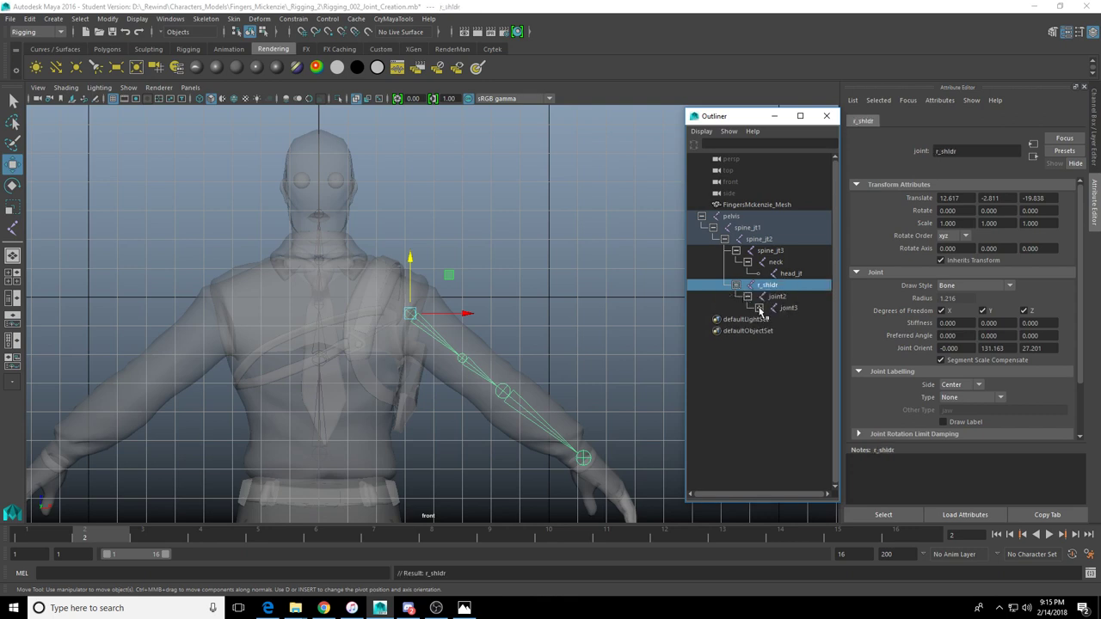
left_click(759, 307)
left_click(786, 297)
double_click(789, 298)
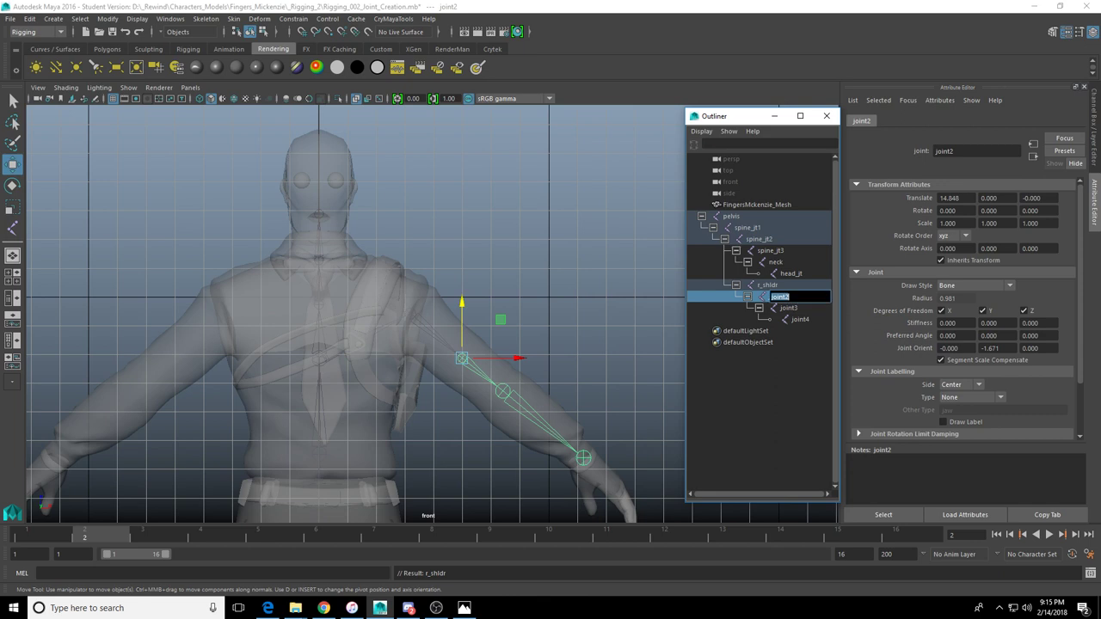
type("r_bicep_twist")
key("Return")
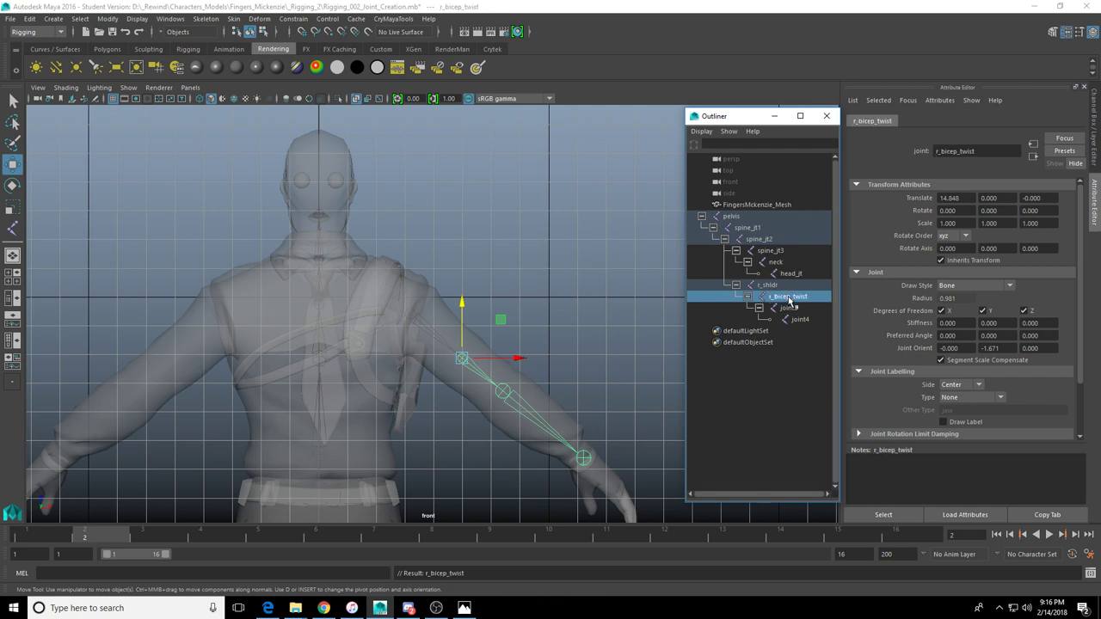
Rename the right elbow joint as r_elbow
left_click(792, 307)
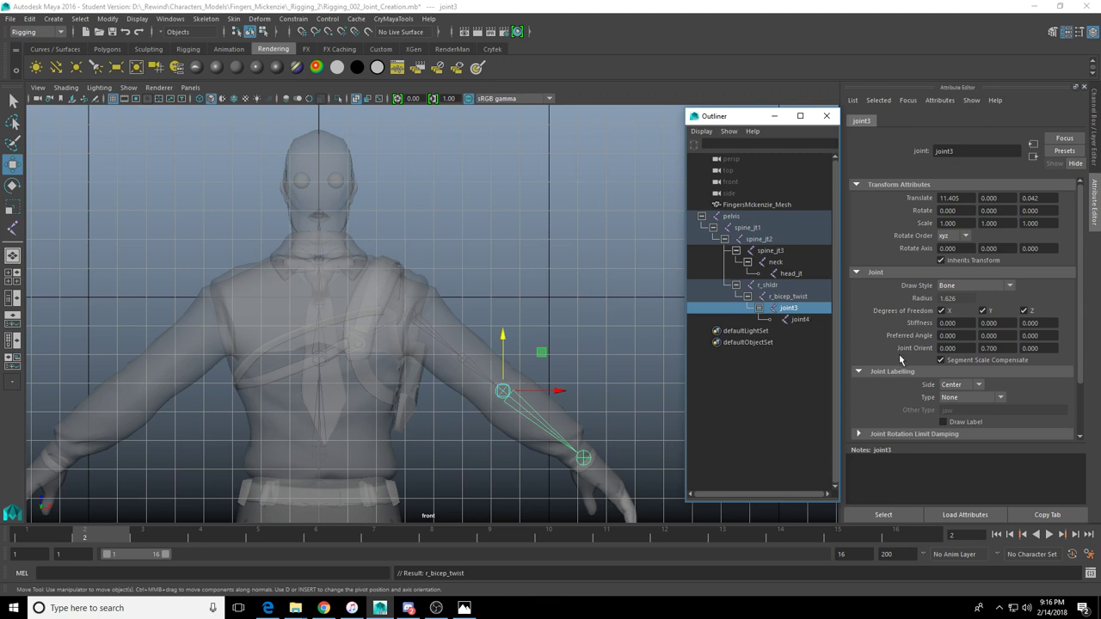
double_click(795, 308)
key("BackSpace")
type("r_elbow")
key("Return")
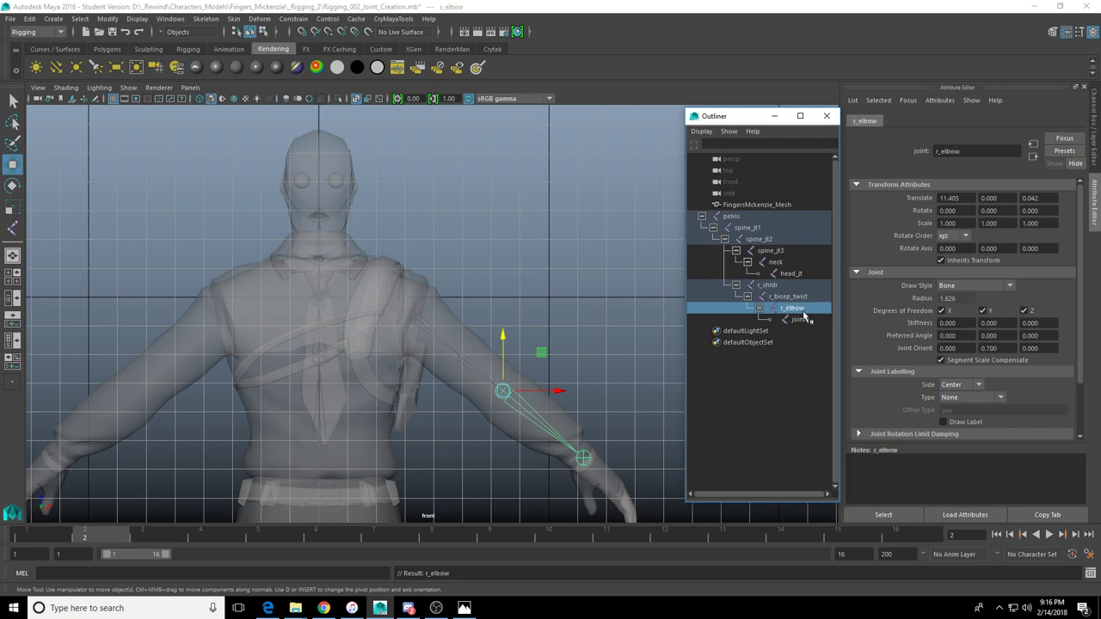
Rename the last joint of the right arm chain as r_wrist
left_click(809, 320)
double_click(809, 320)
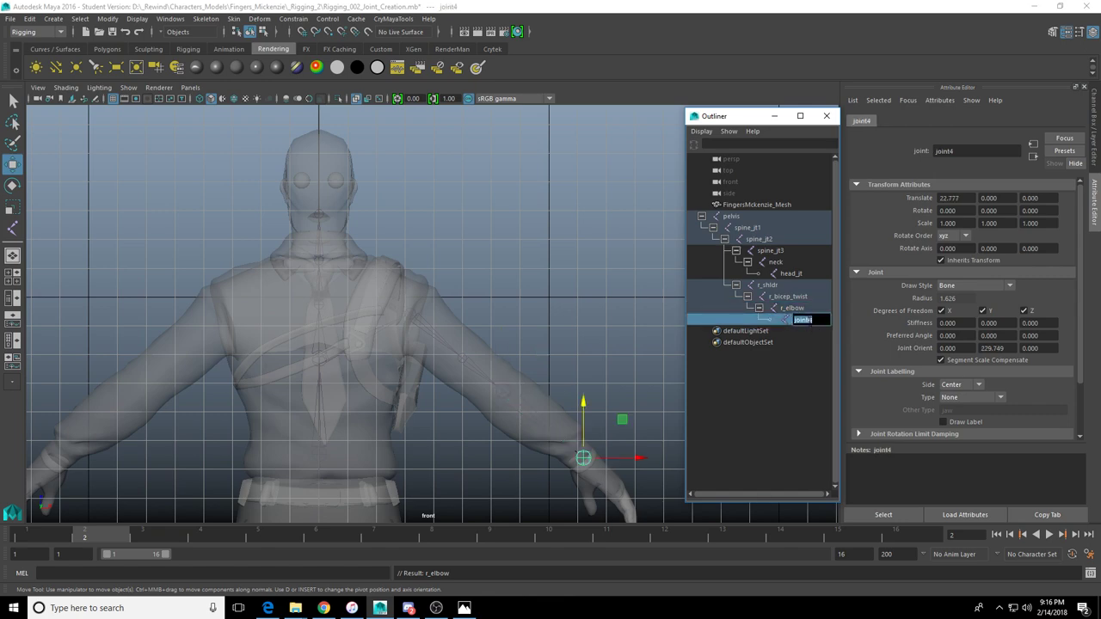
type("r_wrist")
key("Return")
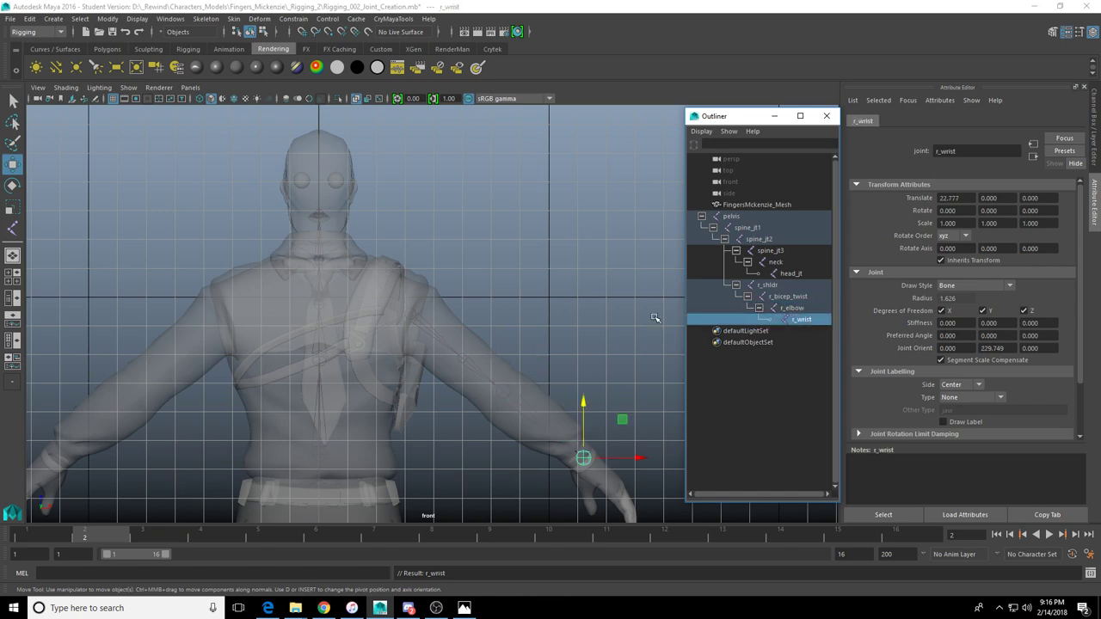
Move r_wrist forward into the middle of the wrist in the perspective view, to about 5.9 in Translate Y
key("space")
key("space")
key("f")
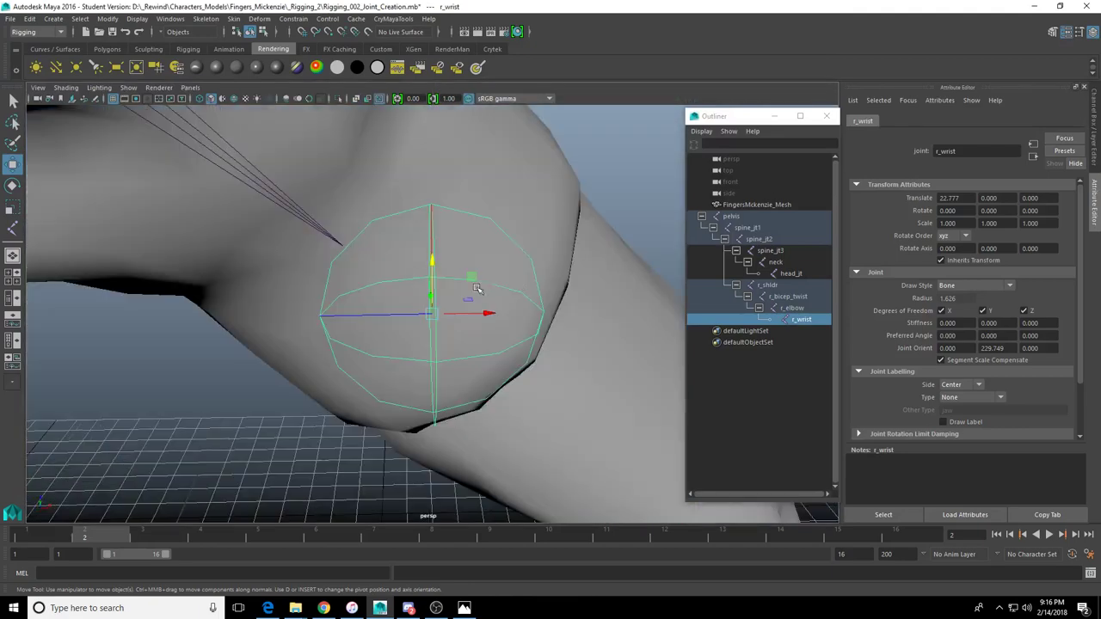
left_click_drag(474, 277, 345, 301, "alt")
scroll(346, 301, "down", 3)
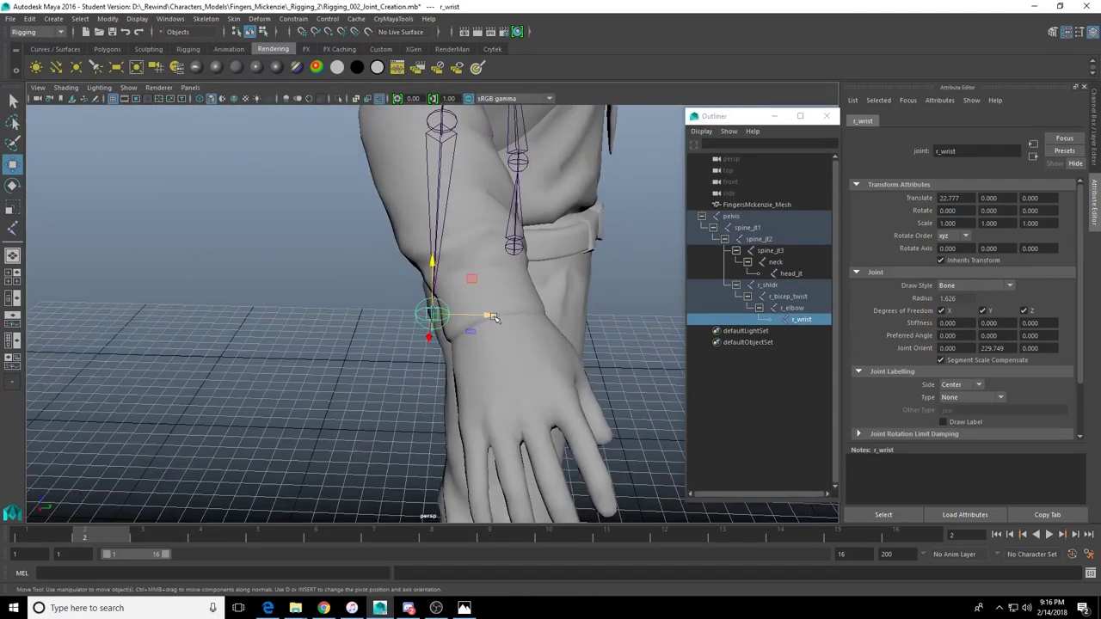
left_click_drag(491, 316, 669, 302)
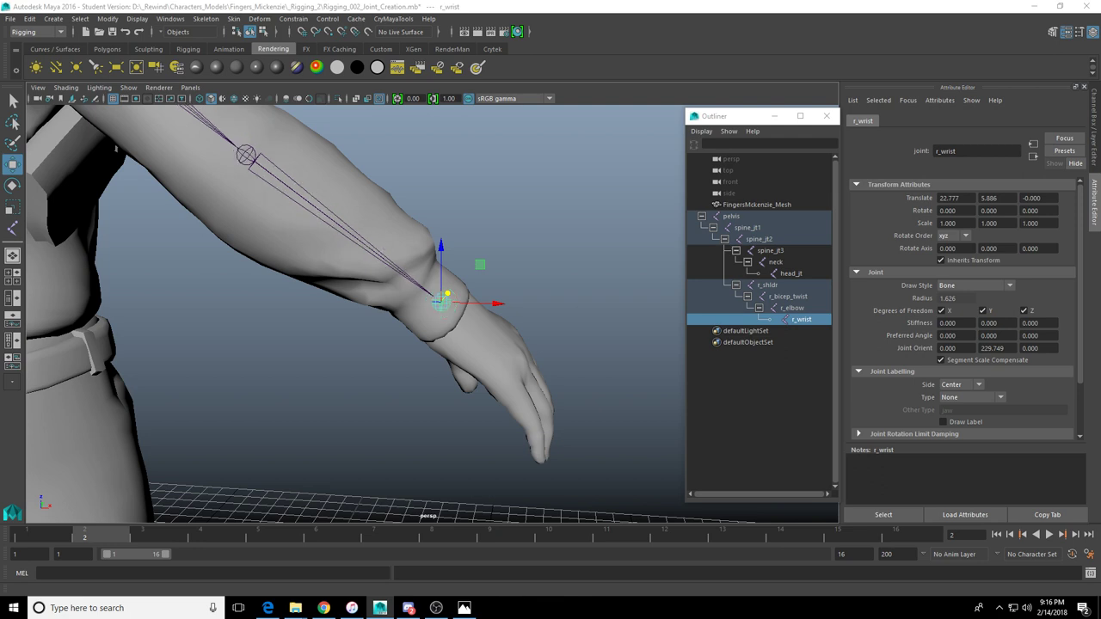
Move r_elbow backward to fit the elbow in the side view, to about -2 in Translate Y
left_click_drag(284, 326, 226, 332, "alt")
left_click_drag(393, 325, 275, 331, "alt")
middle_click_drag(345, 237, 318, 358, "alt")
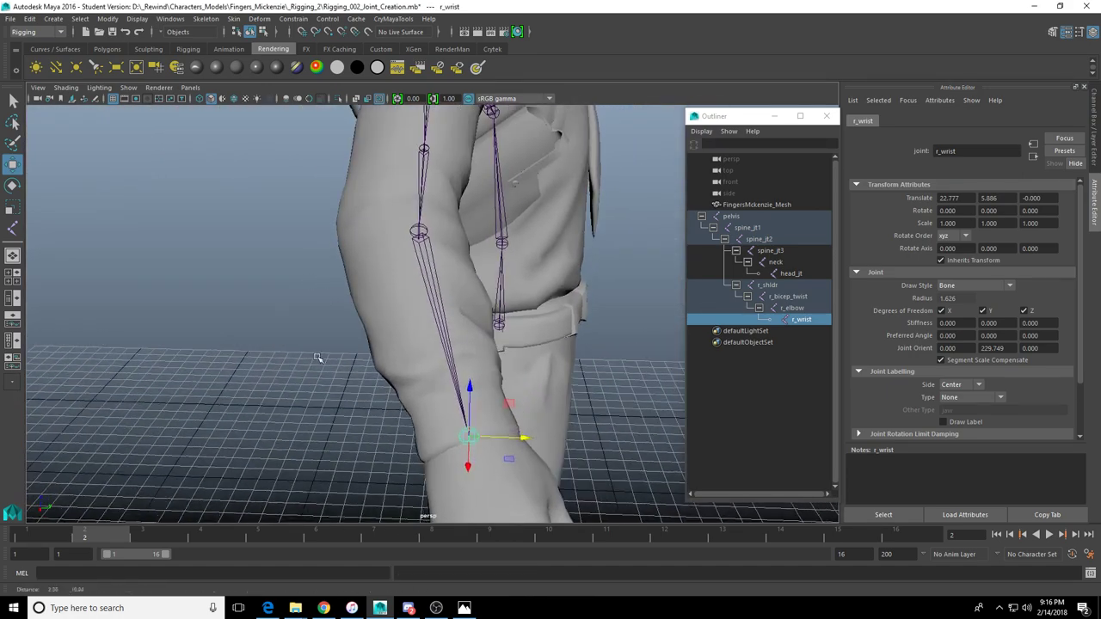
left_click_drag(318, 358, 332, 328, "alt")
left_click(406, 256)
left_click_drag(406, 255, 276, 265, "alt")
scroll(269, 279, "down", 5)
key("space")
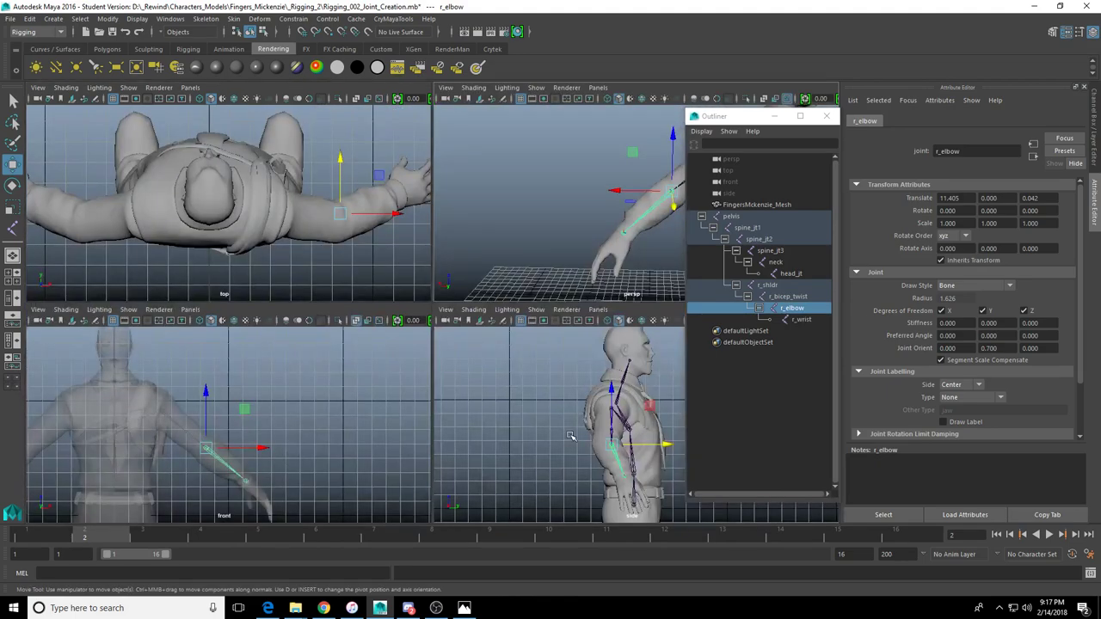
key("space")
scroll(569, 436, "up", 3)
left_click_drag(419, 369, 389, 382)
key("ctrl+z")
scroll(412, 370, "up", 2)
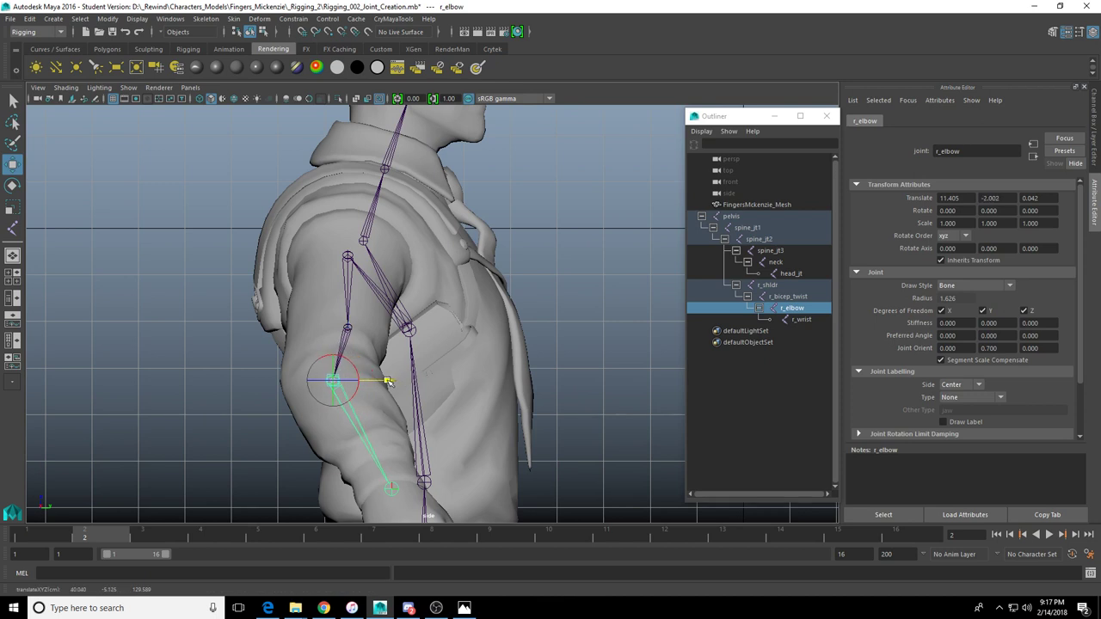
Move r_bicep_twist backward in the side view to line up with the upper arm, at about -1.4 in Translate Y
left_click(348, 330)
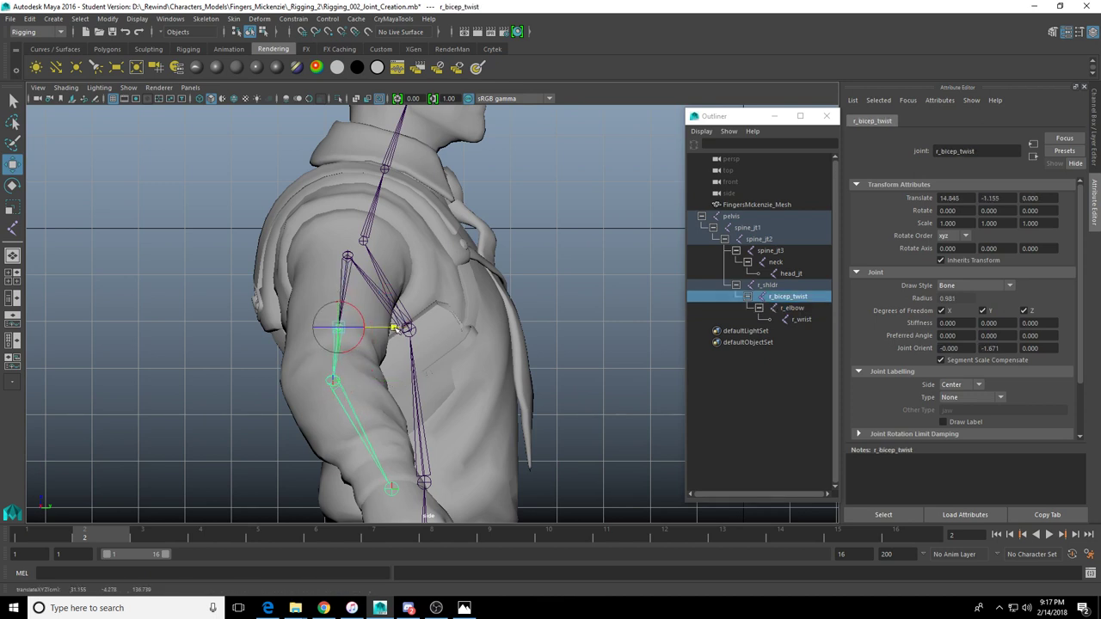
left_click_drag(394, 329, 392, 329)
scroll(455, 374, "down", 2)
middle_click_drag(477, 395, 420, 233, "alt")
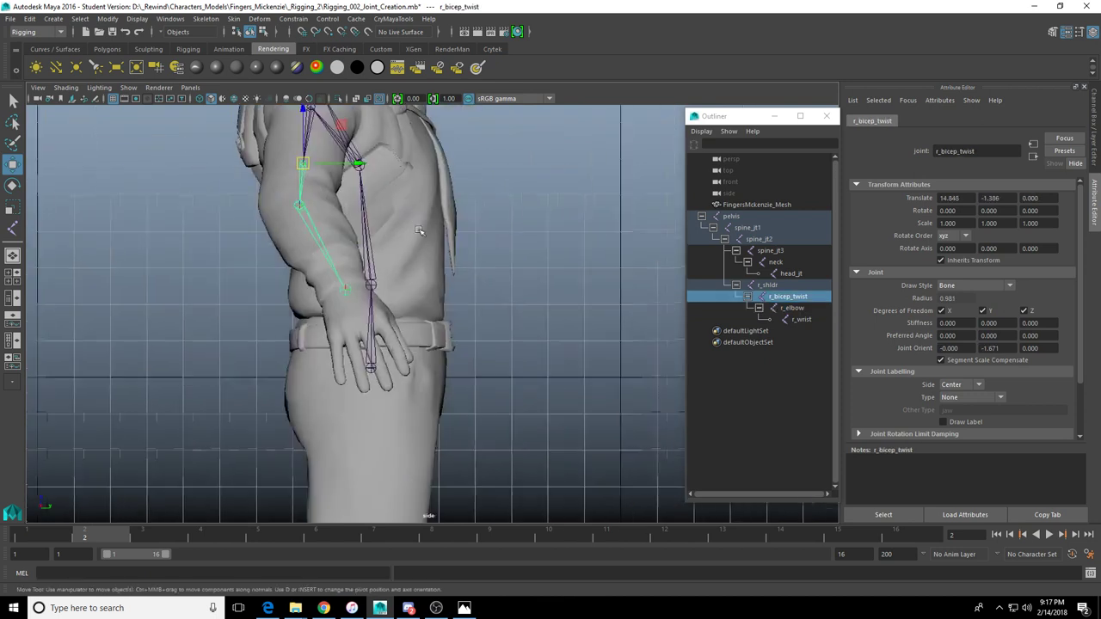
Move r_bicep_twist inward and slightly up in the front view without moving its child joints, to about 13.5 in Translate X and -0.3 in Translate Z
key("space")
key("space")
scroll(283, 422, "up", 5)
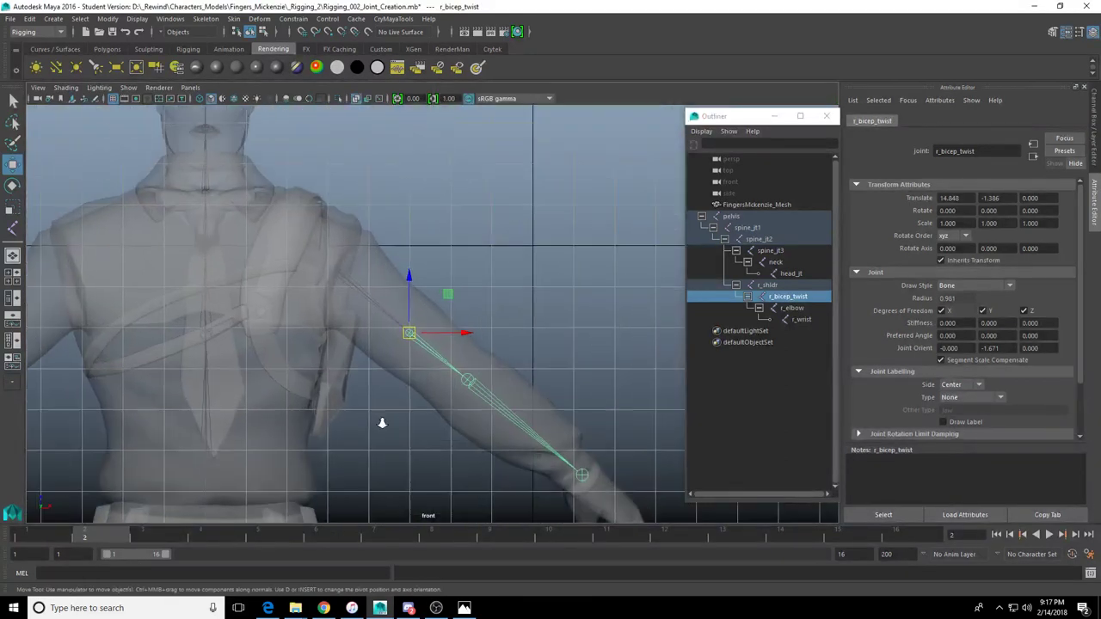
scroll(352, 381, "up", 3)
middle_click_drag(399, 295, 404, 328, "alt")
key("d")
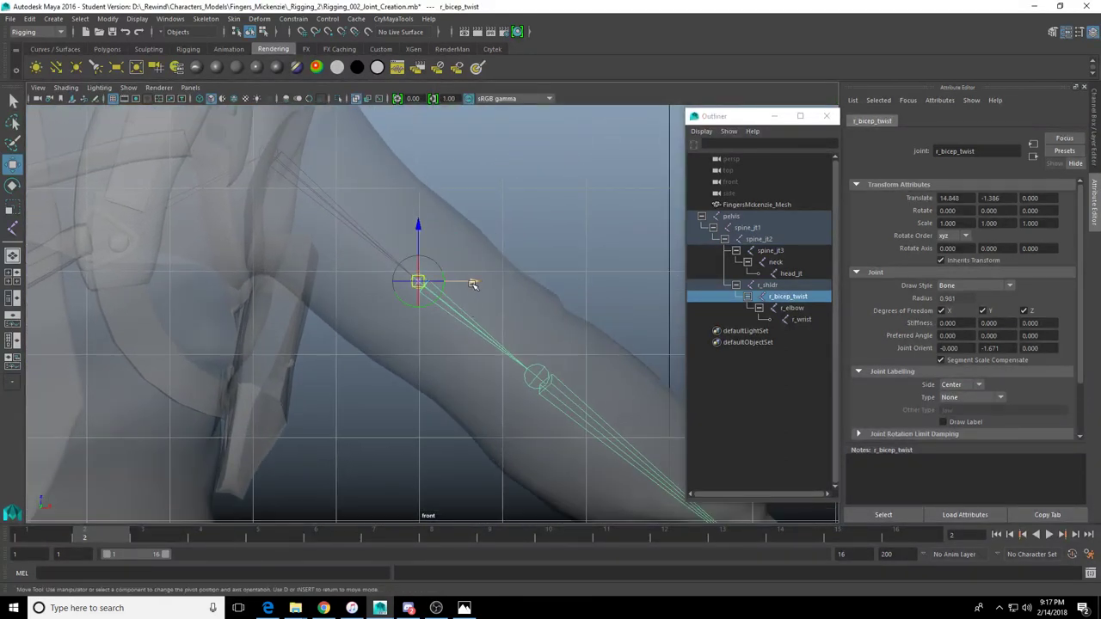
left_click_drag(474, 282, 456, 283)
mouse_move(404, 229)
left_mouse_down()
mouse_move(404, 208)
mouse_move(404, 219)
left_mouse_up()
scroll(370, 234, "down", 5)
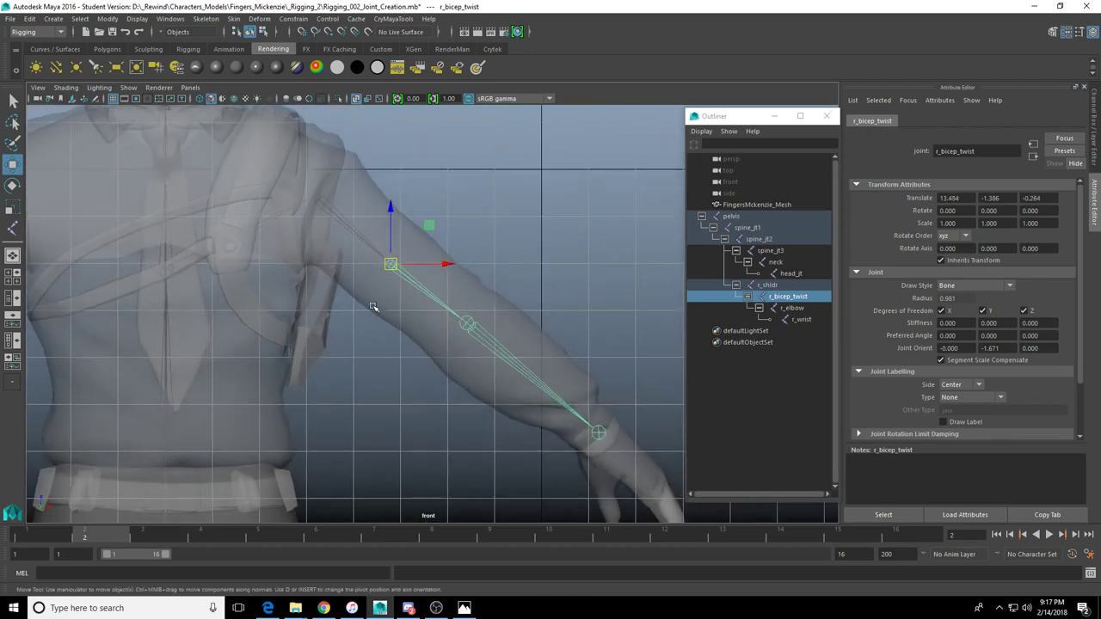
Examine how the wrist, elbow and bicep twist joints sit inside the right arm in the front and side views
middle_click_drag(377, 307, 301, 243, "alt")
scroll(546, 318, "up", 2)
middle_click_drag(587, 396, 503, 347, "alt")
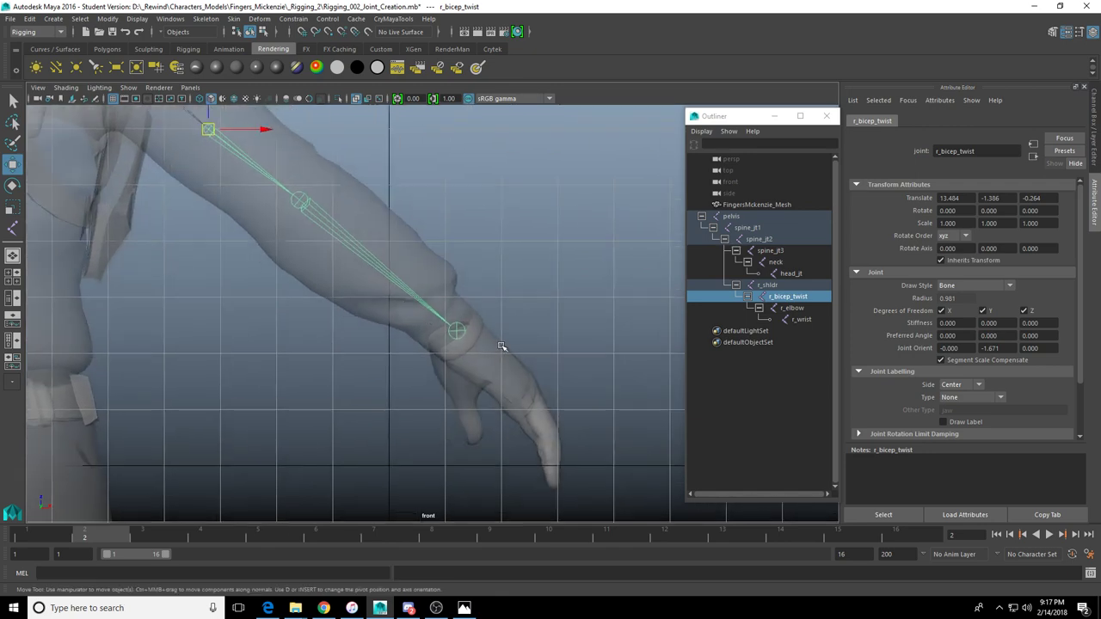
left_click(464, 332)
scroll(464, 332, "up", 3)
scroll(373, 270, "down", 3)
left_click(375, 274)
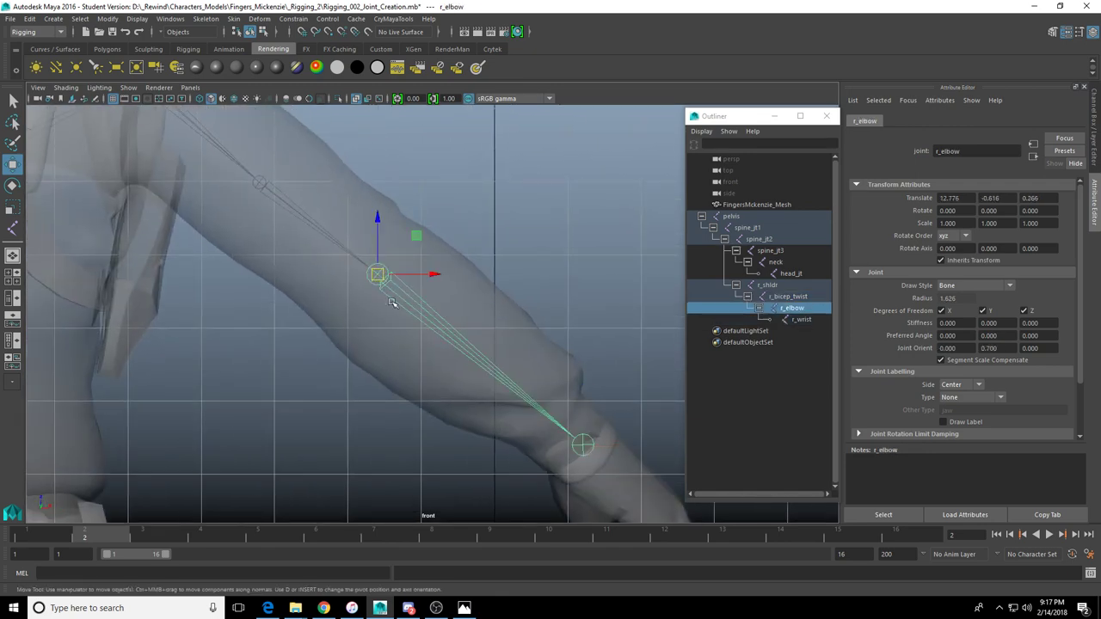
scroll(663, 380, "down", 4)
middle_click_drag(519, 375, 473, 304, "alt")
key("space")
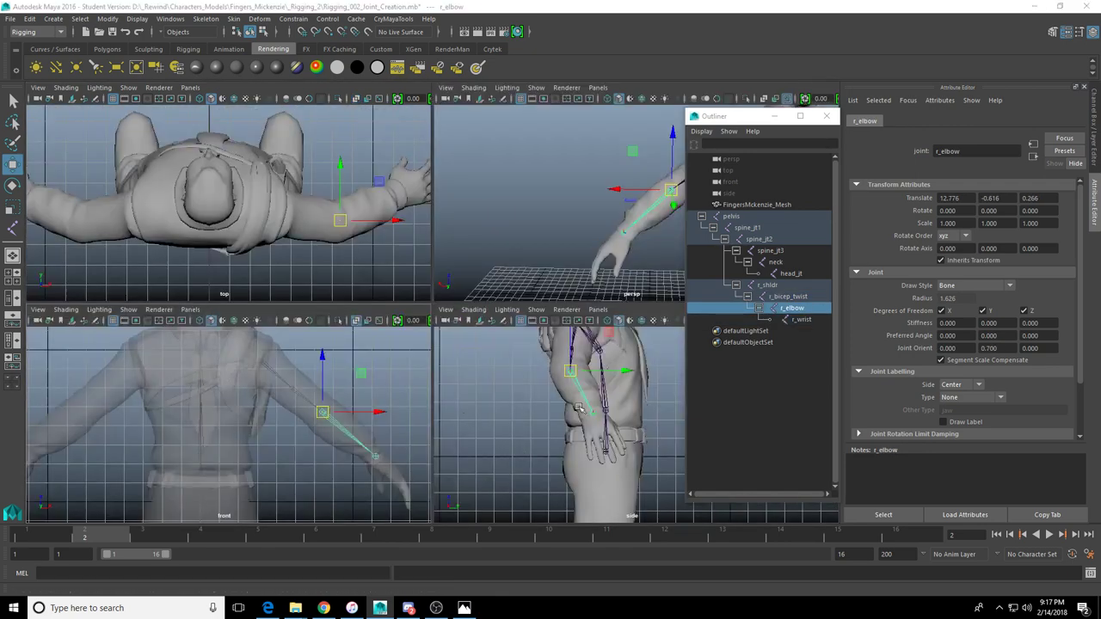
key("space")
middle_click_drag(523, 278, 520, 357, "alt")
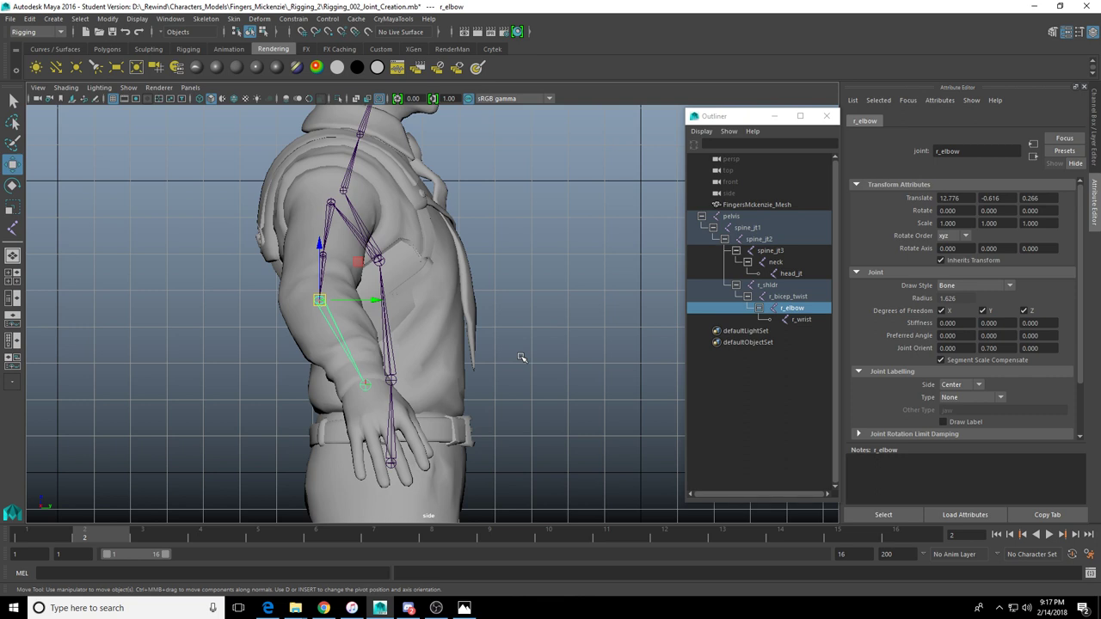
scroll(456, 260, "up", 4)
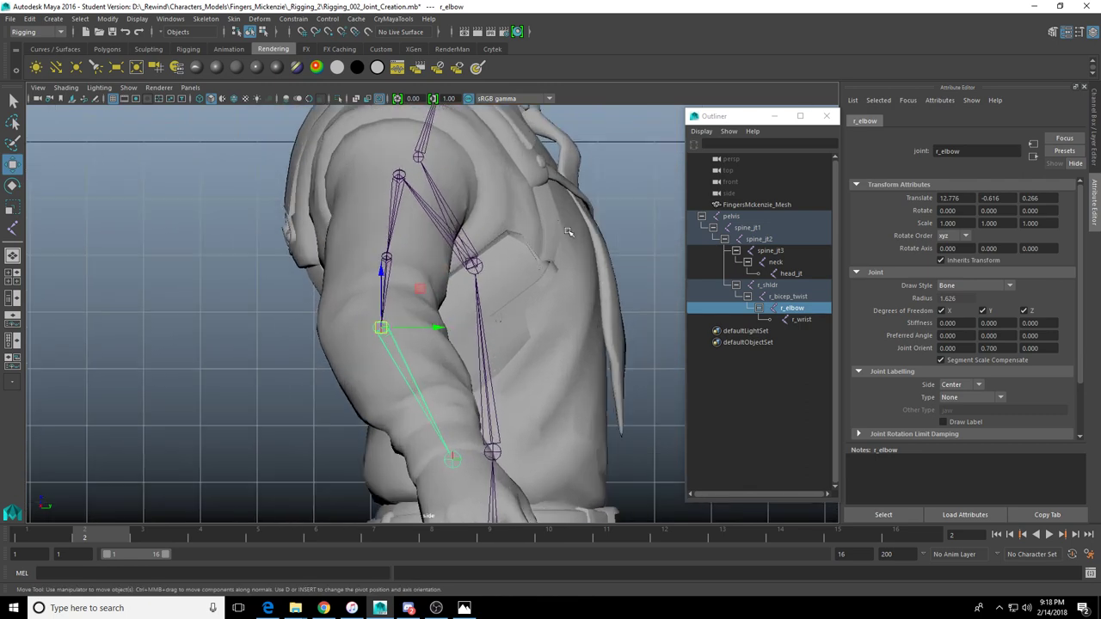
key("space")
key("space")
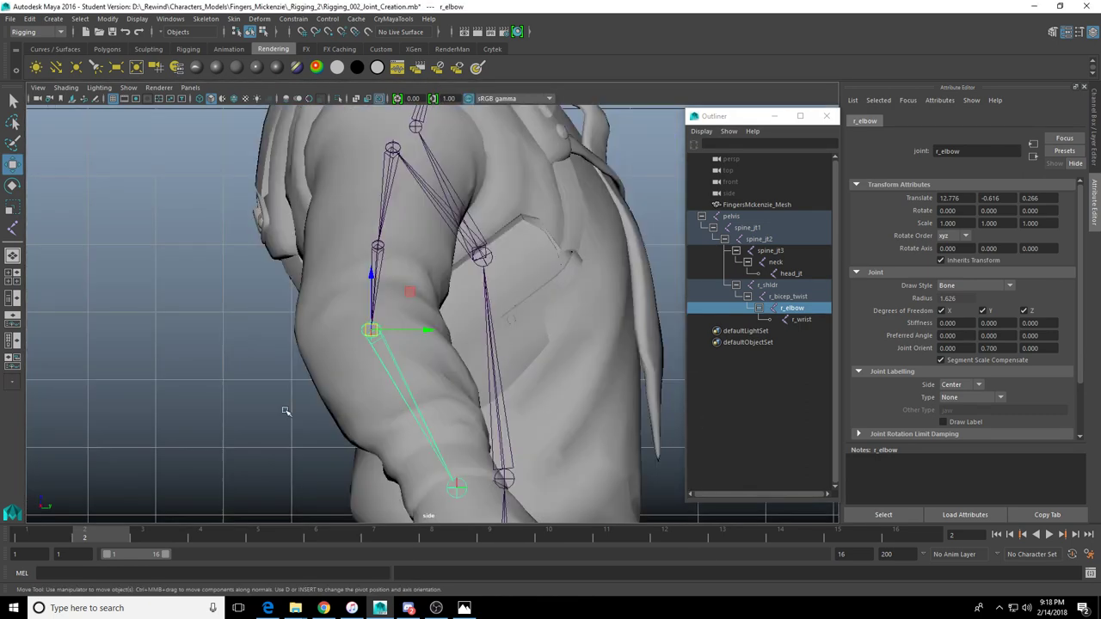
Inspect the elbow and wrist joints' fit inside the right arm from several angles in the perspective view
key("space")
key("space")
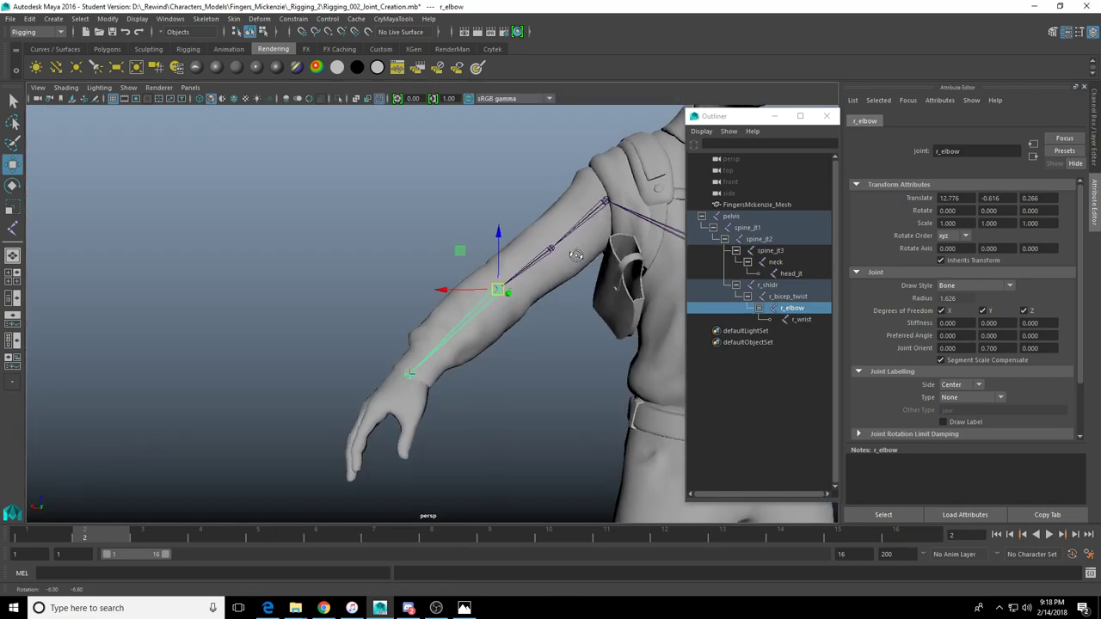
key("f")
left_click_drag(473, 273, 540, 393, "alt")
middle_click_drag(540, 393, 516, 374, "alt")
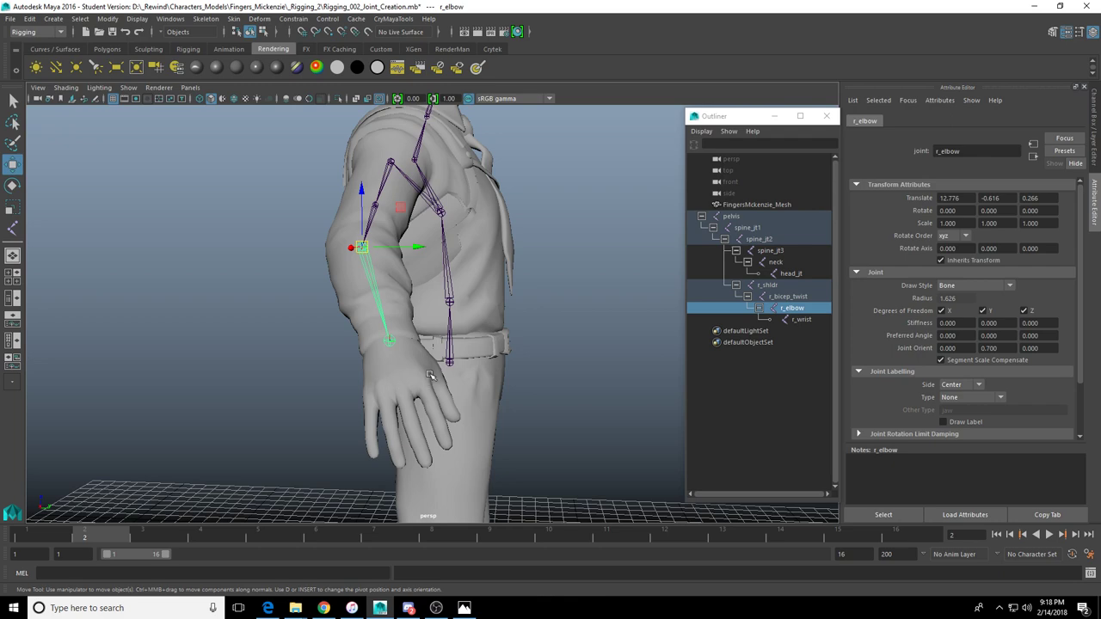
left_click_drag(408, 331, 443, 288, "alt")
left_click(442, 287)
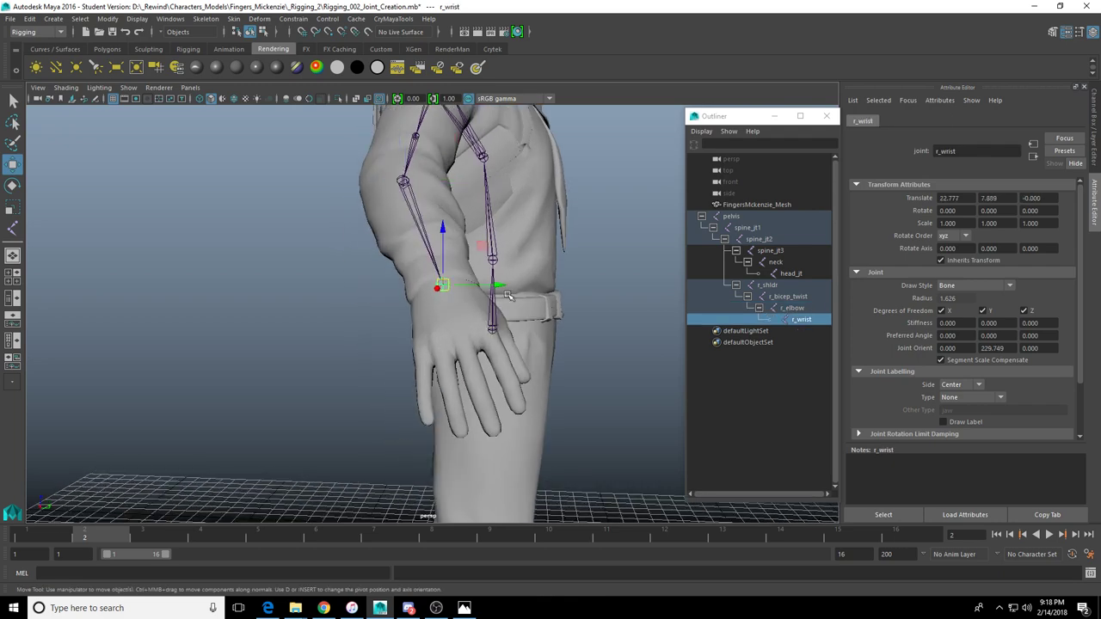
left_click_drag(528, 299, 532, 304, "alt")
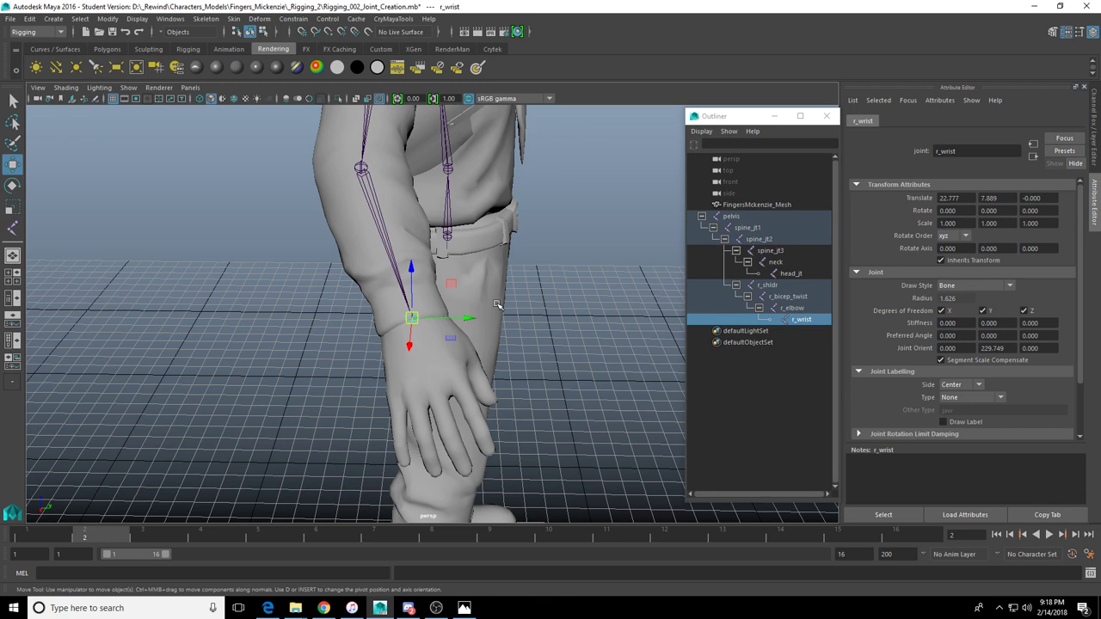
left_click_drag(486, 299, 398, 258, "alt")
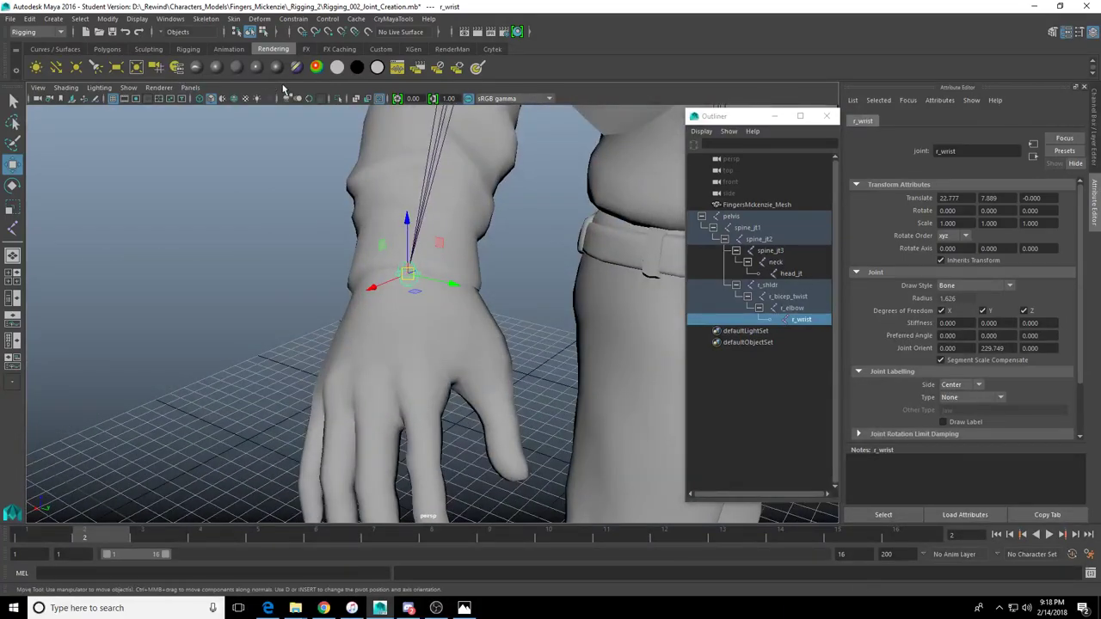
Create a chain of three joints with the Joint tool, starting from r_wrist and running down the thumb in the front view
left_click(234, 18)
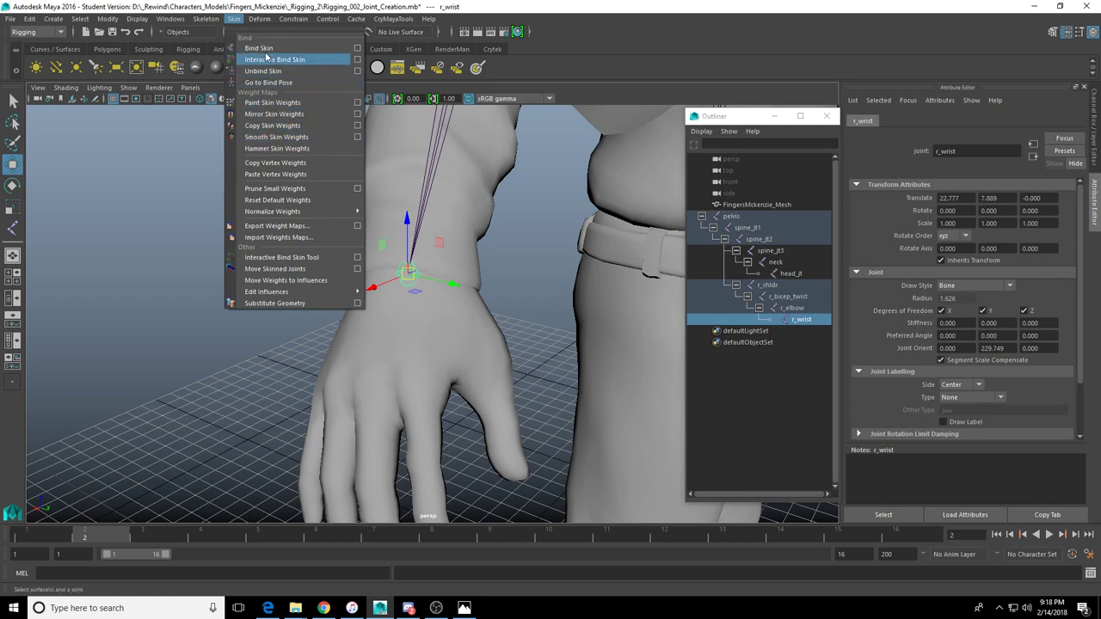
left_click(240, 18)
left_click(238, 18)
mouse_move(214, 19)
left_click(226, 48)
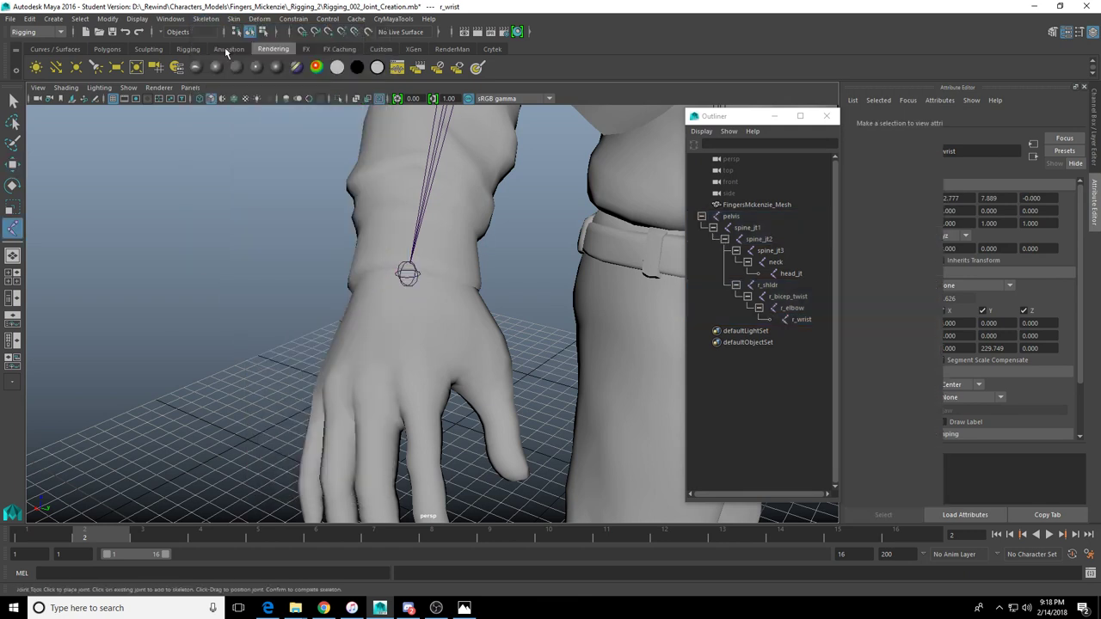
left_click_drag(344, 273, 408, 286, "alt")
left_click(422, 280)
left_click_drag(462, 325, 447, 361, "alt")
key("space")
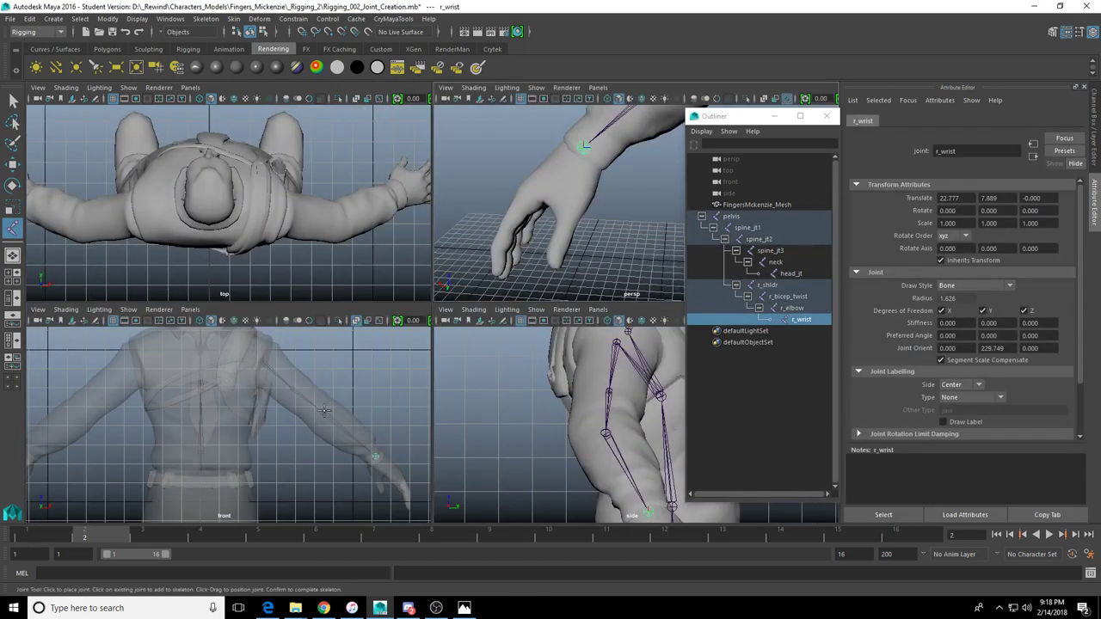
key("space")
scroll(322, 277, "up", 8)
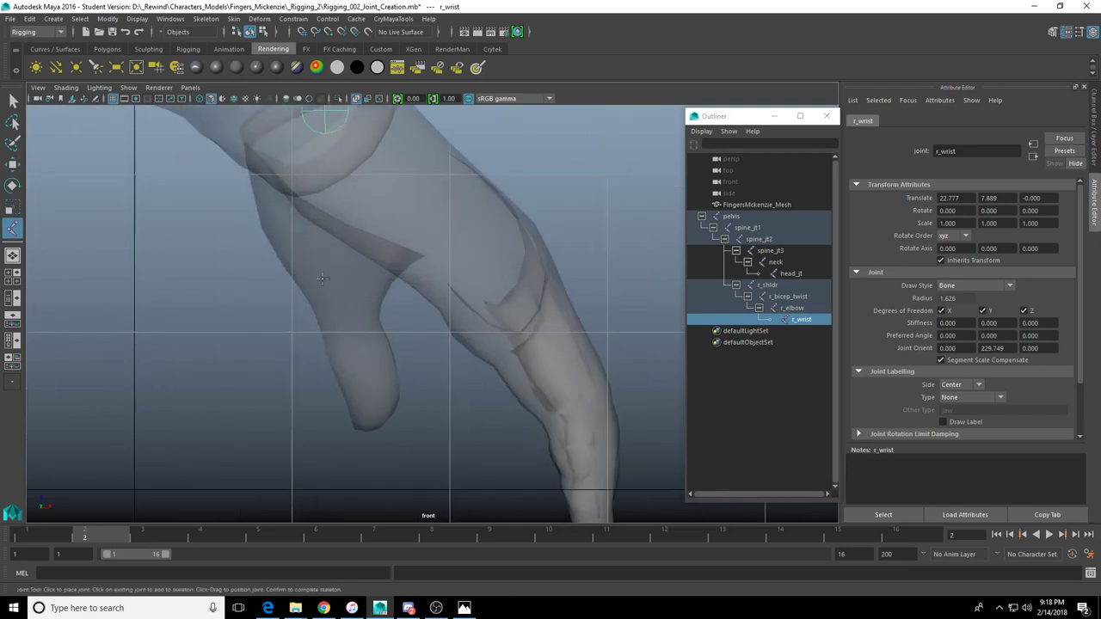
middle_click_drag(321, 277, 371, 315, "alt")
left_click(379, 305)
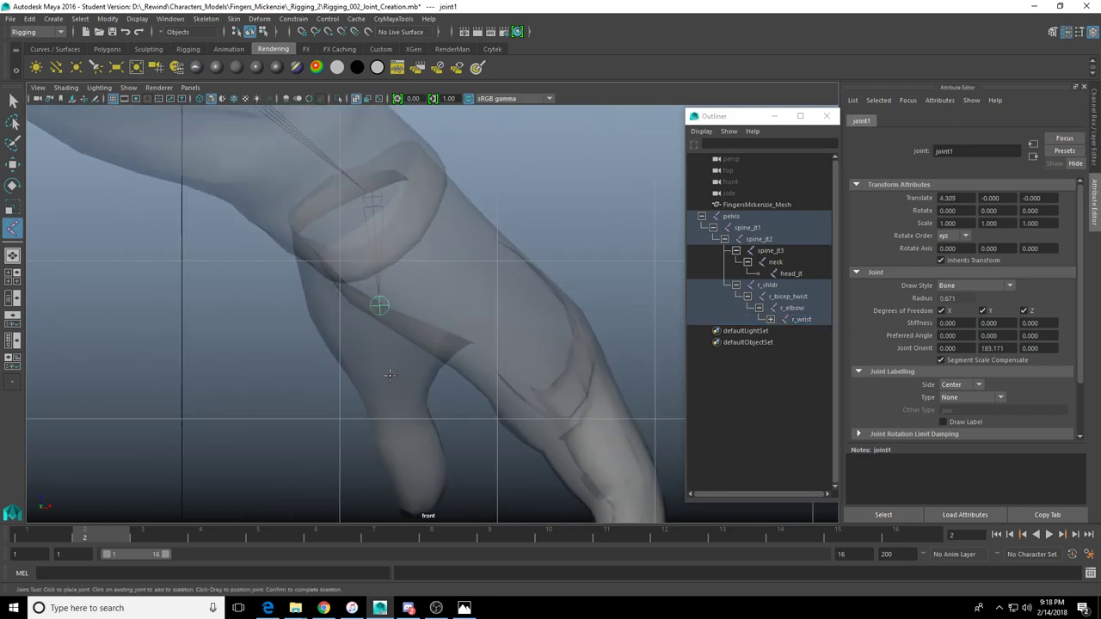
left_click(389, 376)
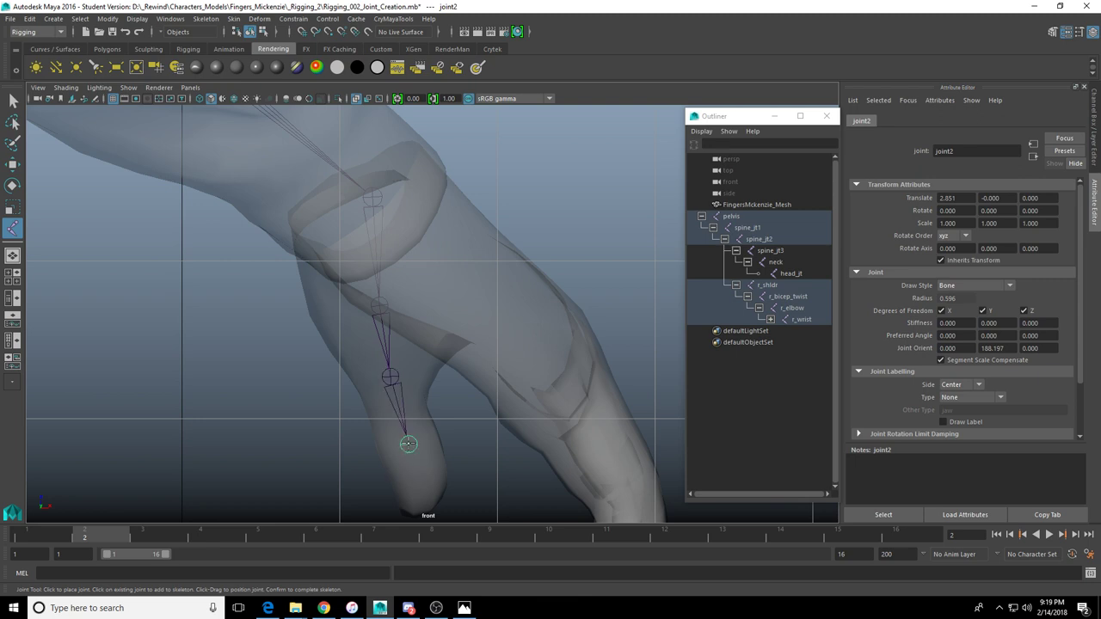
key("Return")
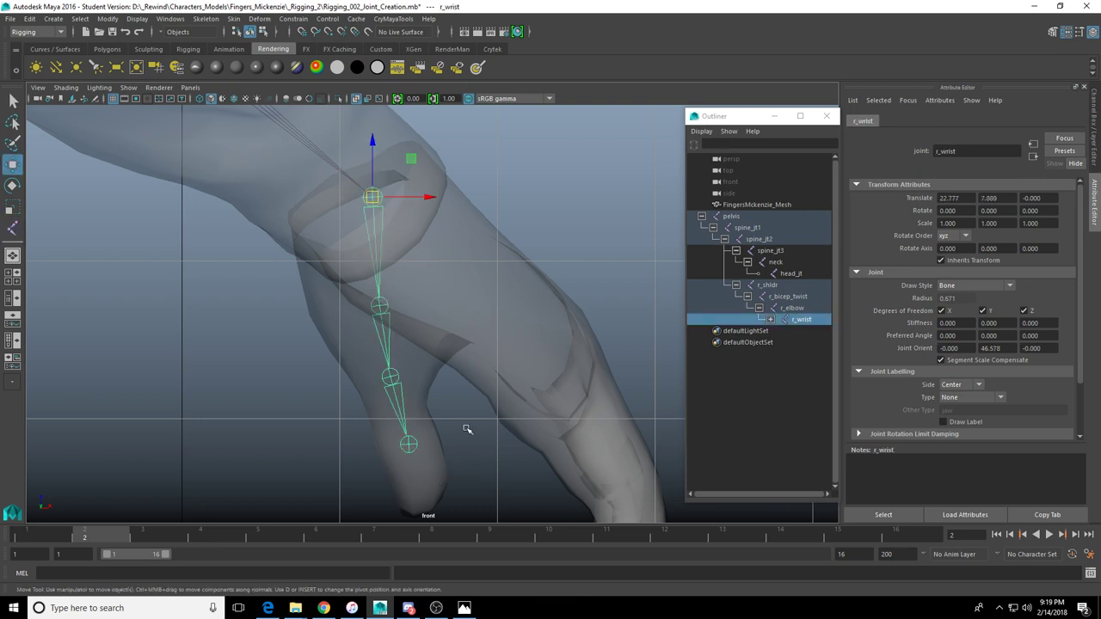
Check the new thumb joints' depth against the hand in the perspective view and return to the four-view layout
key("space")
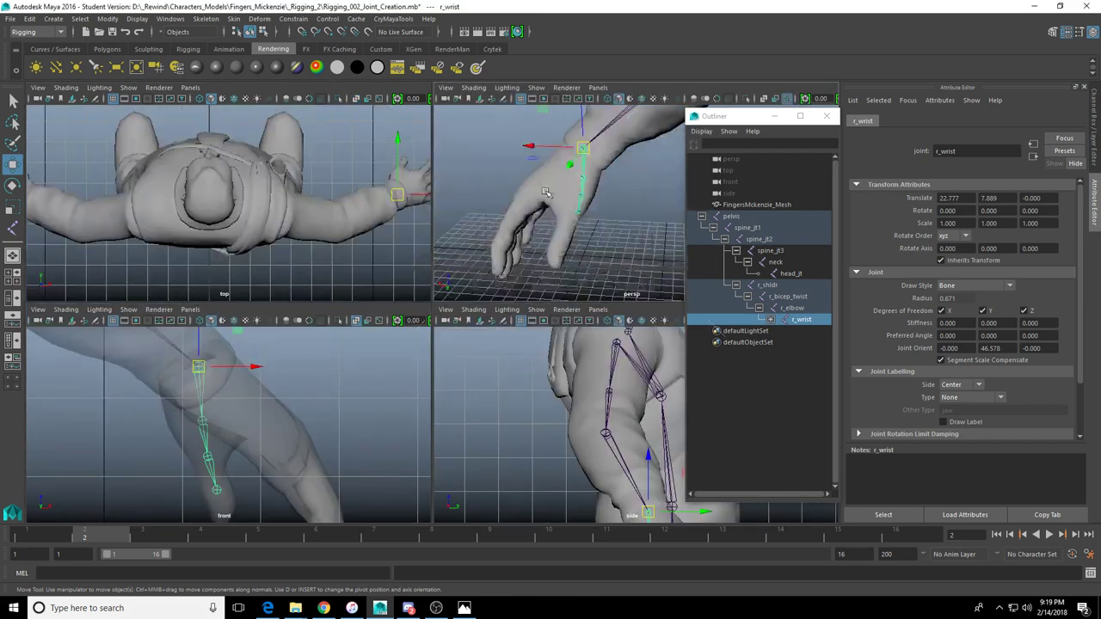
key("space")
left_click_drag(482, 245, 462, 229, "alt")
key("space")
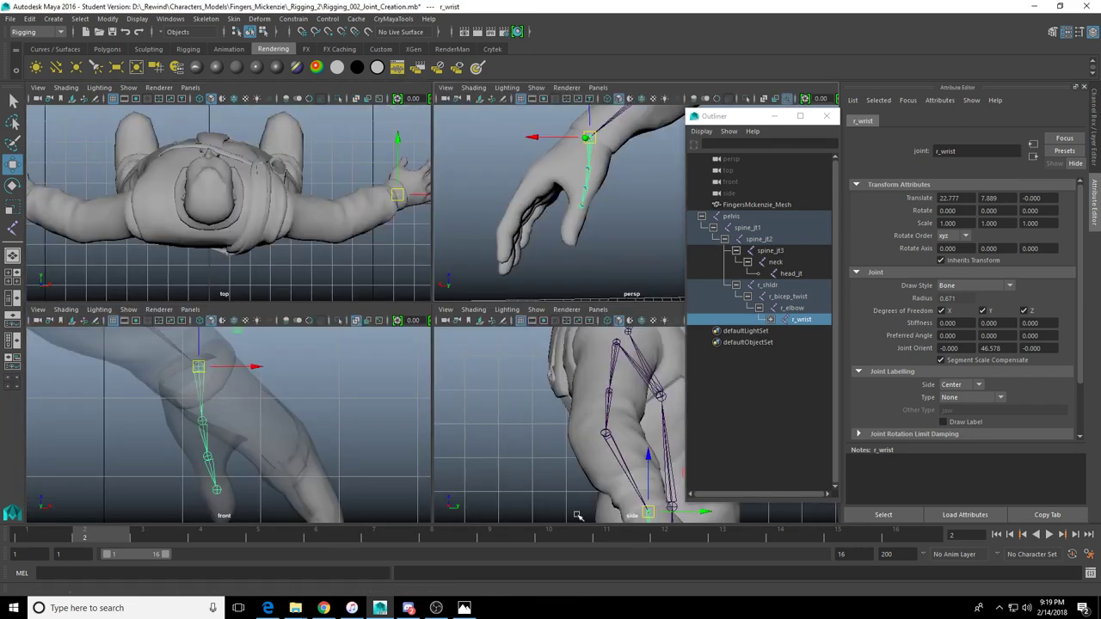
Create a three-joint chain along the pinky finger in the front view, from the knuckle to near the fingertip
key("space")
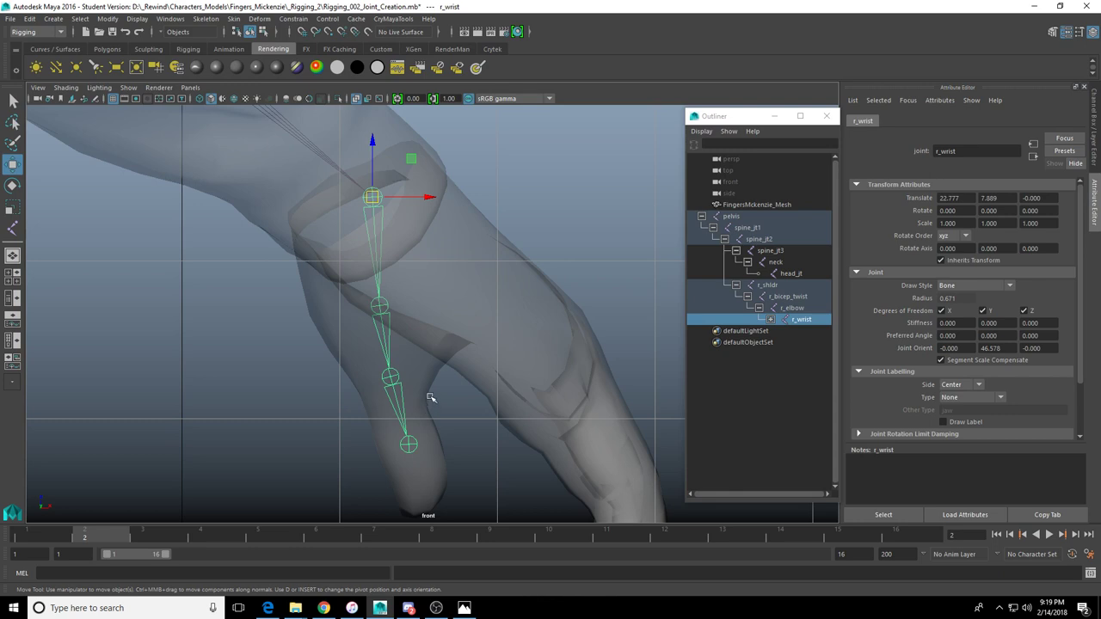
scroll(432, 397, "down", 1)
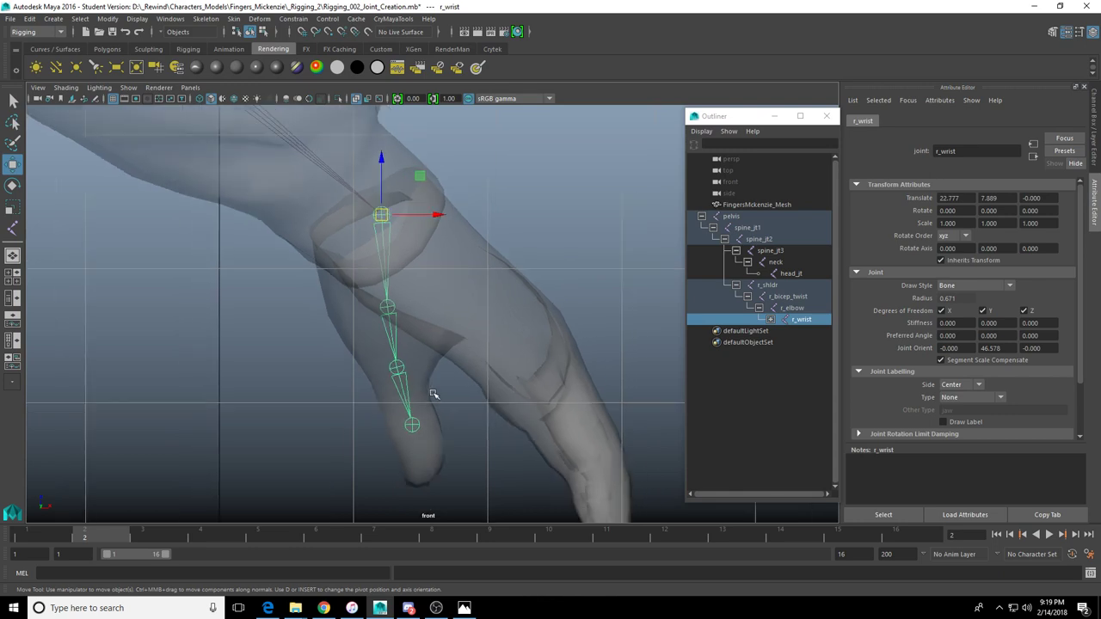
mouse_move(433, 394)
middle_mouse_down("alt")
mouse_move(353, 360)
mouse_move(330, 270)
middle_mouse_up("alt")
middle_click_drag(403, 350, 360, 300, "alt")
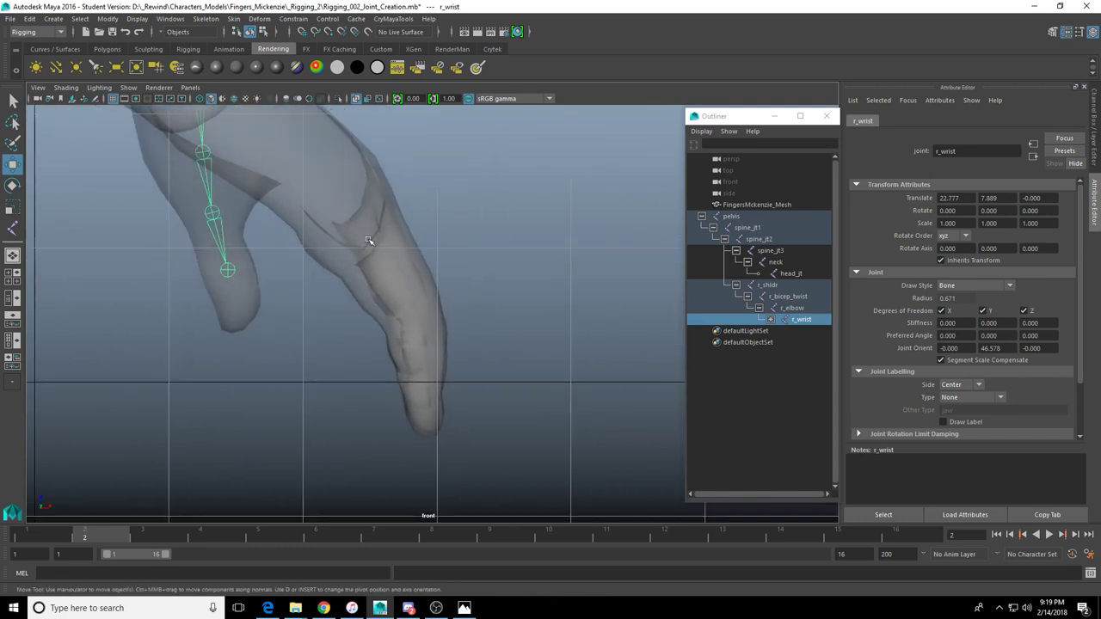
middle_click_drag(370, 240, 446, 326, "alt")
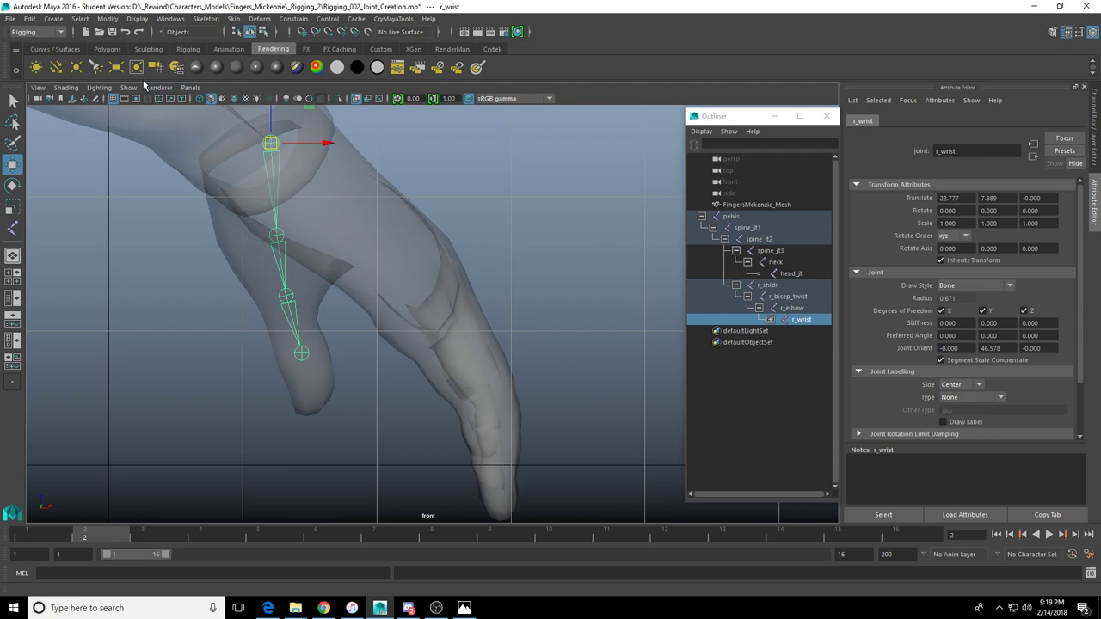
left_click(234, 19)
left_click(206, 19)
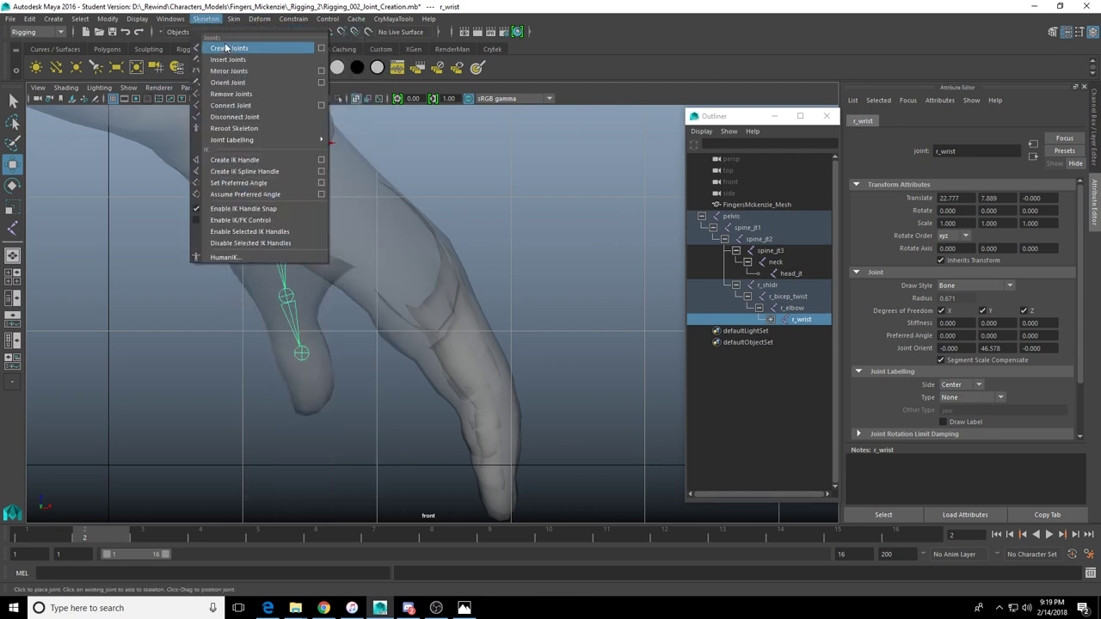
left_click(227, 49)
middle_click_drag(461, 270, 393, 230, "alt")
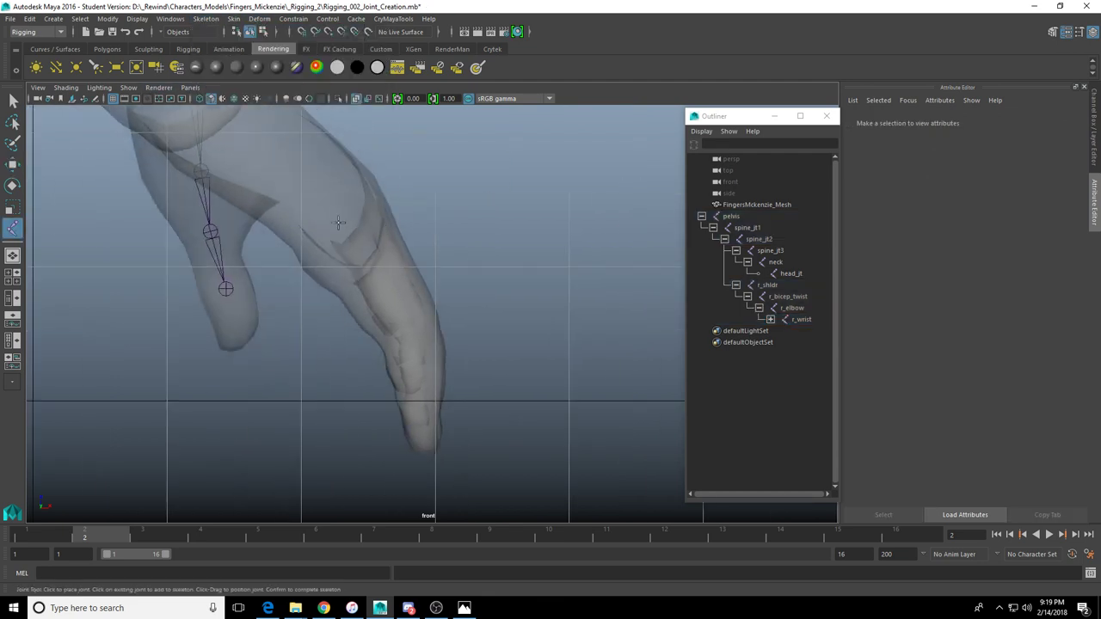
scroll(340, 223, "up", 3)
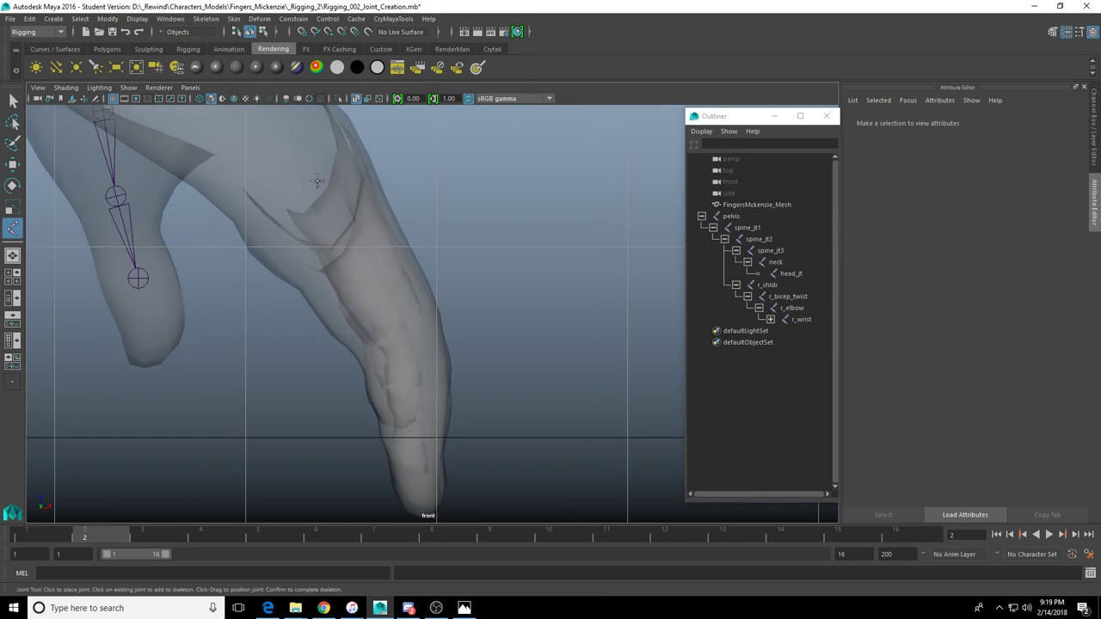
left_click(318, 181)
left_click(414, 323)
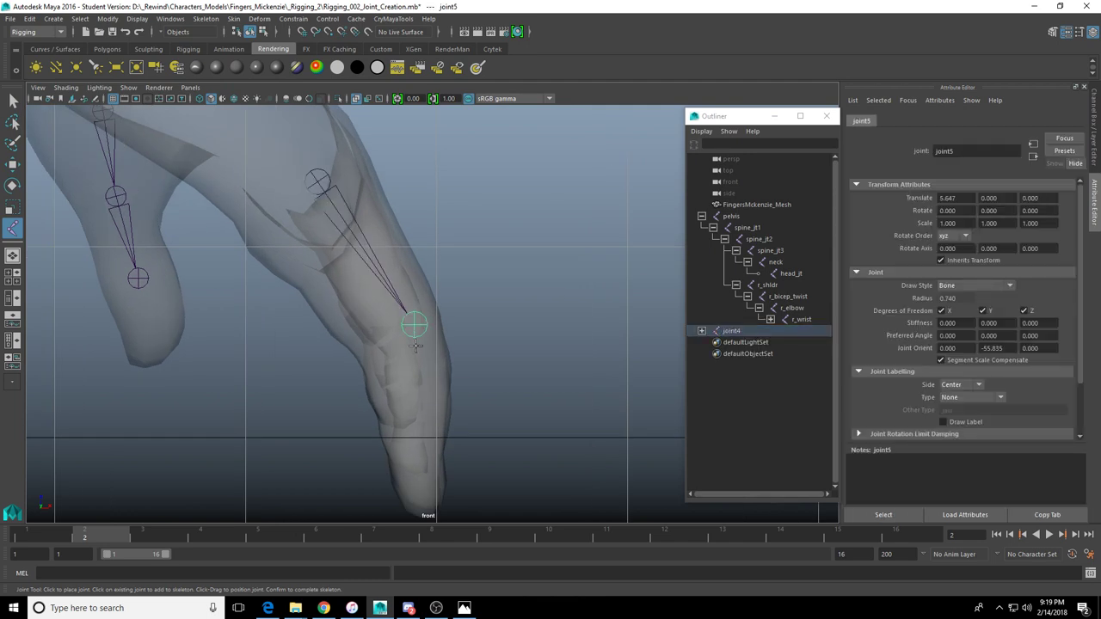
left_click(421, 435)
middle_click_drag(468, 398, 458, 336, "alt")
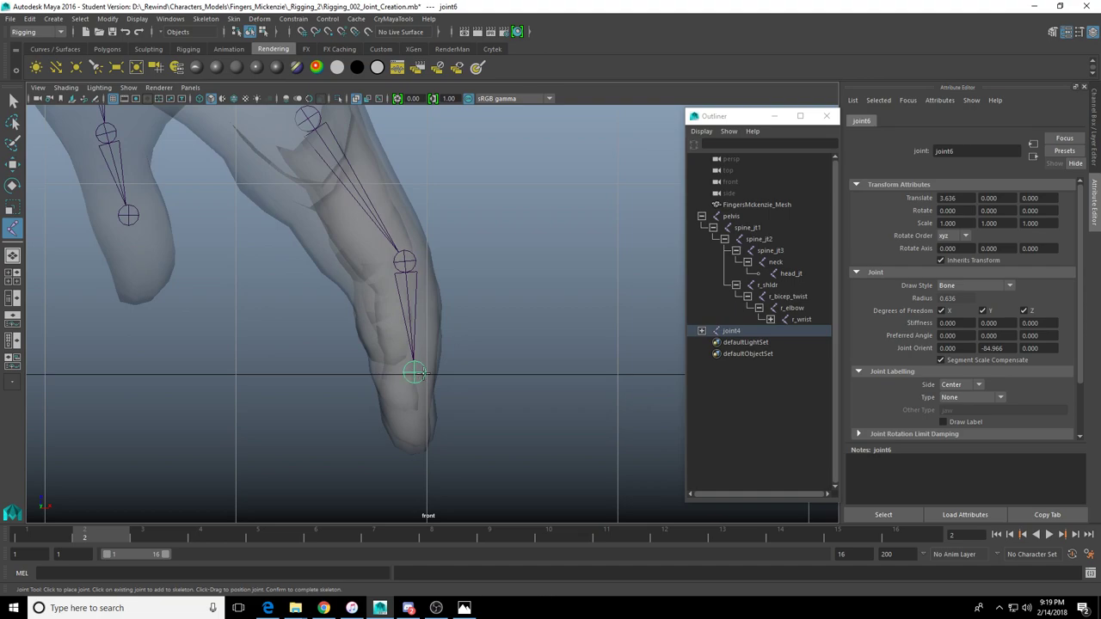
Move the new joint chain into the pinky finger in the perspective view
key("w")
key("space")
key("space")
left_click_drag(397, 274, 477, 294, "alt")
left_click(452, 346)
key("f")
scroll(454, 349, "down", 5)
left_click_drag(454, 348, 358, 314, "alt")
left_click_drag(387, 227, 416, 341)
Position the pinky chain's middle and end joints inside the finger
left_click(452, 357)
left_click_drag(515, 361, 518, 366)
left_click_drag(518, 367, 516, 380, "alt")
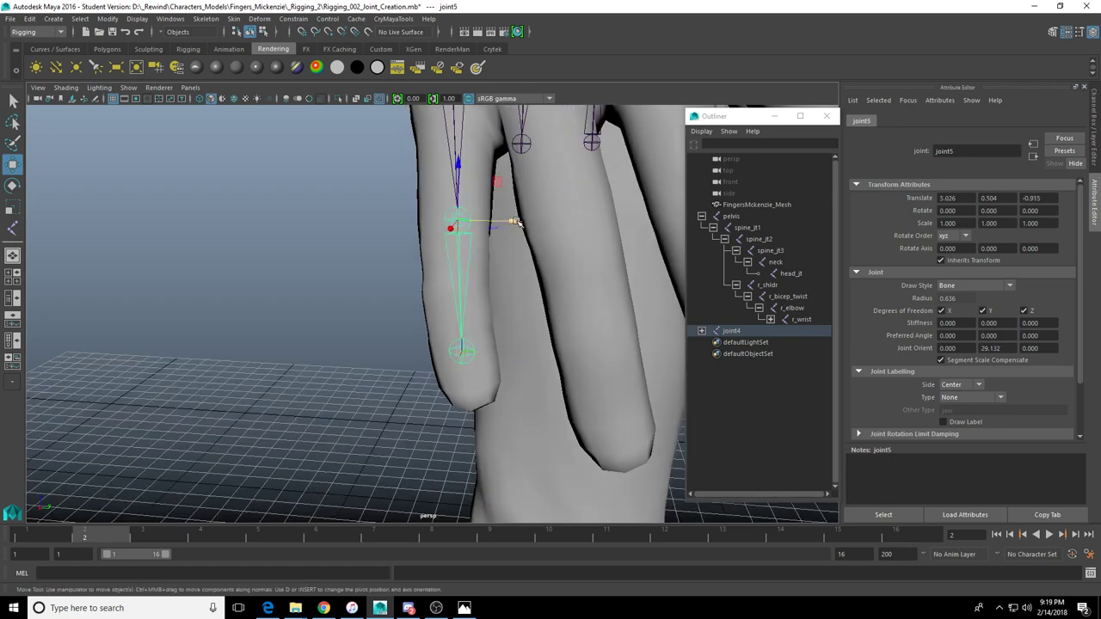
left_click_drag(516, 222, 511, 222)
left_click_drag(505, 355, 494, 324)
middle_click_drag(493, 324, 504, 427, "alt")
left_click_drag(504, 428, 499, 414, "alt")
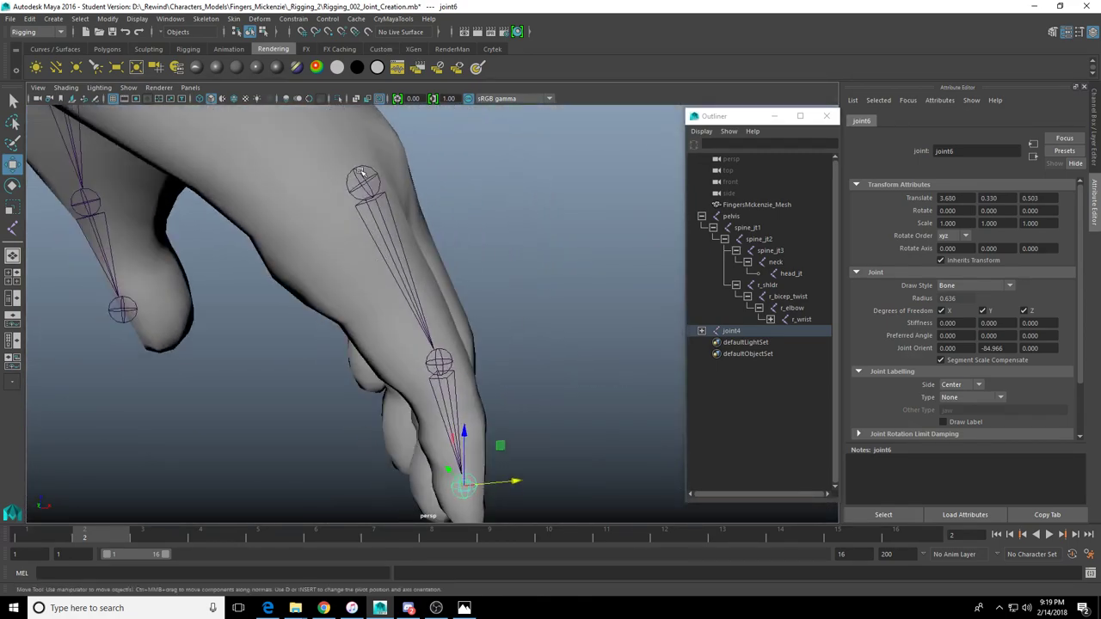
Reposition the pinky chain's root joint at the knuckle without moving its child joints
left_click(363, 180)
left_click_drag(413, 230, 376, 212, "alt")
key("Insert")
key("Insert")
left_click_drag(484, 324, 439, 303, "alt")
left_click(439, 342)
key("Insert")
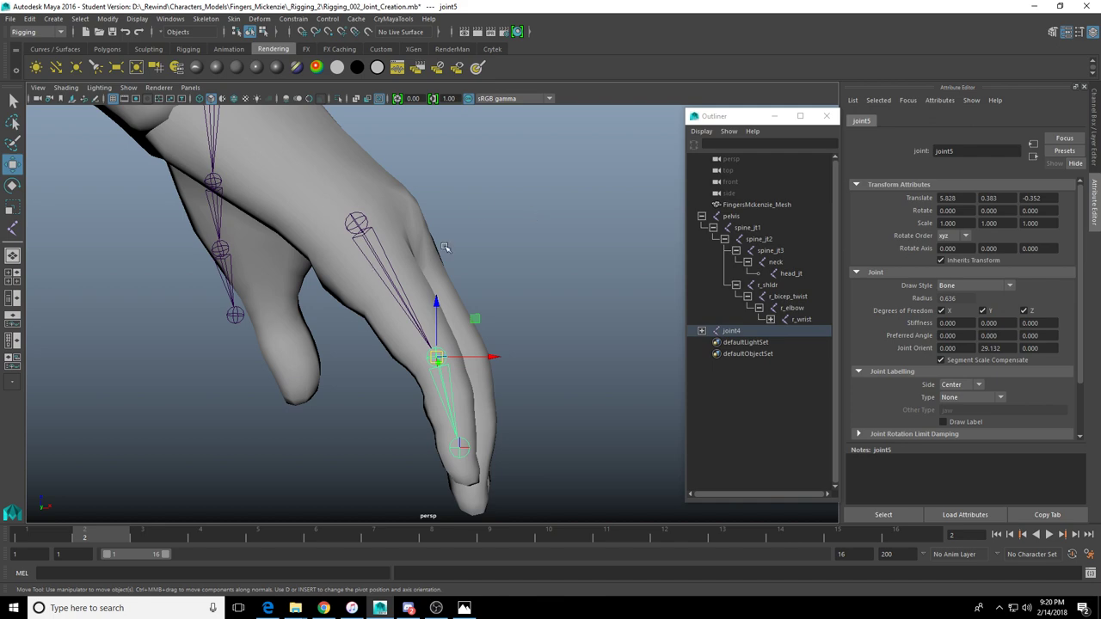
Duplicate the pinky joint chain and move the copy to the ring finger's knuckle
left_click_drag(445, 248, 370, 306, "alt")
left_click(389, 271)
left_click(793, 311)
left_click(732, 331)
key("ctrl+d")
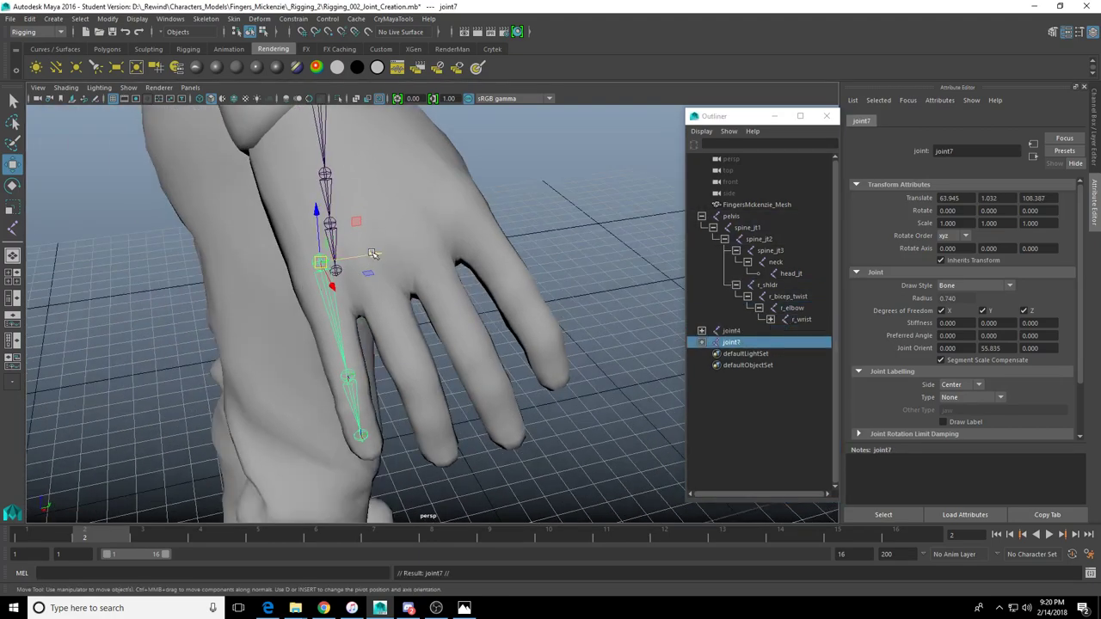
left_click_drag(371, 253, 413, 341)
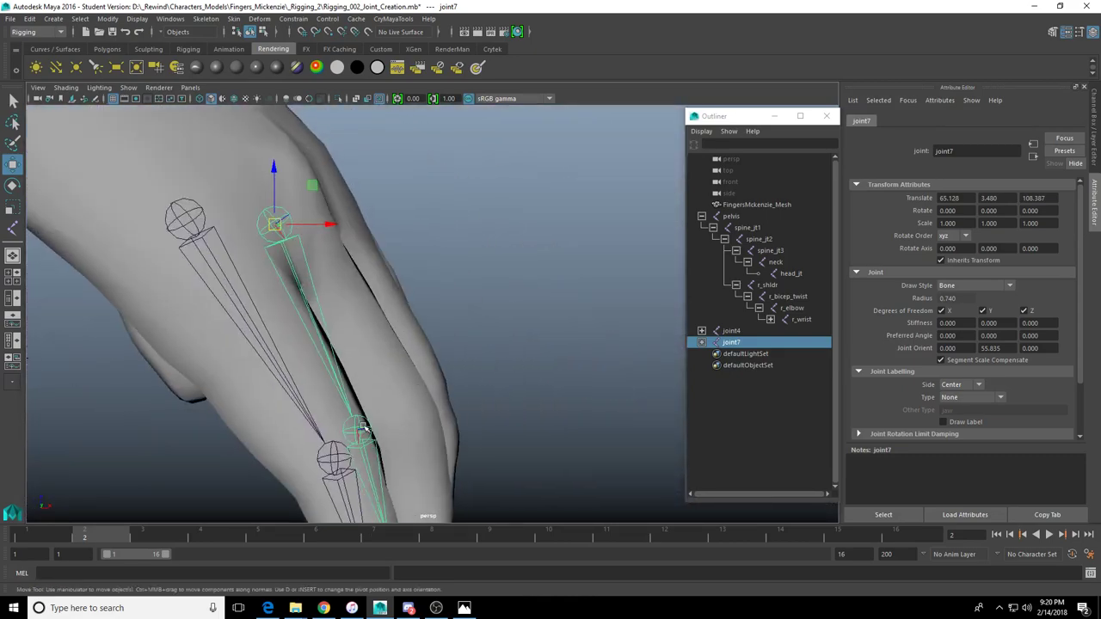
Position the ring finger chain's middle joint at the finger's bend, centred inside the mesh
left_click(363, 427)
left_click_drag(362, 427, 530, 386, "alt")
left_click_drag(444, 396, 354, 374)
key("d")
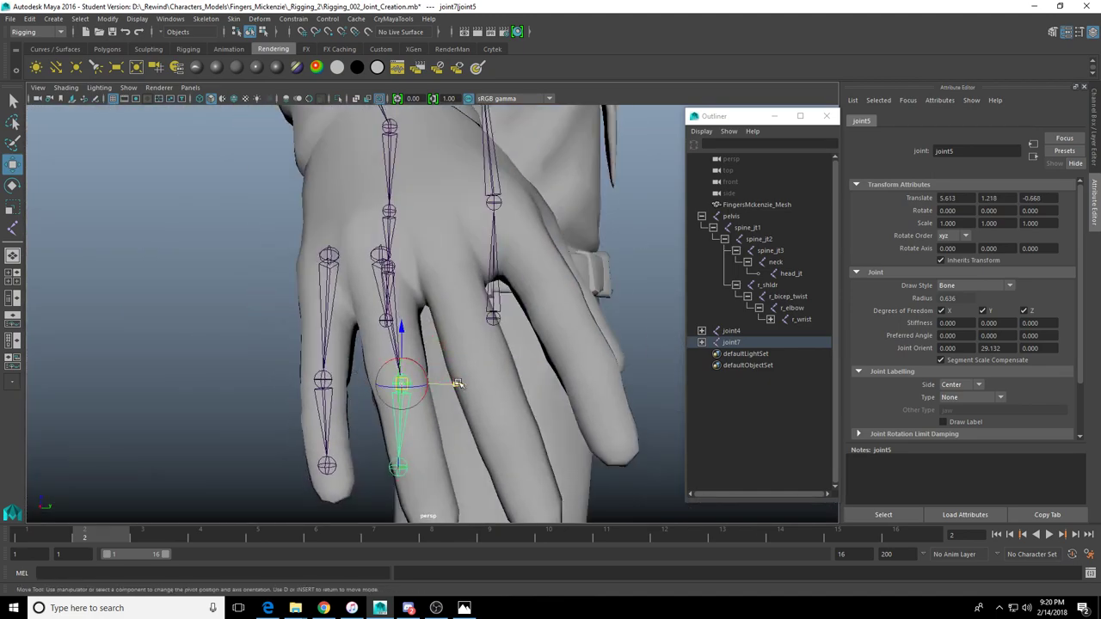
left_click_drag(458, 385, 487, 433)
middle_click_drag(488, 433, 463, 330, "alt")
scroll(463, 330, "up", 3)
left_click_drag(463, 330, 560, 327, "alt")
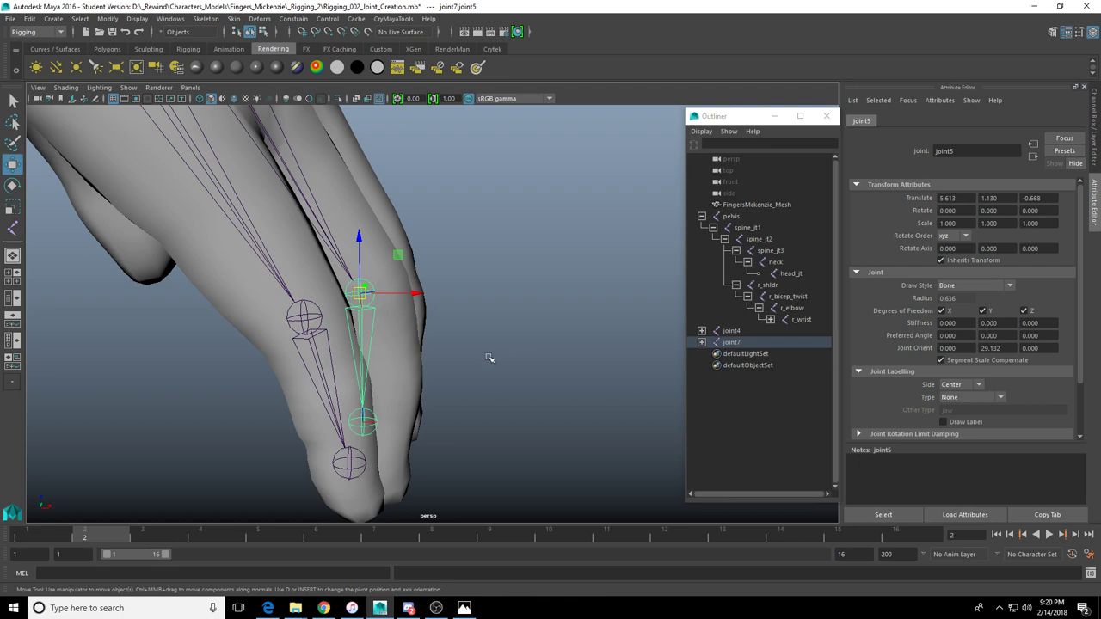
Move the ring finger chain's end joint into the centre of the fingertip
key("3")
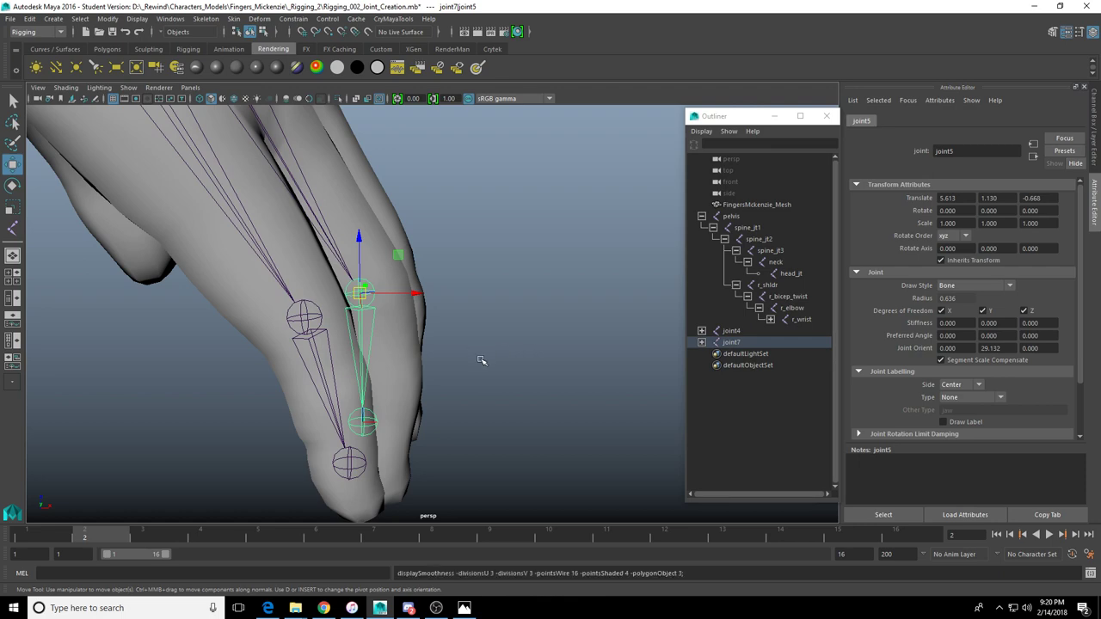
left_click_drag(423, 360, 473, 348, "alt")
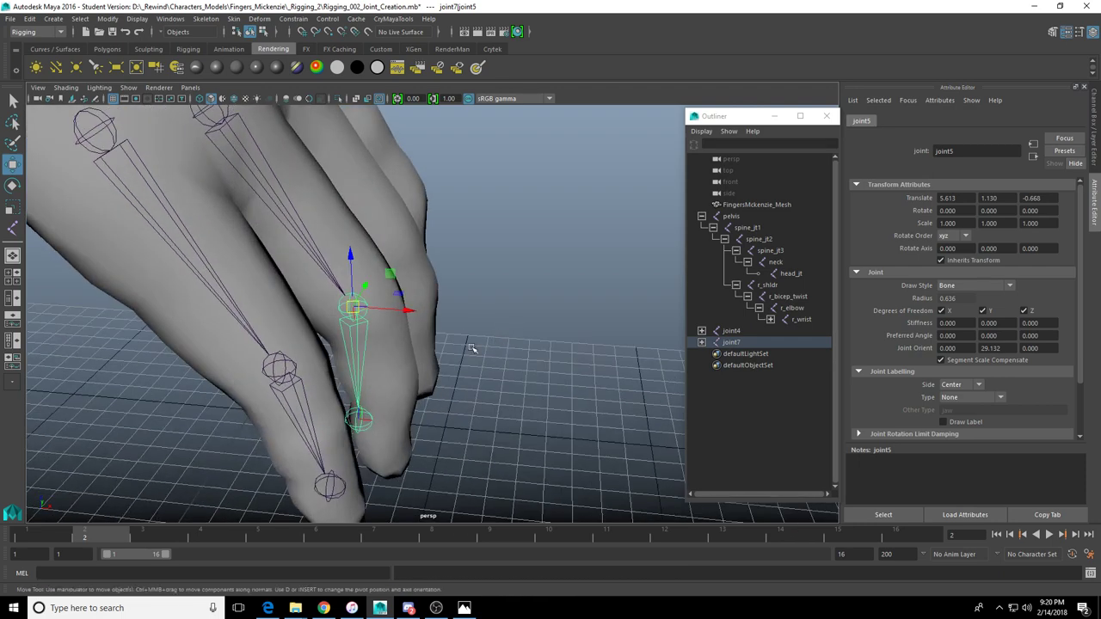
left_click(360, 422)
left_click_drag(435, 457, 464, 451, "alt")
key("d")
left_click_drag(472, 395, 465, 395)
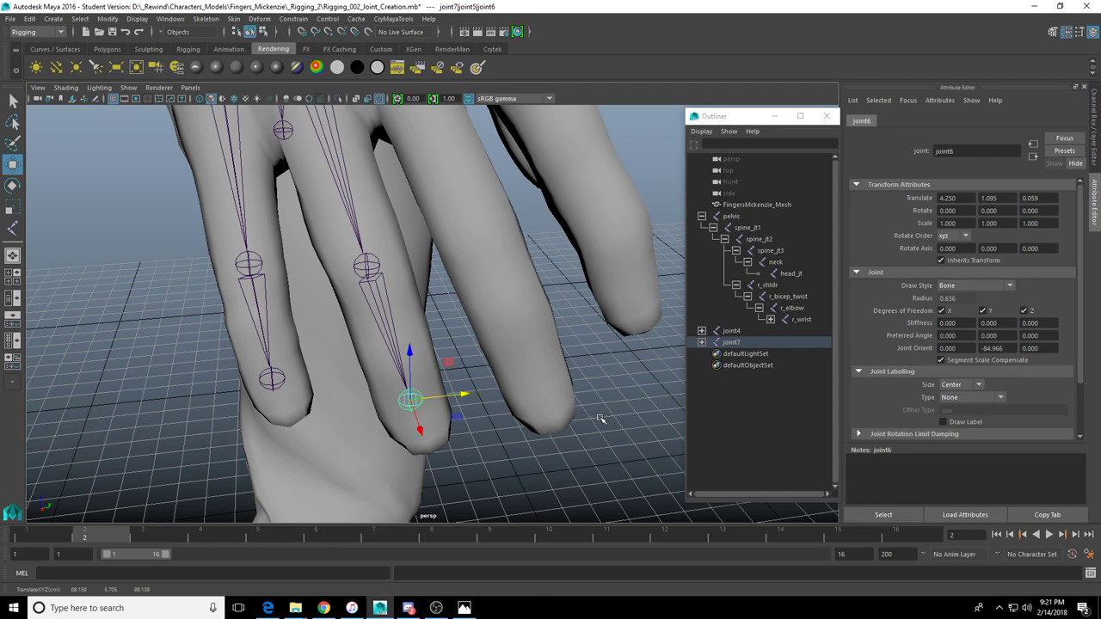
left_click_drag(561, 418, 604, 344, "alt")
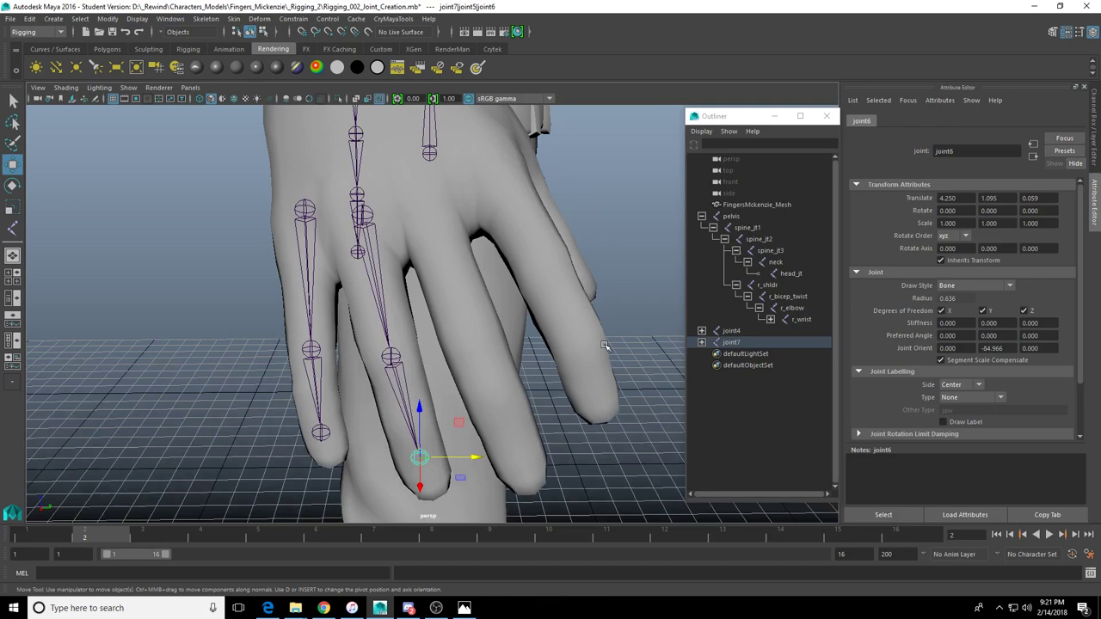
Duplicate the ring finger joint chain and move the copy across to the middle finger's knuckle
left_click(739, 343)
left_click(739, 332)
left_click(741, 344)
left_click_drag(521, 308, 512, 335, "alt")
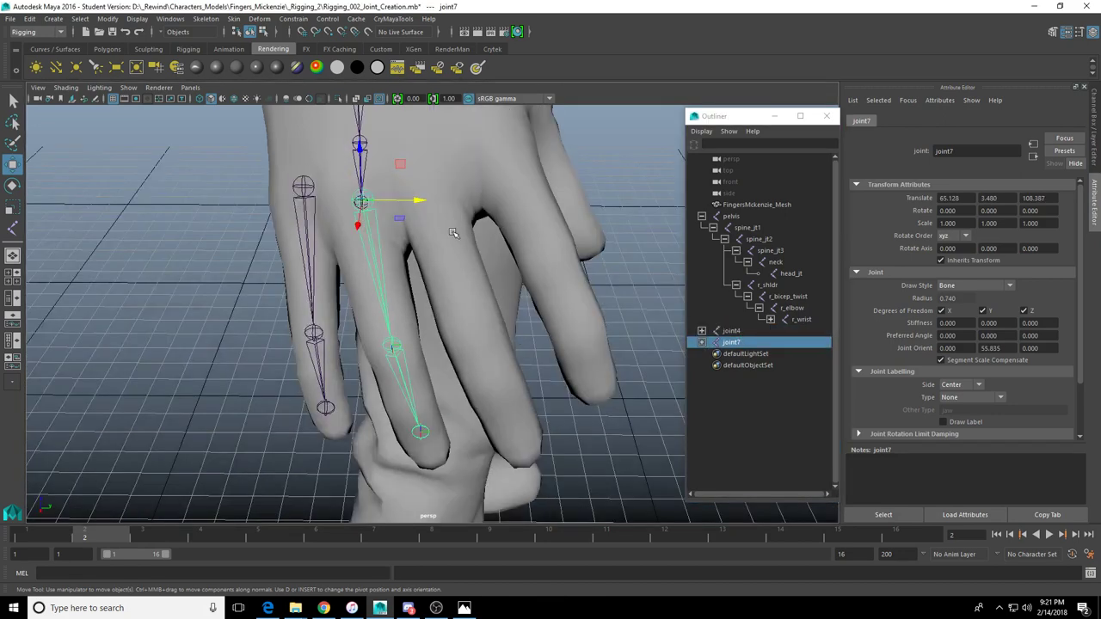
key("ctrl+d")
left_click_drag(415, 207, 487, 212)
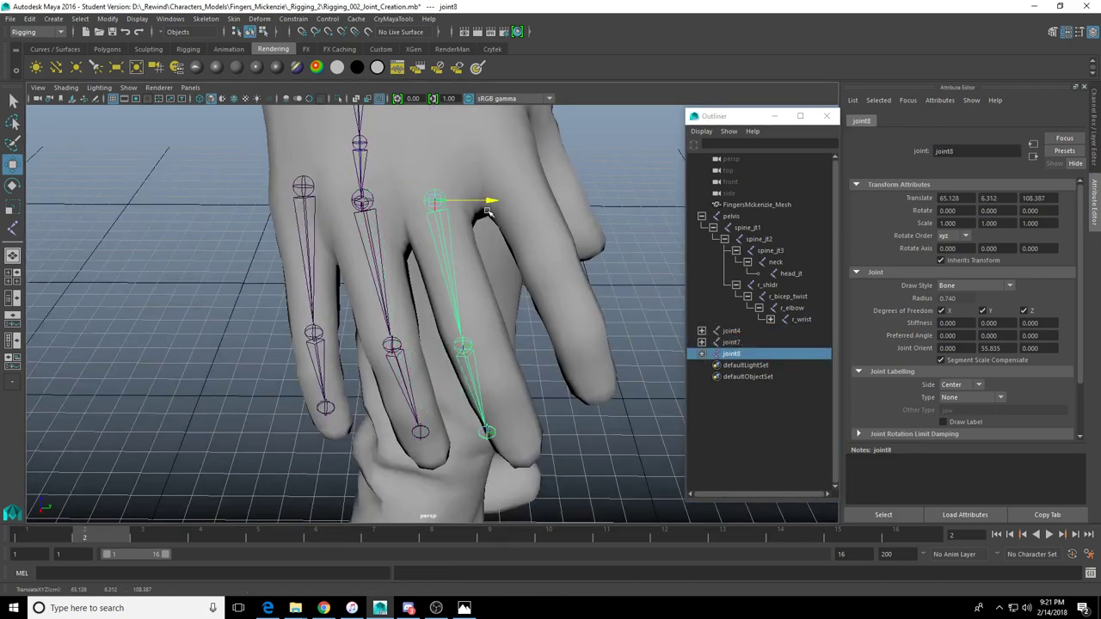
Shift the middle finger chain's middle joint sideways into the finger
left_click(462, 349)
left_click_drag(462, 350, 531, 365, "alt")
left_click_drag(479, 310, 479, 308)
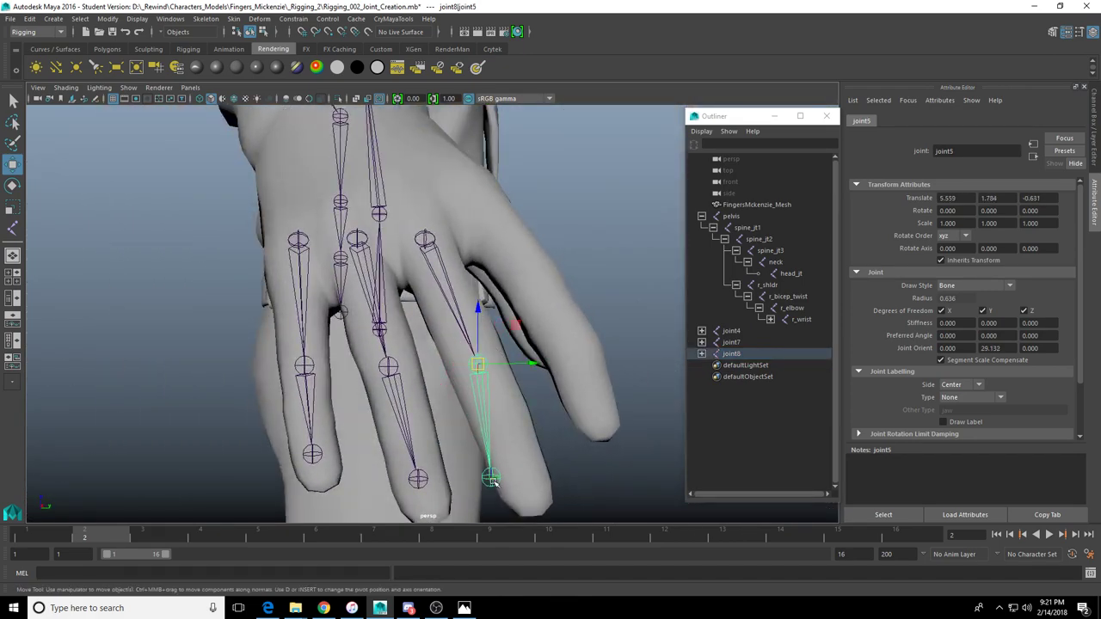
Position the middle finger chain's end joint inside the fingertip
left_click(490, 478)
left_click_drag(541, 474, 470, 492)
middle_click_drag(470, 492, 451, 342, "alt")
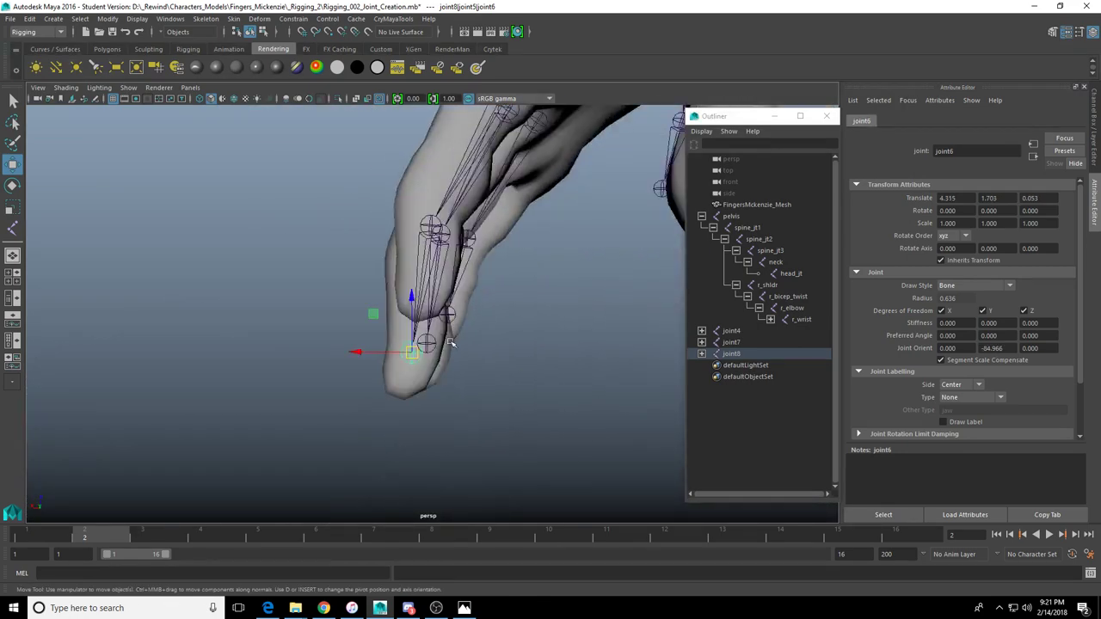
left_click_drag(451, 342, 473, 349, "alt")
left_click_drag(401, 348, 529, 263, "alt")
key("d")
left_click_drag(584, 319, 572, 319)
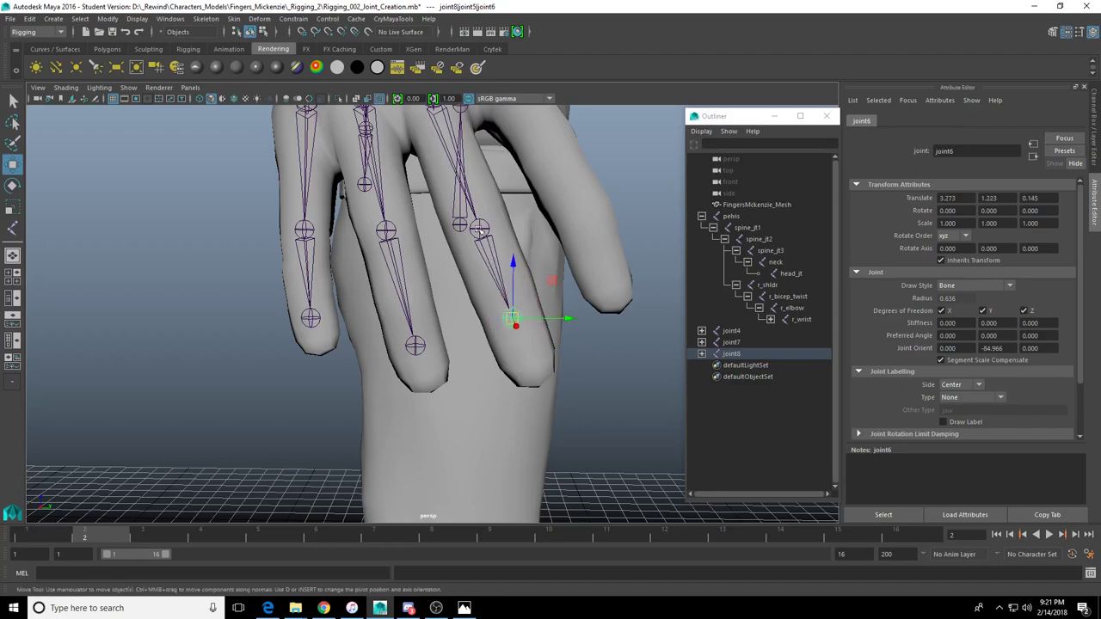
Adjust the middle finger chain's middle joint on its own, keeping the end joint in place
left_click(479, 229)
left_click_drag(479, 229, 541, 241, "alt")
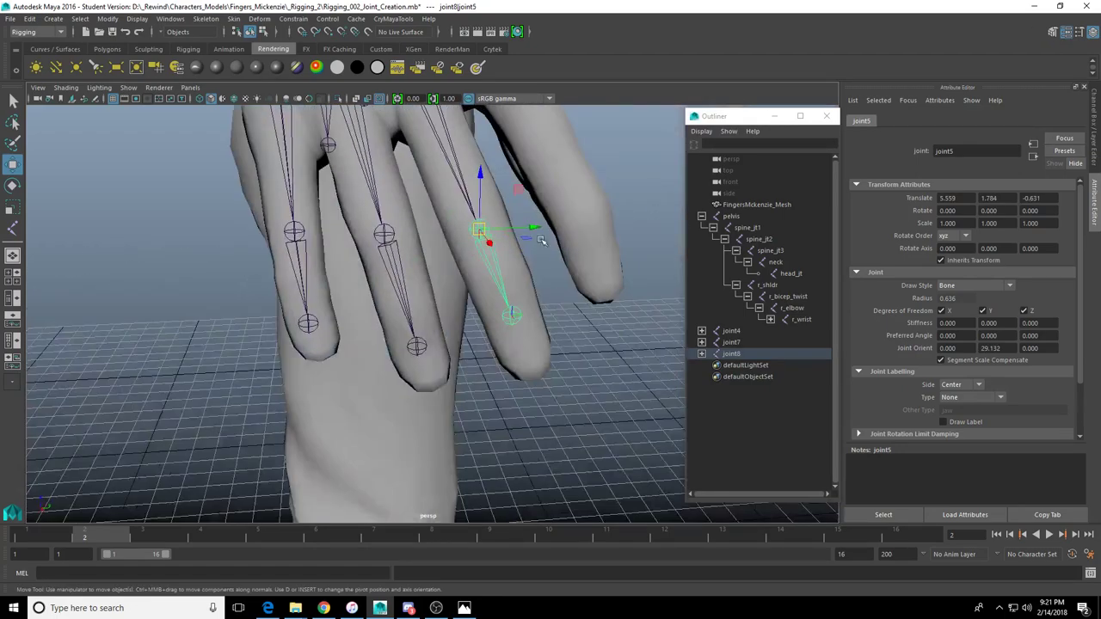
key("d")
left_click_drag(481, 176, 533, 226)
left_click_drag(503, 233, 335, 285, "alt")
Raise the middle finger chain's root joint into the knuckle
left_click(433, 187)
left_click_drag(433, 215, 462, 242, "alt")
left_click_drag(448, 195, 448, 172)
left_click_drag(469, 220, 369, 214, "alt")
Raise the ring finger chain's root joint into its knuckle without moving the child joints
left_click(352, 261)
key("d")
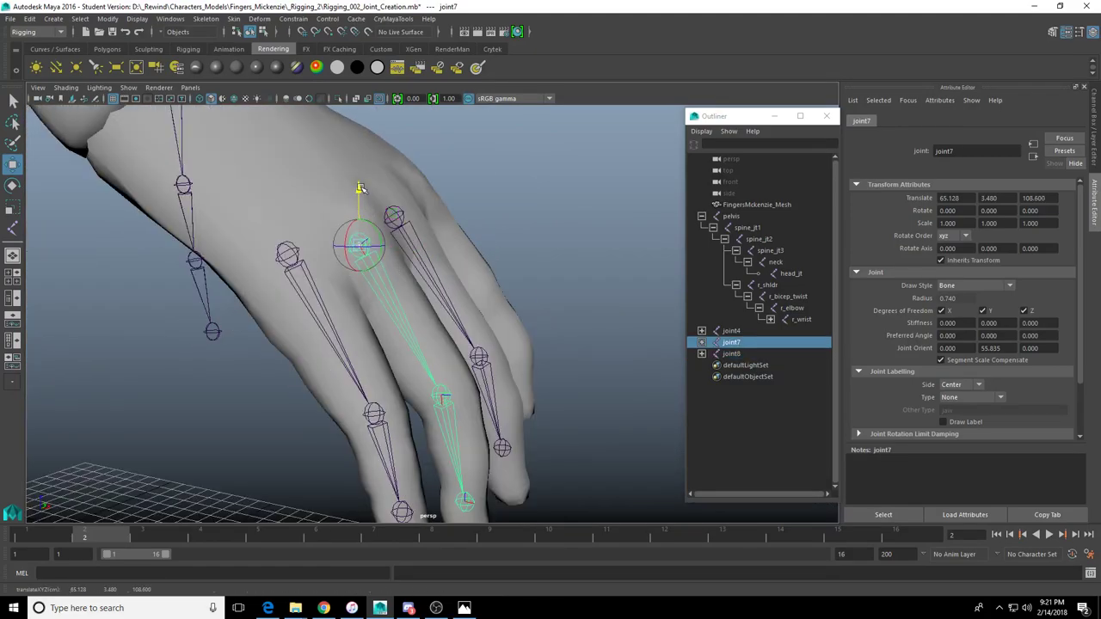
key("w")
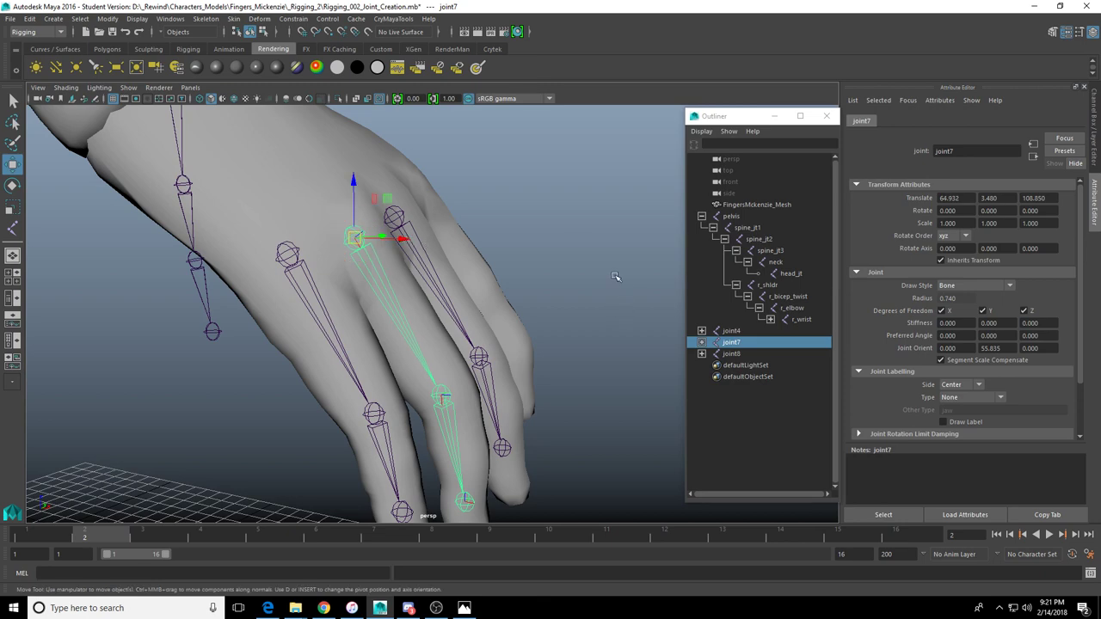
left_click_drag(442, 277, 492, 263, "alt")
left_click(447, 241)
key("d")
Raise the middle finger chain's end joint and centre it across the width of the finger
left_click(475, 363)
left_click_drag(474, 363, 636, 352, "alt")
left_click(340, 471)
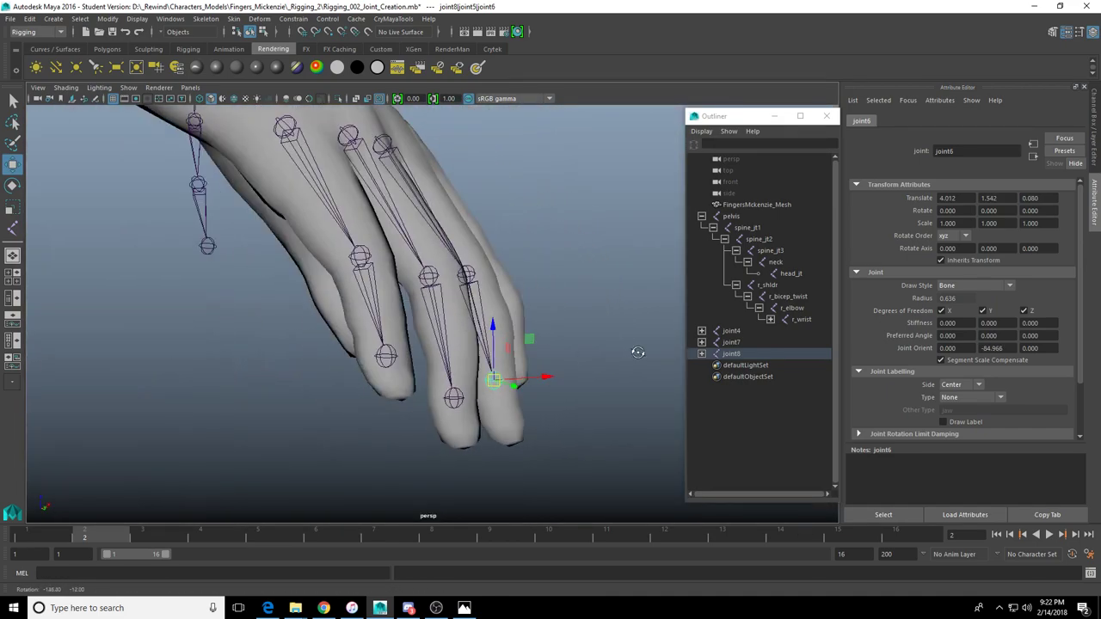
left_click_drag(492, 326, 494, 300)
left_click_drag(518, 351, 413, 364, "alt")
left_click_drag(605, 358, 592, 358)
left_click_drag(465, 358, 495, 423, "alt")
Raise the ring finger chain's end joint and centre it across the width of the finger
left_click(462, 453)
key("ctrl+z")
left_click_drag(464, 382, 469, 343)
left_click_drag(467, 354, 325, 371, "alt")
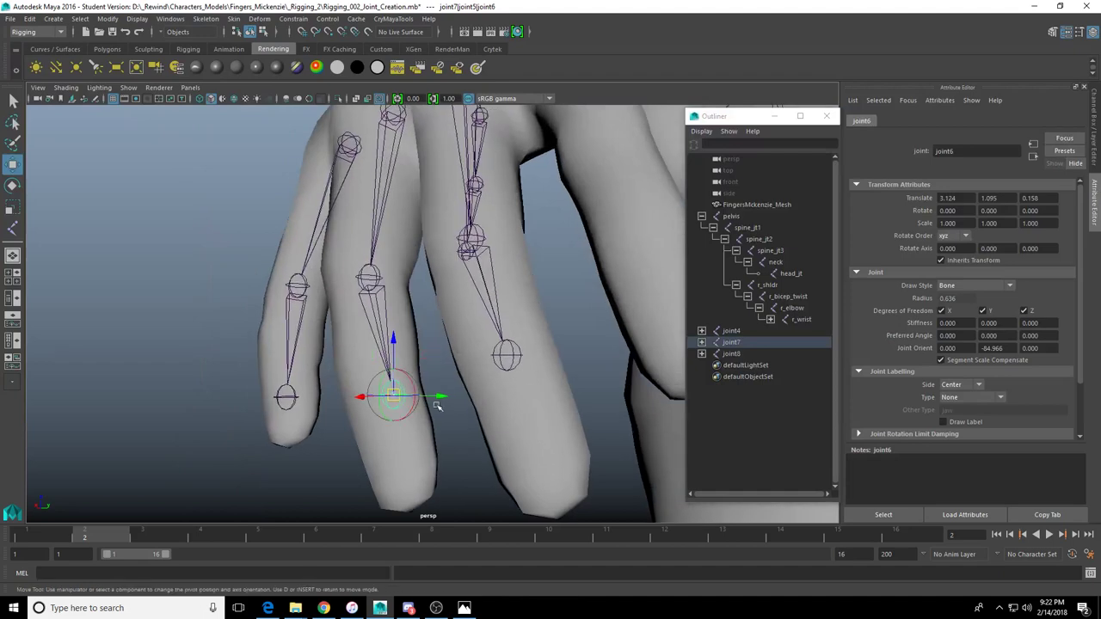
left_click_drag(440, 398, 479, 434)
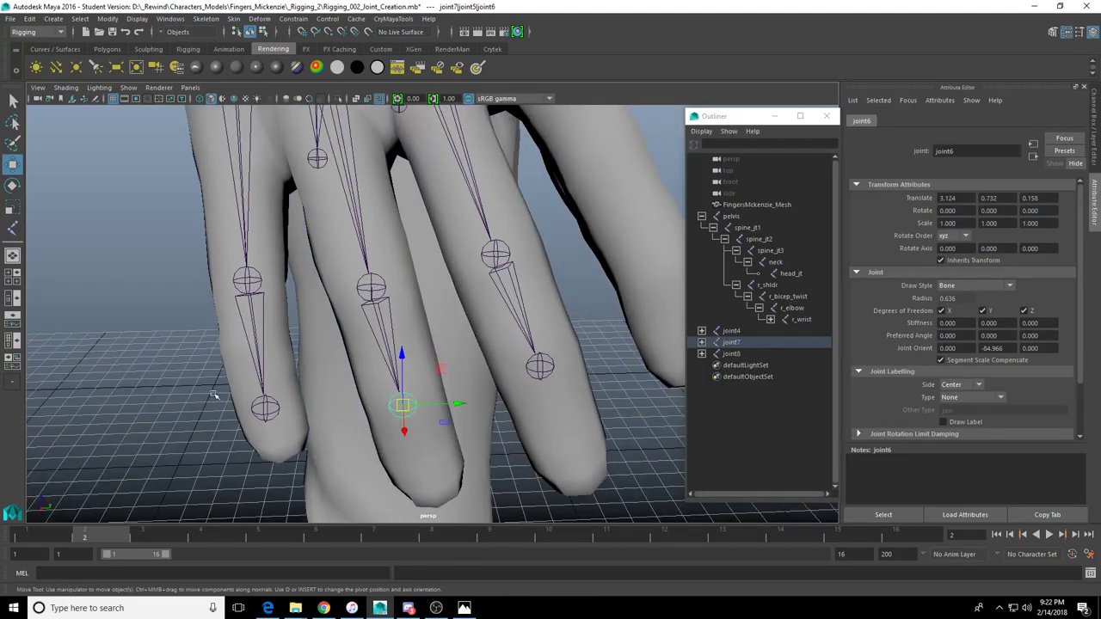
Raise the pinky chain's middle joint to the finger's bend without moving the end joint
middle_click_drag(247, 362, 344, 465, "alt")
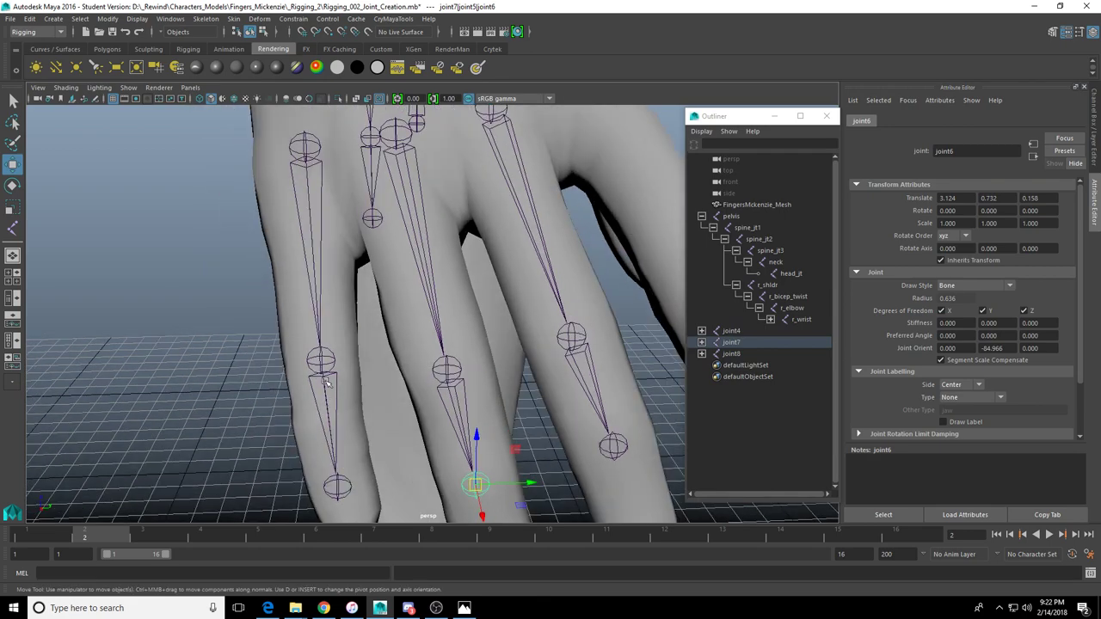
left_click(319, 367)
left_click_drag(319, 367, 398, 398, "alt")
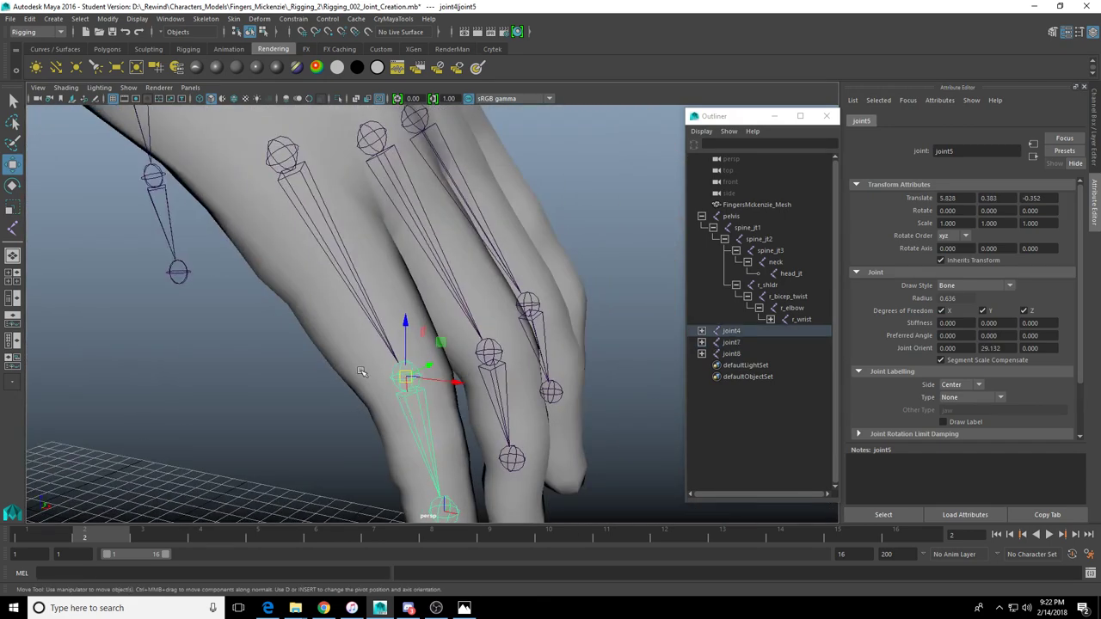
left_click_drag(361, 372, 381, 307, "alt")
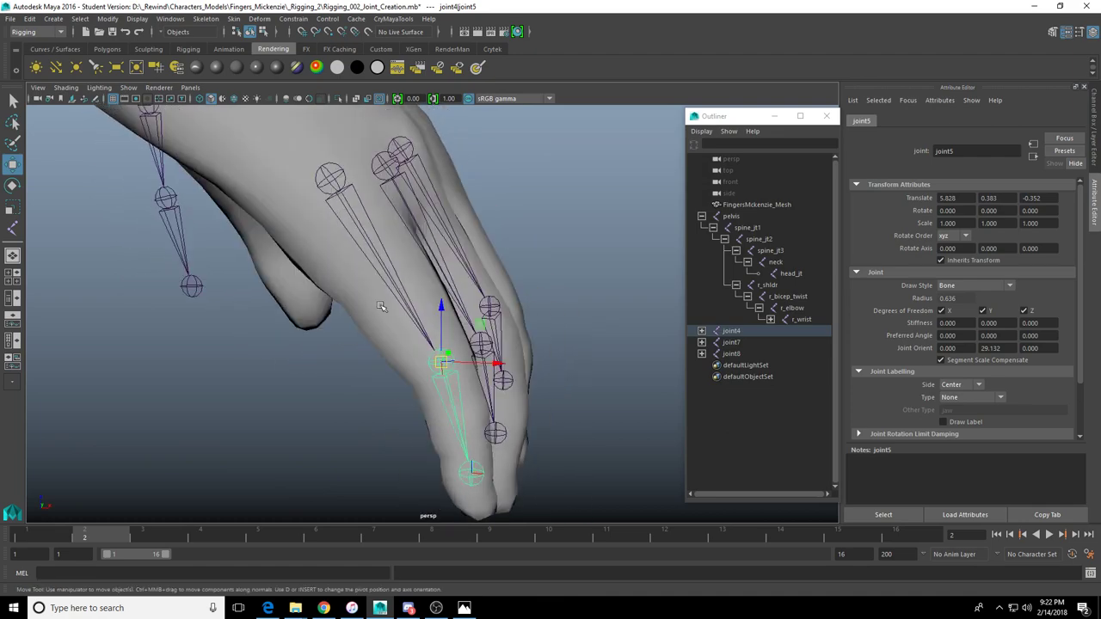
left_click(381, 307)
left_click_drag(440, 365, 489, 349, "alt")
left_click(408, 333)
left_click_drag(436, 294, 438, 279)
left_click_drag(490, 333, 430, 482)
Raise the pinky chain's end joint and centre it within the thickness of the finger
left_click(355, 458)
left_click_drag(440, 408, 436, 365)
left_click_drag(437, 365, 486, 346, "alt")
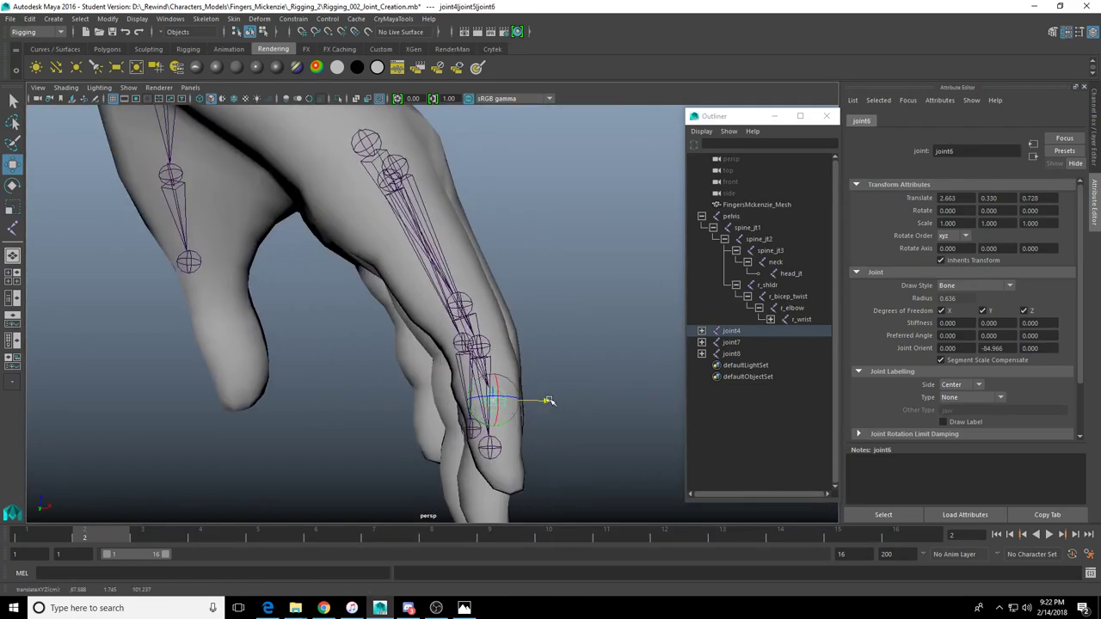
key("w")
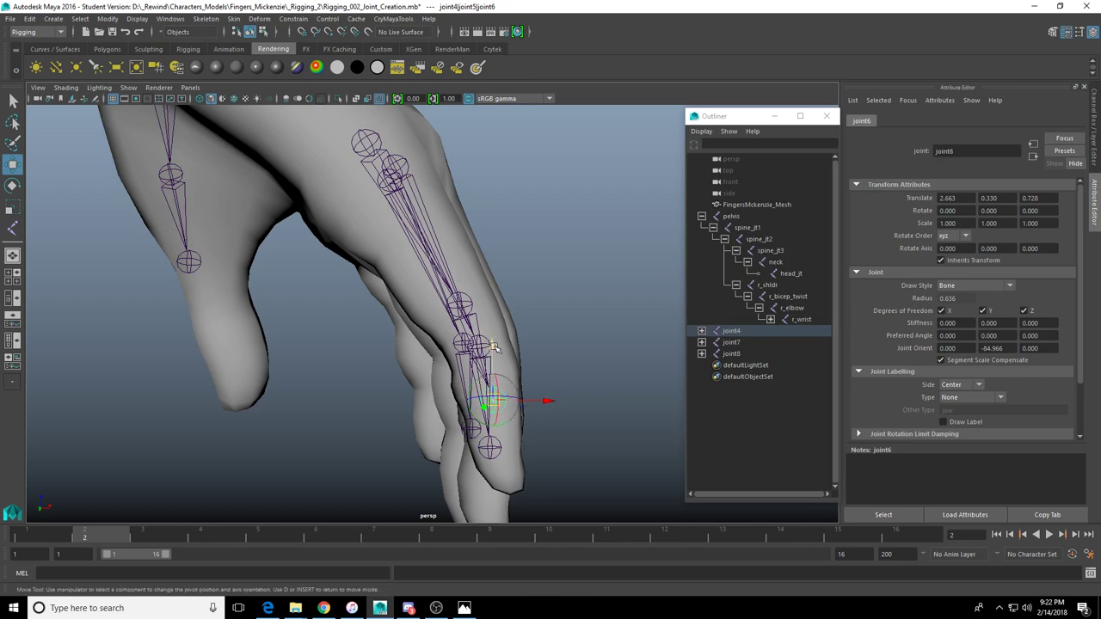
left_click_drag(495, 327, 326, 323, "alt")
left_click(346, 249)
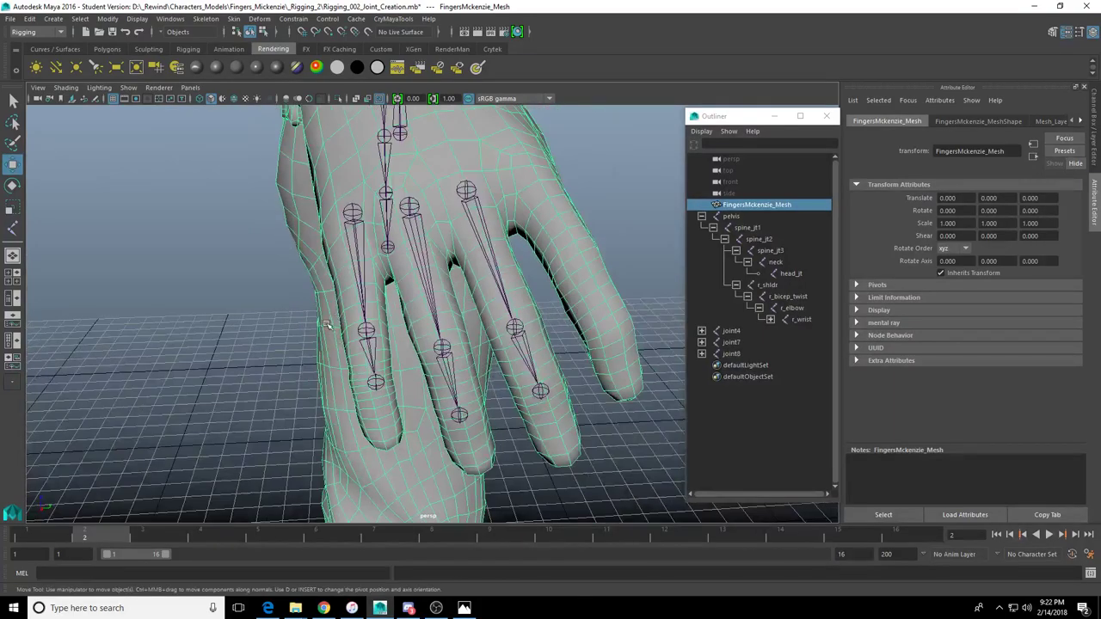
Move the pinky chain's end joint slightly closer to the middle joint, keeping it inside the finger
left_click_drag(406, 319, 481, 346, "alt")
scroll(482, 349, "up", 4)
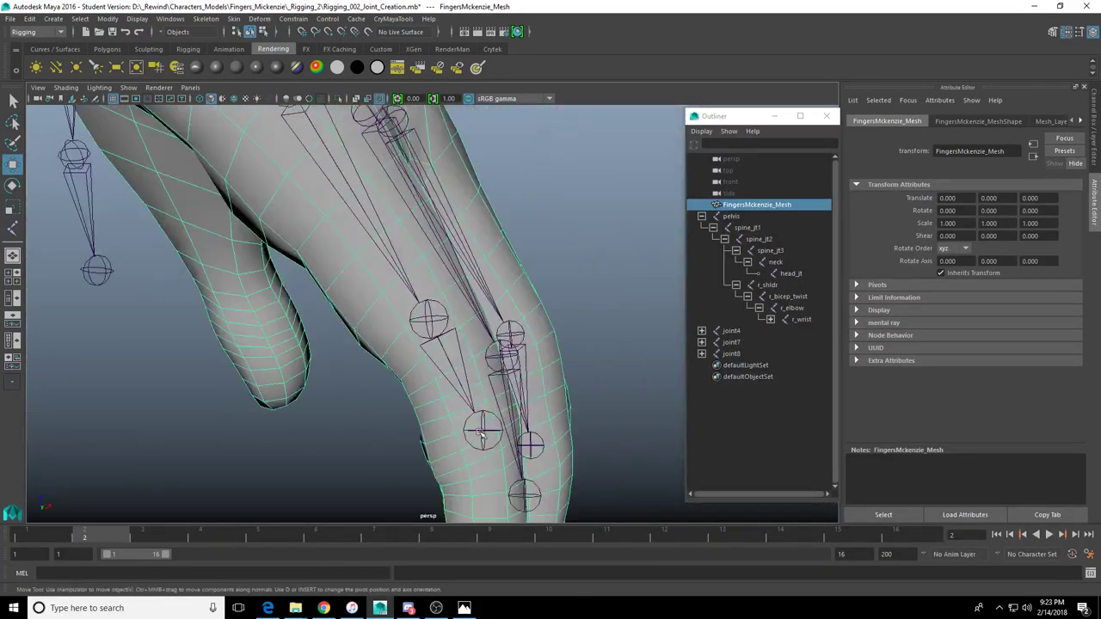
left_click(485, 432)
left_click_drag(487, 447, 413, 307, "alt")
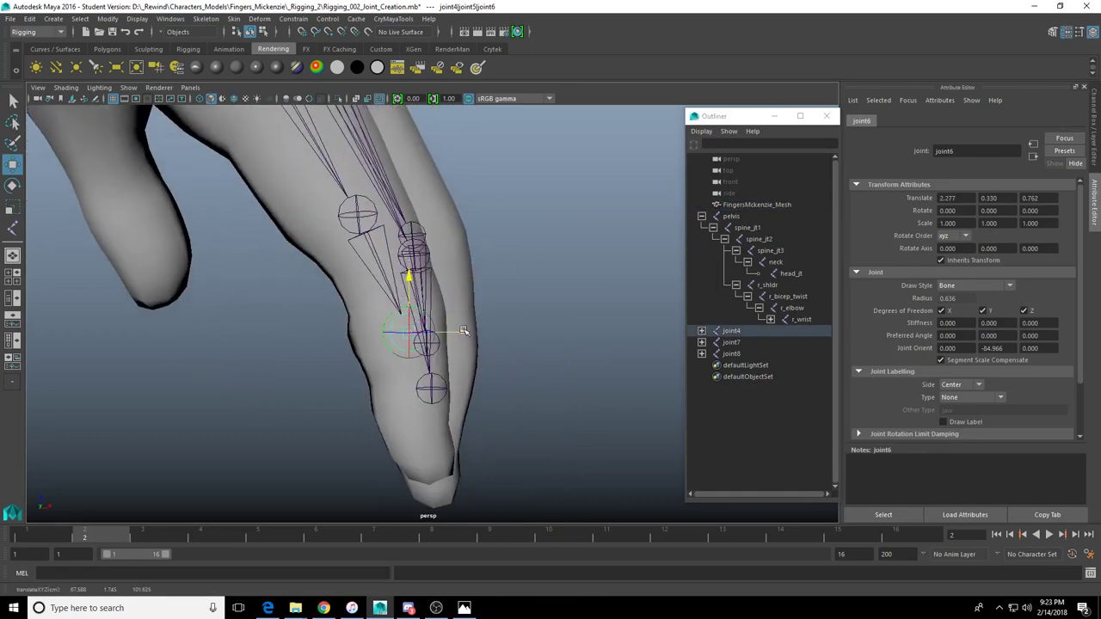
left_click_drag(457, 334, 497, 243, "alt")
left_click(464, 279)
scroll(464, 280, "down", 4)
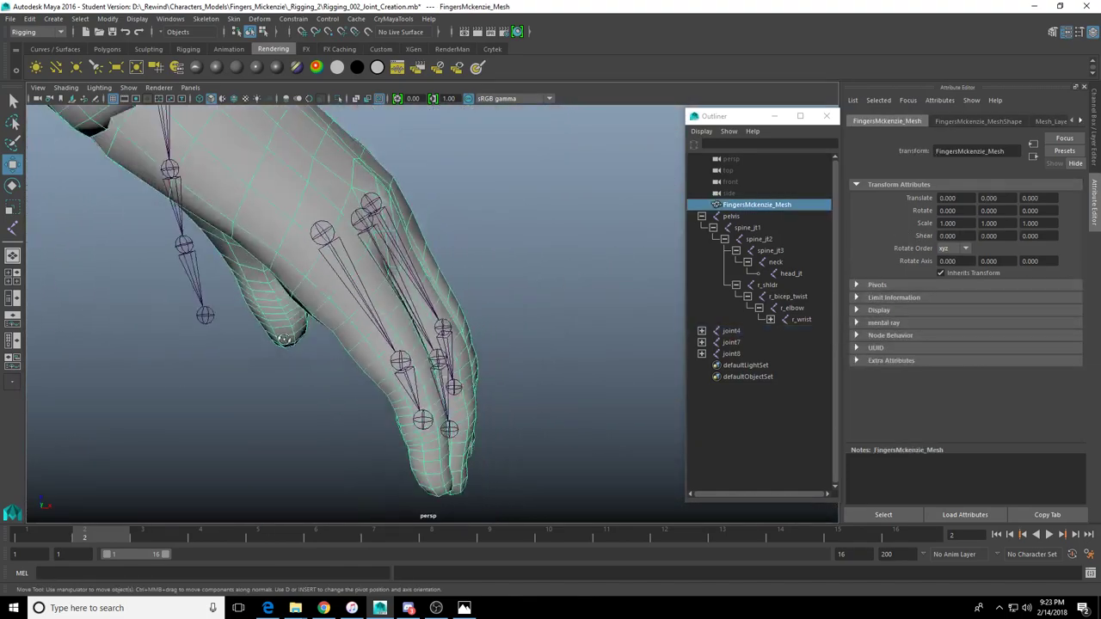
Lower the whole pinky chain slightly from its root joint to about X 64.24, Z 107.39
left_click_drag(465, 279, 331, 305, "alt")
left_click(342, 210)
left_click_drag(343, 210, 387, 353, "alt")
middle_click_drag(387, 352, 345, 453, "alt")
left_click_drag(345, 453, 488, 435, "alt")
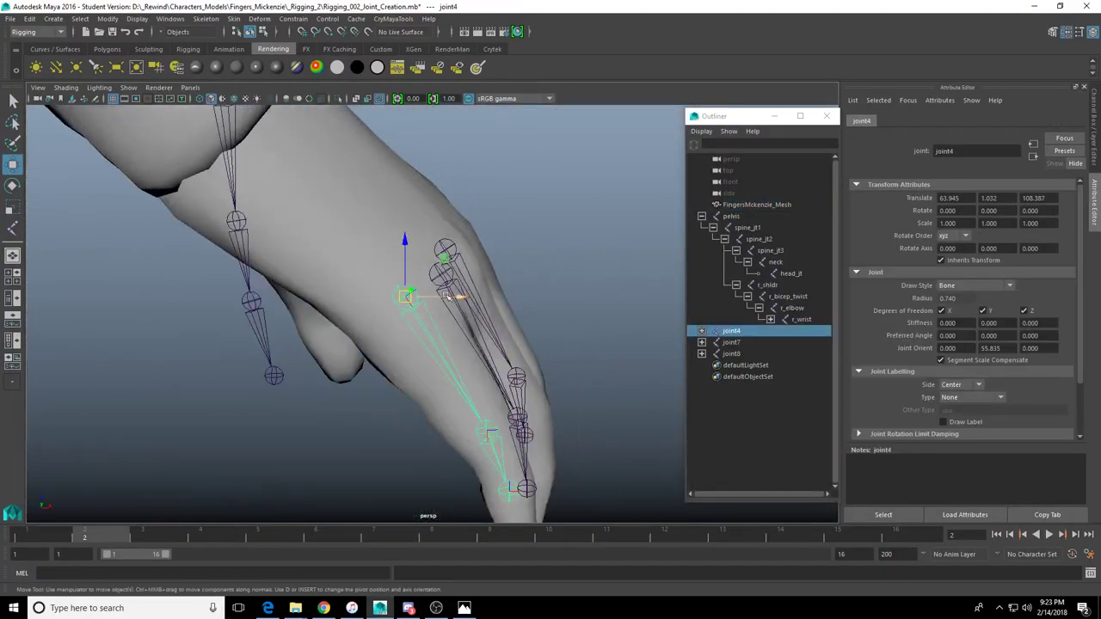
left_click_drag(403, 243, 431, 332)
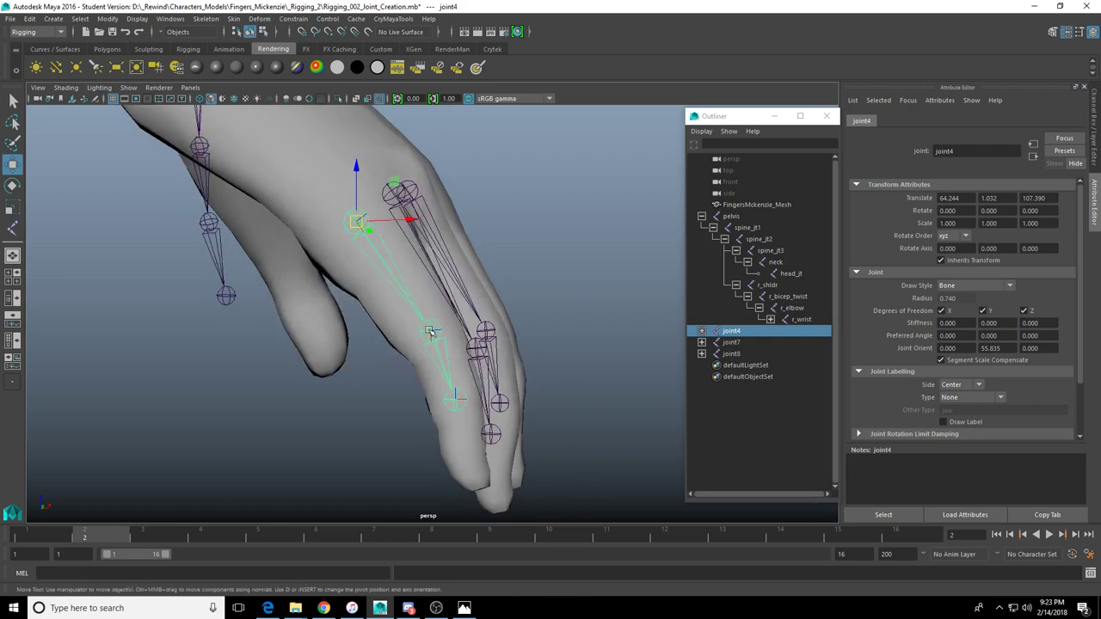
Refine the pinky chain's end joint so it sits centred in the finger at the last bend
middle_click_drag(439, 333, 405, 269, "alt")
scroll(405, 269, "up", 4)
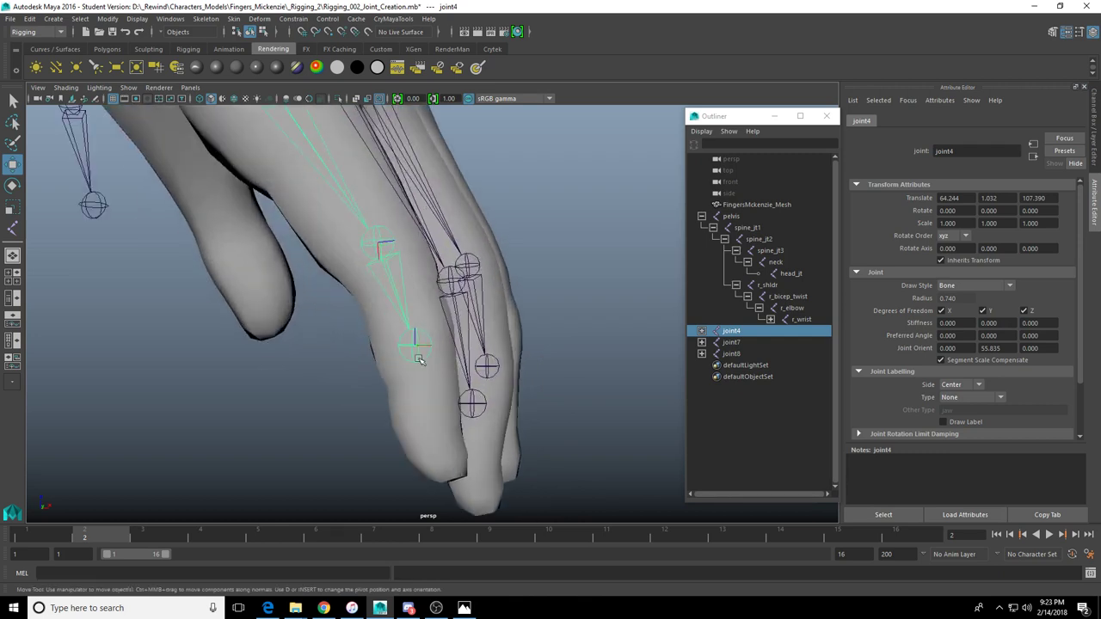
left_click(441, 363)
left_click_drag(405, 284, 441, 308, "alt")
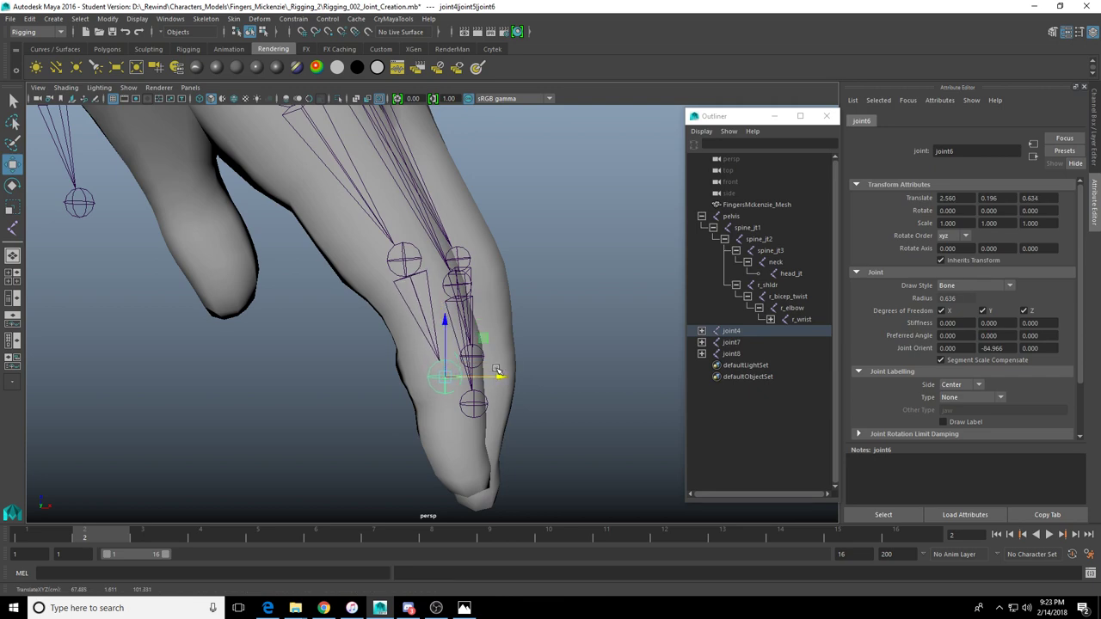
left_click_drag(544, 389, 413, 405, "alt")
Duplicate the middle finger's joint chain and move the copy into the index finger's knuckle at about 64.07, 9.3, 109.51
left_click(389, 225)
middle_click_drag(413, 404, 416, 430, "alt")
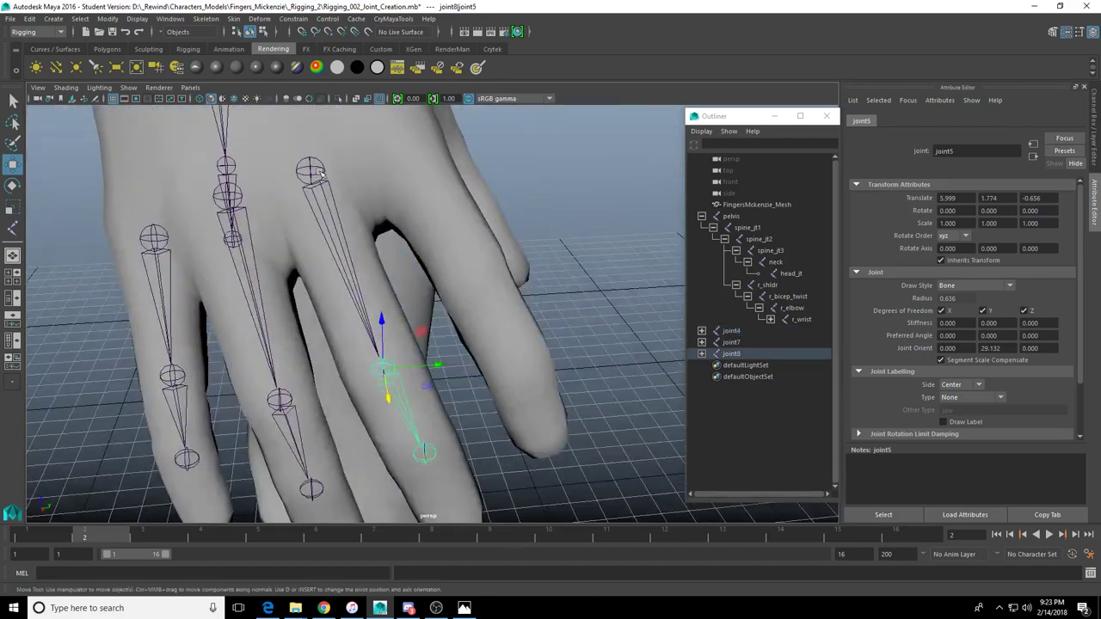
left_click(379, 250)
scroll(379, 249, "down", 5)
left_click(368, 226)
left_click_drag(379, 250, 331, 315, "alt")
key("ctrl+d")
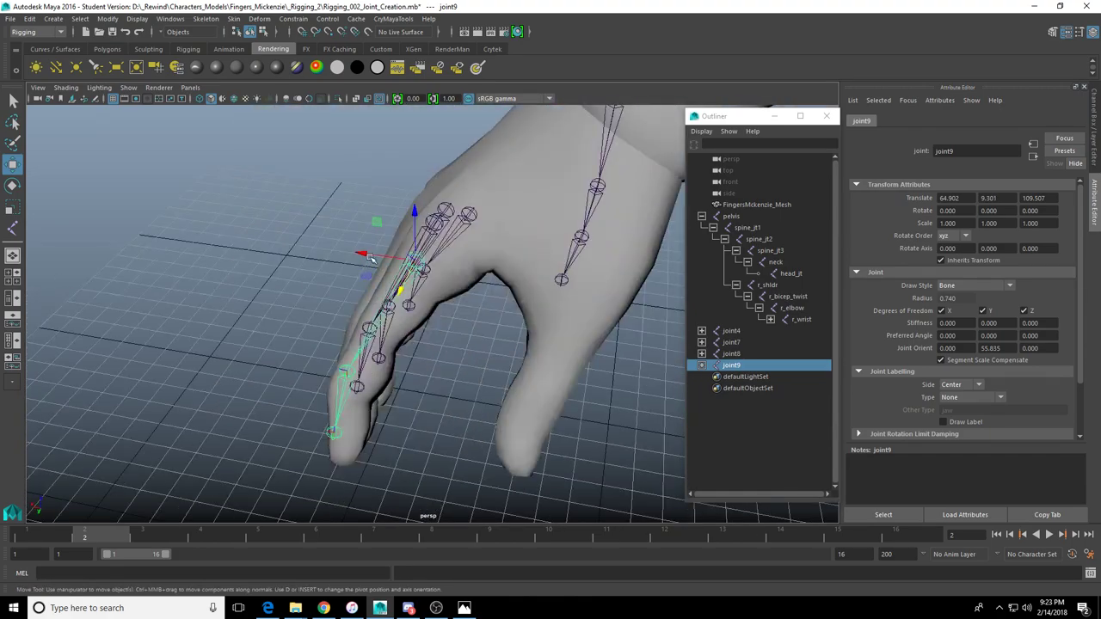
left_click_drag(365, 253, 379, 254)
left_click_drag(370, 248, 440, 246, "alt")
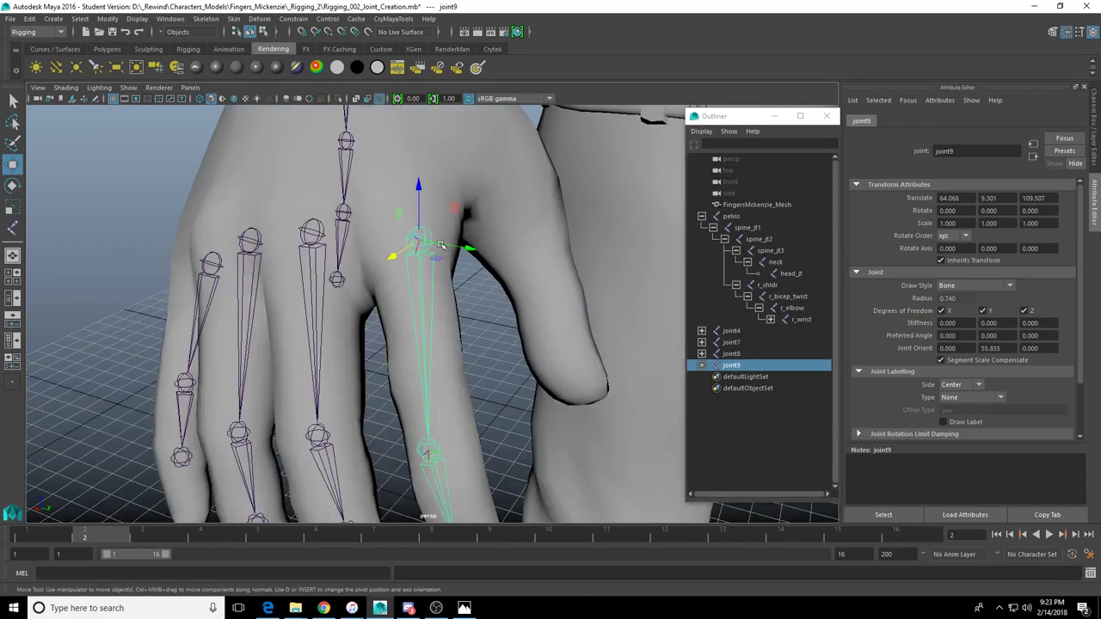
Raise the index finger chain's middle joint to the finger's bend and centre it inside the mesh
left_click(428, 451)
left_click_drag(428, 451, 597, 305, "alt")
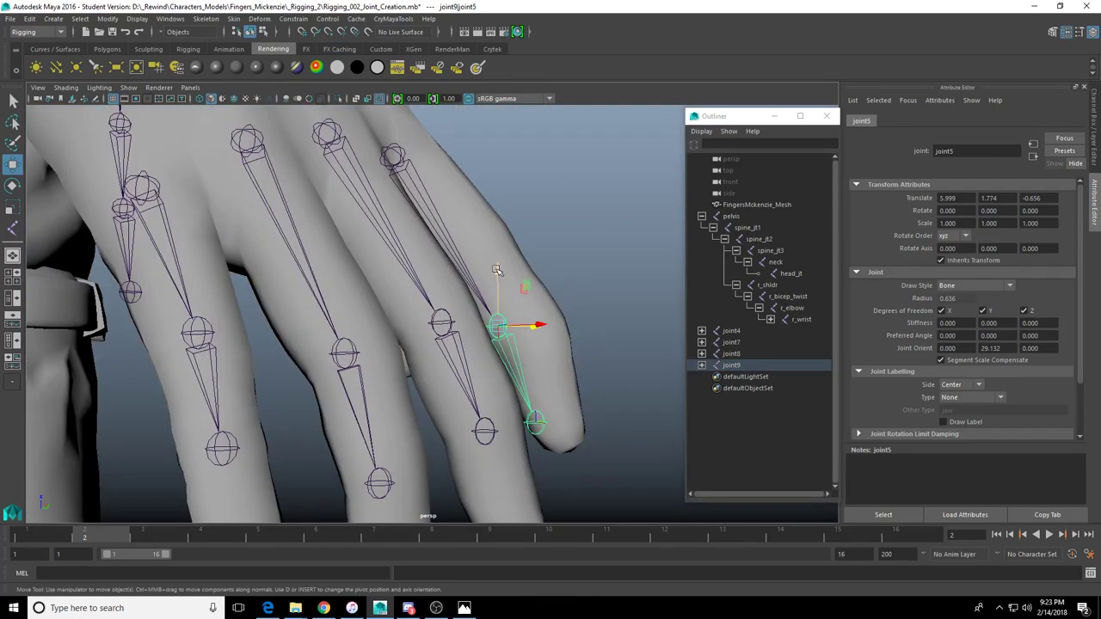
left_click_drag(496, 271, 496, 221)
left_click_drag(580, 277, 319, 288, "alt")
left_click_drag(318, 288, 390, 272, "alt")
left_click_drag(390, 217, 389, 209)
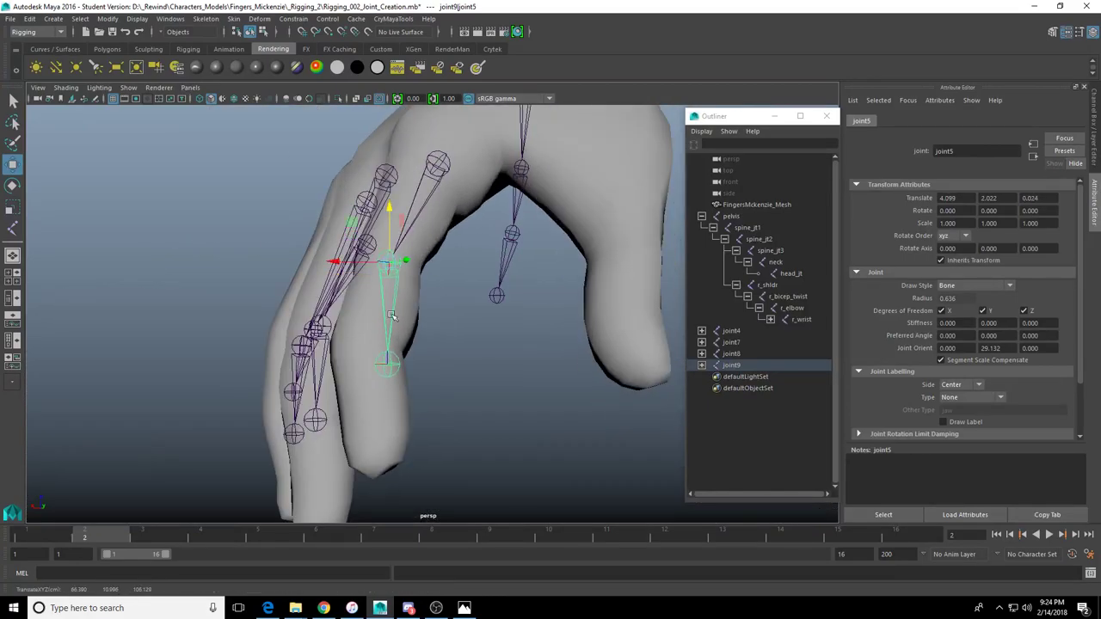
Position the index finger chain's end joint at the last bend, centred across the finger's depth and width
left_click(387, 366)
left_click_drag(446, 368, 459, 428, "alt")
left_click_drag(552, 411, 545, 411)
left_click_drag(545, 411, 552, 356, "alt")
left_click_drag(556, 364, 559, 365)
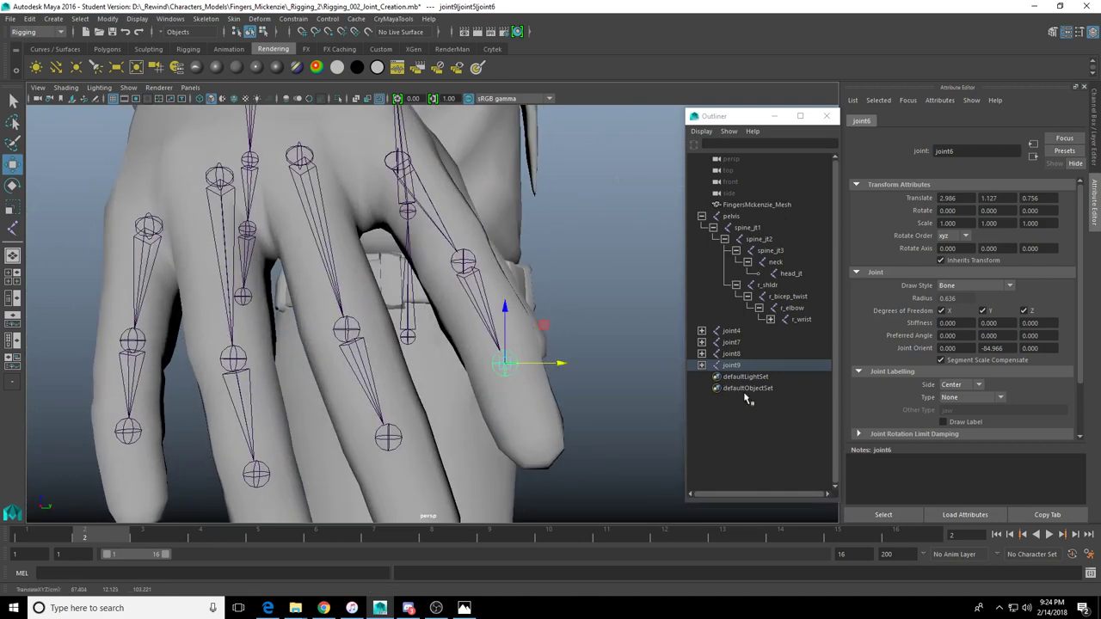
Fine-tune the index finger chain's middle joint without moving its end joint
left_click_drag(449, 245, 534, 416, "alt")
left_click(473, 283)
key("d")
key("d")
left_click(501, 327)
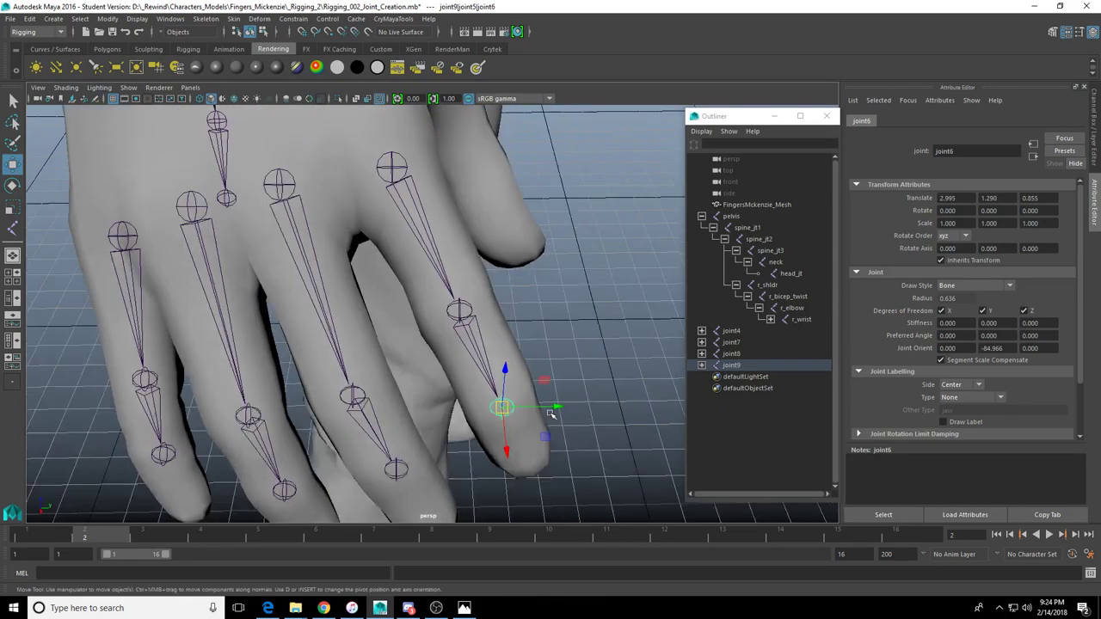
Rename the pinky chain's joints from root to tip as r_pinky_jt1, r_pinky_jt2 and r_pinky_jt3
left_click(732, 331)
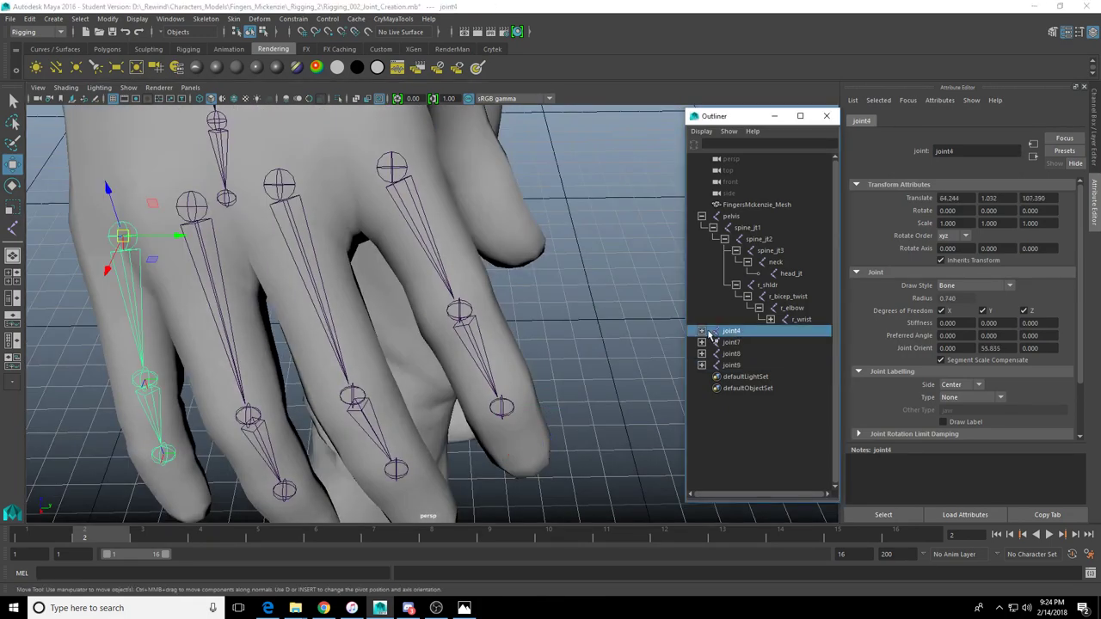
left_click(702, 331)
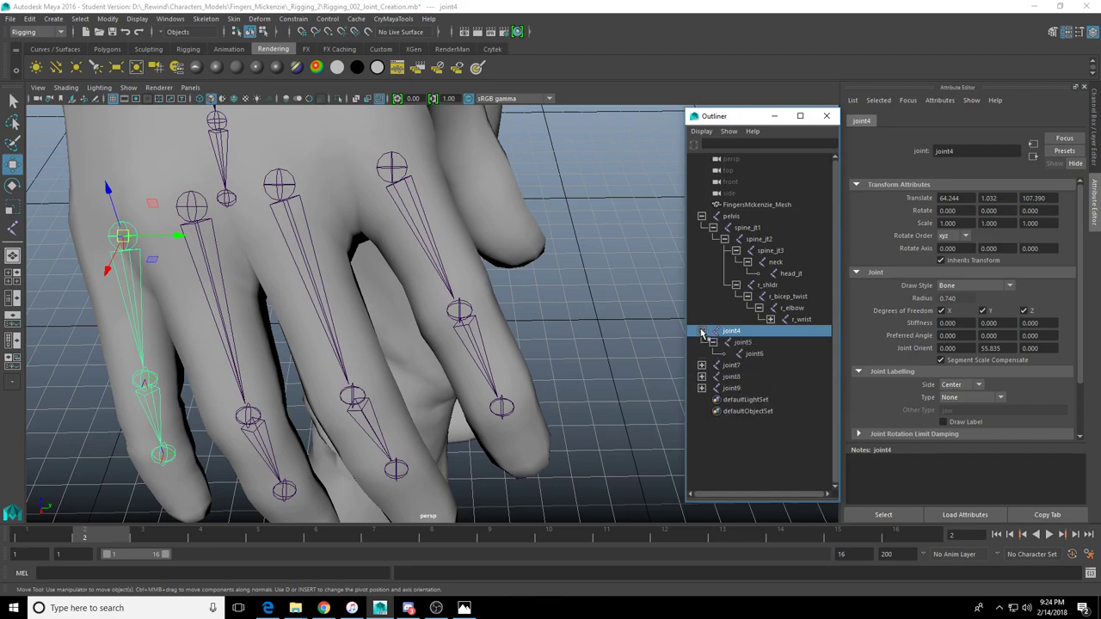
left_click_drag(397, 276, 602, 398, "alt")
double_click(743, 334)
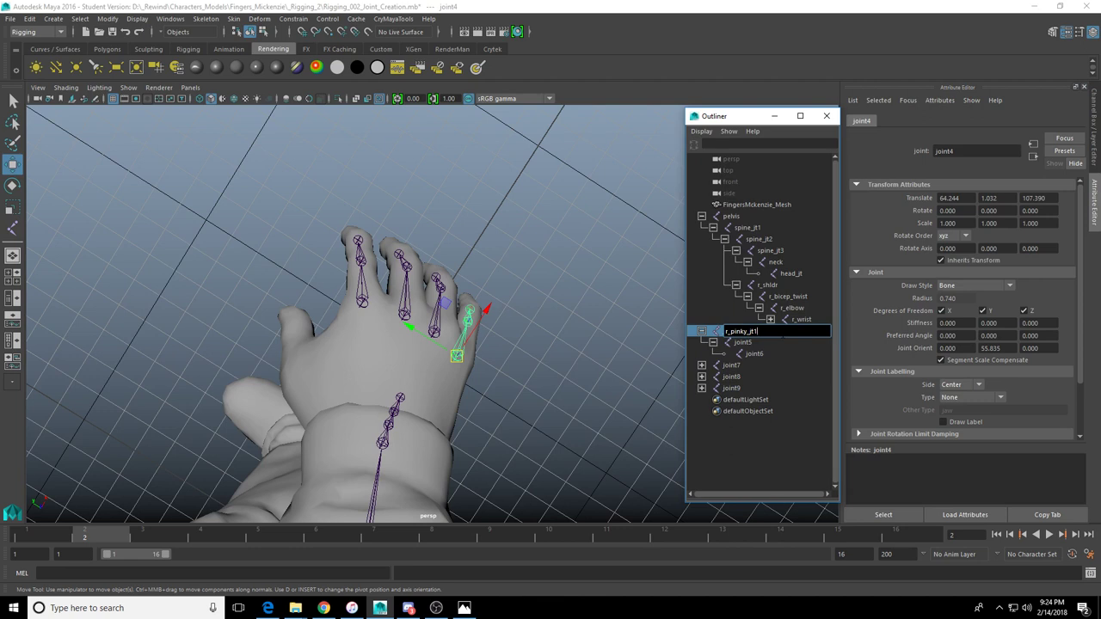
key("Return")
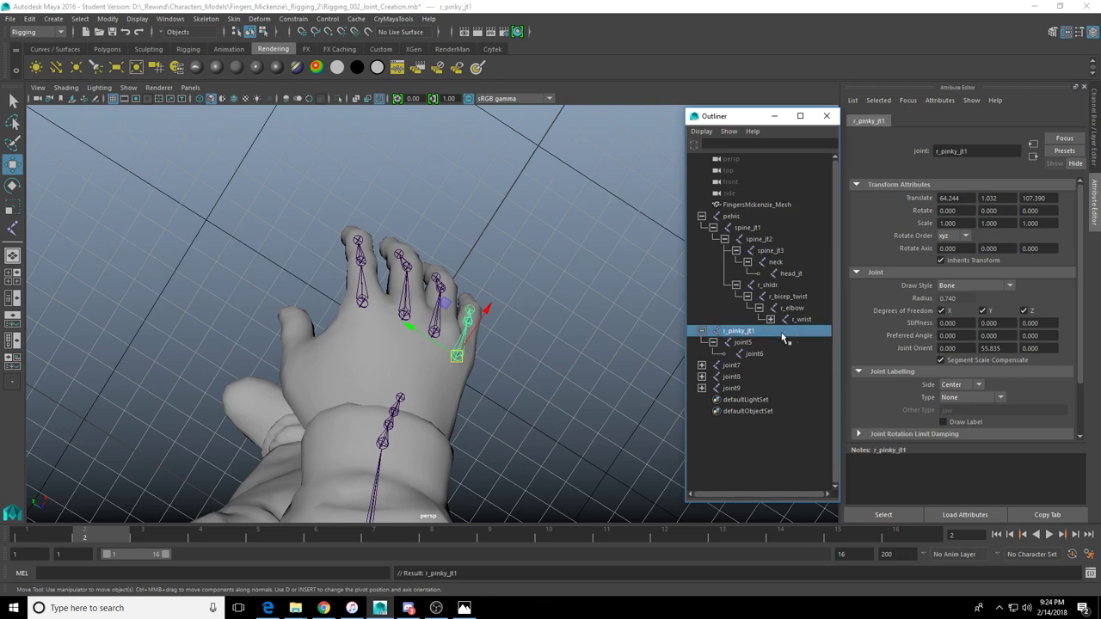
double_click(755, 344)
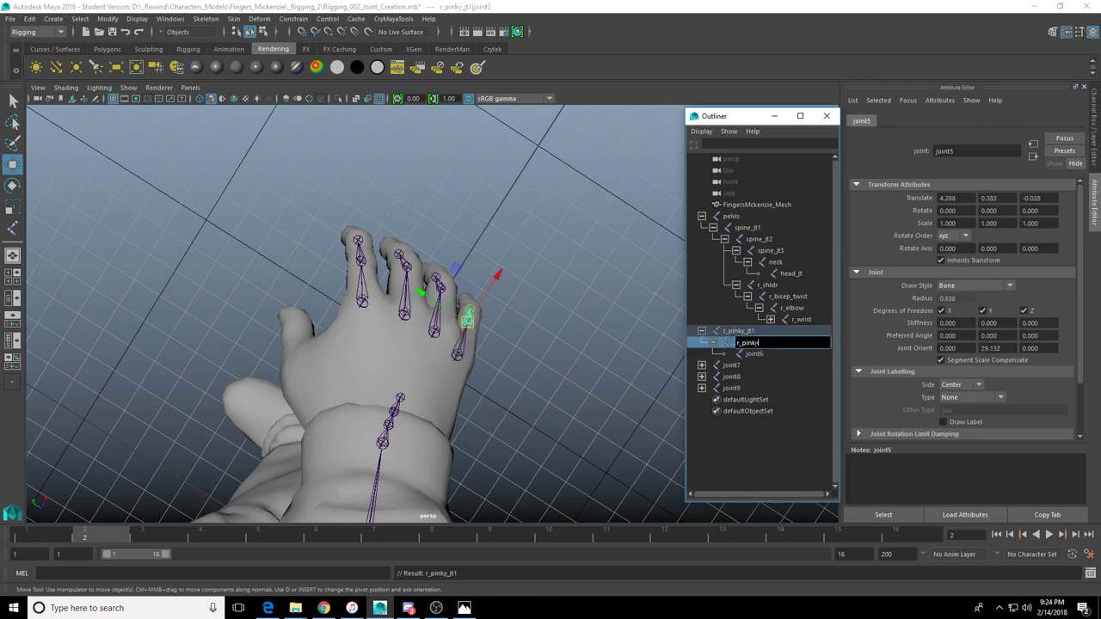
key("Return")
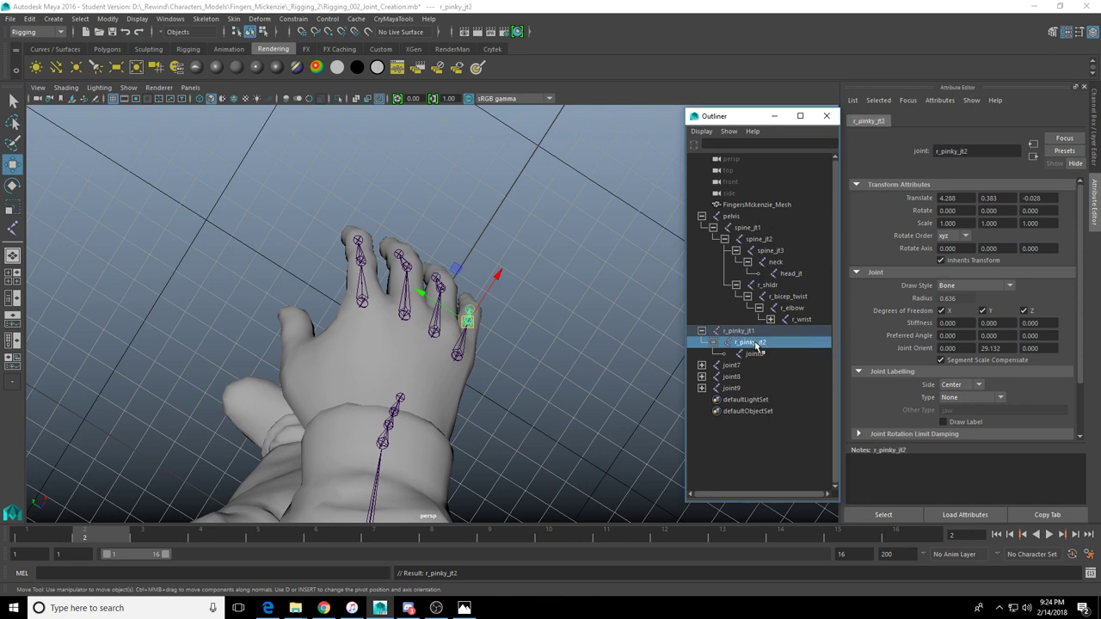
double_click(757, 354)
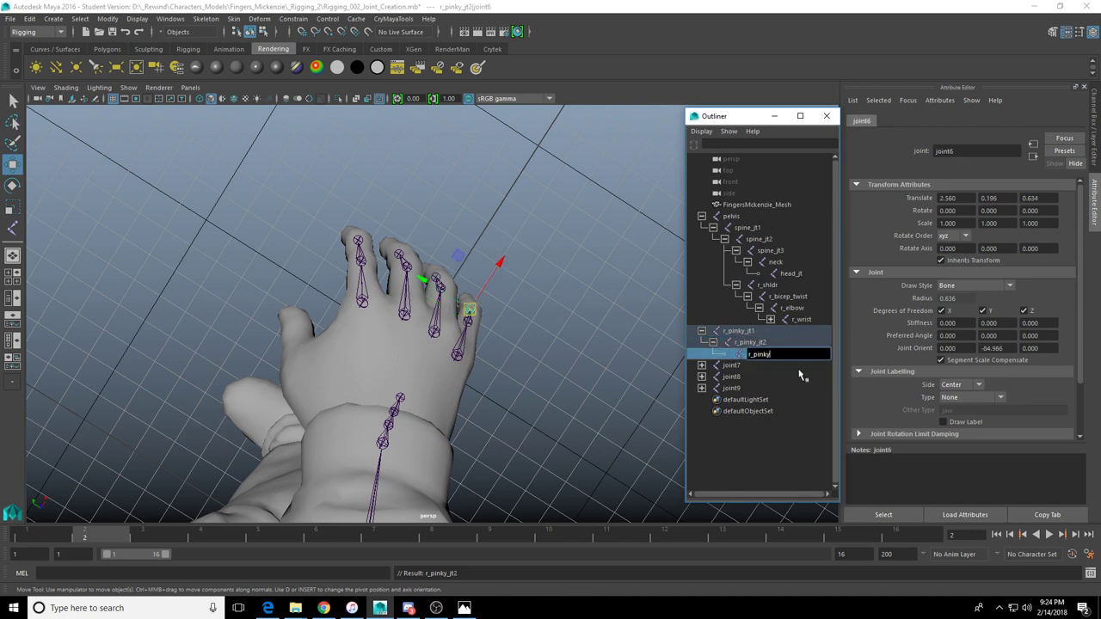
type("r_pinky_jt3")
key("Return")
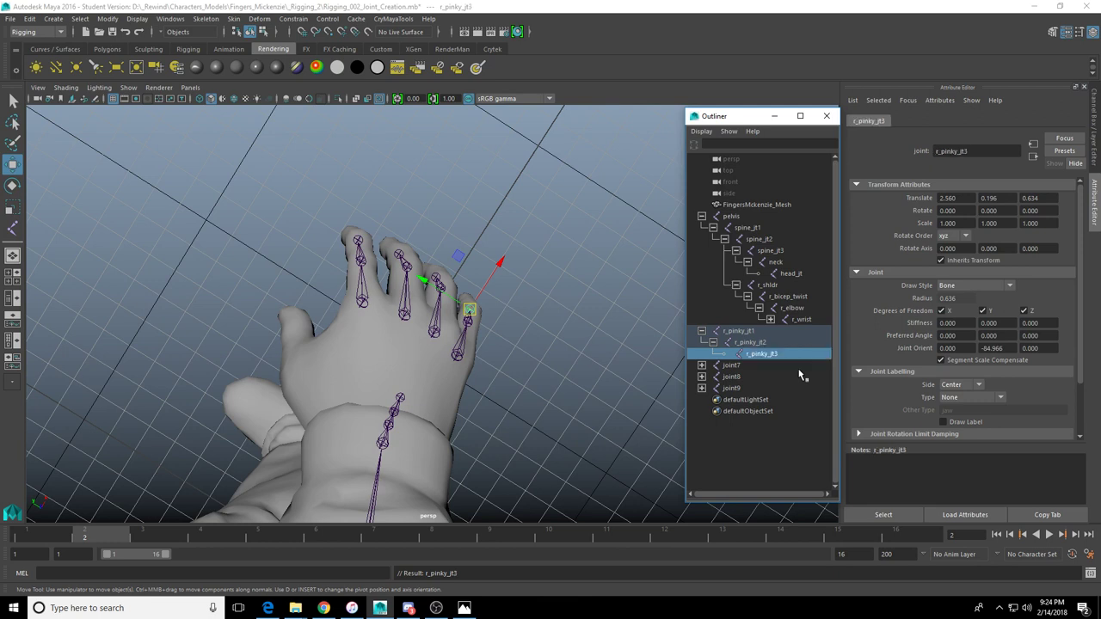
Collapse the pinky hierarchy and rename the root joint joint7 as r_index_jt1
left_click(732, 366)
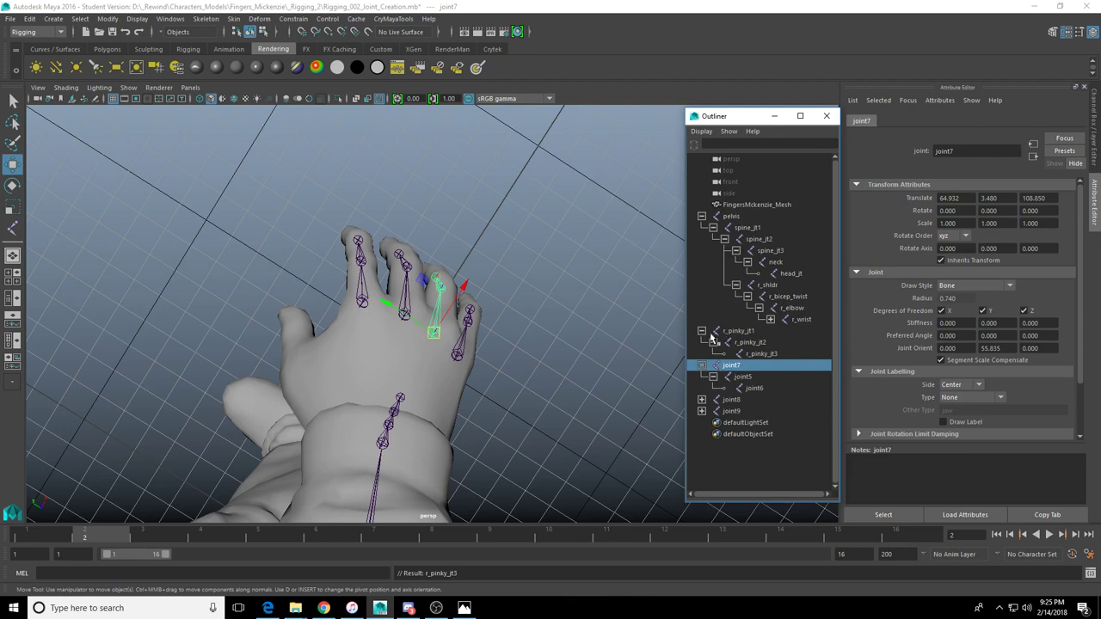
left_click(702, 330)
left_click(738, 330)
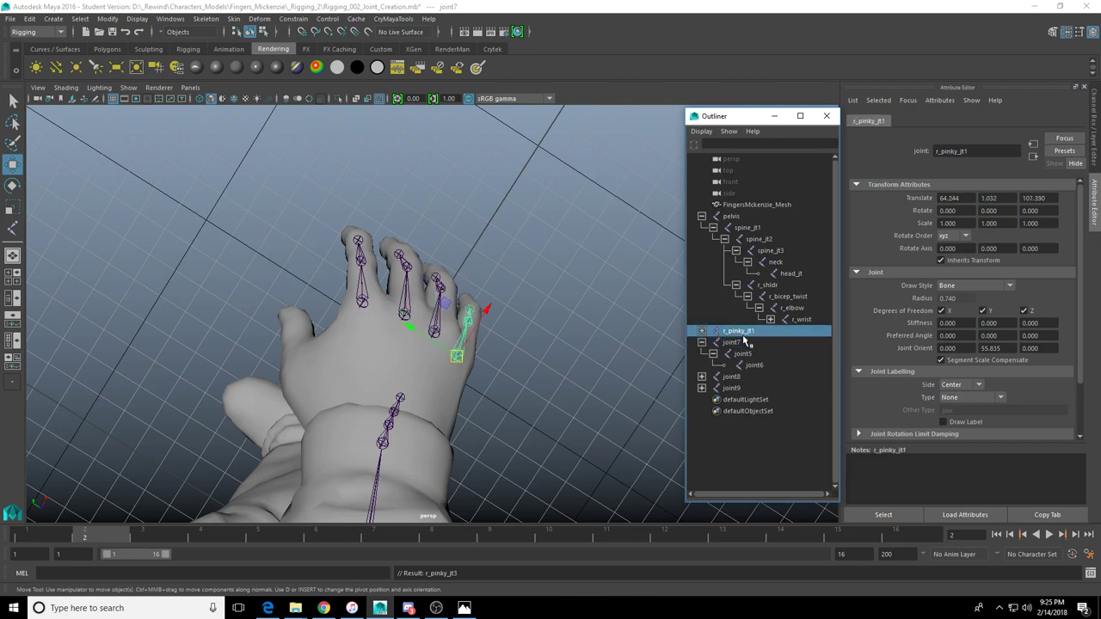
left_click(735, 342)
double_click(739, 345)
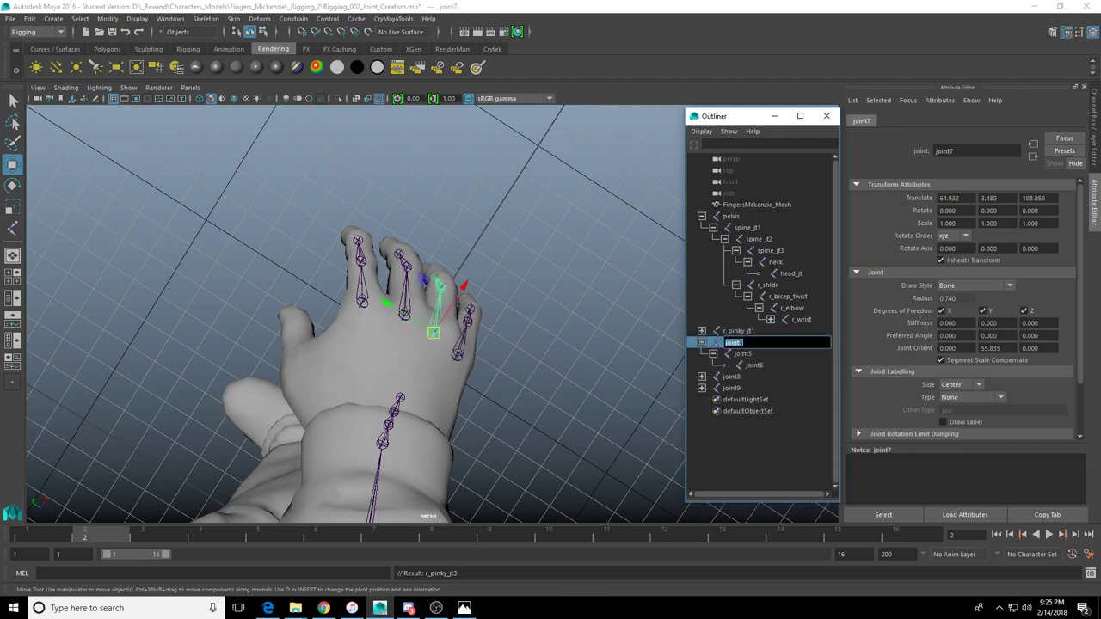
type("r_ring")
key("BackSpace")
key("BackSpace")
key("BackSpace")
key("BackSpace")
key("BackSpace")
type("_index_jt1")
key("Return")
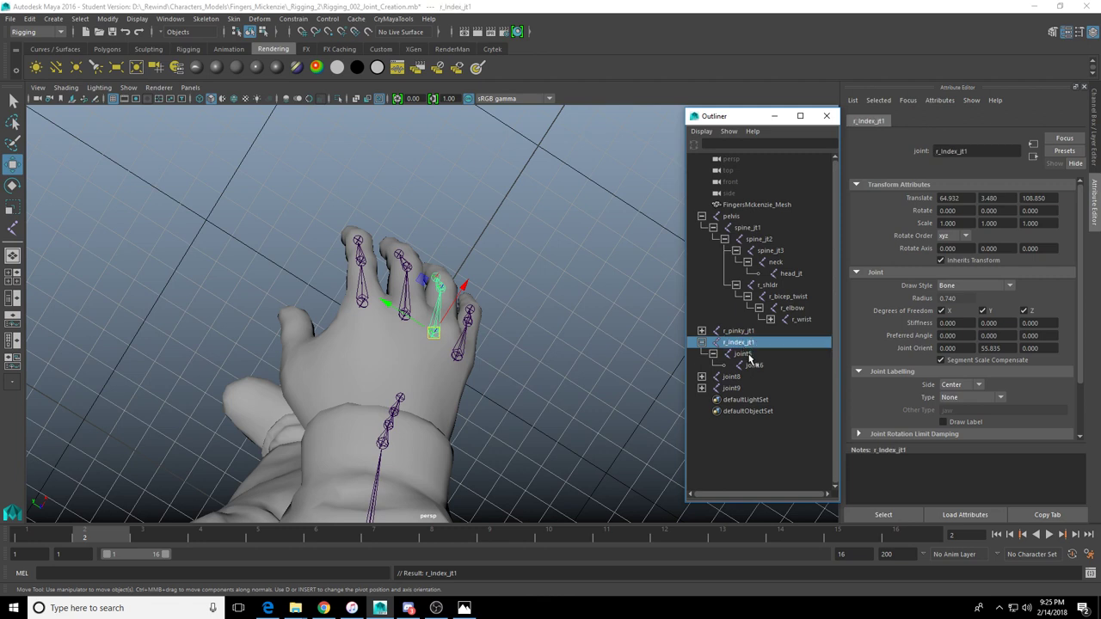
Rename the two child joints under r_index_jt1 as r_index_jt2 and r_index_jt3
double_click(742, 354)
type("r_inde")
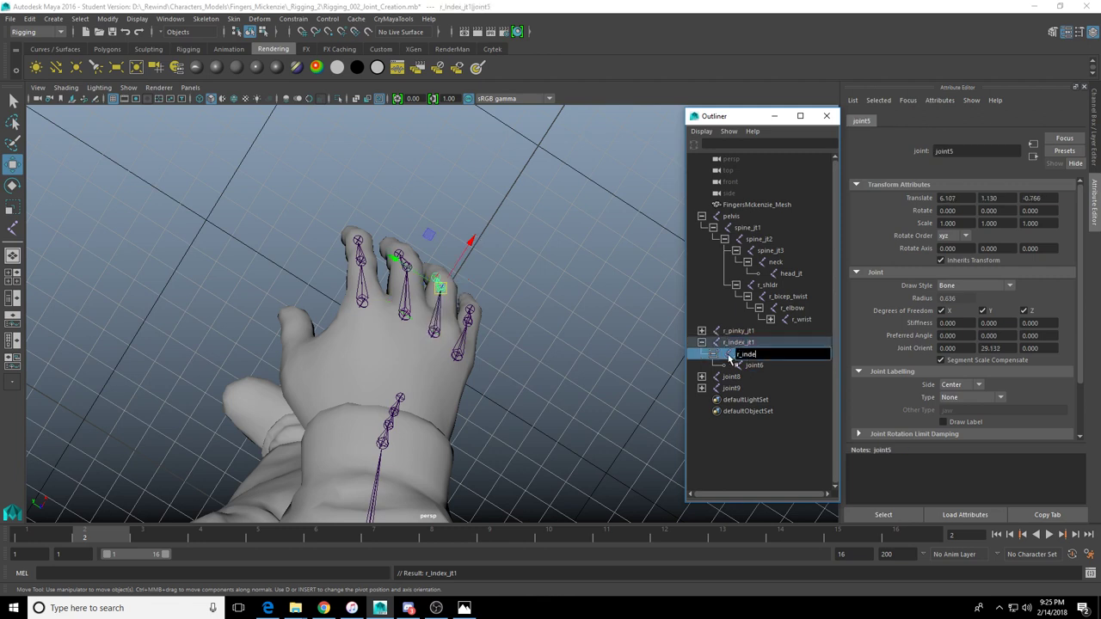
type("x_jt2")
key("Return")
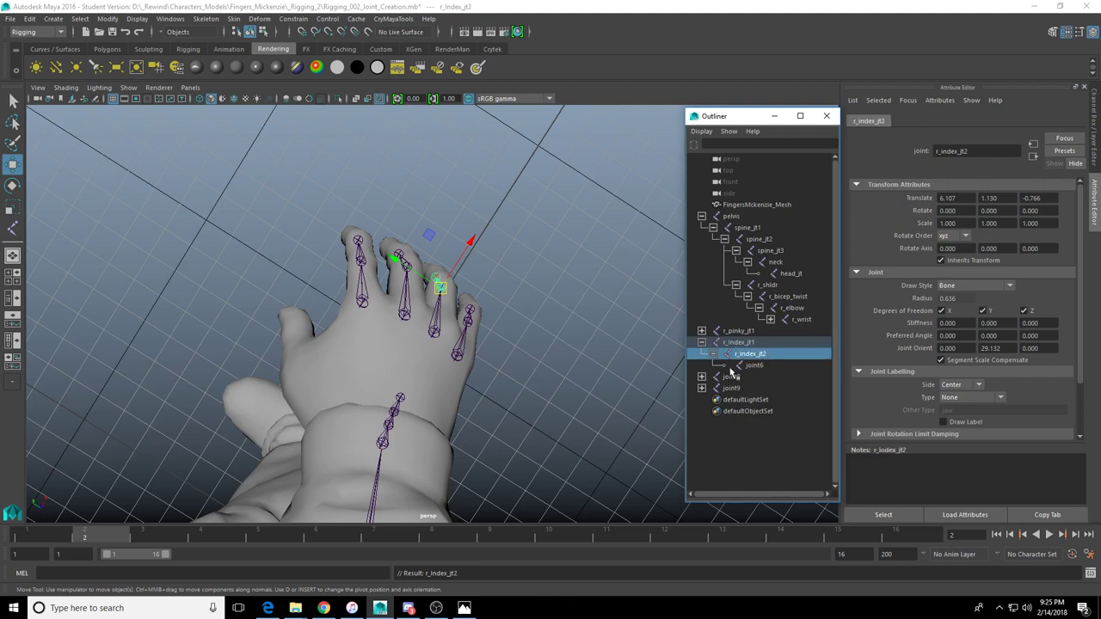
double_click(757, 366)
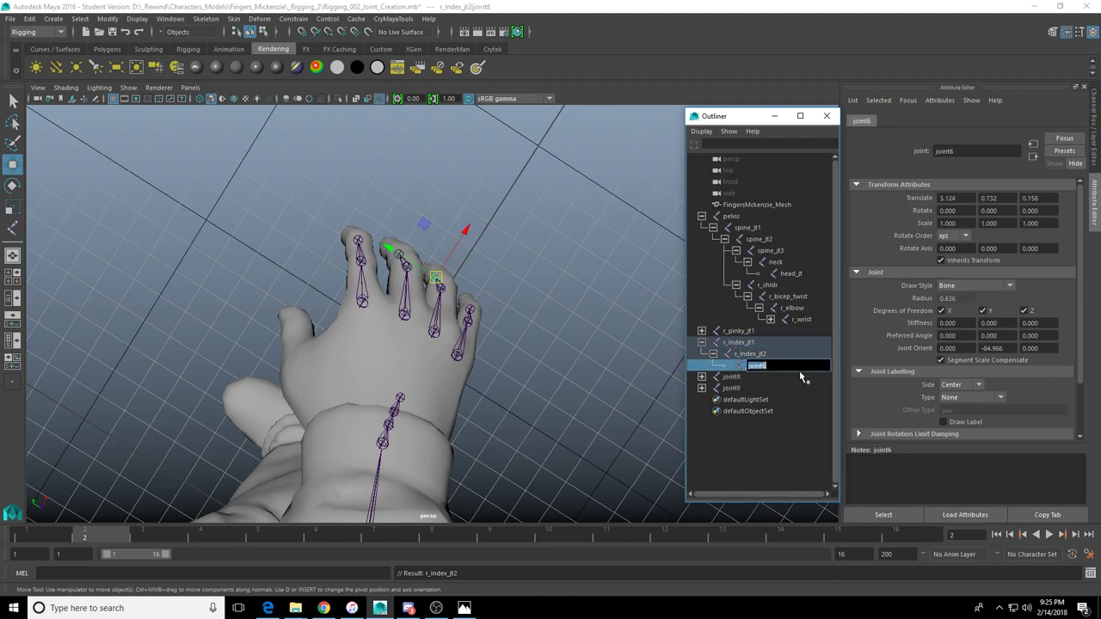
type("r_index")
type("_jt3")
key("Return")
Collapse the r_index_jt1 hierarchy, expand the joint8 chain, and rename root joint joint8 as r_middle_jt1
left_click(753, 377)
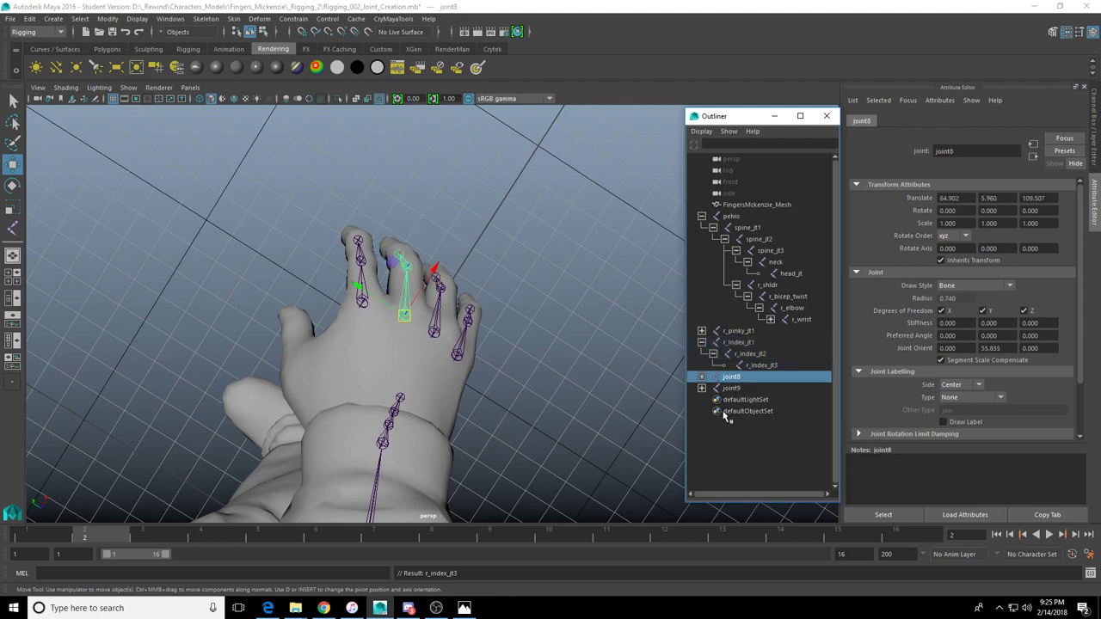
left_click(702, 342)
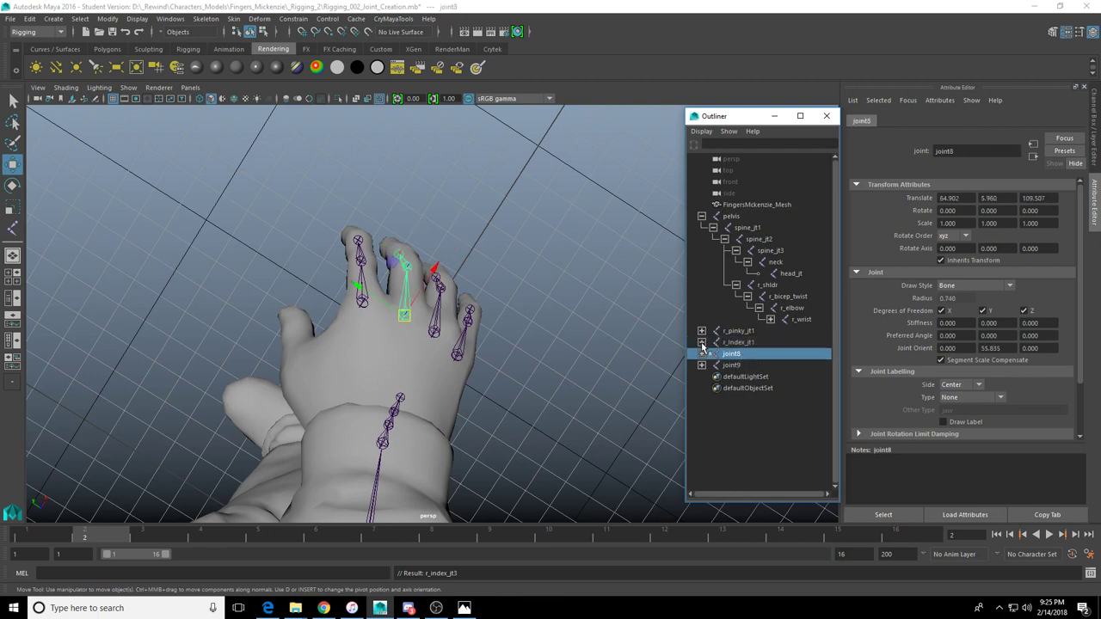
left_click(701, 353)
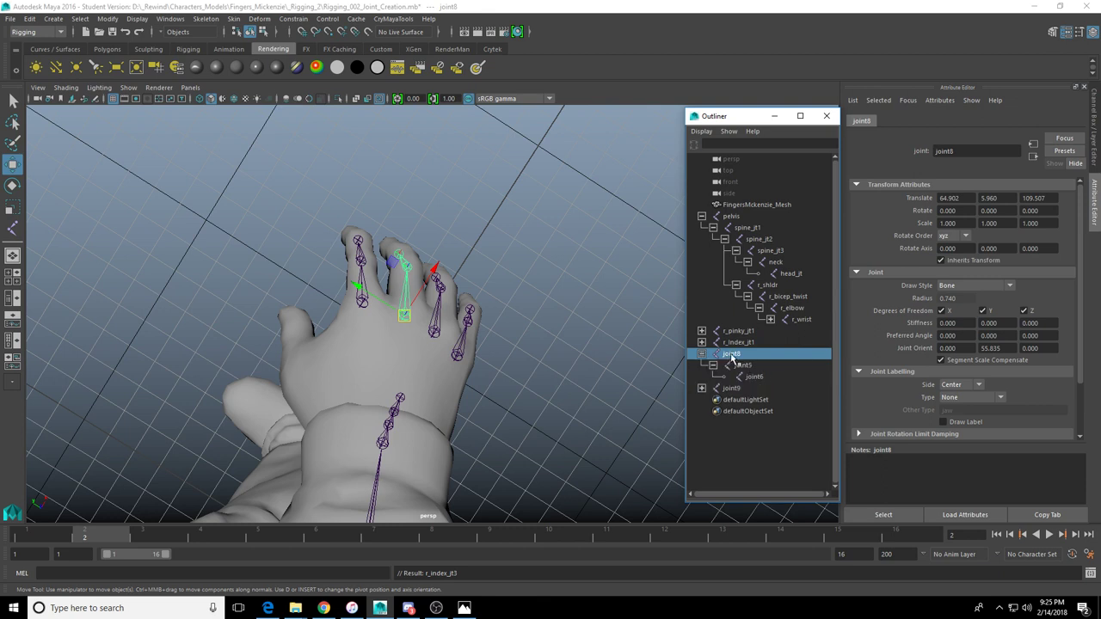
double_click(731, 354)
type("r_")
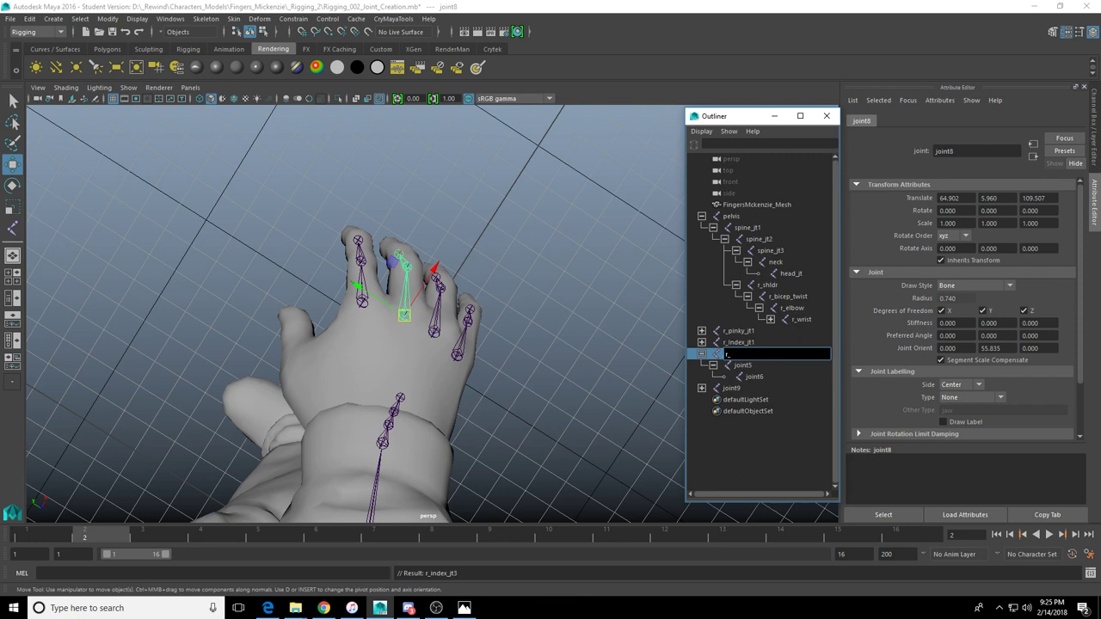
type("middle_jt1")
key("Return")
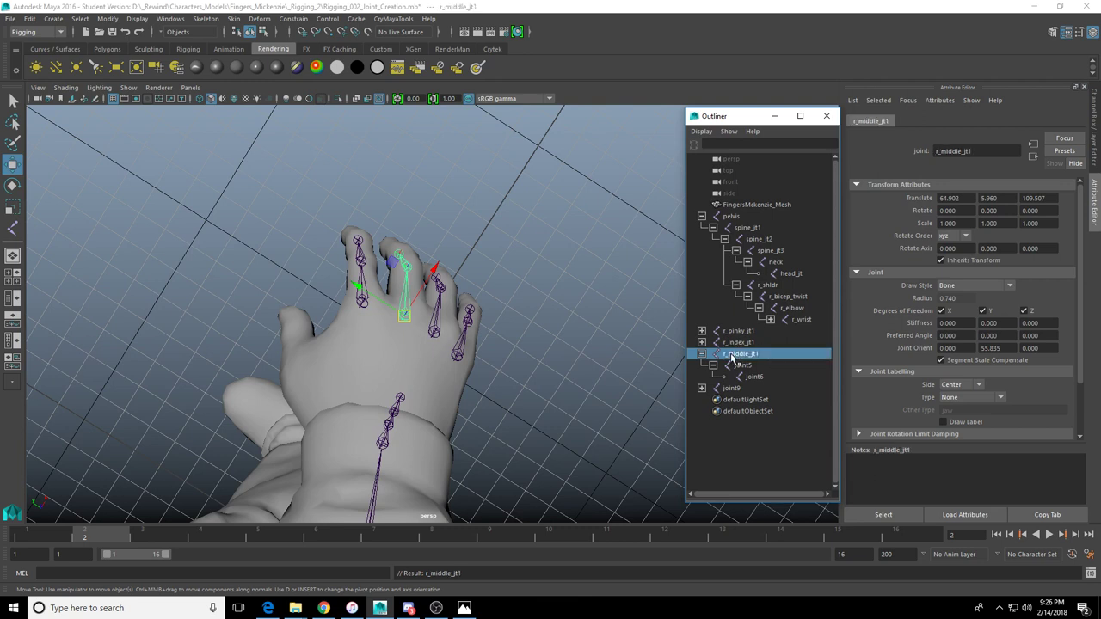
Rename the two child joints under r_middle_jt1 as r_middle_jt2 and r_middle_jt3
double_click(742, 365)
type("r_")
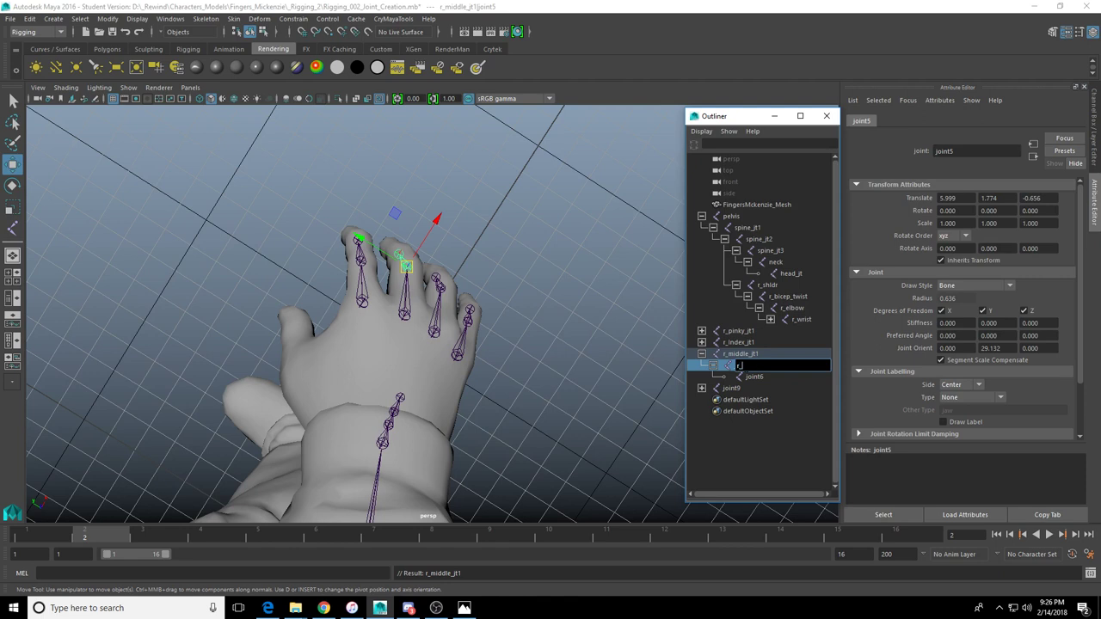
type("middle_jt2")
key("Return")
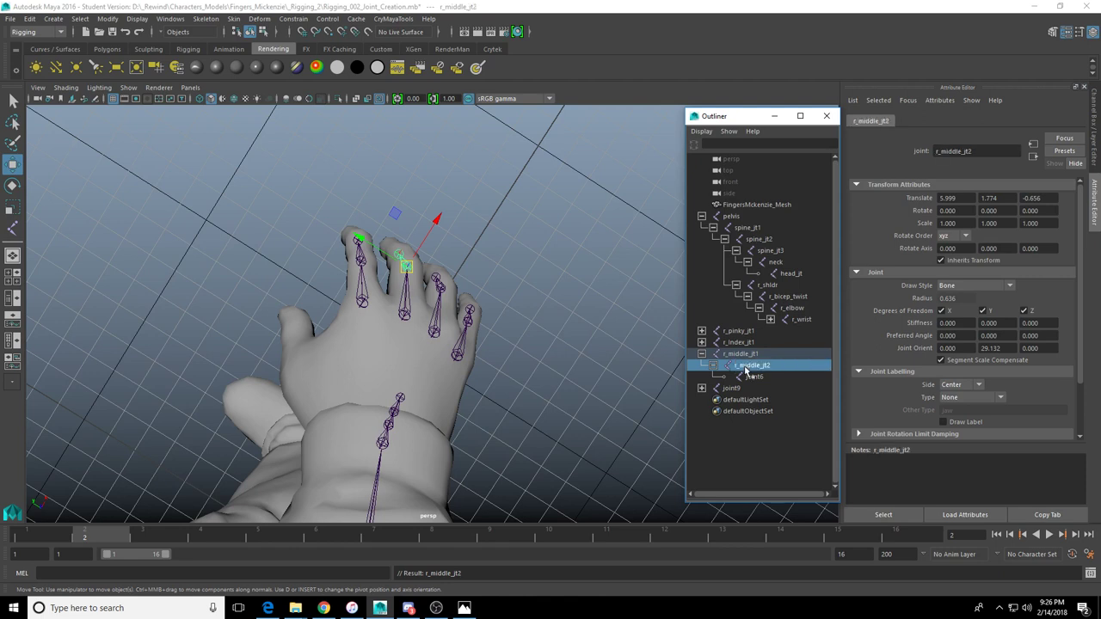
double_click(753, 377)
type("r_")
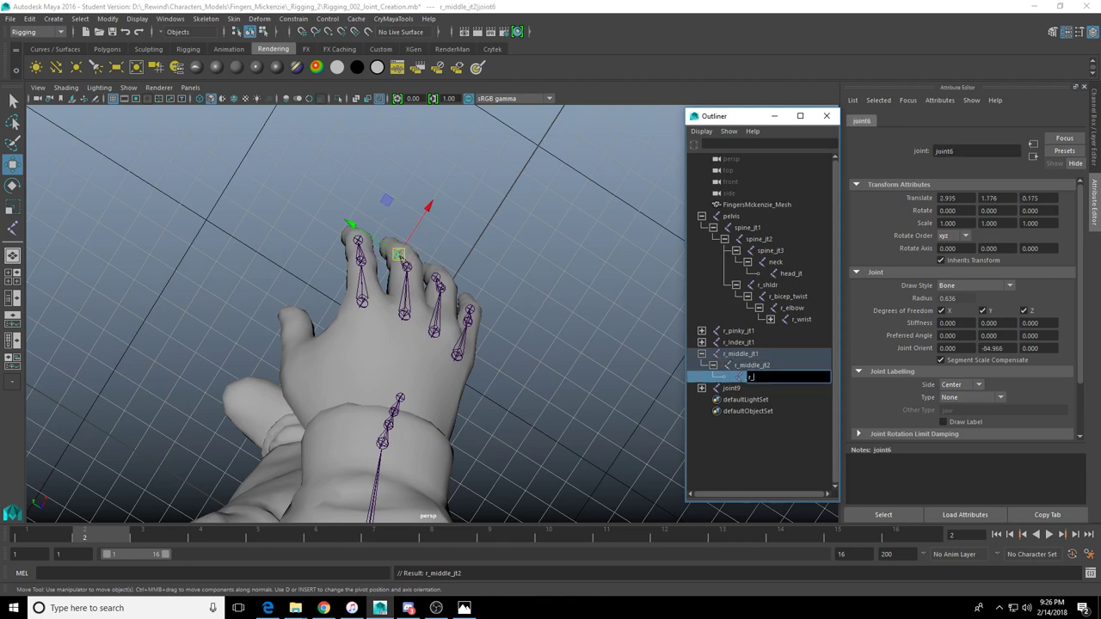
type("middle_jt3")
key("Return")
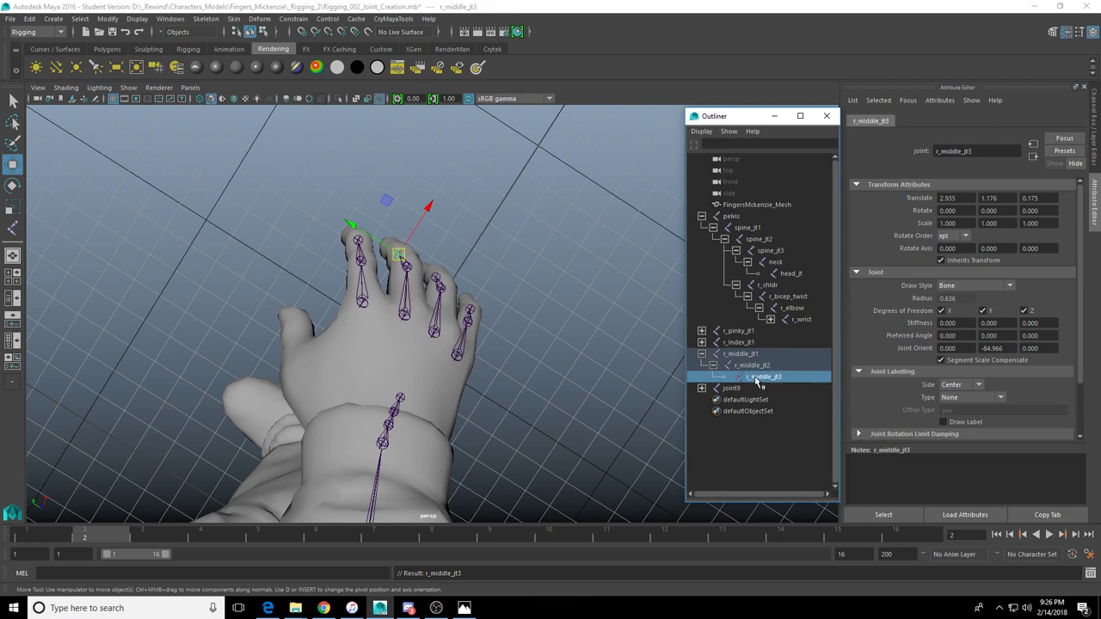
Collapse the middle finger hierarchy, expand the joint9 chain, and rename root joint joint9 as r_pointer_jt1
left_click(701, 354)
left_click(702, 364)
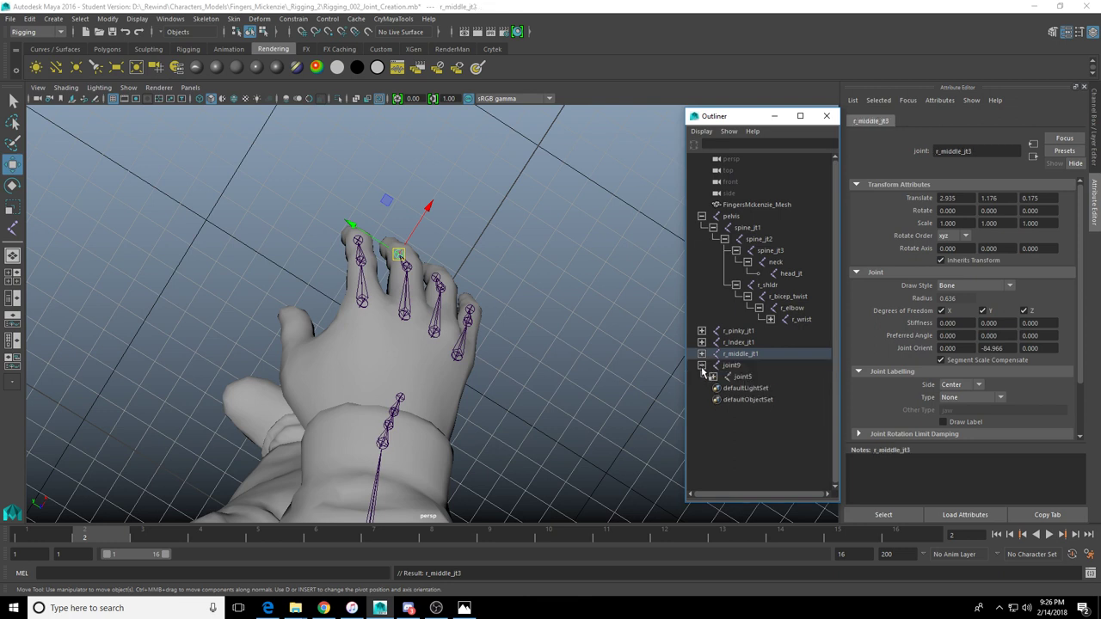
left_click(713, 376)
left_click(730, 366)
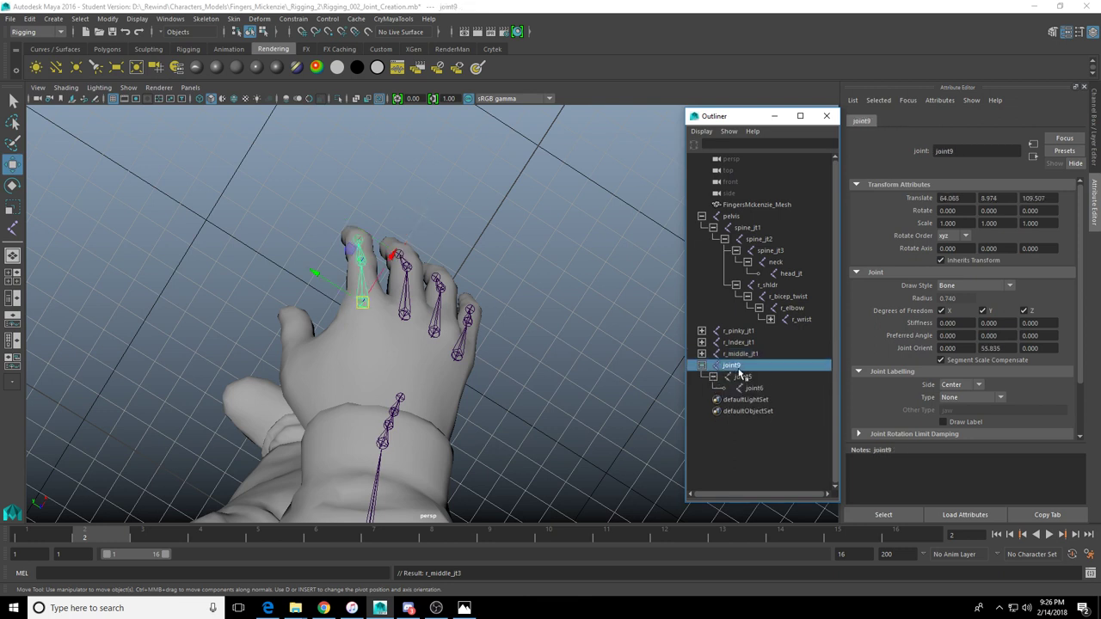
double_click(736, 365)
type("r")
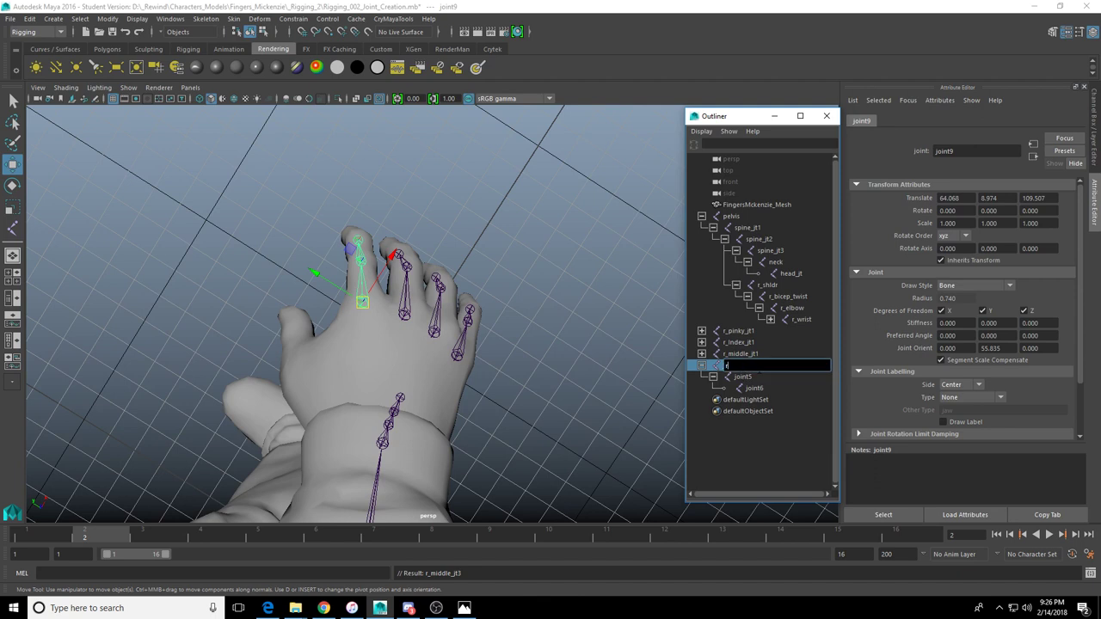
type("_pointer_jt1")
key("Return")
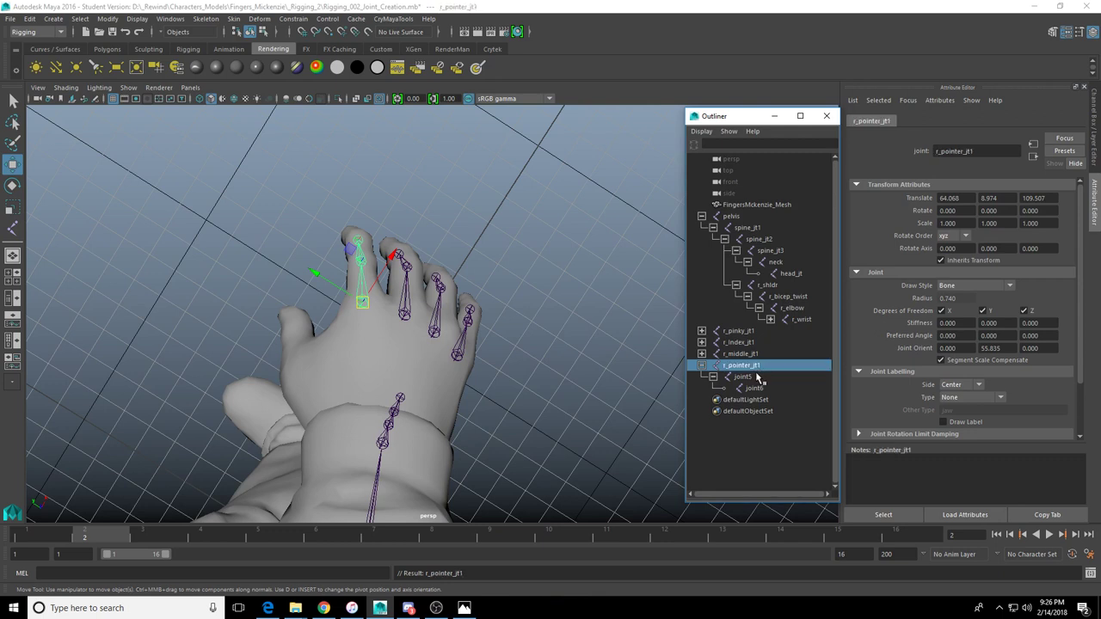
Rename the two child joints under r_pointer_jt1 as r_pointer_jt2 and r_pointer_jt3, and collapse that hierarchy
double_click(743, 377)
type("r_pointer")
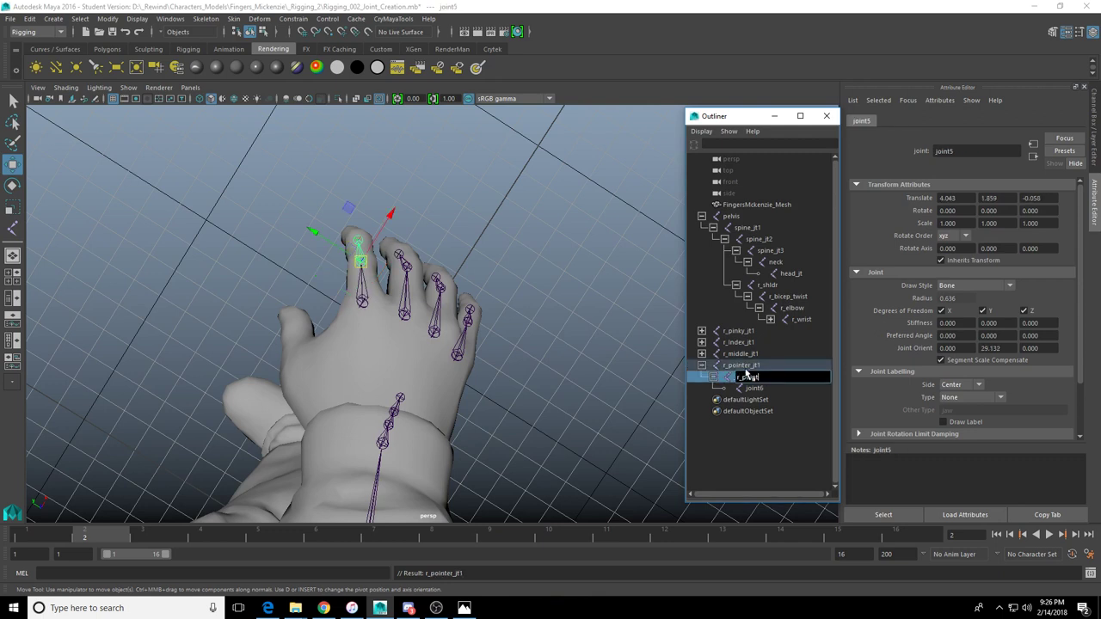
type("_jt2")
key("Return")
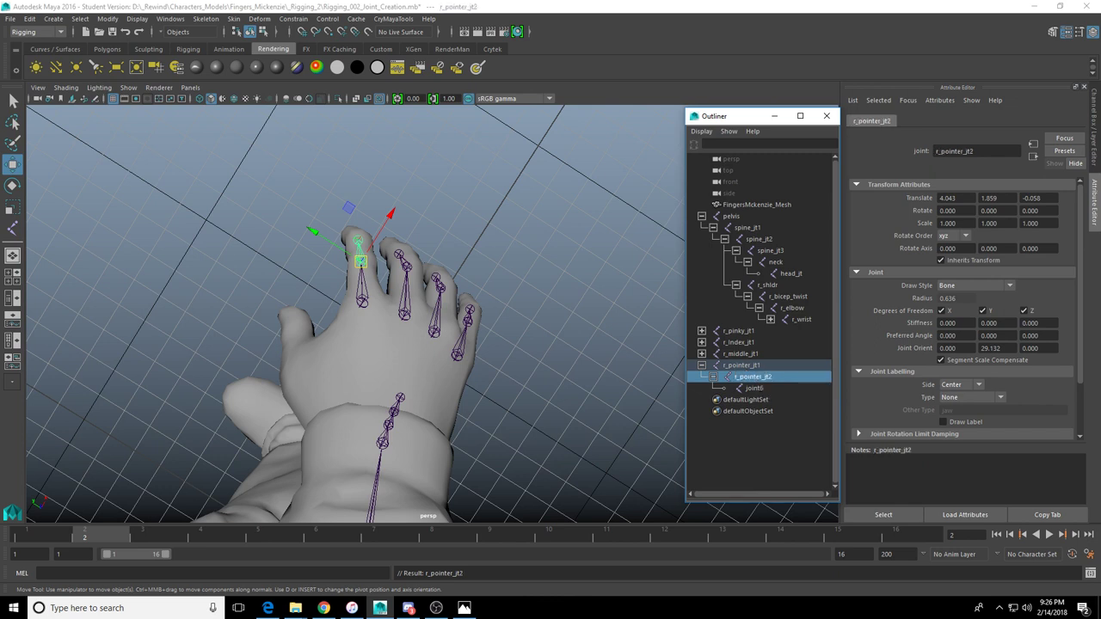
key("XF86AudioLowerVolume")
left_click(755, 366)
left_click(753, 377)
double_click(754, 388)
type("r_")
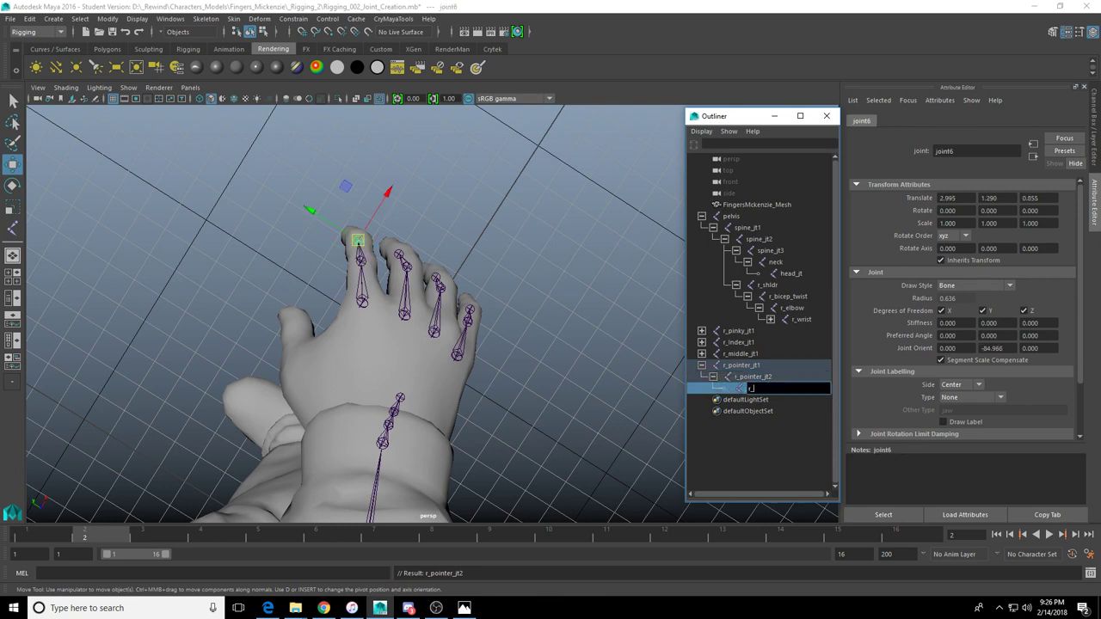
type("point")
type("er_jt3")
key("Return")
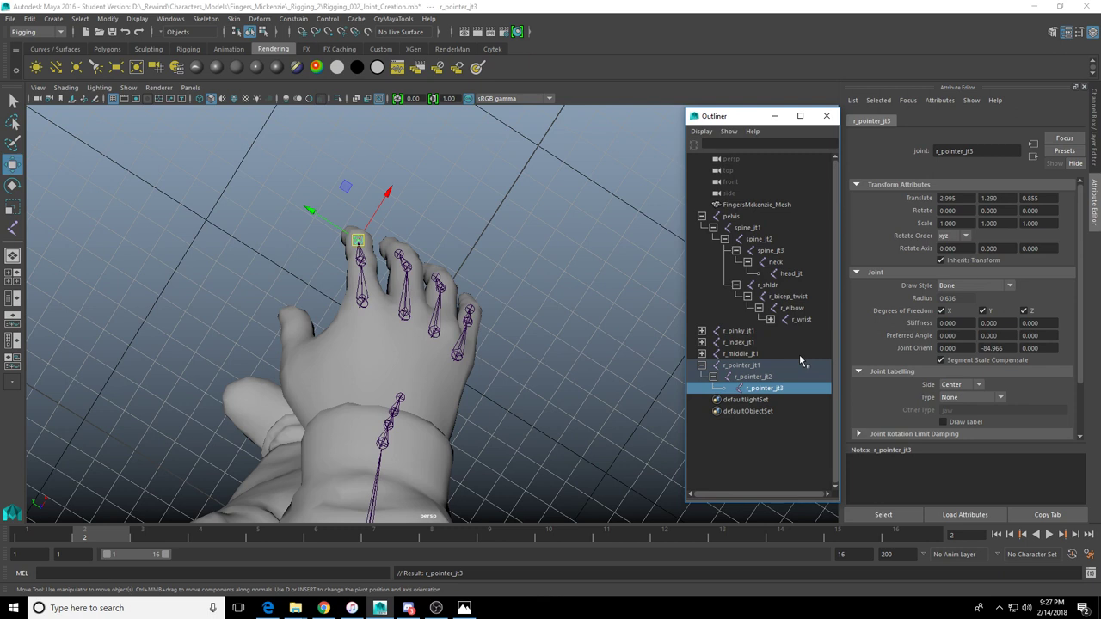
left_click(755, 376)
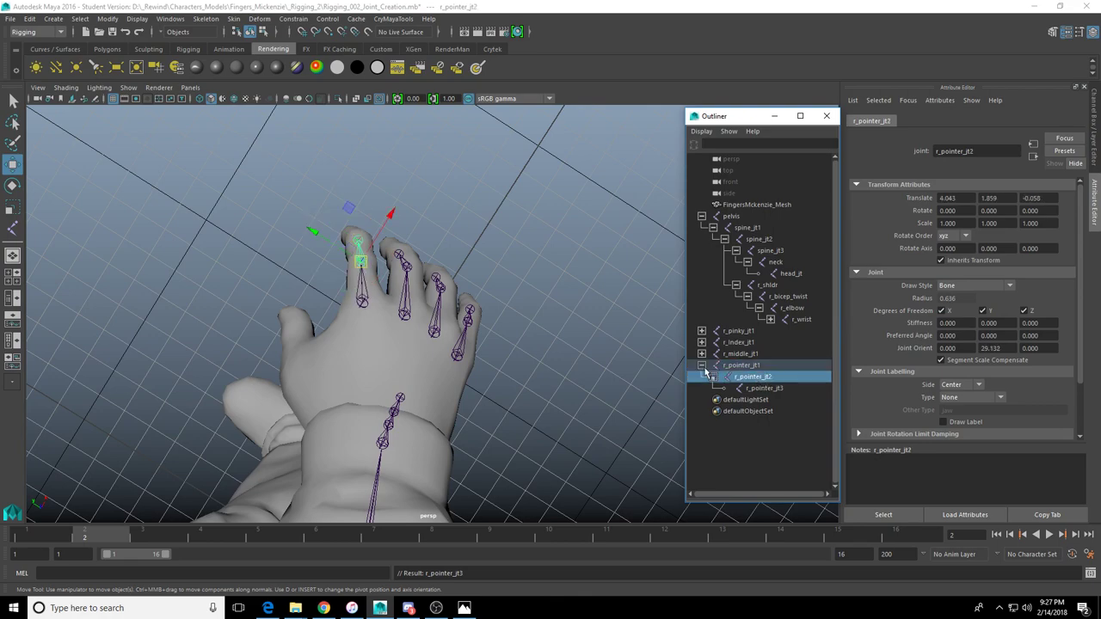
left_click(701, 365)
Select the thumb chain's root joint, expand its hierarchy under r_wrist, and rename joint1 as r_thumb_jt1
left_click(730, 368)
left_click_drag(481, 387, 411, 265, "alt")
left_click(419, 197)
left_click(542, 270)
left_click_drag(555, 314, 446, 278, "alt")
scroll(446, 277, "up", 3)
left_click_drag(496, 247, 382, 246)
left_click_drag(382, 247, 740, 361, "alt")
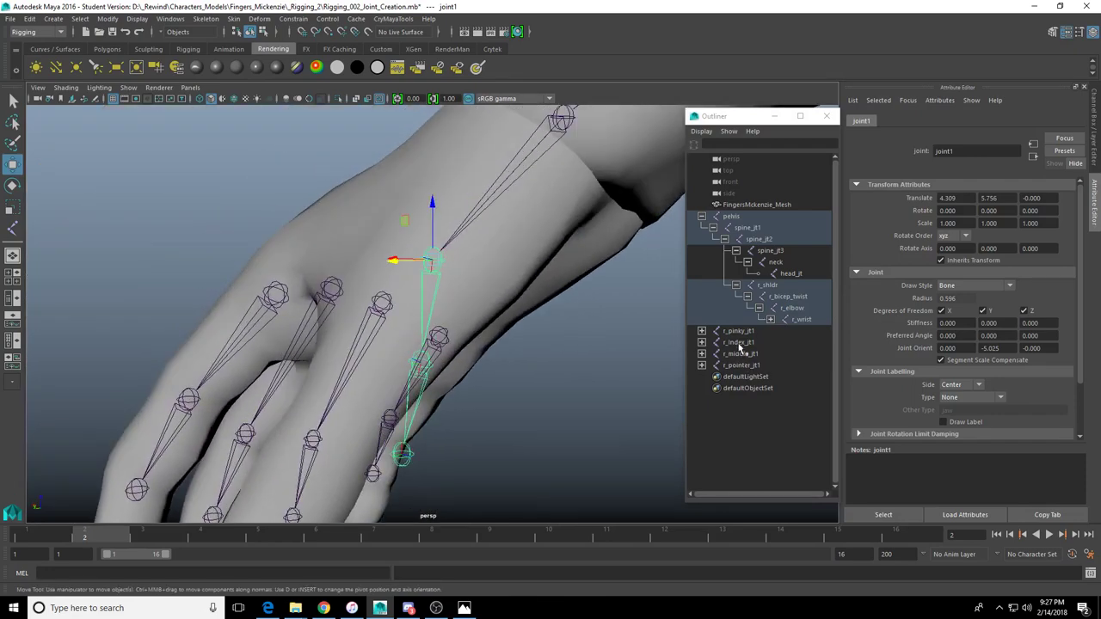
left_click(771, 319)
left_click(782, 331)
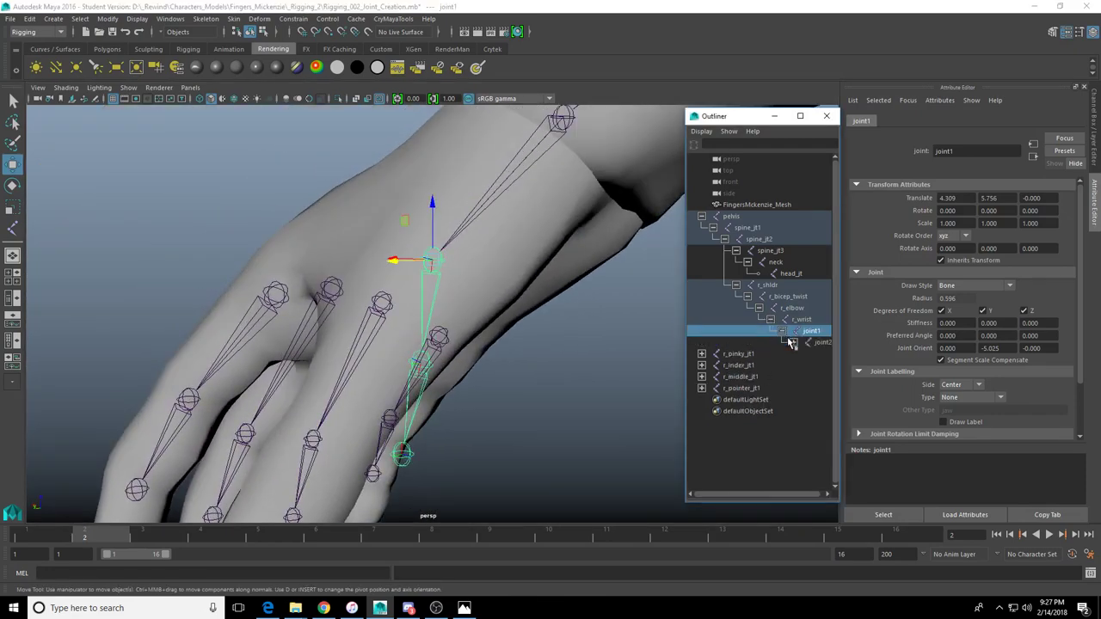
left_click(793, 342)
left_click_drag(839, 360, 867, 368)
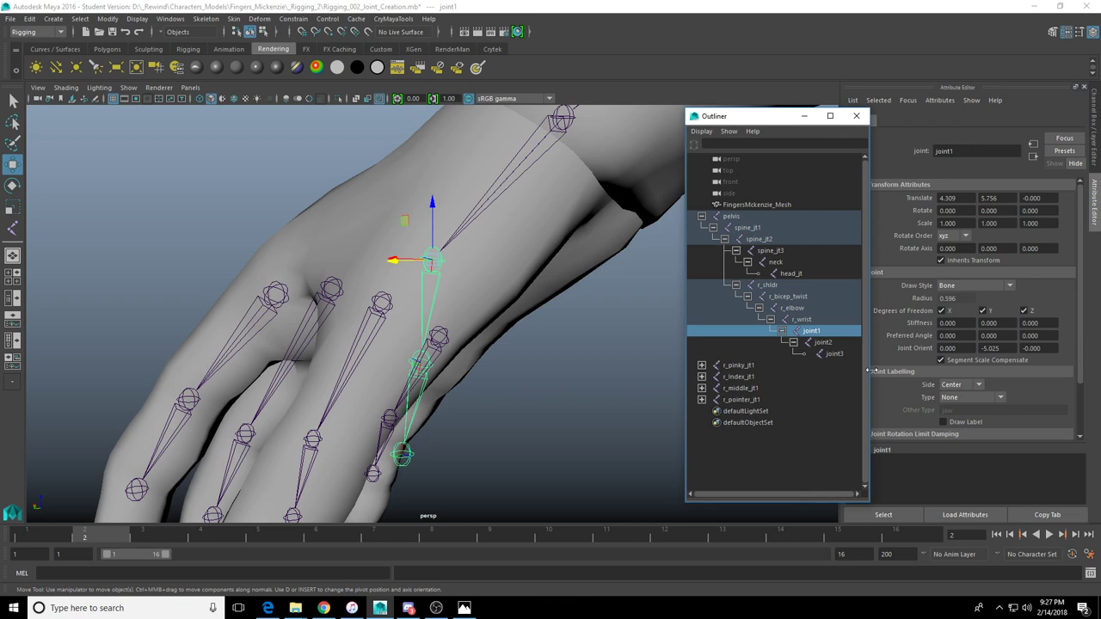
left_click(803, 320)
double_click(810, 331)
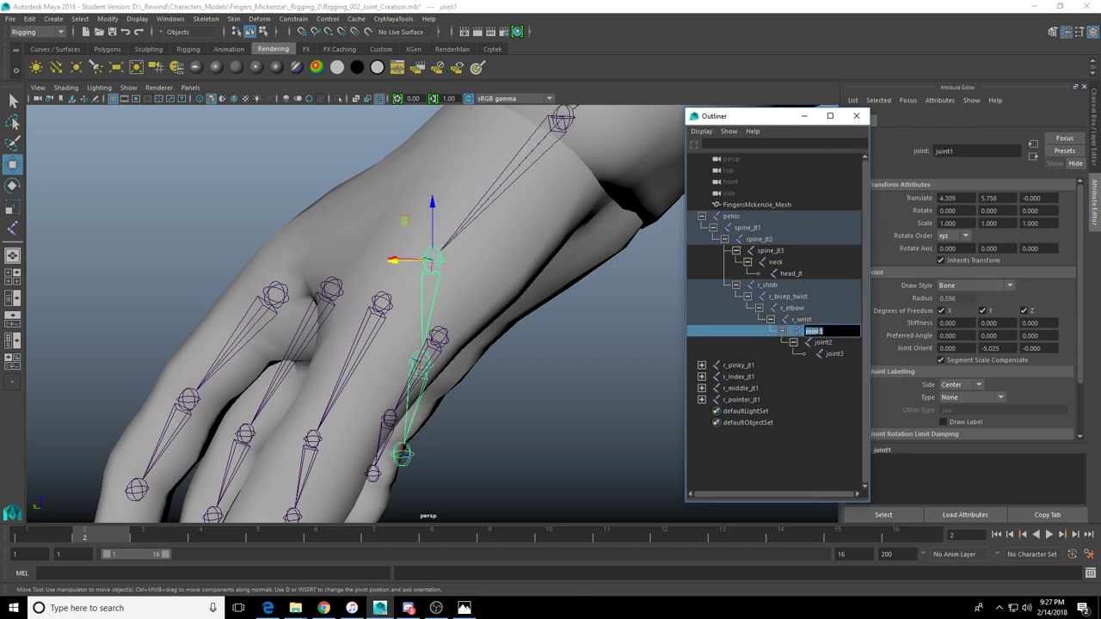
type("r_thumb_jt1")
key("Return")
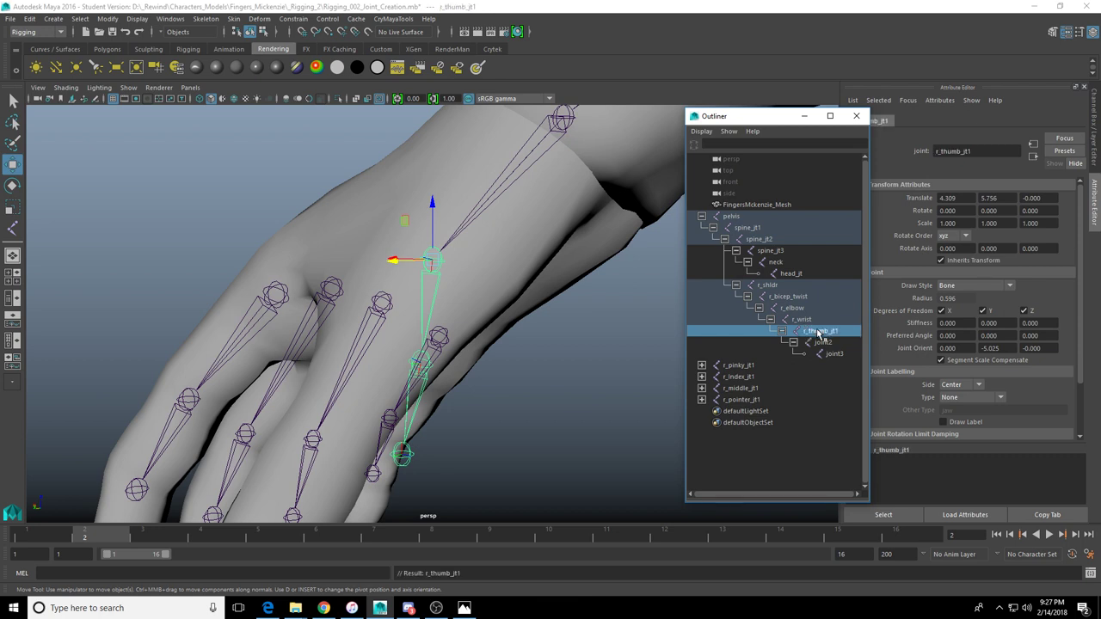
Rename the two child joints under r_thumb_jt1 as r_thumb_jt2 and r_thumb_jt3
double_click(823, 342)
type("r_th")
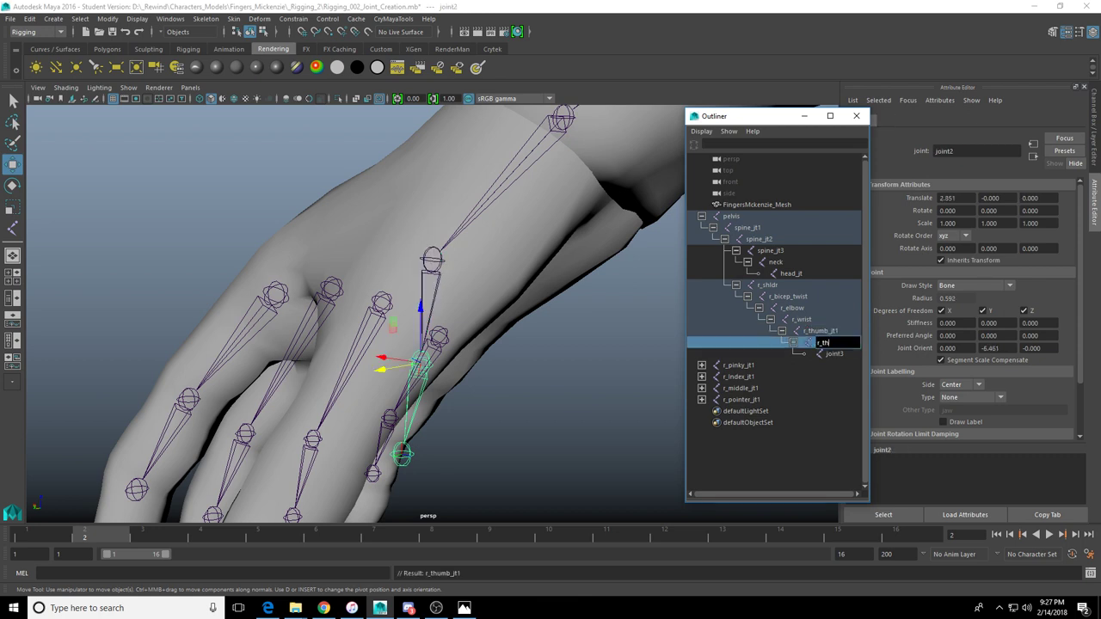
type("umb_jt2")
key("Return")
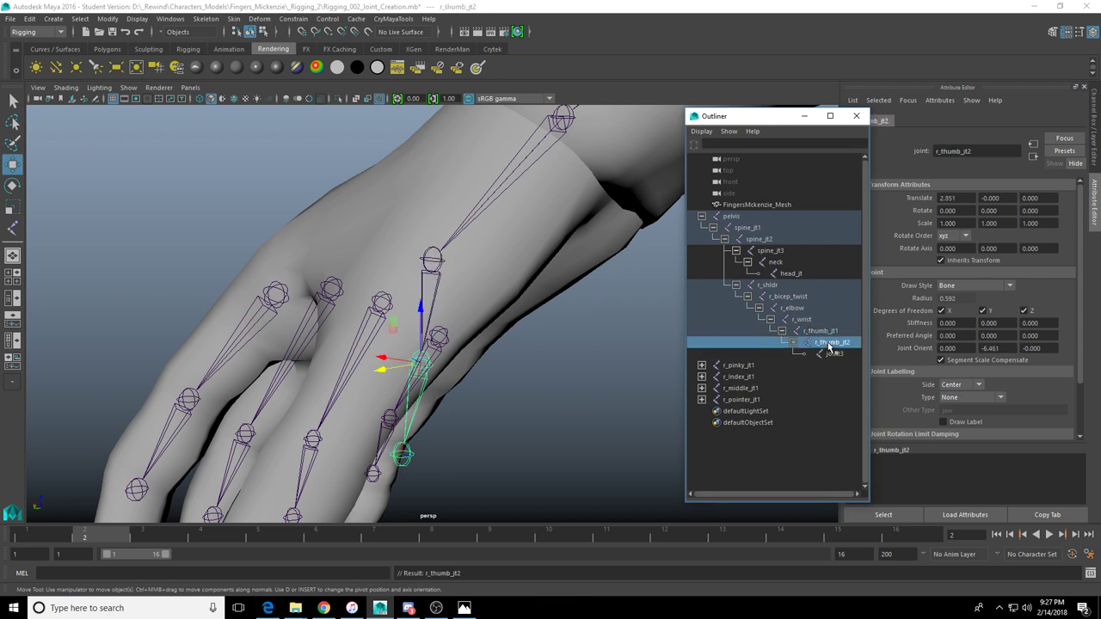
double_click(833, 353)
type("r")
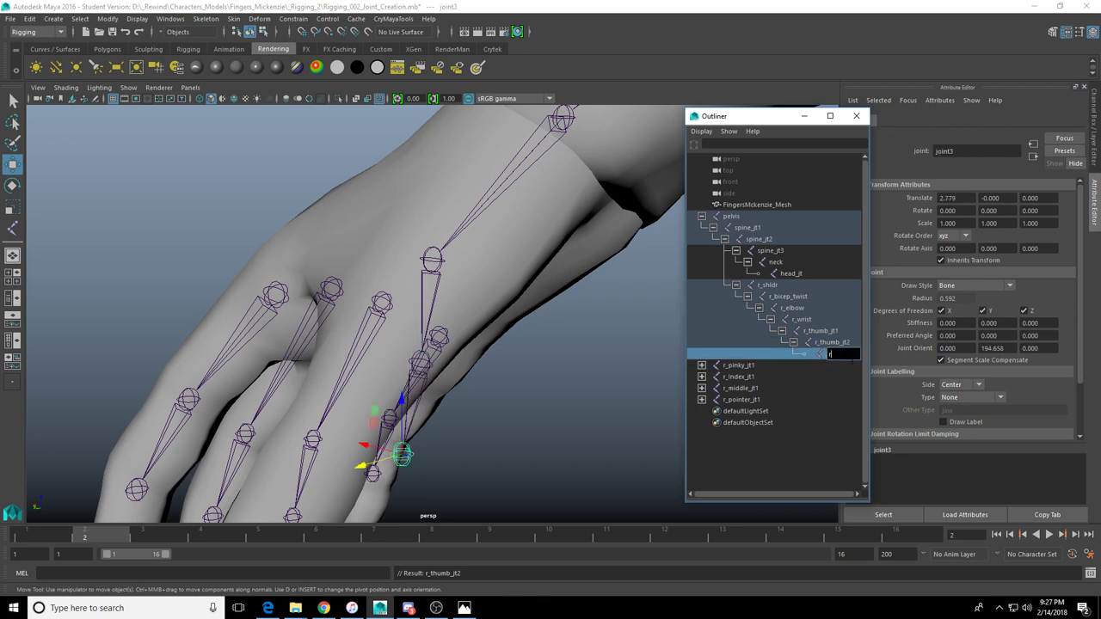
type("_thumb_jt3")
key("Return")
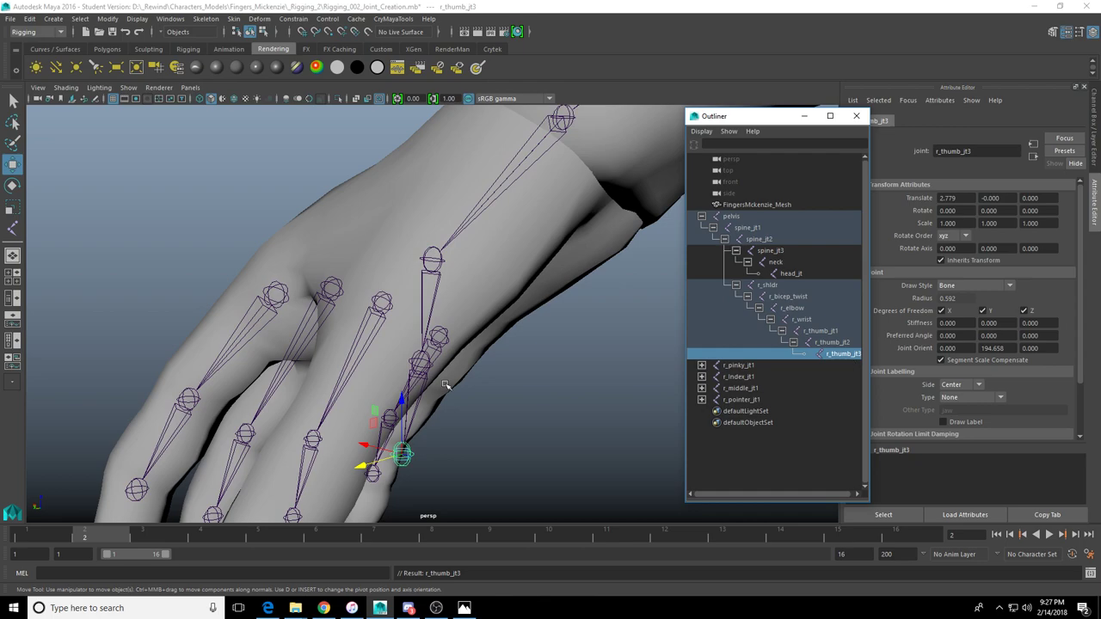
Move the thumb's middle joint r_thumb_jt2 sideways into the thumb, to a Y translate of about 2.453
left_click(427, 257)
left_click_drag(354, 278, 512, 322, "alt")
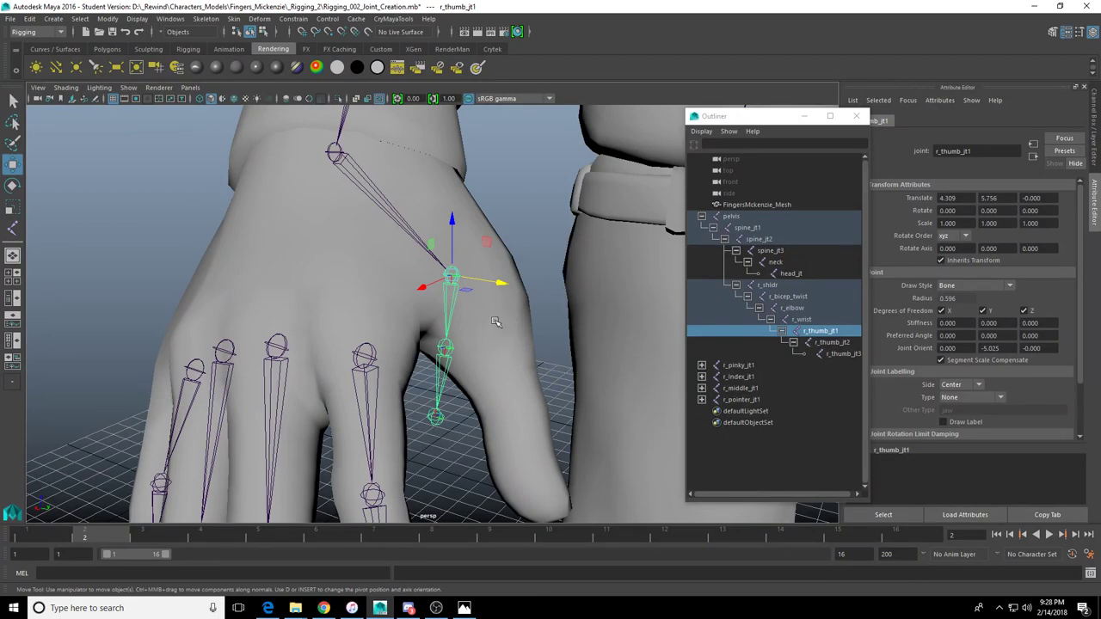
left_click_drag(511, 365, 565, 365, "alt")
left_click(448, 347)
left_click_drag(565, 365, 496, 378, "alt")
Position the thumb's end joint r_thumb_jt3 inside the thumb tip, at translate values of about 3.634, 1.812 and -0.232
left_click(479, 433)
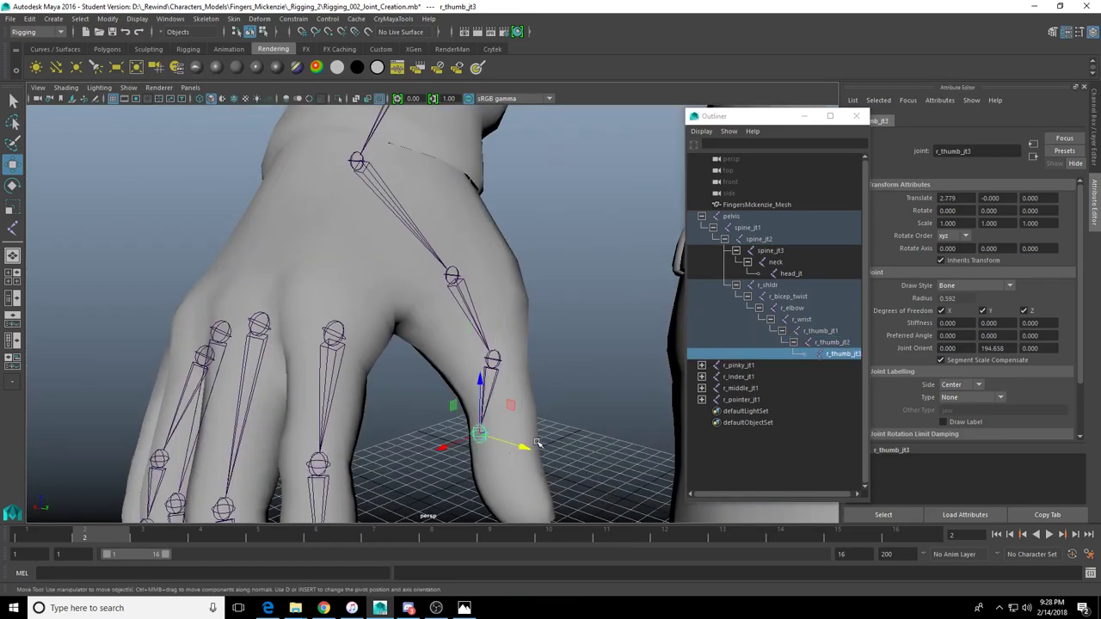
left_click_drag(531, 446, 584, 482)
left_click_drag(584, 482, 499, 421, "alt")
left_click_drag(434, 256, 435, 282)
left_click_drag(435, 282, 504, 320, "alt")
left_click_drag(548, 383, 522, 377)
left_click_drag(522, 377, 334, 351, "alt")
middle_click_drag(334, 351, 540, 370, "alt")
left_click_drag(540, 369, 485, 370, "alt")
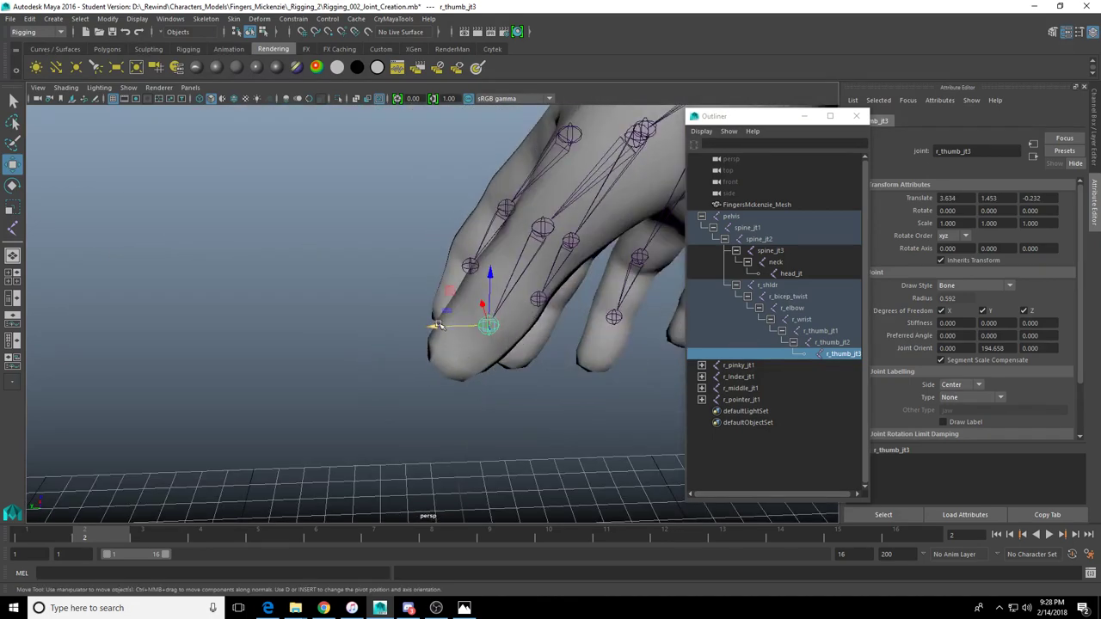
left_click_drag(437, 326, 425, 326)
left_click_drag(452, 335, 598, 260, "alt")
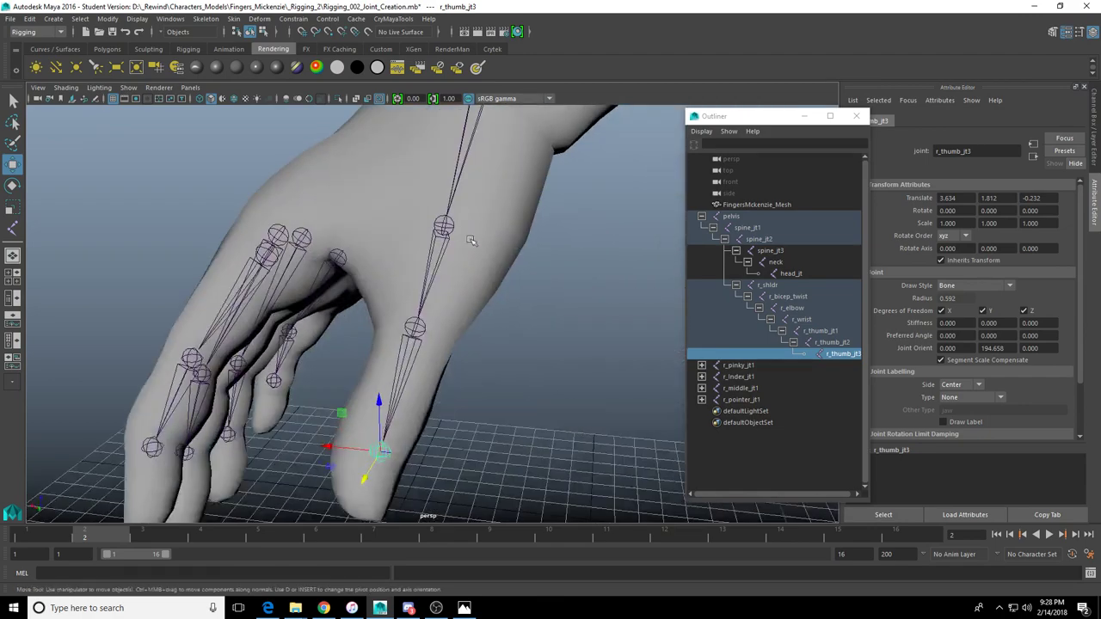
In the front view, shift r_thumb_jt1 to about 4.292, 5.756, -0.259 without moving its child joints
left_click(445, 230)
left_click_drag(439, 230, 566, 248, "alt")
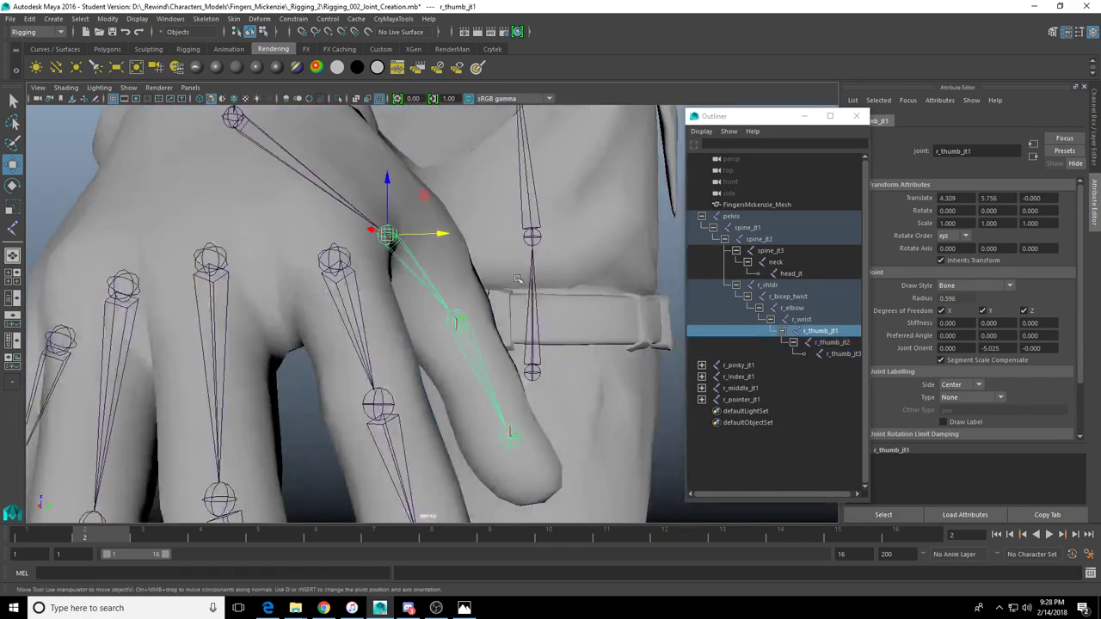
left_click(463, 319)
left_click_drag(463, 319, 475, 288, "alt")
key("space")
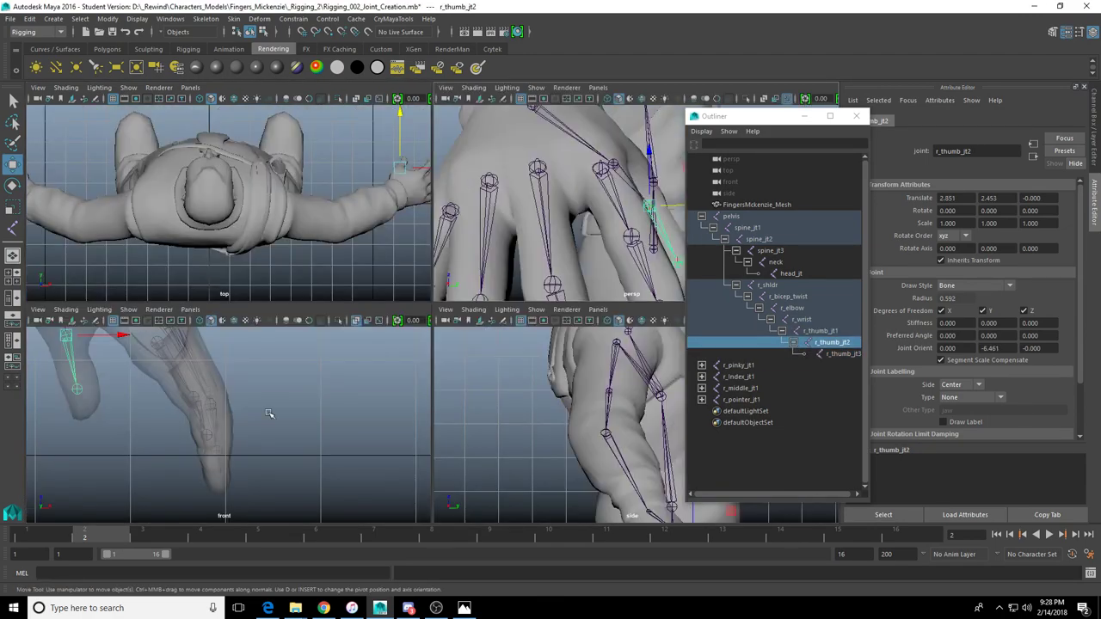
key("space")
key("f")
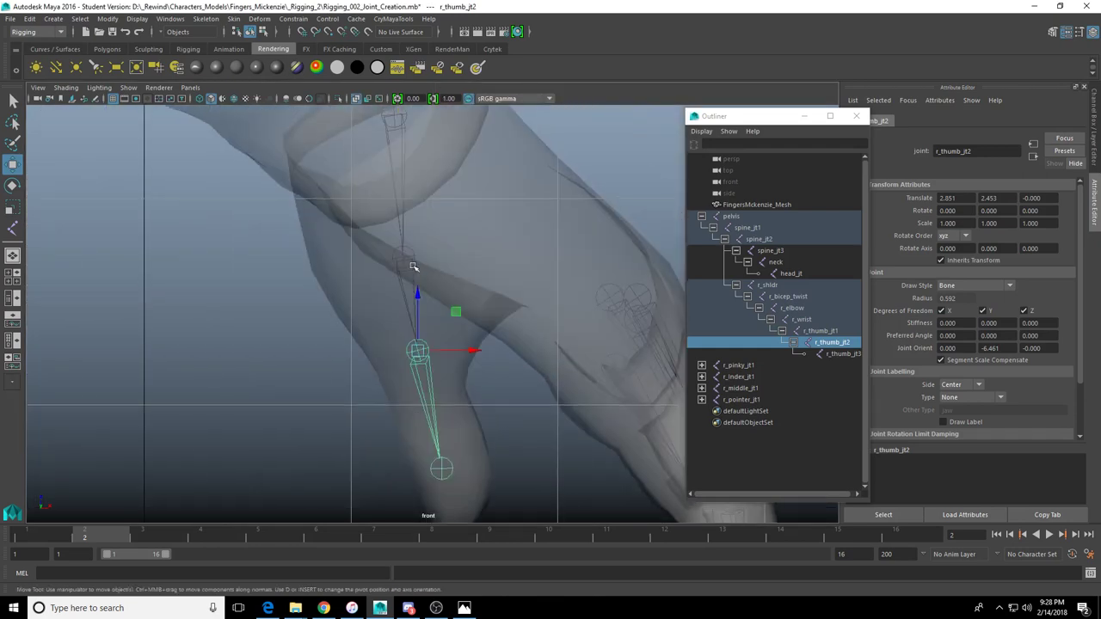
left_click(405, 257)
left_click_drag(457, 258, 446, 258)
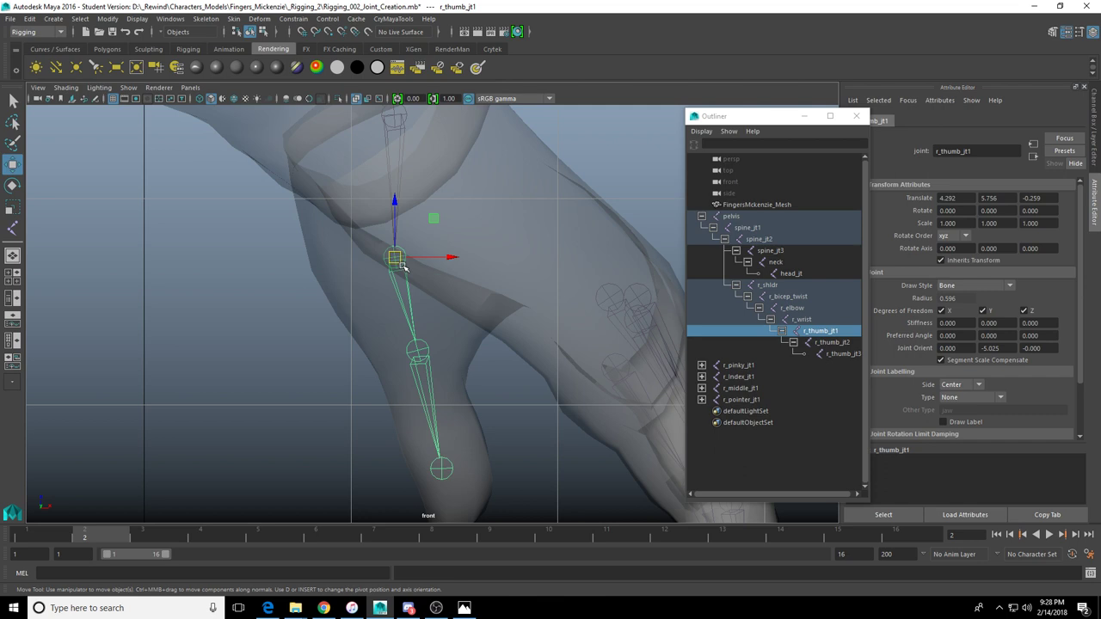
In the front view, shift r_thumb_jt2 to about 2.903, 2.453, 0.342 without moving its child joint
left_click(417, 351)
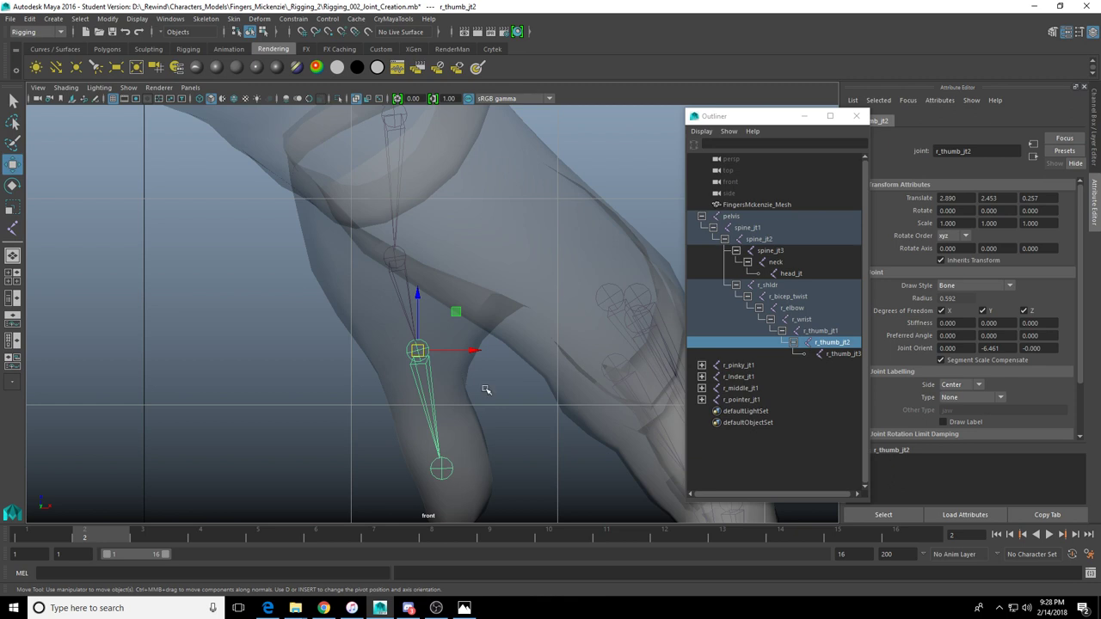
key("d")
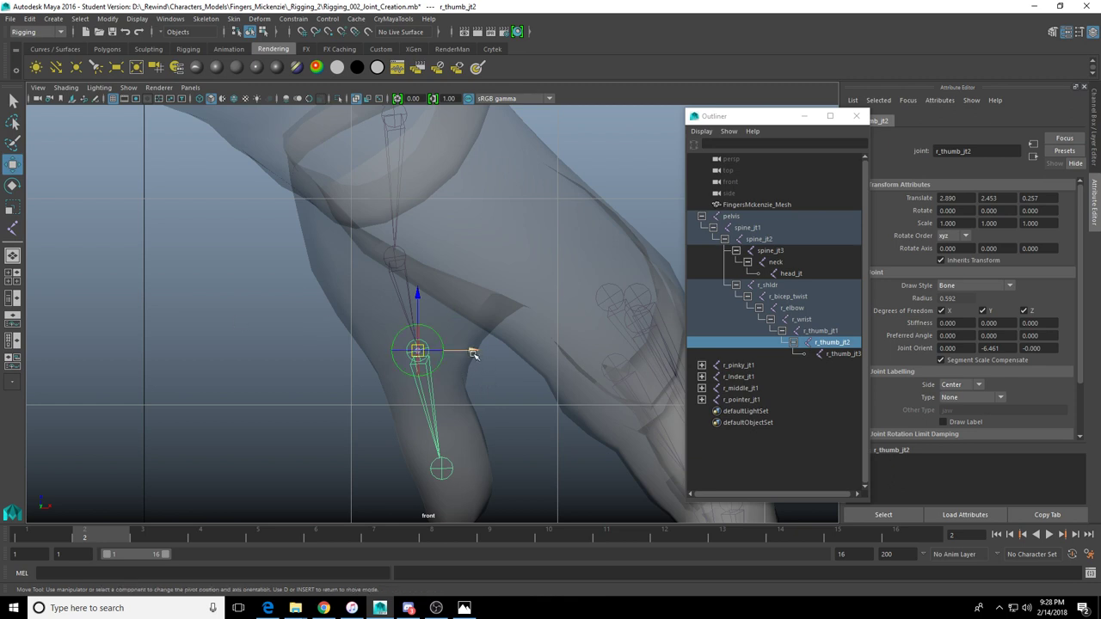
left_click_drag(472, 351, 476, 350)
In the front view, move the thumb's end joint r_thumb_jt3 to about 3.401, 1.812, -0.097
left_click(442, 467)
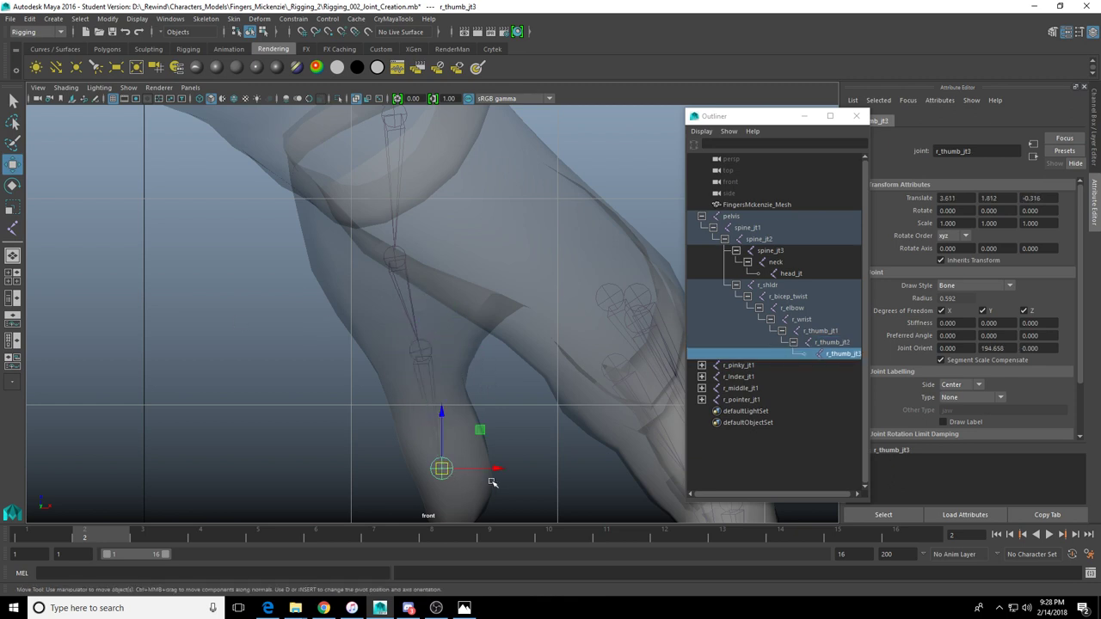
middle_click_drag(490, 465, 484, 399, "alt")
left_click_drag(437, 351, 437, 341)
left_click_drag(489, 392, 491, 393)
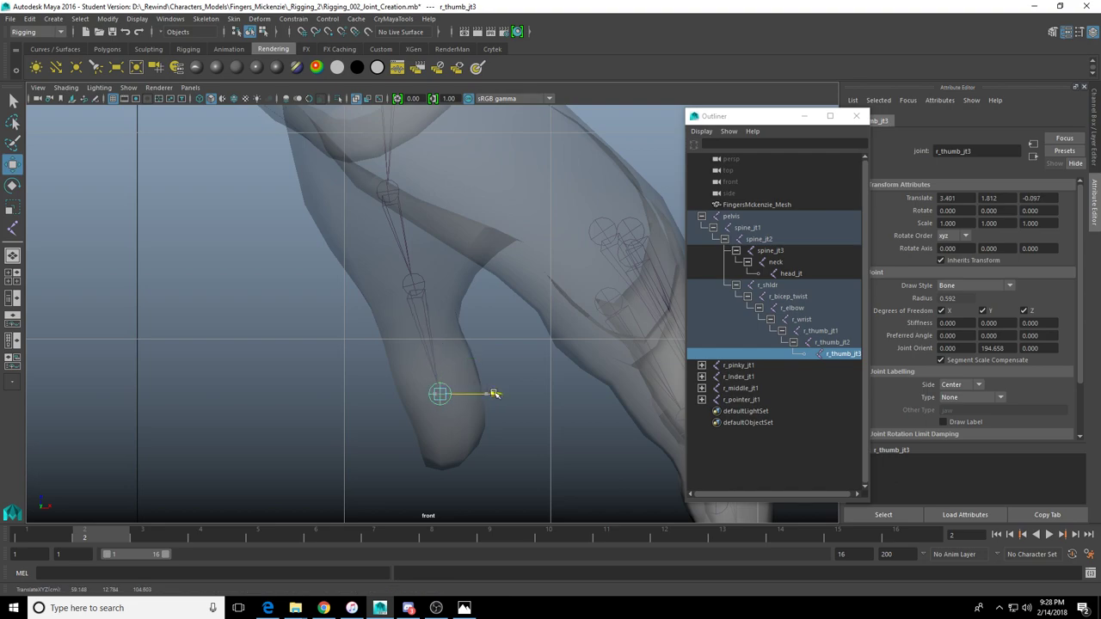
In the perspective view, adjust r_thumb_jt2 to about 2.894, 2.453, 0.279 while keeping its child joint in place
key("space")
key("space")
left_click_drag(471, 317, 381, 347, "alt")
left_click(429, 326)
scroll(445, 369, "up", 3)
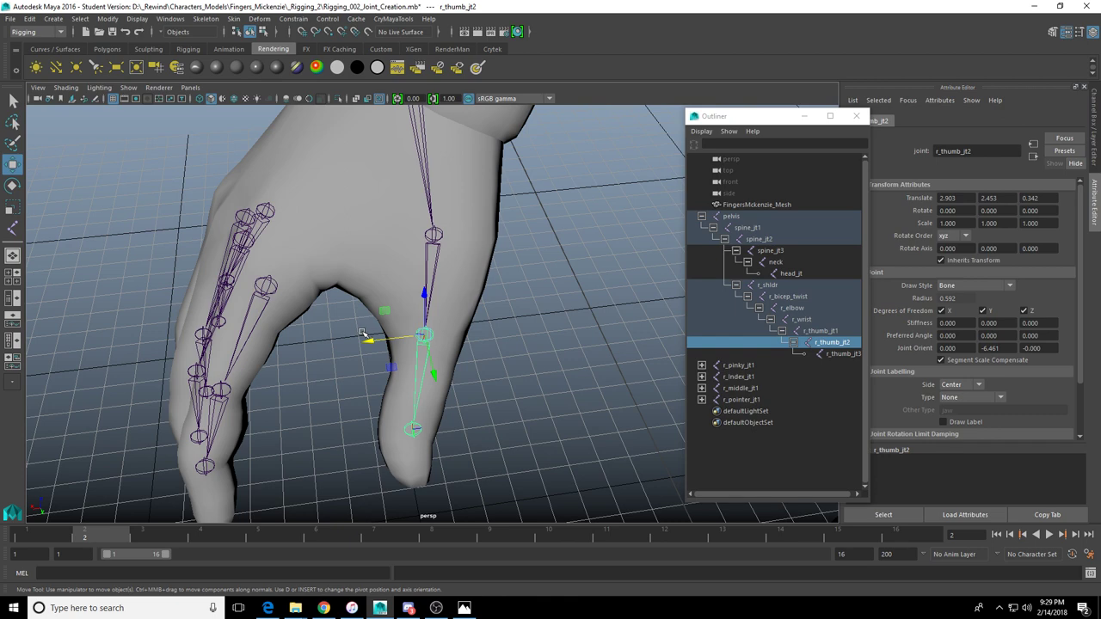
left_click_drag(445, 376, 428, 361, "alt")
key("d")
left_click_drag(370, 329, 379, 449)
key("d")
Reposition r_thumb_jt3 inside the thumb in the perspective view, to translate values of about 3.060, 1.260 and 0.098
scroll(425, 336, "up", 3)
key("5")
left_click(413, 322)
left_click(442, 418)
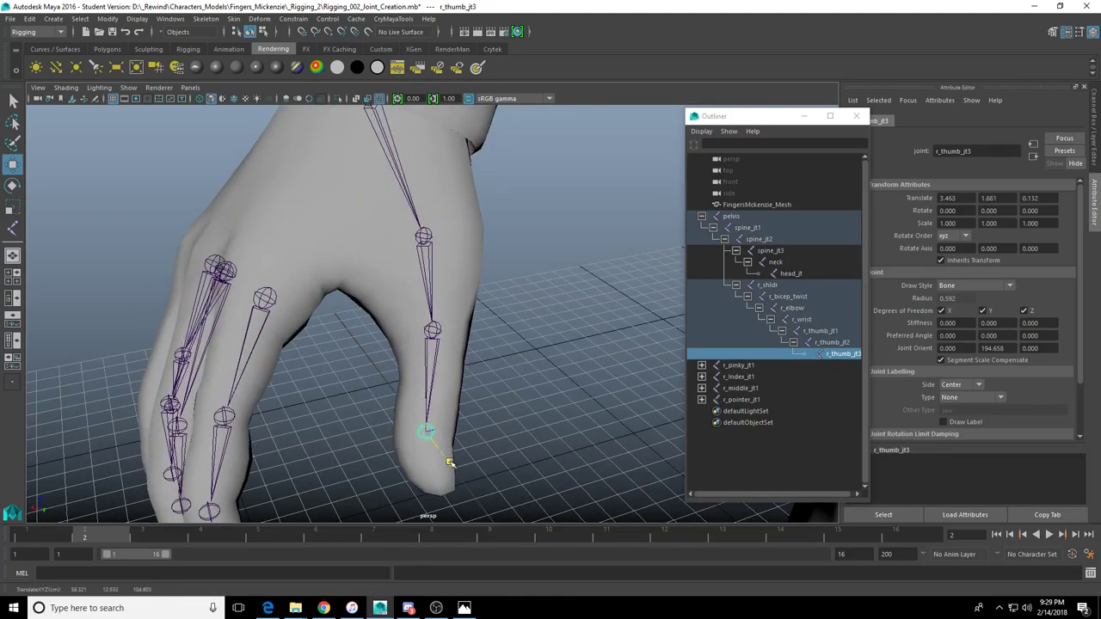
left_click_drag(450, 464, 450, 462)
left_click_drag(454, 460, 361, 339, "alt")
left_click_drag(360, 339, 358, 364, "alt")
left_click_drag(312, 395, 321, 396)
left_click_drag(322, 394, 418, 451, "alt")
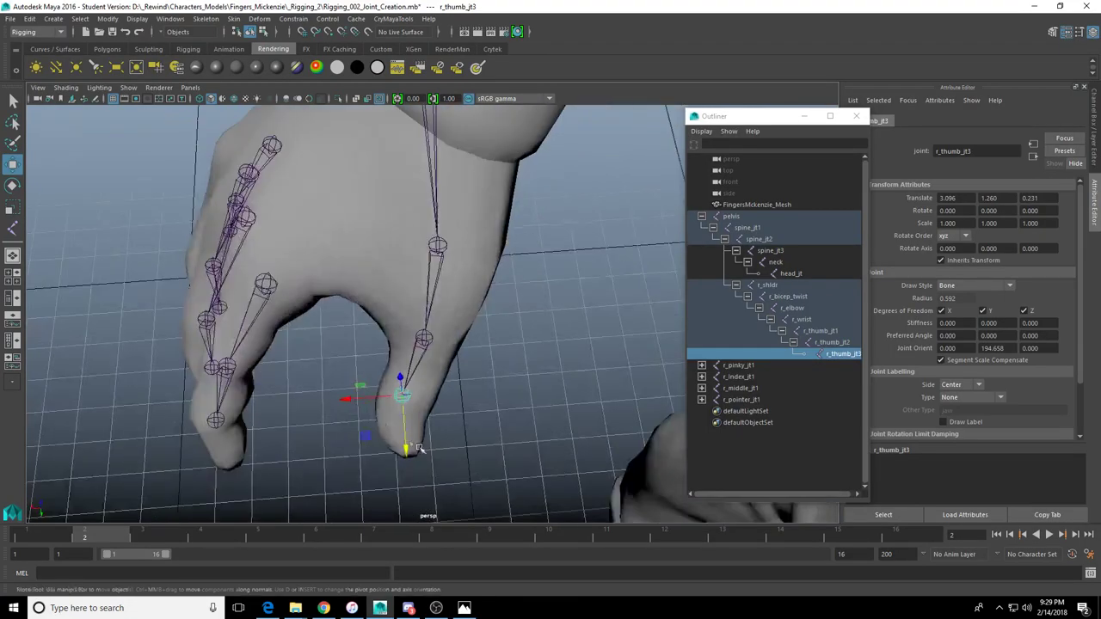
left_click_drag(347, 398, 401, 345)
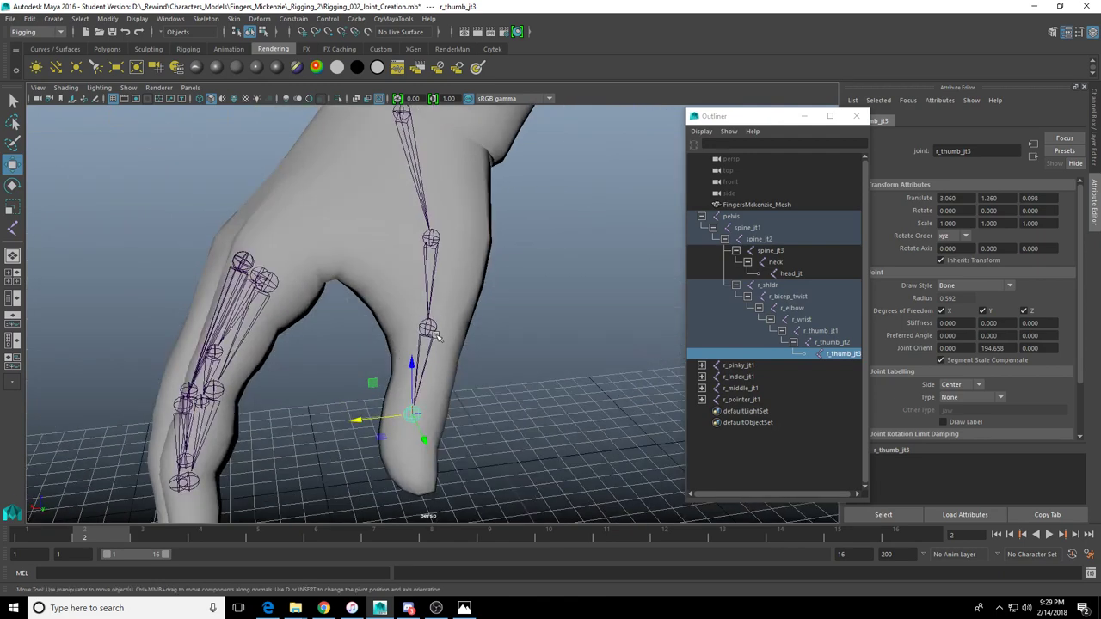
Move r_thumb_jt2 along its Y axis to about 2.216 without moving the end joint
left_click(435, 333)
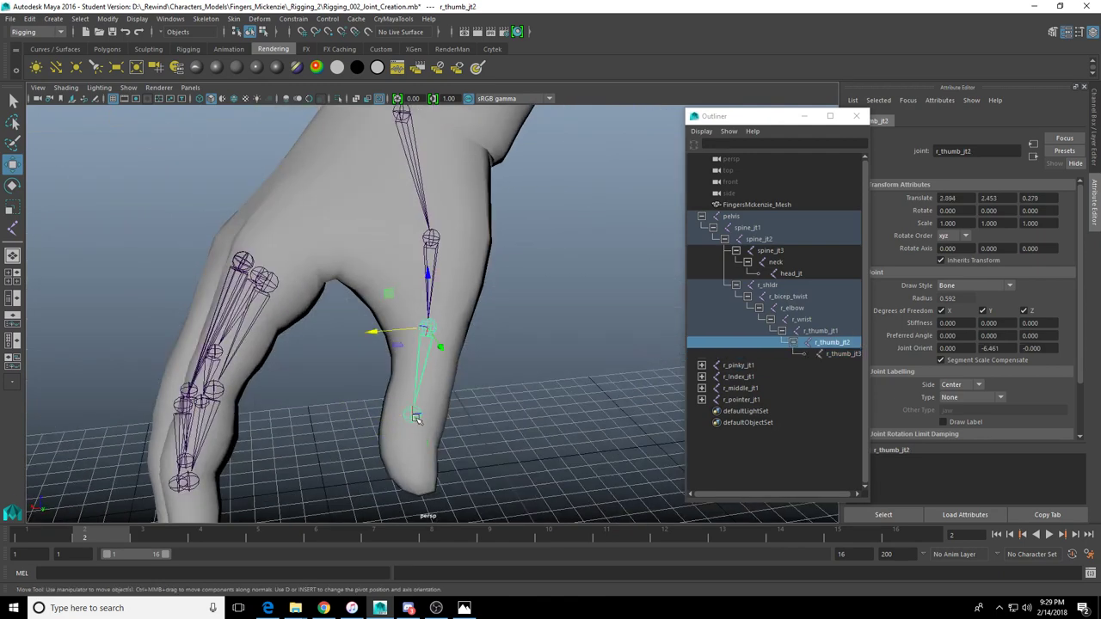
left_click_drag(176, 358, 221, 381, "alt")
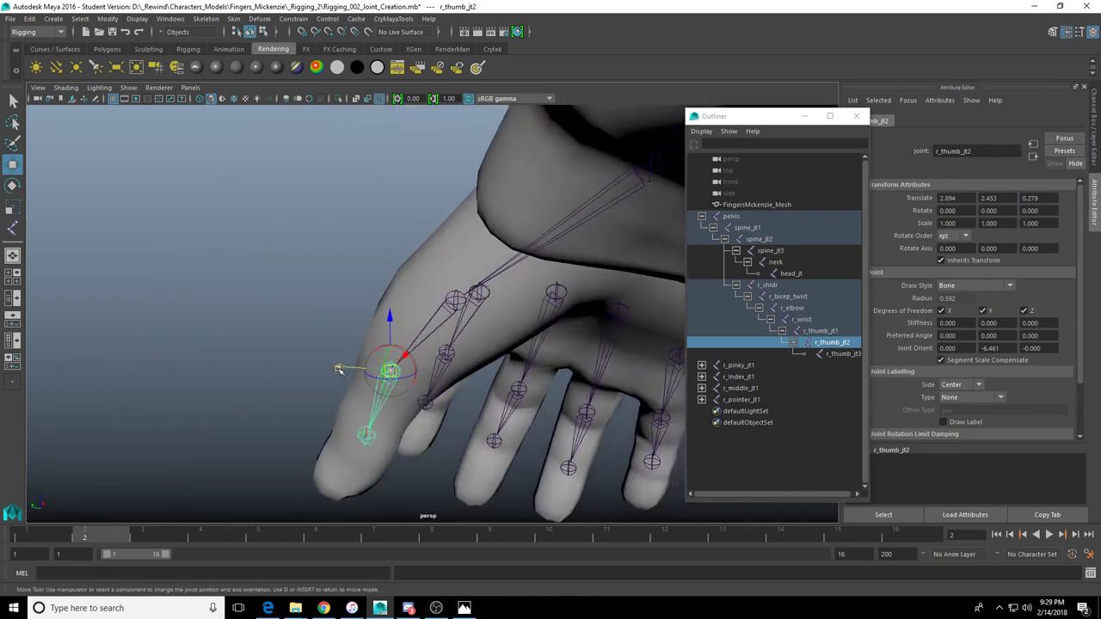
left_click_drag(343, 368, 502, 419)
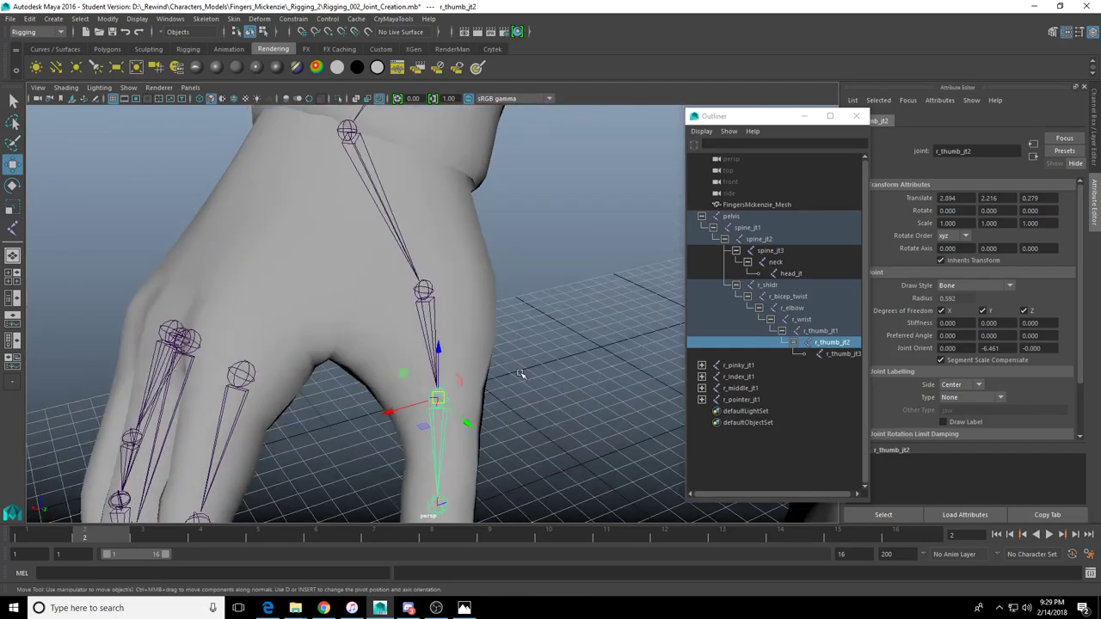
Shift the thumb's base joint r_thumb_jt1 to a Y translate of about 5.454, leaving its child joints in place
left_click_drag(528, 378, 507, 356, "alt")
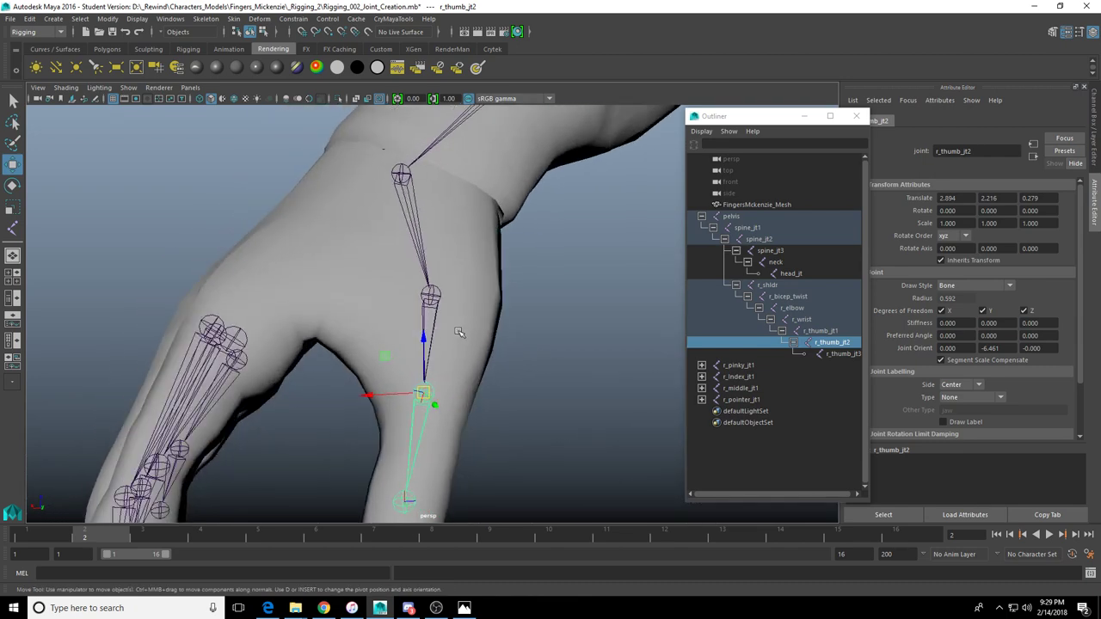
left_click(432, 293)
left_click_drag(516, 325, 447, 285, "alt")
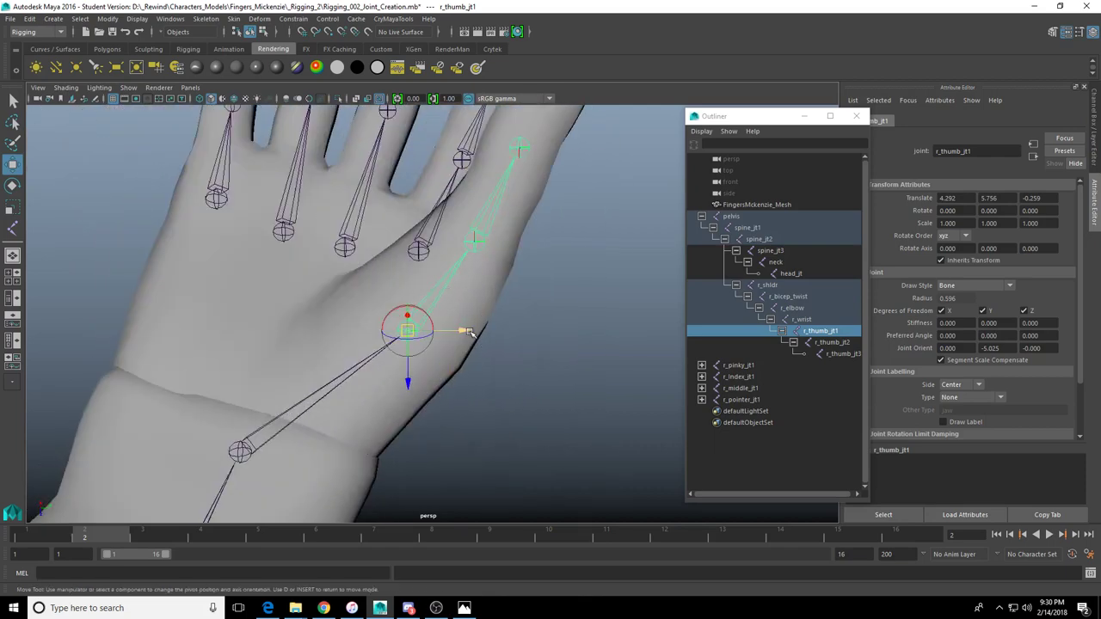
mouse_move(467, 330)
left_mouse_down()
mouse_move(456, 332)
mouse_move(471, 320)
left_mouse_up()
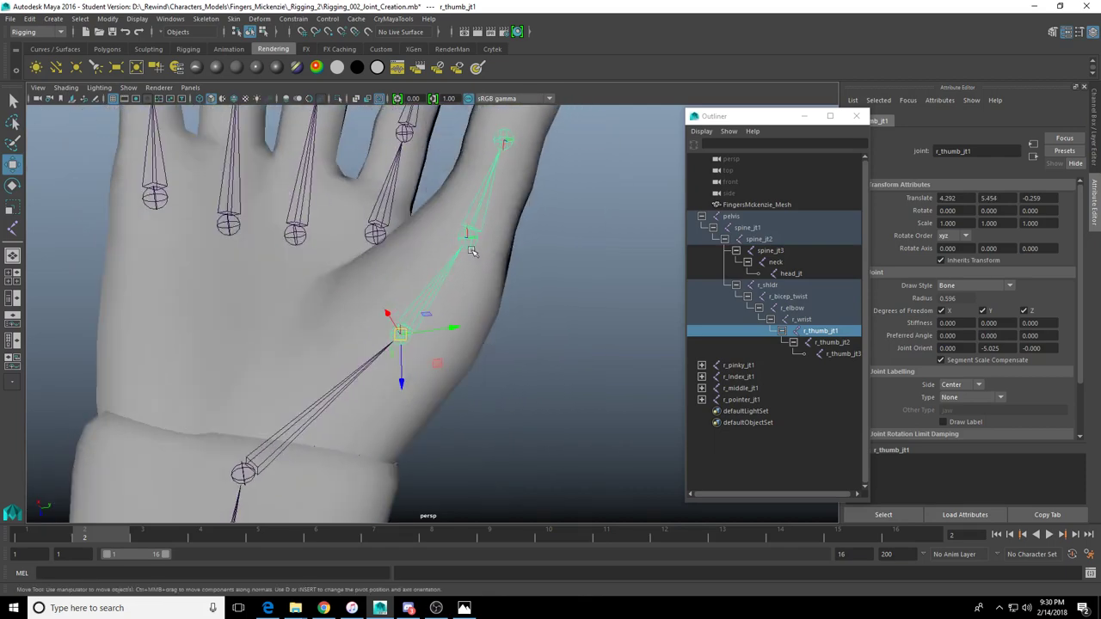
left_click(471, 246)
left_click_drag(441, 278, 451, 457, "alt")
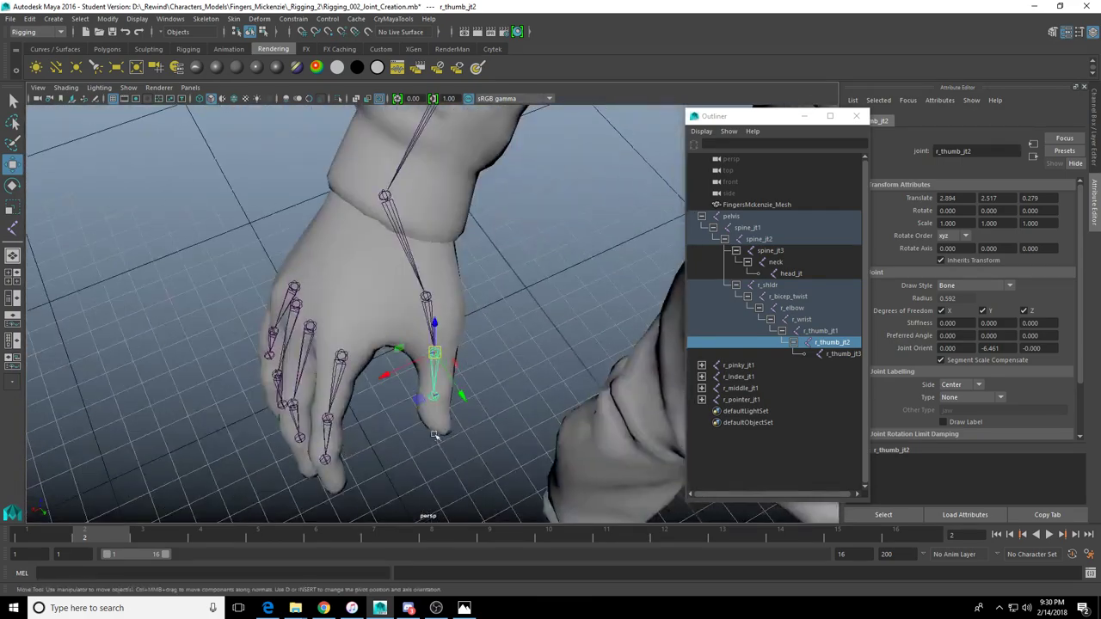
left_click_drag(488, 406, 510, 366, "alt")
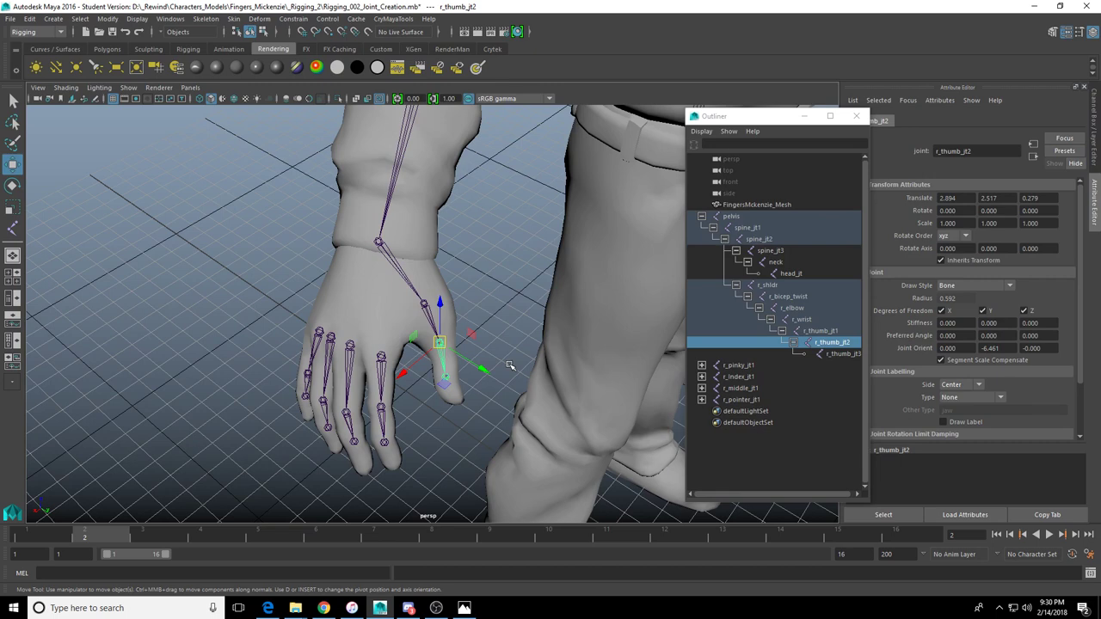
Parent the pinky chain's r_pinky_jt1 and the neighbouring chain's r_Index_jt1 under r_wrist
scroll(439, 335, "up", 2)
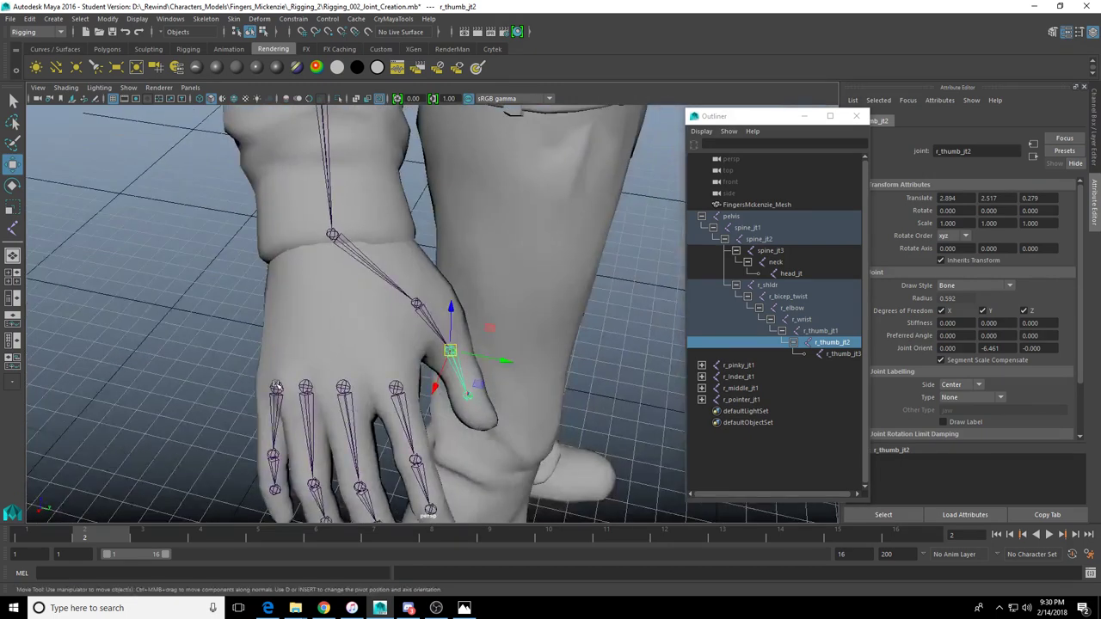
left_click(276, 386)
middle_click_drag(277, 409, 407, 396, "alt")
scroll(443, 321, "up", 1)
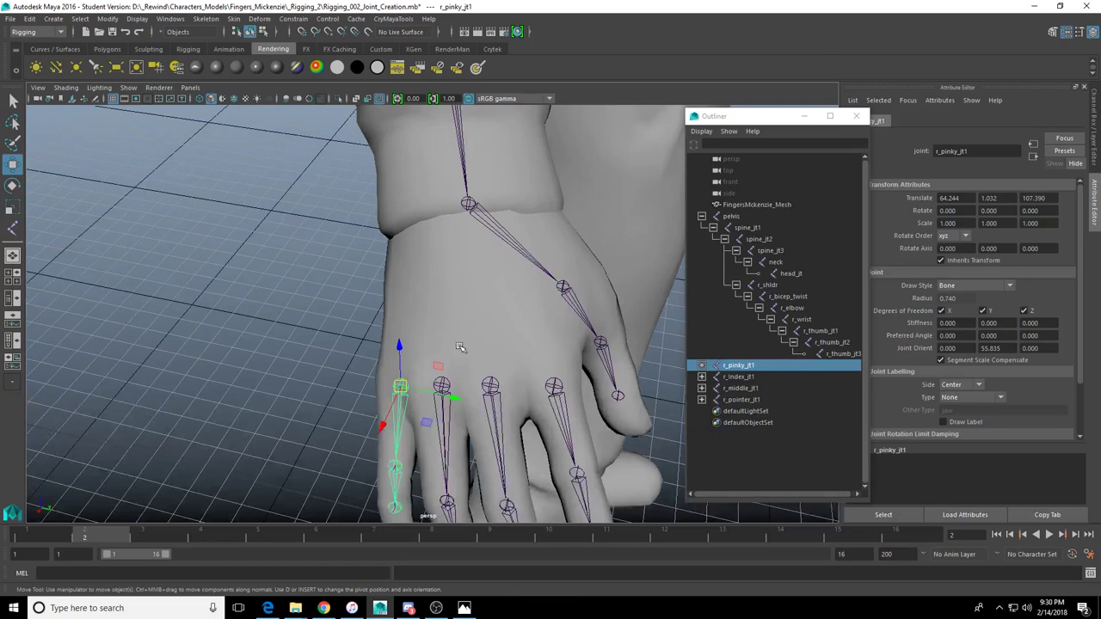
left_click_drag(460, 346, 471, 233, "alt")
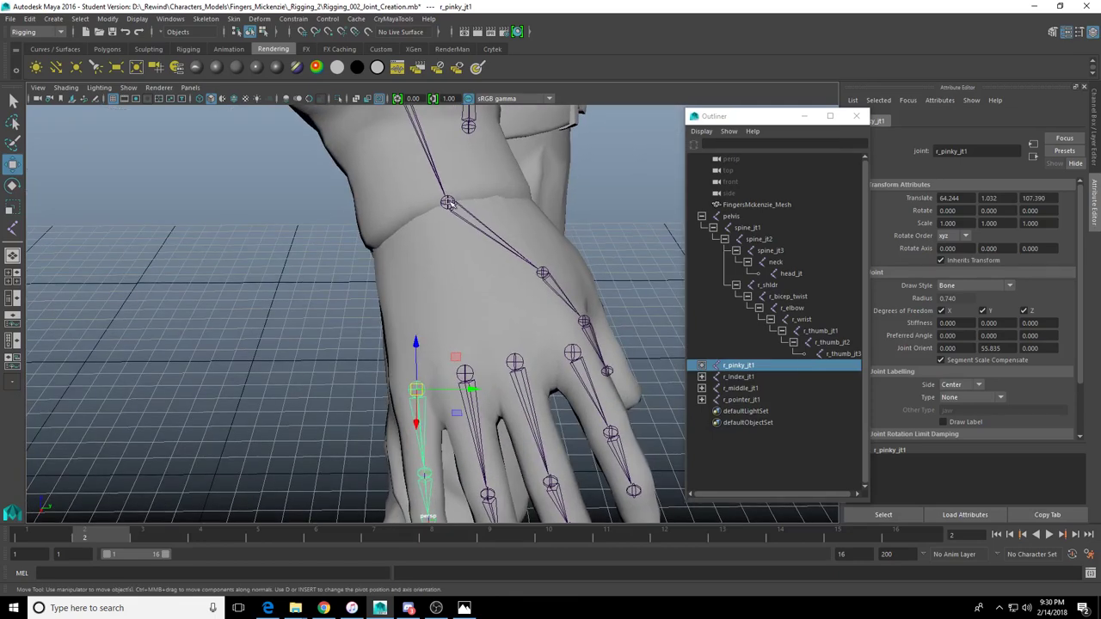
left_click(448, 203, "shift")
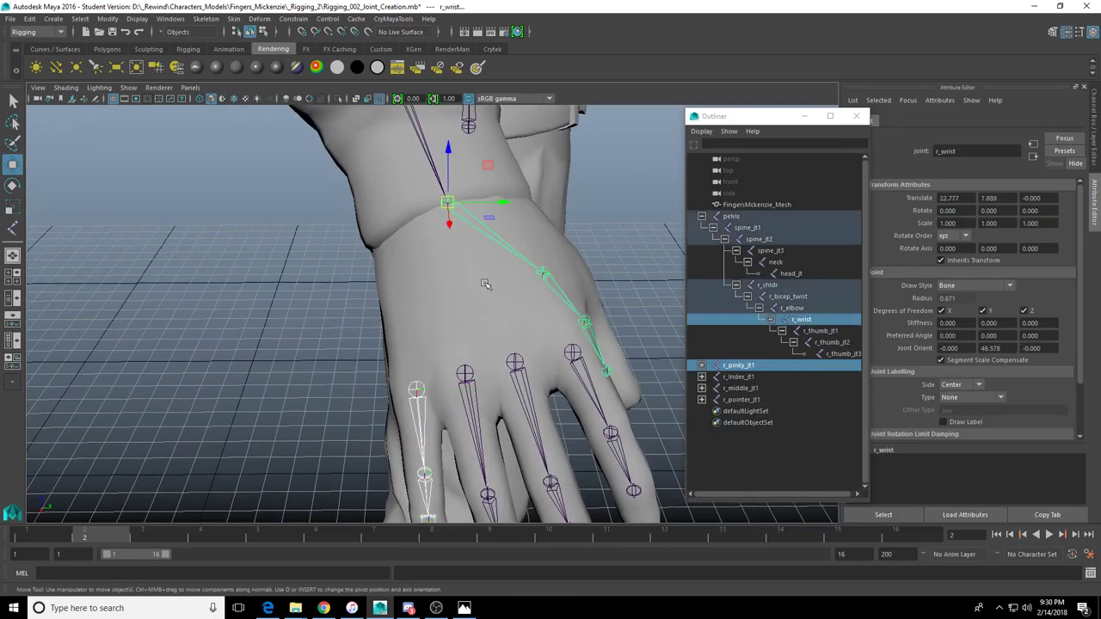
key("p")
left_click(464, 375)
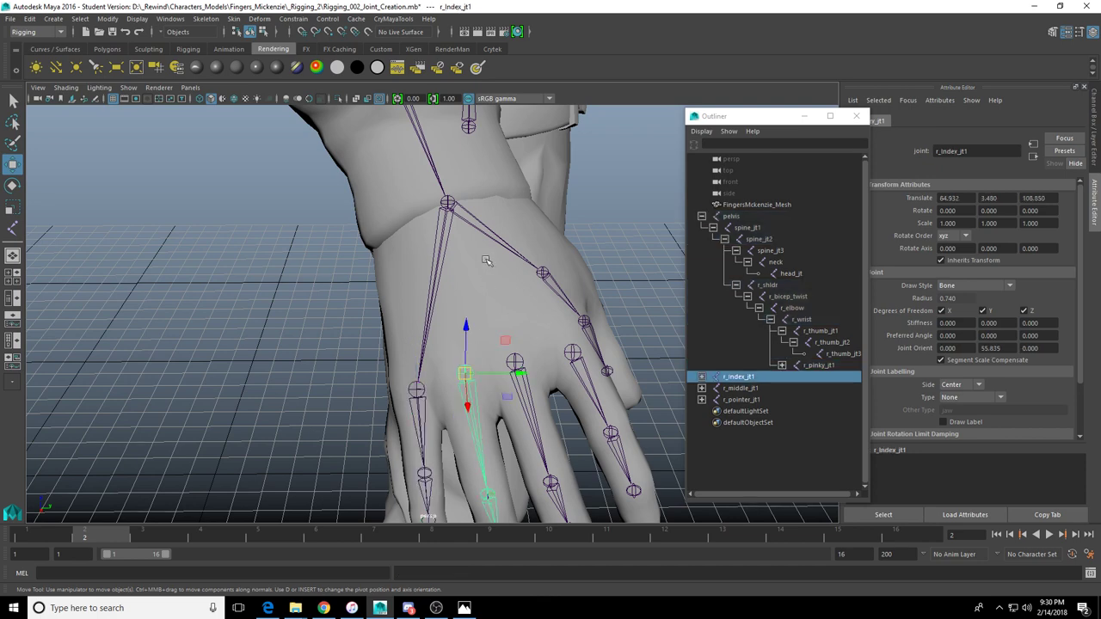
left_click(448, 203, "shift")
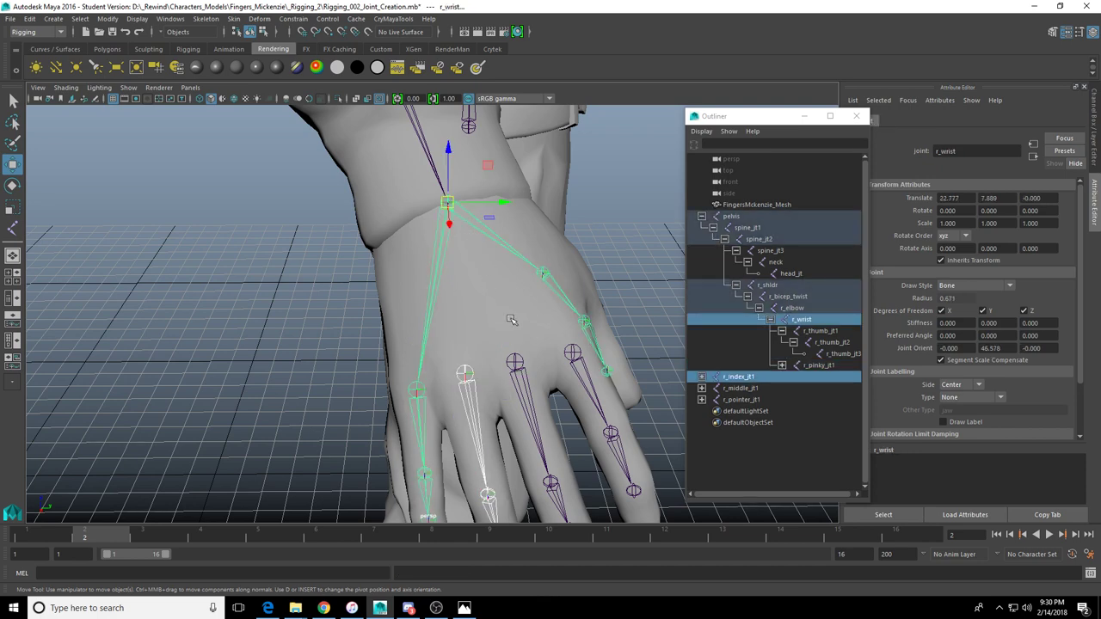
key("p")
Parent the r_middle_jt1 and r_pointer_jt1 finger chains under r_wrist
left_click(516, 360)
left_click(448, 203, "shift")
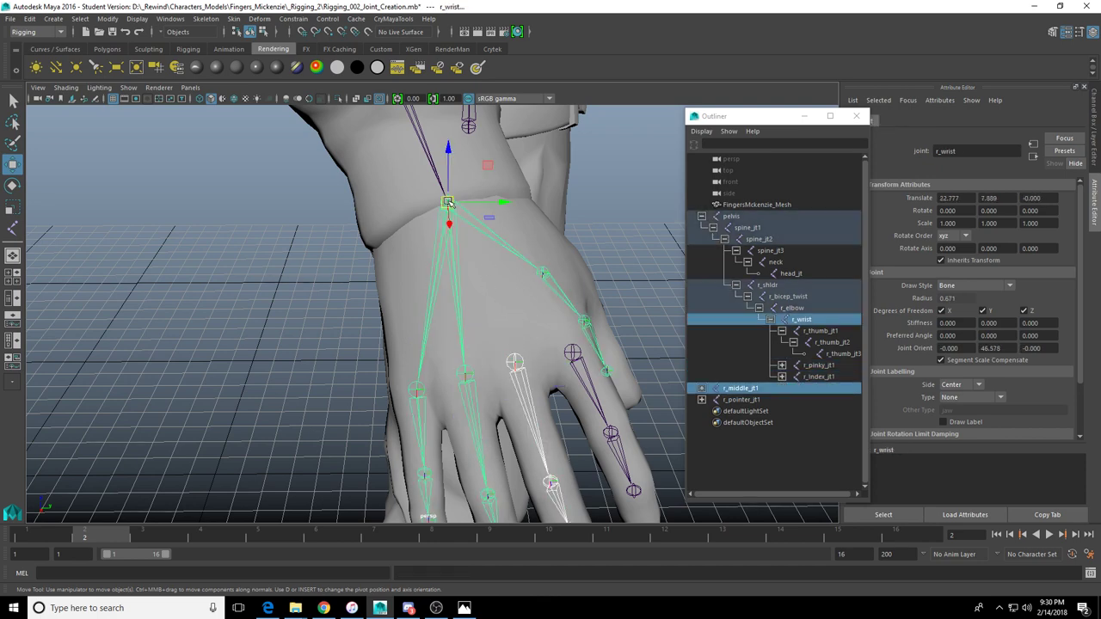
key("p")
left_click(573, 351)
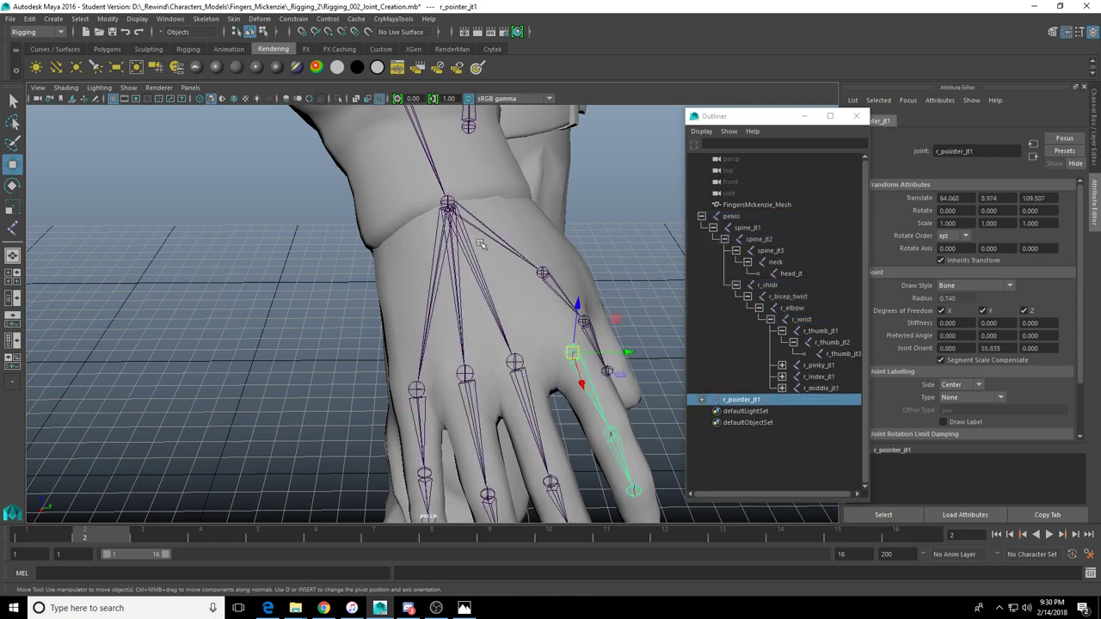
left_click(448, 204, "shift")
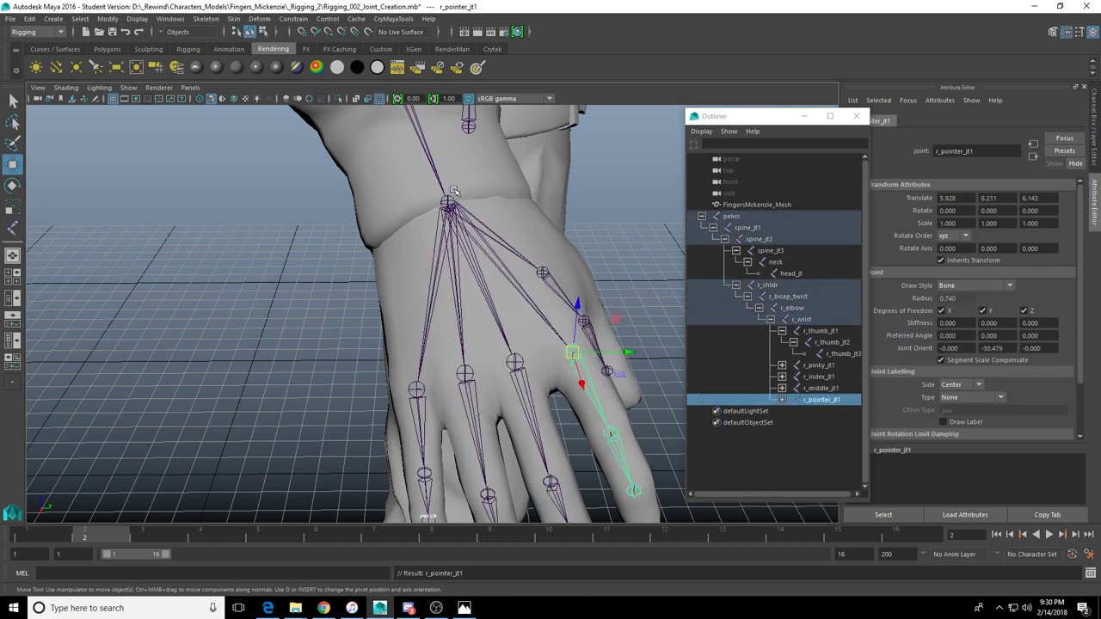
key("p")
In the front view, move r_wrist together with its child joints to about 22.415, 7.889, -0.220
left_click_drag(528, 166, 395, 268, "alt")
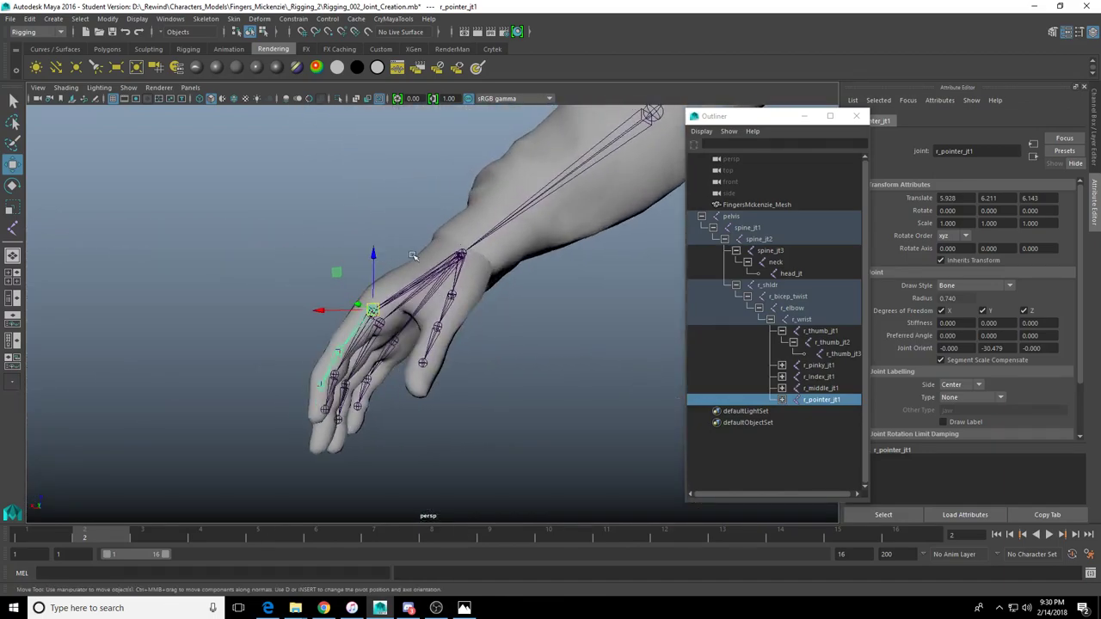
scroll(416, 256, "up", 3)
scroll(416, 256, "up", 5)
left_click(421, 288)
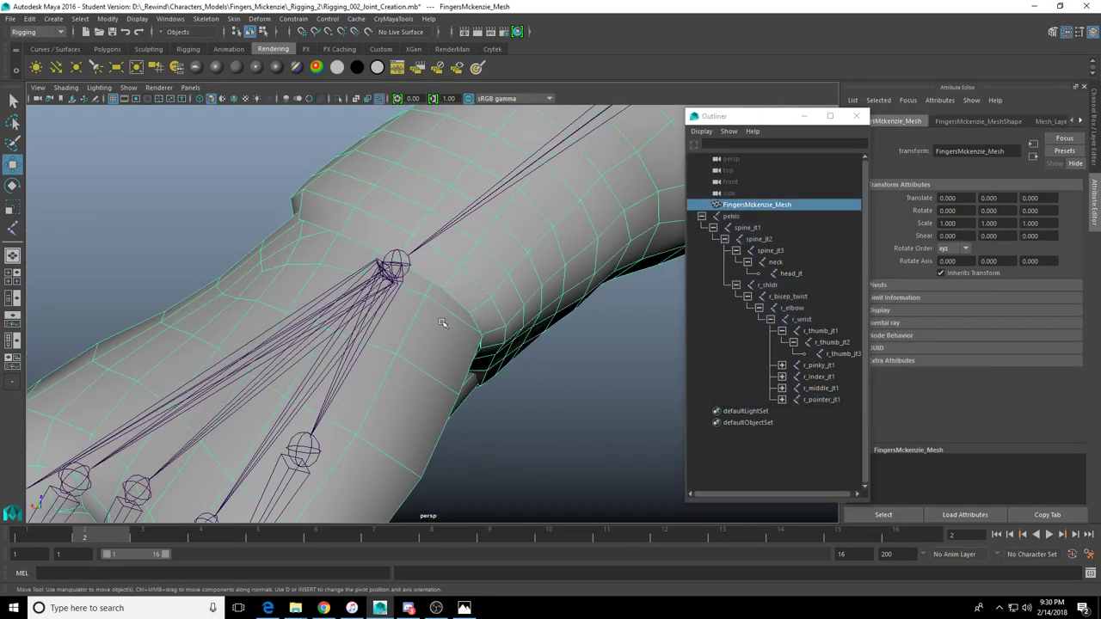
key("space")
key("space")
scroll(370, 228, "up", 3)
left_click(368, 231)
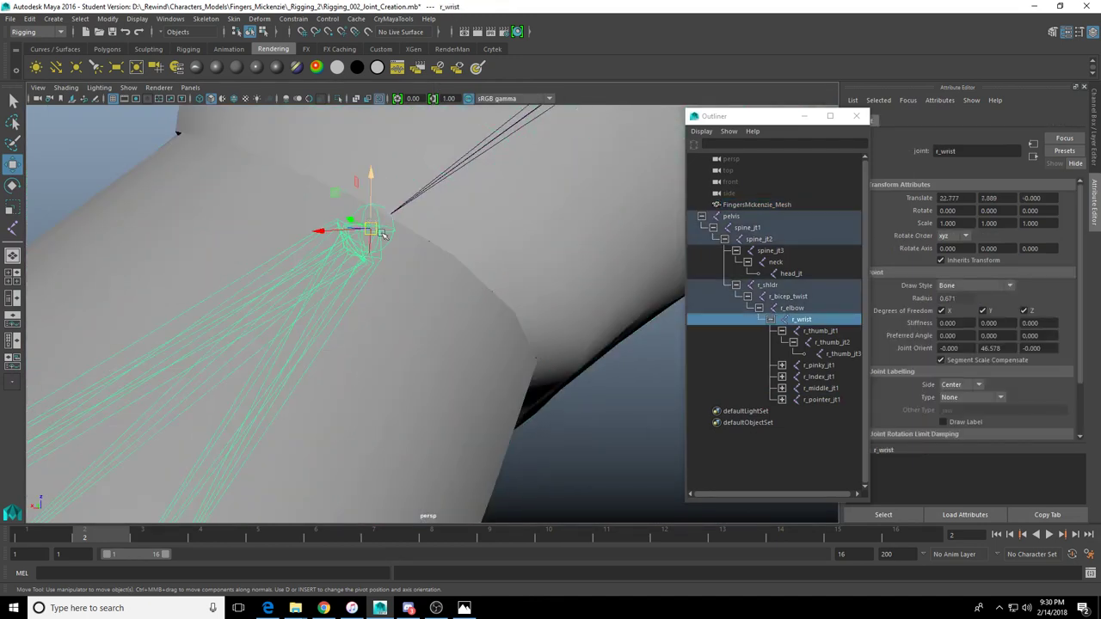
key("space")
key("space")
scroll(359, 374, "up", 5)
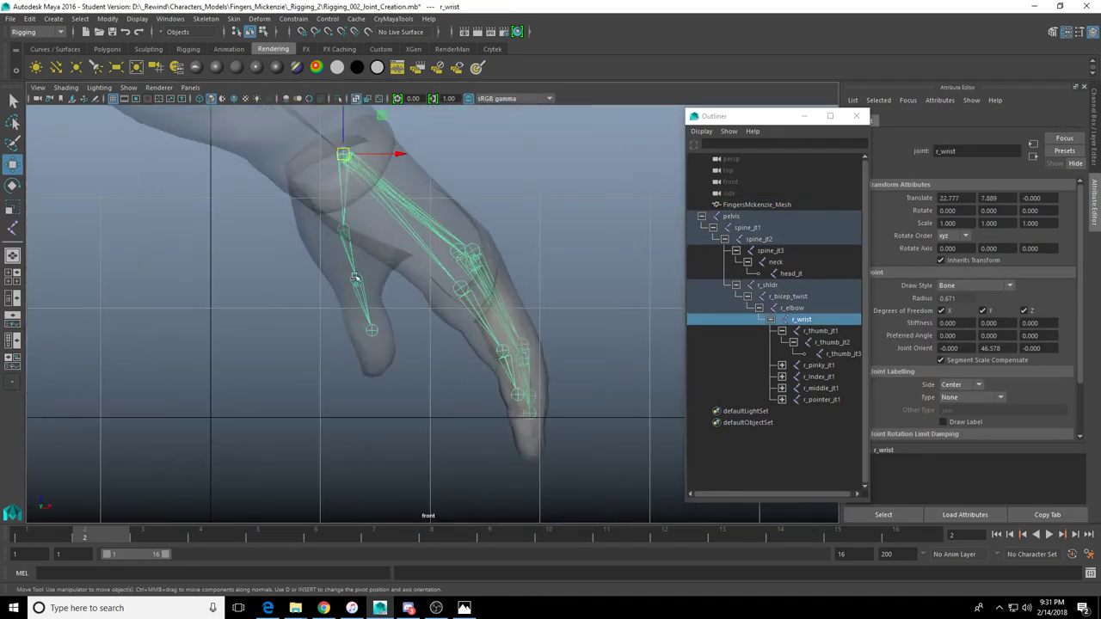
left_click_drag(410, 323, 399, 322)
left_click_drag(341, 268, 341, 265)
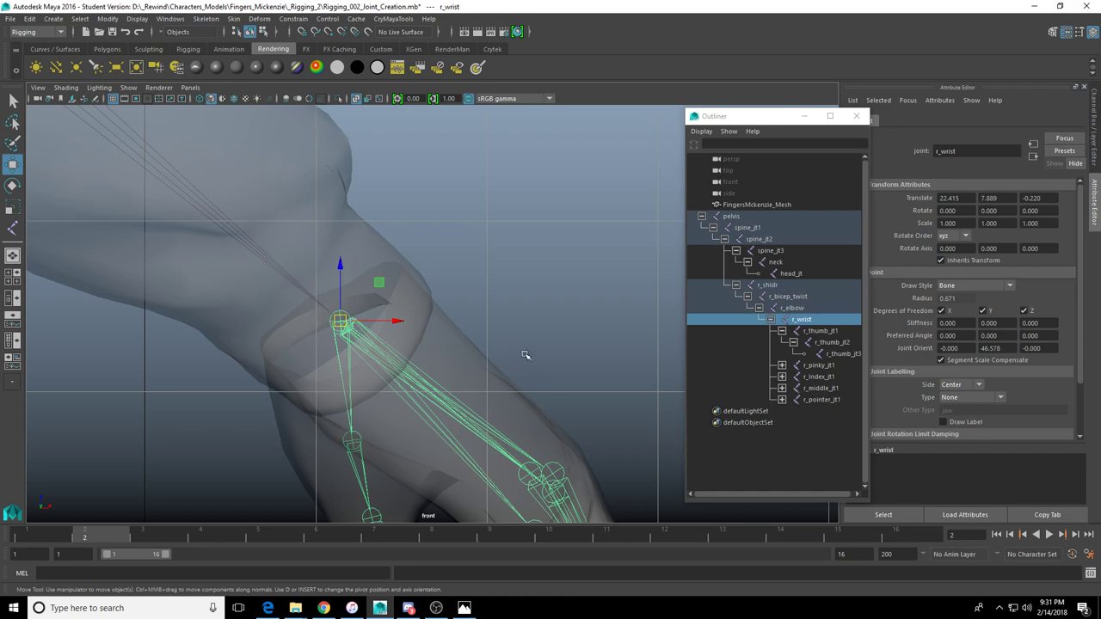
Examine the wrist, thumb and finger joints inside the right hand from several angles, including around r_middle_jt1
scroll(512, 350, "down", 4)
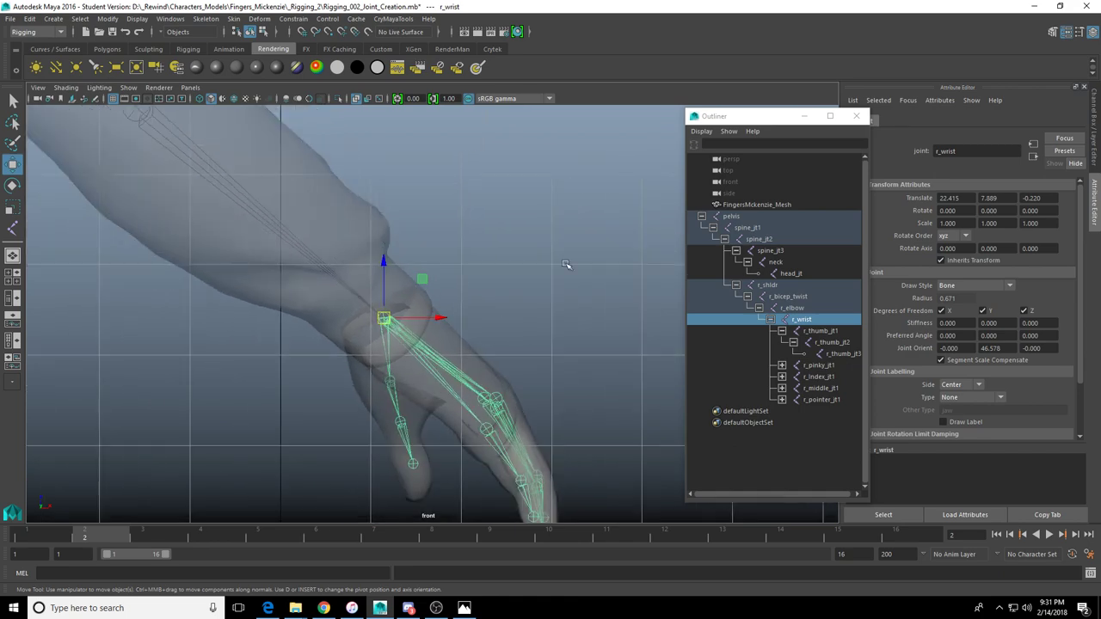
key("space")
key("space")
right_click_drag(535, 278, 455, 278, "alt")
left_click_drag(456, 278, 593, 318, "alt")
right_click_drag(481, 340, 387, 345, "alt")
left_click_drag(387, 345, 434, 324, "alt")
scroll(440, 328, "up", 4)
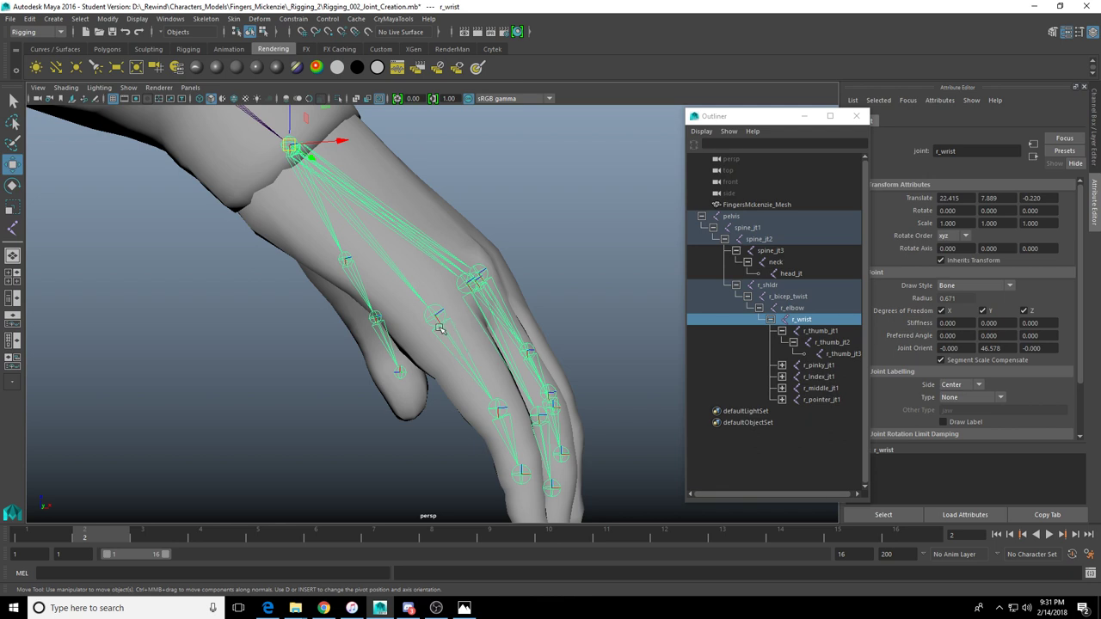
scroll(455, 307, "down", 3)
left_click_drag(455, 308, 369, 352, "alt")
left_click(440, 333)
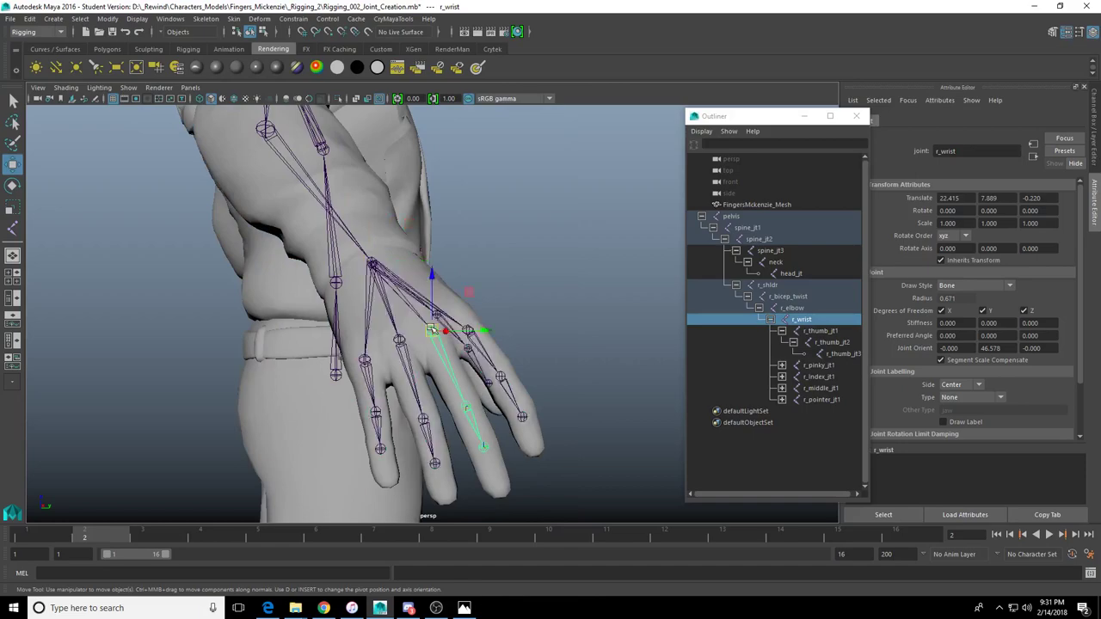
scroll(441, 333, "up", 3)
mouse_move(442, 337)
left_mouse_down("alt")
mouse_move(300, 319)
mouse_move(446, 361)
mouse_move(462, 348)
left_mouse_up("alt")
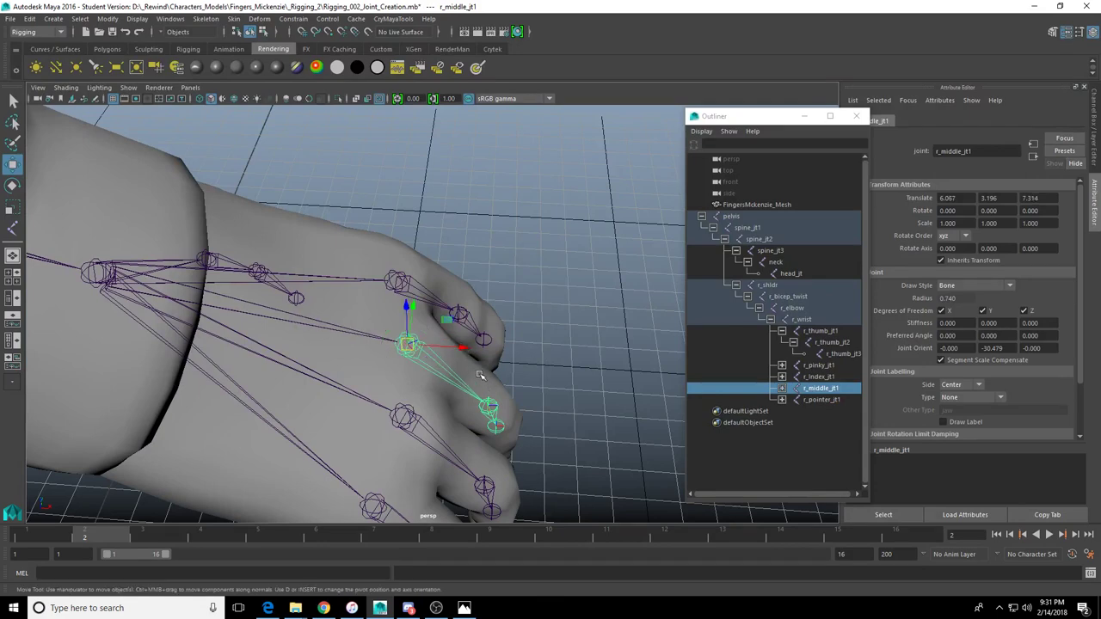
scroll(337, 290, "down", 8)
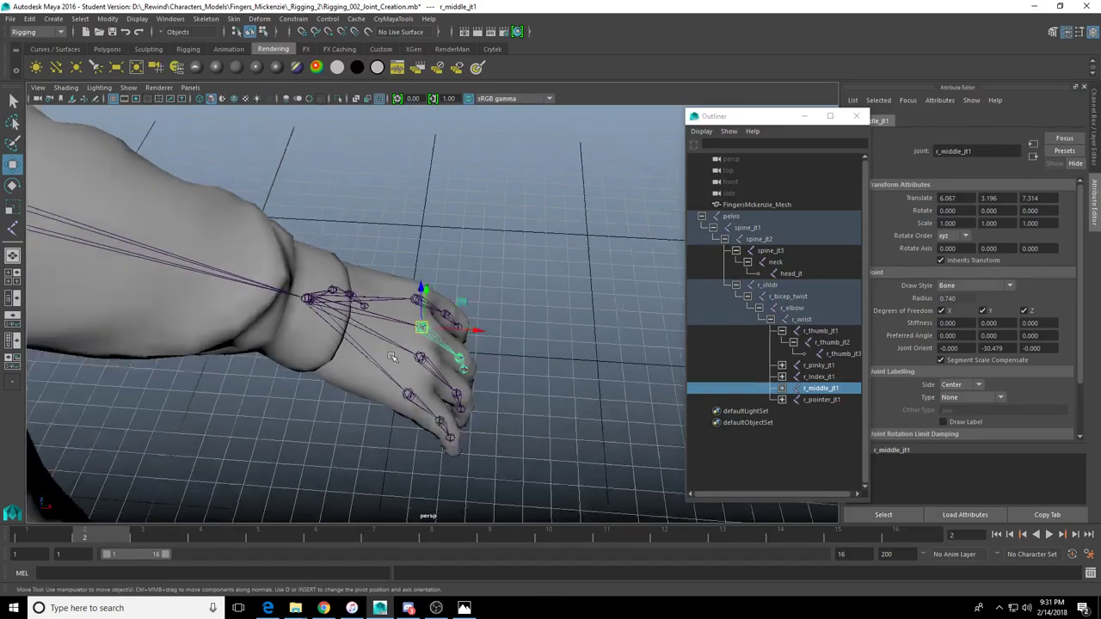
Examine the arm, spine and pelvis joints against the character mesh from the right hand down to the hips and upper legs
middle_click_drag(344, 361, 457, 422, "alt")
scroll(456, 422, "down", 6)
scroll(482, 434, "up", 5)
left_click_drag(481, 437, 501, 375, "alt")
middle_click_drag(500, 375, 364, 300, "alt")
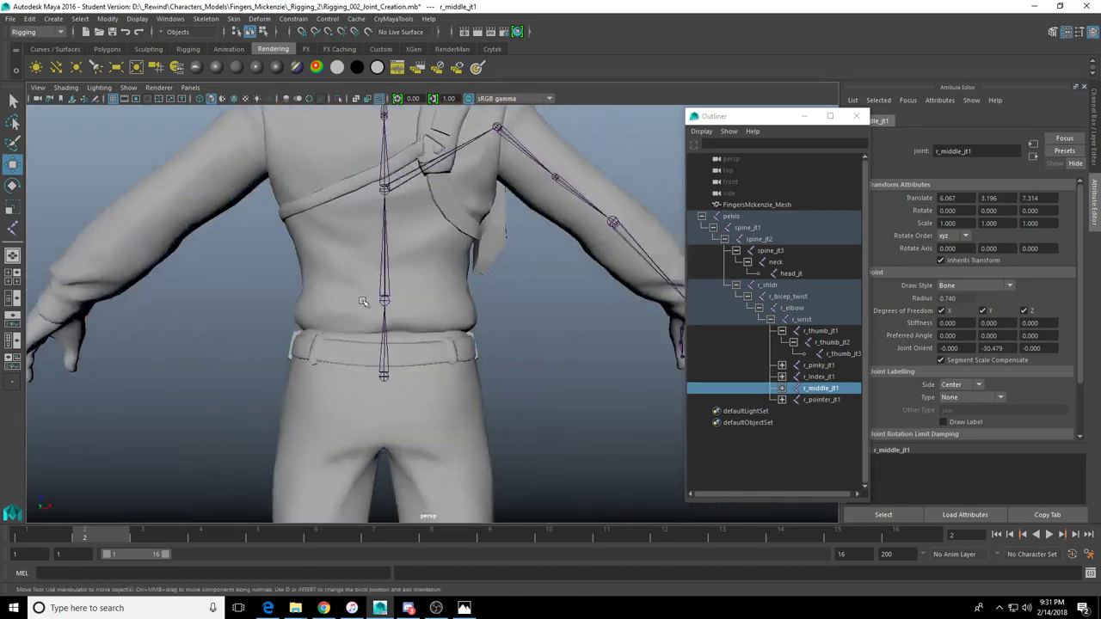
left_click_drag(364, 300, 543, 322, "alt")
middle_click_drag(543, 323, 444, 261, "alt")
scroll(444, 261, "up", 4)
scroll(444, 261, "up", 2)
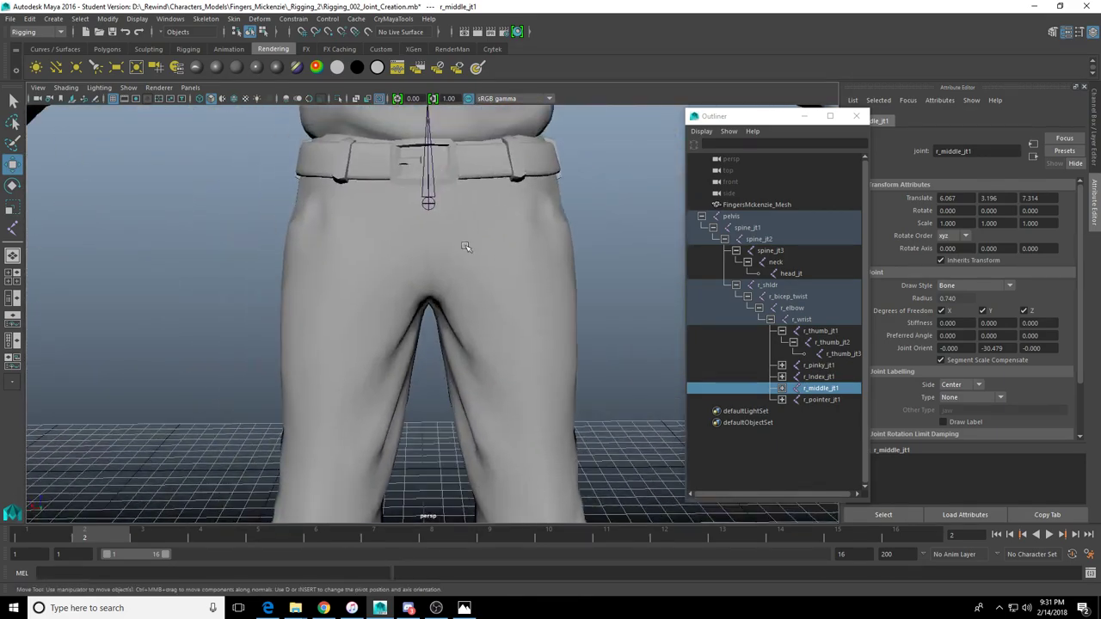
In the front view, use Create Joints to extend the skeleton from the pelvis to the right hip, at about -3.401, 0.000, -9.837
key("space")
key("space")
key("space")
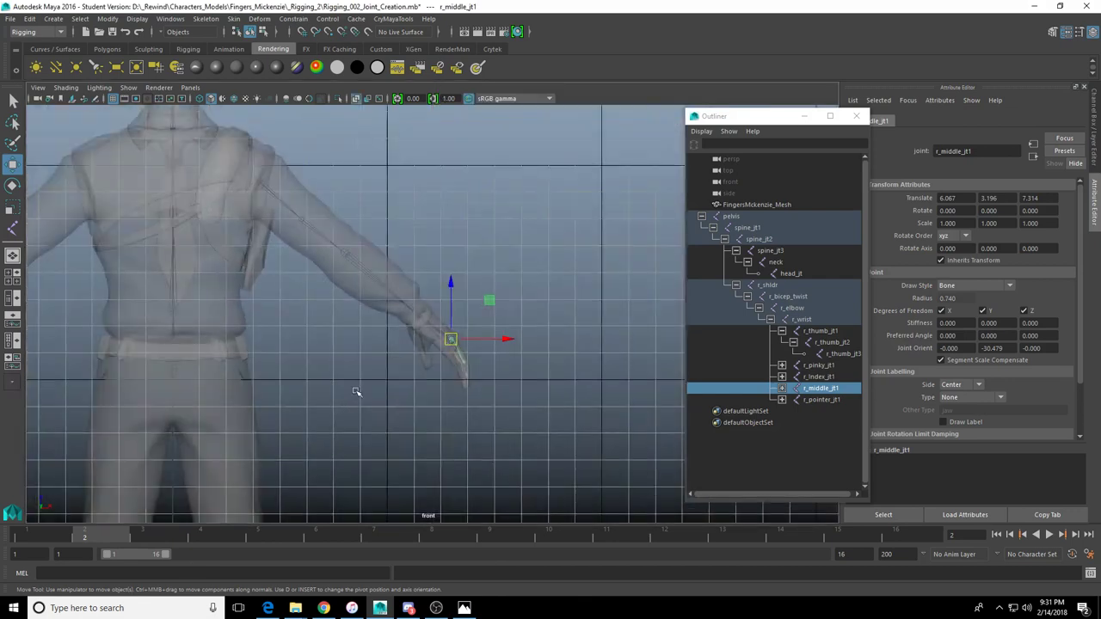
middle_click_drag(356, 393, 536, 305, "alt")
scroll(472, 361, "up", 4)
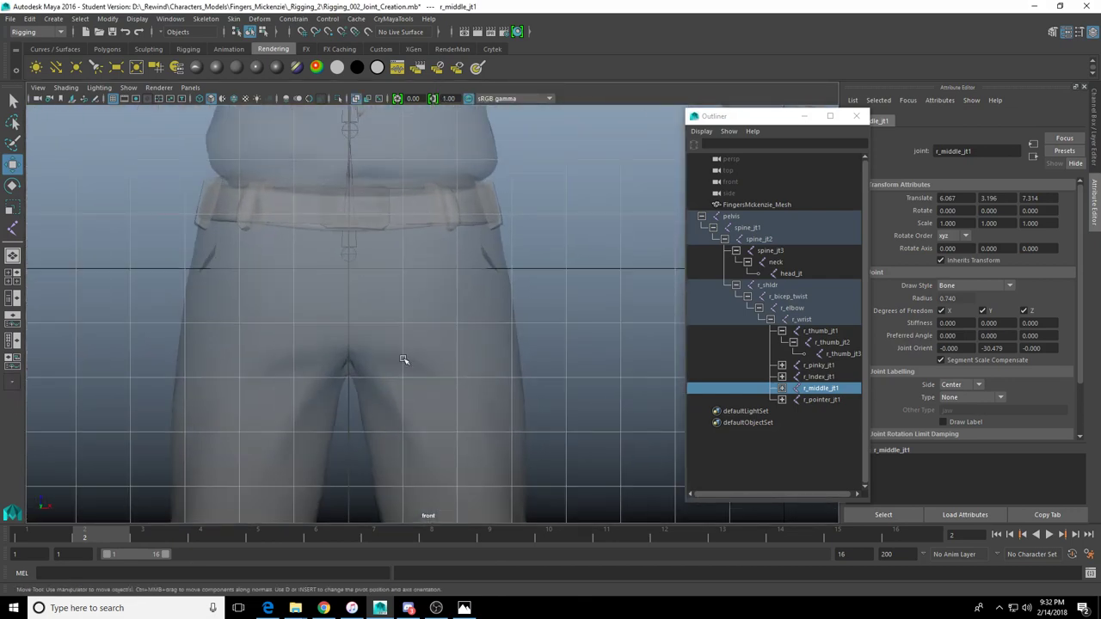
middle_click_drag(405, 360, 407, 312, "alt")
scroll(407, 312, "down", 5)
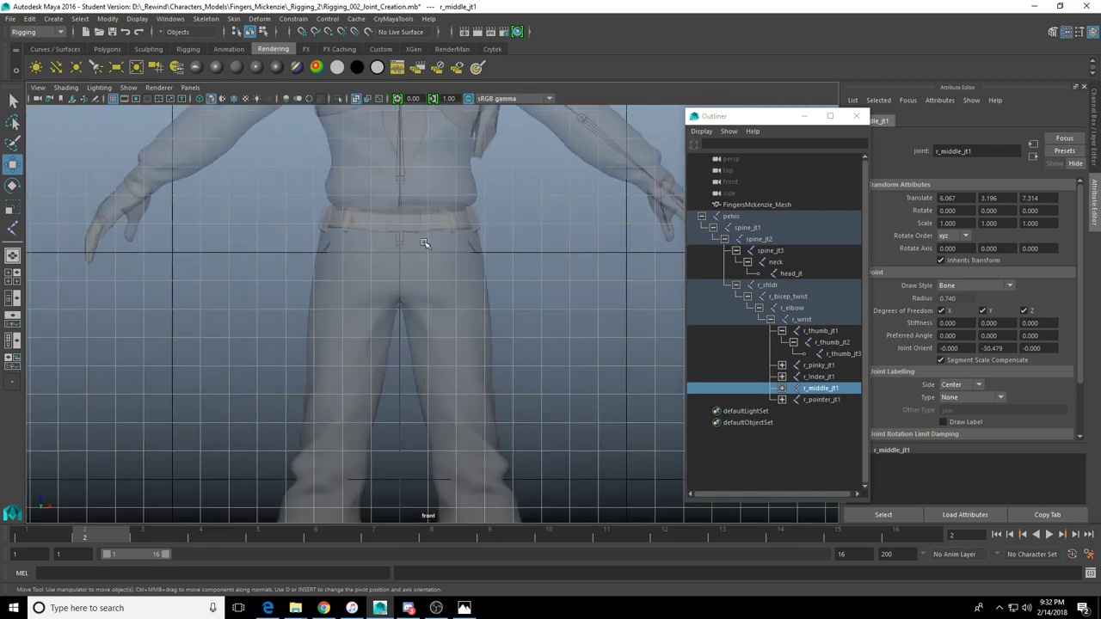
scroll(415, 344, "up", 5)
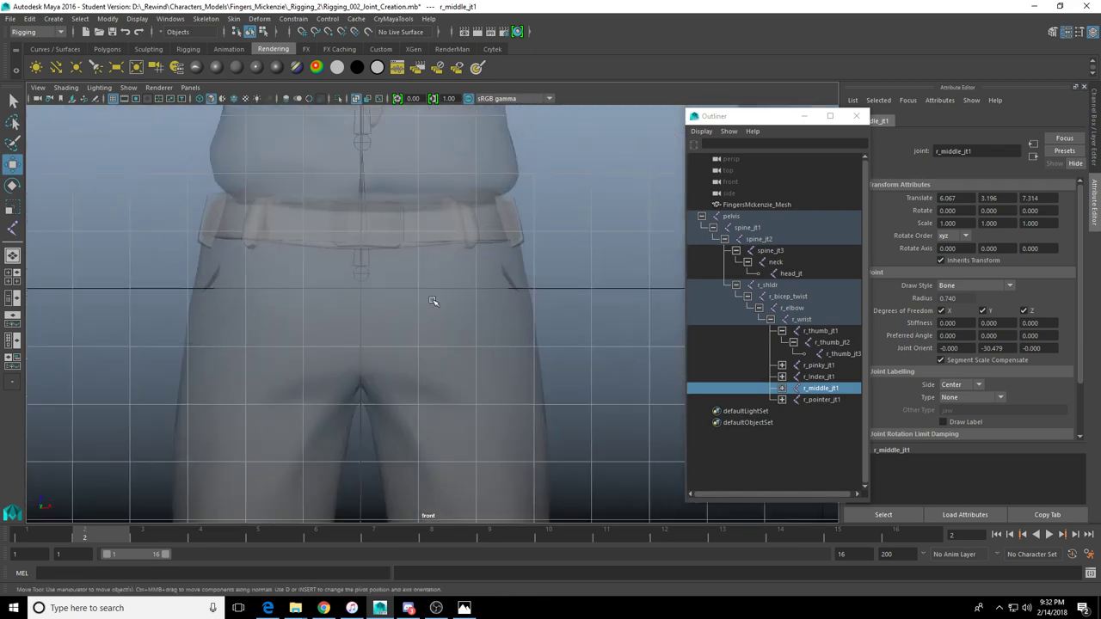
left_click(204, 19)
left_click(226, 47)
scroll(430, 292, "up", 1)
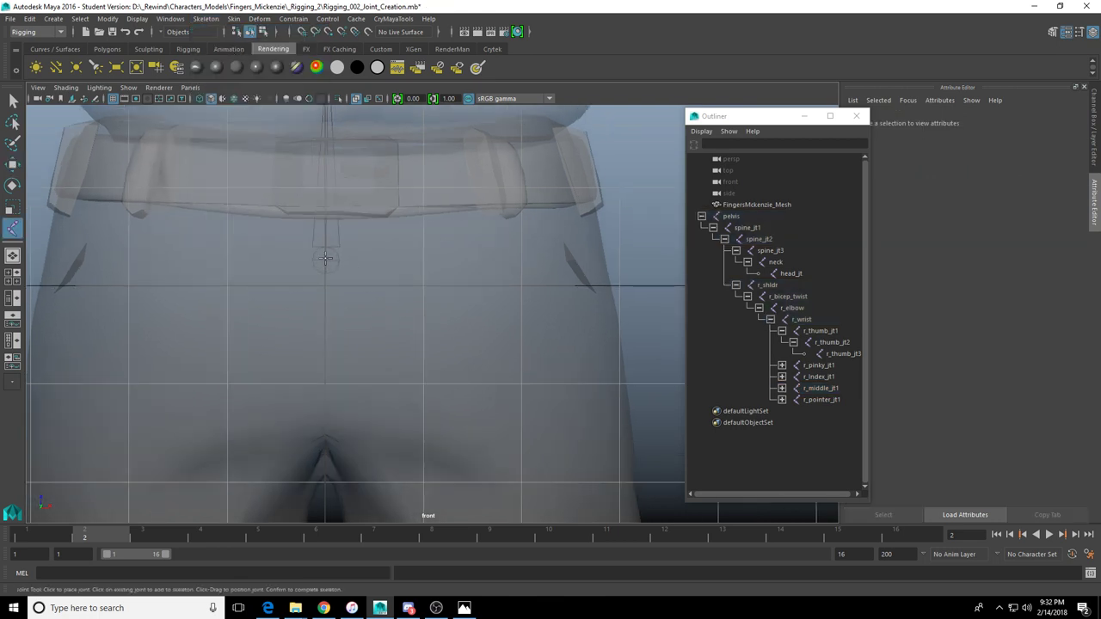
left_click(327, 260)
scroll(482, 304, "down", 1)
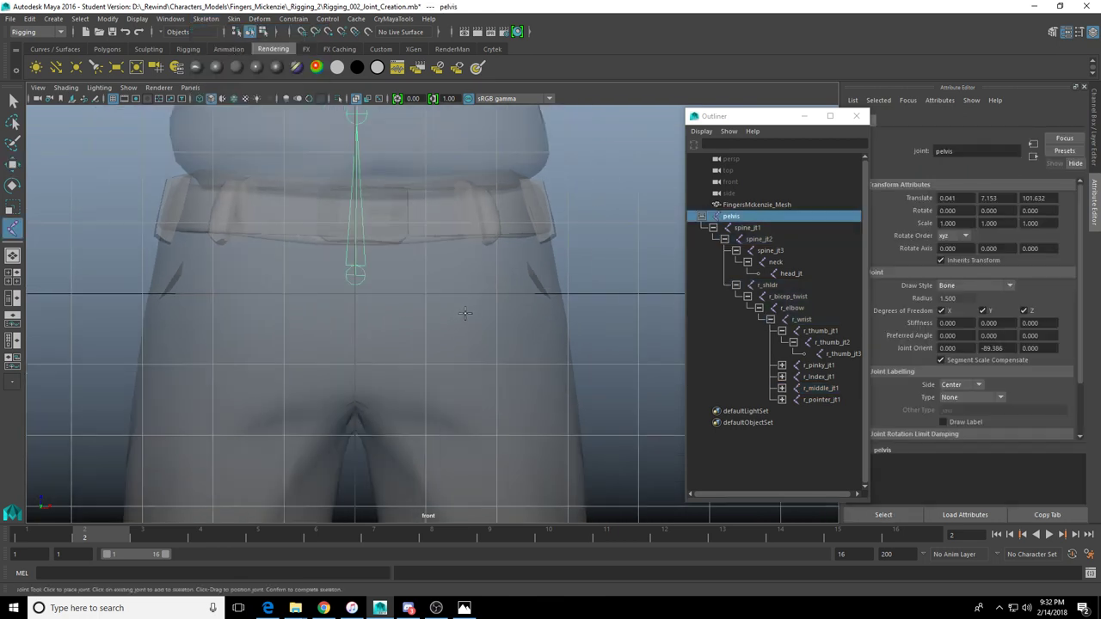
left_click(466, 313)
Continue the leg chain with a joint in the right knee, about 44.834 units from the hip joint
scroll(467, 314, "down", 4)
middle_click_drag(507, 415, 483, 213, "alt")
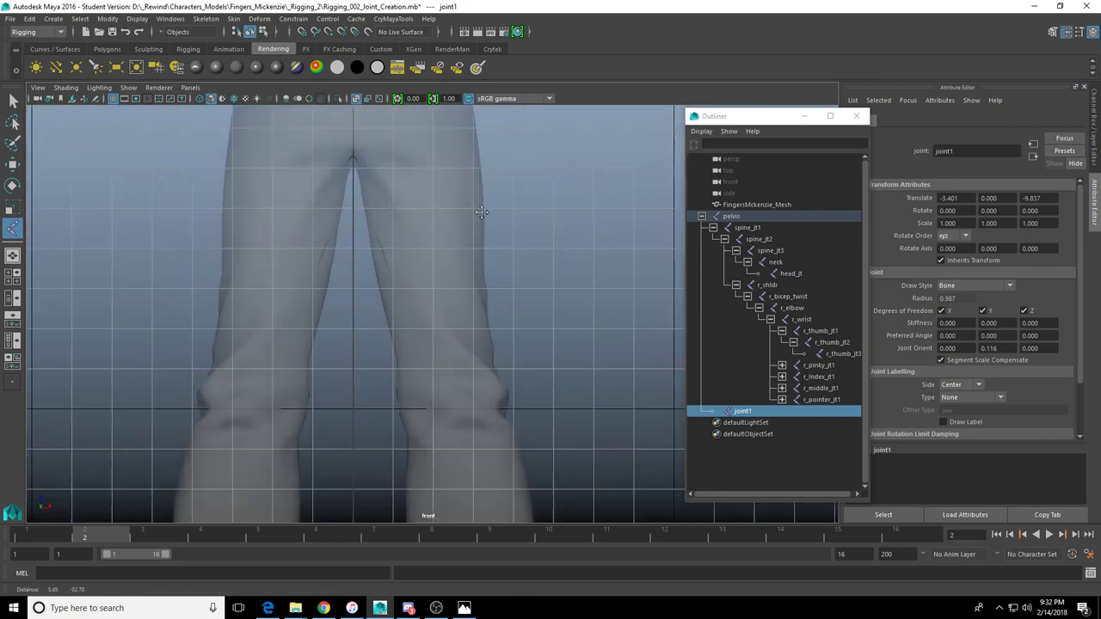
scroll(500, 306, "down", 3)
scroll(499, 302, "down", 2)
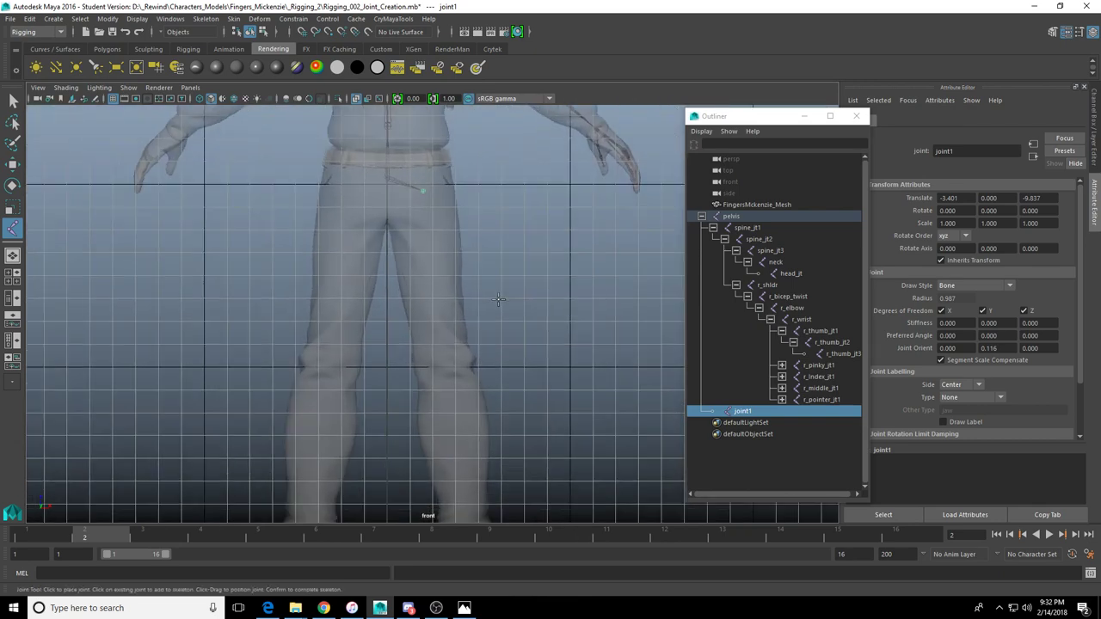
middle_click_drag(498, 300, 450, 447, "alt")
scroll(437, 472, "up", 2)
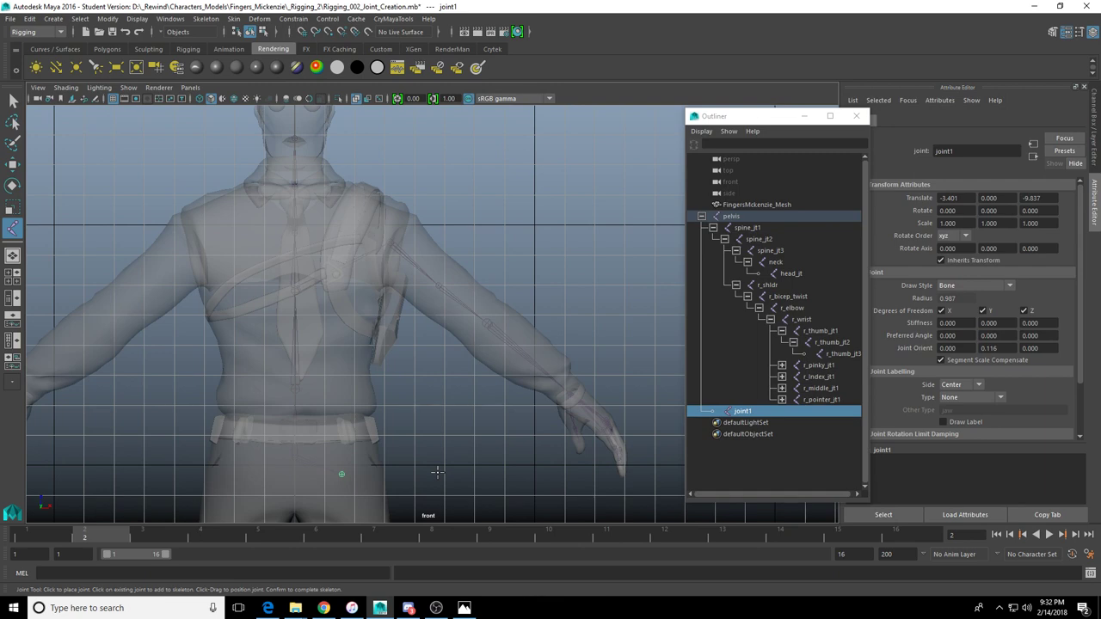
middle_click_drag(404, 437, 417, 284, "alt")
scroll(432, 359, "up", 3)
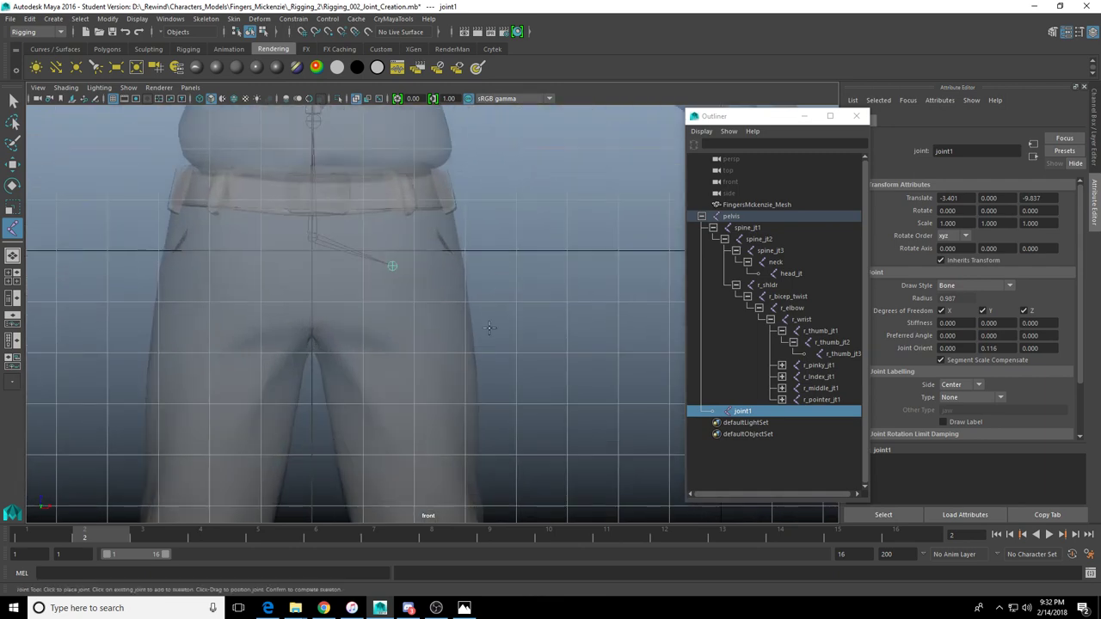
scroll(433, 359, "down", 3)
middle_click_drag(432, 356, 432, 209, "alt")
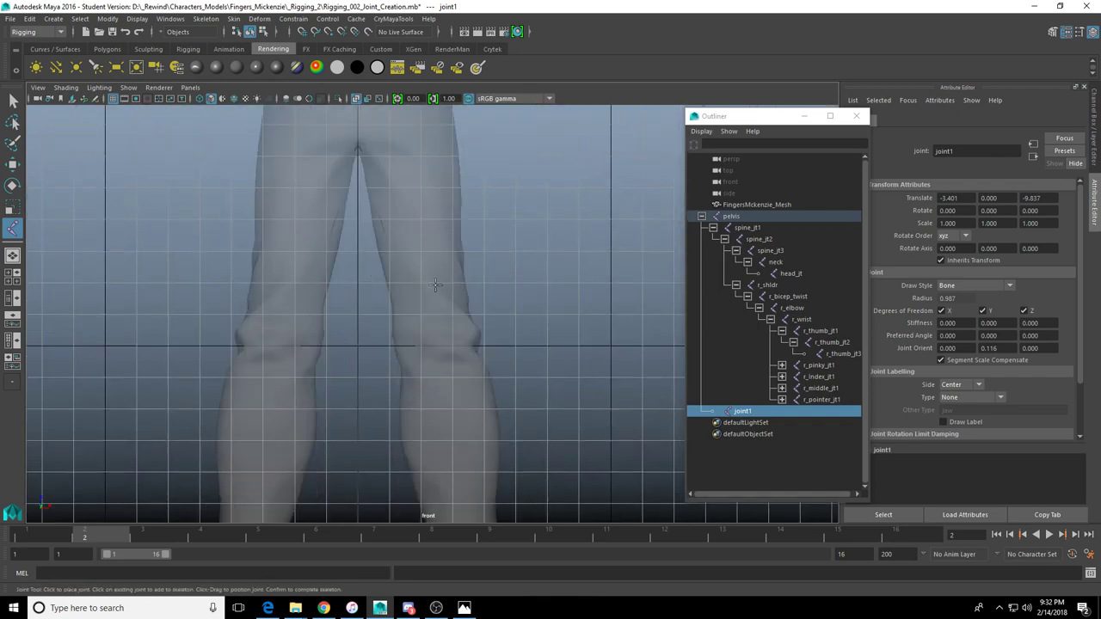
left_click(437, 329)
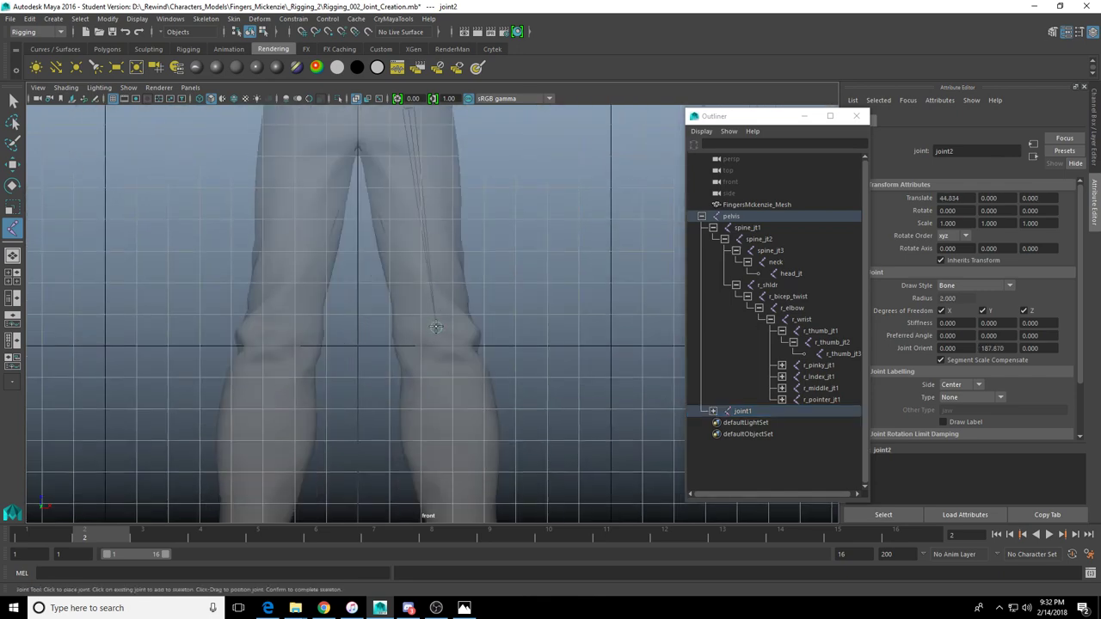
Place an ankle joint inside the right boot below the knee joint and finish the leg chain
scroll(437, 344, "down", 3)
middle_click_drag(437, 384, 446, 329, "alt")
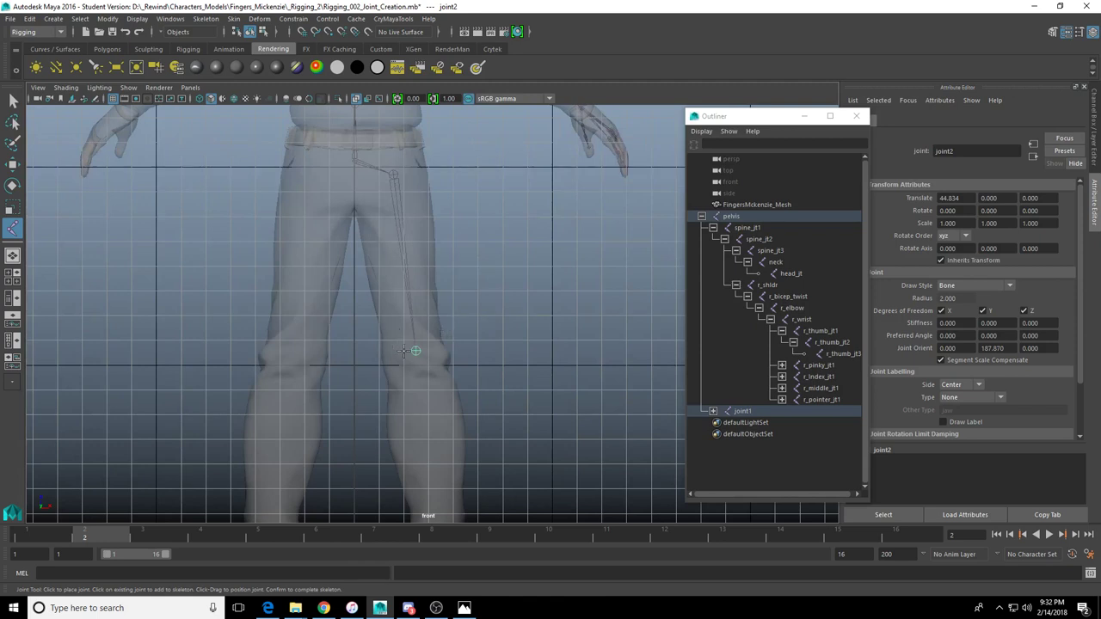
middle_click_drag(432, 432, 438, 253, "alt")
scroll(436, 258, "up", 4)
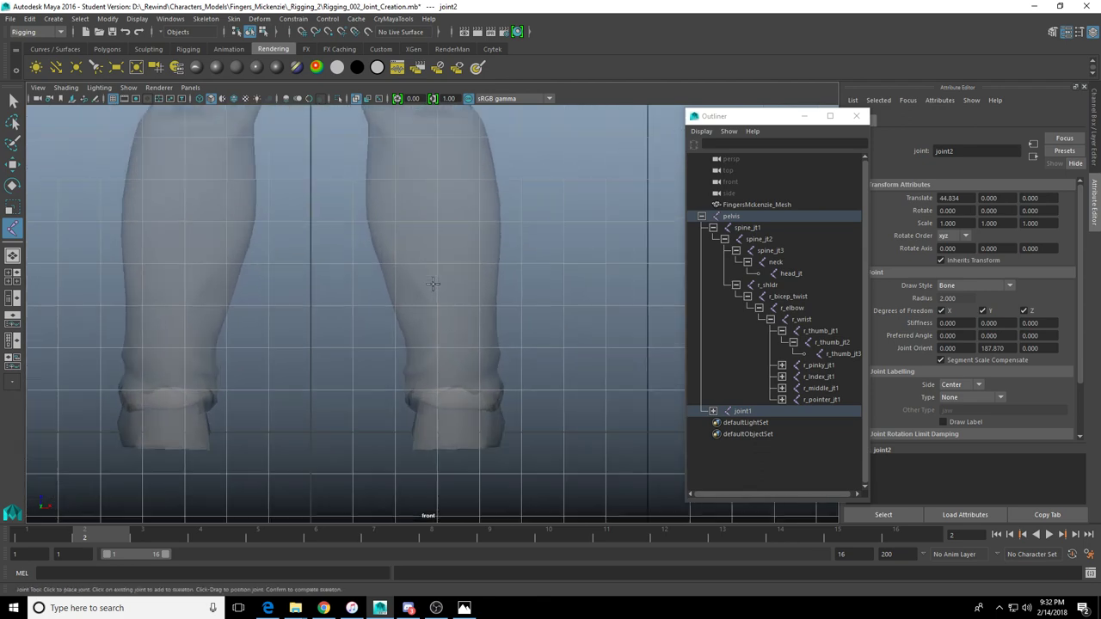
scroll(433, 284, "up", 5)
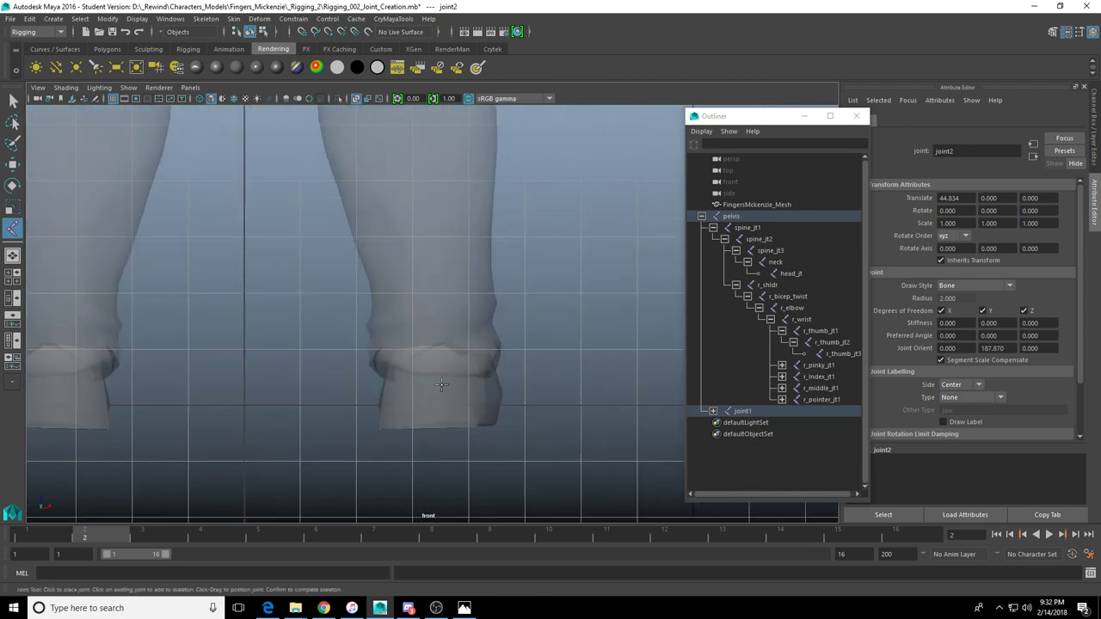
left_click(439, 393)
key("space")
key("space")
key("w")
In the perspective view, shift the ankle joint back inside the boot and reposition the knee joint to about 44.765, -0.351, -0.536
scroll(433, 397, "down", 4)
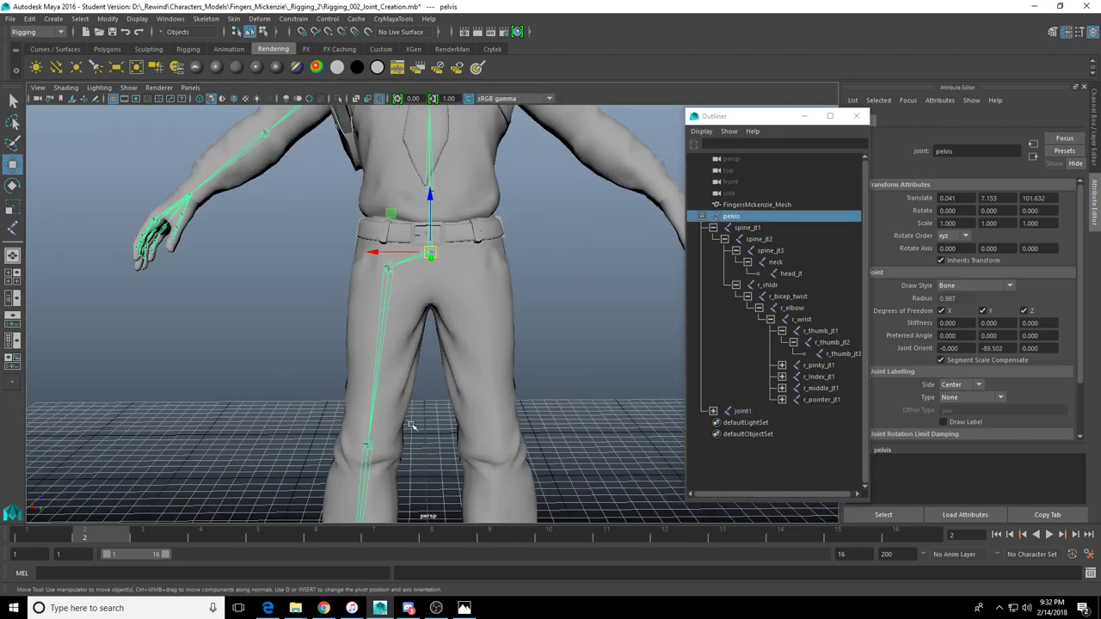
middle_click_drag(411, 427, 418, 307, "alt")
scroll(409, 307, "up", 3)
left_click_drag(409, 307, 597, 307, "alt")
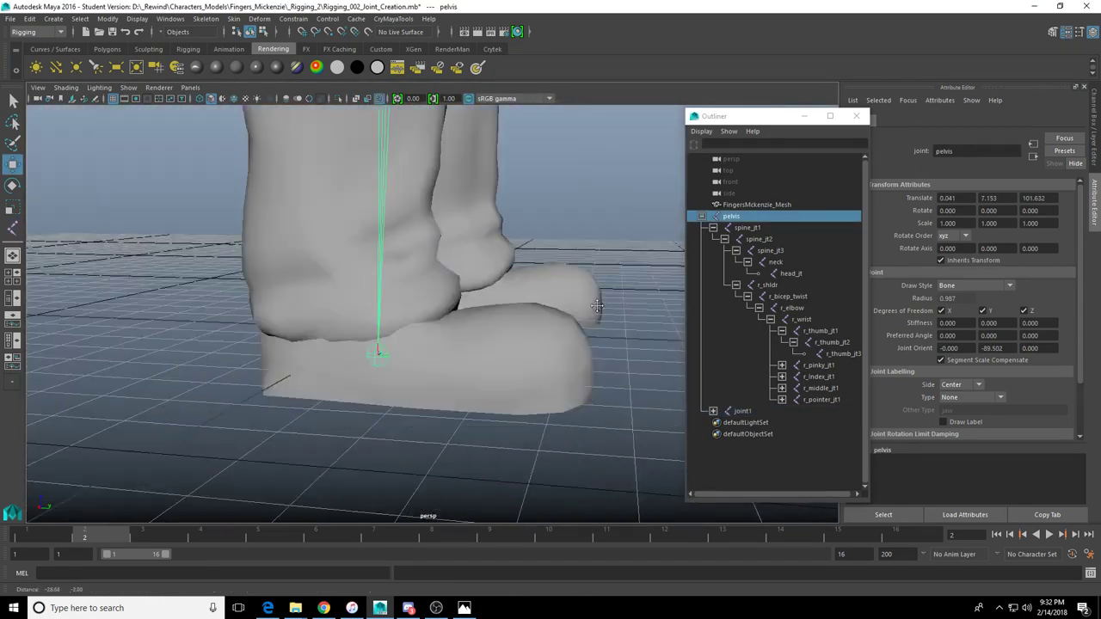
middle_click_drag(597, 307, 641, 315, "alt")
left_click_drag(641, 315, 491, 322, "alt")
left_click(415, 334)
scroll(454, 344, "down", 3)
left_click_drag(416, 335, 469, 248, "alt")
left_click(398, 214)
key("d")
middle_click_drag(480, 202, 504, 369, "alt")
left_click_drag(504, 369, 504, 353, "alt")
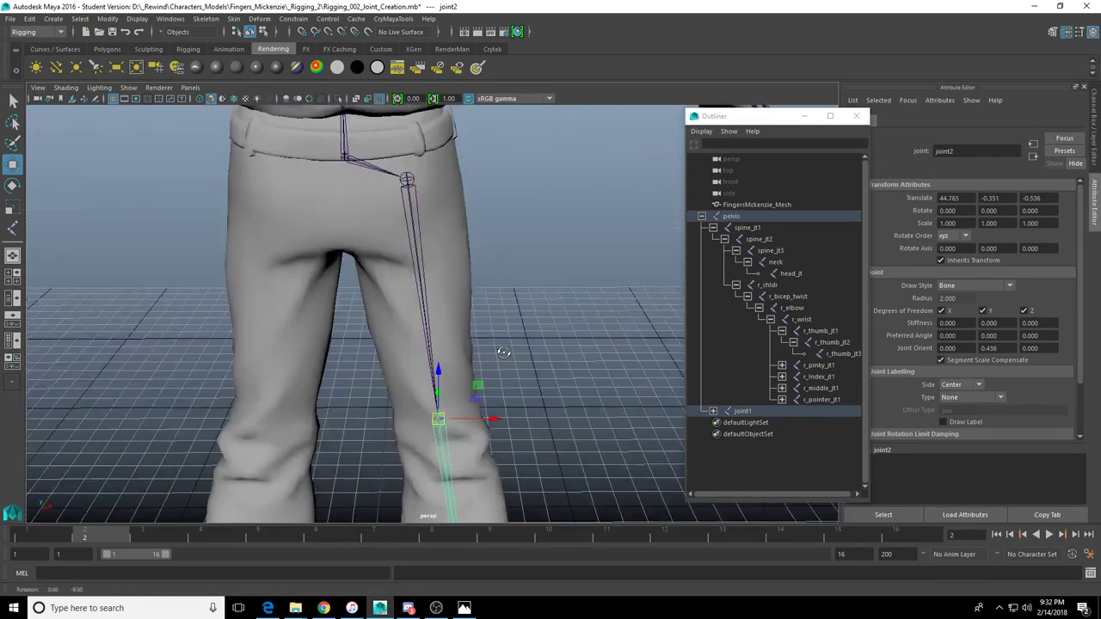
Centre the ankle joint sideways in the right boot by moving it to about 52.810, -3.262, 0.289
middle_click_drag(504, 352, 491, 194, "alt")
right_click_drag(491, 194, 487, 369, "alt")
left_click(478, 368)
left_click_drag(491, 405, 487, 382, "alt")
middle_click_drag(487, 383, 460, 407, "alt")
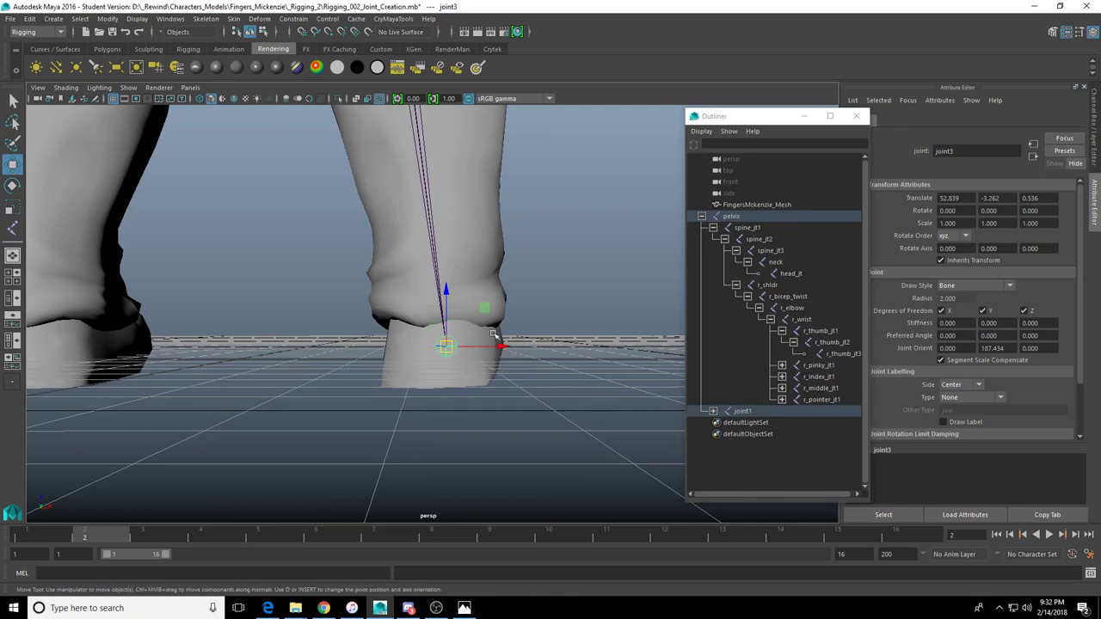
left_click_drag(505, 347, 505, 347)
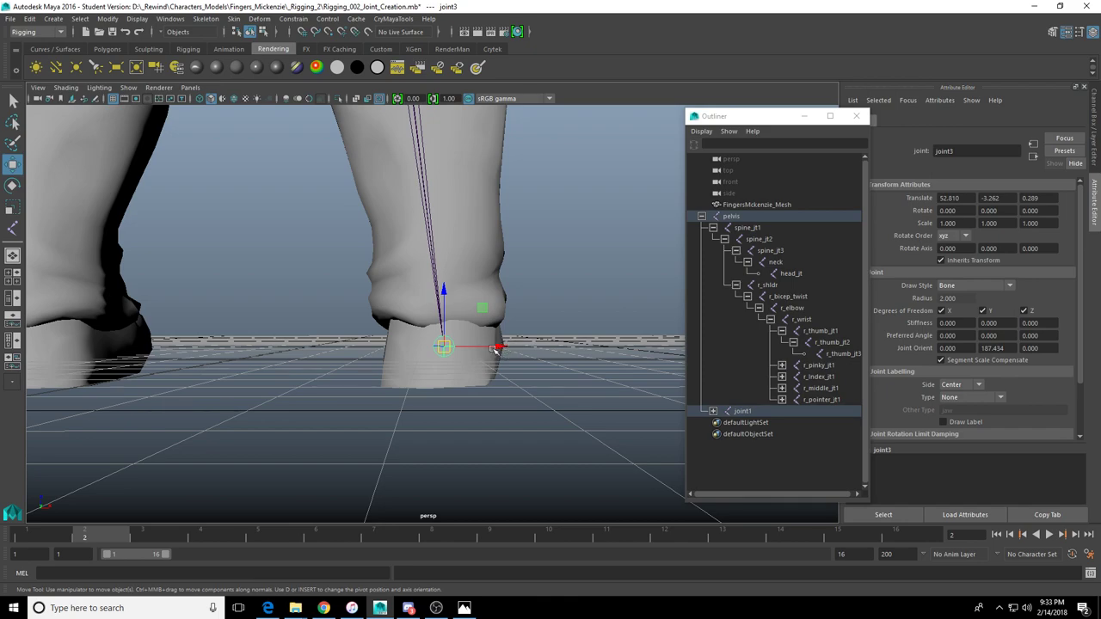
left_click_drag(485, 344, 509, 369, "alt")
In the side view, use Create Joints to add a joint near the toe of the right boot, level with the ankle joint
key("space")
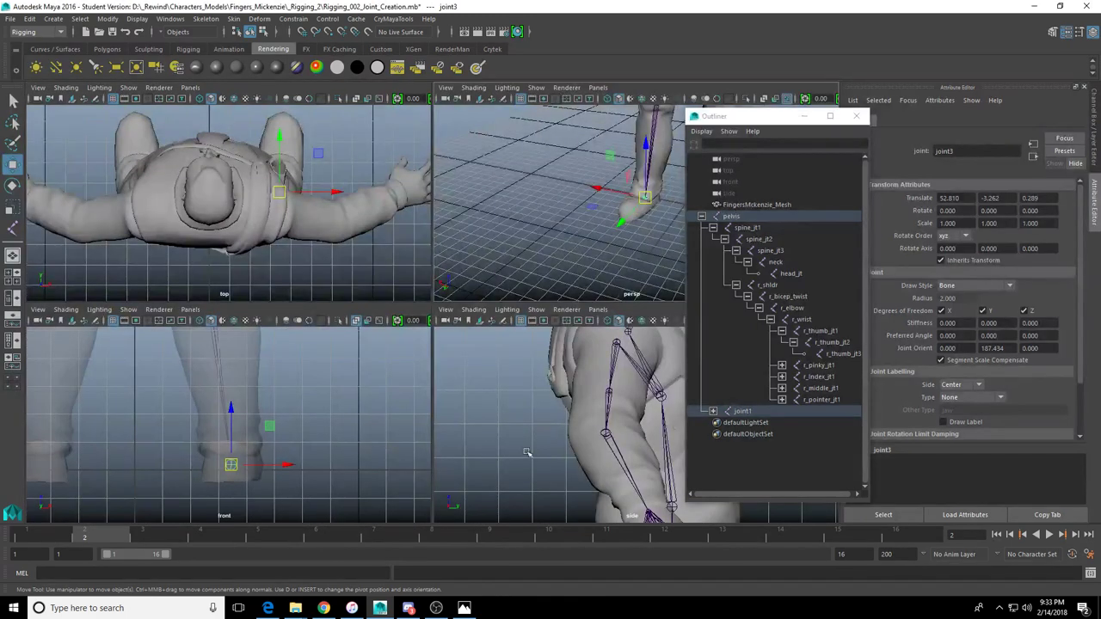
key("f")
key("space")
scroll(506, 409, "down", 13)
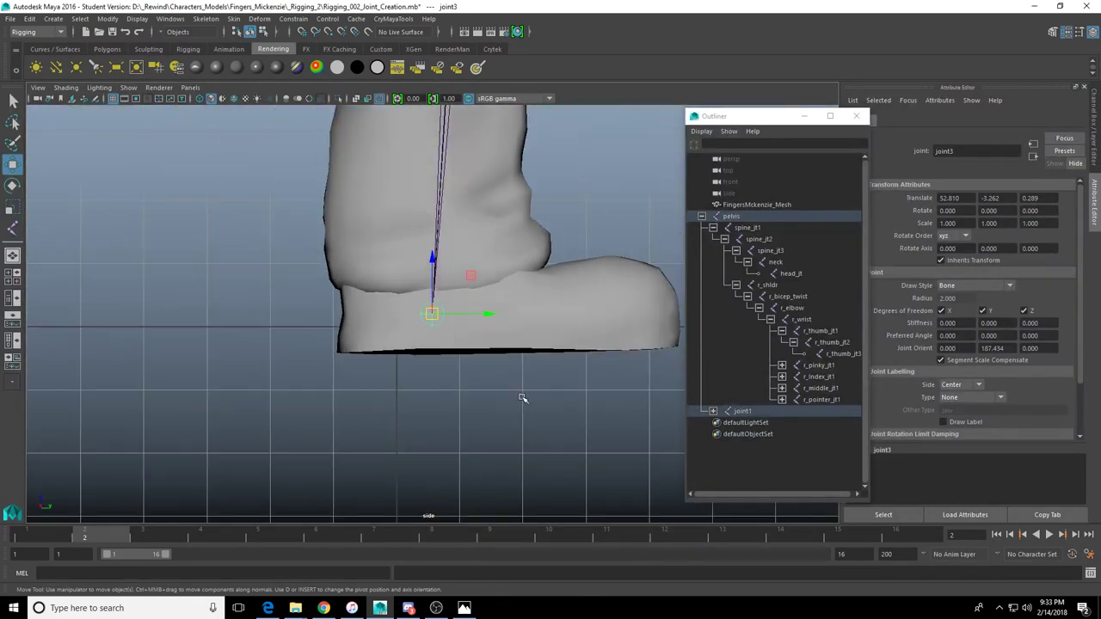
middle_click_drag(523, 398, 438, 425, "alt")
scroll(437, 425, "up", 1)
left_click(235, 20)
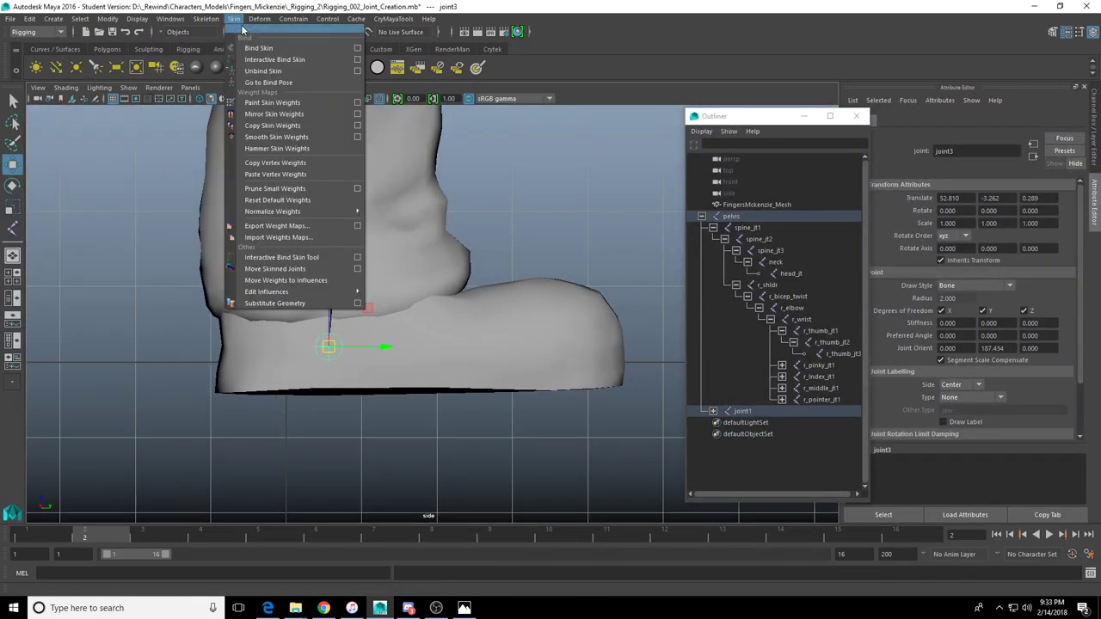
left_click(237, 23)
left_click(211, 19)
left_click(229, 48)
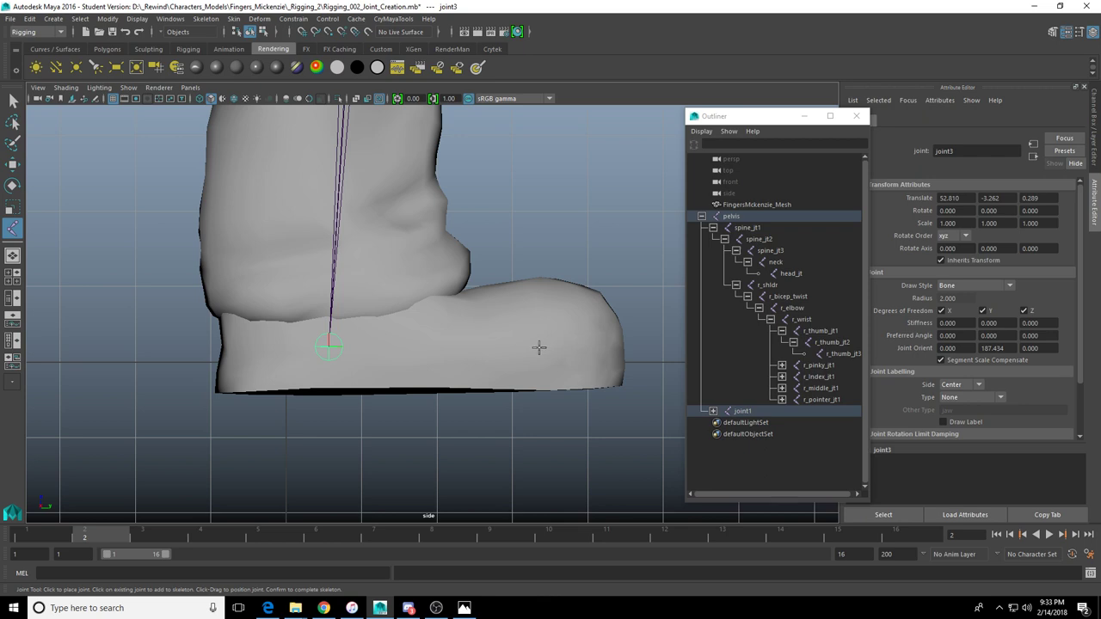
left_click(528, 346)
key("Return")
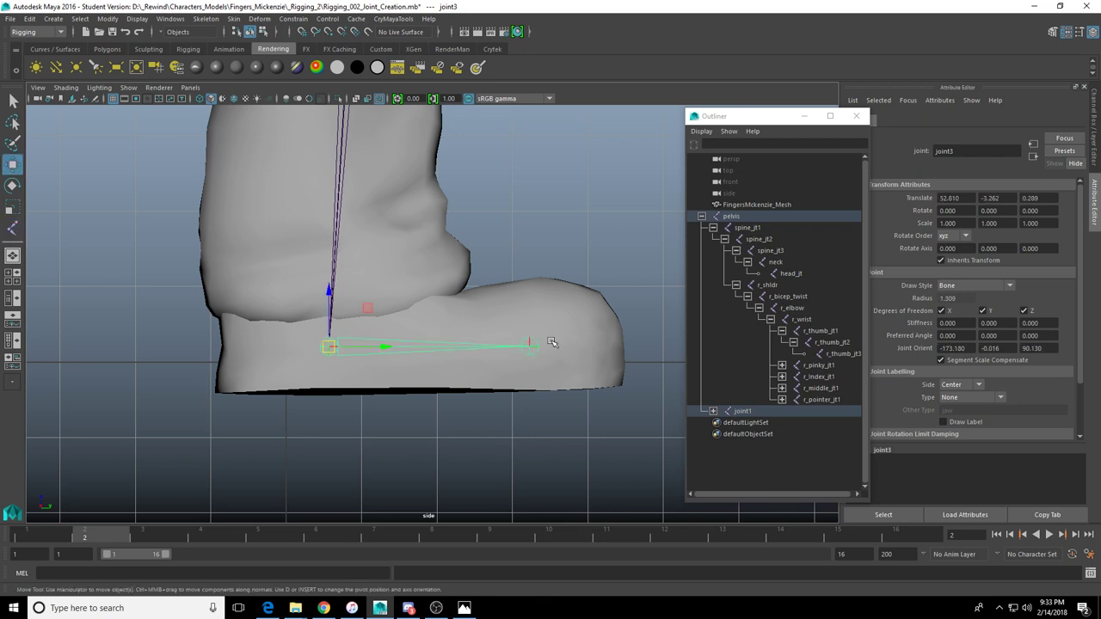
Expand the joint1 hierarchy and examine the hip, knee, ankle and foot joints in the side and perspective views
right_click_drag(505, 302, 502, 266, "alt")
middle_click_drag(502, 265, 497, 300, "alt")
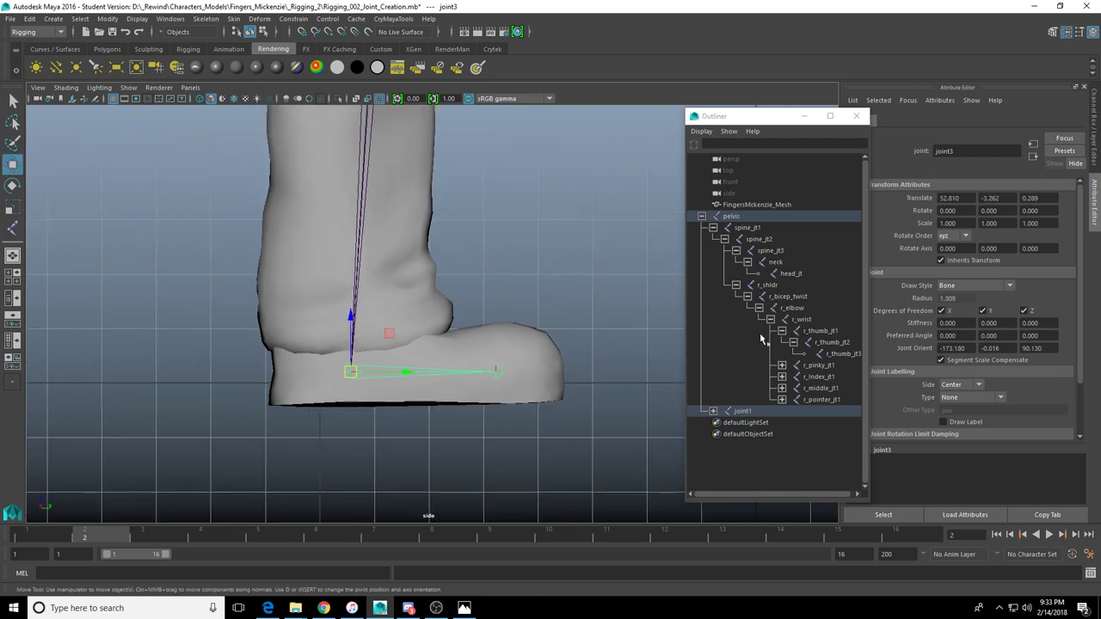
left_click(712, 411)
scroll(519, 284, "down", 4)
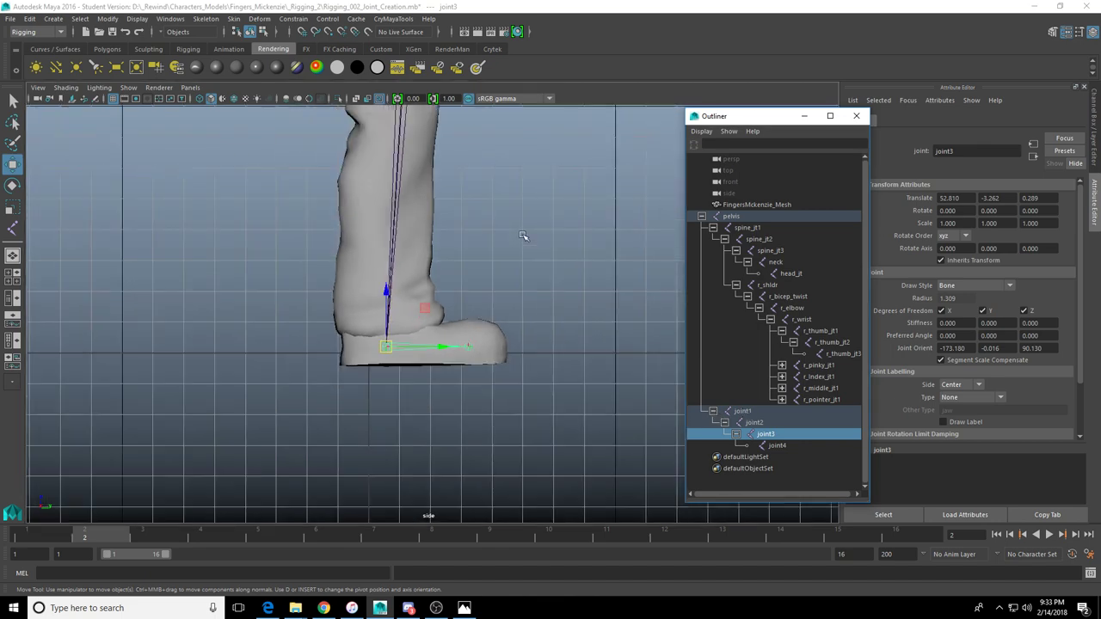
scroll(523, 236, "down", 1)
middle_click_drag(523, 236, 509, 337, "alt")
middle_click_drag(497, 222, 520, 280, "alt")
middle_click_drag(534, 219, 500, 386, "alt")
scroll(468, 313, "up", 4)
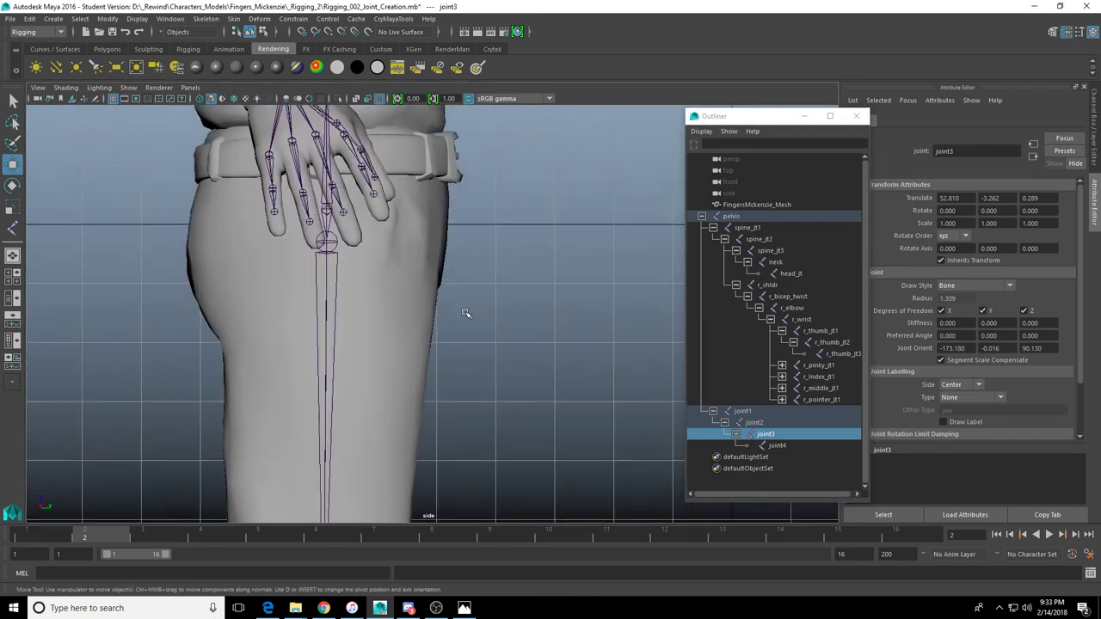
scroll(465, 313, "down", 1)
key("space")
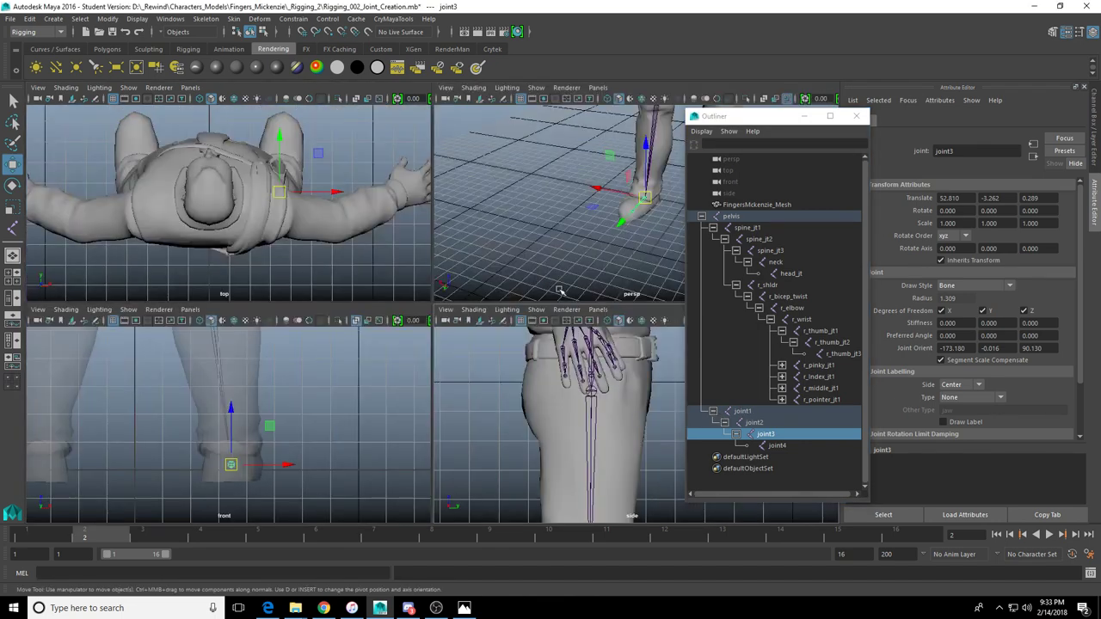
key("space")
middle_click_drag(574, 229, 595, 365, "alt")
left_click_drag(512, 339, 547, 309, "alt")
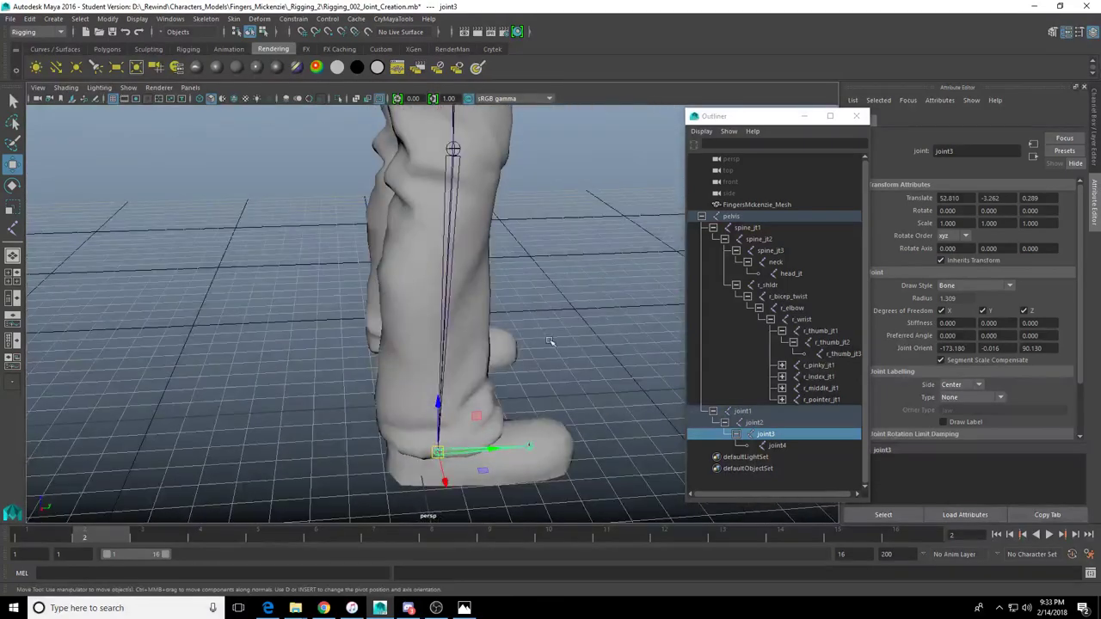
middle_click_drag(536, 276, 510, 391, "alt")
middle_click_drag(465, 464, 473, 319, "alt")
scroll(472, 319, "up", 4)
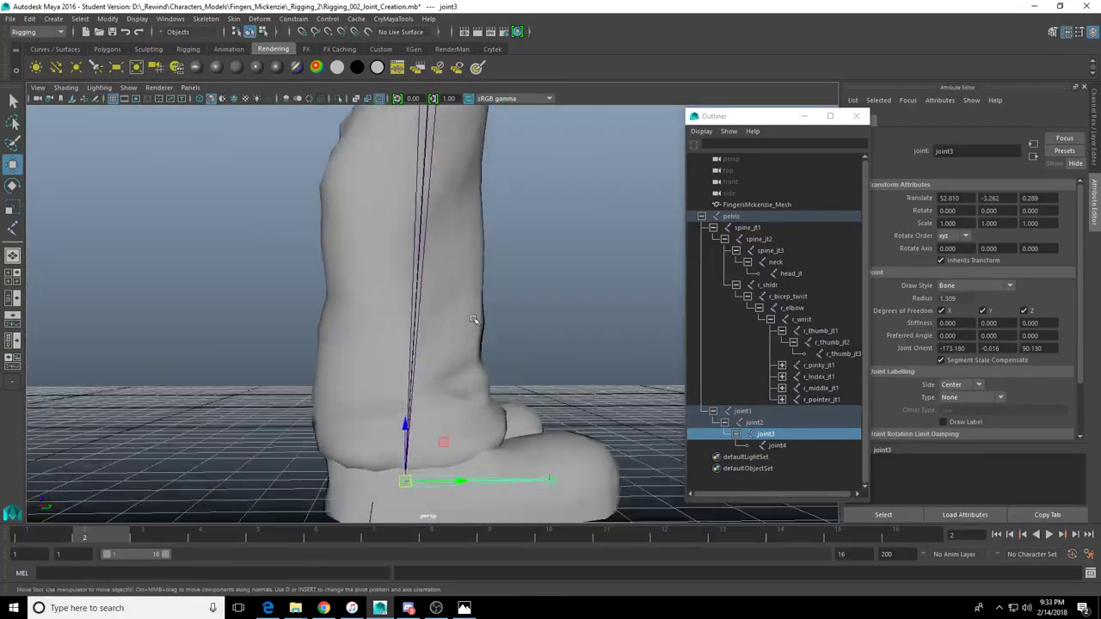
Move joint3 with its child slightly toward the heel, to about 52.810, -3.865, 0.289
scroll(471, 319, "up", 3)
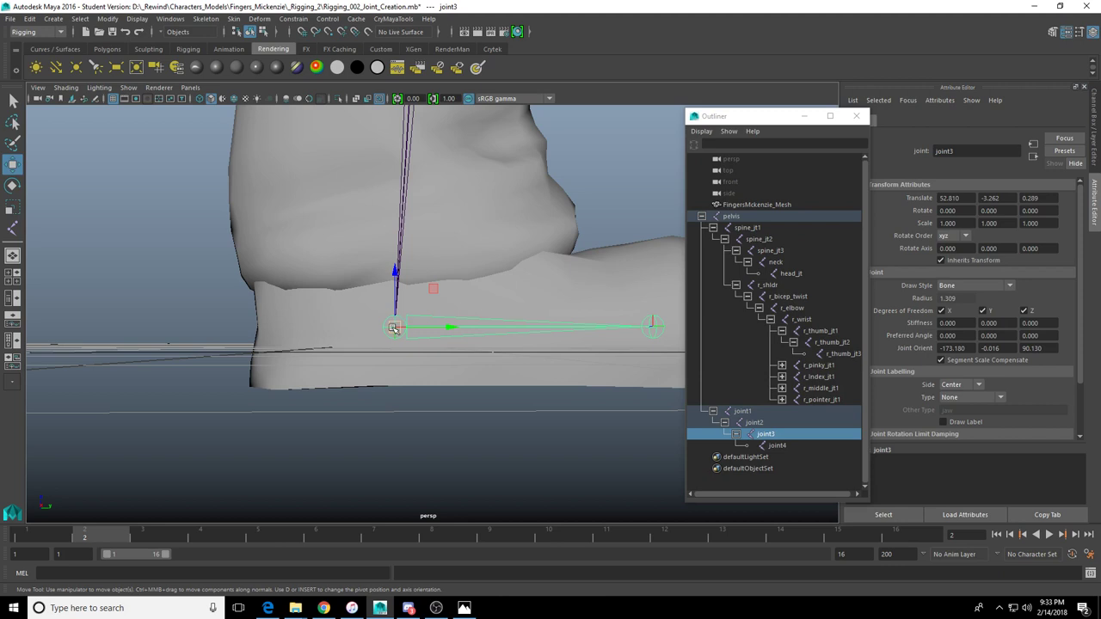
scroll(395, 330, "down", 3)
scroll(407, 336, "up", 3)
left_click_drag(448, 332, 440, 327)
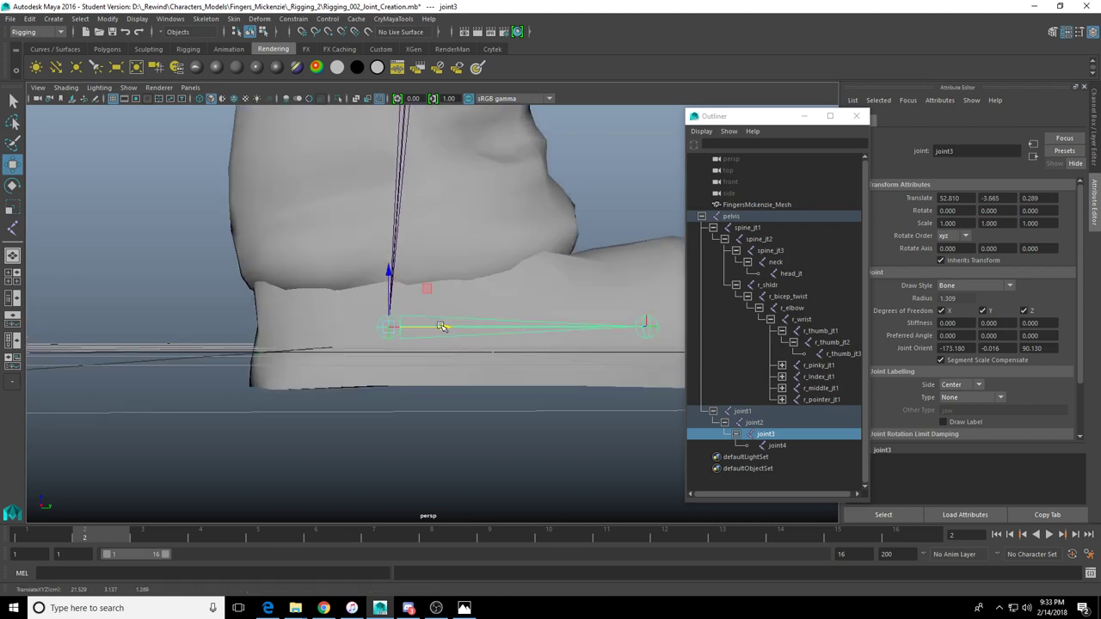
Lower joint3 slightly in the right boot, moving it to about 52.992, -3.665, 0.267
left_click_drag(390, 269, 389, 275)
scroll(391, 275, "down", 4)
middle_click_drag(422, 185, 422, 344, "alt")
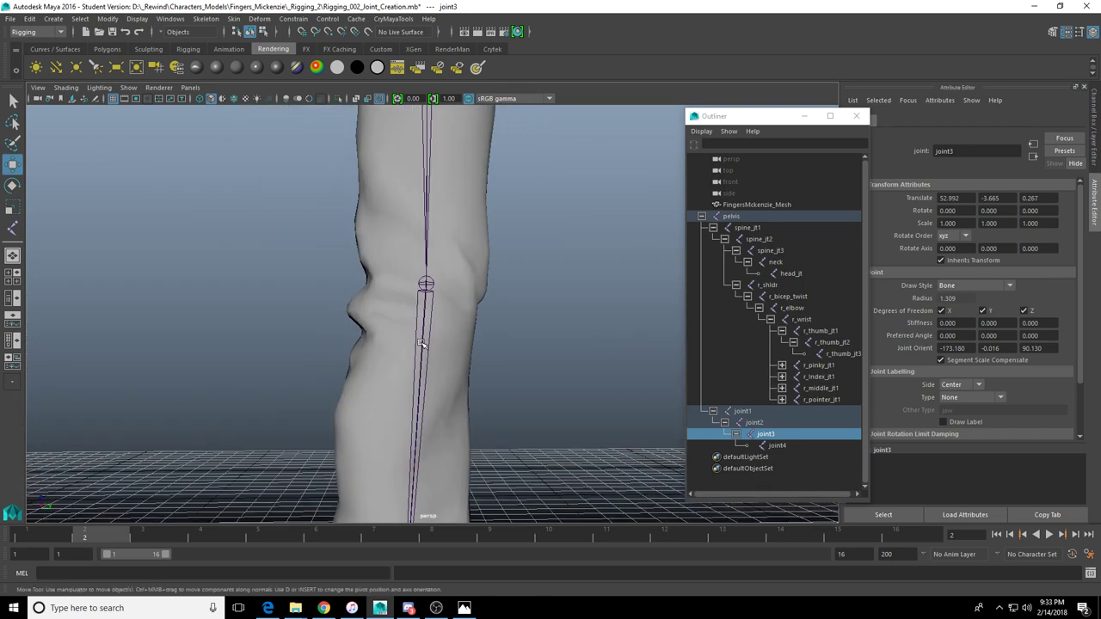
Examine the right leg's joint chain against the mesh from the hip down to the foot
scroll(421, 209, "down", 4)
middle_click_drag(421, 209, 418, 357, "alt")
mouse_move(413, 354)
left_mouse_down("alt")
mouse_move(320, 348)
mouse_move(397, 352)
left_mouse_up("alt")
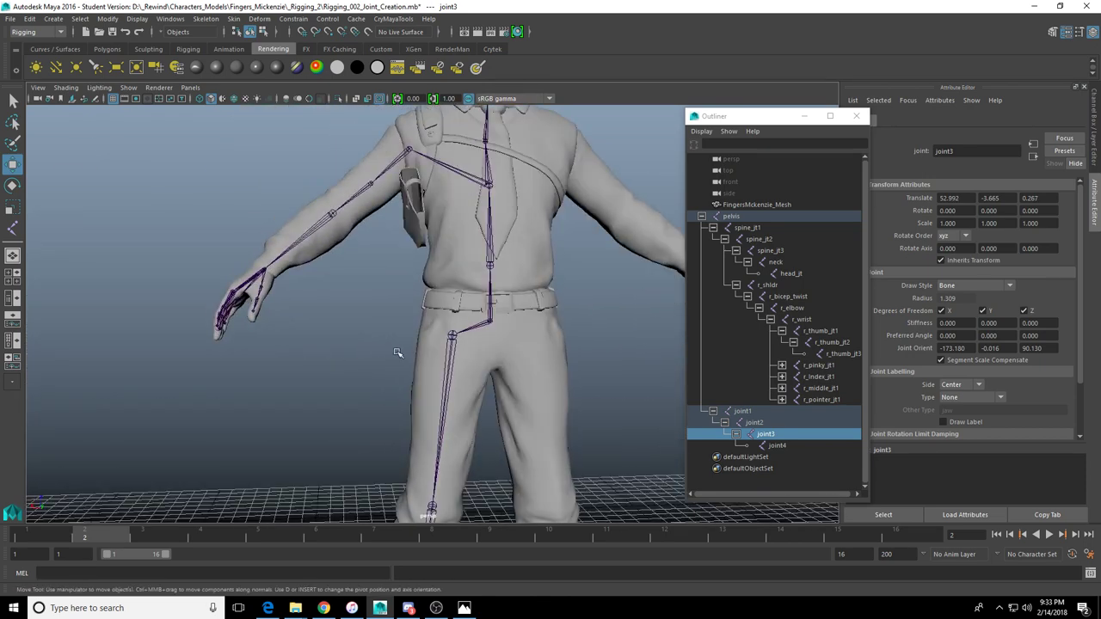
key("space")
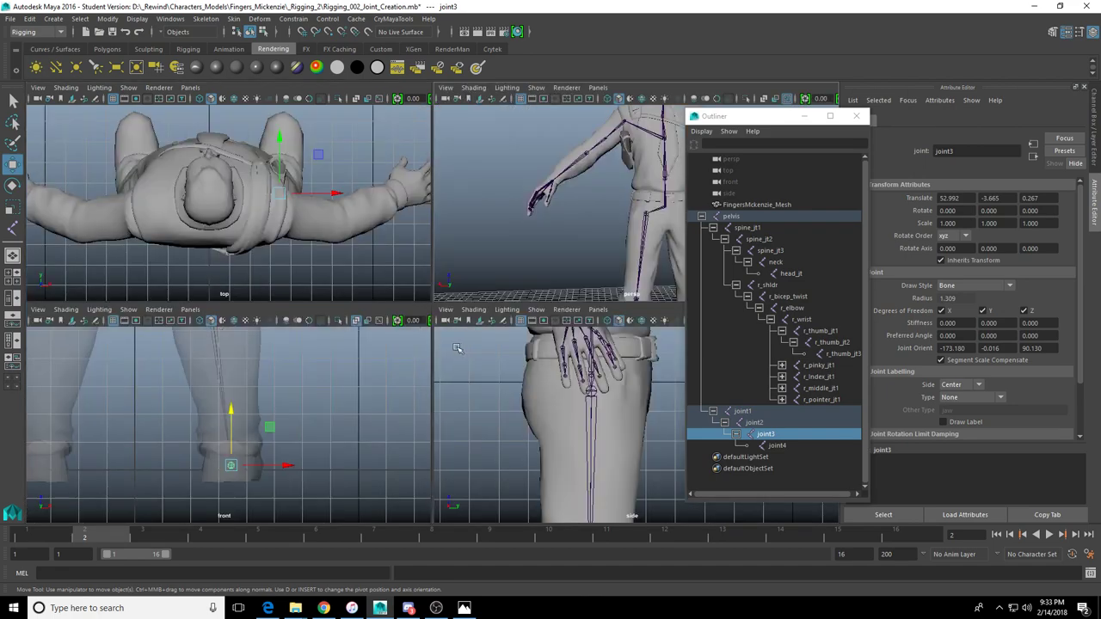
key("space")
scroll(501, 288, "down", 4)
middle_click_drag(475, 417, 472, 331, "alt")
middle_click_drag(458, 374, 447, 314, "alt")
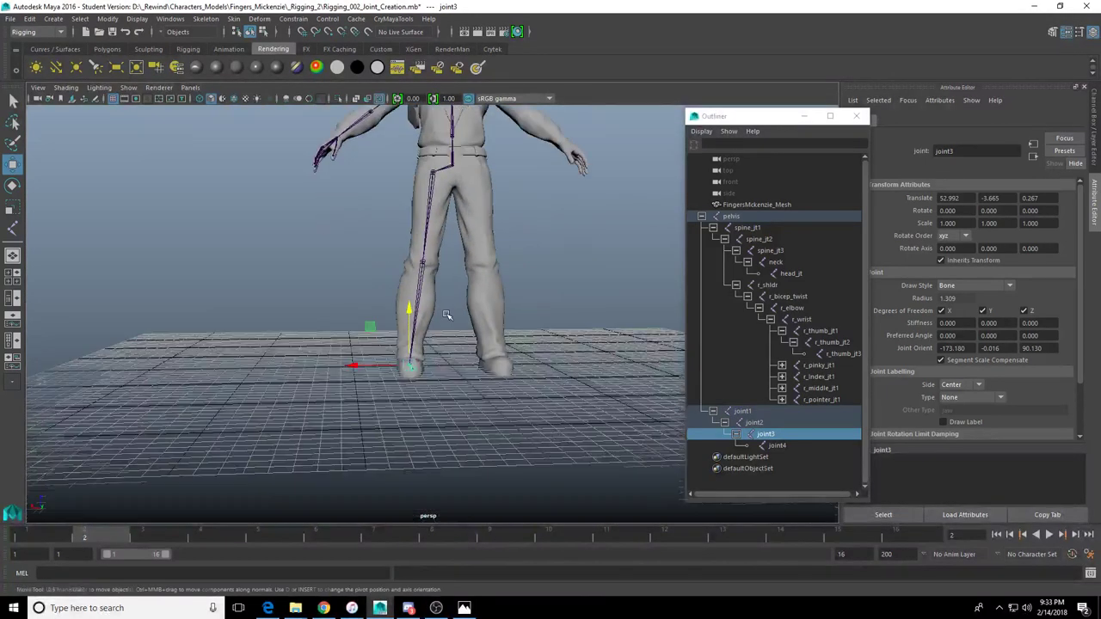
scroll(447, 315, "up", 5)
left_click_drag(391, 326, 462, 360, "alt")
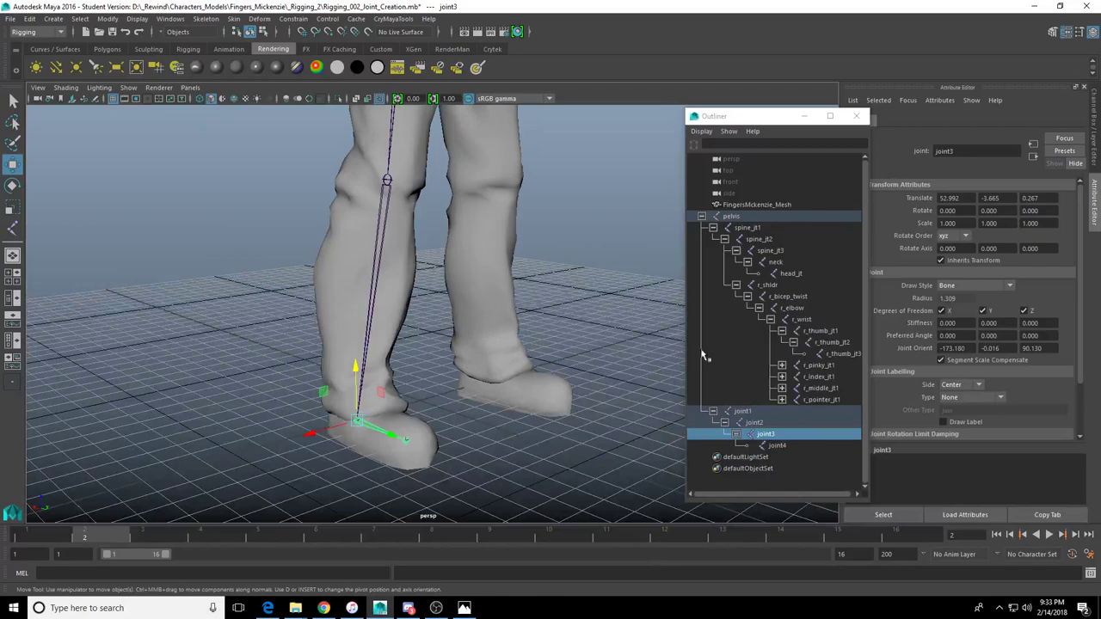
Rename joint1, the top joint of the right leg chain, as r_hip
left_click(741, 411)
key("f")
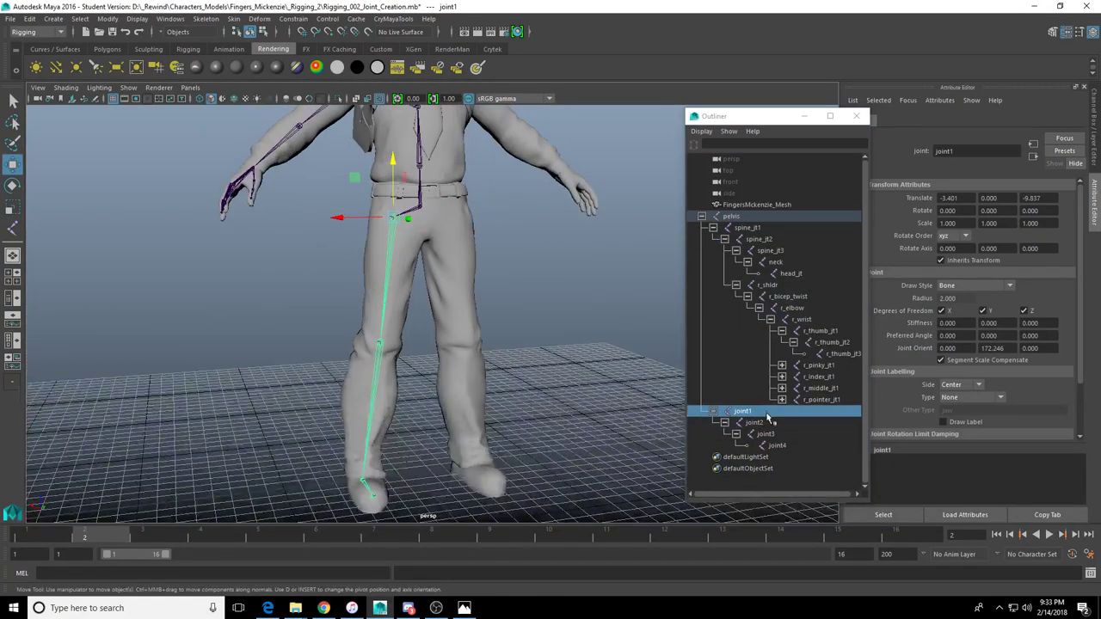
double_click(768, 414)
type("r_")
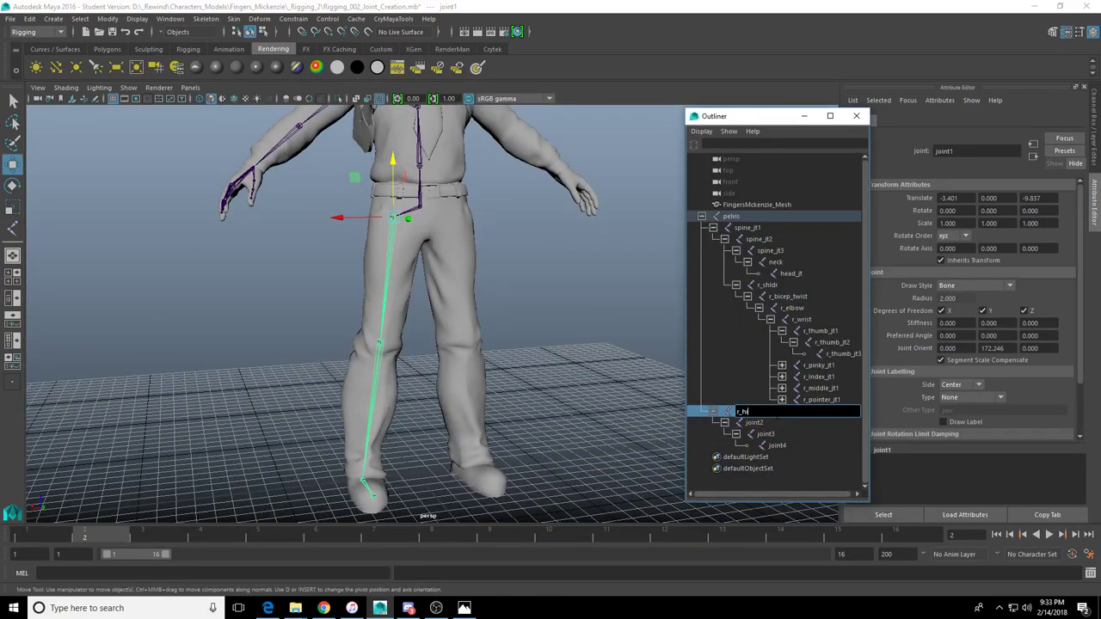
type("hip")
key("Return")
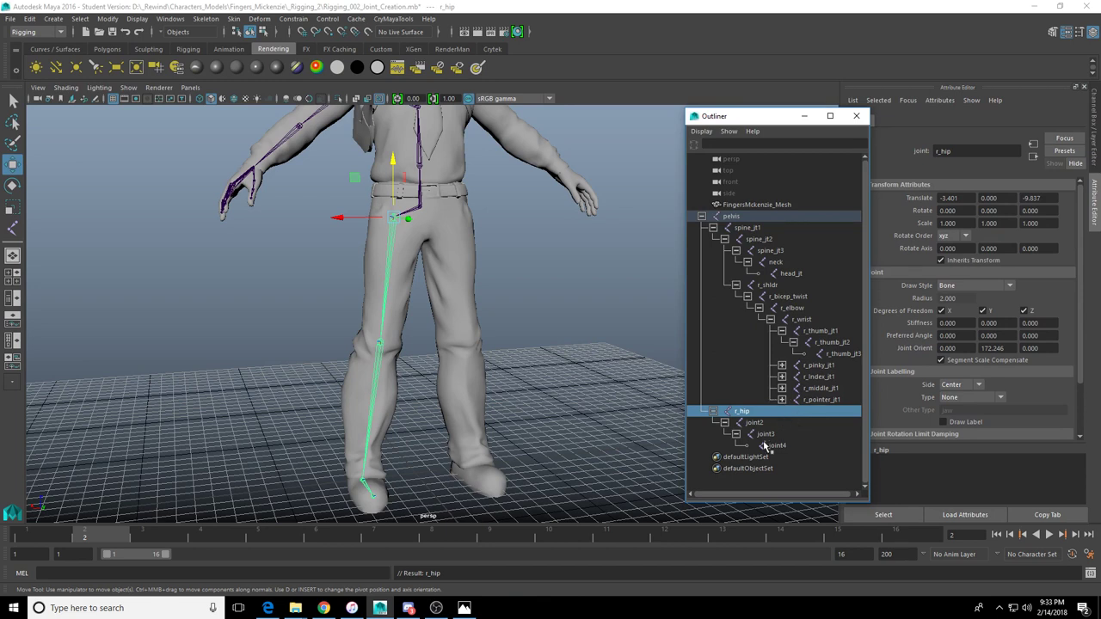
Rename joint2 as r_knee and joint3 as r_foot
double_click(774, 422)
type("r_knee")
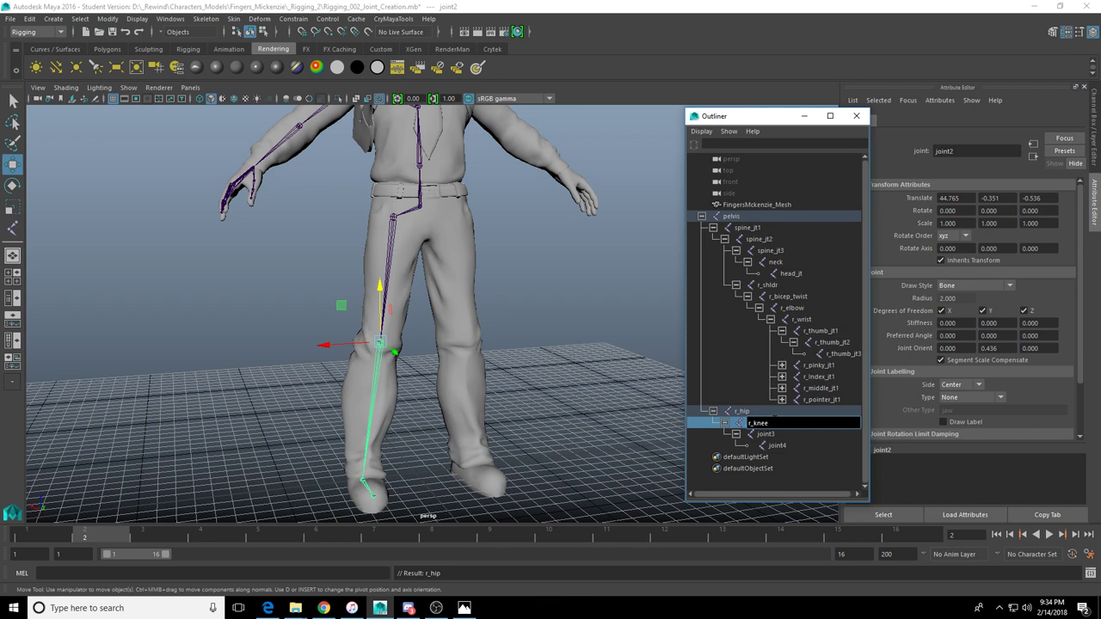
key("Return")
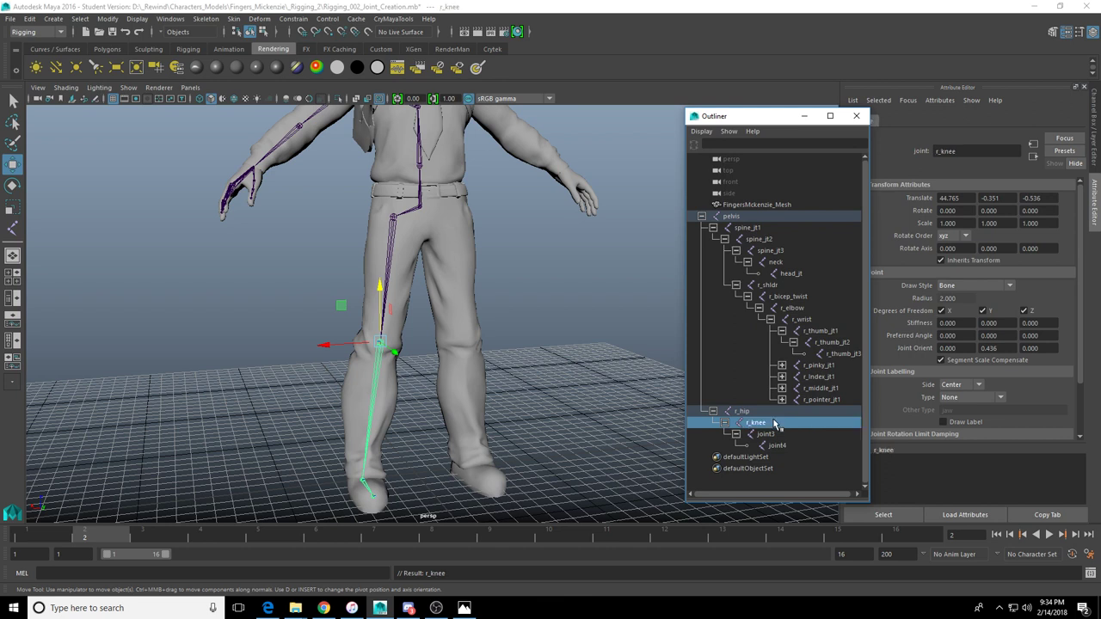
double_click(768, 433)
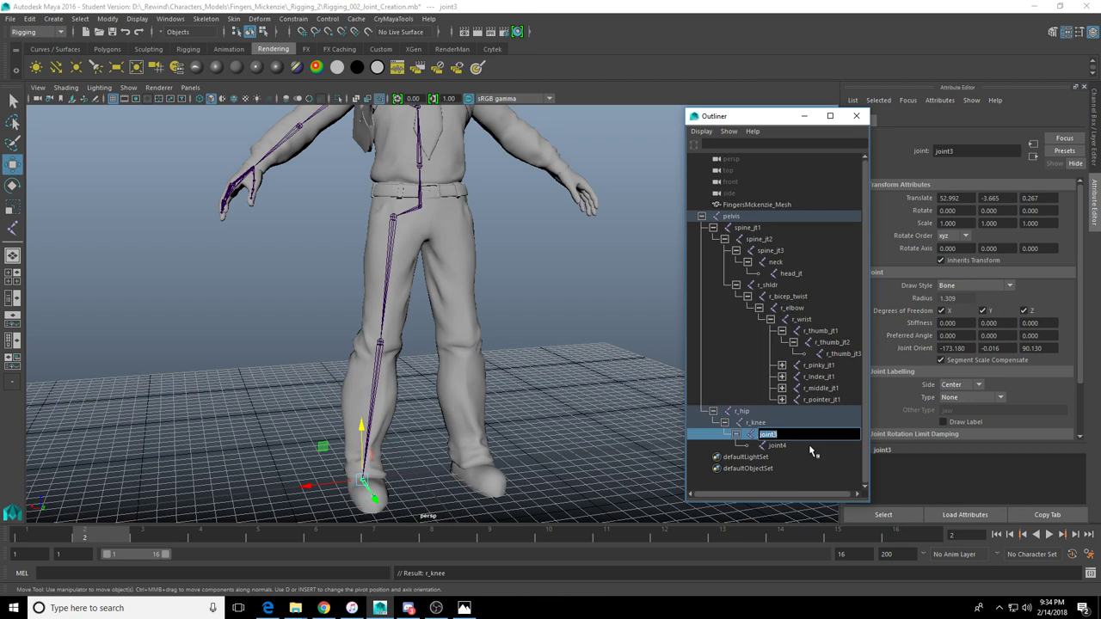
type("r_")
type("foot")
key("Return")
Rename joint4, the end joint of the right leg chain, as r_toe
double_click(808, 444)
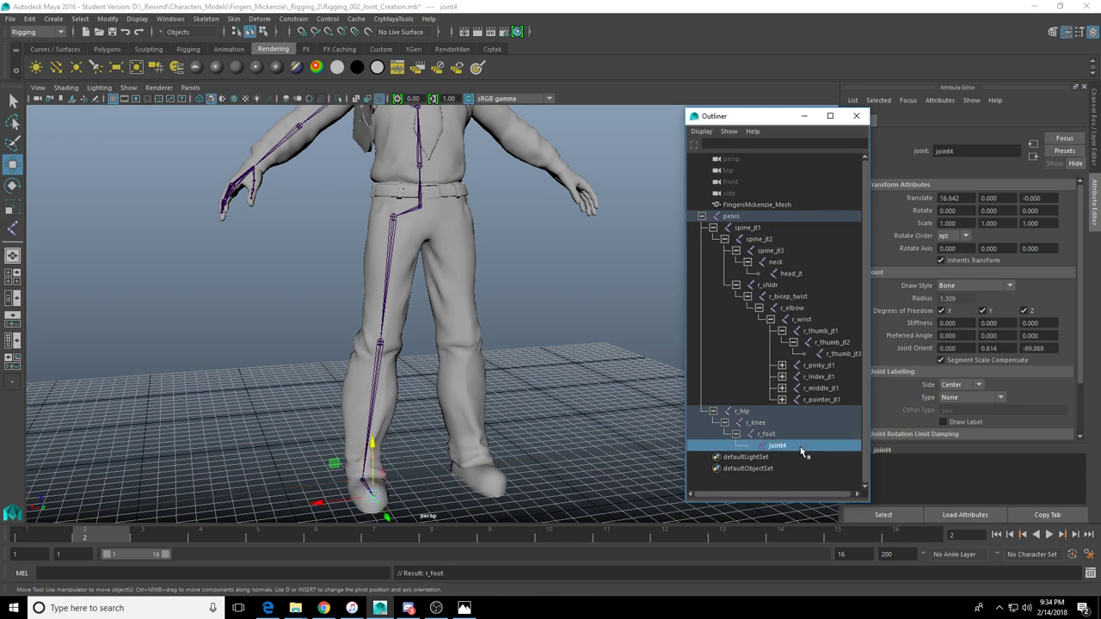
type("r_toe")
key("Return")
left_click_drag(488, 401, 651, 434, "alt")
Rename the end joint of the right leg chain as r_tippy_toe
double_click(794, 447)
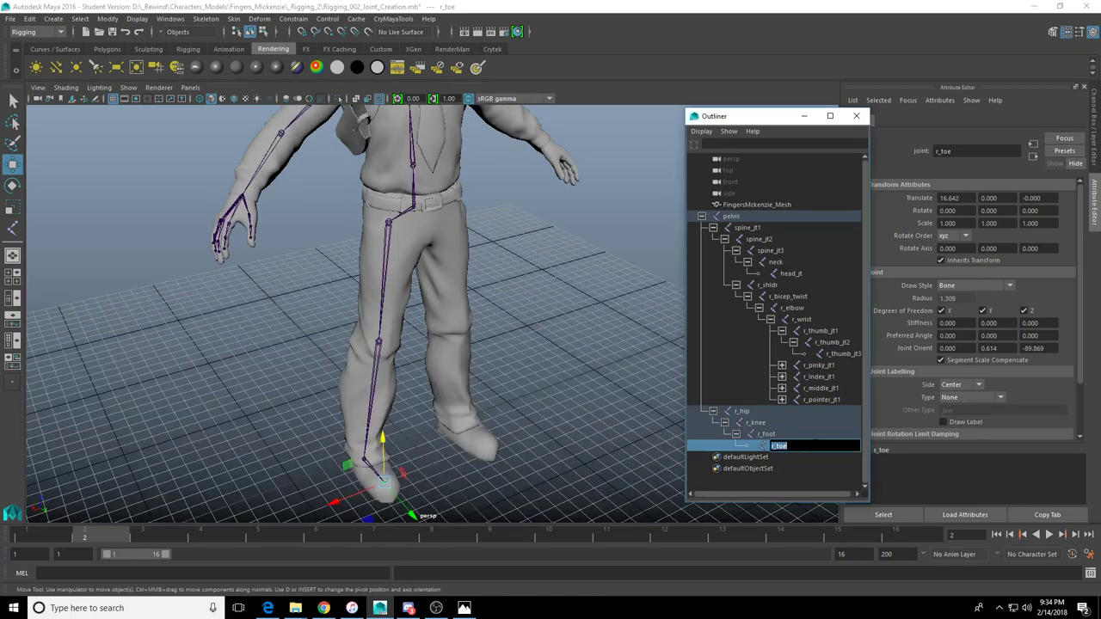
key("BackSpace")
key("Return")
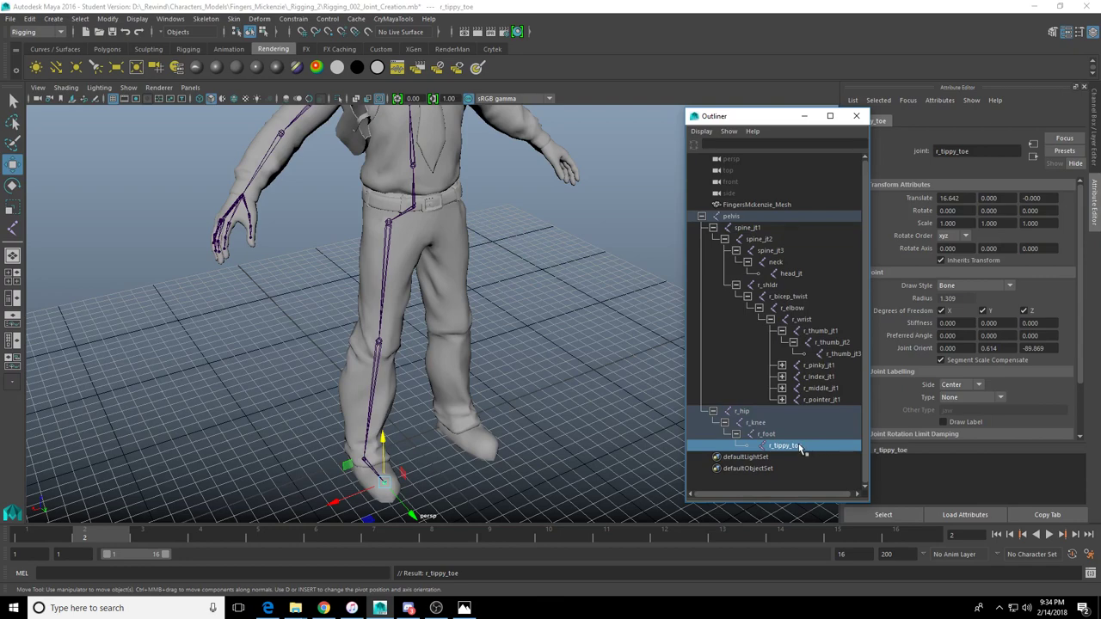
Select the leg joints from r_hip to r_tippy_toe and open the Mirror Joints options beside the character
left_click(741, 411)
left_click_drag(654, 362, 528, 402, "alt")
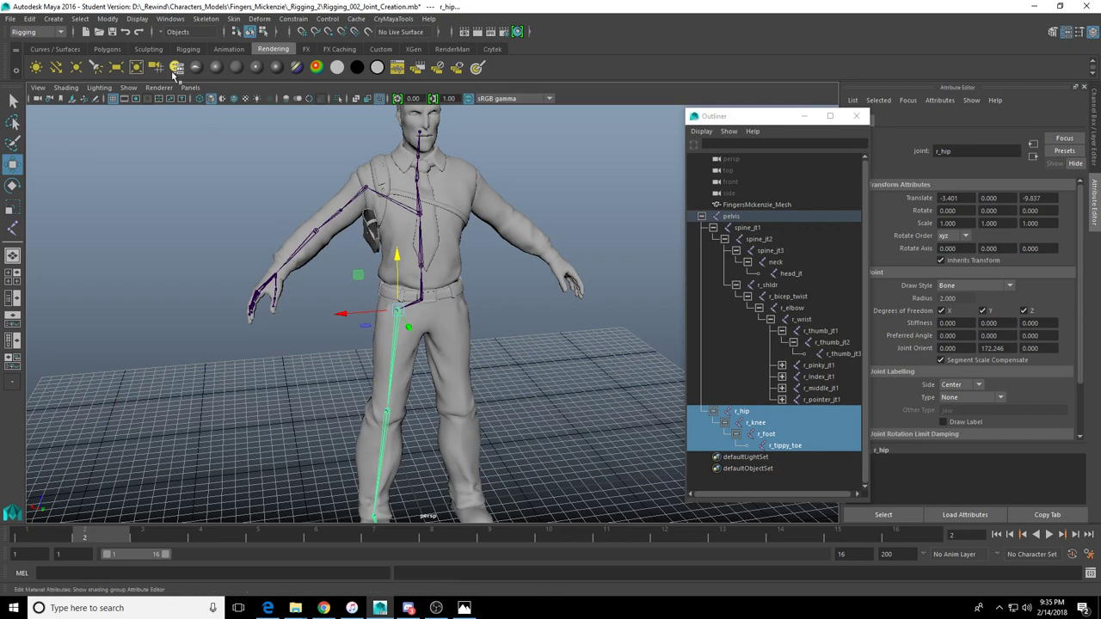
left_click(218, 19)
mouse_move(233, 19)
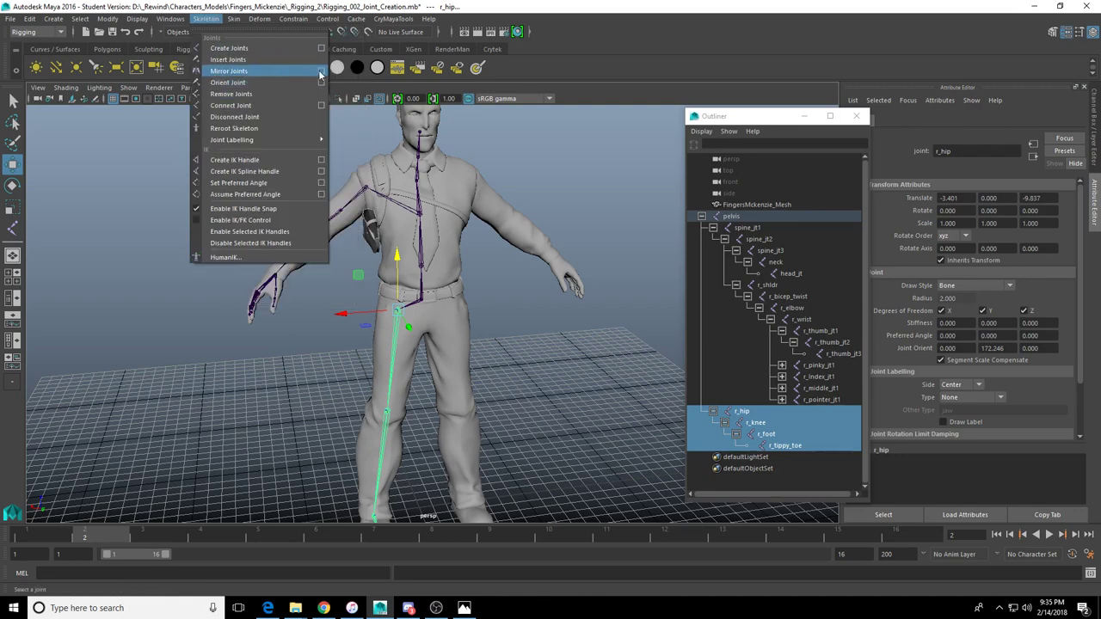
left_click(320, 70)
left_click_drag(254, 84, 211, 295)
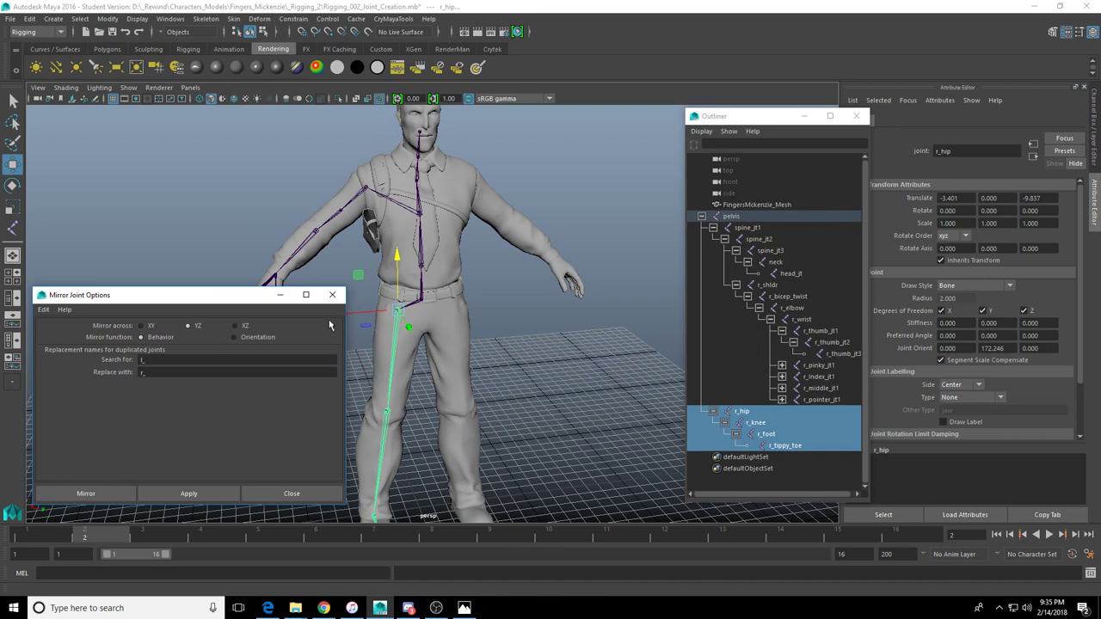
Set the mirrored joint names to replace r_ with l_ and try to mirror the leg across YZ with the Behavior function
left_click_drag(353, 327, 421, 333, "alt")
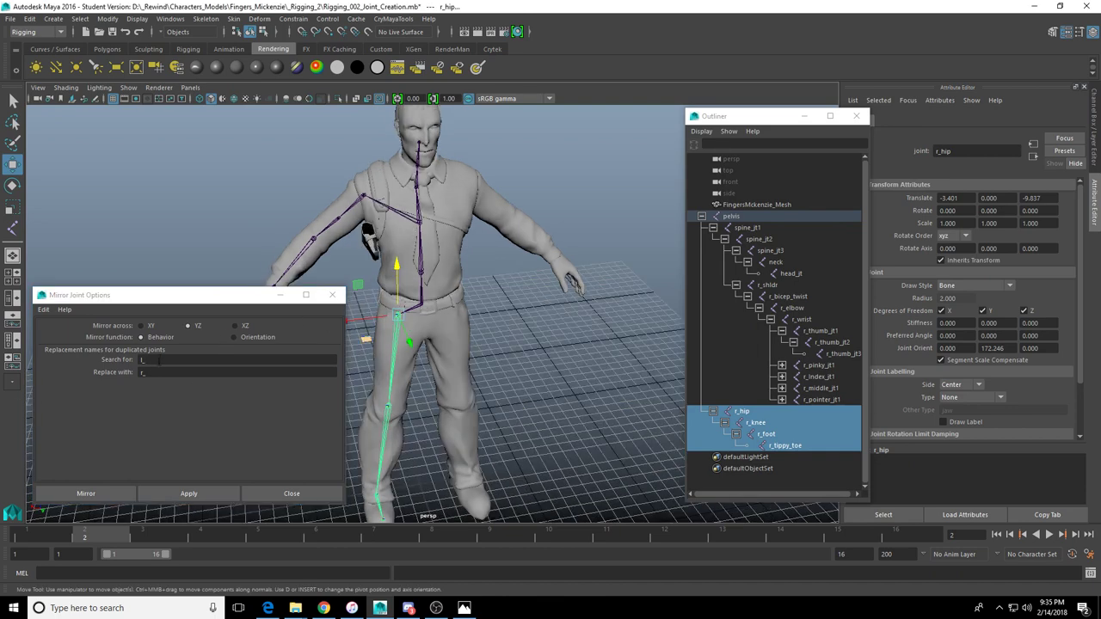
left_click(152, 359)
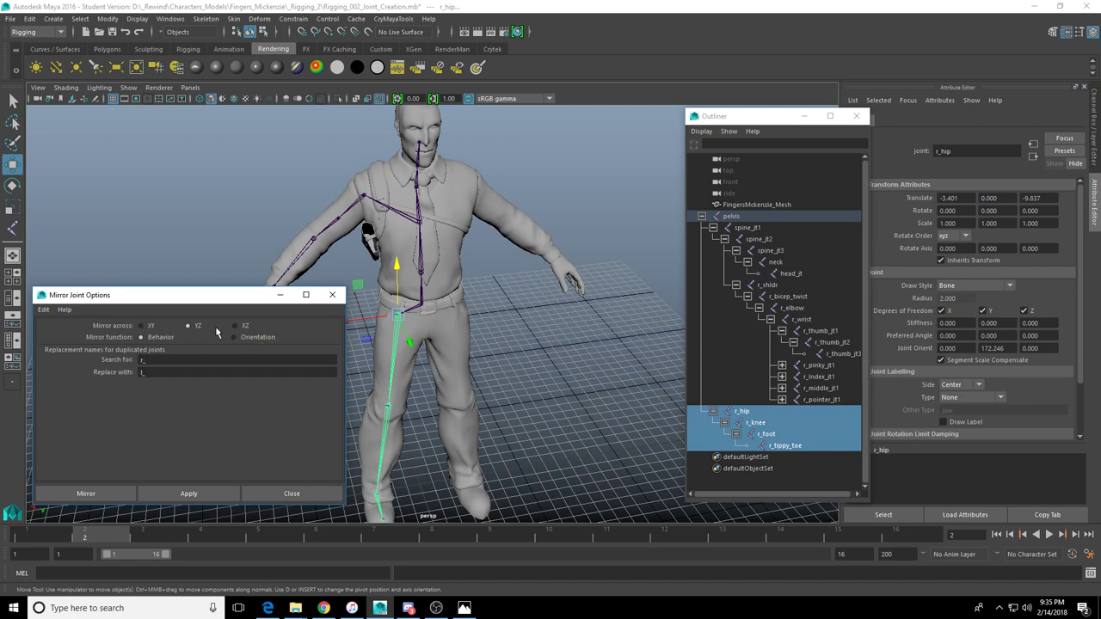
left_click(191, 493)
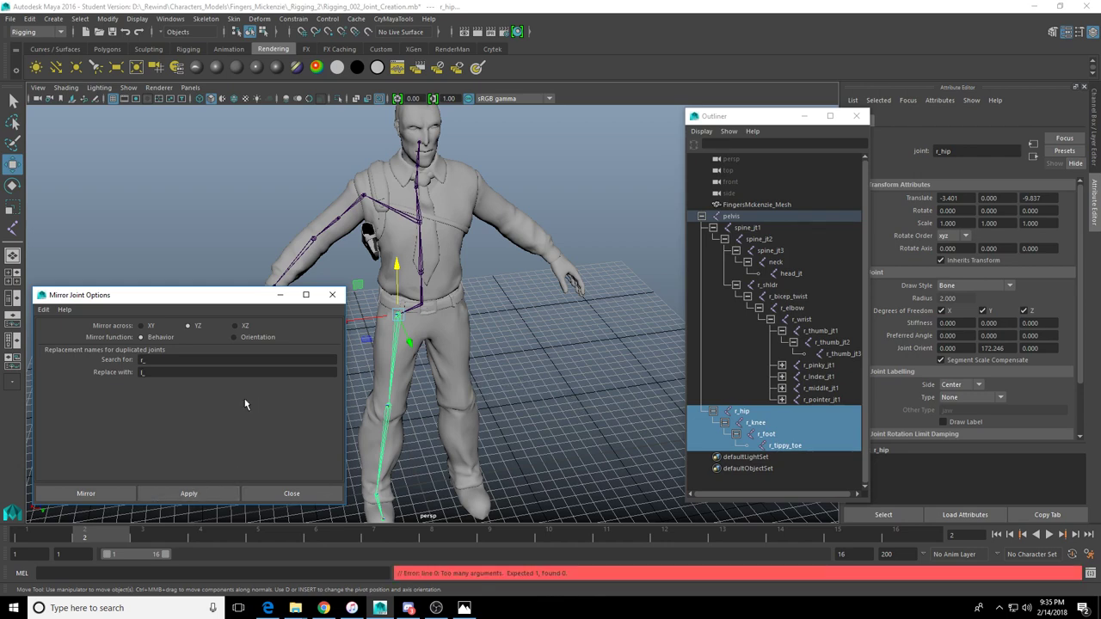
Reselect the right leg joints individually and as the full chain from r_hip to r_tippy_toe
left_click_drag(479, 423, 525, 417, "alt")
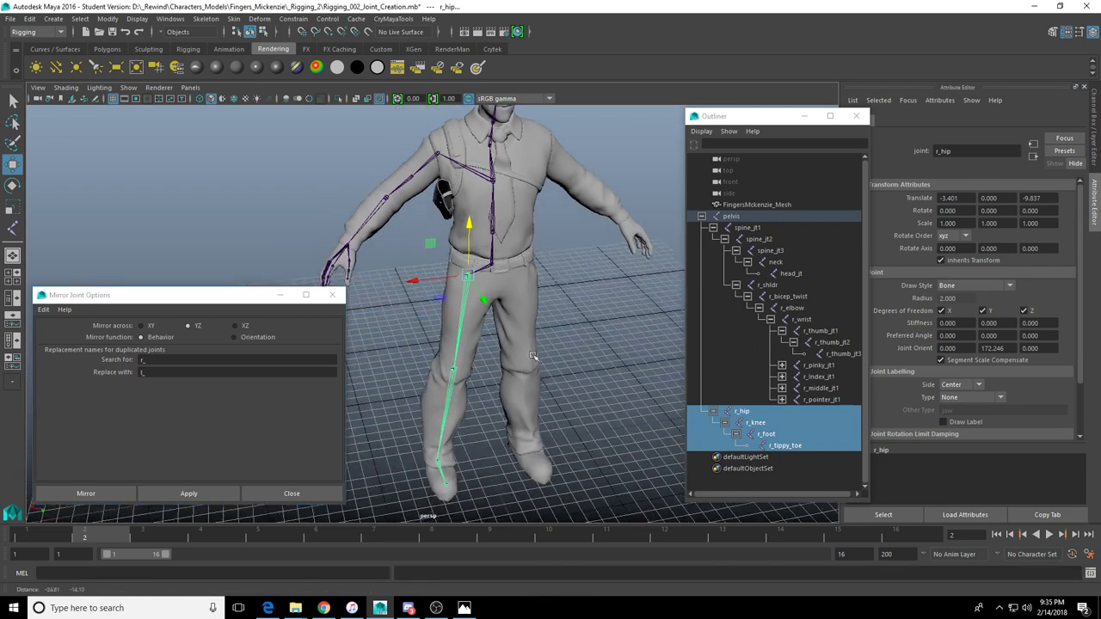
left_click(773, 412)
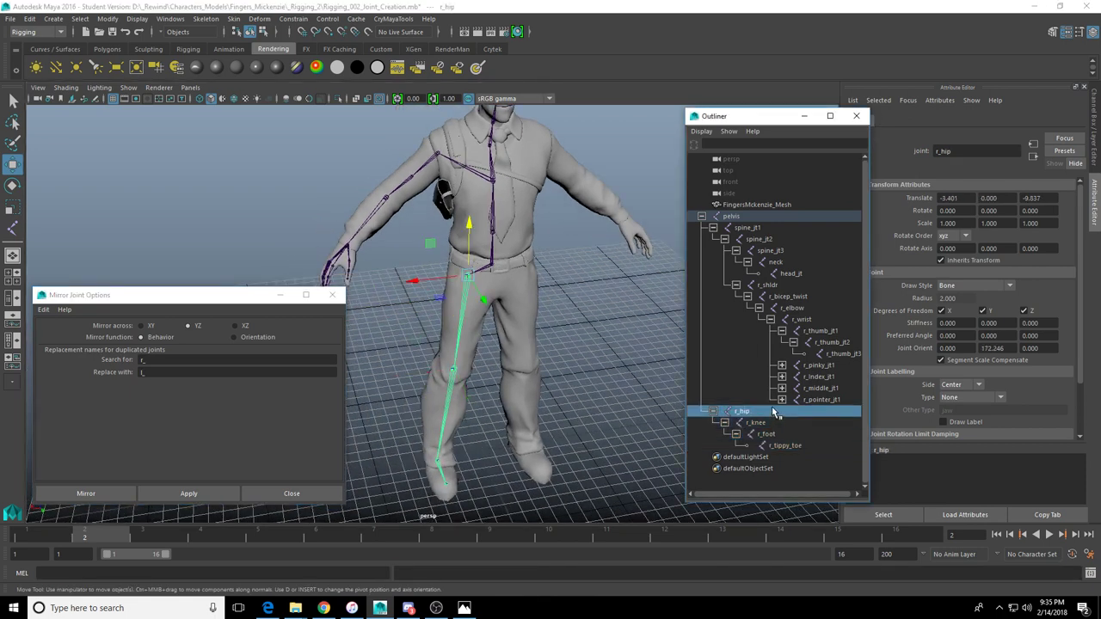
left_click(772, 421)
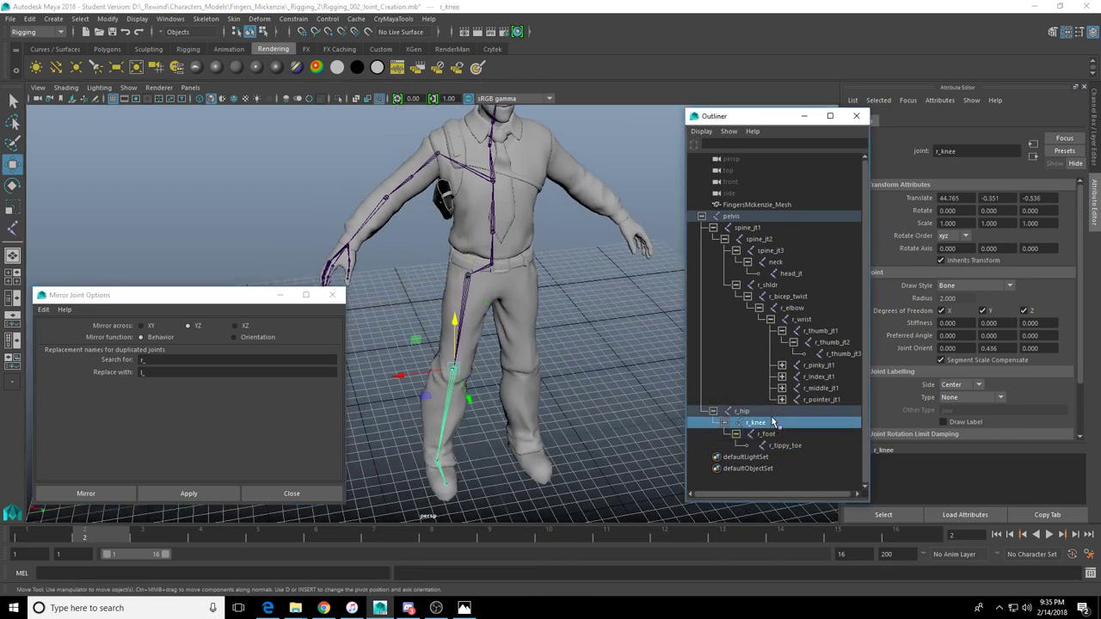
left_click(759, 412)
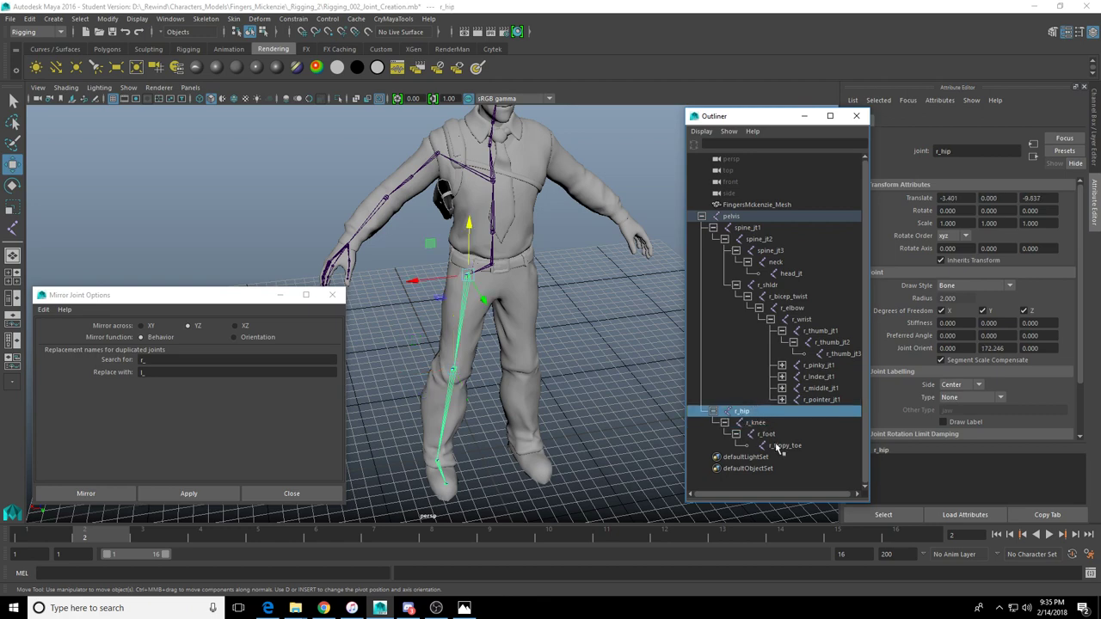
left_click(778, 445, "shift")
left_click_drag(533, 439, 515, 454, "alt")
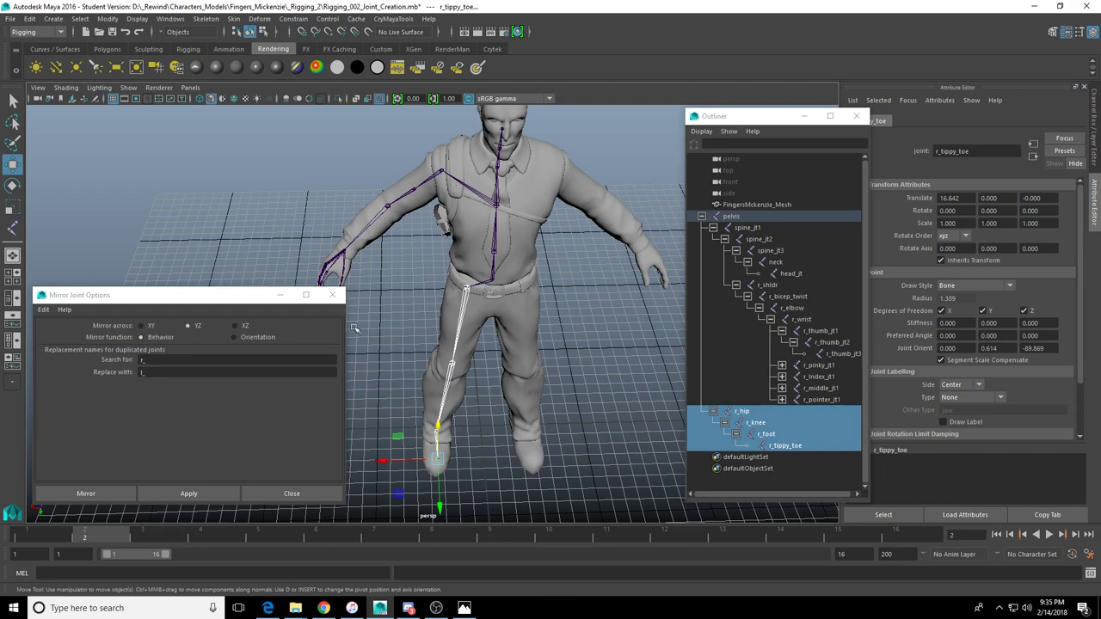
left_click_drag(353, 329, 447, 277, "alt")
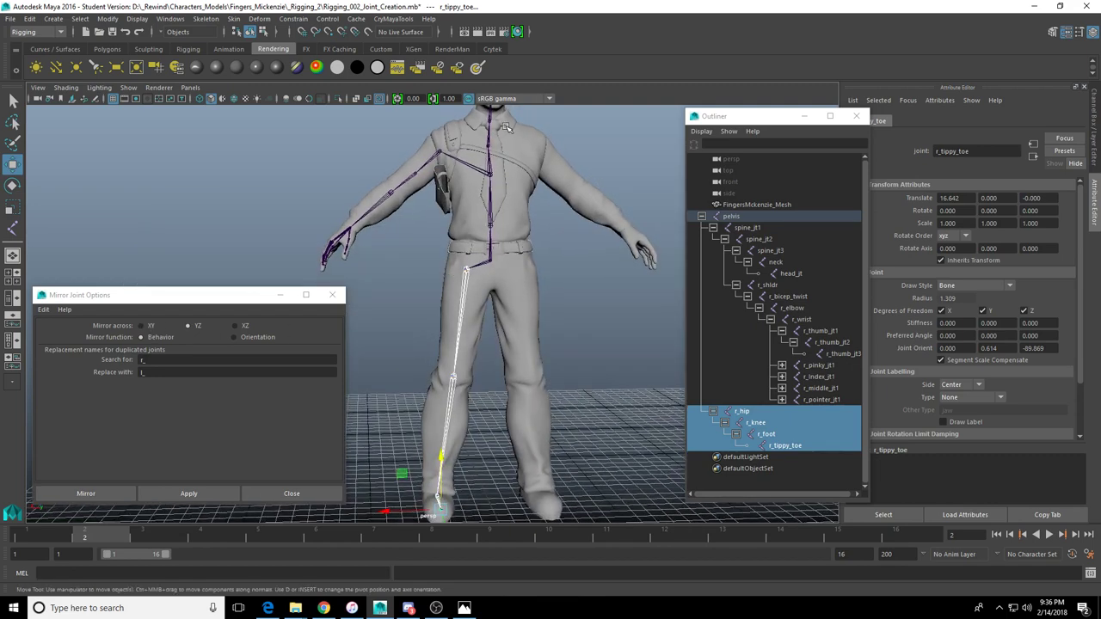
Select the right shoulder joint r_shldr and show its arm chain in the front view
scroll(486, 255, "up", 5)
middle_click_drag(479, 168, 487, 364, "alt")
scroll(466, 263, "up", 2)
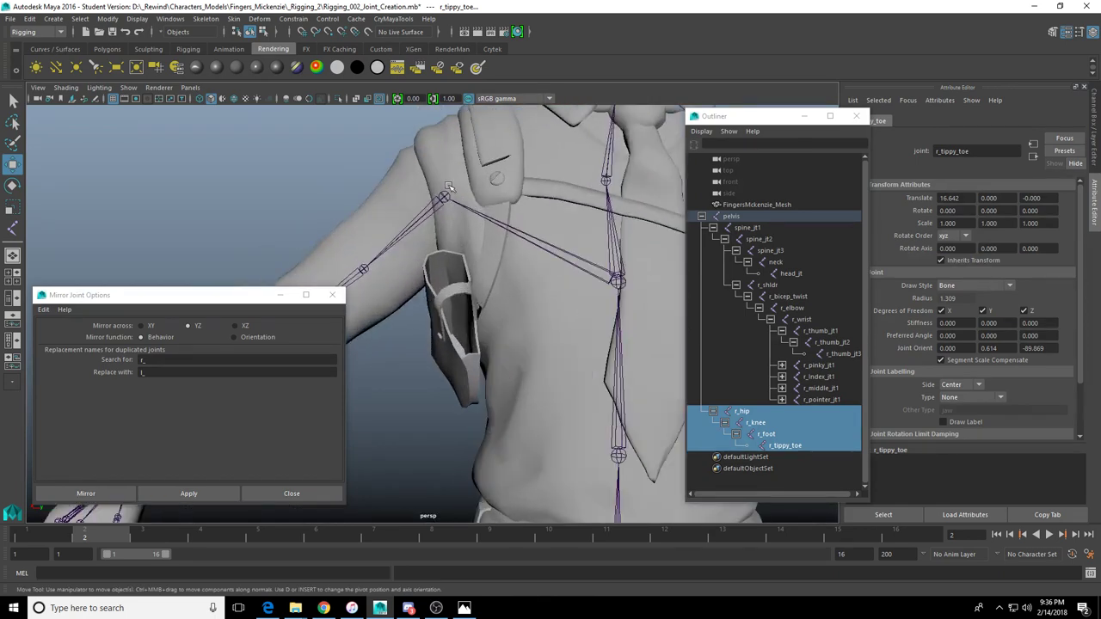
left_click(445, 191)
scroll(445, 193, "down", 3)
key("space")
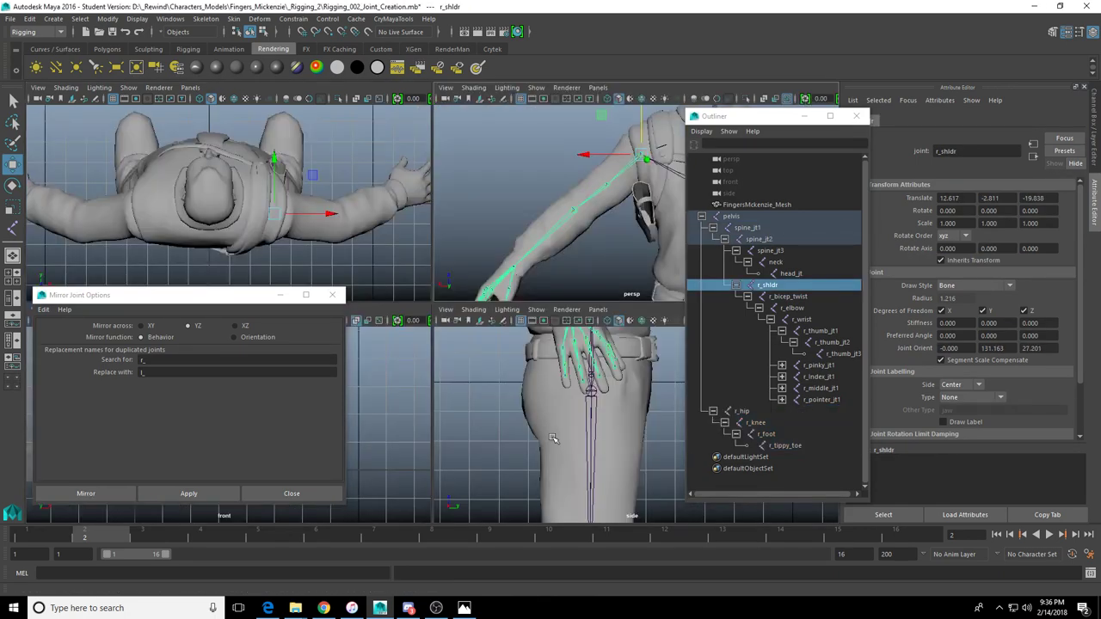
key("space")
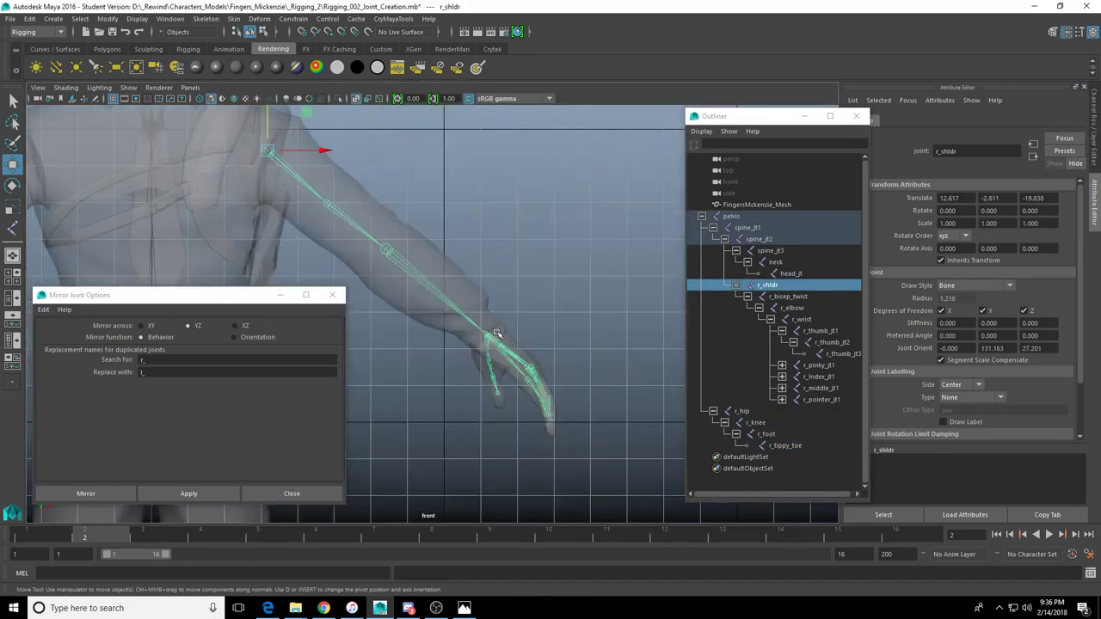
Examine the right shoulder and arm joints against the torso in the front view
scroll(529, 420, "down", 3)
scroll(529, 420, "up", 3)
middle_click_drag(485, 371, 553, 273, "alt")
middle_click_drag(487, 302, 570, 269, "alt")
left_click_drag(570, 269, 474, 337, "alt")
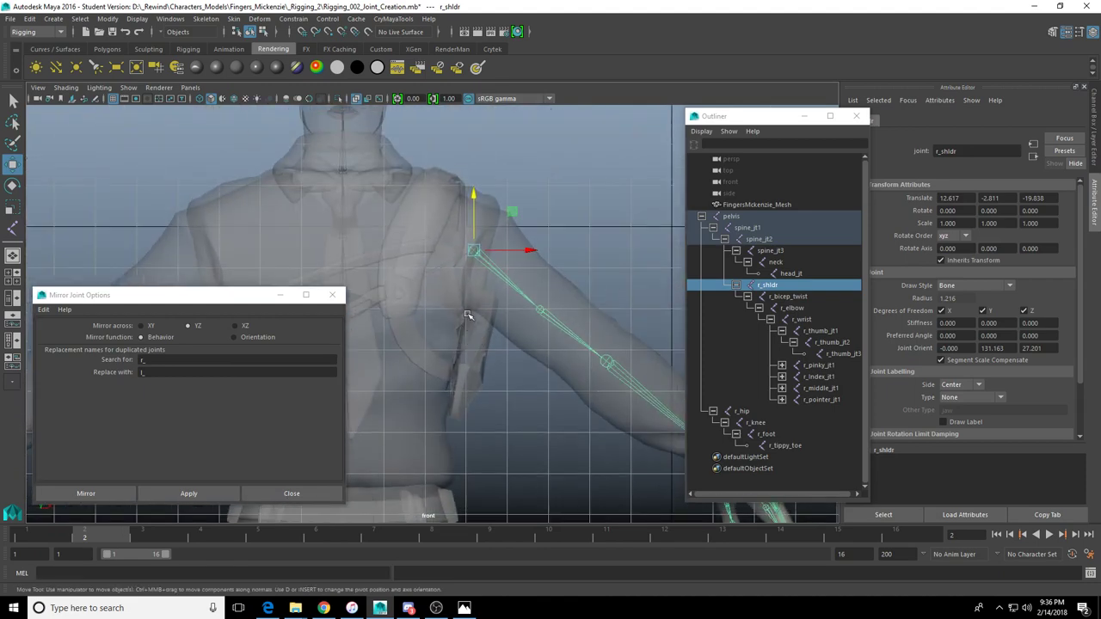
scroll(468, 315, "up", 2)
scroll(467, 314, "down", 3)
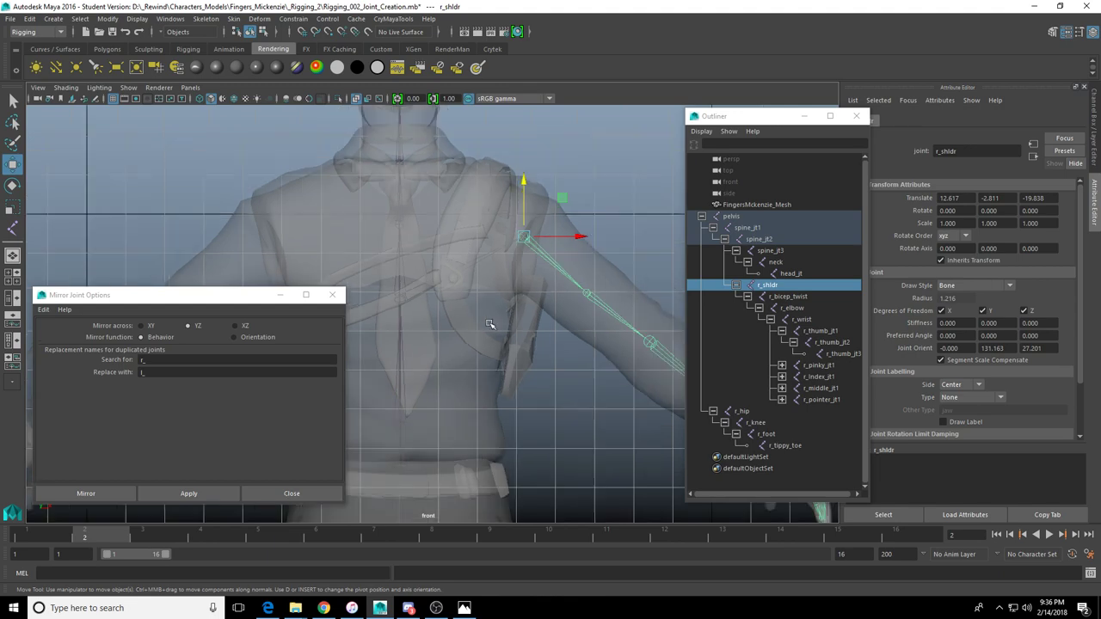
scroll(490, 325, "up", 3)
scroll(518, 302, "up", 3)
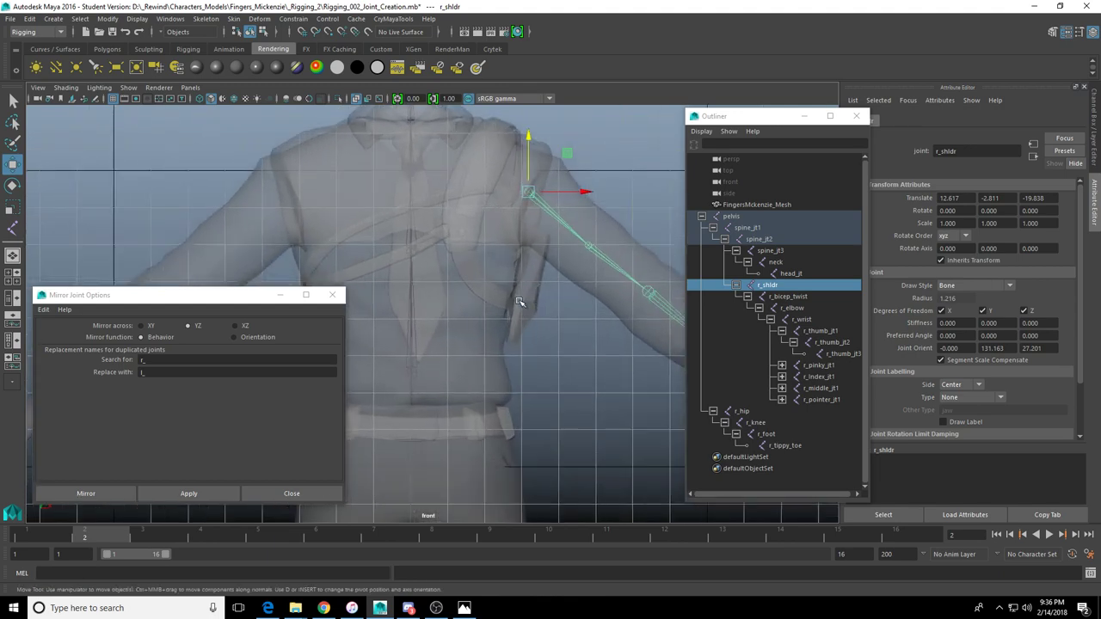
scroll(531, 313, "down", 2)
scroll(540, 421, "up", 2)
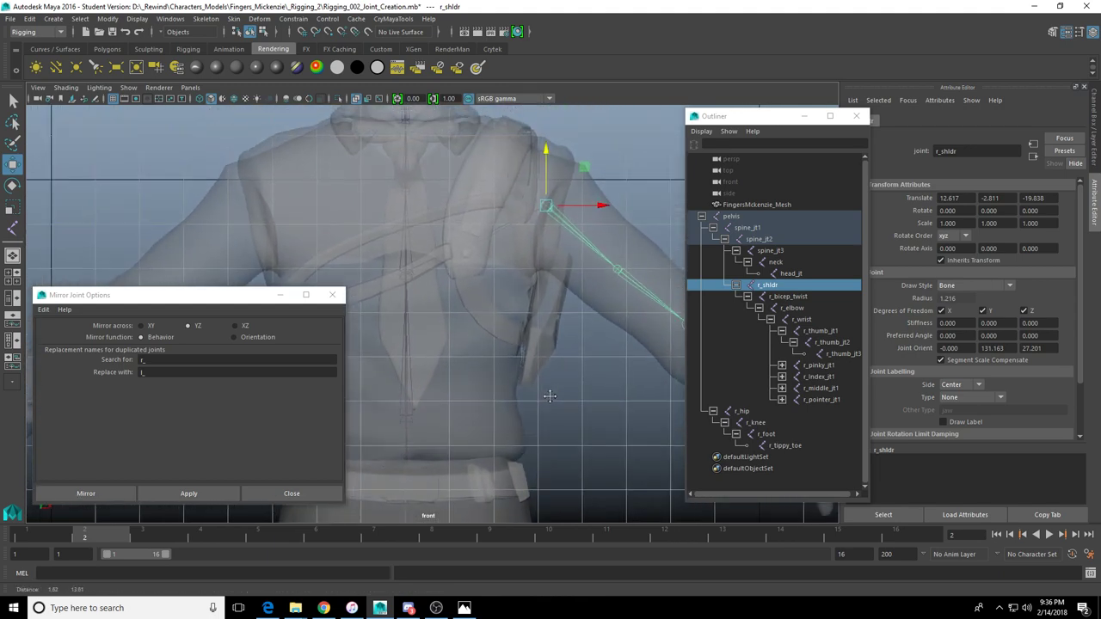
left_click(472, 613)
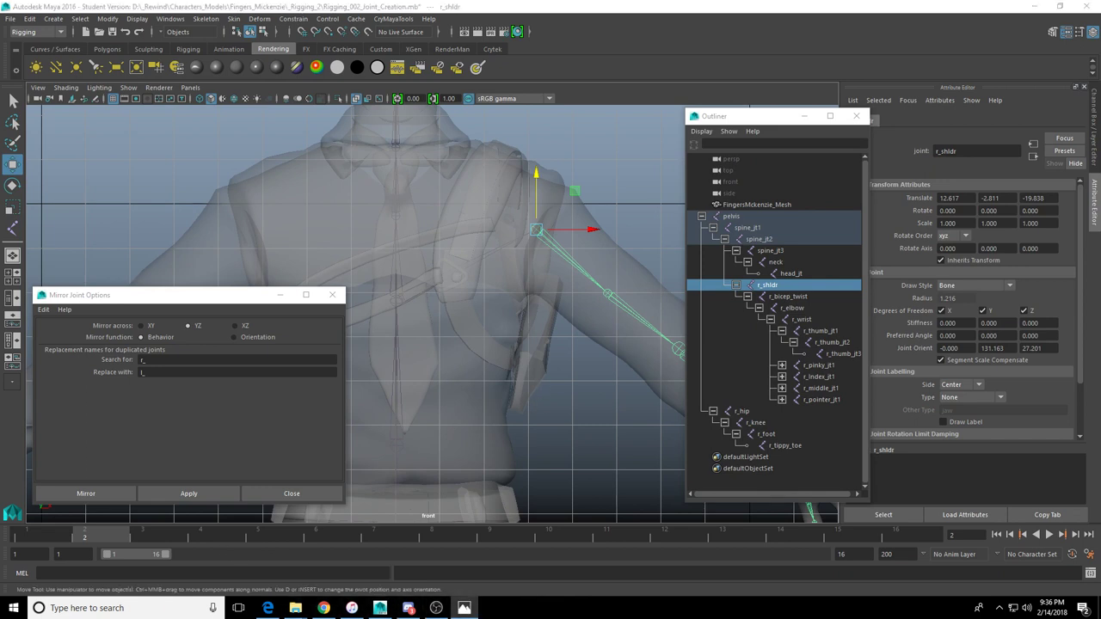
left_click(388, 335)
scroll(456, 297, "up", 5)
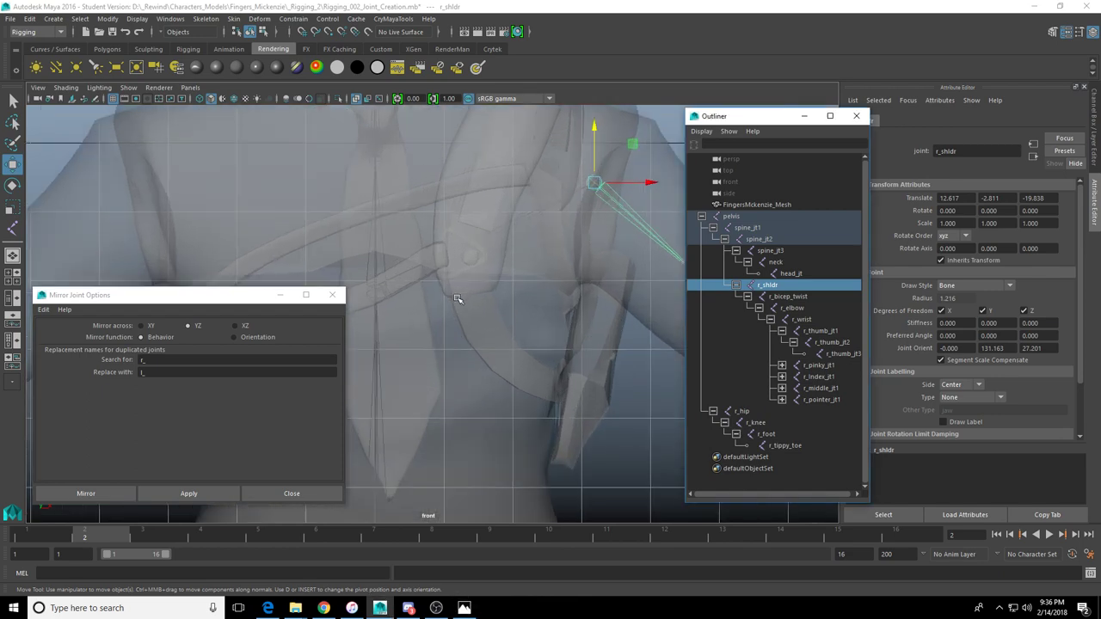
Examine spine_jt1, spine_jt2 and the right shoulder's connection to the spine in the front view
middle_click_drag(456, 298, 413, 475, "alt")
left_click(491, 335)
scroll(493, 348, "down", 2)
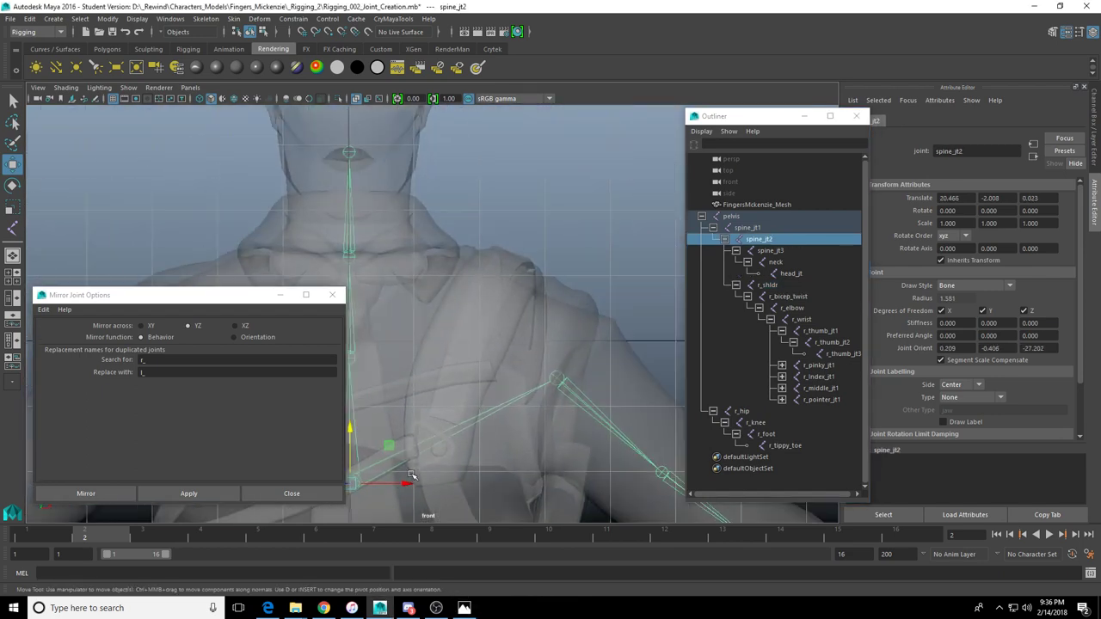
scroll(416, 472, "down", 3)
middle_click_drag(447, 432, 475, 368, "alt")
scroll(484, 425, "down", 2)
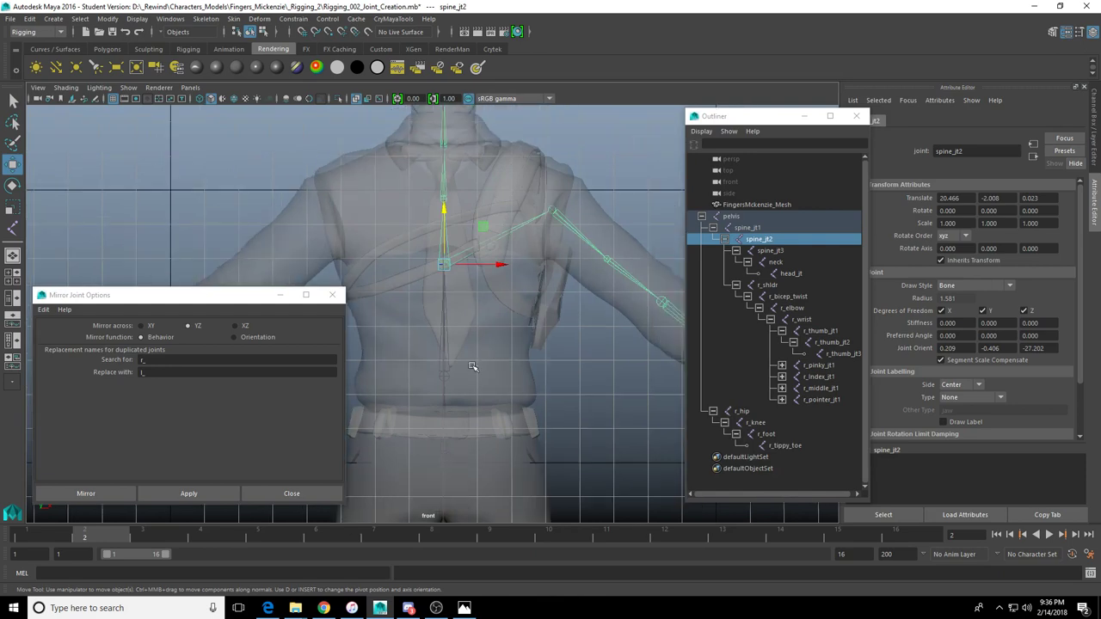
scroll(469, 389, "up", 3)
middle_click_drag(464, 407, 450, 371, "alt")
left_click(440, 366)
middle_click_drag(454, 293, 413, 420, "alt")
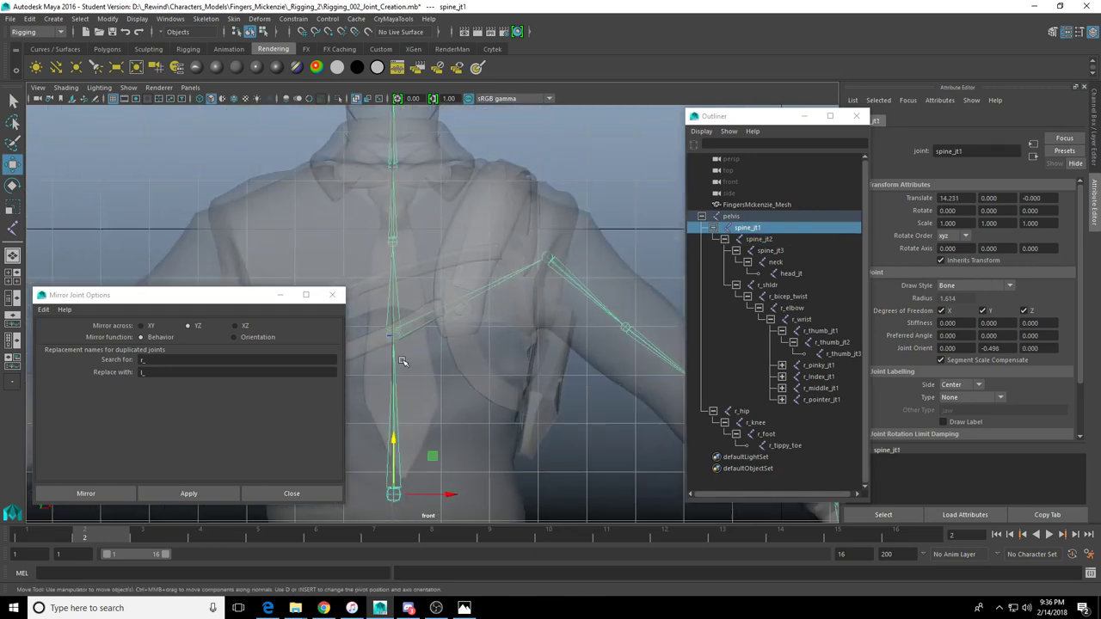
key("Down")
middle_click_drag(488, 349, 435, 389, "alt")
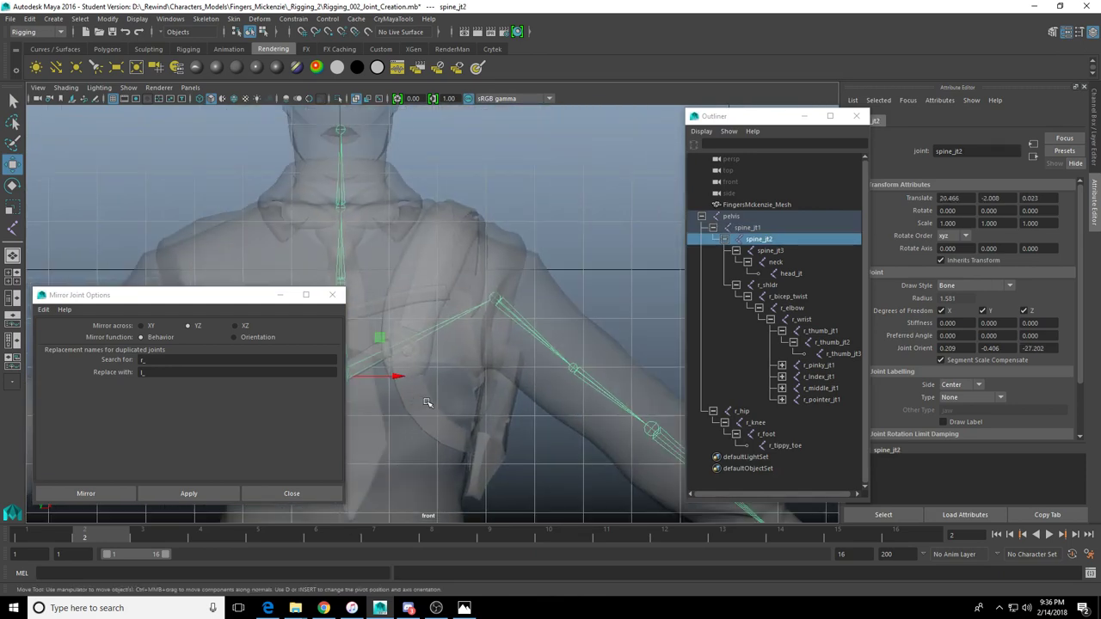
scroll(473, 263, "down", 3)
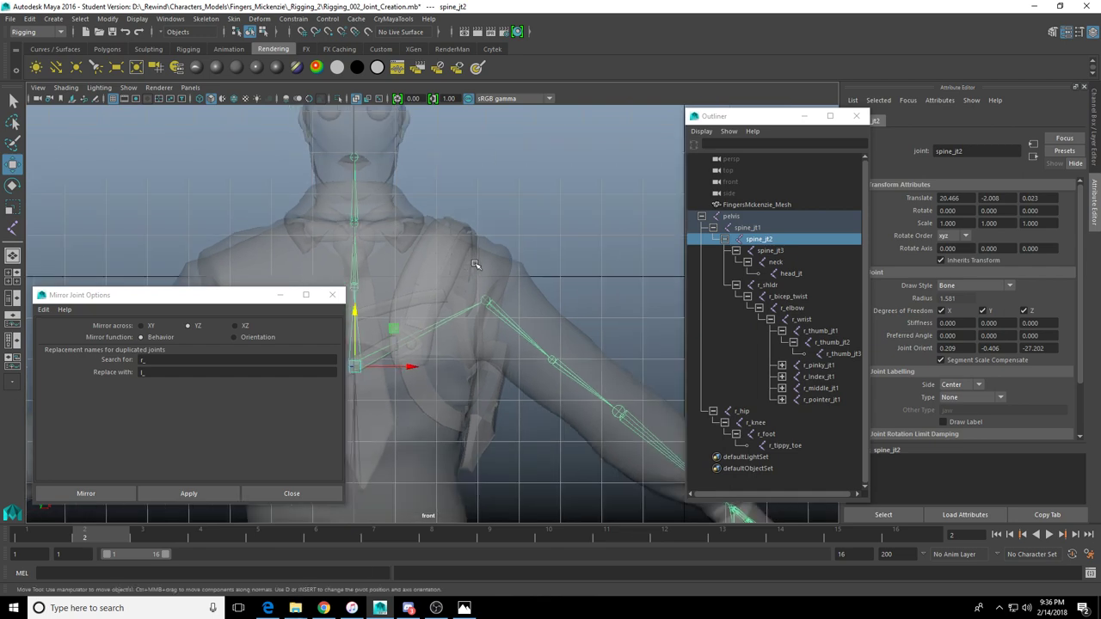
middle_click_drag(466, 290, 507, 275, "alt")
scroll(499, 302, "up", 3)
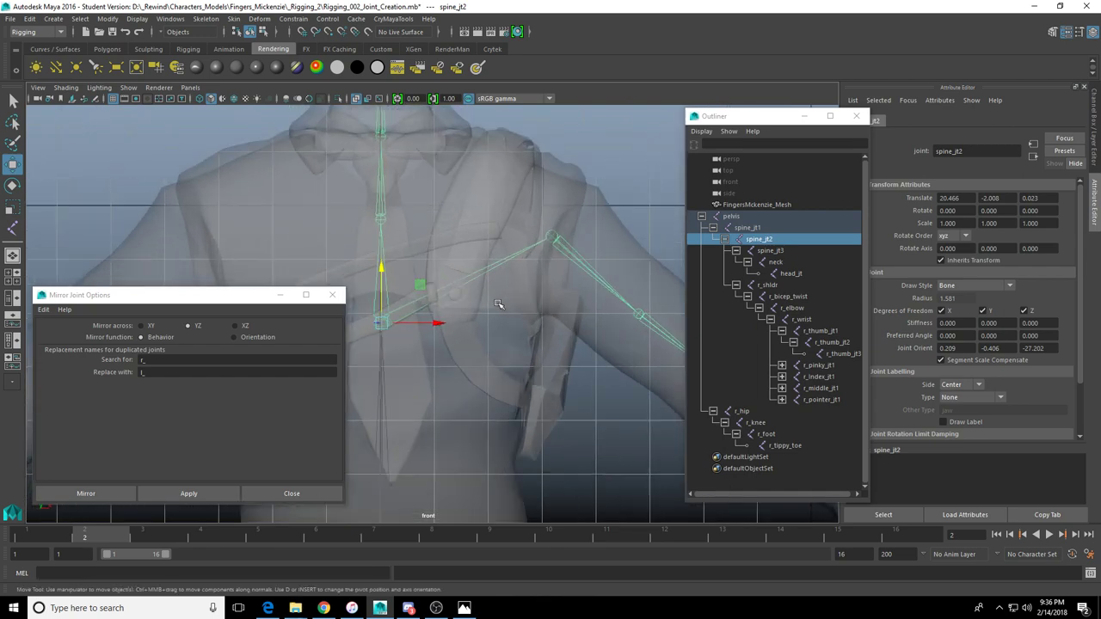
Unparent the right shoulder joint r_shldr from spine_jt2 and parent it under spine_jt3
left_click(561, 238)
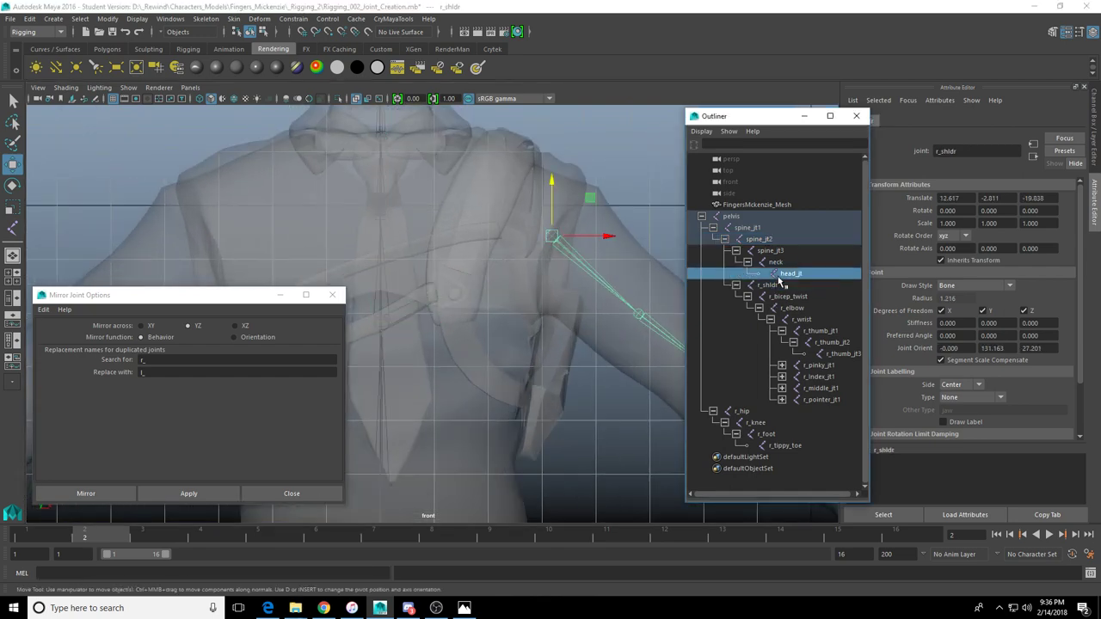
key("shift+p")
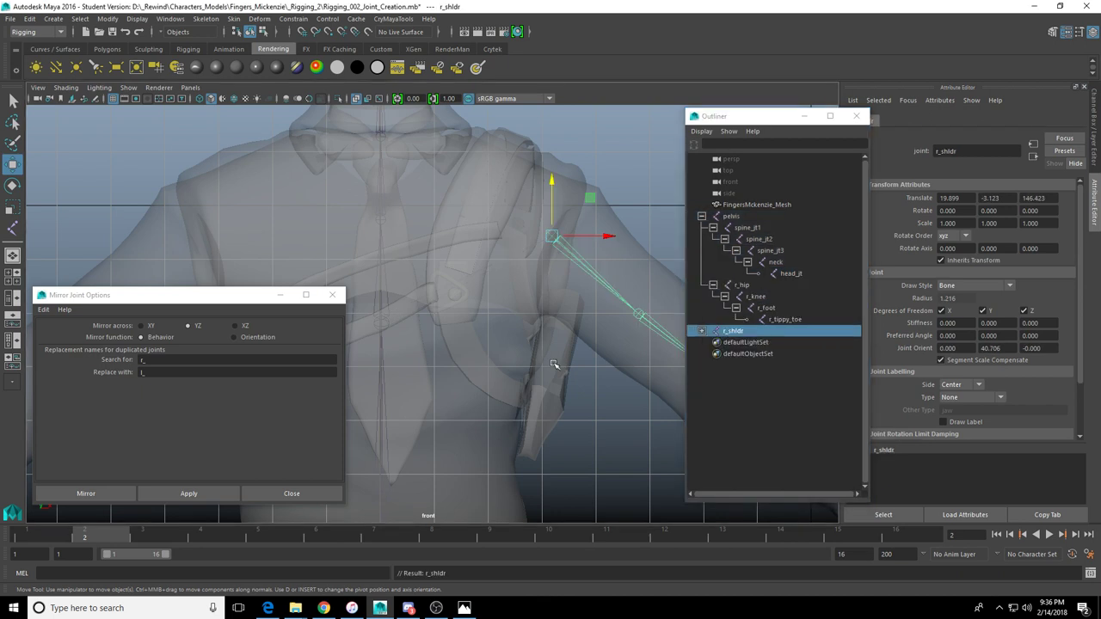
scroll(571, 315, "up", 4)
middle_click_drag(553, 287, 518, 290, "alt")
left_click(380, 217)
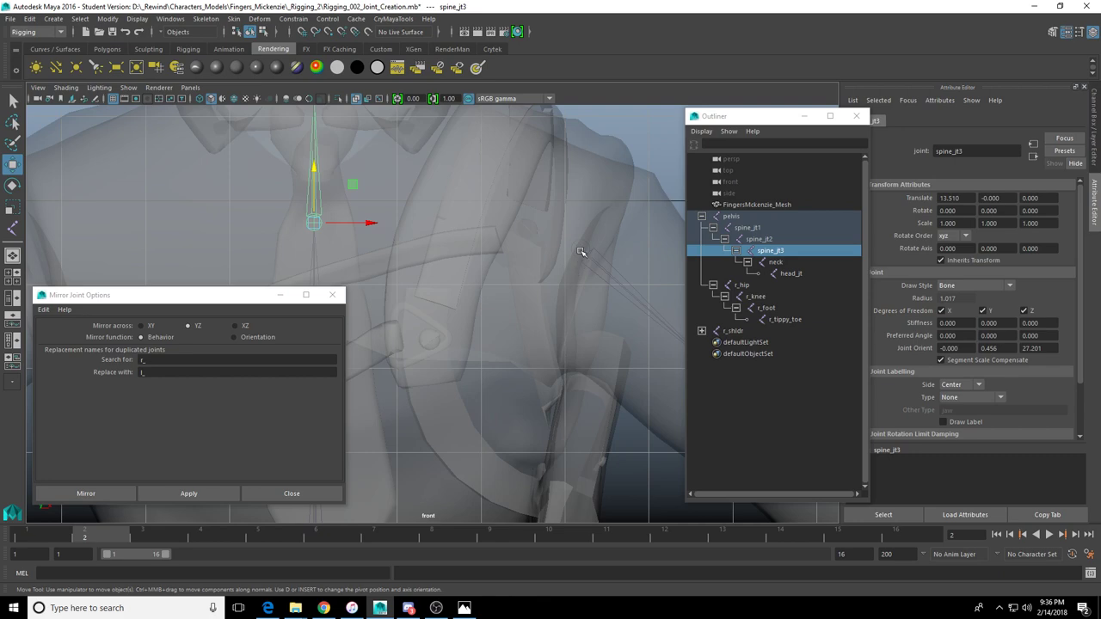
left_click(580, 249)
left_click(315, 226, "shift")
key("p")
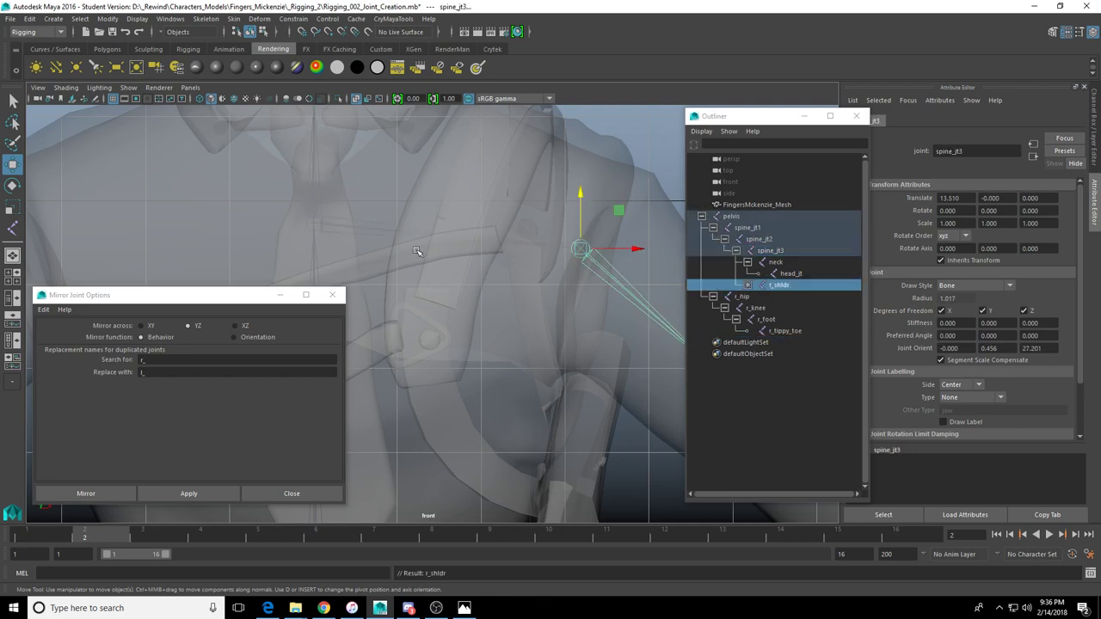
Inspect spine_jt3, spine_jt1 and the shoulder's new connection to the upper spine in the front view
left_click(318, 224)
scroll(379, 270, "down", 7)
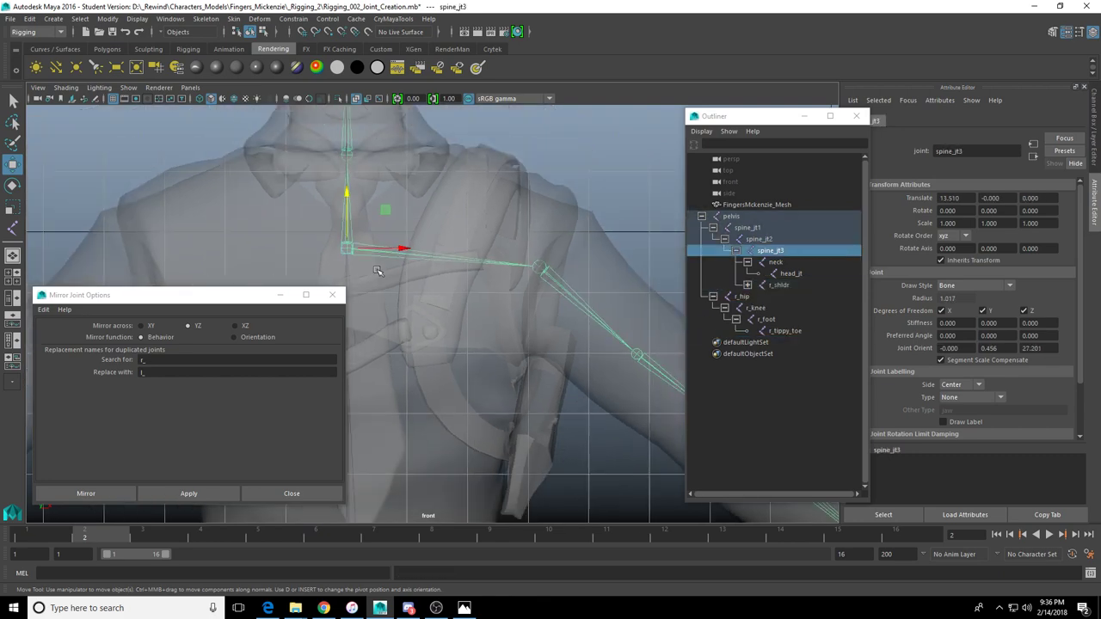
middle_click_drag(452, 343, 487, 227, "alt")
scroll(487, 227, "up", 2)
left_click(449, 313)
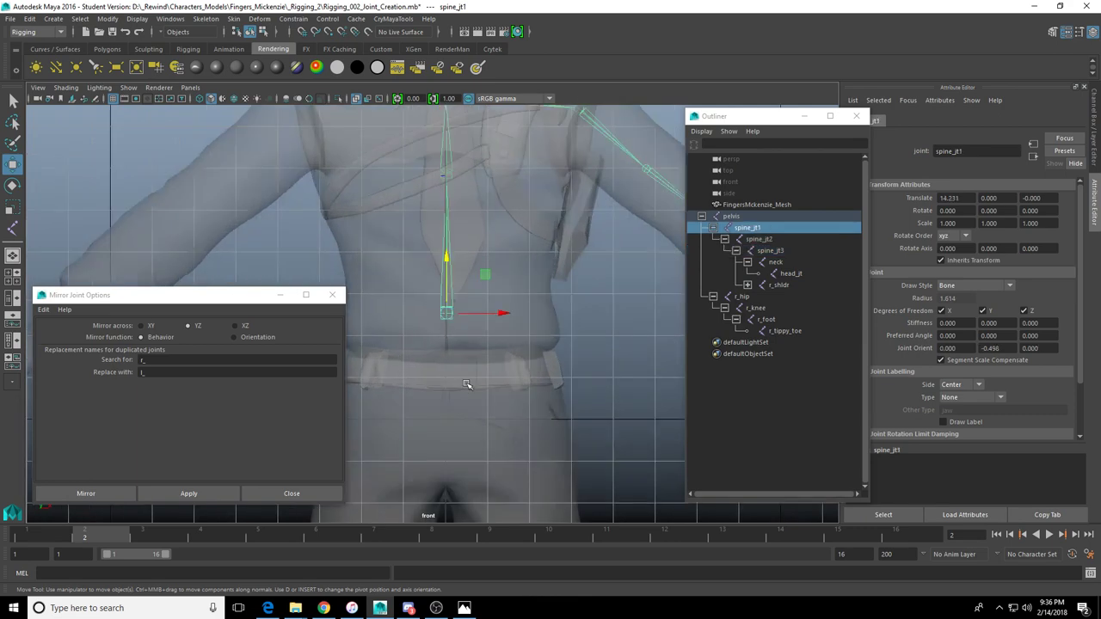
left_click(447, 405)
left_click(757, 238)
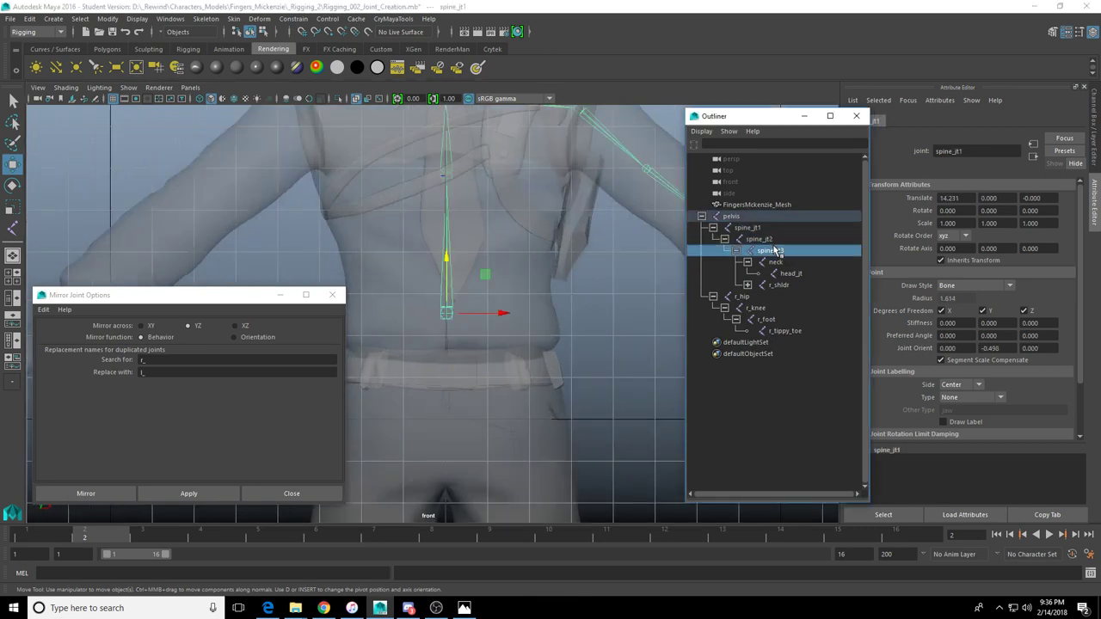
left_click(768, 249)
key("f")
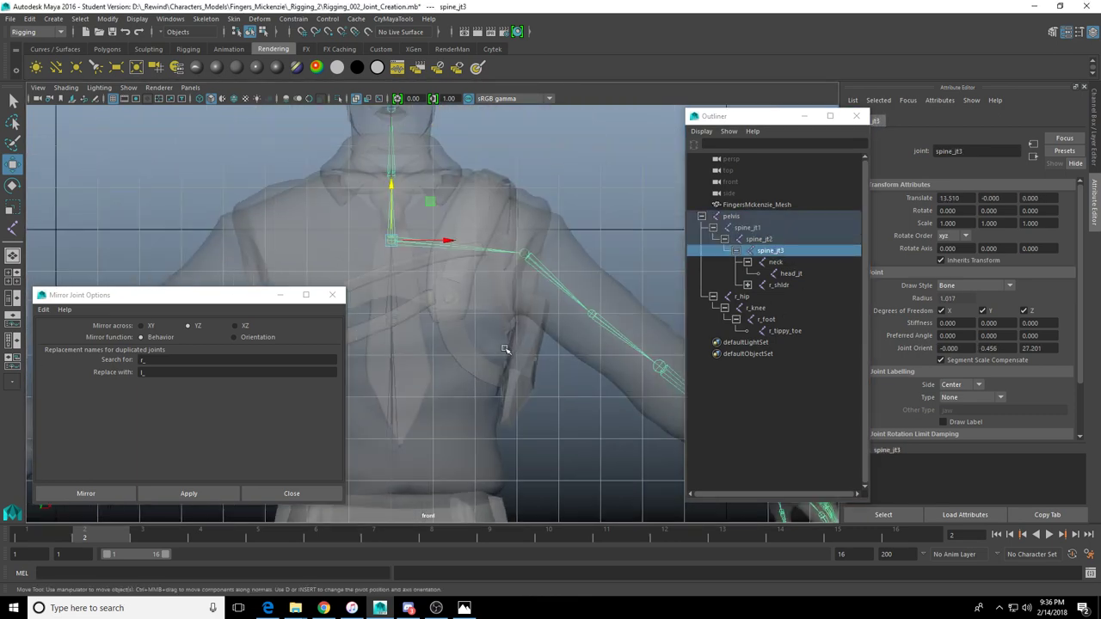
middle_click_drag(506, 350, 540, 324, "alt")
right_click_drag(540, 324, 504, 346, "alt")
middle_click_drag(504, 346, 528, 308, "alt")
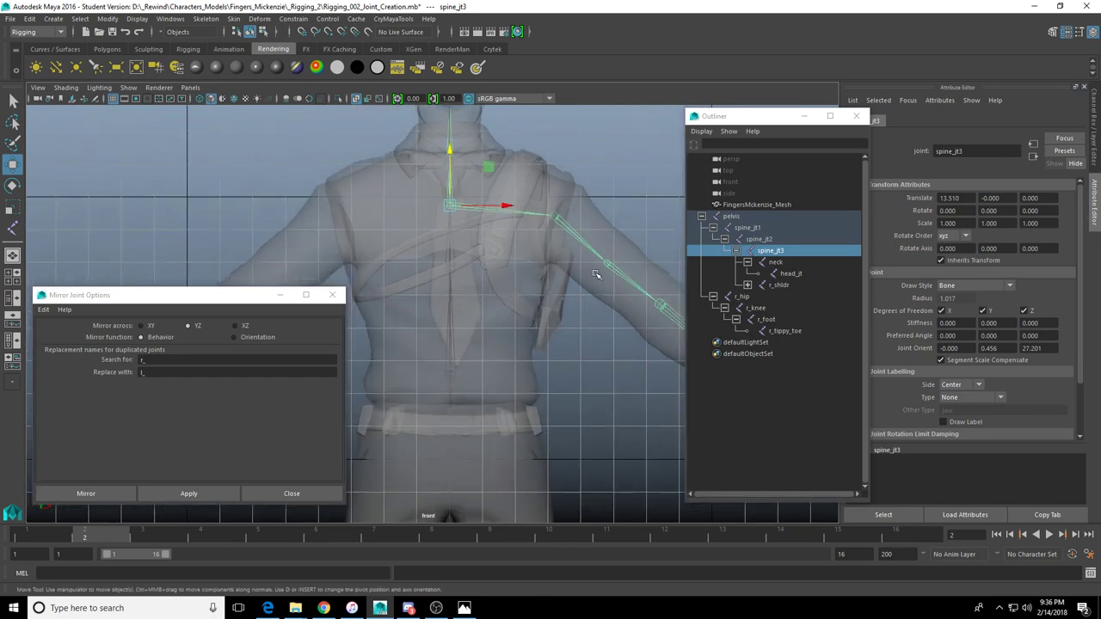
scroll(387, 354, "up", 3)
middle_click_drag(420, 340, 523, 299, "alt")
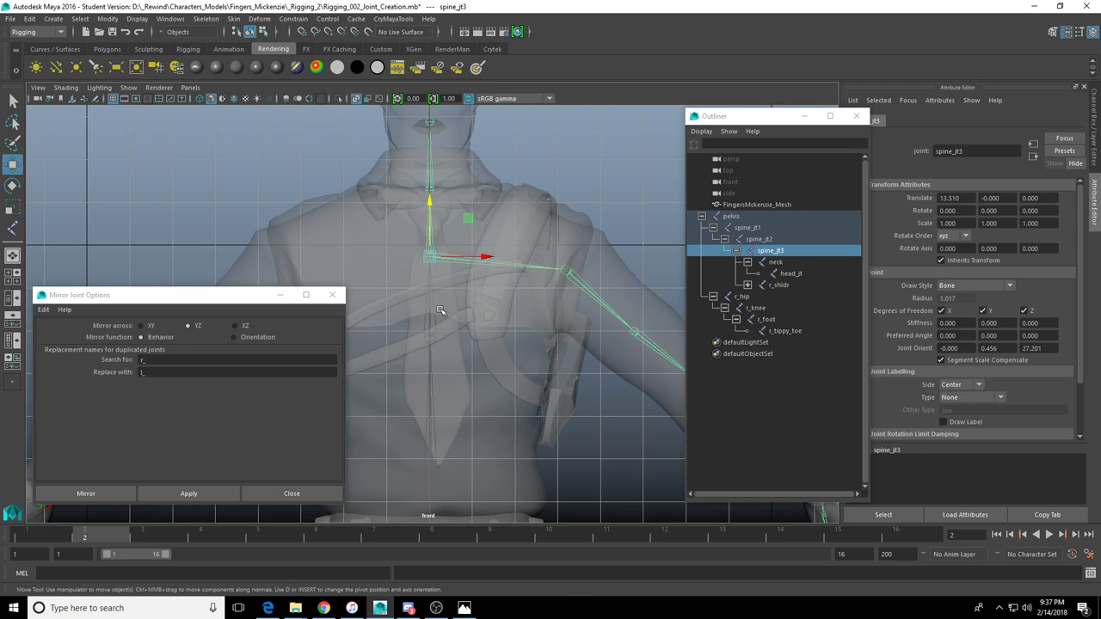
middle_click_drag(455, 347, 438, 235, "alt")
scroll(447, 339, "up", 2)
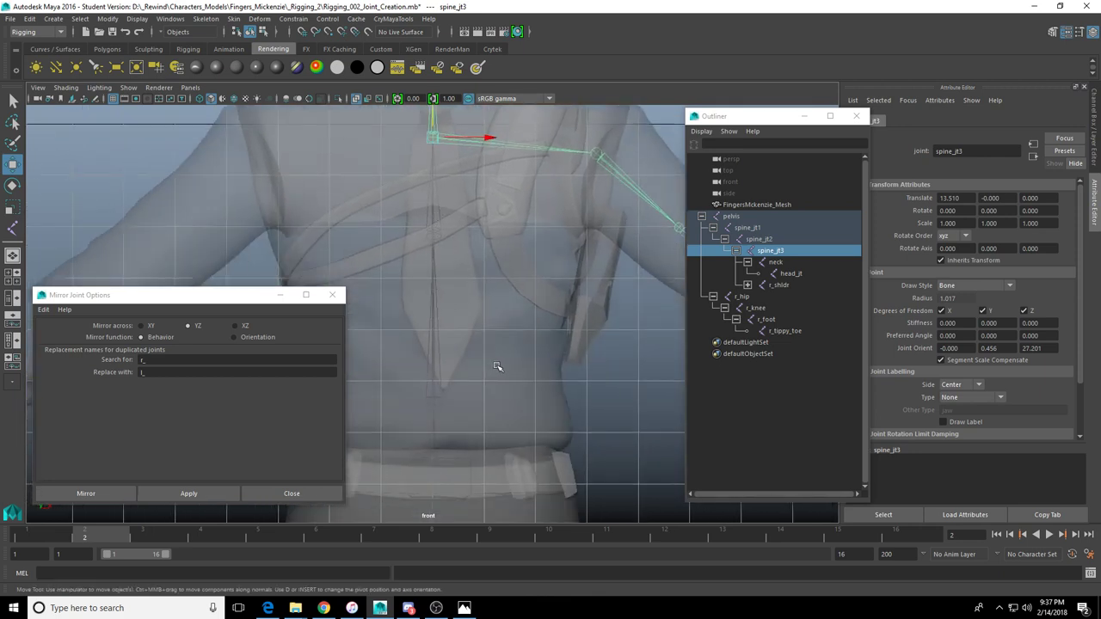
middle_click_drag(542, 297, 495, 319, "alt")
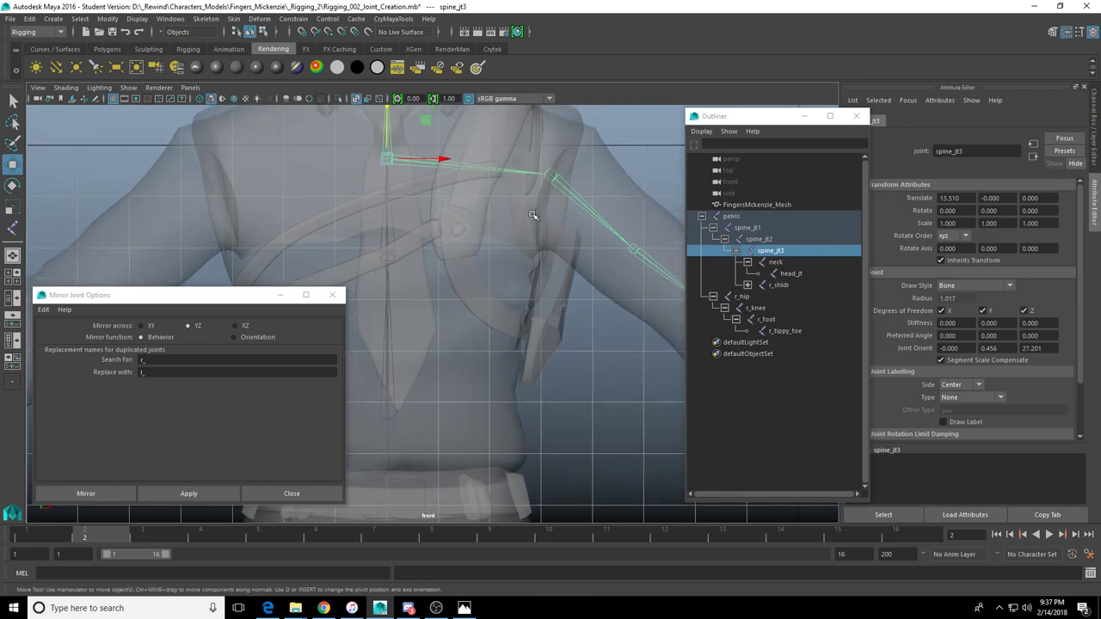
Switch to the perspective view and examine the arm and spine chain from the side and the front
scroll(521, 238, "down", 3)
key("space")
key("space")
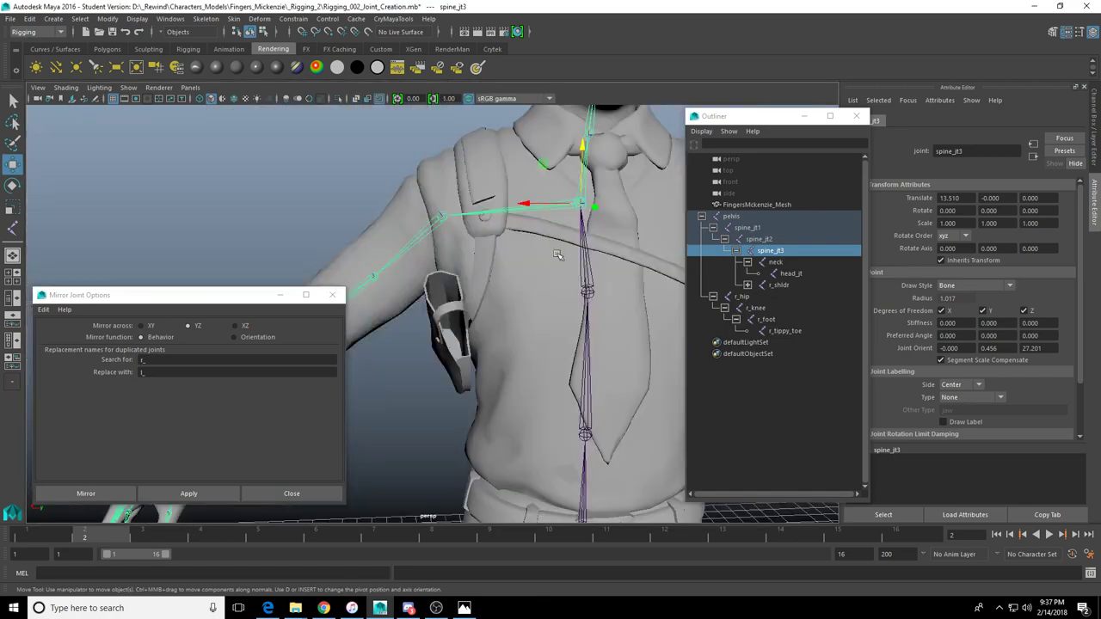
scroll(558, 256, "down", 5)
left_click_drag(550, 265, 555, 325, "alt")
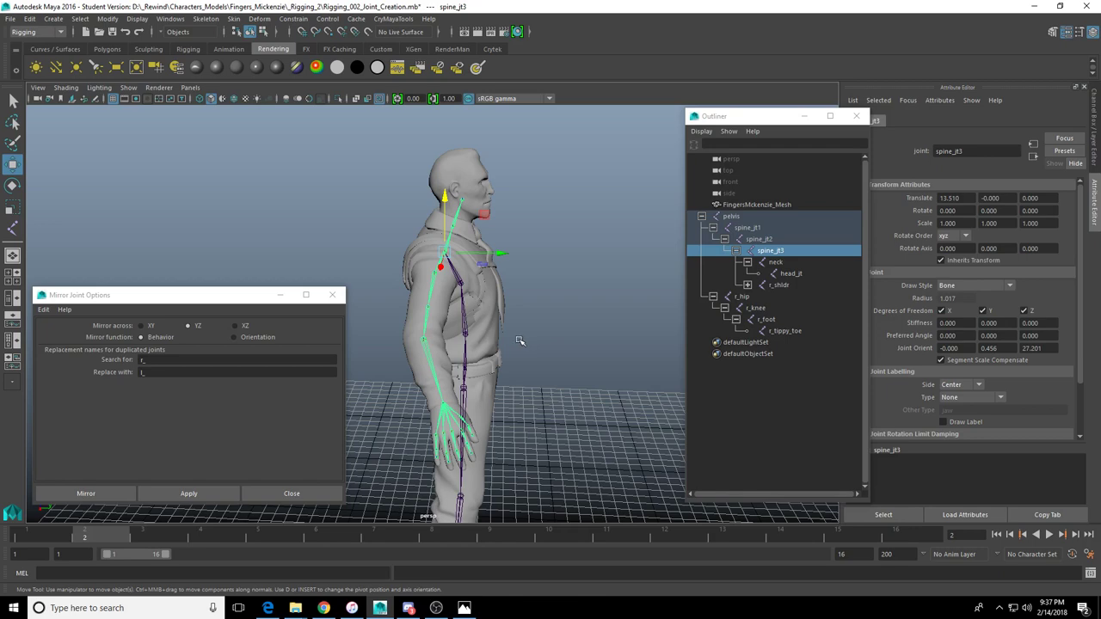
scroll(520, 341, "up", 3)
left_click_drag(518, 338, 433, 325, "alt")
middle_click_drag(501, 344, 442, 339, "alt")
left_click_drag(521, 335, 470, 327, "alt")
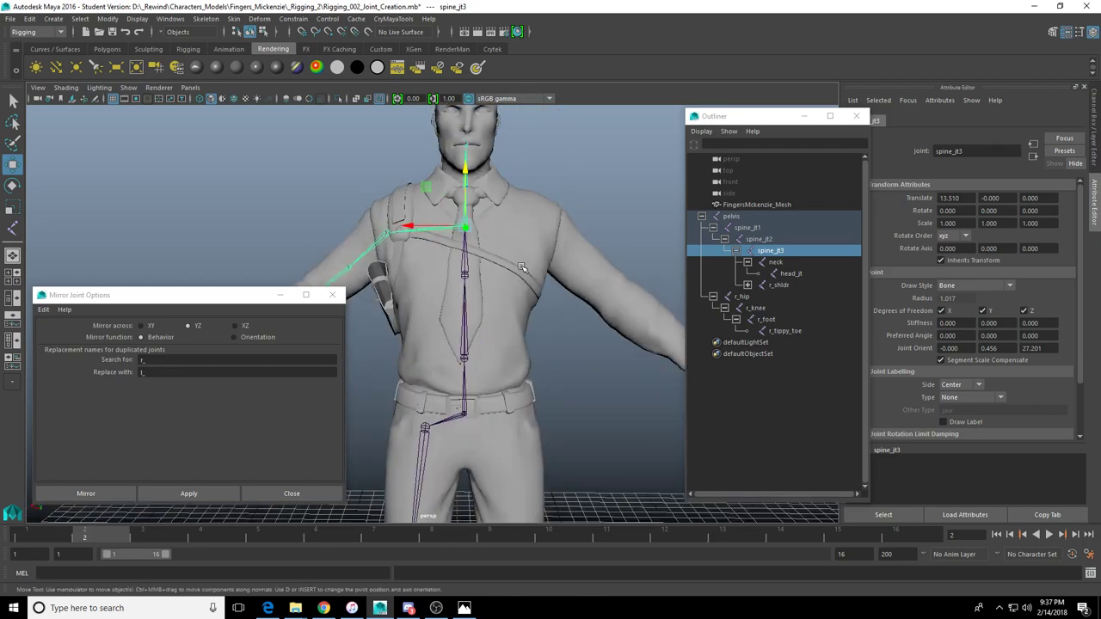
left_click_drag(524, 269, 533, 279, "alt")
Unparent r_hip from the pelvis and mirror the leg chain across YZ with Behavior, replacing r_ with l_
left_click(427, 425)
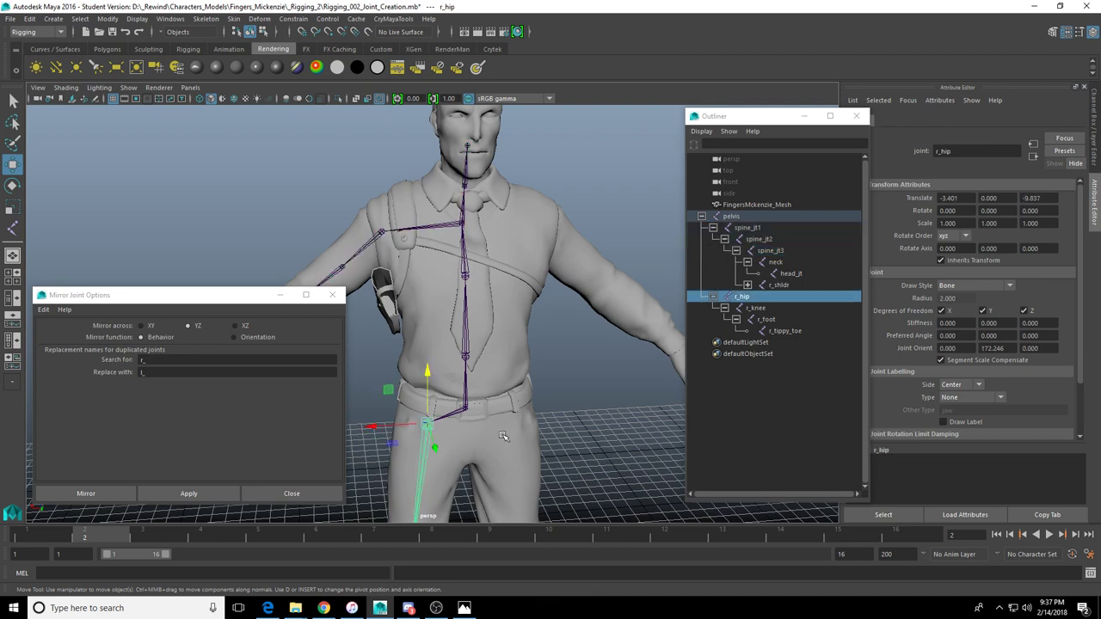
key("shift+p")
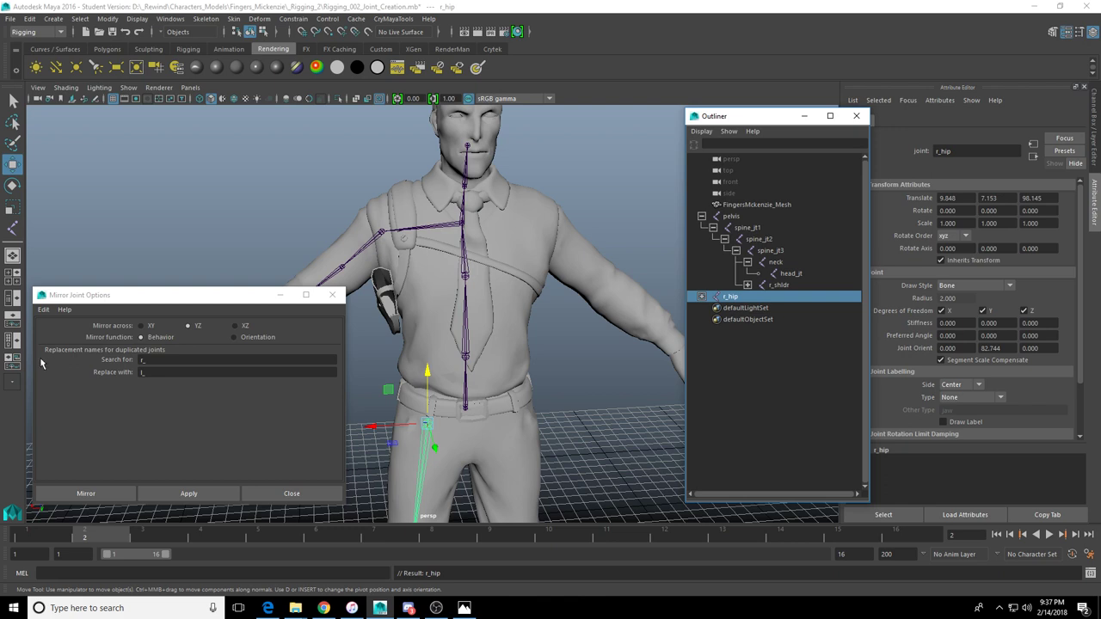
left_click(188, 493)
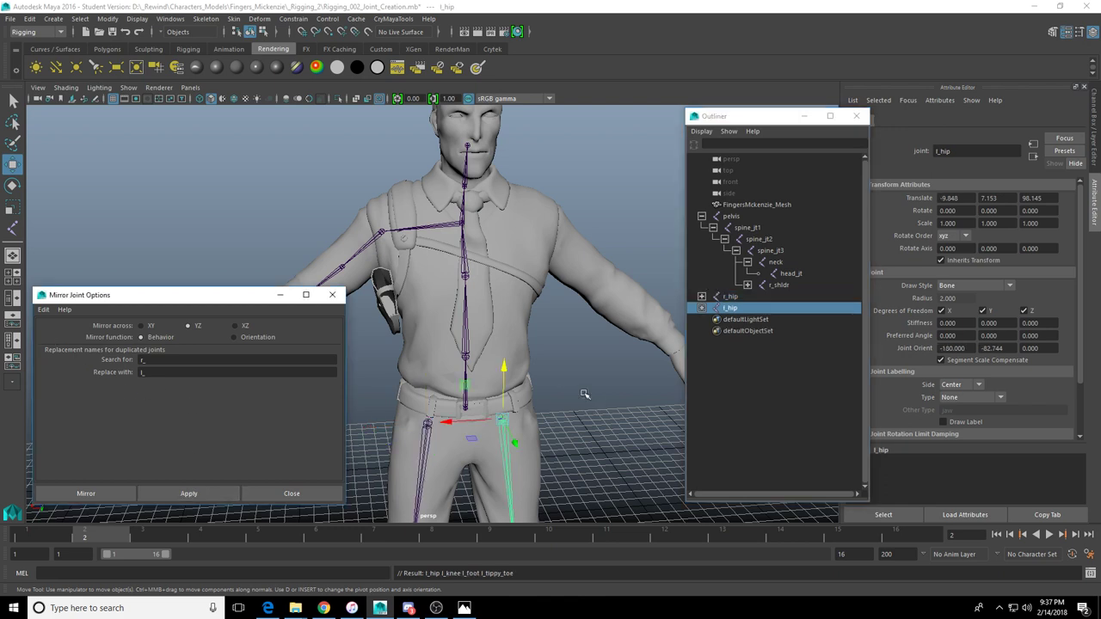
left_click_drag(569, 391, 560, 399, "alt")
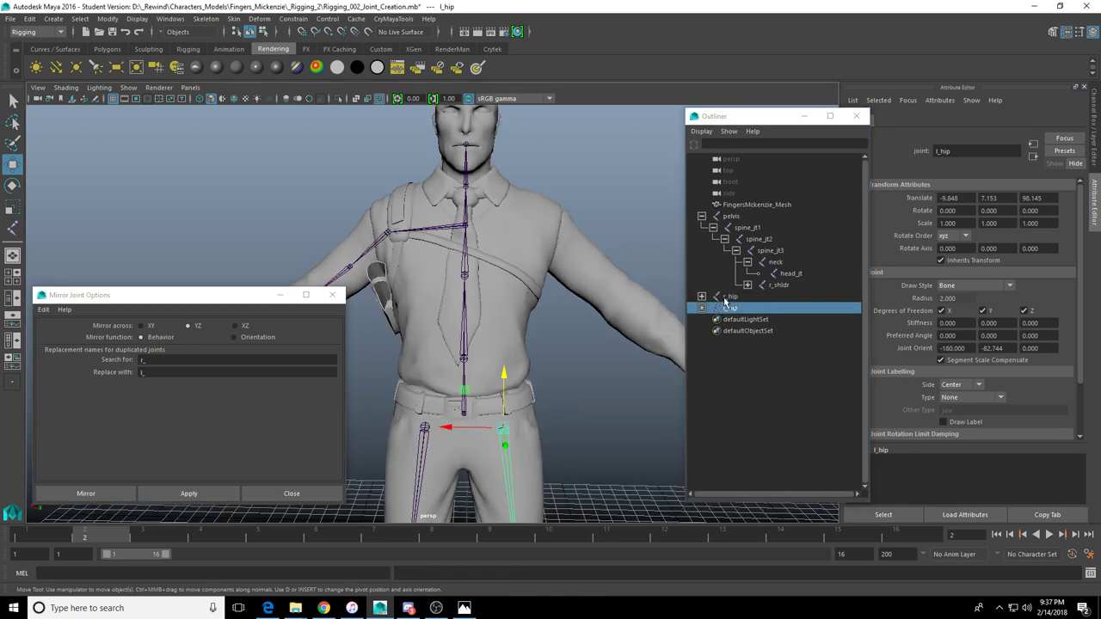
Unparent r_shldr from spine_jt3 and mirror the arm chain across YZ with Behavior, replacing r_ with l_
left_click(387, 232)
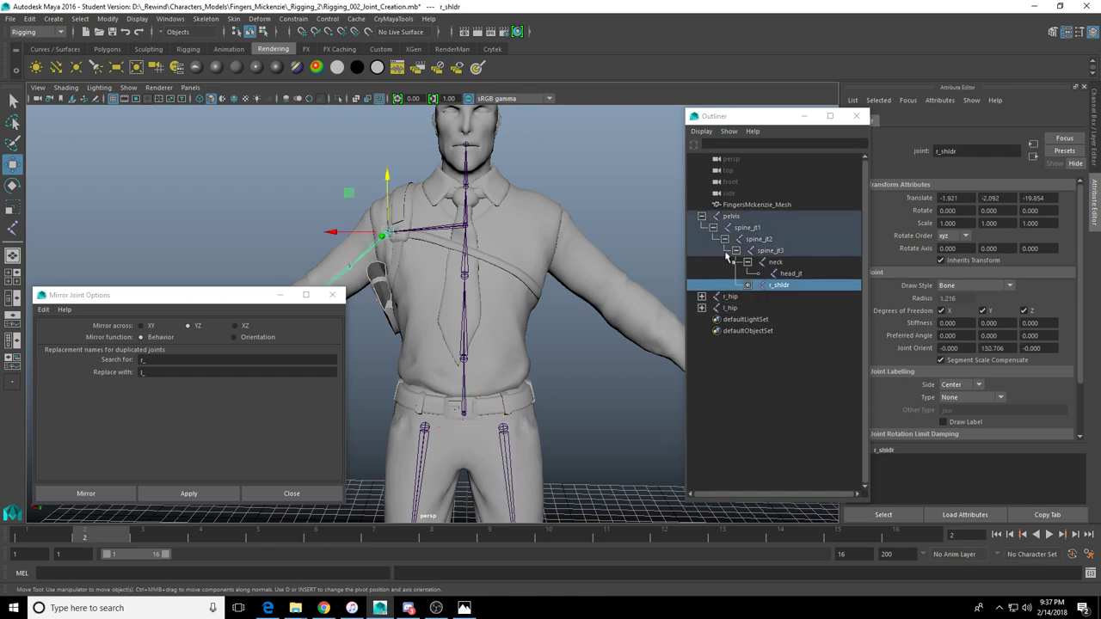
left_click(780, 285)
left_click_drag(471, 261, 518, 289, "alt")
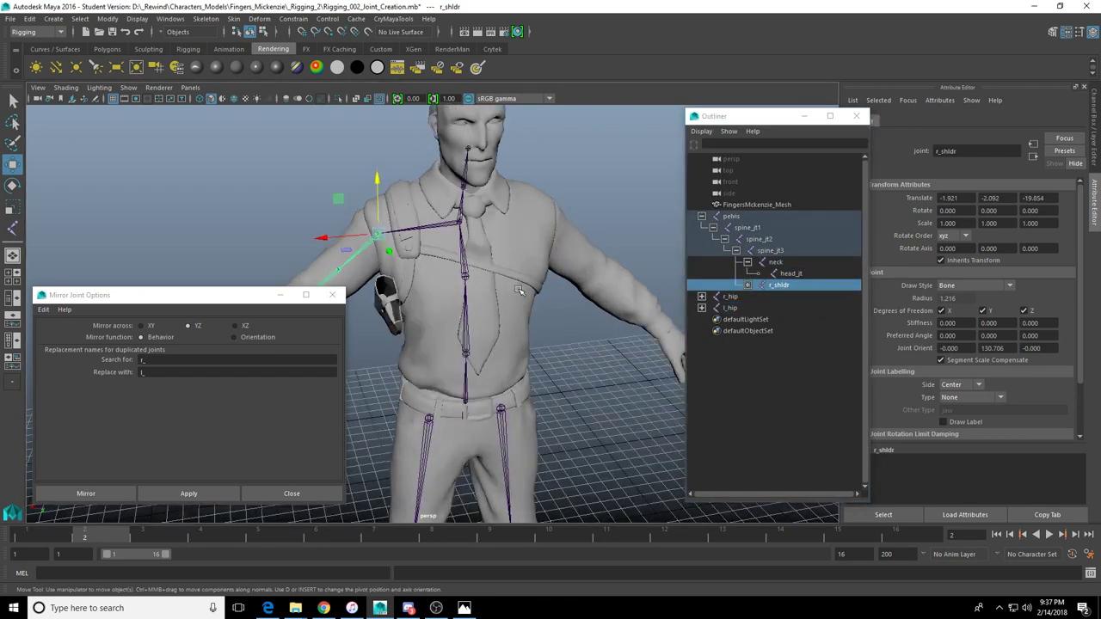
key("shift+p")
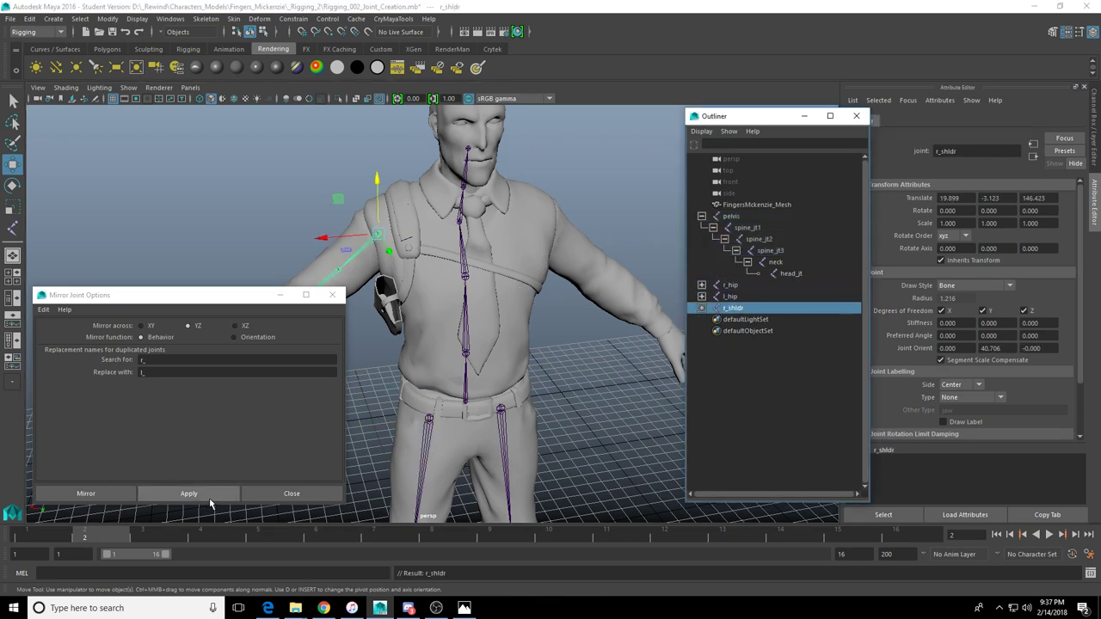
left_click(222, 495)
Examine the mirrored left arm and hand joints inside the mesh and the overall skeleton
left_click_drag(582, 349, 456, 311, "alt")
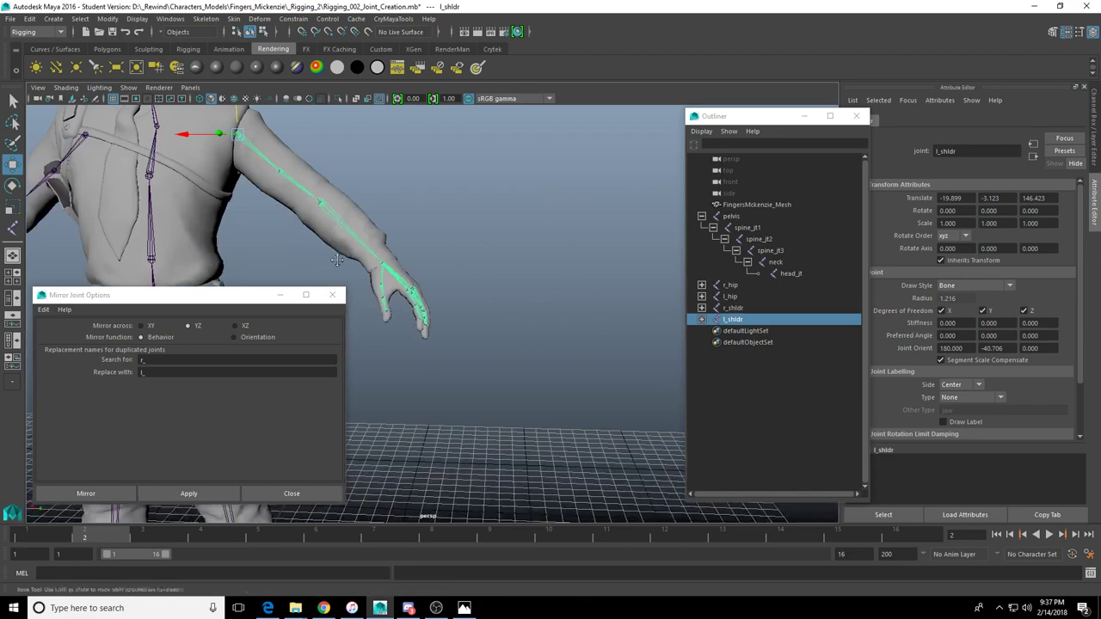
middle_click_drag(284, 258, 370, 279, "alt")
right_click_drag(370, 280, 421, 290, "alt")
mouse_move(508, 320)
left_mouse_down("alt")
mouse_move(413, 250)
mouse_move(299, 244)
mouse_move(516, 318)
left_mouse_up("alt")
left_click(488, 324)
right_click_drag(572, 284, 380, 258, "alt")
left_click_drag(381, 259, 609, 280, "alt")
Parent the r_hip joint to the pelvis joint to reconnect the right leg chain
left_click(731, 285)
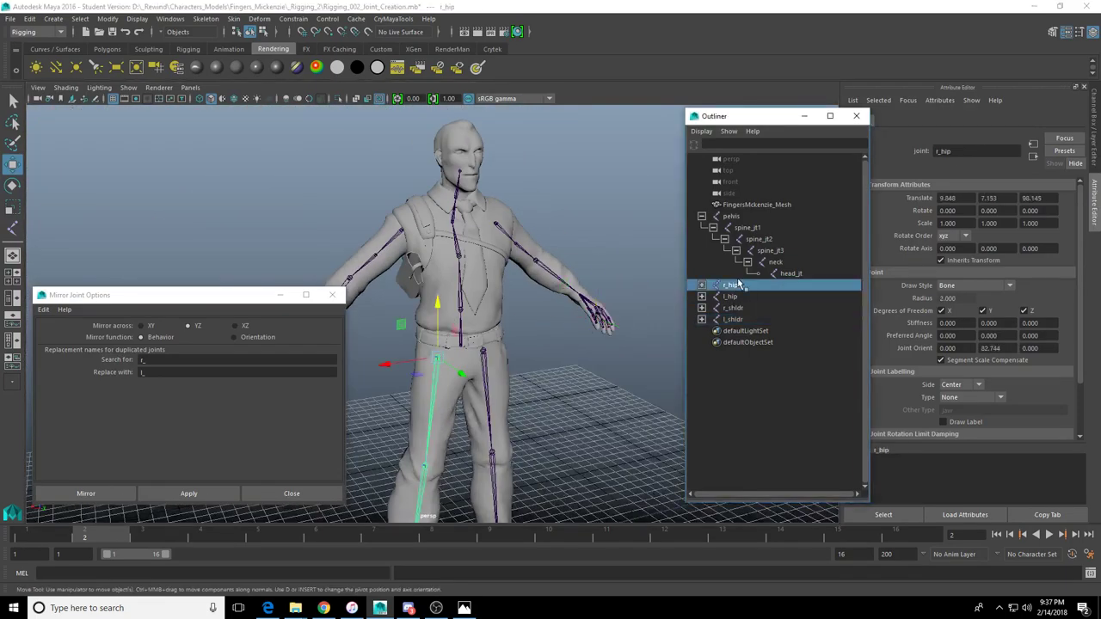
right_click_drag(430, 260, 496, 259, "alt")
left_click_drag(501, 273, 413, 251, "alt")
right_click_drag(413, 251, 461, 248, "alt")
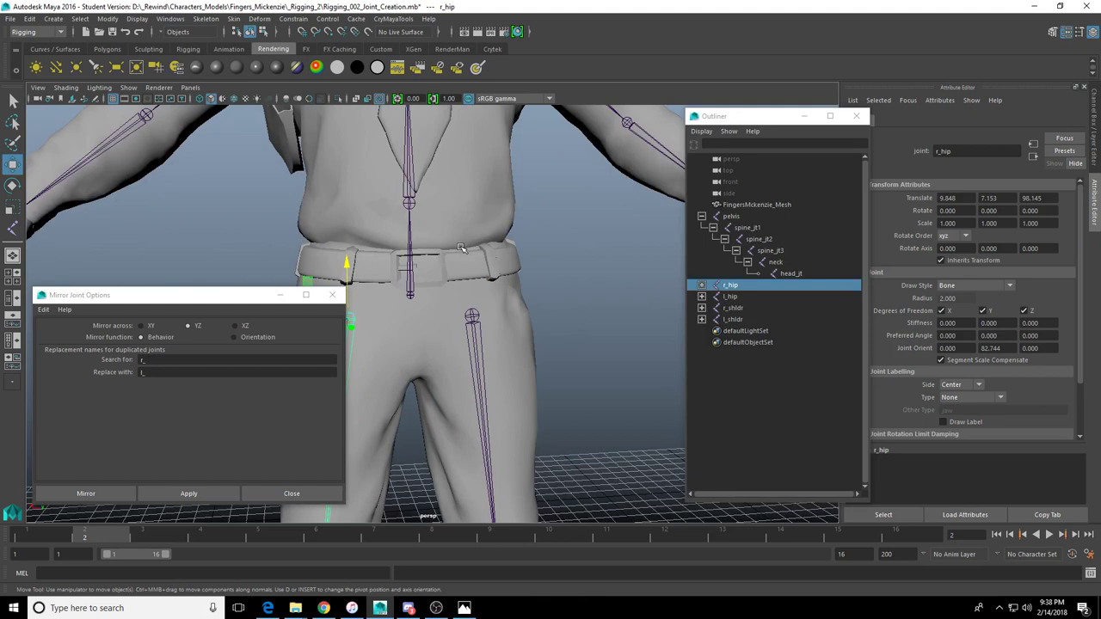
scroll(447, 277, "up", 2)
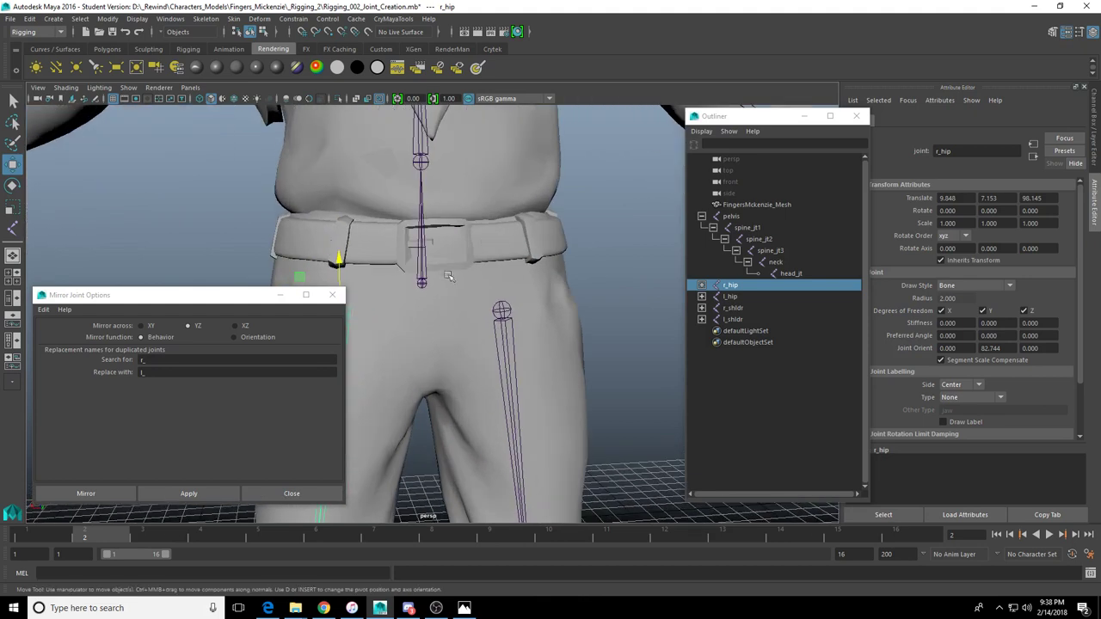
left_click_drag(447, 277, 432, 282, "alt")
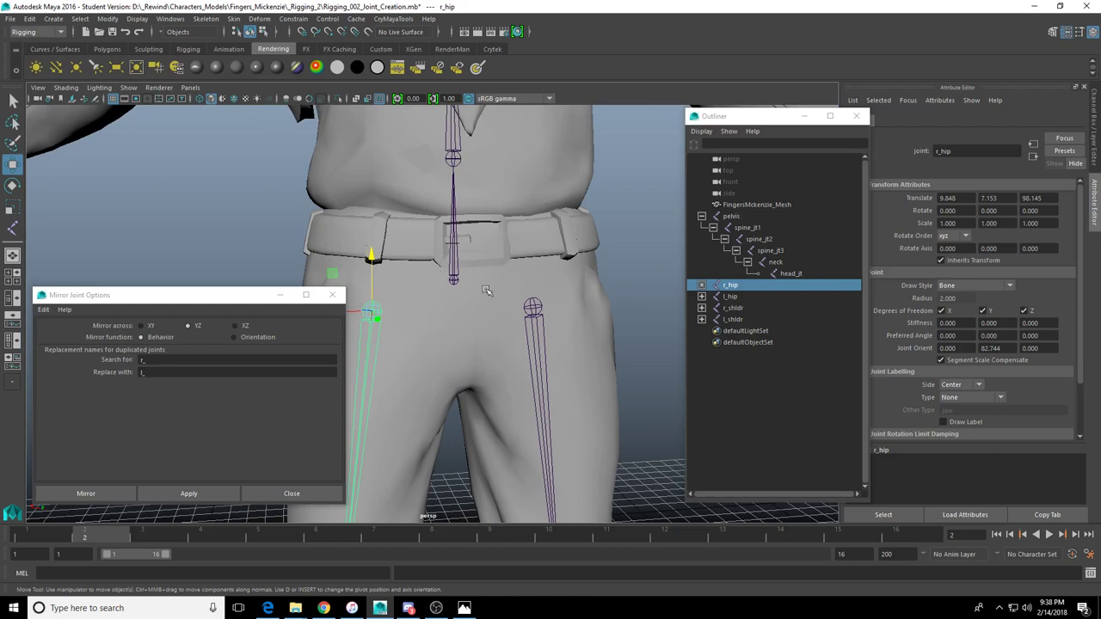
left_click(453, 281, "shift")
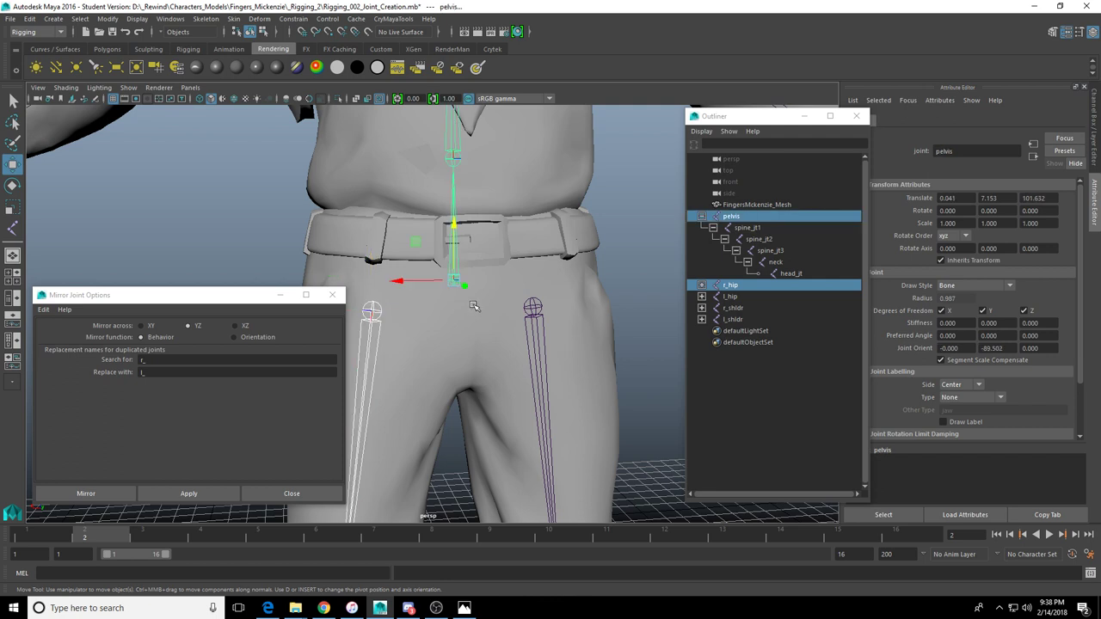
key("p")
Parent the l_hip joint to the pelvis joint to attach the mirrored left leg chain
left_click(533, 307)
left_click(453, 280, "shift")
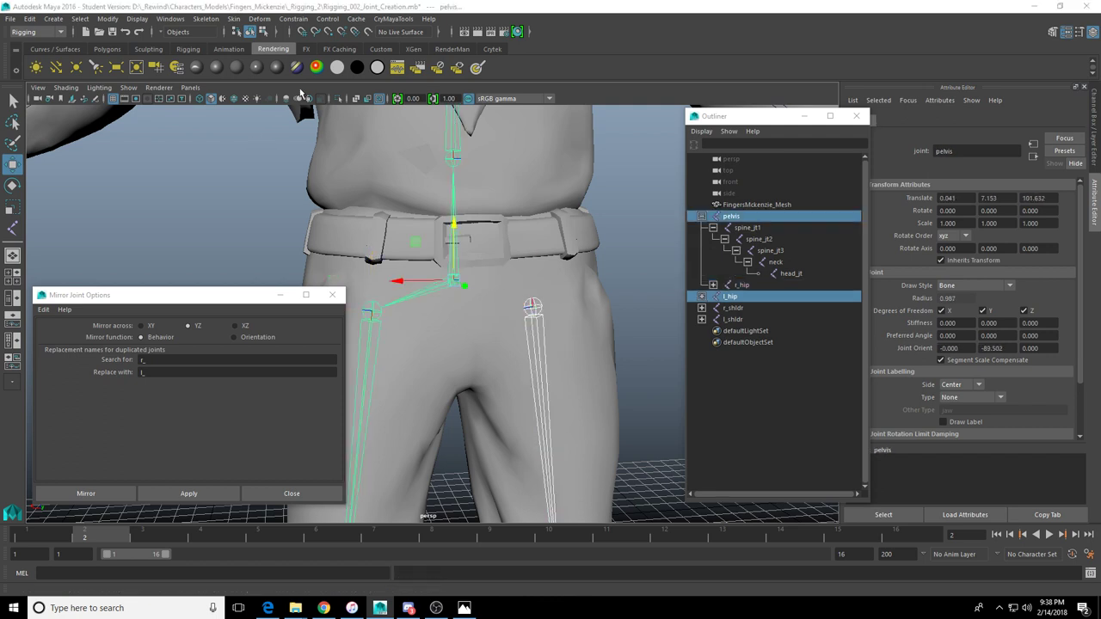
left_click(158, 88)
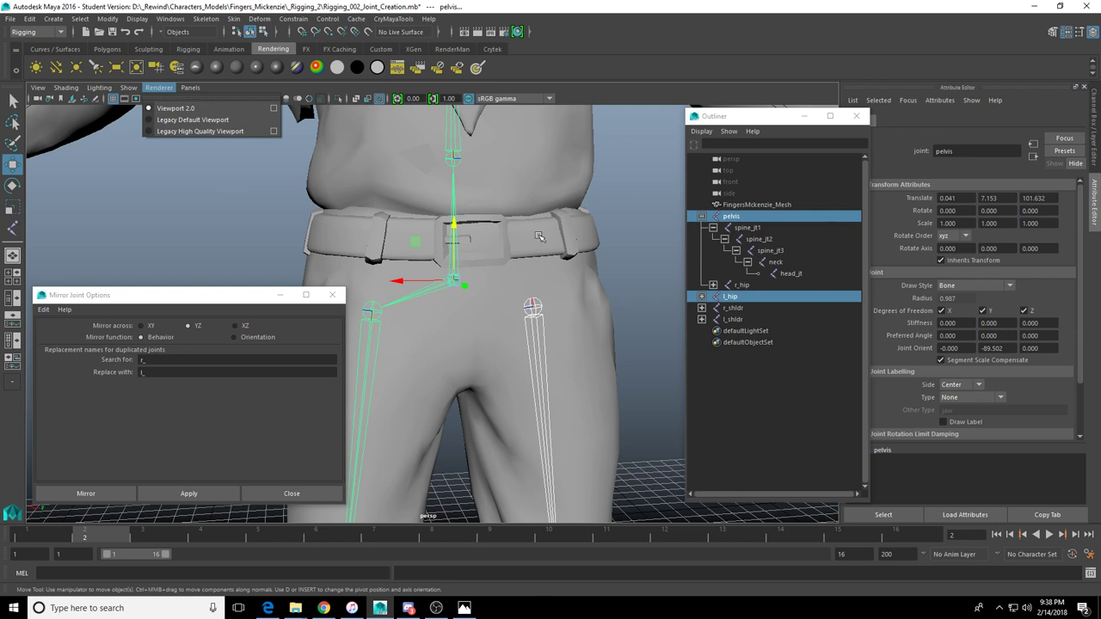
middle_click_drag(554, 275, 540, 270, "alt")
left_click(521, 296)
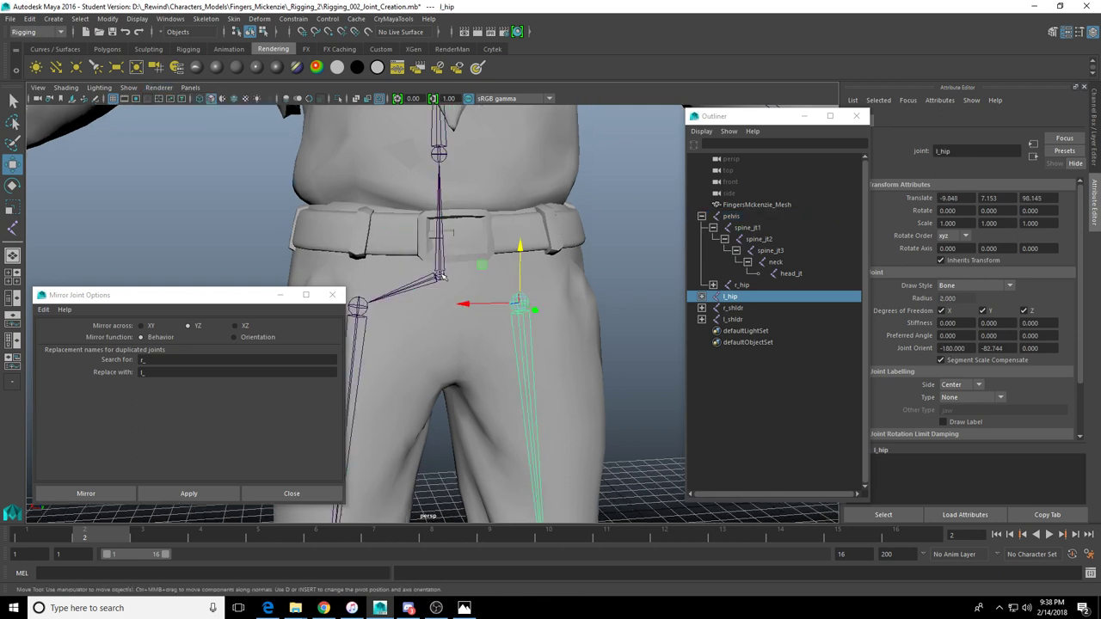
left_click(441, 277, "shift")
key("p")
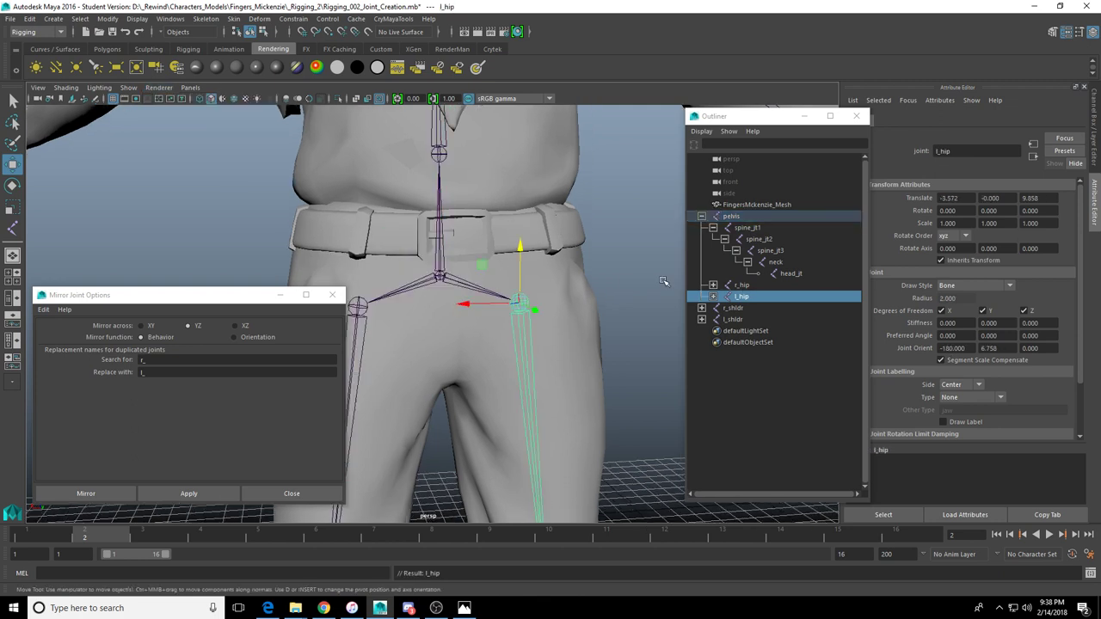
Parent the r_shldr joint to spine_jt3 to reconnect the right arm chain to the upper spine
left_click(750, 308)
scroll(361, 211, "down", 2)
middle_click_drag(361, 211, 366, 447, "alt")
scroll(439, 231, "up", 3)
left_click(438, 228, "shift")
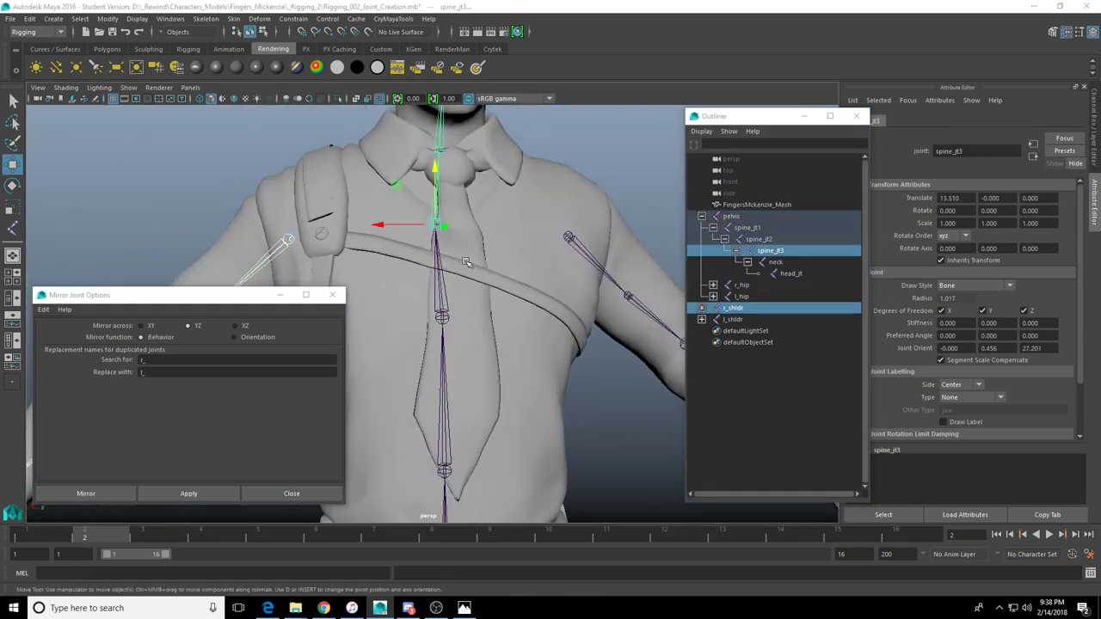
middle_click_drag(466, 269, 490, 283, "alt")
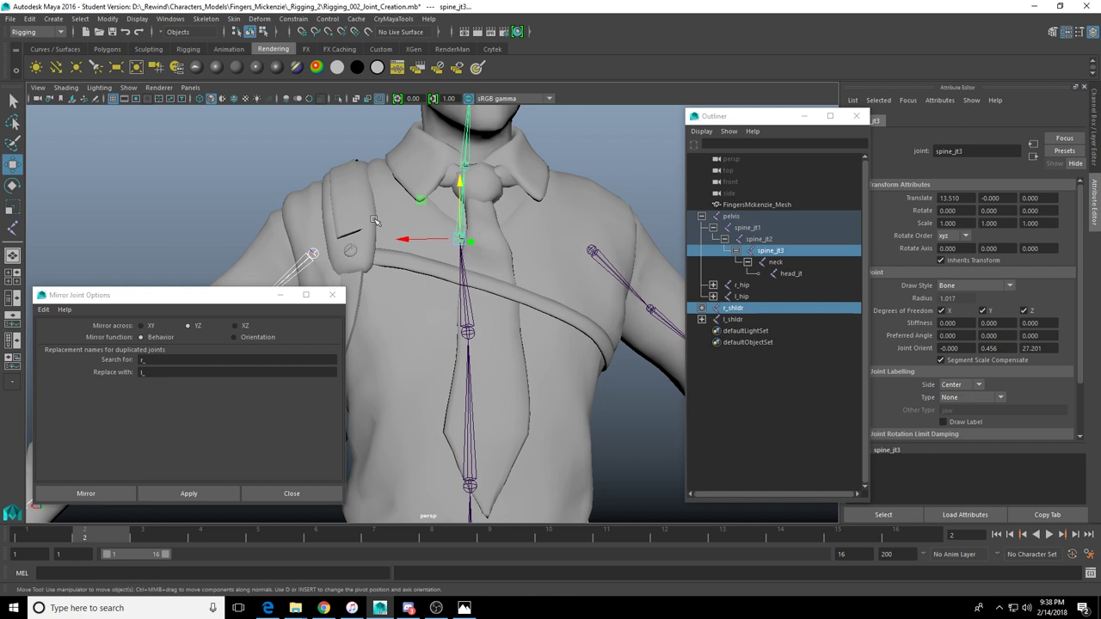
left_click(314, 254)
scroll(431, 248, "up", 1)
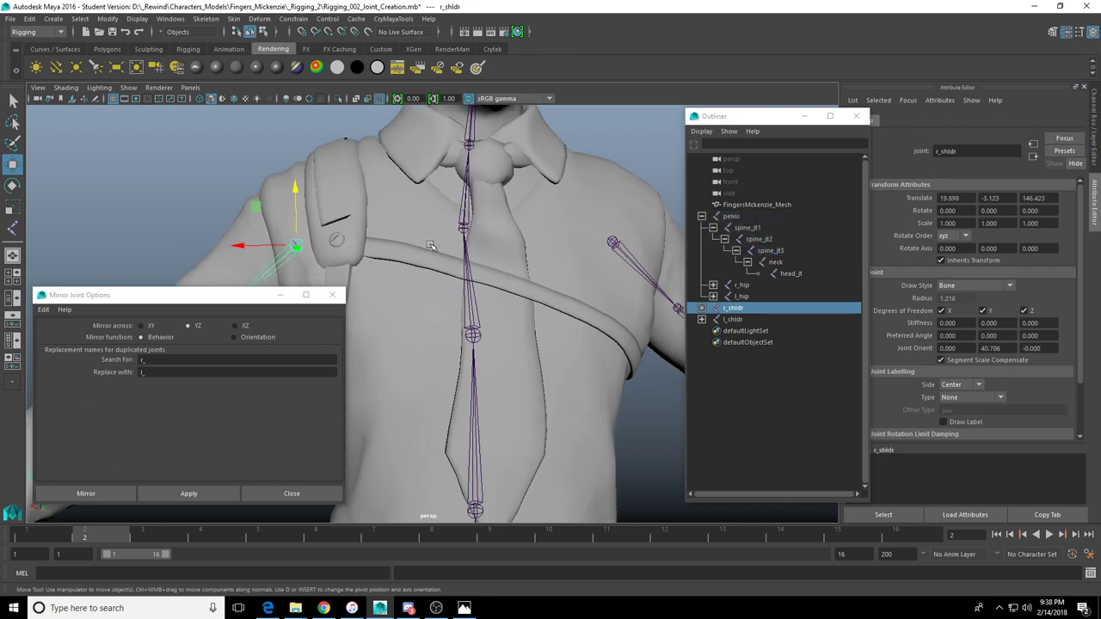
left_click(463, 229, "shift")
key("p")
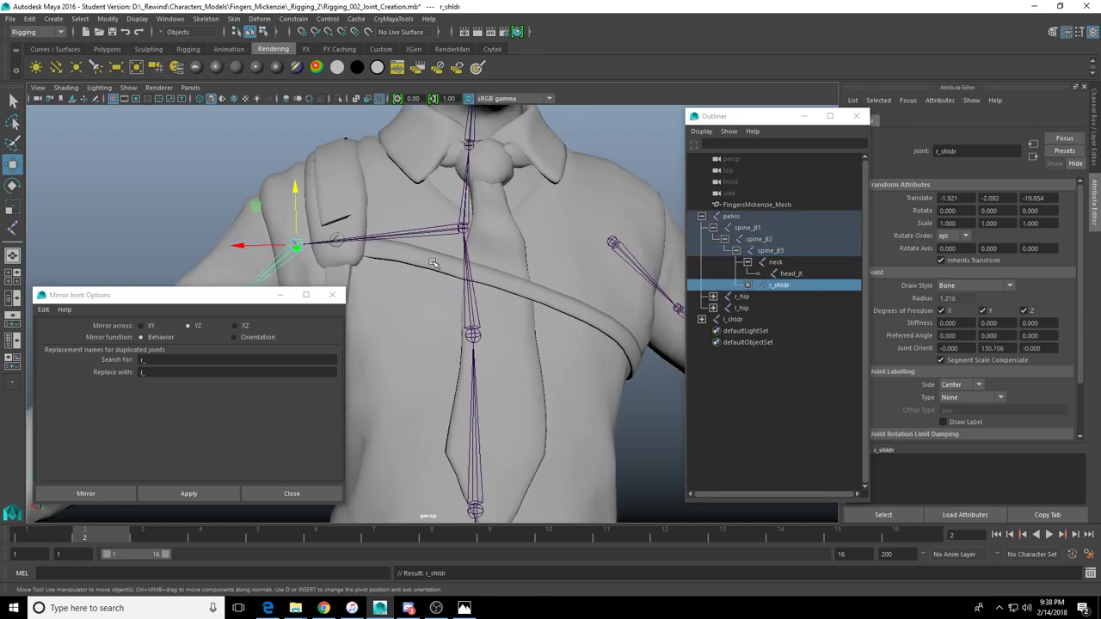
Parent the l_shldr joint to spine_jt3 to attach the mirrored left arm, and close the Mirror Joint options
left_click_drag(544, 272, 568, 250, "alt")
left_click(627, 254)
middle_click_drag(626, 256, 540, 283, "alt")
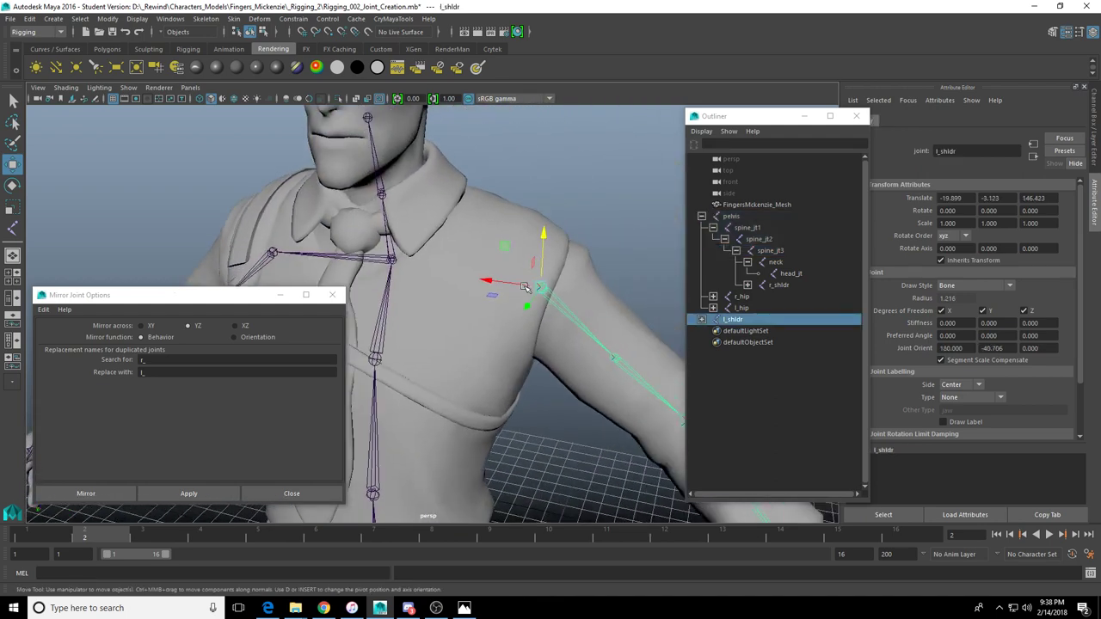
scroll(540, 284, "up", 3)
left_click(369, 247)
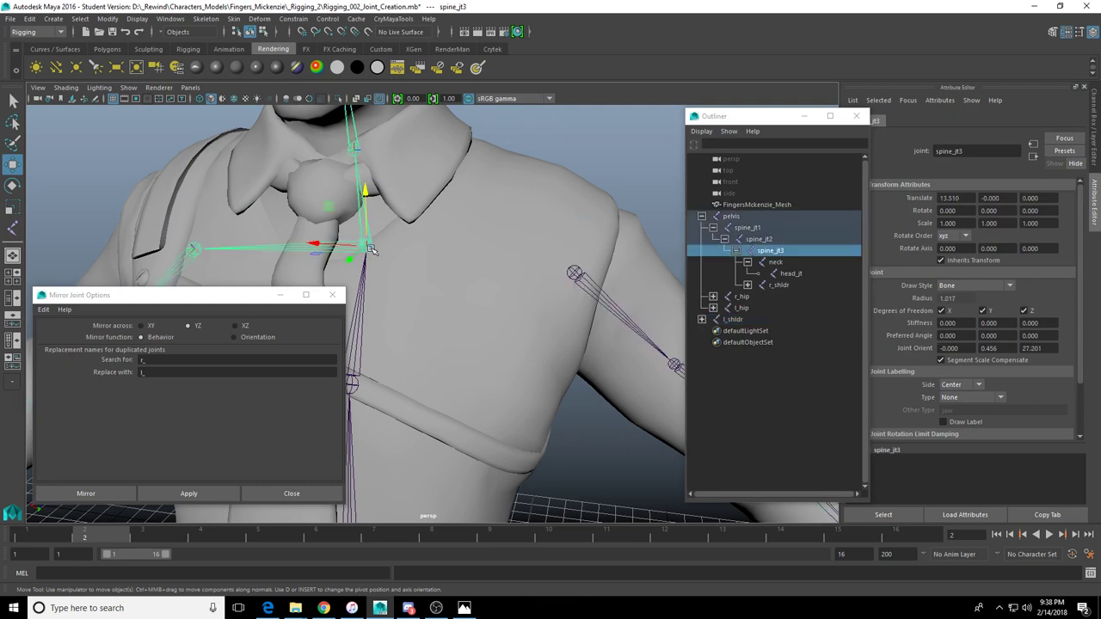
left_click(575, 274)
left_click(372, 250, "shift")
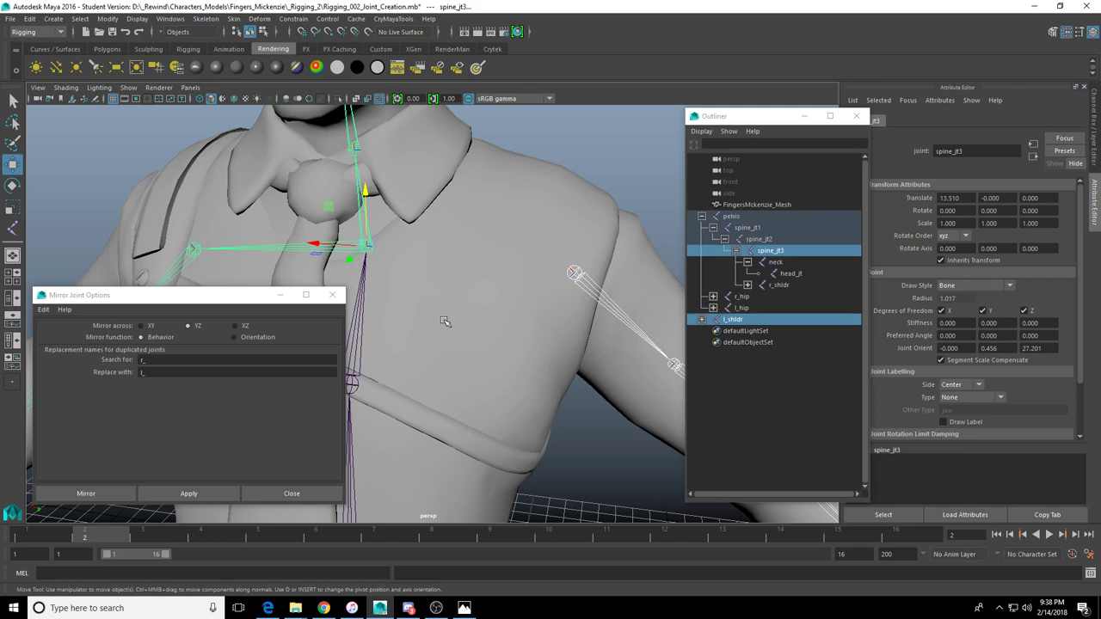
key("p")
scroll(537, 321, "down", 3)
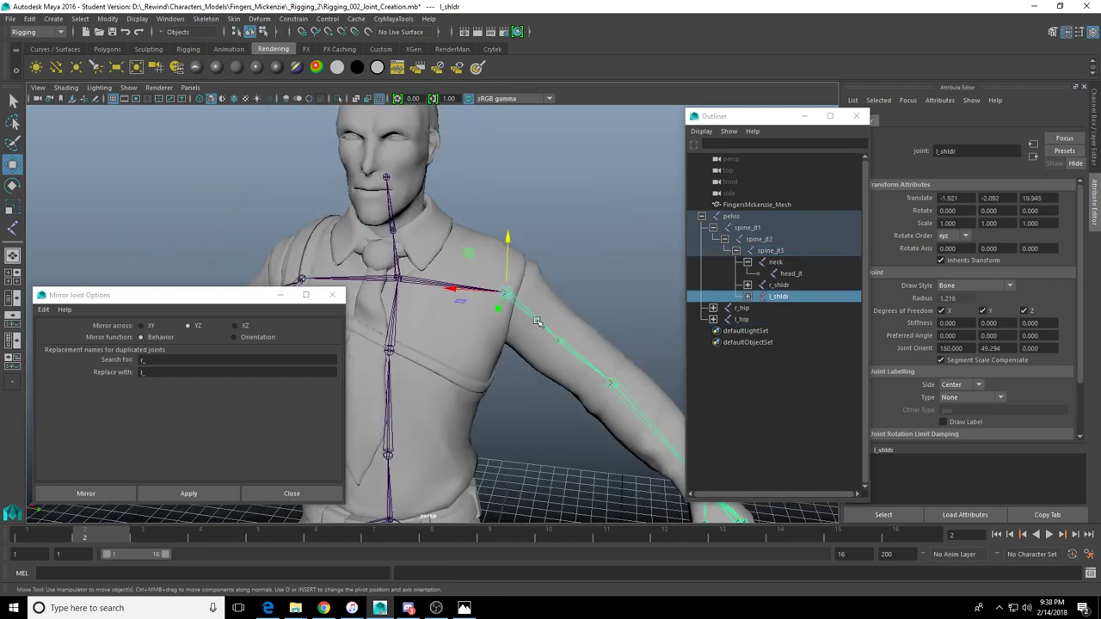
scroll(537, 320, "down", 4)
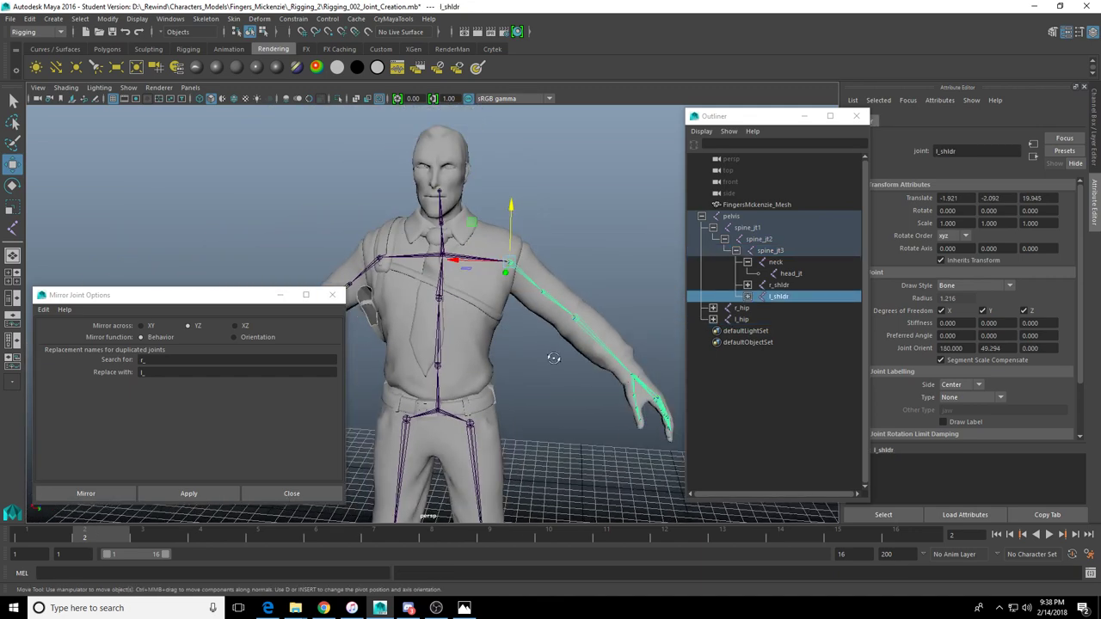
left_click_drag(553, 358, 496, 327, "alt")
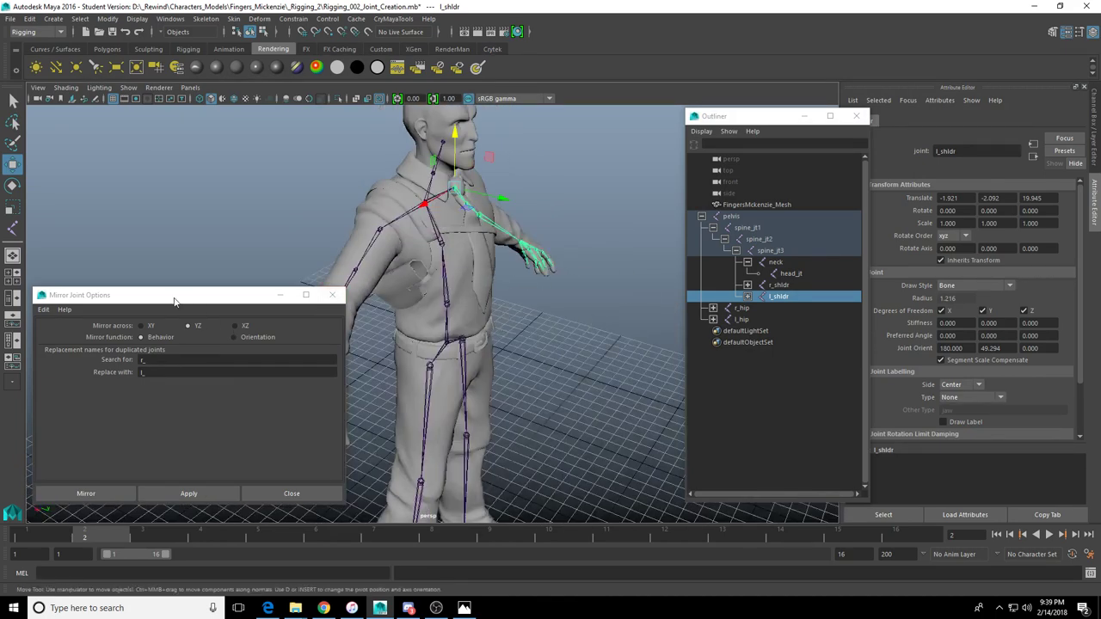
left_click(334, 295)
Examine the connected skeleton from the front and side, checking the chains below spine_jt2 and spine_jt1
left_click_drag(578, 377, 576, 348, "alt")
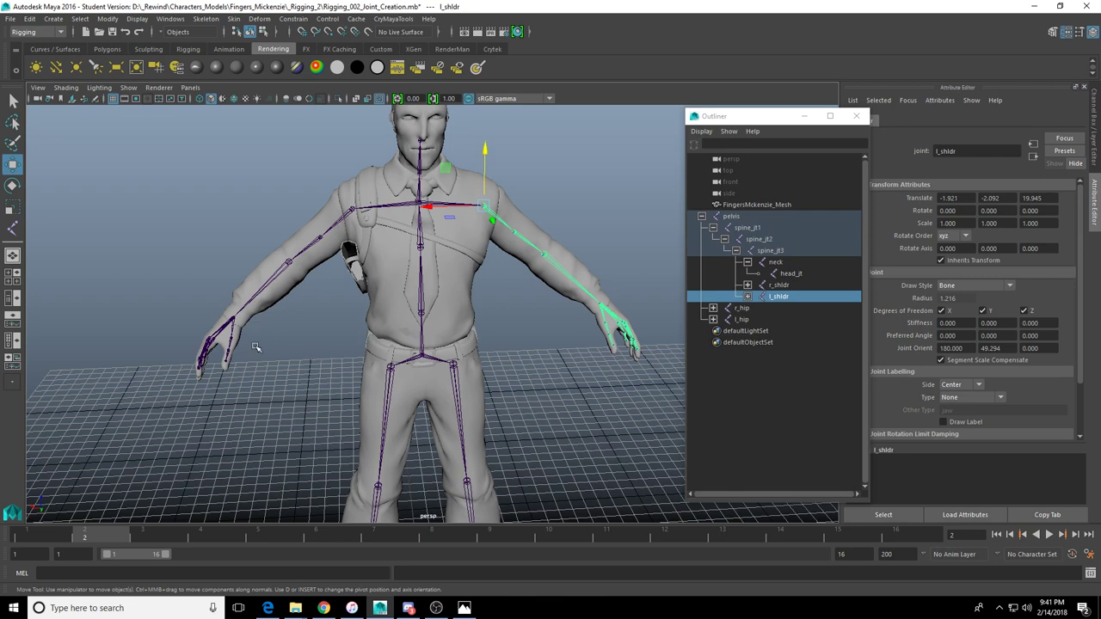
right_click_drag(278, 307, 353, 275, "alt")
middle_click_drag(352, 275, 405, 338, "alt")
left_click_drag(378, 318, 501, 297, "alt")
right_click_drag(434, 425, 387, 379, "alt")
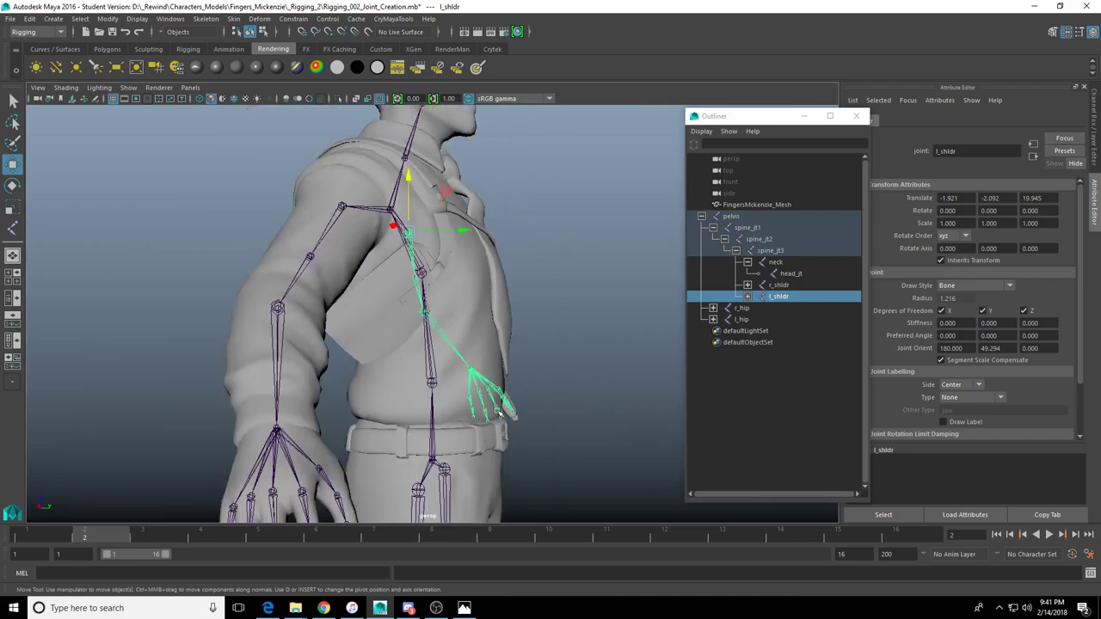
left_click_drag(534, 267, 441, 243, "alt")
left_click(421, 201)
left_click(365, 252)
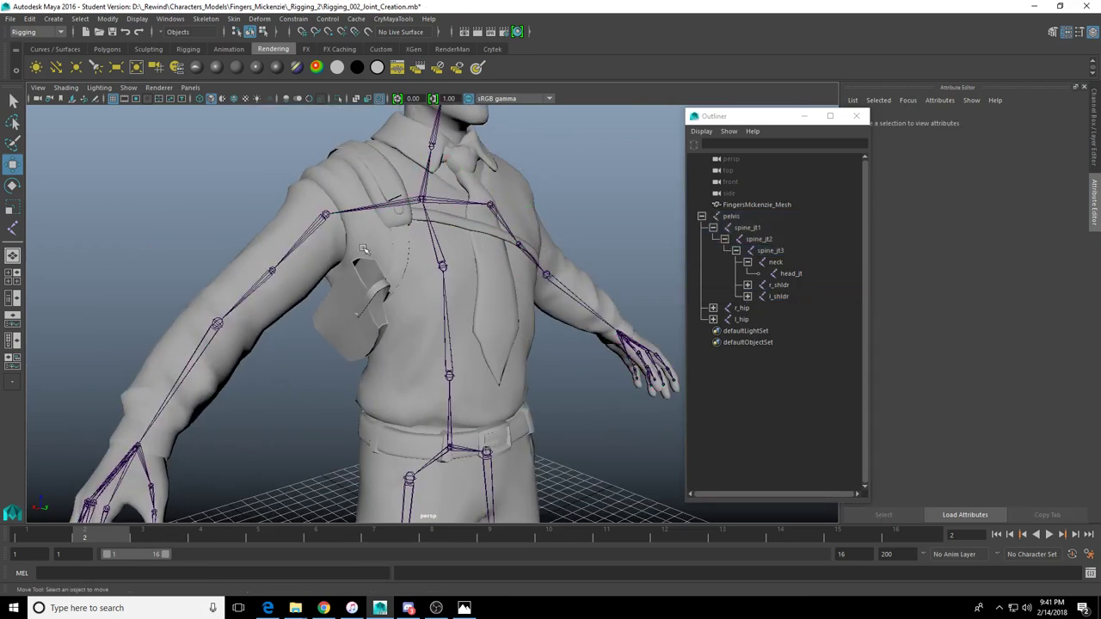
left_click(445, 269)
left_click_drag(446, 270, 549, 276, "alt")
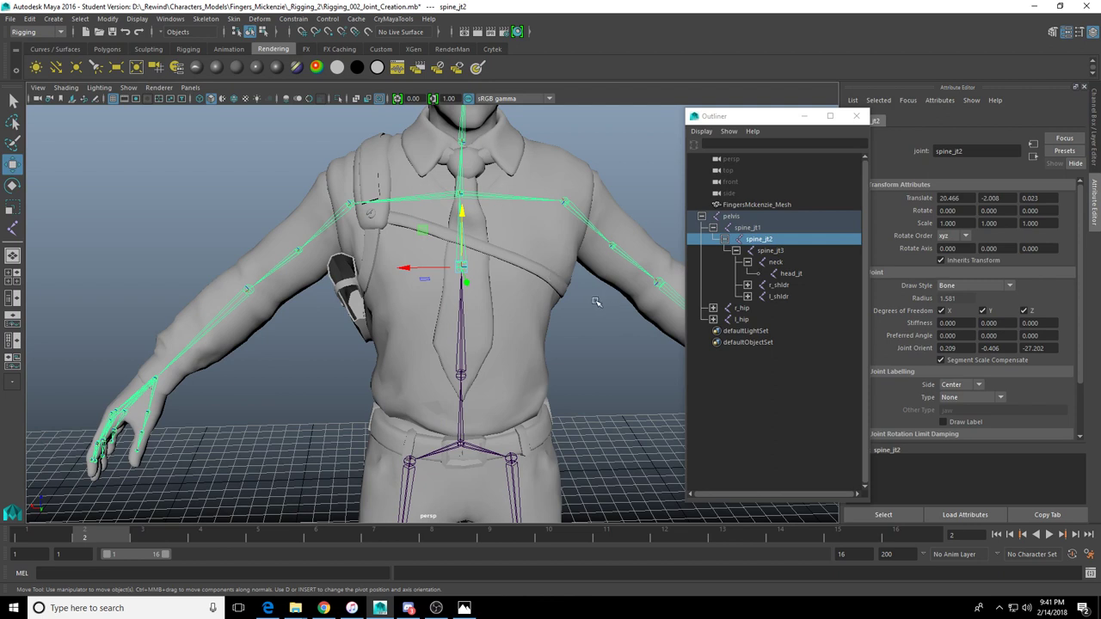
scroll(433, 308, "down", 4)
middle_click_drag(430, 312, 410, 297, "alt")
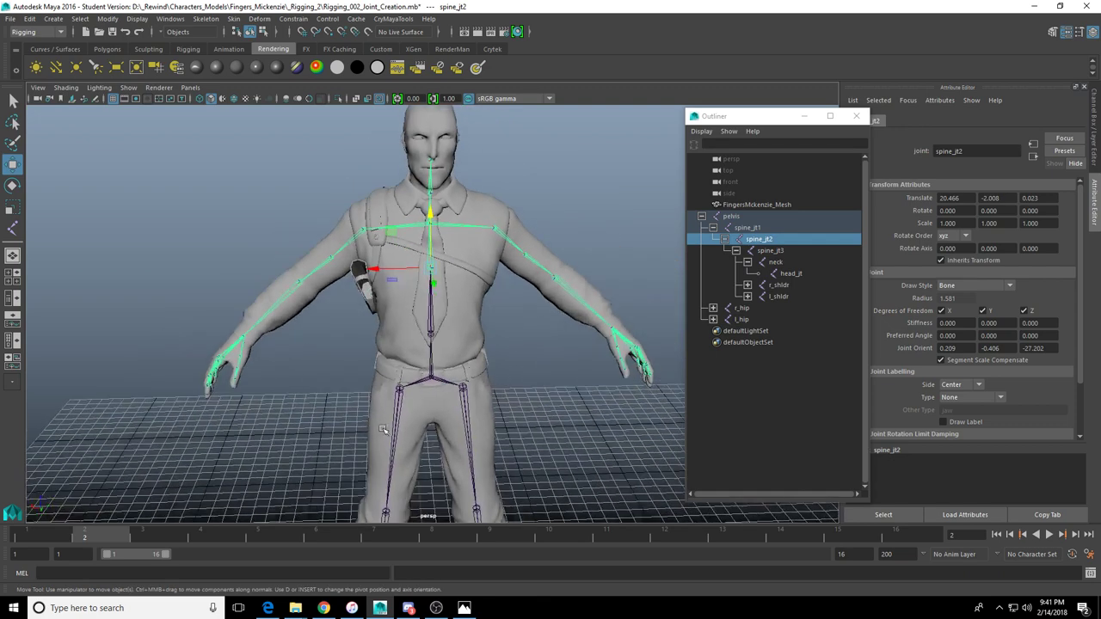
left_click_drag(370, 348, 422, 367, "alt")
left_click(427, 338)
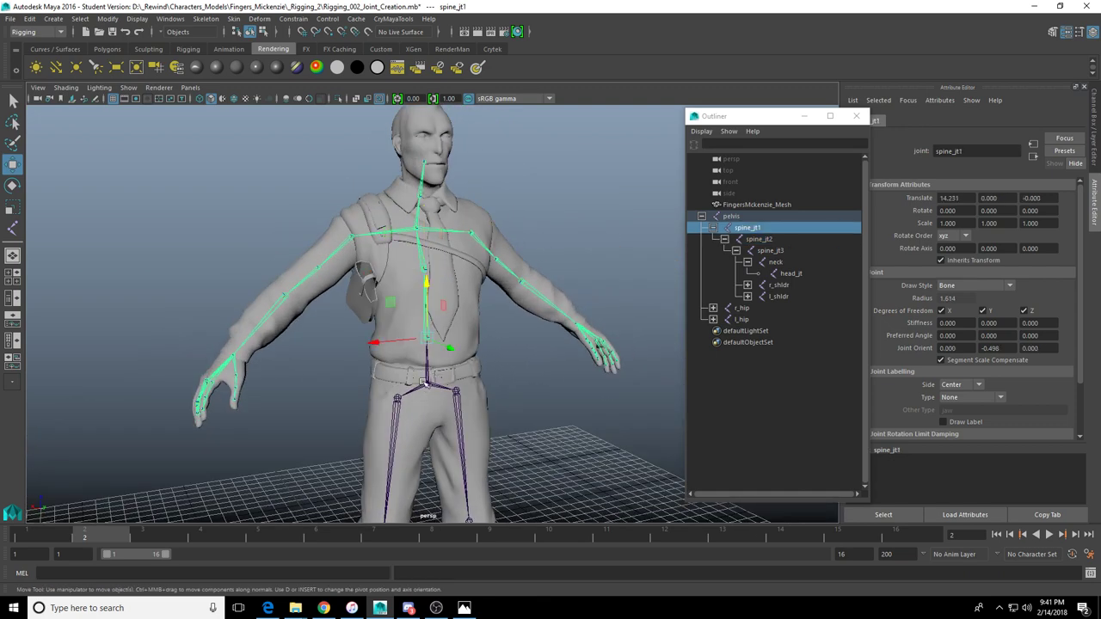
Expand the l_shldr, r_hip and l_hip branches to review the joint hierarchy, and select the pelvis root
left_click(729, 216)
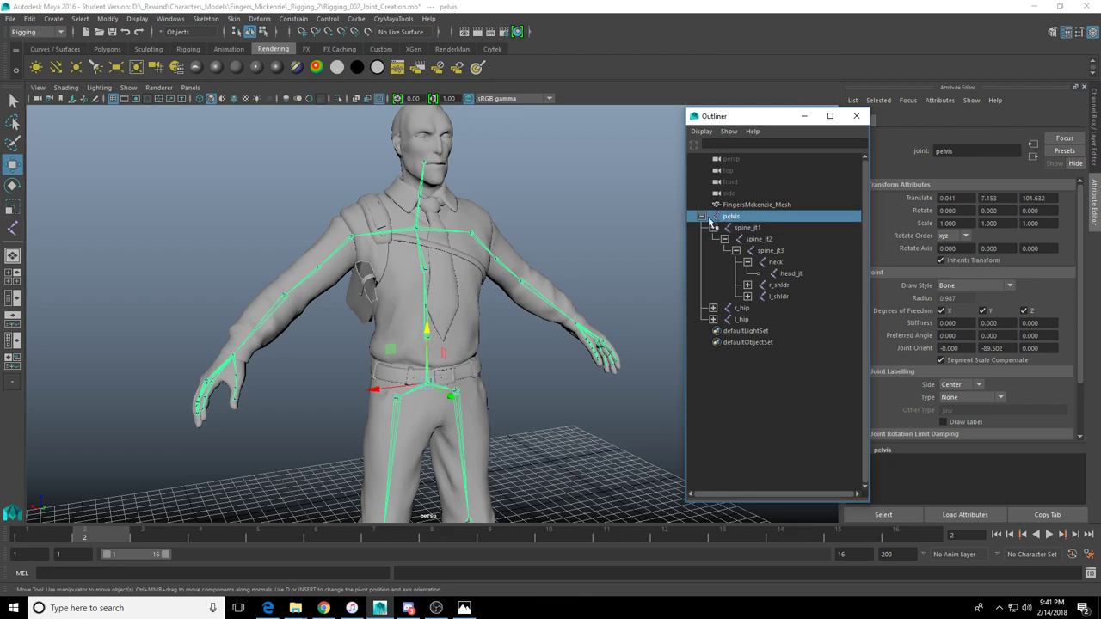
left_click(746, 296)
left_click(738, 319)
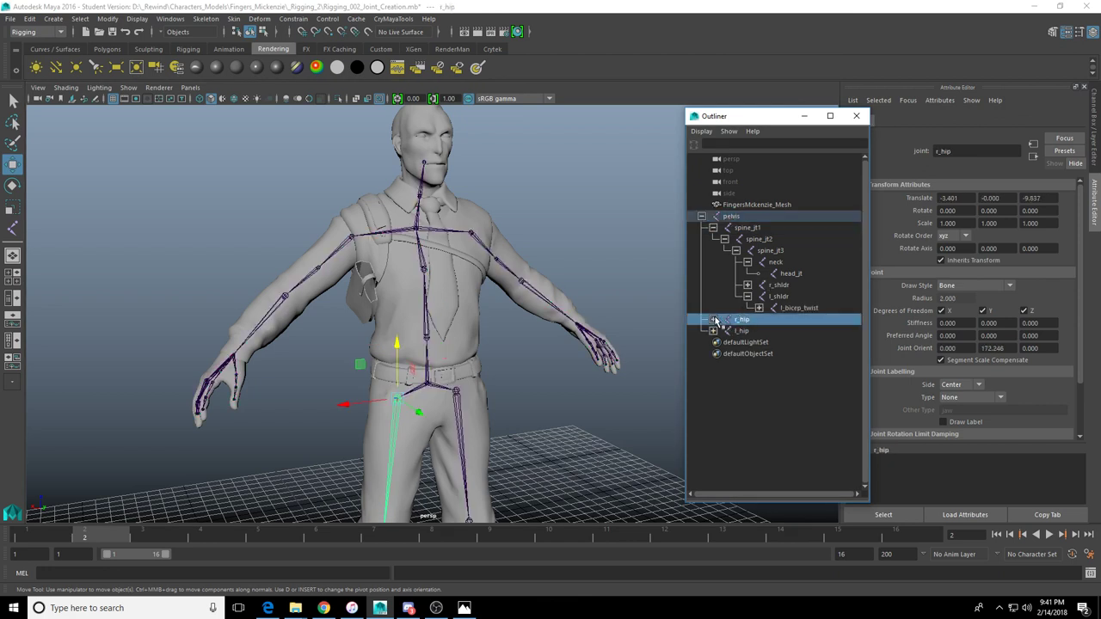
left_click(713, 319)
left_click(724, 331)
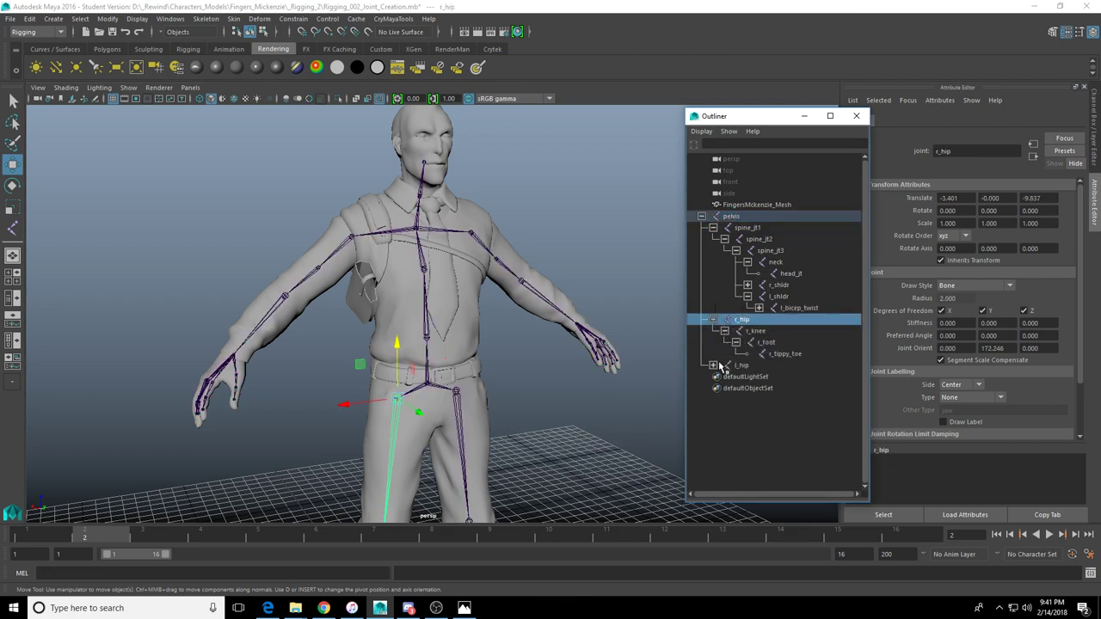
left_click(713, 366)
left_click(732, 217)
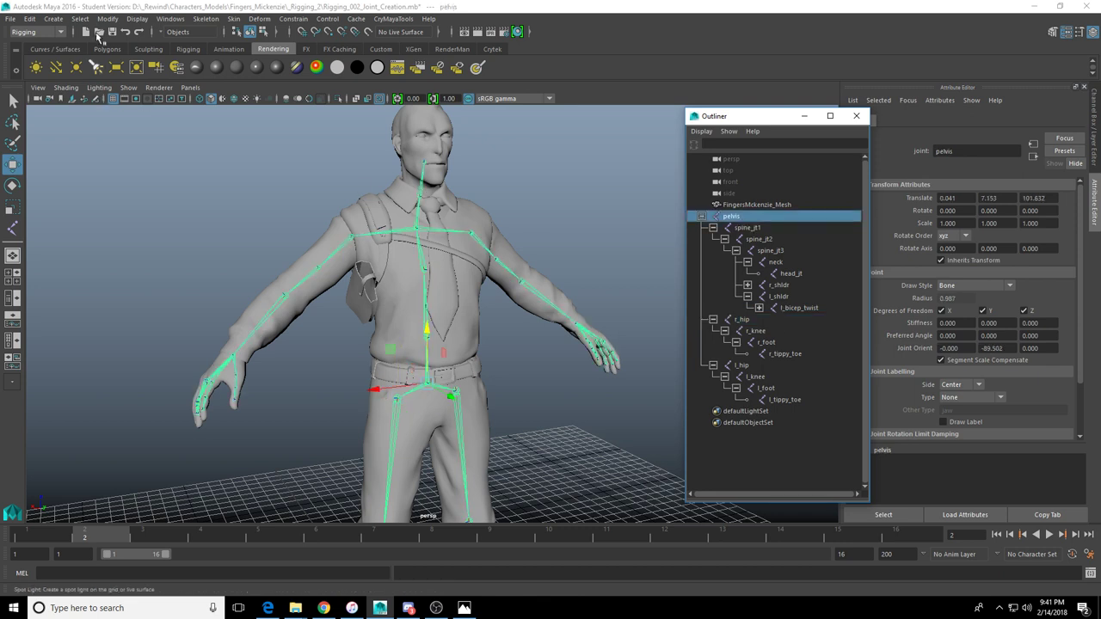
Save the current scene under its existing file name
left_click(10, 18)
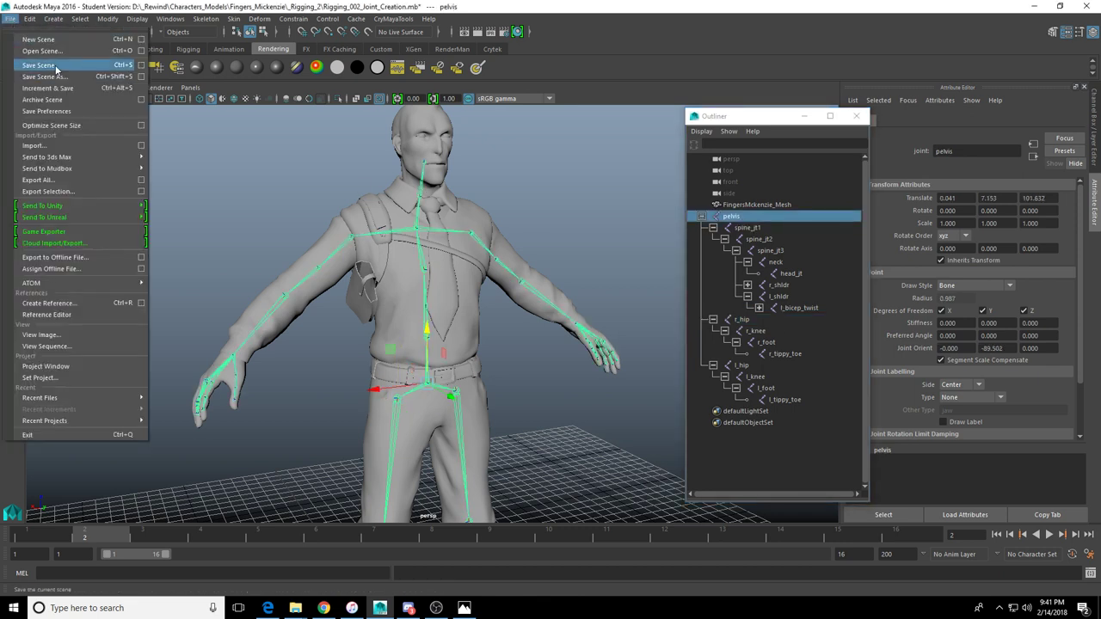
left_click(34, 64)
left_click(525, 313)
key("w")
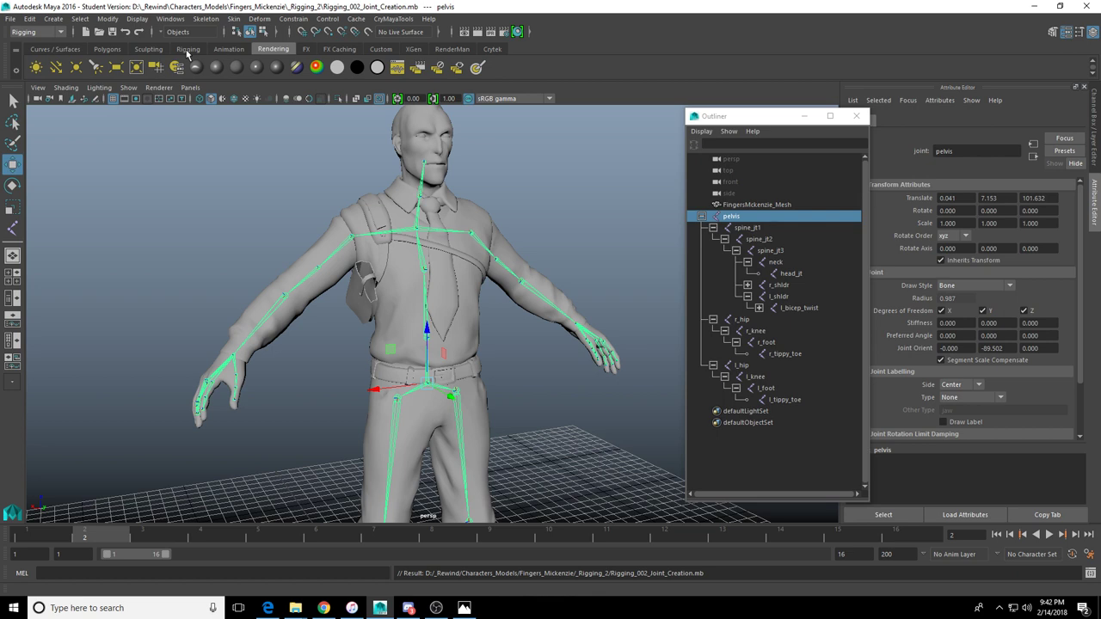
Start saving the scene as a new file, changing the name's ending to Joints_Created_Pre_Skinning
left_click(14, 19)
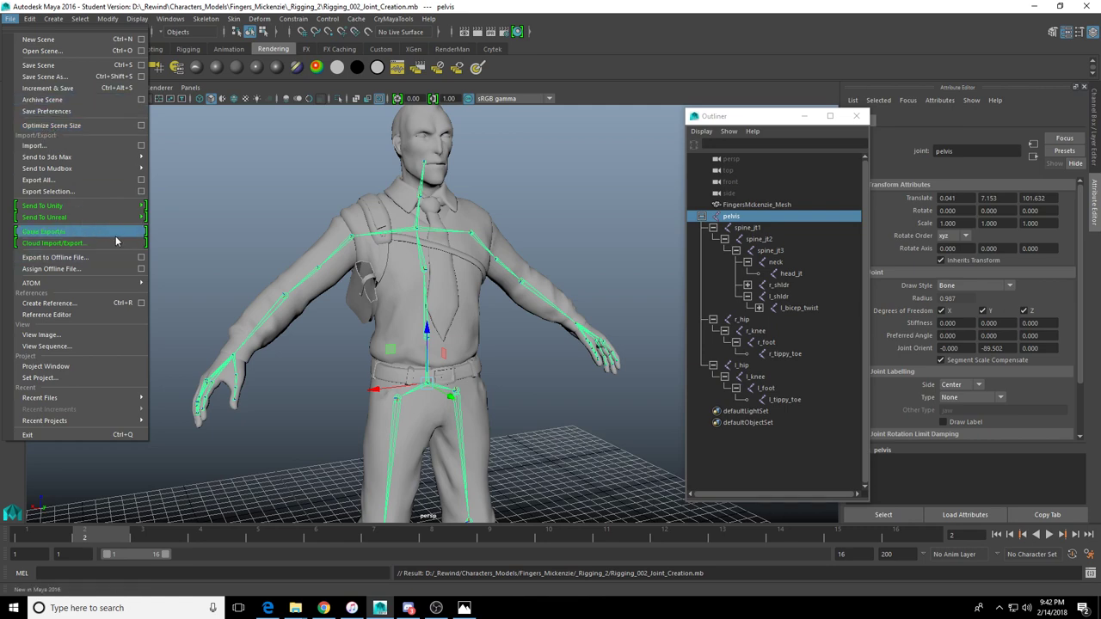
left_click(47, 77)
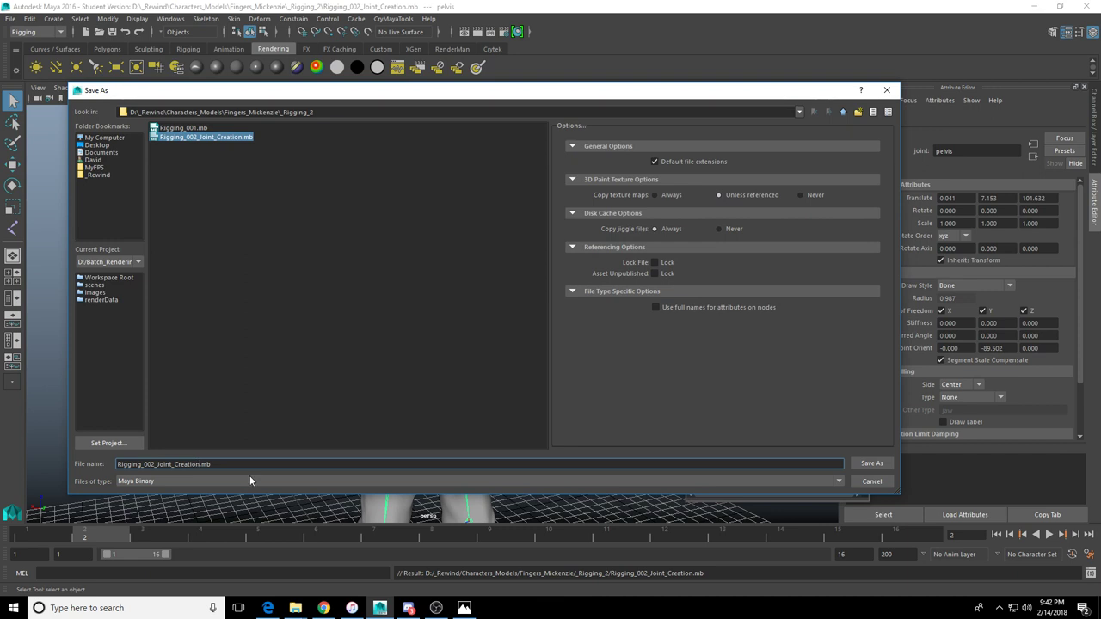
key("BackSpace")
key("BackSpace")
key("BackSpace")
key("BackSpace")
key("BackSpace")
key("BackSpace")
key("BackSpace")
key("BackSpace")
key("BackSpace")
type("s_Created_Pre_Sk")
Change the version number in the file name to 003 and save the scene, accepting the student version notice
left_click(181, 464)
key("Left")
key("Left")
key("Left")
key("Left")
key("BackSpace")
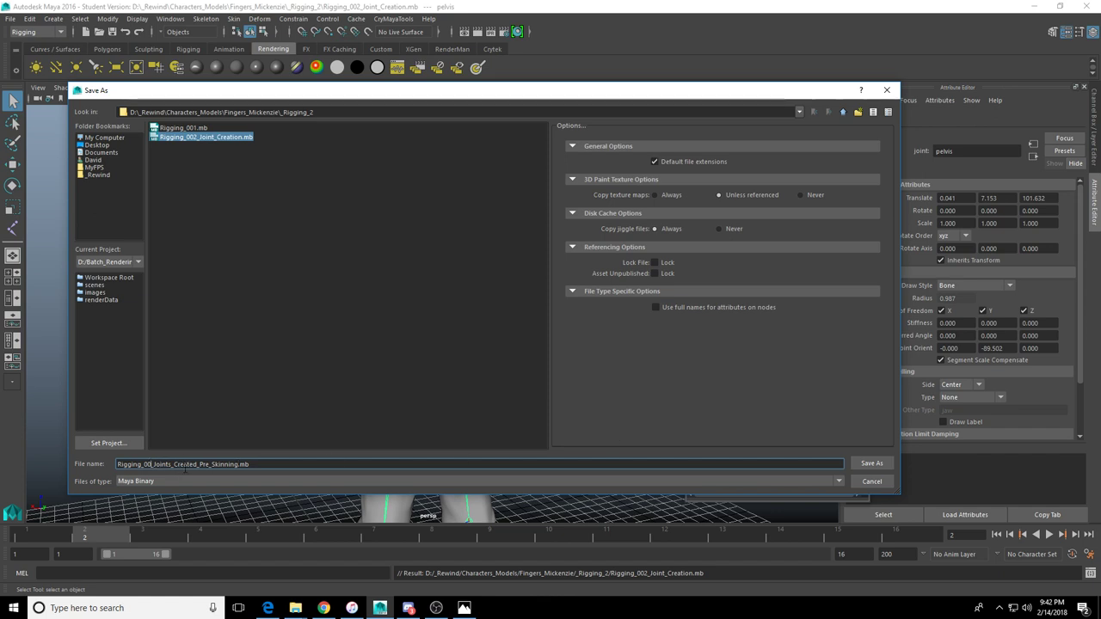
type("3")
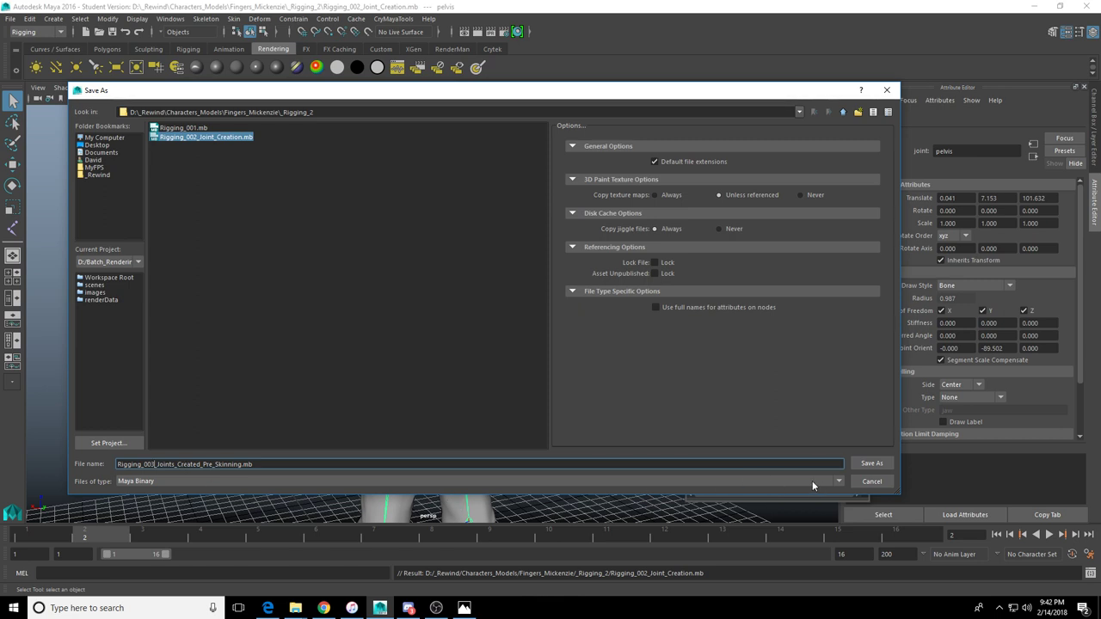
left_click(871, 463)
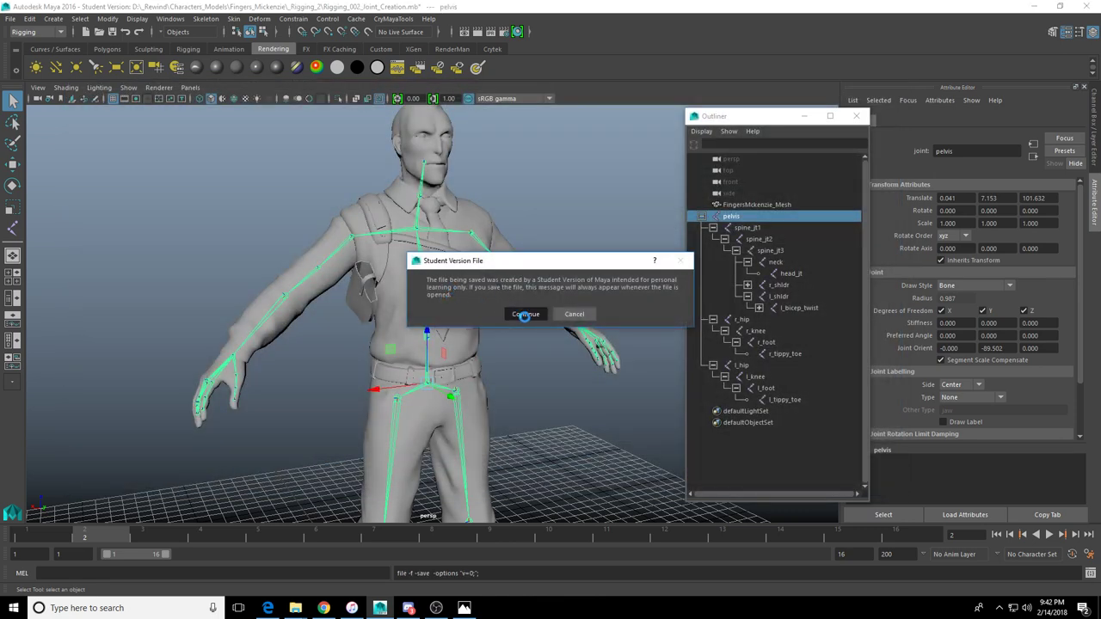
left_click(525, 314)
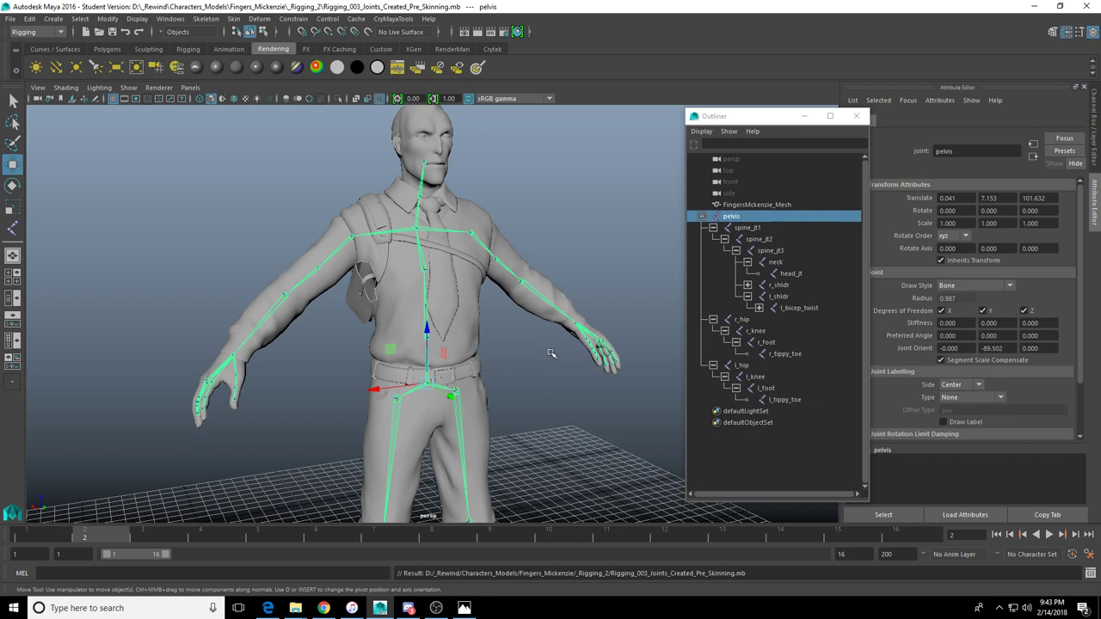
Fully expand the r_shldr and l_shldr branches in the Outliner and widen its window to fit the finger joint names
left_click_drag(530, 319, 534, 375, "alt")
scroll(534, 375, "down", 2)
middle_click_drag(539, 465, 535, 374, "alt")
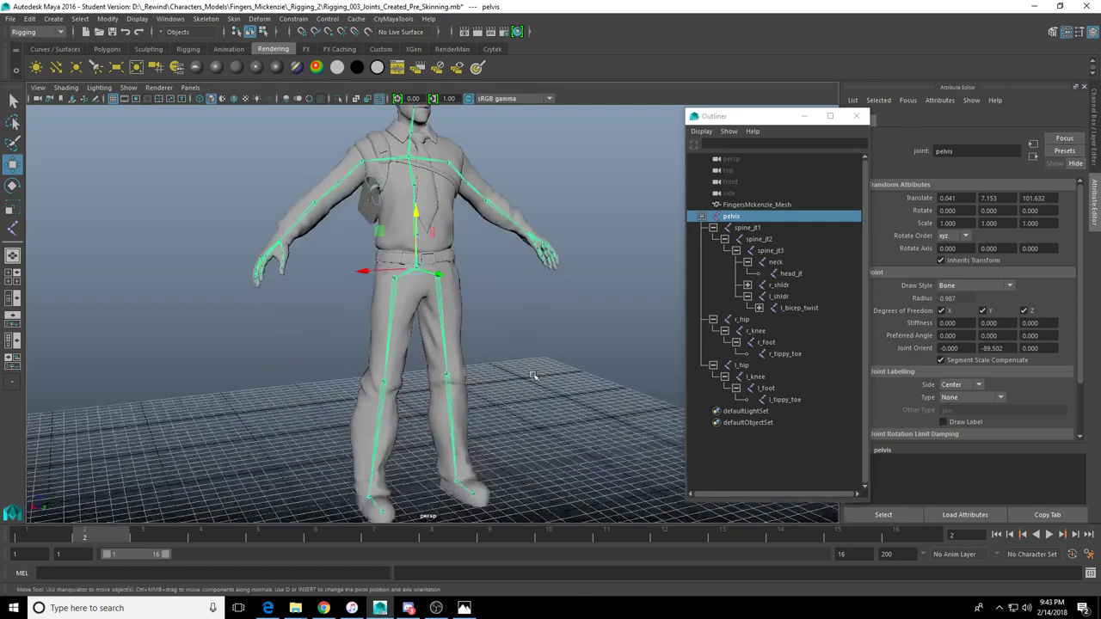
left_click_drag(534, 373, 521, 369, "alt")
left_click(759, 309)
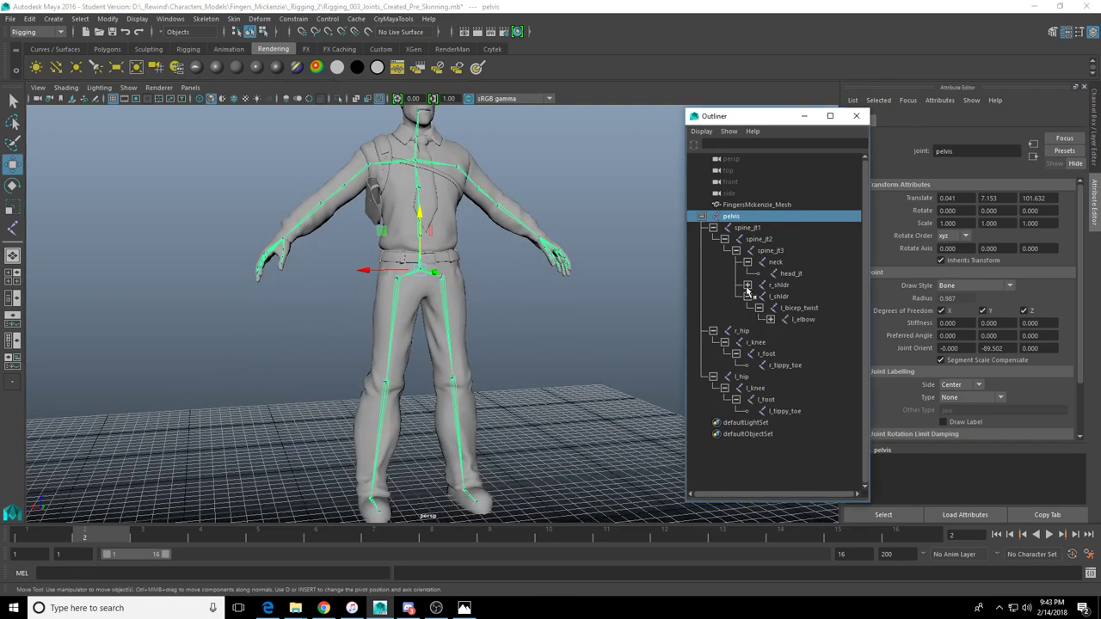
left_click(747, 284, "shift")
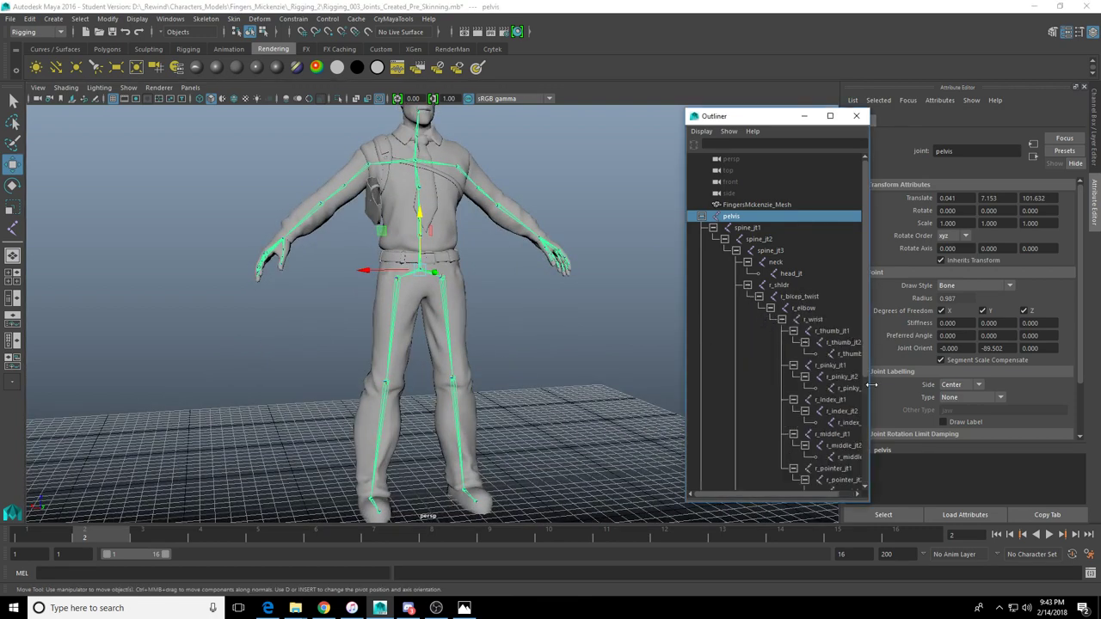
left_click_drag(871, 387, 907, 389)
scroll(854, 353, "down", 5)
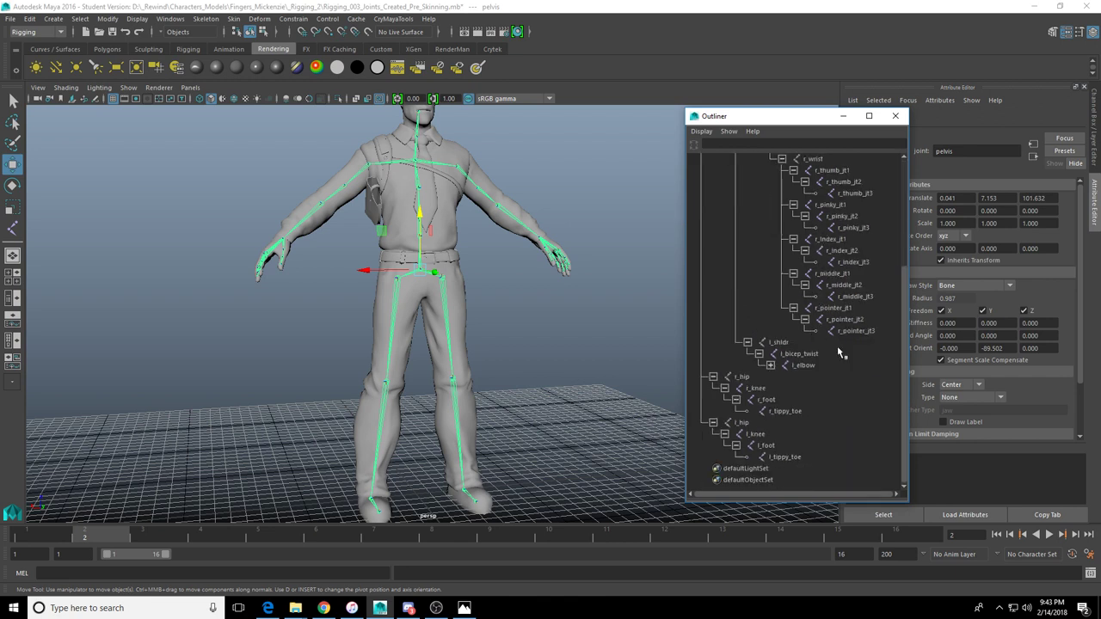
left_click(770, 365, "shift")
scroll(849, 358, "up", 6)
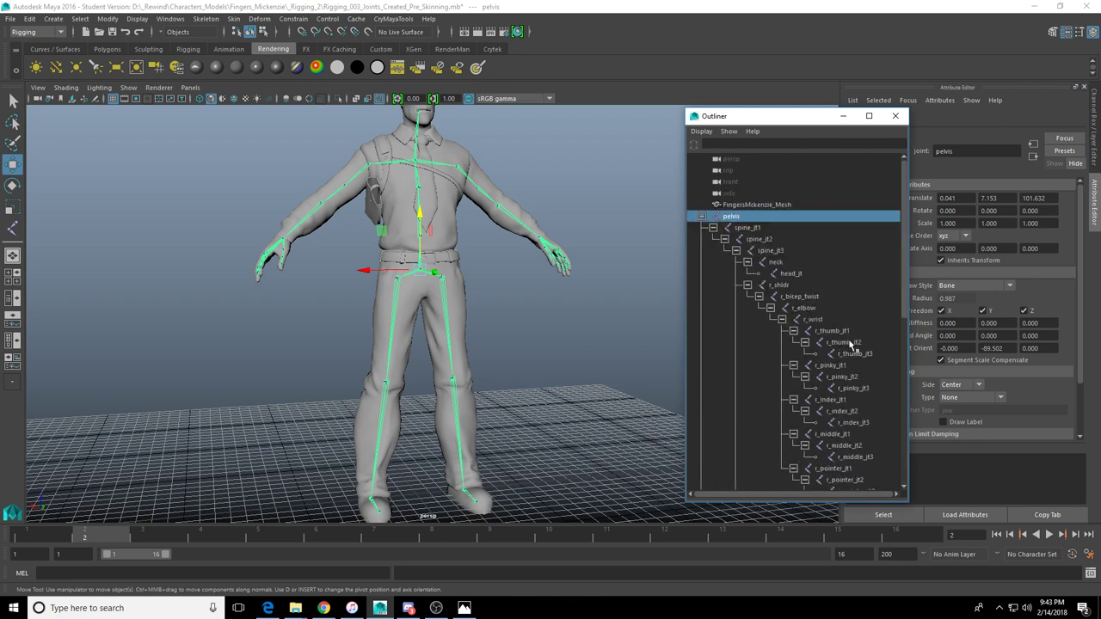
Check the joint chains below r_bicep_twist, head_jt and spine_jt3 by selecting them and viewing the upper body
left_click(786, 297)
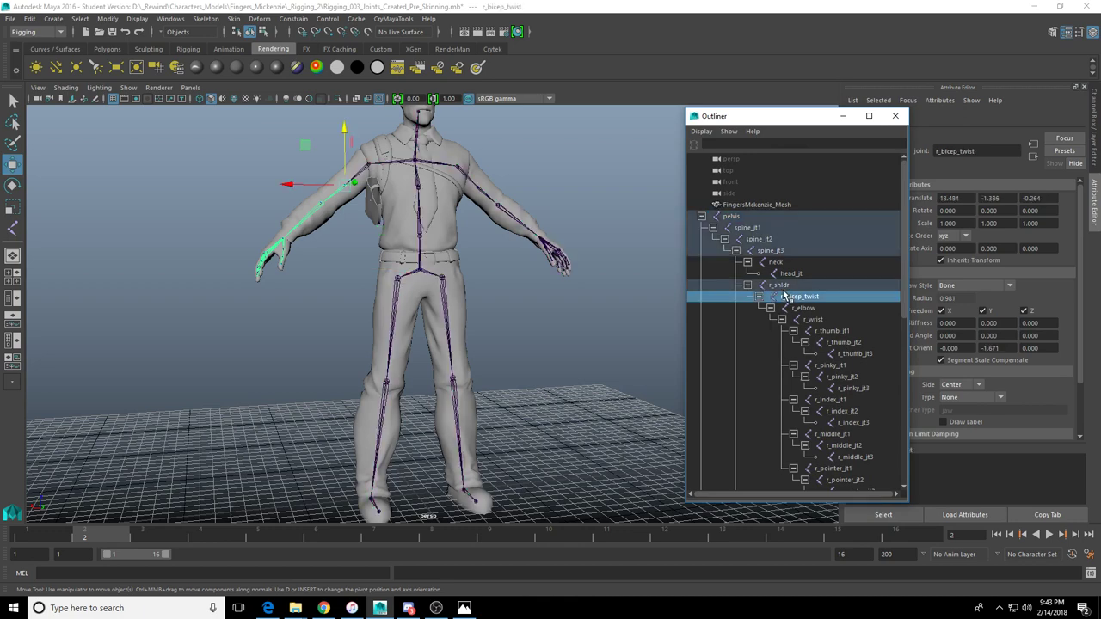
left_click(792, 273)
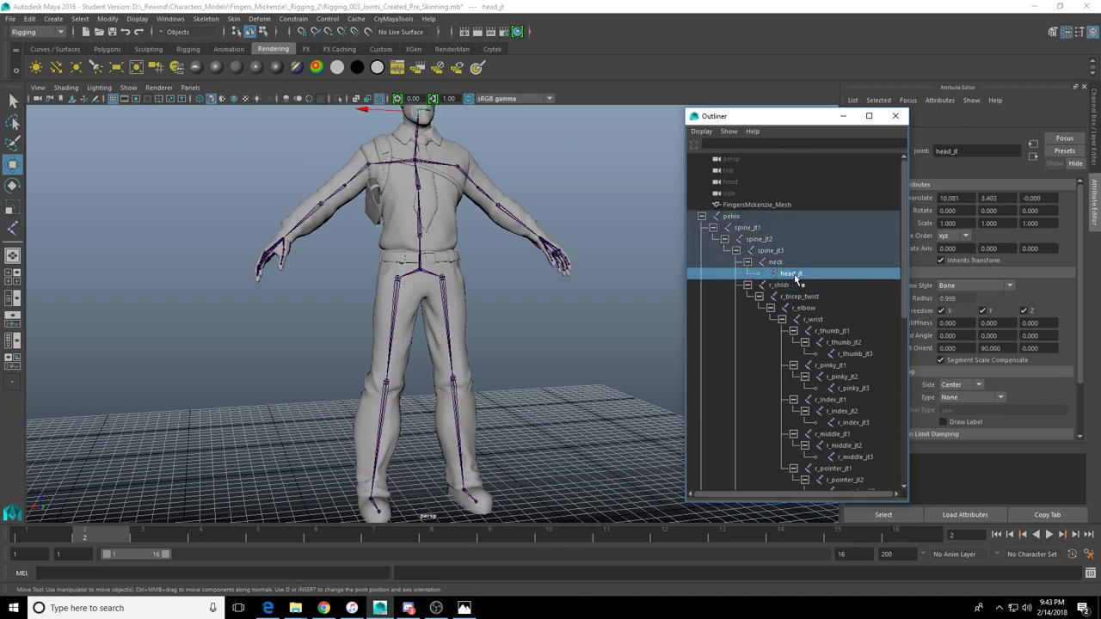
left_click(784, 296)
scroll(447, 206, "up", 3)
left_click_drag(447, 199, 420, 192, "alt")
middle_click_drag(421, 193, 389, 277, "alt")
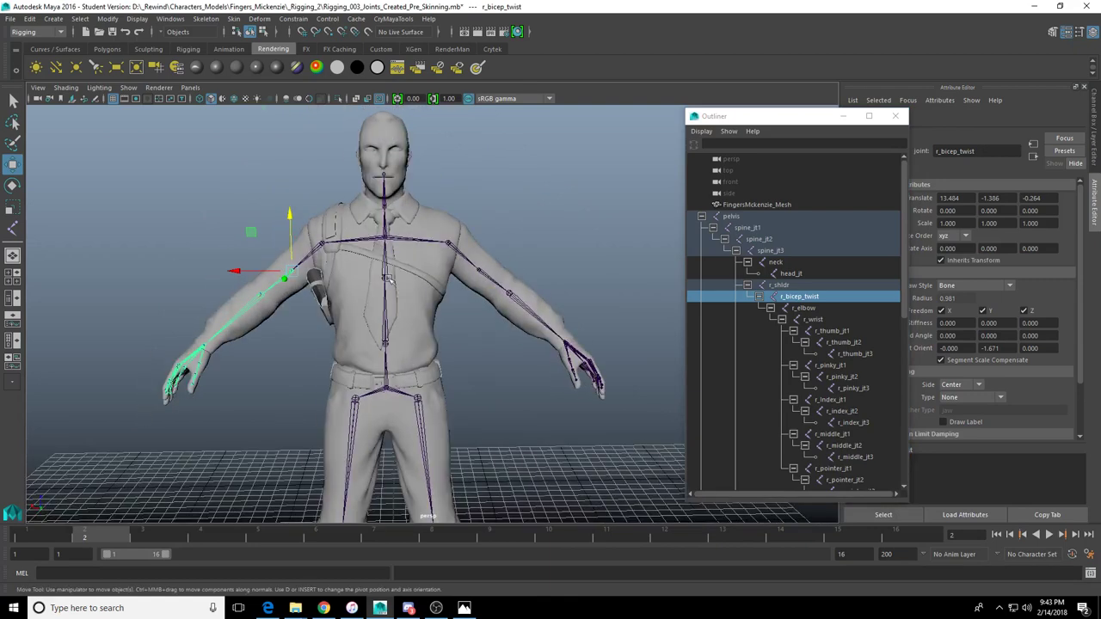
left_click(444, 238)
left_click(384, 238)
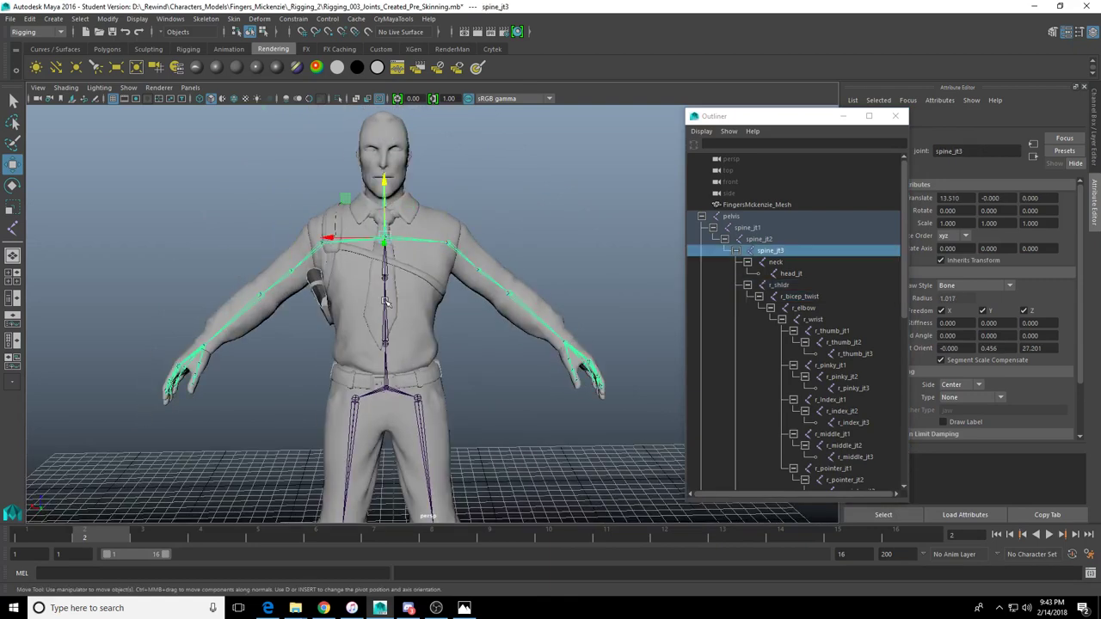
left_click_drag(350, 325, 414, 369, "alt")
Select every joint of the skeleton individually, from the pelvis through both arms and legs to l_tippy_toe
left_click(746, 220)
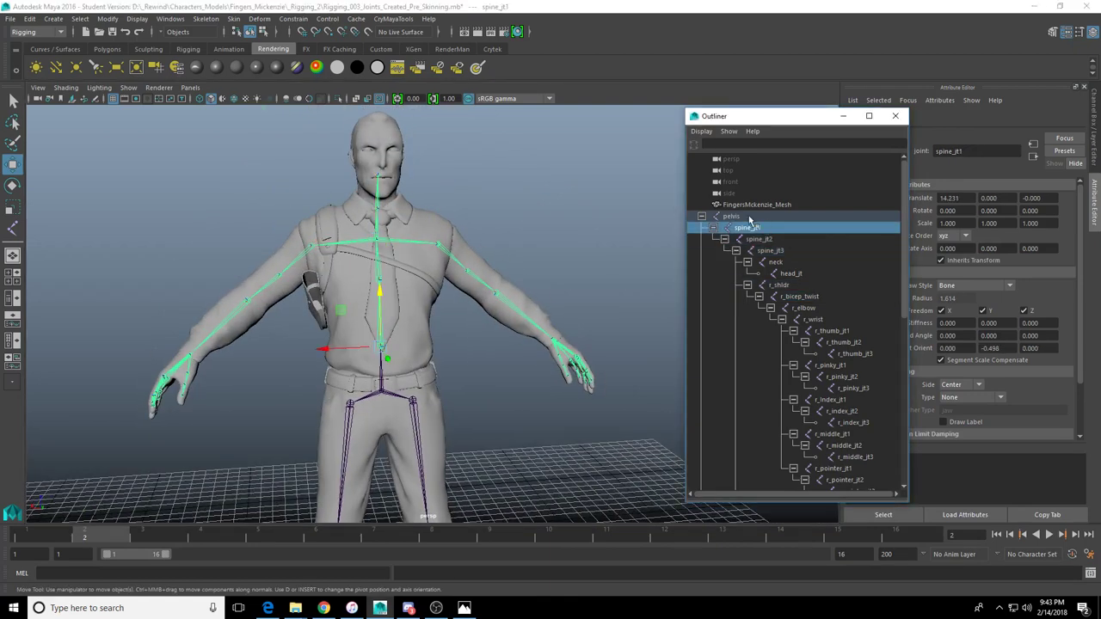
left_click_drag(749, 230, 833, 443)
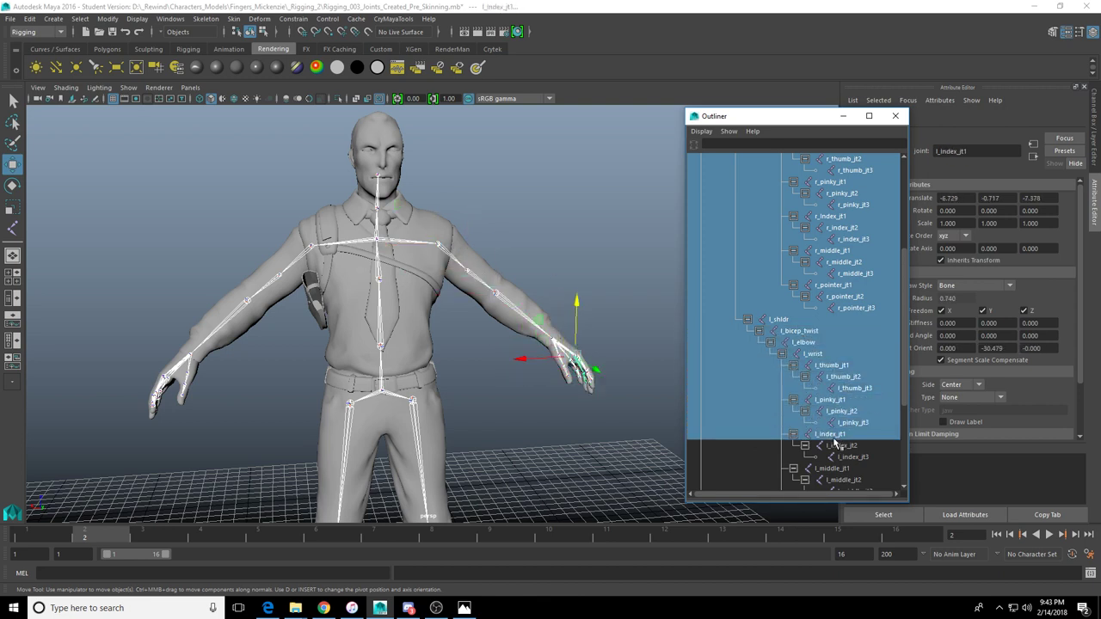
scroll(833, 443, "down", 5)
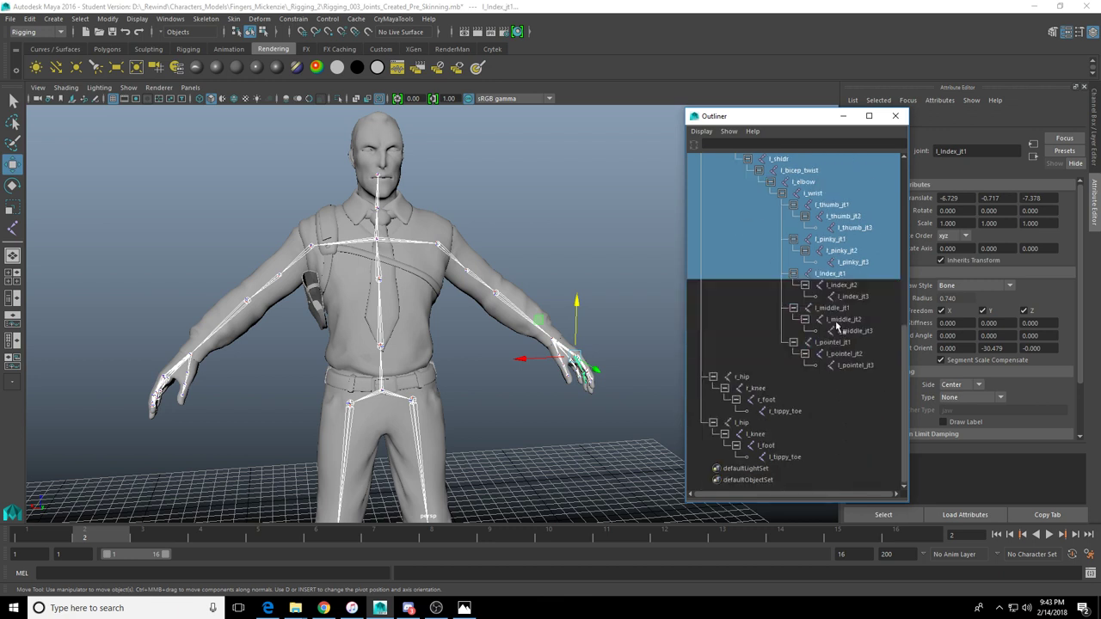
left_click_drag(844, 289, 773, 459)
scroll(759, 315, "up", 4)
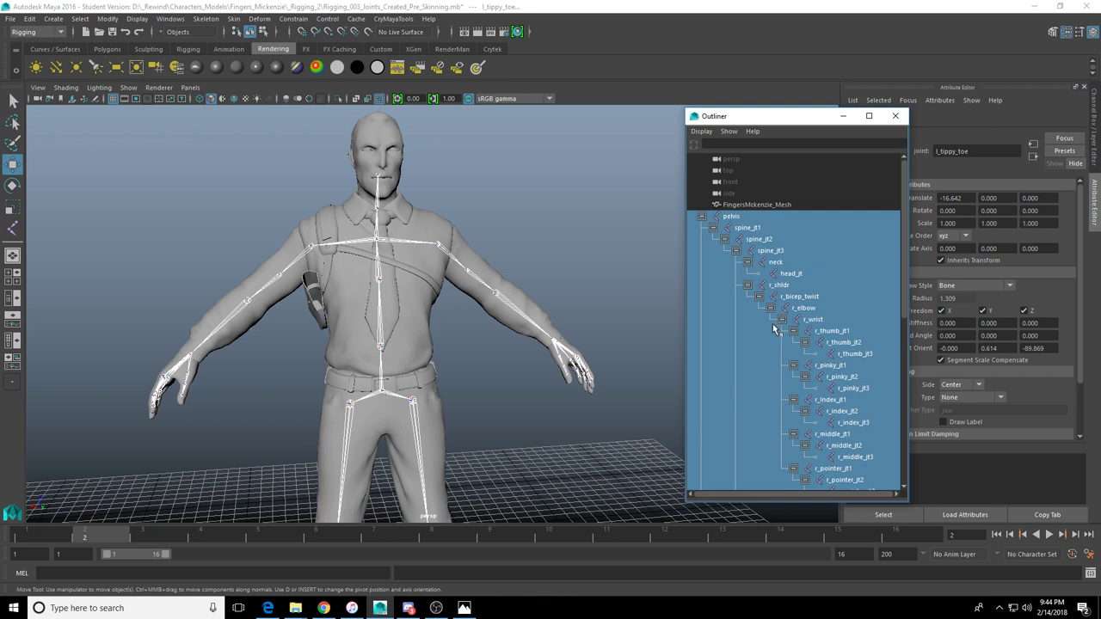
scroll(778, 293, "down", 10)
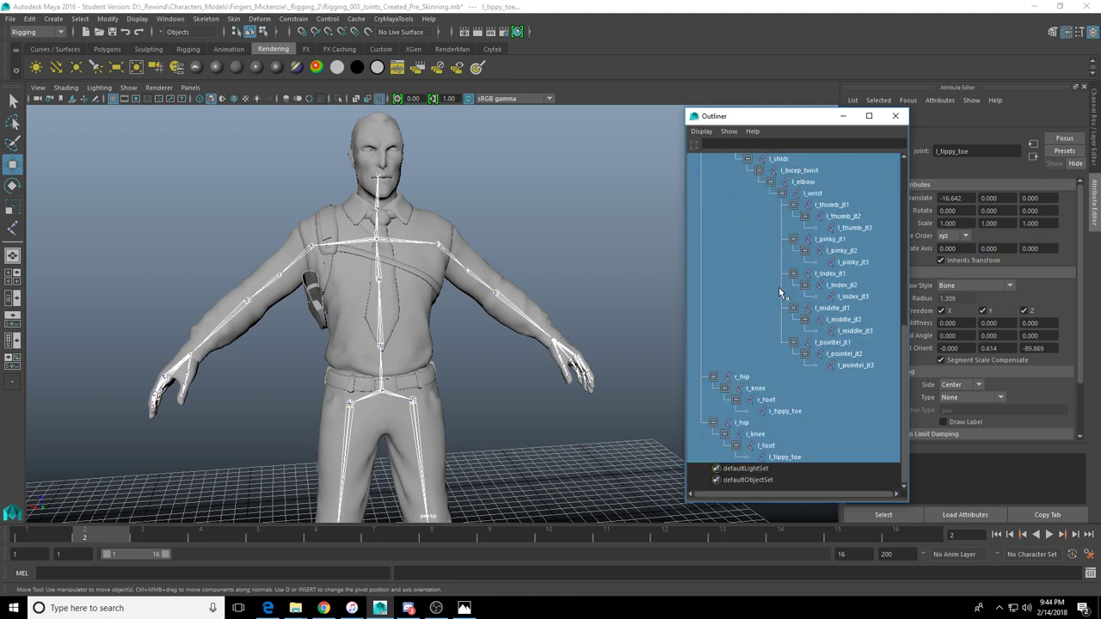
scroll(779, 287, "up", 10)
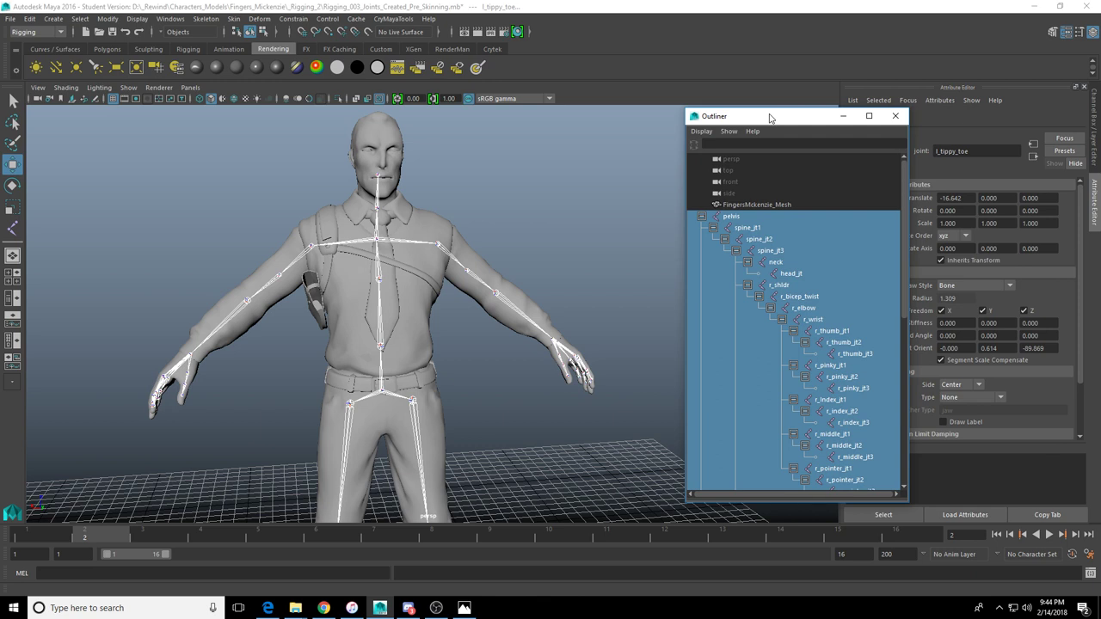
Restore the pelvis to the joint selection after deselecting it, and add FingersMckenzie_Mesh to the selection
left_click(768, 216, "ctrl")
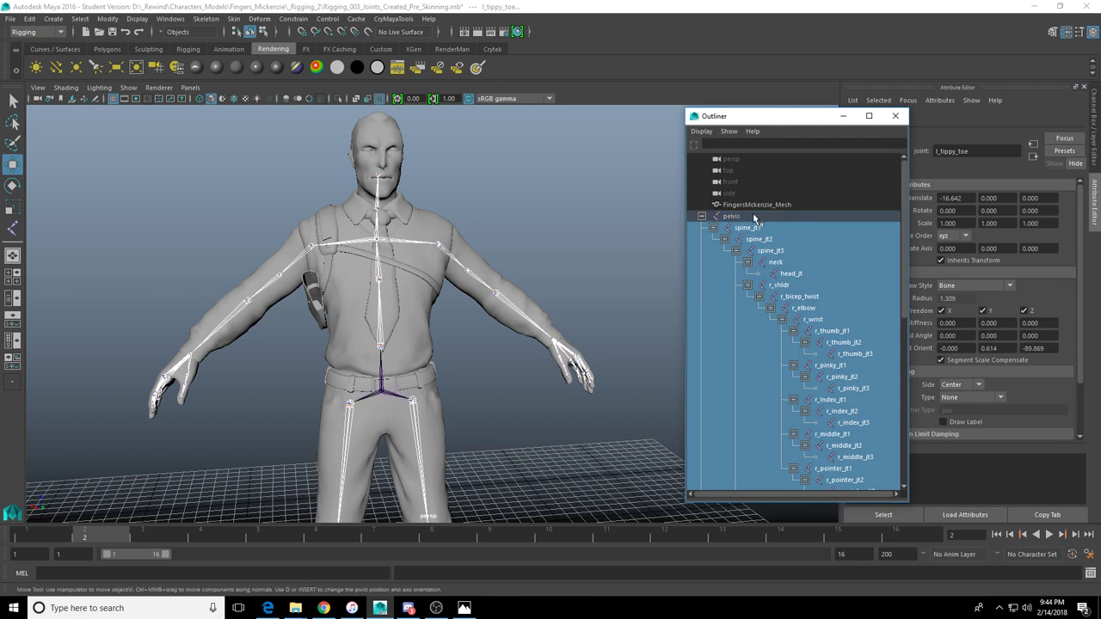
key("ctrl+z")
left_click(777, 205, "ctrl")
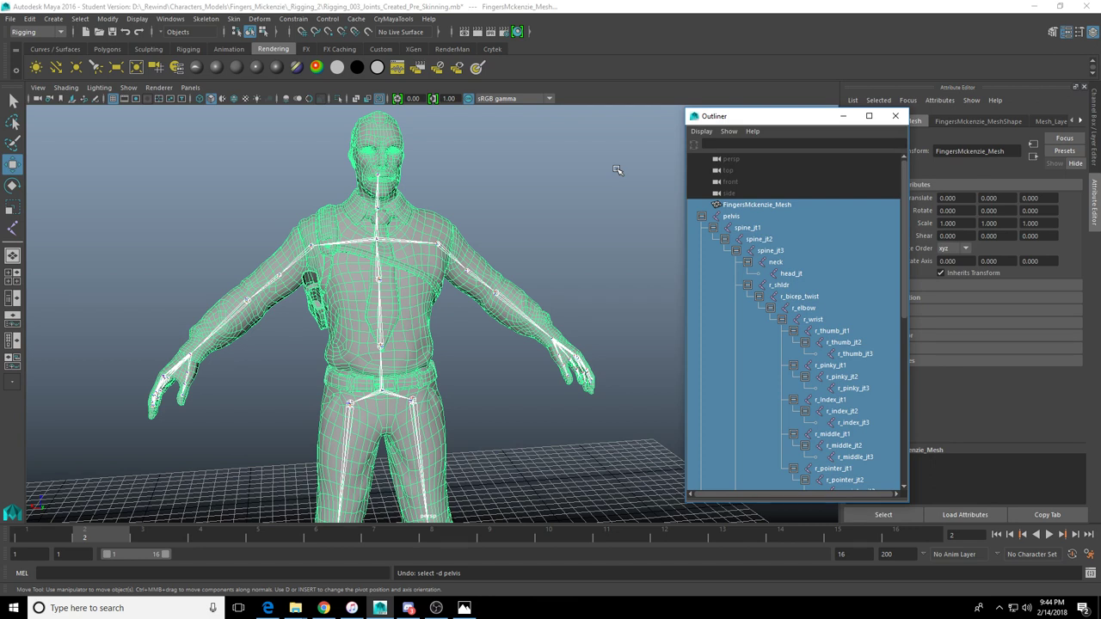
Open the Bind Skin options and set Max influences to 4
left_click(205, 18)
mouse_move(233, 19)
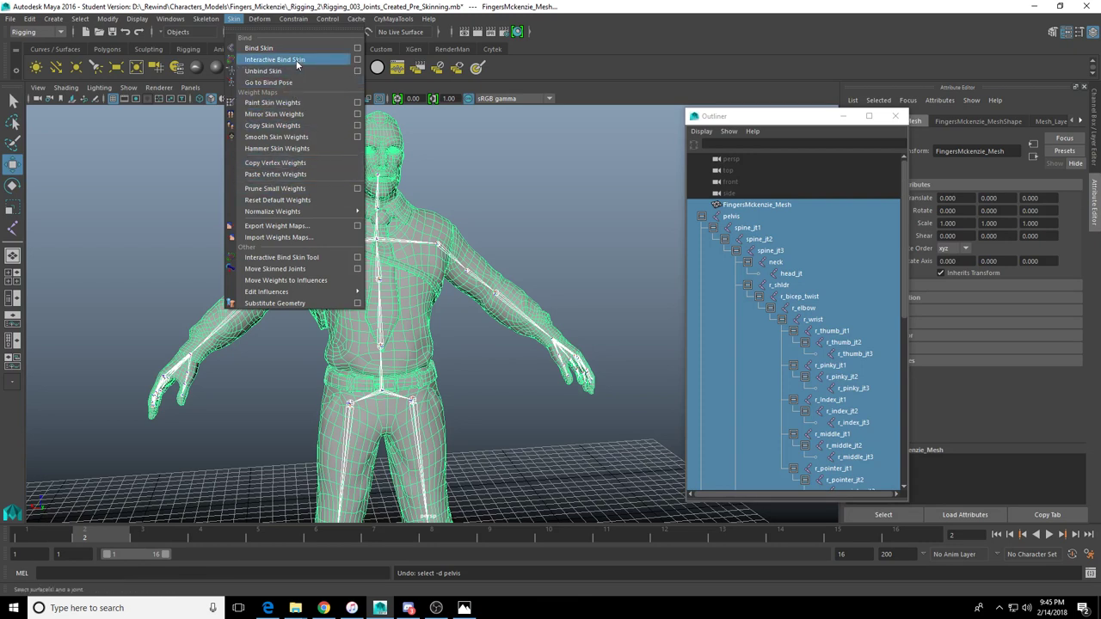
left_click(357, 48)
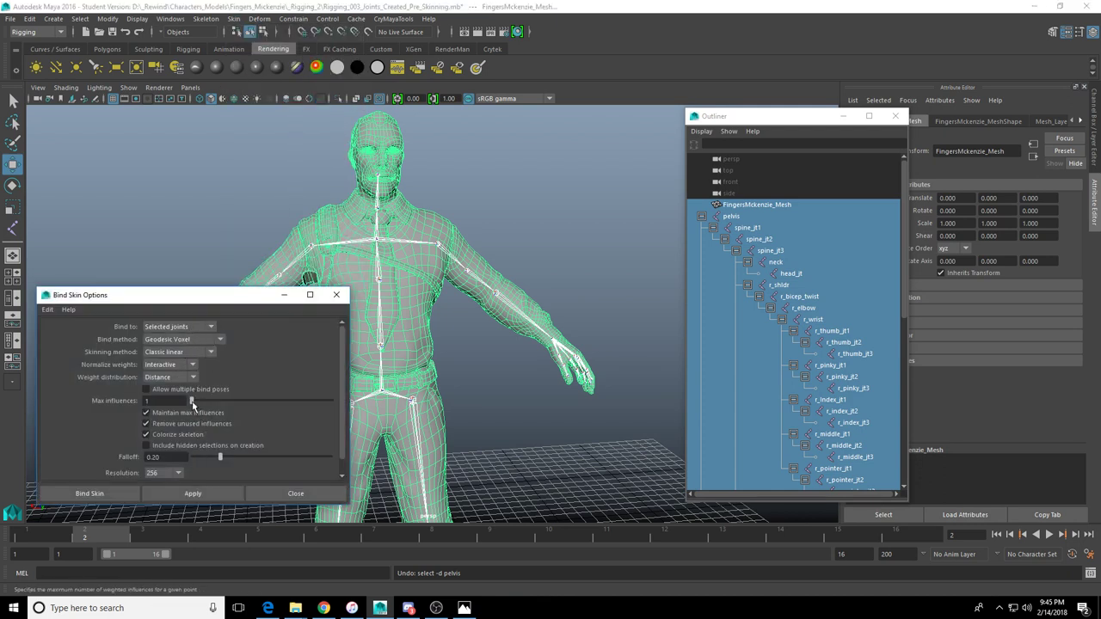
left_click_drag(192, 400, 206, 402)
Switch to YouTube in the browser, watch the Cars, Guns, and Explosions video full screen with sound, and close the browser
key("alt+Tab")
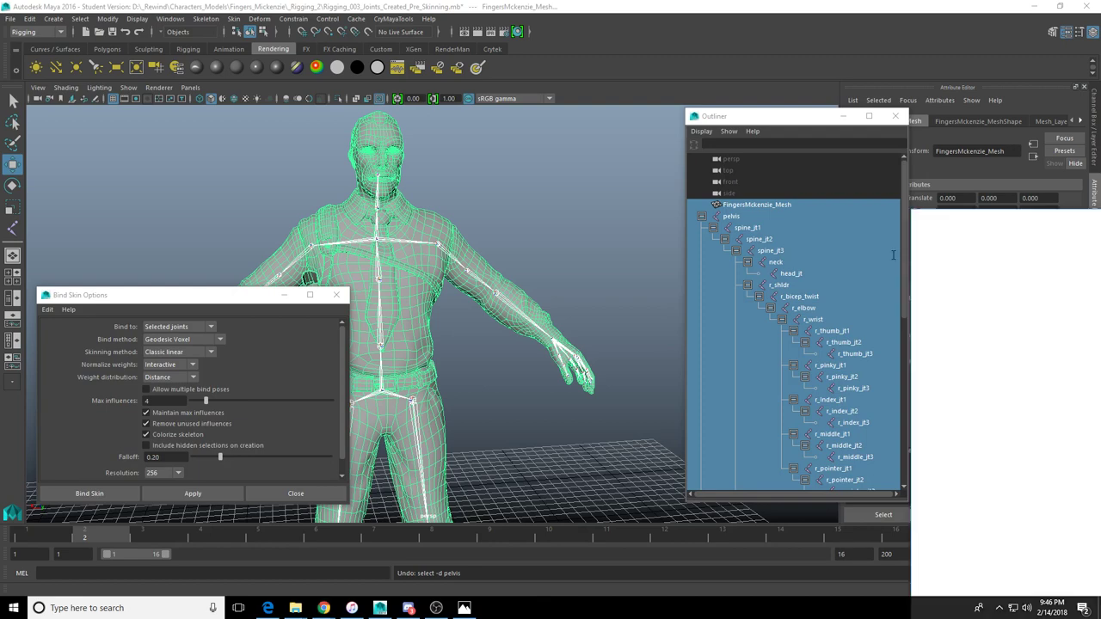
left_click_drag(1100, 211, 852, 1)
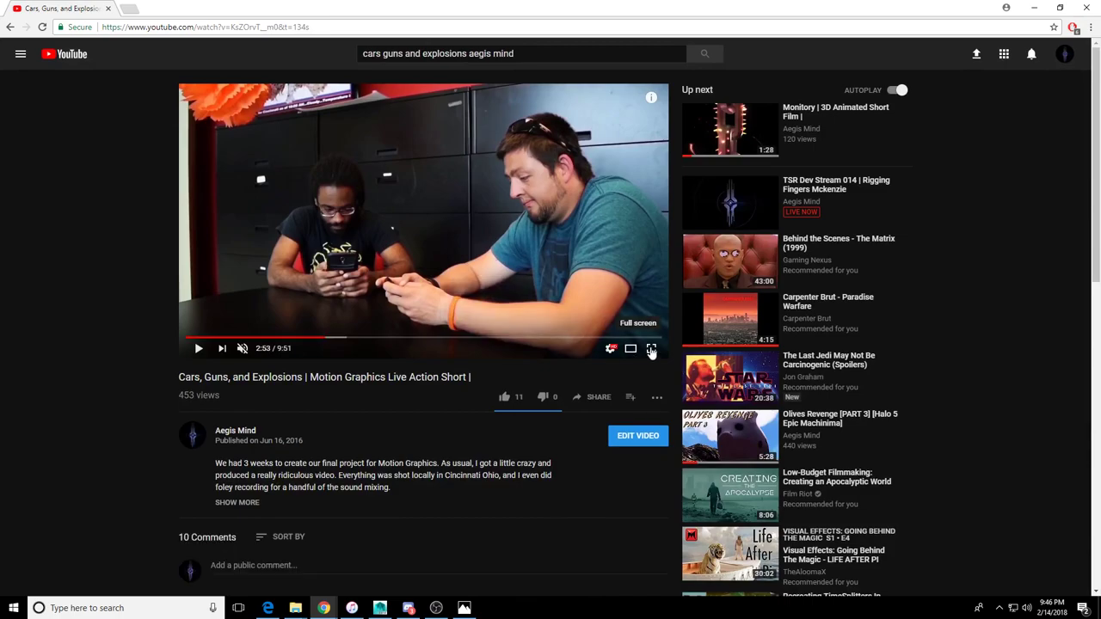
left_click(650, 348)
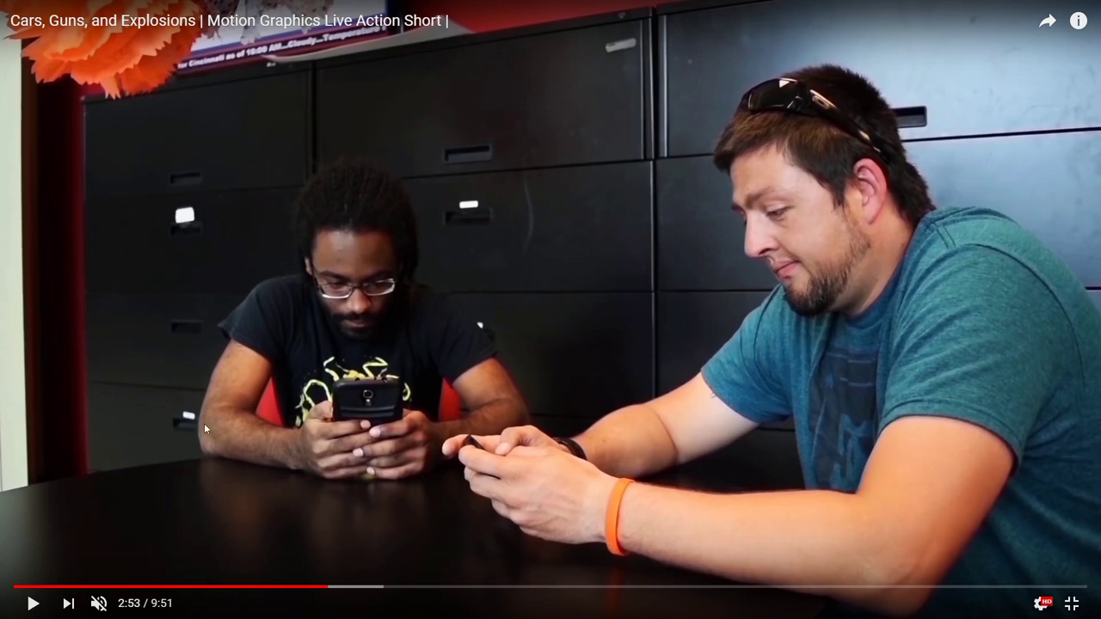
left_click(99, 602)
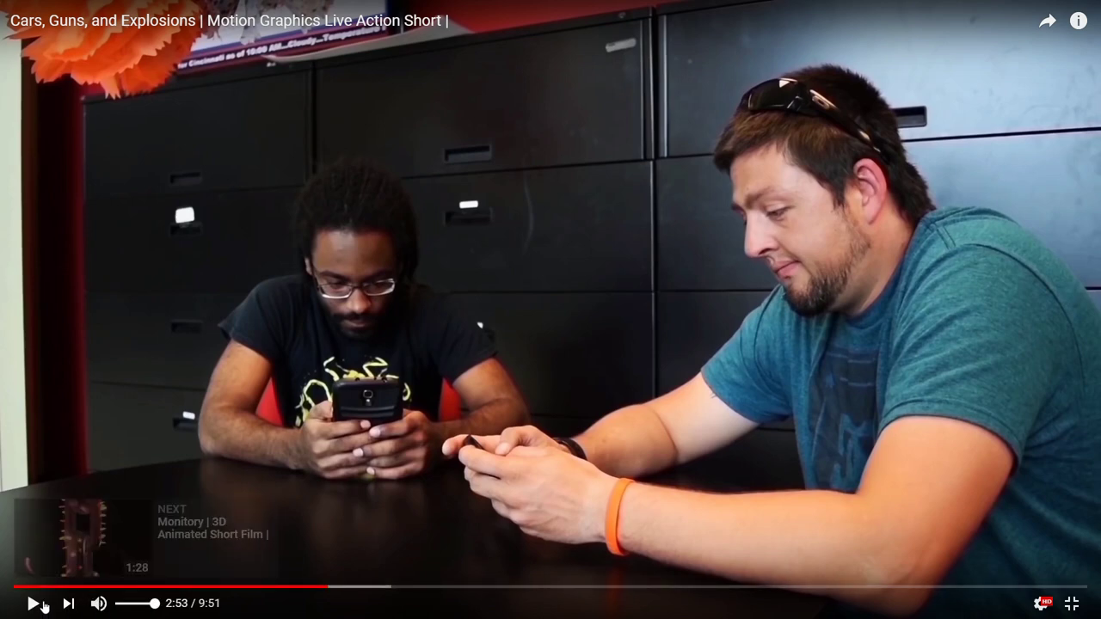
left_click(34, 606)
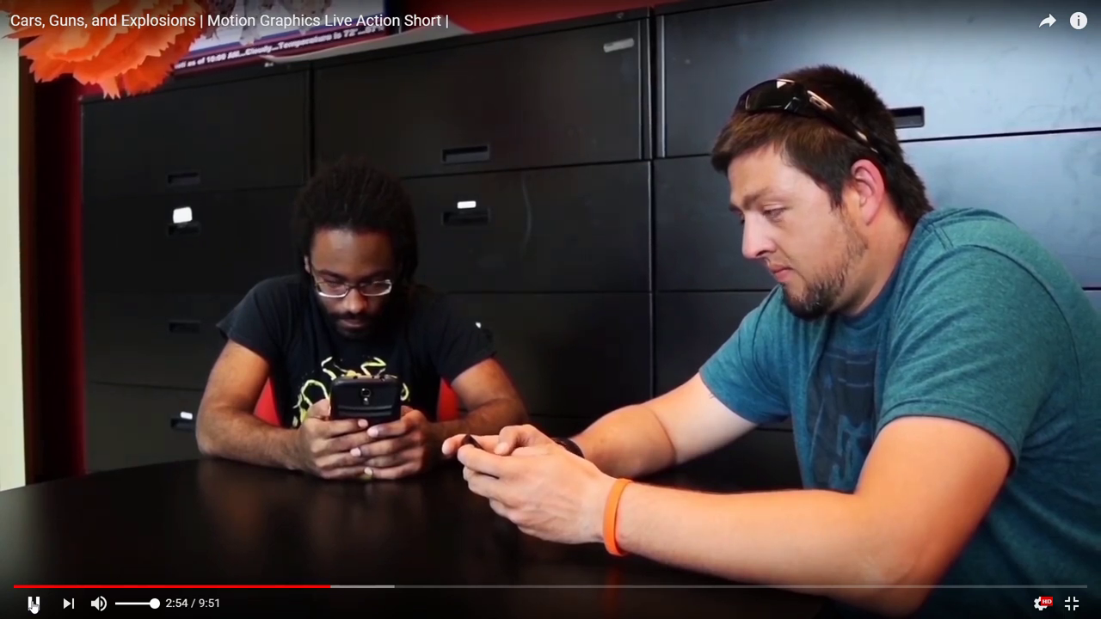
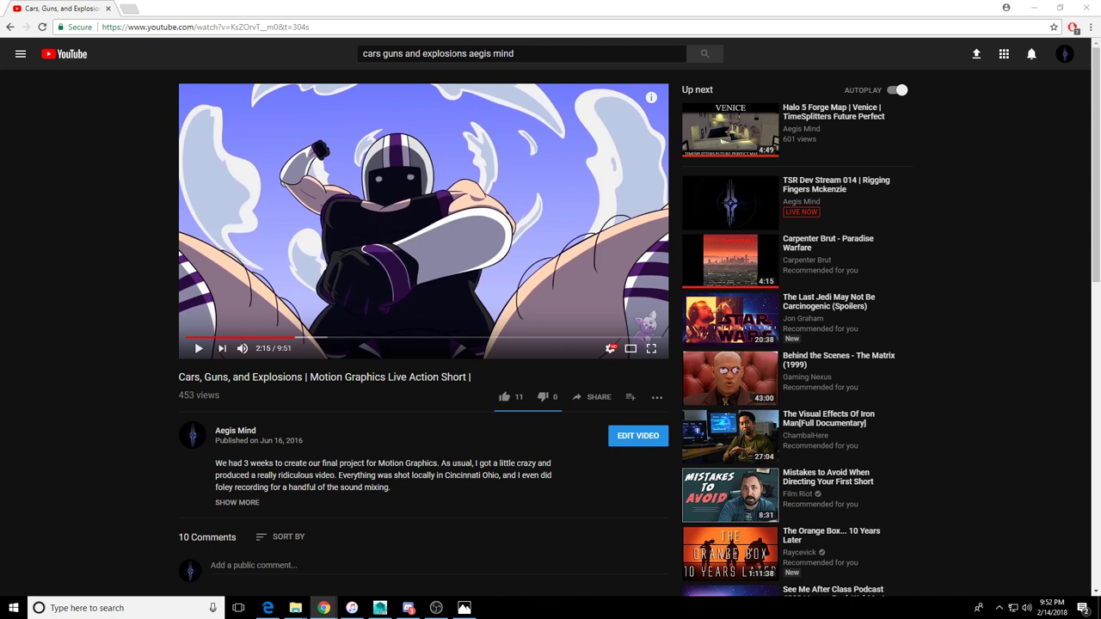
left_click(1085, 11)
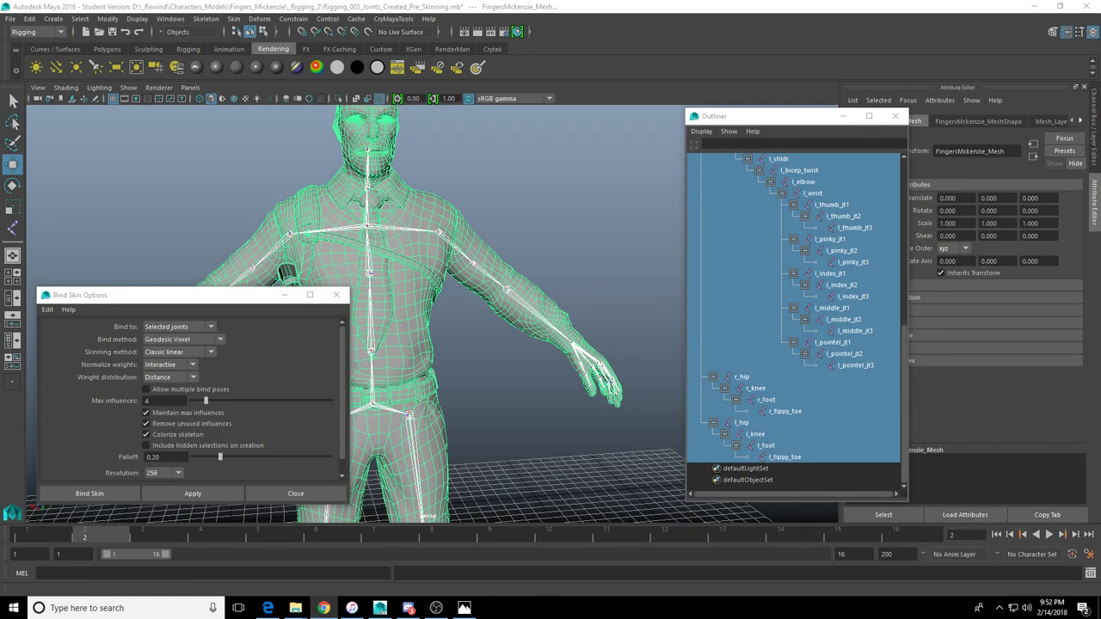
left_click_drag(185, 298, 195, 299)
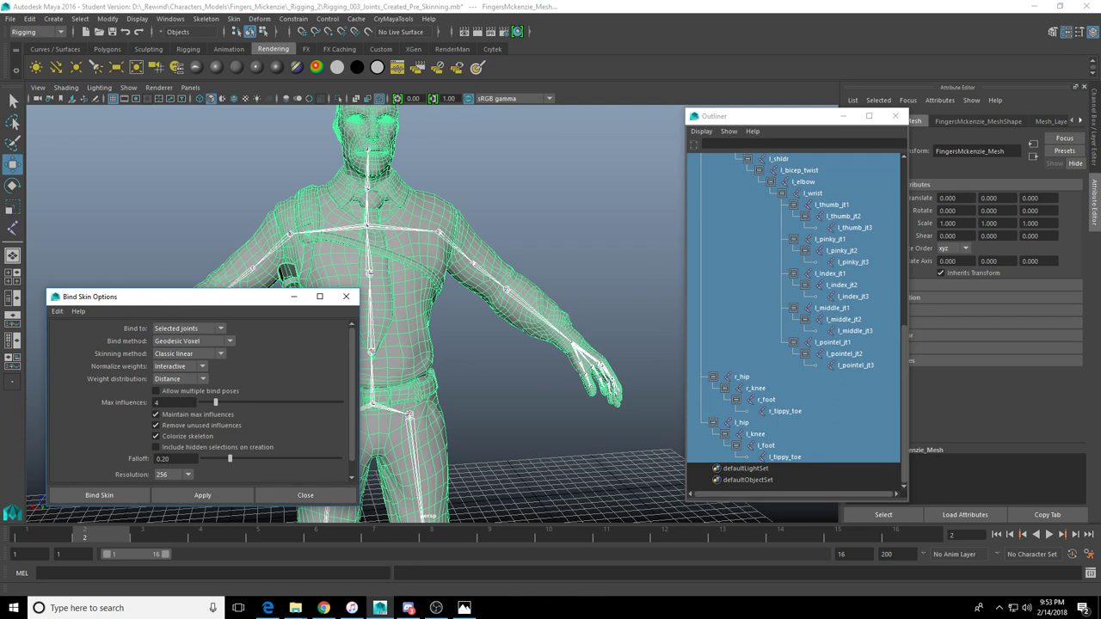
key("alt+Tab")
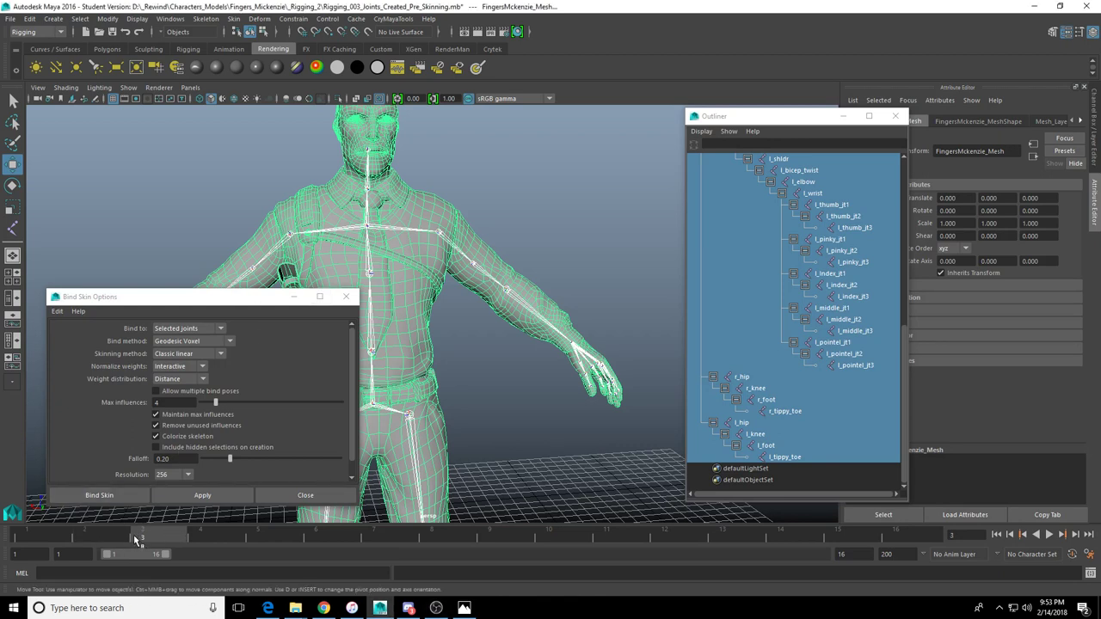
left_click_drag(133, 534, 145, 531)
mouse_move(214, 298)
left_mouse_down()
mouse_move(227, 298)
mouse_move(204, 296)
left_mouse_up()
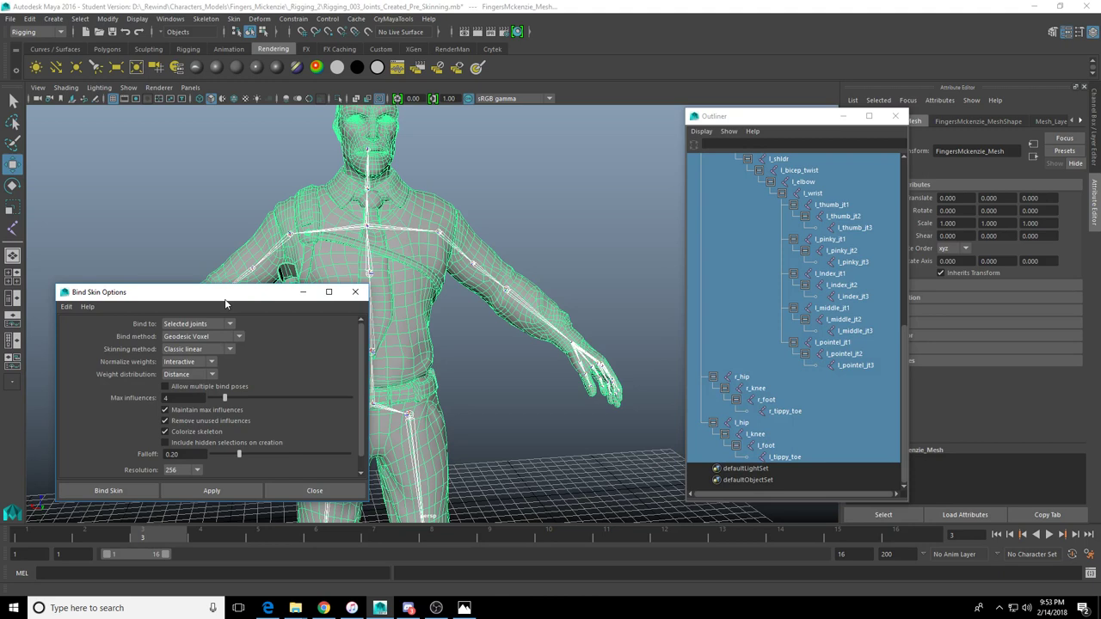
left_click_drag(214, 297, 228, 299)
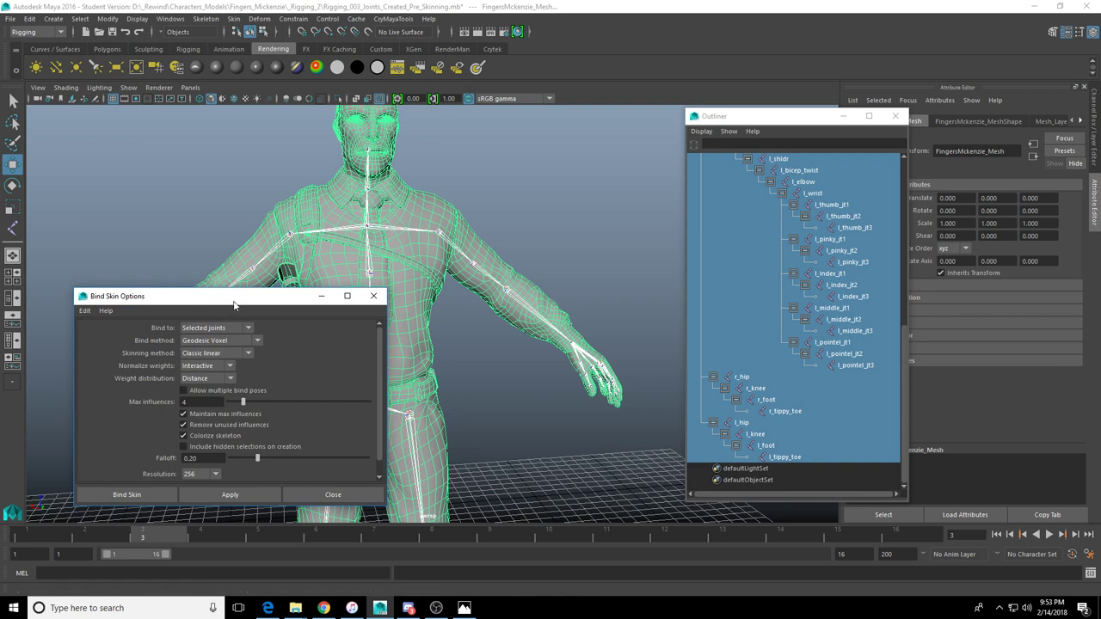
left_click_drag(231, 300, 224, 295)
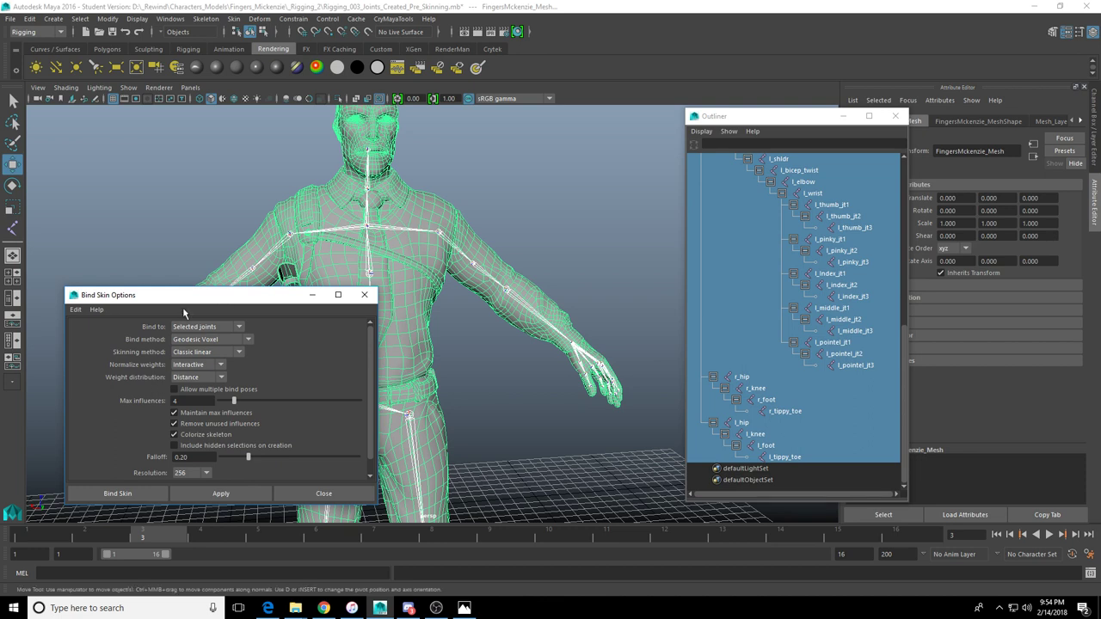
left_click_drag(201, 301, 205, 300)
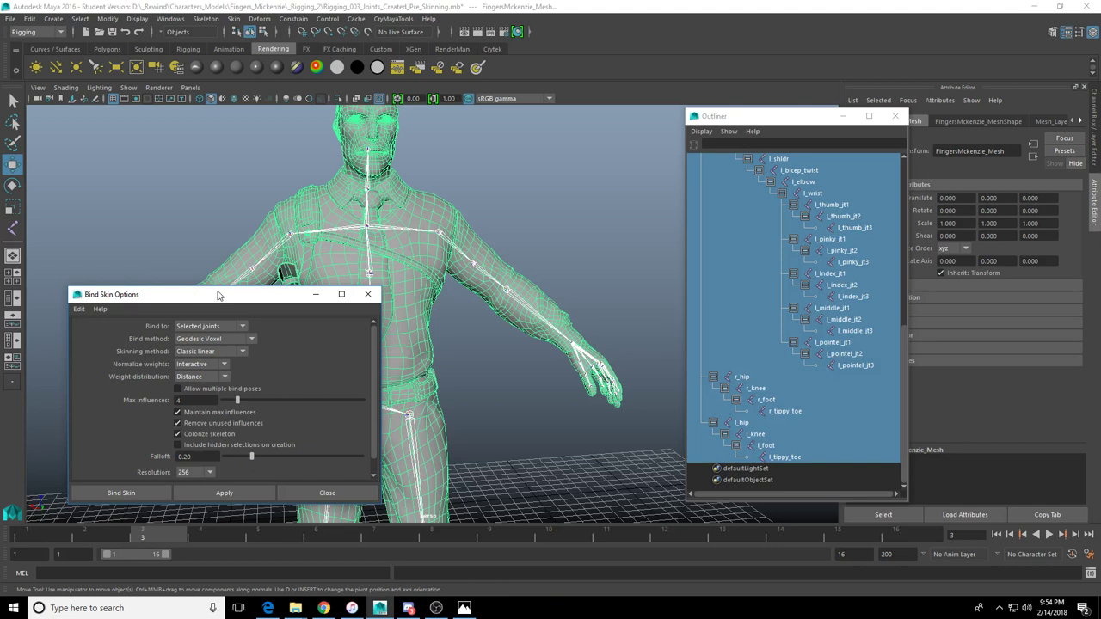
left_click_drag(213, 295, 209, 291)
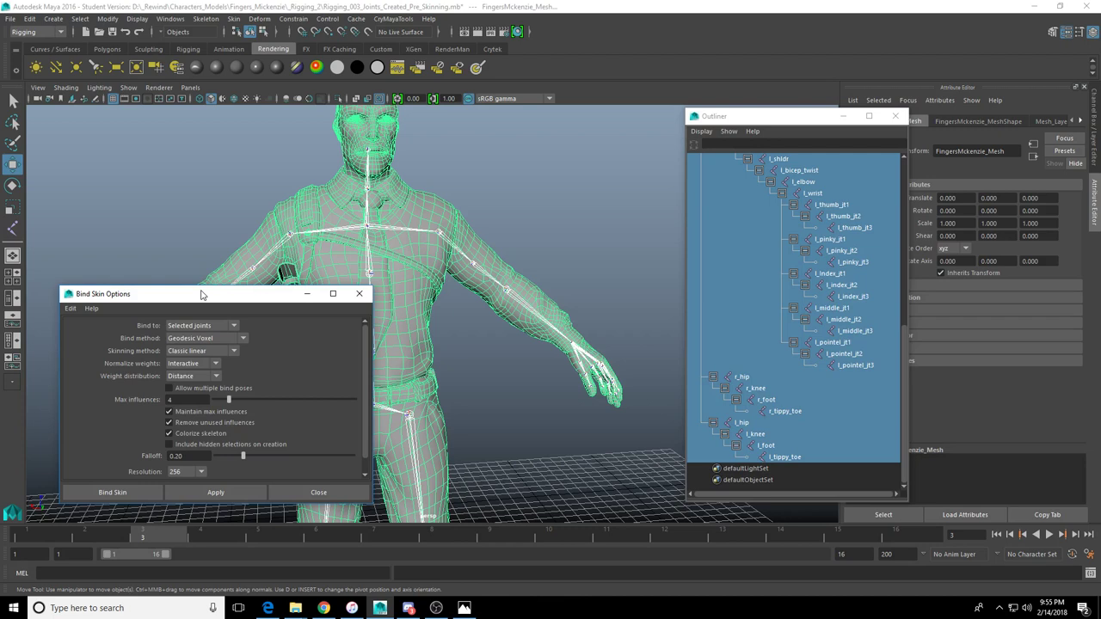
left_click_drag(202, 295, 221, 292)
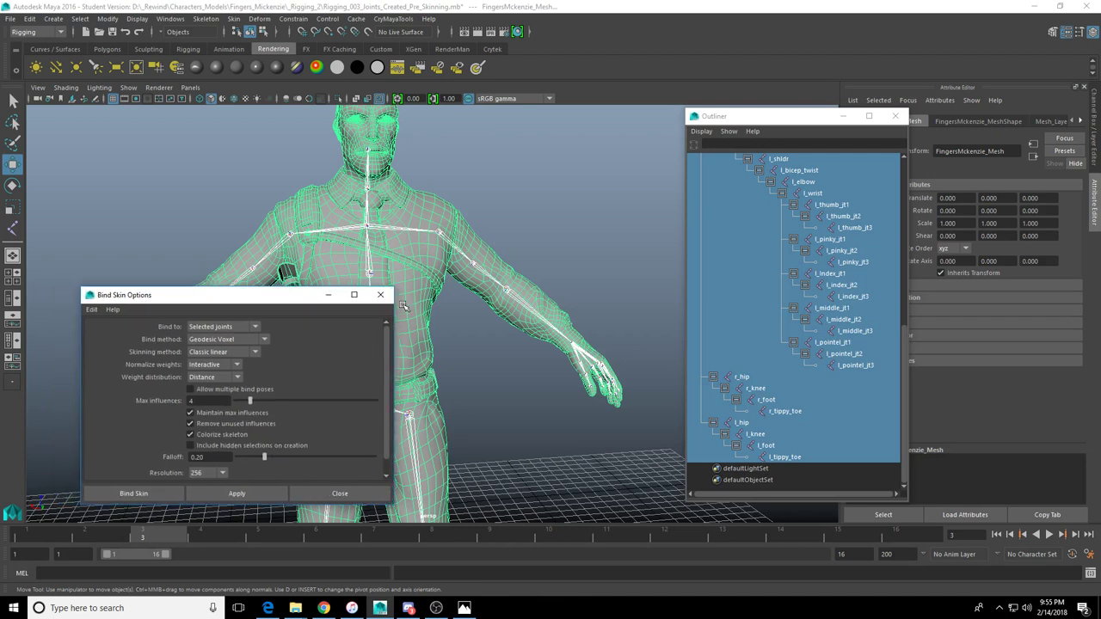
left_click_drag(294, 299, 260, 292)
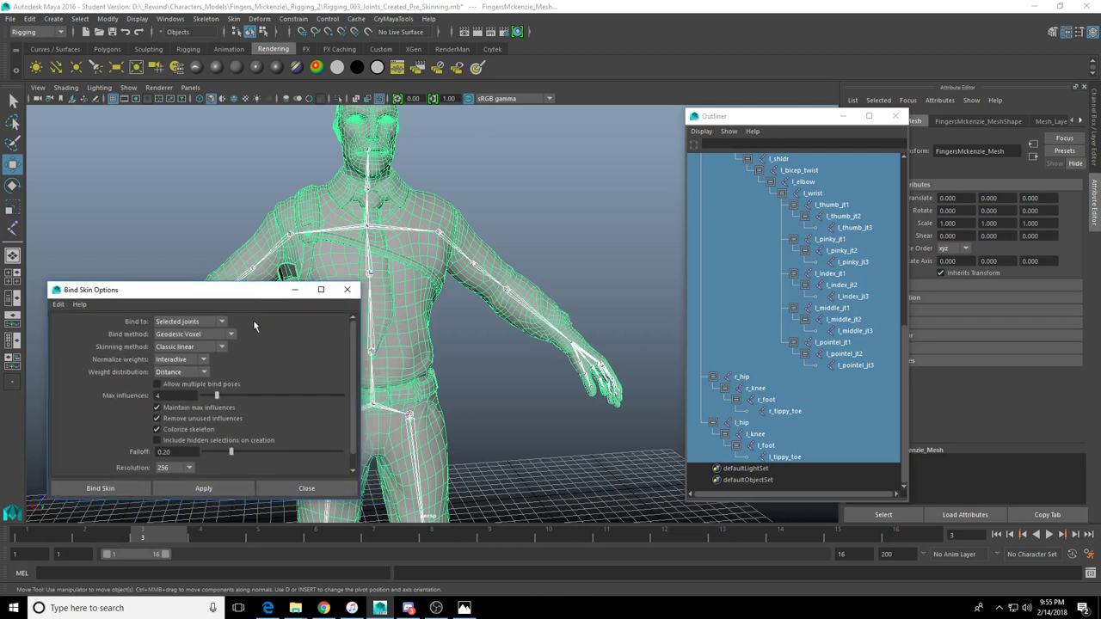
Bind FingersMckenzie_Mesh to the selected joints with the Geodesic Voxel settings, and close the Output Window
left_click(211, 489)
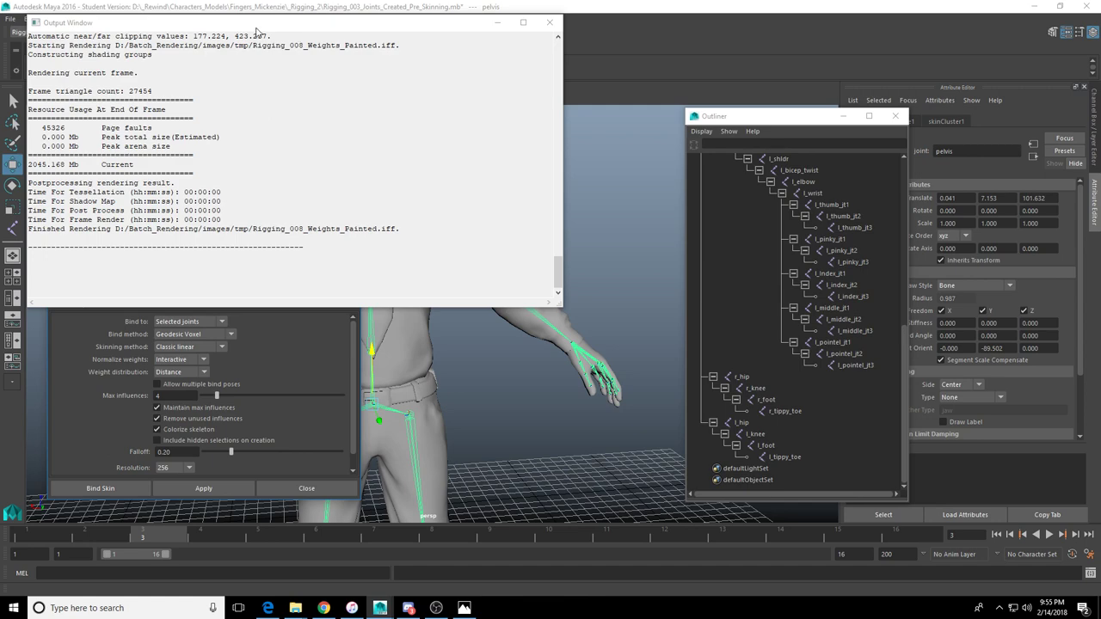
left_click_drag(262, 29, 276, 40)
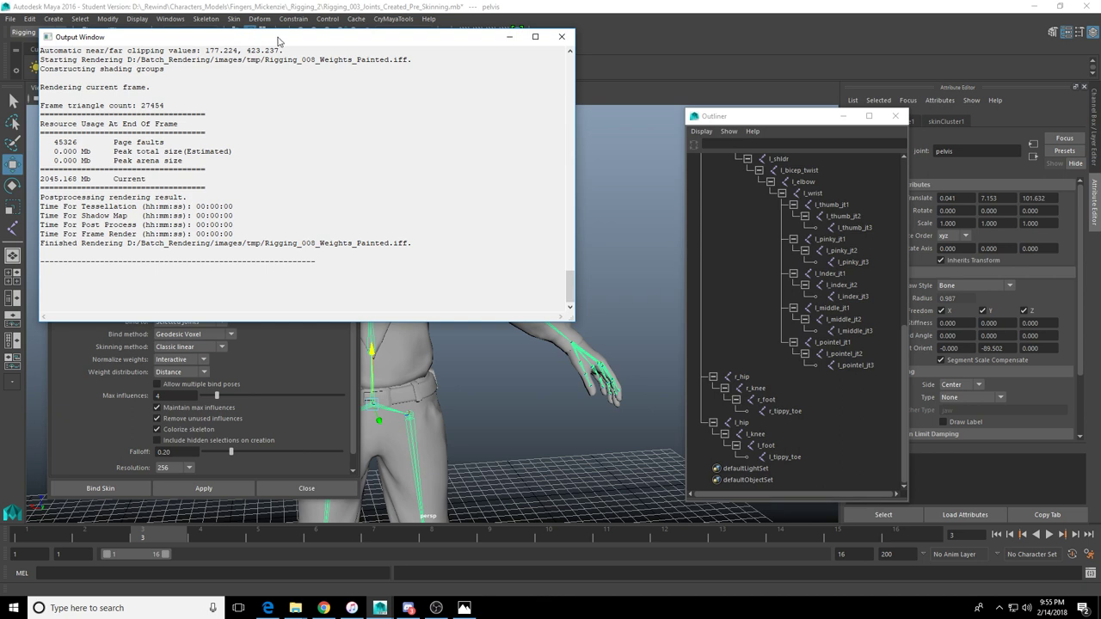
left_click_drag(321, 37, 334, 43)
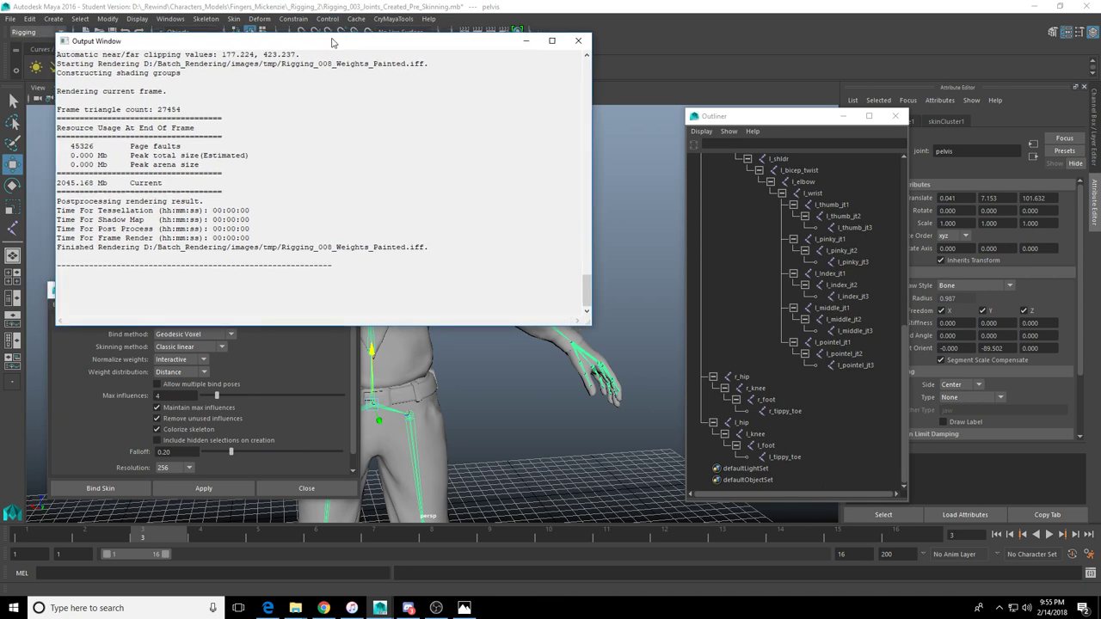
left_click_drag(463, 43, 483, 52)
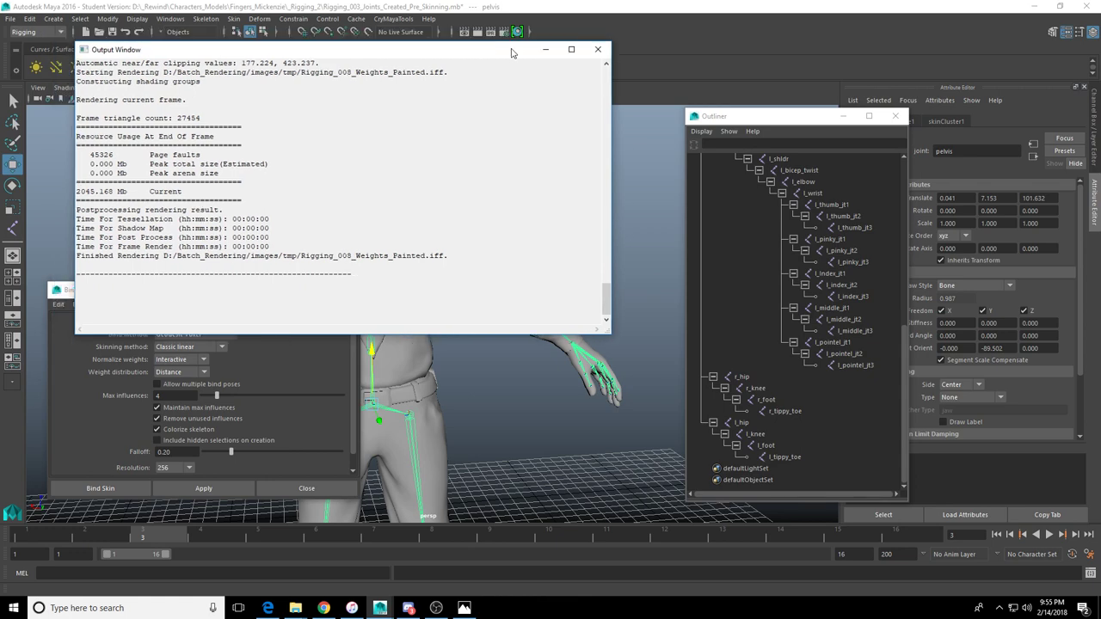
left_click(598, 50)
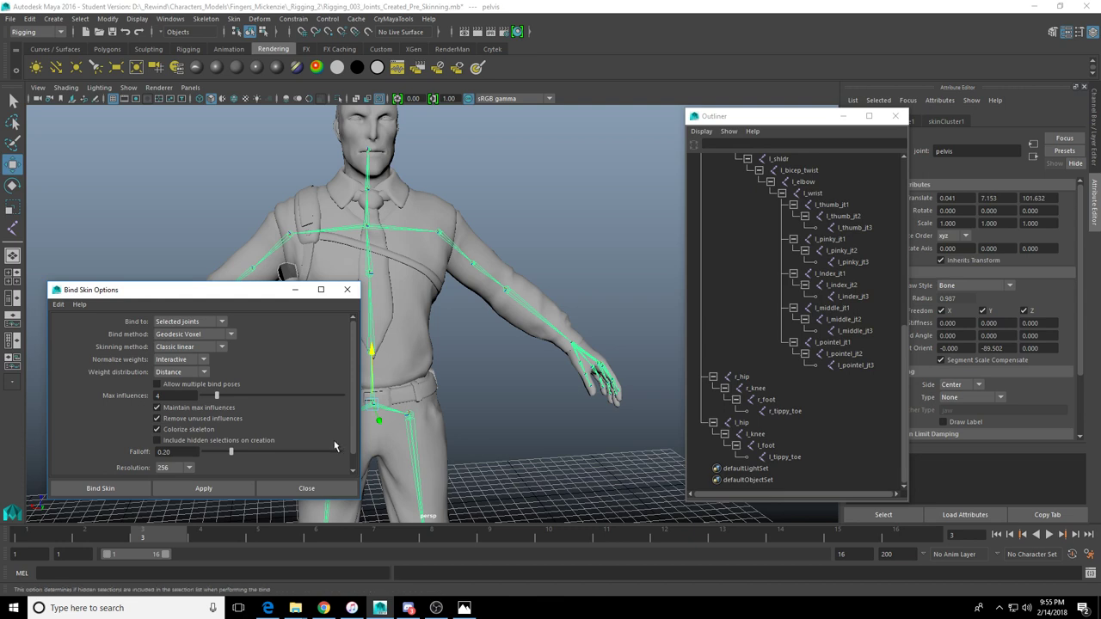
Move the current time to frame 6 and close the Bind Skin options
left_click_drag(153, 533, 322, 533)
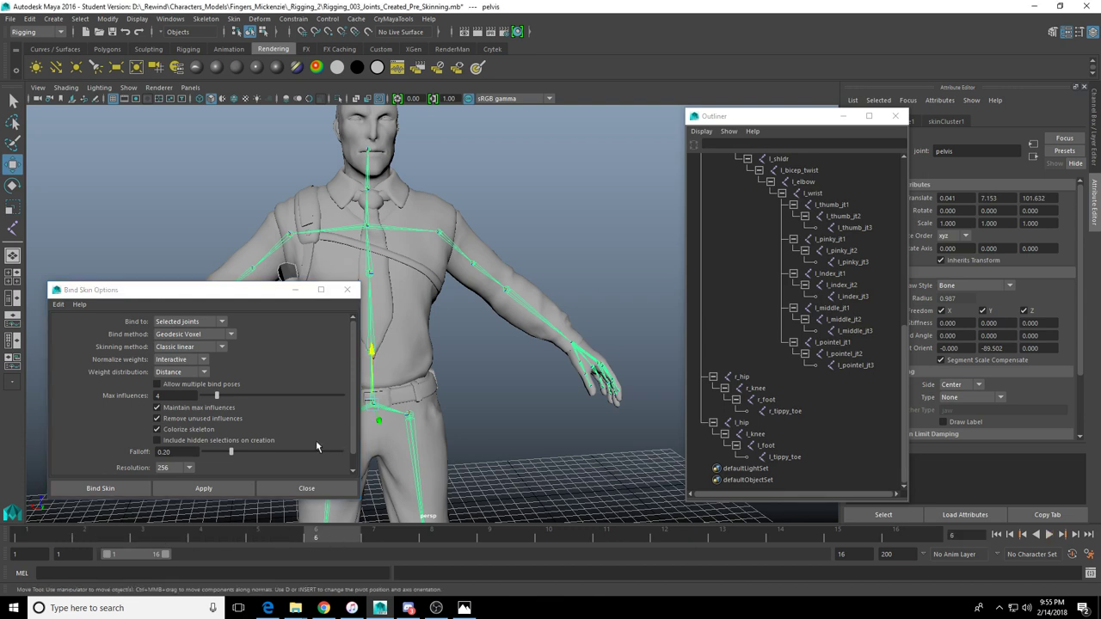
left_click(206, 291)
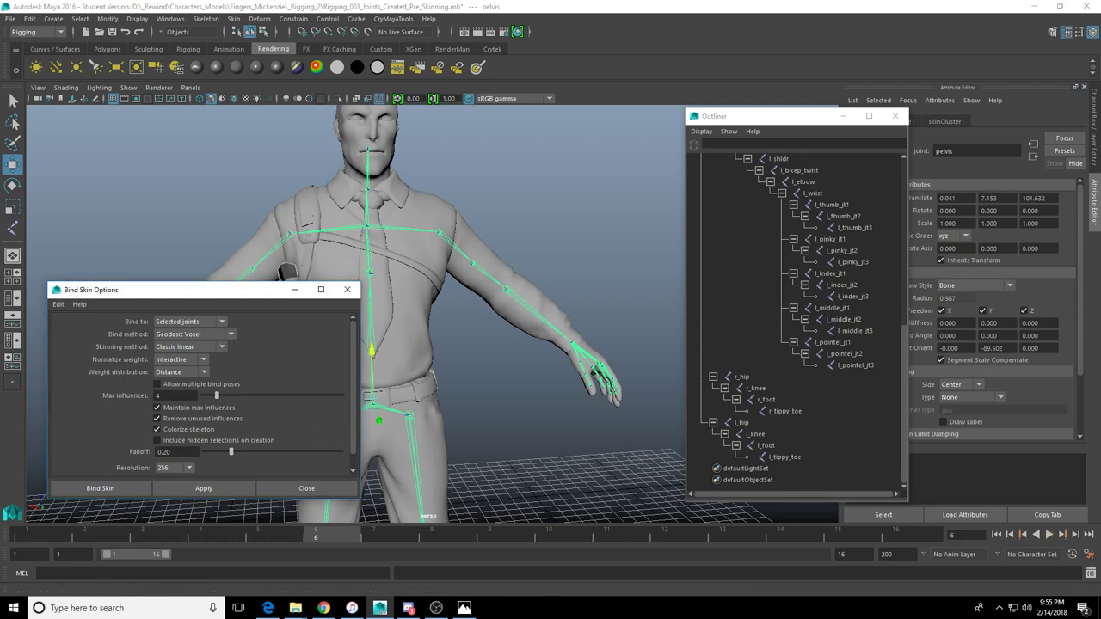
key("alt+Tab")
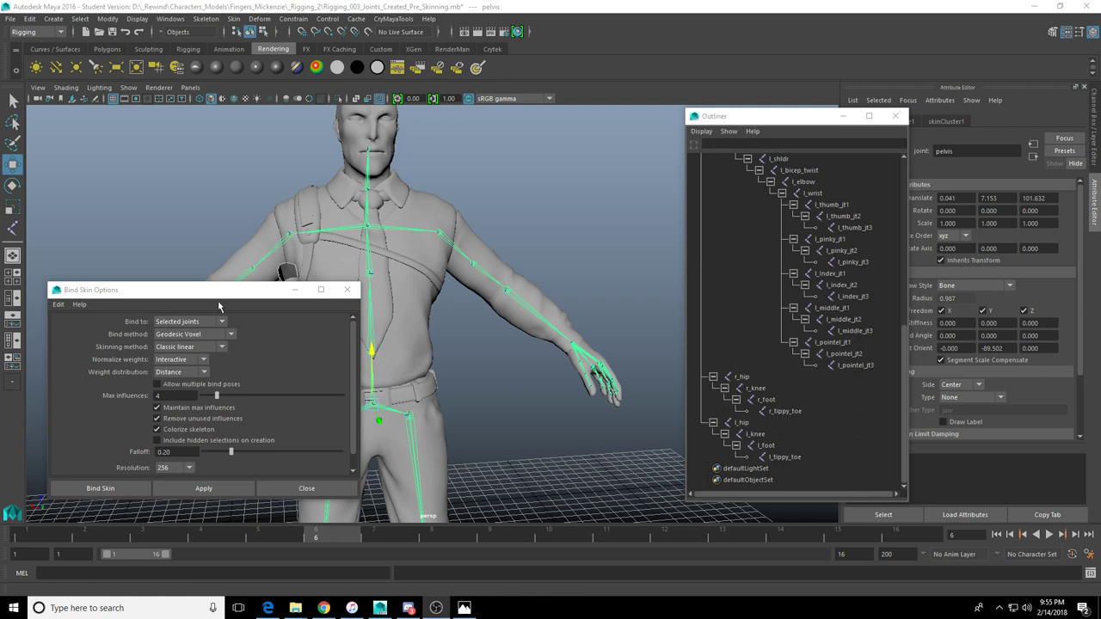
left_click_drag(200, 294, 205, 297)
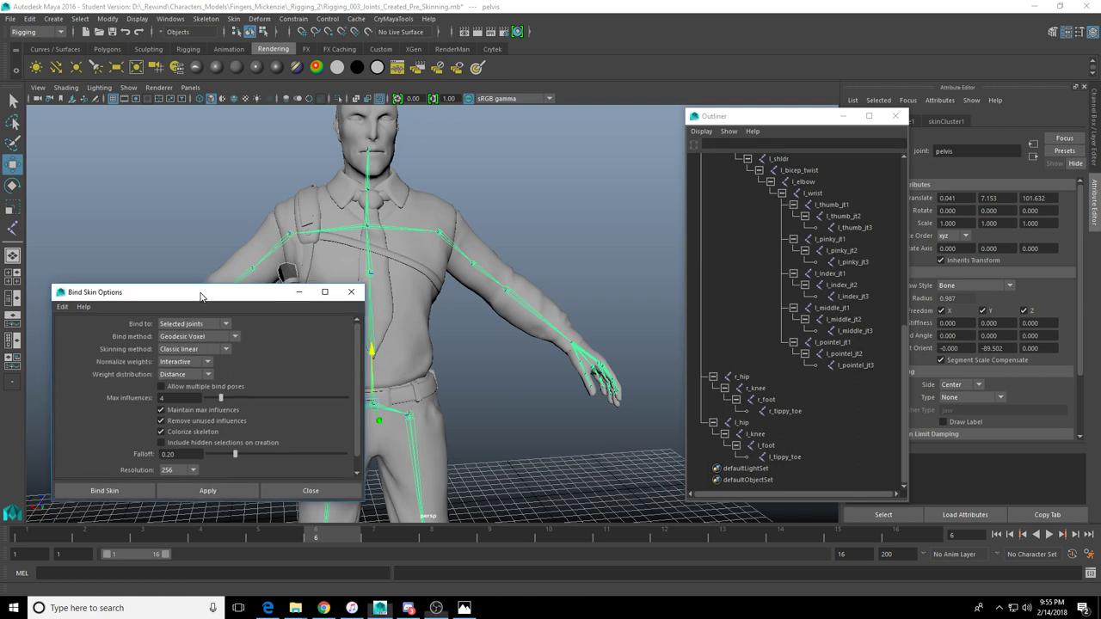
left_click(352, 295)
Test the bind by freely rotating spine_jt1 at the waist, and undo the rotation
scroll(416, 330, "up", 5)
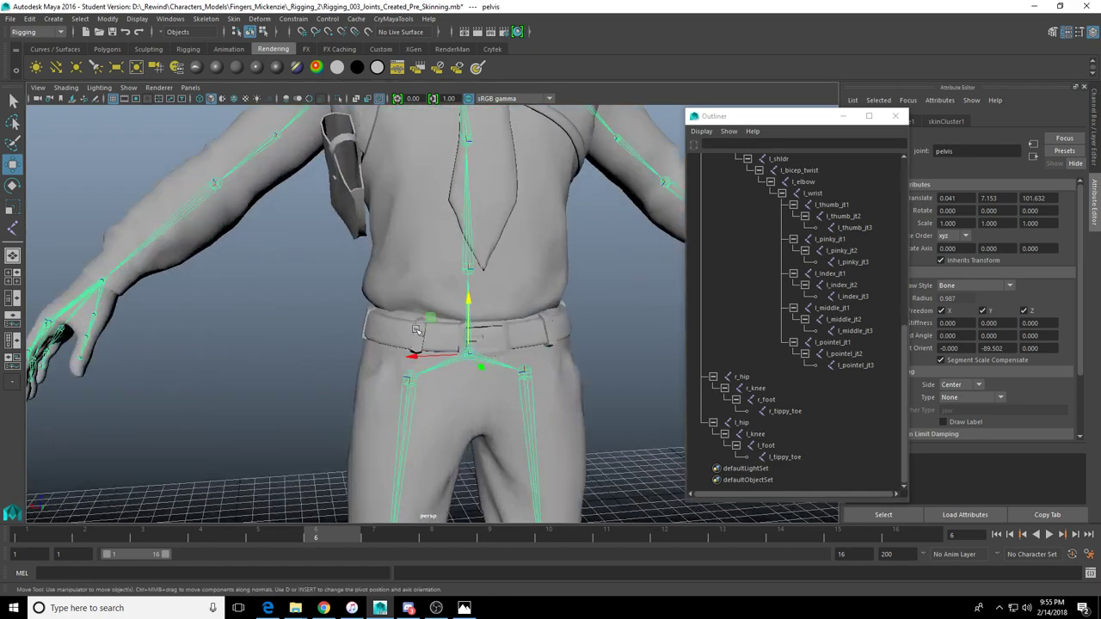
left_click_drag(416, 330, 363, 183, "alt")
scroll(444, 370, "down", 2)
scroll(439, 368, "down", 5)
scroll(430, 368, "up", 5)
left_click(406, 323)
key("e")
key("ctrl+z")
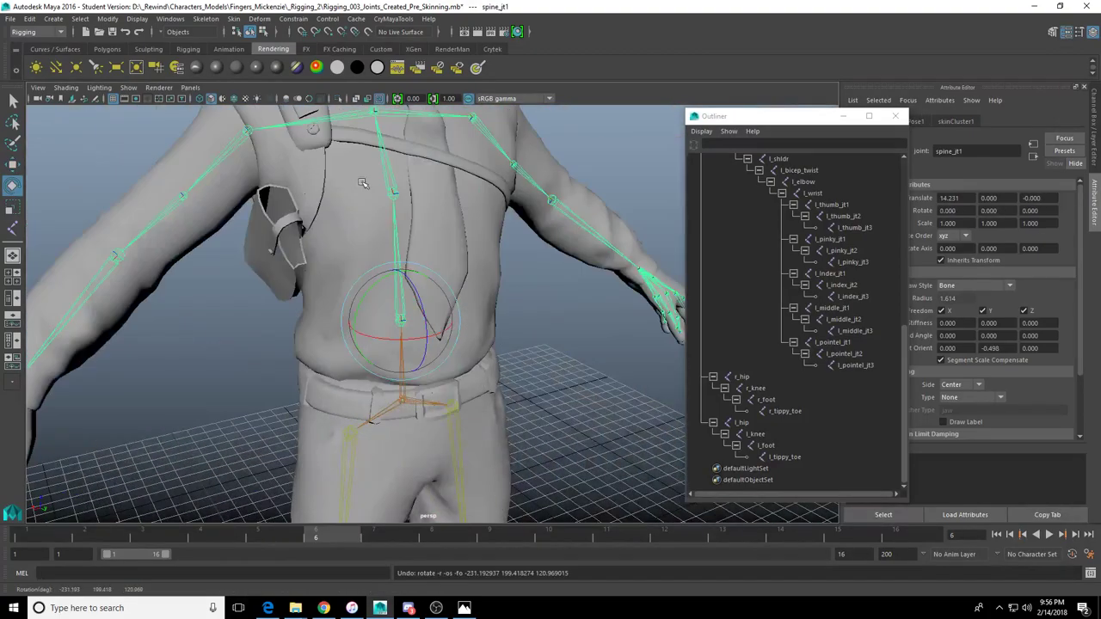
Get the Outliner out of the way to clear the view of the character's upper body
scroll(384, 222, "down", 4)
middle_click_drag(414, 253, 422, 361, "alt")
left_click_drag(462, 331, 438, 326, "alt")
middle_click_drag(484, 391, 418, 353, "alt")
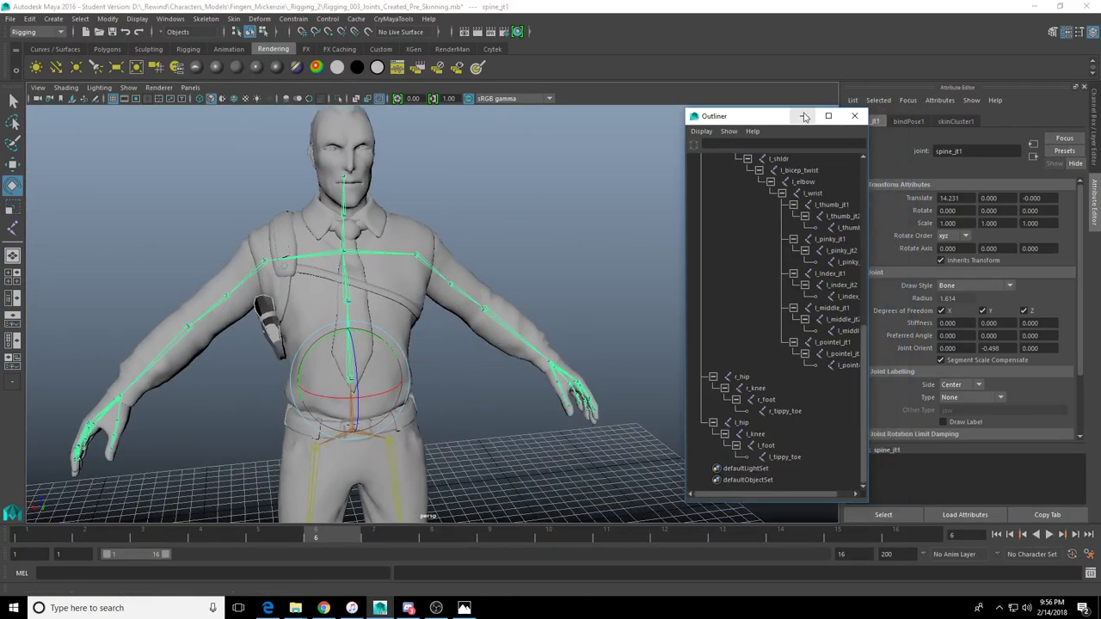
left_click(854, 116)
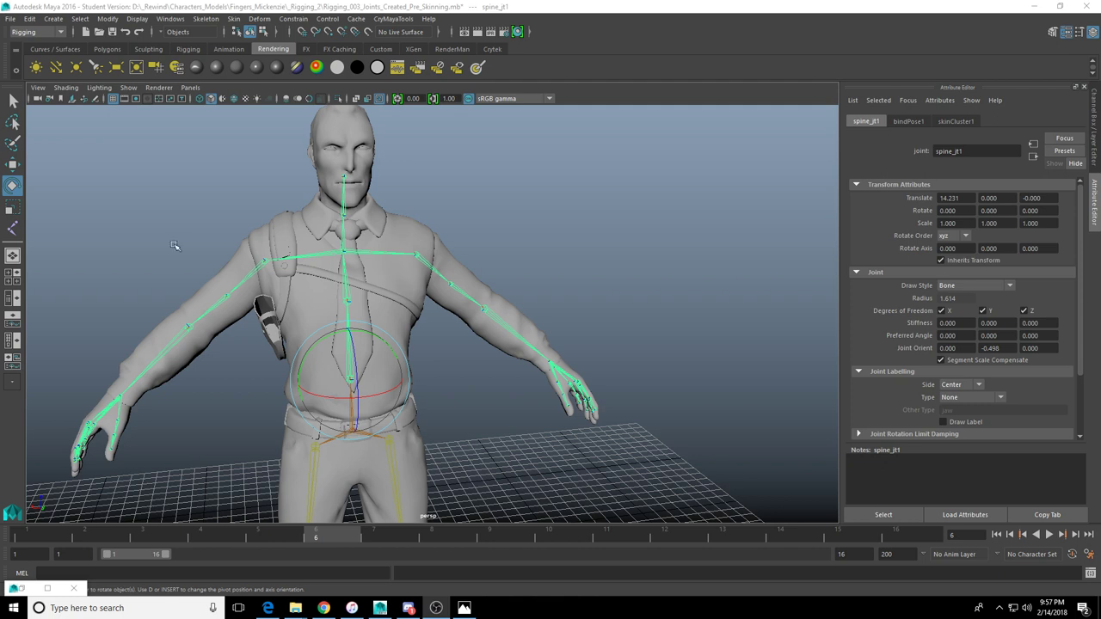
Test the shoulder deformation by rotating l_shldr, and undo the rotation
middle_click_drag(344, 248, 427, 277, "alt")
scroll(387, 290, "up", 3)
left_click_drag(390, 289, 494, 272, "alt")
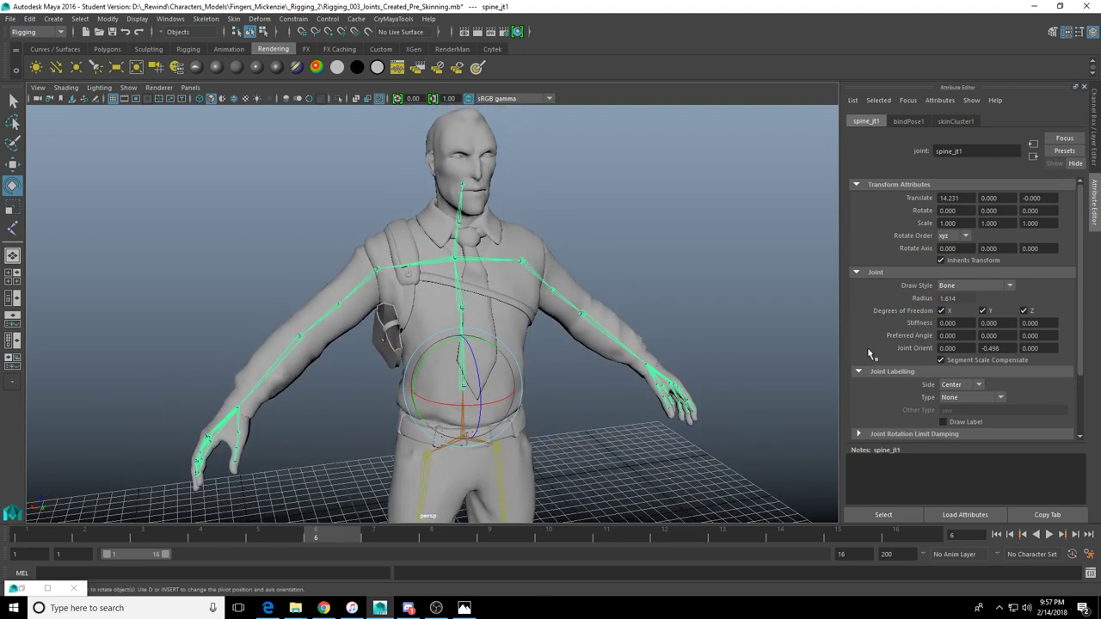
left_click_drag(746, 491, 623, 365, "alt")
left_click_drag(491, 365, 505, 337, "alt")
scroll(504, 336, "up", 3)
scroll(505, 337, "up", 3)
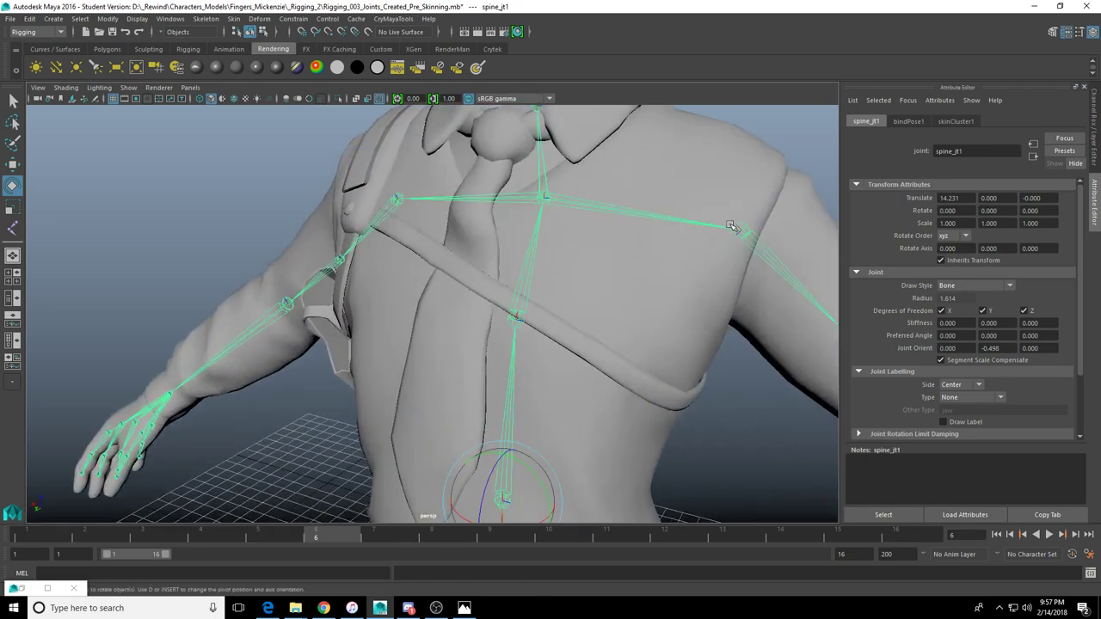
left_click(737, 229)
scroll(737, 230, "down", 4)
middle_click_drag(628, 311, 491, 268, "alt")
left_click_drag(490, 268, 698, 263, "alt")
key("ctrl+z")
key("ctrl+z")
Rotate l_shldr to about -111 degrees in Y to raise the left arm overhead, and undo the rotation
left_click_drag(602, 292, 489, 404, "alt")
middle_click_drag(489, 404, 437, 430, "alt")
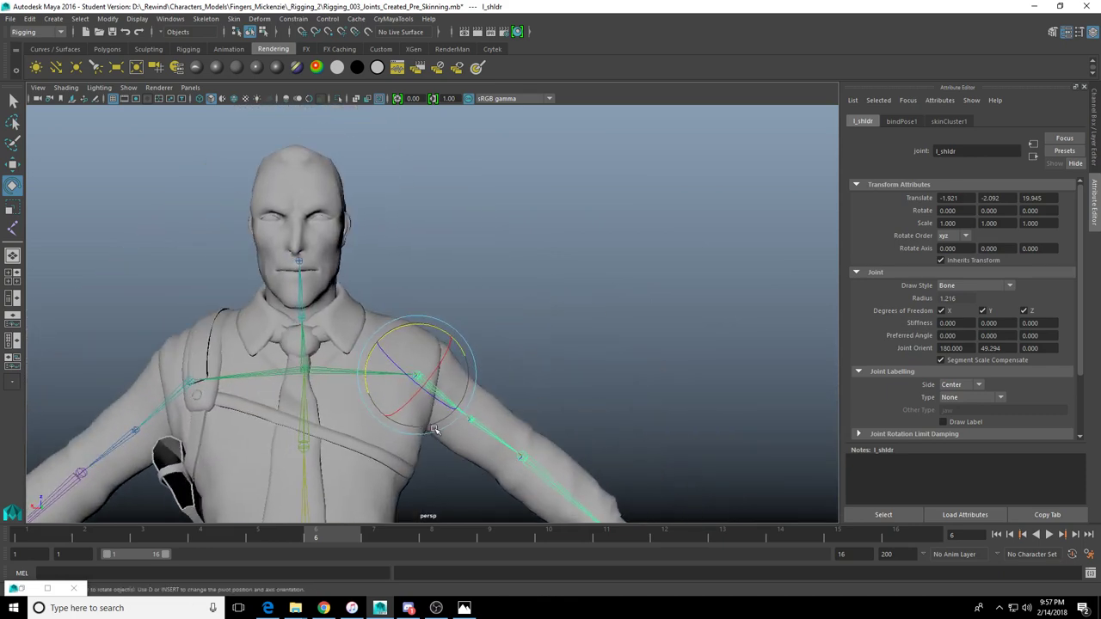
left_click_drag(437, 430, 413, 405, "alt")
left_click_drag(384, 335, 428, 443)
key("ctrl+z")
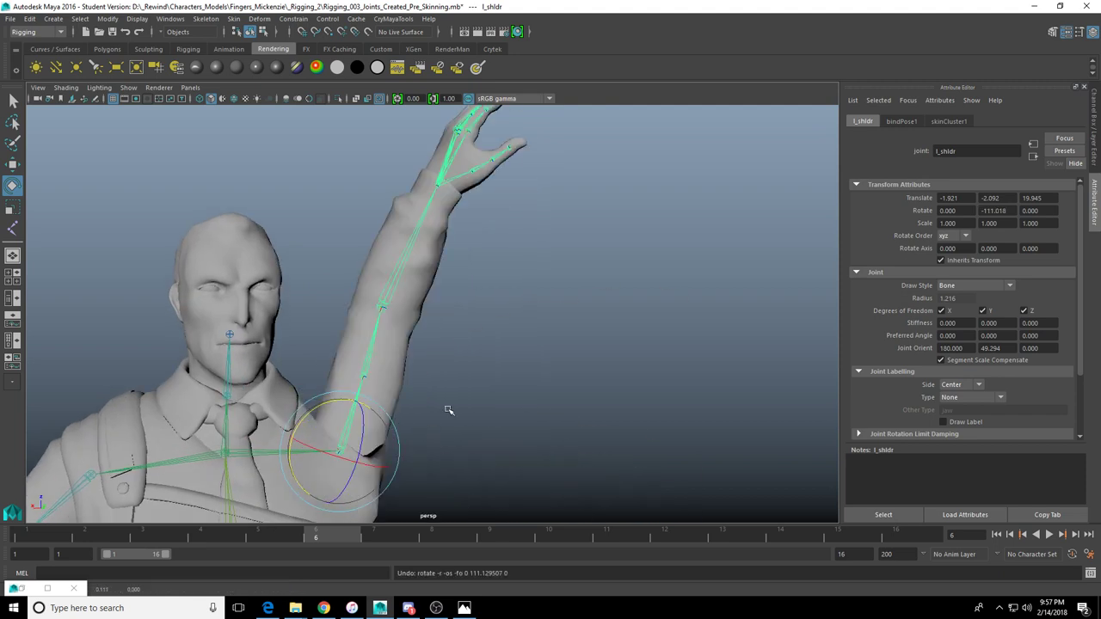
key("ctrl+z")
Lift the left arm slightly by rotating l_shldr to about -12 degrees in Y, and undo the rotation
left_click_drag(447, 403, 508, 388, "alt")
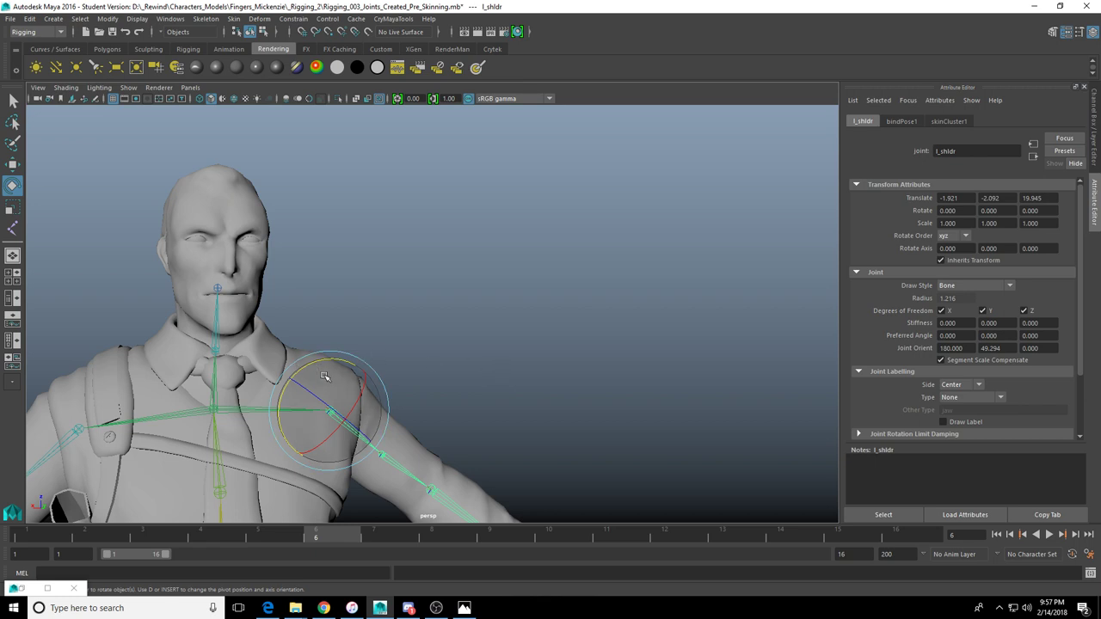
left_click_drag(324, 376, 616, 280)
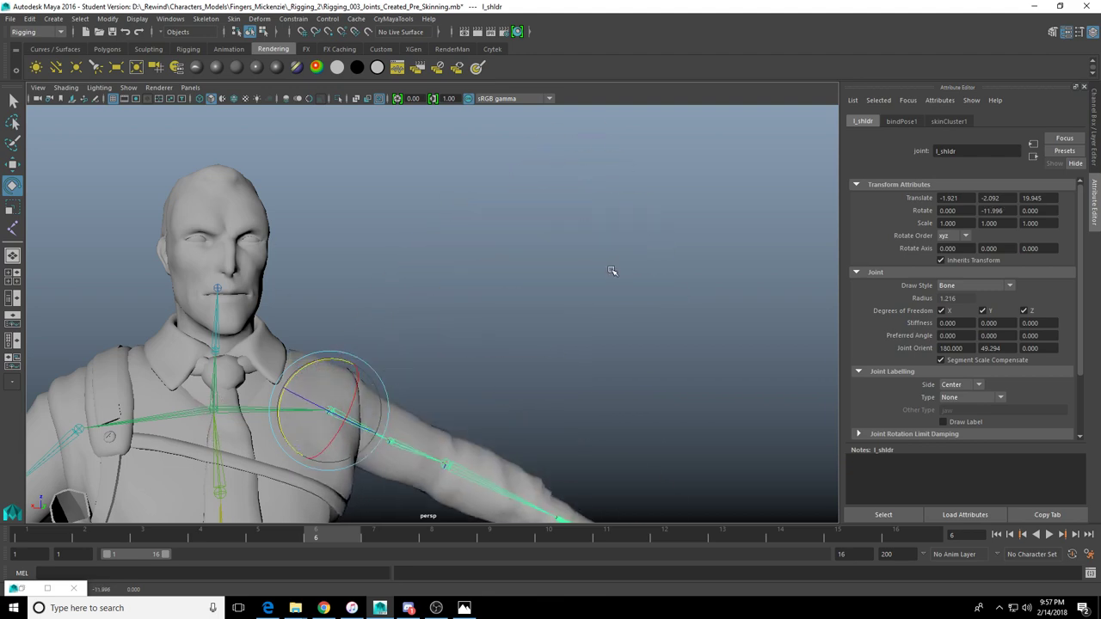
middle_click_drag(606, 319, 629, 214, "alt")
key("ctrl+z")
Test the head deformation by turning head_jt freely, and undo the rotation
middle_click_drag(430, 215, 379, 284, "alt")
left_click_drag(344, 284, 391, 271, "alt")
right_click_drag(391, 271, 404, 264, "alt")
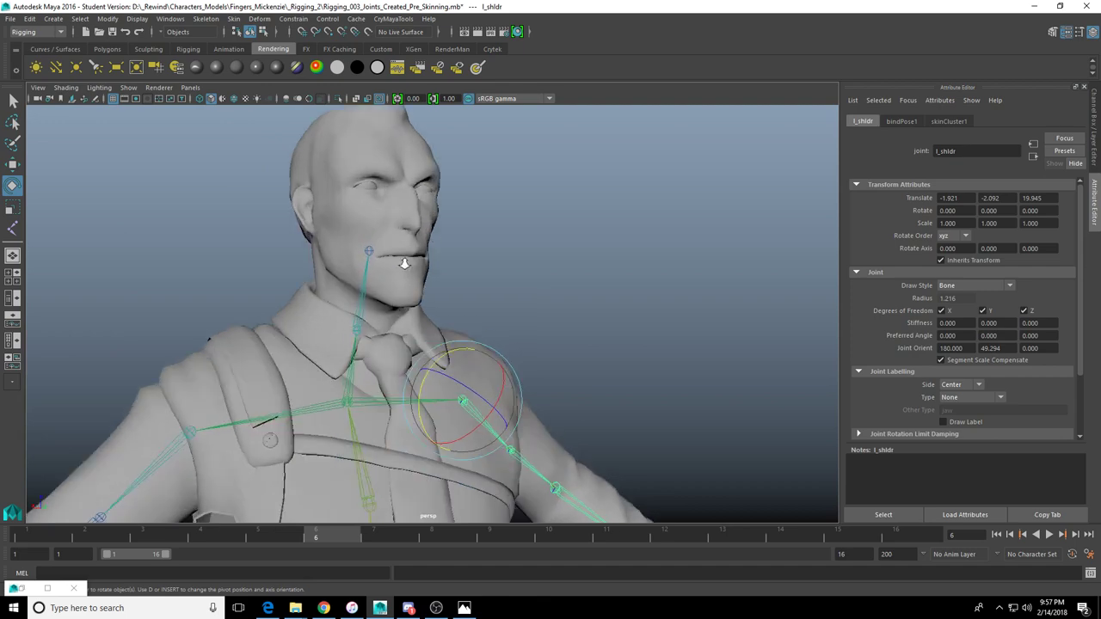
left_click_drag(404, 263, 370, 259, "alt")
left_click(354, 236)
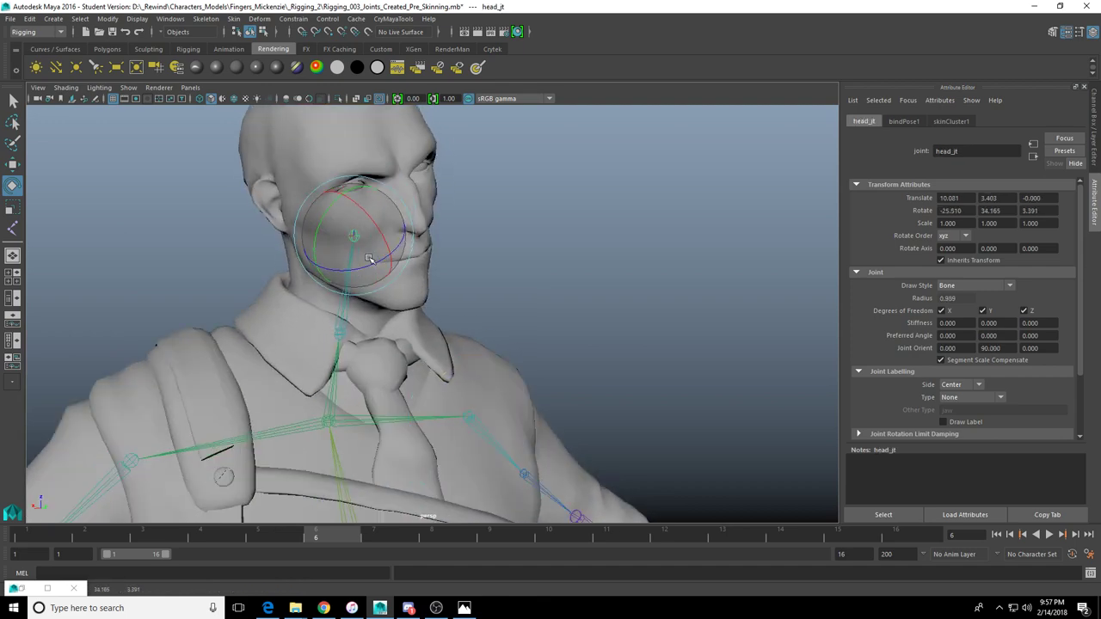
key("ctrl+z")
Tilt the neck joint back about 40 degrees in Z, and undo the rotation
left_click(341, 333)
left_click_drag(359, 297, 314, 270)
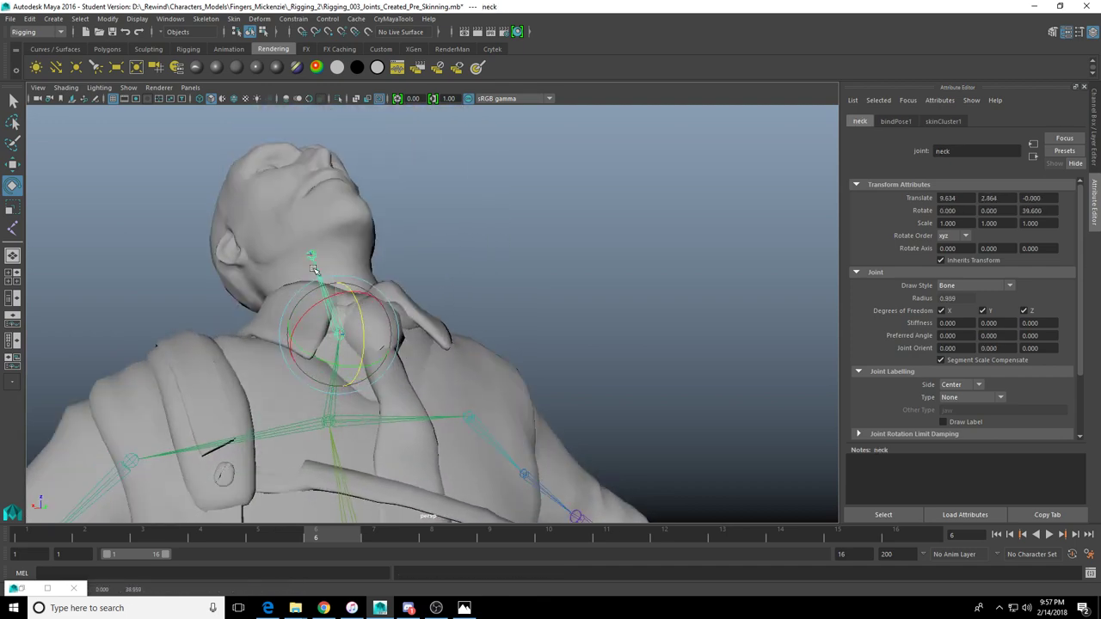
key("ctrl+z")
Test the left hip deformation by rotating l_hip in two directions, and undo both rotations
right_click_drag(314, 270, 225, 277, "alt")
middle_click_drag(430, 425, 445, 346, "alt")
left_click_drag(446, 345, 372, 357, "alt")
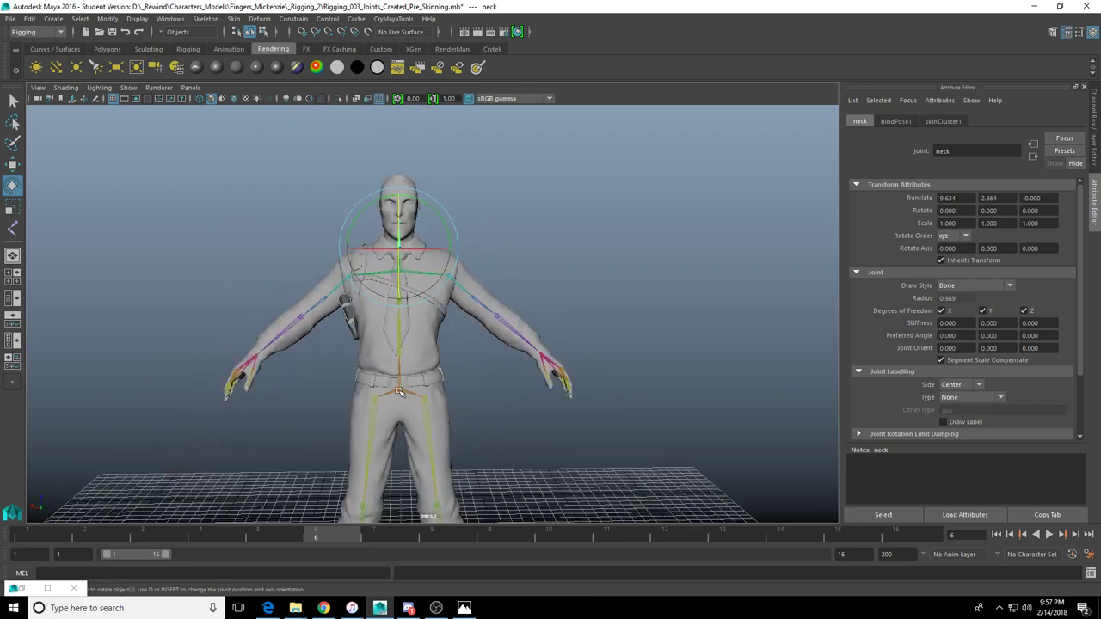
left_click(398, 391)
scroll(430, 344, "up", 5)
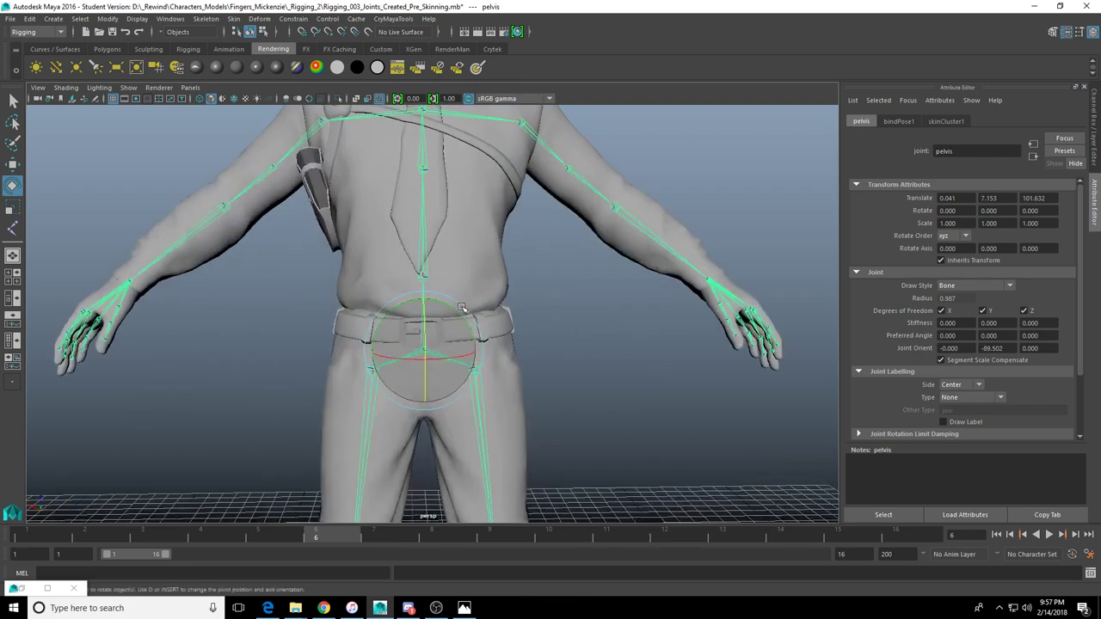
scroll(508, 396, "up", 4)
left_click(514, 360)
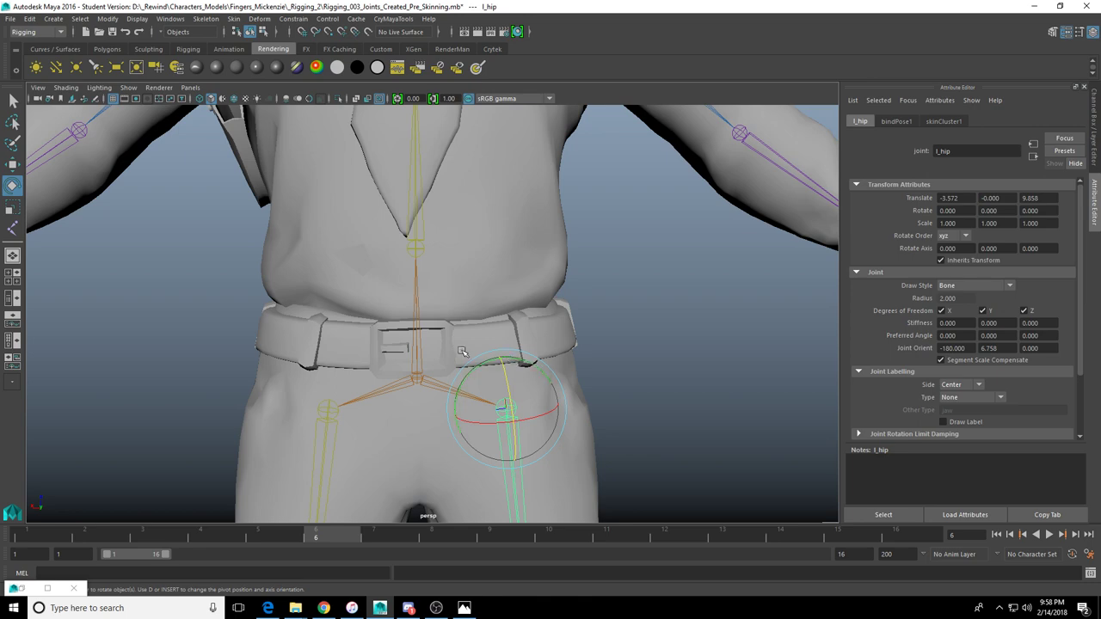
scroll(611, 332, "down", 5)
middle_click_drag(612, 332, 545, 250, "alt")
left_click_drag(545, 250, 376, 288, "alt")
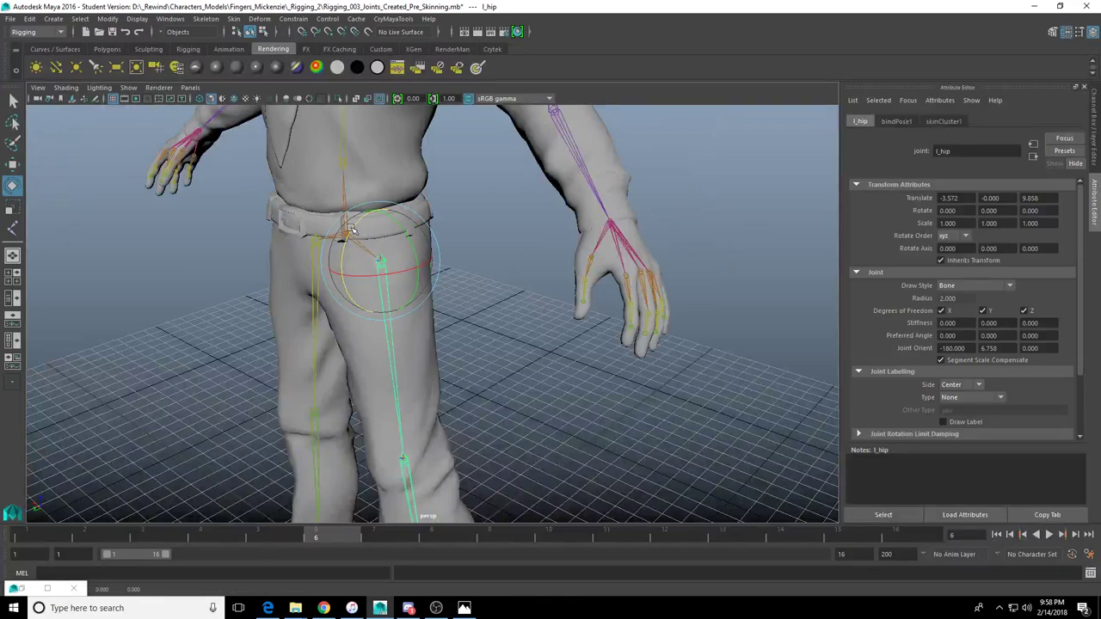
left_click_drag(347, 232, 449, 222)
key("ctrl+z")
left_click_drag(397, 190, 455, 168)
key("ctrl+z")
key("ctrl+z")
Rotate l_hip to swing the left leg forward off the ground
scroll(475, 237, "down", 3)
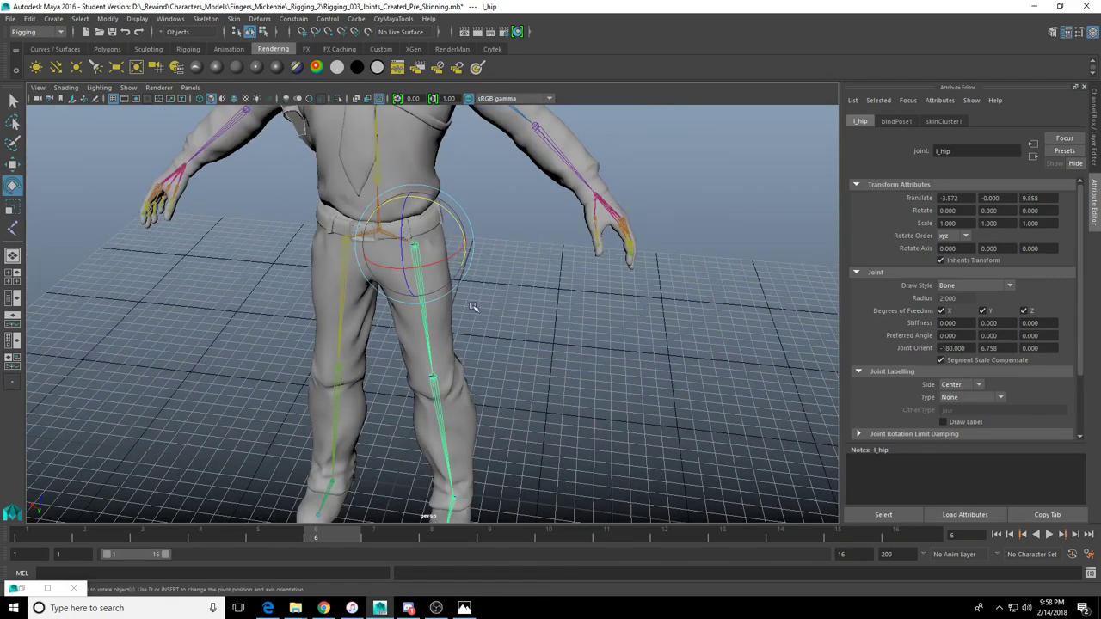
left_click_drag(469, 319, 415, 296, "alt")
left_click_drag(375, 248, 516, 225)
Test the knee deformation by rotating l_knee freely and bending it in Z, undoing each rotation
left_click(527, 351)
left_click_drag(548, 347, 564, 390)
key("ctrl+z")
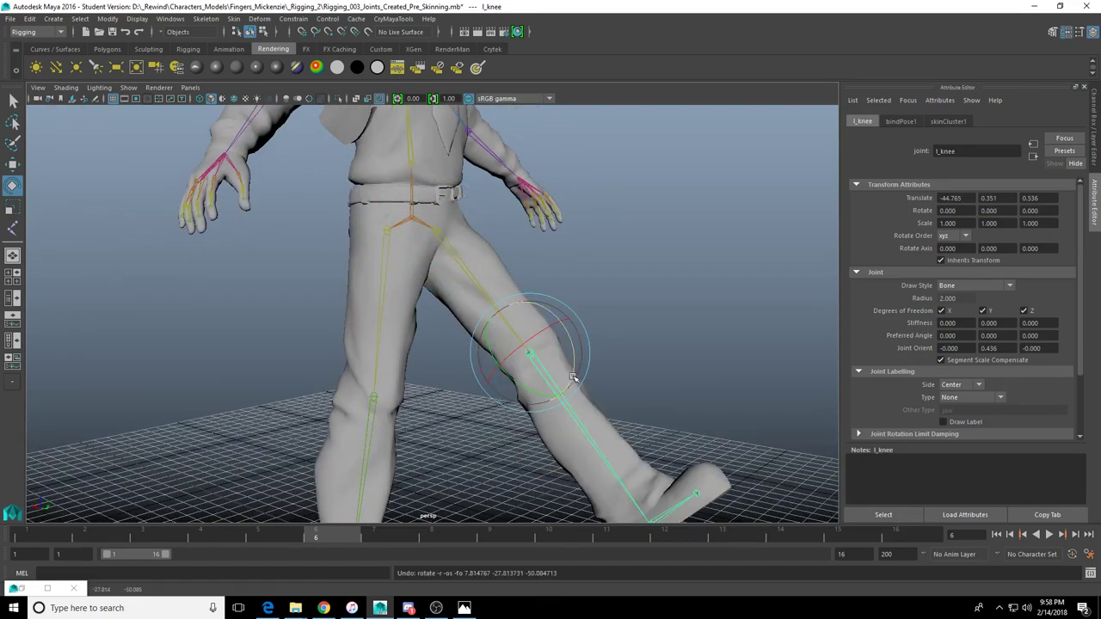
left_click_drag(577, 352, 527, 427)
left_click_drag(527, 430, 437, 358, "alt")
key("ctrl+z")
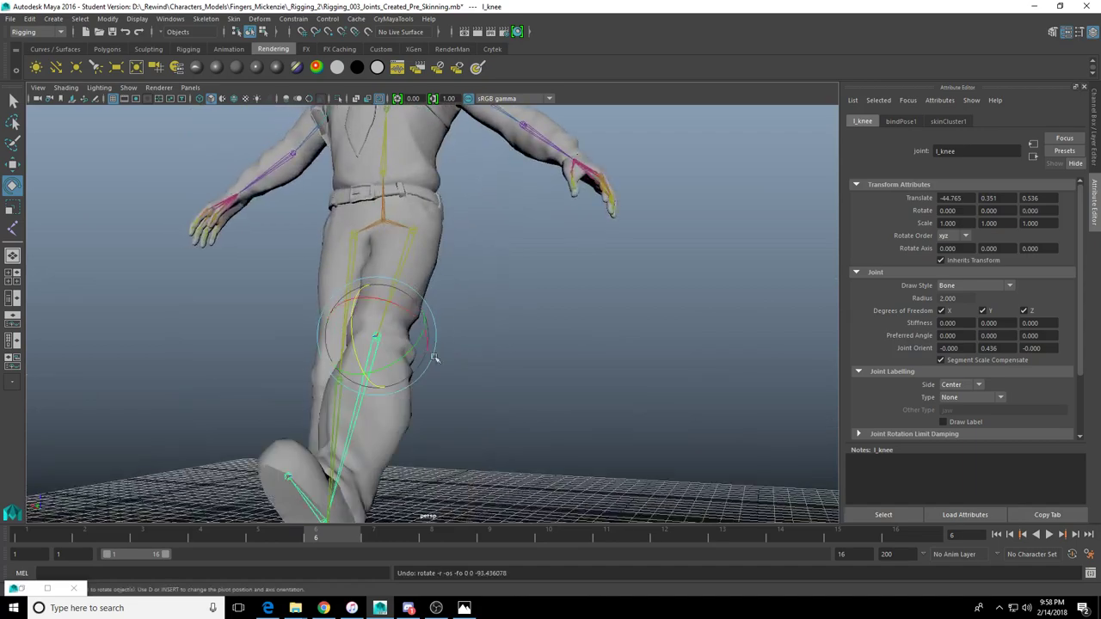
Undo the l_hip rotation to return the left leg to its rest pose
key("ctrl+z")
key("ctrl+z")
mouse_move(482, 269)
left_mouse_down("alt")
mouse_move(446, 274)
mouse_move(490, 282)
left_mouse_up("alt")
middle_click_drag(490, 282, 573, 407, "alt")
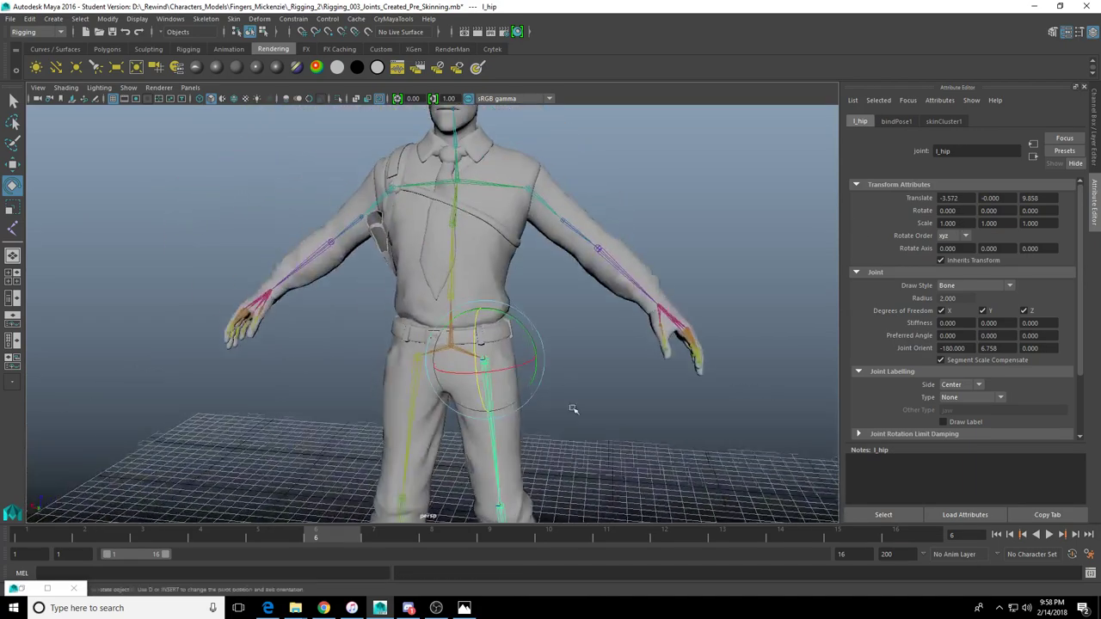
Test the upper-body deformation by moving spine_jt3 about -15.8 units in Y, and undo the move
left_click_drag(425, 277, 494, 280, "alt")
right_click_drag(494, 279, 551, 297, "alt")
middle_click_drag(444, 195, 454, 247, "alt")
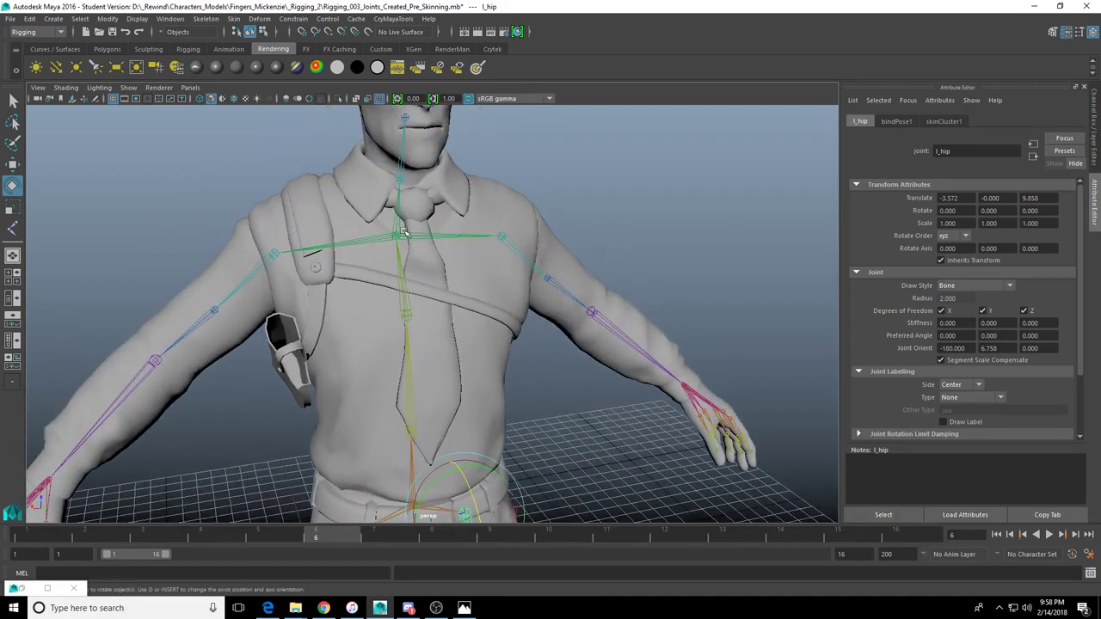
left_click(394, 237)
left_click_drag(394, 237, 514, 249, "alt")
right_click_drag(515, 249, 488, 254, "alt")
key("w")
left_click_drag(487, 256, 695, 269)
key("ctrl+z")
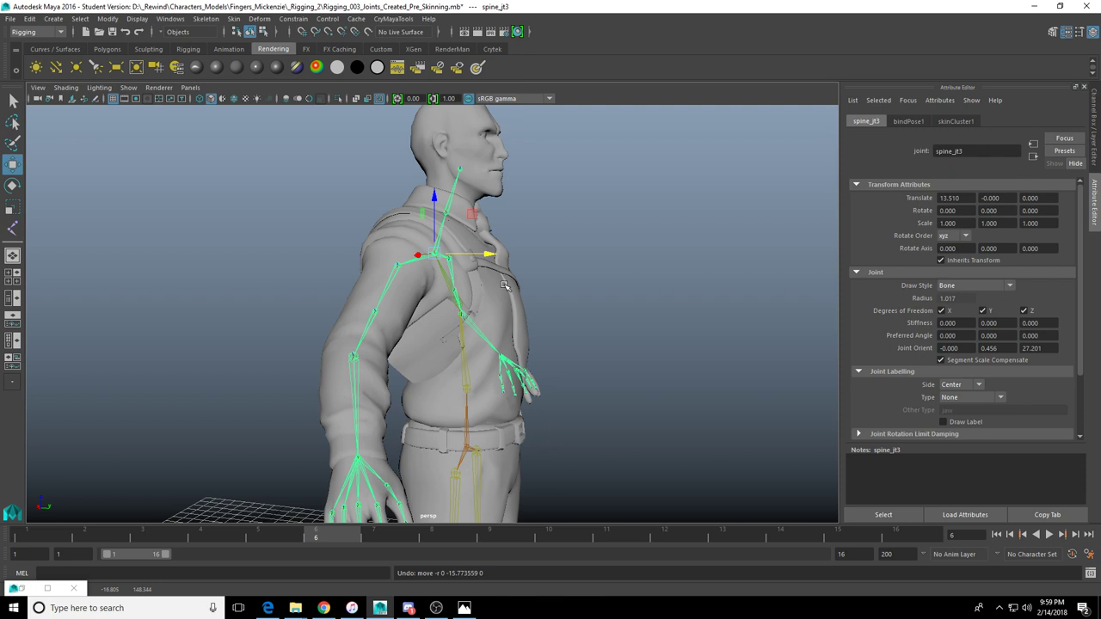
Try moving spine_jt3 backward and up to stretch the chest mesh, undo the move, and switch to the Rotate tool
right_click_drag(461, 213, 643, 181, "alt")
middle_click_drag(643, 180, 472, 303, "alt")
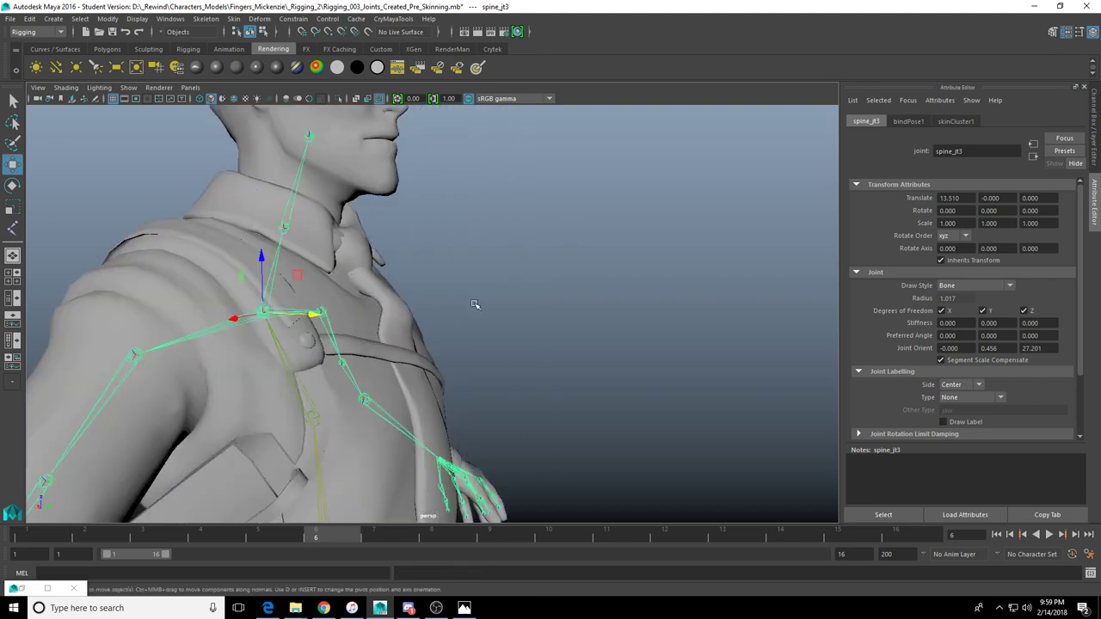
left_click_drag(475, 305, 348, 324, "alt")
middle_click_drag(347, 323, 439, 279, "alt")
left_click_drag(392, 262, 279, 210)
left_click_drag(280, 210, 348, 220, "alt")
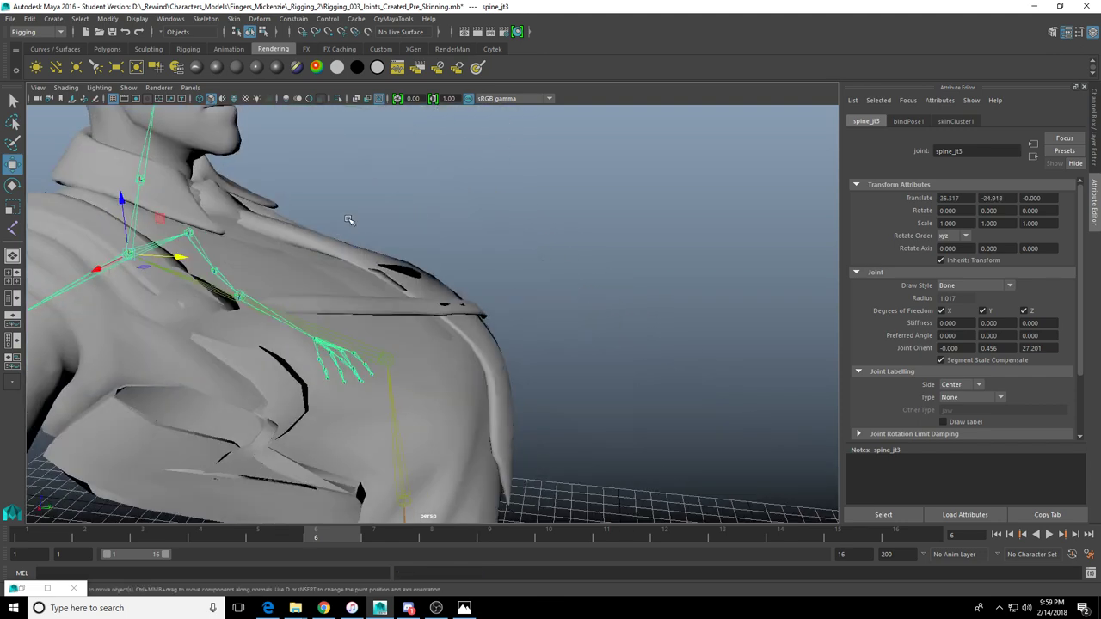
key("ctrl+z")
left_click_drag(418, 292, 393, 261, "alt")
key("e")
left_click_drag(416, 251, 573, 319, "alt")
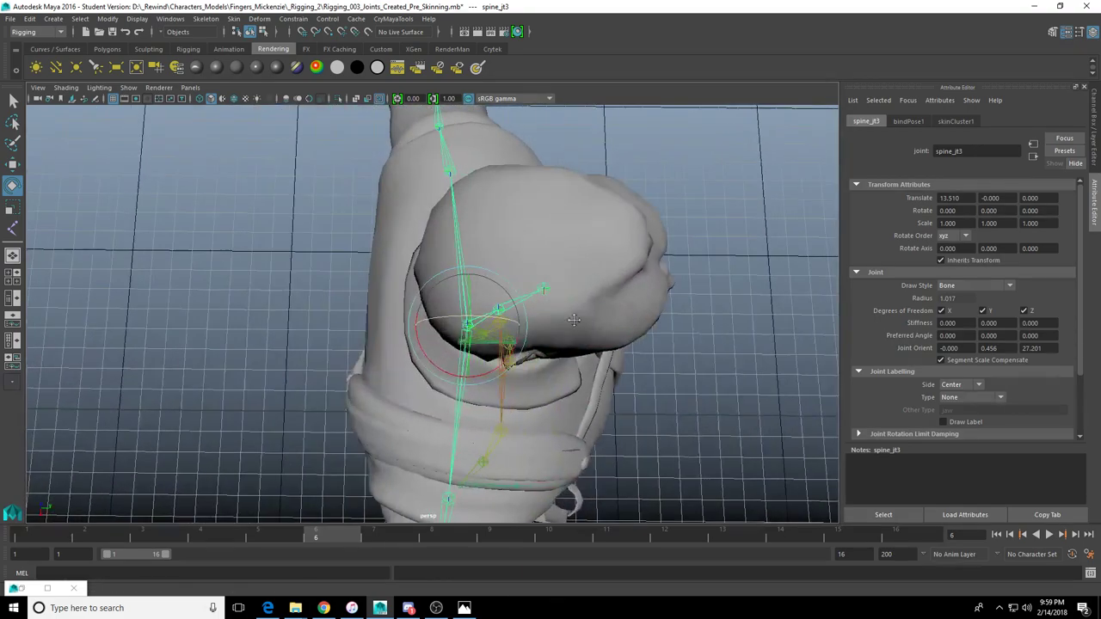
Save the scene as a new file named Rigging_004_Skinned.mb in the _Rigging_2 folder
left_click(12, 19)
left_click(60, 79)
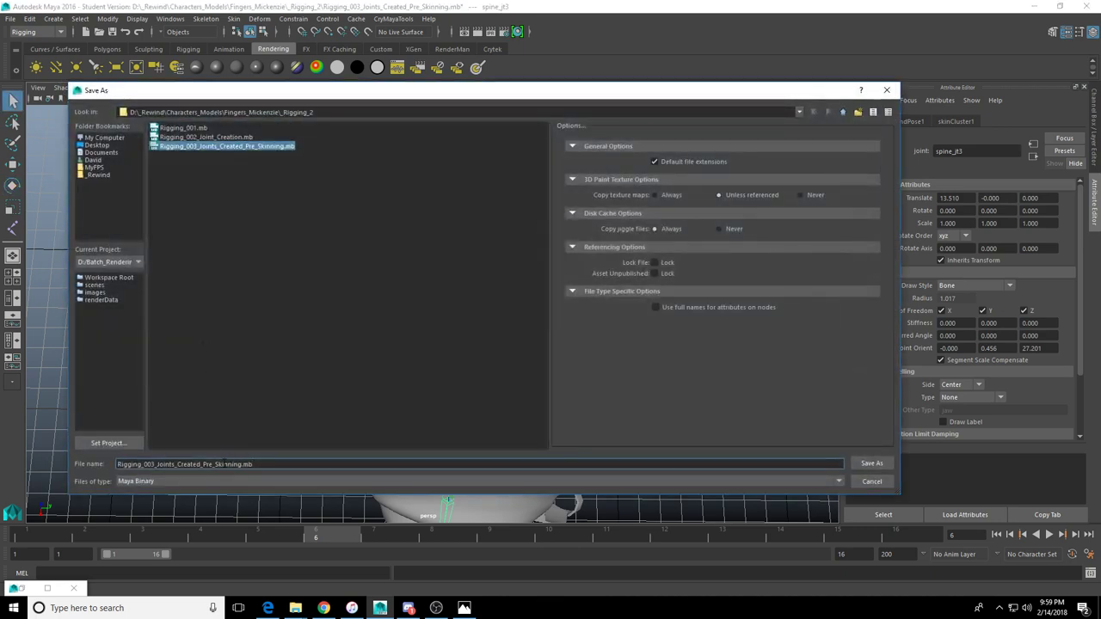
key("BackSpace")
type("4")
key("Delete")
key("Delete")
key("Delete")
key("Delete")
key("Delete")
key("Delete")
key("Delete")
key("Delete")
key("Delete")
key("Delete")
key("Delete")
key("Delete")
key("Delete")
key("Delete")
key("Delete")
key("Delete")
key("Delete")
key("Delete")
key("Delete")
key("Delete")
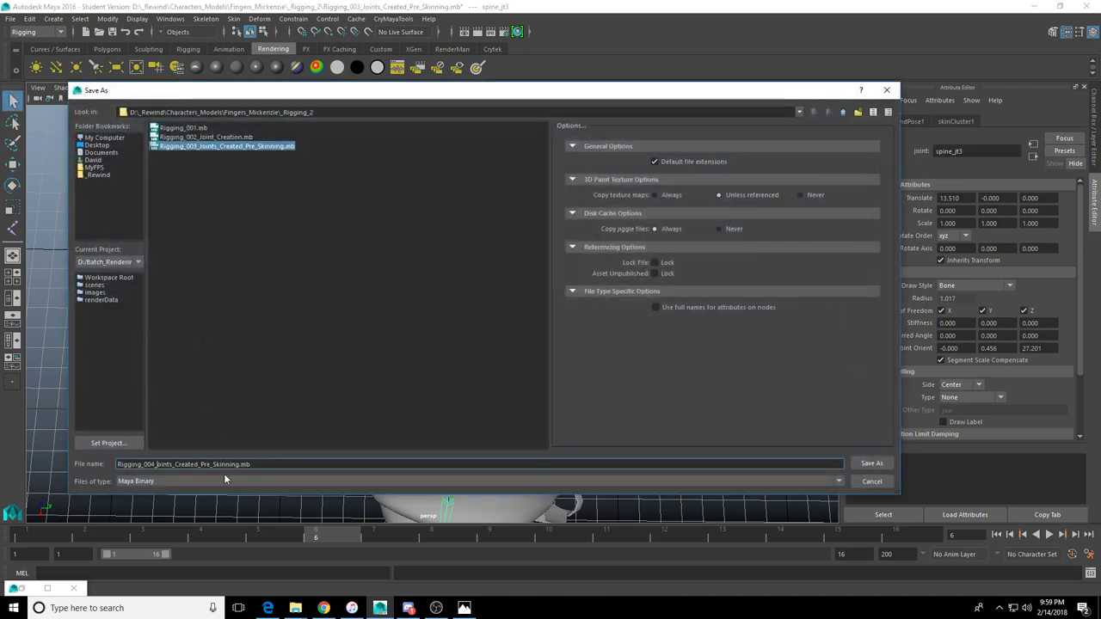
key("Delete")
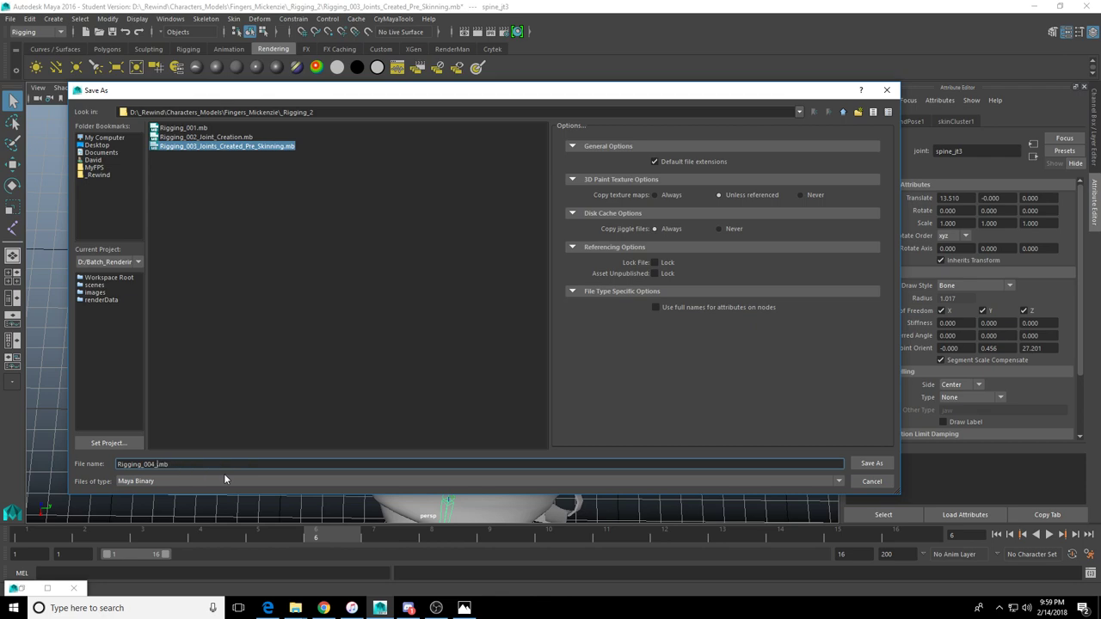
type("Skinned")
key("Return")
left_click(526, 313)
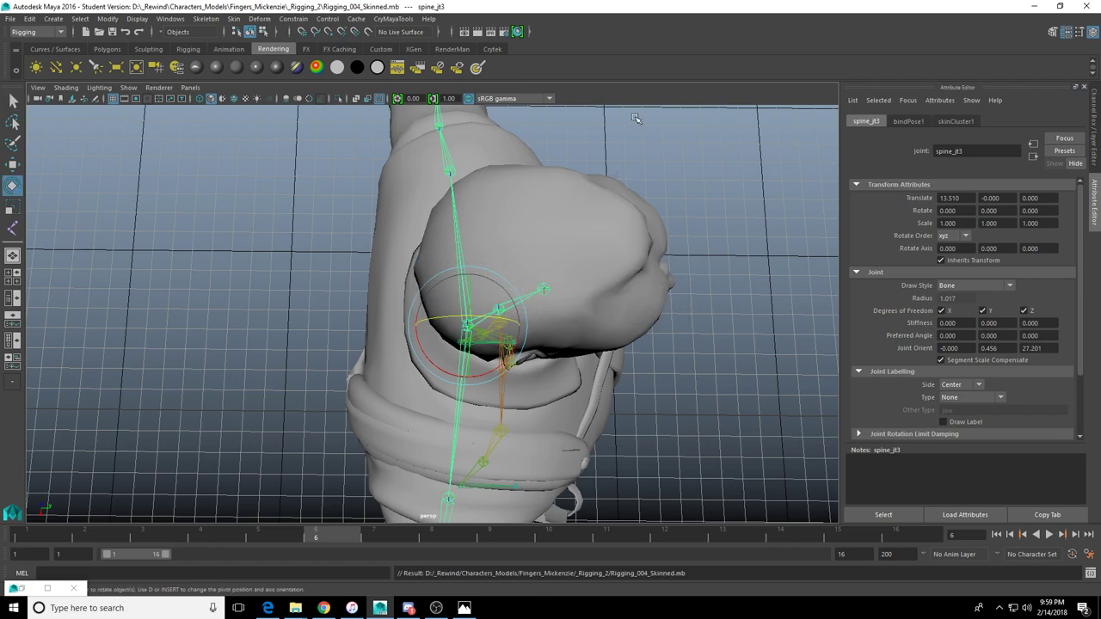
Test the collar deformation by rotating the neck joint, and undo the rotation
left_click_drag(523, 343, 427, 233, "alt")
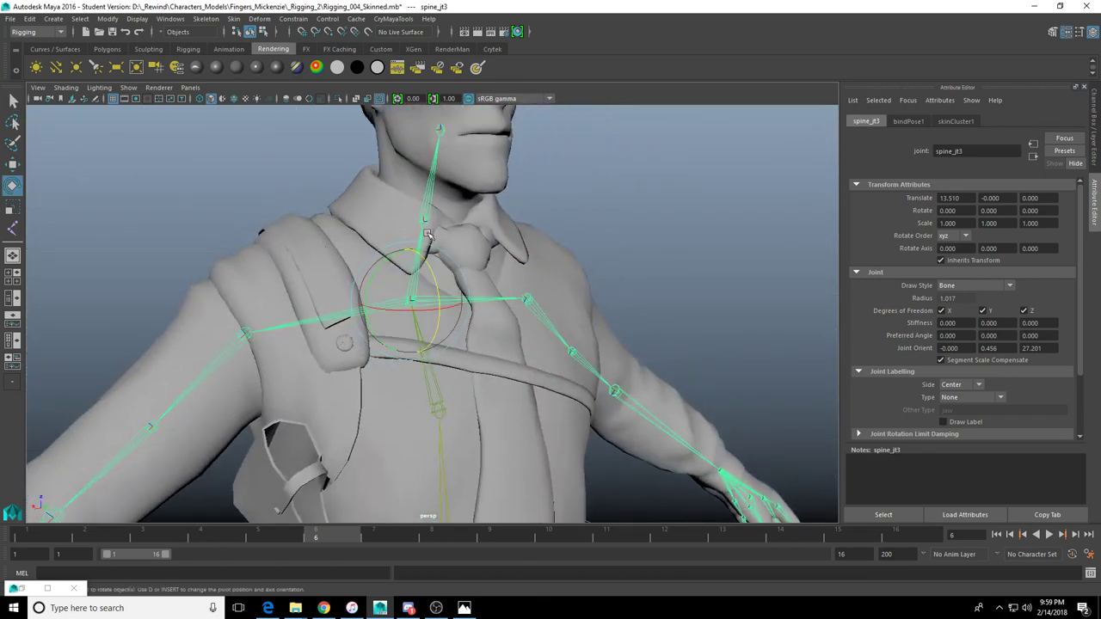
left_click(427, 234)
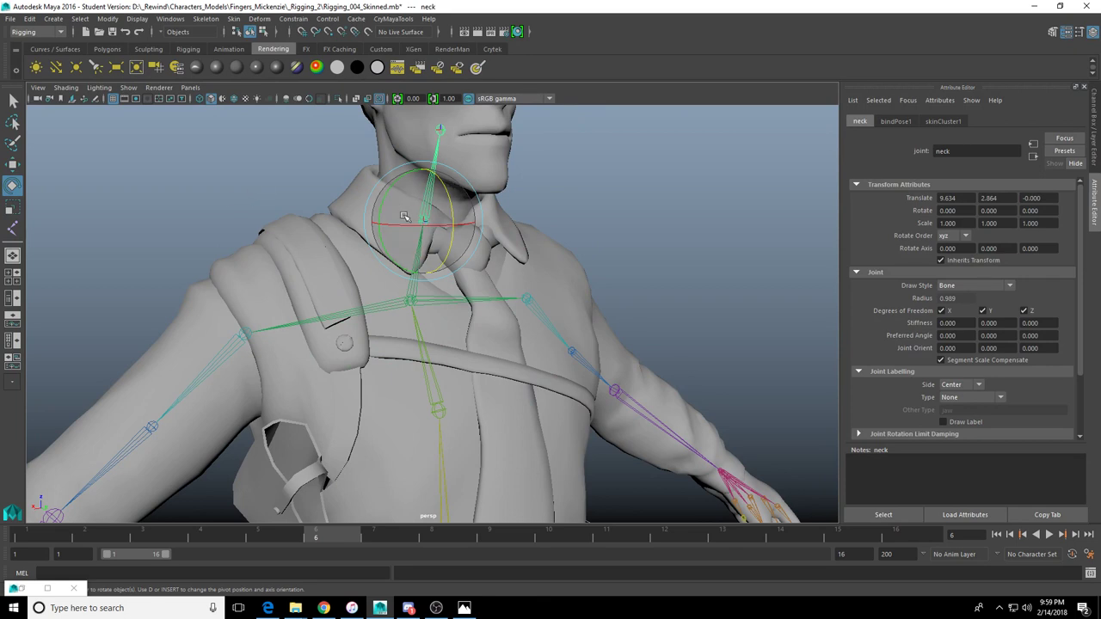
left_click_drag(458, 200, 448, 277, "alt")
key("ctrl+z")
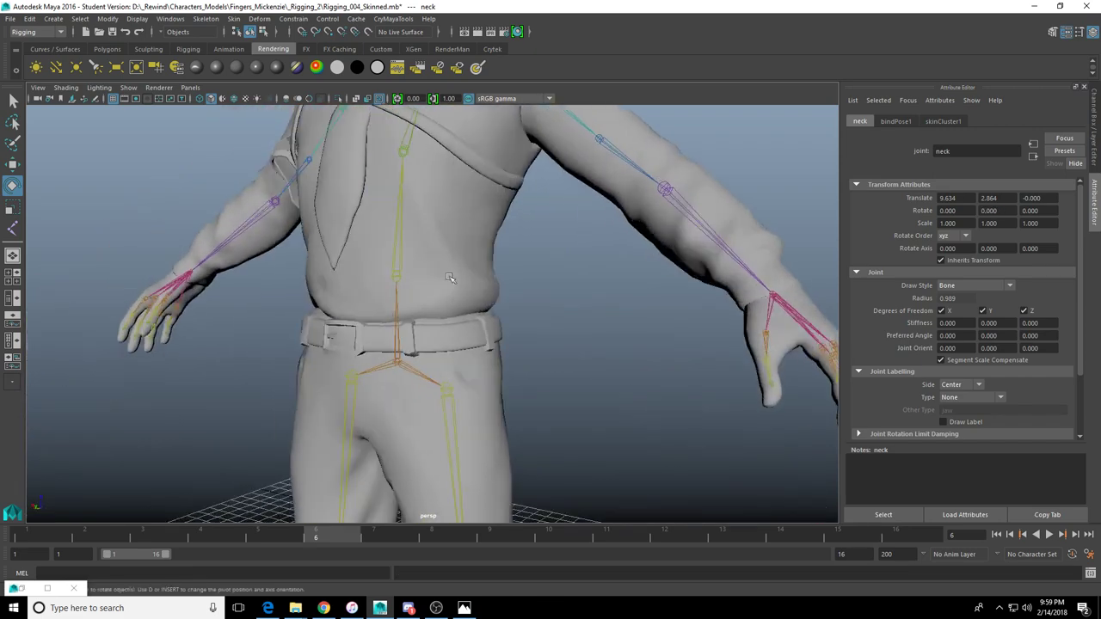
Test the waist deformation by rotating the pelvis joint below the belt, and undo the rotation
left_click(396, 362)
left_click_drag(396, 362, 587, 366)
key("ctrl+z")
Test the upper left leg by rotating l_hip, and undo the rotation
left_click_drag(413, 385, 518, 385, "alt")
left_click(422, 383)
middle_click_drag(425, 387, 487, 279, "alt")
left_click_drag(513, 287, 371, 254)
key("ctrl+z")
key("ctrl+z")
Test the left ankle deformation by rotating l_foot in Z, and undo the rotation
scroll(401, 293, "down", 4)
middle_click_drag(416, 378, 406, 222, "alt")
left_click_drag(405, 222, 410, 393, "alt")
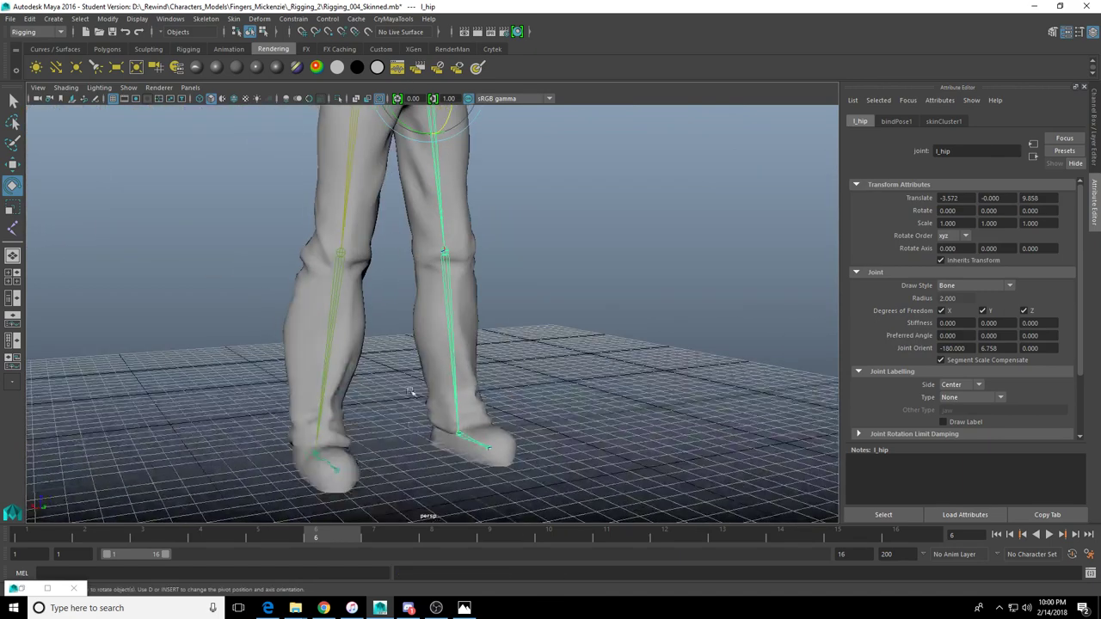
left_click(454, 432)
key("f")
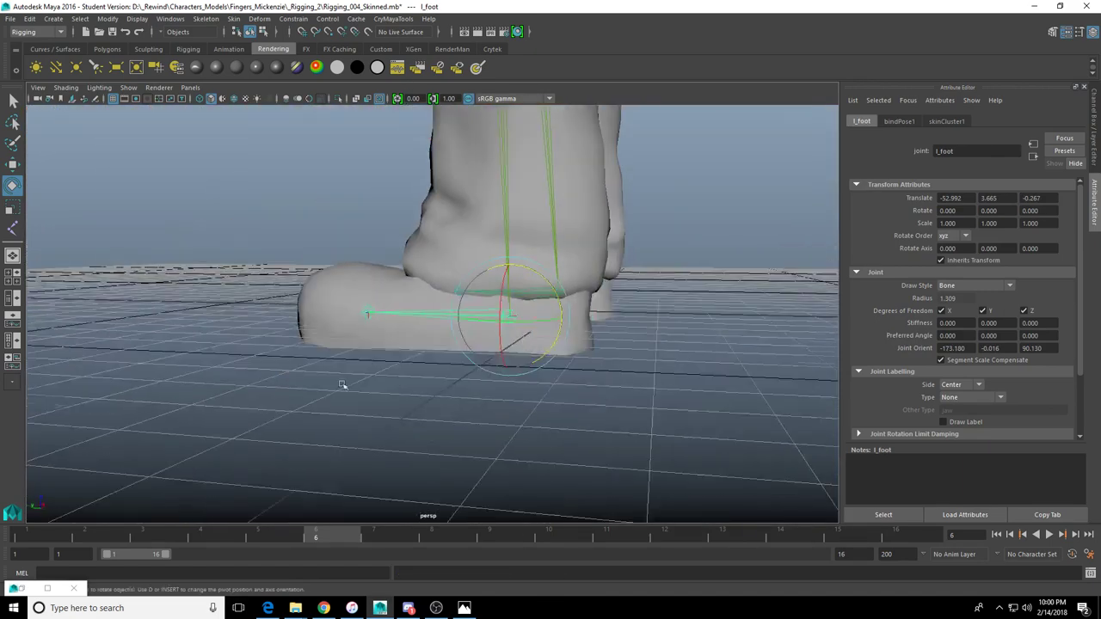
left_click_drag(537, 261, 550, 361)
key("ctrl+z")
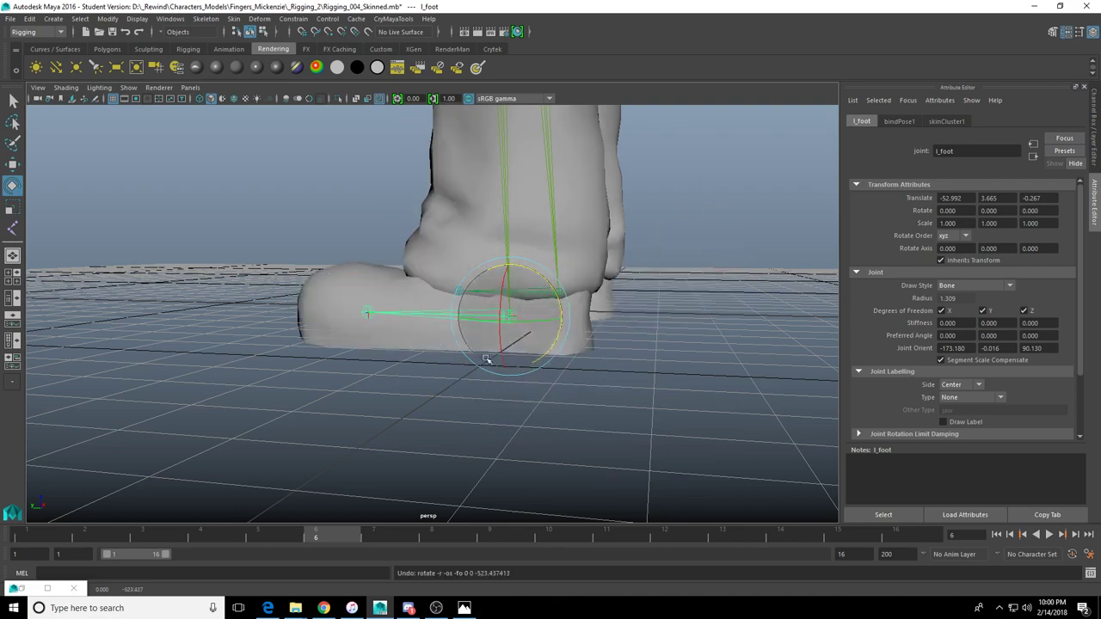
Test the tip of the left shoe by rotating l_tippy_toe, and undo the rotation
left_click_drag(327, 301, 439, 303)
left_click_drag(386, 268, 492, 258)
key("ctrl+z")
Test the left knee deformation by rotating its joint, and undo the rotation
middle_click_drag(482, 129, 486, 319, "alt")
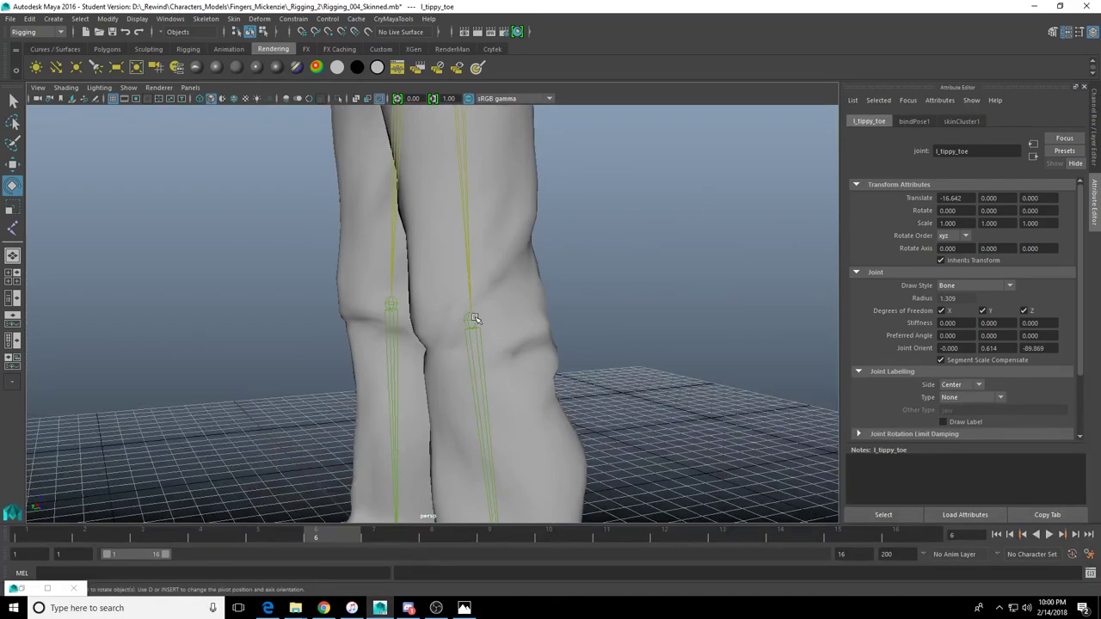
left_click(474, 318)
left_click_drag(476, 318, 473, 388, "alt")
key("ctrl+z")
Test the right hip deformation by rotating r_hip about 24 degrees in Y, and undo the rotation
right_click_drag(474, 383, 381, 322, "alt")
left_click_drag(381, 321, 443, 336, "alt")
middle_click_drag(443, 335, 440, 462, "alt")
left_click(349, 344)
right_click_drag(349, 344, 412, 356, "alt")
middle_click_drag(413, 357, 542, 379, "alt")
left_click_drag(542, 379, 411, 328, "alt")
key("ctrl+z")
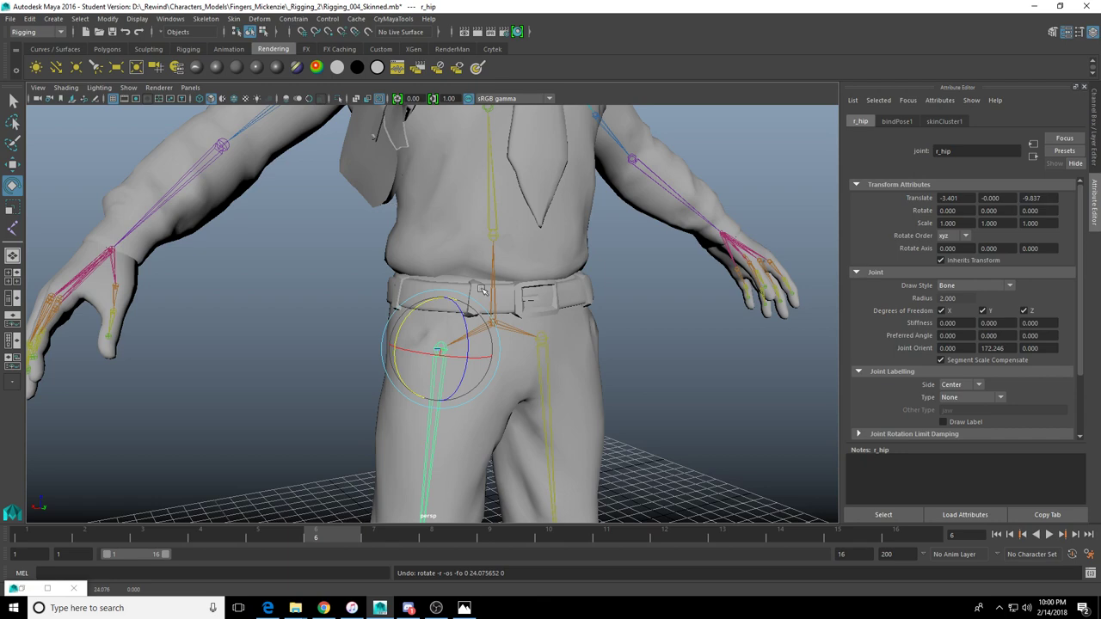
Test the torso and holster deformation by rotating spine_jt2, and undo the rotation
left_click_drag(407, 315, 428, 288, "alt")
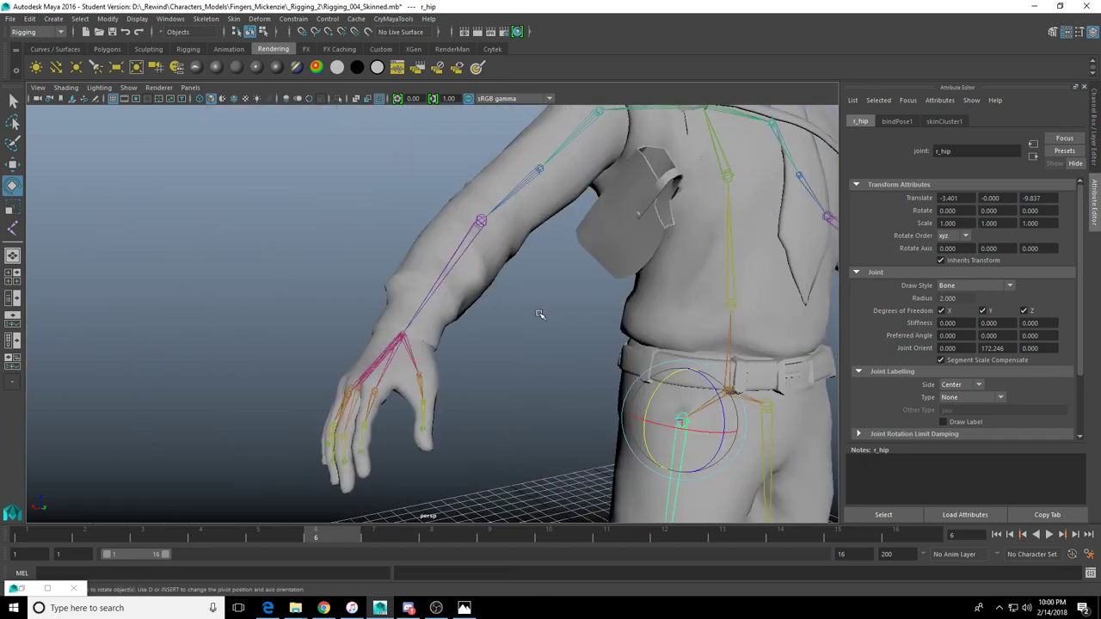
left_click_drag(539, 313, 455, 312, "alt")
left_click(480, 289)
left_click_drag(577, 296, 578, 339)
key("ctrl+z")
mouse_move(565, 301)
left_mouse_down("alt")
mouse_move(585, 297)
mouse_move(583, 310)
left_mouse_up("alt")
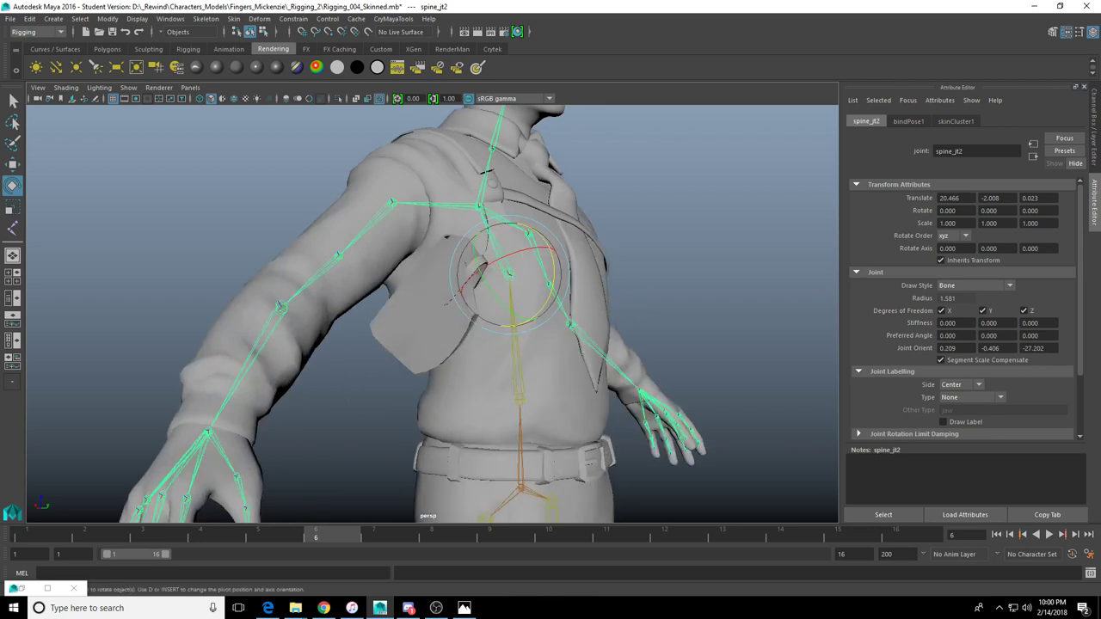
left_click(436, 608)
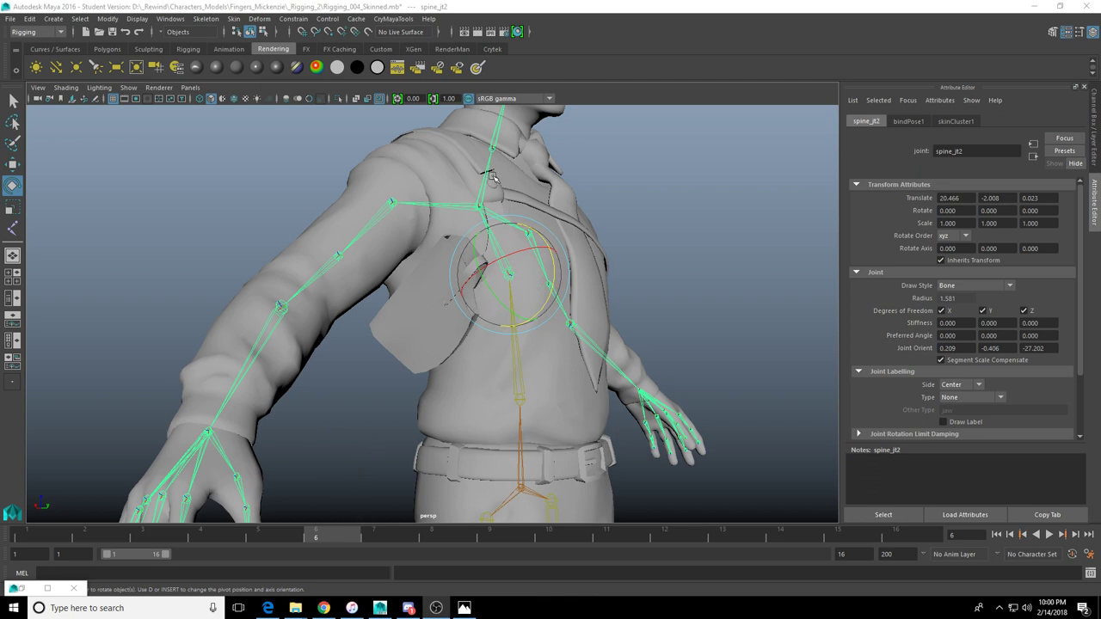
left_click(5, 6)
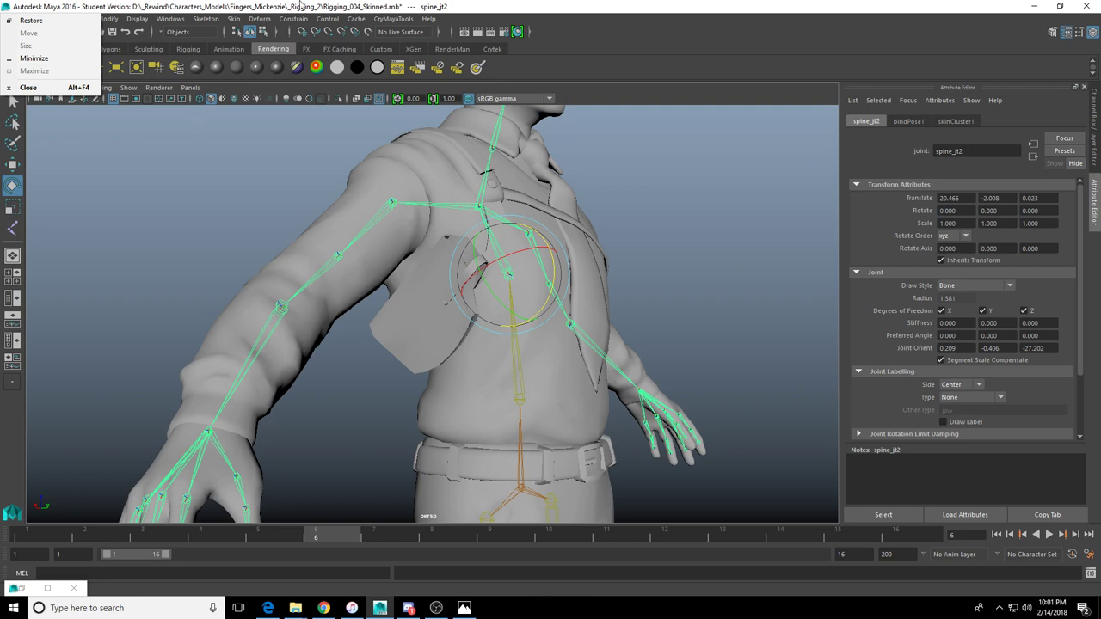
left_click(245, 5)
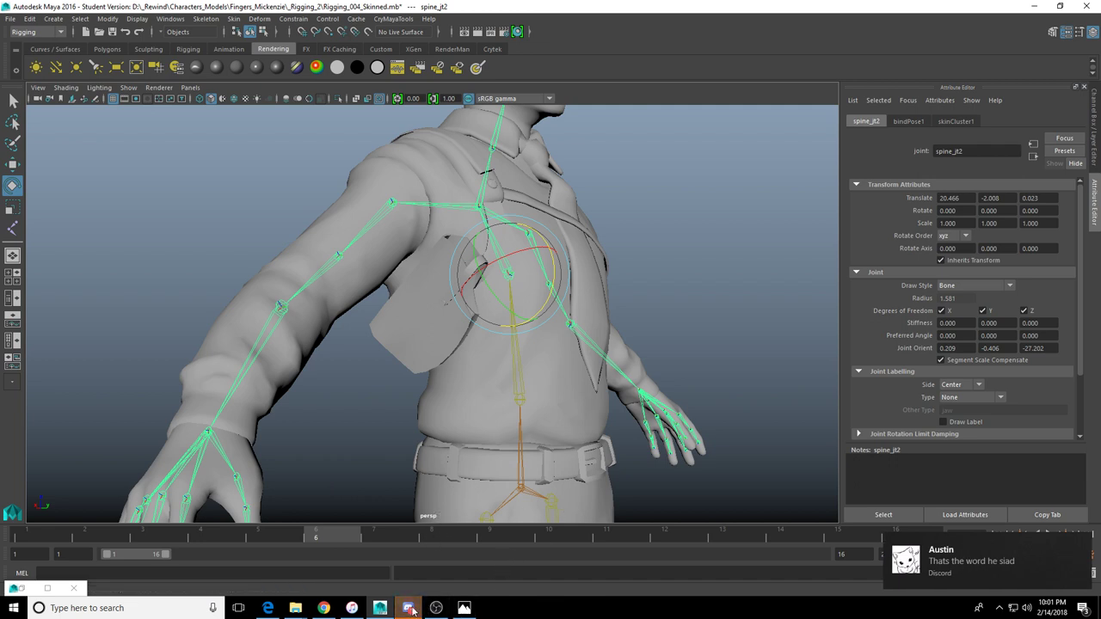
mouse_move(411, 609)
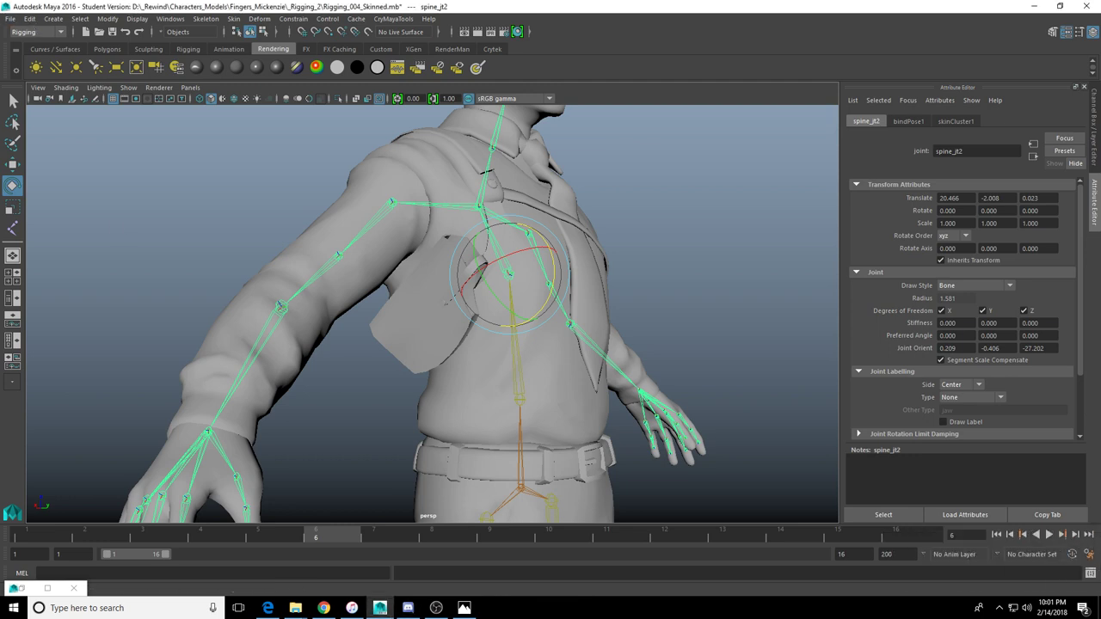
key("alt+Tab")
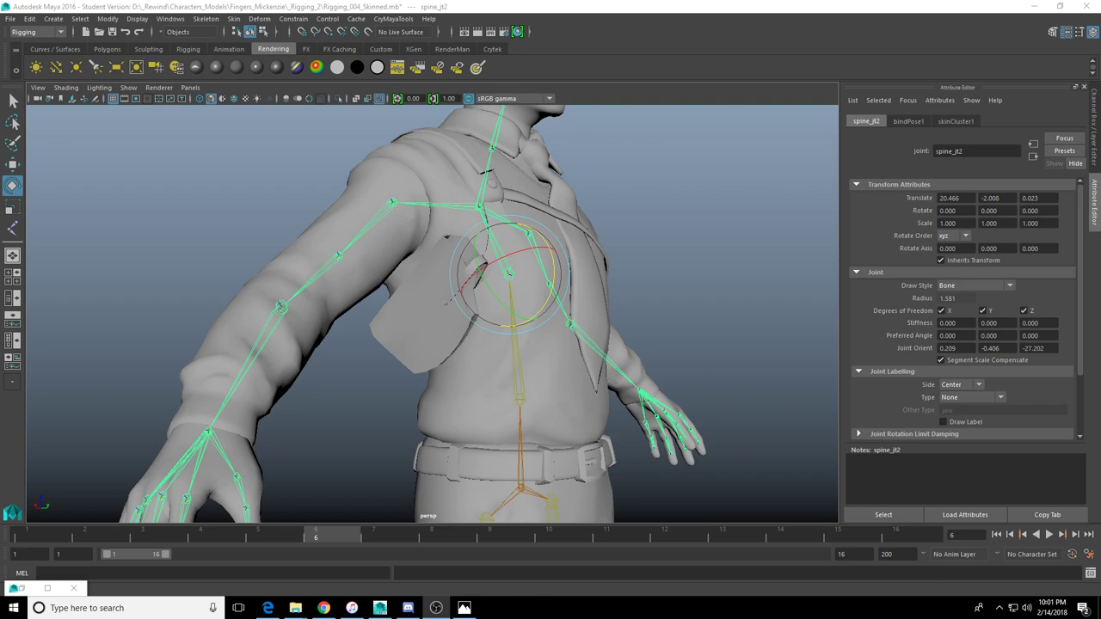
Test the right shoulder deformation by rotating r_shldr, and undo the rotation
left_click_drag(514, 367, 489, 386, "alt")
scroll(489, 386, "down", 8)
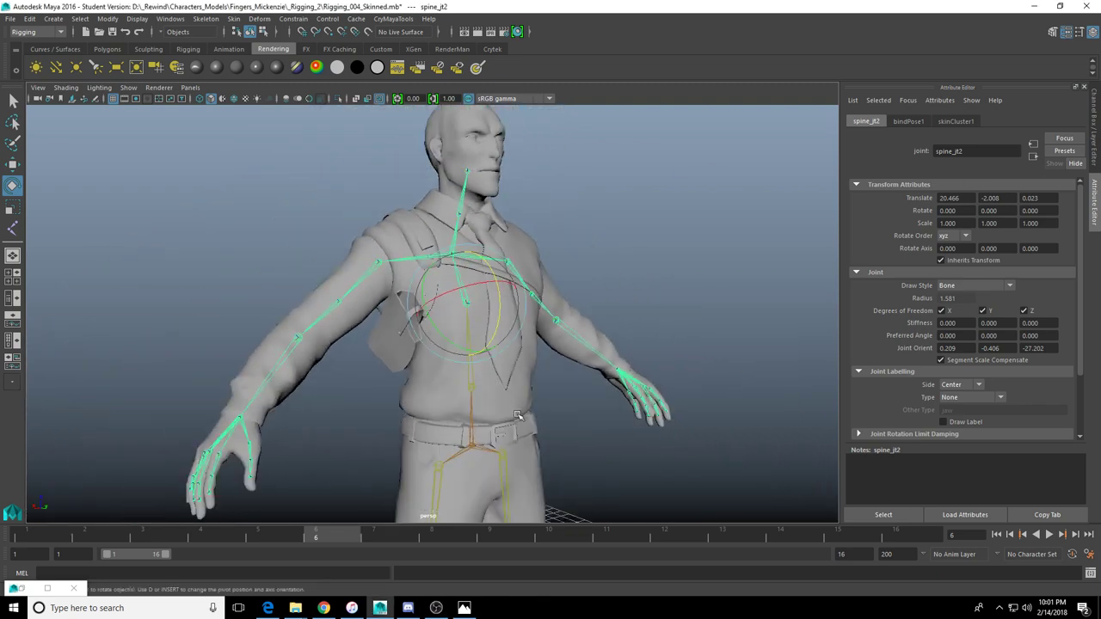
middle_click_drag(518, 432, 514, 364, "alt")
left_click_drag(513, 364, 510, 361, "alt")
scroll(510, 360, "up", 10)
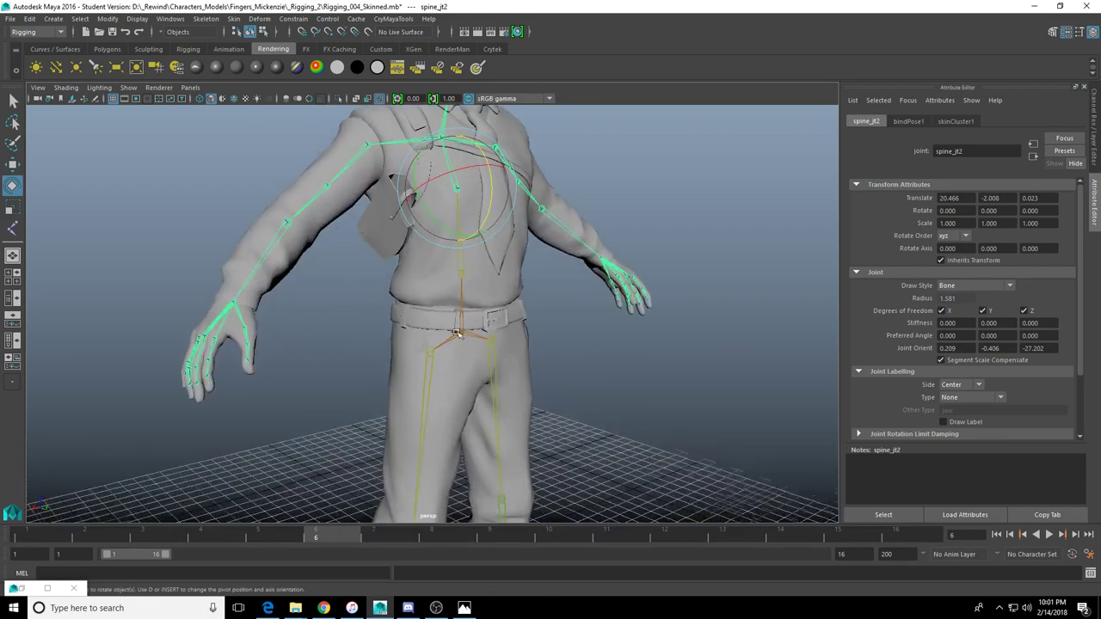
left_click(396, 221)
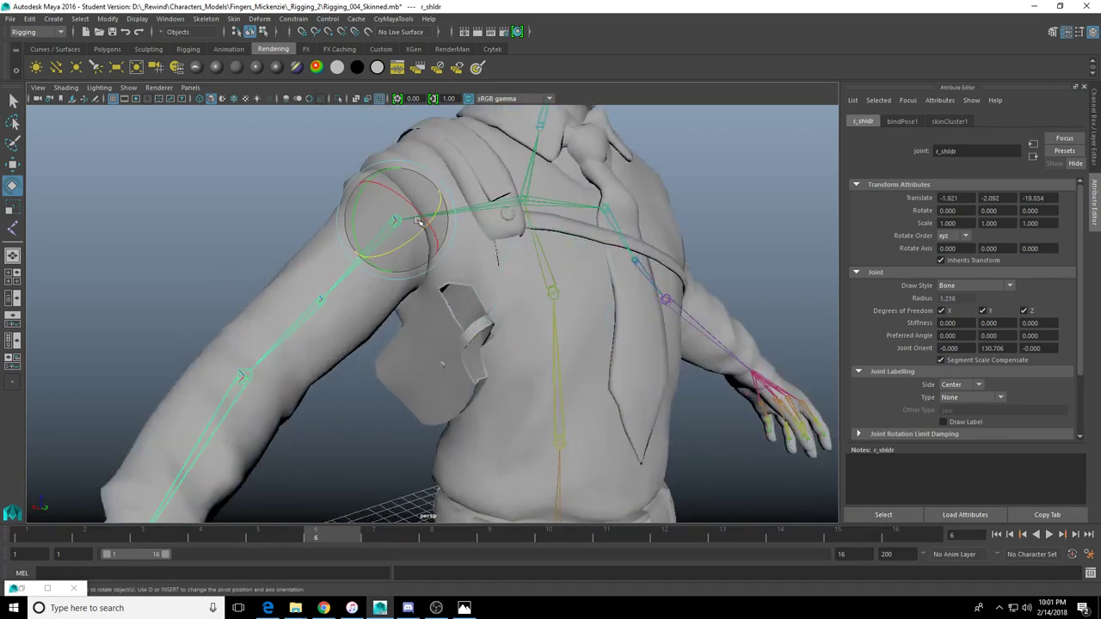
left_click_drag(422, 213, 462, 156, "alt")
key("ctrl+z")
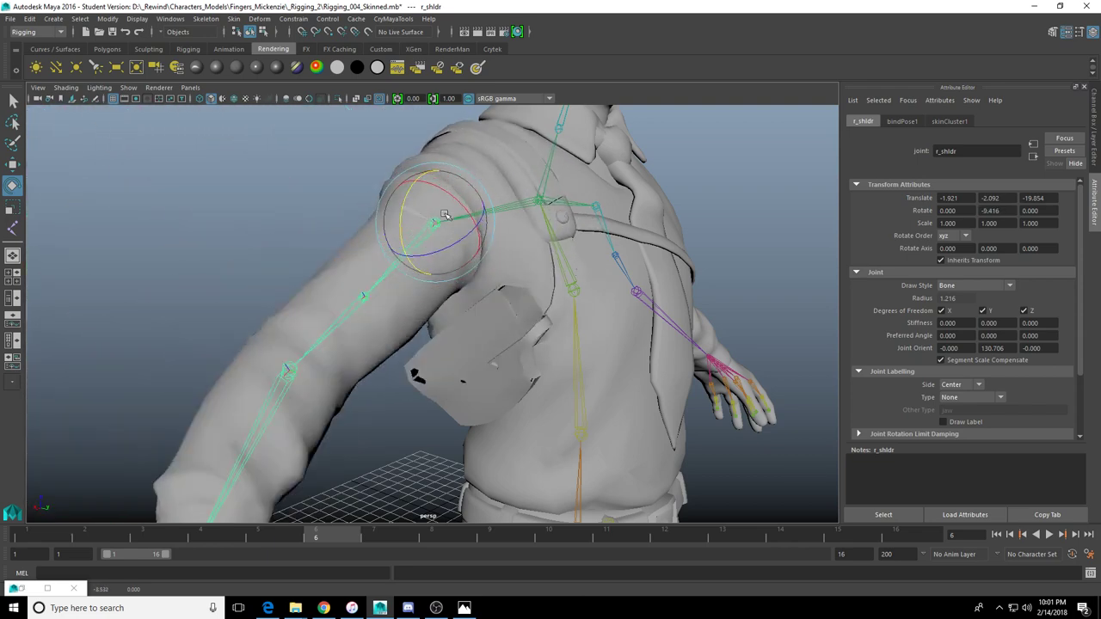
Undo the last test rotation of the right shoulder joint
key("shift+z")
key("ctrl+z")
left_click_drag(468, 209, 400, 176, "alt")
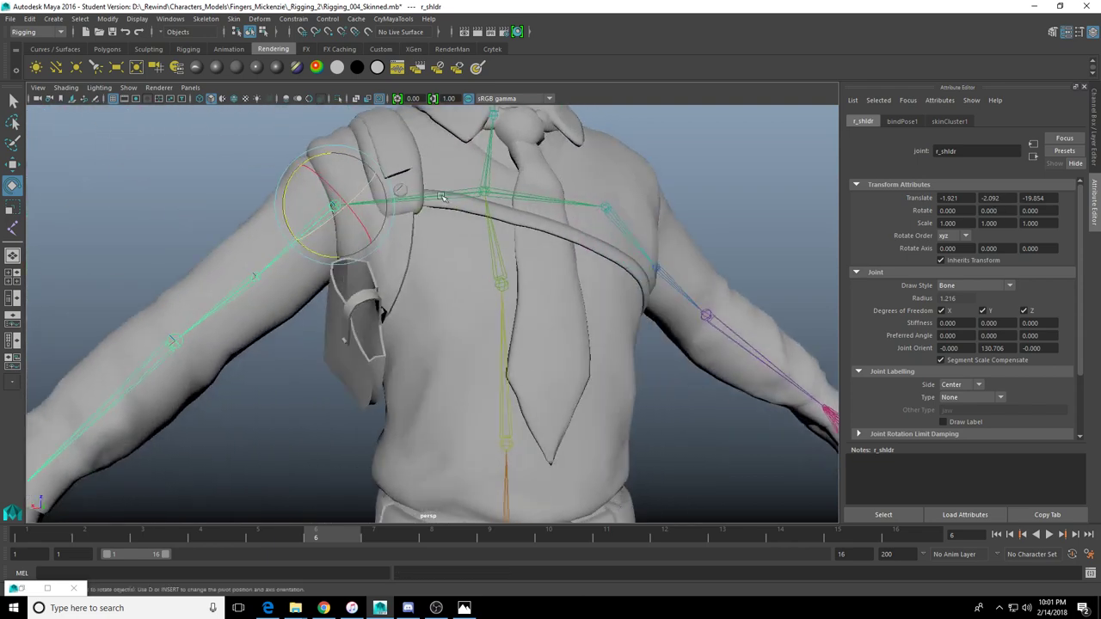
middle_click_drag(516, 275, 487, 239, "alt")
Test-rotate the lower spine joint spine_jt1 to check the skin deformation and undo the rotation
left_click_drag(487, 238, 511, 248, "alt")
left_click(526, 410)
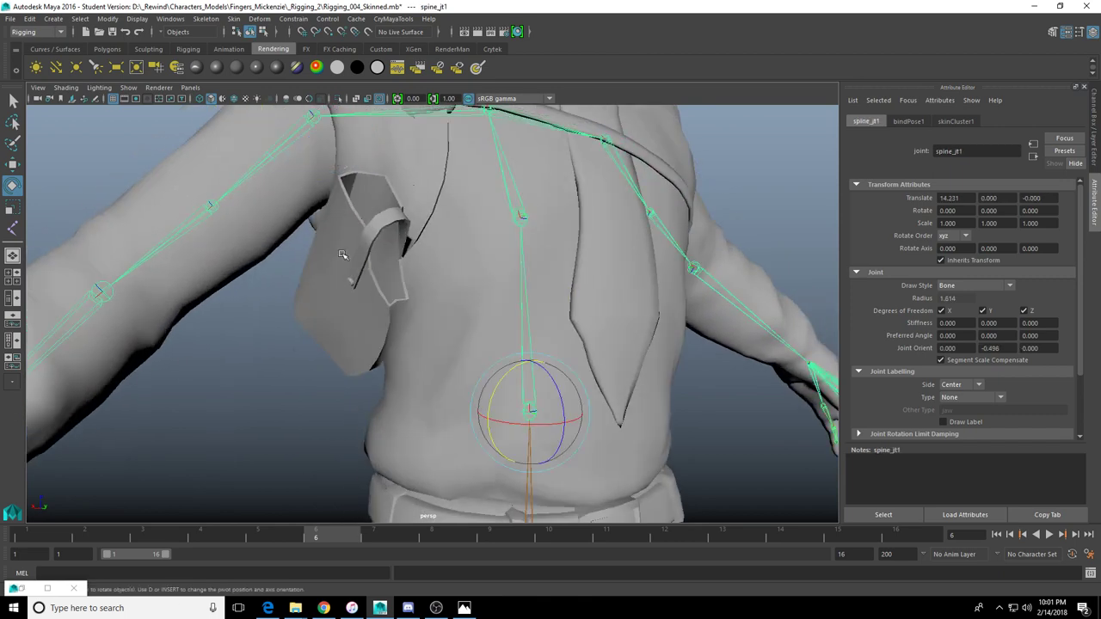
left_click_drag(507, 368, 581, 403)
key("ctrl+z")
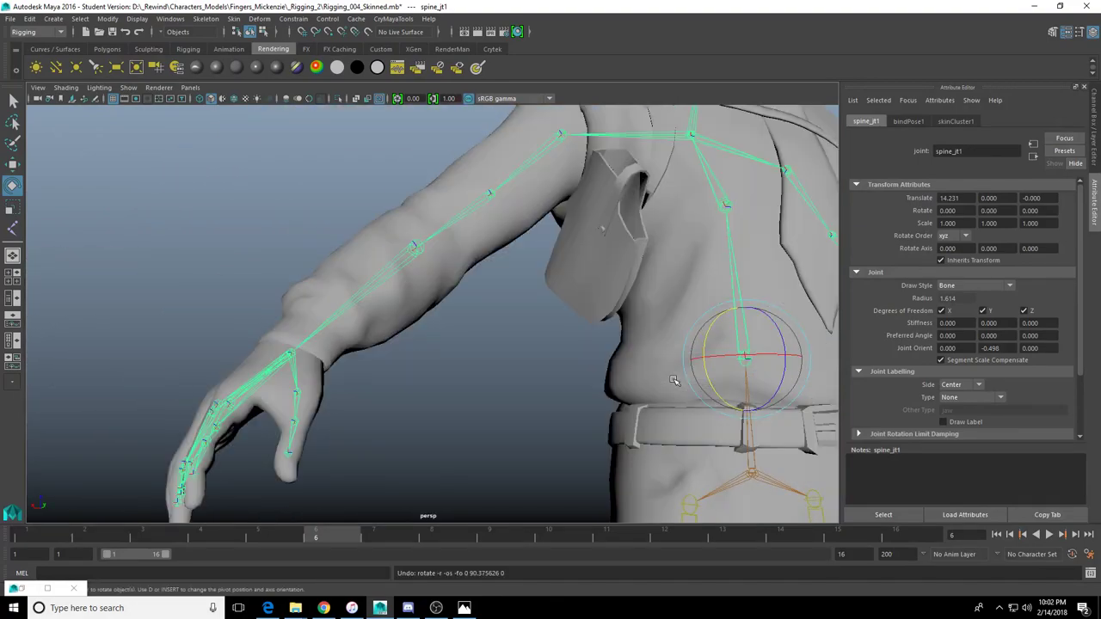
Test-rotate the left wrist joint to check how the hand deforms and undo the rotation
scroll(667, 376, "down", 5)
left_click_drag(663, 376, 572, 370, "alt")
middle_click_drag(572, 370, 519, 299, "alt")
key("bracketright")
key("bracketright")
key("bracketright")
key("bracketright")
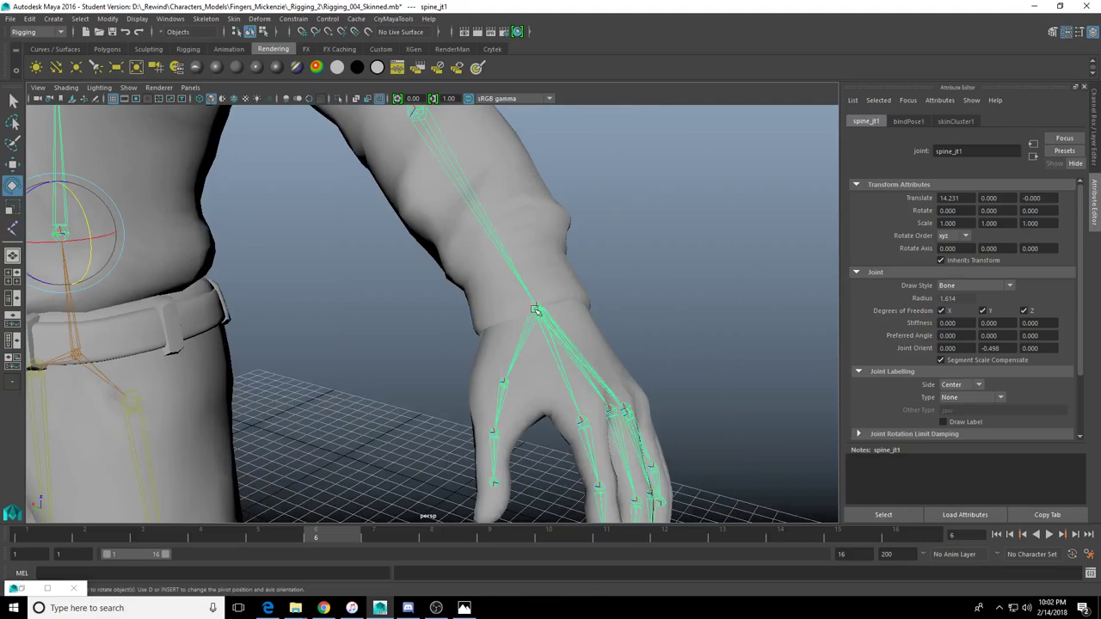
left_click(535, 309)
scroll(535, 309, "down", 4)
middle_click_drag(535, 310, 471, 248, "alt")
scroll(465, 275, "up", 5)
left_click_drag(464, 301, 413, 336, "alt")
middle_click_drag(413, 336, 410, 308, "alt")
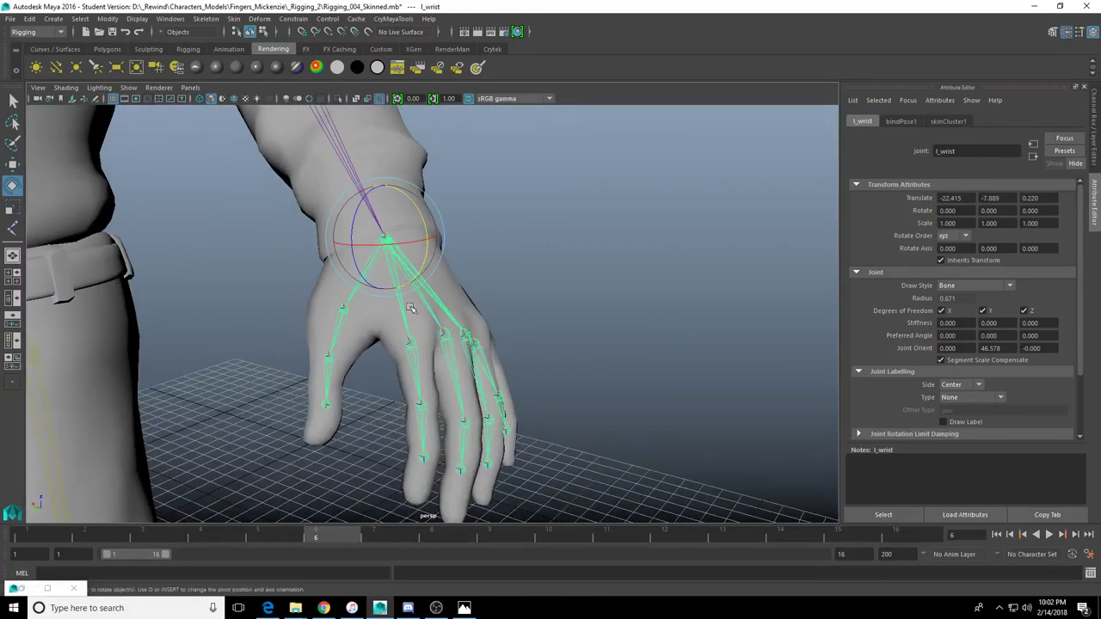
left_click_drag(424, 221, 460, 225)
key("ctrl+z")
Test-rotate the left thumb's base joint l_thumb_jt1 around different axes and undo the rotation
left_click_drag(465, 279, 417, 303, "alt")
left_click(325, 331)
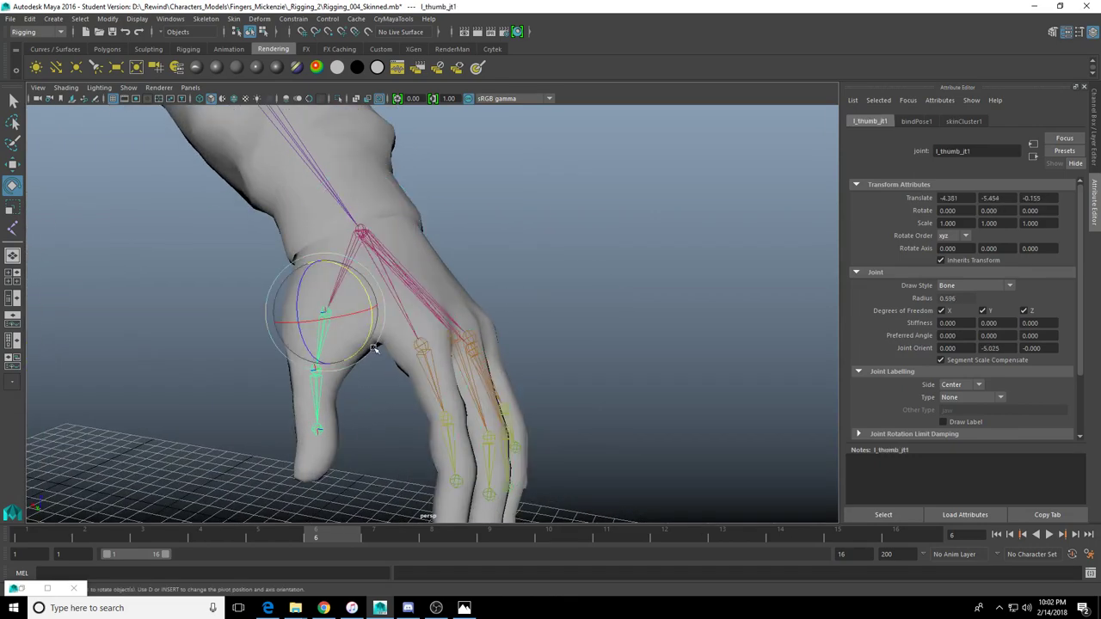
key("f")
scroll(374, 296, "down", 4)
left_click_drag(381, 406, 568, 254, "alt")
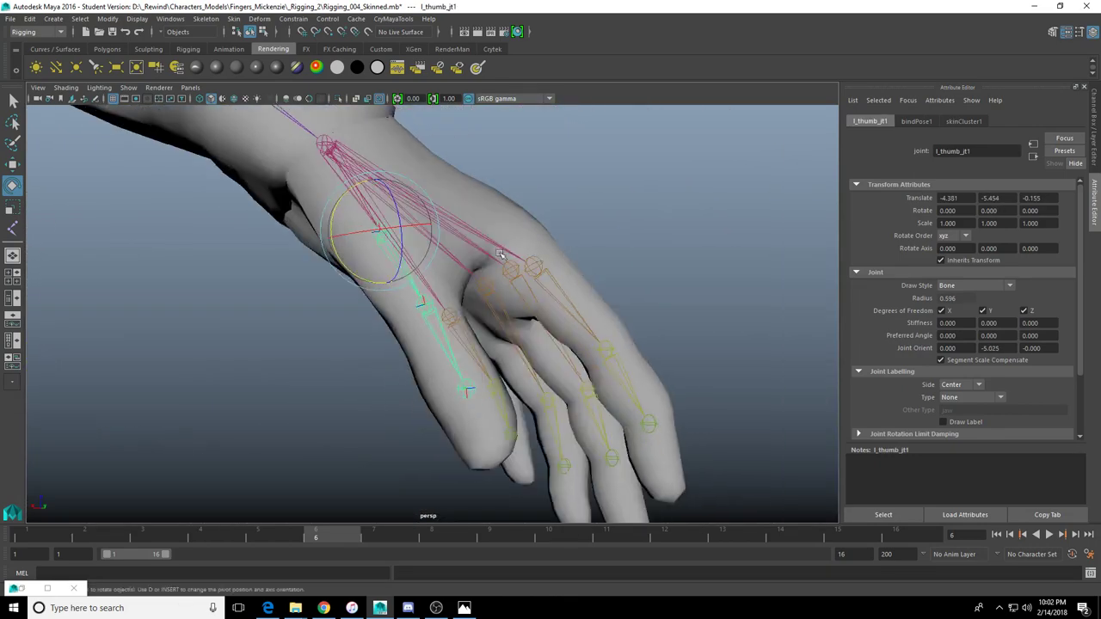
left_click_drag(453, 315, 406, 256, "alt")
left_click_drag(408, 254, 540, 245, "alt")
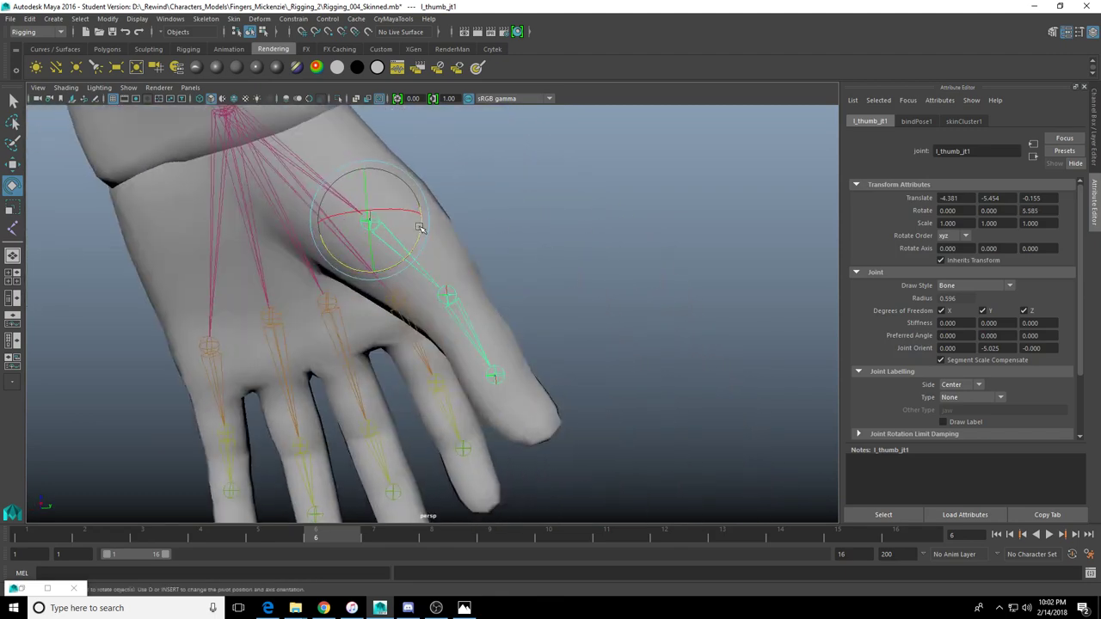
left_click_drag(419, 227, 451, 326)
key("ctrl+z")
Test the rotation of the left thumb's joints one after another, through l_thumb_jt3, undoing each rotation
left_click(451, 293)
left_click(368, 230)
left_click_drag(367, 231, 536, 411, "alt")
key("ctrl+z")
left_click(443, 312)
key("ctrl+z")
left_click(465, 383)
key("ctrl+z")
key("ctrl+z")
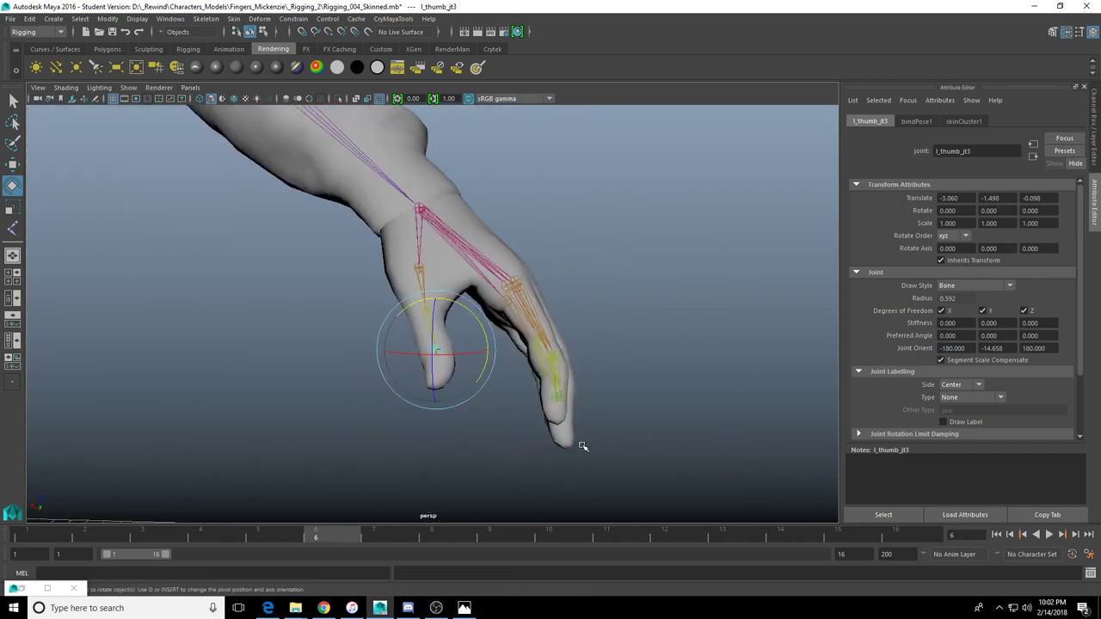
Check the left pointer finger's base joint and test-rotate the middle finger's base joint l_middle_jt1, undoing the rotation
left_click_drag(495, 343, 478, 289, "alt")
left_click(475, 286)
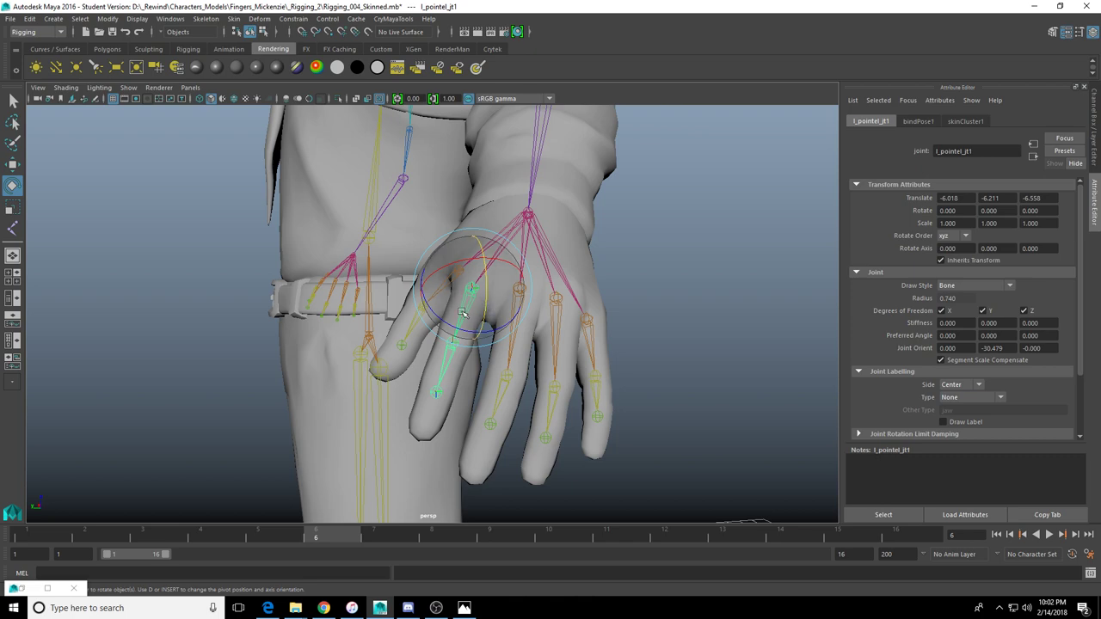
scroll(523, 308, "up", 4)
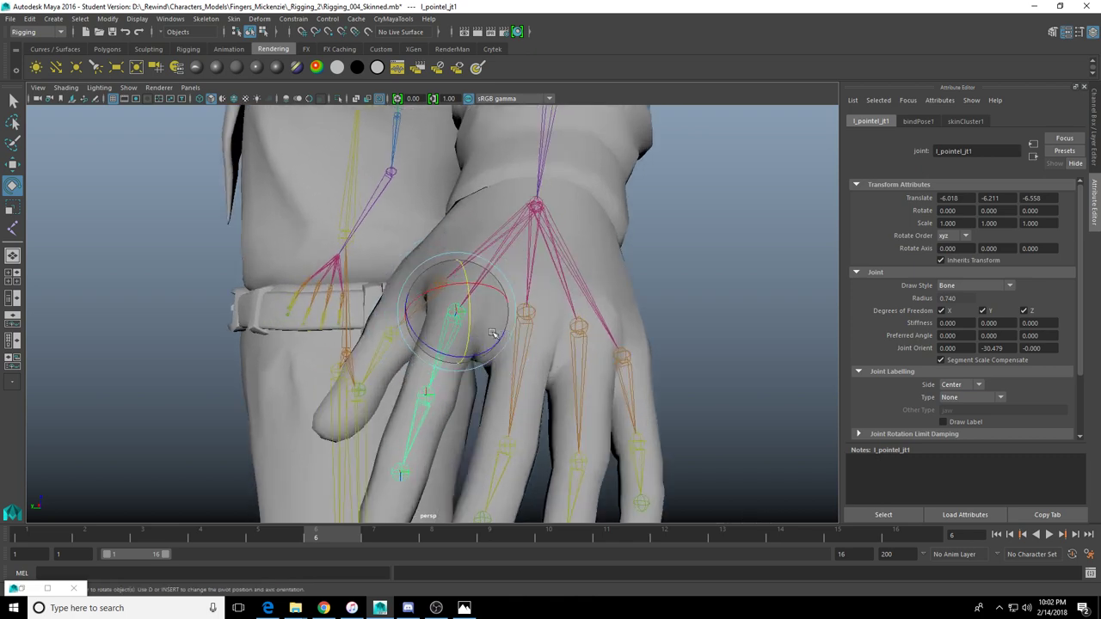
left_click(530, 308)
left_click_drag(531, 308, 498, 376, "alt")
key("ctrl+z")
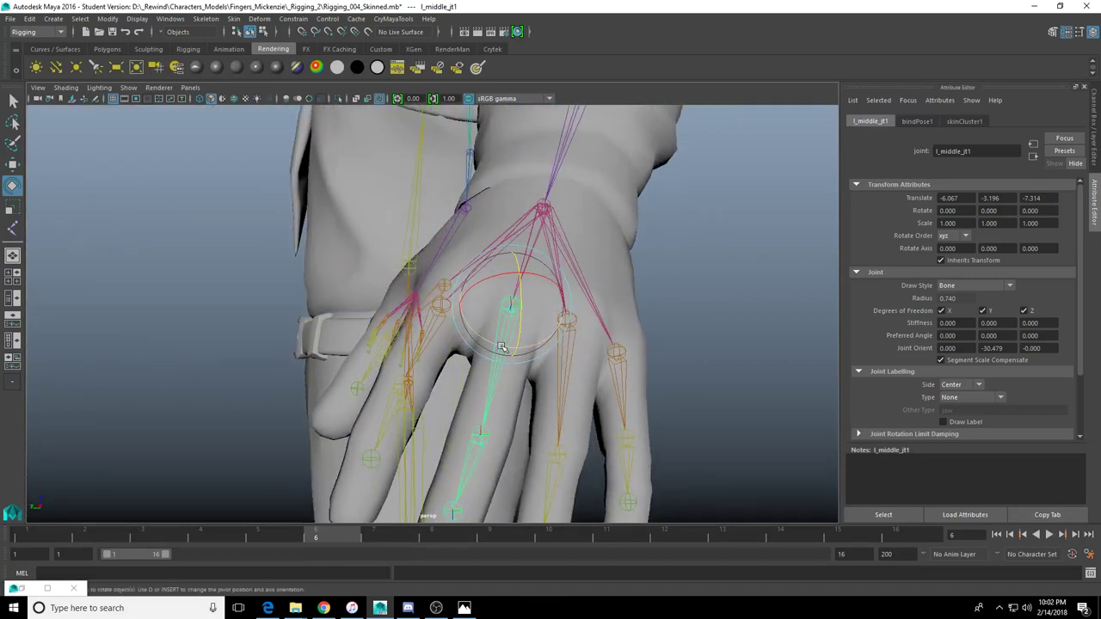
left_click_drag(521, 322, 487, 359)
key("ctrl+z")
Reorient the rotation manipulator of the left pointer finger's base joint in pivot edit mode, then test-rotate the joint and undo the rotation
left_click(477, 329)
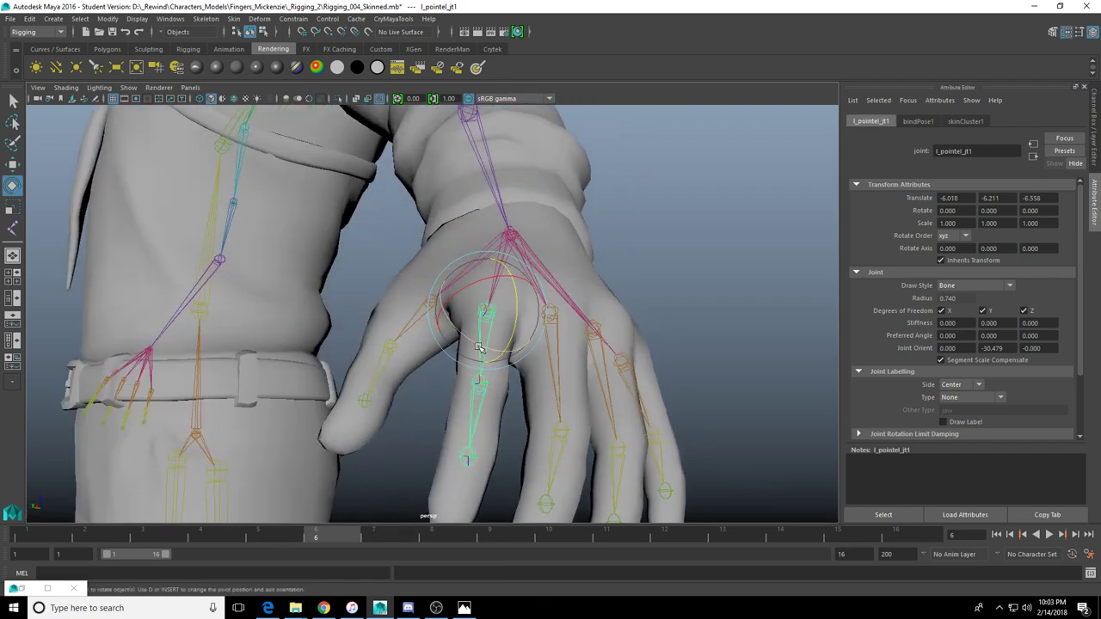
key("w")
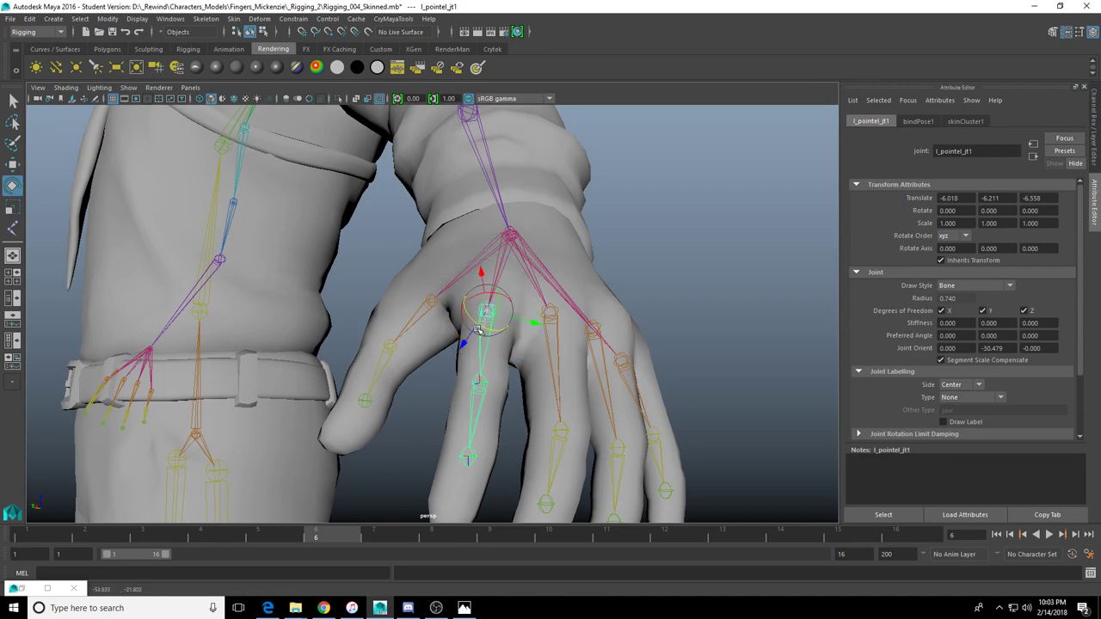
key("e")
left_click_drag(474, 332, 471, 340, "alt")
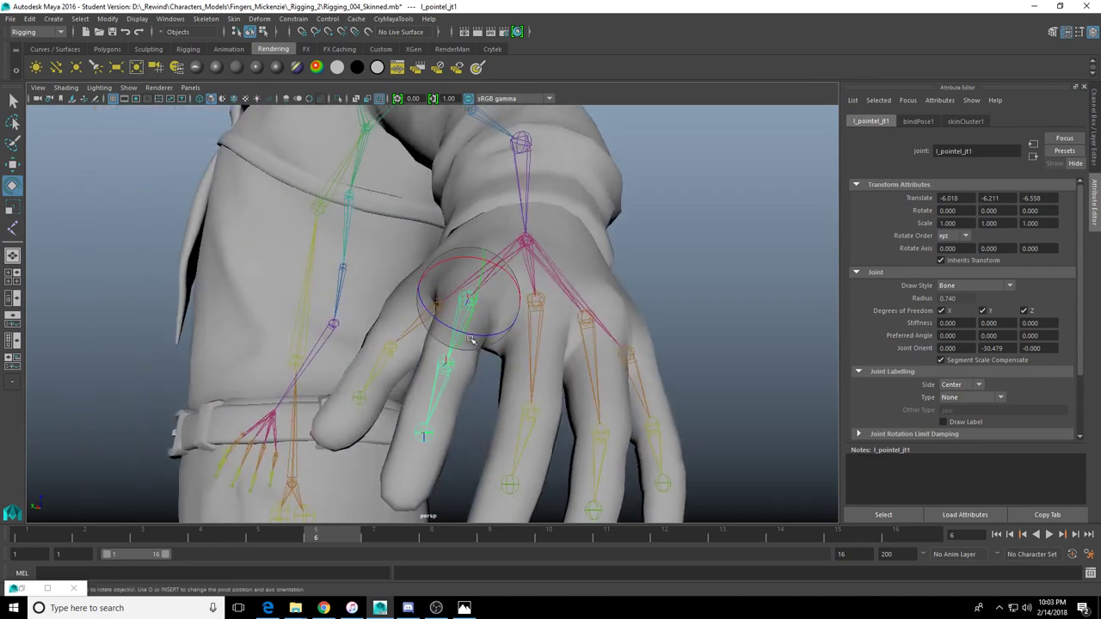
key("w")
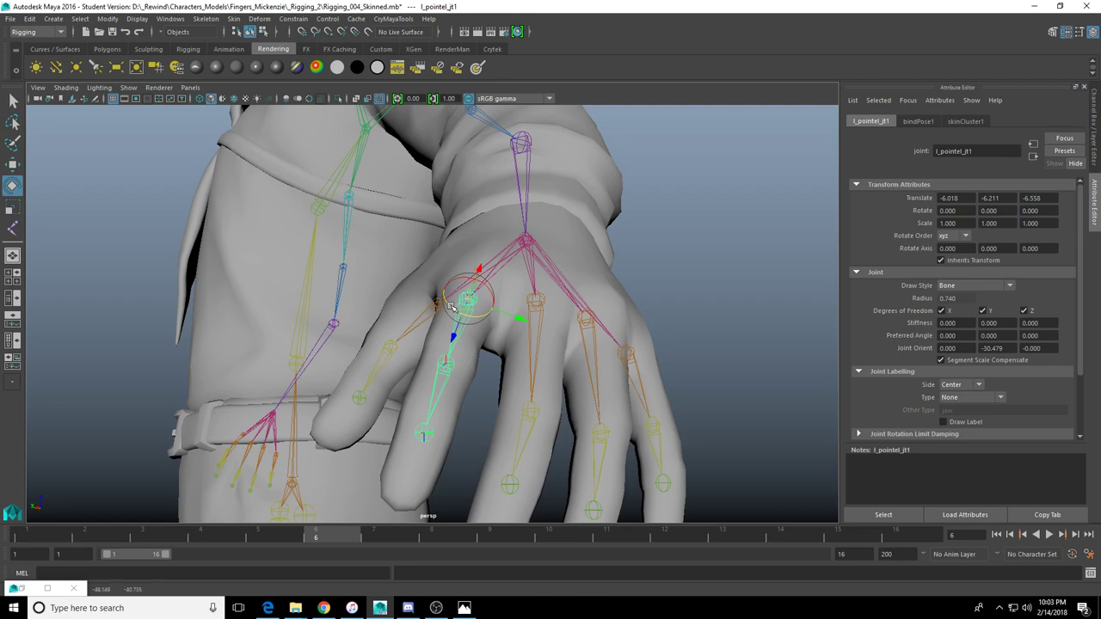
key("e")
mouse_move(470, 297)
left_mouse_down()
mouse_move(478, 311)
mouse_move(487, 303)
left_mouse_up()
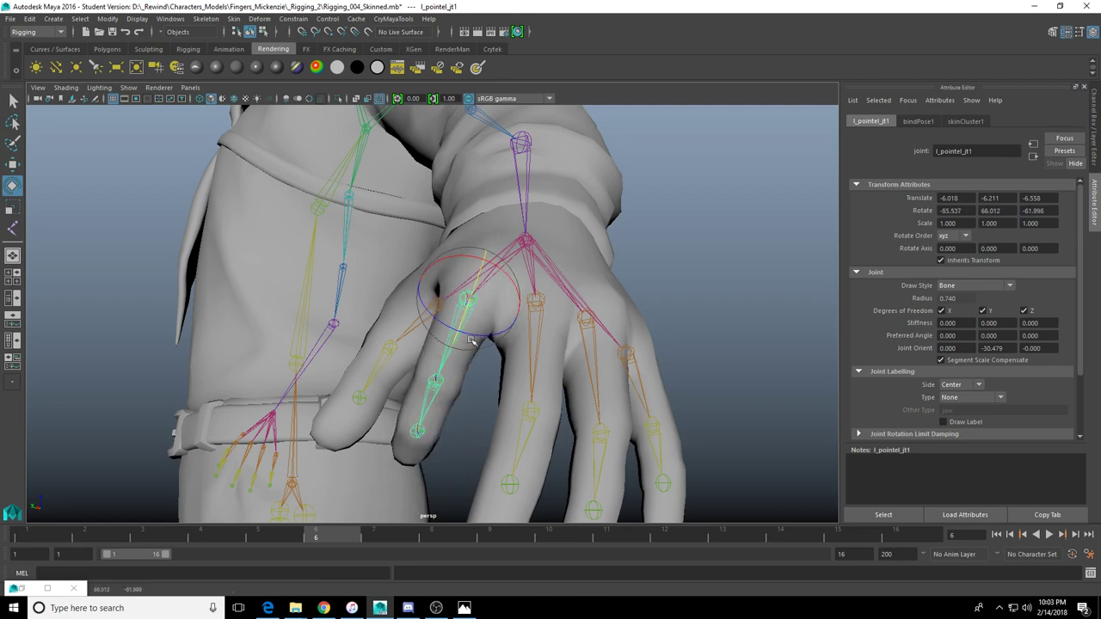
key("ctrl+z")
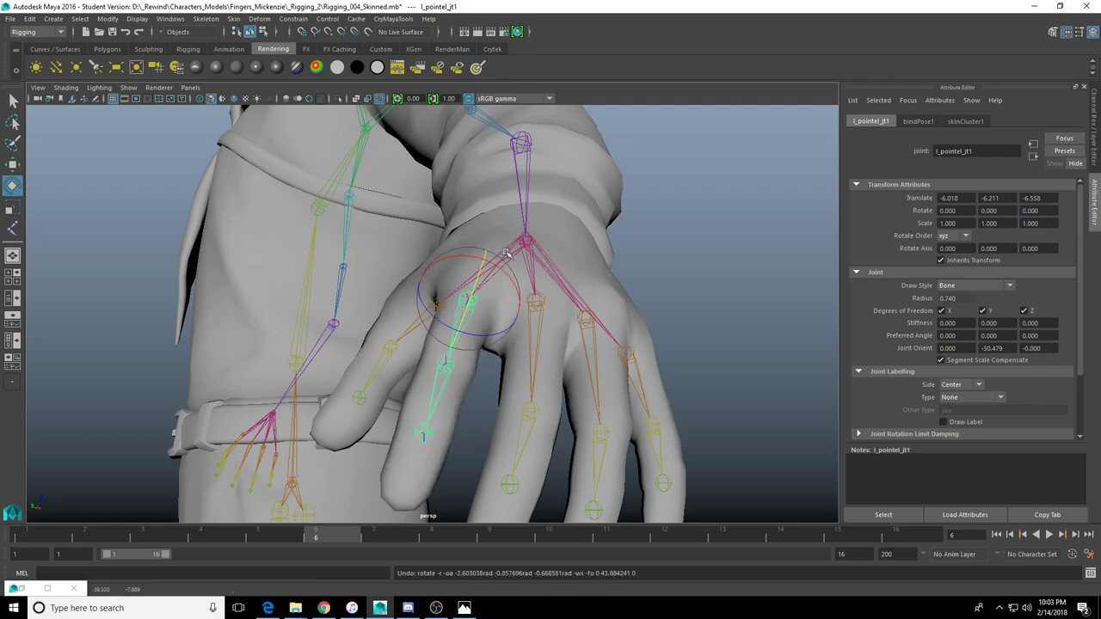
Reorient the rotation manipulator of the left hand's l_Index_jt1 joint in pivot edit mode to follow the finger
left_click_drag(486, 308, 434, 331, "alt")
left_click(446, 304)
key("d")
left_click(456, 351)
key("d")
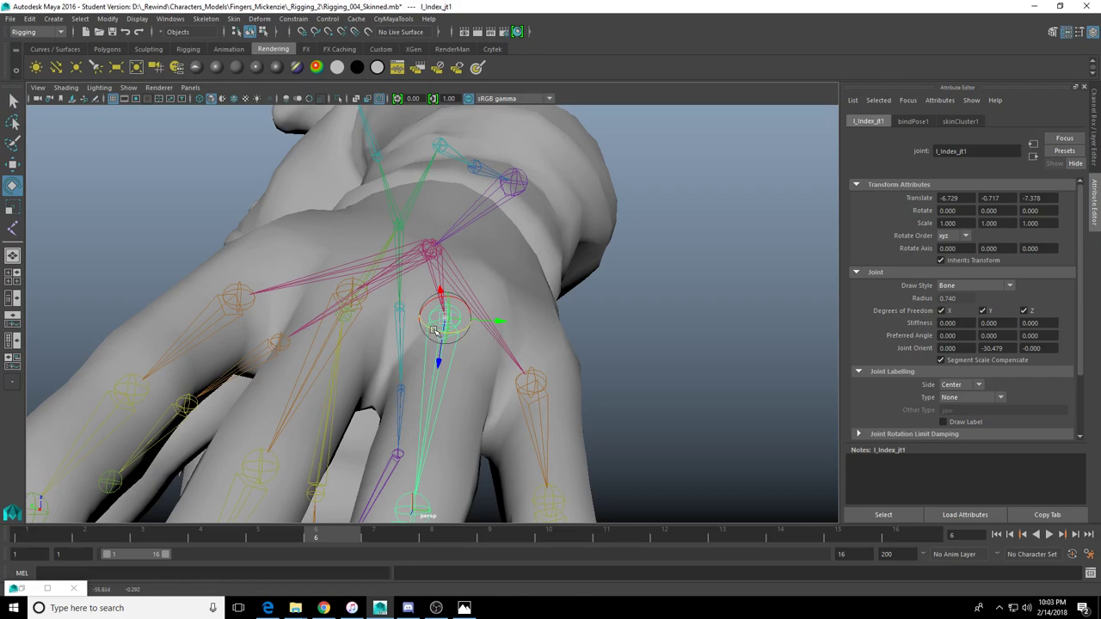
Reorient the rotation manipulator of the left pinky's base joint l_pinky_jt1 in pivot edit mode to follow the finger
left_click(530, 381)
left_click_drag(531, 381, 473, 258, "alt")
key("d")
key("d")
key("d")
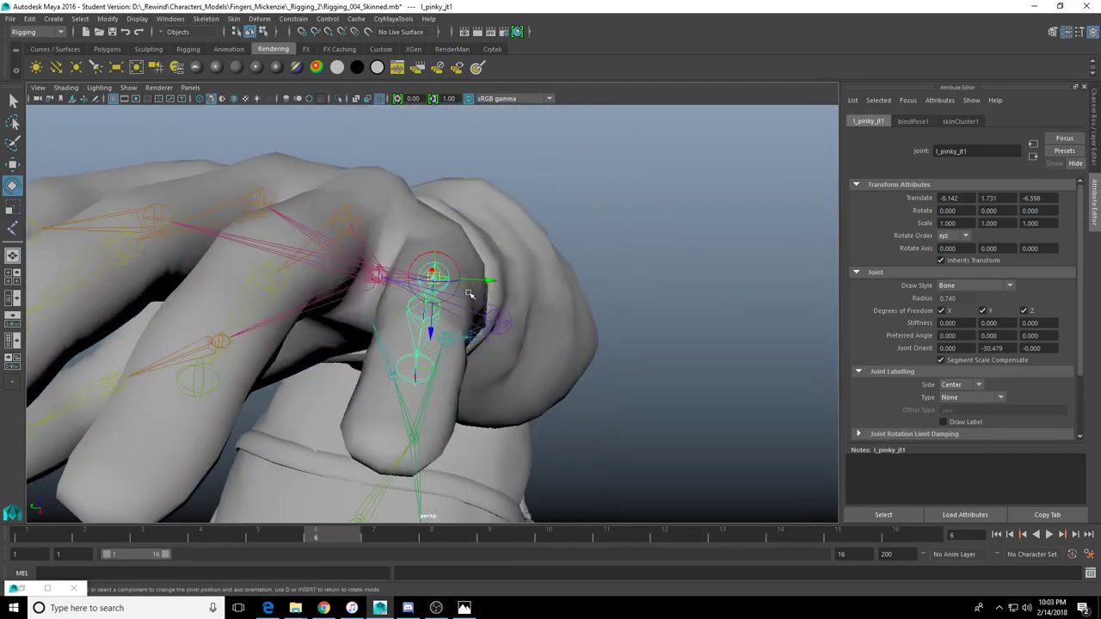
left_click_drag(452, 261, 401, 333)
key("d")
key("d")
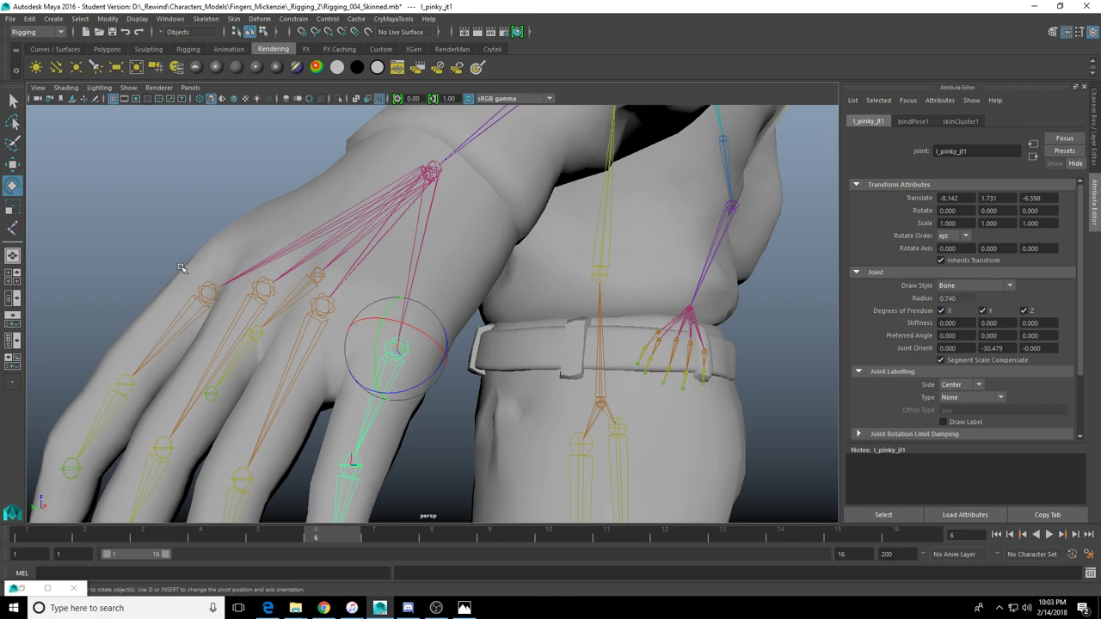
Adjust the rotation manipulator orientation of the left pinky's second and third joints, l_pinky_jt2 and l_pinky_jt3
left_click_drag(321, 343, 445, 303, "alt")
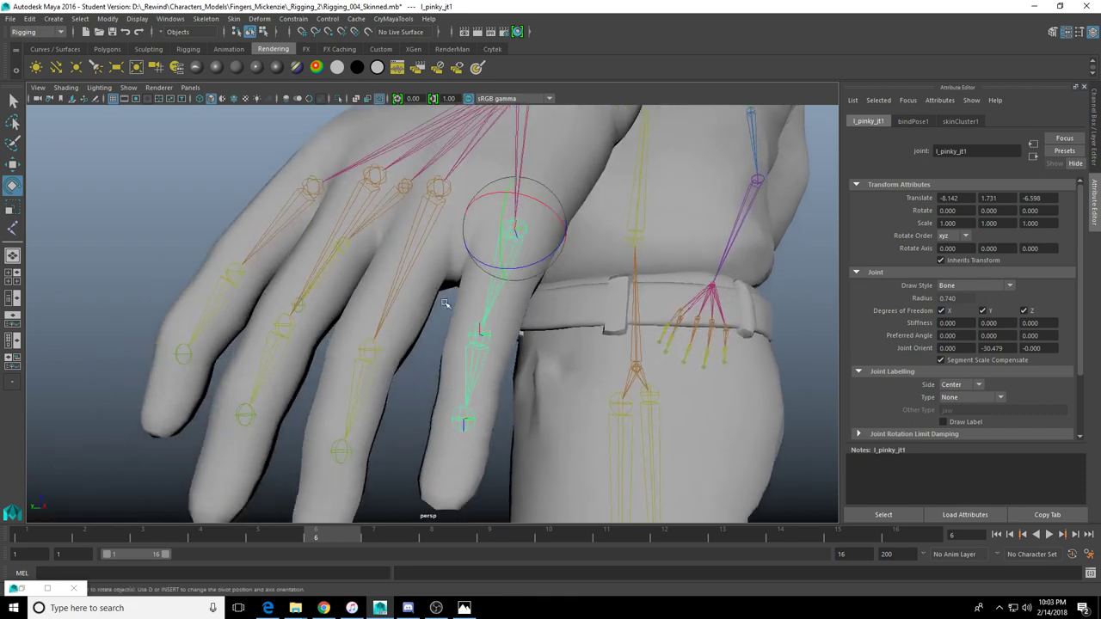
left_click(478, 337)
left_click_drag(478, 337, 511, 316, "alt")
key("e")
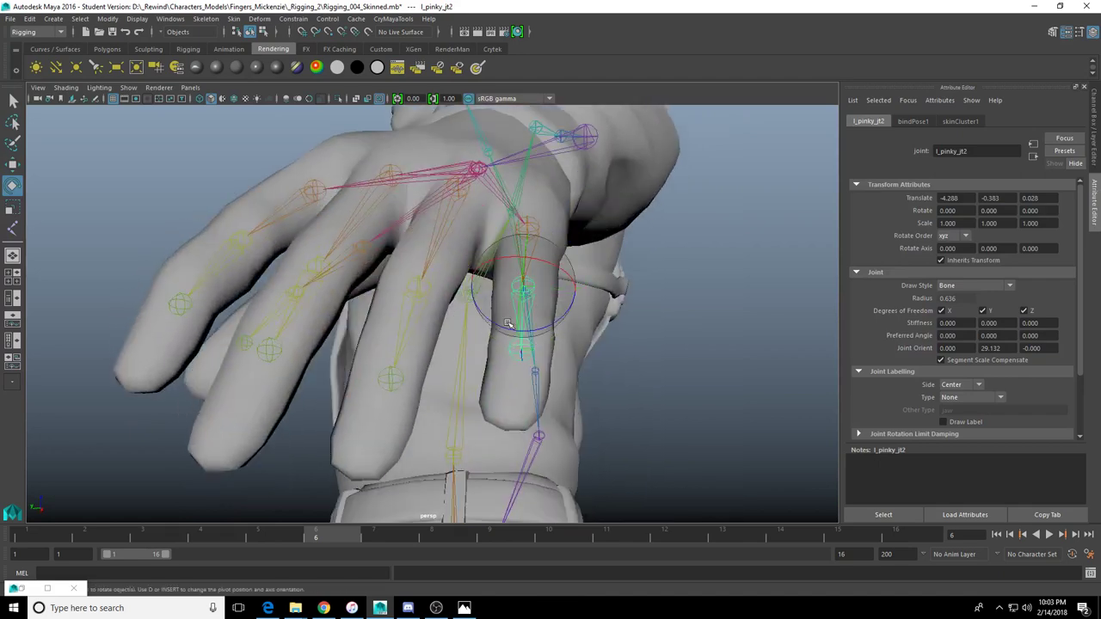
left_click(517, 352)
left_click(519, 359)
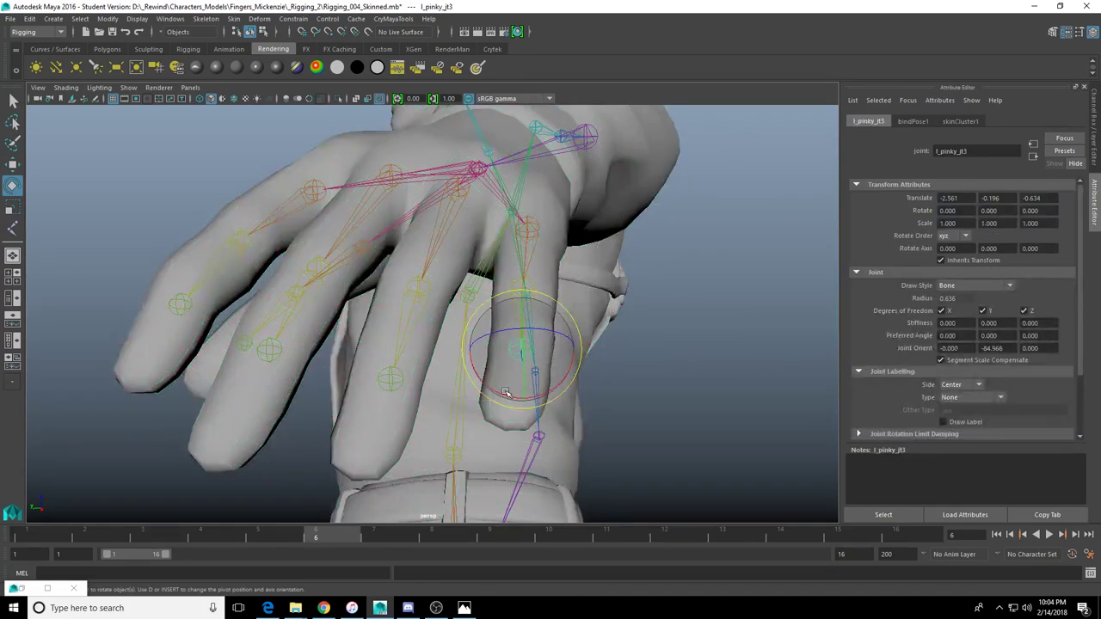
left_click_drag(507, 388, 429, 244, "alt")
key("w")
key("e")
Adjust the rotation manipulator orientation of the l_index_jt2 and l_index_jt3 joints in pivot edit mode
left_click(441, 333)
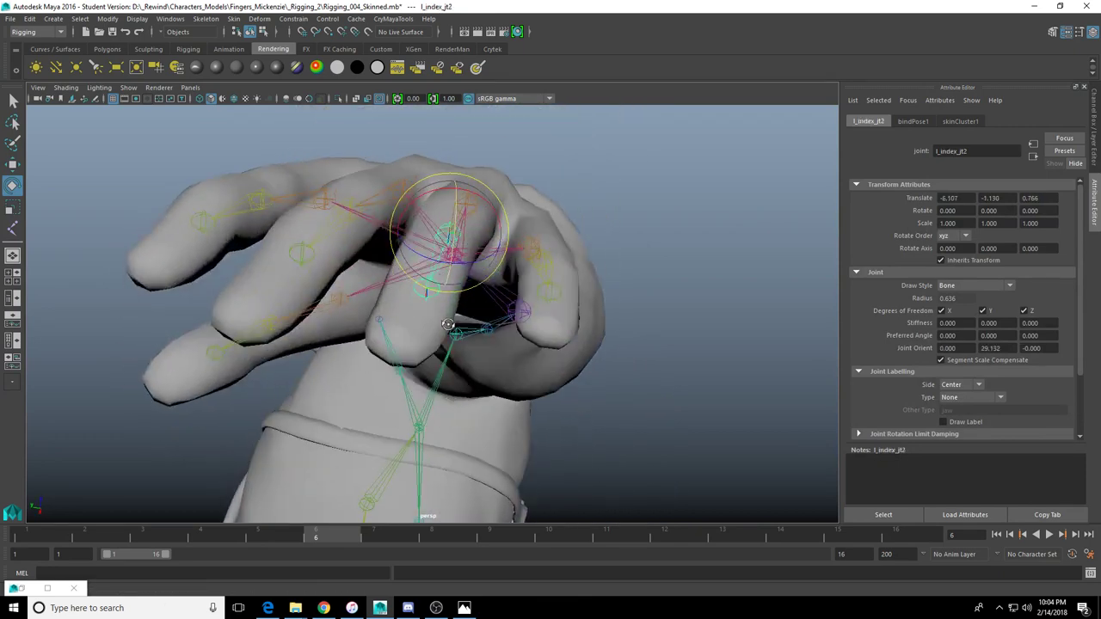
key("d")
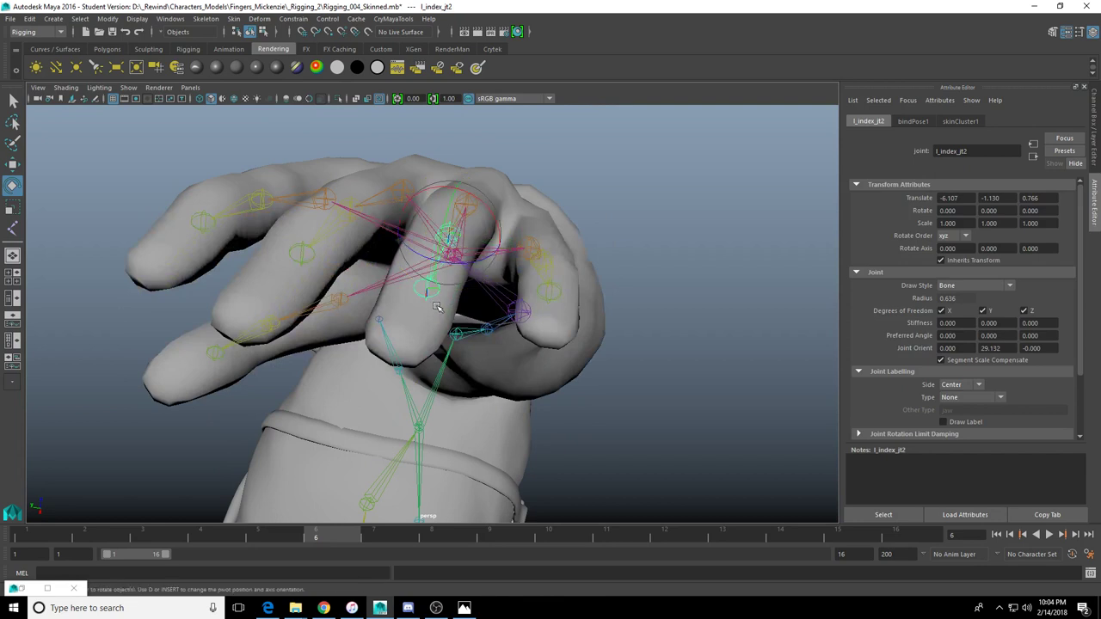
left_click(424, 298)
key("w")
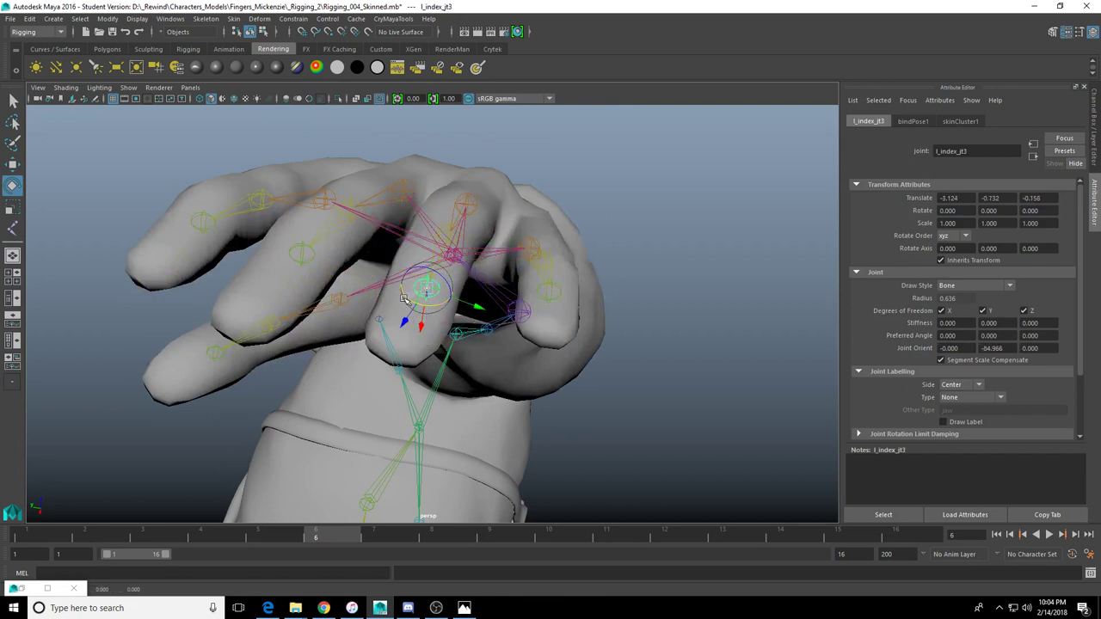
key("e")
Adjust the rotation manipulator orientation of the left middle finger's l_middle_jt3 and l_middle_jt2 joints in pivot edit mode
left_click_drag(408, 298, 334, 311, "alt")
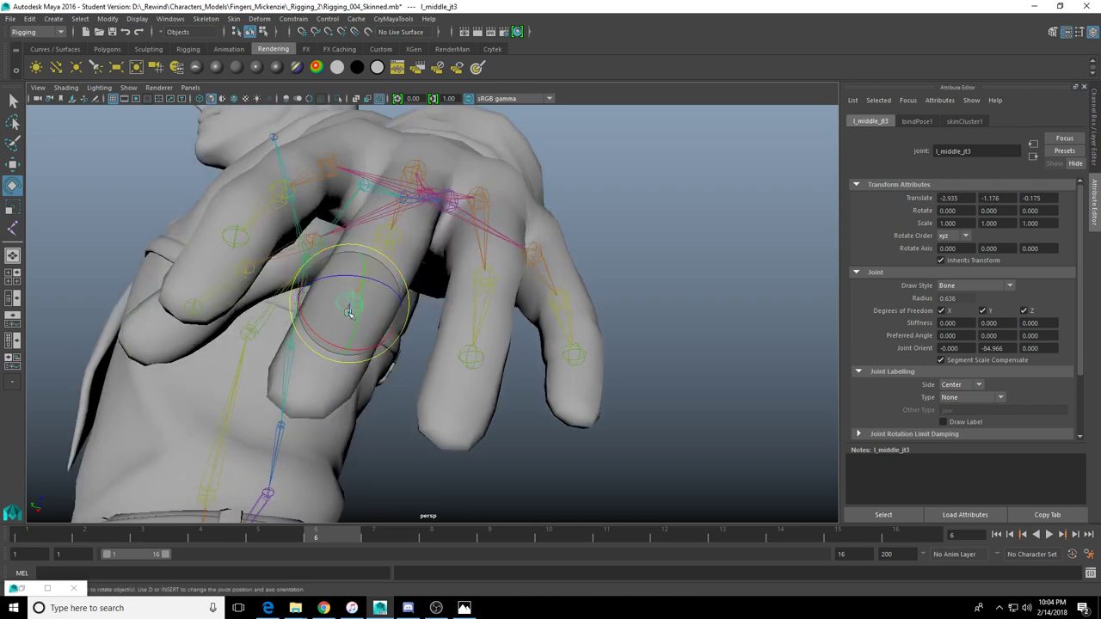
left_click(332, 313)
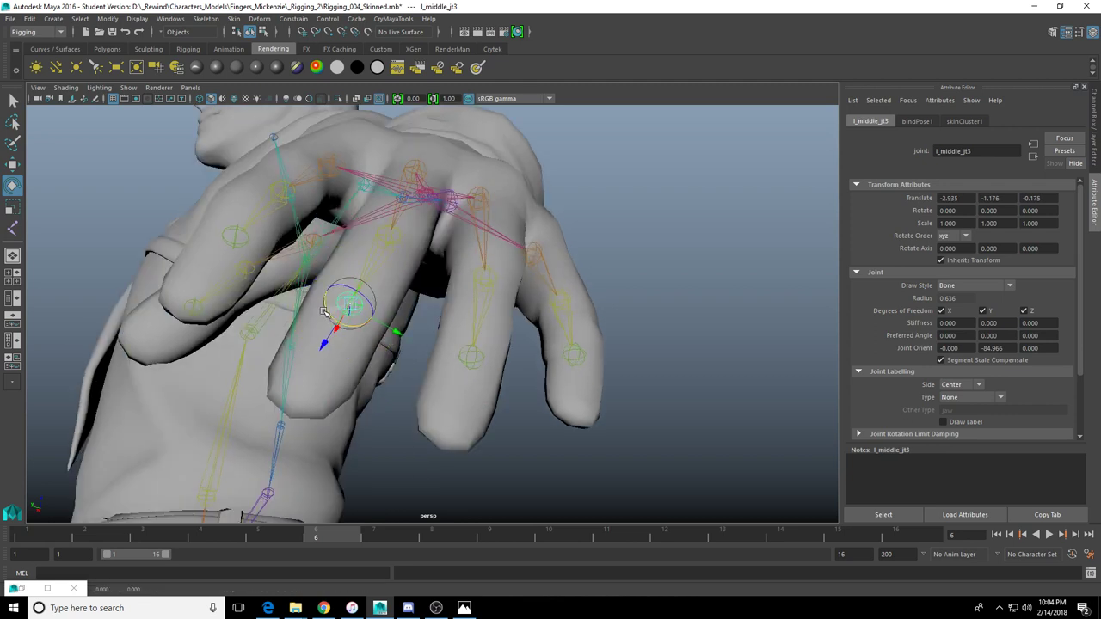
key("e")
left_click(388, 237)
key("d")
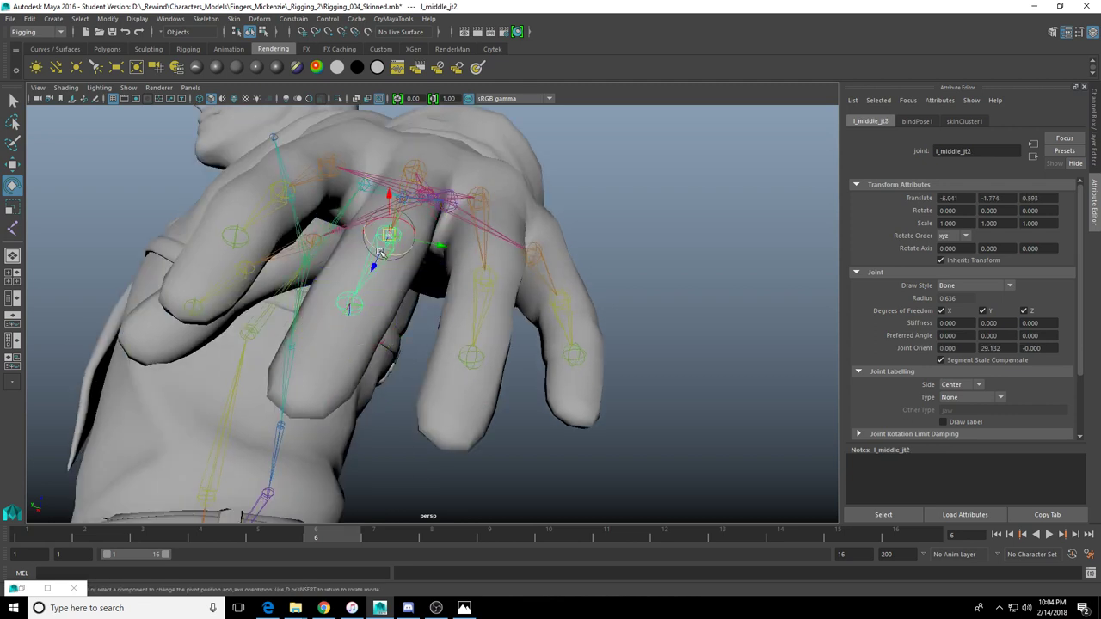
left_click_drag(383, 251, 430, 191)
key("d")
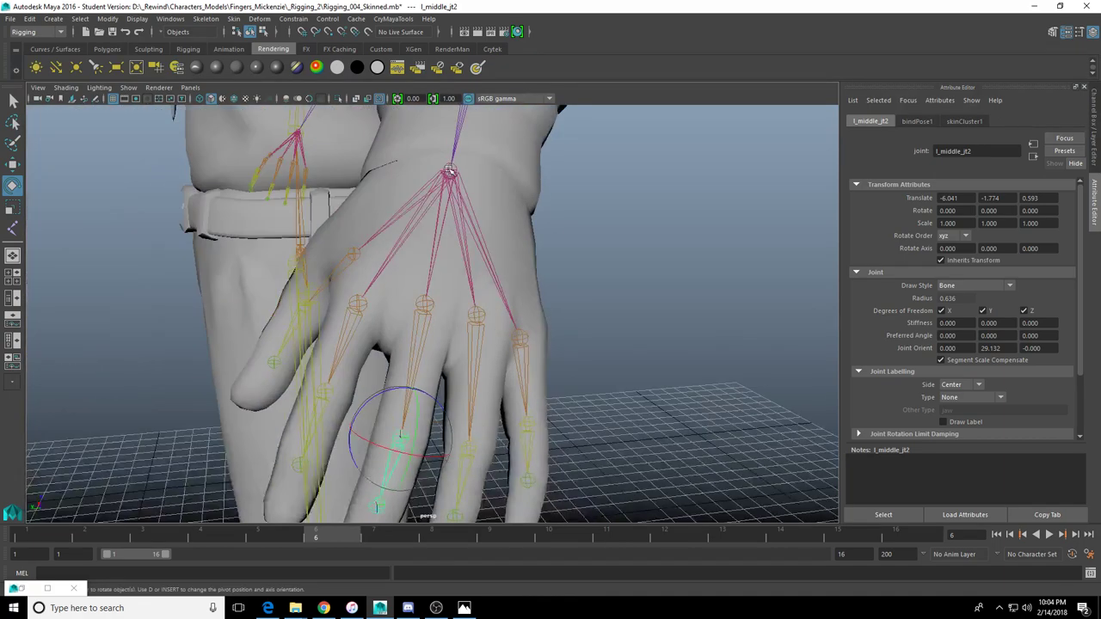
Reorient the rotation manipulator of the left wrist joint l_wrist in pivot edit mode to line up with the hand
left_click(449, 171)
left_click_drag(436, 153, 474, 299, "alt")
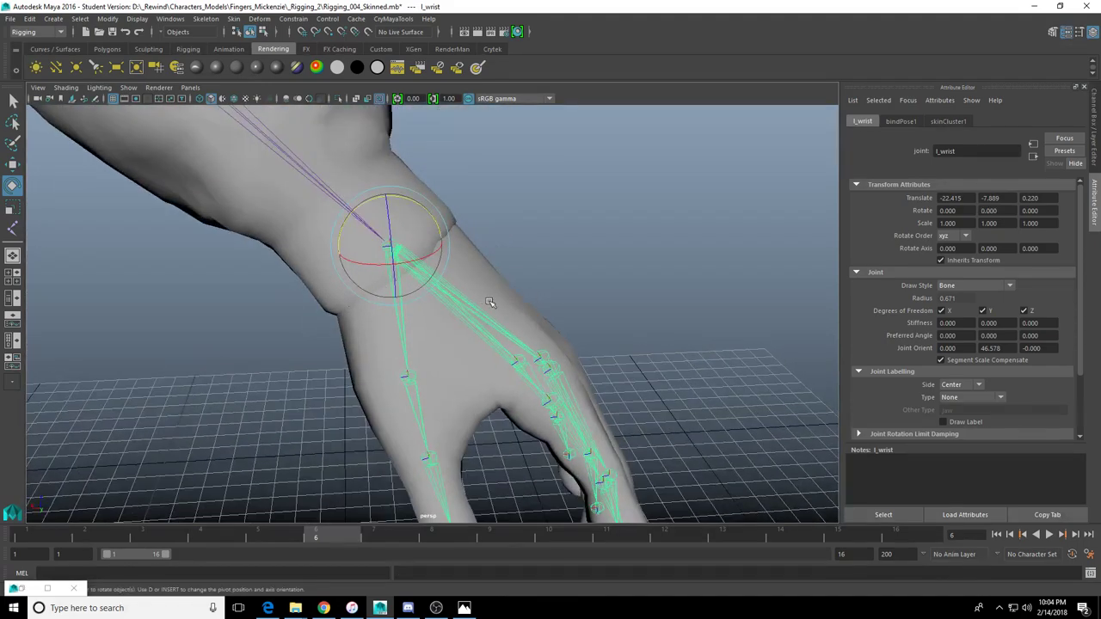
left_click_drag(424, 272, 359, 295, "alt")
key("Insert")
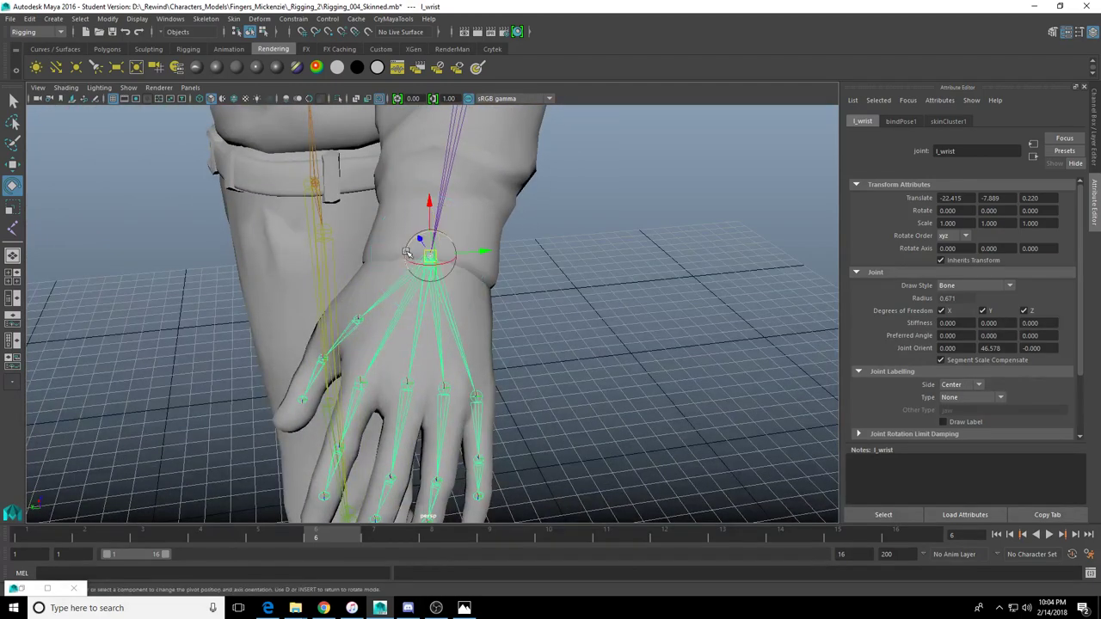
mouse_move(415, 262)
left_mouse_down()
mouse_move(438, 231)
mouse_move(421, 267)
mouse_move(370, 271)
mouse_move(413, 282)
left_mouse_up()
key("d")
left_click(407, 261)
key("d")
left_click(410, 263)
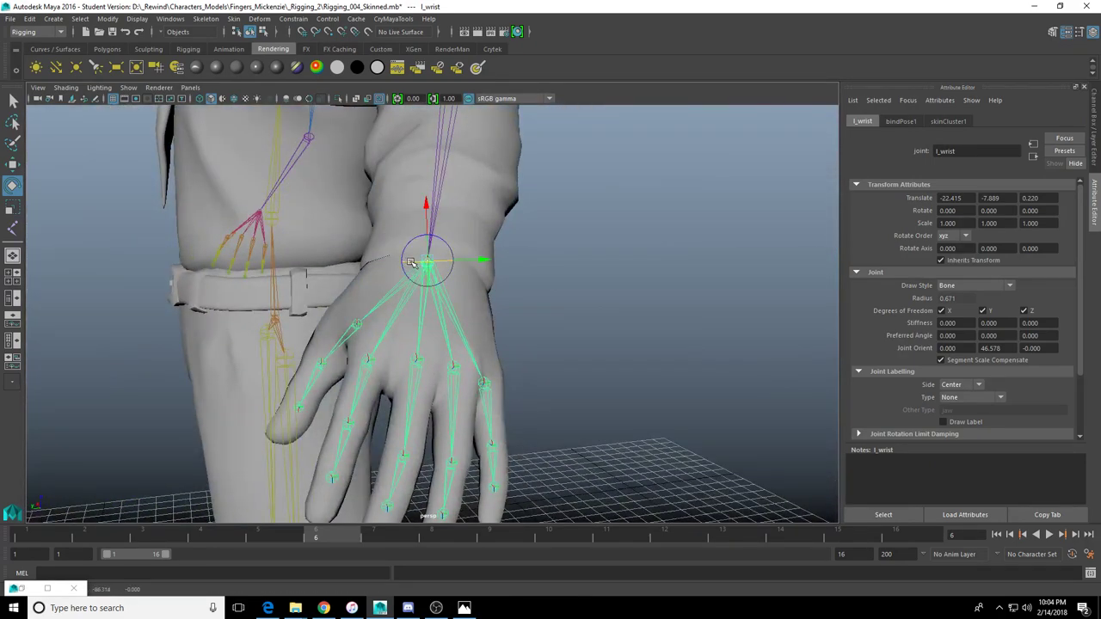
Undo the last two changes to the left wrist joint and inspect the hand from above
scroll(411, 310, "down", 4)
mouse_move(361, 325)
left_mouse_down("alt")
mouse_move(401, 336)
mouse_move(384, 306)
mouse_move(381, 328)
left_mouse_up("alt")
scroll(397, 307, "up", 3)
key("ctrl+z")
key("ctrl+z")
left_click_drag(391, 289, 481, 308, "alt")
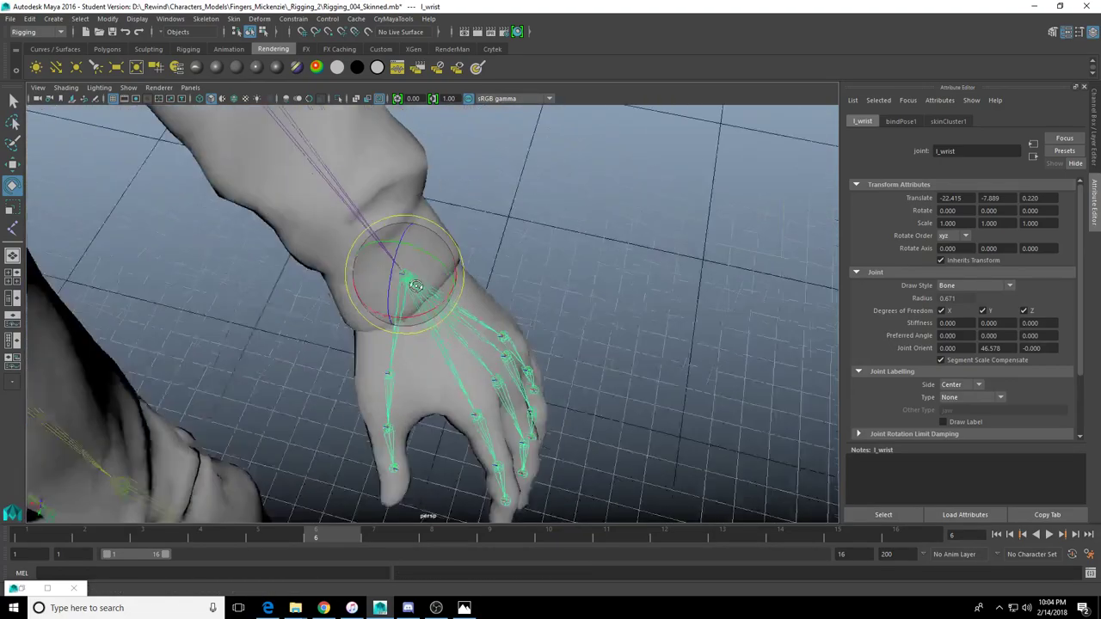
Examine the rotation axes of the right wrist joint r_wrist and the right thumb joints r_thumb_jt1 and its child
scroll(327, 327, "down", 7)
middle_click_drag(327, 326, 670, 349, "alt")
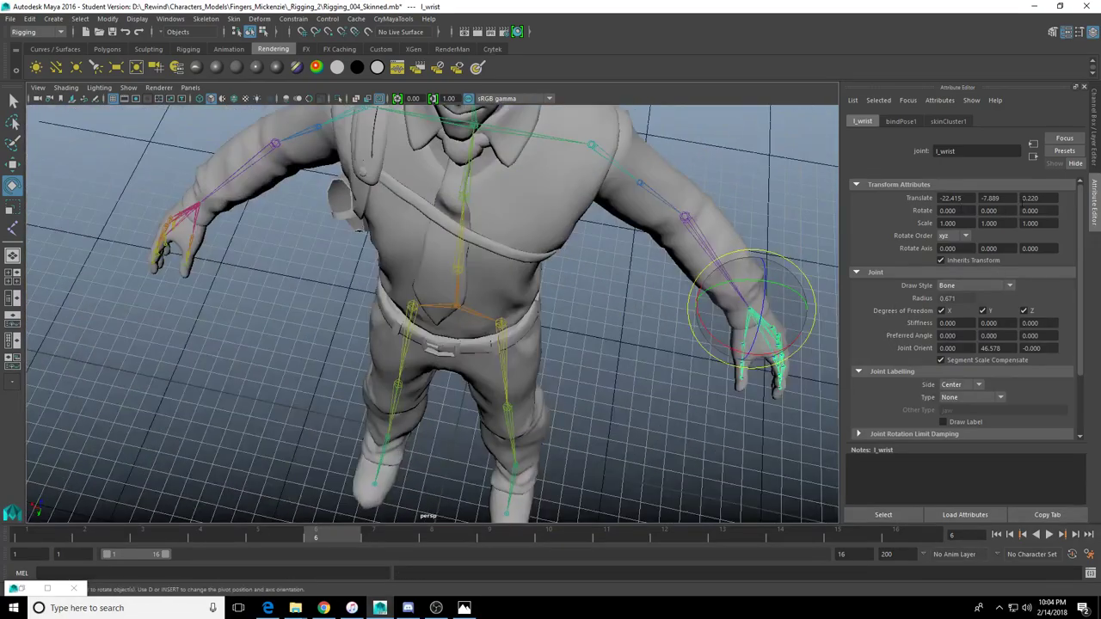
left_click_drag(447, 293, 499, 288, "alt")
middle_click_drag(211, 261, 560, 290, "alt")
scroll(560, 290, "up", 5)
middle_click_drag(659, 185, 591, 232, "alt")
scroll(591, 232, "up", 4)
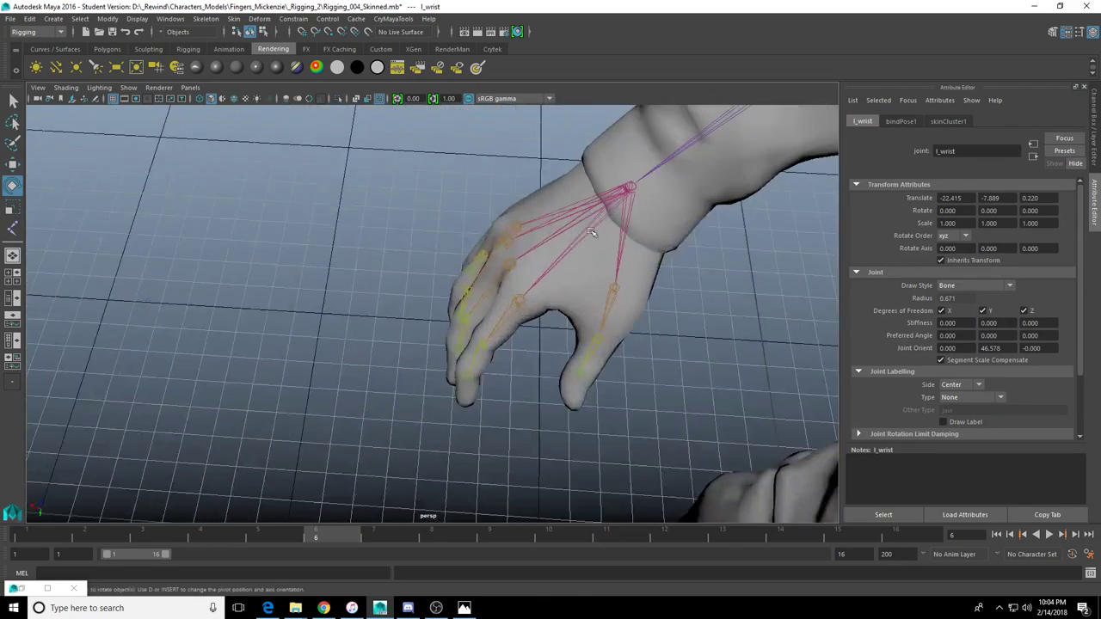
left_click(630, 187)
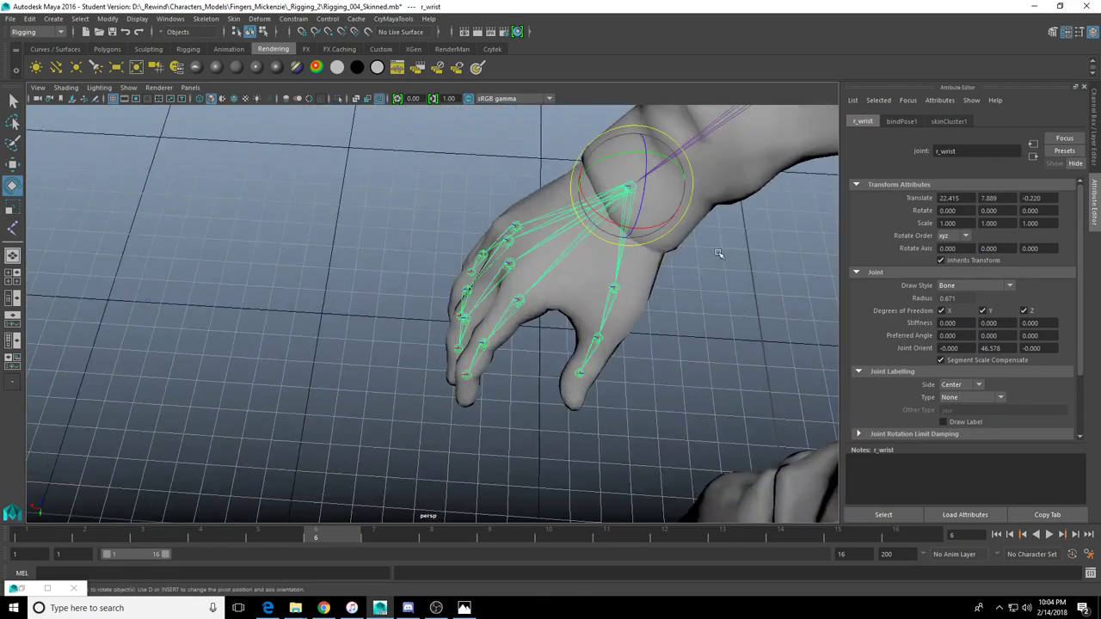
left_click_drag(561, 226, 532, 260, "alt")
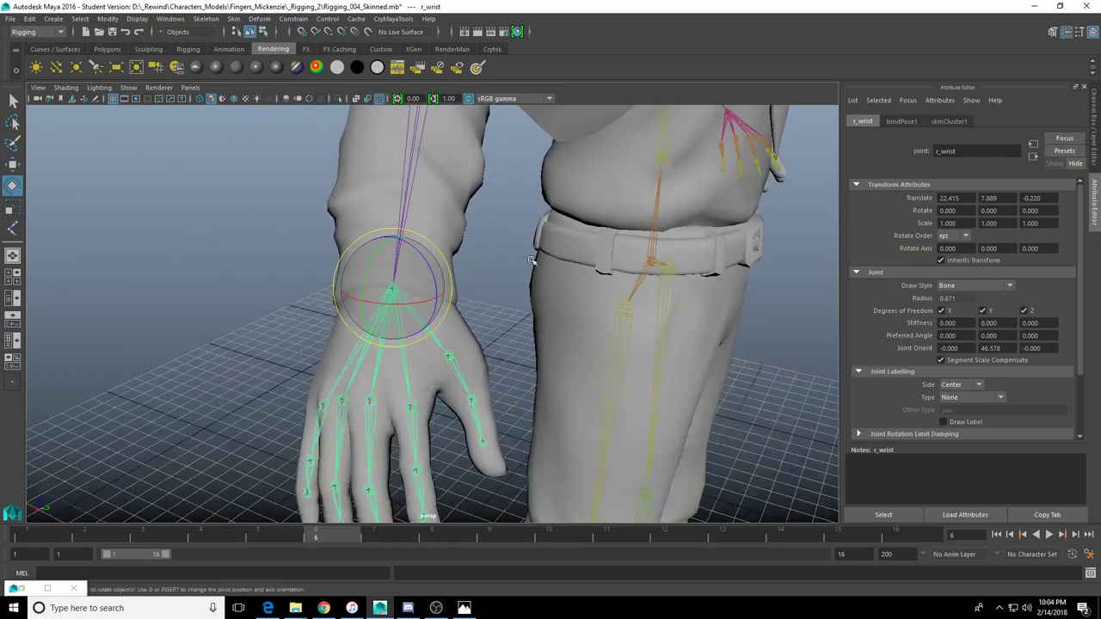
left_click(449, 355)
key("f")
left_click_drag(454, 349, 422, 329, "alt")
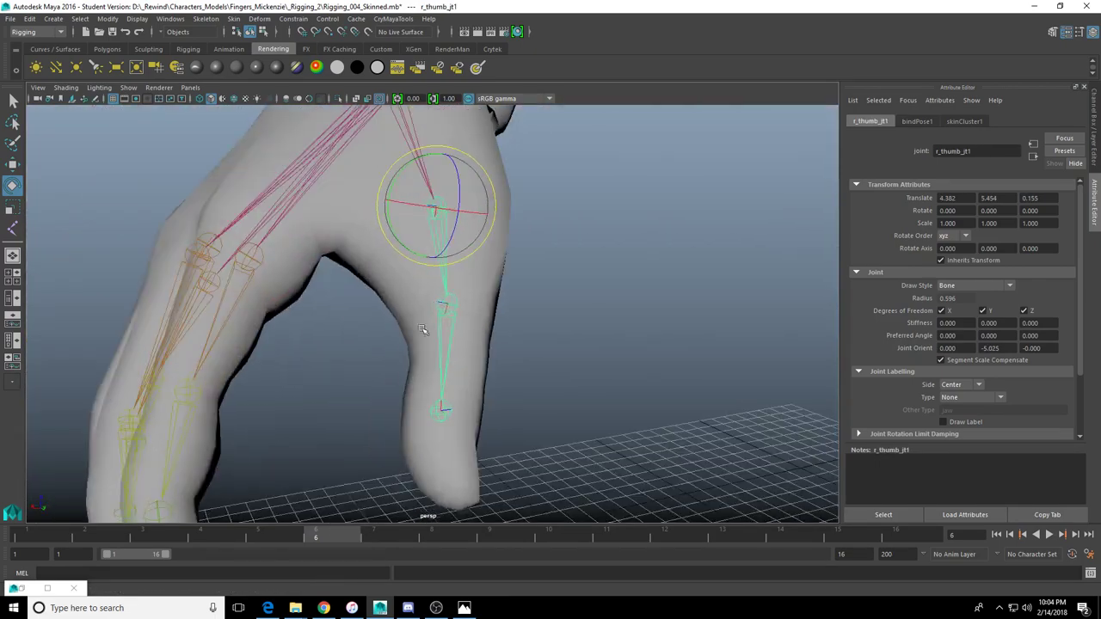
left_click(446, 306)
left_click_drag(490, 361, 394, 320, "alt")
Undo the last rotation of r_pointer_jt1 and adjust its rotation manipulator orientation in pivot edit mode
left_click(345, 286)
left_click_drag(345, 285, 418, 300, "alt")
key("d")
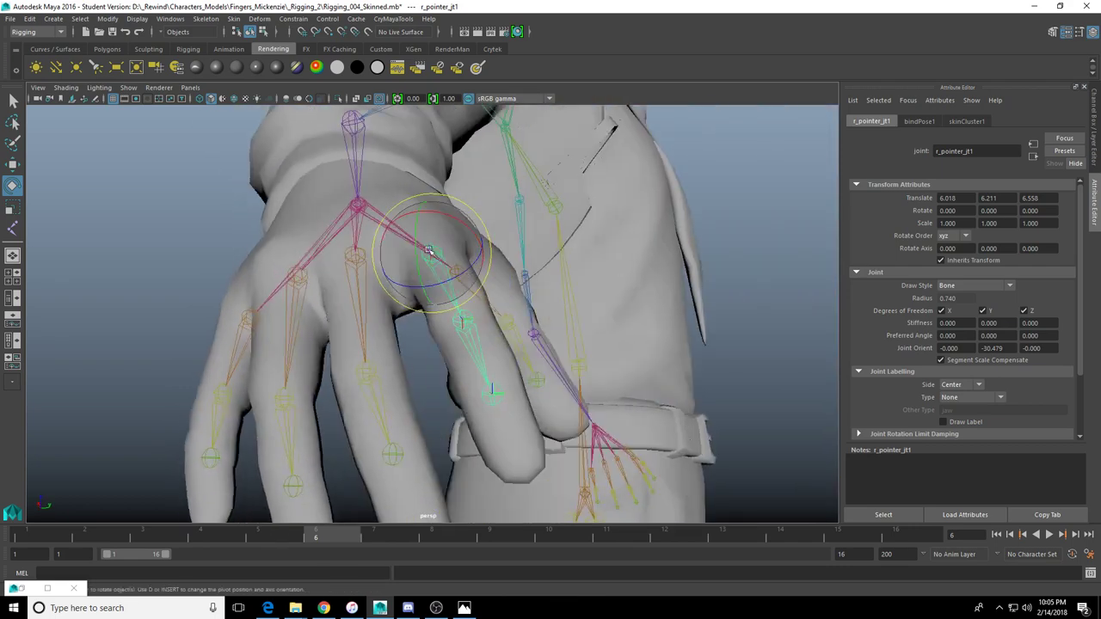
key("ctrl+z")
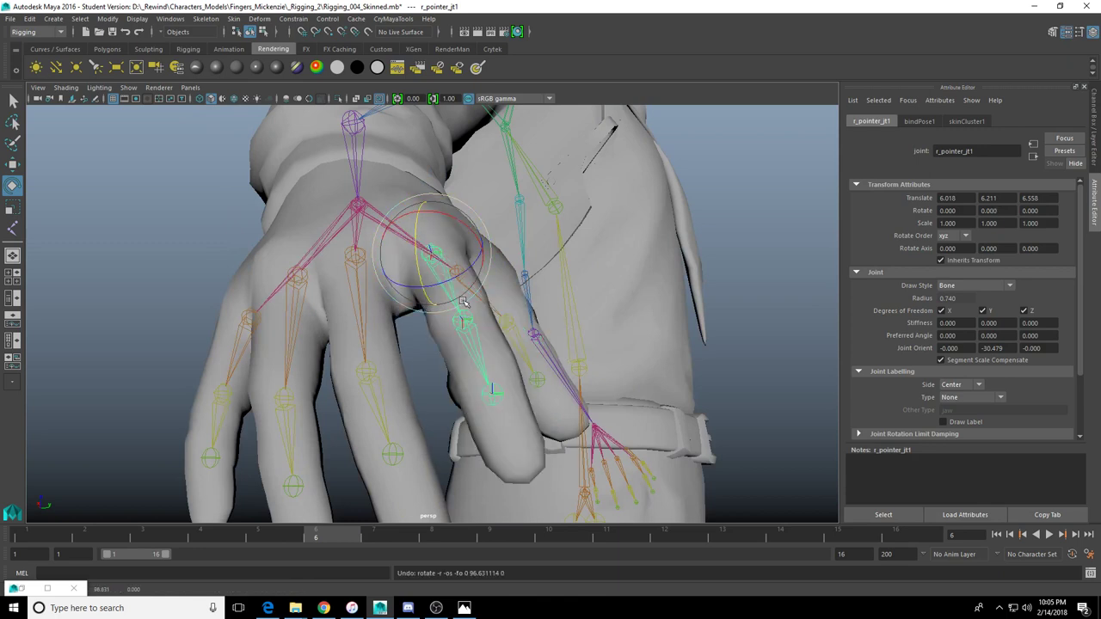
left_click_drag(437, 265, 449, 277)
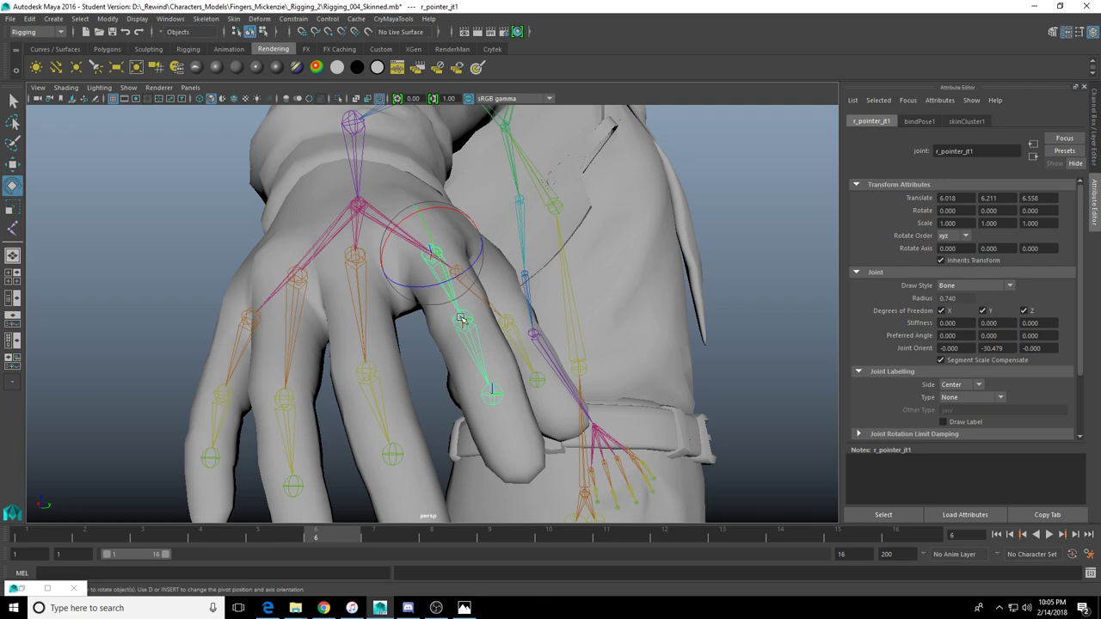
Adjust the rotation manipulator orientation of r_pointer_jt2 and r_pointer_jt3 in pivot edit mode to follow the finger
key("Down")
left_click_drag(465, 338, 531, 139, "alt")
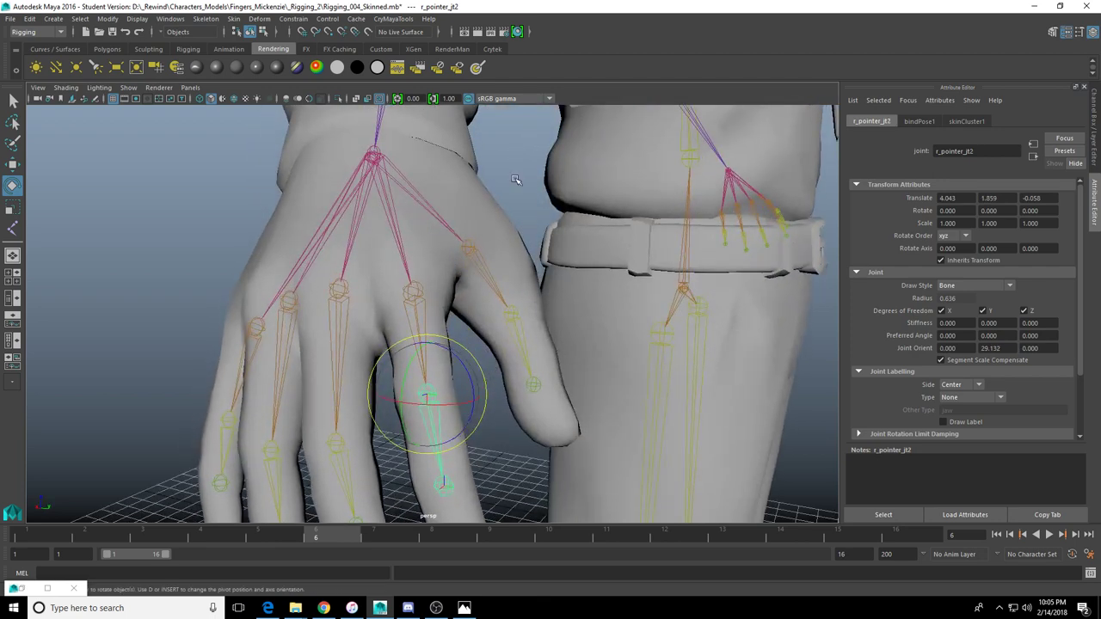
left_click_drag(457, 251, 530, 302, "alt")
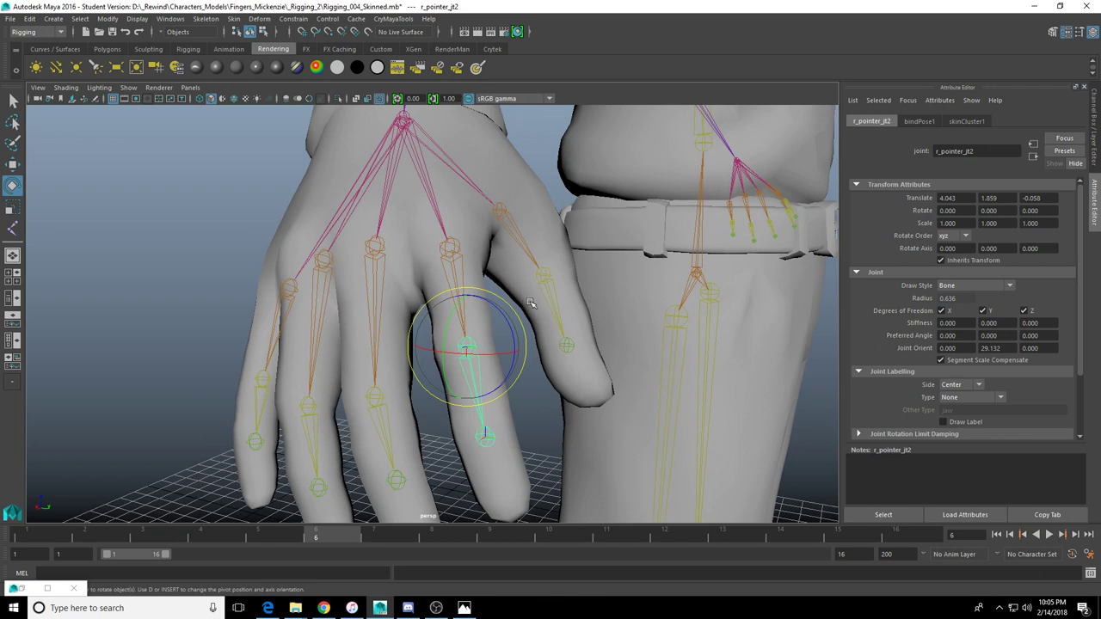
key("Insert")
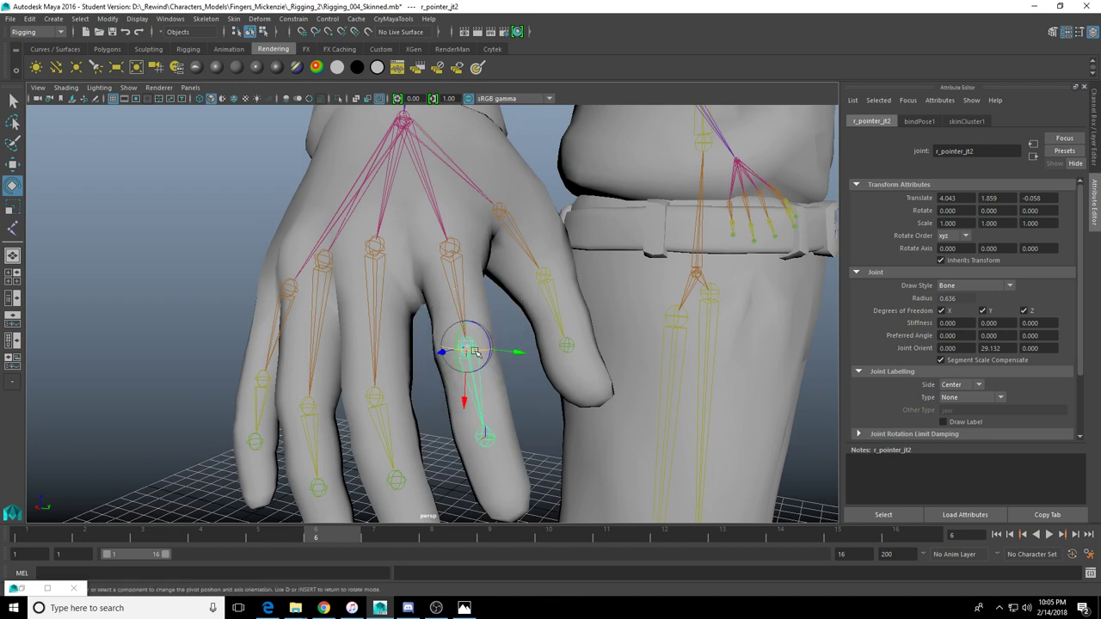
left_click_drag(474, 352, 418, 459)
key("Insert")
key("Insert")
left_click(498, 348)
key("Insert")
key("Insert")
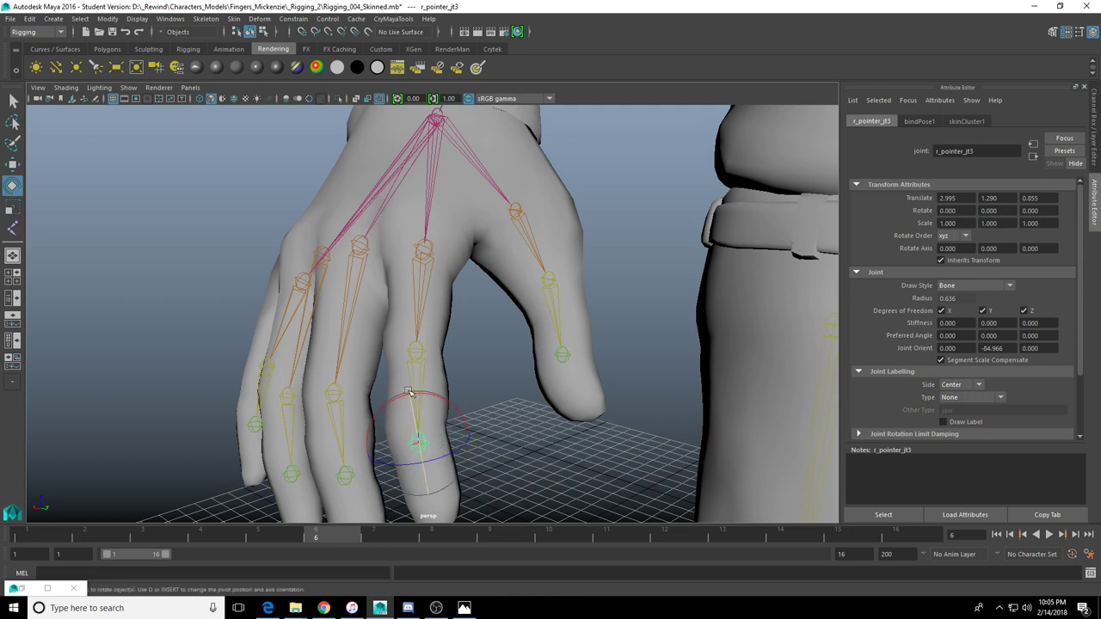
Adjust the rotation manipulator orientation of the right middle finger's r_middle_jt1 and r_middle_jt2 joints in pivot edit mode
left_click_drag(411, 343, 413, 286, "alt")
left_click(392, 265)
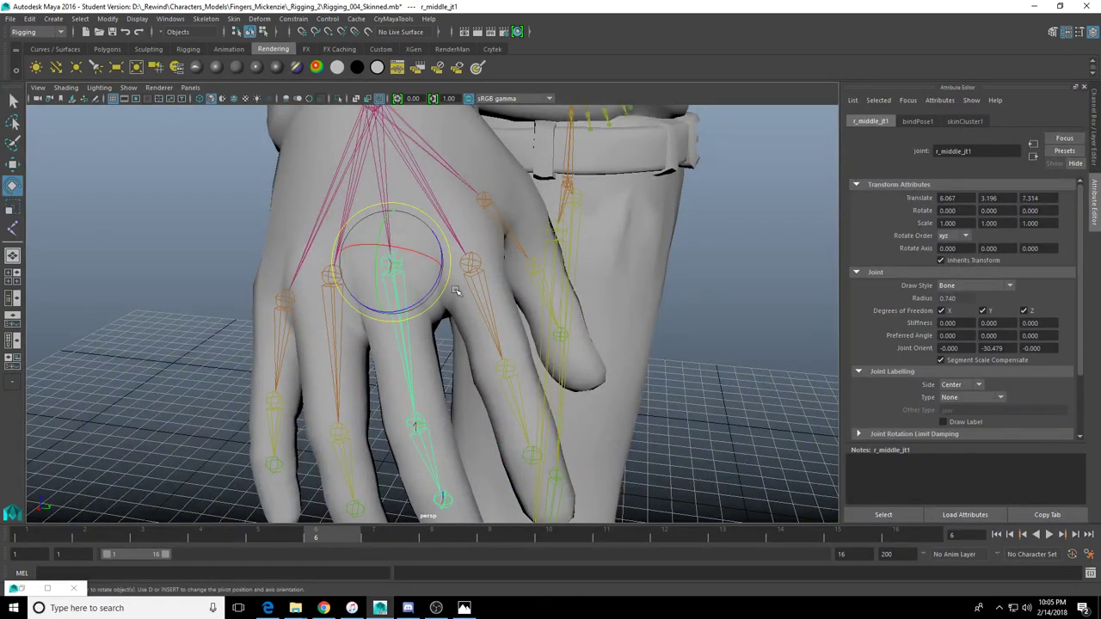
left_click_drag(456, 291, 430, 274, "alt")
key("Insert")
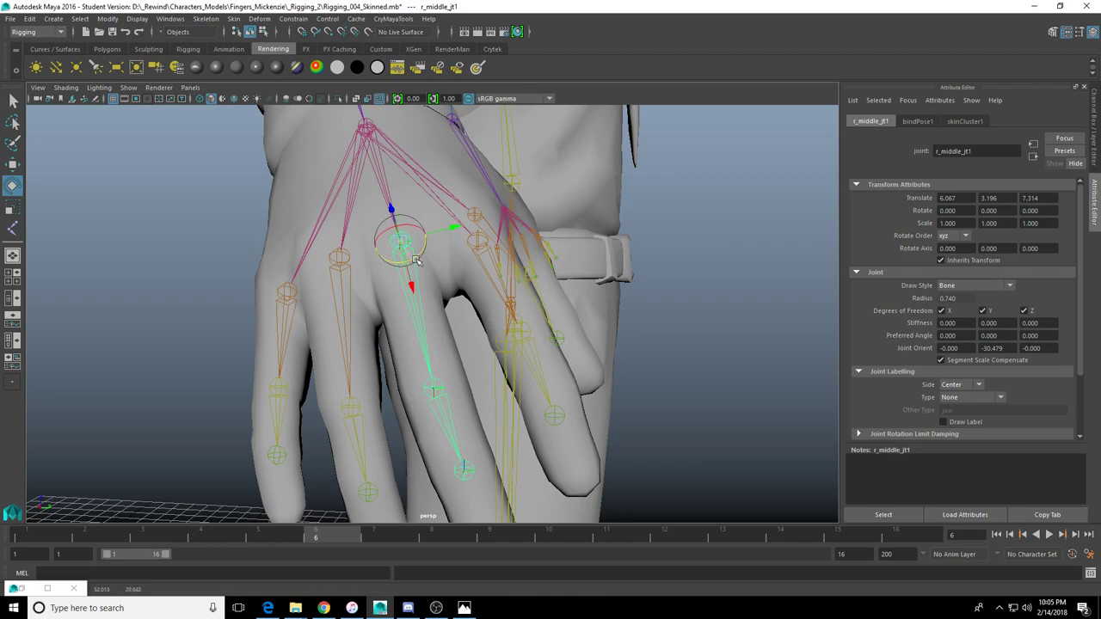
key("Insert")
left_click(435, 388)
left_click_drag(435, 388, 436, 346, "alt")
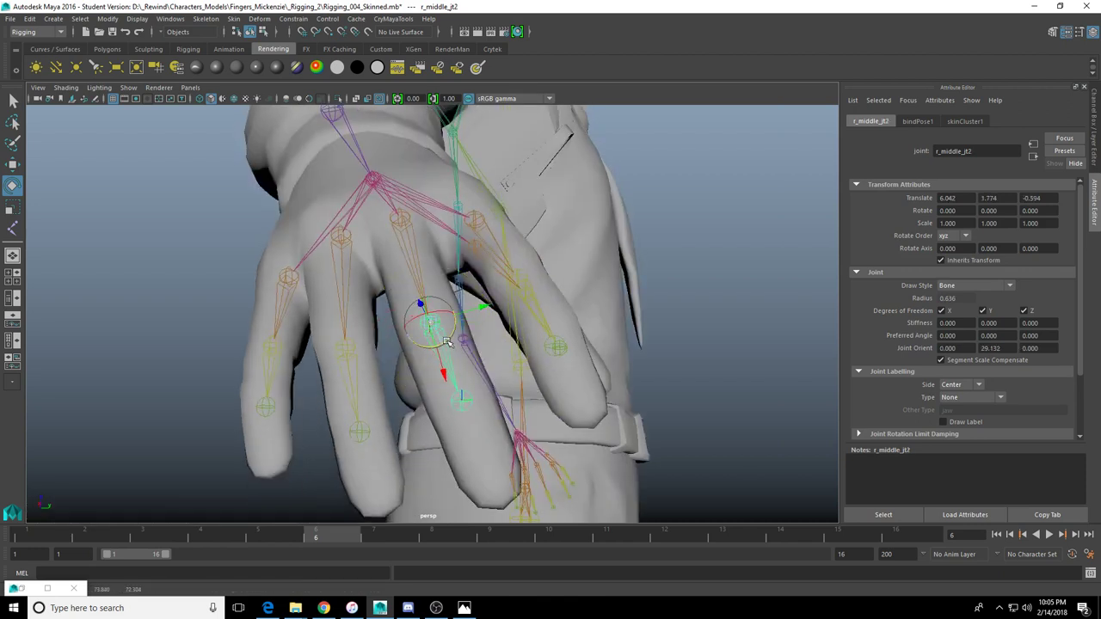
key("Insert")
left_click_drag(437, 322, 483, 314, "alt")
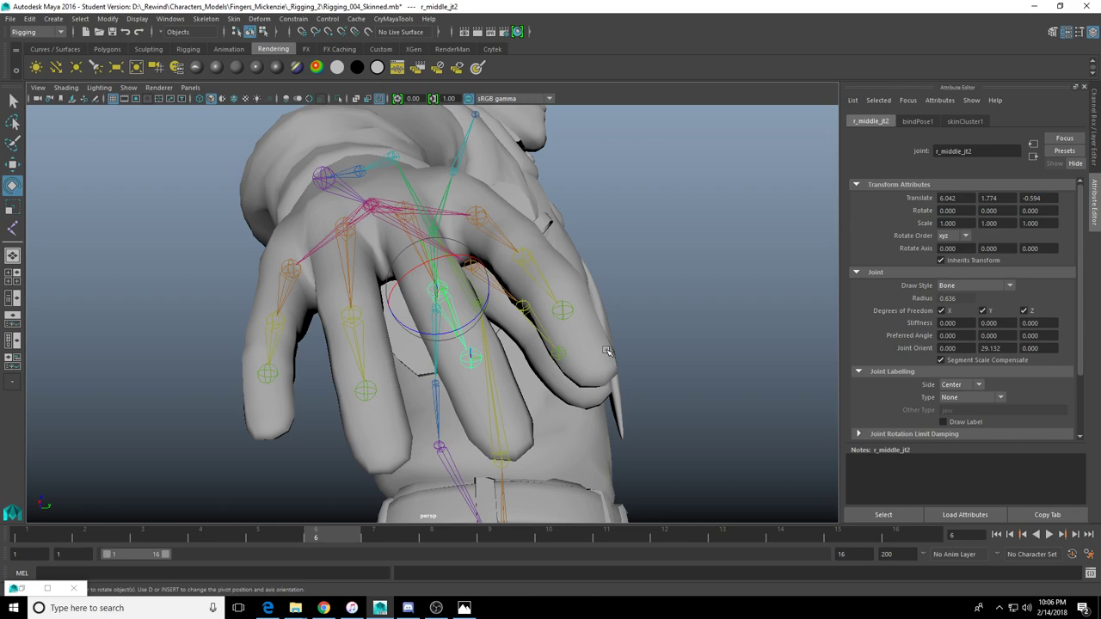
Examine the whole character from the front and the joints of the right hand up close
scroll(576, 318, "down", 10)
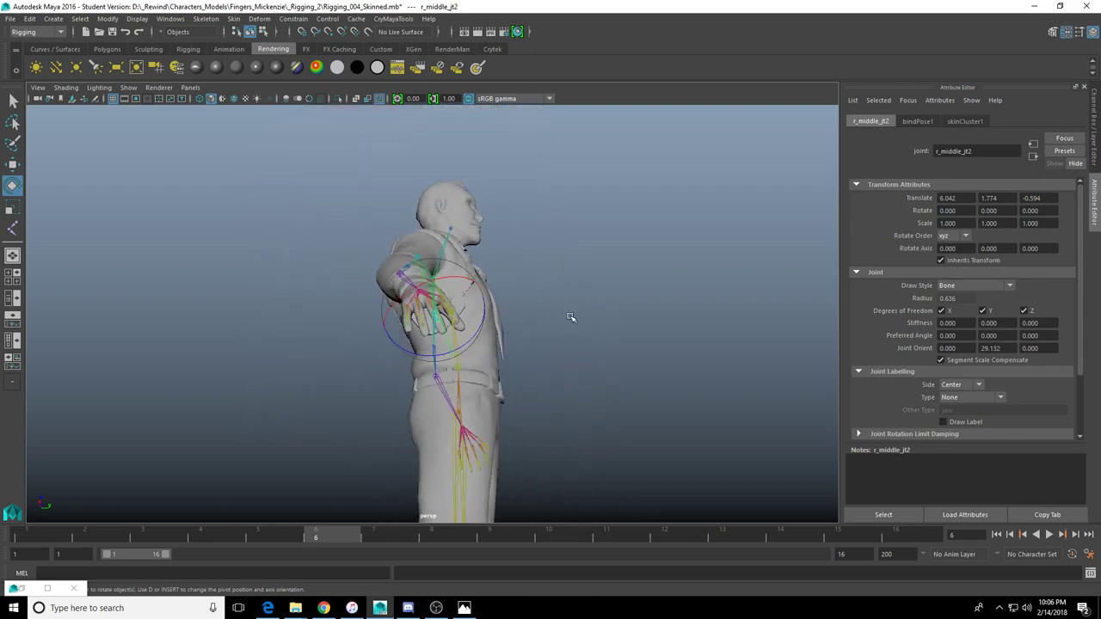
left_click_drag(593, 297, 487, 348, "alt")
middle_click_drag(566, 344, 394, 370, "alt")
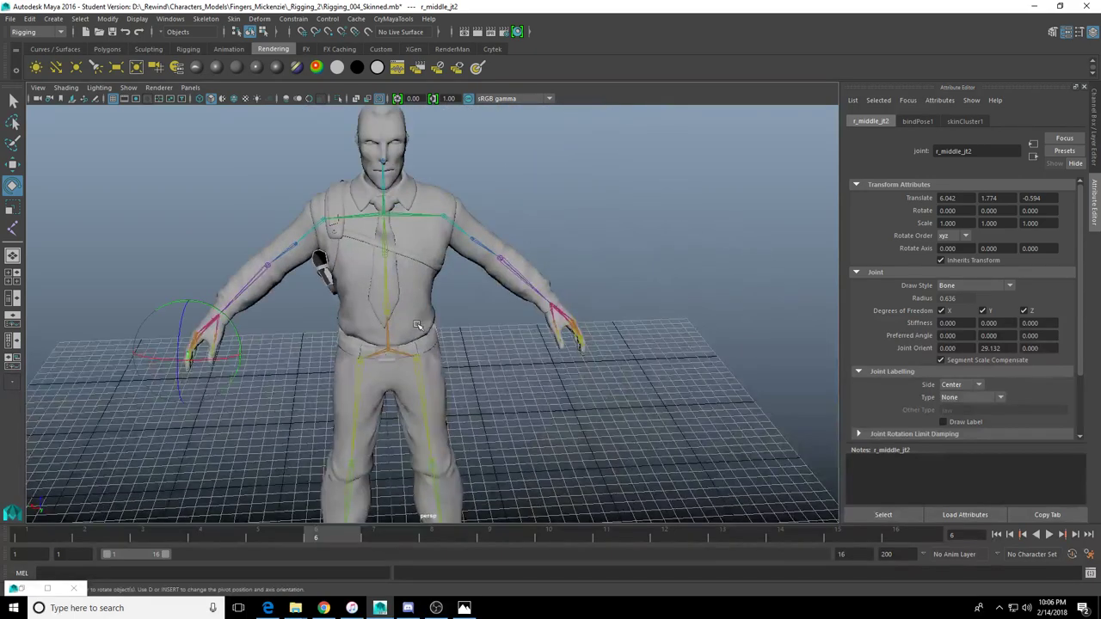
middle_click_drag(354, 341, 456, 327, "alt")
scroll(443, 241, "up", 3)
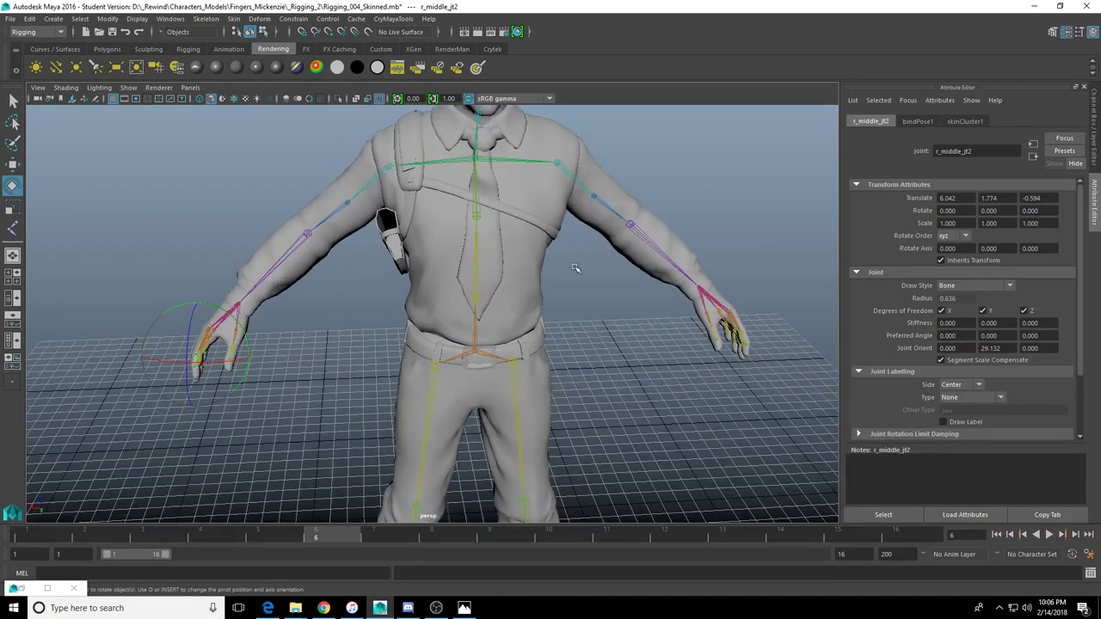
left_click_drag(245, 309, 259, 313, "alt")
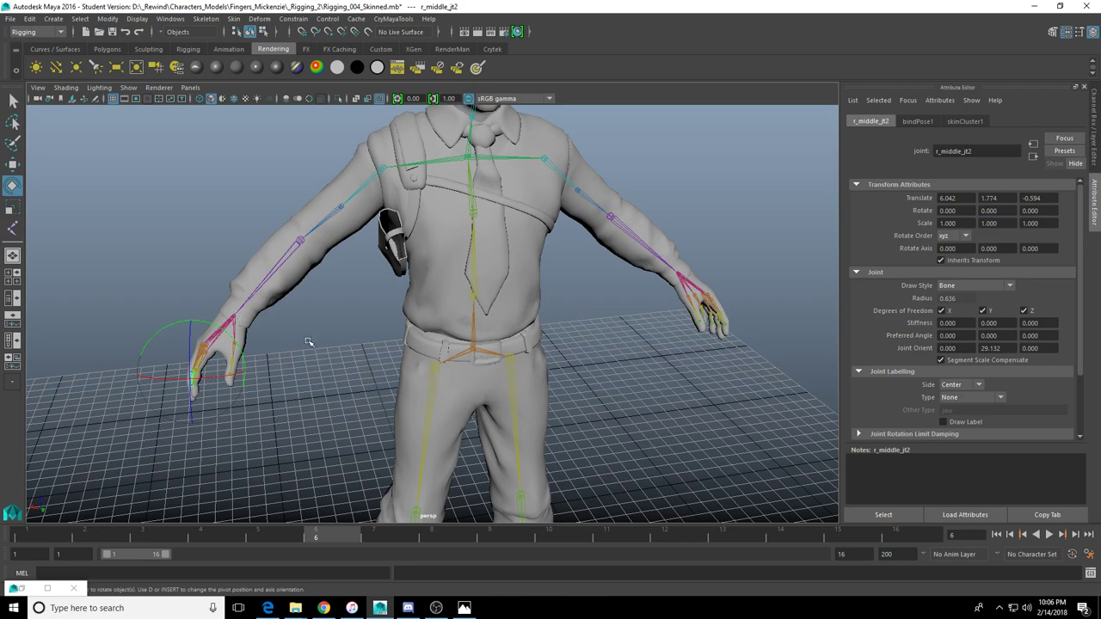
left_click_drag(309, 342, 379, 331, "alt")
scroll(318, 346, "up", 4)
middle_click_drag(317, 346, 472, 294, "alt")
scroll(424, 314, "up", 2)
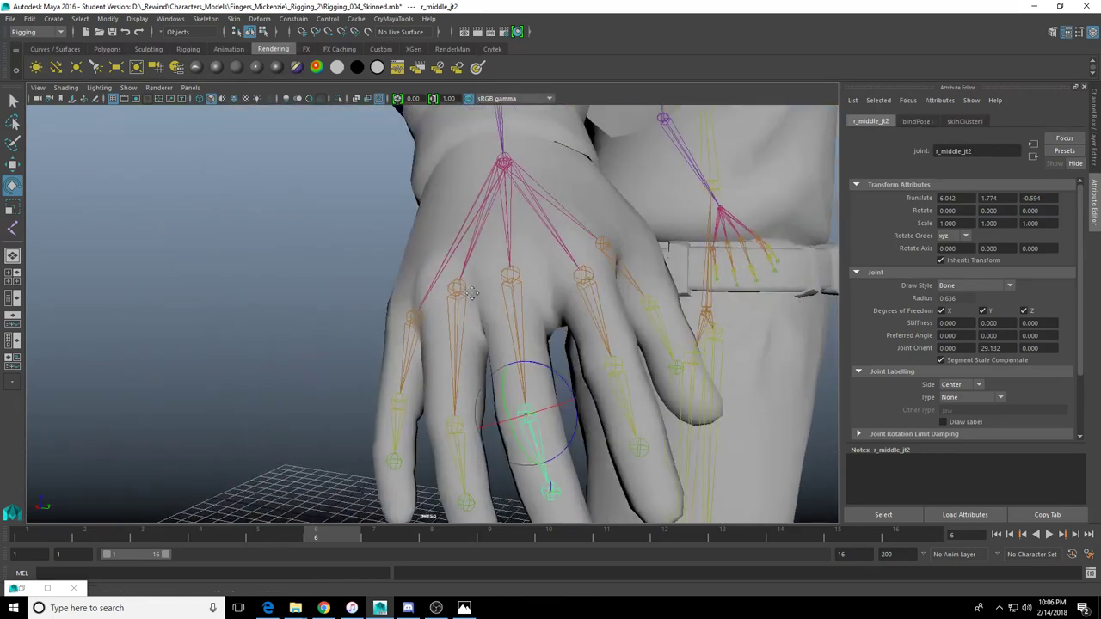
Refine the rotation manipulator orientation of r_middle_jt1 in pivot edit mode
left_click_drag(472, 293, 498, 275, "alt")
left_click(499, 274)
left_click_drag(526, 326, 514, 320, "alt")
key("d")
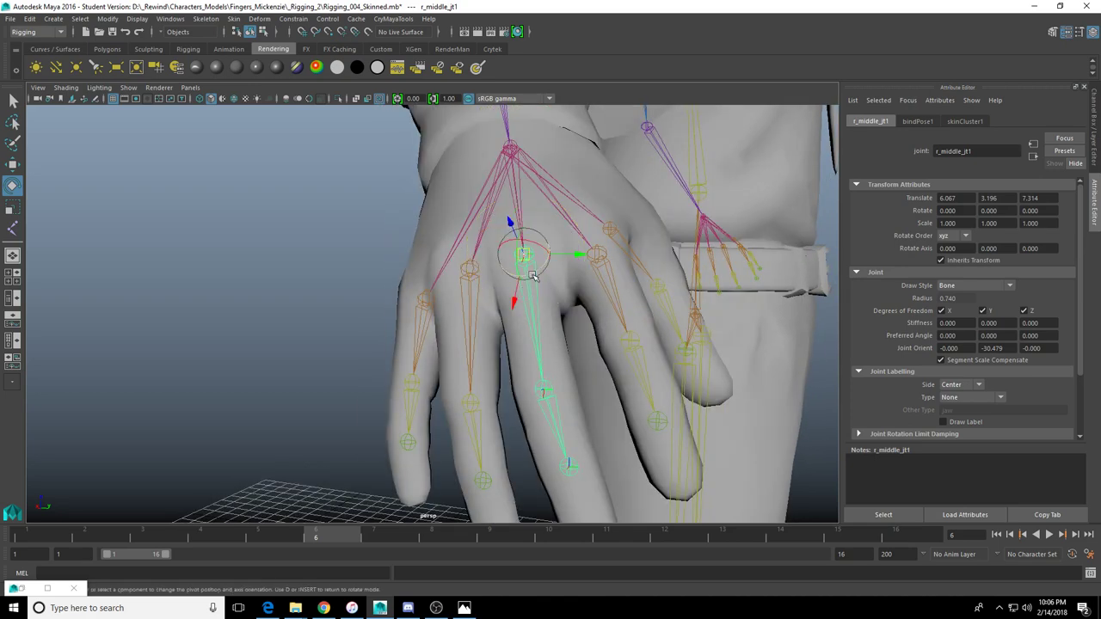
left_click_drag(533, 275, 537, 271)
Align the rotation manipulators of r_middle_jt2 and r_middle_jt3 with the right middle finger in pivot edit mode
left_click(542, 393)
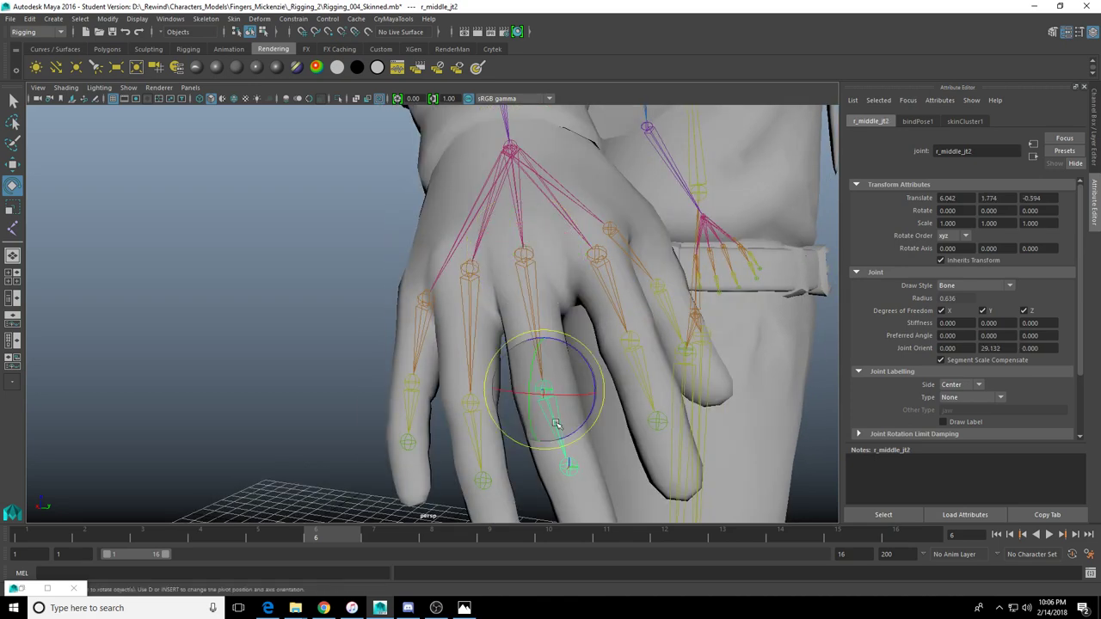
left_click_drag(542, 393, 553, 297, "alt")
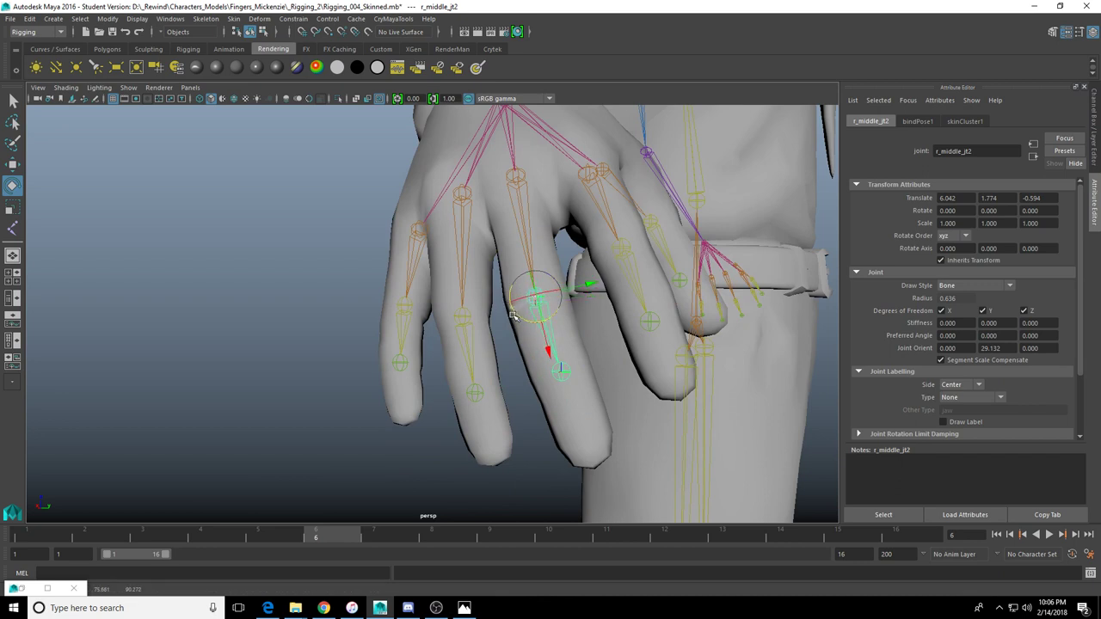
left_click(560, 370)
key("d")
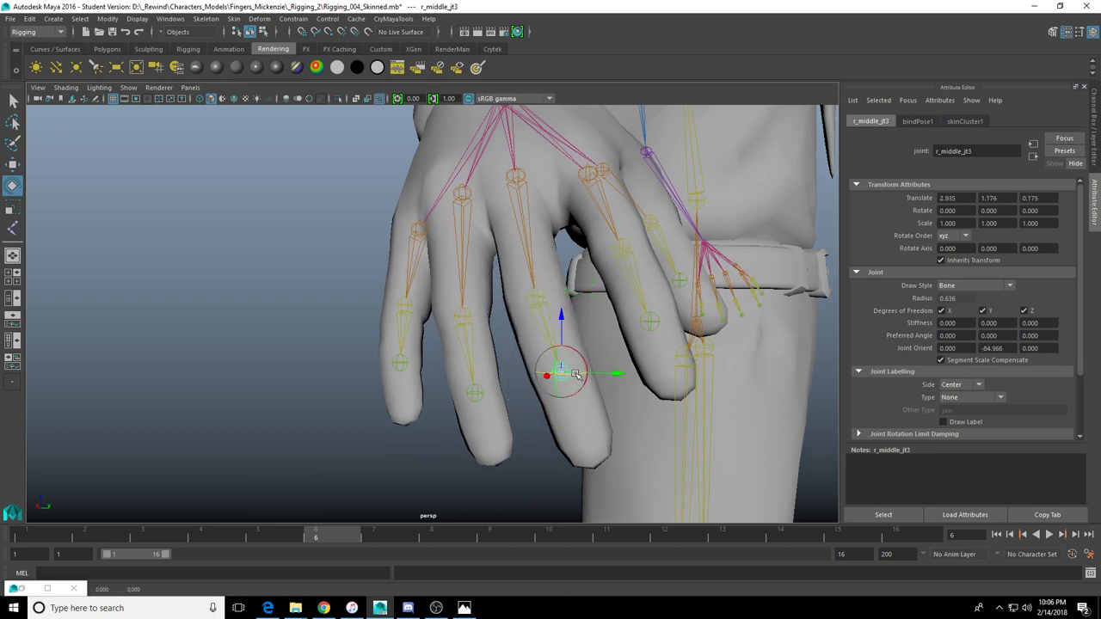
left_click_drag(550, 352, 543, 357)
key("d")
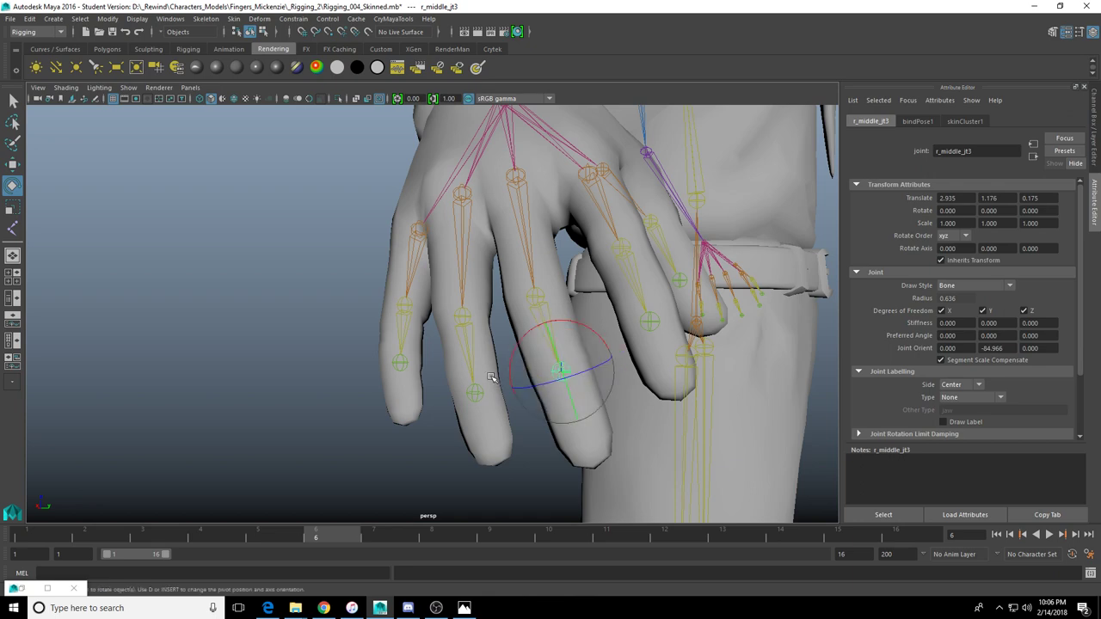
Reorient the rotation manipulator of the fingertip joint r_index_jt3 in pivot edit mode to line up with the finger
left_click(475, 394)
left_click_drag(456, 396, 479, 403, "alt")
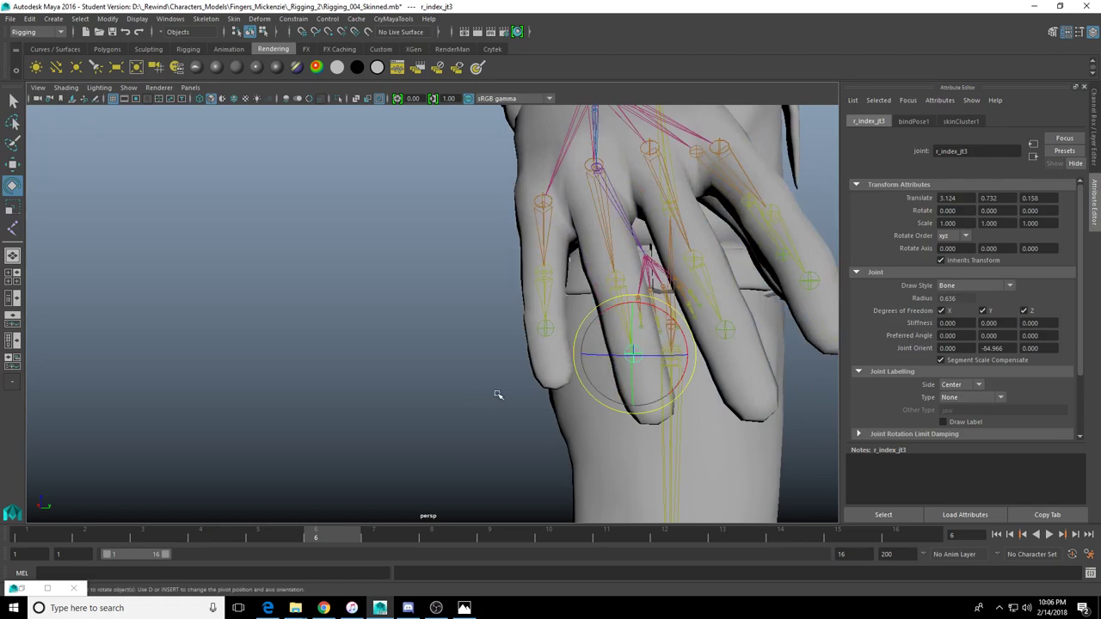
key("f")
scroll(462, 285, "down", 5)
key("d")
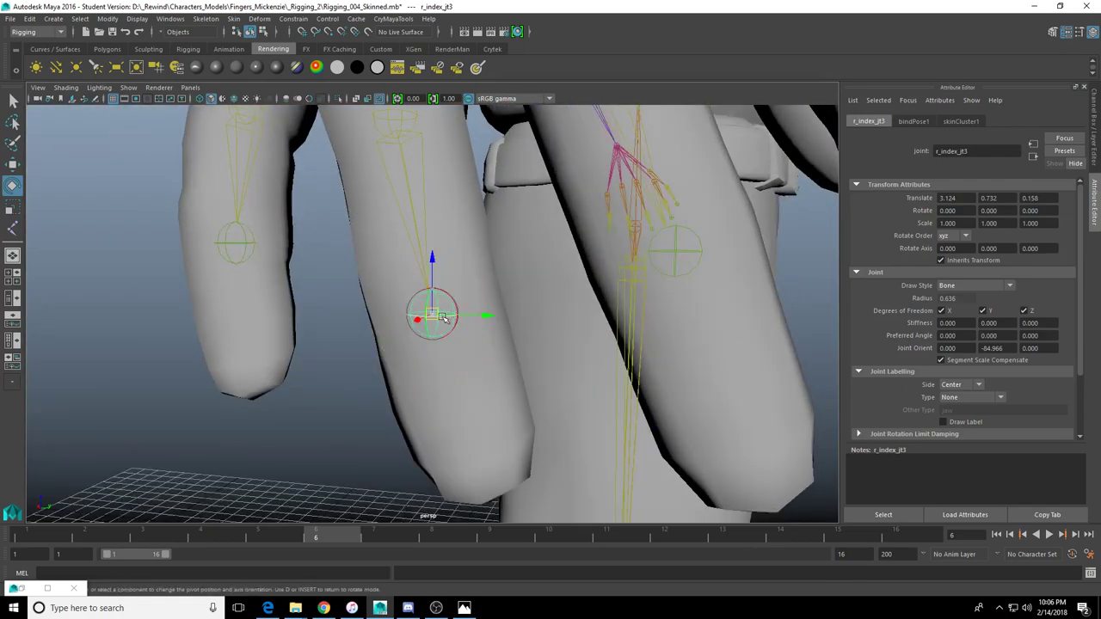
key("d")
left_click_drag(440, 320, 438, 331, "alt")
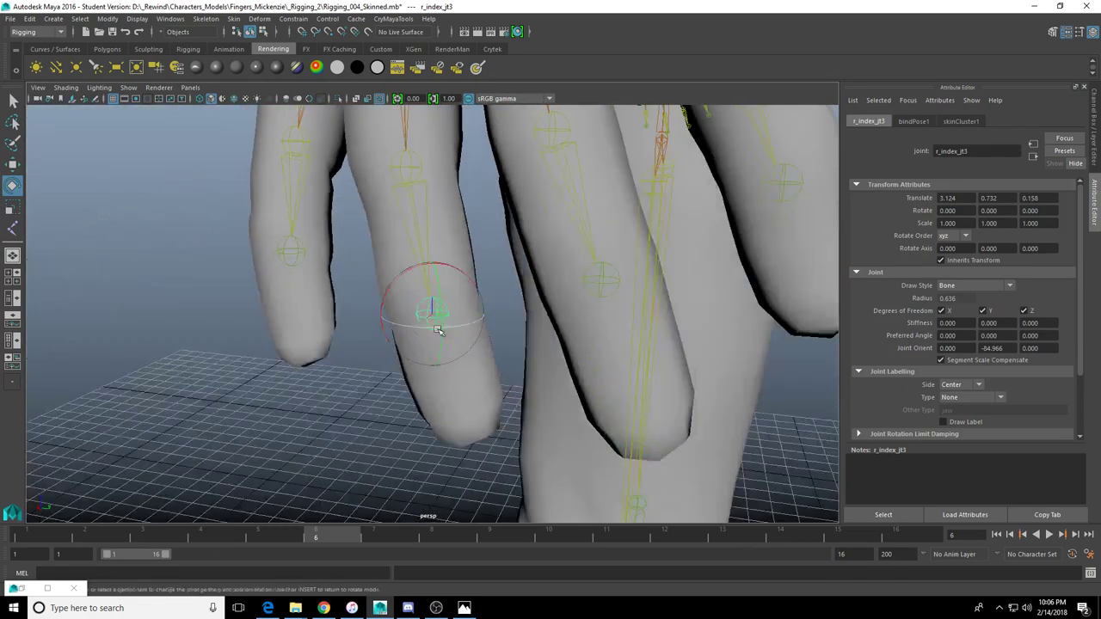
key("d")
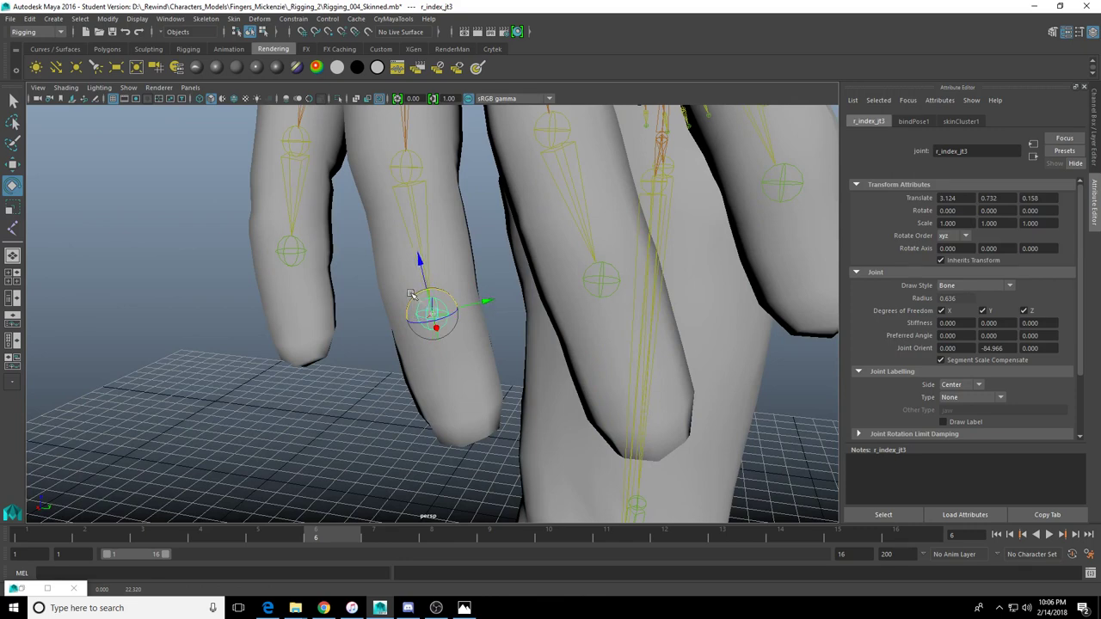
key("d")
Adjust the rotation manipulator orientation of r_index_jt2 in pivot edit mode
left_click(421, 198)
left_click_drag(418, 189, 421, 296, "alt")
key("d")
key("d")
key("d")
key("d")
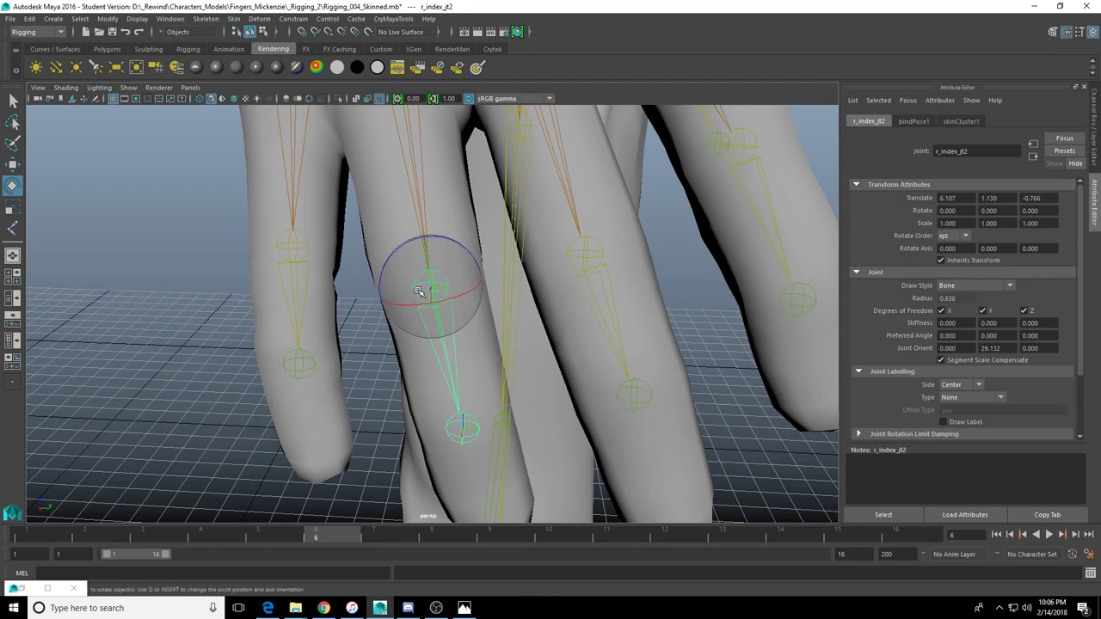
Compare the rotation manipulators of the right hand's knuckle joints r_index_jt1 and r_middle_jt1
scroll(408, 290, "down", 3)
middle_click_drag(409, 293, 430, 488, "alt")
left_click(431, 252)
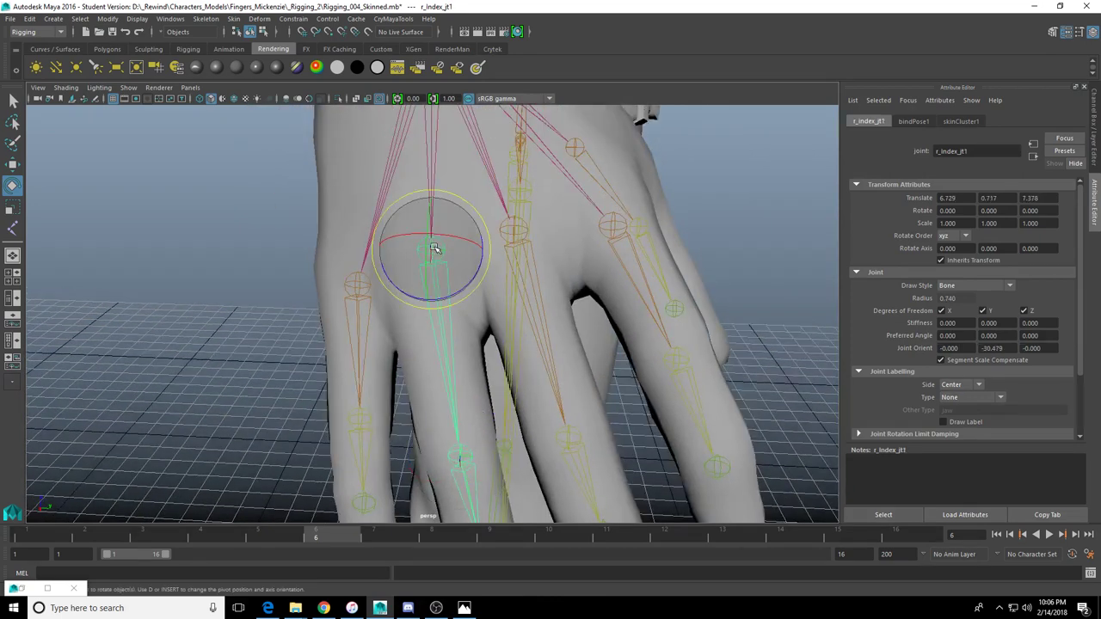
left_click_drag(487, 292, 513, 215, "alt")
left_click(517, 234)
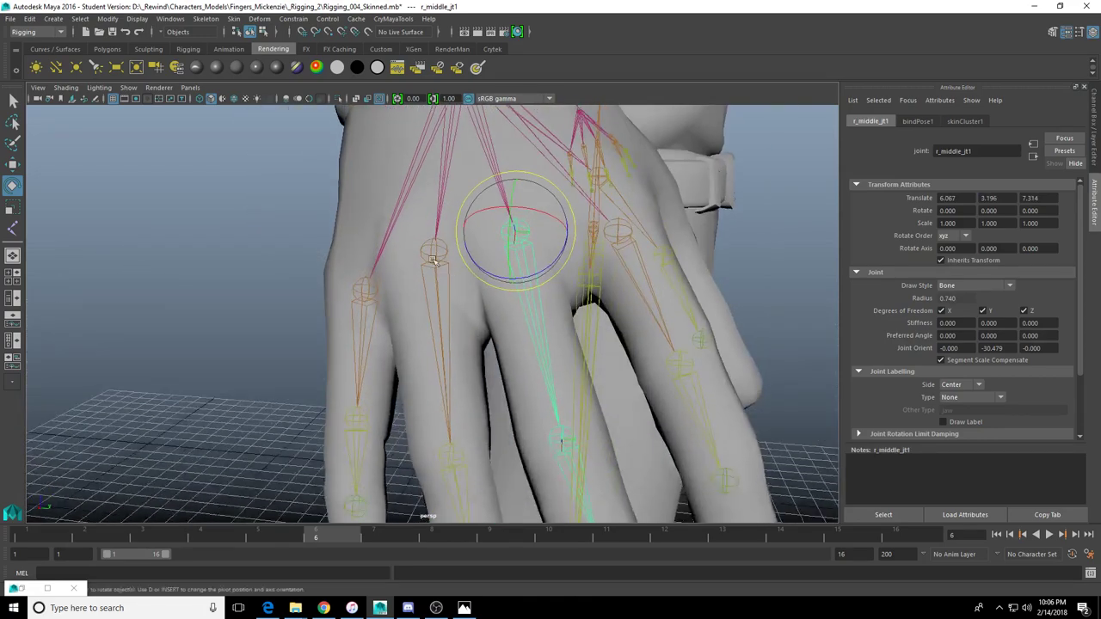
left_click(435, 312)
mouse_move(435, 315)
left_mouse_down("alt")
mouse_move(437, 264)
mouse_move(426, 271)
mouse_move(418, 278)
mouse_move(478, 277)
mouse_move(457, 319)
mouse_move(468, 308)
mouse_move(438, 325)
mouse_move(450, 323)
left_mouse_up("alt")
left_click(436, 260)
Align the rotation manipulators of r_pinky_jt1 and r_pinky_jt2 with the right little finger in pivot edit mode
left_click(452, 291)
key("d")
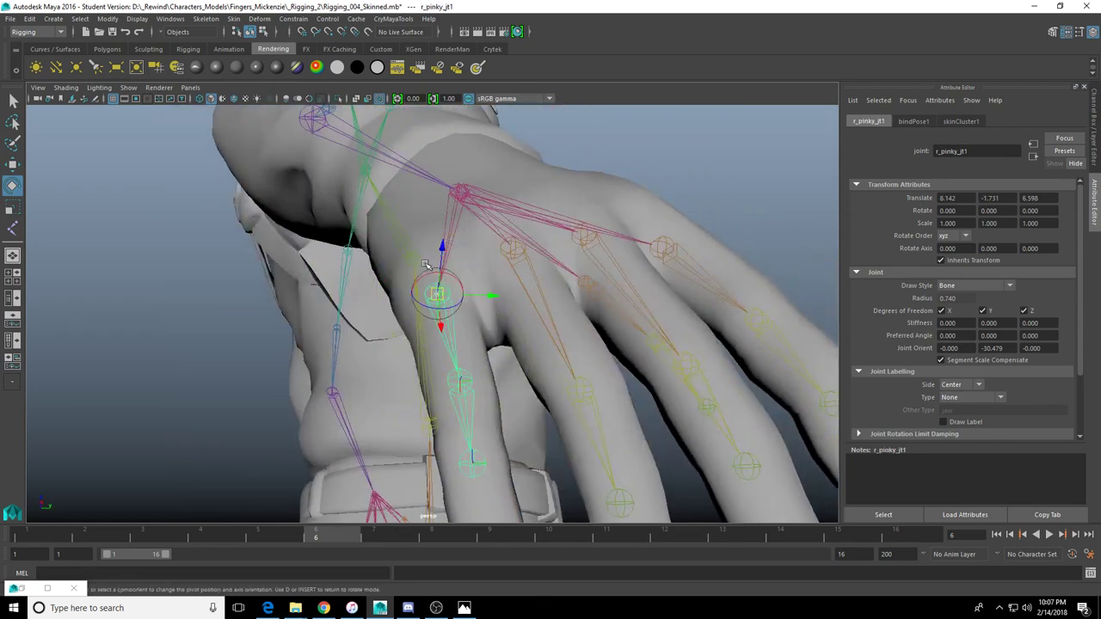
left_click_drag(426, 272, 435, 332)
left_click(475, 385)
key("d")
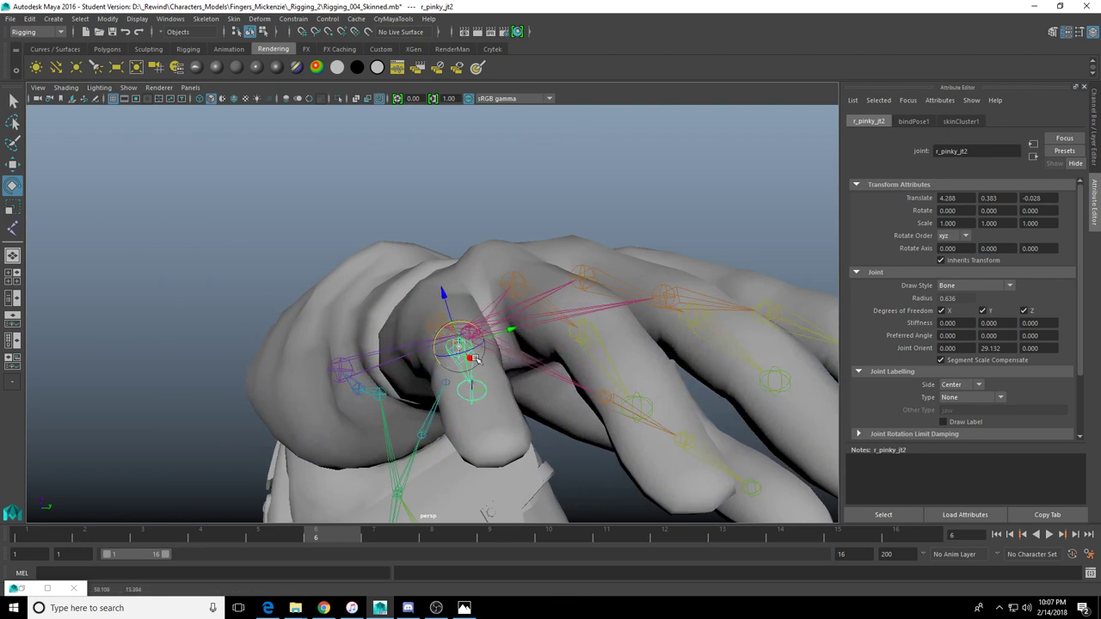
key("d")
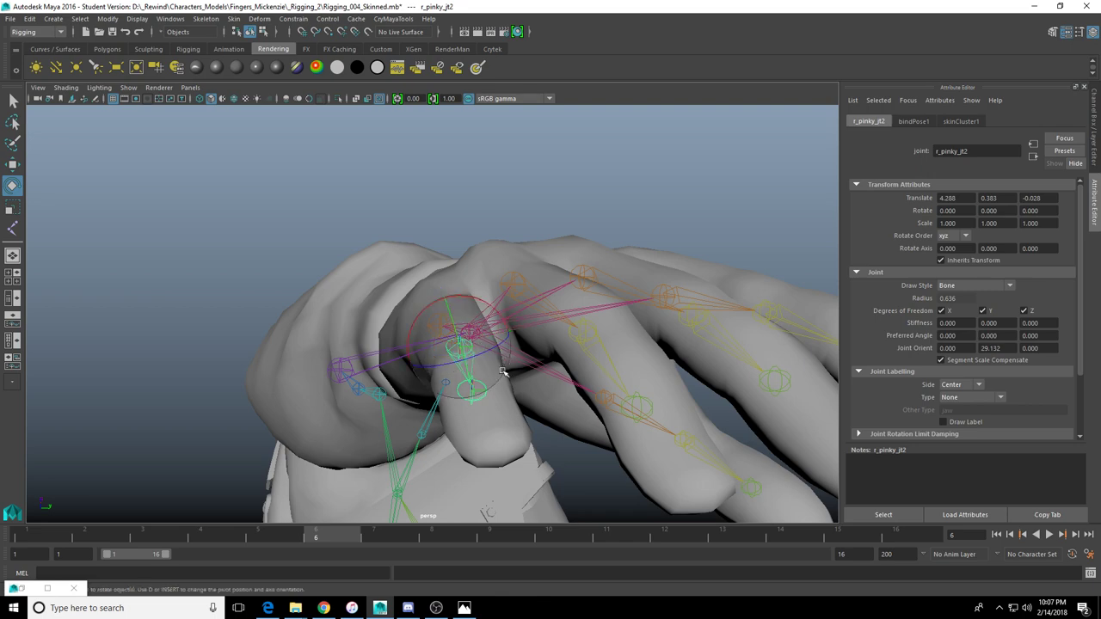
Reorient the rotation manipulator of the fingertip joint r_pinky_jt3 in pivot edit mode to line up with the finger
left_click_drag(474, 397, 438, 384, "alt")
left_click(488, 414)
key("d")
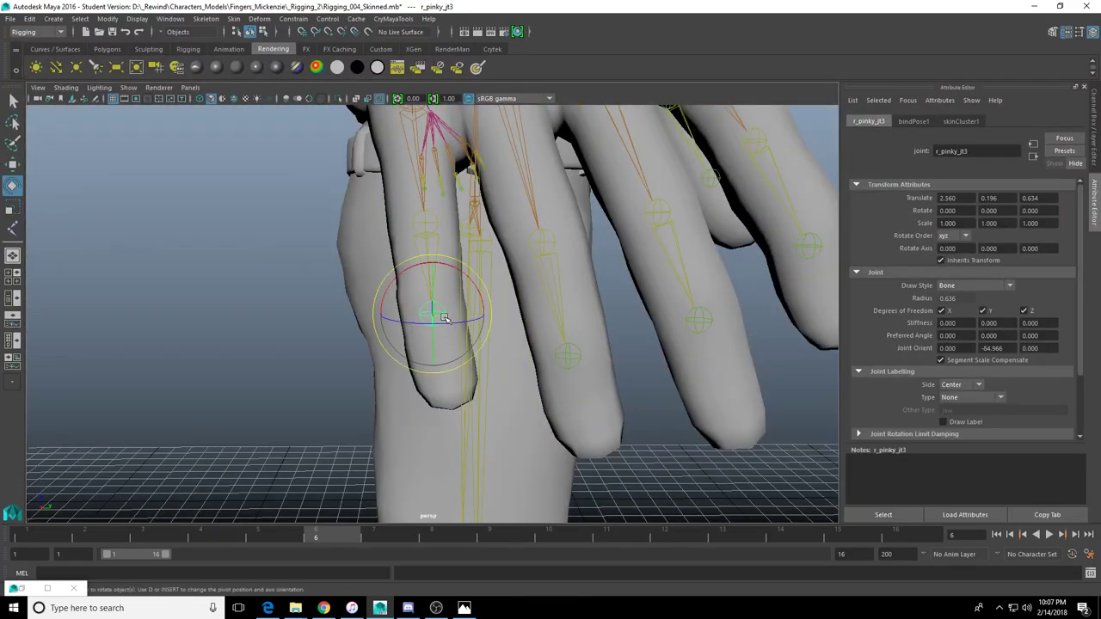
key("d")
left_click_drag(442, 317, 421, 292)
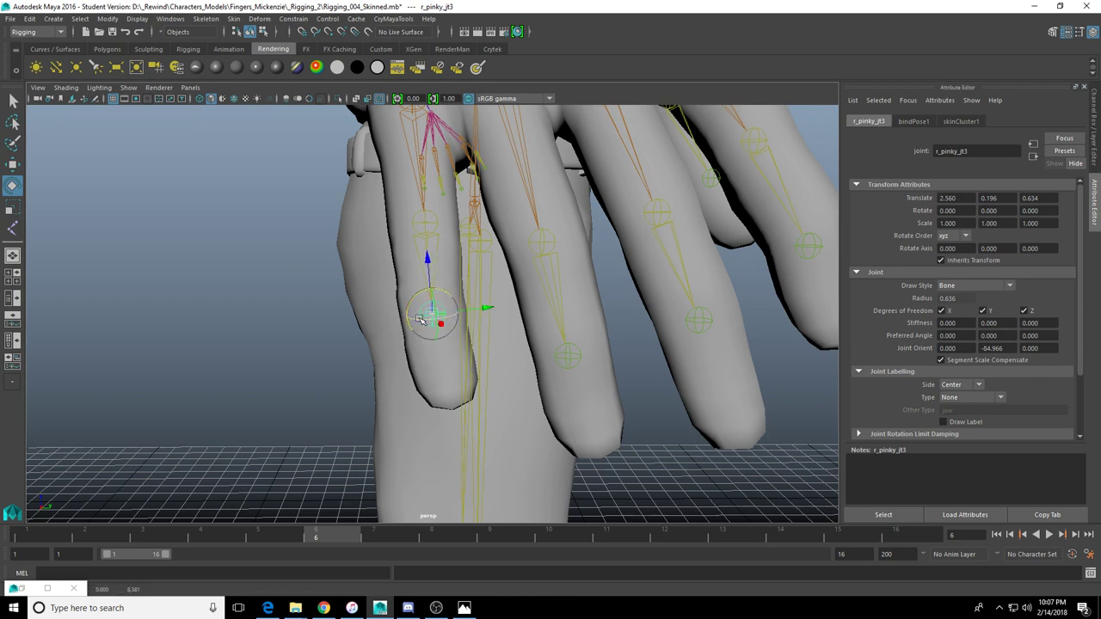
key("d")
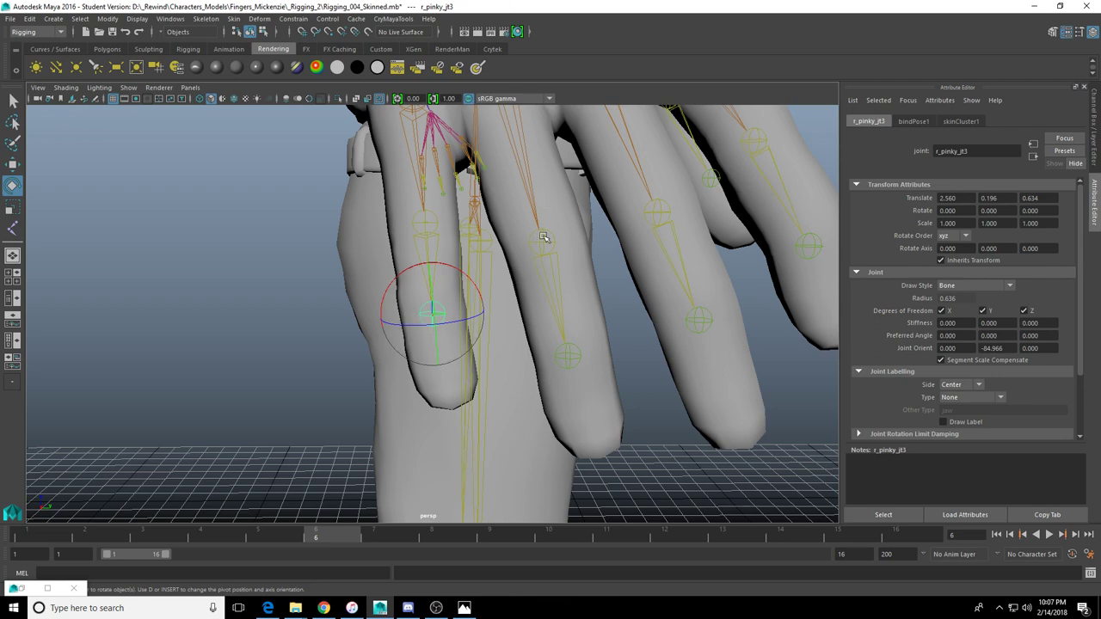
Test-rotate the hip joints r_hip and l_hip, undoing each rotation
left_click_drag(520, 295, 325, 327, "alt")
left_click(527, 321)
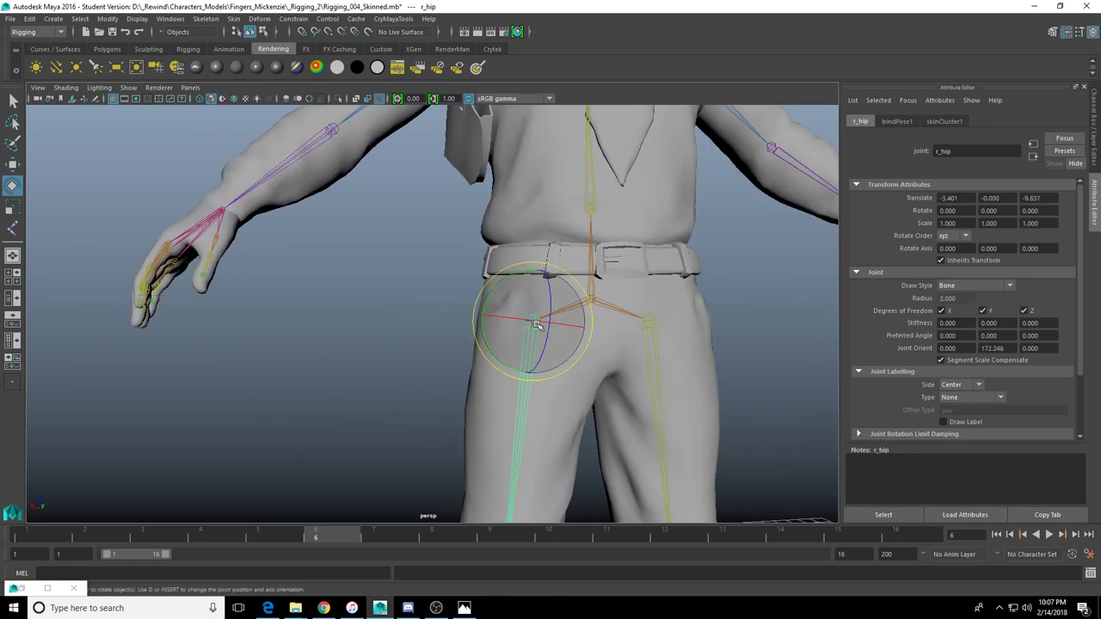
left_click_drag(539, 326, 386, 223, "alt")
key("ctrl+z")
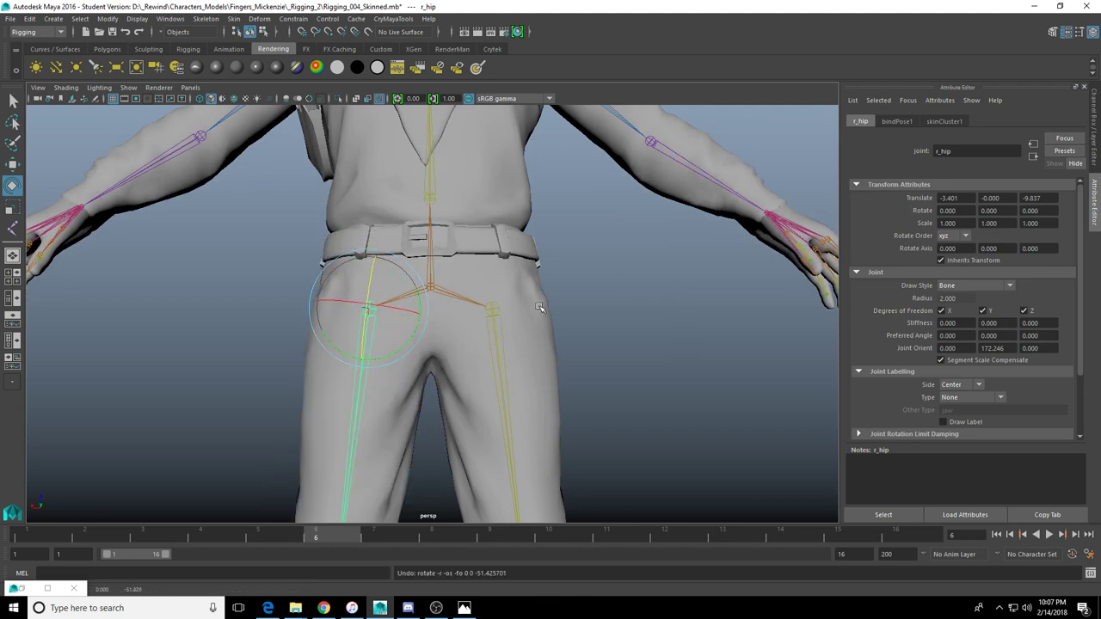
left_click(491, 307)
mouse_move(493, 292)
left_mouse_down()
mouse_move(506, 311)
mouse_move(490, 301)
left_mouse_up()
key("ctrl+z")
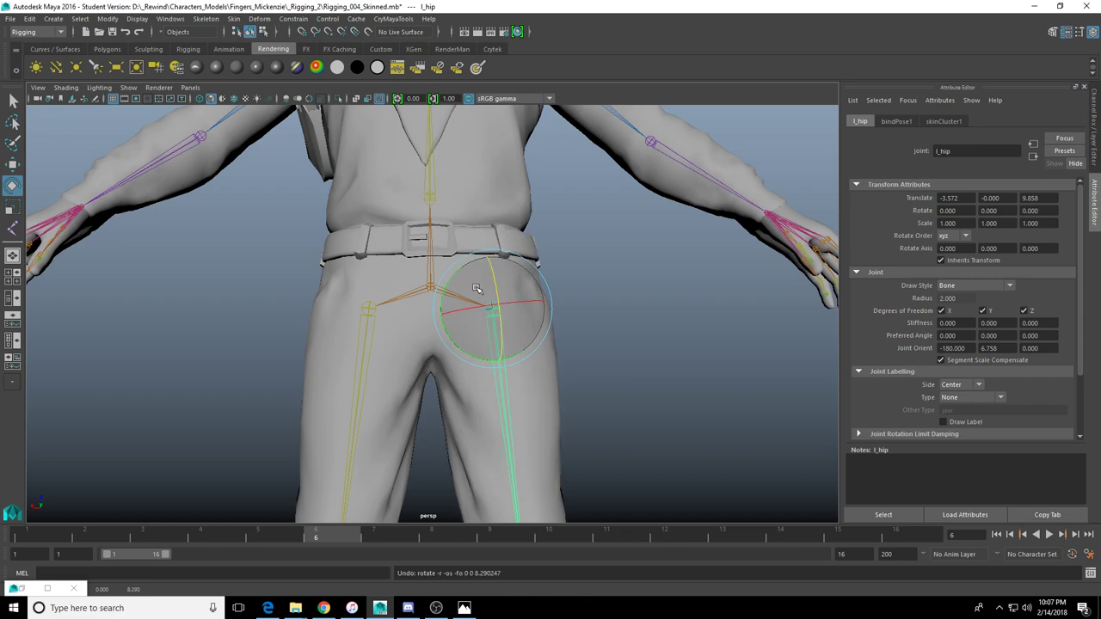
Test-rotate the lower spine joint spine_jt1 and undo the rotation
scroll(444, 402, "down", 5)
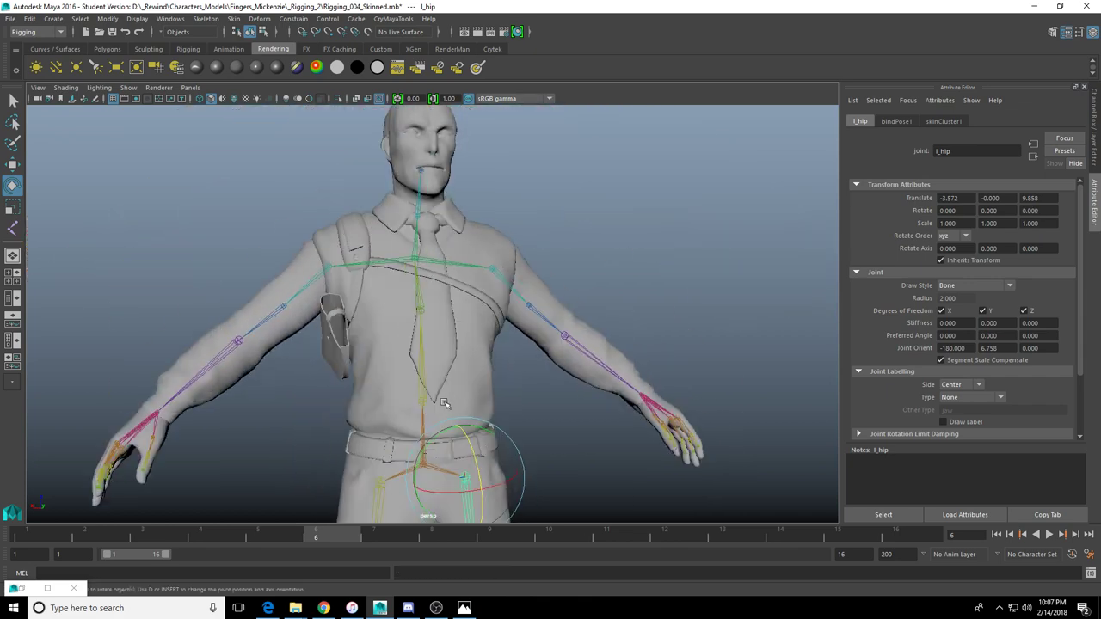
scroll(444, 402, "up", 5)
left_click(420, 457)
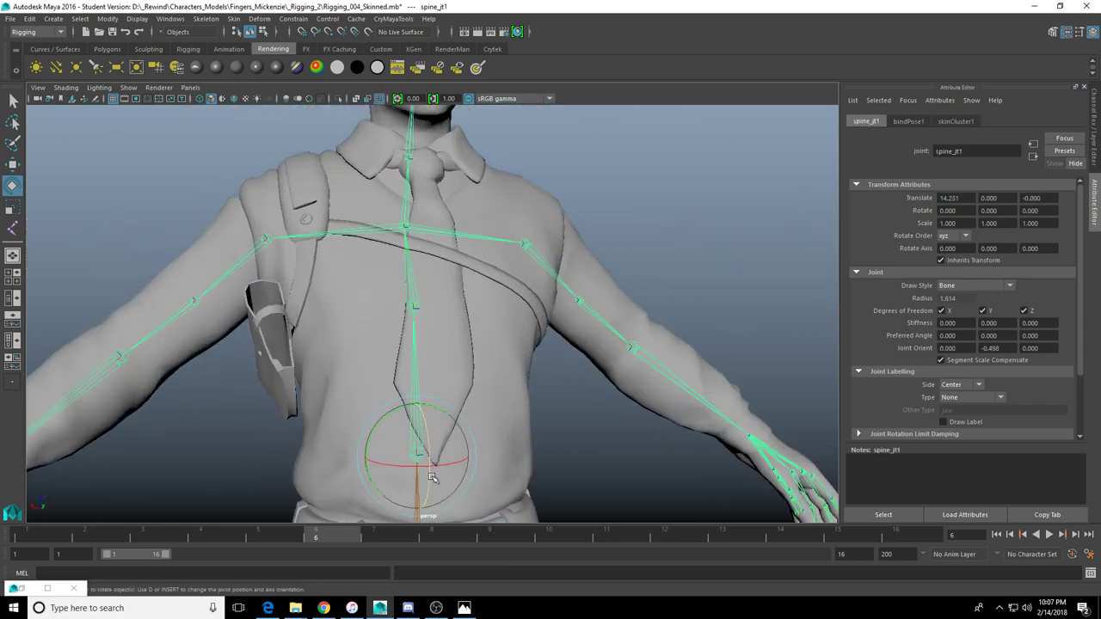
scroll(437, 361, "up", 2)
mouse_move(445, 347)
left_mouse_down()
mouse_move(450, 394)
mouse_move(445, 361)
left_mouse_up()
key("ctrl+z")
Adjust the rotation manipulator orientation of spine_jt2 in pivot edit mode from the character's side
left_click(434, 232)
middle_click_drag(434, 232, 444, 372, "alt")
left_click_drag(361, 365, 432, 359, "alt")
key("d")
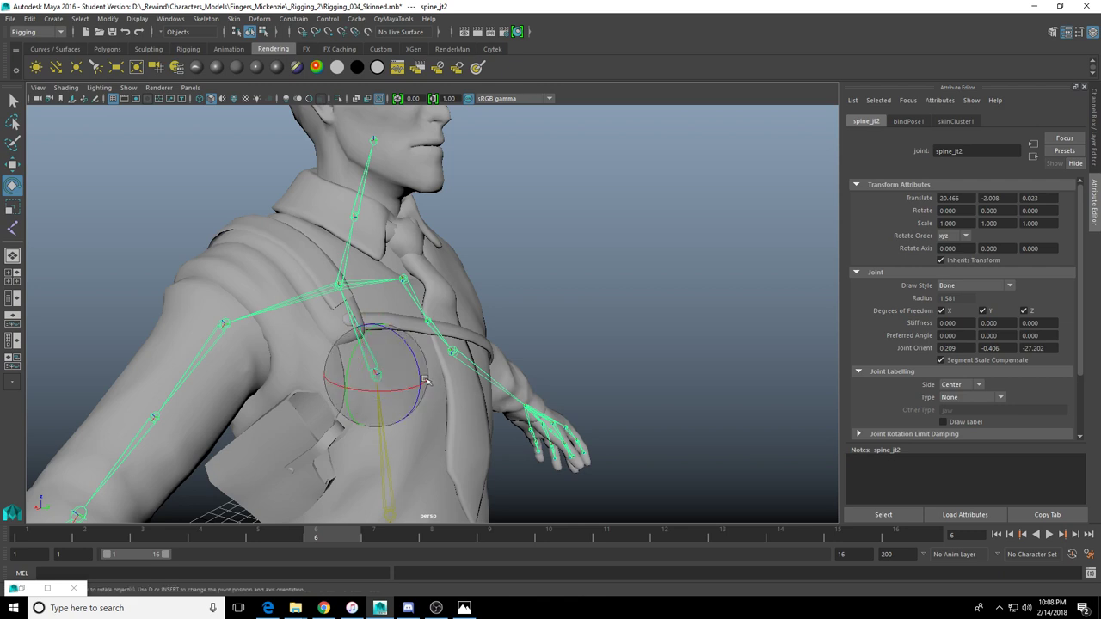
left_click_drag(464, 374, 516, 355, "alt")
key("d")
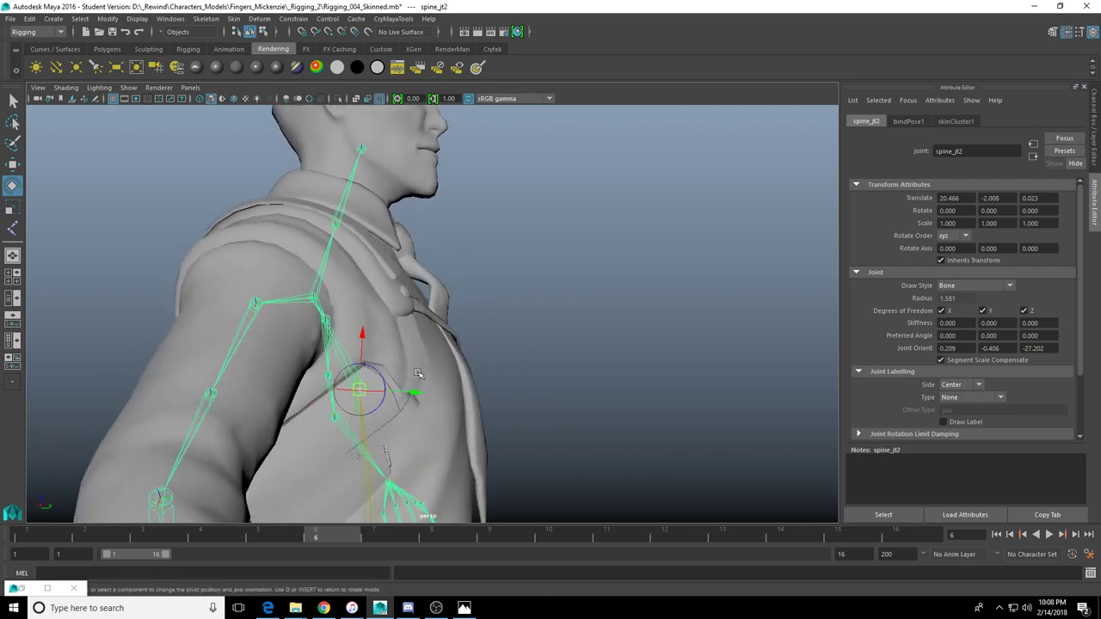
left_click_drag(376, 374, 377, 372)
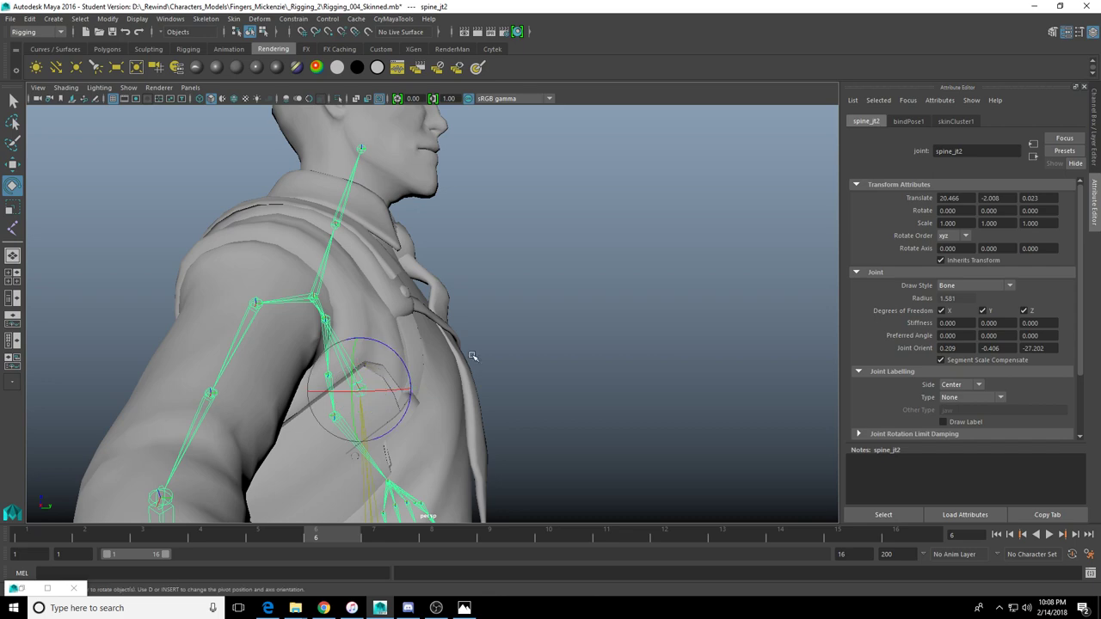
Check the rotation manipulators of the upper spine, neck and head_jt joints
left_click_drag(472, 355, 394, 371, "alt")
left_click(388, 261)
left_click_drag(390, 305, 378, 213, "alt")
left_click(337, 221)
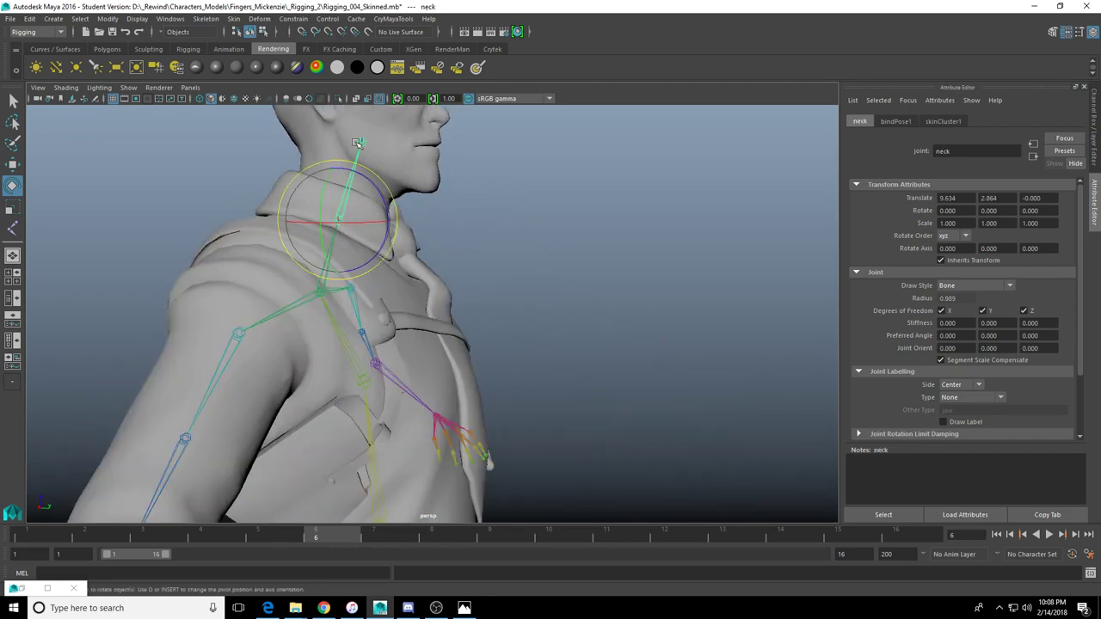
left_click(361, 143)
middle_click_drag(503, 361, 466, 250, "alt")
left_click_drag(465, 249, 375, 297, "alt")
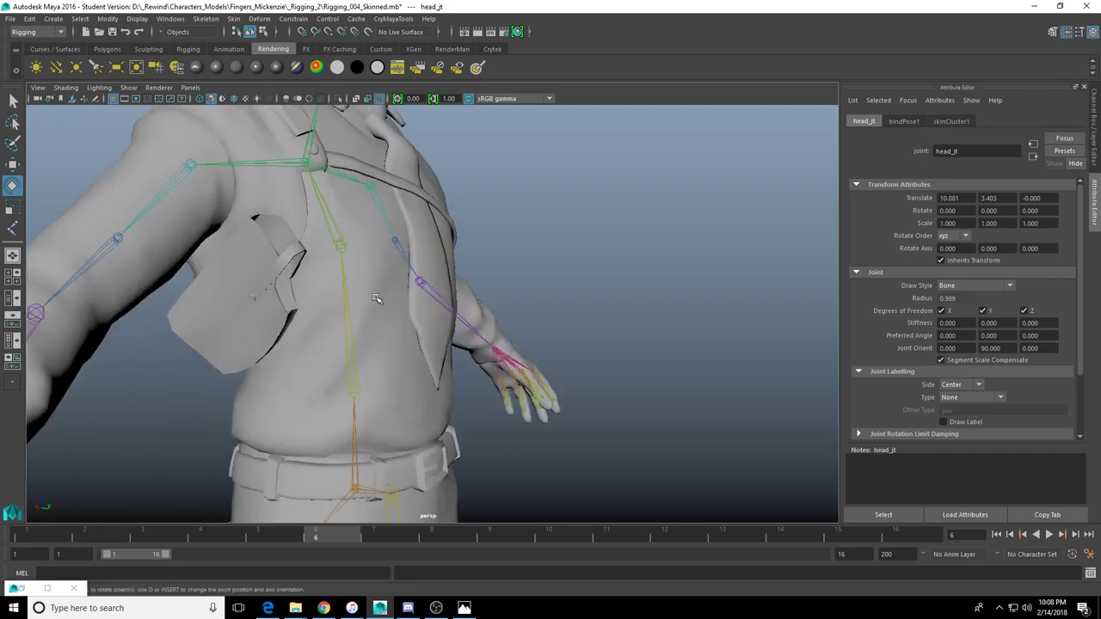
Compare the rotation manipulators of spine_jt2 and spine_jt1, and inspect the one on l_hip
left_click(341, 247)
left_click_drag(341, 248, 375, 248, "alt")
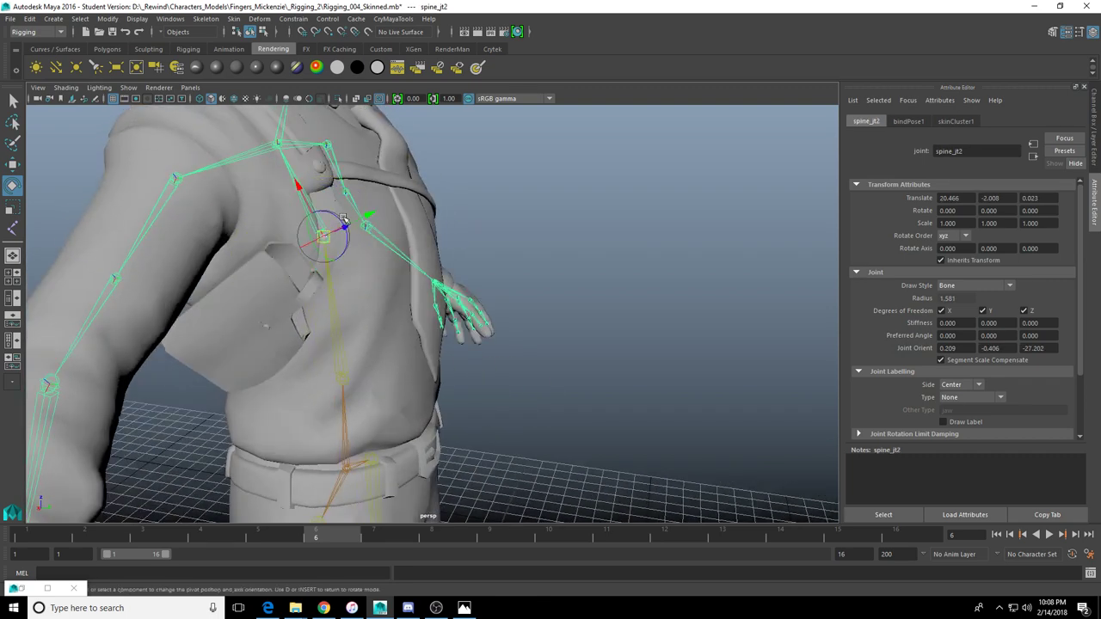
left_click_drag(372, 346, 349, 347, "alt")
left_click(332, 393)
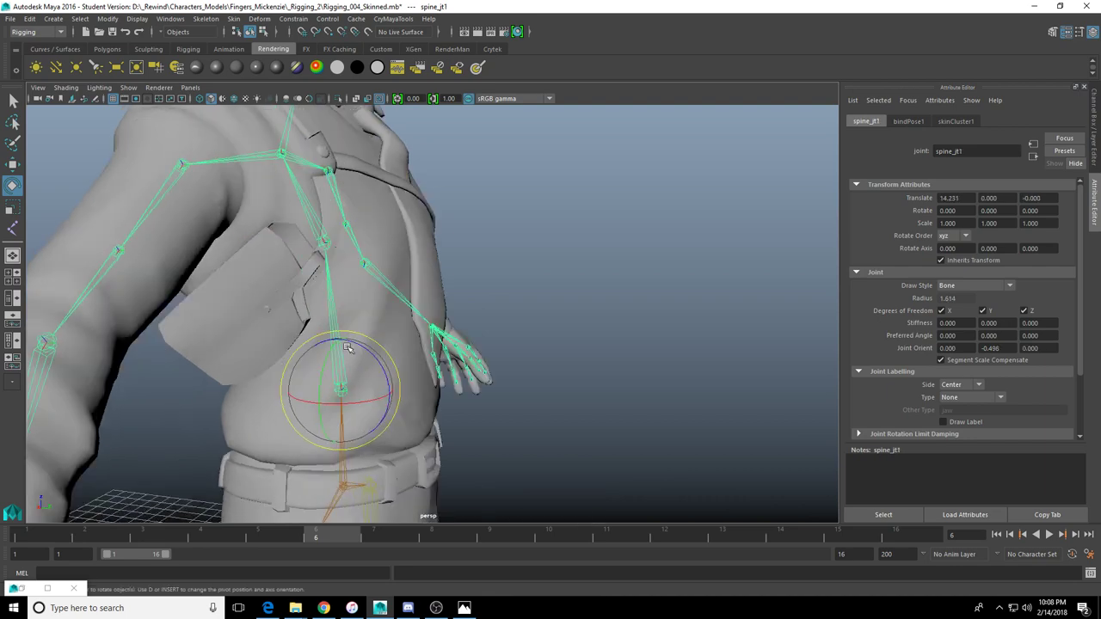
left_click(329, 244)
left_click_drag(329, 244, 468, 331, "alt")
left_click(348, 325)
left_click(530, 337)
scroll(548, 348, "down", 3)
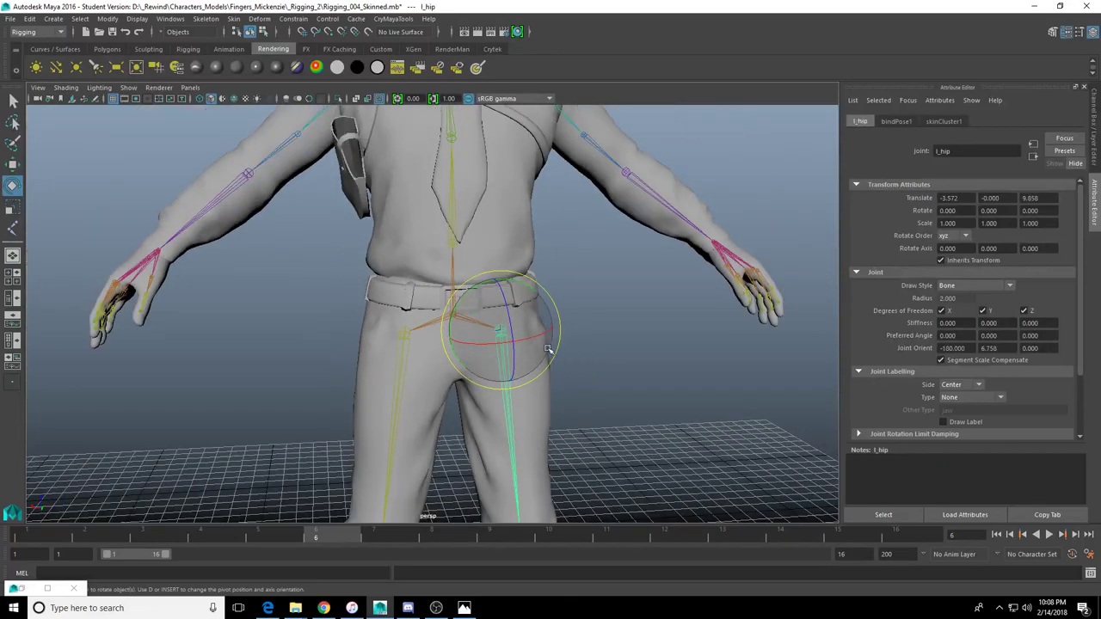
left_click_drag(547, 350, 673, 289, "alt")
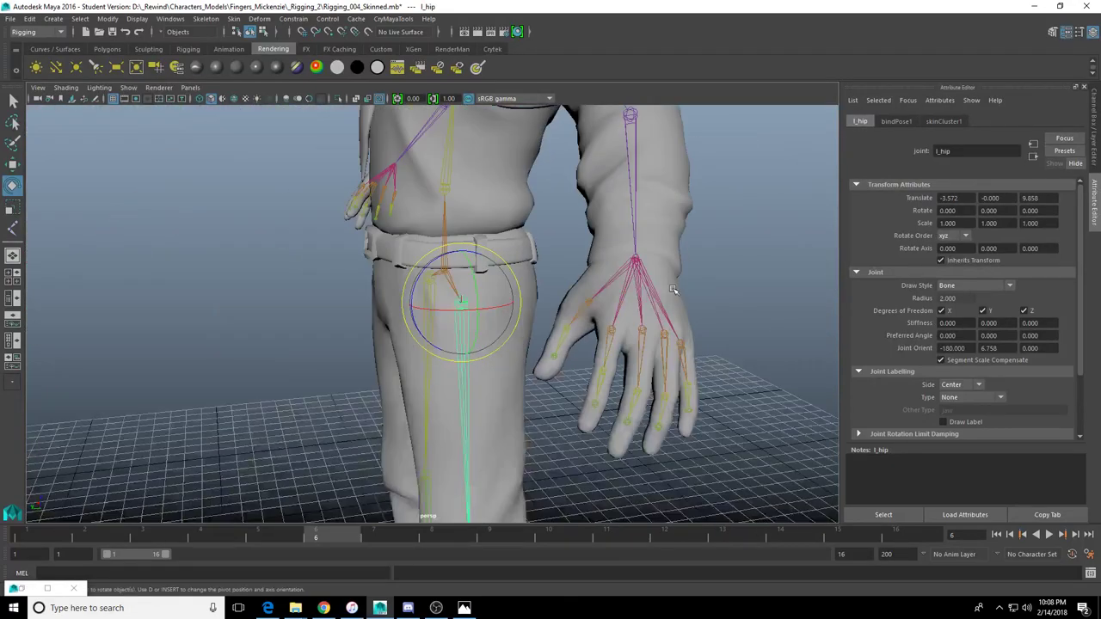
Inspect the rotation manipulators of the left hand's thumb and finger knuckle joints, including l_Index_jt1
left_click(592, 301)
left_click_drag(586, 325, 600, 303, "alt")
key("f")
scroll(572, 340, "down", 4)
left_click(570, 288)
scroll(575, 314, "down", 4)
left_click(566, 276)
left_click(409, 270)
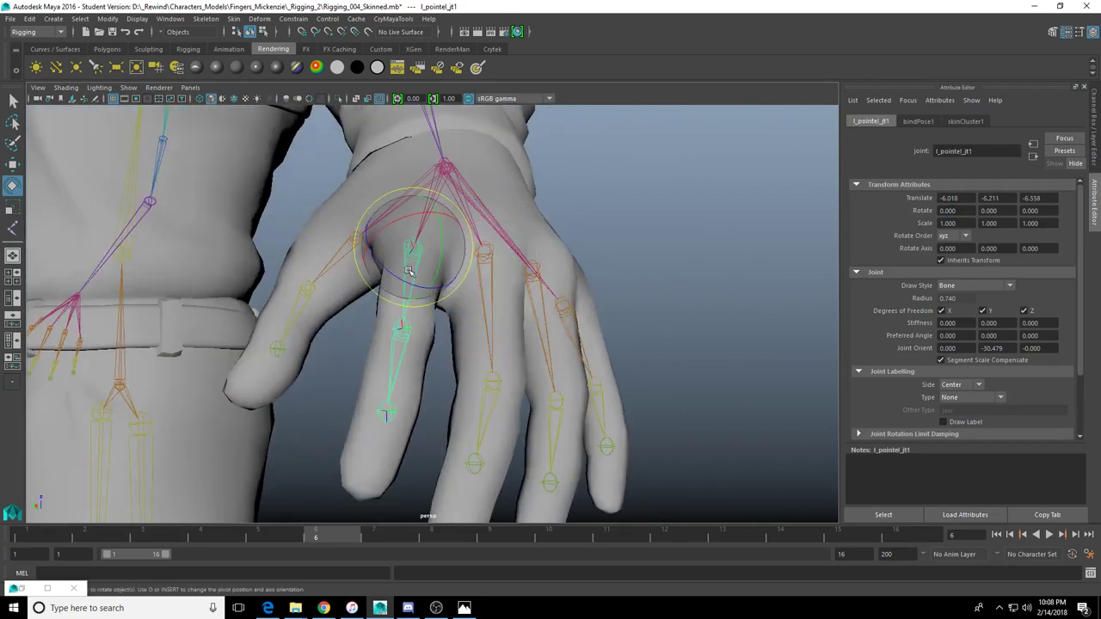
left_click_drag(409, 272, 458, 323, "alt")
key("d")
key("Down")
left_click(396, 277)
left_click(416, 299)
Examine the rotation manipulators of the leg joints l_foot, r_foot and r_knee
scroll(458, 324, "down", 4)
middle_click_drag(459, 325, 444, 286, "alt")
scroll(444, 286, "up", 6)
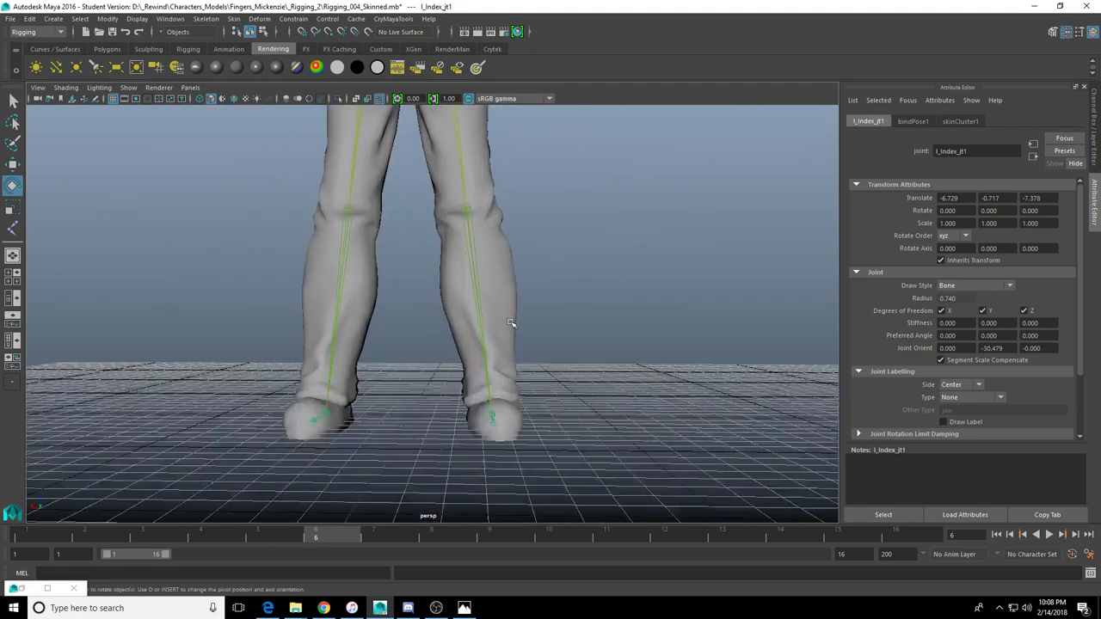
left_click_drag(511, 323, 474, 340, "alt")
scroll(474, 340, "up", 3)
left_click(404, 326)
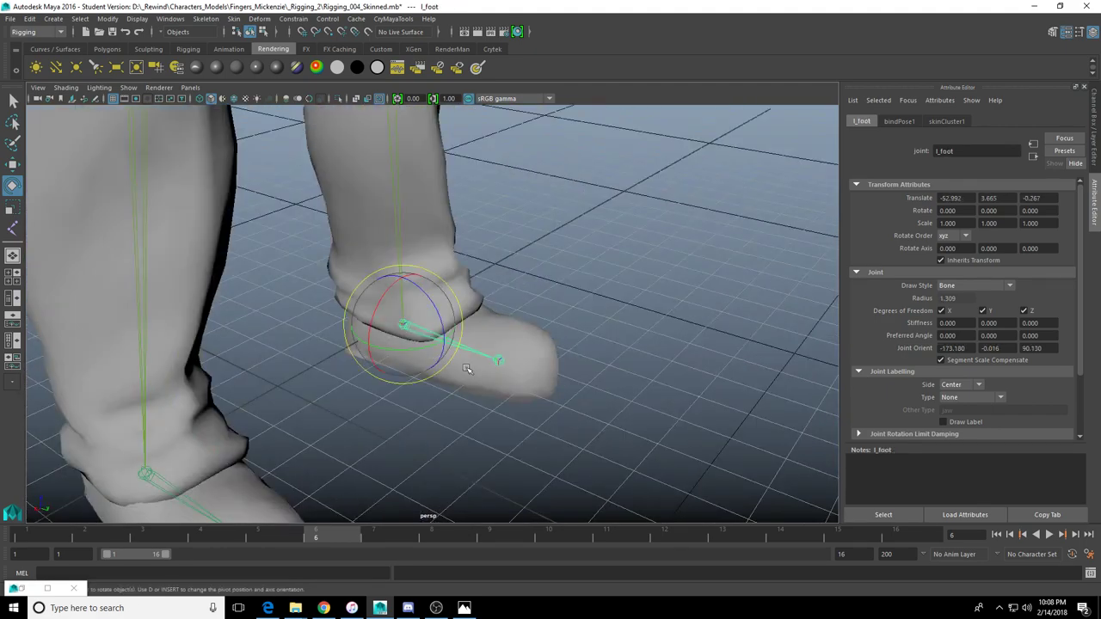
left_click_drag(404, 327, 238, 366, "alt")
left_click(157, 337)
scroll(317, 292, "down", 1)
middle_click_drag(317, 292, 476, 380, "alt")
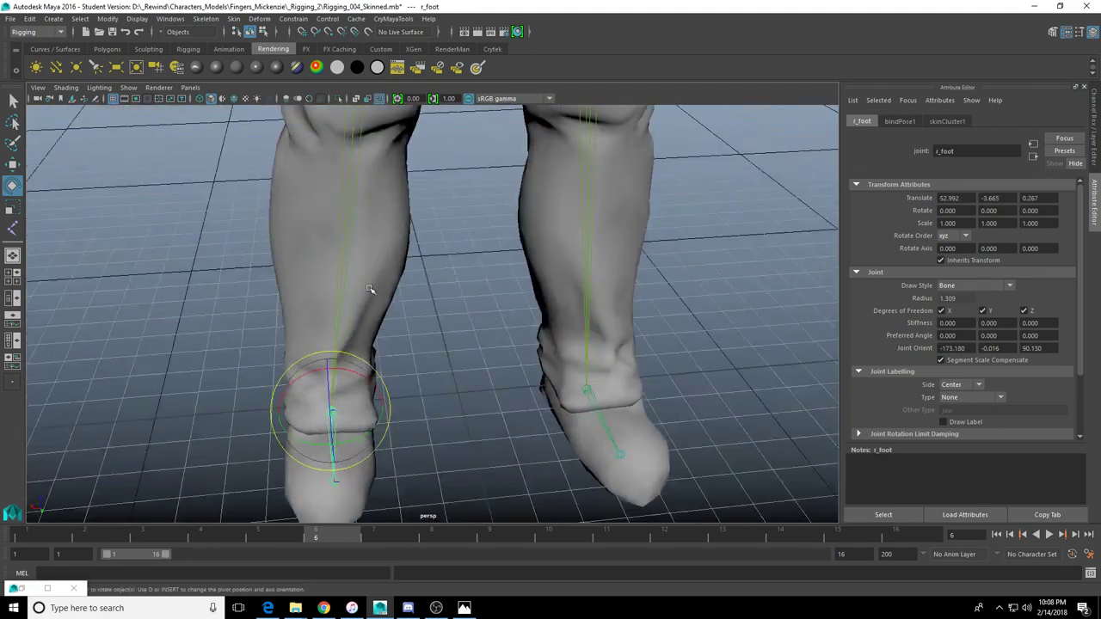
scroll(369, 287, "down", 6)
middle_click_drag(428, 250, 456, 356, "alt")
left_click(425, 352)
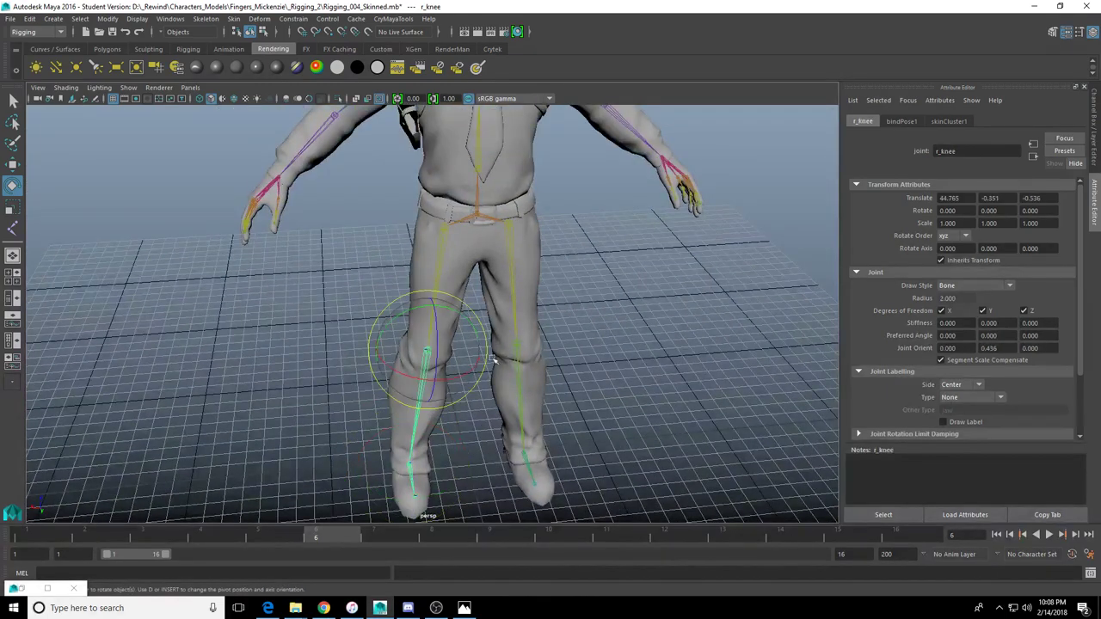
Deselect all joints and save the scene under its current name, accepting the student version notice
left_click(349, 193)
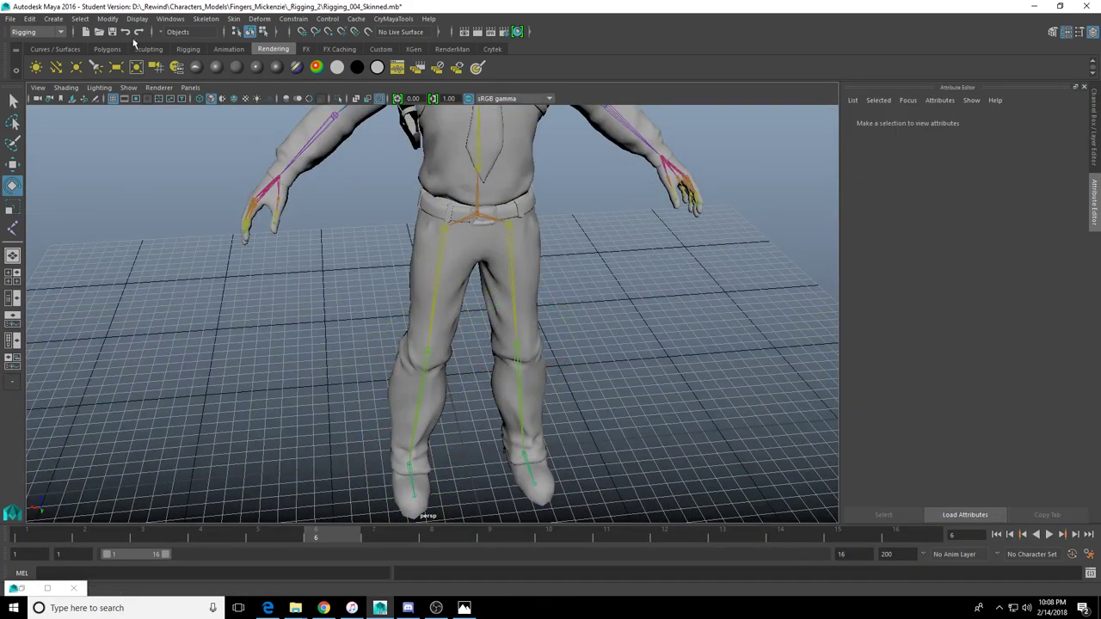
left_click(113, 32)
left_click(523, 313)
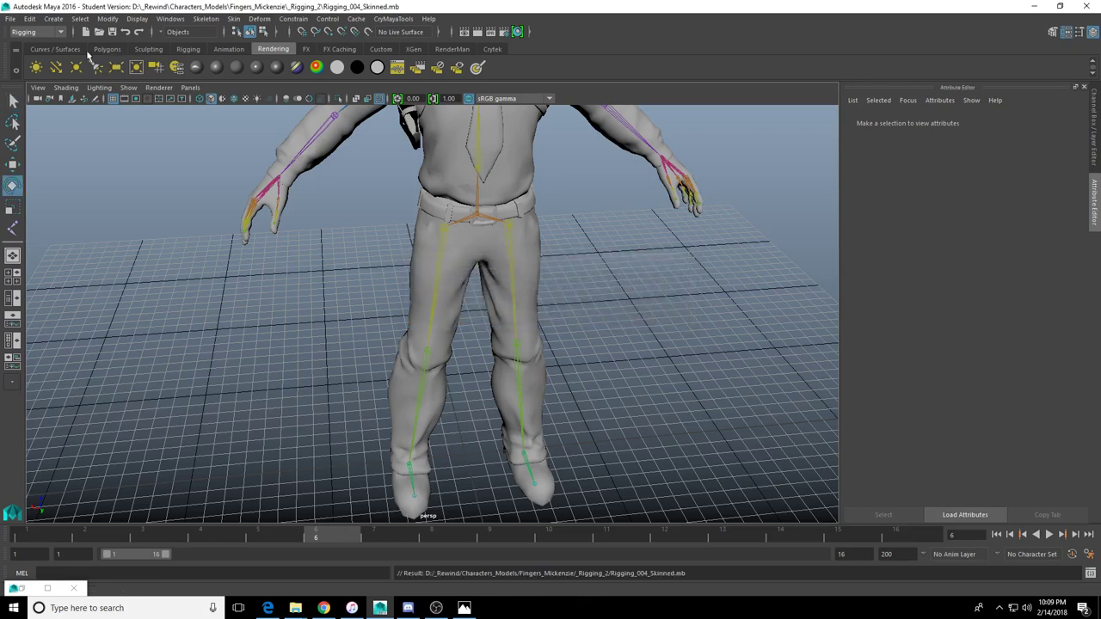
Save a new version of the scene as Rigging_005_Paint_Weights.mb in the same folder
left_click(8, 19)
left_click(45, 77)
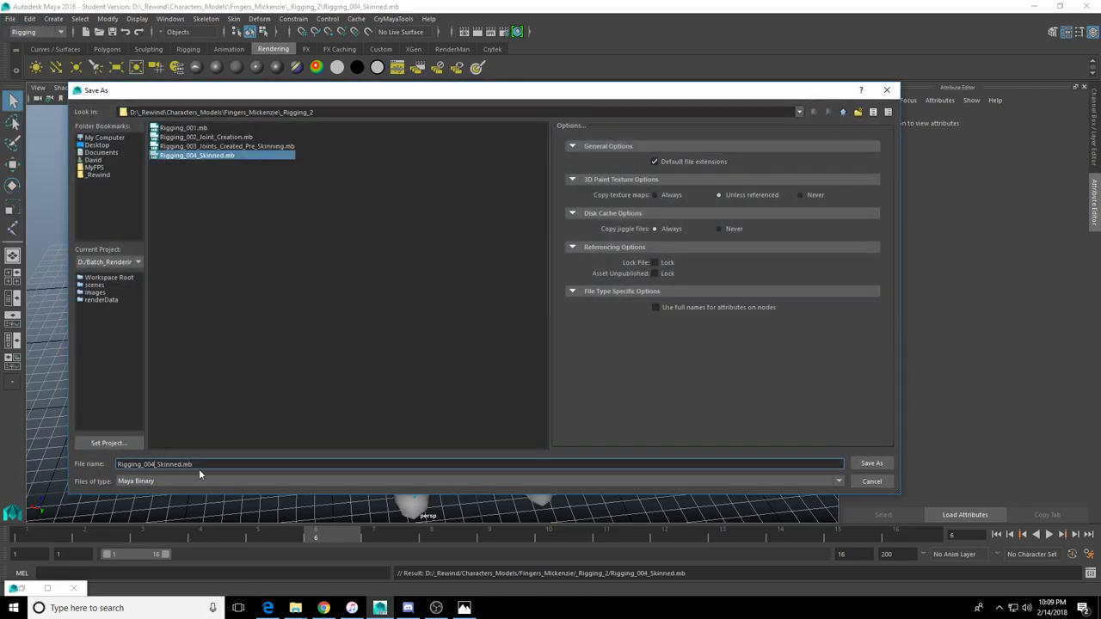
key("BackSpace")
type("5")
key("Delete")
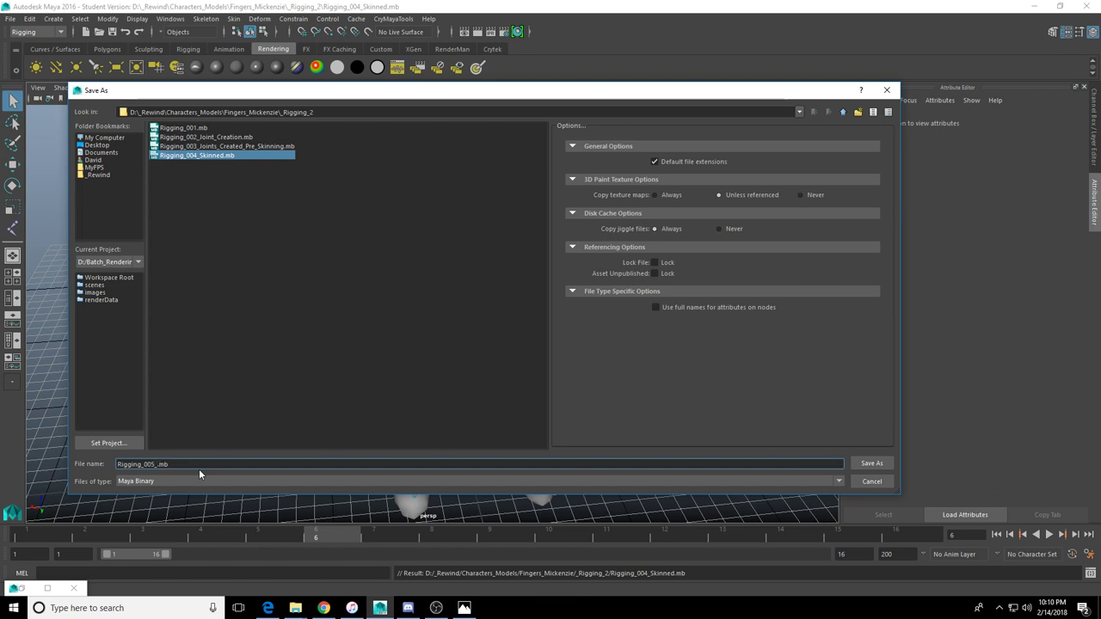
type("P")
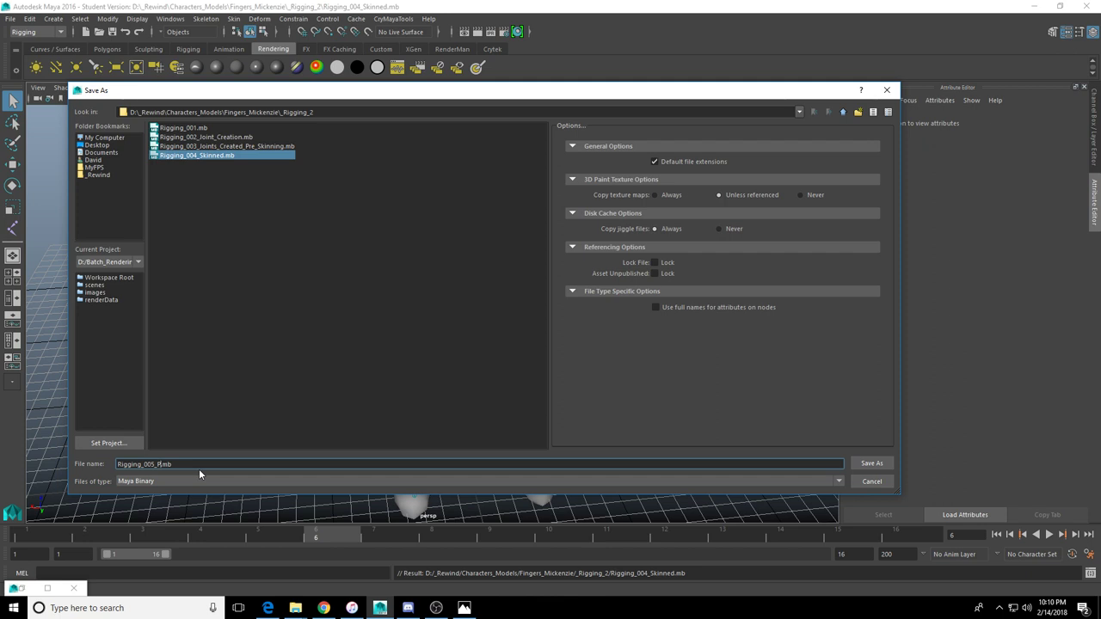
type("aint_Wei")
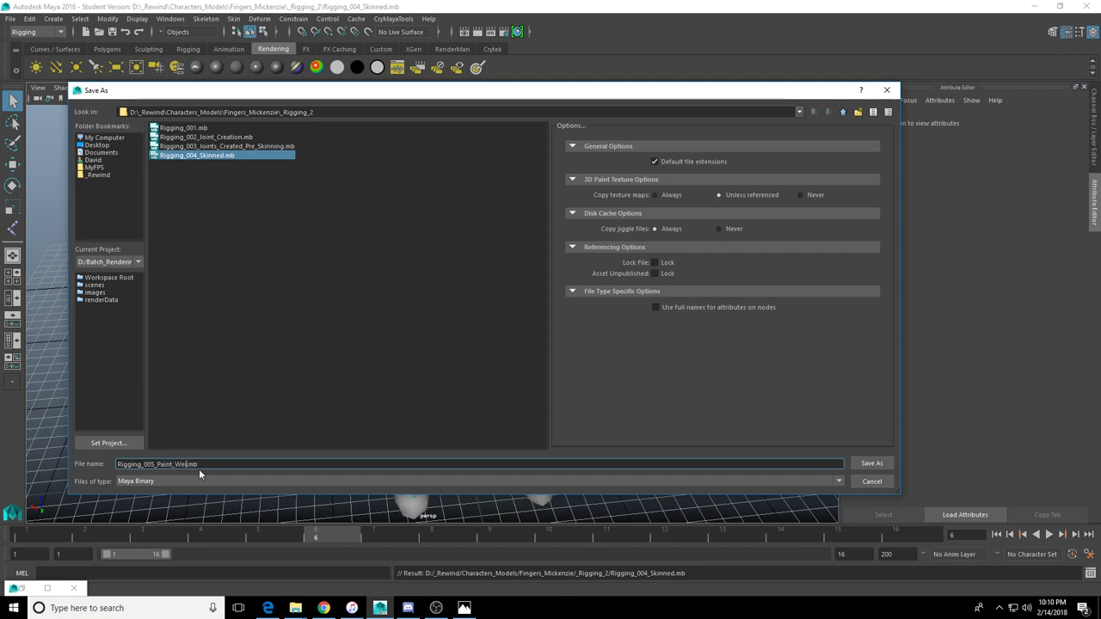
type("ghts")
left_click(869, 463)
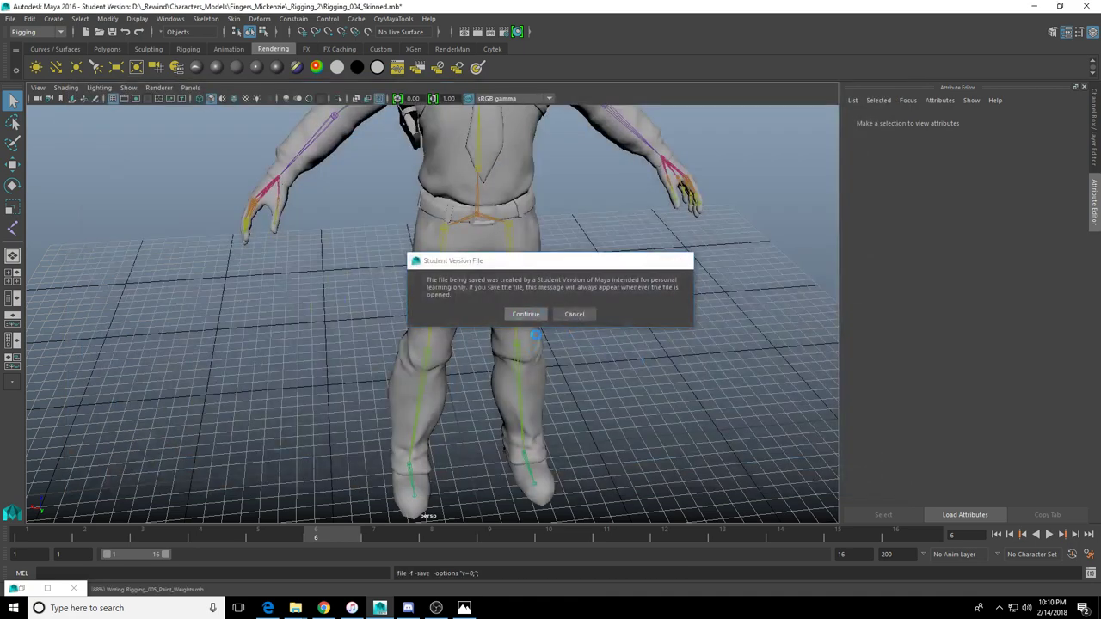
Select the pelvis joint and examine its rotation manipulator and the whole joint hierarchy from the front
scroll(536, 344, "up", 5)
middle_click_drag(534, 335, 444, 444, "alt")
left_click(425, 301)
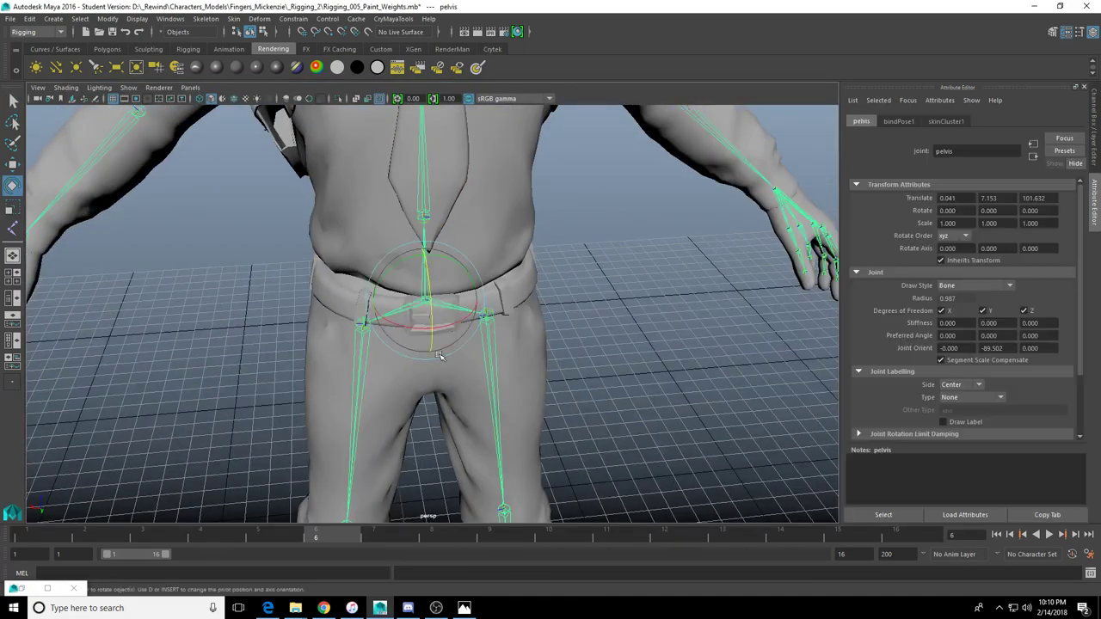
scroll(441, 355, "down", 4)
left_click_drag(467, 362, 450, 396, "alt")
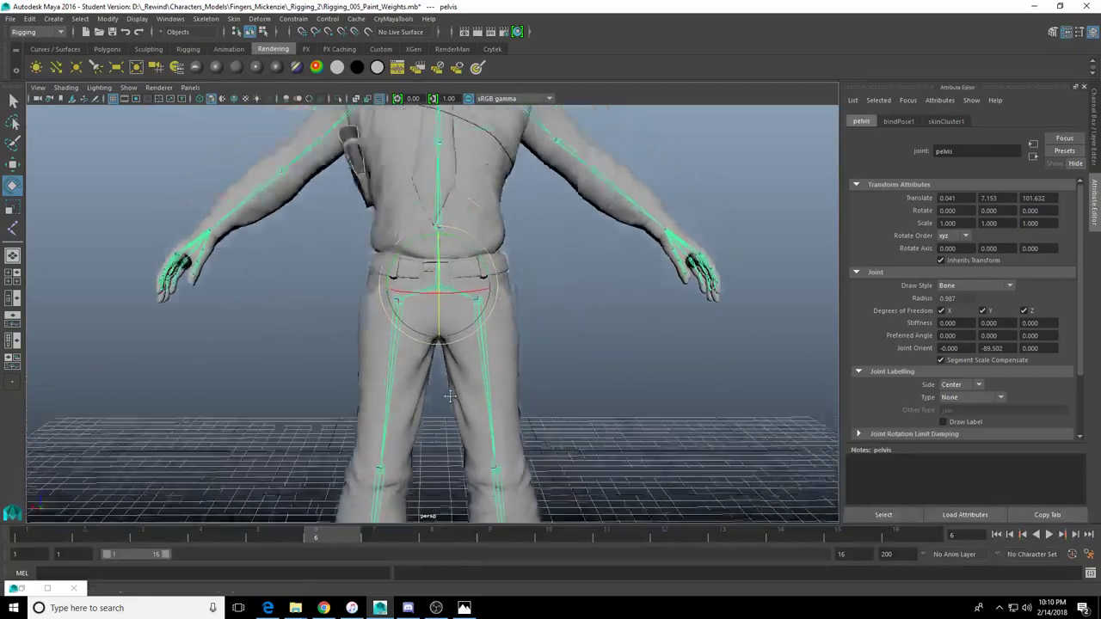
middle_click_drag(450, 396, 447, 463, "alt")
mouse_move(396, 368)
left_mouse_down("alt")
mouse_move(433, 387)
mouse_move(508, 380)
mouse_move(391, 369)
left_mouse_up("alt")
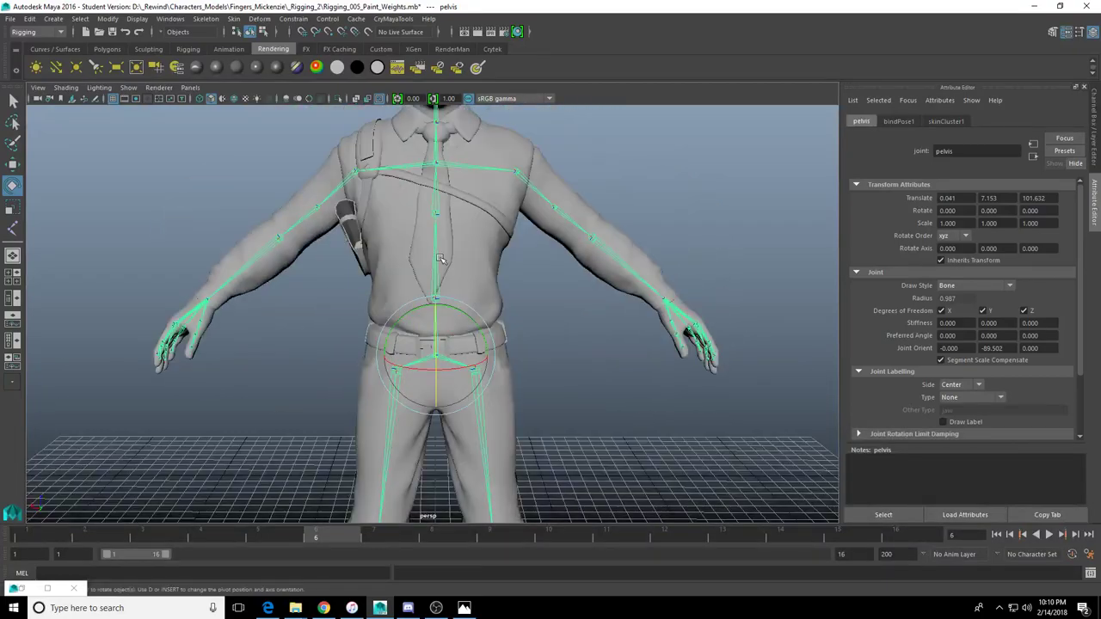
Start the Paint Skin Weights Tool with its settings displayed for the character skeleton's influences
scroll(334, 347, "up", 4)
mouse_move(334, 347)
left_mouse_down("alt")
mouse_move(349, 366)
mouse_move(271, 348)
mouse_move(335, 361)
left_mouse_up("alt")
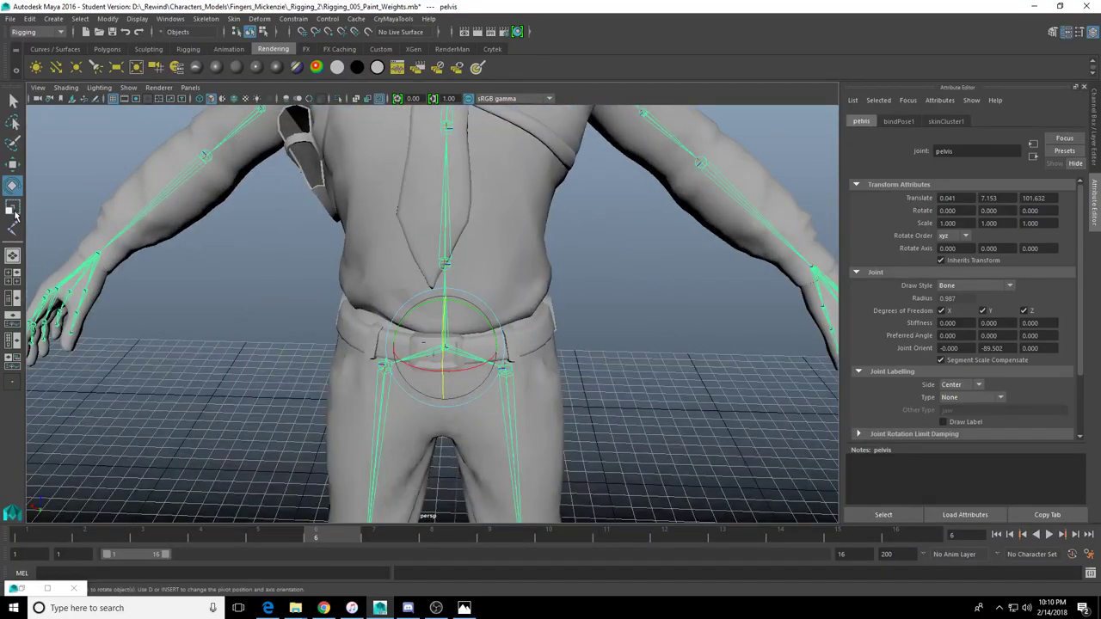
left_click(205, 19)
mouse_move(179, 20)
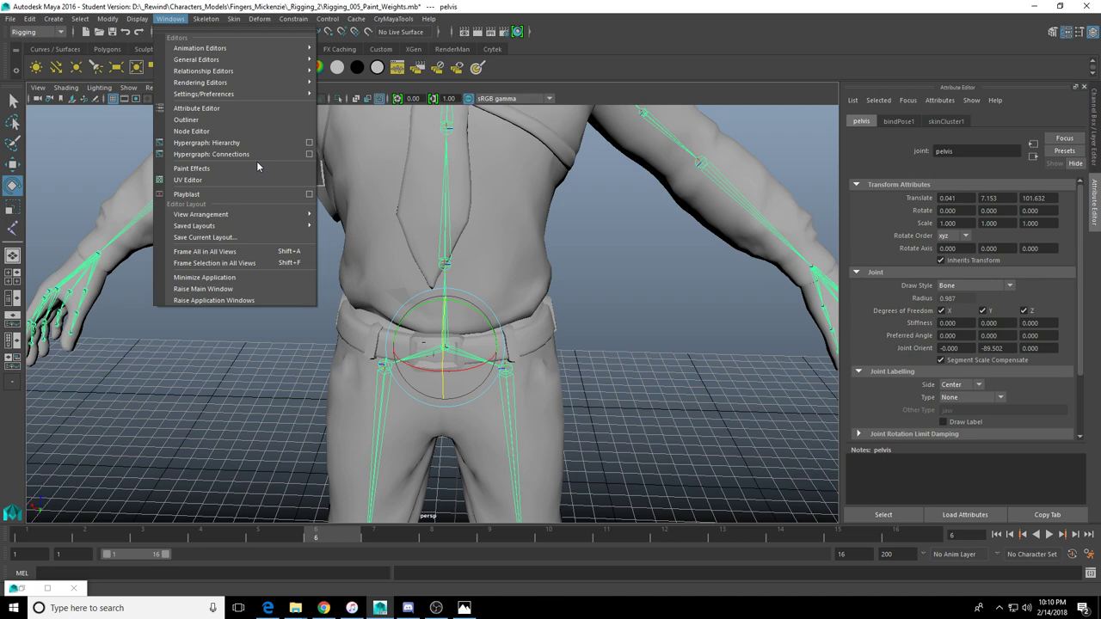
mouse_move(228, 225)
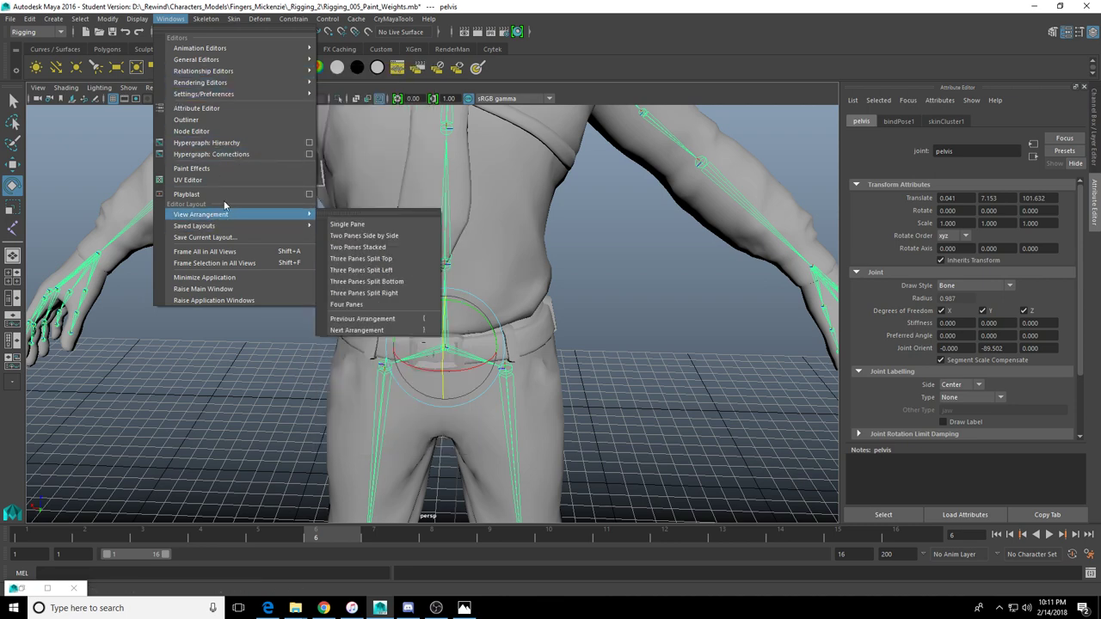
mouse_move(243, 75)
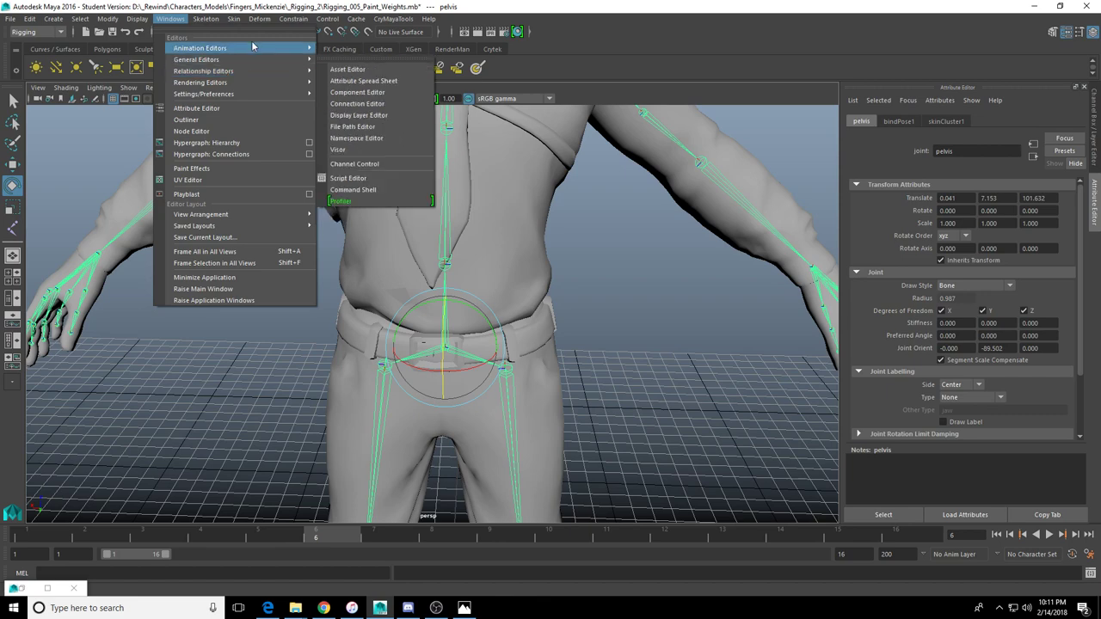
mouse_move(221, 23)
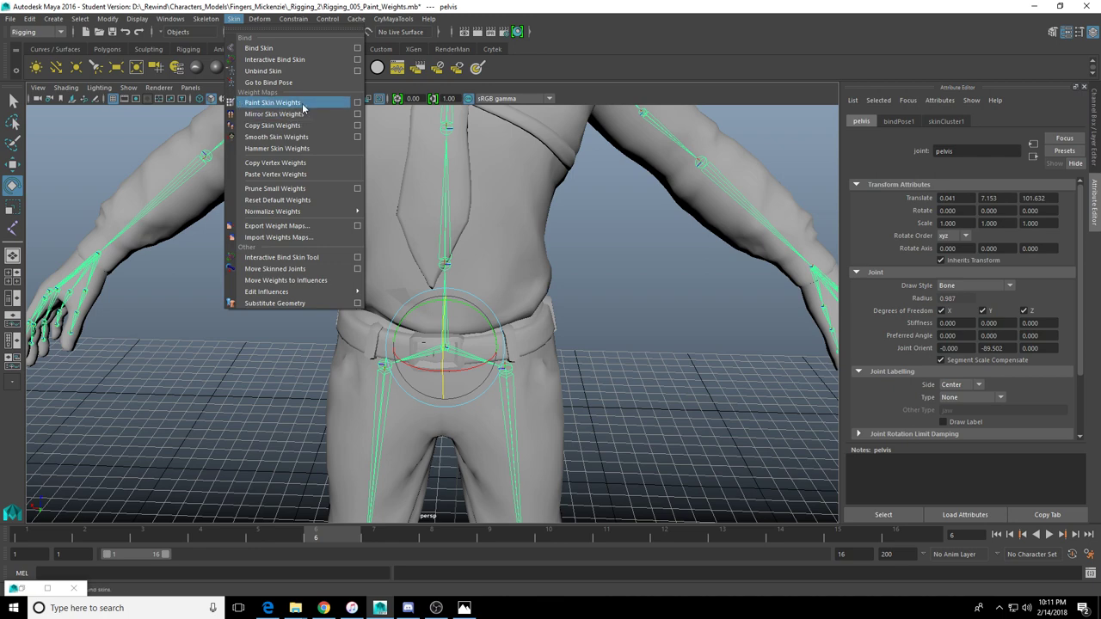
left_click(356, 103)
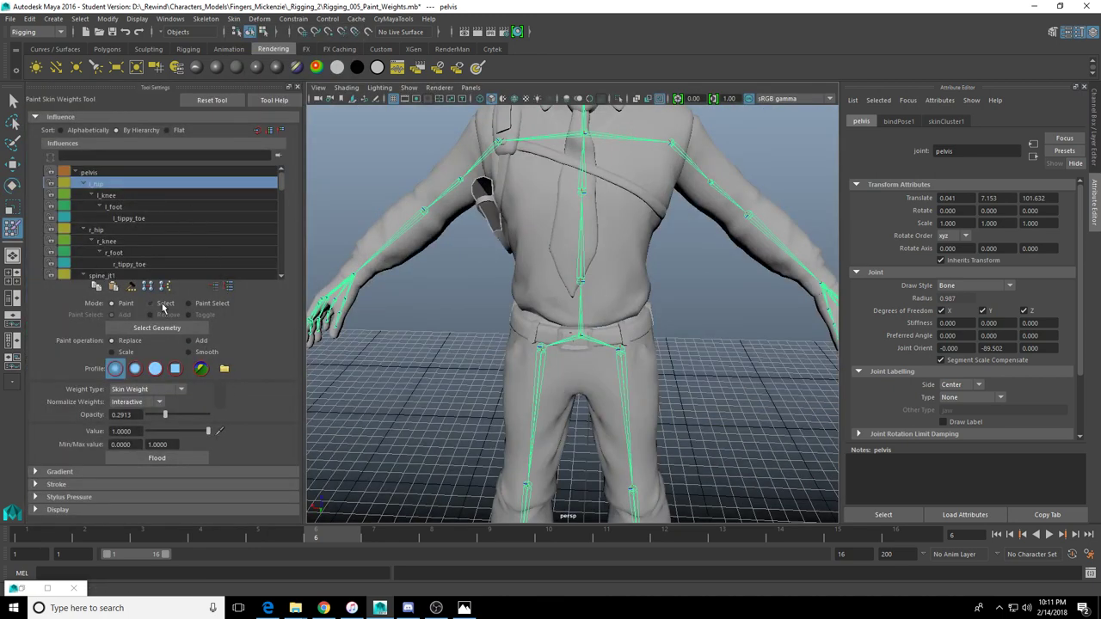
Set the paint operation to Add and select the skinned character geometry for weight painting
left_click(189, 341)
left_click_drag(488, 306, 616, 349, "alt")
right_click_drag(617, 349, 508, 238, "alt")
middle_click_drag(508, 238, 654, 244, "alt")
right_click_drag(654, 244, 649, 263, "alt")
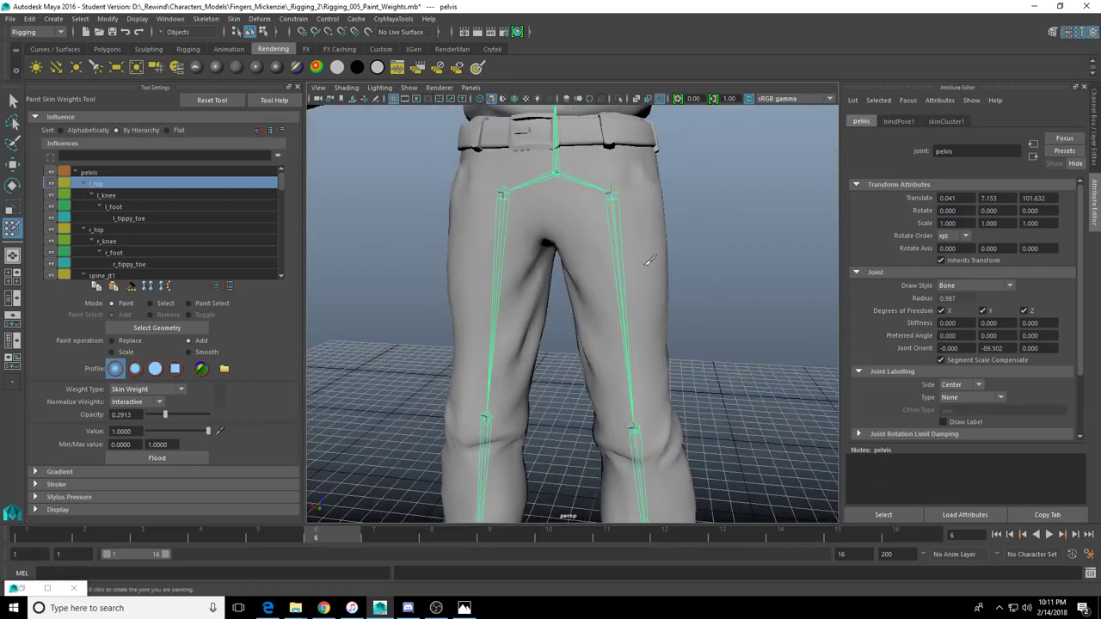
middle_click_drag(649, 263, 556, 347, "alt")
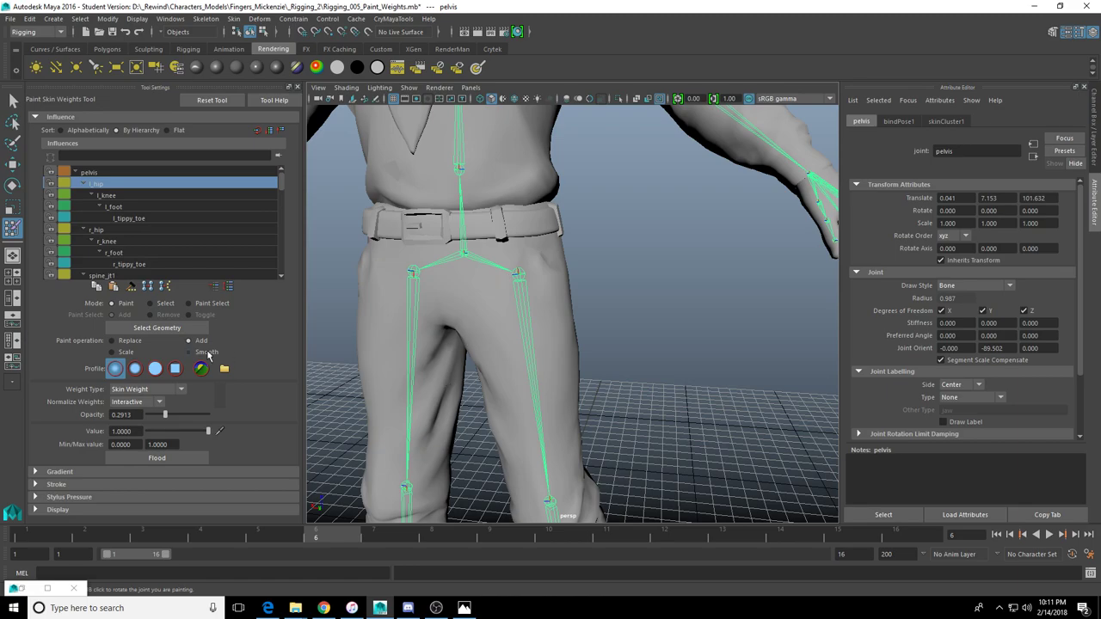
left_click(169, 327)
Examine the l_hip influence weights across the waist, pelvis and both legs of the mesh
scroll(538, 314, "down", 5)
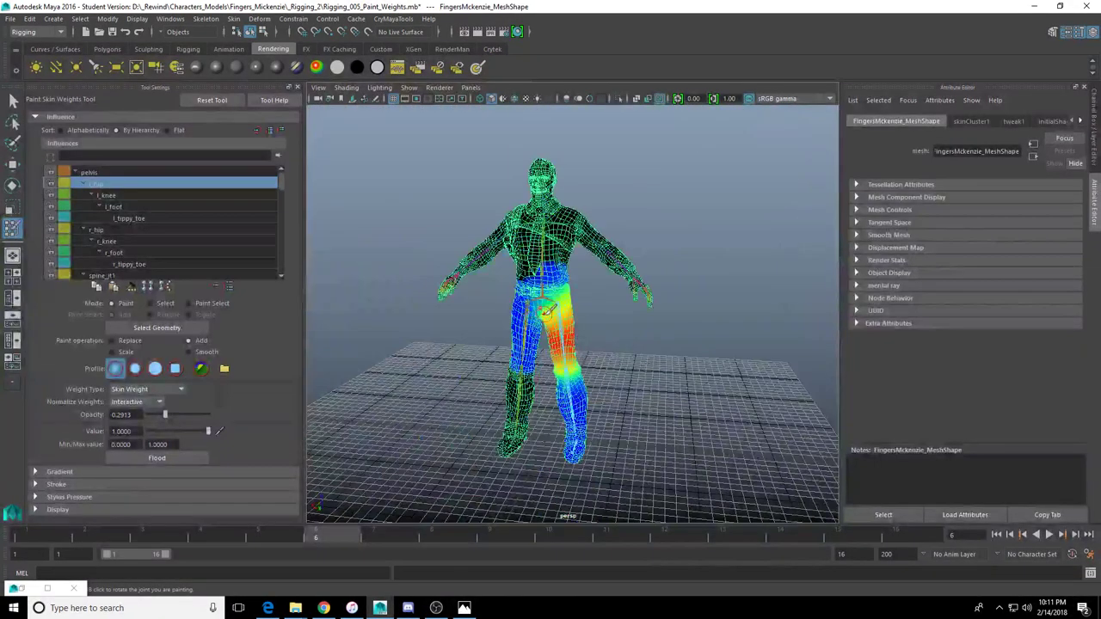
scroll(538, 313, "up", 5)
left_click_drag(537, 320, 557, 247, "alt")
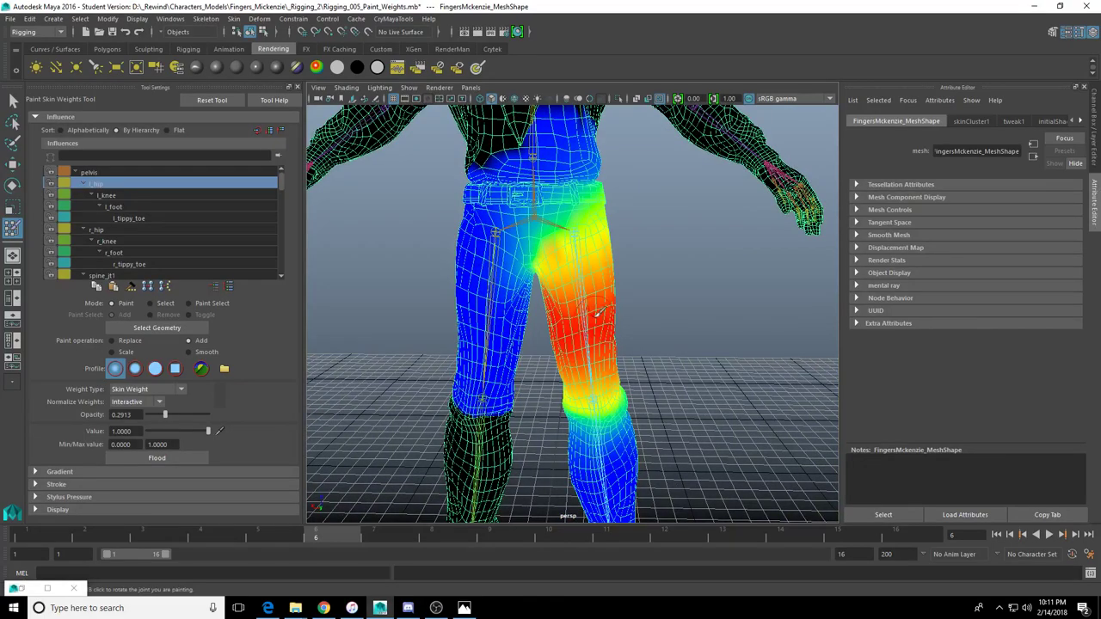
key("ctrl+z")
left_click_drag(592, 309, 602, 286, "alt")
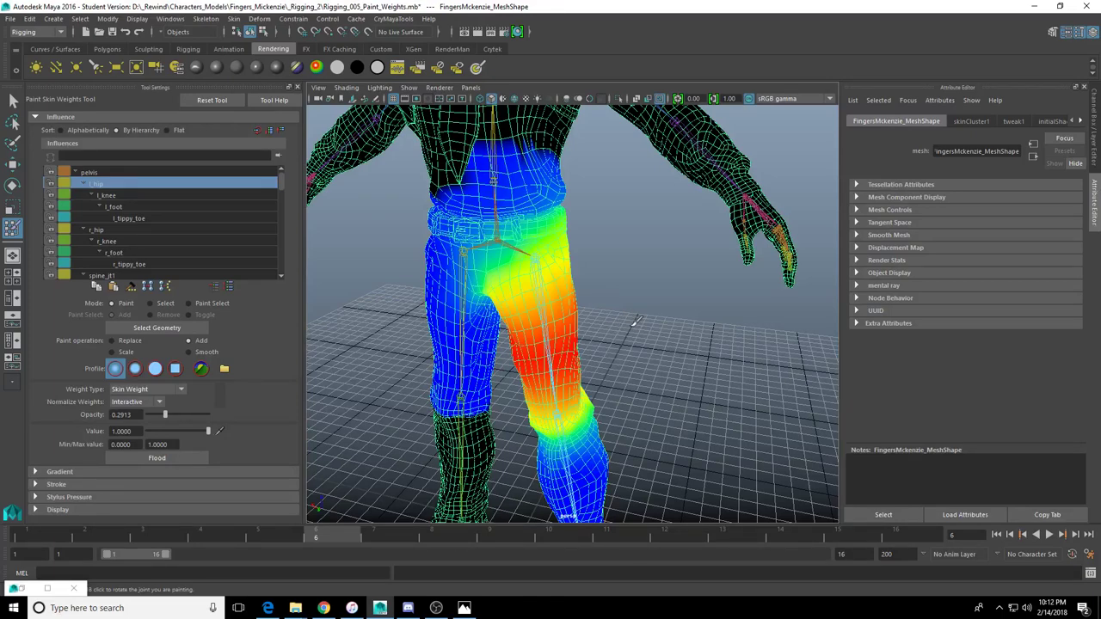
scroll(527, 351, "up", 3)
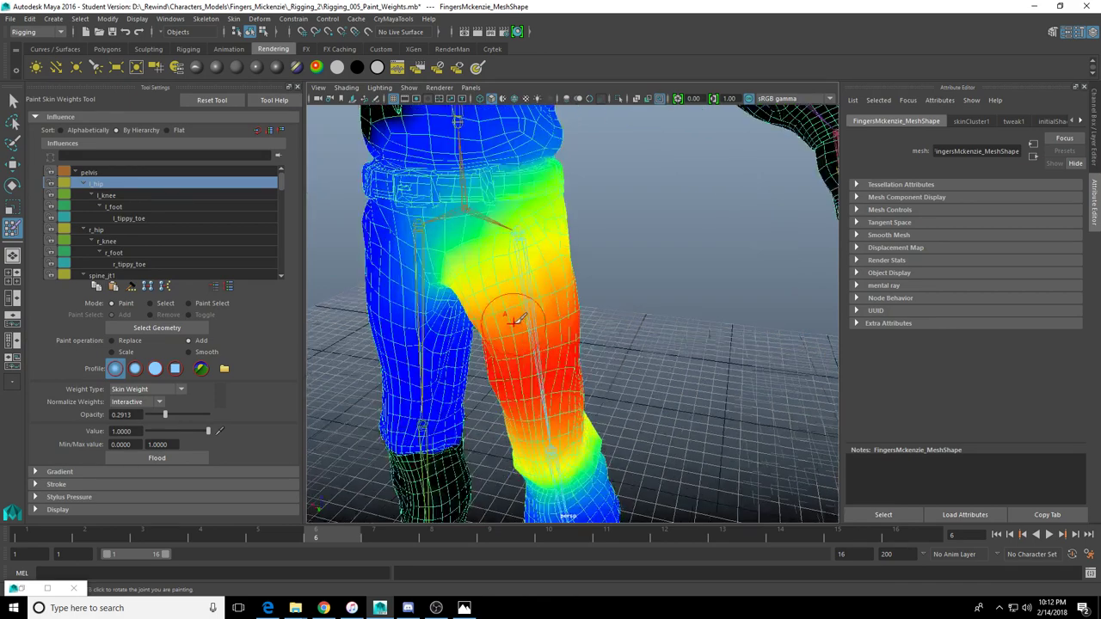
middle_click_drag(475, 313, 426, 395, "alt")
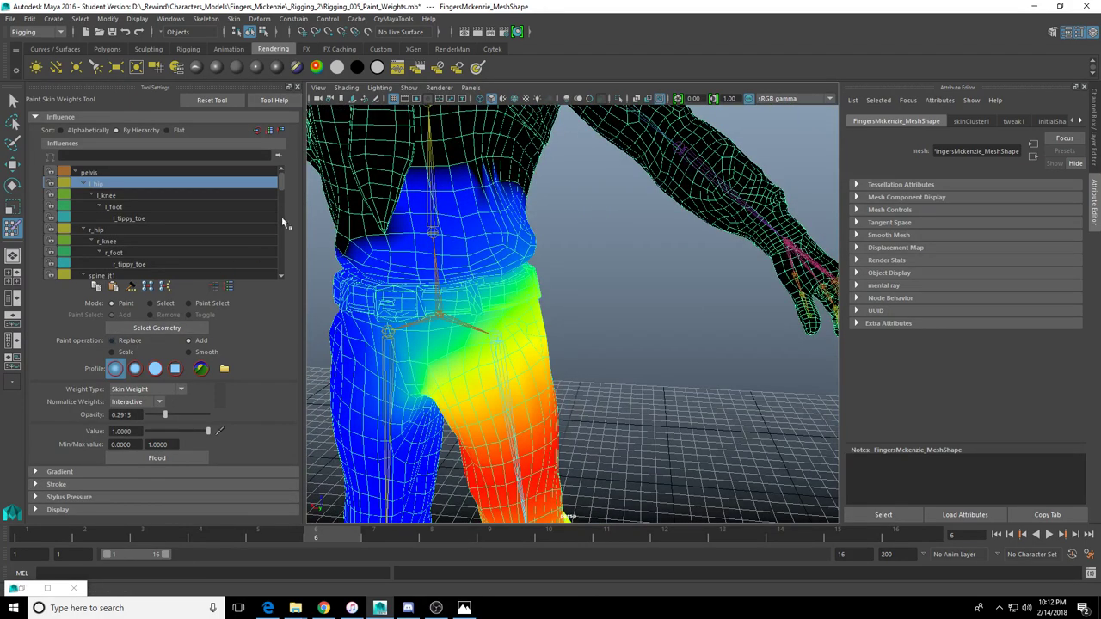
Try Hammer Skin Weights on the character mesh and undo the attempt
left_click(205, 18)
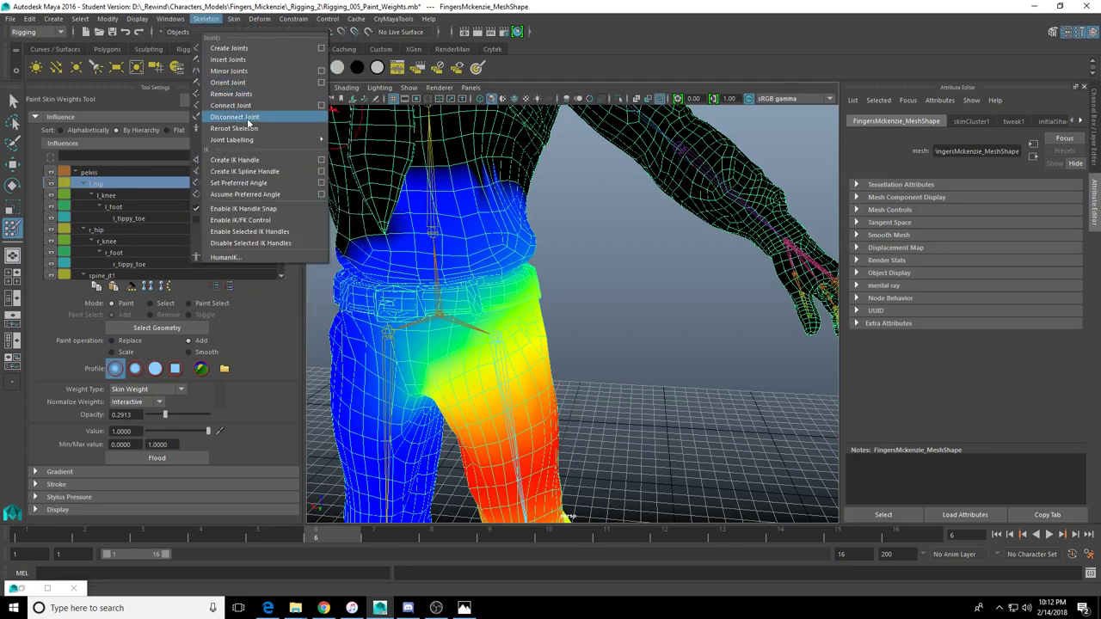
mouse_move(233, 18)
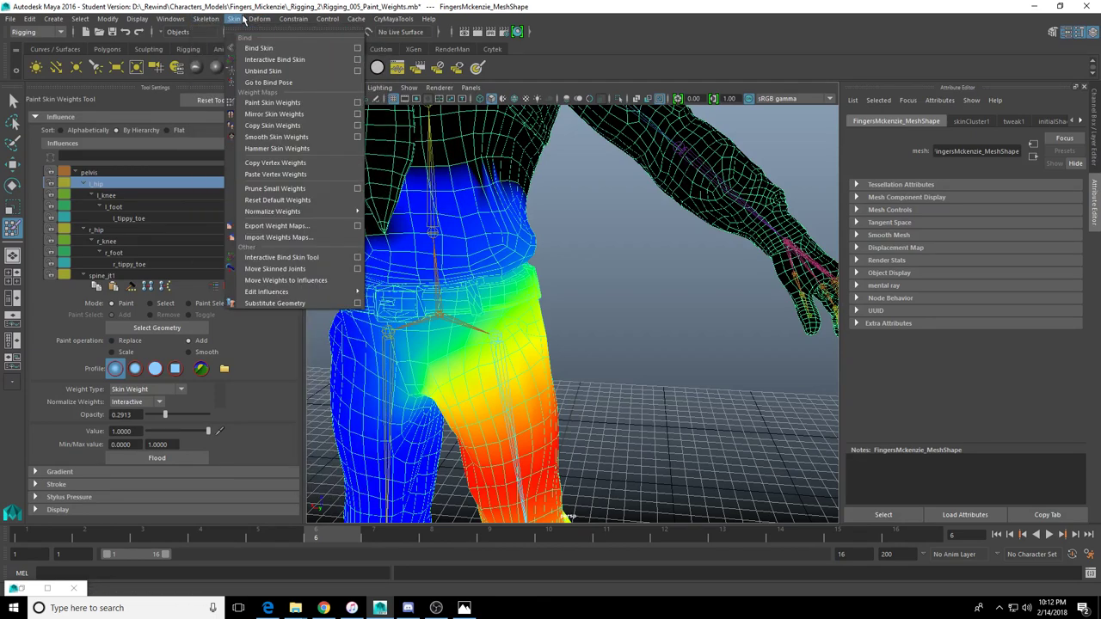
left_click(283, 148)
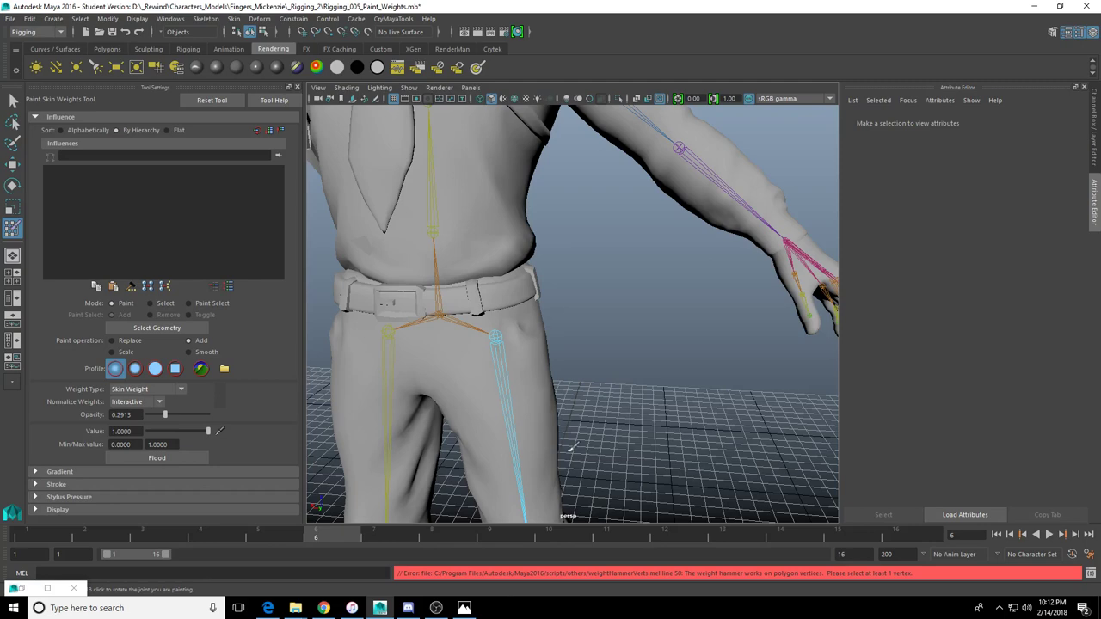
left_click_drag(659, 462, 598, 425, "alt")
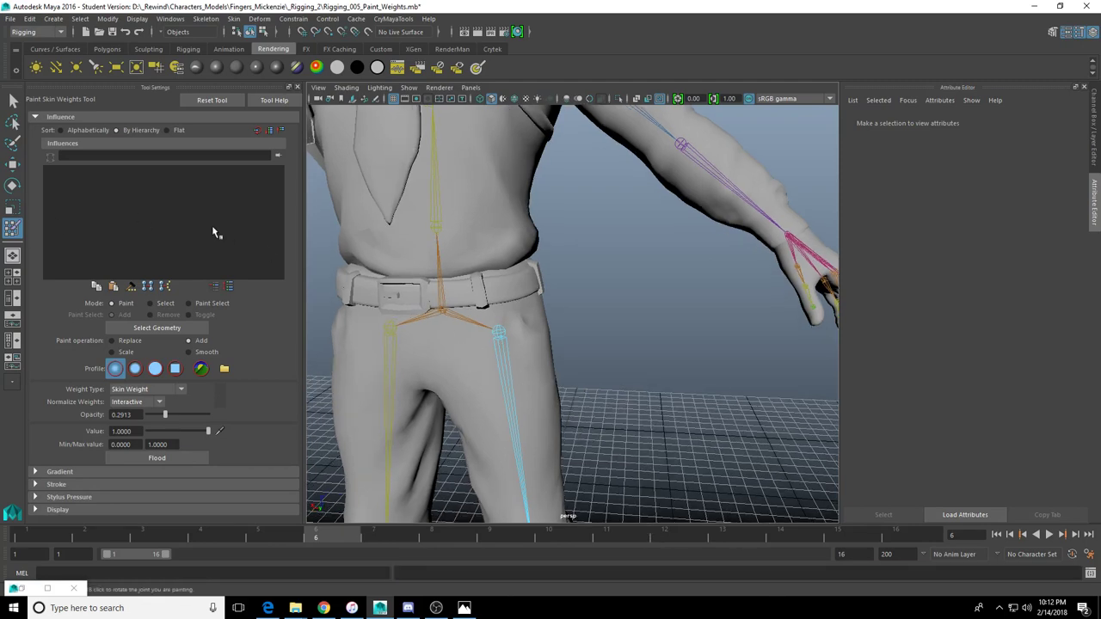
key("ctrl+z")
Select the l_hip influence and paint added weight around the left hip joint with value 1.0 and opacity 0.2913
left_click(112, 203)
left_click(111, 194)
left_click(114, 184)
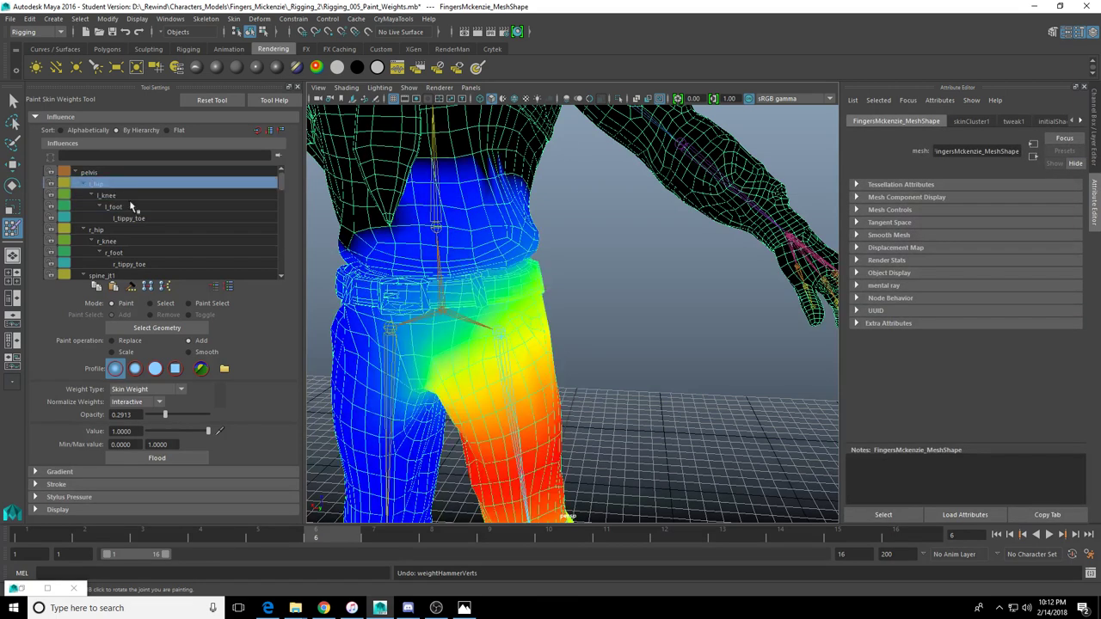
scroll(455, 352, "up", 5)
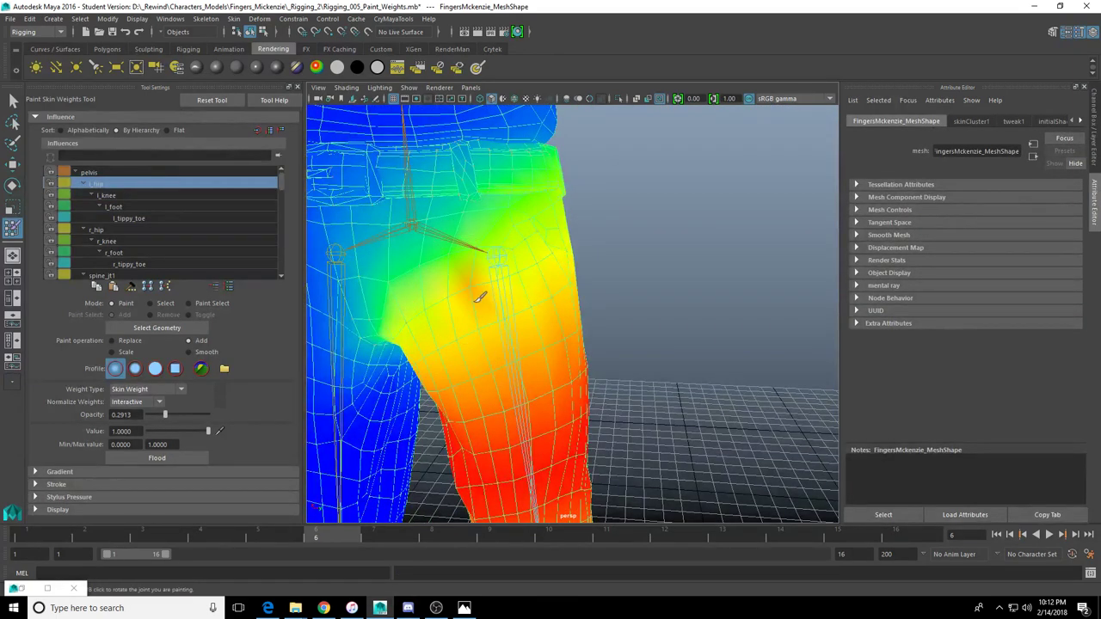
right_click_drag(464, 285, 450, 278)
scroll(521, 301, "down", 5)
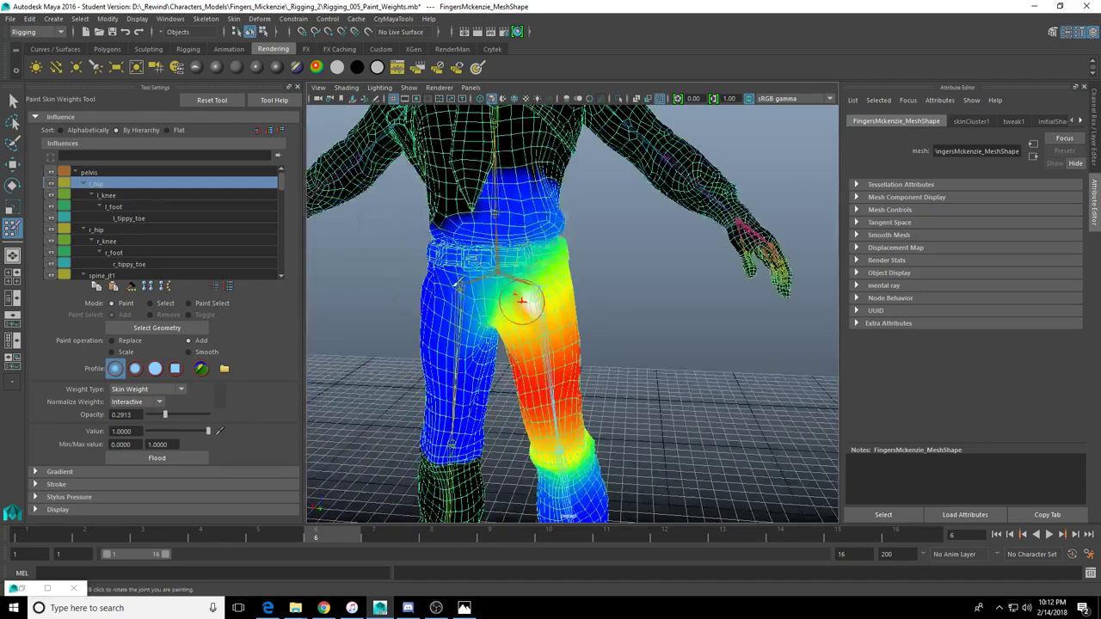
scroll(521, 301, "up", 5)
middle_click_drag(488, 231, 575, 321, "alt")
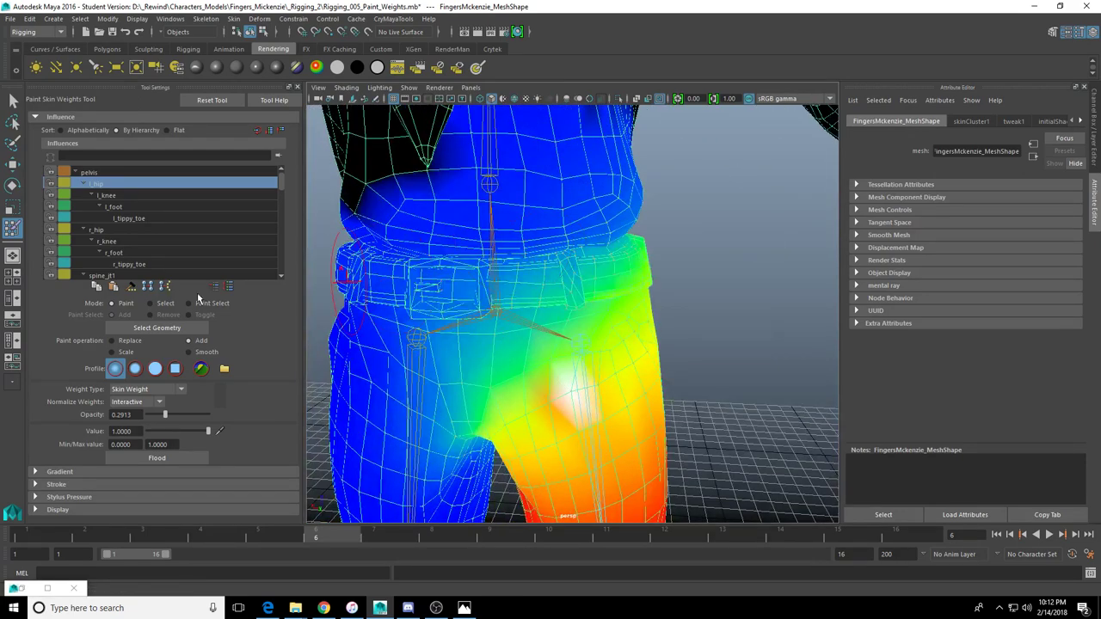
right_click_drag(629, 324, 574, 321, "alt")
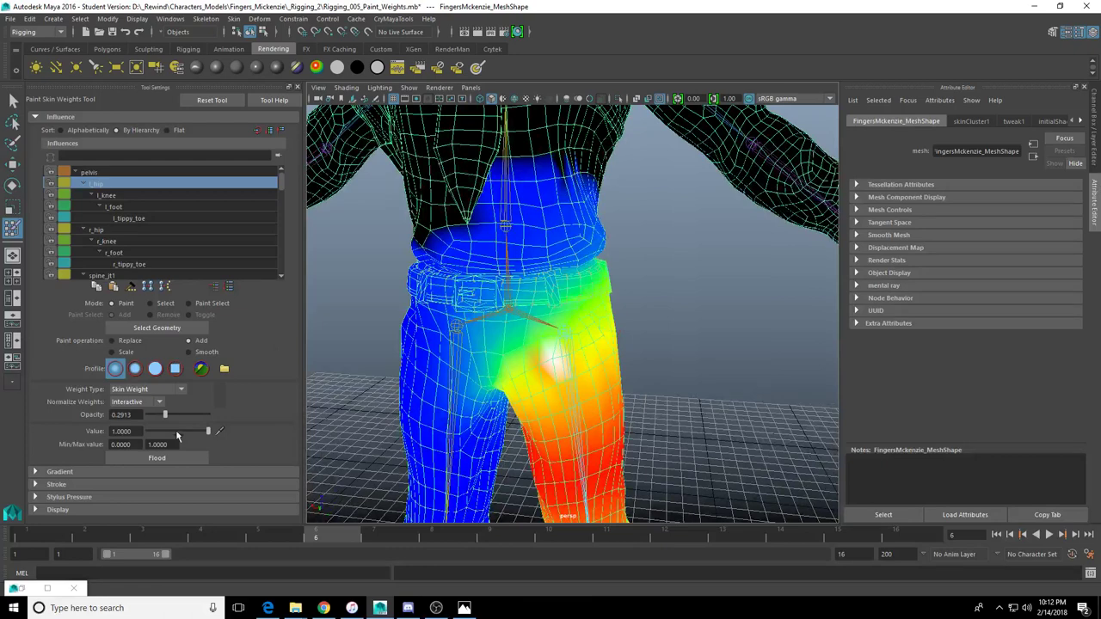
Flood the whole mesh repeatedly with l_hip weight using Add at value 1.0
left_click(165, 460)
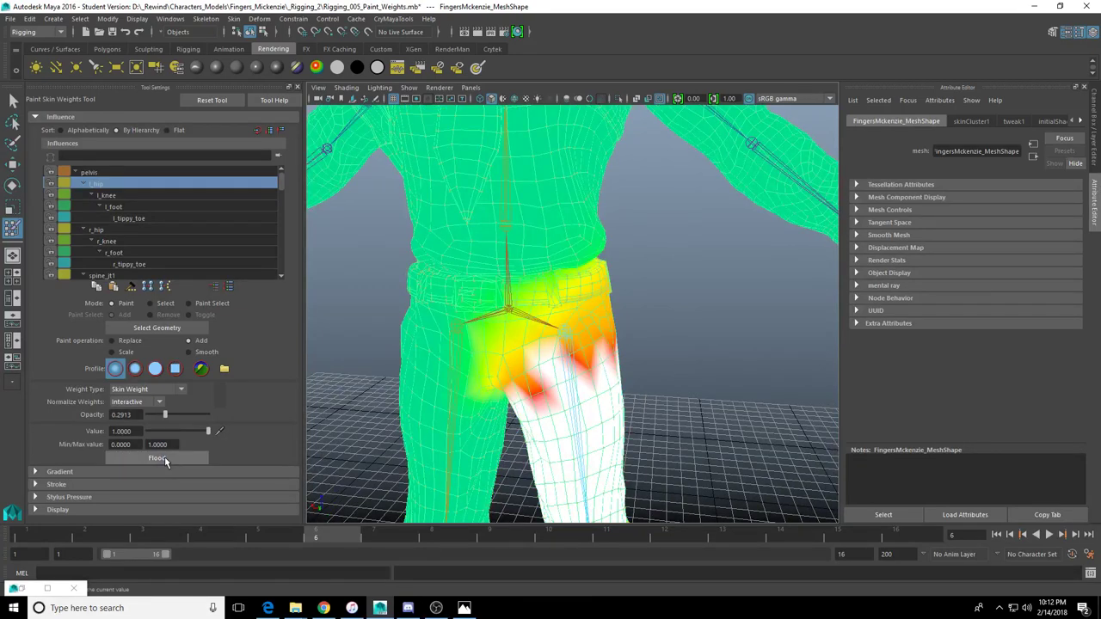
left_click(156, 459)
left_click(156, 459)
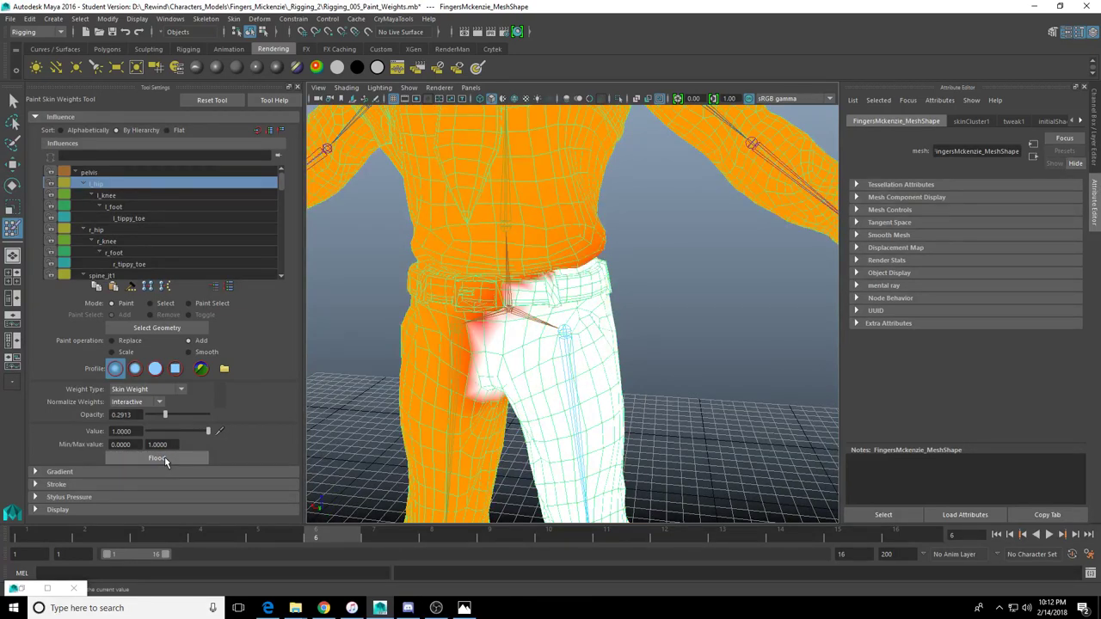
left_click(165, 460)
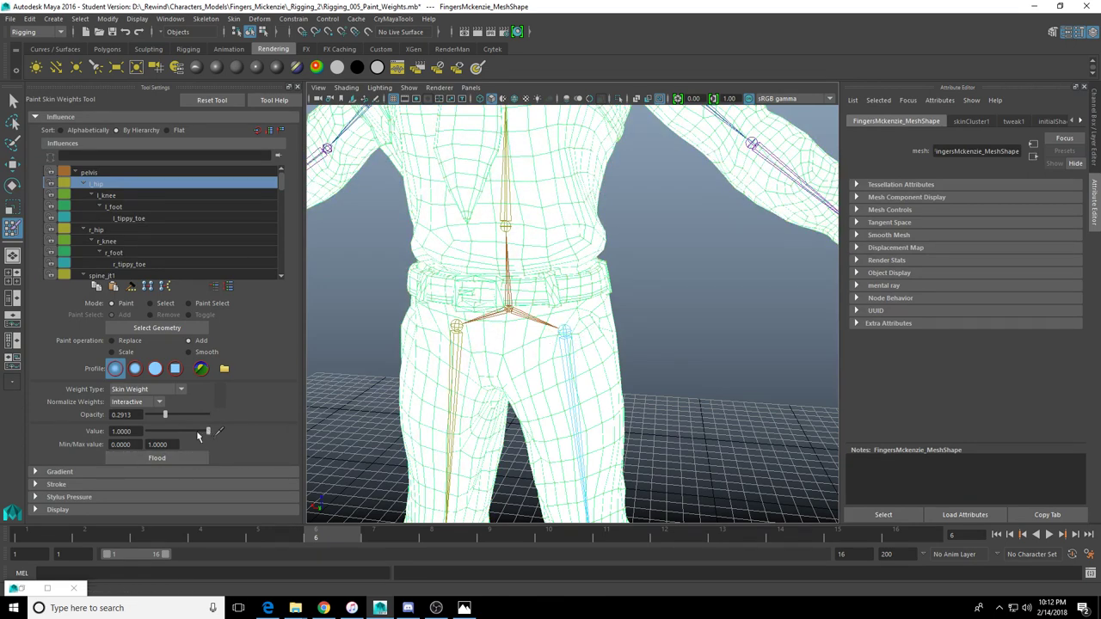
Set the paint value to 0 and undo the weight floods on l_hip
left_click_drag(196, 430, 146, 431)
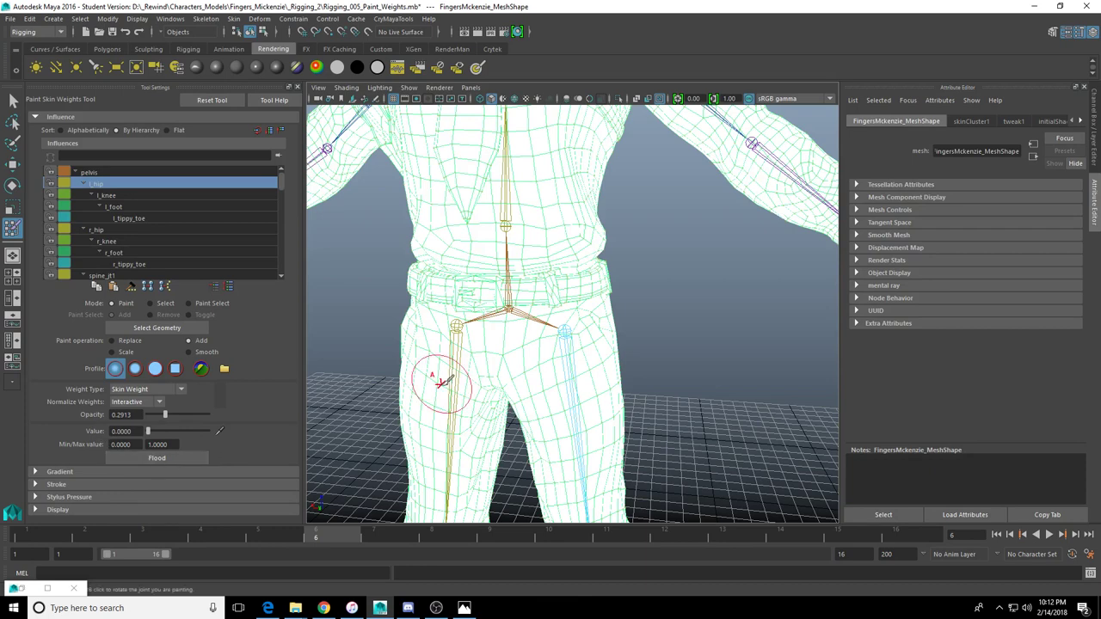
middle_click_drag(729, 321, 732, 332, "alt")
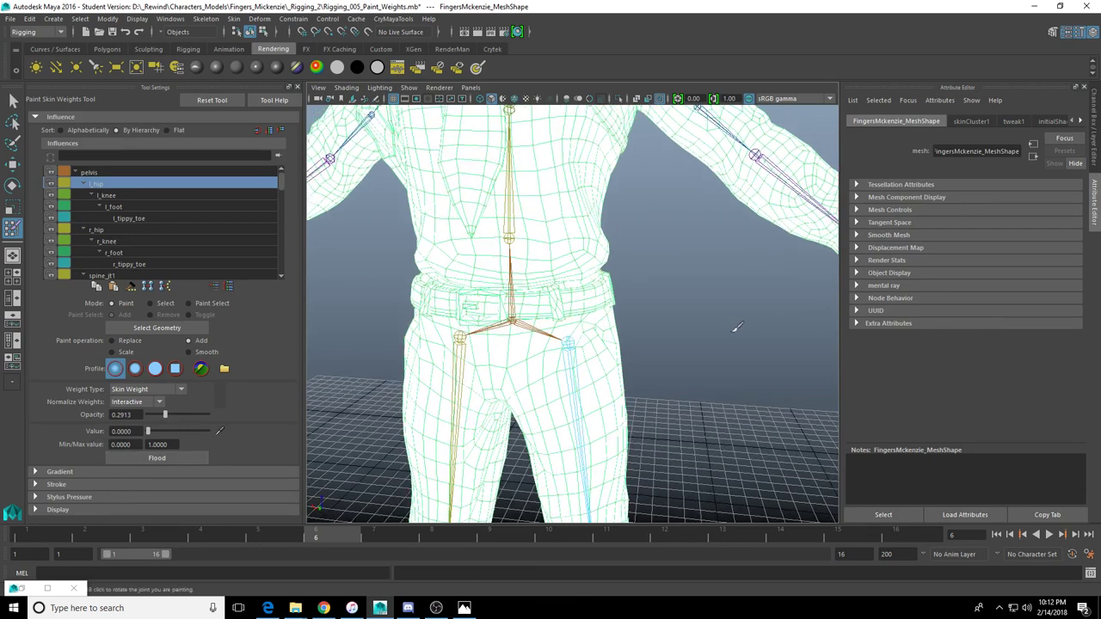
key("ctrl+z")
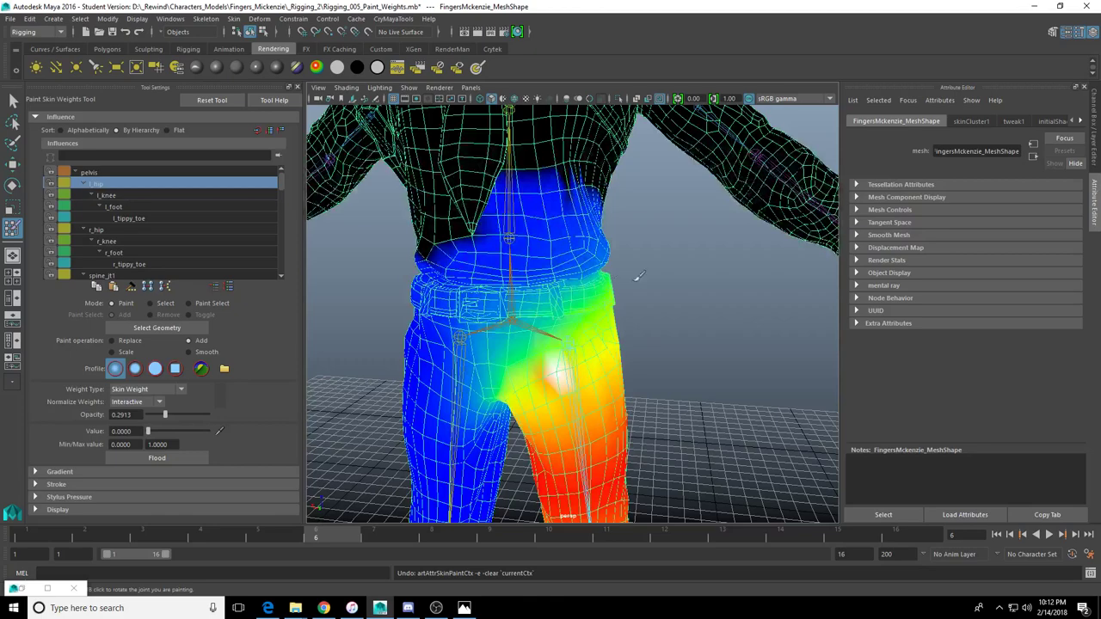
Examine the l_hip weights around the left hip joint, crotch and thigh from close up and from a distance
left_click_drag(639, 276, 602, 273, "alt")
scroll(497, 310, "up", 4)
middle_click_drag(497, 310, 467, 229, "alt")
left_click_drag(467, 229, 531, 264, "alt")
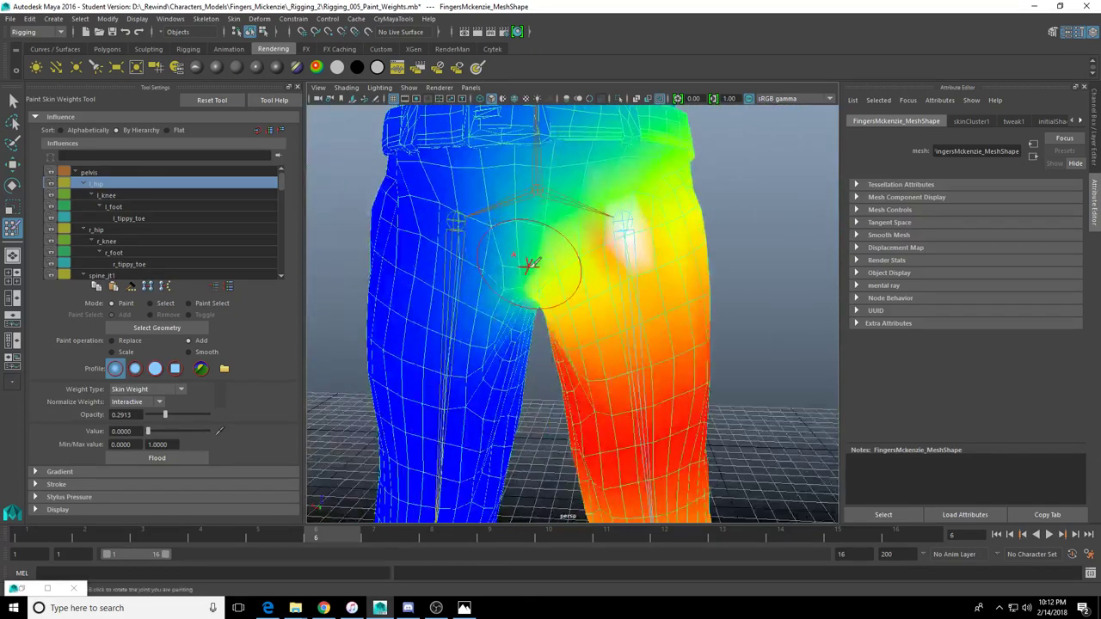
scroll(530, 264, "down", 4)
middle_click_drag(595, 265, 537, 299, "alt")
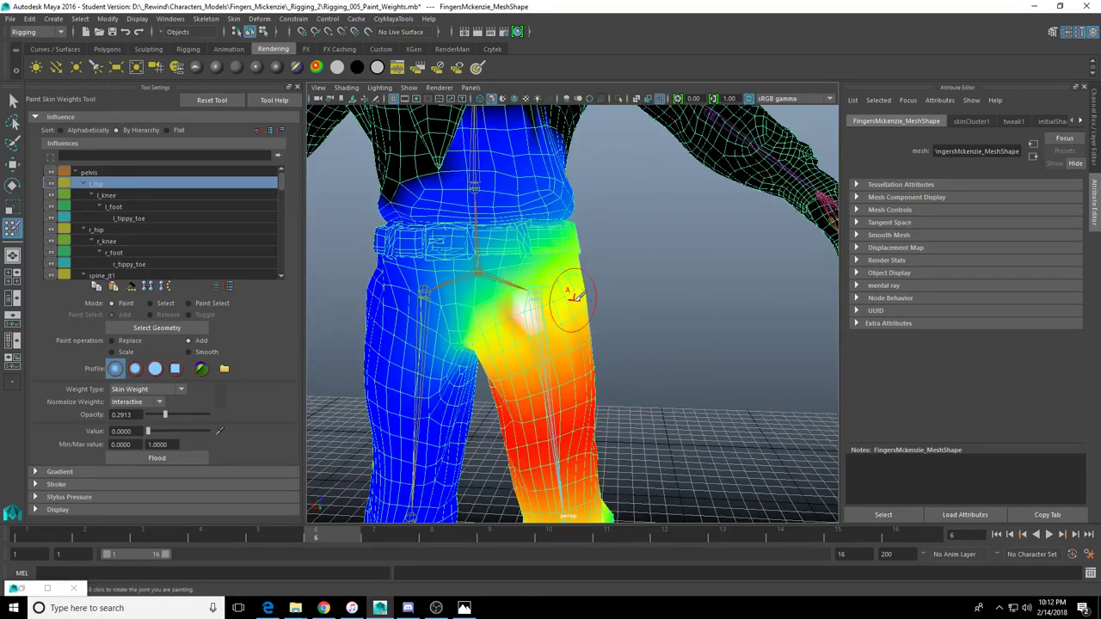
scroll(448, 265, "up", 4)
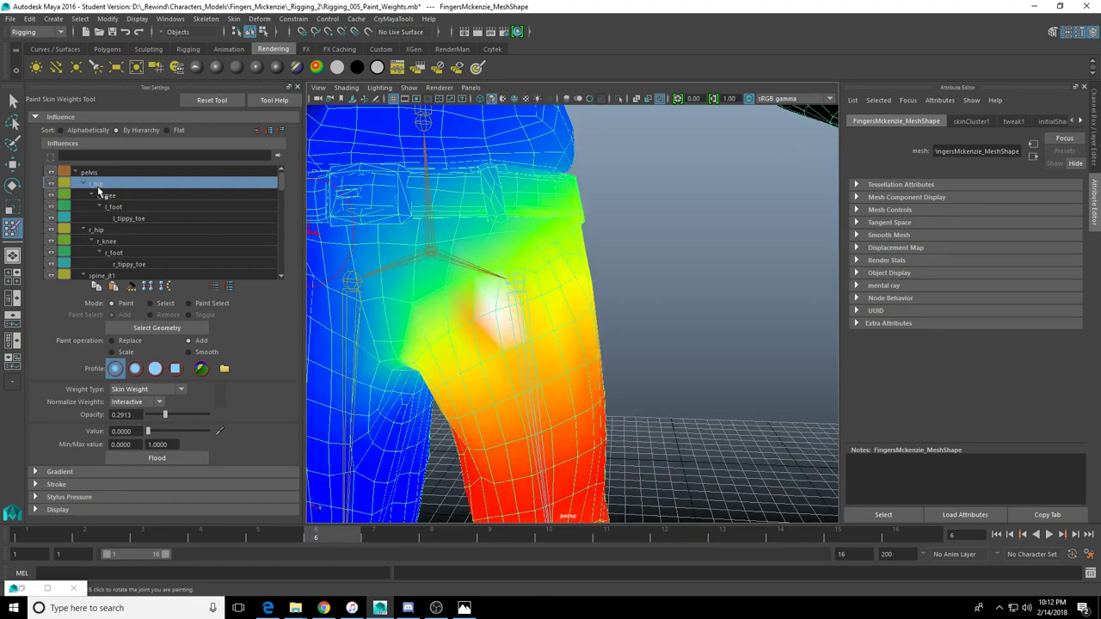
scroll(511, 290, "up", 3)
scroll(551, 276, "up", 3)
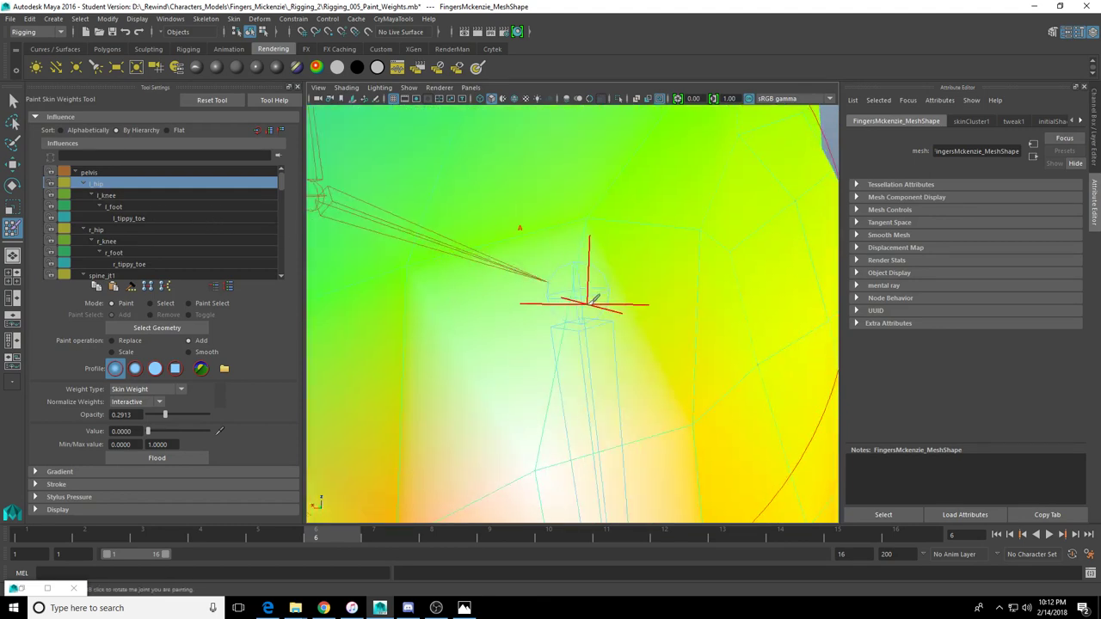
scroll(594, 300, "down", 4)
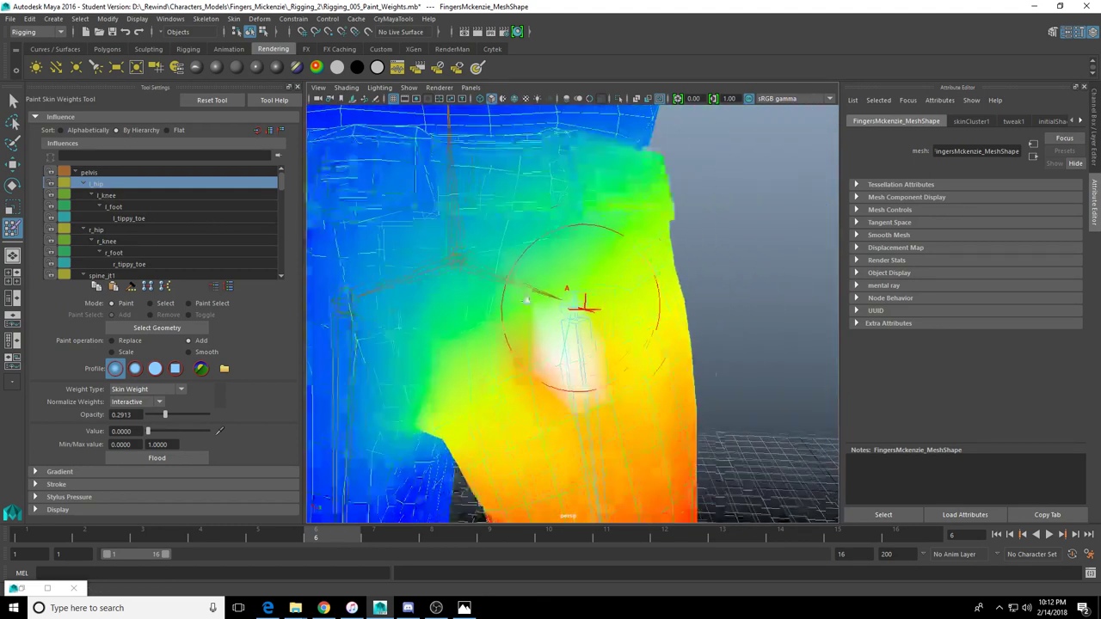
scroll(526, 299, "down", 5)
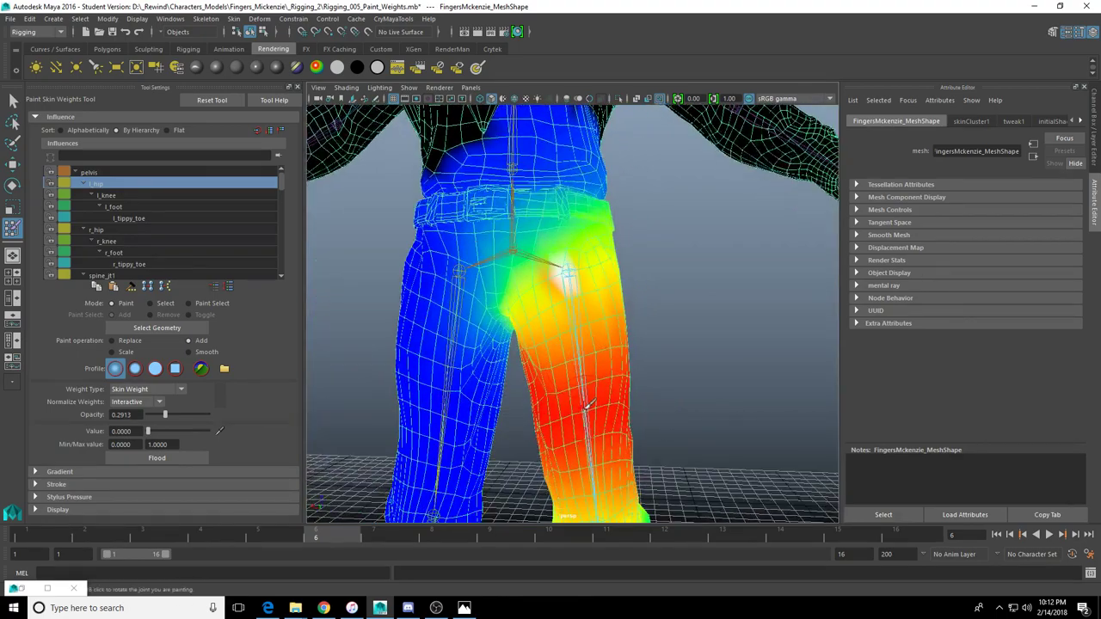
scroll(586, 404, "down", 4)
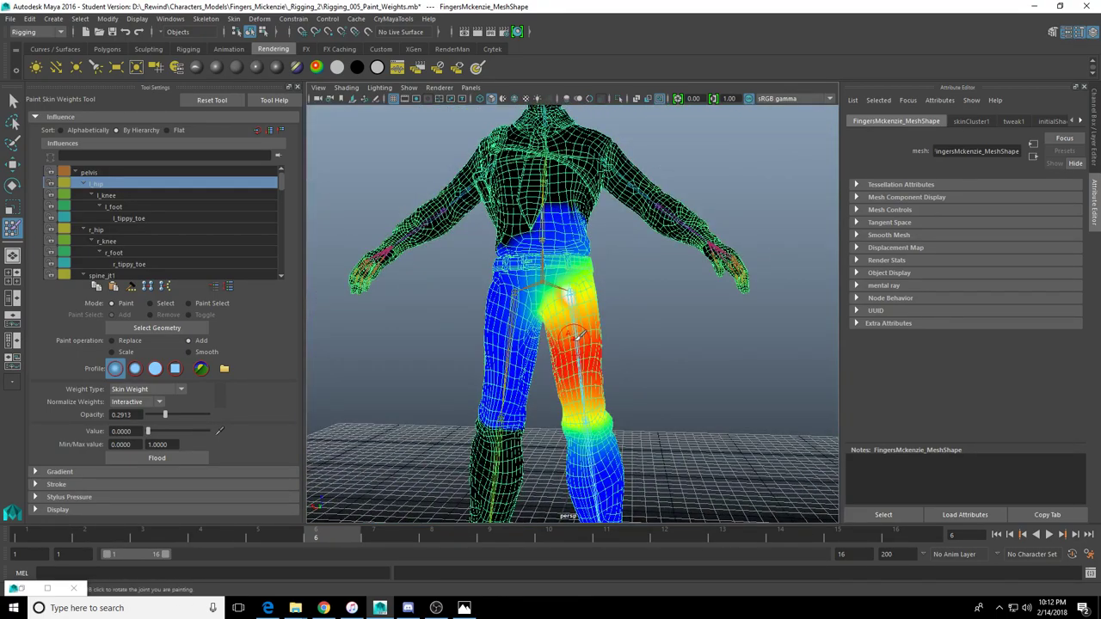
Inspect the l_hip influence's falloff across the left hip, waist and both legs, comparing it near and far
scroll(575, 335, "up", 6)
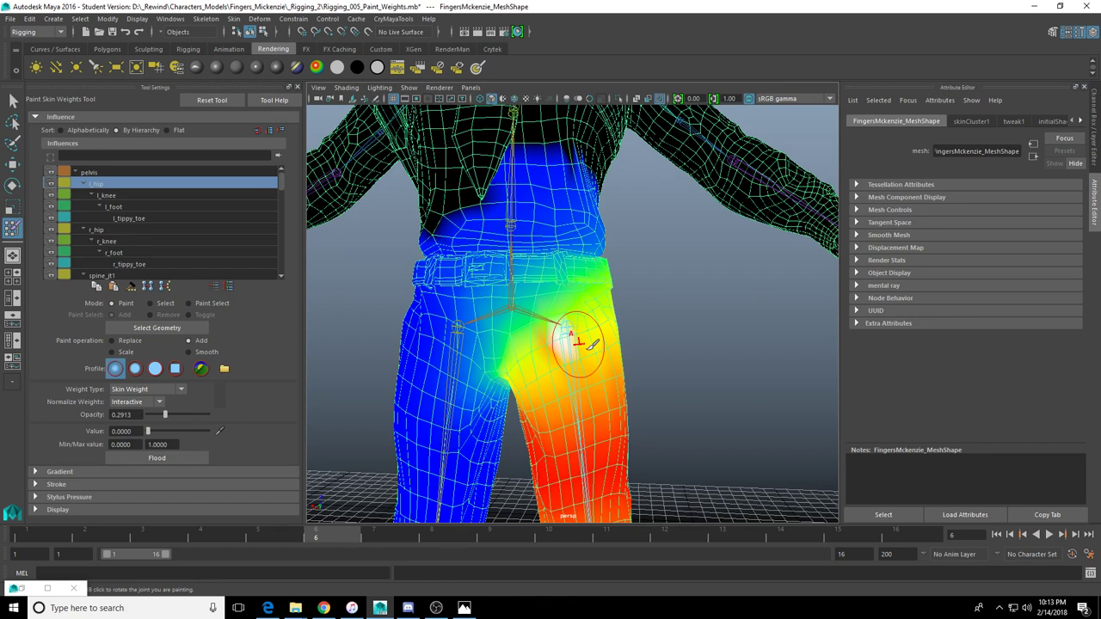
scroll(579, 343, "up", 3)
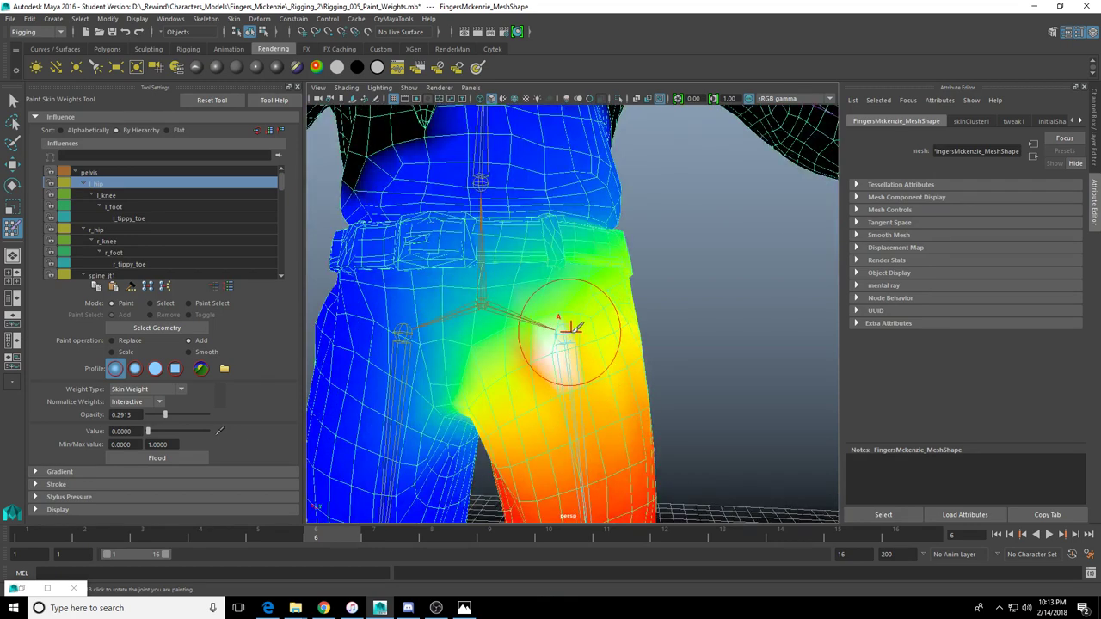
scroll(572, 327, "down", 2)
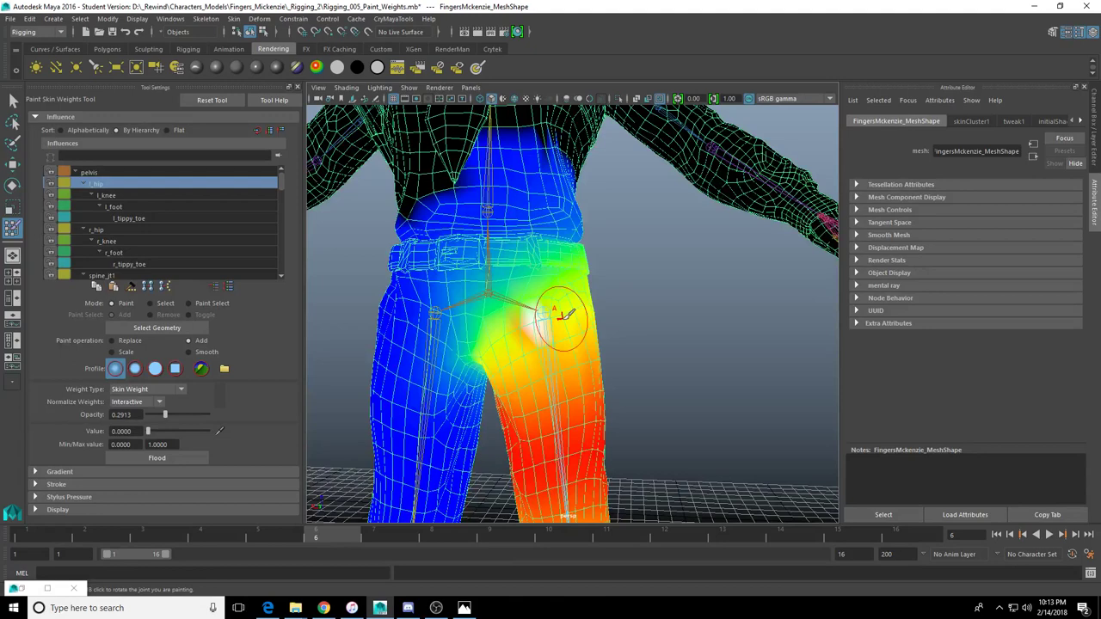
scroll(564, 314, "up", 2)
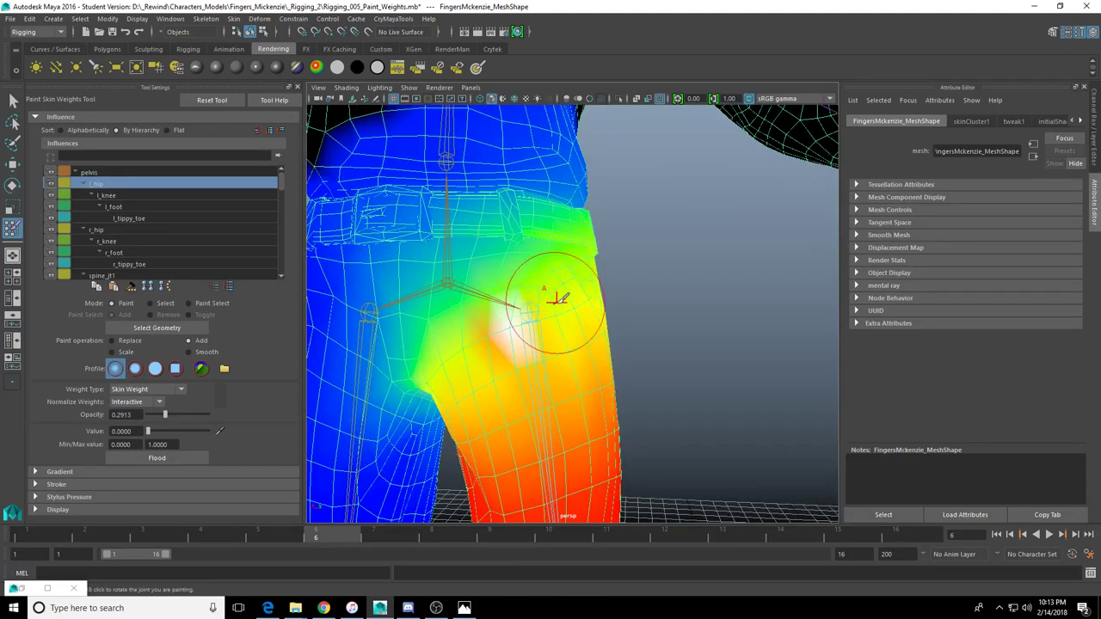
scroll(558, 298, "down", 2)
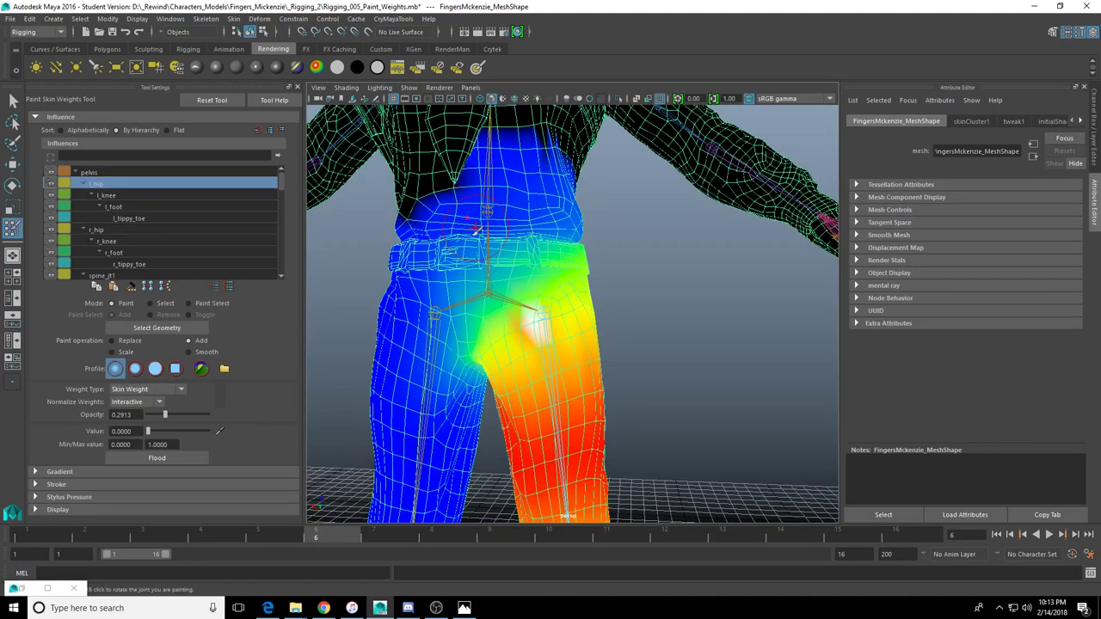
scroll(517, 322, "down", 2)
middle_click_drag(524, 371, 523, 276, "alt")
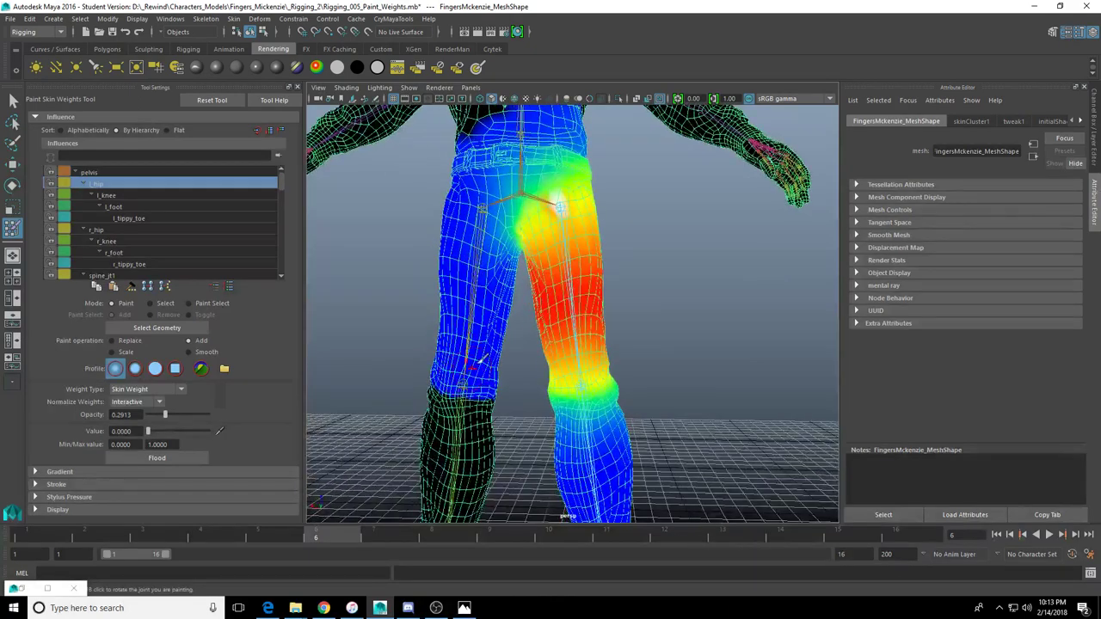
middle_click_drag(545, 216, 499, 287, "alt")
scroll(344, 264, "up", 2)
middle_click_drag(378, 278, 407, 341, "alt")
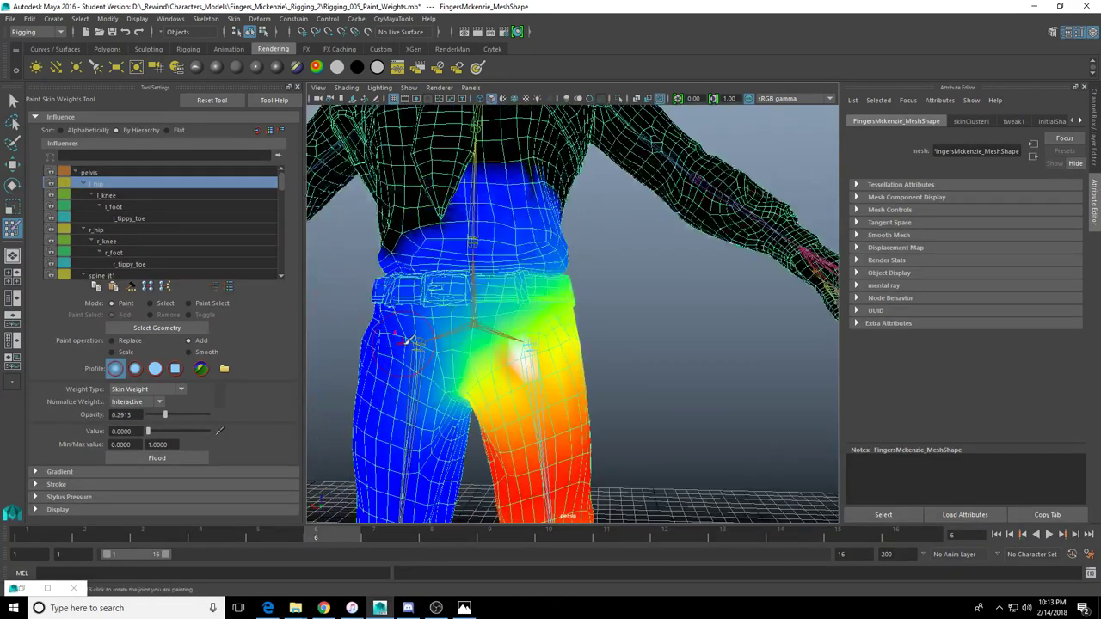
Try smoothing the l_hip weights on the abdomen at opacity 0.2913 and undo the strokes
left_click(188, 352)
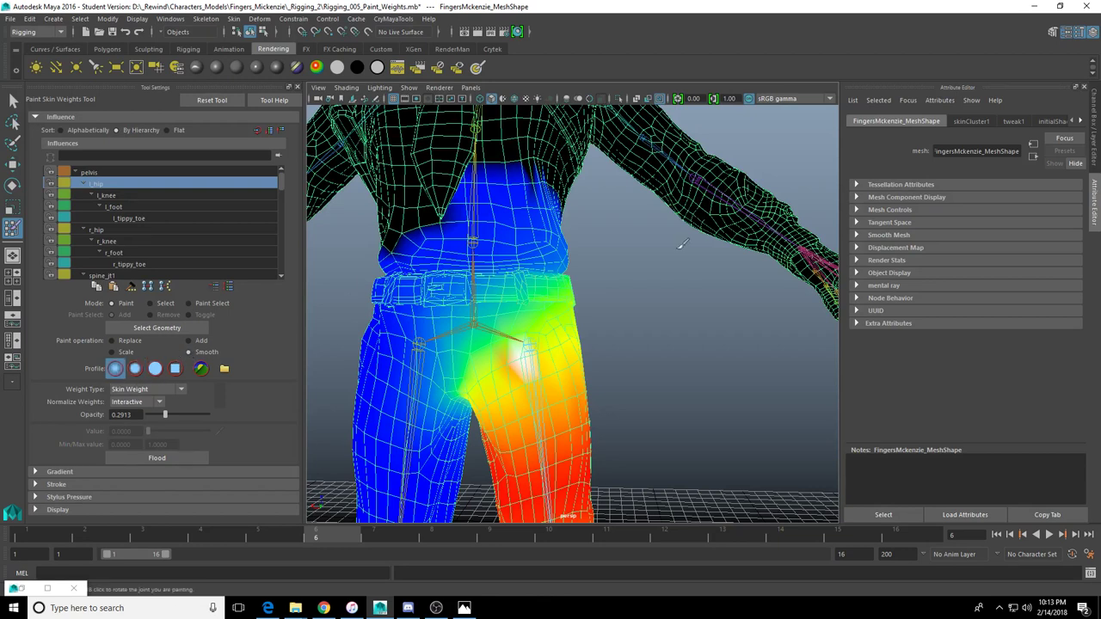
mouse_move(523, 188)
left_mouse_down()
mouse_move(451, 210)
mouse_move(531, 185)
mouse_move(533, 240)
left_mouse_up()
key("ctrl+z")
mouse_move(517, 195)
left_mouse_down()
mouse_move(507, 182)
mouse_move(527, 176)
mouse_move(509, 228)
left_mouse_up()
key("ctrl+z")
Reduce the l_hip weights around the left hip joint and crotch using Replace at value 0 and opacity 0.2913
left_click(120, 340)
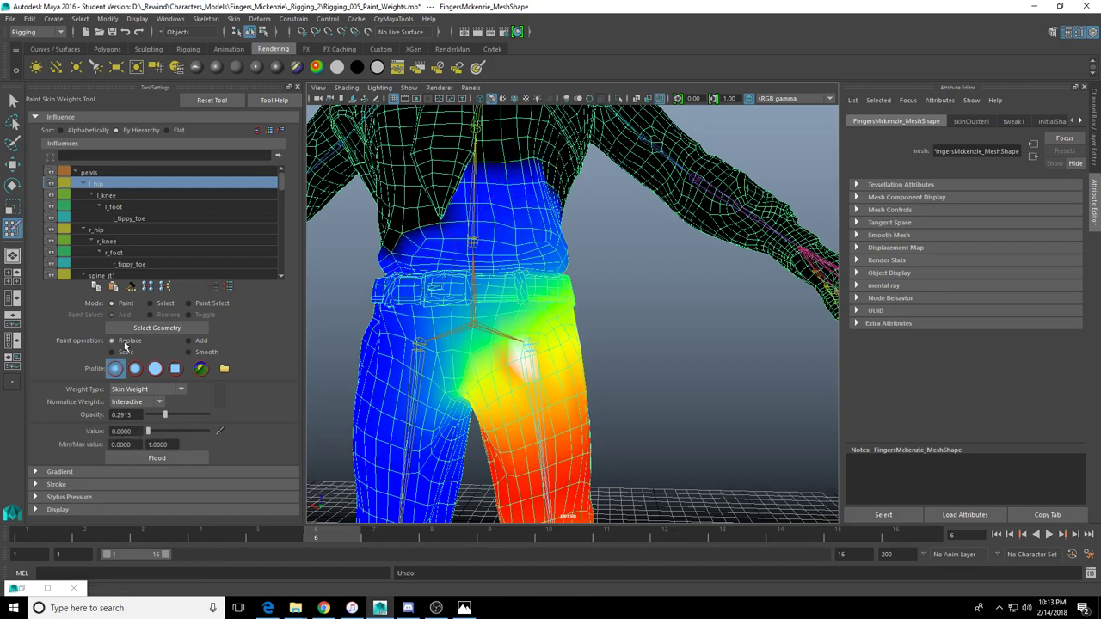
mouse_move(506, 302)
left_mouse_down()
mouse_move(525, 306)
mouse_move(505, 323)
mouse_move(587, 300)
mouse_move(501, 374)
mouse_move(487, 370)
left_mouse_up()
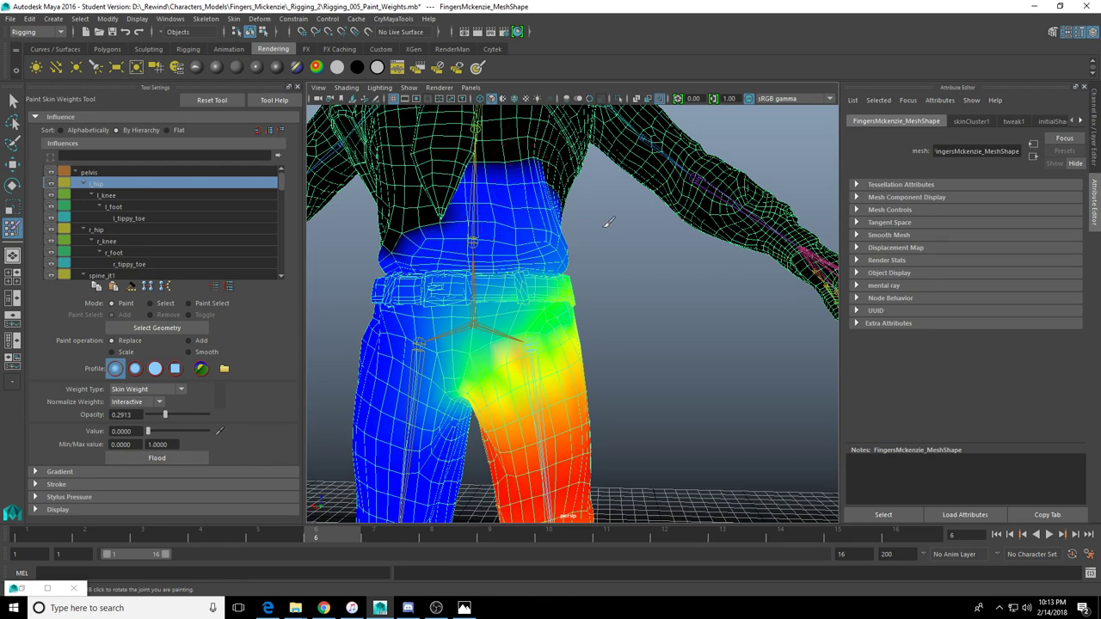
key("alt+Tab")
mouse_move(501, 330)
left_mouse_down()
mouse_move(525, 362)
mouse_move(559, 314)
mouse_move(563, 329)
left_mouse_up()
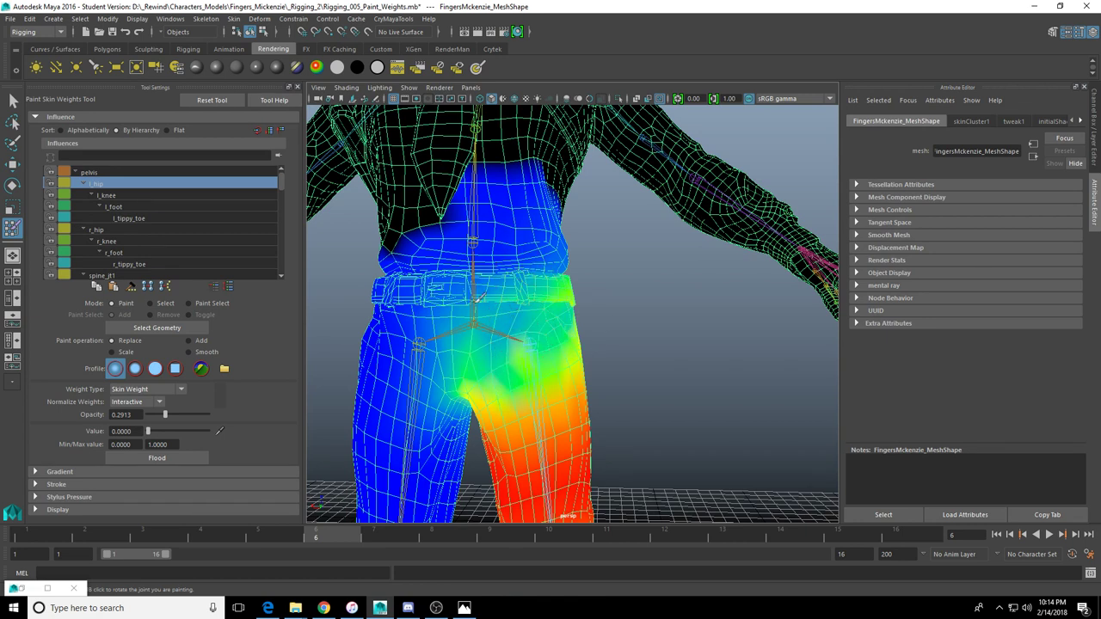
Remove l_hip weight from the abdomen, belt and pelvis front using Replace at value 0 and opacity 1.0, switching to the second brush profile
left_click_drag(164, 416, 291, 426)
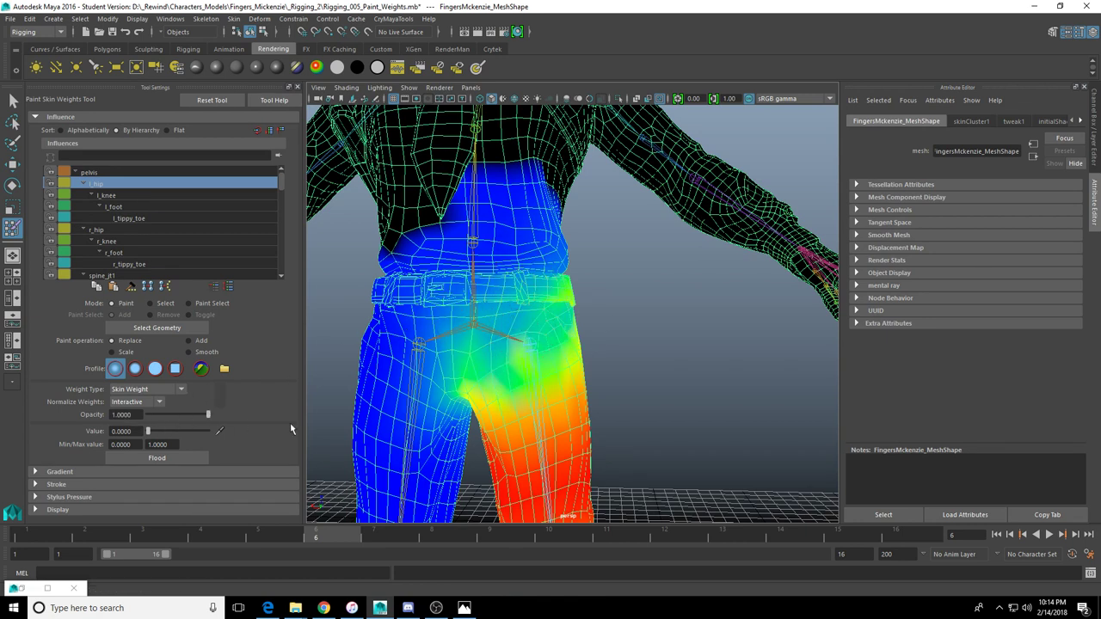
mouse_move(473, 323)
left_mouse_down()
mouse_move(544, 258)
mouse_move(485, 280)
left_mouse_up()
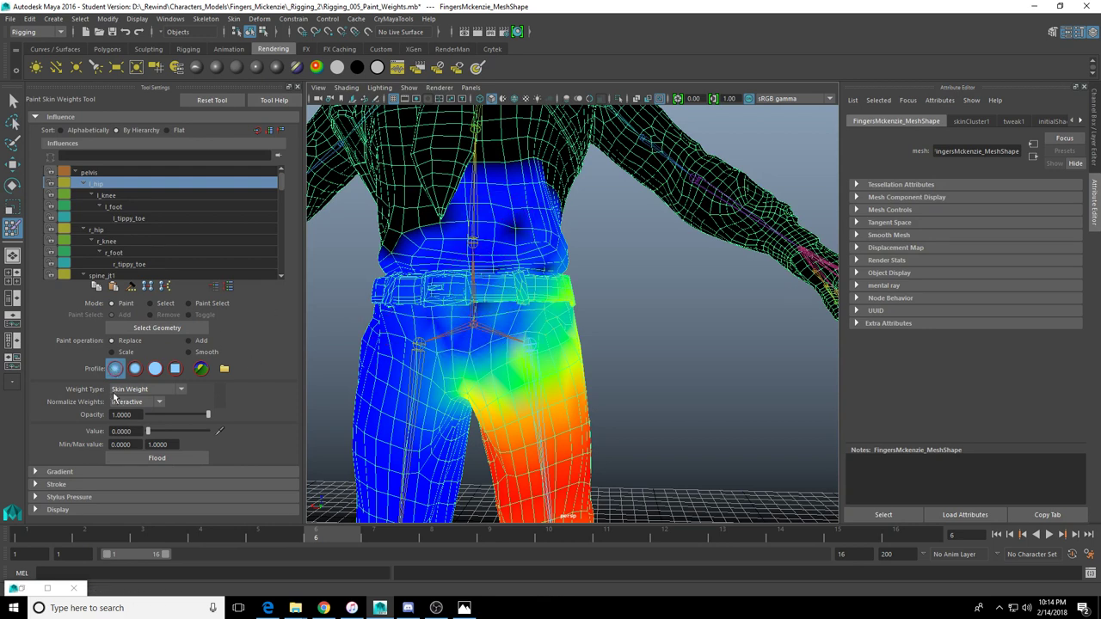
left_click(135, 368)
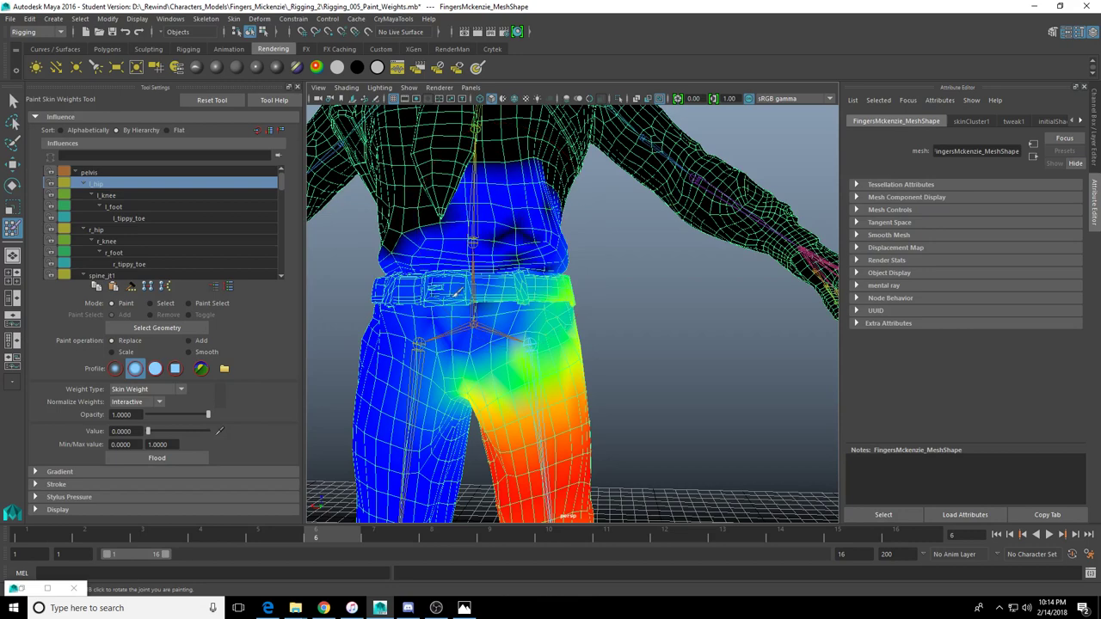
left_click_drag(457, 291, 525, 370)
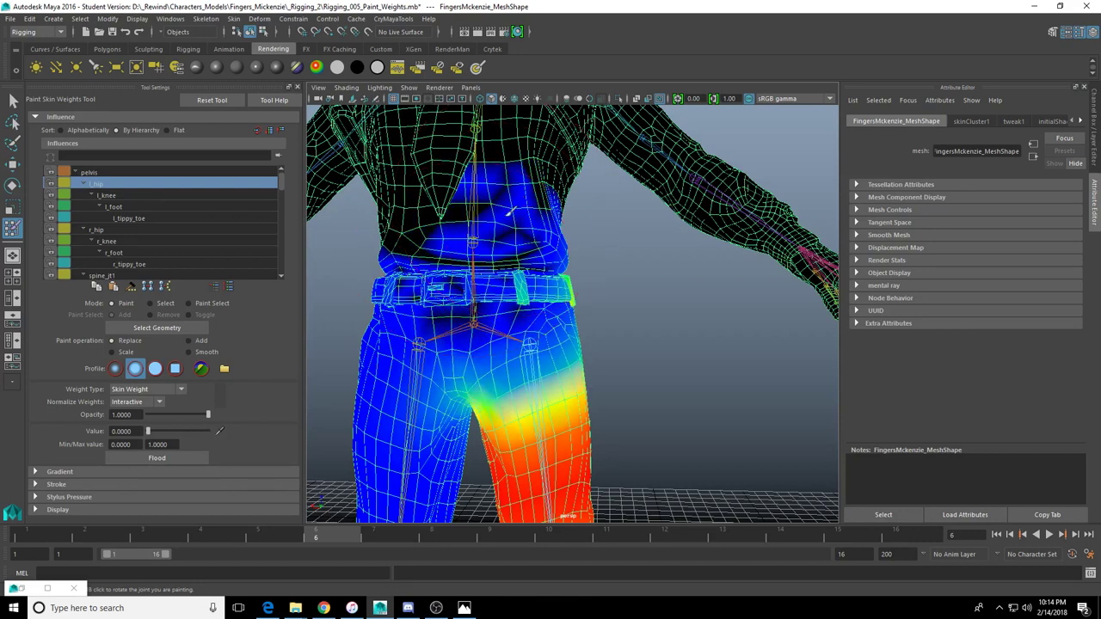
mouse_move(509, 211)
left_mouse_down()
mouse_move(504, 177)
mouse_move(471, 185)
mouse_move(481, 221)
mouse_move(418, 283)
mouse_move(454, 312)
mouse_move(469, 308)
mouse_move(520, 235)
mouse_move(533, 239)
left_mouse_up()
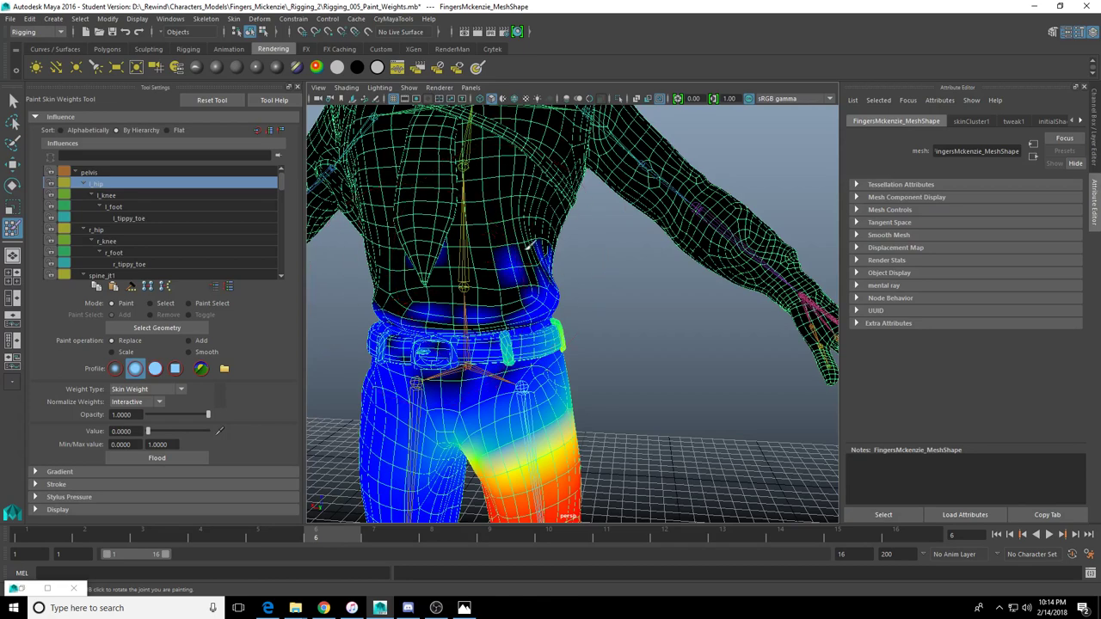
Lower the opacity to 0.9029 and paint the l_hip weights down around the belt, belt loops and left side of the hip
left_click_drag(208, 415, 203, 415)
scroll(567, 286, "up", 2)
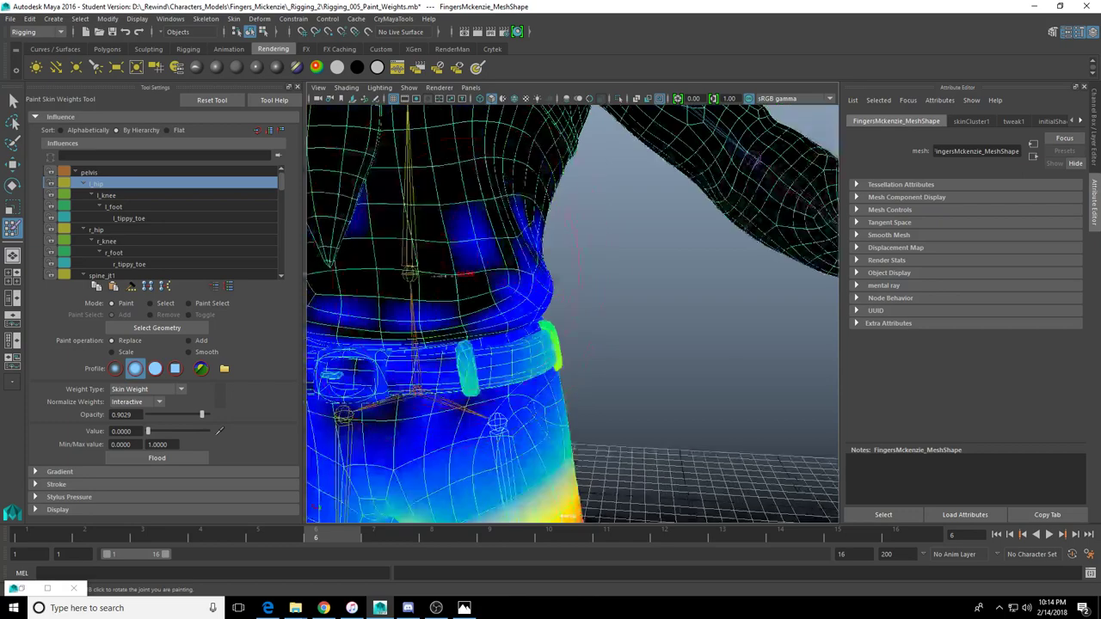
left_click_drag(511, 238, 464, 225, "alt")
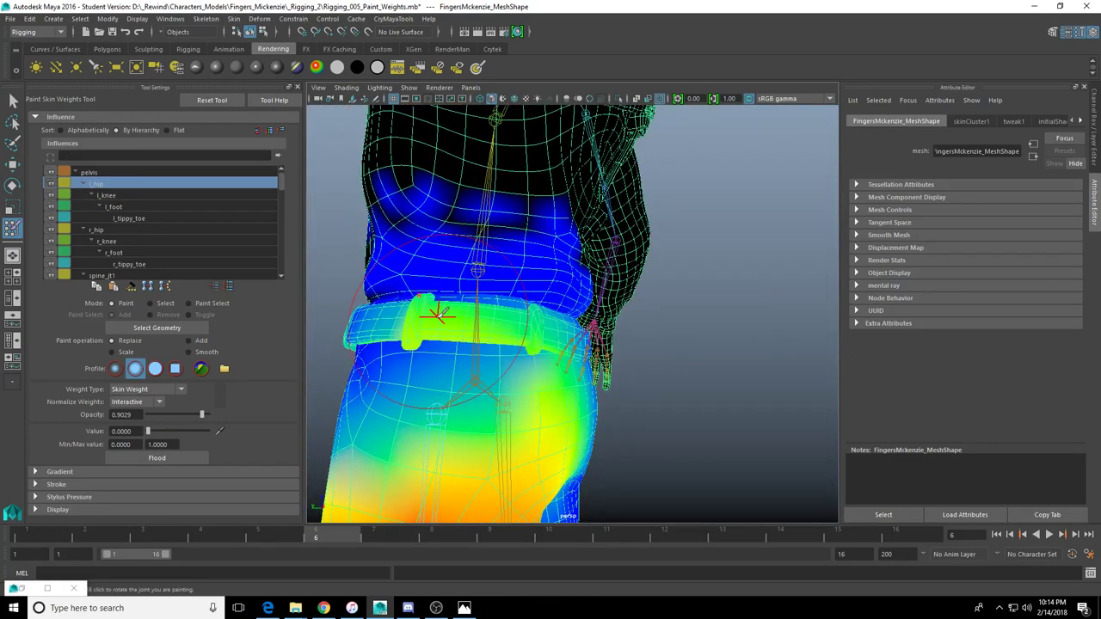
mouse_move(439, 316)
left_mouse_down()
mouse_move(495, 320)
mouse_move(410, 311)
left_mouse_up()
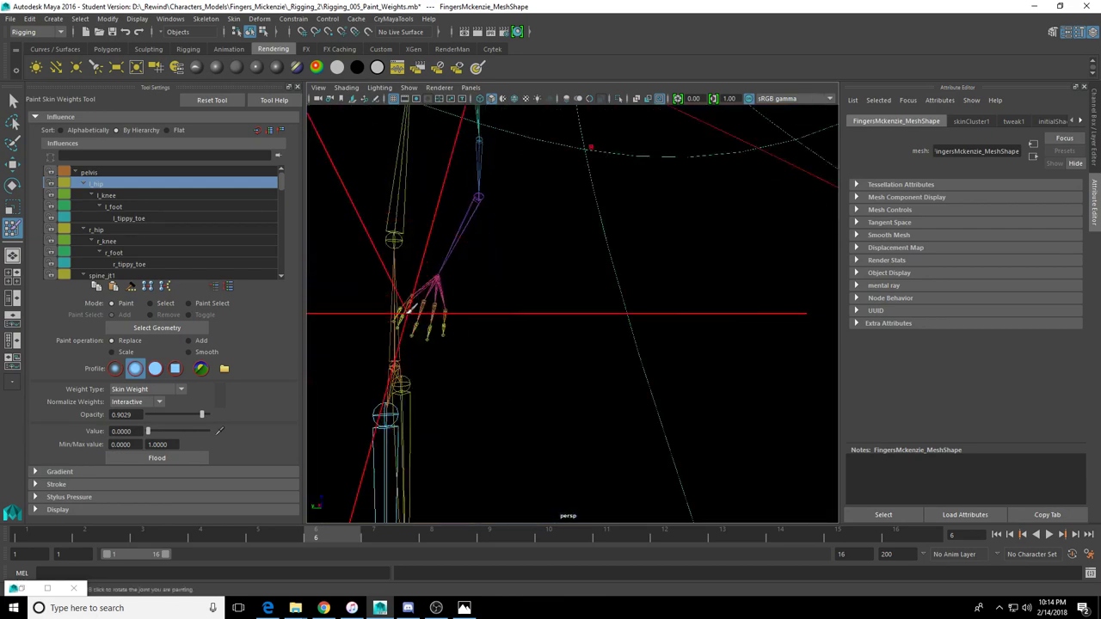
scroll(410, 308, "down", 3)
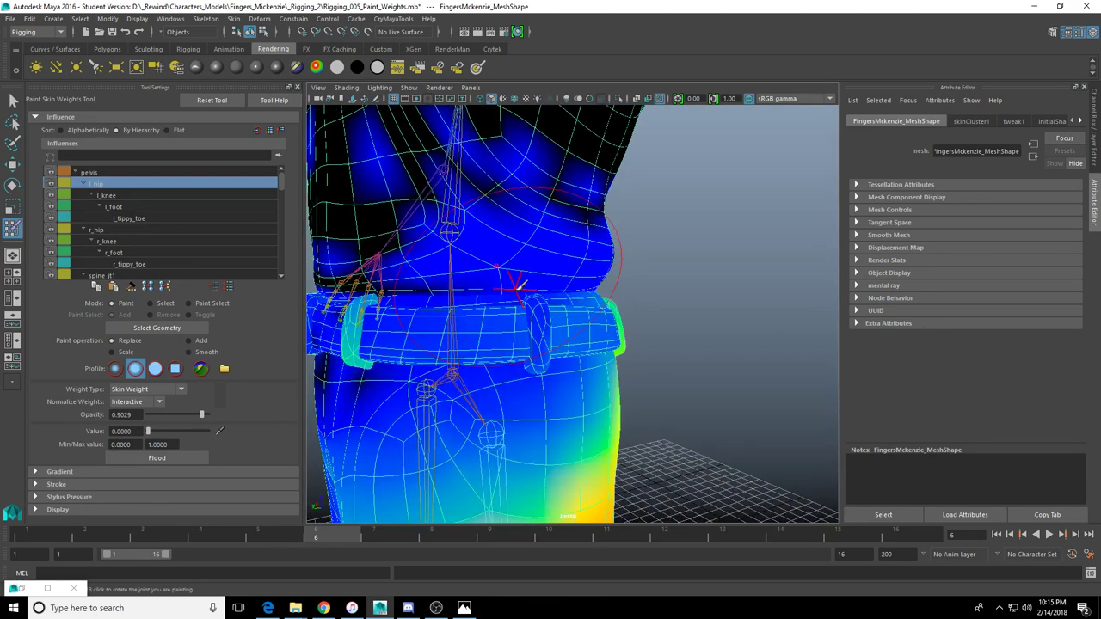
mouse_move(520, 312)
left_mouse_down()
mouse_move(533, 332)
mouse_move(544, 299)
left_mouse_up()
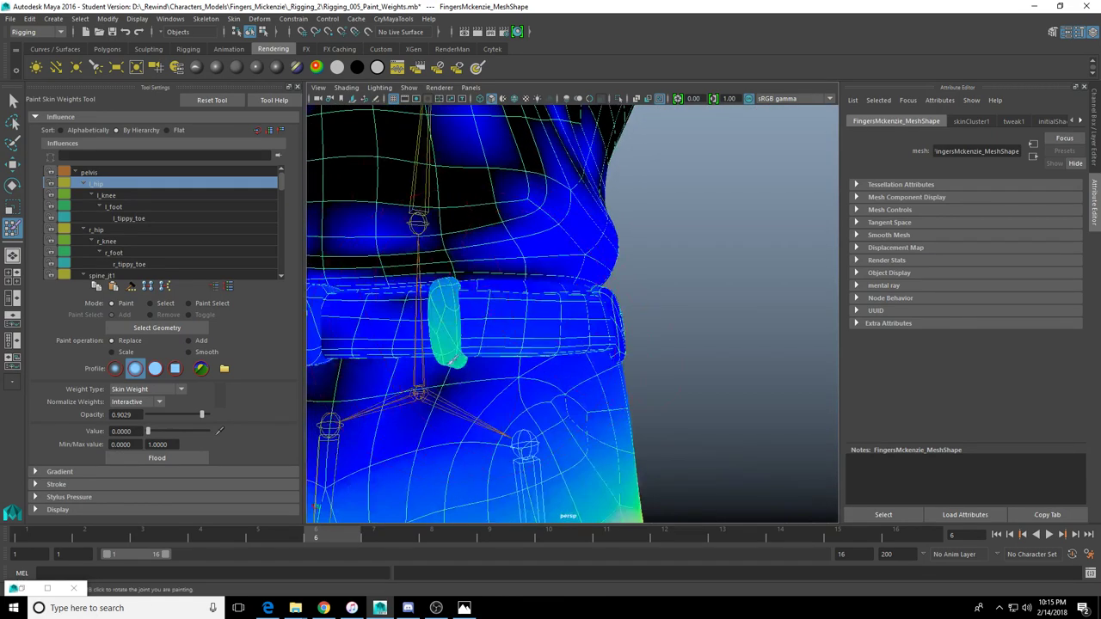
mouse_move(453, 360)
left_mouse_down()
mouse_move(454, 379)
mouse_move(452, 331)
left_mouse_up()
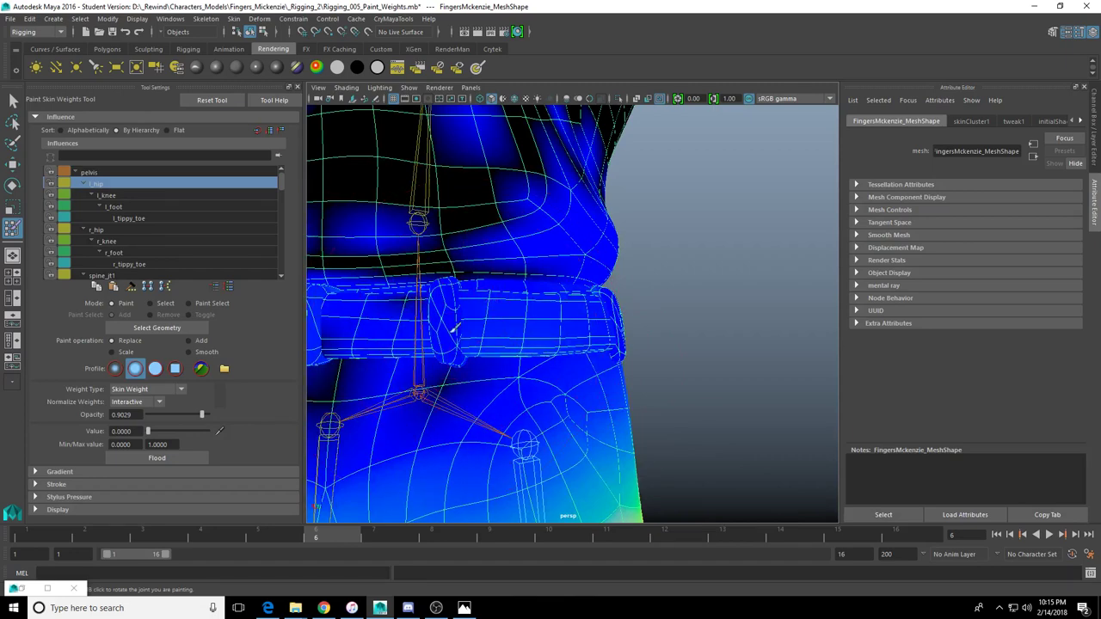
left_click_drag(528, 393, 521, 402, "alt")
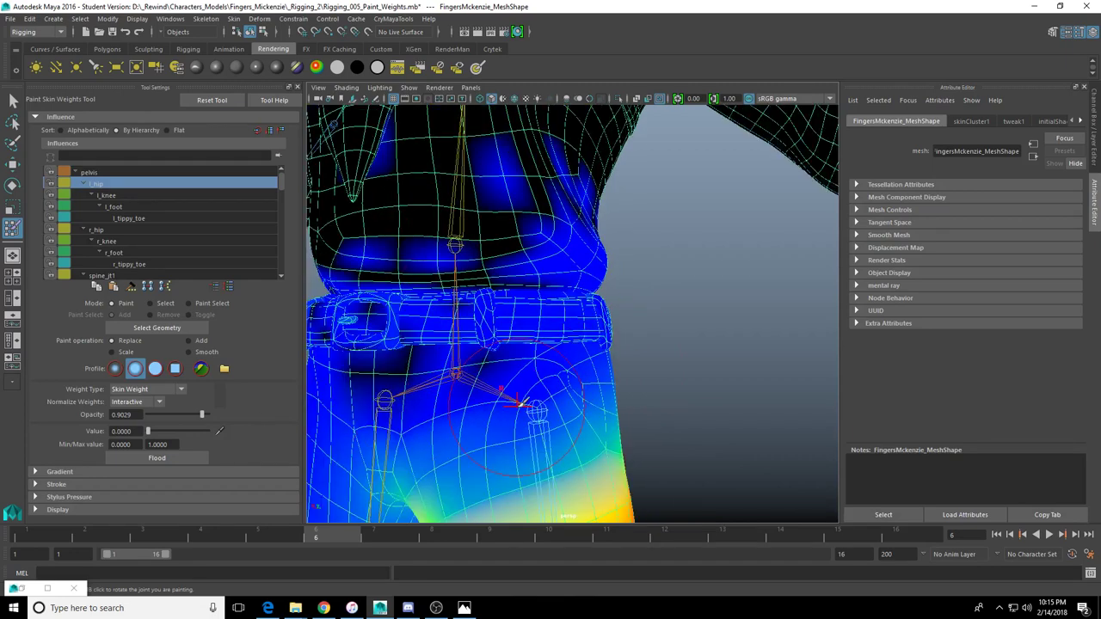
Set the opacity to 0.3981 and paint the l_hip weights down along the upper hip and front of the left thigh
left_click_drag(203, 415, 171, 415)
mouse_move(587, 349)
left_mouse_down()
mouse_move(563, 350)
mouse_move(604, 294)
left_mouse_up()
scroll(564, 349, "down", 5)
middle_click_drag(604, 294, 585, 229, "alt")
mouse_move(581, 222)
left_mouse_down()
mouse_move(602, 352)
mouse_move(585, 327)
left_mouse_up()
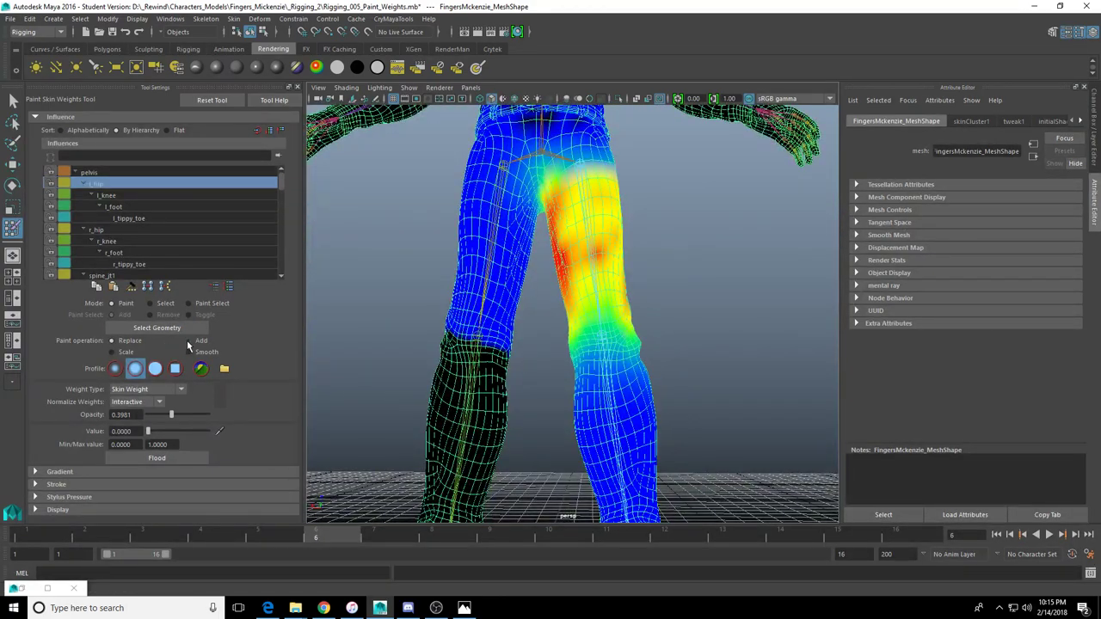
Switch the paint operation to Add and paint over the left thigh with value 0 and opacity 0.3981
left_click_drag(533, 284, 481, 331, "alt")
left_click_drag(557, 191, 588, 300)
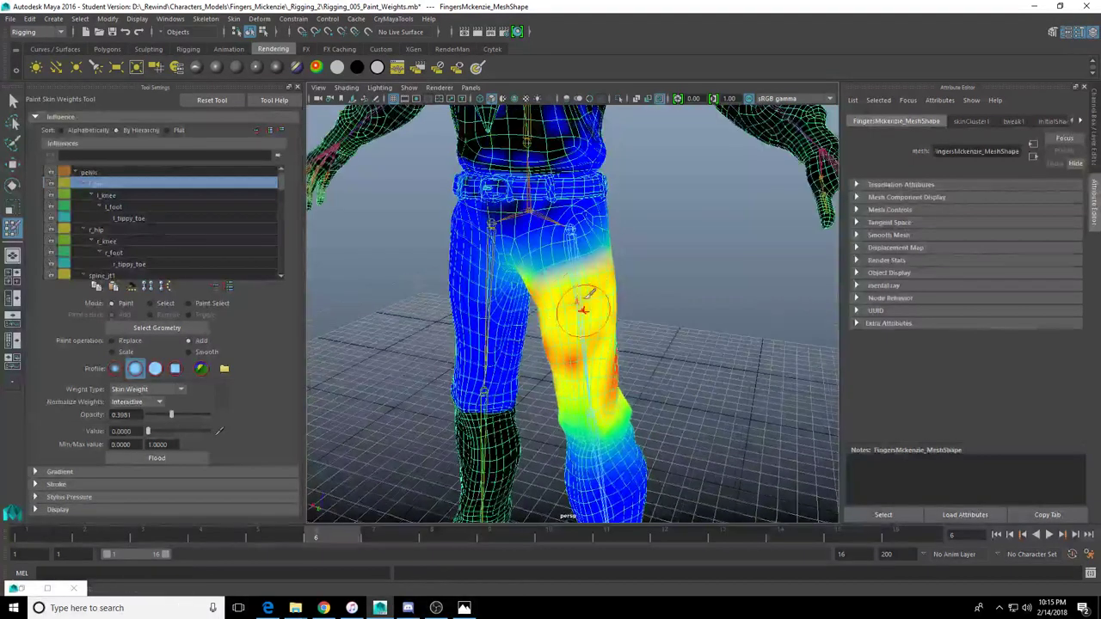
middle_click_drag(573, 221, 571, 278, "alt")
left_click_drag(570, 280, 560, 215, "alt")
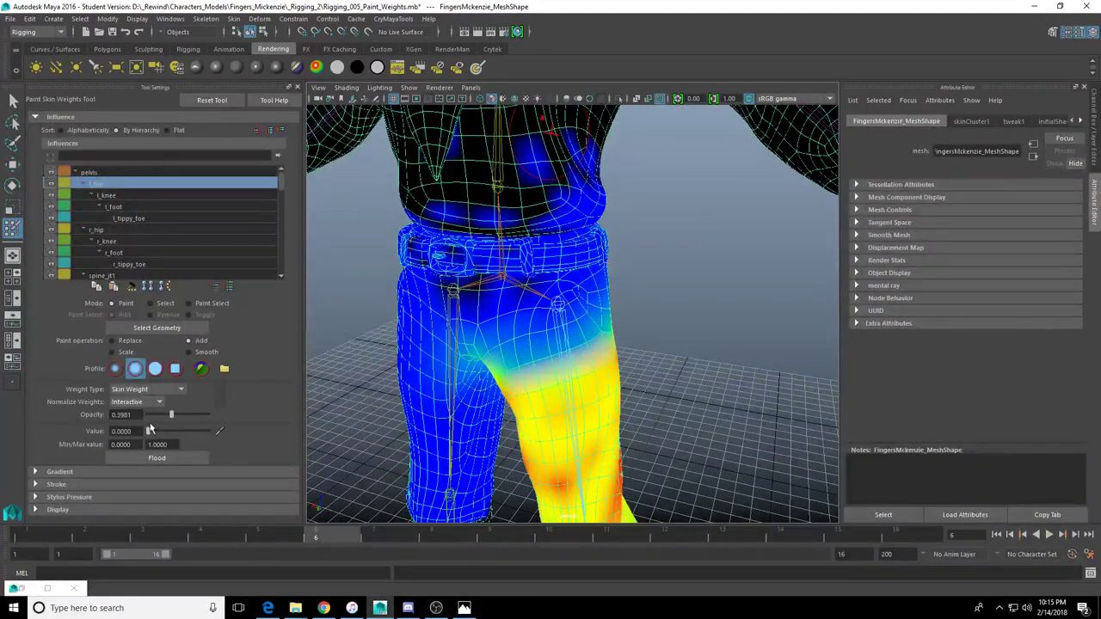
Try smoothing the l_hip weights across the waist and abdomen at opacity 1.0 and undo the strokes
left_click_drag(201, 420, 214, 419)
middle_click_drag(532, 190, 520, 225, "alt")
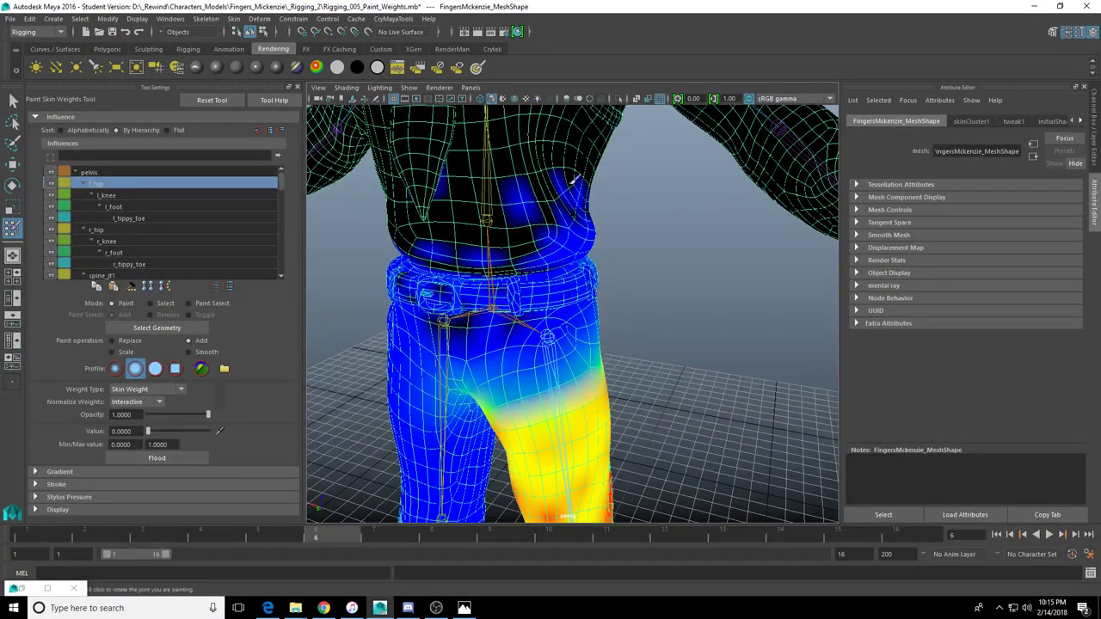
left_click(193, 353)
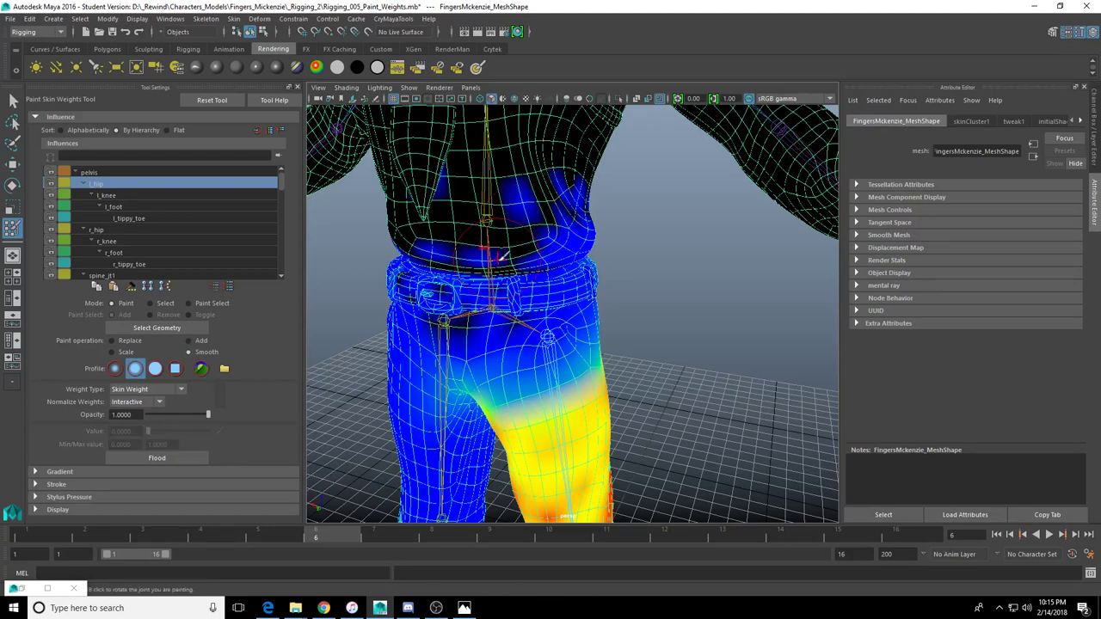
mouse_move(514, 239)
left_mouse_down()
mouse_move(545, 187)
mouse_move(574, 213)
mouse_move(455, 176)
mouse_move(474, 213)
left_mouse_up()
middle_click_drag(539, 217, 559, 292, "alt")
left_click_drag(558, 266, 556, 170)
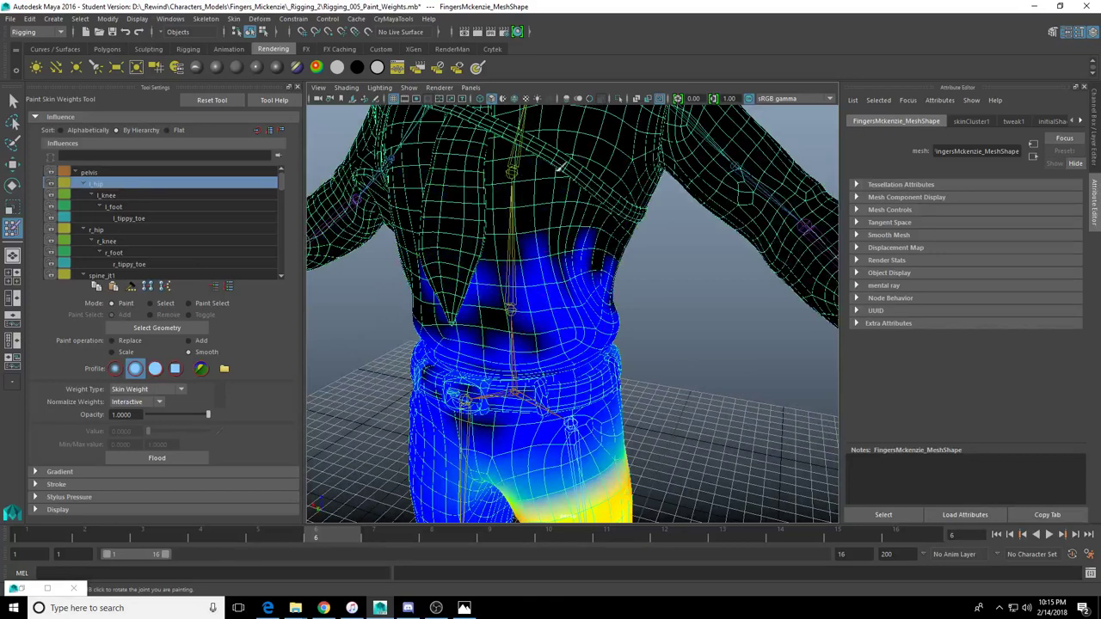
key("ctrl+z")
key("ctrl+z")
key("ctrl+z")
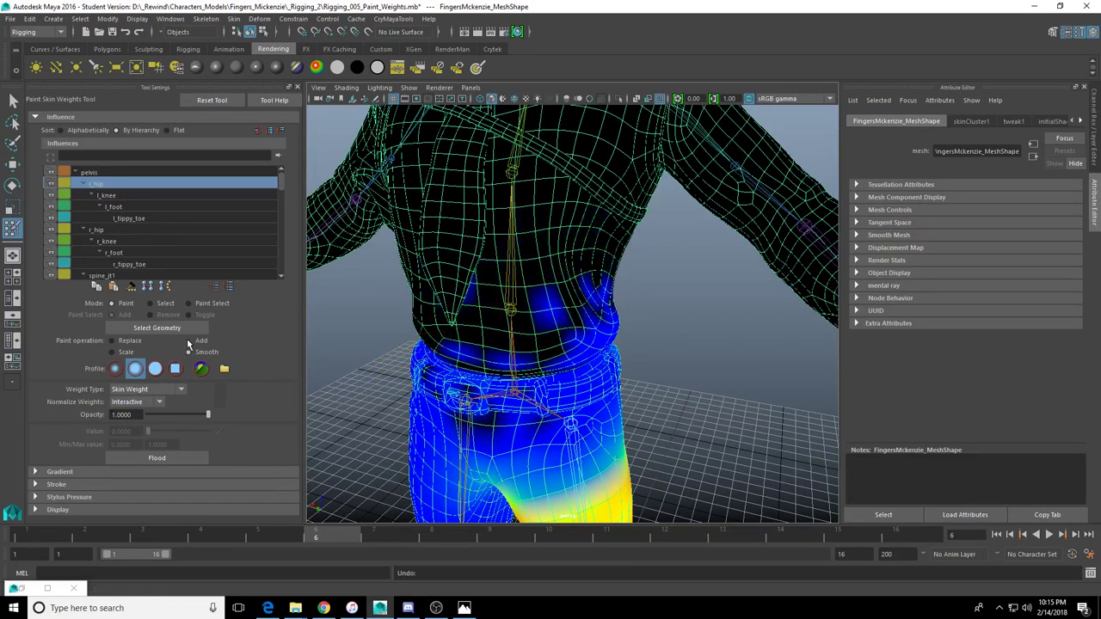
Switch back to the Add operation, set the opacity to 0.6990 and flood the l_hip influence at value 0
left_click(191, 342)
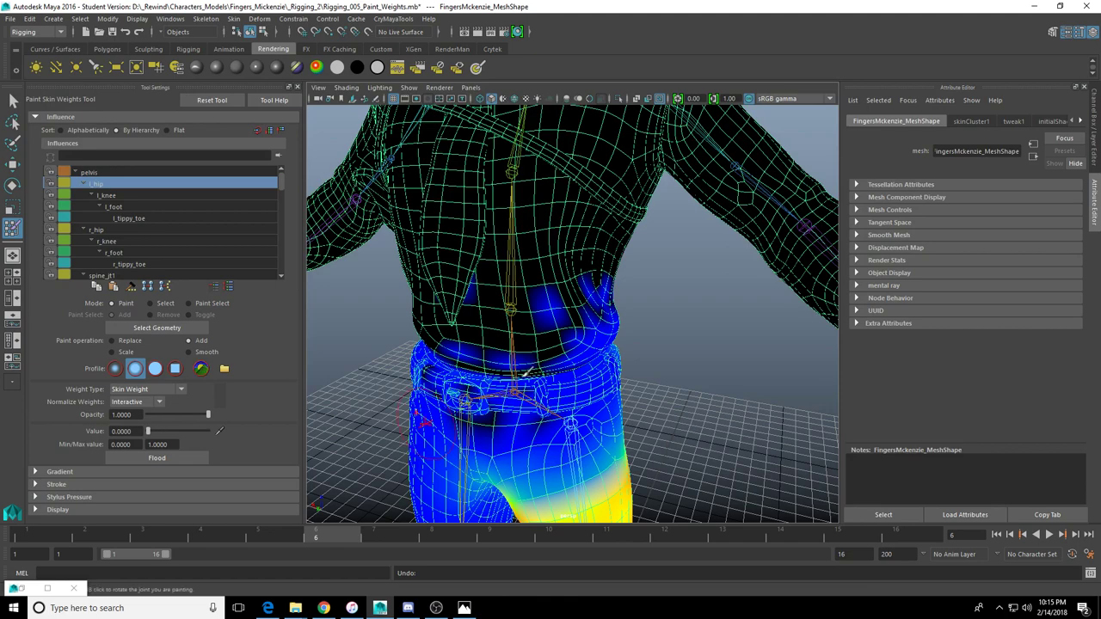
left_click_drag(516, 303, 508, 328, "alt")
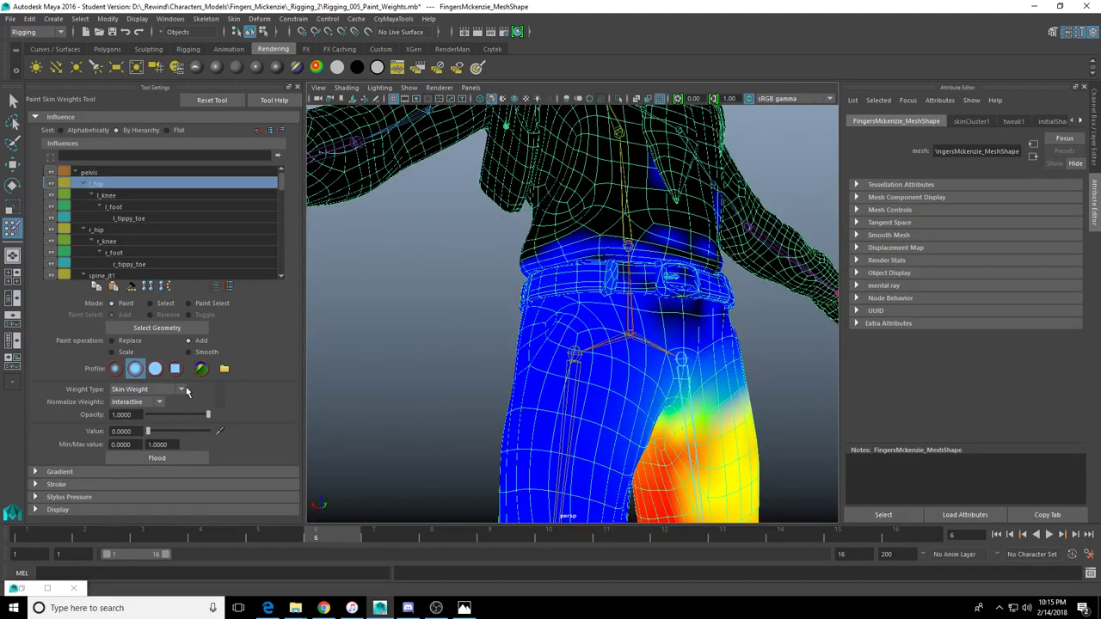
mouse_move(662, 321)
left_mouse_down("alt")
mouse_move(597, 345)
mouse_move(541, 346)
left_mouse_up("alt")
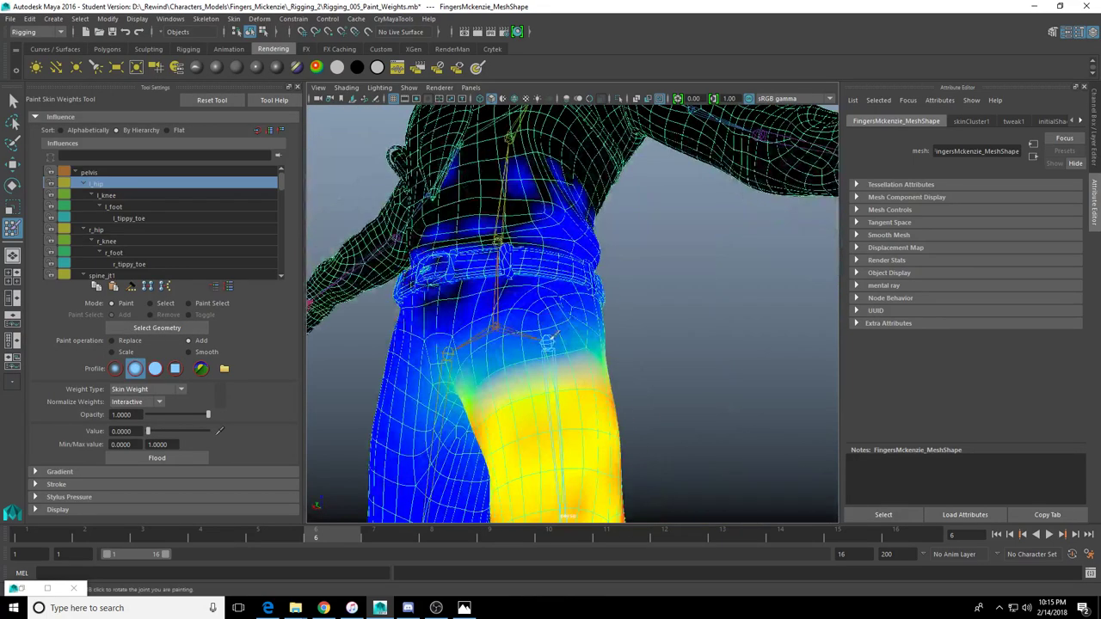
left_click_drag(208, 415, 191, 415)
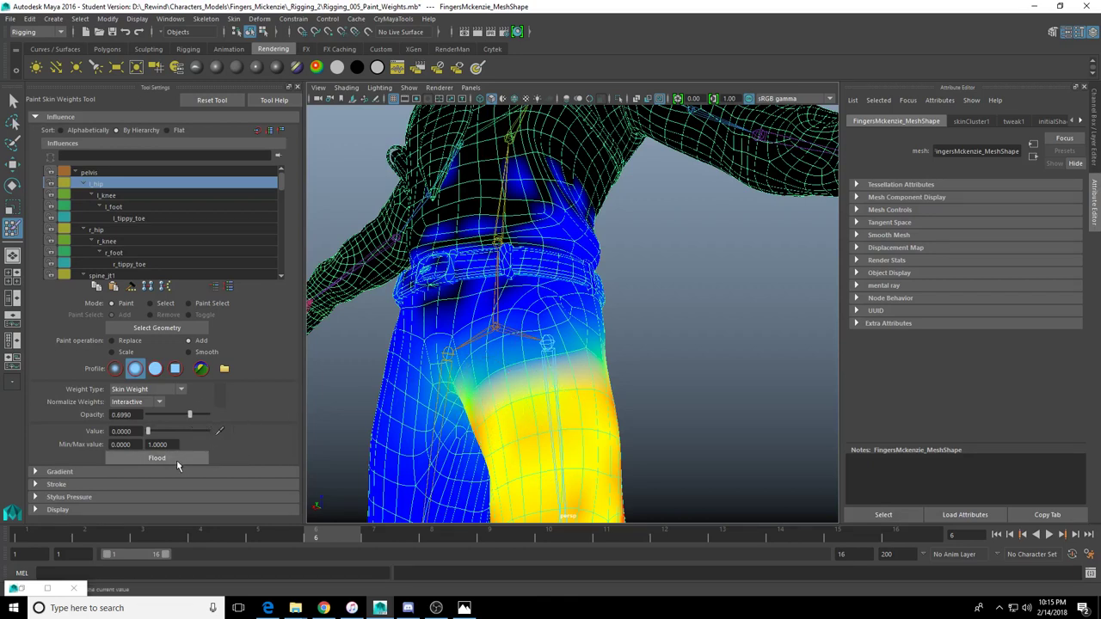
left_click(176, 460)
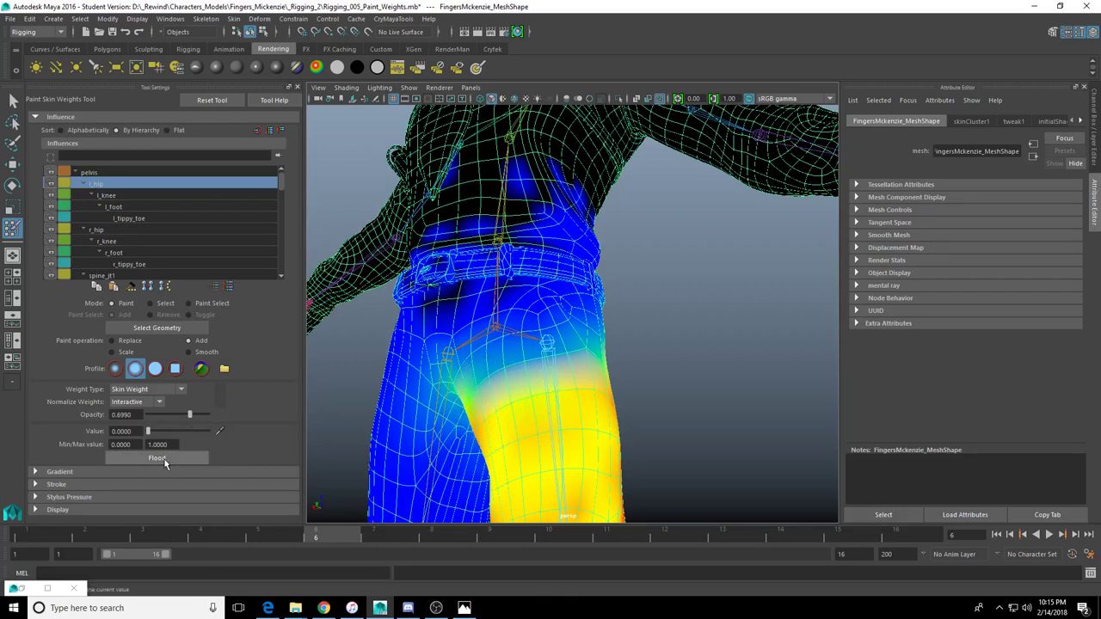
Select the l_hip influence, switch the paint operation to Replace, and paint value 0 at opacity 0.6990 over the front of the pelvis
left_click(110, 196)
left_click(111, 185)
left_click_drag(516, 368, 625, 349, "alt")
scroll(624, 349, "down", 4)
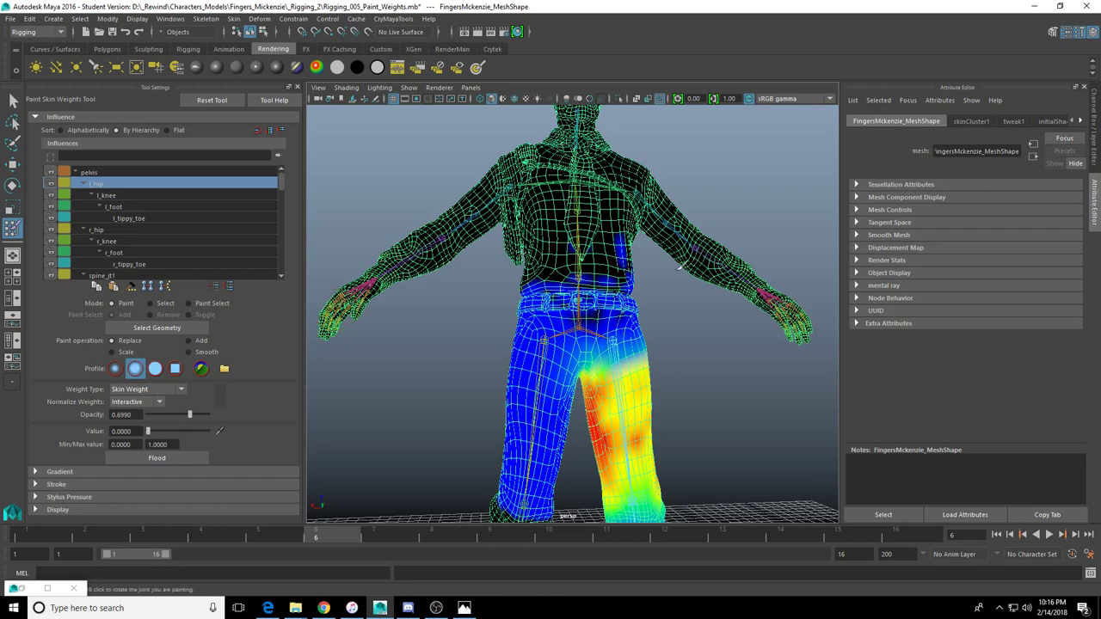
scroll(559, 255, "up", 5)
left_click_drag(615, 305, 525, 305, "alt")
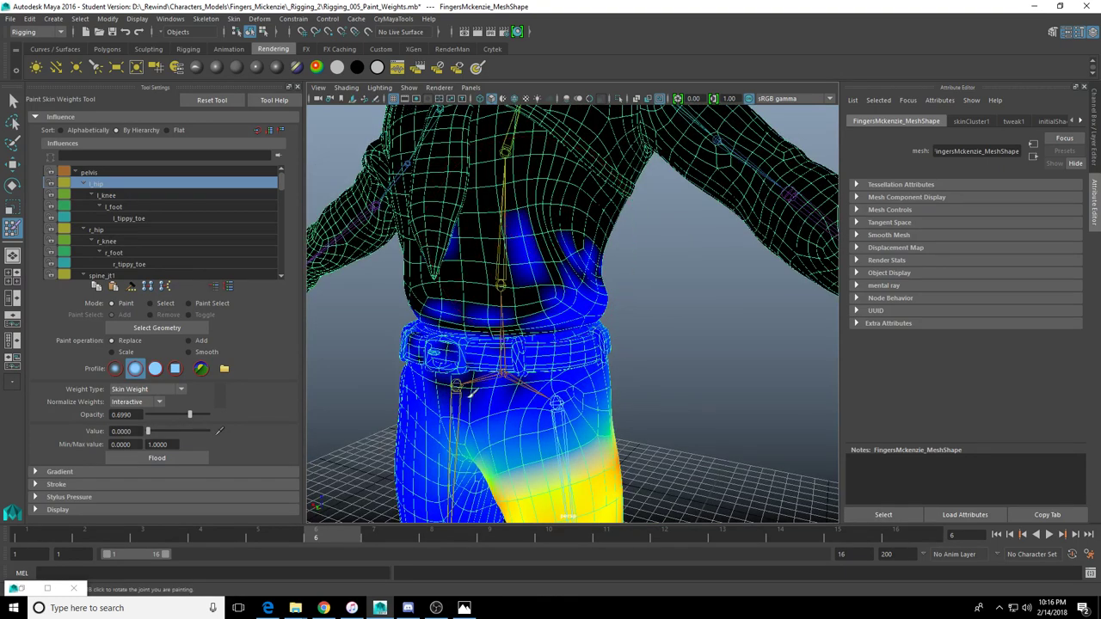
mouse_move(478, 443)
left_mouse_down()
mouse_move(555, 443)
mouse_move(497, 449)
mouse_move(551, 465)
left_mouse_up()
left_click_drag(486, 448, 598, 414, "alt")
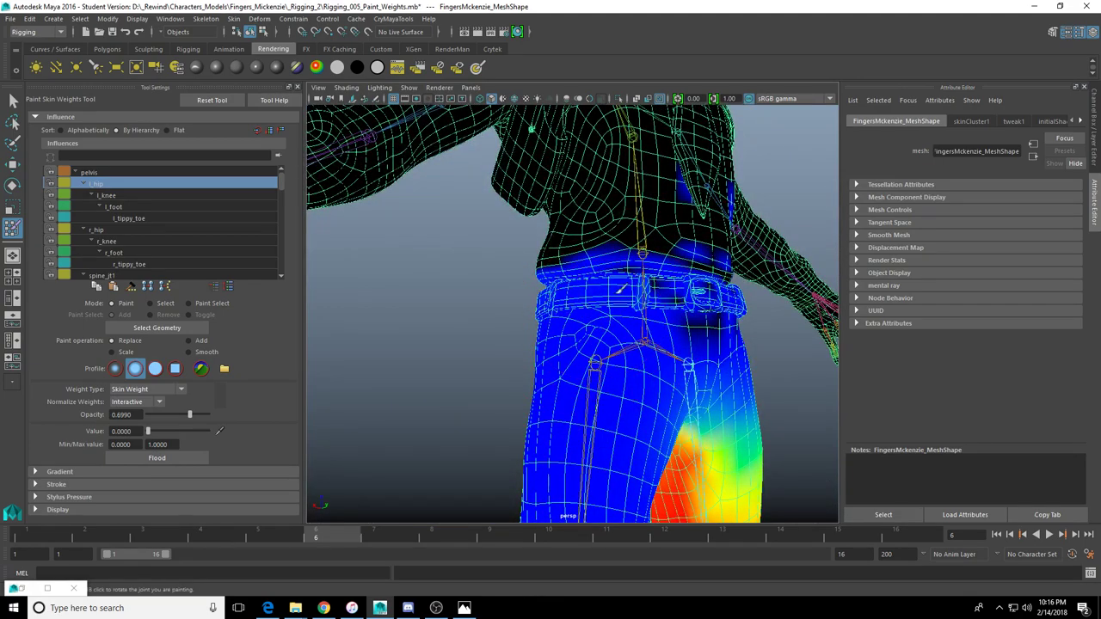
Paint the l_hip weights down with value 0 at opacity 0.6990 over the left hip and the front of the left thigh
left_click_drag(618, 289, 560, 284, "alt")
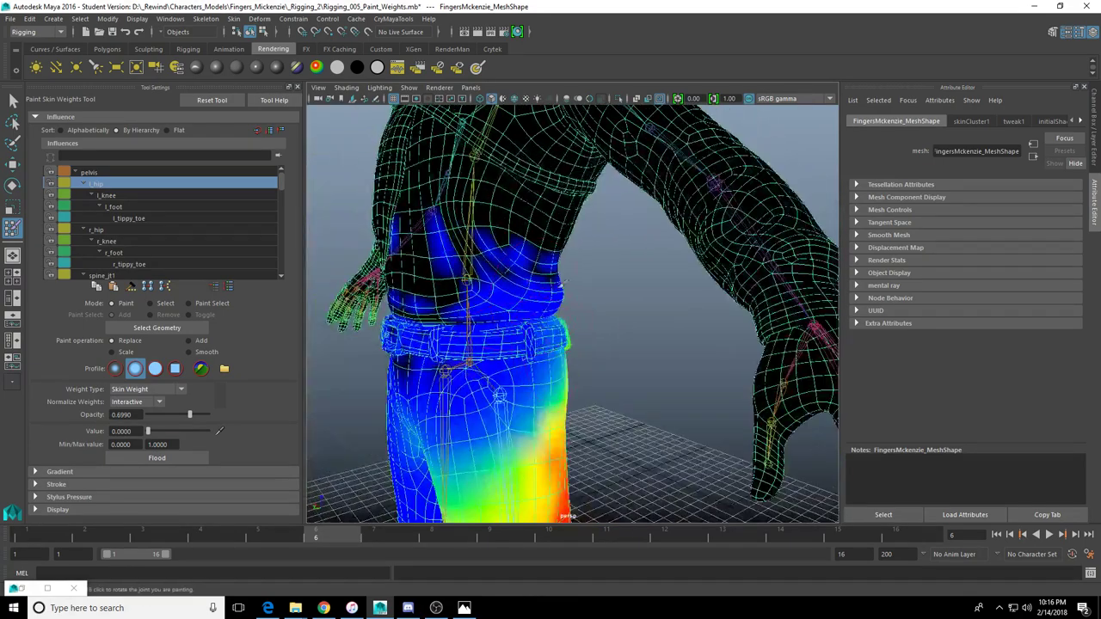
left_click_drag(480, 343, 520, 321, "alt")
scroll(501, 334, "up", 3)
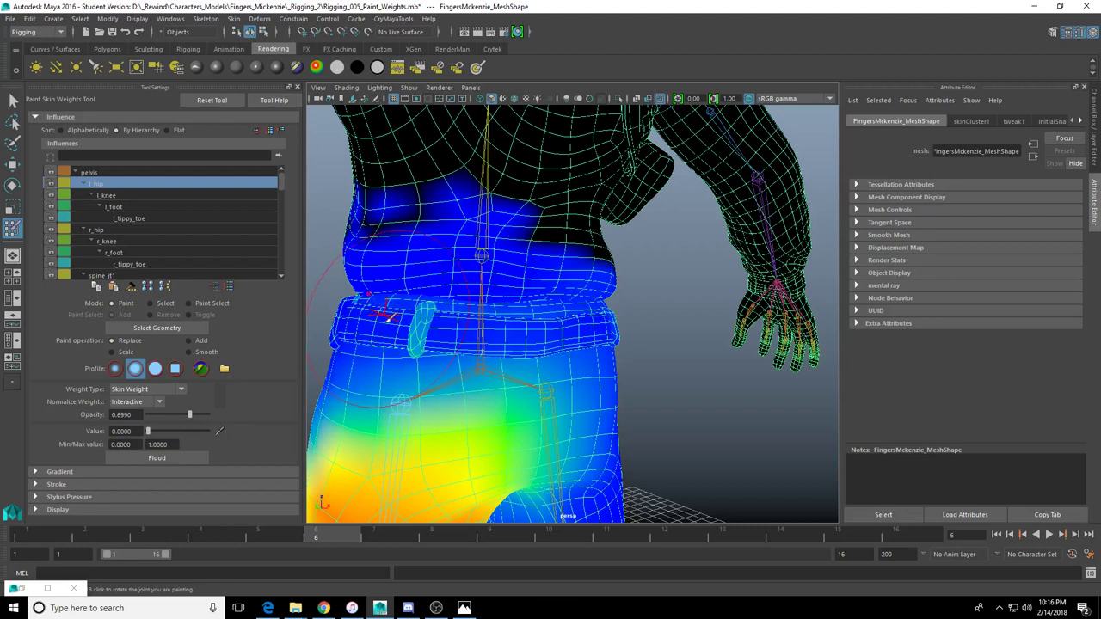
left_click_drag(412, 362, 435, 324)
key("alt+Tab")
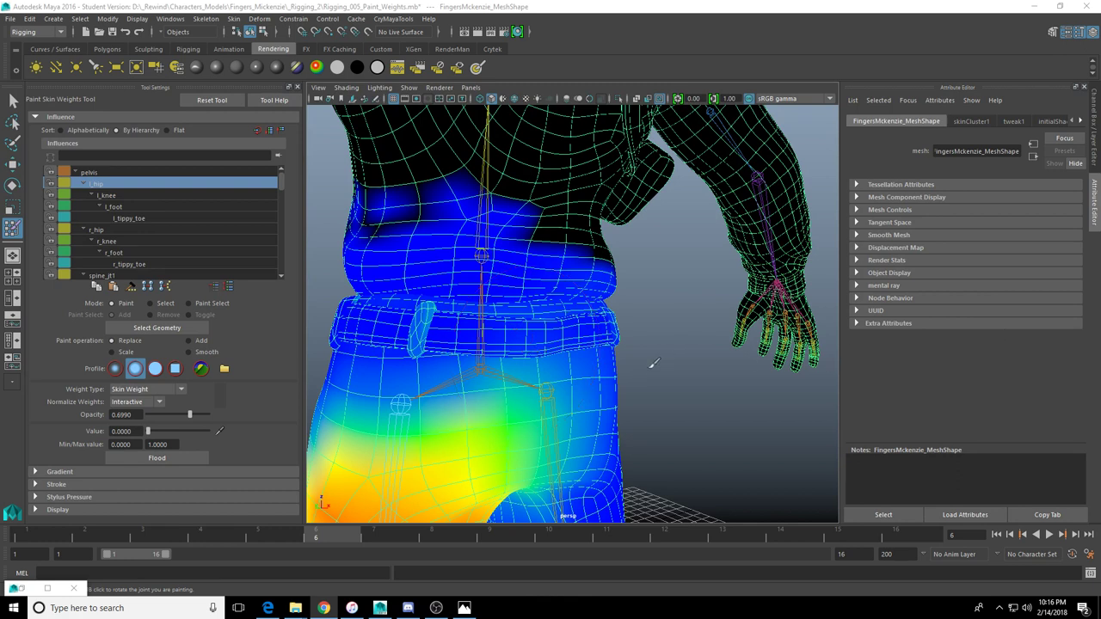
key("alt+Tab")
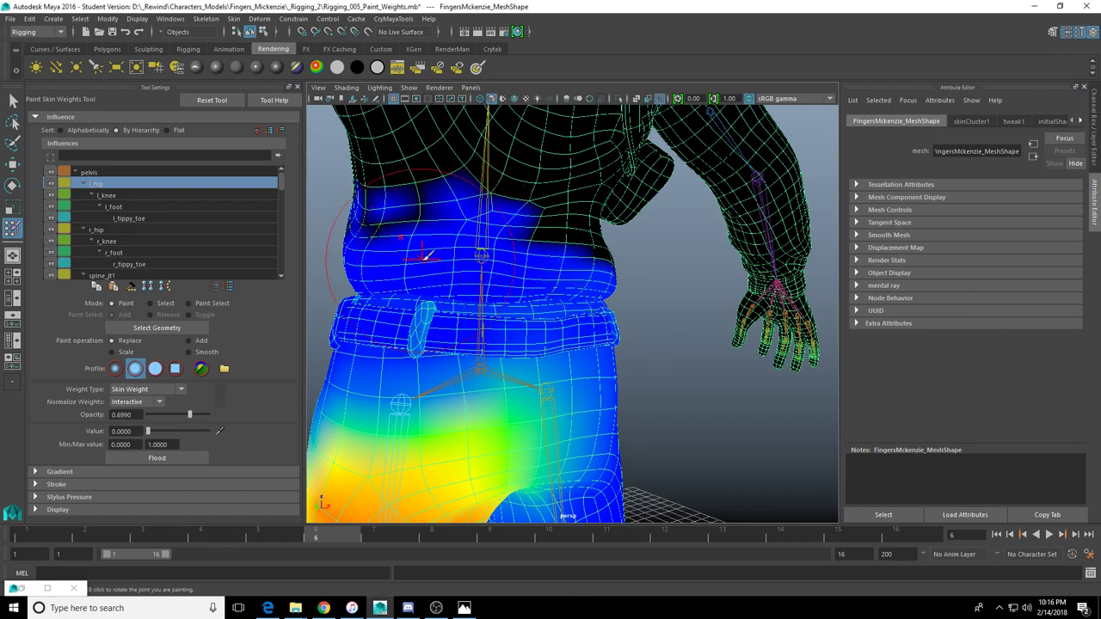
left_click_drag(418, 290, 635, 284, "alt")
mouse_move(591, 334)
left_mouse_down()
mouse_move(533, 331)
mouse_move(542, 367)
mouse_move(607, 348)
mouse_move(578, 368)
mouse_move(579, 356)
left_mouse_up()
scroll(542, 367, "down", 5)
mouse_move(570, 400)
left_mouse_down()
mouse_move(540, 428)
mouse_move(593, 447)
mouse_move(643, 432)
left_mouse_up()
middle_click_drag(643, 432, 638, 336, "alt")
mouse_move(621, 360)
left_mouse_down()
mouse_move(577, 341)
mouse_move(575, 364)
mouse_move(574, 301)
left_mouse_up()
mouse_move(578, 308)
left_mouse_down("alt")
mouse_move(626, 311)
mouse_move(626, 298)
mouse_move(618, 361)
left_mouse_up("alt")
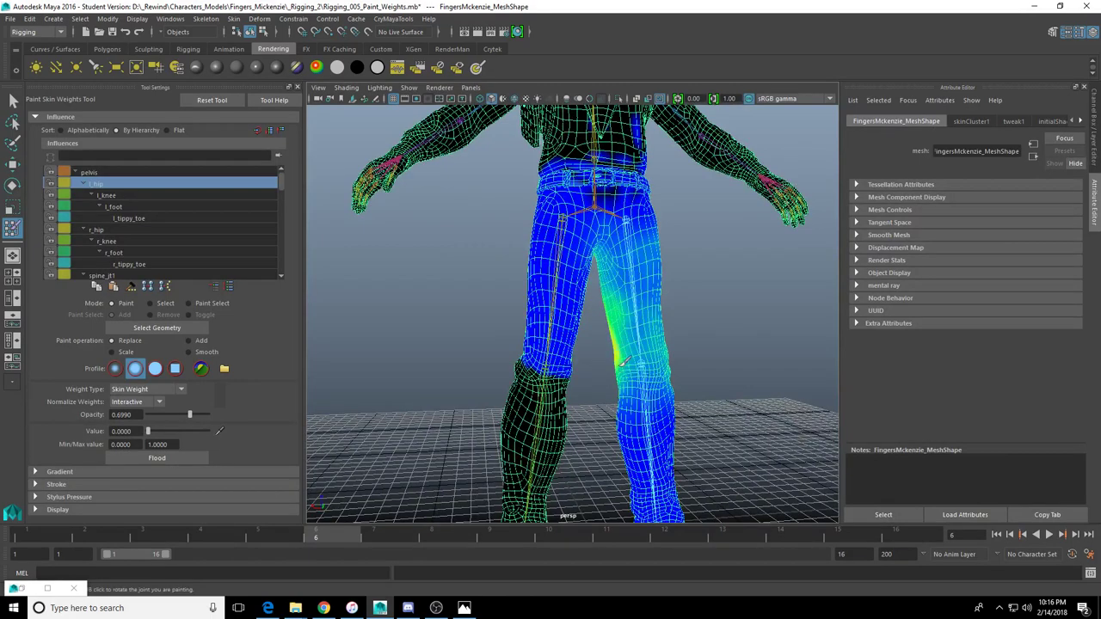
Raise the opacity to 1.0 and paint value 0 over the back, sides and knee area of the left leg
mouse_move(628, 282)
left_mouse_down("alt")
mouse_move(599, 289)
mouse_move(621, 370)
left_mouse_up("alt")
mouse_move(647, 247)
left_mouse_down("alt")
mouse_move(614, 258)
mouse_move(593, 303)
mouse_move(548, 254)
left_mouse_up("alt")
left_click_drag(549, 251, 555, 287)
mouse_move(581, 271)
left_mouse_down("alt")
mouse_move(528, 245)
mouse_move(542, 275)
mouse_move(509, 374)
mouse_move(522, 264)
mouse_move(468, 366)
left_mouse_up("alt")
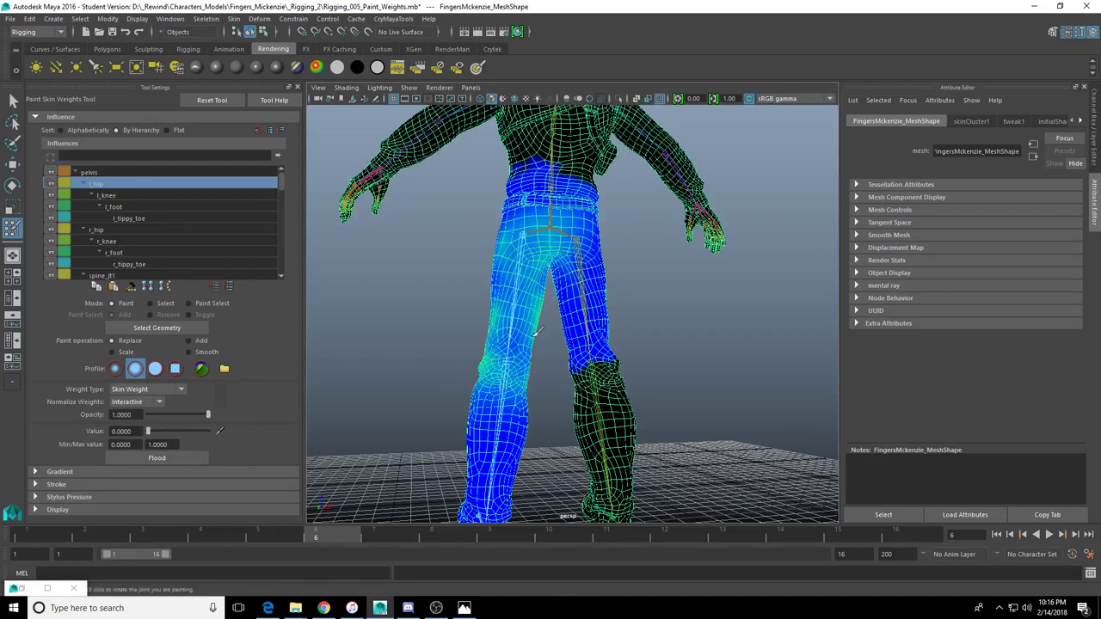
mouse_move(534, 335)
left_mouse_down()
mouse_move(549, 231)
mouse_move(513, 268)
mouse_move(493, 343)
mouse_move(502, 361)
left_mouse_up()
mouse_move(483, 305)
left_mouse_down("alt")
mouse_move(544, 291)
mouse_move(509, 366)
left_mouse_up("alt")
left_click_drag(509, 352, 593, 336, "alt")
left_click_drag(627, 388, 624, 337)
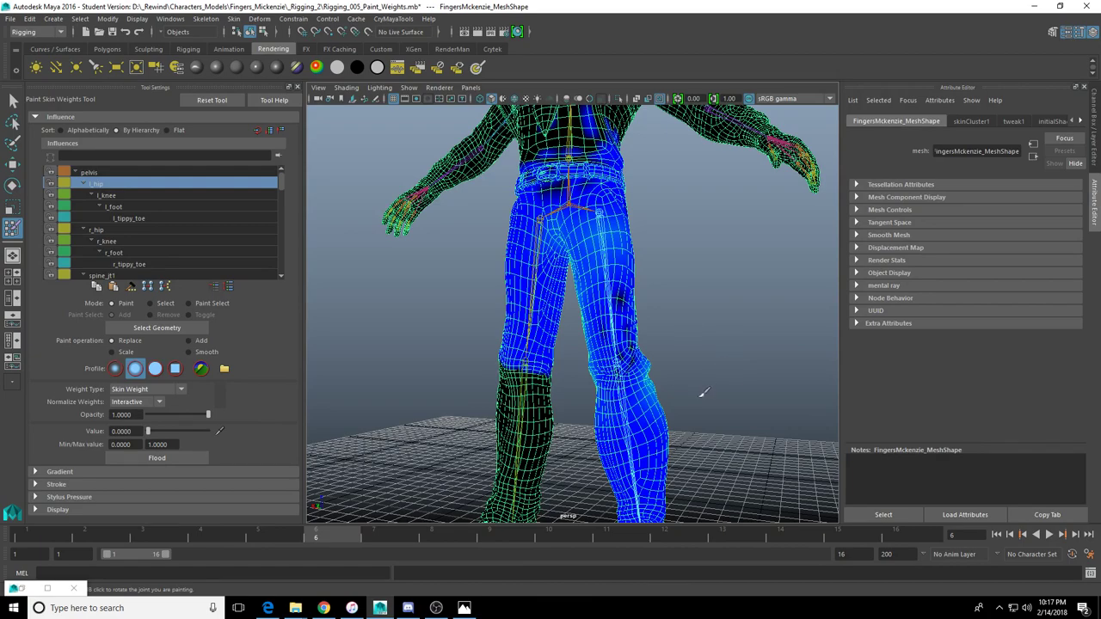
Paint value 0 at opacity 1.0 over the stray l_hip patch on the left side of the abdomen
mouse_move(703, 392)
left_mouse_down("alt")
mouse_move(456, 346)
mouse_move(465, 378)
mouse_move(344, 378)
mouse_move(660, 337)
mouse_move(677, 360)
left_mouse_up("alt")
mouse_move(686, 401)
left_mouse_down("alt")
mouse_move(667, 332)
mouse_move(663, 350)
left_mouse_up("alt")
mouse_move(721, 292)
left_mouse_down("alt")
mouse_move(571, 464)
mouse_move(575, 249)
mouse_move(549, 239)
left_mouse_up("alt")
middle_click_drag(549, 239, 558, 336, "alt")
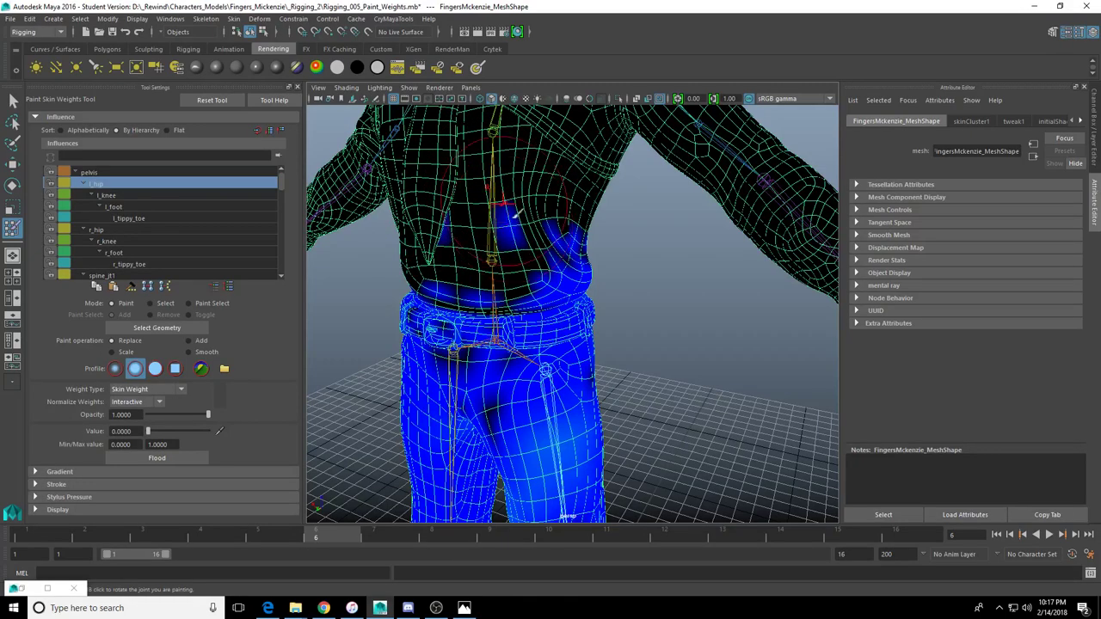
left_click_drag(518, 214, 452, 191, "alt")
scroll(535, 268, "up", 5)
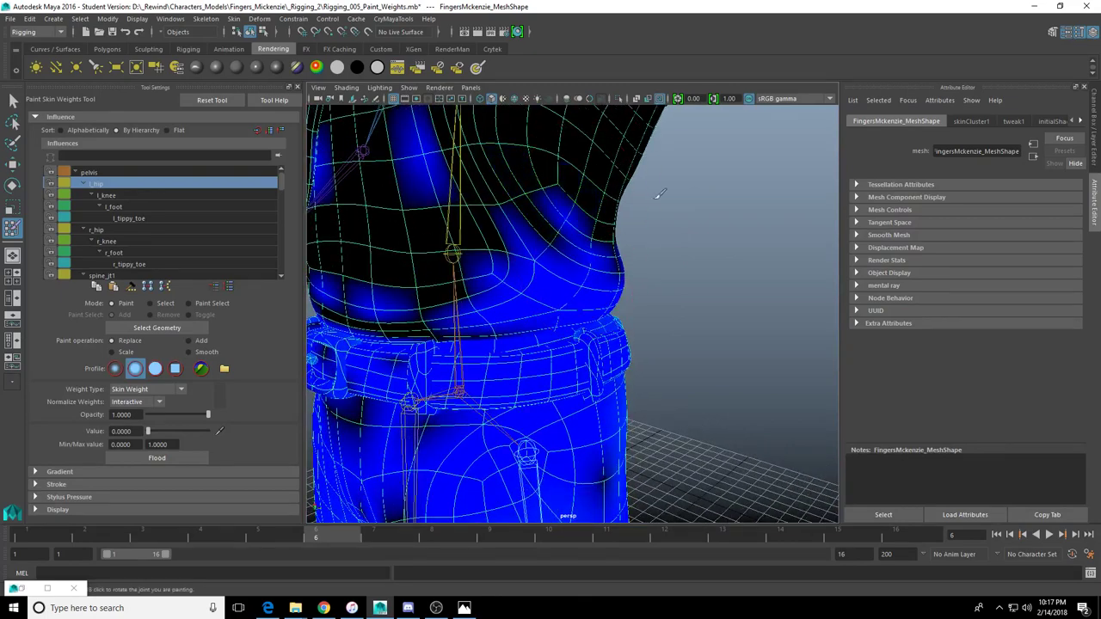
scroll(610, 202, "down", 5)
left_click_drag(597, 200, 680, 183, "alt")
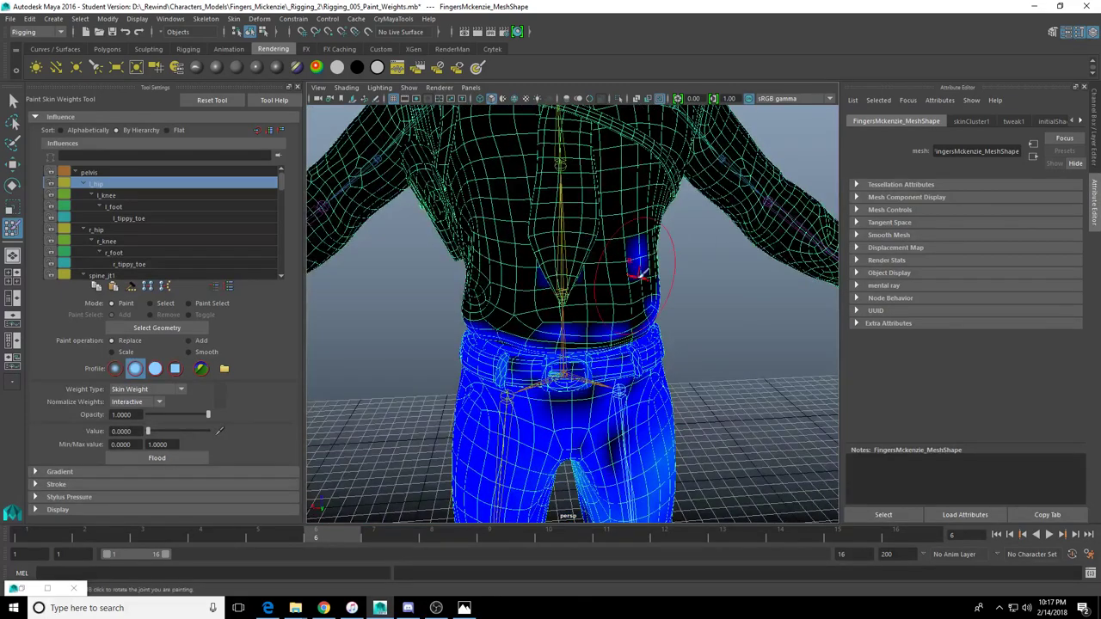
left_click_drag(641, 273, 614, 244, "alt")
Paint value 0 around the right leg just above the knee to remove its l_hip influence
scroll(605, 368, "down", 4)
left_click_drag(546, 299, 552, 355, "alt")
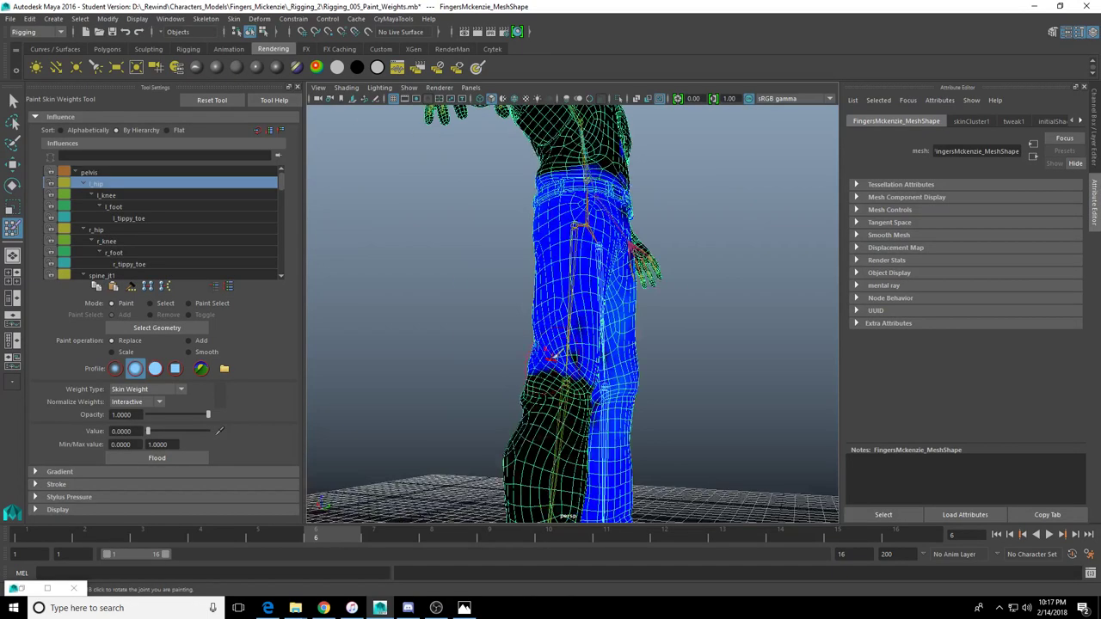
left_click_drag(540, 313, 444, 379, "alt")
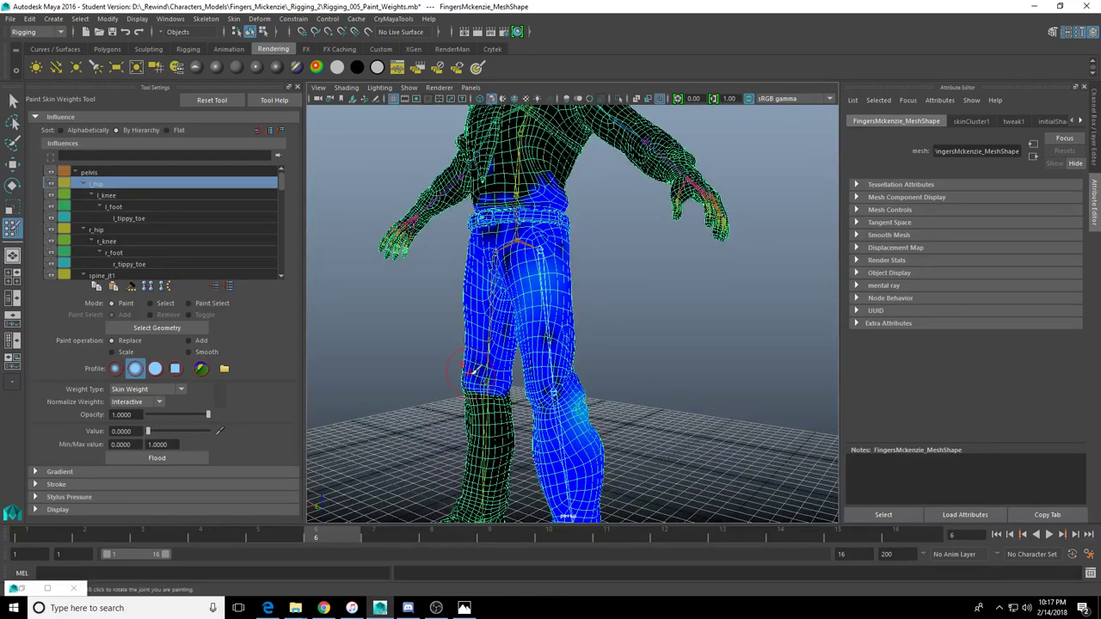
scroll(464, 370, "up", 2)
left_click_drag(447, 391, 425, 385, "alt")
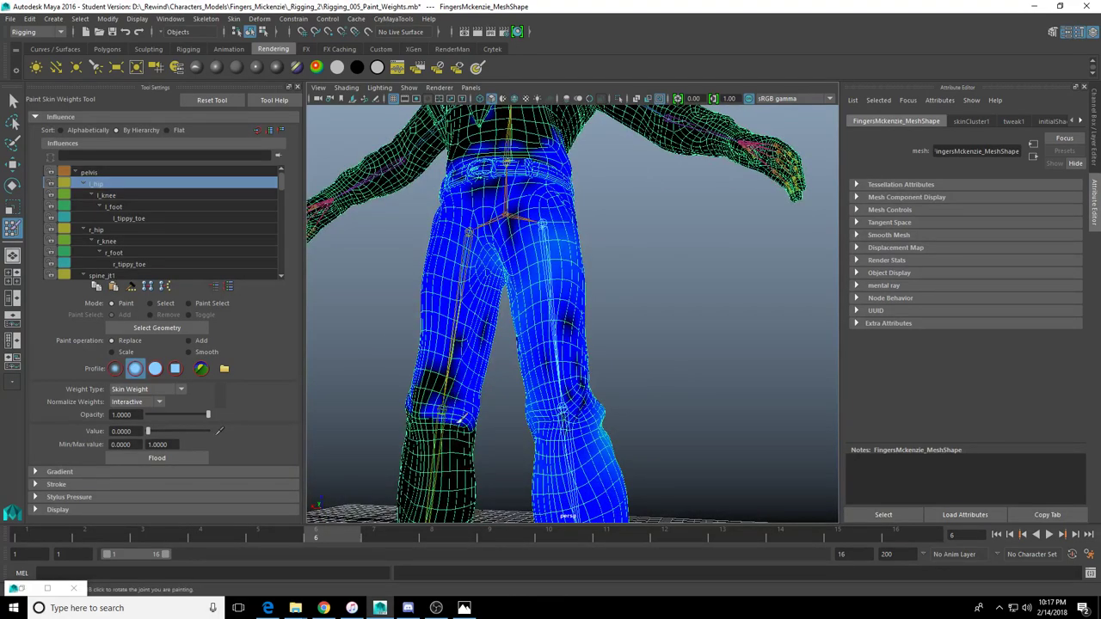
left_click_drag(455, 342, 484, 359, "alt")
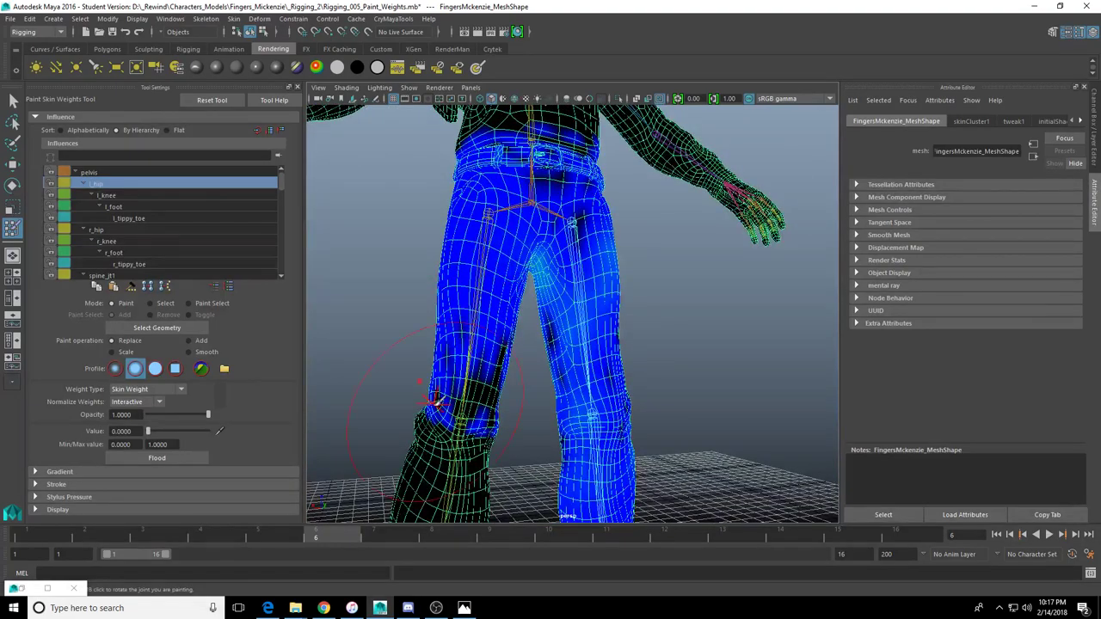
left_click_drag(435, 398, 550, 423, "alt")
Resize the brush and paint value 0 along the front of the abdomen just above the belt
left_click_drag(573, 278, 626, 344, "alt")
scroll(502, 209, "up", 5)
middle_click_drag(561, 312, 583, 361, "alt")
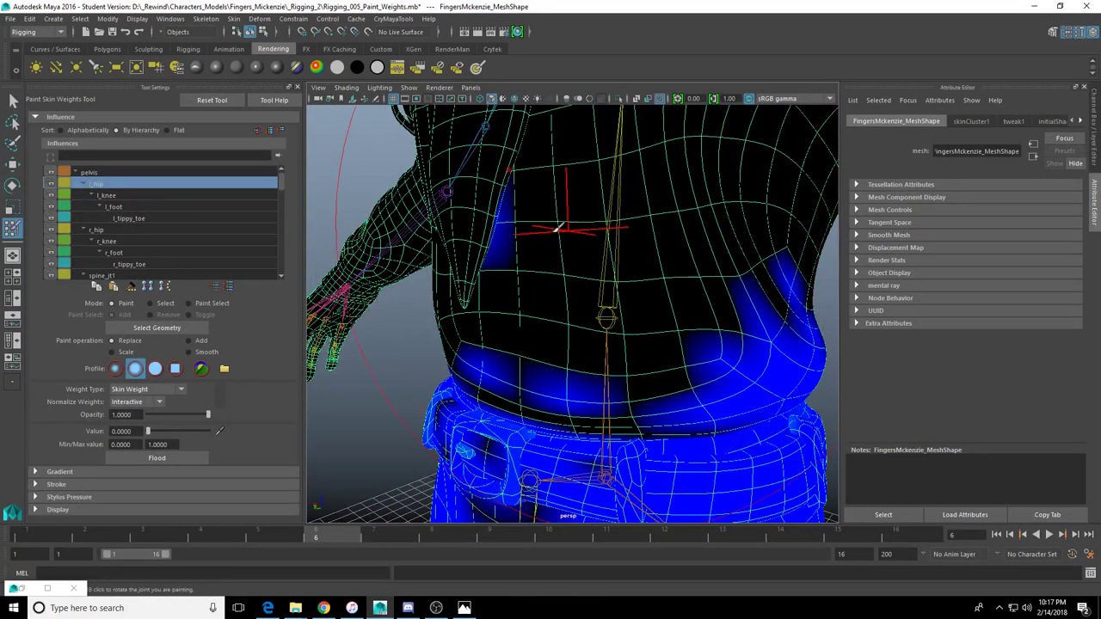
key("b")
mouse_move(528, 245)
left_mouse_down()
mouse_move(440, 255)
mouse_move(675, 258)
mouse_move(666, 269)
mouse_move(590, 258)
mouse_move(592, 274)
left_mouse_up()
scroll(442, 256, "down", 2)
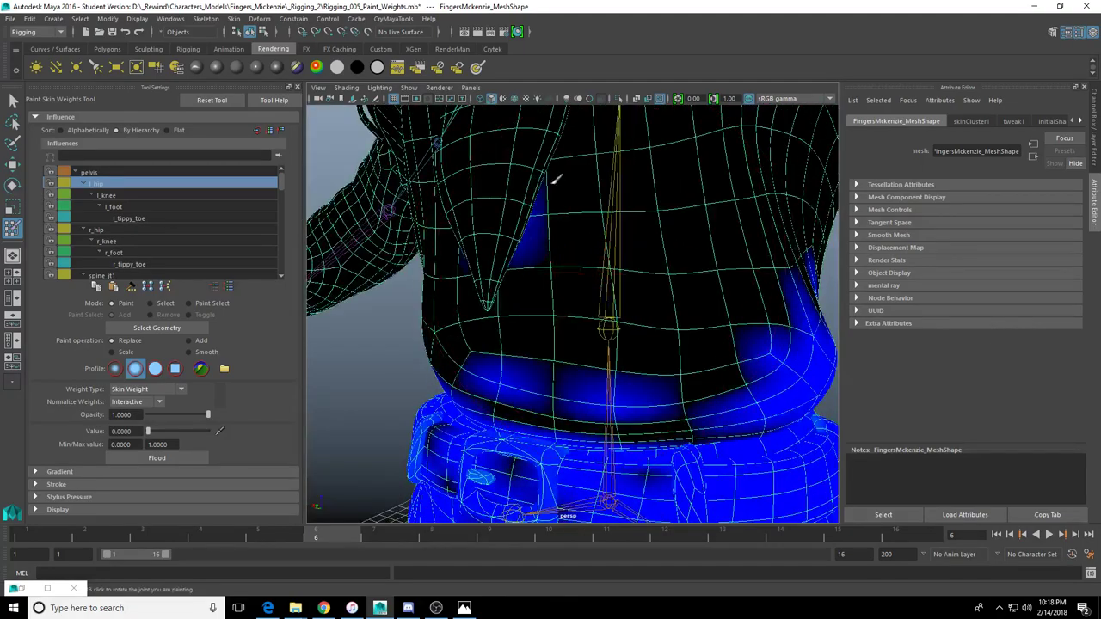
scroll(602, 323, "down", 3)
middle_click_drag(603, 326, 544, 272, "alt")
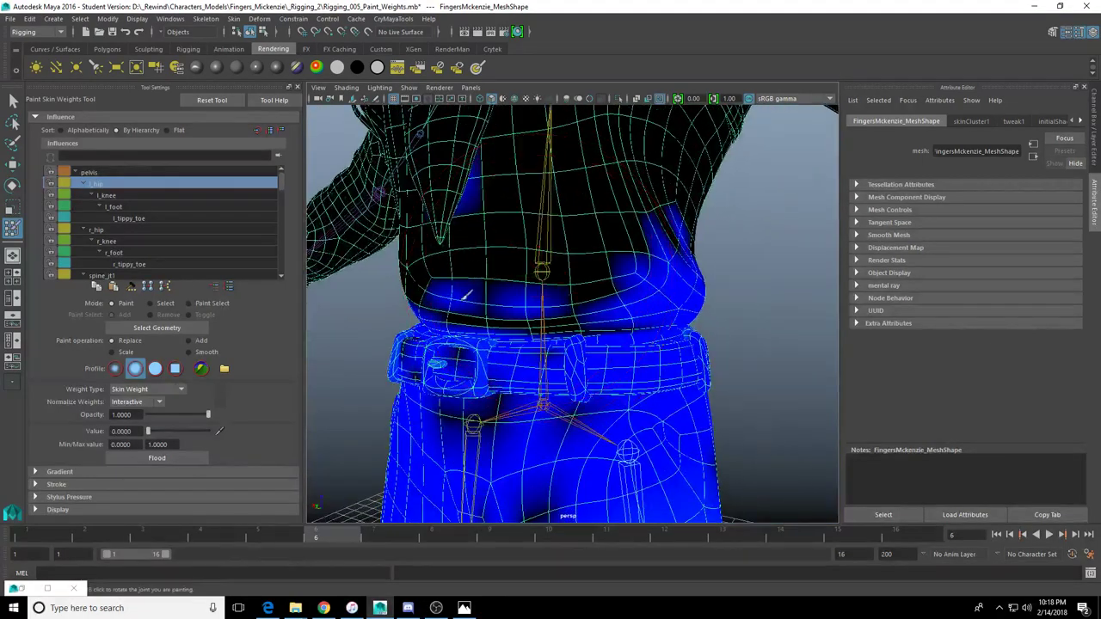
left_click_drag(422, 297, 562, 289)
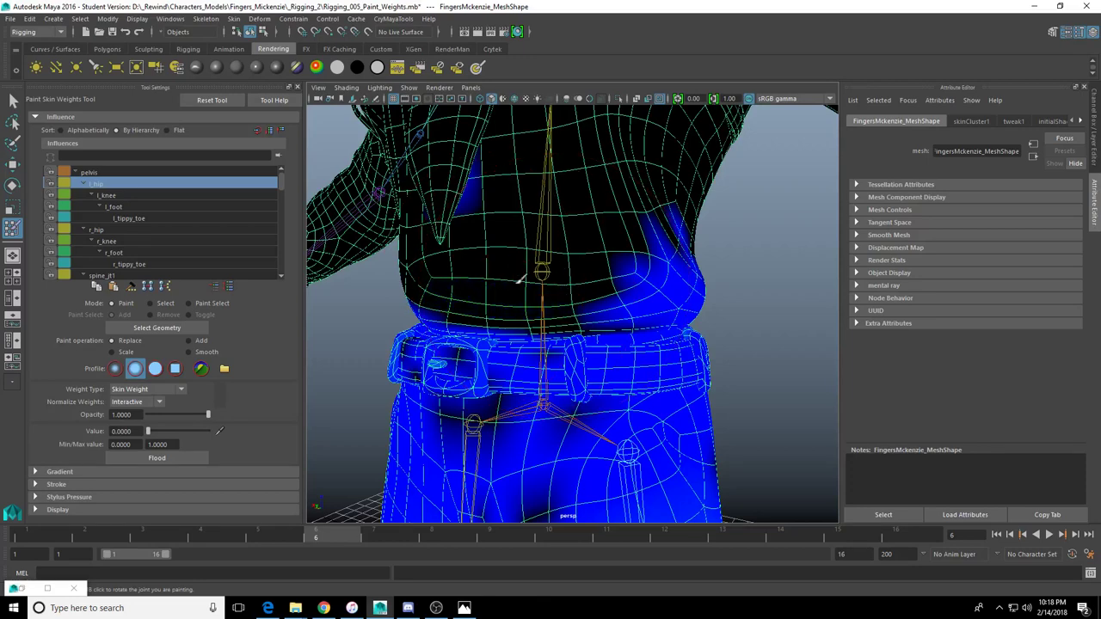
Examine the remaining l_hip weights around the waist, belt and upper hips from several angles
left_click_drag(580, 229, 593, 215, "alt")
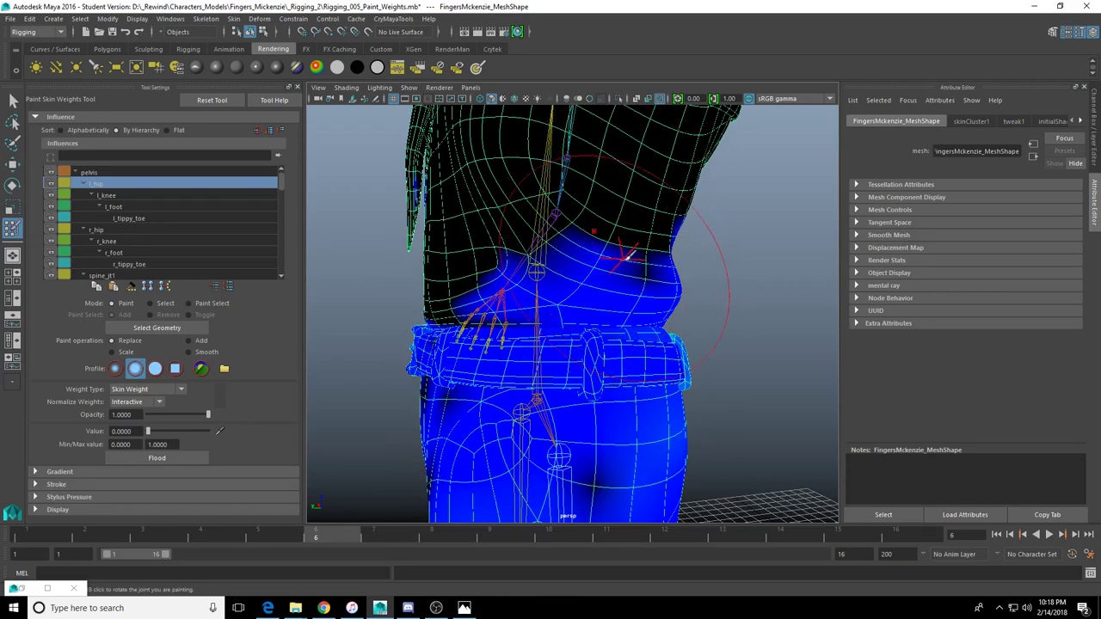
mouse_move(627, 255)
left_mouse_down("alt")
mouse_move(518, 260)
mouse_move(681, 237)
mouse_move(535, 264)
mouse_move(658, 261)
mouse_move(545, 278)
mouse_move(531, 263)
mouse_move(595, 282)
left_mouse_up("alt")
mouse_move(595, 282)
left_mouse_down("alt")
mouse_move(526, 269)
mouse_move(547, 262)
mouse_move(499, 269)
left_mouse_up("alt")
right_click_drag(499, 268, 411, 282, "alt")
left_click_drag(414, 277, 592, 379, "alt")
middle_click_drag(551, 409, 551, 350, "alt")
right_click_drag(551, 350, 624, 344, "alt")
left_click_drag(546, 340, 602, 333, "alt")
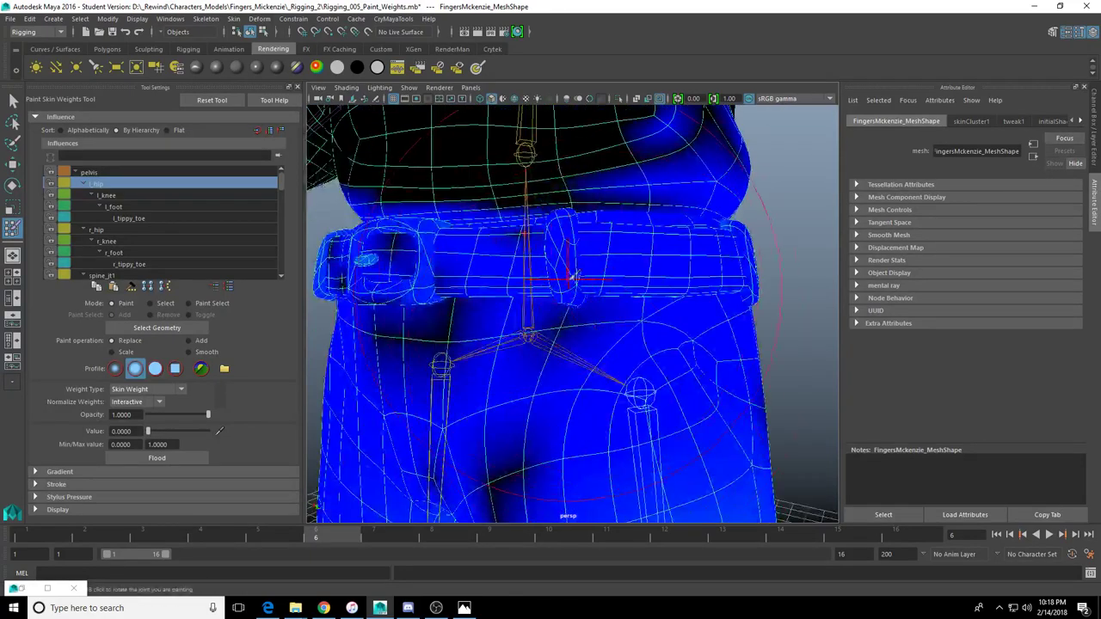
mouse_move(637, 296)
left_mouse_down("alt")
mouse_move(579, 293)
mouse_move(688, 240)
mouse_move(579, 275)
mouse_move(592, 222)
mouse_move(447, 182)
mouse_move(386, 205)
mouse_move(311, 262)
left_mouse_up("alt")
Select the l_hip joint with the Rotate tool and rotate it to 8.125, 3.392, 0.542, undoing the extra rotation
left_click(12, 165)
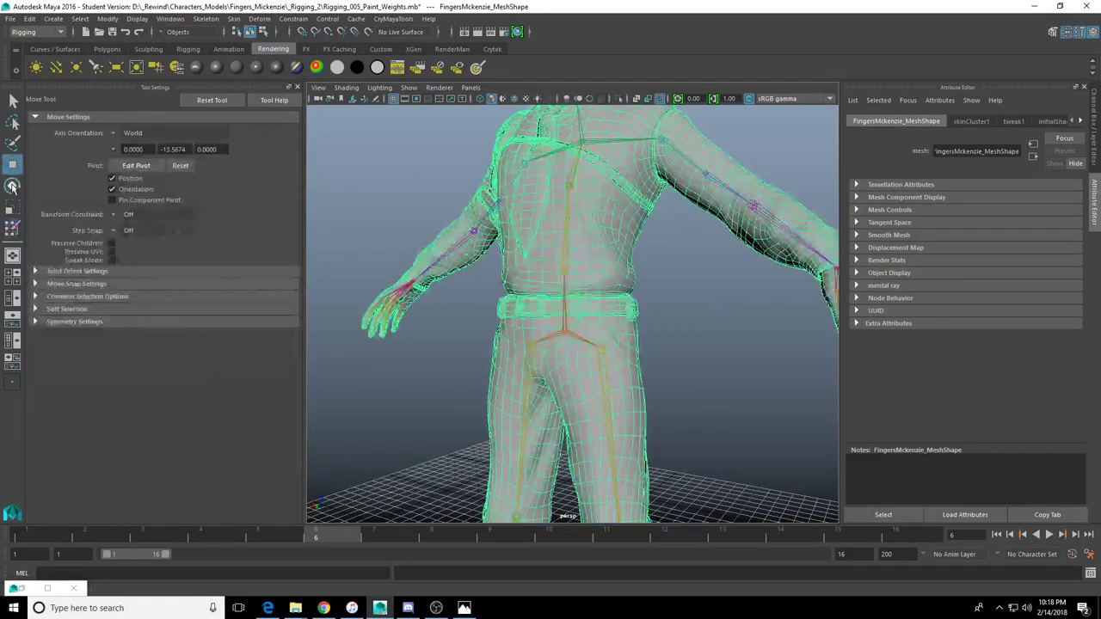
left_click(13, 187)
scroll(602, 353, "up", 5)
middle_click_drag(621, 370, 585, 332, "alt")
left_click(581, 333)
left_click(581, 333)
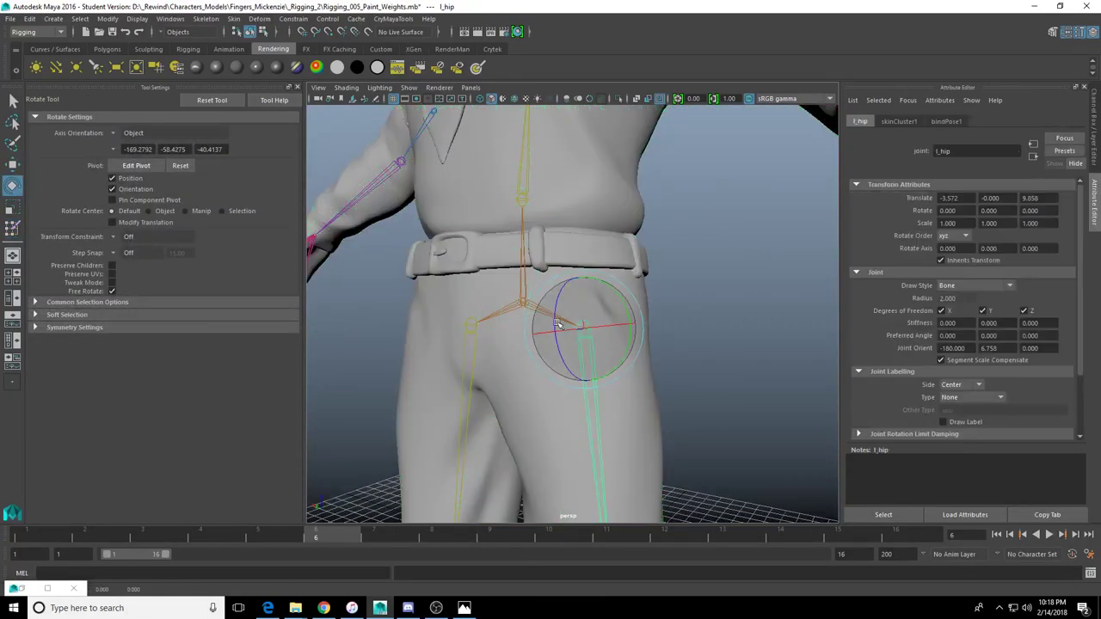
mouse_move(557, 311)
left_mouse_down()
mouse_move(560, 248)
mouse_move(593, 296)
mouse_move(571, 307)
left_mouse_up()
key("ctrl+z")
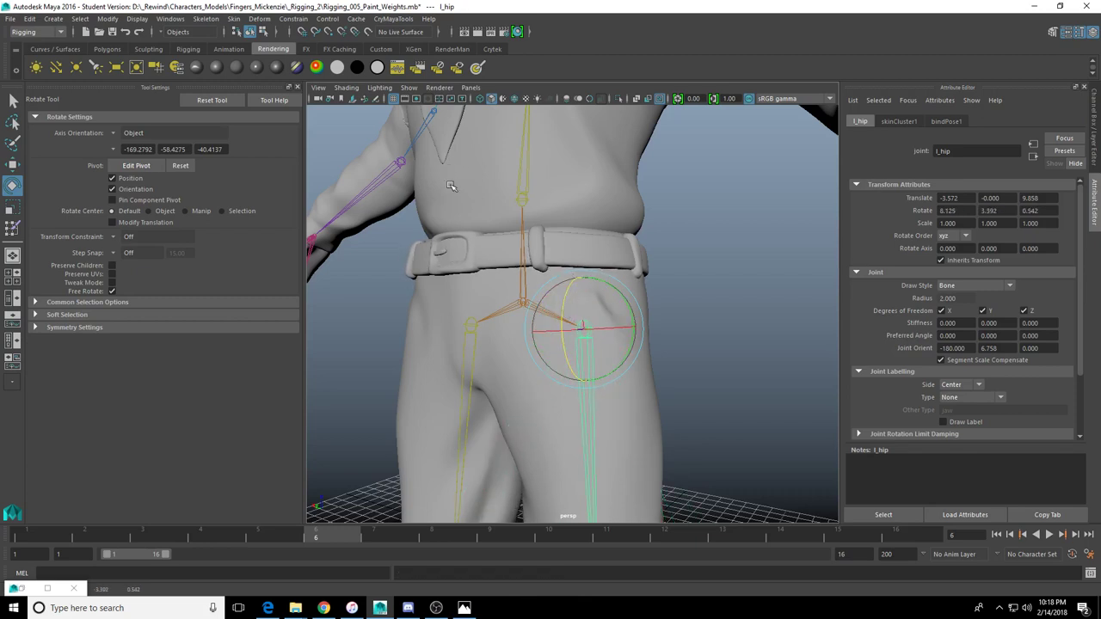
key("ctrl+z")
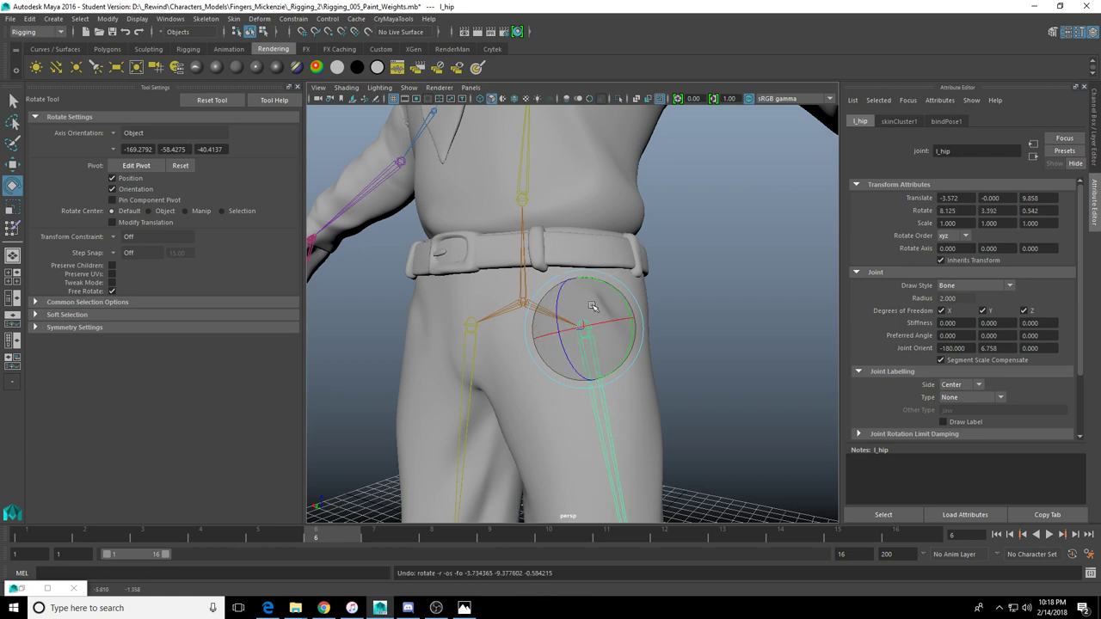
Try swinging the l_hip joint far outward to test the leg deformation and undo the rotations
left_click_drag(563, 304, 572, 396)
key("ctrl+z")
scroll(602, 326, "down", 10)
key("ctrl+z")
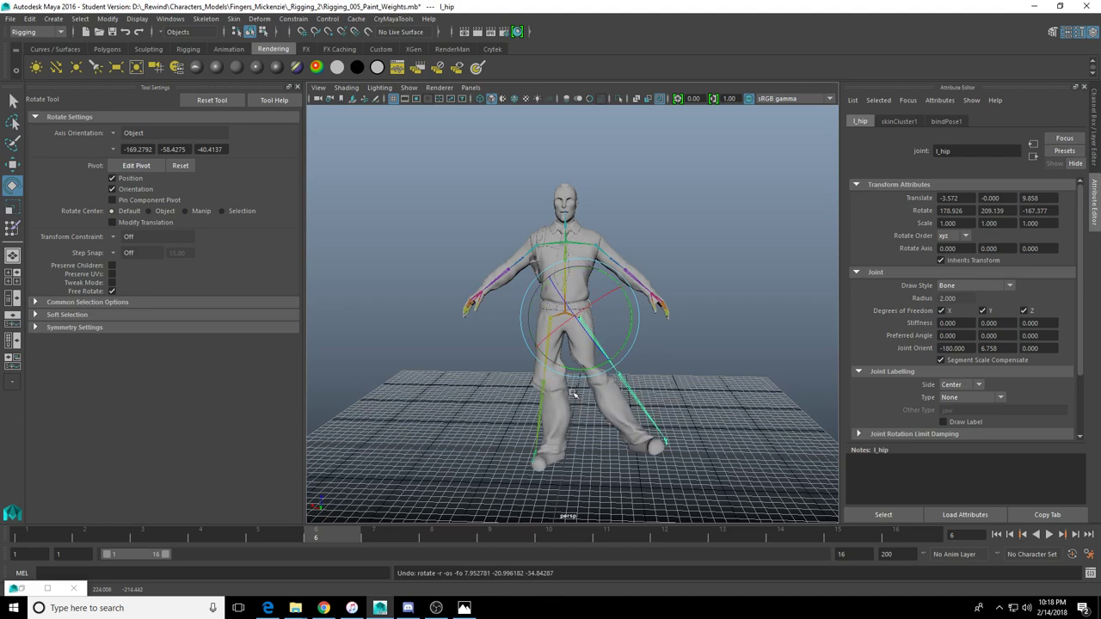
Examine the hips, thighs and knees with their joints in the perspective and front views
scroll(633, 276, "up", 8)
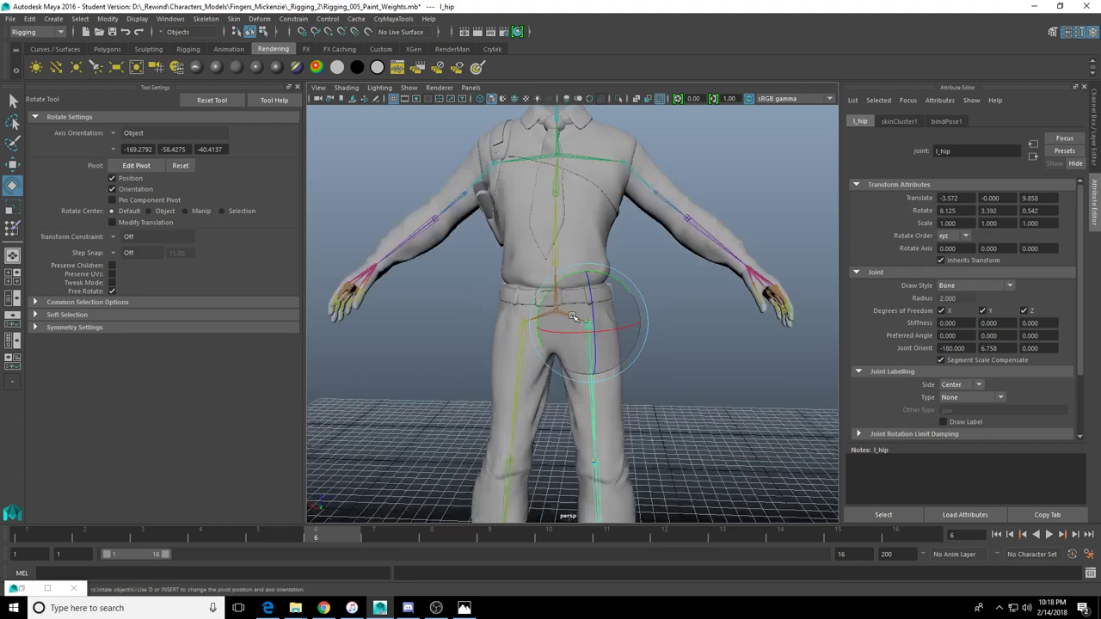
middle_click_drag(602, 447, 571, 295, "alt")
left_click_drag(570, 295, 594, 277, "alt")
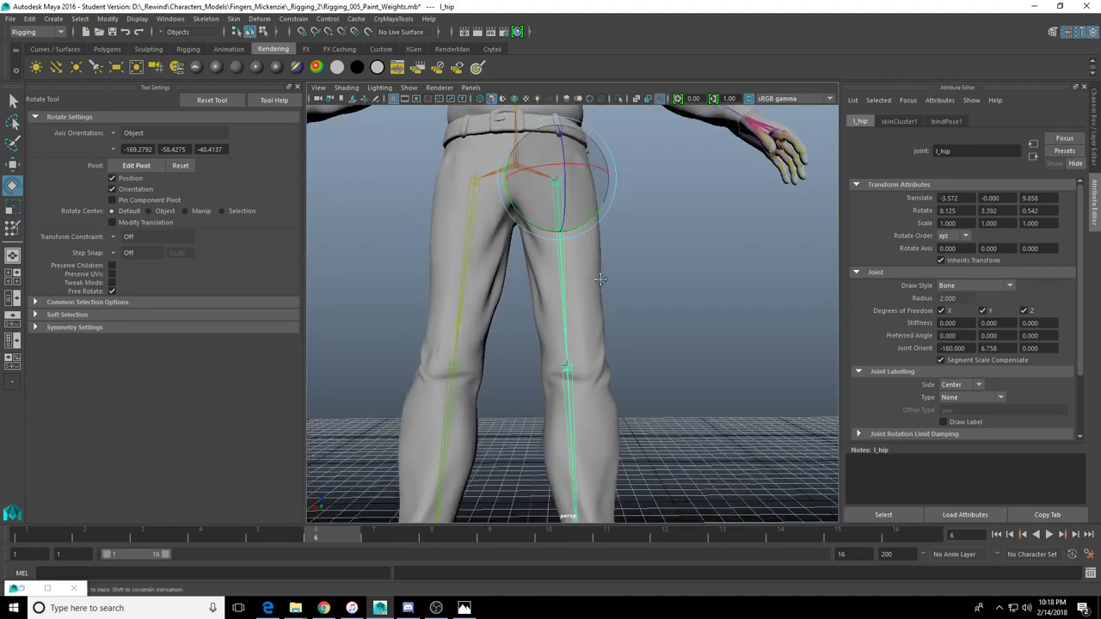
scroll(597, 283, "up", 4)
middle_click_drag(550, 370, 600, 314, "alt")
left_click_drag(599, 315, 604, 337, "alt")
key("space")
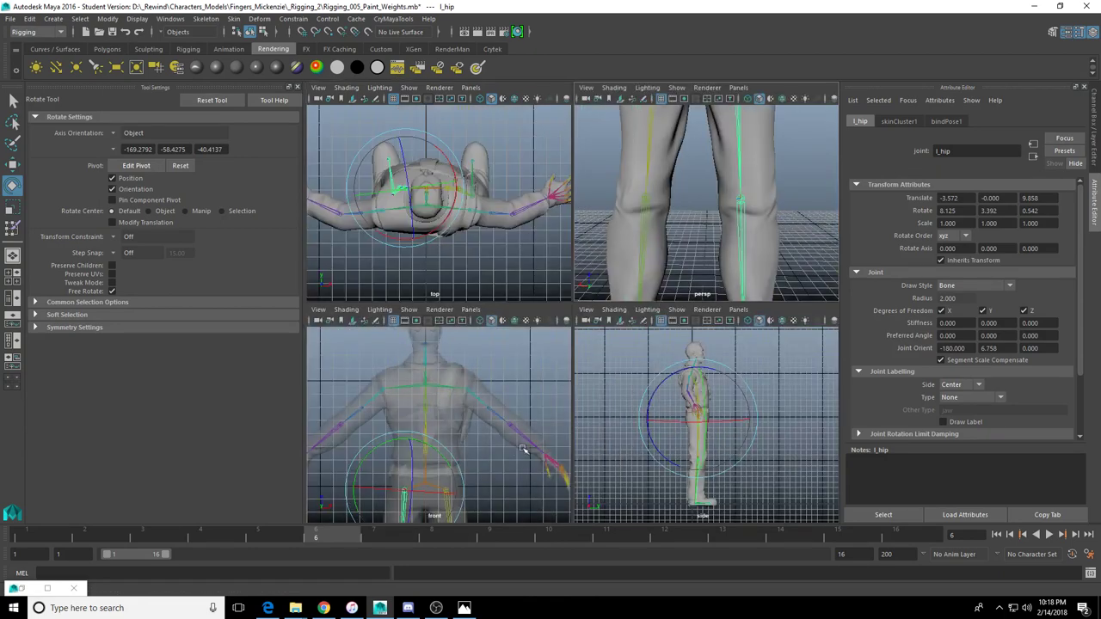
key("space")
middle_click_drag(526, 452, 560, 248, "alt")
scroll(560, 251, "up", 2)
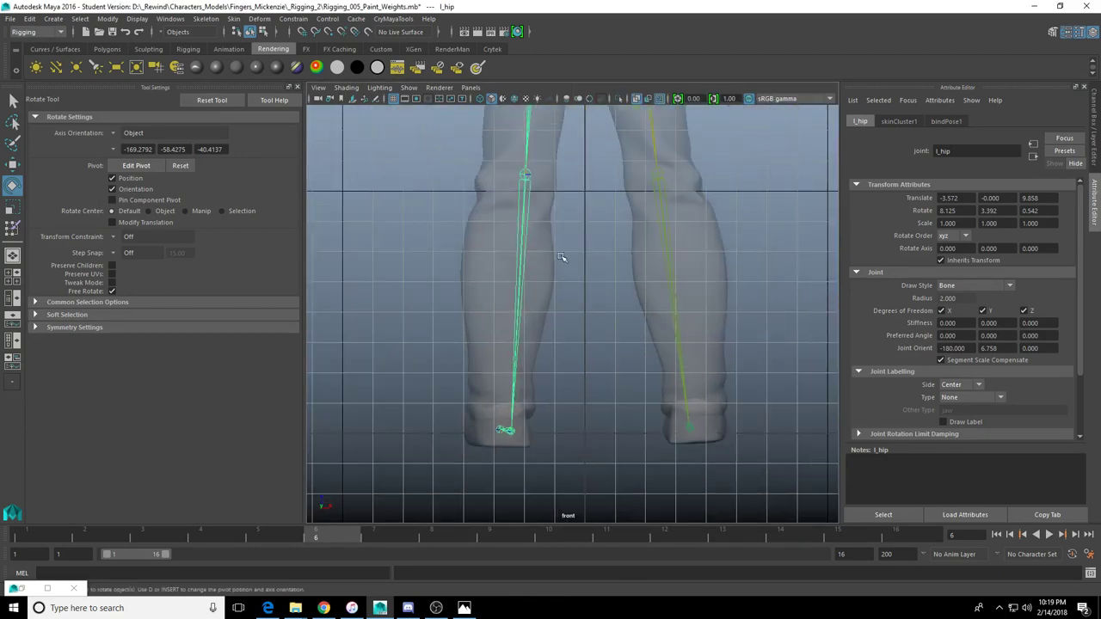
middle_click_drag(583, 153, 559, 423, "alt")
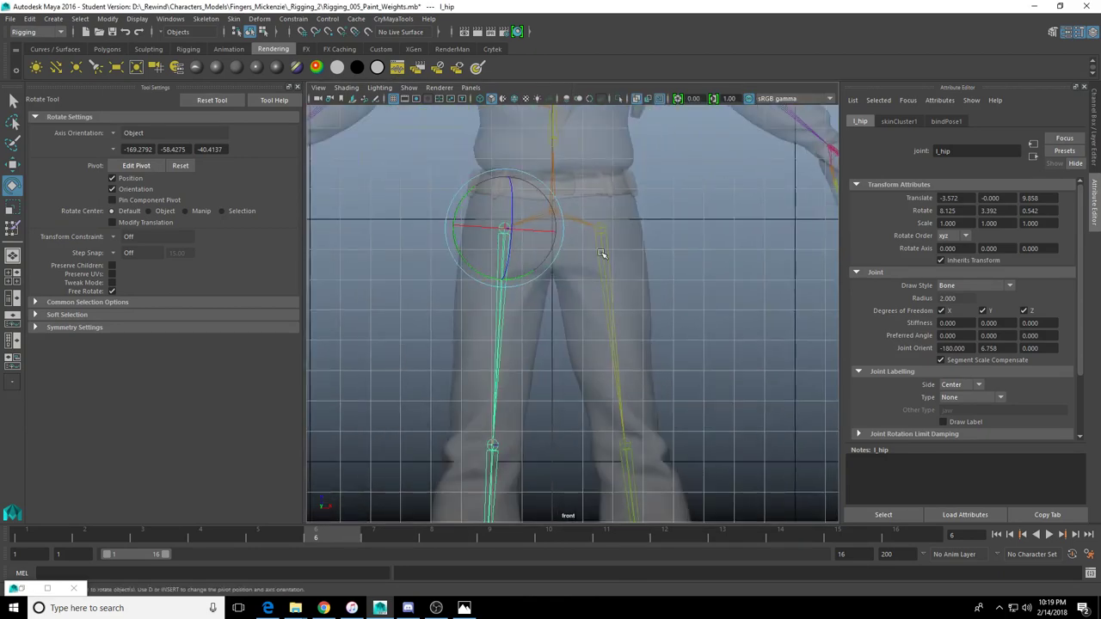
middle_click_drag(564, 473, 556, 352, "alt")
scroll(555, 353, "up", 3)
key("space")
key("space")
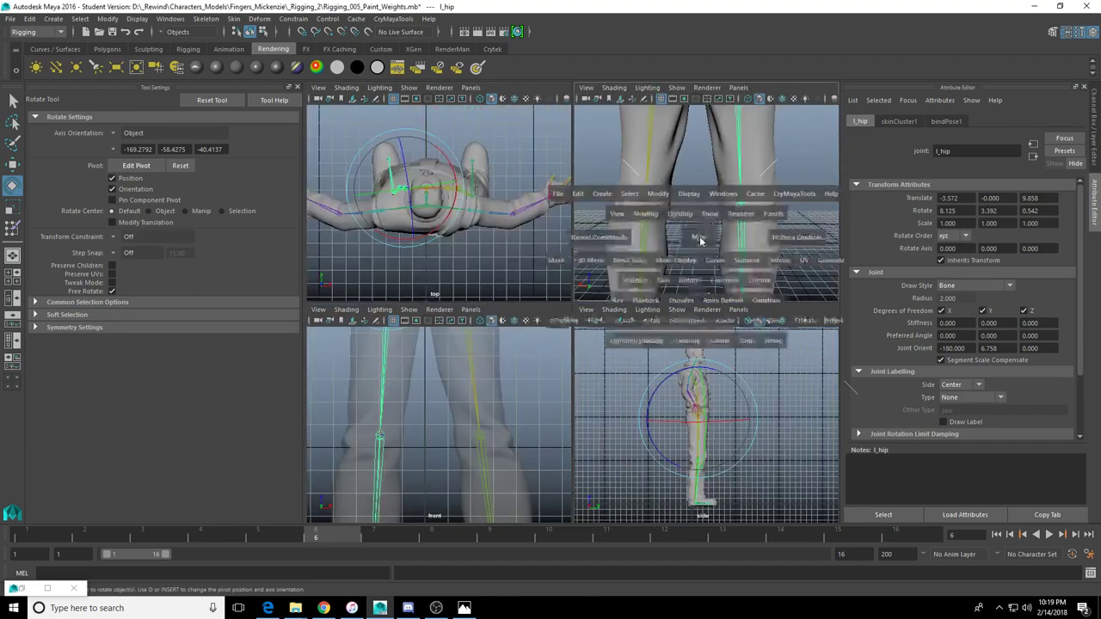
left_click_drag(639, 315, 403, 290, "alt")
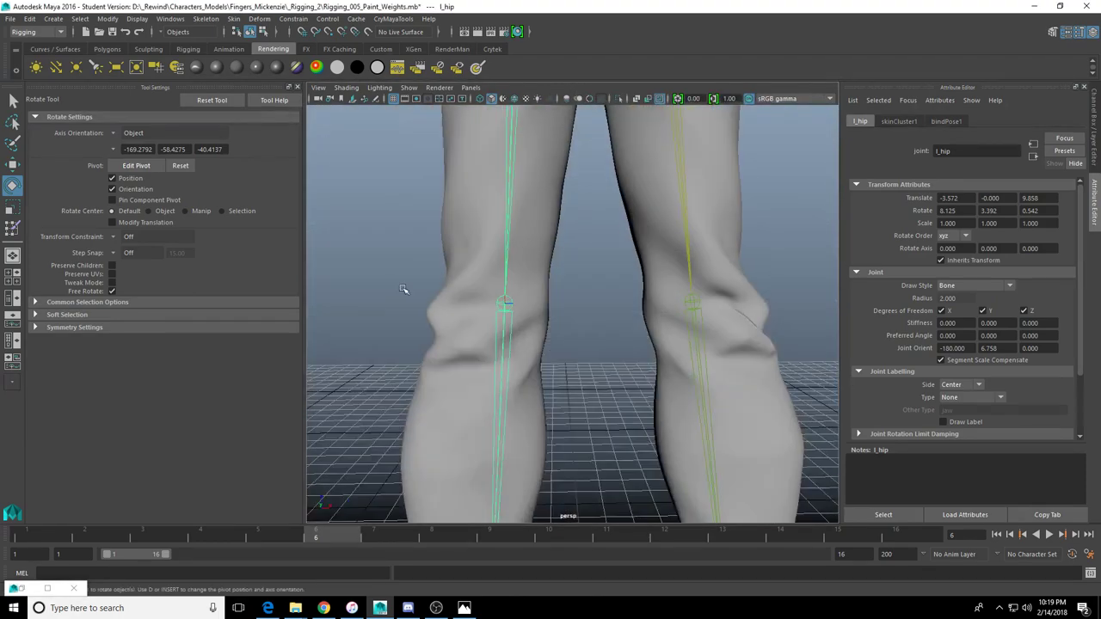
Try moving the l_knee joint sideways to test the knee deformation and undo the move
left_click(505, 303)
scroll(516, 296, "down", 5)
scroll(588, 258, "up", 4)
key("w")
left_click_drag(587, 258, 594, 277, "alt")
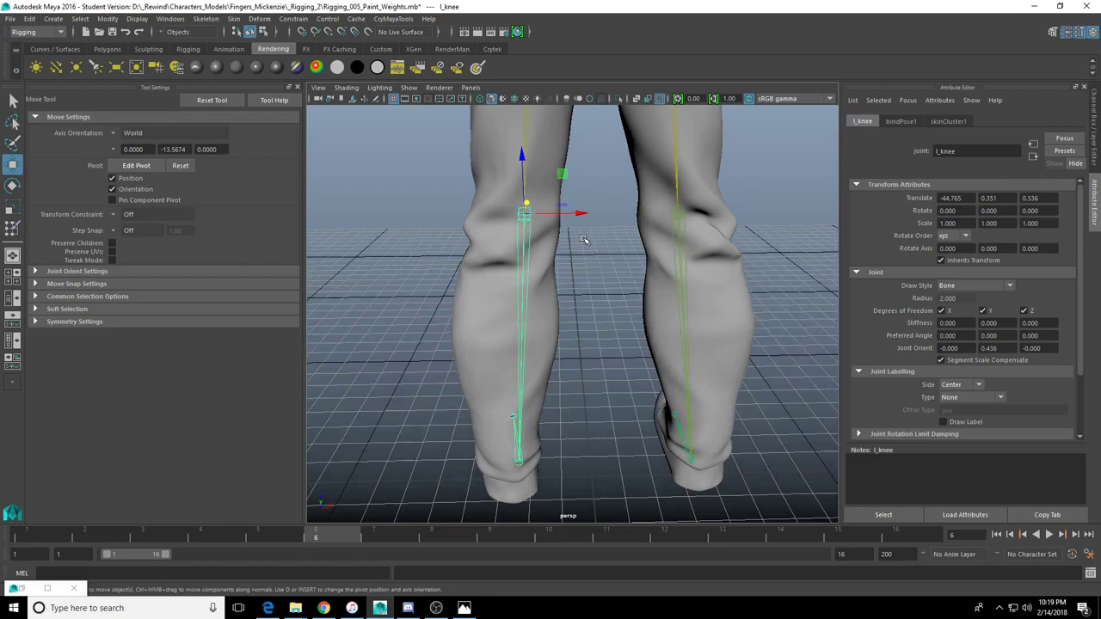
left_click_drag(581, 216, 747, 248)
key("ctrl+z")
scroll(558, 280, "down", 3)
left_click_drag(456, 188, 385, 153, "alt")
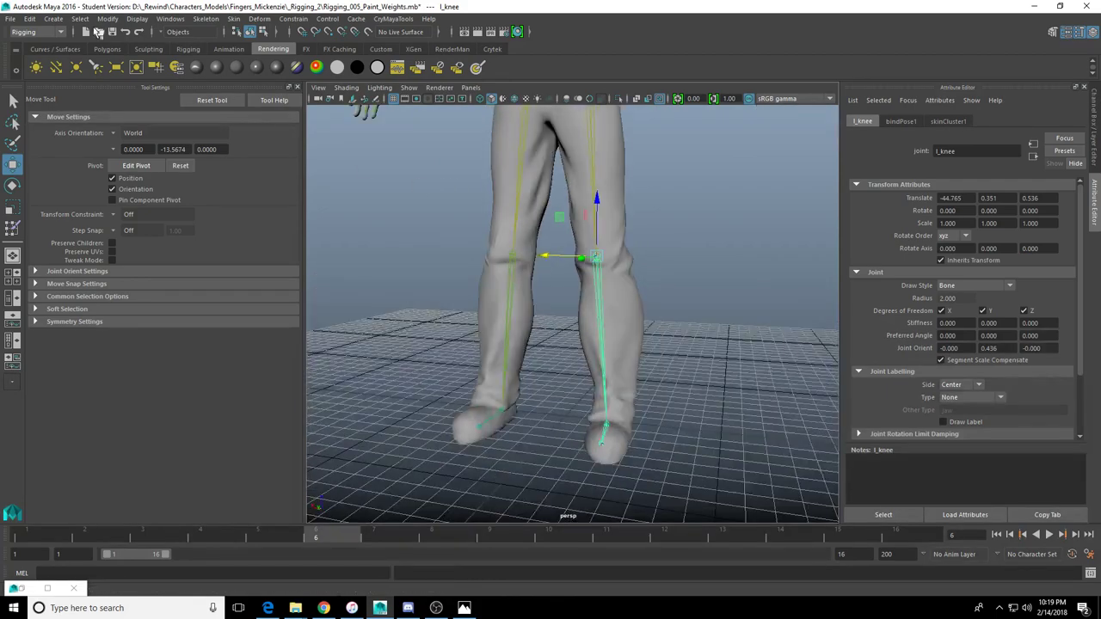
Reopen the Rigging_005_Paint_Weights.mb scene and discard the unsaved changes
left_click(100, 33)
key("ctrl+o")
double_click(221, 167)
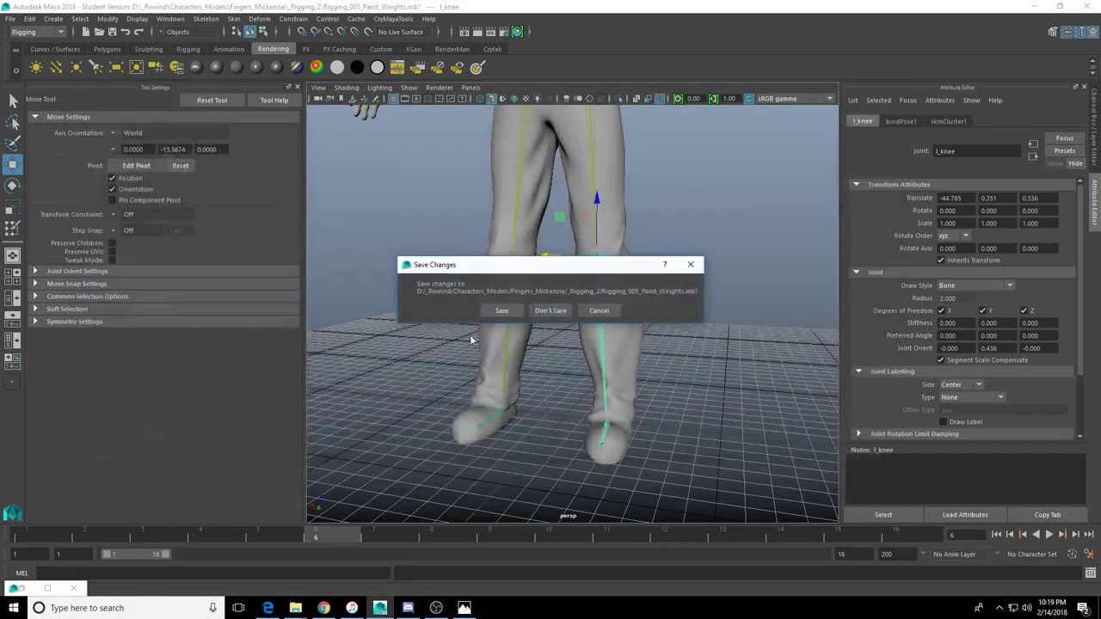
left_click(555, 319)
scroll(563, 364, "up", 6)
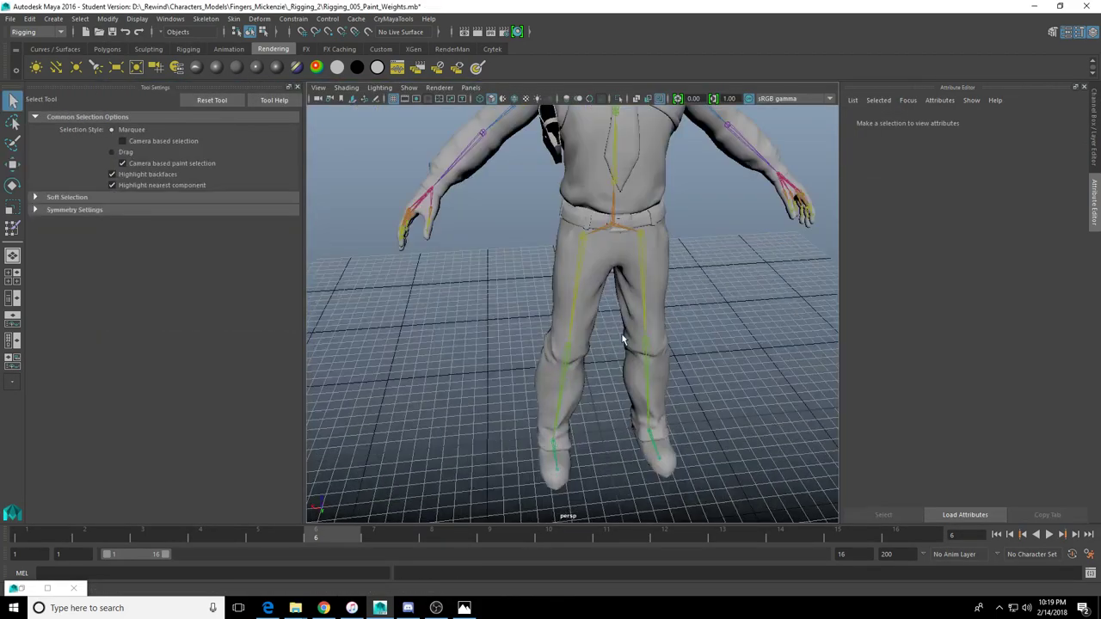
Try rotating the l_hip joint in the reloaded scene and undo the rotation
left_click_drag(640, 271, 553, 279, "alt")
scroll(604, 243, "down", 5)
left_click(575, 239)
key("e")
key("ctrl+z")
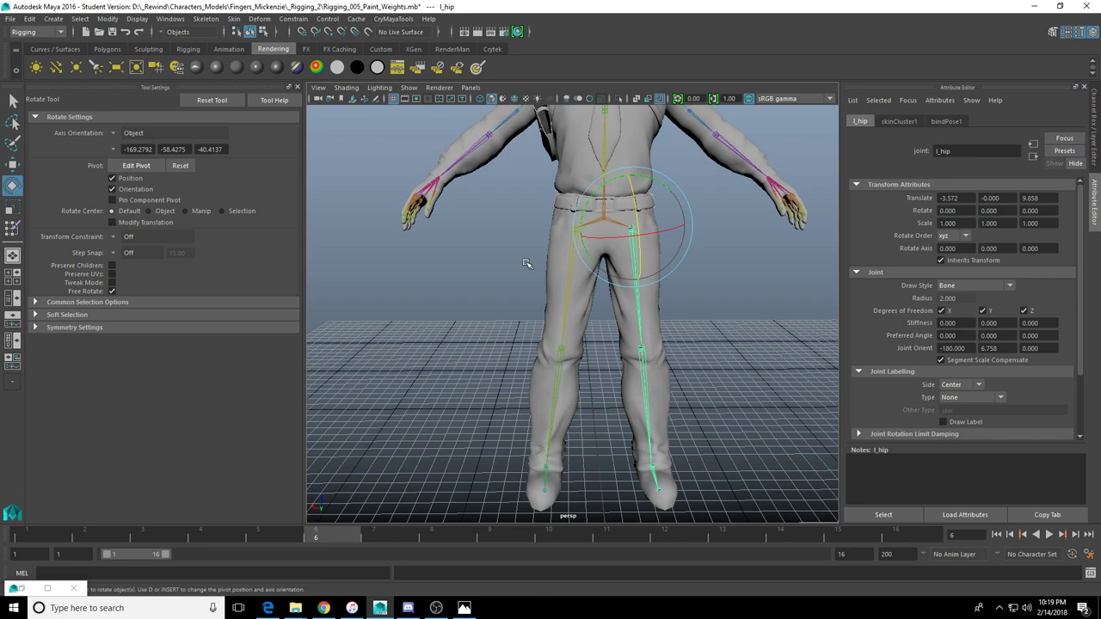
Try moving and rotating the l_knee joint to test the lower leg, undoing both changes
left_click_drag(555, 279, 513, 215, "alt")
left_click_drag(516, 309, 542, 227, "alt")
left_click(619, 220)
key("w")
key("ctrl+z")
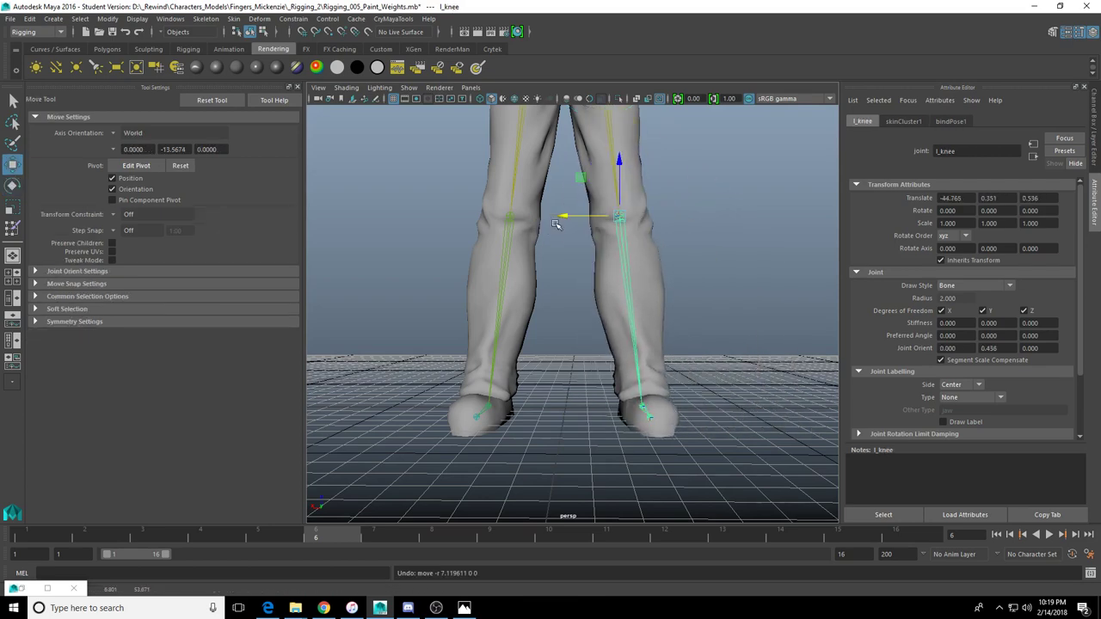
key("e")
left_click_drag(668, 257, 529, 211, "alt")
key("ctrl+z")
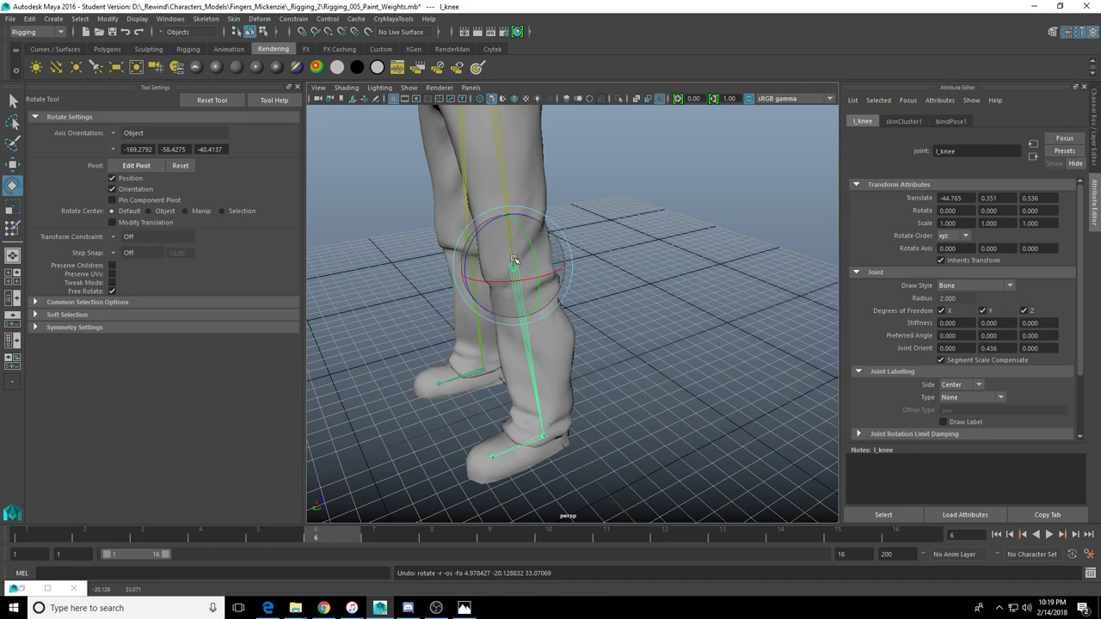
Rotate the l_hip joint to -56.933 on Z, inspect the raised thigh's deformation and undo the rotation
left_click_drag(497, 234, 555, 239, "alt")
middle_click_drag(555, 239, 587, 451, "alt")
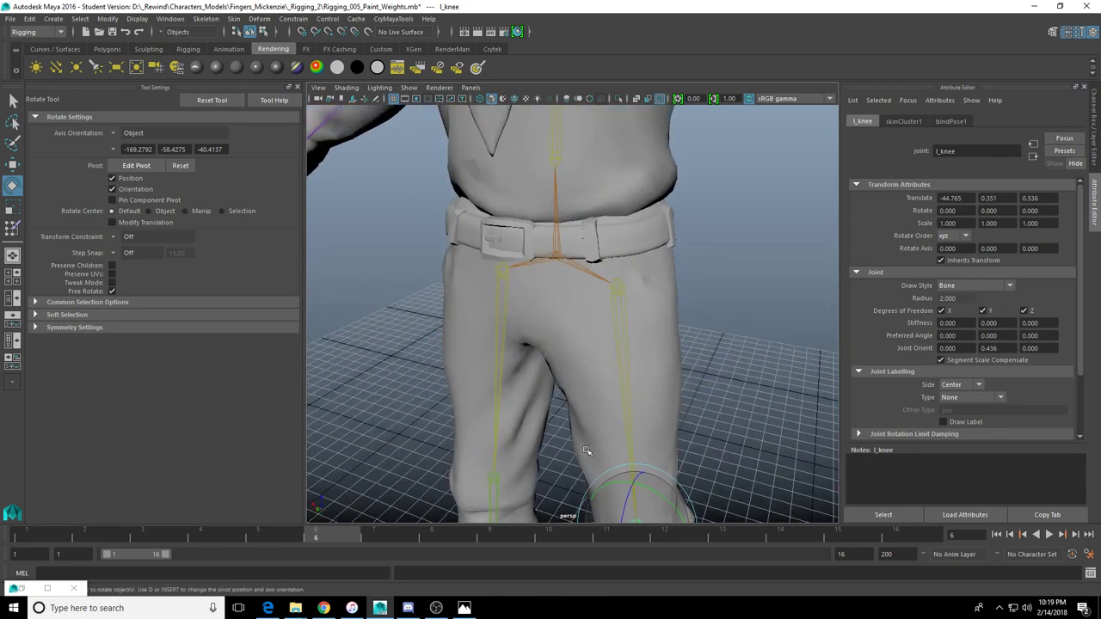
left_click(623, 282)
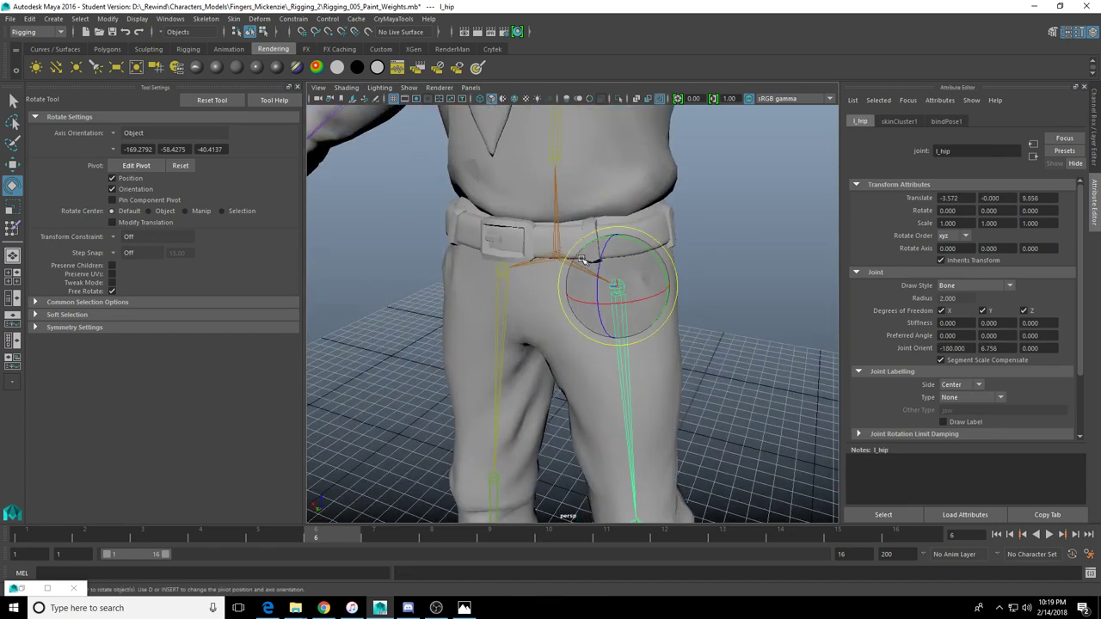
left_click_drag(597, 250, 605, 321)
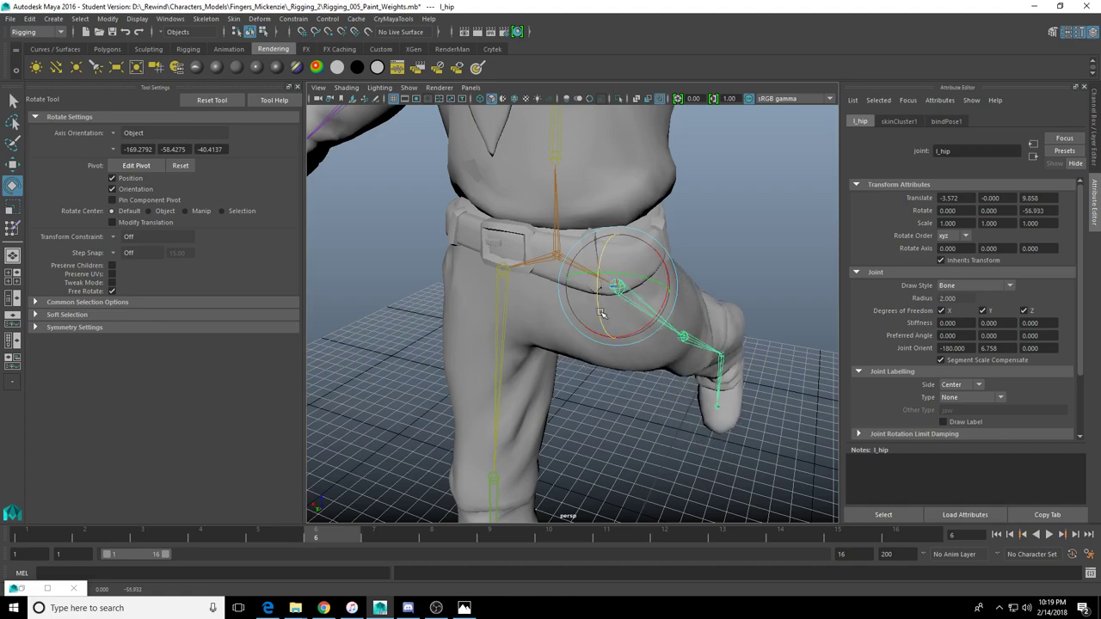
right_click_drag(605, 320, 653, 199, "alt")
middle_click_drag(654, 199, 603, 315, "alt")
left_click_drag(590, 375, 519, 356, "alt")
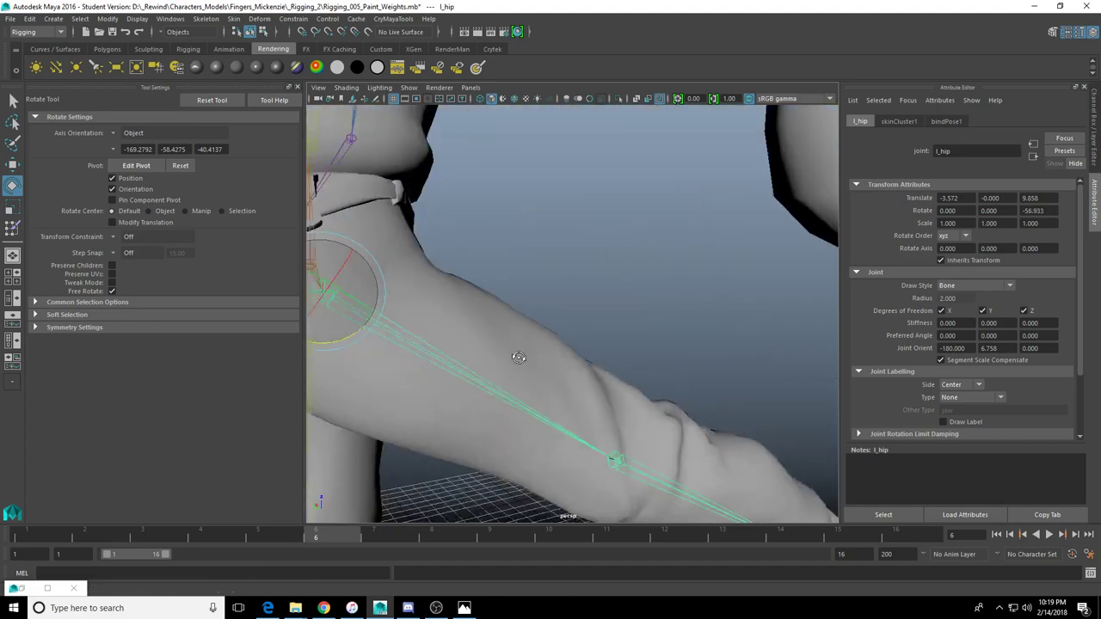
middle_click_drag(518, 356, 714, 374, "alt")
key("ctrl+z")
Start the Paint Skin Weights tool on the character mesh with the l_hip influence and reduce the brush size
left_click_drag(604, 304, 647, 312, "alt")
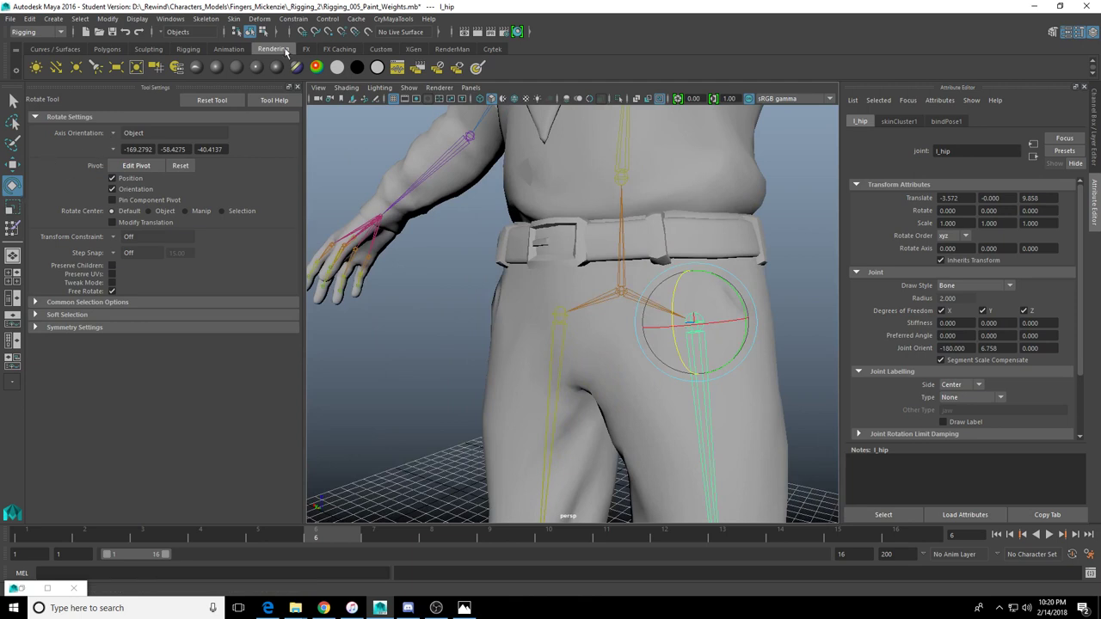
left_click(251, 21)
left_click(252, 22)
left_click(12, 227)
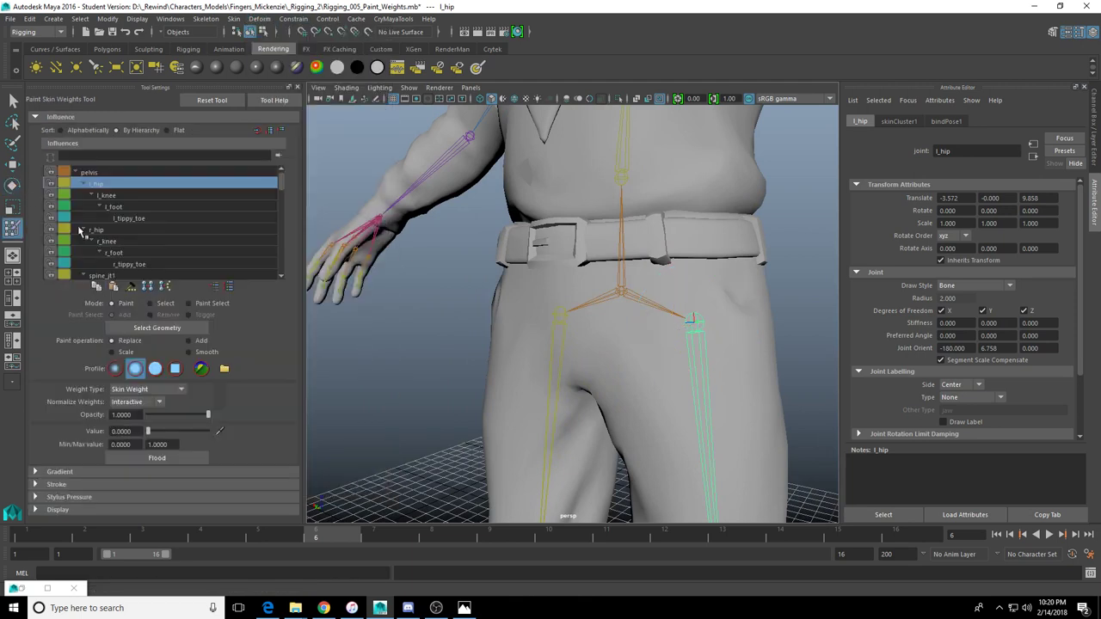
left_click(157, 328)
left_click_drag(607, 318, 464, 318, "alt")
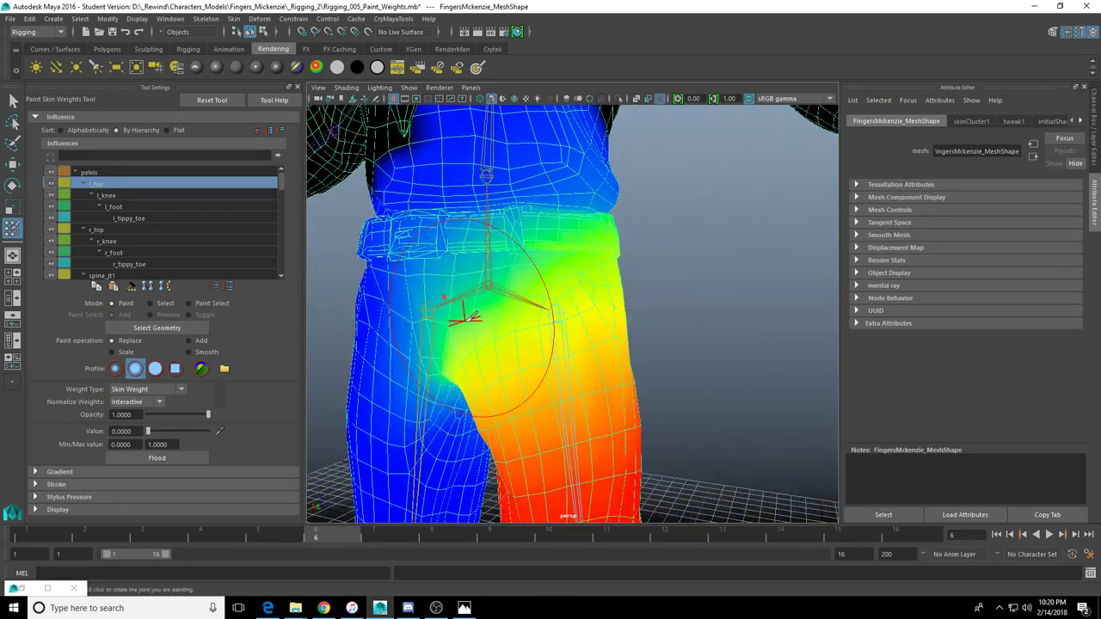
scroll(481, 318, "down", 2)
scroll(504, 319, "down", 5)
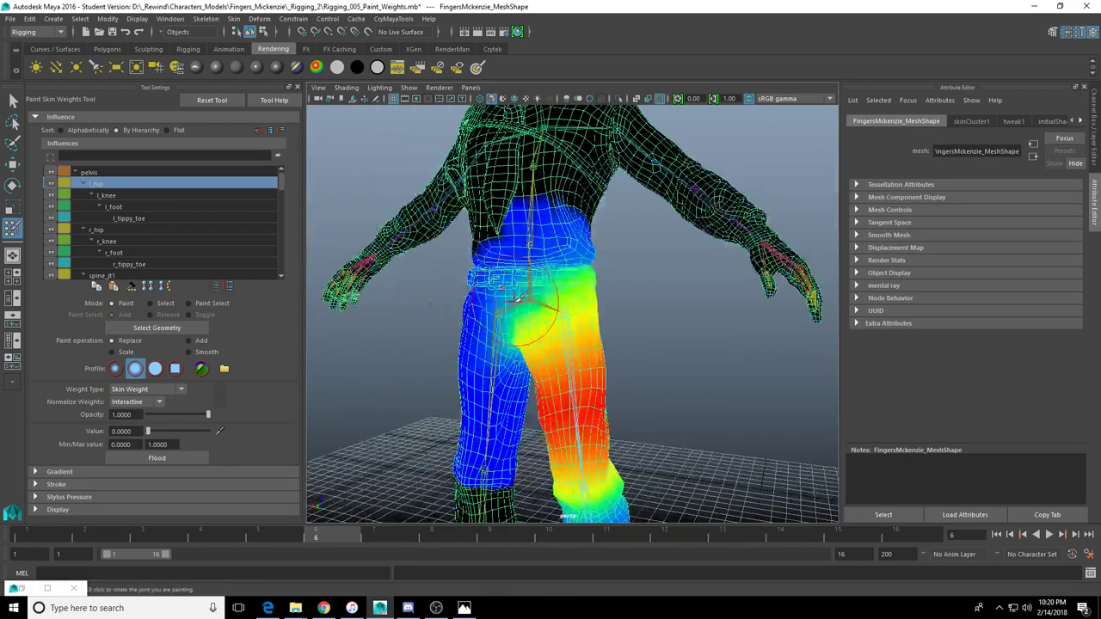
scroll(516, 297, "up", 4)
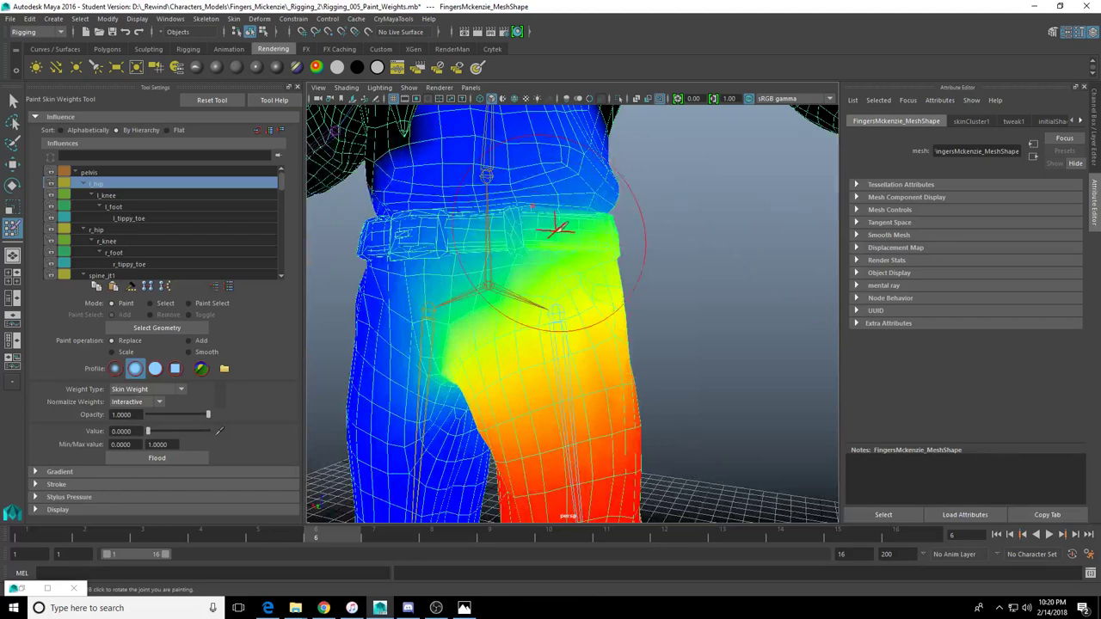
scroll(487, 241, "up", 3)
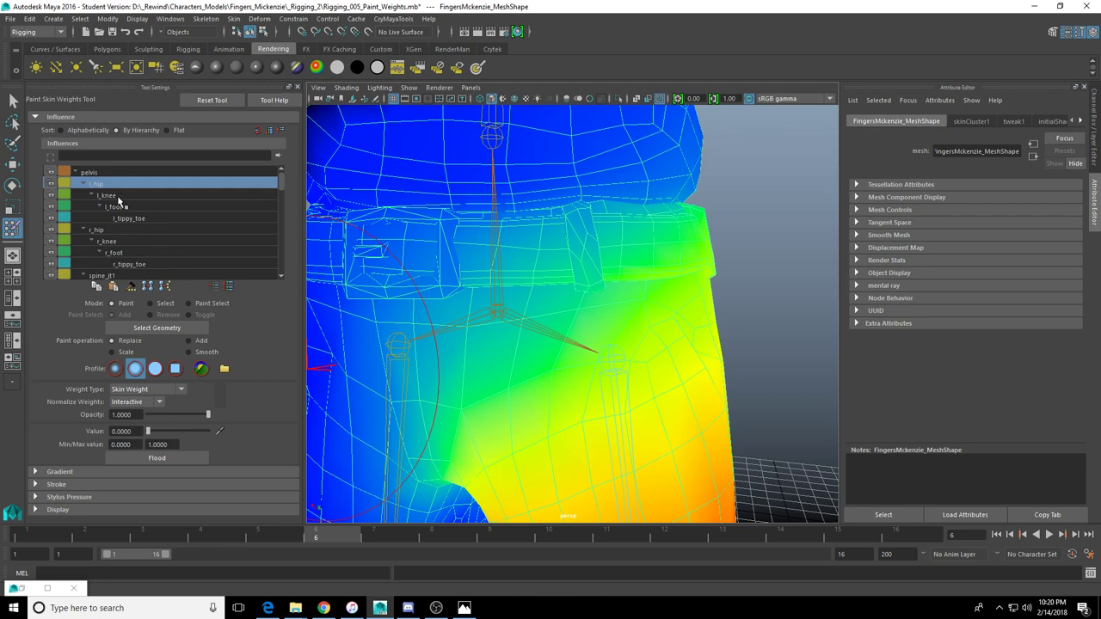
left_click_drag(472, 254, 389, 260)
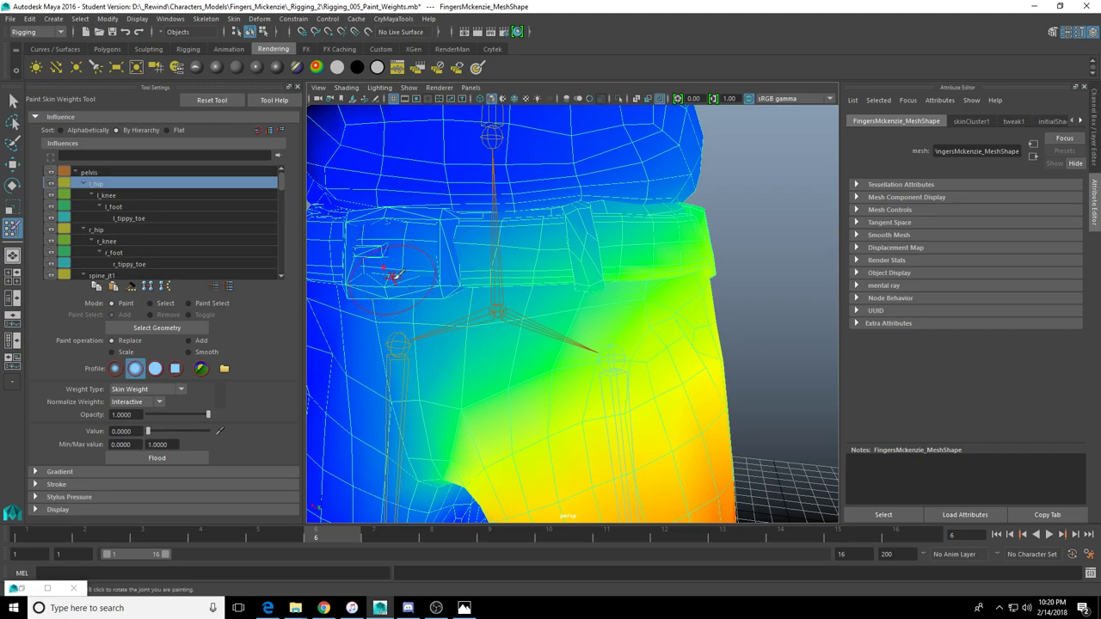
Examine the l_hip weights around the belt, hips and seat in the perspective and front views
scroll(402, 287, "down", 5)
left_click_drag(445, 225, 425, 275, "alt")
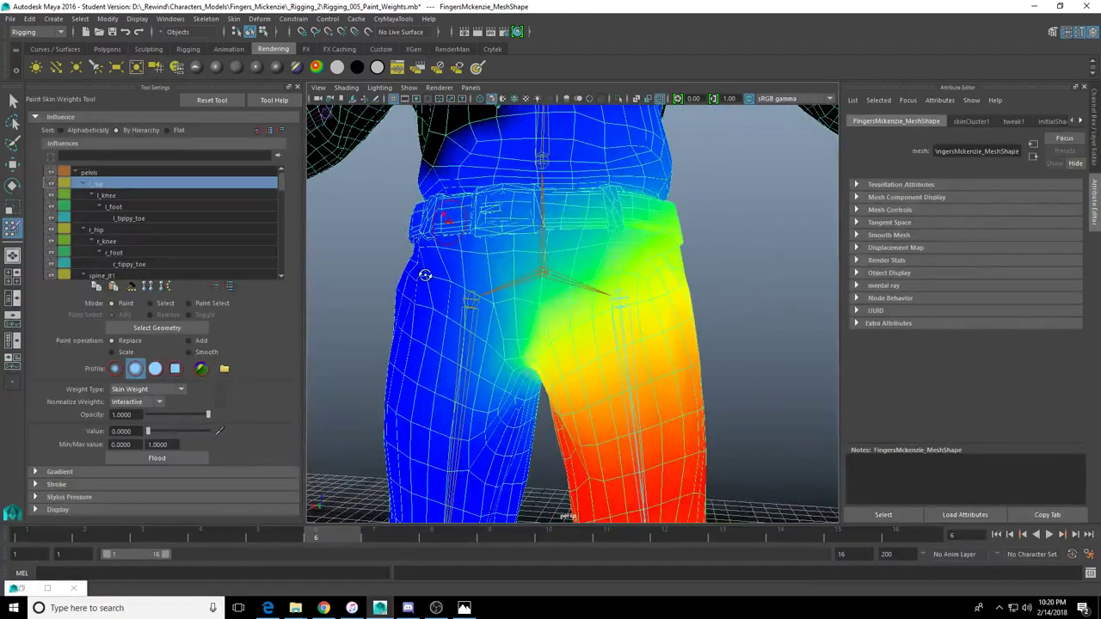
scroll(503, 295, "down", 3)
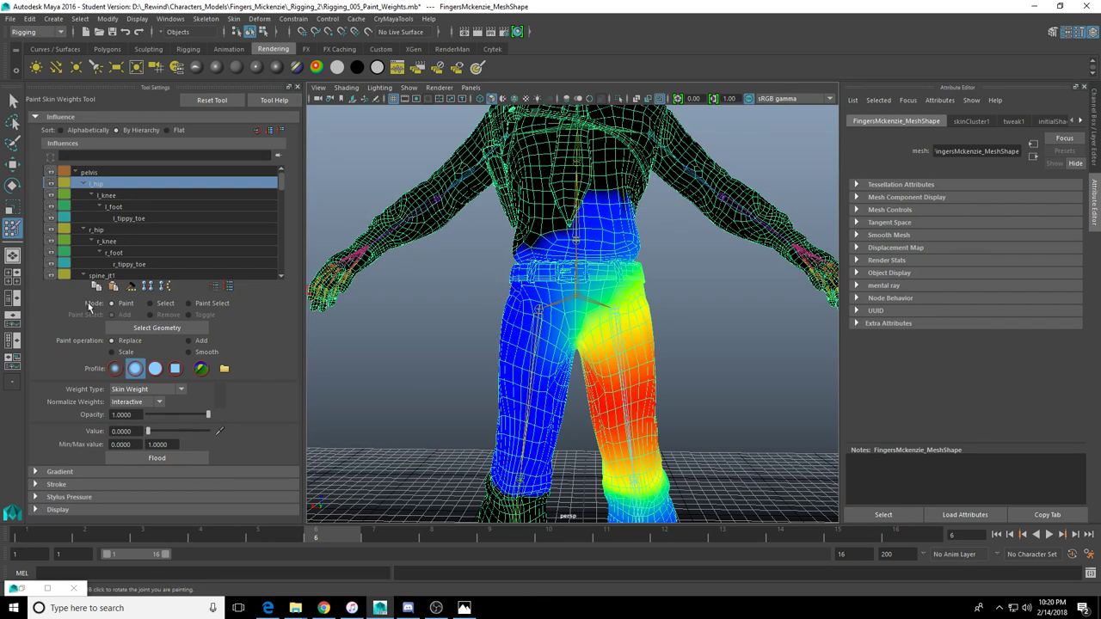
left_click_drag(430, 301, 632, 297, "alt")
scroll(633, 290, "up", 7)
middle_click_drag(634, 290, 553, 331, "alt")
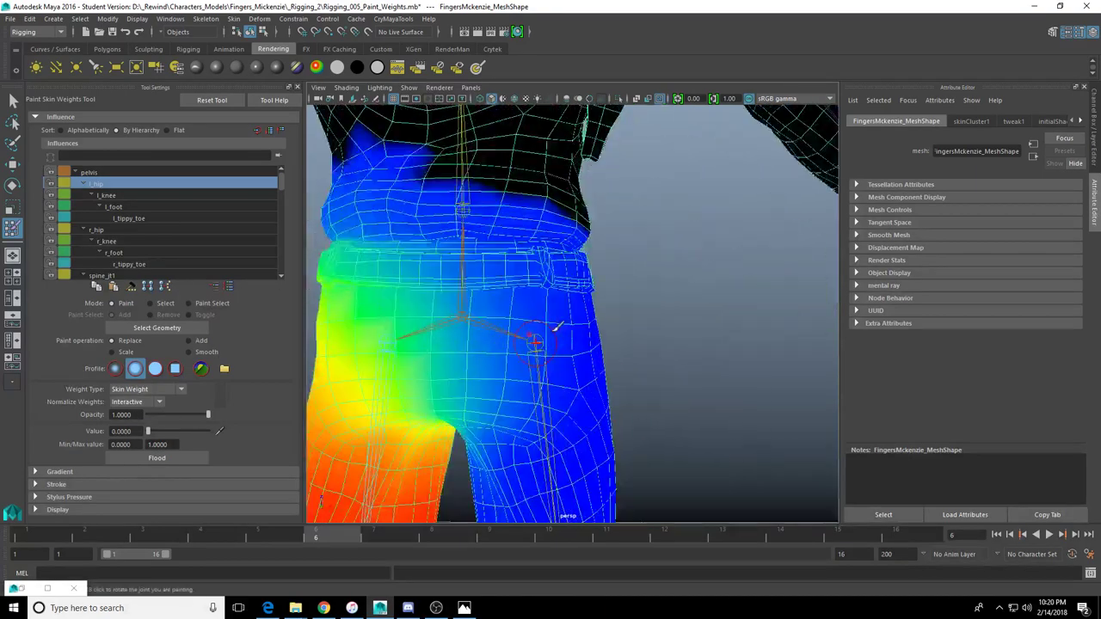
scroll(553, 334, "up", 3)
left_click_drag(553, 337, 540, 322, "alt")
key("space")
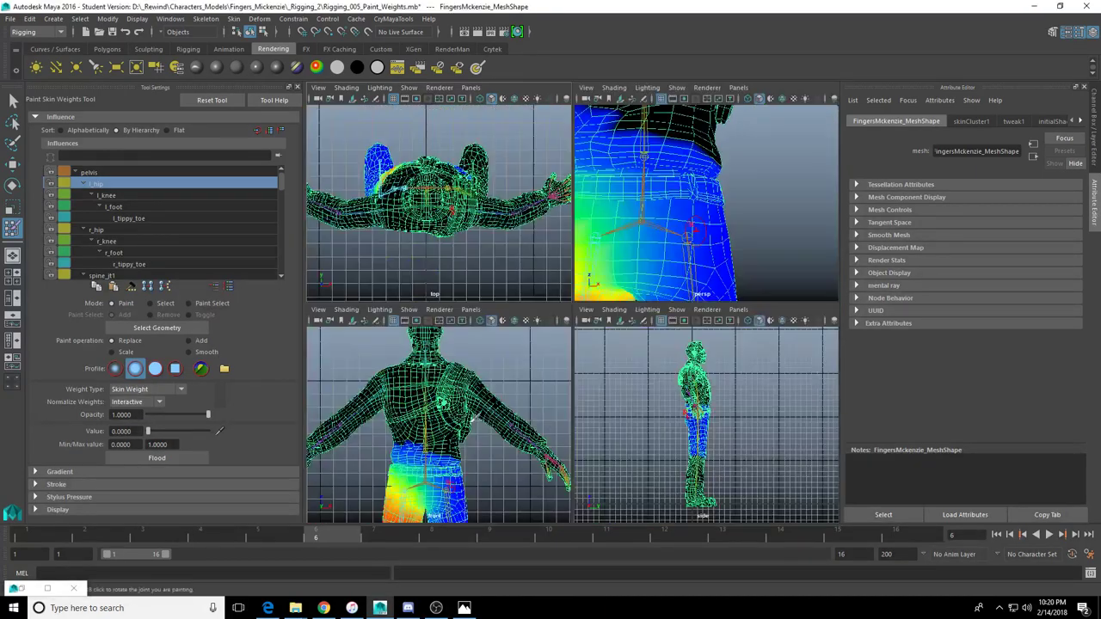
key("space")
scroll(504, 319, "up", 4)
scroll(528, 266, "down", 1)
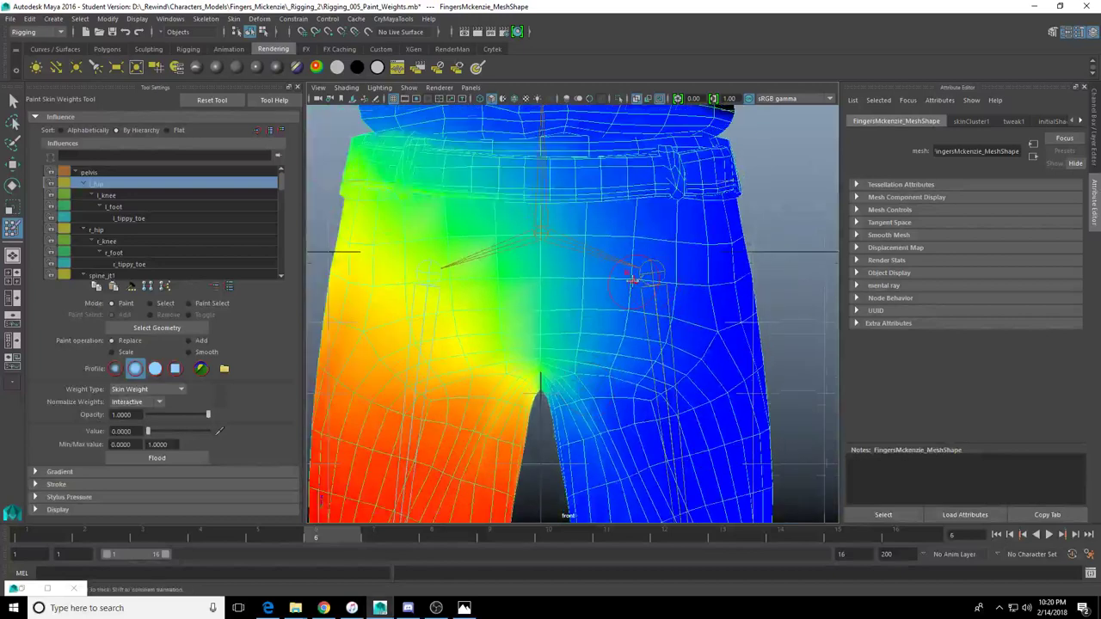
middle_click_drag(633, 281, 641, 308, "alt")
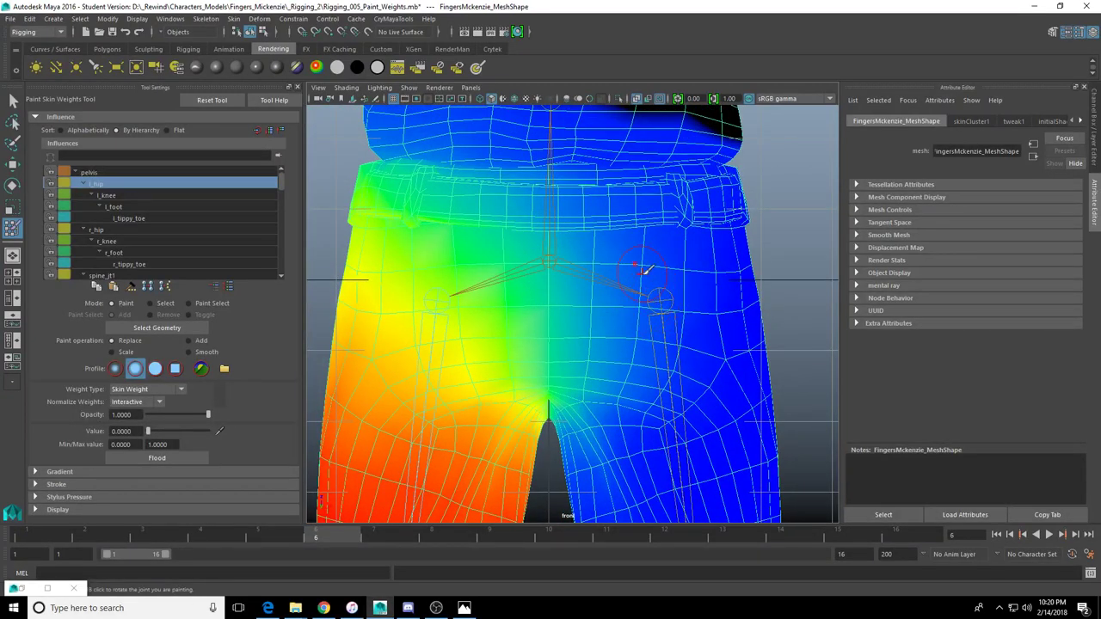
scroll(610, 268, "down", 2)
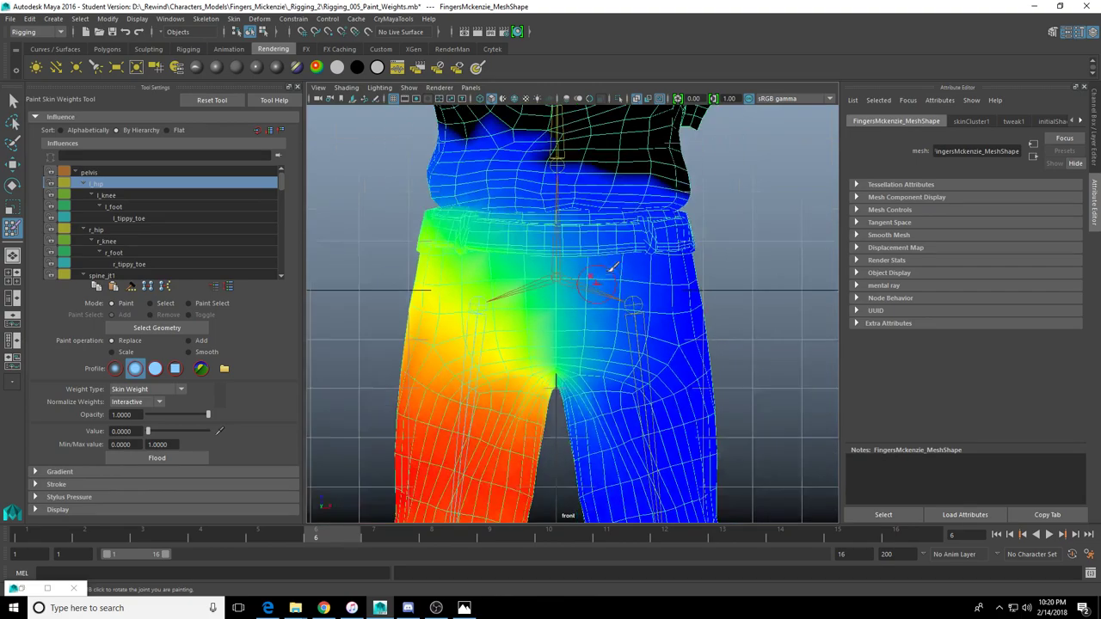
Paint l_hip weights with Replace at value 0 on the front segments of the belt, undoing the last stroke
key("space")
key("space")
left_click_drag(611, 230, 757, 235, "alt")
scroll(575, 272, "down", 5)
mouse_move(533, 284)
left_mouse_down("alt")
mouse_move(595, 324)
mouse_move(578, 314)
mouse_move(616, 307)
mouse_move(565, 351)
mouse_move(671, 318)
mouse_move(577, 290)
left_mouse_up("alt")
scroll(511, 302, "up", 4)
scroll(550, 297, "up", 4)
scroll(550, 296, "down", 2)
scroll(670, 318, "up", 3)
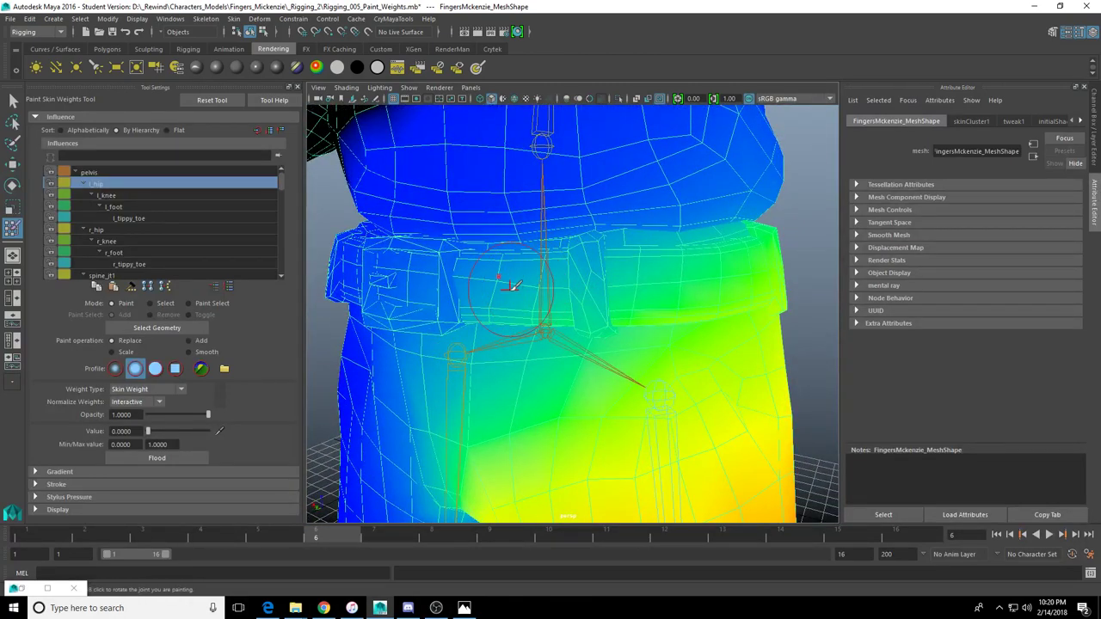
mouse_move(504, 286)
left_mouse_down()
mouse_move(607, 252)
mouse_move(688, 243)
left_mouse_up()
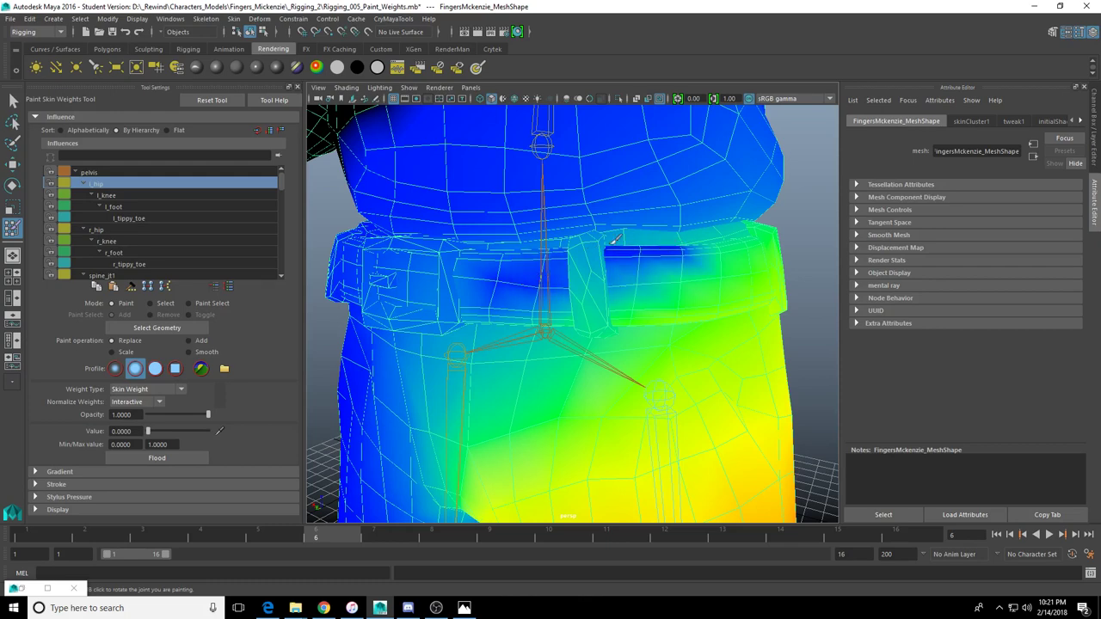
left_click_drag(612, 244, 664, 238)
mouse_move(556, 320)
left_mouse_down()
mouse_move(508, 308)
mouse_move(542, 319)
mouse_move(611, 302)
mouse_move(591, 299)
left_mouse_up()
key("ctrl+z")
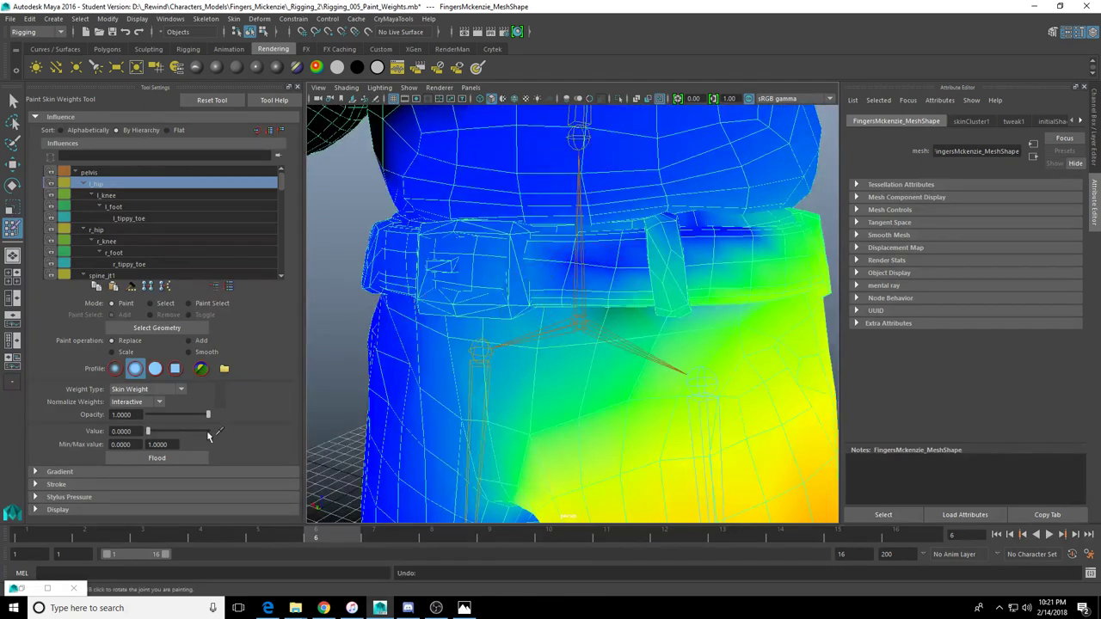
Set the brush opacity to 0.4078 and reduce the l_hip weights along the belt on the l_hip side
left_click_drag(175, 417, 171, 416)
left_click_drag(647, 263, 671, 284)
mouse_move(660, 231)
left_mouse_down()
mouse_move(671, 309)
mouse_move(661, 290)
mouse_move(590, 311)
mouse_move(727, 316)
left_mouse_up()
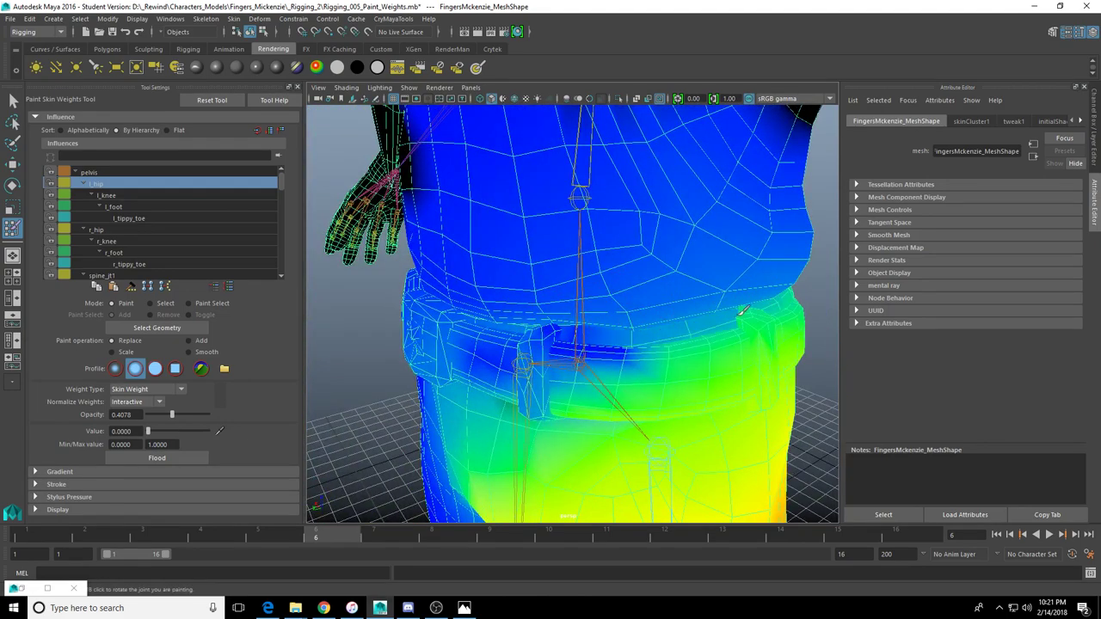
mouse_move(626, 332)
left_mouse_down()
mouse_move(678, 334)
mouse_move(732, 318)
left_mouse_up()
mouse_move(677, 350)
left_mouse_down()
mouse_move(732, 364)
mouse_move(636, 378)
mouse_move(750, 342)
left_mouse_up()
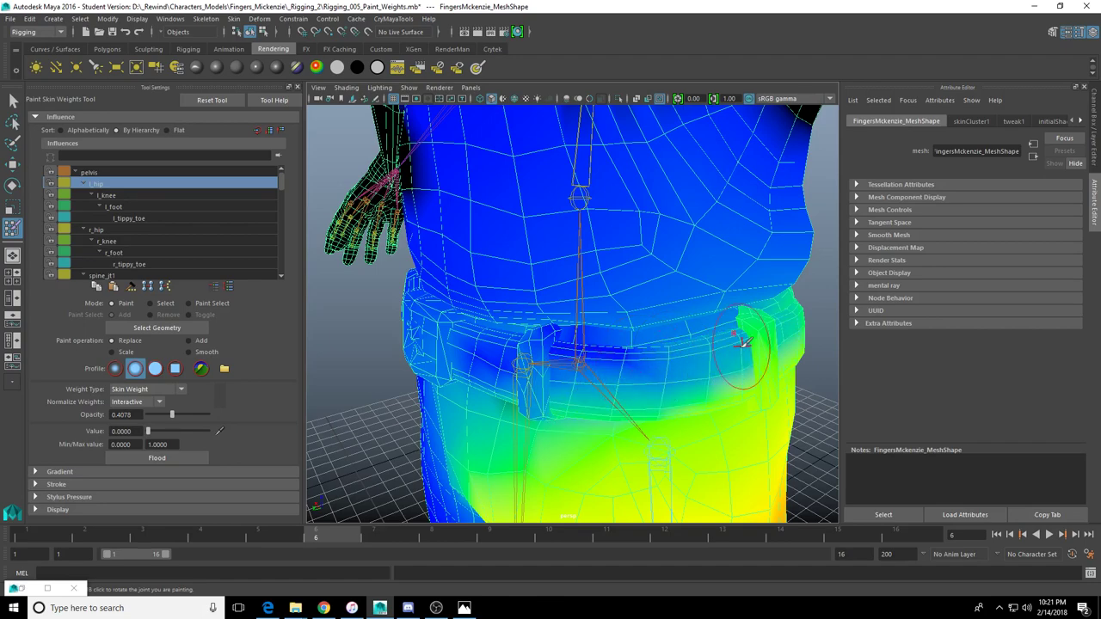
mouse_move(660, 361)
left_mouse_down()
mouse_move(738, 351)
mouse_move(662, 360)
mouse_move(671, 324)
mouse_move(538, 315)
left_mouse_up()
Reduce the l_hip weights along the lower edge of the belt between the buckle and the front loop
scroll(479, 327, "up", 5)
middle_click_drag(479, 326, 655, 392, "alt")
mouse_move(651, 390)
left_mouse_down("alt")
mouse_move(594, 364)
mouse_move(592, 422)
mouse_move(511, 315)
left_mouse_up("alt")
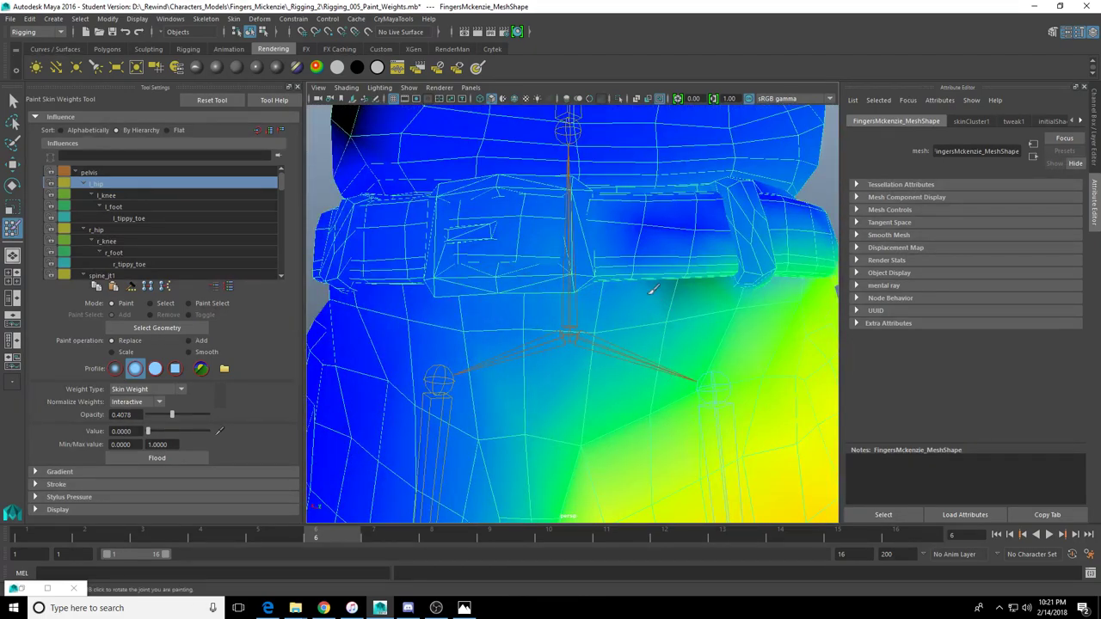
left_click_drag(607, 277, 721, 266)
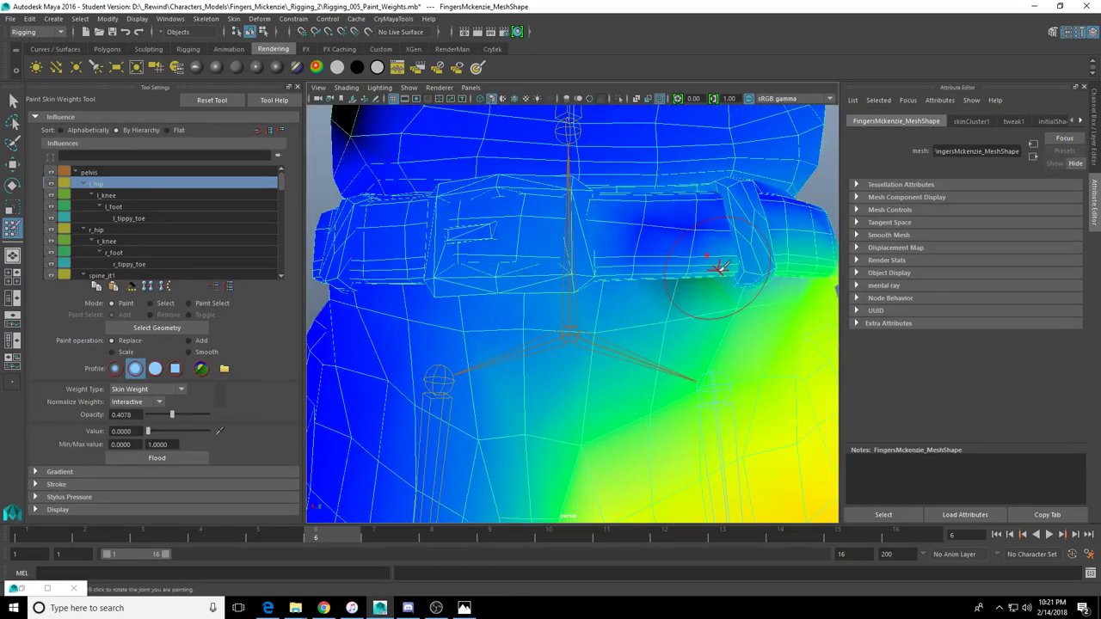
Reduce the l_hip weights on the side belt loop and the belt section around it
left_click_drag(583, 217, 516, 80, "alt")
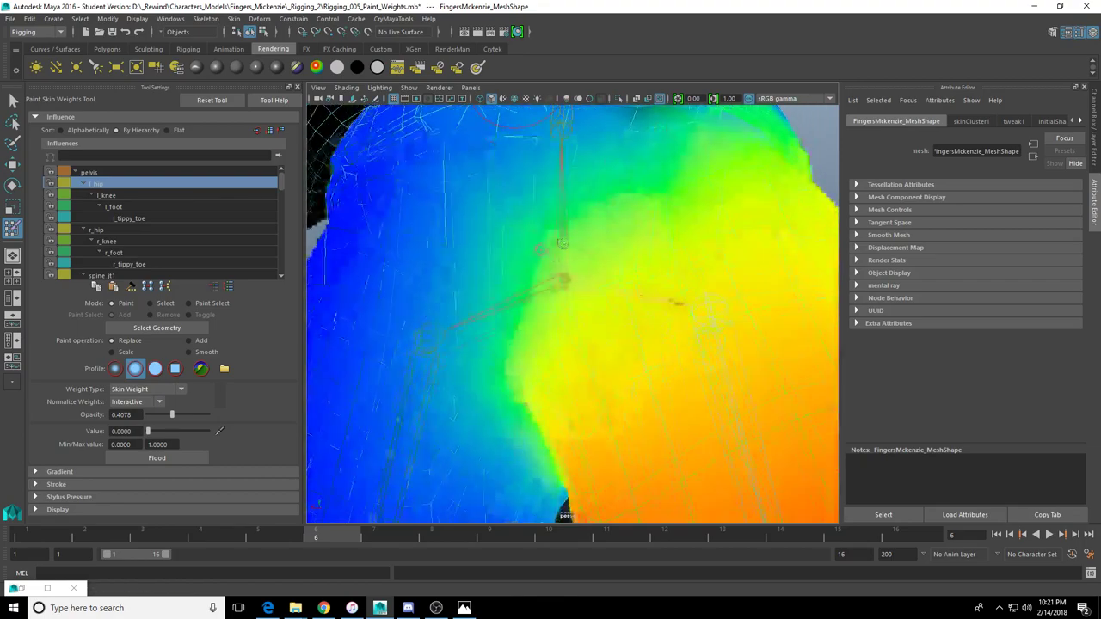
middle_click_drag(562, 243, 550, 429, "alt")
left_click_drag(550, 429, 561, 420, "alt")
scroll(561, 419, "up", 2)
left_click_drag(581, 379, 521, 245, "alt")
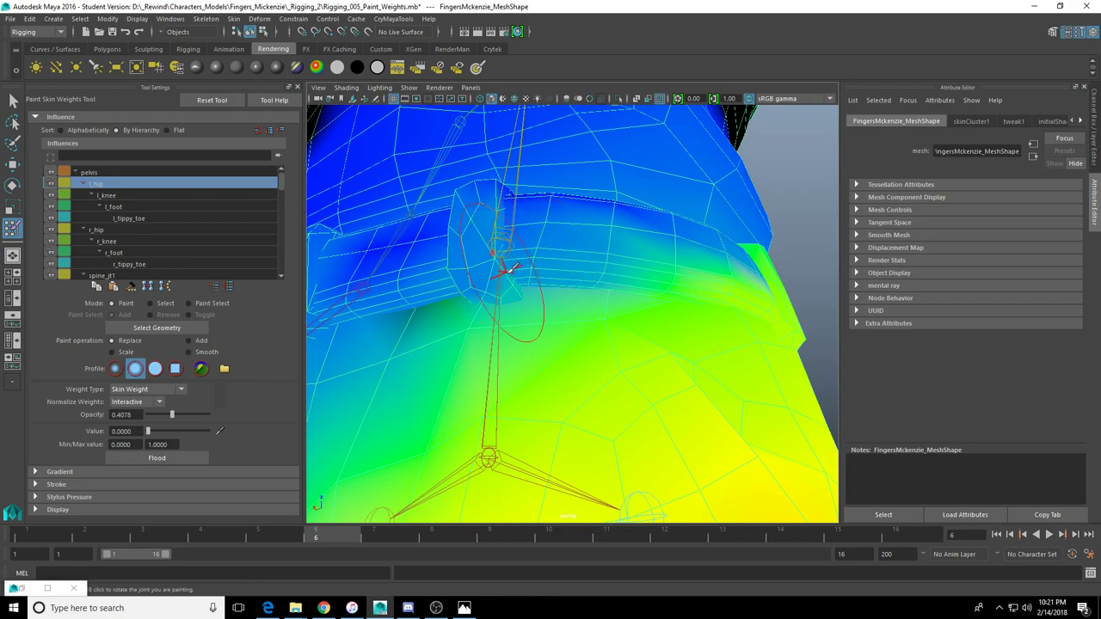
left_click_drag(506, 270, 549, 292, "alt")
left_click_drag(676, 313, 693, 325)
left_click_drag(693, 325, 628, 316, "alt")
mouse_move(712, 280)
left_mouse_down()
mouse_move(732, 361)
mouse_move(679, 335)
left_mouse_up()
mouse_move(670, 273)
left_mouse_down()
mouse_move(620, 277)
mouse_move(666, 386)
mouse_move(599, 341)
left_mouse_up()
left_click_drag(568, 273, 594, 327, "alt")
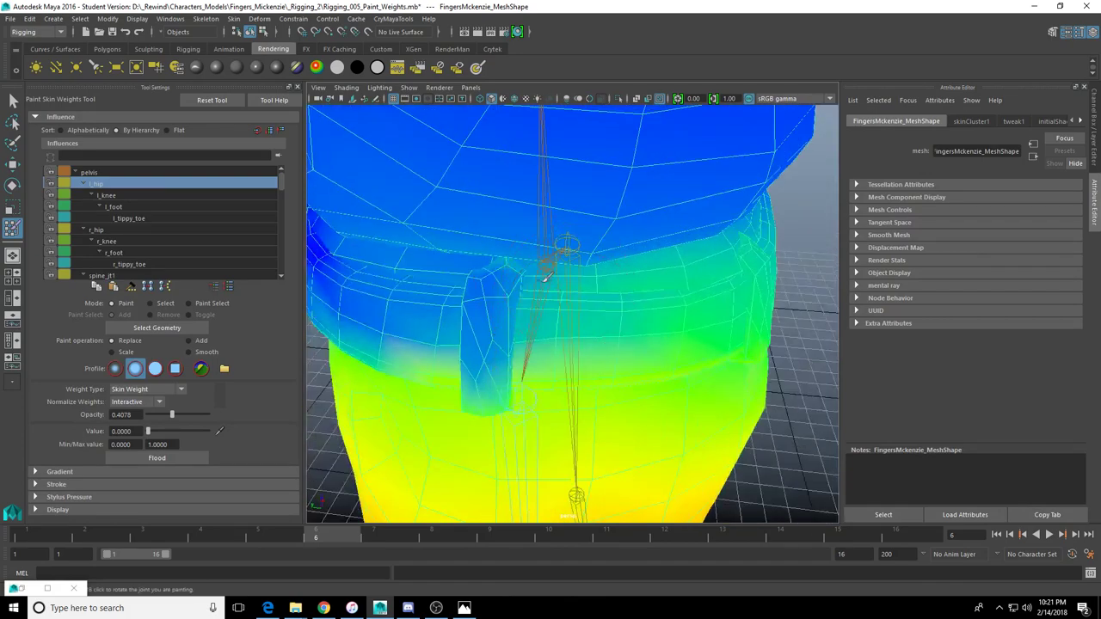
Reduce the l_hip weights on the belt section between the side loop and the rear loop
left_click_drag(713, 263, 585, 279, "alt")
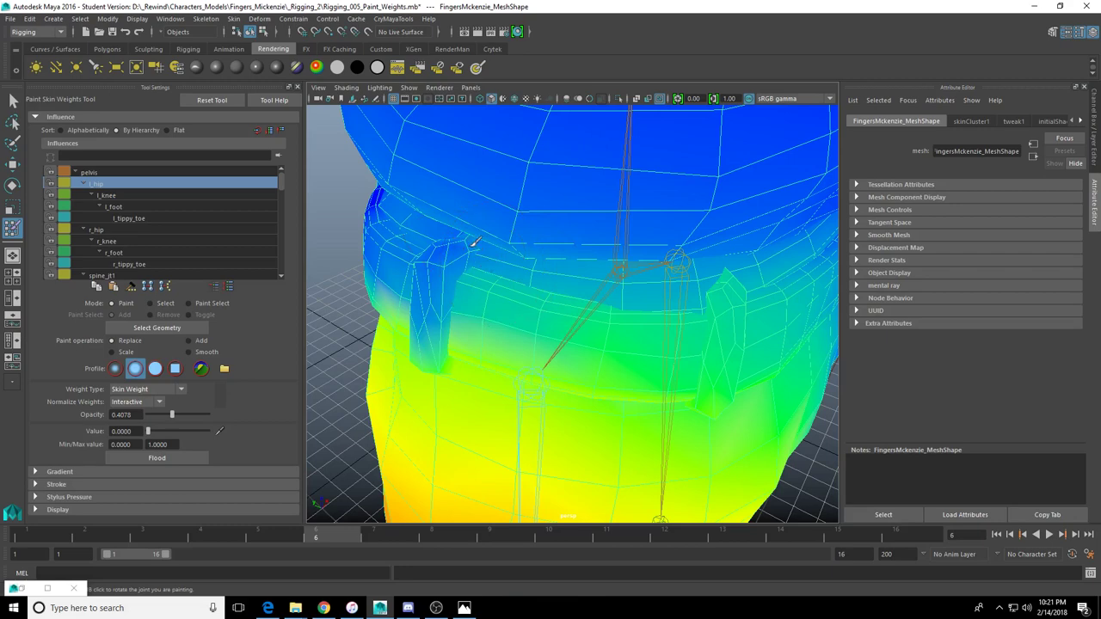
left_click_drag(473, 244, 628, 305, "alt")
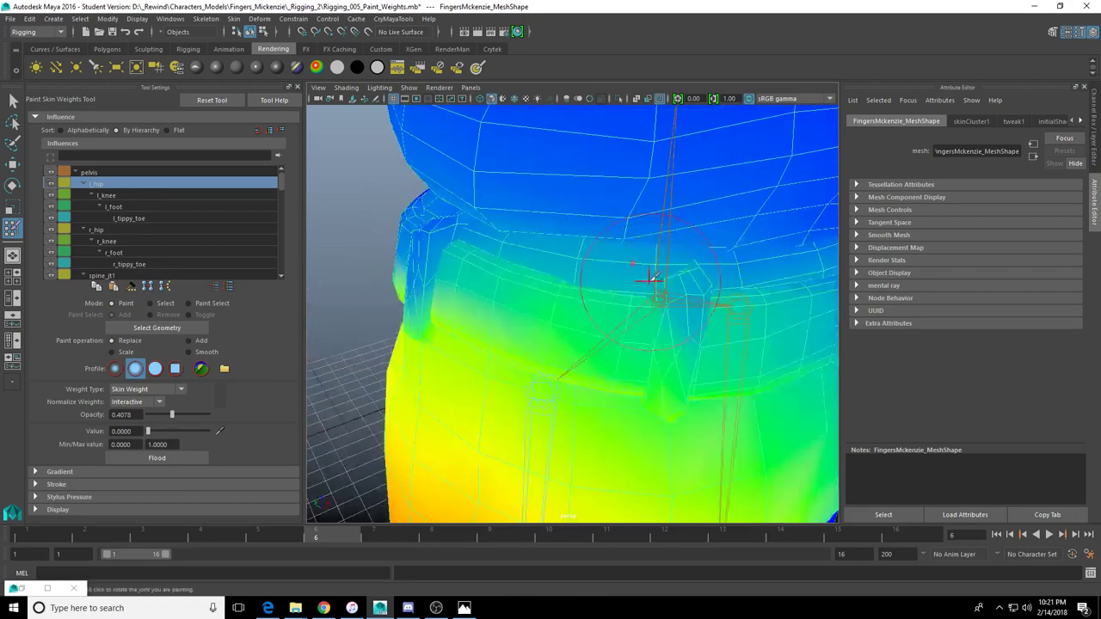
mouse_move(484, 265)
left_mouse_down()
mouse_move(467, 295)
mouse_move(449, 258)
mouse_move(491, 297)
mouse_move(646, 320)
left_mouse_up()
mouse_move(491, 275)
left_mouse_down("alt")
mouse_move(541, 319)
mouse_move(651, 295)
left_mouse_up("alt")
left_click_drag(578, 225, 563, 296)
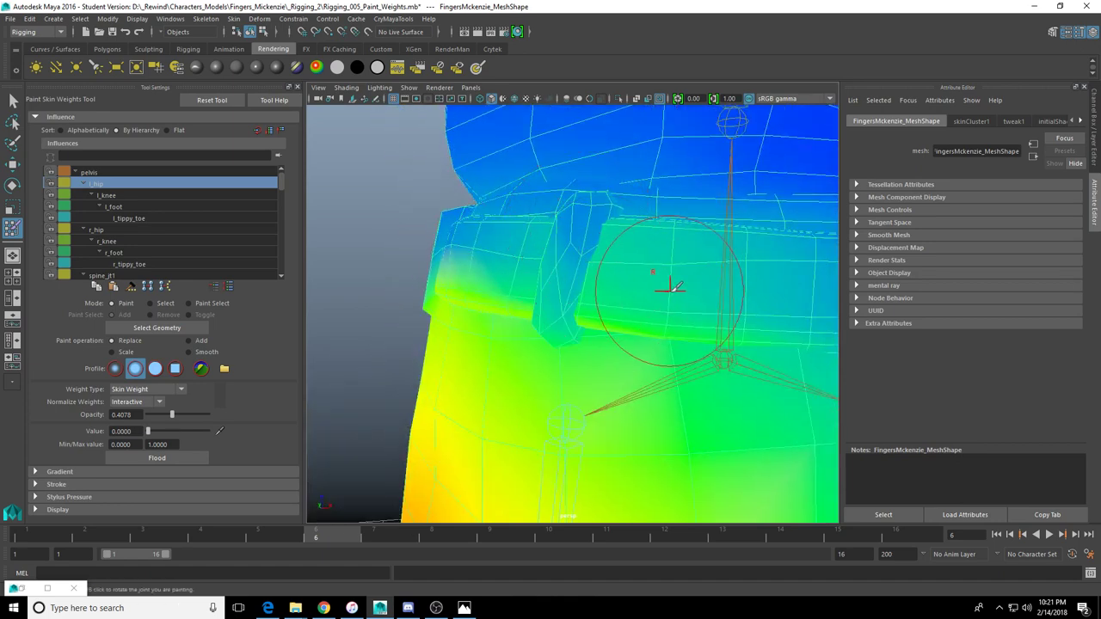
Reduce the l_hip weights on the rear belt loop and along the back of the belt beside it
left_click_drag(668, 288, 553, 285, "alt")
left_click_drag(494, 227, 513, 225)
mouse_move(439, 281)
left_mouse_down()
mouse_move(496, 304)
mouse_move(628, 301)
mouse_move(573, 315)
mouse_move(587, 353)
left_mouse_up()
scroll(634, 301, "down", 2)
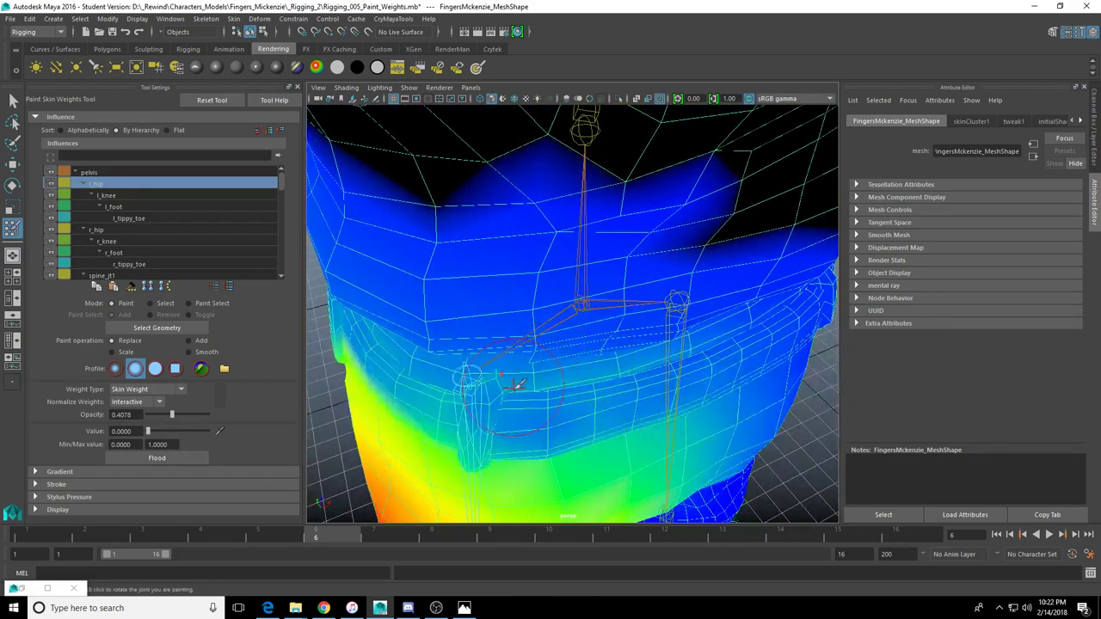
left_click_drag(516, 385, 625, 364)
Lower the l_hip weights on the front of the belt from the buckle to just past the front loop
scroll(602, 365, "down", 5)
mouse_move(422, 369)
left_mouse_down("alt")
mouse_move(504, 328)
mouse_move(576, 345)
left_mouse_up("alt")
scroll(577, 345, "down", 3)
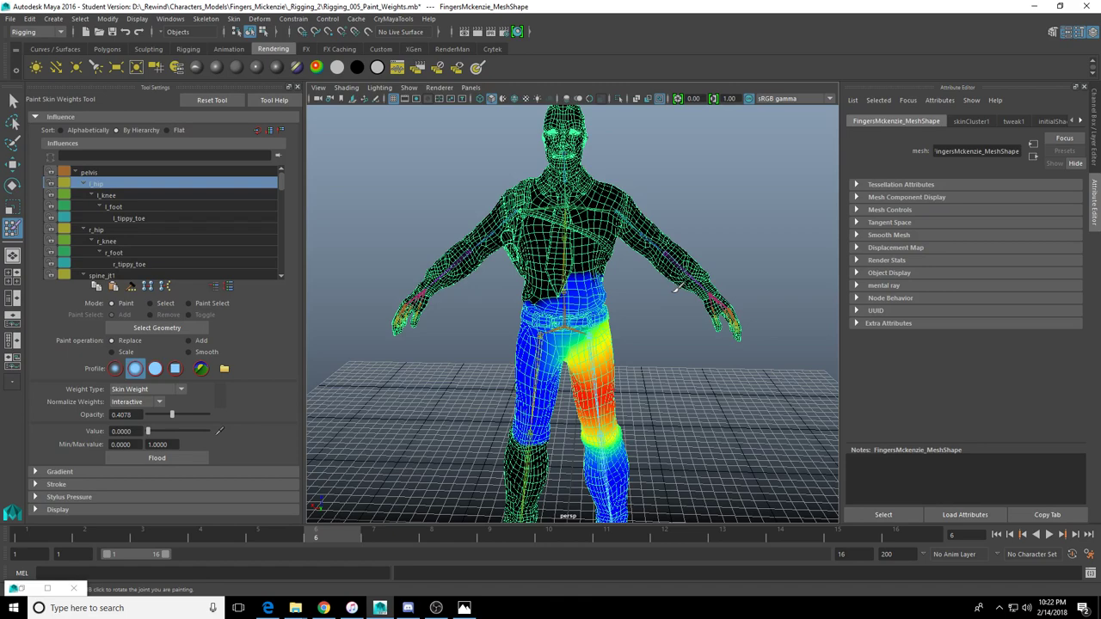
scroll(610, 351, "up", 8)
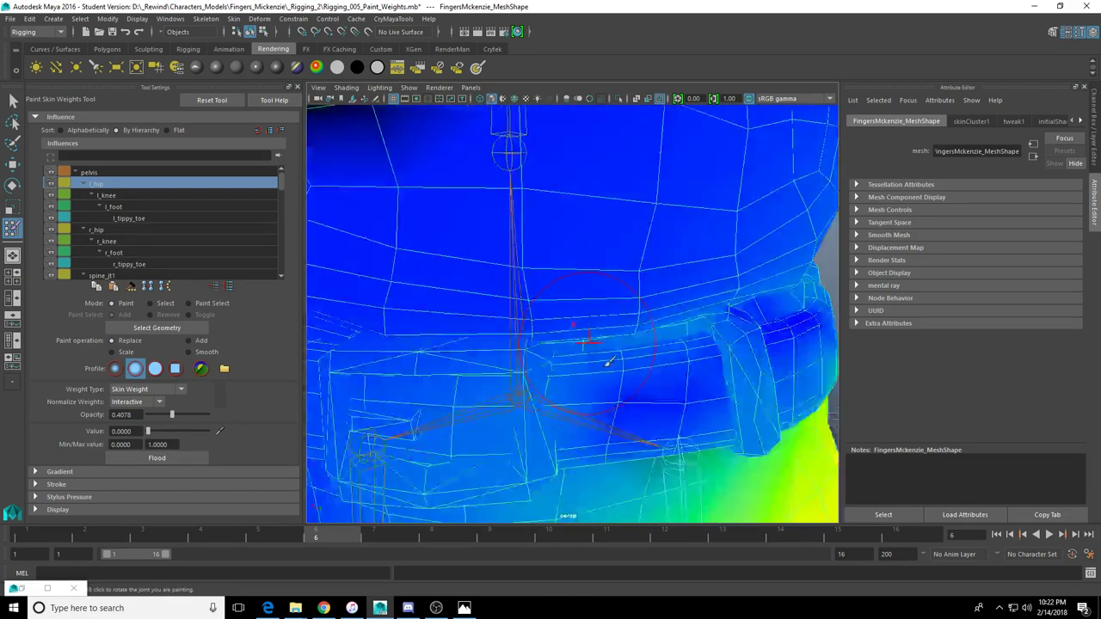
scroll(607, 363, "down", 3)
scroll(602, 292, "up", 2)
middle_click_drag(606, 293, 563, 251, "alt")
left_click_drag(562, 250, 536, 253, "alt")
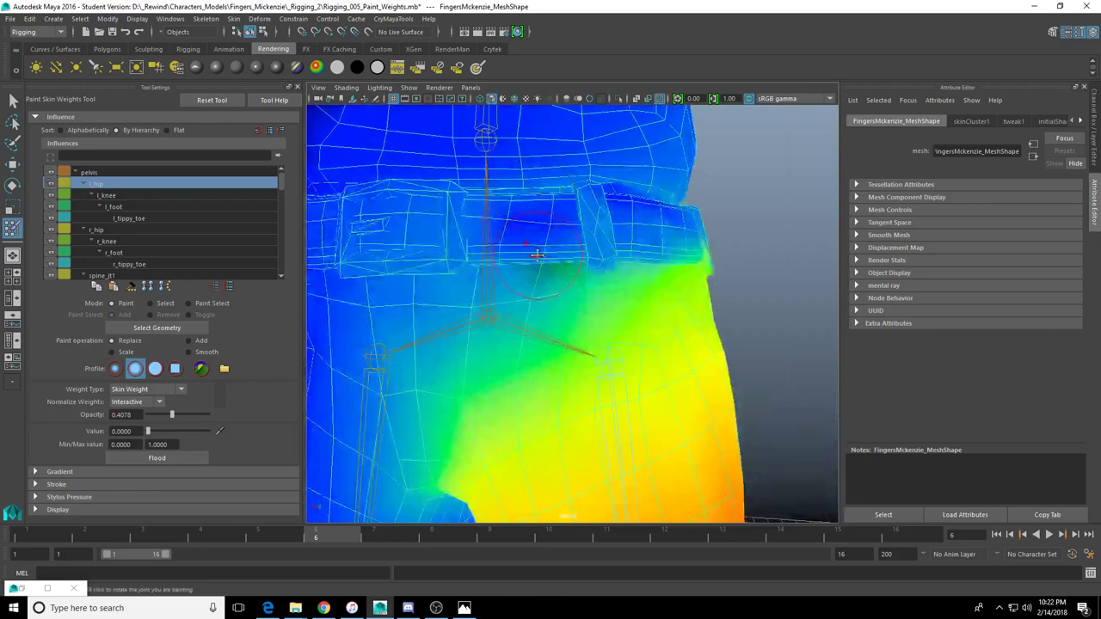
middle_click_drag(536, 253, 521, 232, "alt")
left_click_drag(523, 248, 575, 246)
left_click_drag(600, 282, 554, 272, "alt")
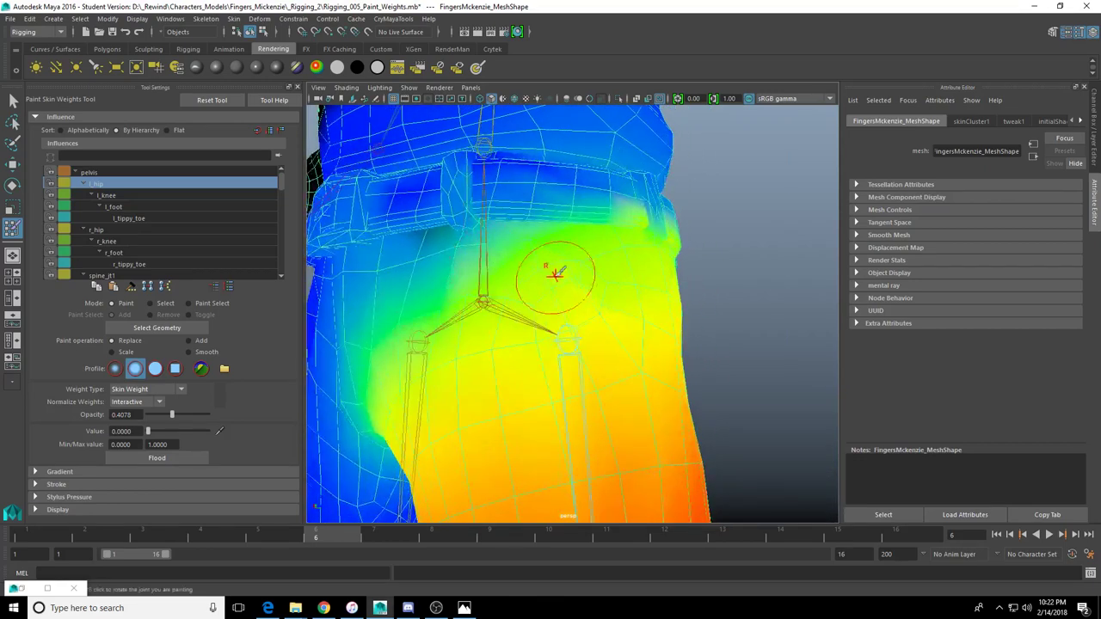
mouse_move(493, 231)
left_mouse_down()
mouse_move(600, 229)
mouse_move(555, 219)
mouse_move(596, 221)
mouse_move(565, 237)
mouse_move(602, 280)
mouse_move(525, 263)
left_mouse_up()
Paint the remaining l_hip weights down on the belt behind the side loop and on the rear loop
scroll(598, 223, "up", 3)
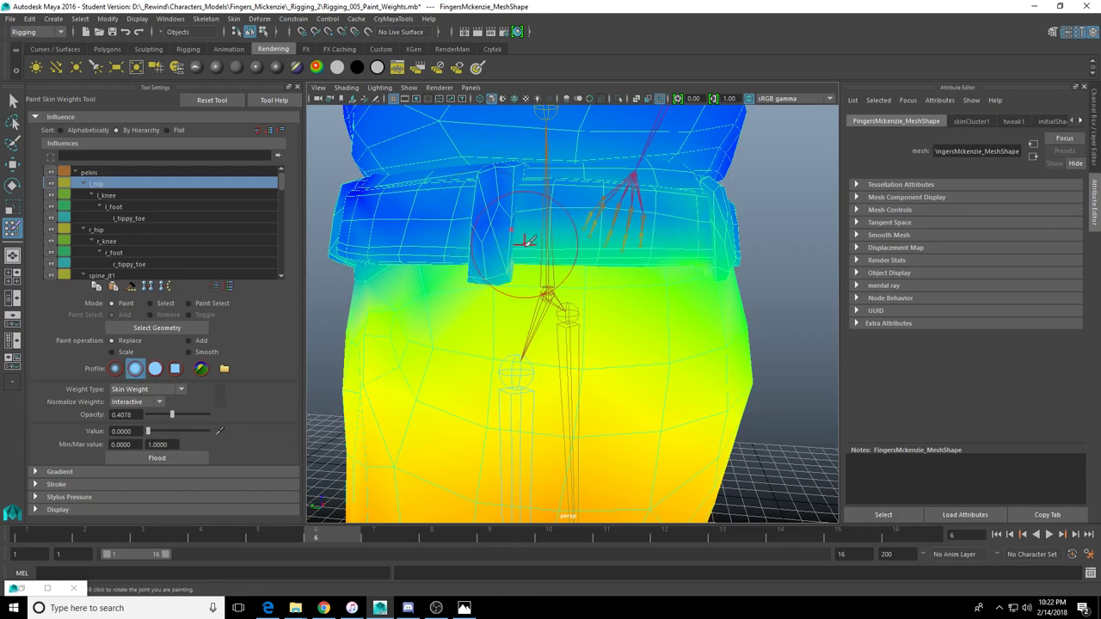
left_click_drag(552, 257, 517, 239, "alt")
left_click_drag(611, 227, 538, 228, "alt")
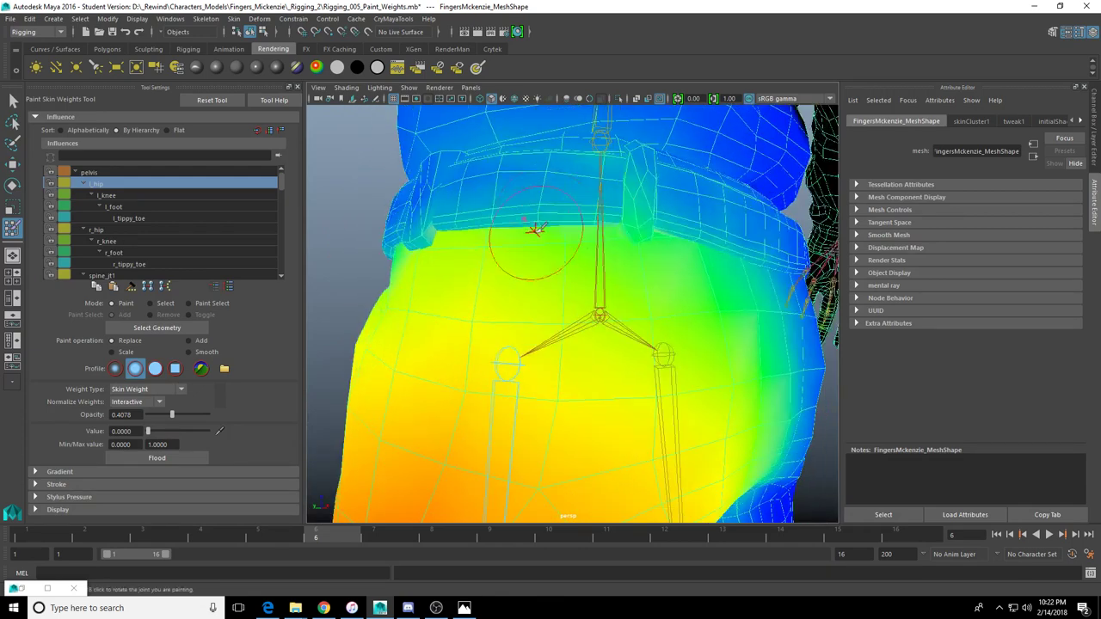
mouse_move(614, 213)
left_mouse_down()
mouse_move(642, 205)
mouse_move(634, 241)
left_mouse_up()
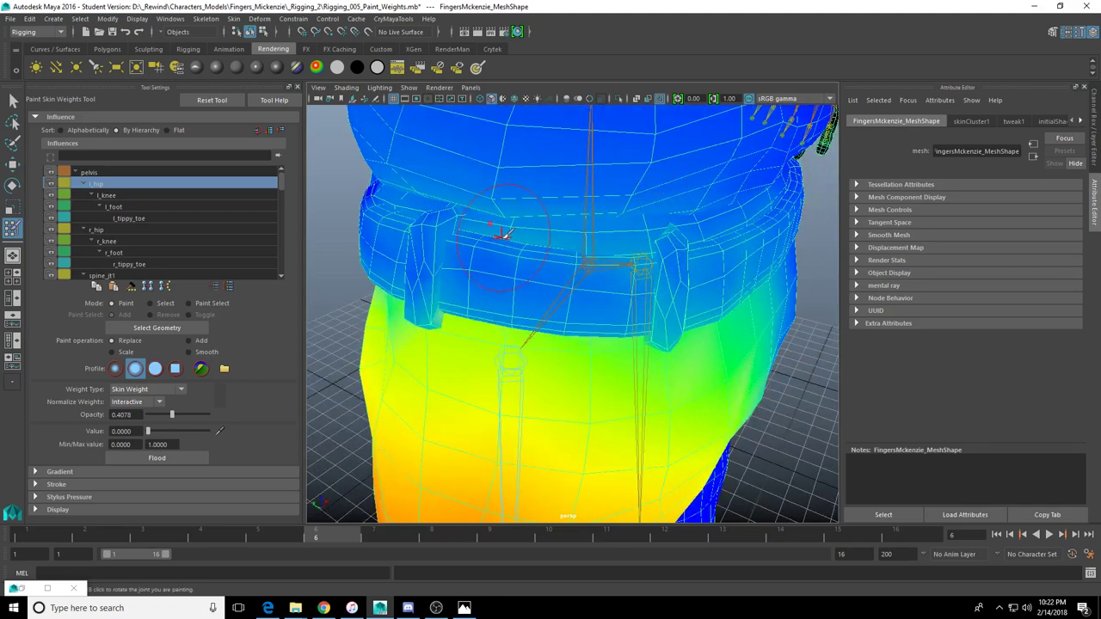
mouse_move(498, 232)
left_mouse_down("alt")
mouse_move(516, 216)
mouse_move(460, 218)
mouse_move(504, 248)
left_mouse_up("alt")
left_click_drag(568, 257, 544, 239, "alt")
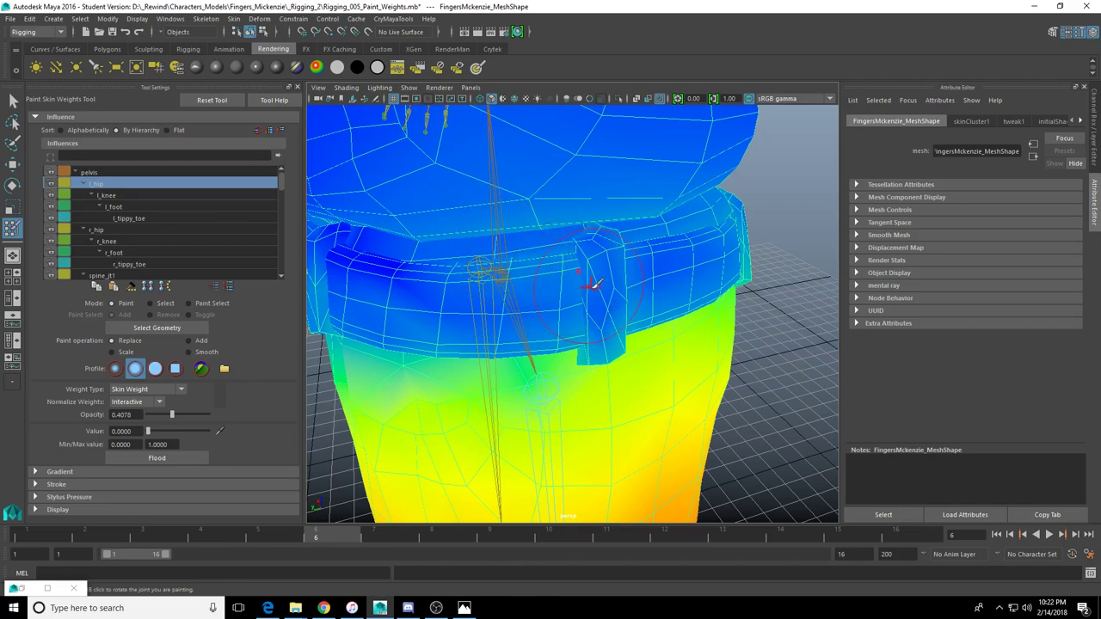
Paint out more of the l_hip influence on the side belt loop down to its lower edge
left_click_drag(593, 284, 526, 278, "alt")
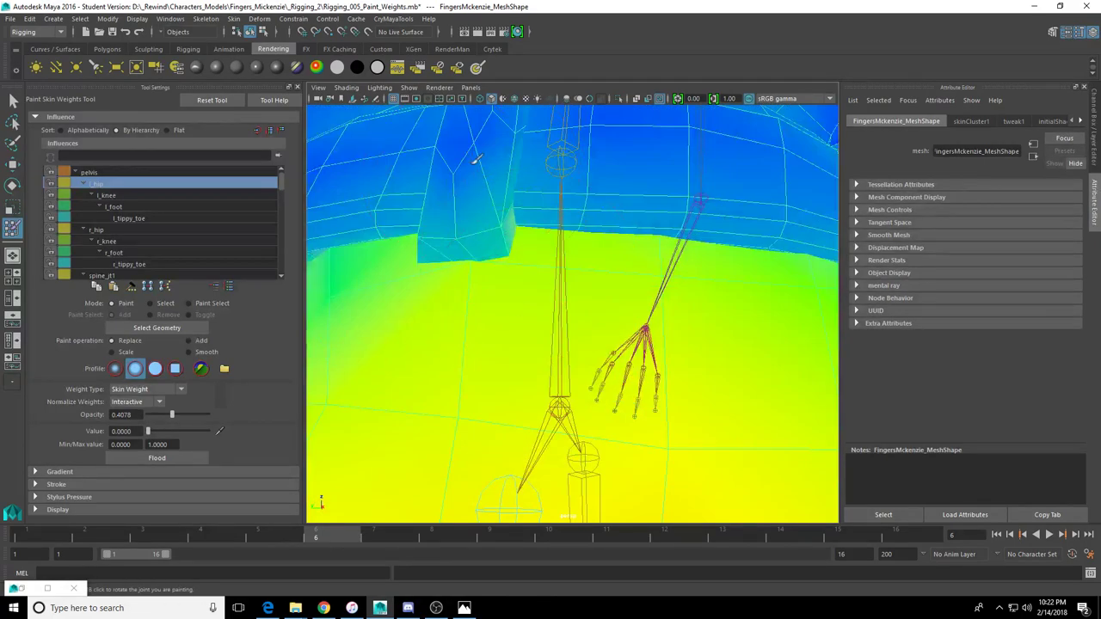
left_click_drag(474, 161, 475, 211)
left_click(507, 212)
middle_click_drag(569, 180, 552, 216, "alt")
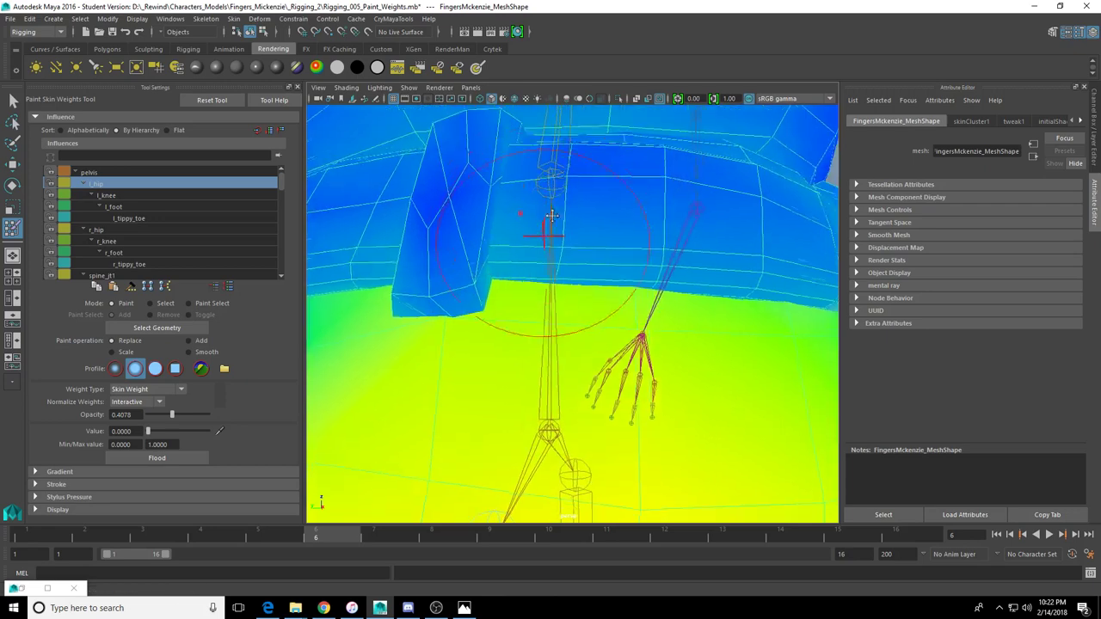
Lower the l_hip weights over the full height of the rear belt loop
mouse_move(551, 215)
left_mouse_down("alt")
mouse_move(522, 246)
mouse_move(622, 253)
mouse_move(590, 244)
left_mouse_up("alt")
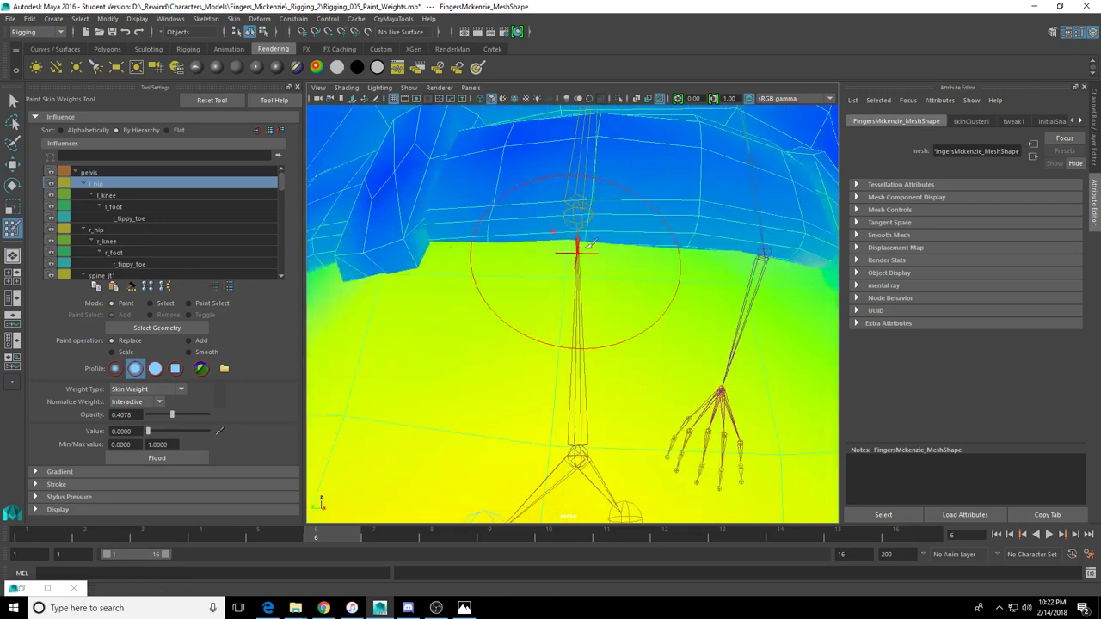
left_click_drag(421, 229, 513, 223, "alt")
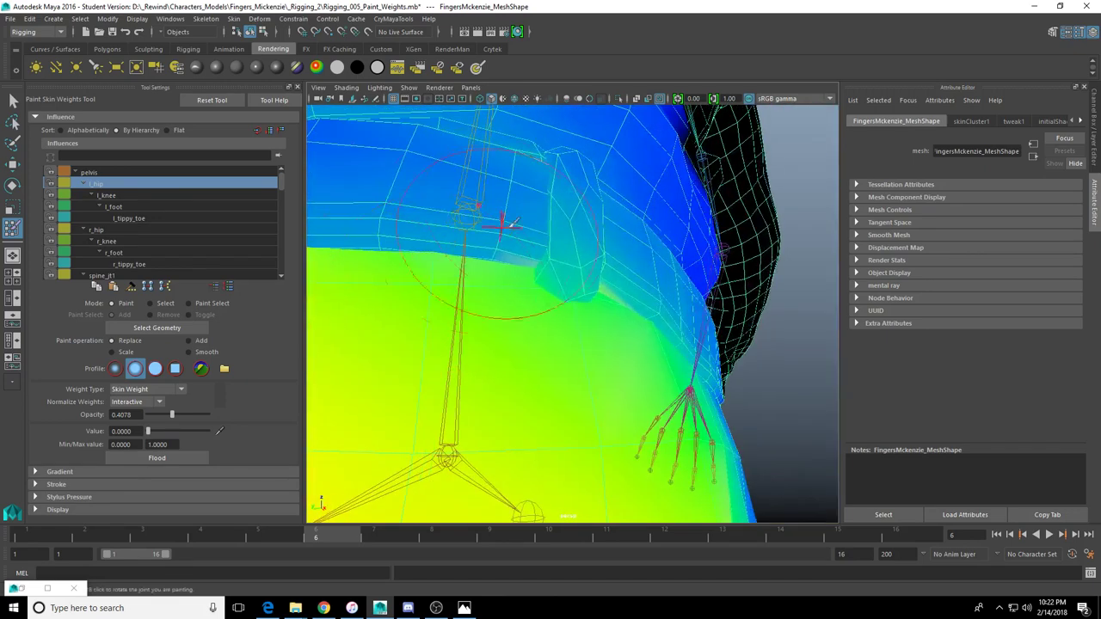
mouse_move(546, 174)
left_mouse_down()
mouse_move(573, 172)
mouse_move(579, 236)
left_mouse_up()
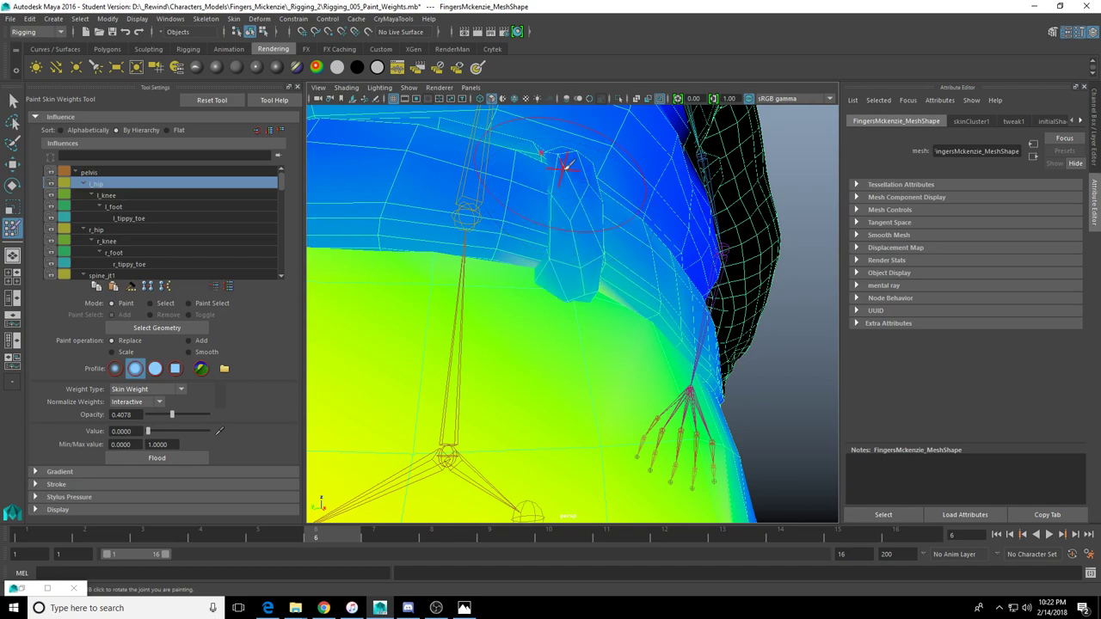
mouse_move(564, 166)
left_mouse_down()
mouse_move(592, 246)
mouse_move(479, 282)
mouse_move(615, 293)
left_mouse_up()
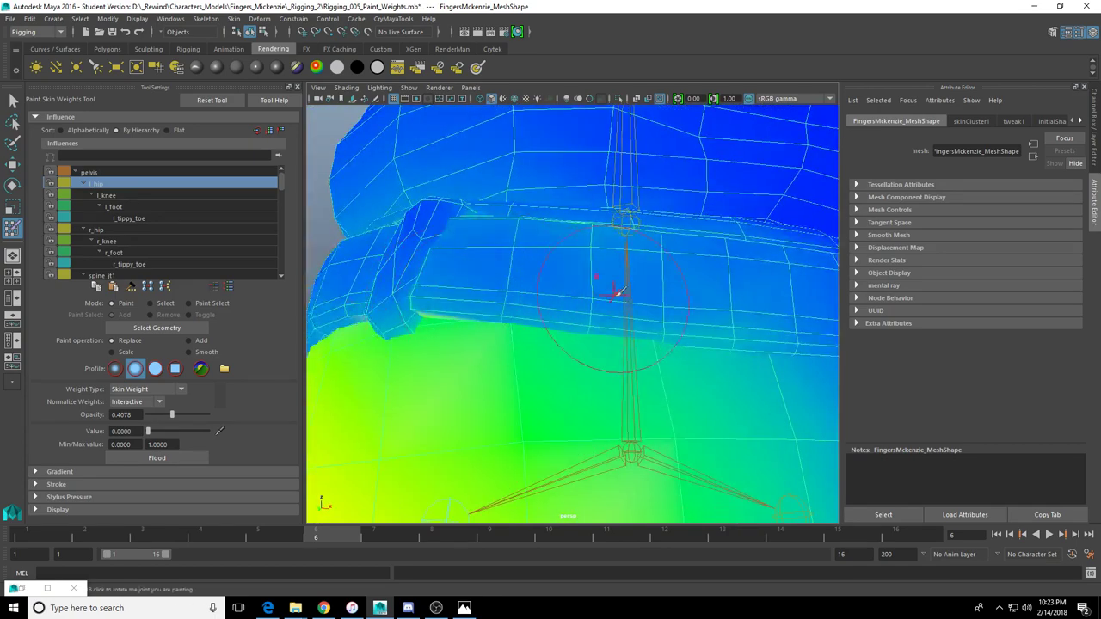
Reduce the l_hip weights across the middle of the belt's back section
mouse_move(445, 238)
left_mouse_down()
mouse_move(639, 233)
mouse_move(405, 246)
mouse_move(472, 257)
left_mouse_up()
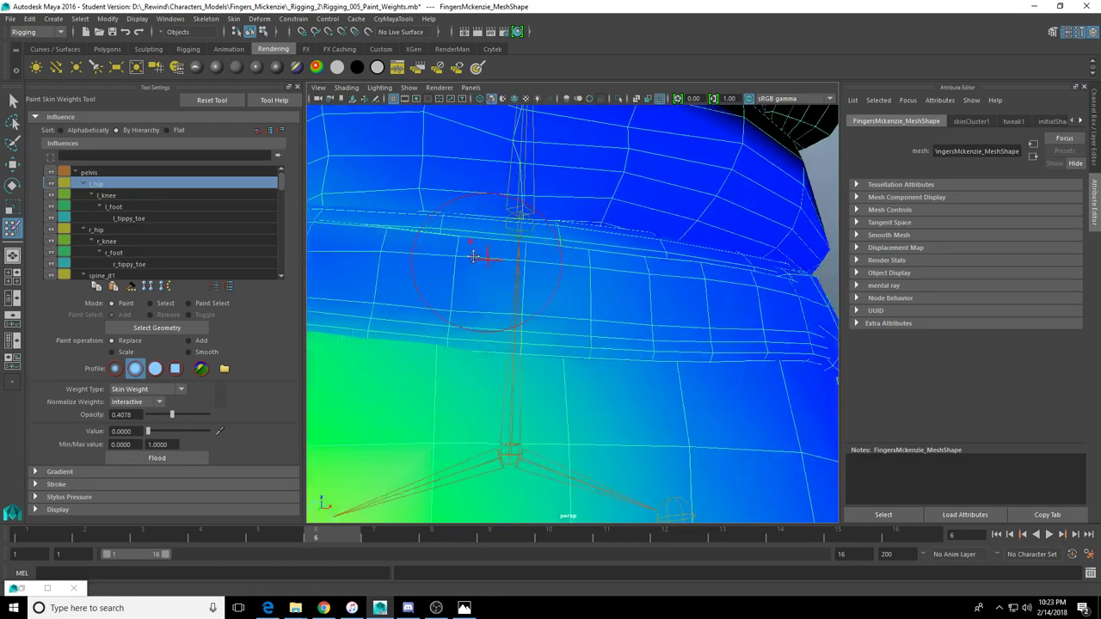
middle_click_drag(473, 257, 504, 258, "alt")
left_click_drag(504, 259, 633, 276)
mouse_move(472, 293)
left_mouse_down()
mouse_move(683, 309)
mouse_move(464, 299)
mouse_move(488, 295)
mouse_move(554, 234)
mouse_move(668, 239)
mouse_move(699, 256)
mouse_move(525, 267)
mouse_move(538, 261)
mouse_move(563, 298)
mouse_move(578, 262)
left_mouse_up()
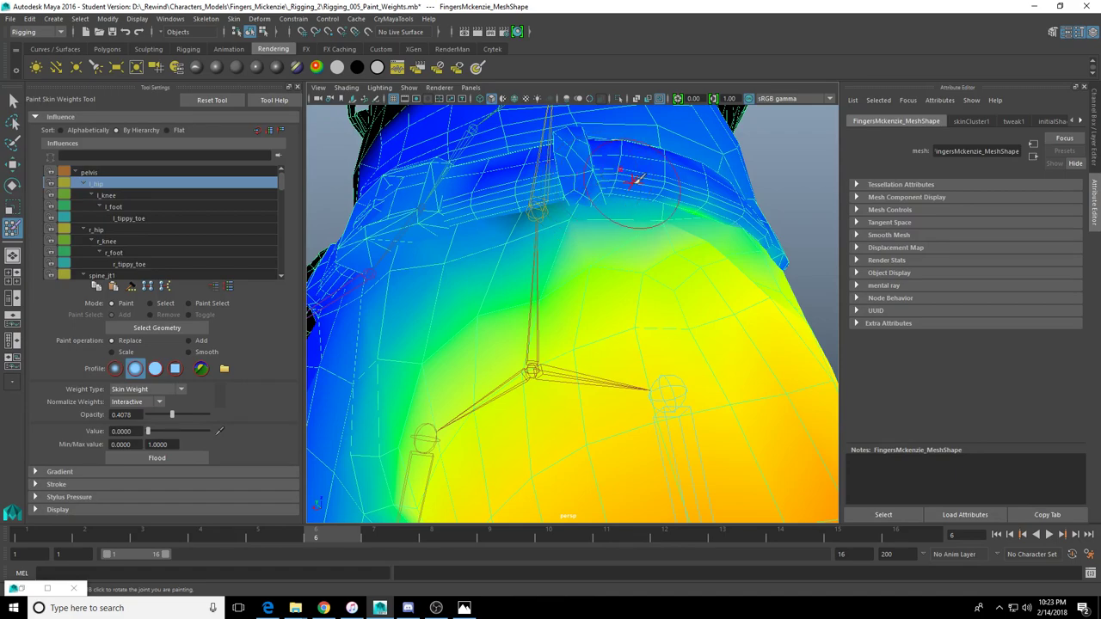
Reduce the l_hip weights on the belt buckle, covering its front face and its upper and lower edges
left_click_drag(634, 179, 625, 187, "alt")
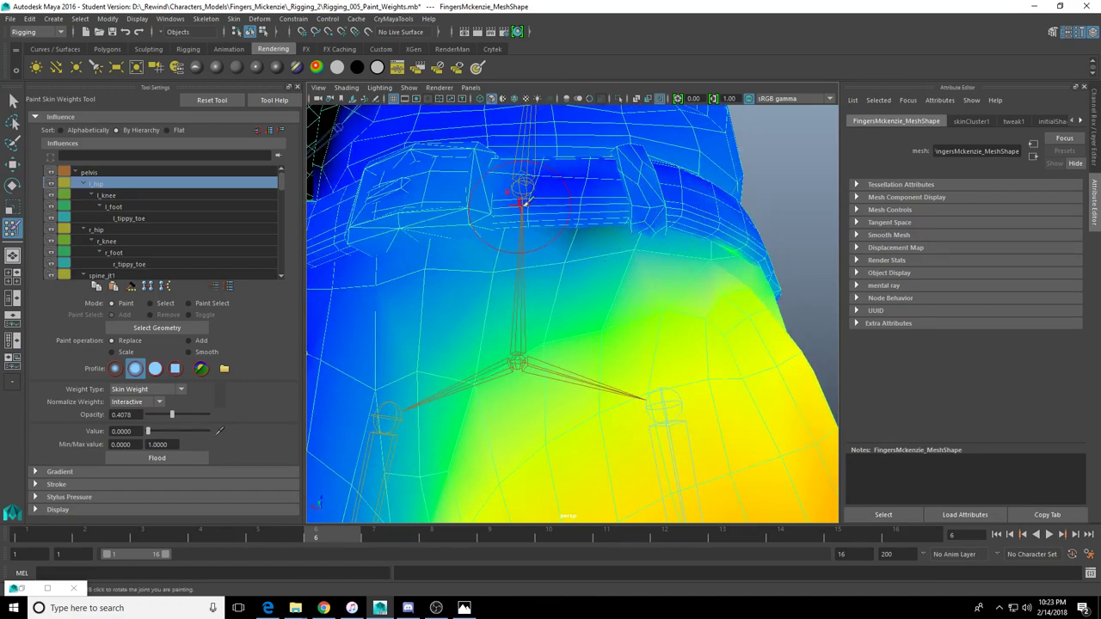
mouse_move(526, 202)
left_mouse_down("alt")
mouse_move(568, 220)
mouse_move(580, 249)
mouse_move(509, 382)
mouse_move(536, 364)
left_mouse_up("alt")
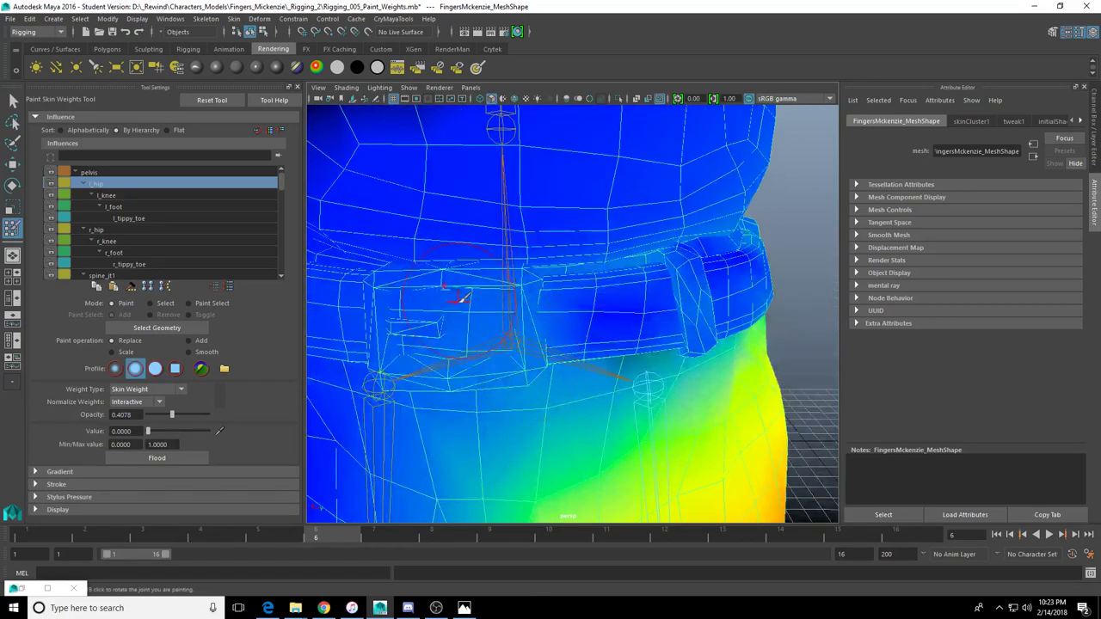
left_click_drag(456, 300, 568, 284, "alt")
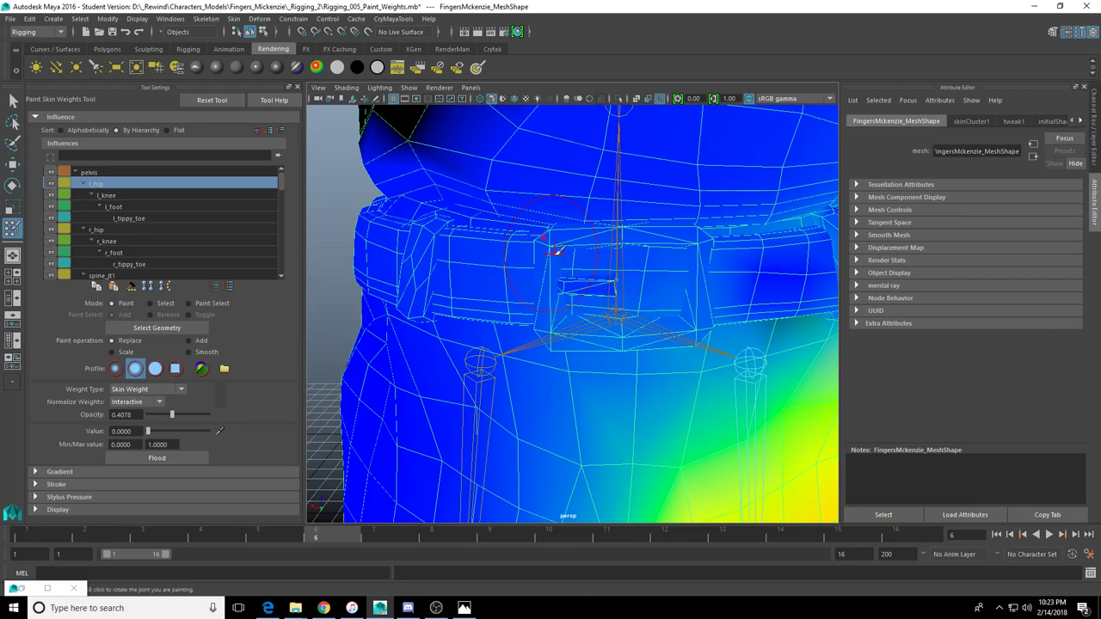
left_click_drag(555, 249, 560, 331, "alt")
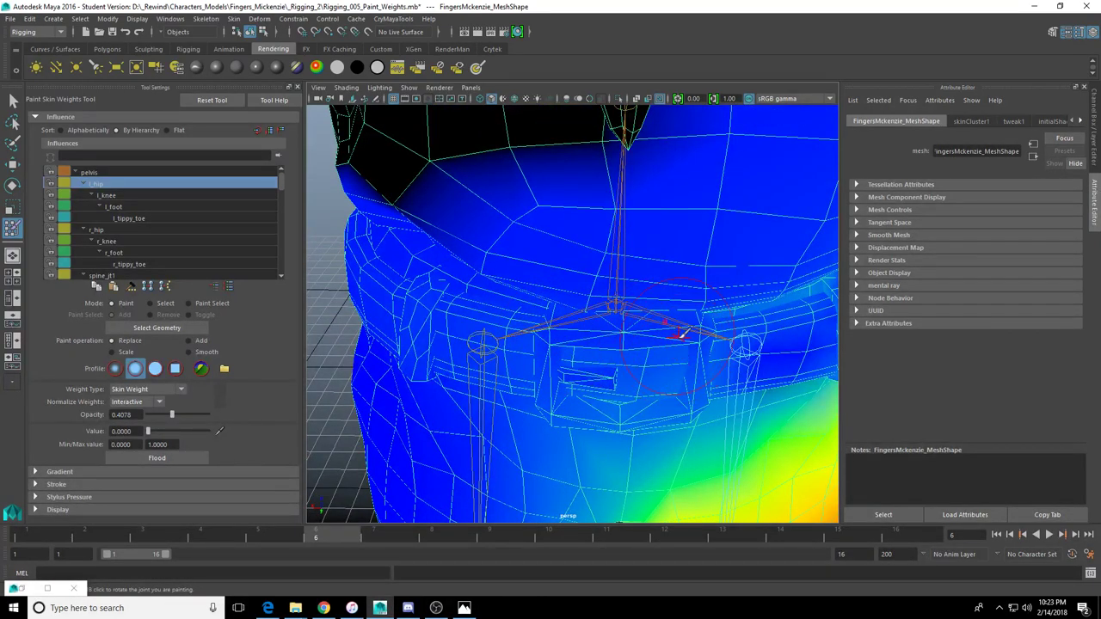
left_click_drag(662, 331, 554, 291, "alt")
left_click_drag(580, 248, 488, 257)
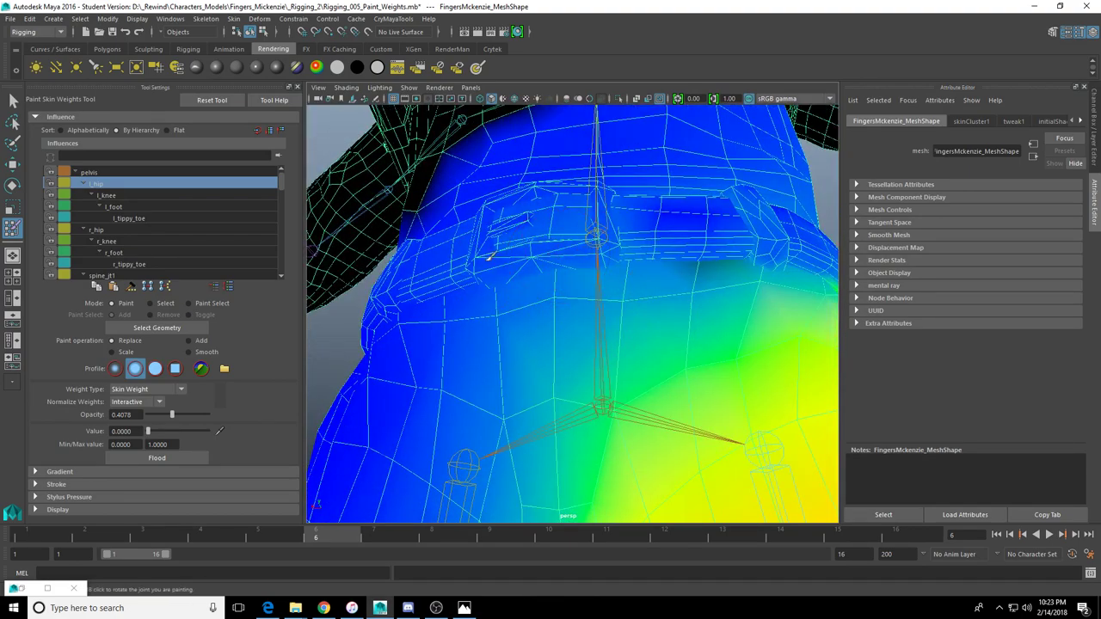
left_click_drag(595, 257, 592, 281, "alt")
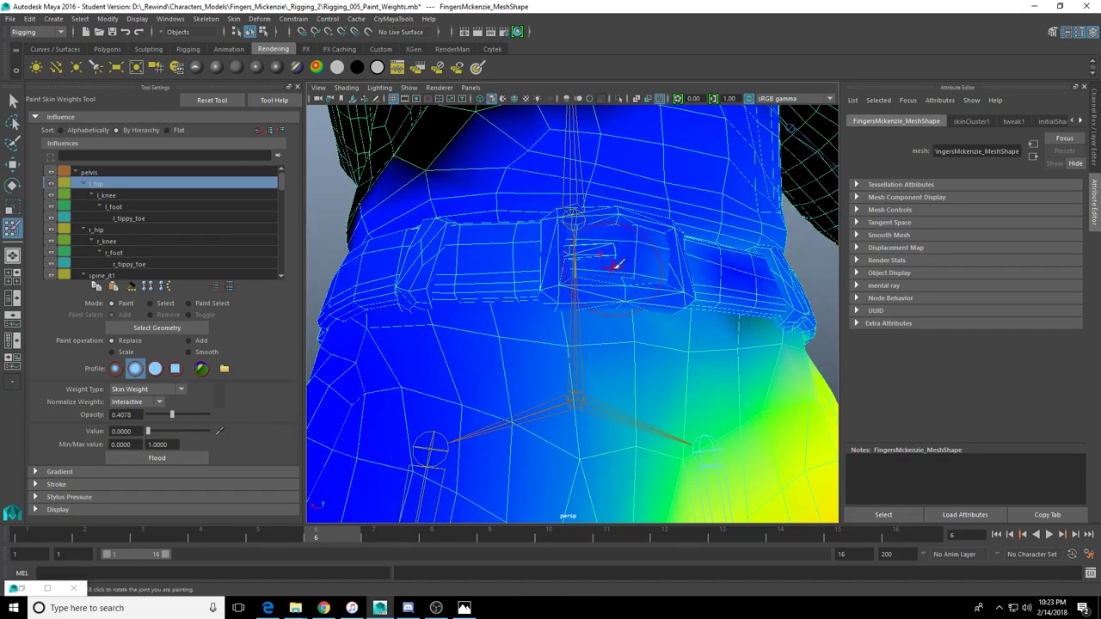
Even out the low l_hip weights on the front belt loop and the belt sections on both sides of it
left_click_drag(599, 318, 509, 305, "alt")
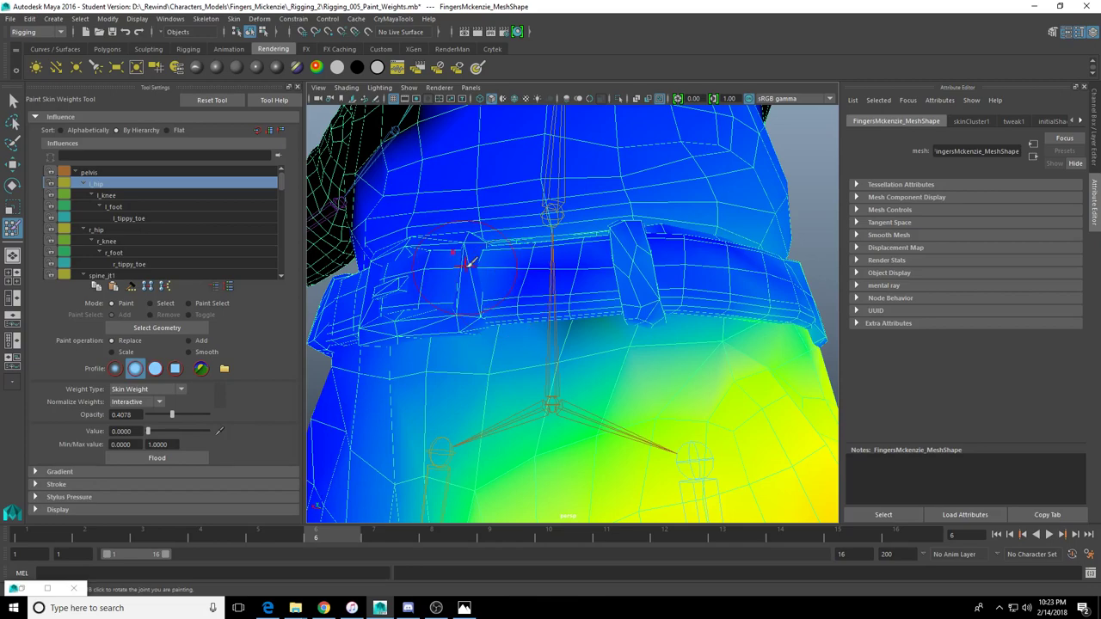
left_click_drag(465, 262, 590, 347, "alt")
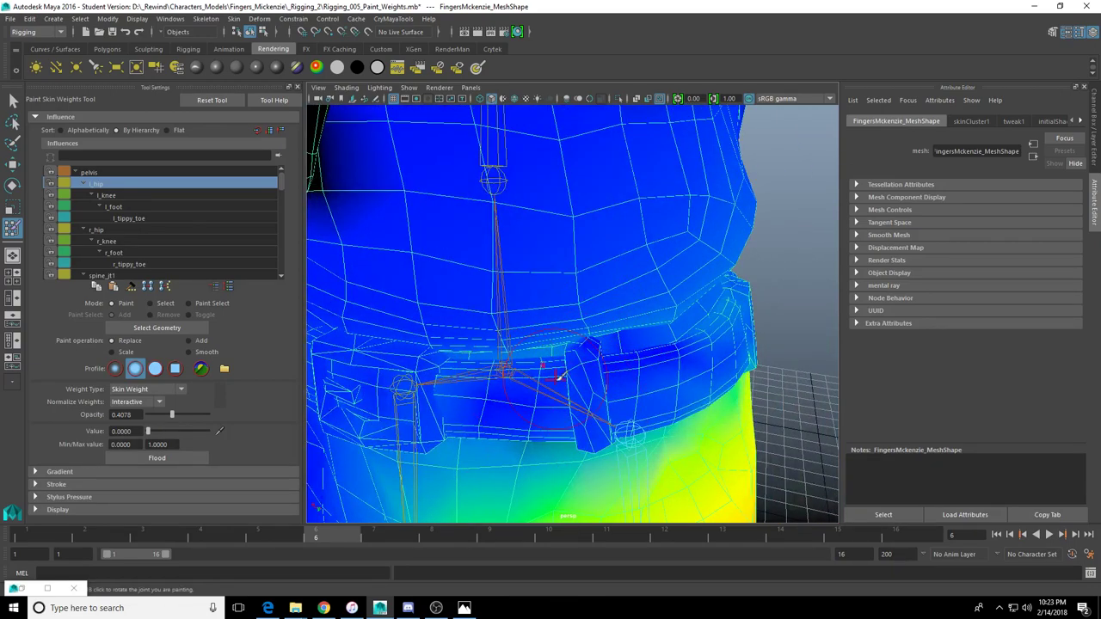
left_click_drag(464, 414, 520, 364, "alt")
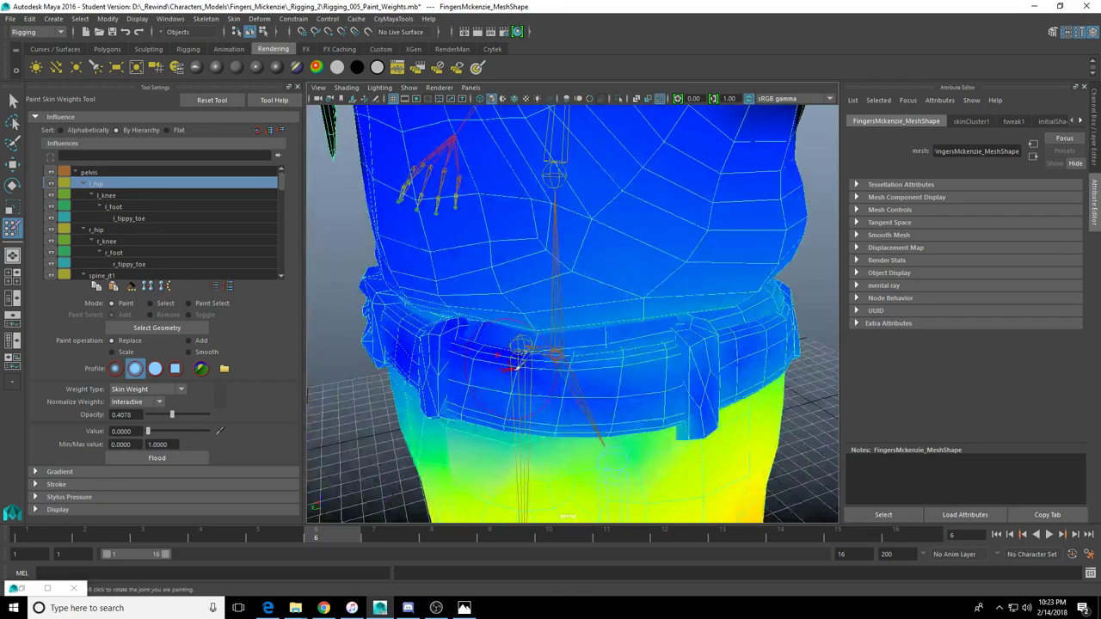
left_click_drag(670, 347, 705, 341, "alt")
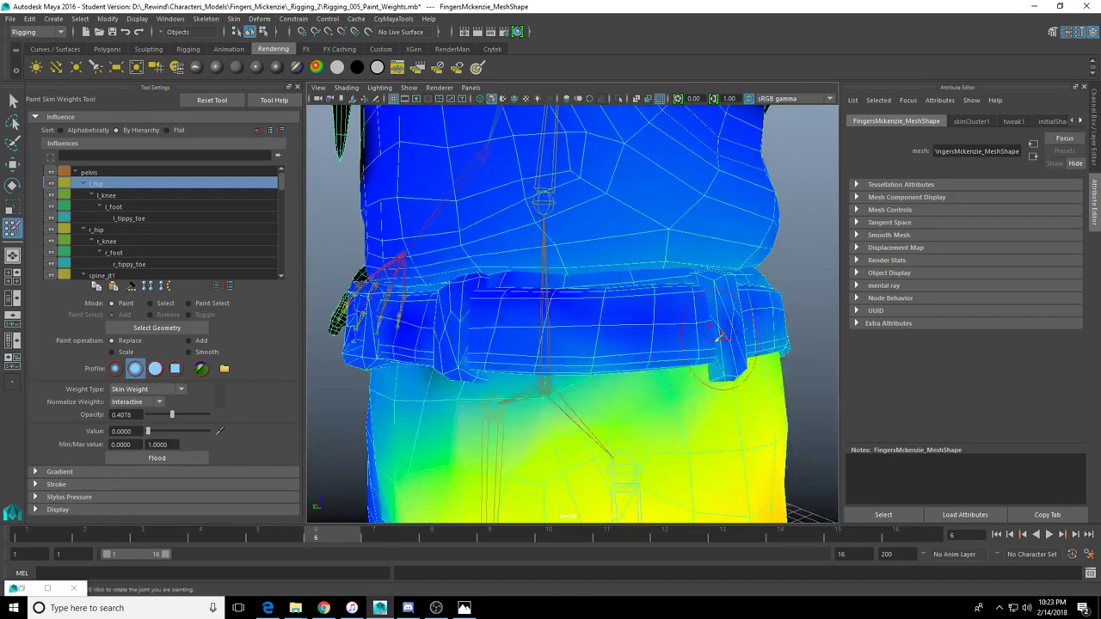
Lower the l_hip weights further on the side belt loop and the belt directly behind it
mouse_move(503, 346)
left_mouse_down("alt")
mouse_move(550, 348)
mouse_move(606, 332)
left_mouse_up("alt")
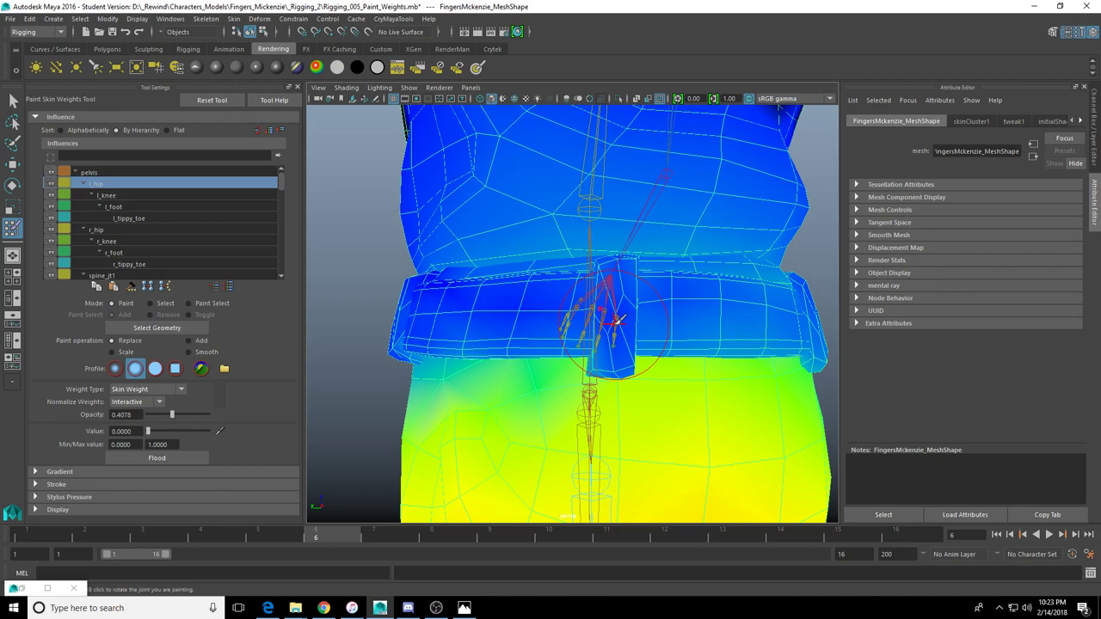
left_click_drag(632, 320, 436, 344, "alt")
left_click_drag(540, 354, 469, 334, "alt")
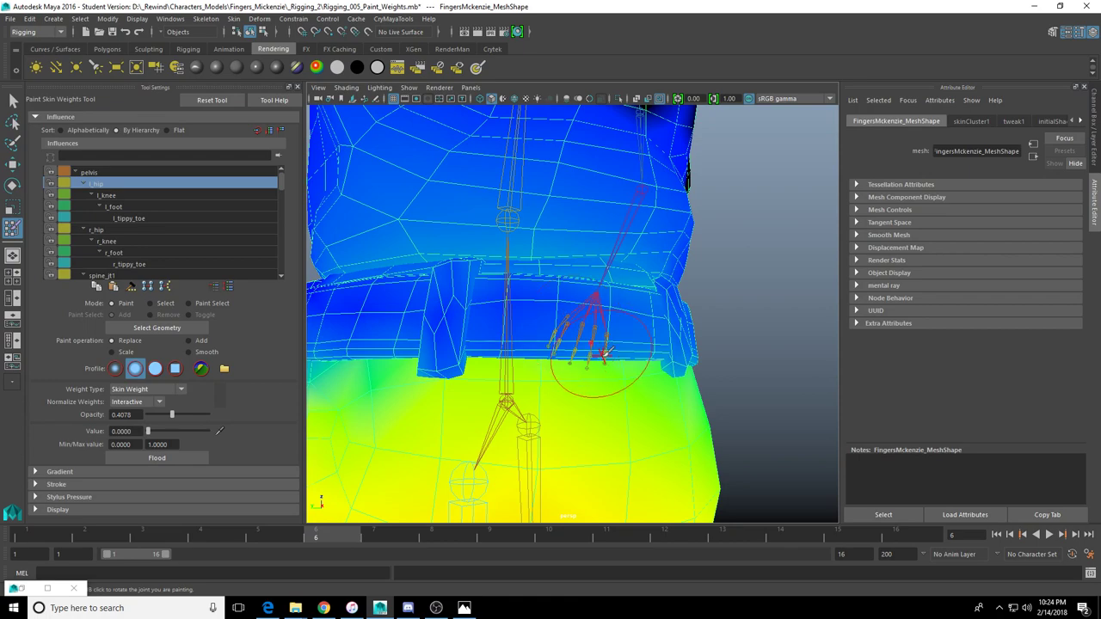
Clean up the remaining l_hip weights on the rear belt loop and around the back of the belt
left_click_drag(585, 344, 504, 307, "alt")
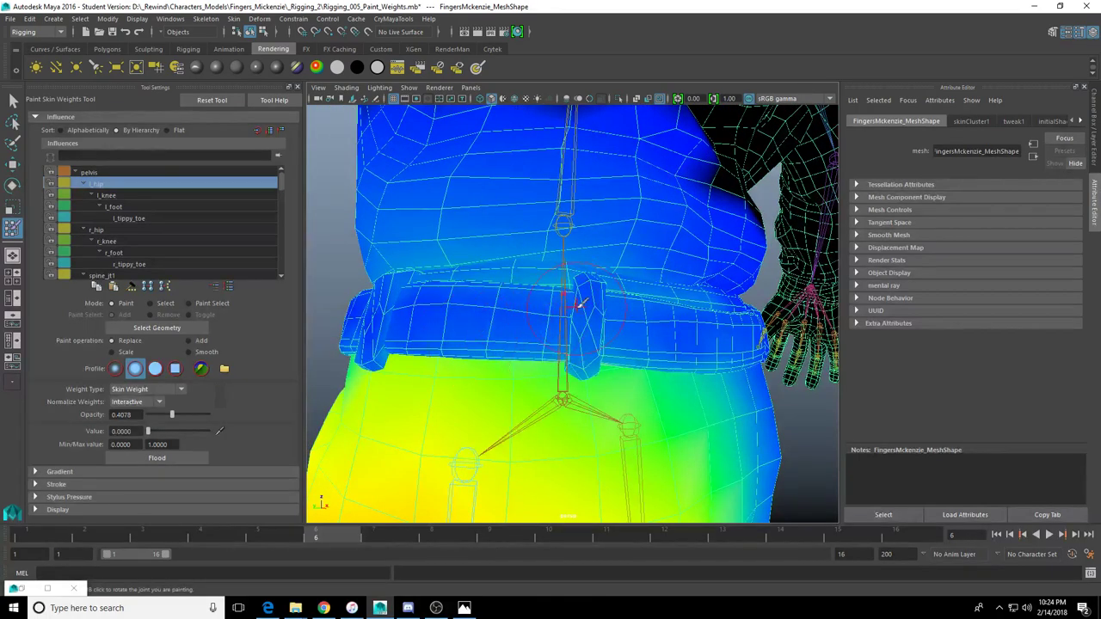
mouse_move(593, 322)
left_mouse_down("alt")
mouse_move(540, 383)
mouse_move(544, 366)
mouse_move(545, 376)
mouse_move(519, 326)
mouse_move(567, 306)
mouse_move(550, 273)
mouse_move(405, 270)
left_mouse_up("alt")
left_click_drag(544, 252, 520, 308, "alt")
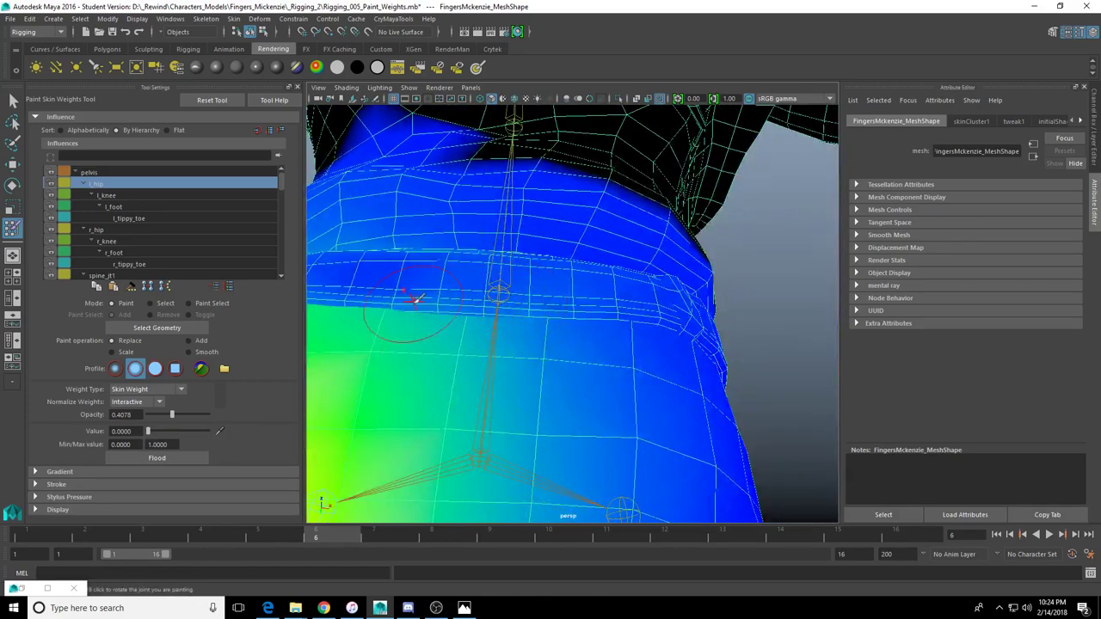
mouse_move(614, 290)
left_mouse_down("alt")
mouse_move(563, 320)
mouse_move(612, 311)
left_mouse_up("alt")
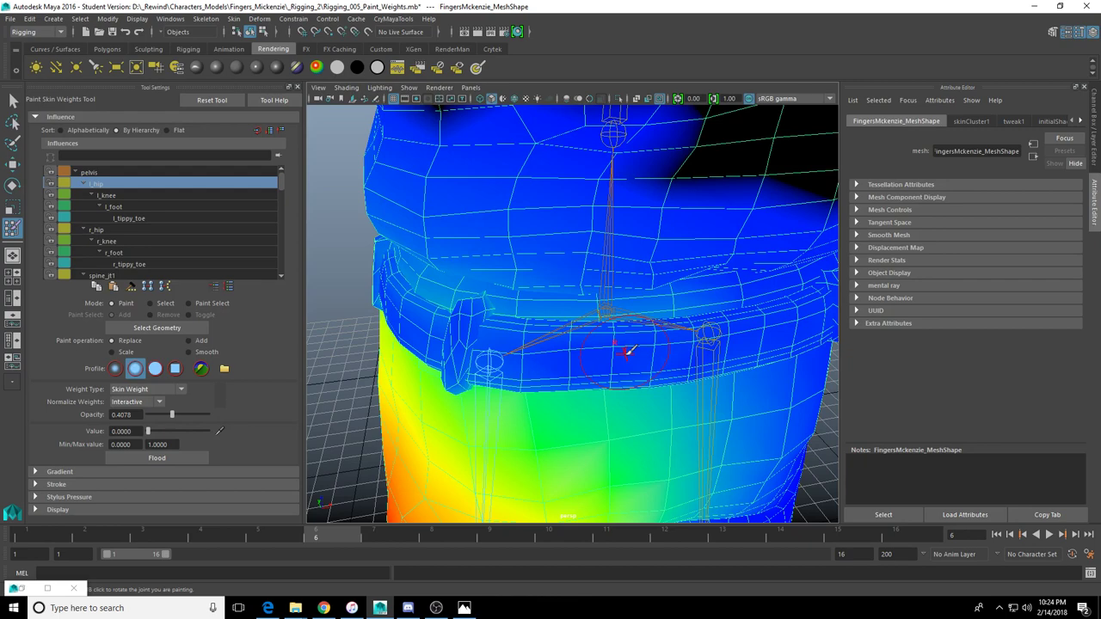
Try painting l_hip weight at value 1 just below the front of the belt, undo the stroke and set the brush value to 0.3884
mouse_move(584, 317)
left_mouse_down("alt")
mouse_move(603, 325)
mouse_move(553, 366)
left_mouse_up("alt")
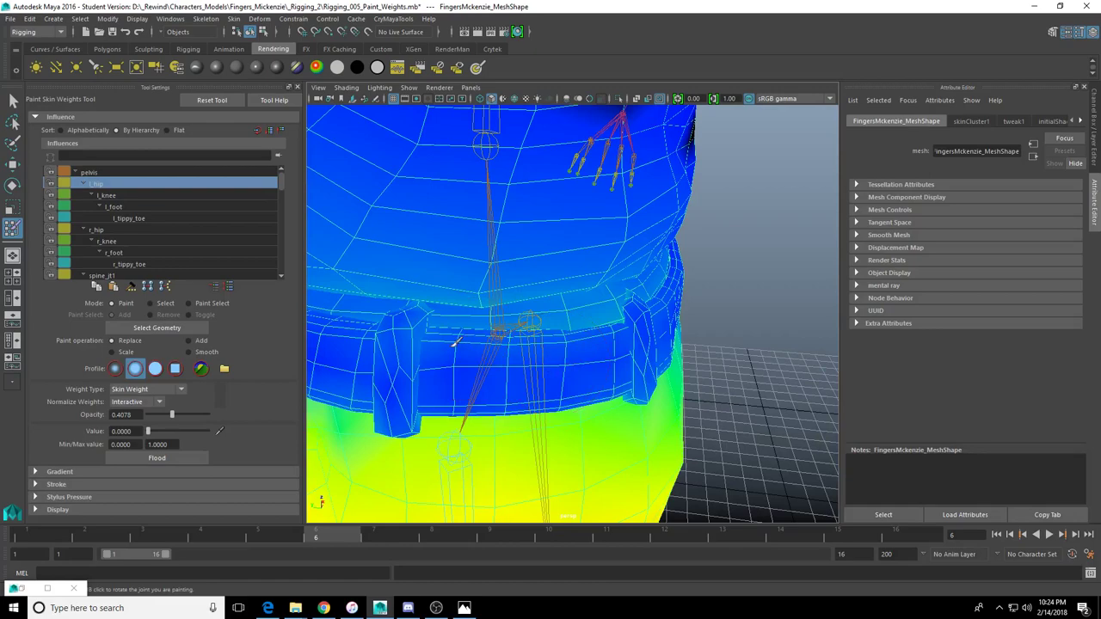
left_click_drag(415, 375, 535, 271, "alt")
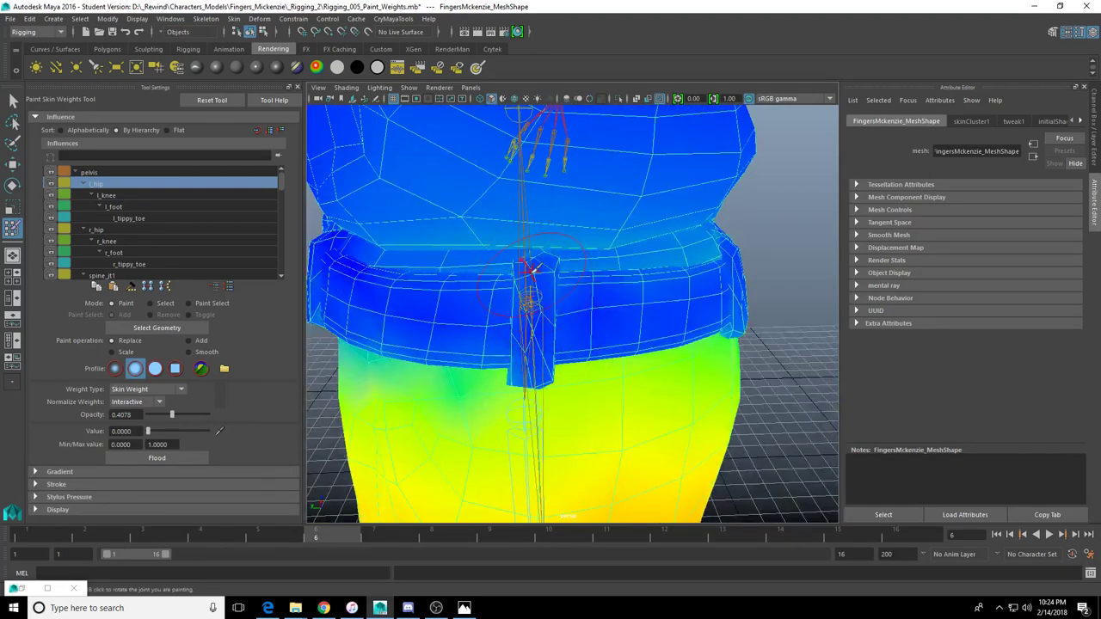
left_click_drag(531, 347, 602, 334, "alt")
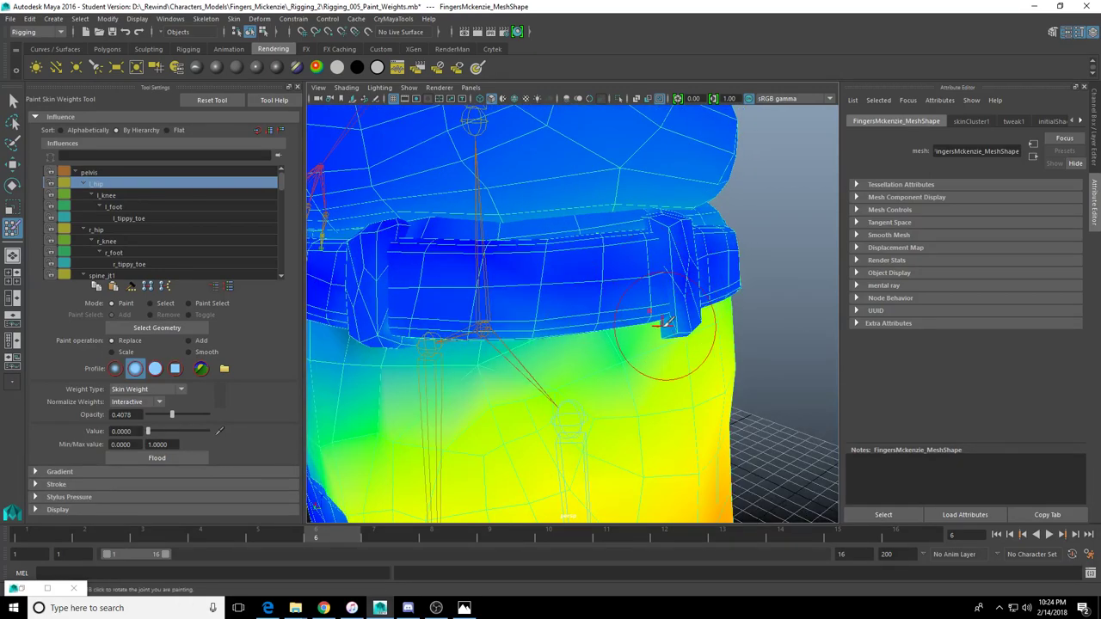
left_click_drag(677, 327, 682, 220, "alt")
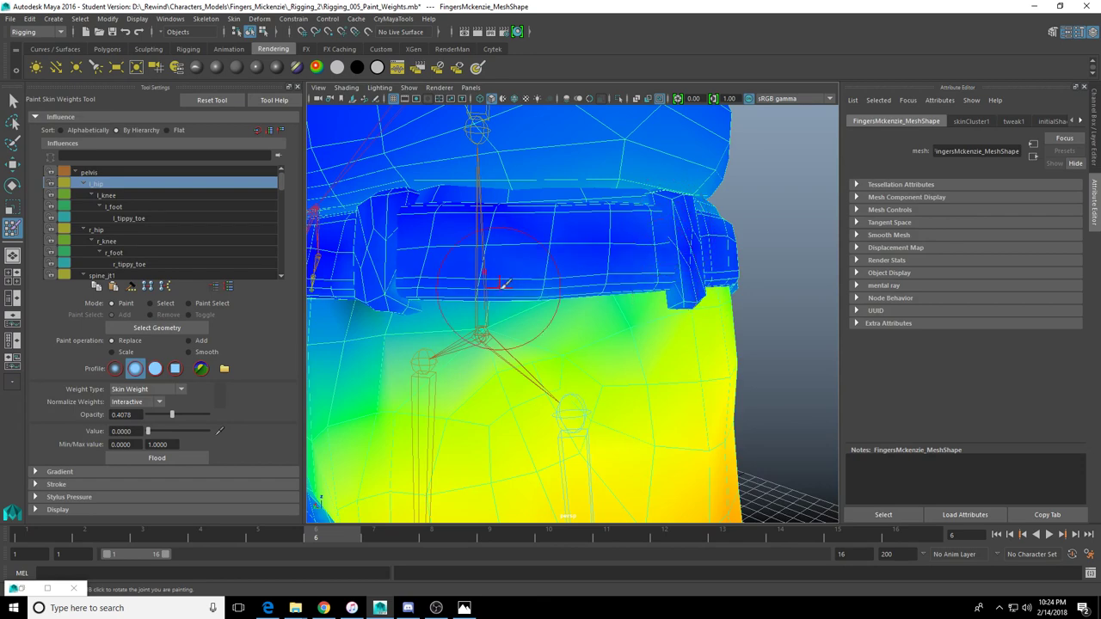
left_click_drag(516, 258, 713, 226, "alt")
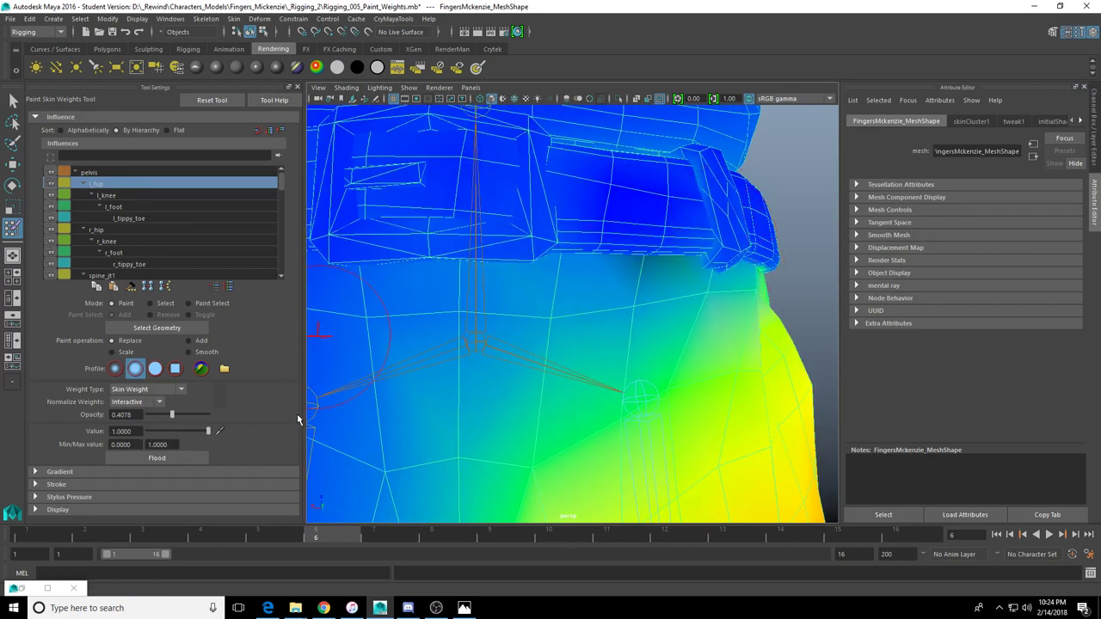
left_click_drag(638, 310, 653, 273)
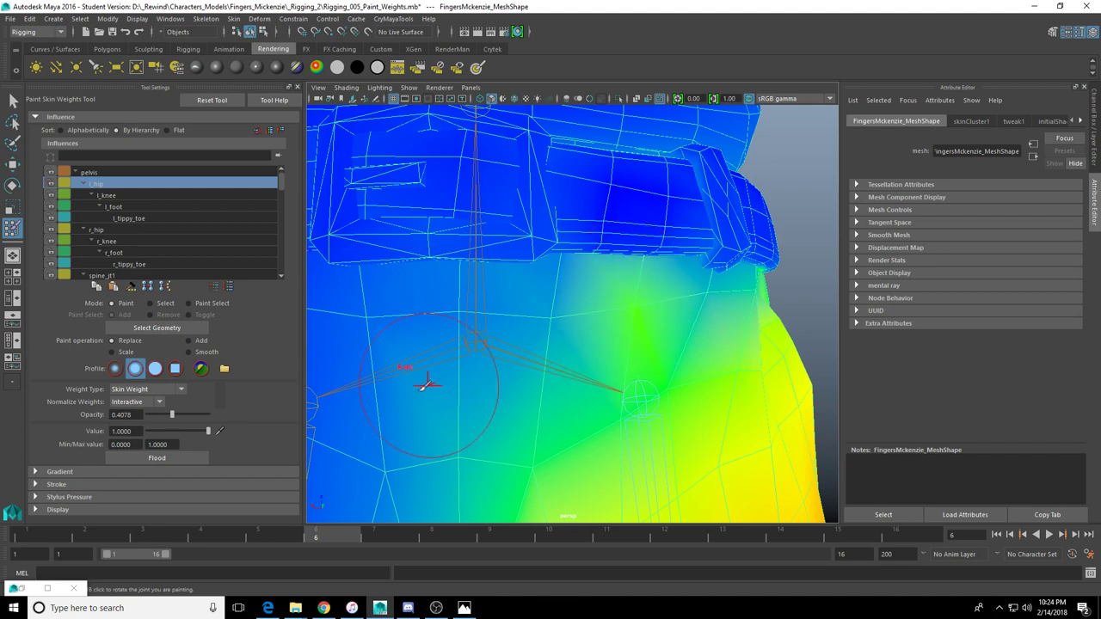
key("ctrl+z")
left_click_drag(174, 436, 170, 434)
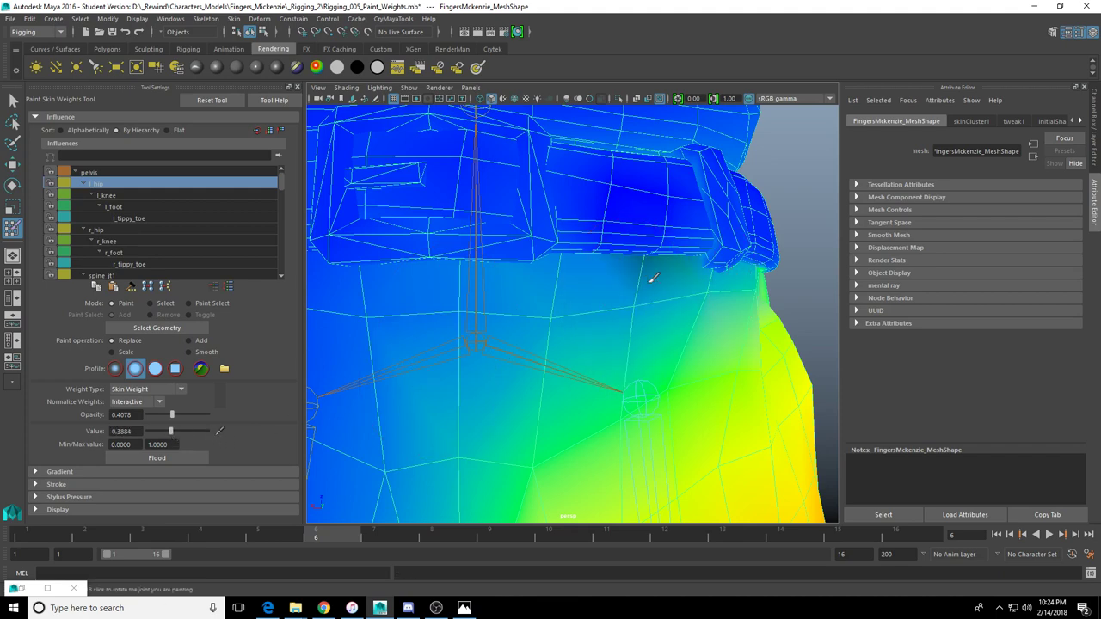
Rotate the l_hip joint by about -56.3 degrees on Z to bend the leg as a deformation test
left_click_drag(626, 279, 523, 266, "alt")
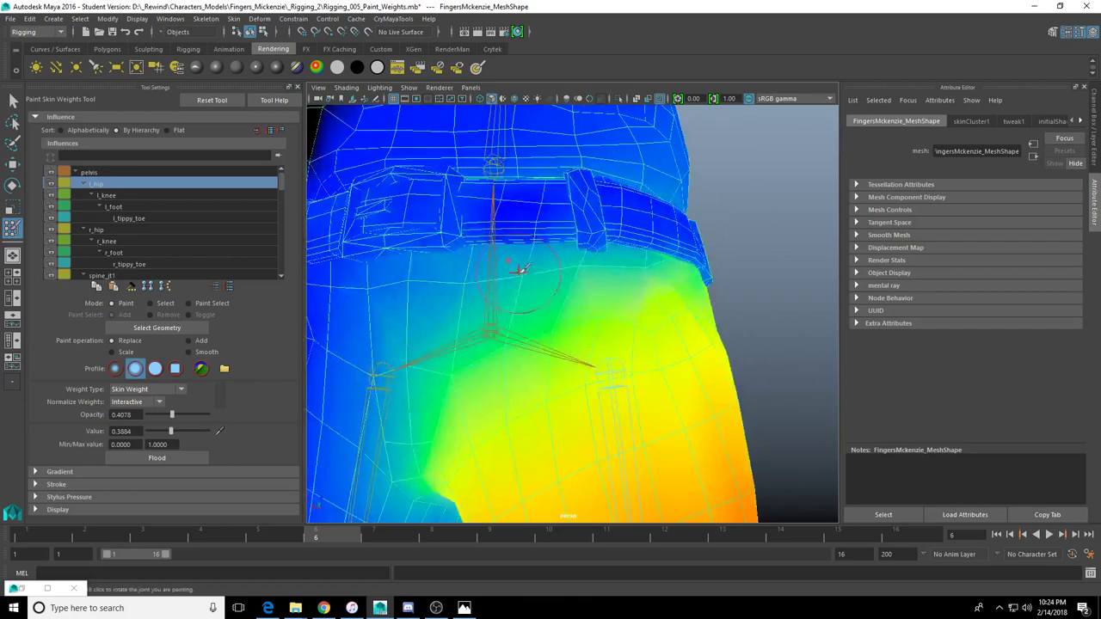
mouse_move(577, 315)
left_mouse_down("alt")
mouse_move(519, 329)
mouse_move(481, 318)
mouse_move(481, 344)
mouse_move(441, 342)
mouse_move(467, 341)
mouse_move(467, 375)
mouse_move(567, 339)
mouse_move(648, 329)
mouse_move(733, 330)
mouse_move(746, 344)
left_mouse_up("alt")
scroll(481, 371, "down", 4)
scroll(516, 308, "up", 5)
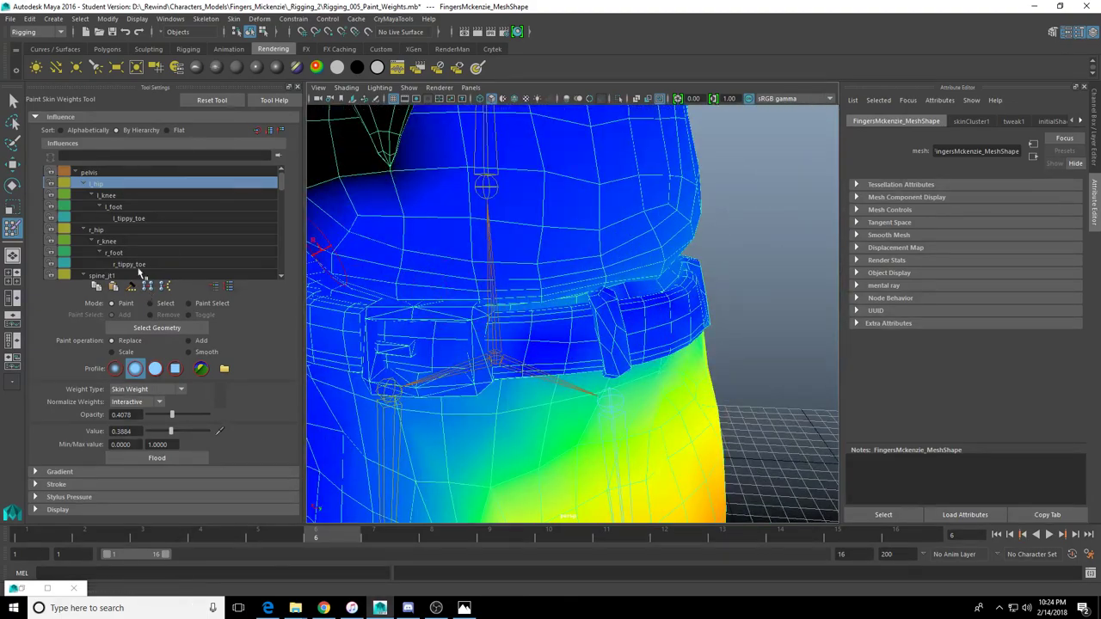
scroll(503, 336, "down", 3)
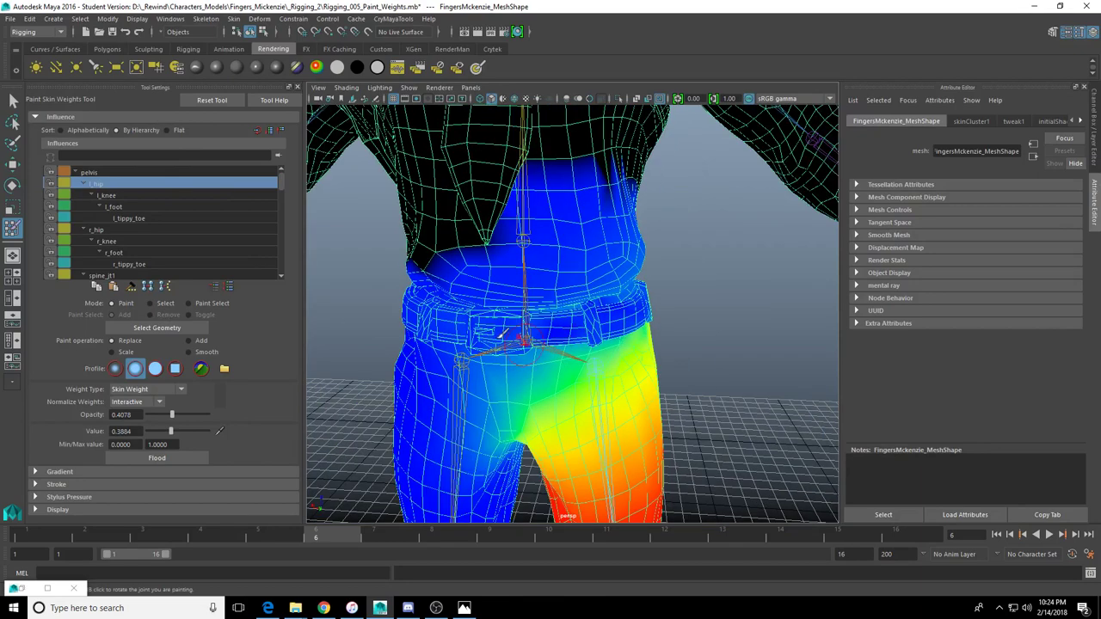
left_click(12, 184)
left_click(595, 368)
left_click_drag(597, 369, 579, 399, "alt")
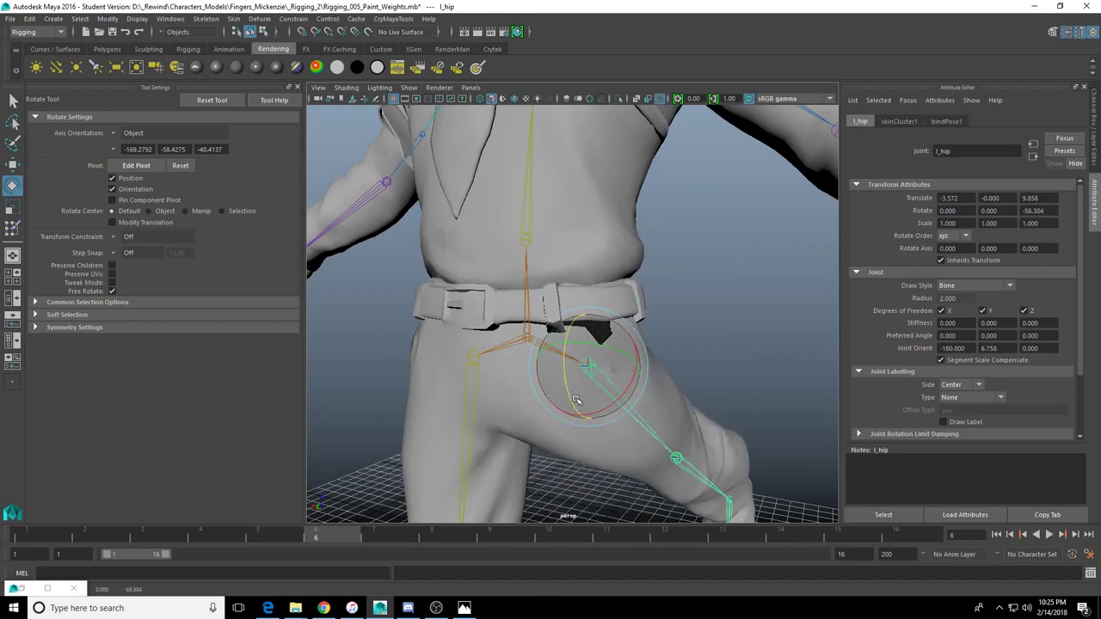
Examine the mesh deformation between the belt, its loops and the top of the trousers with the leg bent
scroll(585, 402, "up", 5)
middle_click_drag(594, 408, 522, 336, "alt")
scroll(525, 332, "up", 4)
scroll(498, 190, "down", 2)
middle_click_drag(498, 190, 573, 278, "alt")
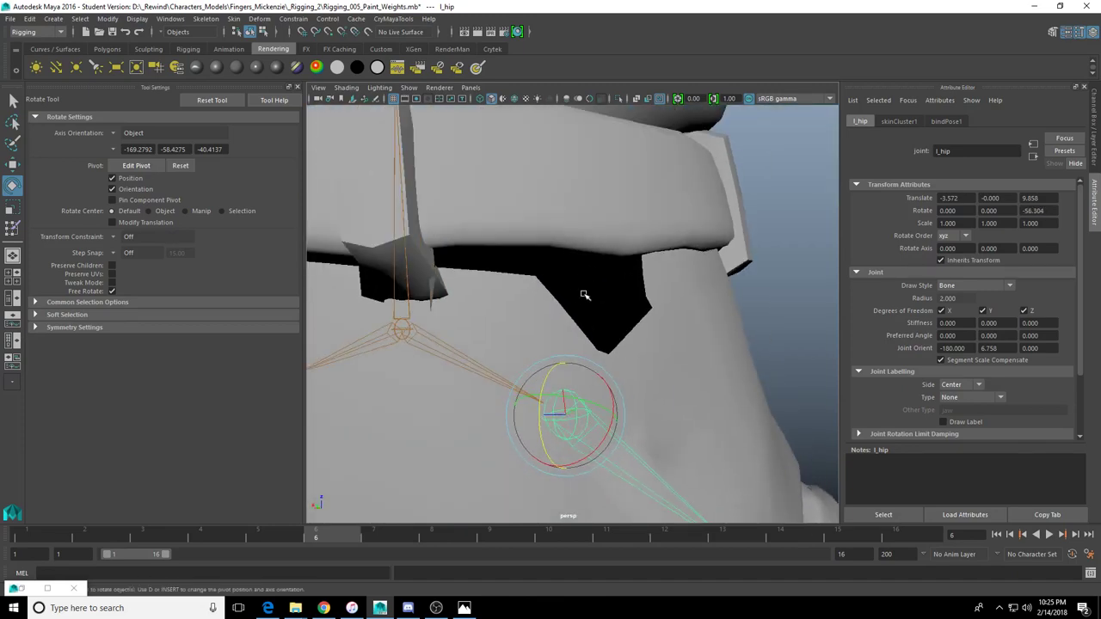
key("4")
key("5")
mouse_move(604, 346)
left_mouse_down("alt")
mouse_move(648, 347)
mouse_move(565, 330)
left_mouse_up("alt")
scroll(543, 344, "down", 5)
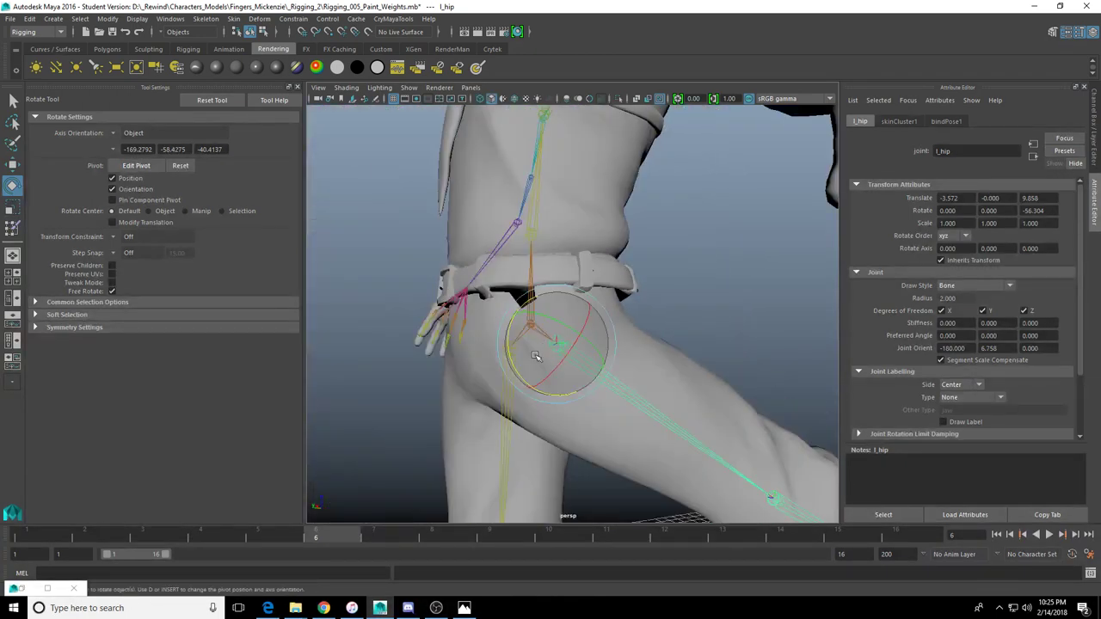
scroll(489, 312, "up", 5)
left_click_drag(489, 312, 534, 316, "alt")
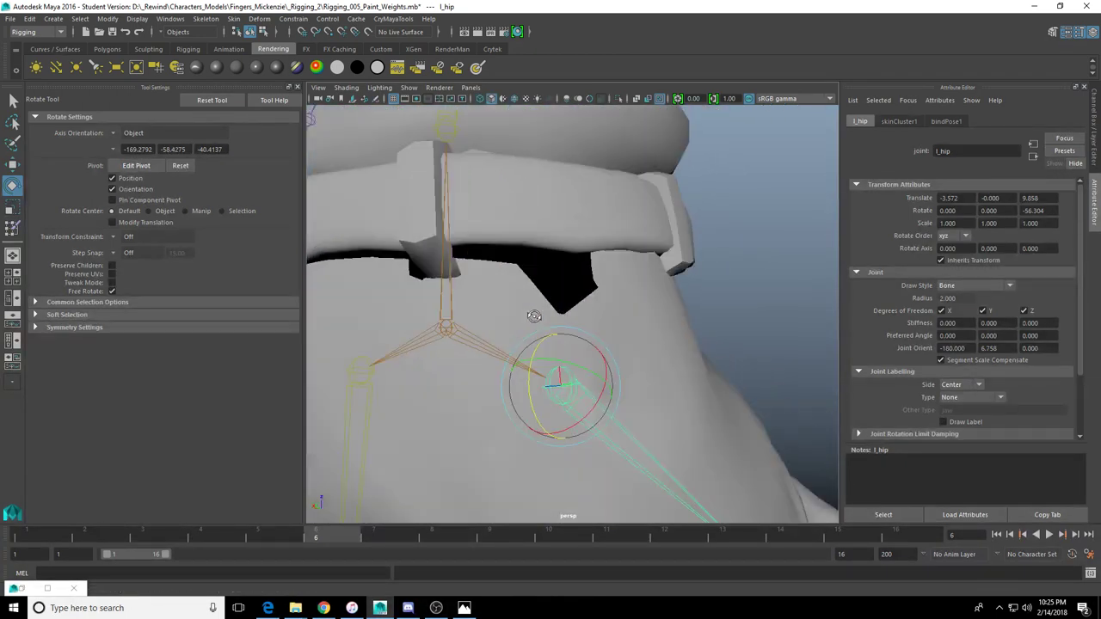
Undo the leg bend, try another rotation of the l_hip joint and undo that as well
key("ctrl+z")
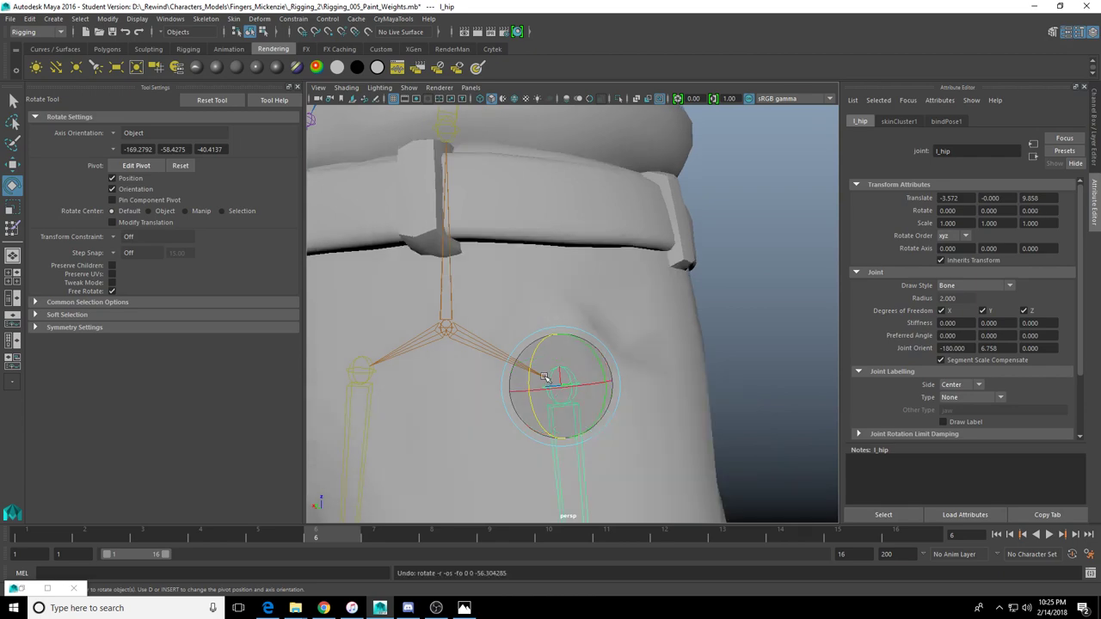
left_click_drag(535, 362, 559, 425)
scroll(561, 420, "down", 7)
key("ctrl+z")
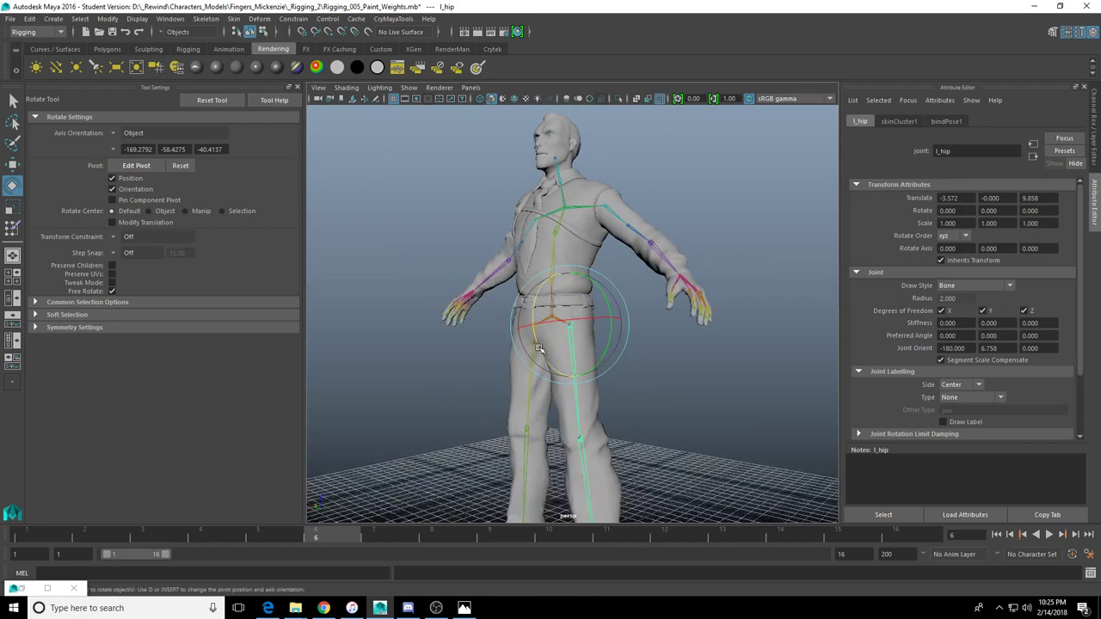
Try twisting the l_hip joint about its Y axis to test the upper thigh, and undo the twist
left_click_drag(539, 349, 644, 255)
scroll(557, 315, "up", 5)
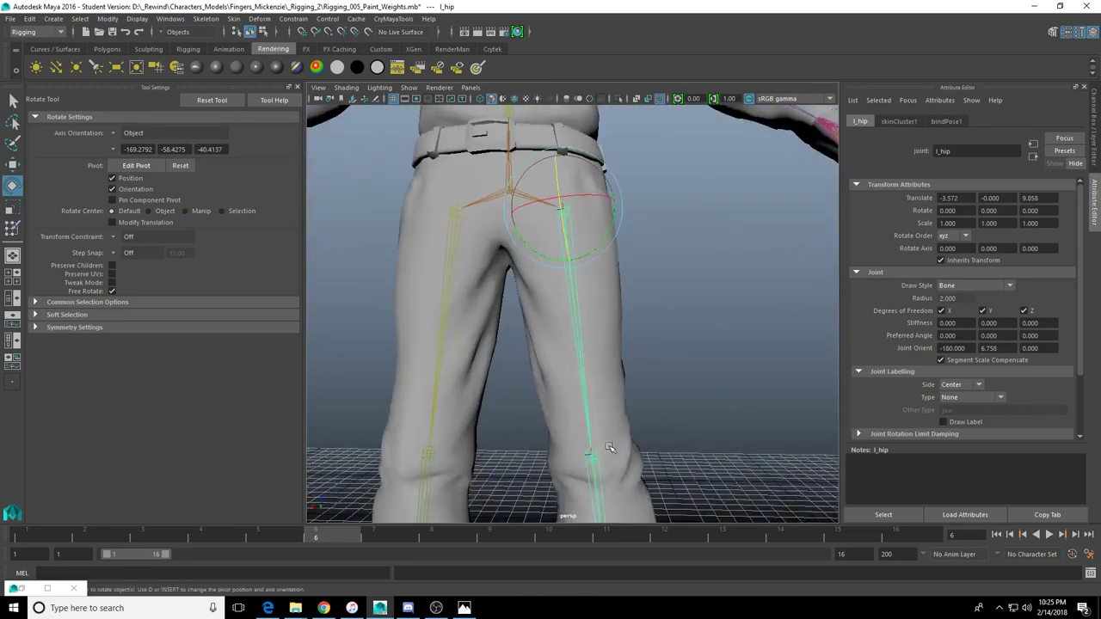
right_click_drag(600, 293, 581, 366, "alt")
left_click_drag(608, 268, 510, 269)
key("ctrl+z")
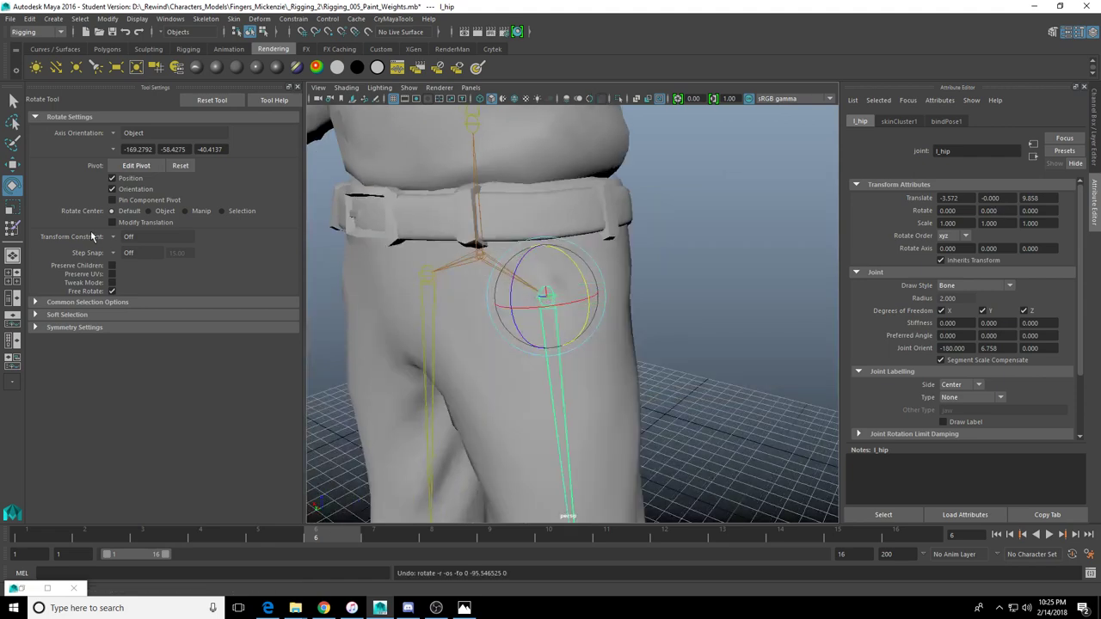
Resume painting skin weights on the character mesh with the l_hip influence selected
left_click(12, 228)
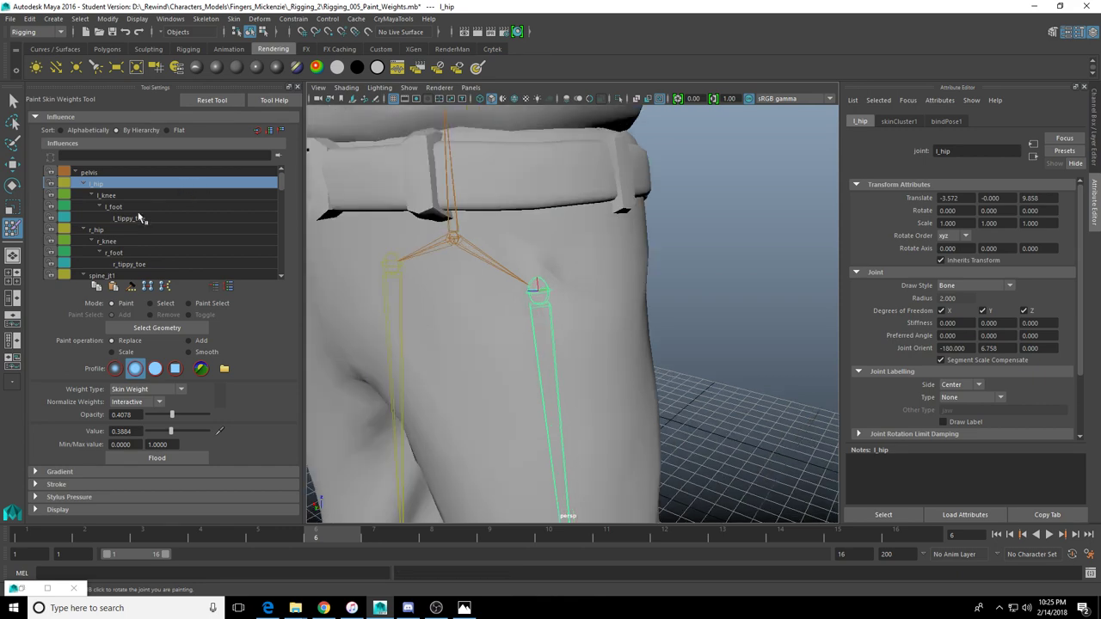
left_click(157, 328)
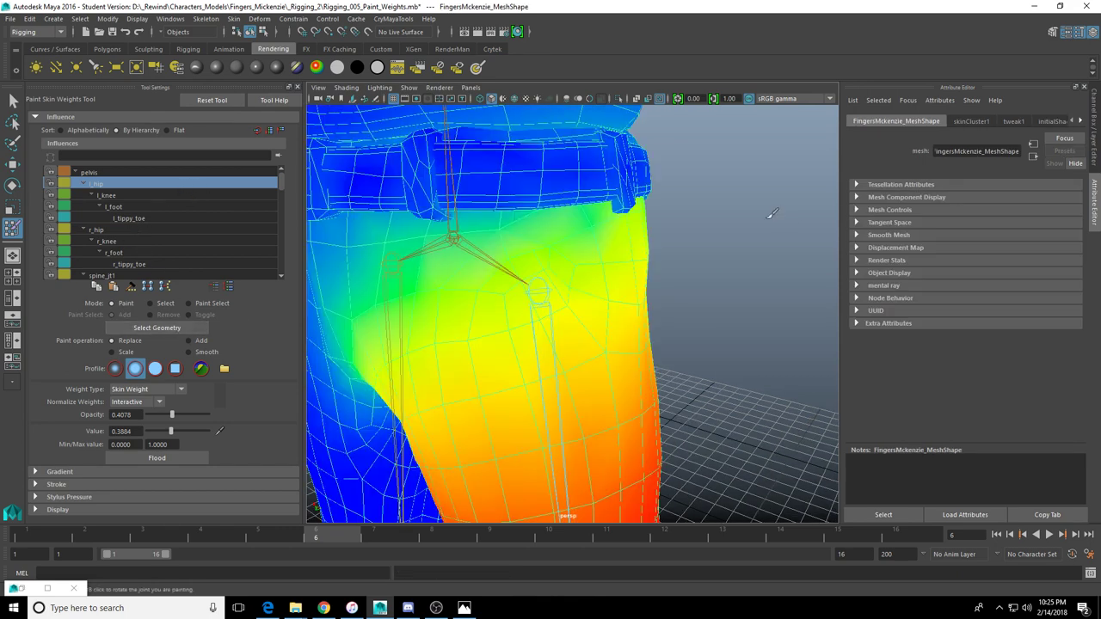
mouse_move(491, 290)
left_mouse_down("alt")
mouse_move(509, 209)
mouse_move(491, 369)
mouse_move(524, 329)
mouse_move(475, 349)
left_mouse_up("alt")
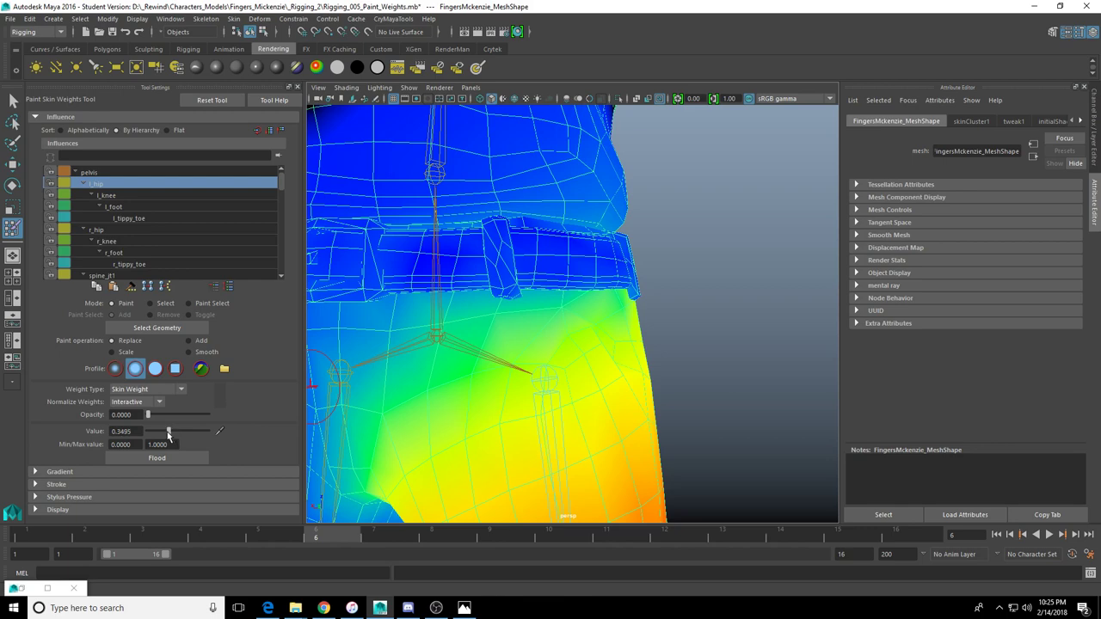
Set the brush value to 0.7573 and the paint operation to Add for the l_hip weights below the belt
left_click_drag(184, 432, 194, 432)
left_click_drag(519, 293, 541, 270, "alt")
middle_click_drag(541, 270, 486, 209, "alt")
right_click_drag(524, 437, 572, 191, "alt")
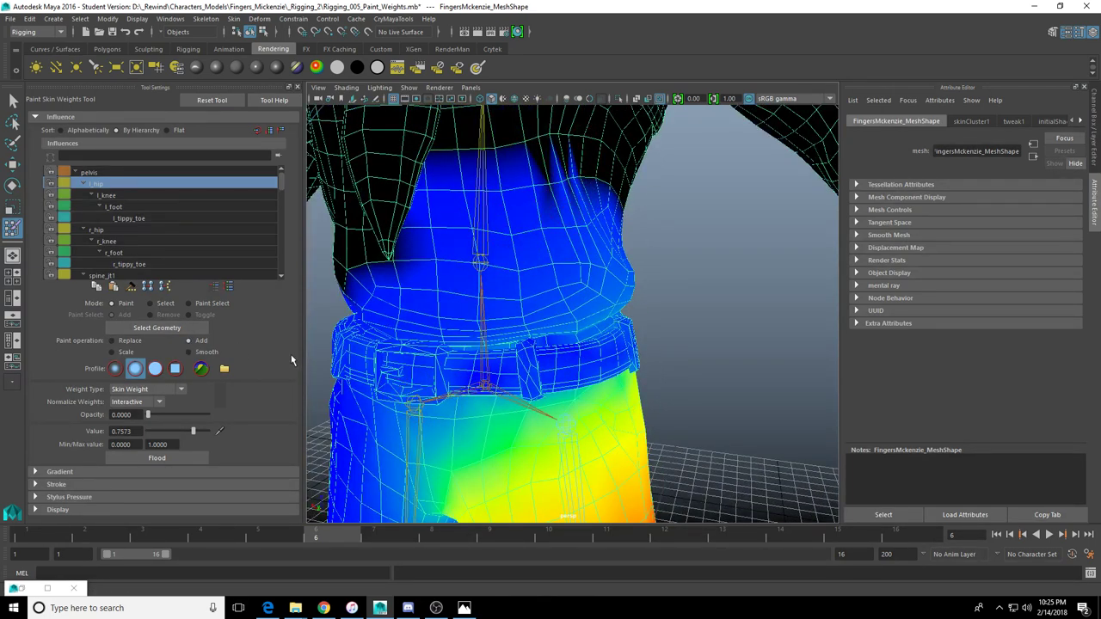
middle_click_drag(554, 335, 512, 239, "alt")
right_click_drag(512, 239, 494, 285, "alt")
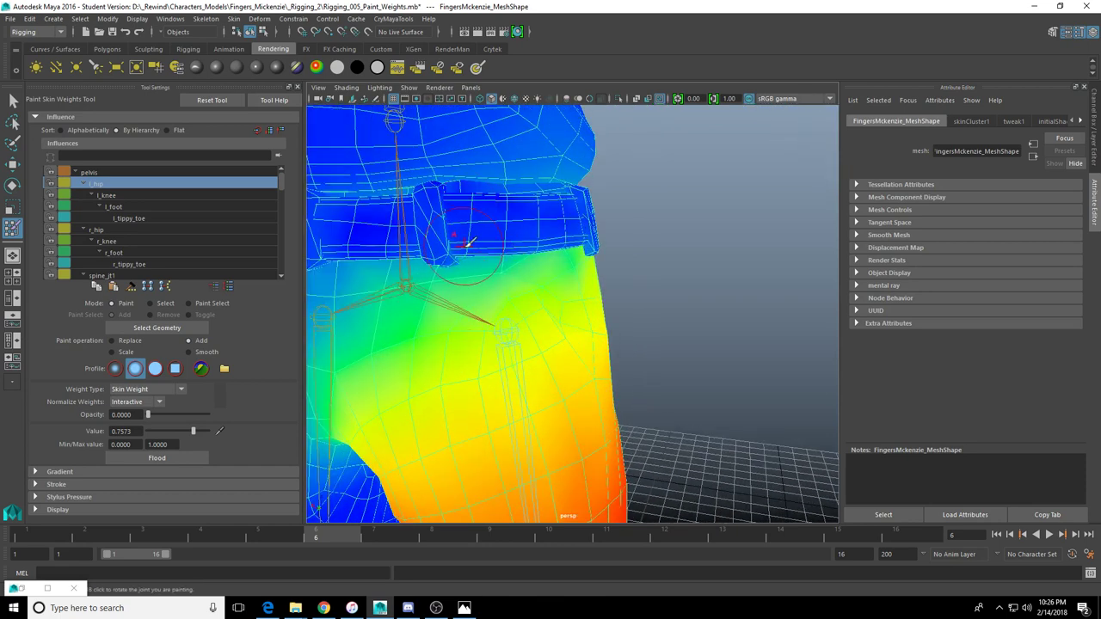
Try a Replace stroke on the front of the trousers below the belt, and undo it
left_click(121, 341)
left_click_drag(369, 280, 402, 301)
key("ctrl+z")
Try the Add operation with opacity 1 and value 0 on the trousers below the belt, and undo the attempt
middle_click_drag(505, 272, 649, 221, "alt")
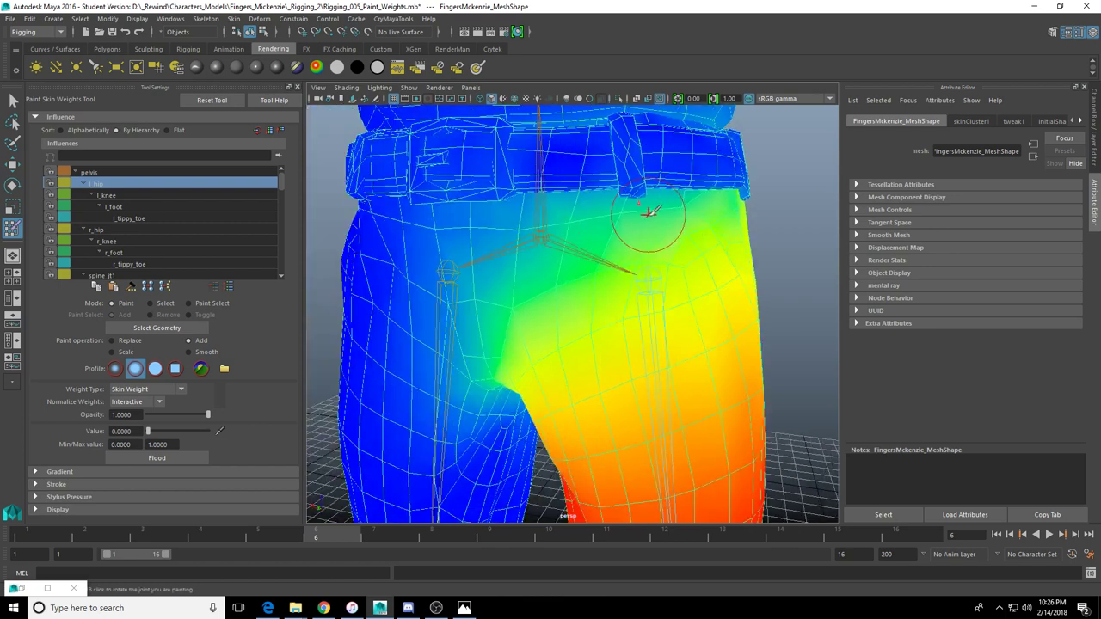
left_click_drag(516, 363, 519, 302, "alt")
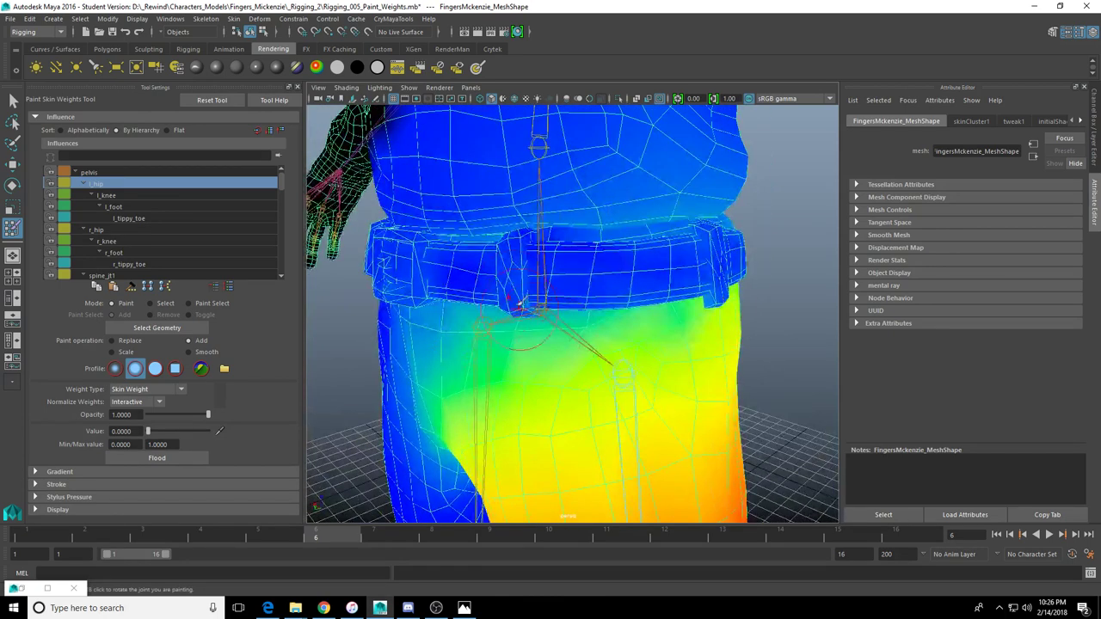
left_click_drag(659, 277, 602, 315, "alt")
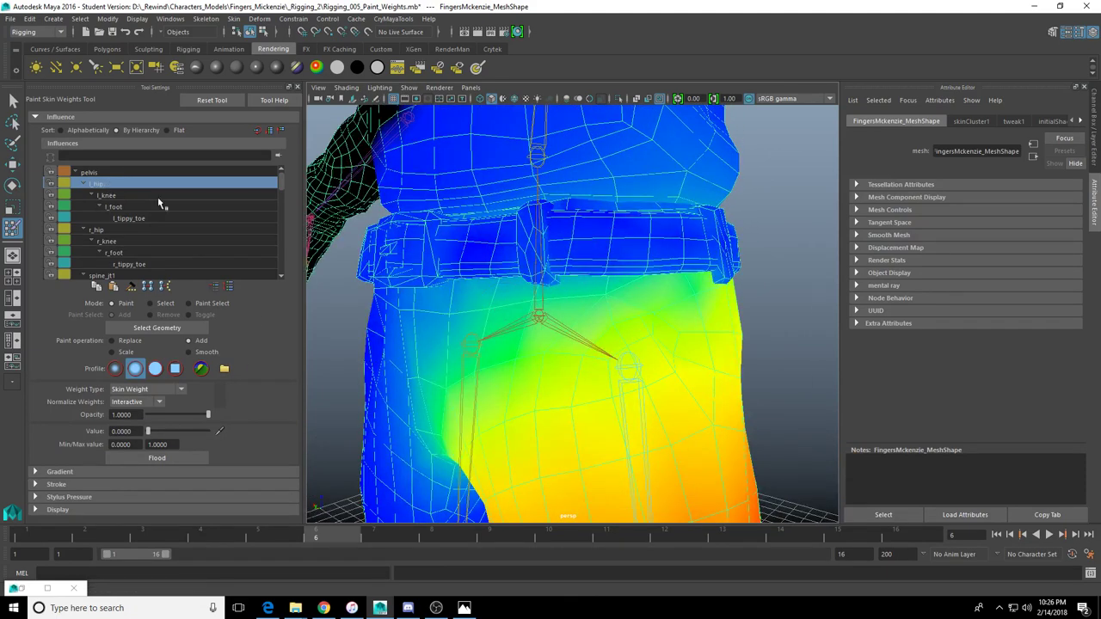
mouse_move(511, 320)
left_mouse_down("alt")
mouse_move(476, 311)
mouse_move(518, 344)
mouse_move(563, 322)
left_mouse_up("alt")
key("ctrl+z")
Try adding l_hip weight at value 1 and opacity 1 around the front of the hip, and undo the attempt
left_click_drag(618, 385, 601, 319, "alt")
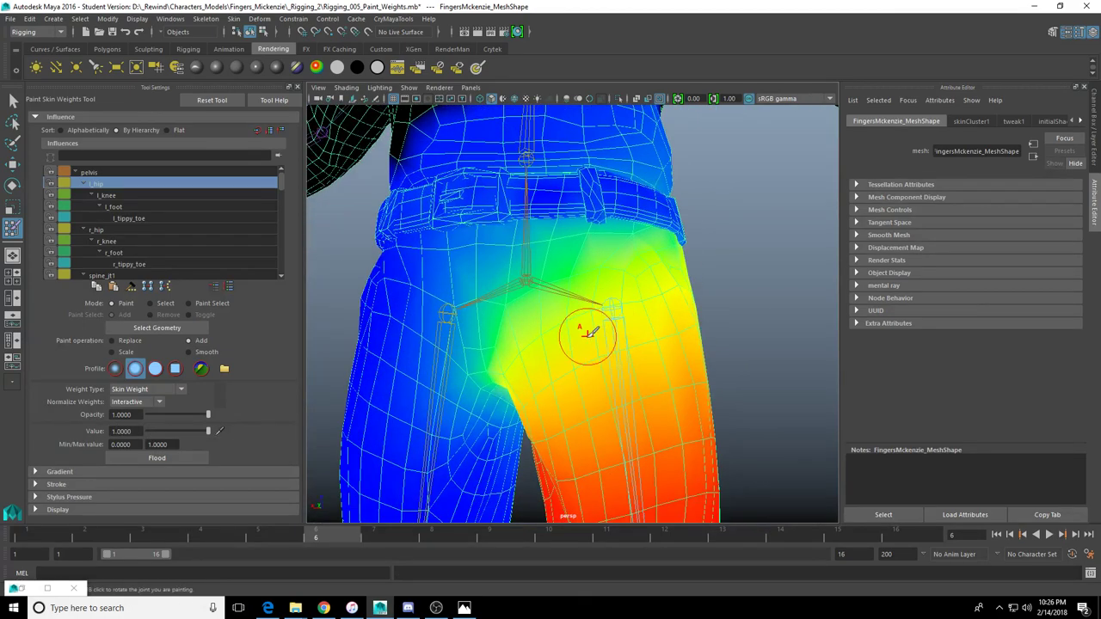
mouse_move(542, 352)
left_mouse_down("alt")
mouse_move(642, 301)
mouse_move(567, 351)
mouse_move(622, 303)
mouse_move(601, 356)
left_mouse_up("alt")
mouse_move(600, 354)
left_mouse_down("alt")
mouse_move(580, 375)
mouse_move(568, 311)
mouse_move(490, 288)
left_mouse_up("alt")
key("ctrl+z")
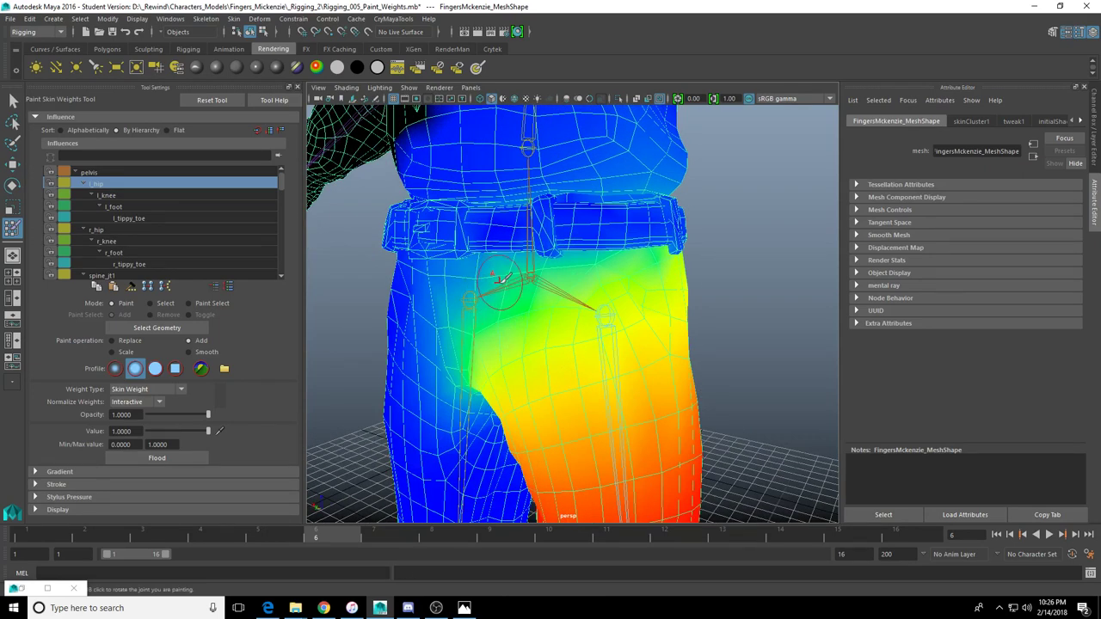
Set the paint operation to Replace with value 0 and opacity 0 for the l_hip influence
scroll(507, 284, "down", 5)
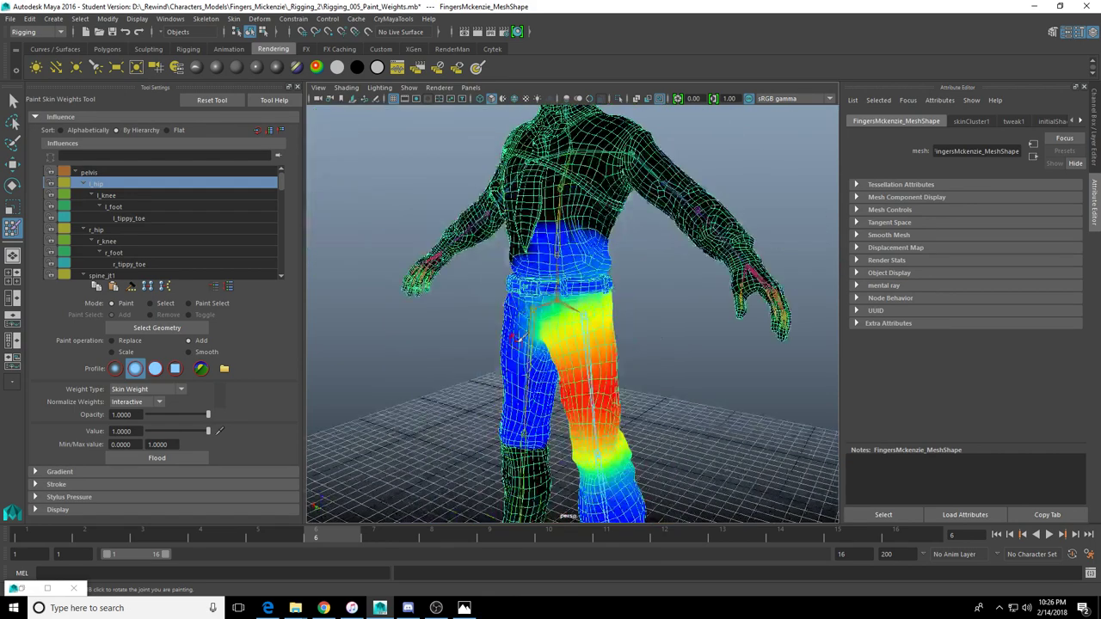
scroll(545, 307, "up", 8)
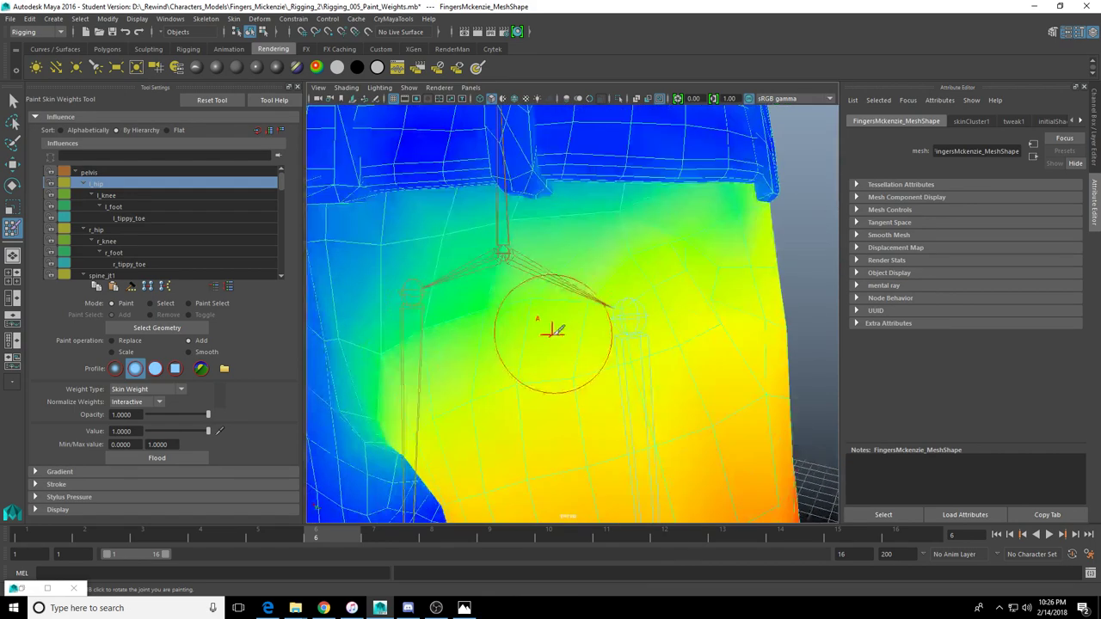
scroll(552, 329, "down", 2)
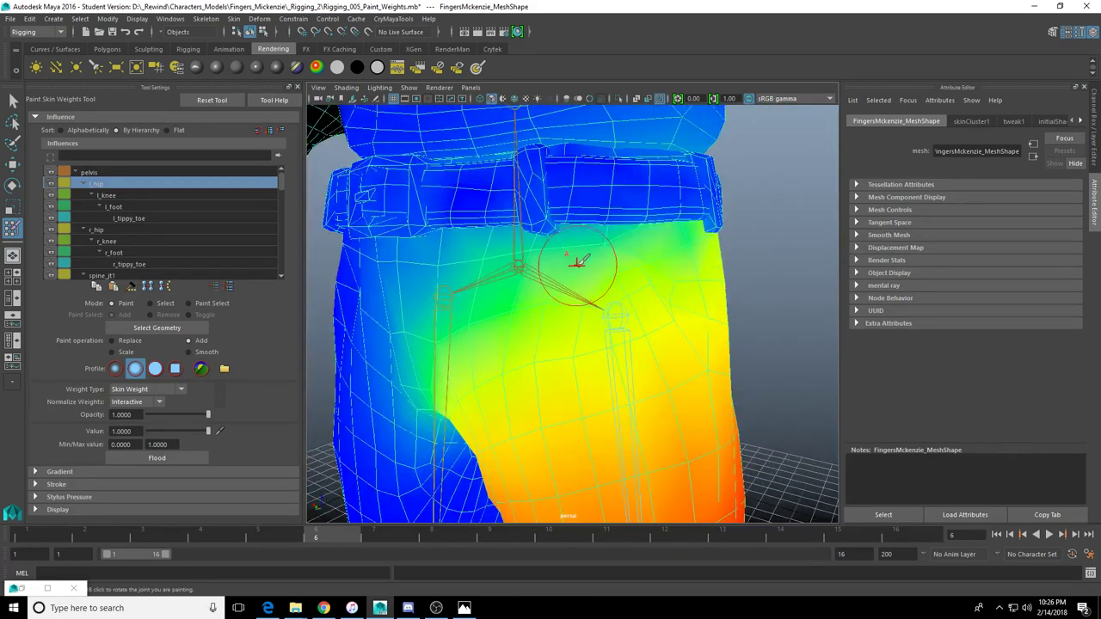
left_click_drag(184, 430, 83, 422)
left_click_drag(207, 414, 147, 419)
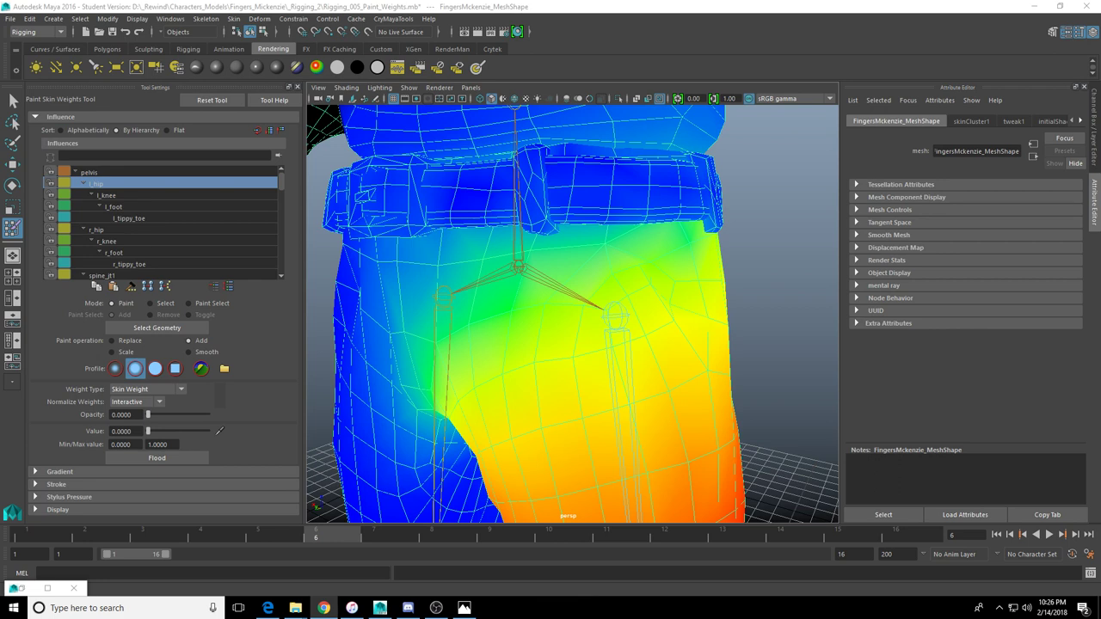
left_click(116, 342)
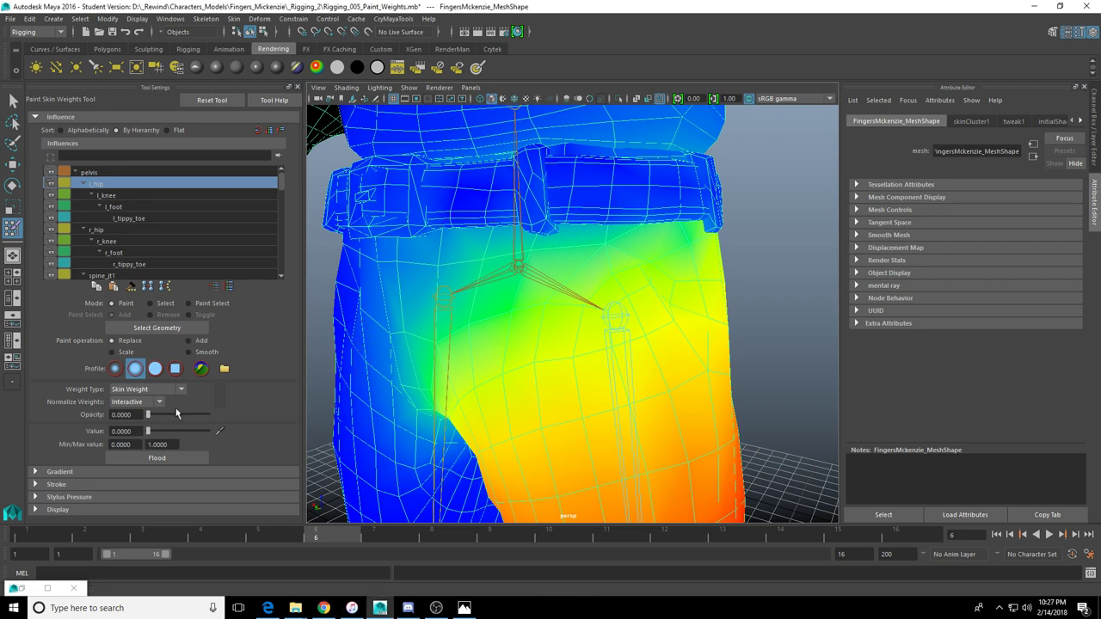
Try a Replace stroke at opacity 1 and value 0 on the front of the trousers below the belt, and undo it
left_click_drag(196, 416, 209, 416)
left_click_drag(528, 258, 533, 256)
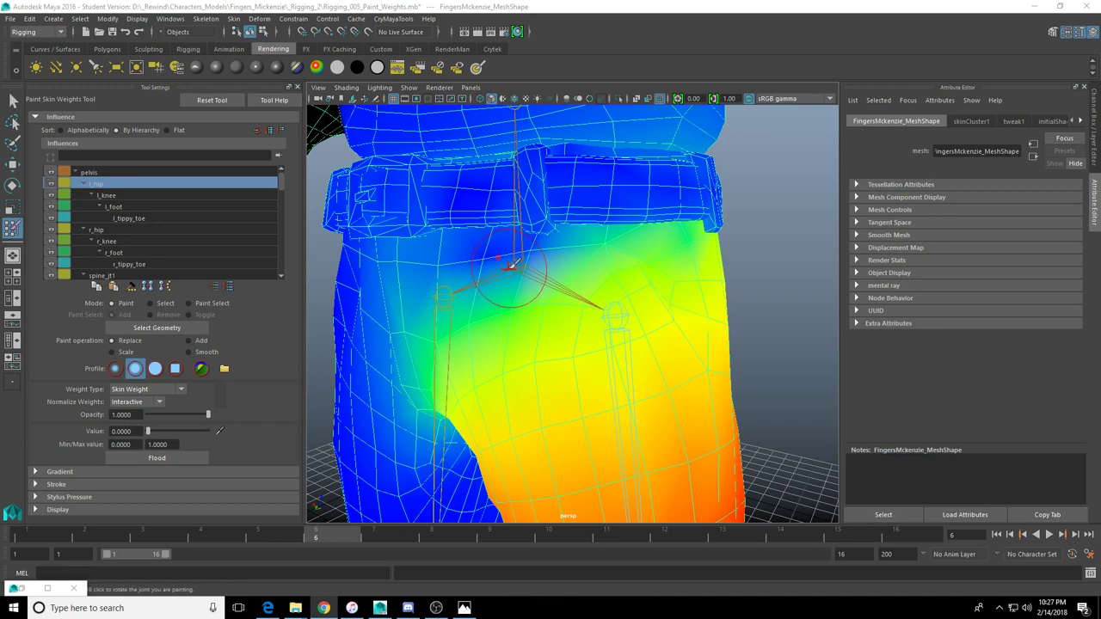
key("ctrl+z")
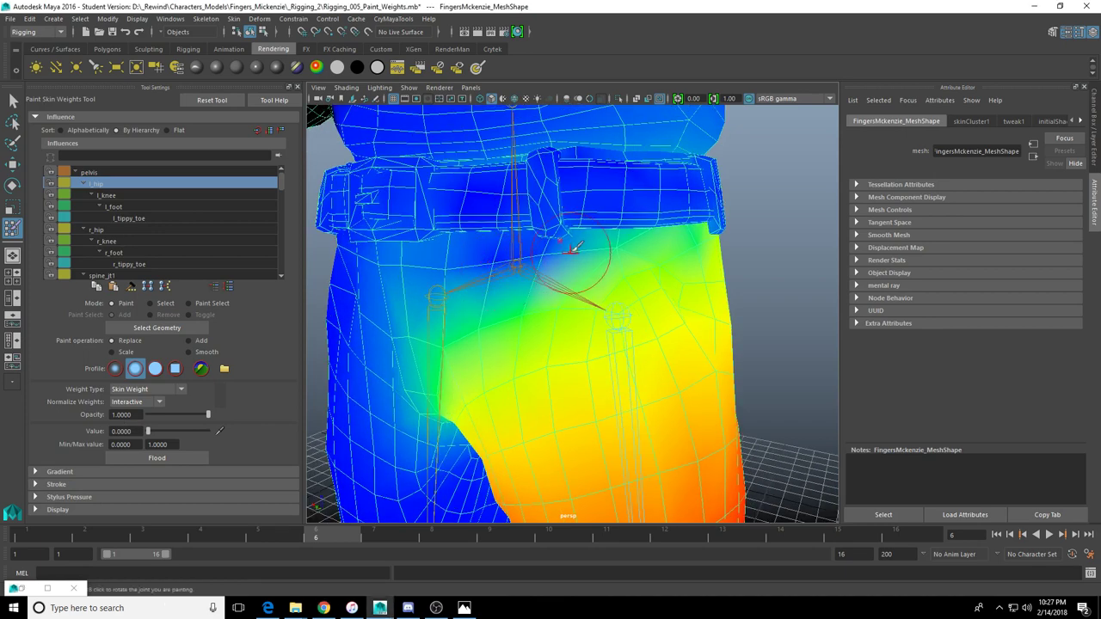
key("ctrl+z")
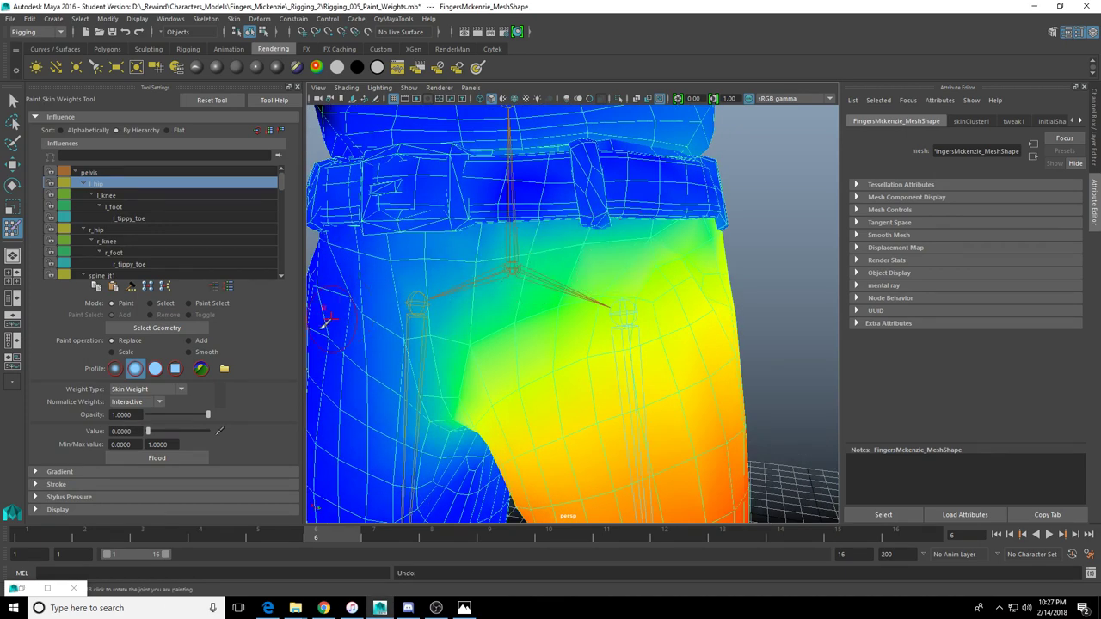
Lower the opacity to 0.6019 and reduce the l_hip weight along the trousers' front below the belt, undoing the last stroke
left_click_drag(207, 414, 183, 414)
mouse_move(456, 245)
left_mouse_down()
mouse_move(684, 235)
mouse_move(600, 243)
left_mouse_up()
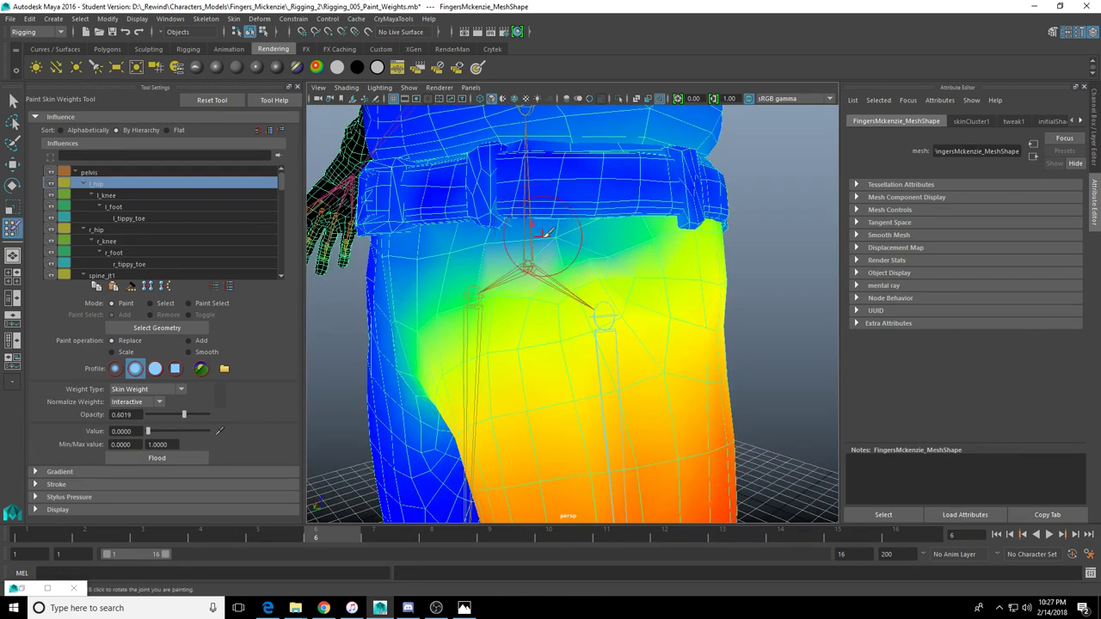
left_click_drag(555, 239, 658, 232)
key("ctrl+z")
scroll(559, 239, "up", 3)
middle_click_drag(560, 239, 549, 282, "alt")
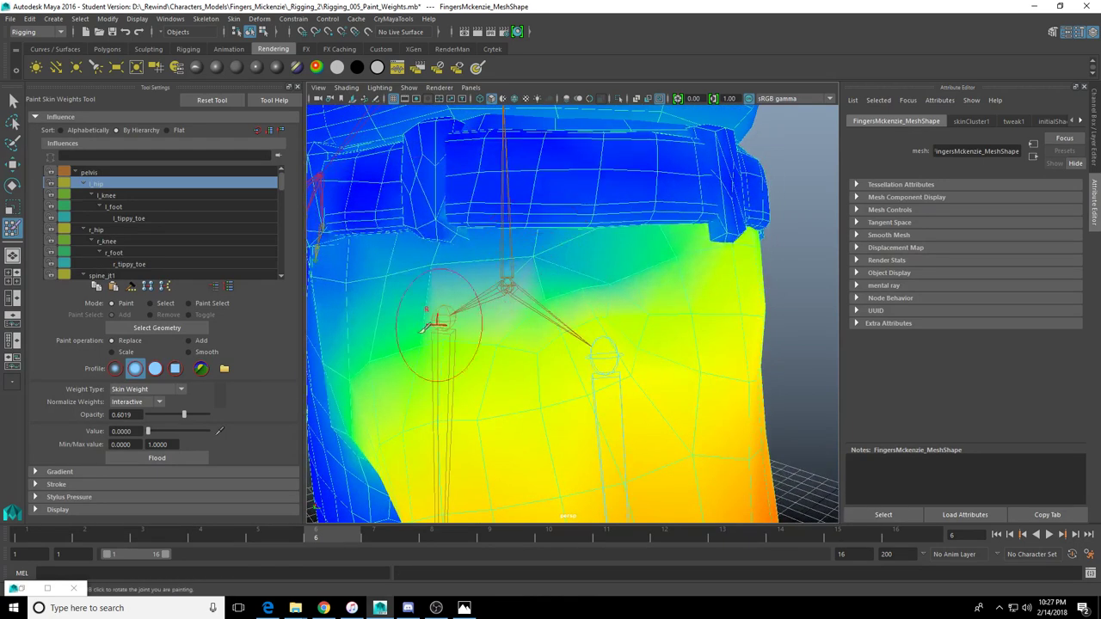
Set the opacity to 0.3981 and fade the l_hip weight along the trousers directly under the front of the belt
left_click_drag(176, 418, 171, 416)
left_click_drag(387, 255, 637, 247)
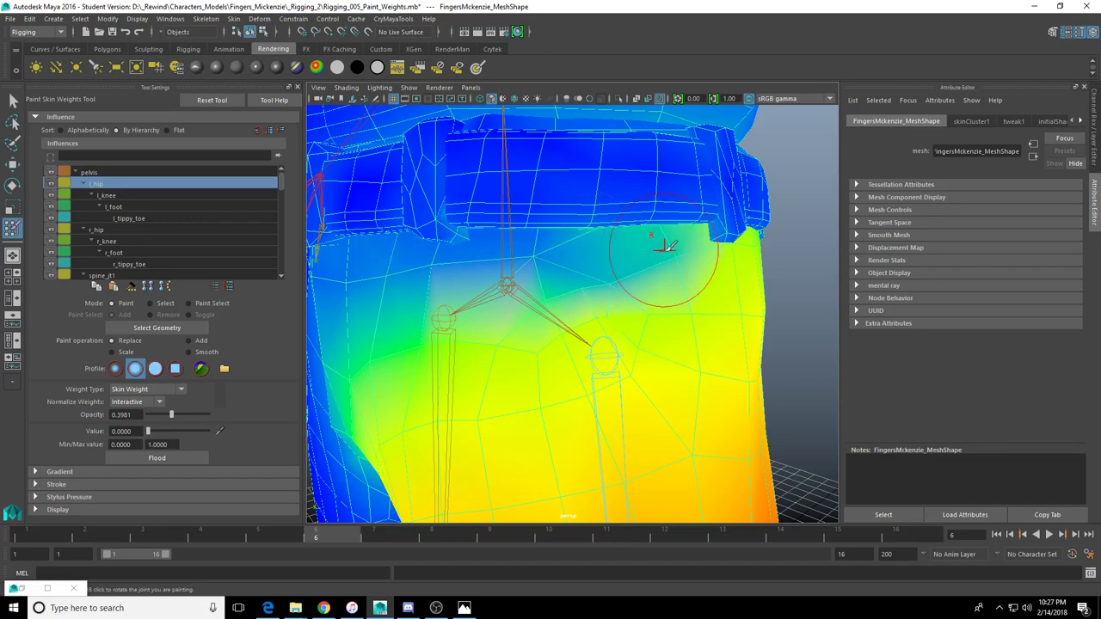
mouse_move(571, 242)
left_mouse_down("alt")
mouse_move(577, 234)
mouse_move(536, 364)
mouse_move(533, 267)
mouse_move(488, 289)
mouse_move(469, 270)
mouse_move(446, 272)
mouse_move(467, 242)
left_mouse_up("alt")
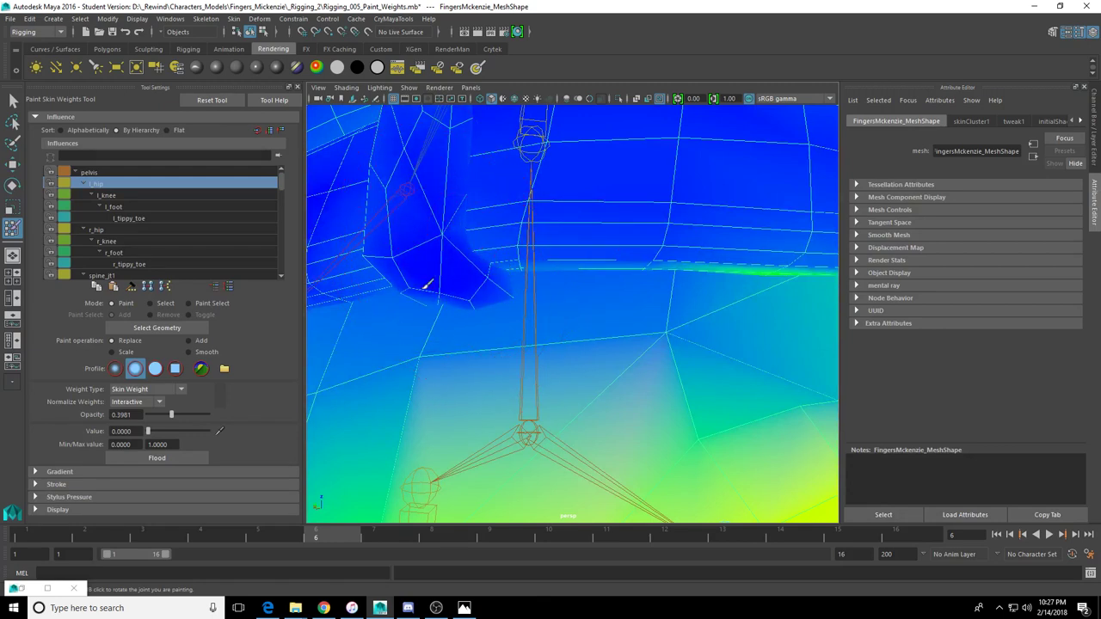
mouse_move(425, 283)
left_mouse_down("alt")
mouse_move(526, 296)
mouse_move(640, 274)
left_mouse_up("alt")
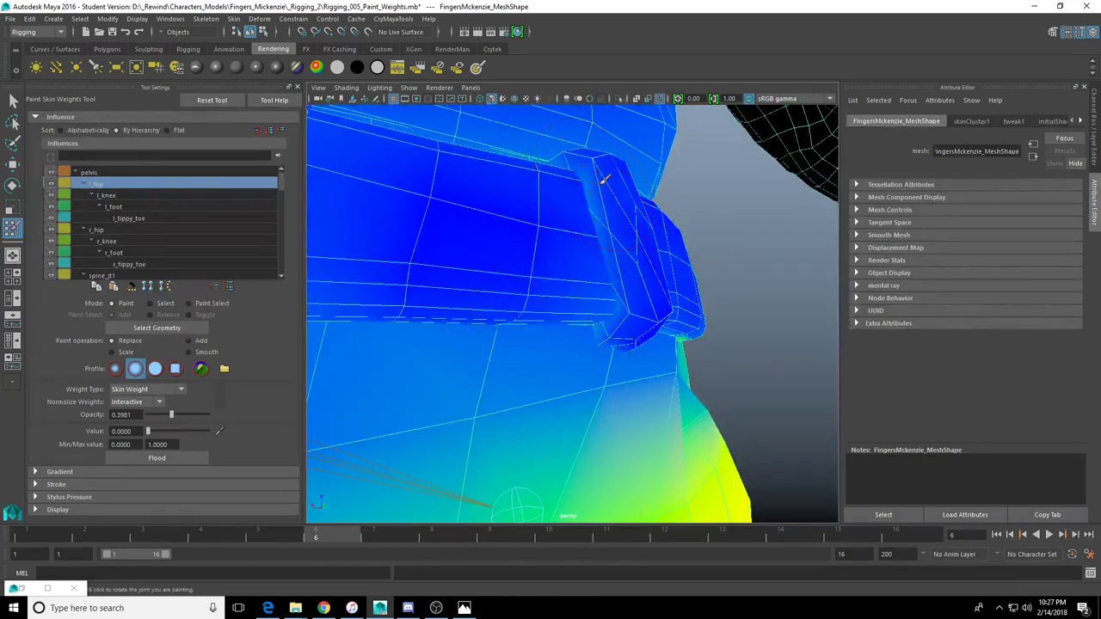
mouse_move(604, 179)
left_mouse_down()
mouse_move(609, 327)
mouse_move(594, 319)
mouse_move(608, 263)
mouse_move(513, 276)
left_mouse_up()
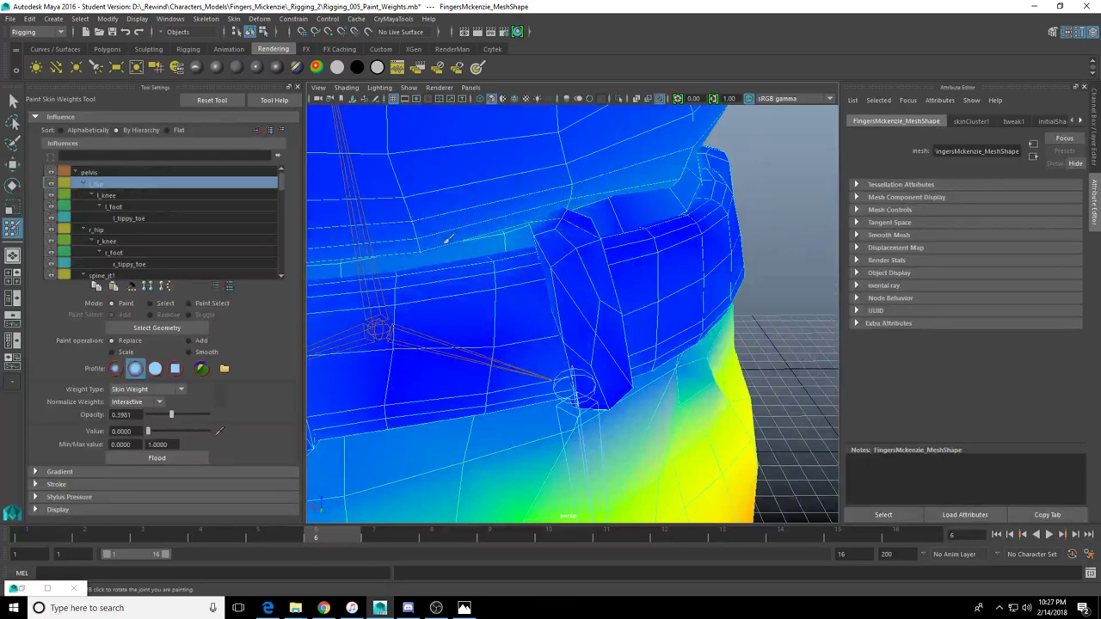
left_click_drag(447, 241, 555, 218, "alt")
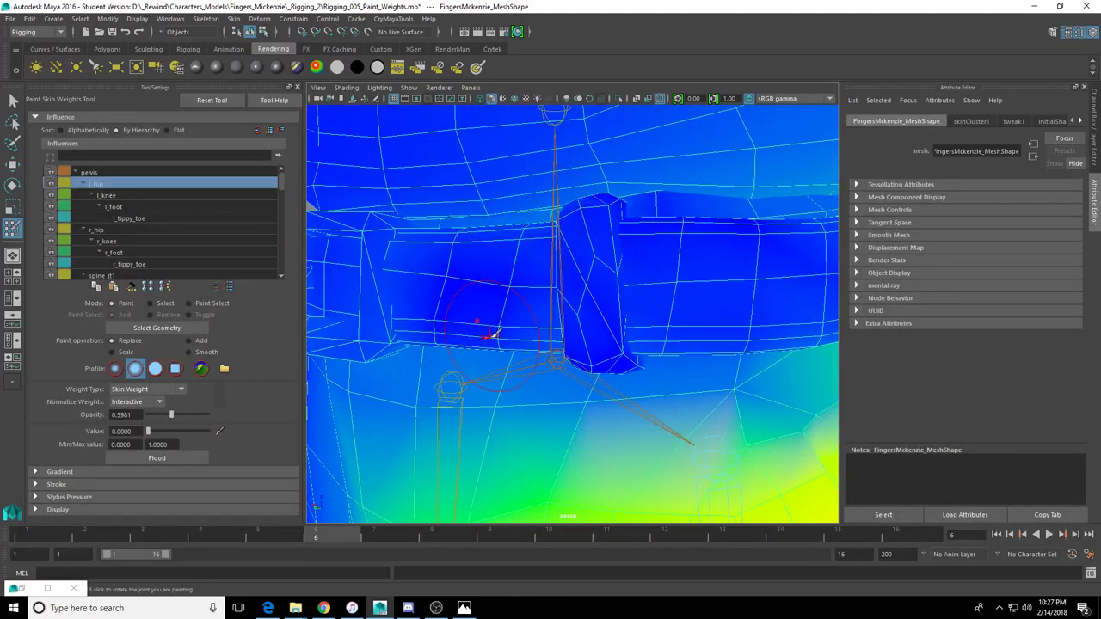
left_click_drag(688, 373, 428, 298, "alt")
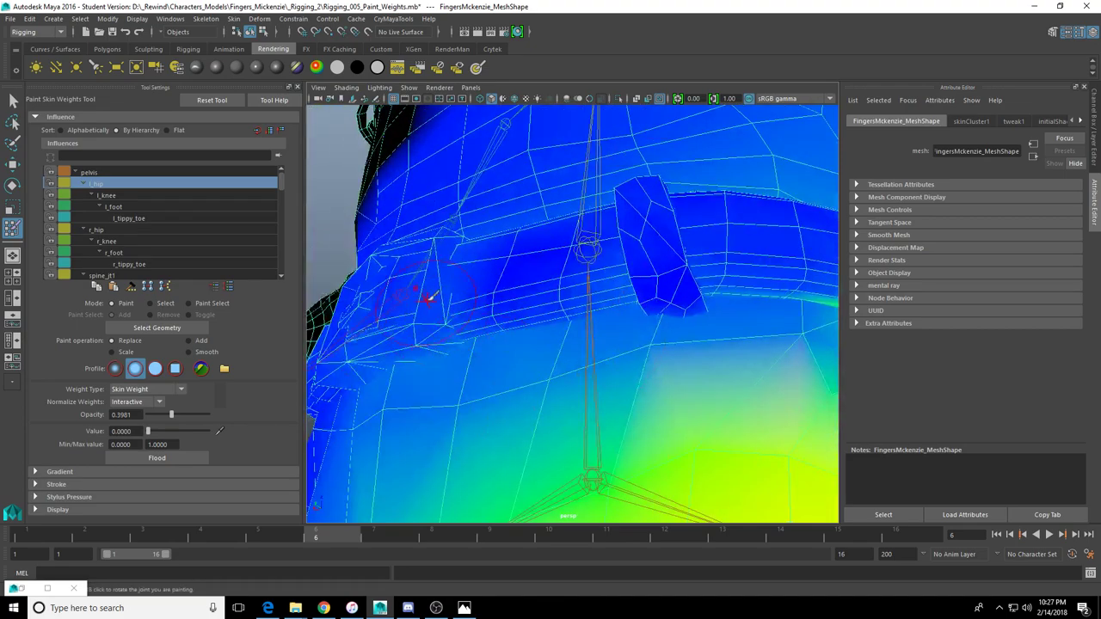
Paint out the leftover strip of l_hip weight along the belt's lower edge at the left hip
key("f")
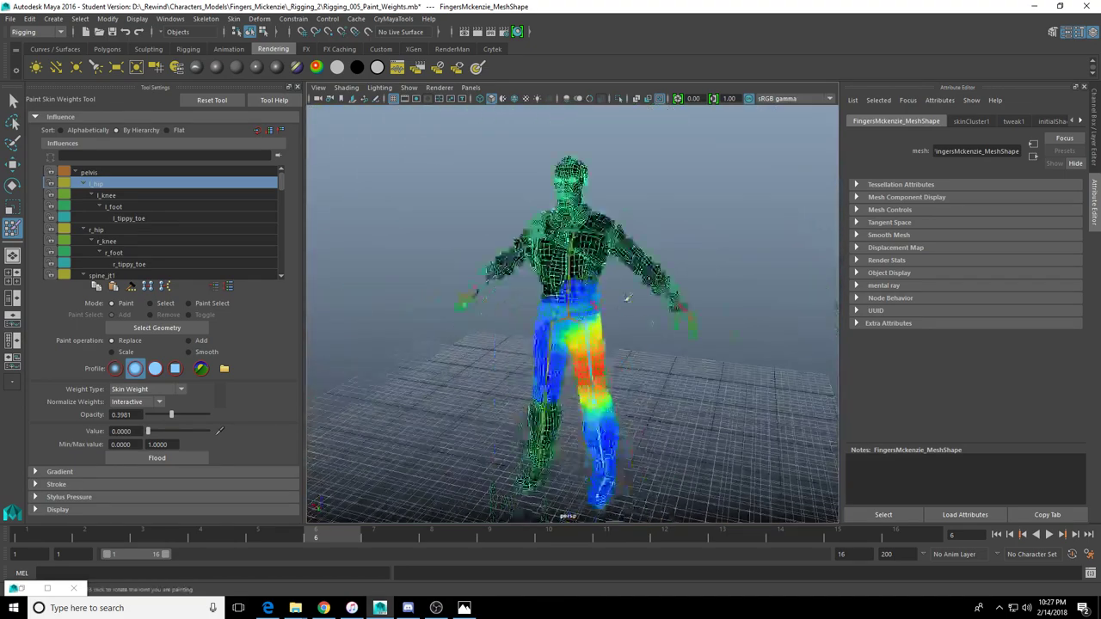
scroll(662, 303, "up", 5)
scroll(654, 314, "down", 5)
scroll(663, 338, "up", 2)
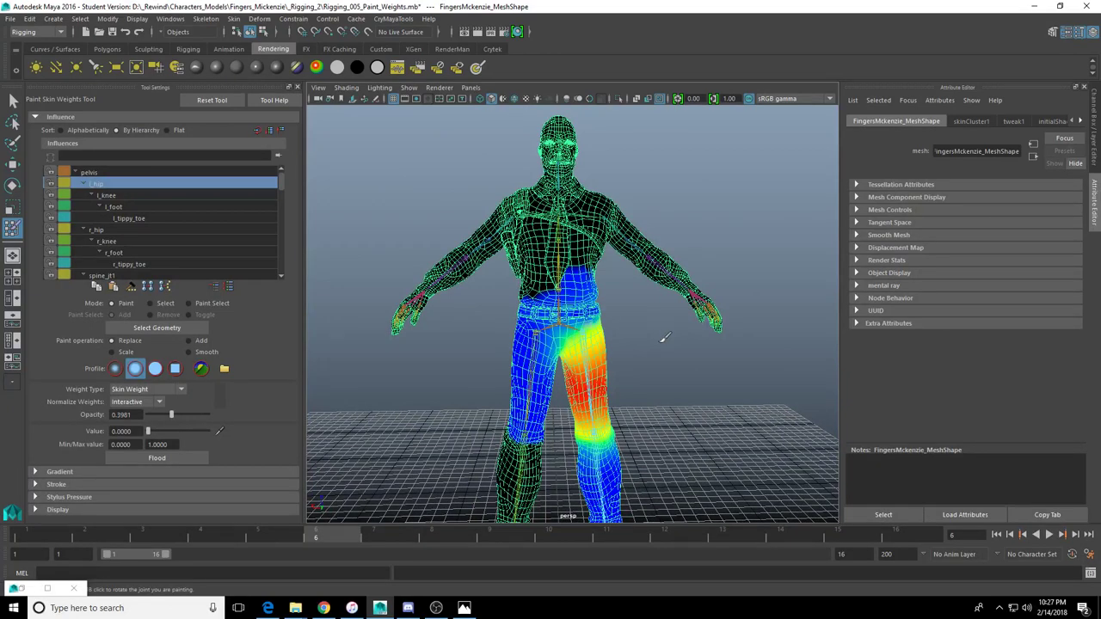
scroll(551, 397, "up", 6)
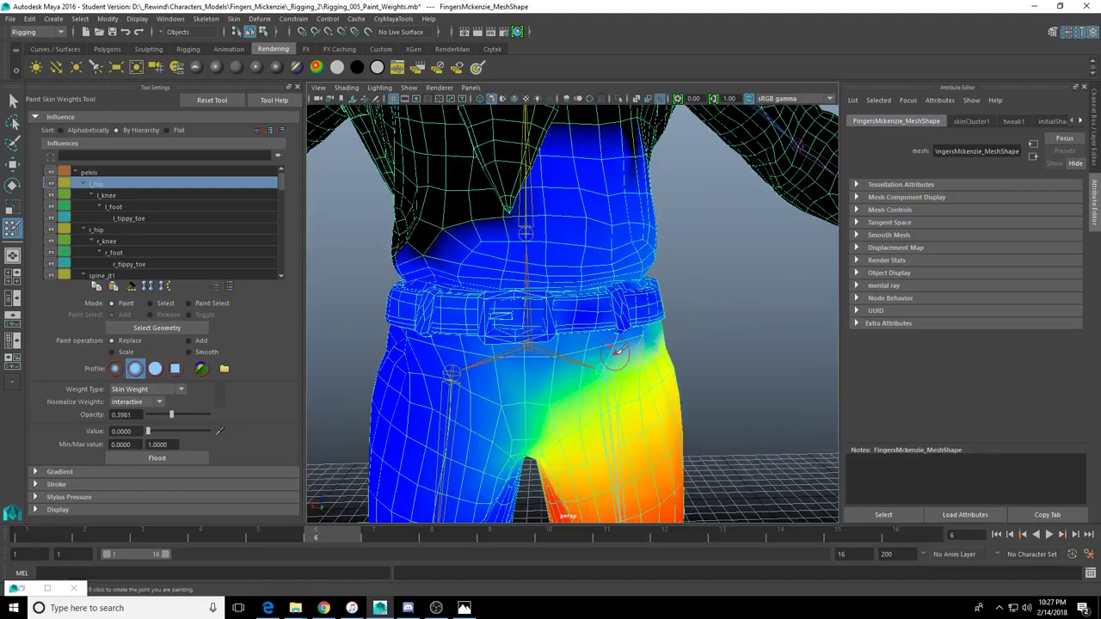
scroll(625, 288, "down", 2)
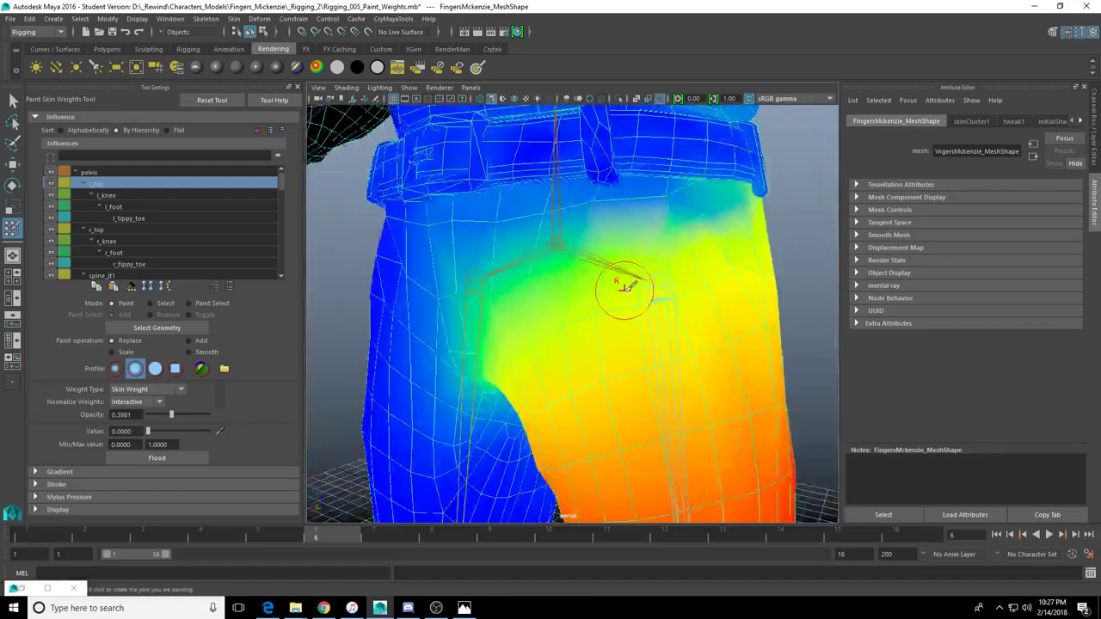
left_click_drag(624, 290, 541, 334, "alt")
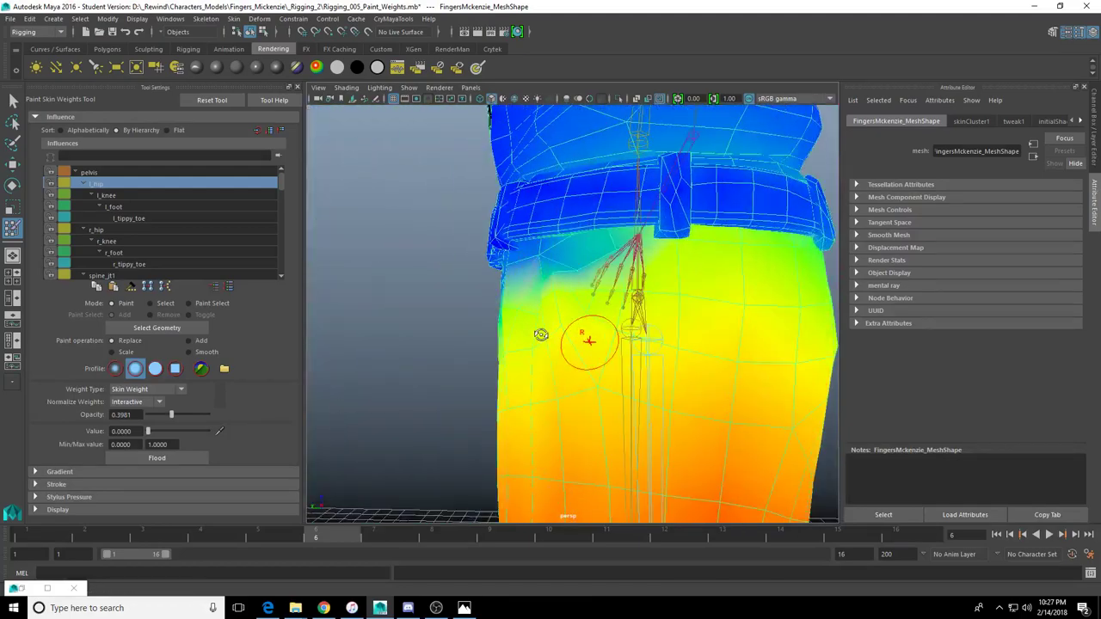
left_click_drag(619, 344, 560, 291, "alt")
scroll(560, 291, "up", 2)
left_click_drag(573, 234, 597, 258, "alt")
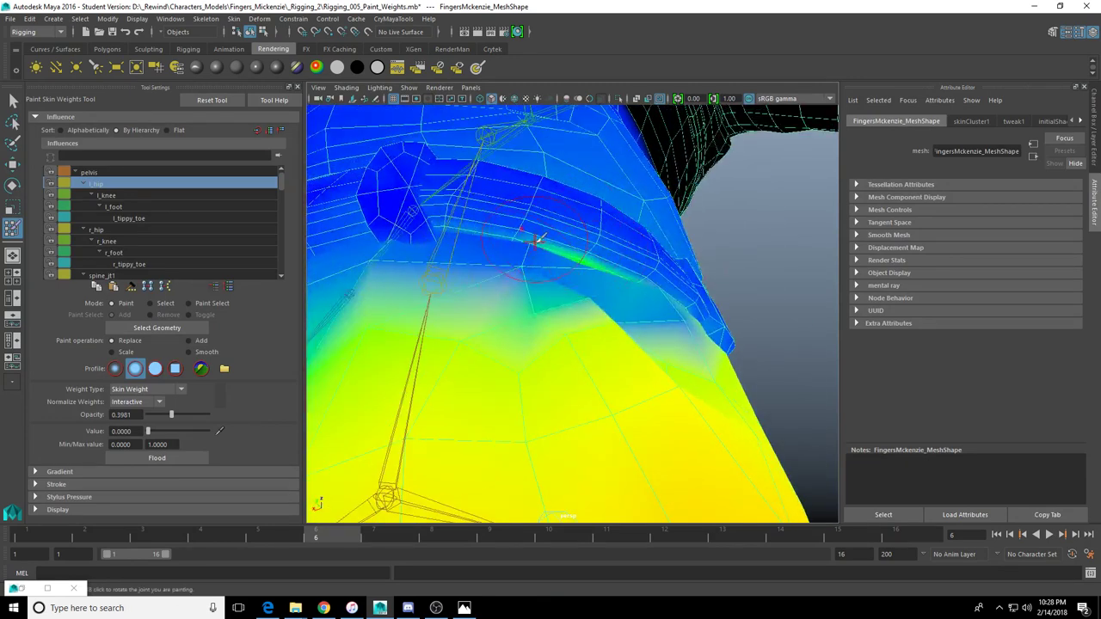
mouse_move(536, 241)
left_mouse_down()
mouse_move(605, 250)
mouse_move(550, 248)
left_mouse_up()
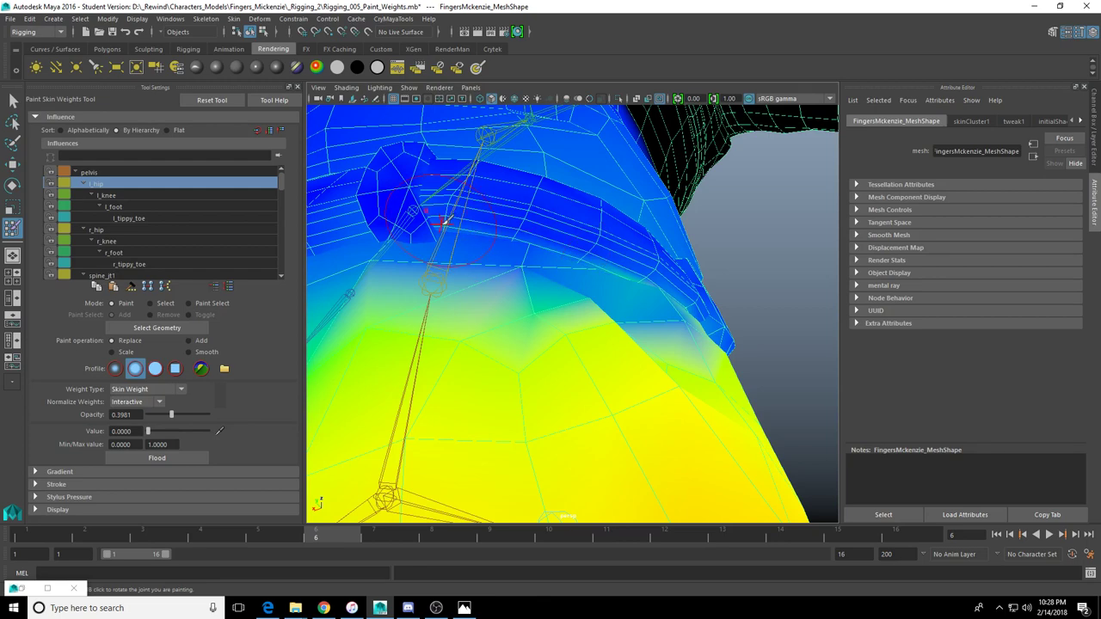
Reduce the l_hip weight on the trousers under the belt around the left side of the hip and towards the back
left_click_drag(651, 246, 604, 243, "alt")
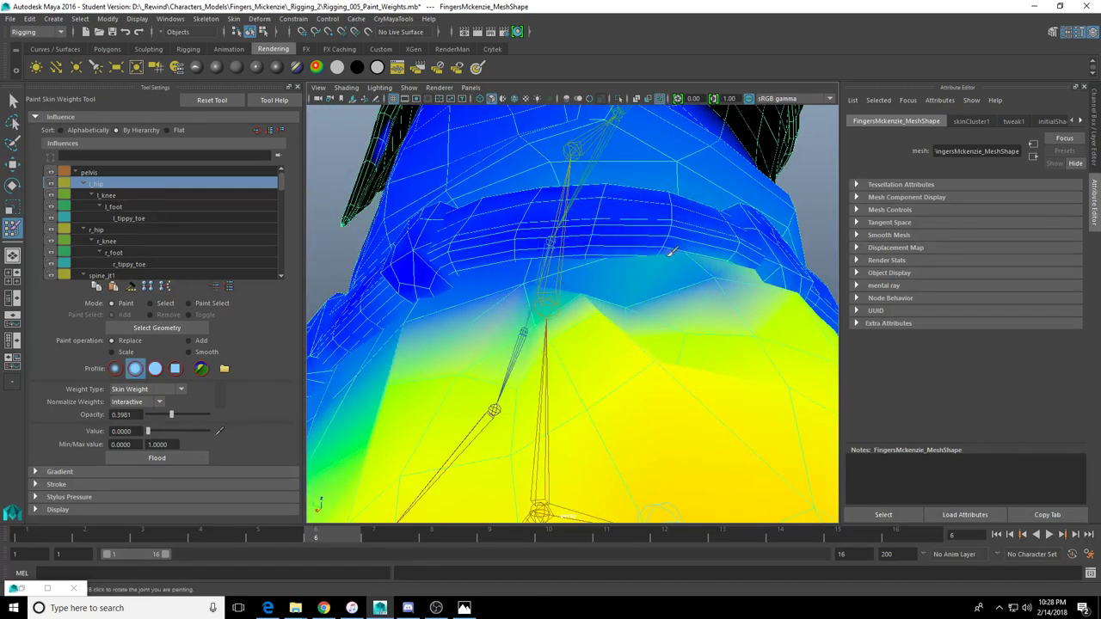
left_click_drag(670, 267, 663, 307, "alt")
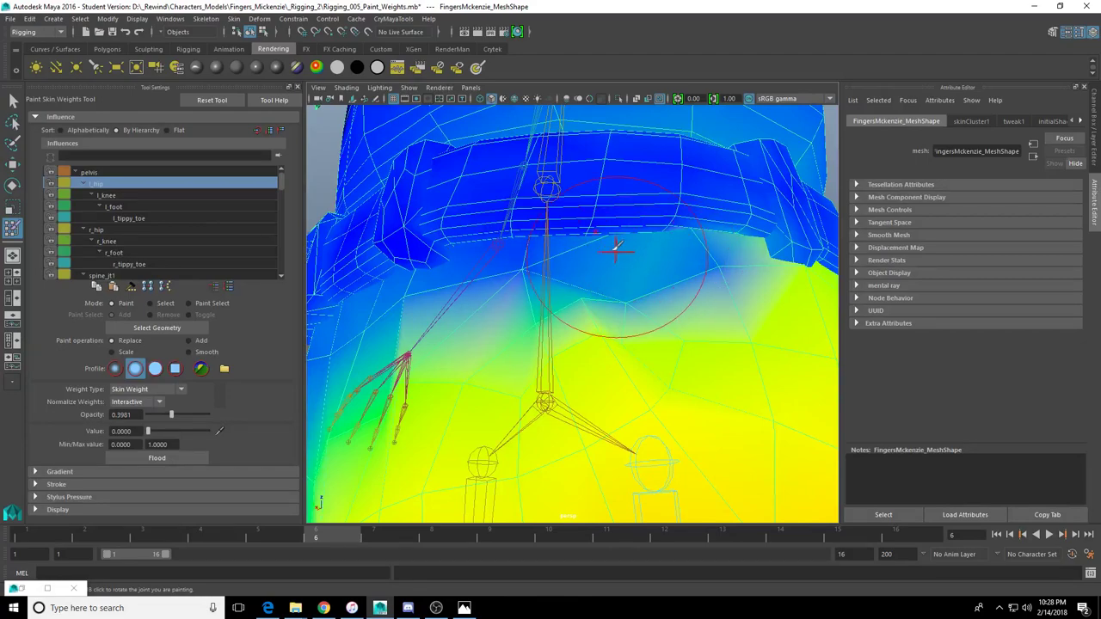
mouse_move(628, 258)
left_mouse_down("alt")
mouse_move(637, 275)
mouse_move(659, 272)
mouse_move(551, 280)
mouse_move(679, 284)
left_mouse_up("alt")
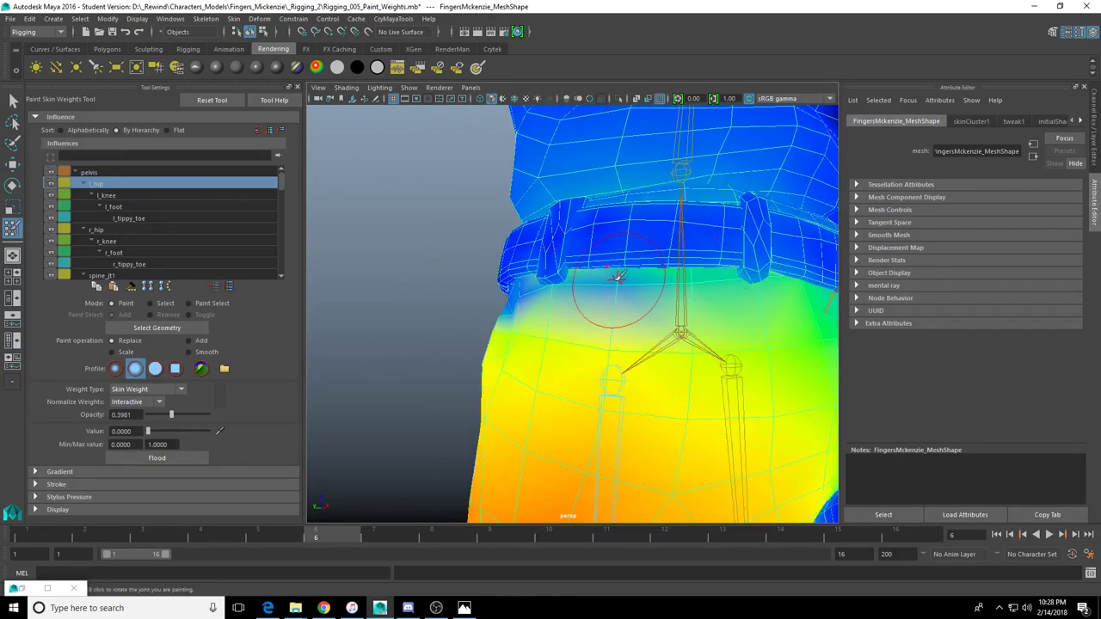
left_click_drag(616, 275, 589, 285, "alt")
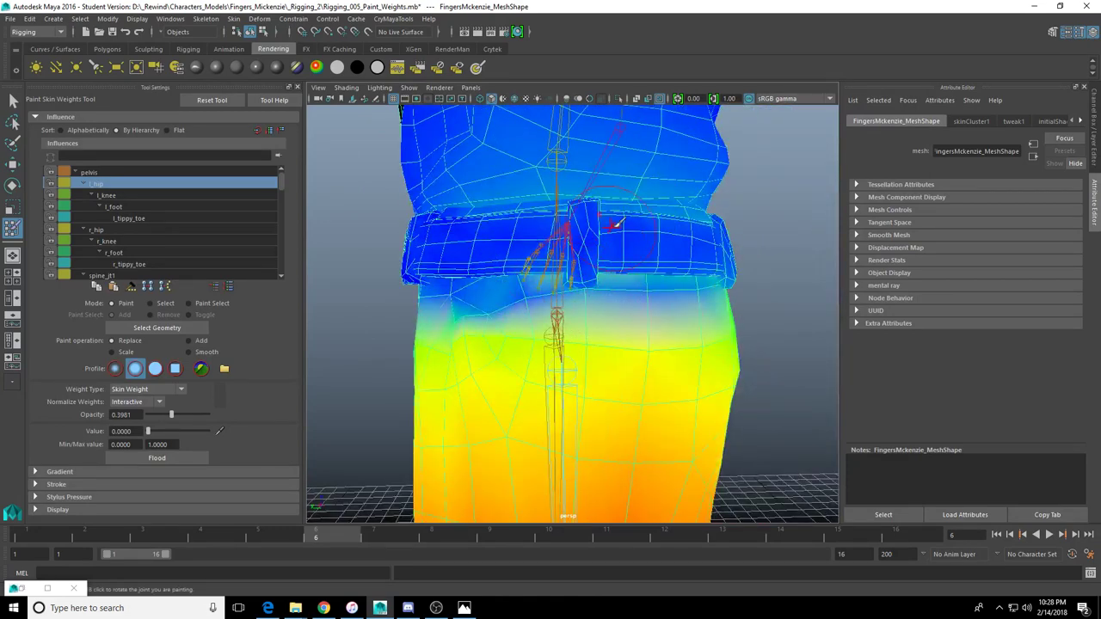
left_click_drag(617, 222, 605, 255, "alt")
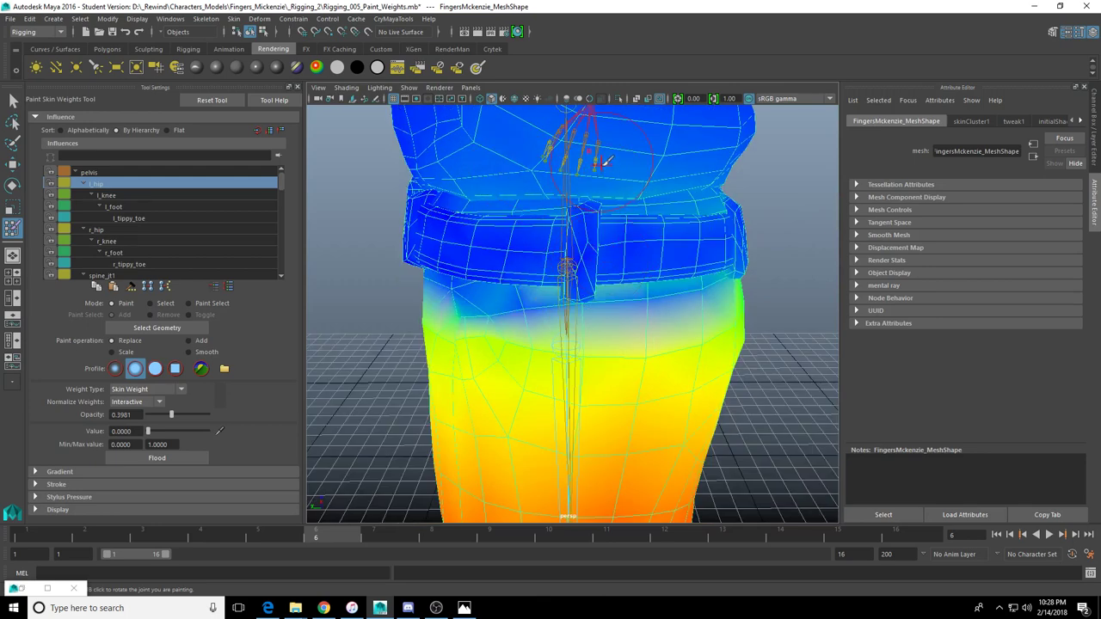
left_click_drag(634, 246, 600, 303, "alt")
mouse_move(546, 270)
left_mouse_down("alt")
mouse_move(593, 301)
mouse_move(606, 293)
mouse_move(578, 258)
mouse_move(575, 298)
mouse_move(607, 318)
mouse_move(649, 300)
mouse_move(600, 268)
left_mouse_up("alt")
Continue fading the l_hip weight with Replace across the back of the trousers beneath the belt and down the seat
scroll(630, 314, "up", 5)
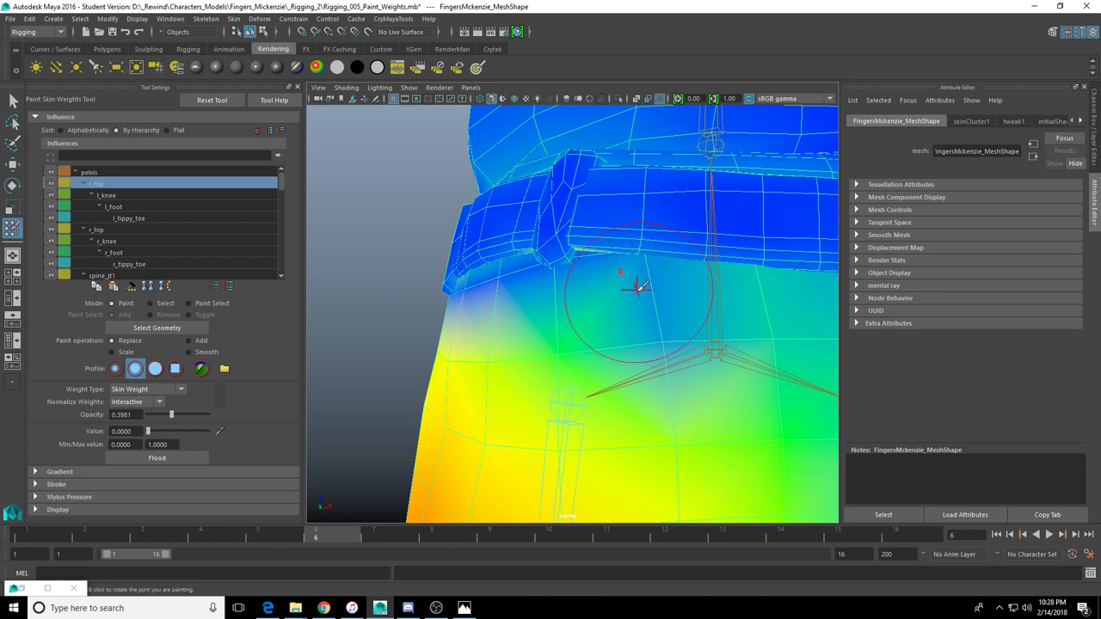
left_click_drag(644, 305, 607, 257, "alt")
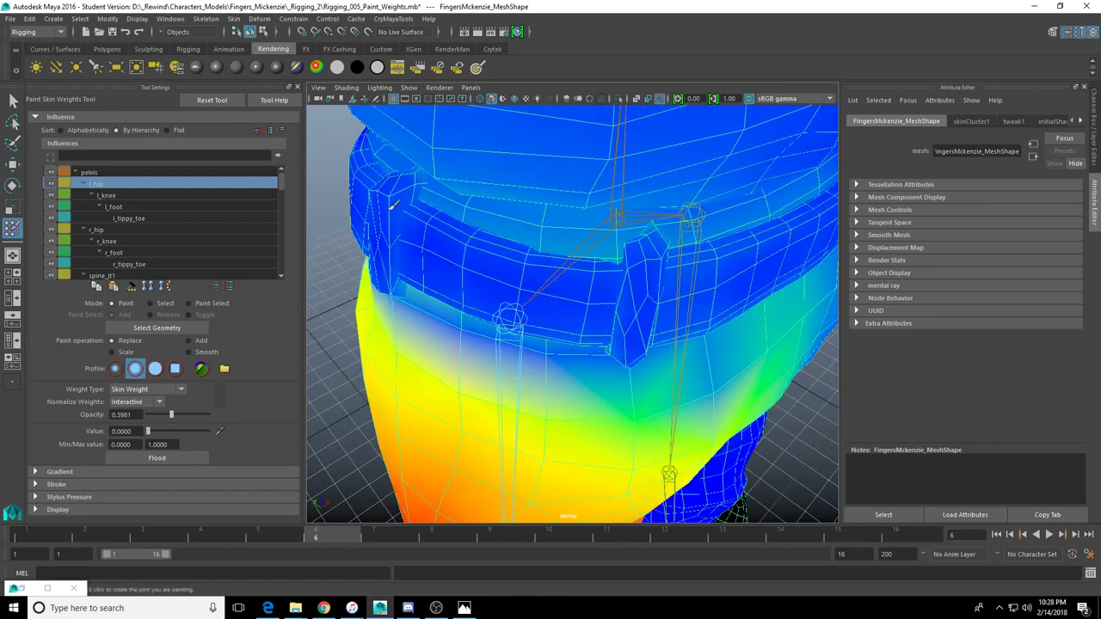
left_click_drag(334, 190, 456, 163, "alt")
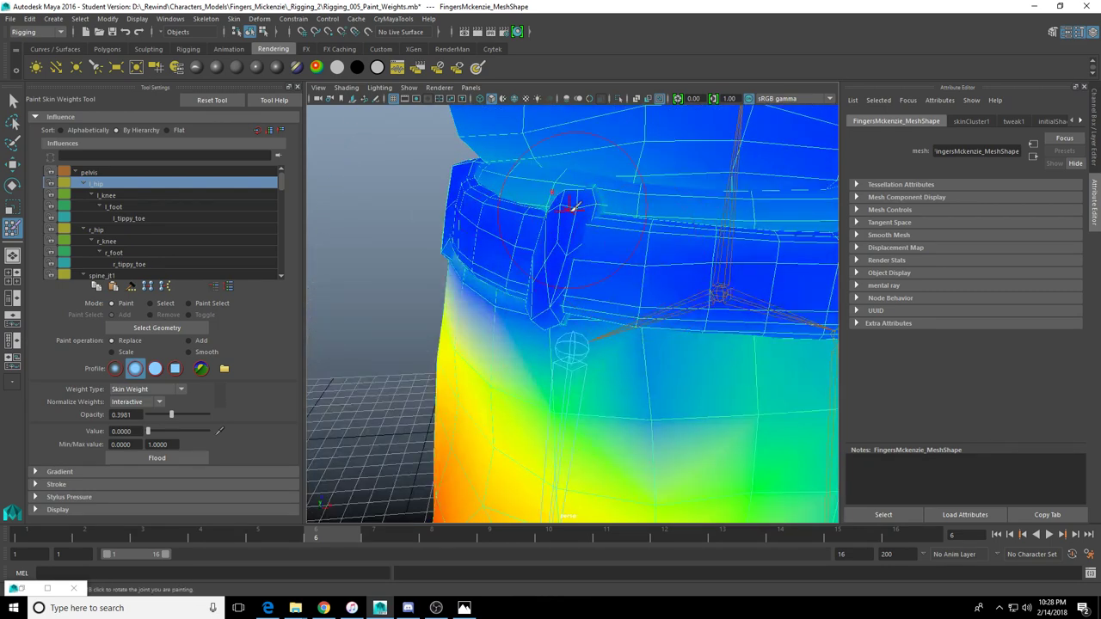
left_click_drag(535, 269, 647, 239, "alt")
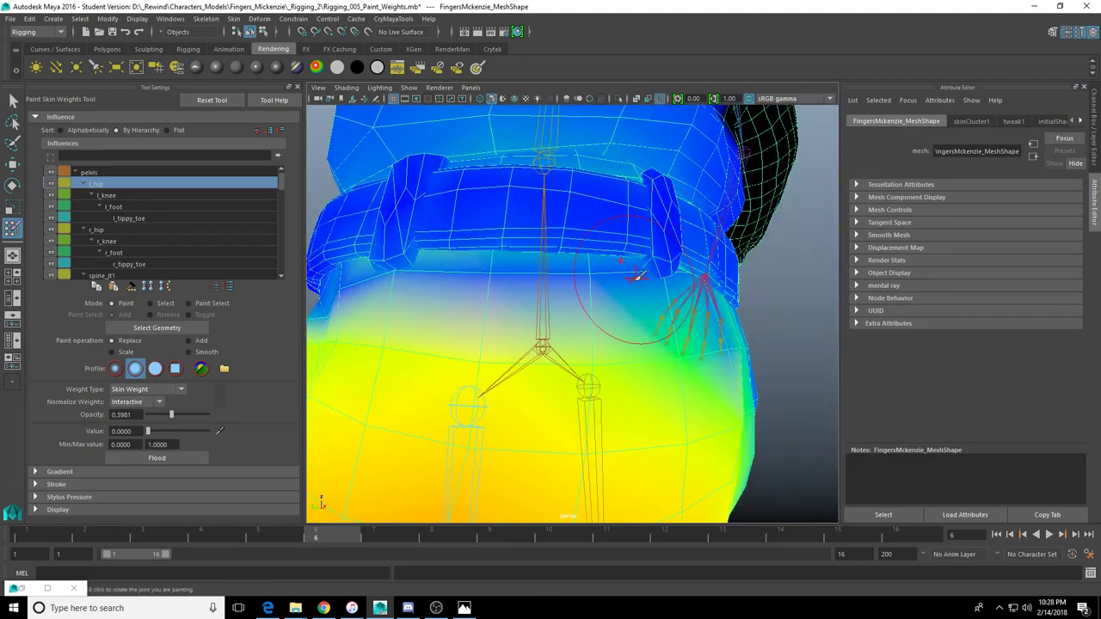
mouse_move(430, 248)
left_mouse_down("alt")
mouse_move(457, 277)
mouse_move(438, 283)
left_mouse_up("alt")
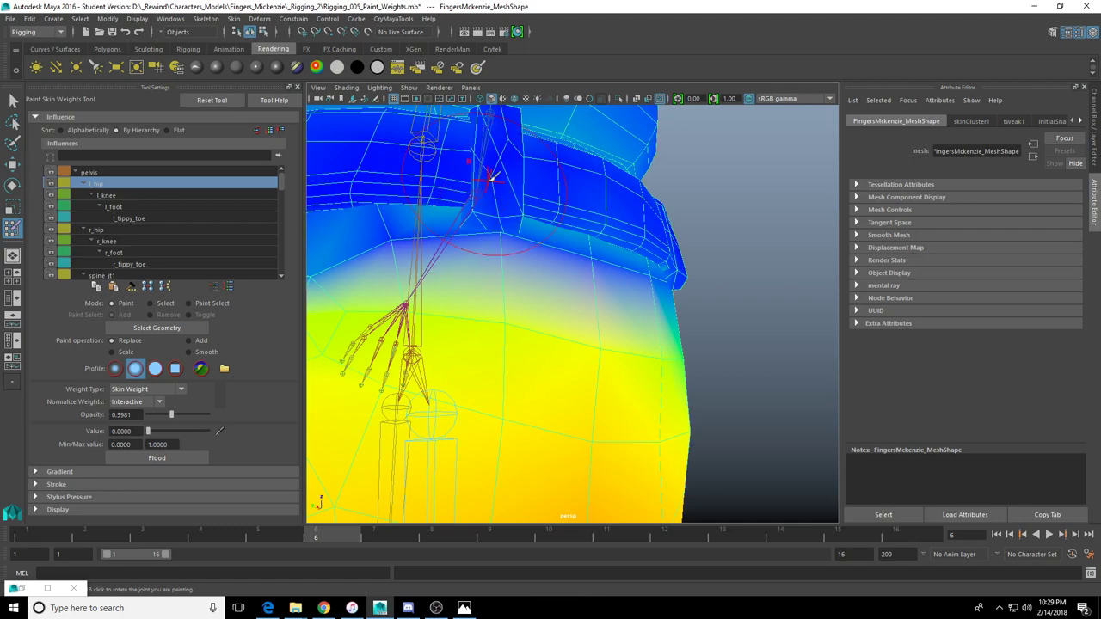
left_click_drag(491, 176, 619, 232, "alt")
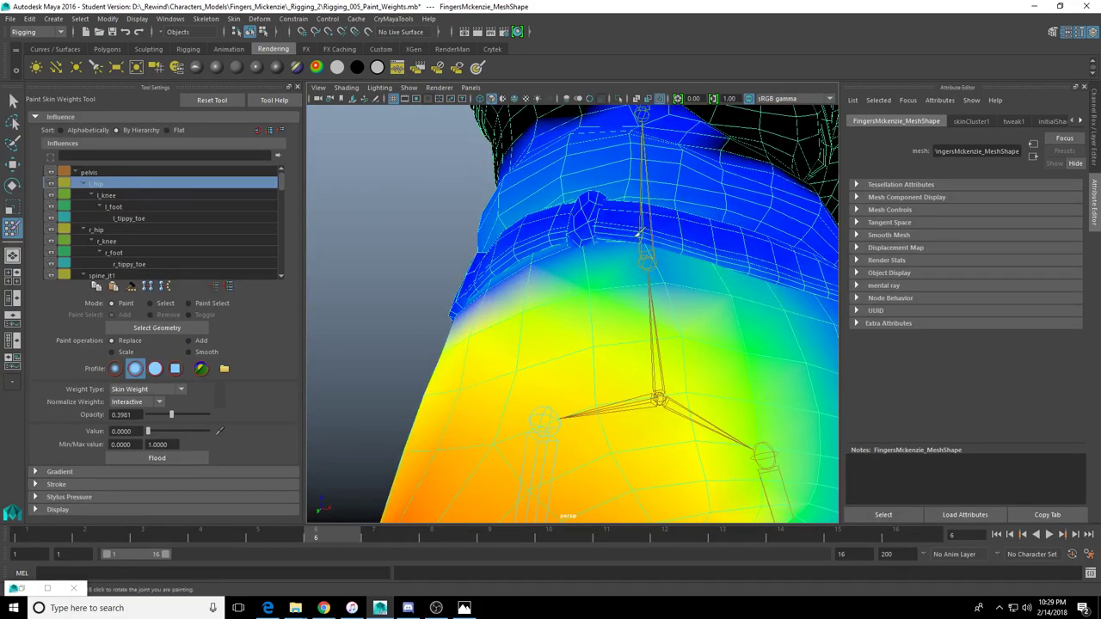
left_click_drag(514, 272, 382, 265, "alt")
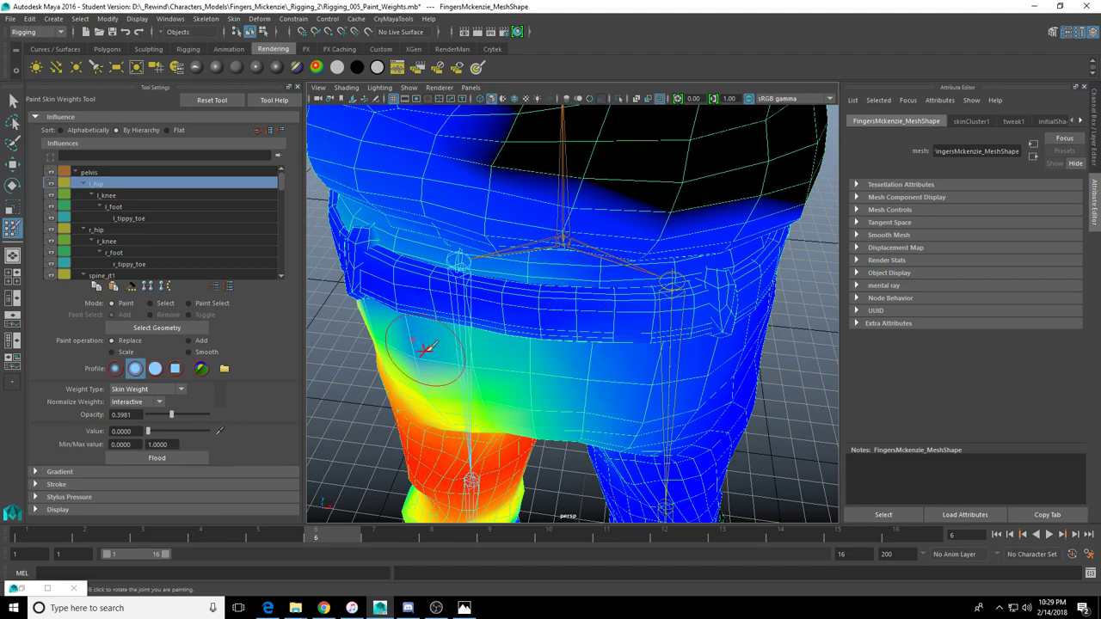
Examine the l_hip weight falloff around the belt and upper trousers from the front, sides and back
left_click_drag(430, 352, 591, 288, "alt")
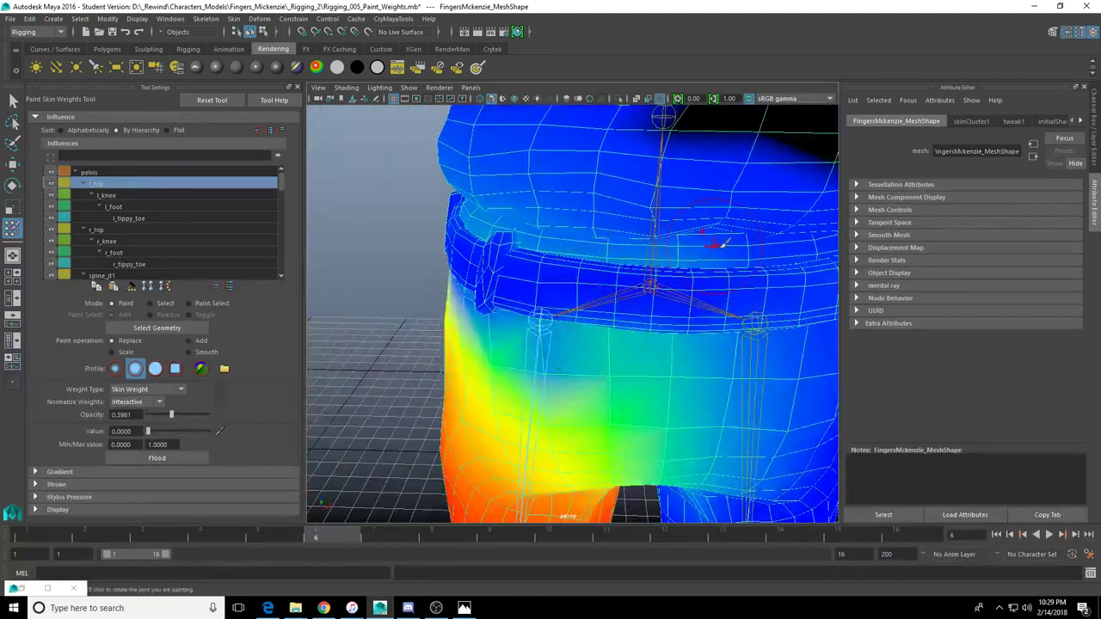
left_click_drag(522, 208, 533, 314, "alt")
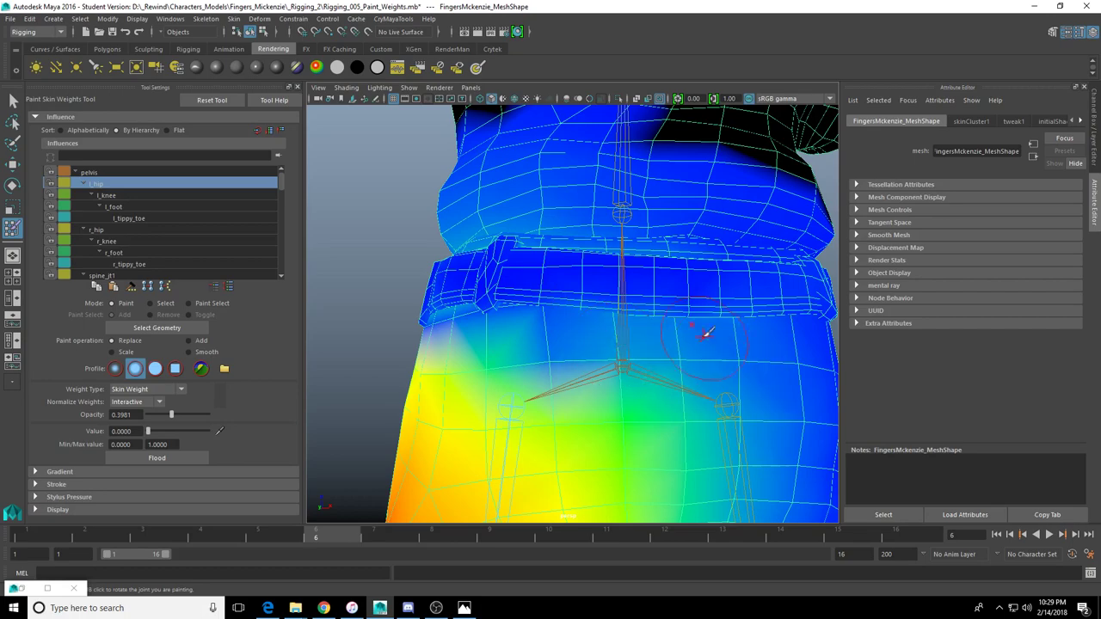
scroll(594, 320, "down", 5)
scroll(591, 321, "up", 3)
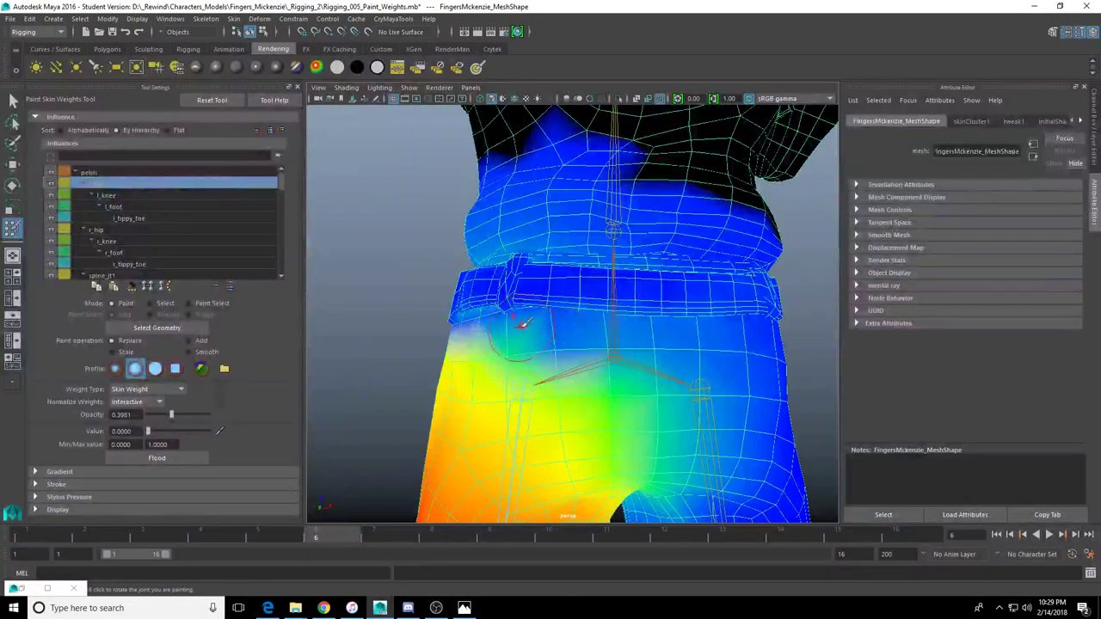
left_click_drag(534, 325, 597, 339, "alt")
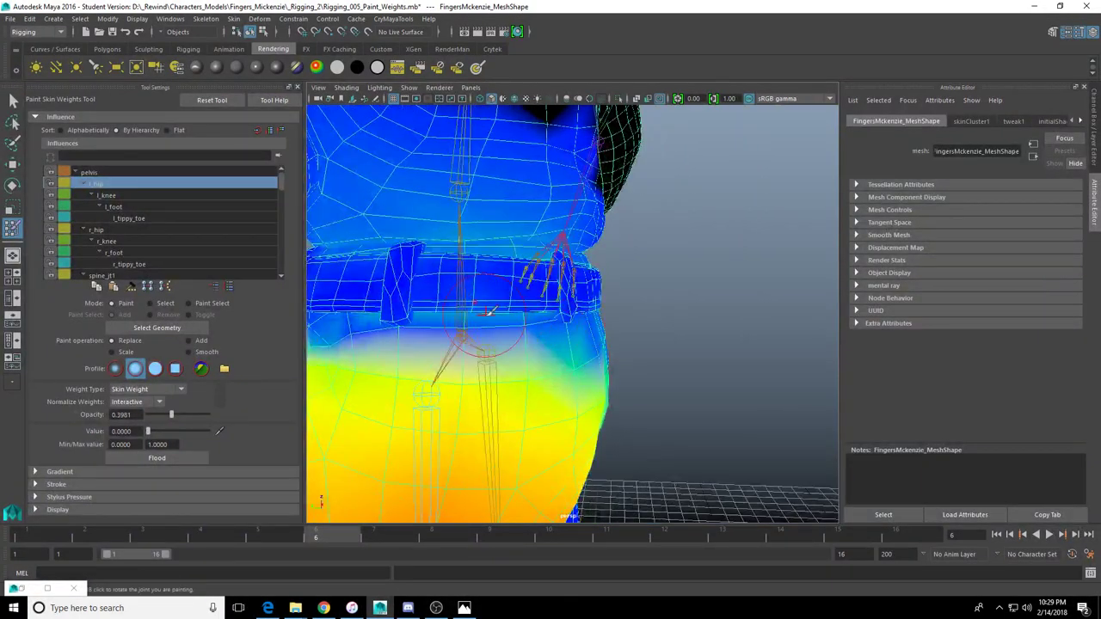
middle_click_drag(534, 311, 585, 319, "alt")
scroll(586, 318, "up", 2)
left_click_drag(583, 318, 430, 367, "alt")
scroll(550, 353, "up", 3)
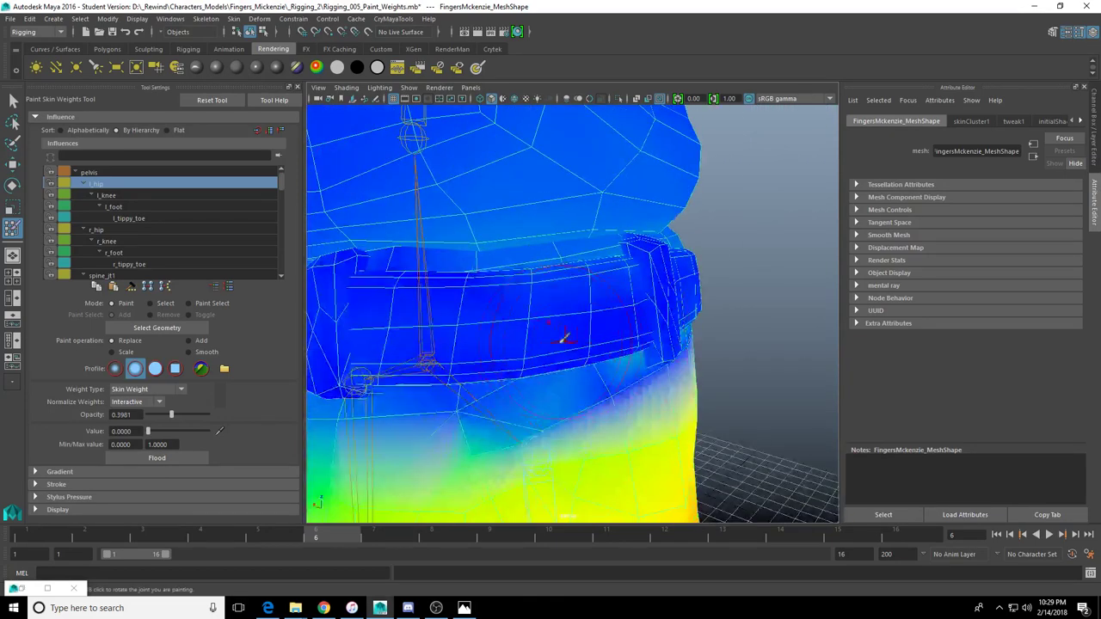
left_click_drag(563, 338, 536, 327, "alt")
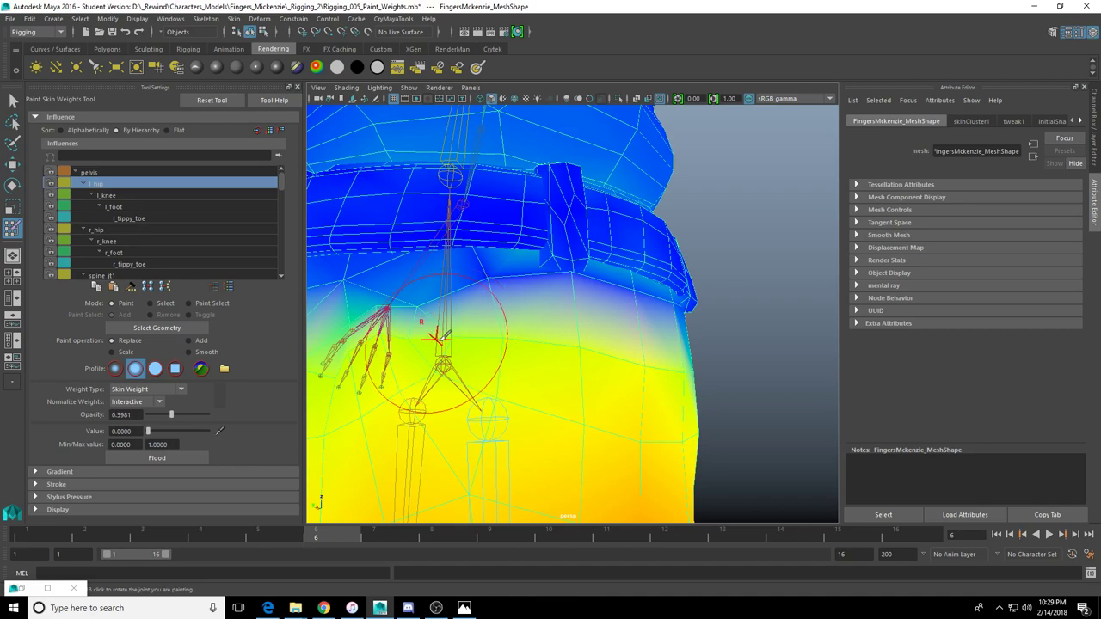
mouse_move(504, 369)
left_mouse_down("alt")
mouse_move(488, 338)
mouse_move(607, 342)
left_mouse_up("alt")
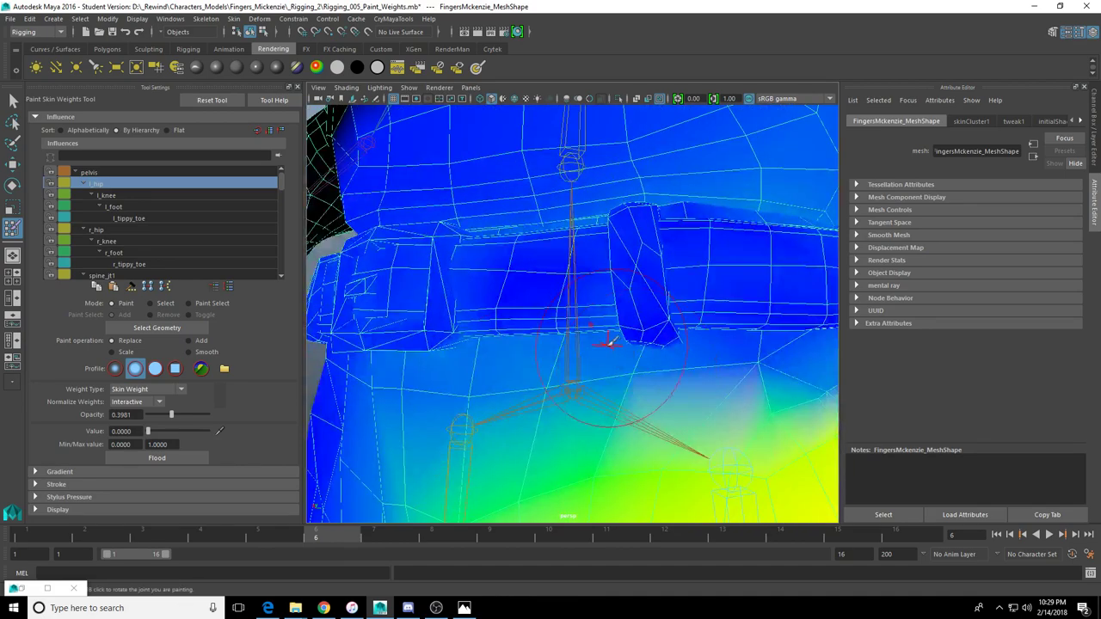
left_click_drag(433, 269, 550, 255, "alt")
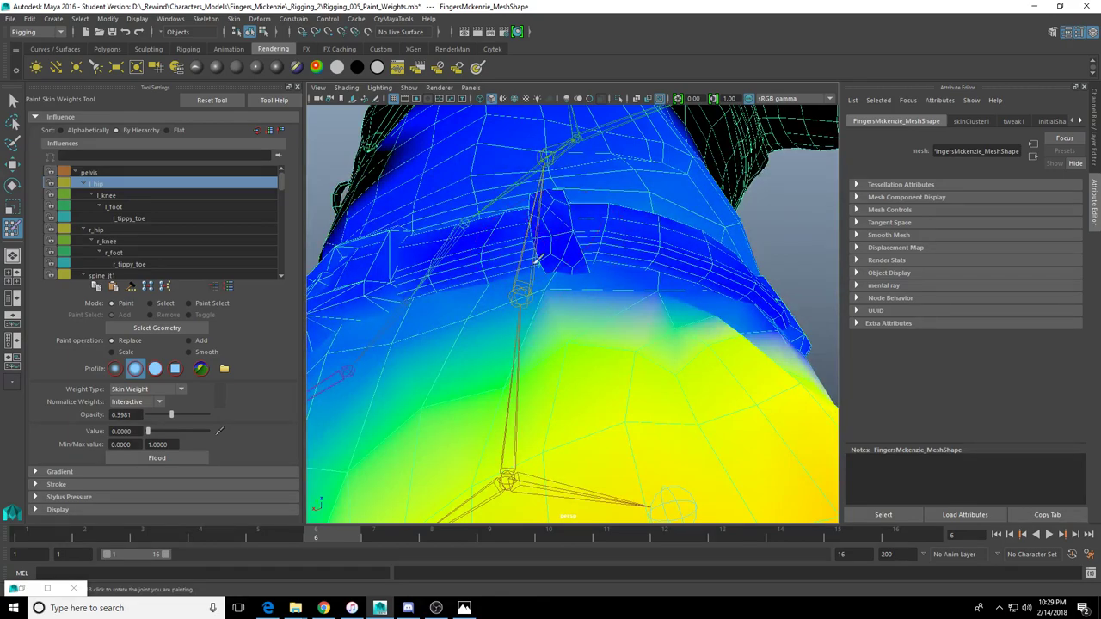
left_click_drag(636, 245, 600, 376, "alt")
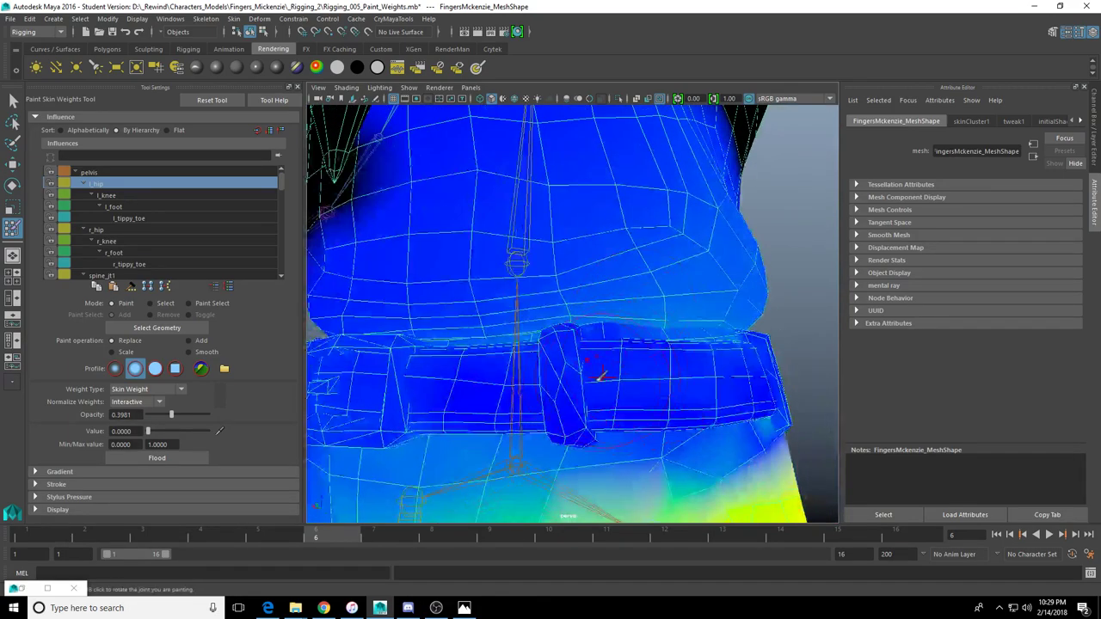
mouse_move(735, 365)
left_mouse_down("alt")
mouse_move(550, 361)
mouse_move(542, 262)
left_mouse_up("alt")
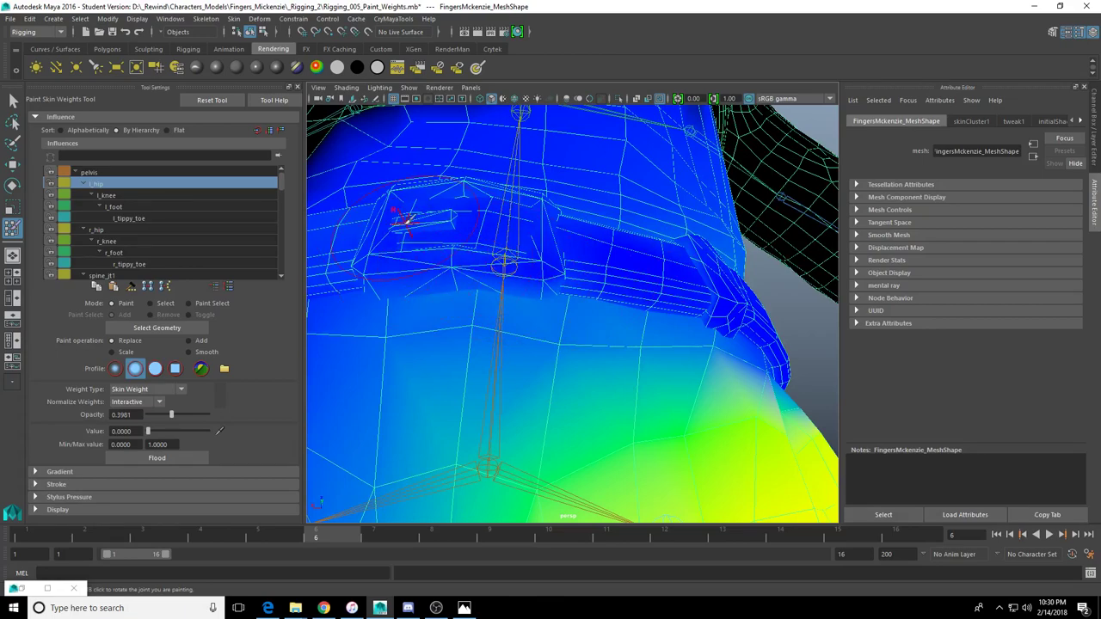
mouse_move(465, 254)
left_mouse_down("alt")
mouse_move(438, 364)
mouse_move(623, 320)
mouse_move(692, 246)
mouse_move(526, 246)
mouse_move(550, 273)
left_mouse_up("alt")
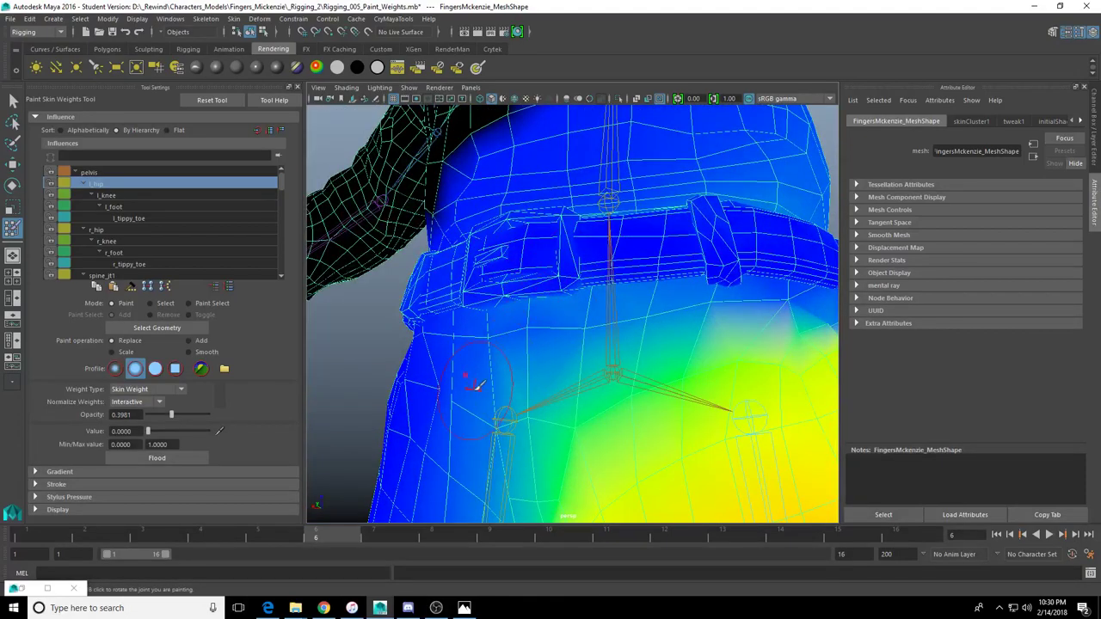
scroll(479, 386, "down", 3)
left_click_drag(577, 317, 551, 303, "alt")
left_click_drag(659, 326, 605, 334, "alt")
middle_click_drag(685, 368, 590, 303, "alt")
scroll(590, 305, "up", 3)
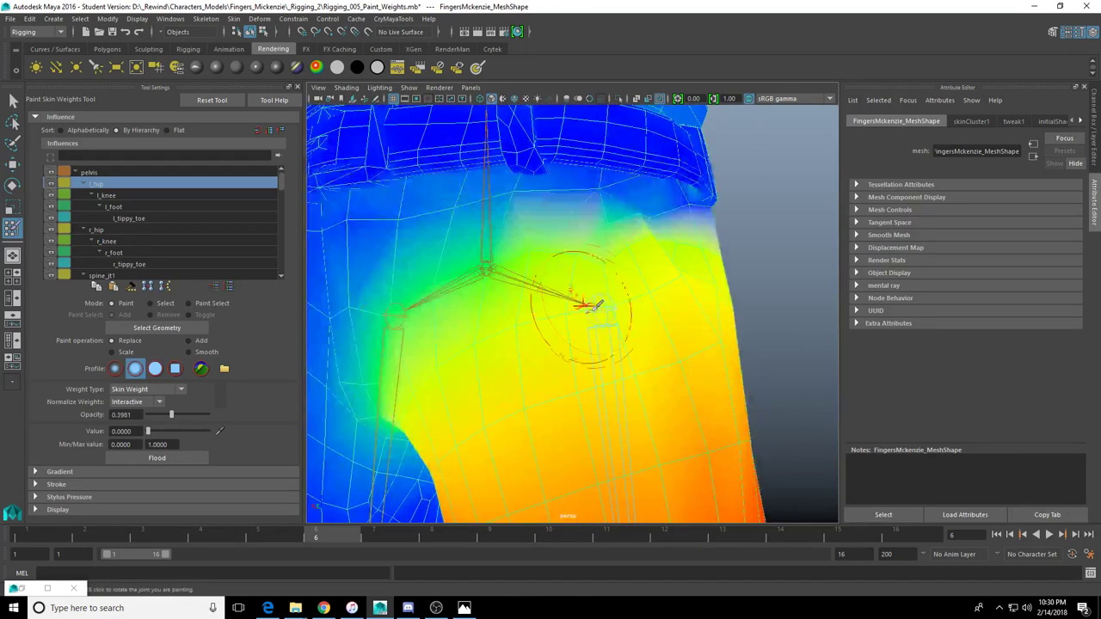
Select the l_hip joint and rotate it to about 63.7 in Z, raising the leg forward to test the deformation below the belt
key("w")
left_click(606, 307)
scroll(606, 307, "down", 3)
key("e")
scroll(553, 287, "up", 2)
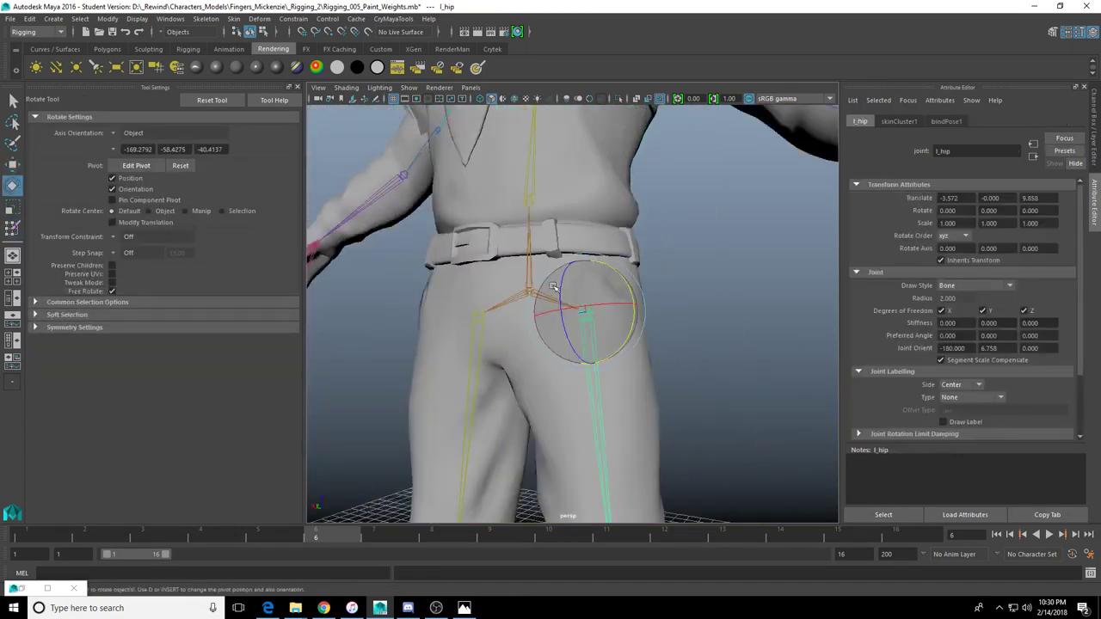
left_click_drag(559, 287, 385, 321, "alt")
scroll(591, 299, "up", 3)
key("ctrl+z")
scroll(592, 275, "down", 3)
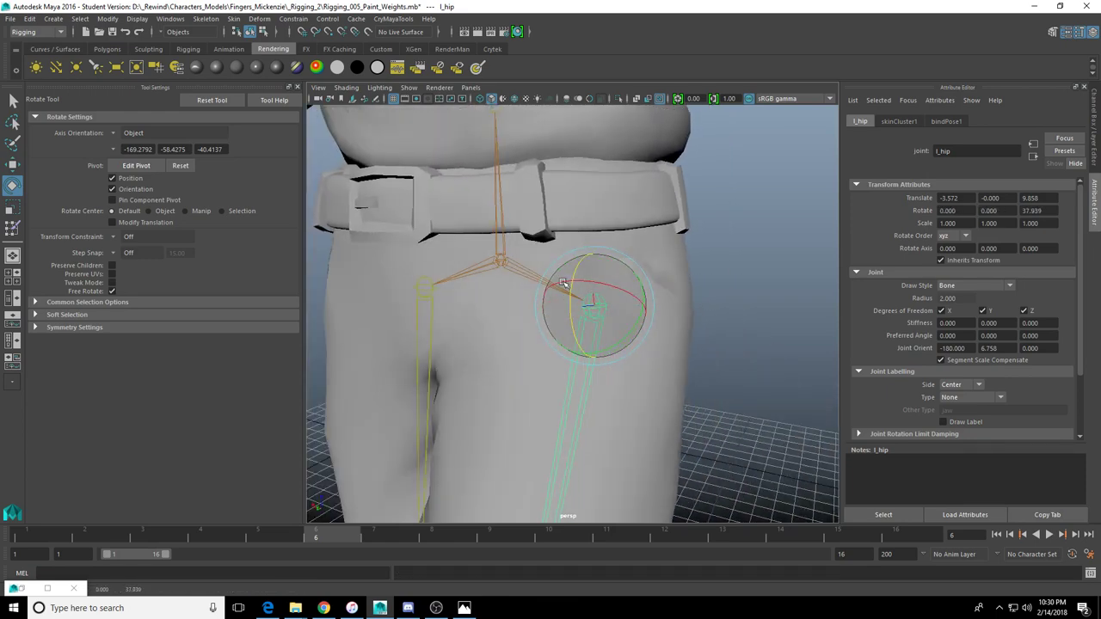
scroll(568, 287, "down", 3)
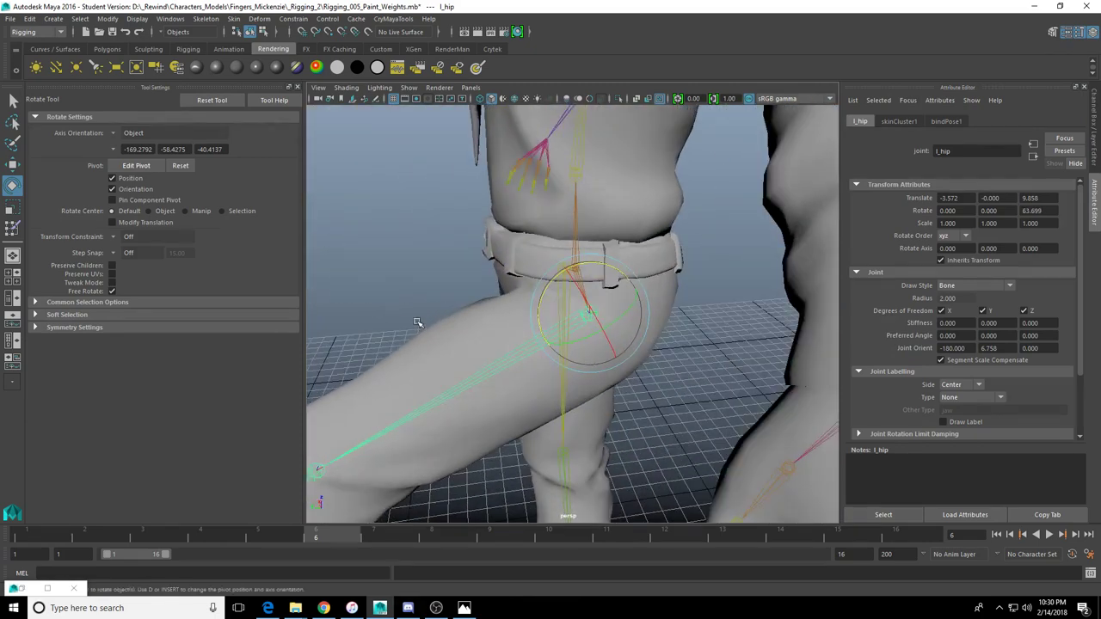
right_click_drag(380, 420, 596, 422, "alt")
left_click_drag(597, 422, 651, 246, "alt")
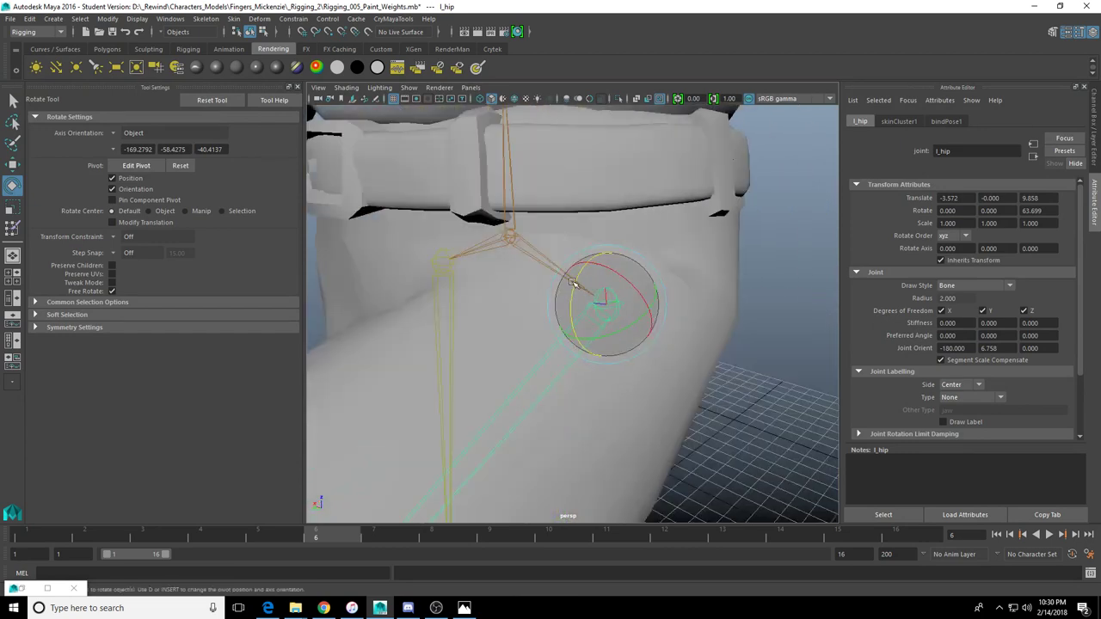
Try a further rotation of the l_hip joint, and undo the test rotations back to the rest pose
left_click_drag(571, 295, 560, 350)
key("ctrl+z")
key("ctrl+z")
key("ctrl+z")
key("ctrl+z")
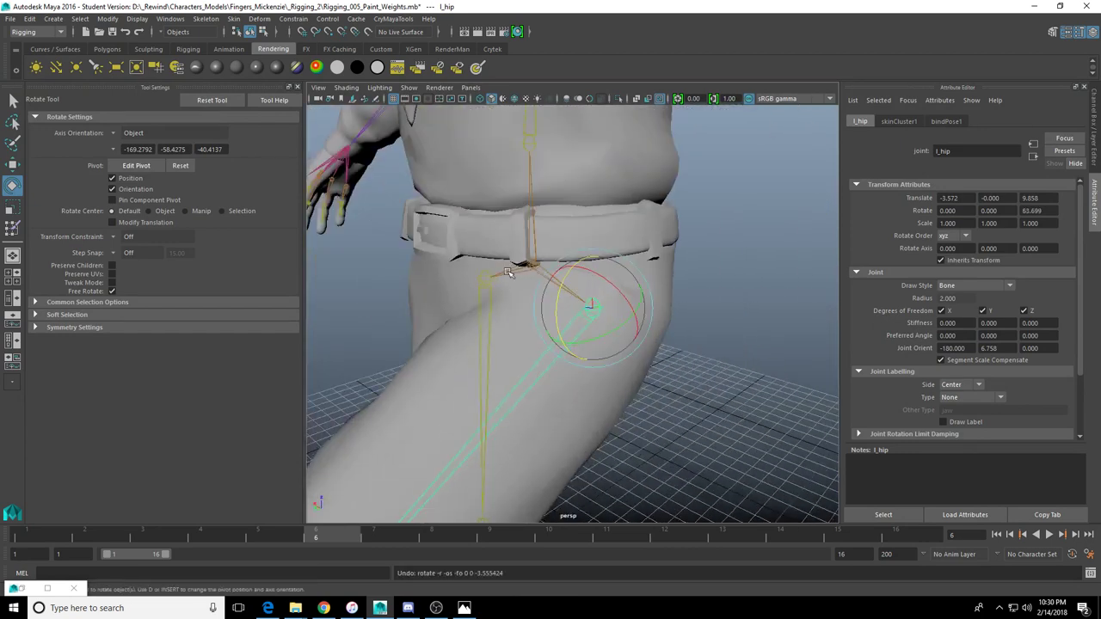
key("ctrl+z")
right_click_drag(515, 276, 551, 272, "alt")
left_click_drag(551, 273, 546, 337, "alt")
key("ctrl+z")
key("ctrl+z")
key("ctrl+z")
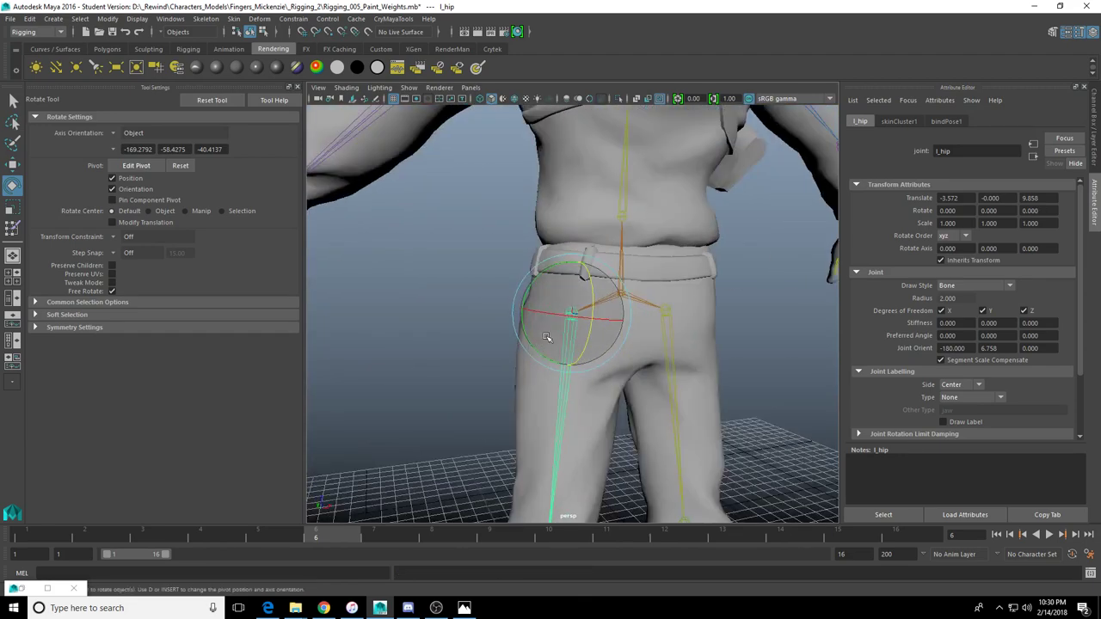
Test how the seat deforms from behind by rotating the l_hip joint on different axes, undoing each rotation
left_click_drag(594, 293, 580, 370)
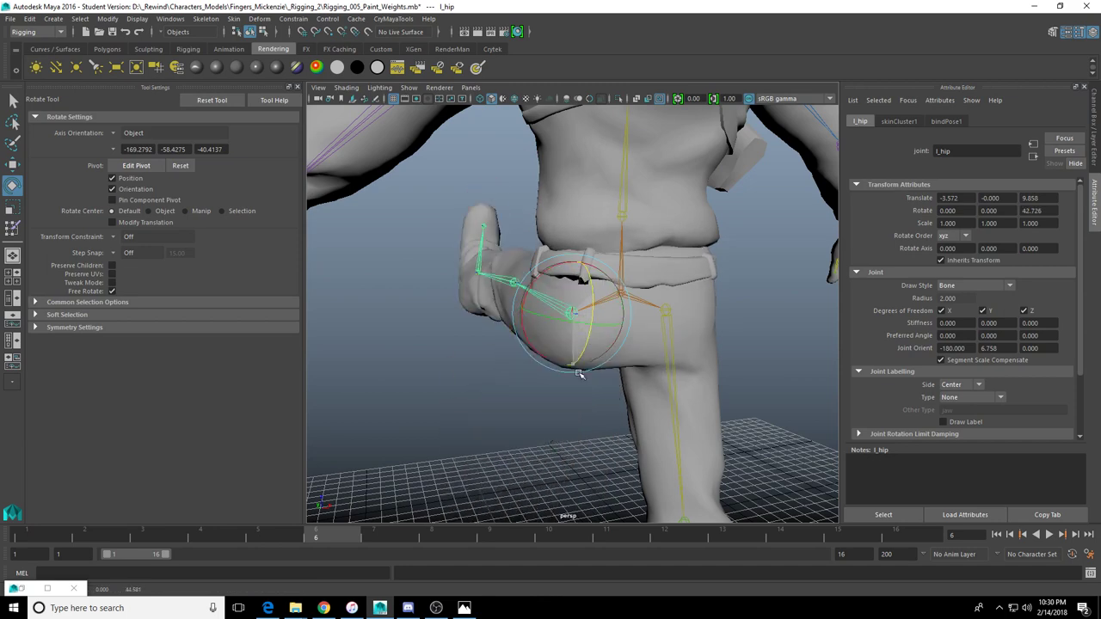
key("f")
key("ctrl+z")
left_click_drag(611, 319, 641, 344)
key("ctrl+z")
key("ctrl+z")
scroll(503, 296, "down", 4)
key("ctrl+z")
scroll(619, 344, "up", 5)
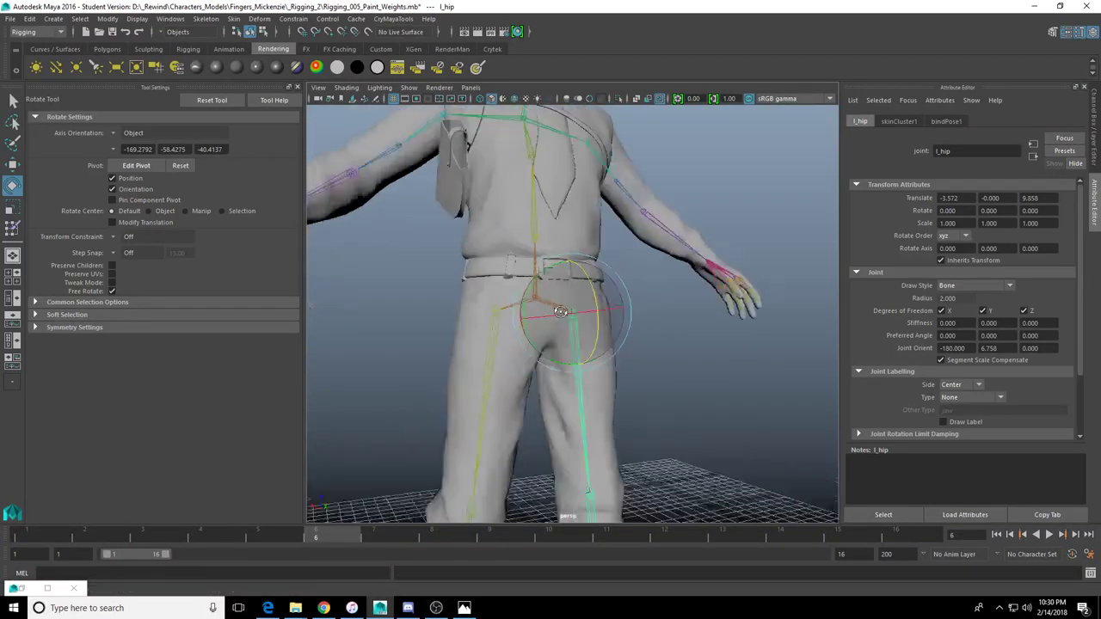
Select the left knee joint and activate the Paint Skin Weights Tool with l_knee as the influence
middle_click_drag(619, 447, 577, 312, "alt")
scroll(577, 312, "up", 3)
left_click_drag(577, 312, 489, 340, "alt")
left_click(453, 350)
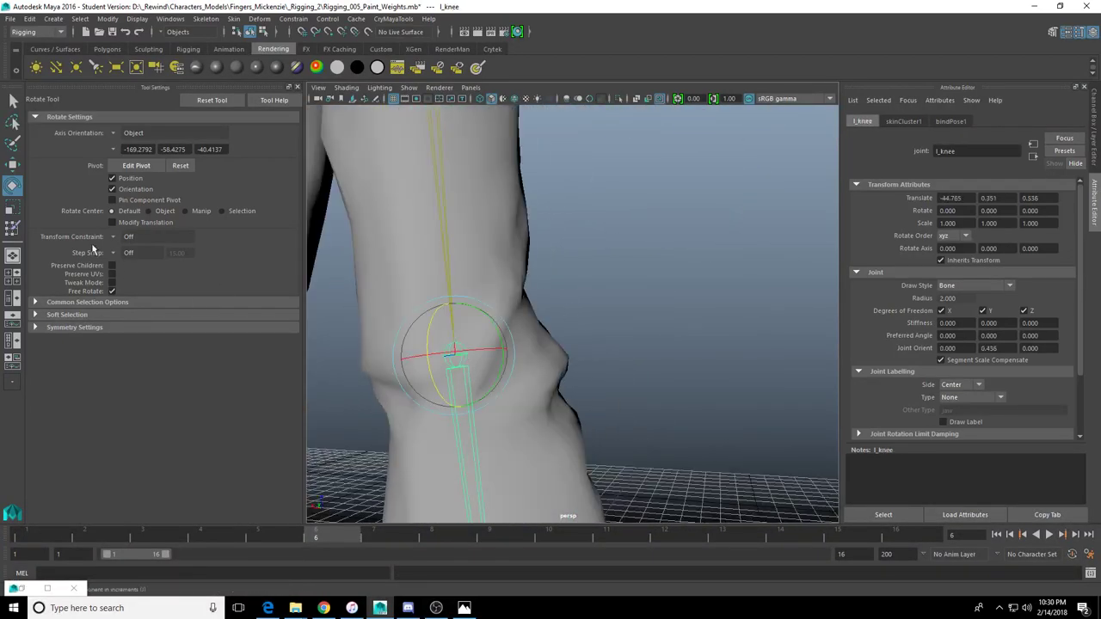
left_click(12, 227)
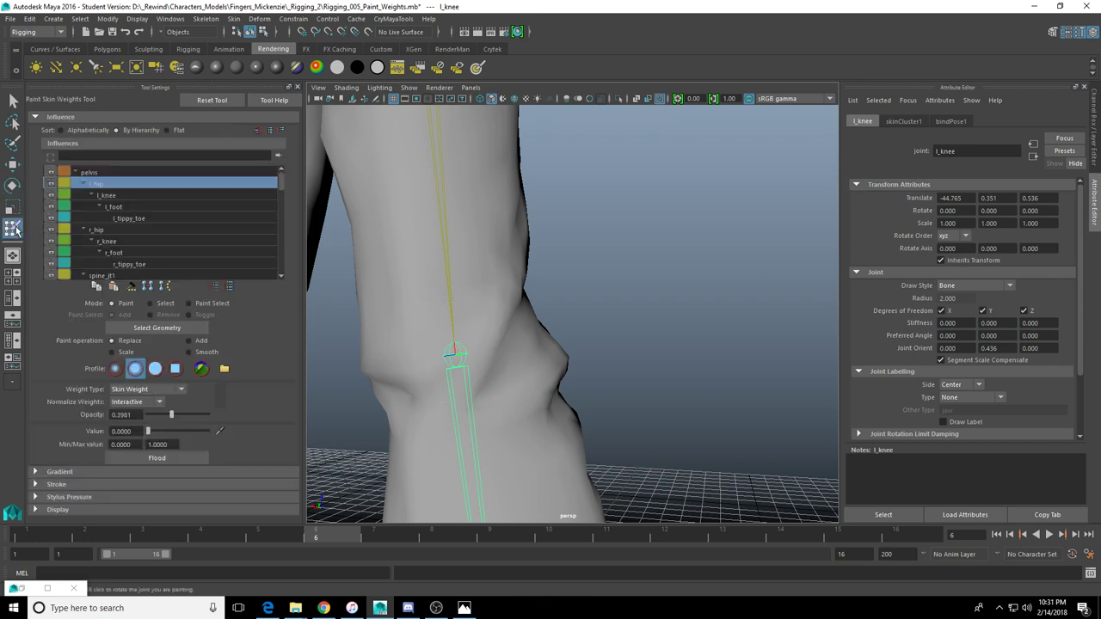
left_click(118, 196)
scroll(486, 285, "down", 4)
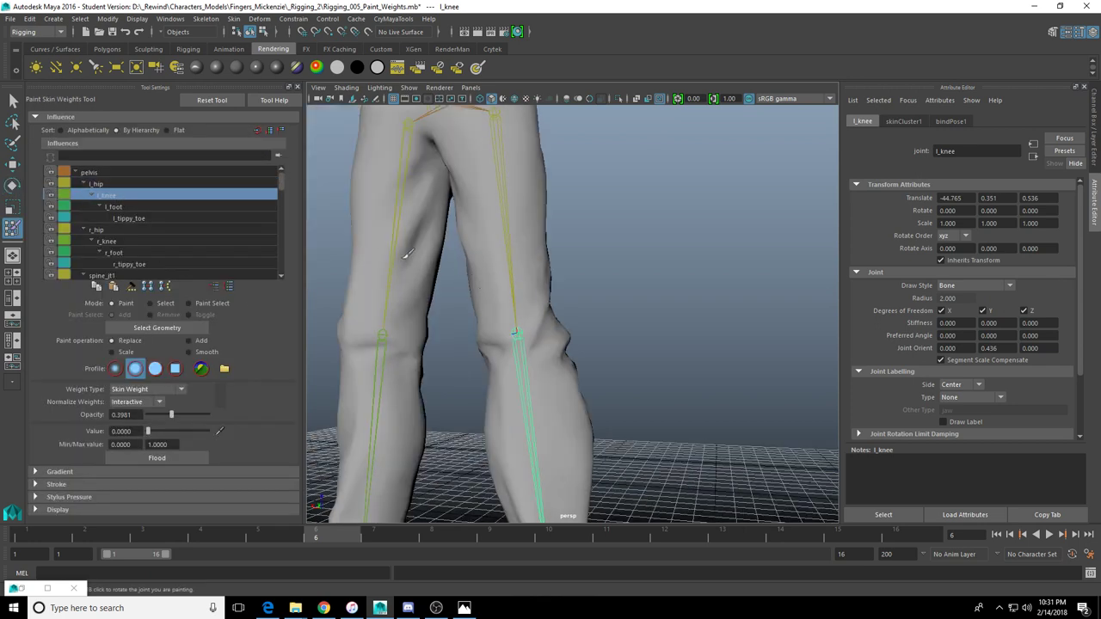
left_click_drag(409, 254, 455, 268, "alt")
left_click_drag(544, 300, 406, 298, "alt")
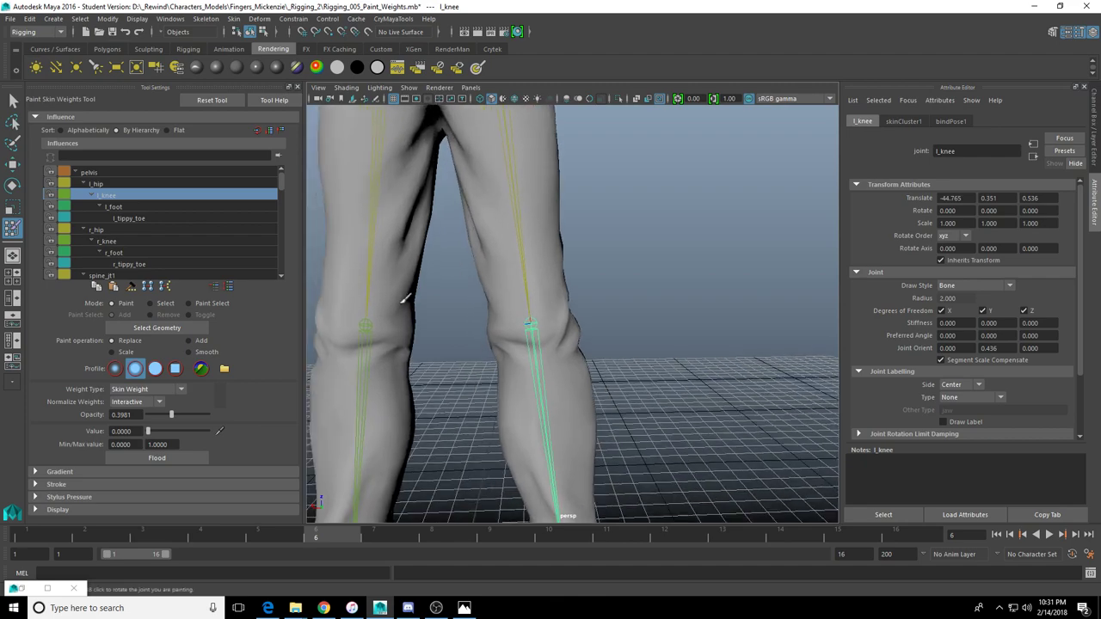
Select the character mesh to display the l_knee skin weights and inspect the left thigh and knee
left_click(156, 328)
middle_click_drag(553, 293, 567, 341, "alt")
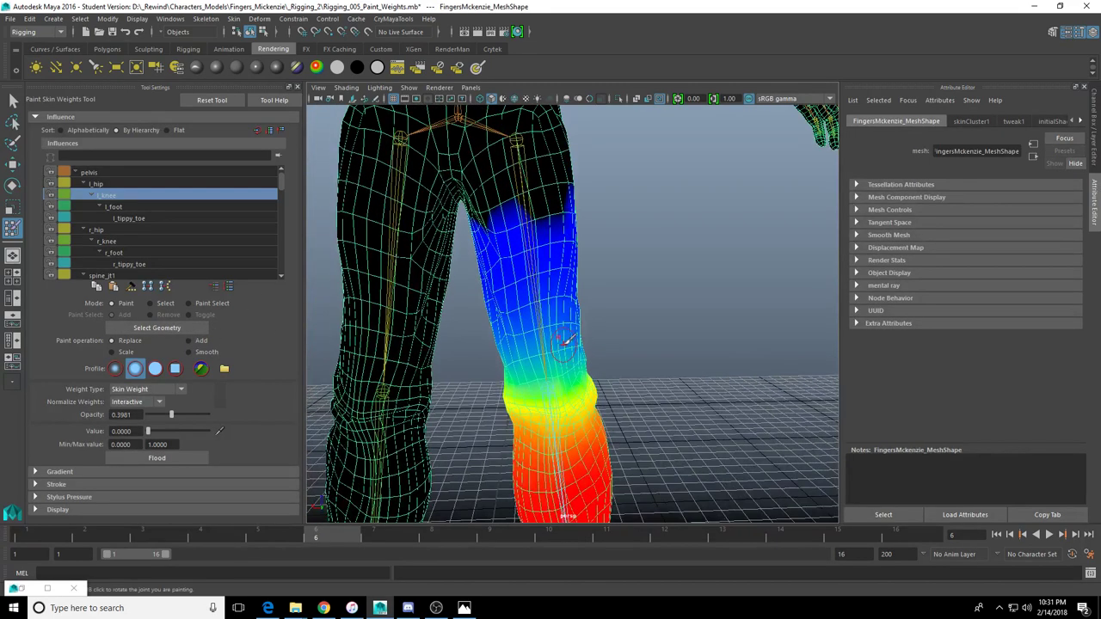
left_click_drag(568, 342, 585, 298, "alt")
scroll(569, 359, "up", 3)
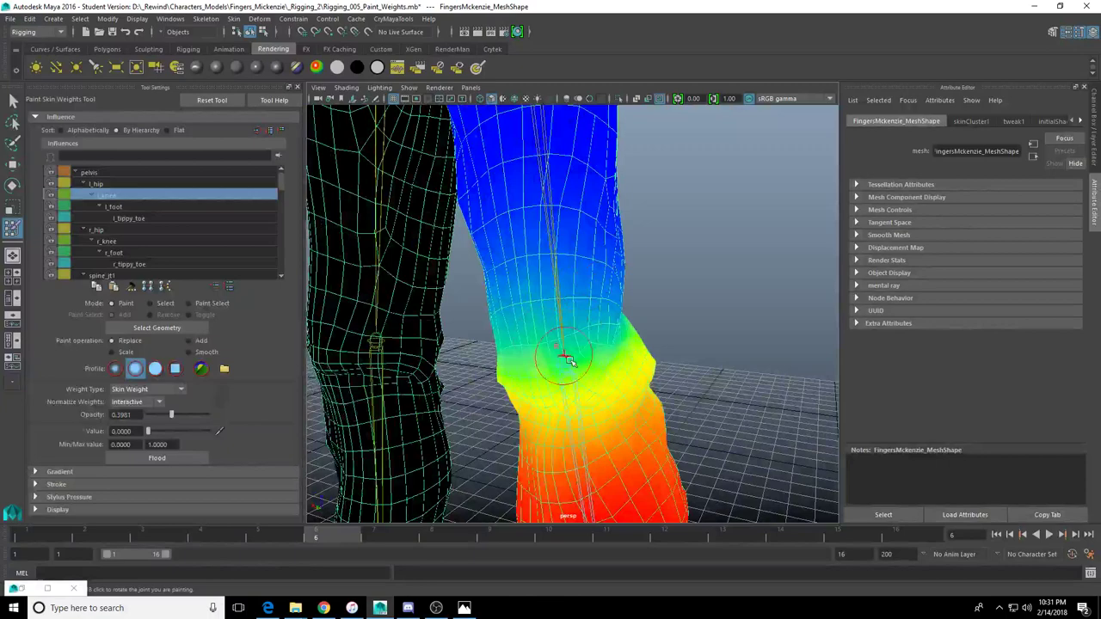
Select the l_knee joint and try rotating it freely to test the knee deformation, undoing the rotation
key("w")
left_click(567, 362)
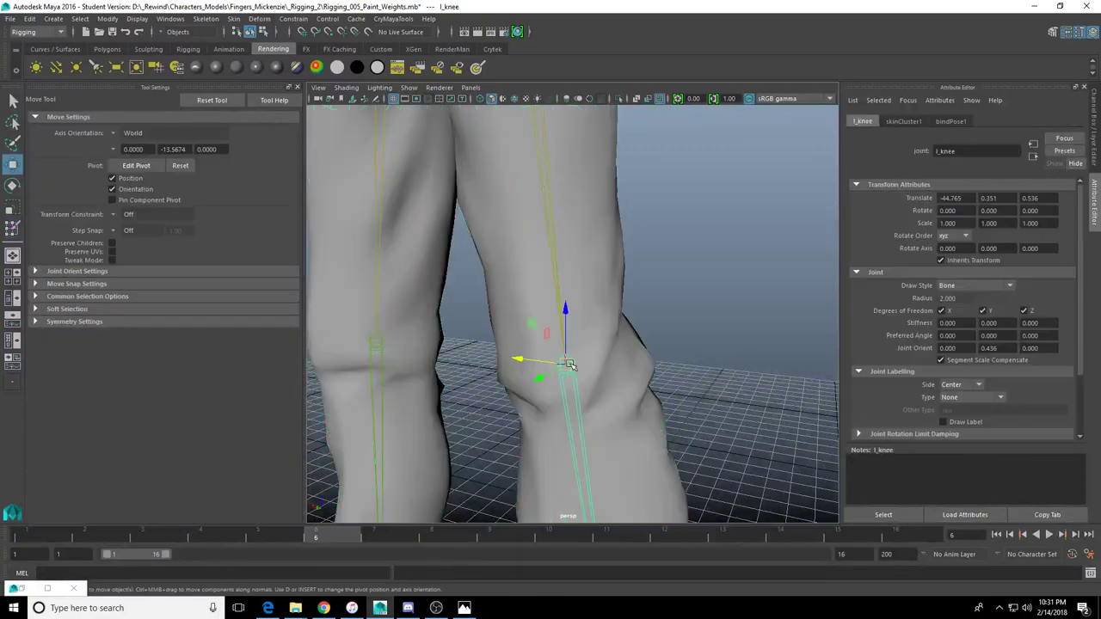
scroll(563, 354, "down", 2)
key("e")
left_click_drag(560, 345, 563, 292)
key("ctrl+z")
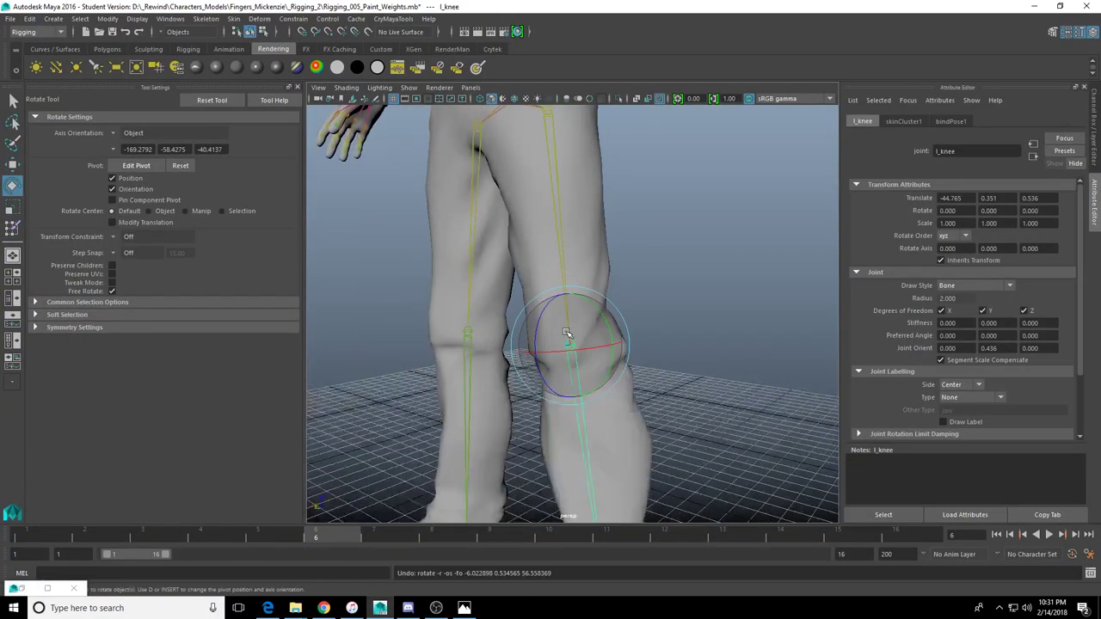
Bend the left knee joint about 50 degrees backward around Z to test the deformation, and undo the rotation
left_click_drag(536, 341, 472, 377)
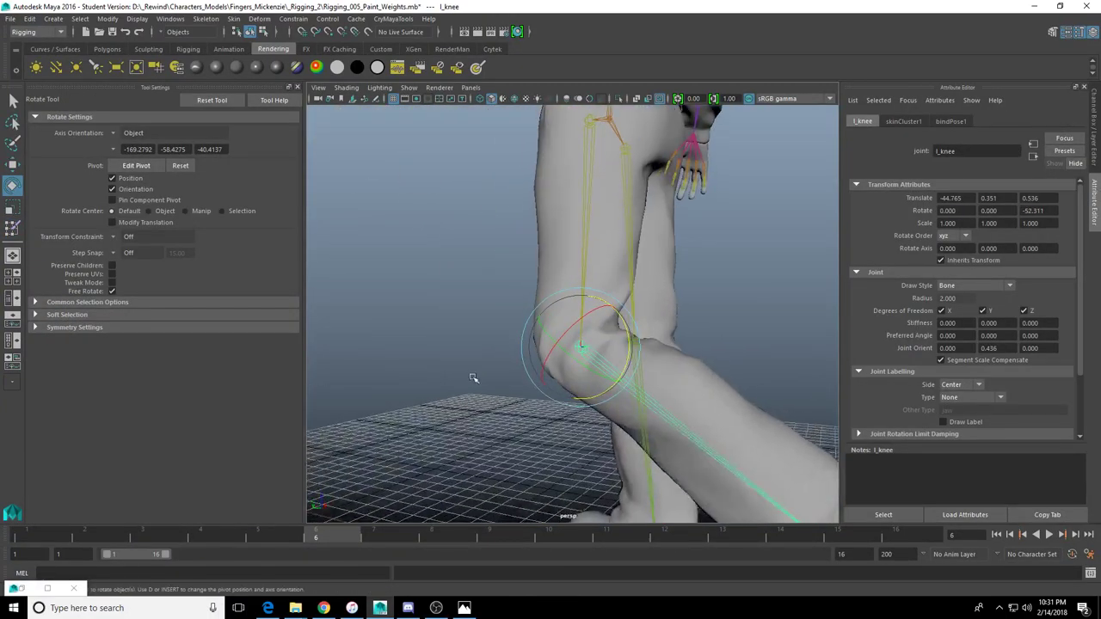
mouse_move(632, 332)
left_mouse_down()
mouse_move(623, 314)
mouse_move(630, 331)
left_mouse_up()
left_click_drag(629, 332, 520, 300, "alt")
key("ctrl+z")
key("ctrl+z")
key("ctrl+z")
key("ctrl+z")
key("ctrl+z")
key("ctrl+z")
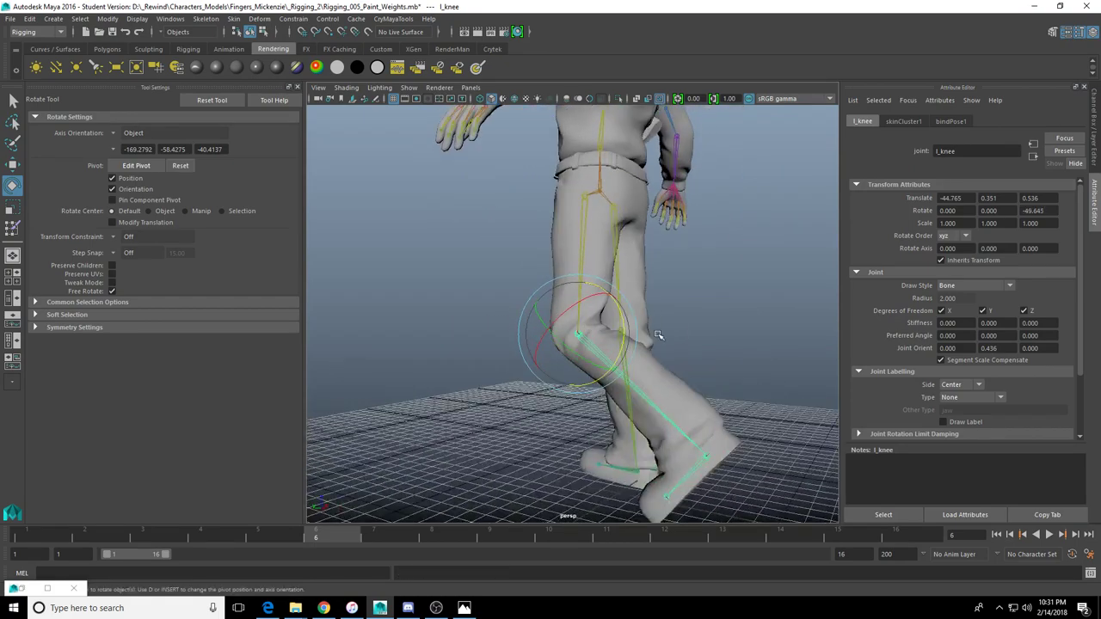
key("ctrl+z")
Bend the l_knee joint further, to about 98 degrees around Z, check the folded knee, and undo the rotation
left_click_drag(626, 321, 732, 285)
scroll(591, 291, "up", 5)
key("ctrl+z")
left_click_drag(582, 349, 533, 423, "alt")
key("ctrl+z")
left_click_drag(536, 335, 575, 394)
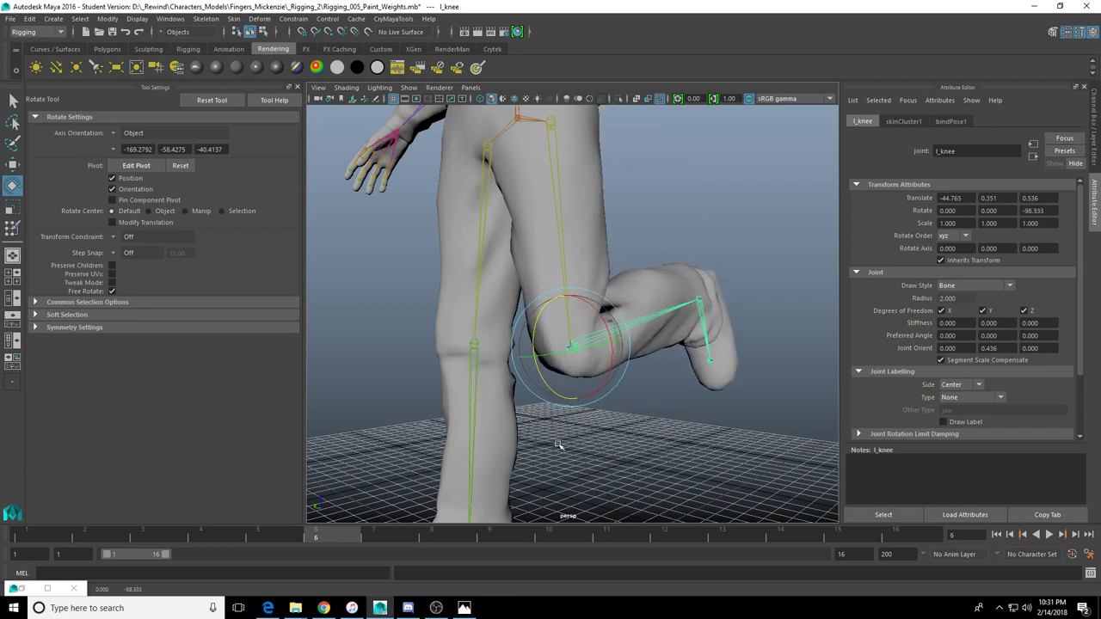
key("ctrl+z")
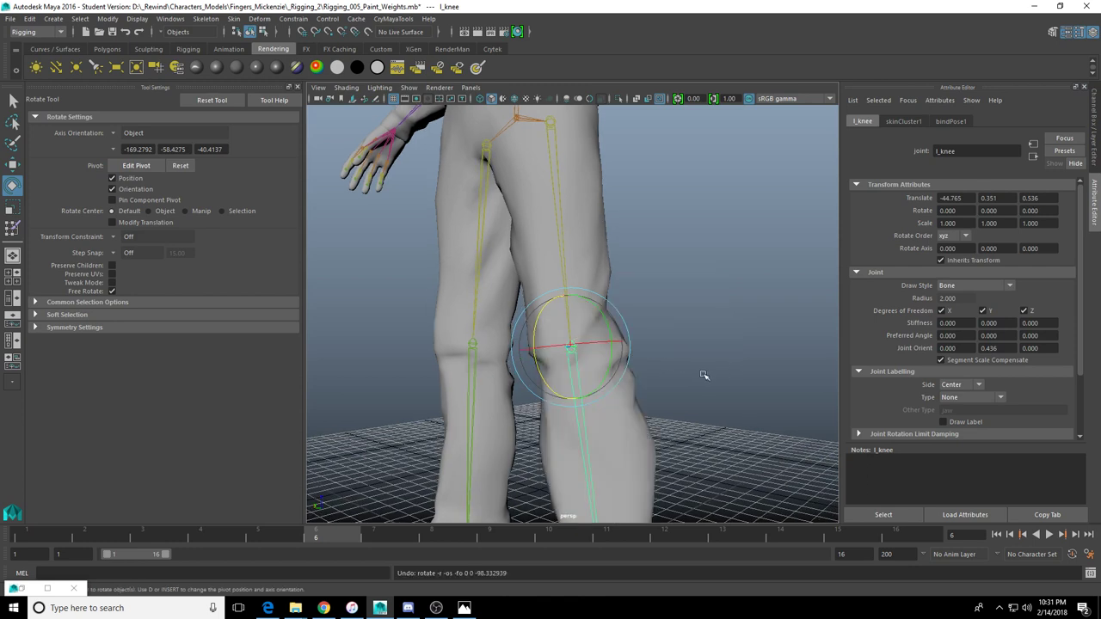
Test-bend the l_knee joint once more by about 82 degrees around Z and return it to its rest pose
left_click_drag(532, 327, 560, 349)
key("ctrl+z")
key("ctrl+z")
key("ctrl+z")
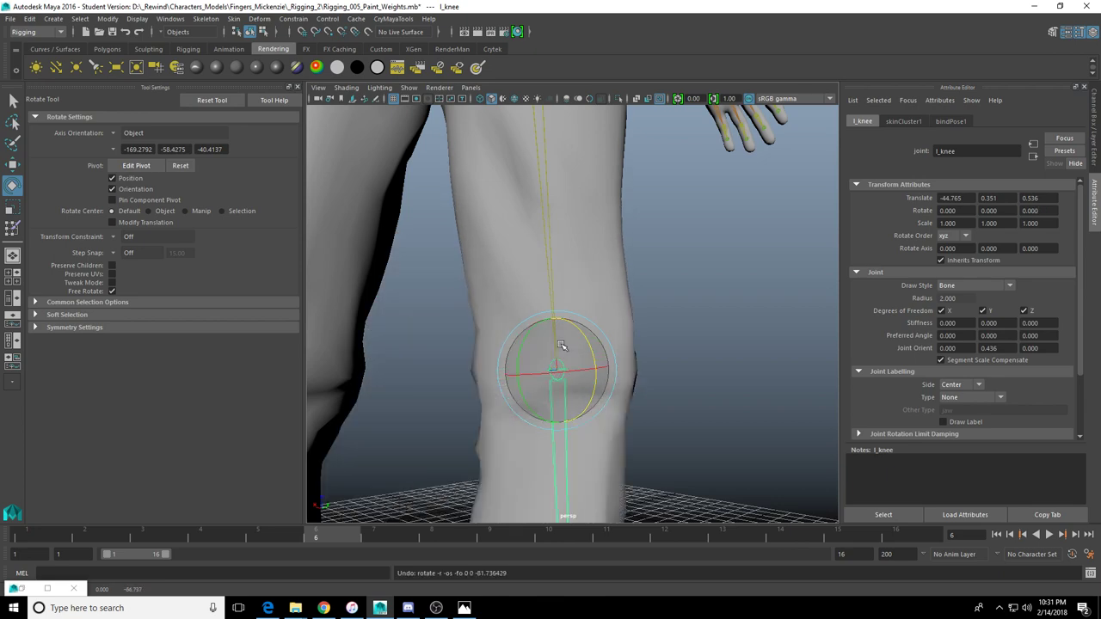
scroll(409, 330, "down", 5)
left_click_drag(410, 329, 382, 347, "alt")
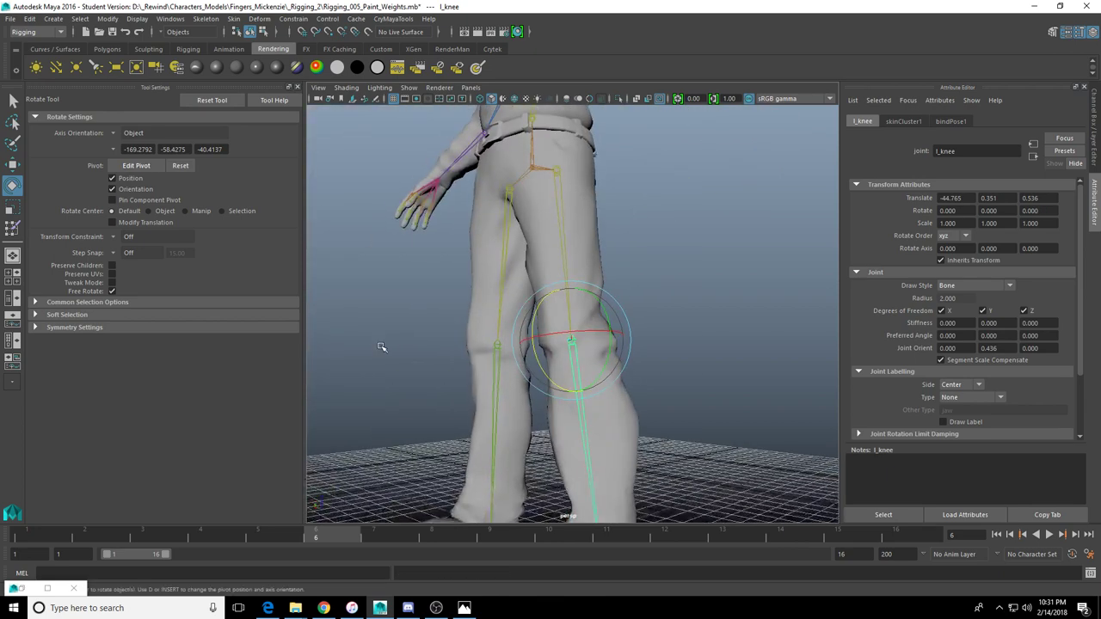
Return to the Paint Skin Weights tool on the mesh and paint l_knee weight 0 on the front of the left thigh above the knee
left_click(12, 227)
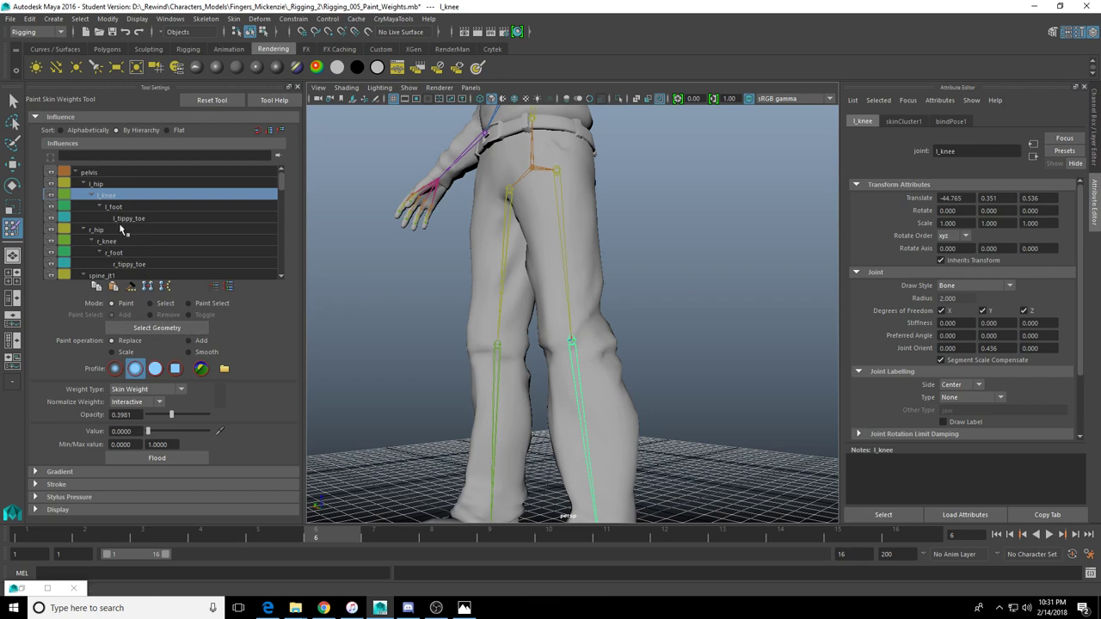
left_click(146, 328)
scroll(565, 342, "up", 5)
mouse_move(563, 342)
left_mouse_down("alt")
mouse_move(524, 274)
mouse_move(521, 332)
left_mouse_up("alt")
left_click_drag(537, 292, 590, 288)
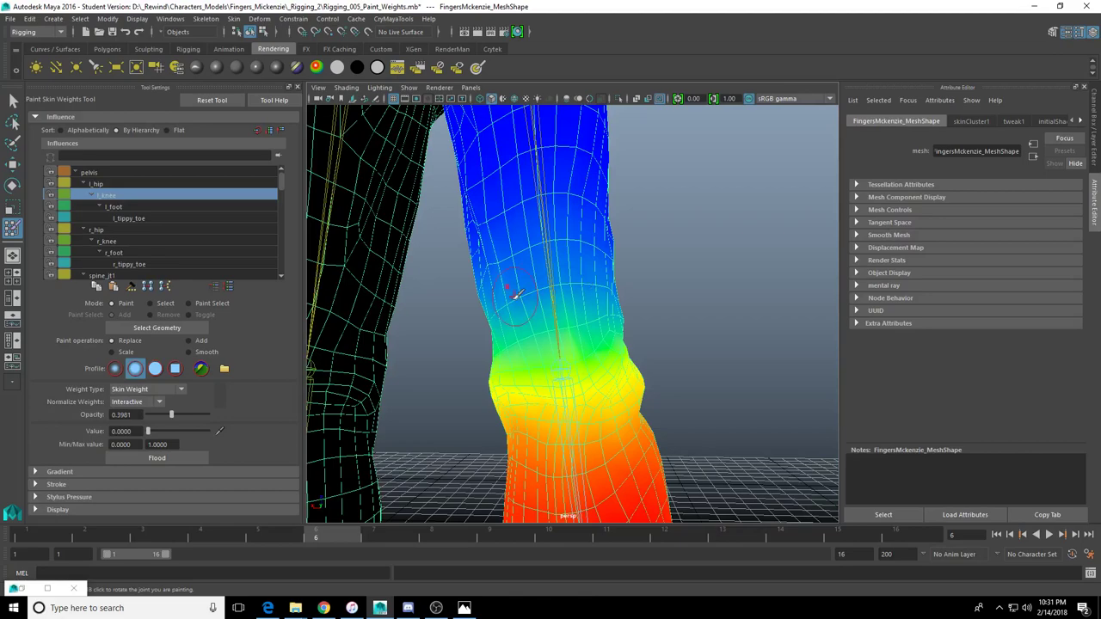
mouse_move(514, 296)
left_mouse_down("alt")
mouse_move(578, 298)
mouse_move(516, 303)
mouse_move(523, 258)
mouse_move(559, 239)
mouse_move(508, 262)
mouse_move(587, 270)
mouse_move(554, 306)
mouse_move(503, 314)
mouse_move(559, 307)
mouse_move(525, 302)
left_mouse_up("alt")
Paint the l_knee weights toward 0 across the back of the left thigh just above the knee, using Replace at opacity 0.3901
left_click_drag(593, 291, 551, 274, "alt")
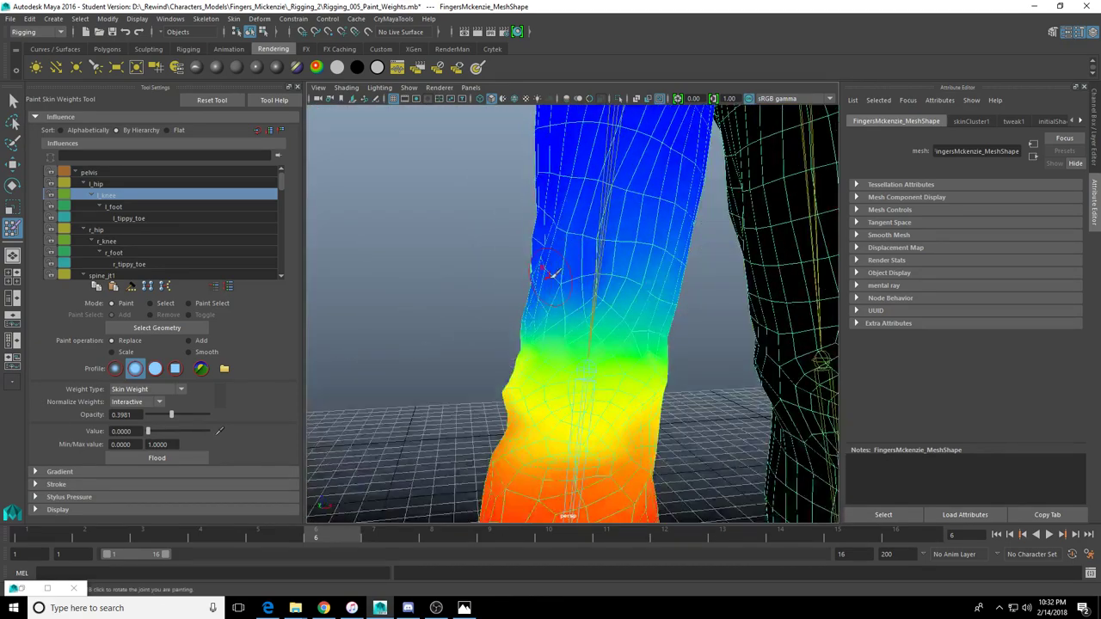
left_click_drag(617, 262, 616, 218, "alt")
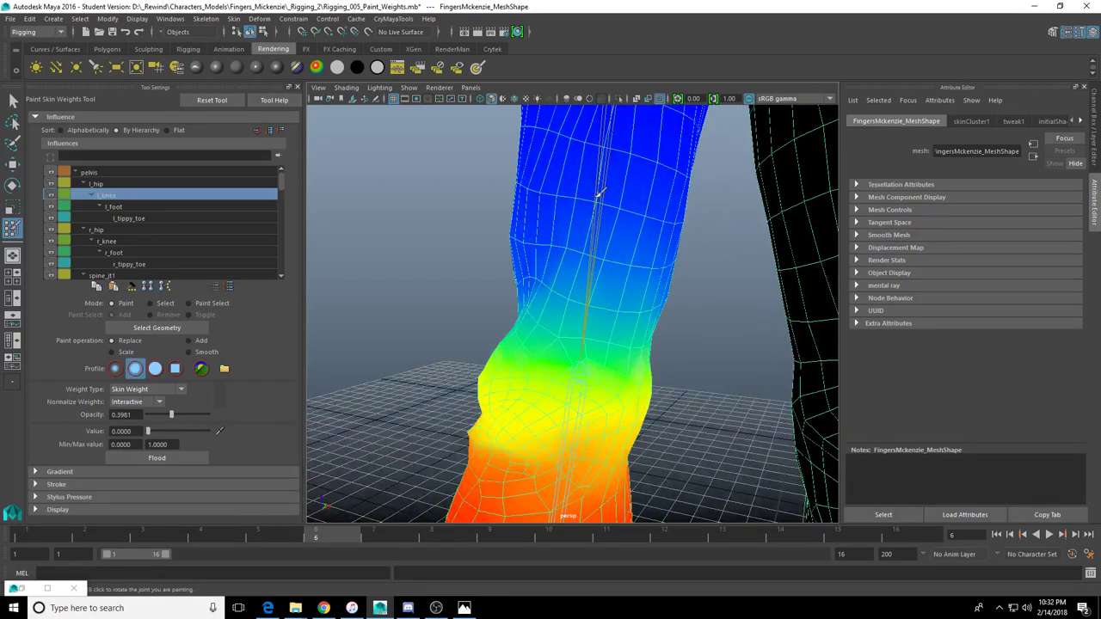
left_click_drag(631, 266, 601, 251, "alt")
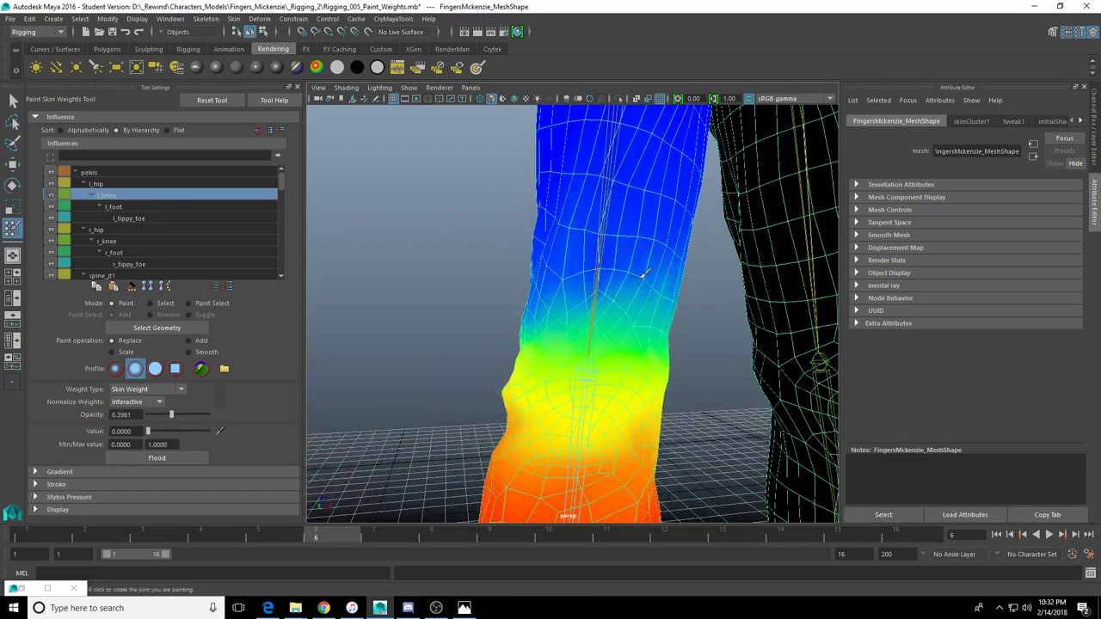
left_click_drag(662, 274, 627, 266, "alt")
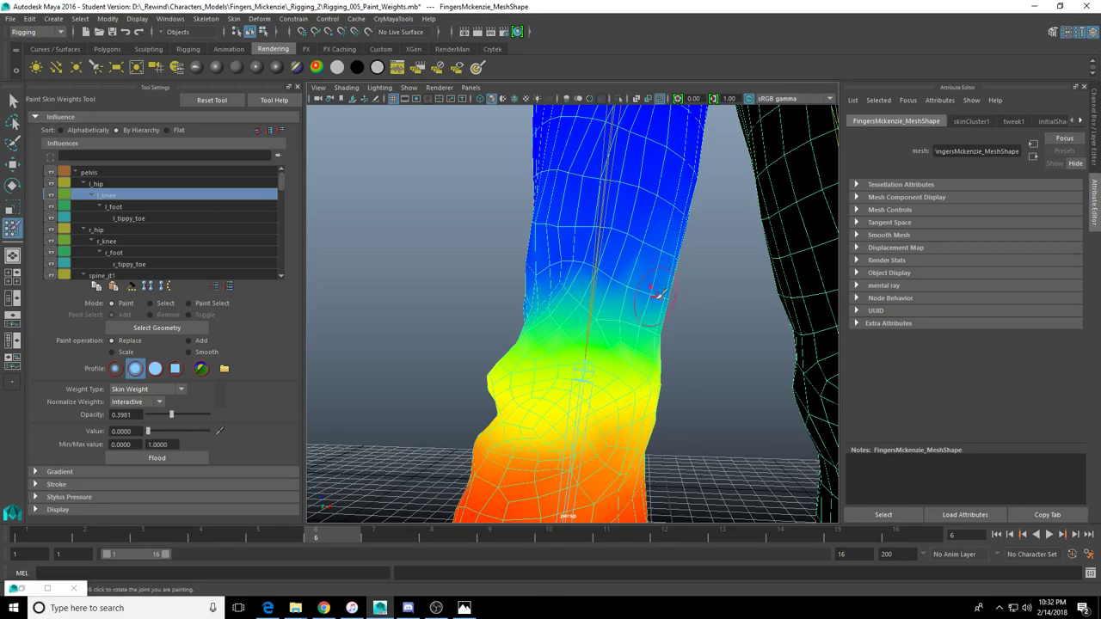
scroll(658, 295, "down", 5)
left_click_drag(659, 295, 500, 334, "alt")
scroll(605, 357, "up", 5)
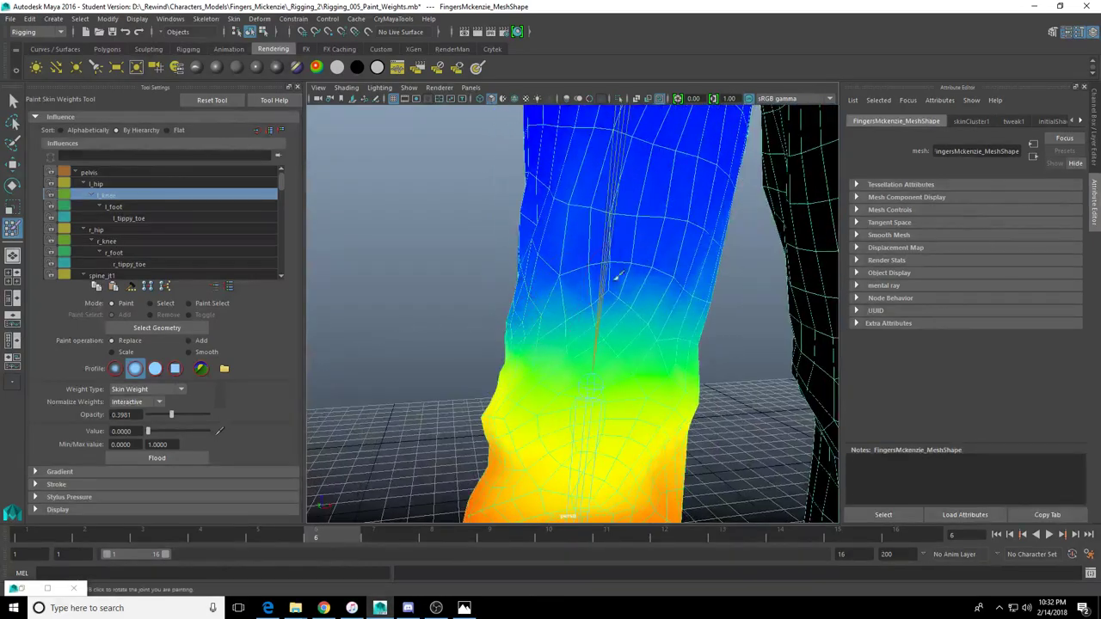
left_click_drag(617, 276, 583, 305, "alt")
left_click_drag(523, 258, 659, 280, "alt")
scroll(653, 277, "down", 4)
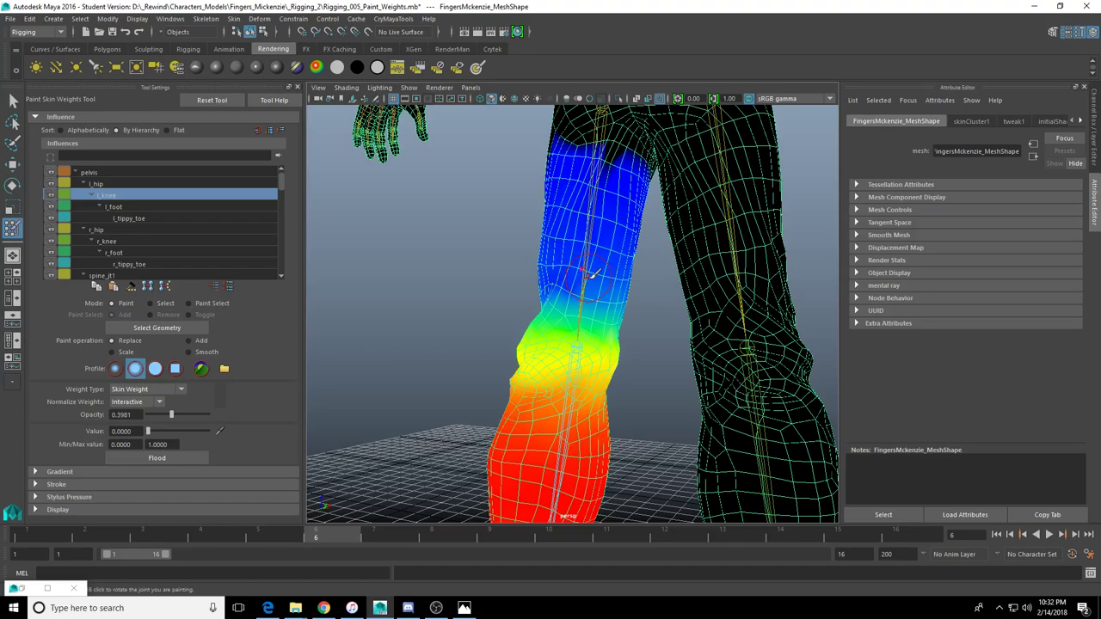
Reduce the remaining l_knee influence on the front of the left lower thigh by painting value 0 over it
mouse_move(592, 274)
left_mouse_down("alt")
mouse_move(560, 266)
mouse_move(550, 283)
mouse_move(568, 323)
left_mouse_up("alt")
scroll(568, 324, "up", 4)
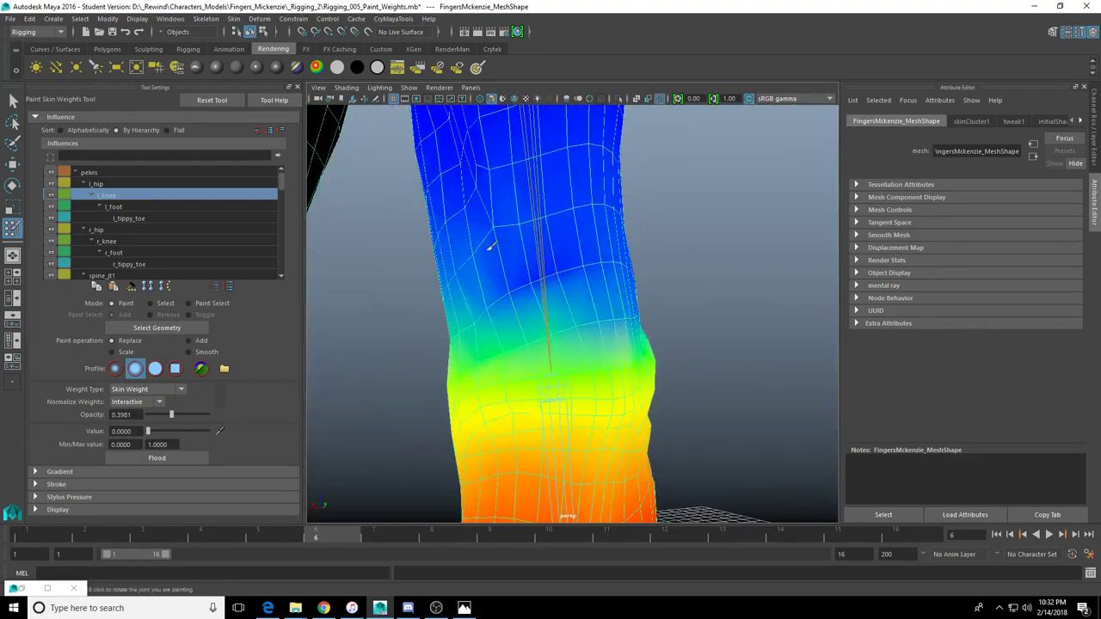
mouse_move(491, 246)
left_mouse_down("alt")
mouse_move(524, 268)
mouse_move(486, 288)
left_mouse_up("alt")
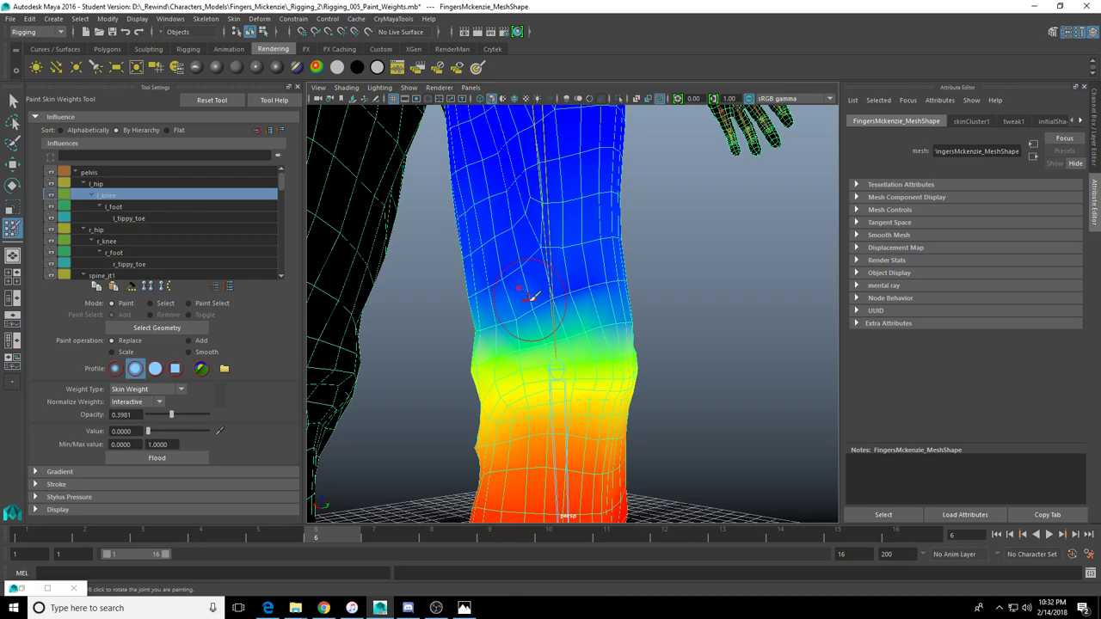
Touch up the l_knee weights around the side and back of the left thigh with value 0 for an even transition above the knee
left_click_drag(554, 294, 654, 303, "alt")
mouse_move(589, 263)
left_mouse_down()
mouse_move(580, 263)
mouse_move(602, 277)
left_mouse_up()
left_click_drag(633, 290, 568, 291, "alt")
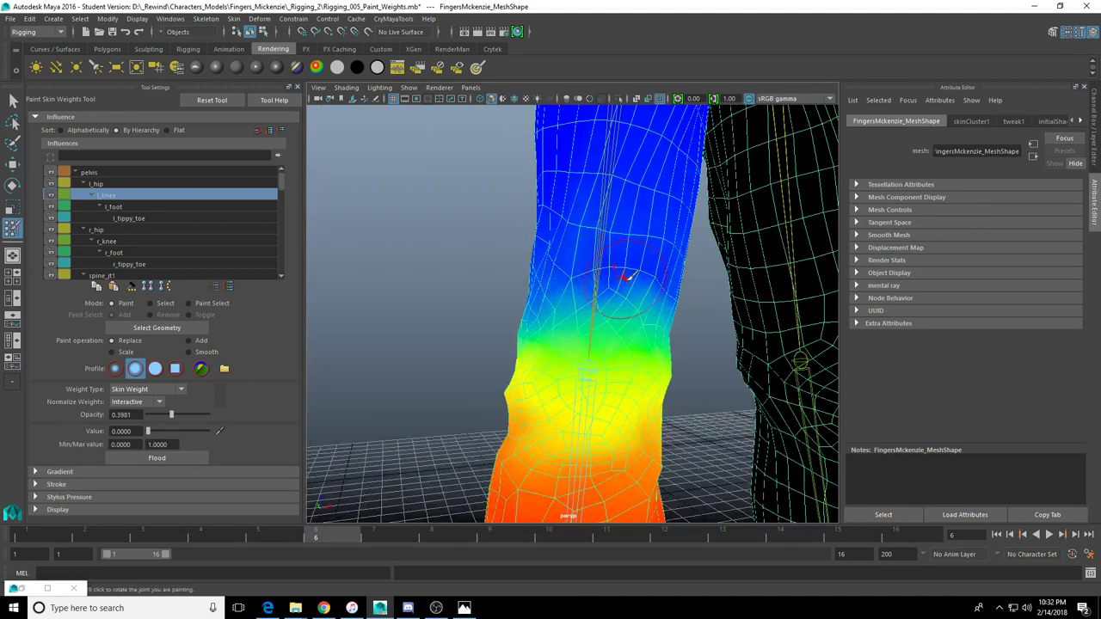
mouse_move(651, 295)
left_mouse_down()
mouse_move(579, 285)
mouse_move(638, 301)
left_mouse_up()
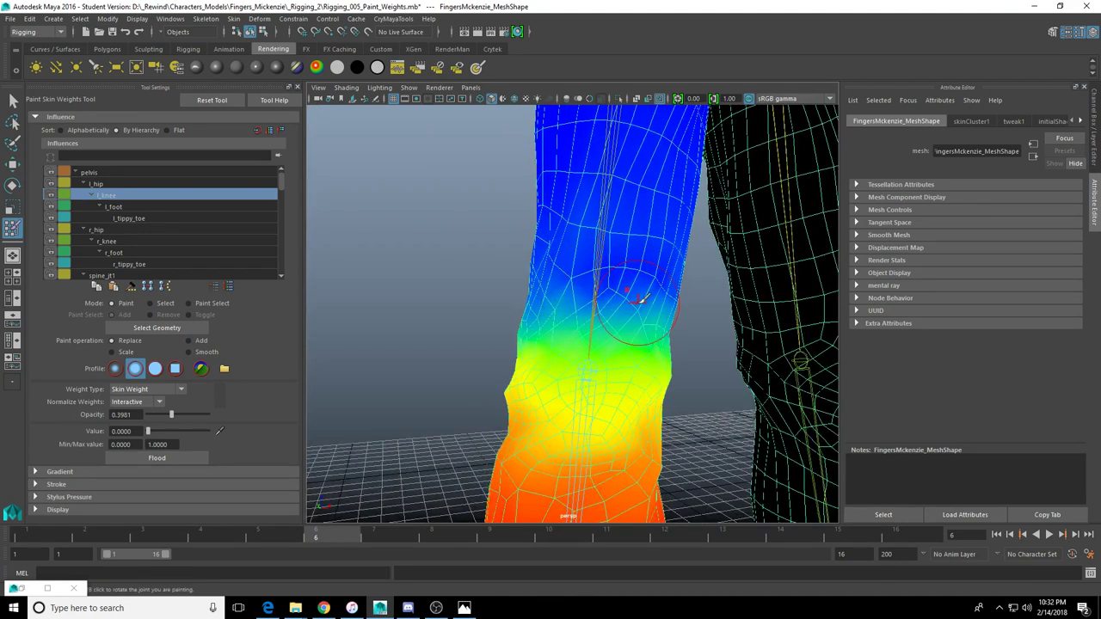
mouse_move(556, 263)
left_mouse_down("alt")
mouse_move(658, 281)
mouse_move(584, 285)
mouse_move(632, 320)
mouse_move(621, 344)
mouse_move(605, 321)
left_mouse_up("alt")
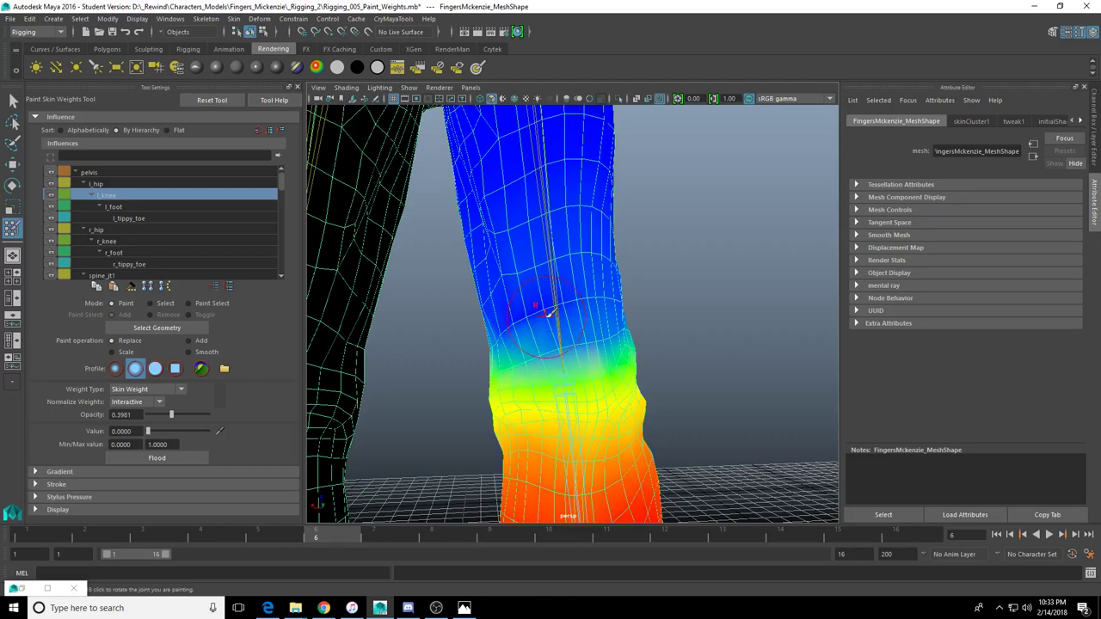
Select the l_knee joint, bend it about 77 degrees around Z to check the repainted weights, and undo the rotation
left_click_drag(788, 312, 697, 344, "alt")
middle_click_drag(697, 344, 692, 258, "alt")
right_click_drag(692, 257, 739, 267, "alt")
key("w")
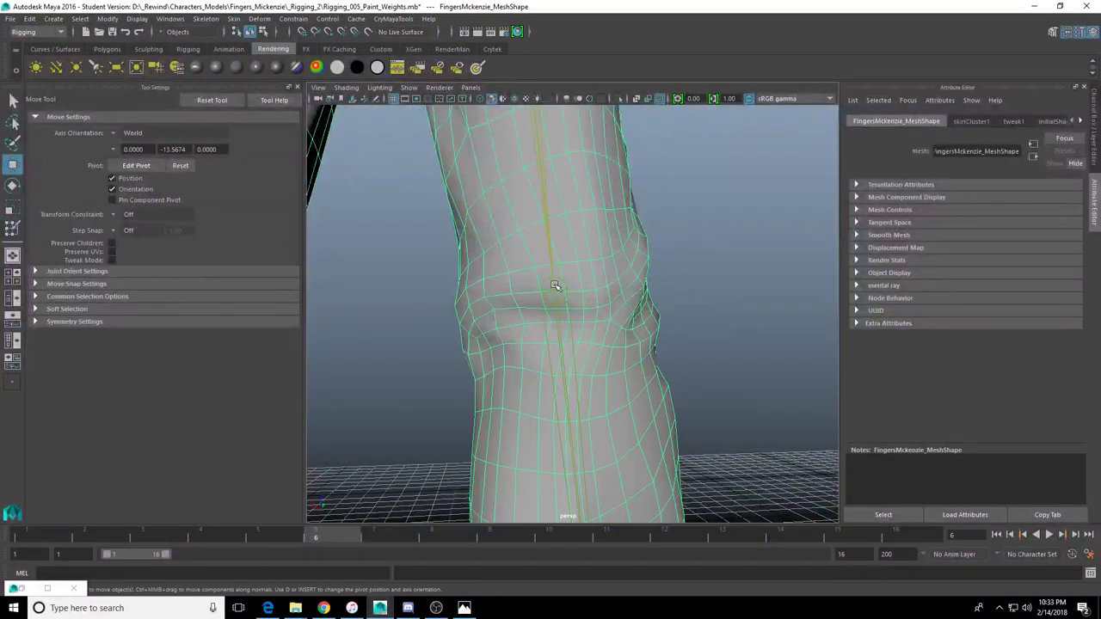
left_click(559, 288)
key("e")
left_click_drag(563, 292, 555, 238)
right_click_drag(556, 238, 516, 258, "alt")
left_click_drag(516, 258, 555, 334, "alt")
key("ctrl+z")
left_click_drag(554, 334, 390, 333, "alt")
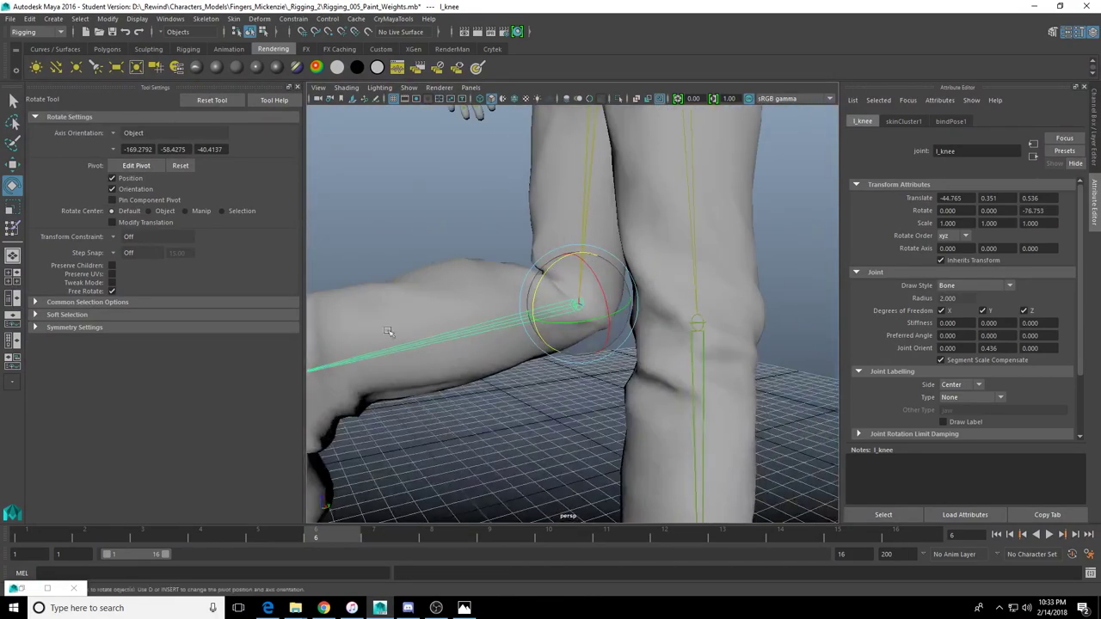
key("ctrl+z")
Rotate the left knee joint again to check its deformation from behind, and restore the rest pose
right_click_drag(389, 332, 516, 301, "alt")
left_click_drag(545, 269, 589, 247)
left_click_drag(497, 242, 581, 295, "alt")
key("ctrl+z")
right_click_drag(581, 296, 553, 298, "alt")
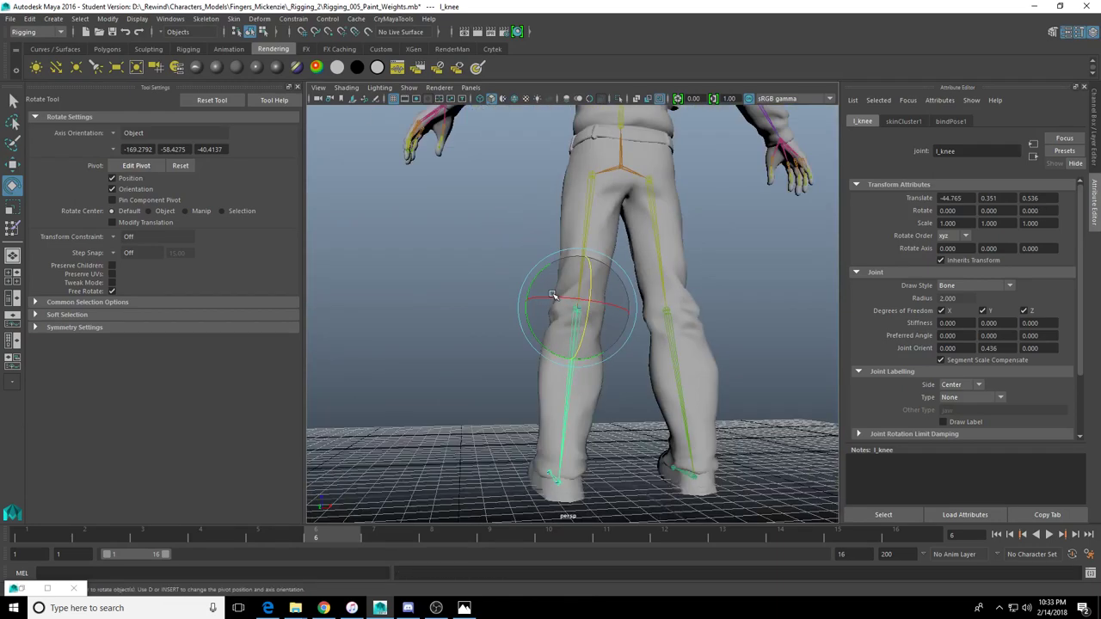
left_click_drag(553, 298, 700, 351, "alt")
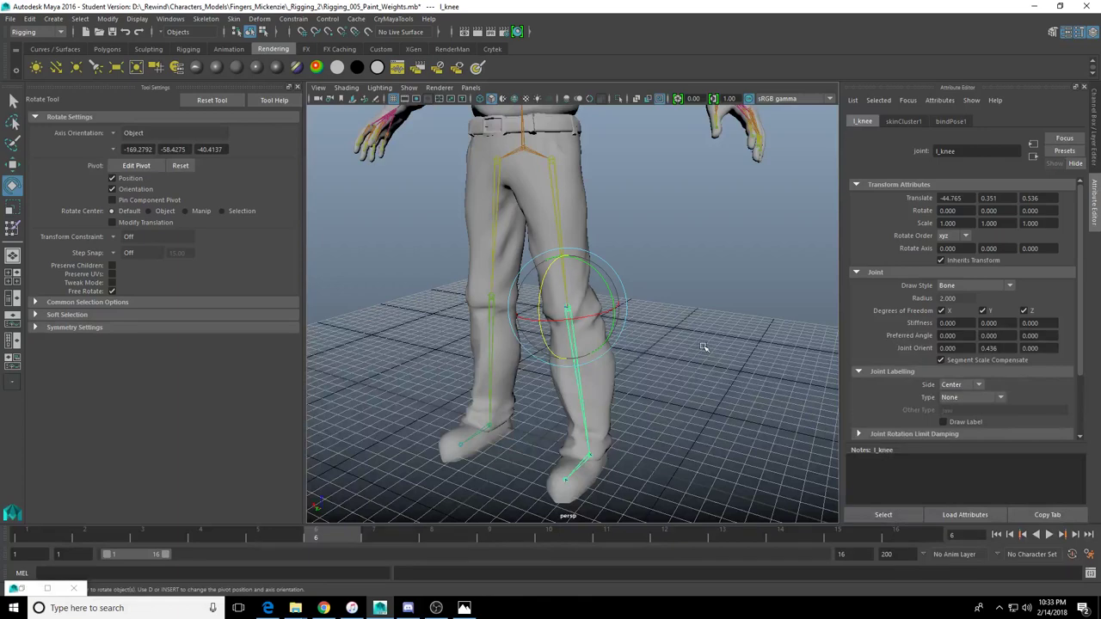
Select the l_foot joint, frame it, and test-rotate the foot to check the ankle deformation, undoing the rotation
middle_click_drag(651, 319, 636, 227, "alt")
mouse_move(636, 227)
right_mouse_down("alt")
mouse_move(622, 244)
mouse_move(629, 194)
mouse_move(641, 207)
right_mouse_up("alt")
left_click(585, 430)
key("f")
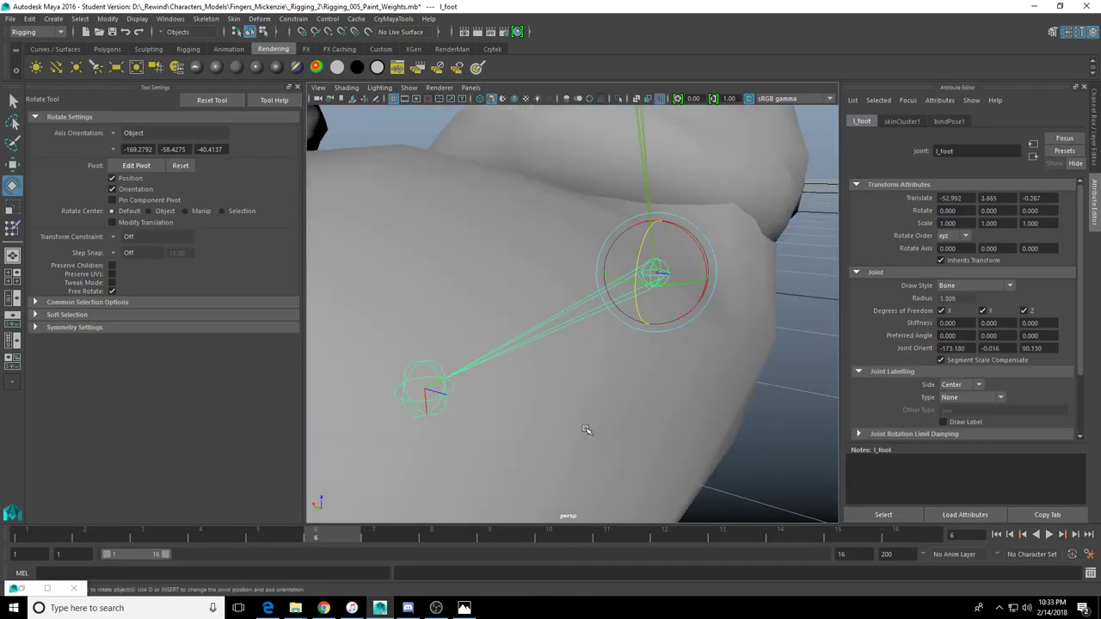
scroll(587, 424, "down", 5)
left_click_drag(588, 405, 514, 375, "alt")
left_click_drag(605, 274, 620, 352)
key("ctrl+z")
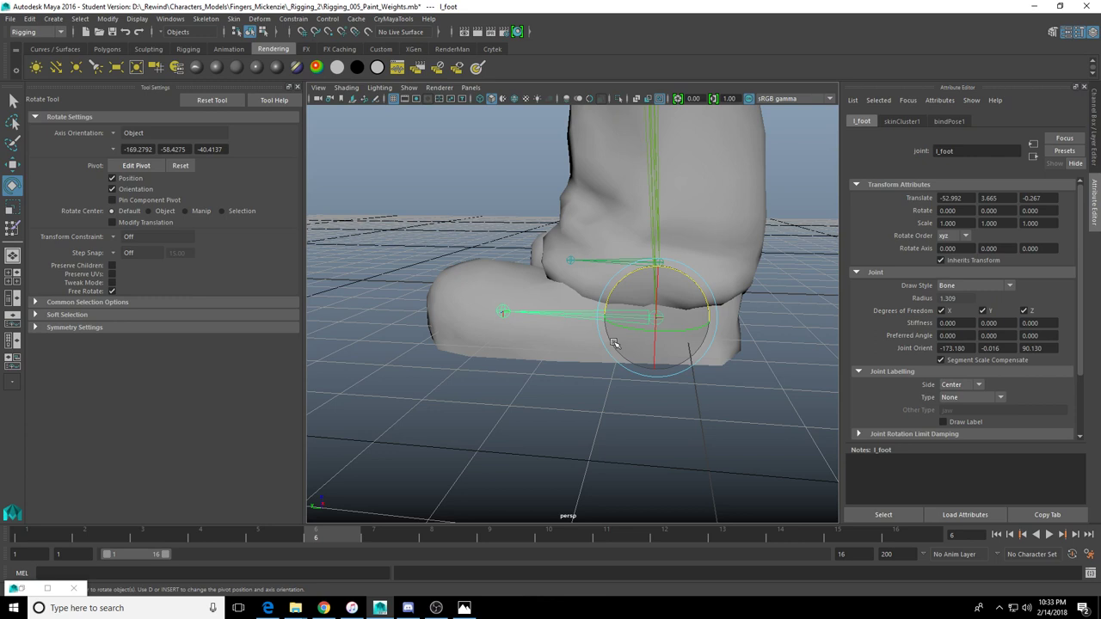
Activate the Paint Skin Weights tool, choose the l_foot influence, and display its weights on the character mesh
left_click(12, 227)
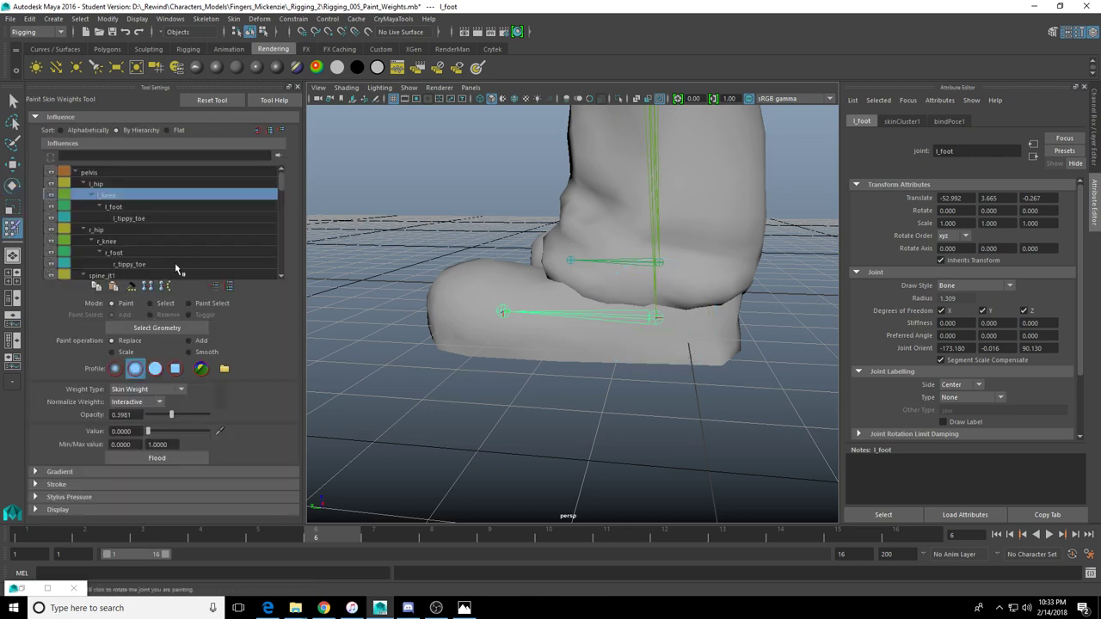
left_click(139, 211)
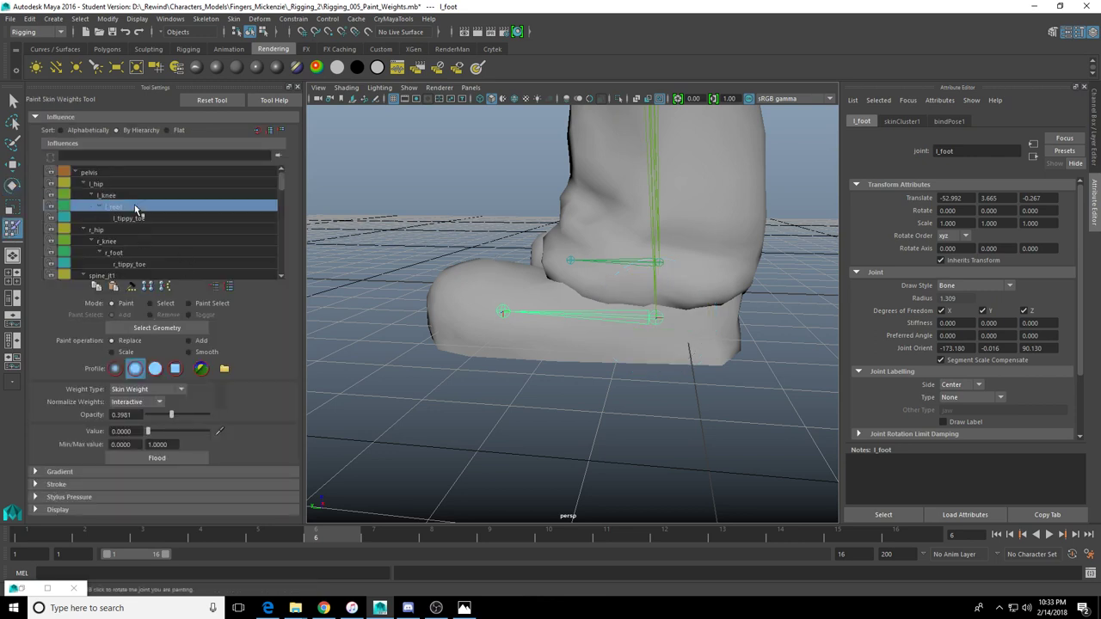
left_click(156, 332)
left_click_drag(565, 307, 637, 308, "alt")
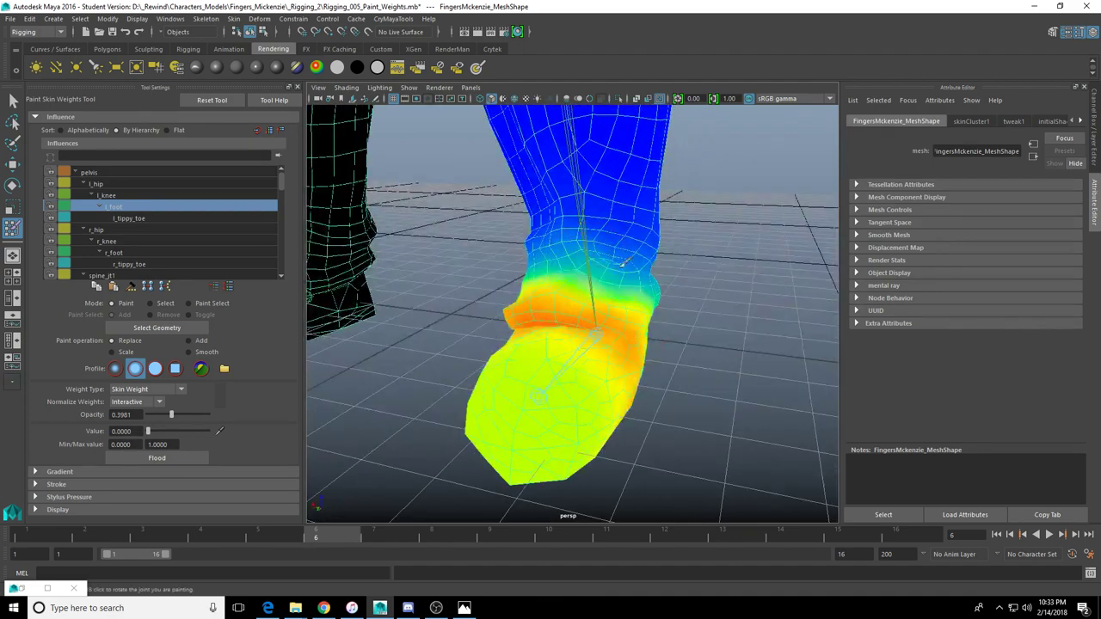
Paint down the l_foot weights around the lower left trouser leg, replacing with value 0 at opacity 0.3981
left_click_drag(660, 269, 607, 260, "alt")
left_click_drag(599, 308, 570, 216, "alt")
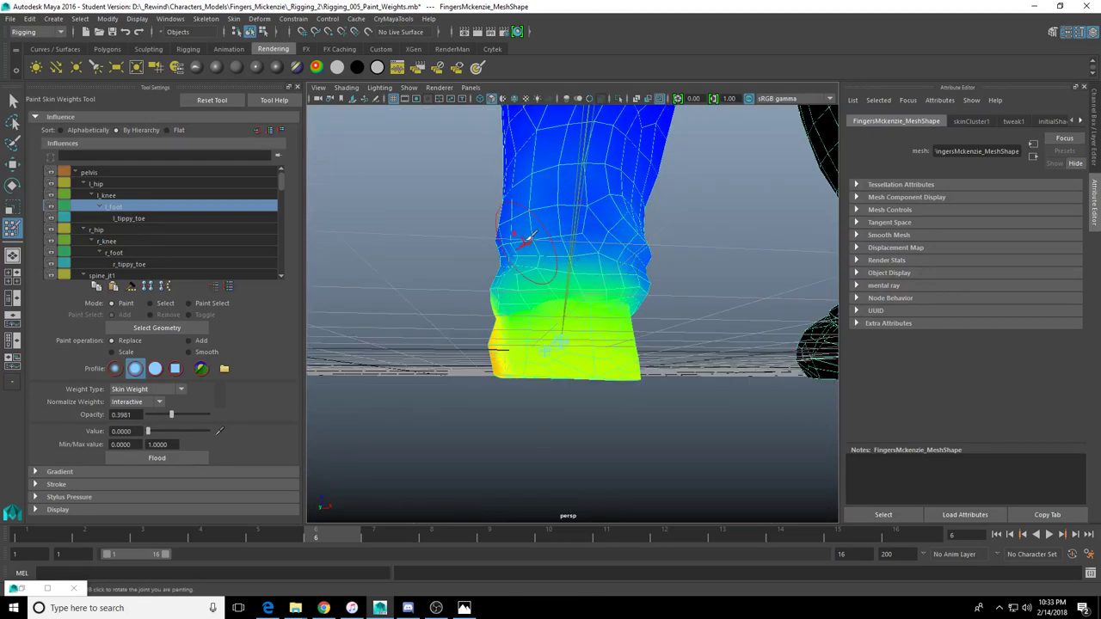
mouse_move(559, 238)
left_mouse_down("alt")
mouse_move(617, 272)
mouse_move(571, 246)
left_mouse_up("alt")
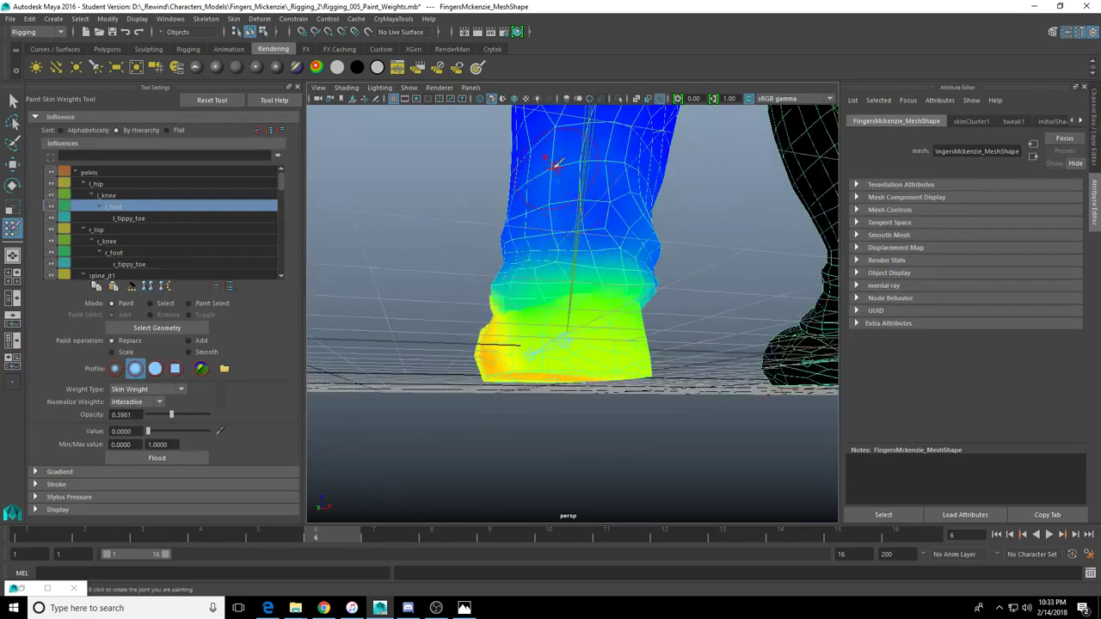
left_click_drag(557, 165, 577, 153)
left_click_drag(663, 201, 531, 256, "alt")
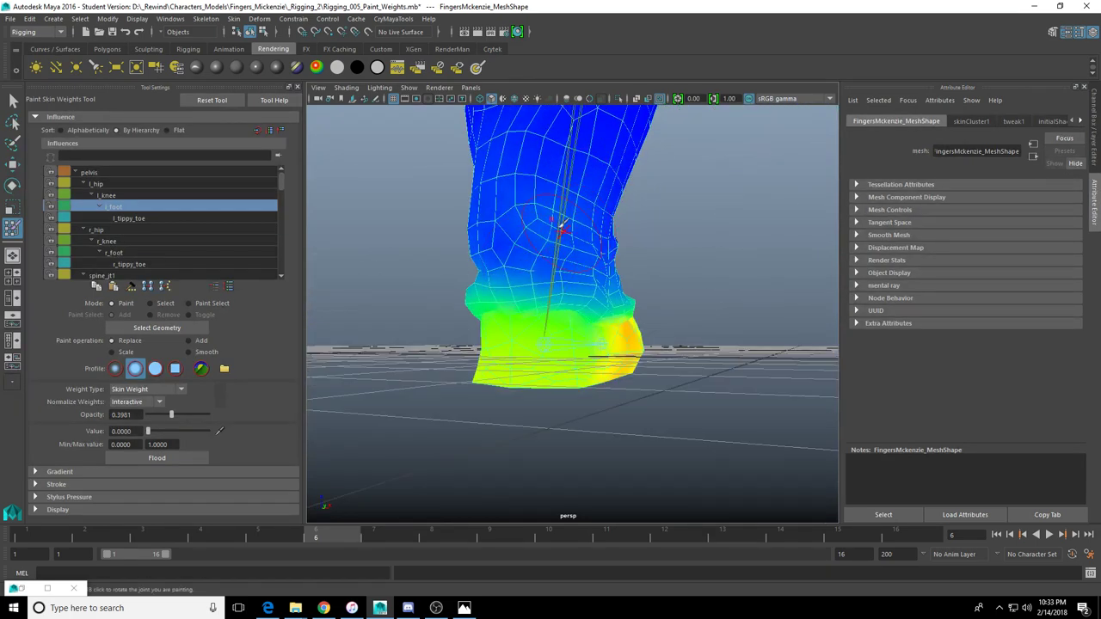
left_click_drag(590, 236, 584, 256, "alt")
left_click_drag(590, 302, 664, 284, "alt")
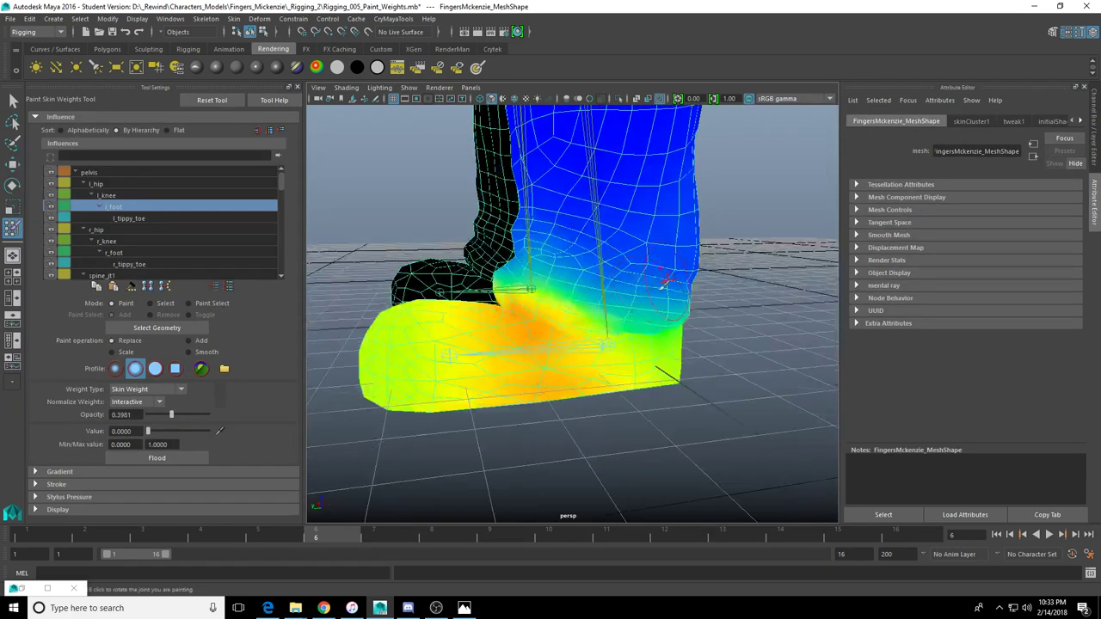
left_click_drag(550, 255, 569, 286, "alt")
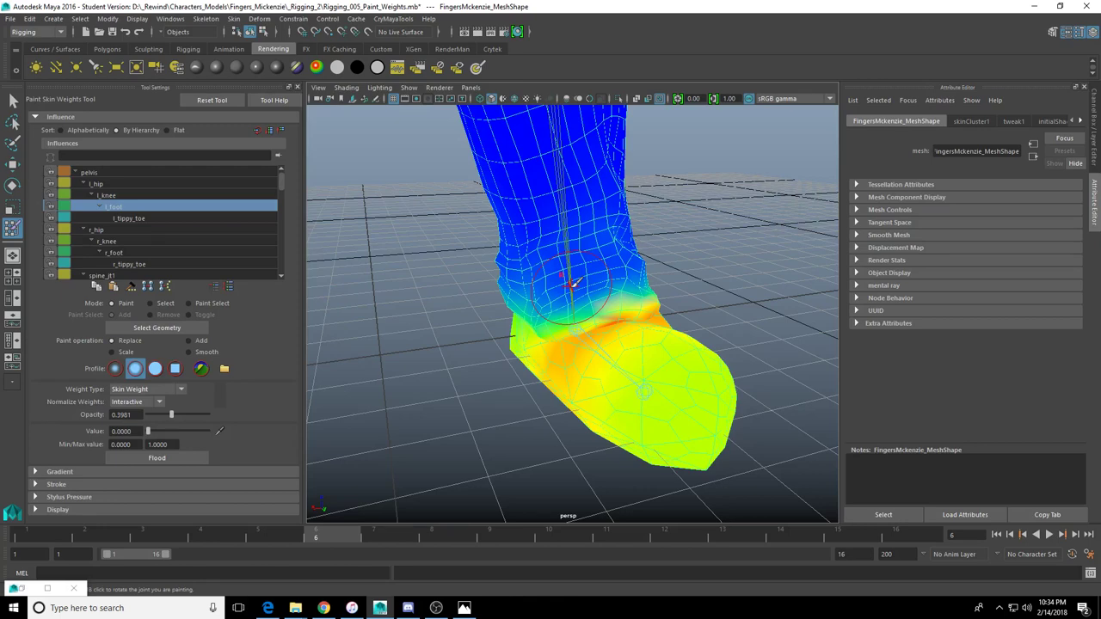
Continue reducing the l_foot weights on the side and front of the left trouser cuff, undoing a stray edit
scroll(571, 288, "up", 5)
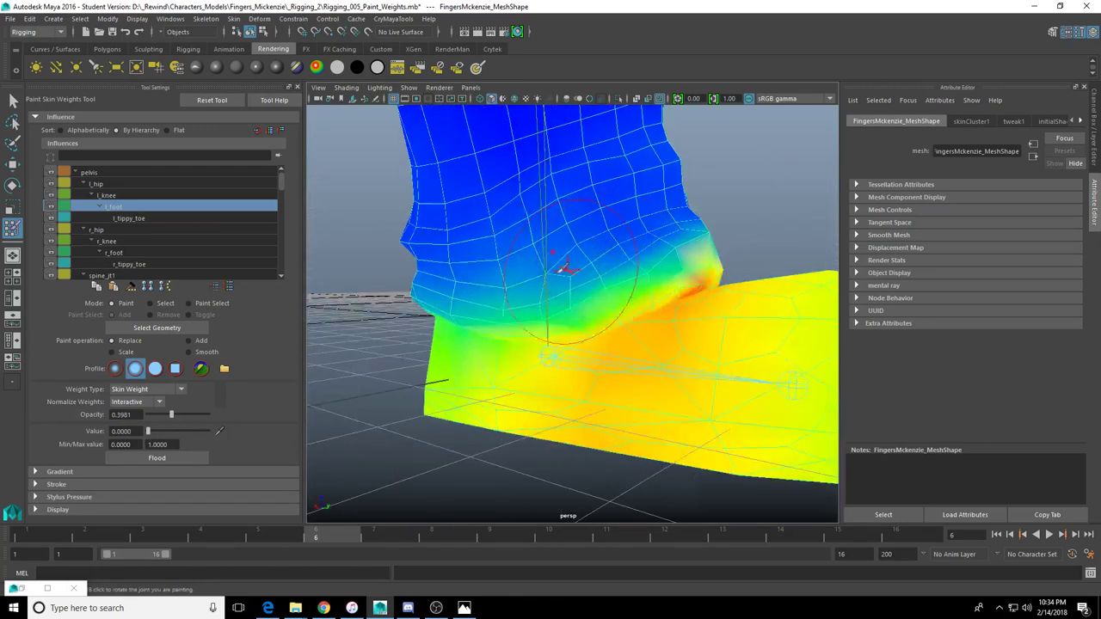
mouse_move(626, 260)
left_mouse_down("alt")
mouse_move(593, 275)
mouse_move(635, 272)
mouse_move(550, 270)
mouse_move(544, 285)
left_mouse_up("alt")
left_click_drag(675, 289, 657, 270, "alt")
key("ctrl+z")
left_click_drag(567, 277, 611, 292, "alt")
scroll(611, 292, "down", 5)
scroll(590, 297, "up", 5)
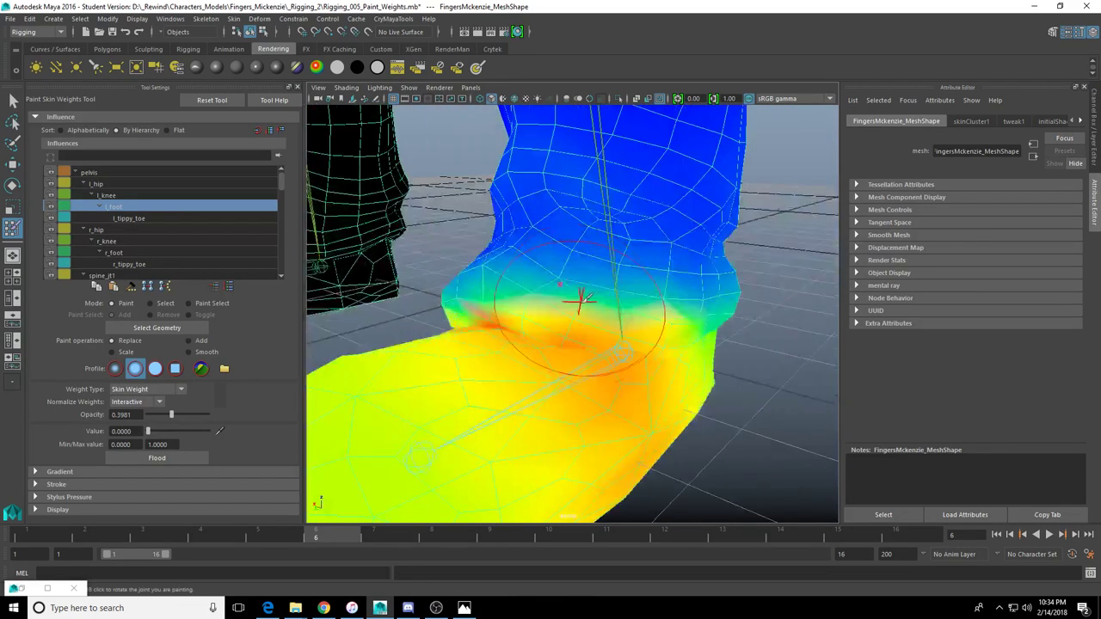
Lower the brush opacity to 0.2330 and paint the l_foot influence away along the cuff's hem just above the shoe
key("b")
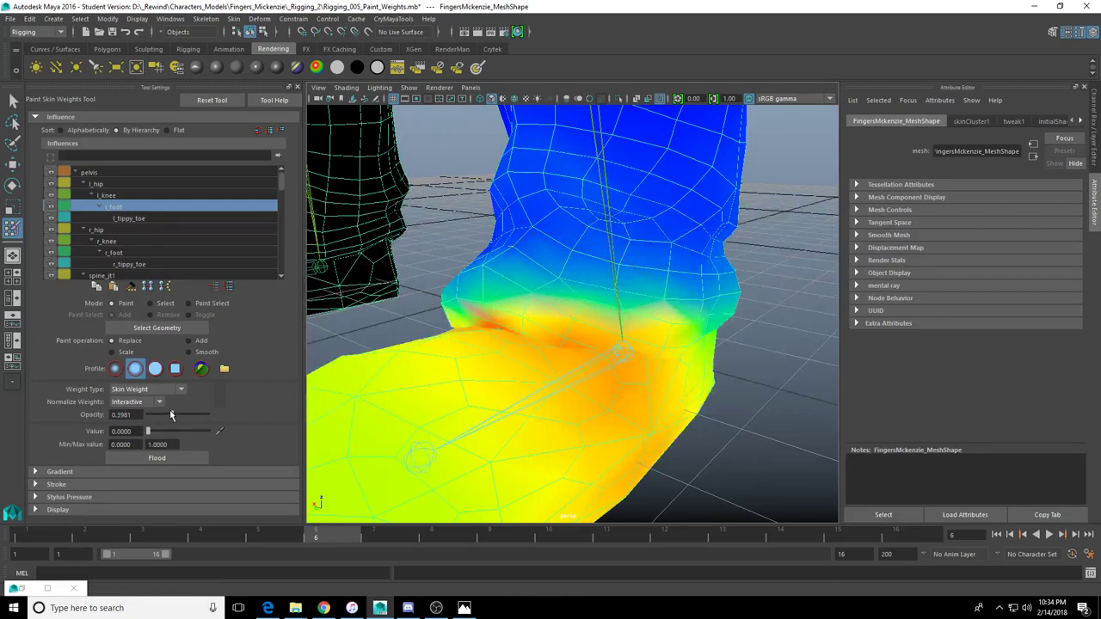
left_click_drag(172, 414, 162, 415)
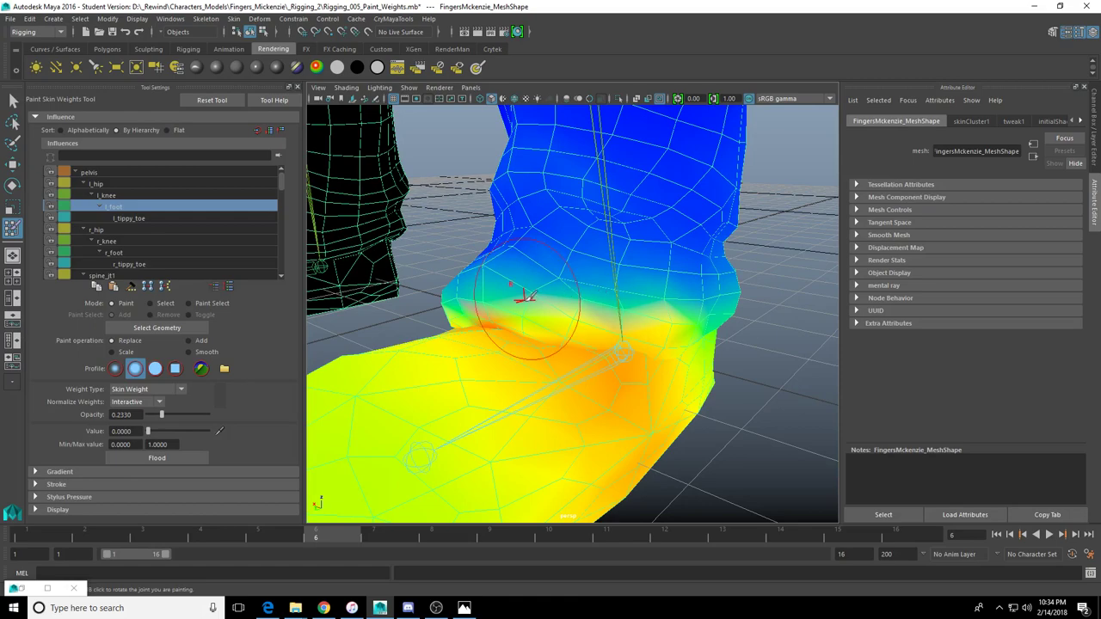
mouse_move(522, 297)
left_mouse_down("alt")
mouse_move(546, 284)
mouse_move(495, 259)
left_mouse_up("alt")
mouse_move(553, 280)
left_mouse_down("alt")
mouse_move(634, 248)
mouse_move(498, 246)
mouse_move(527, 262)
left_mouse_up("alt")
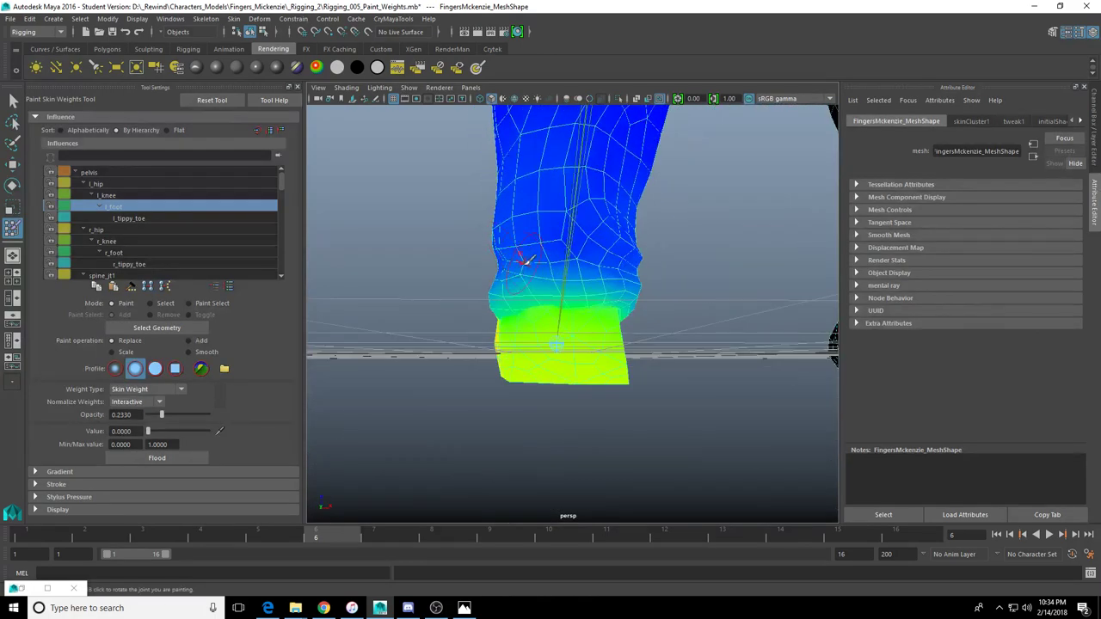
mouse_move(619, 282)
left_mouse_down("alt")
mouse_move(509, 288)
mouse_move(524, 315)
mouse_move(580, 322)
mouse_move(530, 315)
left_mouse_up("alt")
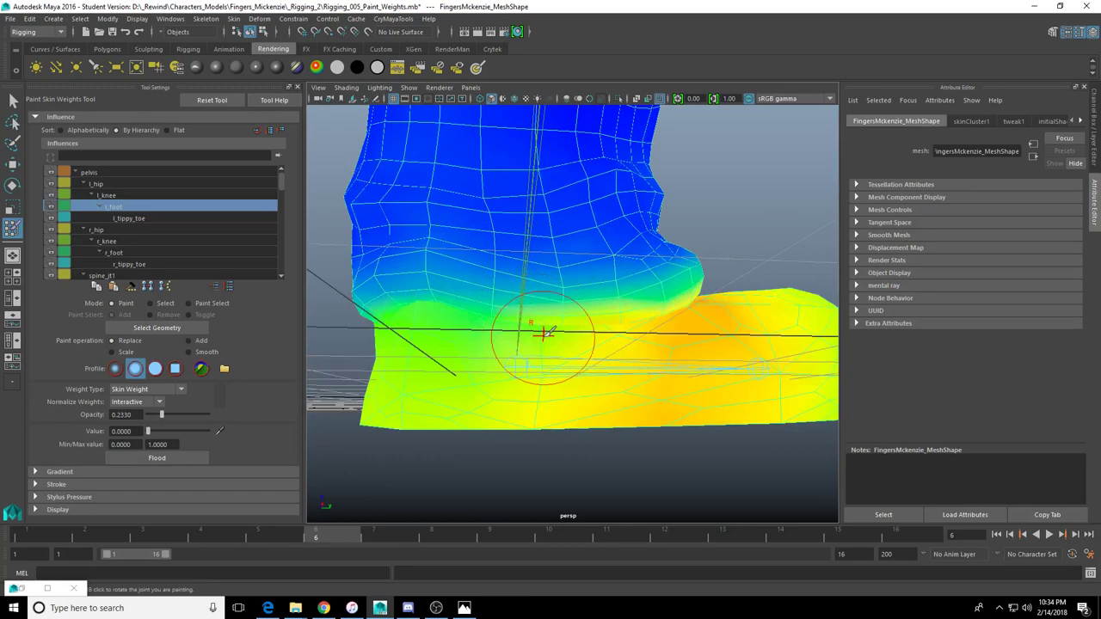
mouse_move(608, 320)
right_mouse_down("alt")
mouse_move(511, 331)
mouse_move(585, 315)
mouse_move(545, 315)
mouse_move(533, 327)
mouse_move(643, 320)
mouse_move(582, 304)
right_mouse_up("alt")
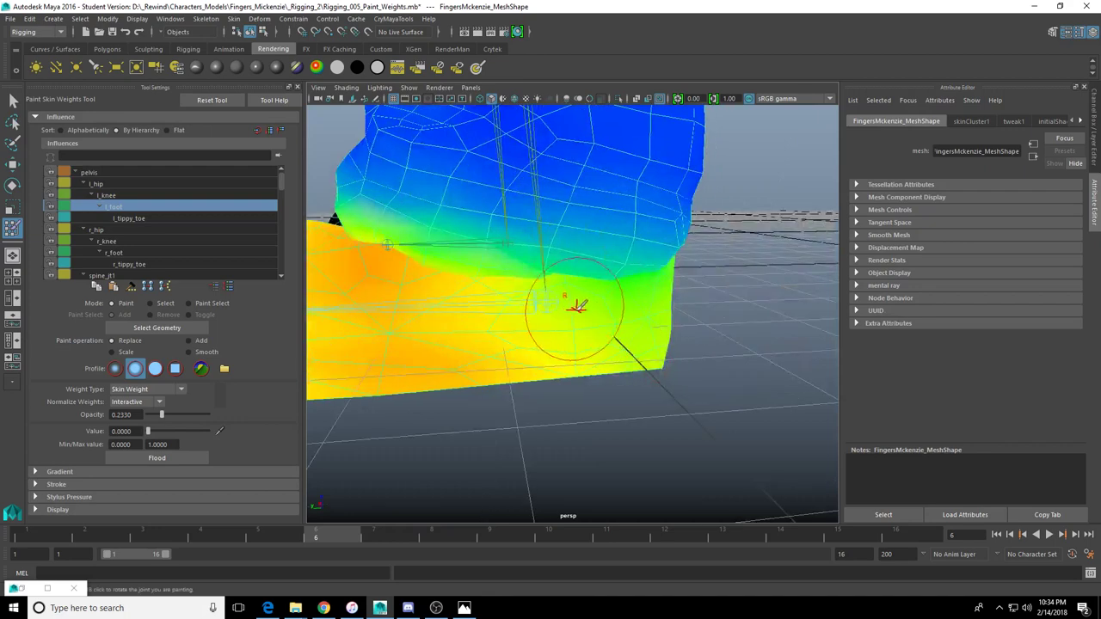
Select the l_foot joint, test-rotate it to check how the cuff and ankle deform, and undo the rotations
key("e")
left_click(563, 311)
left_click(543, 260)
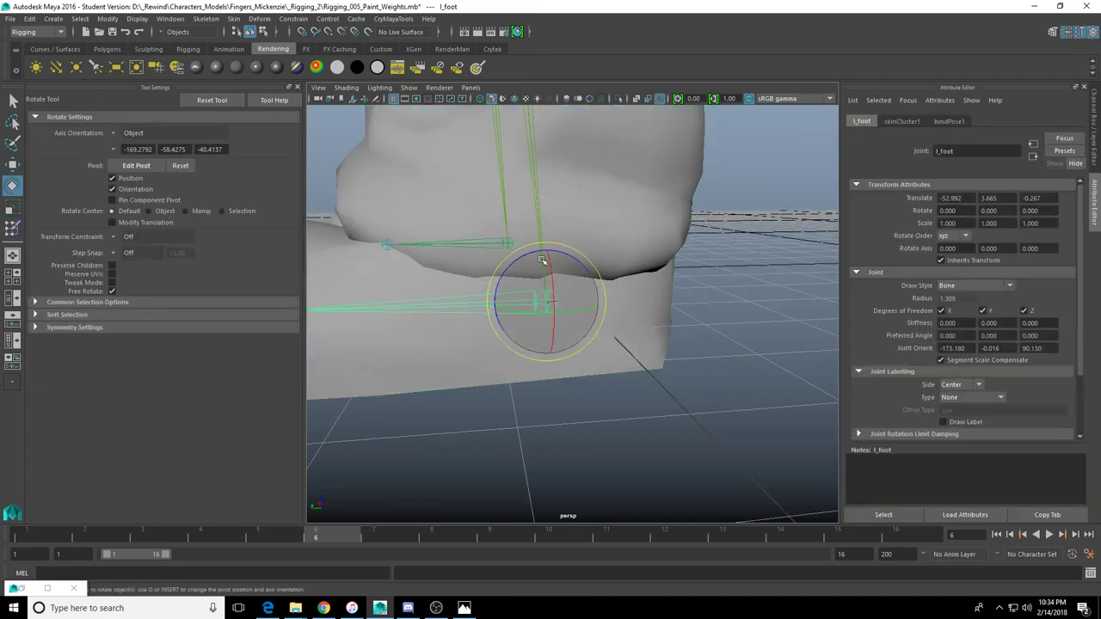
left_click_drag(526, 255, 560, 256)
right_click_drag(561, 256, 538, 266, "alt")
key("ctrl+z")
left_click_drag(538, 267, 597, 359)
key("ctrl+z")
key("ctrl+z")
key("ctrl+z")
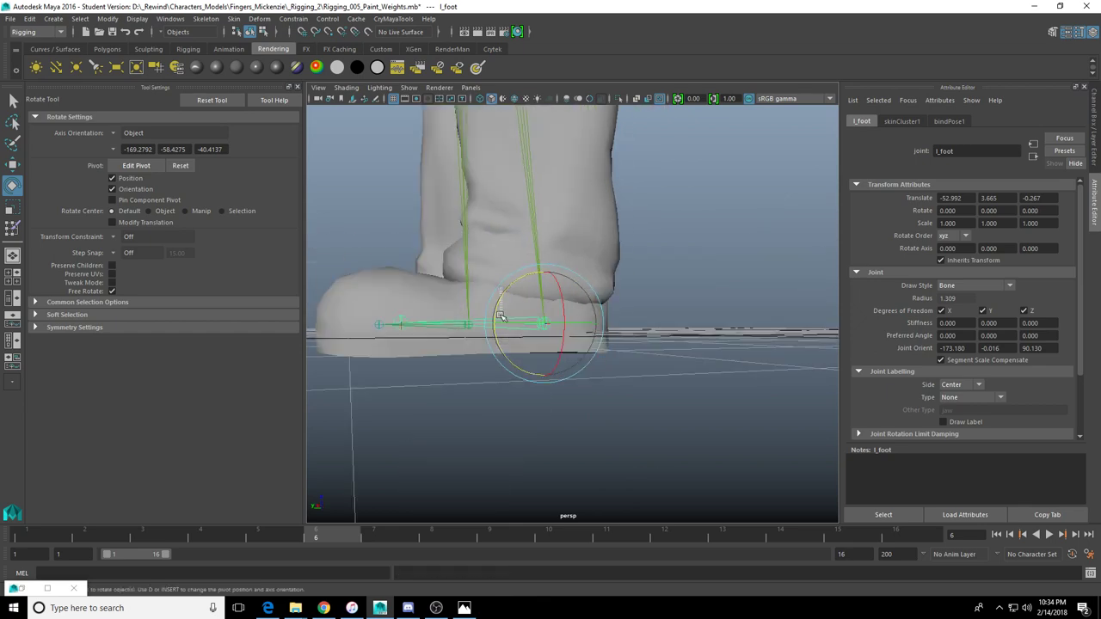
key("ctrl+z")
Rotate the left foot joint in several directions to inspect the ankle from the side, and restore its rest pose
left_click_drag(505, 301, 538, 318, "alt")
left_click_drag(506, 276, 643, 335)
right_click_drag(643, 335, 597, 332, "alt")
key("ctrl+z")
left_click_drag(575, 312, 574, 360)
right_click_drag(574, 360, 615, 356, "alt")
left_click_drag(615, 357, 598, 324, "alt")
key("ctrl+z")
key("ctrl+z")
key("ctrl+z")
key("ctrl+z")
key("ctrl+z")
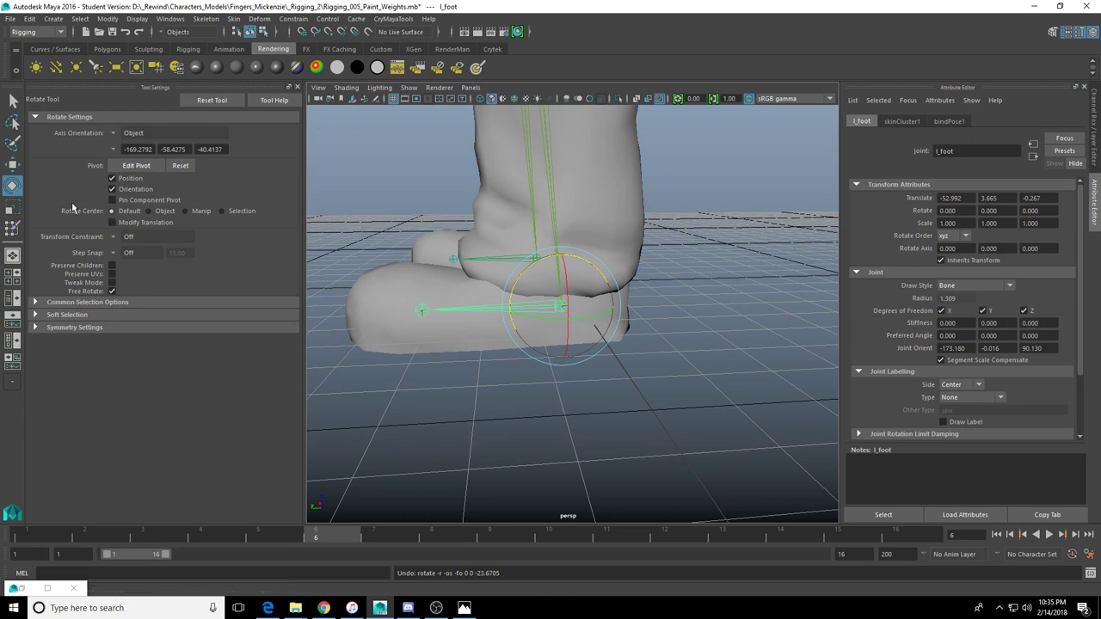
Reactivate the Paint Skin Weights tool, frame the left foot joint, and choose the l_foot influence
left_click(12, 229)
scroll(491, 276, "up", 4)
mouse_move(496, 271)
left_mouse_down("alt")
mouse_move(480, 250)
mouse_move(510, 286)
left_mouse_up("alt")
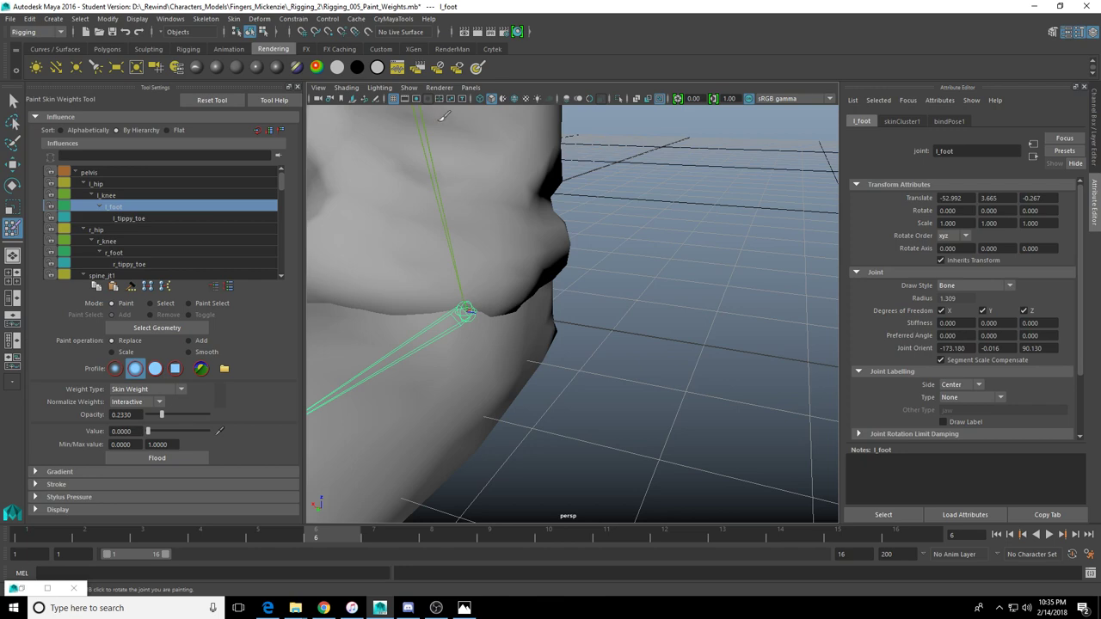
key("f")
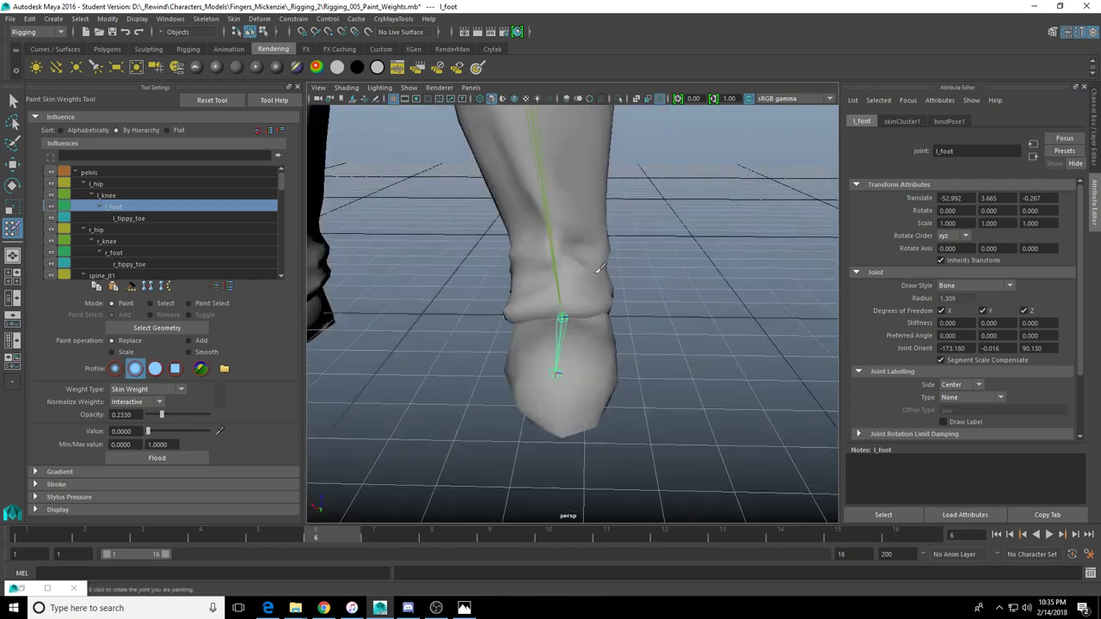
left_click_drag(599, 269, 630, 277, "alt")
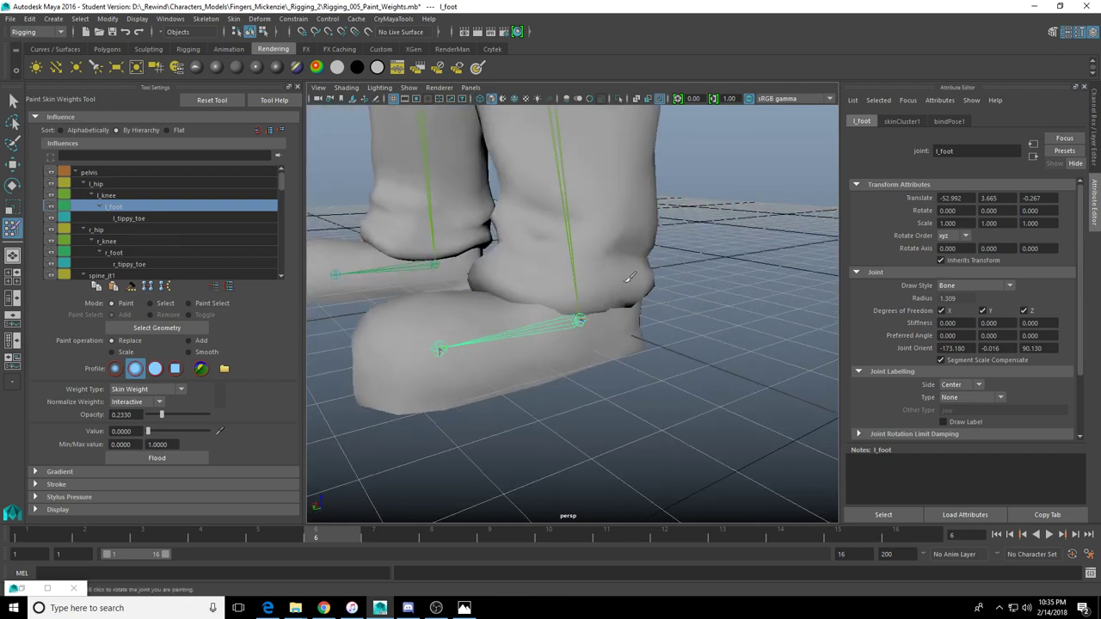
left_click(127, 197)
left_click(129, 208)
left_click_drag(605, 353, 689, 375, "alt")
right_click_drag(690, 375, 641, 344, "alt")
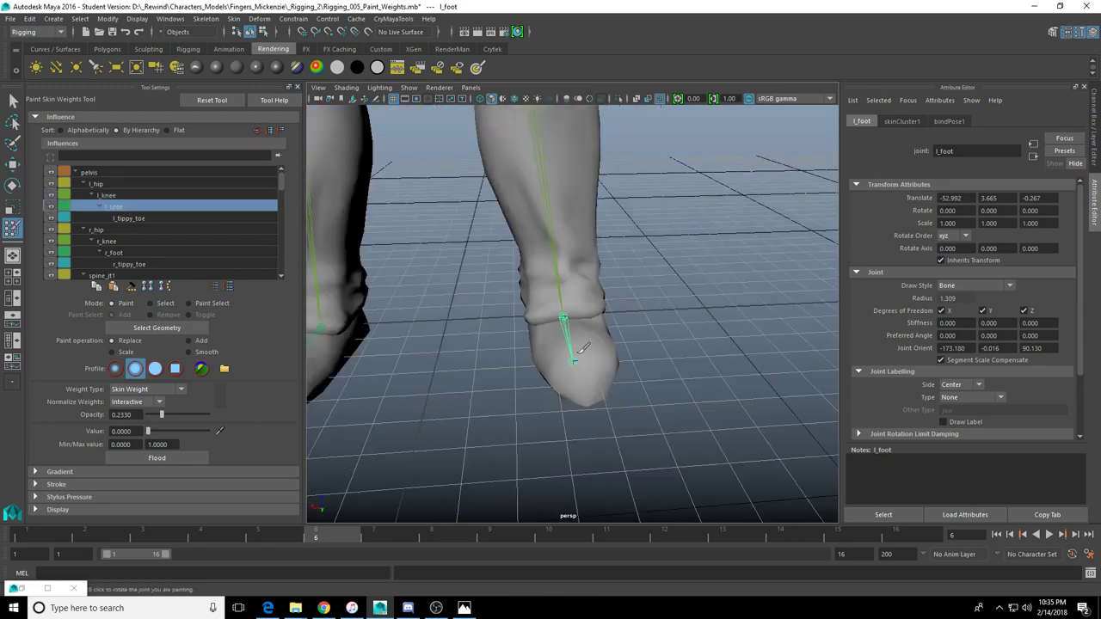
Examine the shaded legs as a whole and the left ankle and cuff up close from the front and side
middle_click_drag(641, 319, 637, 404, "alt")
right_click_drag(637, 405, 540, 398, "alt")
middle_click_drag(540, 397, 543, 405, "alt")
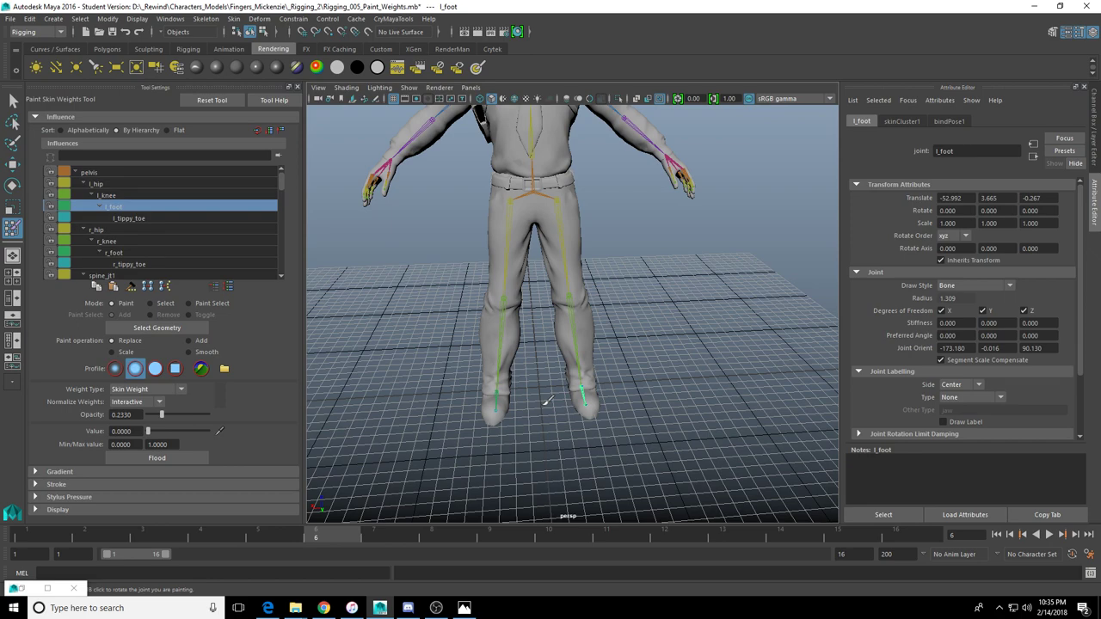
scroll(559, 378, "up", 10)
middle_click_drag(570, 388, 593, 329, "alt")
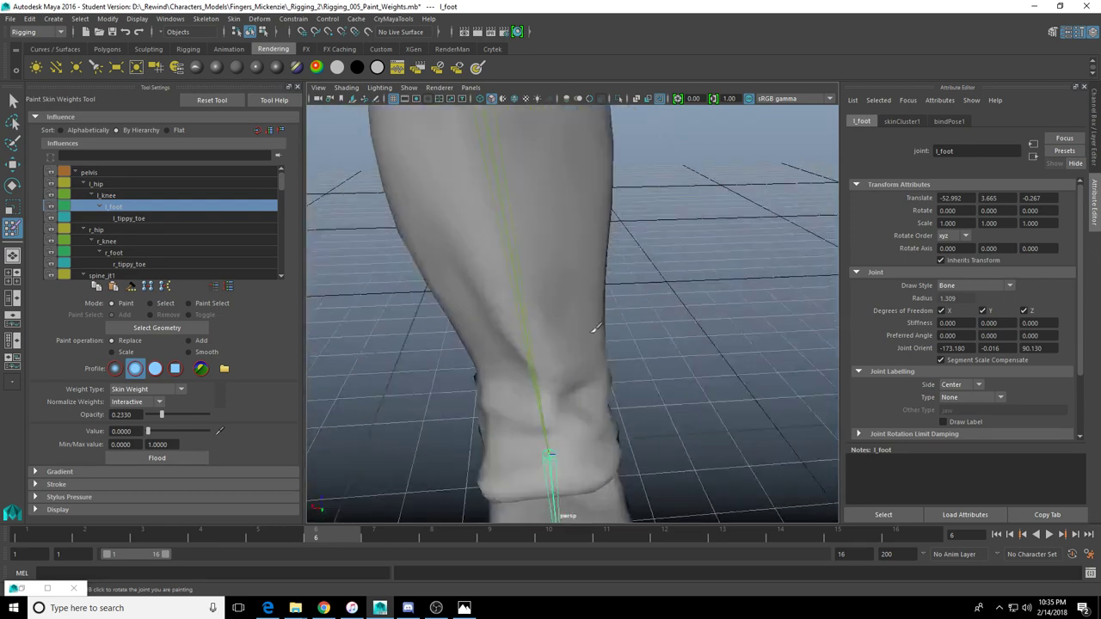
left_click_drag(592, 329, 533, 310, "alt")
middle_click_drag(533, 309, 568, 254, "alt")
scroll(567, 254, "up", 5)
left_click_drag(567, 254, 552, 339, "alt")
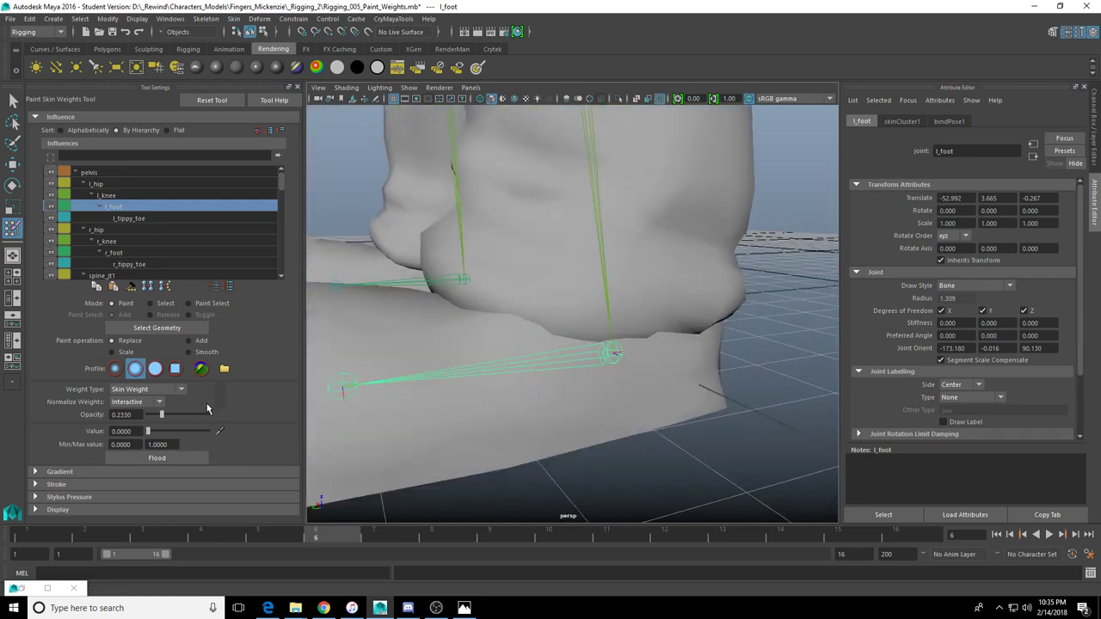
left_click_drag(672, 359, 637, 370, "alt")
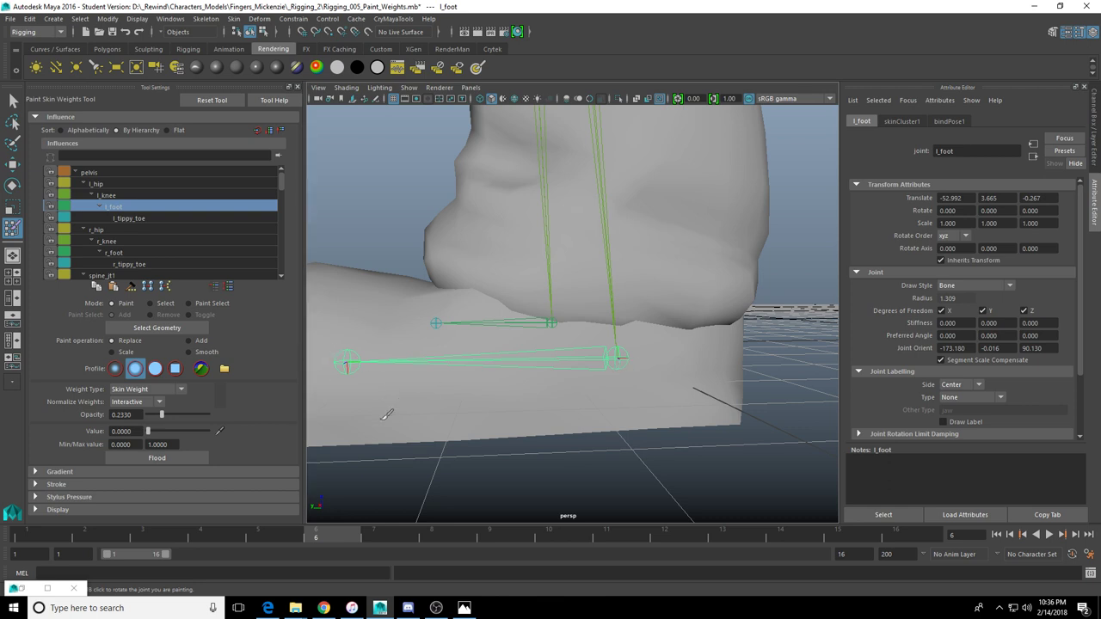
left_click_drag(624, 352, 626, 358, "alt")
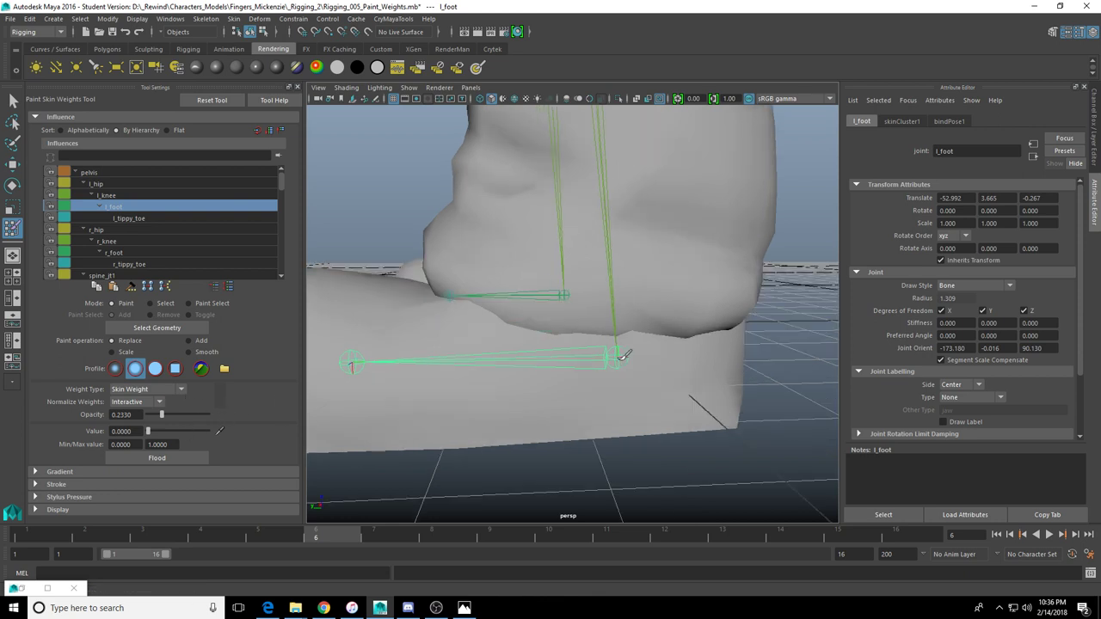
Reselect the l_foot influence and select the skinned geometry to display its weights on the character mesh
left_click(138, 196)
left_click(137, 205)
left_click_drag(635, 330, 636, 340, "alt")
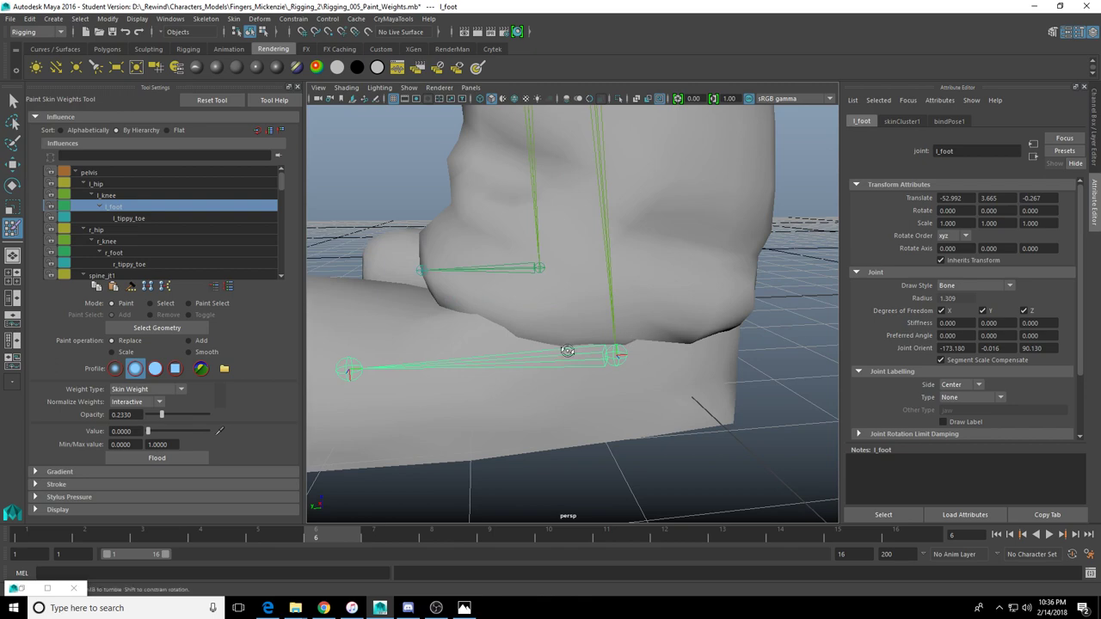
mouse_move(568, 352)
left_mouse_down("alt")
mouse_move(583, 365)
mouse_move(549, 343)
left_mouse_up("alt")
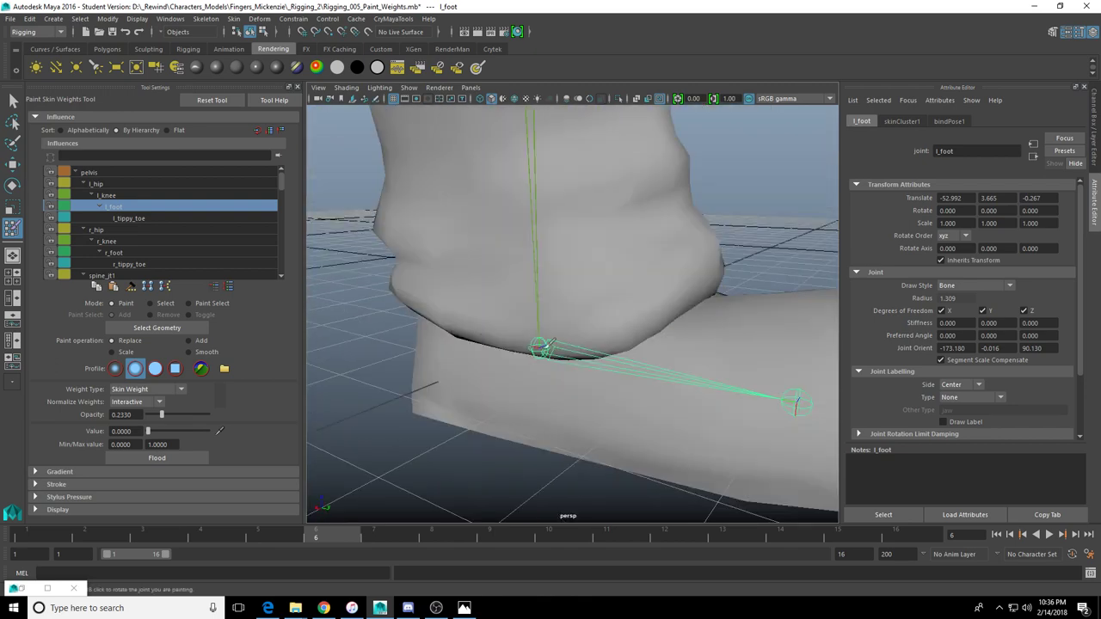
left_click(117, 195)
left_click(121, 207)
left_click(156, 328)
left_click_drag(621, 292, 455, 265, "alt")
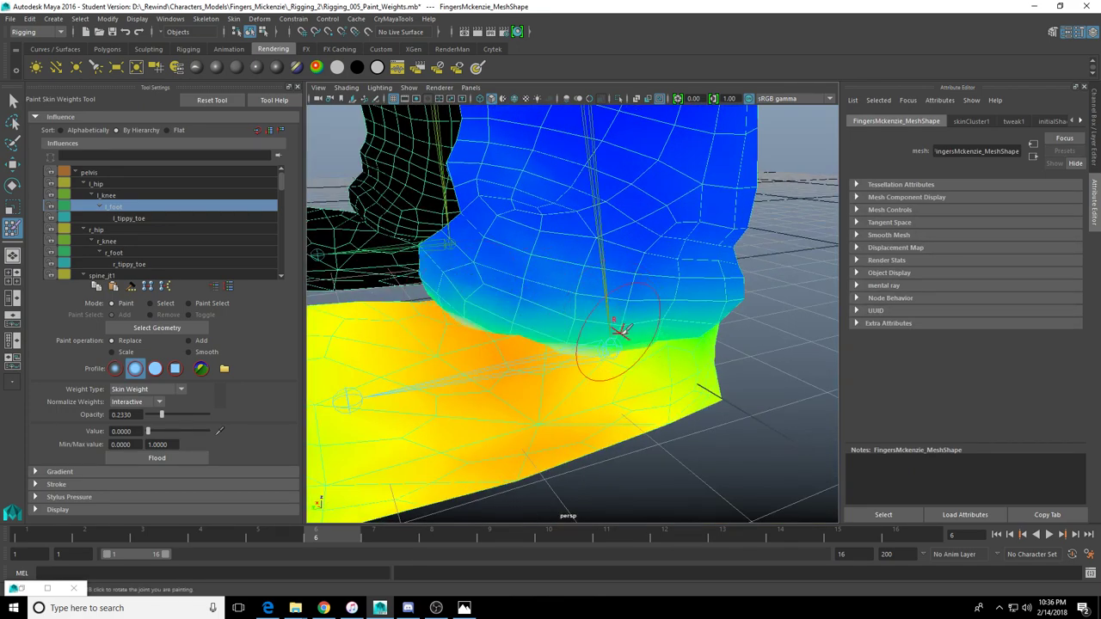
Paint the remaining l_foot influence out of the left cuff all around the ankle, using value 0 and opacity 0.2330
left_click_drag(614, 319, 630, 276, "alt")
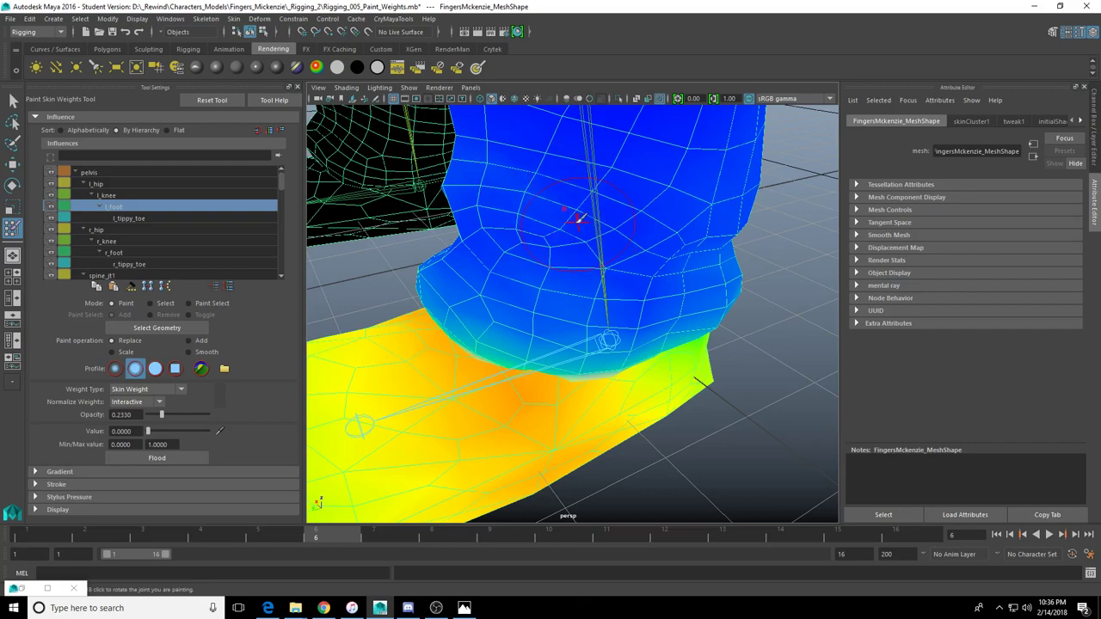
left_click_drag(580, 219, 615, 215, "alt")
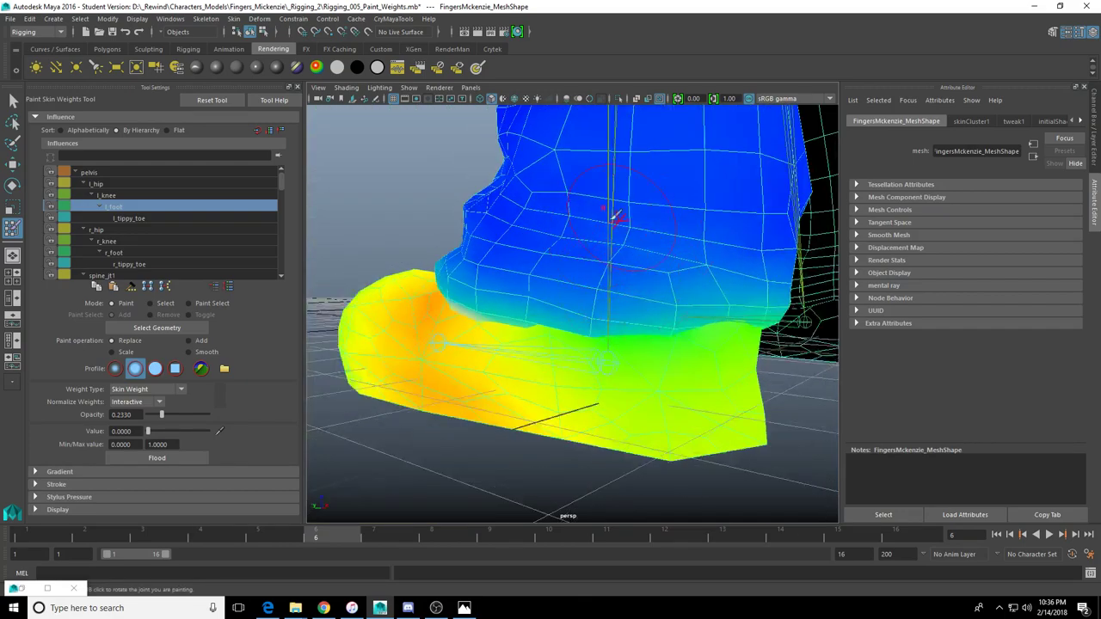
left_click_drag(631, 252, 570, 221, "alt")
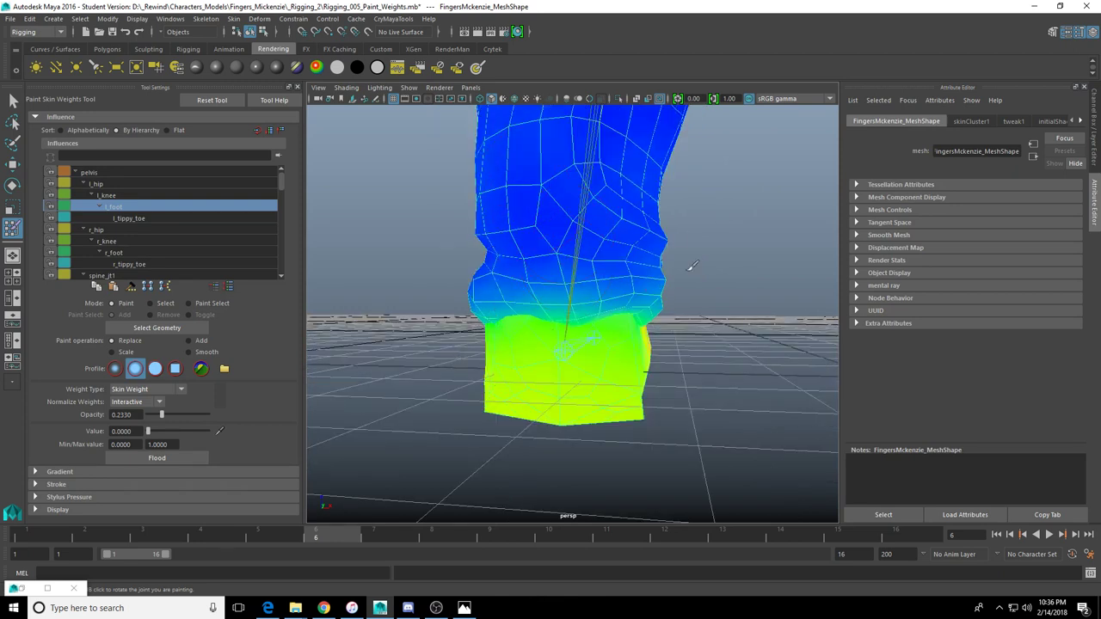
left_click_drag(693, 266, 585, 317, "alt")
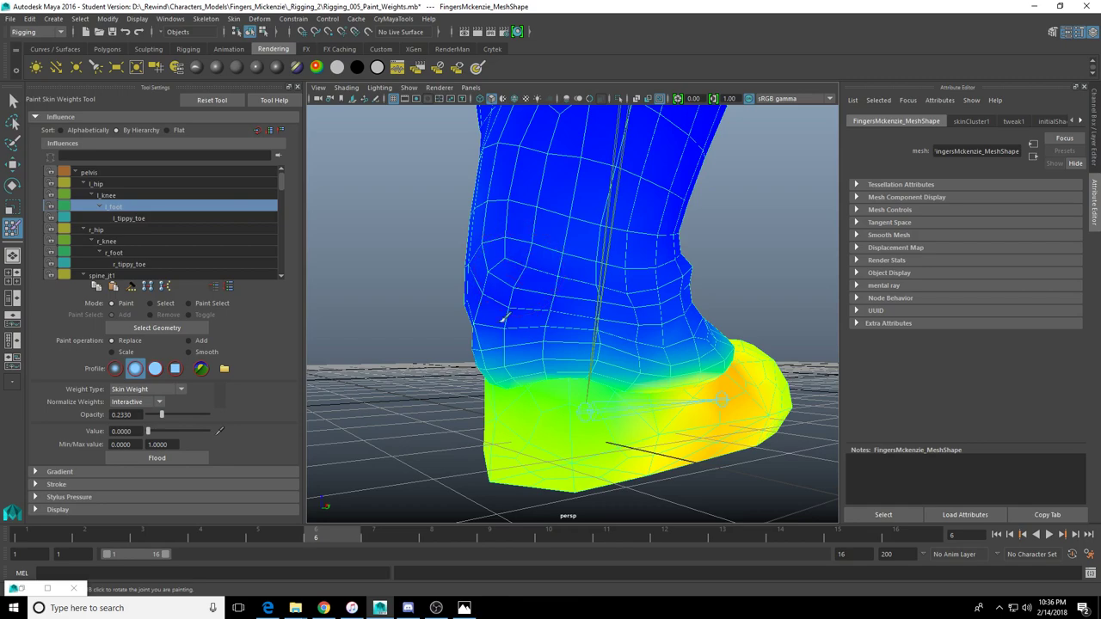
left_click_drag(497, 327, 559, 307, "alt")
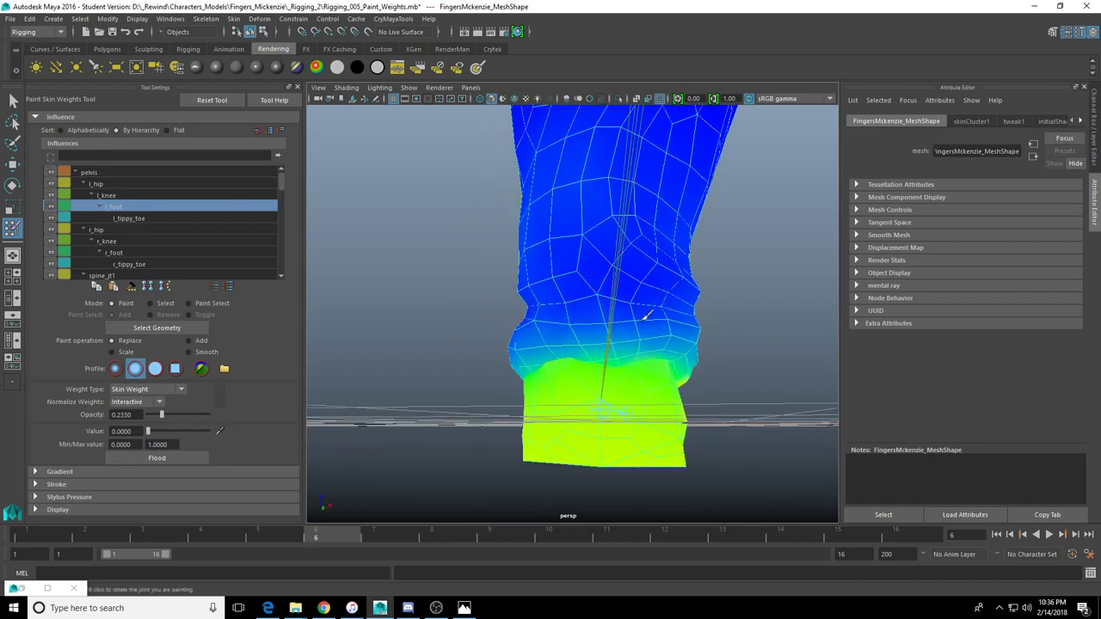
left_click_drag(644, 314, 520, 326, "alt")
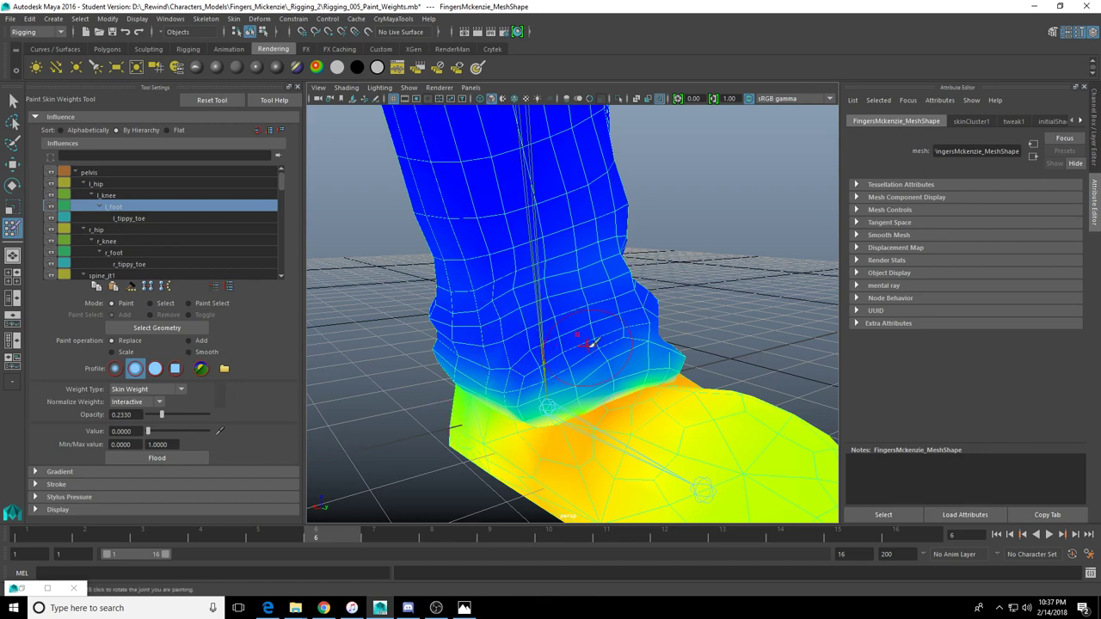
mouse_move(592, 342)
left_mouse_down("alt")
mouse_move(571, 308)
mouse_move(499, 306)
mouse_move(554, 318)
mouse_move(584, 300)
mouse_move(585, 315)
mouse_move(570, 319)
mouse_move(672, 325)
mouse_move(692, 292)
mouse_move(596, 271)
left_mouse_up("alt")
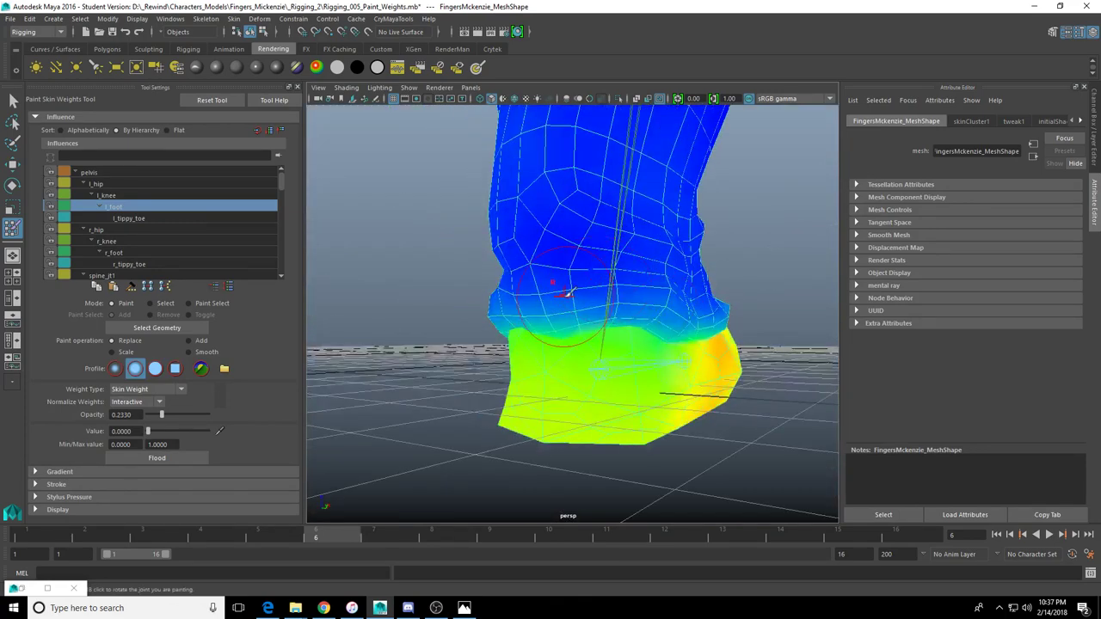
left_click_drag(533, 289, 614, 304, "alt")
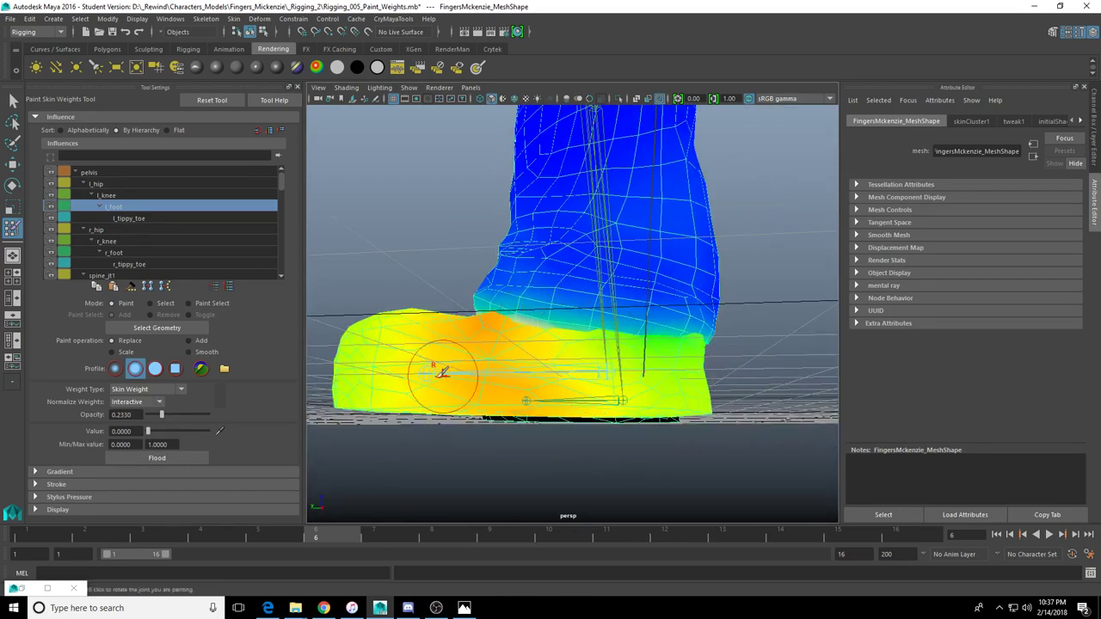
Paint the l_foot influence onto the left shoe's outer side and toe with value 1 and opacity 0.3107
left_click_drag(430, 375, 541, 356, "alt")
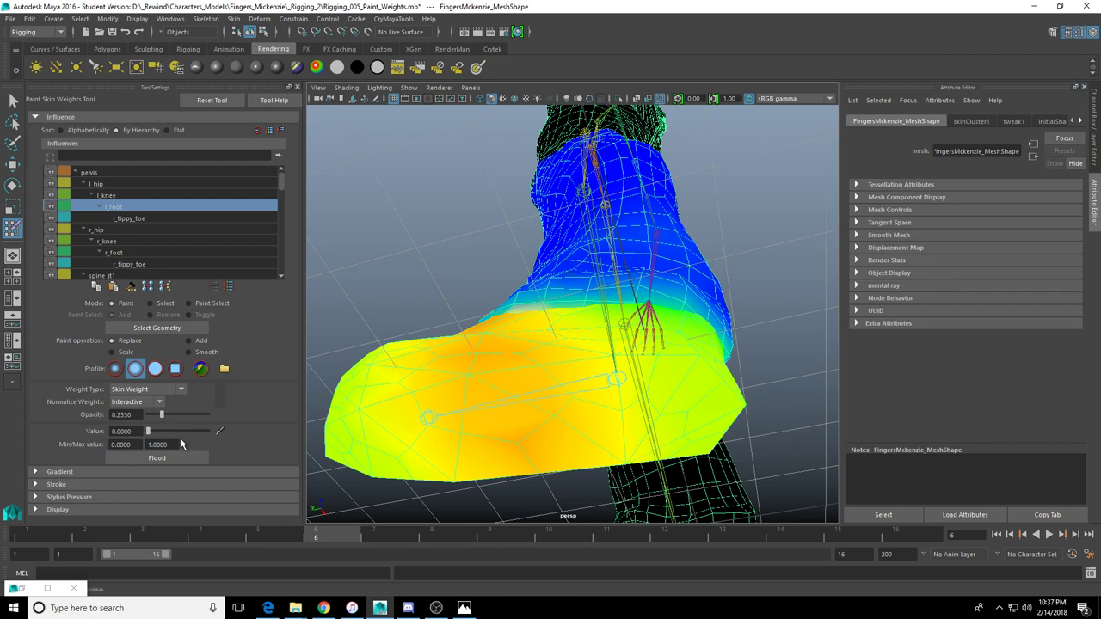
mouse_move(148, 431)
left_mouse_down()
mouse_move(193, 416)
mouse_move(166, 416)
mouse_move(163, 434)
mouse_move(214, 435)
left_mouse_up()
mouse_move(523, 372)
left_mouse_down()
mouse_move(593, 353)
mouse_move(587, 393)
mouse_move(572, 402)
left_mouse_up()
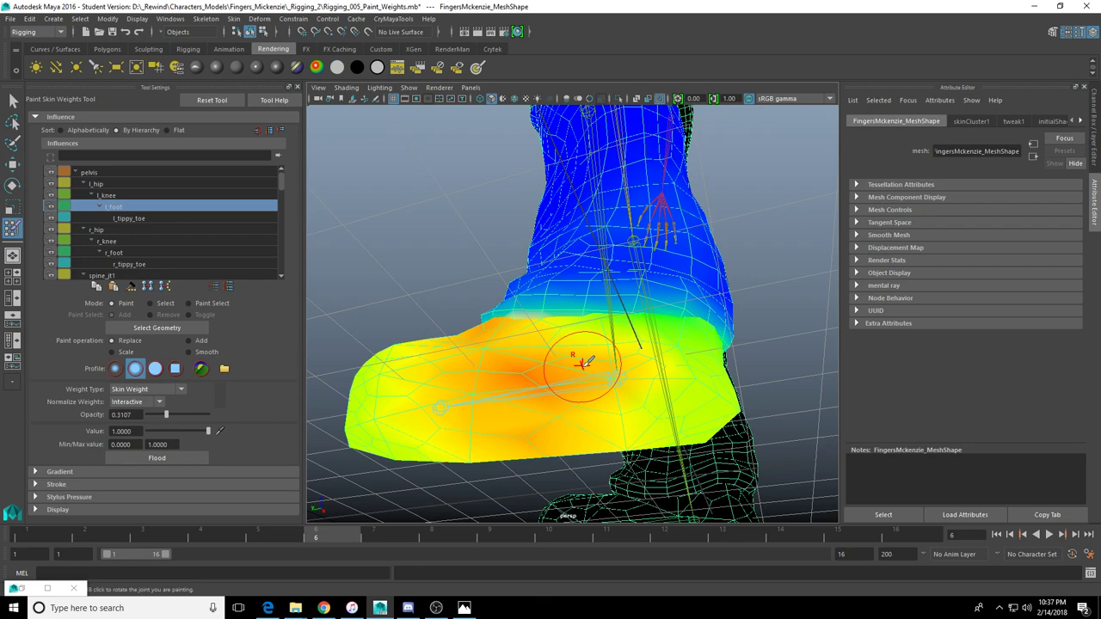
mouse_move(622, 324)
left_mouse_down("alt")
mouse_move(590, 332)
mouse_move(572, 372)
left_mouse_up("alt")
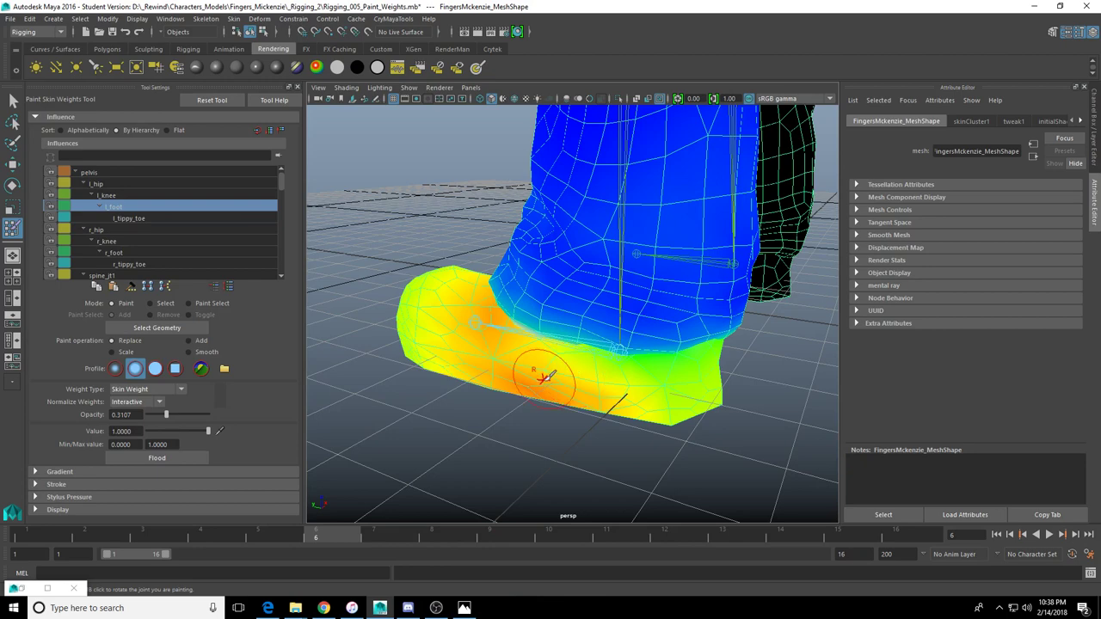
mouse_move(561, 378)
left_mouse_down()
mouse_move(628, 366)
mouse_move(494, 383)
left_mouse_up()
middle_click_drag(462, 360, 507, 368, "alt")
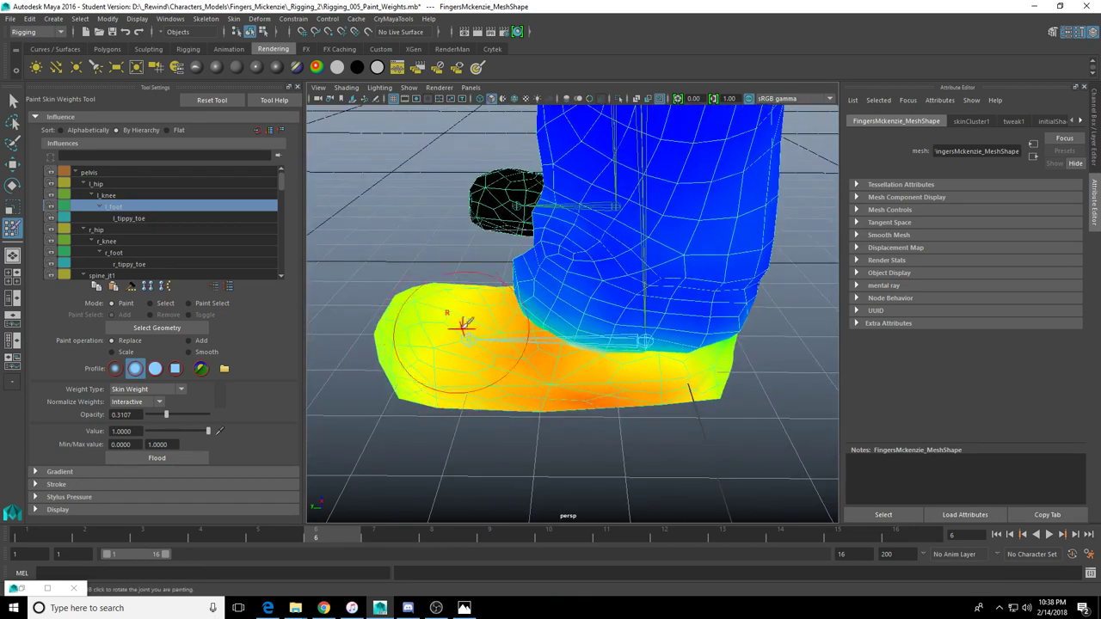
mouse_move(460, 328)
left_mouse_down()
mouse_move(438, 373)
mouse_move(394, 401)
mouse_move(445, 382)
mouse_move(413, 372)
mouse_move(442, 356)
mouse_move(436, 342)
mouse_move(462, 387)
mouse_move(717, 415)
mouse_move(580, 383)
mouse_move(601, 411)
left_mouse_up()
Build up the l_foot influence around the left shoe's heel and inner side below the cuff, using value 1 and opacity 0.3107
mouse_move(602, 412)
left_mouse_down("alt")
mouse_move(674, 394)
mouse_move(684, 380)
mouse_move(713, 387)
mouse_move(705, 370)
mouse_move(593, 369)
left_mouse_up("alt")
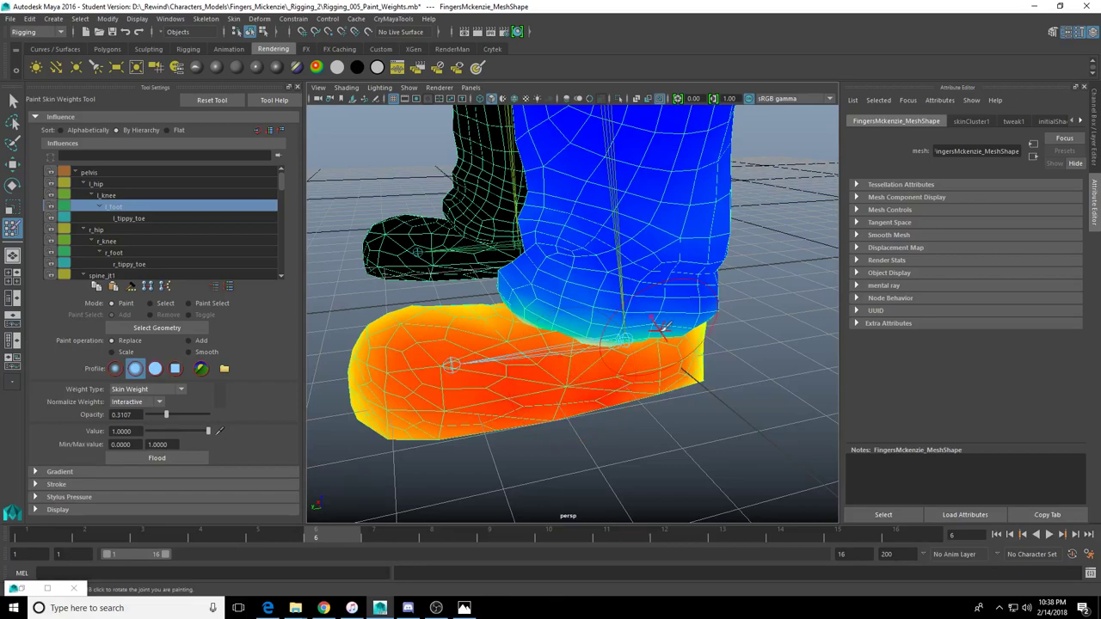
mouse_move(669, 325)
left_mouse_down("alt")
mouse_move(675, 365)
mouse_move(594, 335)
mouse_move(626, 344)
left_mouse_up("alt")
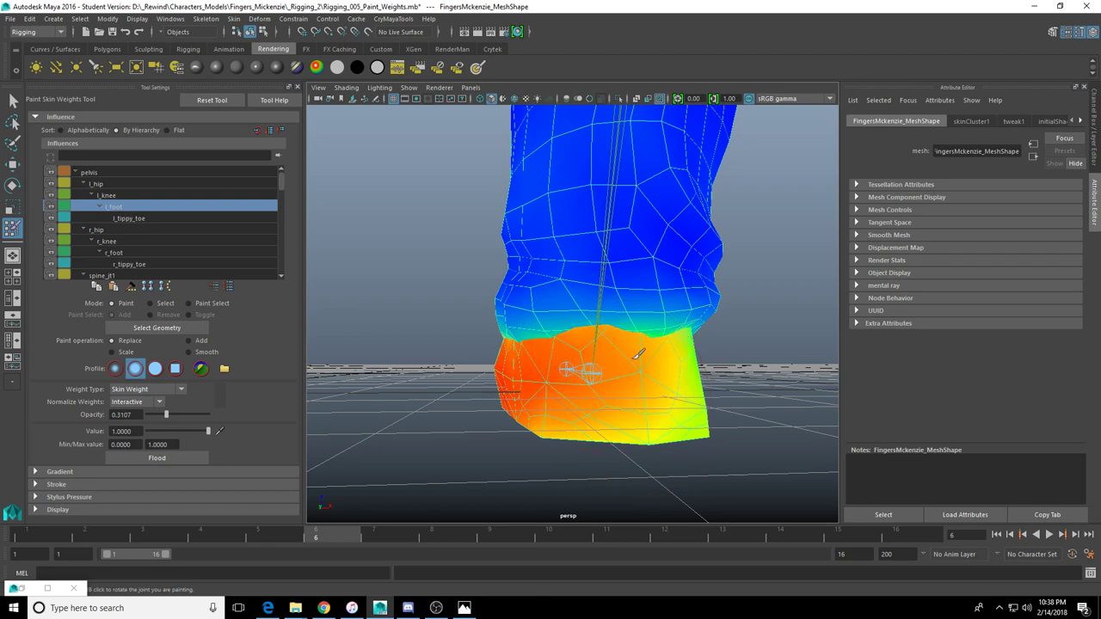
left_click_drag(550, 352, 593, 255, "alt")
left_click(595, 269)
key("ctrl+z")
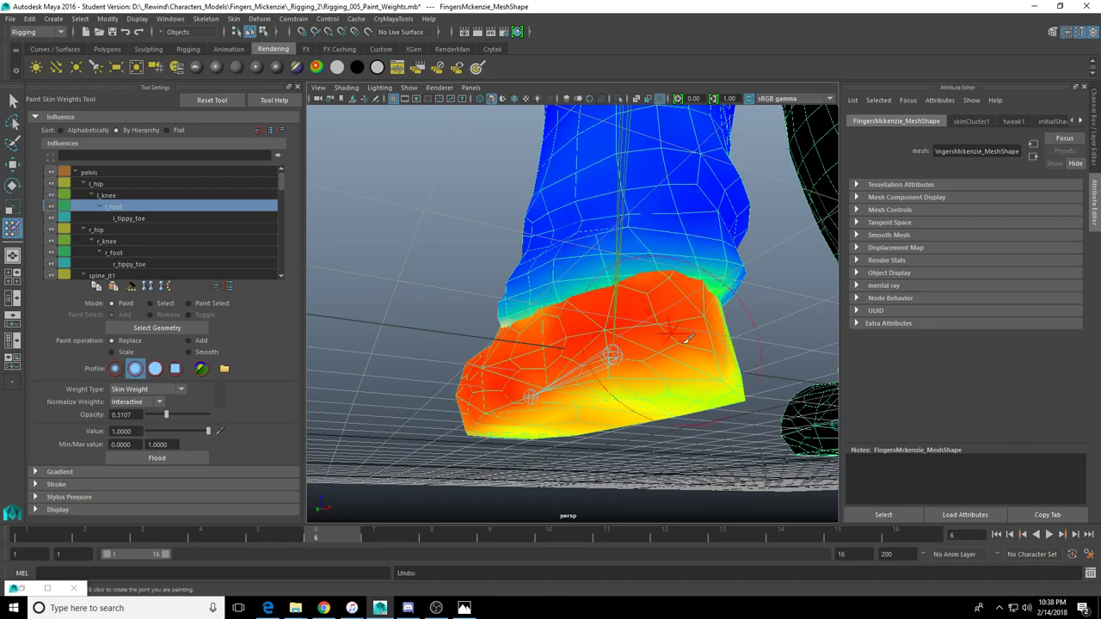
left_click_drag(680, 341, 618, 356, "alt")
mouse_move(644, 398)
left_mouse_down("alt")
mouse_move(627, 331)
mouse_move(646, 216)
mouse_move(632, 258)
mouse_move(614, 246)
mouse_move(606, 301)
mouse_move(627, 319)
mouse_move(553, 364)
mouse_move(567, 360)
left_mouse_up("alt")
scroll(569, 415, "up", 5)
scroll(572, 415, "down", 5)
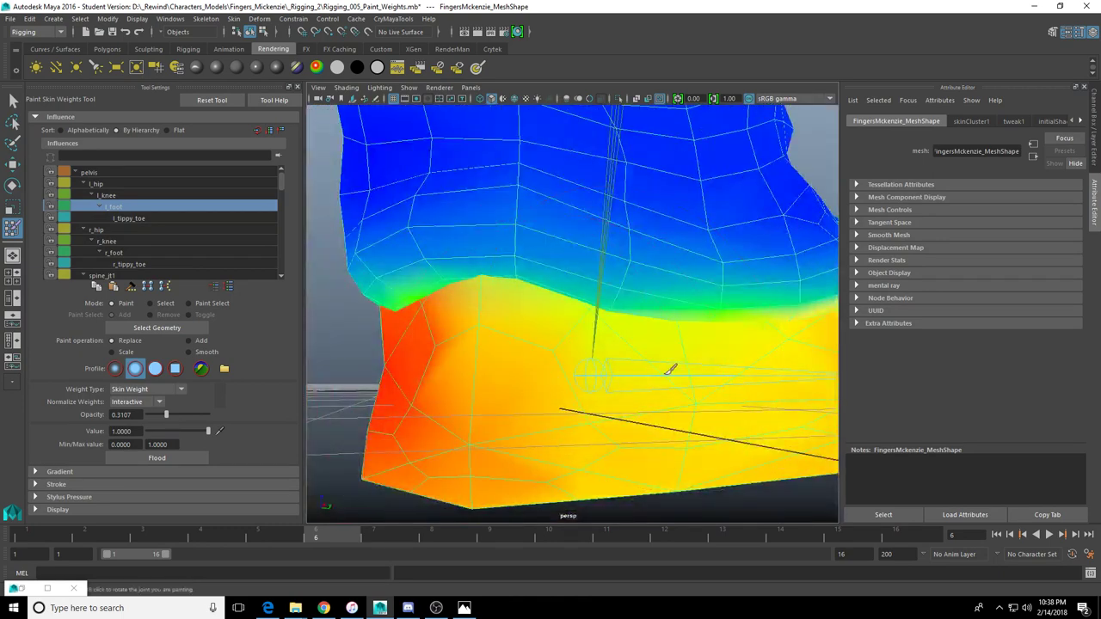
left_click_drag(529, 392, 683, 370)
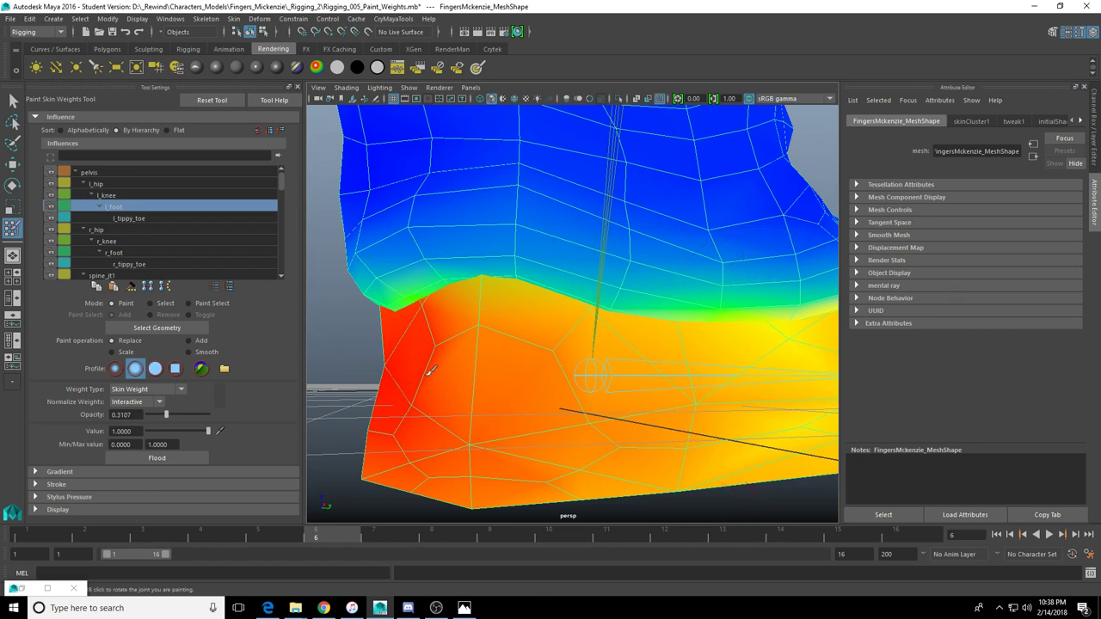
left_click(408, 608)
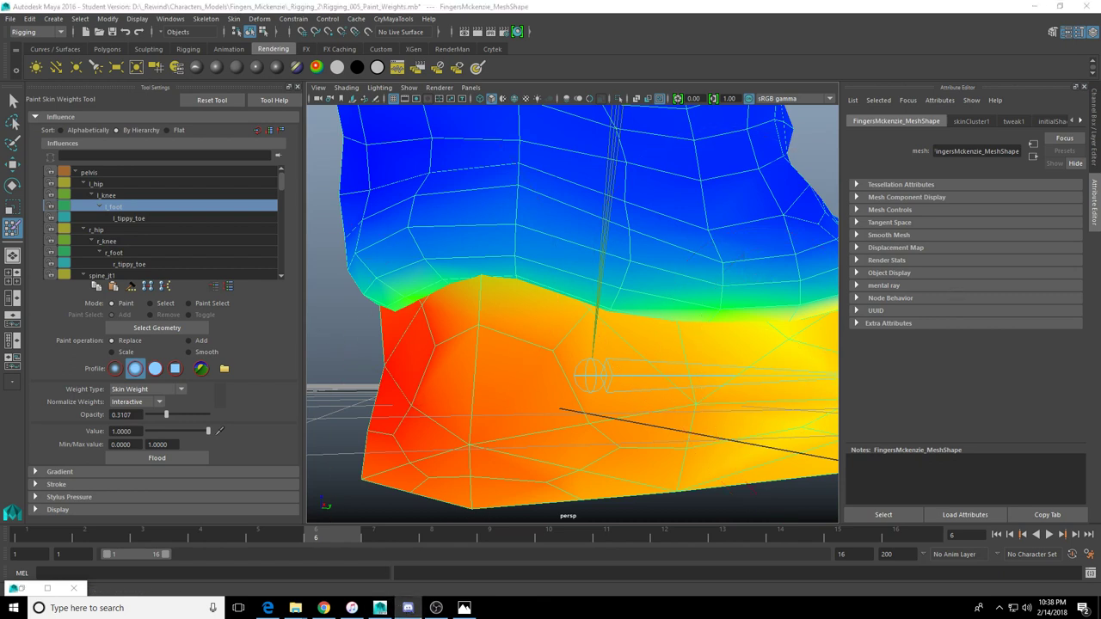
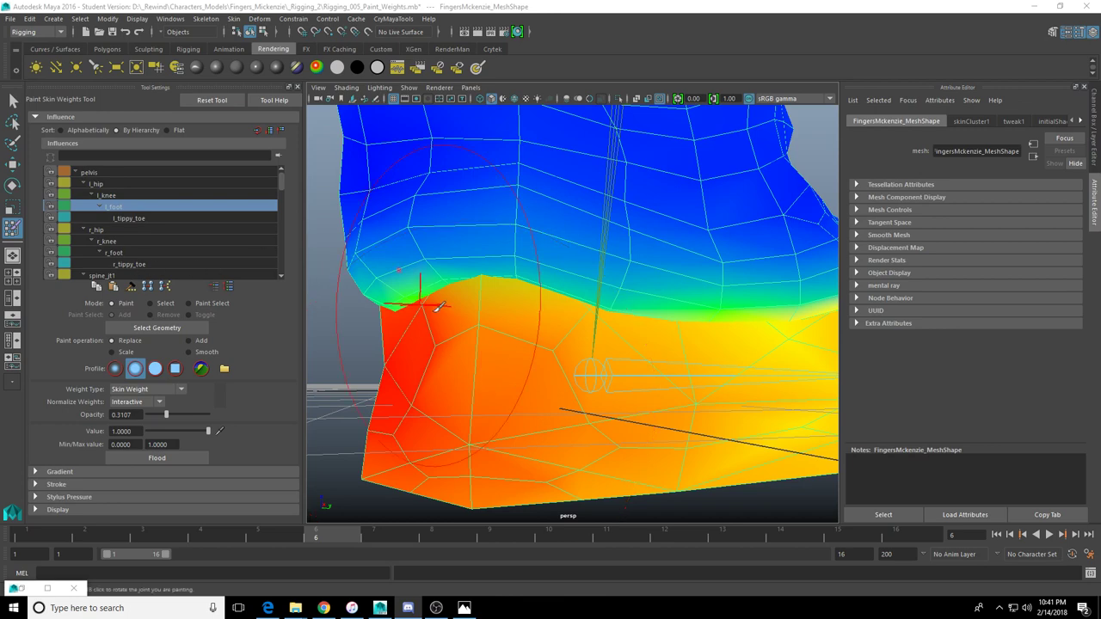
scroll(490, 337, "down", 5)
left_click_drag(540, 319, 508, 344, "alt")
key("alt+Tab")
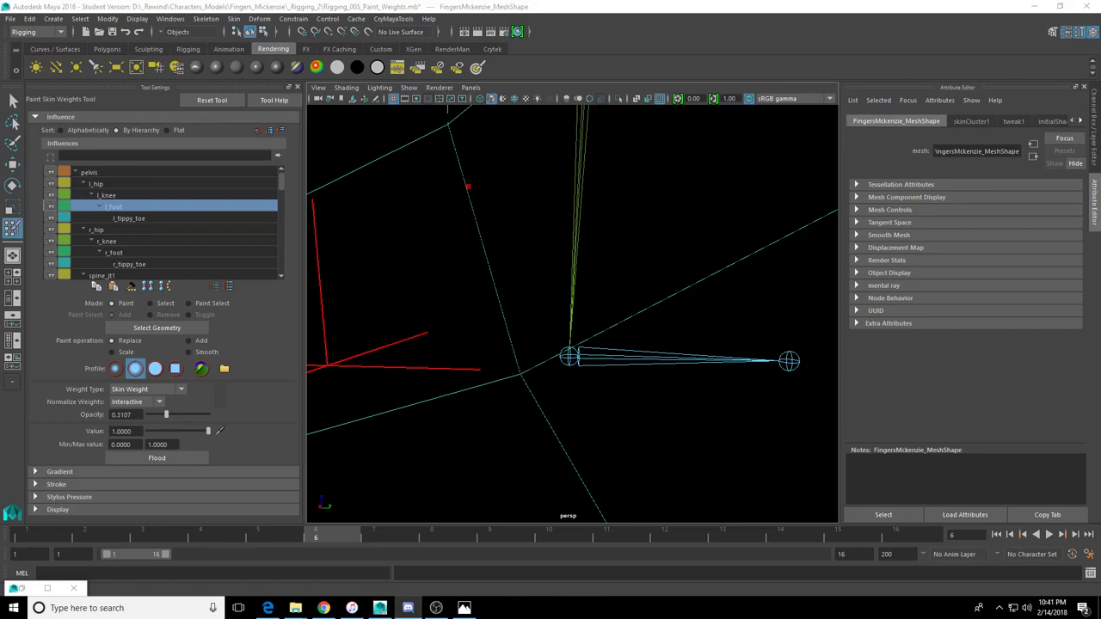
Paint stronger l_foot influence over the front sole and toe of the left shoe with value 1
scroll(505, 403, "down", 4)
mouse_move(514, 399)
left_mouse_down("alt")
mouse_move(628, 379)
mouse_move(602, 353)
mouse_move(590, 386)
mouse_move(574, 328)
mouse_move(619, 361)
mouse_move(596, 315)
mouse_move(677, 275)
mouse_move(651, 249)
mouse_move(602, 353)
mouse_move(634, 278)
mouse_move(672, 302)
mouse_move(448, 274)
mouse_move(339, 280)
left_mouse_up("alt")
scroll(540, 244, "down", 4)
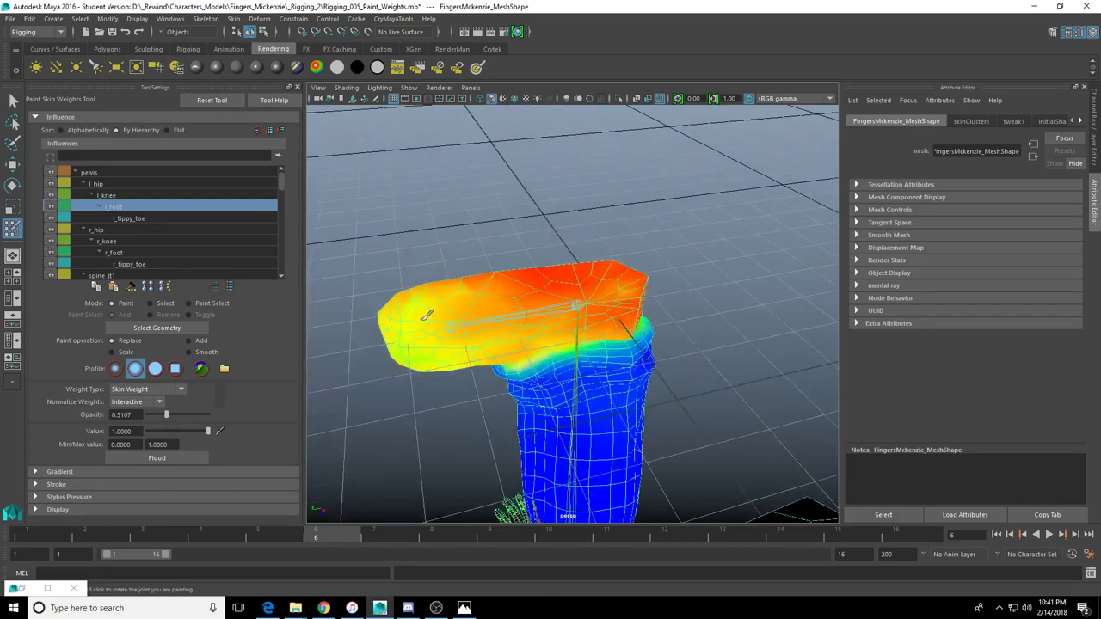
left_click_drag(423, 319, 395, 313)
left_click_drag(482, 292, 481, 285, "alt")
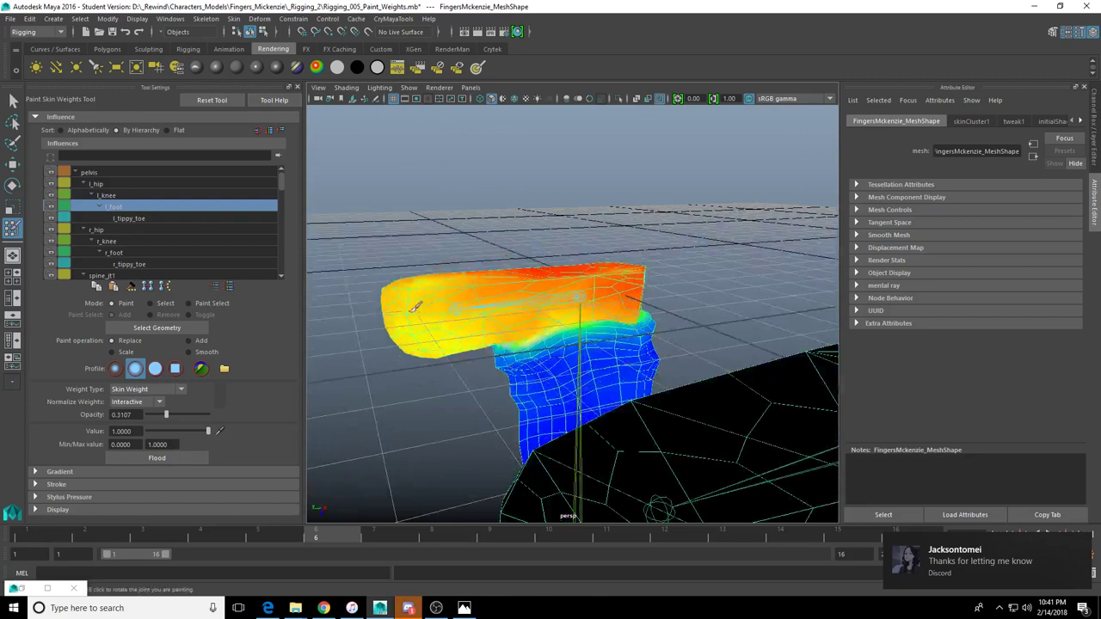
mouse_move(419, 300)
left_mouse_down()
mouse_move(451, 291)
mouse_move(379, 296)
left_mouse_up()
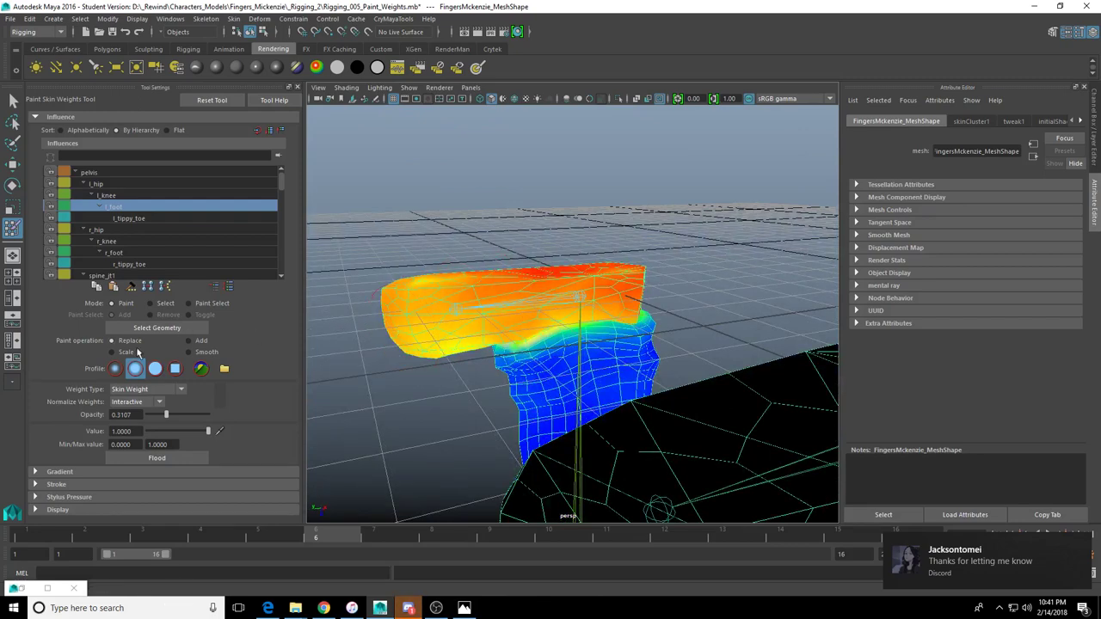
Raise the brush opacity to 0.8252 and paint l_foot influence along the left shoe from toe to heel
left_click(195, 414)
left_click_drag(479, 319, 407, 296)
mouse_move(533, 258)
left_mouse_down("alt")
mouse_move(565, 301)
mouse_move(419, 297)
mouse_move(453, 225)
left_mouse_up("alt")
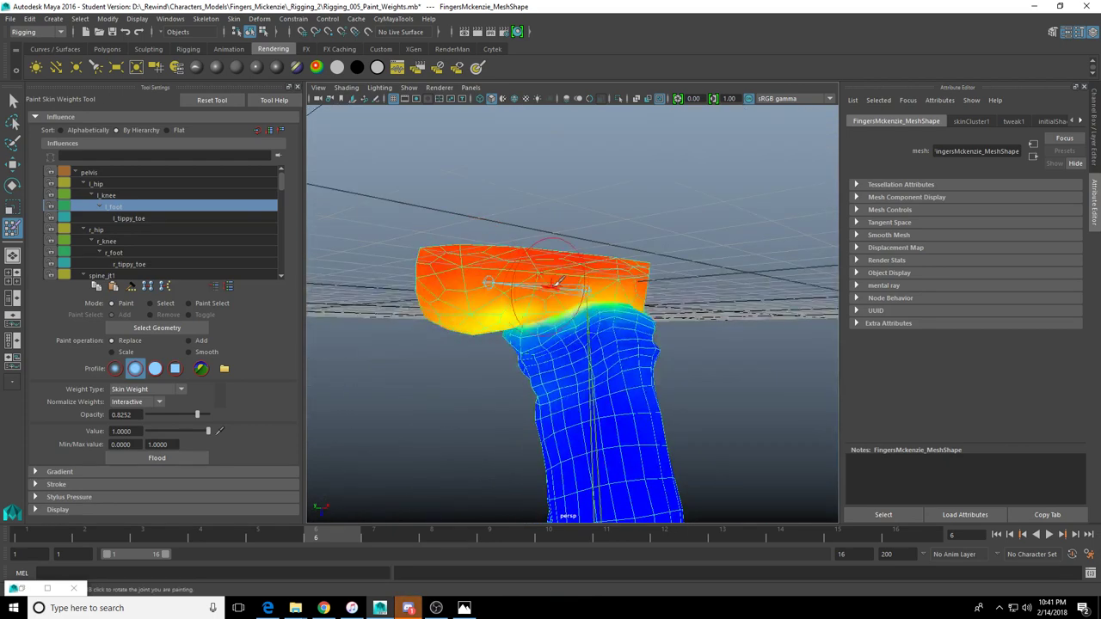
mouse_move(444, 300)
left_mouse_down()
mouse_move(455, 274)
mouse_move(464, 297)
mouse_move(616, 264)
mouse_move(525, 269)
mouse_move(638, 271)
left_mouse_up()
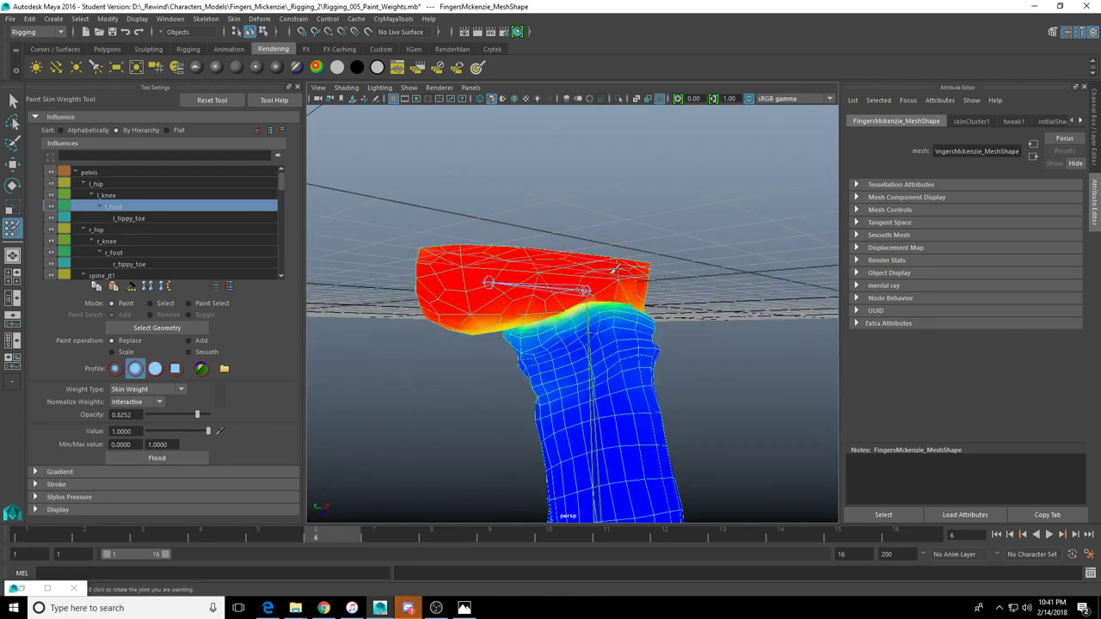
Set the brush opacity to 1 and paint remaining weaker areas of the left shoe with l_foot influence
mouse_move(573, 246)
left_mouse_down("alt")
mouse_move(511, 282)
mouse_move(559, 222)
mouse_move(552, 258)
mouse_move(569, 280)
left_mouse_up("alt")
left_click_drag(619, 246, 521, 284, "alt")
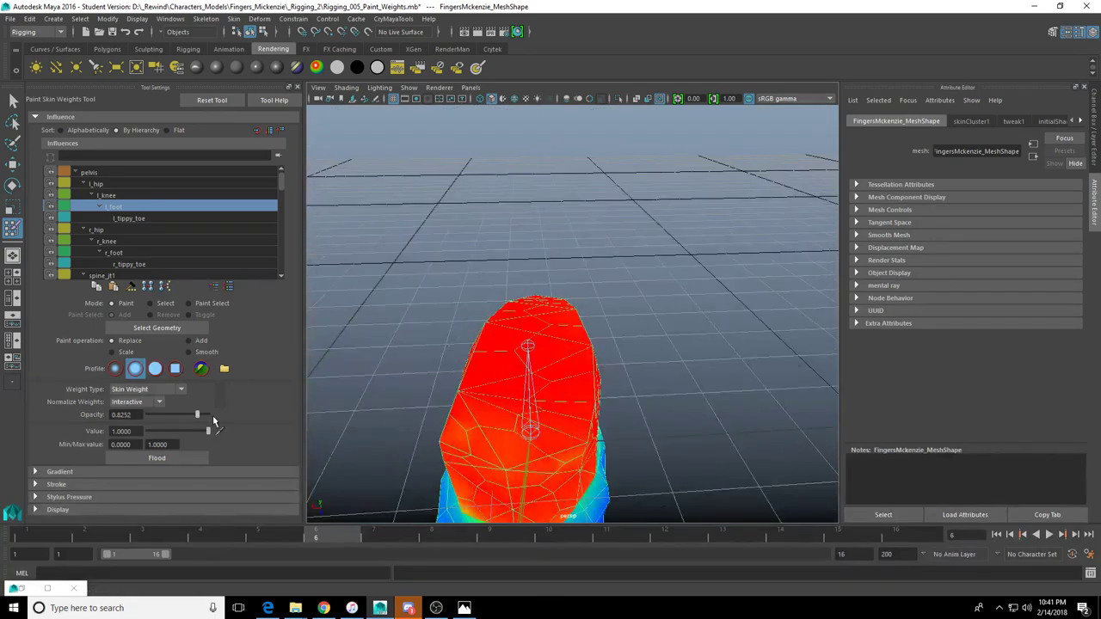
left_click_drag(199, 416, 207, 416)
left_click_drag(533, 361, 568, 348, "alt")
mouse_move(486, 330)
left_mouse_down()
mouse_move(545, 346)
mouse_move(520, 378)
mouse_move(545, 393)
mouse_move(563, 301)
left_mouse_up()
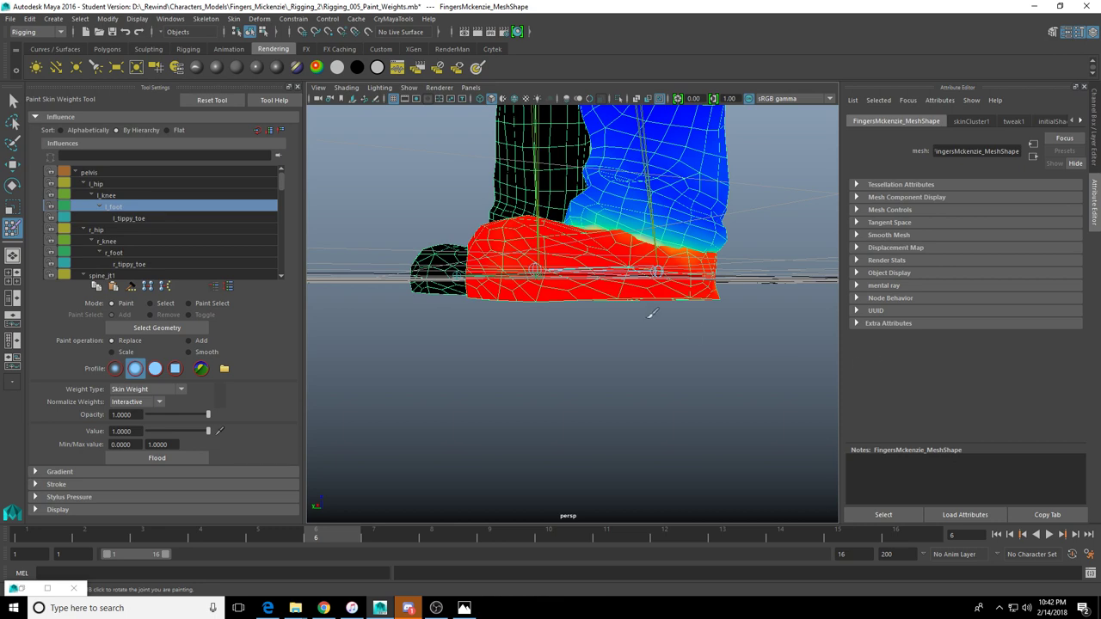
Paint full l_foot influence over the left shoe's toe cap and outer side at value 1 and opacity 1
left_click_drag(646, 313, 619, 322, "alt")
left_click(485, 272)
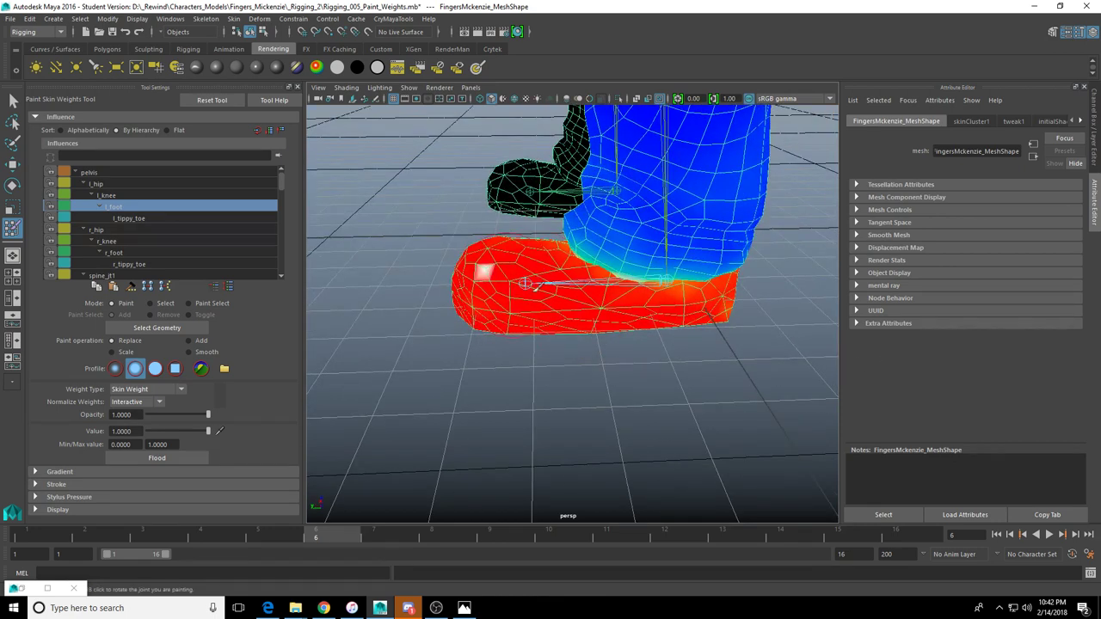
left_click_drag(487, 272, 496, 251, "alt")
mouse_move(508, 304)
left_mouse_down()
mouse_move(538, 301)
mouse_move(497, 340)
left_mouse_up()
mouse_move(516, 319)
left_mouse_down()
mouse_move(473, 325)
mouse_move(516, 330)
mouse_move(464, 316)
mouse_move(504, 303)
mouse_move(514, 272)
mouse_move(646, 312)
left_mouse_up()
Paint full l_foot influence over the left shoe's heel, inner side, toe and sole until the whole shoe is covered
mouse_move(647, 311)
left_mouse_down("alt")
mouse_move(646, 299)
mouse_move(619, 290)
mouse_move(595, 307)
mouse_move(648, 300)
mouse_move(518, 323)
mouse_move(506, 313)
left_mouse_up("alt")
mouse_move(603, 328)
left_mouse_down("alt")
mouse_move(574, 314)
mouse_move(658, 308)
left_mouse_up("alt")
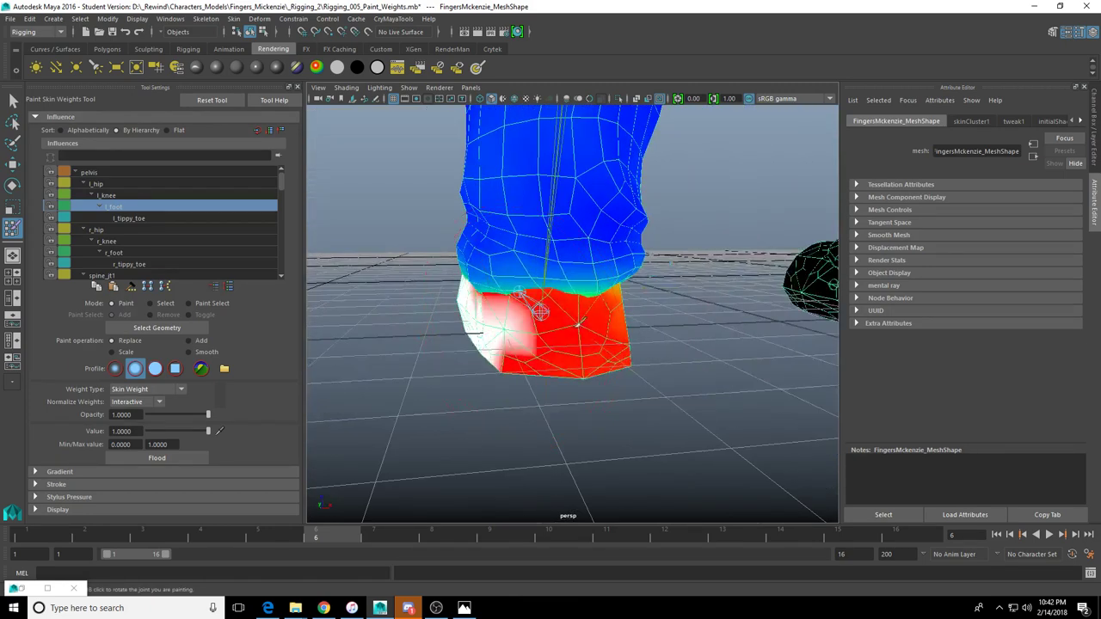
left_click_drag(546, 306, 521, 327, "alt")
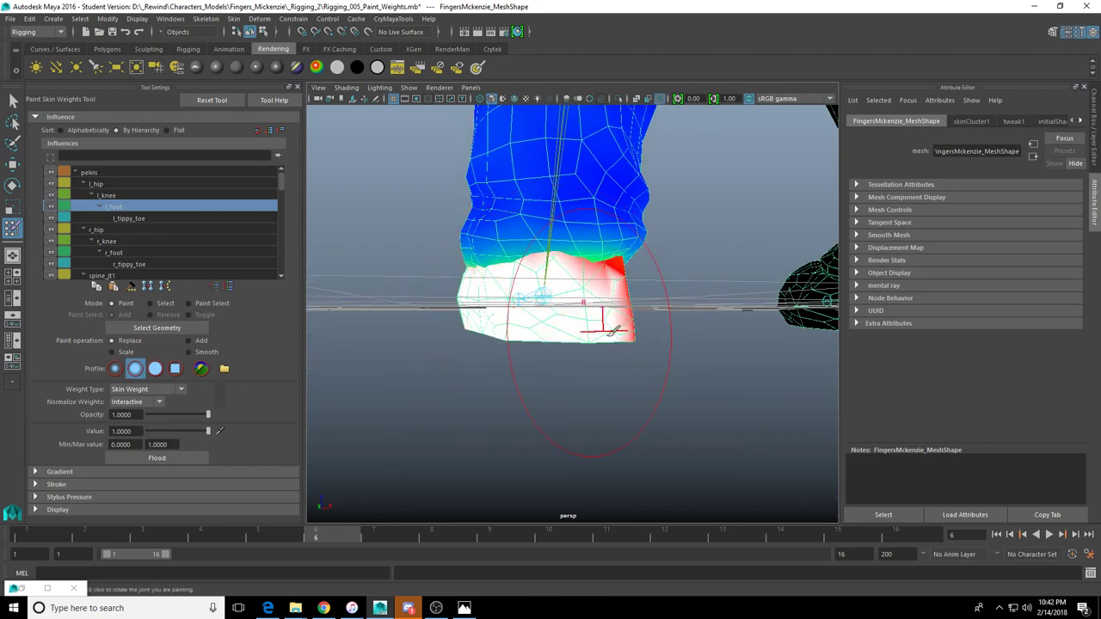
mouse_move(597, 312)
left_mouse_down("alt")
mouse_move(614, 321)
mouse_move(581, 301)
left_mouse_up("alt")
mouse_move(492, 287)
left_mouse_down()
mouse_move(433, 285)
mouse_move(473, 279)
mouse_move(520, 301)
left_mouse_up()
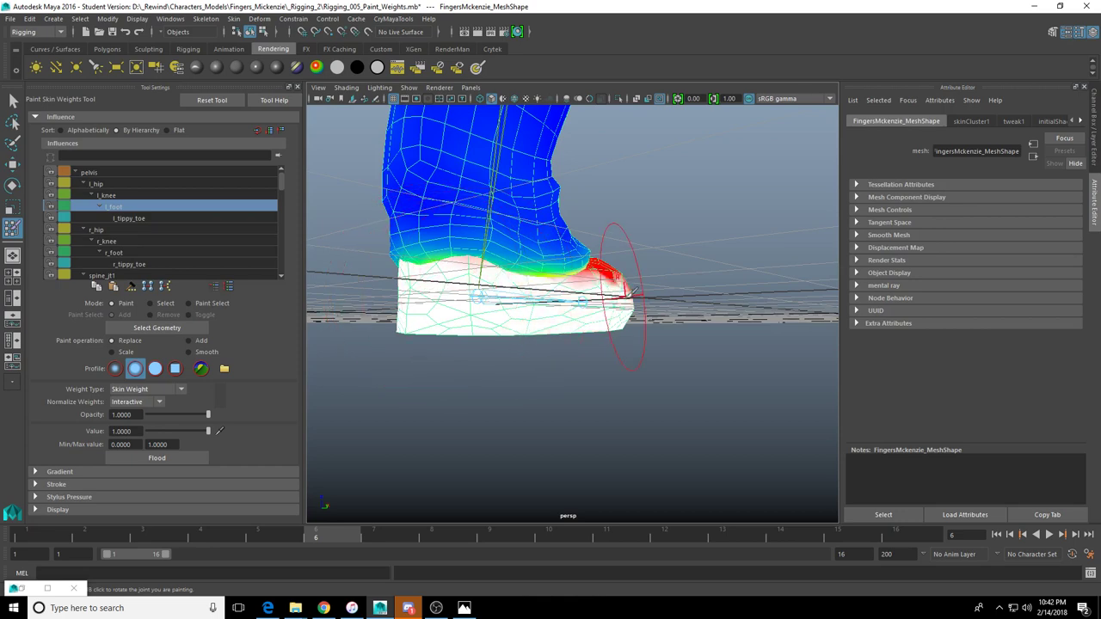
mouse_move(610, 332)
left_mouse_down("alt")
mouse_move(602, 295)
mouse_move(504, 327)
mouse_move(672, 275)
mouse_move(651, 315)
mouse_move(605, 305)
mouse_move(657, 288)
mouse_move(643, 281)
left_mouse_up("alt")
mouse_move(655, 330)
left_mouse_down()
mouse_move(676, 370)
mouse_move(551, 292)
mouse_move(462, 302)
left_mouse_up()
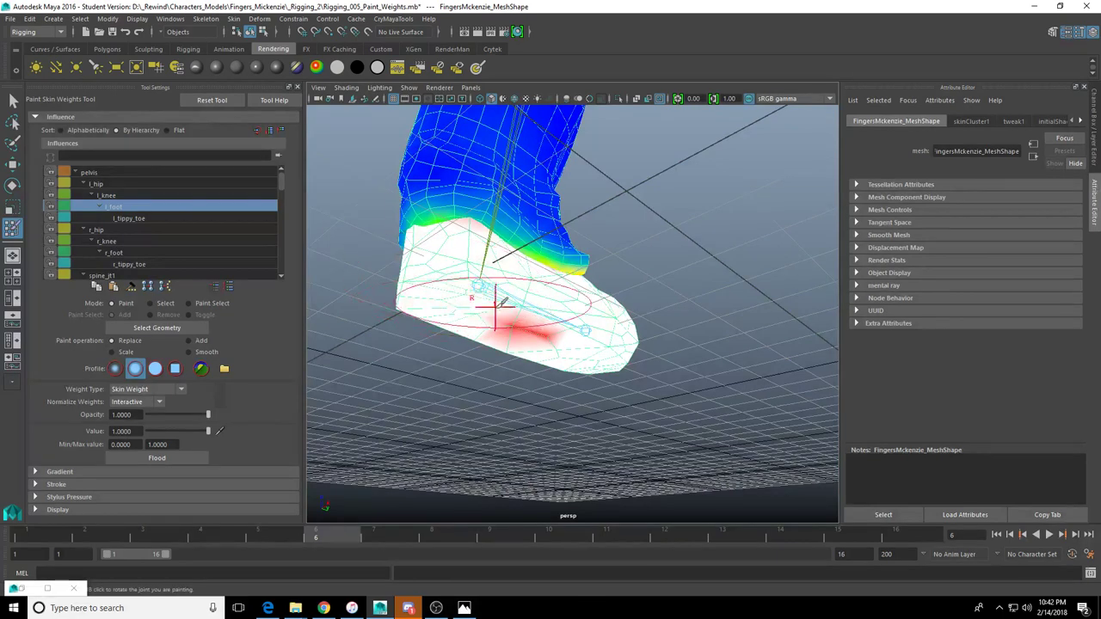
mouse_move(515, 316)
left_mouse_down()
mouse_move(582, 344)
mouse_move(509, 312)
mouse_move(553, 326)
mouse_move(590, 283)
mouse_move(604, 294)
mouse_move(585, 312)
mouse_move(634, 356)
mouse_move(693, 352)
mouse_move(610, 351)
mouse_move(646, 295)
mouse_move(664, 322)
mouse_move(658, 334)
mouse_move(730, 342)
left_mouse_up()
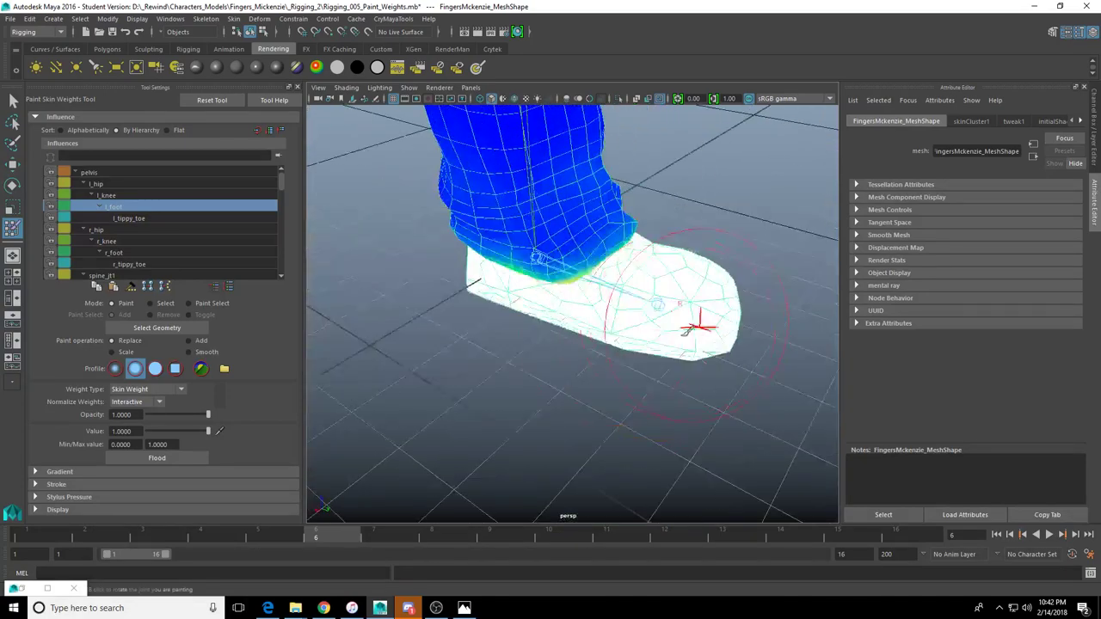
Examine the l_foot weights around the left shoe and cuff from both sides, then the mesh with the weight display off
key("f")
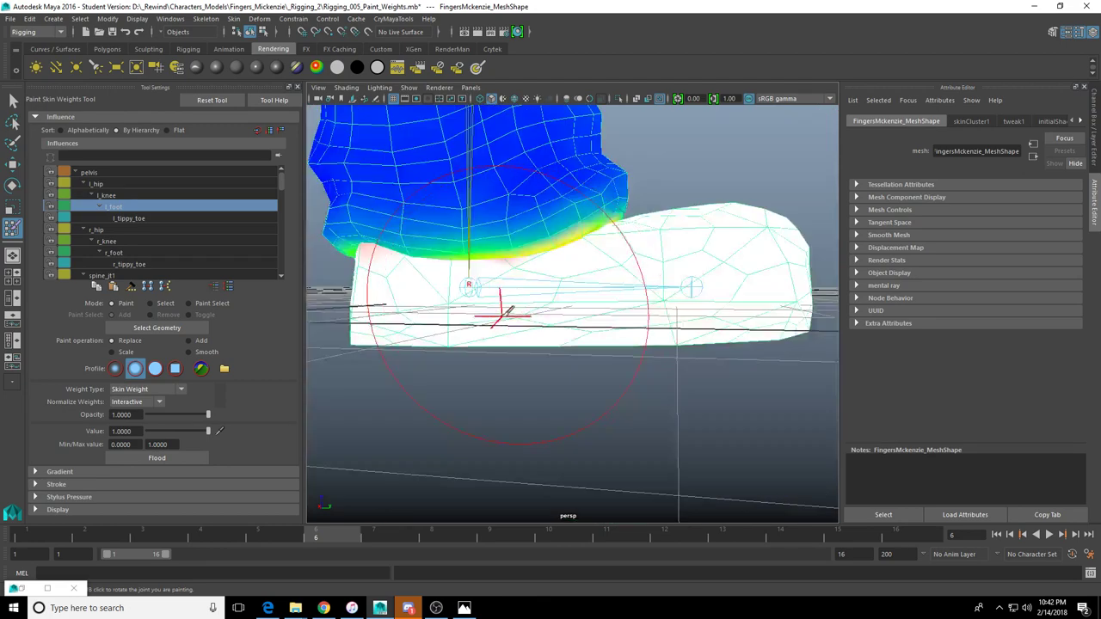
mouse_move(504, 314)
left_mouse_down("alt")
mouse_move(422, 319)
mouse_move(592, 322)
mouse_move(583, 296)
mouse_move(582, 327)
mouse_move(516, 290)
mouse_move(545, 319)
mouse_move(528, 315)
mouse_move(634, 349)
left_mouse_up("alt")
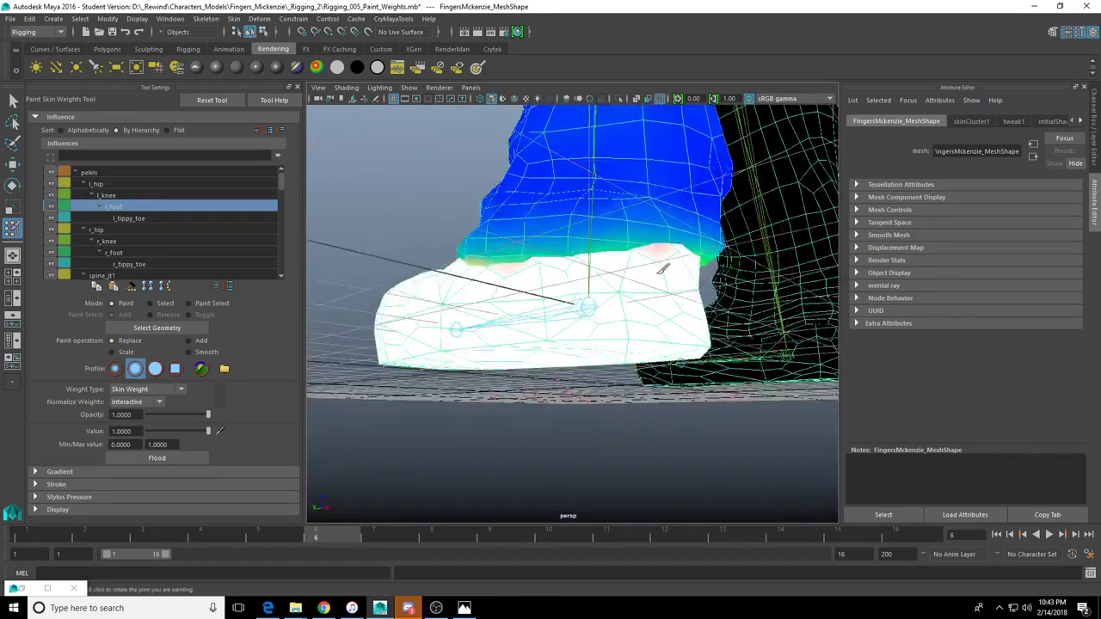
left_click_drag(653, 267, 590, 319, "alt")
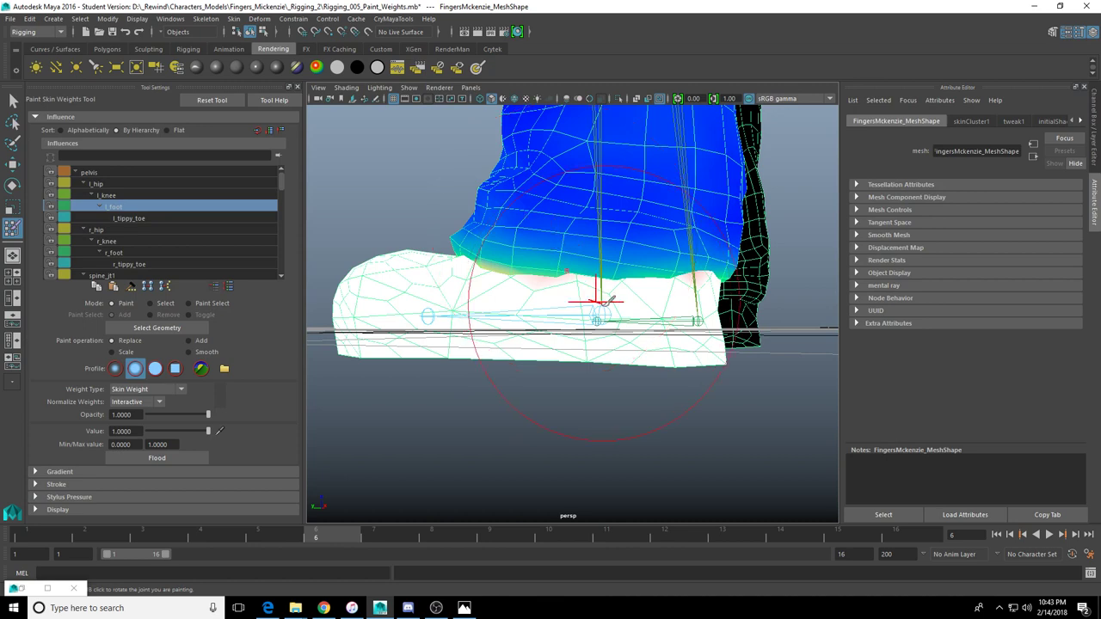
left_click_drag(559, 244, 600, 341, "alt")
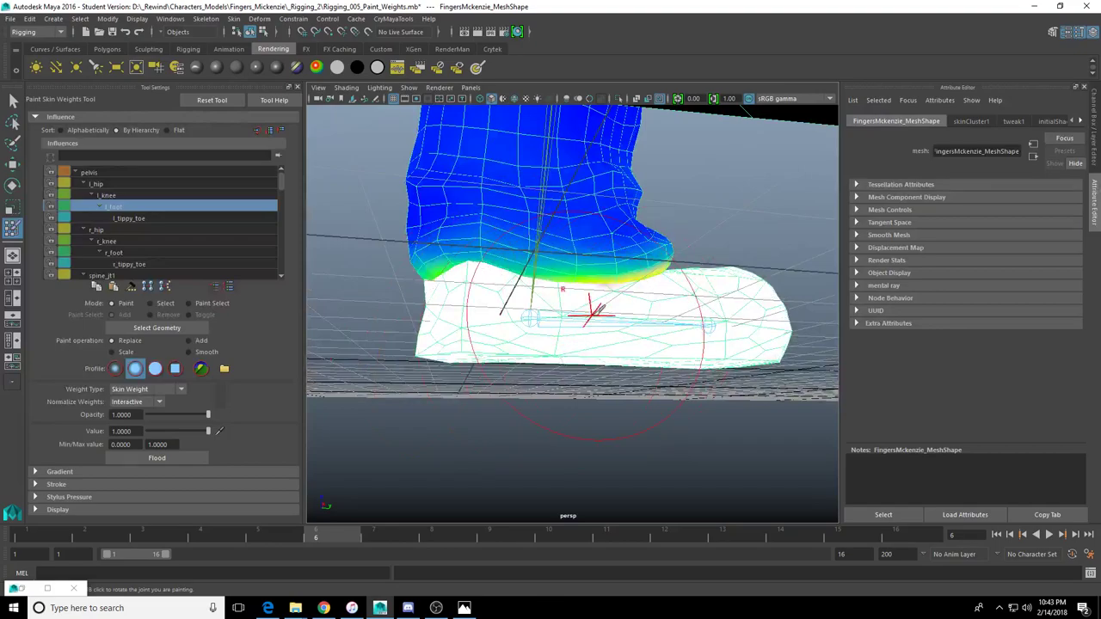
mouse_move(634, 290)
left_mouse_down("alt")
mouse_move(651, 315)
mouse_move(619, 300)
mouse_move(651, 361)
mouse_move(592, 332)
mouse_move(518, 317)
mouse_move(655, 339)
left_mouse_up("alt")
key("w")
left_click_drag(592, 365, 614, 336, "alt")
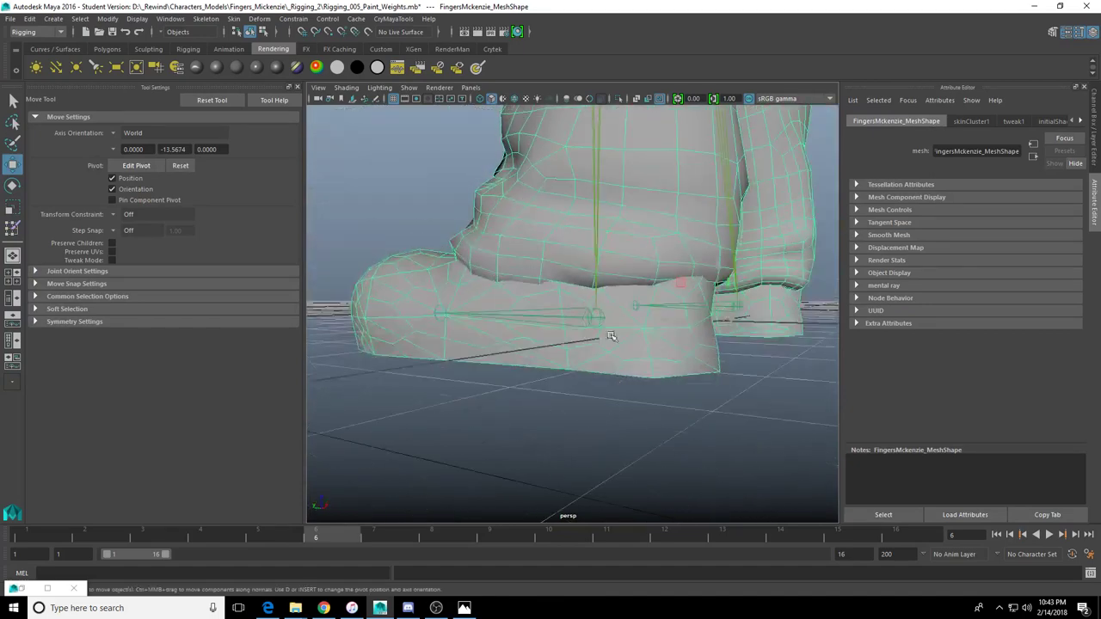
Rotate the l_foot joint about its Z axis to about -52 degrees to test the ankle deformation, and undo the rotation
left_click(596, 318)
key("e")
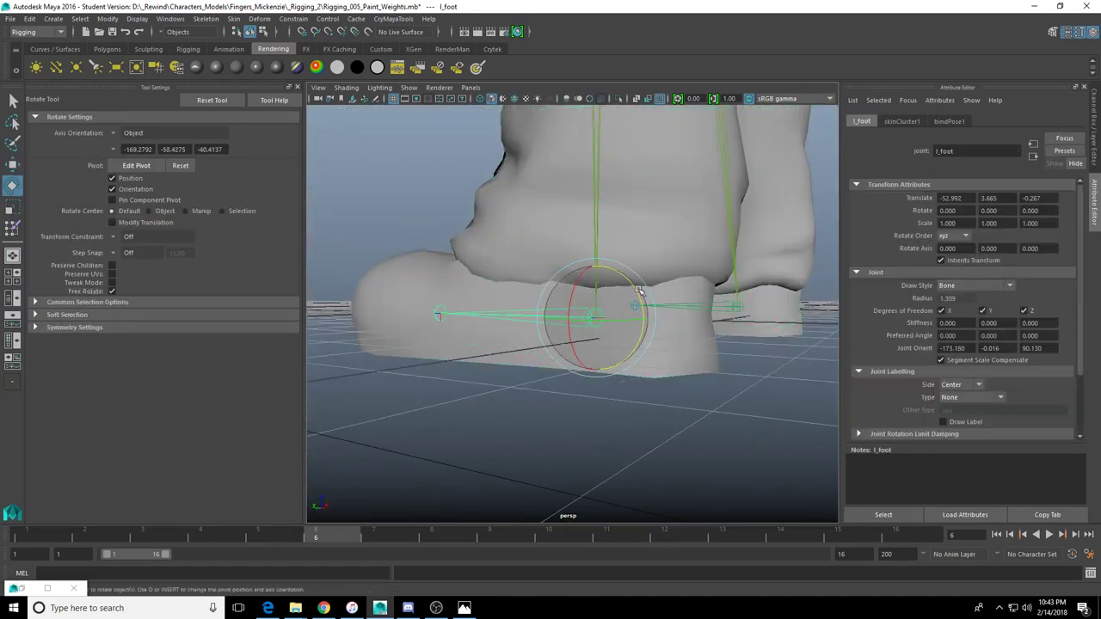
mouse_move(639, 290)
left_mouse_down()
mouse_move(644, 343)
mouse_move(634, 268)
mouse_move(638, 339)
mouse_move(638, 296)
left_mouse_up()
right_click_drag(638, 296, 607, 310, "alt")
left_click_drag(607, 310, 645, 325, "alt")
left_click_drag(555, 318, 623, 282)
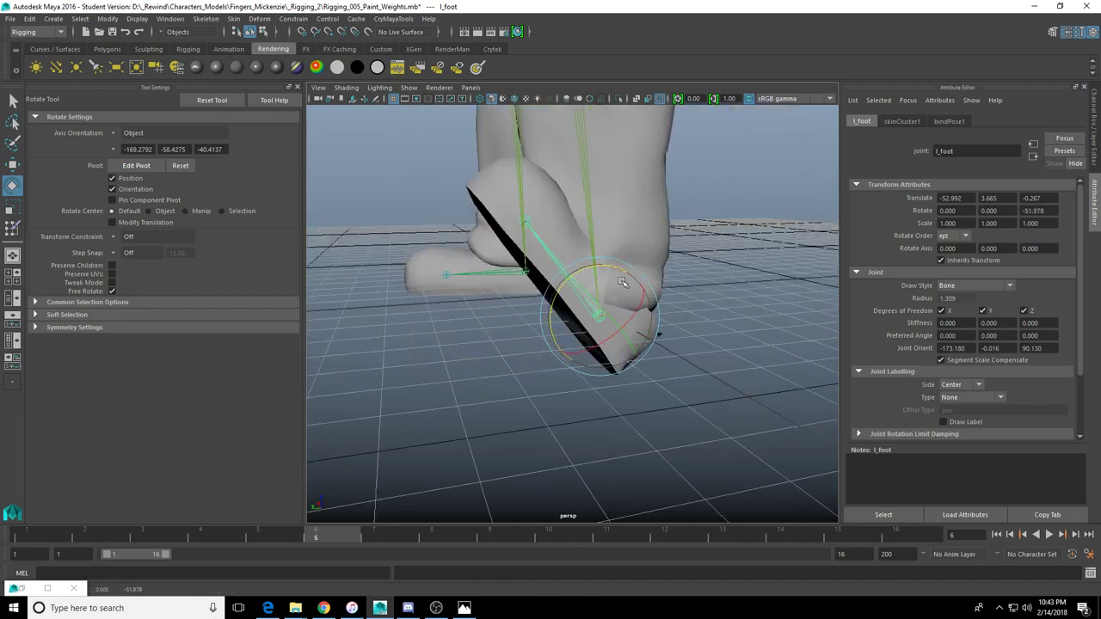
key("ctrl+z")
key("ctrl+z")
key("ctrl+z")
key("ctrl+z")
key("ctrl+z")
key("ctrl+z")
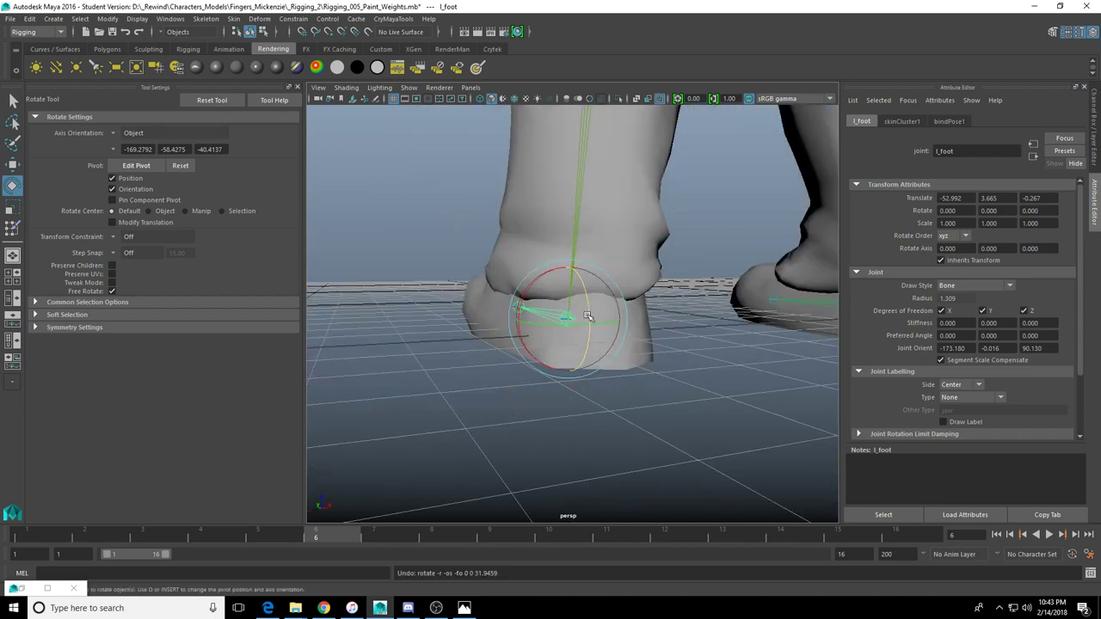
Test-rotate the l_foot joint about Z to about -61 degrees, undo it, and reactivate the Paint Skin Weights tool
left_click_drag(587, 316, 581, 347)
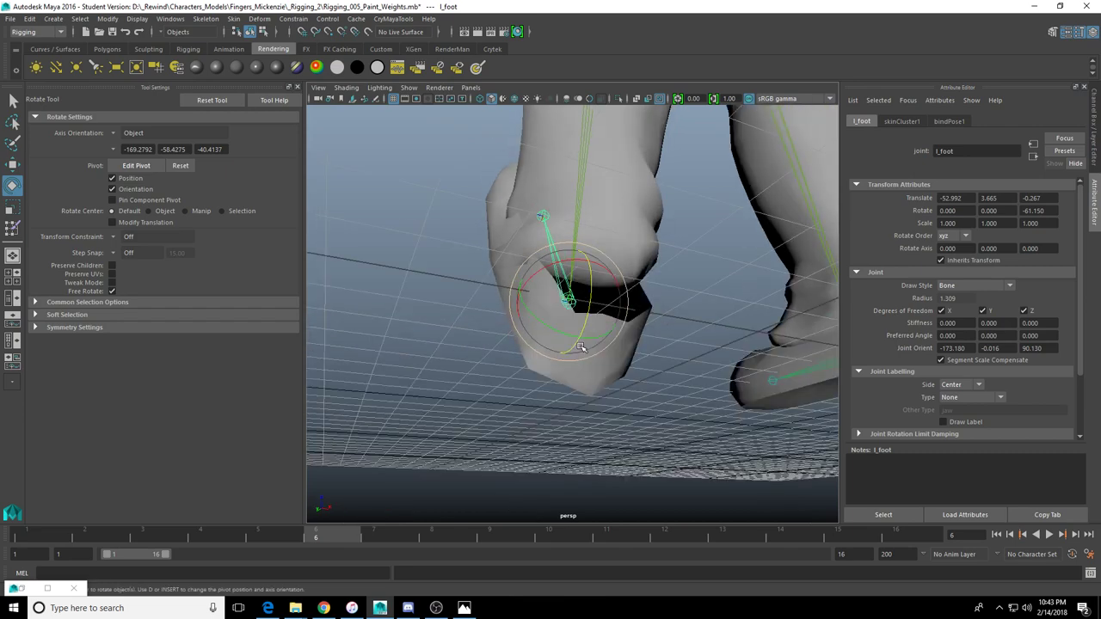
key("ctrl+z")
key("ctrl+z")
left_click(12, 228)
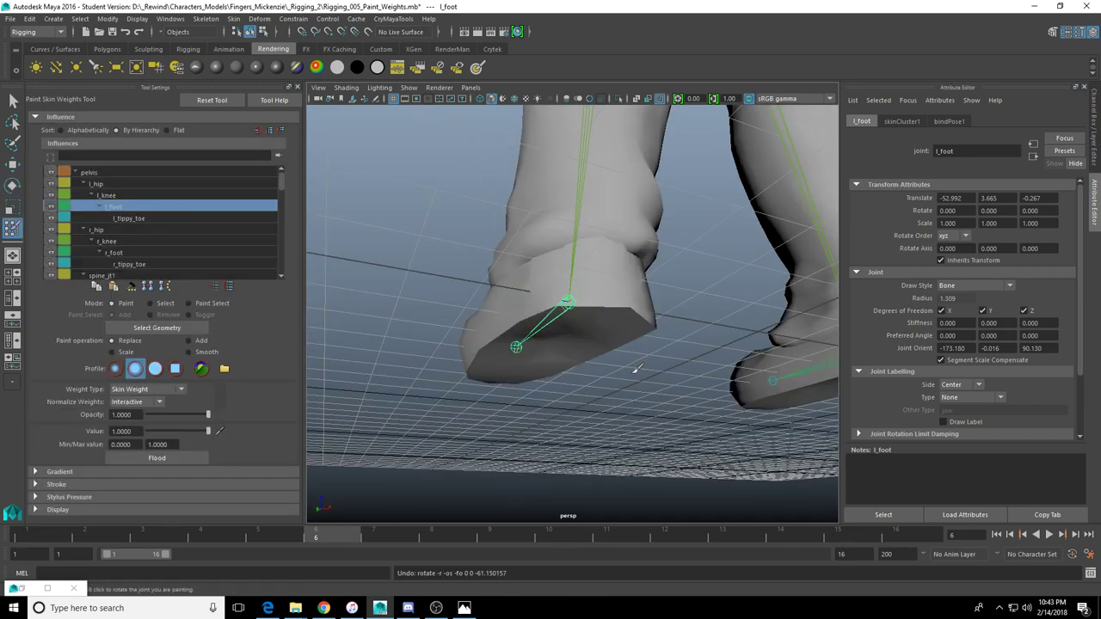
Select the mesh geometry for painting, set the brush value to 0, and undo a trial l_foot stroke on the heel
scroll(637, 368, "up", 2)
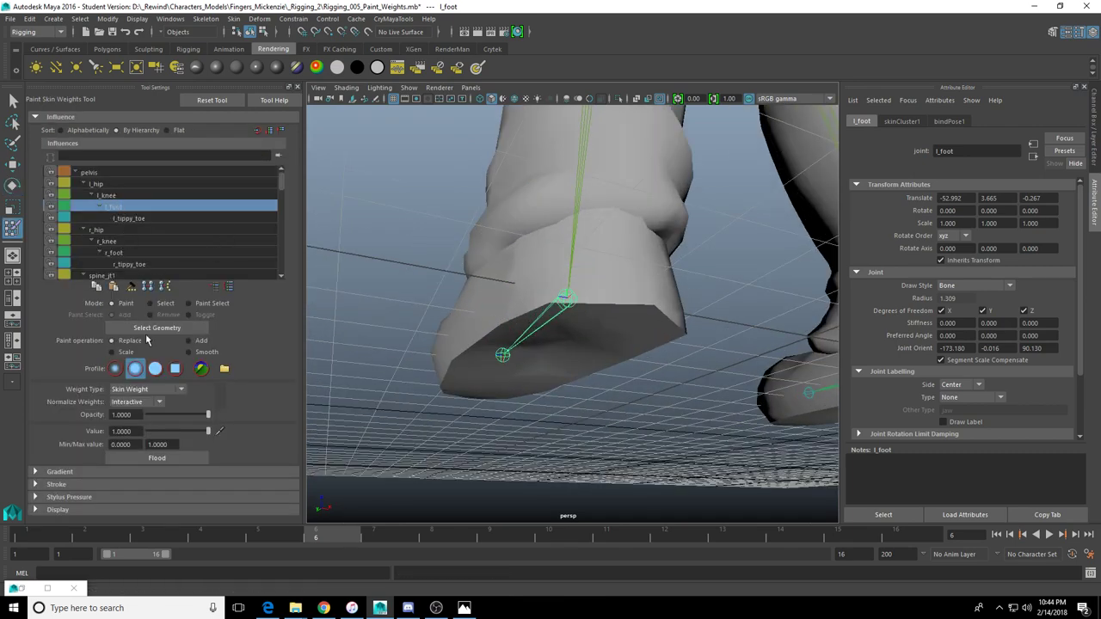
left_click(159, 331)
mouse_move(612, 274)
left_mouse_down("alt")
mouse_move(627, 308)
mouse_move(606, 286)
mouse_move(542, 286)
left_mouse_up("alt")
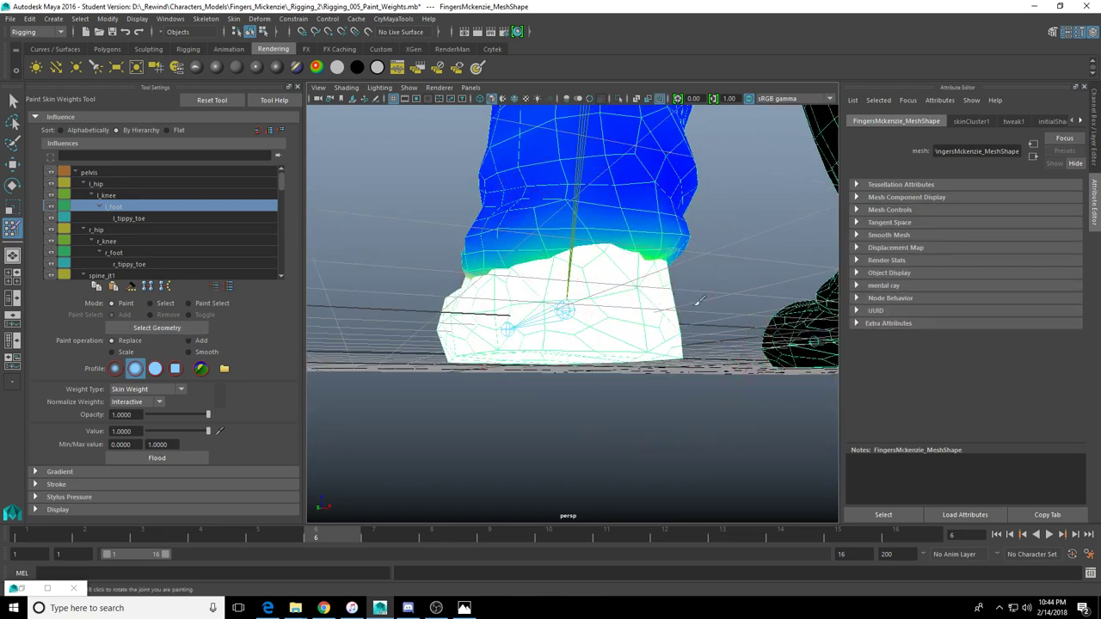
left_click_drag(183, 428, 145, 429)
mouse_move(583, 315)
left_mouse_down()
mouse_move(588, 277)
mouse_move(614, 287)
mouse_move(617, 322)
left_mouse_up()
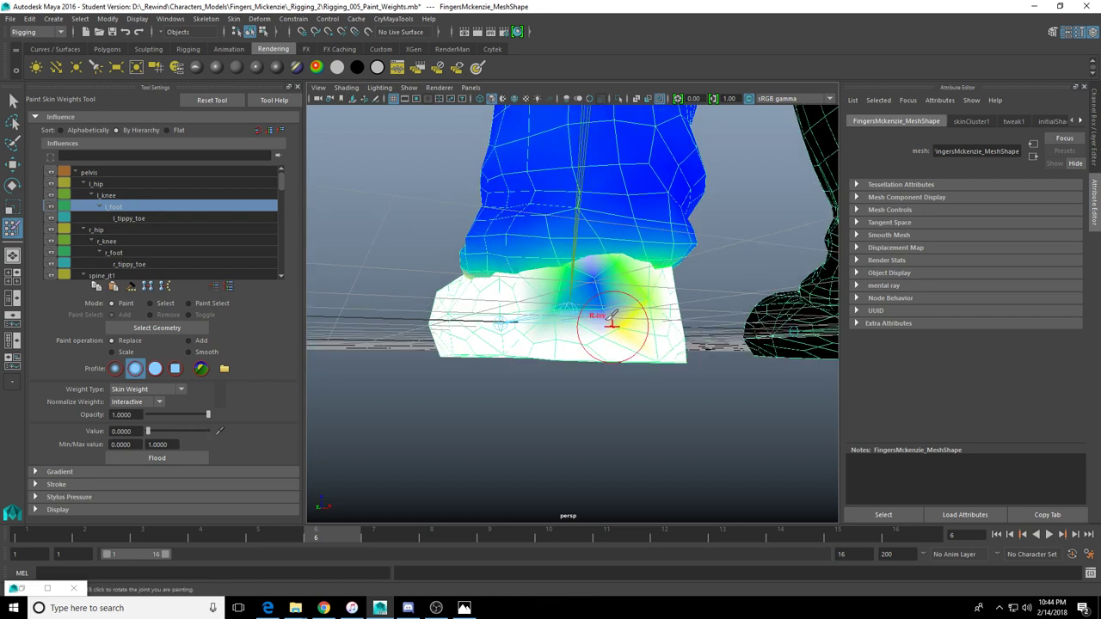
key("ctrl+z")
Lower the brush opacity to 0.3592 and paint softly reduced l_foot influence across the upper heel below the cuff
left_click_drag(199, 419, 176, 419)
left_click_drag(600, 268, 641, 285)
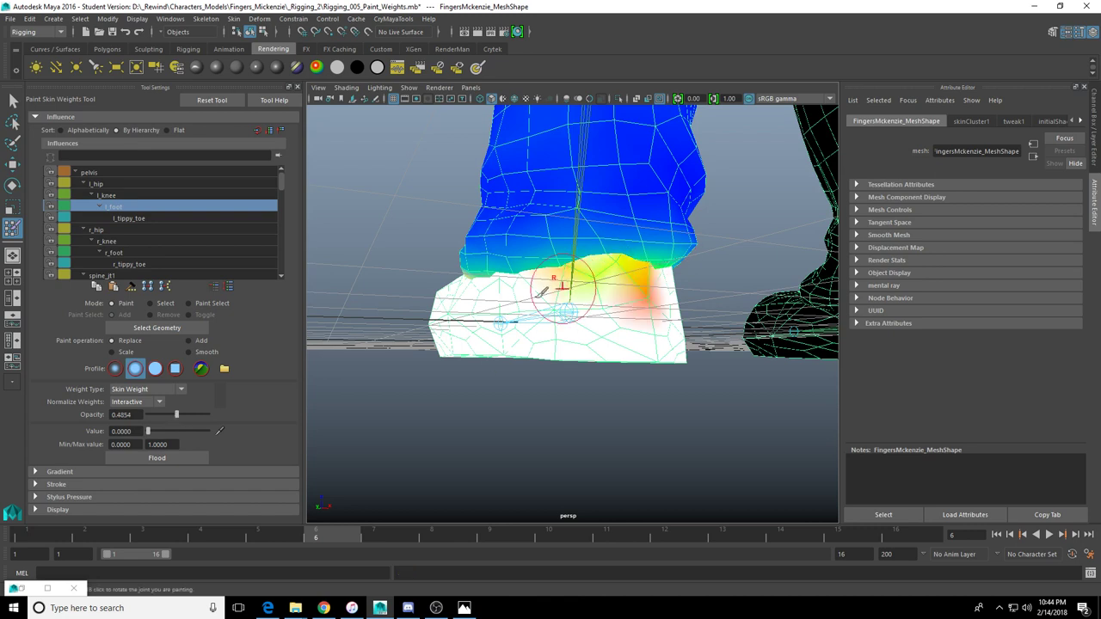
left_click_drag(177, 414, 168, 414)
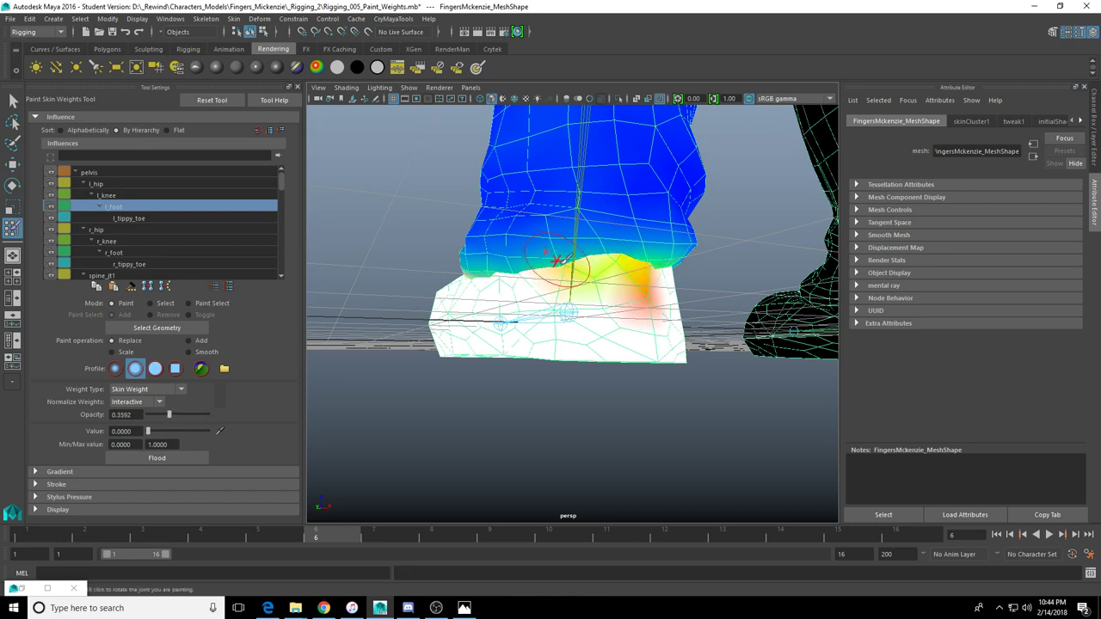
mouse_move(598, 280)
left_mouse_down()
mouse_move(624, 279)
mouse_move(624, 255)
mouse_move(609, 270)
left_mouse_up()
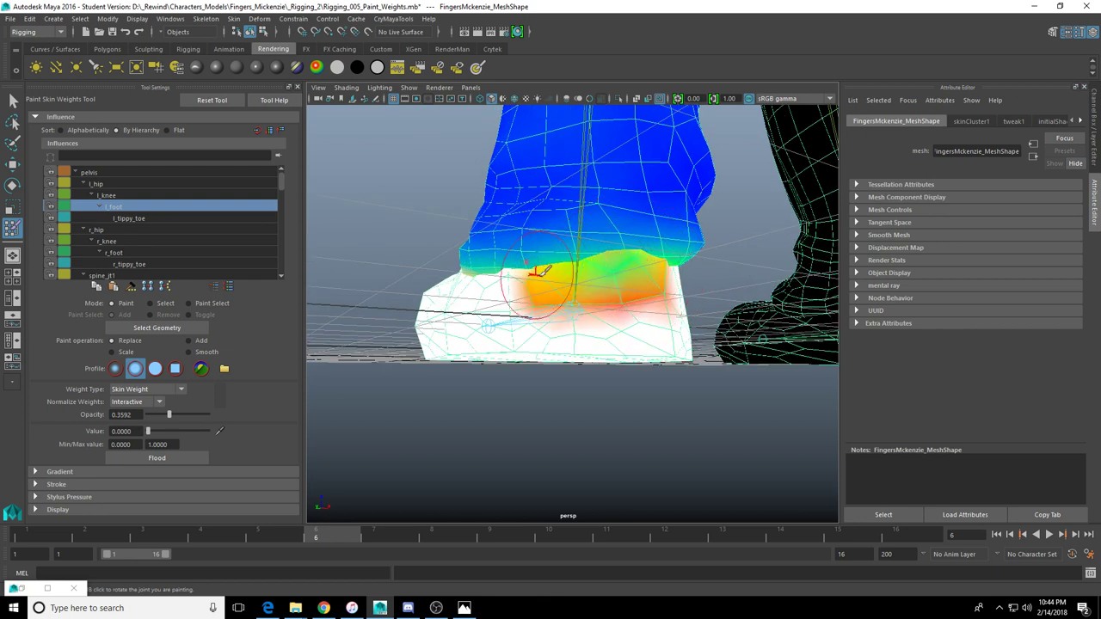
mouse_move(537, 272)
left_mouse_down("alt")
mouse_move(556, 270)
mouse_move(520, 263)
left_mouse_up("alt")
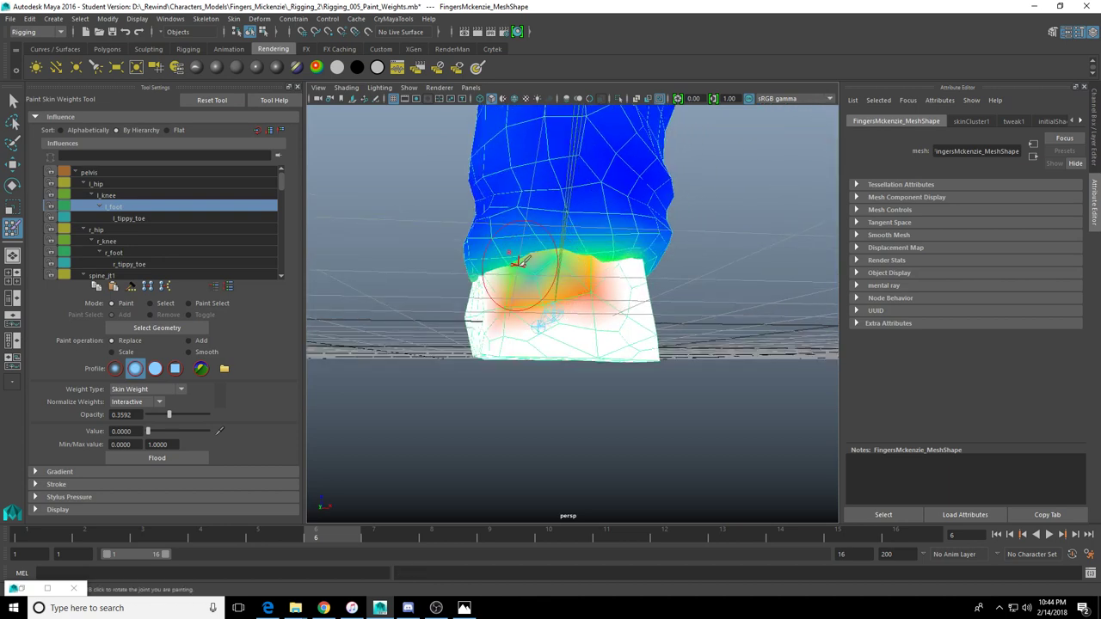
mouse_move(610, 268)
left_mouse_down("alt")
mouse_move(557, 249)
mouse_move(581, 268)
mouse_move(466, 273)
mouse_move(491, 295)
mouse_move(479, 266)
mouse_move(491, 258)
mouse_move(576, 269)
mouse_move(564, 263)
mouse_move(555, 273)
mouse_move(619, 253)
mouse_move(634, 256)
mouse_move(632, 268)
mouse_move(559, 206)
mouse_move(520, 220)
mouse_move(516, 247)
mouse_move(584, 263)
mouse_move(547, 233)
mouse_move(581, 286)
left_mouse_up("alt")
Try further zero-value l_foot strokes around the upper heel and undo them while checking the shoe from several angles
key("ctrl+z")
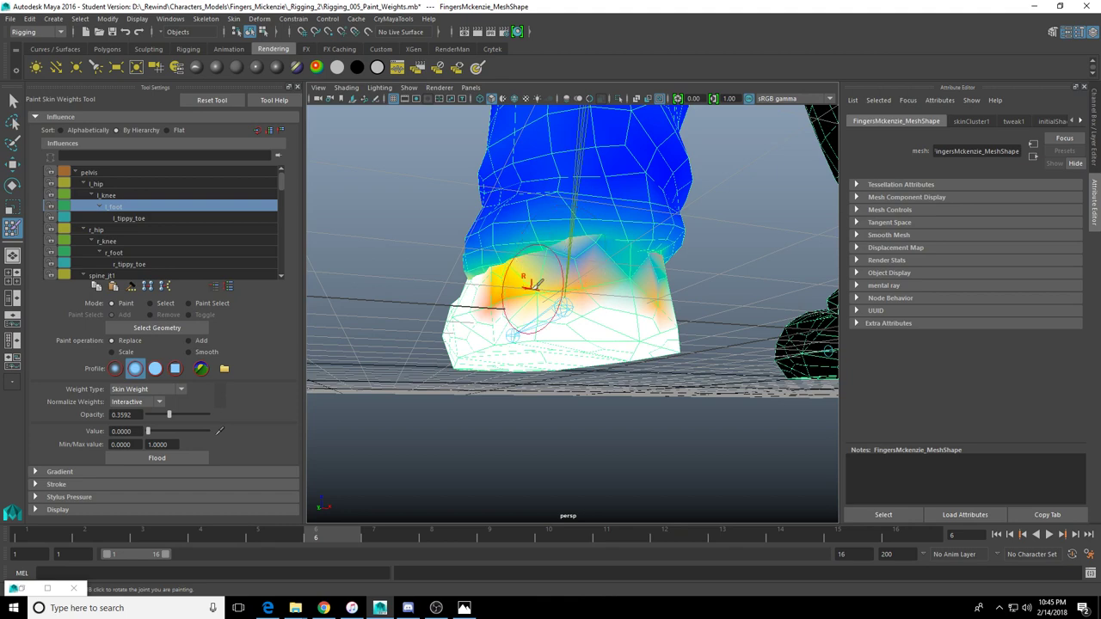
left_click_drag(530, 283, 538, 288, "alt")
left_click_drag(616, 279, 608, 286, "alt")
key("ctrl+z")
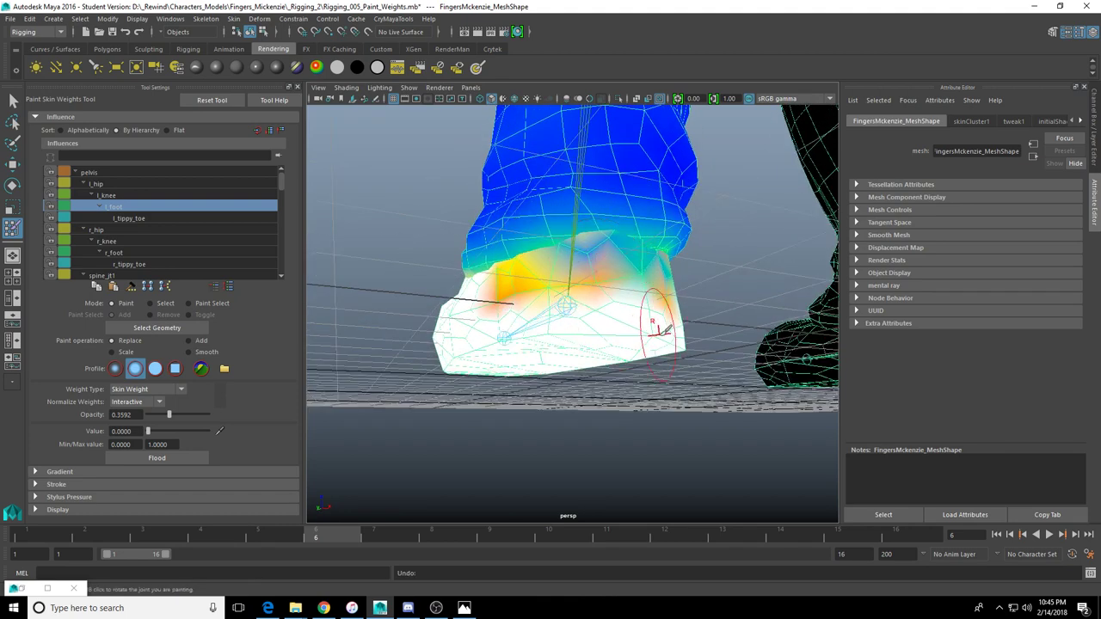
mouse_move(657, 325)
left_mouse_down("alt")
mouse_move(663, 359)
mouse_move(706, 344)
left_mouse_up("alt")
key("ctrl+z")
key("ctrl+z")
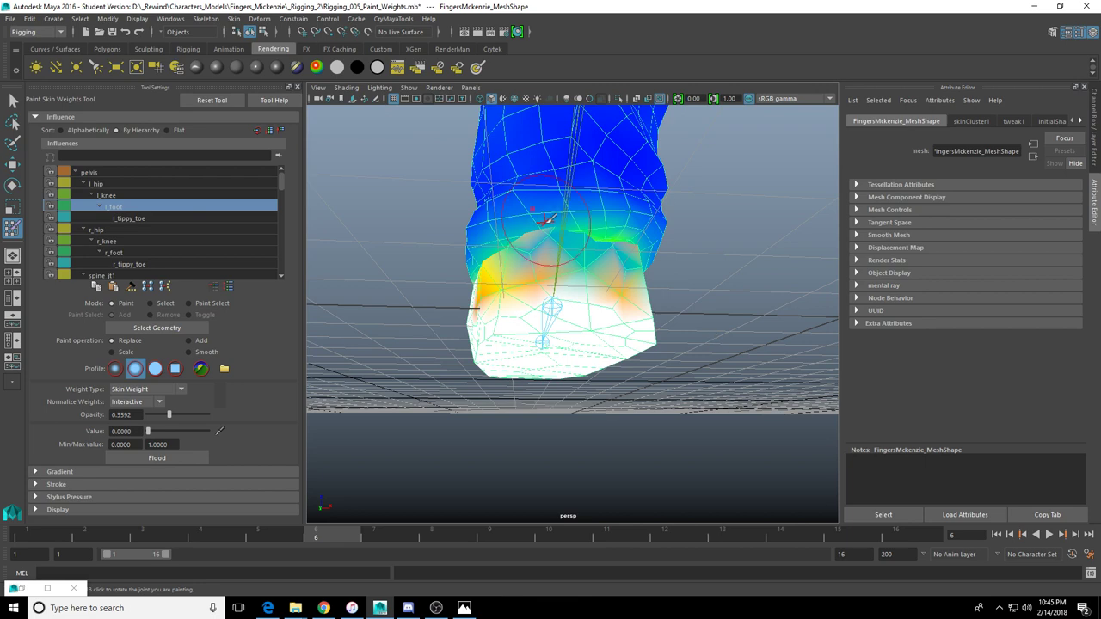
Paint l_foot influence back at value 1 to even out the weight band around the heel below the cuff
mouse_move(571, 267)
left_mouse_down("alt")
mouse_move(593, 279)
mouse_move(552, 282)
mouse_move(557, 266)
mouse_move(471, 282)
mouse_move(557, 280)
left_mouse_up("alt")
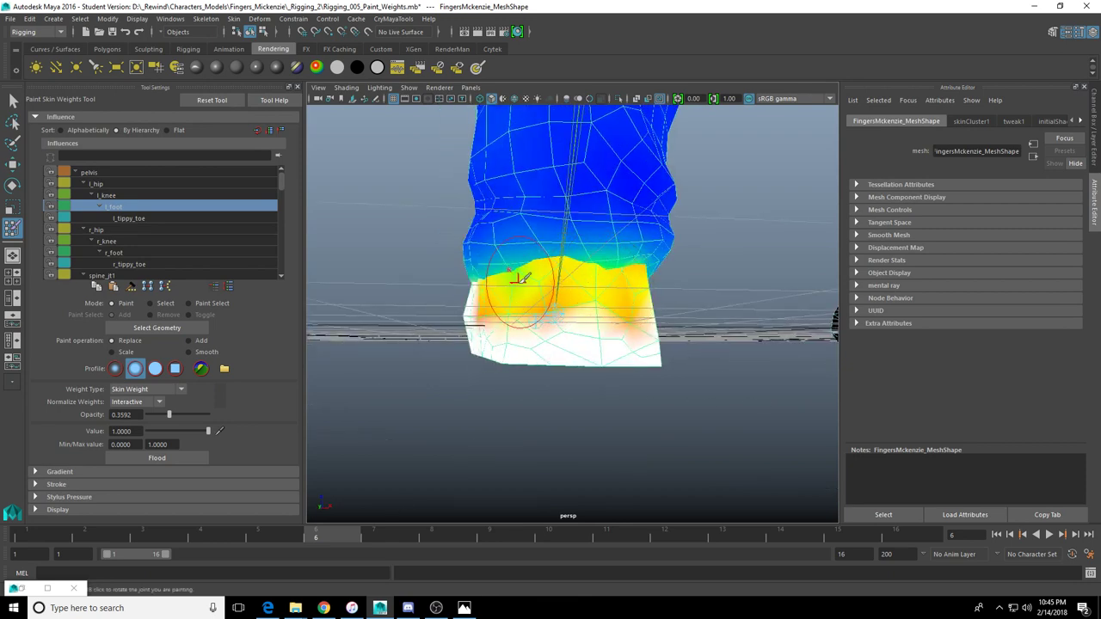
mouse_move(492, 316)
left_mouse_down("alt")
mouse_move(569, 279)
mouse_move(546, 270)
left_mouse_up("alt")
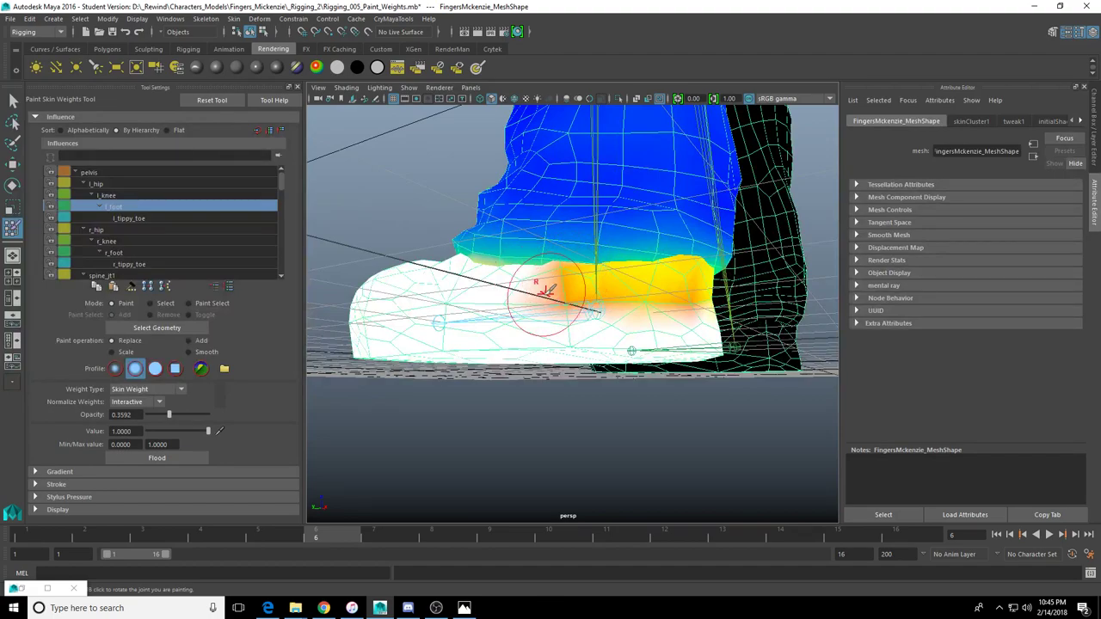
mouse_move(545, 284)
left_mouse_down("alt")
mouse_move(633, 312)
mouse_move(774, 319)
mouse_move(676, 280)
mouse_move(582, 300)
mouse_move(528, 459)
mouse_move(578, 311)
left_mouse_up("alt")
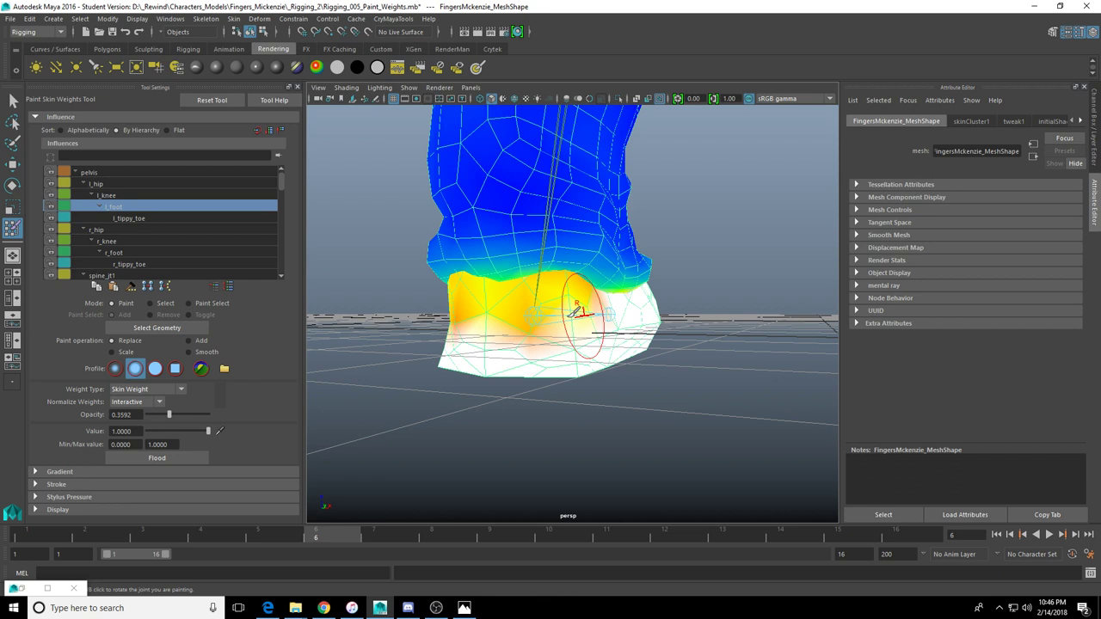
Select the l_foot joint, test-rotate it to check the heel and cuff deformation, and undo the rotation
key("w")
left_click(528, 317)
left_click_drag(531, 327, 630, 365, "alt")
key("e")
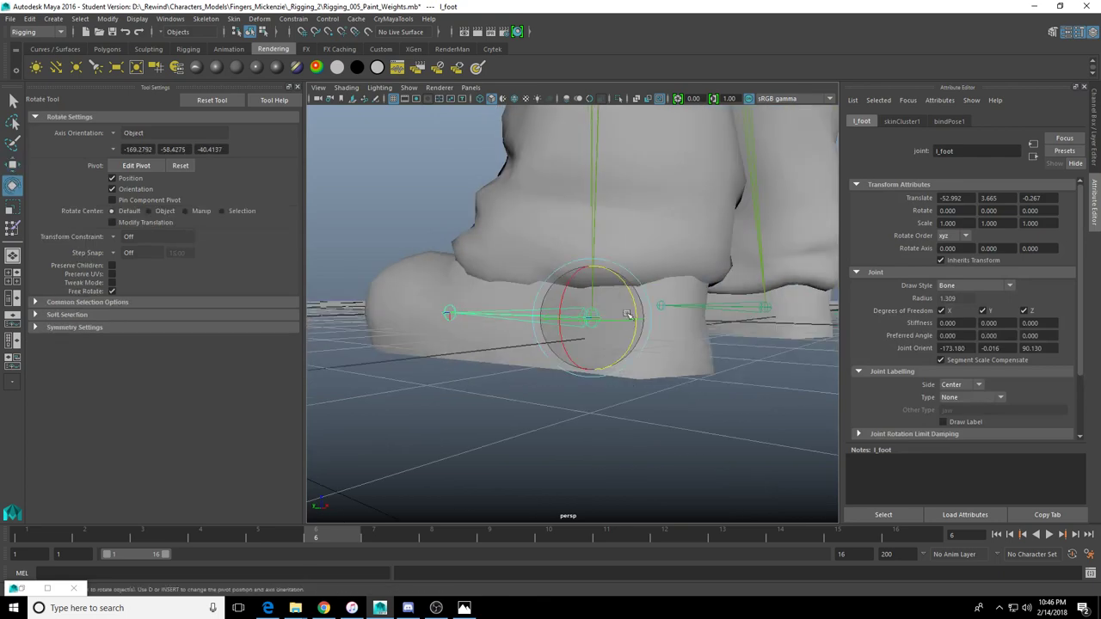
left_click_drag(625, 291, 608, 355)
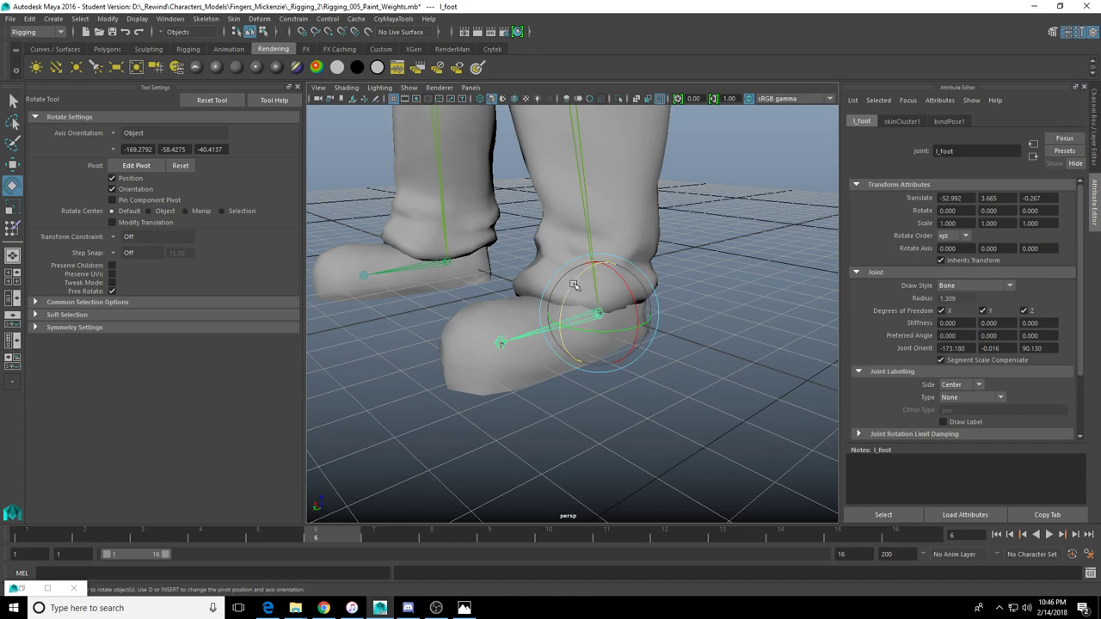
left_click_drag(581, 289, 623, 303)
left_click_drag(623, 303, 590, 315, "alt")
key("ctrl+z")
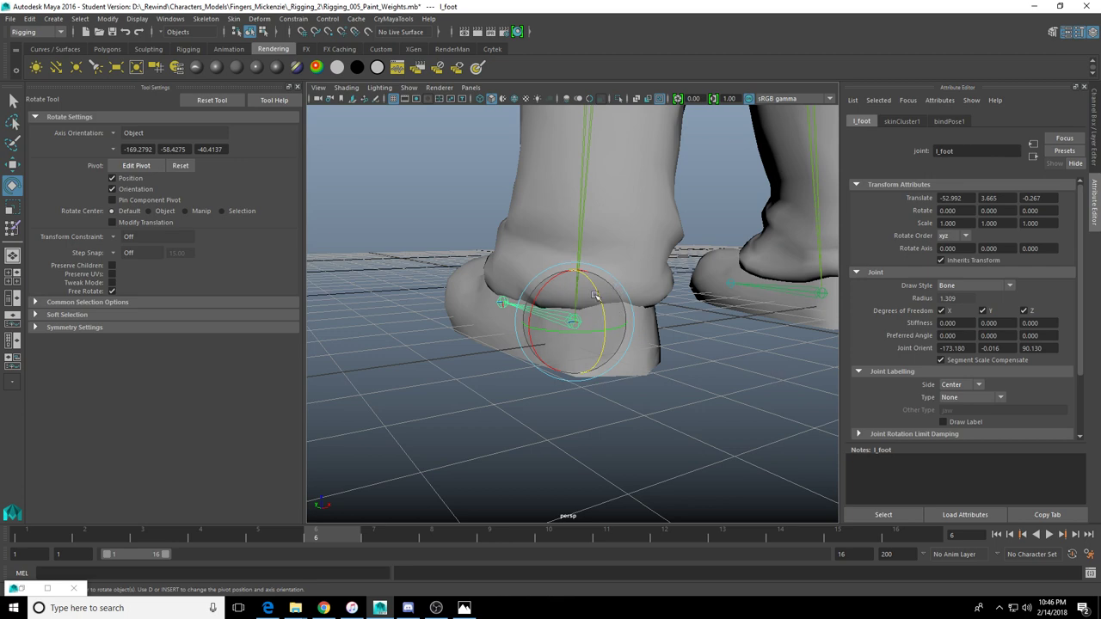
Test-rotate the l_foot joint about Z by about -27 degrees, undo it, and inspect the heel and cuff
left_click_drag(596, 297, 603, 331)
left_click_drag(603, 331, 670, 326, "alt")
key("ctrl+z")
key("ctrl+z")
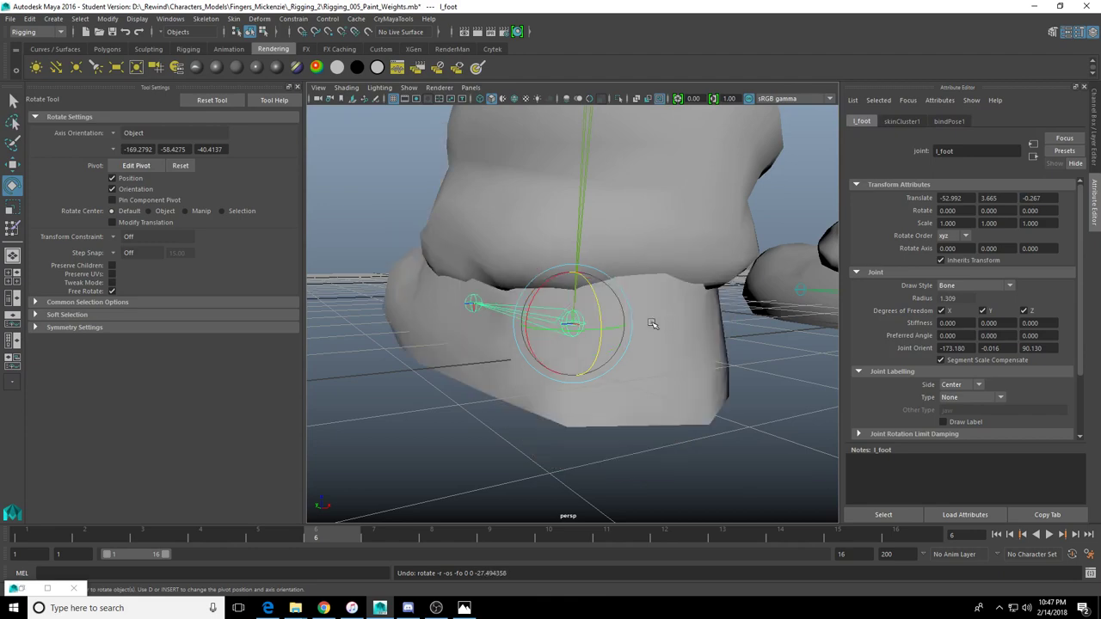
key("r")
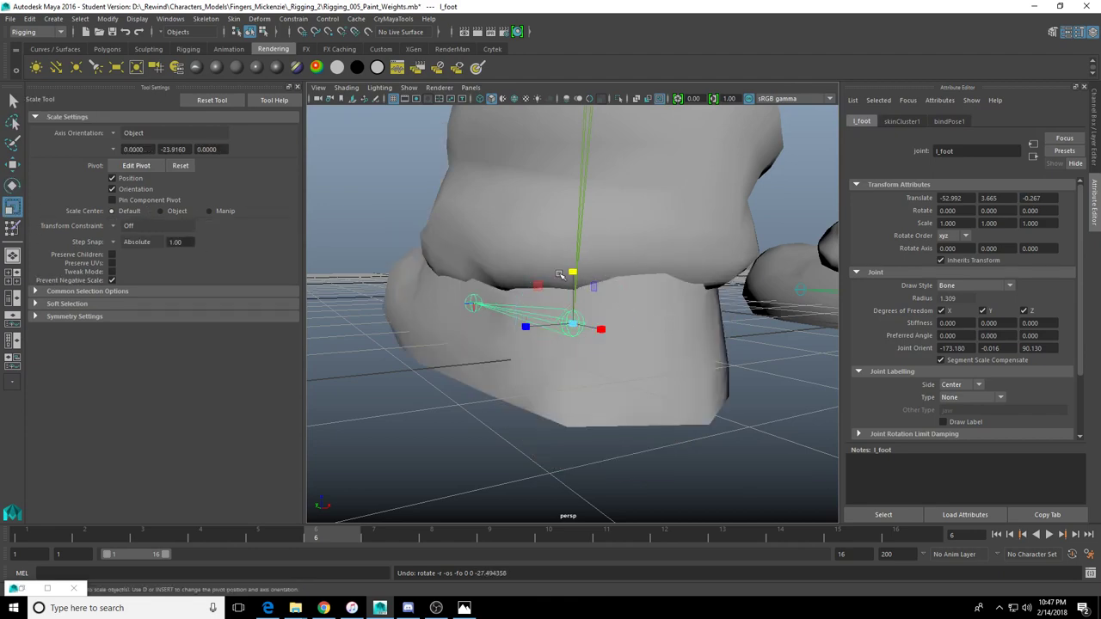
left_click_drag(516, 317, 630, 313, "alt")
mouse_move(631, 314)
middle_mouse_down("alt")
mouse_move(436, 315)
mouse_move(625, 315)
middle_mouse_up("alt")
right_click_drag(625, 315, 688, 316, "alt")
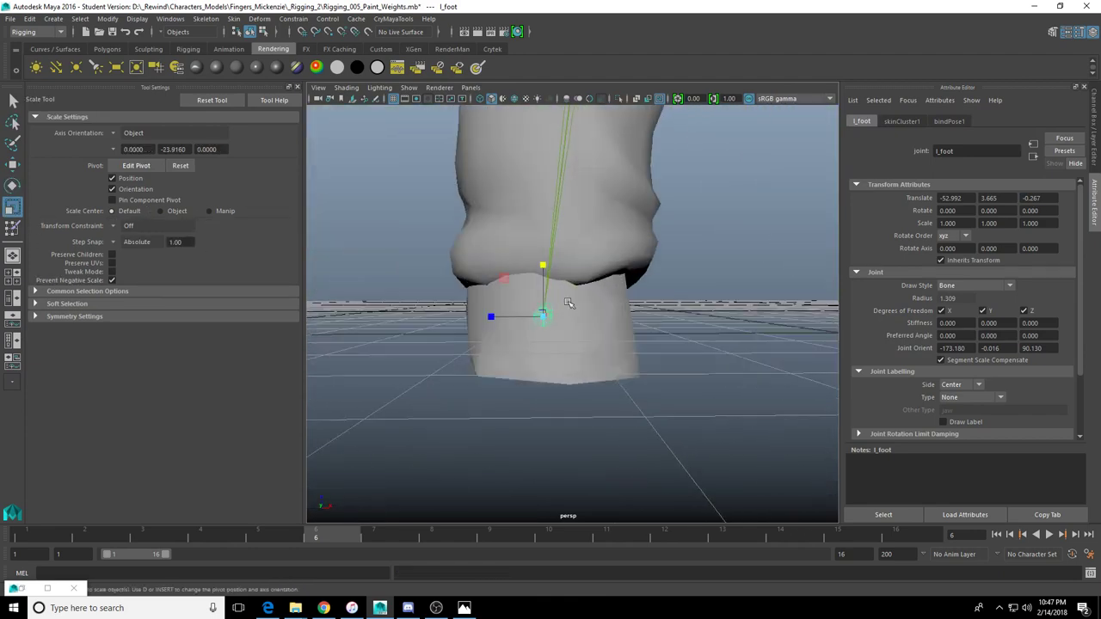
left_click_drag(570, 306, 658, 323, "alt")
Reactivate Paint Skin Weights on the mesh and paint l_foot influence at value 1 onto the cuff's lower rear edge
left_click(12, 228)
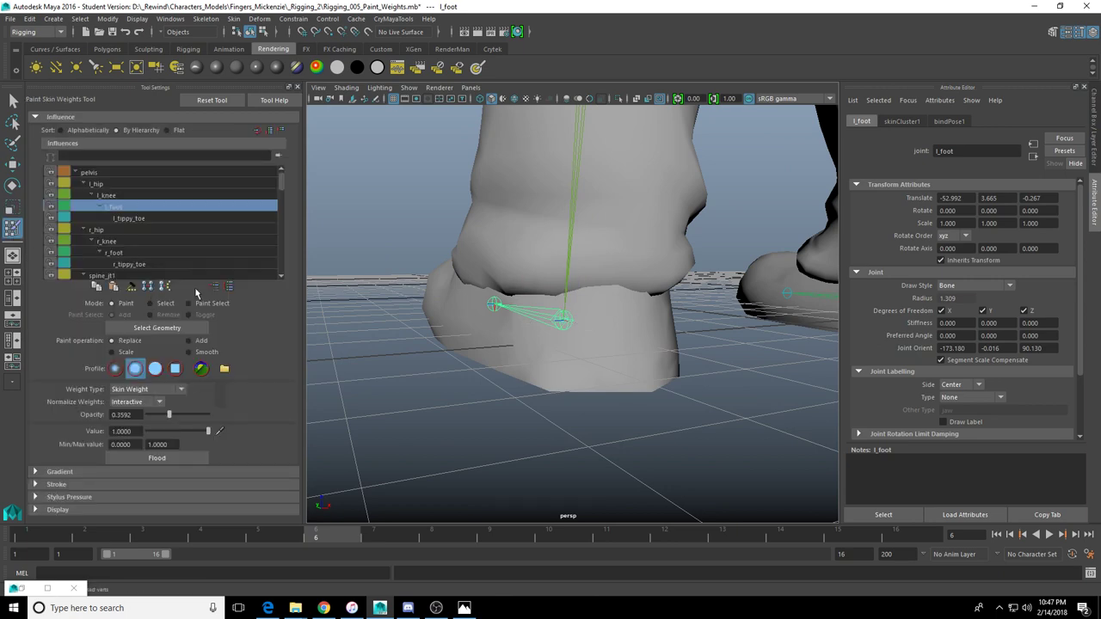
left_click(177, 329)
left_click_drag(553, 319, 588, 294, "alt")
mouse_move(593, 239)
left_mouse_down()
mouse_move(645, 215)
mouse_move(467, 248)
mouse_move(509, 233)
mouse_move(563, 239)
mouse_move(543, 257)
mouse_move(616, 260)
mouse_move(593, 250)
mouse_move(593, 276)
mouse_move(571, 258)
mouse_move(504, 290)
mouse_move(534, 275)
left_mouse_up()
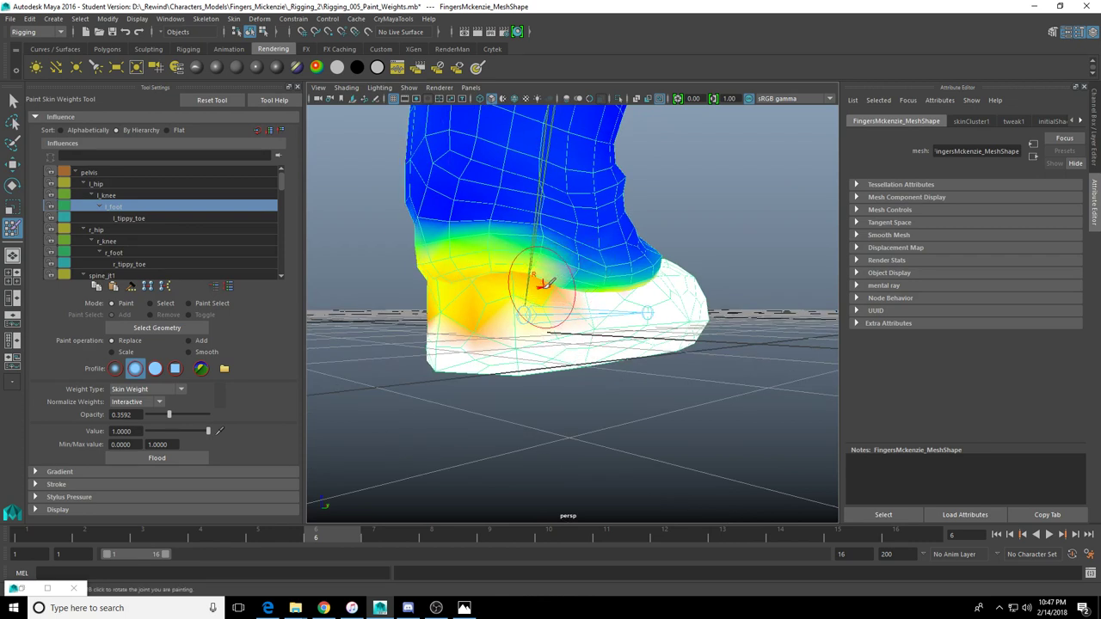
Test-rotate the l_foot joint about Z to about 36 degrees, inspect the cuff around the ankle, and undo the rotation
key("w")
left_click(522, 318)
key("e")
left_click_drag(517, 296, 495, 306)
left_click_drag(496, 306, 750, 348, "alt")
key("ctrl+z")
key("ctrl+z")
right_click_drag(752, 348, 832, 342, "alt")
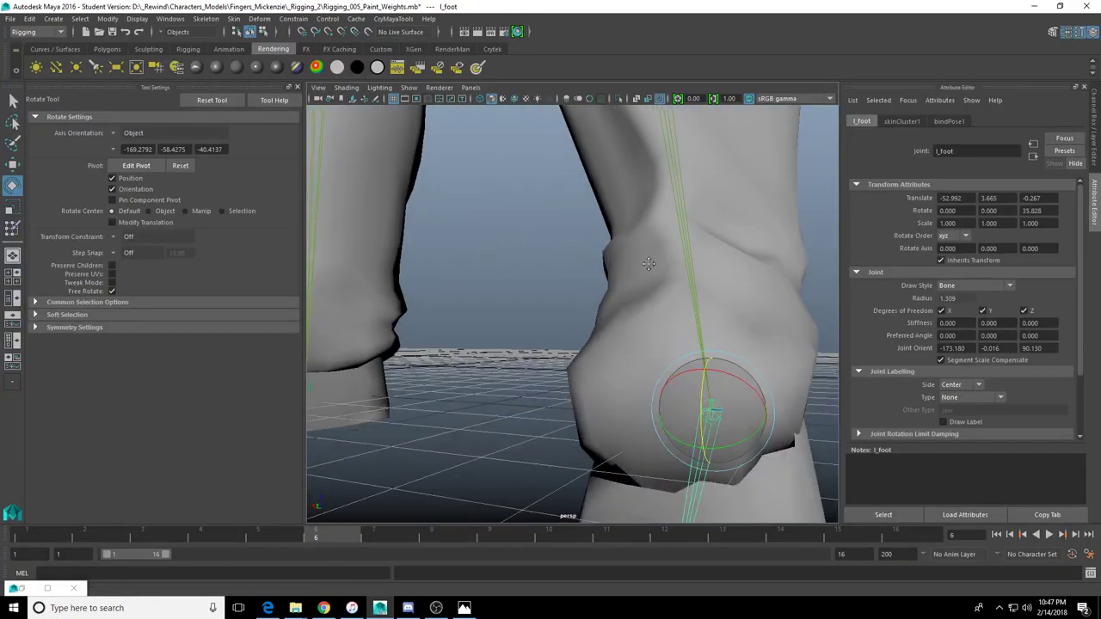
left_click_drag(833, 342, 608, 316, "alt")
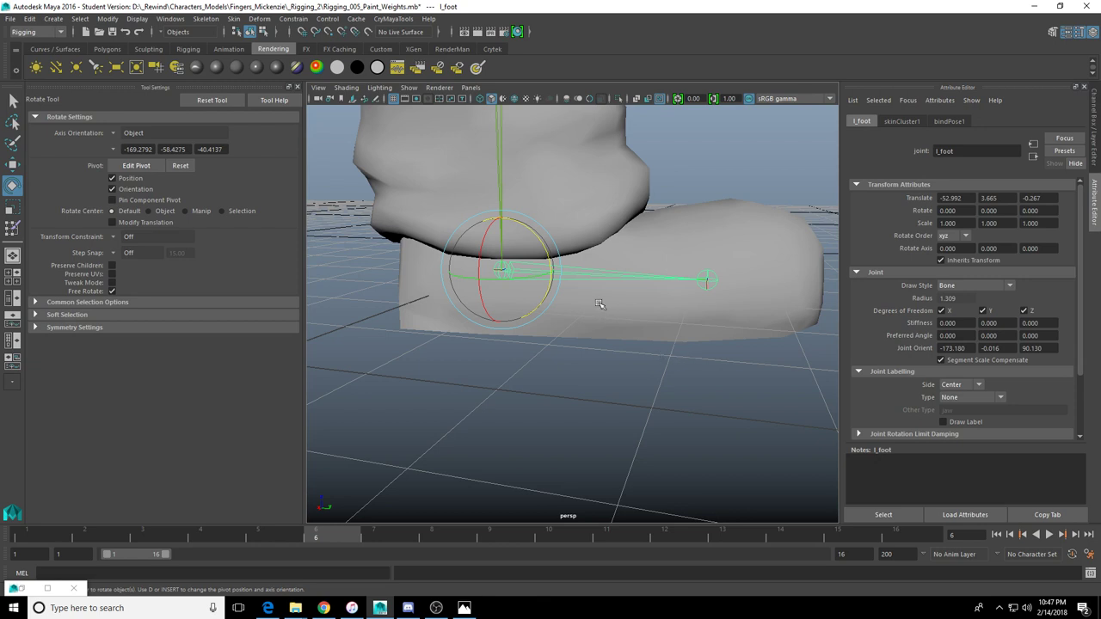
Select the l_tippy_toe joint, test-rotate it about Z to about -59 degrees, and undo the rotation
left_click_drag(599, 304, 542, 337, "alt")
left_click(626, 348)
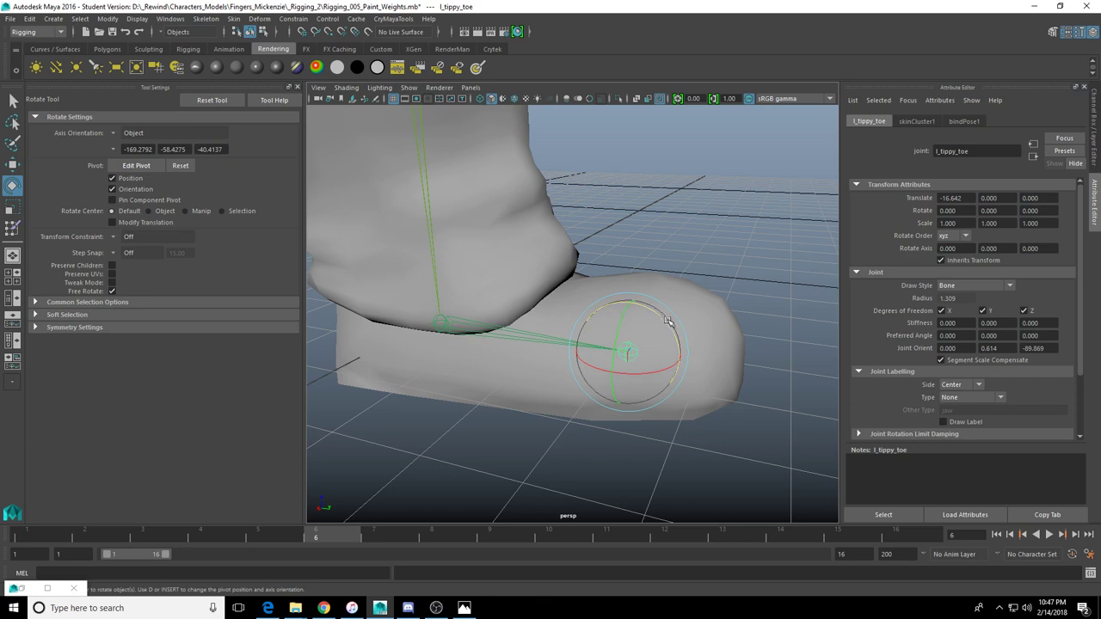
left_click_drag(668, 321, 666, 333)
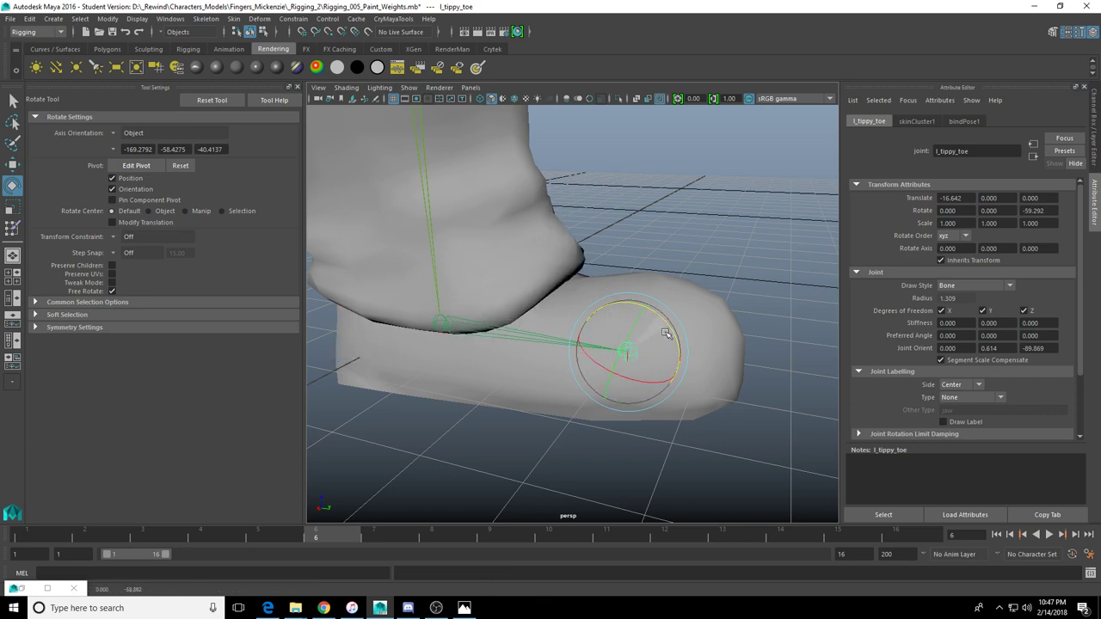
key("ctrl+z")
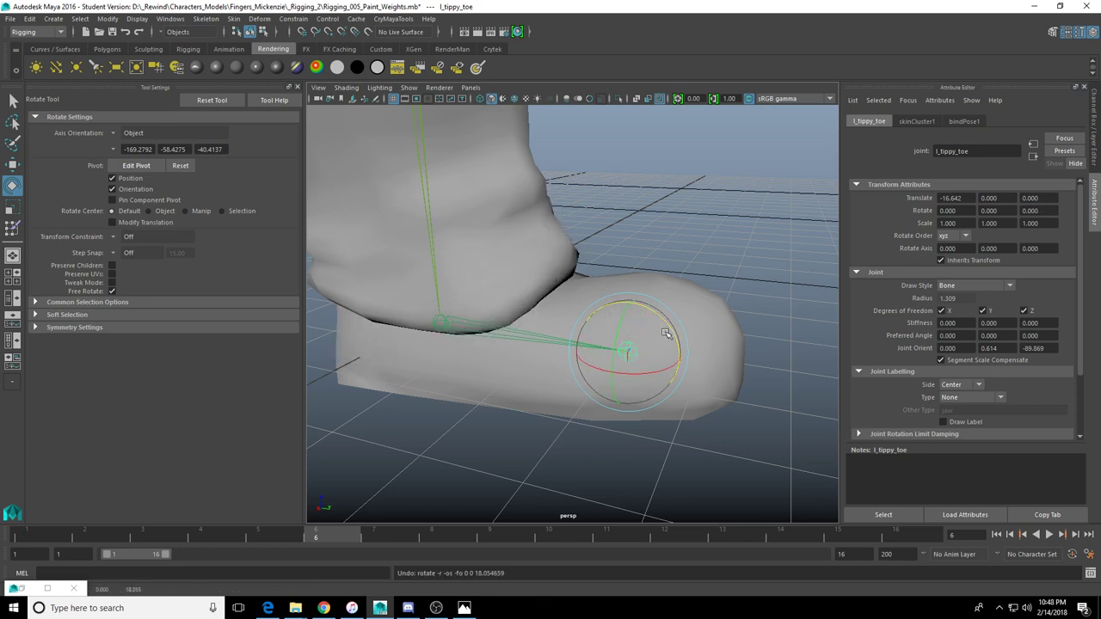
Set up Paint Skin Weights on the mesh for the l_tippy_toe influence with opacity 0.5922 and value 0
left_click(12, 227)
left_click(129, 218)
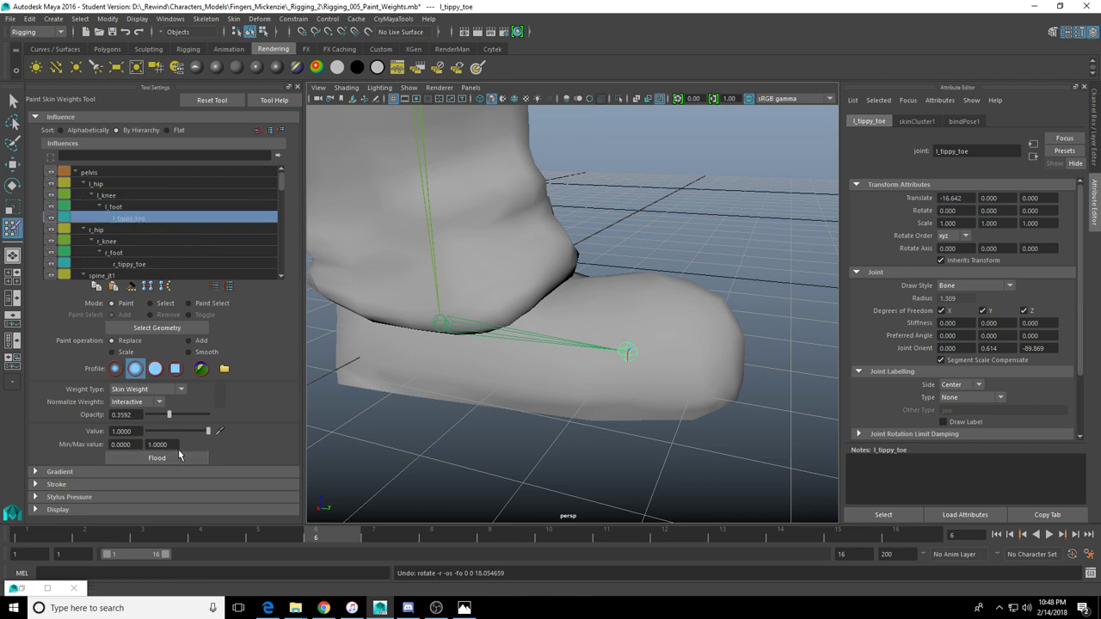
left_click(161, 332)
scroll(597, 319, "down", 4)
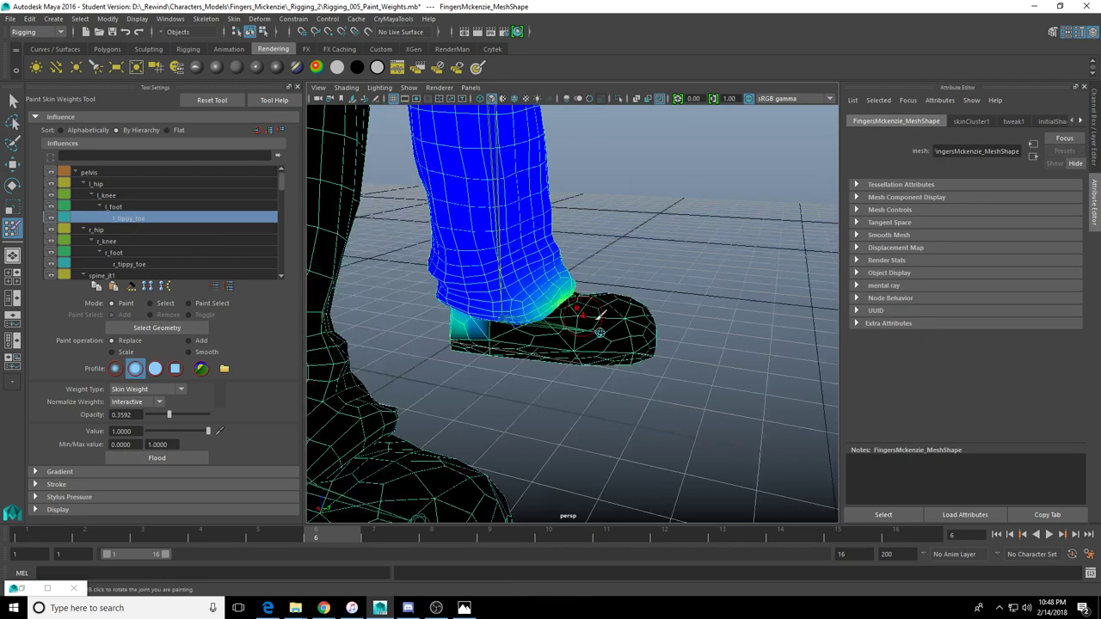
left_click_drag(597, 319, 560, 306, "alt")
middle_click_drag(557, 301, 550, 369, "alt")
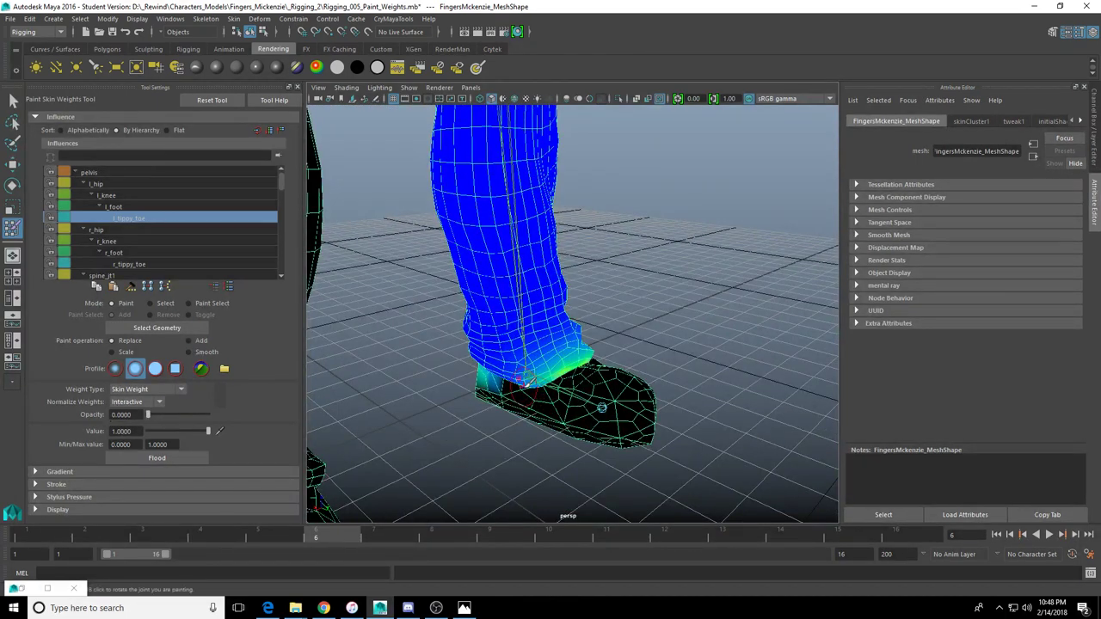
left_click_drag(554, 368, 535, 343, "alt")
left_click_drag(595, 368, 599, 381, "alt")
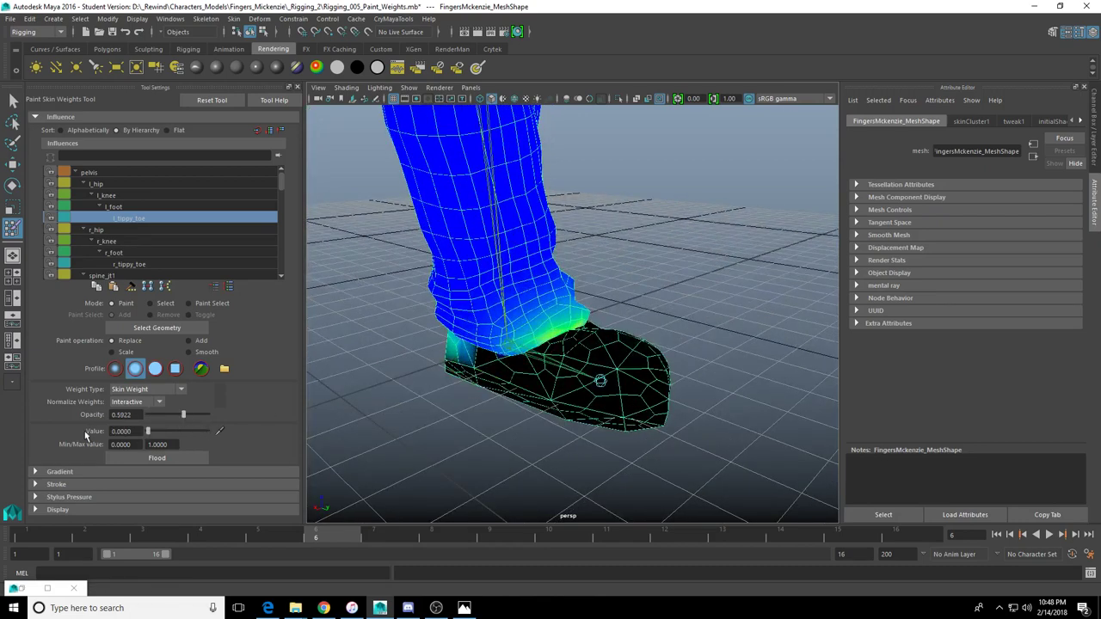
Paint the l_tippy_toe influence down along the front edge of the left trouser cuff
mouse_move(559, 334)
left_mouse_down()
mouse_move(508, 340)
mouse_move(581, 352)
left_mouse_up()
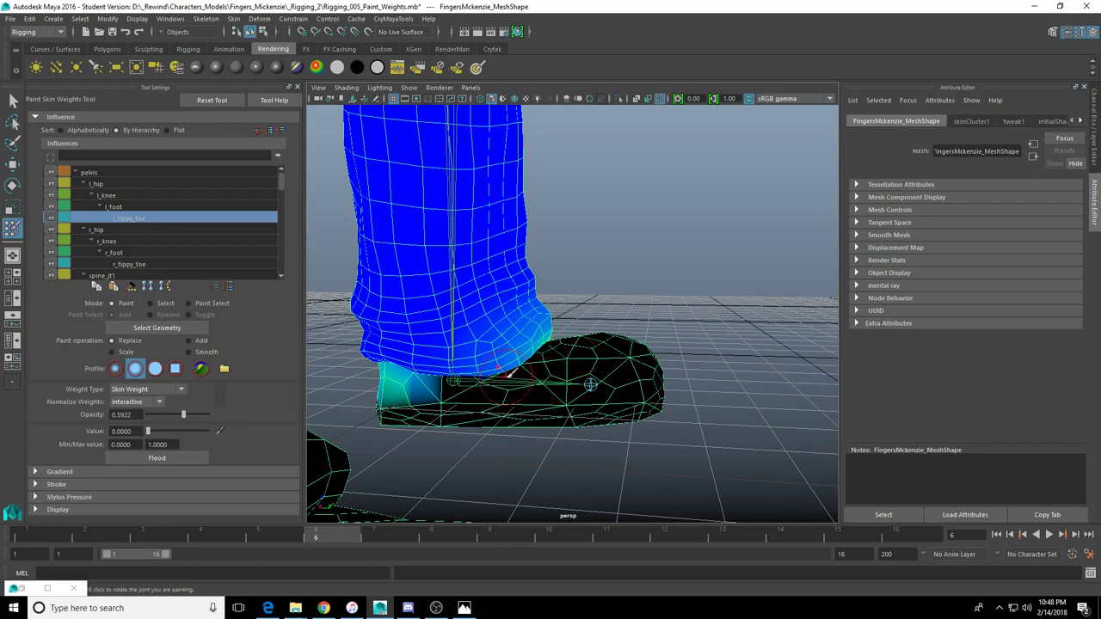
mouse_move(463, 386)
left_mouse_down("alt")
mouse_move(542, 363)
mouse_move(492, 365)
left_mouse_up("alt")
mouse_move(495, 366)
left_mouse_down("alt")
mouse_move(559, 365)
mouse_move(492, 355)
left_mouse_up("alt")
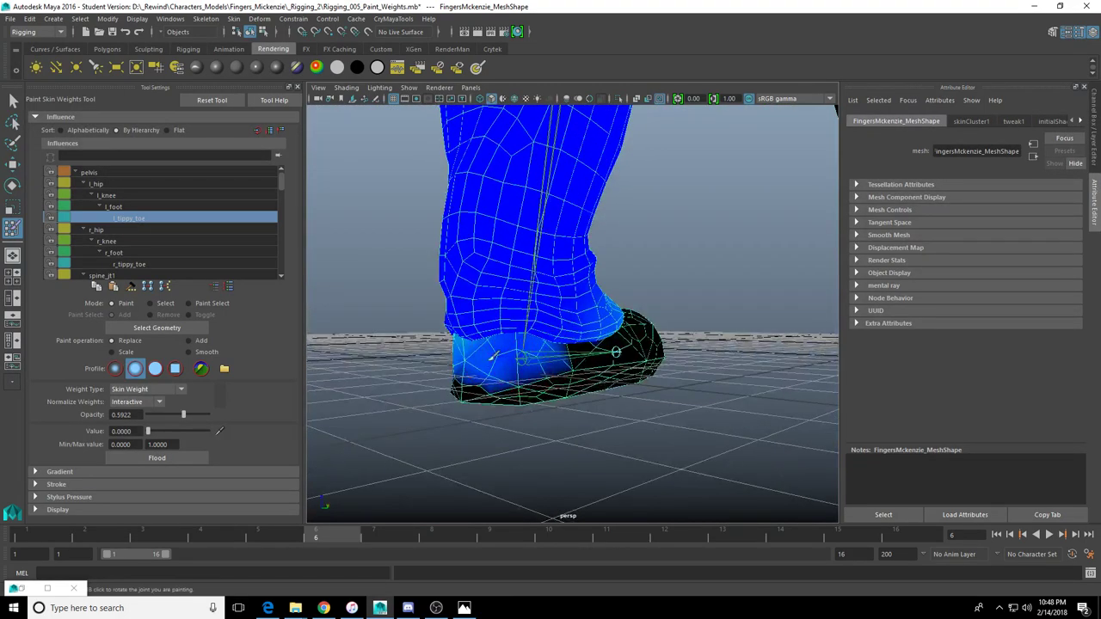
Paint the l_tippy_toe influence down across the sides and back of the left shoe's heel
left_click_drag(563, 351, 478, 354)
left_click_drag(482, 356, 641, 368, "alt")
mouse_move(641, 369)
left_mouse_down()
mouse_move(539, 368)
mouse_move(635, 367)
mouse_move(638, 389)
mouse_move(564, 373)
left_mouse_up()
left_click_drag(638, 388, 513, 360, "alt")
left_click_drag(513, 361, 572, 364)
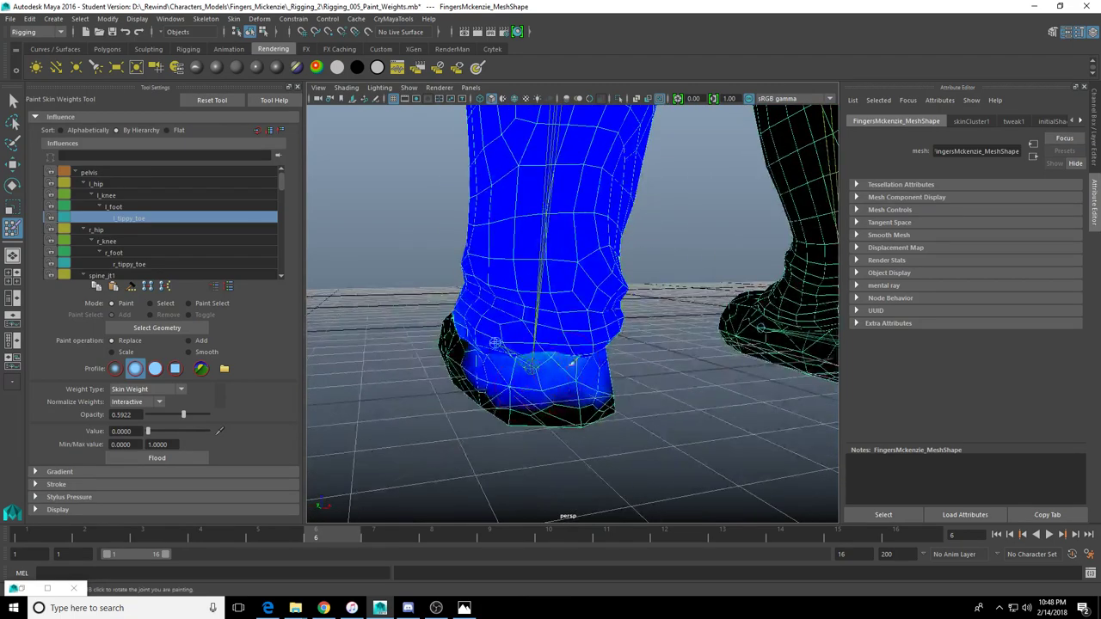
left_click_drag(600, 408, 494, 401, "alt")
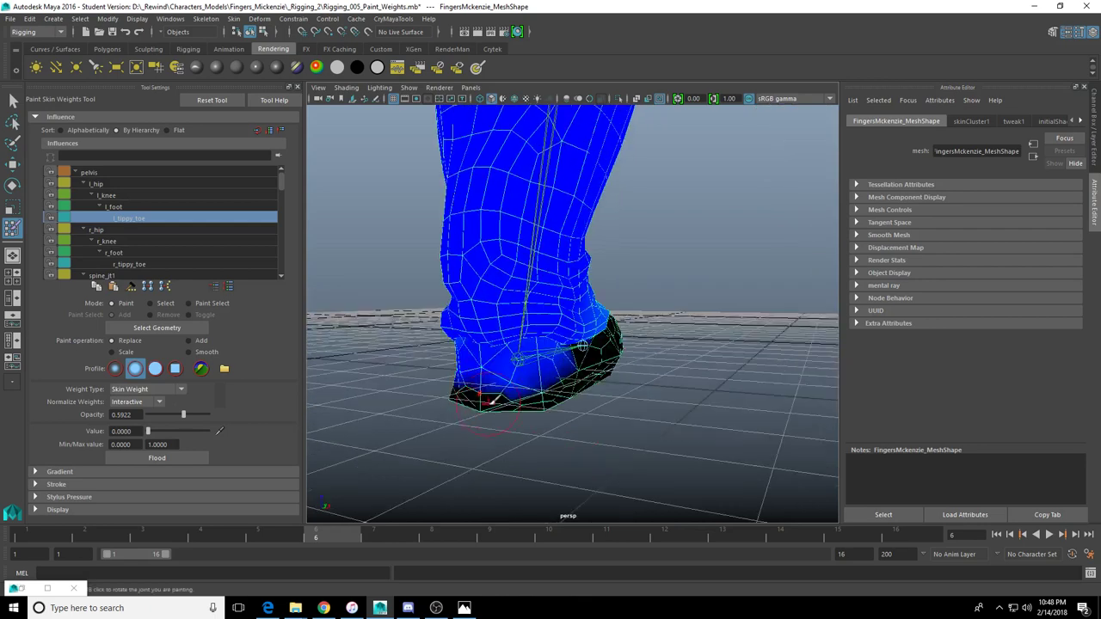
left_click_drag(582, 346, 647, 348, "alt")
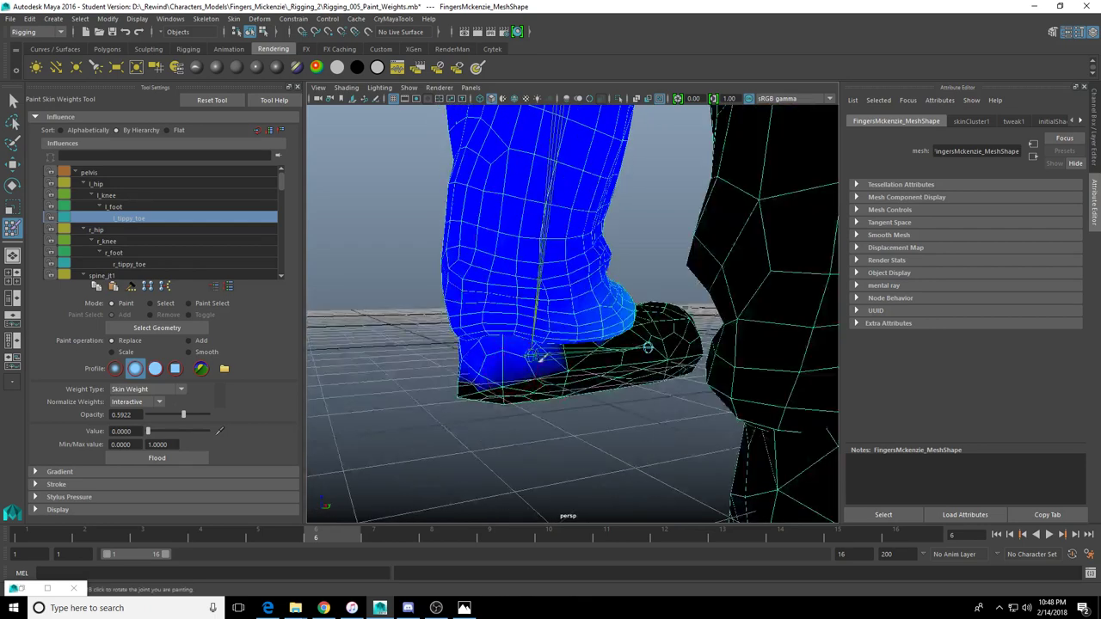
Paint out the remaining l_tippy_toe influence around the front and lower folds of the left trouser cuff
left_click_drag(470, 367, 587, 378, "alt")
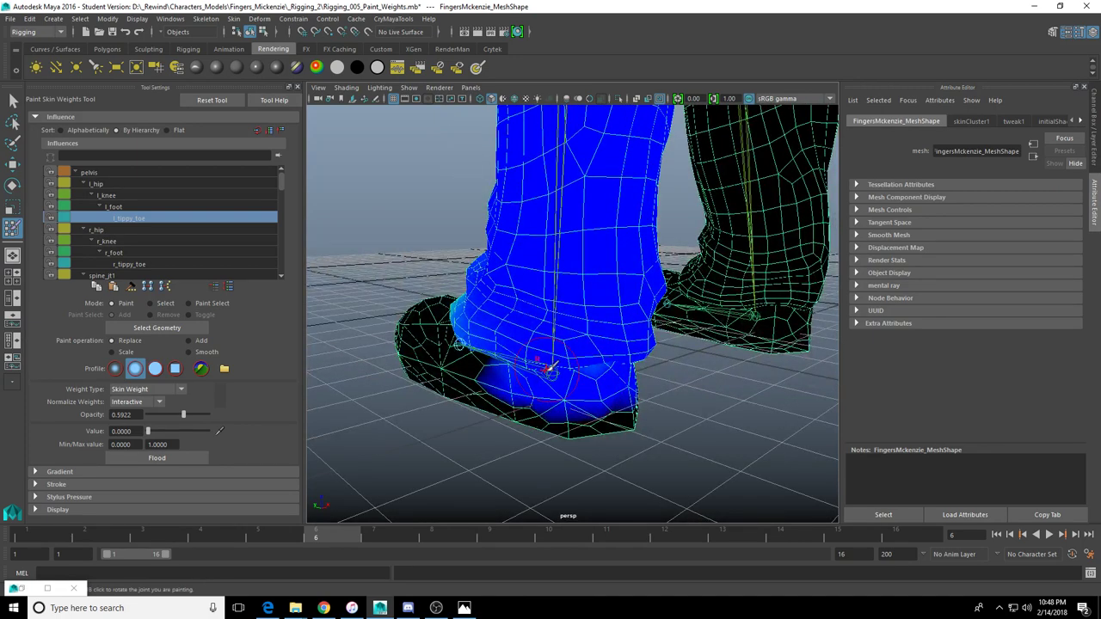
left_click_drag(509, 368, 695, 359, "alt")
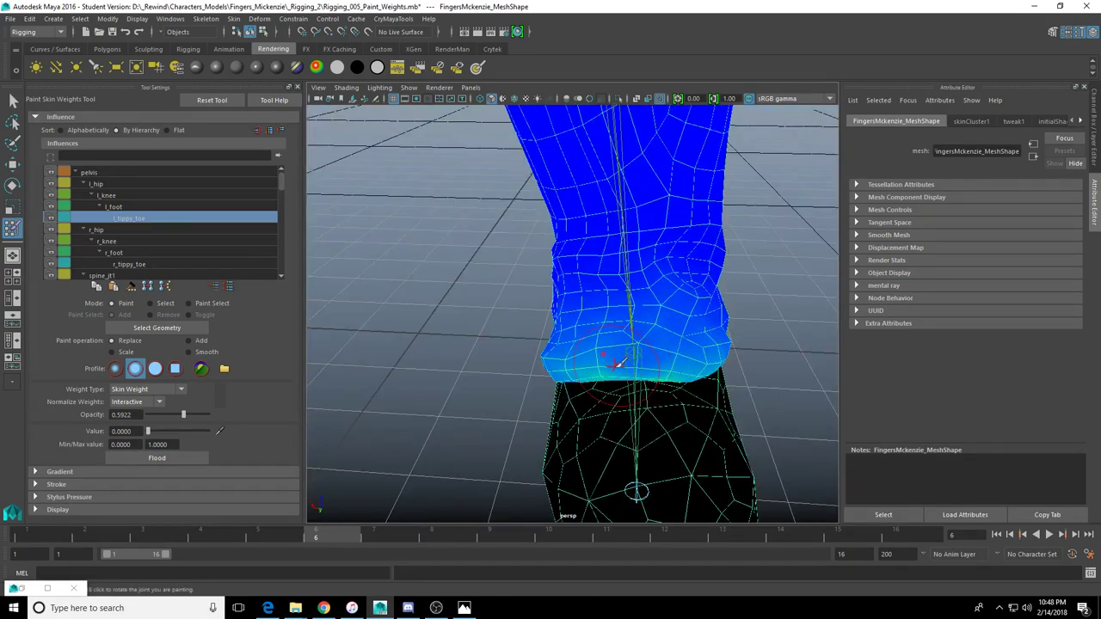
mouse_move(620, 364)
left_mouse_down("alt")
mouse_move(685, 300)
mouse_move(669, 315)
mouse_move(704, 325)
mouse_move(705, 364)
mouse_move(447, 331)
left_mouse_up("alt")
left_click_drag(523, 364, 614, 387, "alt")
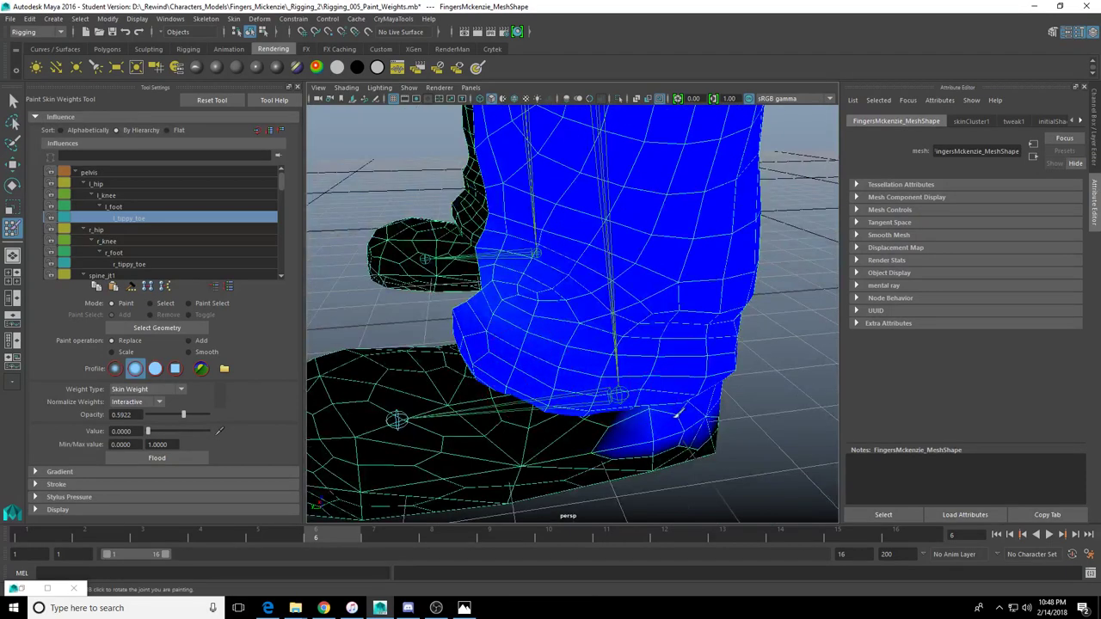
left_click_drag(677, 414, 678, 397, "alt")
left_click_drag(564, 313, 607, 319, "alt")
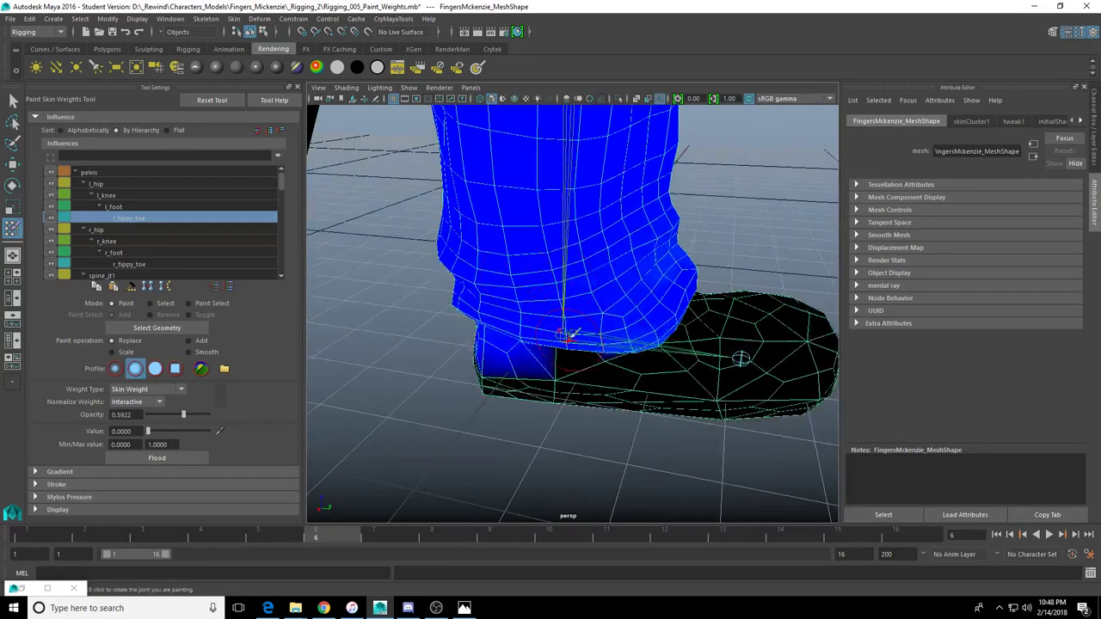
middle_click_drag(646, 319, 479, 309, "alt")
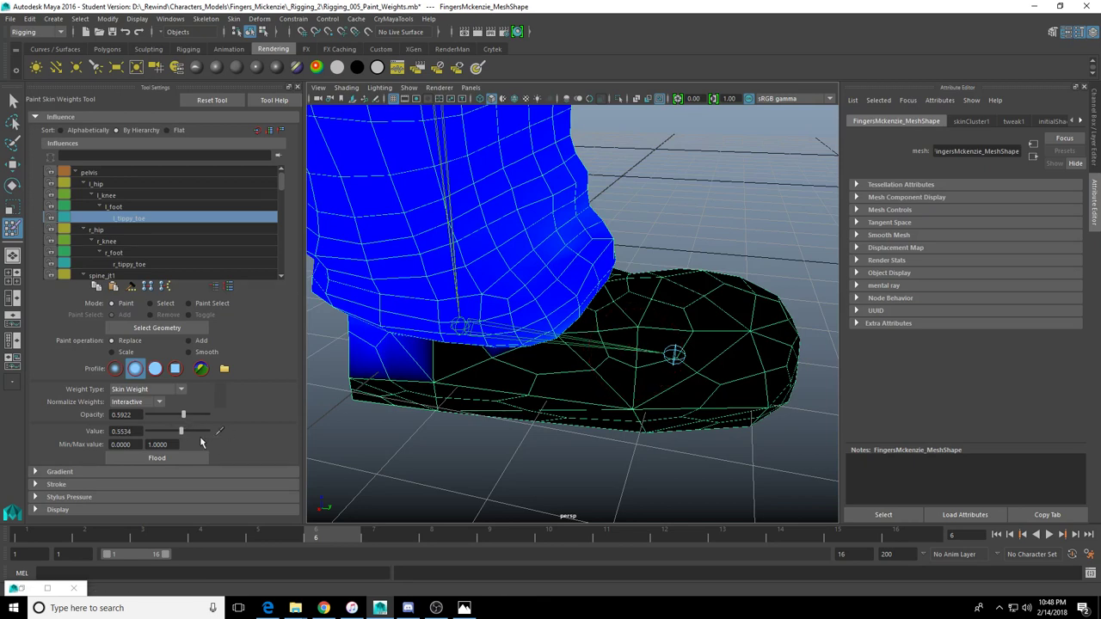
Set the paint value to 1 and paint the l_tippy_toe influence over the toe cap of the left shoe
mouse_move(684, 362)
left_mouse_down("alt")
mouse_move(681, 376)
mouse_move(508, 383)
mouse_move(672, 358)
mouse_move(660, 383)
mouse_move(695, 376)
mouse_move(636, 398)
mouse_move(654, 375)
mouse_move(641, 380)
left_mouse_up("alt")
mouse_move(642, 381)
left_mouse_down()
mouse_move(682, 356)
mouse_move(695, 381)
mouse_move(624, 450)
mouse_move(574, 398)
mouse_move(572, 374)
mouse_move(560, 393)
mouse_move(478, 337)
mouse_move(504, 368)
mouse_move(491, 369)
mouse_move(504, 413)
mouse_move(482, 344)
mouse_move(504, 430)
mouse_move(504, 334)
mouse_move(535, 337)
left_mouse_up()
left_click_drag(535, 337, 563, 276, "alt")
mouse_move(634, 209)
left_mouse_down()
mouse_move(561, 249)
mouse_move(546, 226)
left_mouse_up()
mouse_move(545, 226)
left_mouse_down("alt")
mouse_move(602, 238)
mouse_move(570, 277)
mouse_move(573, 217)
left_mouse_up("alt")
left_click_drag(598, 211, 651, 169)
left_click_drag(496, 249, 612, 206, "alt")
mouse_move(525, 250)
left_mouse_down()
mouse_move(512, 203)
mouse_move(437, 255)
mouse_move(528, 315)
mouse_move(523, 215)
mouse_move(533, 306)
left_mouse_up()
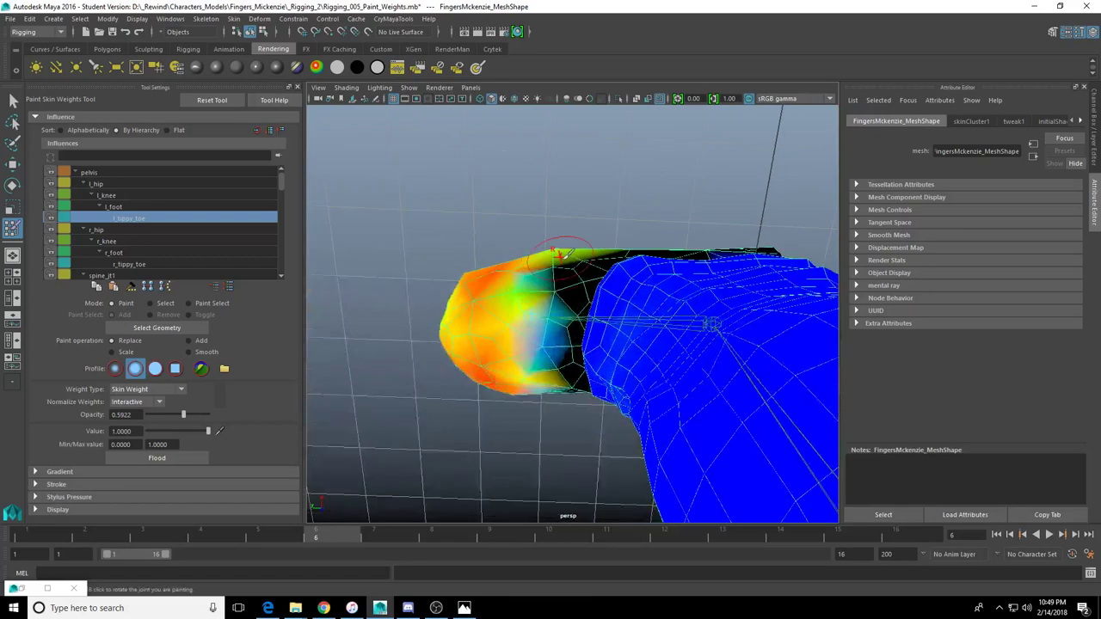
Extend the l_tippy_toe influence over the sides, sole and ball of the left shoe at value 1
mouse_move(510, 358)
left_mouse_down("alt")
mouse_move(532, 307)
mouse_move(671, 336)
mouse_move(700, 364)
left_mouse_up("alt")
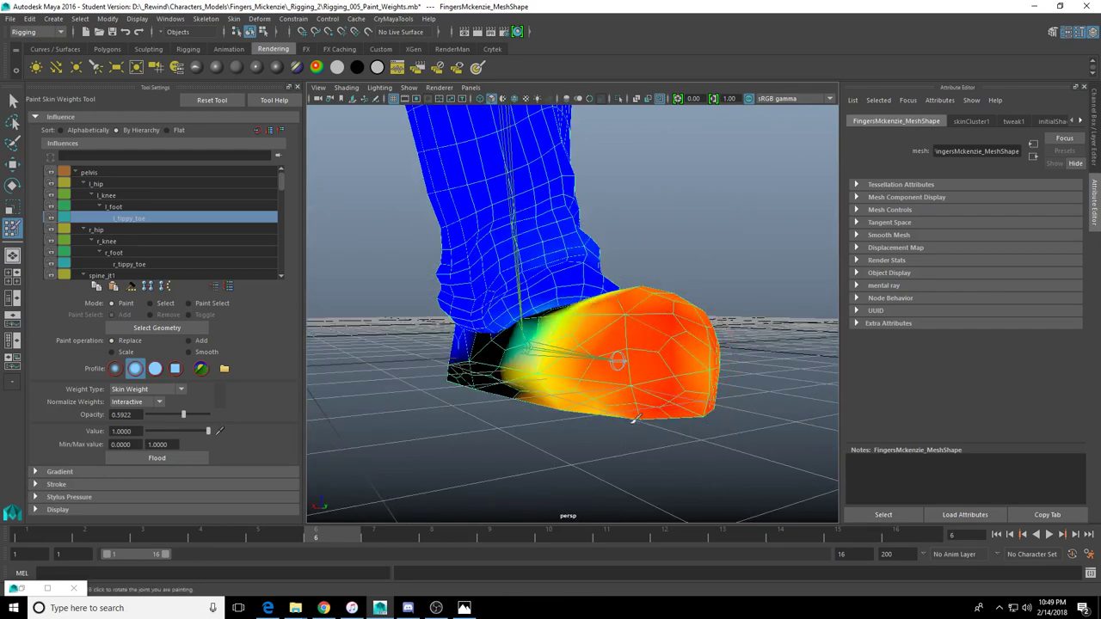
left_click_drag(634, 418, 631, 378, "alt")
left_click_drag(664, 355, 528, 364, "alt")
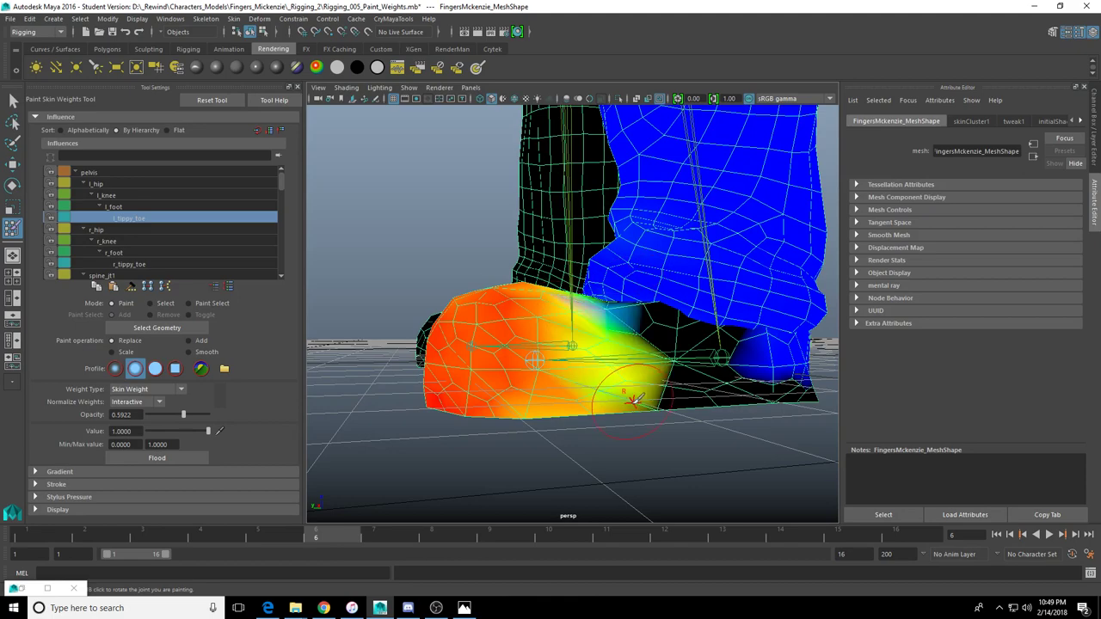
mouse_move(583, 323)
left_mouse_down("alt")
mouse_move(585, 421)
mouse_move(585, 360)
mouse_move(653, 374)
left_mouse_up("alt")
mouse_move(607, 434)
left_mouse_down("alt")
mouse_move(582, 399)
mouse_move(602, 320)
mouse_move(560, 226)
mouse_move(560, 344)
left_mouse_up("alt")
mouse_move(521, 236)
left_mouse_down()
mouse_move(493, 175)
mouse_move(495, 189)
left_mouse_up()
left_click_drag(483, 344, 500, 209, "alt")
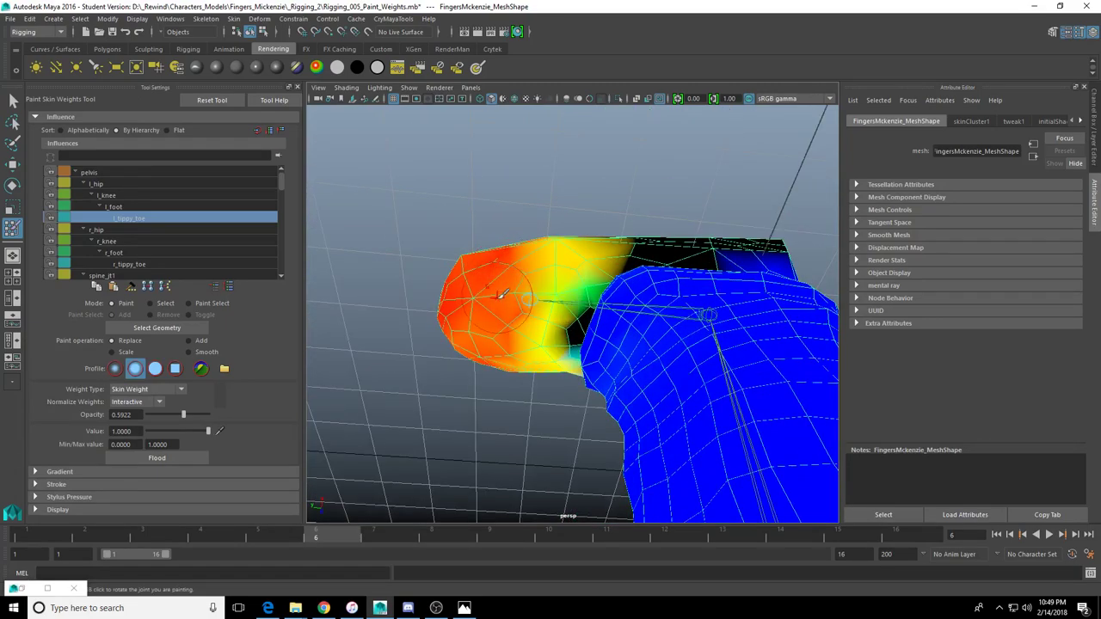
Select the l_tippy_toe joint, test-rotate it about Z by about 29 degrees, and undo the rotation
mouse_move(503, 294)
left_mouse_down("alt")
mouse_move(481, 327)
mouse_move(430, 351)
mouse_move(568, 342)
mouse_move(547, 360)
mouse_move(518, 353)
left_mouse_up("alt")
key("w")
left_click(530, 365)
key("e")
scroll(515, 352, "down", 5)
key("ctrl+z")
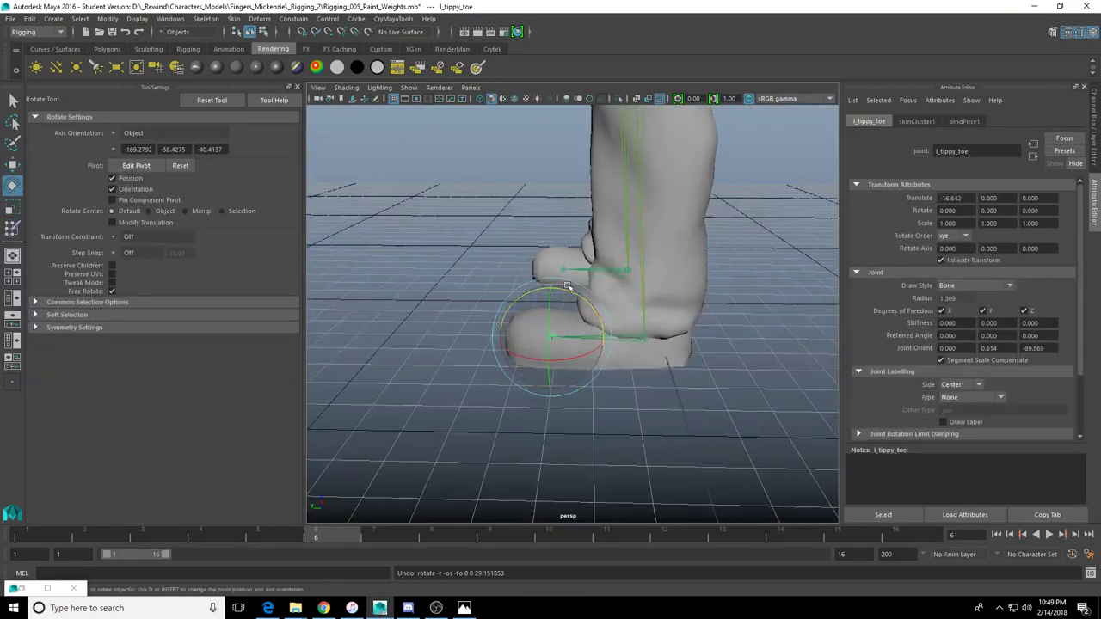
Test-rotate the l_tippy_toe joint about Z to about -27 and about 77 degrees, undoing each rotation
left_click_drag(573, 292, 589, 337)
scroll(588, 337, "up", 4)
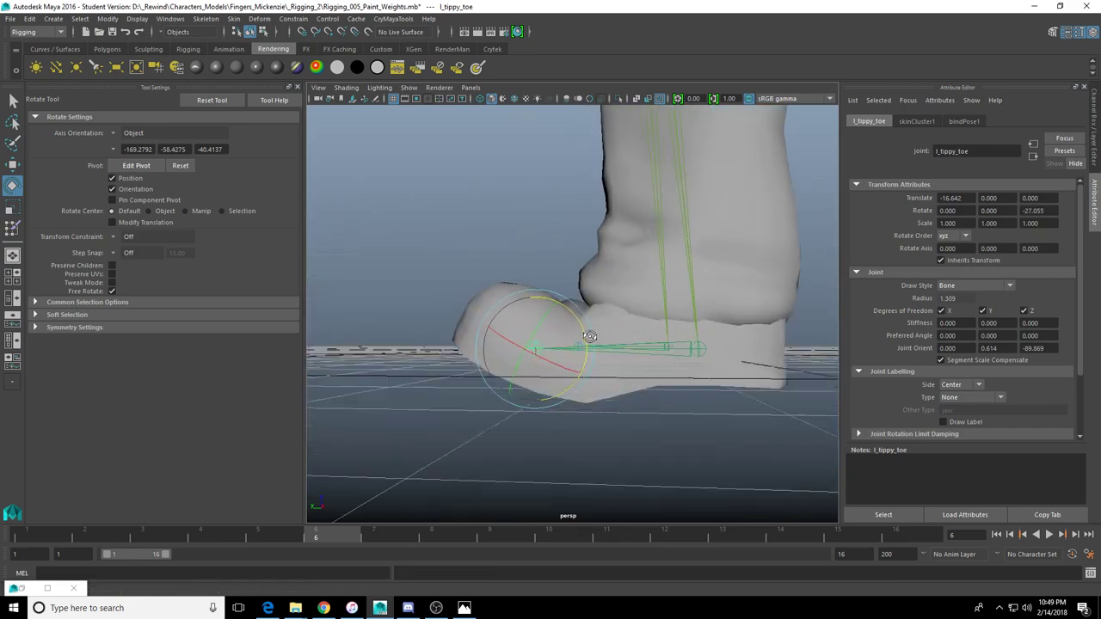
left_click_drag(593, 385, 554, 371, "alt")
key("ctrl+z")
left_click_drag(536, 324, 504, 359)
key("ctrl+z")
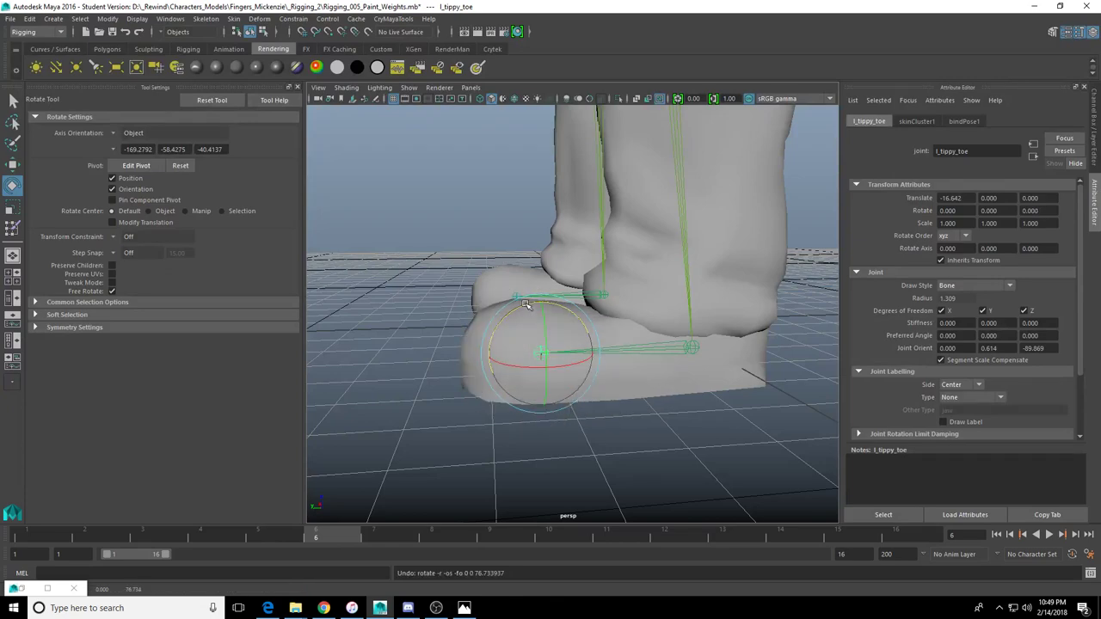
Test-rotate l_tippy_toe about Z to about 28 degrees, inspect the bend in the sole, and restore the joint
left_click_drag(526, 303, 466, 273)
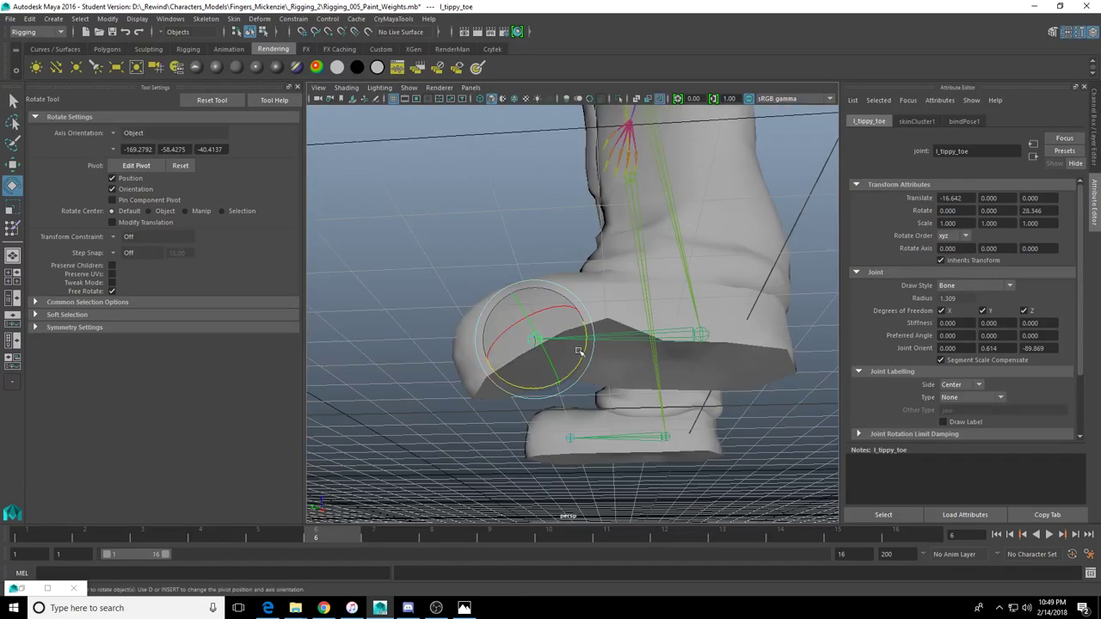
mouse_move(579, 351)
left_mouse_down("alt")
mouse_move(614, 319)
mouse_move(604, 207)
mouse_move(607, 284)
mouse_move(638, 346)
mouse_move(551, 227)
mouse_move(575, 266)
mouse_move(570, 286)
left_mouse_up("alt")
scroll(638, 346, "up", 5)
Paint Skin Weights on the mesh at value 0, reducing l_tippy_toe influence across the left shoe's midfoot and sole
left_click(13, 228)
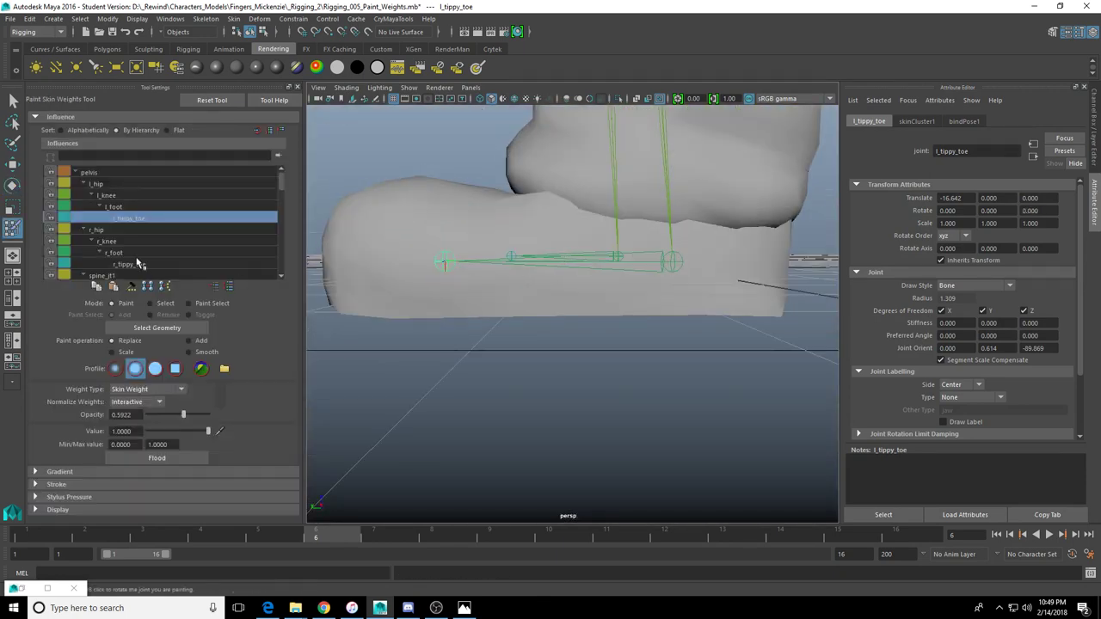
left_click(155, 327)
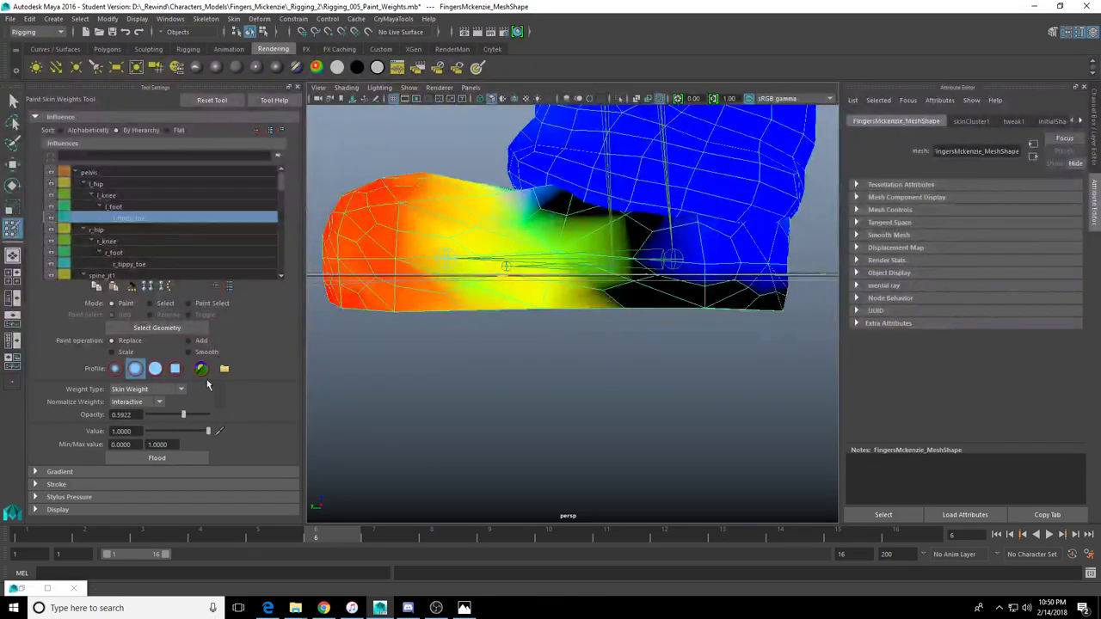
mouse_move(535, 215)
left_mouse_down()
mouse_move(553, 276)
mouse_move(553, 224)
mouse_move(588, 251)
mouse_move(551, 263)
mouse_move(552, 293)
mouse_move(542, 292)
mouse_move(566, 328)
left_mouse_up()
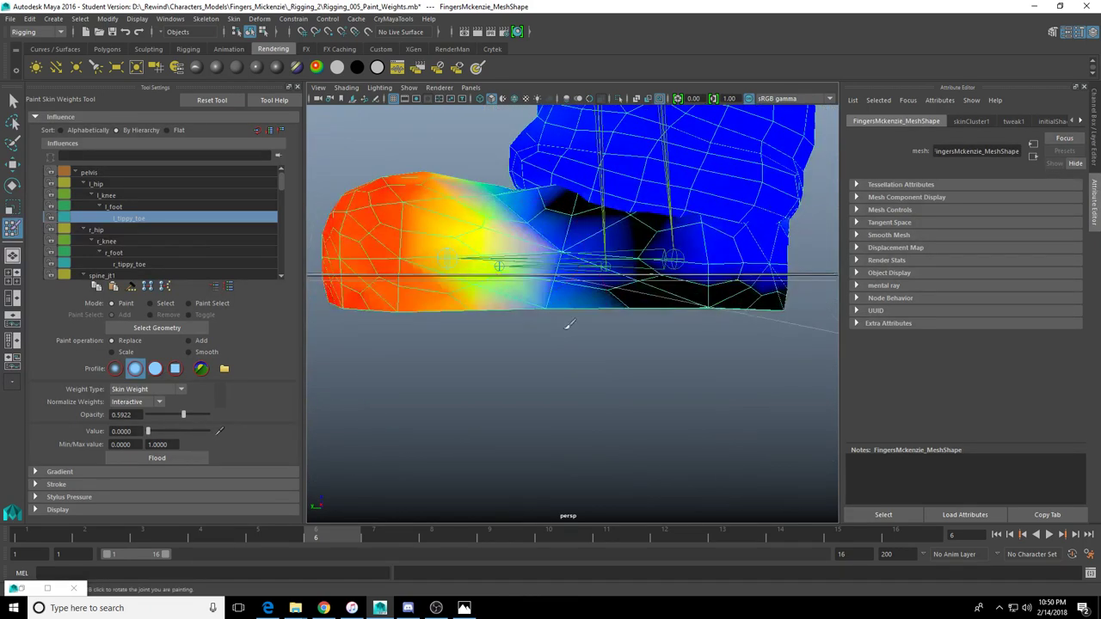
mouse_move(531, 219)
left_mouse_down("alt")
mouse_move(559, 239)
mouse_move(616, 246)
mouse_move(553, 220)
mouse_move(535, 258)
mouse_move(572, 222)
mouse_move(541, 197)
mouse_move(535, 320)
left_mouse_up("alt")
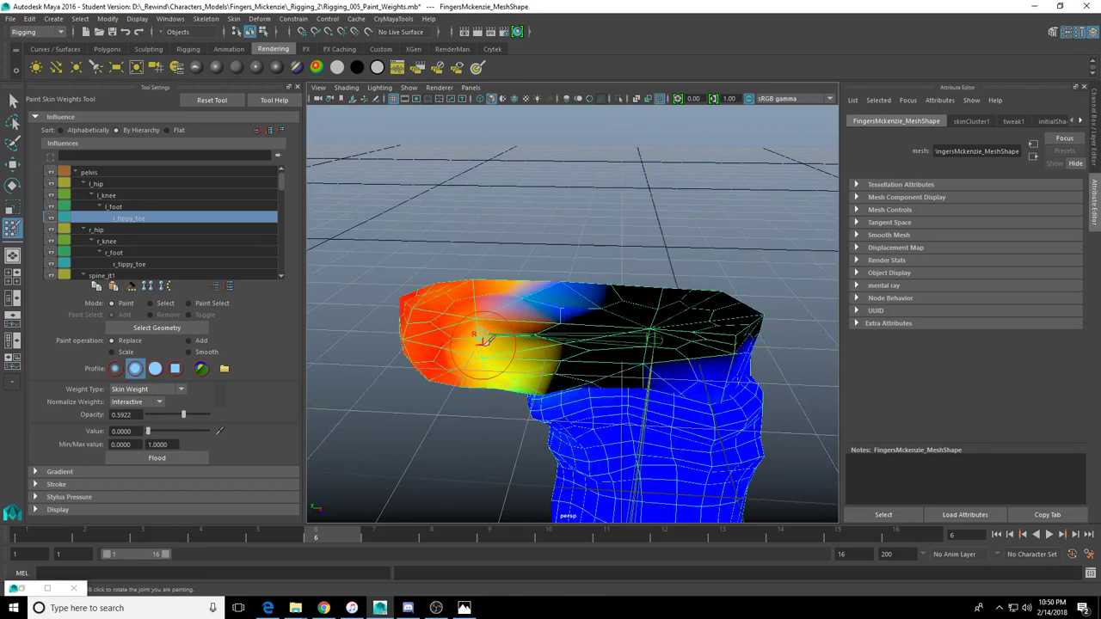
mouse_move(467, 344)
left_mouse_down("alt")
mouse_move(511, 378)
mouse_move(491, 327)
mouse_move(514, 334)
mouse_move(434, 404)
mouse_move(427, 386)
mouse_move(514, 359)
mouse_move(593, 370)
mouse_move(596, 357)
left_mouse_up("alt")
left_click_drag(517, 306, 560, 362)
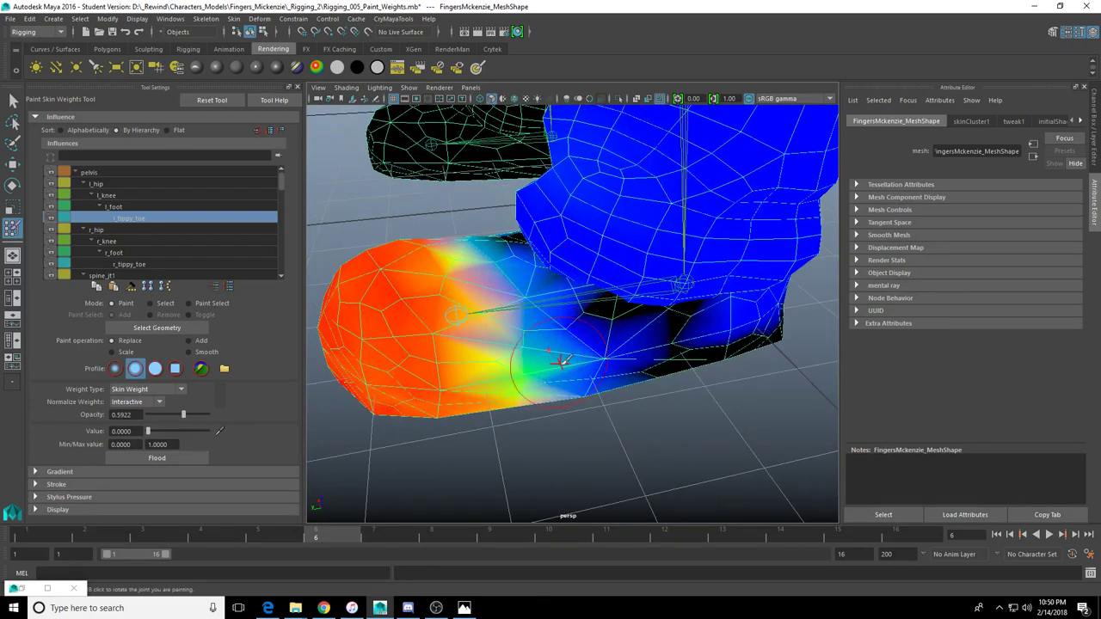
Select the l_tippy_toe joint, test-rotate it about Z by about -54 degrees, and undo the test rotations
key("w")
left_click(457, 310)
key("e")
left_click_drag(447, 274, 484, 272)
key("ctrl+z")
key("ctrl+z")
key("ctrl+z")
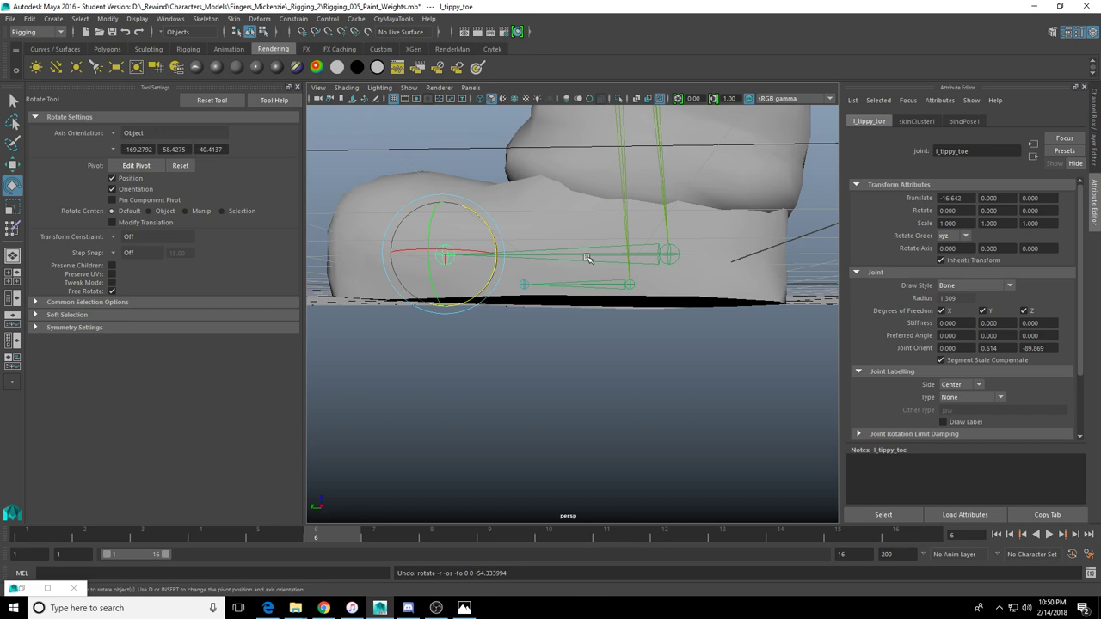
Select the spine_jt1 joint above the belt, test-rotate it about Z to about -54 degrees, and undo the rotation
right_click_drag(607, 291, 533, 258, "alt")
left_click_drag(533, 172, 547, 198, "alt")
middle_click_drag(548, 155, 536, 307, "alt")
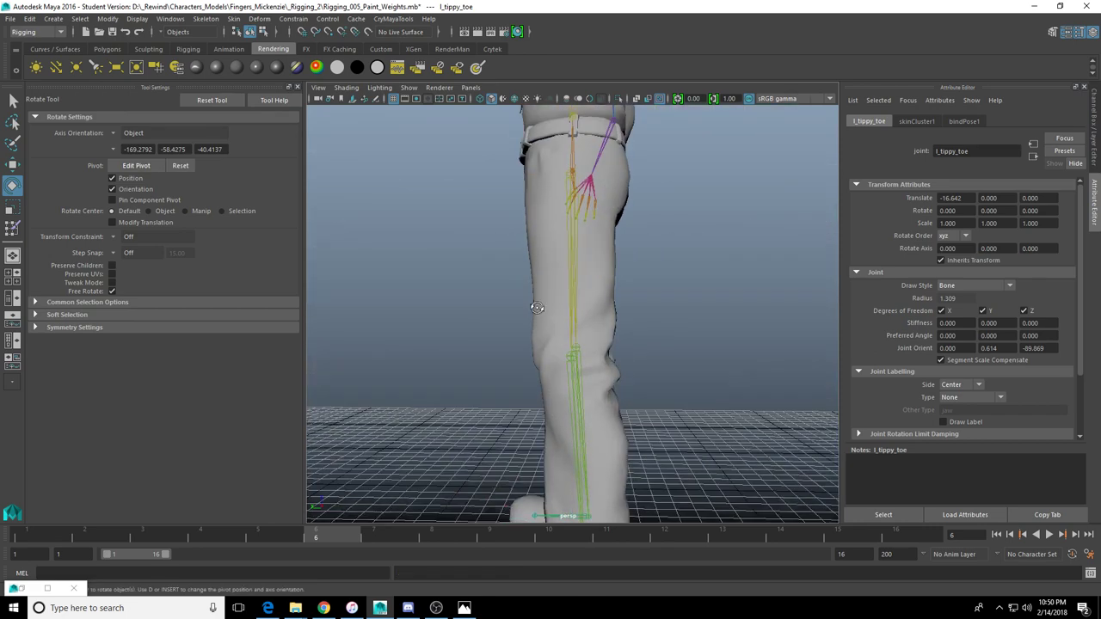
left_click_drag(536, 307, 615, 301, "alt")
right_click_drag(614, 301, 537, 280, "alt")
scroll(535, 279, "up", 5)
left_click_drag(516, 322, 533, 355, "alt")
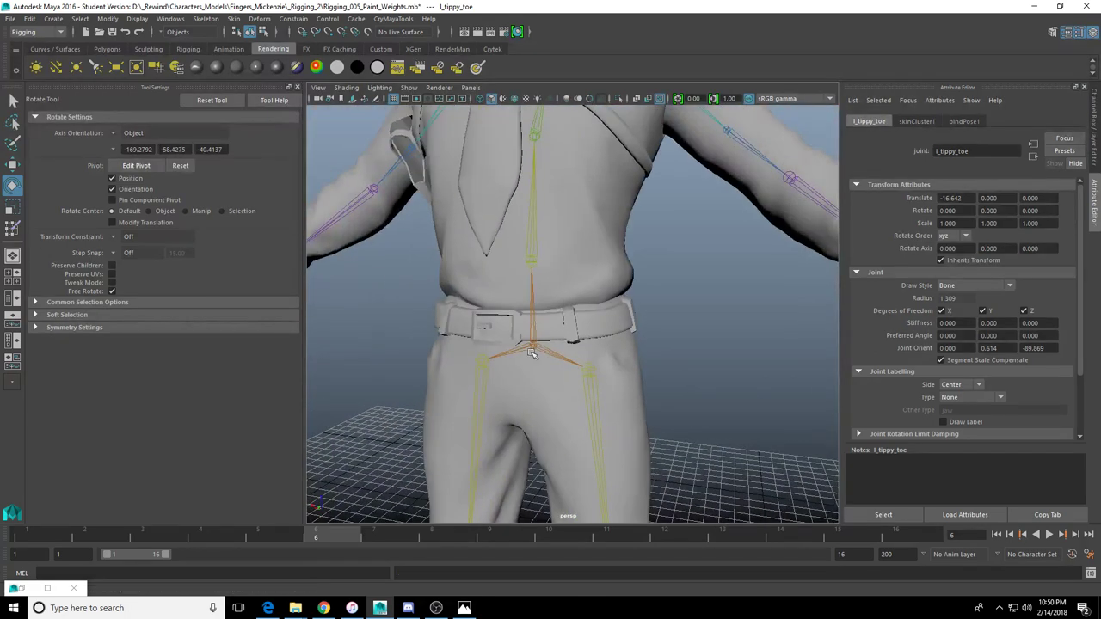
left_click(535, 270)
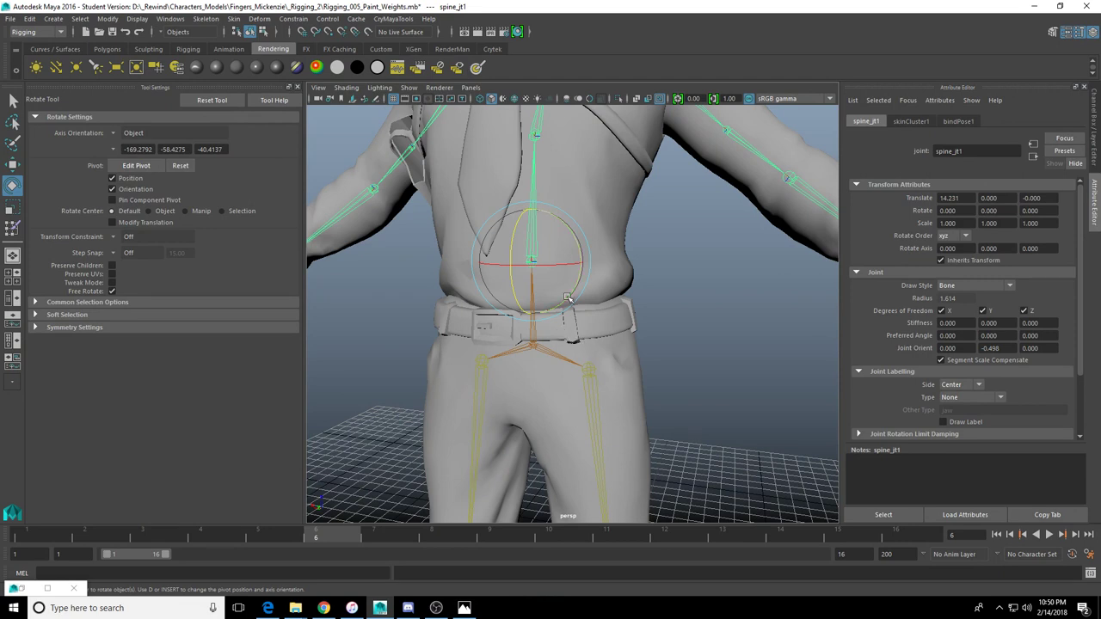
left_click_drag(514, 234, 465, 237)
key("ctrl+z")
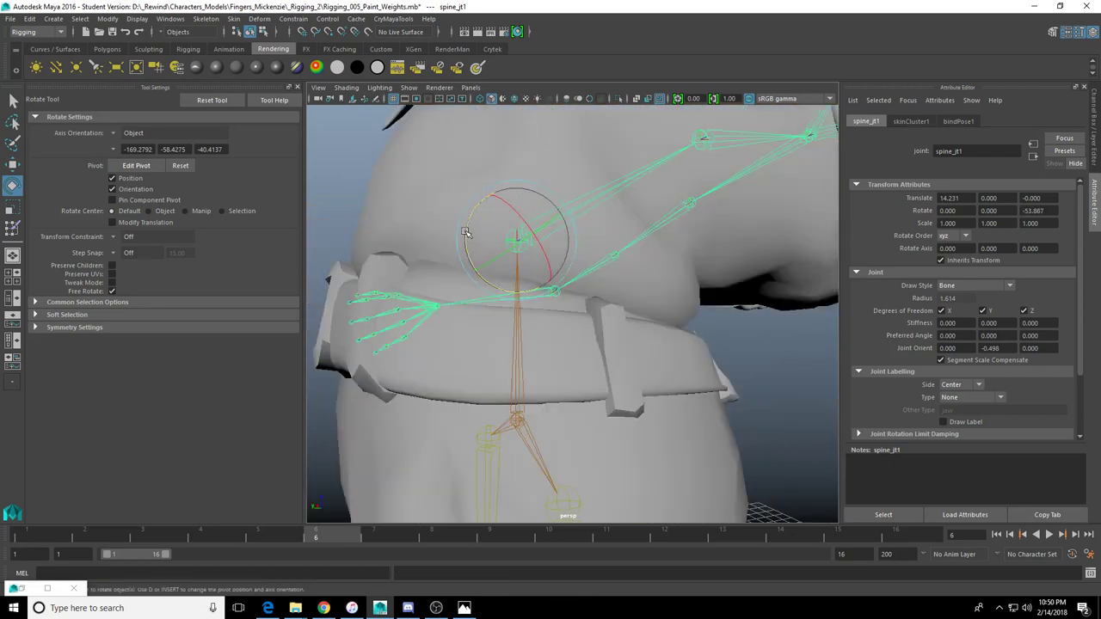
key("ctrl+z")
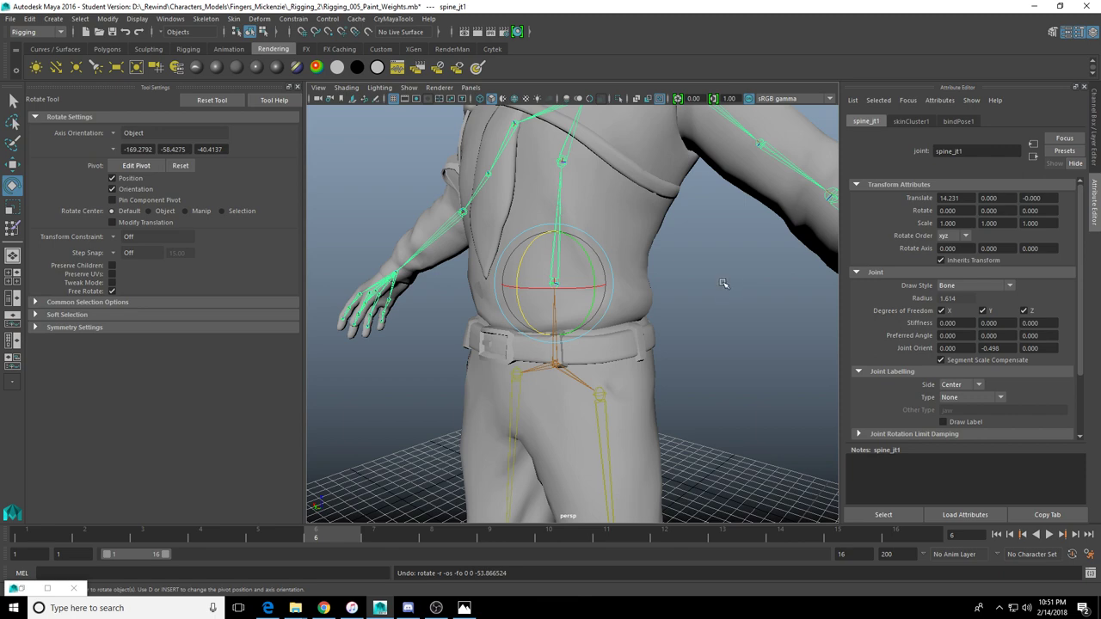
Activate the Paint Skin Weights Tool for working on the character's waist and lower torso
scroll(661, 329, "up", 5)
mouse_move(663, 326)
left_mouse_down("alt")
mouse_move(659, 314)
mouse_move(653, 326)
left_mouse_up("alt")
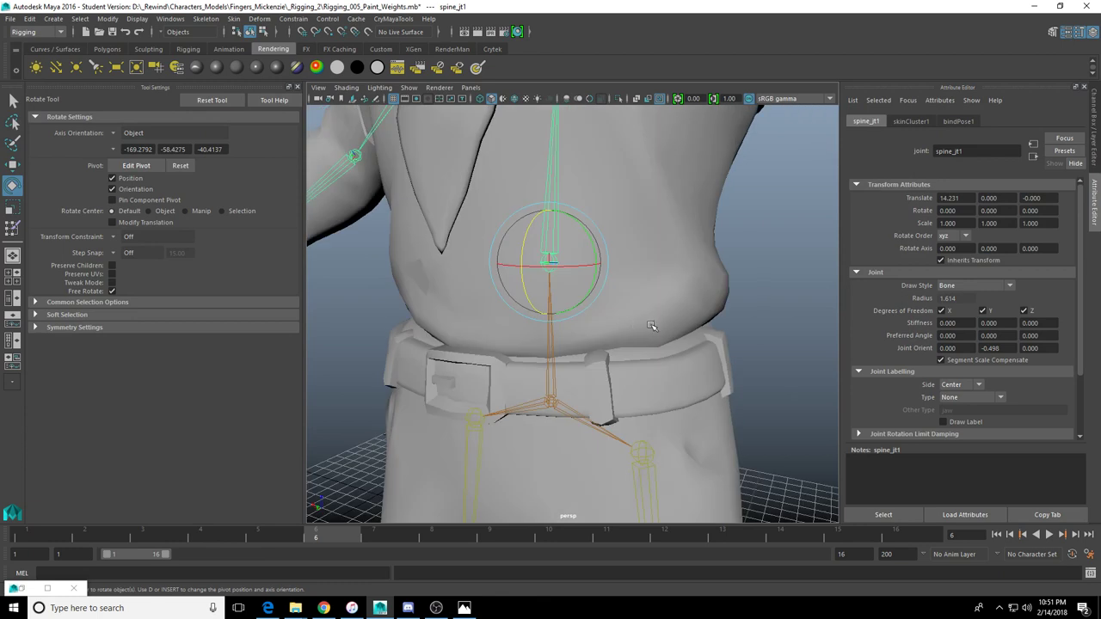
left_click(12, 227)
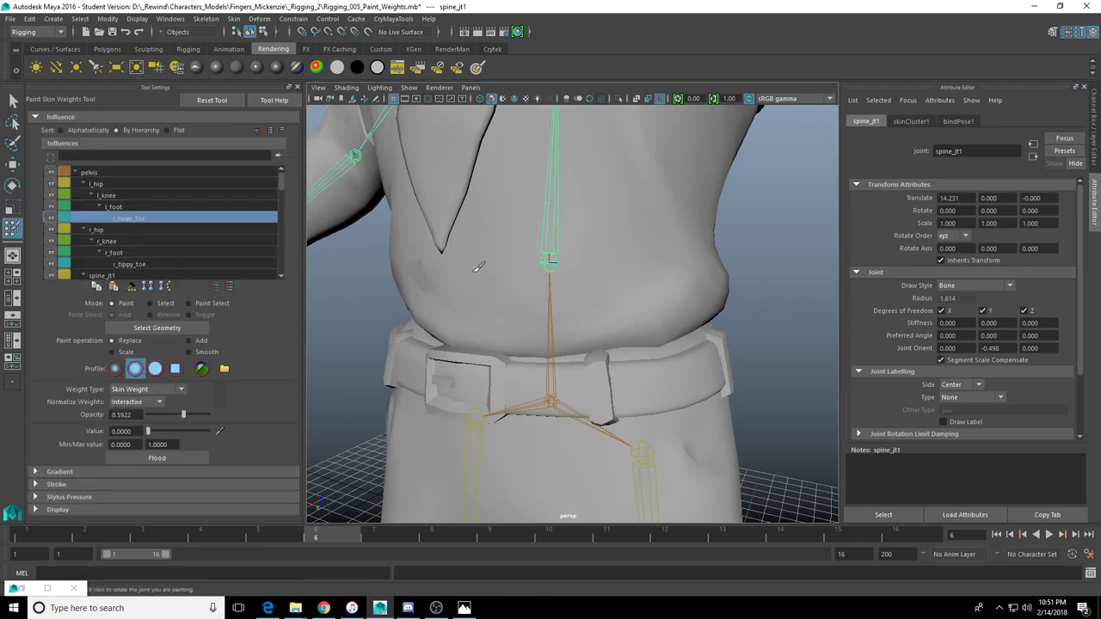
scroll(530, 286, "down", 2)
left_click_drag(531, 285, 547, 287, "alt")
middle_click_drag(581, 375, 535, 326, "alt")
left_click_drag(535, 325, 550, 344, "alt")
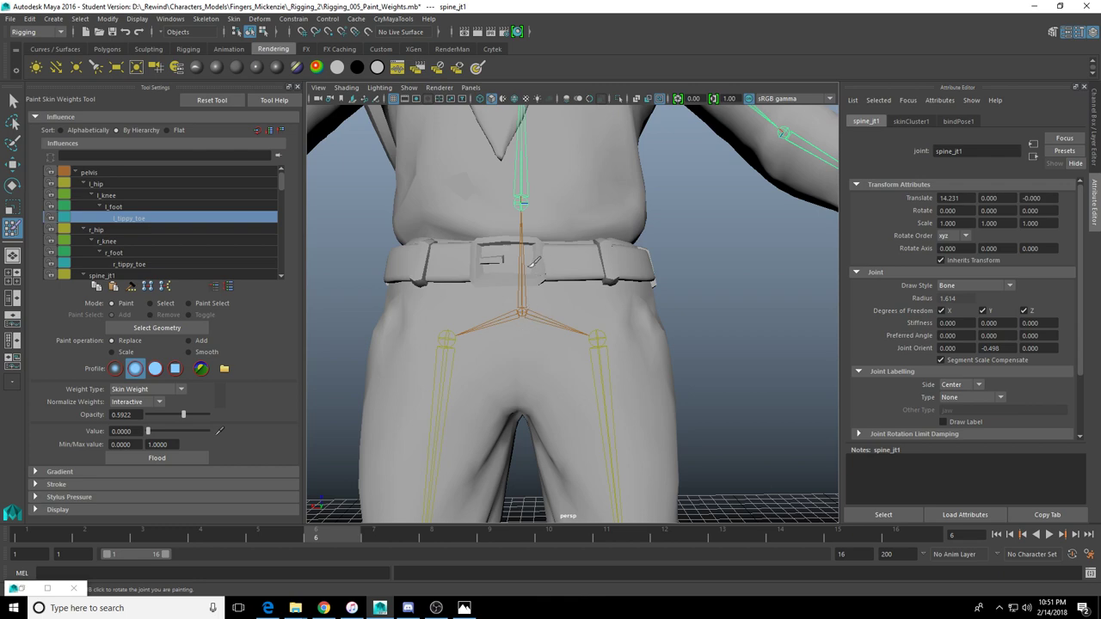
middle_click_drag(525, 227, 533, 277, "alt")
left_click_drag(532, 277, 423, 282, "alt")
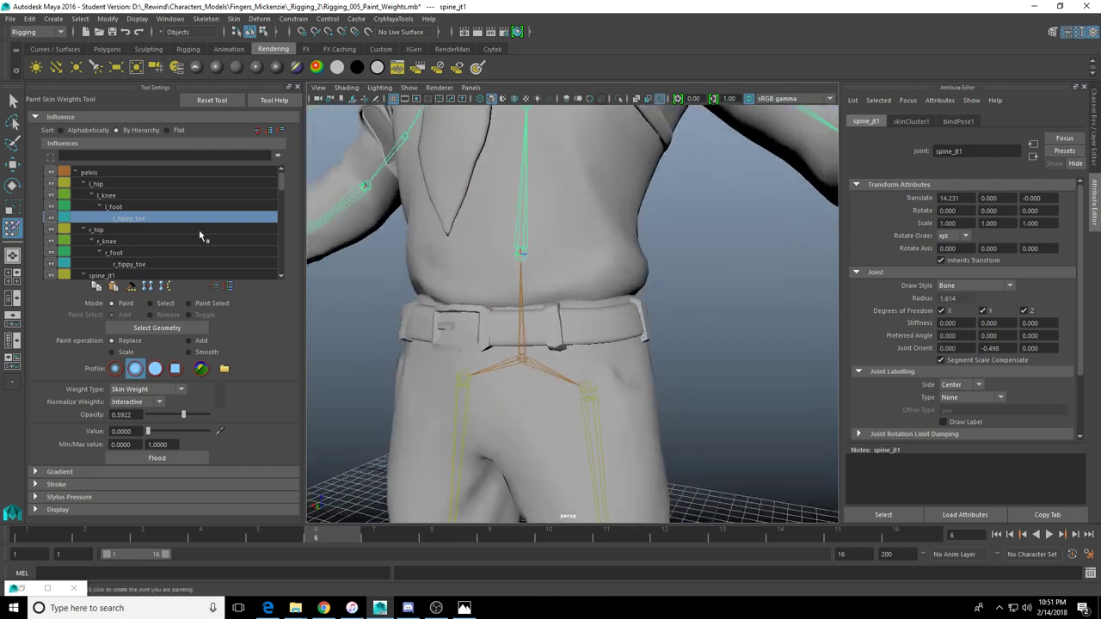
Choose spine_jt1 as the influence to paint
left_click(123, 208)
left_click(131, 219)
left_click(134, 230)
left_click(137, 252)
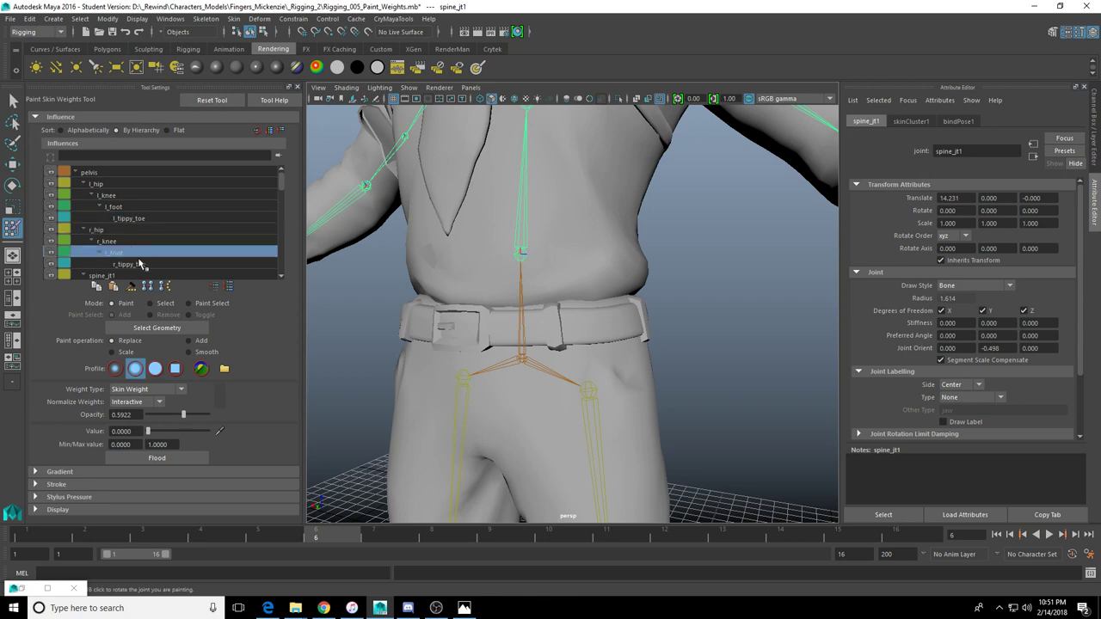
left_click_drag(282, 183, 281, 189)
left_click(129, 229)
scroll(151, 241, "up", 1)
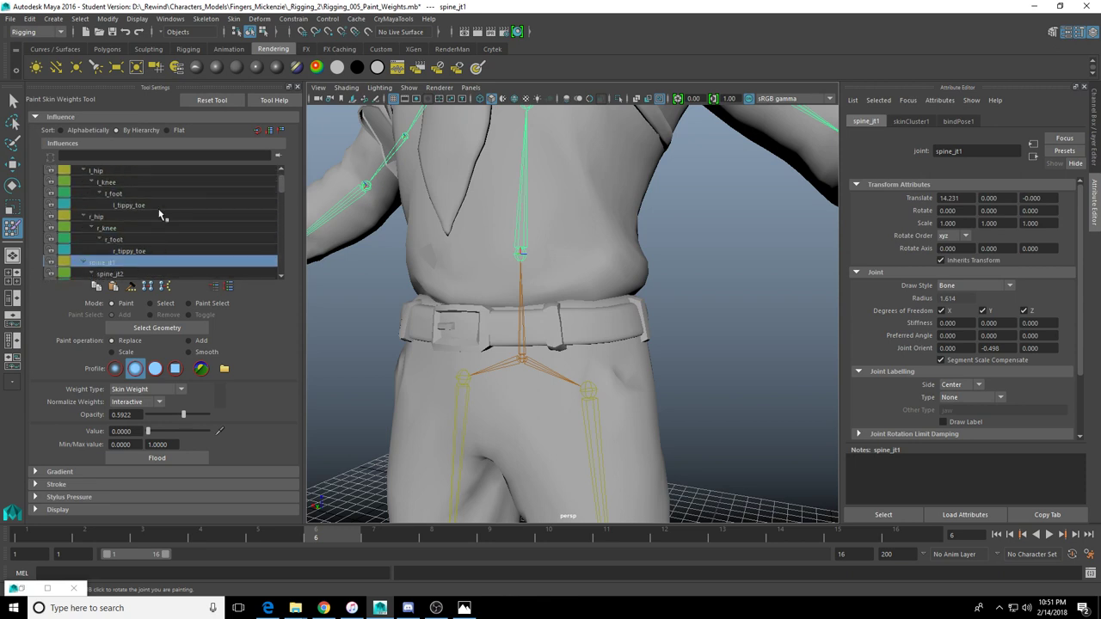
scroll(160, 216, "up", 1)
scroll(97, 181, "down", 3)
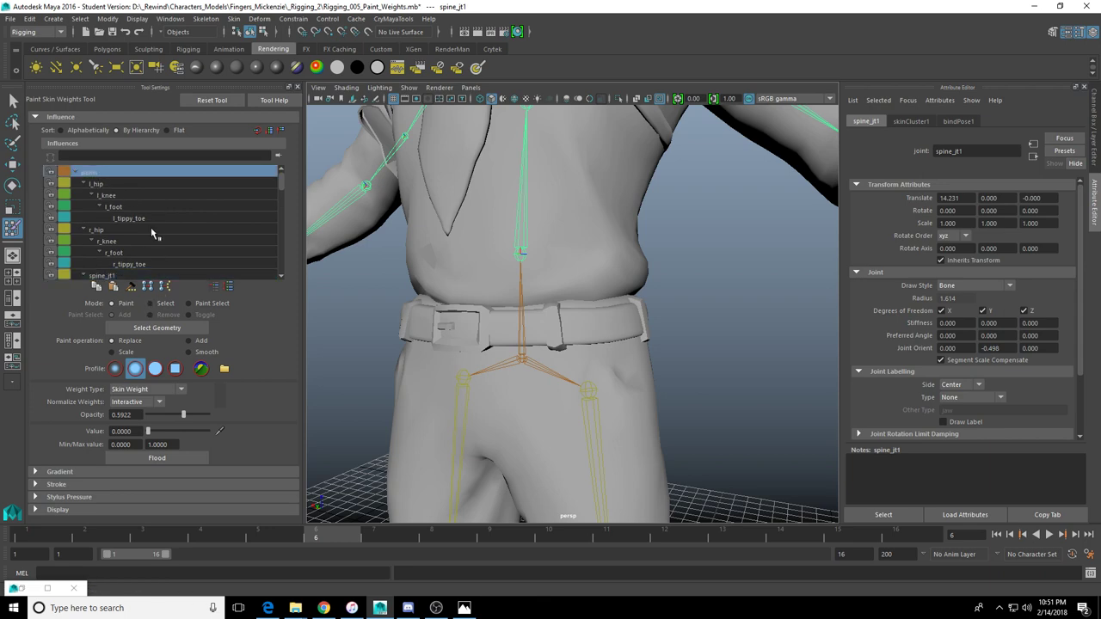
scroll(151, 231, "up", 3)
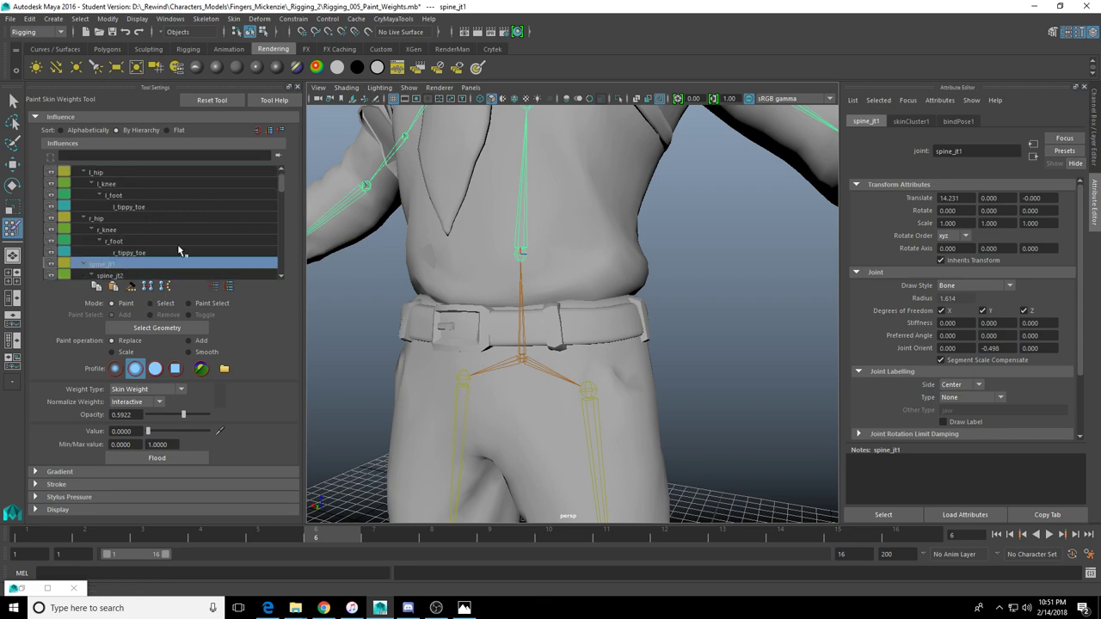
Select the skinned mesh for painting and examine the spine_jt1 influence around the torso, belt and hips
left_click(156, 328)
scroll(456, 271, "down", 5)
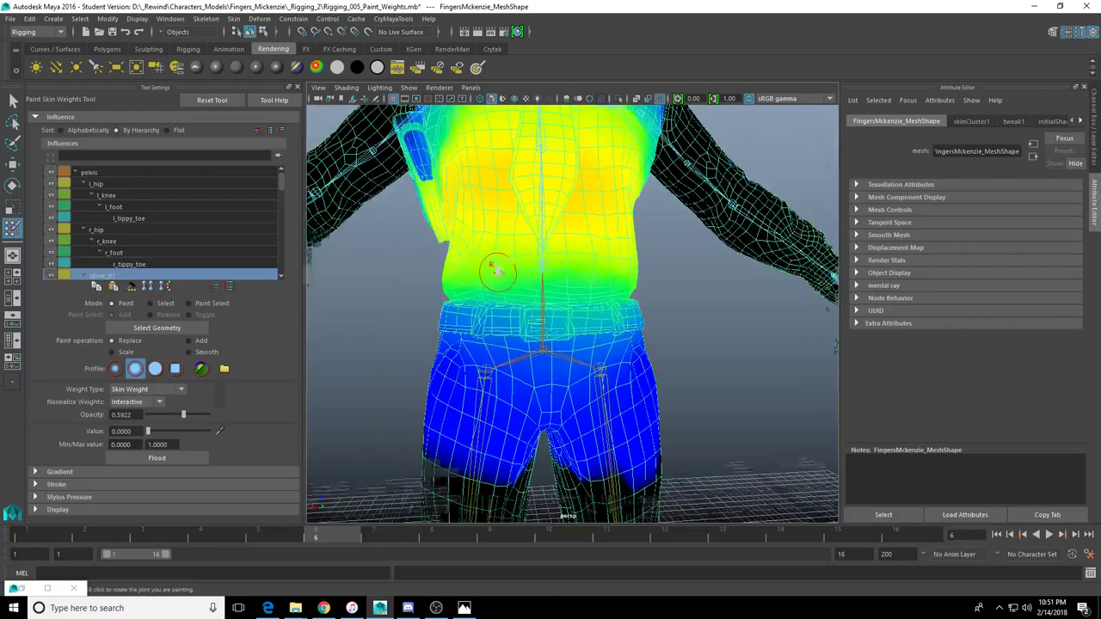
left_click_drag(534, 277, 602, 282, "alt")
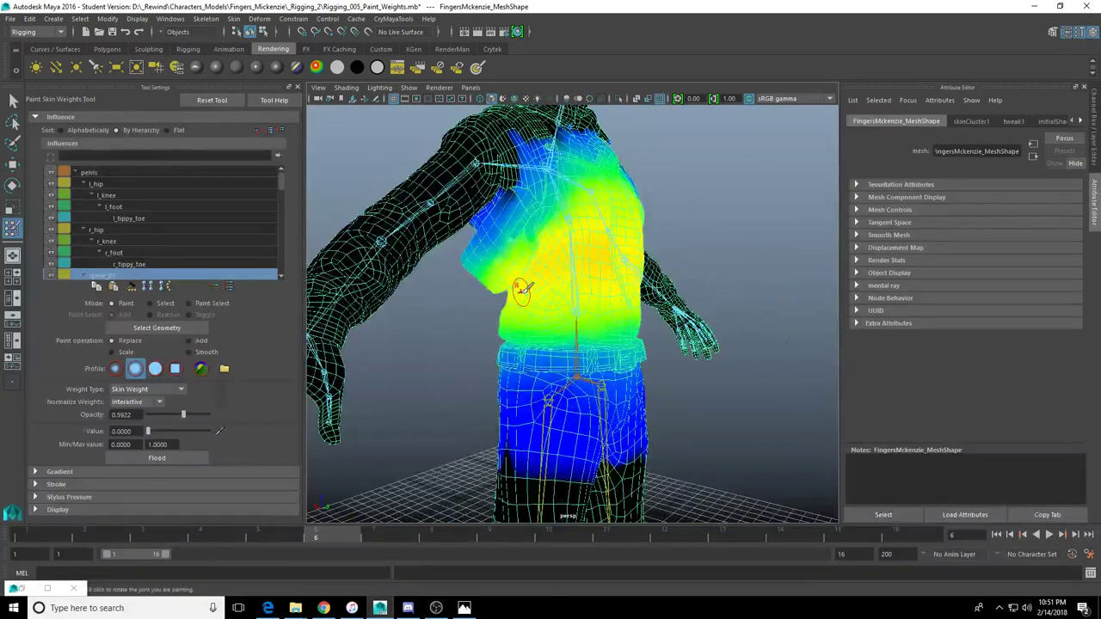
scroll(521, 289, "up", 3)
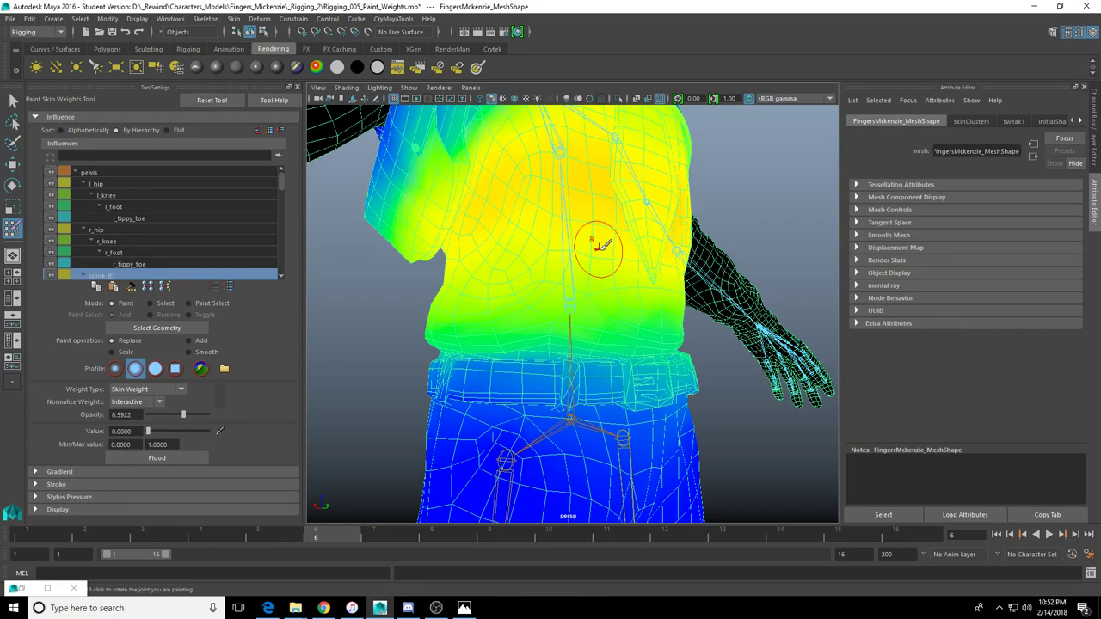
Replace the spine_jt1 weights on the front of the belt and around its buckle with value 0 at 0.5922 opacity
mouse_move(604, 345)
right_mouse_down("alt")
mouse_move(588, 237)
mouse_move(545, 265)
right_mouse_up("alt")
left_click_drag(544, 269, 344, 301, "alt")
scroll(509, 282, "up", 4)
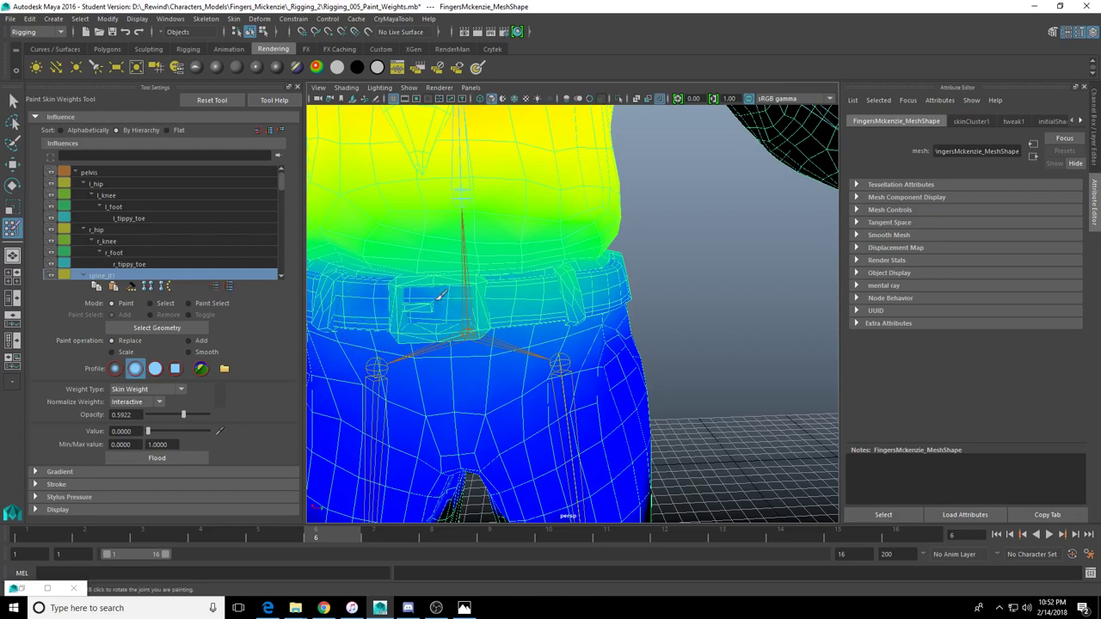
mouse_move(438, 295)
left_mouse_down("alt")
mouse_move(456, 314)
mouse_move(542, 306)
left_mouse_up("alt")
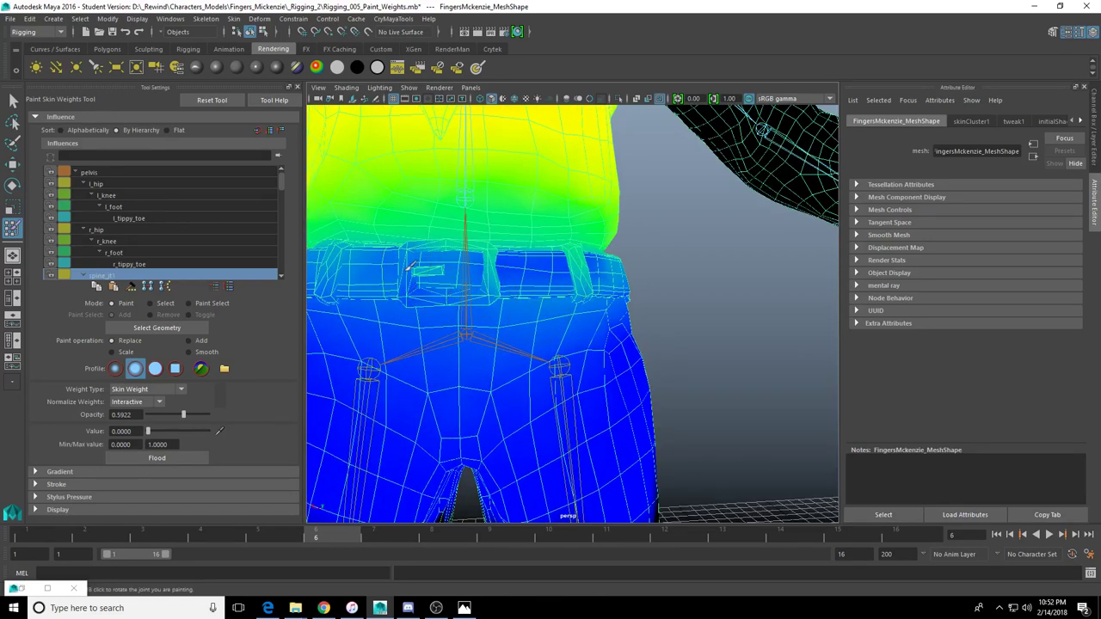
left_click_drag(440, 270, 447, 305, "alt")
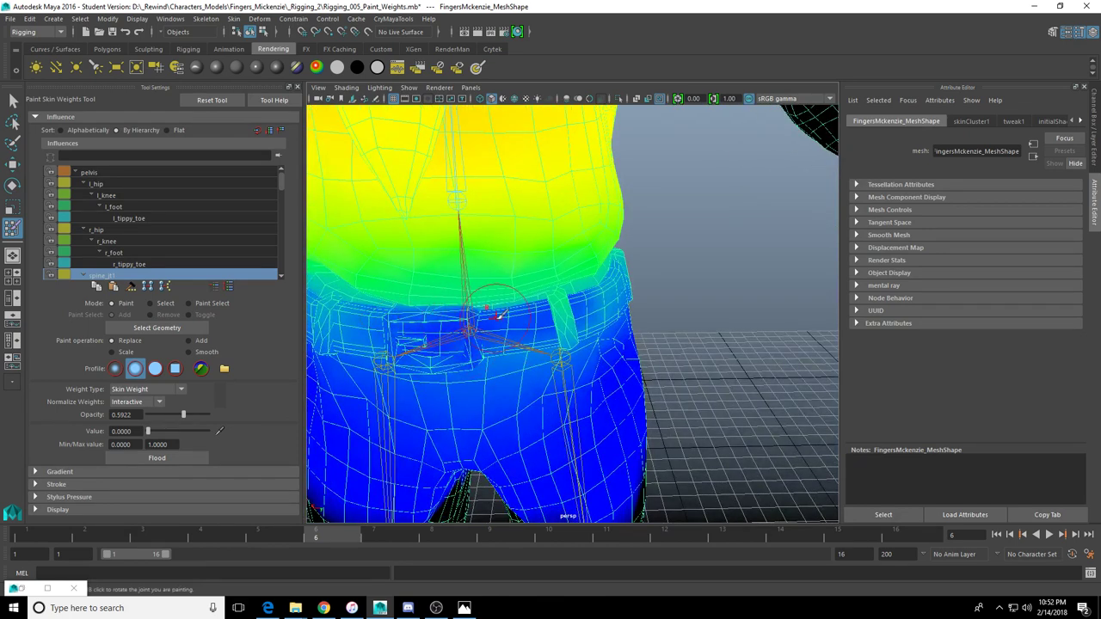
mouse_move(497, 315)
left_mouse_down("alt")
mouse_move(548, 318)
mouse_move(516, 254)
mouse_move(509, 271)
mouse_move(524, 275)
mouse_move(606, 277)
mouse_move(505, 299)
left_mouse_up("alt")
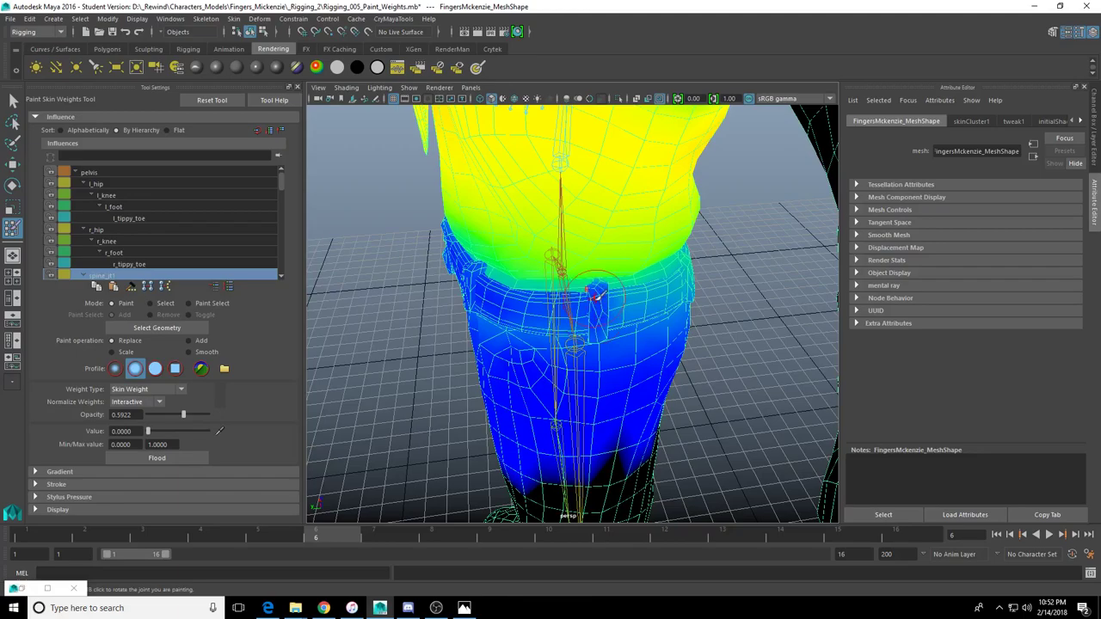
Paint spine_jt1 weights down to 0 on the belt's side section, up to the rear belt loop
left_click_drag(595, 295, 617, 275, "alt")
left_click_drag(512, 284, 467, 324, "alt")
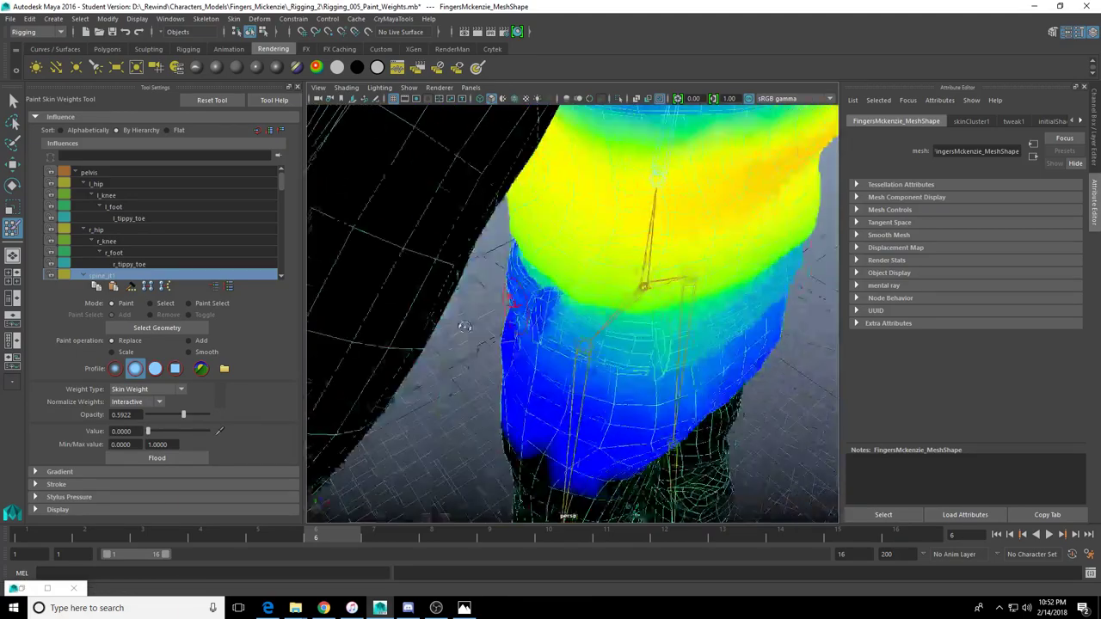
right_click_drag(467, 324, 536, 298, "alt")
mouse_move(522, 301)
left_mouse_down("alt")
mouse_move(536, 344)
mouse_move(548, 263)
left_mouse_up("alt")
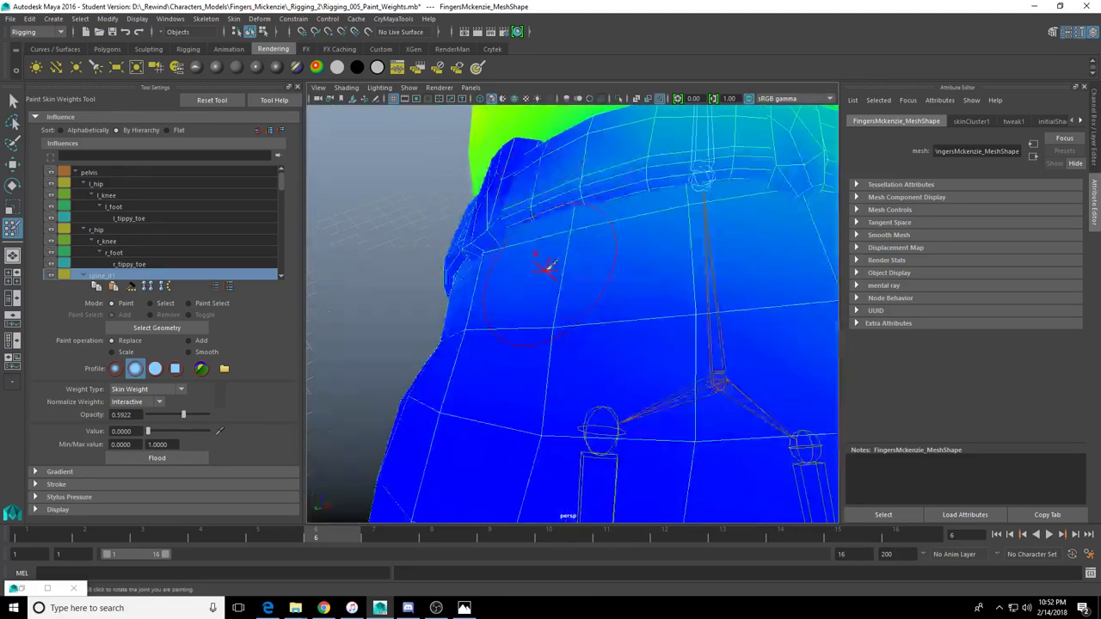
left_click_drag(628, 187, 516, 314, "alt")
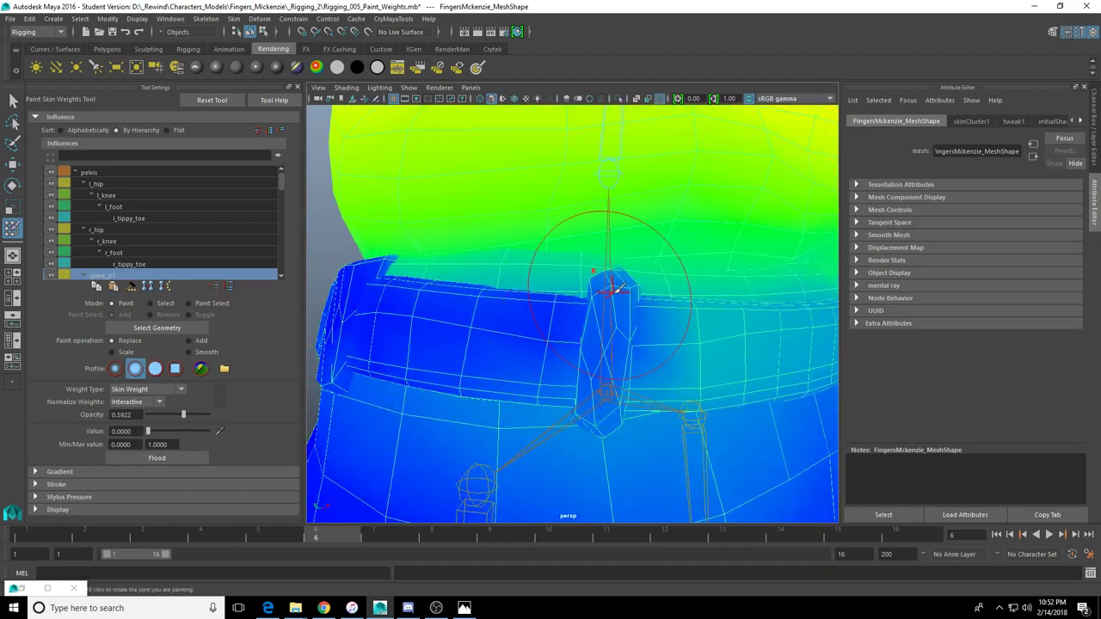
Clear the spine_jt1 influence from the rear belt loop and the back stretch of the belt with value 0
left_click_drag(602, 290, 598, 347, "alt")
left_click_drag(527, 389, 622, 344, "alt")
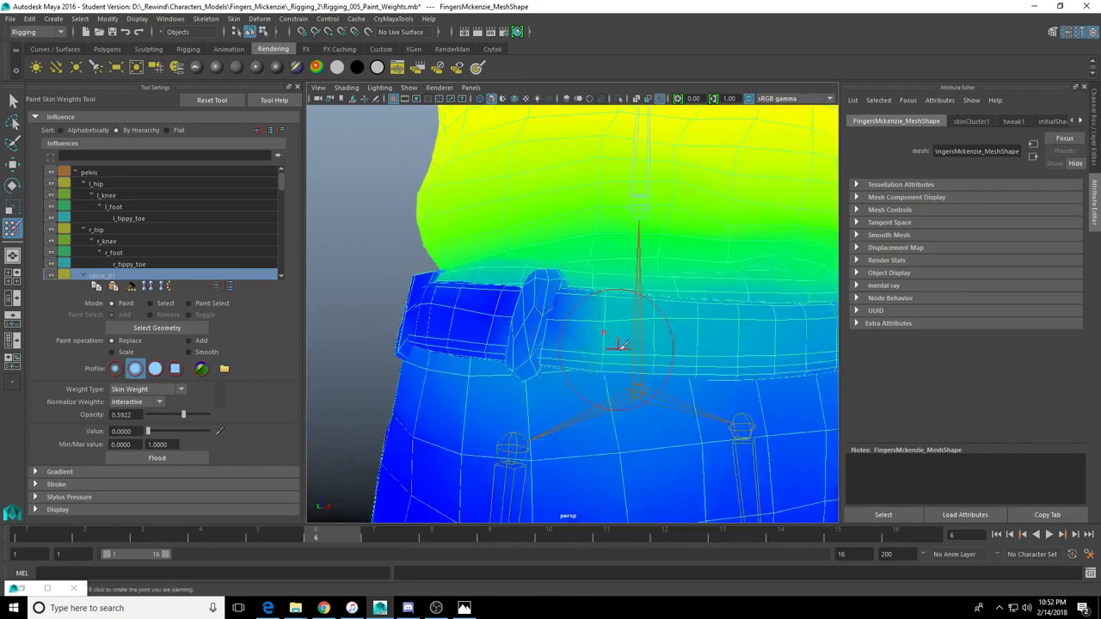
left_click_drag(705, 327, 638, 261, "alt")
mouse_move(458, 263)
left_mouse_down()
mouse_move(456, 246)
mouse_move(459, 278)
mouse_move(508, 278)
mouse_move(497, 276)
mouse_move(491, 246)
left_mouse_up()
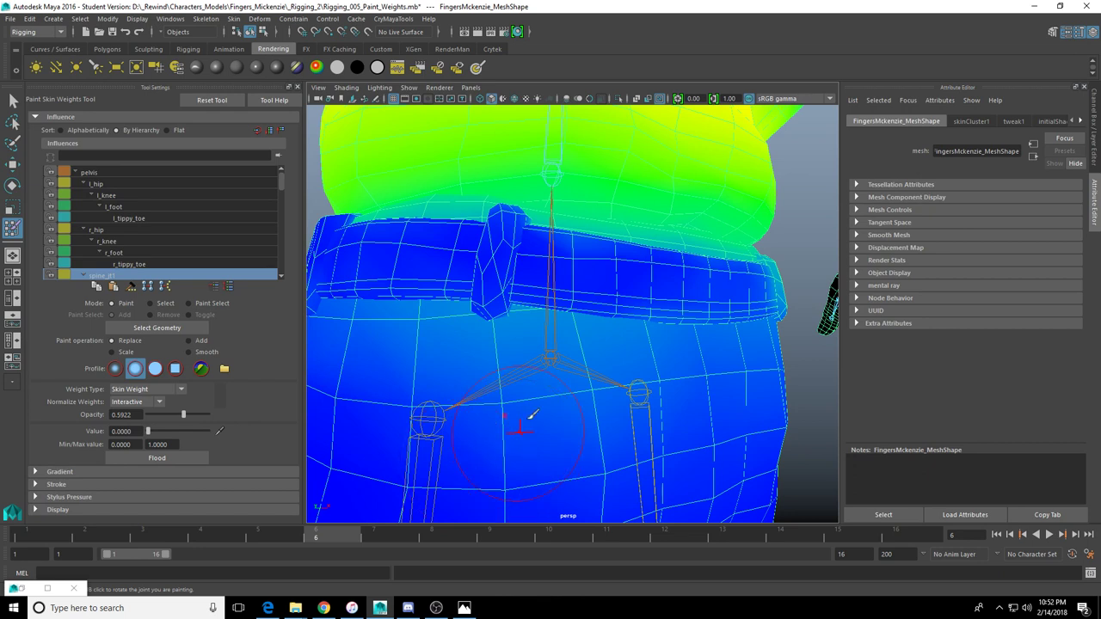
left_click_drag(523, 422, 458, 340, "alt")
Continue painting spine_jt1 to 0 from the back of the belt around the opposite hip and its belt loops
scroll(512, 332, "down", 5)
left_click_drag(550, 296, 547, 373, "alt")
scroll(545, 373, "up", 2)
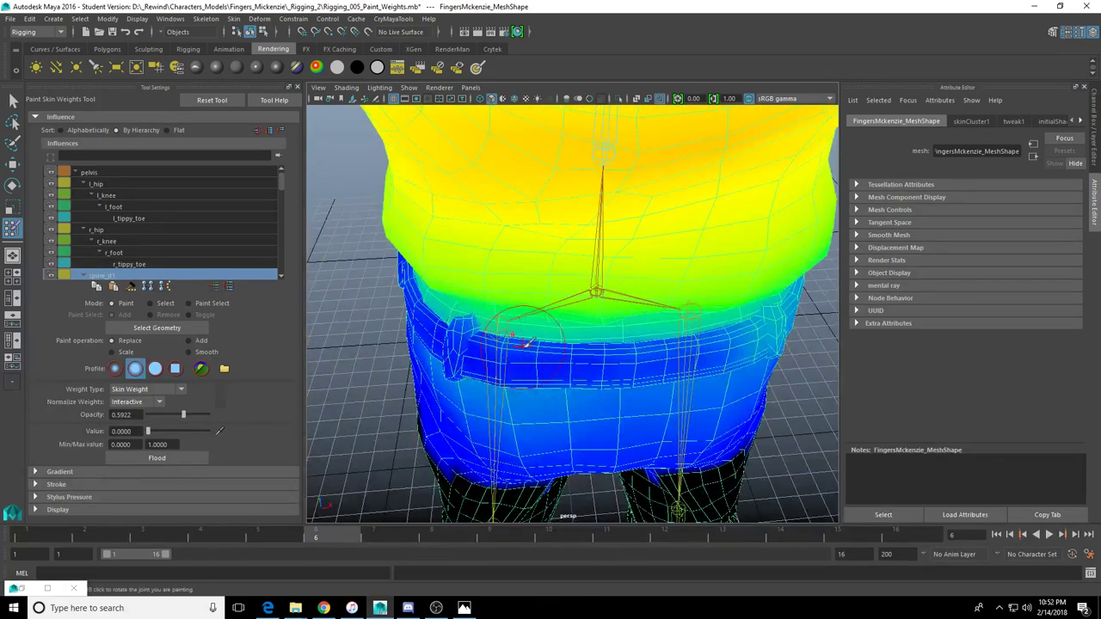
left_click_drag(465, 322, 523, 352, "alt")
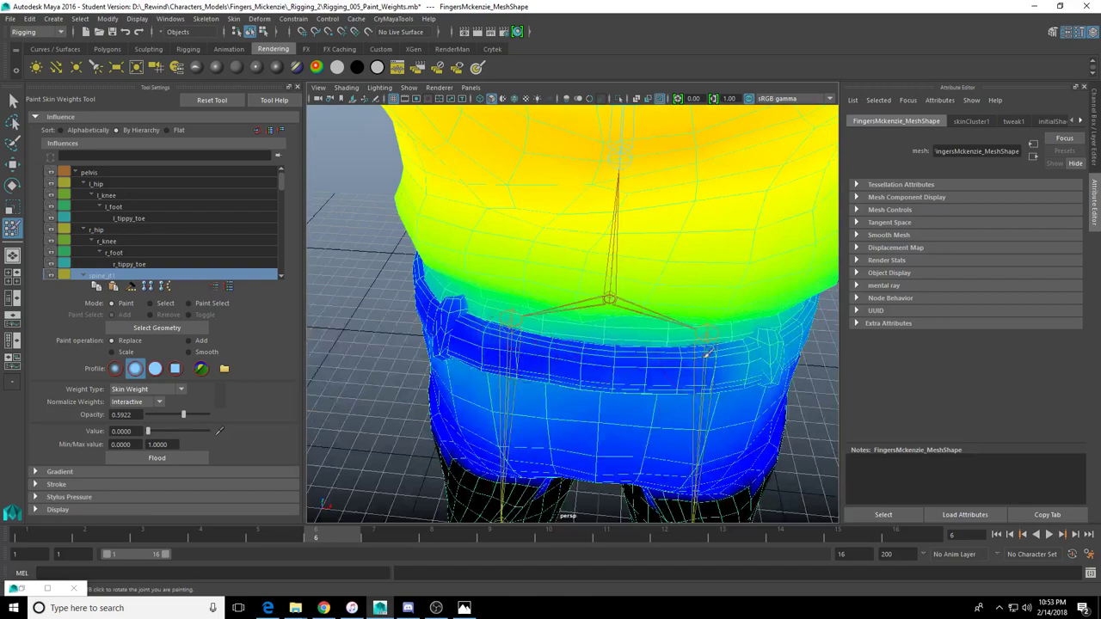
mouse_move(715, 366)
left_mouse_down("alt")
mouse_move(733, 347)
mouse_move(747, 293)
mouse_move(647, 275)
mouse_move(651, 314)
mouse_move(593, 325)
mouse_move(577, 301)
left_mouse_up("alt")
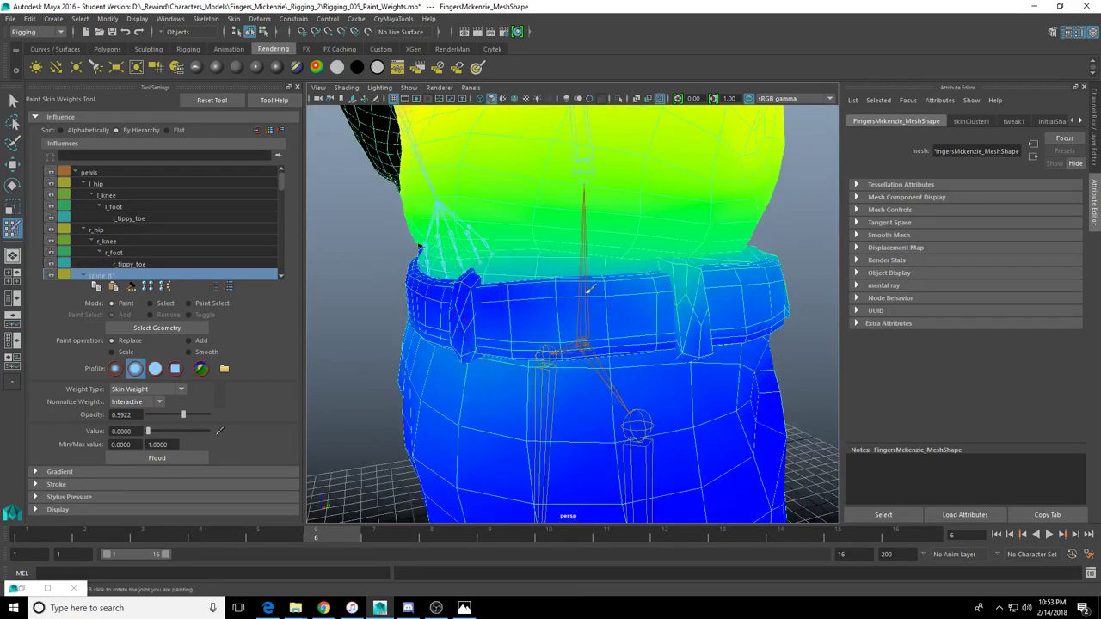
left_click_drag(662, 305, 645, 337, "alt")
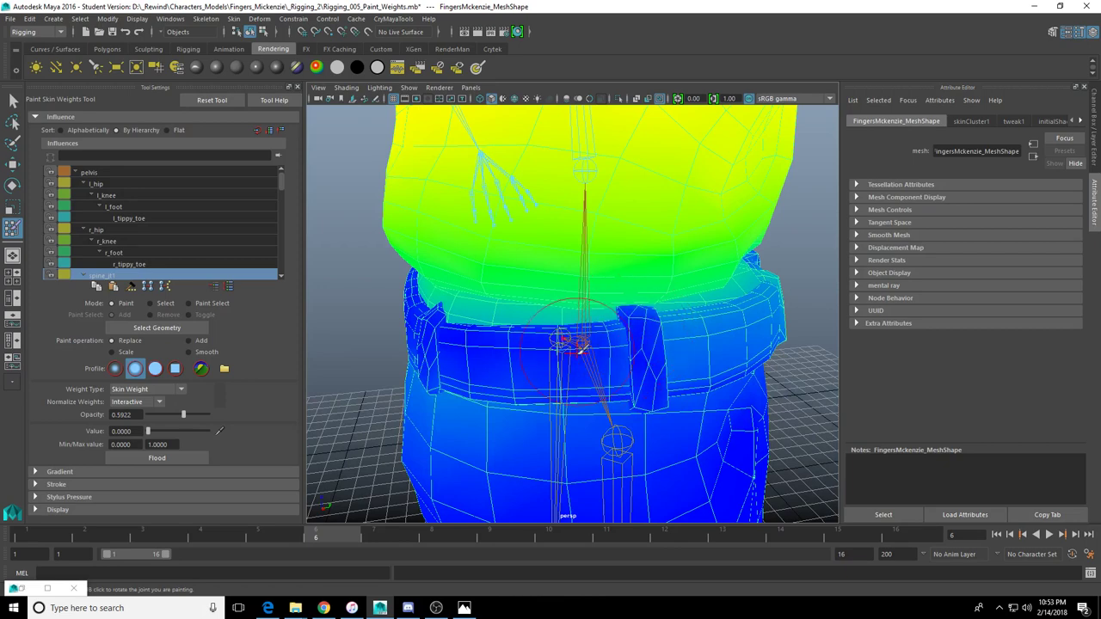
Paint out the spine_jt1 influence on the belt between the opposite hip and the buckle, including the front belt loop
left_click_drag(691, 361, 611, 311, "alt")
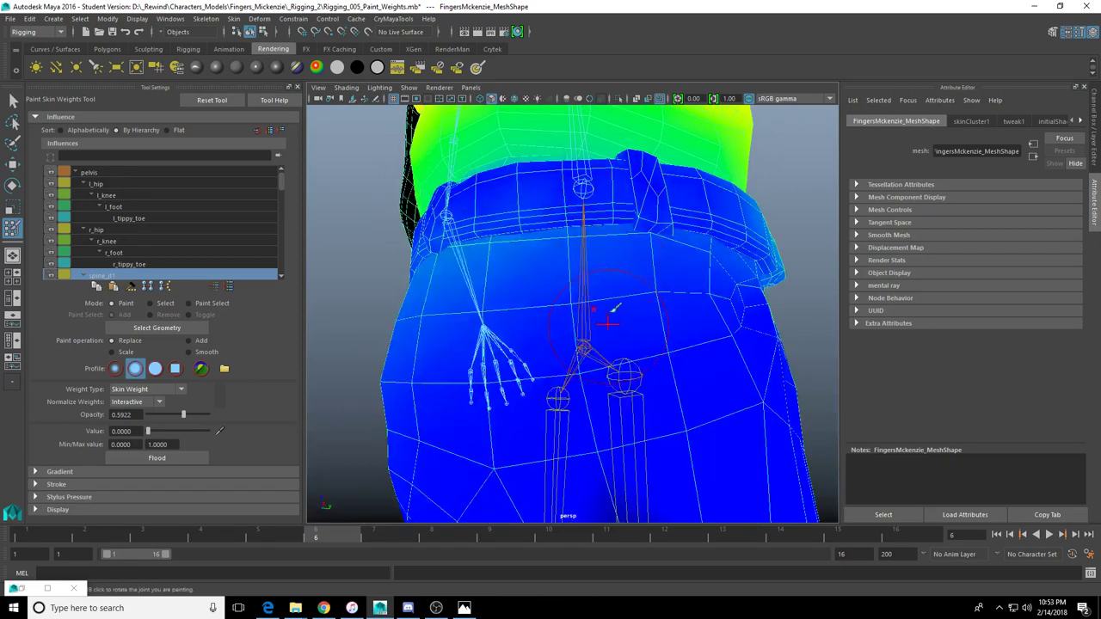
left_click_drag(521, 209, 583, 226, "alt")
mouse_move(471, 256)
left_mouse_down("alt")
mouse_move(668, 221)
mouse_move(516, 315)
left_mouse_up("alt")
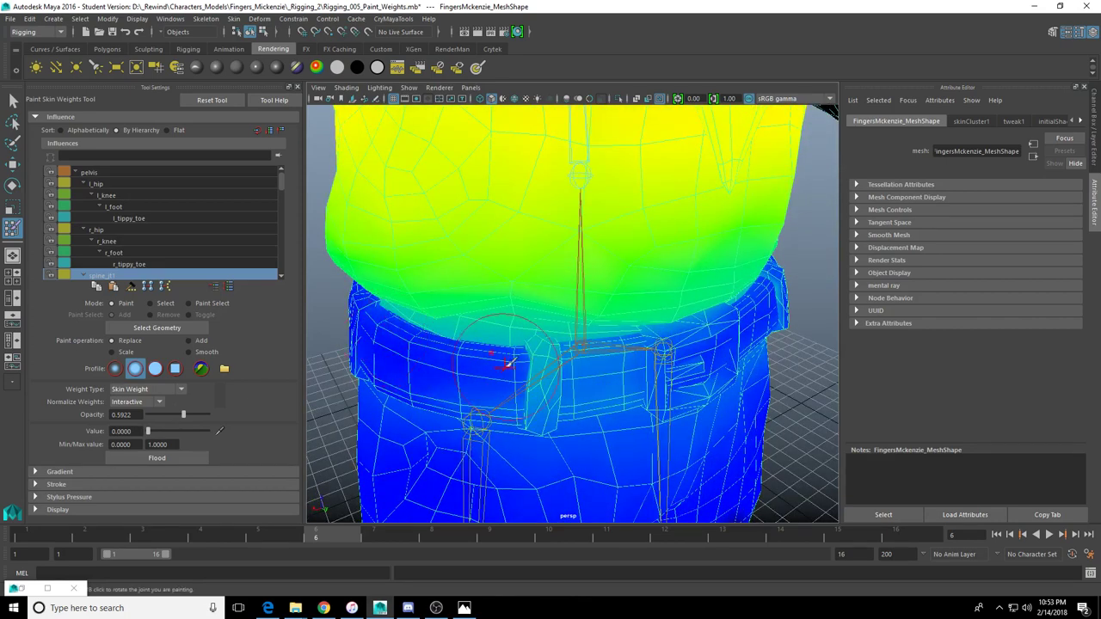
left_click_drag(535, 391, 547, 369, "alt")
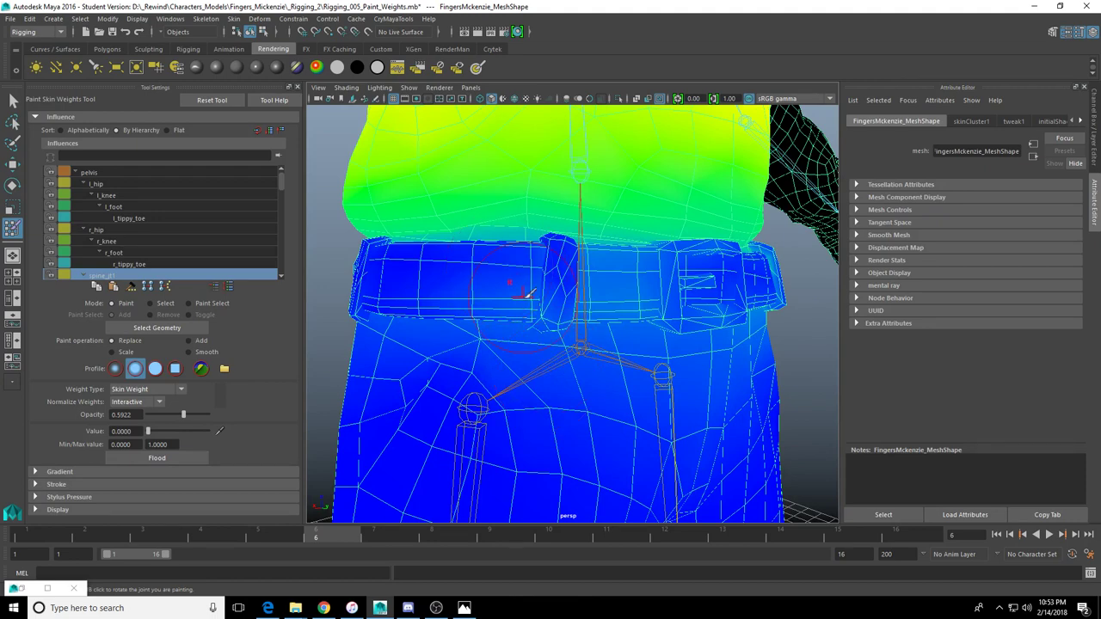
left_click_drag(524, 282, 533, 288, "alt")
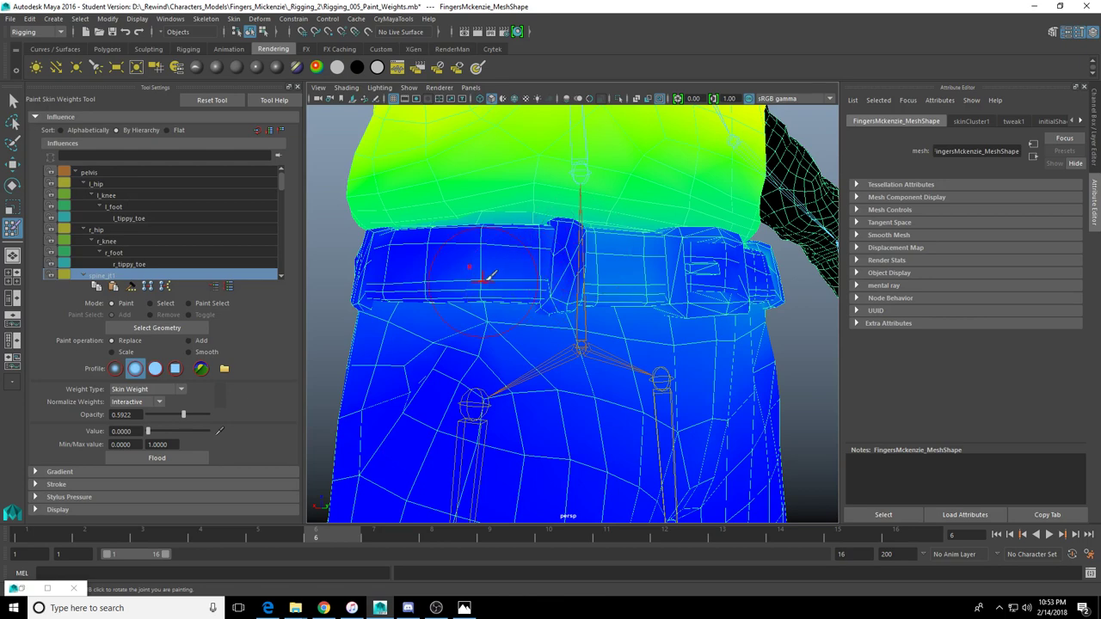
left_click_drag(486, 275, 485, 245, "alt")
left_click_drag(607, 247, 570, 319, "alt")
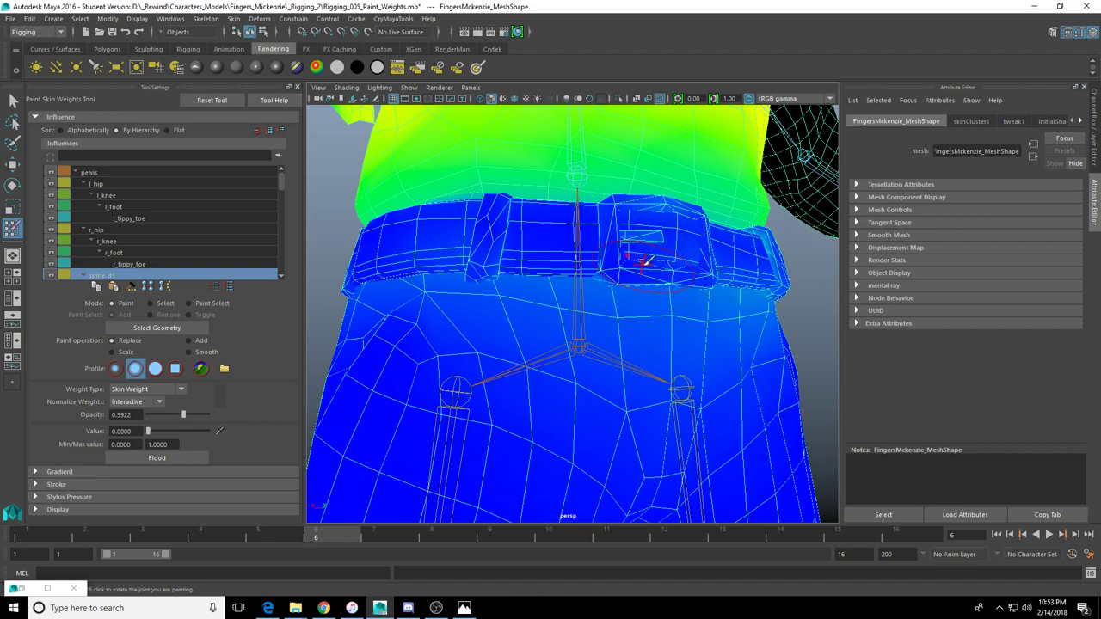
Clean up the remaining spine_jt1 weight on the buckle, belt loops and upper belt edge, checking the belt from all sides
left_click_drag(627, 229, 554, 301, "alt")
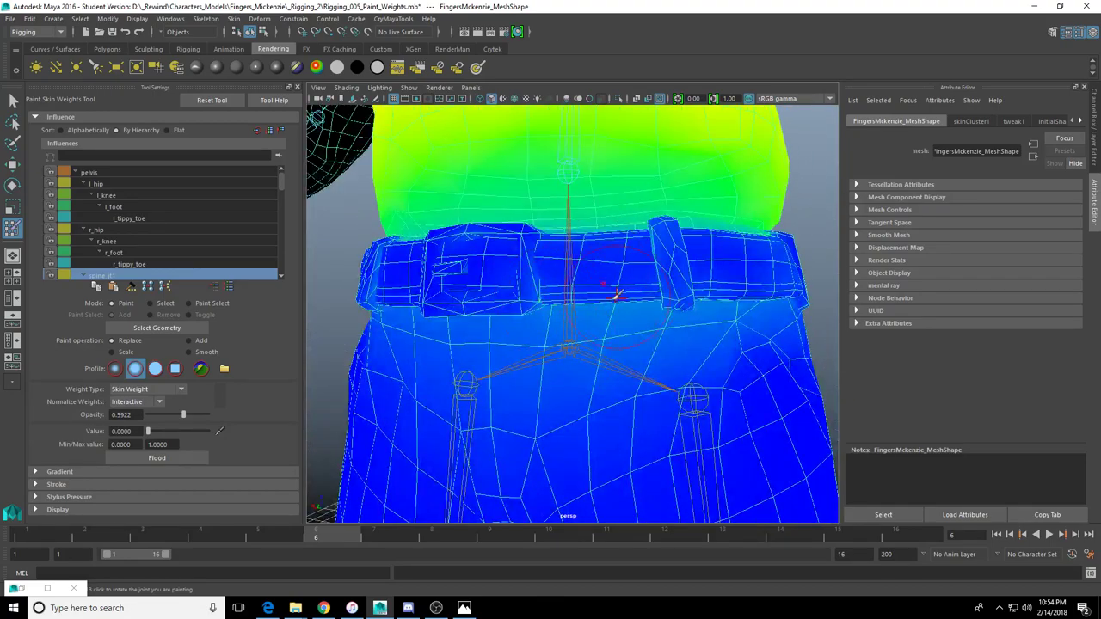
left_click_drag(596, 258, 572, 196, "alt")
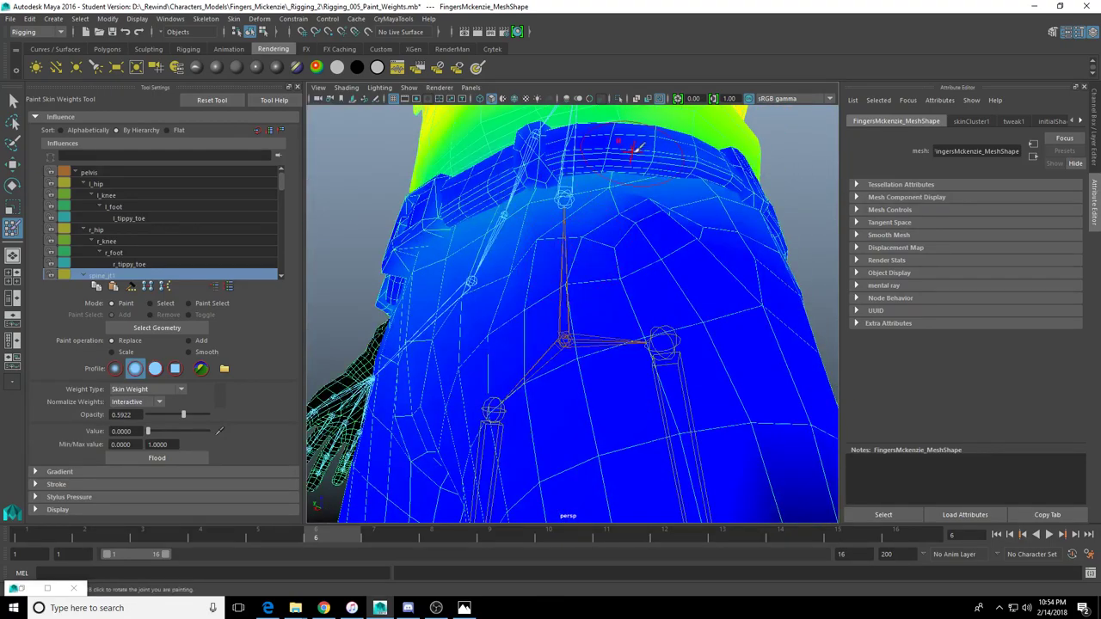
left_click_drag(607, 146, 676, 246, "alt")
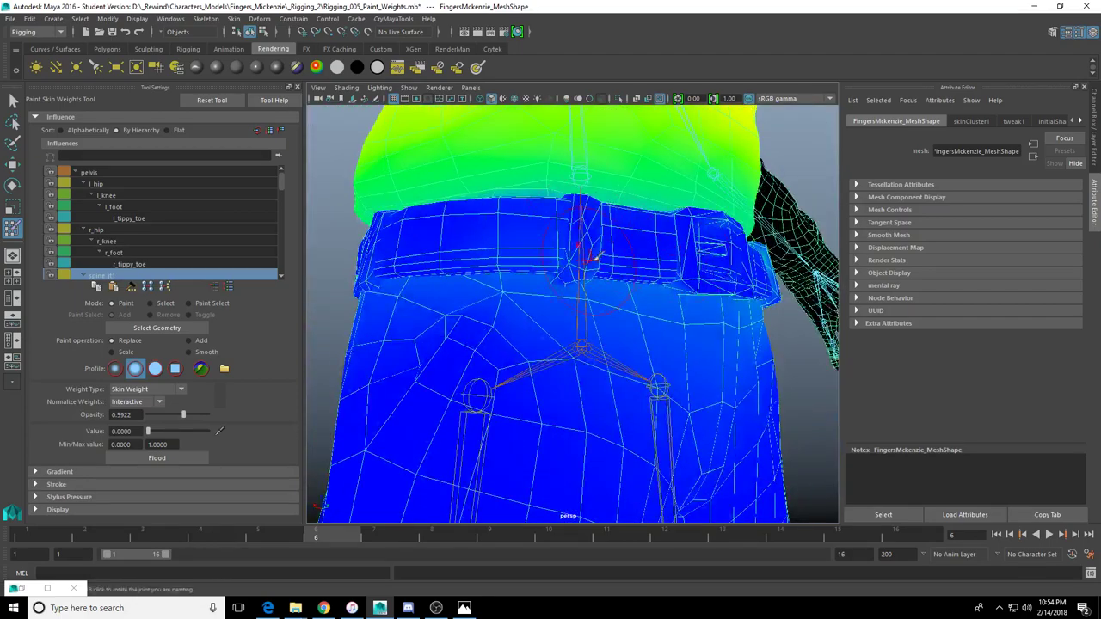
mouse_move(597, 246)
left_mouse_down("alt")
mouse_move(516, 350)
mouse_move(461, 362)
left_mouse_up("alt")
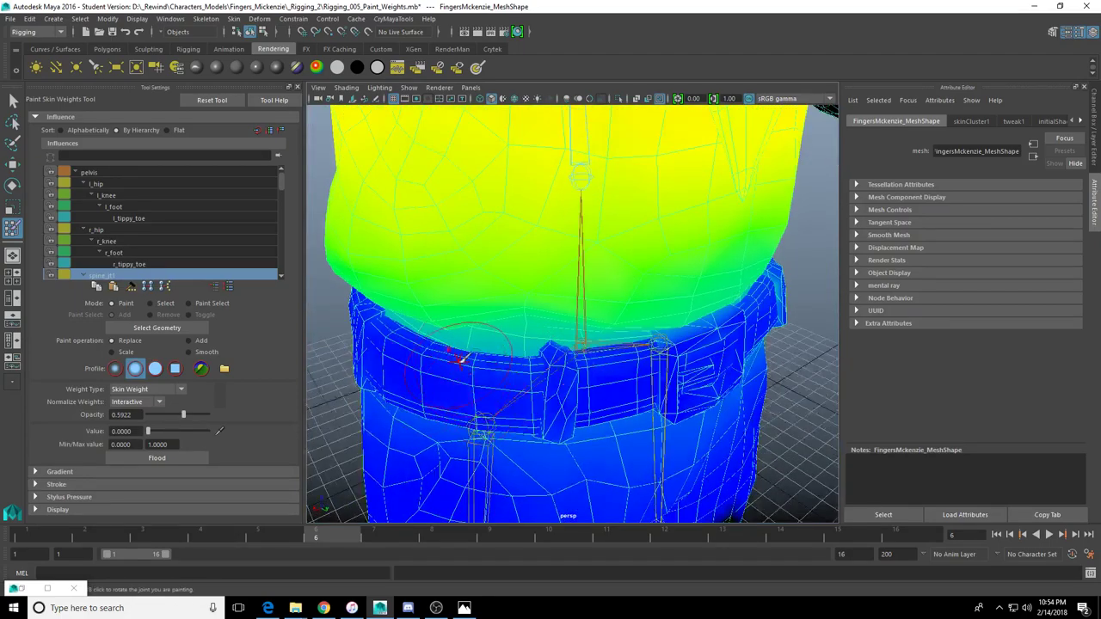
left_click_drag(658, 348, 595, 363, "alt")
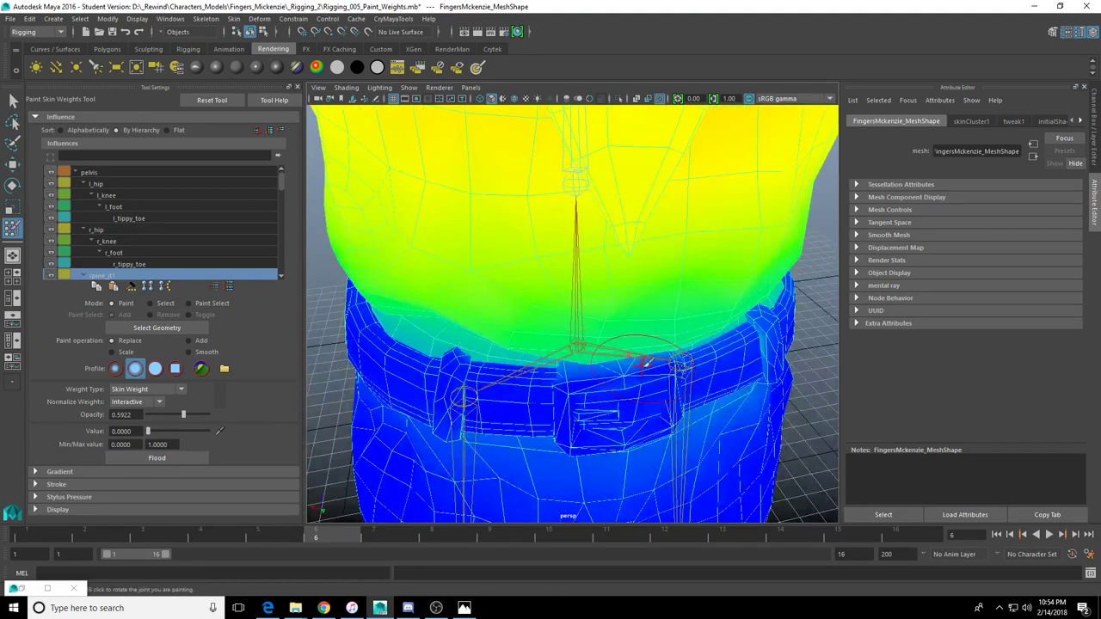
left_click_drag(693, 353, 634, 359, "alt")
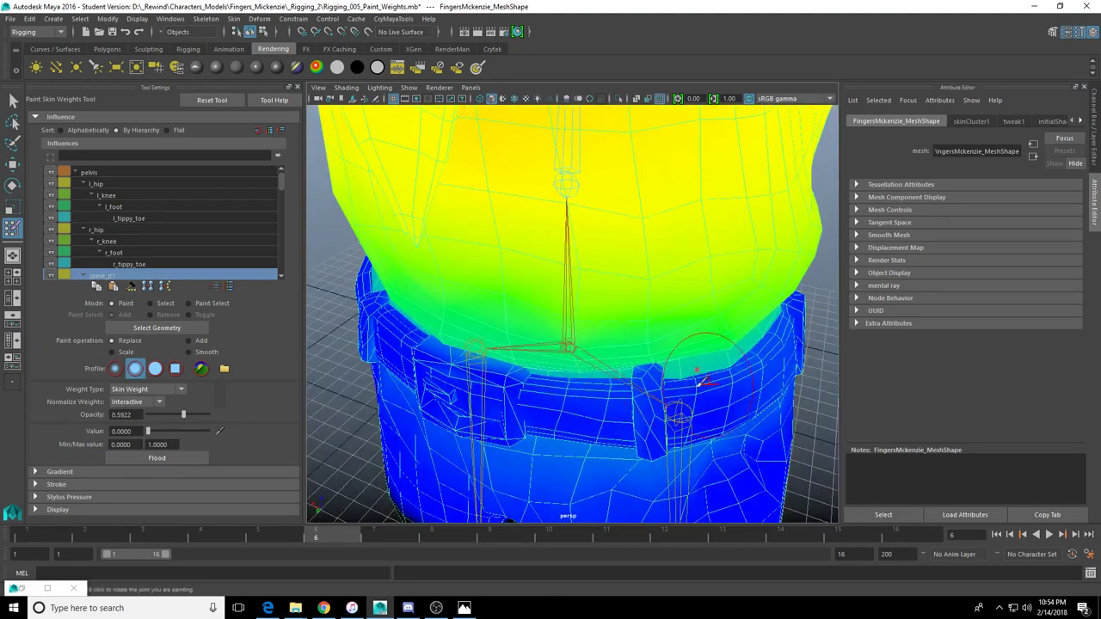
left_click_drag(649, 400, 649, 292, "alt")
scroll(626, 358, "down", 6)
left_click_drag(582, 288, 817, 351, "alt")
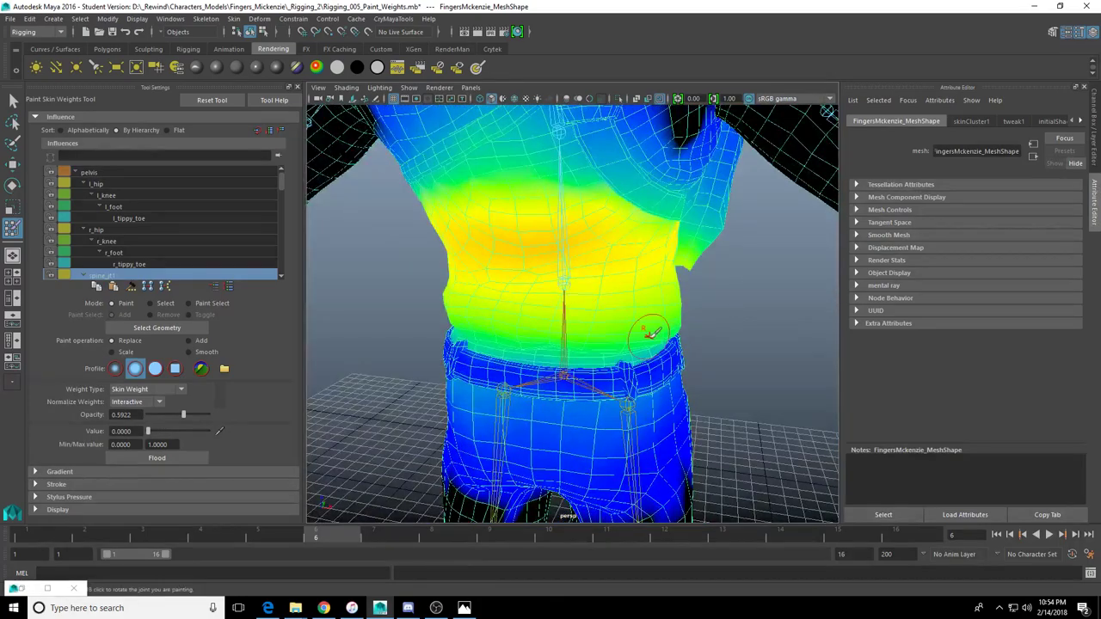
left_click_drag(650, 332, 590, 317, "alt")
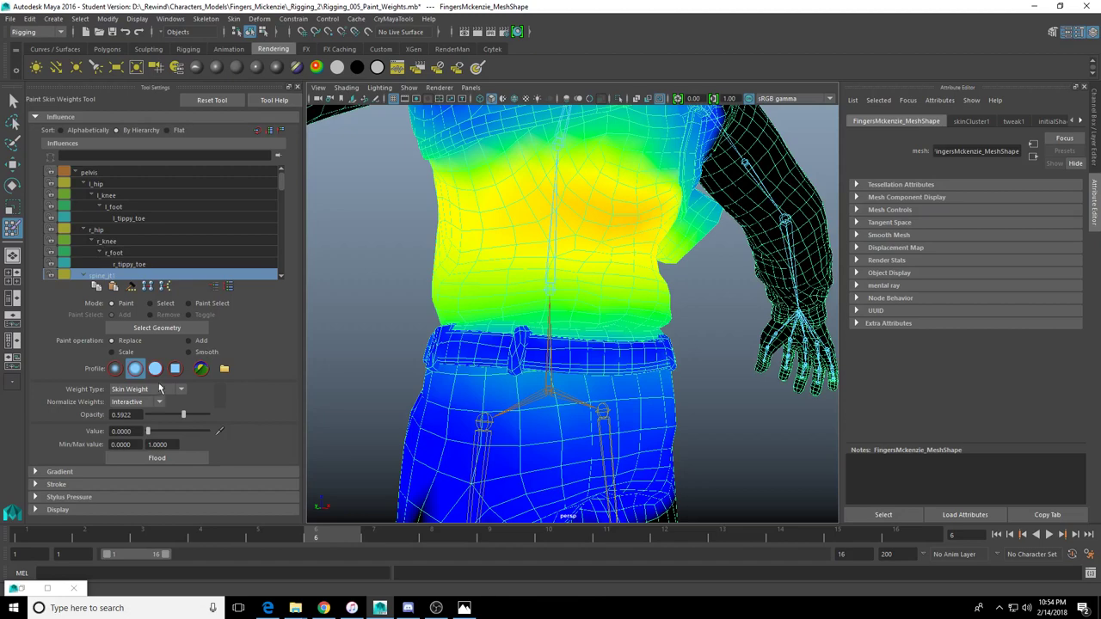
Set the brush value to 1 and opacity to 0.2718, try a stroke on the pants below the rear belt, and undo it
mouse_move(160, 434)
left_mouse_down()
mouse_move(231, 438)
mouse_move(163, 416)
left_mouse_up()
scroll(469, 343, "up", 2)
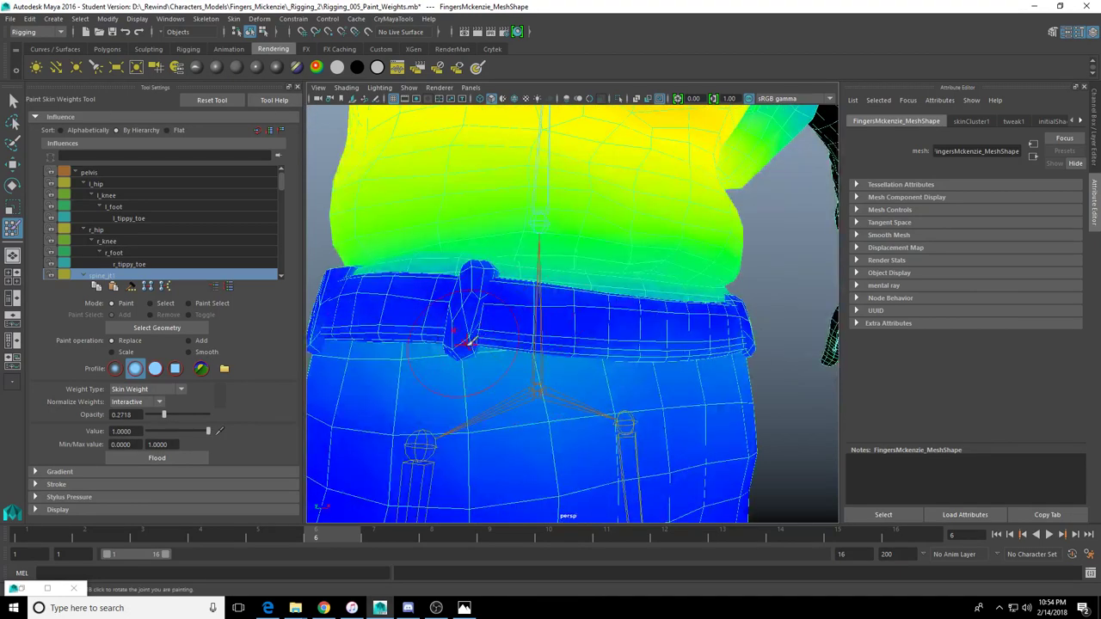
left_click_drag(366, 359, 409, 356)
key("ctrl+z")
Lower the brush opacity to 0.1262 and paint spine_jt1 weight across the back of the pants just below the belt
left_click_drag(163, 415, 155, 415)
left_click_drag(351, 368, 563, 376)
mouse_move(676, 381)
left_mouse_down("alt")
mouse_move(514, 381)
mouse_move(707, 380)
left_mouse_up("alt")
mouse_move(707, 380)
left_mouse_down("alt")
mouse_move(527, 372)
mouse_move(695, 372)
mouse_move(555, 344)
mouse_move(658, 357)
left_mouse_up("alt")
mouse_move(658, 357)
left_mouse_down("alt")
mouse_move(522, 346)
mouse_move(725, 357)
left_mouse_up("alt")
mouse_move(724, 357)
left_mouse_down("alt")
mouse_move(653, 339)
mouse_move(688, 339)
mouse_move(596, 354)
left_mouse_up("alt")
mouse_move(494, 358)
left_mouse_down()
mouse_move(633, 373)
mouse_move(599, 372)
mouse_move(567, 350)
left_mouse_up()
scroll(555, 361, "down", 3)
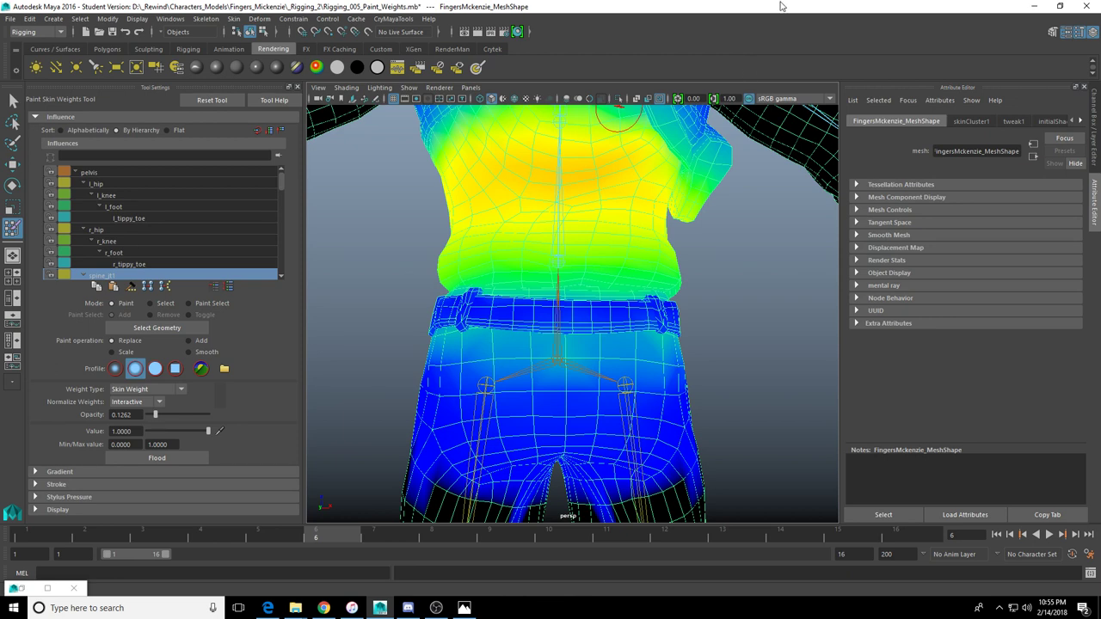
scroll(614, 278, "up", 5)
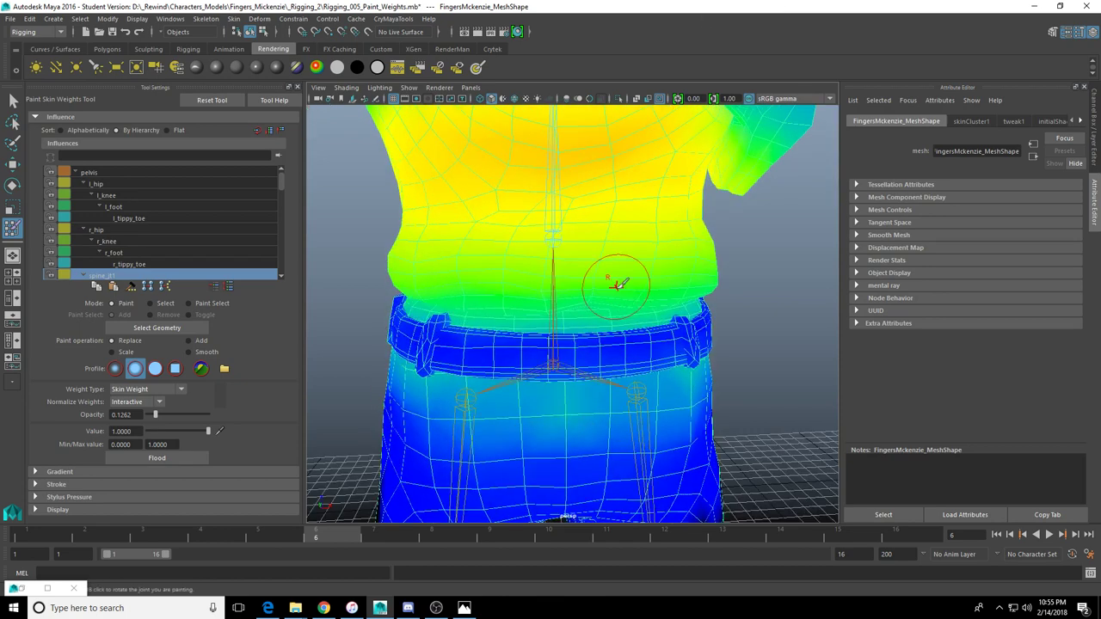
Try painting spine_jt1 weight on the side of the torso beside the underarm holster and undo the strokes
mouse_move(448, 311)
left_mouse_down("alt")
mouse_move(590, 393)
mouse_move(423, 375)
mouse_move(570, 364)
mouse_move(531, 363)
mouse_move(576, 327)
left_mouse_up("alt")
scroll(558, 376, "up", 4)
left_click_drag(558, 376, 501, 367, "alt")
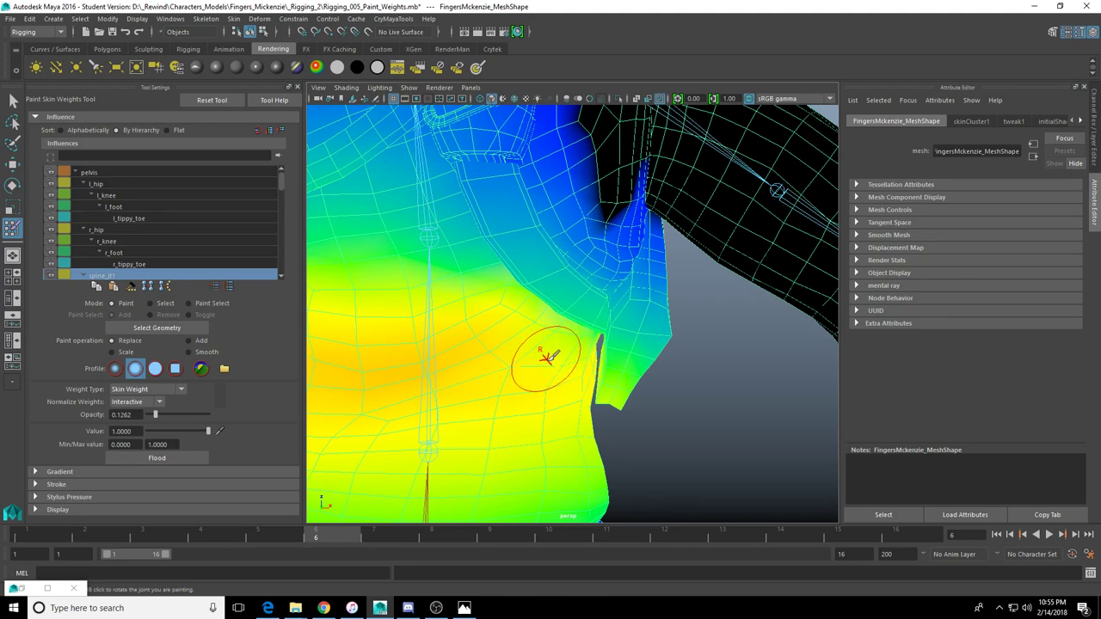
mouse_move(536, 324)
left_mouse_down("alt")
mouse_move(595, 282)
mouse_move(592, 258)
mouse_move(607, 254)
left_mouse_up("alt")
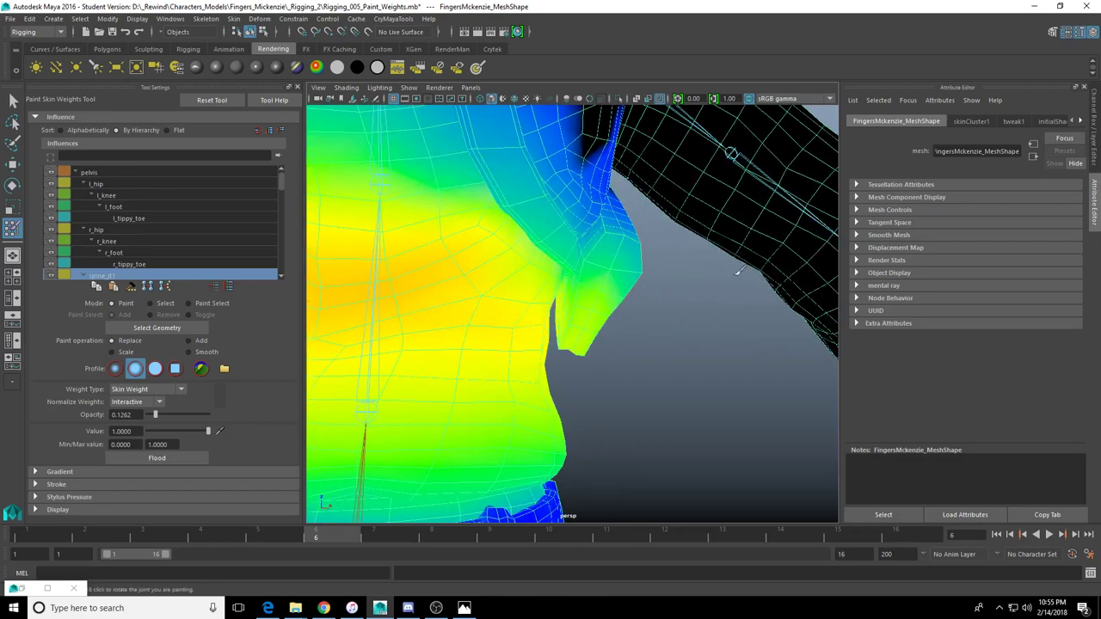
key("ctrl+z")
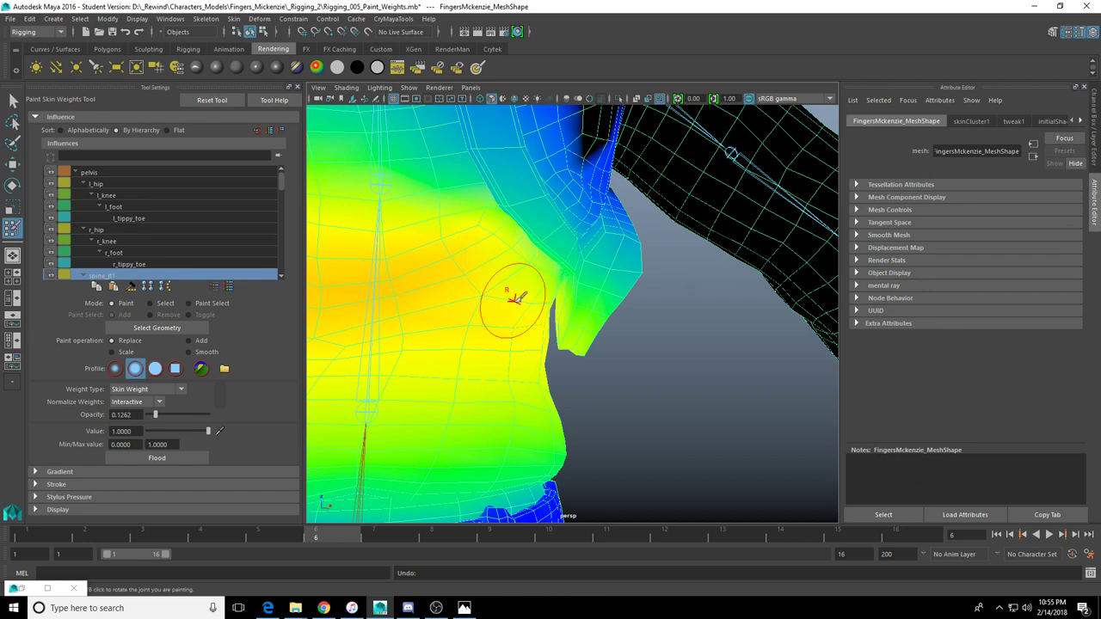
left_click_drag(282, 182, 282, 196)
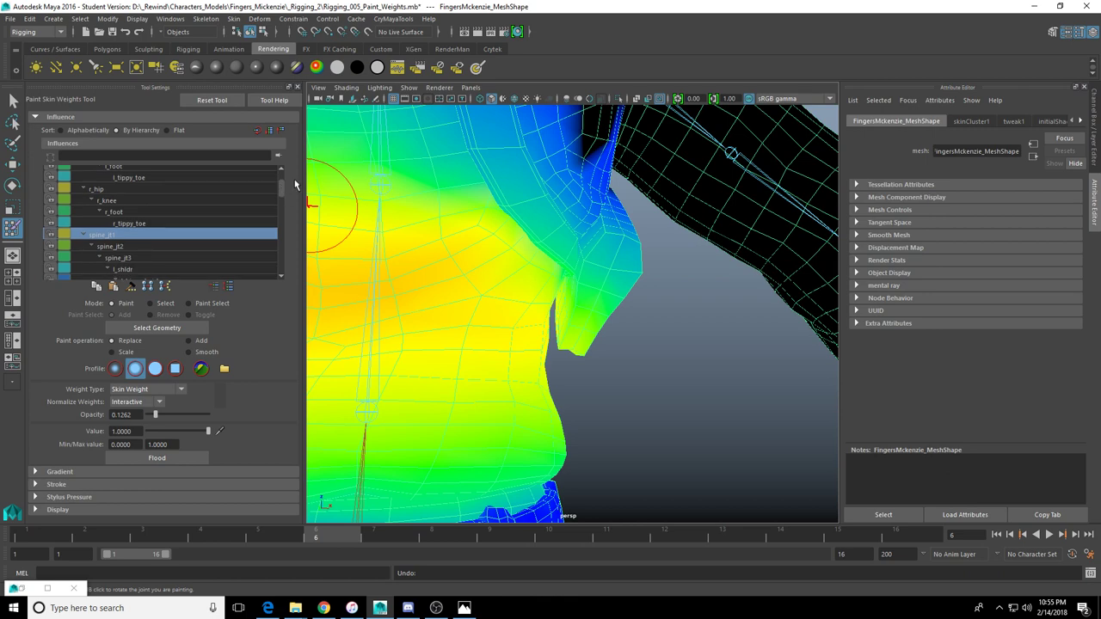
left_click_drag(591, 291, 607, 282, "alt")
key("ctrl+z")
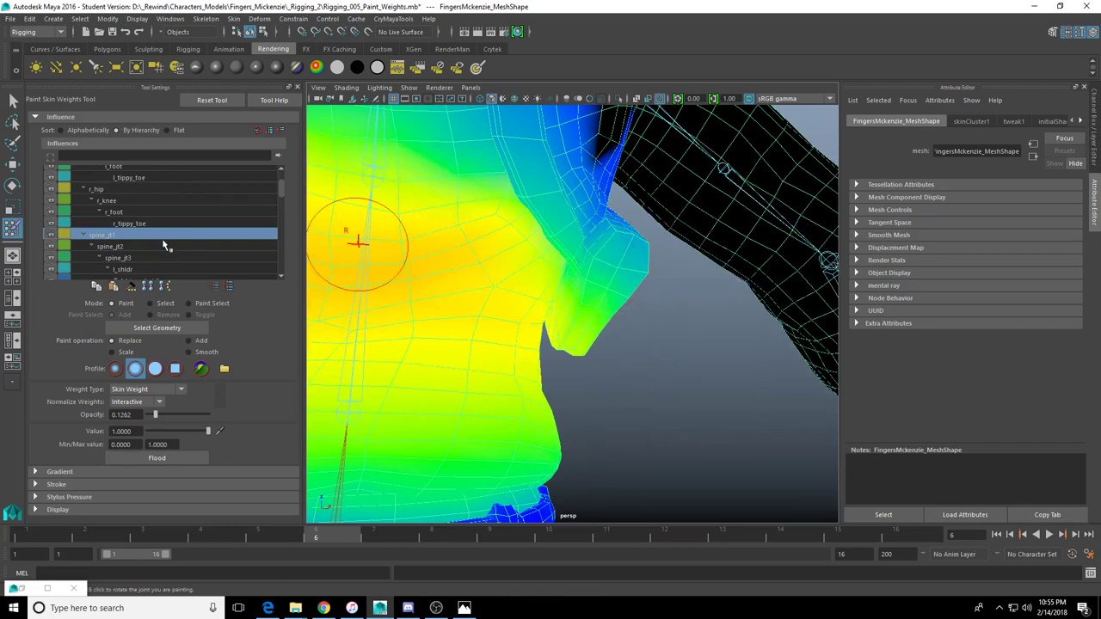
left_click_drag(491, 283, 524, 295, "alt")
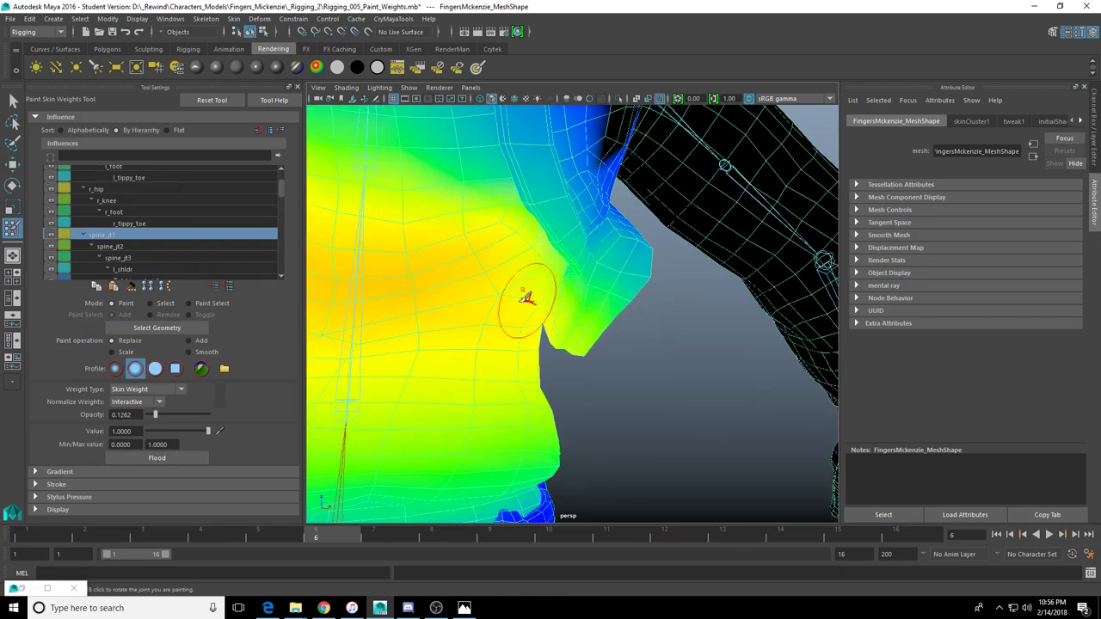
Try a spine_jt1 stroke on the underarm holster with the current brush and undo it
left_click(131, 227)
left_click(133, 237)
scroll(430, 280, "down", 4)
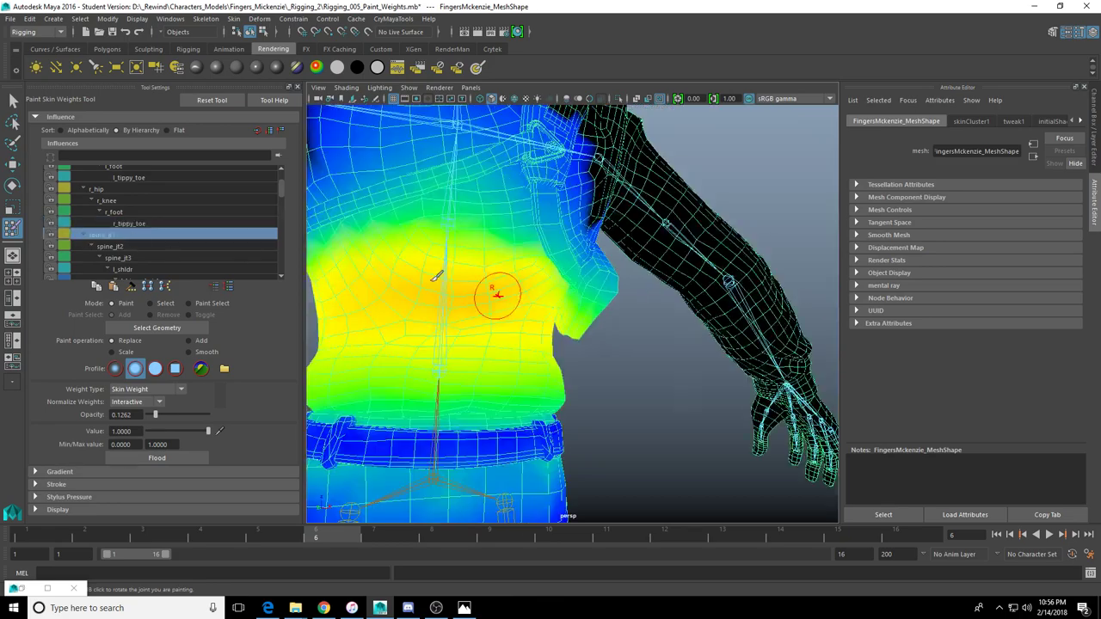
middle_click_drag(537, 322, 579, 293, "alt")
left_click_drag(579, 291, 607, 301, "alt")
mouse_move(527, 378)
left_mouse_down("alt")
mouse_move(462, 338)
mouse_move(485, 340)
left_mouse_up("alt")
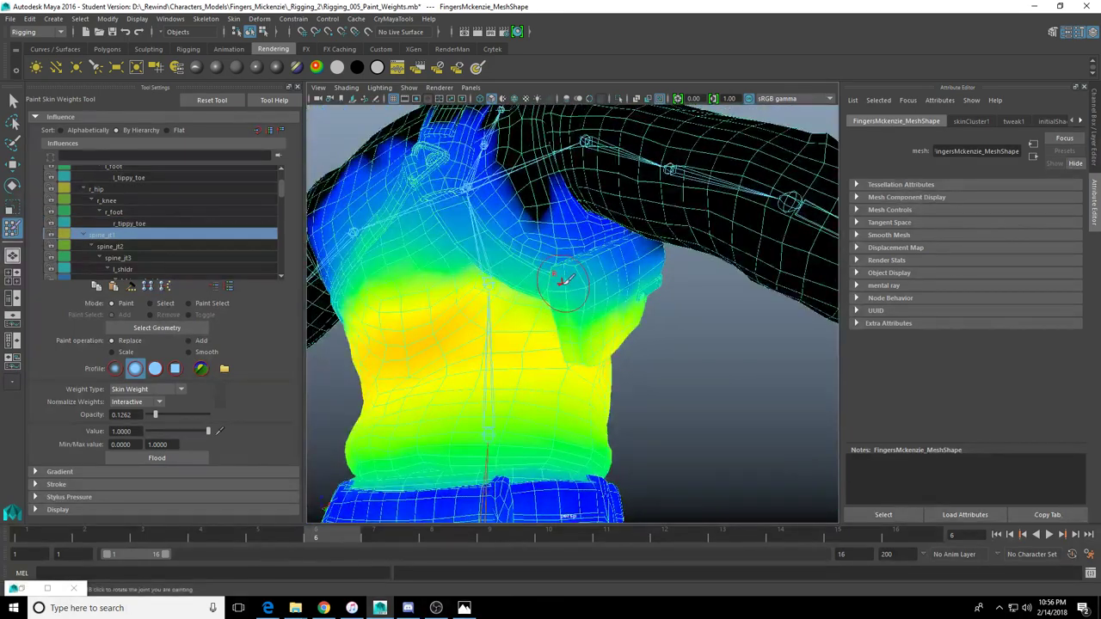
key("ctrl+z")
Set the brush value to 0 and opacity to 0.2816, and paint spine_jt1 weight off the holster's front edge
left_click(194, 430)
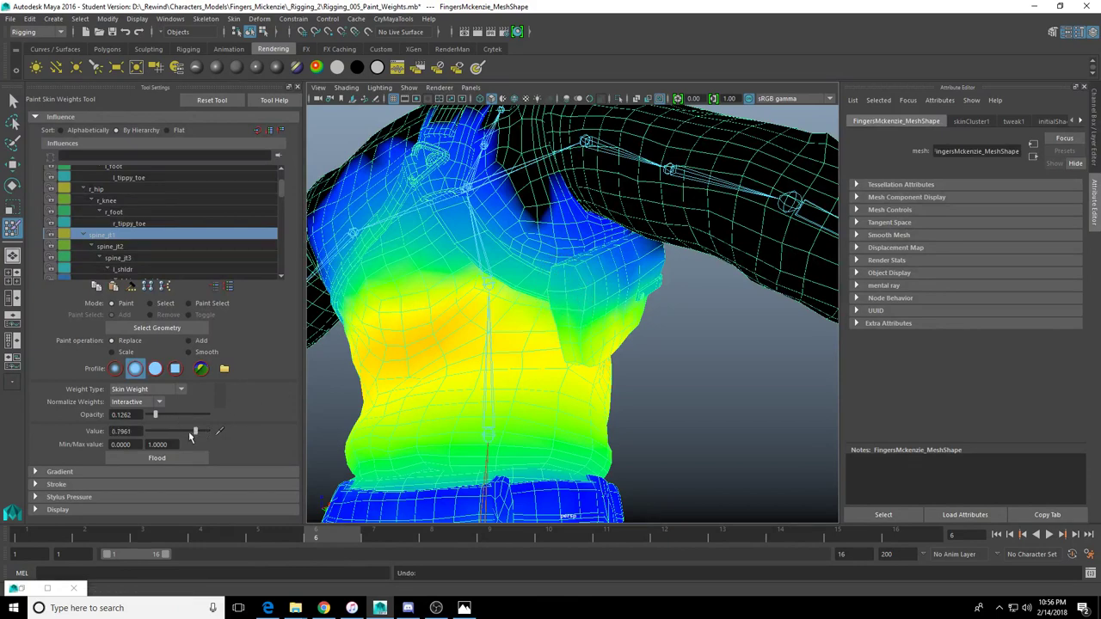
left_click_drag(163, 419, 165, 419)
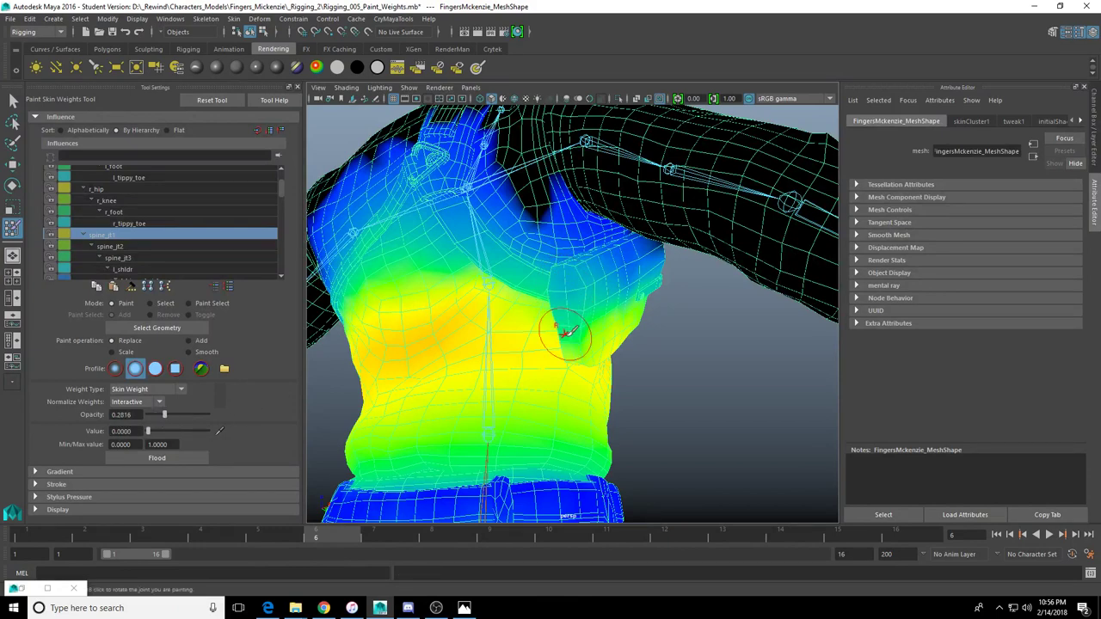
left_click_drag(565, 333, 592, 284, "alt")
scroll(584, 306, "up", 8)
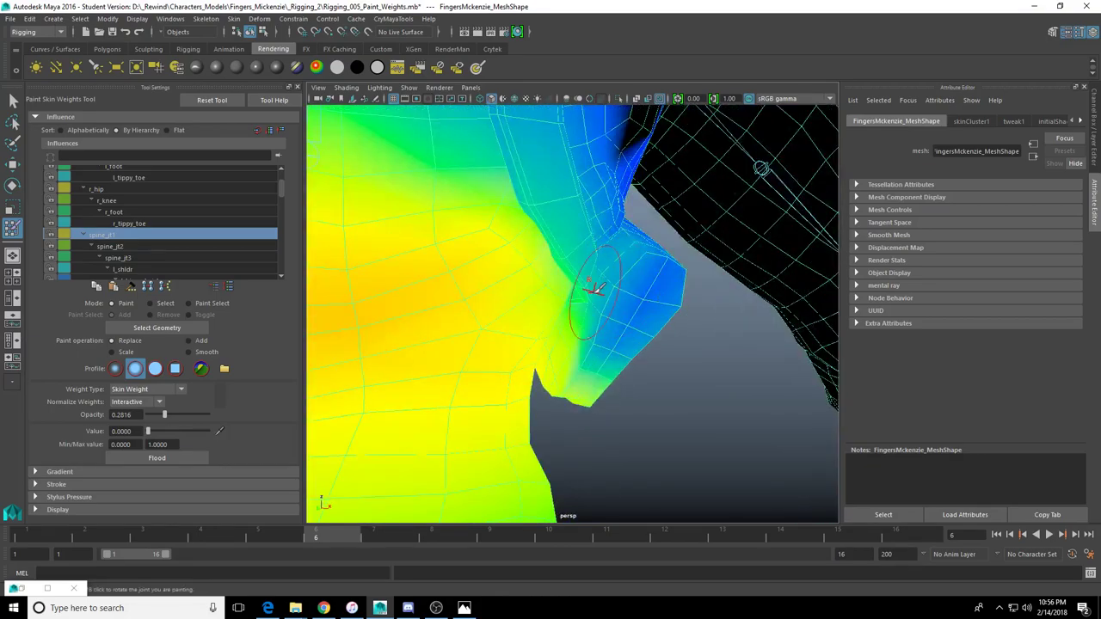
mouse_move(573, 216)
left_mouse_down()
mouse_move(602, 237)
mouse_move(503, 232)
left_mouse_up()
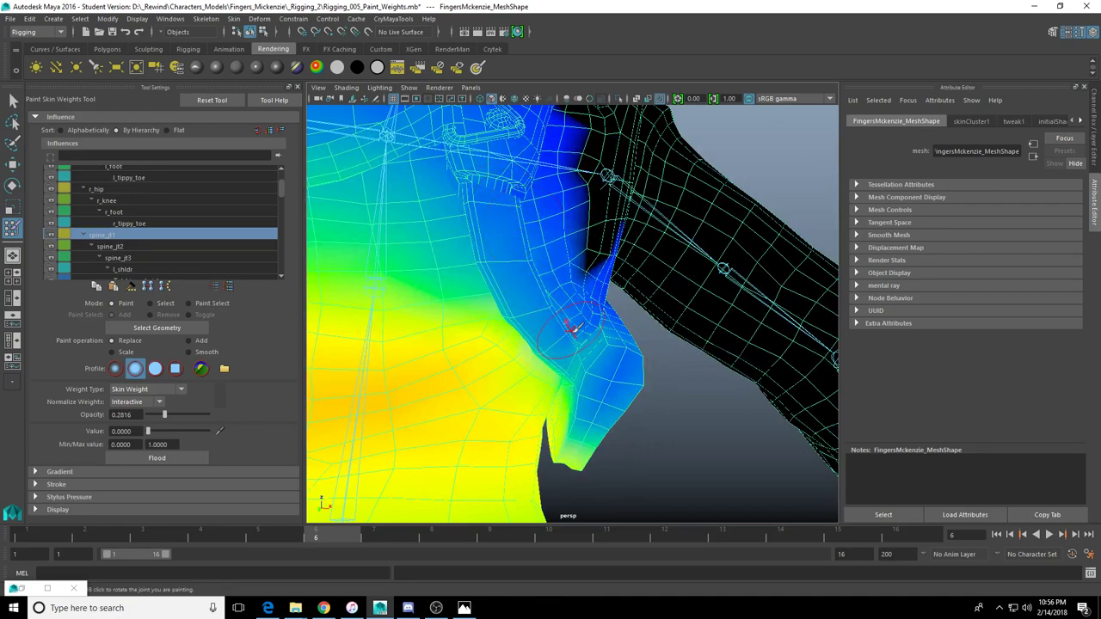
Paint out the spine_jt1 influence across the outer face of the underarm holster, down to its lower portion
left_click_drag(572, 327, 605, 342, "alt")
mouse_move(575, 379)
left_mouse_down()
mouse_move(570, 432)
mouse_move(569, 313)
mouse_move(509, 330)
mouse_move(503, 301)
left_mouse_up()
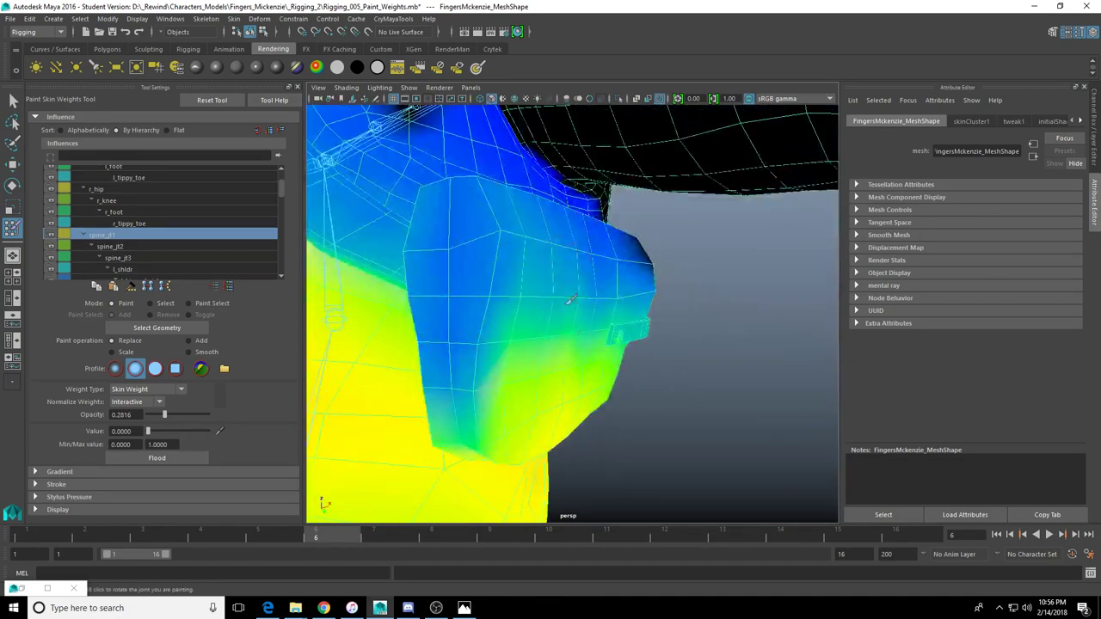
left_click_drag(570, 300, 510, 251)
left_click_drag(585, 241, 683, 280)
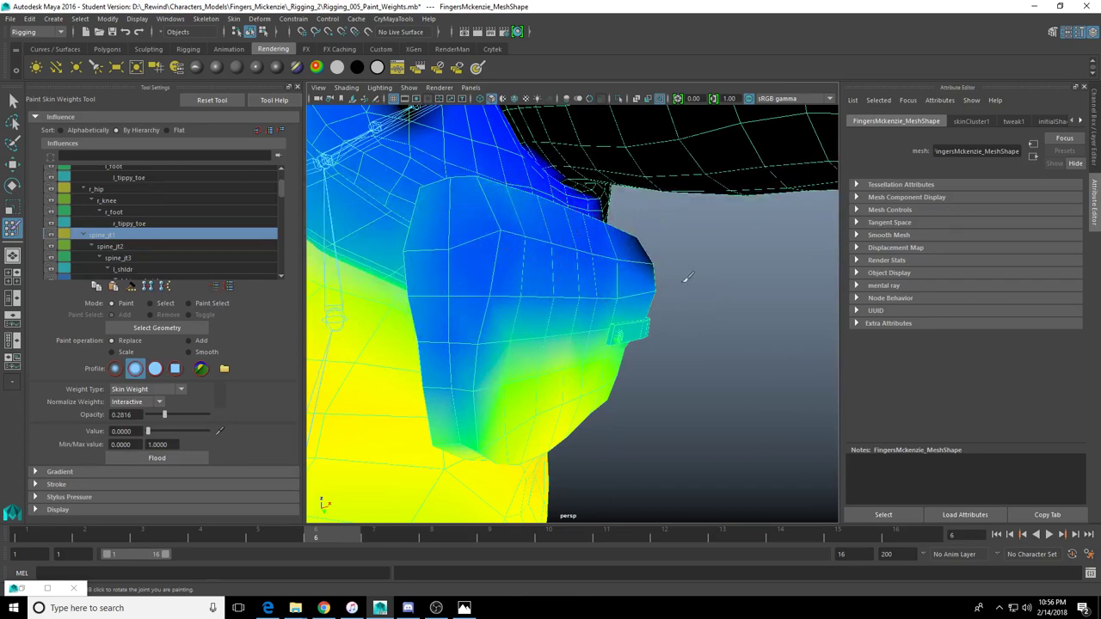
mouse_move(457, 370)
left_mouse_down()
mouse_move(570, 379)
mouse_move(597, 352)
mouse_move(593, 361)
left_mouse_up()
mouse_move(568, 378)
left_mouse_down()
mouse_move(511, 301)
mouse_move(585, 351)
mouse_move(560, 307)
mouse_move(558, 391)
mouse_move(590, 418)
left_mouse_up()
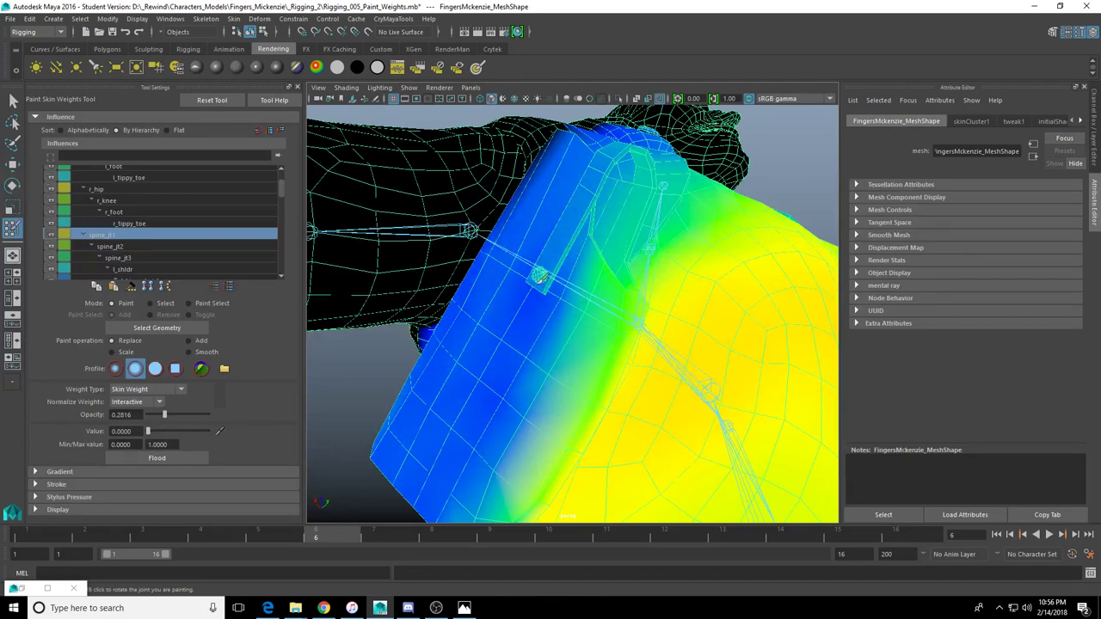
Paint out the spine_jt1 weight around the holster's strap and along its lower edge next to the torso
mouse_move(550, 303)
left_mouse_down("alt")
mouse_move(537, 306)
mouse_move(564, 299)
left_mouse_up("alt")
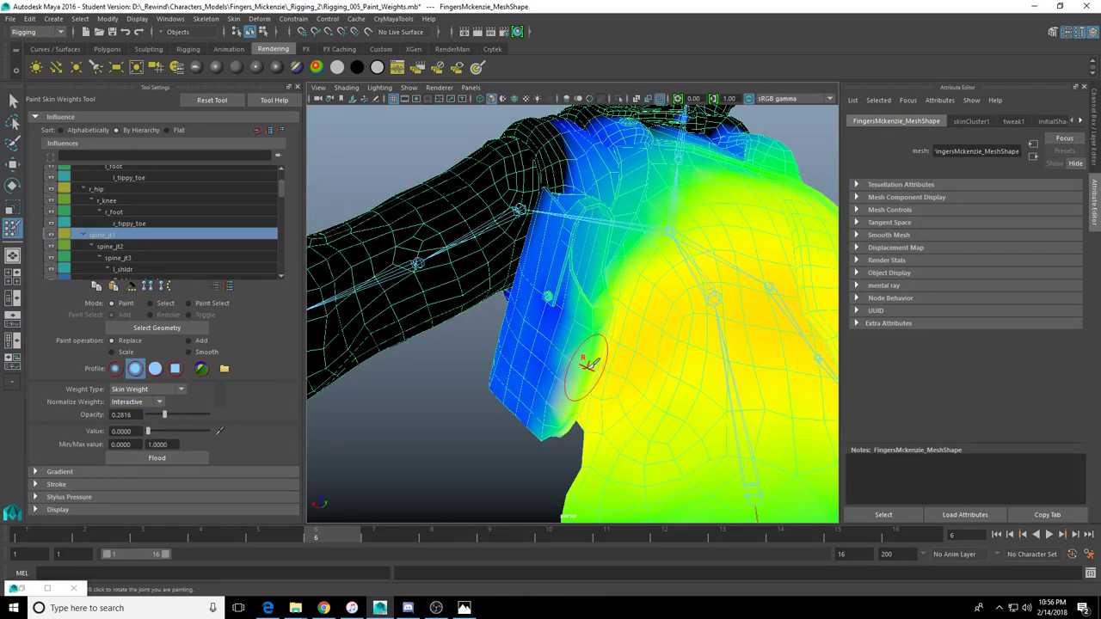
mouse_move(727, 477)
left_mouse_down("alt")
mouse_move(559, 319)
mouse_move(651, 369)
mouse_move(572, 278)
mouse_move(542, 275)
mouse_move(559, 306)
left_mouse_up("alt")
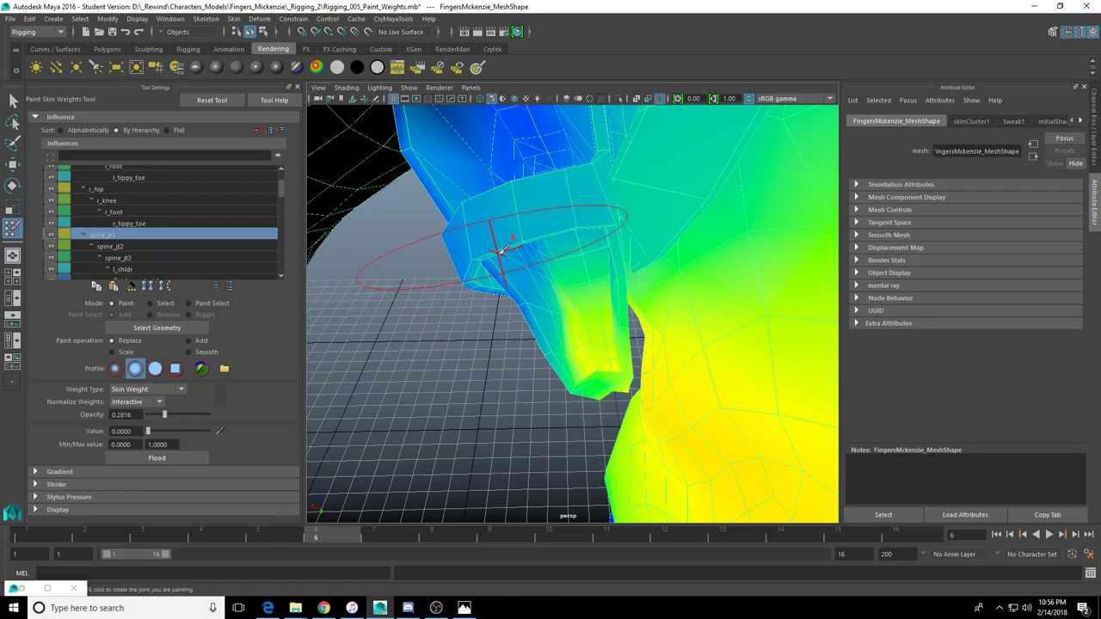
left_click_drag(634, 246, 654, 234, "alt")
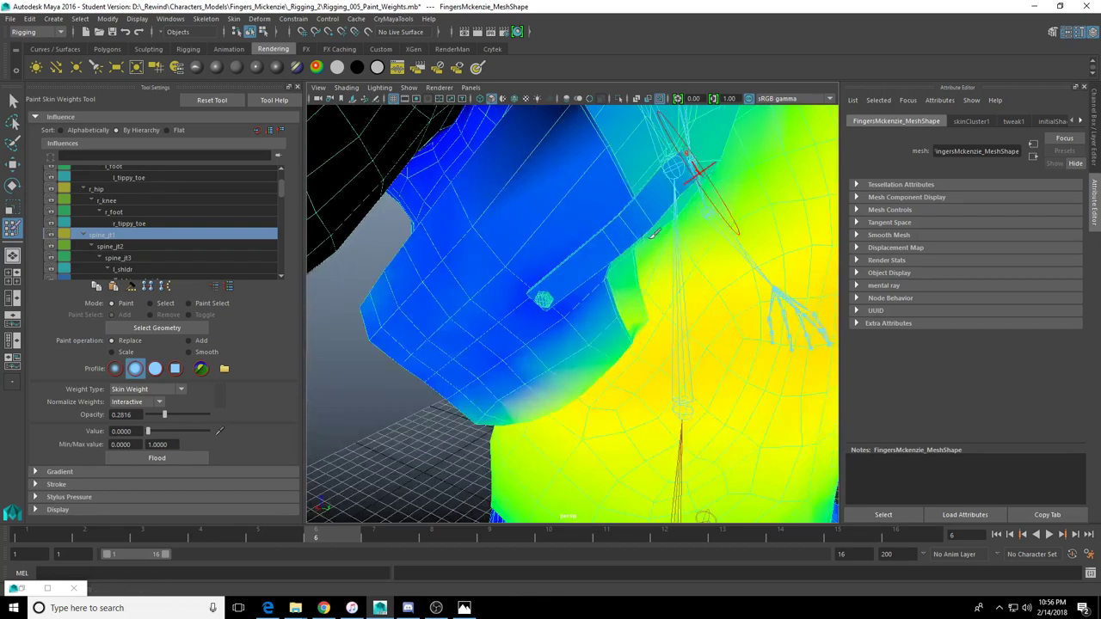
left_click_drag(585, 201, 582, 242, "alt")
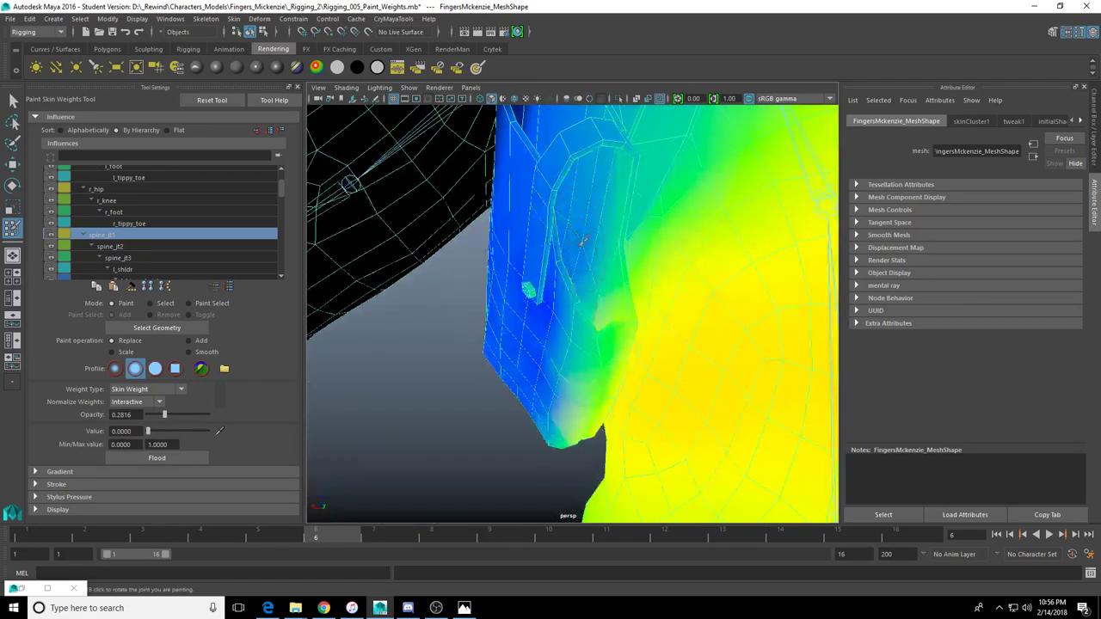
mouse_move(570, 303)
left_mouse_down("alt")
mouse_move(583, 298)
mouse_move(545, 378)
mouse_move(555, 391)
mouse_move(582, 287)
mouse_move(612, 290)
mouse_move(516, 327)
mouse_move(508, 364)
mouse_move(590, 319)
mouse_move(606, 272)
mouse_move(657, 293)
mouse_move(597, 267)
mouse_move(611, 317)
left_mouse_up("alt")
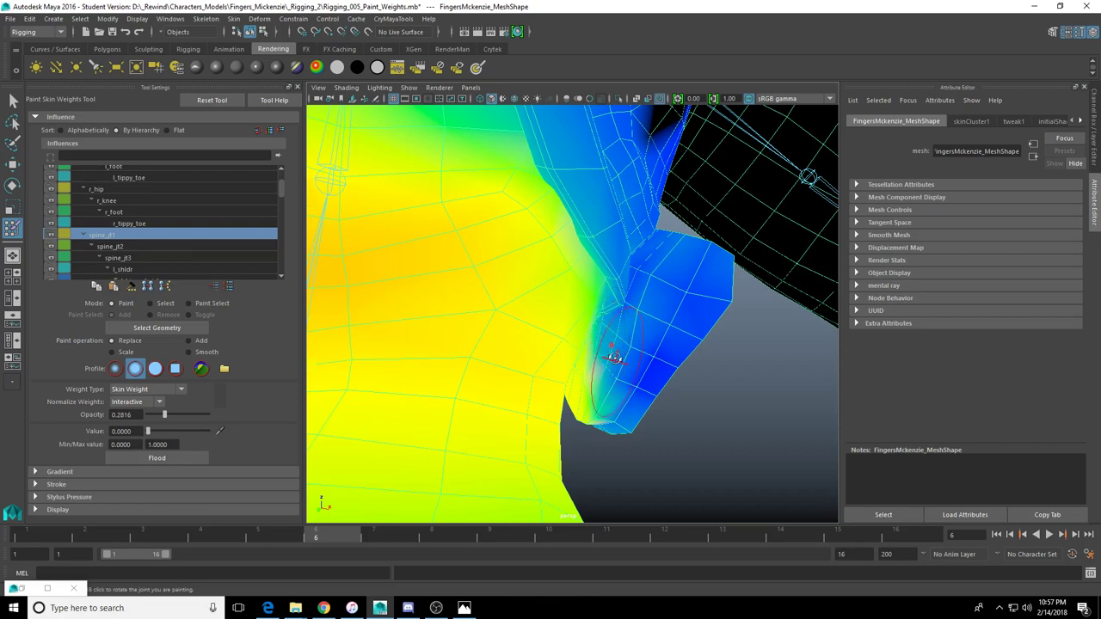
left_click_drag(614, 358, 597, 346, "alt")
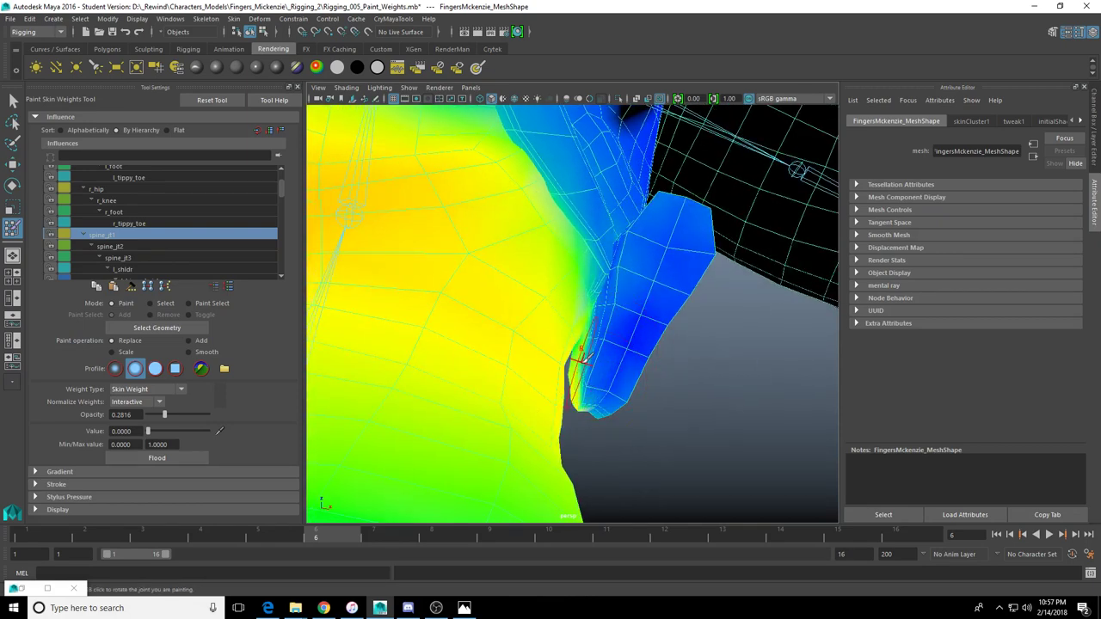
mouse_move(597, 394)
left_mouse_down("alt")
mouse_move(607, 381)
mouse_move(585, 372)
left_mouse_up("alt")
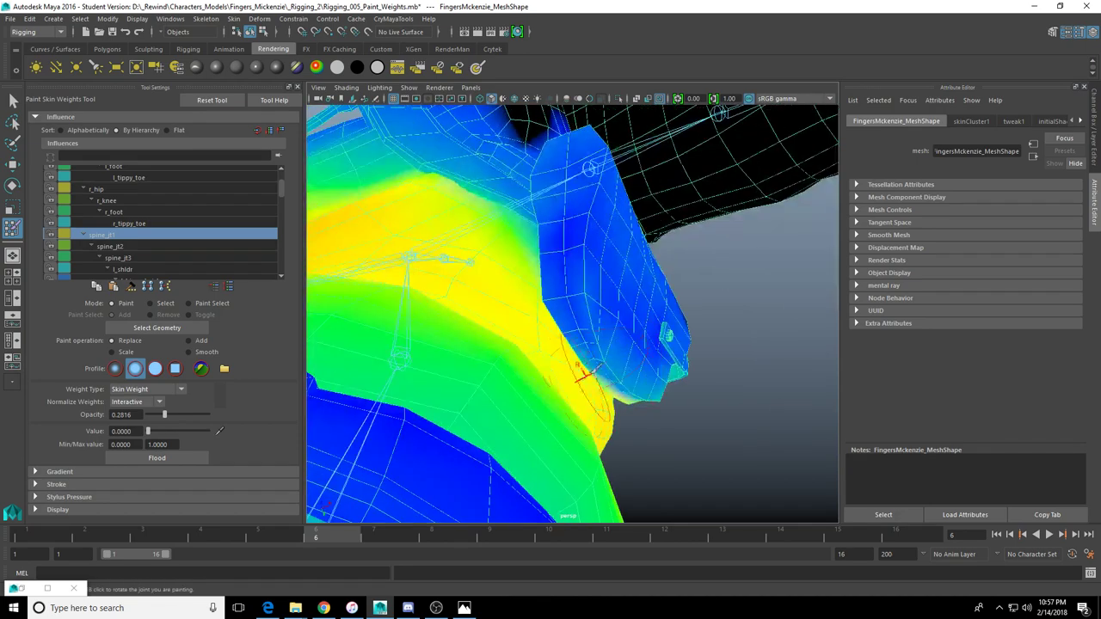
Clear the remaining spine_jt1 weight from the holster's lower rim and rear side where it meets the torso
mouse_move(657, 320)
left_mouse_down("alt")
mouse_move(619, 320)
mouse_move(643, 284)
left_mouse_up("alt")
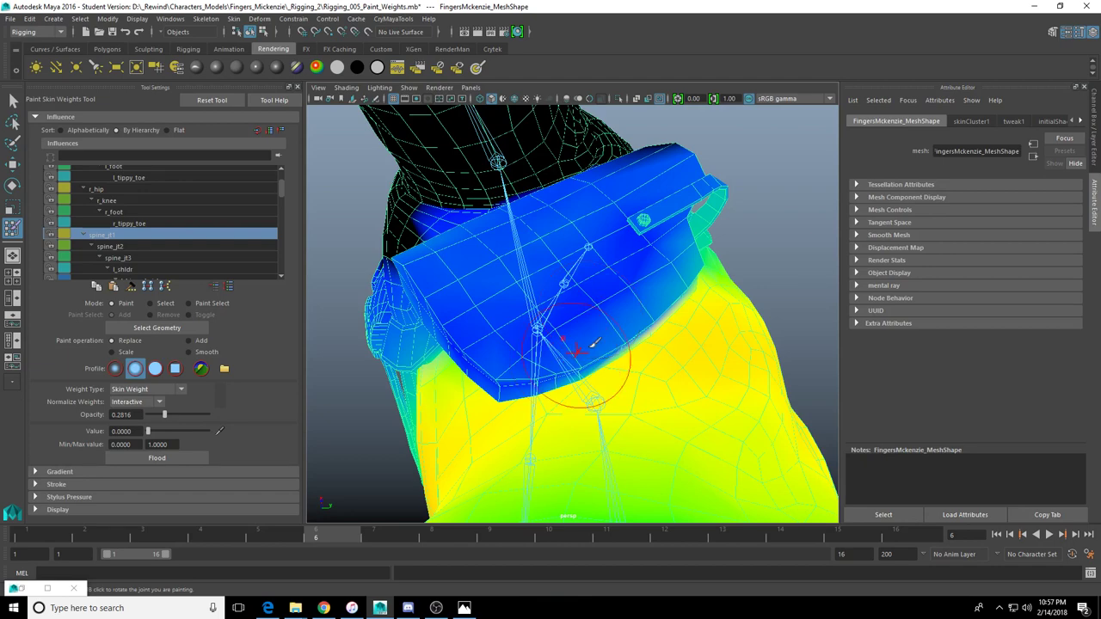
mouse_move(577, 329)
left_mouse_down("alt")
mouse_move(634, 287)
mouse_move(644, 332)
mouse_move(581, 282)
left_mouse_up("alt")
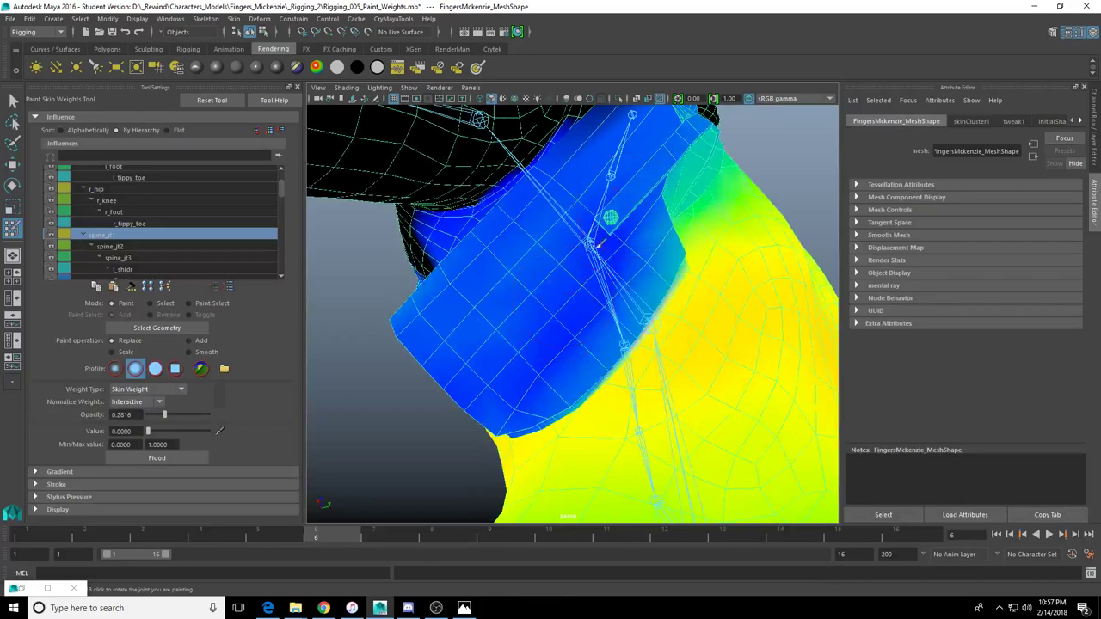
left_click_drag(615, 247, 496, 356, "alt")
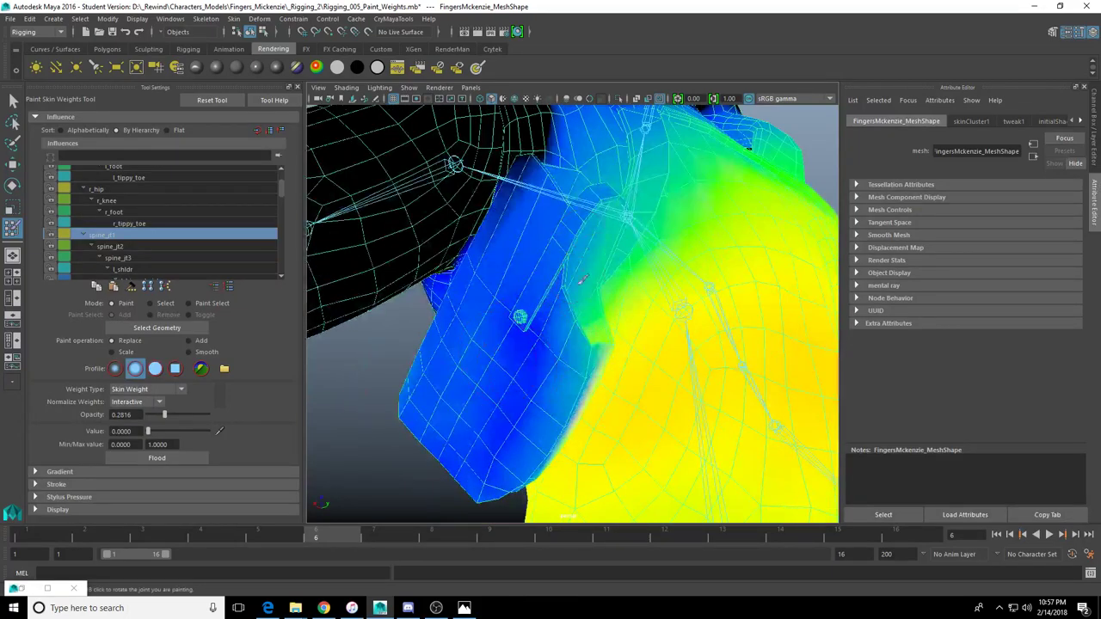
left_click_drag(582, 239, 555, 316, "alt")
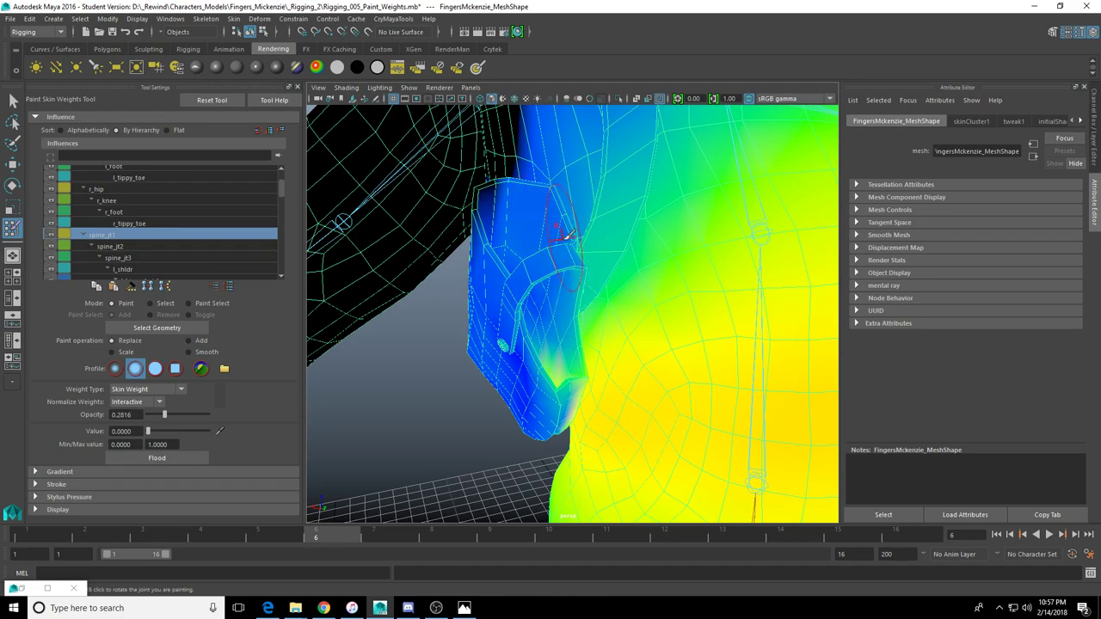
left_click_drag(514, 246, 537, 303, "alt")
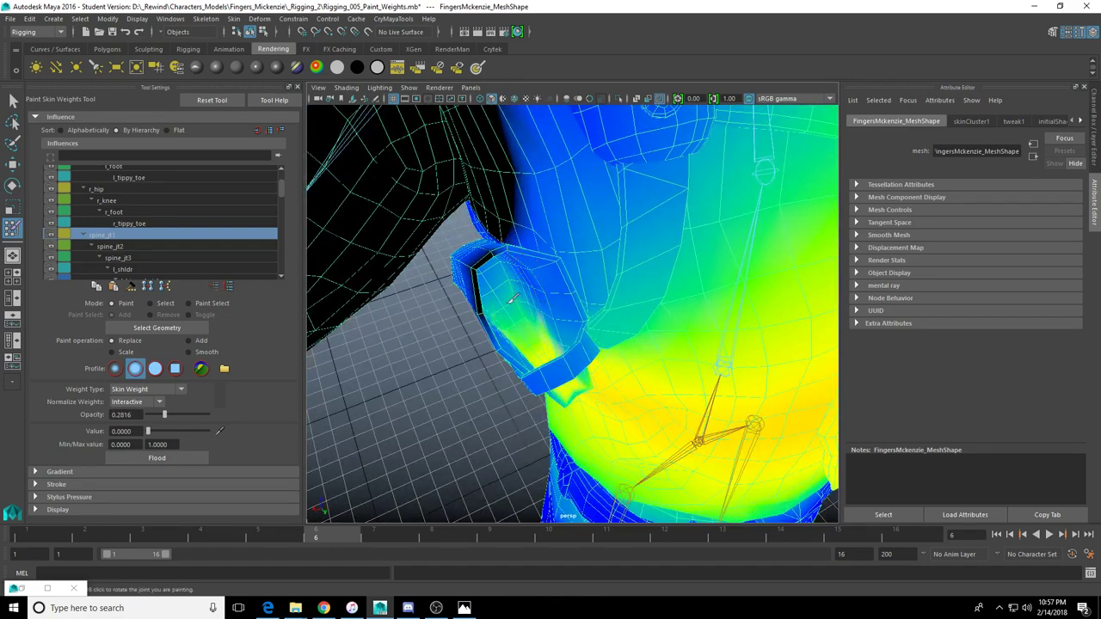
Paint out the spine_jt1 influence on the surfaces inside the holster's opening
scroll(497, 307, "up", 5)
scroll(499, 305, "up", 2)
mouse_move(454, 321)
left_mouse_down()
mouse_move(423, 320)
mouse_move(455, 286)
mouse_move(446, 305)
mouse_move(473, 365)
mouse_move(391, 283)
left_mouse_up()
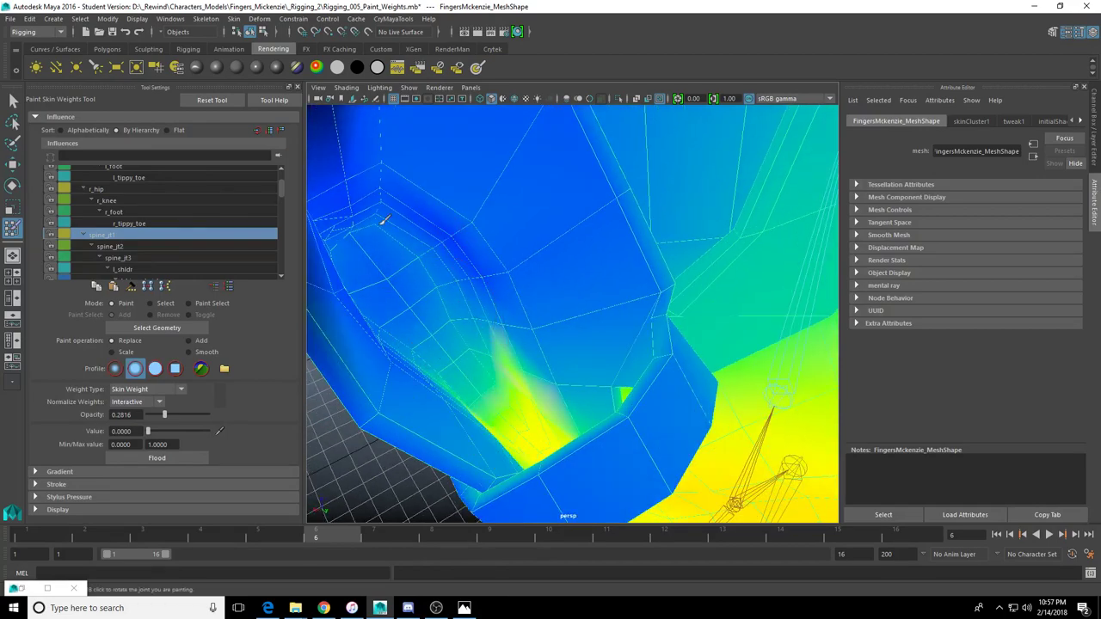
left_click_drag(384, 220, 469, 280, "alt")
mouse_move(454, 338)
left_mouse_down("alt")
mouse_move(509, 390)
mouse_move(542, 361)
mouse_move(534, 353)
left_mouse_up("alt")
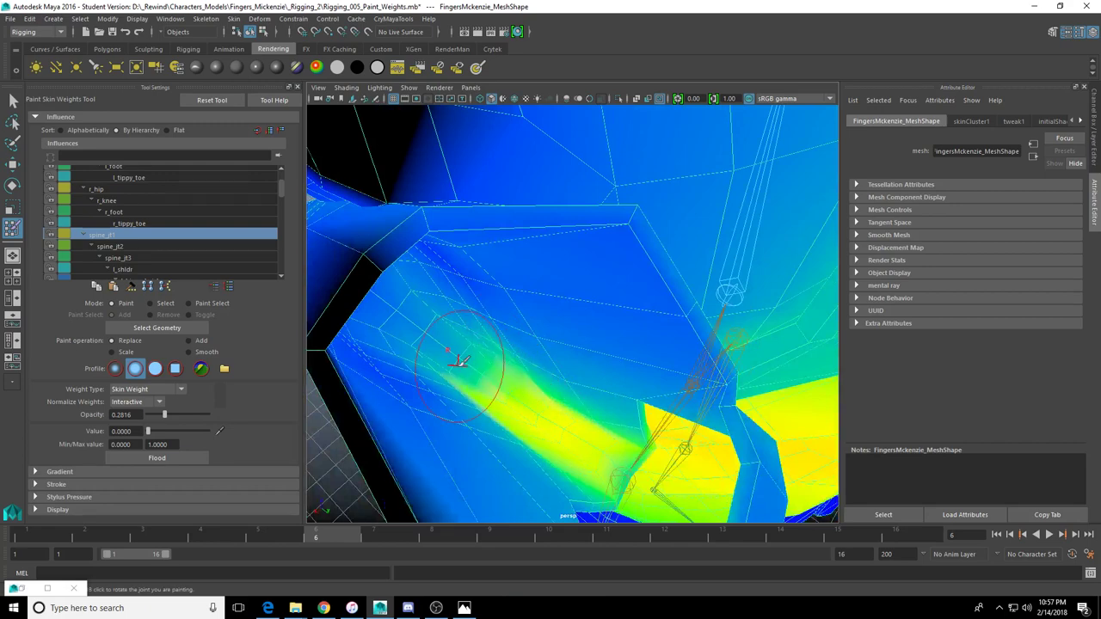
left_click_drag(472, 371, 490, 383, "alt")
mouse_move(525, 400)
left_mouse_down()
mouse_move(459, 373)
mouse_move(551, 409)
mouse_move(521, 427)
mouse_move(413, 370)
left_mouse_up()
left_click_drag(500, 371, 561, 378, "alt")
left_click_drag(494, 354, 510, 310)
mouse_move(499, 384)
left_mouse_down()
mouse_move(516, 414)
mouse_move(497, 396)
left_mouse_up()
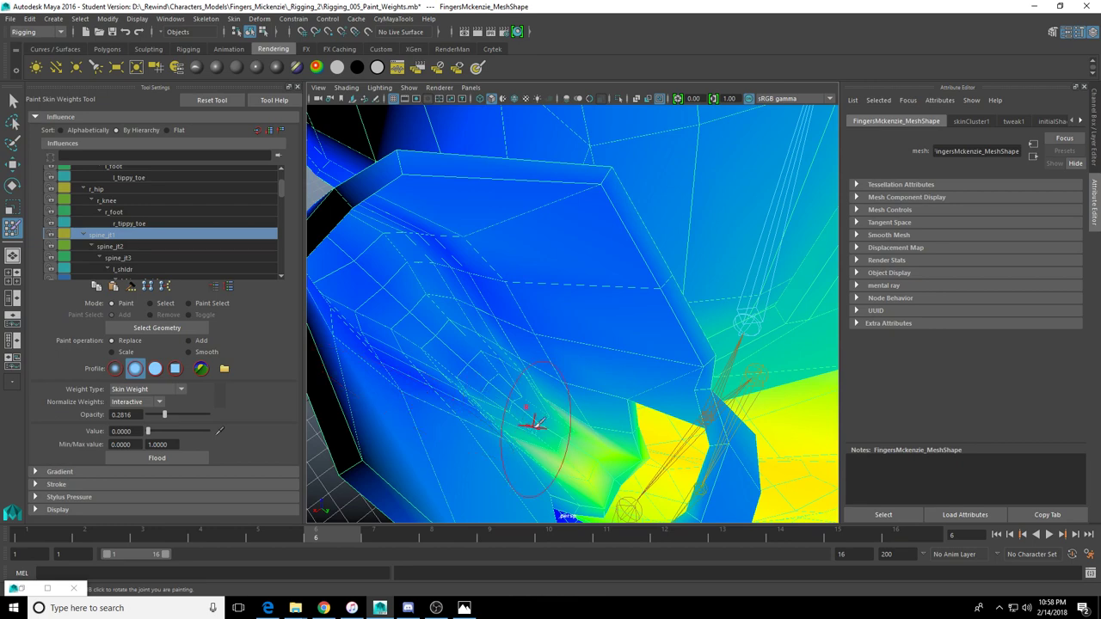
Remove the leftover spine_jt1 weight at the inner corner of the holster's opening and along its rear lip
left_click_drag(530, 423, 533, 388, "alt")
left_click_drag(495, 357, 452, 318, "alt")
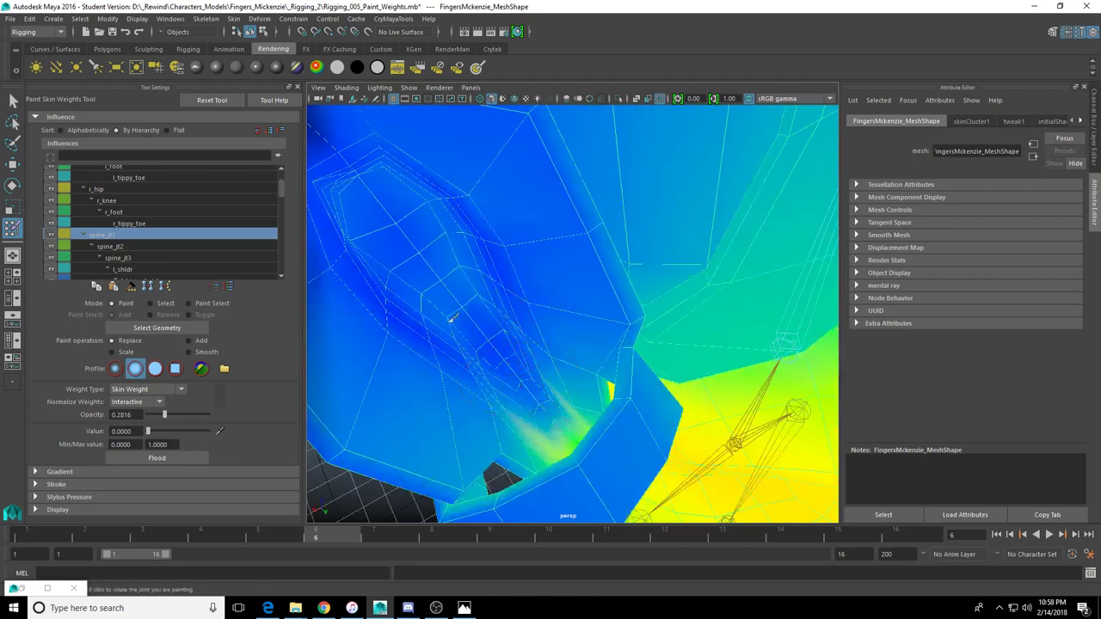
left_click_drag(421, 362, 482, 369, "alt")
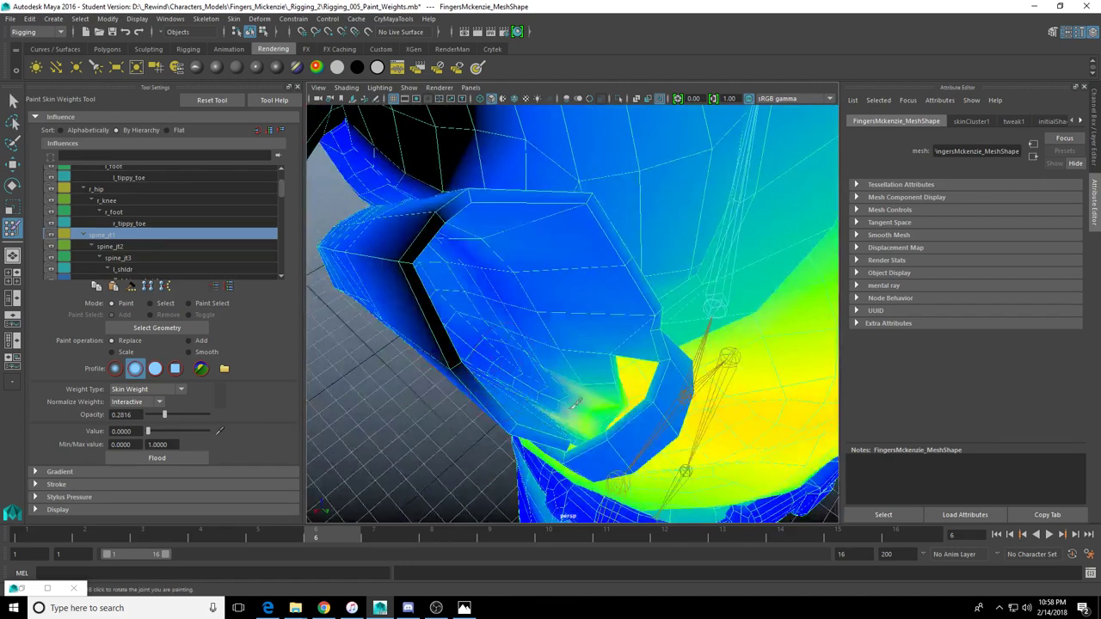
mouse_move(575, 402)
left_mouse_down()
mouse_move(570, 375)
mouse_move(579, 392)
mouse_move(571, 404)
left_mouse_up()
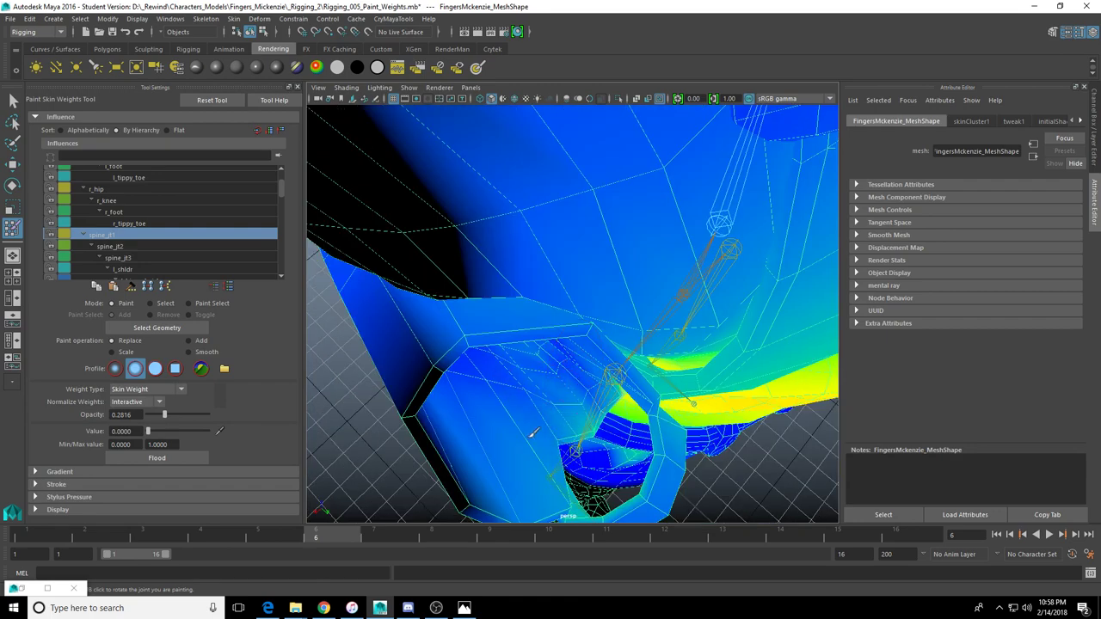
left_click_drag(500, 414, 544, 368, "alt")
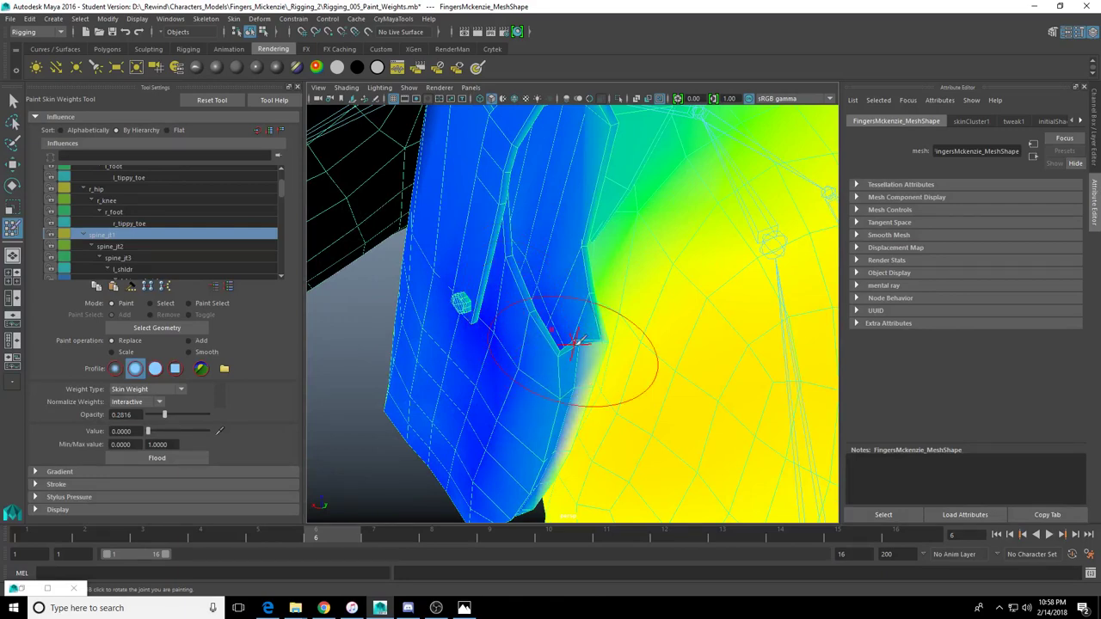
left_click_drag(576, 341, 560, 336, "alt")
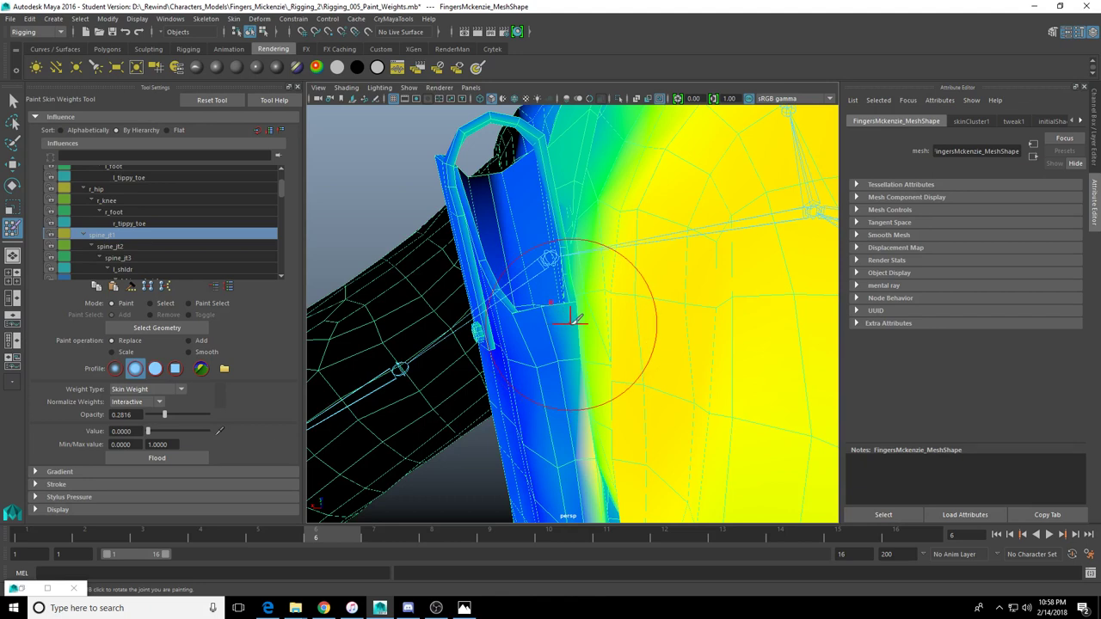
Paint out the remaining spine_jt1 weight around the holster's opening and upper flap with the brush opacity at 0.3981
left_click_drag(573, 300, 593, 330, "alt")
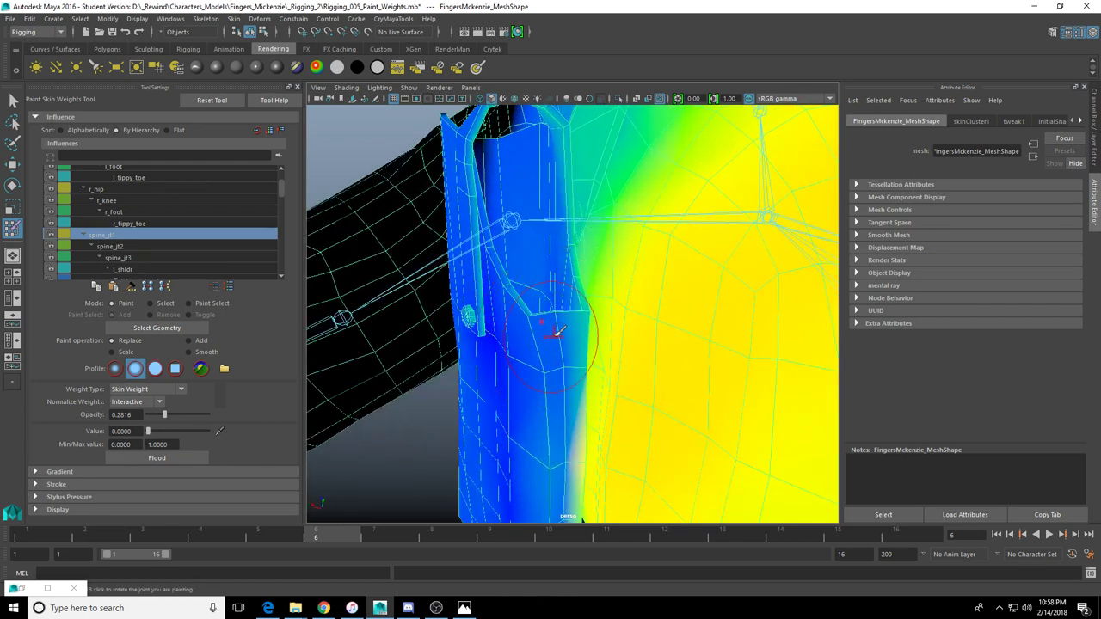
left_click_drag(548, 357, 577, 287, "alt")
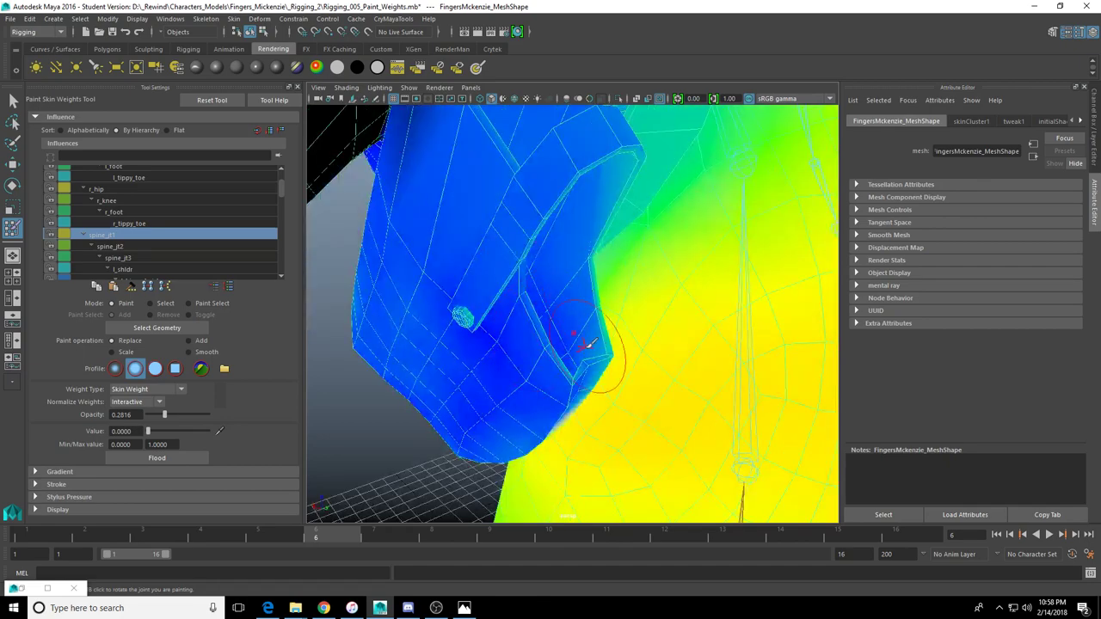
left_click_drag(582, 336, 560, 321, "alt")
left_click_drag(575, 244, 493, 281, "alt")
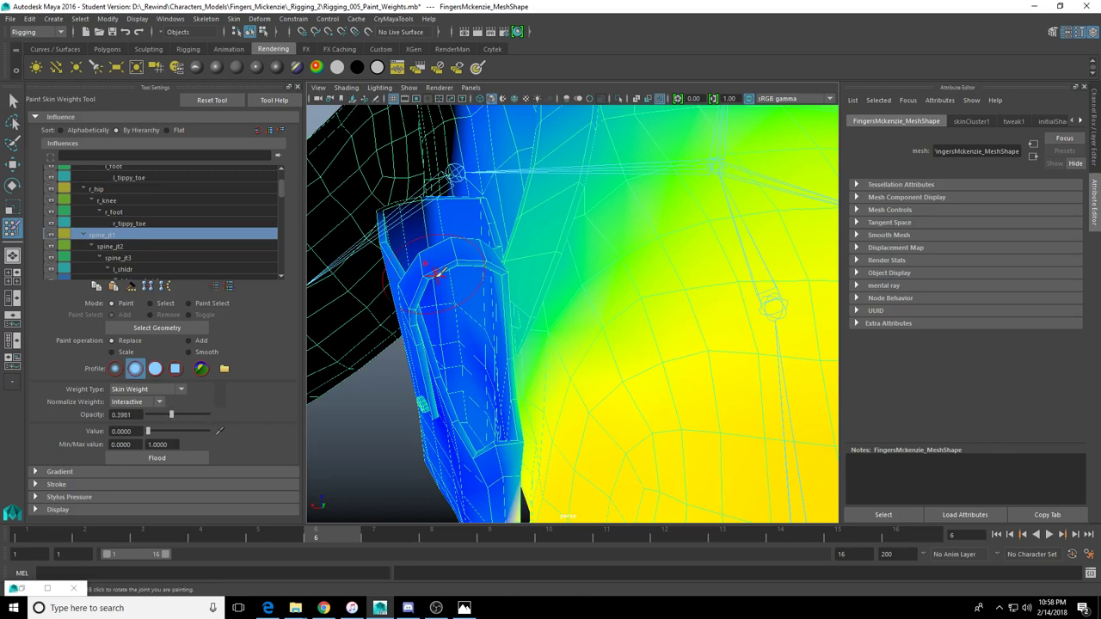
mouse_move(437, 275)
left_mouse_down()
mouse_move(428, 363)
mouse_move(435, 332)
mouse_move(484, 368)
mouse_move(498, 282)
left_mouse_up()
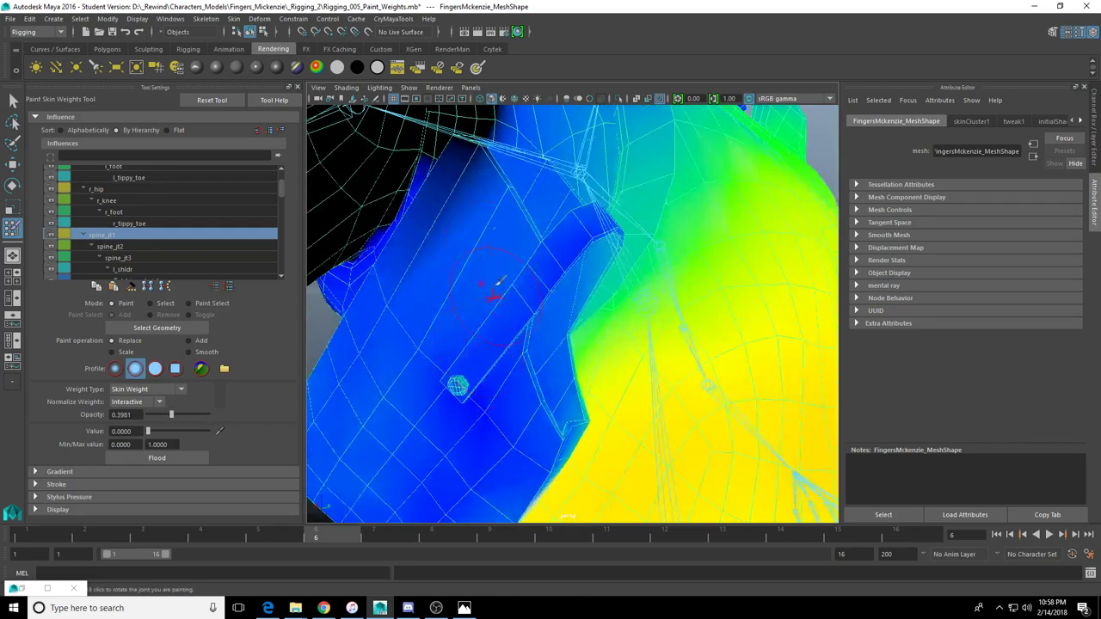
mouse_move(542, 344)
left_mouse_down("alt")
mouse_move(516, 346)
mouse_move(547, 342)
left_mouse_up("alt")
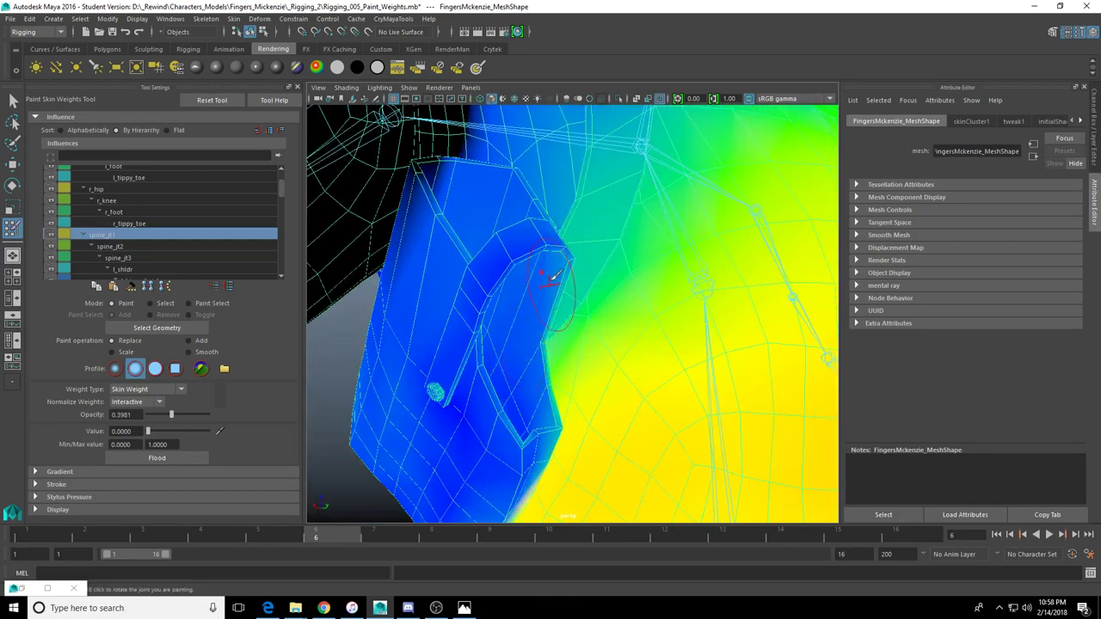
Reduce the spine_jt1 influence on the upper chest between the holster's shoulder strap and the centre of the torso
mouse_move(555, 274)
left_mouse_down("alt")
mouse_move(509, 250)
mouse_move(518, 280)
mouse_move(521, 258)
mouse_move(566, 266)
mouse_move(545, 384)
mouse_move(518, 221)
mouse_move(497, 240)
left_mouse_up("alt")
scroll(549, 395, "down", 5)
scroll(481, 215, "up", 3)
scroll(497, 240, "up", 4)
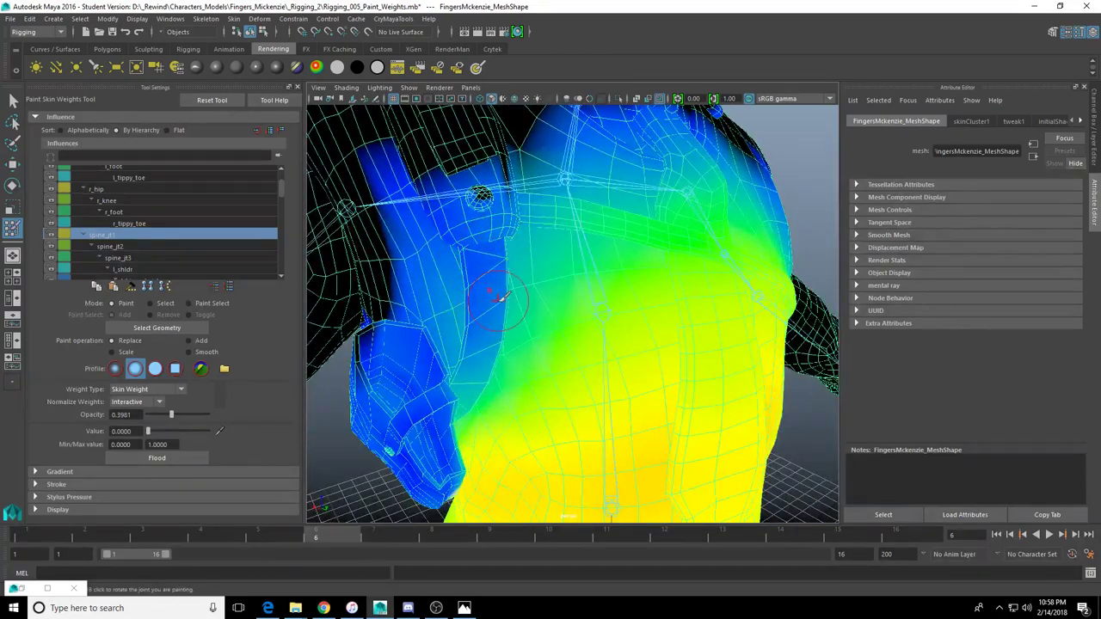
left_click_drag(504, 290, 524, 215, "alt")
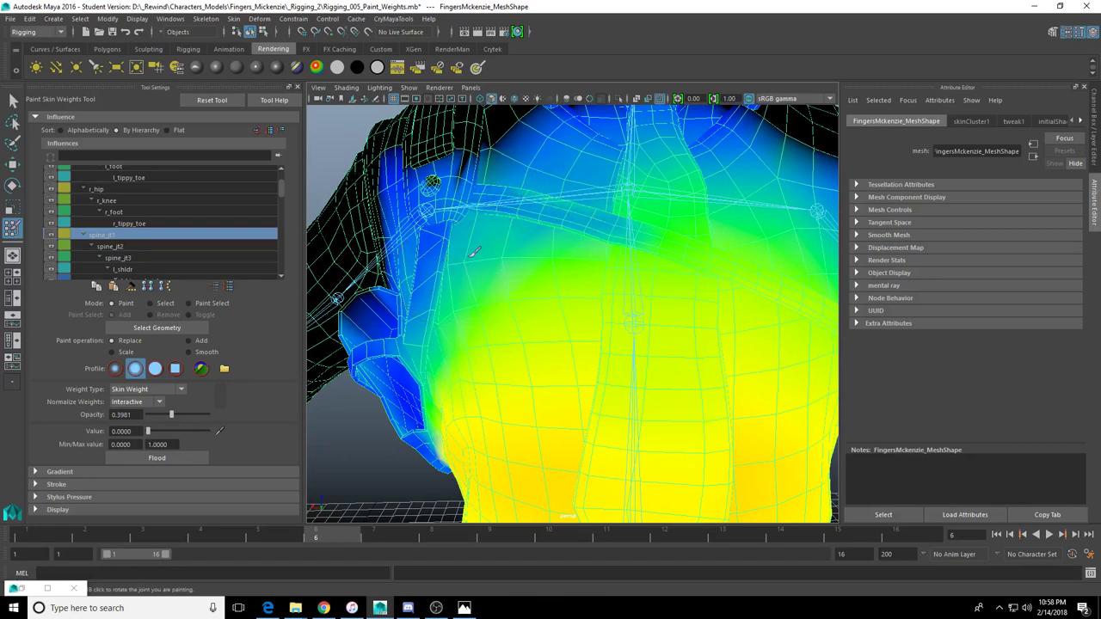
mouse_move(474, 252)
left_mouse_down()
mouse_move(454, 224)
mouse_move(600, 199)
left_mouse_up()
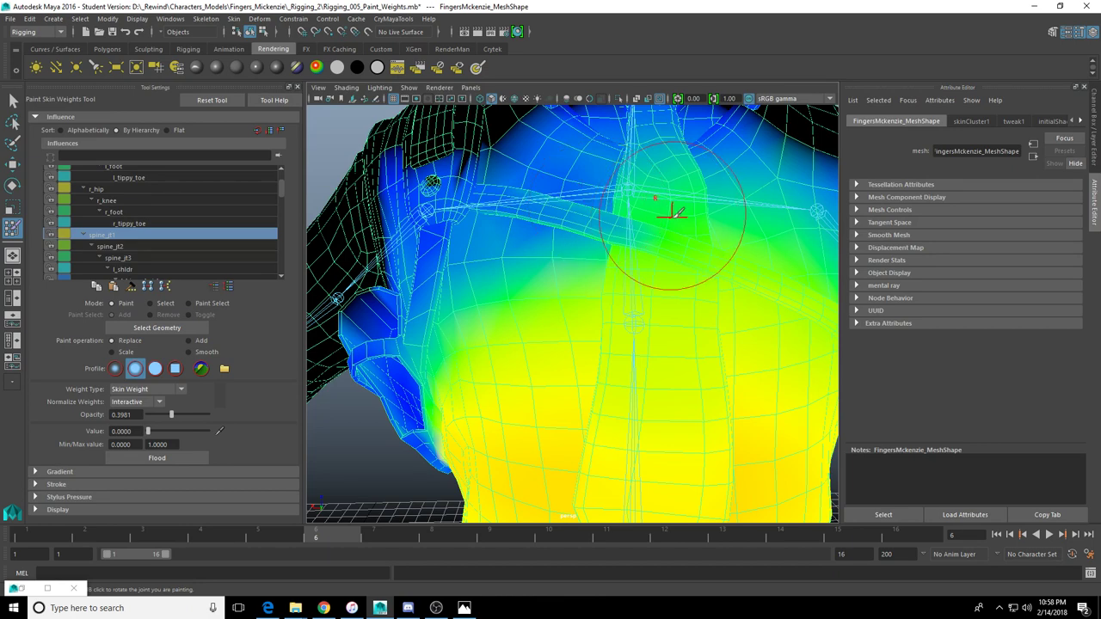
scroll(668, 246, "down", 5)
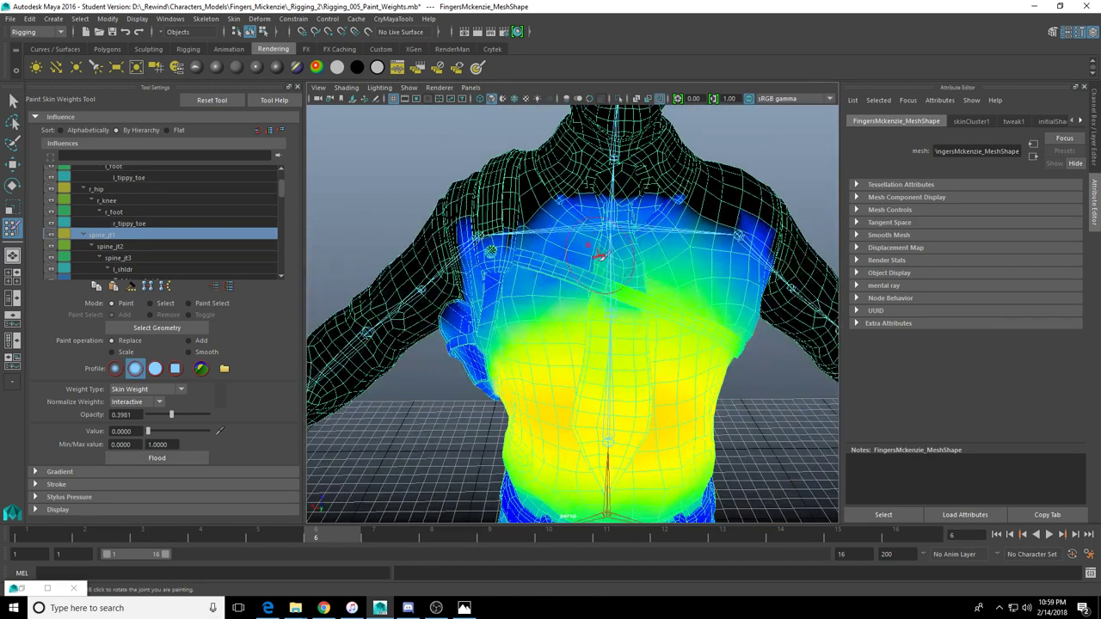
Paint down the spine_jt1 weight across the middle of the chest, undoing the unwanted strokes
mouse_move(601, 255)
left_mouse_down()
mouse_move(648, 256)
mouse_move(519, 298)
mouse_move(508, 312)
mouse_move(592, 313)
left_mouse_up()
middle_click_drag(591, 313, 562, 305, "alt")
mouse_move(523, 252)
left_mouse_down()
mouse_move(516, 268)
mouse_move(618, 288)
mouse_move(533, 271)
mouse_move(559, 275)
mouse_move(620, 221)
mouse_move(563, 229)
mouse_move(590, 307)
mouse_move(548, 310)
mouse_move(640, 319)
mouse_move(651, 342)
left_mouse_up()
mouse_move(651, 341)
left_mouse_down("alt")
mouse_move(615, 325)
mouse_move(668, 323)
mouse_move(679, 295)
mouse_move(593, 264)
mouse_move(676, 300)
left_mouse_up("alt")
key("ctrl+z")
right_click_drag(615, 291, 632, 298, "alt")
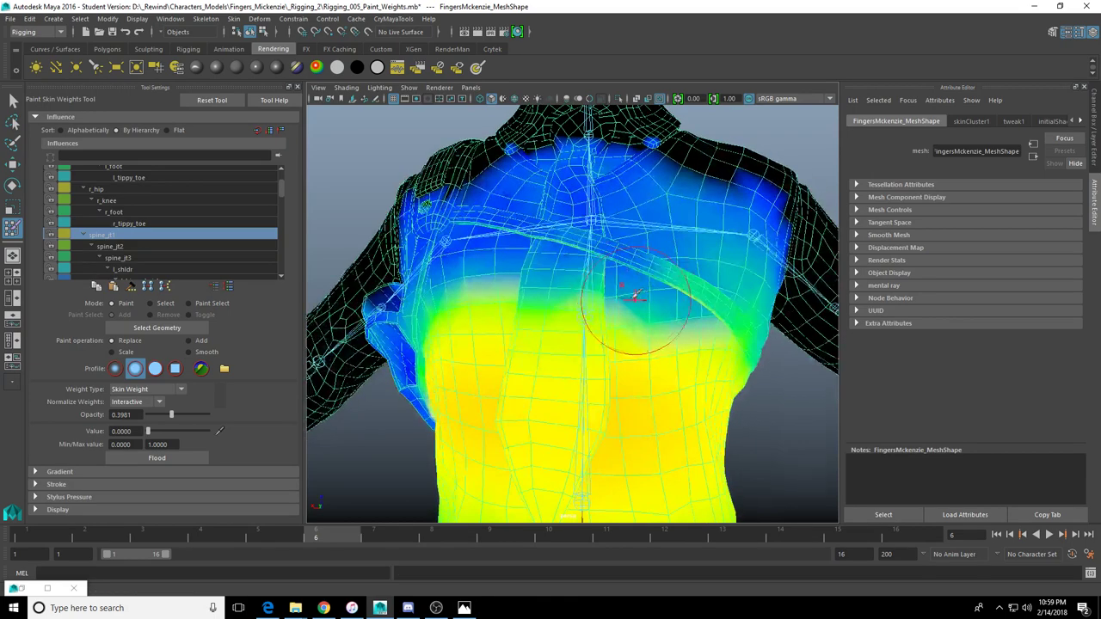
key("ctrl+z")
Clear the spine_jt1 weight from the front stretch of the chest strap and its lower edge
mouse_move(680, 275)
left_mouse_down("alt")
mouse_move(658, 241)
mouse_move(671, 262)
left_mouse_up("alt")
right_click_drag(671, 262, 644, 255, "alt")
left_click_drag(644, 255, 625, 214, "alt")
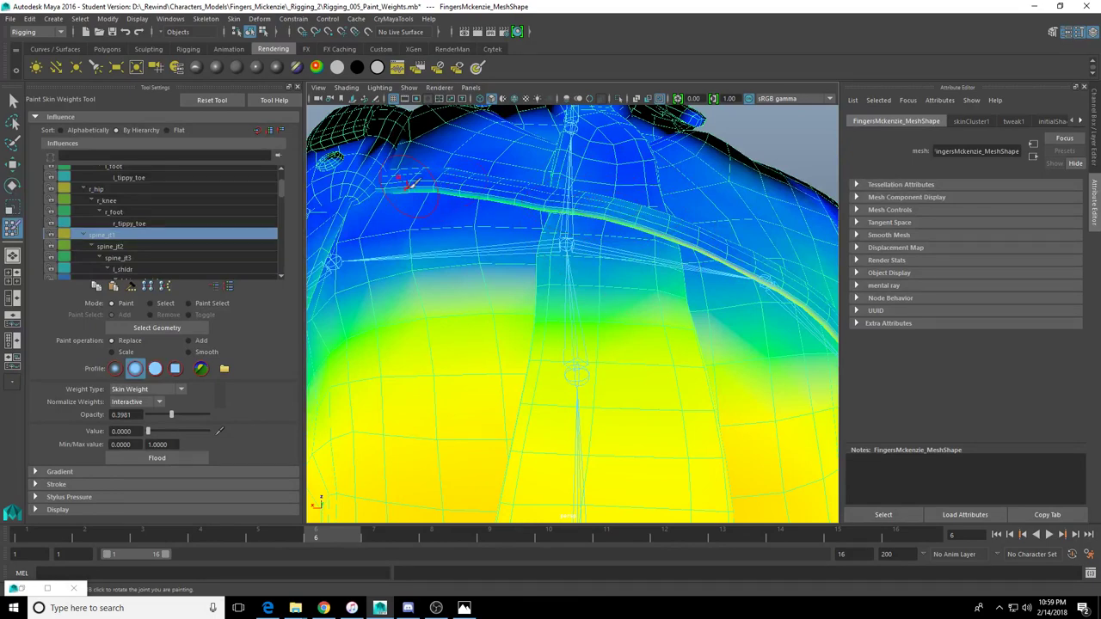
mouse_move(408, 184)
left_mouse_down()
mouse_move(507, 186)
mouse_move(617, 221)
left_mouse_up()
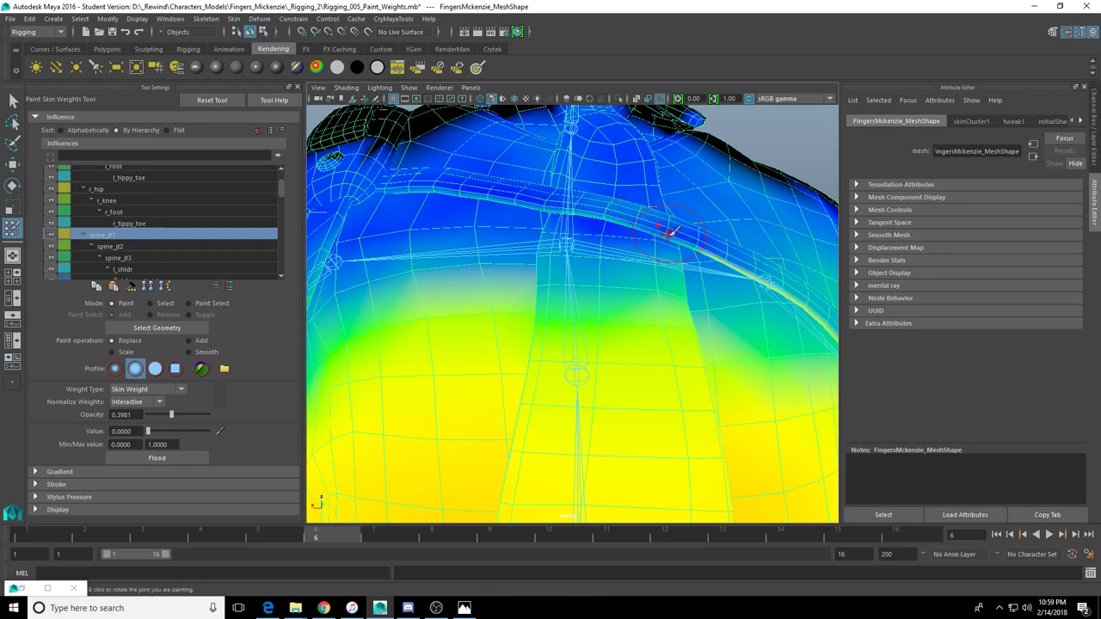
middle_click_drag(698, 246, 636, 251, "alt")
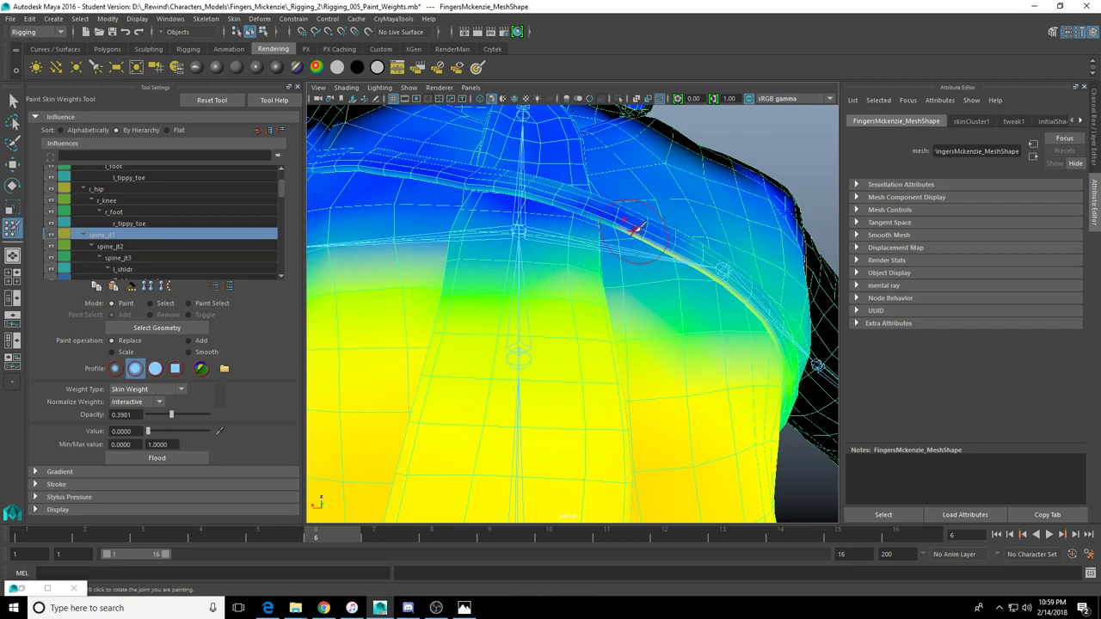
Paint out the spine_jt1 weight on the strap's lower edge towards the underarm opposite the holster
scroll(641, 236, "up", 4)
mouse_move(644, 241)
left_mouse_down("alt")
mouse_move(602, 245)
mouse_move(595, 230)
left_mouse_up("alt")
left_click_drag(605, 162, 659, 185)
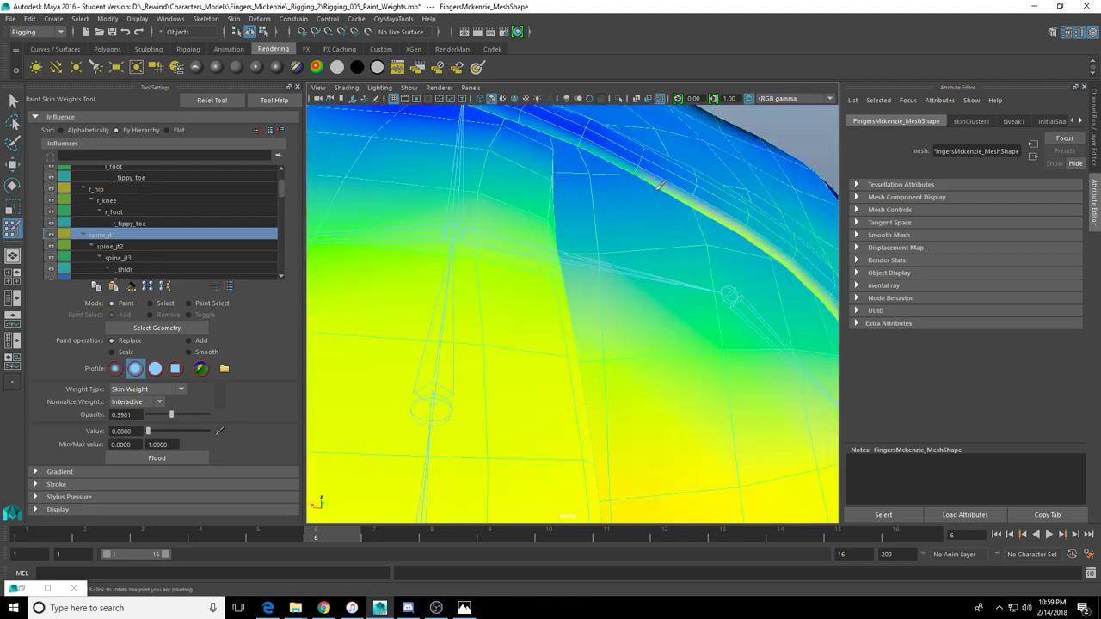
scroll(682, 191, "down", 5)
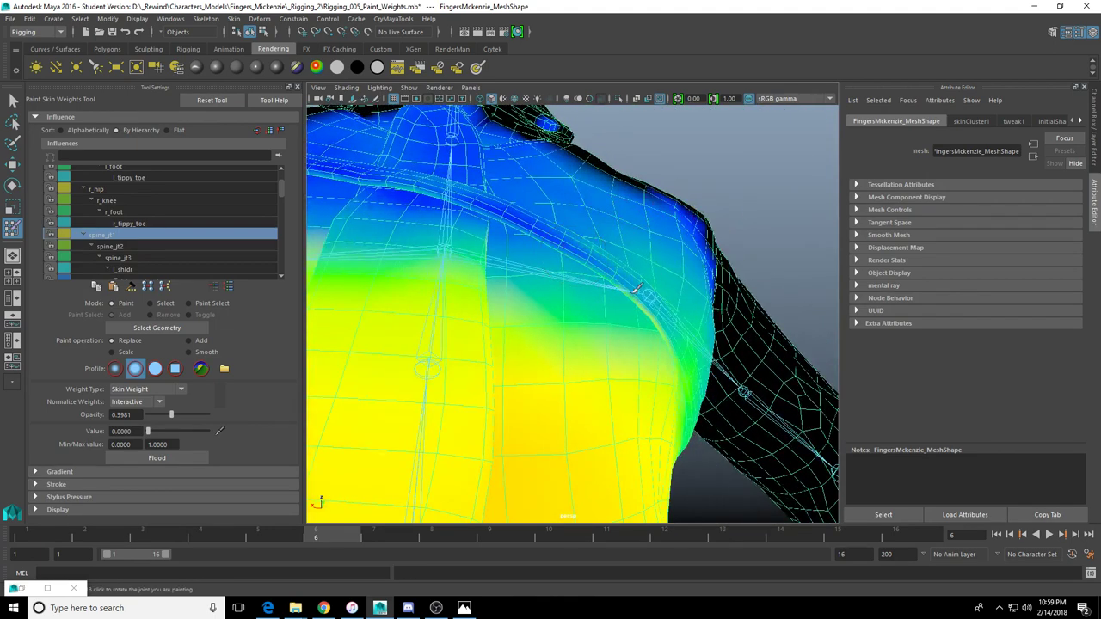
mouse_move(641, 295)
left_mouse_down("alt")
mouse_move(447, 325)
mouse_move(405, 252)
mouse_move(468, 323)
left_mouse_up("alt")
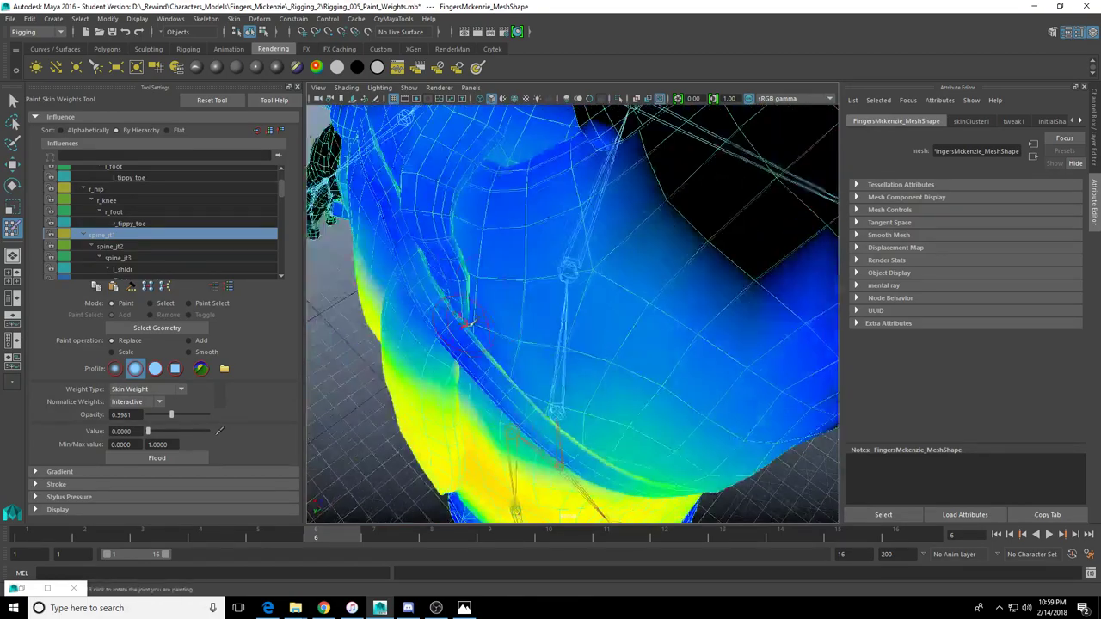
Lower the spine_jt1 influence on the chest and strap below the arm opposite the holster, undoing the last strokes
mouse_move(469, 272)
left_mouse_down("alt")
mouse_move(504, 268)
mouse_move(575, 337)
mouse_move(590, 233)
mouse_move(550, 258)
mouse_move(618, 312)
mouse_move(567, 225)
left_mouse_up("alt")
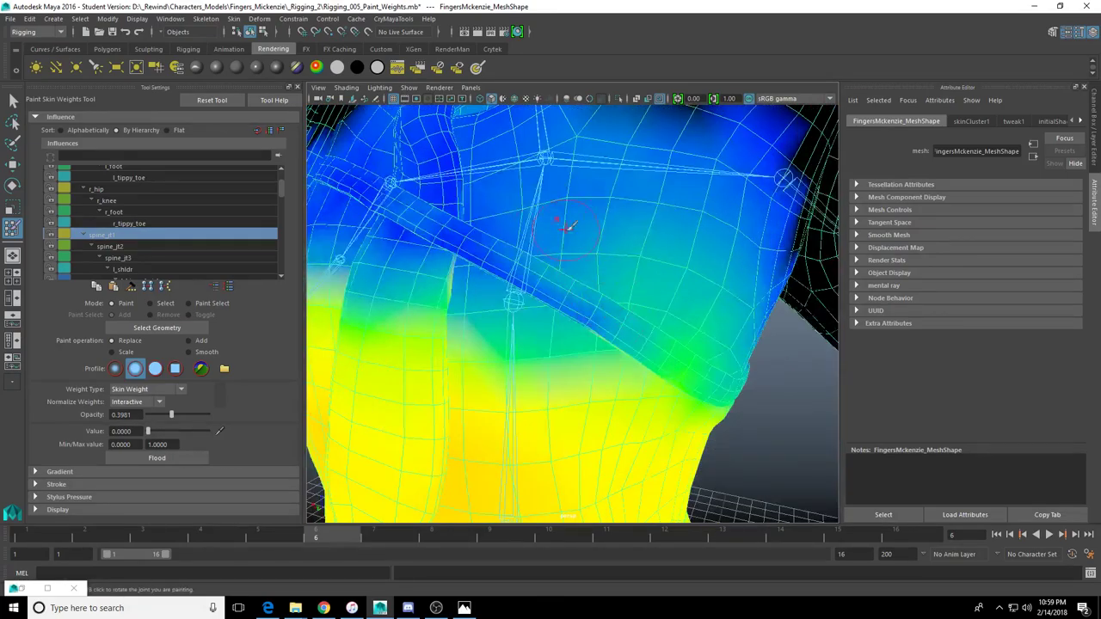
mouse_move(659, 246)
left_mouse_down("alt")
mouse_move(656, 266)
mouse_move(567, 251)
left_mouse_up("alt")
left_click_drag(631, 291, 601, 318, "alt")
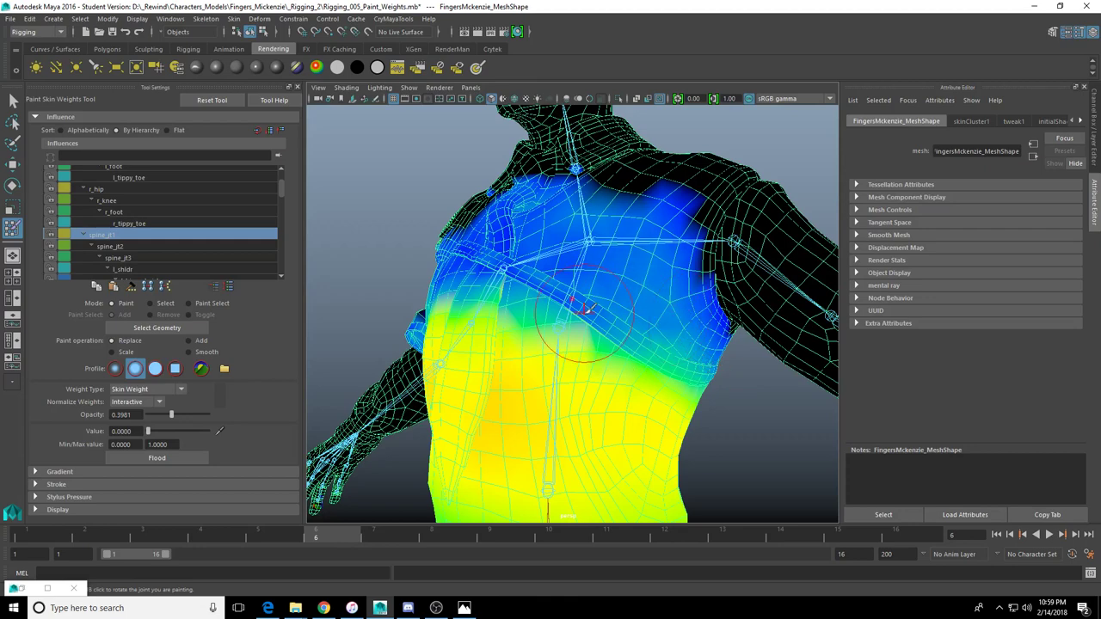
key("ctrl+z")
key("ctrl+z")
key("ctrl+z")
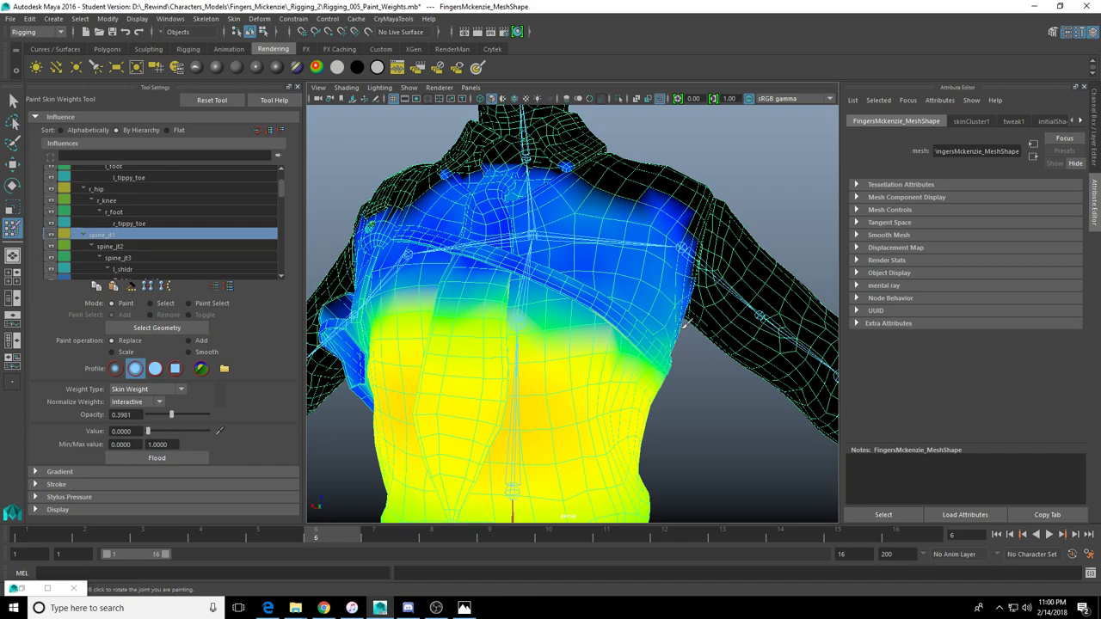
Blend the spine_jt1 weight down over the chest below the strap and around the ribs opposite the holster
mouse_move(791, 305)
left_mouse_down("alt")
mouse_move(563, 310)
mouse_move(572, 316)
mouse_move(482, 302)
mouse_move(430, 315)
mouse_move(439, 301)
mouse_move(525, 299)
mouse_move(498, 290)
mouse_move(474, 324)
mouse_move(458, 294)
mouse_move(636, 288)
left_mouse_up("alt")
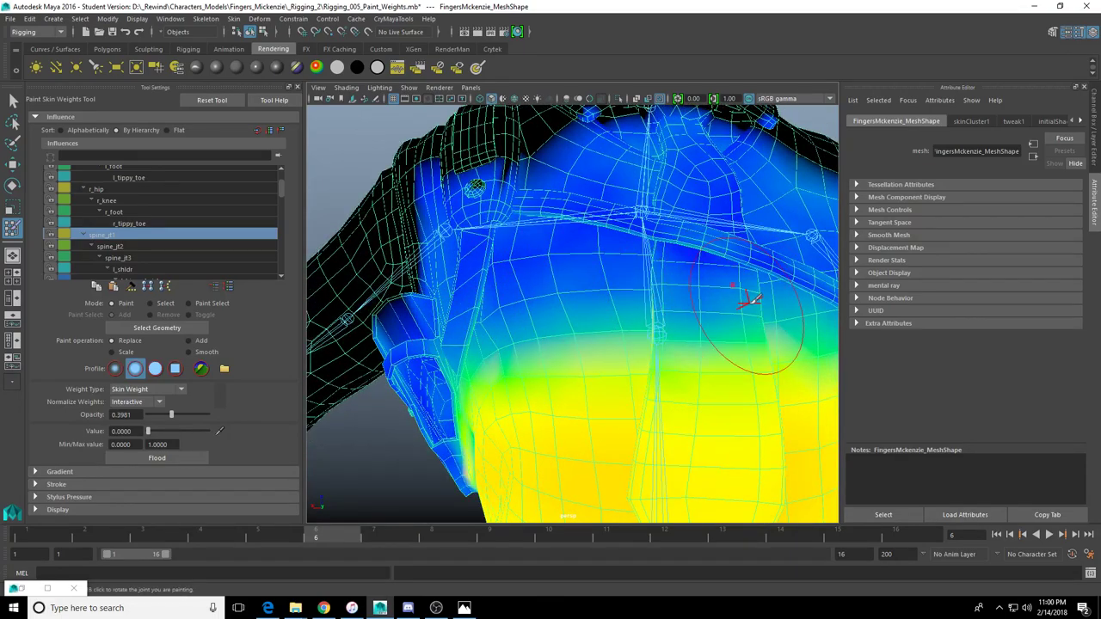
mouse_move(695, 368)
left_mouse_down("alt")
mouse_move(545, 300)
mouse_move(491, 295)
mouse_move(591, 247)
left_mouse_up("alt")
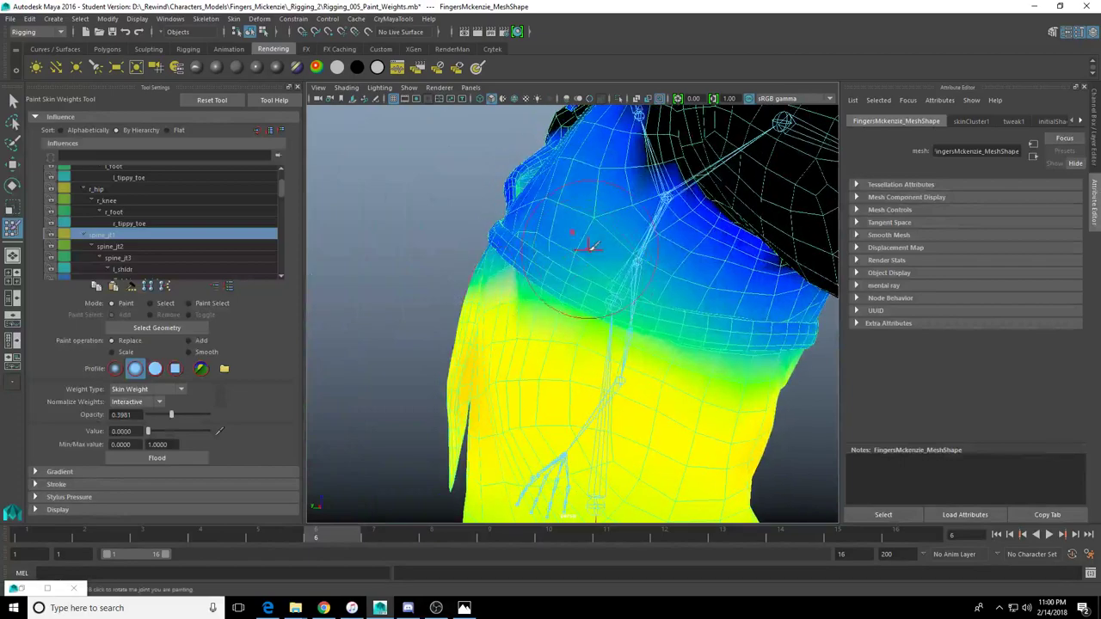
mouse_move(570, 207)
left_mouse_down("alt")
mouse_move(602, 266)
mouse_move(570, 264)
left_mouse_up("alt")
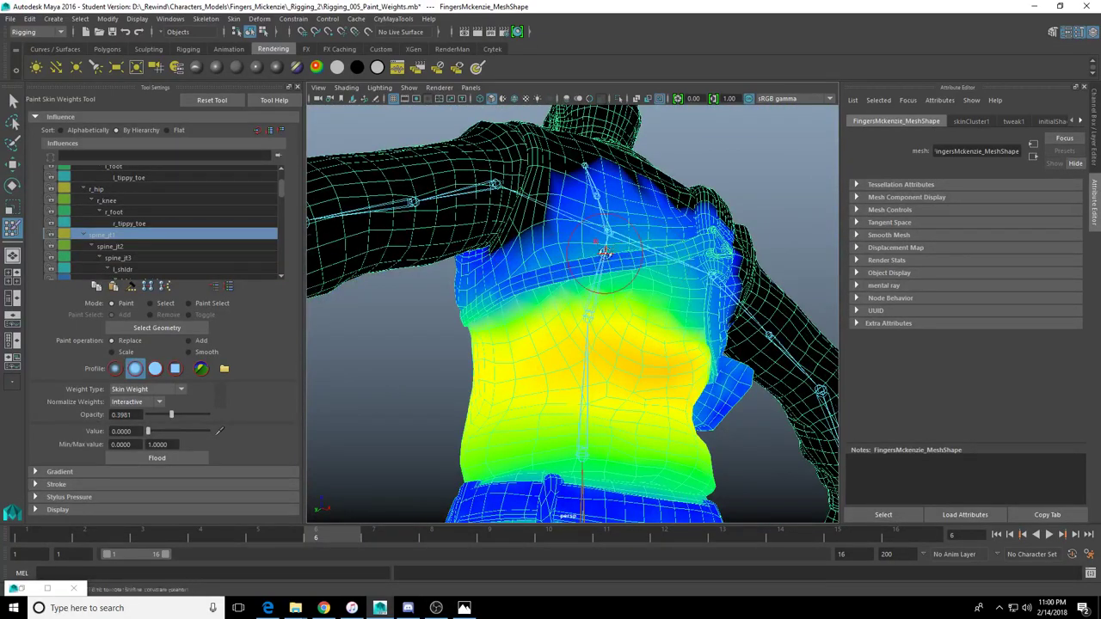
Reduce the spine_jt1 influence across the upper back and along the strap, blending it around the side
left_click_drag(488, 281, 555, 265, "alt")
left_click_drag(632, 256, 572, 260, "alt")
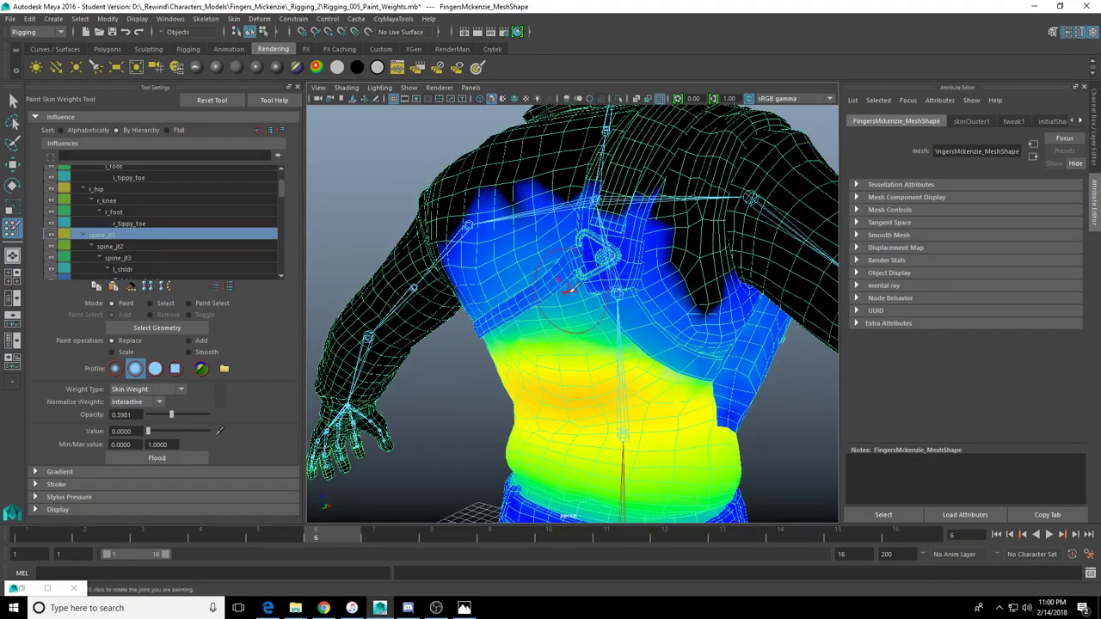
left_click_drag(566, 289, 533, 272, "alt")
left_click_drag(679, 284, 669, 253, "alt")
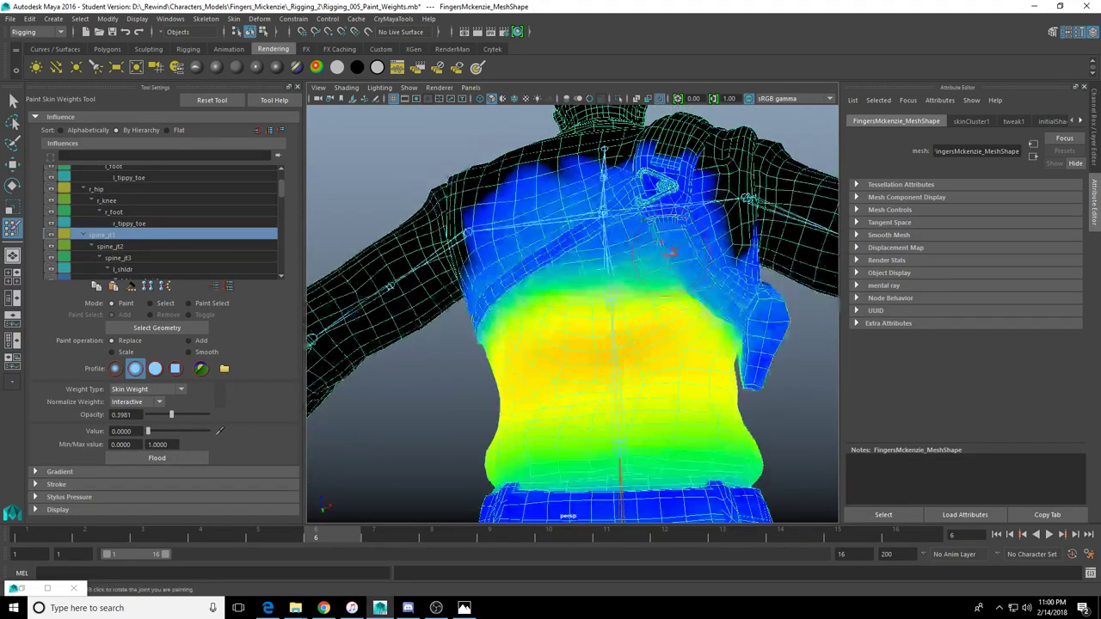
mouse_move(574, 265)
left_mouse_down("alt")
mouse_move(633, 263)
mouse_move(617, 272)
left_mouse_up("alt")
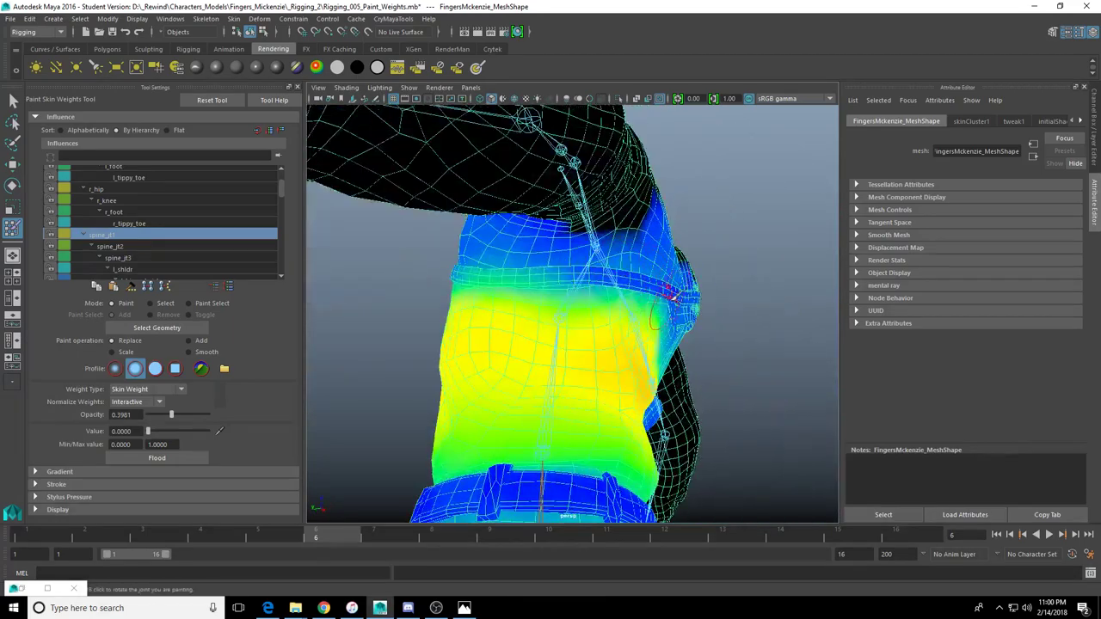
mouse_move(482, 265)
left_mouse_down("alt")
mouse_move(592, 270)
mouse_move(551, 258)
left_mouse_up("alt")
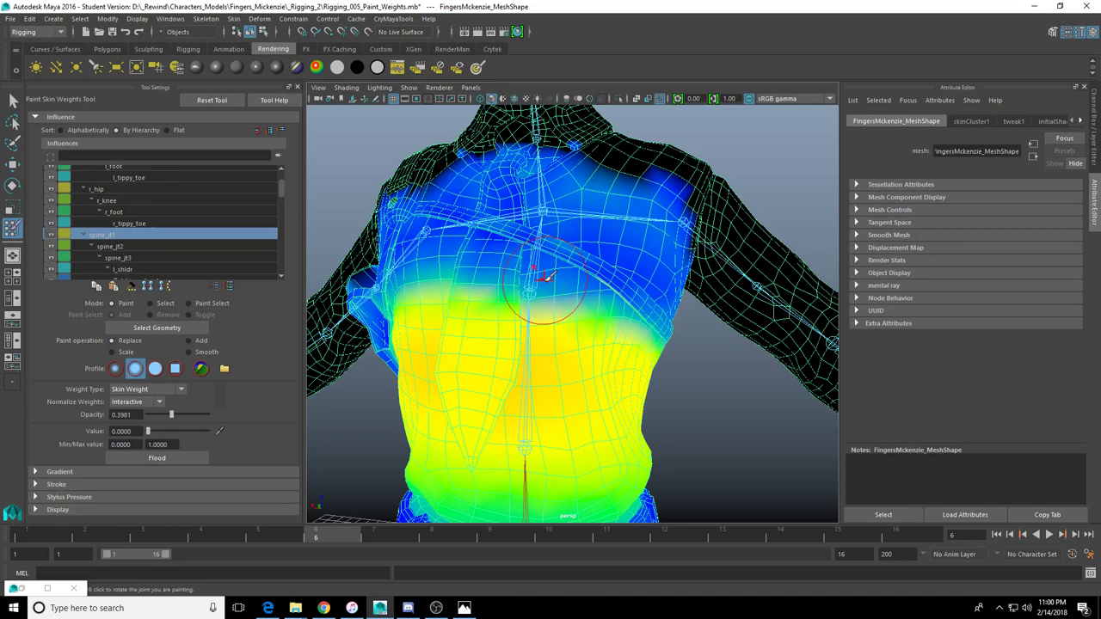
Even out the spine_jt1 falloff across the lower chest and paint it down on the torso beside the holster
left_click_drag(501, 325, 540, 313, "alt")
mouse_move(515, 276)
left_mouse_down()
mouse_move(431, 272)
mouse_move(456, 288)
left_mouse_up()
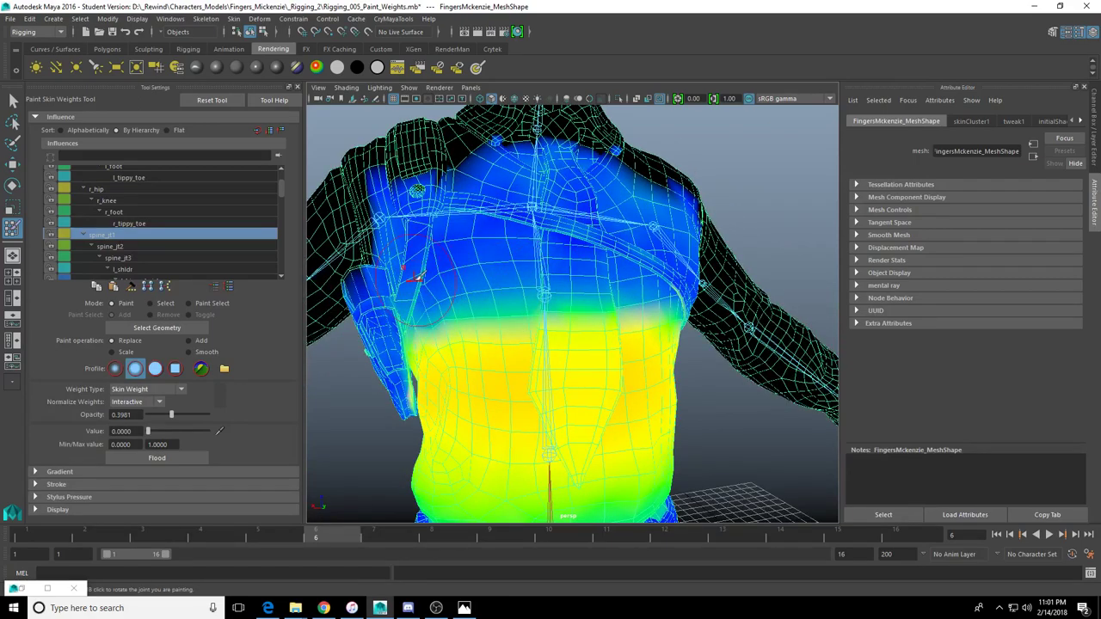
left_click_drag(526, 309, 606, 295, "alt")
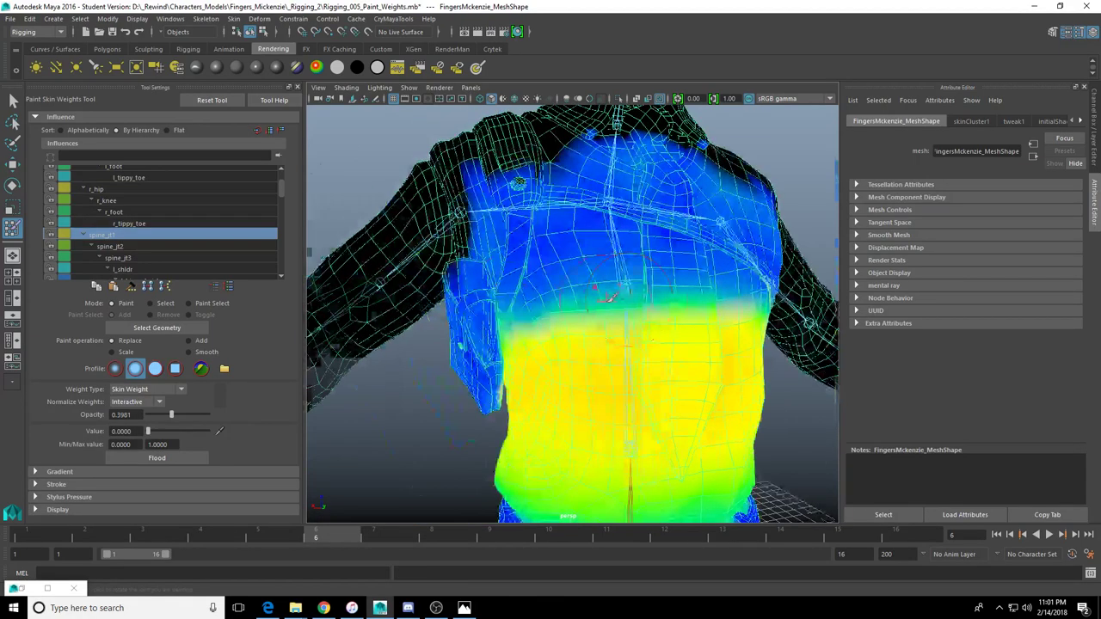
scroll(607, 296, "up", 5)
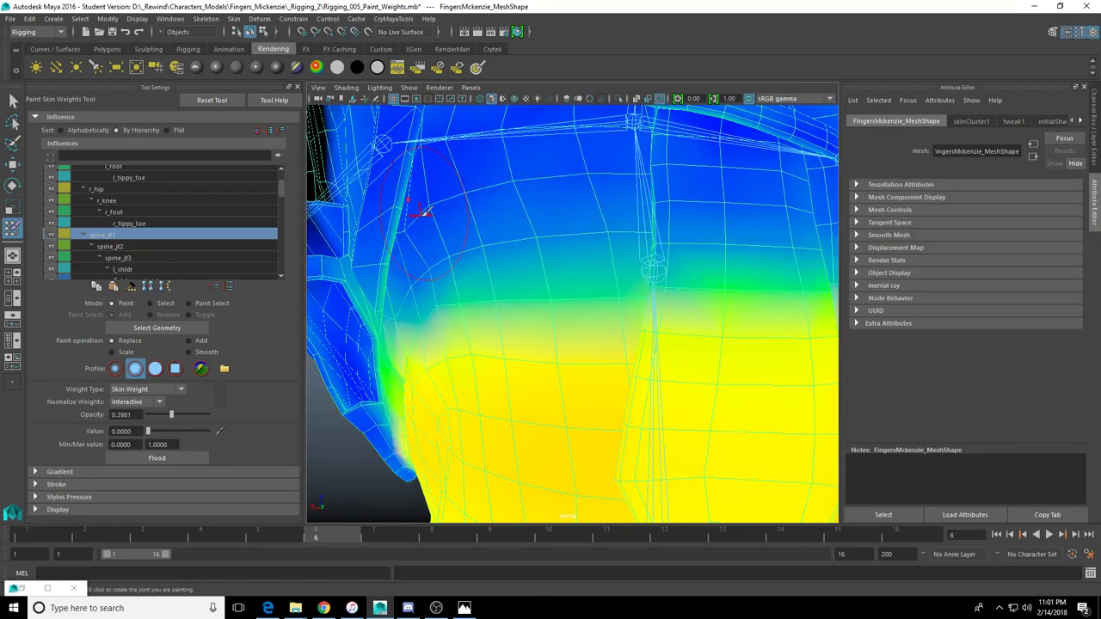
mouse_move(388, 248)
left_mouse_down("alt")
mouse_move(425, 246)
mouse_move(487, 215)
left_mouse_up("alt")
mouse_move(471, 279)
left_mouse_down()
mouse_move(481, 301)
mouse_move(484, 287)
mouse_move(484, 318)
mouse_move(458, 316)
left_mouse_up()
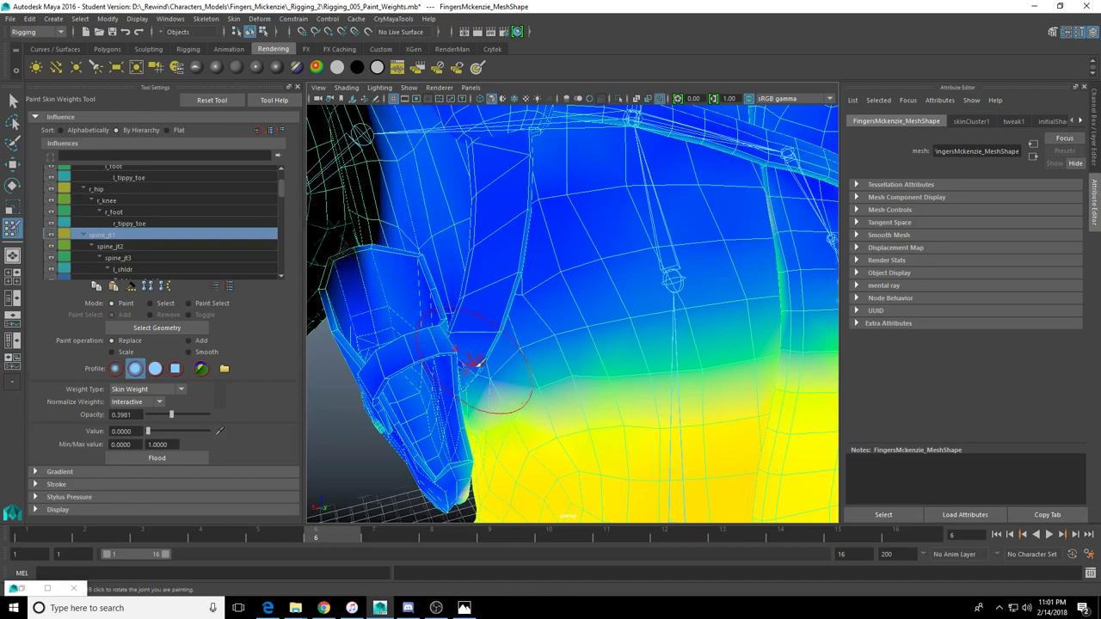
Leave weight painting and select the spine_jt1 joint with the Rotate tool to test the deformation
key("f")
left_click_drag(547, 258, 534, 281, "alt")
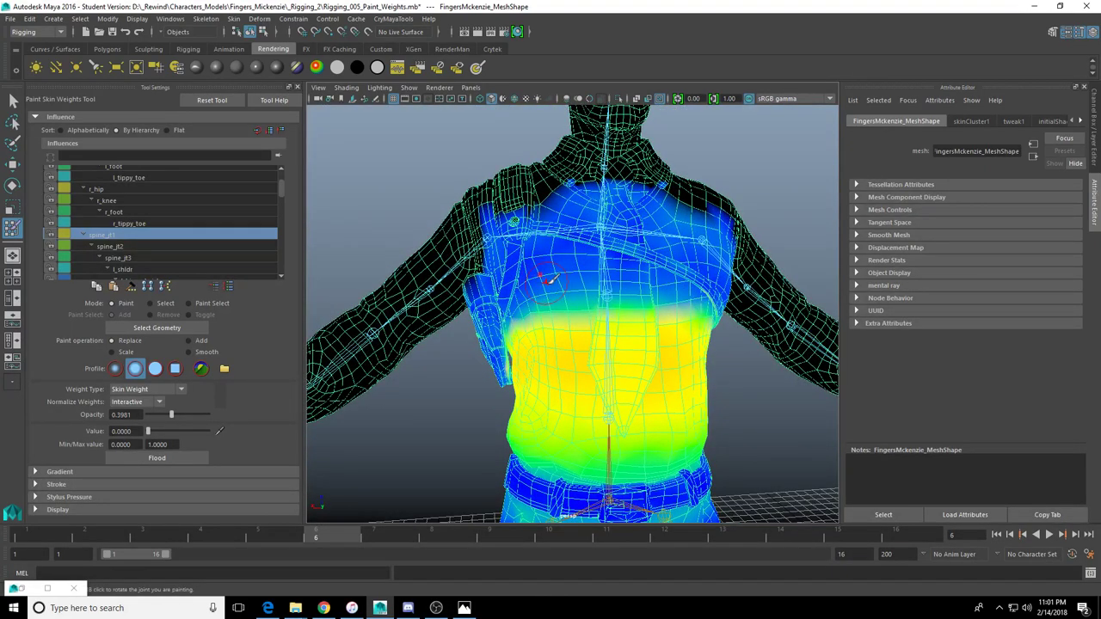
left_click_drag(582, 335, 572, 214, "alt")
left_click_drag(636, 327, 244, 247, "alt")
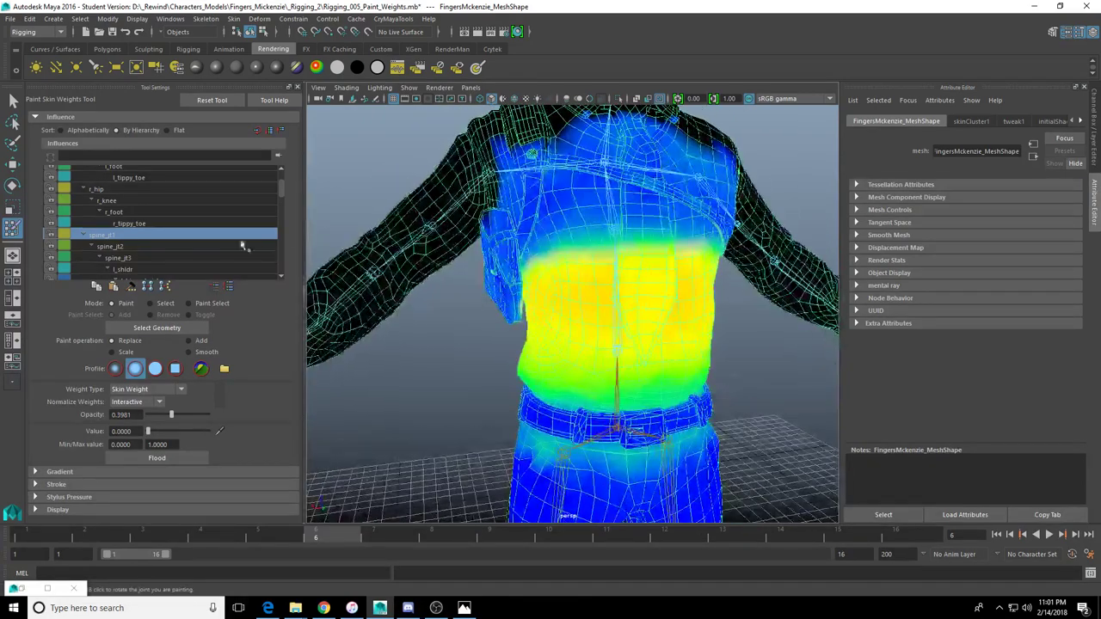
left_click(147, 233)
key("e")
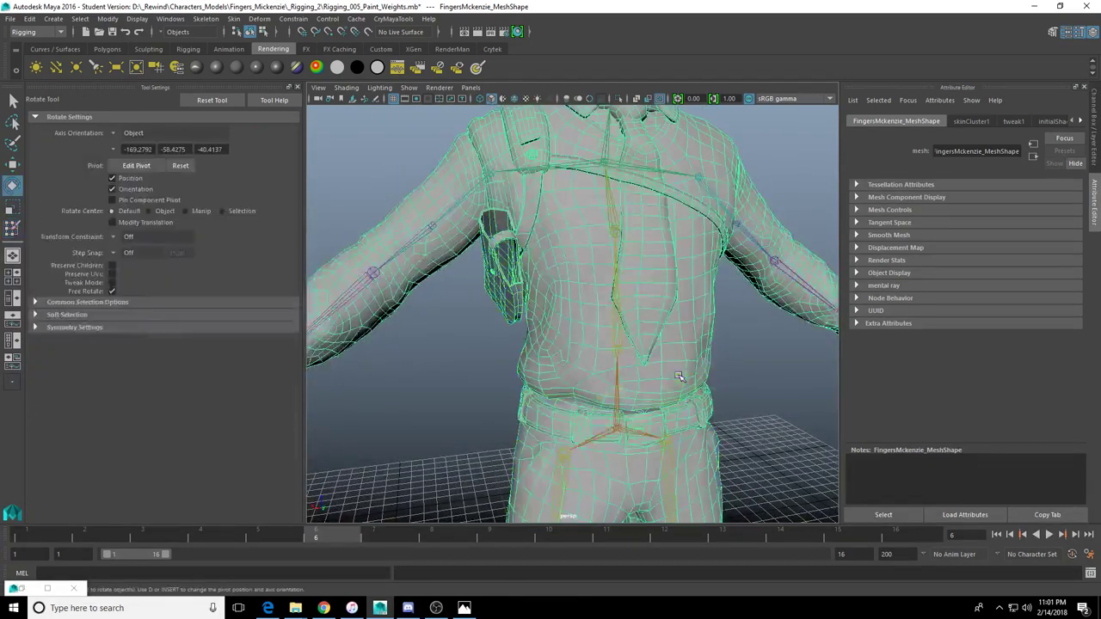
scroll(622, 407, "up", 5)
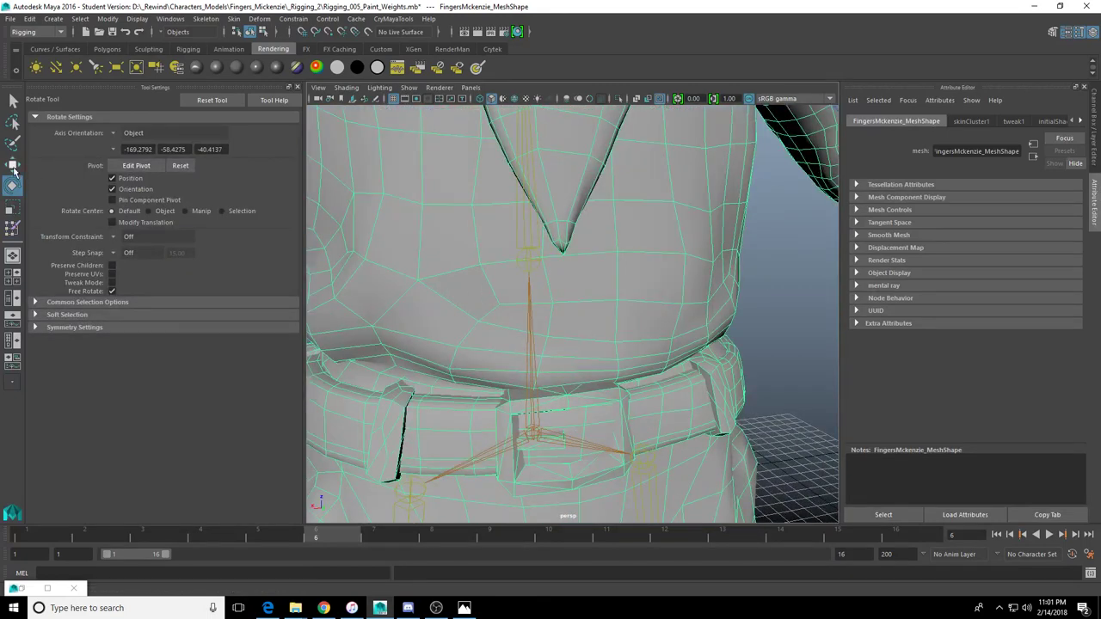
left_click(532, 270)
scroll(533, 271, "down", 5)
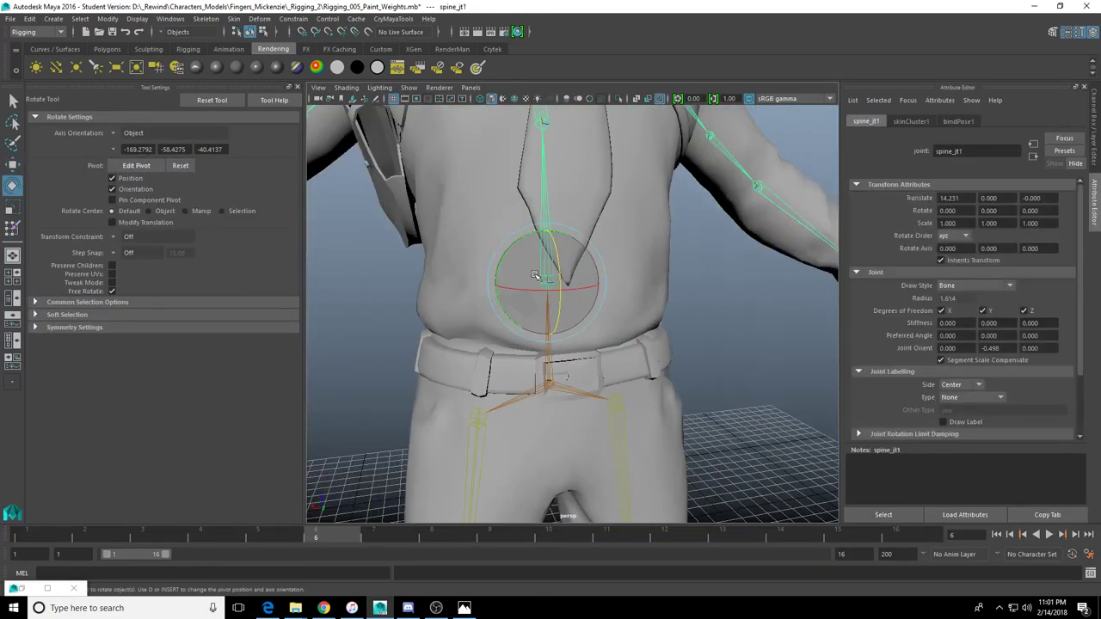
Bend spine_jt1 sideways about its Z axis to test the waist deformation, undoing each test rotation
left_click_drag(539, 275, 597, 296, "alt")
scroll(551, 261, "up", 4)
left_click_drag(607, 246, 591, 313)
scroll(592, 313, "down", 3)
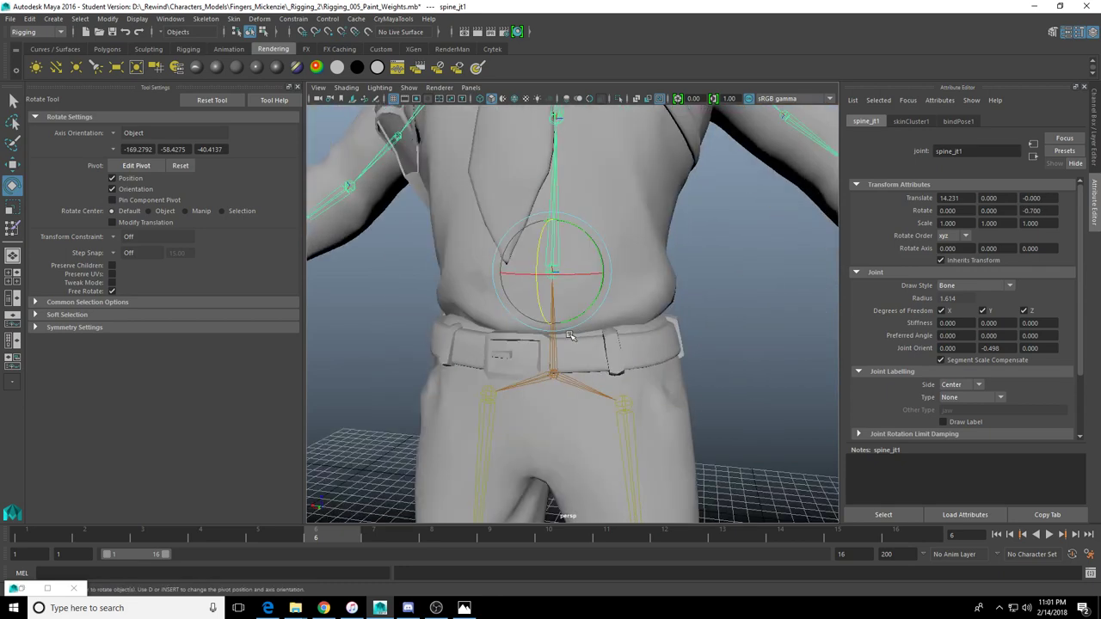
key("ctrl+z")
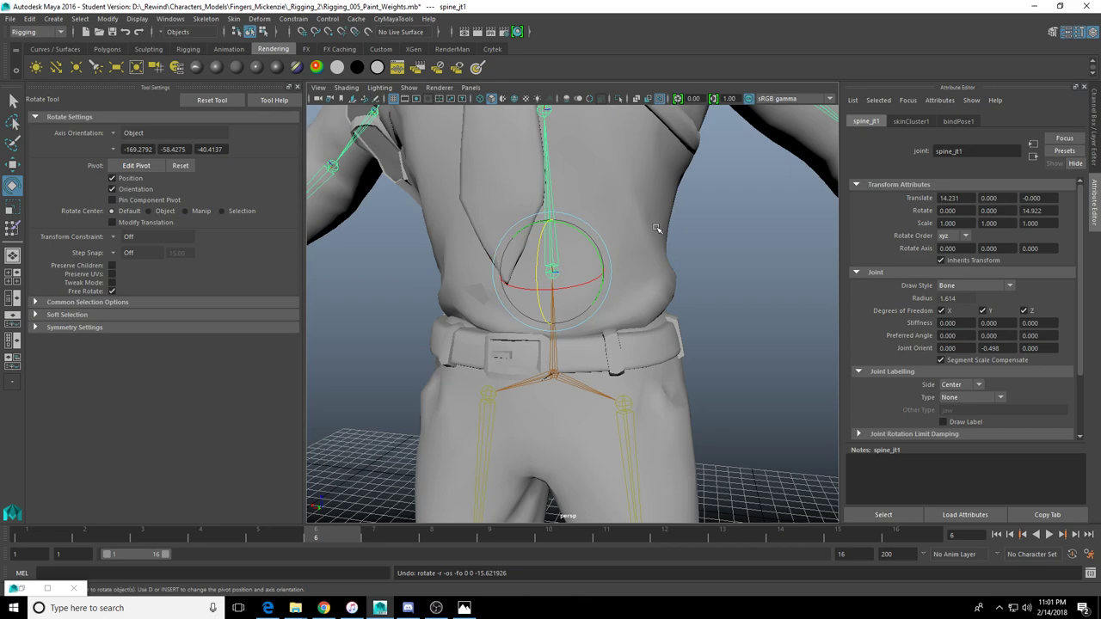
left_click_drag(655, 228, 563, 292, "alt")
key("ctrl+z")
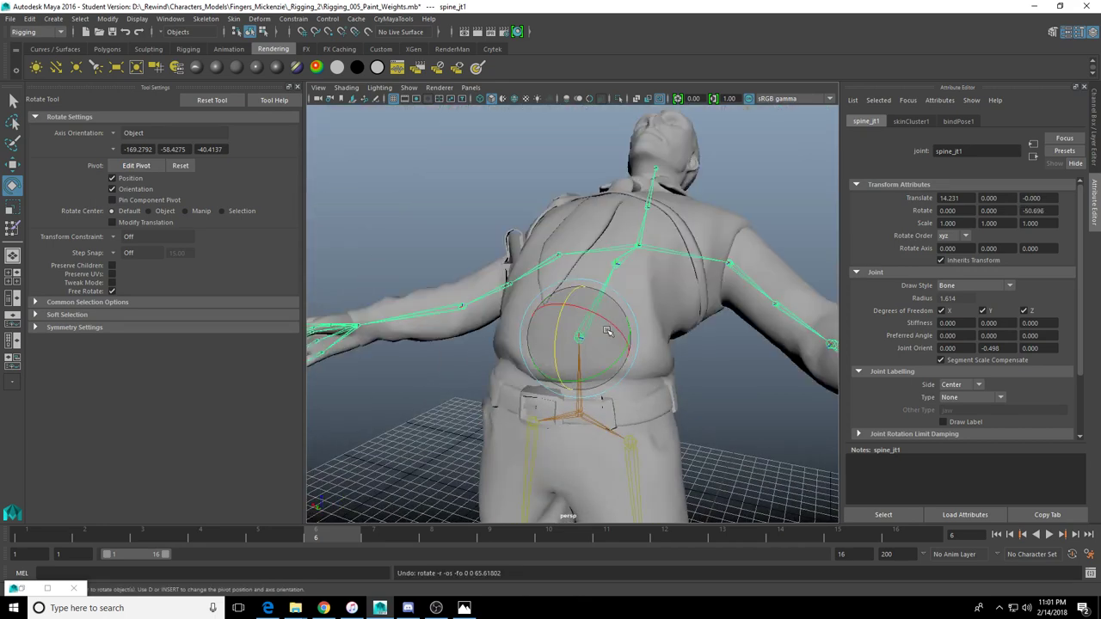
Repeat the spine_jt1 test rotations while checking the torso from several sides, and undo them back to zero rotation
mouse_move(607, 331)
left_mouse_down("alt")
mouse_move(574, 309)
mouse_move(616, 313)
left_mouse_up("alt")
mouse_move(565, 288)
left_mouse_down()
mouse_move(516, 317)
mouse_move(593, 297)
mouse_move(507, 317)
mouse_move(557, 296)
left_mouse_up()
mouse_move(563, 301)
left_mouse_down("alt")
mouse_move(472, 306)
mouse_move(556, 335)
mouse_move(592, 320)
mouse_move(563, 310)
mouse_move(591, 291)
mouse_move(543, 308)
left_mouse_up("alt")
key("ctrl+z")
key("ctrl+z")
left_click_drag(471, 330, 582, 327, "alt")
left_click_drag(757, 334, 589, 314, "alt")
key("ctrl+z")
left_click_drag(526, 335, 675, 341, "alt")
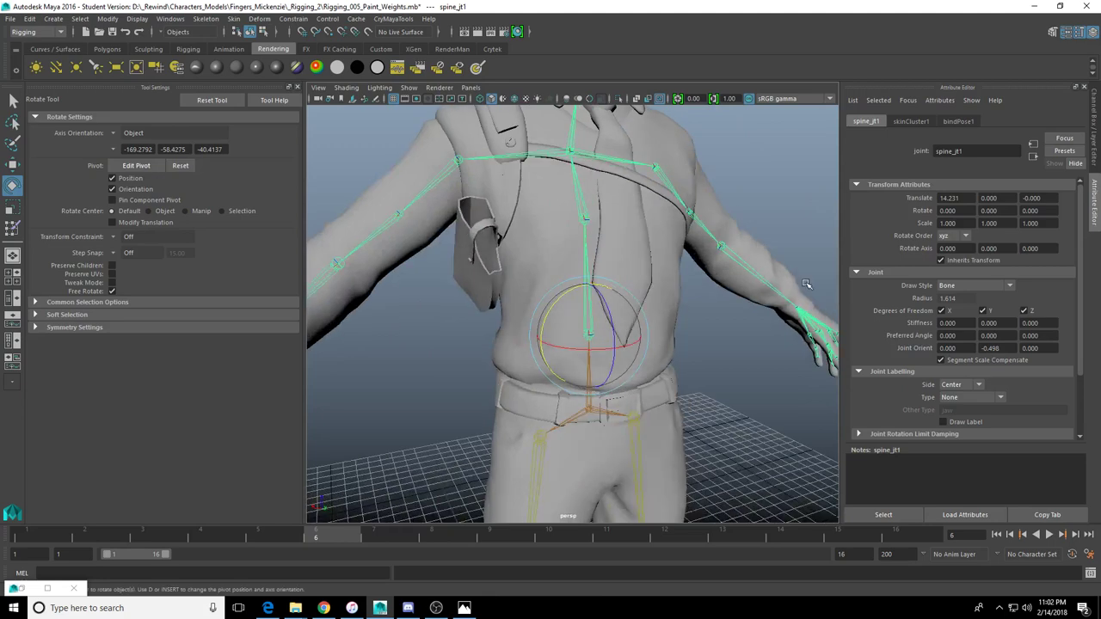
Return to the Paint Skin Weights Tool on the character mesh, with spine_jt1 as the influence at the waist
scroll(583, 352, "up", 3)
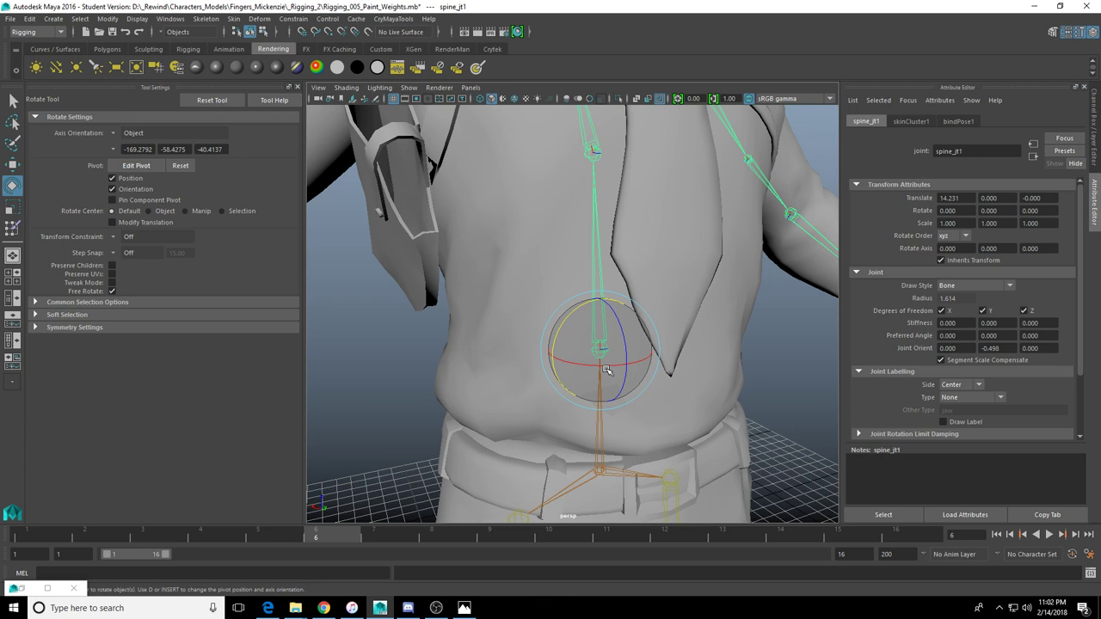
left_click_drag(673, 274, 640, 327, "alt")
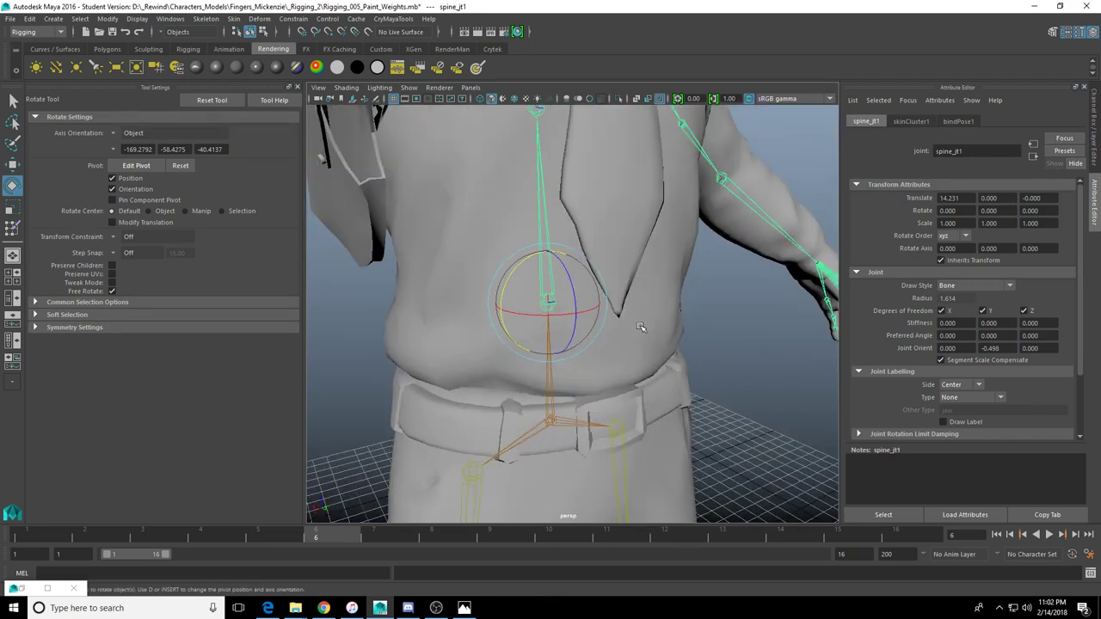
left_click(602, 307)
left_click(551, 304)
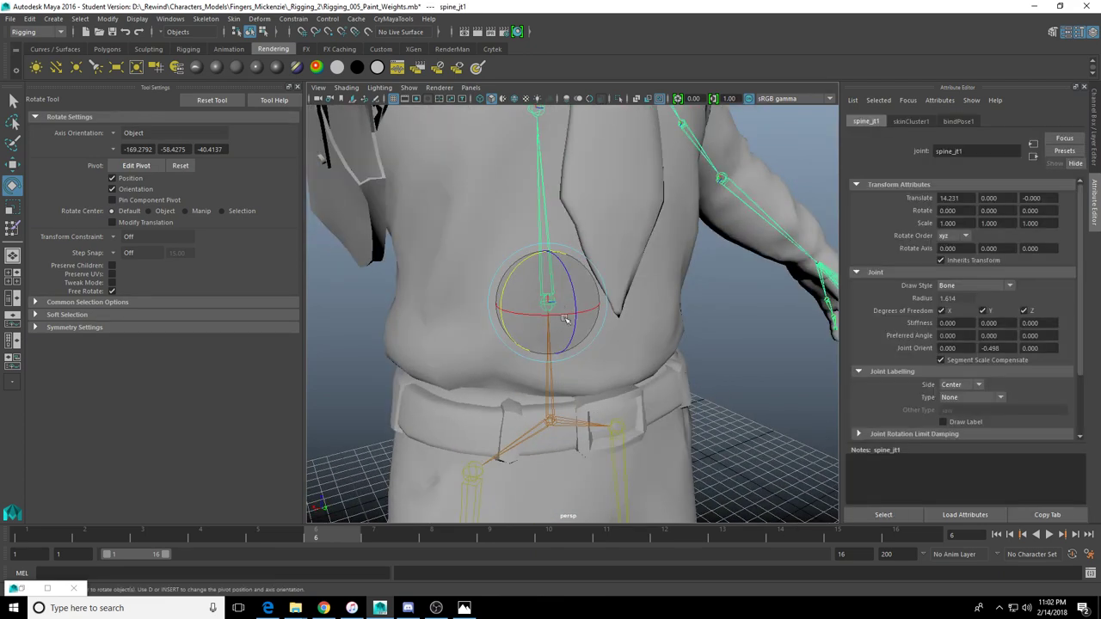
left_click_drag(542, 336, 501, 325, "alt")
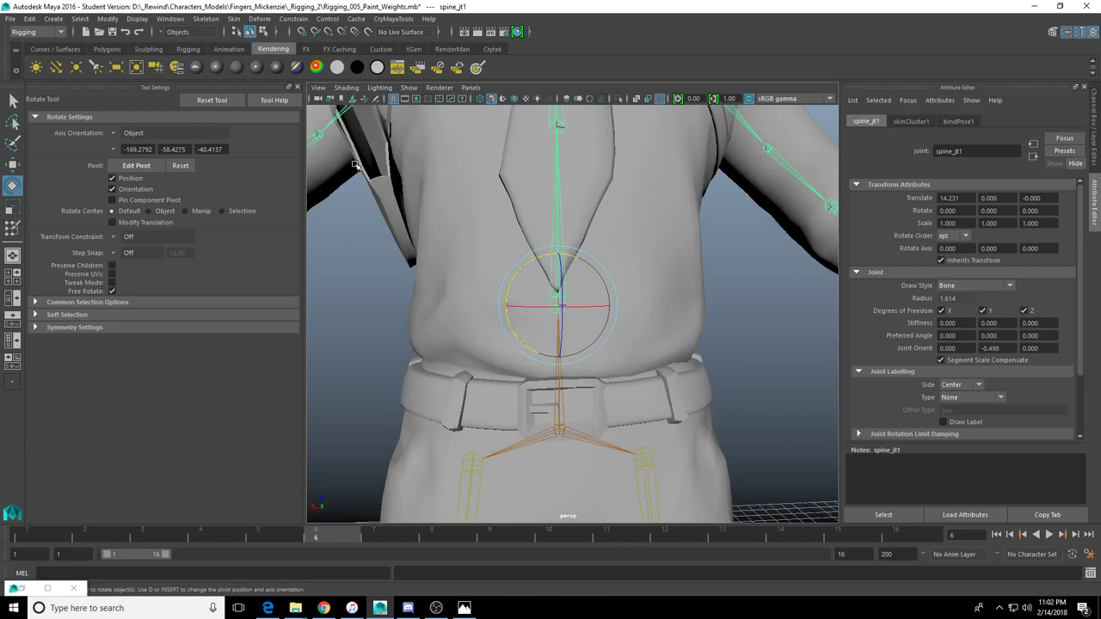
left_click(12, 229)
left_click_drag(509, 309, 522, 309, "alt")
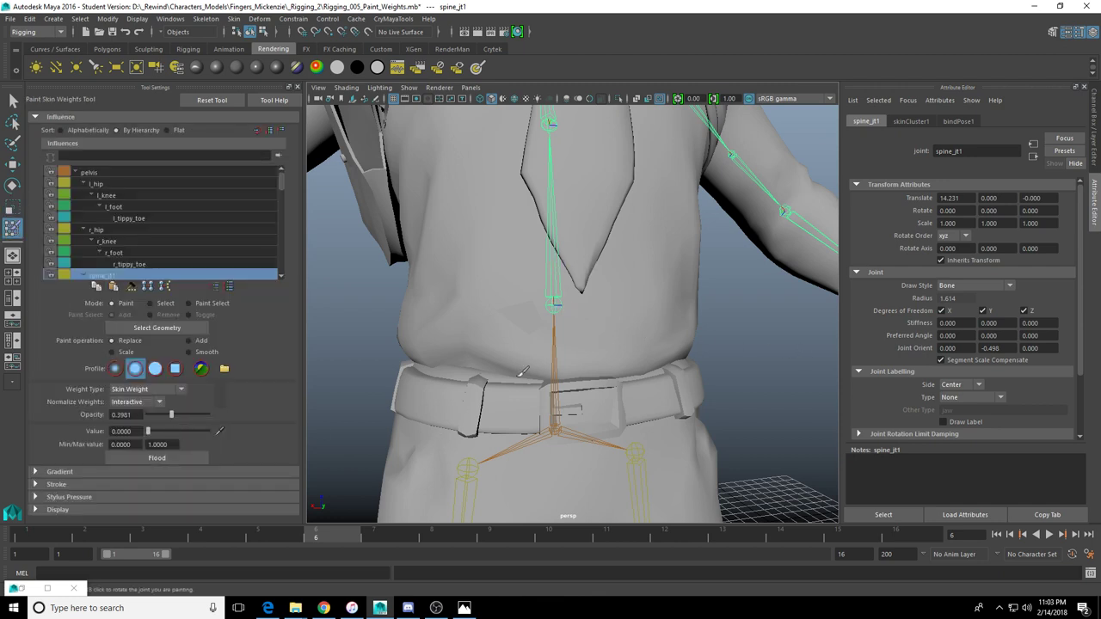
left_click_drag(545, 362, 551, 371, "alt")
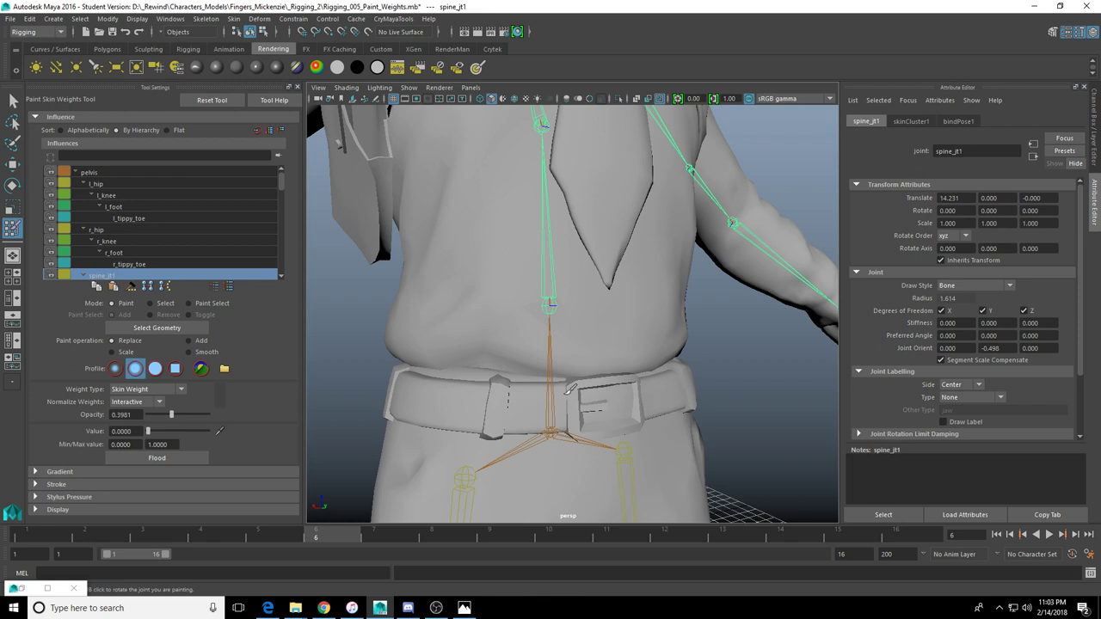
left_click(166, 330)
middle_click_drag(509, 414, 507, 332, "alt")
left_click_drag(507, 332, 500, 334, "alt")
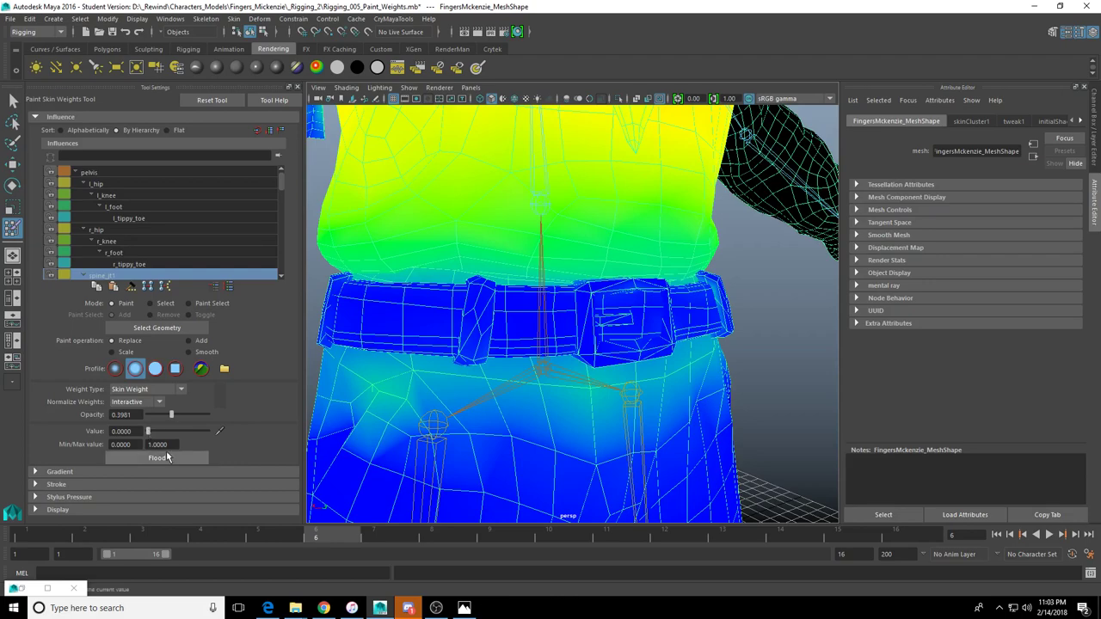
Set the Replace brush to value 1.0 and opacity 0.2330, and paint spine_jt1 weight onto the belt beside the buckle
left_click_drag(583, 308, 544, 331, "alt")
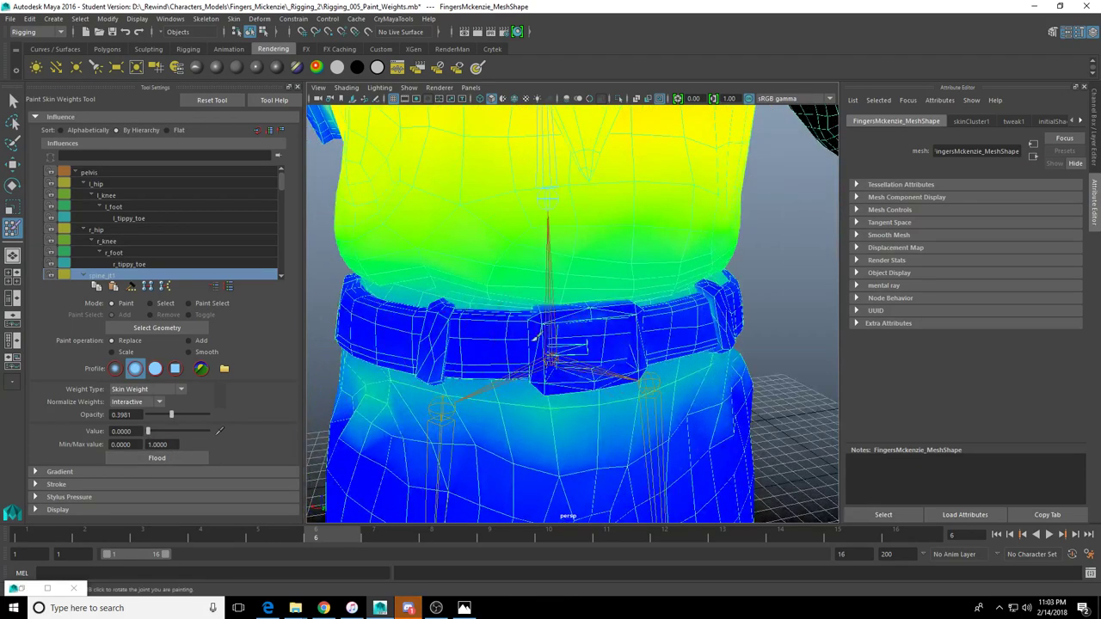
left_click_drag(657, 322, 597, 348, "alt")
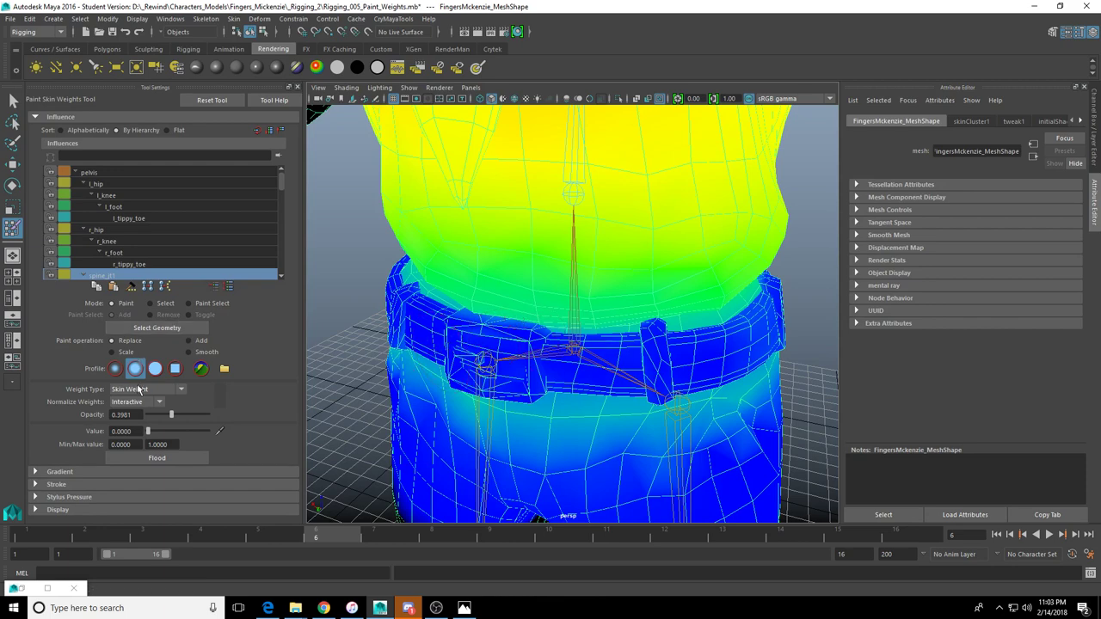
mouse_move(155, 433)
left_mouse_down()
mouse_move(174, 434)
mouse_move(167, 418)
left_mouse_up()
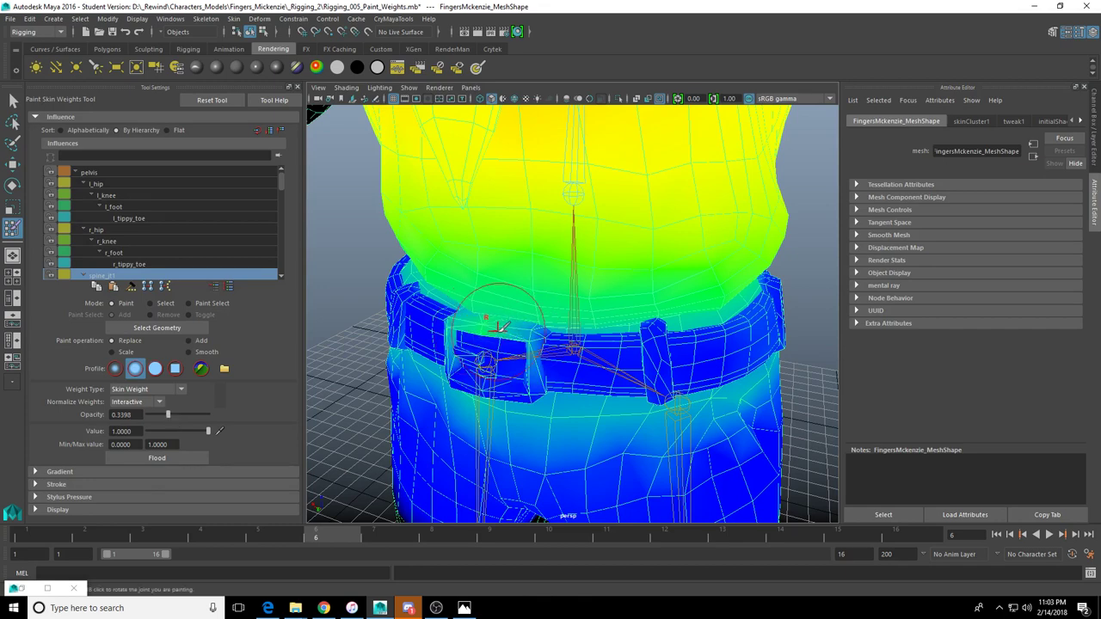
key("ctrl+z")
left_click_drag(515, 332, 585, 355)
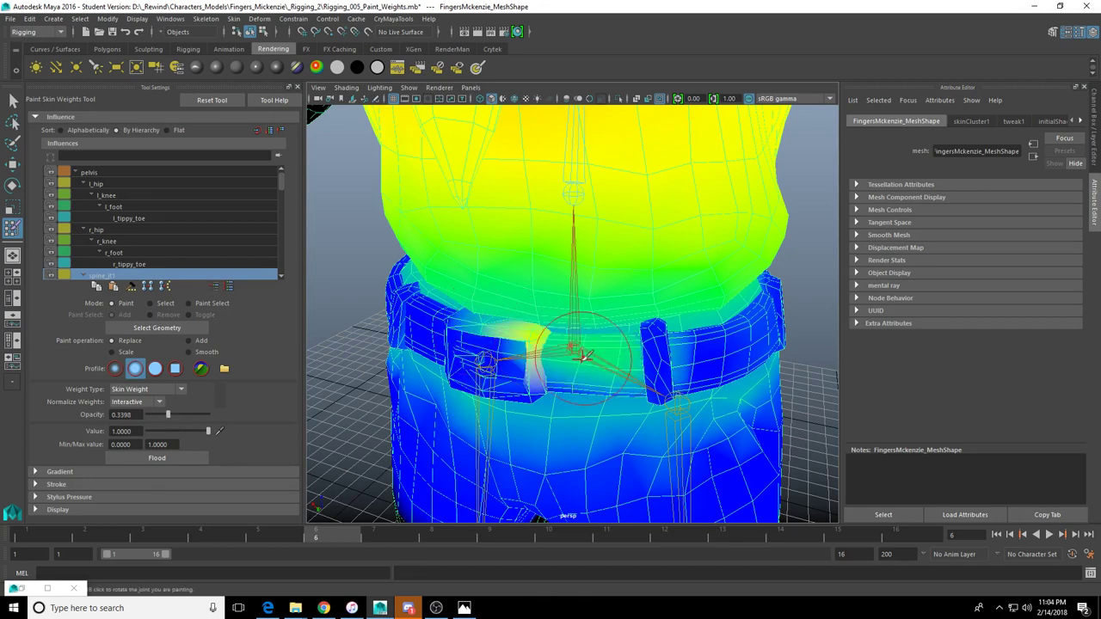
key("ctrl+z")
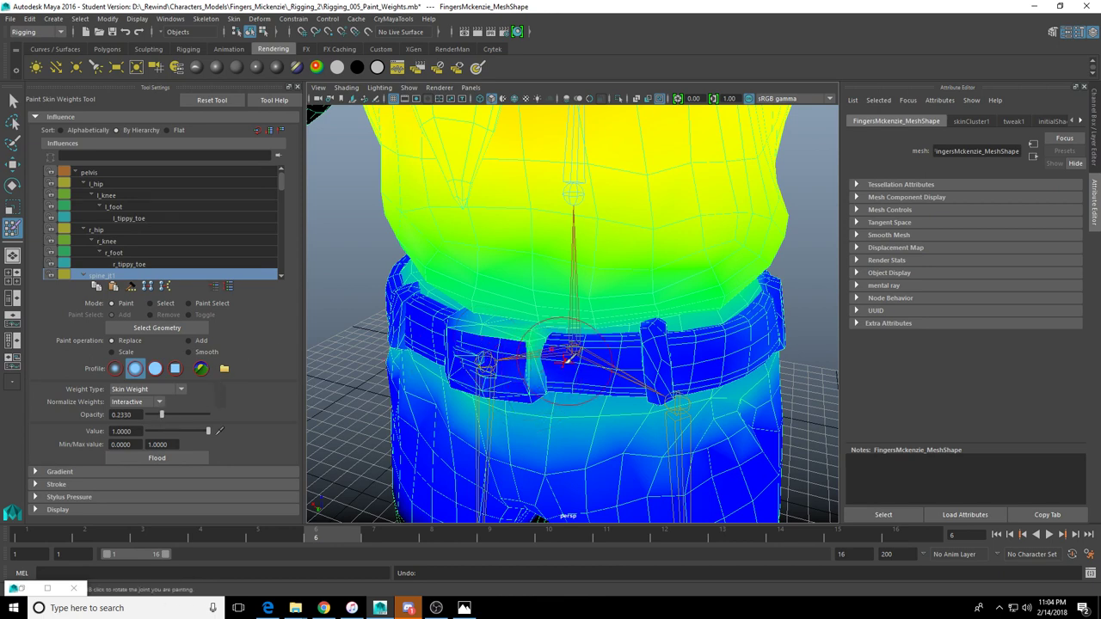
mouse_move(574, 354)
left_mouse_down()
mouse_move(643, 352)
mouse_move(656, 327)
mouse_move(663, 369)
mouse_move(731, 349)
mouse_move(735, 376)
left_mouse_up()
mouse_move(736, 376)
left_mouse_down("alt")
mouse_move(614, 386)
mouse_move(661, 364)
mouse_move(690, 381)
left_mouse_up("alt")
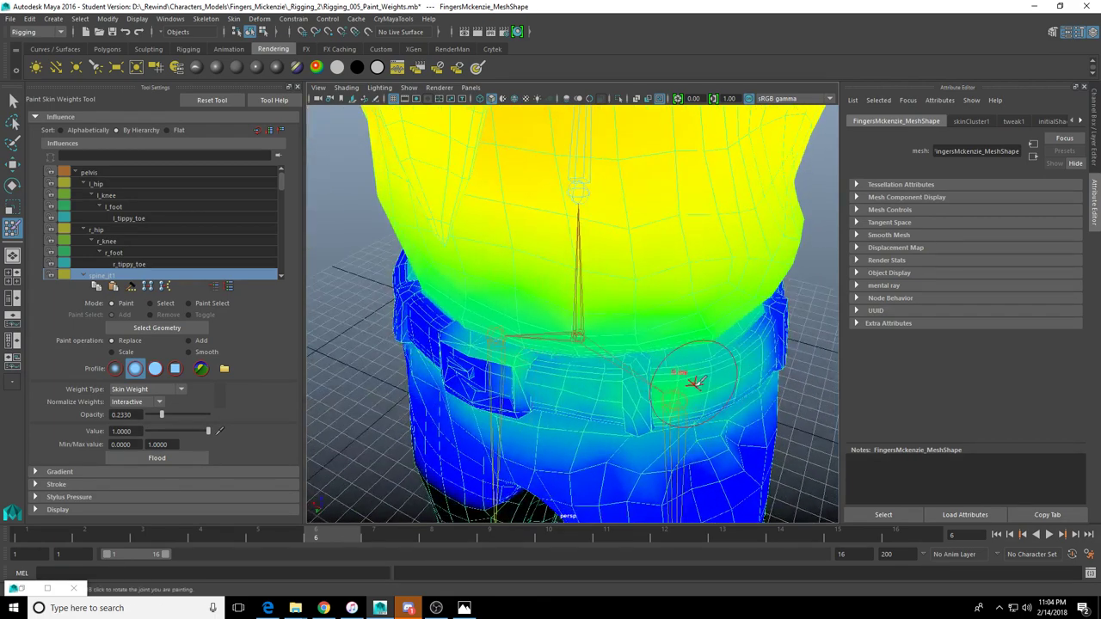
Lower the brush opacity to 0.1359 and build up spine_jt1 weight on the belt from the buckle to the hip, undoing unwanted strokes
mouse_move(682, 342)
left_mouse_down("alt")
mouse_move(679, 375)
mouse_move(673, 348)
mouse_move(560, 322)
mouse_move(611, 326)
left_mouse_up("alt")
left_click_drag(616, 287, 625, 301)
left_click_drag(625, 301, 655, 332, "alt")
key("ctrl+z")
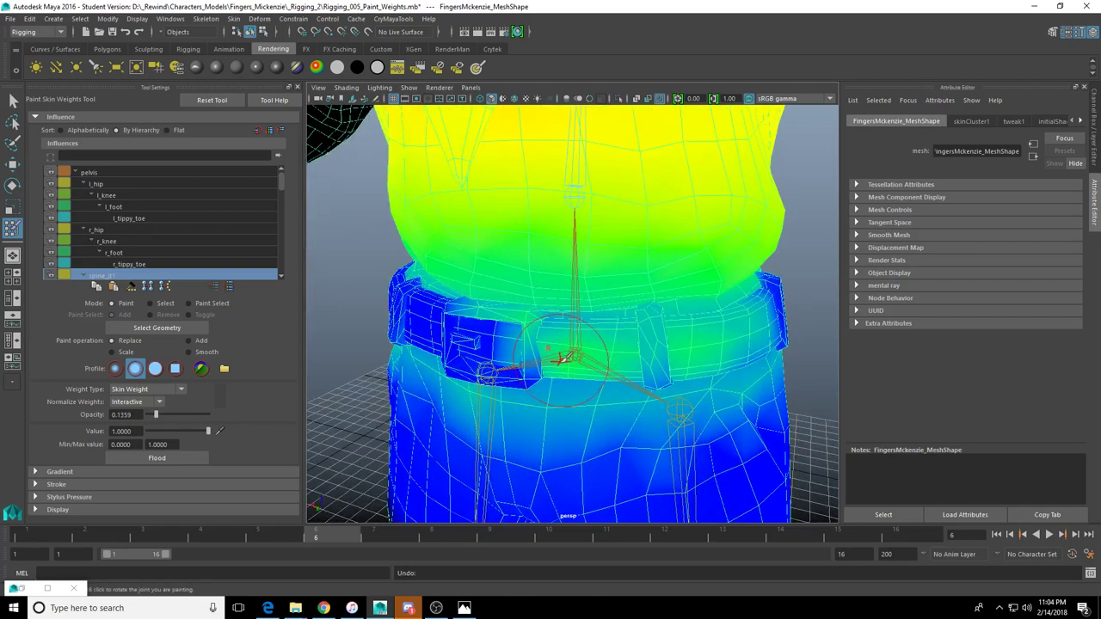
mouse_move(617, 327)
left_mouse_down("alt")
mouse_move(621, 348)
mouse_move(545, 348)
mouse_move(619, 356)
mouse_move(626, 398)
mouse_move(682, 419)
mouse_move(663, 386)
left_mouse_up("alt")
key("ctrl+z")
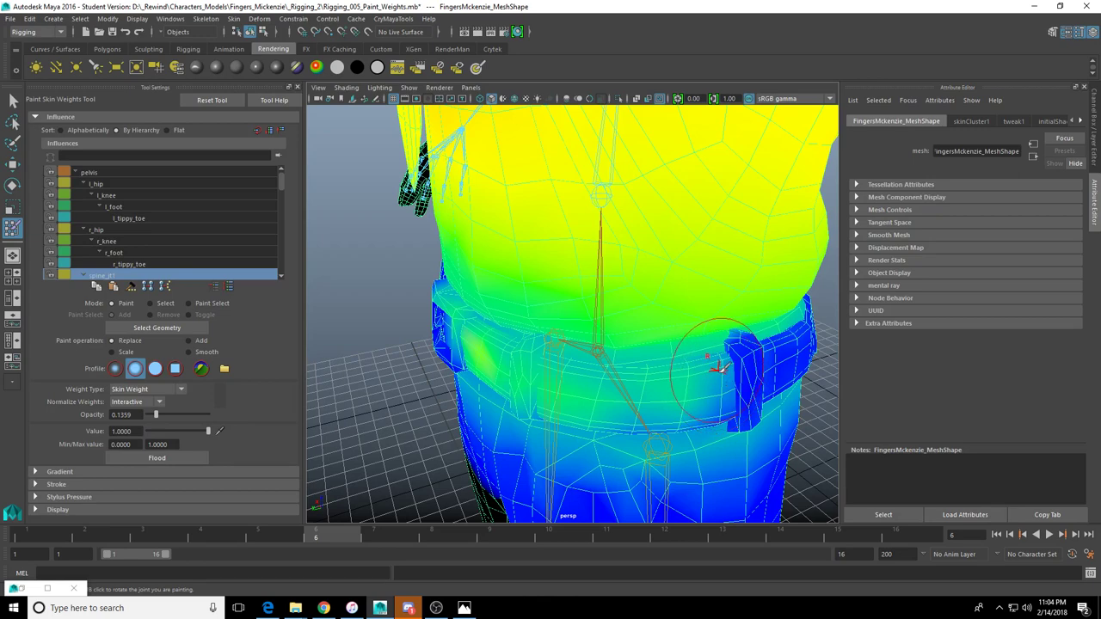
Continue the spine_jt1 weight along the belt and its loop at the hip, around toward the back
left_click_drag(720, 381, 693, 346, "alt")
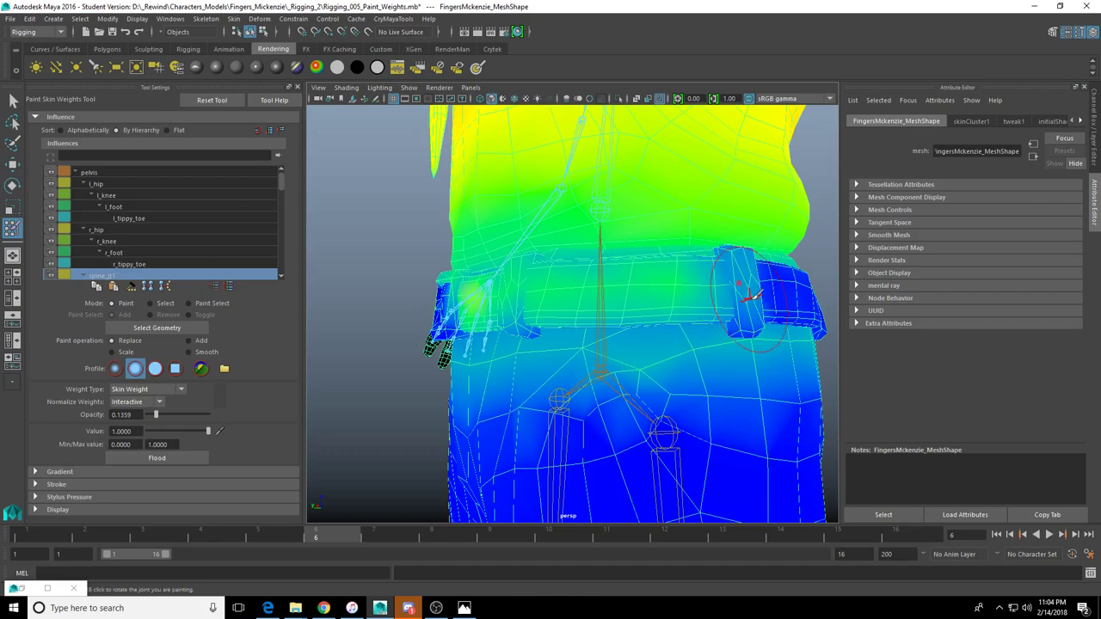
mouse_move(749, 310)
left_mouse_down("alt")
mouse_move(753, 320)
mouse_move(733, 333)
mouse_move(721, 273)
left_mouse_up("alt")
left_click_drag(695, 238, 659, 289, "alt")
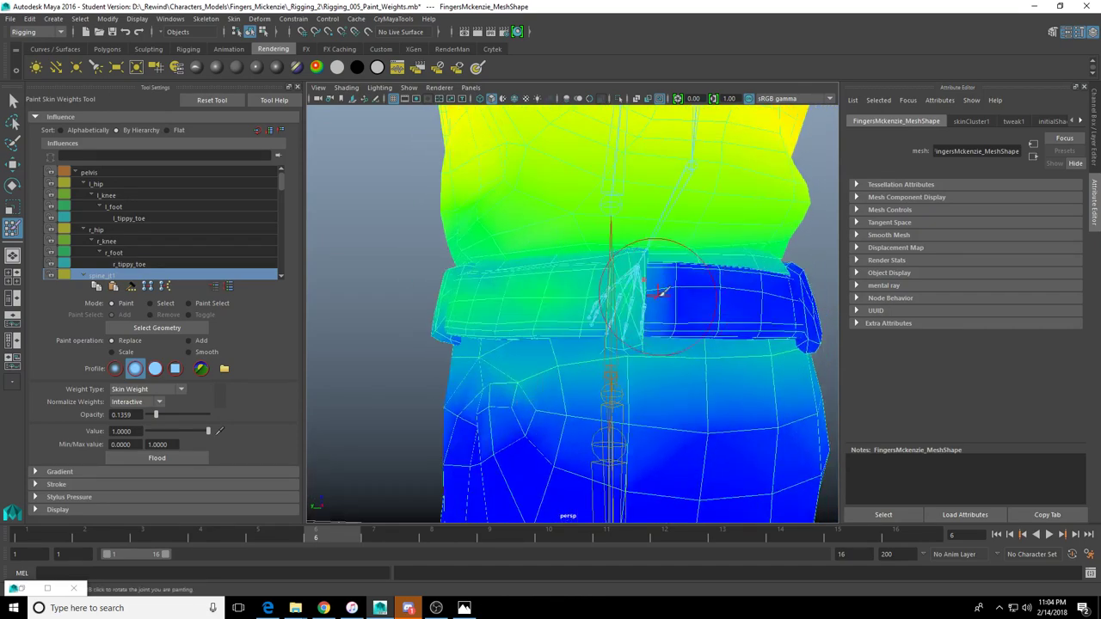
left_click_drag(733, 307, 673, 315, "alt")
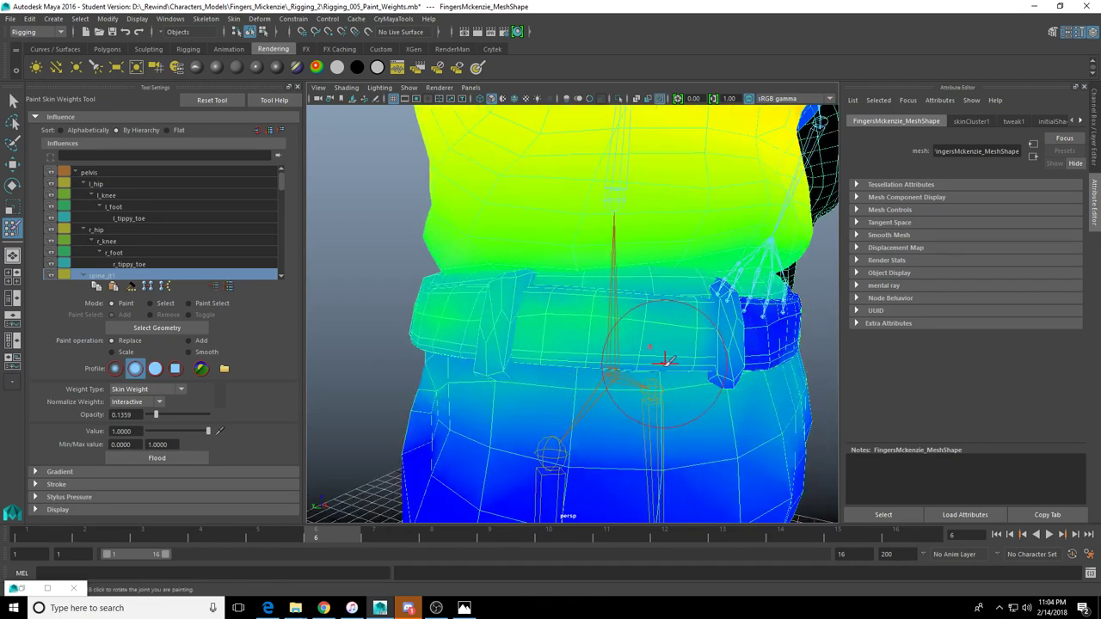
mouse_move(594, 348)
left_mouse_down("alt")
mouse_move(655, 385)
mouse_move(683, 345)
mouse_move(563, 296)
mouse_move(558, 313)
mouse_move(590, 322)
left_mouse_up("alt")
Paint spine_jt1 weight across the back of the belt and its rear loops, continuing around the opposite hip
left_click(671, 333)
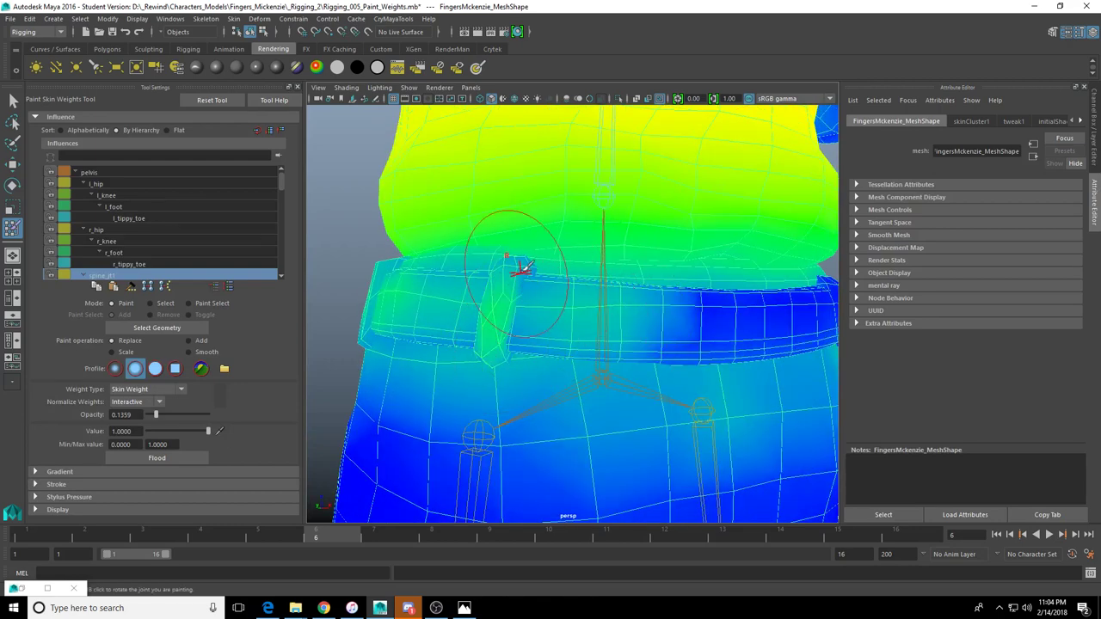
key("ctrl+z")
mouse_move(684, 338)
left_mouse_down("alt")
mouse_move(521, 266)
mouse_move(516, 283)
mouse_move(659, 268)
mouse_move(395, 305)
mouse_move(505, 331)
mouse_move(590, 327)
left_mouse_up("alt")
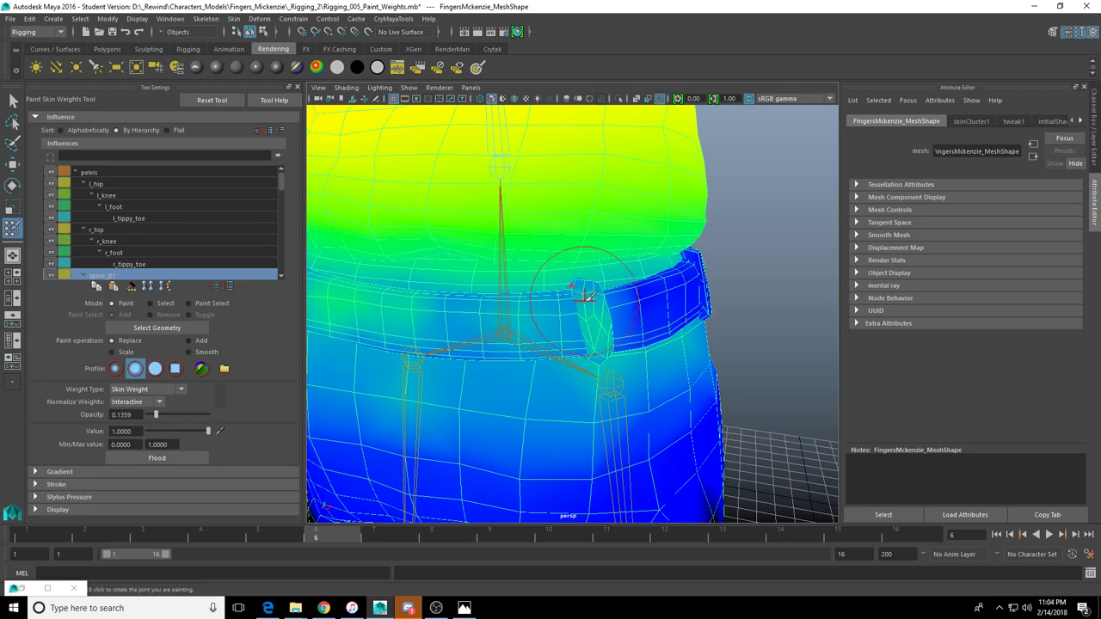
mouse_move(454, 320)
left_mouse_down()
mouse_move(467, 309)
mouse_move(607, 309)
mouse_move(635, 332)
mouse_move(579, 295)
left_mouse_up()
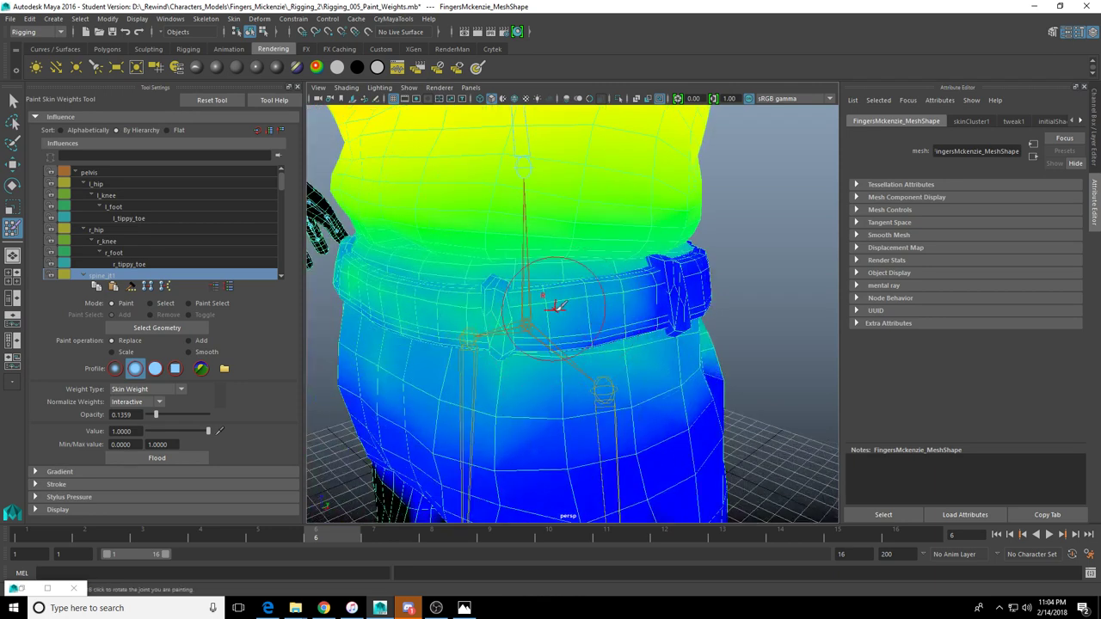
mouse_move(644, 287)
left_mouse_down()
mouse_move(658, 277)
mouse_move(678, 309)
mouse_move(590, 315)
mouse_move(600, 319)
mouse_move(509, 285)
mouse_move(535, 280)
mouse_move(535, 322)
mouse_move(481, 310)
mouse_move(491, 319)
mouse_move(538, 281)
mouse_move(592, 298)
mouse_move(596, 321)
left_mouse_up()
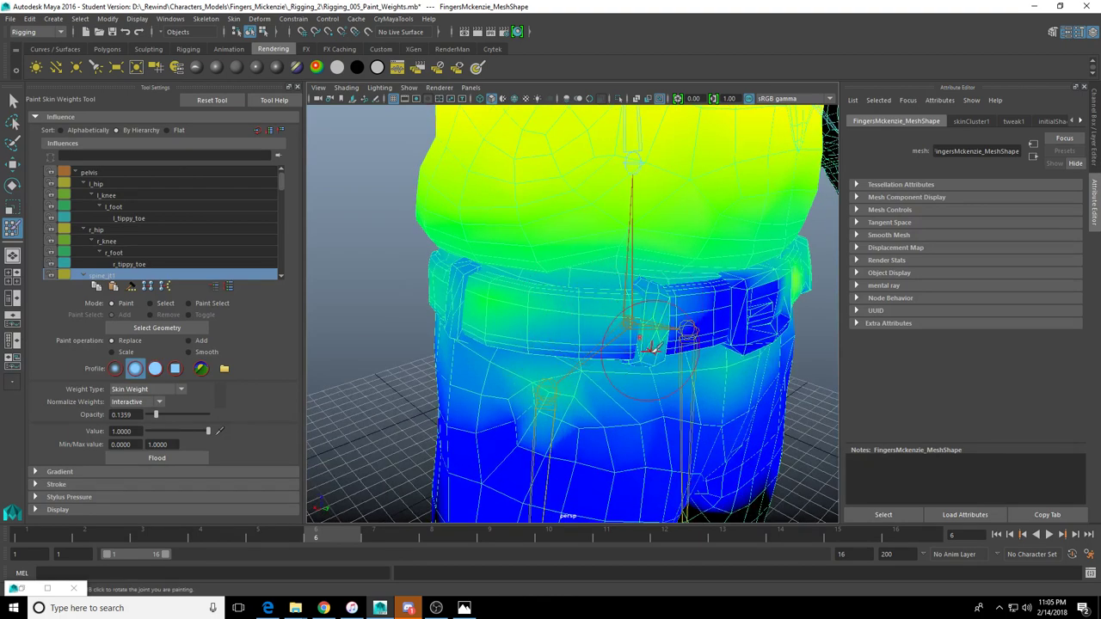
Paint spine_jt1 weight over the belt buckle and the remaining front section of the belt
mouse_move(636, 331)
left_mouse_down("alt")
mouse_move(590, 281)
mouse_move(655, 280)
mouse_move(695, 319)
mouse_move(686, 313)
mouse_move(718, 286)
mouse_move(724, 293)
mouse_move(710, 287)
mouse_move(602, 332)
mouse_move(625, 277)
left_mouse_up("alt")
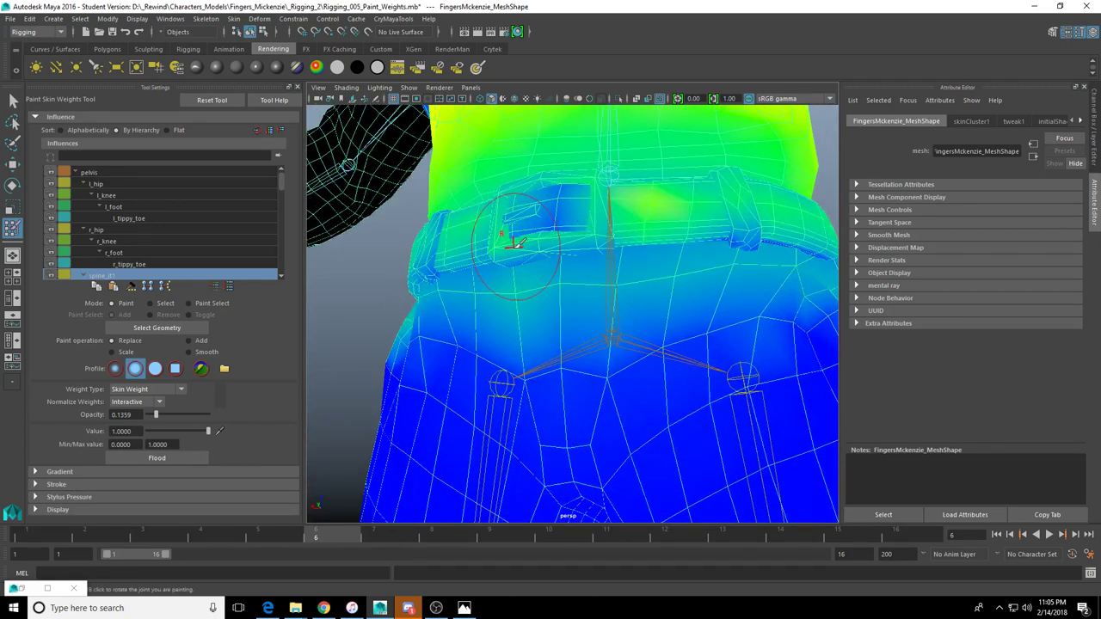
mouse_move(523, 246)
left_mouse_down("alt")
mouse_move(565, 258)
mouse_move(633, 396)
left_mouse_up("alt")
mouse_move(467, 315)
left_mouse_down()
mouse_move(450, 339)
mouse_move(485, 323)
mouse_move(492, 245)
mouse_move(507, 254)
mouse_move(470, 256)
mouse_move(533, 279)
left_mouse_up()
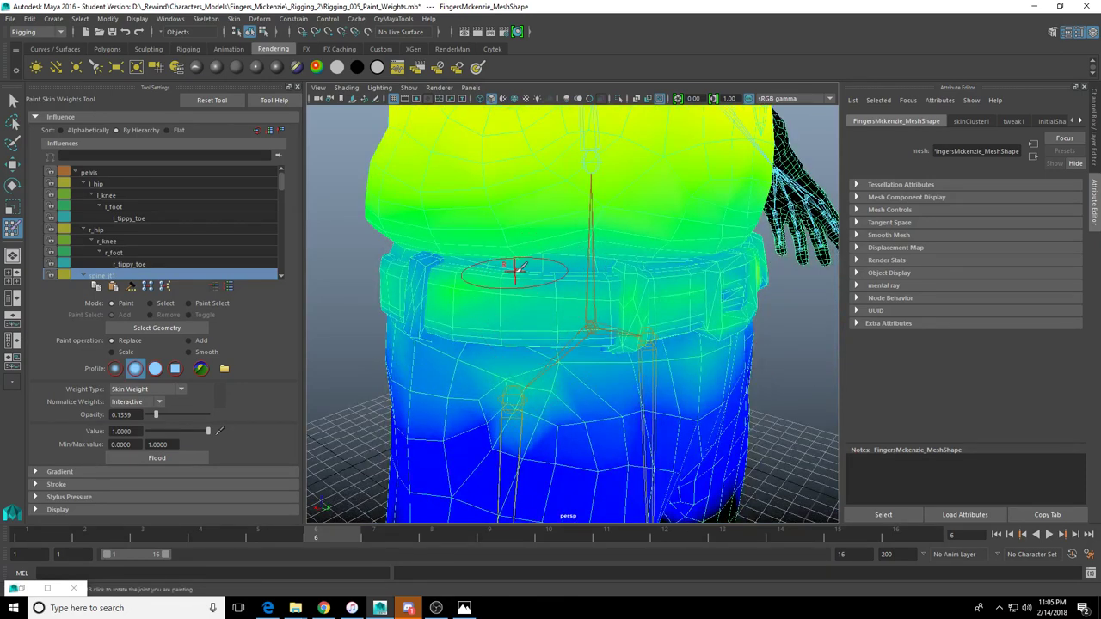
Even out the spine_jt1 weight on the belt and loops along the side and back
left_click_drag(520, 270, 430, 307, "alt")
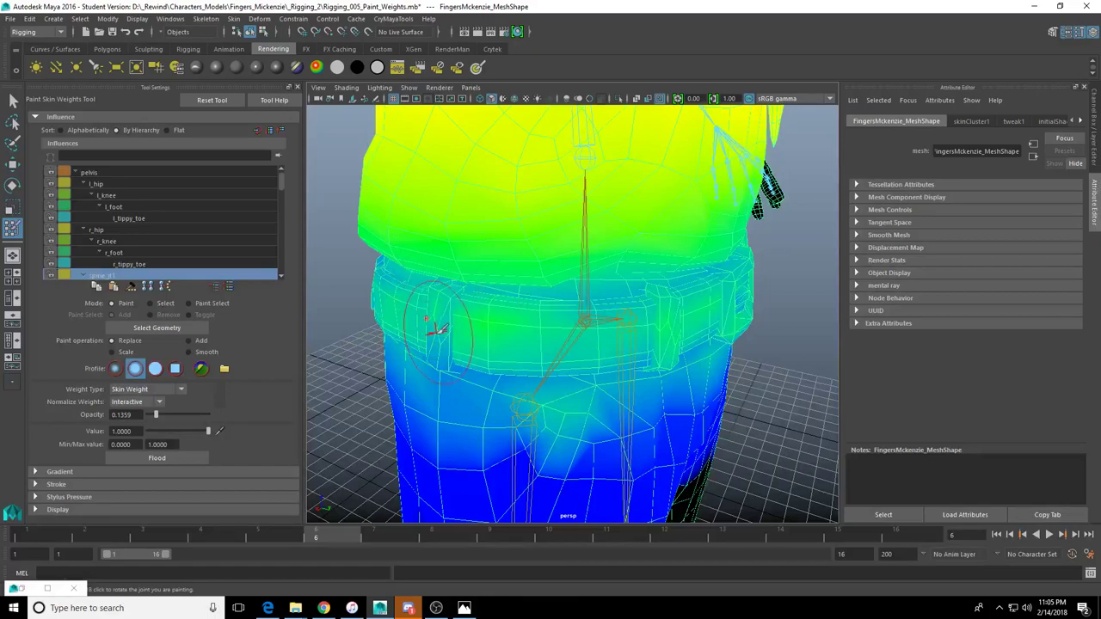
mouse_move(437, 372)
left_mouse_down("alt")
mouse_move(449, 297)
mouse_move(505, 239)
left_mouse_up("alt")
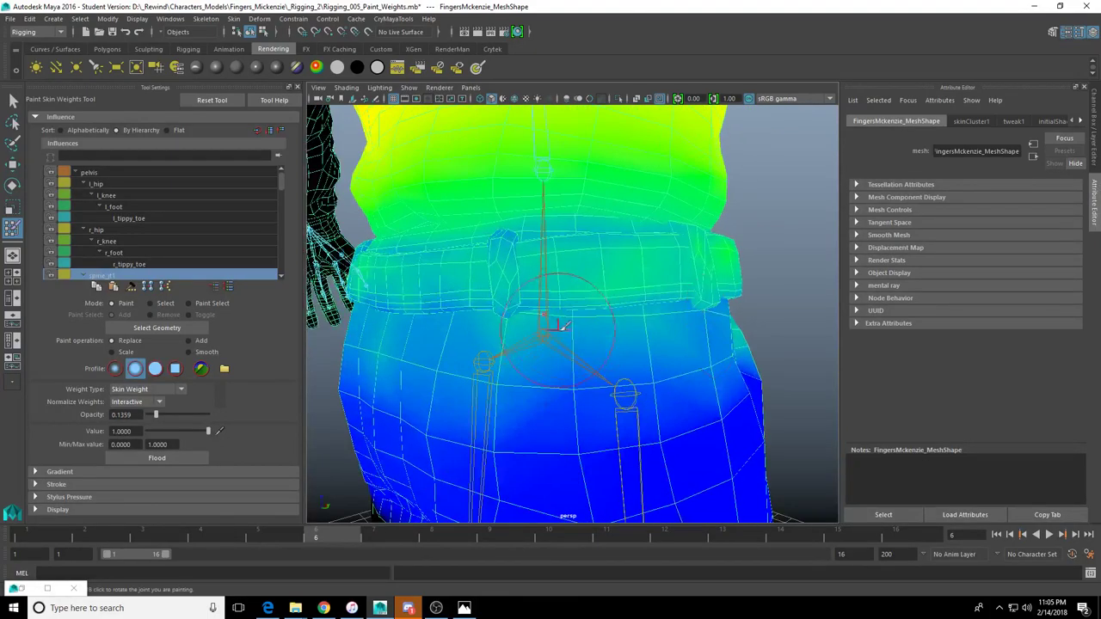
mouse_move(486, 277)
left_mouse_down("alt")
mouse_move(594, 253)
mouse_move(541, 240)
mouse_move(447, 275)
mouse_move(552, 310)
left_mouse_up("alt")
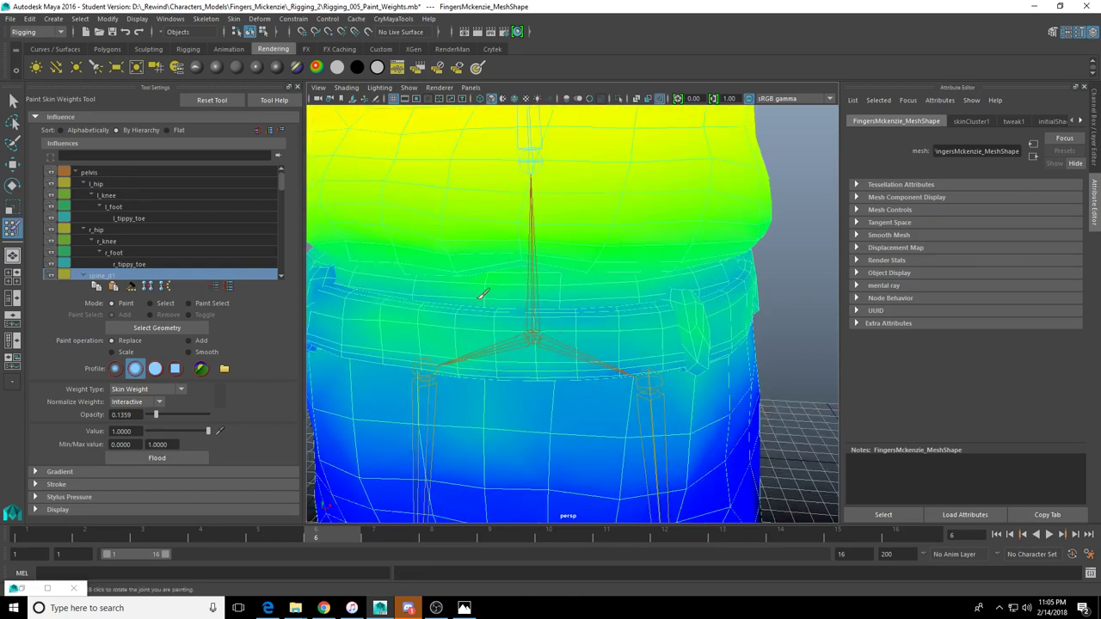
mouse_move(645, 301)
left_mouse_down("alt")
mouse_move(671, 297)
mouse_move(621, 230)
left_mouse_up("alt")
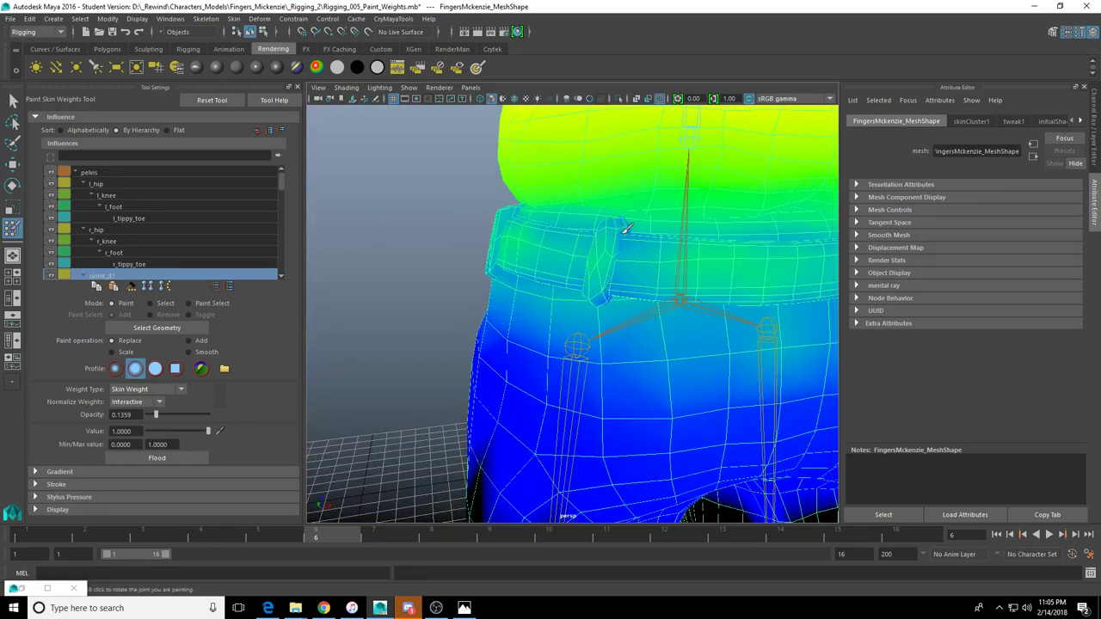
Undo the last stroke, lower the brush opacity to 0.0777, and softly blend spine_jt1 weight over the belt loops and hip section
key("ctrl+z")
left_click_drag(153, 415, 153, 415)
left_click_drag(509, 282, 559, 294, "alt")
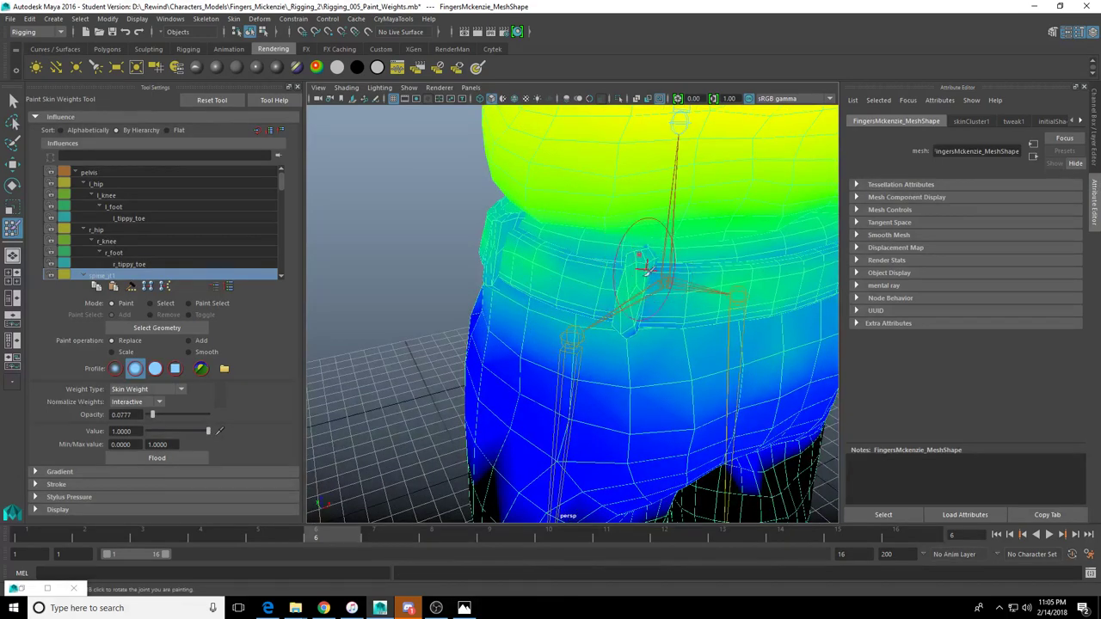
left_click_drag(646, 268, 606, 221, "alt")
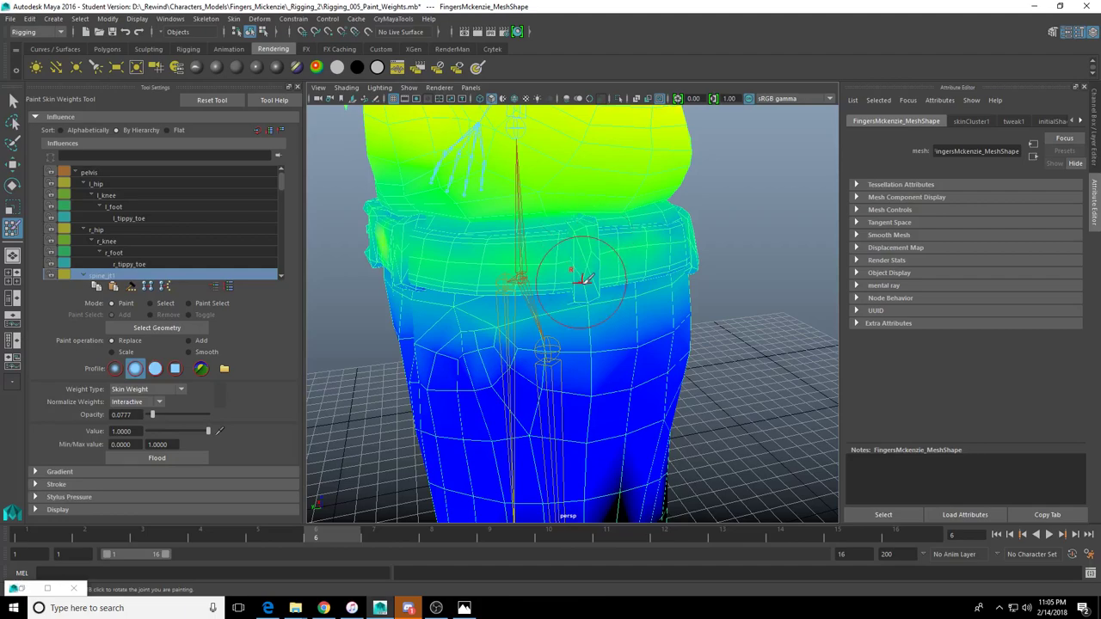
mouse_move(584, 277)
left_mouse_down("alt")
mouse_move(414, 251)
mouse_move(427, 247)
left_mouse_up("alt")
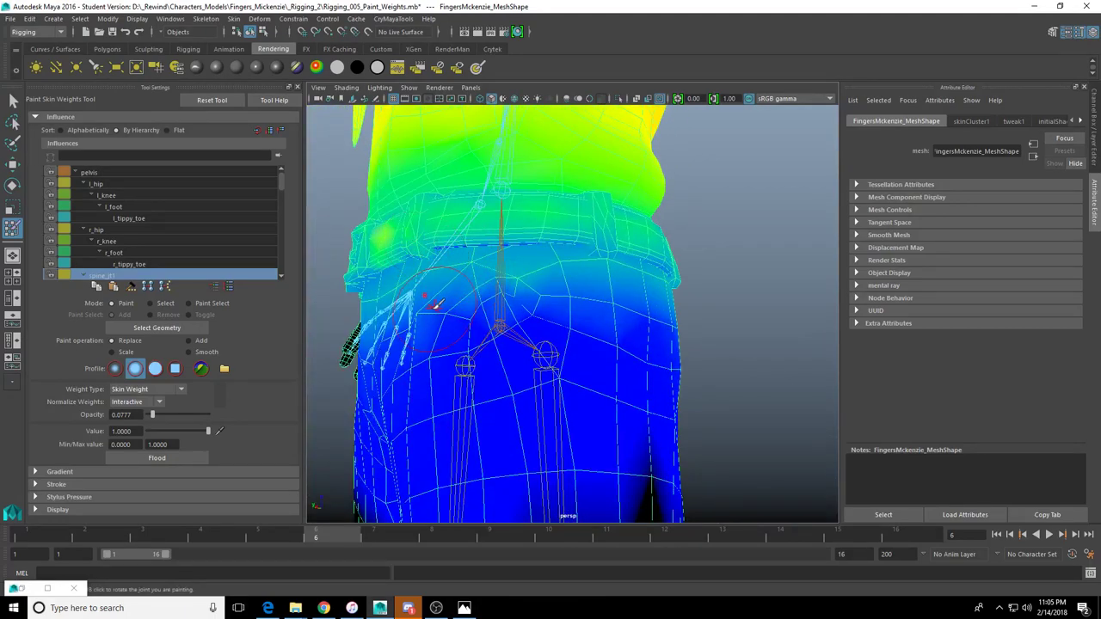
Test-rotate spine_jt1 to check how the waist and belt deform from the front, and undo the rotation
mouse_move(435, 305)
left_mouse_down("alt")
mouse_move(456, 307)
mouse_move(434, 317)
left_mouse_up("alt")
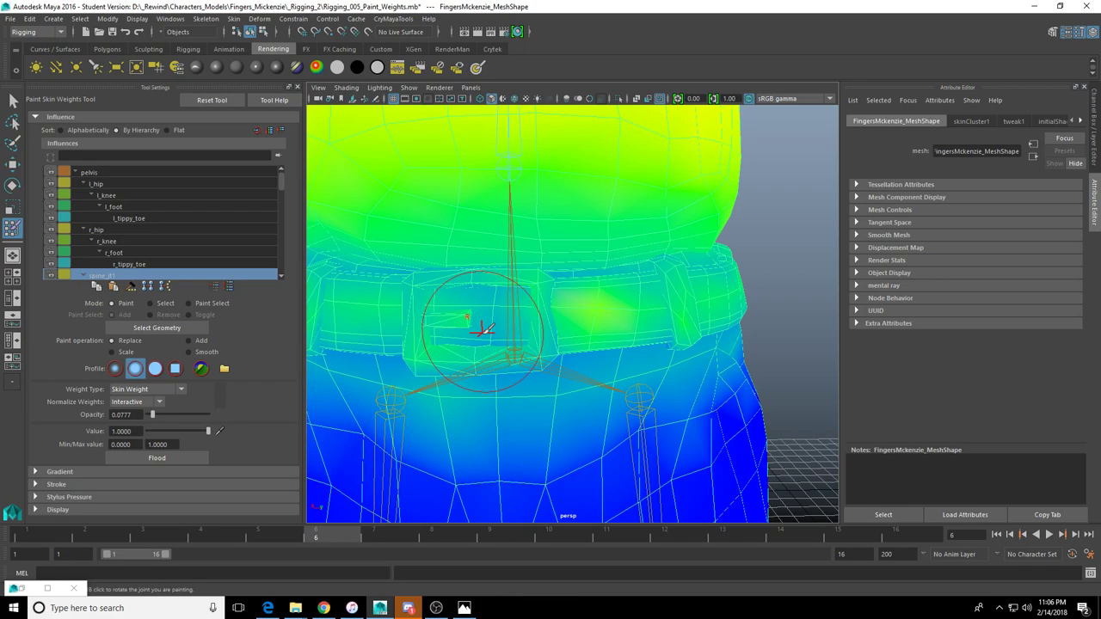
mouse_move(521, 277)
left_mouse_down("alt")
mouse_move(714, 349)
mouse_move(705, 315)
mouse_move(684, 308)
left_mouse_up("alt")
scroll(695, 327, "down", 5)
left_click_drag(554, 308, 526, 320, "alt")
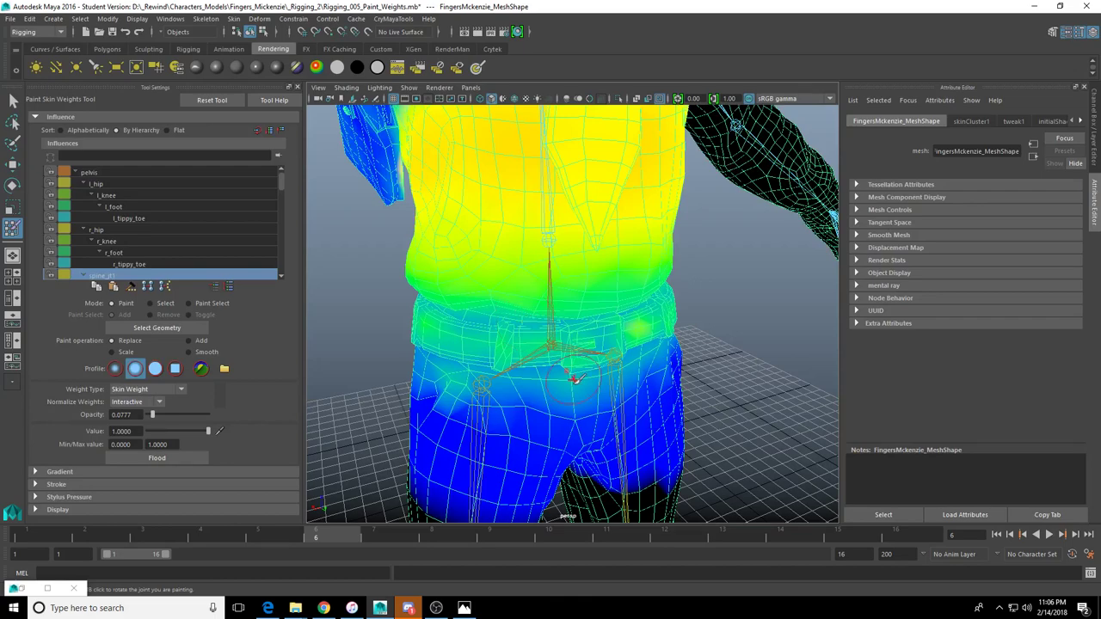
left_click_drag(574, 378, 320, 332, "alt")
scroll(561, 319, "up", 3)
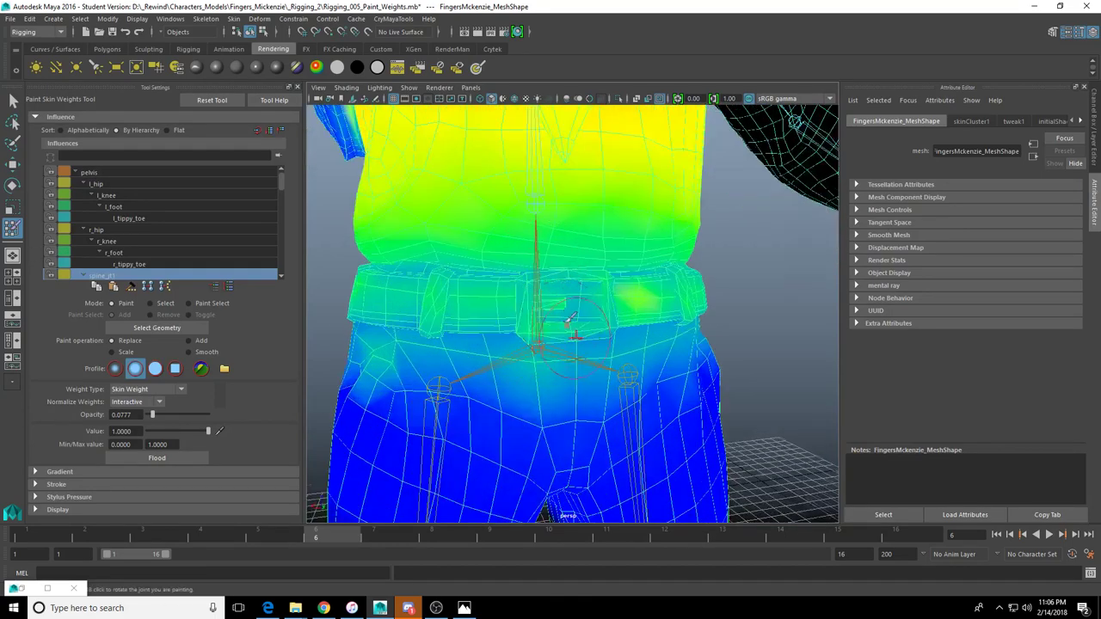
key("w")
left_click(537, 214)
key("e")
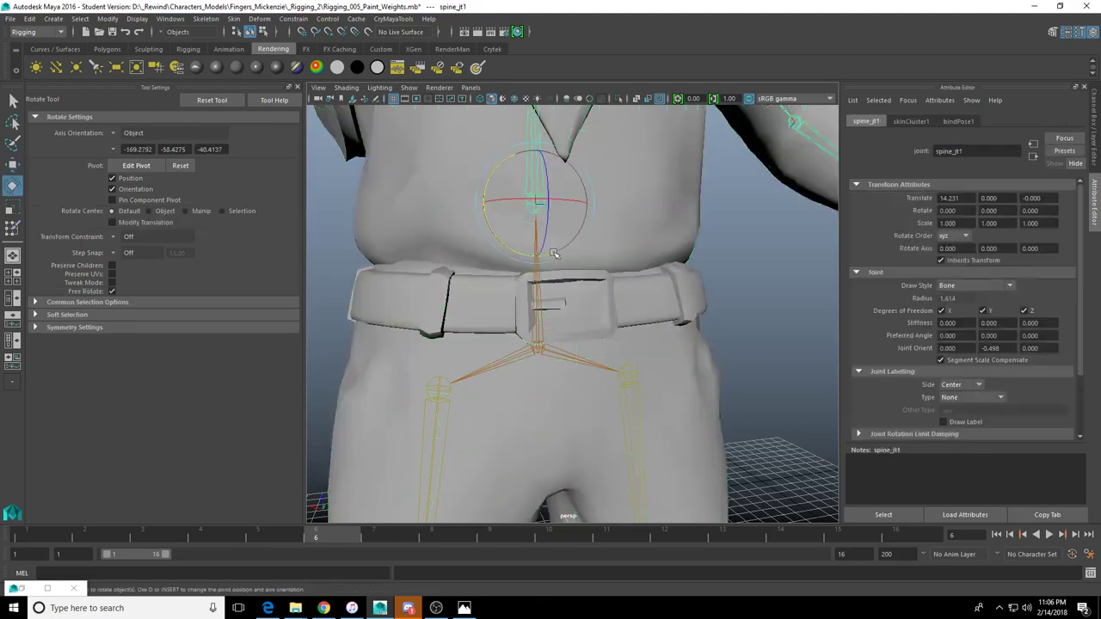
left_click_drag(536, 214, 656, 317, "alt")
scroll(550, 286, "down", 5)
scroll(544, 274, "up", 5)
key("ctrl+z")
left_click(536, 238)
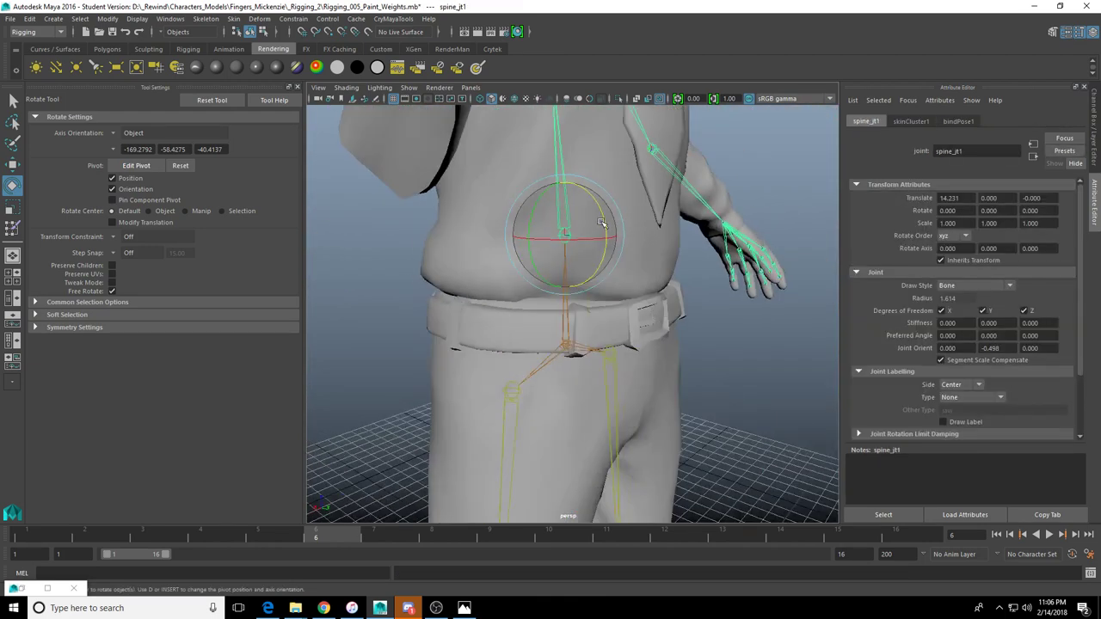
Bend spine_jt1 in several directions to check the belt and lower torso from the side and back, undoing each rotation
left_click_drag(602, 224, 531, 303, "alt")
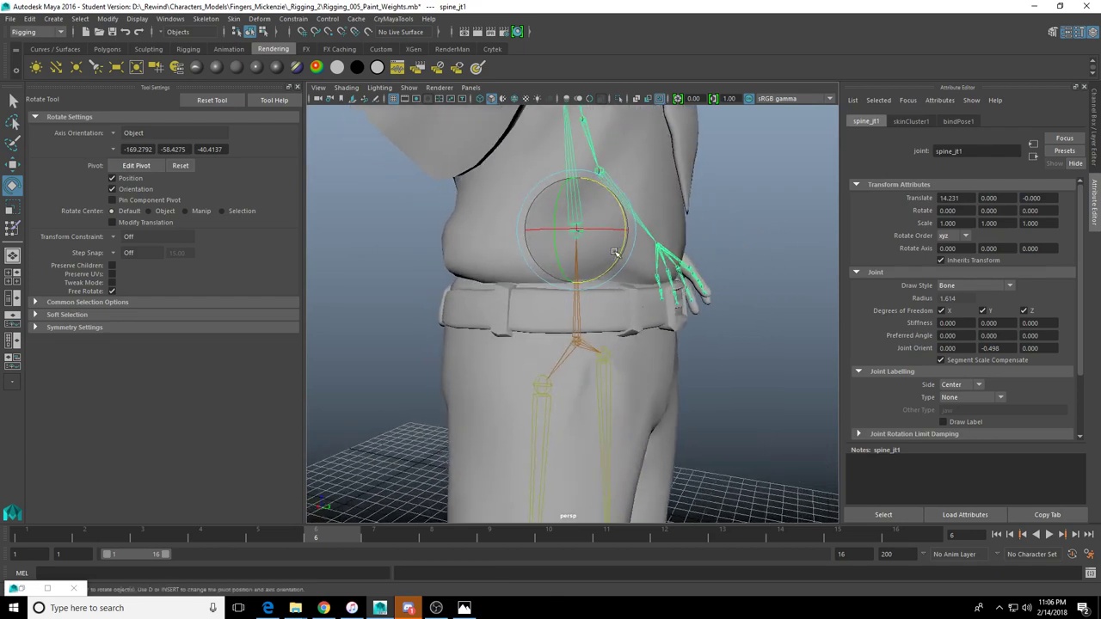
left_click_drag(621, 246, 581, 206)
key("ctrl+z")
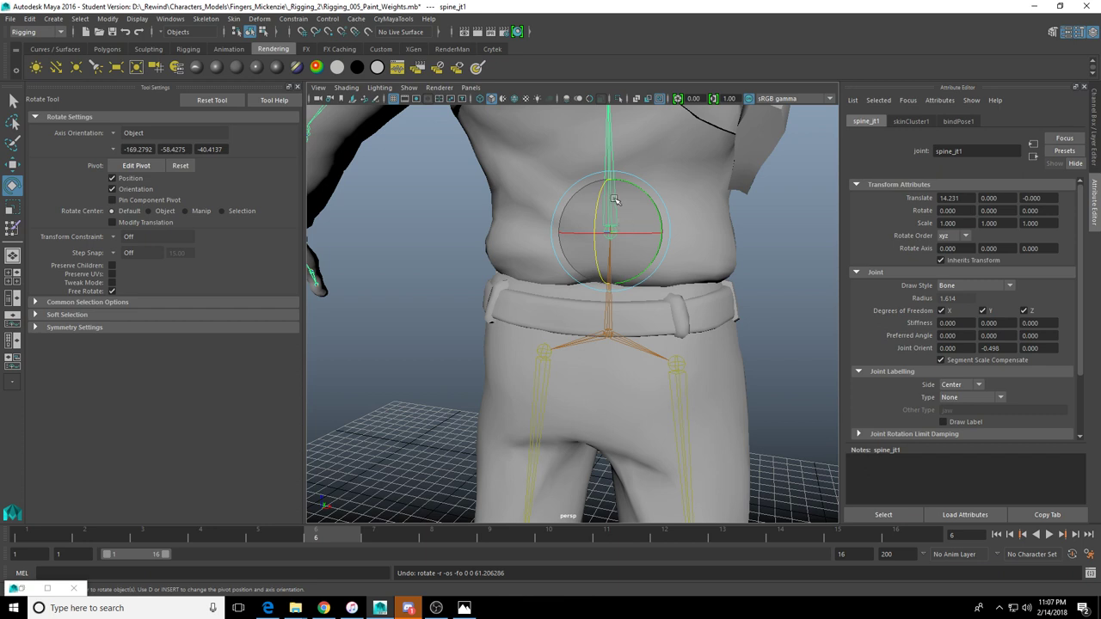
scroll(610, 244, "down", 4)
mouse_move(590, 231)
left_mouse_down("alt")
mouse_move(635, 260)
mouse_move(697, 279)
mouse_move(513, 297)
mouse_move(564, 270)
mouse_move(559, 233)
mouse_move(577, 240)
mouse_move(571, 226)
left_mouse_up("alt")
key("ctrl+z")
scroll(574, 239, "up", 2)
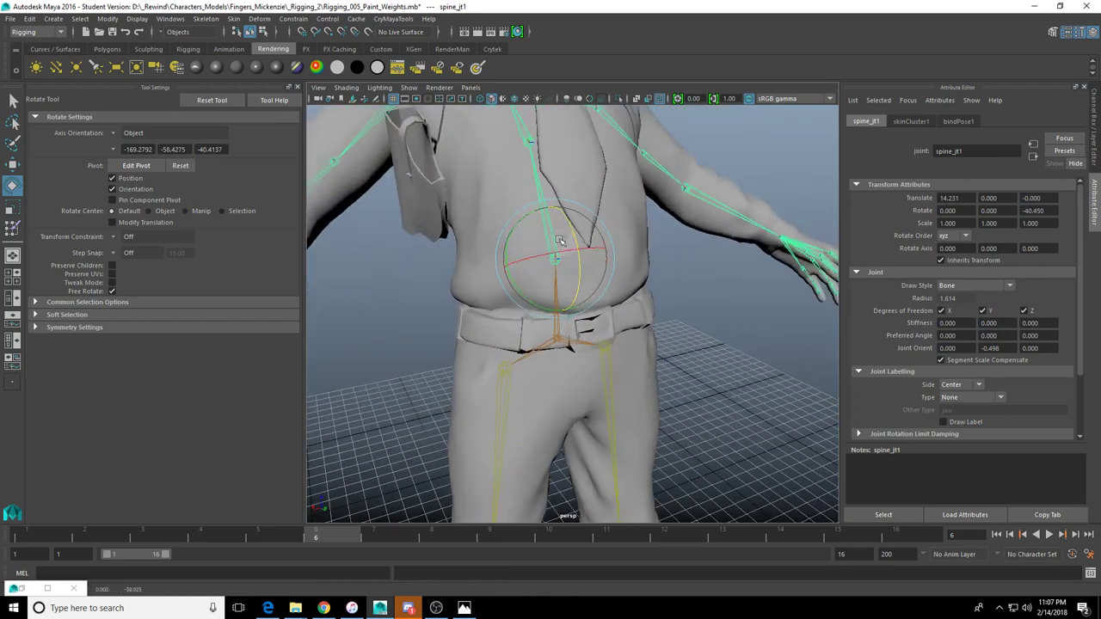
key("ctrl+z")
Select spine_jt2 and test-rotate it to check the chest and holster deformation, undoing the rotations
left_click_drag(557, 265, 569, 307, "alt")
left_click(562, 241)
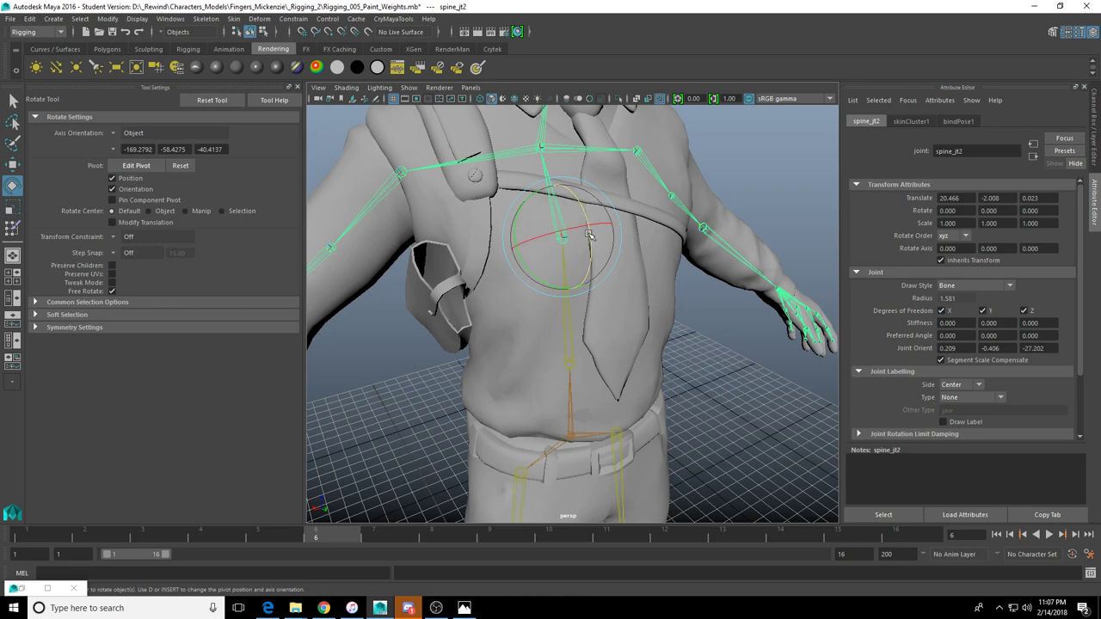
left_click_drag(614, 229, 595, 265, "alt")
key("ctrl+z")
key("ctrl+z")
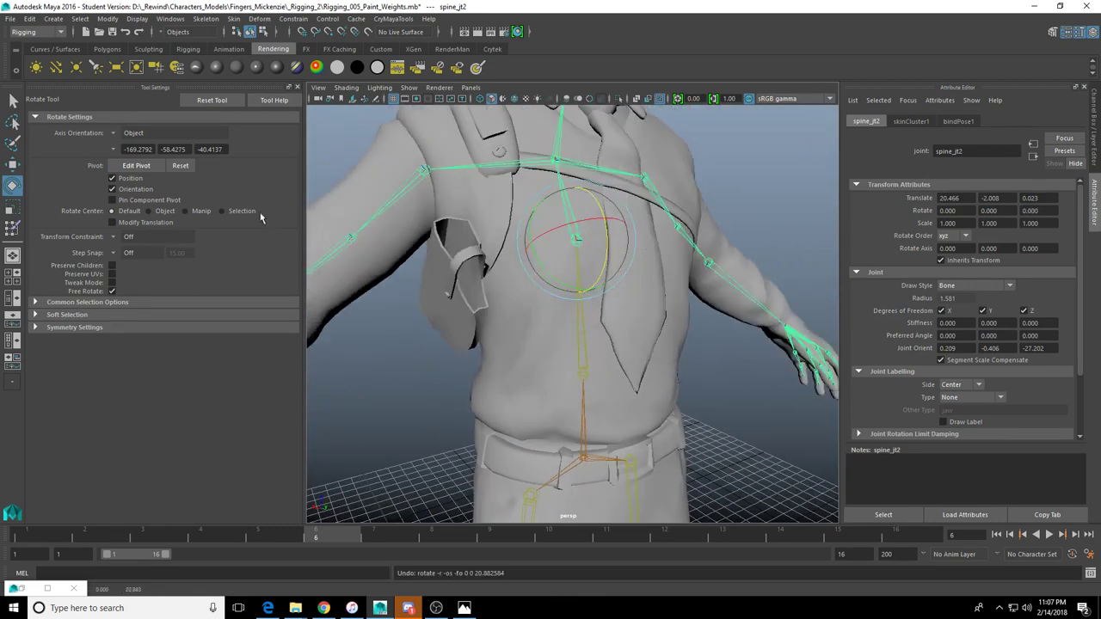
Return to the Paint Skin Weights tool with spine_jt2 as the active influence on the character mesh
left_click(12, 230)
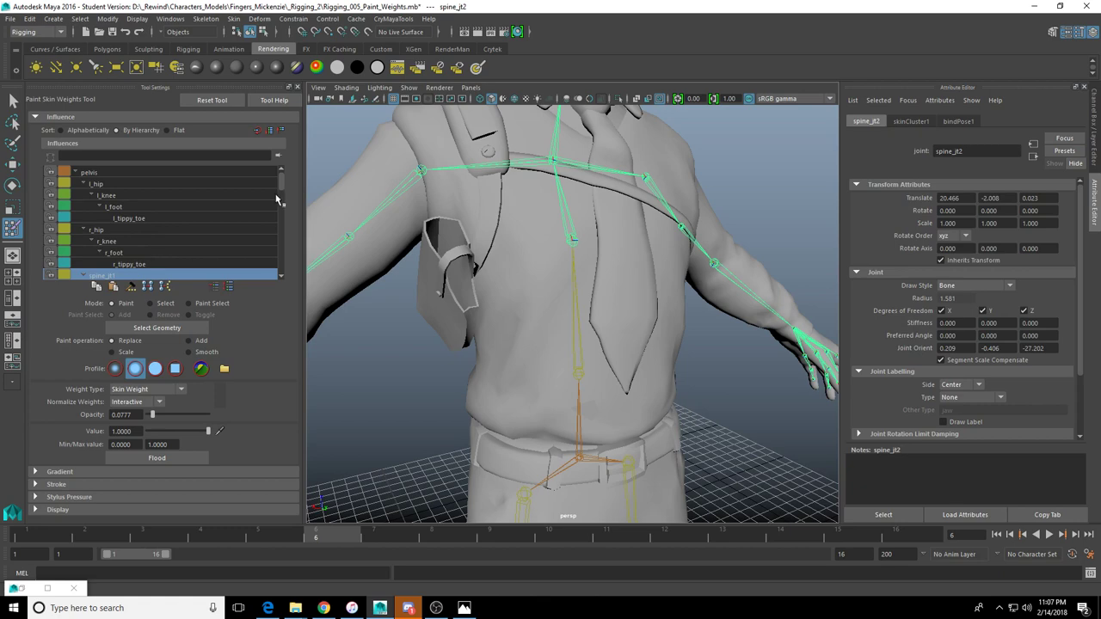
scroll(283, 191, "down", 2)
left_click(142, 216)
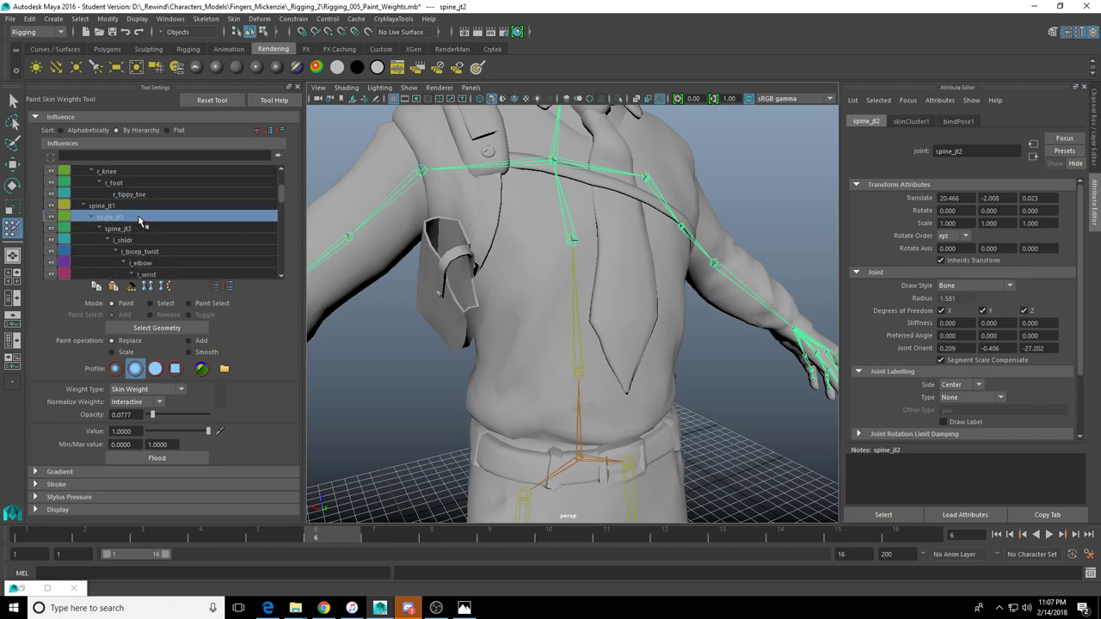
left_click(156, 328)
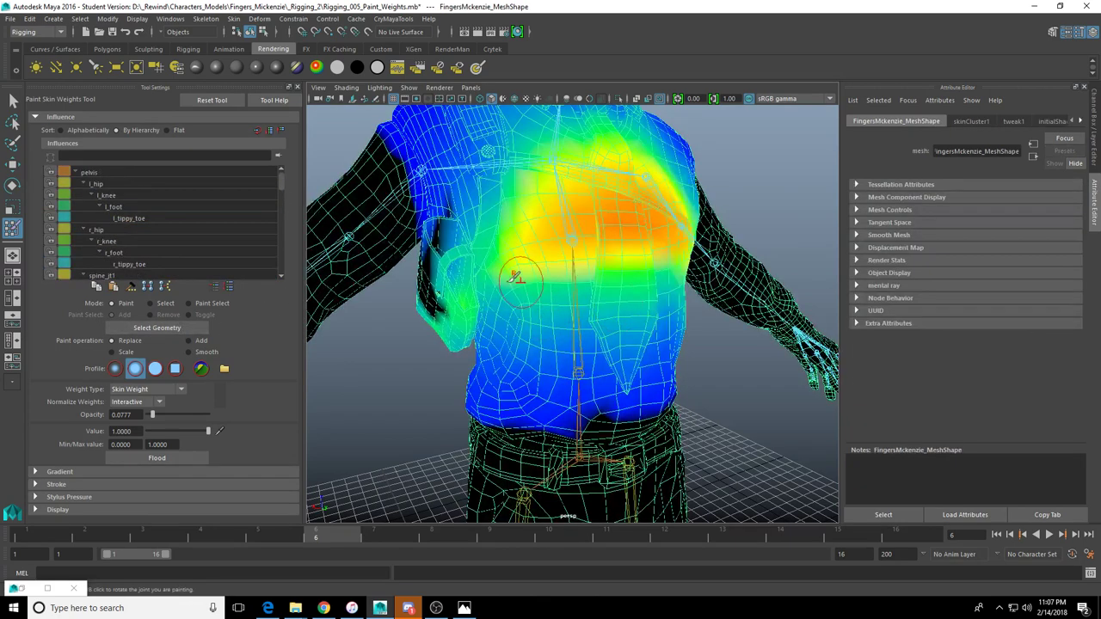
Raise the brush opacity to 0.1748 and paint spine_jt2 weight over the side of the chest beside the holster, undoing the last stroke
mouse_move(522, 279)
left_mouse_down("alt")
mouse_move(542, 269)
mouse_move(533, 256)
mouse_move(519, 328)
mouse_move(584, 358)
mouse_move(474, 387)
mouse_move(593, 375)
left_mouse_up("alt")
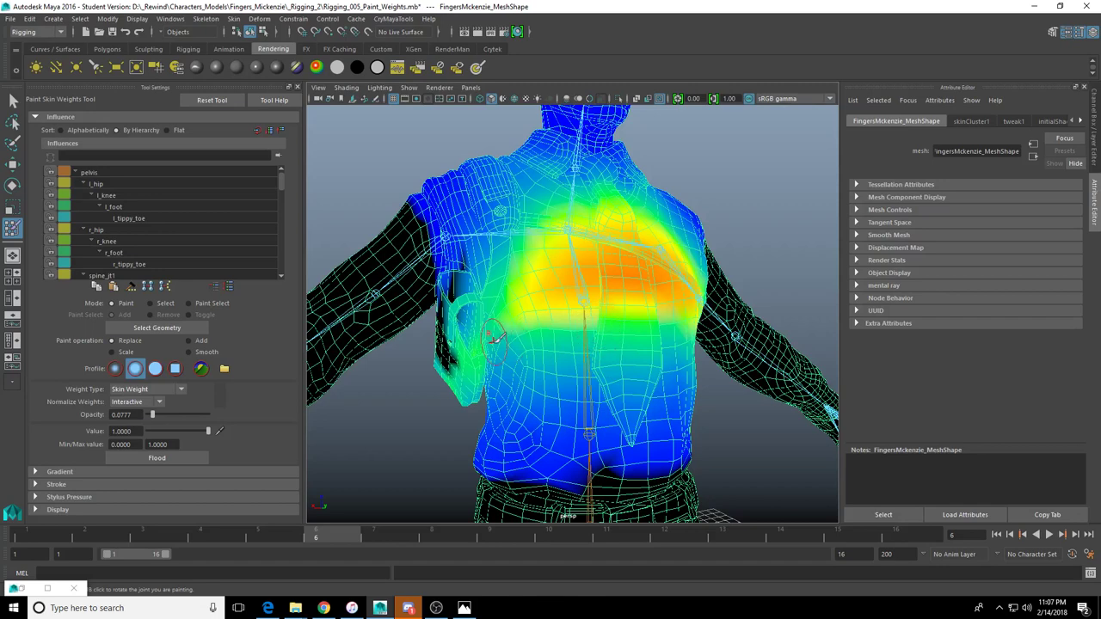
left_click_drag(592, 325, 530, 316, "alt")
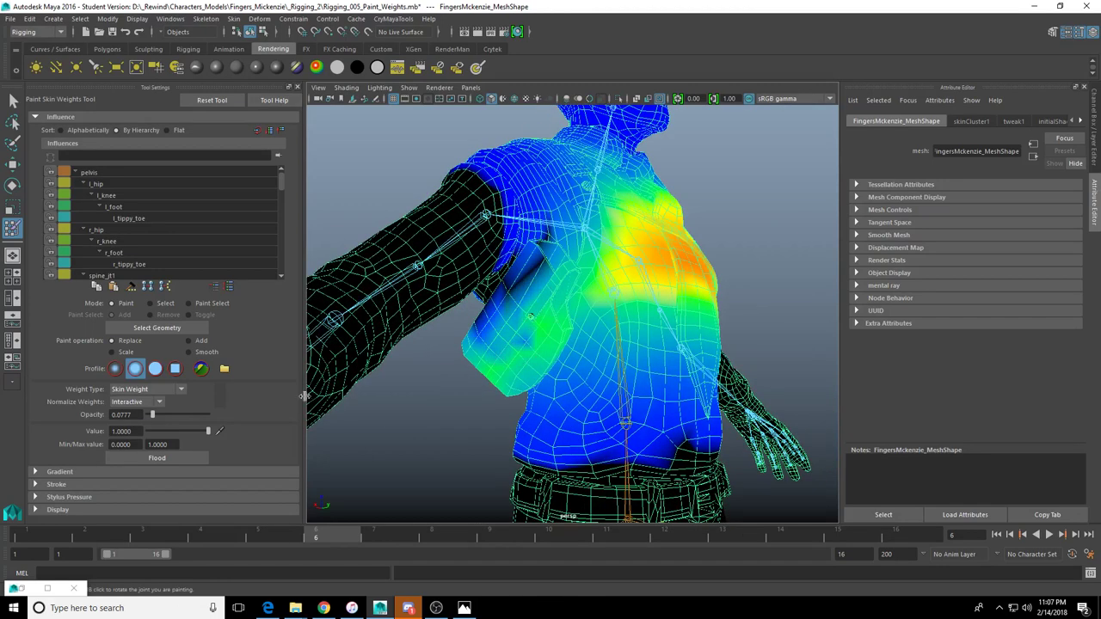
left_click_drag(158, 417, 159, 416)
mouse_move(530, 284)
left_mouse_down("alt")
mouse_move(516, 280)
mouse_move(527, 305)
left_mouse_up("alt")
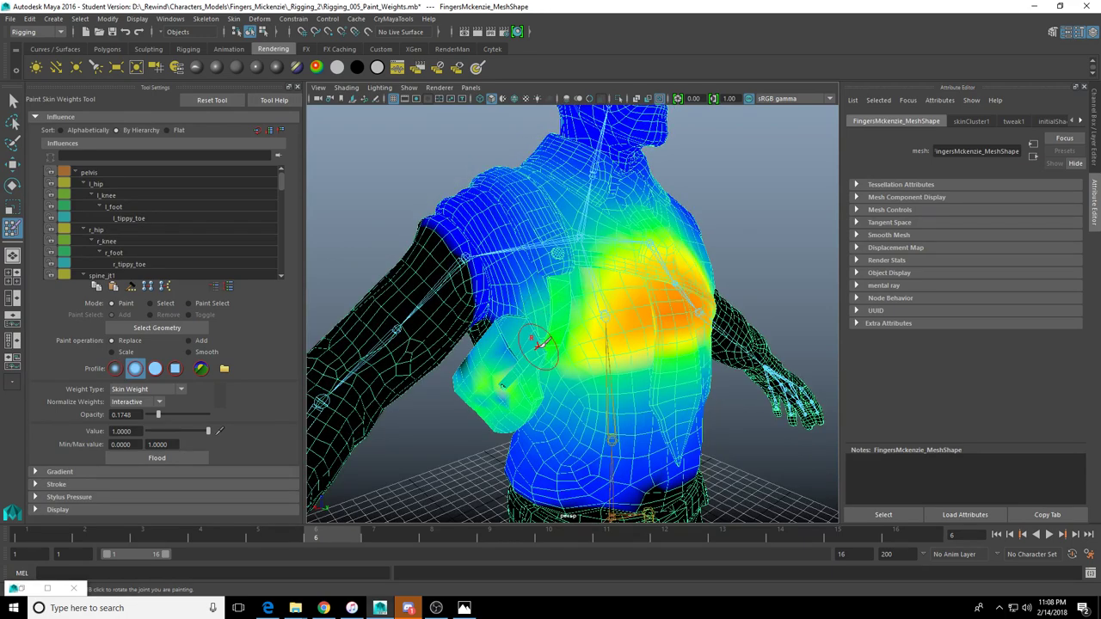
scroll(550, 314, "up", 5)
left_click_drag(563, 293, 551, 298)
scroll(559, 368, "down", 3)
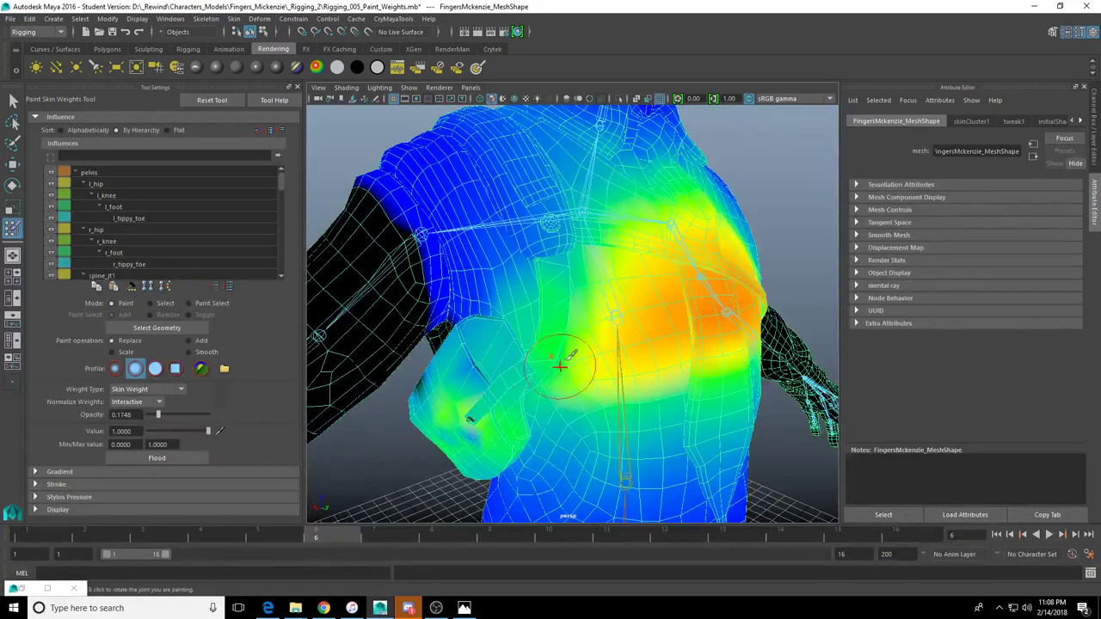
left_click_drag(565, 381, 507, 366, "alt")
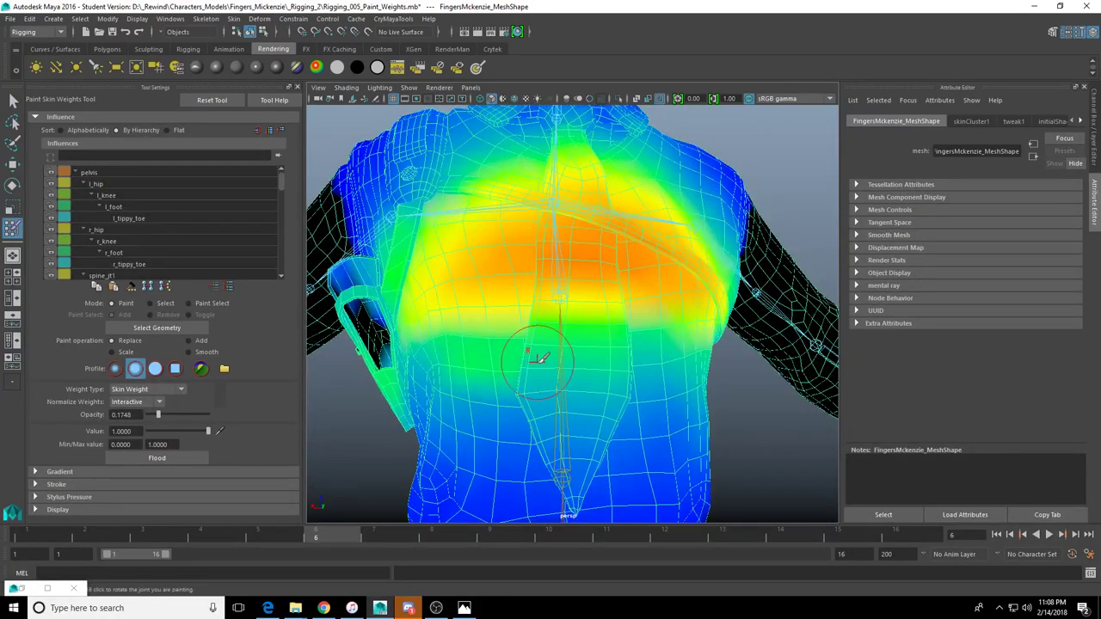
key("ctrl+z")
Paint spine_jt2 weight across the back below the shoulder blades and around the strap buckle
mouse_move(645, 344)
left_mouse_down("alt")
mouse_move(472, 334)
mouse_move(516, 356)
mouse_move(590, 319)
mouse_move(451, 323)
mouse_move(493, 313)
mouse_move(486, 292)
mouse_move(575, 282)
mouse_move(520, 310)
mouse_move(503, 311)
mouse_move(486, 293)
mouse_move(542, 239)
left_mouse_up("alt")
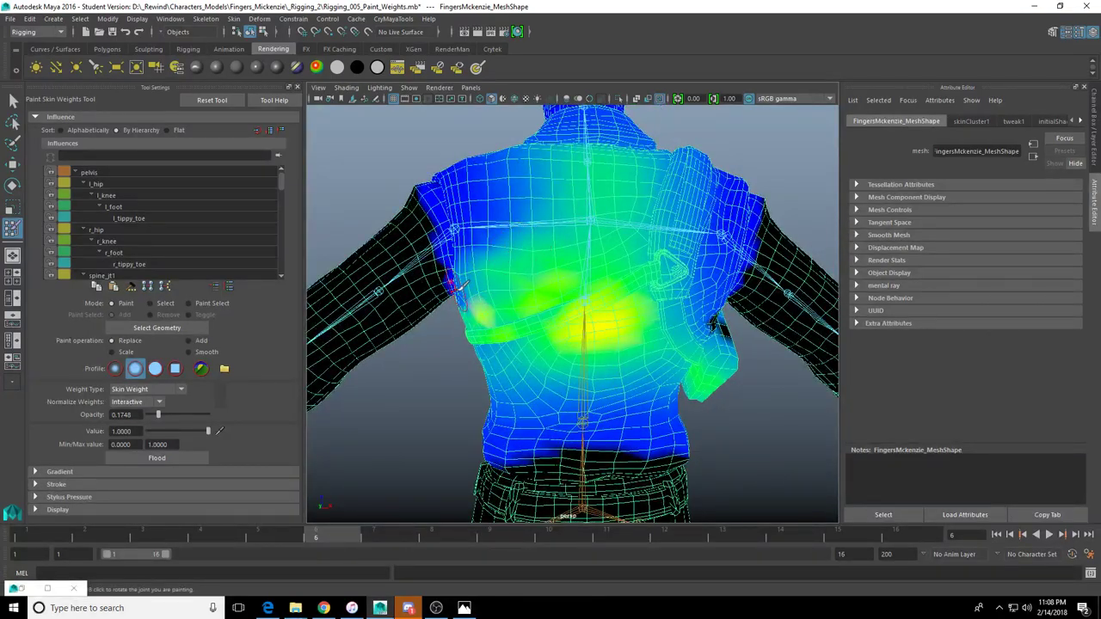
mouse_move(470, 291)
left_mouse_down()
mouse_move(518, 282)
mouse_move(510, 268)
mouse_move(475, 277)
mouse_move(487, 296)
mouse_move(523, 286)
mouse_move(525, 305)
mouse_move(460, 340)
mouse_move(590, 324)
mouse_move(676, 279)
mouse_move(606, 296)
mouse_move(602, 249)
mouse_move(573, 246)
mouse_move(572, 283)
mouse_move(602, 312)
mouse_move(578, 298)
mouse_move(571, 315)
mouse_move(607, 302)
mouse_move(616, 325)
mouse_move(629, 247)
mouse_move(650, 292)
left_mouse_up()
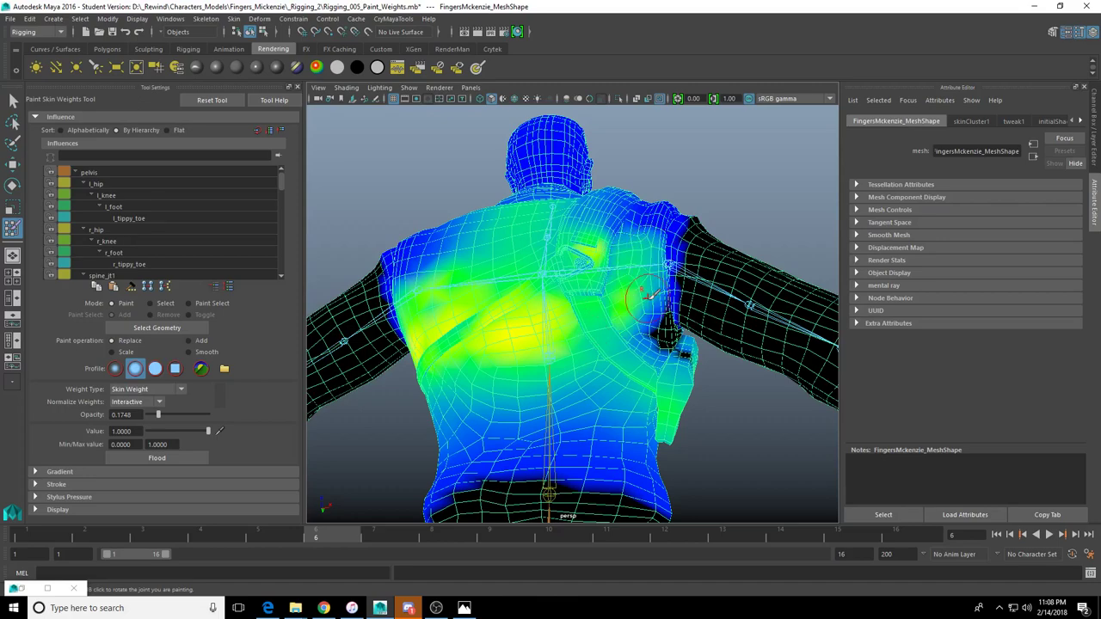
middle_click_drag(651, 294, 583, 274, "alt")
scroll(582, 266, "up", 4)
mouse_move(582, 267)
left_mouse_down("alt")
mouse_move(571, 299)
mouse_move(595, 308)
left_mouse_up("alt")
mouse_move(595, 308)
left_mouse_down("alt")
mouse_move(585, 316)
mouse_move(602, 326)
mouse_move(593, 344)
mouse_move(567, 321)
mouse_move(508, 344)
mouse_move(537, 361)
mouse_move(615, 353)
mouse_move(634, 398)
mouse_move(671, 376)
left_mouse_up("alt")
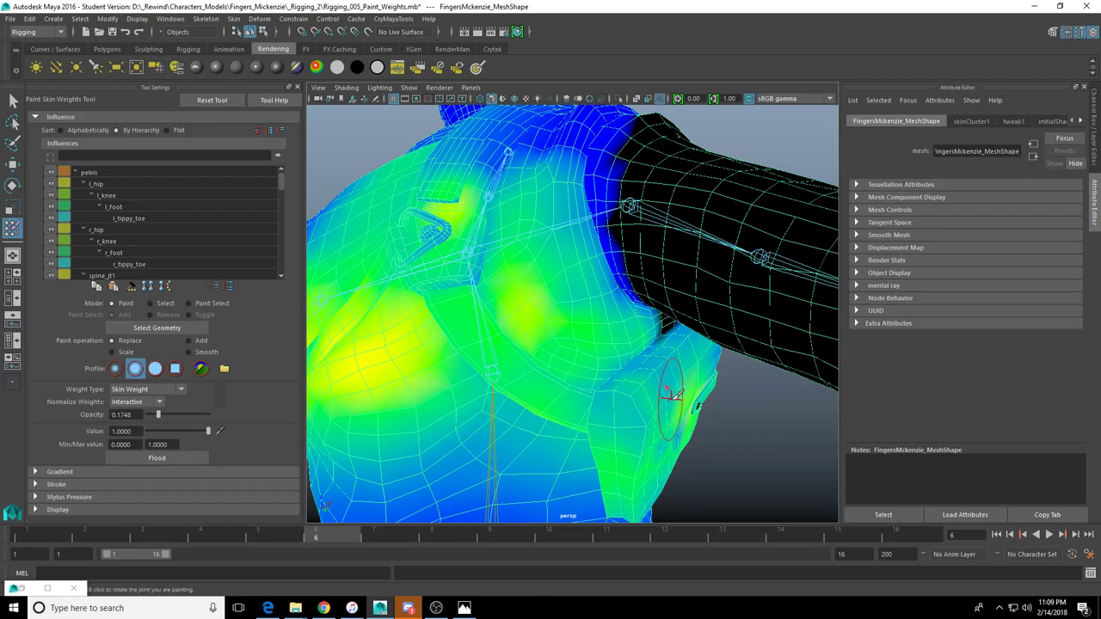
Paint spine_jt2 weight over the holster's outer face and the small stud on its strap
mouse_move(668, 393)
left_mouse_down("alt")
mouse_move(614, 334)
mouse_move(583, 357)
left_mouse_up("alt")
left_click_drag(612, 298, 546, 357)
mouse_move(459, 278)
left_mouse_down("alt")
mouse_move(541, 300)
mouse_move(504, 319)
mouse_move(535, 311)
left_mouse_up("alt")
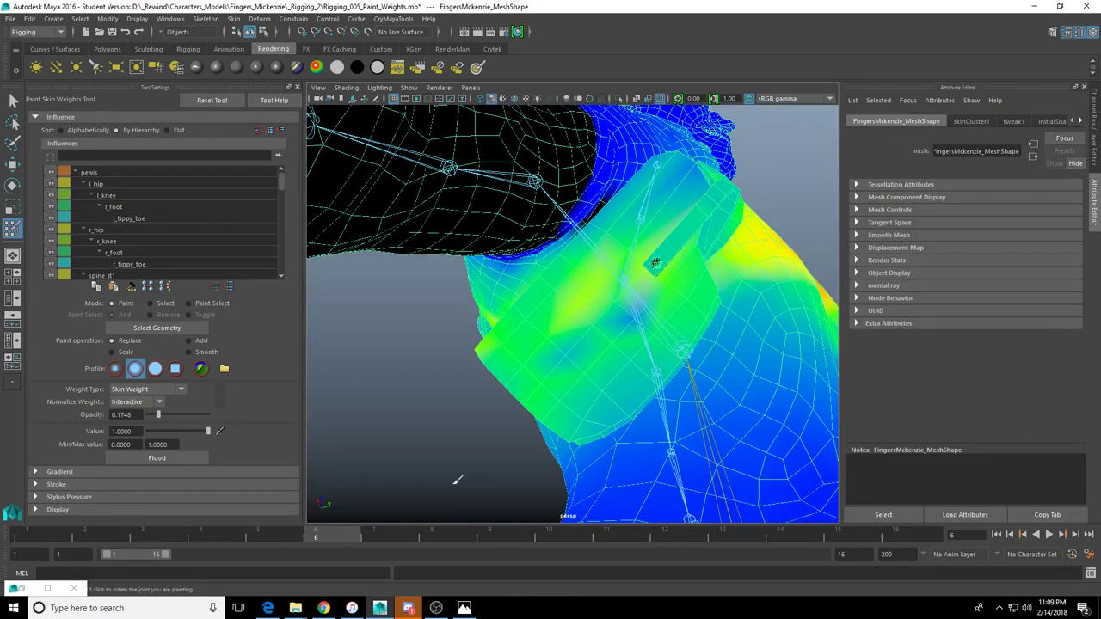
left_click_drag(581, 244, 647, 289, "alt")
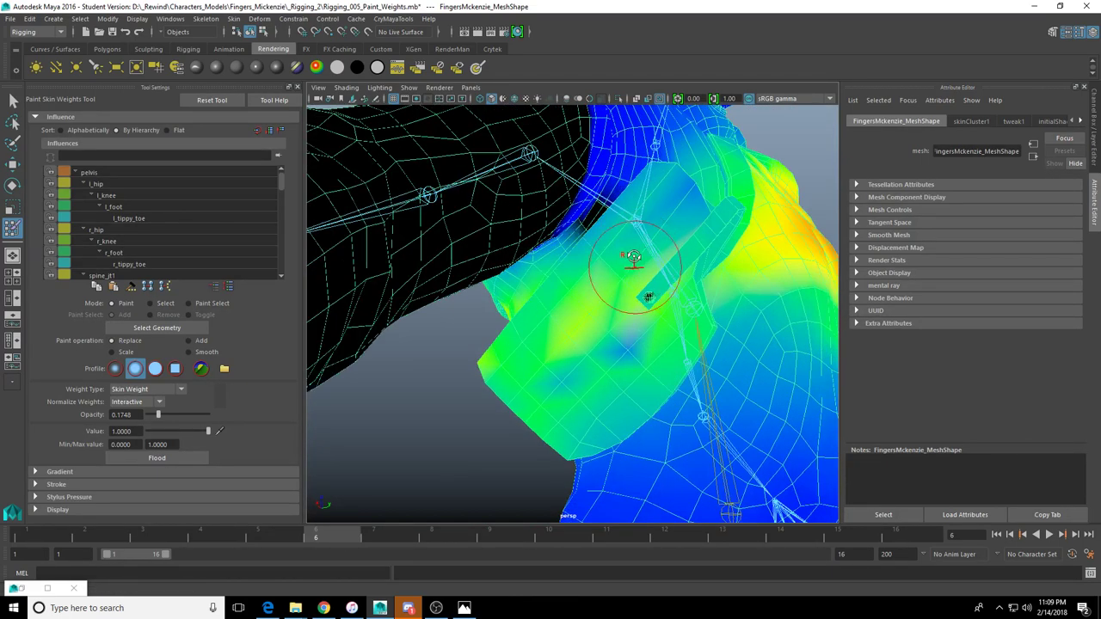
scroll(672, 296, "up", 8)
middle_click_drag(678, 293, 632, 331, "alt")
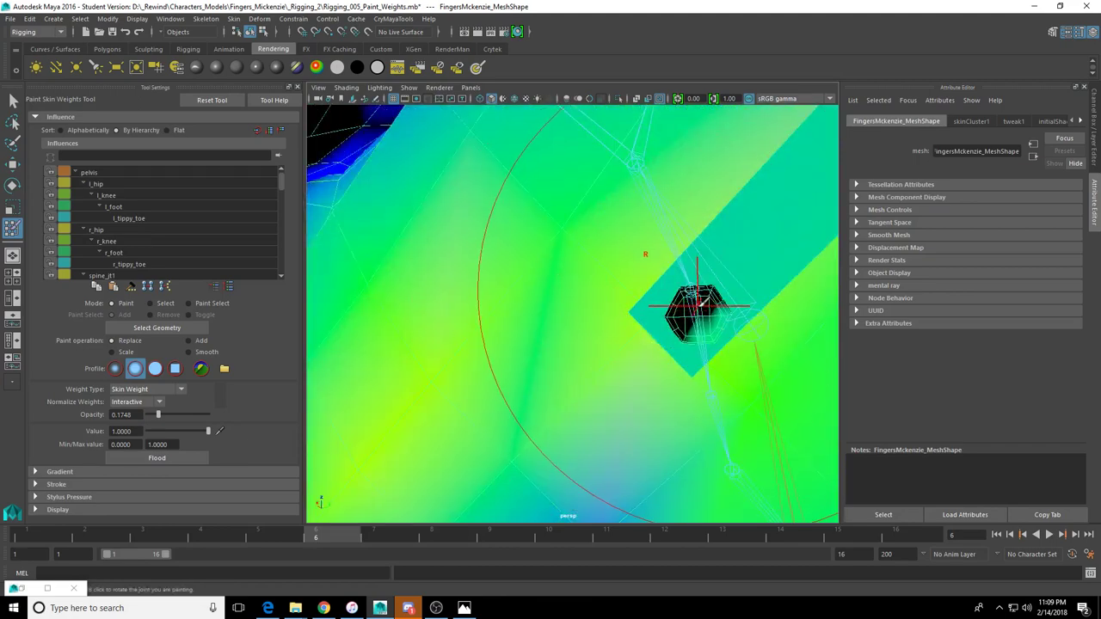
mouse_move(693, 312)
left_mouse_down("alt")
mouse_move(478, 377)
mouse_move(569, 331)
mouse_move(600, 296)
left_mouse_up("alt")
scroll(484, 373, "down", 8)
scroll(576, 312, "down", 4)
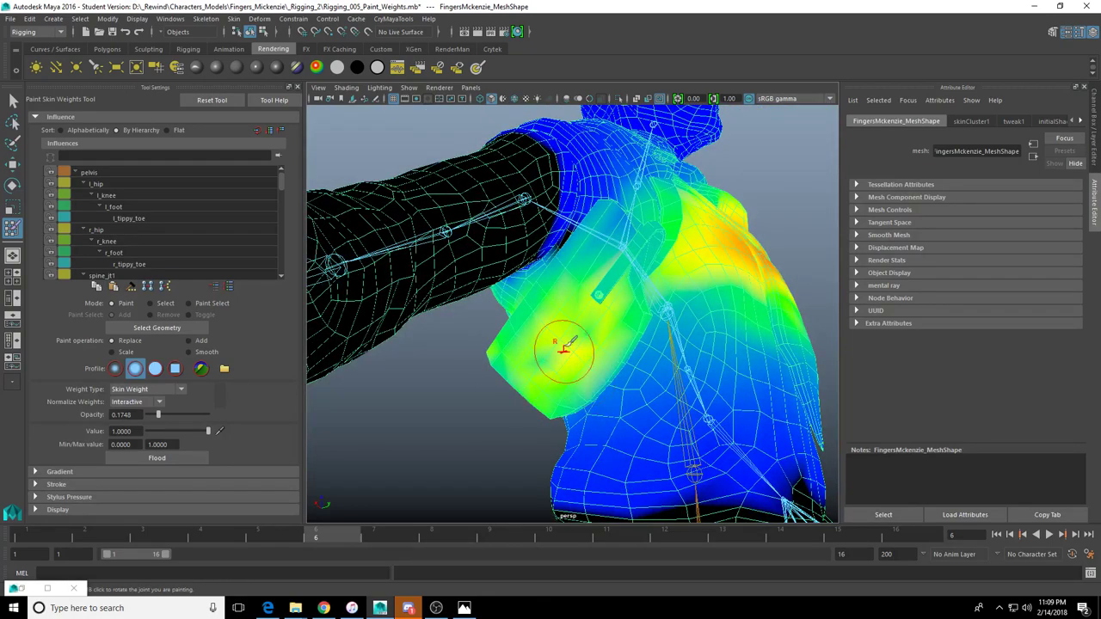
Paint spine_jt2 weight into the holster's opening and over its closing strap, edges and the adjoining underarm area
mouse_move(532, 360)
left_mouse_down("alt")
mouse_move(599, 265)
mouse_move(570, 315)
mouse_move(580, 328)
mouse_move(555, 322)
left_mouse_up("alt")
scroll(516, 327, "up", 4)
left_click_drag(480, 351, 521, 319, "alt")
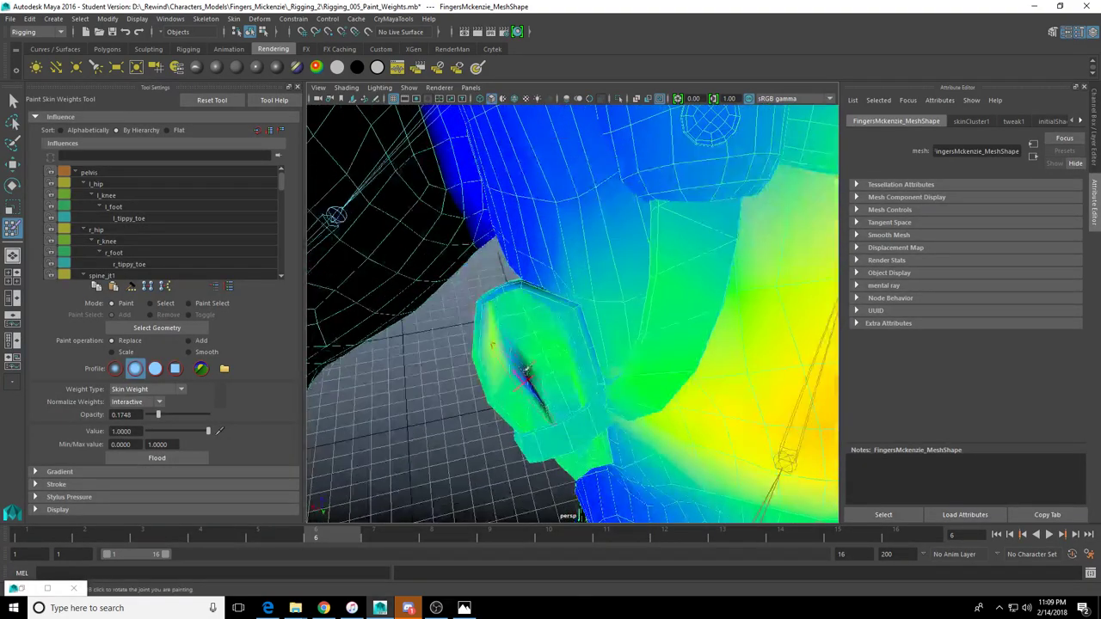
mouse_move(536, 399)
left_mouse_down("alt")
mouse_move(602, 354)
mouse_move(614, 327)
mouse_move(602, 288)
mouse_move(602, 176)
mouse_move(636, 185)
mouse_move(598, 204)
mouse_move(638, 301)
mouse_move(558, 317)
left_mouse_up("alt")
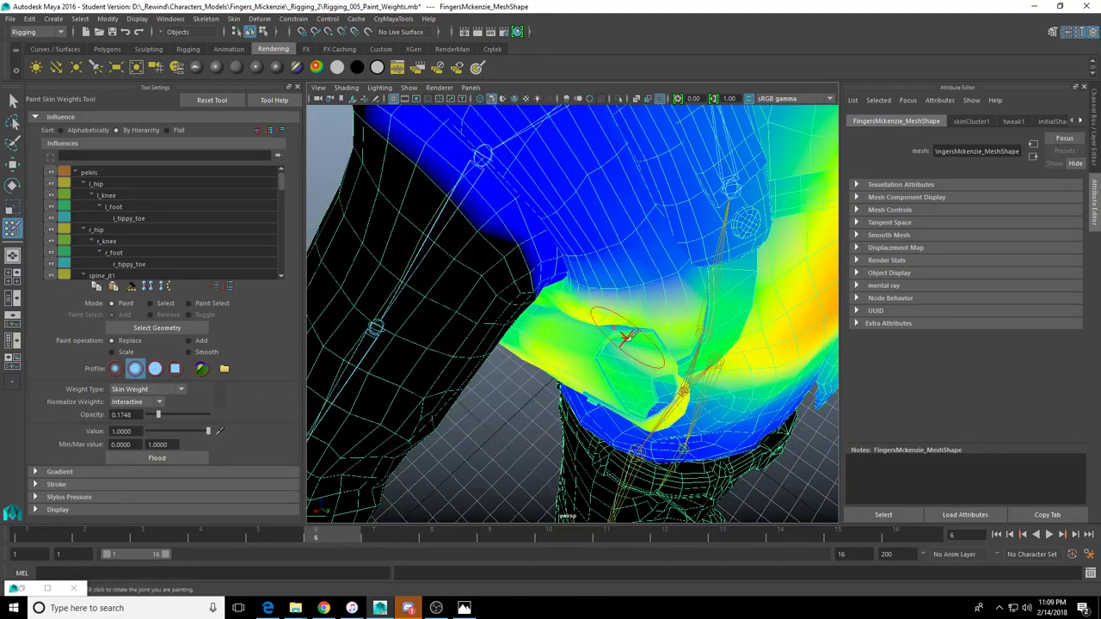
mouse_move(626, 335)
left_mouse_down("alt")
mouse_move(586, 313)
mouse_move(615, 343)
mouse_move(576, 335)
mouse_move(524, 373)
mouse_move(576, 297)
mouse_move(540, 381)
left_mouse_up("alt")
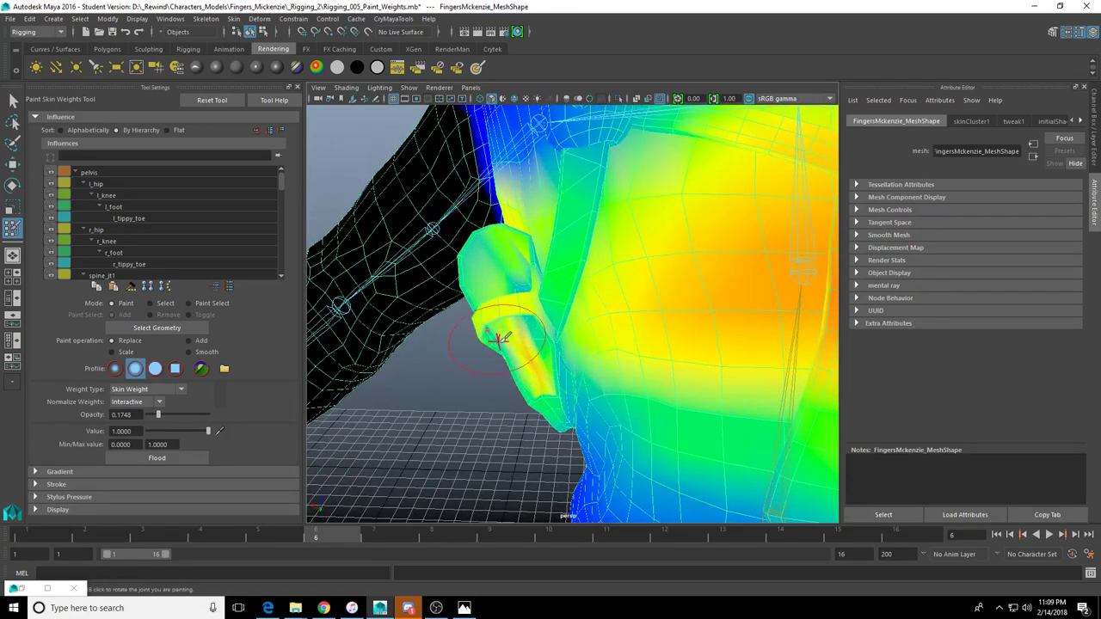
mouse_move(499, 338)
left_mouse_down("alt")
mouse_move(610, 292)
mouse_move(553, 386)
mouse_move(529, 387)
mouse_move(625, 381)
left_mouse_up("alt")
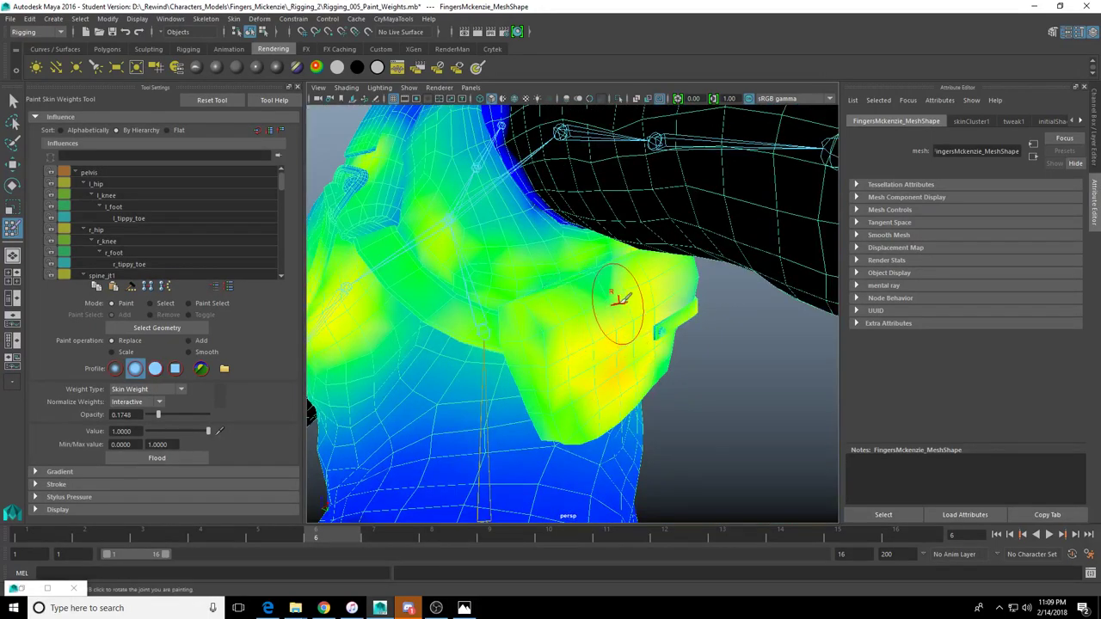
Save the scene and accept the student version notice
mouse_move(651, 325)
left_mouse_down("alt")
mouse_move(700, 343)
mouse_move(580, 337)
mouse_move(516, 300)
left_mouse_up("alt")
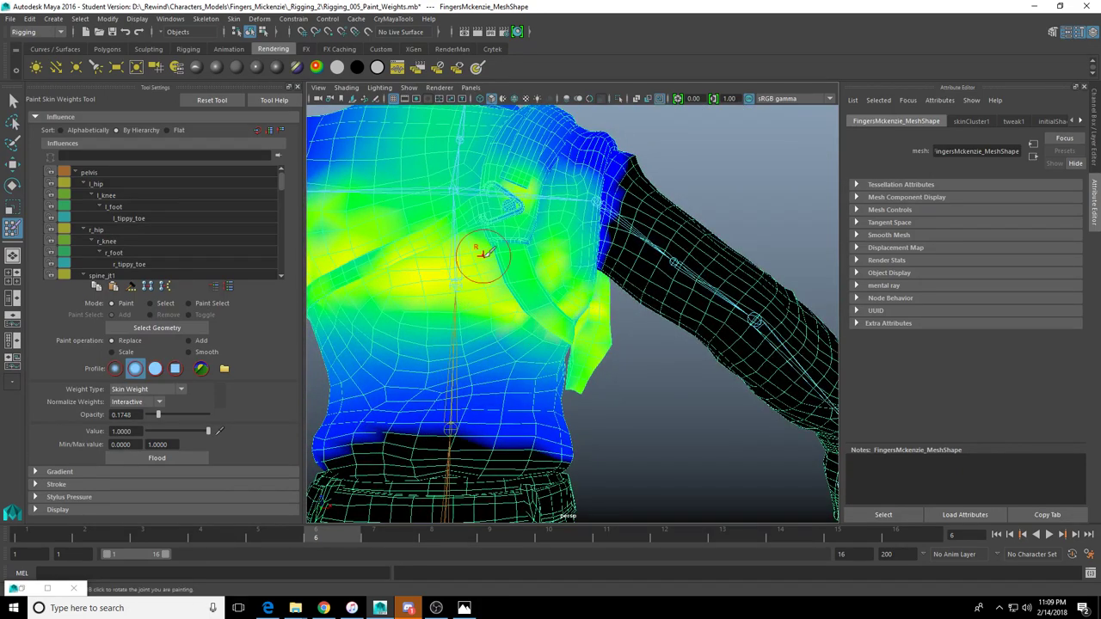
left_click_drag(484, 252, 536, 301, "alt")
key("ctrl+s")
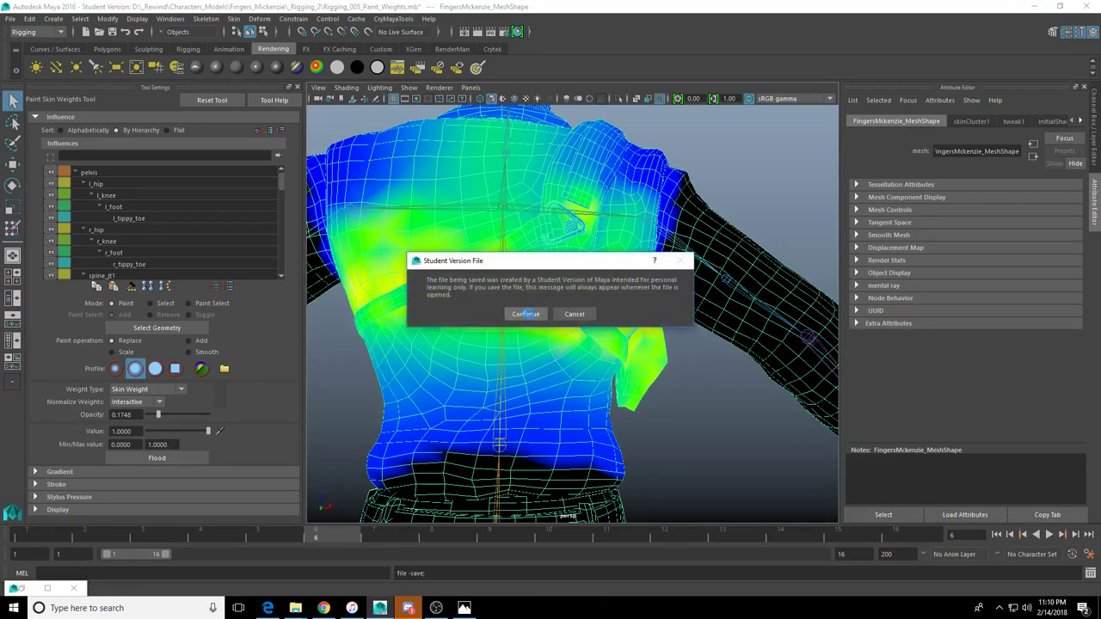
left_click(528, 314)
Paint spine_jt2 weight down the rear shoulder strap and over the shoulder blade beside it
mouse_move(577, 233)
left_mouse_down("alt")
mouse_move(541, 393)
mouse_move(501, 408)
mouse_move(513, 423)
mouse_move(553, 363)
mouse_move(514, 342)
left_mouse_up("alt")
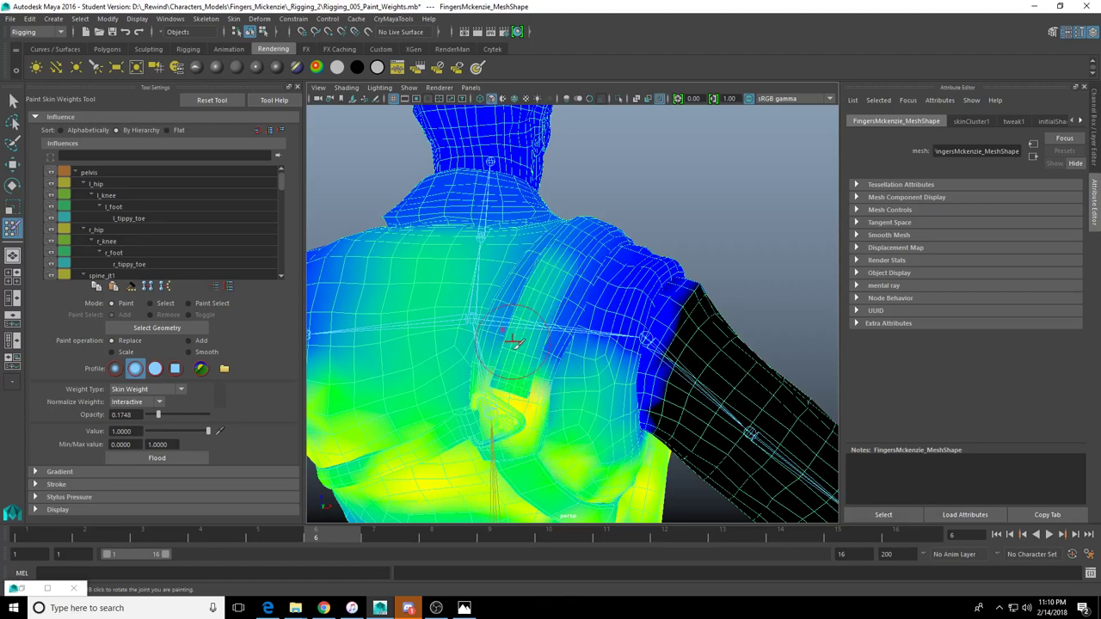
mouse_move(519, 277)
left_mouse_down()
mouse_move(560, 307)
mouse_move(509, 397)
left_mouse_up()
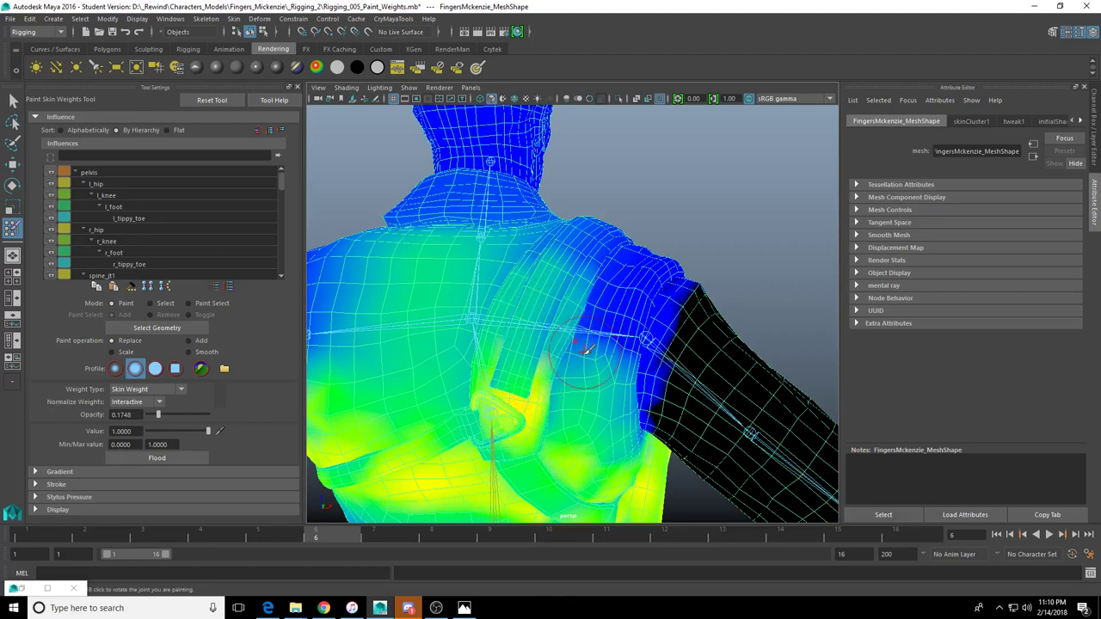
mouse_move(585, 350)
left_mouse_down()
mouse_move(614, 376)
mouse_move(604, 461)
mouse_move(630, 305)
mouse_move(637, 319)
mouse_move(614, 295)
mouse_move(597, 319)
mouse_move(590, 393)
mouse_move(643, 308)
left_mouse_up()
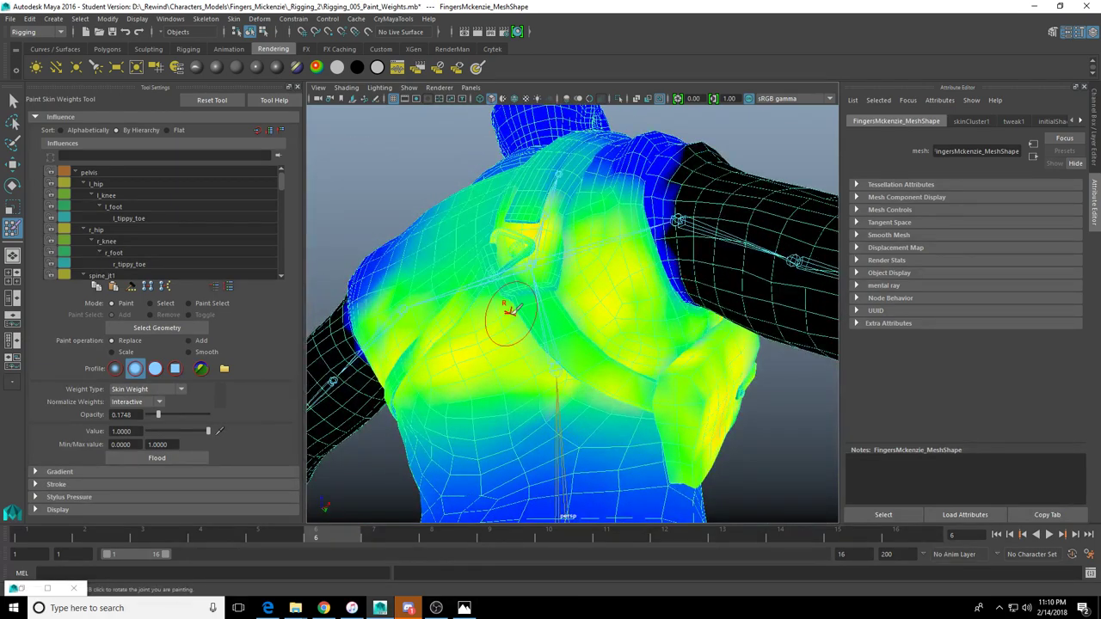
left_click_drag(510, 312, 596, 291, "alt")
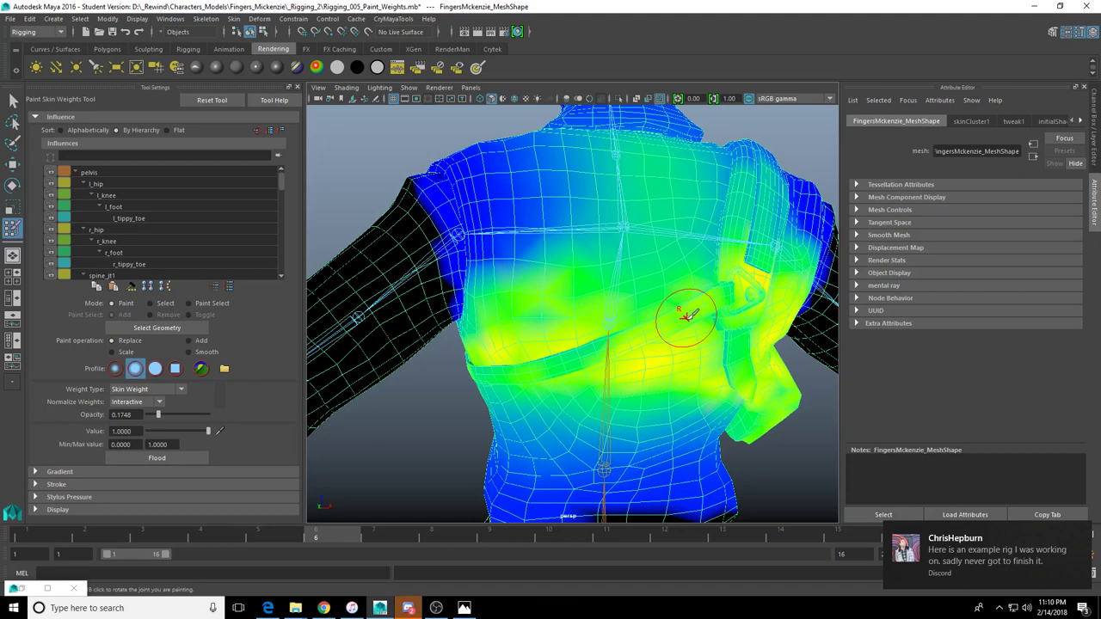
Paint spine_jt2 weight across the middle of the back and along the diagonal strap crossing it
left_click_drag(577, 295, 511, 325)
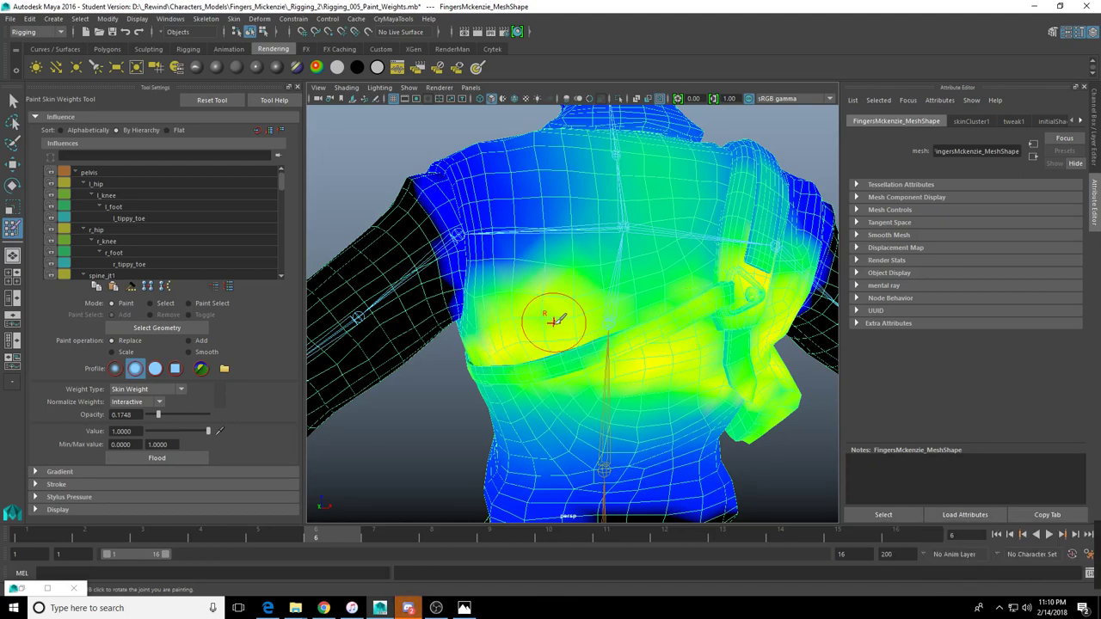
left_click_drag(563, 334, 559, 365, "alt")
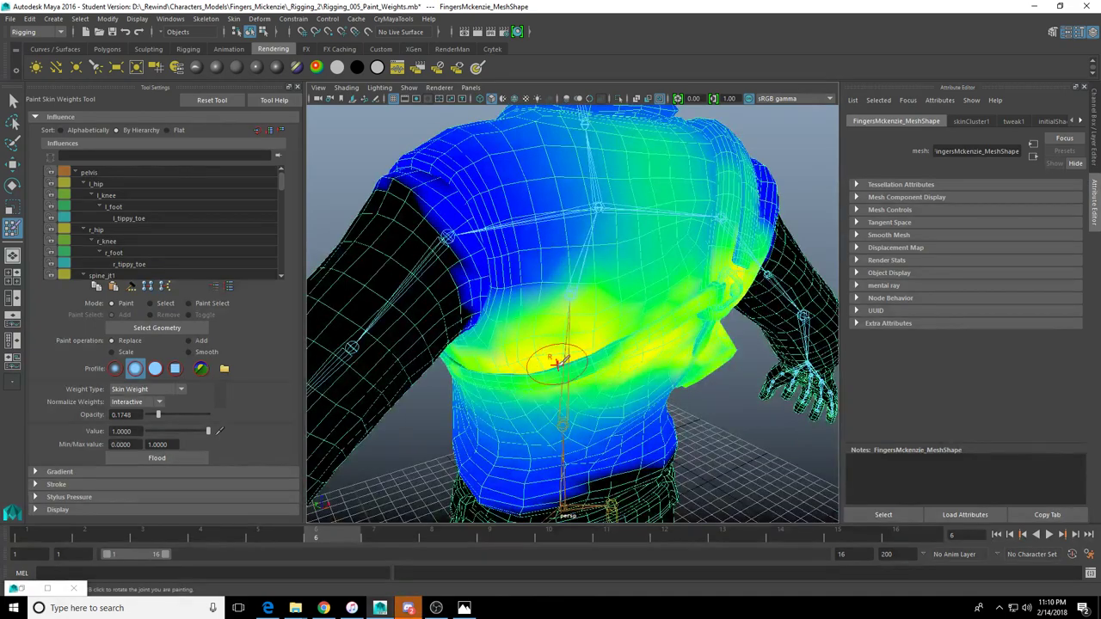
scroll(560, 361, "up", 5)
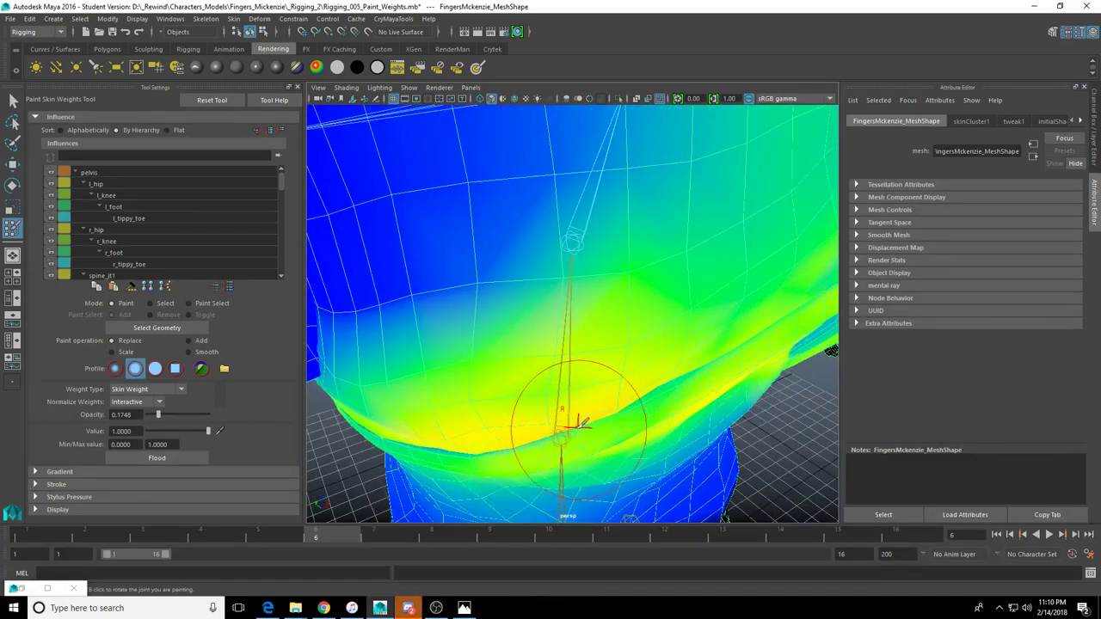
mouse_move(442, 442)
left_mouse_down()
mouse_move(423, 450)
mouse_move(486, 427)
left_mouse_up()
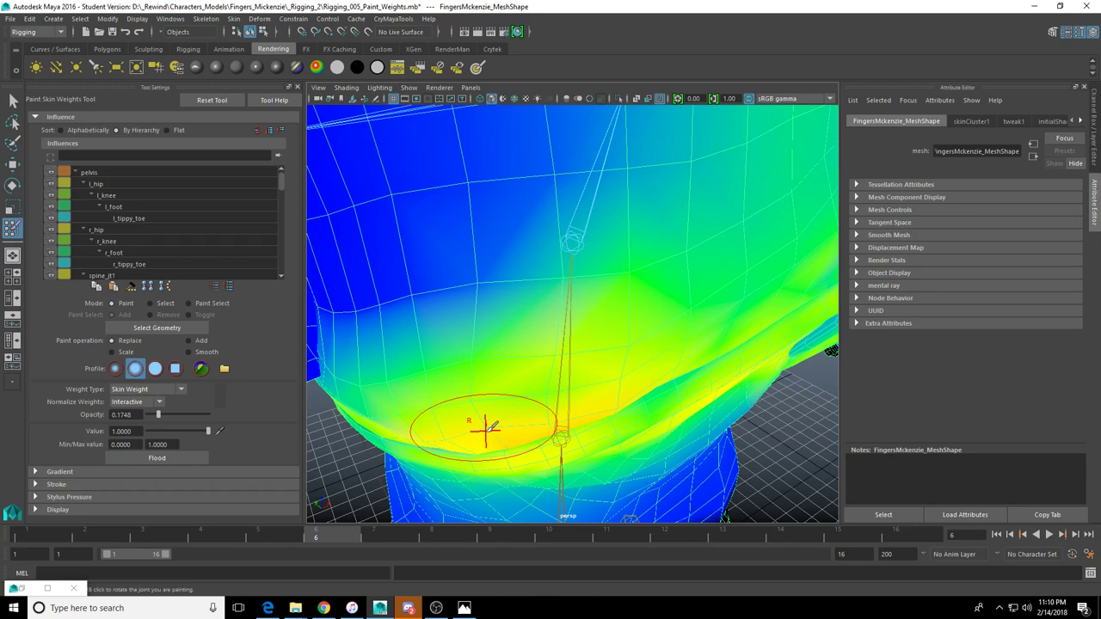
mouse_move(597, 412)
left_mouse_down("alt")
mouse_move(593, 348)
mouse_move(630, 344)
mouse_move(630, 324)
left_mouse_up("alt")
scroll(629, 351, "down", 2)
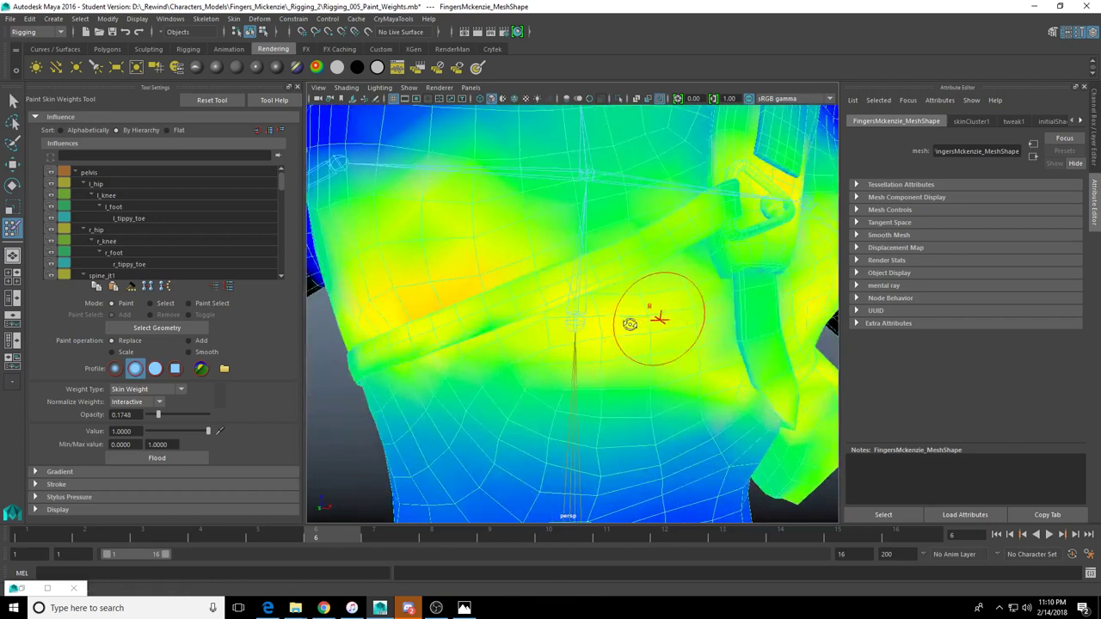
left_click_drag(737, 297, 741, 325, "alt")
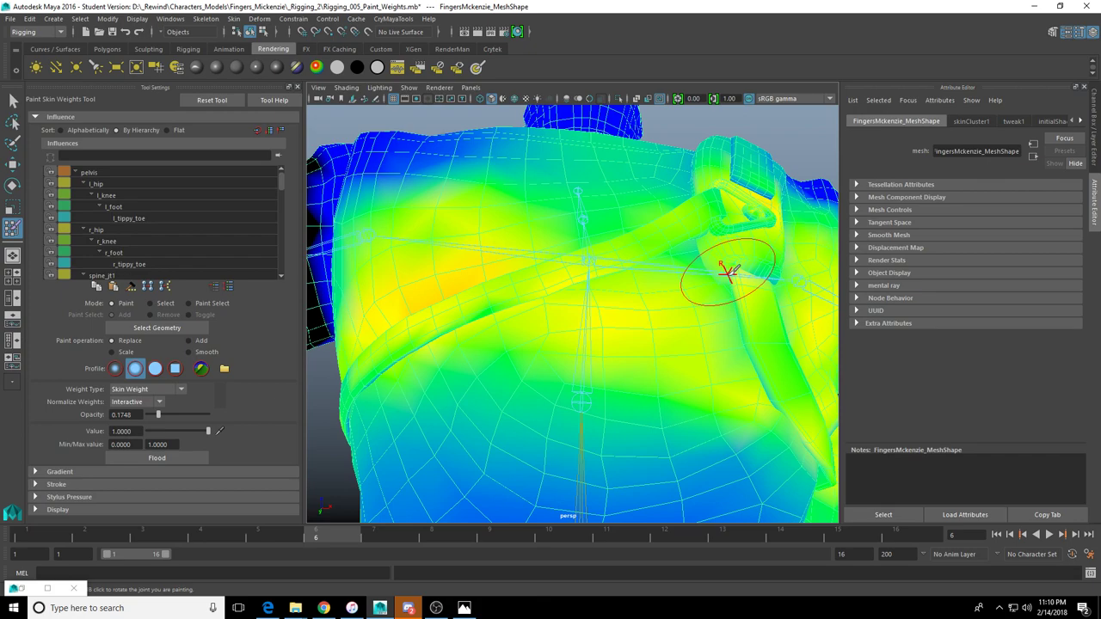
Paint spine_jt2 weight around the ribcage opposite the holster, covering the diagonal strap and the area below the armpit
mouse_move(479, 300)
left_mouse_down("alt")
mouse_move(565, 327)
mouse_move(504, 356)
mouse_move(381, 258)
left_mouse_up("alt")
mouse_move(370, 305)
left_mouse_down("alt")
mouse_move(524, 311)
mouse_move(523, 301)
mouse_move(482, 315)
mouse_move(543, 303)
left_mouse_up("alt")
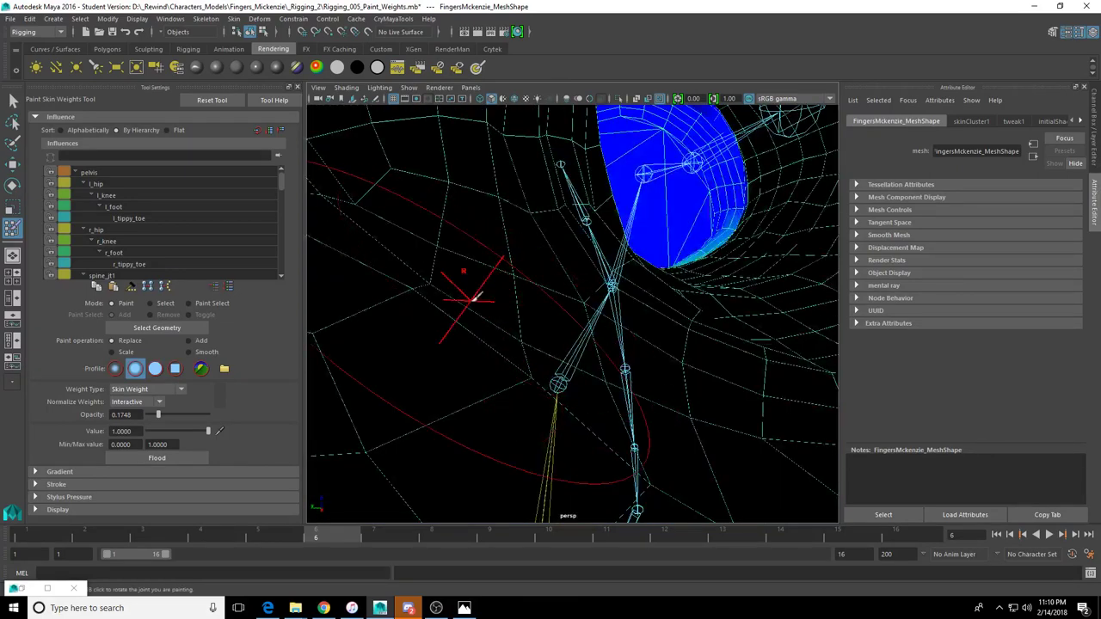
scroll(472, 298, "down", 5)
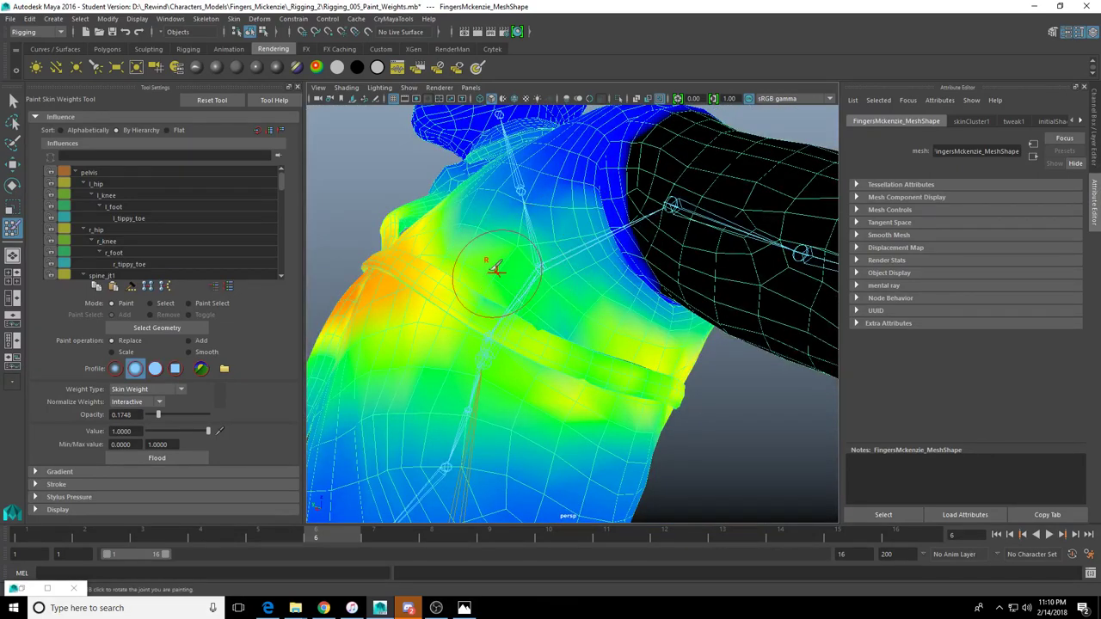
left_click_drag(495, 268, 582, 320)
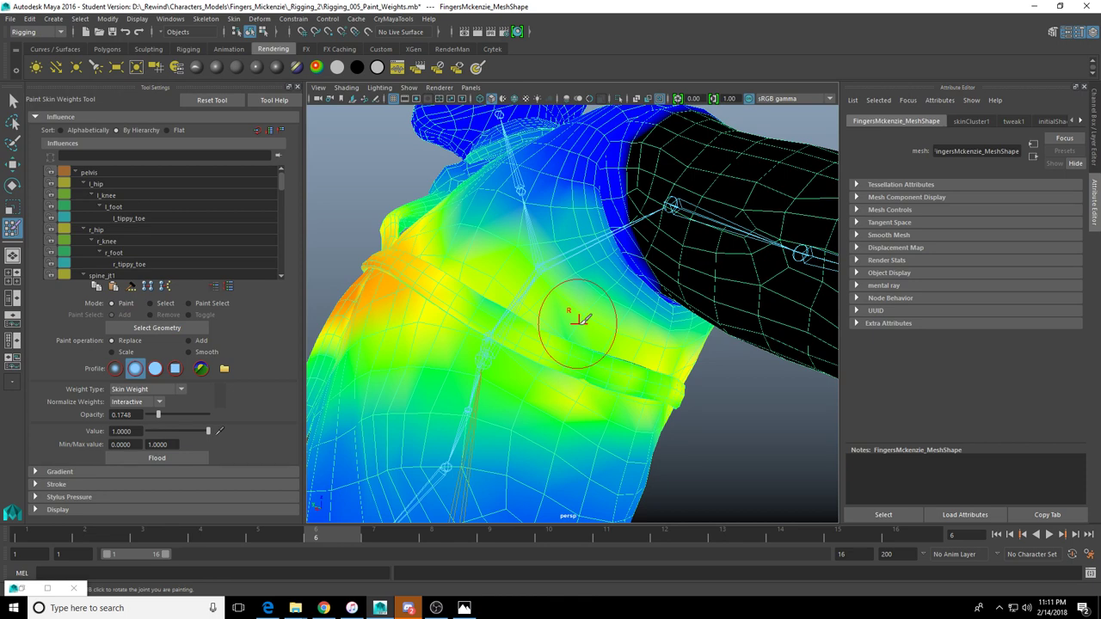
left_click_drag(612, 284, 625, 338, "alt")
mouse_move(671, 365)
left_mouse_down("alt")
mouse_move(636, 336)
mouse_move(627, 302)
mouse_move(627, 332)
mouse_move(528, 344)
mouse_move(560, 340)
left_mouse_up("alt")
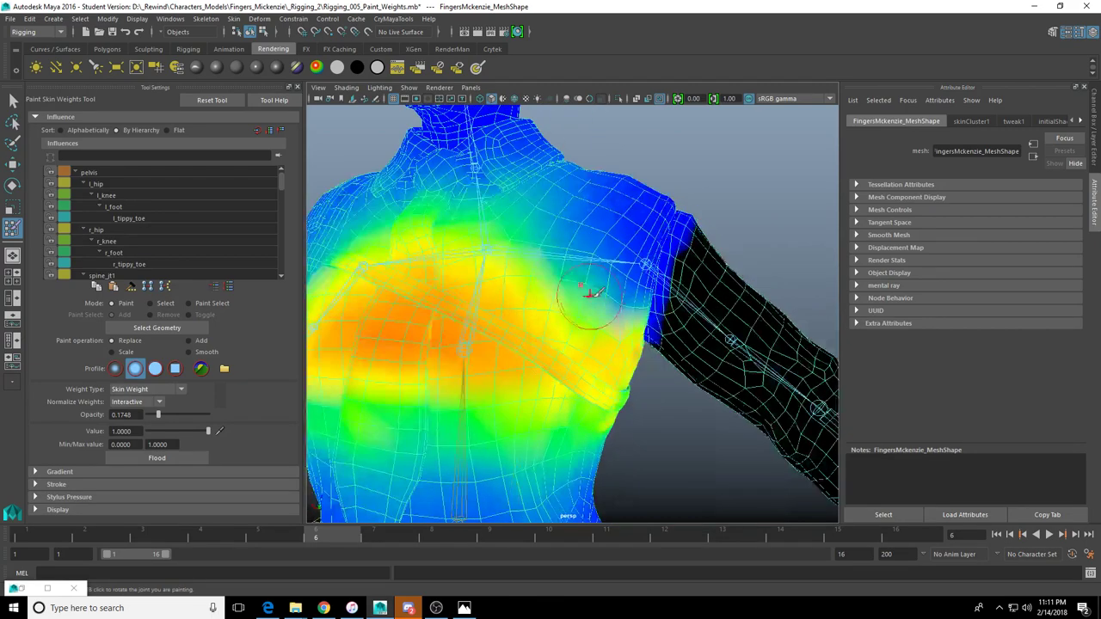
Paint spine_jt2 weight over the chest side next to the holster and the vertical strap beside it
left_click_drag(590, 290, 679, 297, "alt")
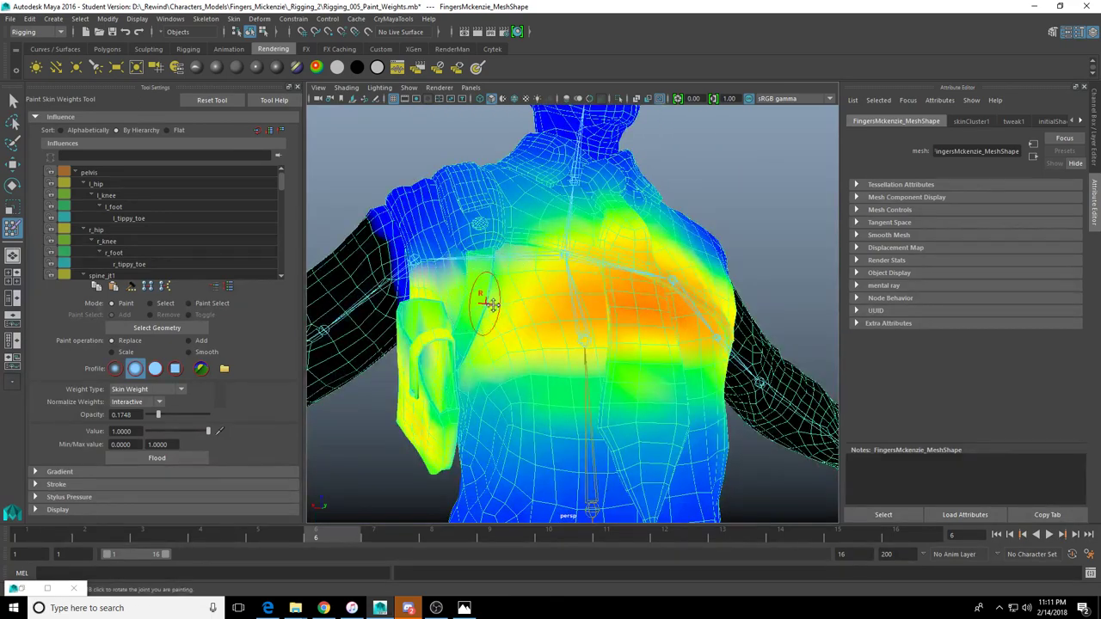
left_click_drag(484, 298, 497, 365, "alt")
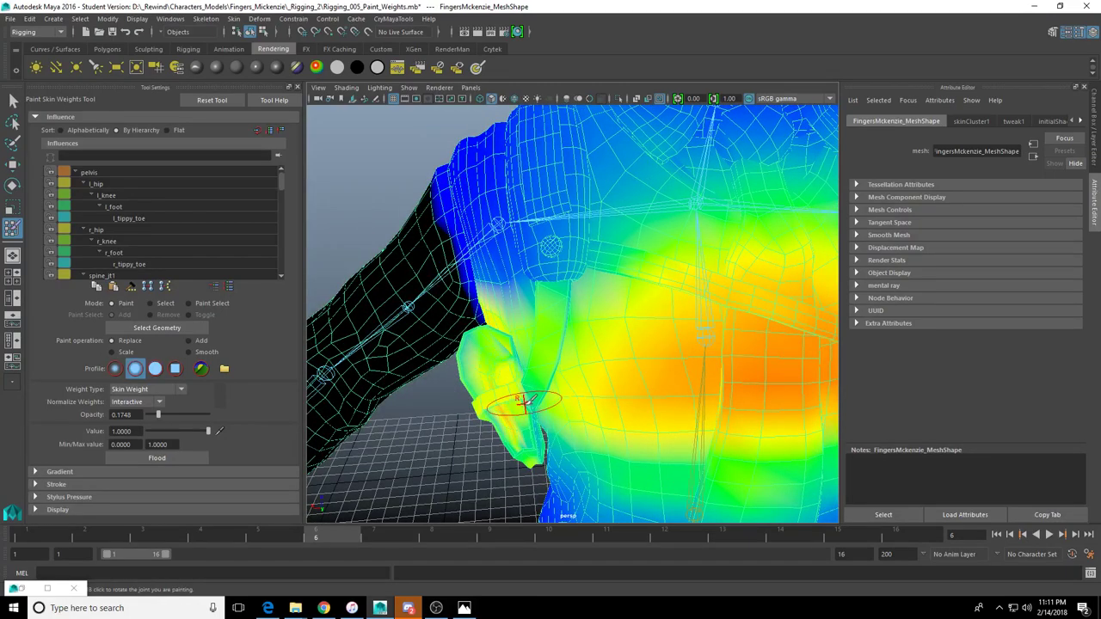
scroll(527, 392, "up", 4)
left_click_drag(528, 386, 551, 344, "alt")
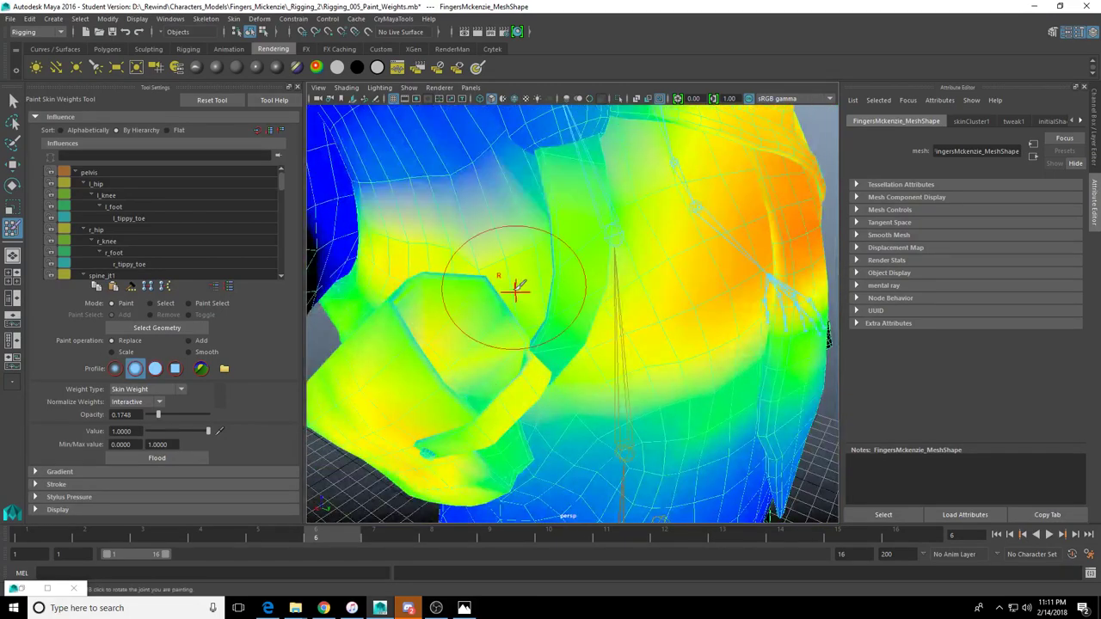
mouse_move(504, 282)
left_mouse_down("alt")
mouse_move(577, 258)
mouse_move(528, 287)
left_mouse_up("alt")
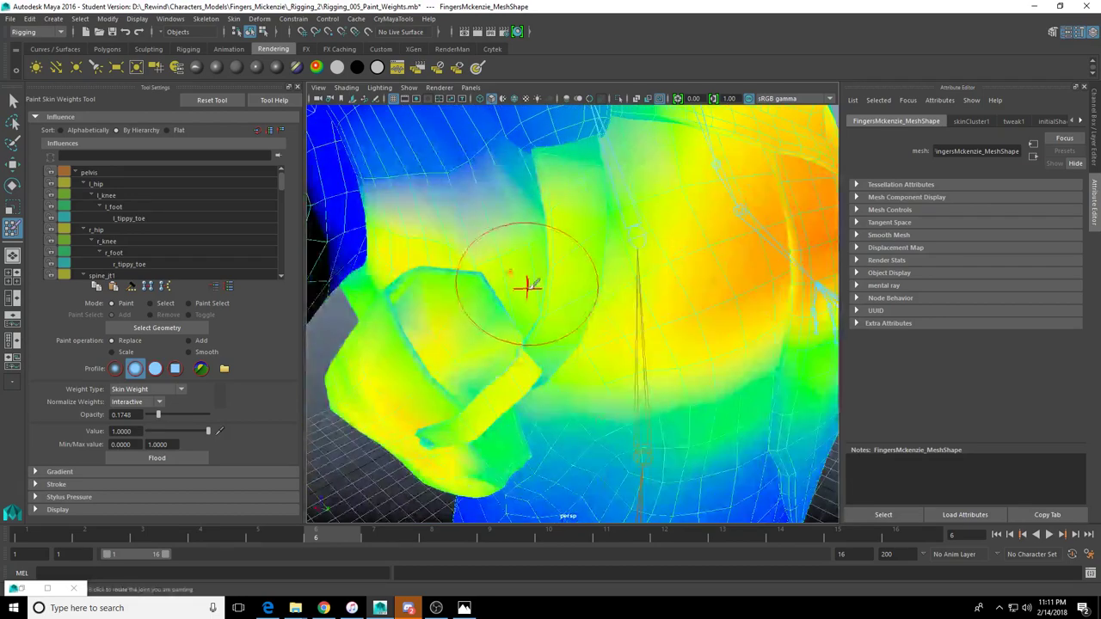
mouse_move(554, 337)
left_mouse_down("alt")
mouse_move(545, 362)
mouse_move(515, 375)
mouse_move(443, 348)
left_mouse_up("alt")
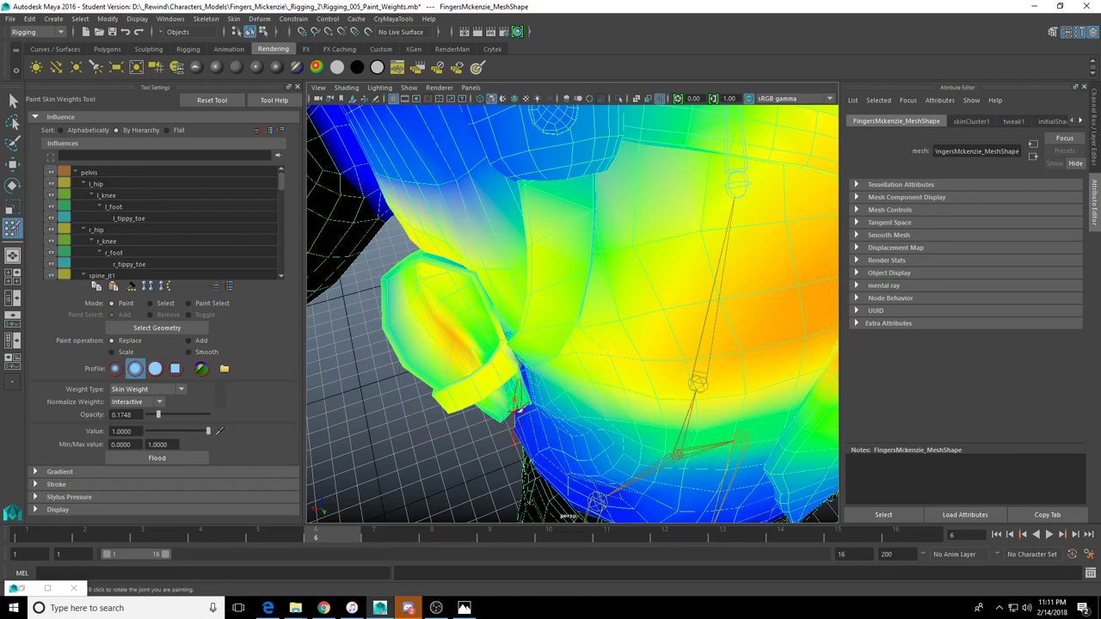
Paint spine_jt2 weight over the holster's lower body, closing strap end and rear edge
mouse_move(559, 391)
left_mouse_down("alt")
mouse_move(570, 381)
mouse_move(563, 393)
mouse_move(523, 369)
mouse_move(579, 388)
mouse_move(585, 301)
left_mouse_up("alt")
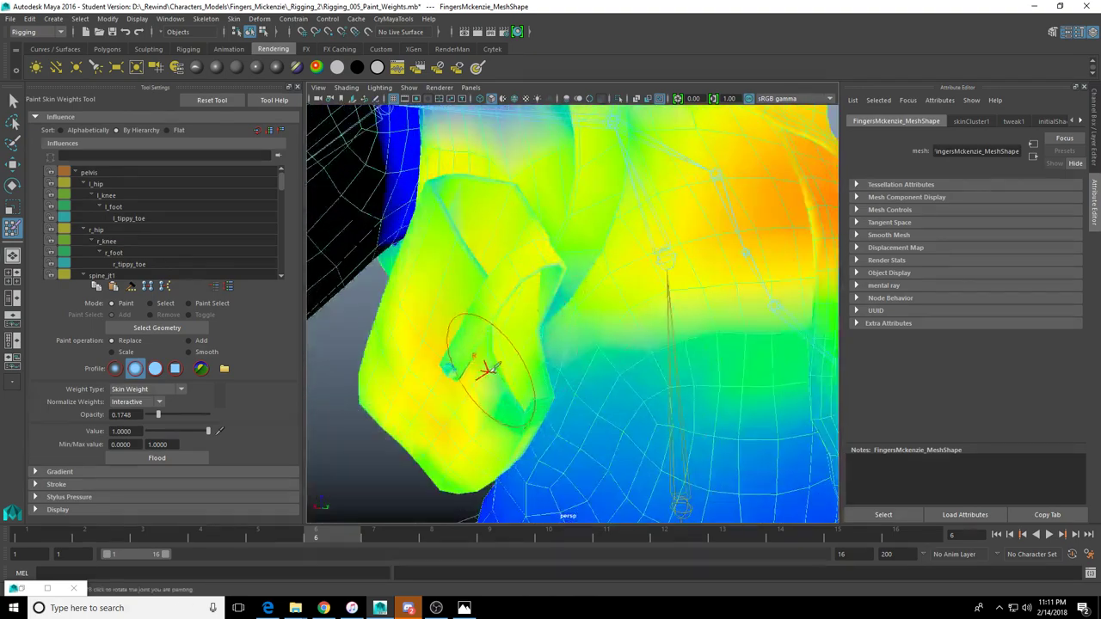
mouse_move(454, 373)
left_mouse_down("alt")
mouse_move(443, 368)
mouse_move(596, 241)
mouse_move(602, 289)
left_mouse_up("alt")
mouse_move(622, 167)
left_mouse_down("alt")
mouse_move(610, 216)
mouse_move(559, 246)
left_mouse_up("alt")
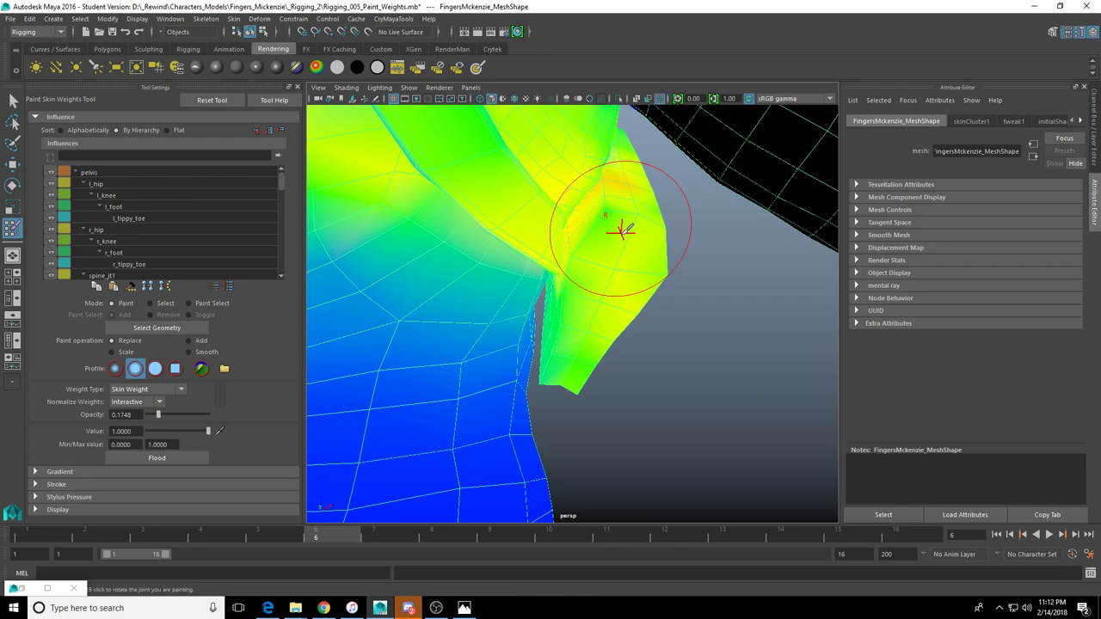
Paint spine_jt2 weight along the holster's inner side facing the torso and into the gap behind its strap
scroll(602, 263, "down", 6)
left_click_drag(582, 251, 615, 194, "alt")
scroll(487, 256, "up", 5)
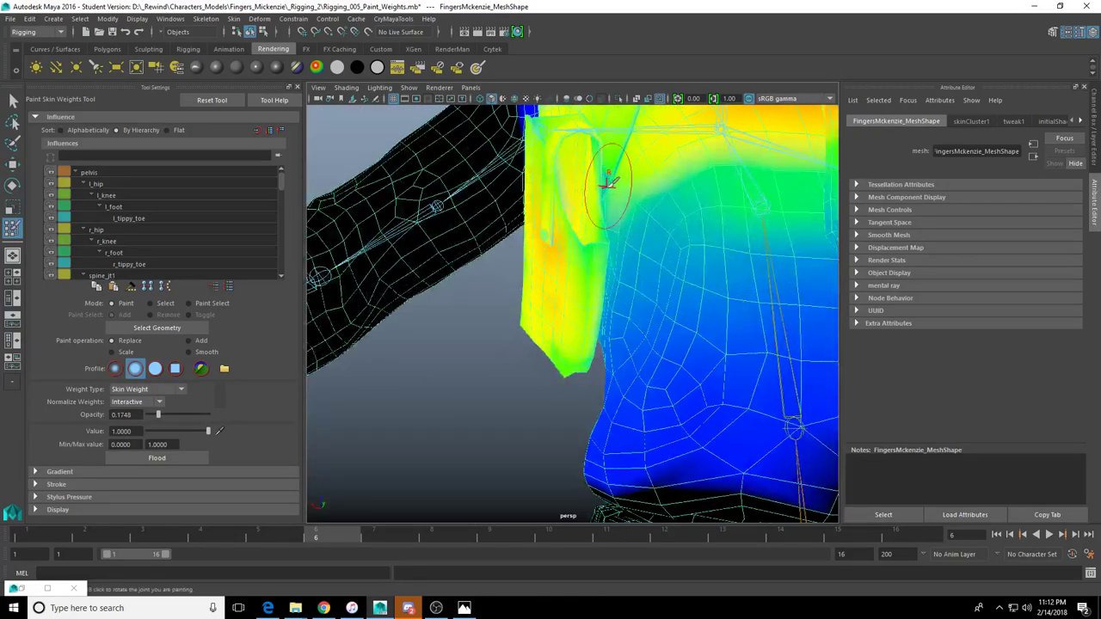
middle_click_drag(605, 179, 577, 278, "alt")
scroll(577, 277, "up", 6)
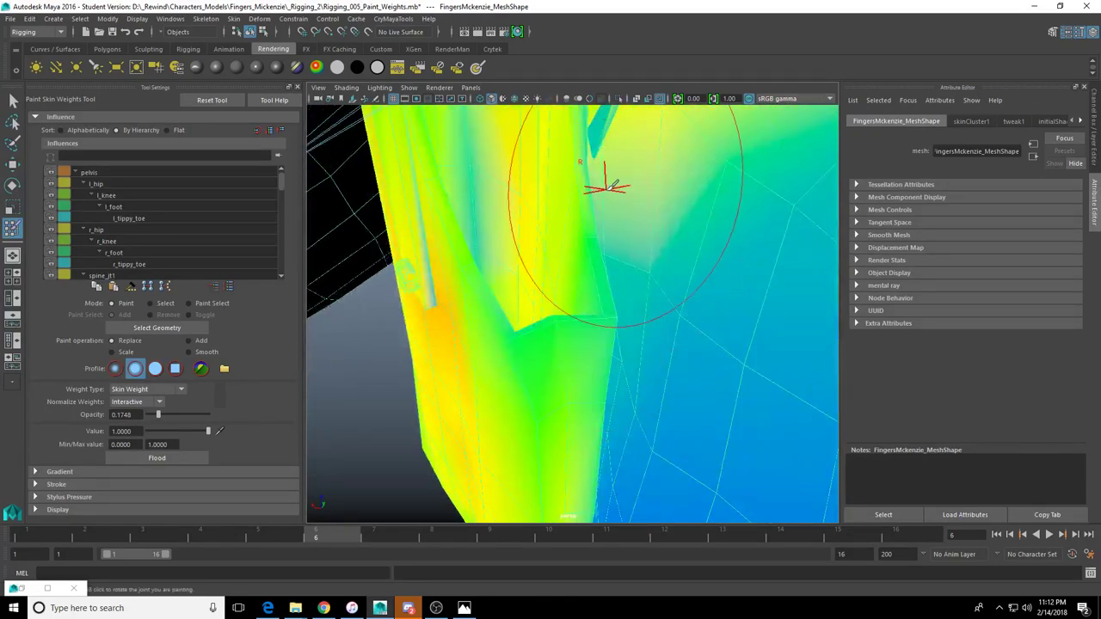
middle_click_drag(604, 187, 565, 292, "alt")
left_click_drag(449, 258, 459, 423)
left_click(565, 229)
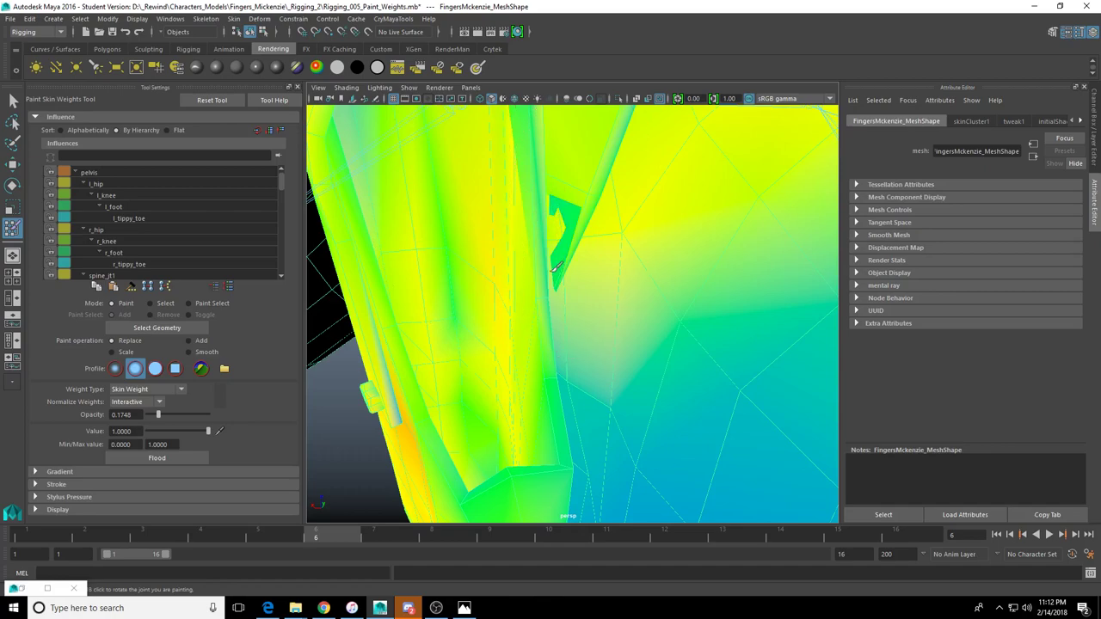
Paint spine_jt2 weight into the holster's opening and over its closing strap, lower tip and outer face
scroll(577, 208, "down", 6)
left_click_drag(525, 274, 502, 313, "alt")
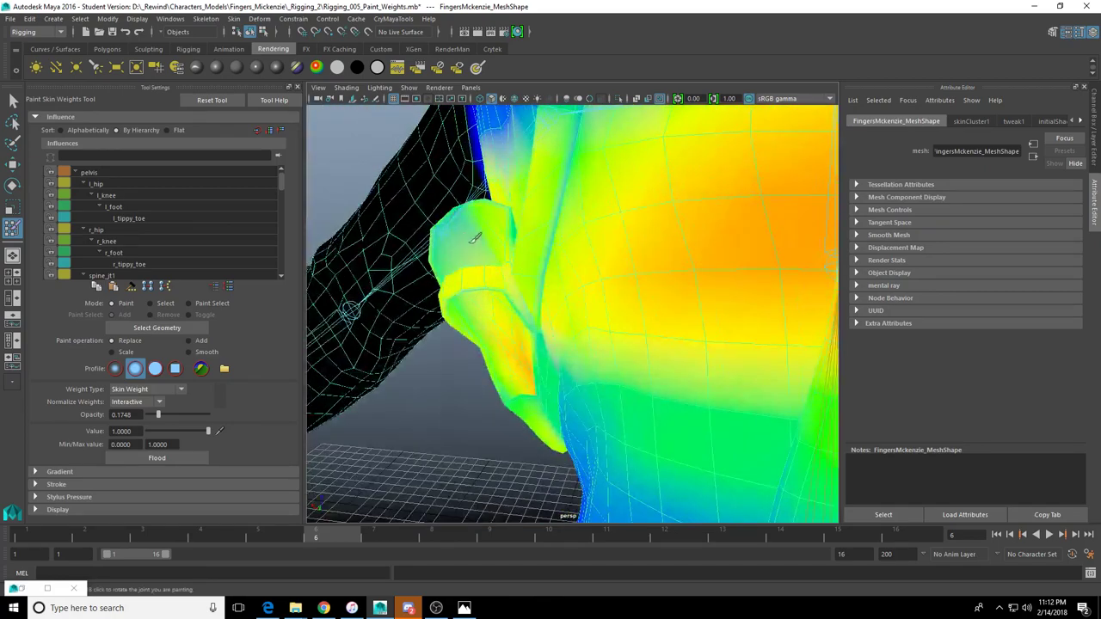
mouse_move(471, 256)
left_mouse_down("alt")
mouse_move(533, 270)
mouse_move(512, 284)
left_mouse_up("alt")
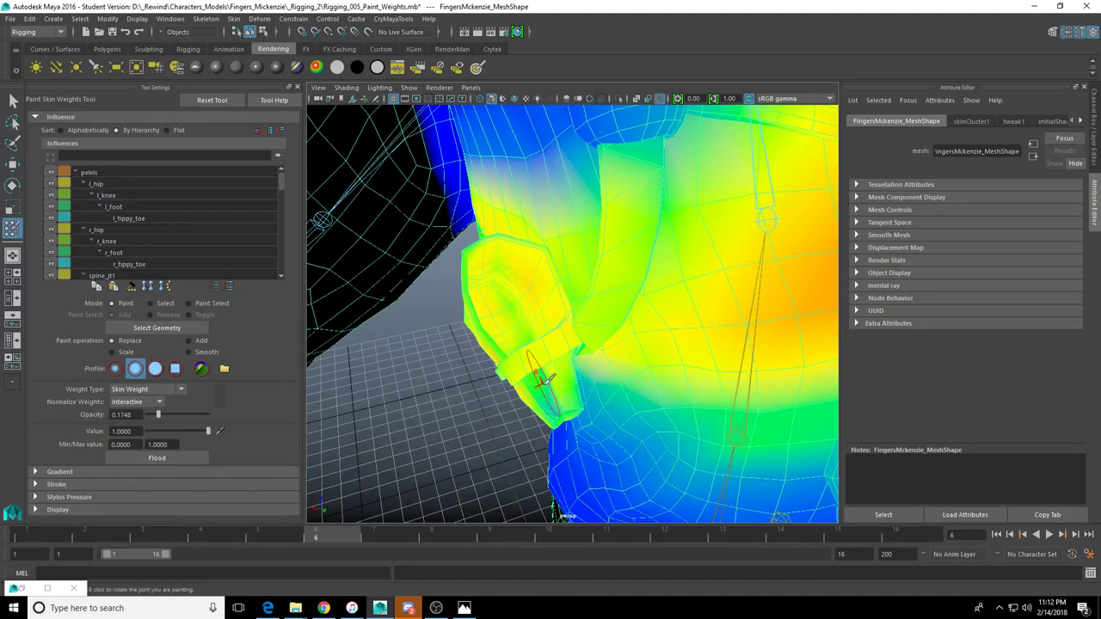
left_click_drag(540, 378, 535, 269, "alt")
left_click_drag(531, 323, 537, 343, "alt")
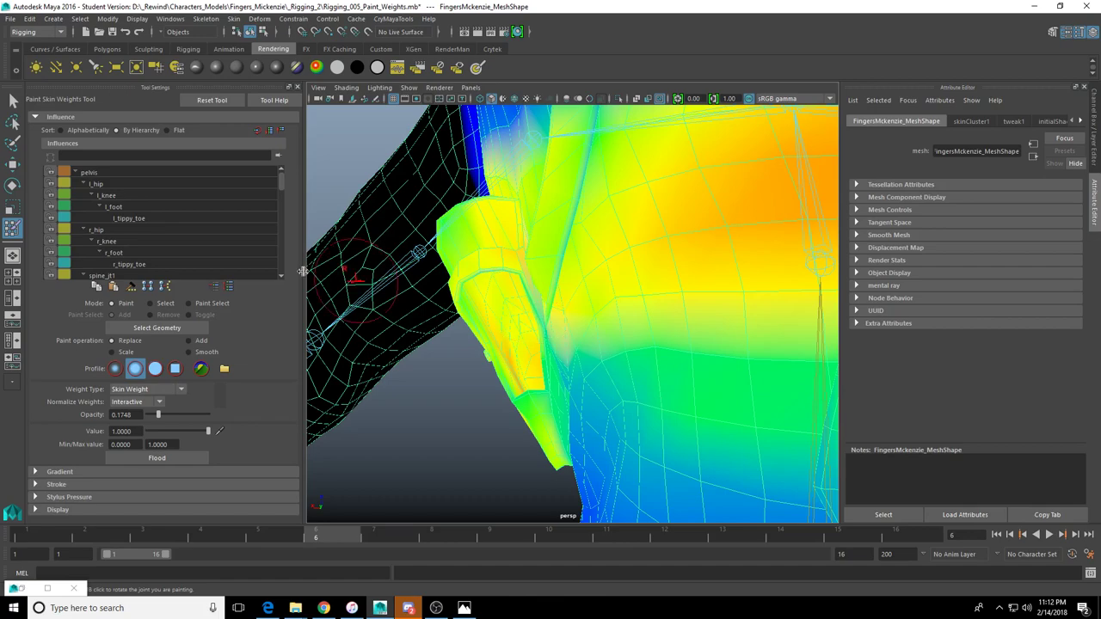
left_click_drag(548, 330, 597, 283, "alt")
left_click_drag(525, 300, 709, 199, "alt")
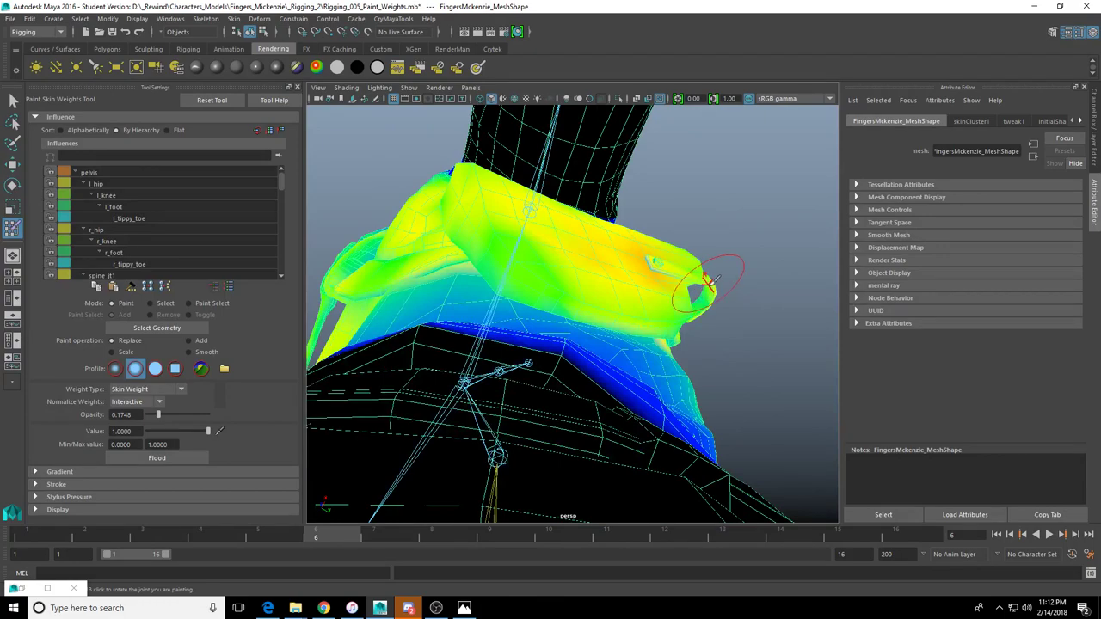
Brush more skin weight onto the holster's back face and side with Replace at value 1 and opacity 0.1748
mouse_move(711, 278)
left_mouse_down("alt")
mouse_move(673, 303)
mouse_move(511, 253)
mouse_move(577, 321)
mouse_move(587, 313)
left_mouse_up("alt")
left_click_drag(580, 209, 610, 247, "alt")
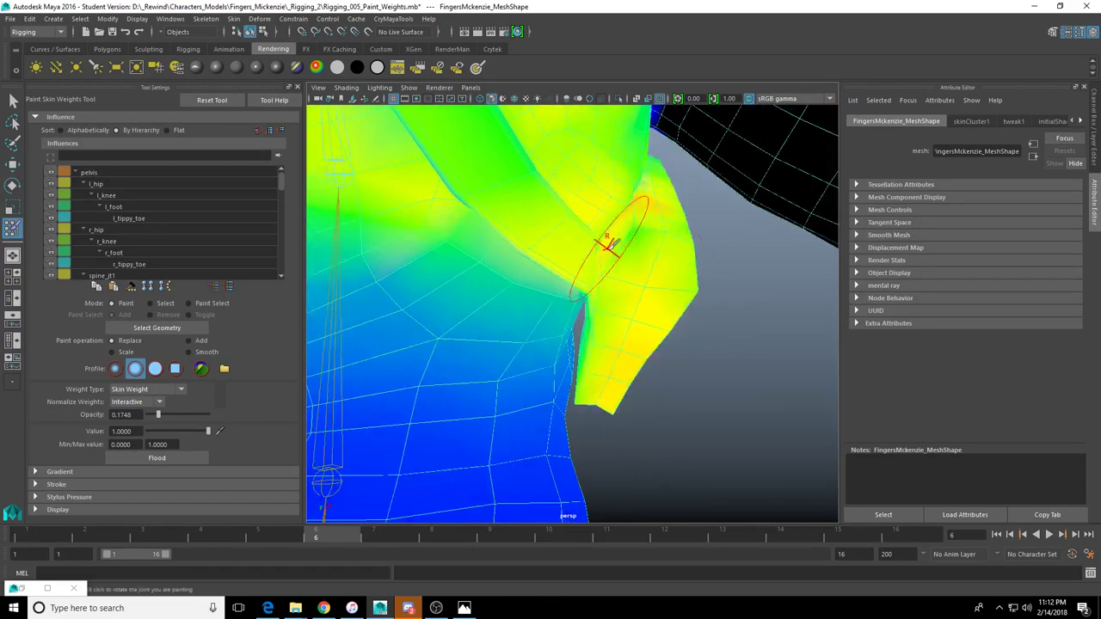
mouse_move(651, 284)
left_mouse_down("alt")
mouse_move(663, 272)
mouse_move(634, 312)
mouse_move(605, 196)
left_mouse_up("alt")
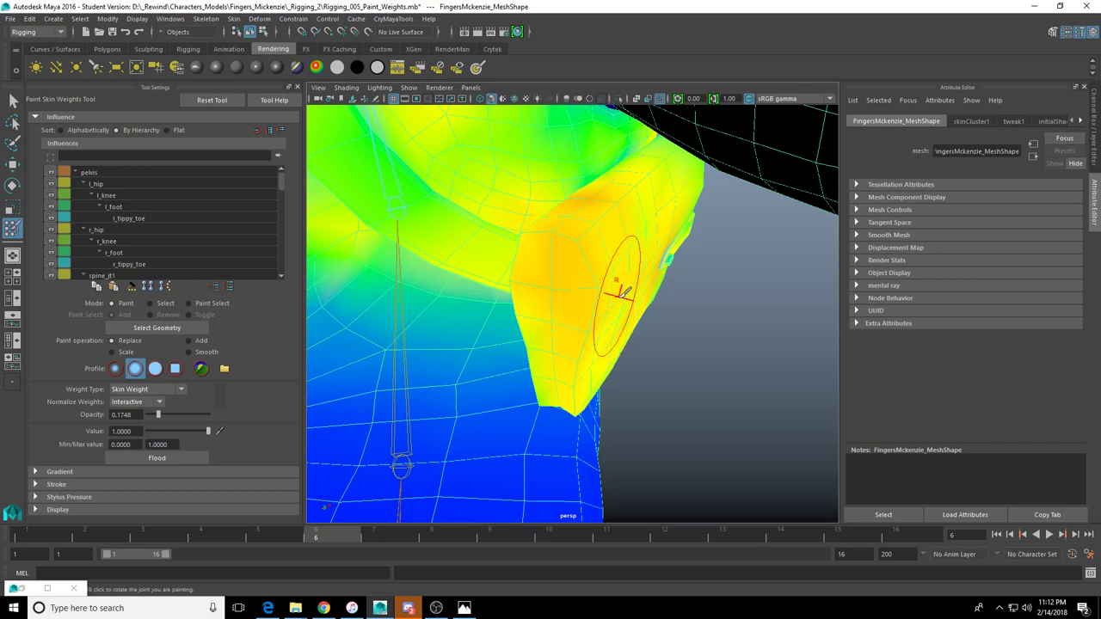
mouse_move(623, 292)
left_mouse_down("alt")
mouse_move(659, 314)
mouse_move(618, 315)
mouse_move(613, 283)
left_mouse_up("alt")
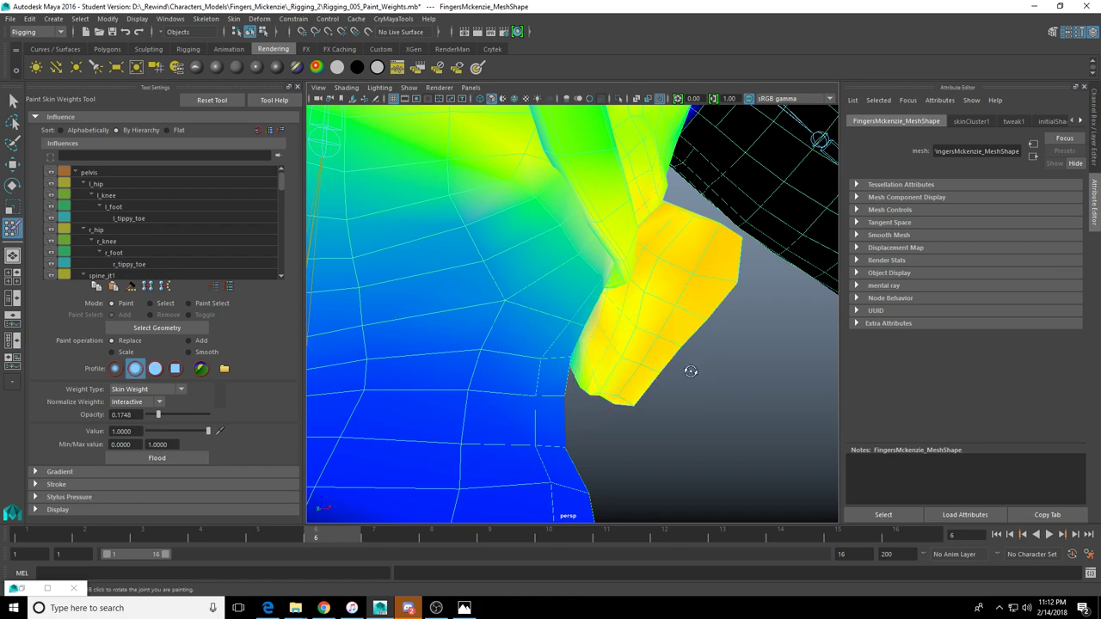
left_click_drag(691, 371, 551, 395, "alt")
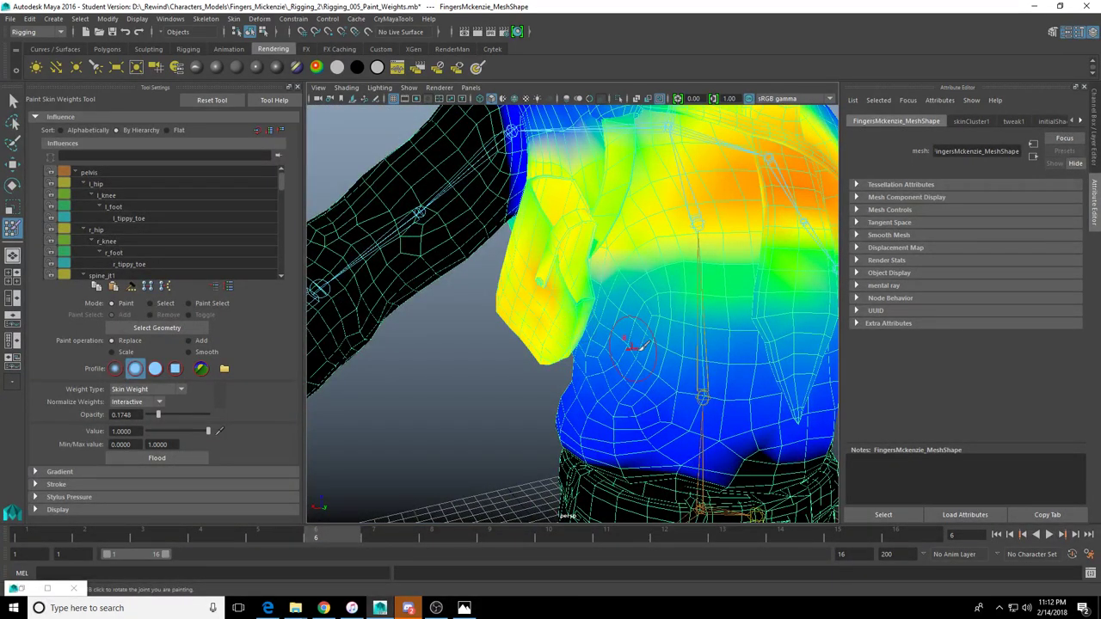
Build up the skin weight on the holster's outer front face with the same low-opacity brush
scroll(578, 274, "up", 3)
middle_click_drag(575, 270, 543, 282, "alt")
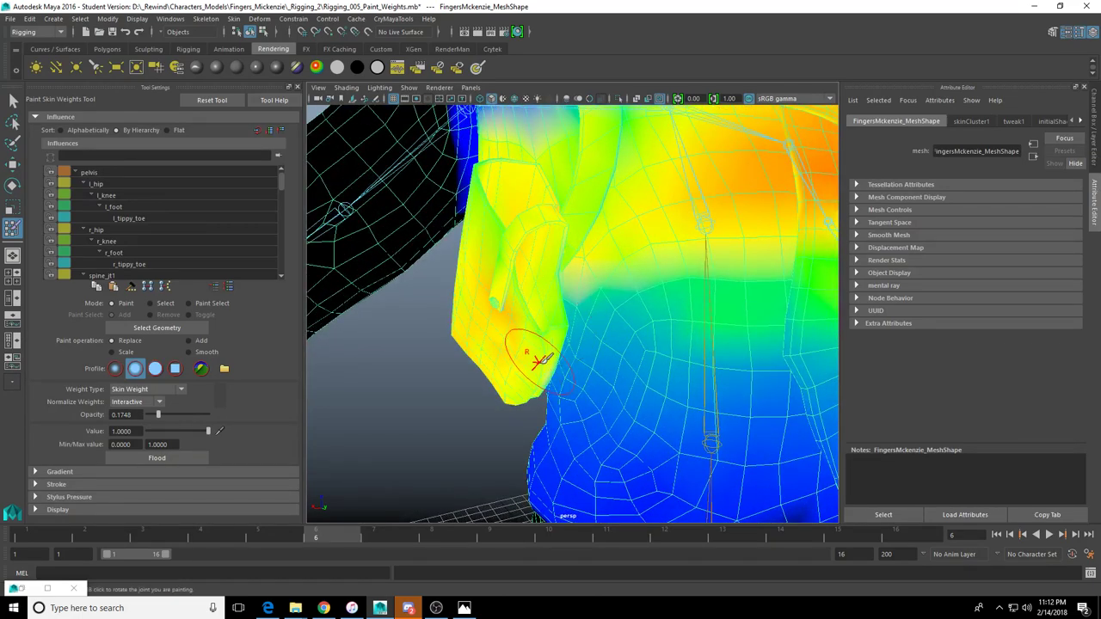
left_click_drag(537, 361, 567, 286, "alt")
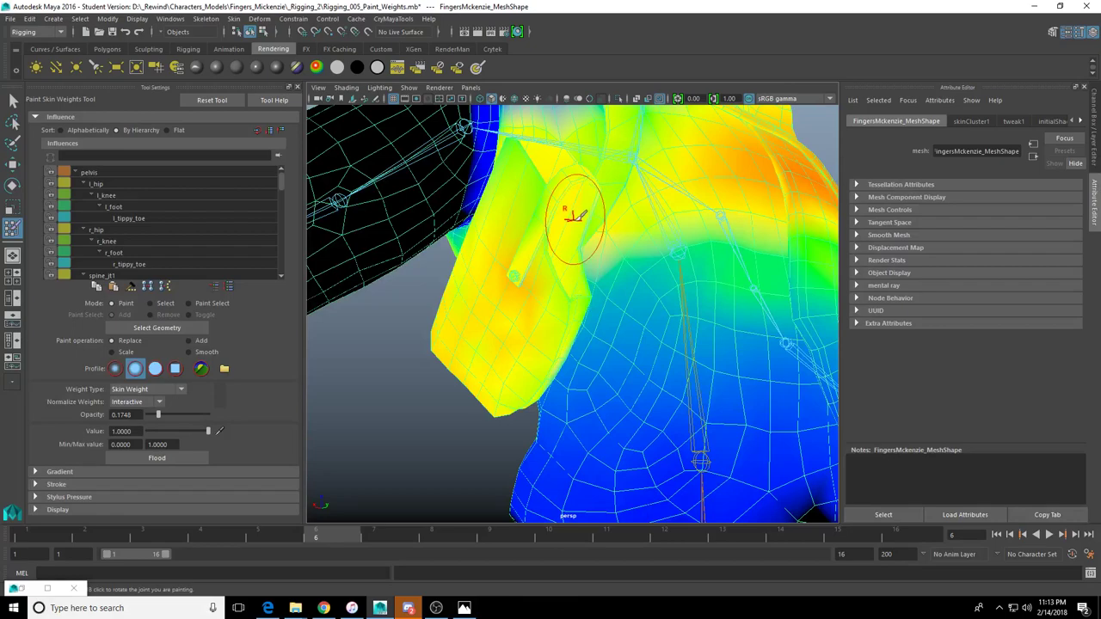
scroll(615, 280, "down", 4)
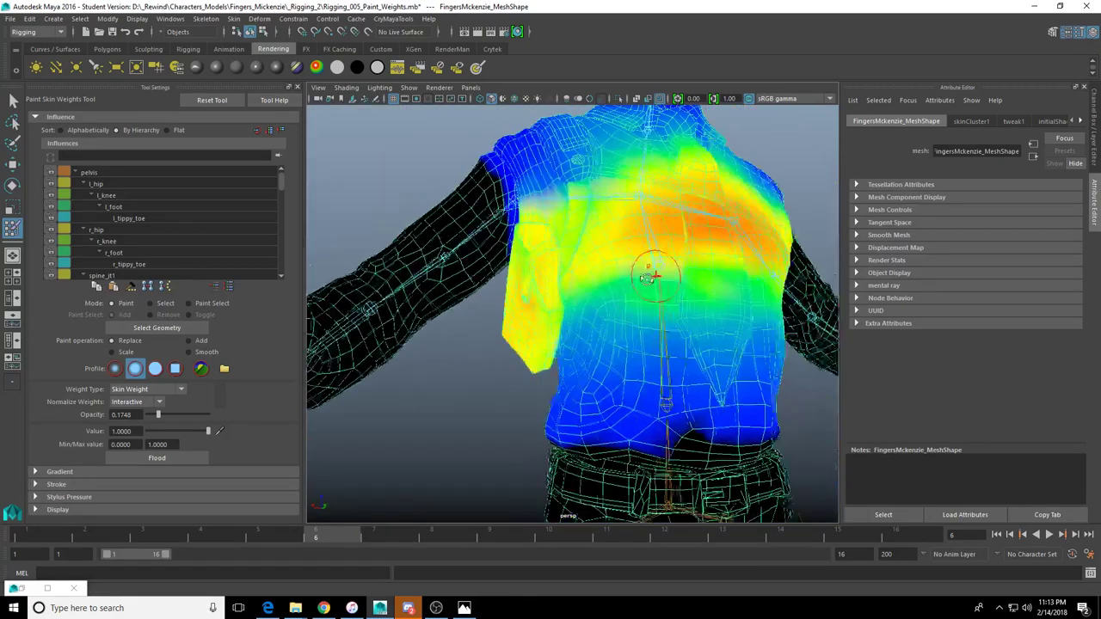
Rotate the spine_jt2 joint to test how the holster follows the torso, and undo the test rotation
mouse_move(653, 266)
left_mouse_down("alt")
mouse_move(585, 293)
mouse_move(536, 336)
mouse_move(543, 295)
mouse_move(516, 287)
mouse_move(550, 287)
mouse_move(573, 342)
left_mouse_up("alt")
key("w")
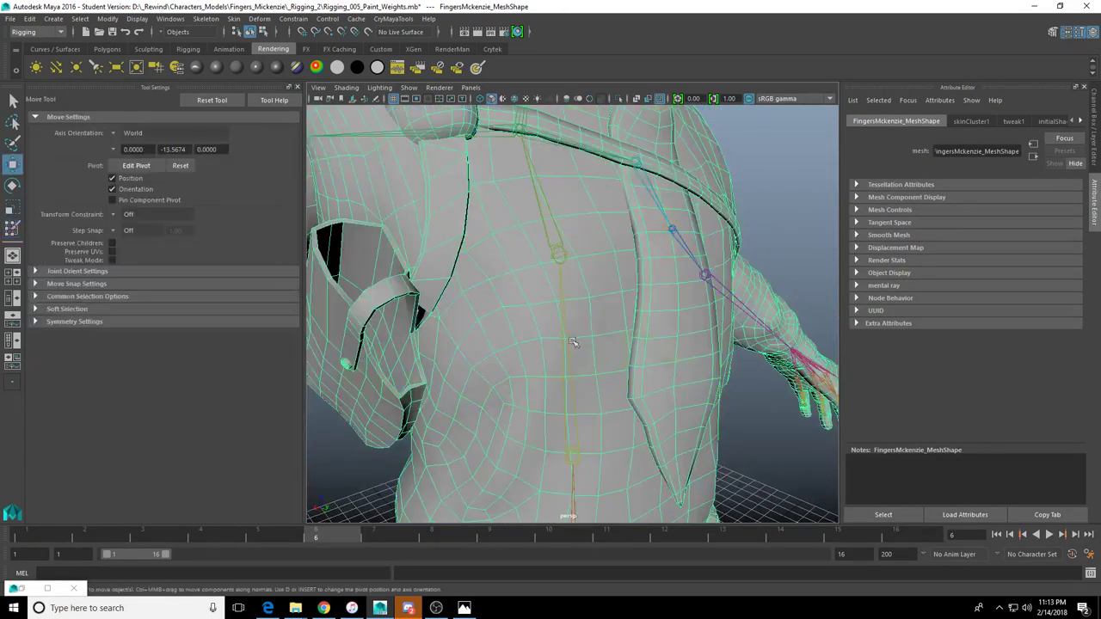
left_click(560, 259)
scroll(561, 259, "down", 3)
left_click_drag(561, 259, 456, 355, "alt")
key("e")
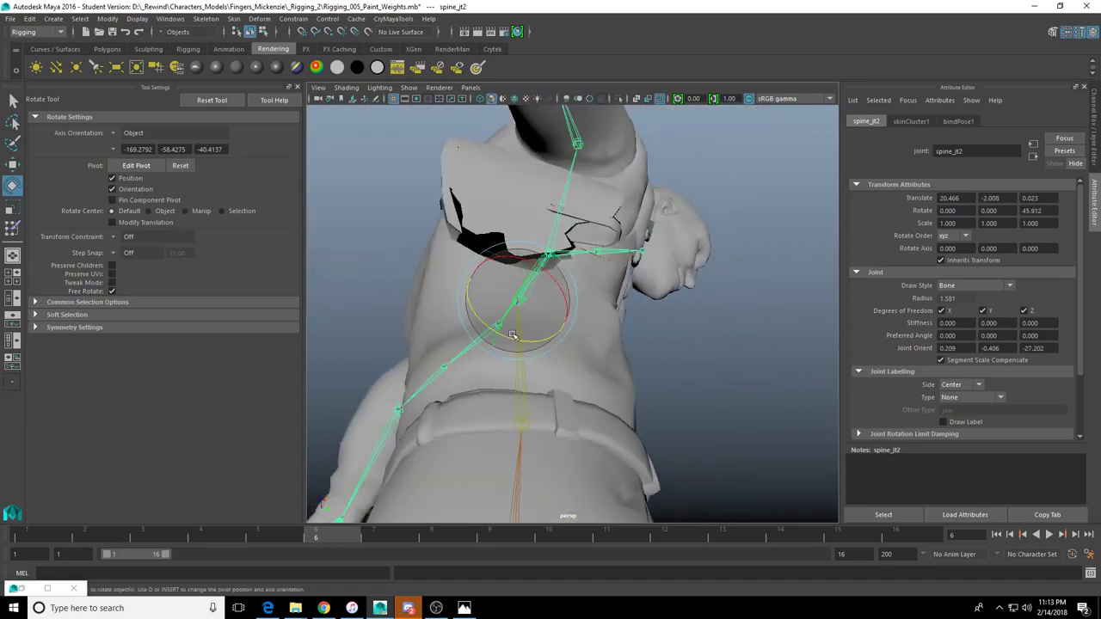
mouse_move(513, 334)
left_mouse_down()
mouse_move(525, 337)
mouse_move(471, 341)
mouse_move(551, 349)
mouse_move(715, 283)
mouse_move(550, 344)
mouse_move(544, 330)
mouse_move(643, 397)
mouse_move(678, 325)
mouse_move(671, 348)
mouse_move(515, 342)
mouse_move(513, 354)
left_mouse_up()
key("ctrl+z")
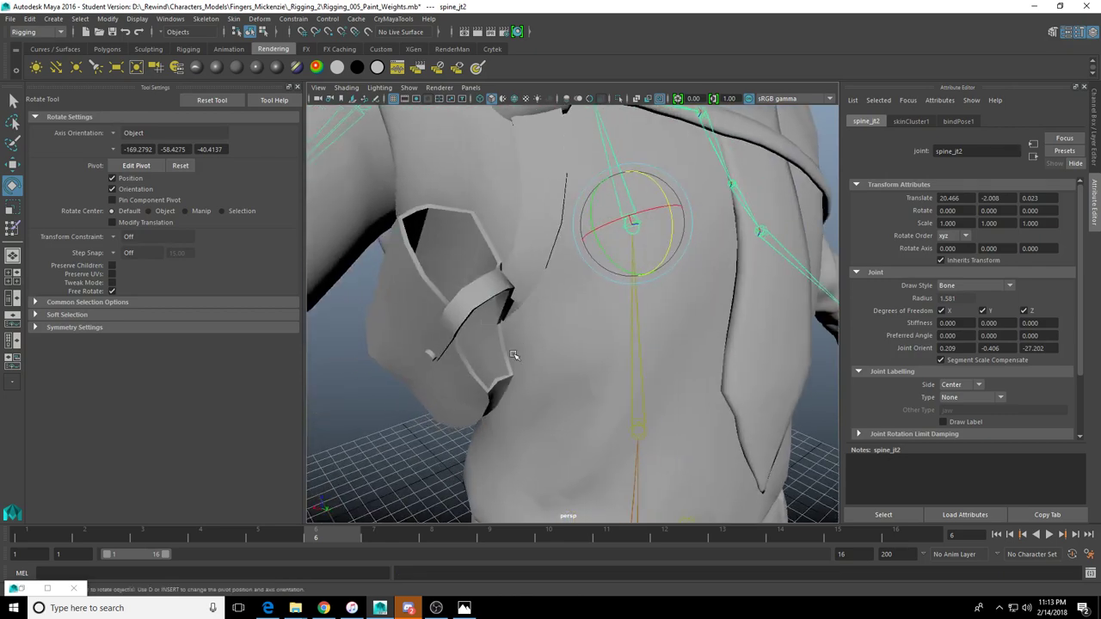
Resume Paint Skin Weights on the character mesh, raise opacity to 1, and paint around the holster strap's stud
left_click(13, 229)
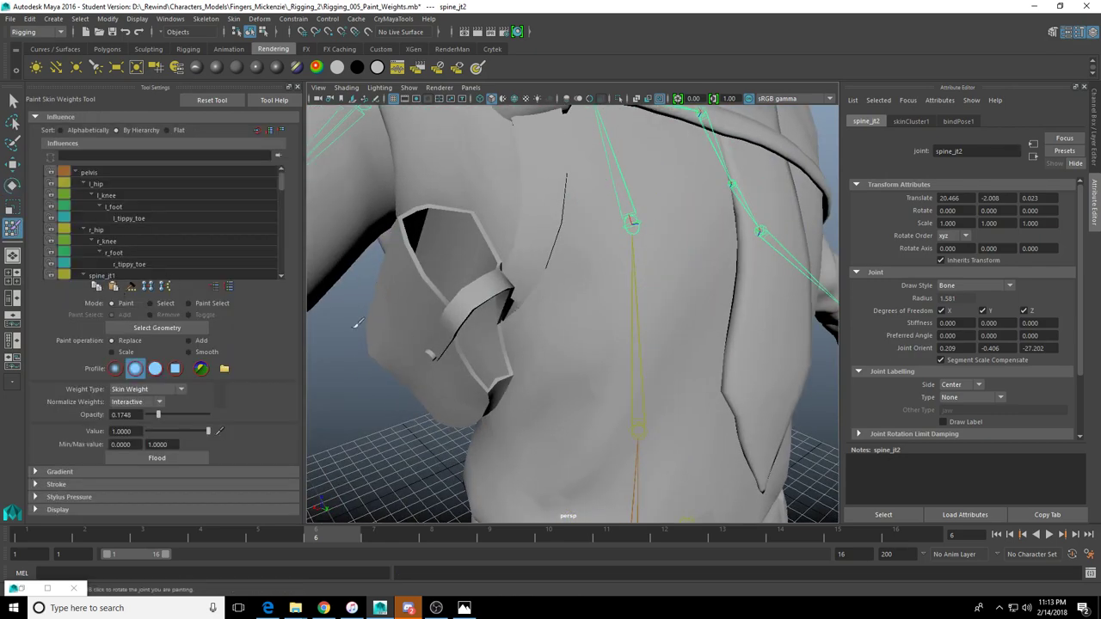
left_click(158, 327)
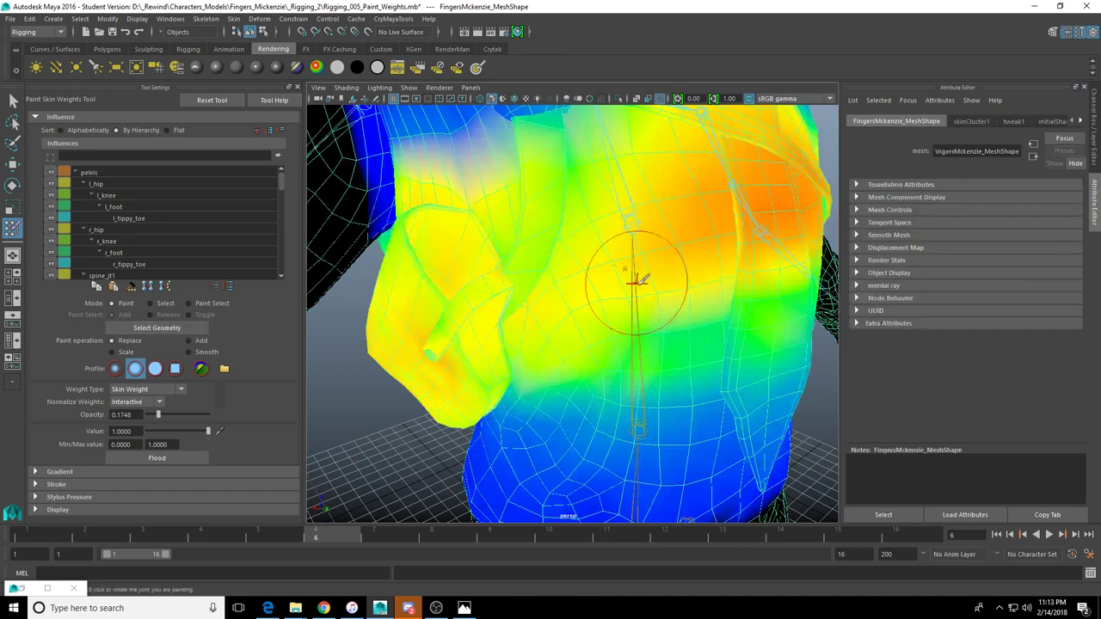
middle_click_drag(468, 321, 558, 280, "alt")
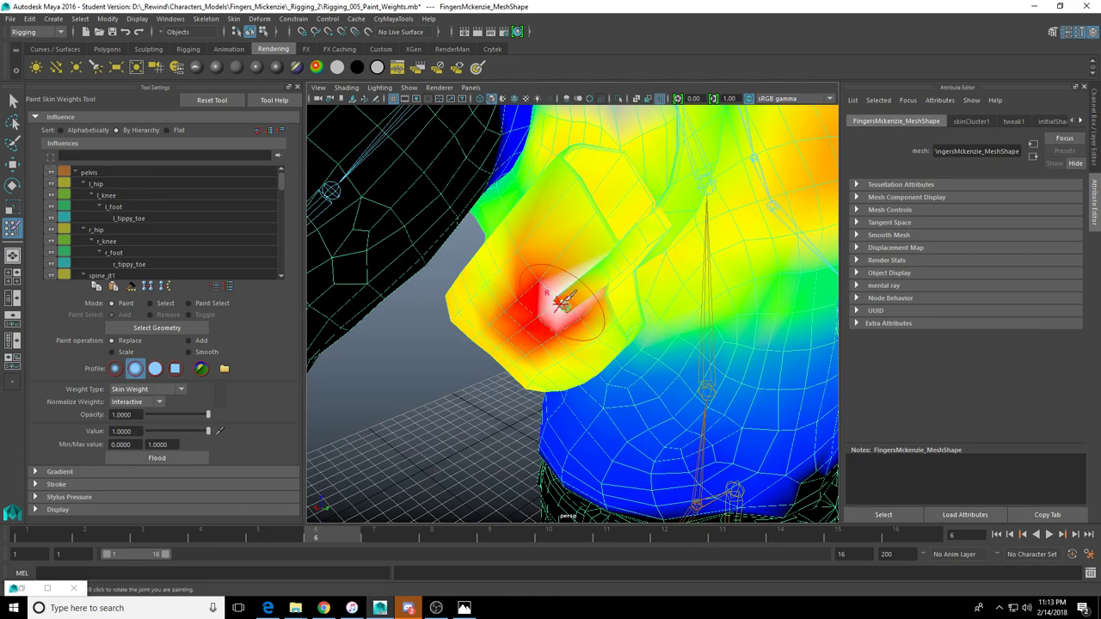
Paint the holster's retaining strap with value 1 at full opacity, from the stud end up over its curve
mouse_move(561, 302)
left_mouse_down("alt")
mouse_move(516, 348)
mouse_move(528, 332)
mouse_move(515, 320)
left_mouse_up("alt")
scroll(533, 318, "up", 5)
left_click(532, 317)
scroll(533, 315, "down", 4)
left_click(587, 303)
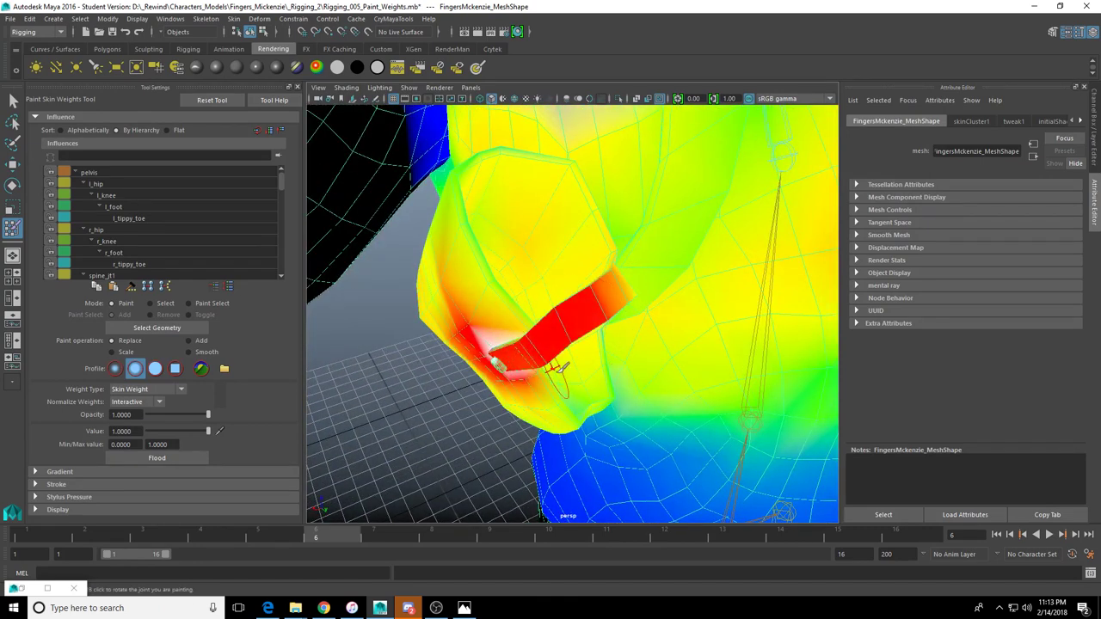
mouse_move(559, 368)
left_mouse_down()
mouse_move(516, 378)
mouse_move(533, 246)
left_mouse_up()
scroll(553, 254, "down", 3)
scroll(539, 303, "up", 3)
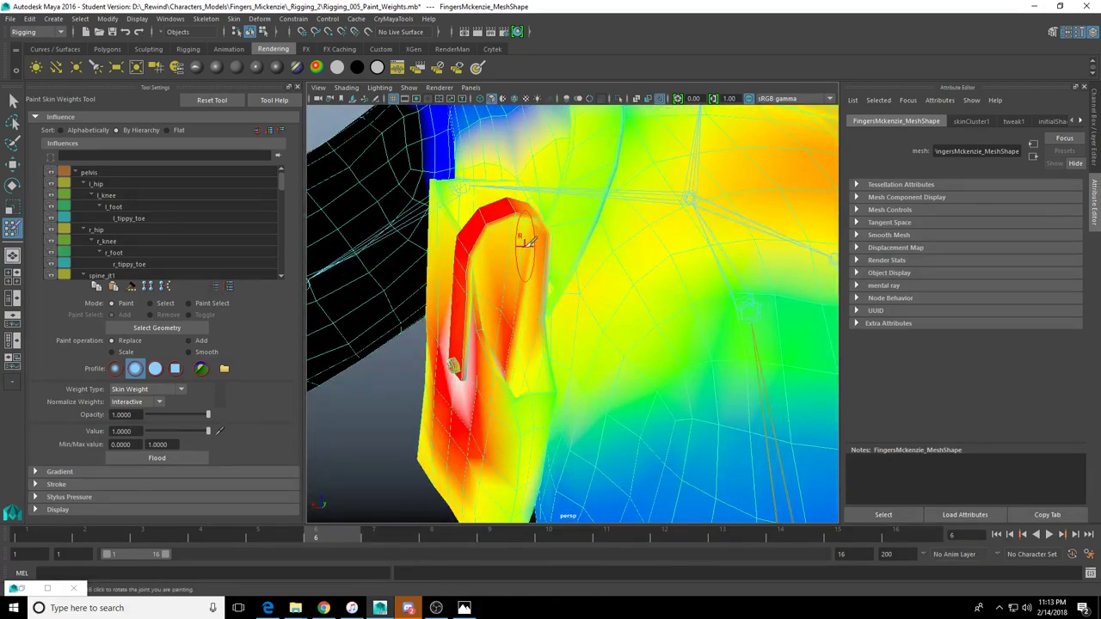
Paint value 1 weight across the holster's outer front face, covering its middle and lower areas
mouse_move(538, 323)
left_mouse_down("alt")
mouse_move(474, 349)
mouse_move(512, 343)
left_mouse_up("alt")
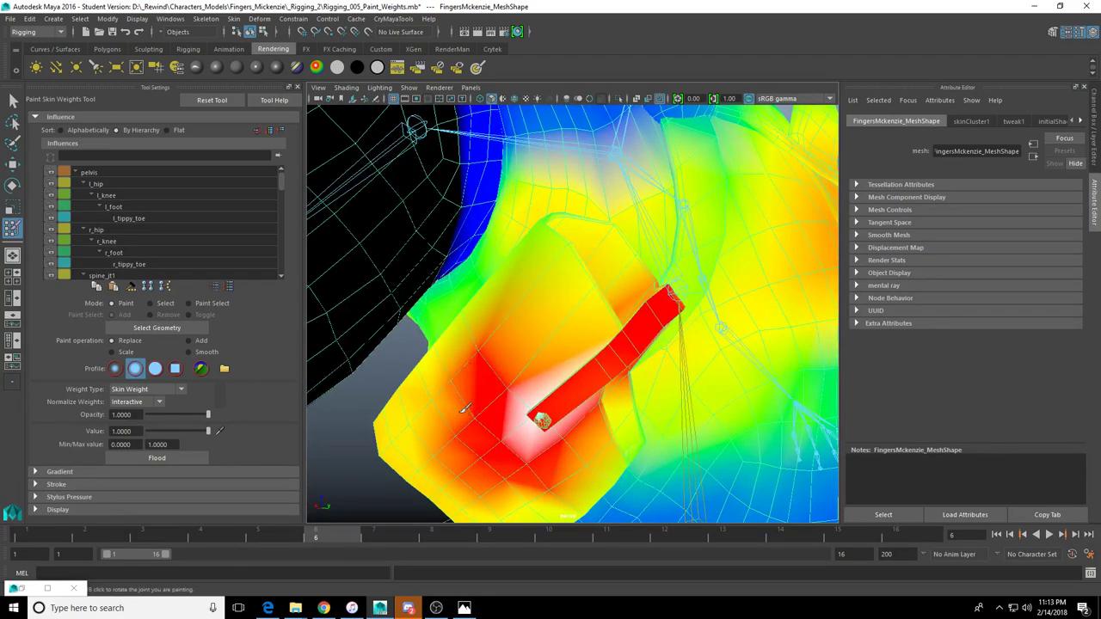
left_click_drag(464, 397, 526, 378, "alt")
middle_click_drag(527, 379, 575, 333, "alt")
mouse_move(571, 251)
left_mouse_down()
mouse_move(486, 327)
mouse_move(574, 368)
mouse_move(526, 352)
left_mouse_up()
left_click_drag(599, 393, 676, 383)
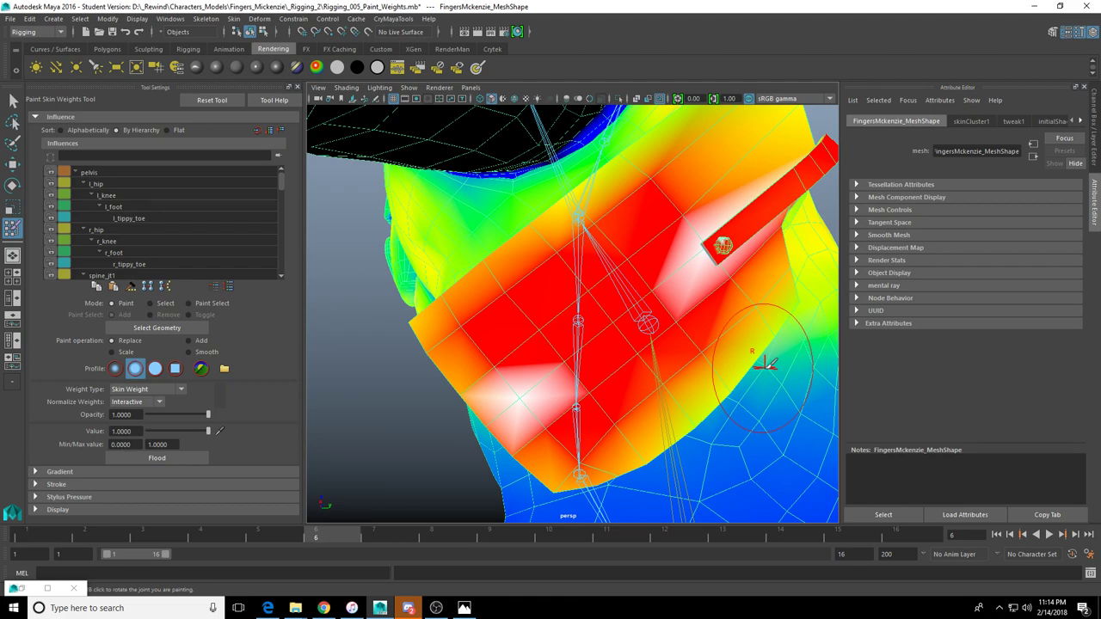
left_click_drag(791, 393, 535, 374, "alt")
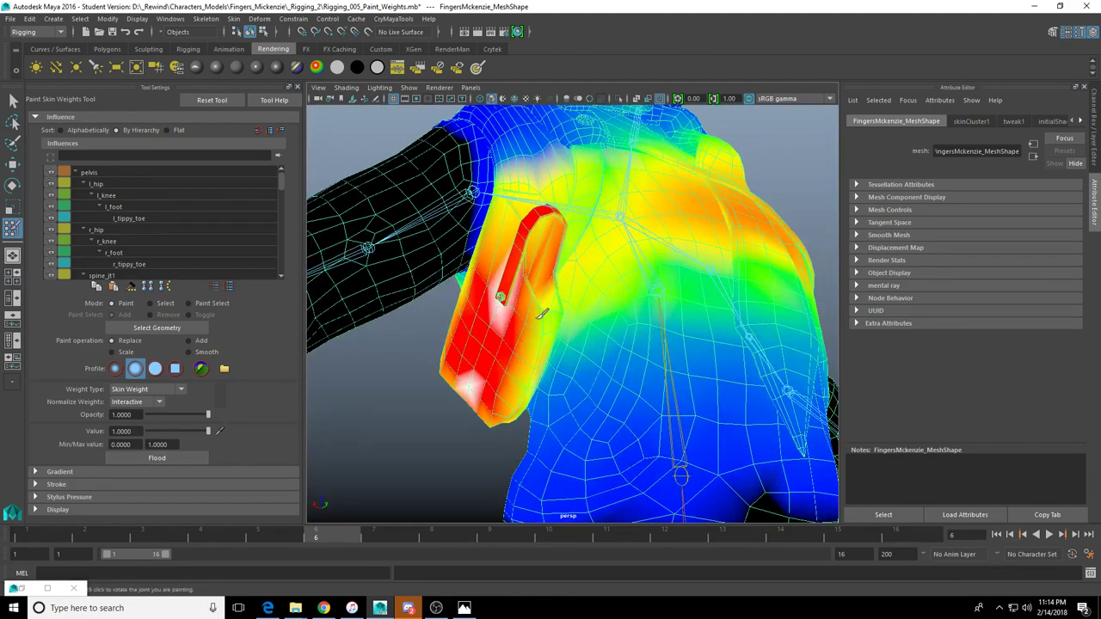
Paint another full-opacity pass over the holster's front face and strap to strengthen their weight
left_click_drag(542, 322, 529, 375, "alt")
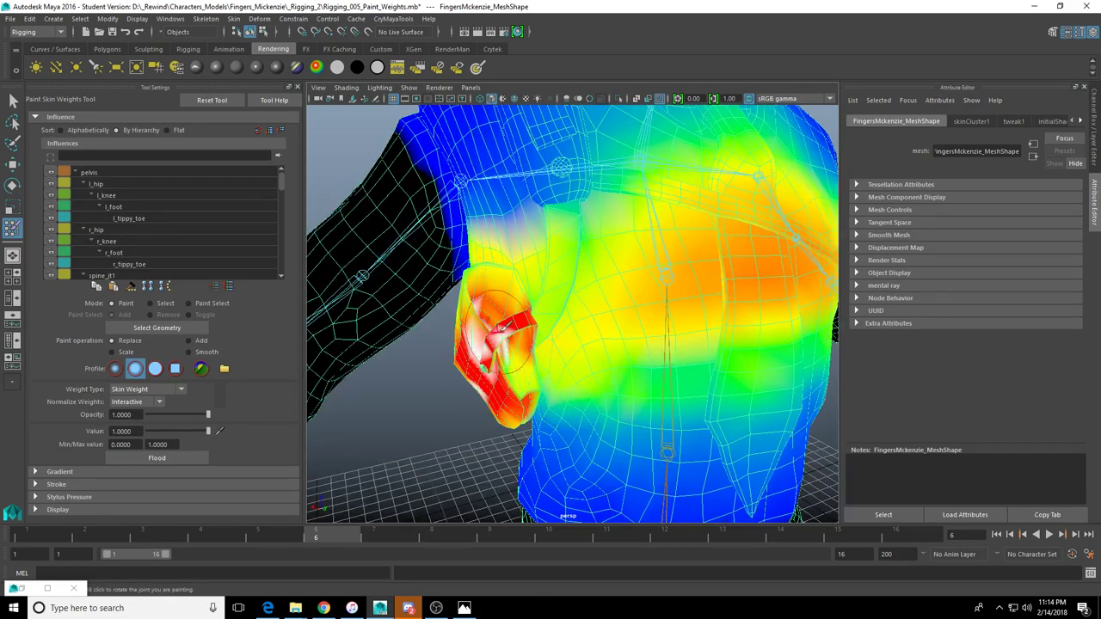
mouse_move(496, 332)
left_mouse_down()
mouse_move(462, 372)
mouse_move(524, 361)
mouse_move(491, 395)
left_mouse_up()
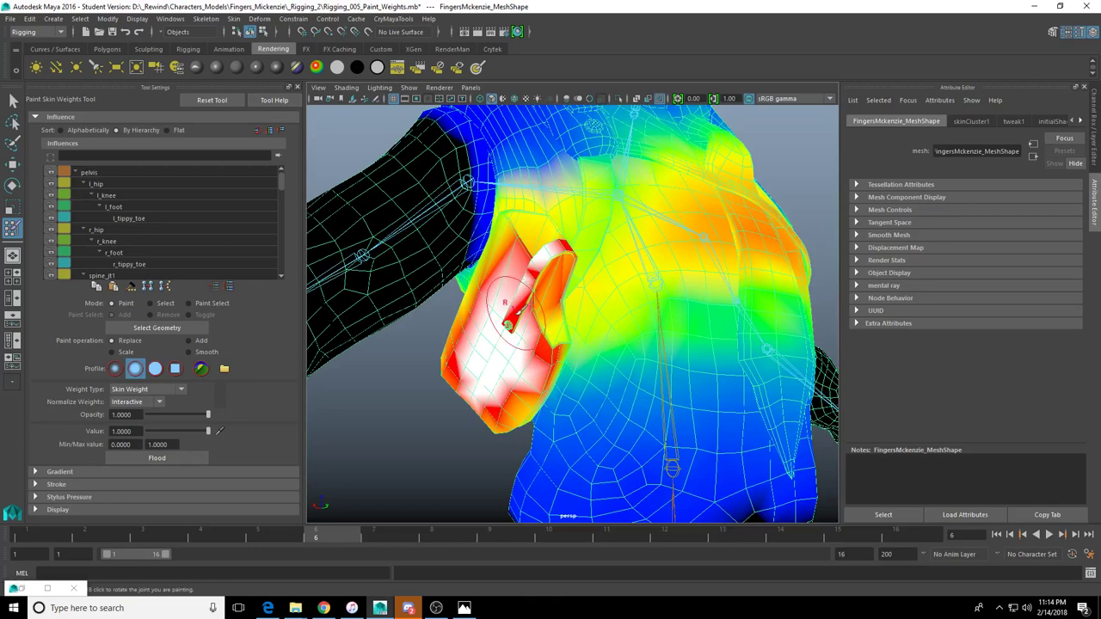
Switch to the solid brush profile and fill the holster's outer face, lower edge and strap stud with value 1
left_click_drag(518, 327, 512, 375, "alt")
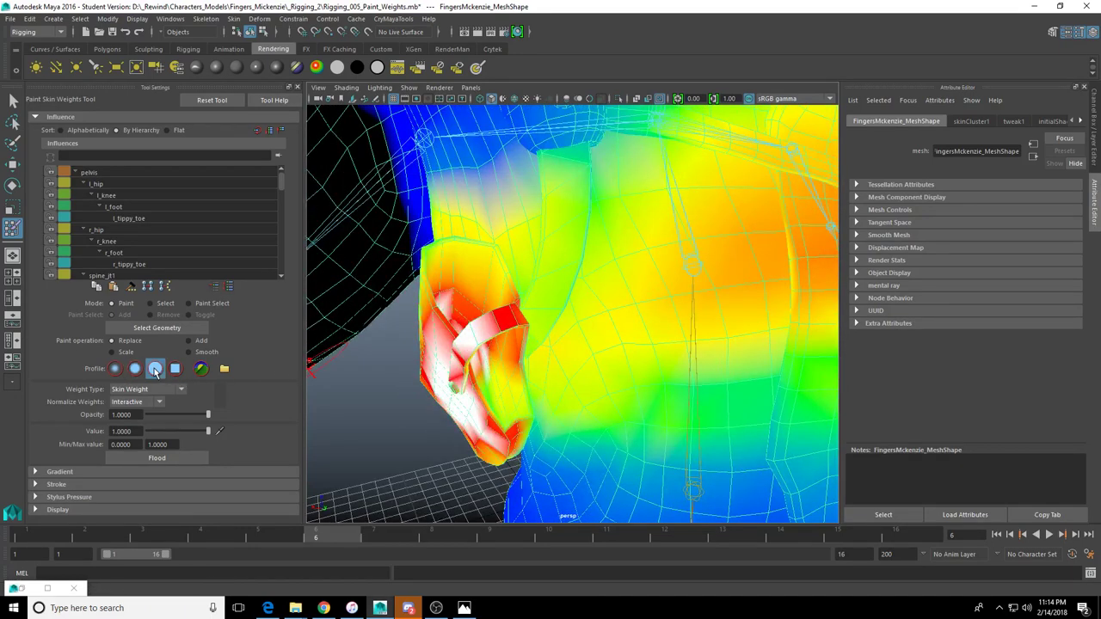
mouse_move(467, 369)
left_mouse_down("alt")
mouse_move(559, 326)
mouse_move(516, 369)
mouse_move(597, 327)
mouse_move(590, 294)
mouse_move(619, 249)
mouse_move(590, 258)
mouse_move(635, 229)
mouse_move(559, 310)
left_mouse_up("alt")
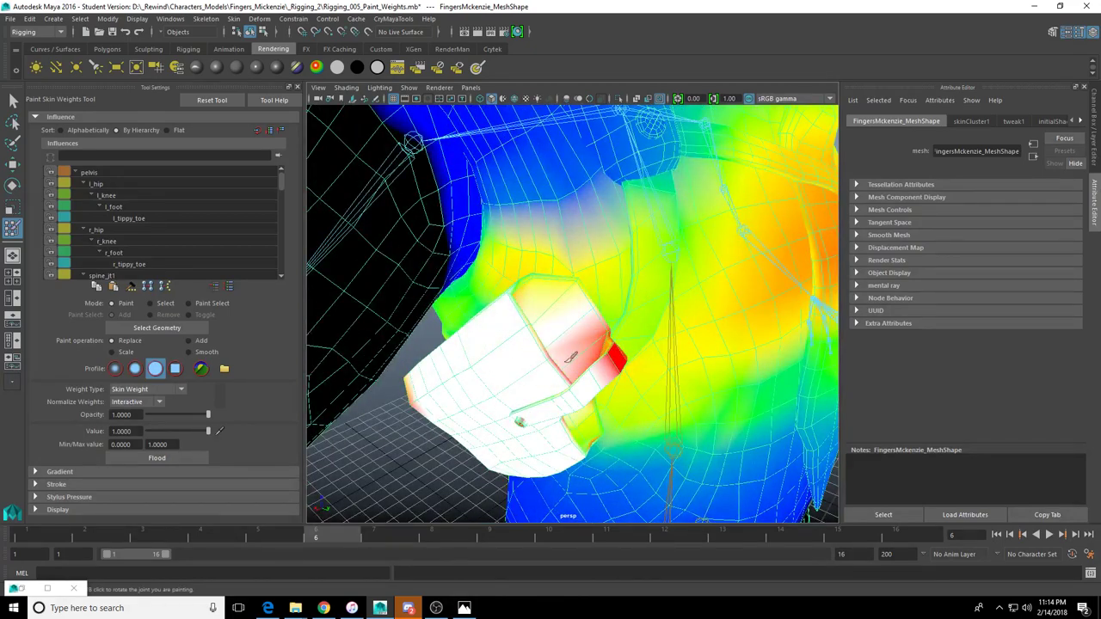
left_click_drag(523, 368, 507, 303, "alt")
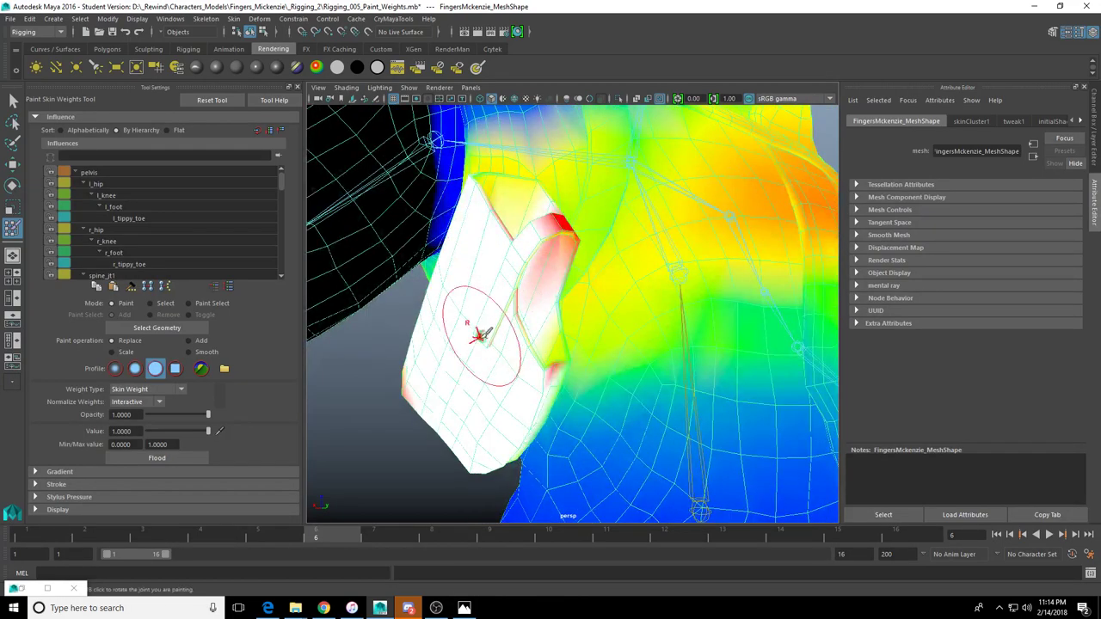
scroll(499, 332, "up", 8)
middle_click_drag(484, 332, 546, 325, "alt")
scroll(481, 335, "up", 5)
scroll(465, 337, "down", 5)
middle_click_drag(450, 344, 514, 316, "alt")
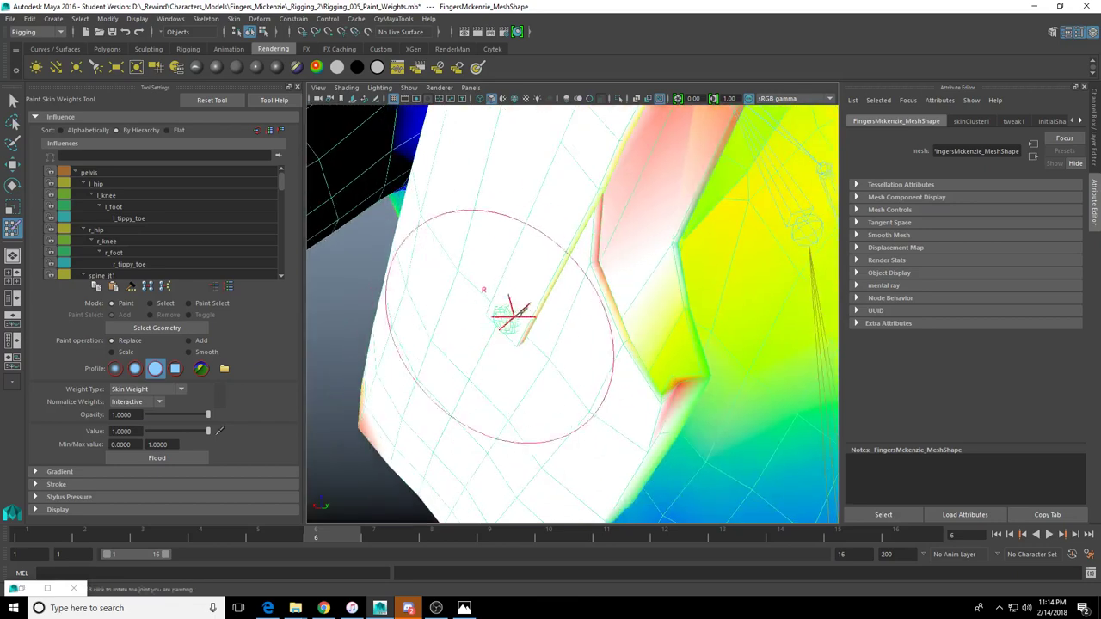
Paint full weight onto the holster's bottom side, strap edges and the inner panel behind the strap
mouse_move(522, 348)
left_mouse_down("alt")
mouse_move(499, 326)
mouse_move(455, 233)
left_mouse_up("alt")
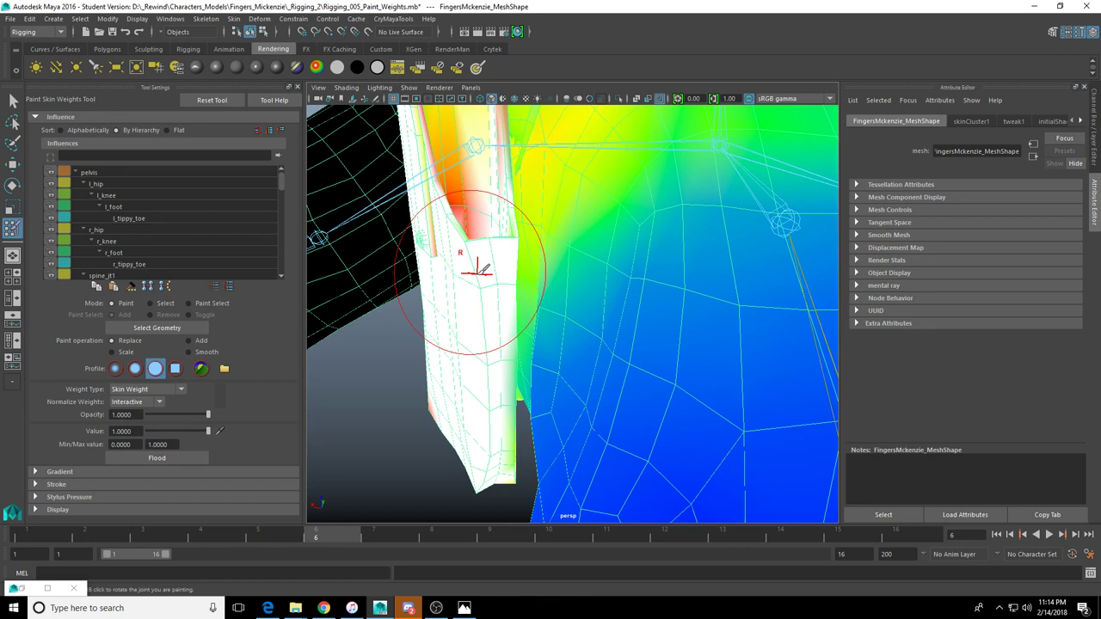
left_click_drag(491, 241, 508, 293, "alt")
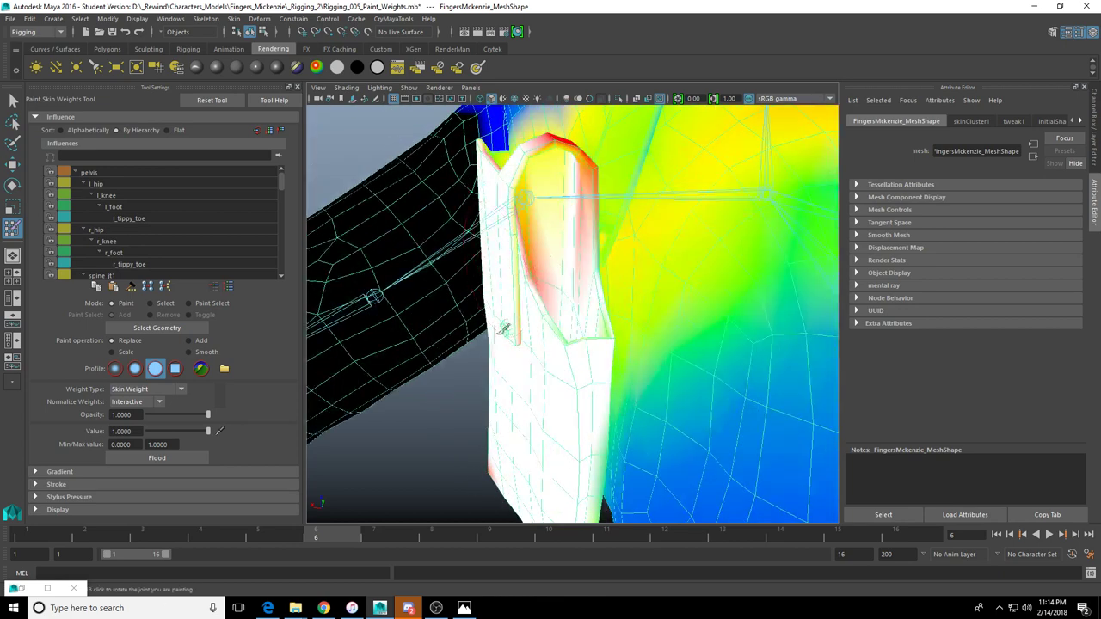
left_click_drag(546, 252, 525, 310, "alt")
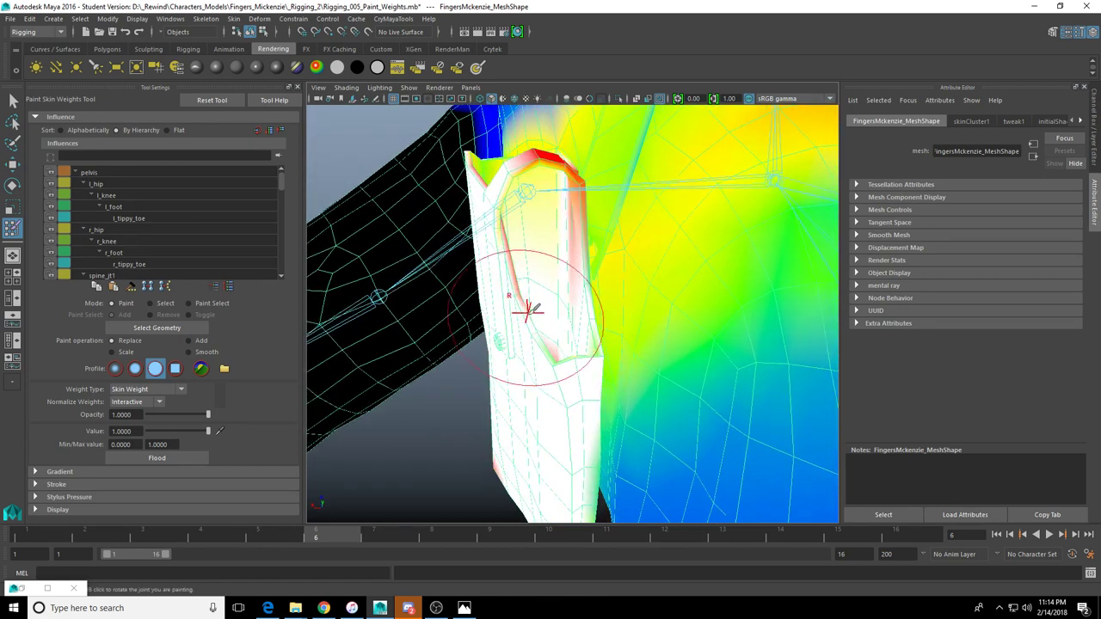
mouse_move(527, 234)
left_mouse_down("alt")
mouse_move(543, 261)
mouse_move(575, 278)
mouse_move(560, 344)
mouse_move(516, 378)
mouse_move(533, 381)
mouse_move(508, 338)
left_mouse_up("alt")
left_click(553, 273)
left_click(531, 238)
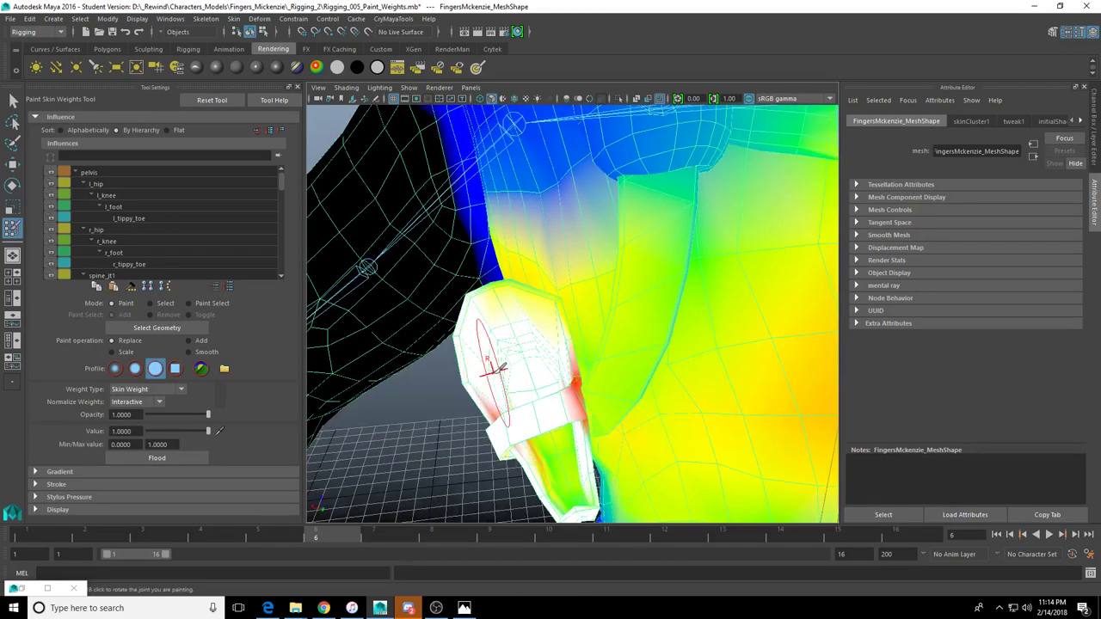
Cover the remaining unpainted spots along the holster's upper rim and strap attachment with value 1 weight
mouse_move(516, 388)
left_mouse_down("alt")
mouse_move(565, 301)
mouse_move(609, 317)
left_mouse_up("alt")
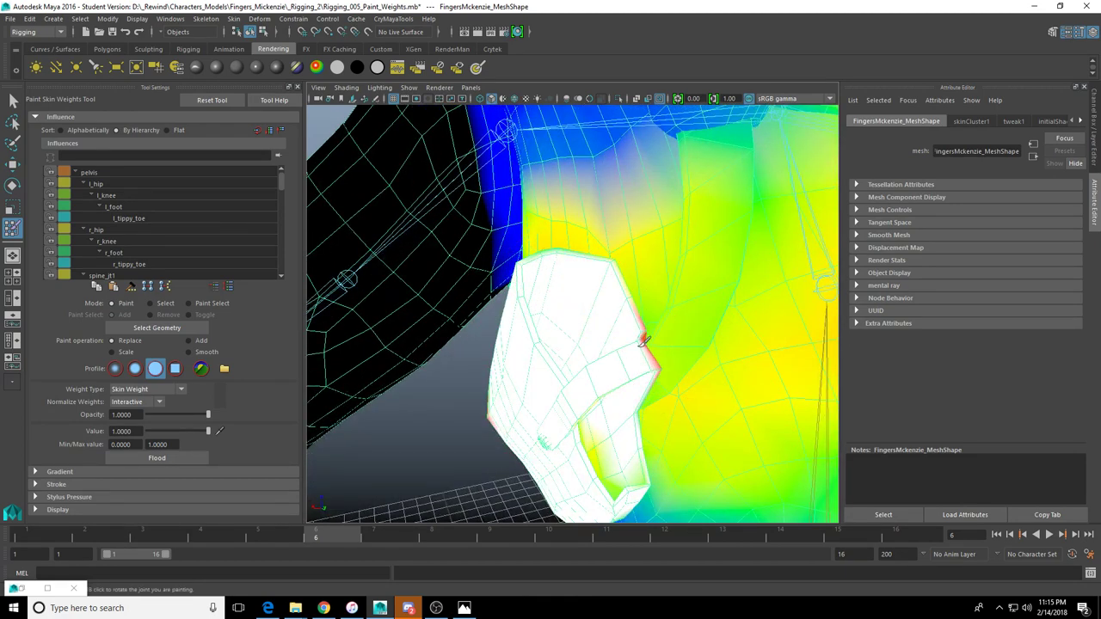
mouse_move(643, 341)
left_mouse_down("alt")
mouse_move(467, 347)
mouse_move(519, 440)
left_mouse_up("alt")
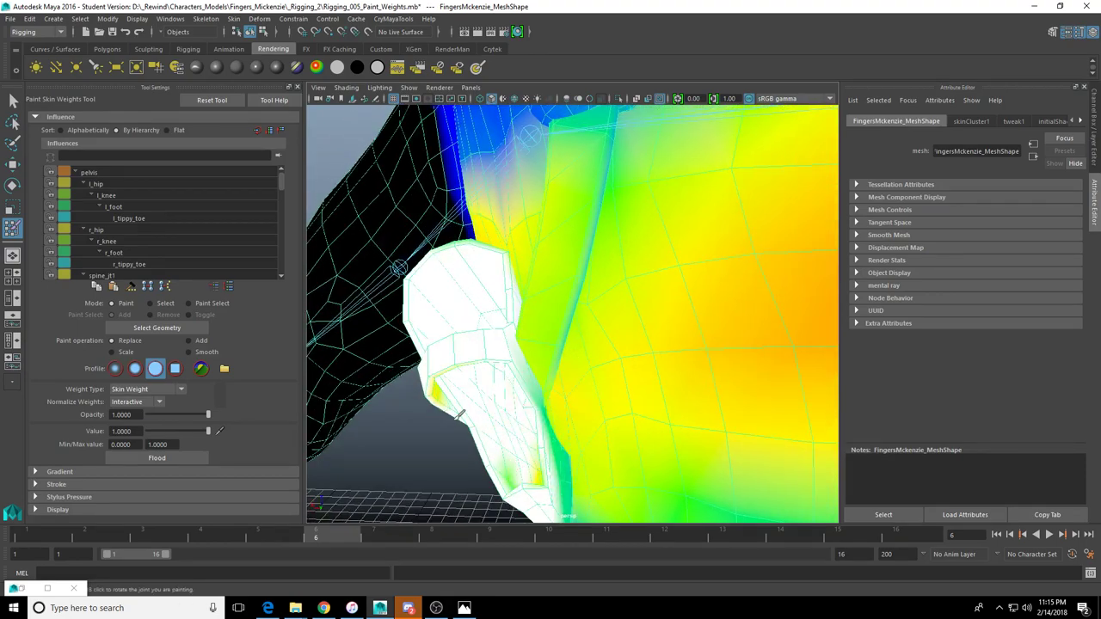
mouse_move(435, 393)
left_mouse_down("alt")
mouse_move(437, 418)
mouse_move(491, 398)
mouse_move(548, 432)
left_mouse_up("alt")
mouse_move(586, 339)
left_mouse_down("alt")
mouse_move(651, 283)
mouse_move(576, 312)
mouse_move(728, 184)
mouse_move(589, 283)
left_mouse_up("alt")
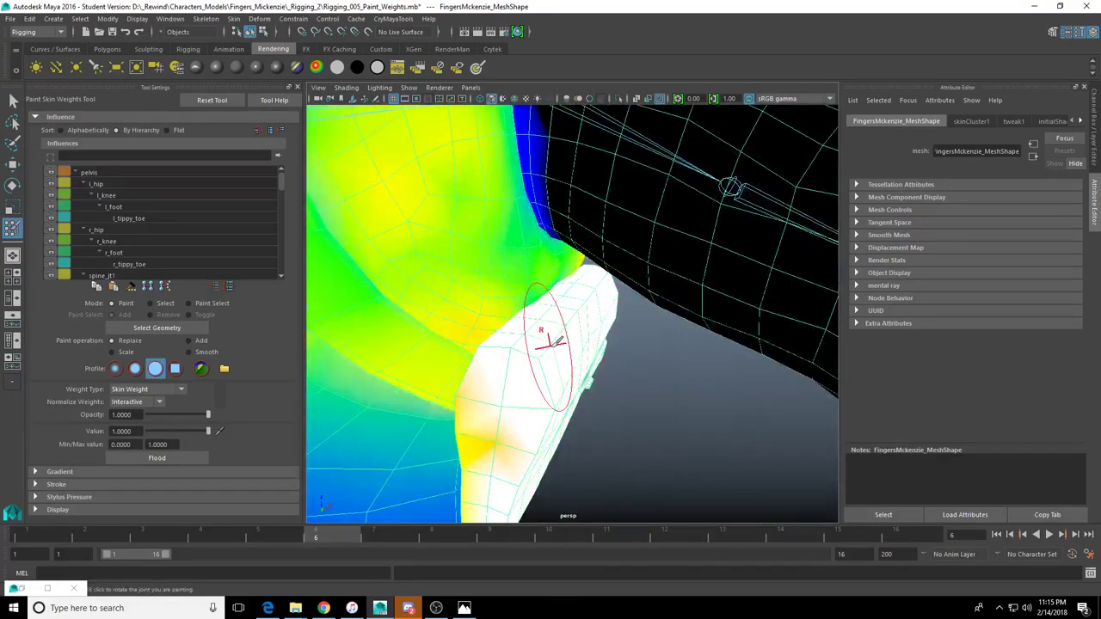
Fill the holster's back face and body-side edge with value 1 weight
left_click_drag(554, 342, 599, 355, "alt")
left_click_drag(551, 417, 623, 365, "alt")
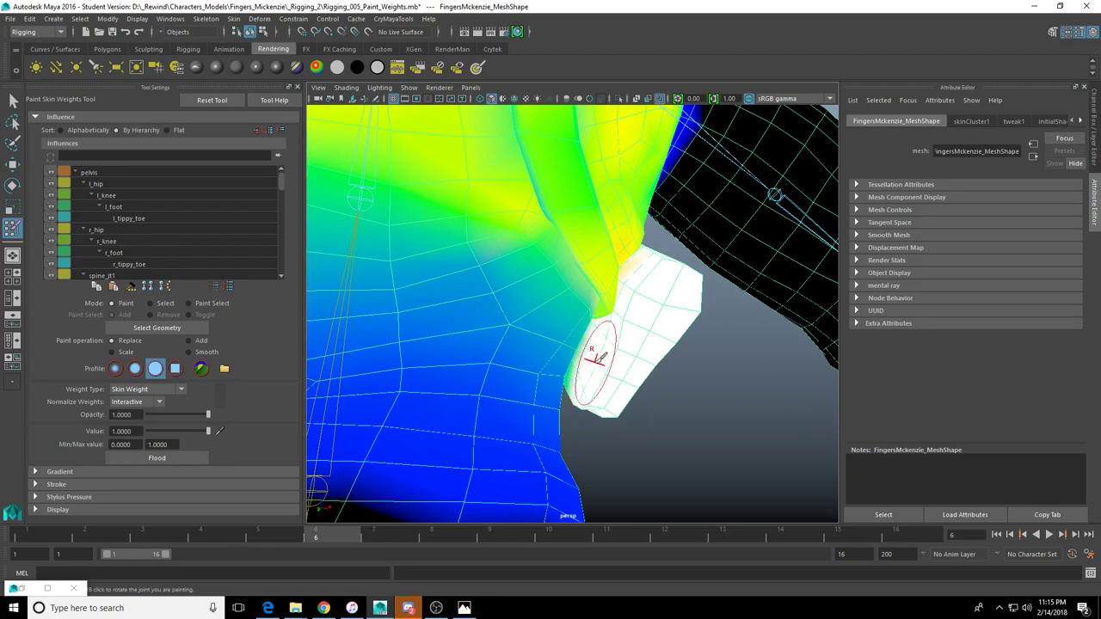
left_click_drag(599, 383, 560, 327, "alt")
mouse_move(593, 191)
left_mouse_down("alt")
mouse_move(593, 287)
mouse_move(560, 270)
left_mouse_up("alt")
right_click_drag(559, 269, 541, 293, "alt")
left_click_drag(641, 384, 616, 306, "alt")
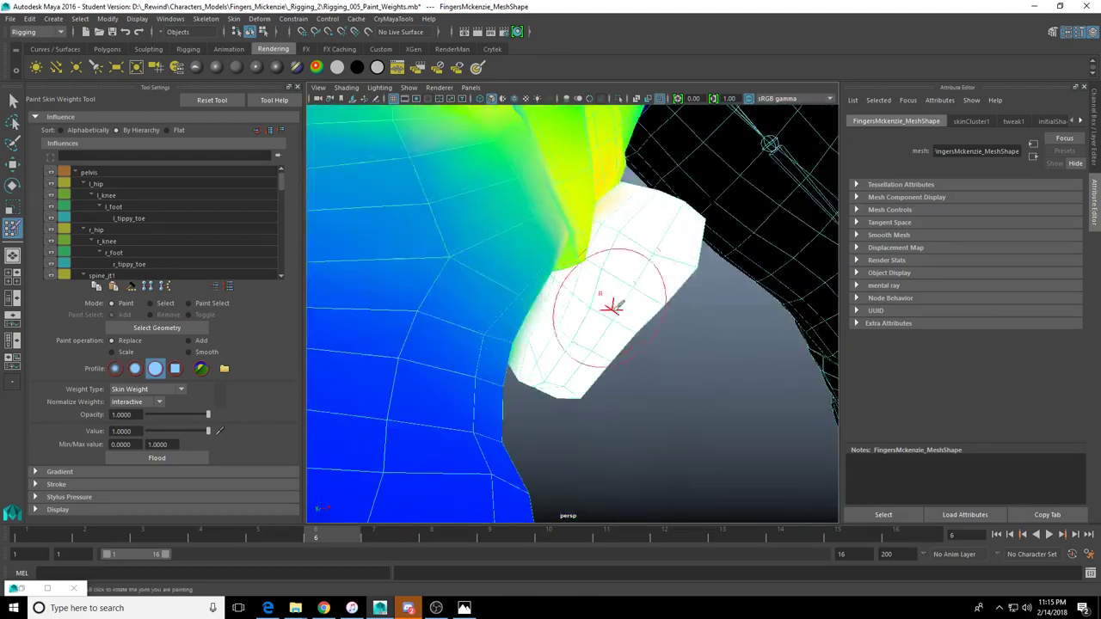
Fill the partly weighted areas inside the holster and behind its strap with value 1 weight
left_click_drag(547, 336, 636, 295, "alt")
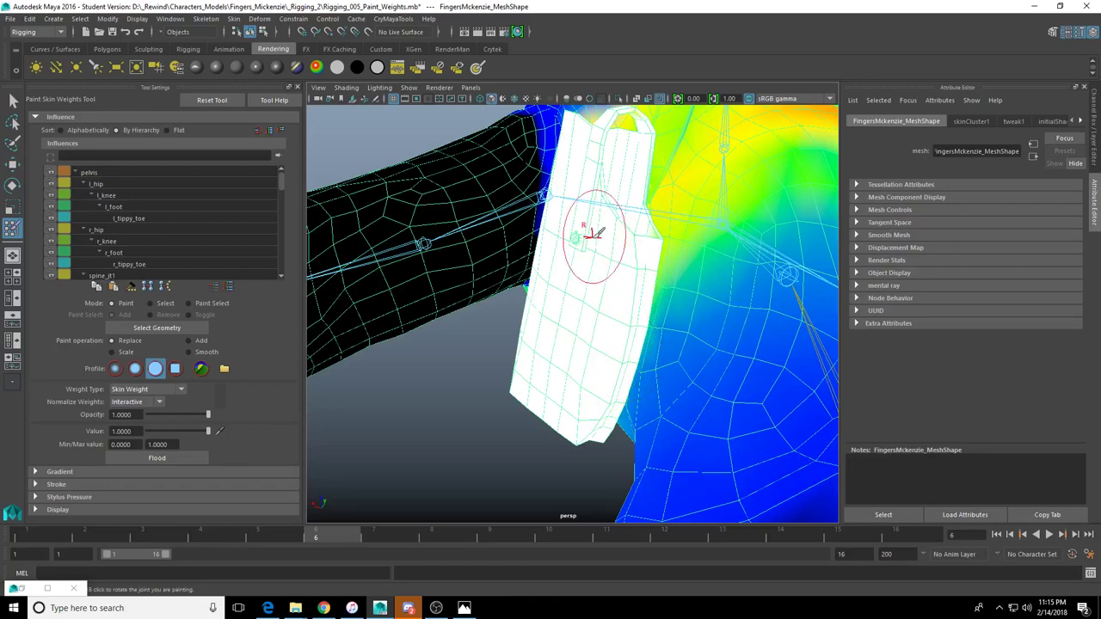
mouse_move(594, 231)
left_mouse_down("alt")
mouse_move(570, 315)
mouse_move(621, 340)
mouse_move(646, 287)
mouse_move(590, 241)
mouse_move(593, 292)
mouse_move(614, 314)
mouse_move(622, 307)
mouse_move(621, 344)
mouse_move(632, 334)
left_mouse_up("alt")
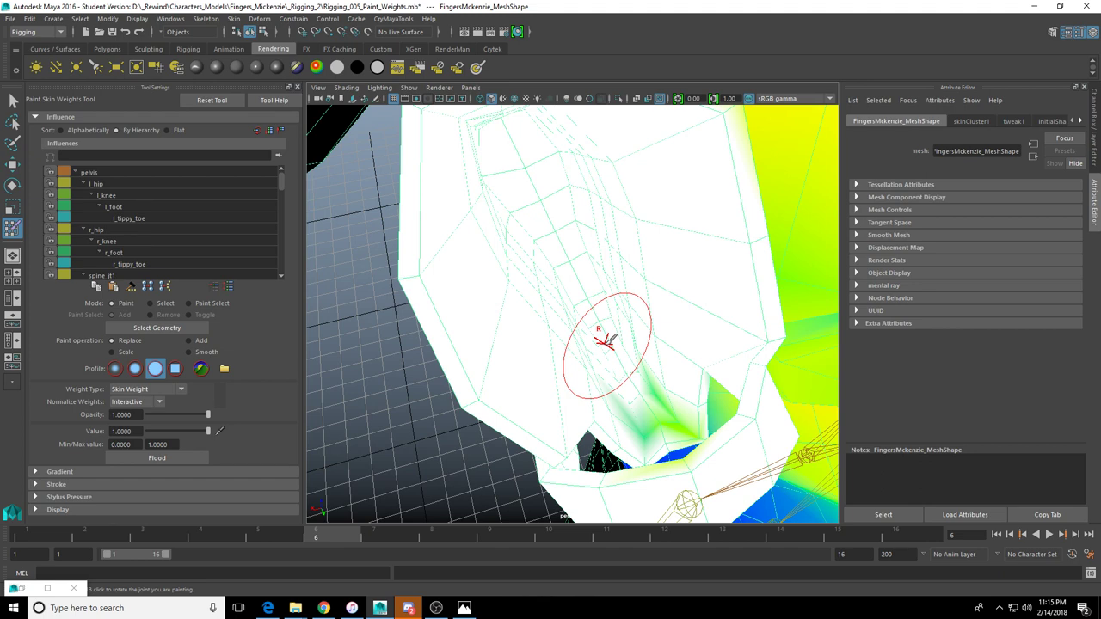
mouse_move(599, 343)
left_mouse_down("alt")
mouse_move(674, 376)
mouse_move(689, 403)
left_mouse_up("alt")
left_click_drag(676, 361, 522, 330, "alt")
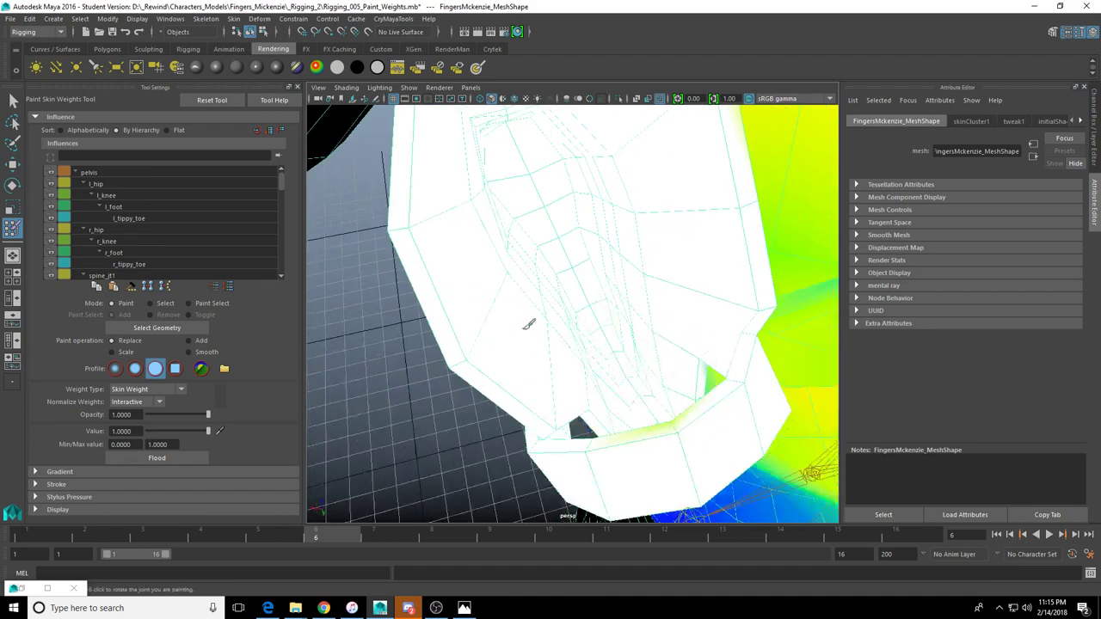
scroll(593, 305, "down", 5)
left_click_drag(593, 303, 641, 242, "alt")
Paint full weight onto the last spots of the holster's strap and edges, and check the holster from all sides
left_click_drag(566, 162, 493, 136)
scroll(624, 220, "up", 5)
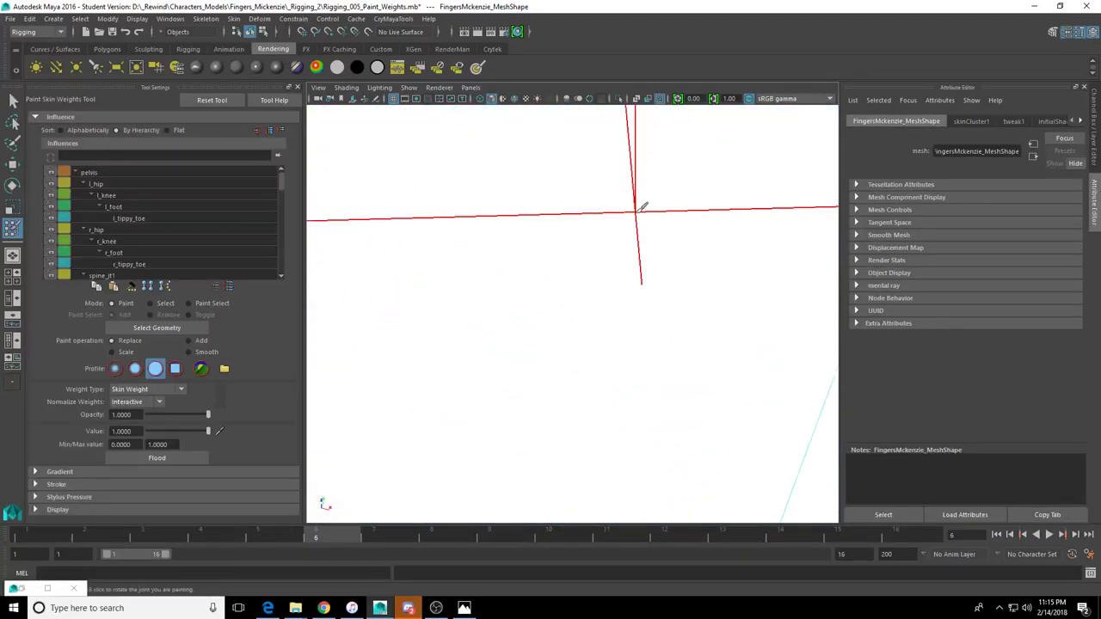
middle_click_drag(636, 210, 616, 247, "alt")
mouse_move(655, 212)
left_mouse_down()
mouse_move(457, 216)
mouse_move(516, 258)
mouse_move(521, 283)
mouse_move(511, 282)
mouse_move(587, 351)
left_mouse_up()
scroll(654, 213, "down", 5)
mouse_move(658, 364)
left_mouse_down("alt")
mouse_move(636, 401)
mouse_move(662, 344)
mouse_move(644, 315)
mouse_move(670, 245)
mouse_move(694, 300)
left_mouse_up("alt")
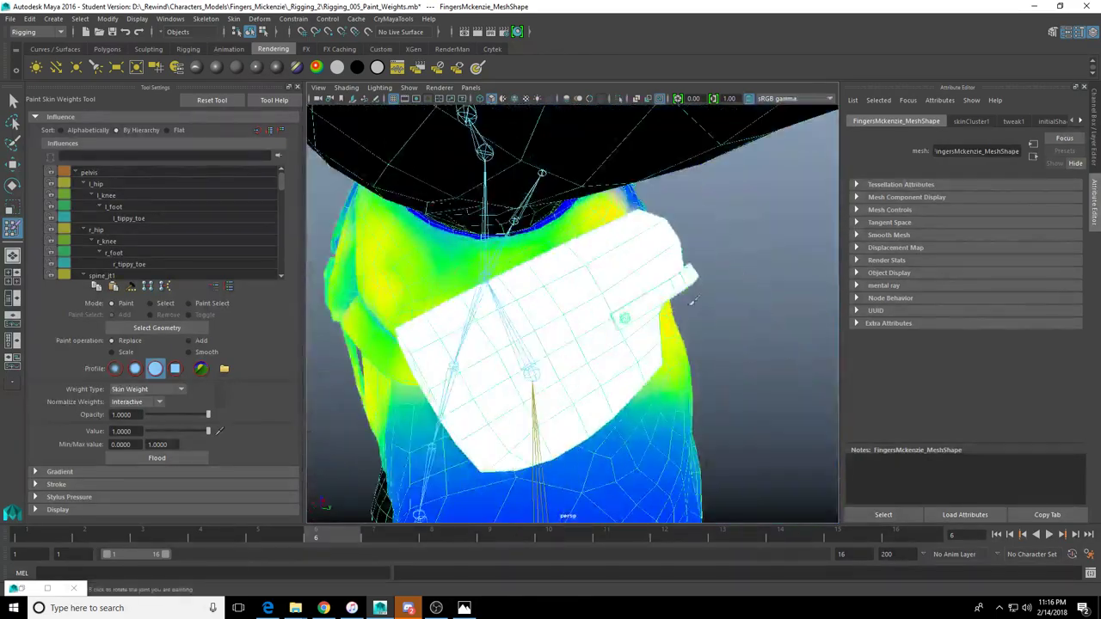
mouse_move(680, 205)
left_mouse_down("alt")
mouse_move(703, 336)
mouse_move(754, 258)
mouse_move(753, 318)
mouse_move(722, 241)
left_mouse_up("alt")
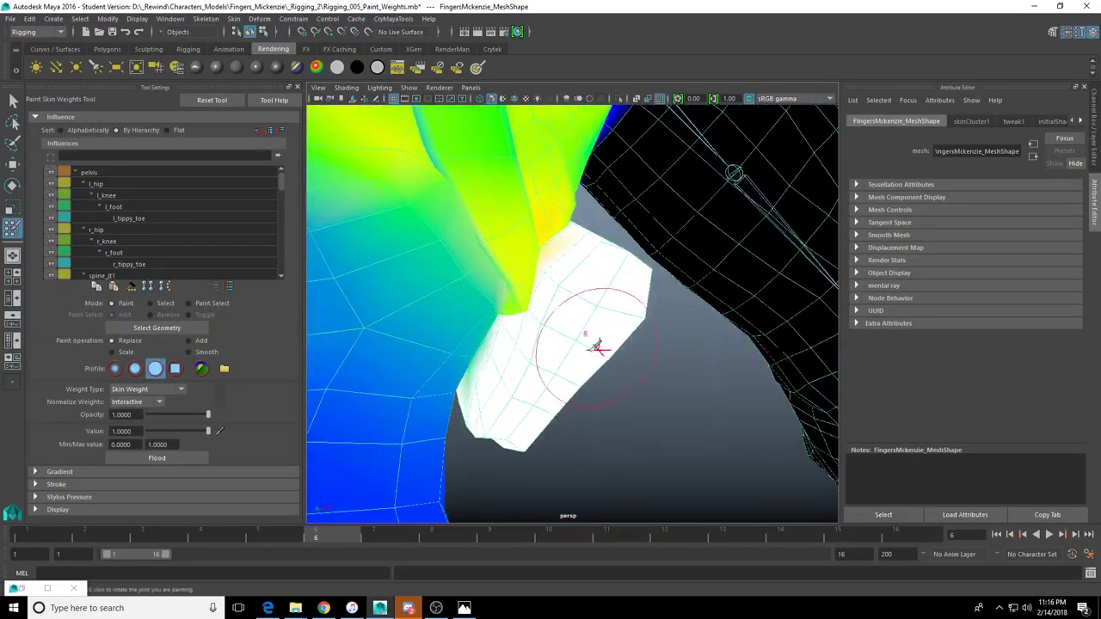
mouse_move(471, 362)
left_mouse_down("alt")
mouse_move(347, 381)
mouse_move(619, 332)
mouse_move(612, 303)
mouse_move(507, 298)
left_mouse_up("alt")
Test-rotate the spine_jt2 joint to check how the holster follows the torso, and undo the rotation
key("w")
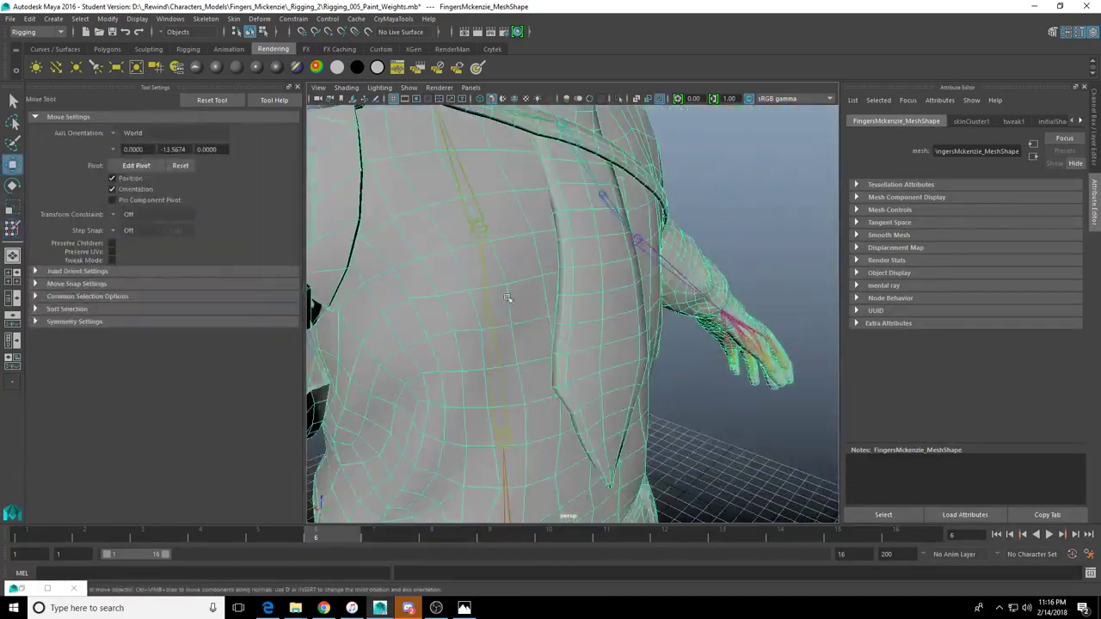
left_click(476, 233)
scroll(480, 234, "down", 4)
key("e")
mouse_move(550, 244)
left_mouse_down()
mouse_move(511, 202)
mouse_move(531, 237)
left_mouse_up()
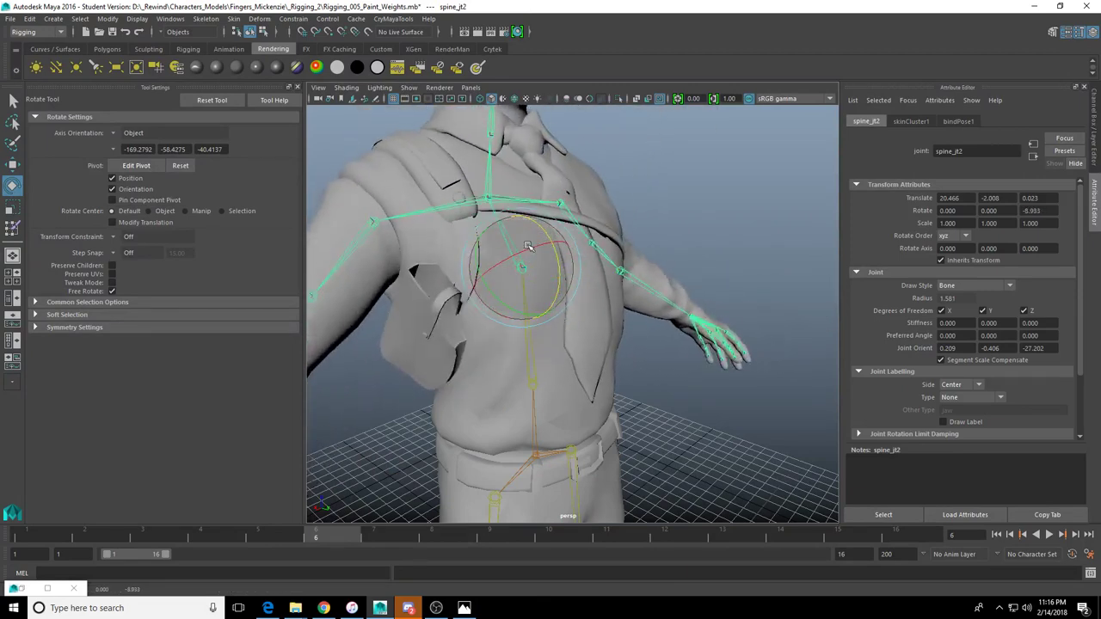
key("ctrl+z")
Repeat the spine_jt2 test rotations while viewing the holster from the side and back, undoing each one
right_click_drag(528, 247, 602, 271, "alt")
left_click_drag(602, 272, 568, 256, "alt")
right_click_drag(567, 256, 592, 257, "alt")
left_click_drag(592, 256, 350, 277, "alt")
left_click_drag(667, 264, 649, 323)
key("ctrl+z")
right_click_drag(648, 318, 605, 318, "alt")
key("ctrl+z")
mouse_move(605, 317)
left_mouse_down("alt")
mouse_move(594, 315)
mouse_move(722, 325)
mouse_move(602, 323)
left_mouse_up("alt")
left_click(593, 293)
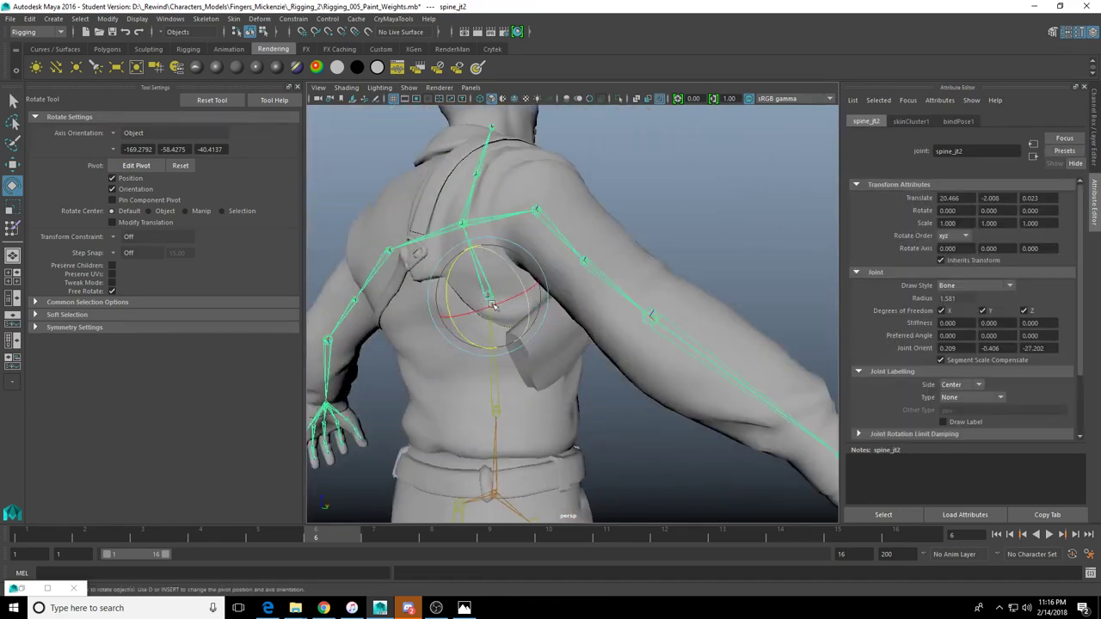
mouse_move(448, 280)
left_mouse_down()
mouse_move(459, 242)
mouse_move(535, 292)
mouse_move(621, 288)
mouse_move(456, 292)
left_mouse_up()
key("ctrl+z")
key("ctrl+z")
key("ctrl+z")
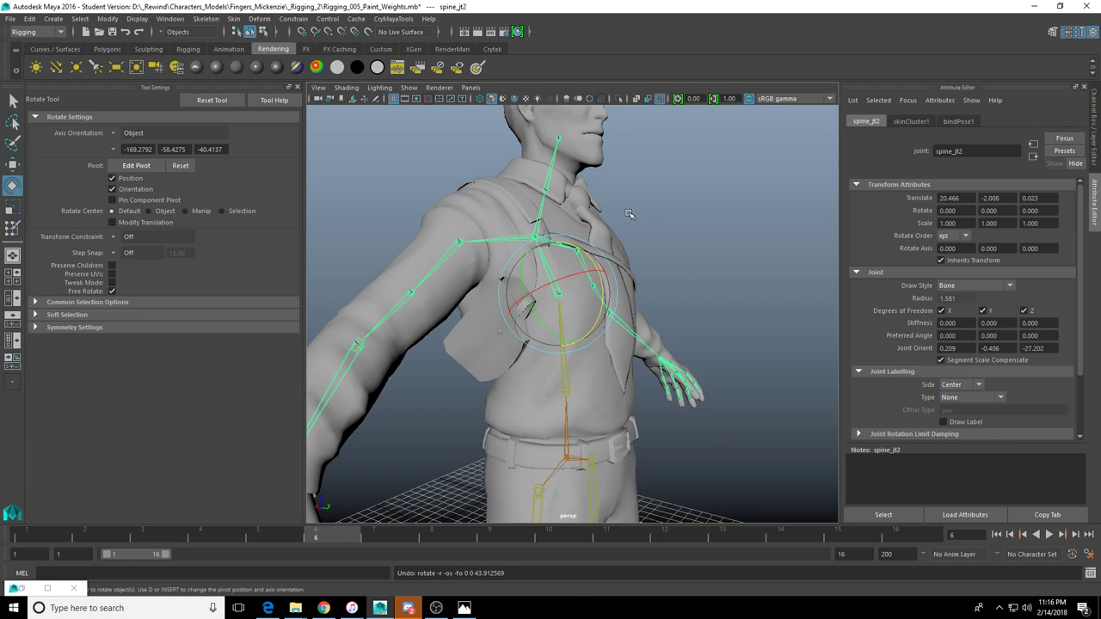
left_click(13, 229)
scroll(532, 272, "up", 5)
left_click_drag(522, 290, 476, 300, "alt")
scroll(476, 301, "up", 3)
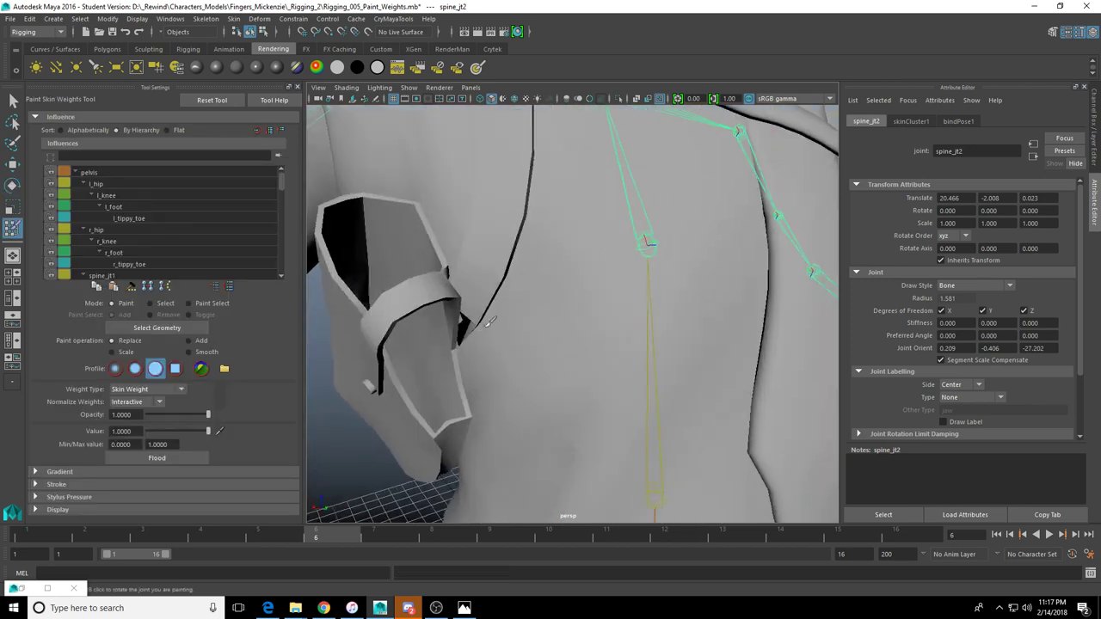
middle_click_drag(396, 249, 457, 300, "alt")
left_click_drag(457, 300, 509, 302, "alt")
scroll(582, 313, "up", 3)
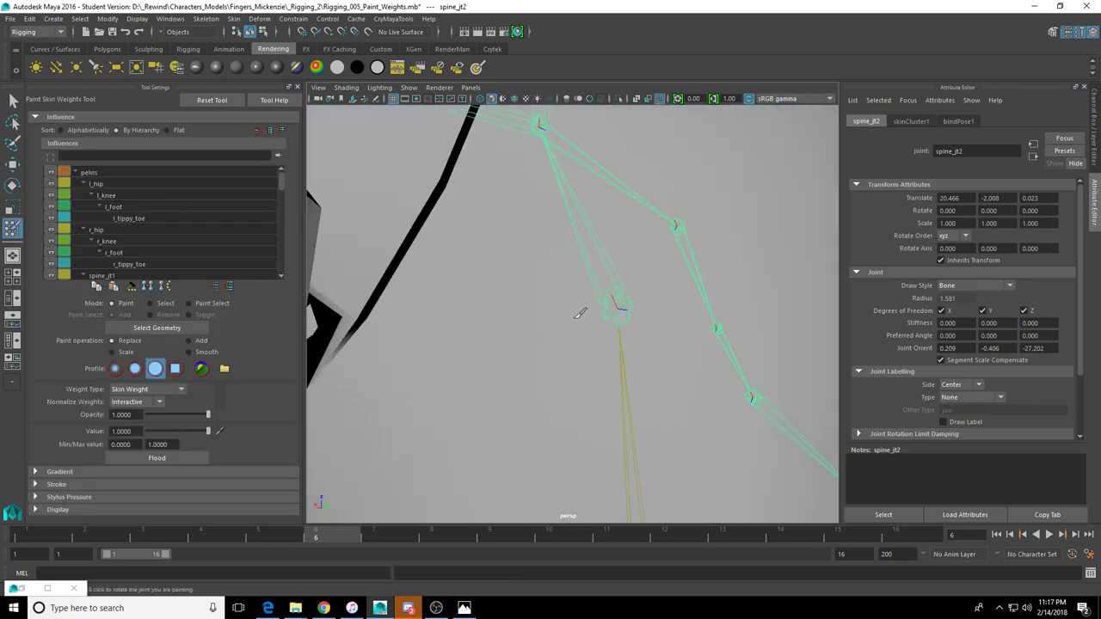
scroll(593, 318, "down", 3)
scroll(609, 324, "down", 5)
key("w")
left_click_drag(610, 324, 644, 325, "alt")
scroll(625, 325, "down", 5)
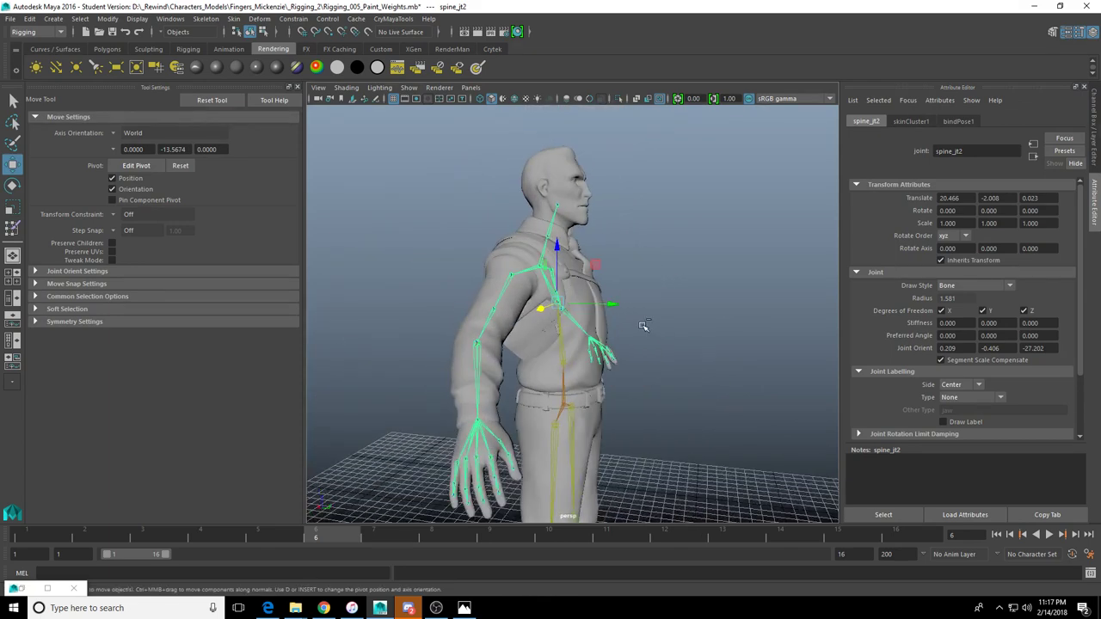
key("ctrl+z")
Examine the torso joint chain by selecting spine_jt2, spine_jt1 and the pelvis in turn
scroll(644, 326, "up", 5)
scroll(555, 312, "up", 4)
mouse_move(565, 313)
left_mouse_down("alt")
mouse_move(528, 329)
mouse_move(477, 321)
mouse_move(562, 317)
left_mouse_up("alt")
left_click(564, 272)
scroll(563, 316, "down", 5)
scroll(562, 316, "up", 5)
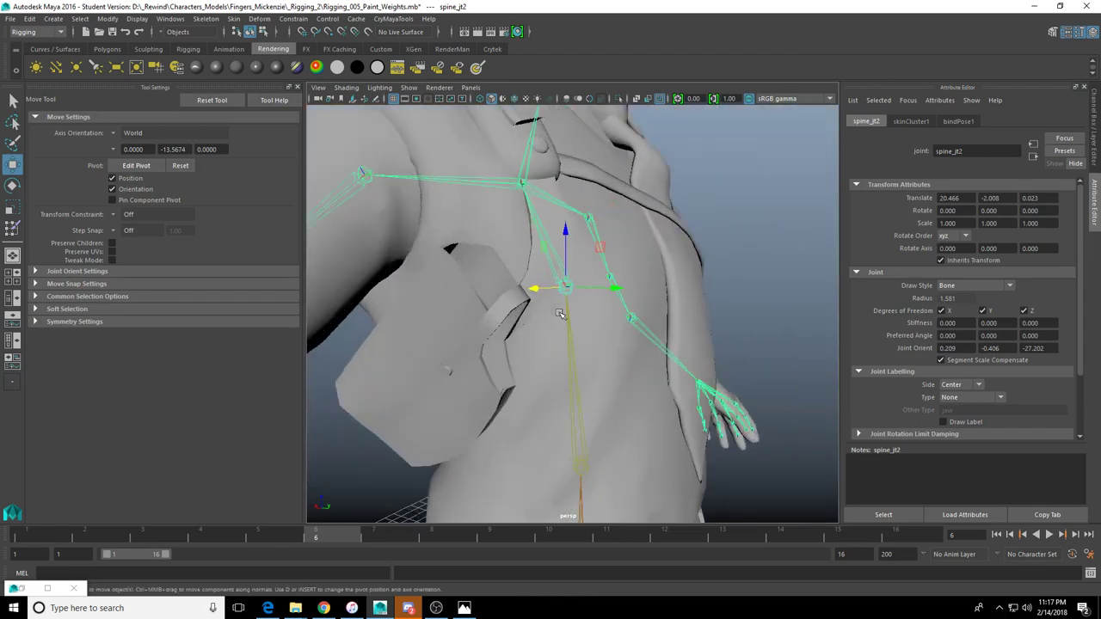
scroll(542, 291, "down", 4)
left_click(584, 408)
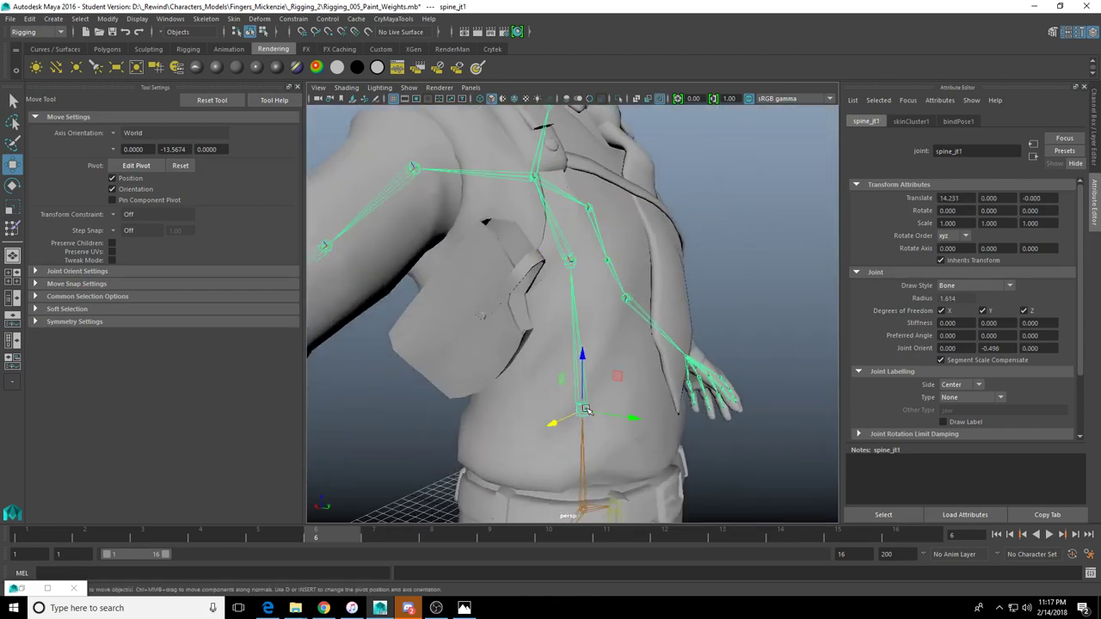
left_click_drag(617, 343, 633, 300, "alt")
left_click(550, 246)
left_click(631, 340)
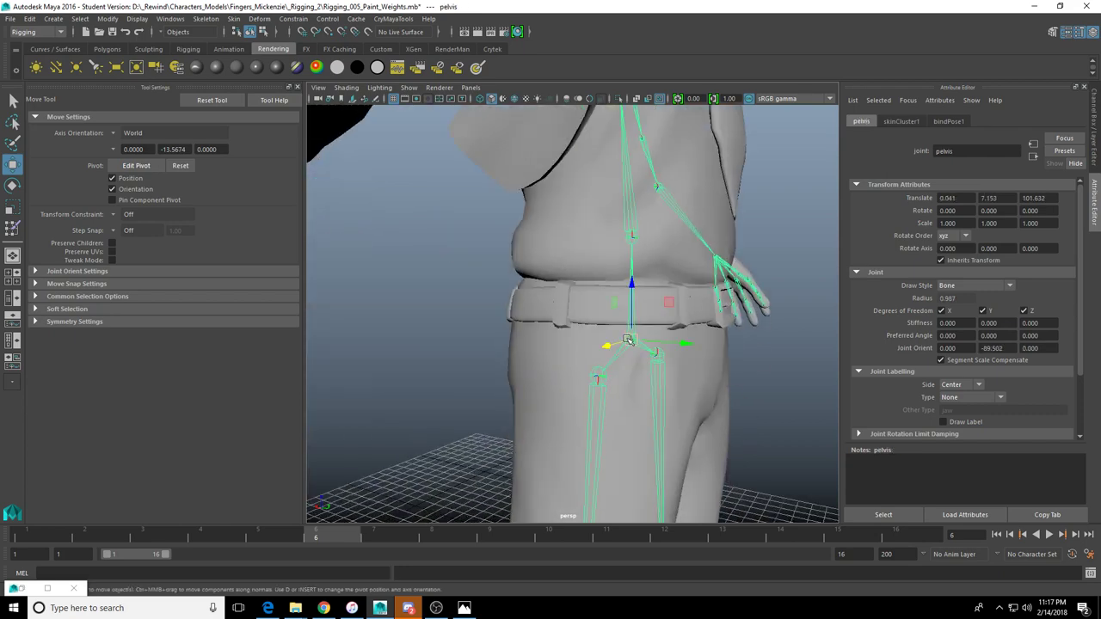
Examine the holster, shoulder strap and buckle on the character mesh, and clear the selection
middle_click_drag(619, 289, 619, 434, "alt")
scroll(484, 303, "up", 6)
left_click_drag(443, 432, 692, 338, "alt")
left_click(497, 329)
scroll(497, 328, "down", 6)
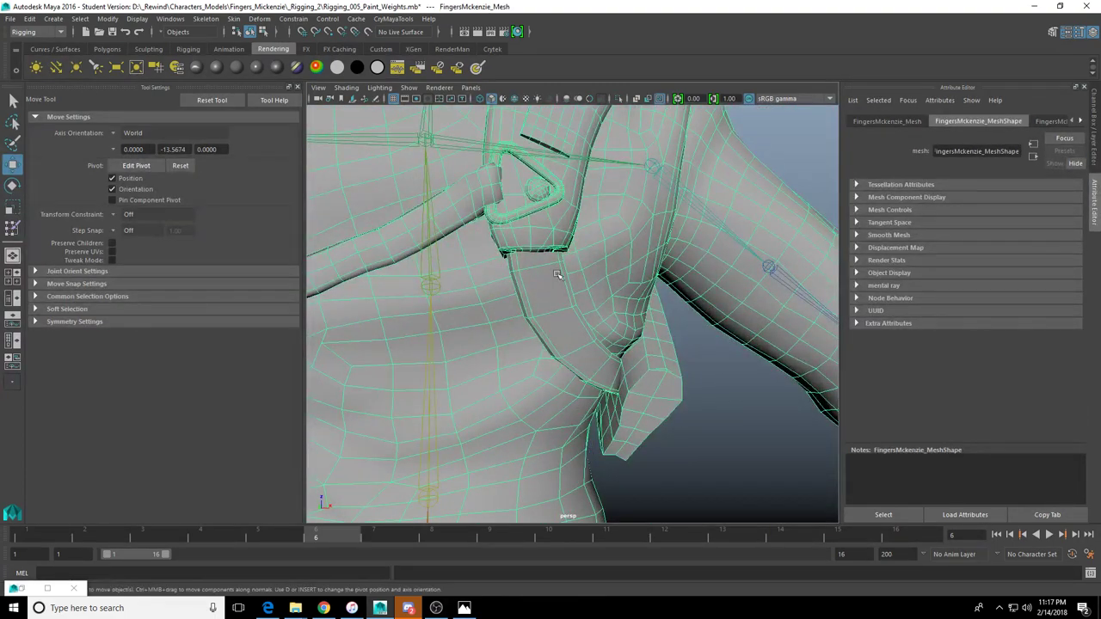
scroll(558, 267, "down", 5)
left_click_drag(559, 265, 609, 284, "alt")
scroll(609, 284, "up", 6)
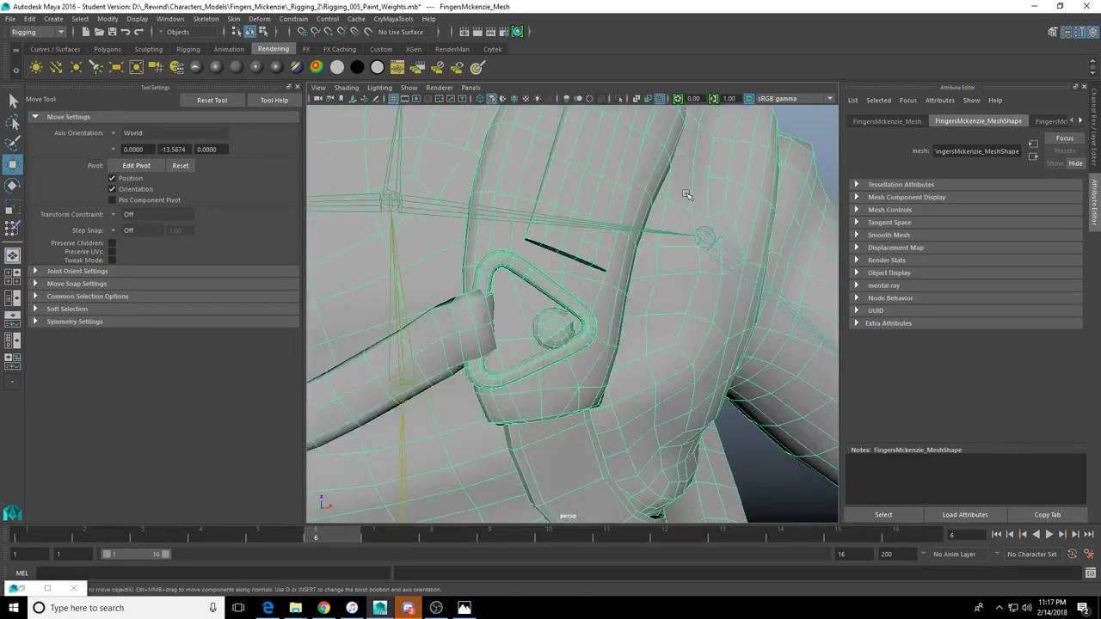
left_click_drag(640, 343, 366, 349, "alt")
left_click_drag(455, 353, 507, 342, "alt")
left_click(396, 481)
left_click_drag(396, 482, 446, 484, "alt")
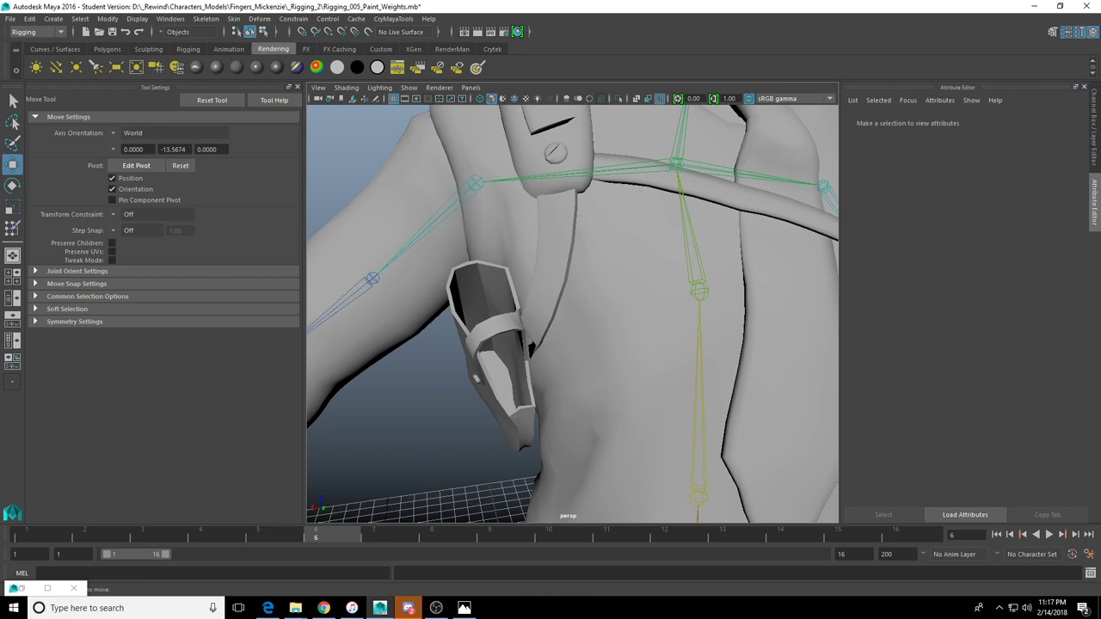
key("alt+Tab")
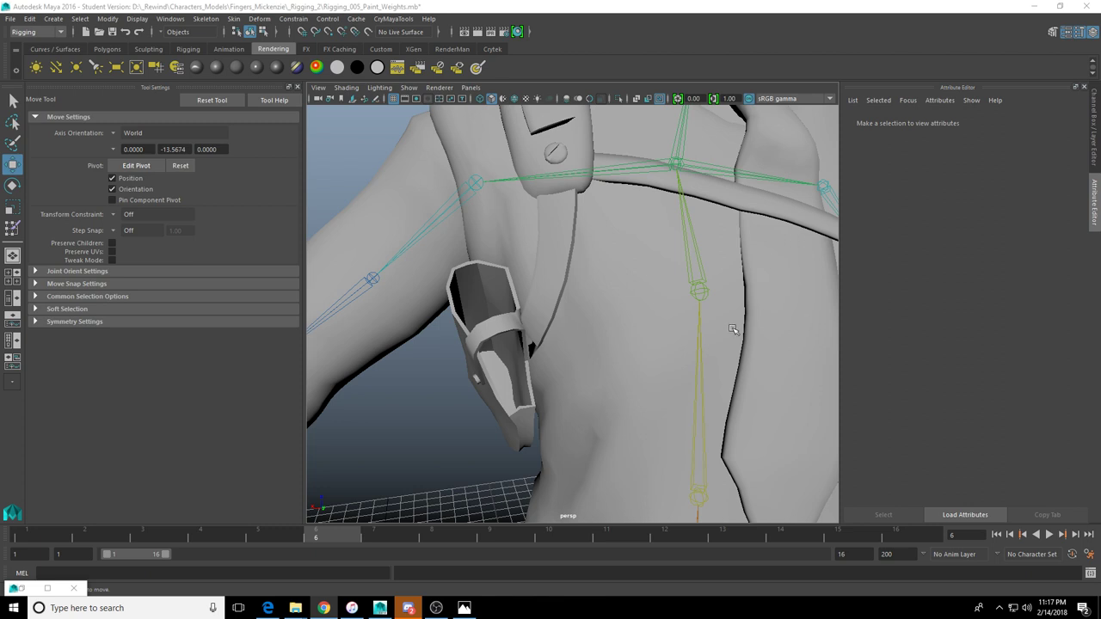
Test-rotate spine_jt2 about 32° in Z to check how the chest and holster deform
scroll(671, 333, "down", 2)
left_click_drag(663, 322, 576, 372, "alt")
left_click(602, 224)
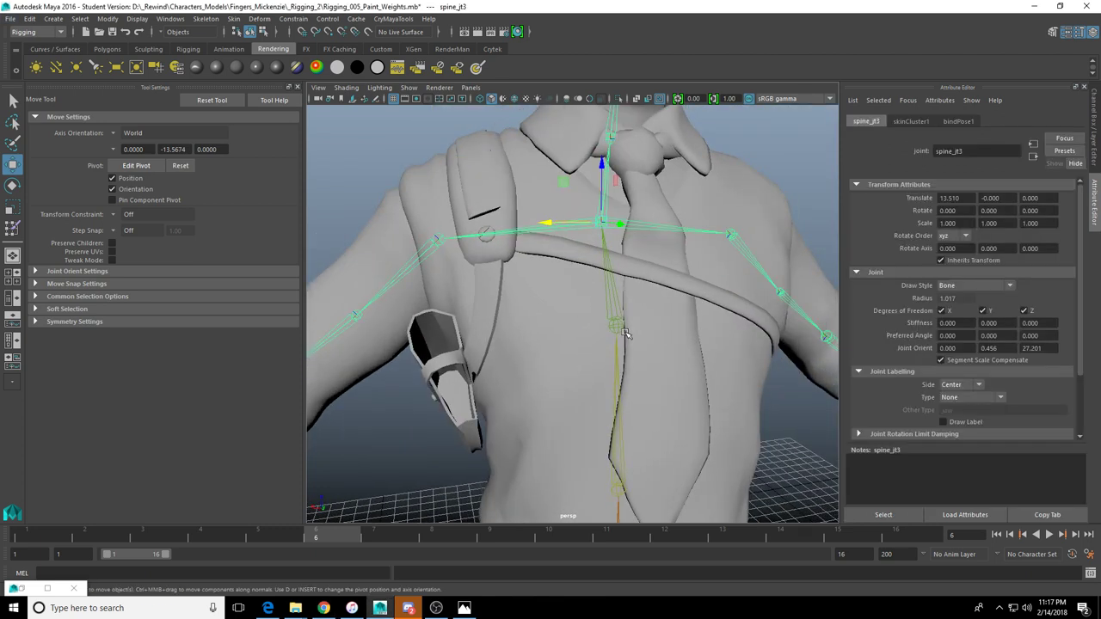
left_click(618, 324)
middle_click_drag(618, 325, 609, 258, "alt")
left_click_drag(604, 274, 614, 279, "alt")
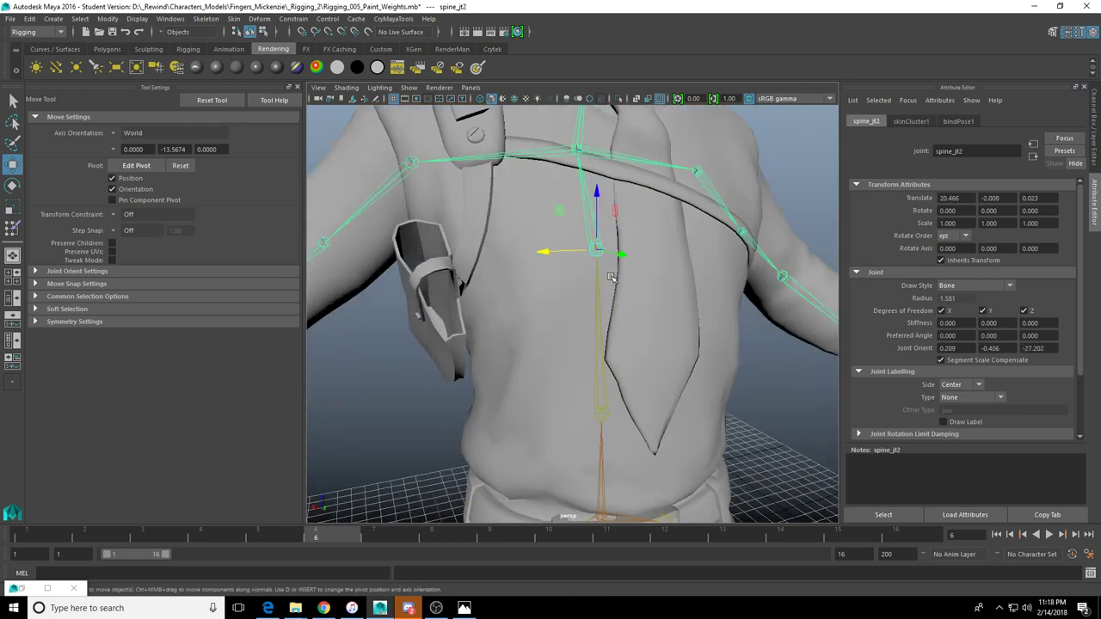
key("e")
left_click_drag(546, 304, 610, 301, "alt")
scroll(609, 297, "down", 5)
scroll(629, 297, "up", 5)
key("ctrl+z")
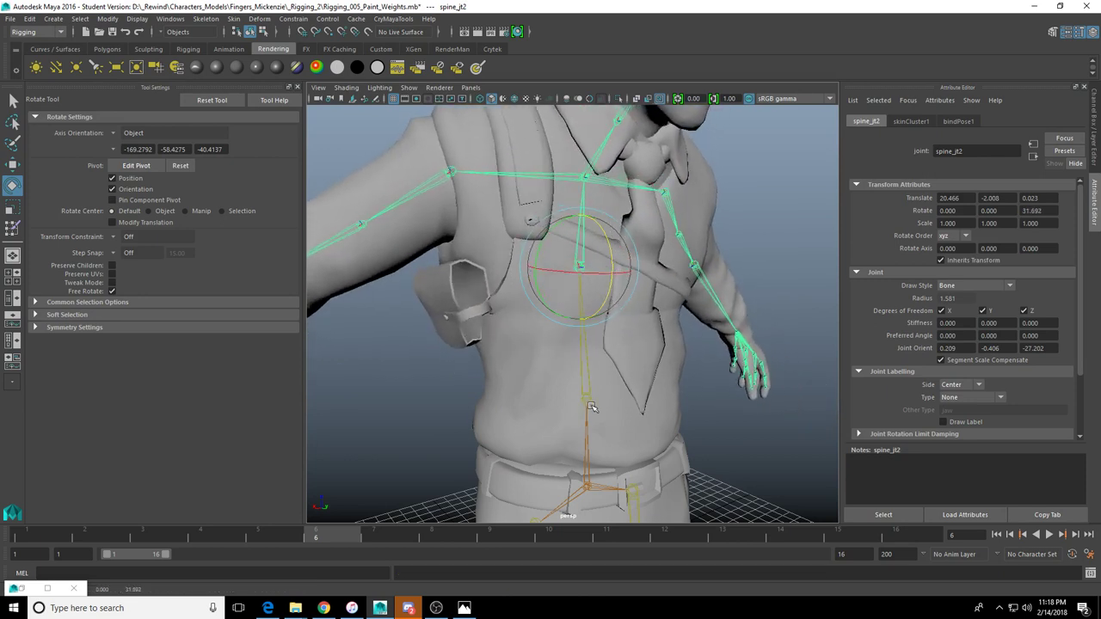
Bend spine_jt1 about 19° in Z, test-rotate the pelvis, and undo the pelvis rotation
left_click(588, 401)
left_click_drag(602, 398, 615, 332)
left_click(574, 419)
left_click_drag(614, 408, 576, 288)
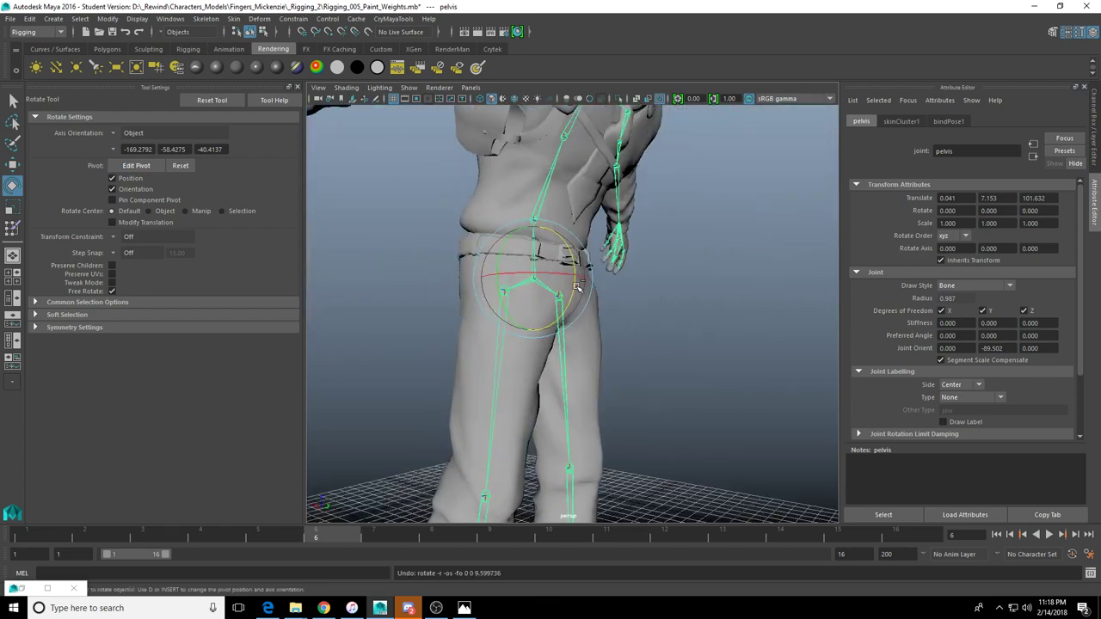
key("ctrl+z")
key("ctrl+z")
key("ctrl+z")
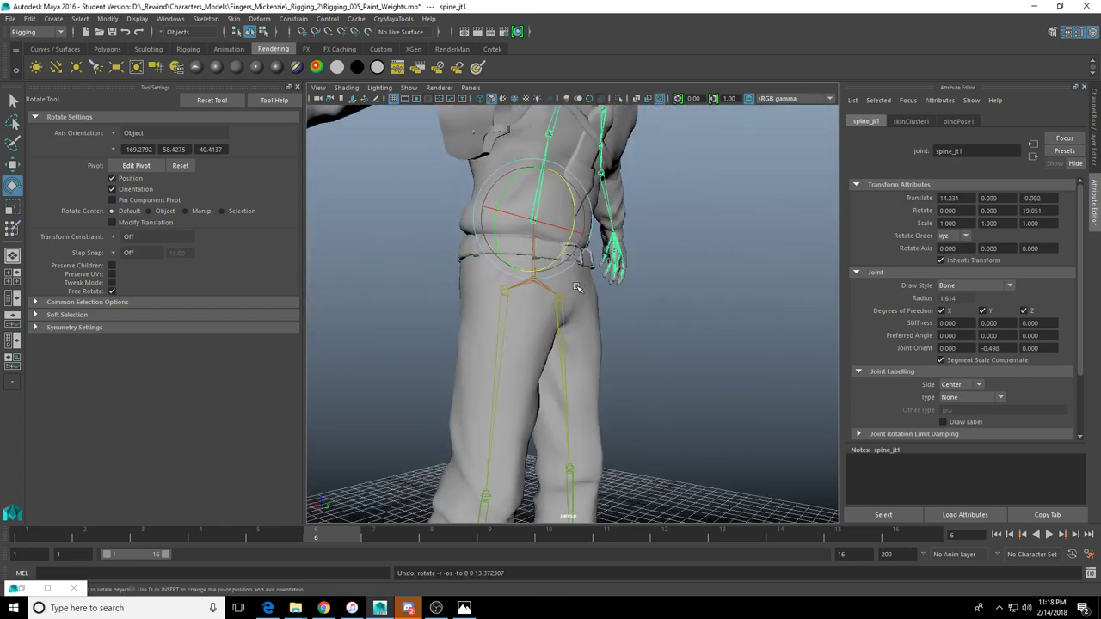
Undo the spine_jt1 bend, then try further rotations of that joint on the waist and undo them
right_click_drag(581, 311, 621, 207, "alt")
middle_click_drag(621, 207, 639, 325, "alt")
key("ctrl+z")
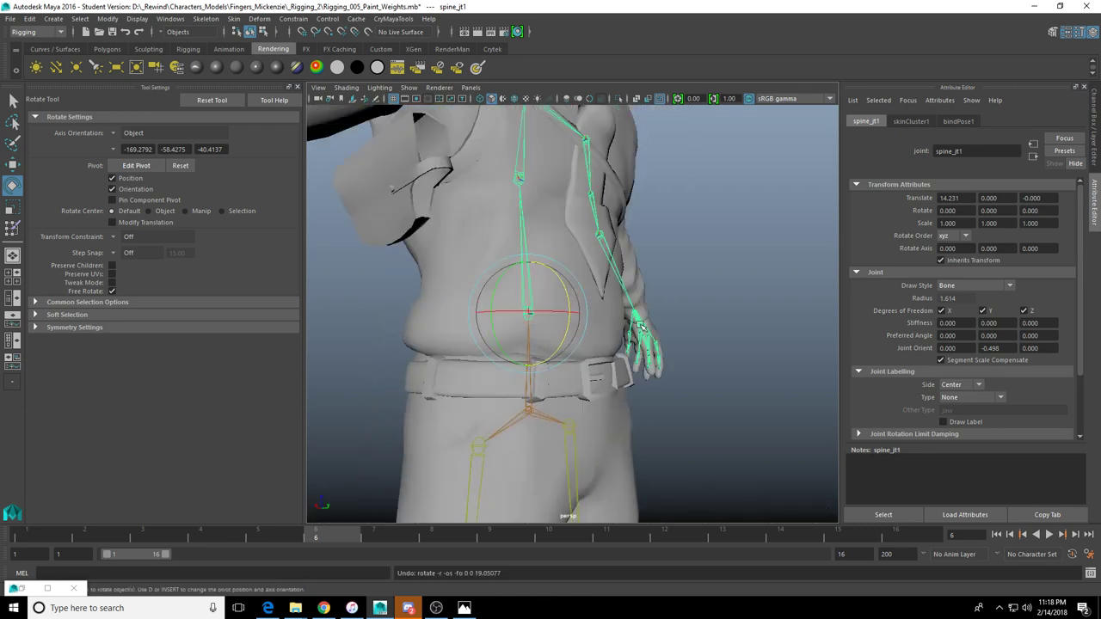
left_click_drag(640, 318, 577, 332, "alt")
key("ctrl+z")
key("ctrl+z")
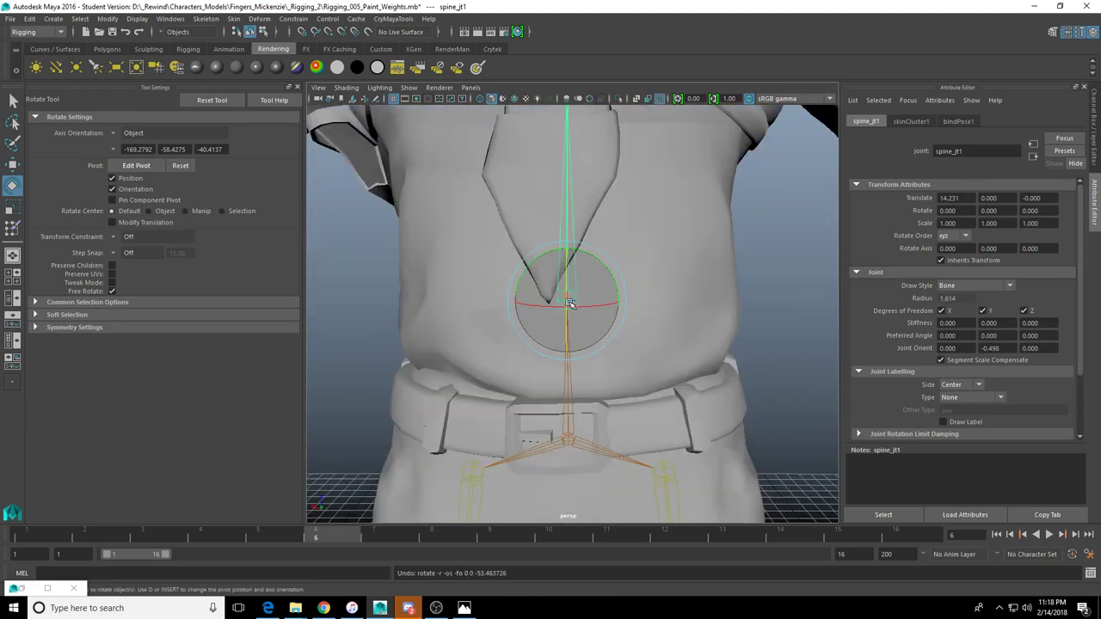
left_click_drag(567, 327, 658, 388)
key("ctrl+z")
Undo the spine_jt2 test rotation to return the upper body to its original pose
scroll(570, 329, "down", 4)
left_click(549, 235)
key("ctrl+z")
key("ctrl+z")
key("ctrl+z")
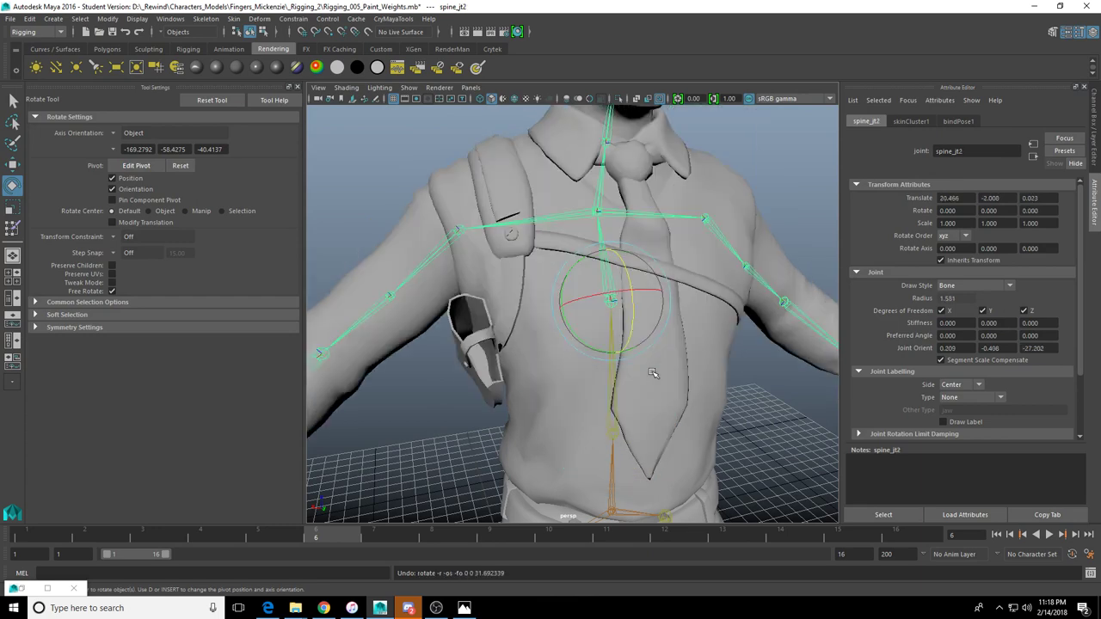
Test-rotate spine_jt3 about 10° in Z to check the collar and upper chest, and undo the rotation
middle_click_drag(629, 301, 623, 374, "alt")
left_click(592, 281)
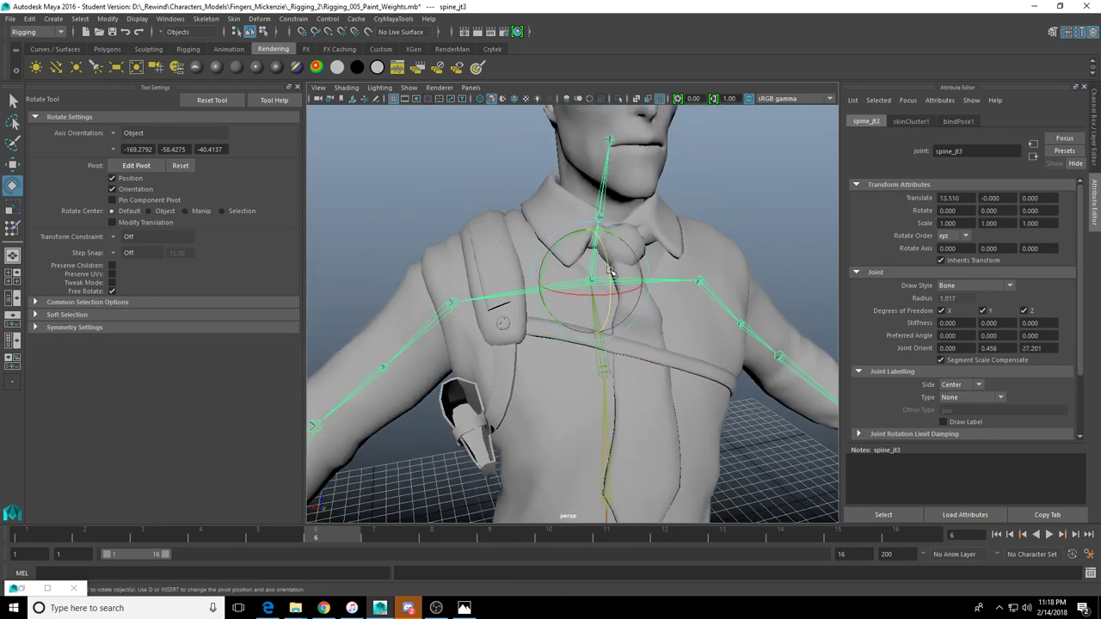
left_click_drag(608, 272, 588, 283)
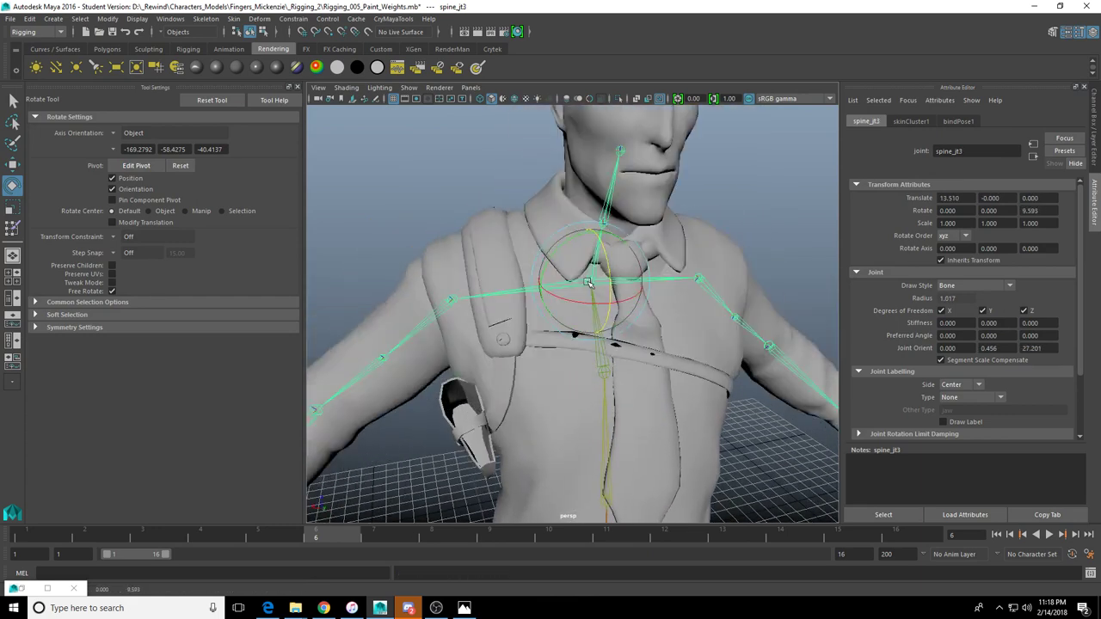
key("ctrl+z")
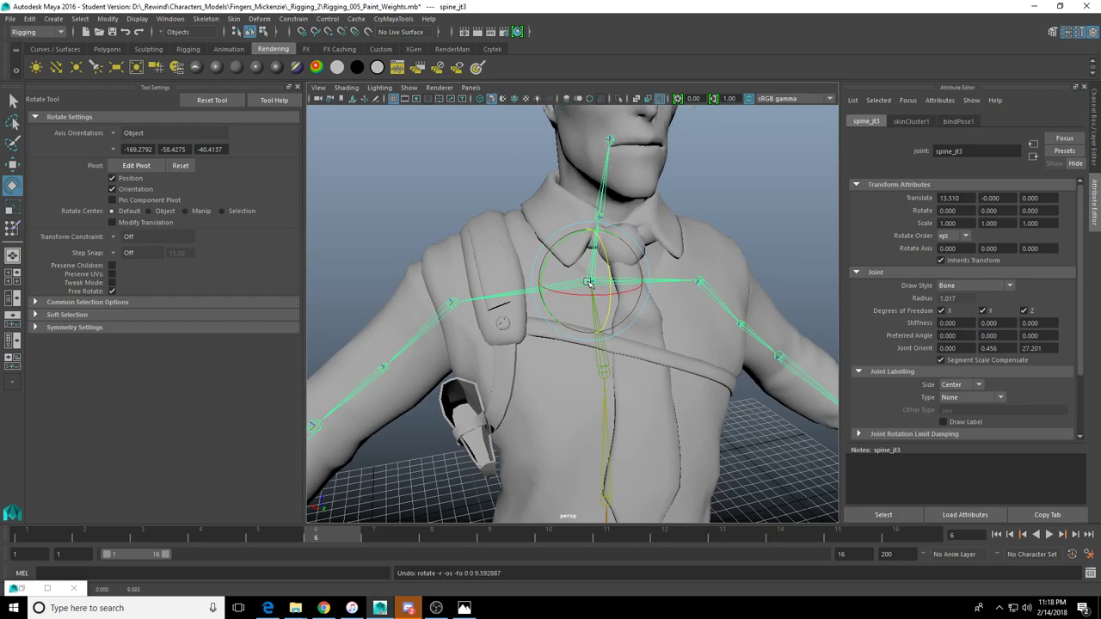
Resume painting skin weights on the character mesh with spine_jt3 as the active influence
left_click(12, 227)
scroll(233, 233, "down", 4)
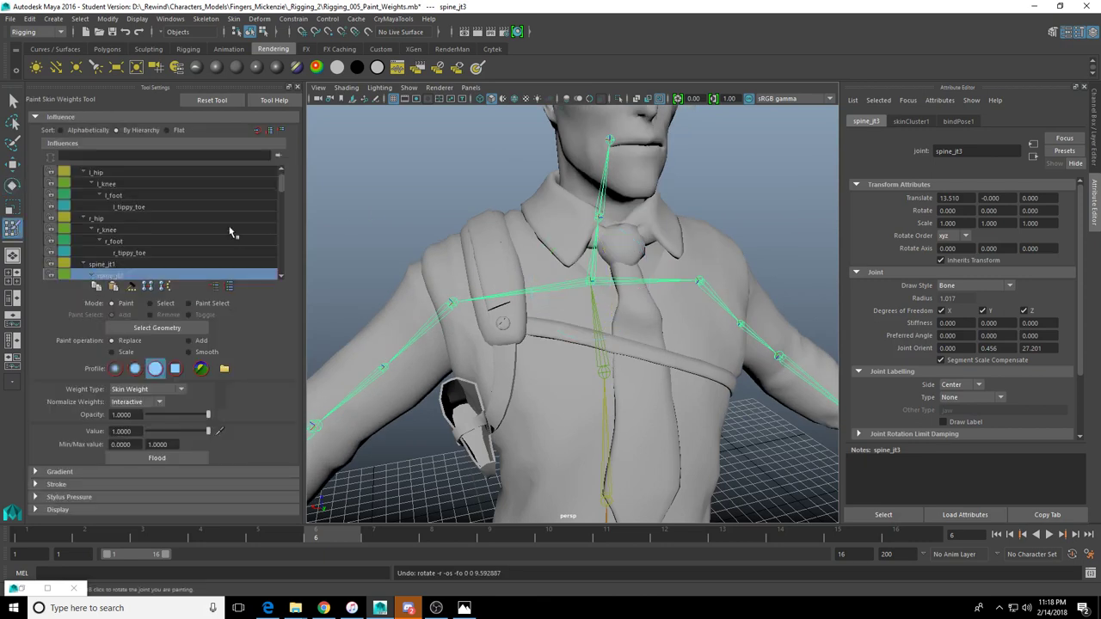
left_click(144, 264)
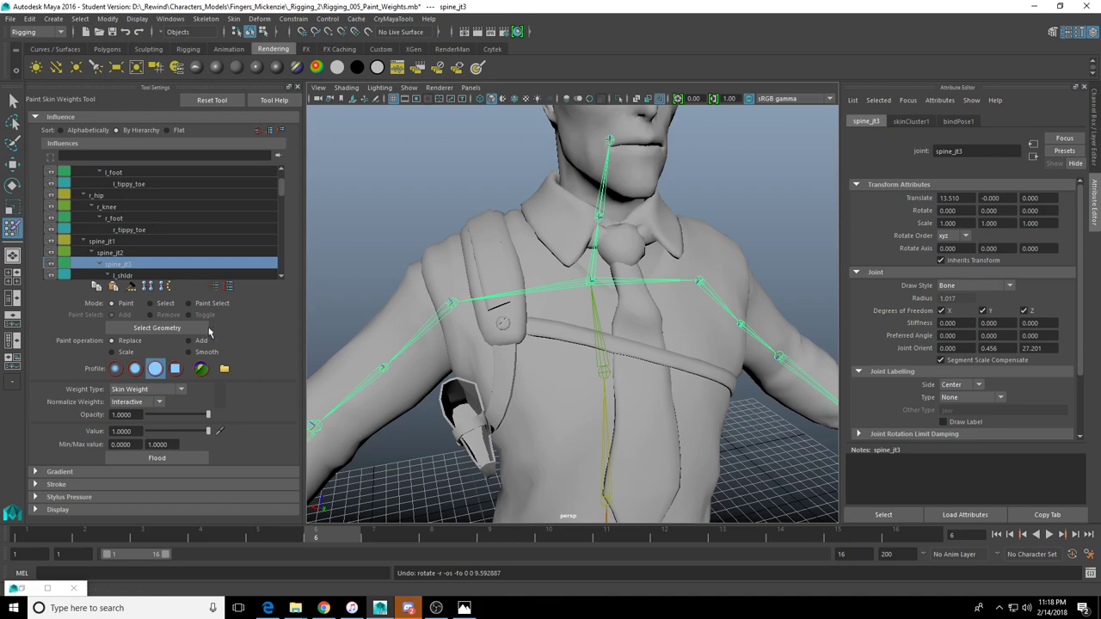
left_click(189, 329)
left_click_drag(599, 293, 590, 292, "alt")
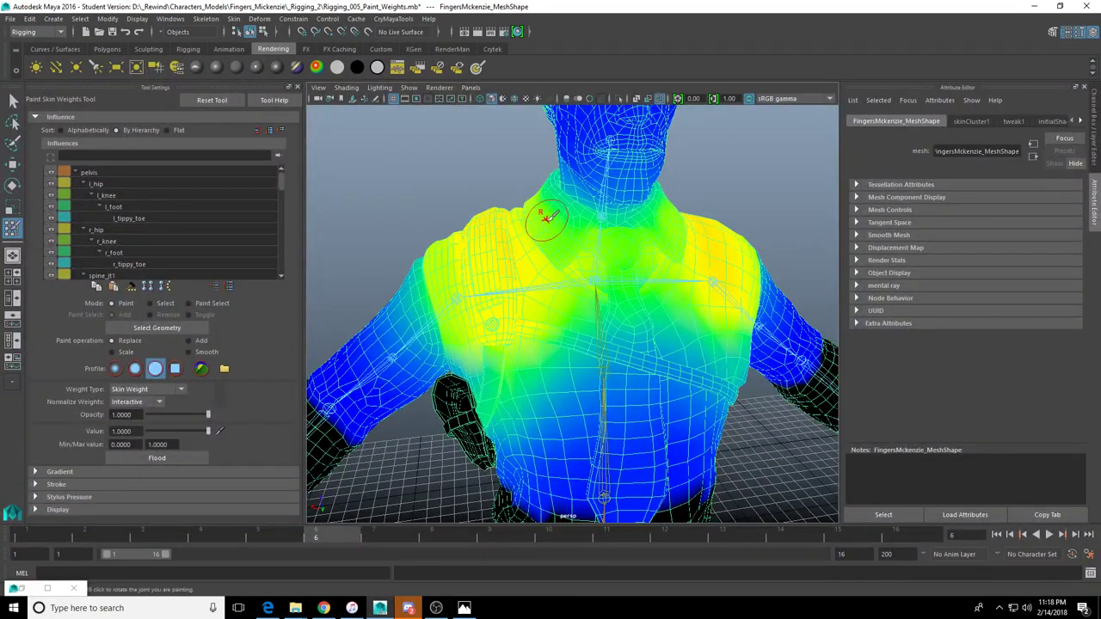
Undo the trial weight stroke at the collar and switch the brush to the soft profile
left_click_drag(538, 220, 565, 258)
key("ctrl+z")
left_click(135, 368)
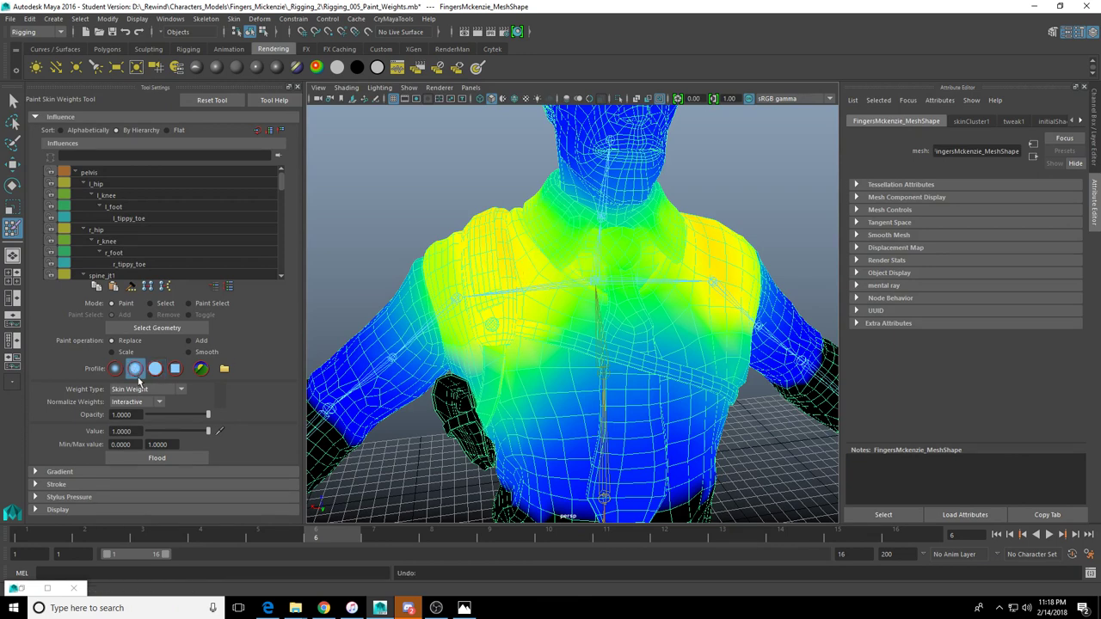
Set the brush opacity to 0.1456 and build up spine_jt3 weight across the upper chest below the collar
left_click_drag(208, 417, 158, 420)
middle_click_drag(653, 393, 616, 306, "alt")
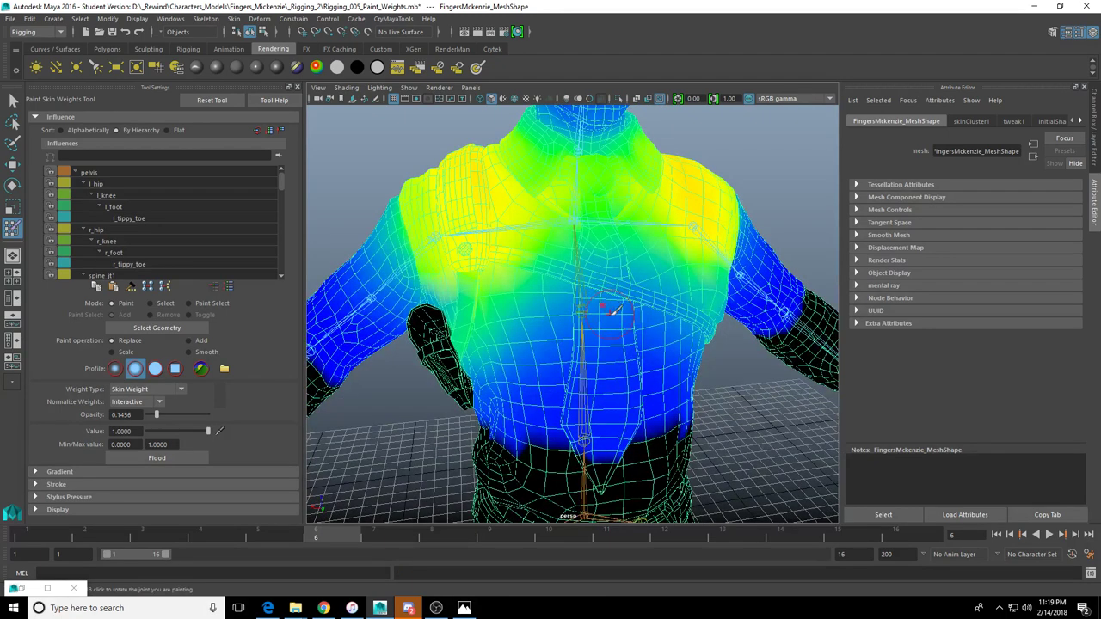
middle_click_drag(581, 249, 573, 265, "alt")
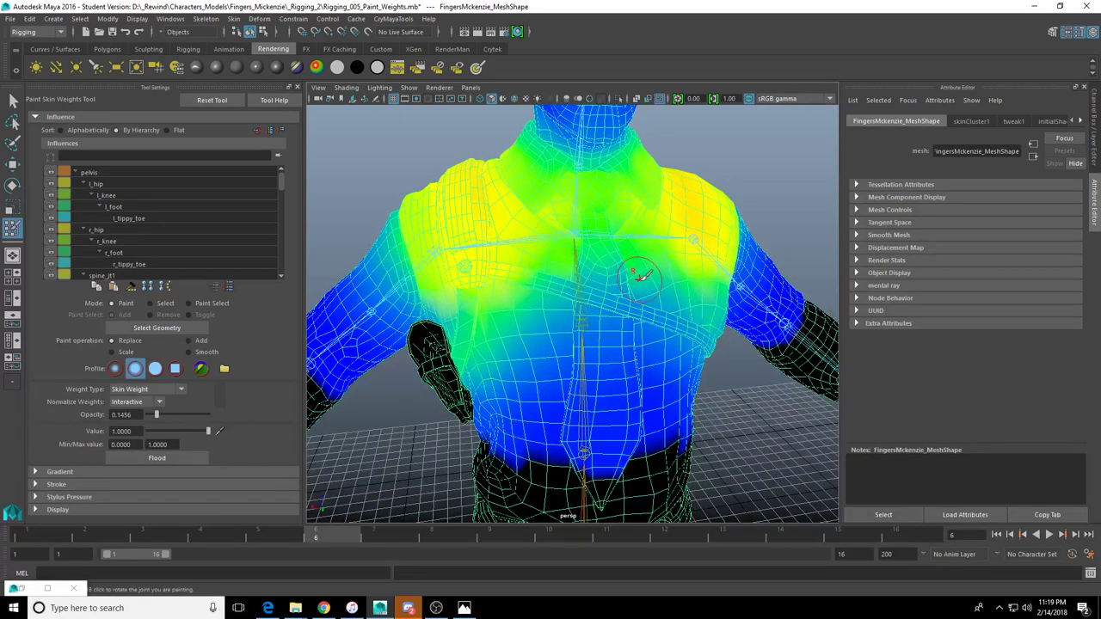
mouse_move(639, 278)
left_mouse_down("alt")
mouse_move(533, 278)
mouse_move(677, 281)
mouse_move(635, 286)
left_mouse_up("alt")
mouse_move(565, 282)
left_mouse_down()
mouse_move(533, 287)
mouse_move(546, 307)
left_mouse_up()
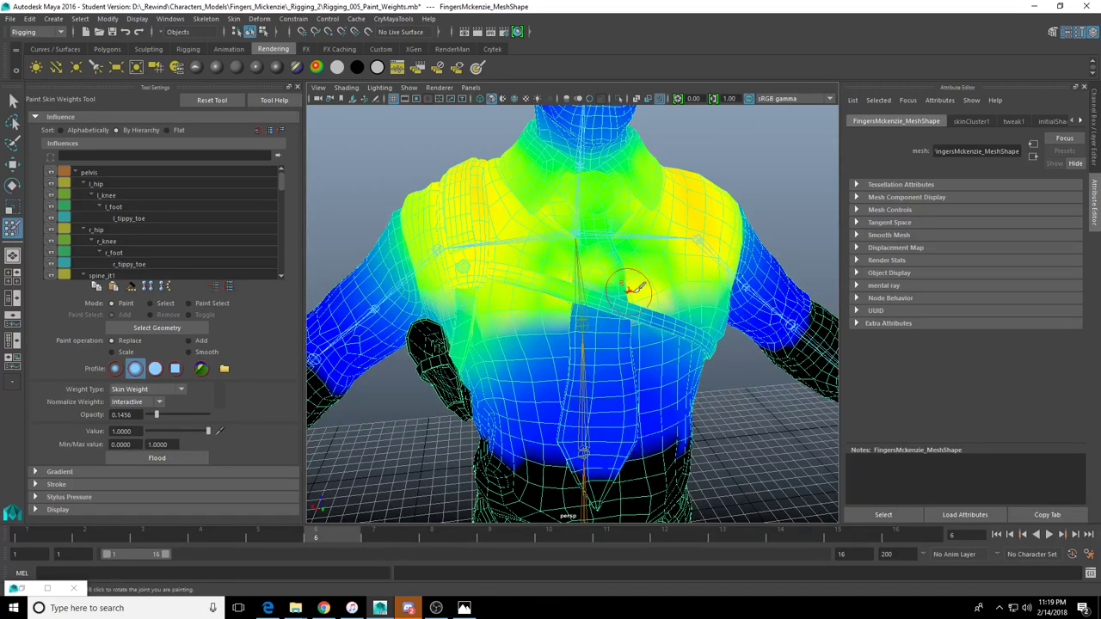
Paint more spine_jt3 weight onto the character's left shoulder seam and down over the left shoulder blade
mouse_move(602, 288)
left_mouse_down("alt")
mouse_move(582, 290)
mouse_move(557, 270)
mouse_move(644, 339)
mouse_move(573, 386)
mouse_move(607, 361)
mouse_move(582, 346)
mouse_move(560, 378)
mouse_move(511, 340)
mouse_move(560, 332)
mouse_move(597, 344)
mouse_move(590, 332)
mouse_move(516, 323)
left_mouse_up("alt")
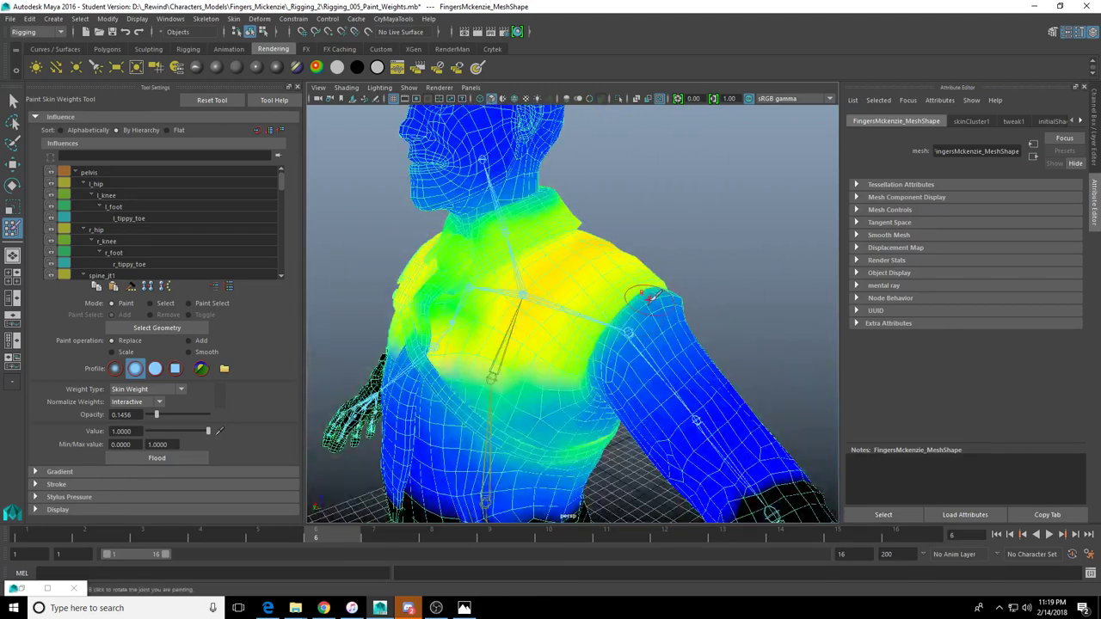
mouse_move(645, 304)
left_mouse_down()
mouse_move(619, 330)
mouse_move(622, 342)
left_mouse_up()
mouse_move(623, 342)
left_mouse_down("alt")
mouse_move(571, 395)
mouse_move(577, 349)
mouse_move(638, 340)
left_mouse_up("alt")
mouse_move(639, 340)
left_mouse_down("alt")
mouse_move(547, 334)
mouse_move(537, 348)
mouse_move(560, 391)
mouse_move(499, 299)
left_mouse_up("alt")
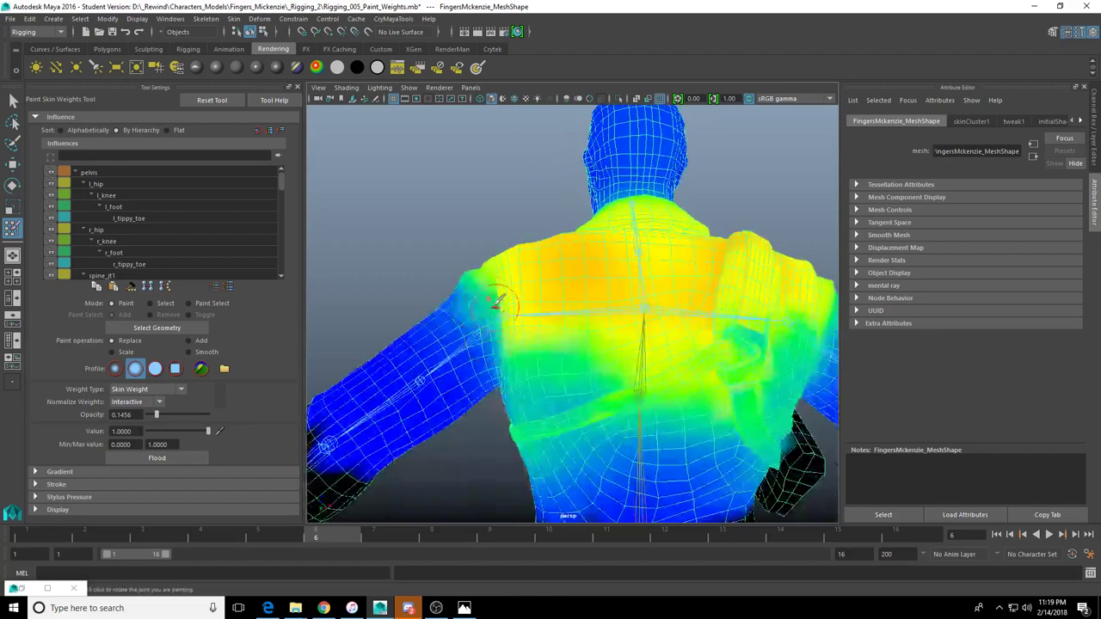
left_click_drag(498, 381, 513, 306, "alt")
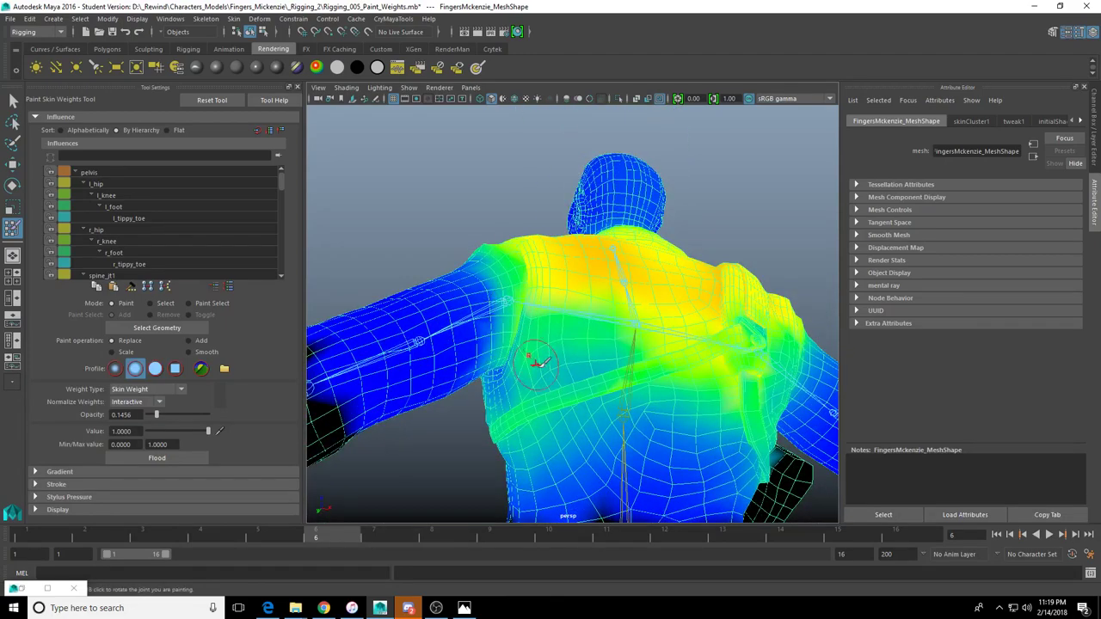
mouse_move(536, 363)
left_mouse_down()
mouse_move(665, 325)
mouse_move(543, 338)
left_mouse_up()
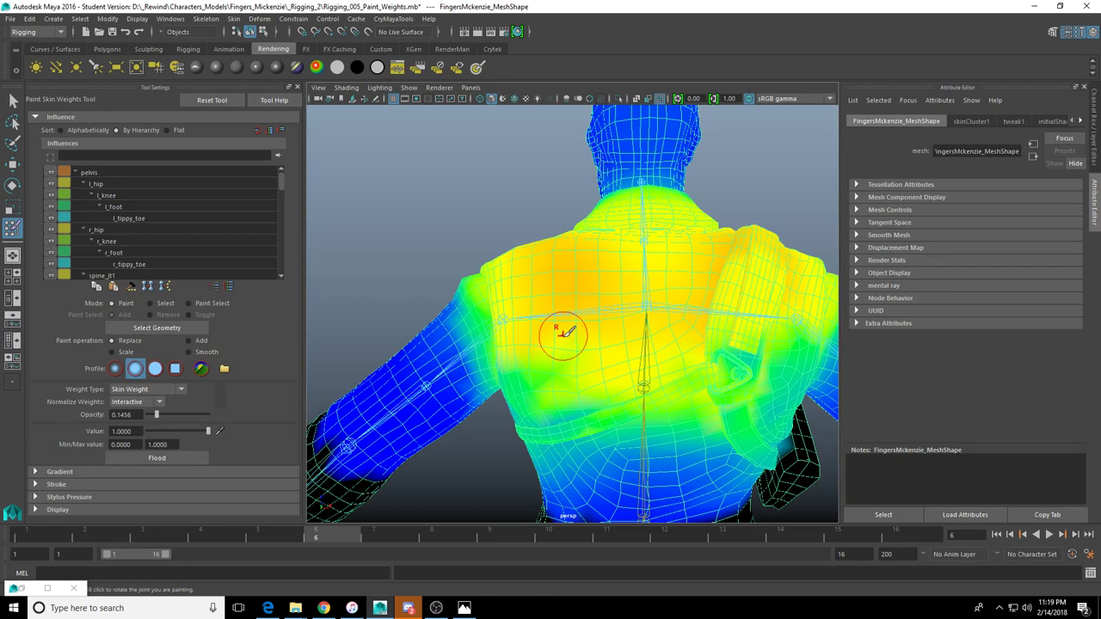
Build up spine_jt3 weight on the character's left collar flap and the adjoining upper chest
left_click_drag(545, 344, 507, 385, "alt")
right_click_drag(452, 365, 558, 396, "alt")
middle_click_drag(559, 395, 560, 295, "alt")
left_click_drag(524, 298, 475, 316, "alt")
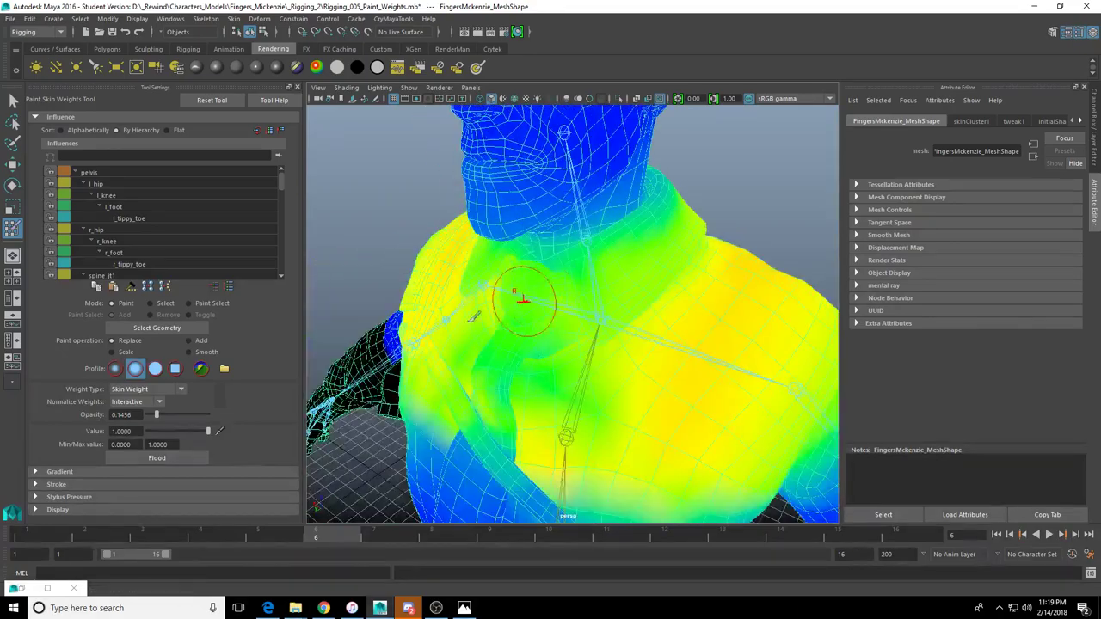
mouse_move(608, 278)
left_mouse_down("alt")
mouse_move(554, 283)
mouse_move(737, 241)
mouse_move(644, 285)
left_mouse_up("alt")
mouse_move(643, 288)
left_mouse_down("alt")
mouse_move(651, 315)
mouse_move(749, 306)
mouse_move(722, 297)
left_mouse_up("alt")
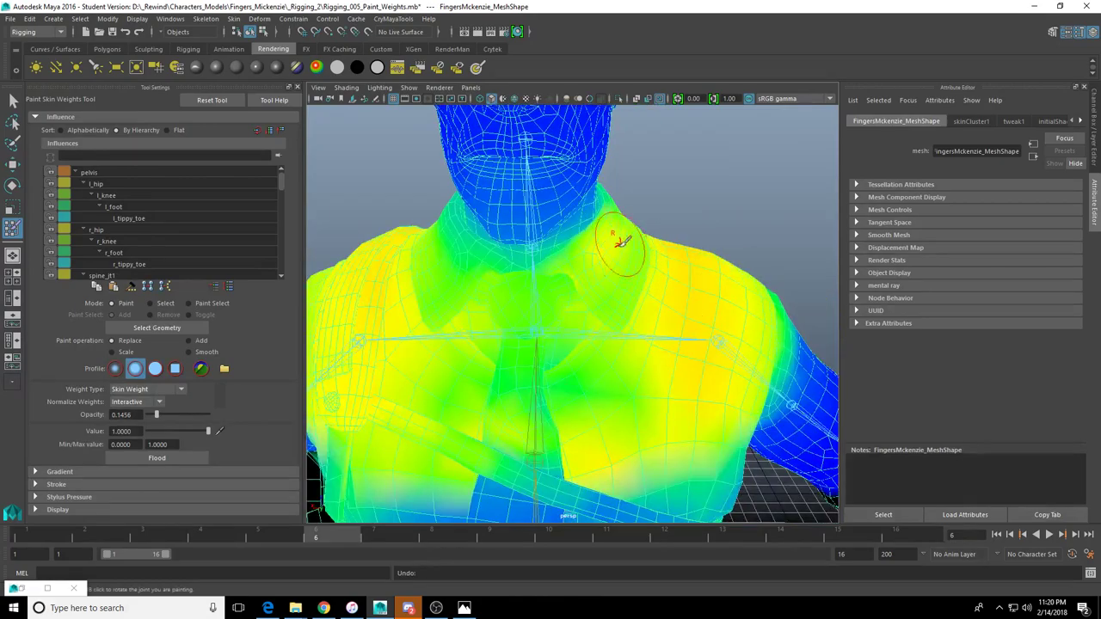
Even out the spine_jt3 weight over the character's right collar flap, around the side of the collar and at the tie knot
mouse_move(491, 293)
left_mouse_down("alt")
mouse_move(590, 319)
mouse_move(582, 295)
left_mouse_up("alt")
mouse_move(482, 256)
left_mouse_down("alt")
mouse_move(605, 314)
mouse_move(547, 299)
mouse_move(590, 312)
mouse_move(567, 315)
mouse_move(557, 338)
mouse_move(695, 265)
mouse_move(666, 370)
mouse_move(596, 387)
mouse_move(579, 334)
left_mouse_up("alt")
left_click_drag(519, 280, 550, 297)
left_click_drag(522, 288, 581, 318, "alt")
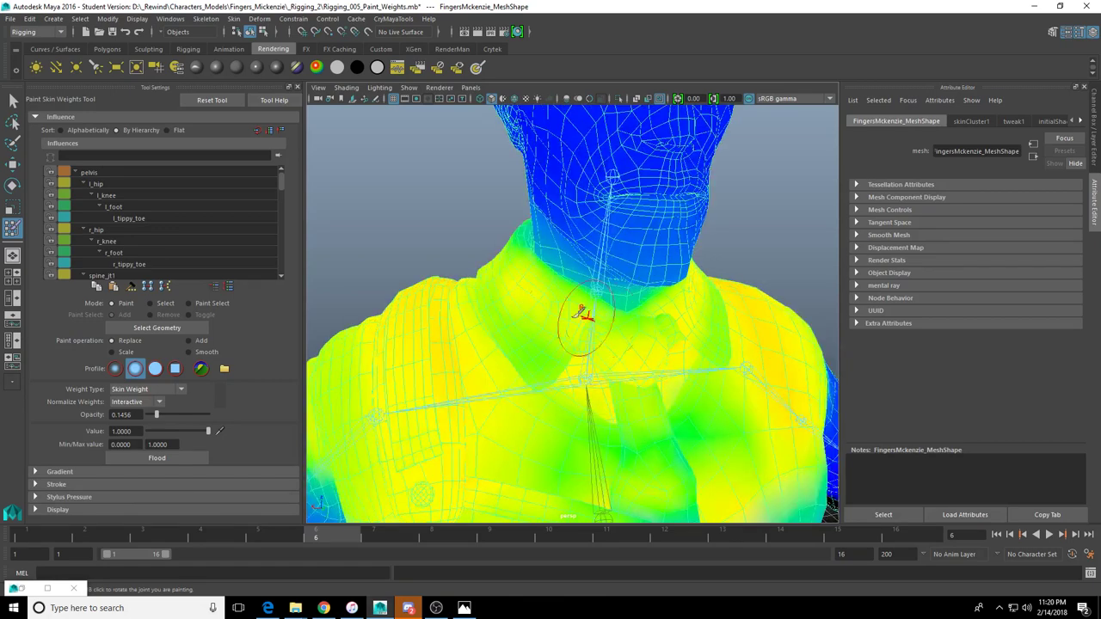
mouse_move(484, 281)
left_mouse_down()
mouse_move(508, 341)
mouse_move(473, 299)
left_mouse_up()
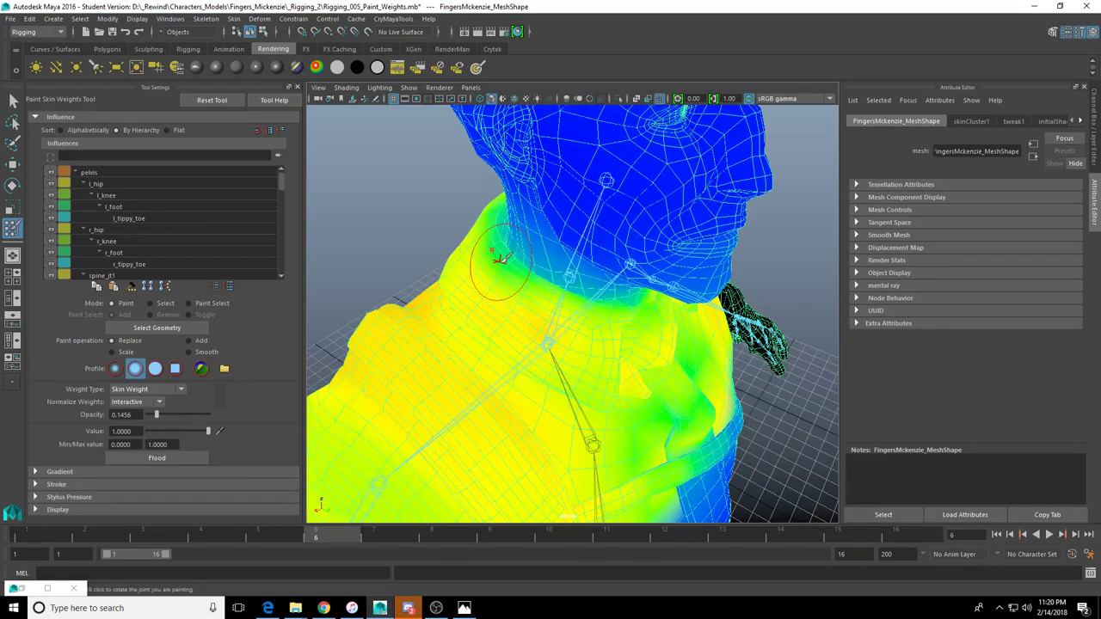
left_click_drag(507, 261, 578, 328)
mouse_move(500, 242)
left_mouse_down()
mouse_move(592, 349)
mouse_move(524, 324)
left_mouse_up()
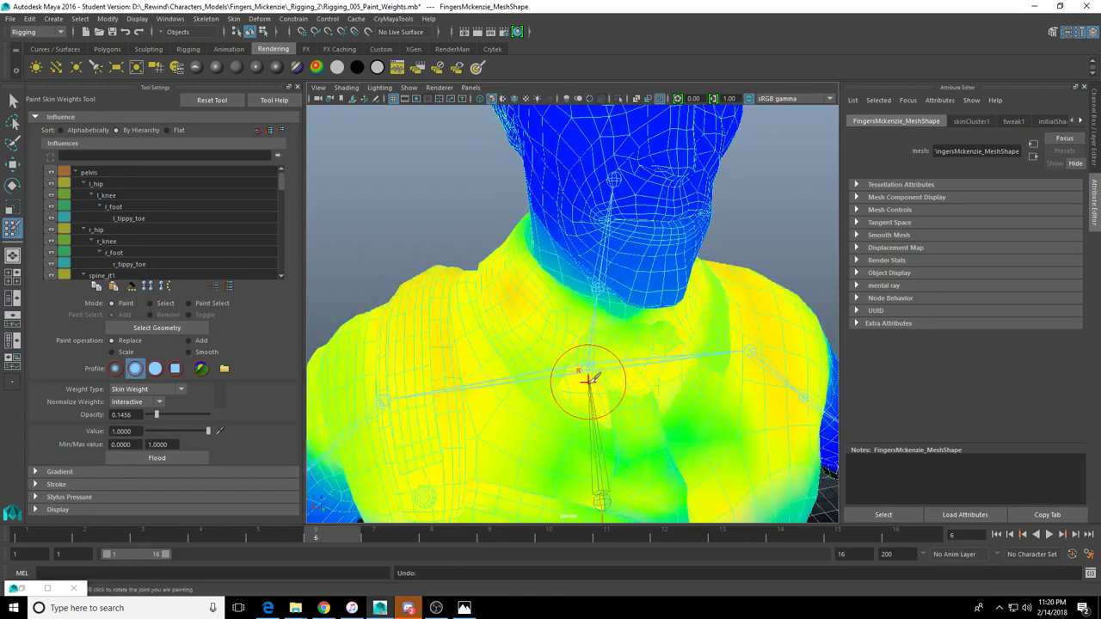
Blend the spine_jt3 weight across the middle of the chest around the upper tie and the holster strap
mouse_move(590, 373)
left_mouse_down("alt")
mouse_move(510, 372)
mouse_move(522, 396)
mouse_move(631, 392)
mouse_move(639, 442)
mouse_move(617, 453)
mouse_move(625, 457)
left_mouse_up("alt")
middle_click_drag(625, 457, 593, 332, "alt")
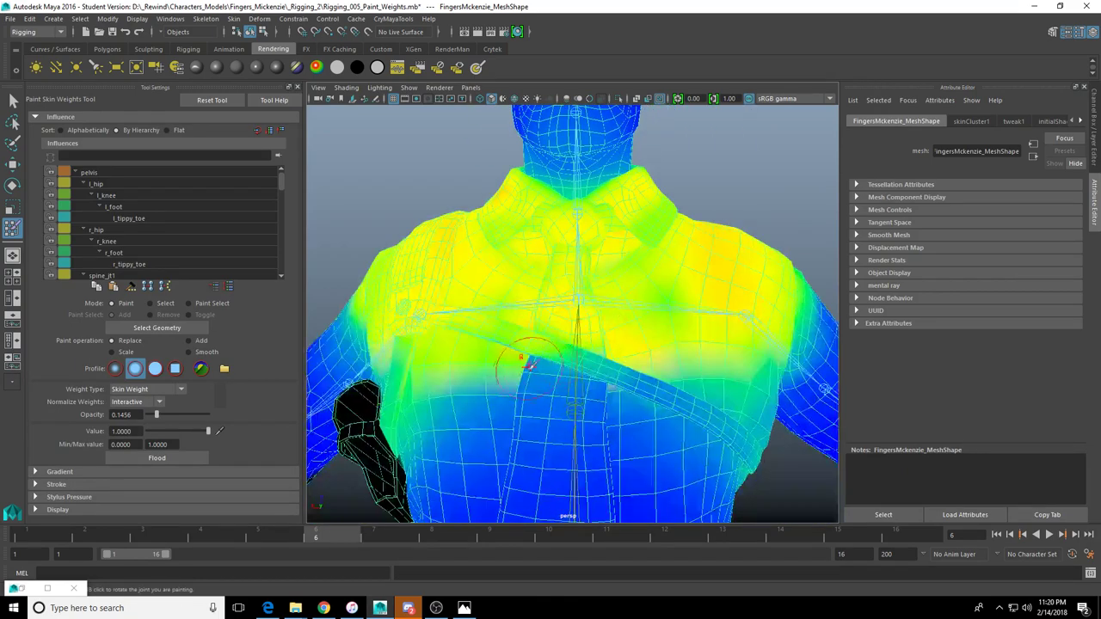
left_click_drag(462, 386, 506, 386)
mouse_move(614, 418)
left_mouse_down()
mouse_move(640, 416)
mouse_move(658, 390)
left_mouse_up()
mouse_move(588, 370)
left_mouse_down()
mouse_move(688, 388)
mouse_move(620, 365)
mouse_move(540, 362)
left_mouse_up()
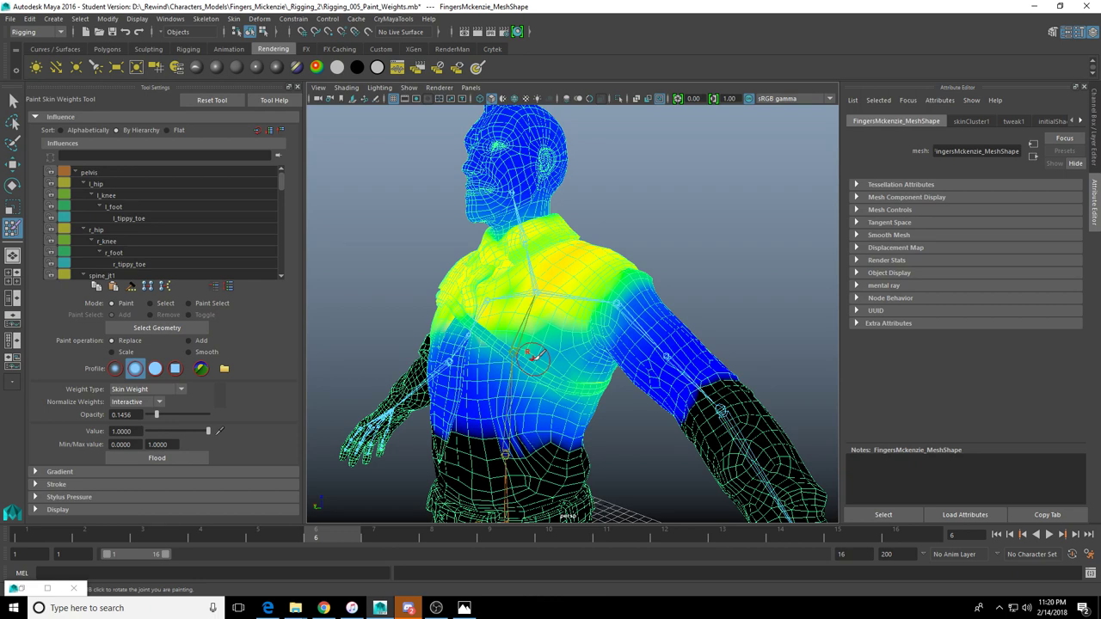
Examine the spine_jt3 weights on the side of the chest, the collar and the face
scroll(507, 327, "up", 3)
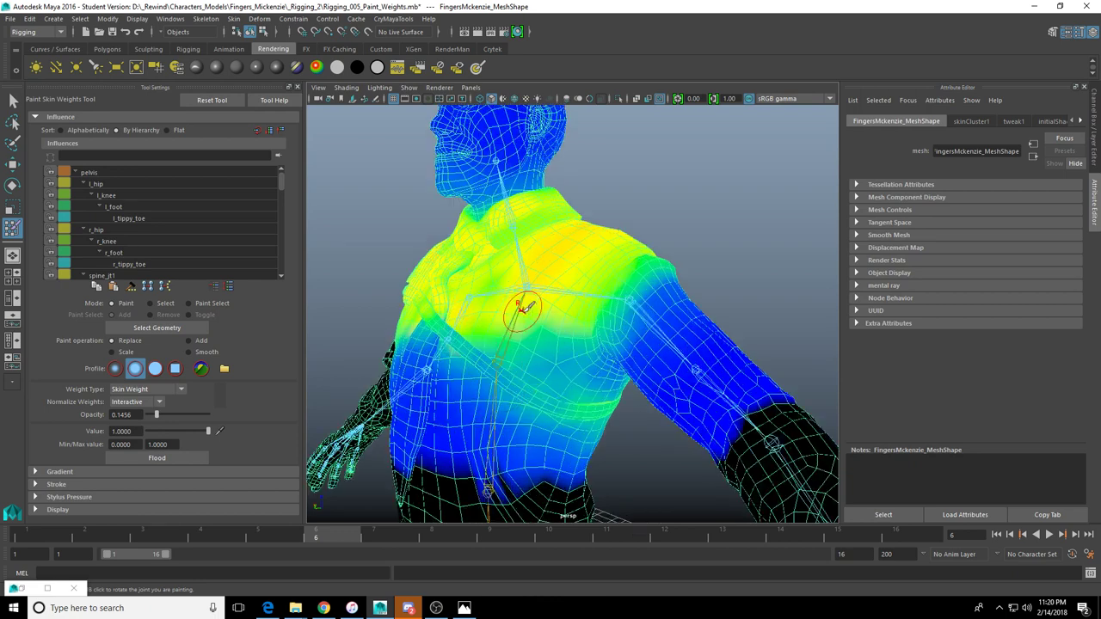
left_click_drag(502, 294, 516, 300, "alt")
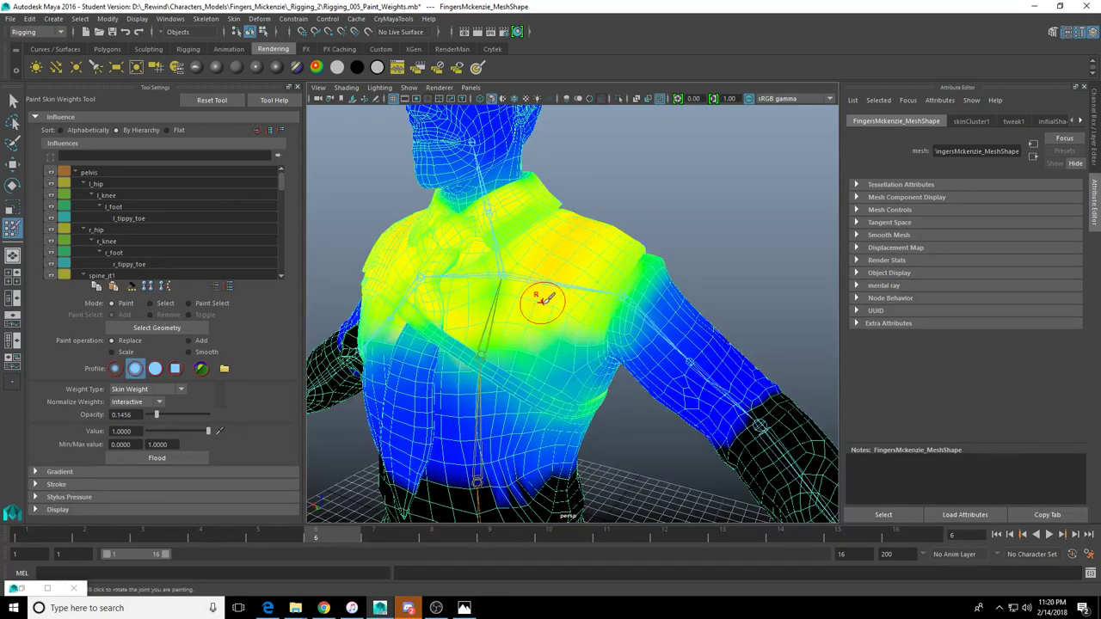
scroll(476, 263, "up", 5)
middle_click_drag(475, 263, 553, 368, "alt")
mouse_move(553, 368)
left_mouse_down("alt")
mouse_move(533, 373)
mouse_move(590, 359)
left_mouse_up("alt")
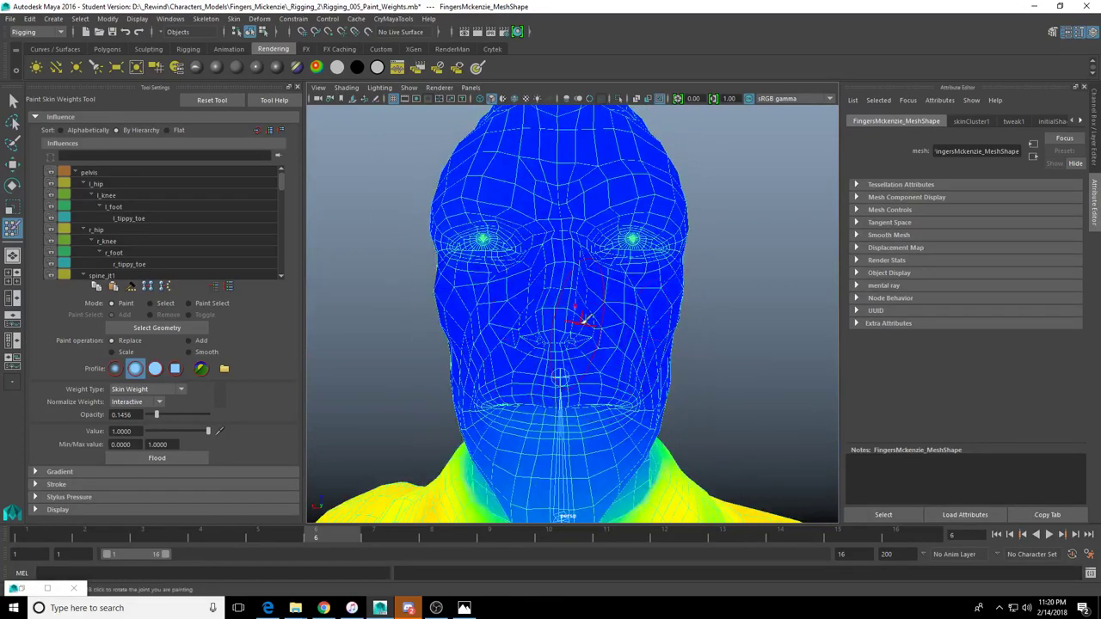
left_click_drag(585, 319, 596, 327, "alt")
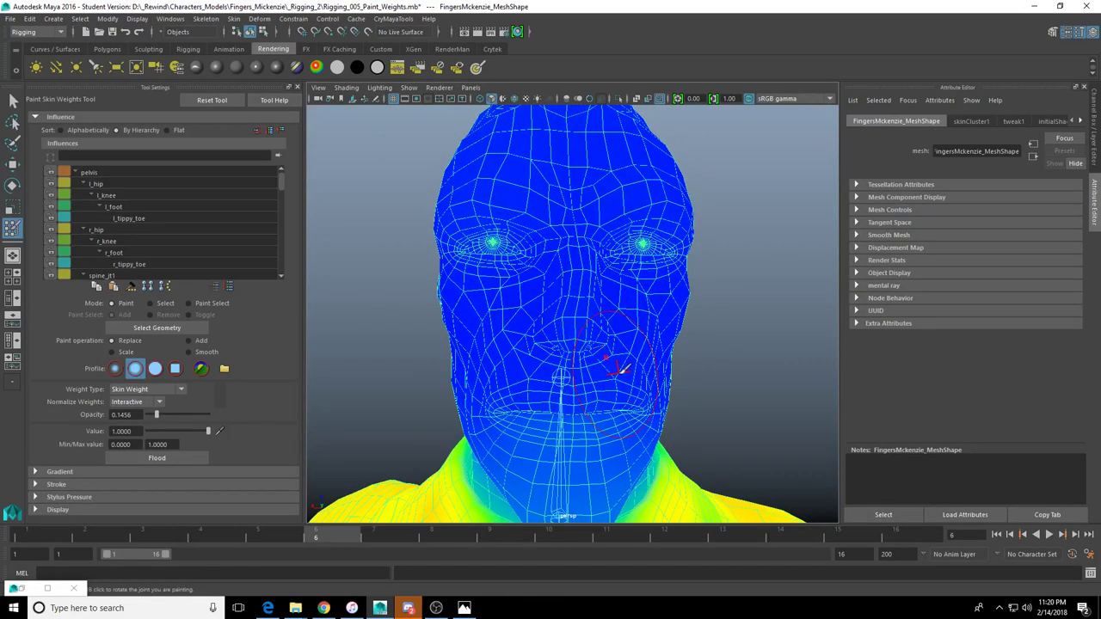
left_click_drag(654, 366, 602, 363, "alt")
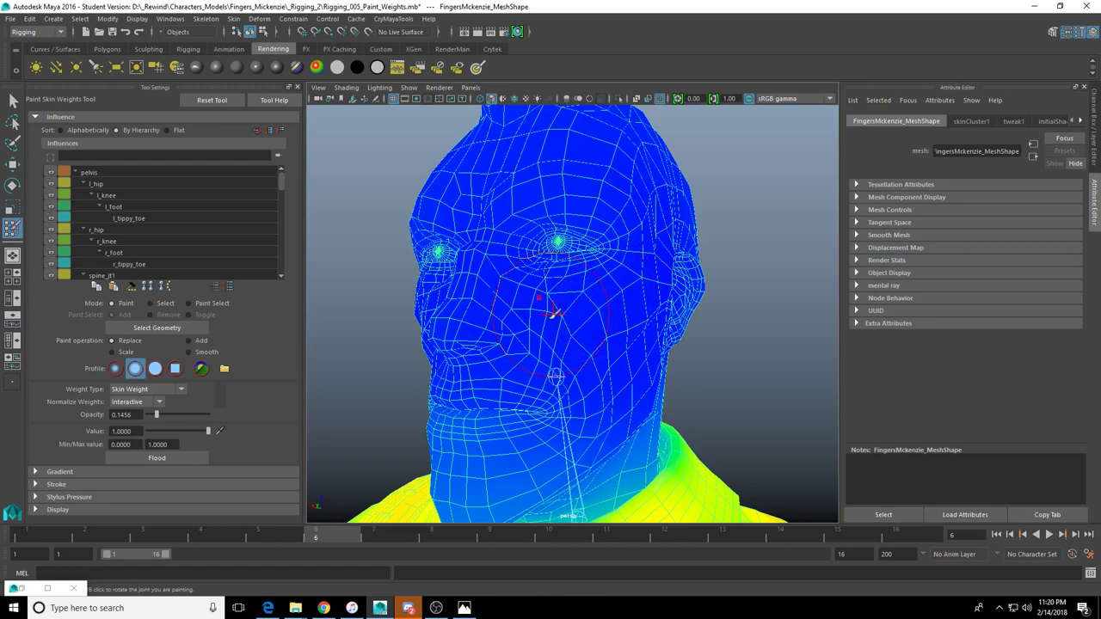
Make the neck joint the active paint influence
scroll(136, 212, "down", 3)
left_click(138, 218)
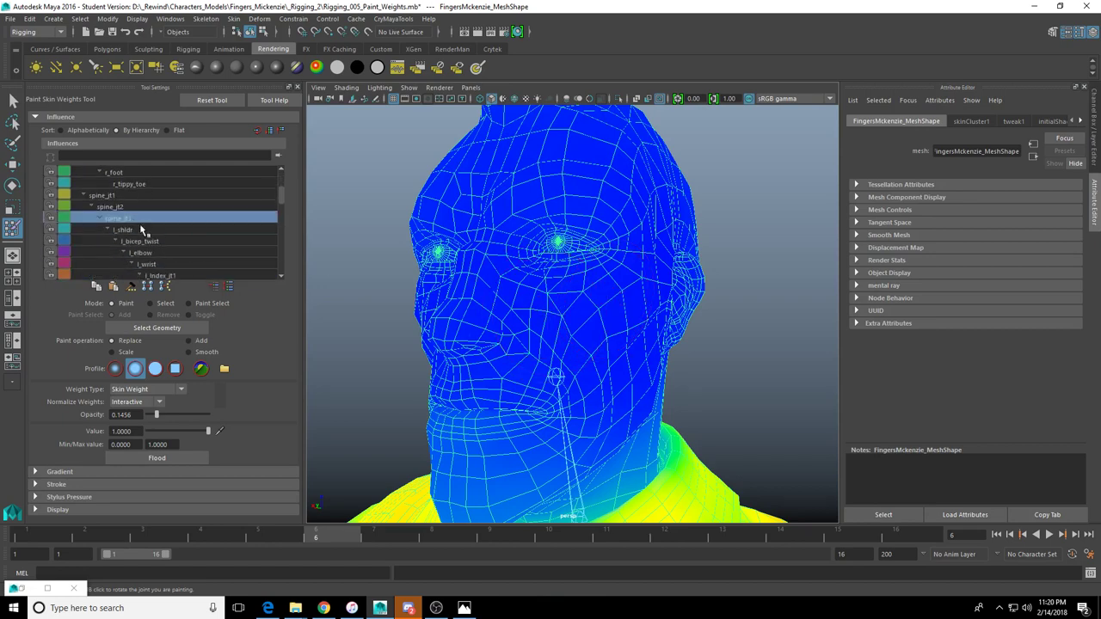
scroll(601, 379, "down", 3)
middle_click_drag(600, 379, 526, 228, "alt")
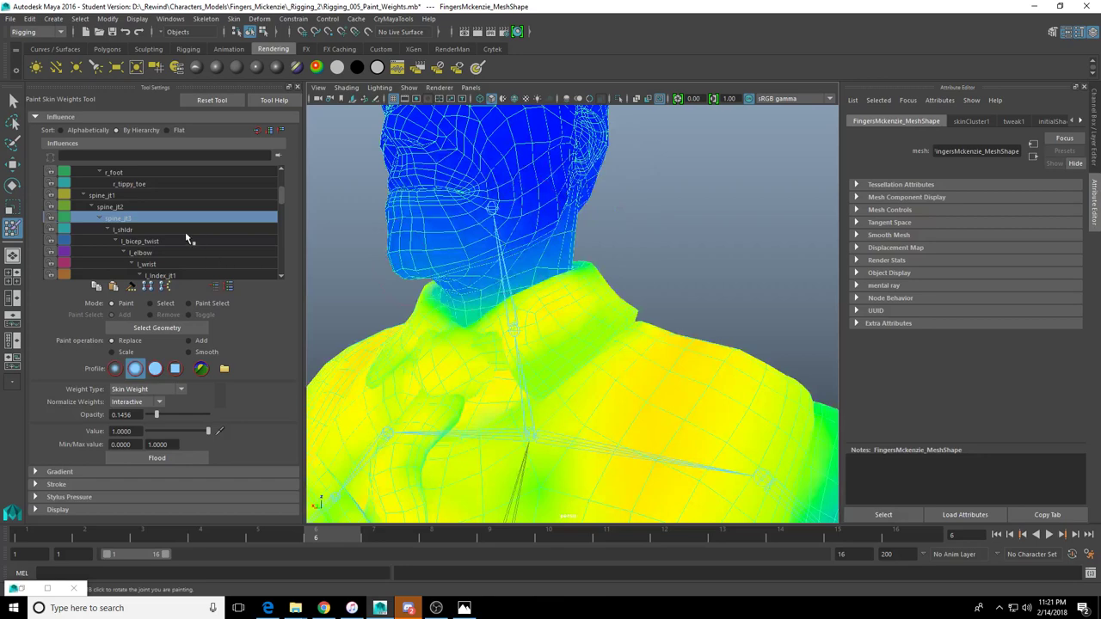
left_click_drag(279, 200, 276, 237)
left_click(129, 197)
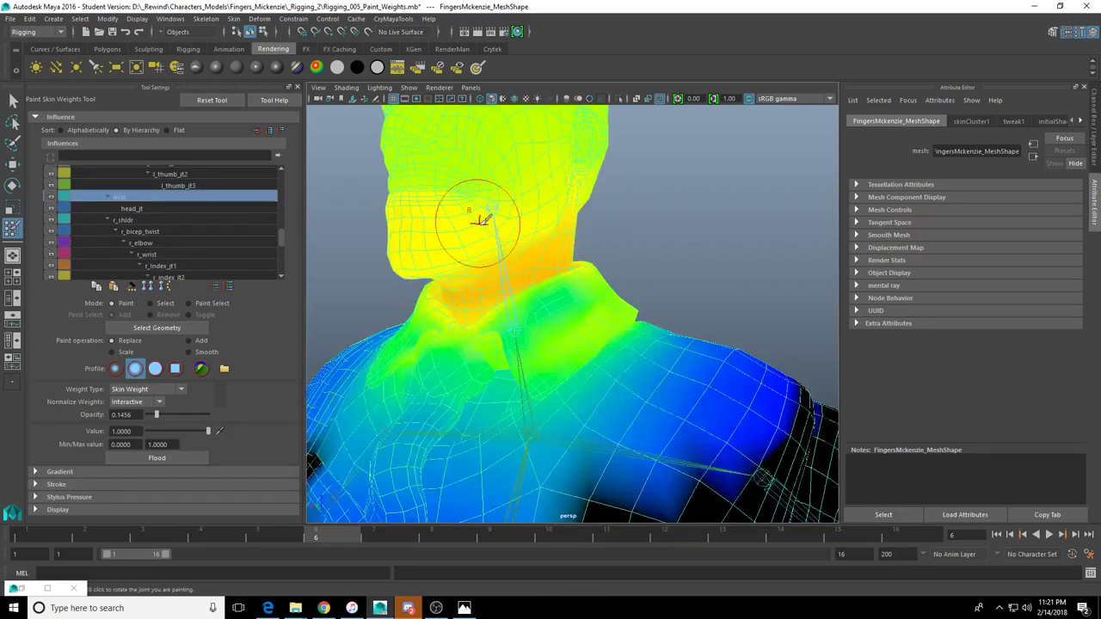
Set the brush value to 0 and the opacity to 0.2816 for removing neck weight around the collar
mouse_move(444, 216)
left_mouse_down("alt")
mouse_move(504, 246)
mouse_move(442, 332)
mouse_move(454, 344)
left_mouse_up("alt")
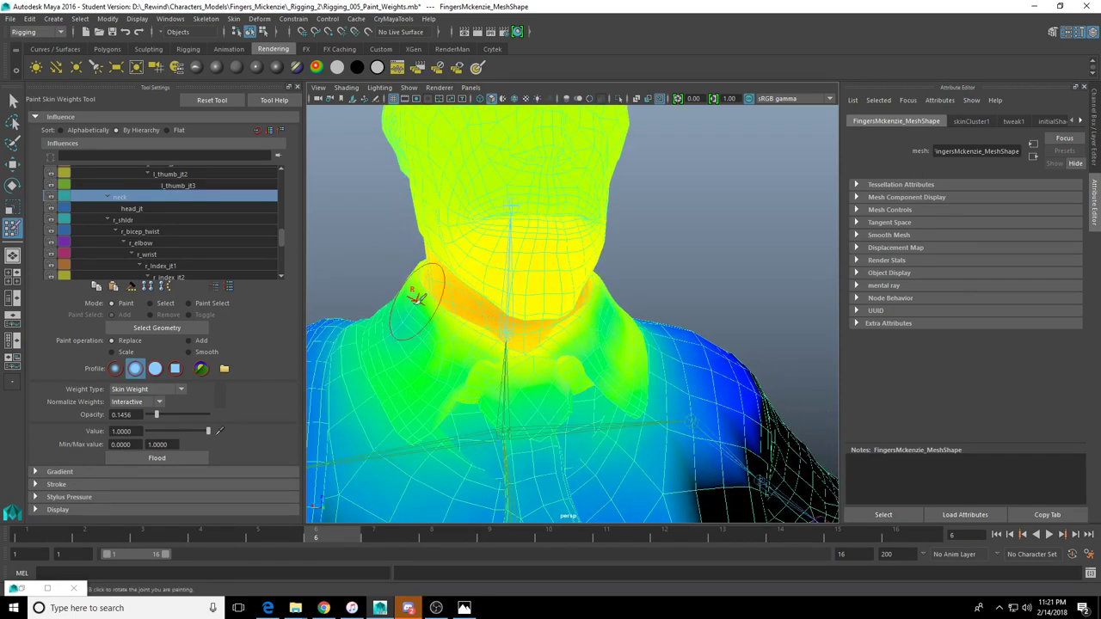
left_click_drag(416, 298, 447, 376, "alt")
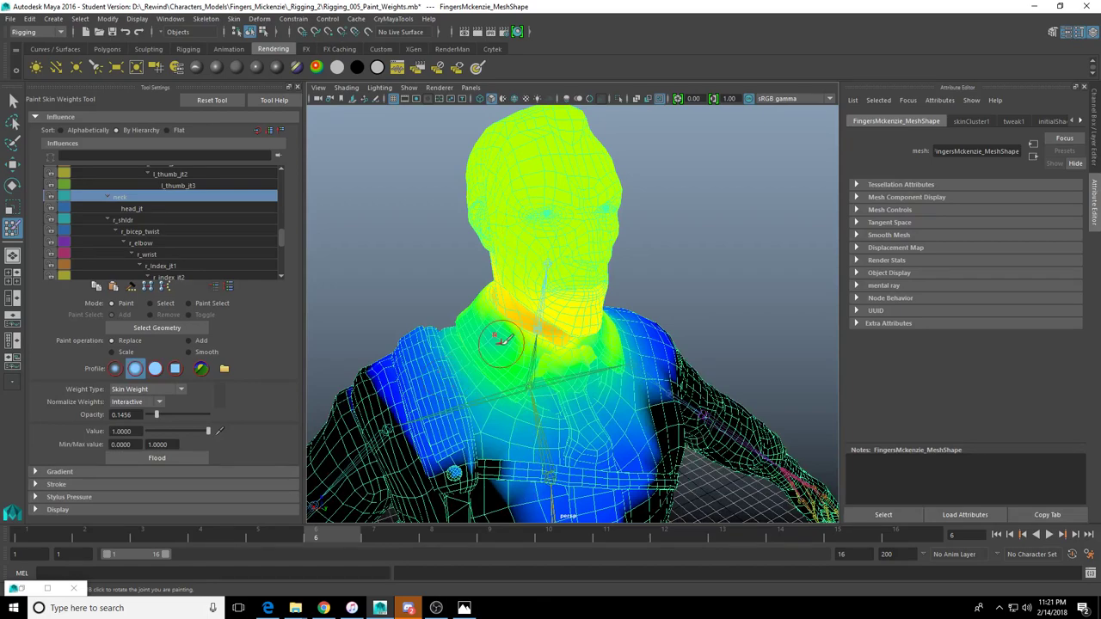
left_click_drag(515, 343, 499, 332, "alt")
scroll(521, 343, "up", 3)
scroll(507, 348, "down", 3)
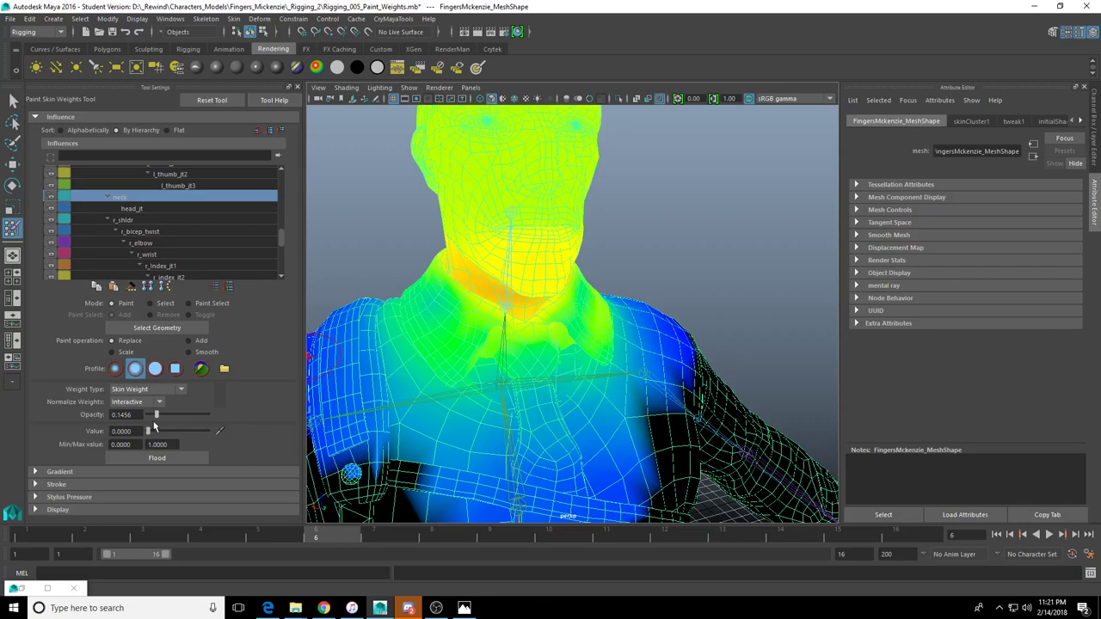
left_click_drag(161, 419, 164, 419)
Reduce the neck joint's weight on the tie knot at the front of the collar
left_click_drag(533, 383, 395, 330, "alt")
left_click_drag(511, 442, 453, 385, "alt")
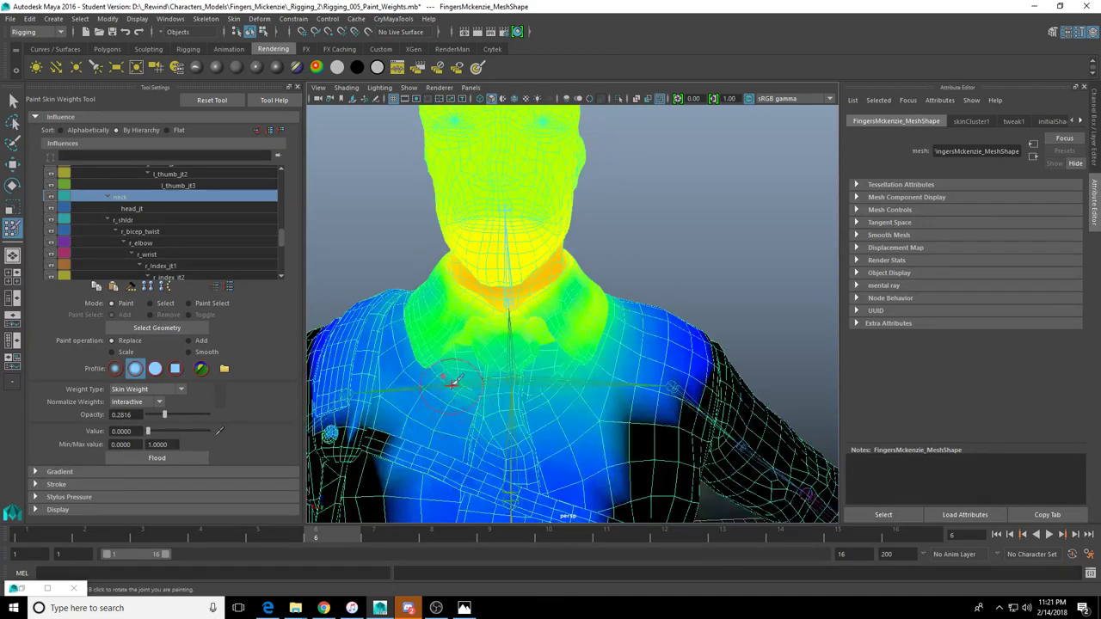
scroll(520, 397, "up", 5)
left_click_drag(515, 405, 459, 440, "alt")
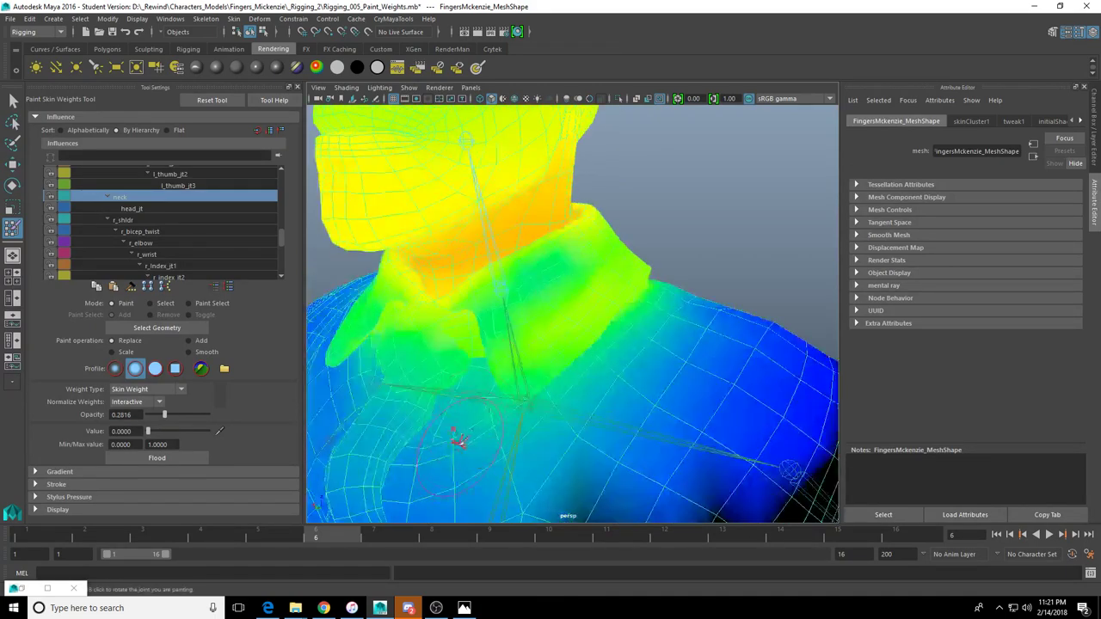
mouse_move(538, 405)
left_mouse_down("alt")
mouse_move(439, 405)
mouse_move(621, 400)
mouse_move(508, 393)
mouse_move(491, 452)
mouse_move(425, 415)
mouse_move(555, 352)
left_mouse_up("alt")
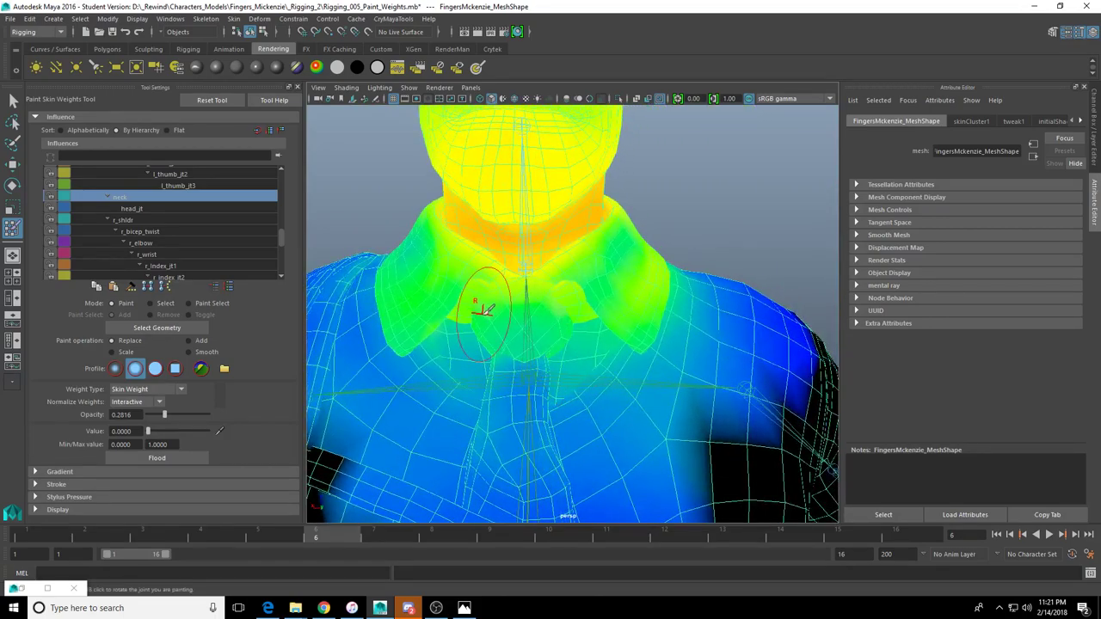
left_click_drag(483, 311, 540, 320)
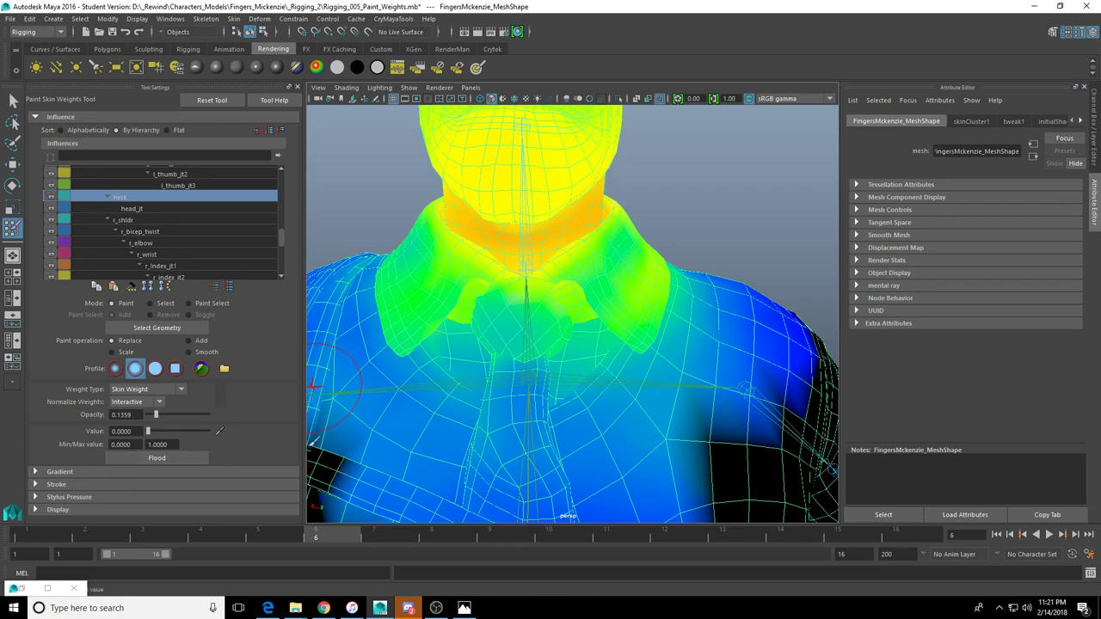
Reduce the neck joint's weight around the sides and back of the collar, using value 0 and opacity 0.1359
mouse_move(581, 346)
left_mouse_down()
mouse_move(520, 323)
mouse_move(477, 342)
mouse_move(361, 309)
mouse_move(471, 356)
mouse_move(442, 376)
left_mouse_up()
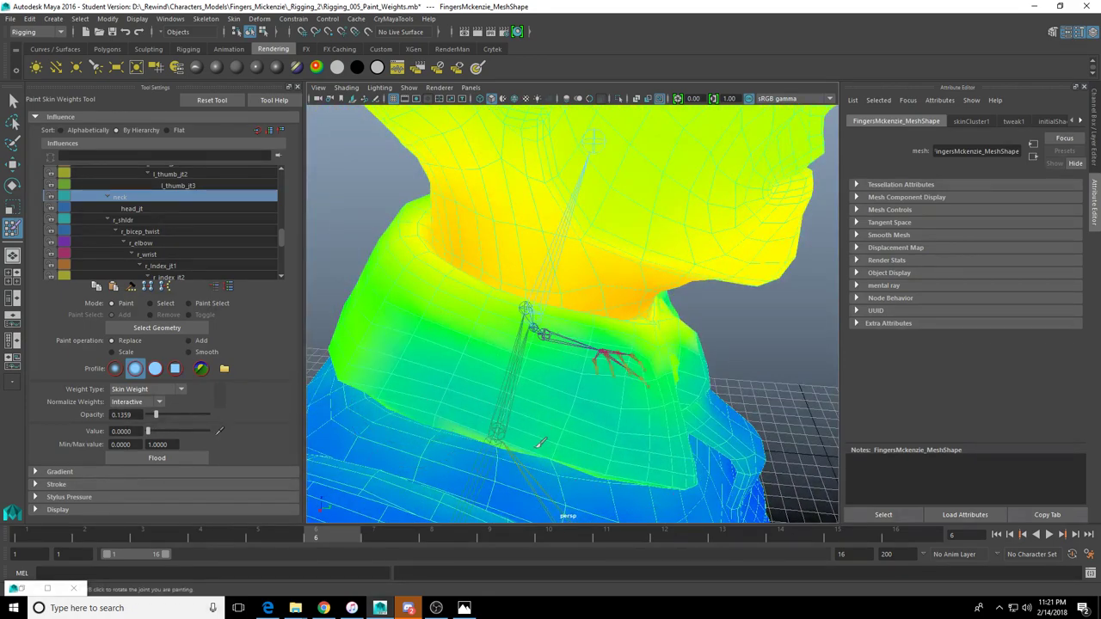
left_click_drag(565, 446, 545, 466, "alt")
mouse_move(673, 436)
left_mouse_down()
mouse_move(421, 387)
mouse_move(514, 346)
mouse_move(710, 346)
left_mouse_up()
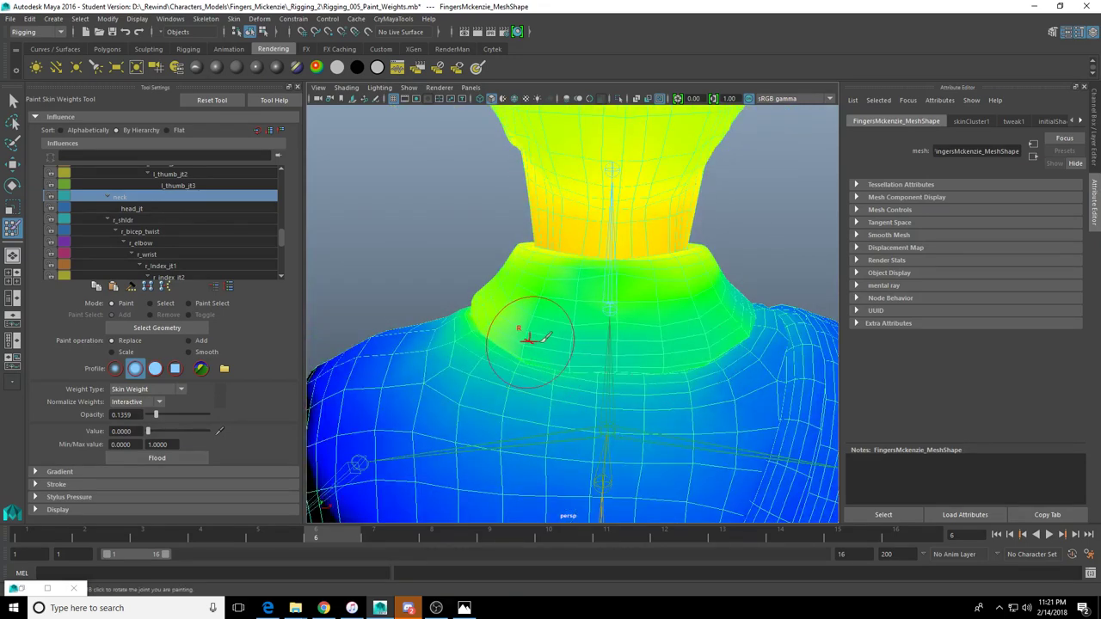
left_click_drag(526, 328, 565, 352, "alt")
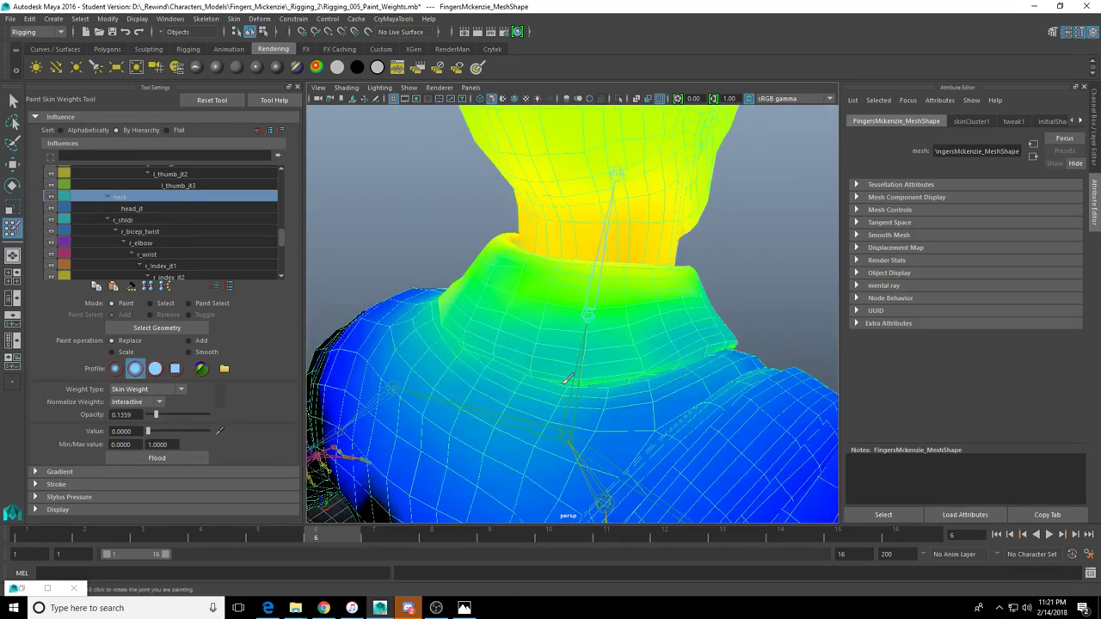
left_click_drag(582, 376, 574, 310, "alt")
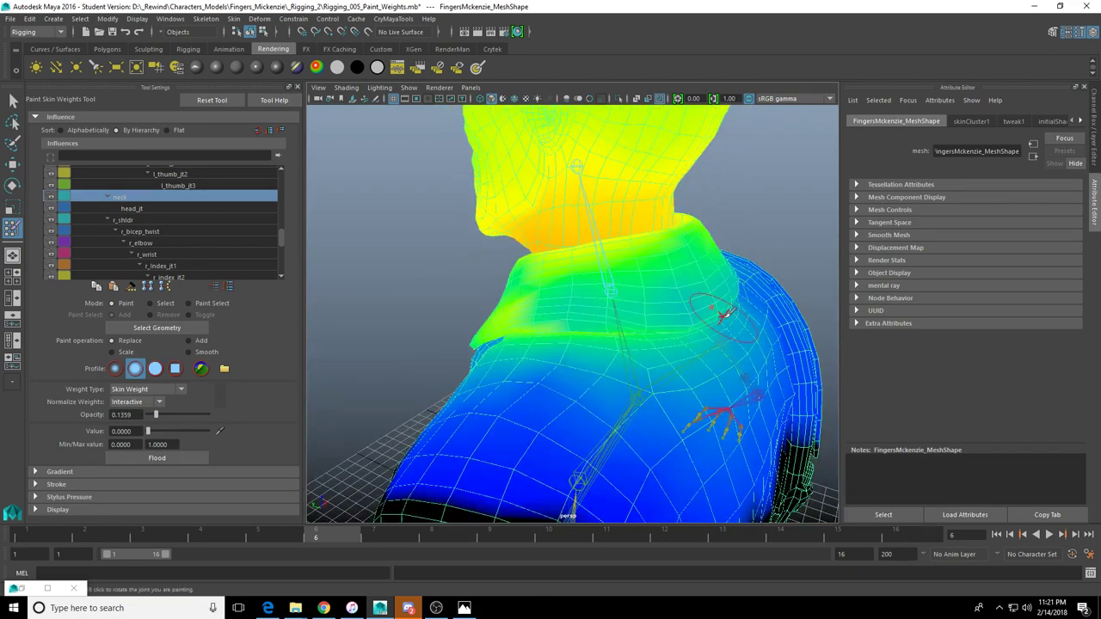
left_click_drag(529, 341, 592, 327, "alt")
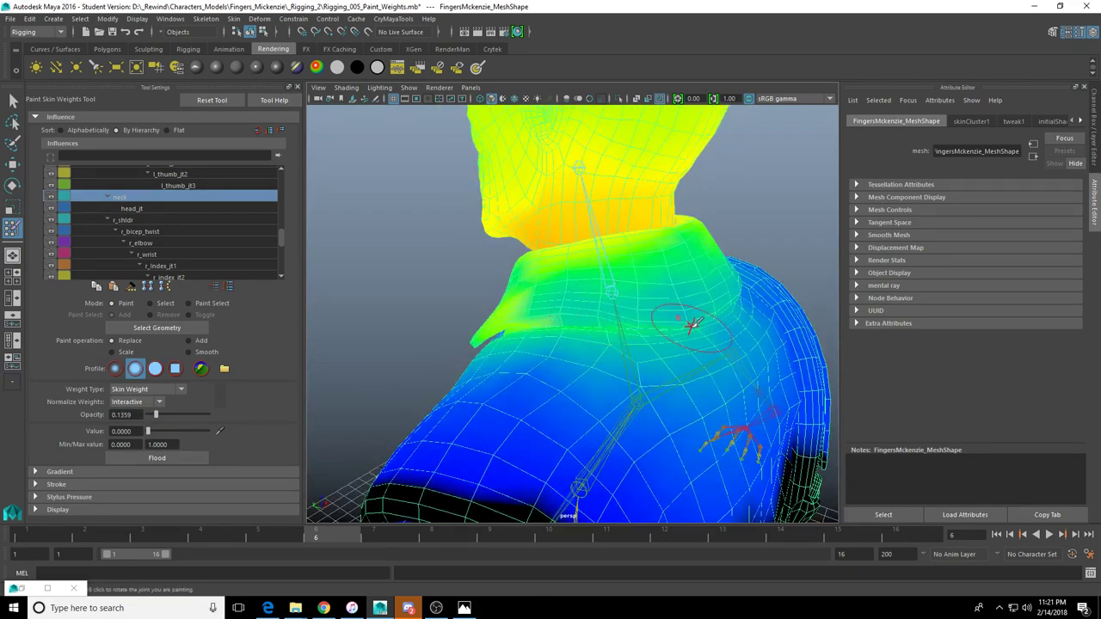
left_click_drag(692, 324, 651, 315, "alt")
left_click_drag(570, 378, 602, 350, "alt")
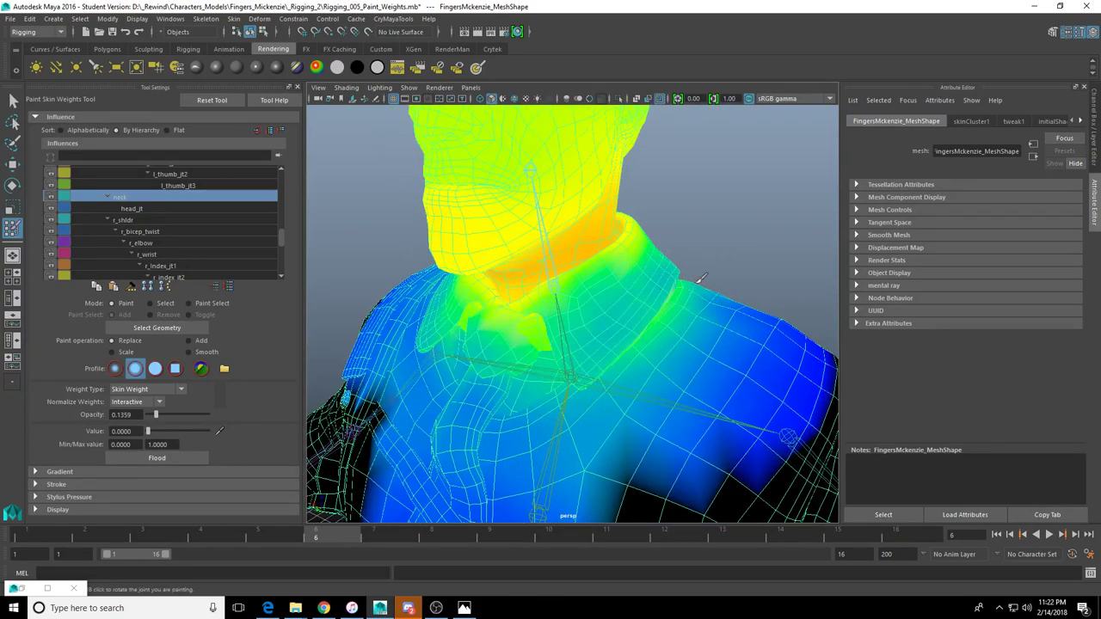
Examine the neck joint's weights around the collar and tie knot from the front and both sides
left_click_drag(606, 368, 590, 338, "alt")
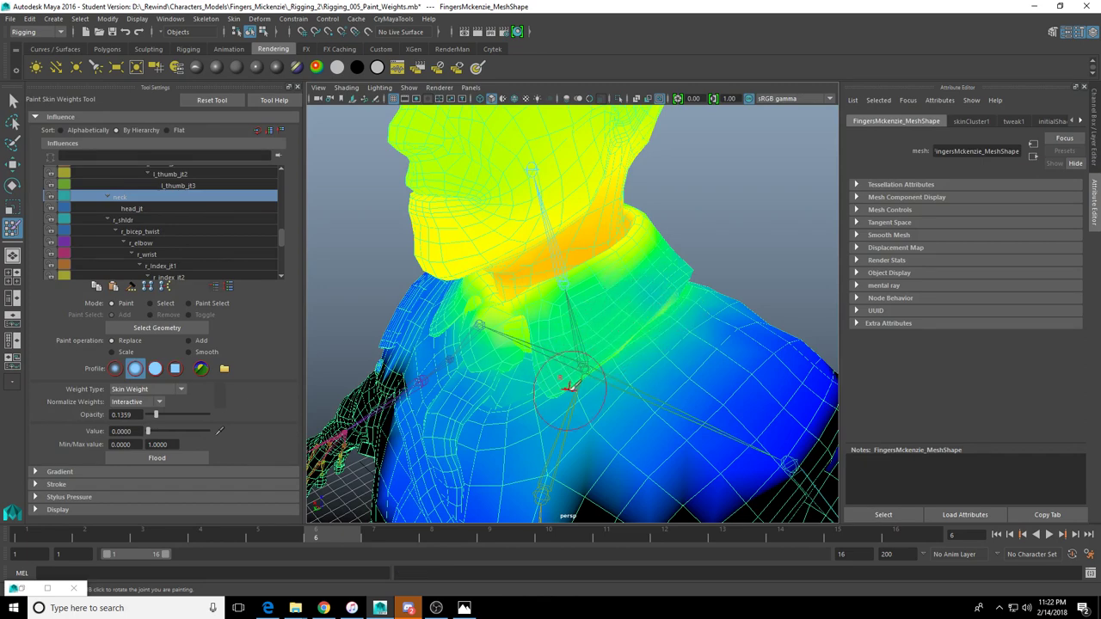
left_click_drag(688, 298, 557, 401, "alt")
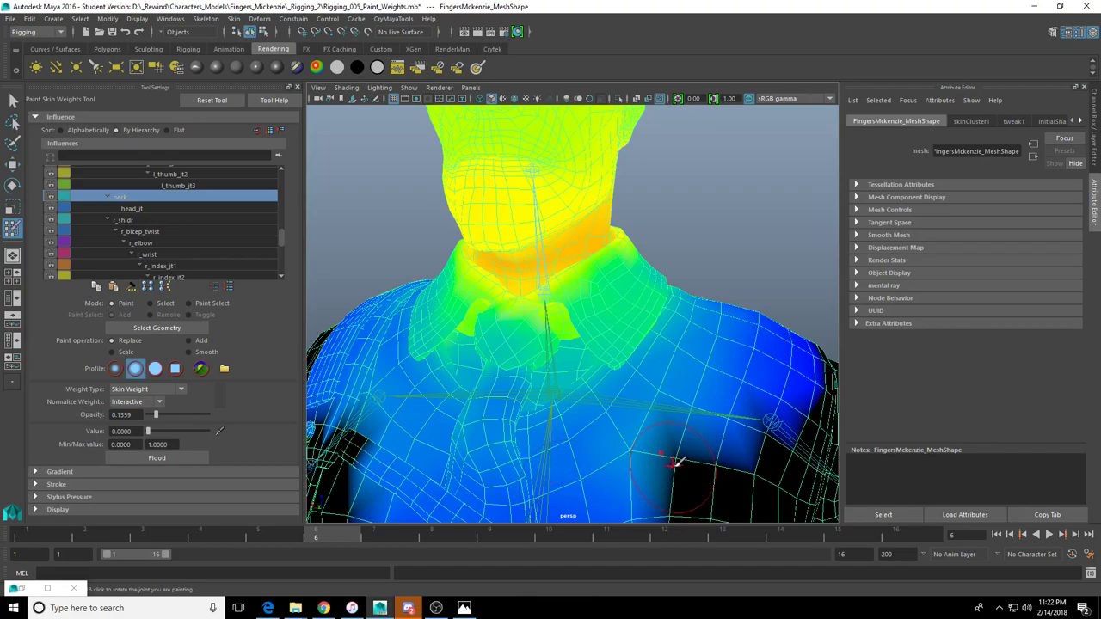
left_click_drag(594, 363, 525, 335, "alt")
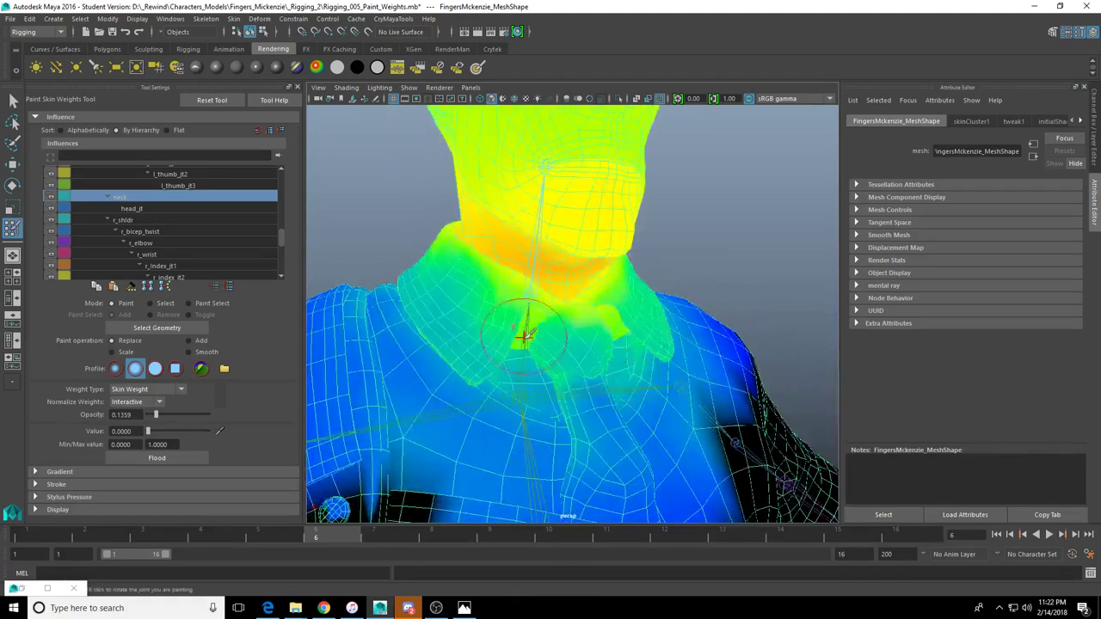
left_click_drag(599, 332, 610, 404, "alt")
scroll(607, 352, "down", 5)
left_click_drag(607, 346, 631, 344, "alt")
scroll(631, 344, "up", 5)
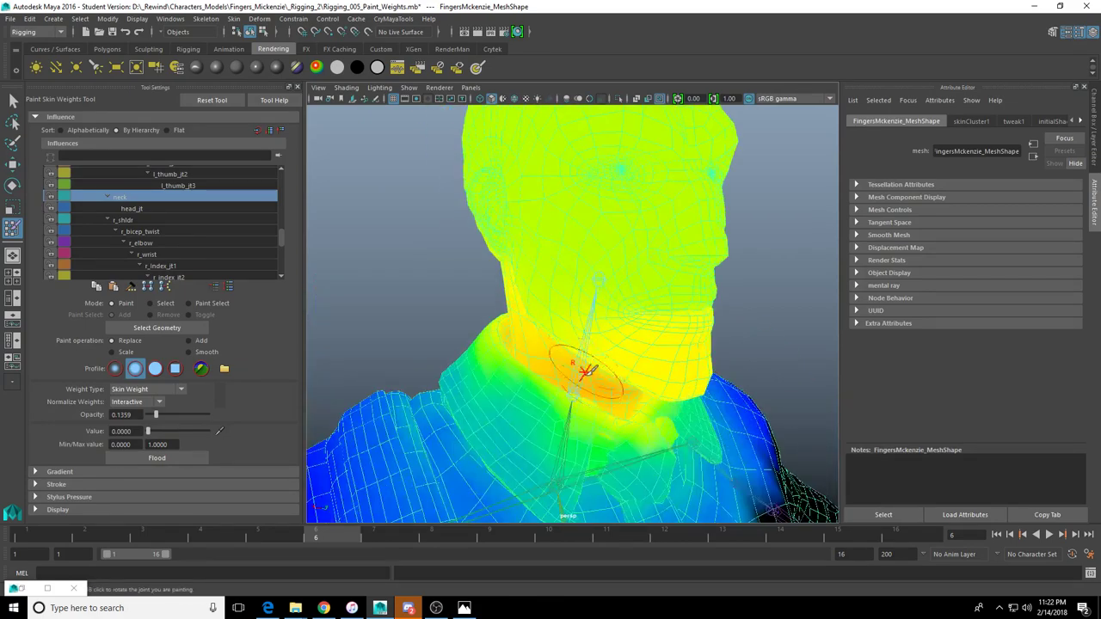
Select the neck joint, rotate it in different directions to test the collar's deformation, and undo the rotations
key("w")
left_click(577, 398)
key("e")
mouse_move(578, 400)
left_mouse_down("alt")
mouse_move(602, 413)
mouse_move(569, 414)
left_mouse_up("alt")
scroll(568, 414, "down", 3)
left_click_drag(568, 415, 757, 327, "alt")
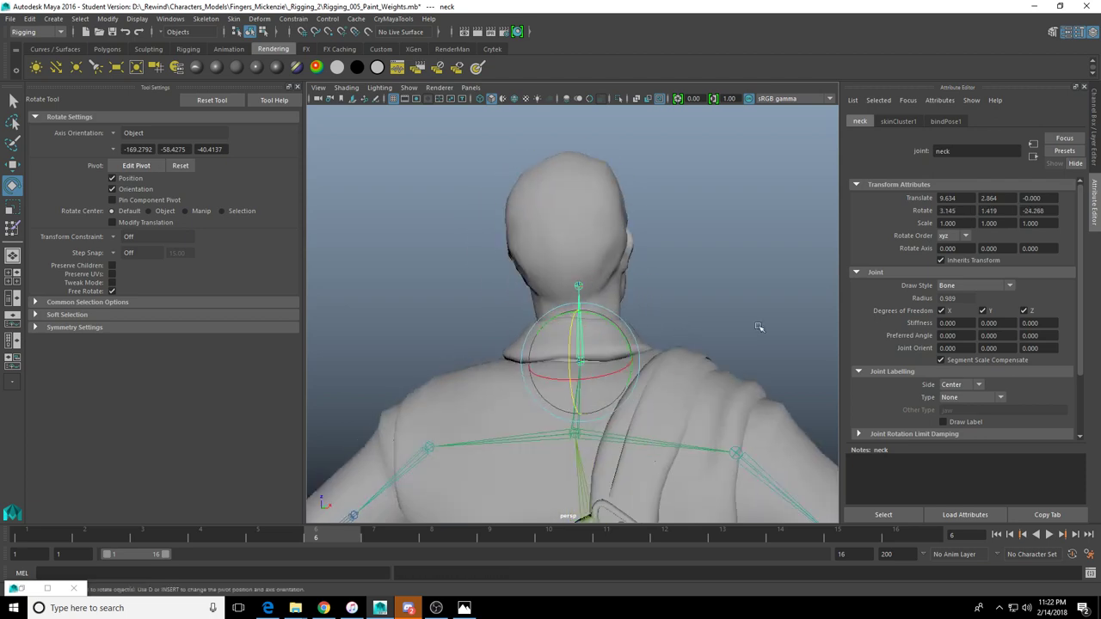
left_click_drag(622, 342, 550, 365, "alt")
left_click_drag(550, 365, 731, 391, "alt")
right_click_drag(731, 391, 656, 416, "alt")
left_click_drag(656, 416, 659, 424, "alt")
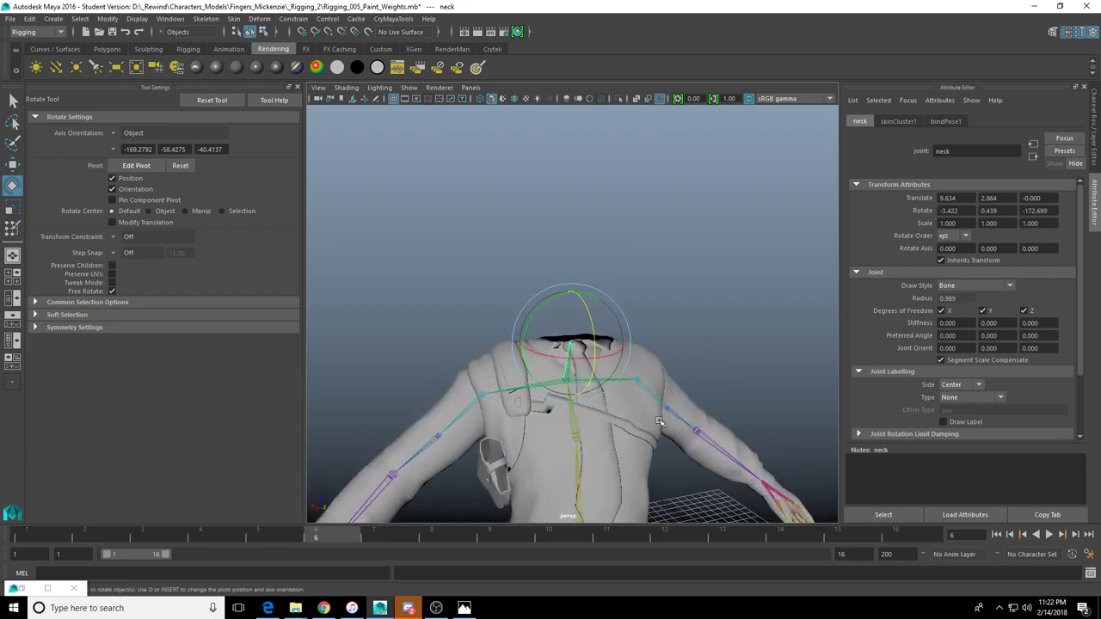
scroll(659, 423, "up", 5)
left_click_drag(593, 412, 645, 394, "alt")
key("ctrl+z")
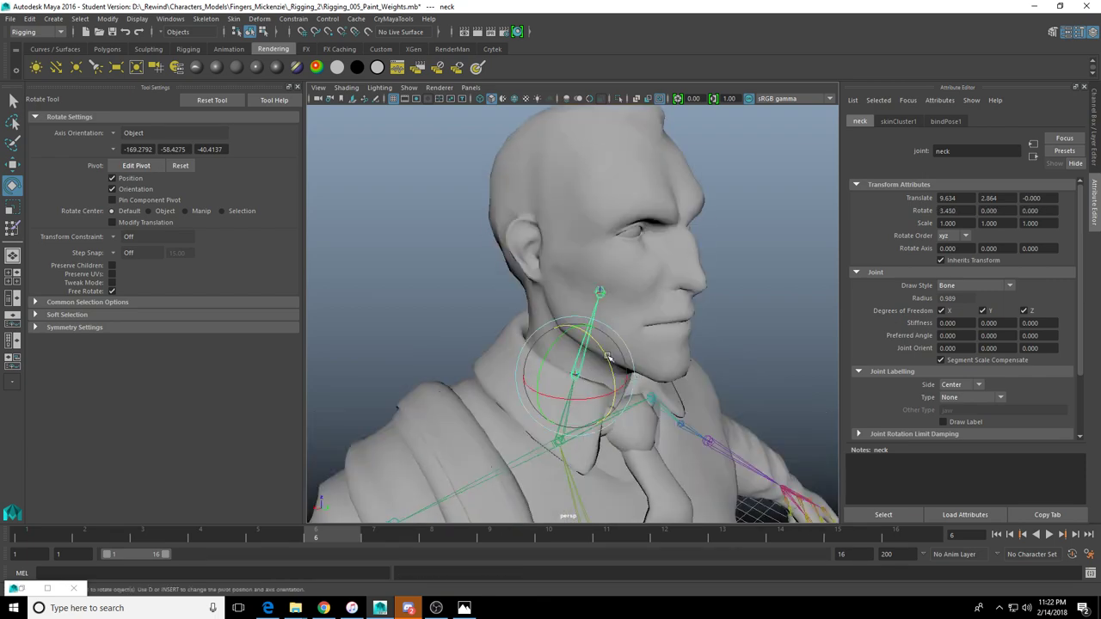
left_click_drag(607, 357, 582, 346)
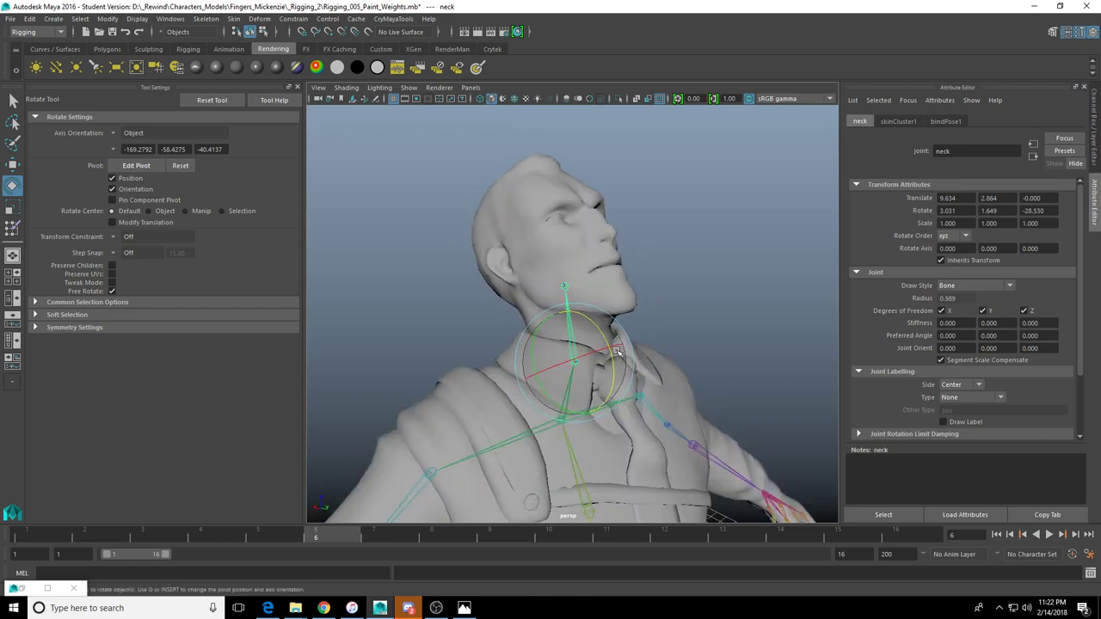
key("ctrl+z")
Move the neck joint far upward to check which parts of the collar and chest stretch with it, then undo the move
key("w")
left_click_drag(576, 300, 611, 35)
left_click_drag(717, 315, 636, 310, "alt")
scroll(635, 313, "down", 5)
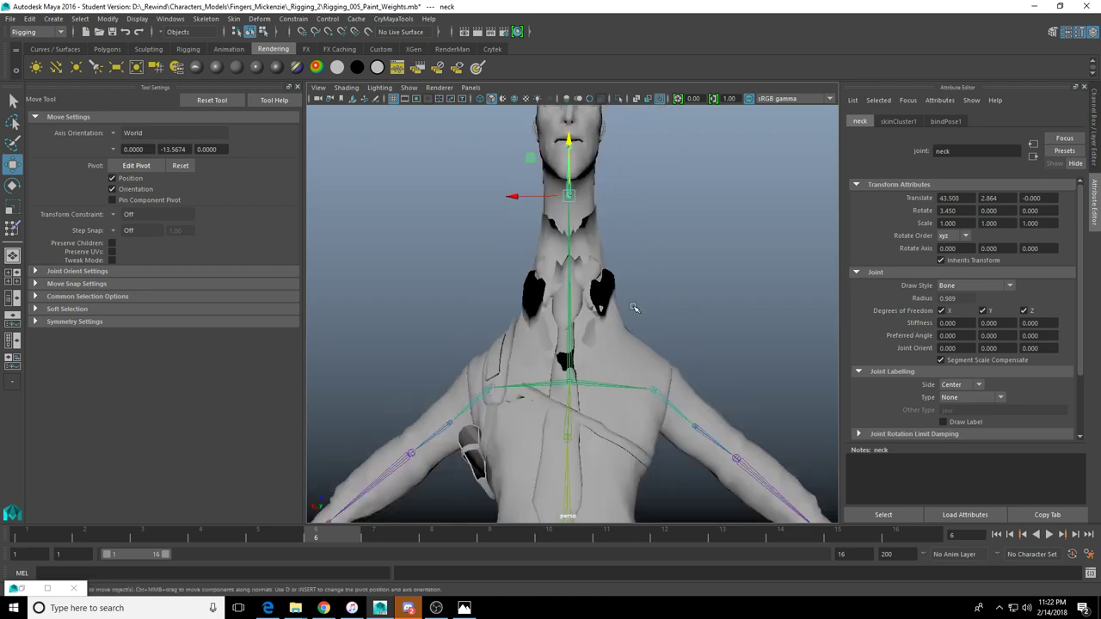
scroll(625, 328, "down", 3)
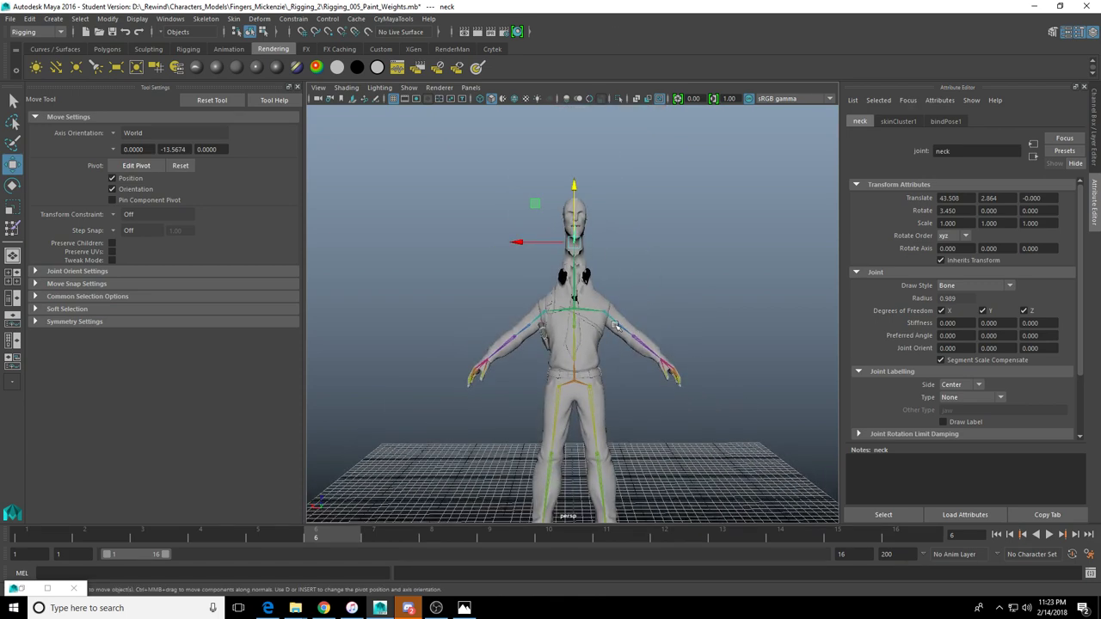
scroll(615, 325, "up", 8)
left_click_drag(602, 332, 626, 334, "alt")
key("ctrl+z")
Twist the neck joint from side to side to test how the collar and tie knot follow, undoing the turns
scroll(606, 361, "up", 3)
left_click_drag(572, 413, 614, 435, "alt")
middle_click_drag(614, 435, 601, 348, "alt")
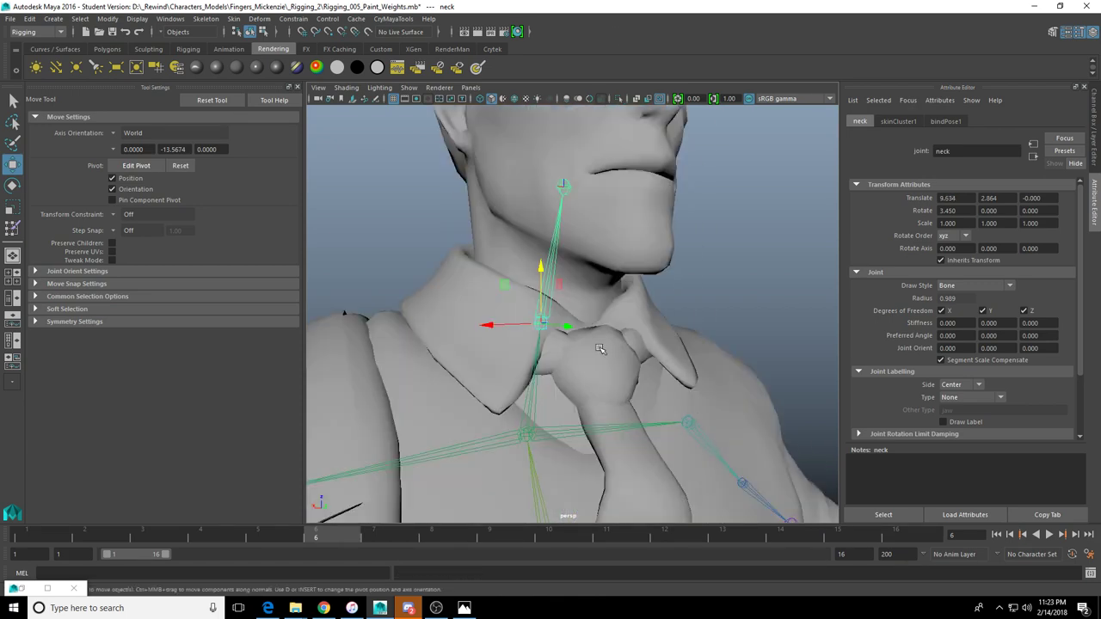
key("e")
left_click_drag(553, 323, 492, 327)
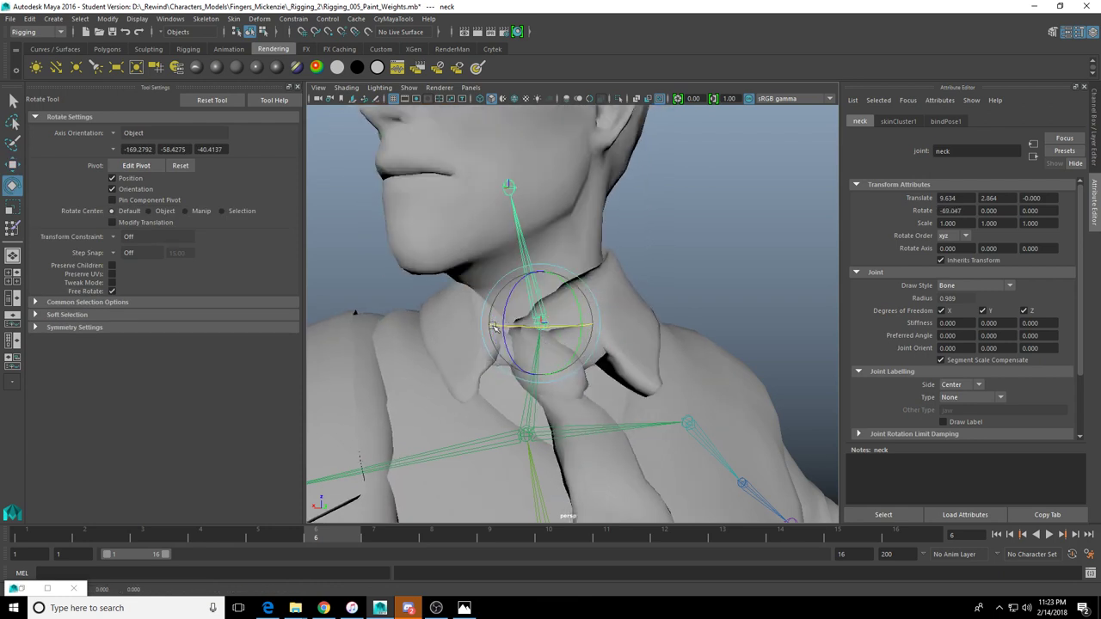
key("ctrl+z")
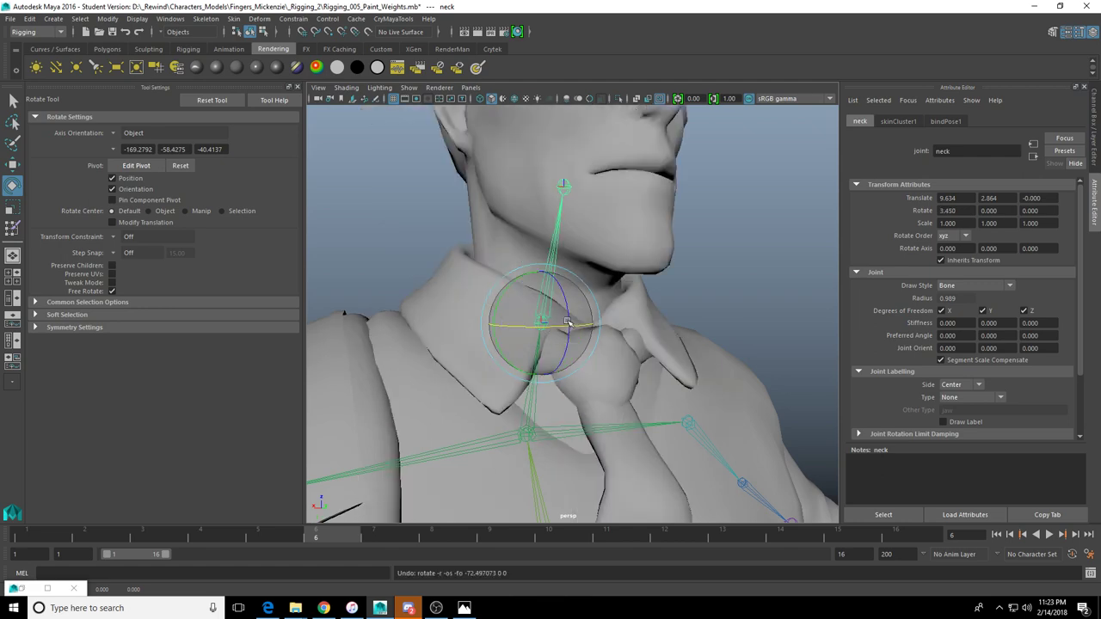
left_click_drag(555, 323, 534, 350)
key("ctrl+z")
left_click_drag(597, 330, 603, 371)
key("ctrl+z")
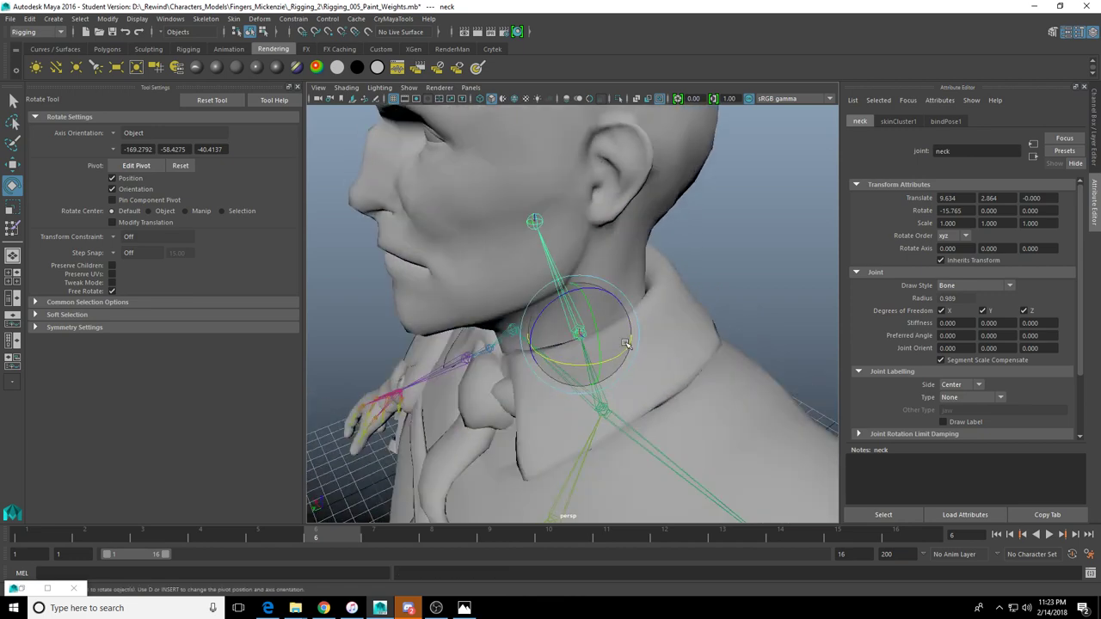
Reactivate Paint Skin Weights on the character mesh and go to frame 1
left_click(14, 230)
left_click_drag(575, 328, 521, 335, "alt")
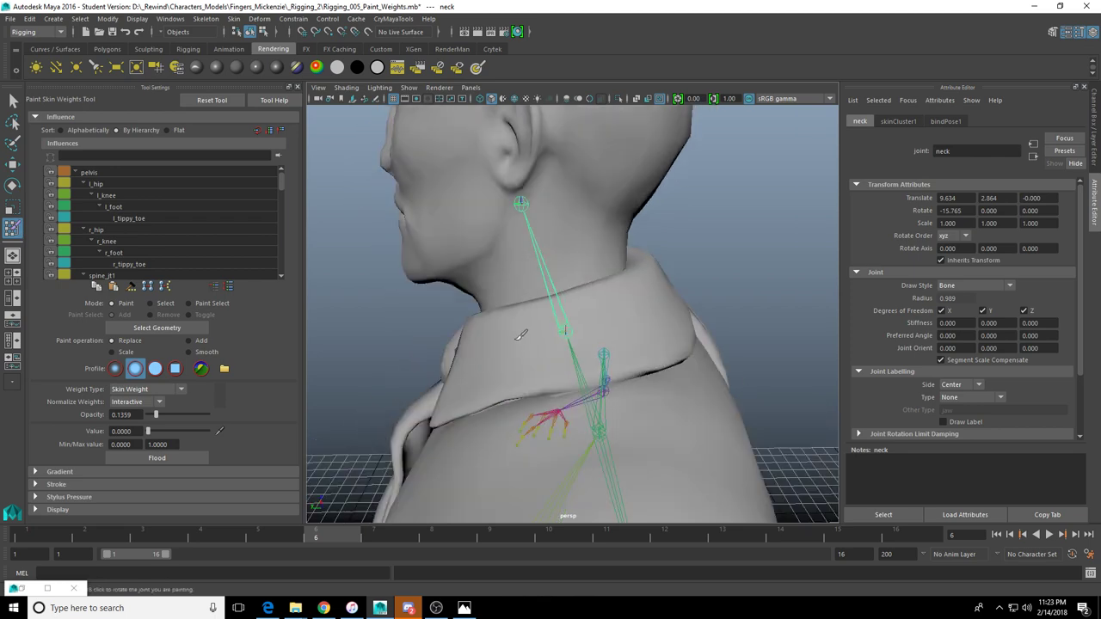
left_click(189, 330)
left_click_drag(663, 319, 527, 379, "alt")
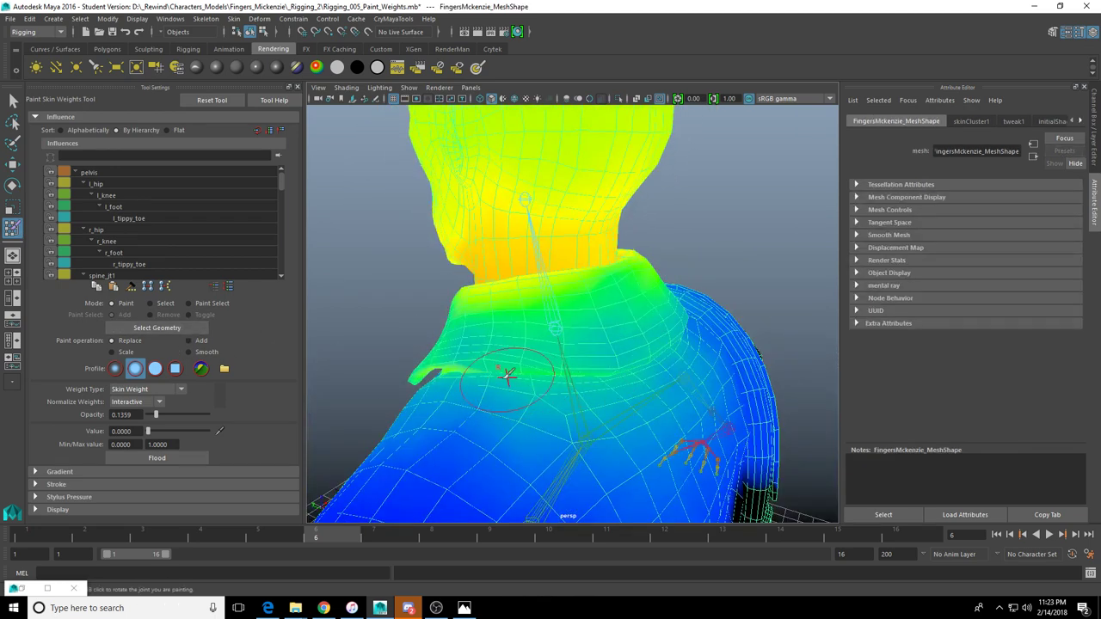
left_click_drag(631, 359, 467, 386, "alt")
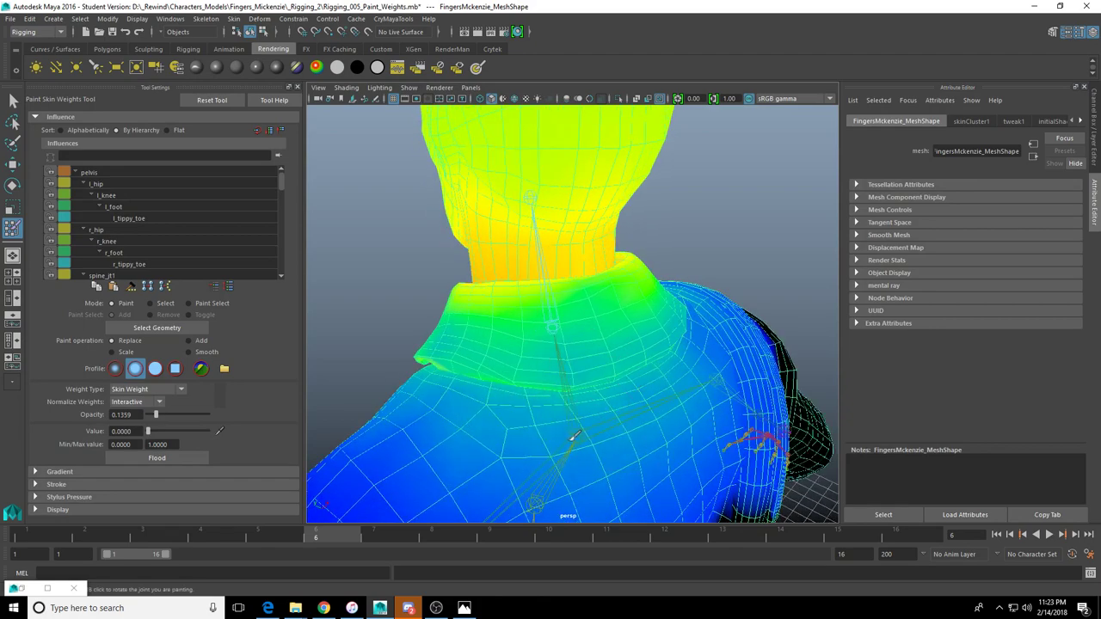
left_click_drag(563, 401, 446, 430, "alt")
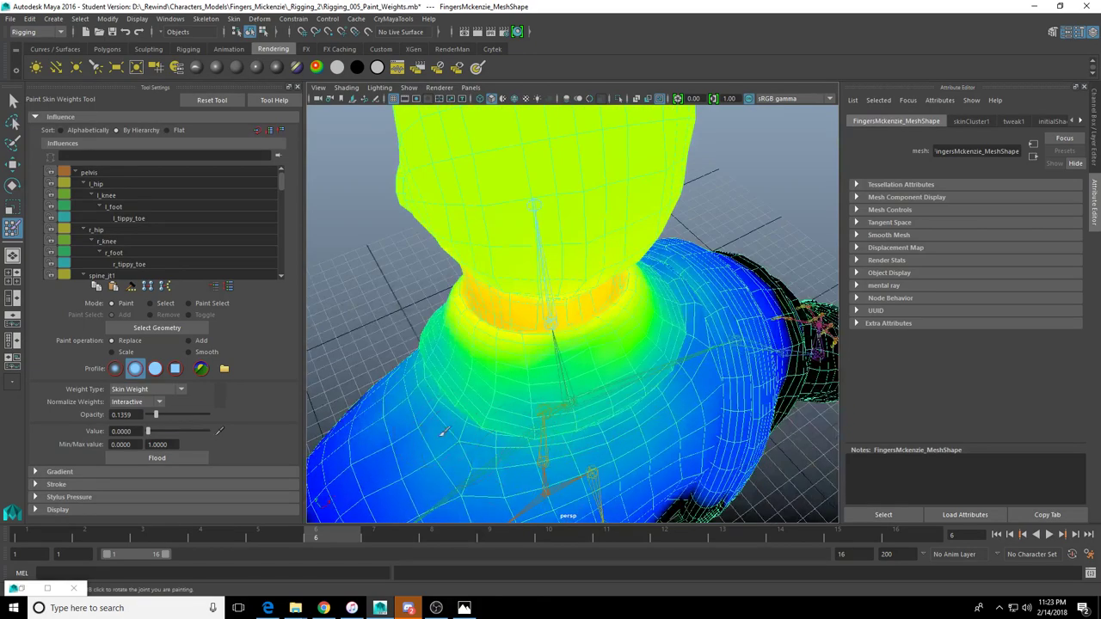
left_click_drag(532, 489, 587, 391, "alt")
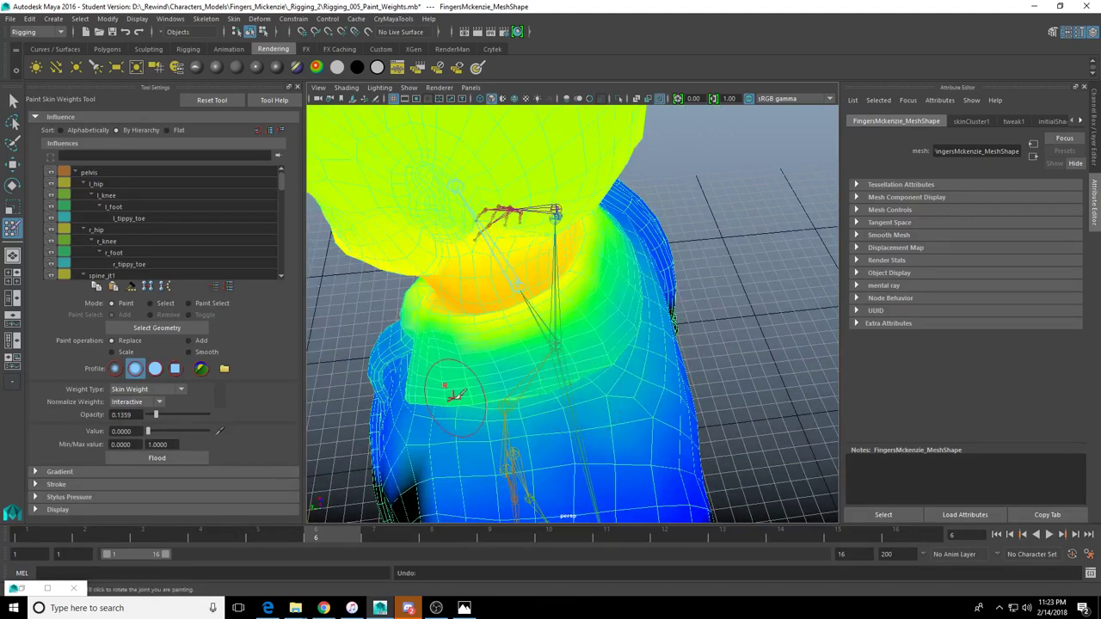
key("ctrl+z")
left_click(43, 538)
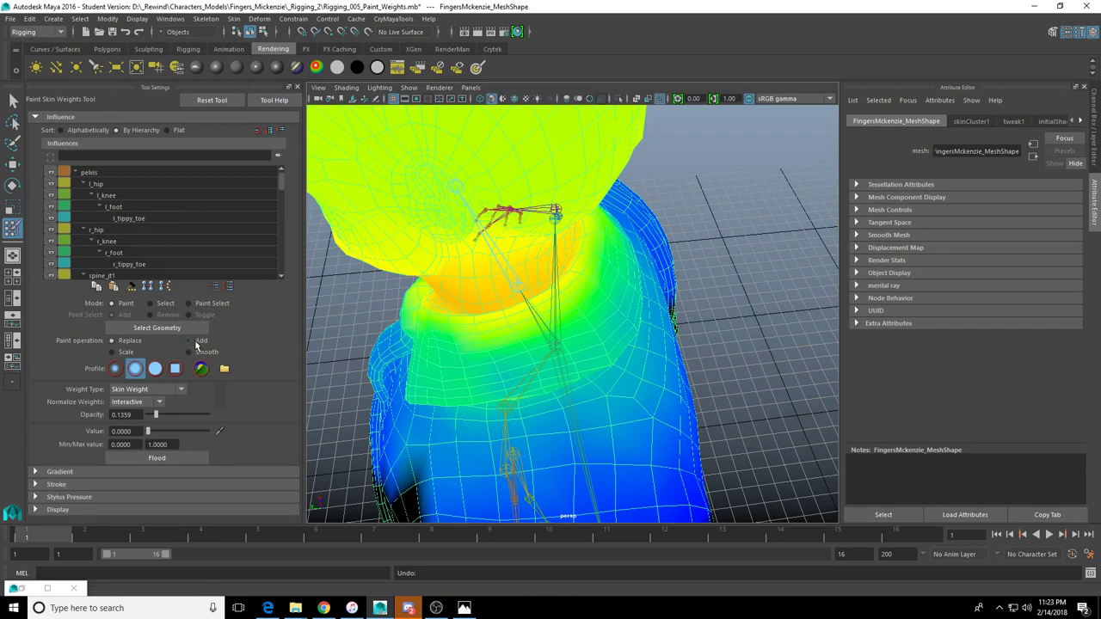
Try adding neck weight on the character's left chest with value 0.8252, undo it, and return to the Replace operation
left_click(190, 341)
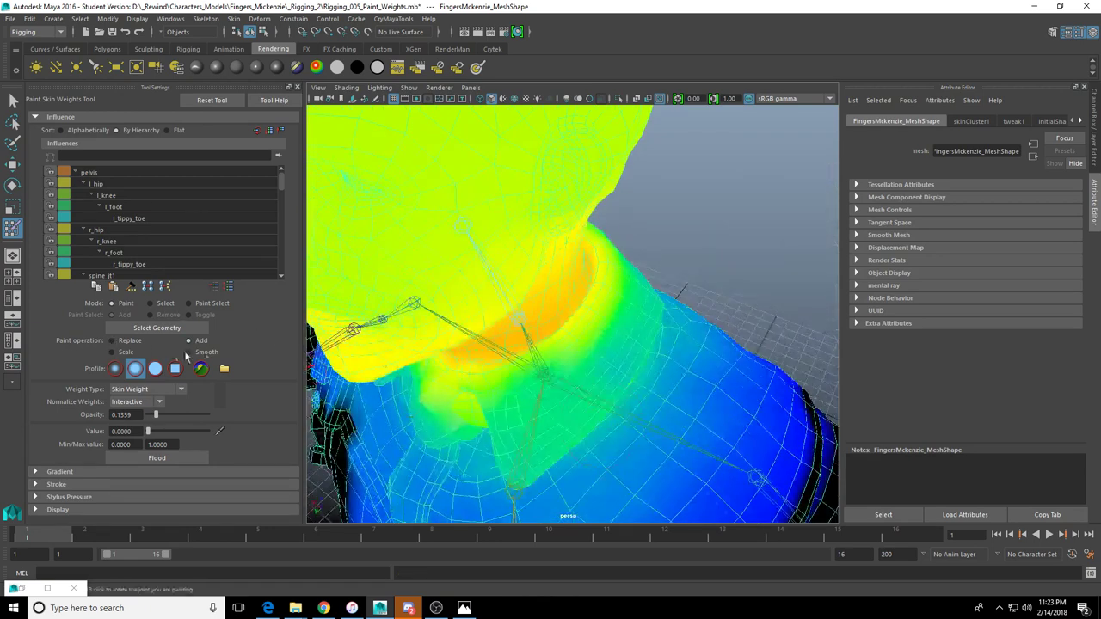
left_click(119, 342)
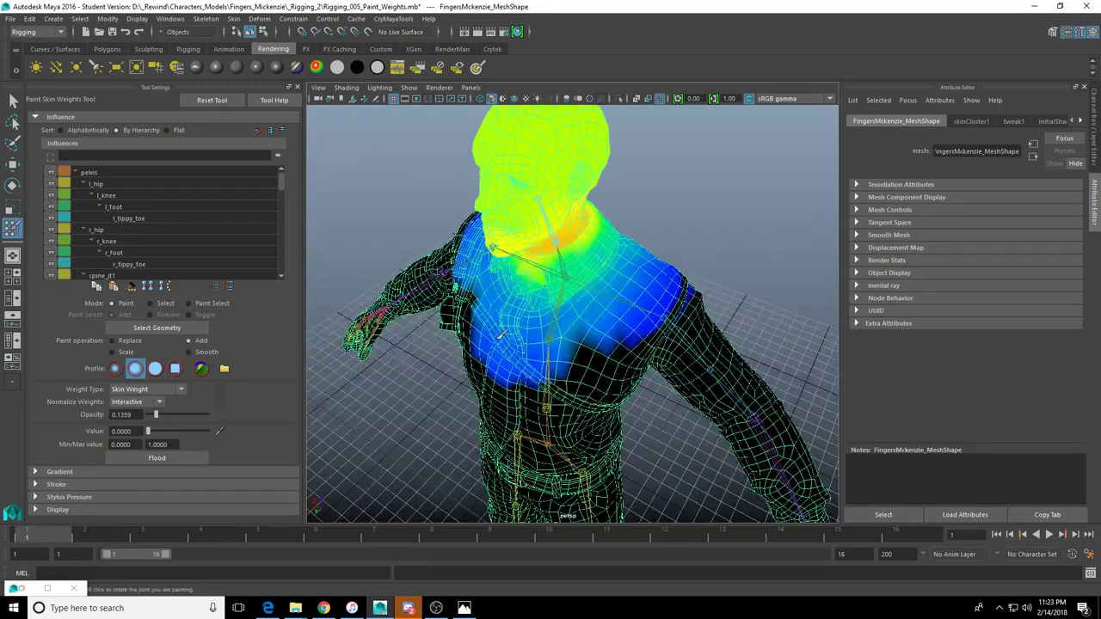
right_click_drag(500, 336, 663, 232, "alt")
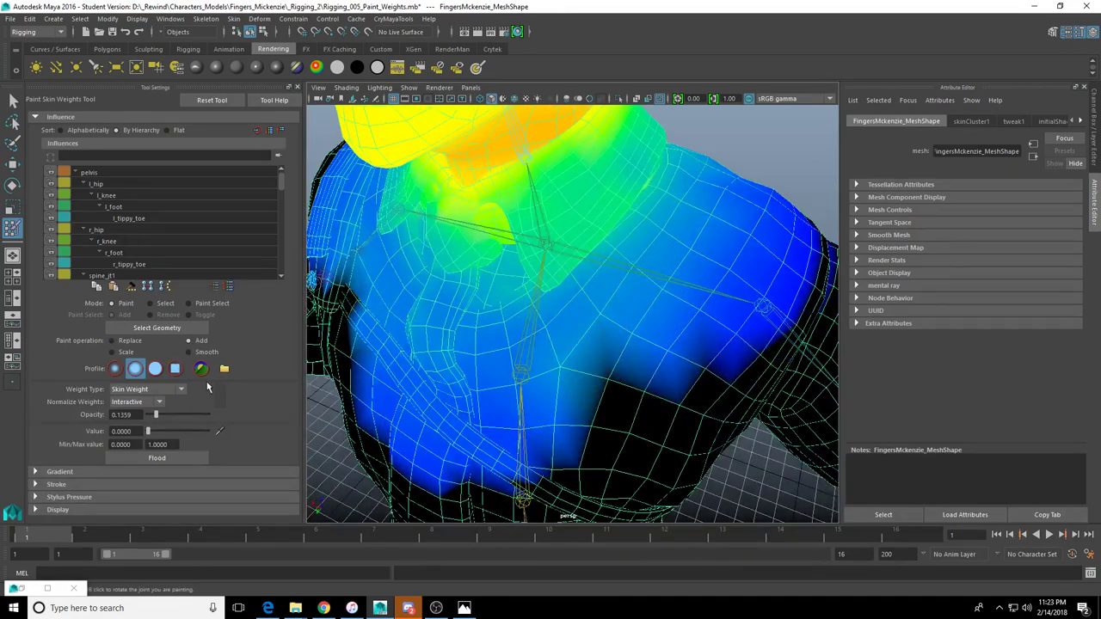
left_click(197, 431)
left_click_drag(597, 369, 613, 436)
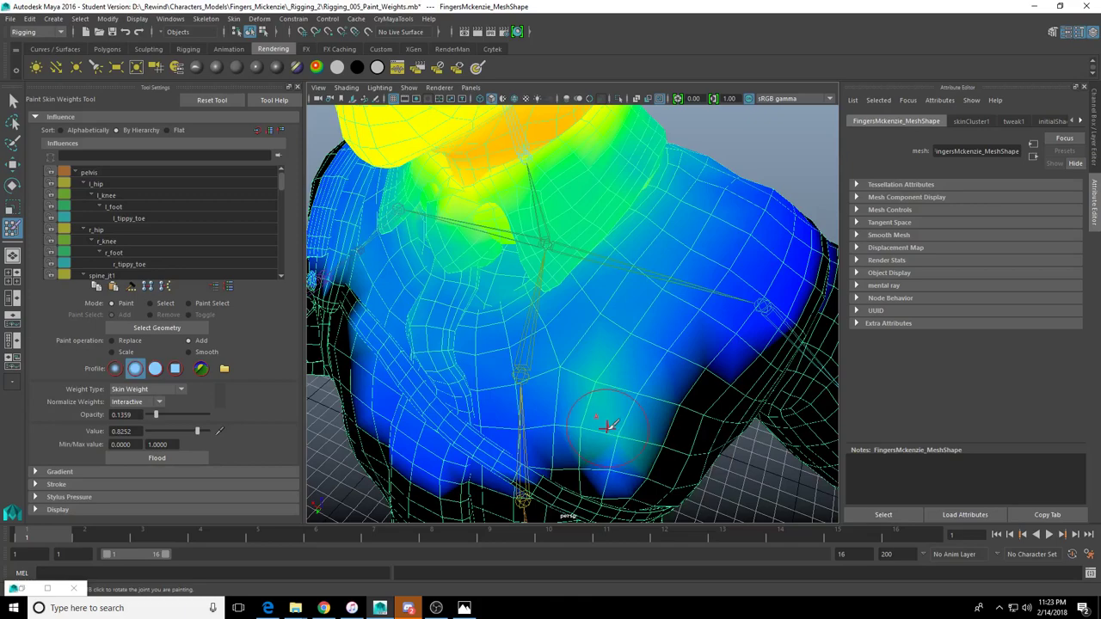
key("ctrl+z")
key("ctrl+z")
left_click_drag(713, 172, 602, 262, "alt")
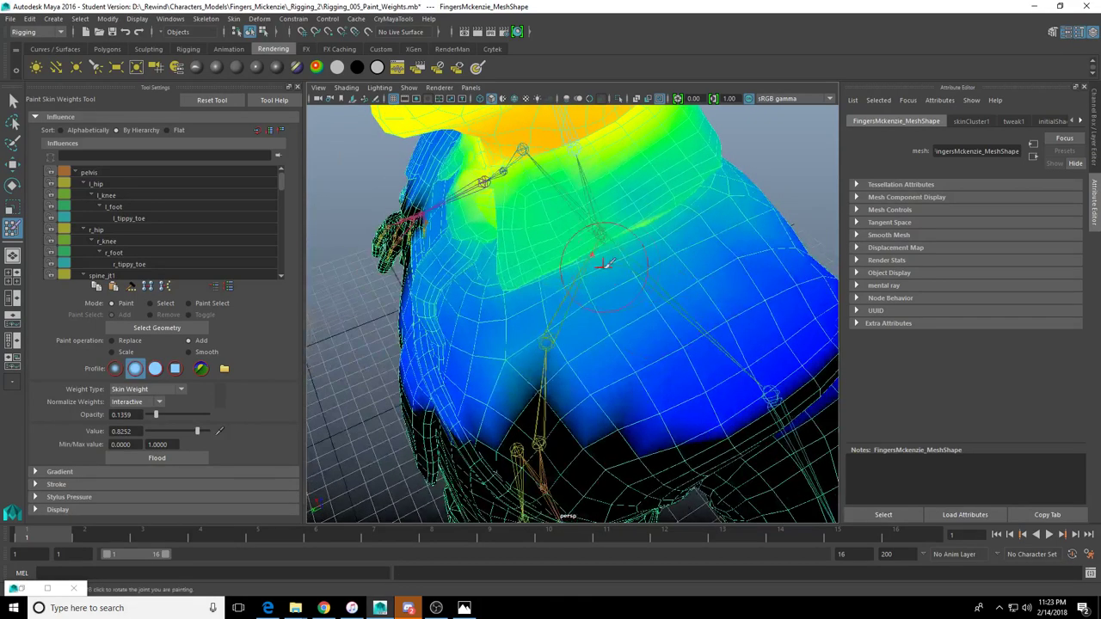
left_click(112, 340)
Examine how the neck joint's weights spread over the collar, shoulders, chest and lower body
left_click_drag(602, 315, 705, 256, "alt")
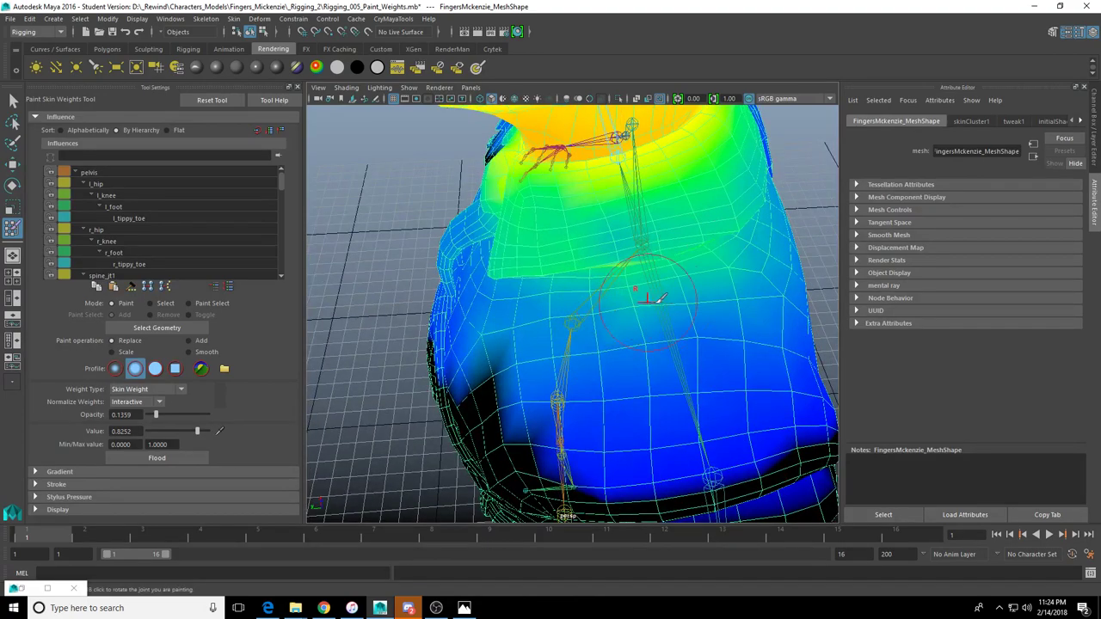
left_click_drag(668, 296, 706, 311, "alt")
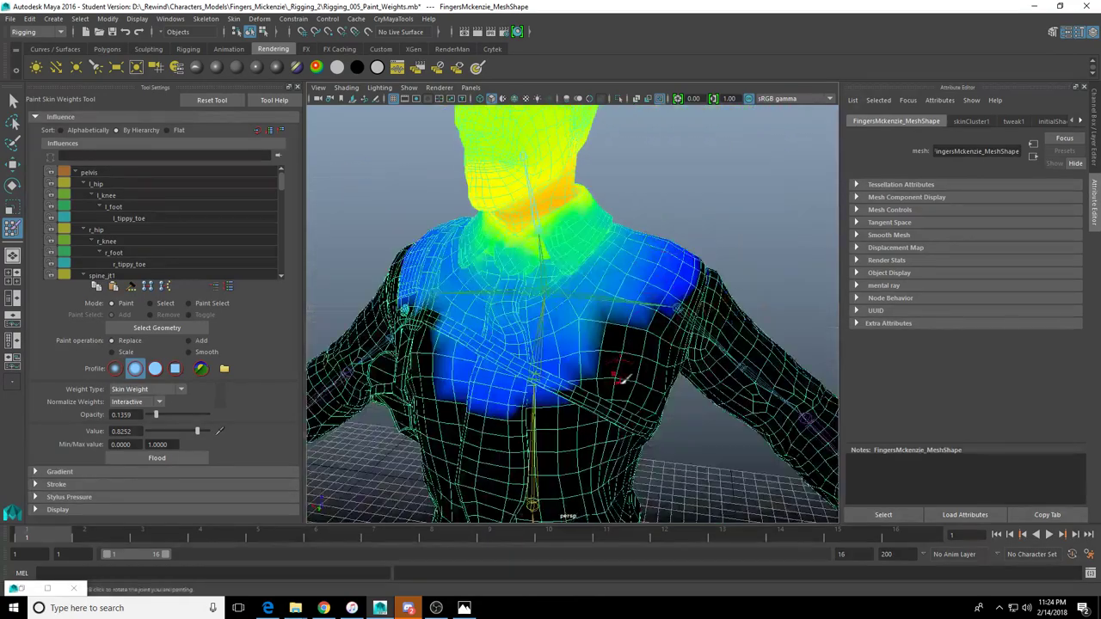
middle_click_drag(619, 379, 637, 231, "alt")
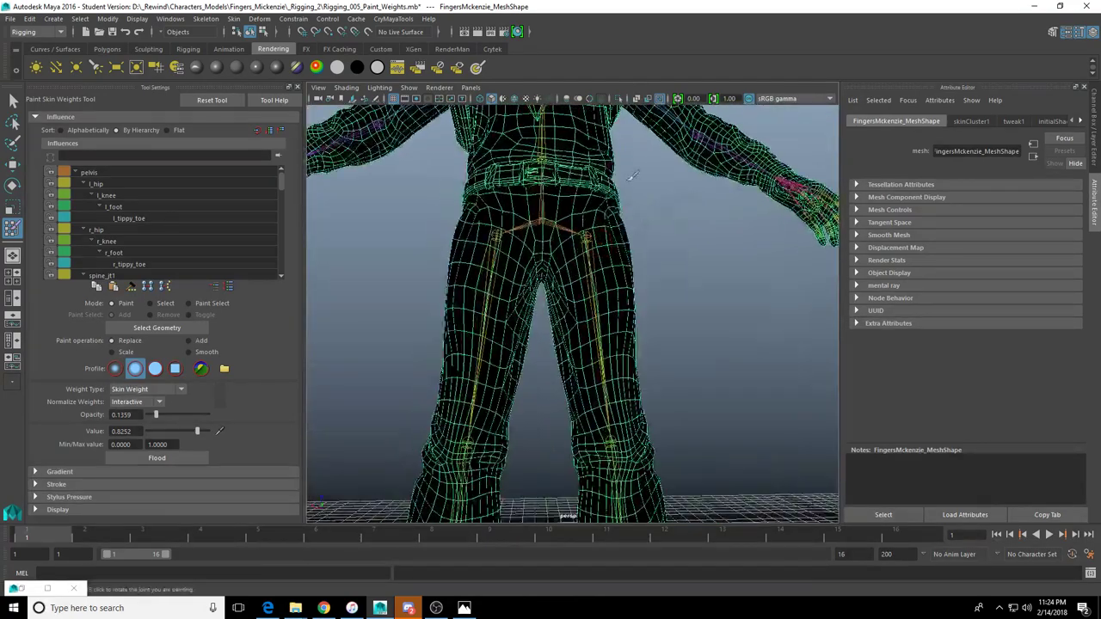
middle_click_drag(632, 176, 635, 438, "alt")
right_click_drag(516, 225, 579, 226, "alt")
left_click_drag(579, 226, 547, 249, "alt")
middle_click_drag(550, 245, 566, 368, "alt")
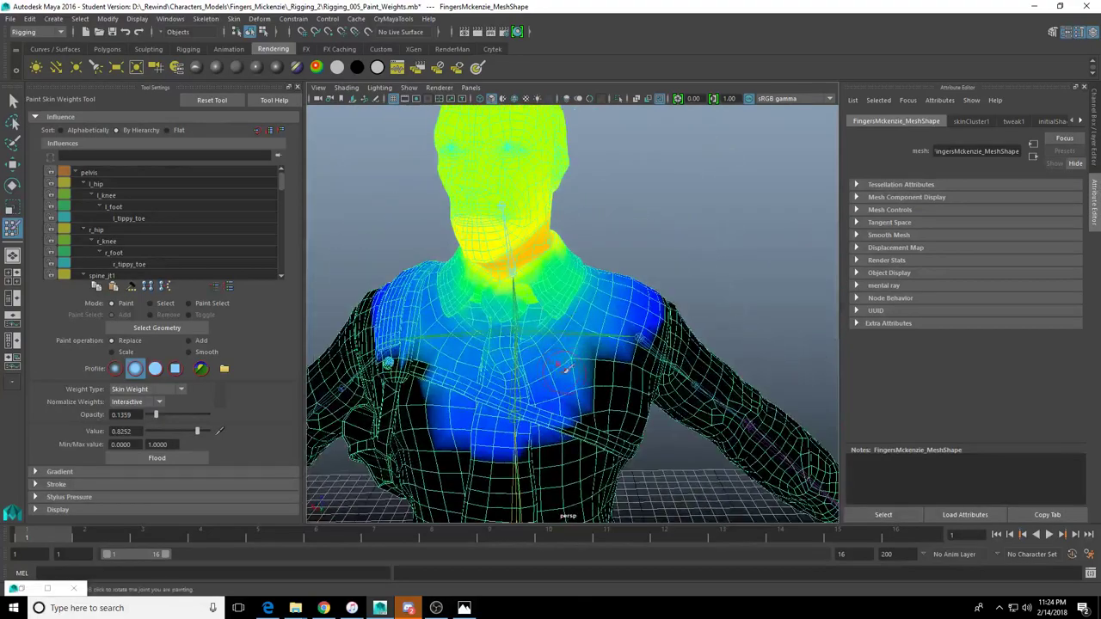
right_click_drag(566, 370, 582, 347, "alt")
left_click_drag(582, 347, 588, 328, "alt")
left_click_drag(649, 284, 629, 359, "alt")
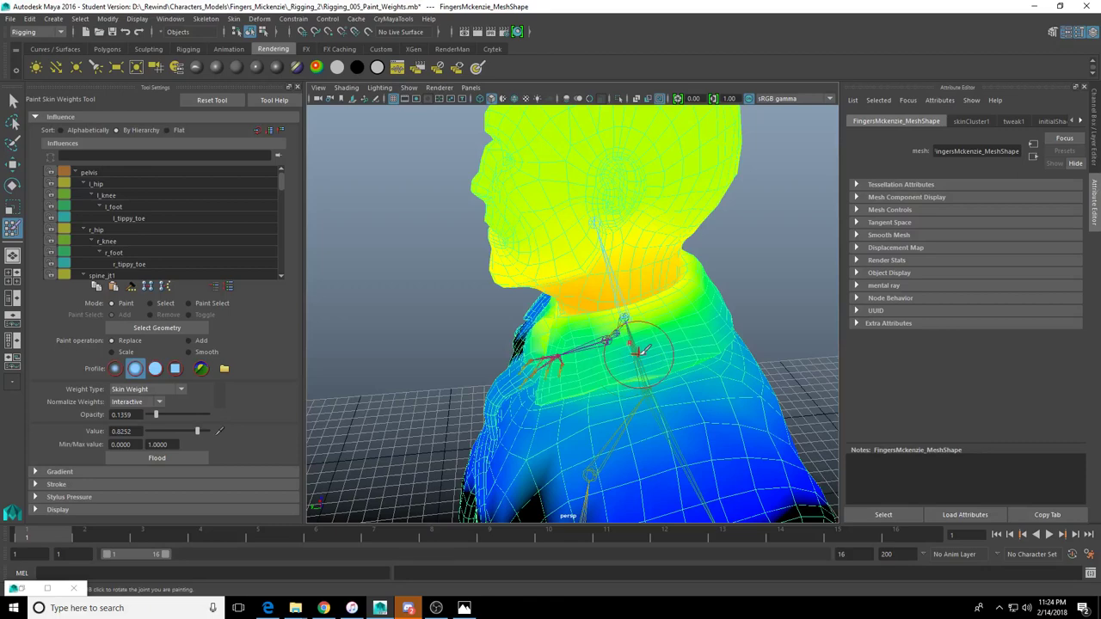
Reduce the neck joint's weight on the character's left side of the collar, using value 0 and opacity 0.2427
key("ctrl+z")
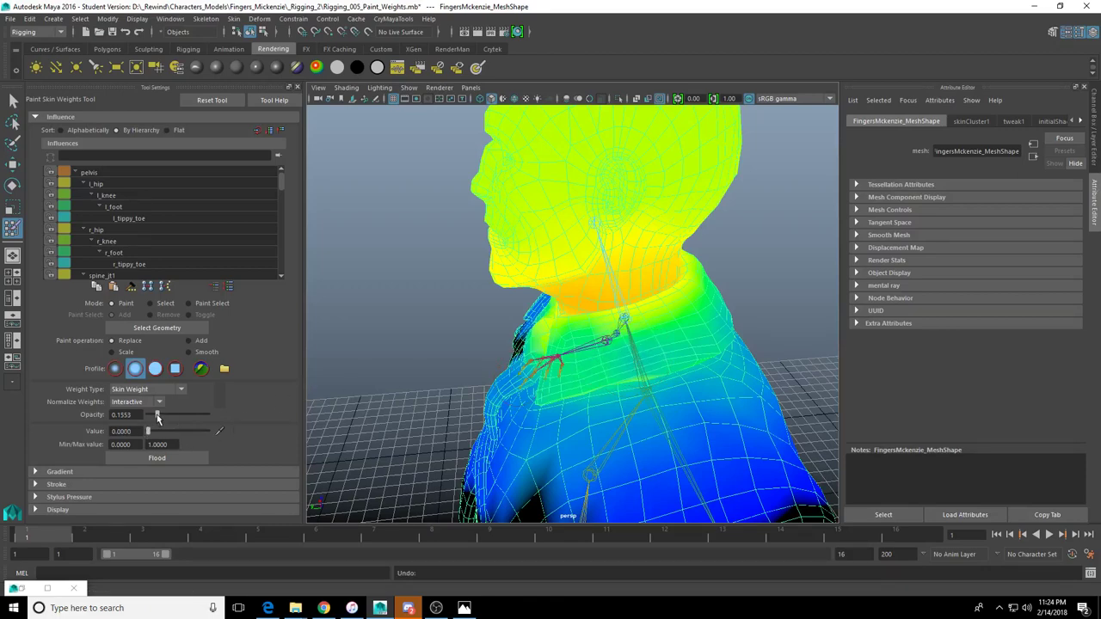
left_click_drag(583, 378, 610, 369, "alt")
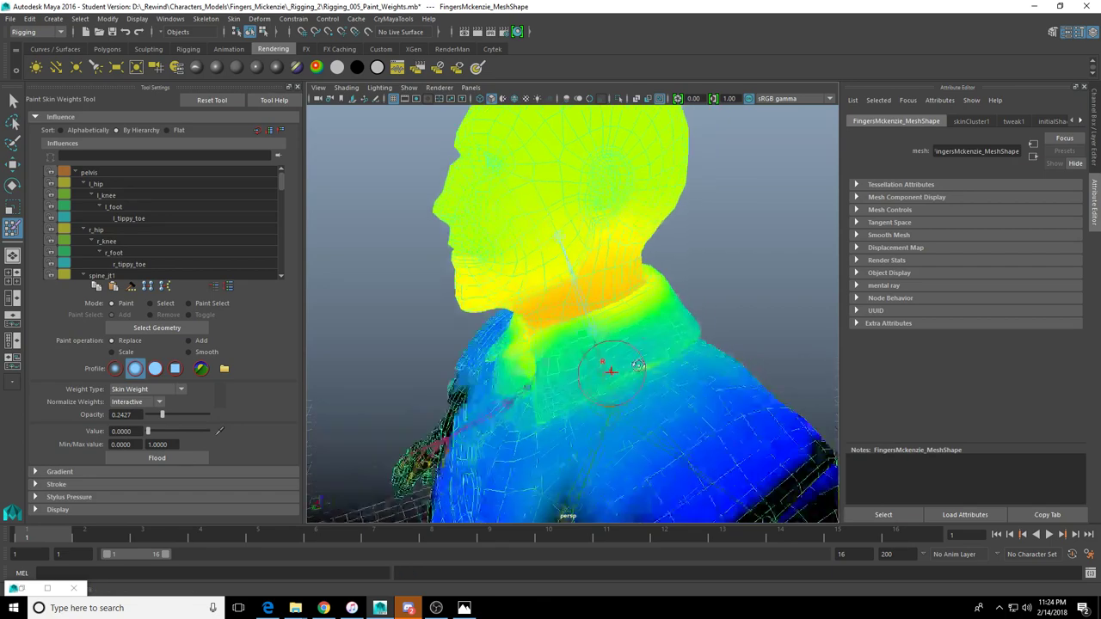
right_click_drag(610, 369, 661, 364, "alt")
middle_click_drag(662, 364, 644, 381, "alt")
left_click_drag(550, 470, 601, 460, "alt")
middle_click_drag(600, 460, 605, 372, "alt")
left_click_drag(585, 403, 520, 389, "alt")
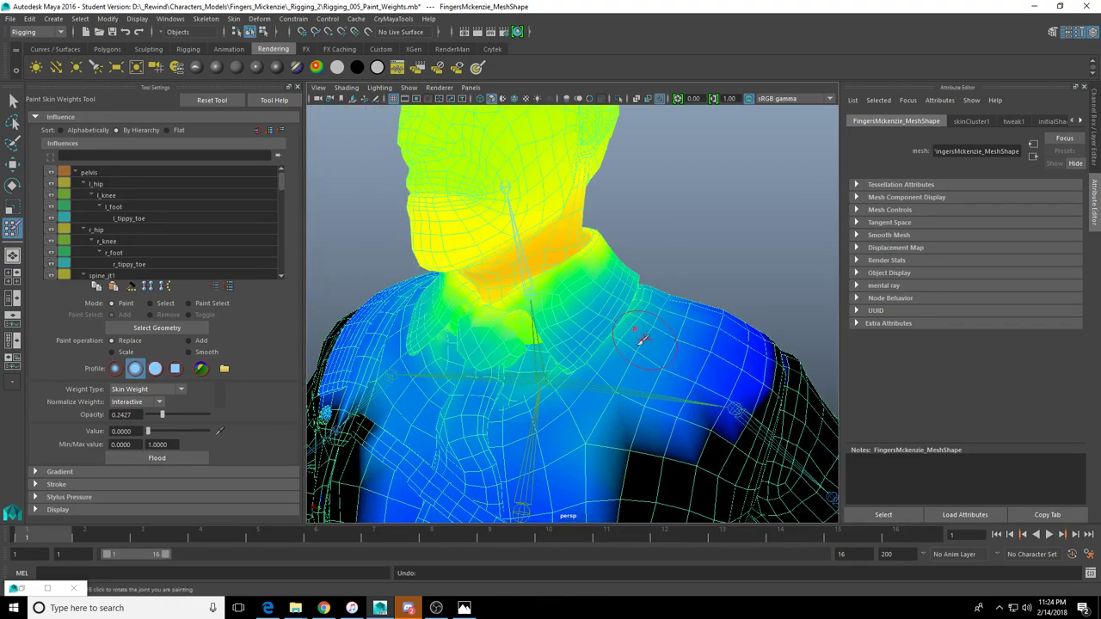
Reduce the neck joint's weight around the back of the collar and upper back, using value 0 and opacity 0.2427
mouse_move(638, 346)
left_mouse_down("alt")
mouse_move(639, 307)
mouse_move(597, 323)
left_mouse_up("alt")
mouse_move(542, 353)
left_mouse_down("alt")
mouse_move(692, 349)
mouse_move(553, 382)
left_mouse_up("alt")
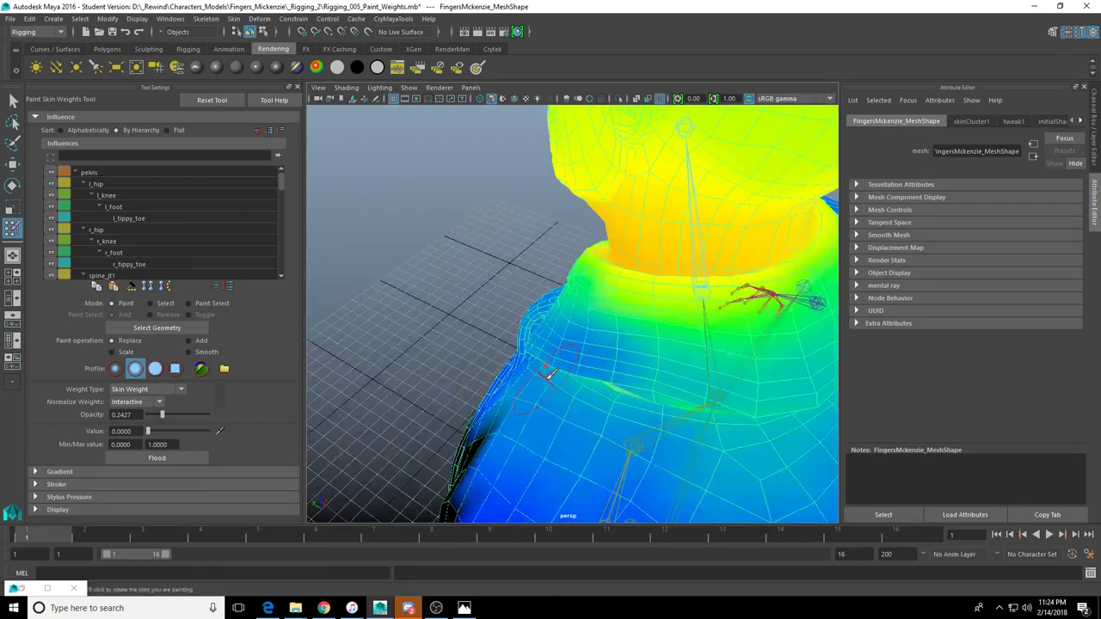
left_click_drag(725, 433, 476, 342, "alt")
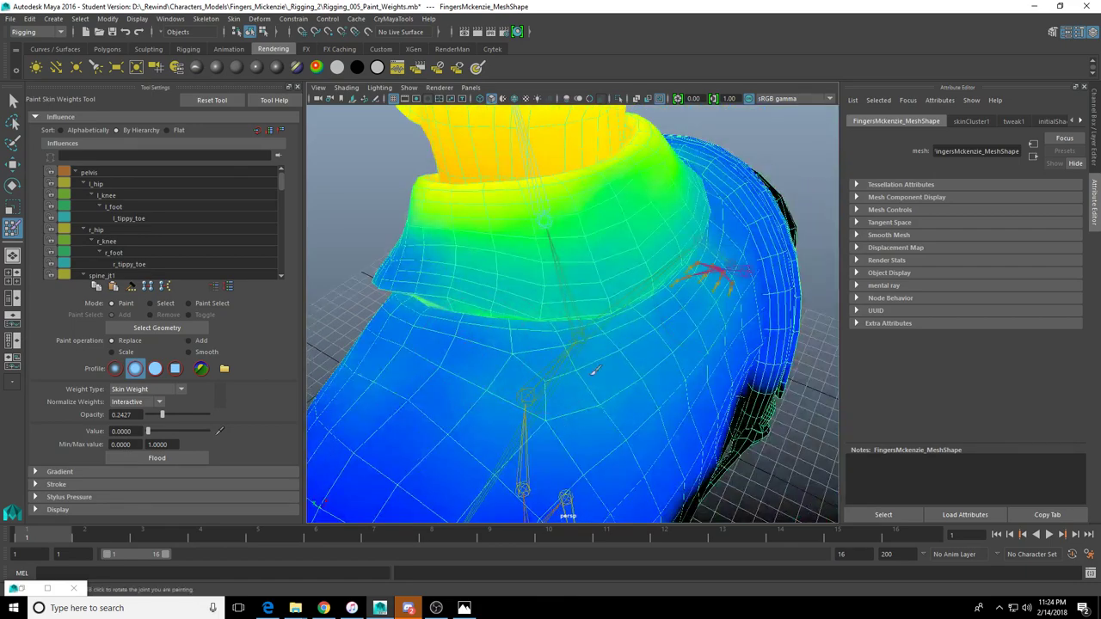
left_click_drag(676, 319, 536, 334, "alt")
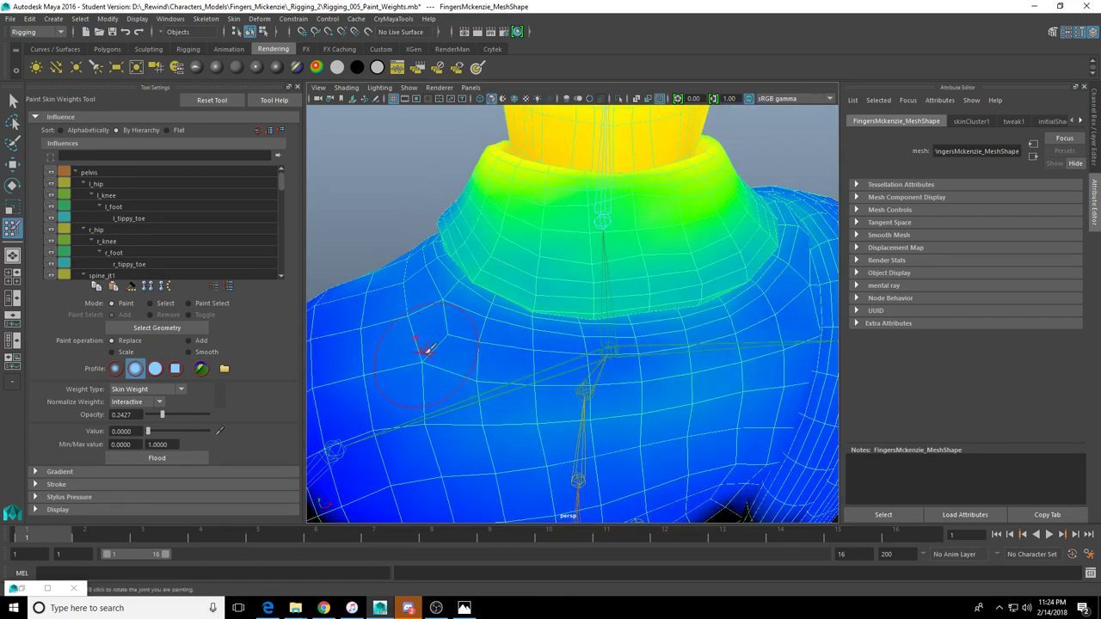
left_click_drag(717, 351, 507, 325, "alt")
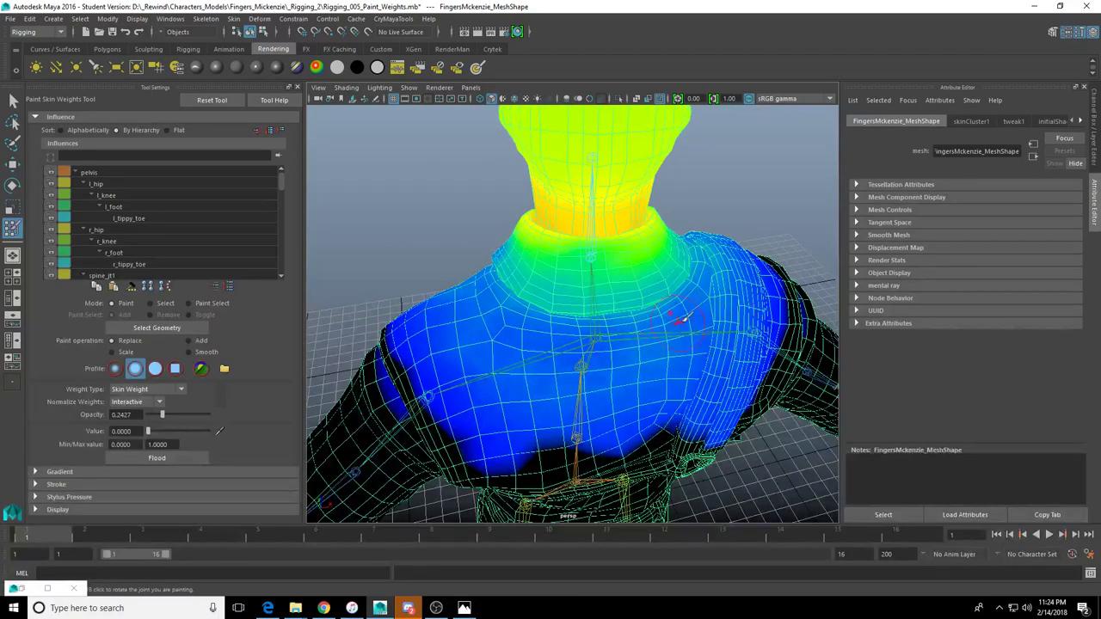
left_click_drag(630, 361, 576, 349, "alt")
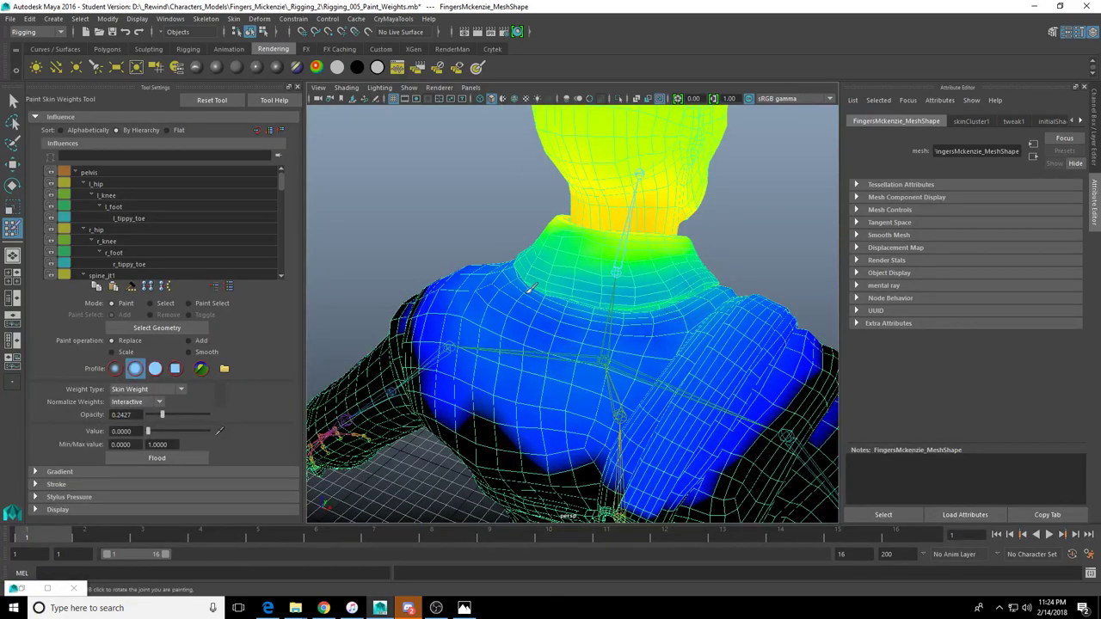
left_click_drag(664, 287, 557, 266, "alt")
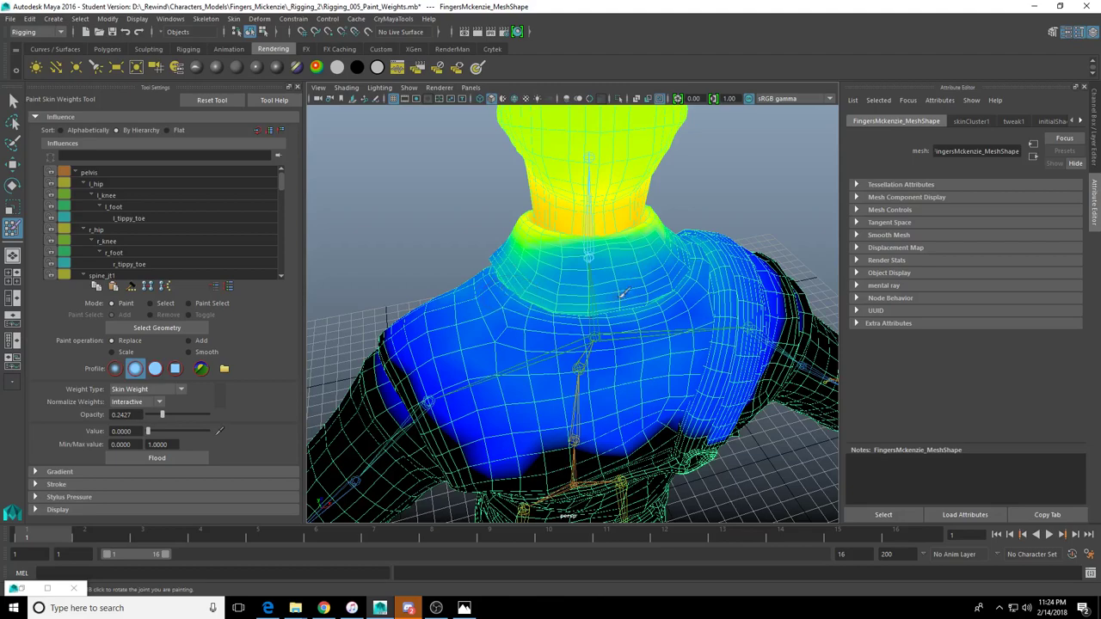
left_click_drag(561, 303, 562, 249, "alt")
Lower the neck joint's weight on the front of the collar on the character's right side, beside the tie knot
mouse_move(736, 247)
left_mouse_down("alt")
mouse_move(526, 258)
mouse_move(559, 242)
mouse_move(533, 239)
mouse_move(589, 344)
left_mouse_up("alt")
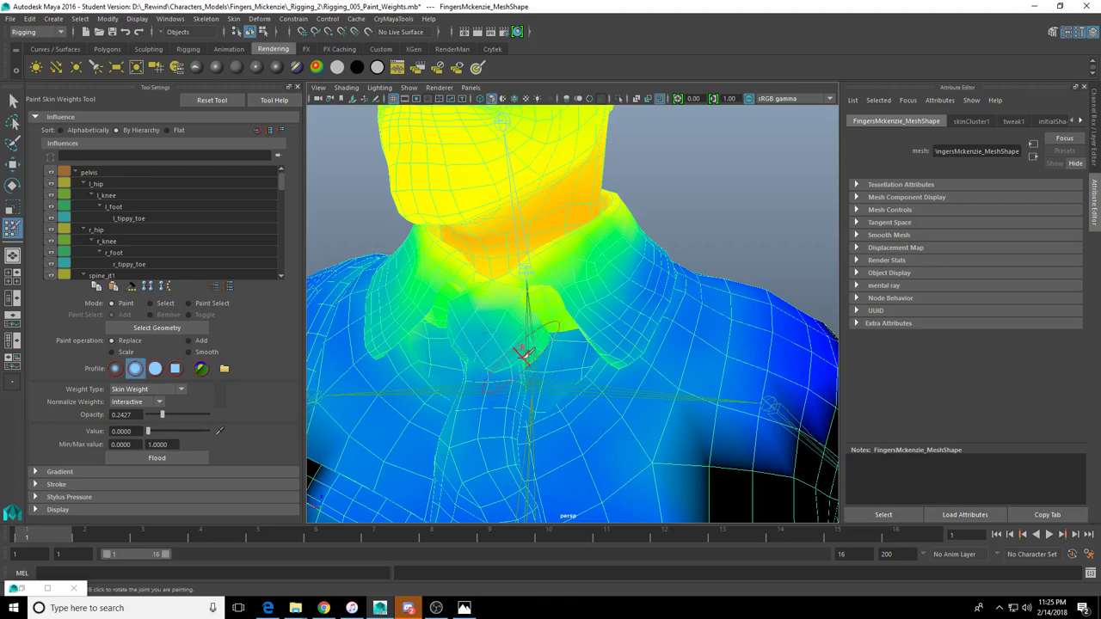
left_click_drag(516, 364, 563, 373, "alt")
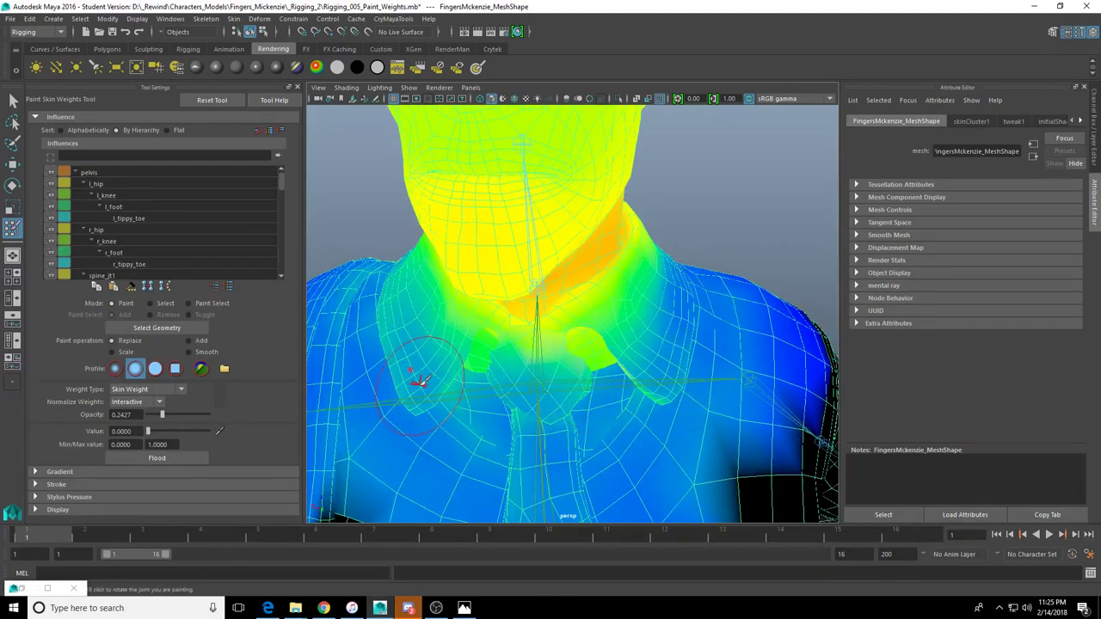
mouse_move(418, 381)
left_mouse_down("alt")
mouse_move(494, 329)
mouse_move(577, 349)
mouse_move(518, 380)
left_mouse_up("alt")
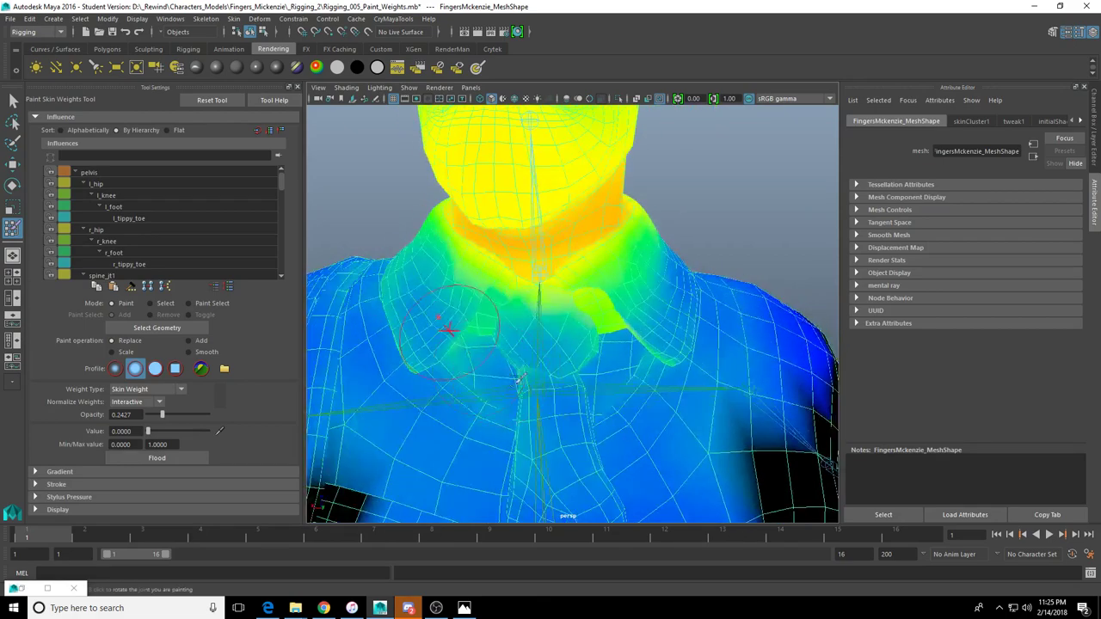
left_click_drag(480, 316, 461, 347)
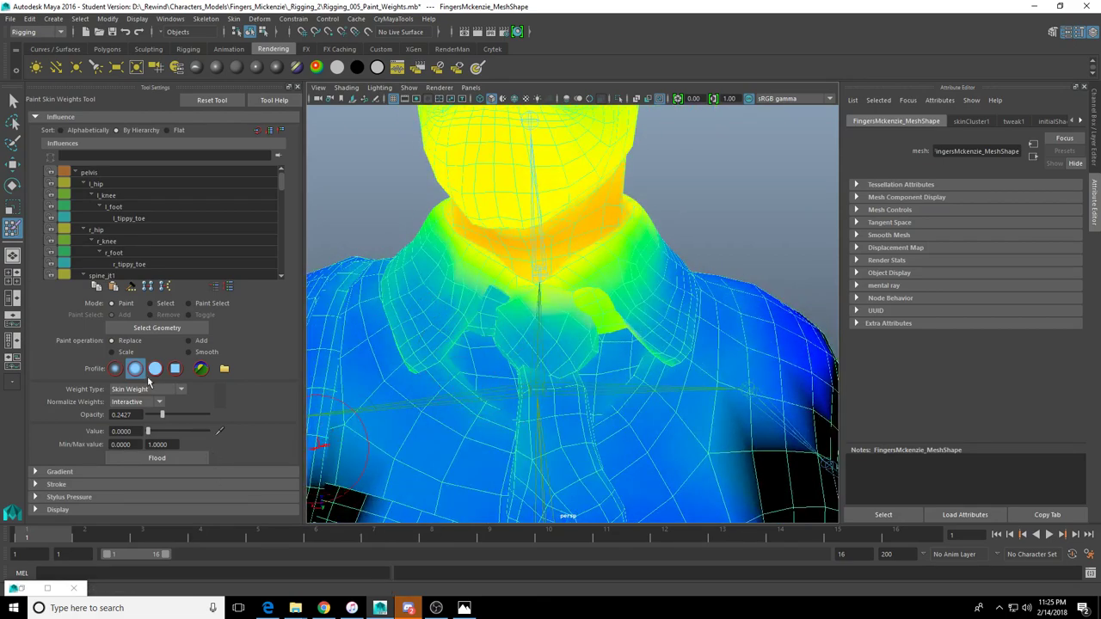
Switch to the Gaussian brush profile and reduce neck weight along the character's right collar flap and the chest below it
left_click(116, 369)
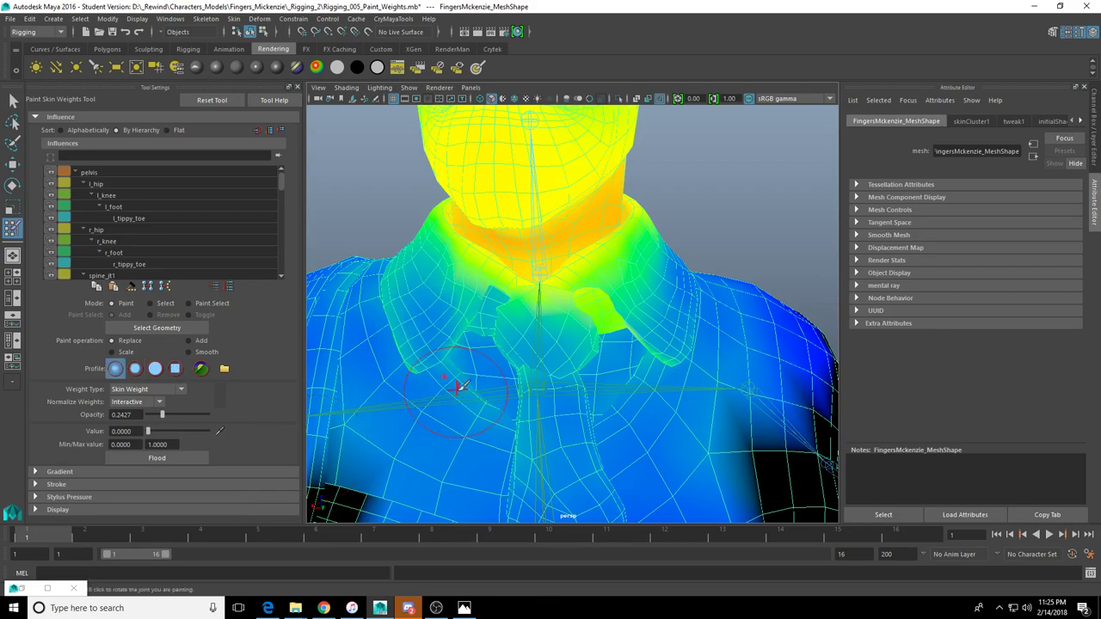
mouse_move(427, 369)
left_mouse_down()
mouse_move(527, 382)
mouse_move(604, 331)
mouse_move(593, 340)
left_mouse_up()
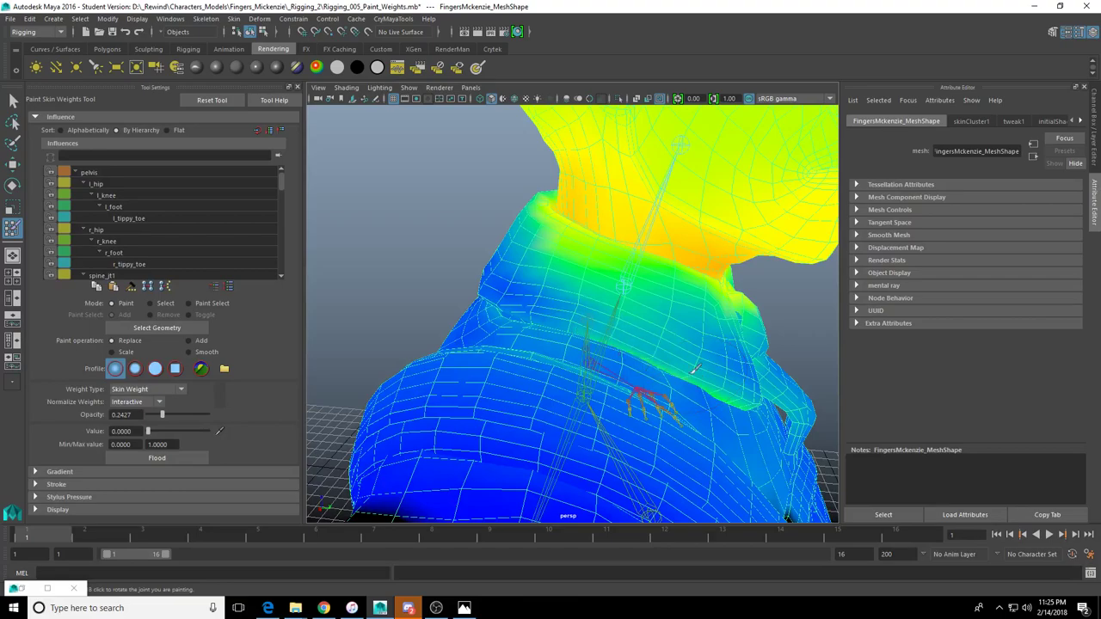
mouse_move(669, 353)
left_mouse_down("alt")
mouse_move(599, 309)
mouse_move(570, 209)
mouse_move(540, 193)
mouse_move(493, 280)
mouse_move(570, 270)
mouse_move(518, 344)
mouse_move(722, 383)
left_mouse_up("alt")
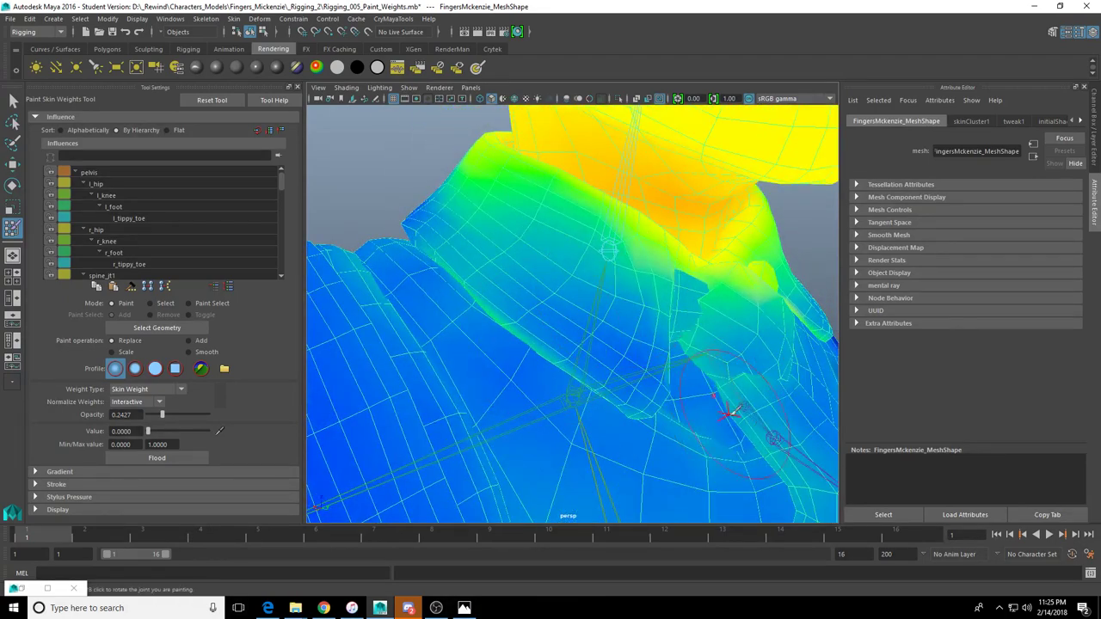
mouse_move(488, 303)
left_mouse_down("alt")
mouse_move(560, 361)
mouse_move(694, 239)
left_mouse_up("alt")
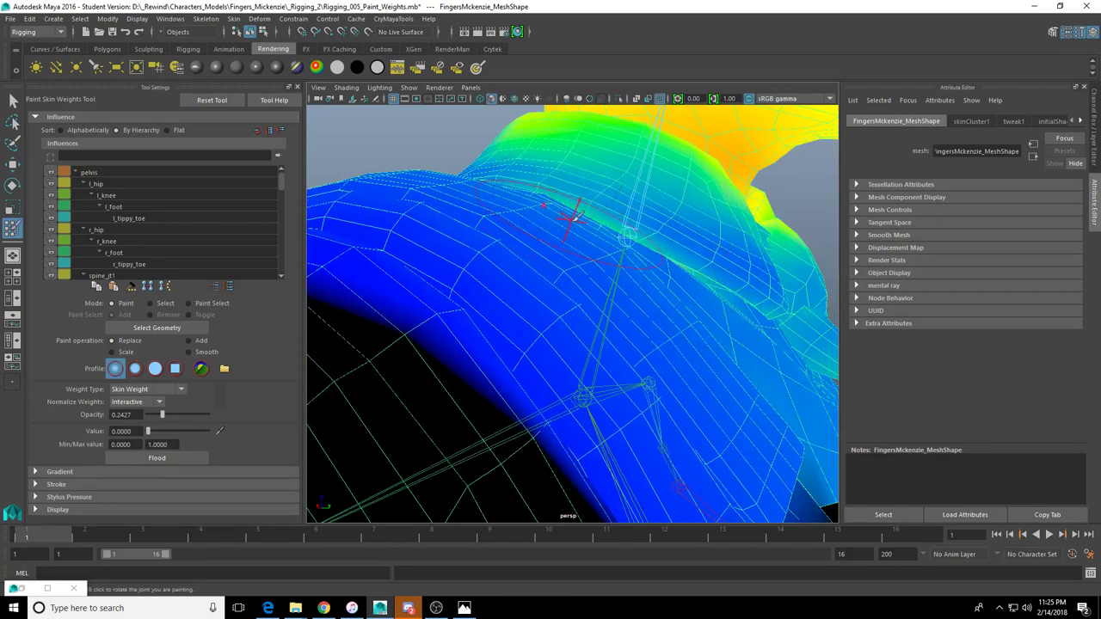
left_click_drag(572, 216, 679, 283, "alt")
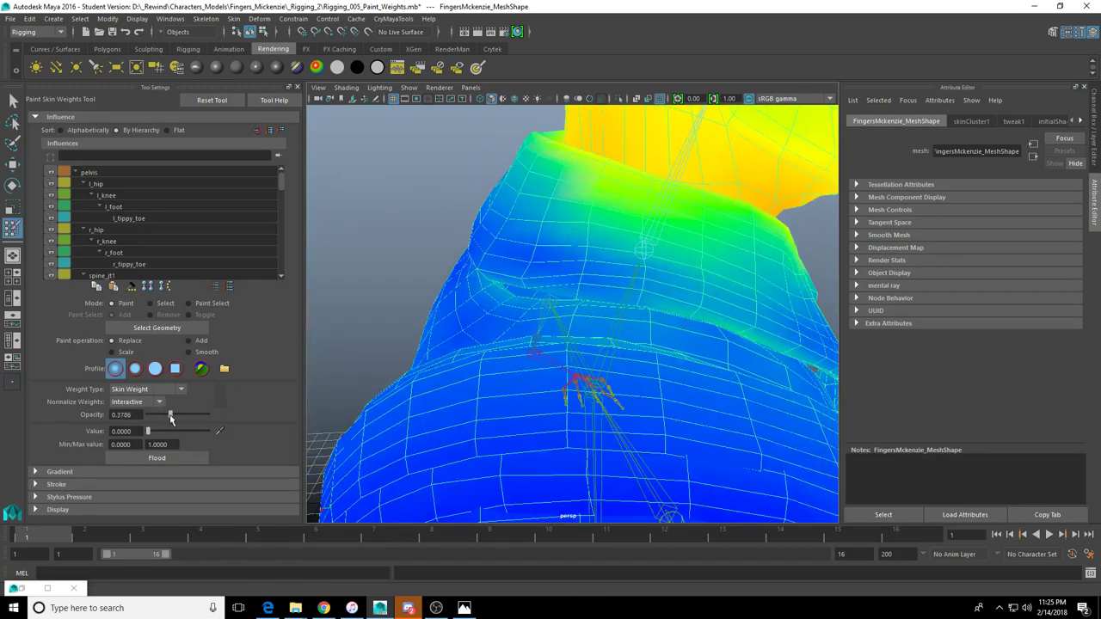
Set the brush opacity to 0.3786 and lower the neck weight across the right side and back of the collar
left_click_drag(700, 313, 679, 323, "alt")
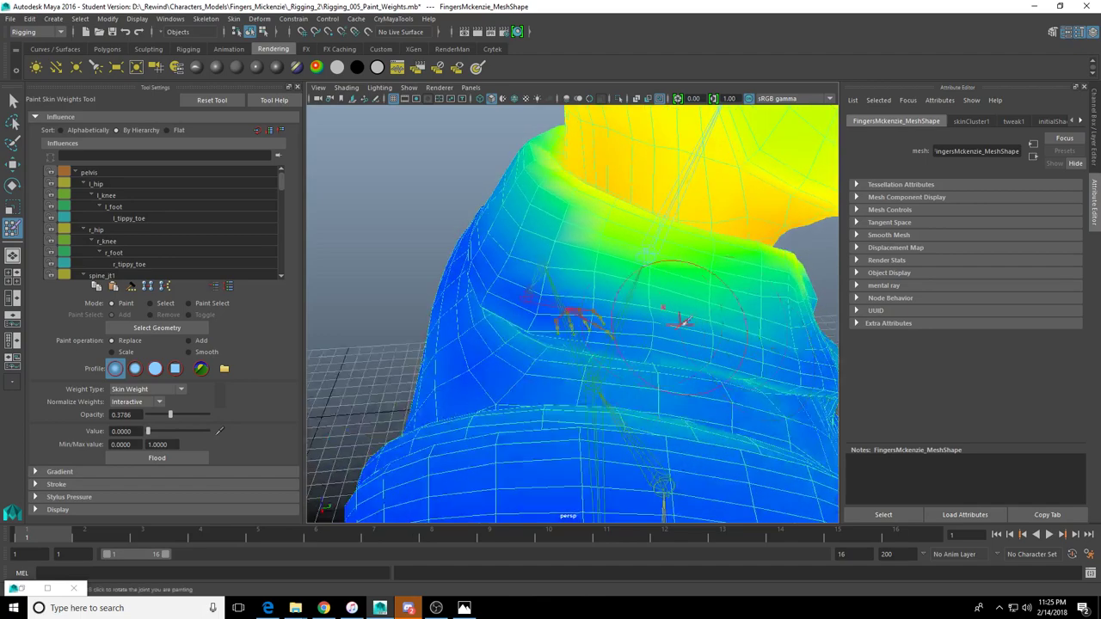
mouse_move(598, 251)
left_mouse_down()
mouse_move(766, 304)
mouse_move(492, 238)
left_mouse_up()
mouse_move(620, 292)
left_mouse_down()
mouse_move(738, 307)
mouse_move(573, 327)
mouse_move(748, 374)
mouse_move(593, 374)
left_mouse_up()
mouse_move(578, 288)
left_mouse_down("alt")
mouse_move(584, 358)
mouse_move(622, 359)
left_mouse_up("alt")
left_click_drag(761, 376, 628, 447)
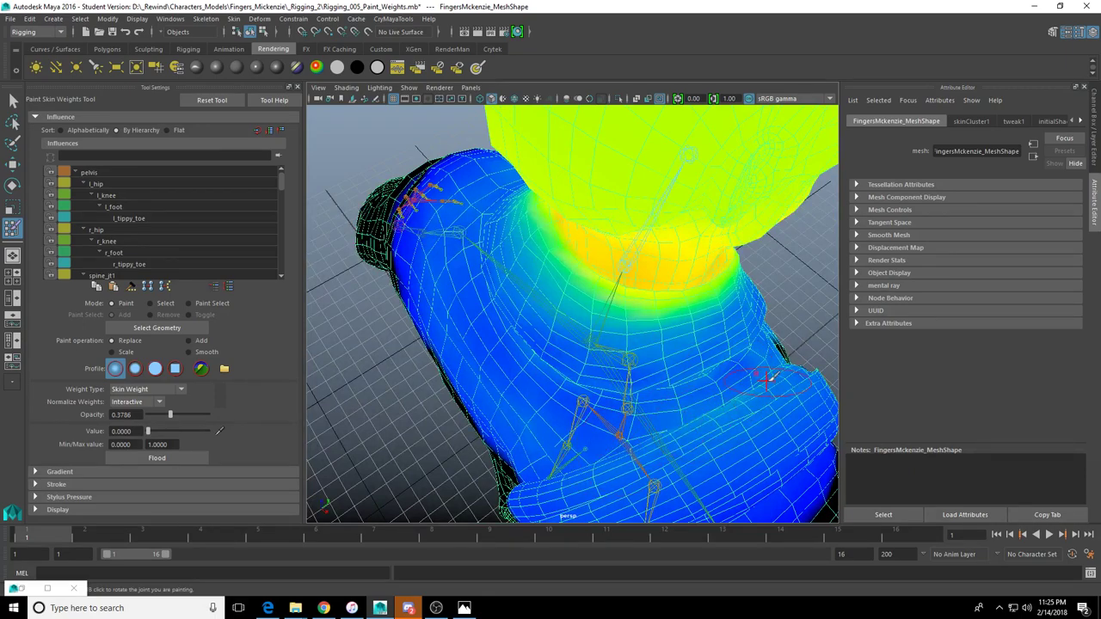
mouse_move(766, 379)
left_mouse_down()
mouse_move(620, 441)
mouse_move(458, 356)
left_mouse_up()
left_click_drag(601, 438, 490, 400, "alt")
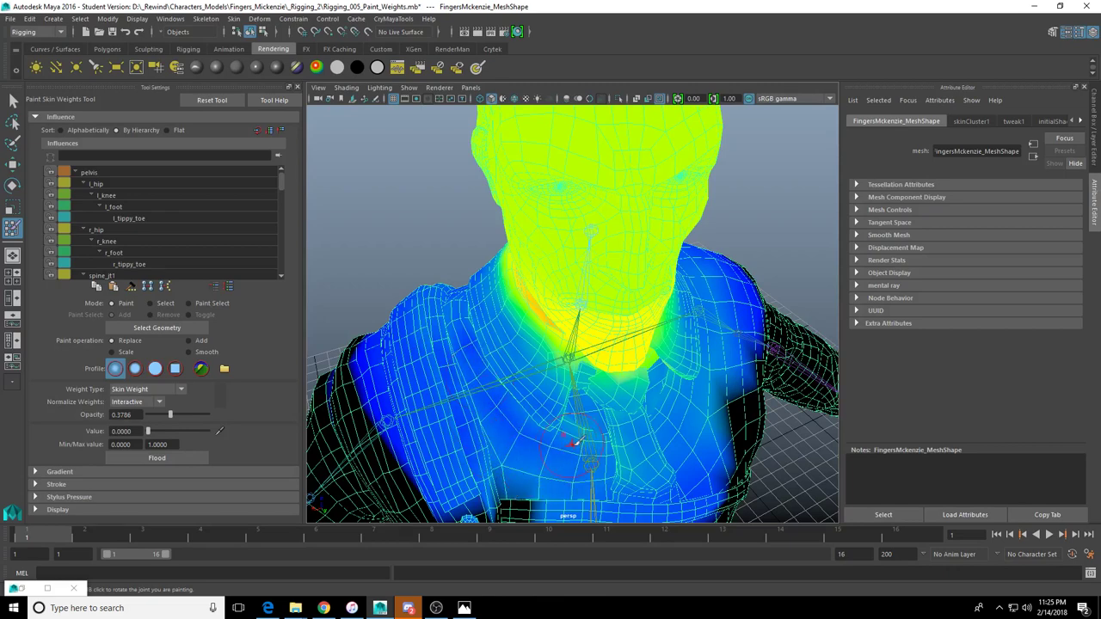
Reduce the neck joint's weight on the front of the collar and upper chest with value 0 and opacity 0.3786
left_click_drag(621, 434, 610, 438, "alt")
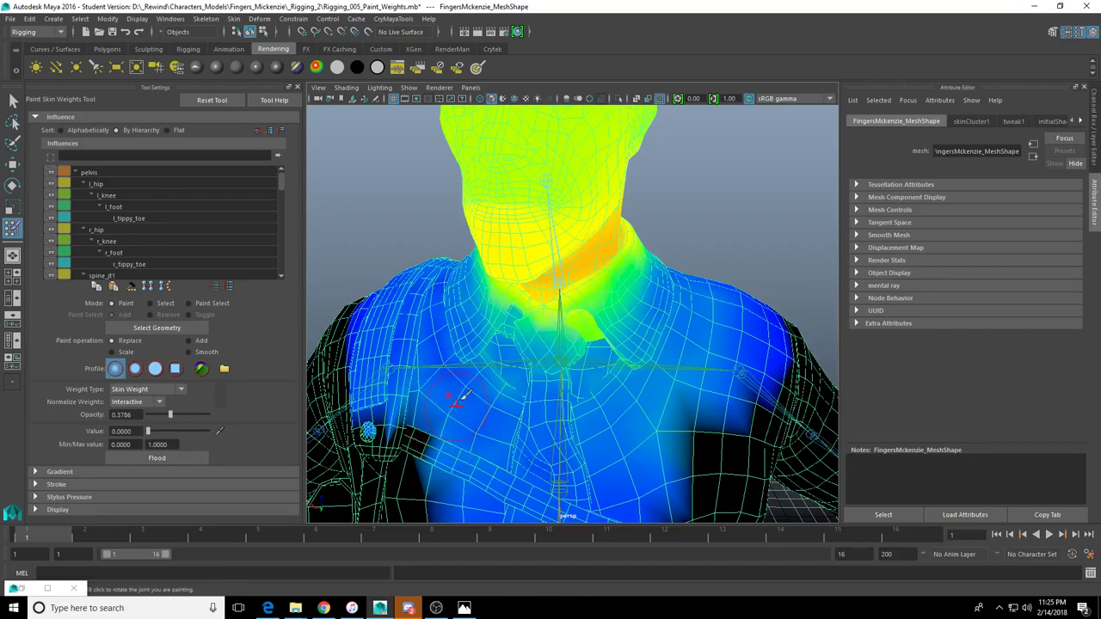
left_click_drag(485, 373, 502, 308, "alt")
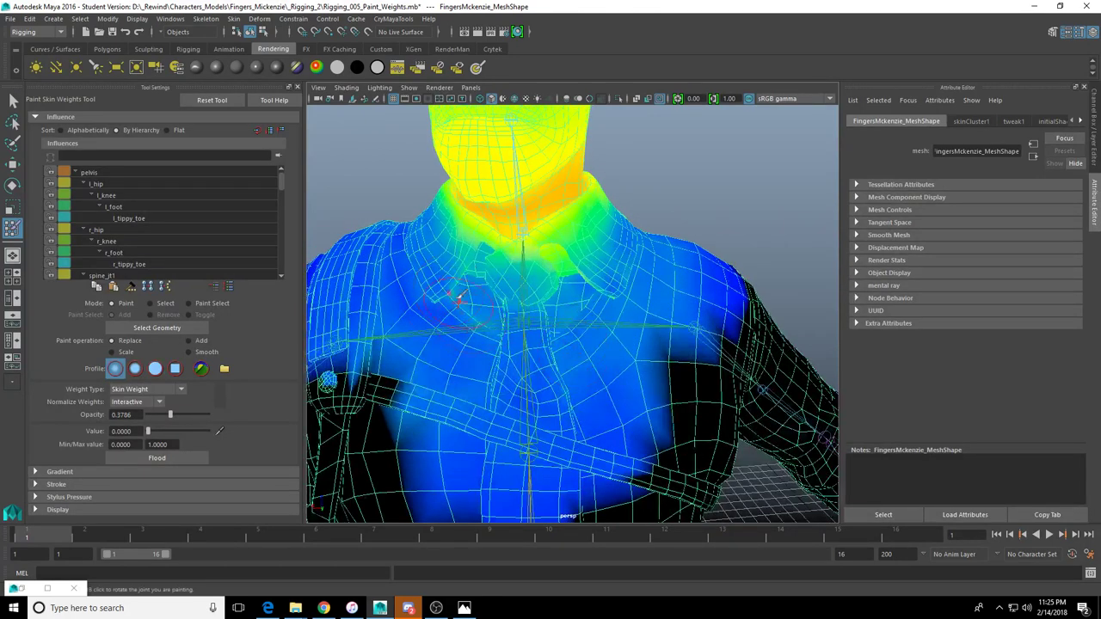
mouse_move(570, 269)
left_mouse_down()
mouse_move(553, 246)
mouse_move(485, 251)
mouse_move(576, 288)
mouse_move(520, 309)
left_mouse_up()
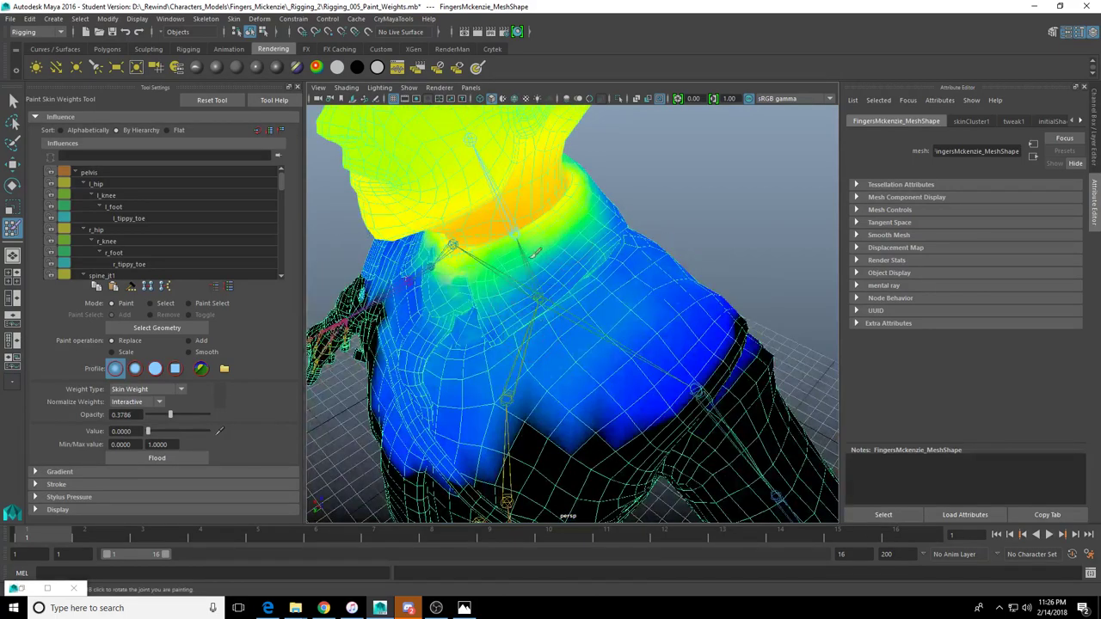
Lower the neck joint's weight on the left side and back of the collar, the shoulders and the upper chest
mouse_move(535, 252)
left_mouse_down("alt")
mouse_move(613, 219)
mouse_move(634, 293)
left_mouse_up("alt")
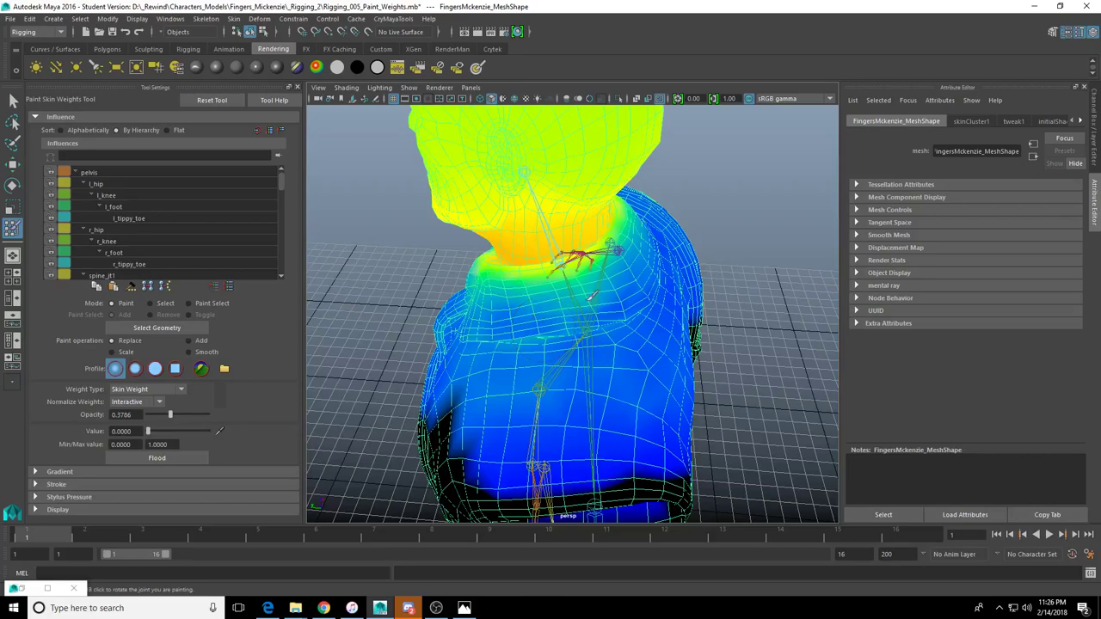
mouse_move(592, 295)
left_mouse_down("alt")
mouse_move(607, 303)
mouse_move(521, 309)
mouse_move(533, 313)
left_mouse_up("alt")
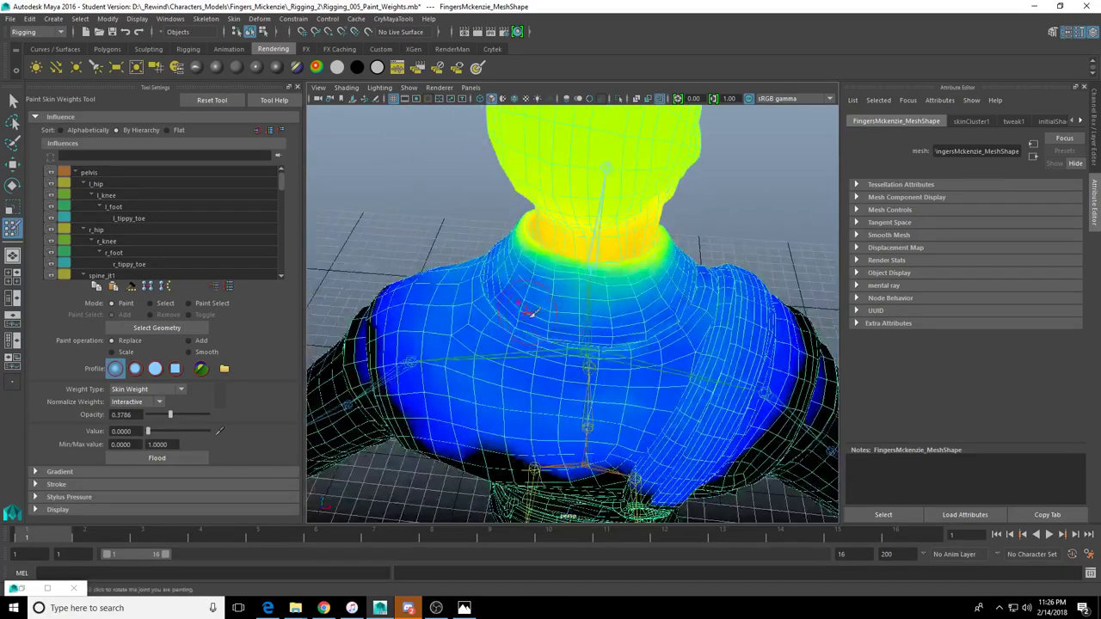
left_click_drag(680, 293, 526, 296, "alt")
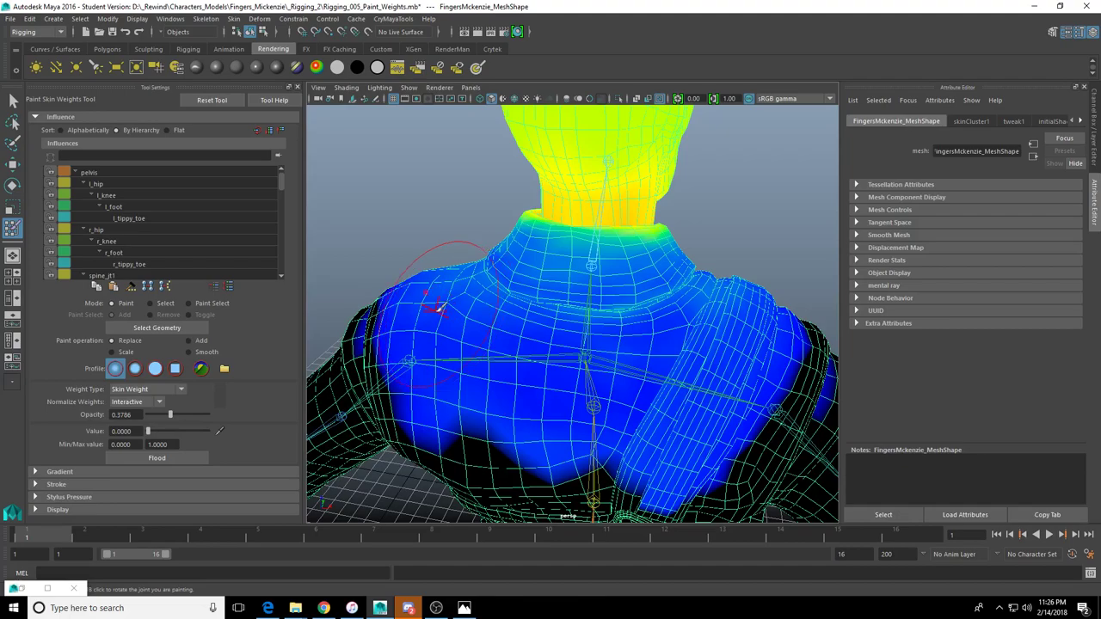
mouse_move(555, 319)
left_mouse_down("alt")
mouse_move(623, 308)
mouse_move(691, 331)
mouse_move(653, 344)
mouse_move(659, 381)
mouse_move(479, 405)
mouse_move(593, 334)
left_mouse_up("alt")
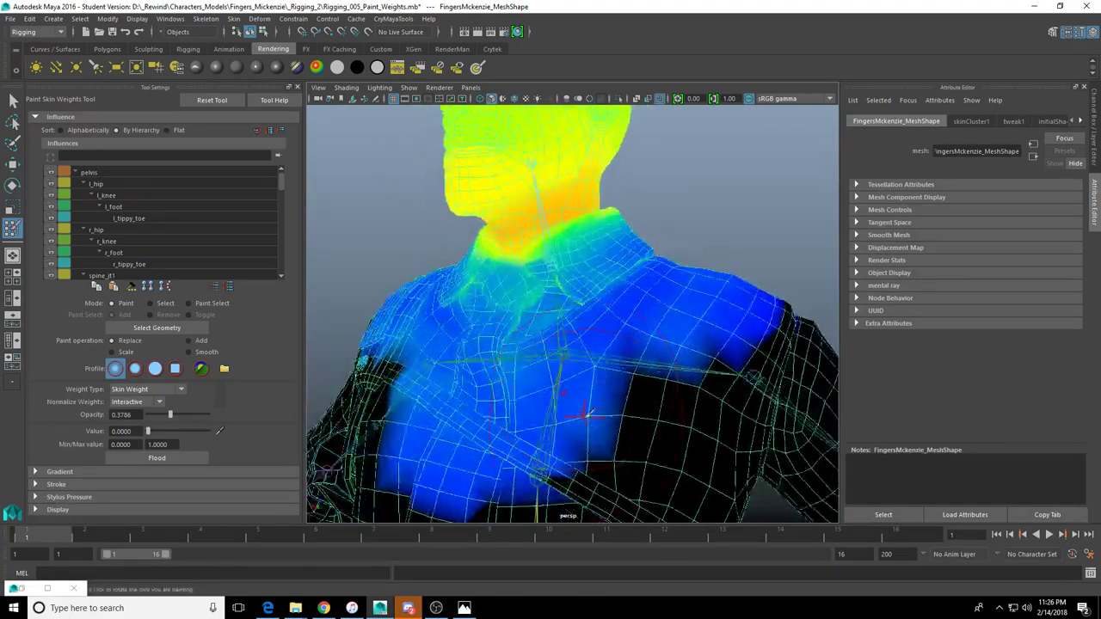
mouse_move(484, 390)
left_mouse_down("alt")
mouse_move(516, 405)
mouse_move(560, 393)
mouse_move(597, 319)
mouse_move(471, 319)
left_mouse_up("alt")
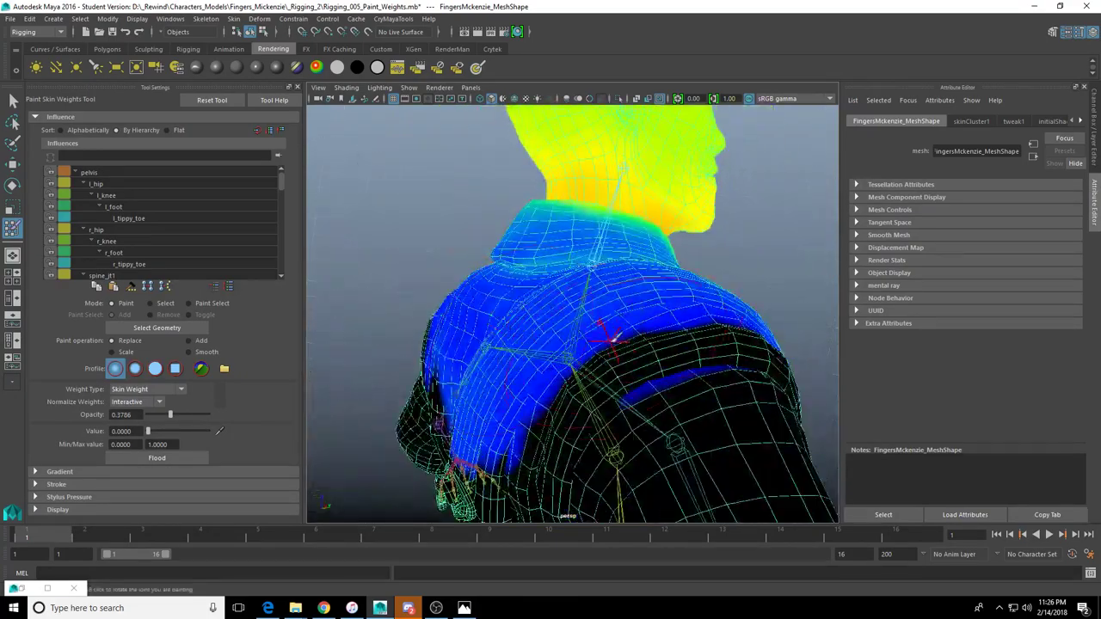
left_click_drag(611, 338, 442, 327, "alt")
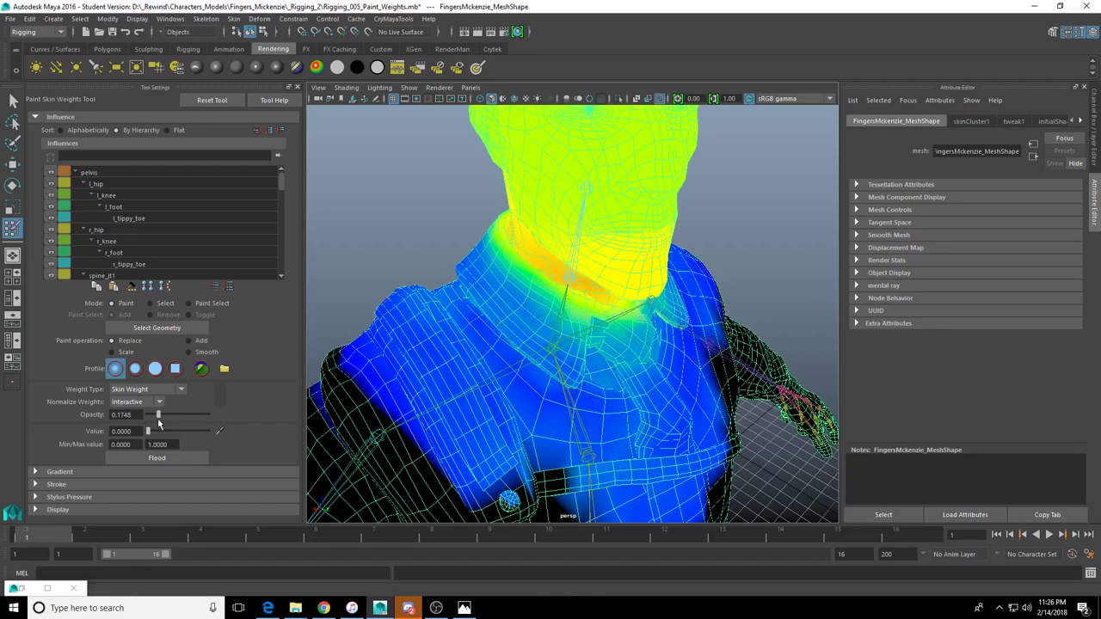
Set the brush opacity to 0.1748 and soften the neck weight around the tie knot and front collar flaps
left_click_drag(565, 340, 497, 334, "alt")
right_click_drag(497, 333, 538, 324, "alt")
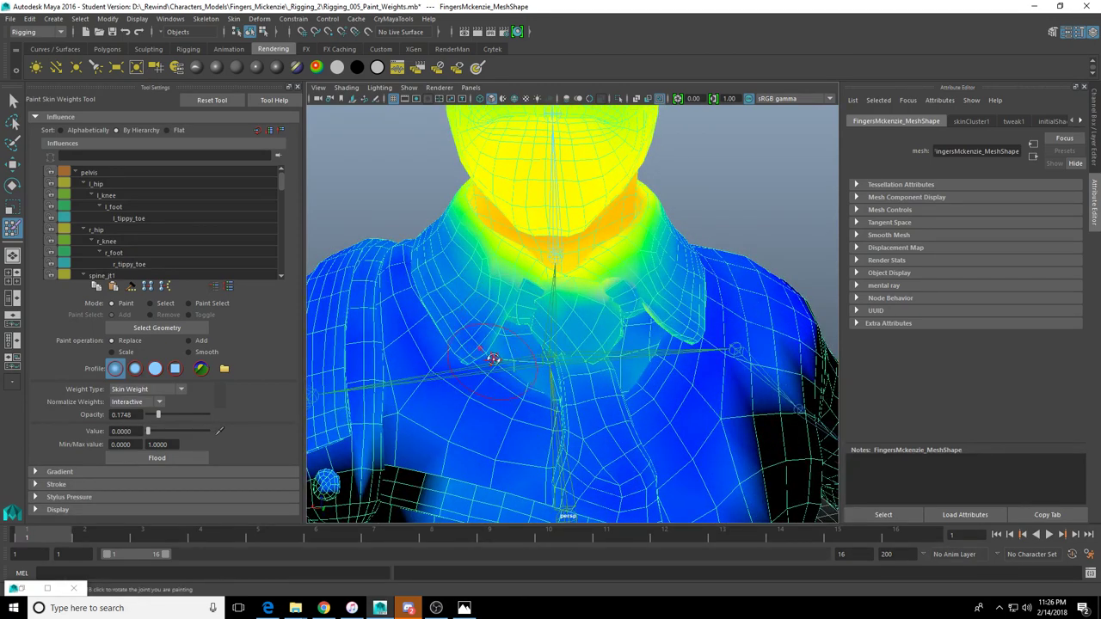
left_click_drag(490, 361, 533, 344, "alt")
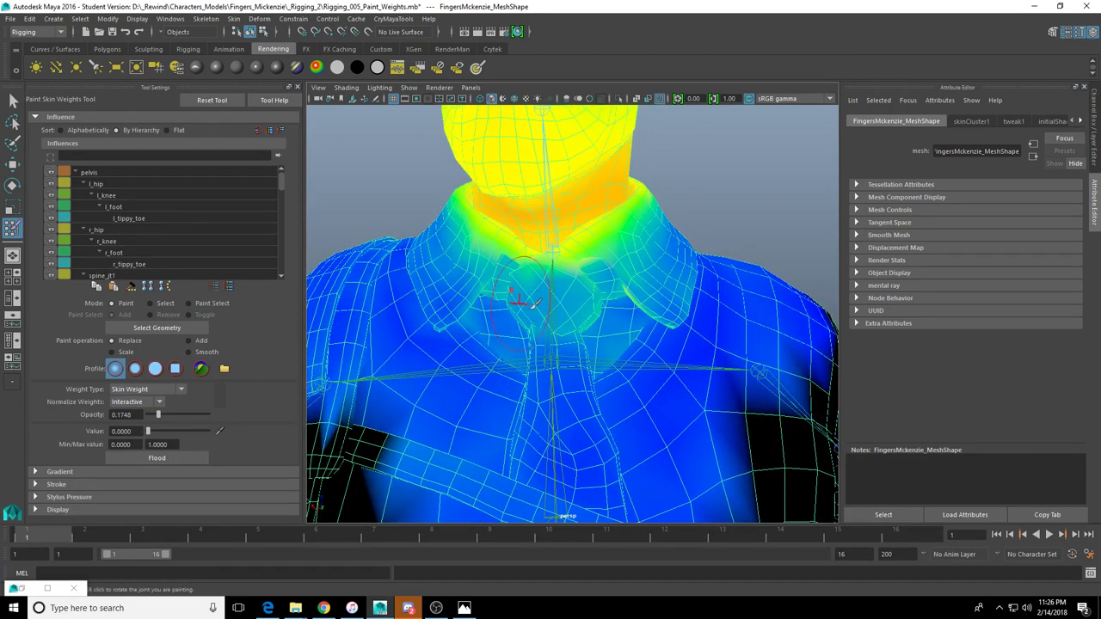
left_click_drag(533, 302, 555, 253, "alt")
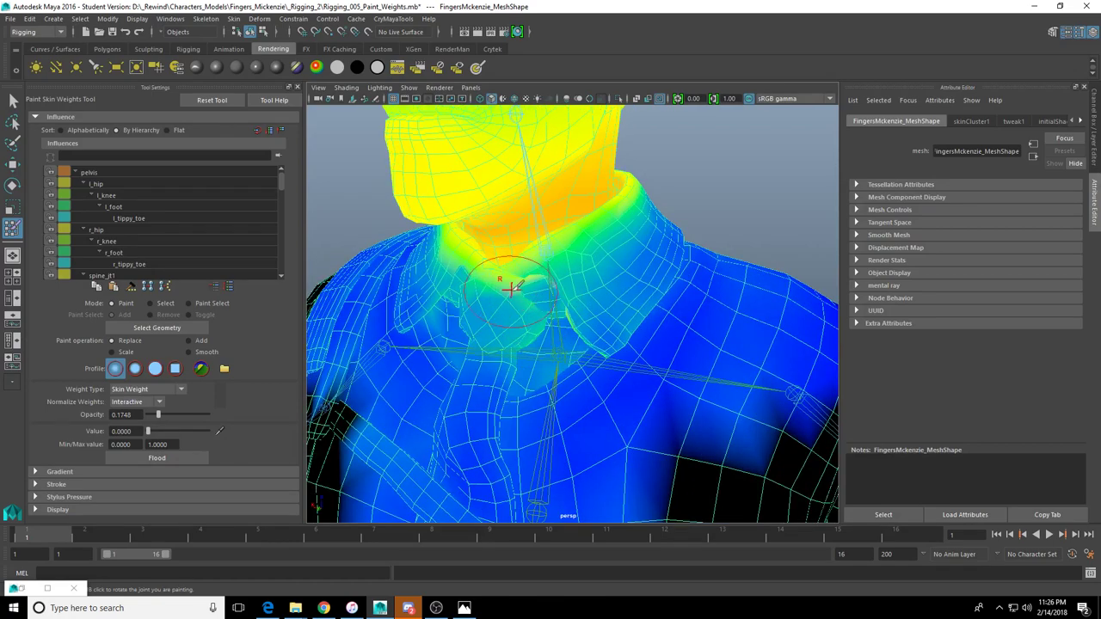
left_click_drag(510, 290, 573, 282, "alt")
left_click_drag(613, 320, 510, 303, "alt")
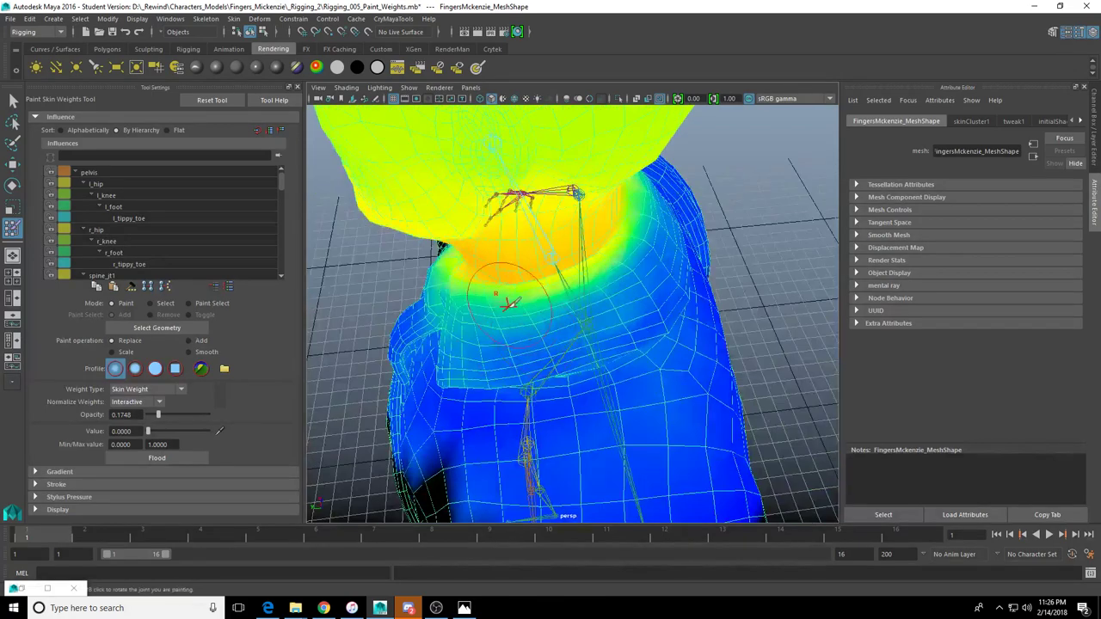
Blend down the neck weight around the collar's upper edge, from the back to the front opening, at opacity 0.1748
left_click_drag(417, 292, 548, 299, "alt")
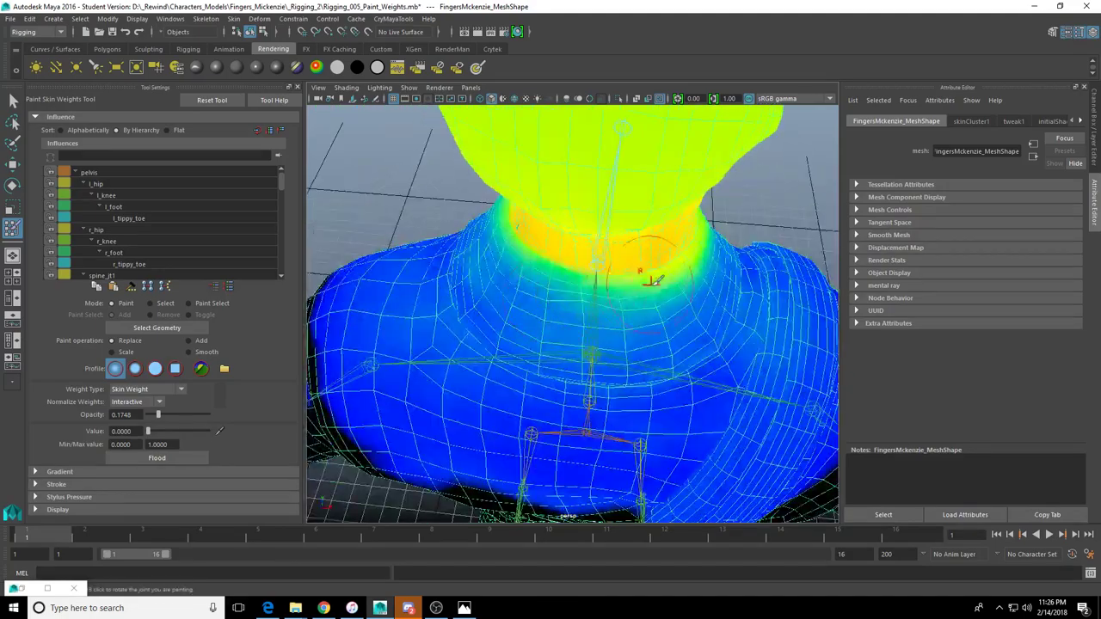
left_click_drag(652, 280, 614, 310, "alt")
scroll(614, 310, "up", 5)
left_click_drag(521, 246, 548, 242, "alt")
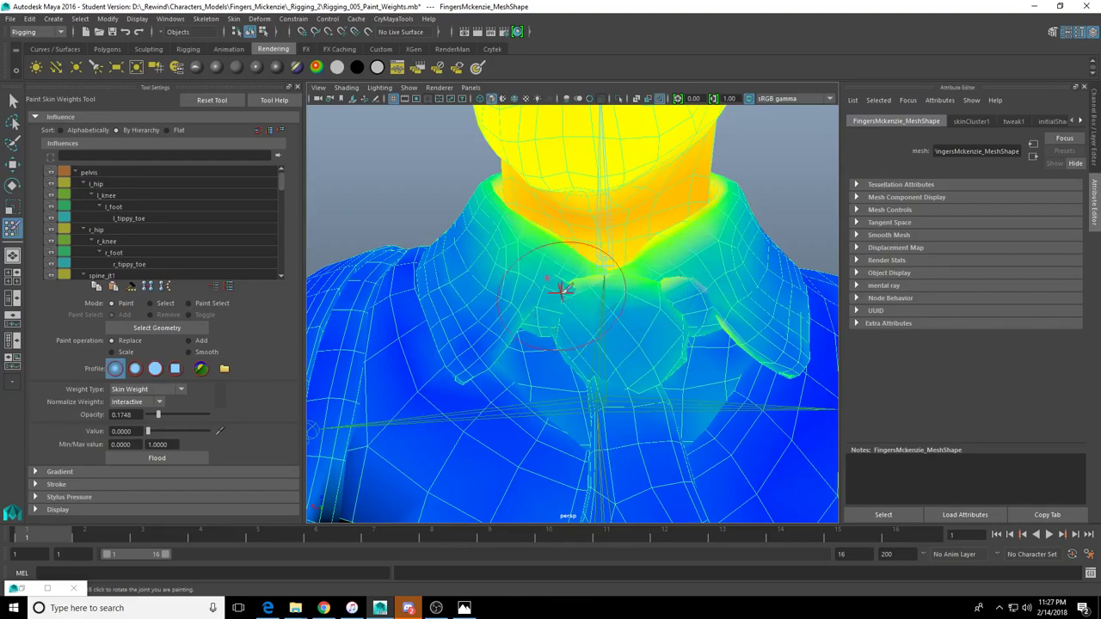
left_click_drag(629, 305, 450, 369, "alt")
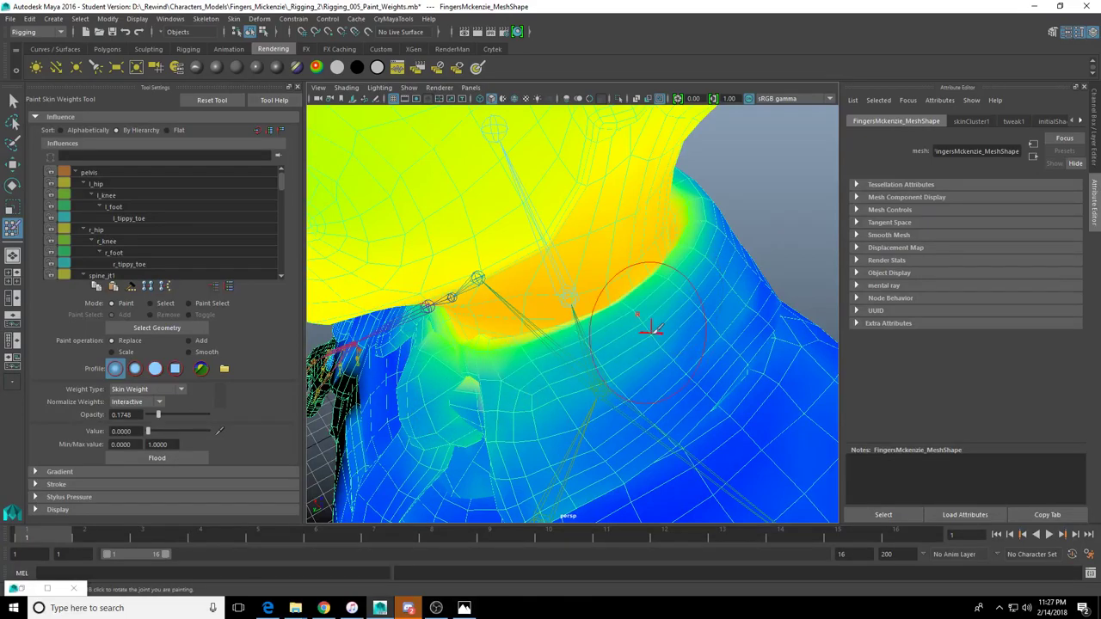
left_click_drag(486, 377, 462, 377, "alt")
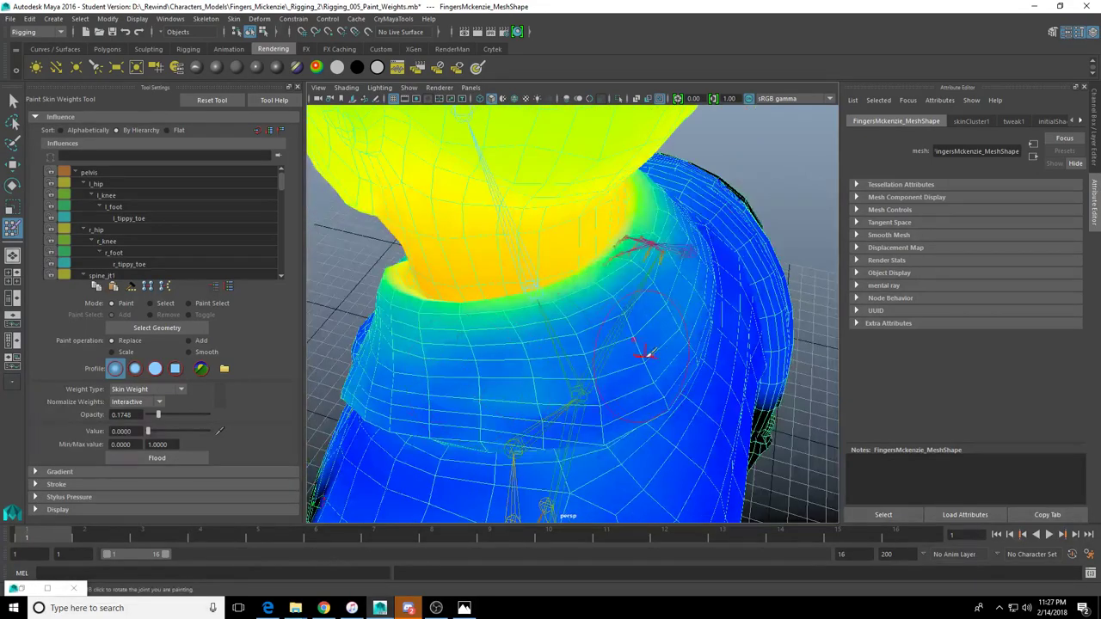
Set the brush opacity to 0.4563 and reduce the neck weight on the inner collar area behind the tie knot
left_click_drag(573, 362, 542, 418, "alt")
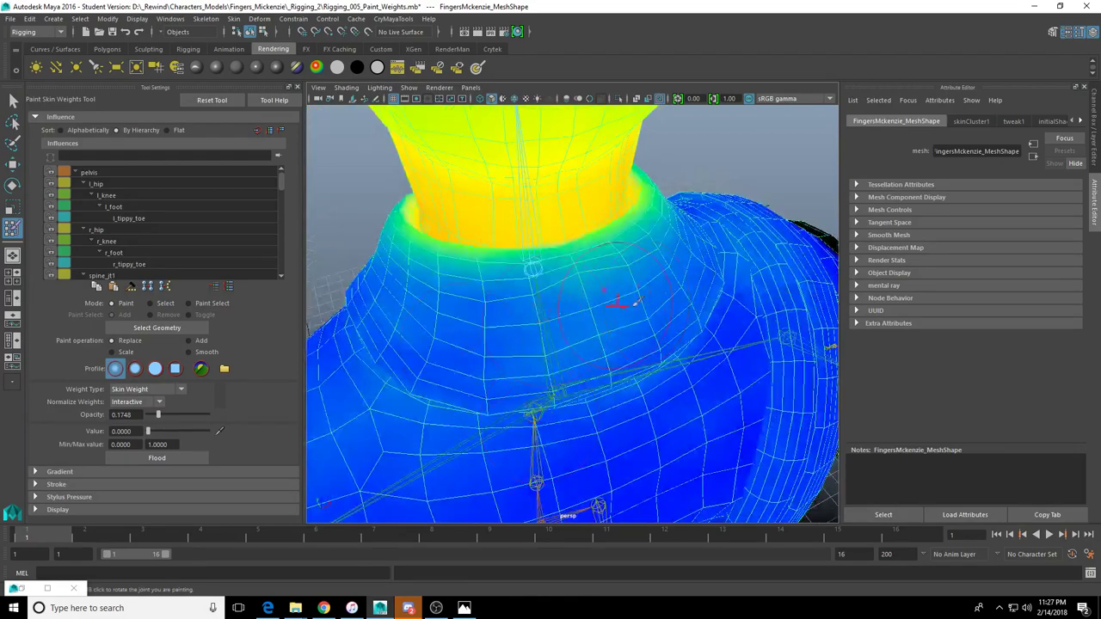
left_click_drag(531, 363, 653, 293, "alt")
scroll(619, 258, "up", 5)
left_click_drag(563, 220, 594, 166, "alt")
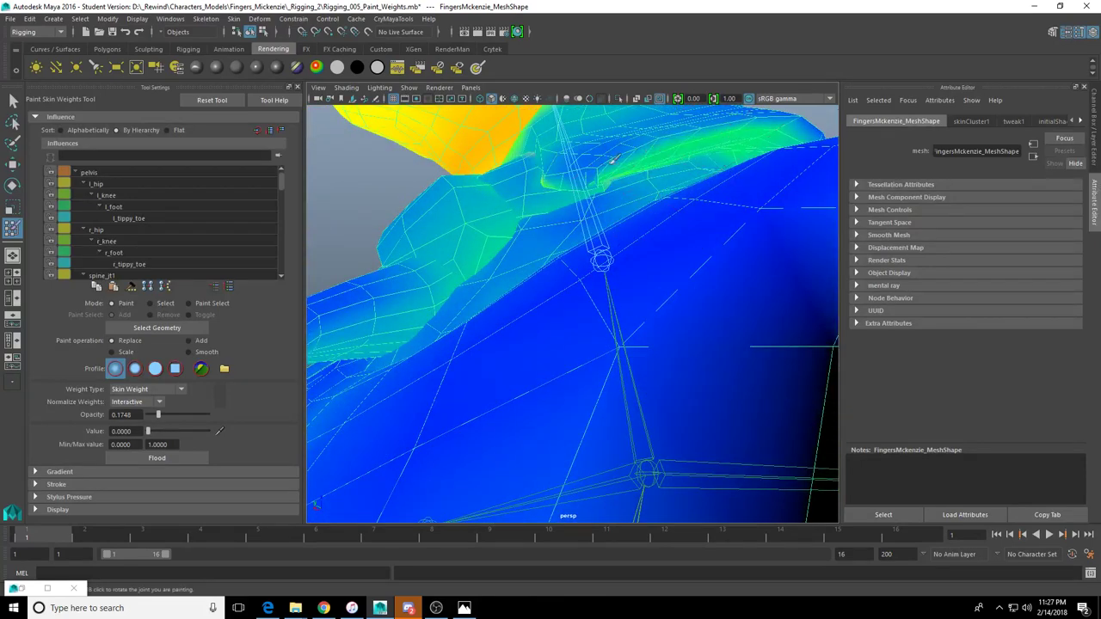
mouse_move(749, 166)
left_mouse_down()
mouse_move(741, 134)
mouse_move(691, 158)
left_mouse_up()
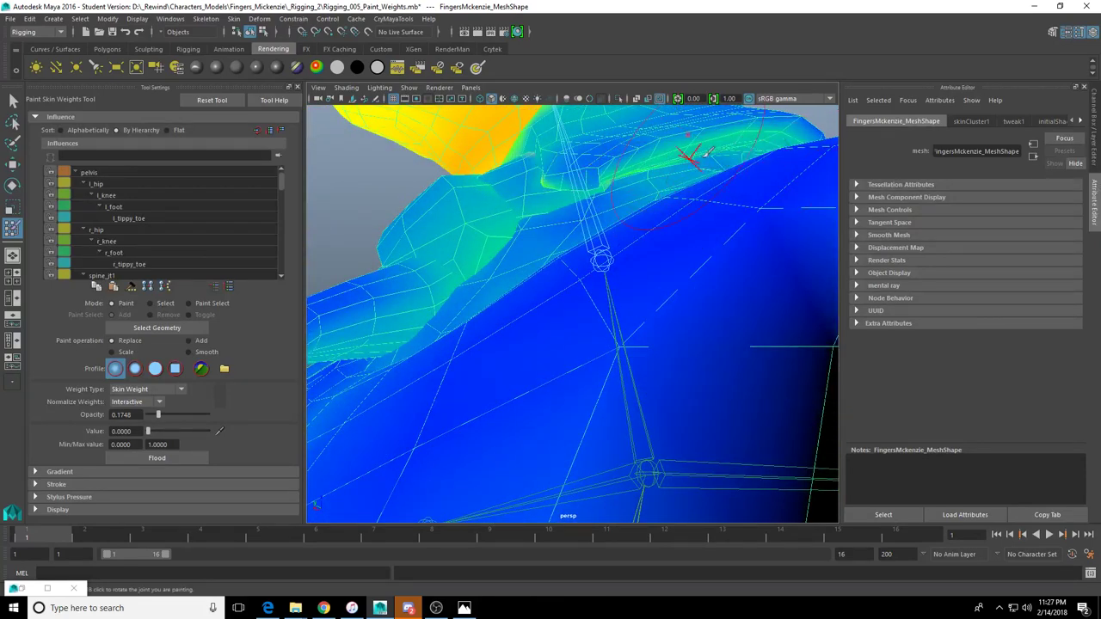
left_click_drag(159, 414, 175, 415)
left_click_drag(757, 146, 675, 161)
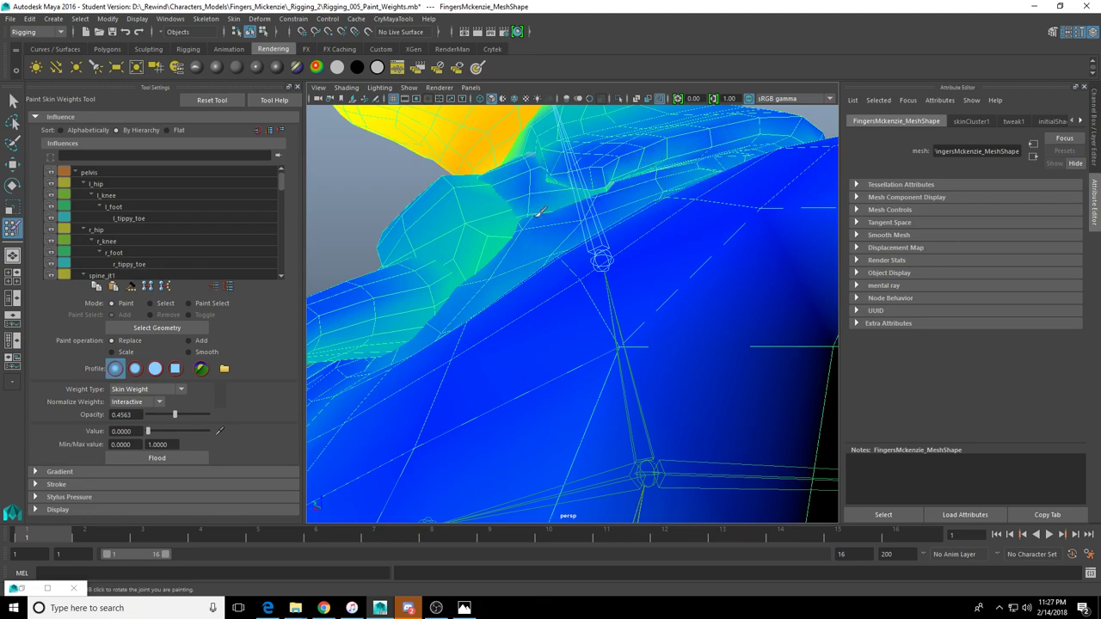
left_click_drag(567, 198, 590, 246, "alt")
left_click_drag(535, 321, 762, 332, "alt")
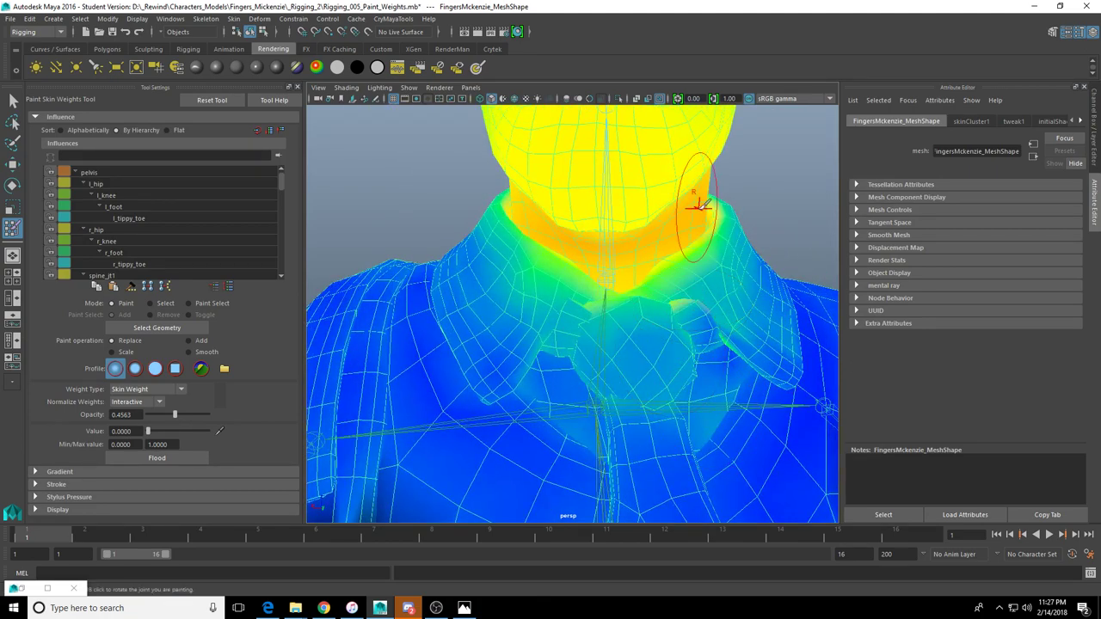
scroll(634, 333, "down", 5)
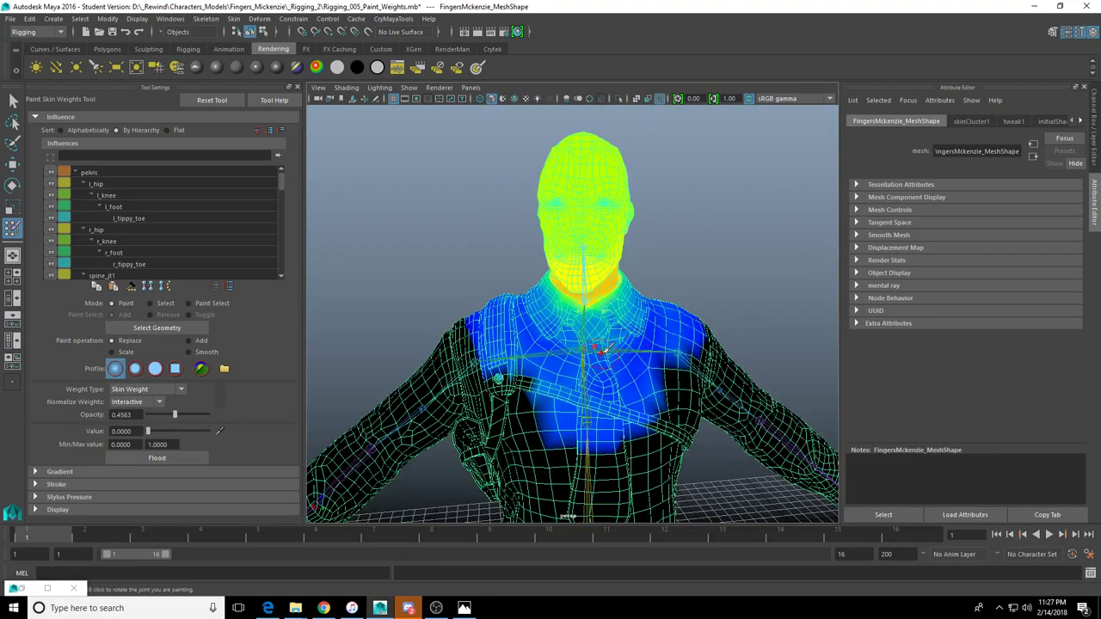
scroll(600, 381, "up", 5)
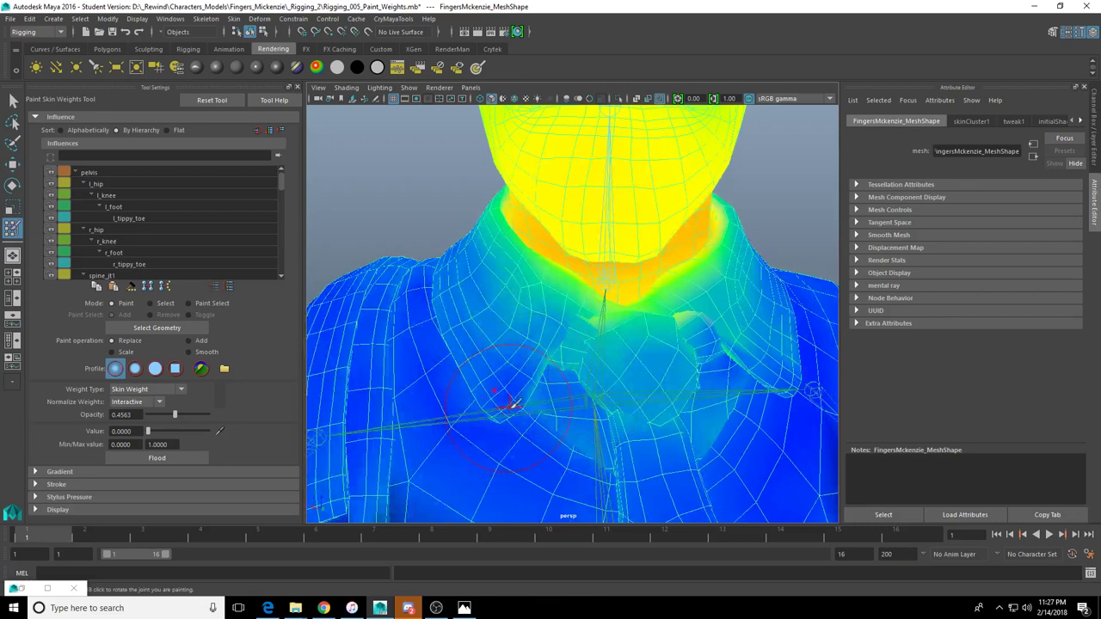
Turn the neck joint about X to test how the collar and tie deform, and undo the test rotation
key("w")
left_click(611, 284)
scroll(612, 284, "down", 3)
key("e")
left_click_drag(584, 279, 625, 315)
key("ctrl+z")
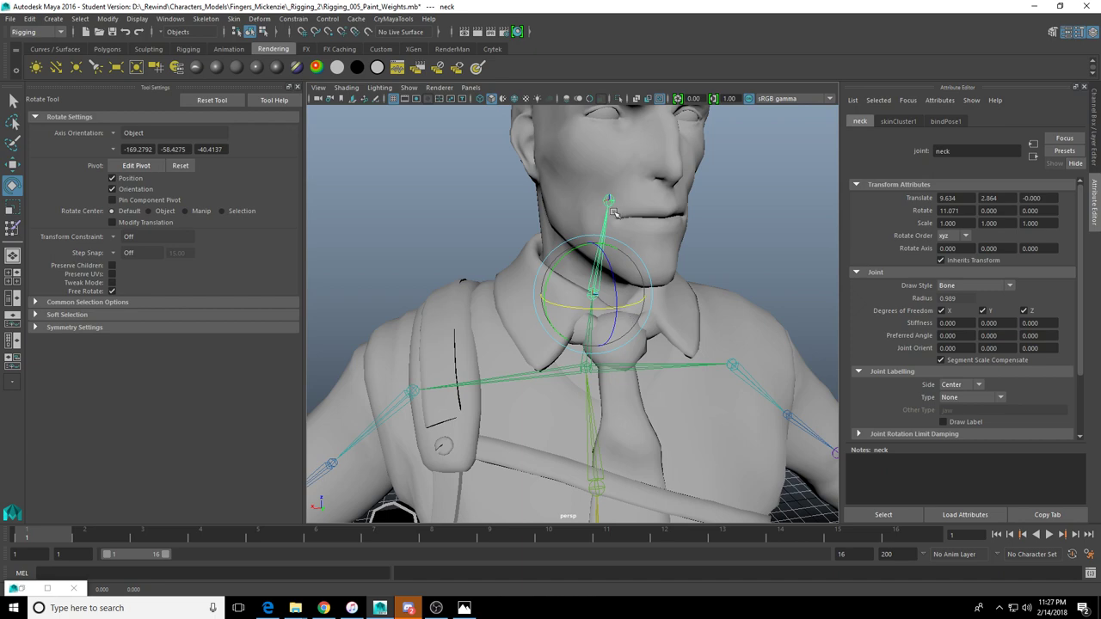
key("ctrl+z")
scroll(572, 309, "down", 5)
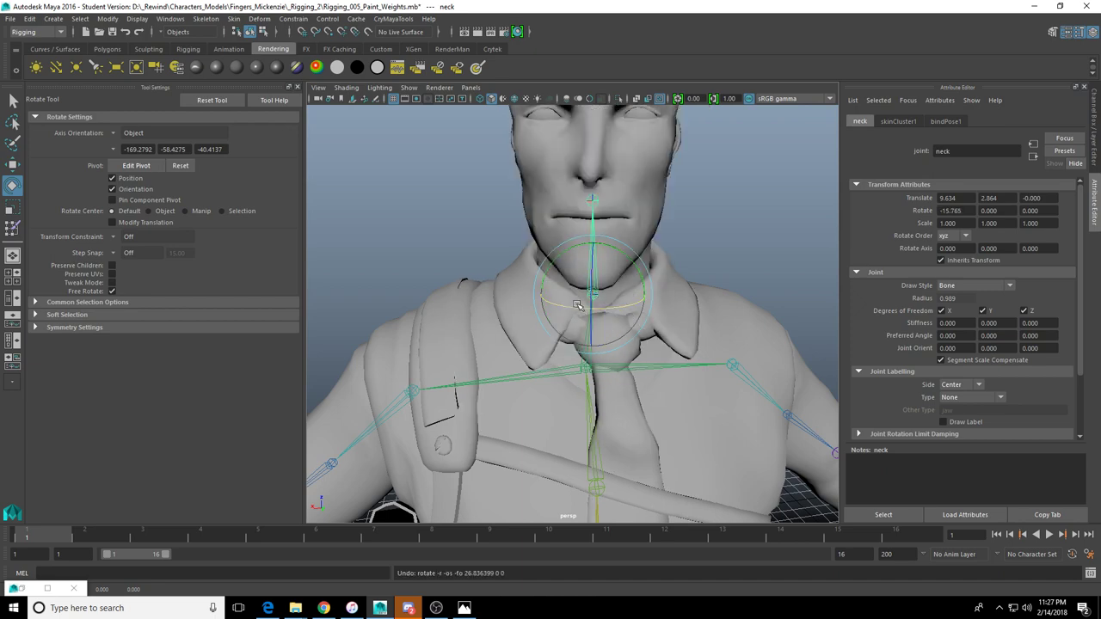
key("ctrl+z")
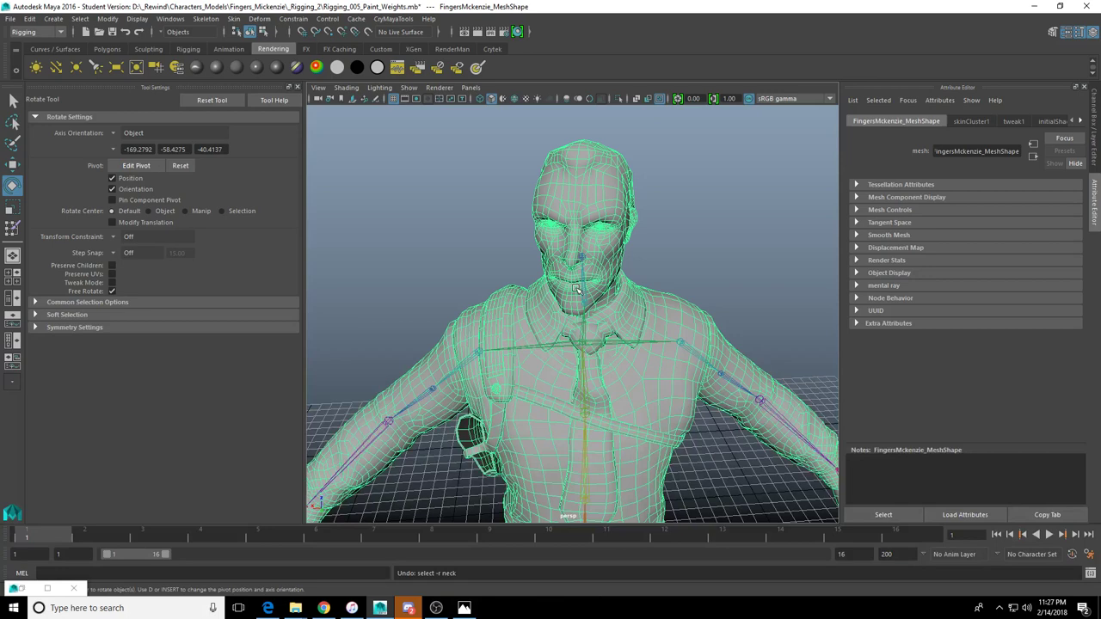
scroll(596, 310, "up", 5)
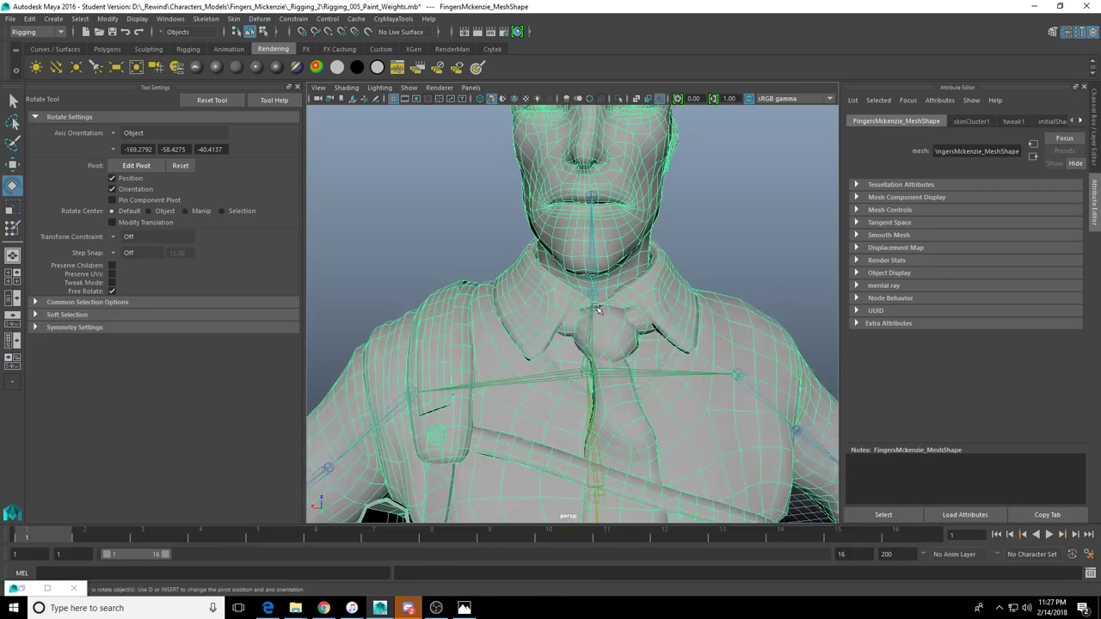
Select the neck joint, turn it slightly to check the collar, and set its X rotation to 0
left_click(594, 313)
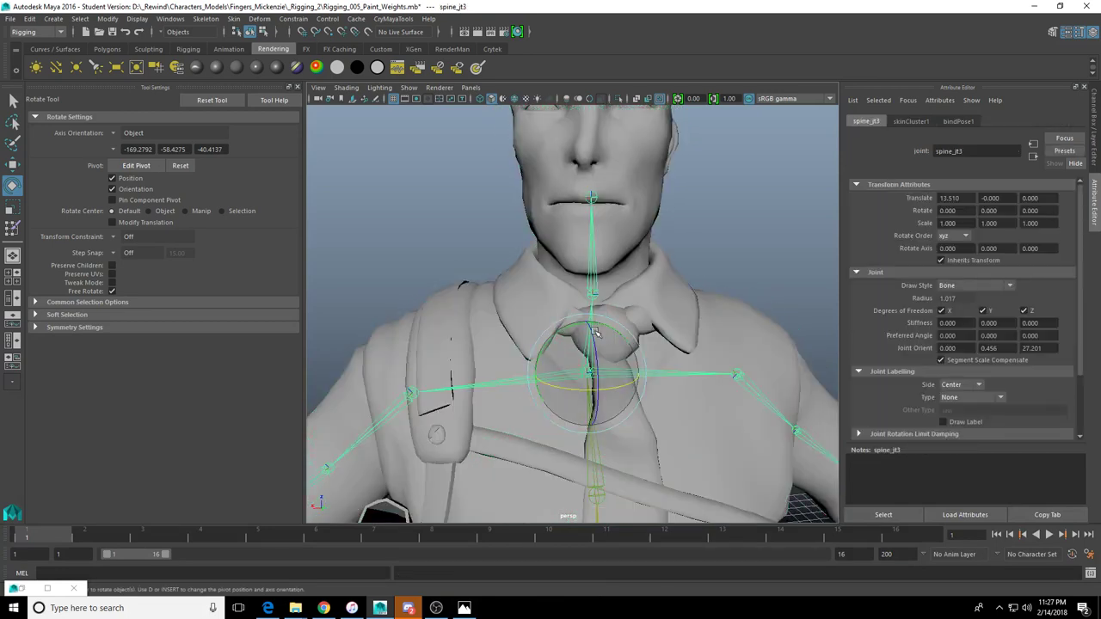
scroll(599, 327, "up", 3)
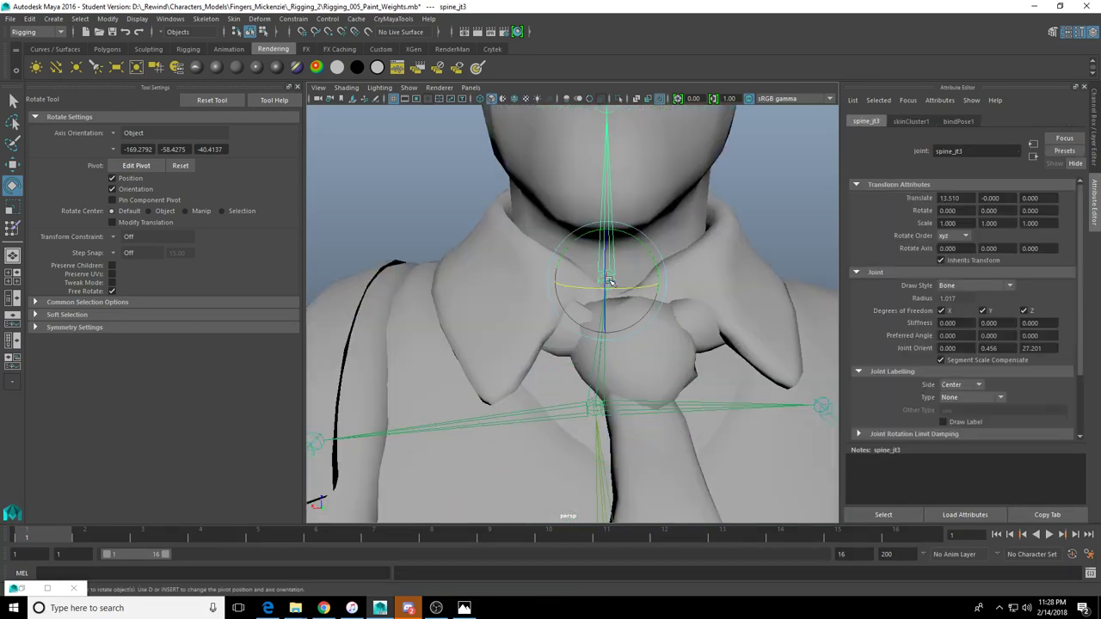
scroll(584, 297, "down", 2)
left_click(585, 297)
left_click_drag(584, 298, 587, 283)
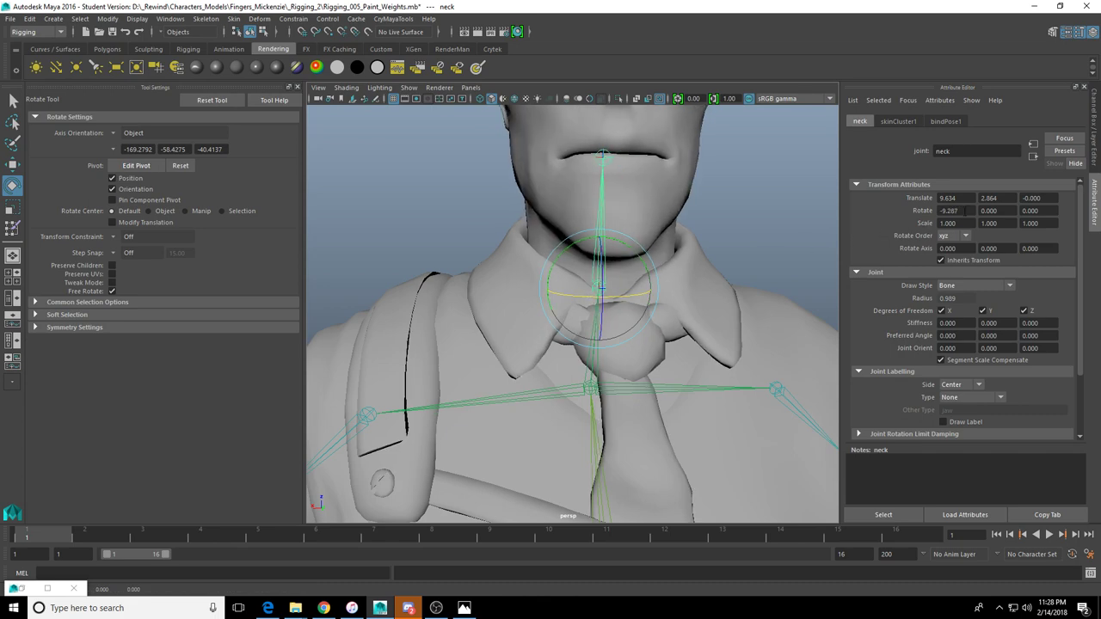
double_click(947, 211)
type("0")
key("Return")
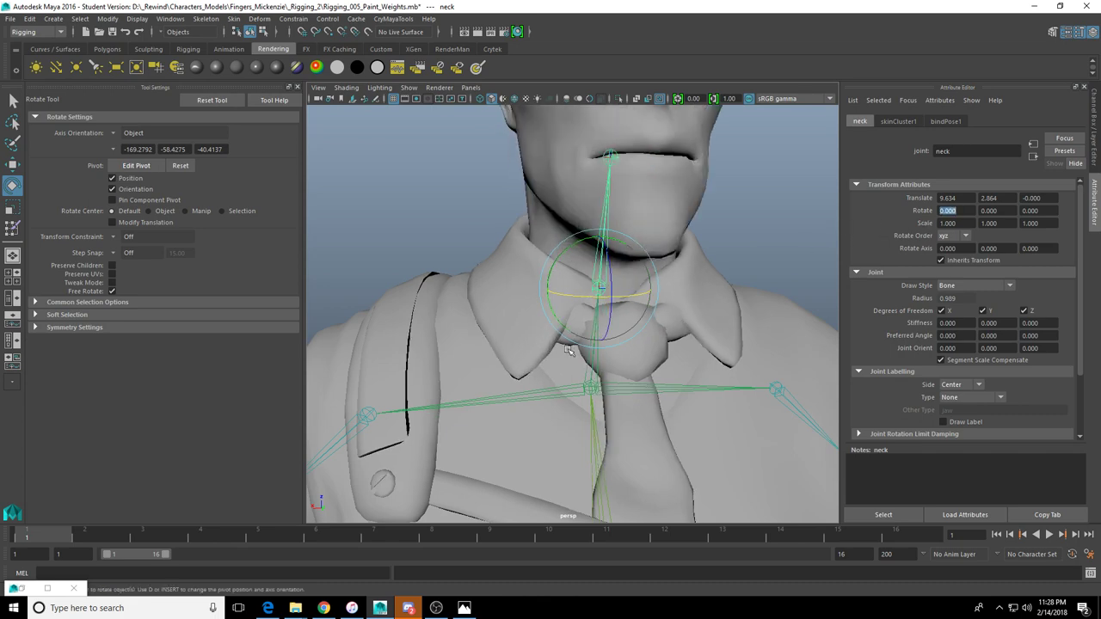
Bend the neck joint forward about Z to test the collar's deformation, and undo the bend
scroll(567, 350, "down", 3)
scroll(581, 323, "up", 3)
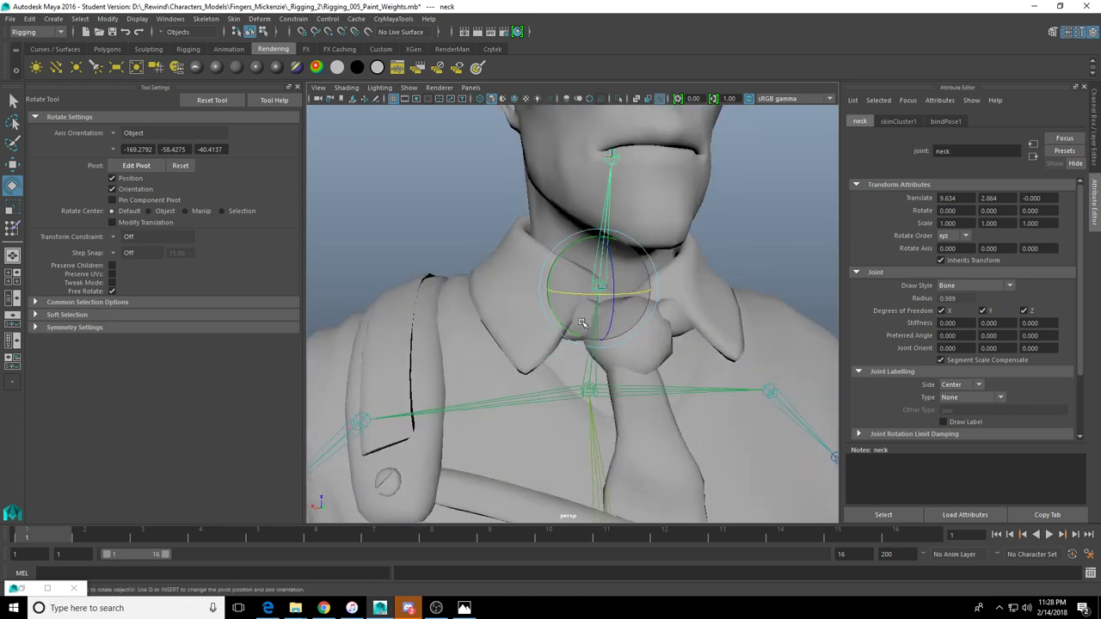
left_click_drag(613, 276, 601, 313)
scroll(601, 313, "down", 2)
left_click_drag(601, 313, 576, 253, "alt")
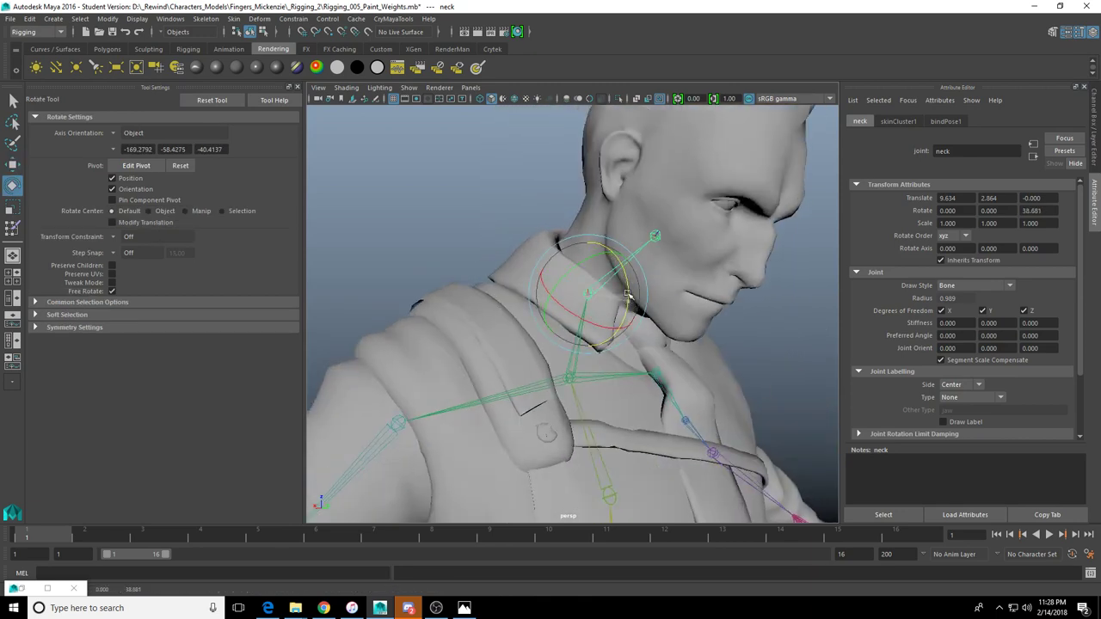
key("ctrl+z")
key("ctrl+z")
key("ctrl+z")
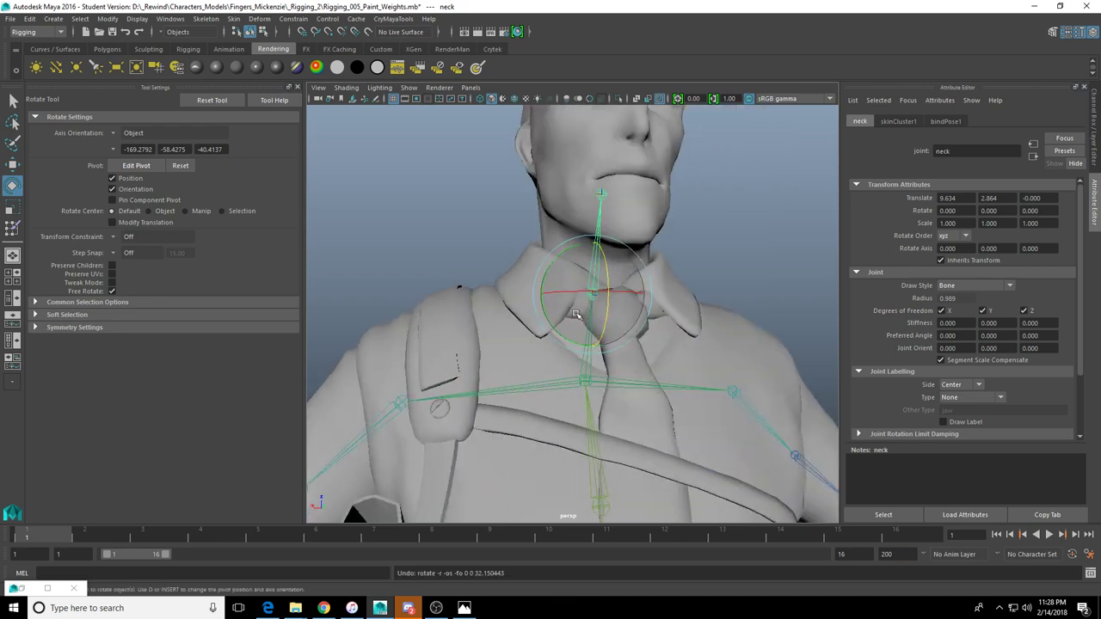
Twist the neck joint strongly about X to check the collar from both sides, undoing each twist
left_click_drag(594, 293, 540, 297)
left_click_drag(540, 298, 439, 329, "alt")
key("ctrl+z")
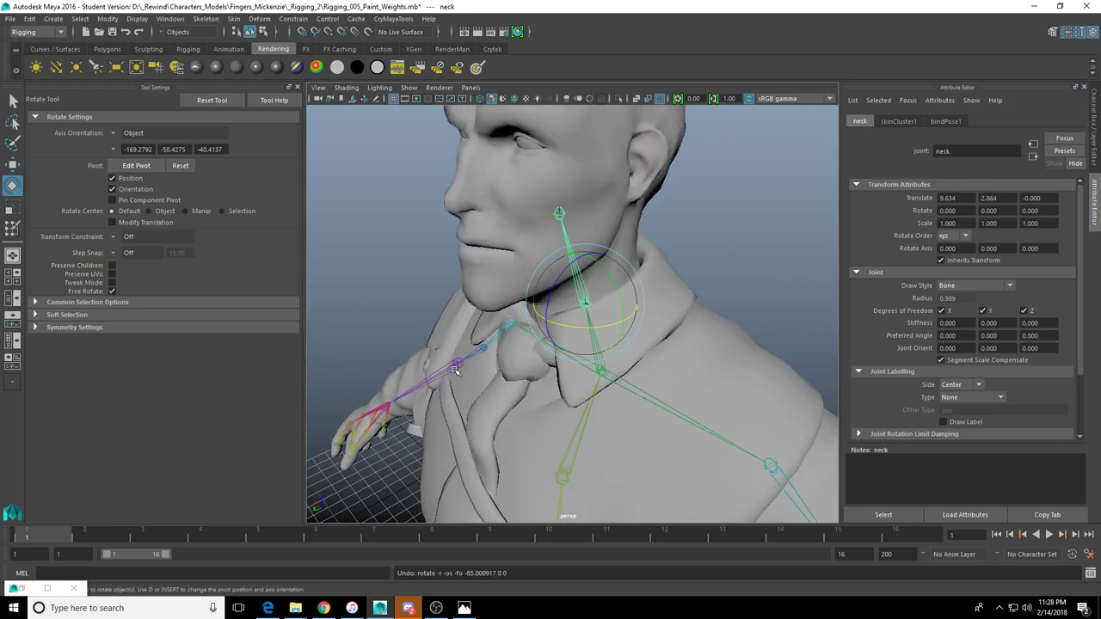
left_click_drag(574, 326, 548, 315)
key("ctrl+z")
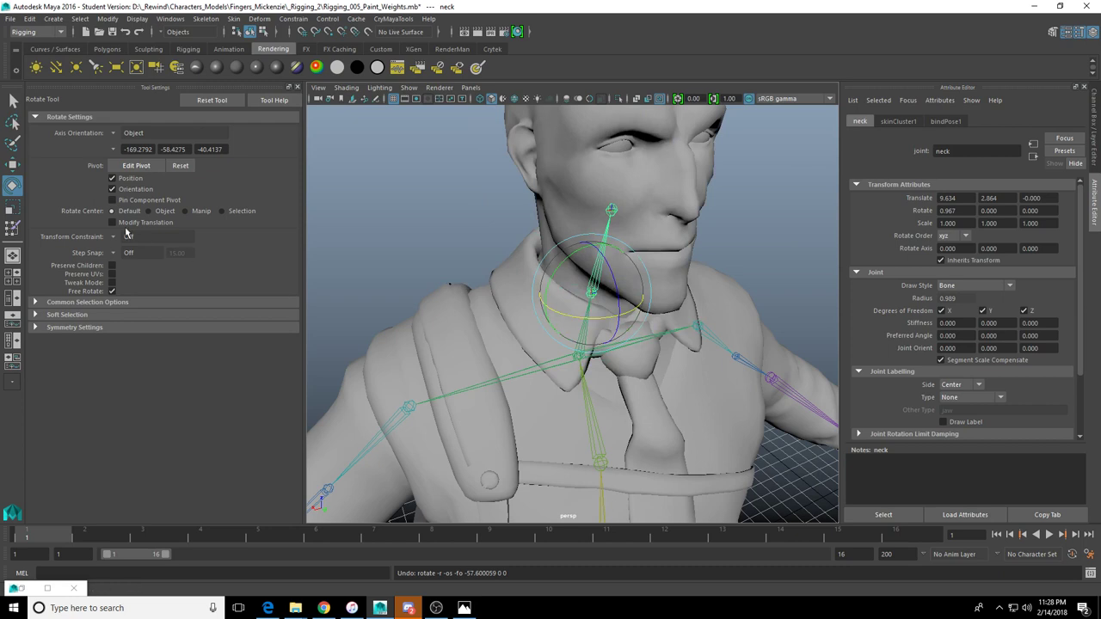
Return to painting skin weights on the mesh and remove neck weight from the character's right collar flap and shoulder strap at opacity 0.8155
left_click(12, 229)
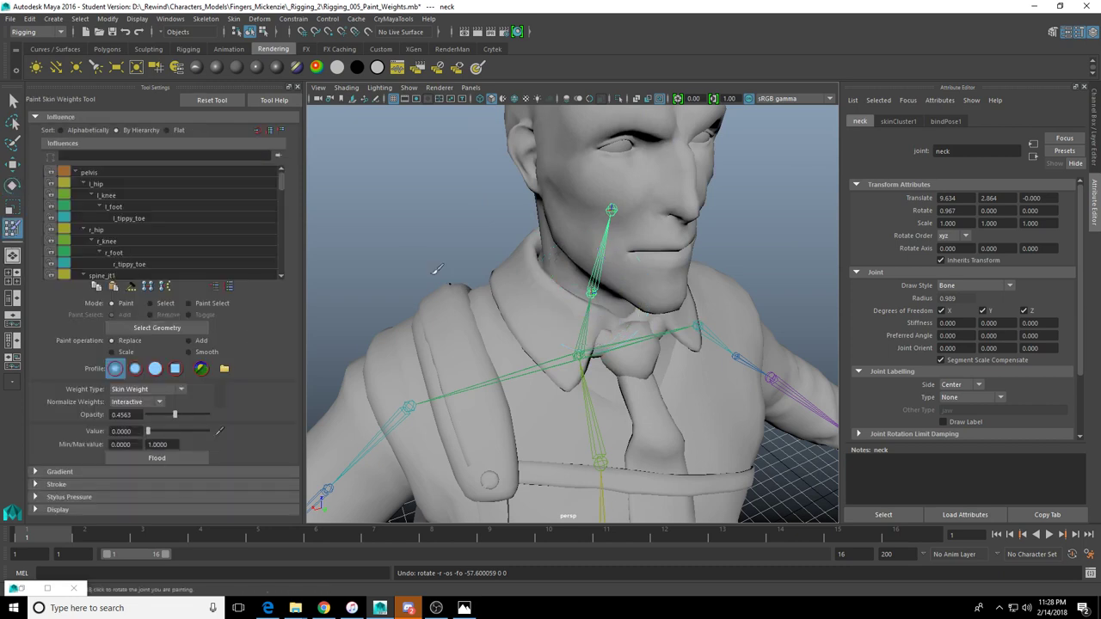
left_click(187, 329)
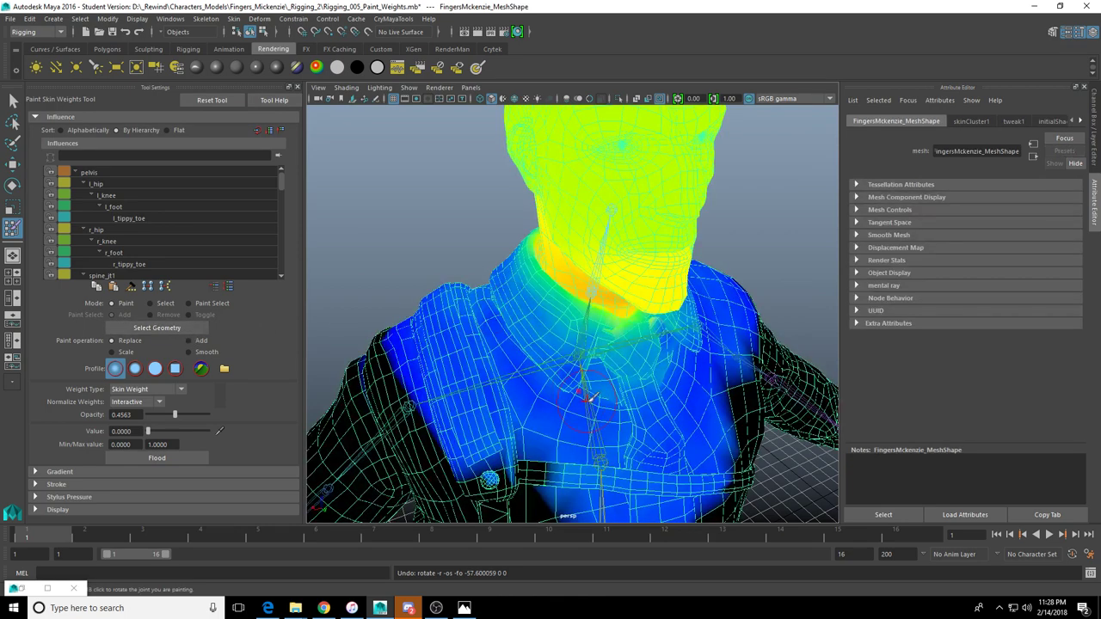
left_click_drag(175, 414, 184, 414)
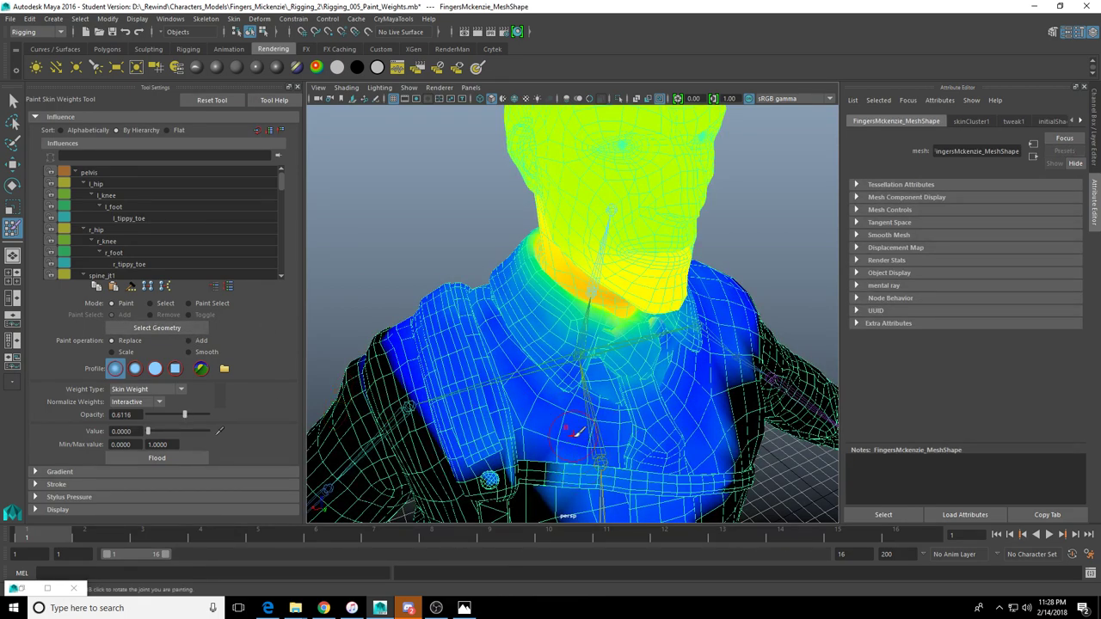
left_click_drag(585, 434, 558, 387, "alt")
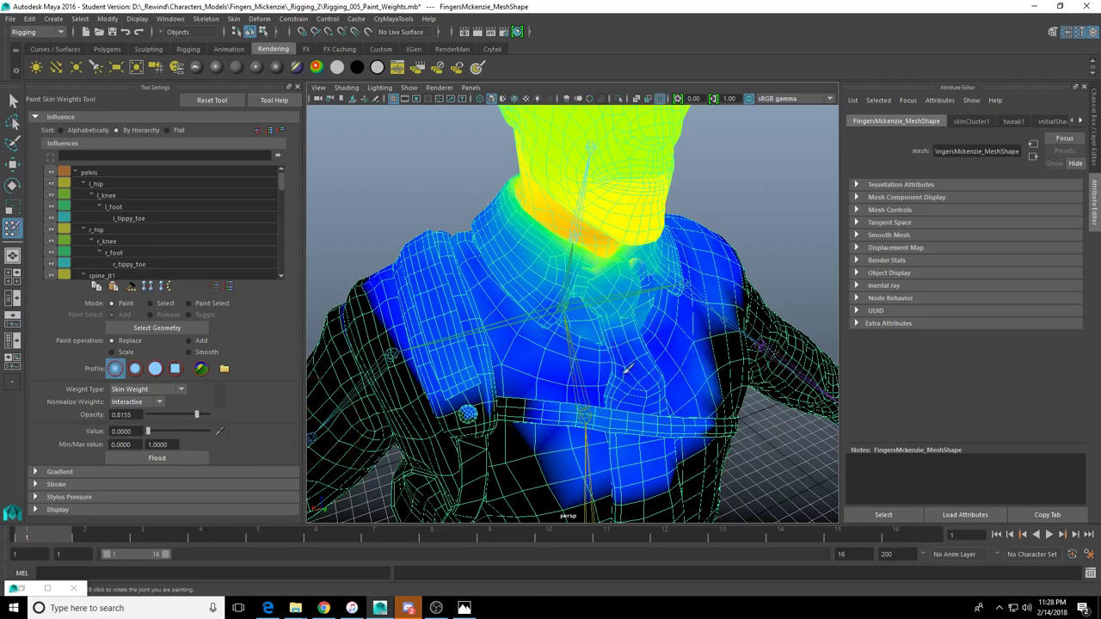
left_click_drag(516, 288, 486, 327, "alt")
mouse_move(466, 282)
left_mouse_down()
mouse_move(559, 333)
mouse_move(508, 345)
left_mouse_up()
mouse_move(414, 326)
left_mouse_down()
mouse_move(538, 425)
mouse_move(588, 422)
mouse_move(495, 361)
mouse_move(370, 389)
left_mouse_up()
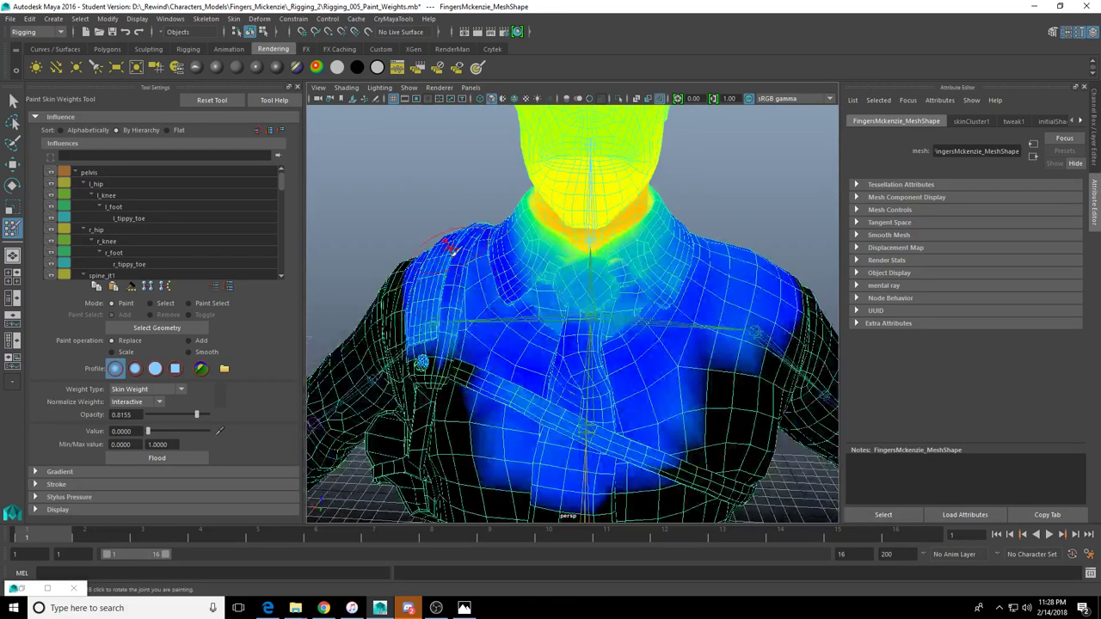
mouse_move(450, 247)
left_mouse_down()
mouse_move(458, 320)
mouse_move(429, 347)
mouse_move(444, 275)
left_mouse_up()
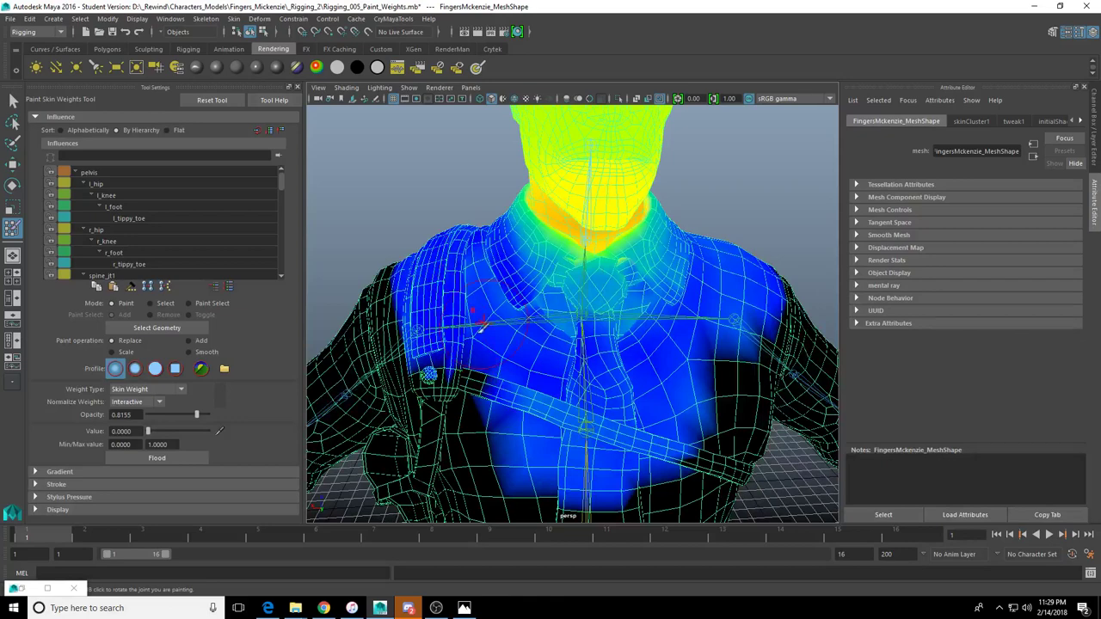
Set the brush opacity to 0.8641 and lower the neck weight across the shirt front and the character's left upper chest
left_click(209, 415)
left_click_drag(407, 334, 481, 303, "alt")
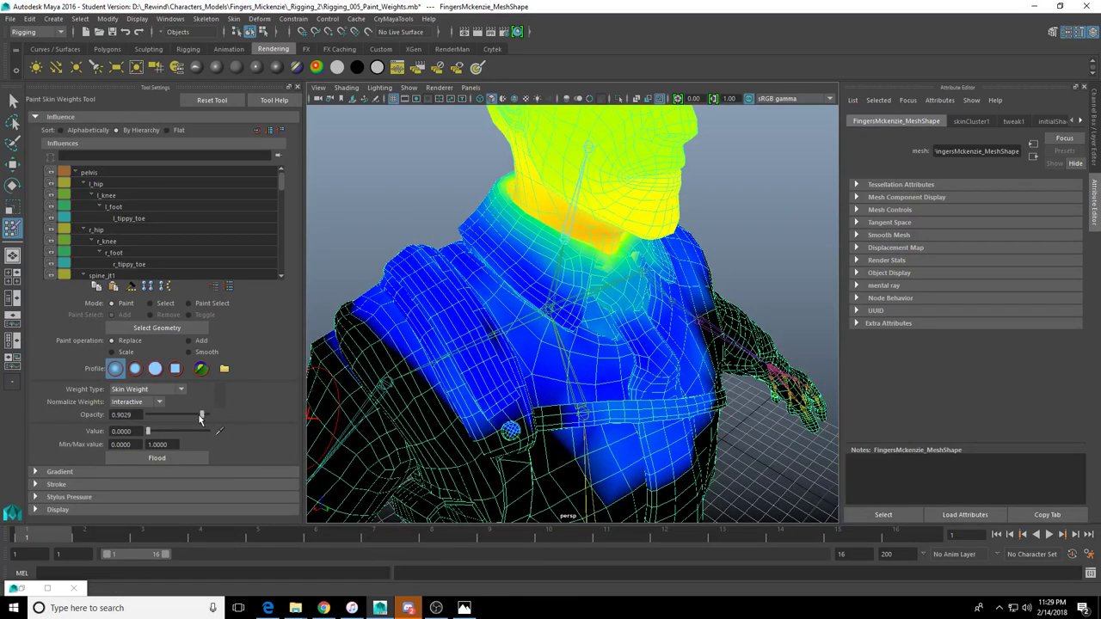
left_click_drag(200, 418, 199, 418)
left_click_drag(555, 400, 593, 395, "alt")
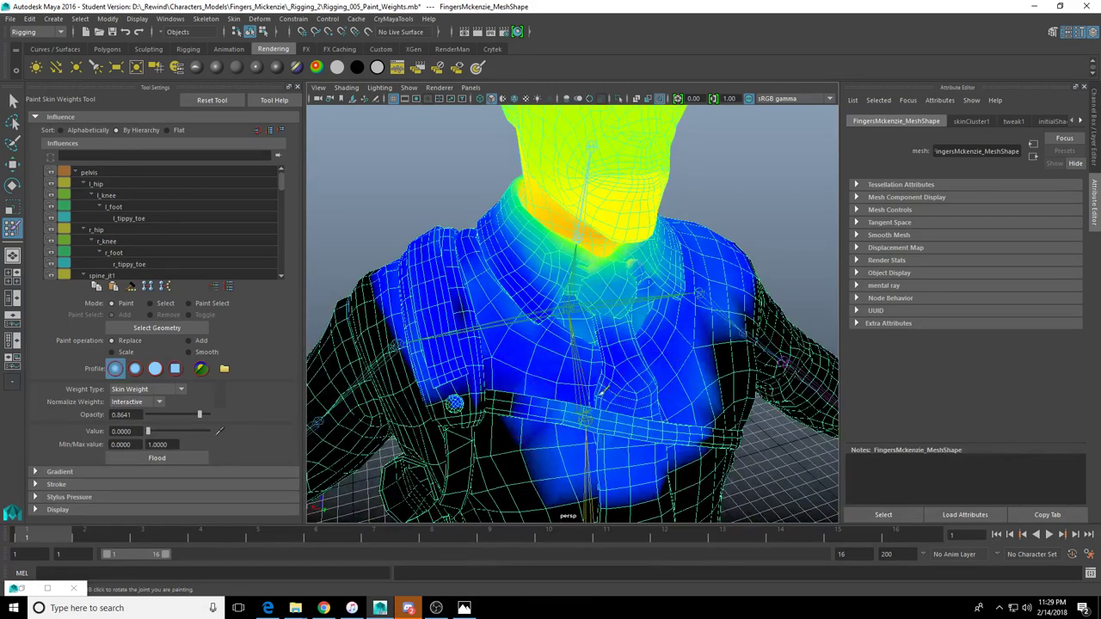
left_click_drag(684, 442, 692, 349, "alt")
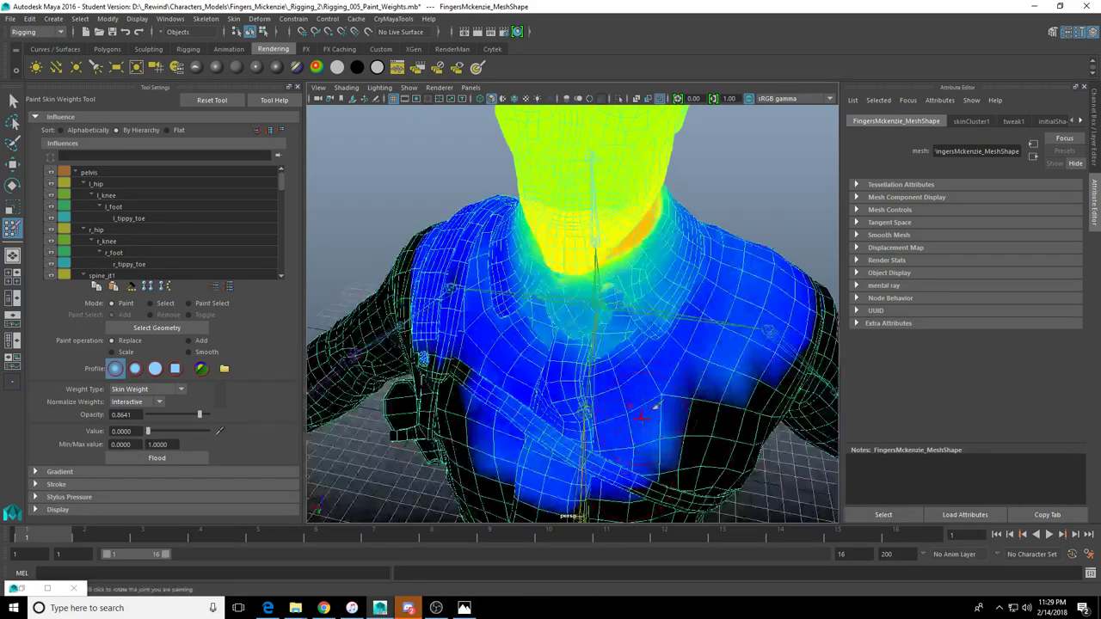
left_click_drag(738, 319, 560, 364, "alt")
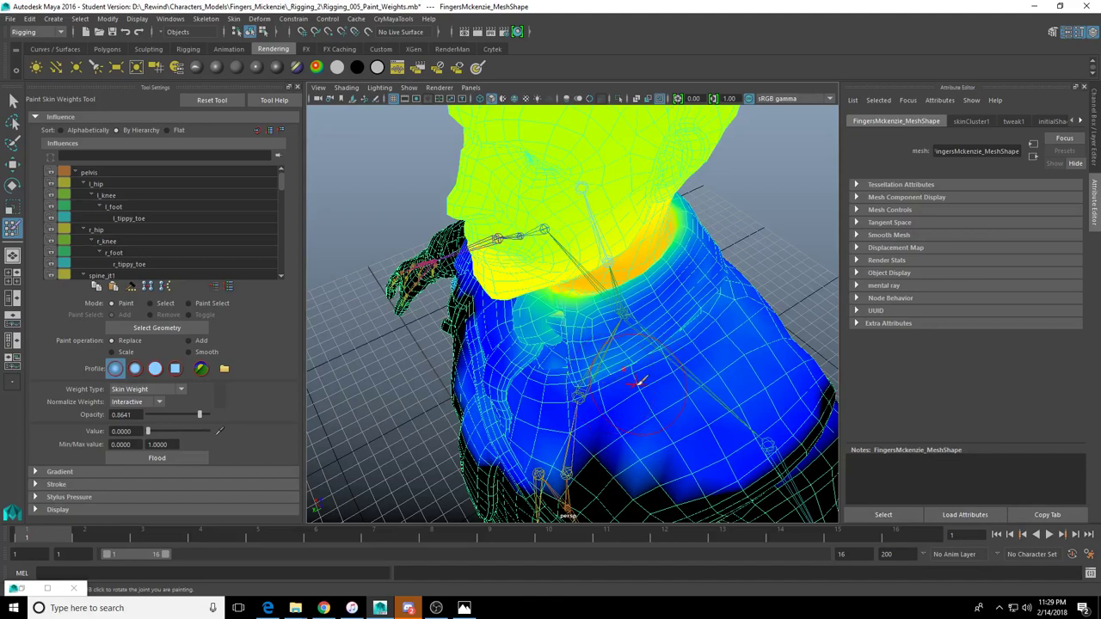
Reduce the neck weight on the character's left shoulder and the left side of the collar at opacity 0.8641
left_click_drag(638, 380, 529, 288, "alt")
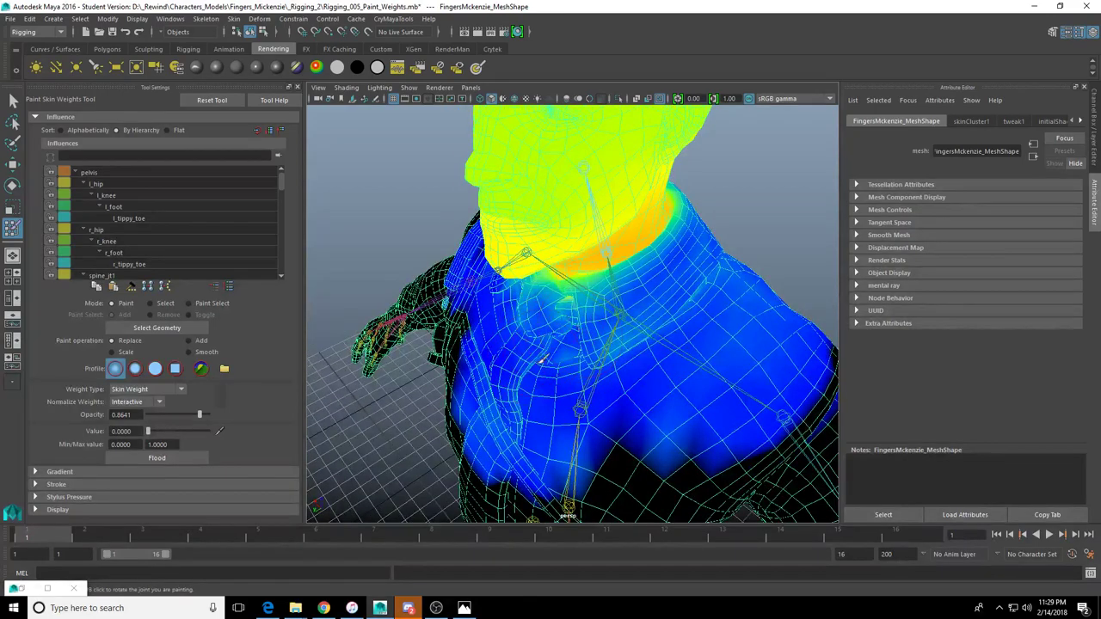
mouse_move(542, 361)
left_mouse_down("alt")
mouse_move(520, 339)
mouse_move(550, 301)
mouse_move(526, 262)
mouse_move(523, 284)
left_mouse_up("alt")
mouse_move(568, 303)
left_mouse_down("alt")
mouse_move(626, 322)
mouse_move(625, 308)
left_mouse_up("alt")
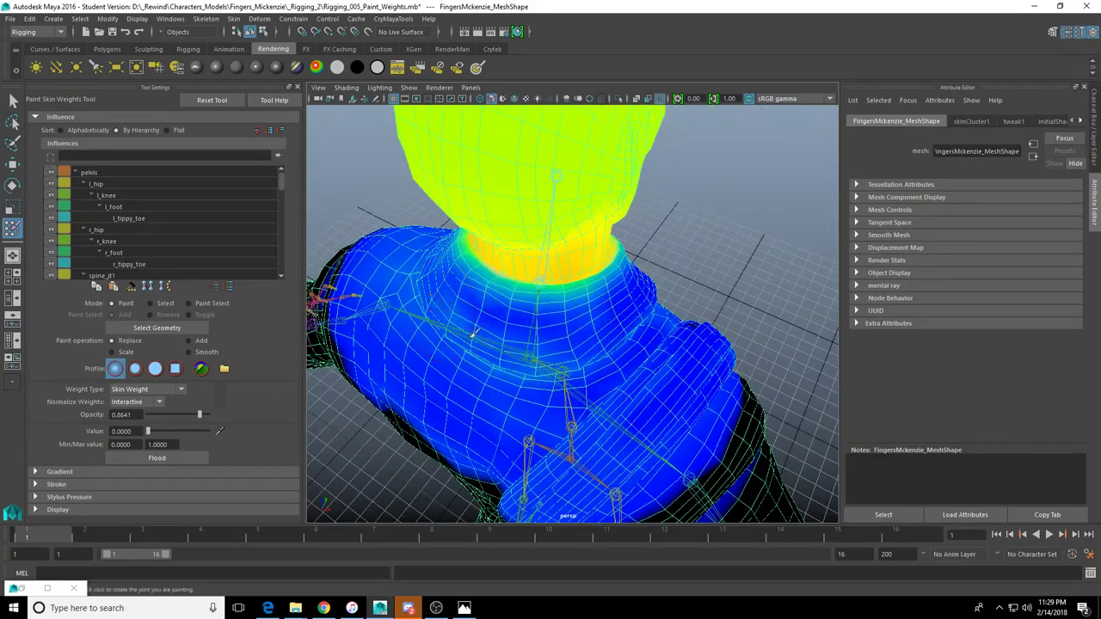
Reduce the neck weight on the back of the collar, the upper back and the rear of the shoulder strap
mouse_move(550, 354)
left_mouse_down("alt")
mouse_move(561, 378)
mouse_move(626, 366)
left_mouse_up("alt")
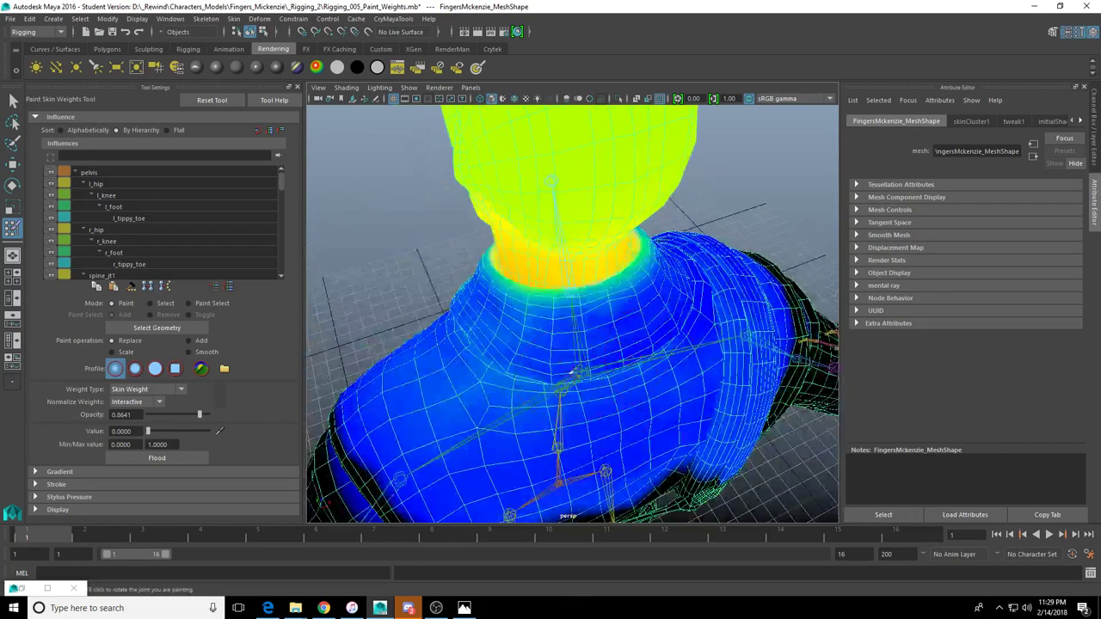
left_click_drag(455, 445, 486, 275, "alt")
left_click_drag(678, 273, 712, 312)
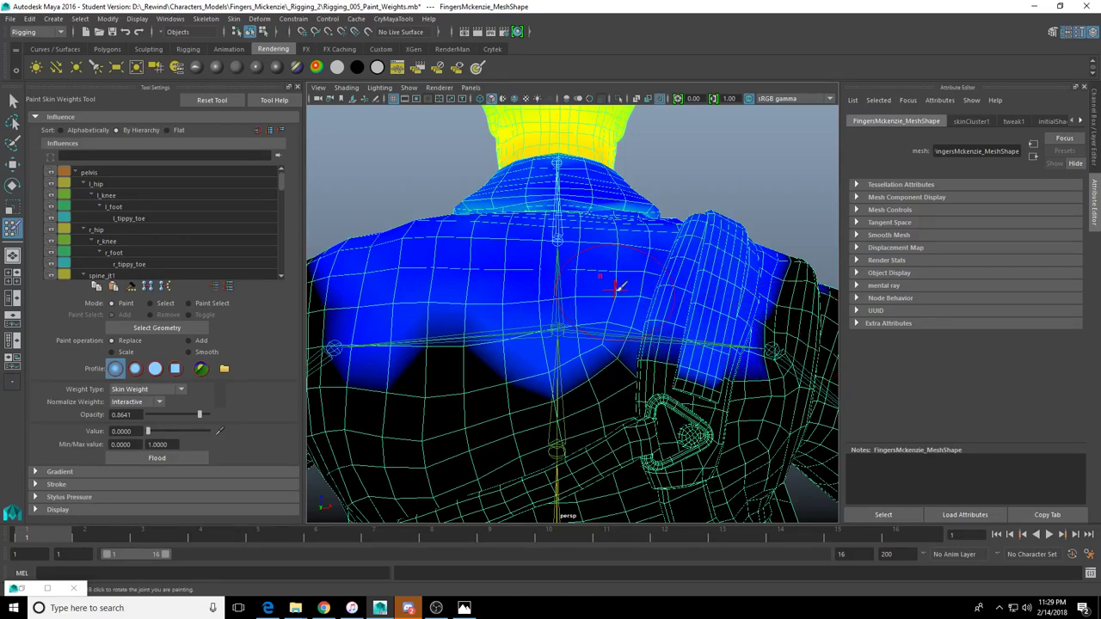
mouse_move(616, 286)
left_mouse_down("alt")
mouse_move(644, 307)
mouse_move(521, 253)
mouse_move(550, 254)
left_mouse_up("alt")
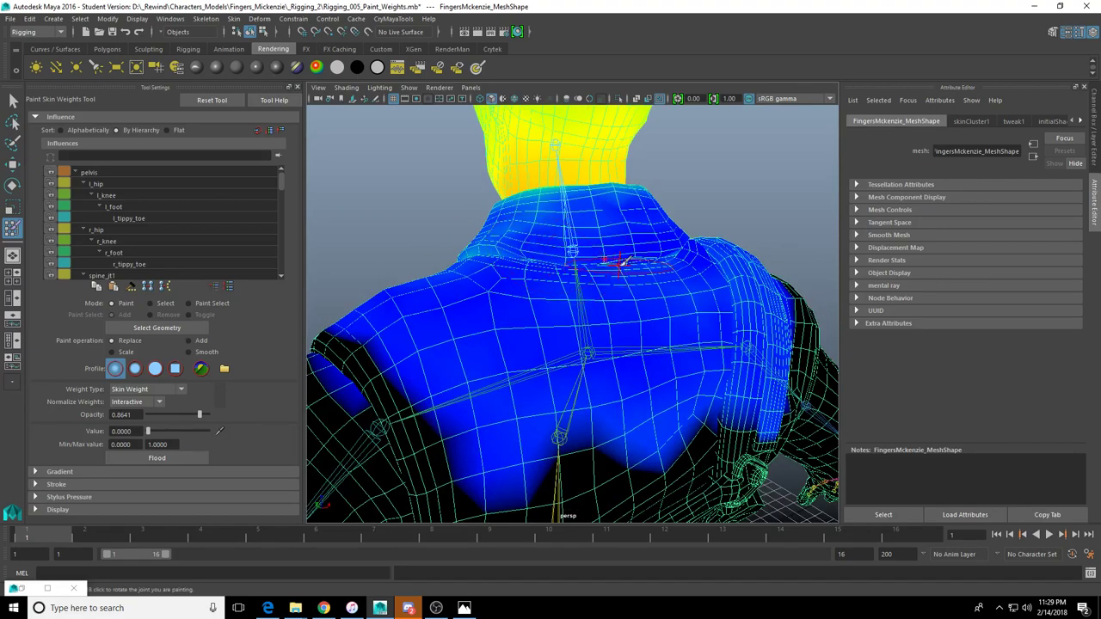
Reduce the neck weight around the back of the collar, the character's left shoulder and the upper shirt front
left_click_drag(618, 261, 559, 198, "alt")
mouse_move(469, 218)
left_mouse_down("alt")
mouse_move(599, 232)
mouse_move(703, 209)
left_mouse_up("alt")
mouse_move(583, 268)
left_mouse_down()
mouse_move(561, 291)
mouse_move(634, 261)
mouse_move(525, 308)
left_mouse_up()
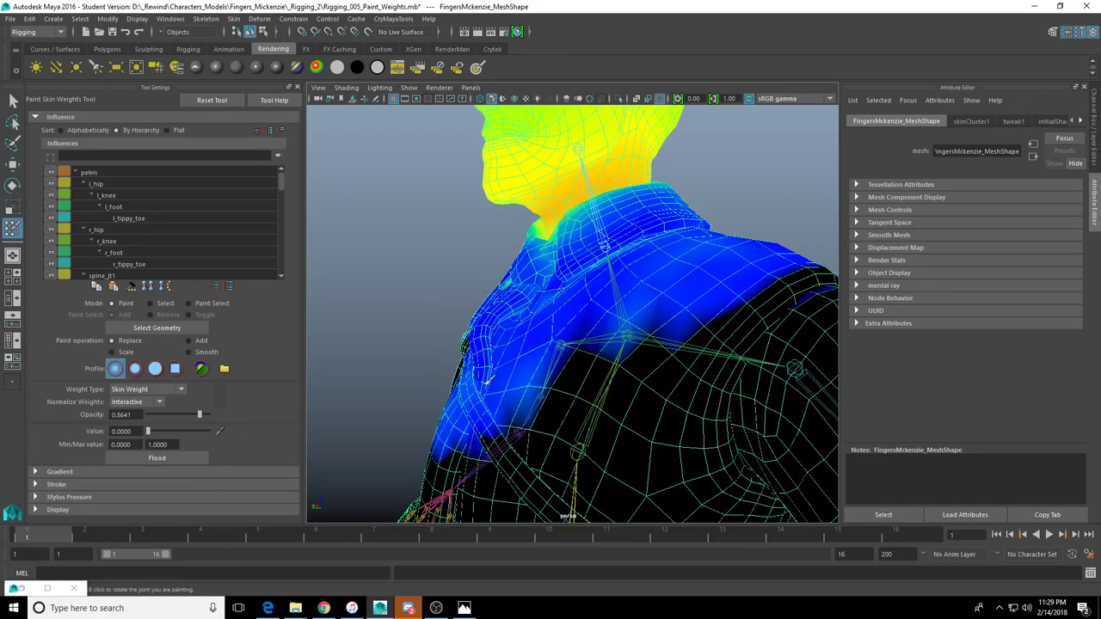
left_click_drag(481, 391, 536, 381, "alt")
left_click_drag(593, 427, 561, 355, "alt")
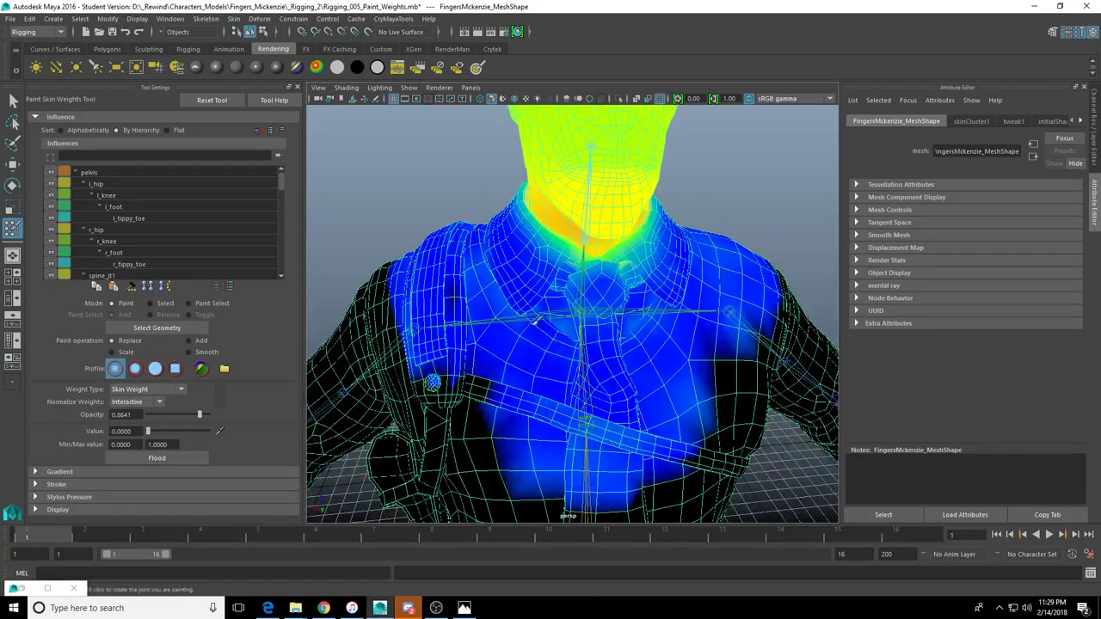
left_click_drag(468, 288, 508, 299, "alt")
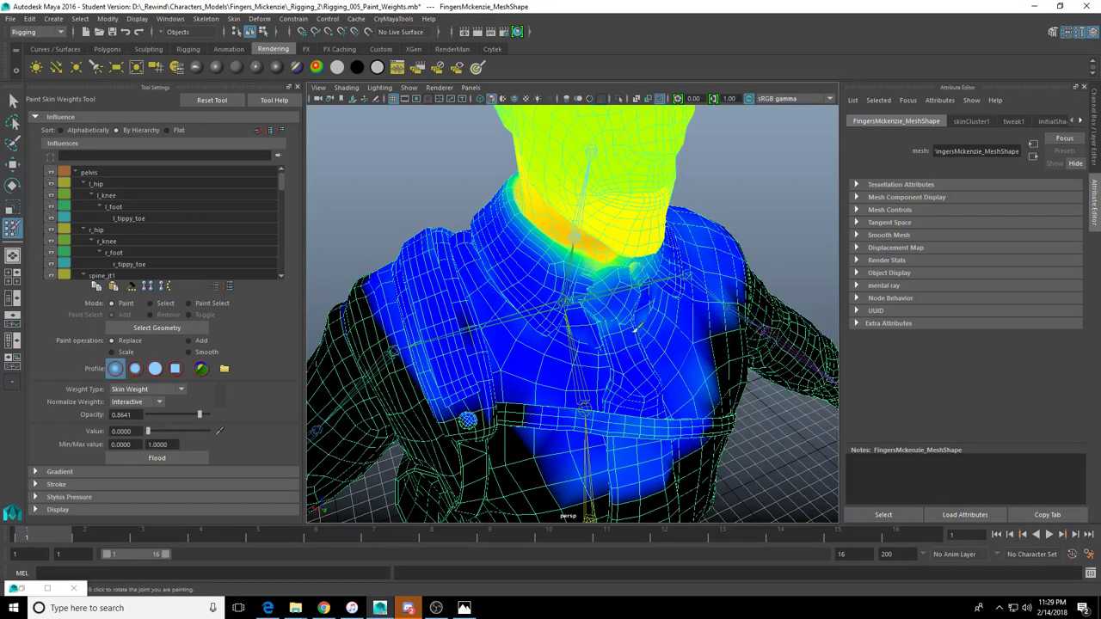
Lower the neck weight on the character's right shoulder and strap, the side of the collar and the tie knot
left_click_drag(519, 304, 514, 327, "alt")
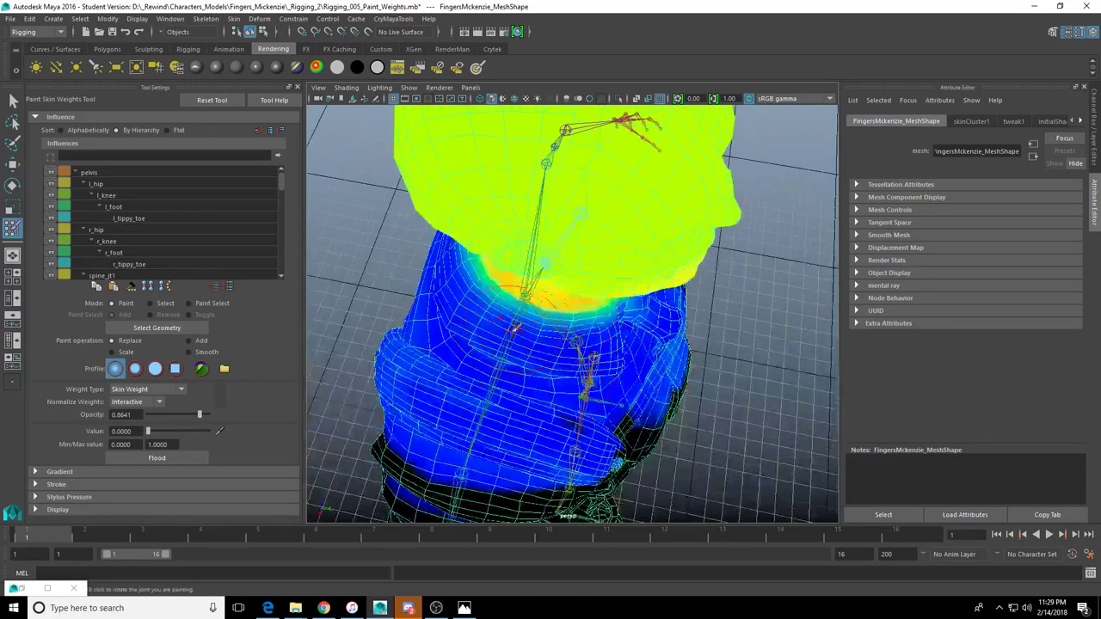
left_click_drag(583, 362, 521, 306, "alt")
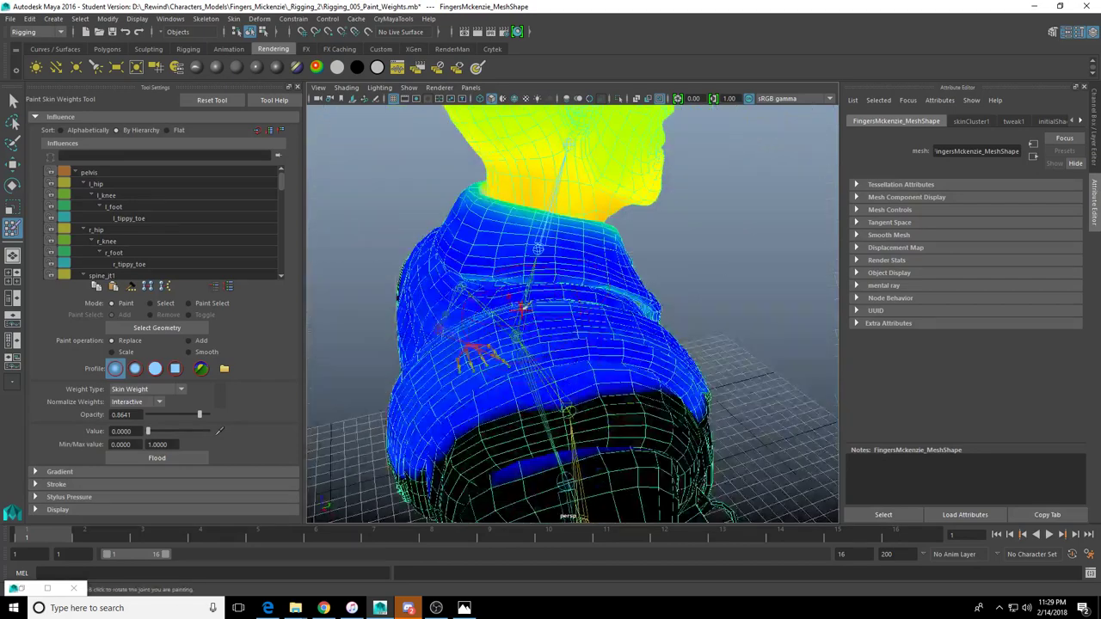
mouse_move(482, 274)
left_mouse_down("alt")
mouse_move(533, 293)
mouse_move(507, 307)
mouse_move(564, 364)
left_mouse_up("alt")
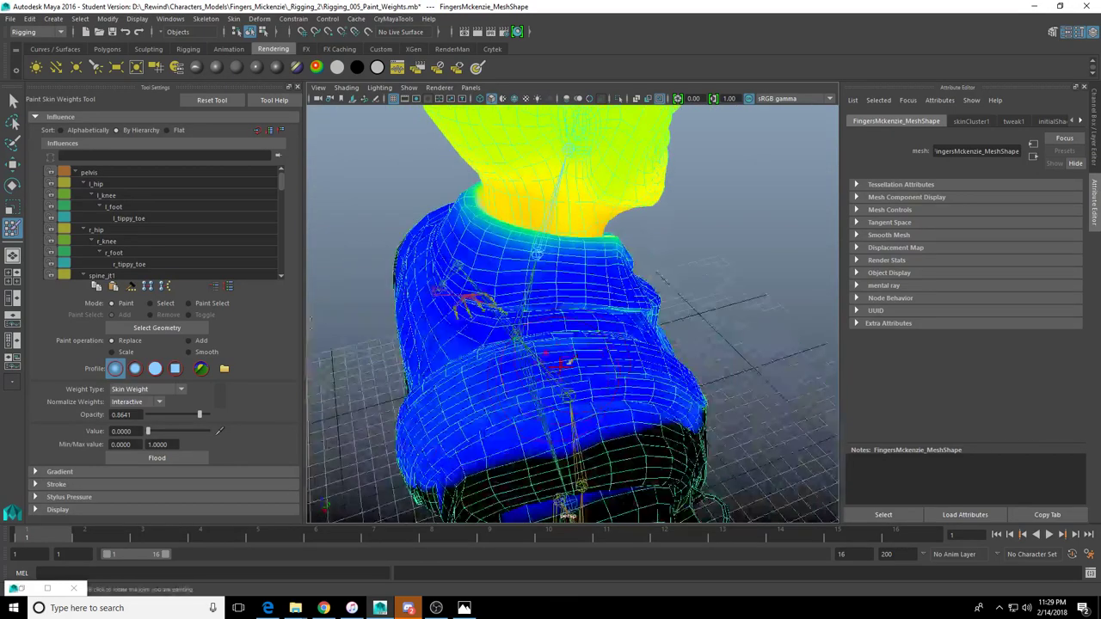
mouse_move(603, 306)
left_mouse_down("alt")
mouse_move(506, 257)
mouse_move(550, 258)
mouse_move(521, 314)
mouse_move(490, 284)
left_mouse_up("alt")
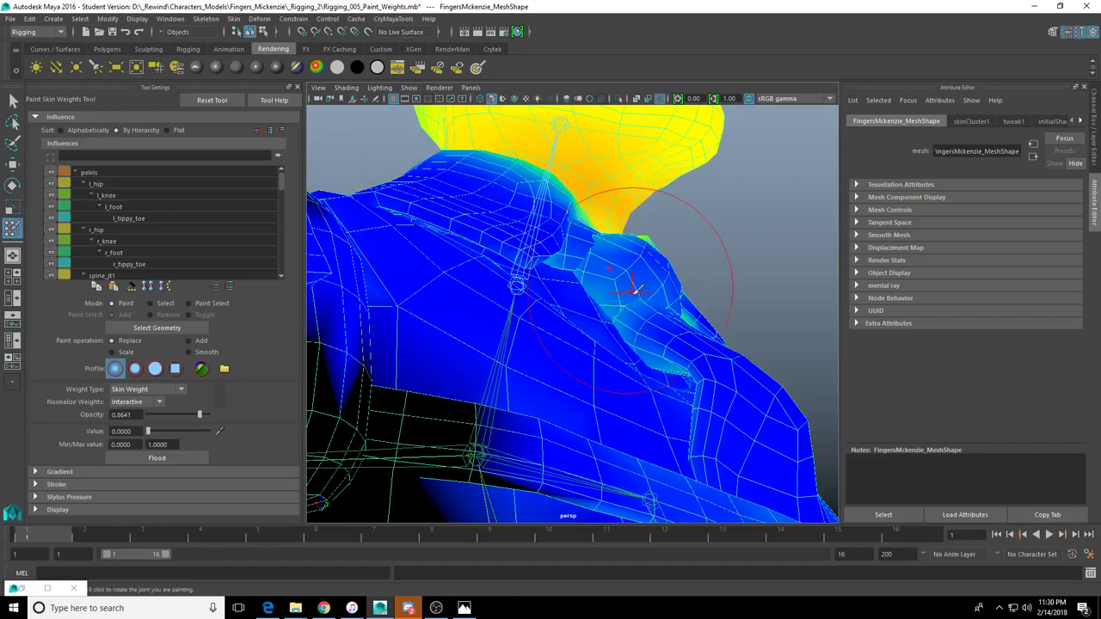
left_click_drag(634, 288, 646, 369, "alt")
mouse_move(528, 265)
left_mouse_down("alt")
mouse_move(547, 313)
mouse_move(580, 349)
mouse_move(607, 340)
mouse_move(645, 404)
mouse_move(565, 319)
mouse_move(560, 364)
mouse_move(539, 367)
left_mouse_up("alt")
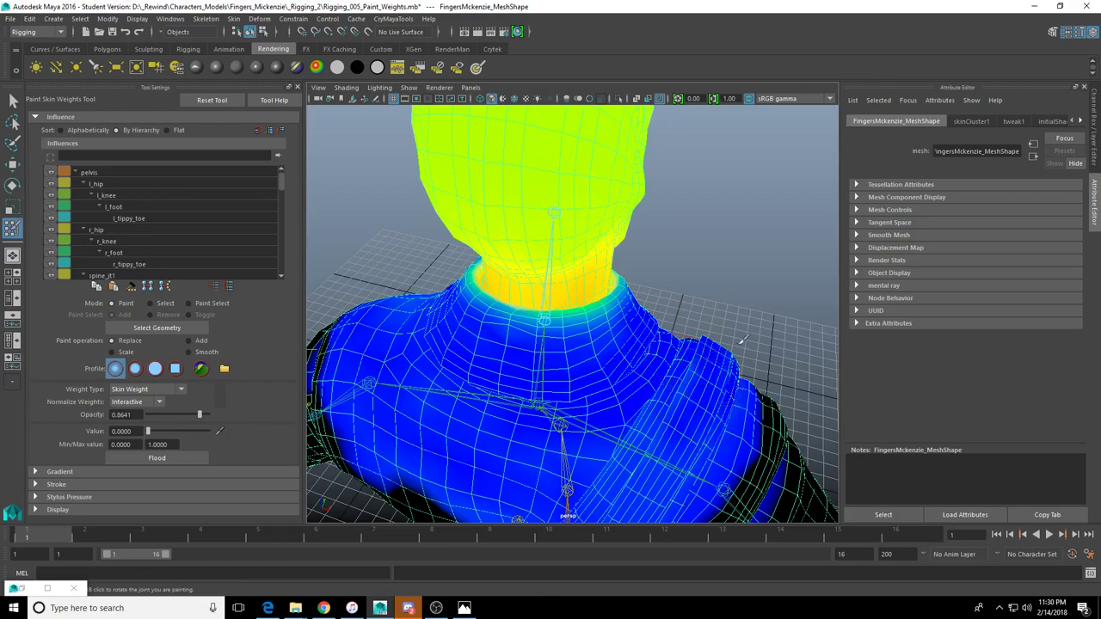
Remove neck weight from the tie, the base of the collar and the character's left upper chest at opacity 0.8641
mouse_move(432, 404)
left_mouse_down("alt")
mouse_move(504, 246)
mouse_move(521, 278)
mouse_move(447, 246)
mouse_move(486, 290)
mouse_move(504, 280)
mouse_move(536, 309)
mouse_move(615, 277)
mouse_move(619, 313)
mouse_move(581, 320)
left_mouse_up("alt")
mouse_move(581, 320)
left_mouse_down()
mouse_move(596, 332)
mouse_move(562, 319)
mouse_move(569, 307)
left_mouse_up()
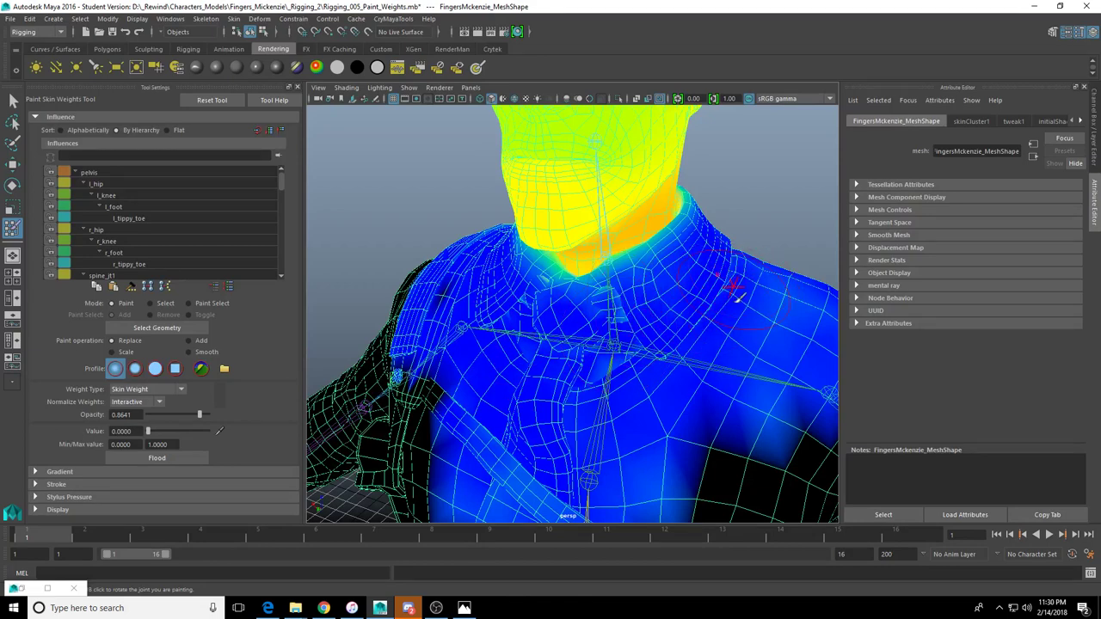
scroll(715, 365, "down", 3)
left_click_drag(715, 365, 713, 384, "alt")
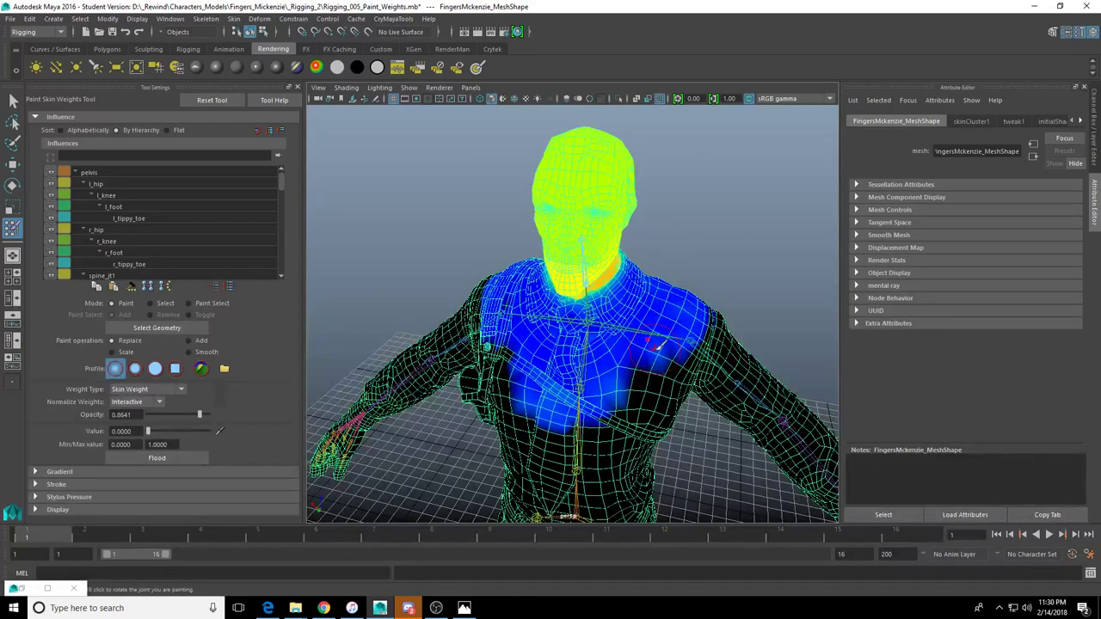
left_click_drag(649, 340, 675, 341)
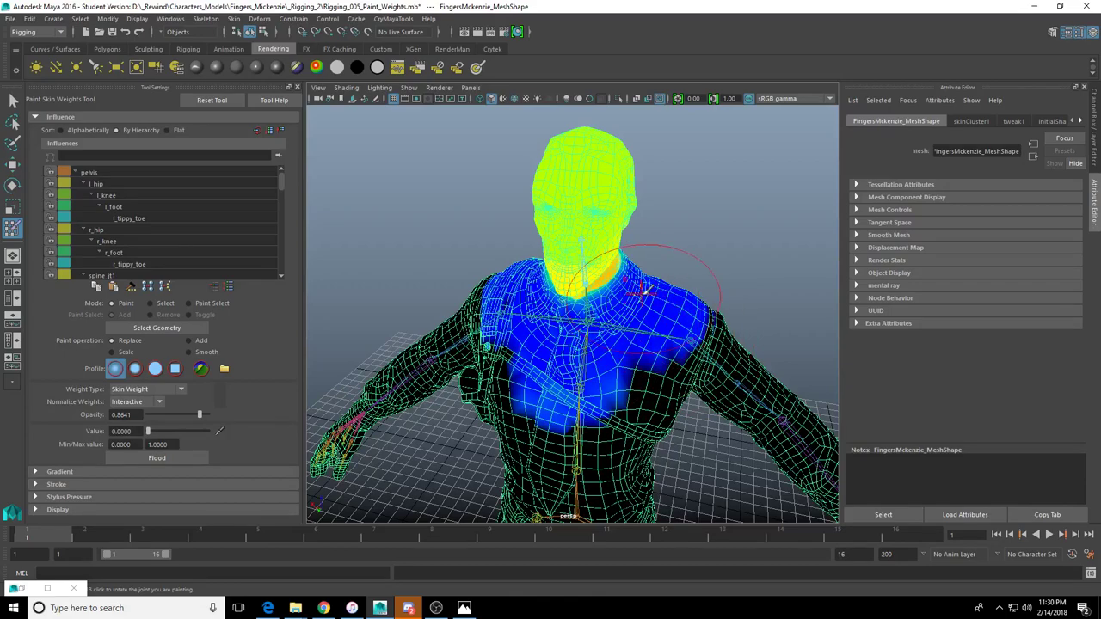
Examine the neck weight distribution around the collar, both shoulders, the shoulder strap and the upper back
scroll(651, 290, "up", 5)
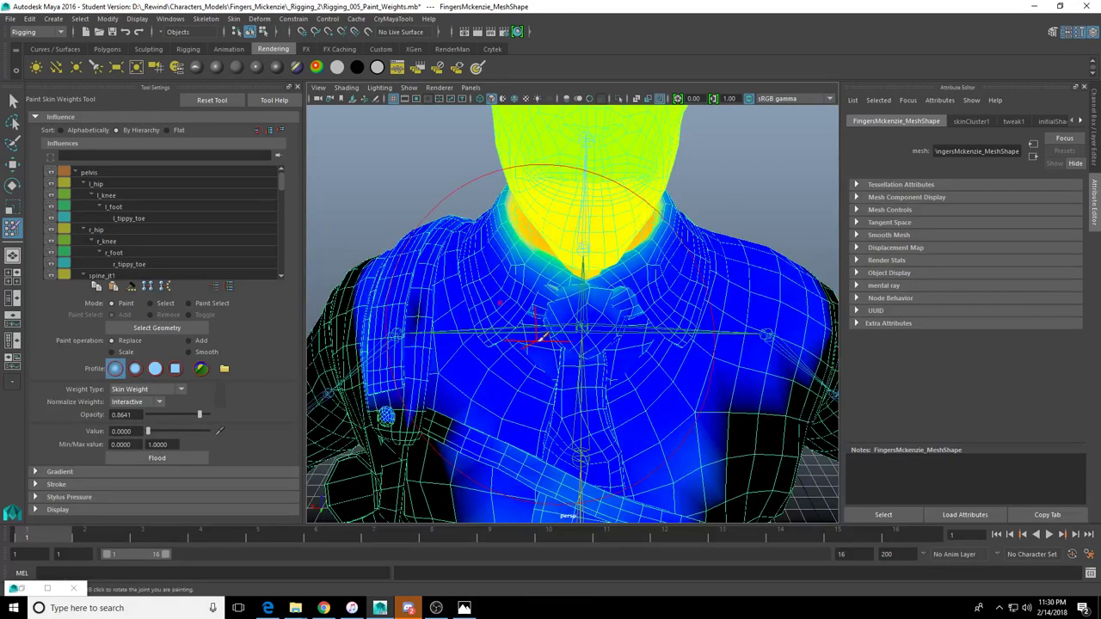
left_click_drag(442, 351, 495, 370, "alt")
left_click_drag(529, 440, 499, 409, "alt")
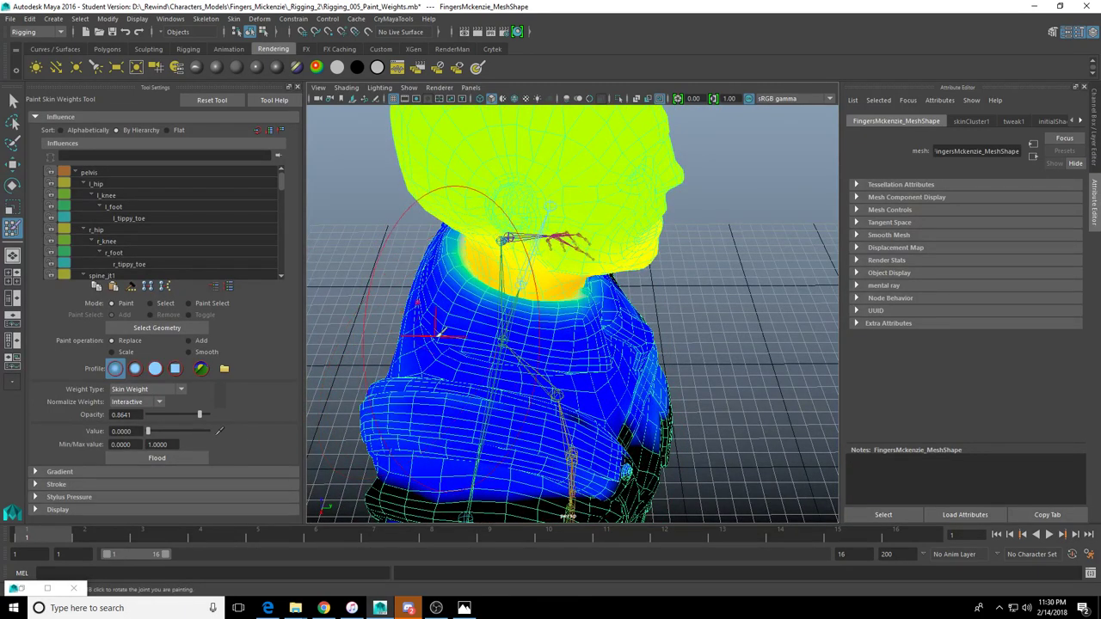
left_click_drag(403, 333, 499, 352, "alt")
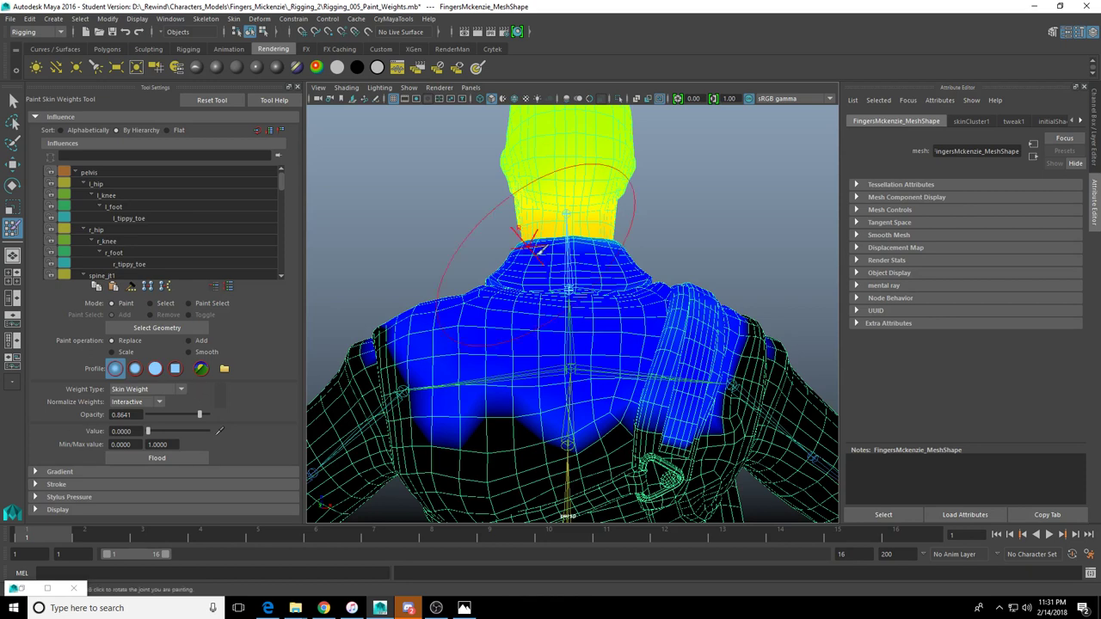
left_click_drag(491, 307, 656, 326, "alt")
scroll(659, 310, "up", 5)
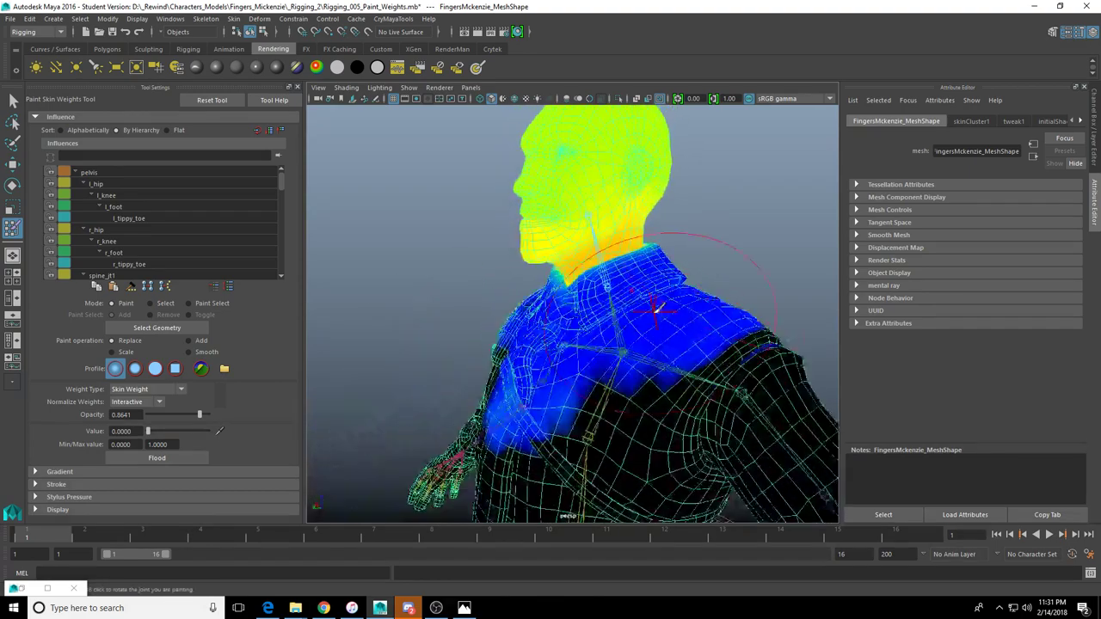
left_click_drag(597, 289, 713, 329, "alt")
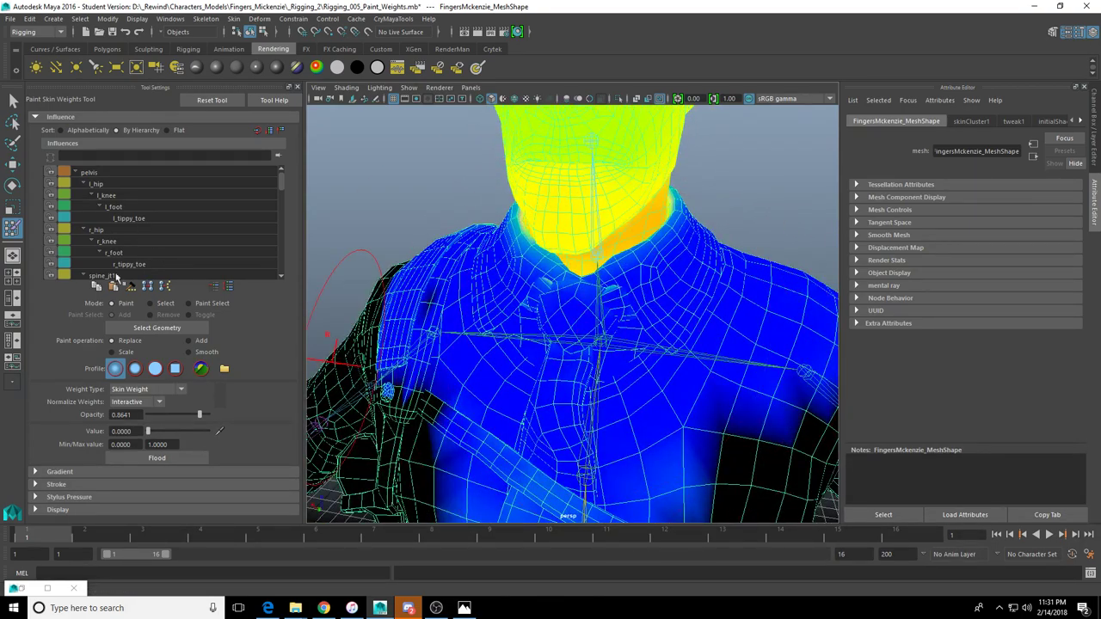
Rotate the spine_jt3 joint to test how the chest and collar deform, and undo the rotation
left_click(15, 163)
scroll(516, 331, "up", 2)
mouse_move(495, 331)
left_mouse_down("alt")
mouse_move(554, 347)
mouse_move(575, 344)
mouse_move(569, 336)
mouse_move(553, 362)
left_mouse_up("alt")
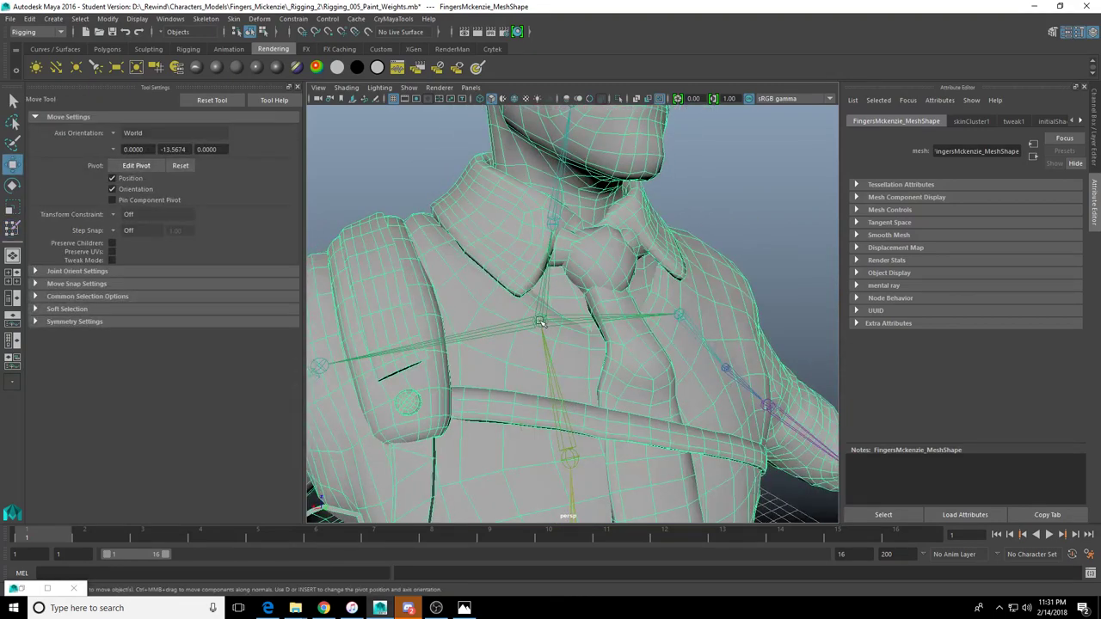
left_click(540, 321)
scroll(572, 365, "down", 2)
key("e")
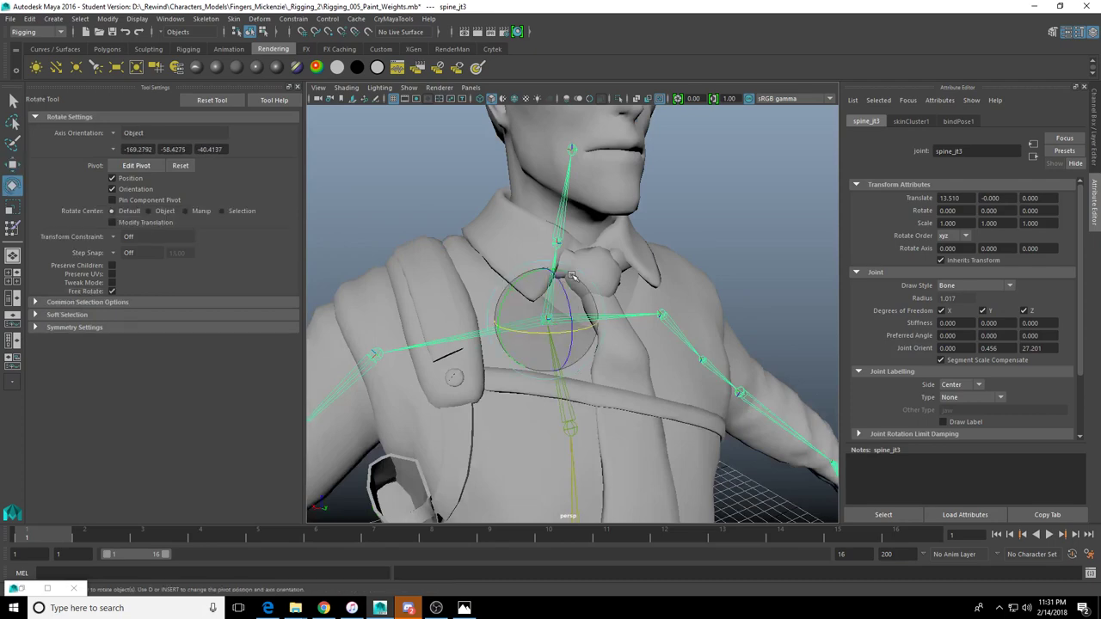
left_click_drag(545, 310, 561, 337)
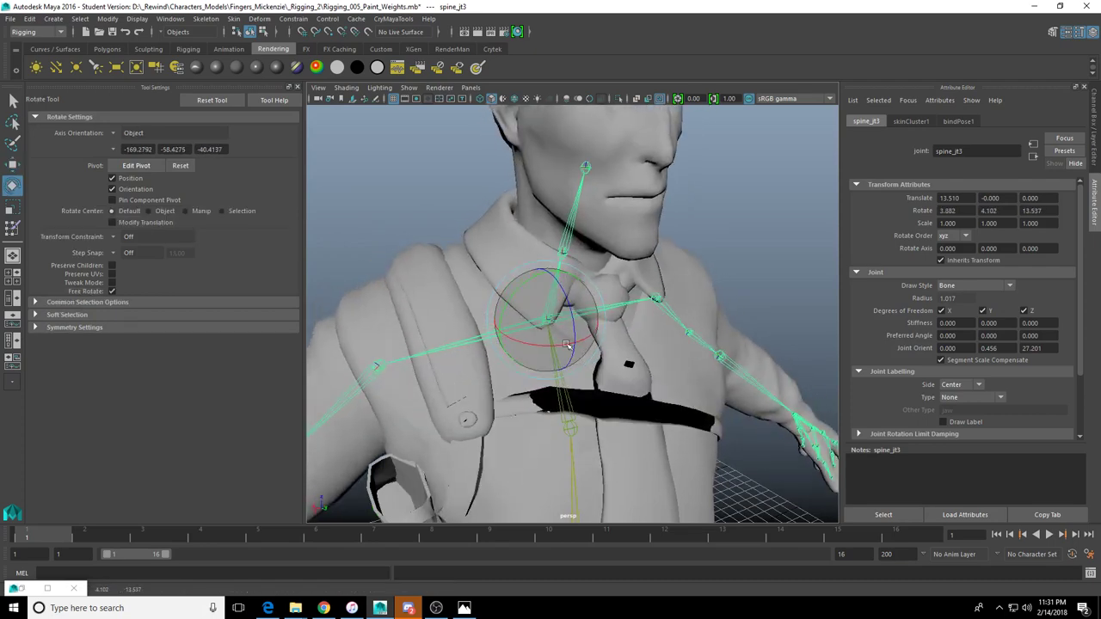
left_click_drag(628, 363, 465, 351, "alt")
key("ctrl+z")
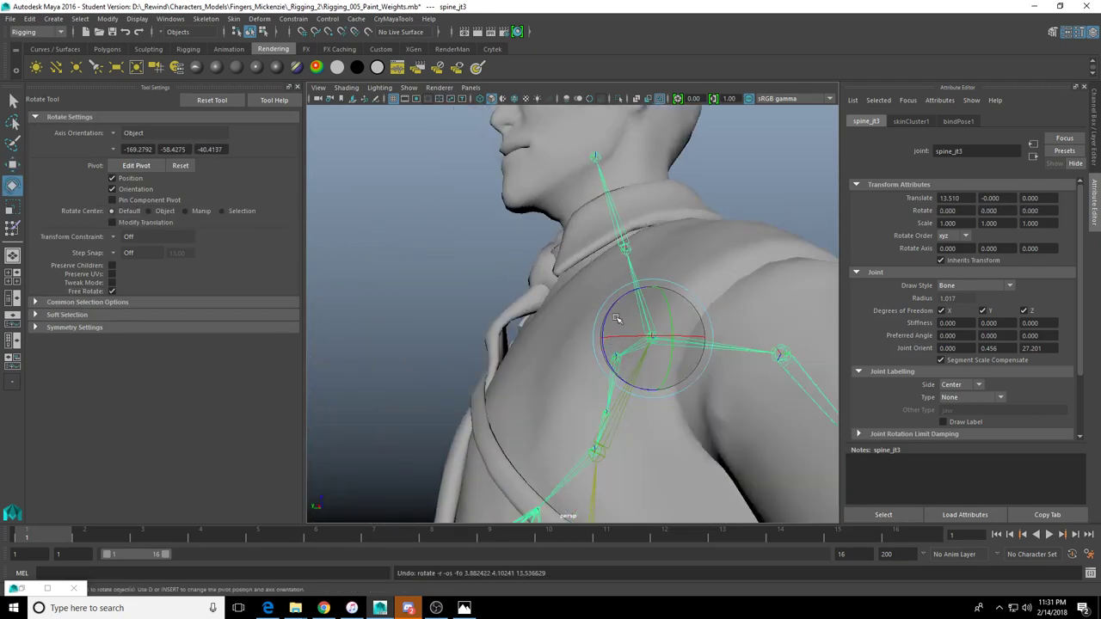
Try further rotations of the upper spine joint and the neck joint, and undo them
left_click_drag(611, 311, 647, 241)
left_click(629, 246)
mouse_move(602, 249)
left_mouse_down("alt")
mouse_move(713, 246)
mouse_move(582, 232)
mouse_move(602, 178)
mouse_move(616, 181)
mouse_move(526, 201)
mouse_move(526, 220)
mouse_move(546, 194)
mouse_move(514, 205)
mouse_move(539, 231)
mouse_move(563, 211)
mouse_move(593, 250)
left_mouse_up("alt")
key("ctrl+z")
key("ctrl+z")
key("ctrl+z")
scroll(525, 207, "down", 5)
key("ctrl+z")
key("ctrl+z")
key("ctrl+z")
left_click_drag(537, 227, 392, 225)
key("ctrl+z")
Bend the neck joint forward about 33 degrees to check the collar's deformation, and undo the rotation
left_click_drag(537, 265, 649, 261, "alt")
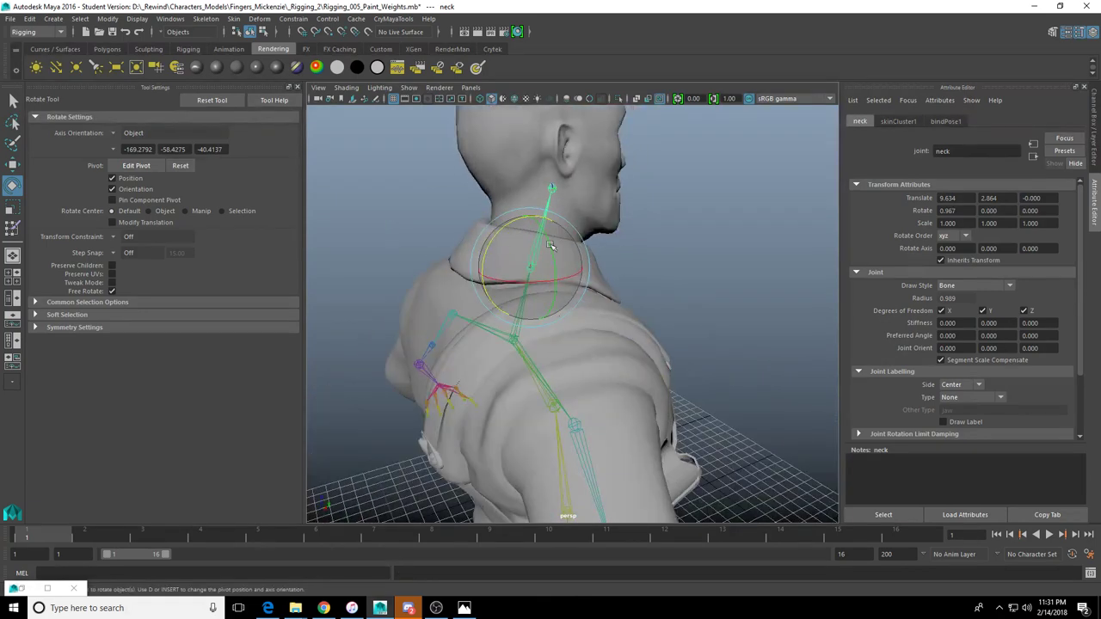
left_click_drag(499, 239, 540, 232)
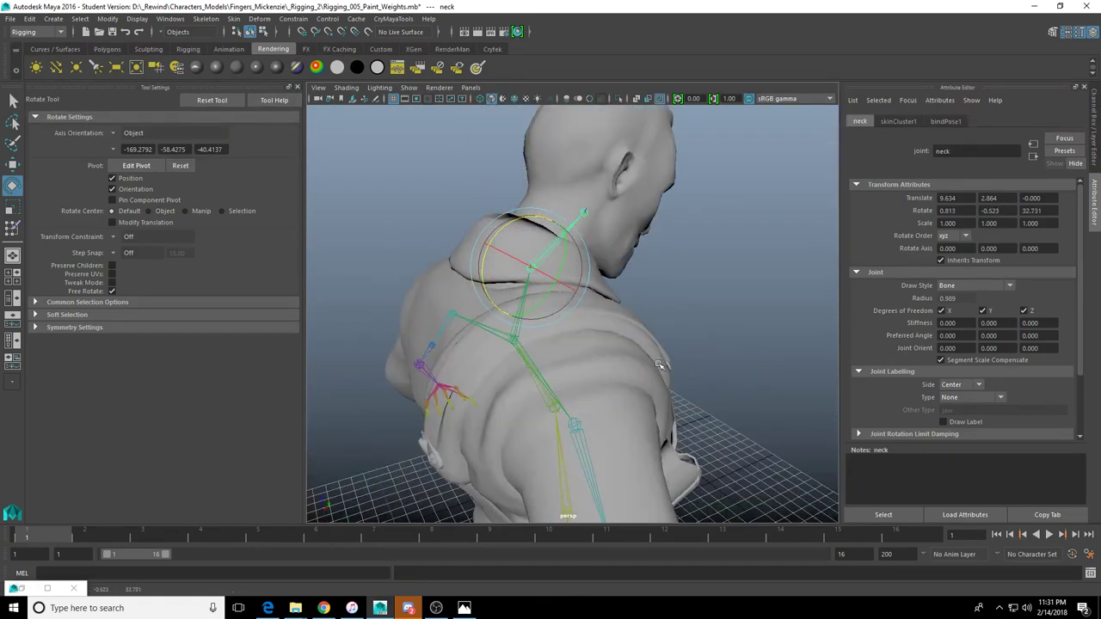
left_click_drag(485, 337, 640, 273, "alt")
key("ctrl+z")
left_click_drag(640, 274, 662, 396, "alt")
key("ctrl+z")
key("ctrl+z")
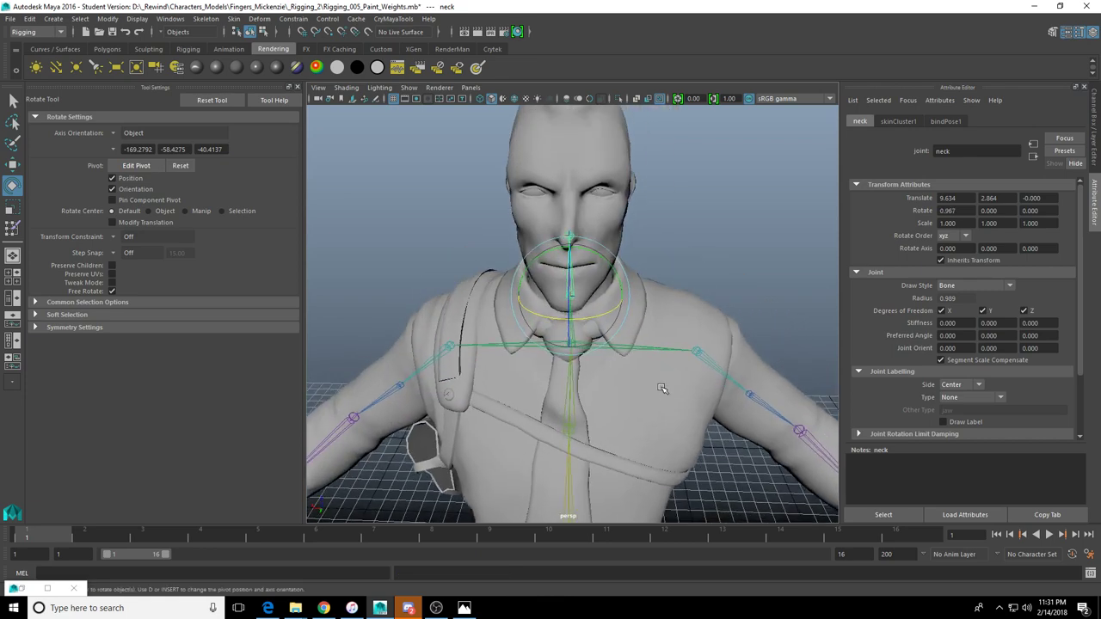
Select the head joint, clear the selection and examine the distorted head mesh and the collar opening from several angles
scroll(553, 222, "up", 3)
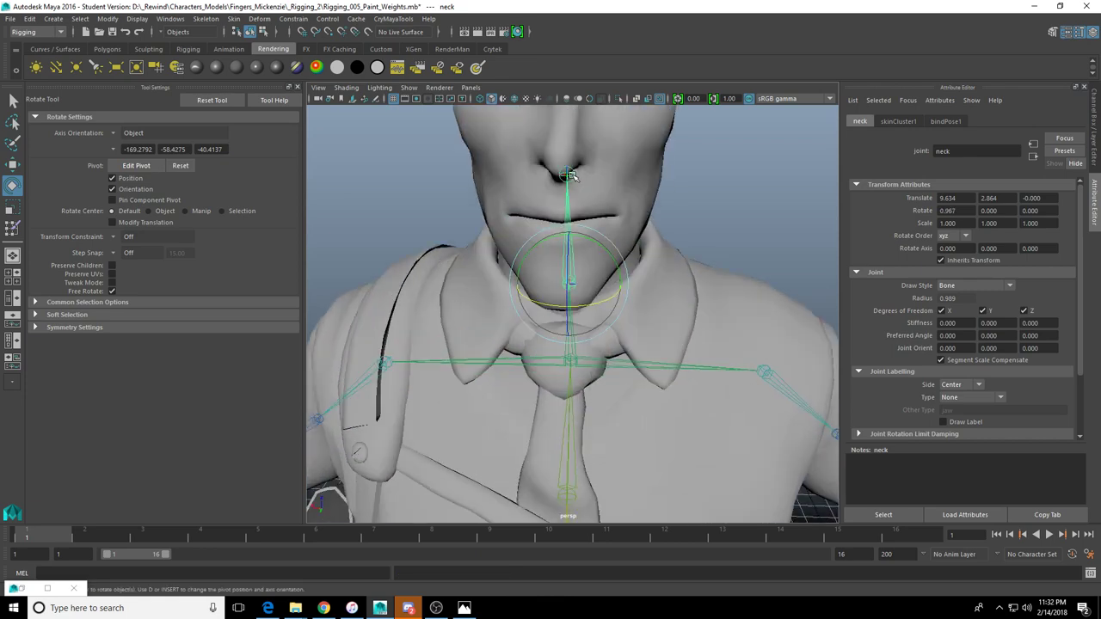
left_click(570, 175)
scroll(572, 177, "down", 3)
left_click_drag(572, 178, 645, 311, "alt")
scroll(714, 340, "down", 6)
left_click(715, 340)
scroll(659, 341, "down", 6)
middle_click_drag(659, 341, 666, 284, "alt")
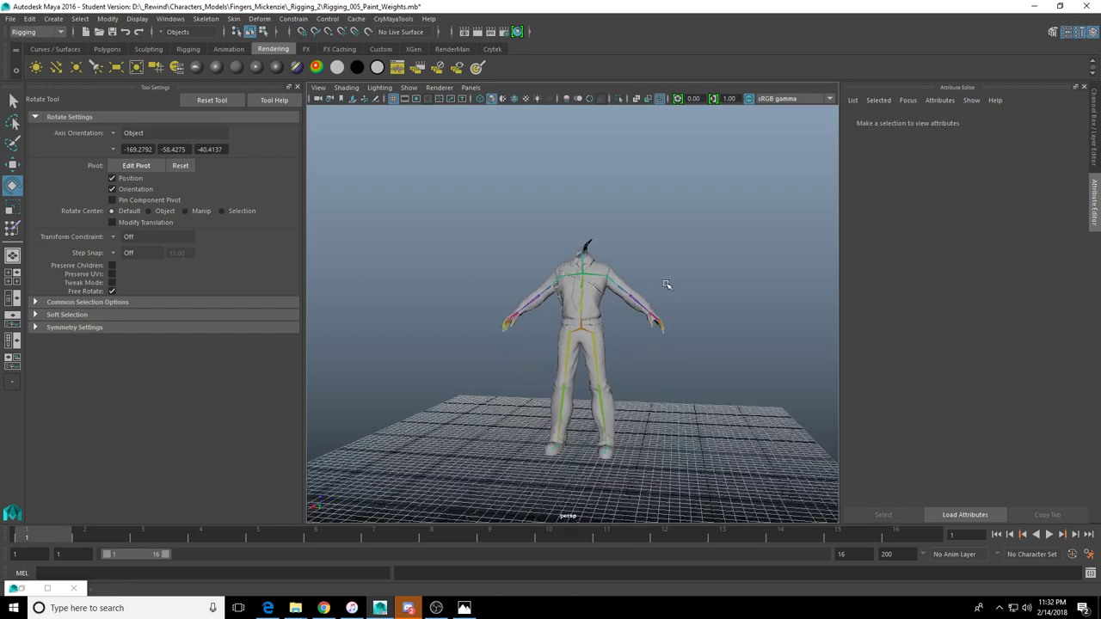
scroll(655, 299, "up", 5)
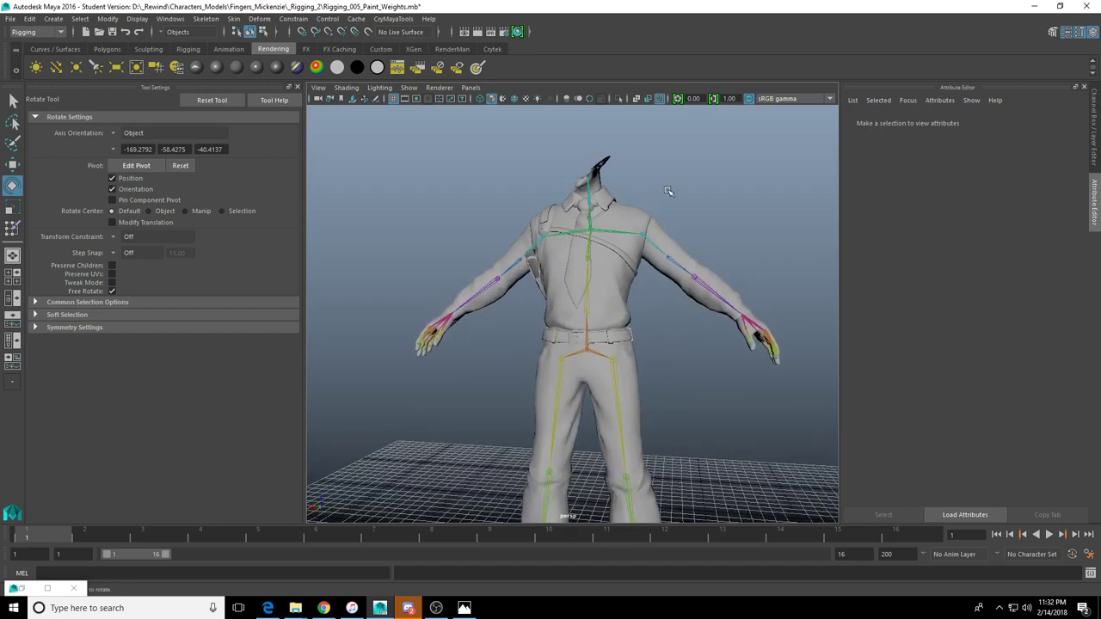
middle_click_drag(690, 186, 679, 264, "alt")
right_click_drag(436, 358, 644, 314, "alt")
left_click_drag(644, 315, 681, 347, "alt")
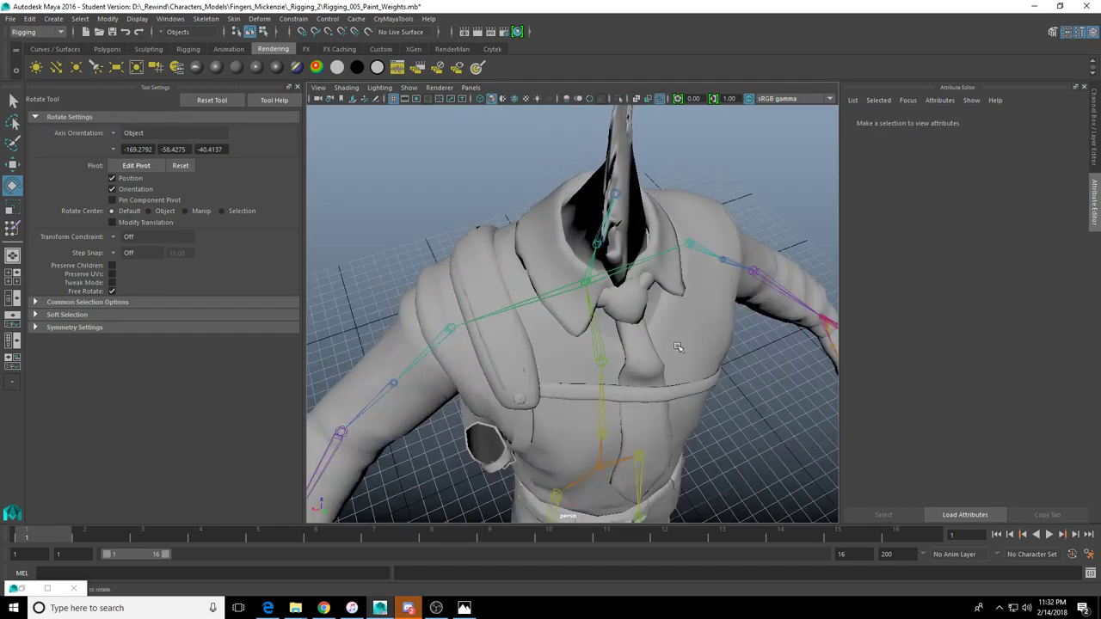
right_click_drag(516, 327, 642, 284, "alt")
middle_click_drag(641, 284, 565, 362, "alt")
left_click_drag(566, 362, 553, 406, "alt")
Undo the recent changes to restore the distorted head mesh and the head joint selection
key("ctrl+z")
key("ctrl+z")
key("ctrl+z")
key("ctrl+z")
key("ctrl+z")
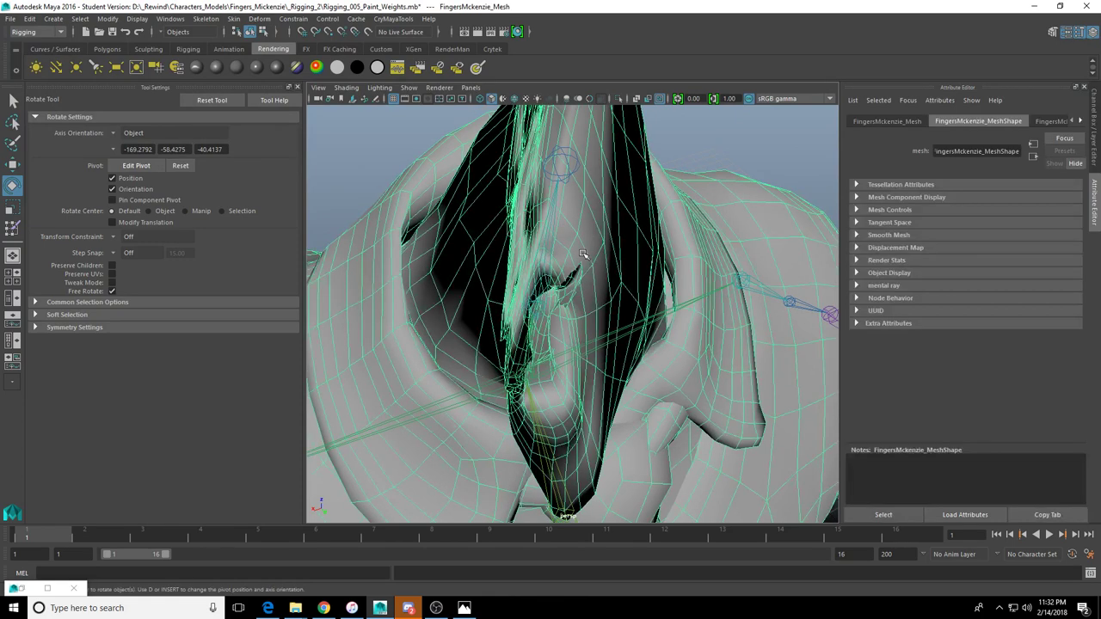
key("ctrl+z")
key("ctrl+z")
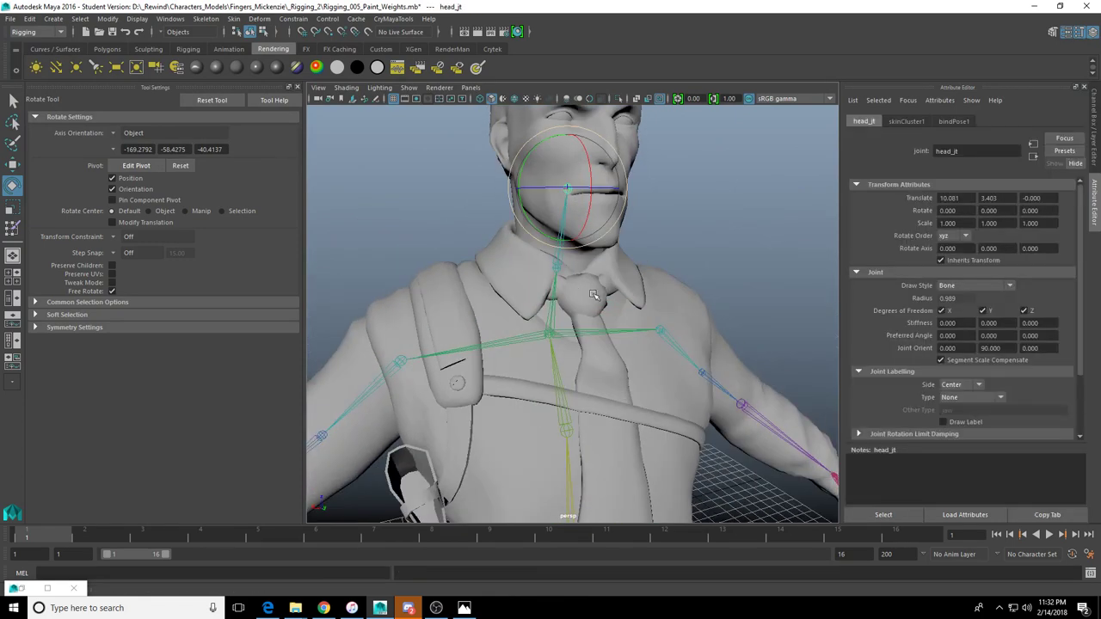
Return to painting skin weights on the character mesh with head_jt as the active influence and set the opacity to 0.9320
left_click(13, 229)
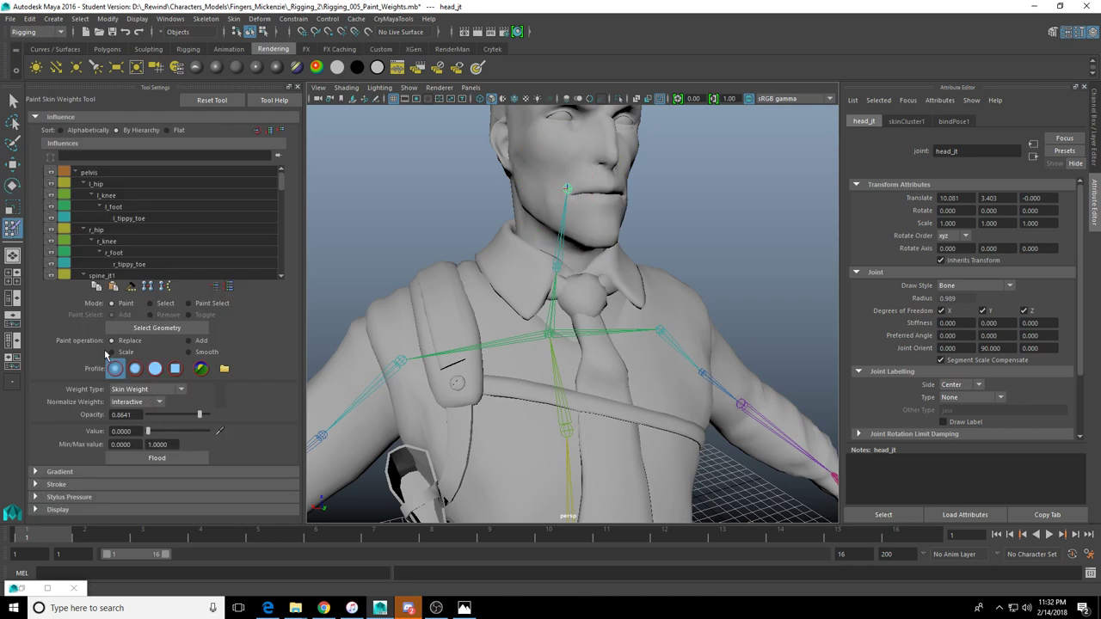
scroll(140, 239, "down", 1)
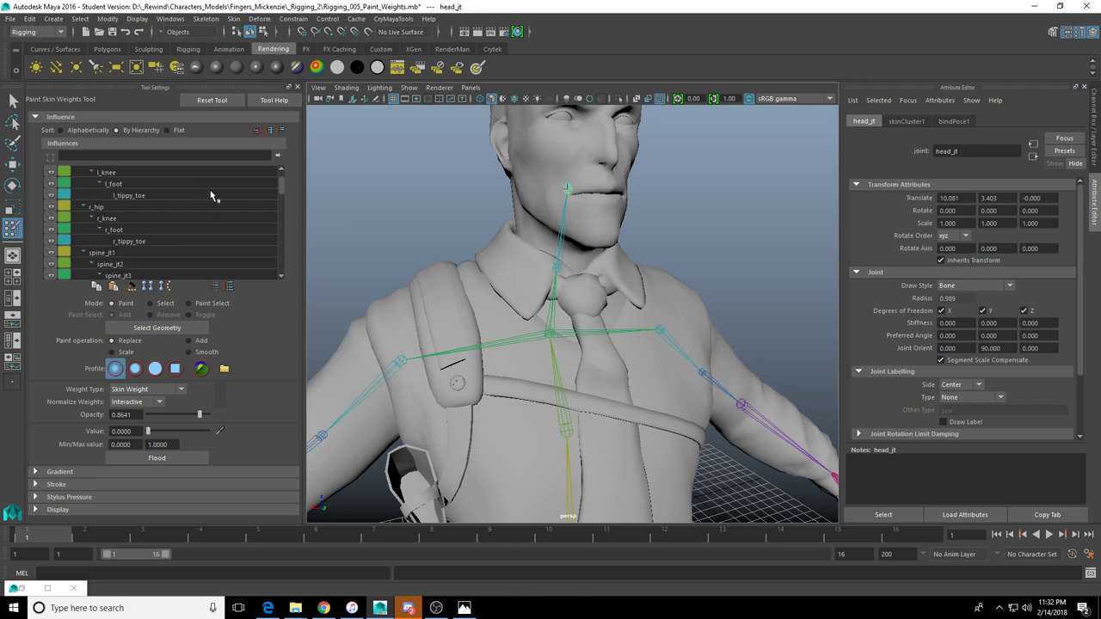
left_click_drag(279, 187, 275, 237)
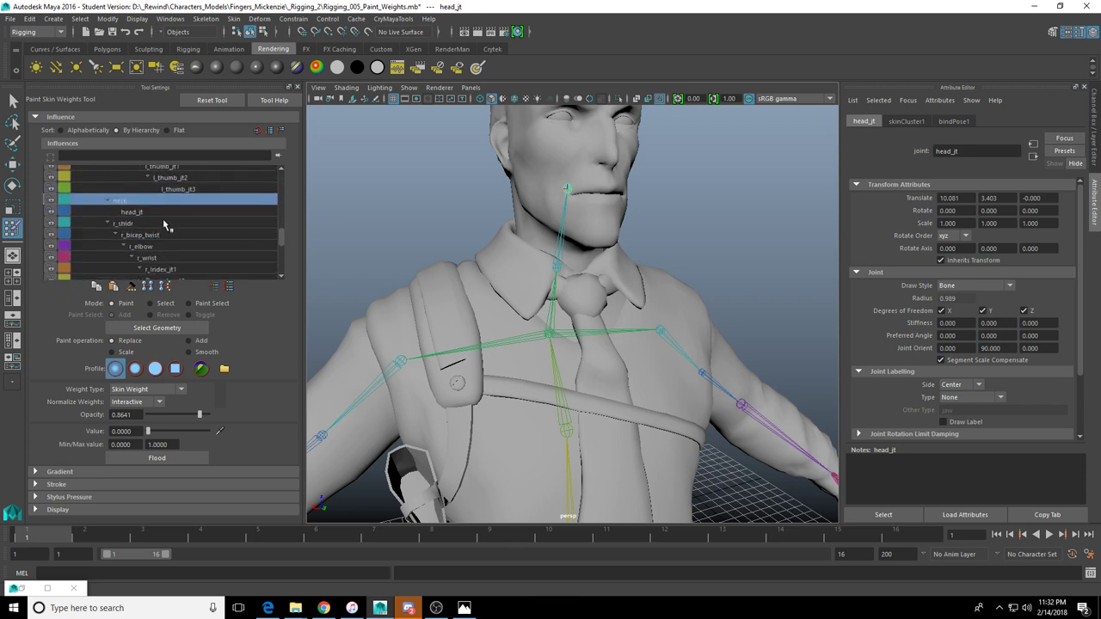
left_click(156, 215)
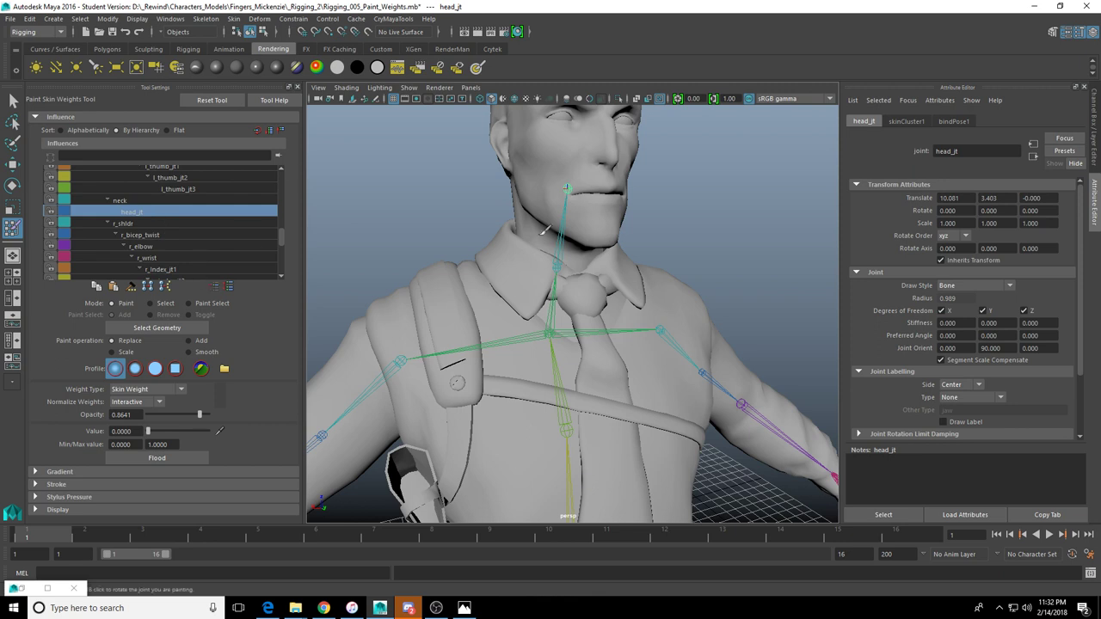
left_click_drag(596, 203, 575, 264, "alt")
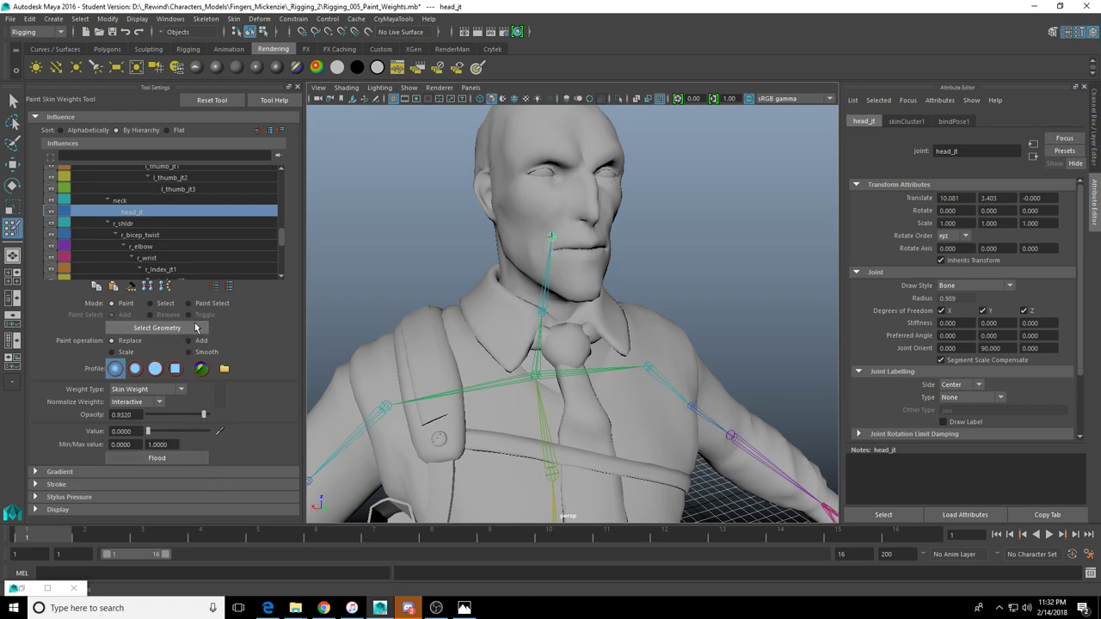
left_click(195, 328)
middle_click_drag(577, 254, 575, 310, "alt")
scroll(574, 309, "up", 3)
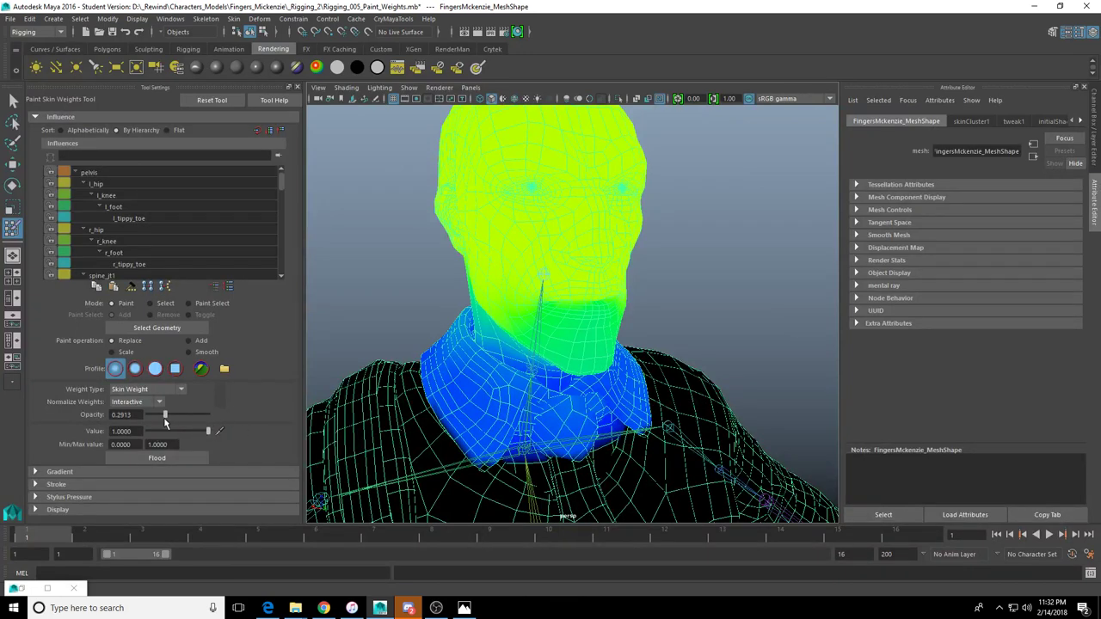
Resize the brush to about 3.13 and paint head_jt weights around the eyes with value 1.0000 at opacities of 0.2816 and 0.4563
left_click_drag(165, 419, 164, 420)
key("b")
mouse_move(546, 219)
left_mouse_down()
mouse_move(525, 241)
mouse_move(440, 247)
left_mouse_up()
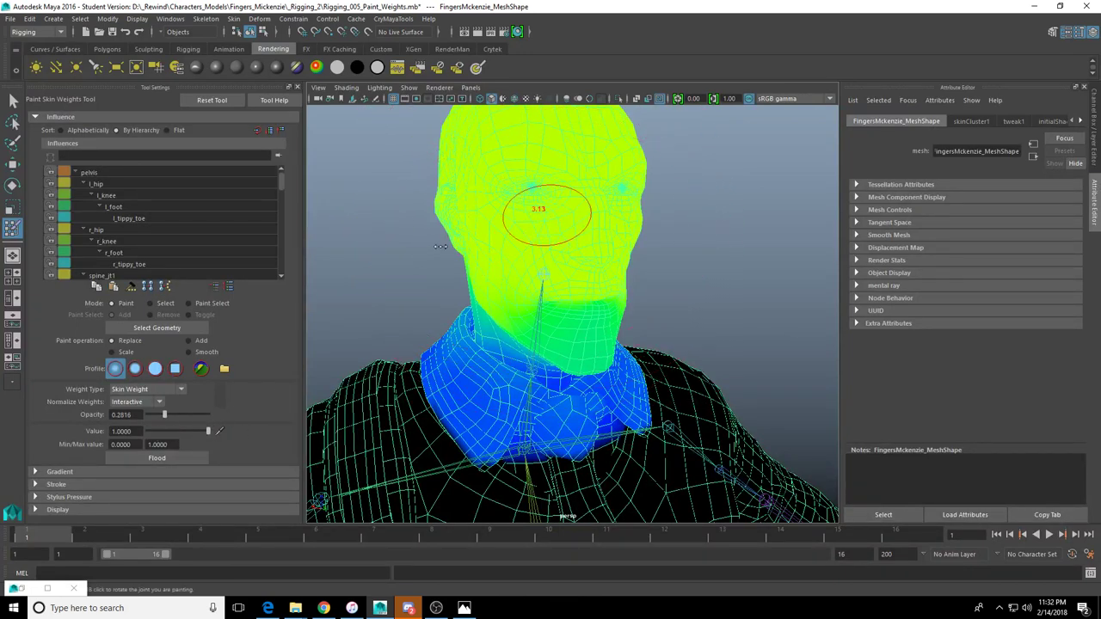
mouse_move(532, 182)
left_mouse_down()
mouse_move(485, 199)
mouse_move(502, 209)
left_mouse_up()
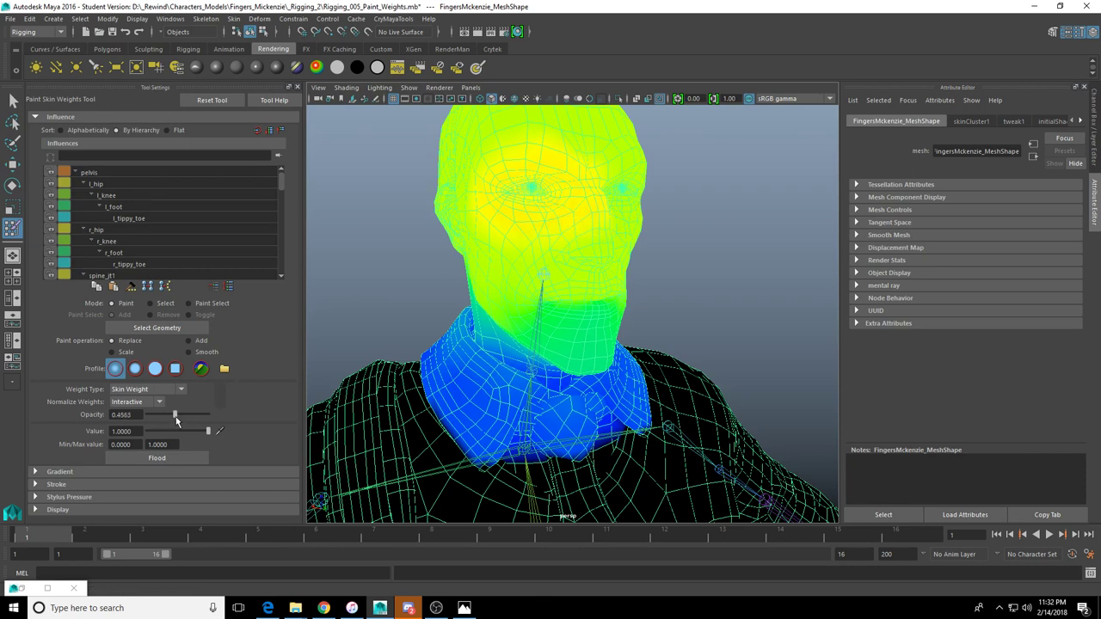
mouse_move(534, 173)
left_mouse_down()
mouse_move(555, 211)
mouse_move(626, 169)
mouse_move(525, 179)
mouse_move(626, 222)
mouse_move(582, 255)
mouse_move(583, 205)
mouse_move(637, 185)
mouse_move(619, 166)
mouse_move(571, 206)
mouse_move(514, 203)
left_mouse_up()
Choose the soft brush profile and paint head_jt weights over the face, sides and back of the head at opacity 0.6408
left_click(135, 368)
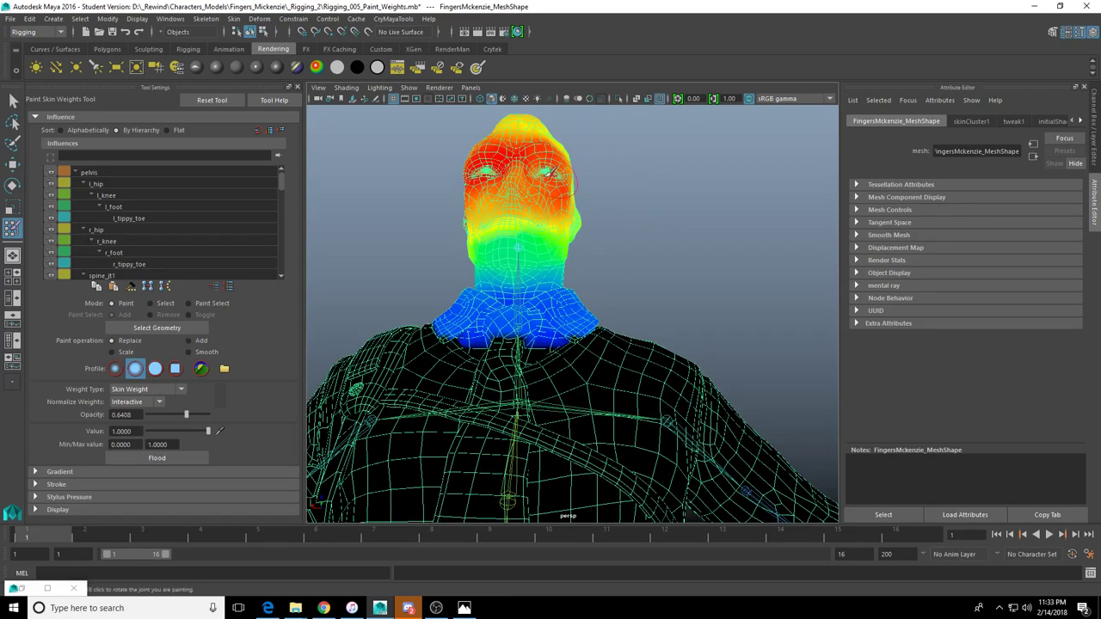
mouse_move(469, 173)
left_mouse_down("alt")
mouse_move(493, 217)
mouse_move(516, 226)
mouse_move(478, 199)
mouse_move(467, 270)
mouse_move(492, 237)
mouse_move(493, 212)
left_mouse_up("alt")
mouse_move(490, 270)
left_mouse_down("alt")
mouse_move(537, 241)
mouse_move(583, 187)
mouse_move(529, 202)
mouse_move(567, 183)
left_mouse_up("alt")
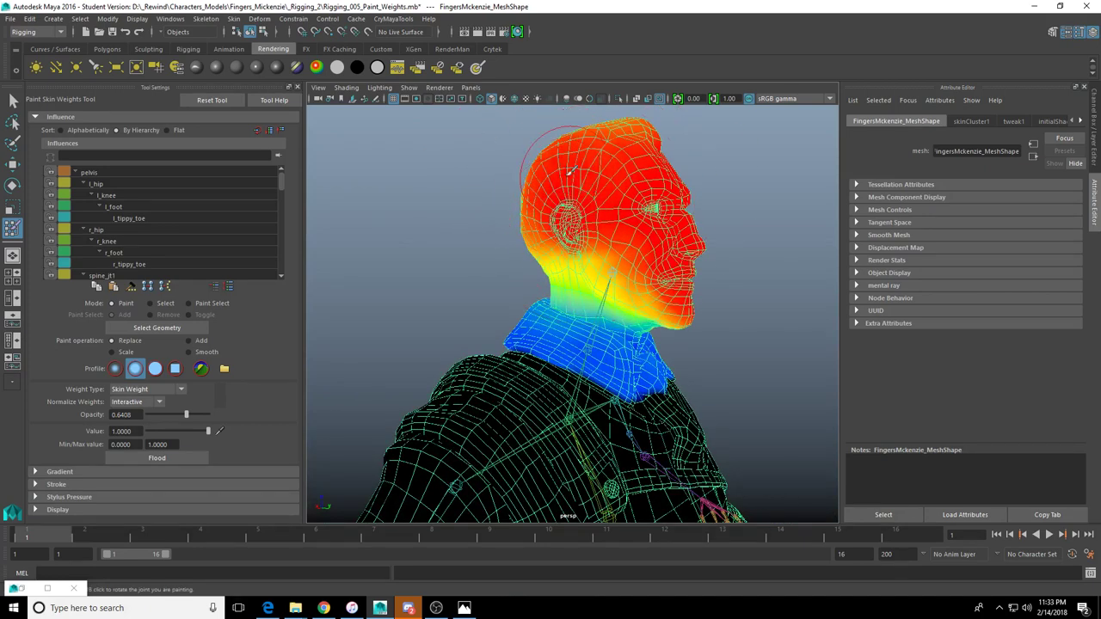
mouse_move(579, 277)
left_mouse_down()
mouse_move(559, 273)
mouse_move(653, 301)
mouse_move(680, 252)
mouse_move(657, 198)
mouse_move(636, 275)
mouse_move(597, 312)
mouse_move(581, 230)
mouse_move(633, 211)
left_mouse_up()
mouse_move(633, 211)
left_mouse_down("alt")
mouse_move(657, 229)
mouse_move(626, 210)
mouse_move(632, 185)
mouse_move(623, 197)
mouse_move(637, 215)
mouse_move(585, 388)
mouse_move(607, 239)
left_mouse_up("alt")
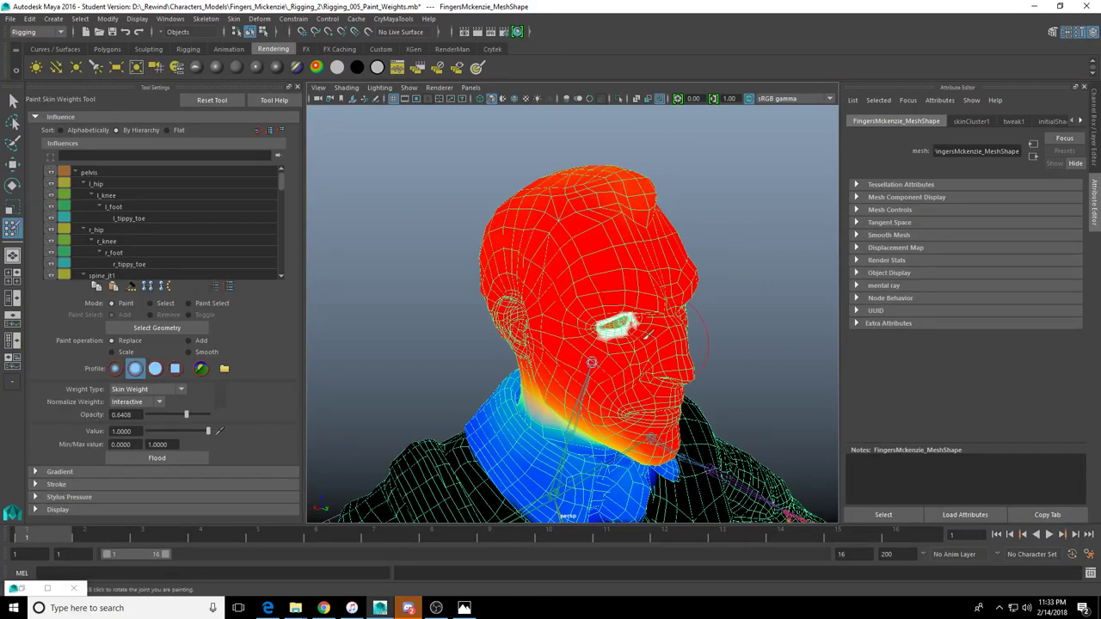
Build up head_jt weights around both eyes, the brow and the nose bridge with value 1.0000
left_click_drag(646, 336, 552, 247, "alt")
scroll(553, 246, "up", 6)
scroll(553, 247, "down", 2)
mouse_move(464, 226)
left_mouse_down()
mouse_move(499, 159)
mouse_move(581, 206)
left_mouse_up()
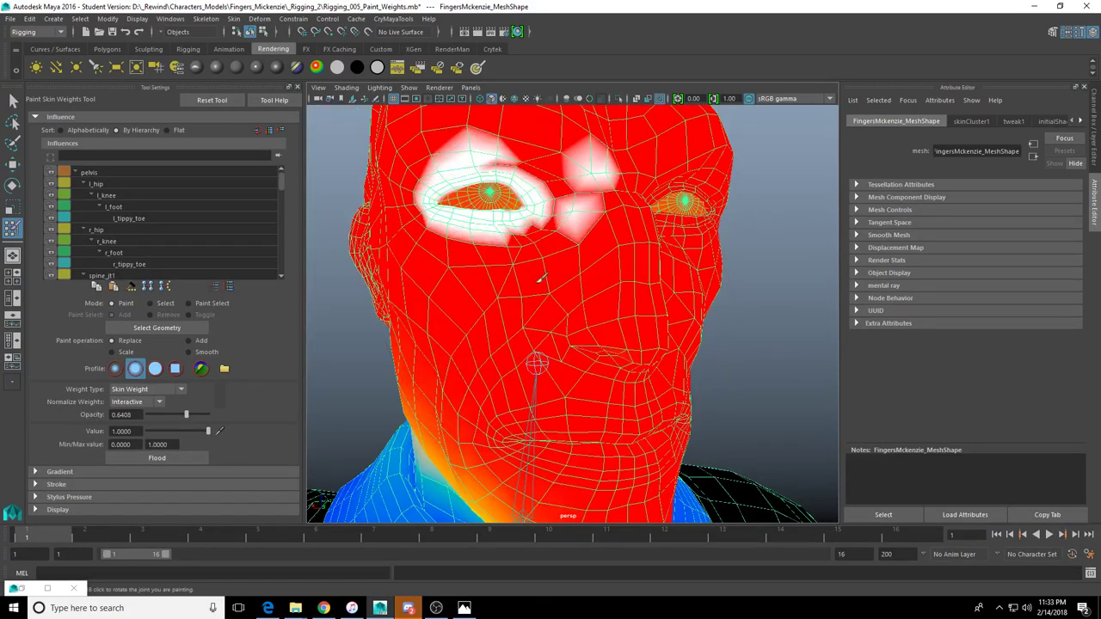
scroll(479, 231, "down", 4)
left_click_drag(524, 236, 434, 234, "alt")
mouse_move(442, 217)
left_mouse_down()
mouse_move(413, 269)
mouse_move(387, 258)
mouse_move(447, 223)
left_mouse_up()
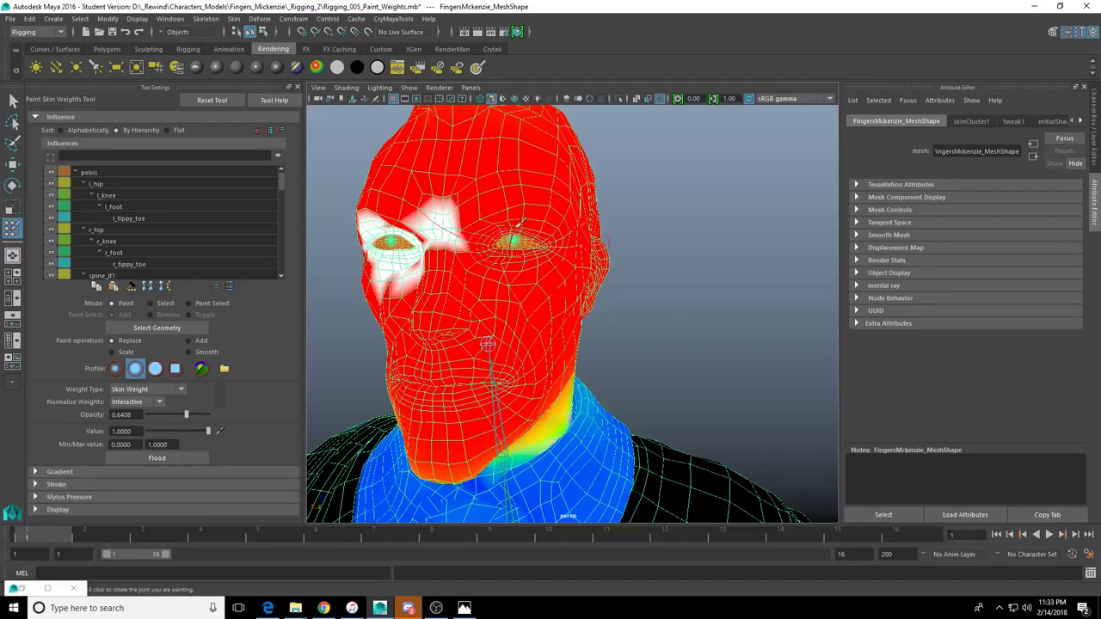
left_click_drag(519, 223, 474, 313)
Paint head_jt weights along the jaw, under the chin and onto the upper neck, checking the neck from below and the side
mouse_move(620, 303)
left_mouse_down("alt")
mouse_move(516, 297)
mouse_move(488, 335)
mouse_move(379, 315)
left_mouse_up("alt")
left_click_drag(688, 344, 602, 340, "alt")
left_click_drag(611, 349, 679, 349)
mouse_move(657, 395)
left_mouse_down()
mouse_move(681, 336)
mouse_move(551, 276)
left_mouse_up()
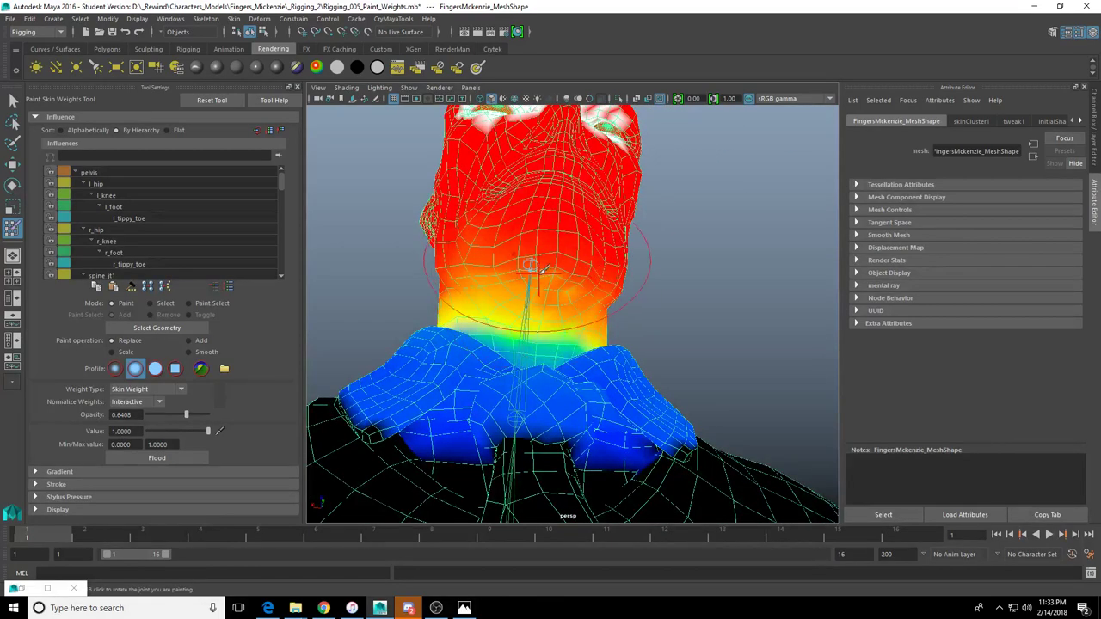
left_click_drag(532, 269, 516, 167, "alt")
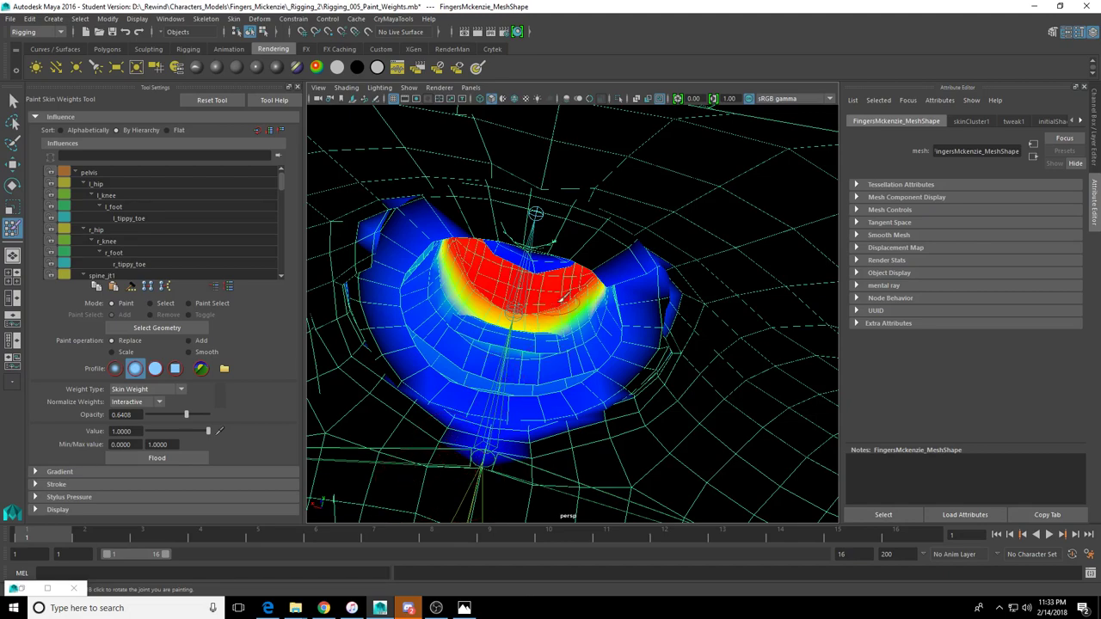
scroll(562, 297, "down", 5)
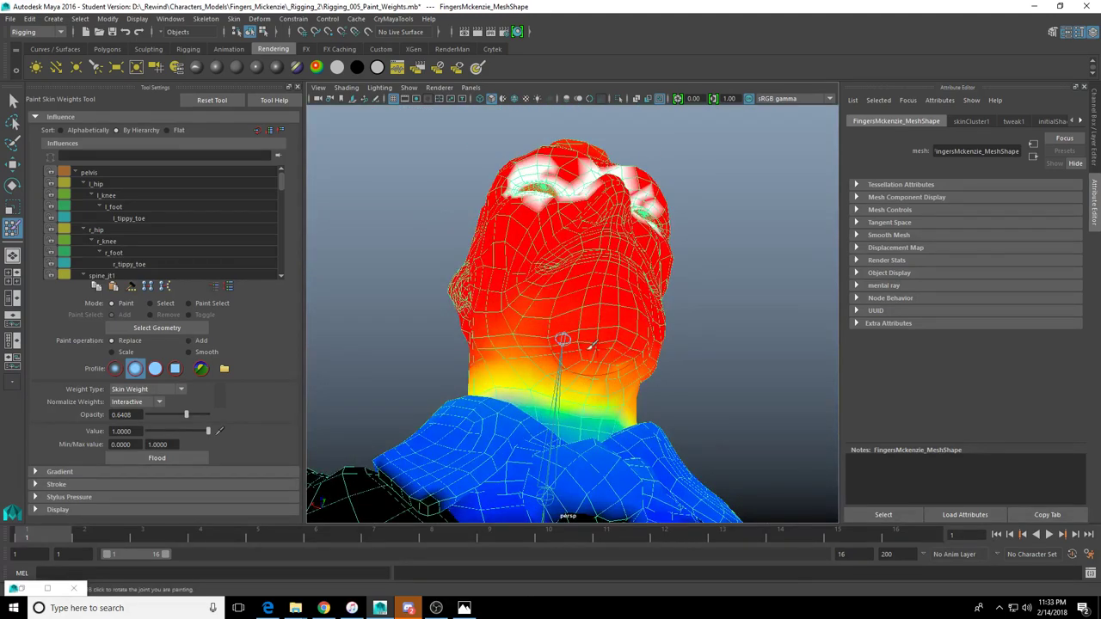
mouse_move(590, 343)
left_mouse_down("alt")
mouse_move(652, 328)
mouse_move(560, 289)
mouse_move(506, 288)
mouse_move(505, 372)
left_mouse_up("alt")
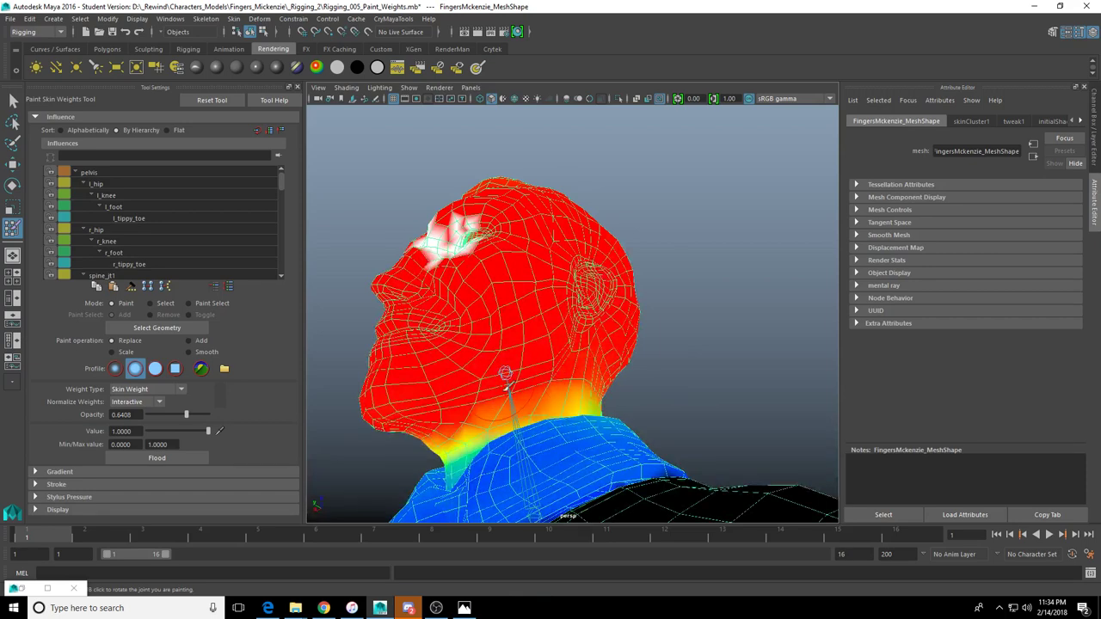
left_click_drag(557, 366, 632, 361, "alt")
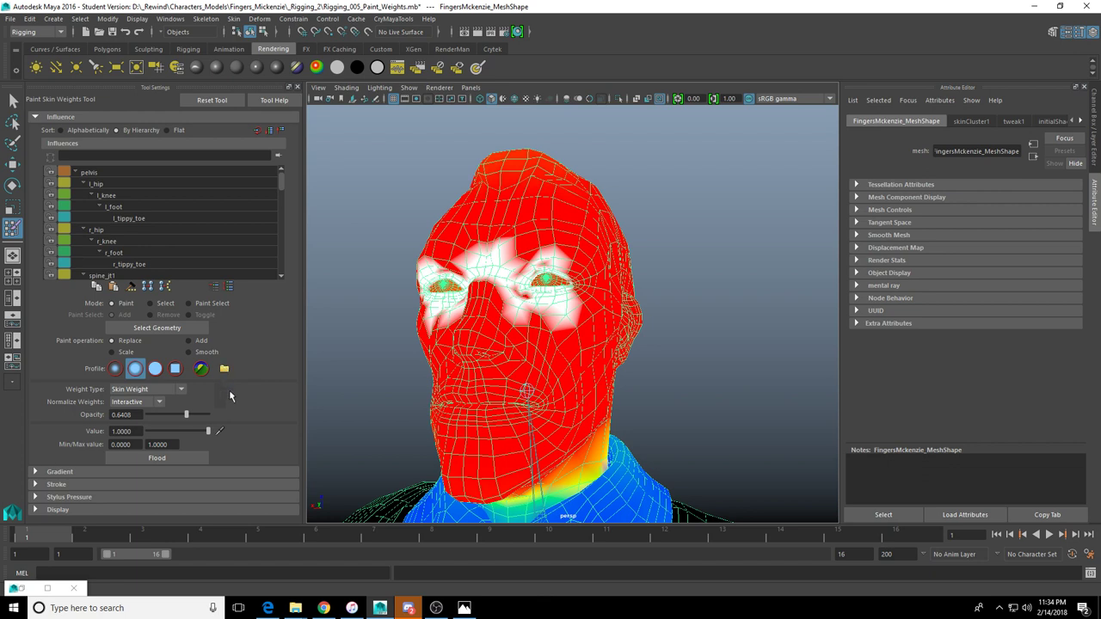
Set the opacity to 1.0000 and paint full head_jt weight over the nose and cheeks
mouse_move(501, 313)
left_mouse_down()
mouse_move(482, 310)
mouse_move(490, 393)
mouse_move(455, 327)
mouse_move(464, 378)
left_mouse_up()
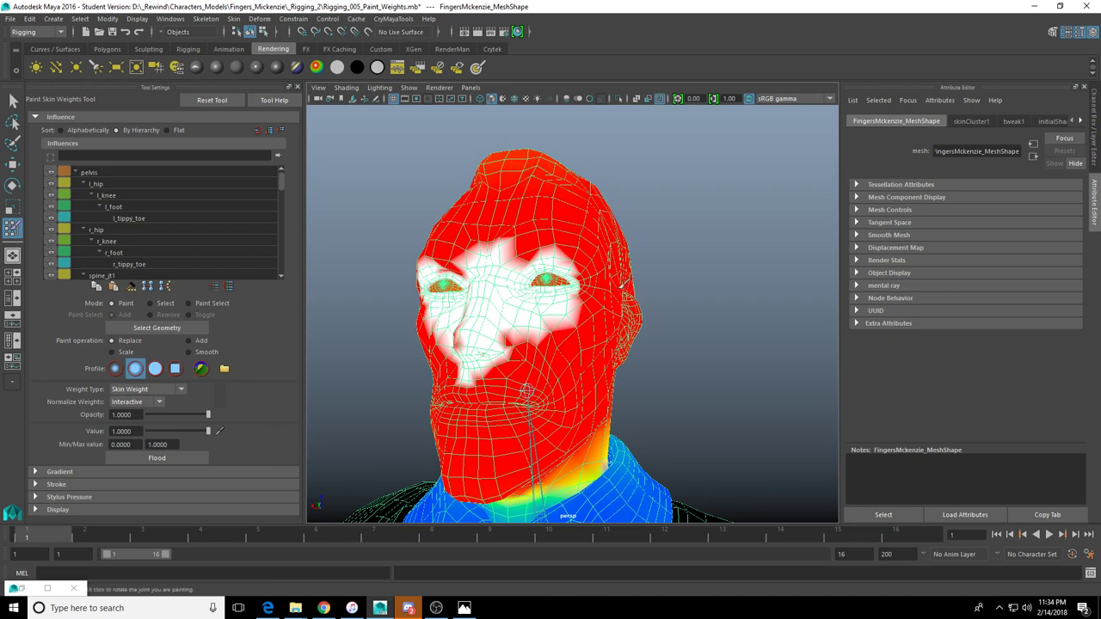
mouse_move(547, 268)
left_mouse_down()
mouse_move(538, 284)
mouse_move(542, 275)
mouse_move(567, 285)
left_mouse_up()
mouse_move(502, 279)
left_mouse_down()
mouse_move(553, 258)
mouse_move(508, 278)
mouse_move(495, 314)
mouse_move(594, 307)
mouse_move(585, 252)
mouse_move(563, 240)
mouse_move(628, 221)
mouse_move(602, 246)
mouse_move(536, 216)
mouse_move(504, 172)
mouse_move(622, 212)
mouse_move(636, 300)
mouse_move(616, 317)
left_mouse_up()
Paint full head_jt weight across the side of the head and onto its back
left_click_drag(546, 310, 644, 292, "alt")
mouse_move(645, 226)
left_mouse_down()
mouse_move(664, 233)
mouse_move(640, 293)
mouse_move(684, 249)
mouse_move(637, 314)
mouse_move(602, 270)
mouse_move(669, 226)
left_mouse_up()
mouse_move(602, 259)
left_mouse_down()
mouse_move(629, 283)
mouse_move(656, 258)
mouse_move(639, 285)
left_mouse_up()
left_click_drag(606, 251, 666, 271, "alt")
left_click_drag(561, 236, 555, 246)
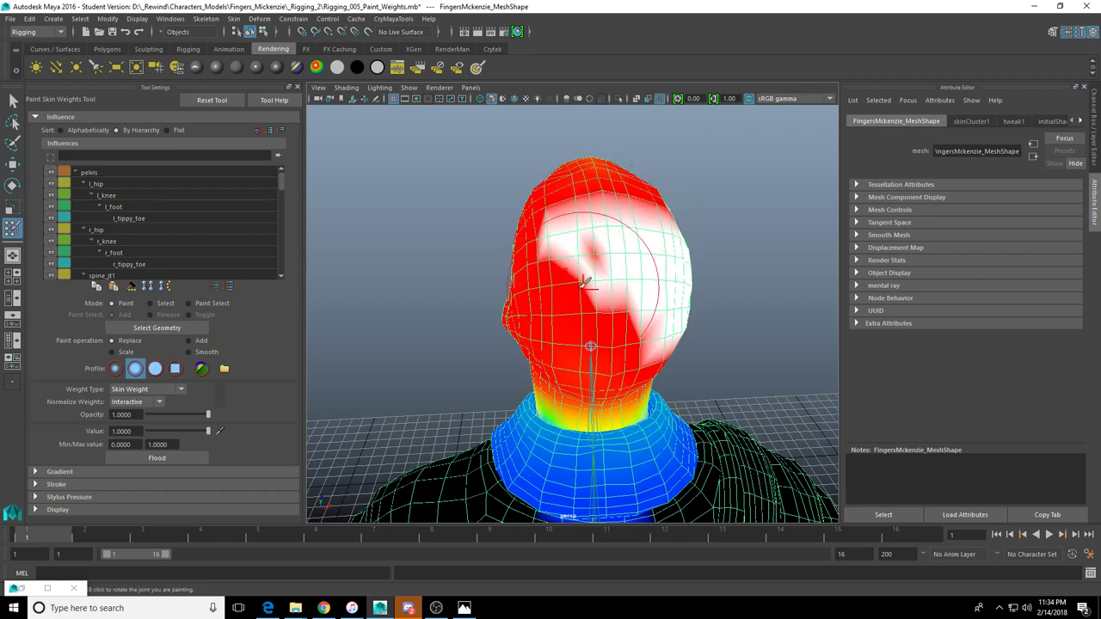
Choose the solid brush profile and fill the rest of the back of the head with full head_jt weight
mouse_move(619, 290)
left_mouse_down("alt")
mouse_move(570, 245)
mouse_move(604, 271)
mouse_move(631, 270)
mouse_move(602, 301)
left_mouse_up("alt")
left_click(156, 368)
left_click_drag(561, 270, 622, 275, "alt")
mouse_move(568, 279)
left_mouse_down()
mouse_move(504, 277)
mouse_move(455, 307)
mouse_move(545, 223)
mouse_move(613, 183)
mouse_move(617, 248)
mouse_move(659, 283)
mouse_move(589, 309)
left_mouse_up()
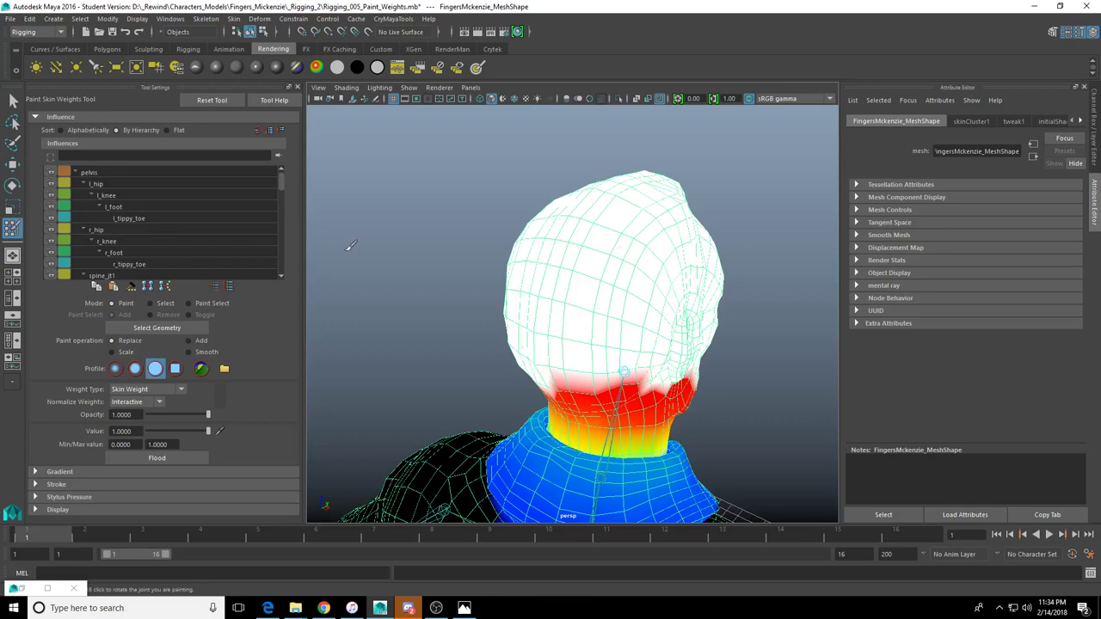
Resize the brush and paint full head_jt weight along the jawline, below the ears and under the chin
mouse_move(582, 270)
left_mouse_down("alt")
mouse_move(658, 243)
mouse_move(634, 283)
mouse_move(504, 367)
mouse_move(551, 344)
mouse_move(448, 270)
left_mouse_up("alt")
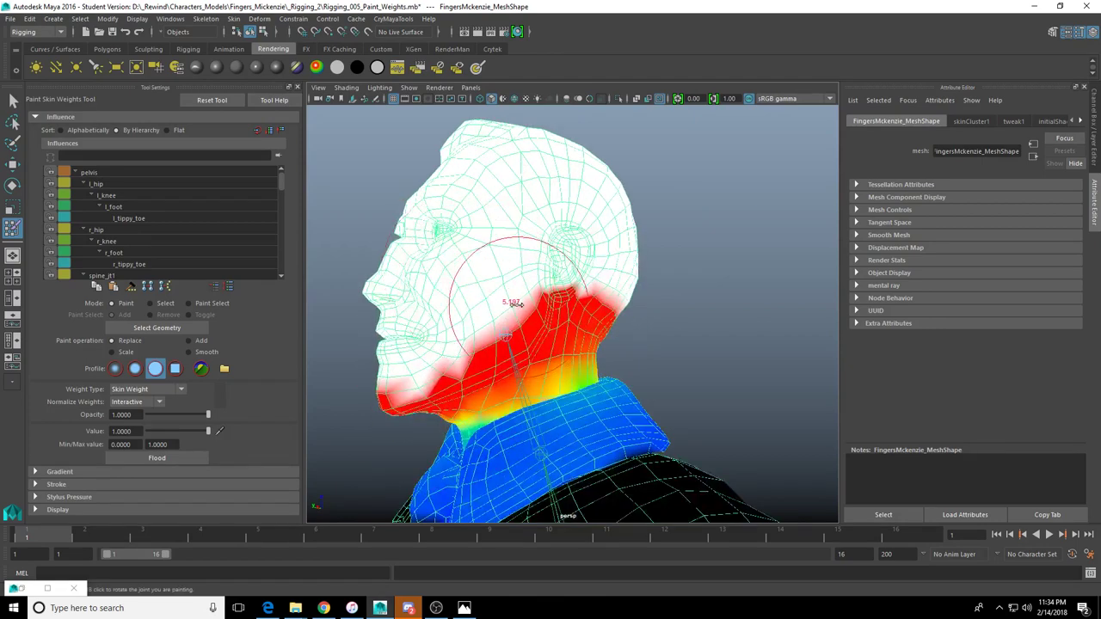
mouse_move(453, 343)
left_mouse_down("alt")
mouse_move(508, 295)
mouse_move(596, 285)
left_mouse_up("alt")
mouse_move(530, 308)
left_mouse_down("alt")
mouse_move(602, 303)
mouse_move(570, 315)
left_mouse_up("alt")
mouse_move(703, 326)
left_mouse_down("alt")
mouse_move(534, 268)
mouse_move(680, 276)
mouse_move(659, 260)
mouse_move(663, 300)
mouse_move(614, 256)
mouse_move(644, 290)
mouse_move(602, 280)
mouse_move(577, 229)
left_mouse_up("alt")
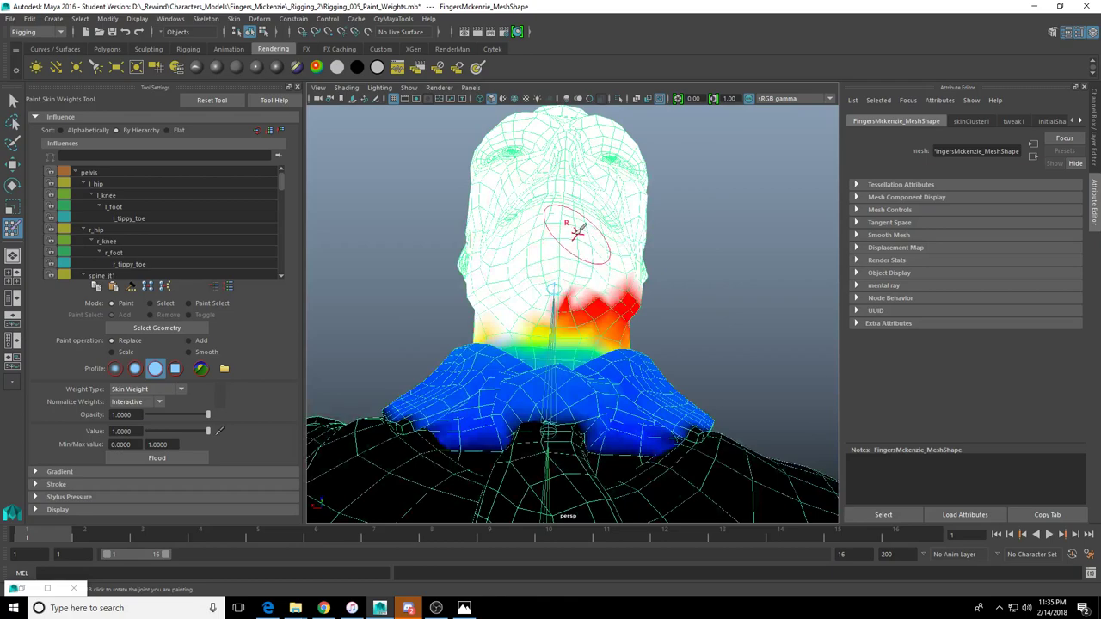
mouse_move(563, 268)
left_mouse_down("alt")
mouse_move(527, 302)
mouse_move(590, 295)
mouse_move(540, 327)
left_mouse_up("alt")
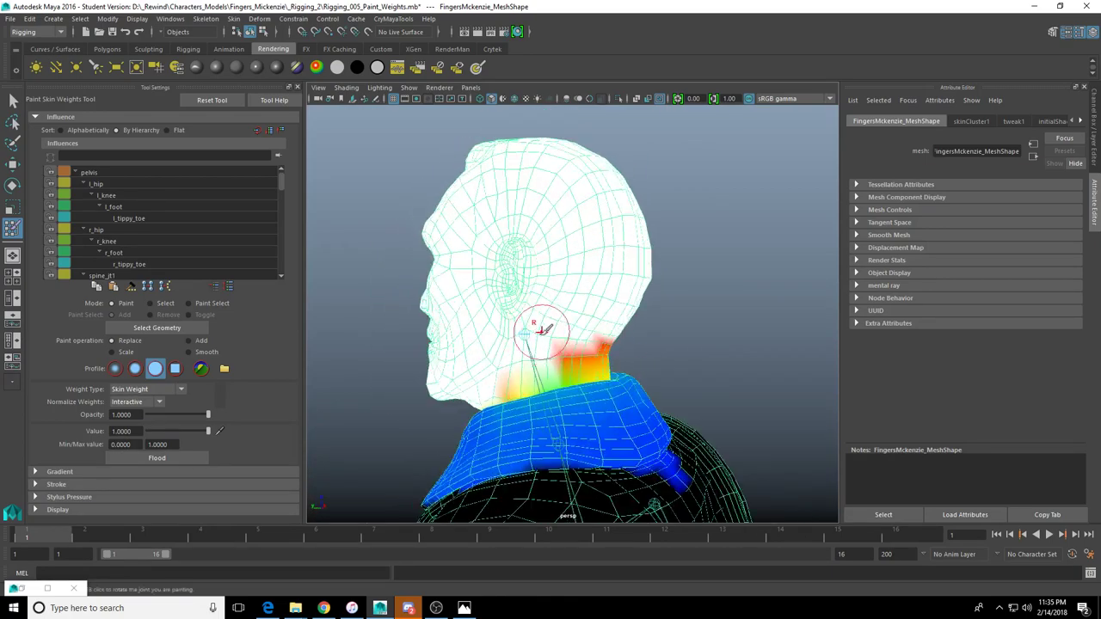
Paint full head_jt weight down the sides and back of the neck to the collar's edge
mouse_move(519, 366)
left_mouse_down()
mouse_move(572, 370)
mouse_move(563, 351)
mouse_move(625, 349)
left_mouse_up()
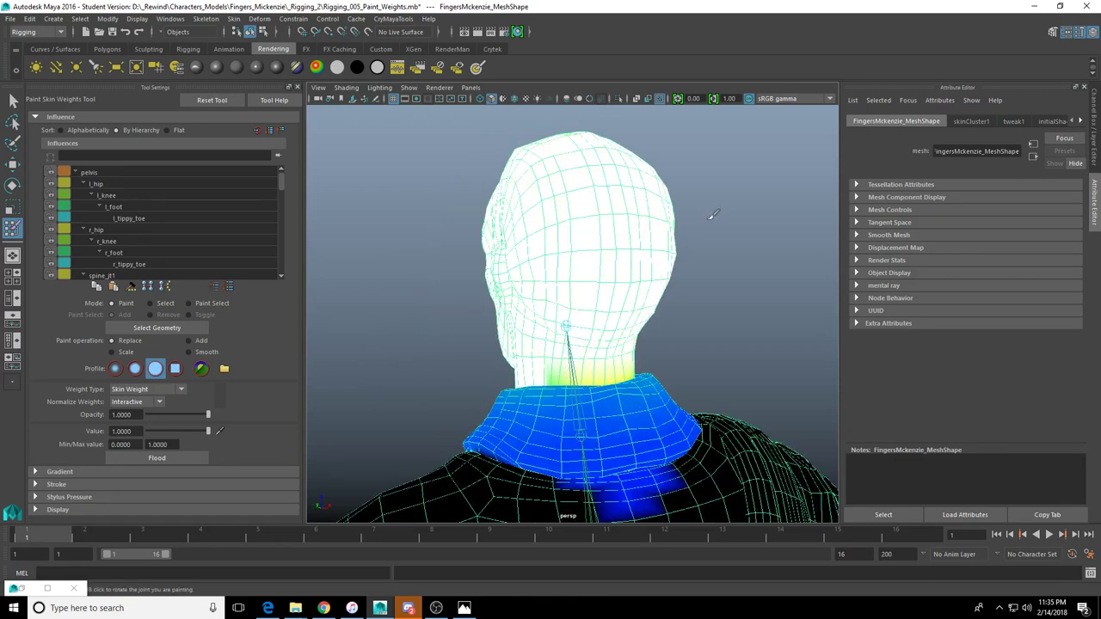
mouse_move(597, 355)
left_mouse_down("alt")
mouse_move(572, 361)
mouse_move(610, 362)
mouse_move(594, 368)
mouse_move(648, 356)
mouse_move(615, 375)
left_mouse_up("alt")
mouse_move(615, 375)
left_mouse_down()
mouse_move(582, 374)
mouse_move(605, 407)
mouse_move(569, 379)
mouse_move(633, 386)
mouse_move(641, 427)
mouse_move(565, 442)
mouse_move(526, 420)
left_mouse_up()
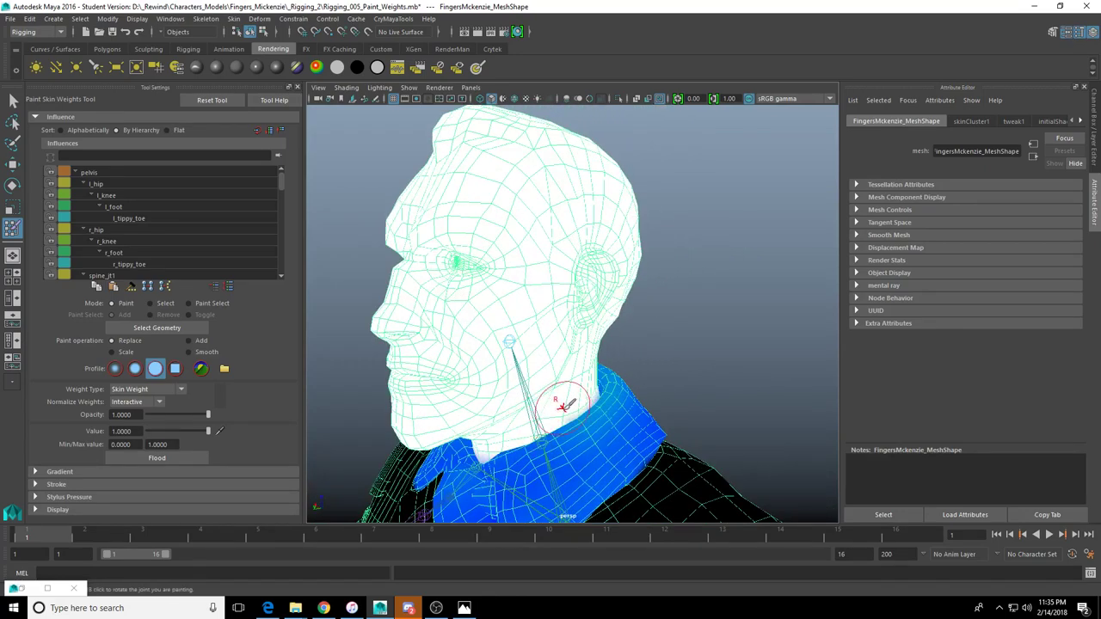
left_click_drag(566, 408, 532, 407, "alt")
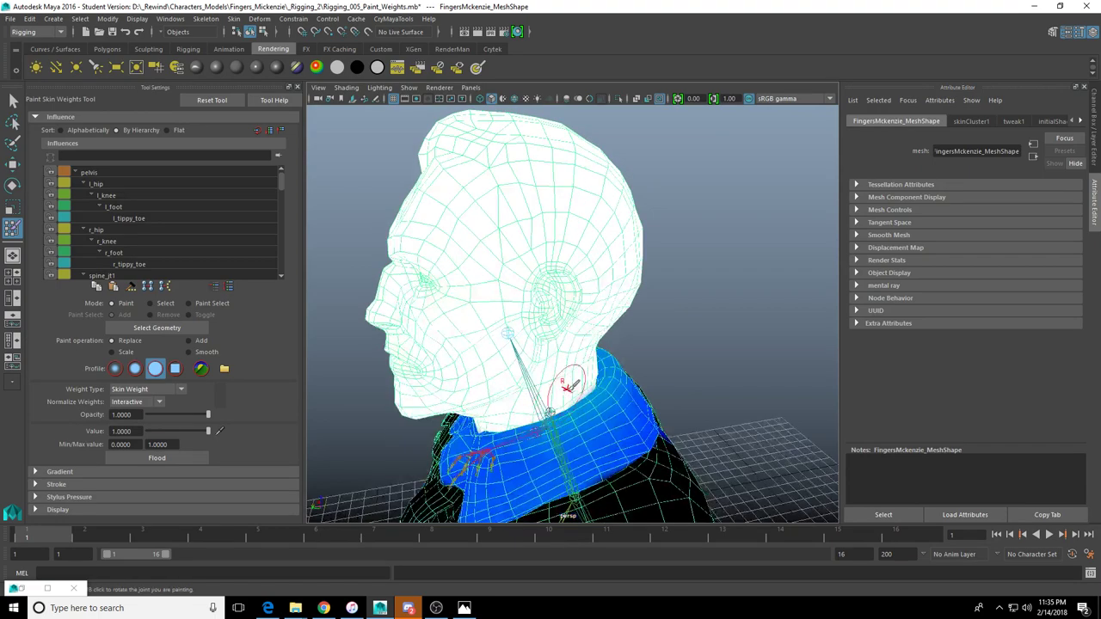
Set the value to 0.0000 and the opacity to 0.6019, and paint head_jt influence off the lower collar all the way around
left_click_drag(458, 336, 517, 297, "alt")
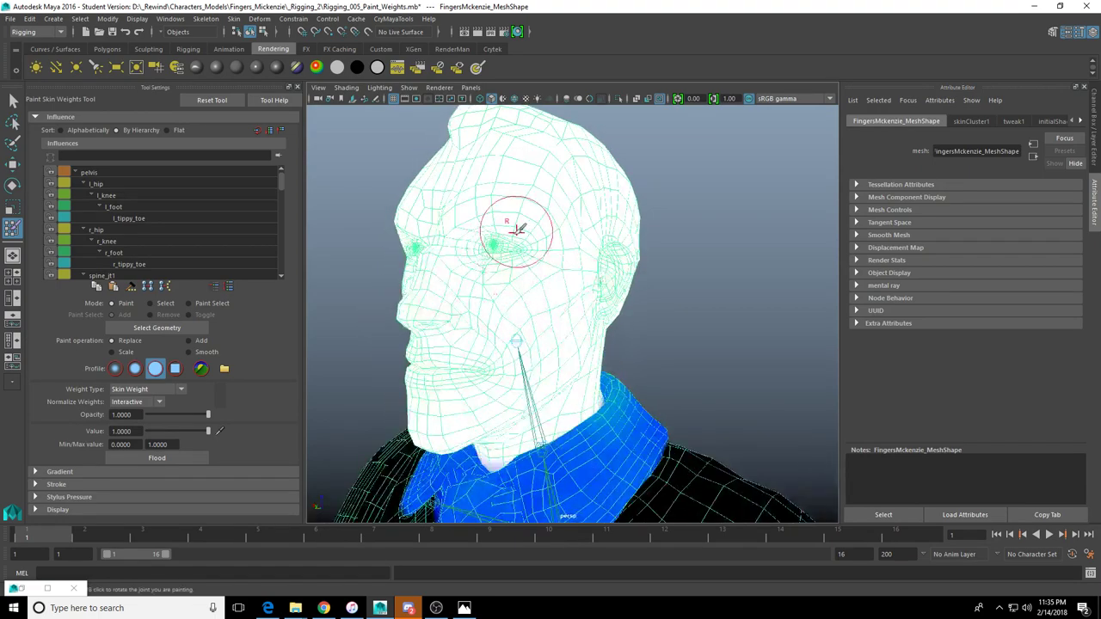
left_click_drag(516, 233, 528, 283, "alt")
left_click_drag(504, 192, 535, 273, "alt")
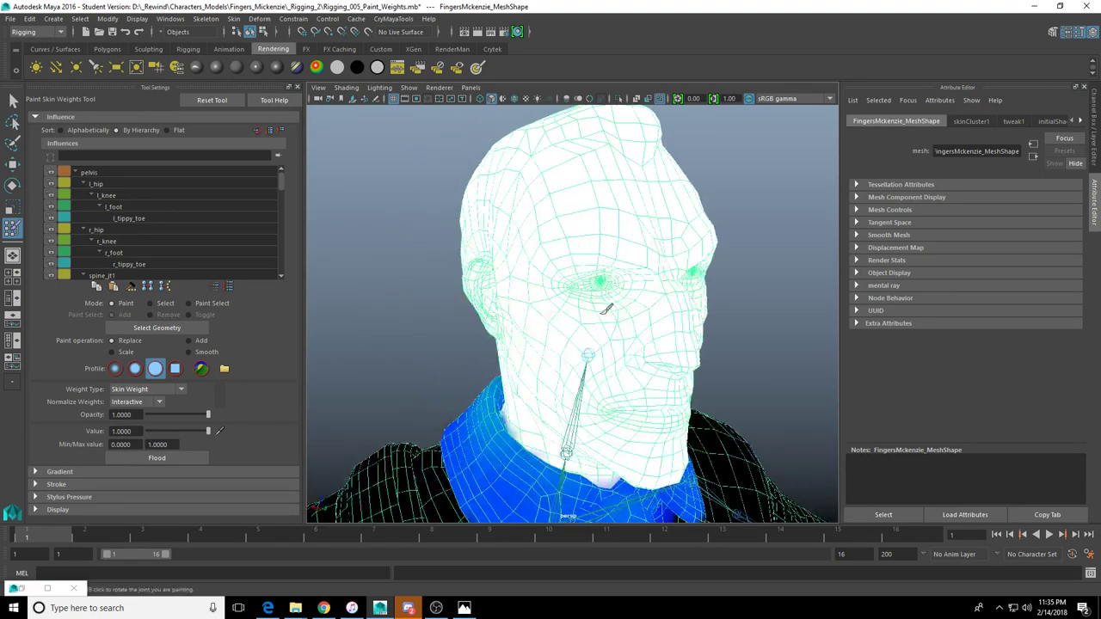
left_click_drag(606, 308, 619, 221, "alt")
mouse_move(540, 280)
left_mouse_down("alt")
mouse_move(605, 250)
mouse_move(644, 290)
mouse_move(449, 308)
left_mouse_up("alt")
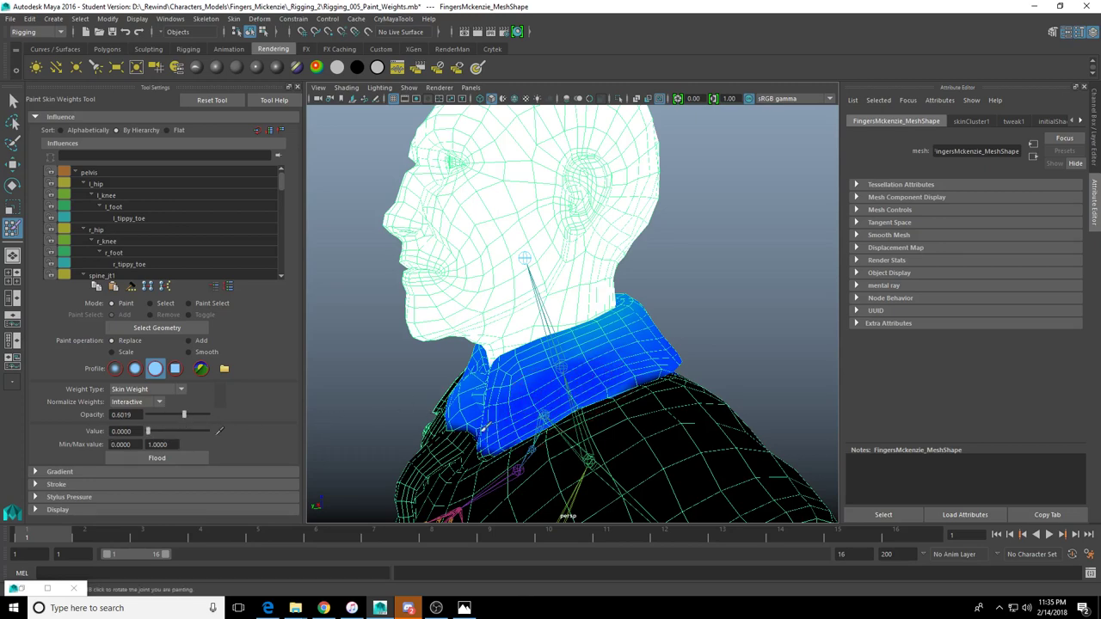
left_click_drag(377, 411, 600, 389, "alt")
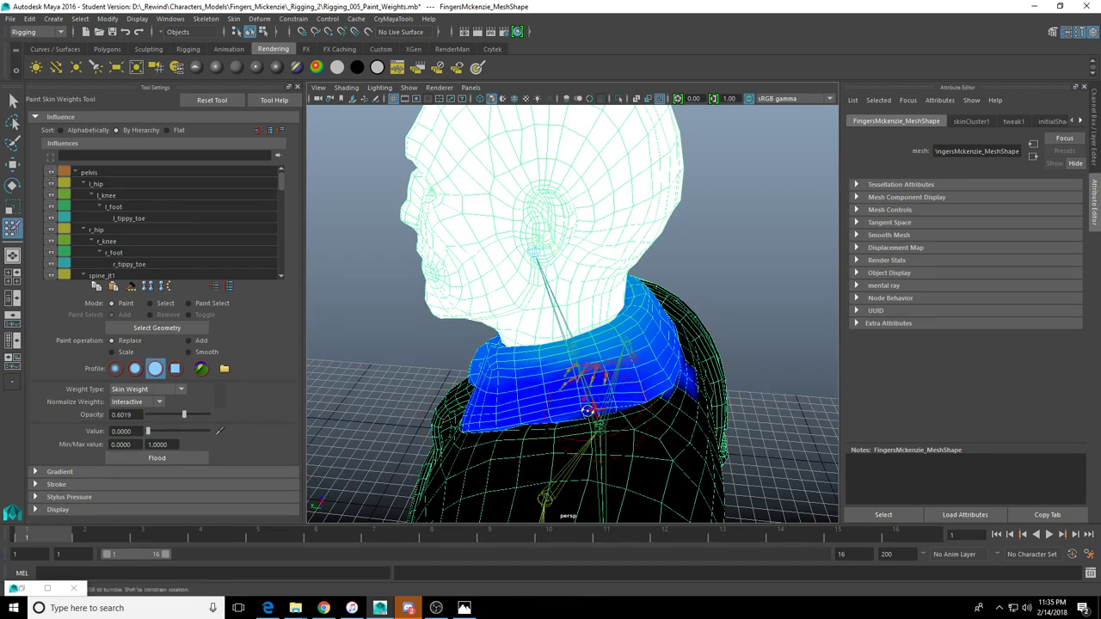
mouse_move(590, 412)
left_mouse_down("alt")
mouse_move(515, 414)
mouse_move(602, 423)
mouse_move(506, 414)
left_mouse_up("alt")
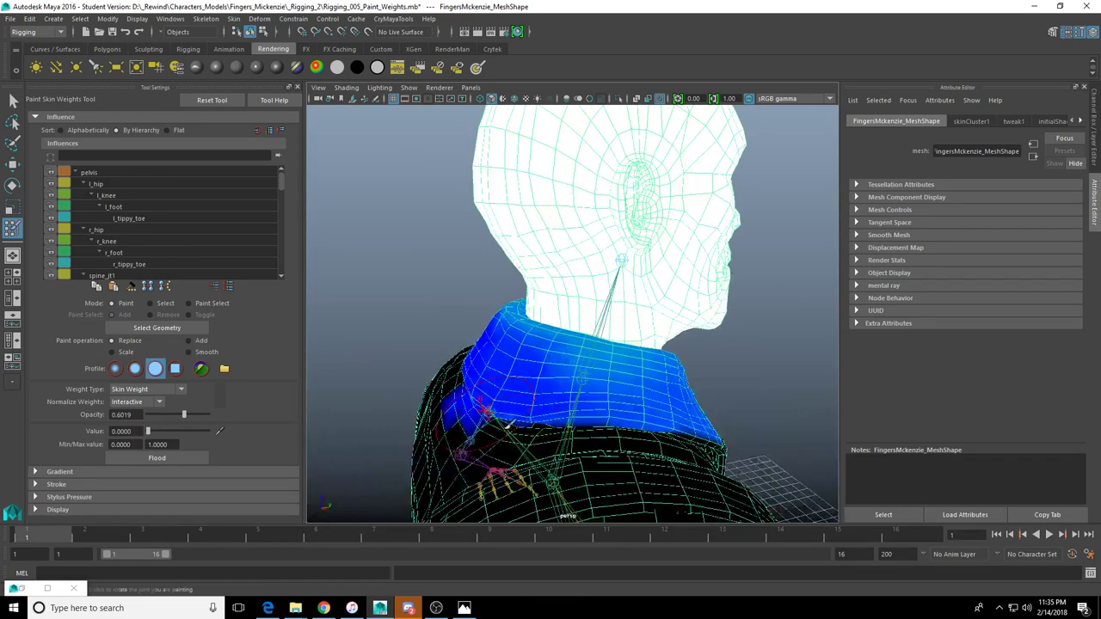
left_click_drag(670, 420, 505, 393, "alt")
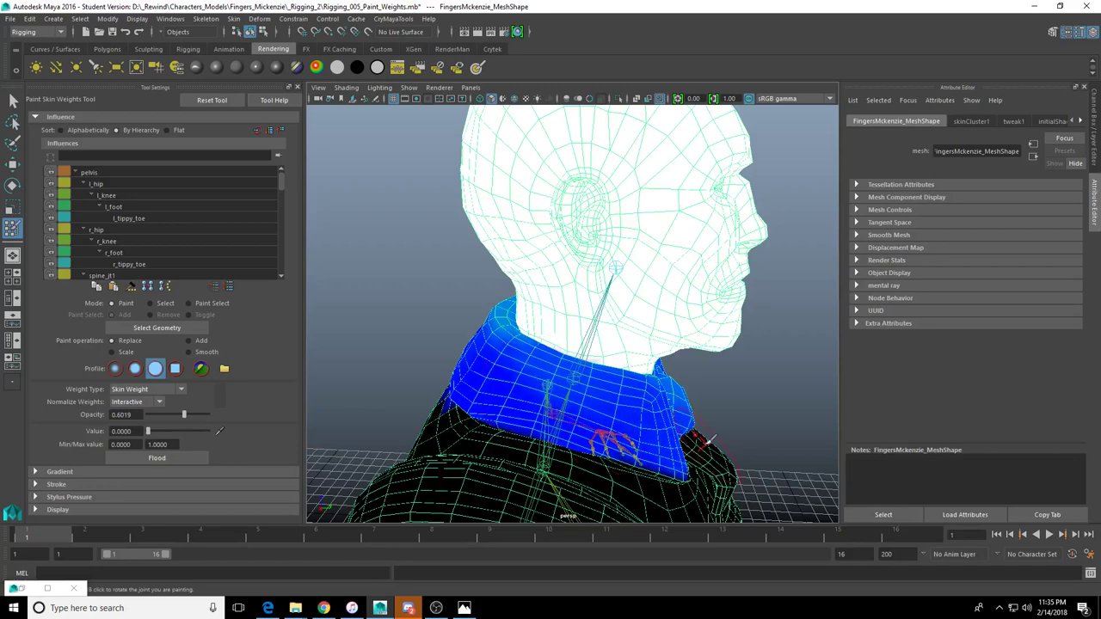
left_click_drag(596, 438, 454, 405, "alt")
mouse_move(606, 442)
left_mouse_down("alt")
mouse_move(515, 427)
mouse_move(607, 381)
mouse_move(525, 434)
left_mouse_up("alt")
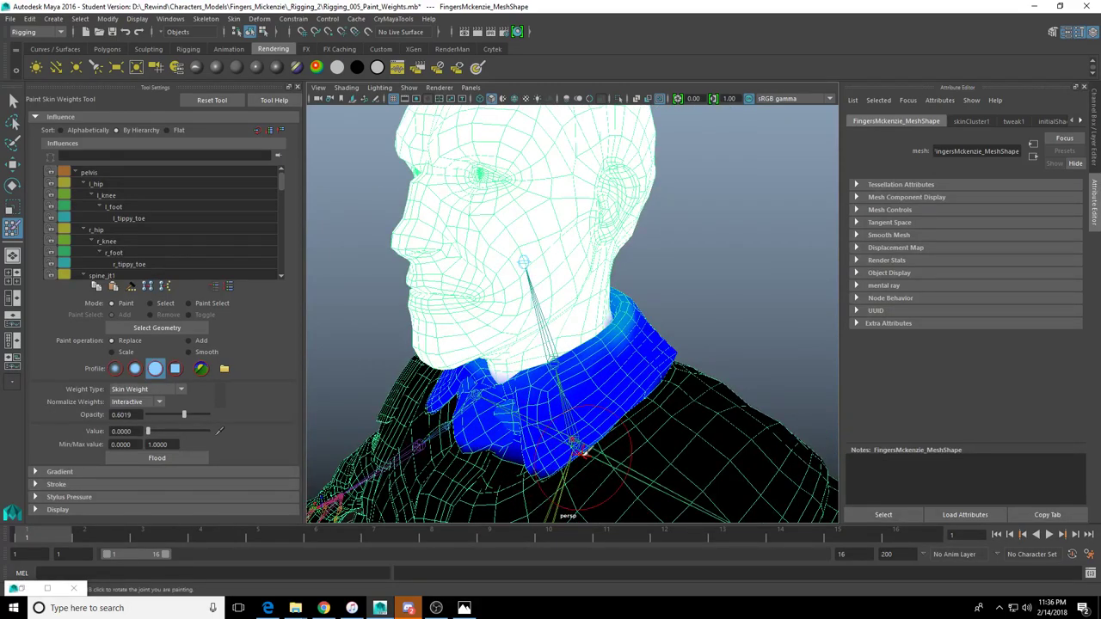
Undo the unwanted collar strokes and repaint the collar's side and back to reduce its head_jt influence
key("ctrl+z")
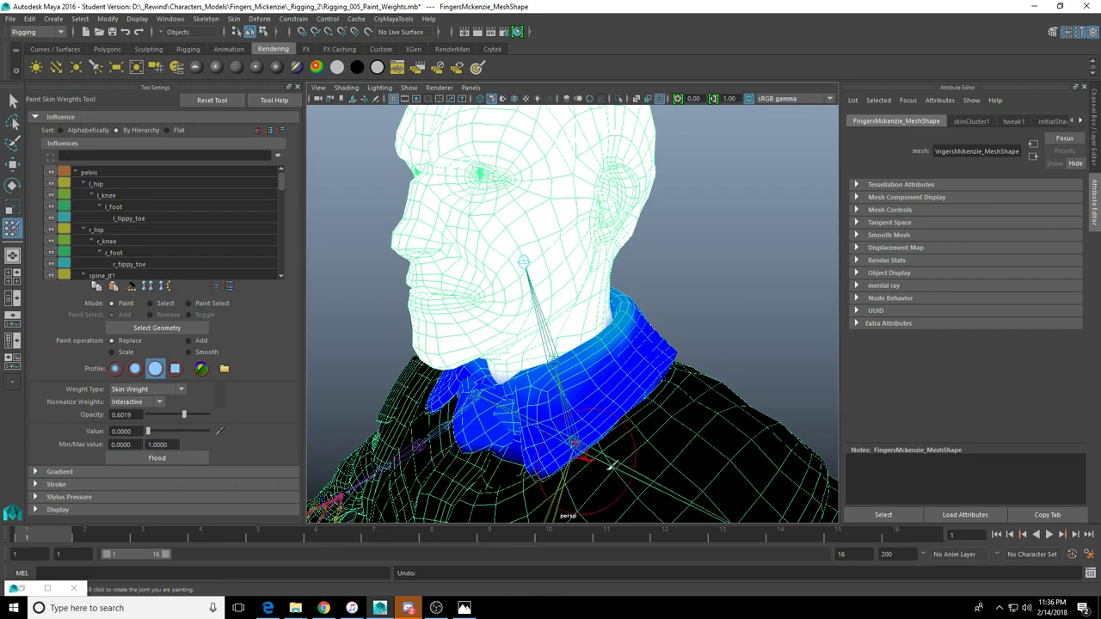
left_click_drag(605, 378, 654, 371)
left_click_drag(634, 406, 494, 398, "alt")
key("ctrl+z")
mouse_move(661, 324)
left_mouse_down()
mouse_move(686, 361)
mouse_move(557, 380)
left_mouse_up()
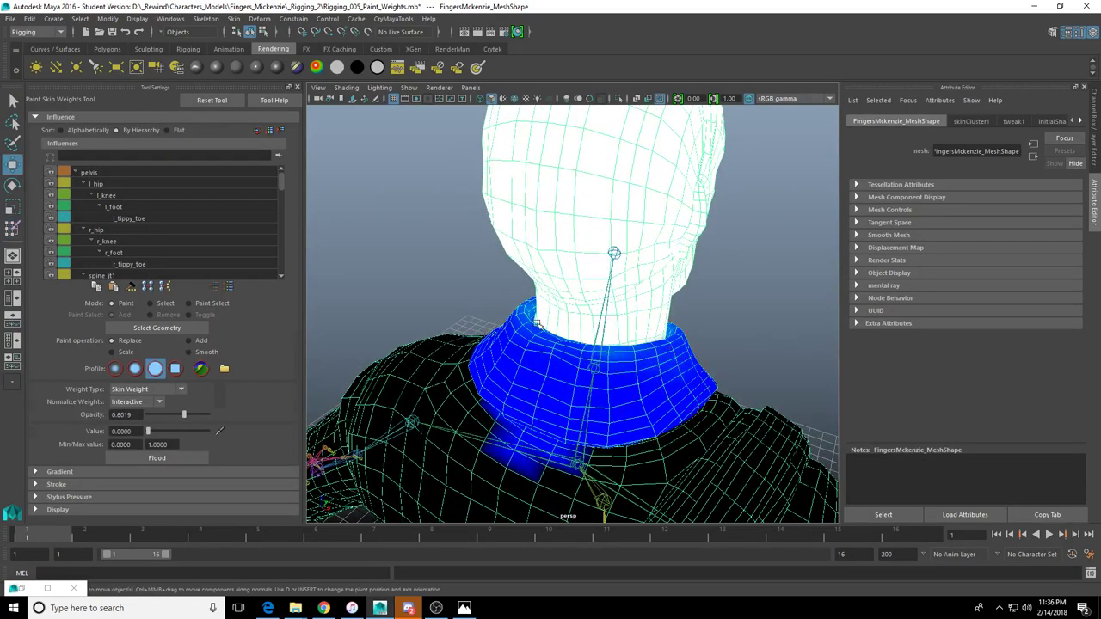
Leave weight painting for the Move tool and save the scene, accepting the student version notice
key("w")
key("ctrl+s")
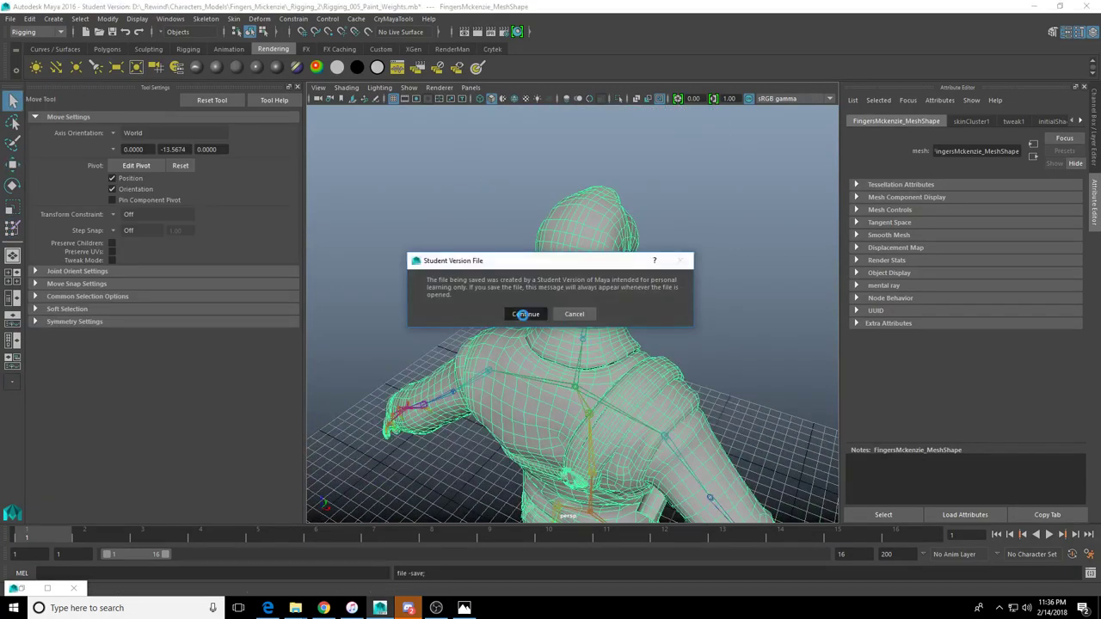
left_click(523, 315)
right_click_drag(526, 316, 602, 325, "alt")
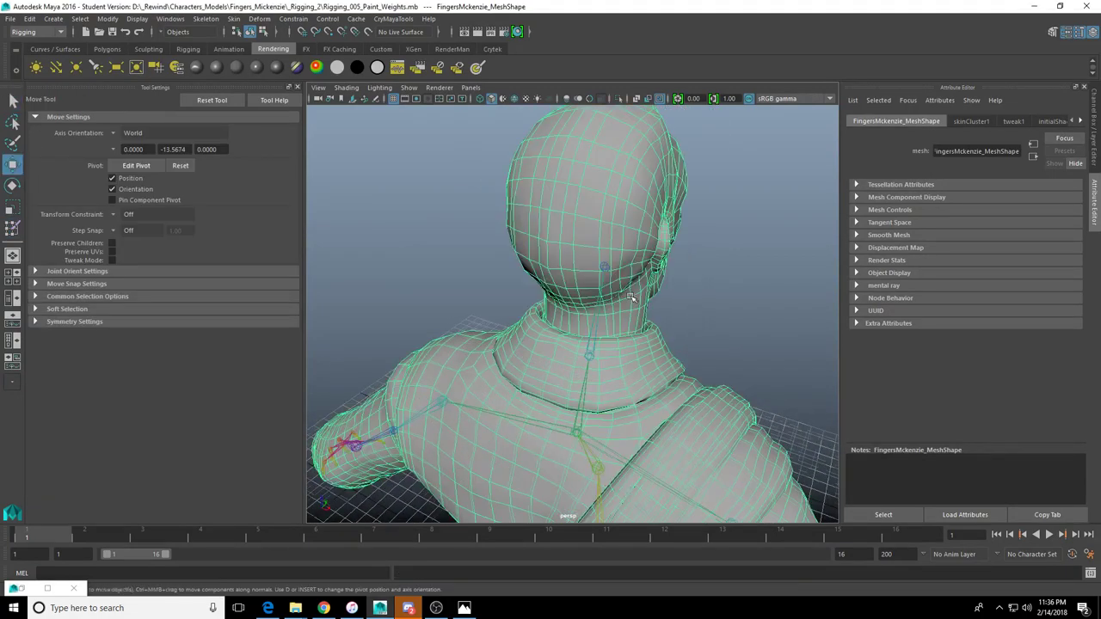
Select the head joint, test its rotation to check the head and neck deformation, and undo the rotations
left_click_drag(679, 325, 550, 206, "alt")
left_click(610, 274)
key("e")
key("ctrl+z")
key("ctrl+z")
left_click_drag(616, 262, 644, 282, "alt")
key("ctrl+z")
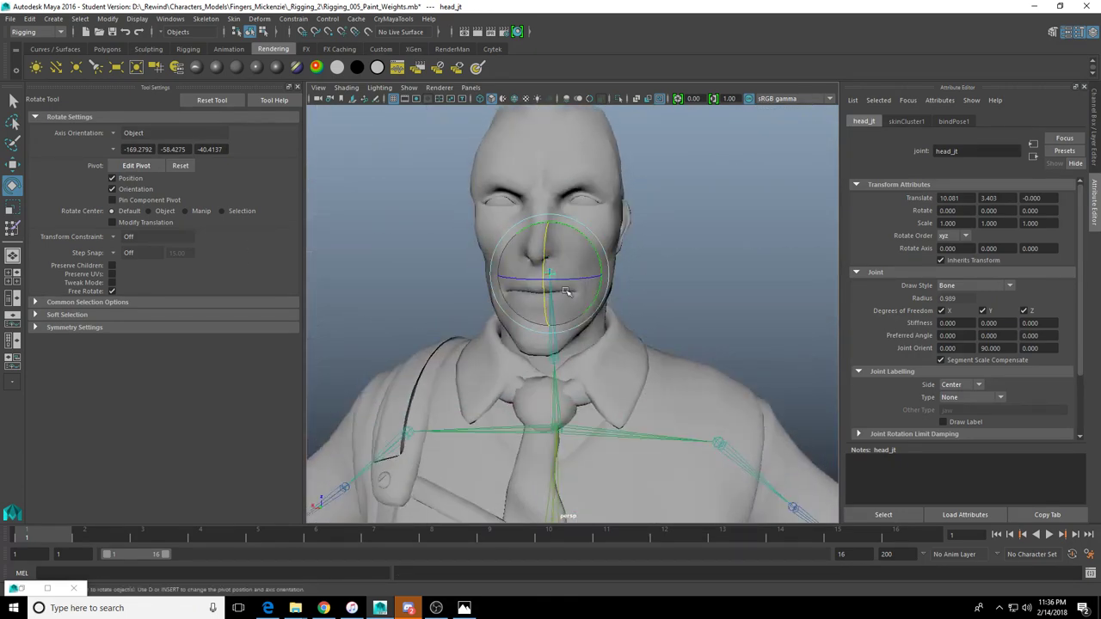
Switch to the front view and frame the head joint to examine the head and neck
left_click_drag(570, 291, 580, 294, "alt")
key("space")
scroll(498, 417, "down", 5)
key("space")
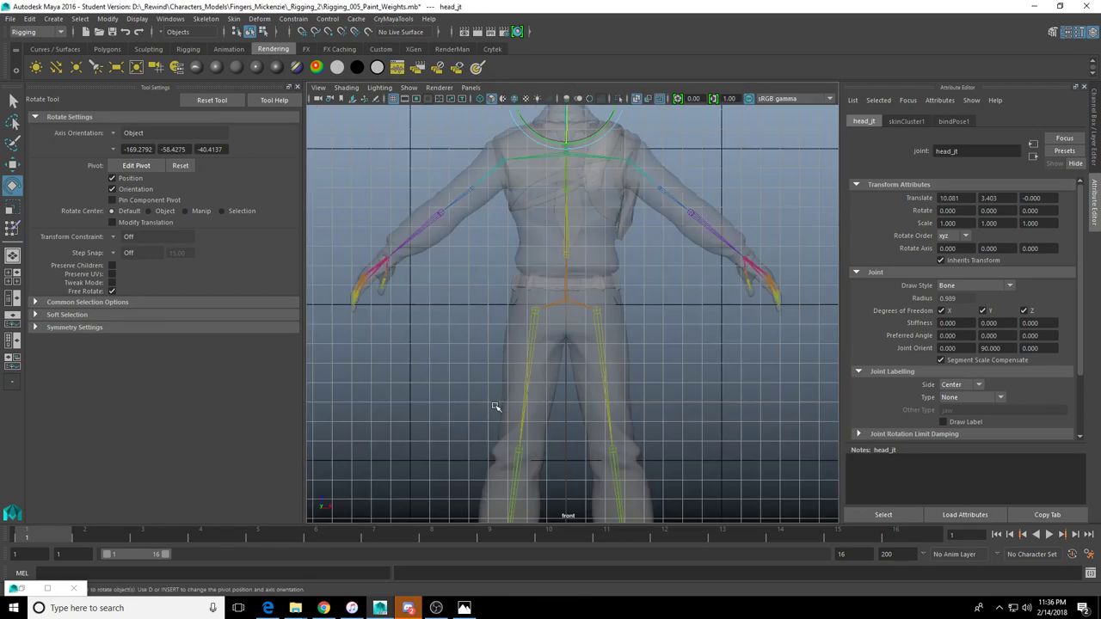
key("f")
scroll(523, 397, "down", 7)
scroll(526, 398, "down", 5)
scroll(525, 398, "up", 4)
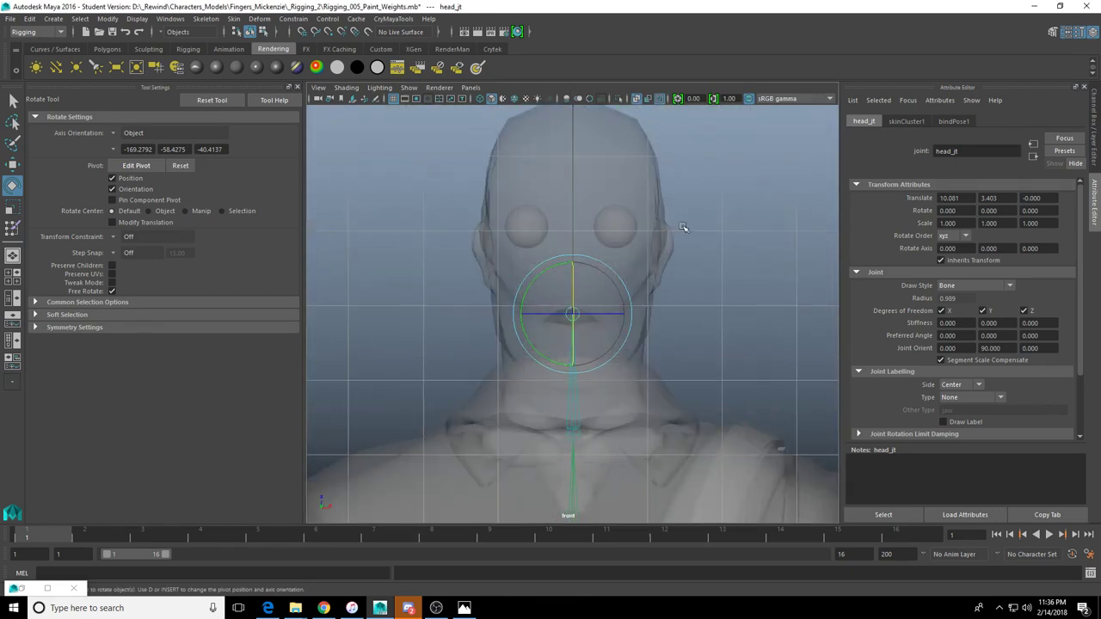
Examine the head joint's alignment with the character's centre line in the top view, in shaded and wireframe display
key("space")
key("space")
left_click_drag(666, 233, 550, 305, "alt")
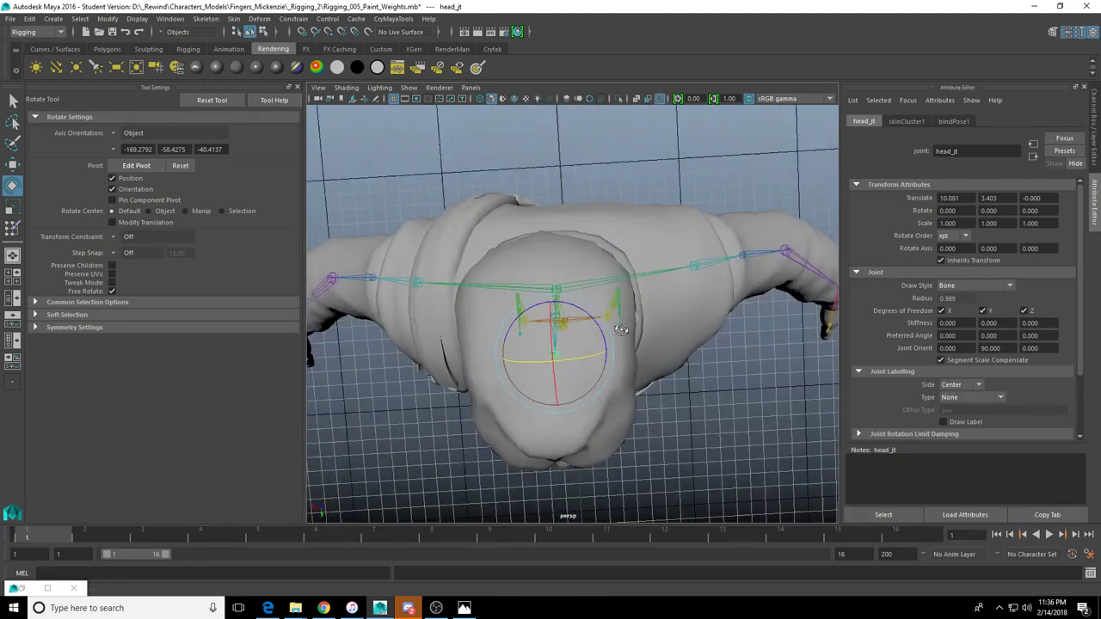
key("space")
key("space")
key("f")
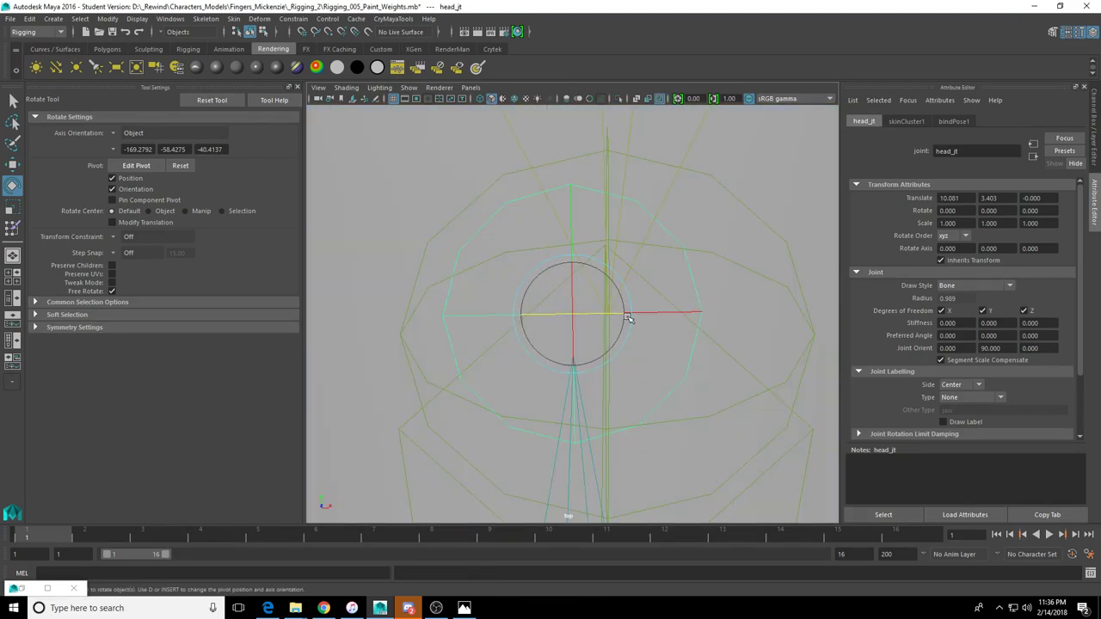
scroll(590, 333, "up", 7)
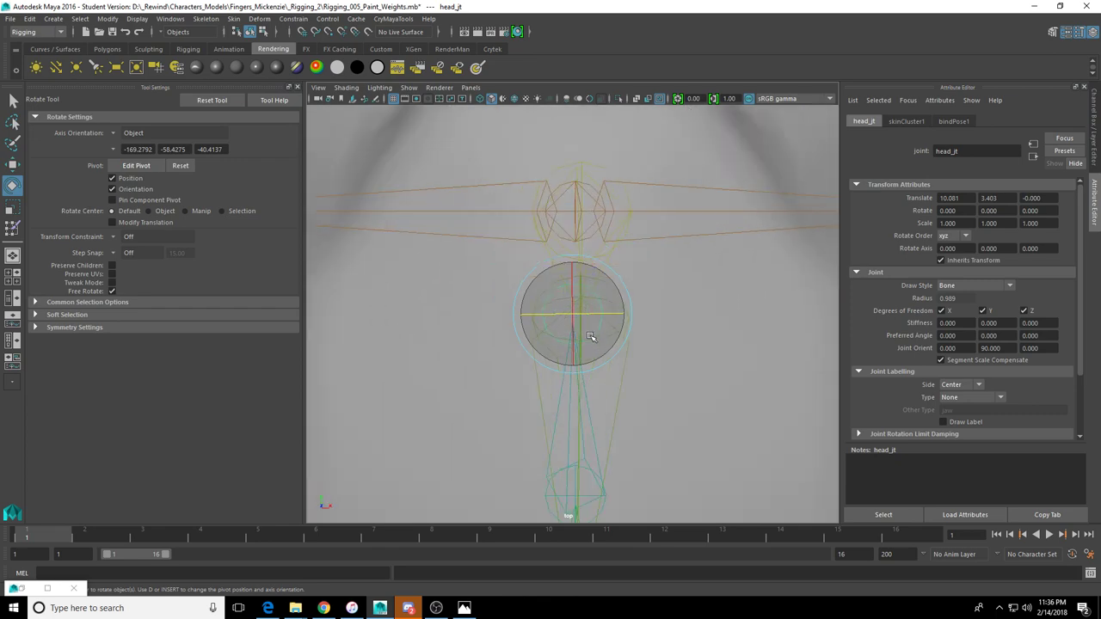
key("5")
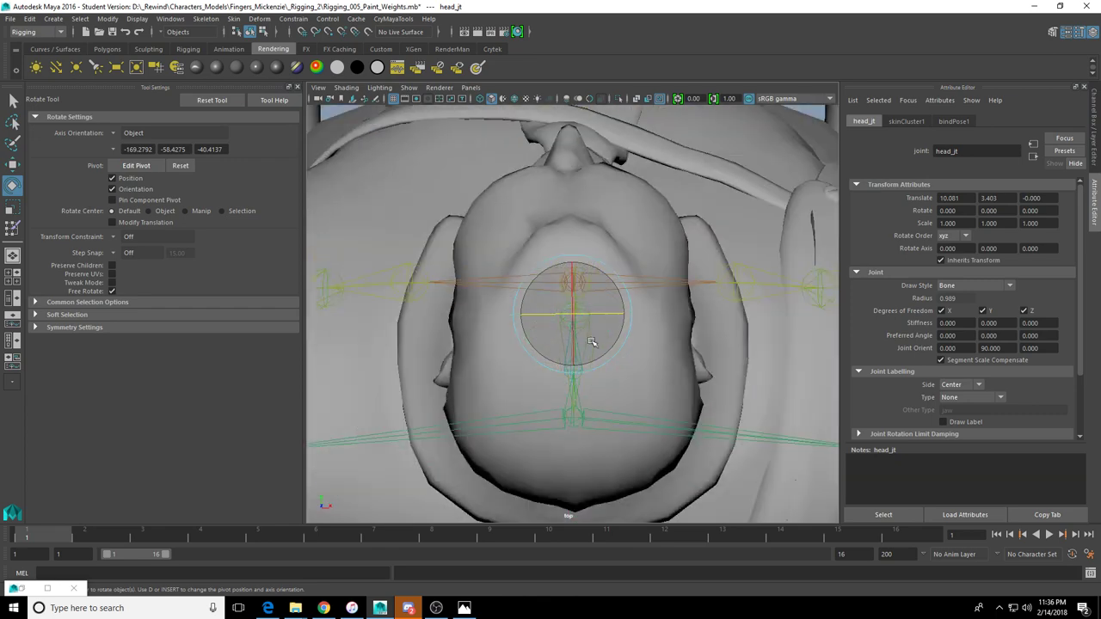
key("4")
scroll(591, 341, "up", 10)
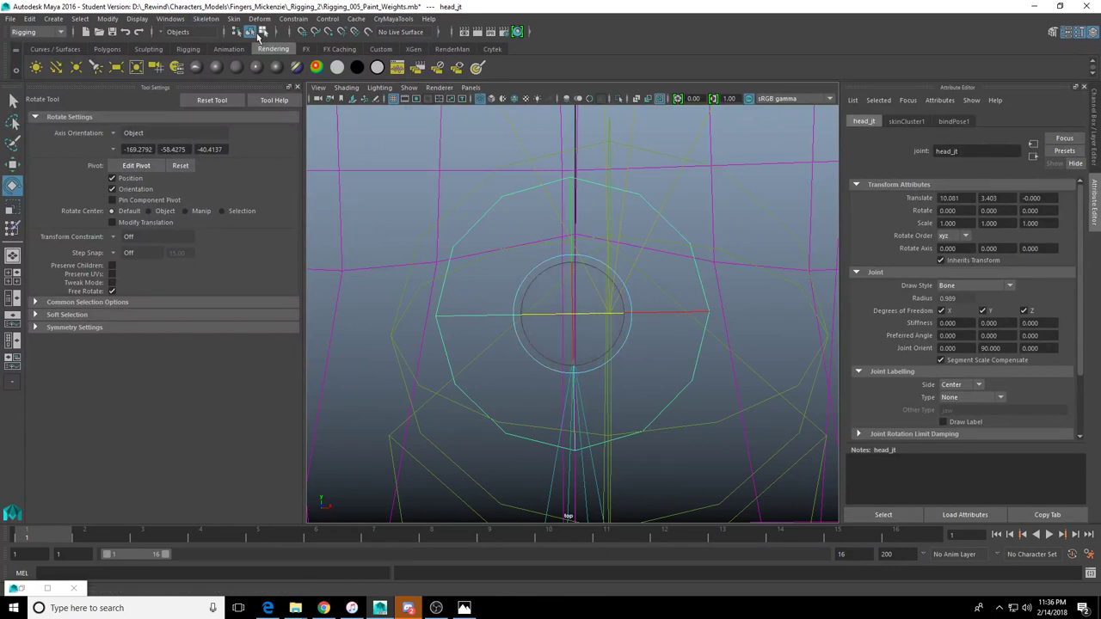
Try to move the head joint sideways onto the centre line with grid snapping, and undo the move
left_click(302, 31)
key("w")
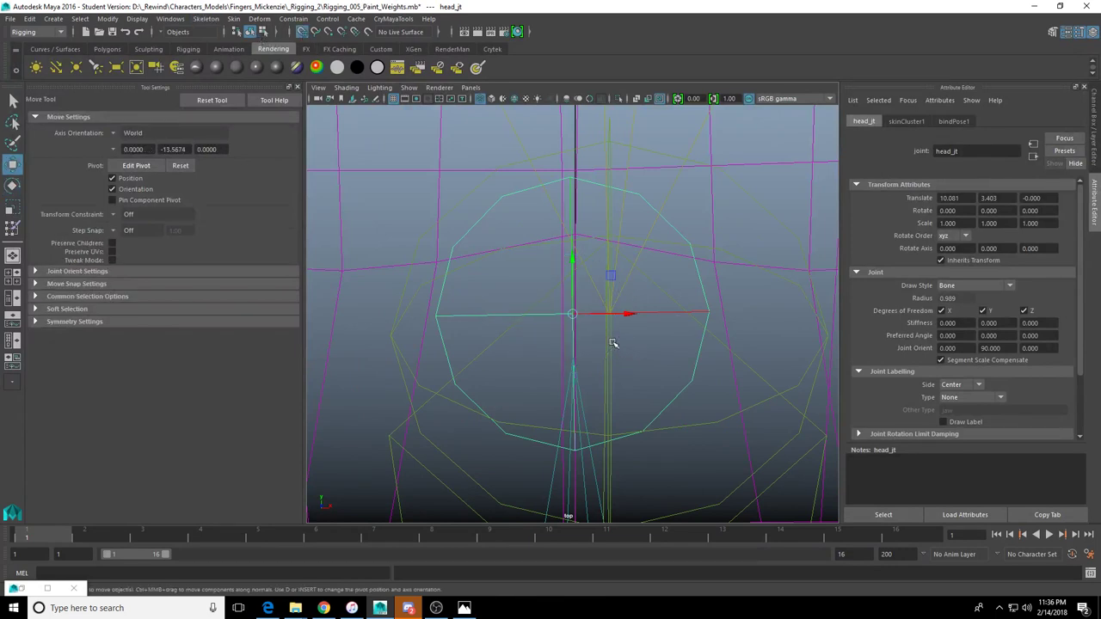
left_click_drag(622, 316, 650, 312)
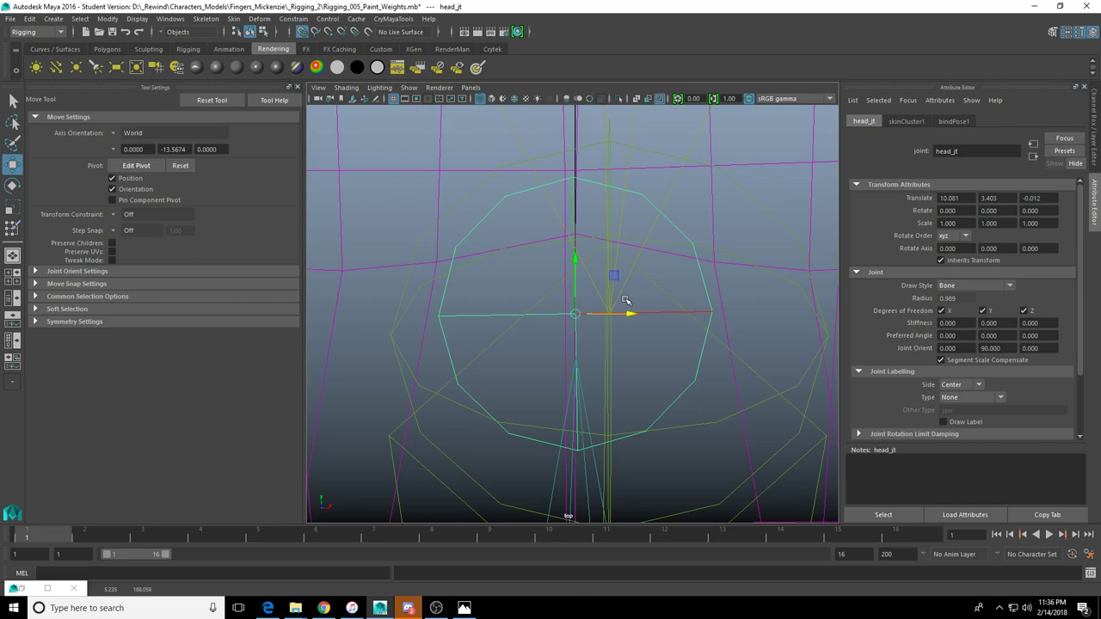
key("ctrl+z")
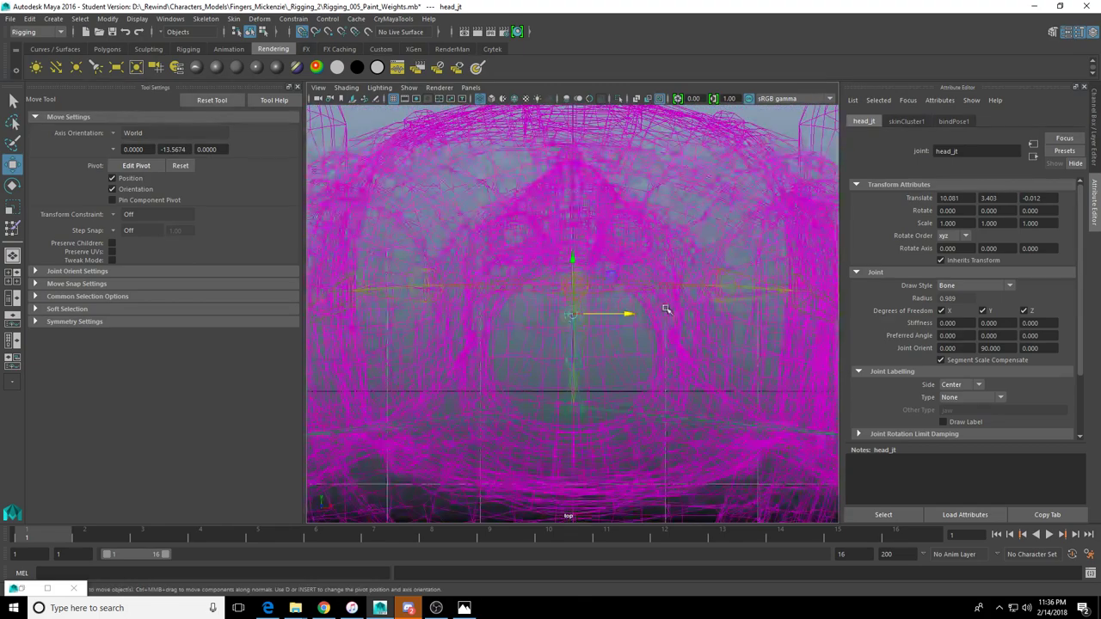
scroll(664, 310, "up", 5)
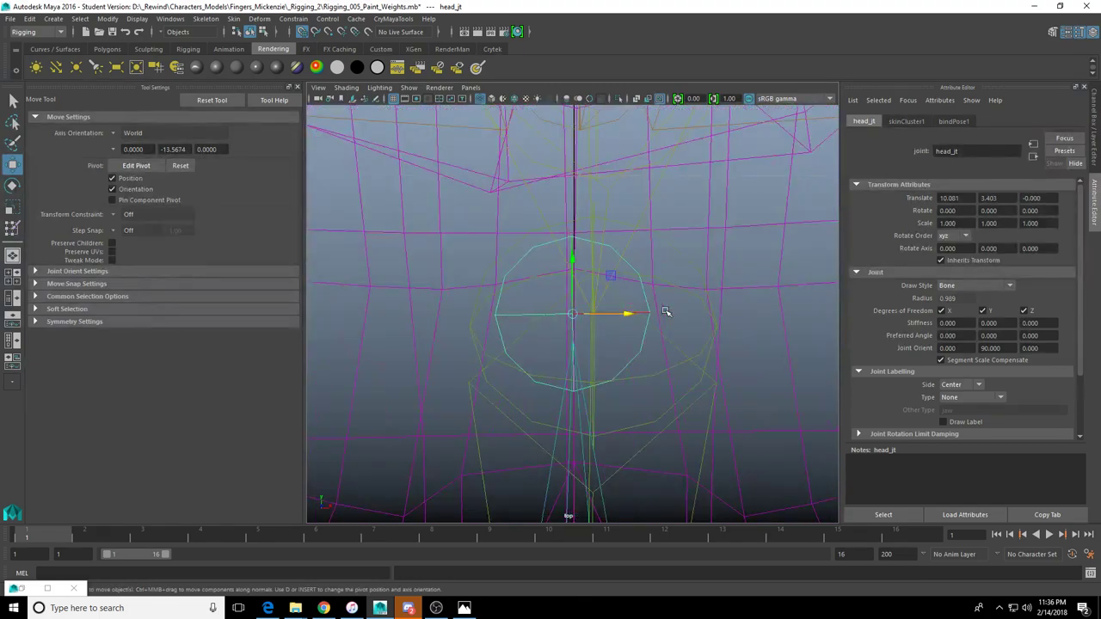
scroll(665, 311, "up", 3)
Select the spine joint spine_jt2 and frame the upper body in the front view
key("Up")
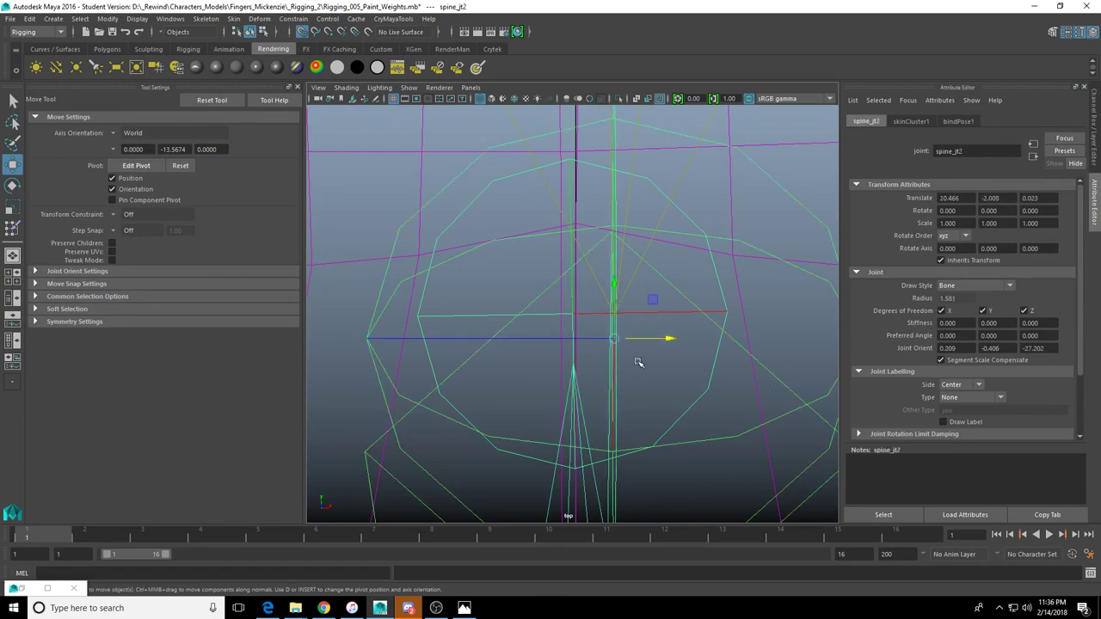
key("space")
key("space")
scroll(577, 307, "up", 5)
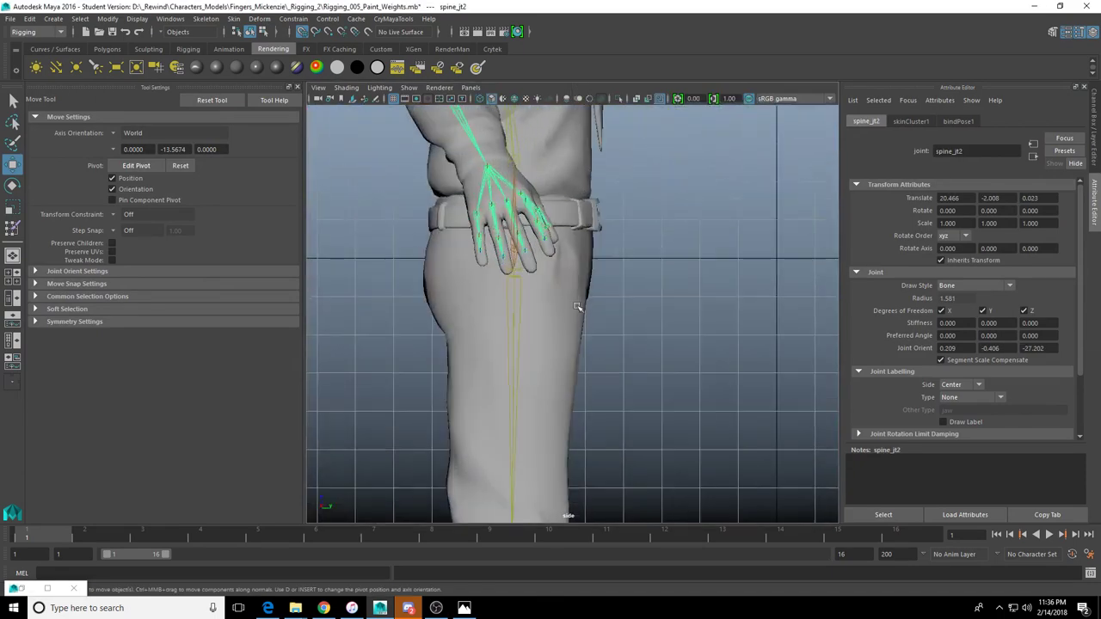
key("f")
key("space")
key("space")
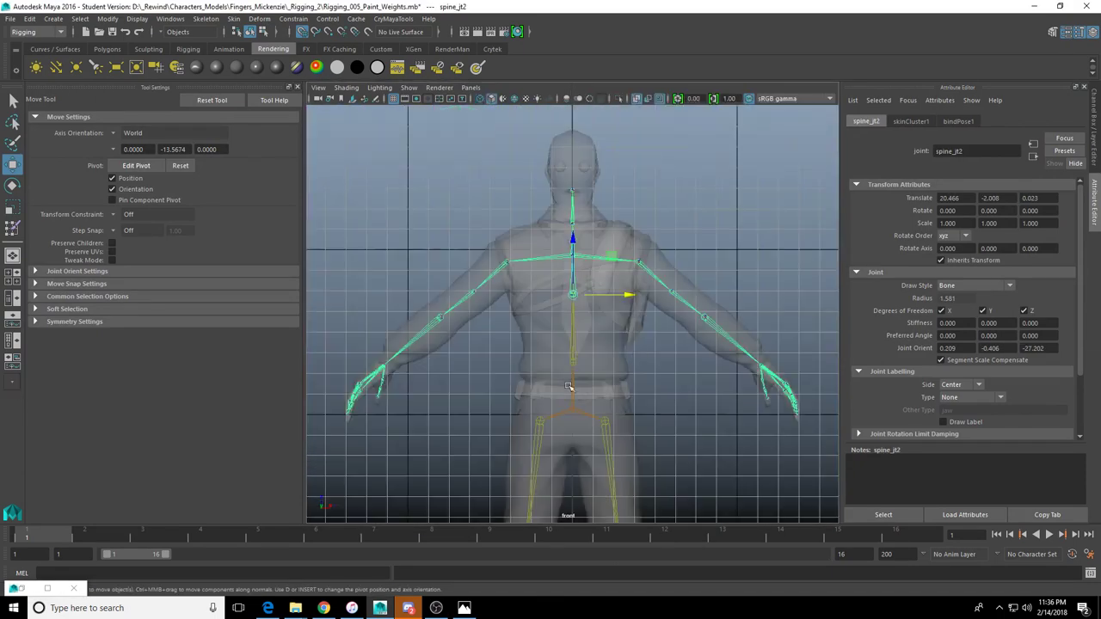
Try to move spine_jt2 with its child joints sideways onto the centre line, and undo the move
scroll(645, 351, "up", 10)
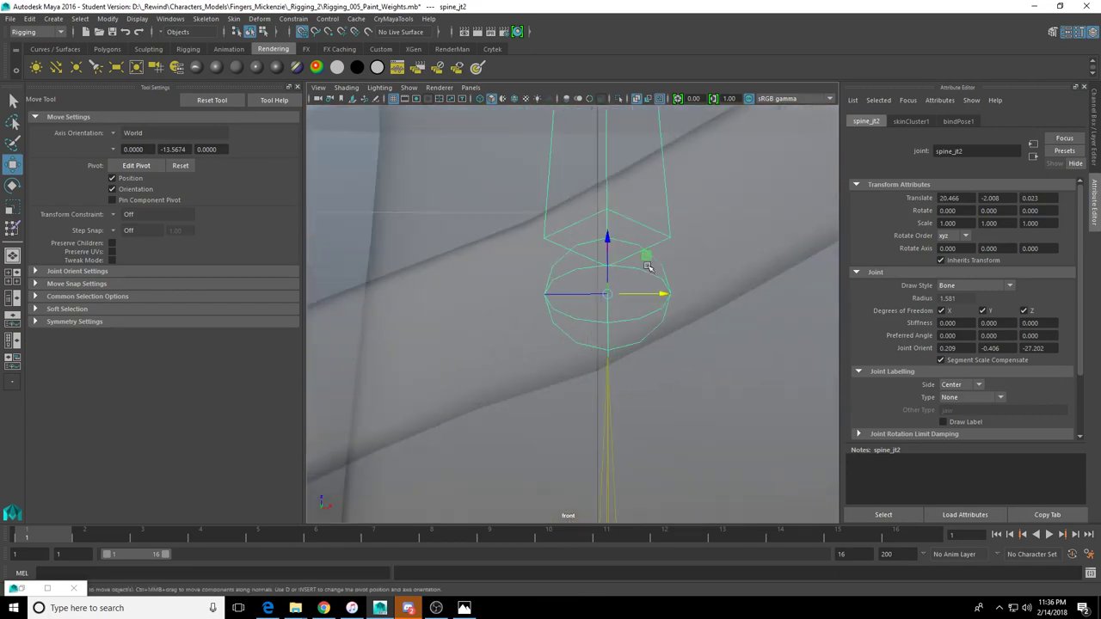
scroll(648, 265, "up", 2)
left_click_drag(680, 283, 666, 284)
scroll(665, 286, "down", 8)
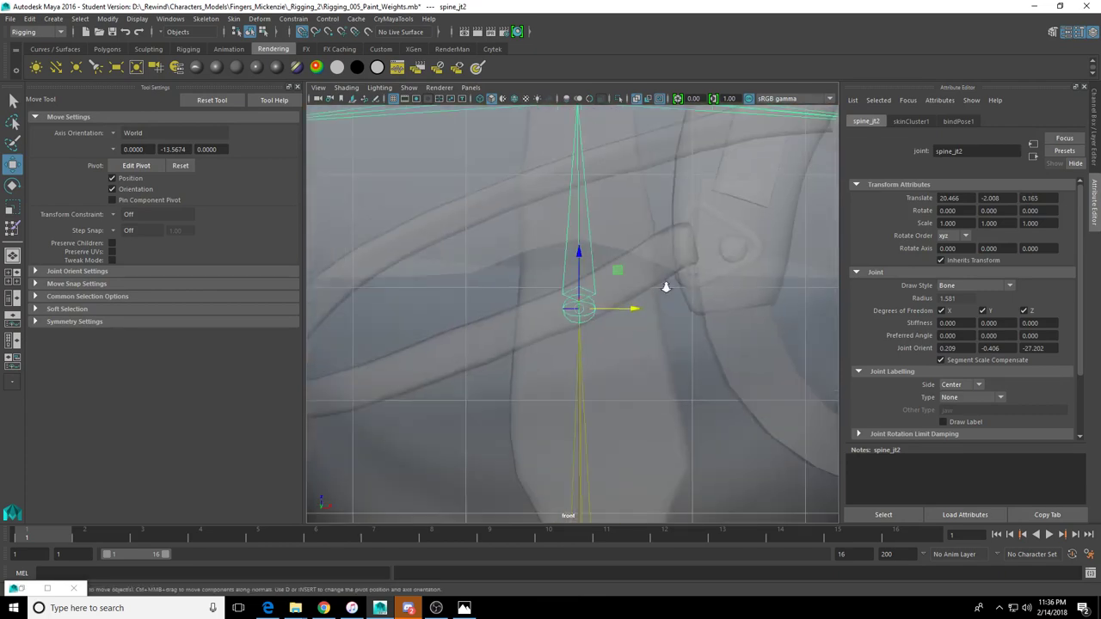
scroll(665, 287, "down", 3)
key("ctrl+z")
scroll(551, 298, "up", 2)
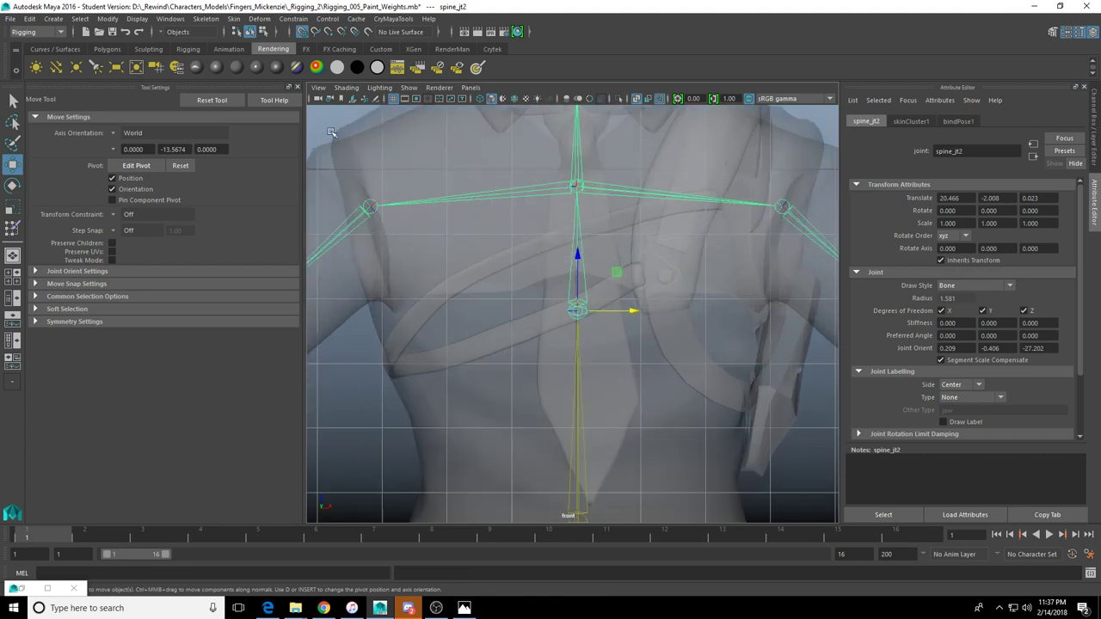
Snap only the pivot of spine_jt2 sideways onto the grid's centre line, leaving its child joints in place
scroll(516, 285, "up", 4)
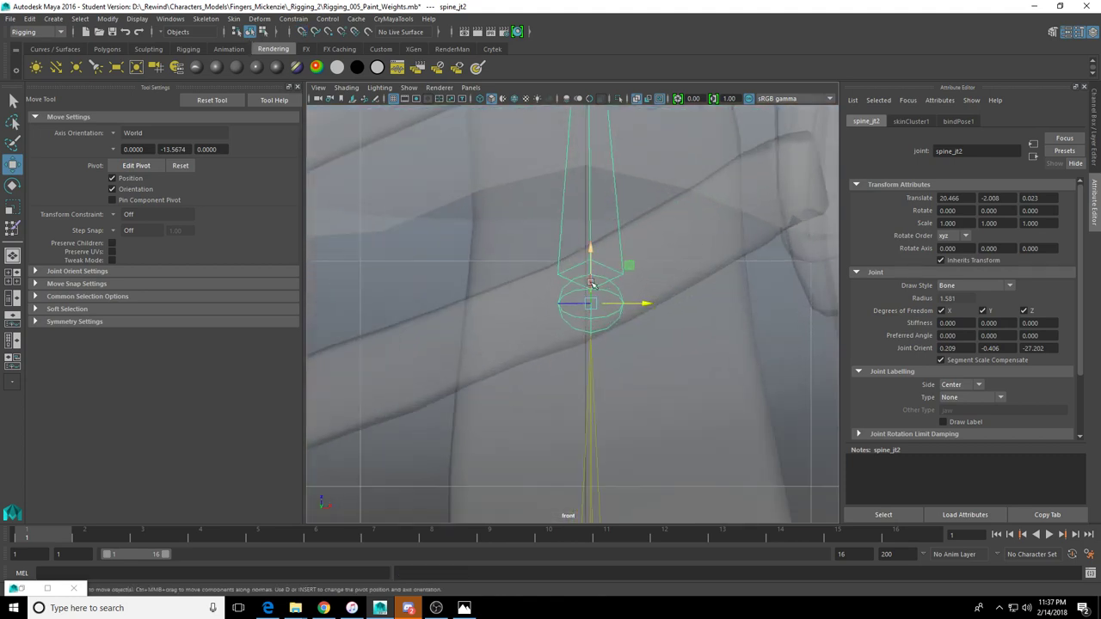
left_click(302, 30)
scroll(580, 287, "up", 2)
key("d")
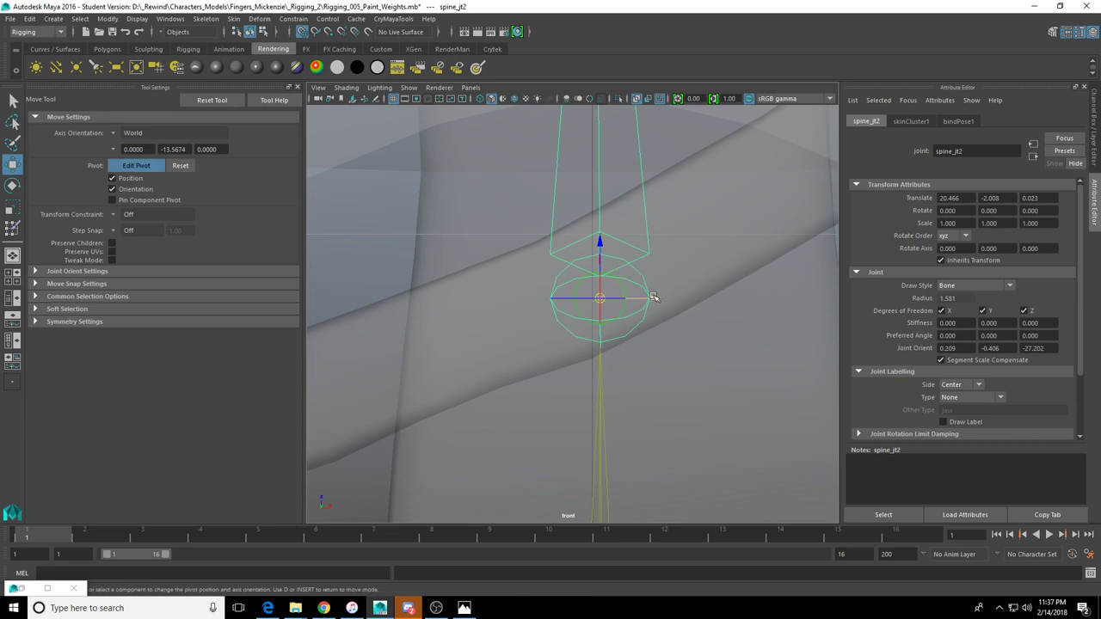
left_click_drag(652, 299, 621, 301)
scroll(613, 307, "down", 5)
Select the lower spine joint spine_jt1 and snap its pivot sideways onto the centre line
key("Up")
key("f")
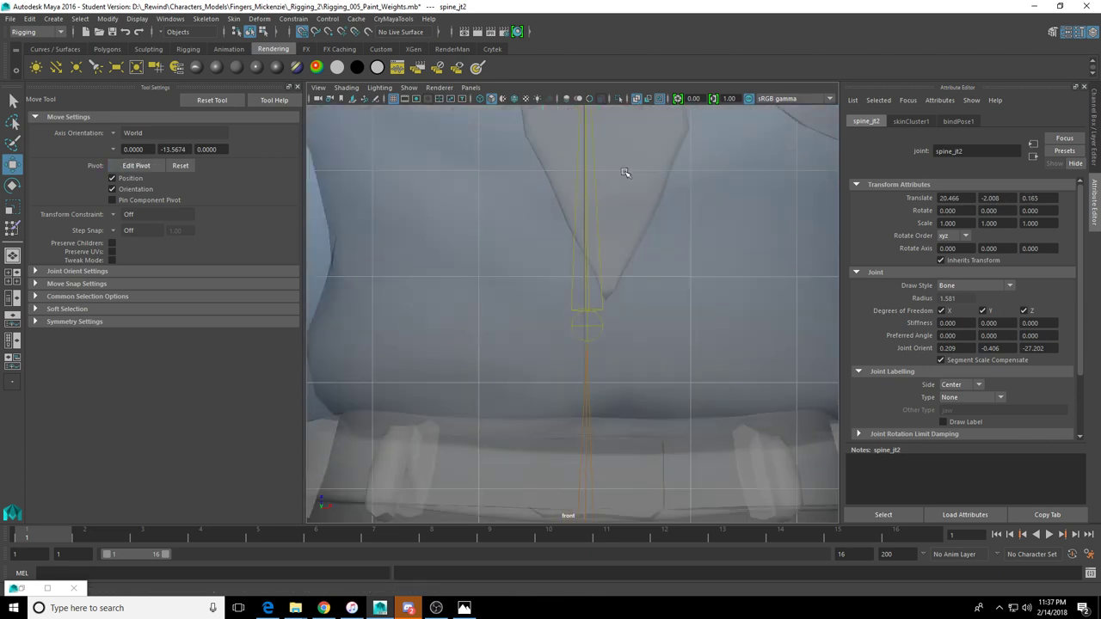
key("d")
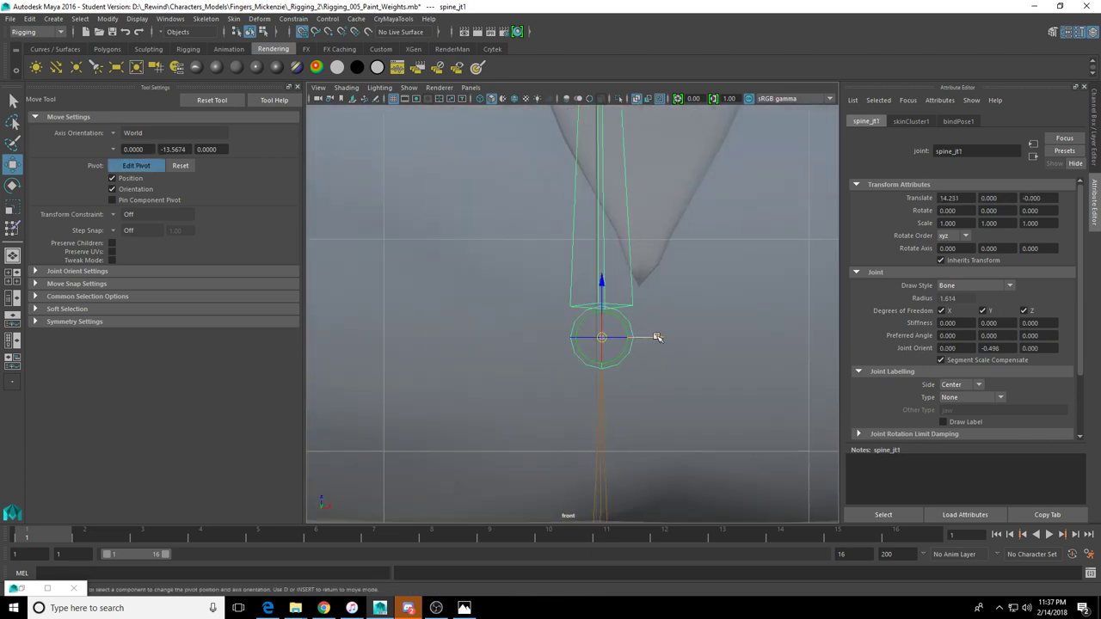
left_click_drag(657, 337, 626, 339)
scroll(616, 346, "down", 2)
Select the pelvis joint and snap its pivot sideways onto the centre line at X 0
middle_click_drag(617, 366, 574, 281, "alt")
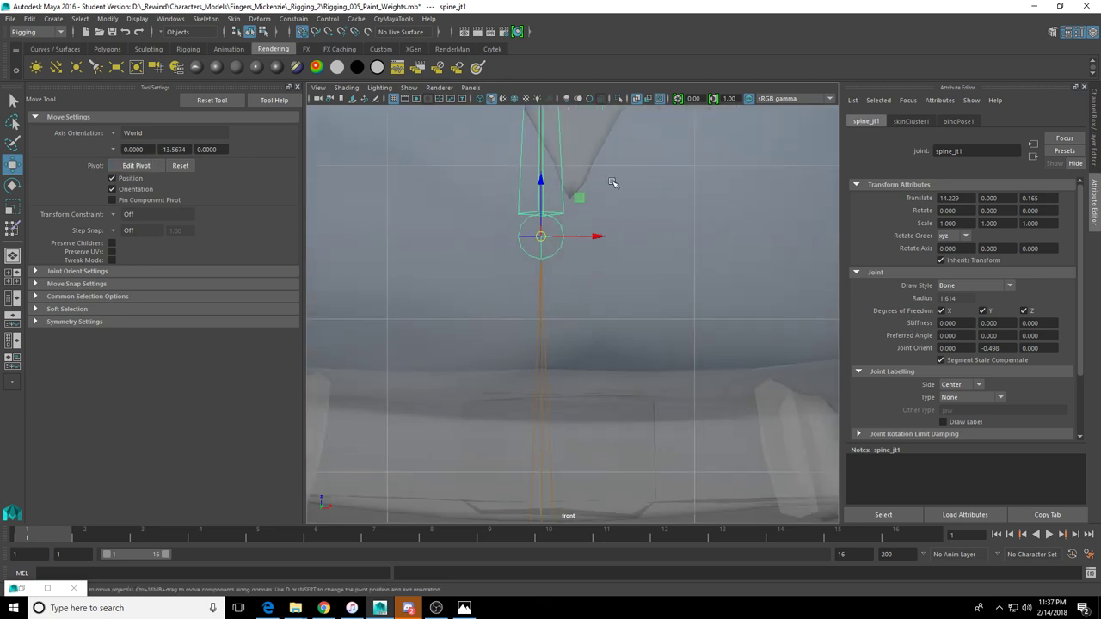
scroll(565, 334, "down", 1)
middle_click_drag(551, 495, 601, 215, "alt")
left_click(603, 275)
scroll(604, 275, "up", 3)
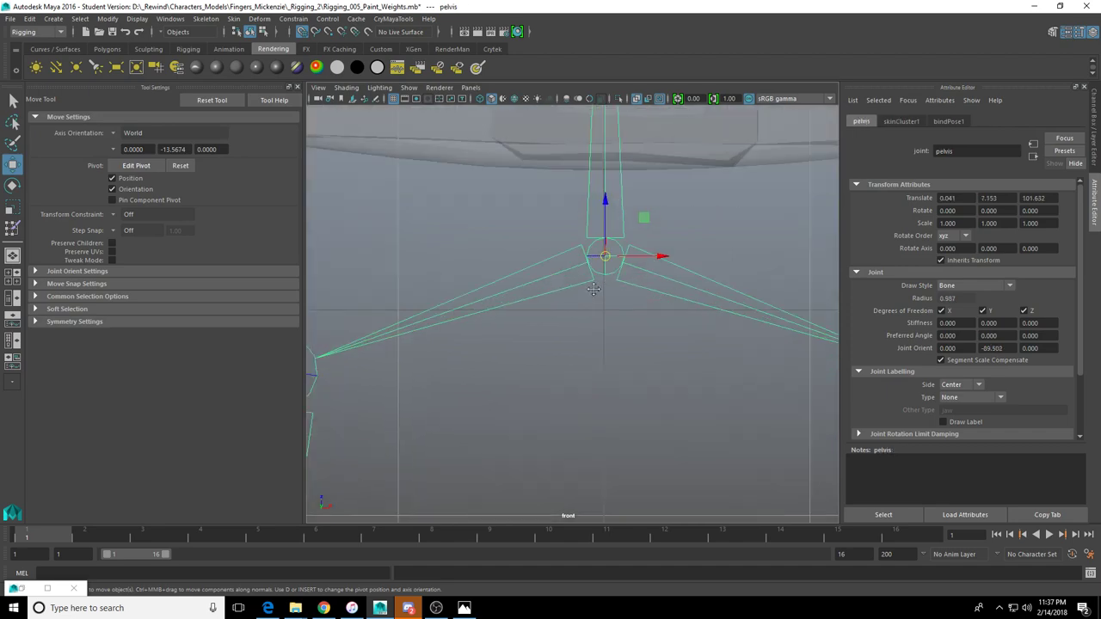
middle_click_drag(607, 276, 545, 307, "alt")
scroll(545, 307, "up", 6)
key("d")
left_click_drag(503, 219, 489, 222)
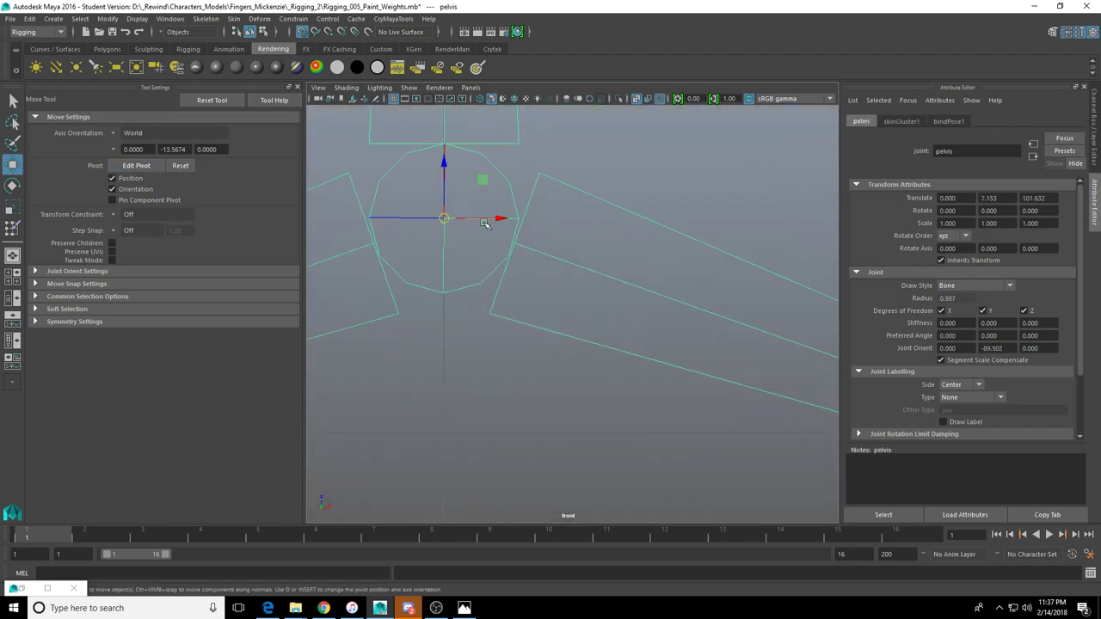
Select the upper spine joint spine_jt3 and align its pivot sideways with the centre line
scroll(592, 265, "down", 6)
scroll(640, 262, "down", 2)
middle_click_drag(627, 282, 615, 516, "alt")
middle_click_drag(578, 121, 588, 251, "alt")
scroll(587, 310, "up", 3)
scroll(564, 309, "up", 2)
scroll(570, 316, "up", 4)
middle_click_drag(571, 316, 575, 423, "alt")
left_click(570, 256)
scroll(576, 264, "up", 3)
key("d")
left_click_drag(622, 215, 614, 217)
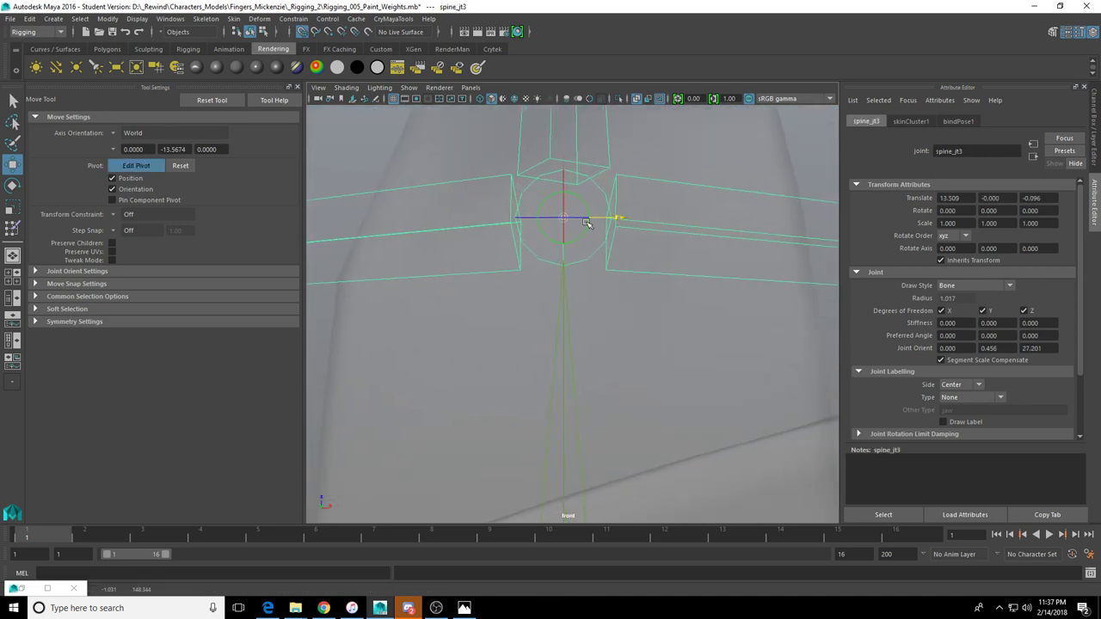
Select the neck joint and snap its pivot sideways onto the centre line
scroll(602, 220, "down", 6)
middle_click_drag(577, 226, 559, 400, "alt")
scroll(572, 309, "up", 3)
left_click(549, 188)
middle_click_drag(548, 188, 576, 351, "alt")
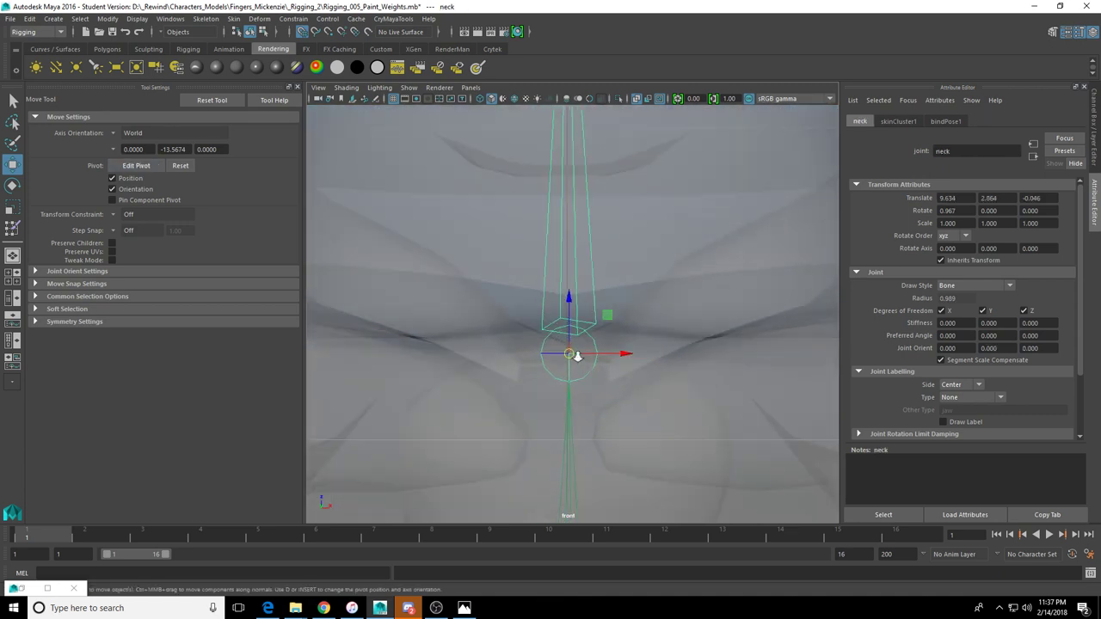
scroll(576, 354, "up", 3)
key("d")
left_click_drag(617, 366, 614, 368)
Select head_jt, snap its pivot sideways onto the centre line, and leave pivot editing
middle_click_drag(595, 202, 604, 409, "alt")
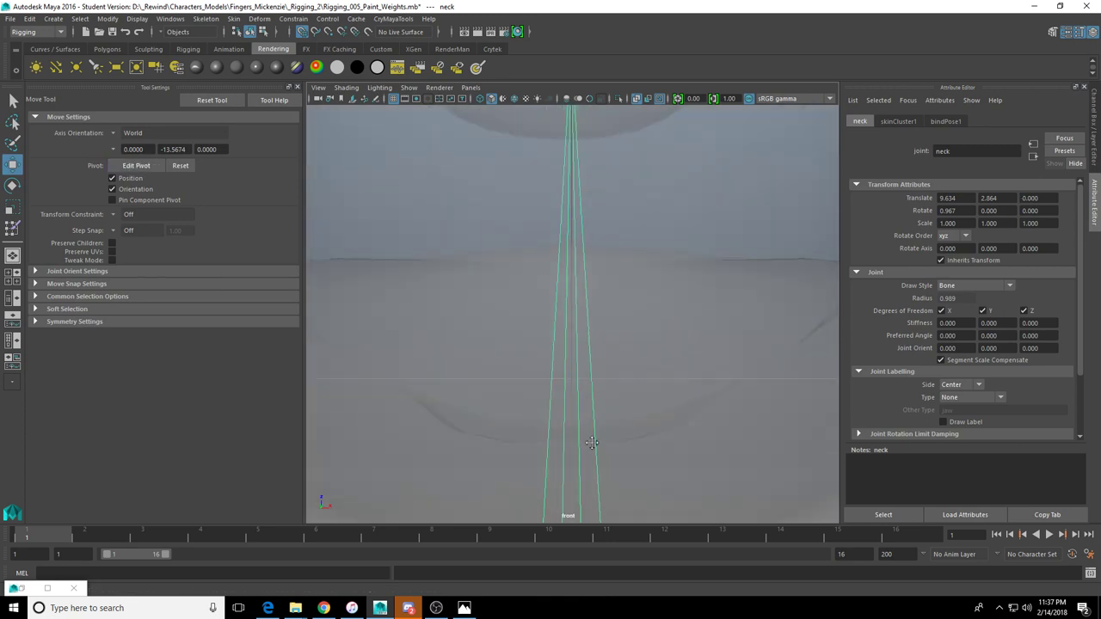
middle_click_drag(581, 146, 578, 430, "alt")
scroll(576, 310, "up", 3)
left_click(574, 281)
key("d")
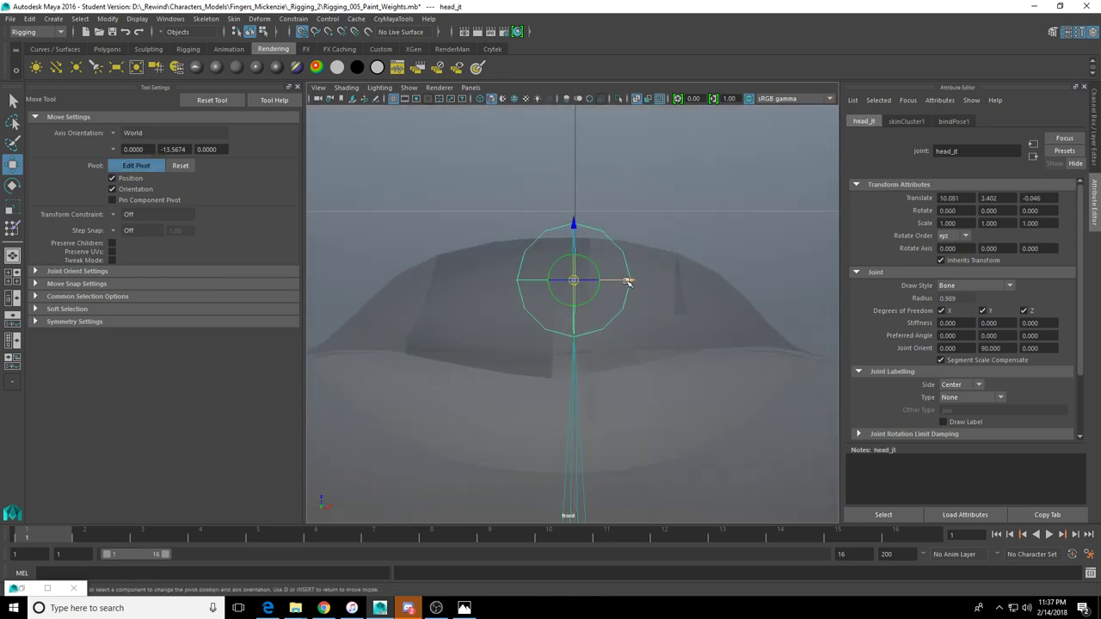
left_click_drag(627, 280, 623, 280)
key("d")
scroll(595, 342, "down", 3)
scroll(595, 342, "down", 3)
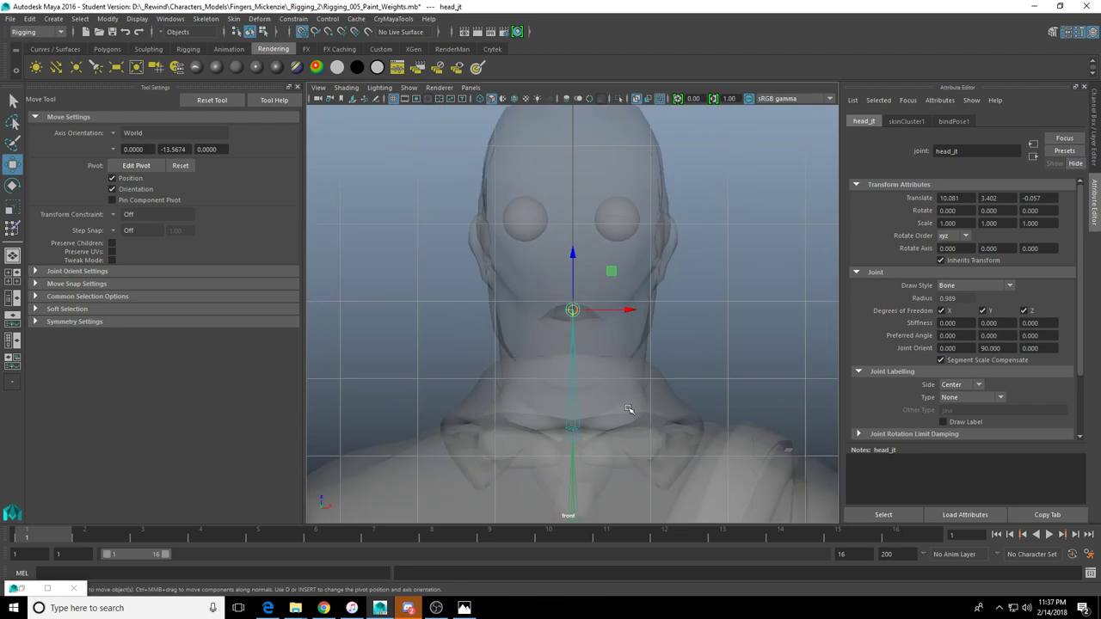
Check the shoulder joints in the front view, return to the perspective view and save the scene, accepting the student version notice
middle_click_drag(676, 435, 425, 209, "alt")
middle_click_drag(537, 337, 543, 246, "alt")
scroll(543, 247, "up", 4)
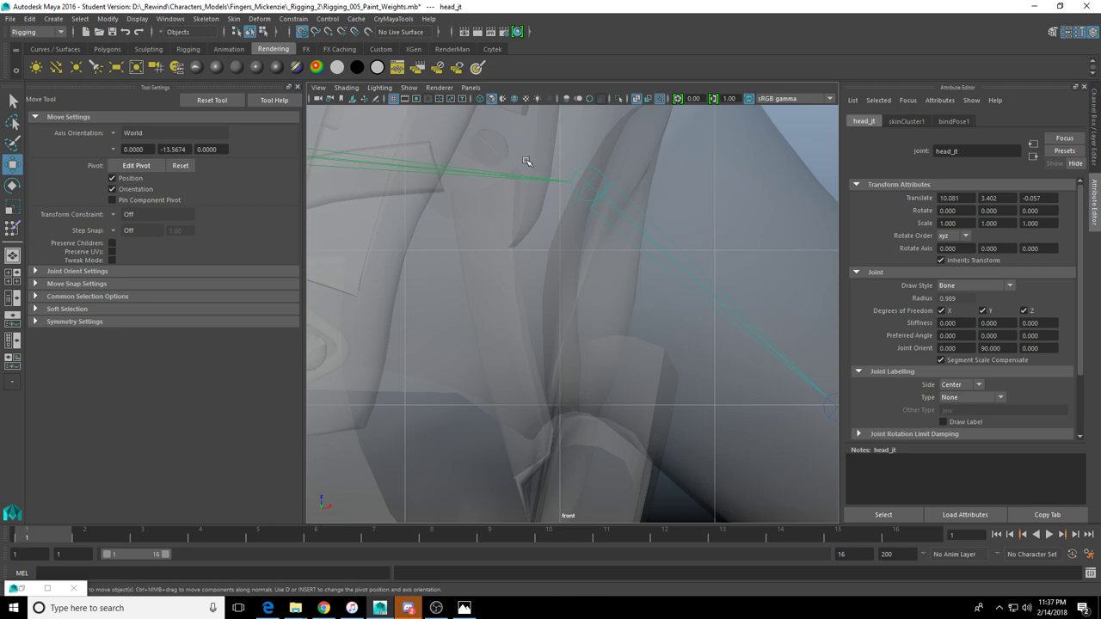
scroll(527, 189, "down", 4)
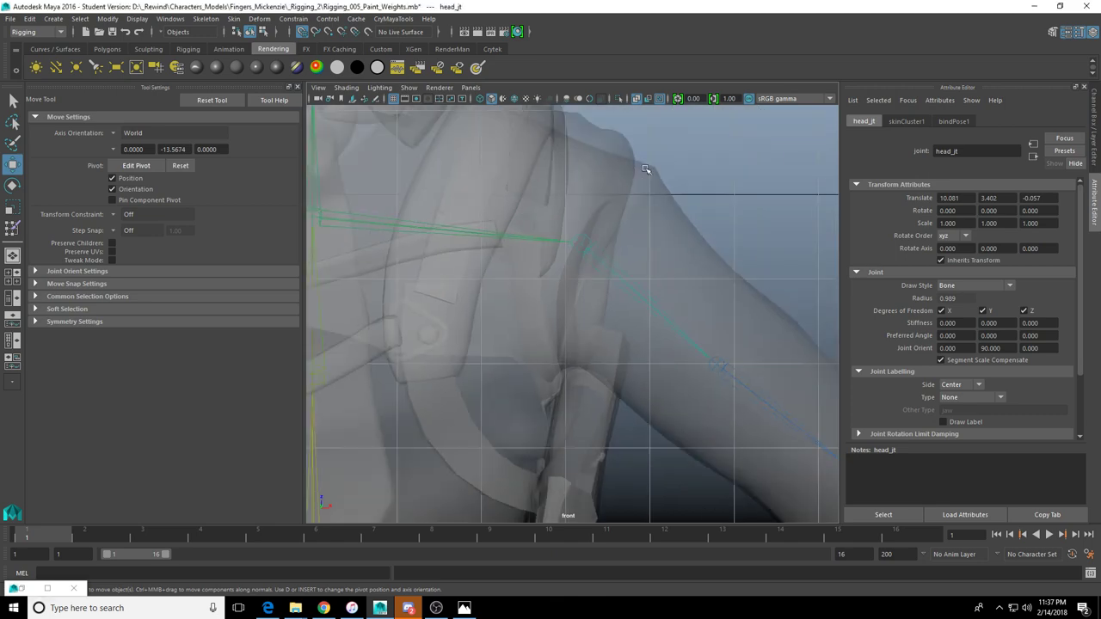
key("space")
key("space")
key("ctrl+s")
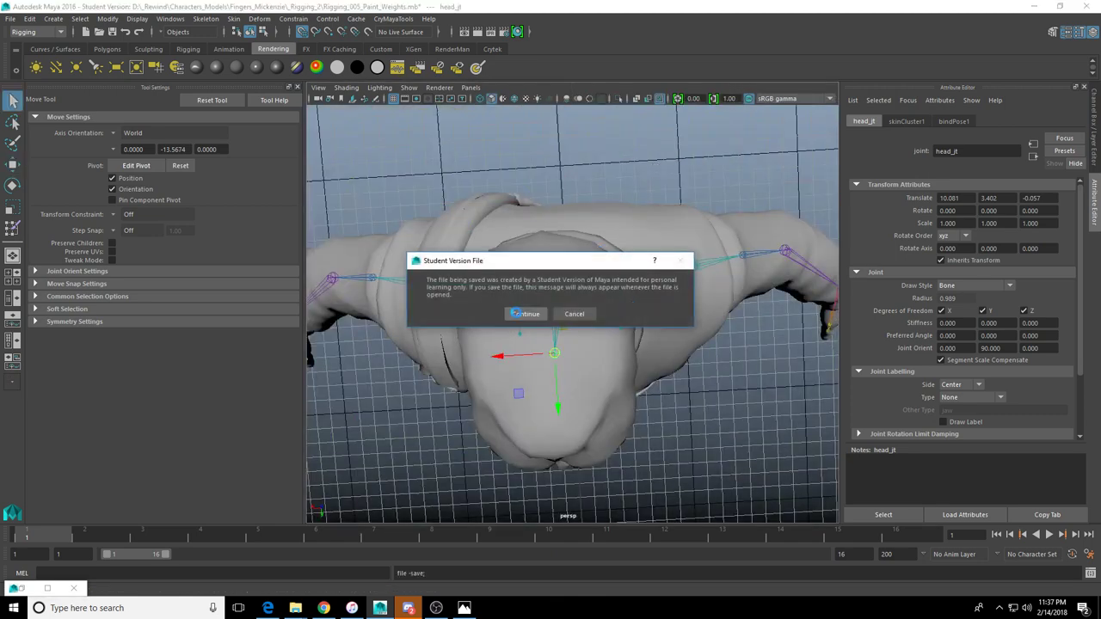
left_click(521, 314)
Select spine_jt3, test its rotation to check the upper body's deformation, and undo the rotation
left_click_drag(543, 383, 556, 296, "alt")
middle_click_drag(557, 344, 564, 239, "alt")
scroll(580, 300, "up", 6)
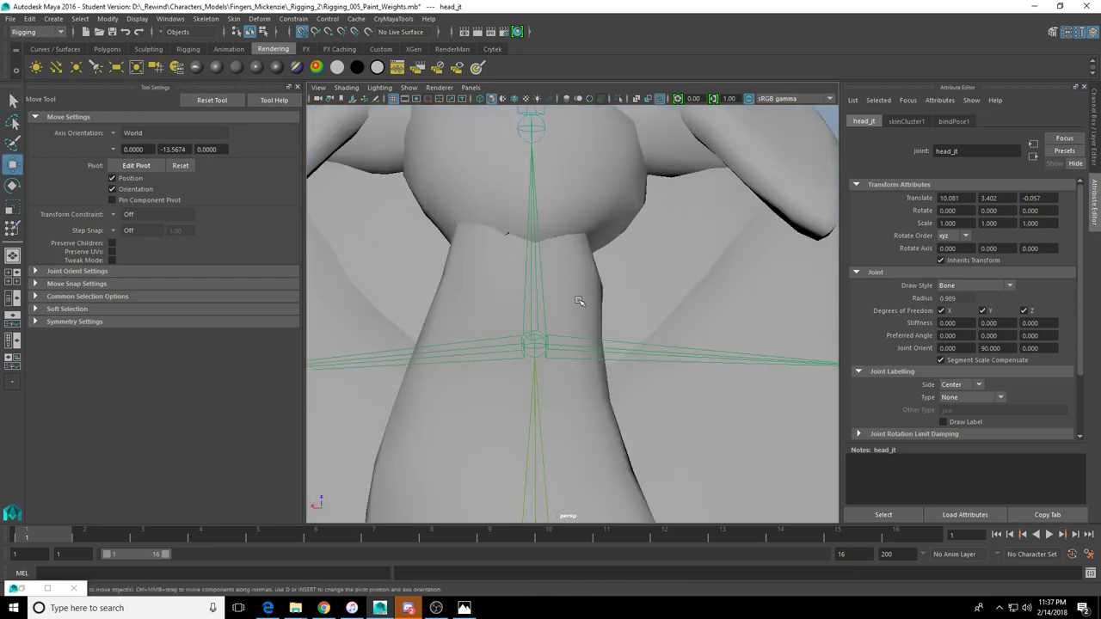
scroll(531, 238, "down", 2)
left_click(546, 340)
scroll(549, 337, "down", 5)
key("e")
left_click_drag(556, 320, 583, 323)
key("ctrl+z")
key("ctrl+z")
scroll(560, 327, "down", 5)
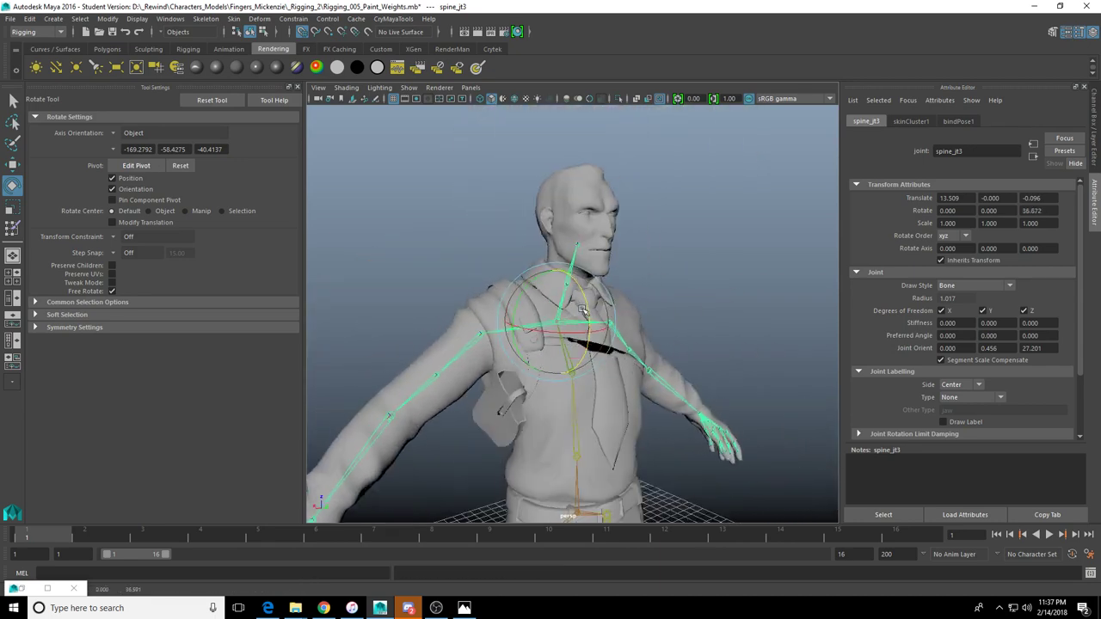
scroll(582, 321, "up", 5)
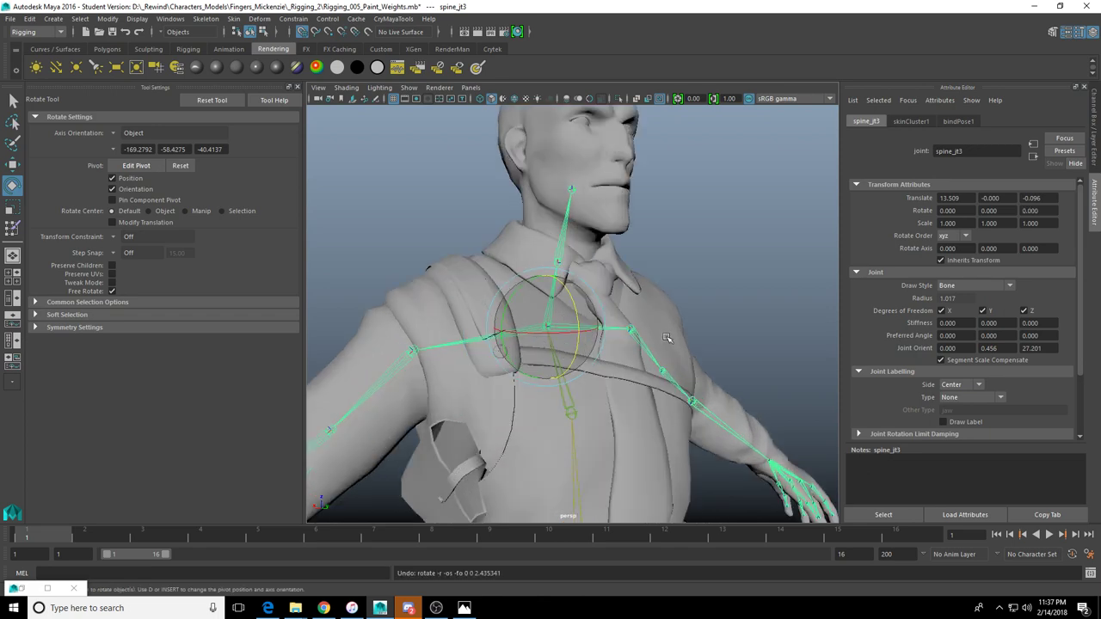
Select l_shldr, test its rotation to check the left shoulder's deformation, and undo the rotation
scroll(668, 339, "up", 5)
left_click_drag(669, 339, 543, 286, "alt")
left_click(625, 282)
scroll(623, 288, "down", 6)
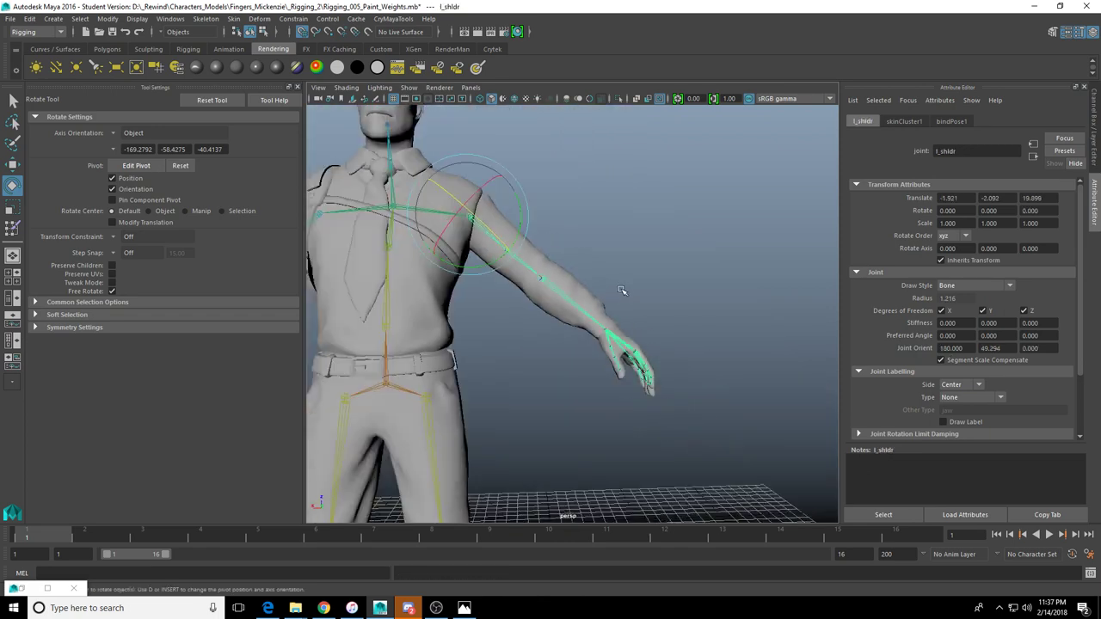
left_click_drag(622, 289, 561, 281, "alt")
scroll(611, 263, "up", 6)
scroll(560, 281, "down", 6)
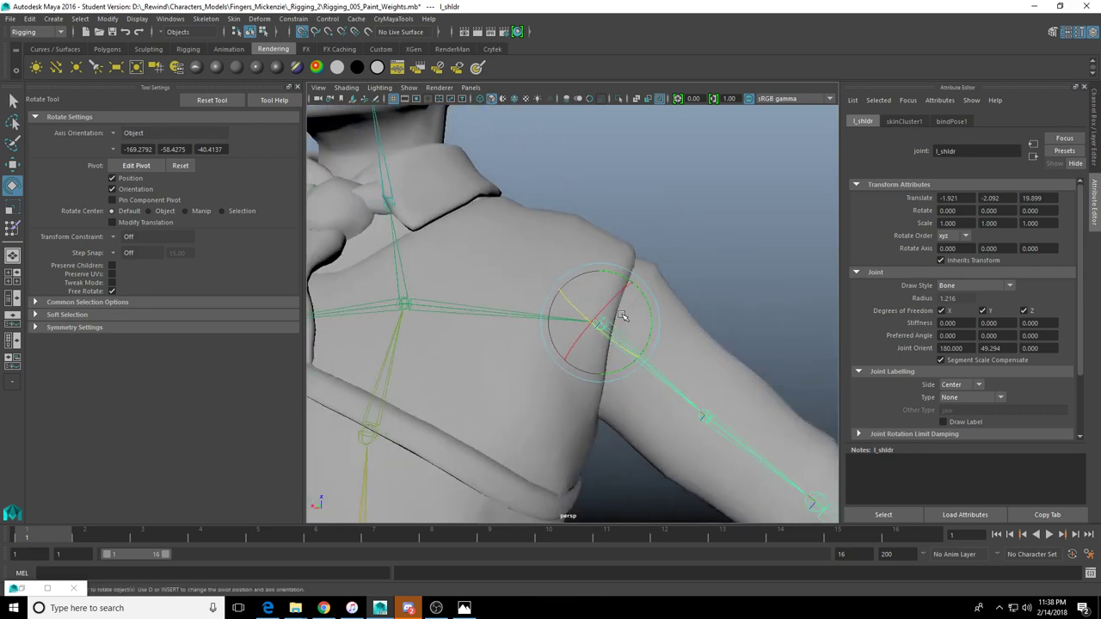
left_click_drag(641, 314, 610, 311)
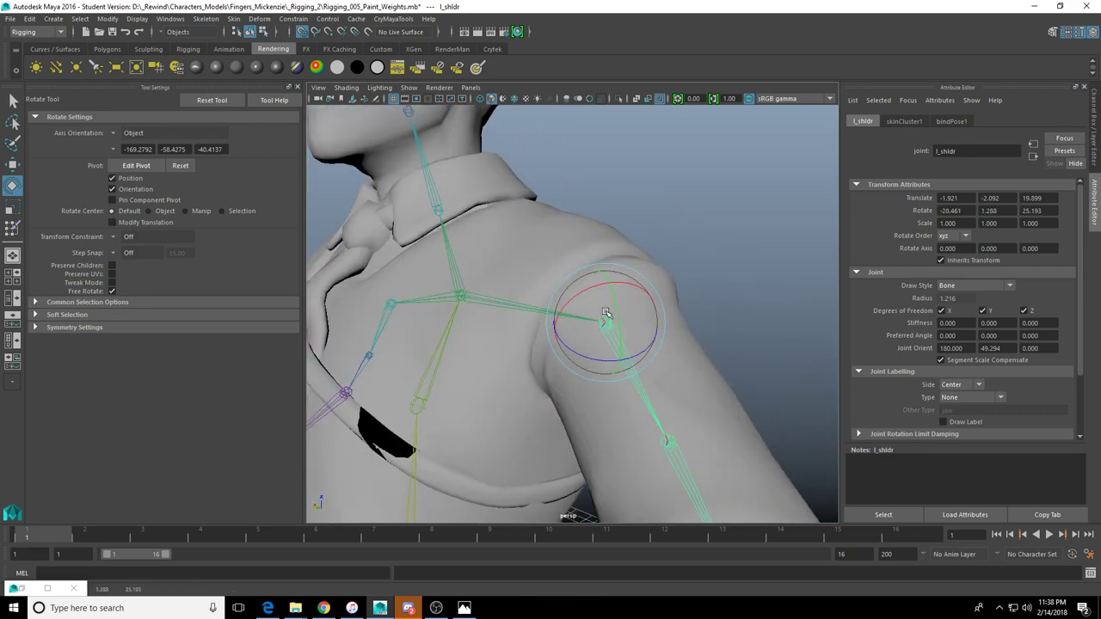
key("ctrl+z")
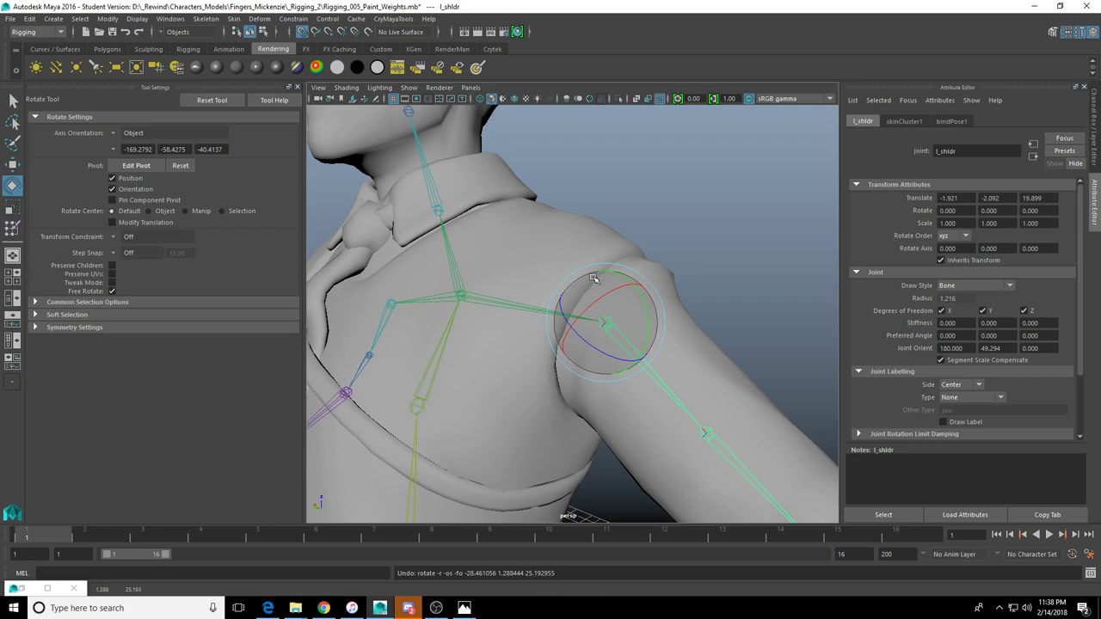
Start the Paint Skin Weights tool on the FingersMckenzie mesh and choose l_shldr as the influence to paint
scroll(514, 309, "down", 4)
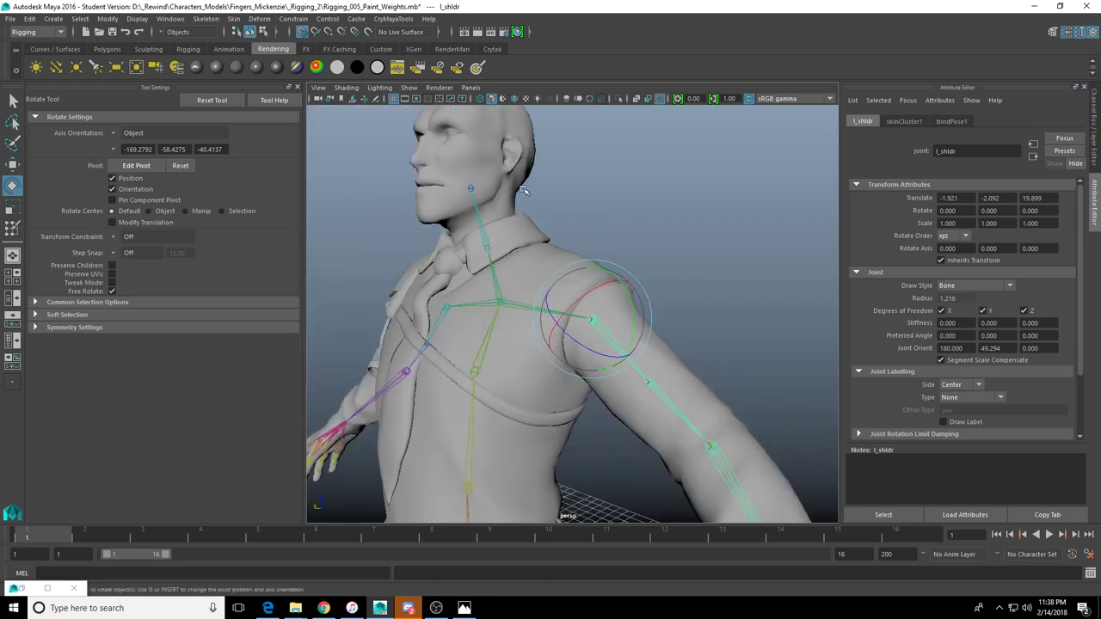
left_click_drag(475, 370, 507, 397, "alt")
middle_click_drag(532, 419, 571, 338, "alt")
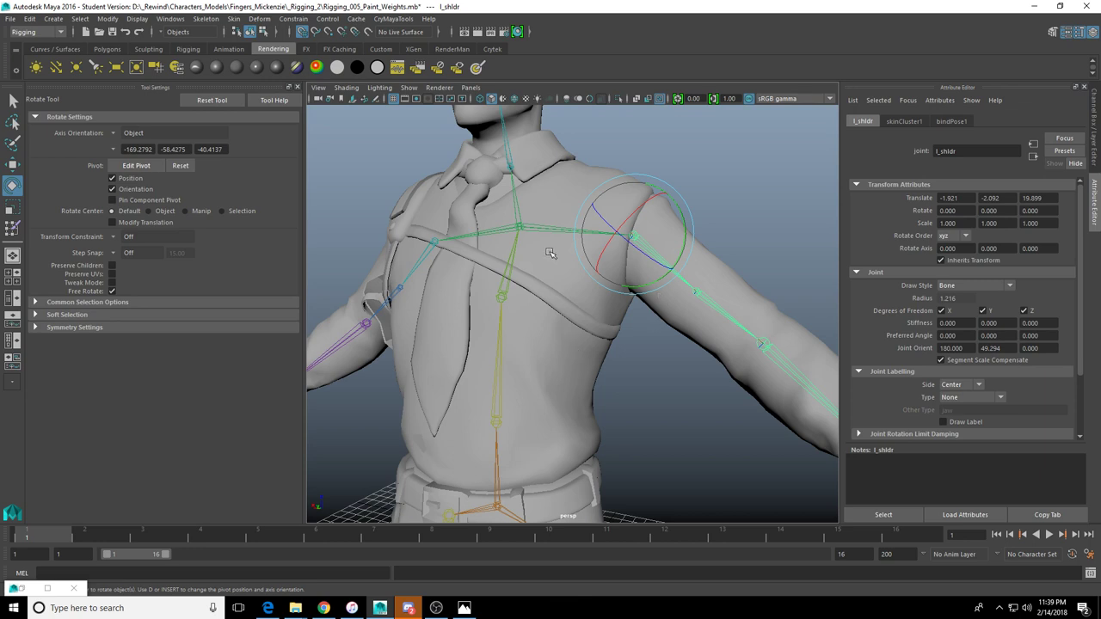
left_click(12, 227)
key("f")
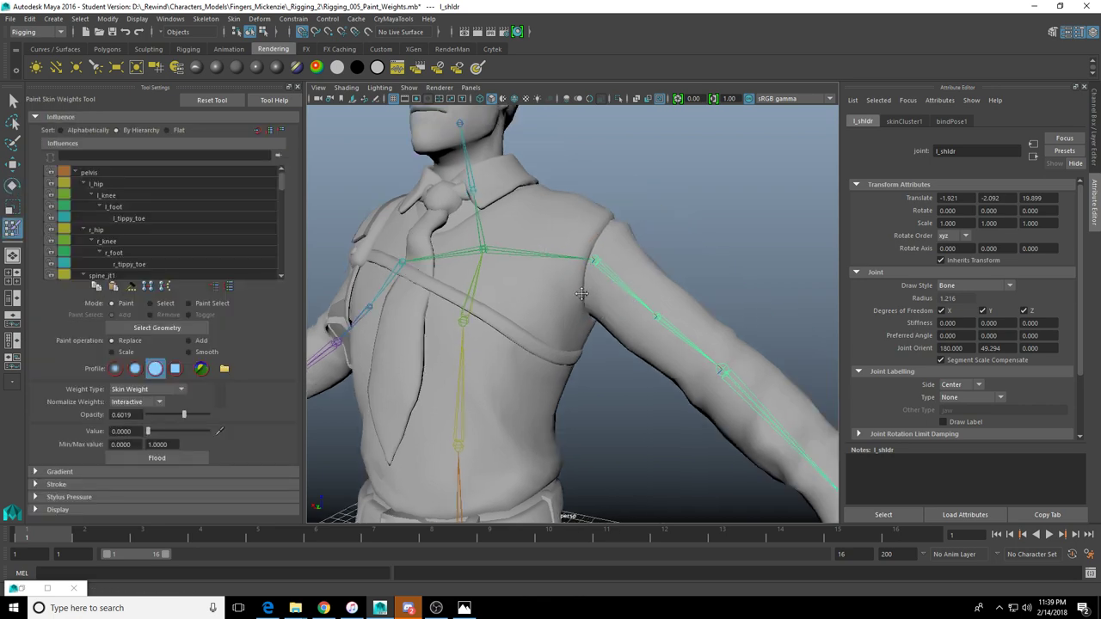
left_click(155, 328)
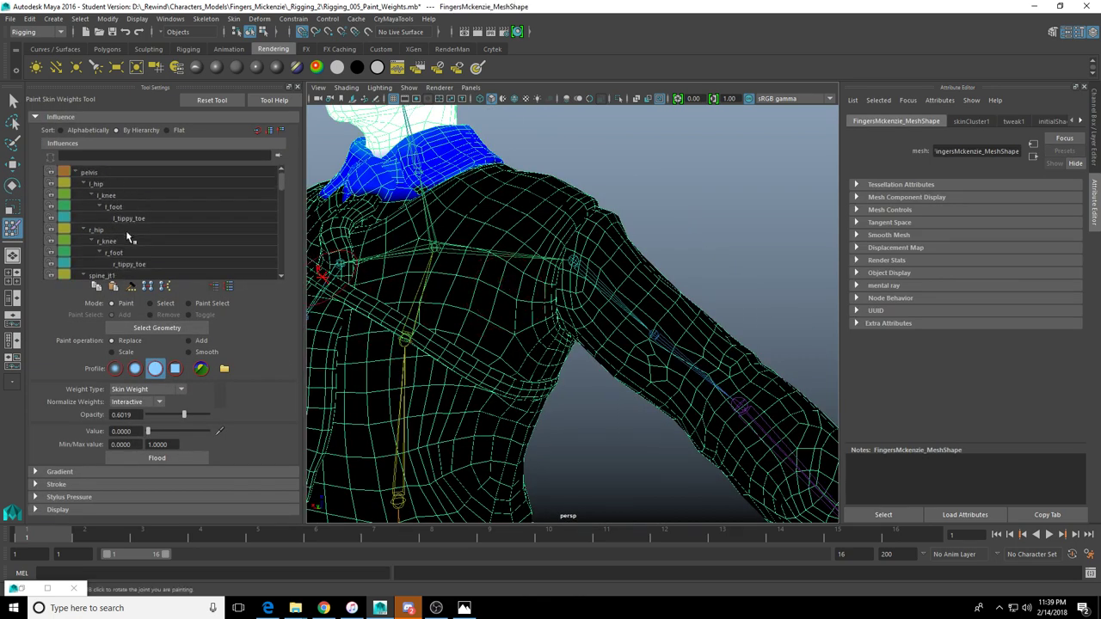
scroll(129, 239, "down", 6)
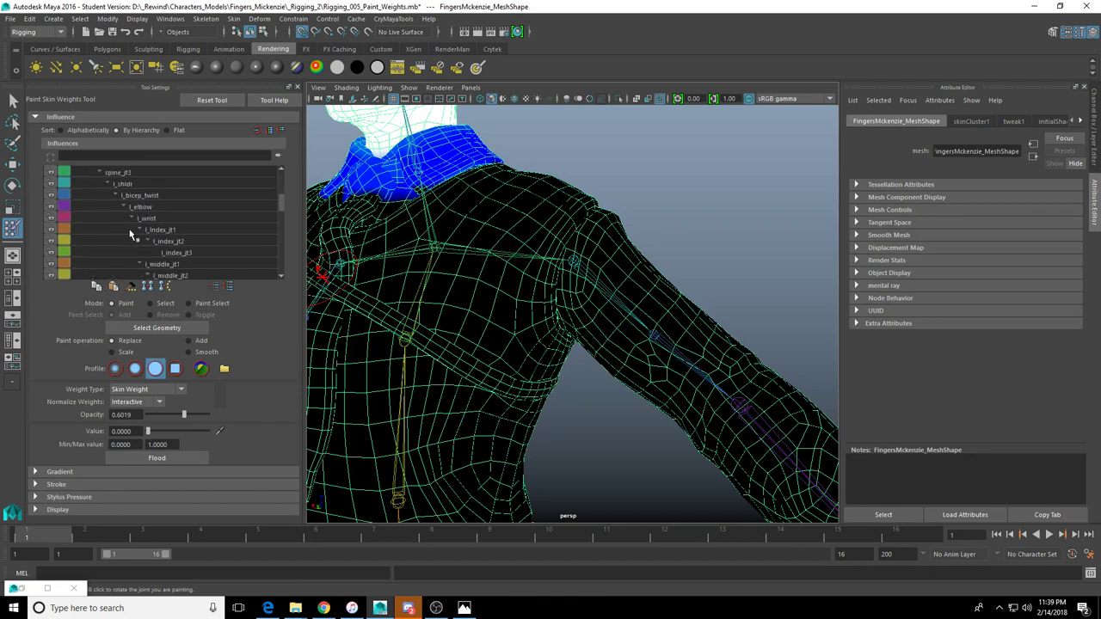
left_click(178, 208)
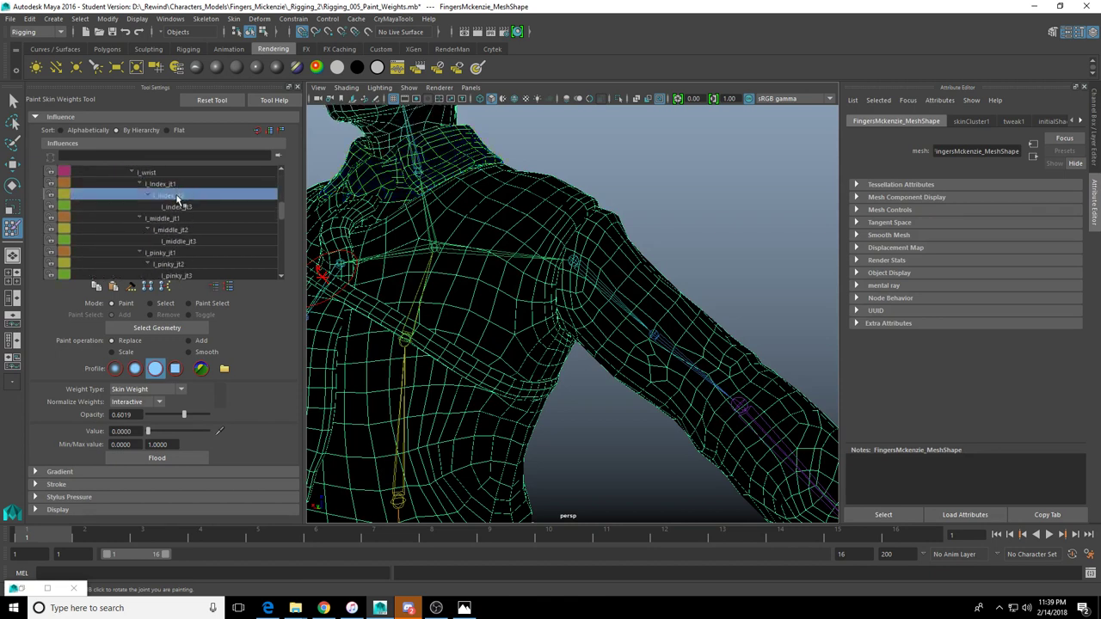
left_click(181, 184)
scroll(178, 189, "up", 3)
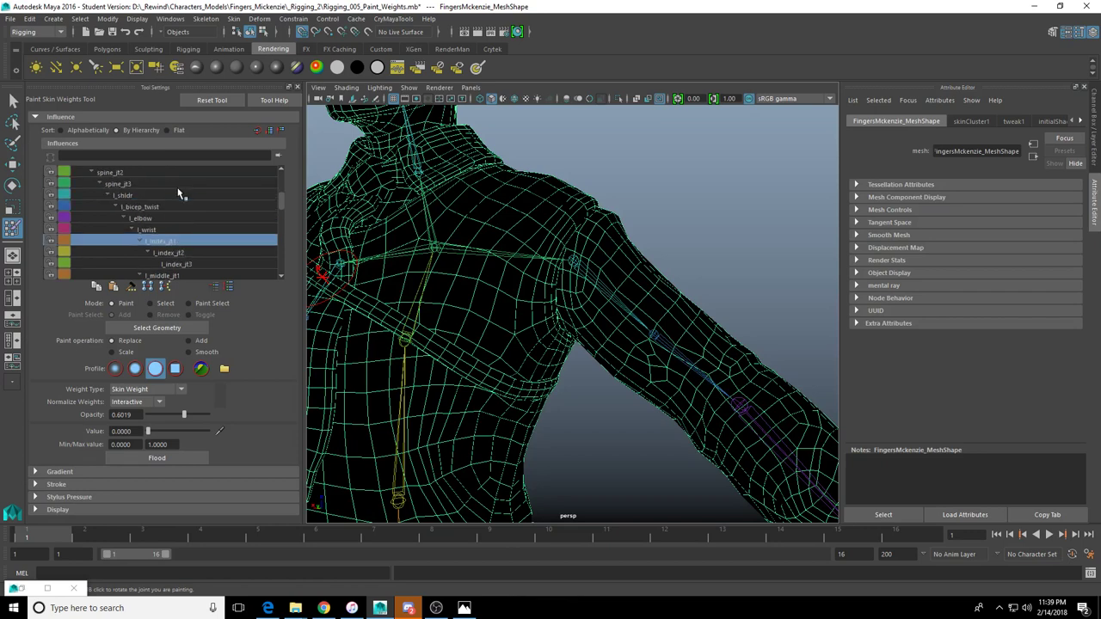
left_click(153, 183)
left_click(155, 195)
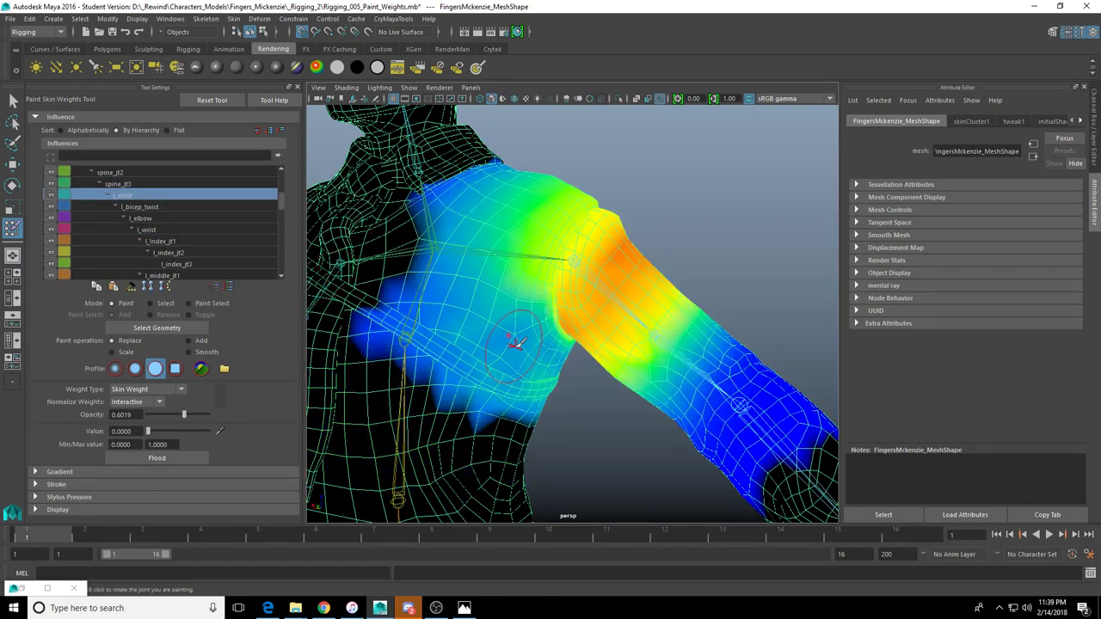
Try painting l_shldr weight onto the upper chest at value 1 and opacity 0.3010, and undo the stroke
left_click_drag(525, 295, 551, 307, "alt")
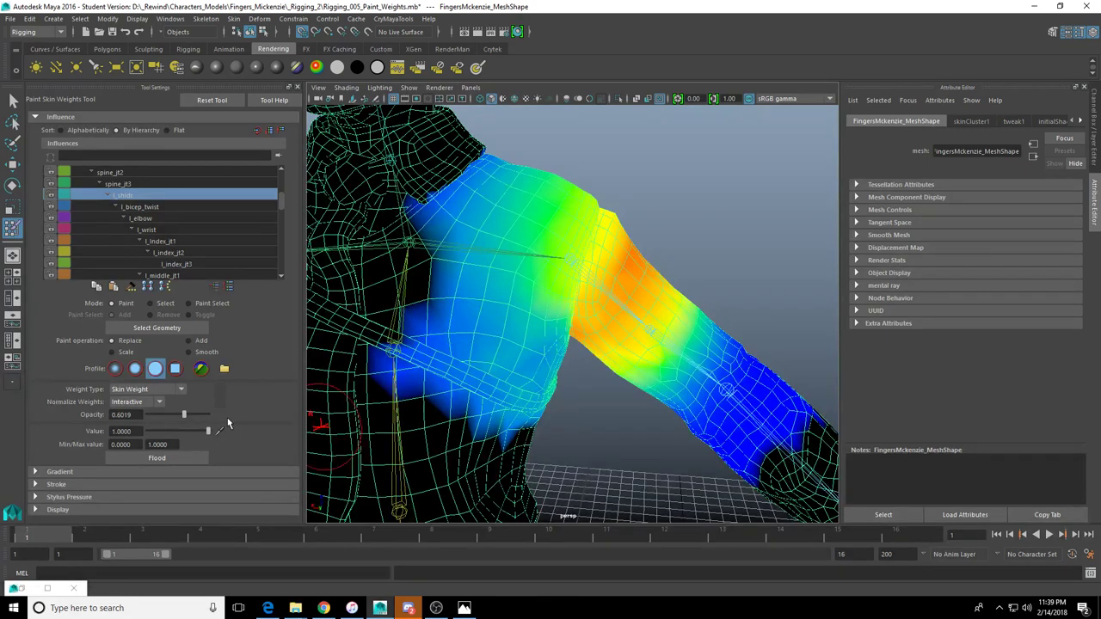
left_click(163, 415)
left_click_drag(163, 416, 166, 416)
mouse_move(419, 277)
left_mouse_down()
mouse_move(421, 254)
mouse_move(415, 285)
left_mouse_up()
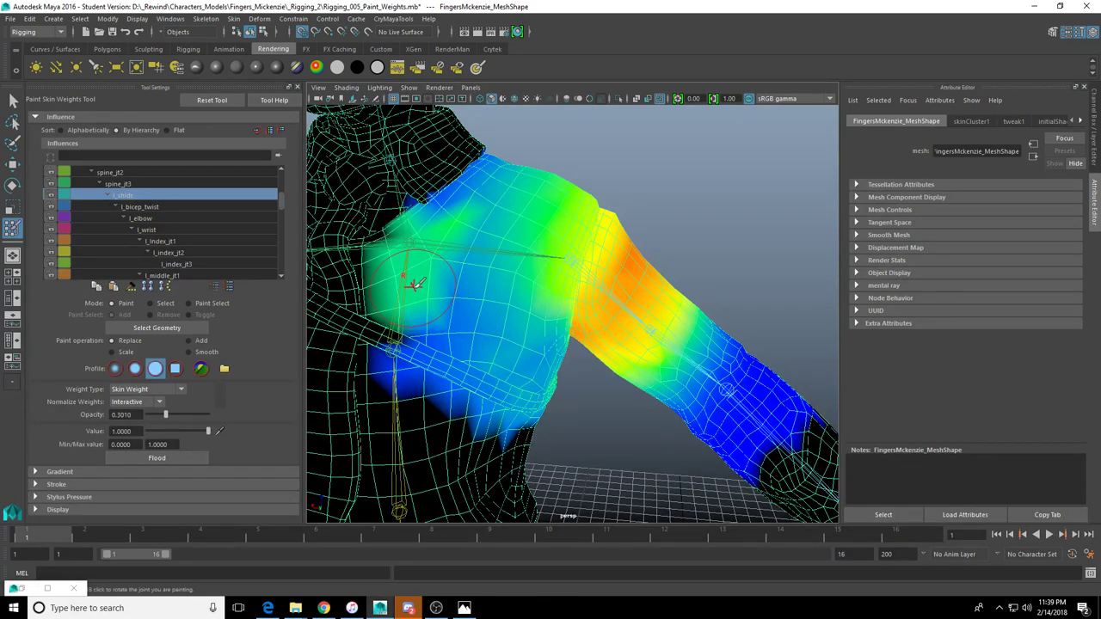
key("ctrl+z")
Lower the brush opacity to 0.1068 and lightly paint l_shldr weight onto the upper chest near the centre line
left_click_drag(165, 415, 154, 416)
mouse_move(430, 239)
left_mouse_down()
mouse_move(398, 273)
mouse_move(424, 291)
left_mouse_up()
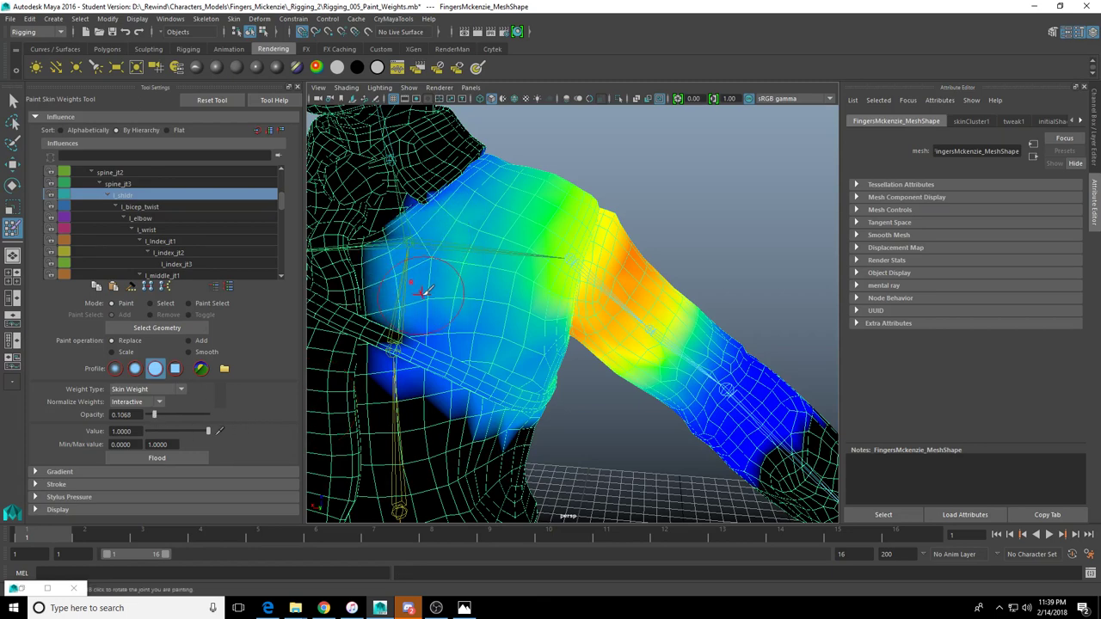
Switch to the soft brush profile with value 0 and opacity 0.2621, and reduce the l_shldr weight across the left chest
left_click(135, 368)
left_click_drag(421, 355, 480, 354, "alt")
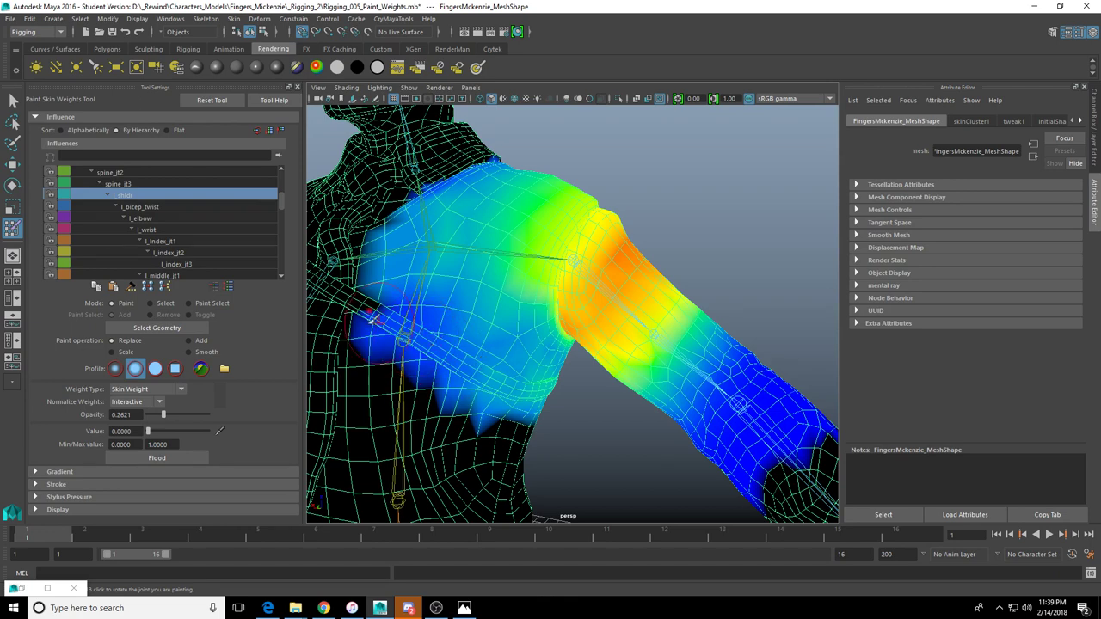
left_click_drag(405, 276, 459, 384, "alt")
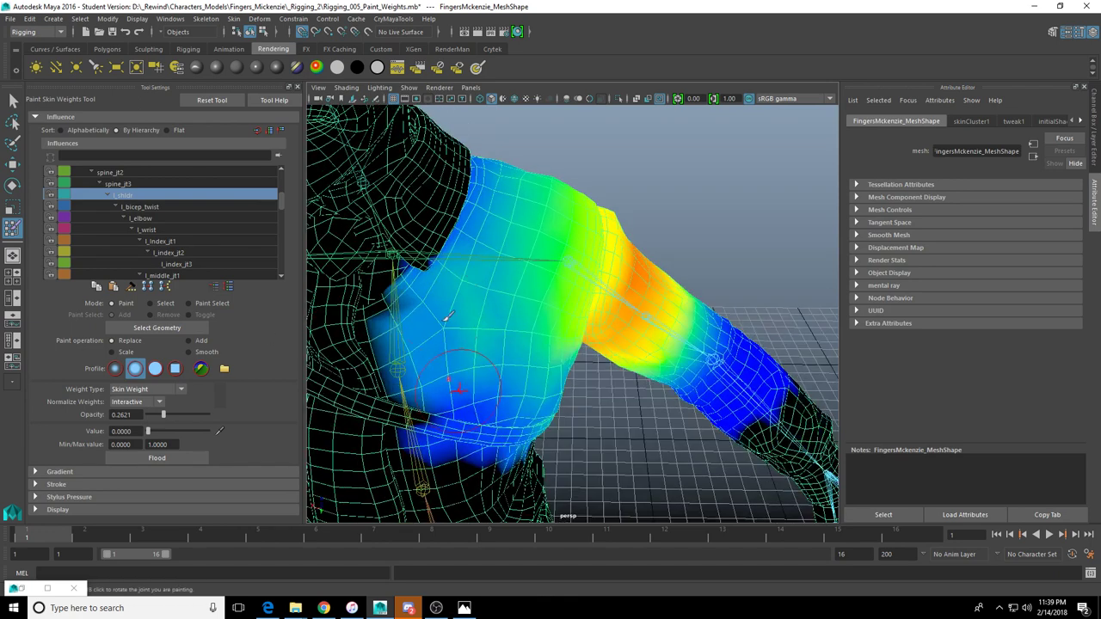
mouse_move(462, 288)
left_mouse_down()
mouse_move(421, 346)
mouse_move(419, 297)
left_mouse_up()
mouse_move(437, 377)
left_mouse_down("alt")
mouse_move(420, 339)
mouse_move(425, 324)
left_mouse_up("alt")
left_click_drag(495, 376, 473, 348, "alt")
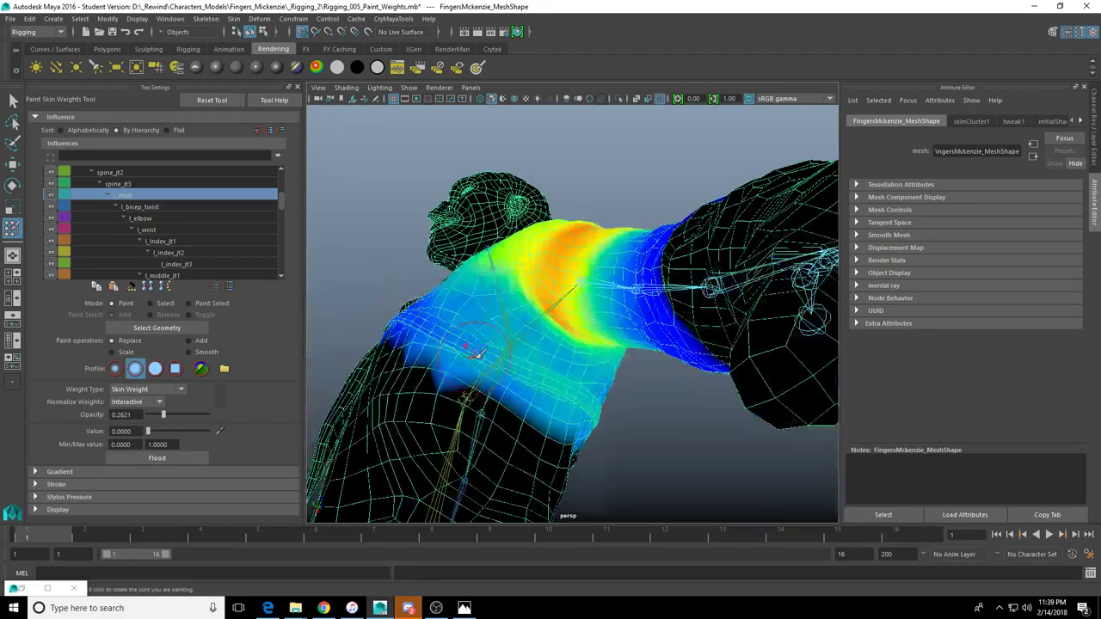
Reduce the l_shldr weight across the left upper back and along the strap there with the soft brush
mouse_move(526, 379)
left_mouse_down("alt")
mouse_move(511, 390)
mouse_move(635, 378)
left_mouse_up("alt")
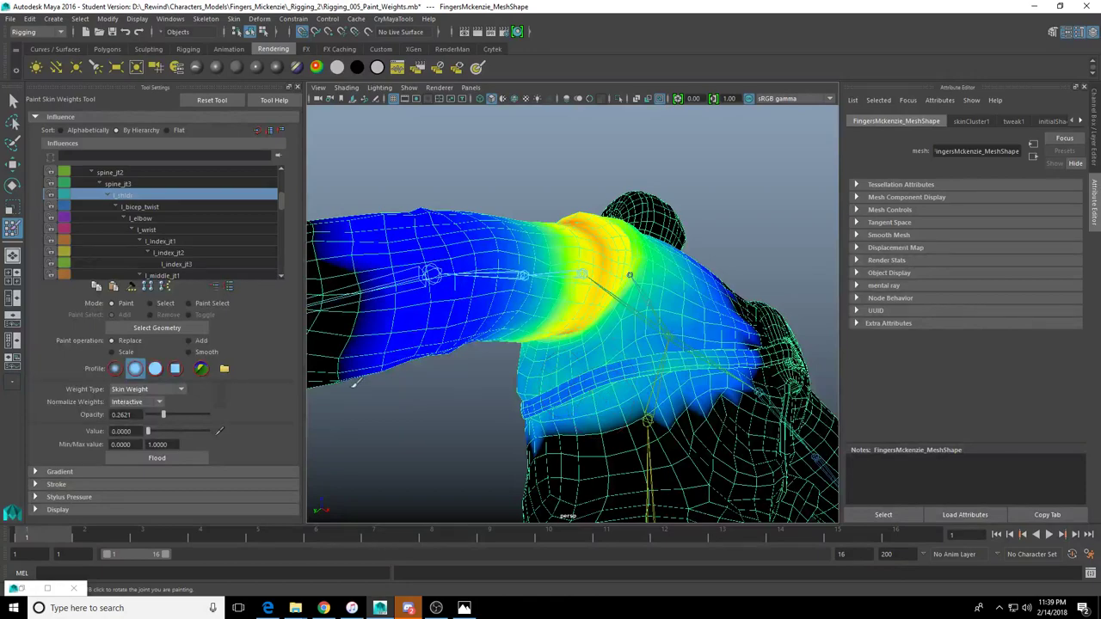
right_click_drag(550, 359, 667, 385, "alt")
middle_click_drag(706, 395, 637, 349, "alt")
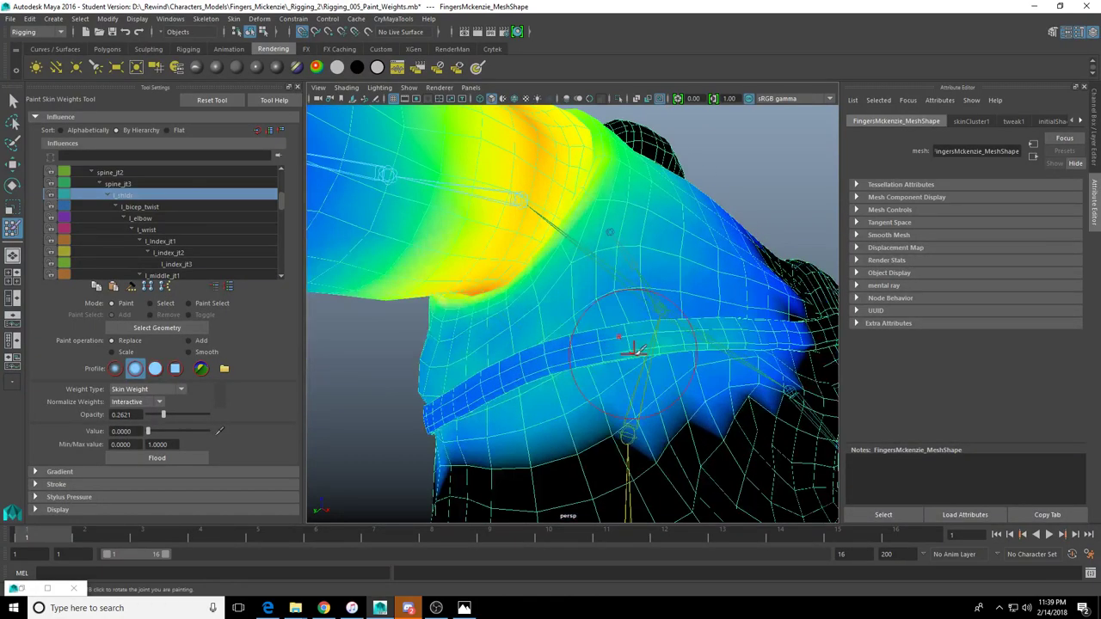
left_click_drag(482, 362, 602, 344, "alt")
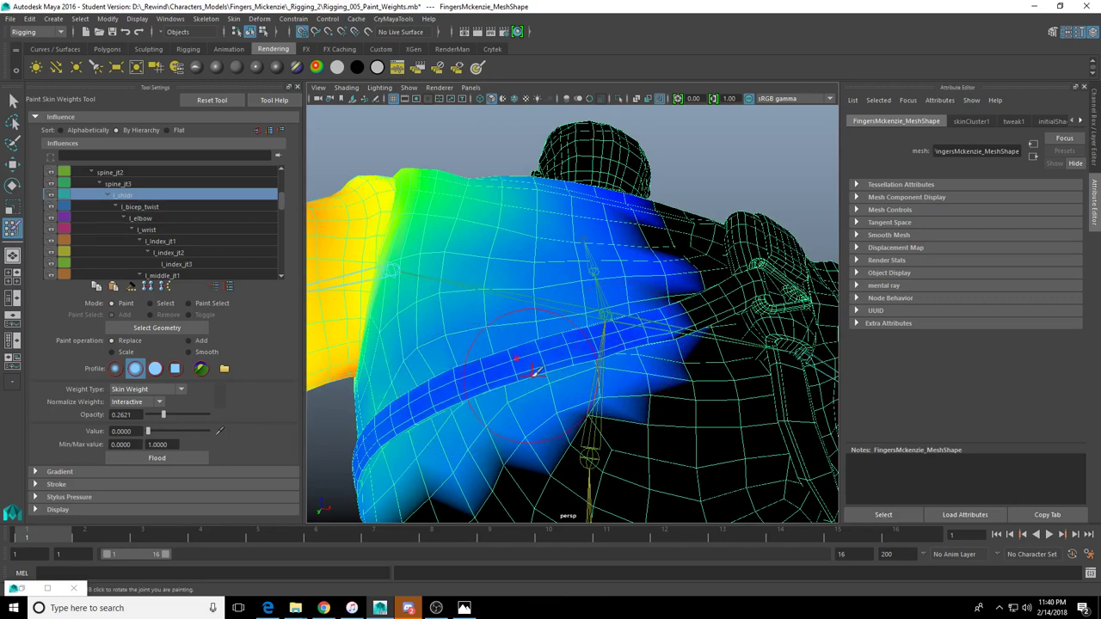
left_click_drag(533, 371, 565, 388, "alt")
mouse_move(553, 243)
left_mouse_down()
mouse_move(525, 186)
mouse_move(496, 229)
mouse_move(469, 433)
left_mouse_up()
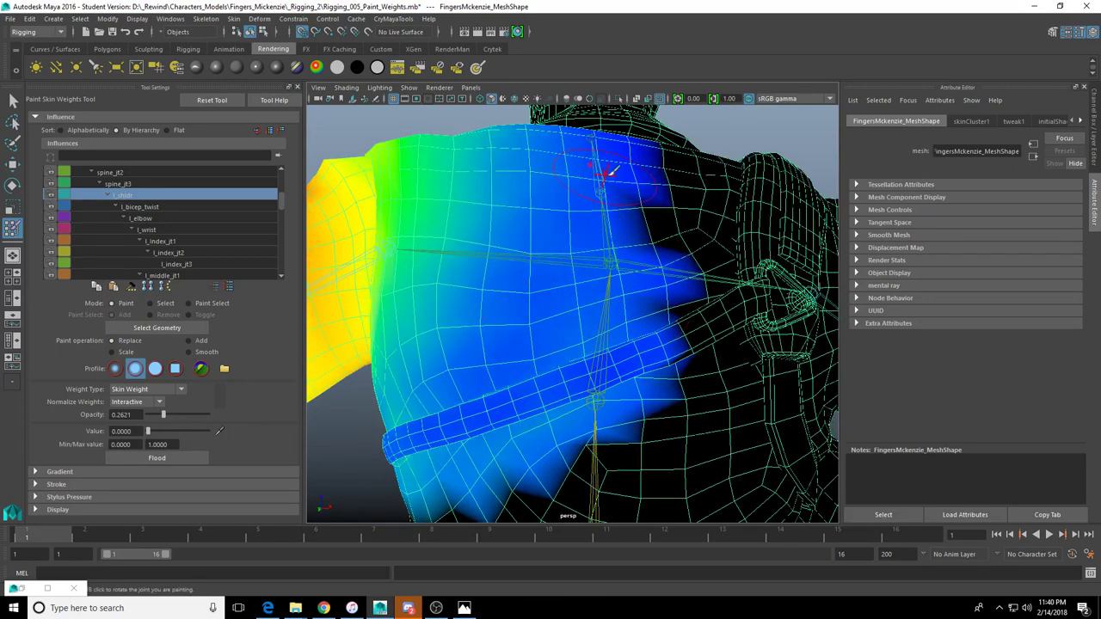
left_click_drag(651, 172, 655, 230, "alt")
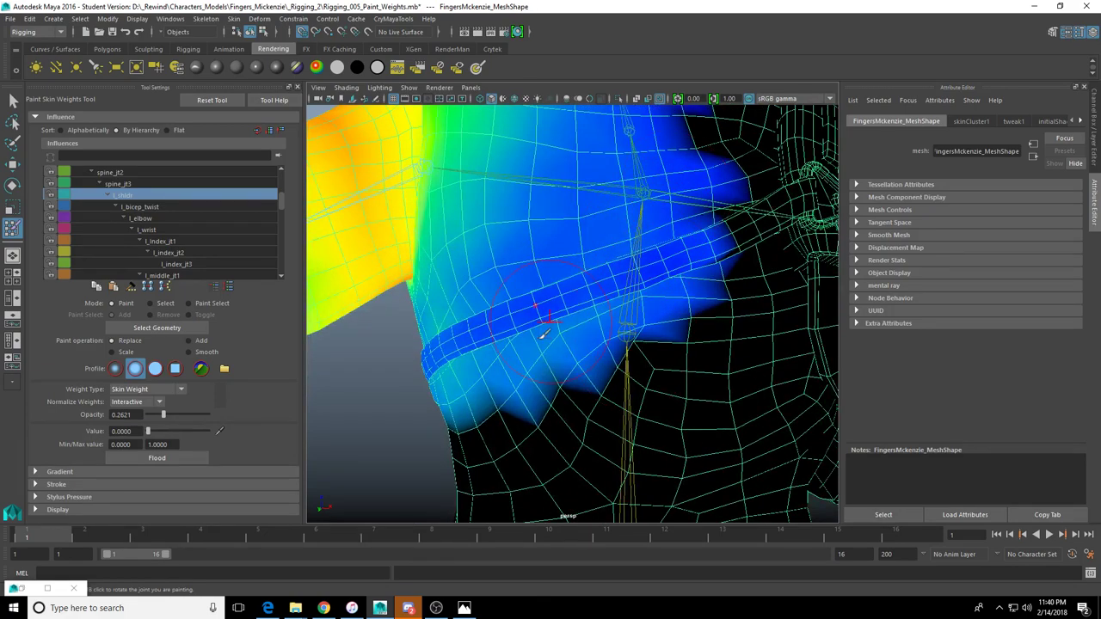
mouse_move(544, 334)
left_mouse_down("alt")
mouse_move(568, 378)
mouse_move(615, 266)
left_mouse_up("alt")
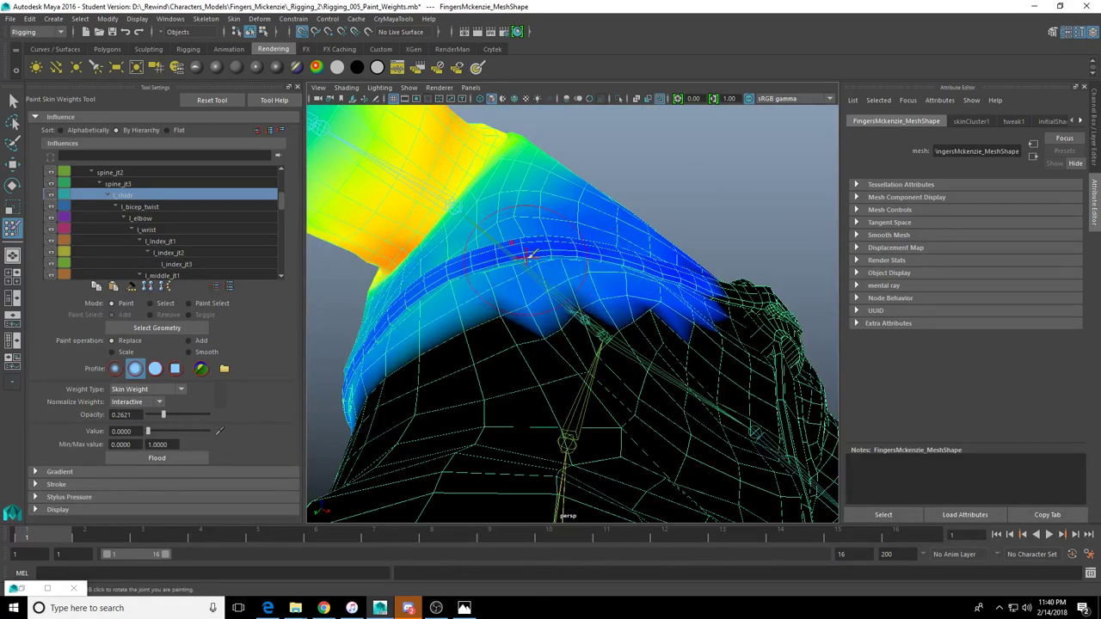
Fade the l_shldr weight further along the front of the chest strap and the chest above it
mouse_move(462, 270)
left_mouse_down("alt")
mouse_move(482, 275)
mouse_move(495, 255)
mouse_move(523, 255)
mouse_move(469, 258)
mouse_move(475, 251)
mouse_move(427, 197)
left_mouse_up("alt")
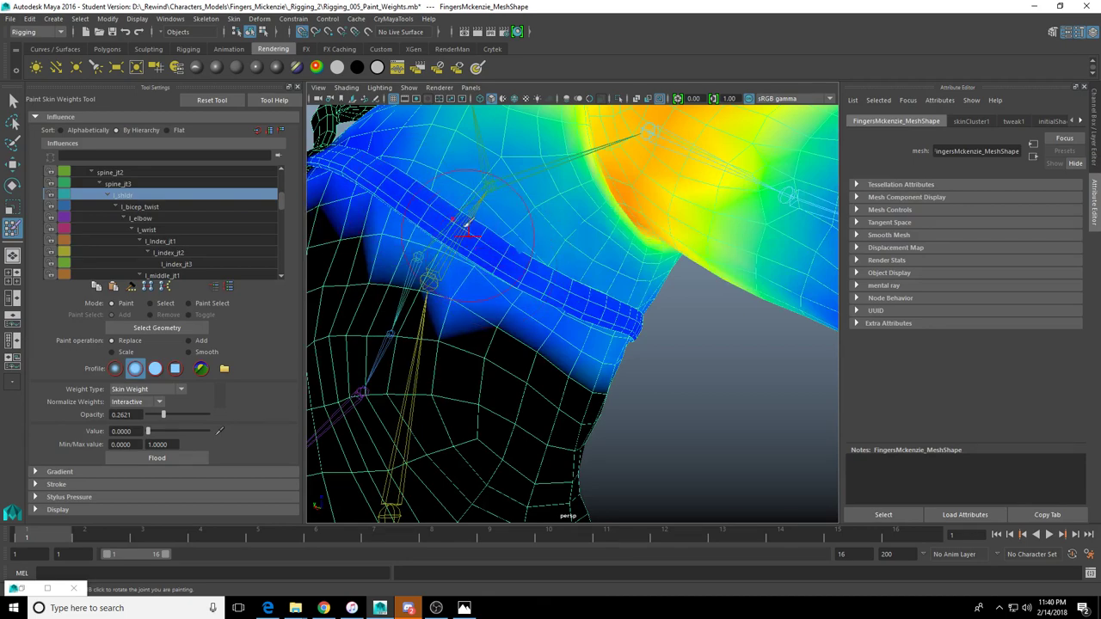
left_click_drag(599, 287, 499, 212, "alt")
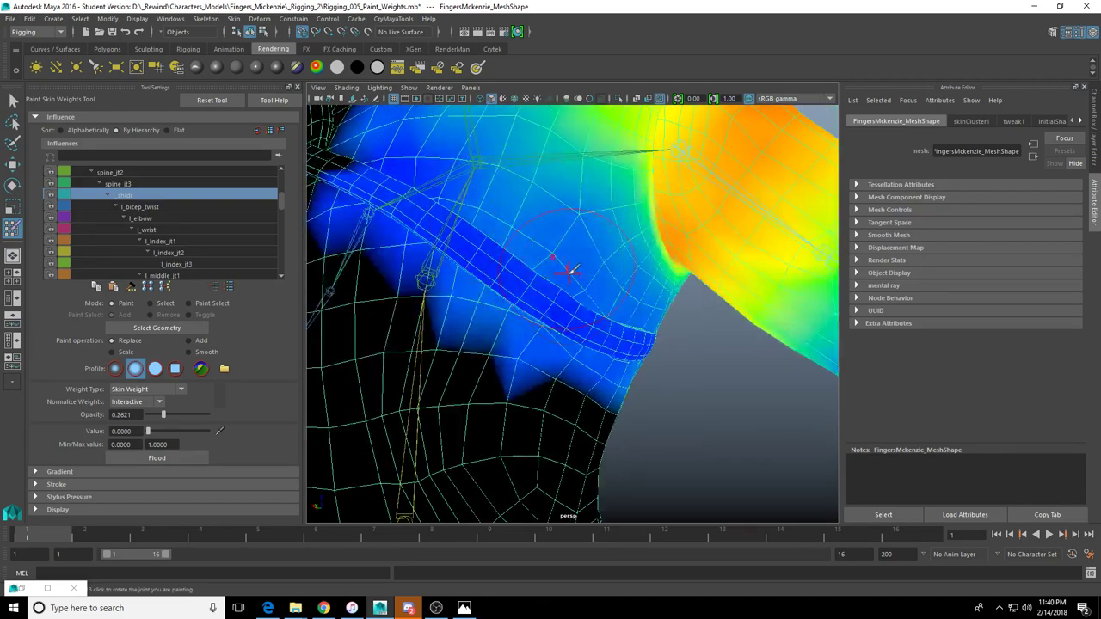
mouse_move(573, 270)
left_mouse_down("alt")
mouse_move(524, 299)
mouse_move(602, 388)
mouse_move(528, 201)
left_mouse_up("alt")
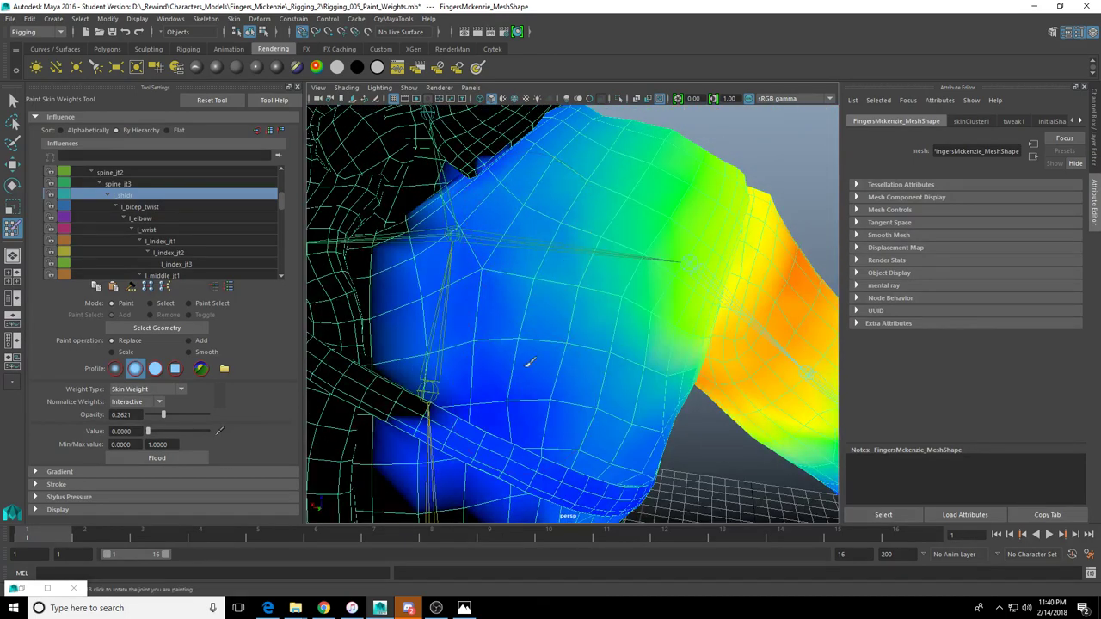
mouse_move(534, 378)
left_mouse_down("alt")
mouse_move(533, 217)
mouse_move(538, 262)
left_mouse_up("alt")
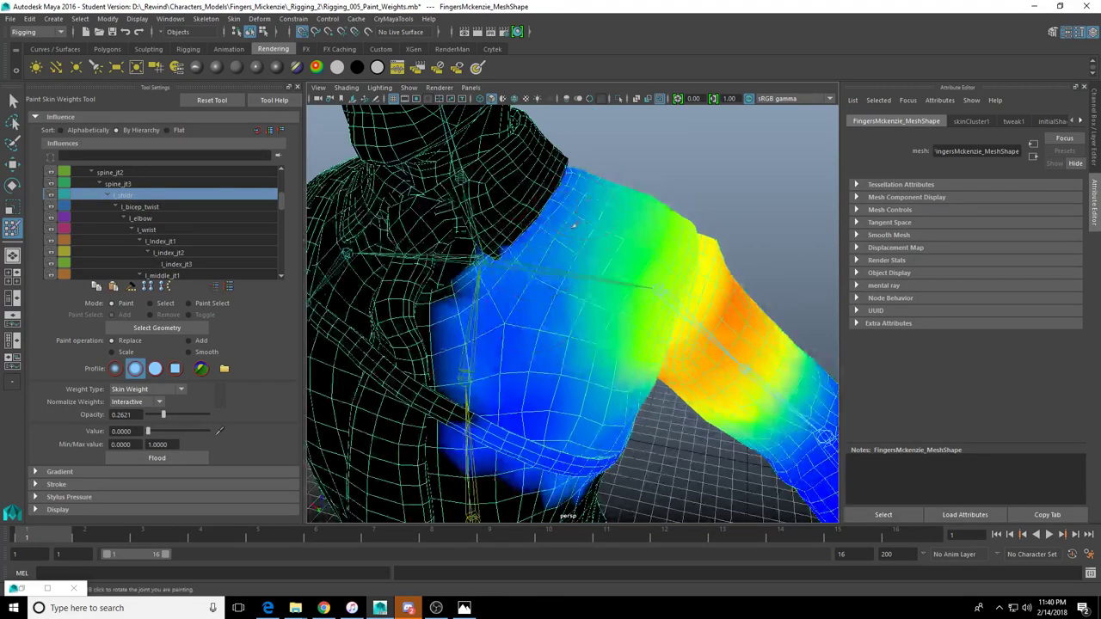
Examine the l_shldr weight falloff around the left shoulder, chest, upper back and underarm from all sides
left_click_drag(489, 322, 450, 331, "alt")
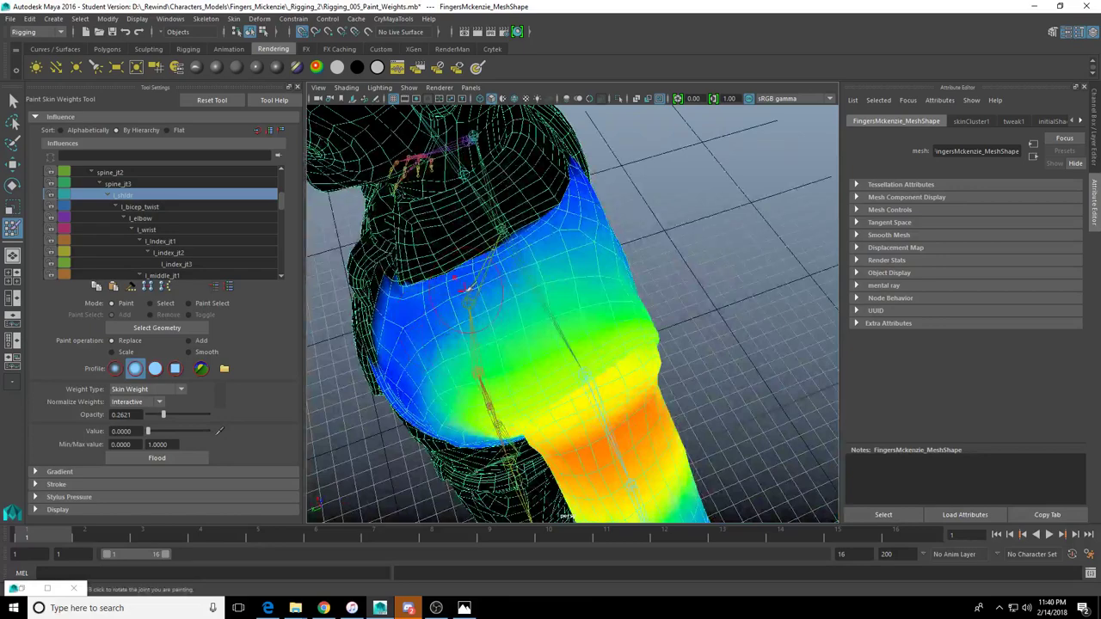
mouse_move(550, 249)
left_mouse_down("alt")
mouse_move(447, 293)
mouse_move(482, 247)
left_mouse_up("alt")
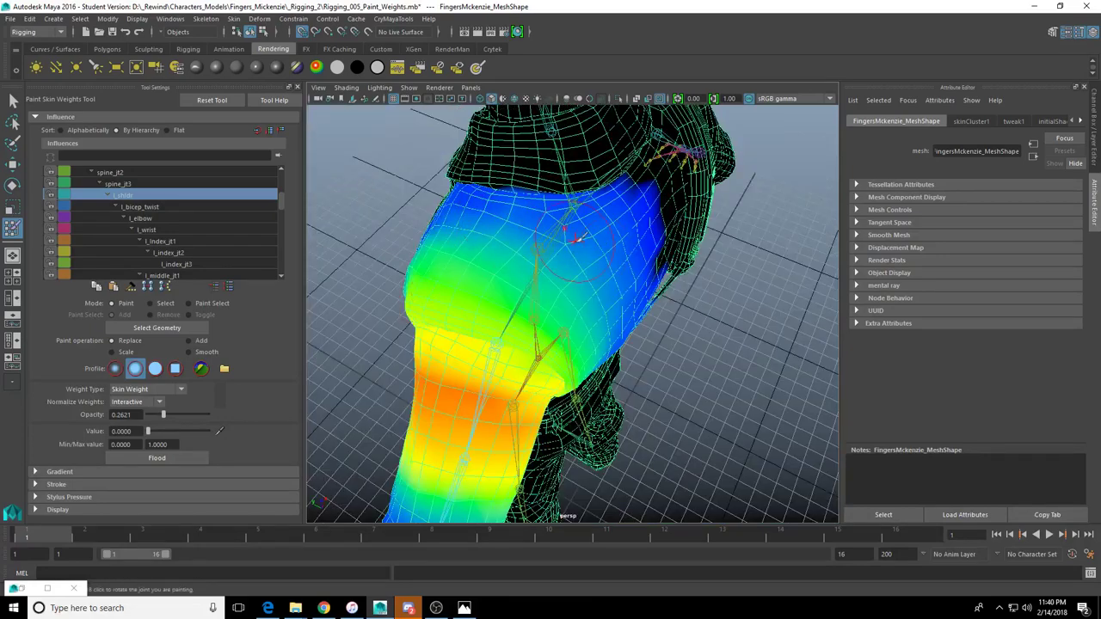
left_click_drag(615, 262, 577, 231, "alt")
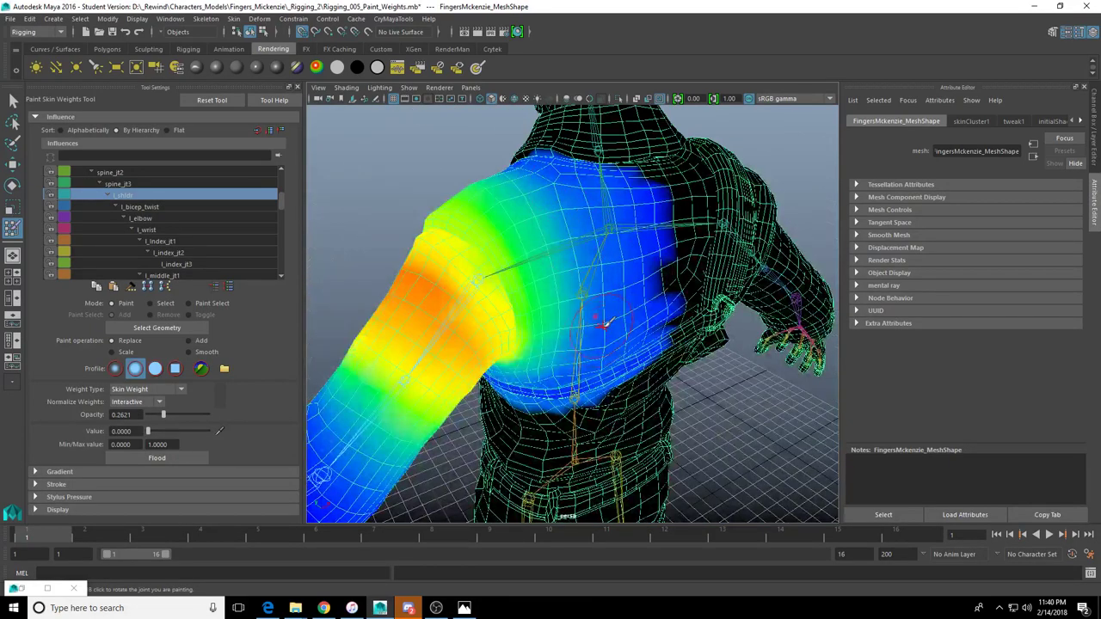
mouse_move(604, 322)
left_mouse_down("alt")
mouse_move(590, 319)
mouse_move(594, 297)
left_mouse_up("alt")
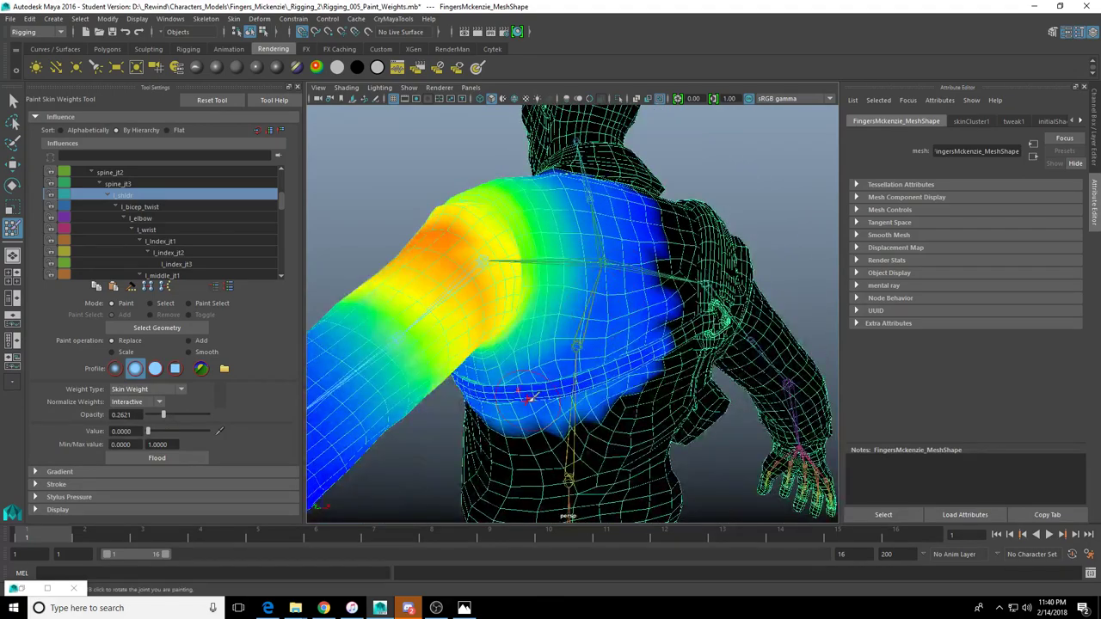
left_click_drag(531, 396, 525, 372, "alt")
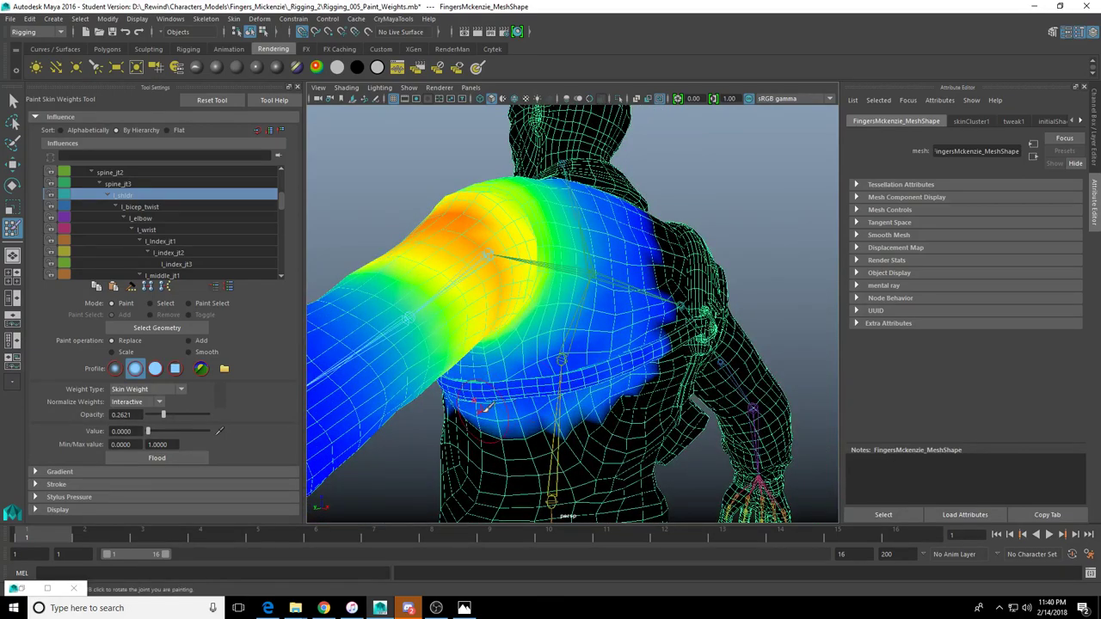
left_click_drag(569, 393, 585, 290, "alt")
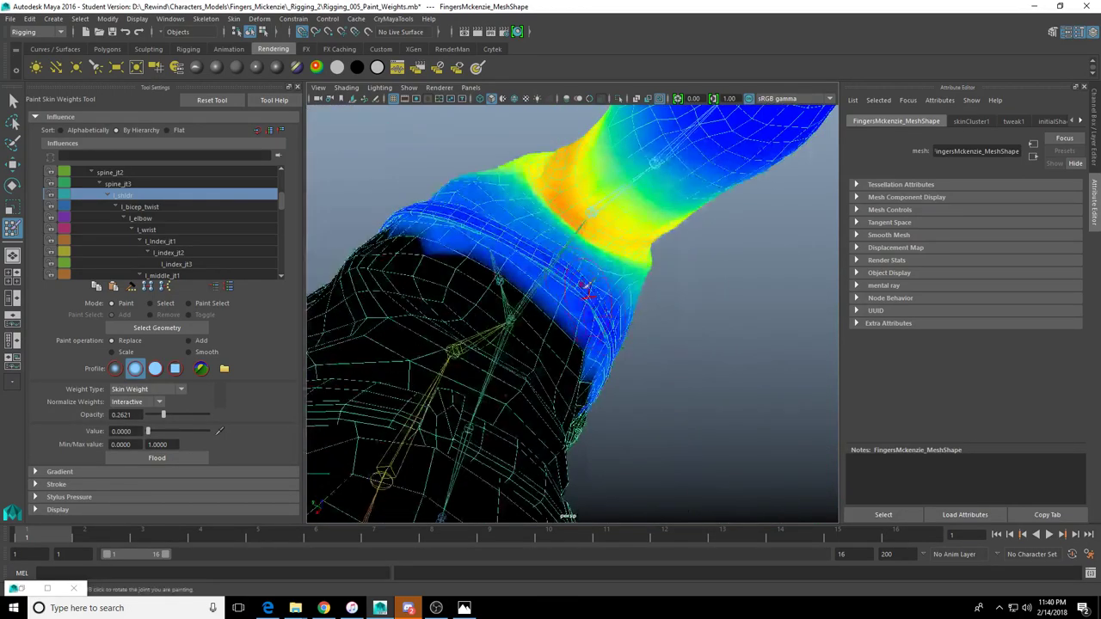
left_click_drag(458, 227, 540, 282, "alt")
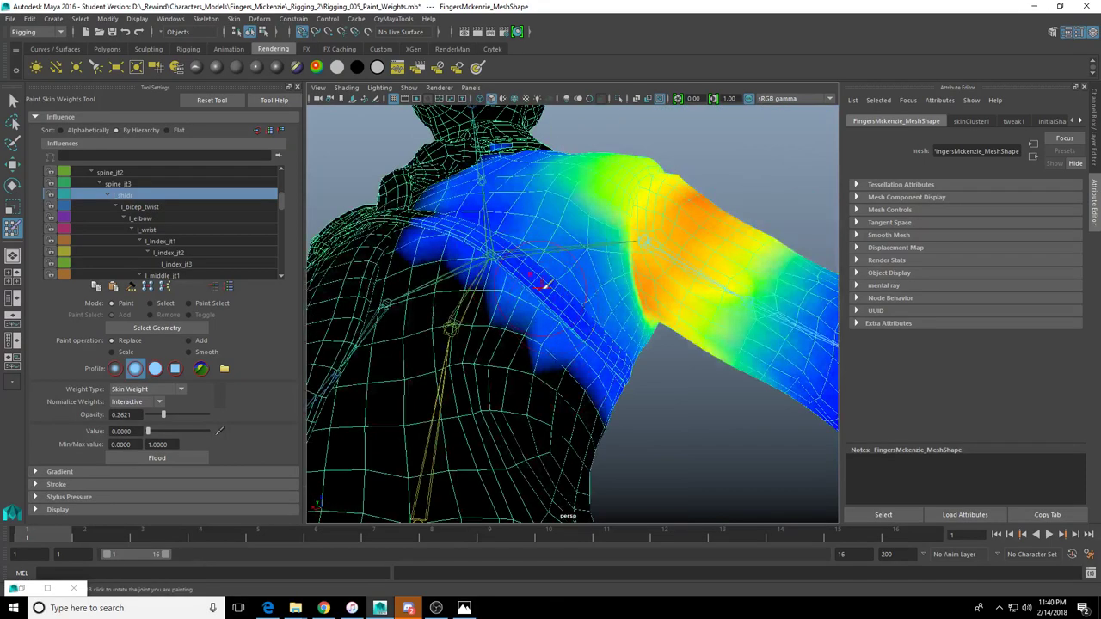
mouse_move(530, 215)
left_mouse_down("alt")
mouse_move(562, 277)
mouse_move(564, 206)
left_mouse_up("alt")
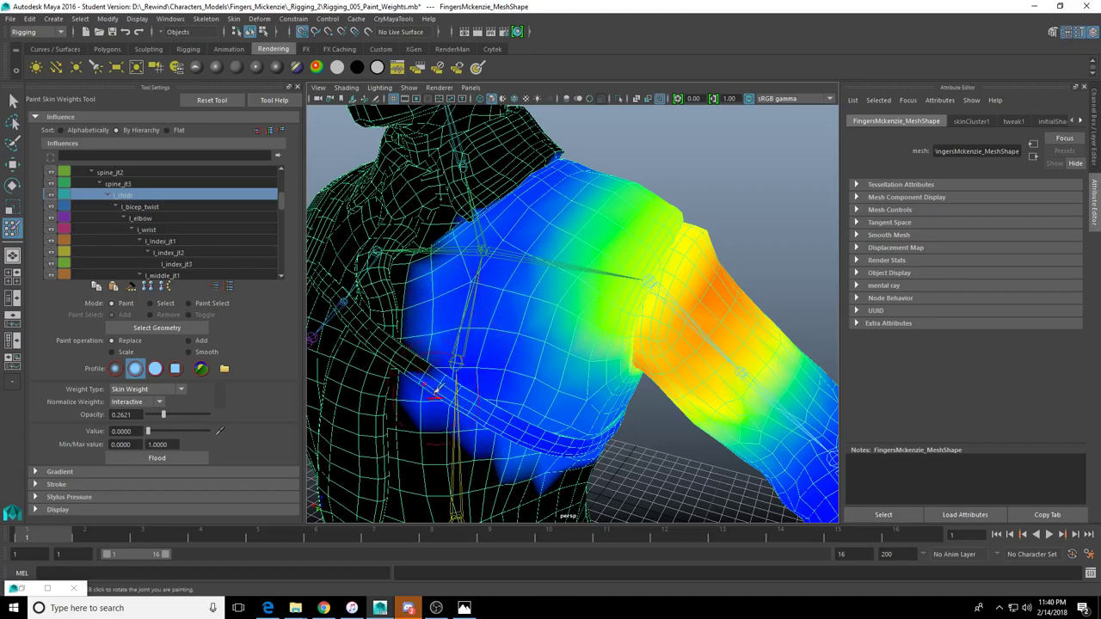
Raise the brush opacity to 0.4854 and reduce the l_shldr weight on the strap under the left arm
mouse_move(569, 432)
left_mouse_down("alt")
mouse_move(545, 373)
mouse_move(702, 377)
mouse_move(481, 379)
mouse_move(611, 405)
mouse_move(596, 293)
mouse_move(547, 305)
mouse_move(710, 276)
mouse_move(698, 309)
left_mouse_up("alt")
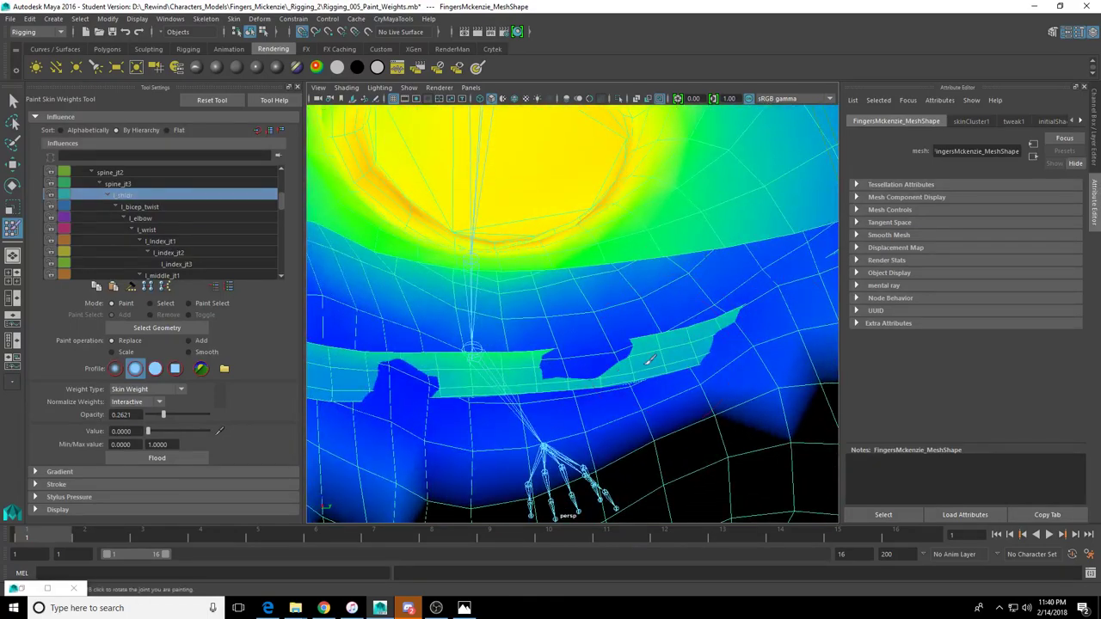
left_click(651, 361)
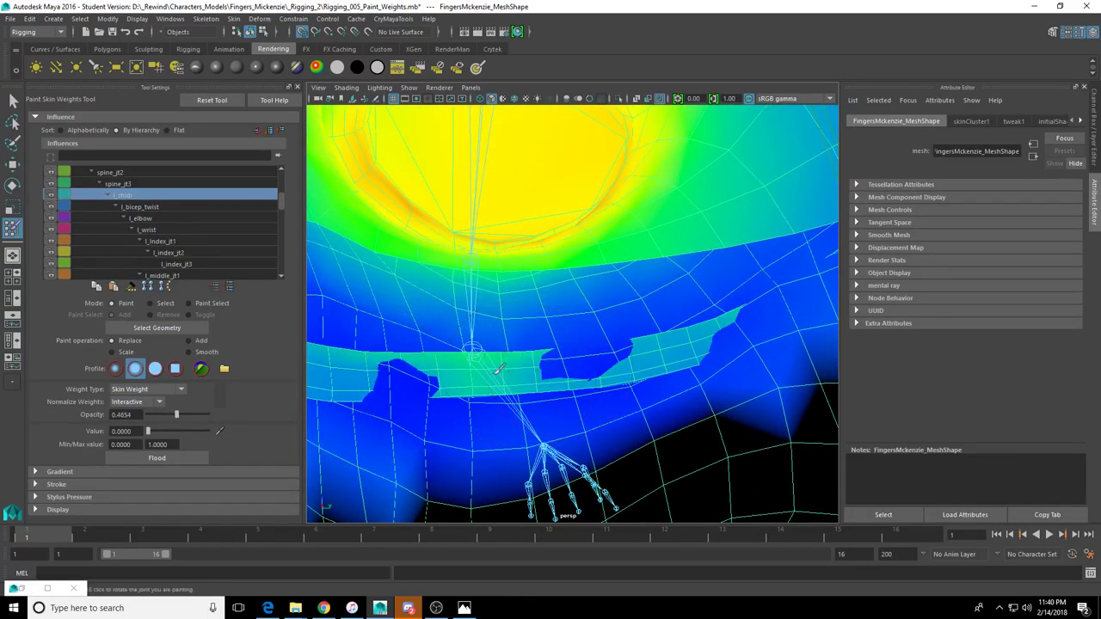
mouse_move(499, 375)
left_mouse_down()
mouse_move(690, 347)
mouse_move(590, 370)
left_mouse_up()
mouse_move(662, 344)
left_mouse_down("alt")
mouse_move(719, 323)
mouse_move(524, 411)
mouse_move(655, 375)
mouse_move(614, 381)
mouse_move(524, 340)
mouse_move(467, 356)
mouse_move(461, 374)
mouse_move(419, 389)
mouse_move(529, 346)
left_mouse_up("alt")
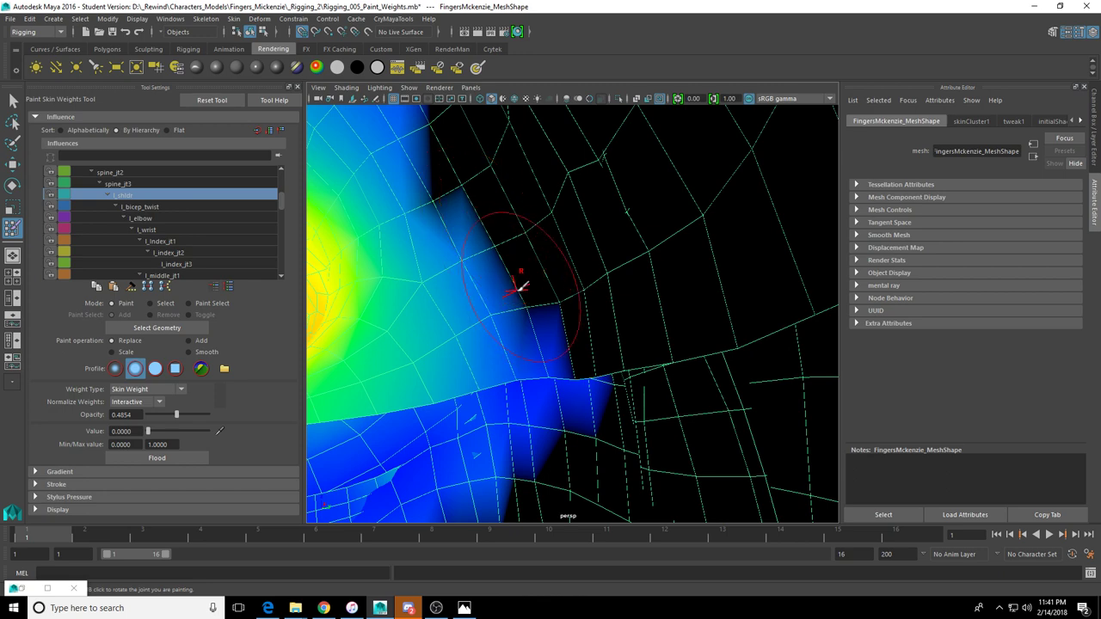
mouse_move(514, 338)
left_mouse_down("alt")
mouse_move(698, 278)
mouse_move(576, 265)
left_mouse_up("alt")
right_click(578, 269)
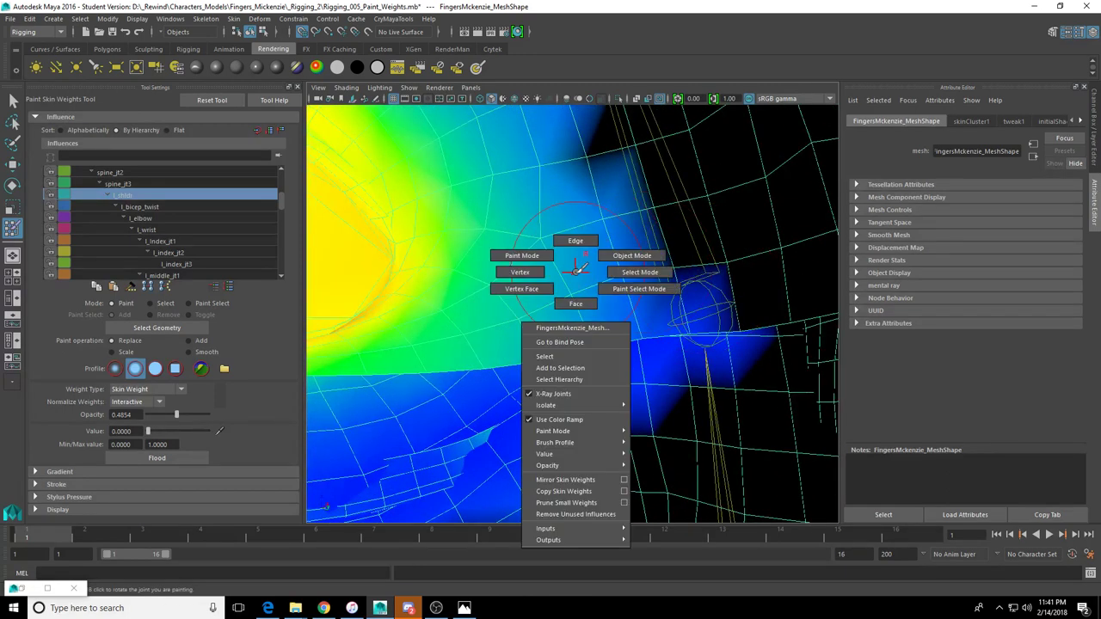
left_click(577, 267)
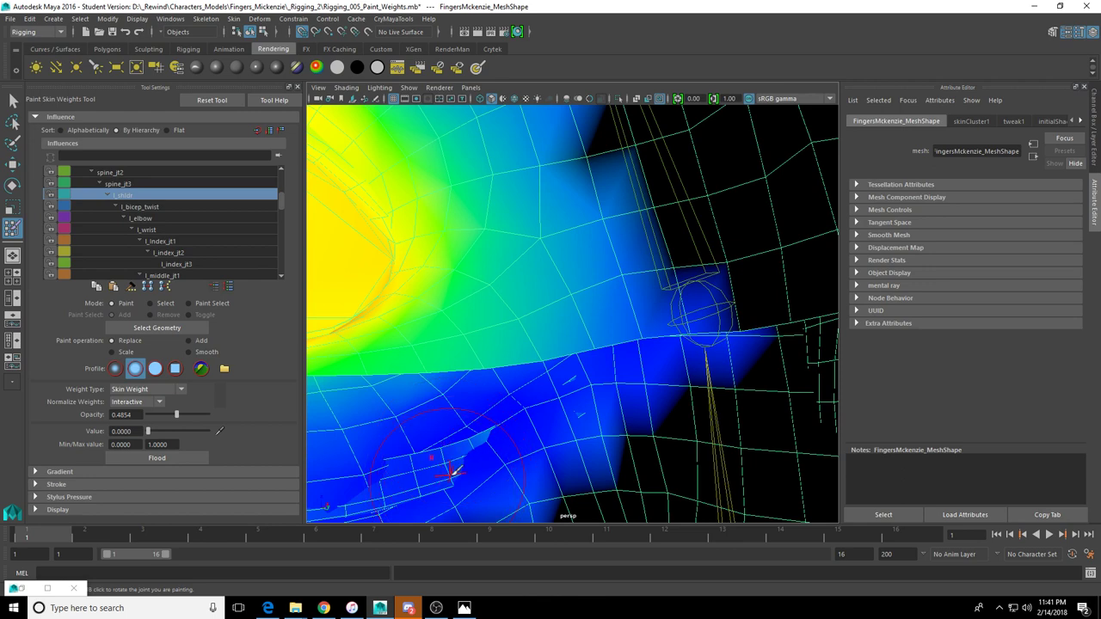
left_click(620, 98)
left_click(621, 99)
key("f")
scroll(581, 268, "down", 10)
scroll(546, 297, "up", 3)
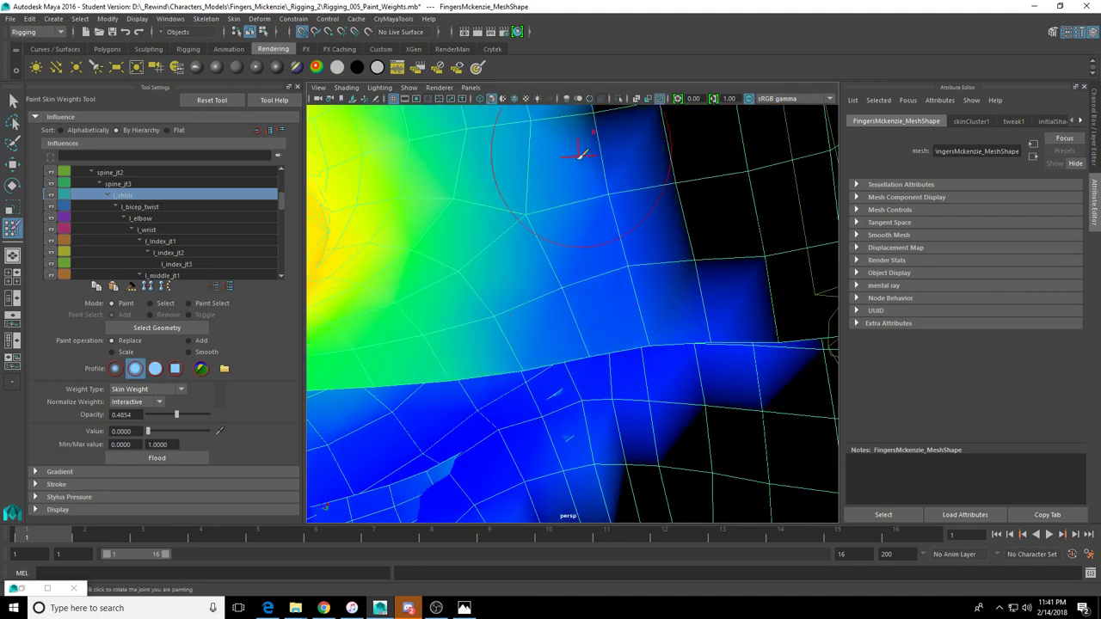
Fade the l_shldr weight further on the skin around the strap beneath the left armpit
middle_click_drag(593, 303, 604, 417, "alt")
left_click_drag(604, 417, 626, 378, "alt")
mouse_move(651, 256)
left_mouse_down()
mouse_move(571, 392)
mouse_move(657, 327)
mouse_move(655, 304)
mouse_move(609, 312)
mouse_move(611, 283)
mouse_move(563, 349)
mouse_move(565, 270)
left_mouse_up()
mouse_move(531, 331)
left_mouse_down()
mouse_move(533, 417)
mouse_move(500, 435)
mouse_move(662, 209)
mouse_move(536, 312)
mouse_move(560, 368)
left_mouse_up()
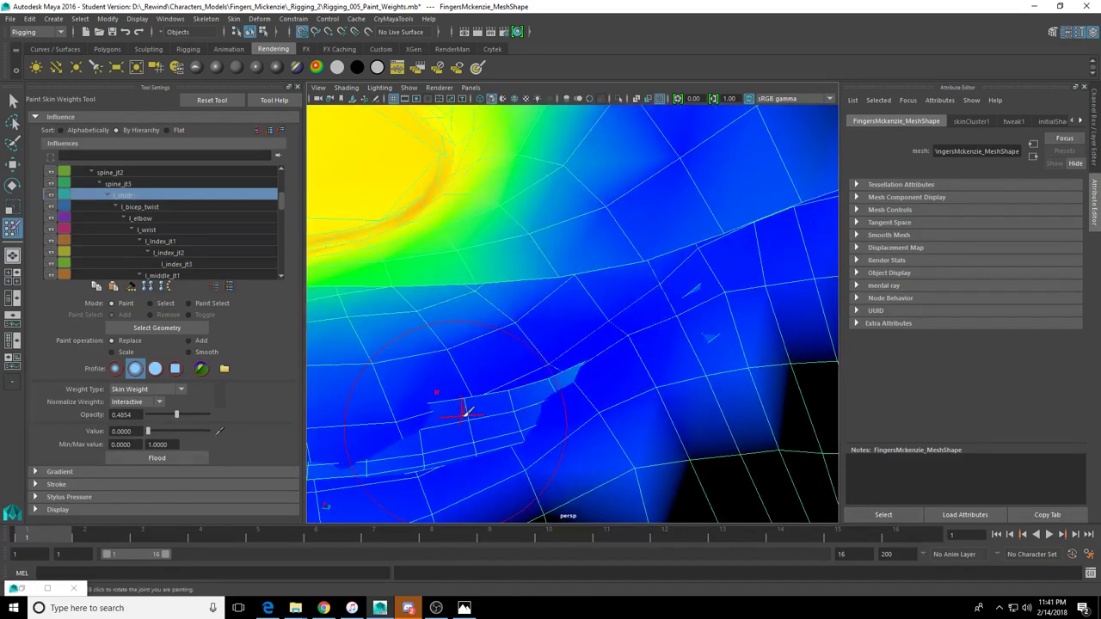
right_click_drag(463, 341, 501, 321)
right_click_drag(497, 398, 496, 375)
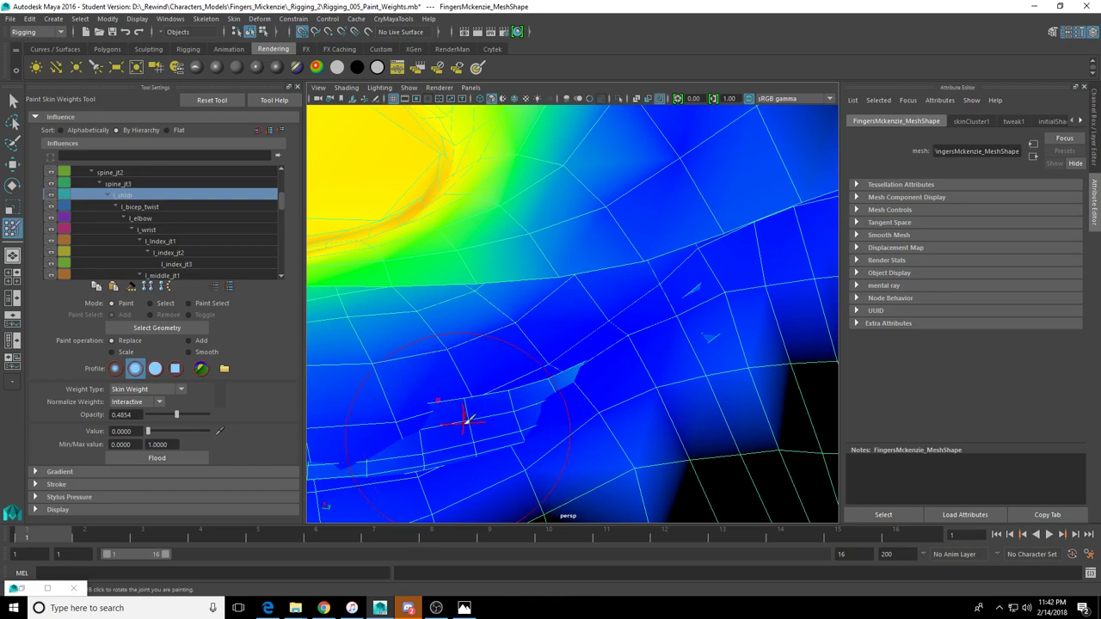
middle_click_drag(462, 422, 553, 369, "alt")
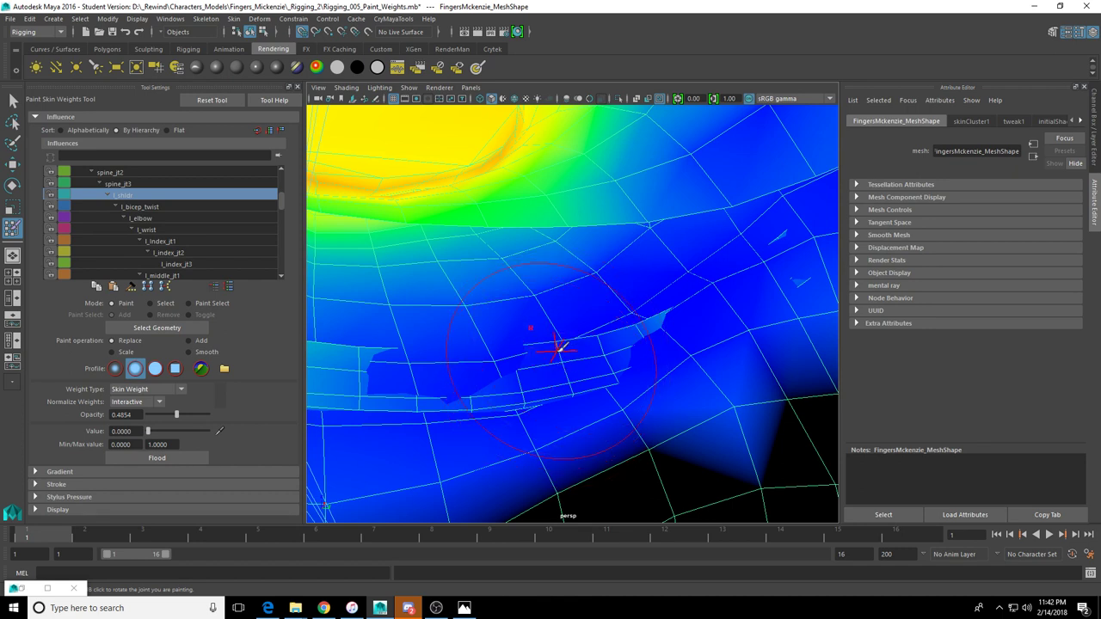
Select the faces of the chest strap and isolate them in the viewport
left_click(13, 100)
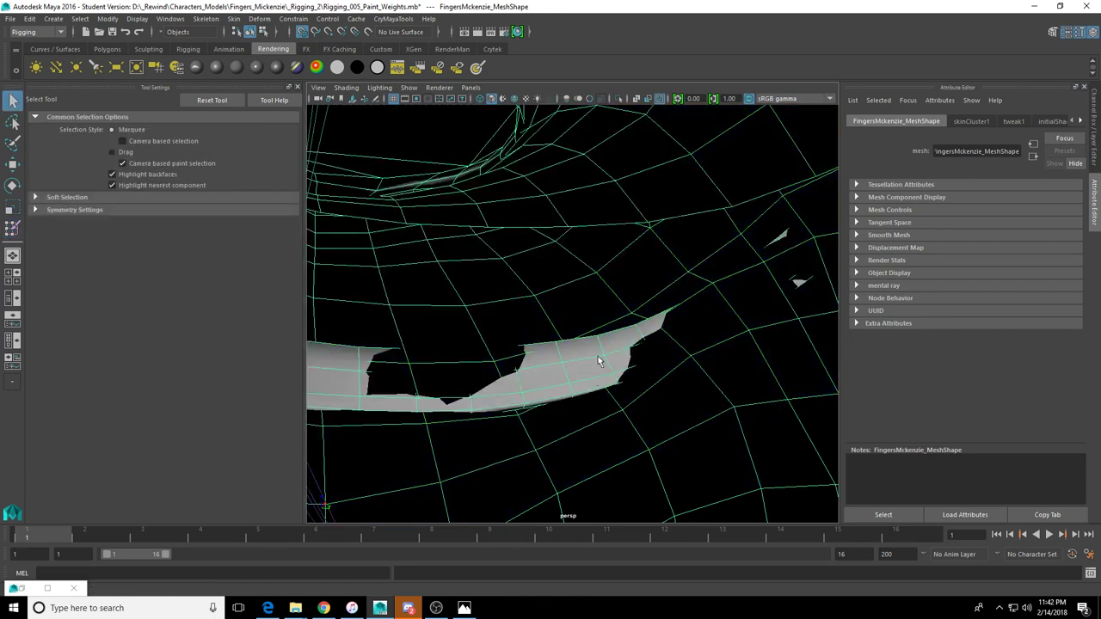
left_click(570, 379)
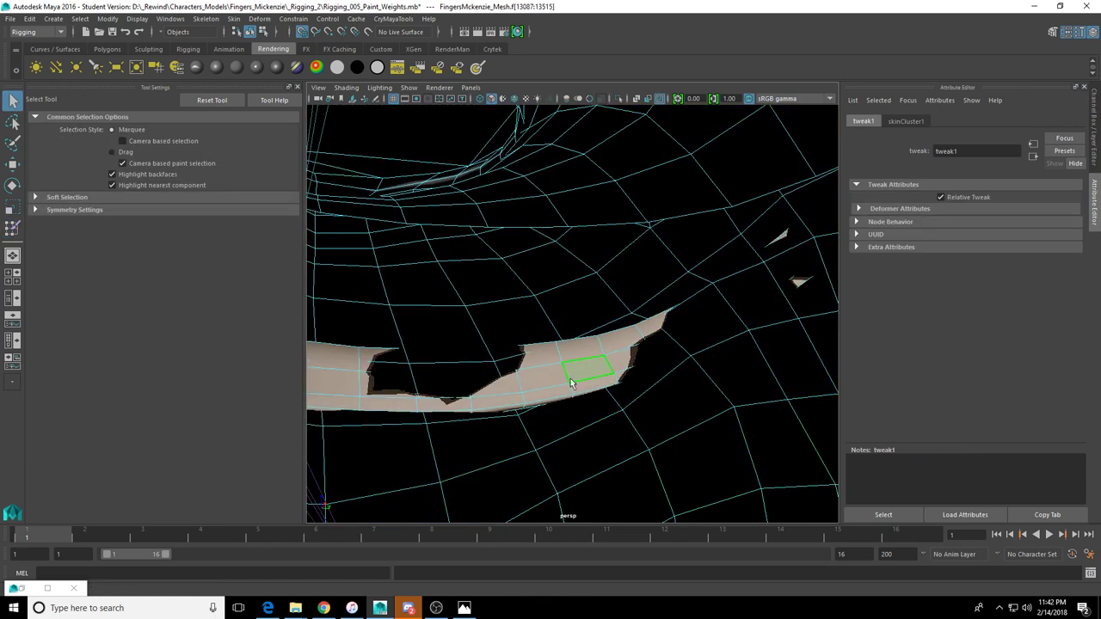
left_click(617, 99)
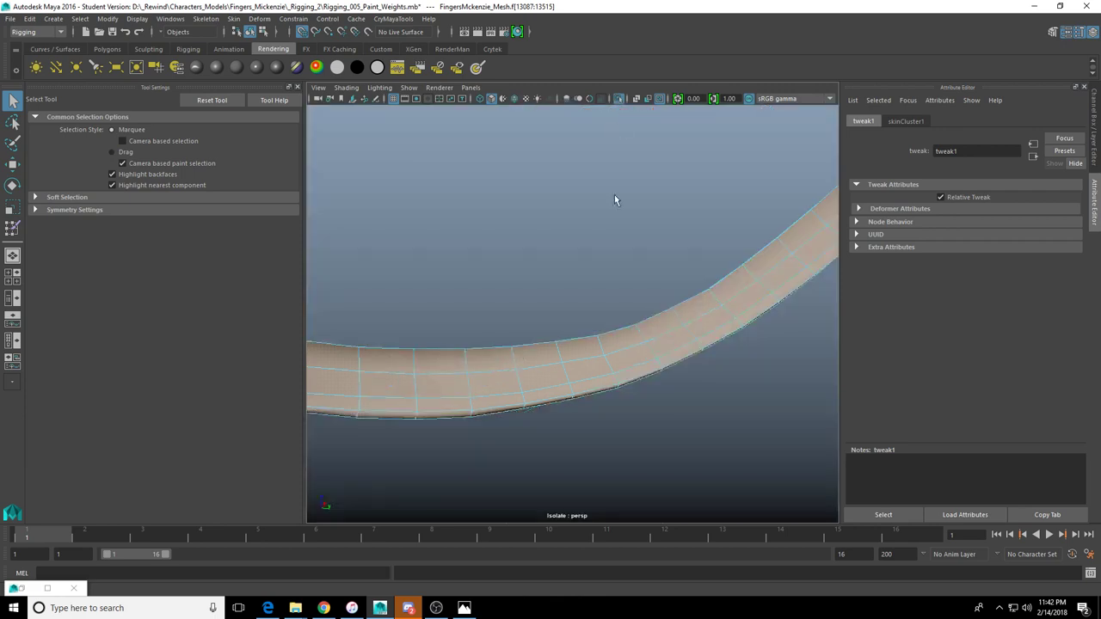
Resume Paint Skin Weights on the isolated strap with the l_shldr influence and raise the brush opacity to 1
left_click(12, 228)
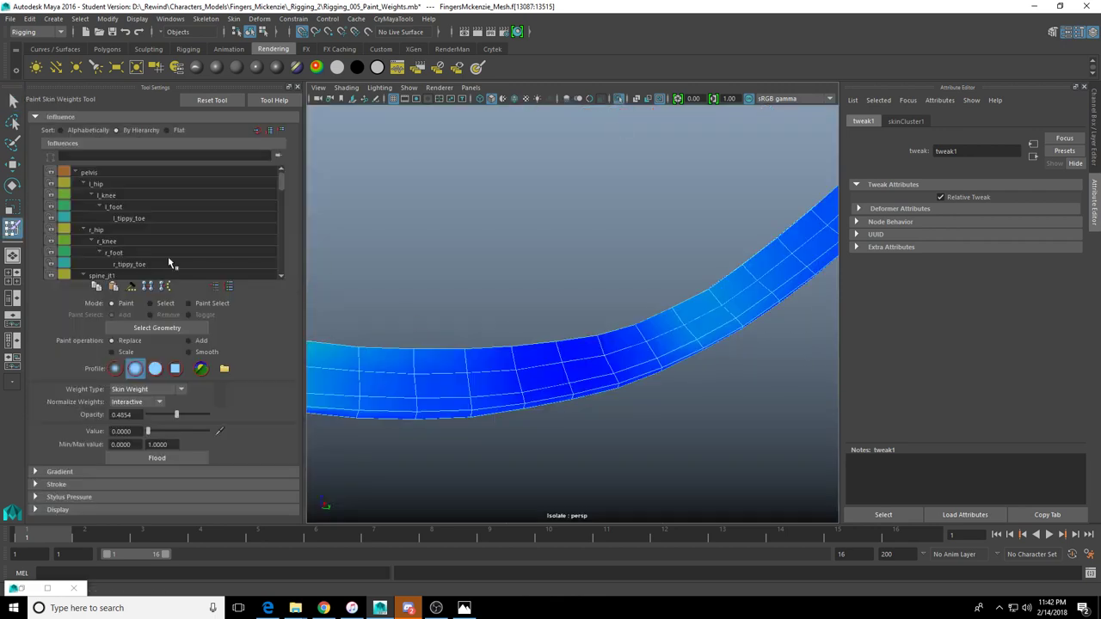
scroll(510, 334, "down", 5)
left_click_drag(513, 334, 497, 249, "alt")
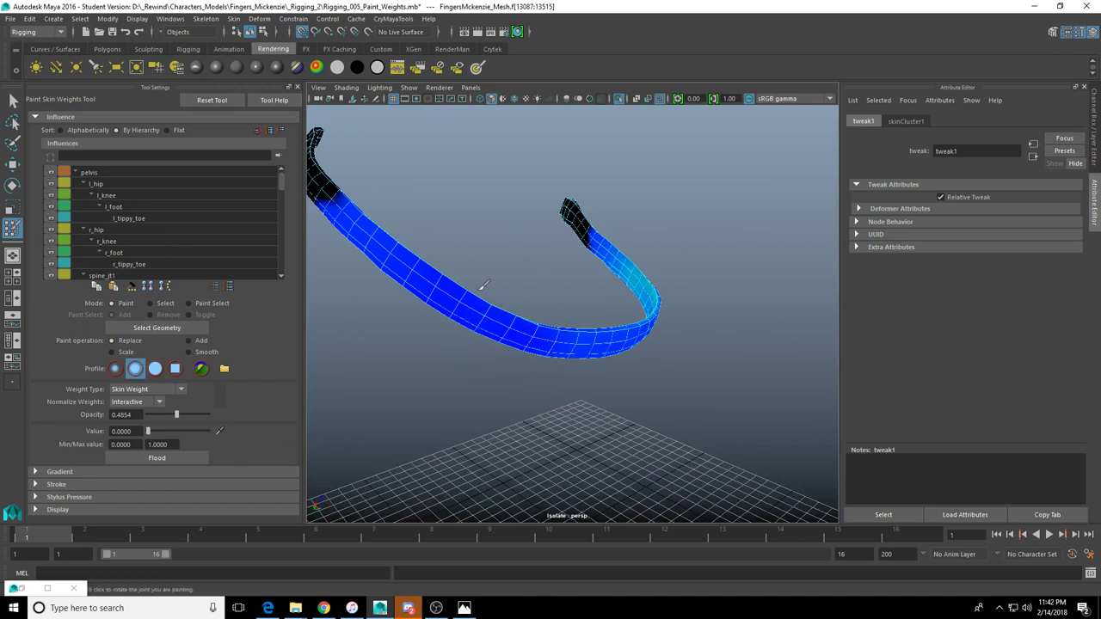
left_click_drag(481, 325, 344, 302, "alt")
scroll(134, 234, "down", 2)
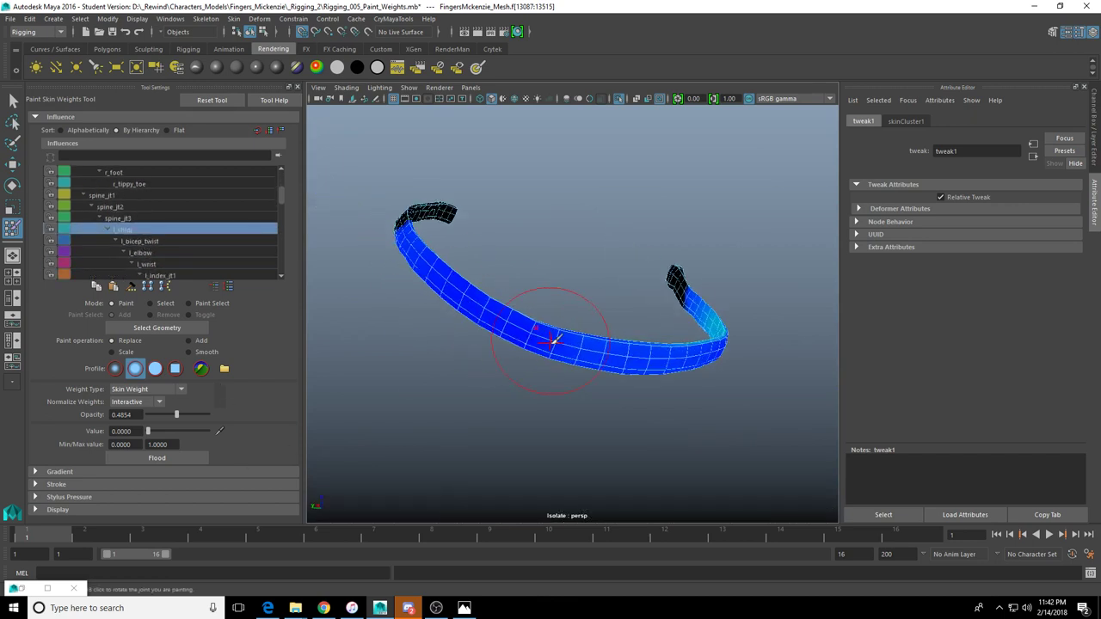
left_click_drag(658, 368, 605, 351, "alt")
middle_click_drag(698, 353, 607, 367, "alt")
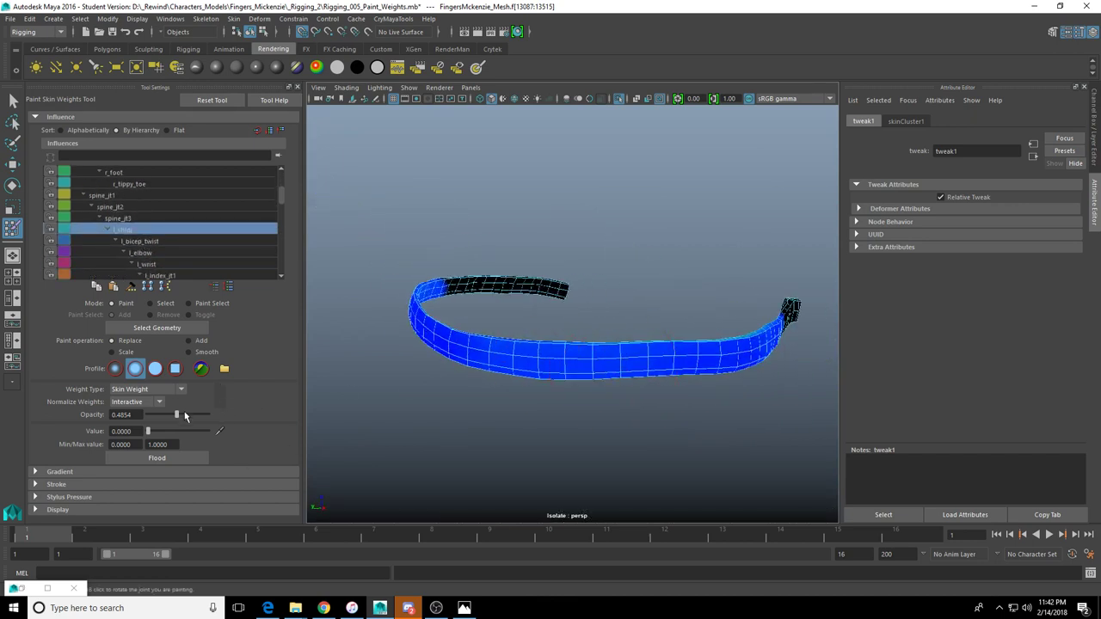
left_click_drag(565, 354, 580, 362, "alt")
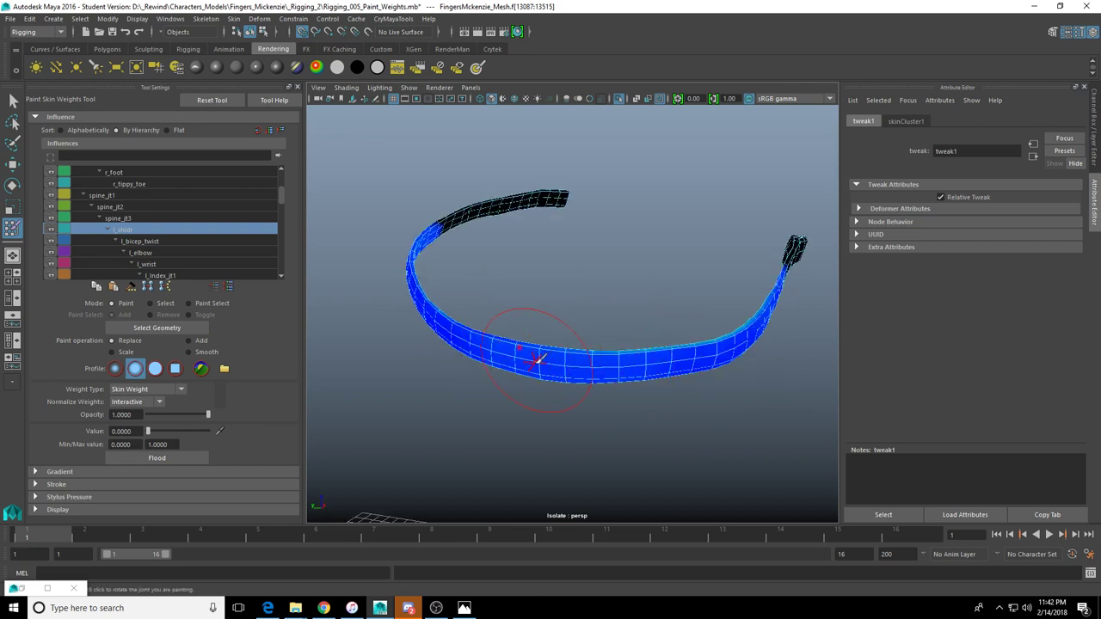
Switch the brush to the square profile for painting the isolated strap
mouse_move(656, 301)
left_mouse_down("alt")
mouse_move(449, 350)
mouse_move(634, 388)
mouse_move(723, 308)
mouse_move(604, 296)
left_mouse_up("alt")
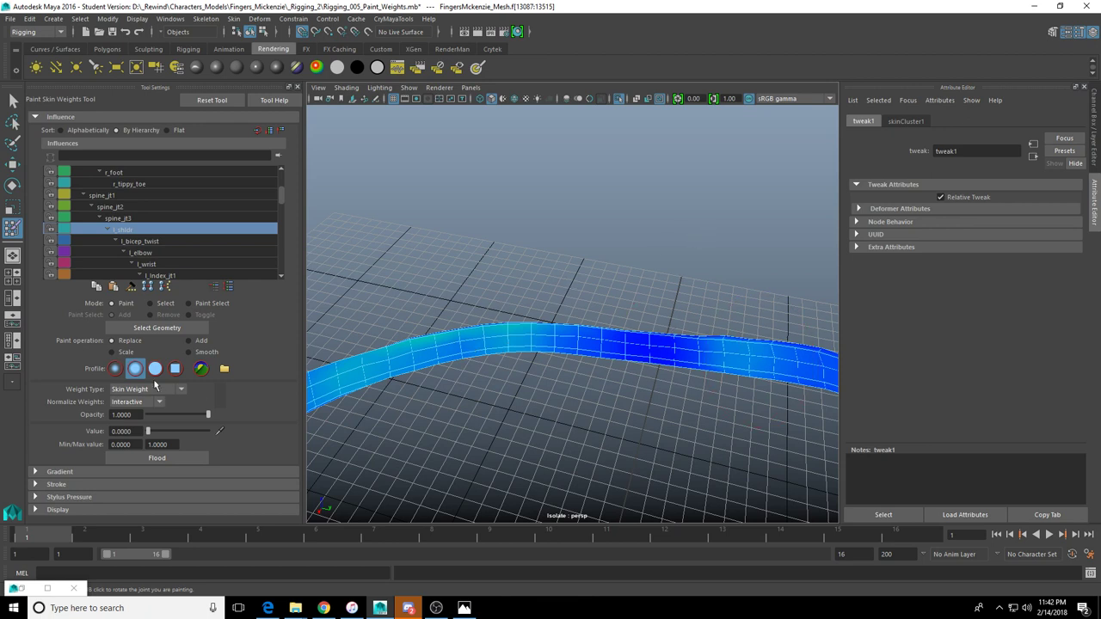
left_click(154, 368)
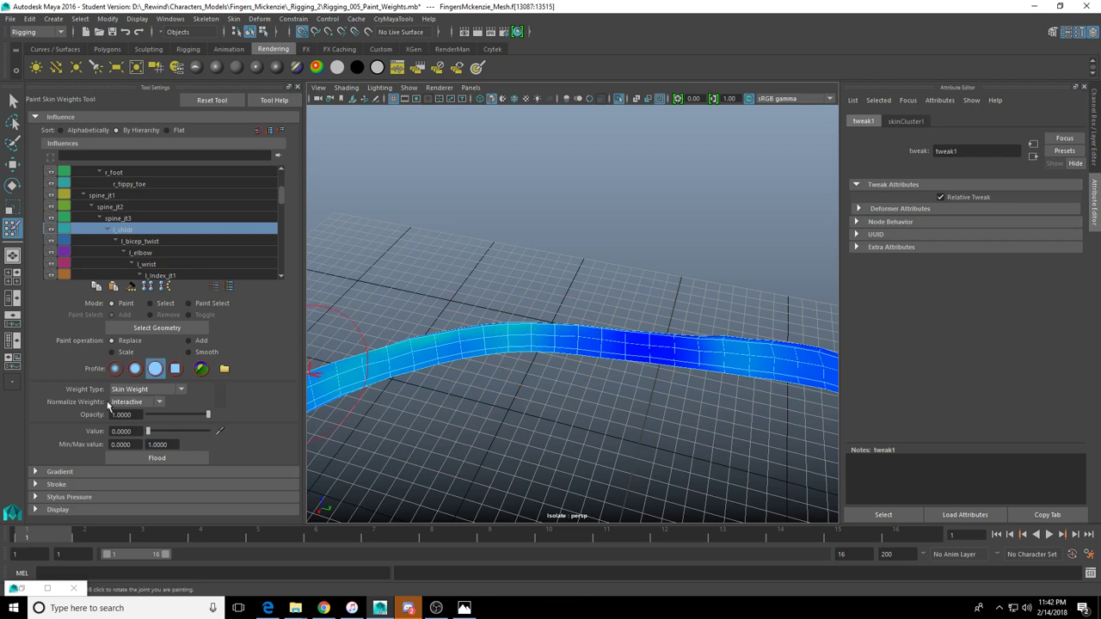
left_click(115, 368)
left_click(175, 368)
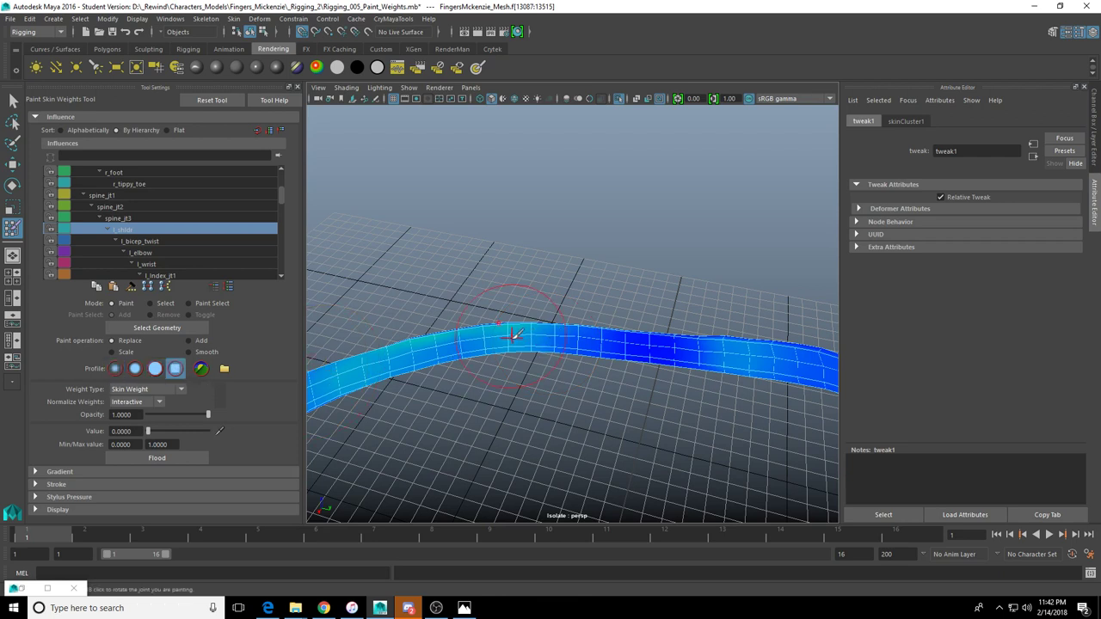
Switch to the soft brush profile, then turn off the strap isolation to show the whole mesh
left_click(135, 368)
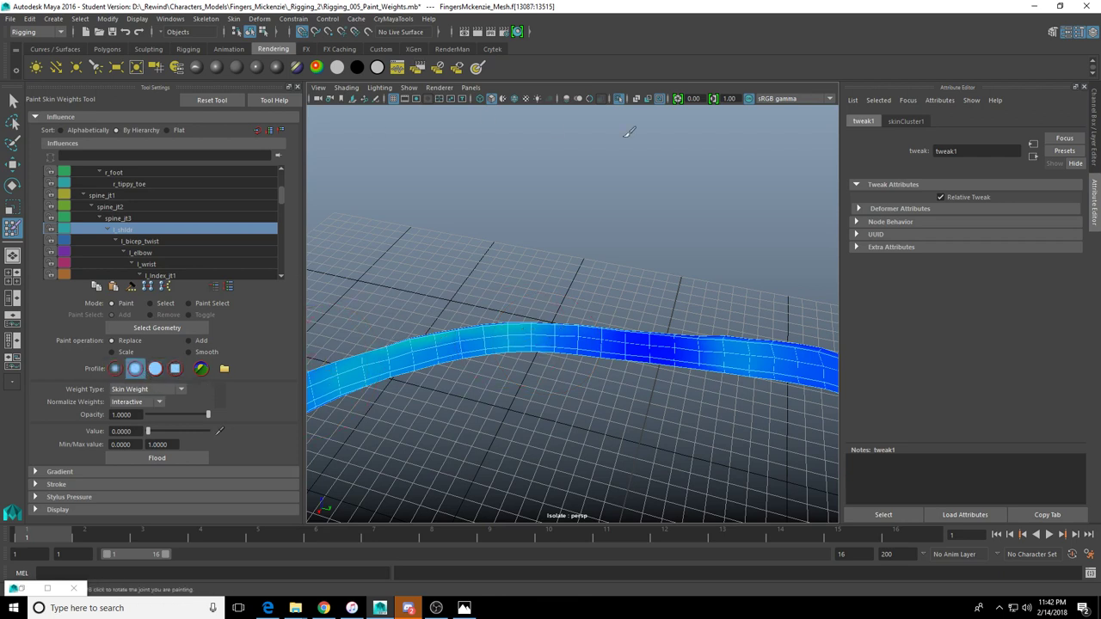
left_click(621, 99)
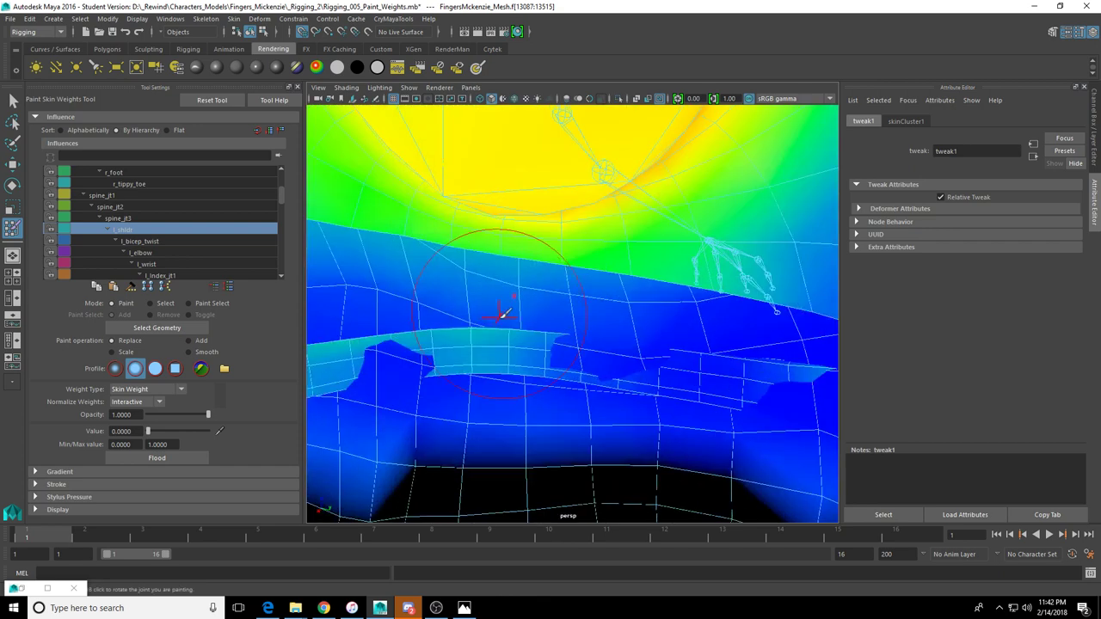
left_click_drag(485, 350, 507, 355, "alt")
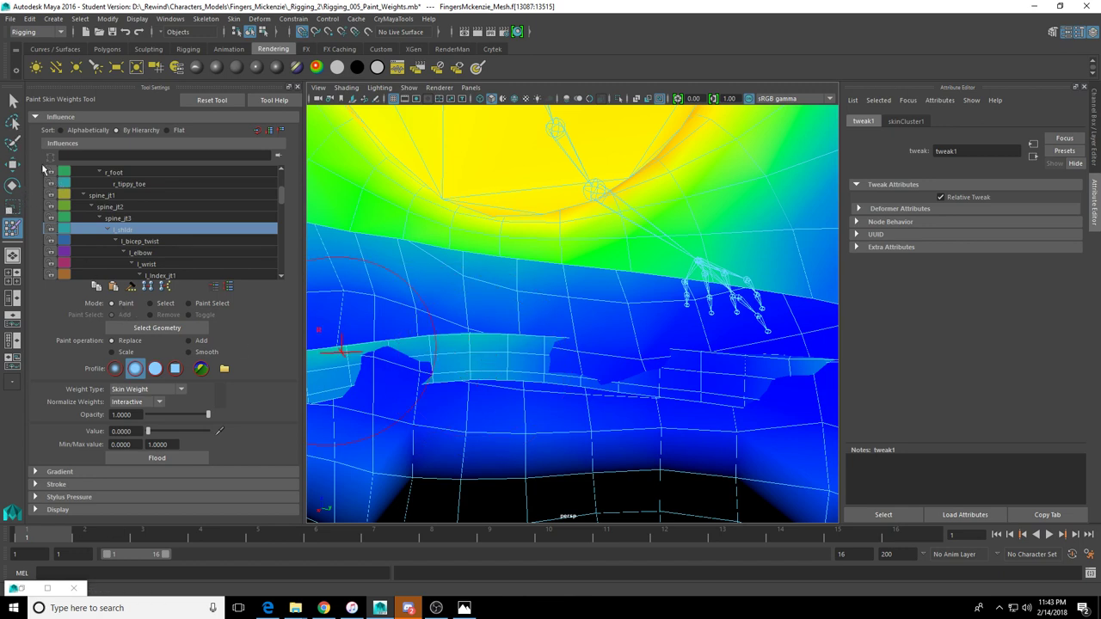
left_click(75, 589)
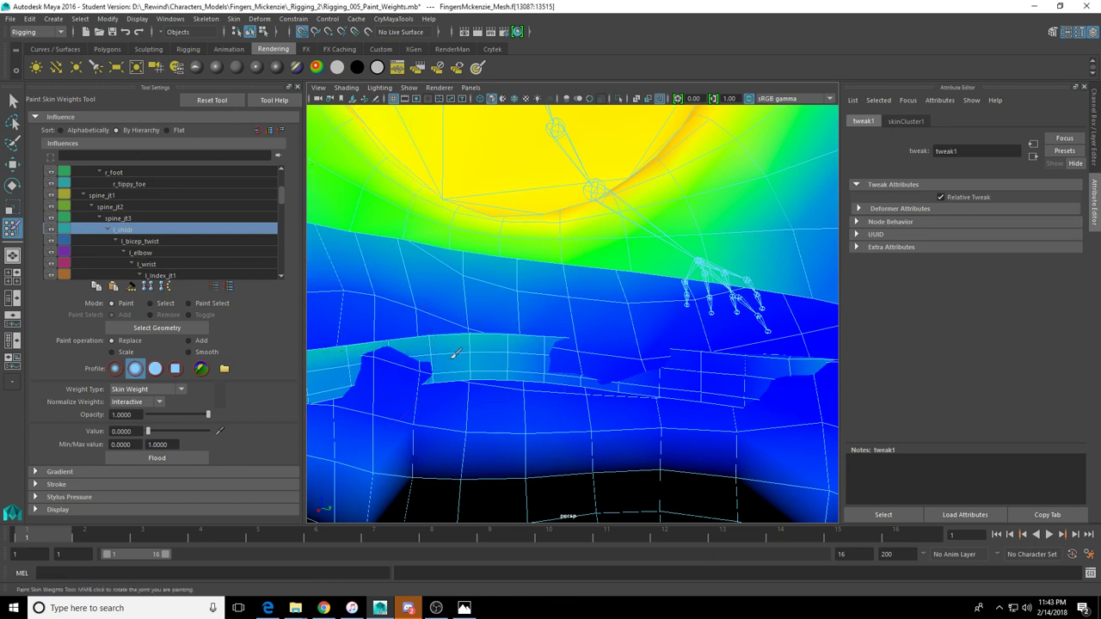
Set the paint value to 0.4854 for the left shoulder influence, leave weight painting and save the scene
left_click_drag(156, 430, 176, 431)
left_click(126, 228)
left_click_drag(551, 275, 535, 343, "alt")
key("q")
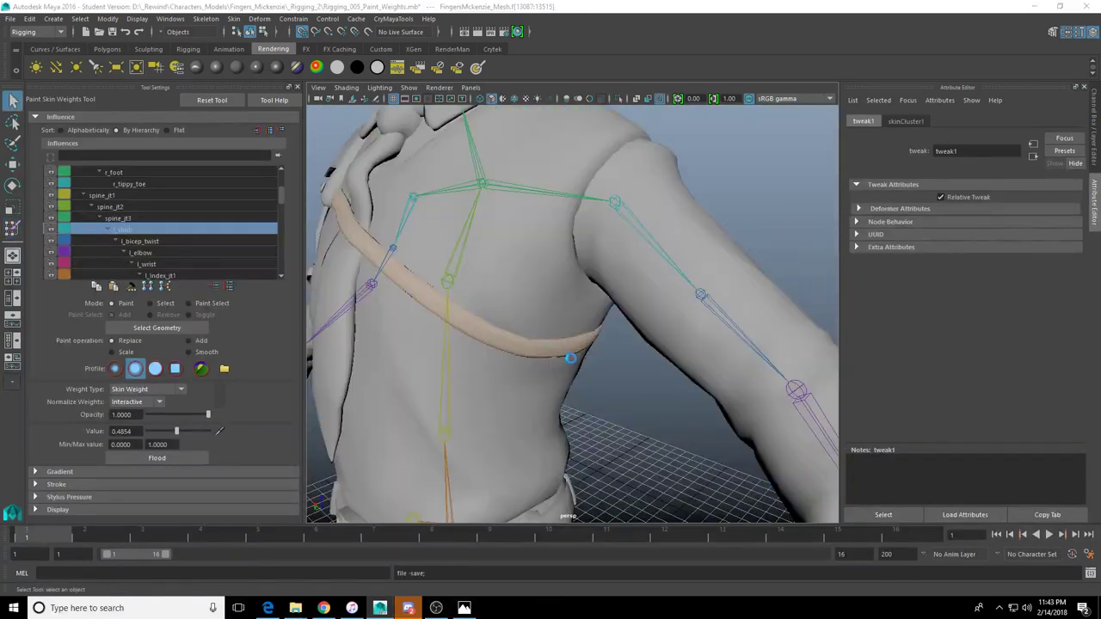
key("ctrl+s")
Return to Paint Skin Weights and examine the weights where the chest strap passes under the arm, with and without wireframe
left_click(542, 316)
key("y")
scroll(543, 344, "up", 4)
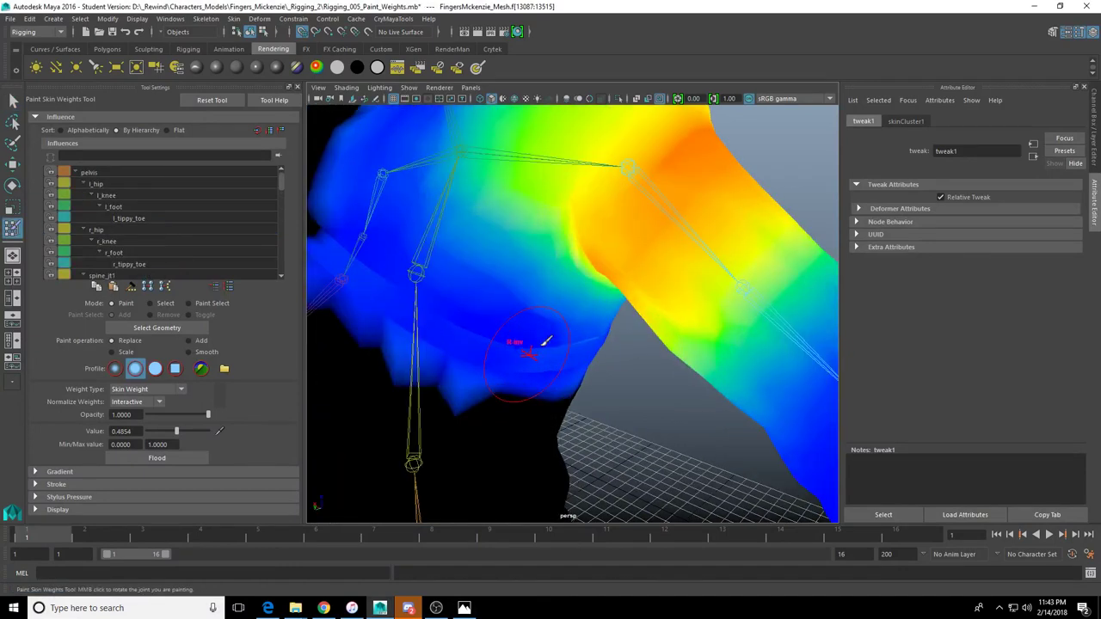
mouse_move(530, 347)
left_mouse_down("alt")
mouse_move(614, 334)
mouse_move(570, 344)
left_mouse_up("alt")
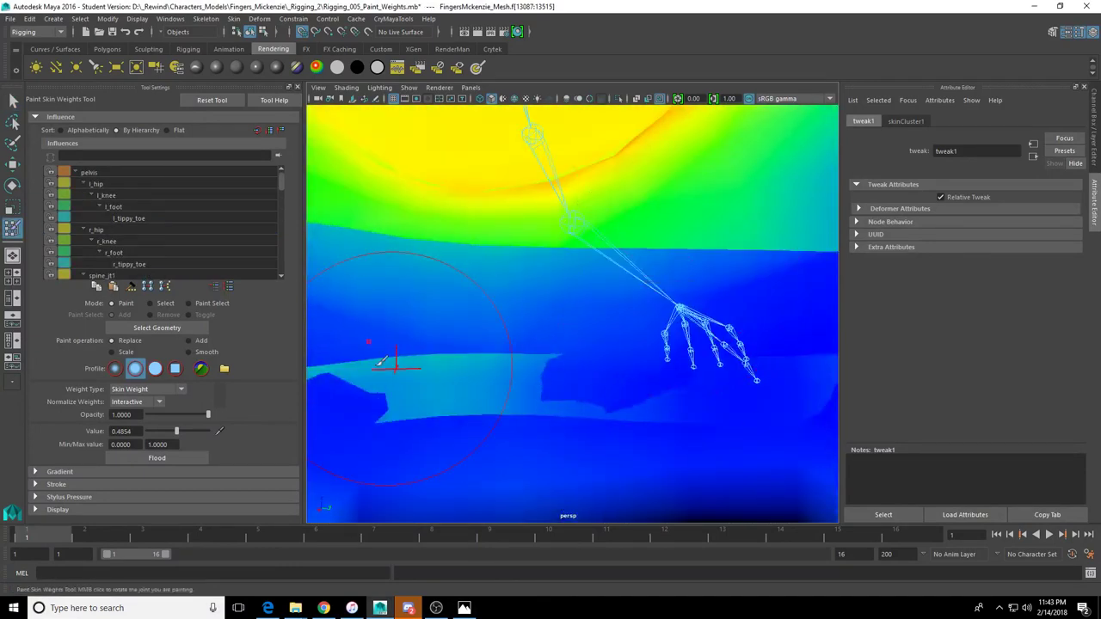
right_click_drag(437, 381, 519, 327)
scroll(468, 363, "down", 2)
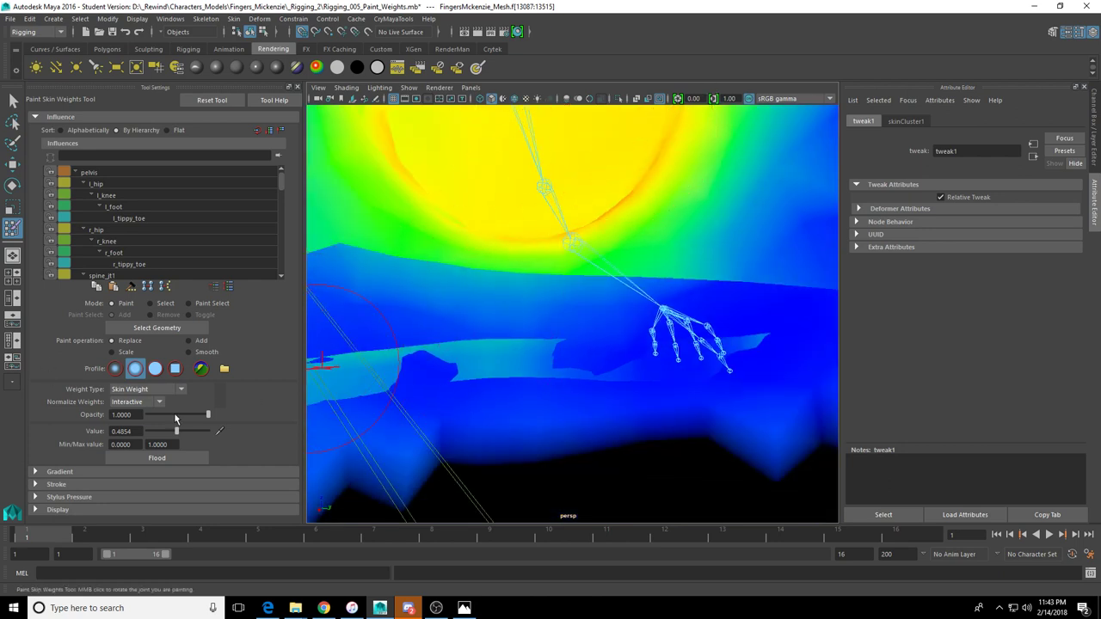
key("alt+a")
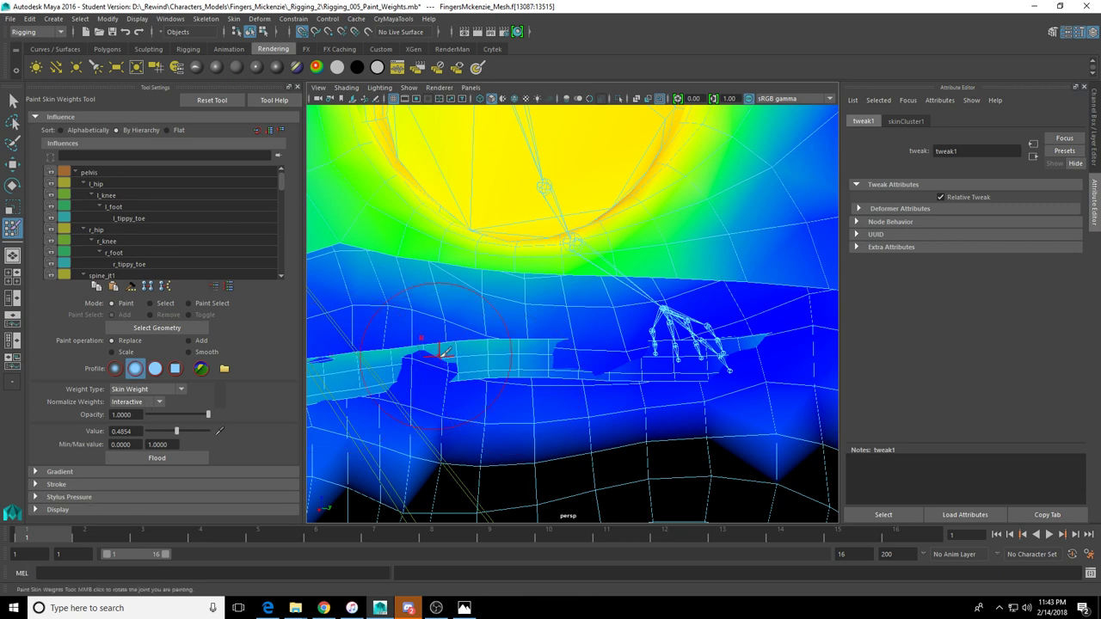
mouse_move(451, 342)
right_mouse_down()
mouse_move(454, 352)
mouse_move(508, 325)
right_mouse_up()
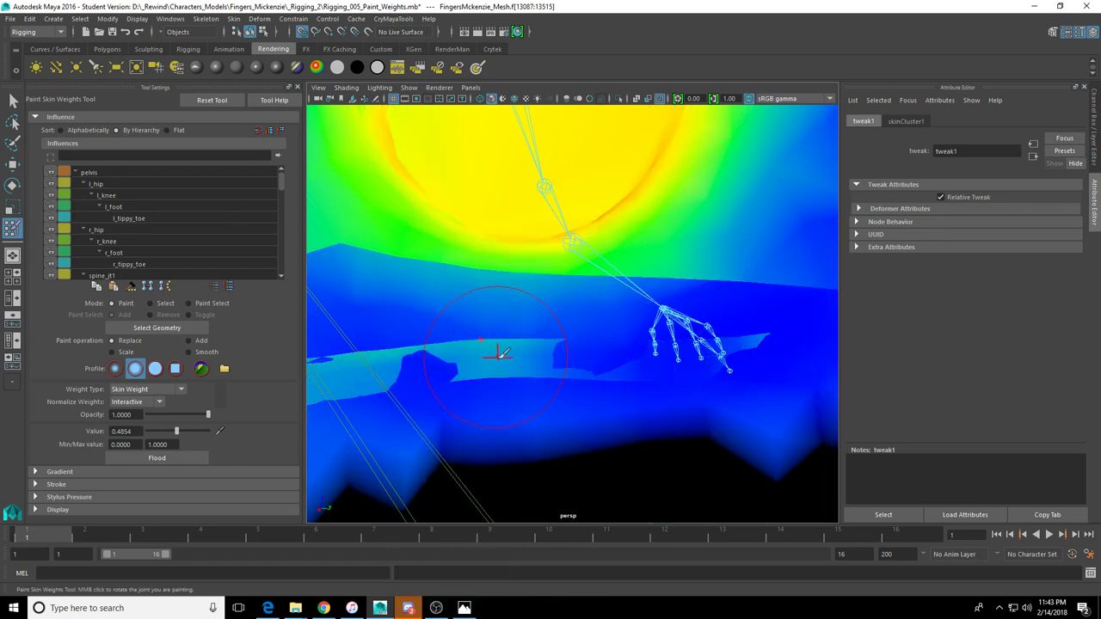
Leave weight painting for the Move tool and isolate the selected chest strap faces
key("w")
left_click(498, 353)
left_click_drag(489, 354, 520, 372)
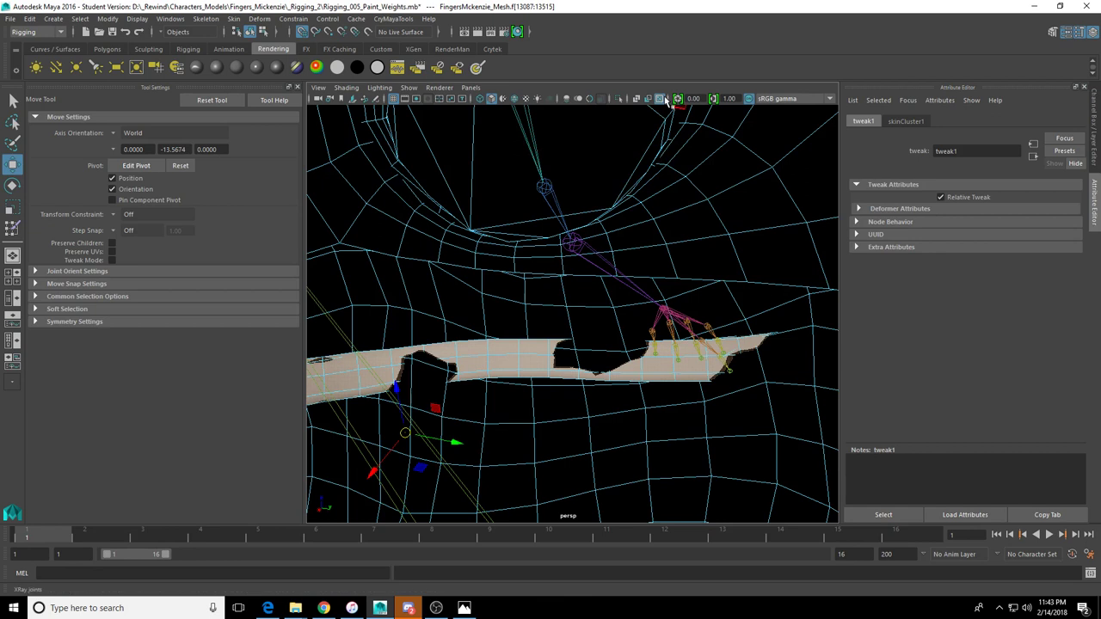
left_click(618, 98)
right_click_drag(521, 357, 553, 300)
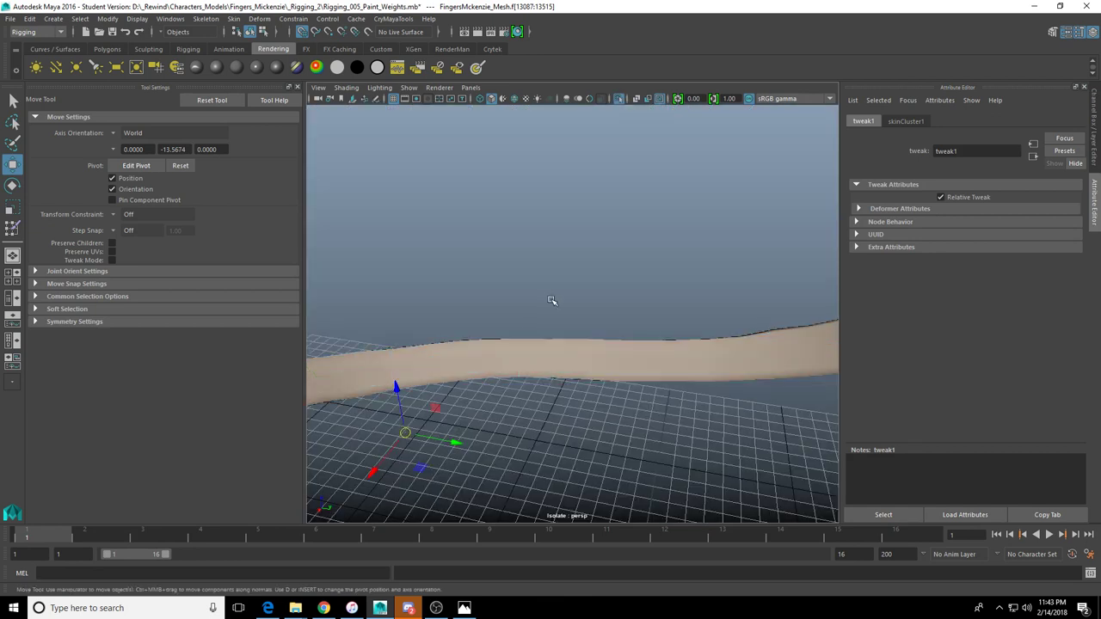
Select the mesh as an object and paint skin weight at value 0.4854 on one stretch of the isolated strap
left_click(506, 353)
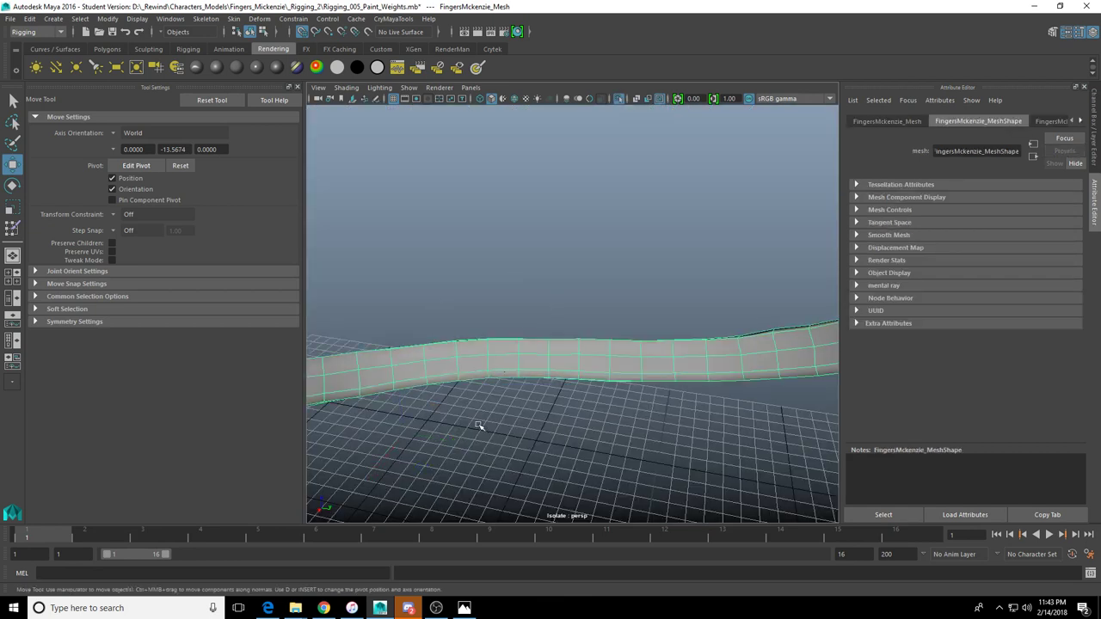
left_click(12, 227)
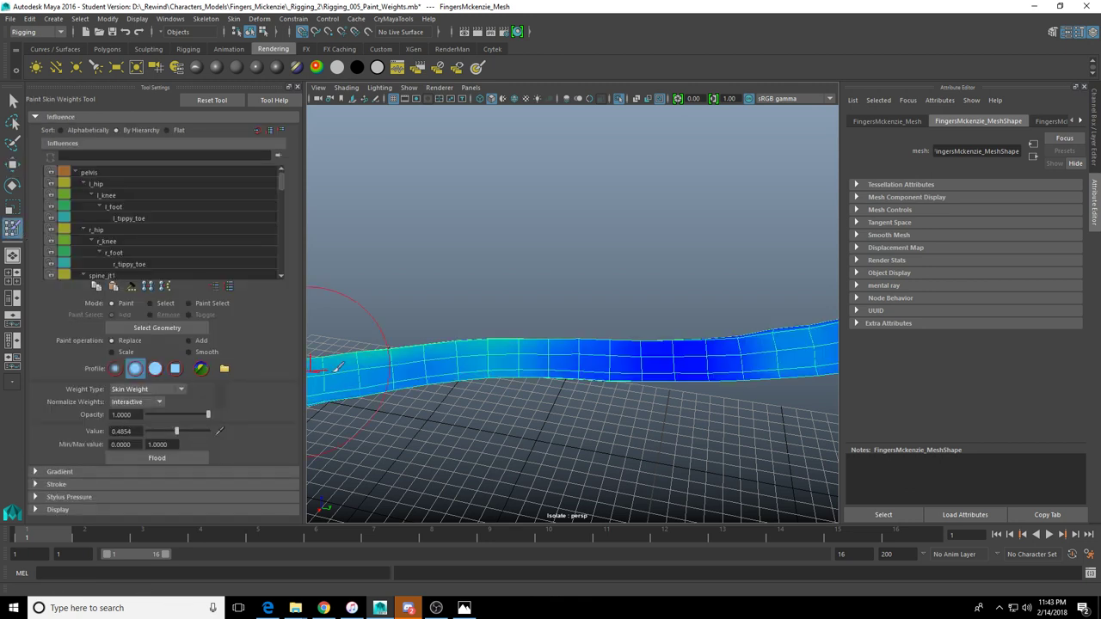
mouse_move(337, 367)
left_mouse_down()
mouse_move(491, 346)
mouse_move(344, 372)
left_mouse_up()
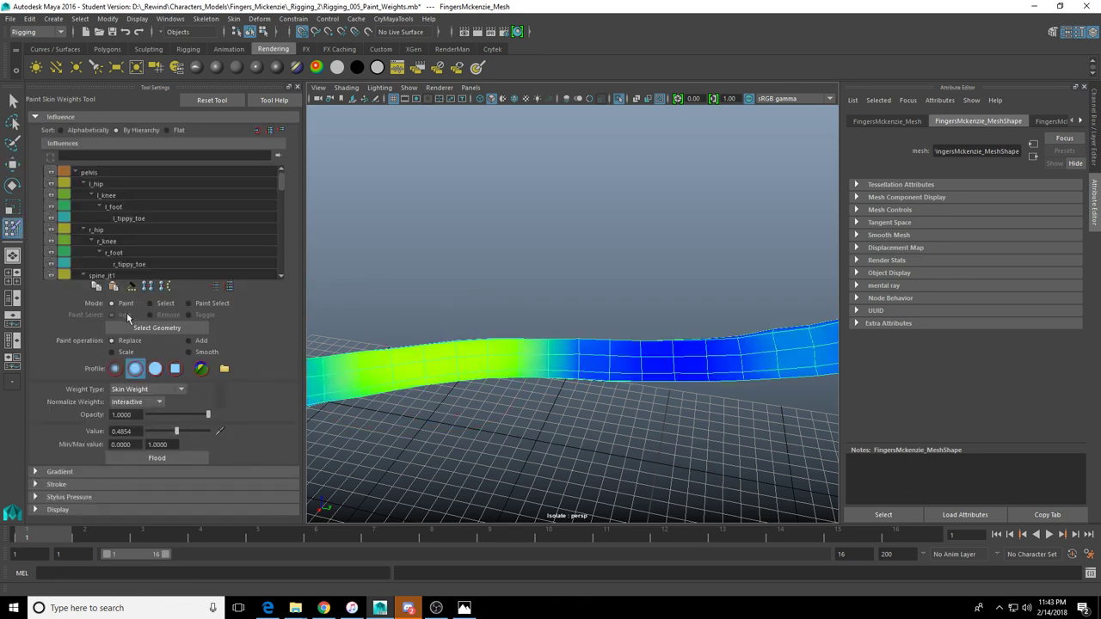
Choose the left shoulder influence and paint its weight to 0 along the underarm stretch of the strap
scroll(163, 241, "down", 3)
left_click(164, 219)
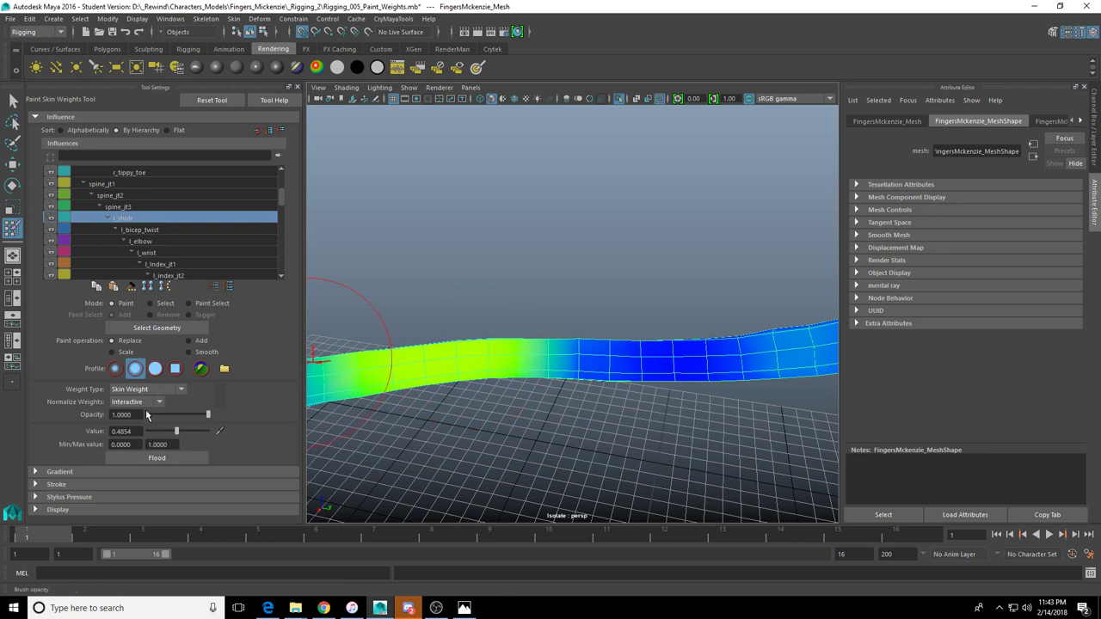
mouse_move(438, 370)
left_mouse_down()
mouse_move(435, 360)
mouse_move(535, 366)
left_mouse_up()
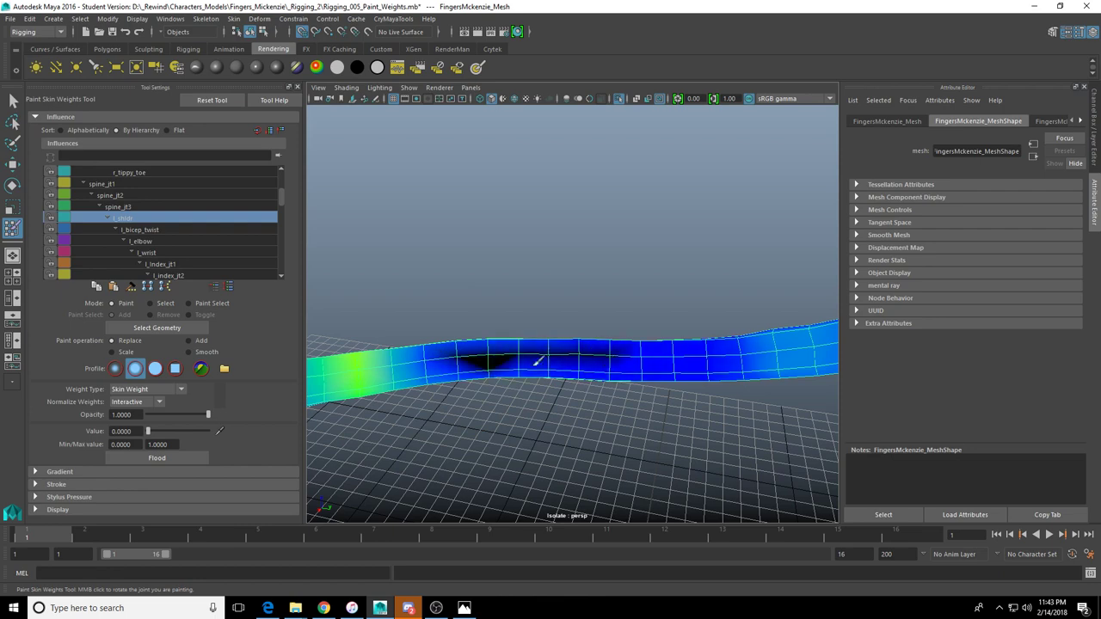
left_click_drag(653, 353, 720, 278, "alt")
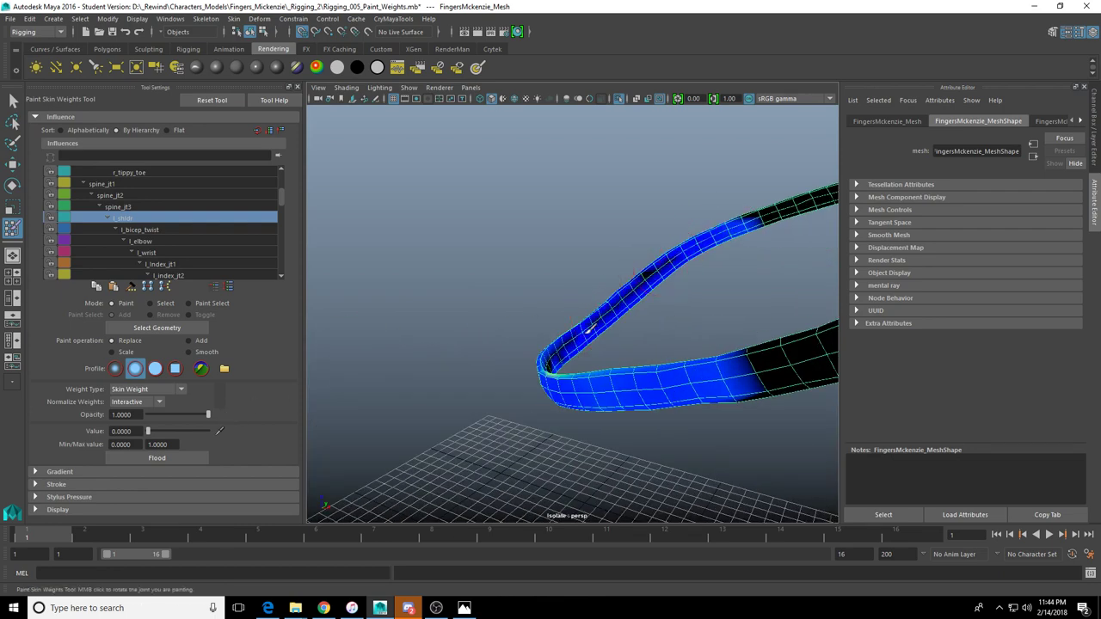
mouse_move(587, 364)
left_mouse_down()
mouse_move(609, 374)
mouse_move(663, 347)
mouse_move(570, 315)
mouse_move(501, 307)
left_mouse_up()
Continue painting value 0 for the left shoulder influence along the inner side and curved end of the strap
right_click_drag(501, 307, 567, 314, "alt")
left_click_drag(565, 311, 645, 349, "alt")
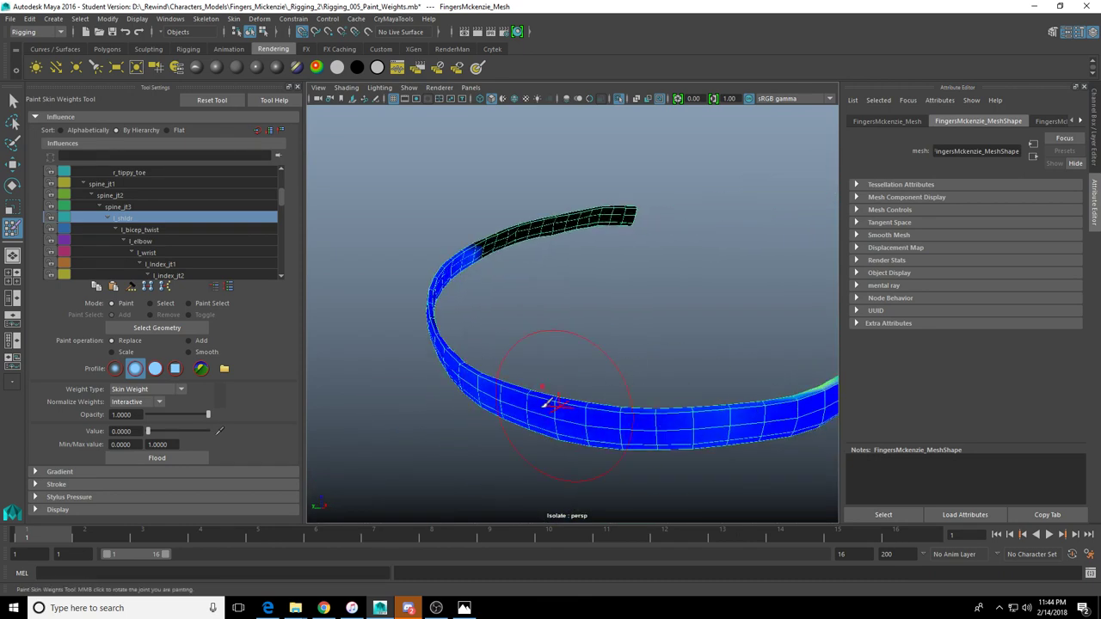
left_click_drag(553, 405, 577, 348, "alt")
mouse_move(521, 285)
left_mouse_down("alt")
mouse_move(551, 314)
mouse_move(528, 289)
mouse_move(659, 307)
mouse_move(524, 290)
mouse_move(555, 292)
mouse_move(457, 295)
left_mouse_up("alt")
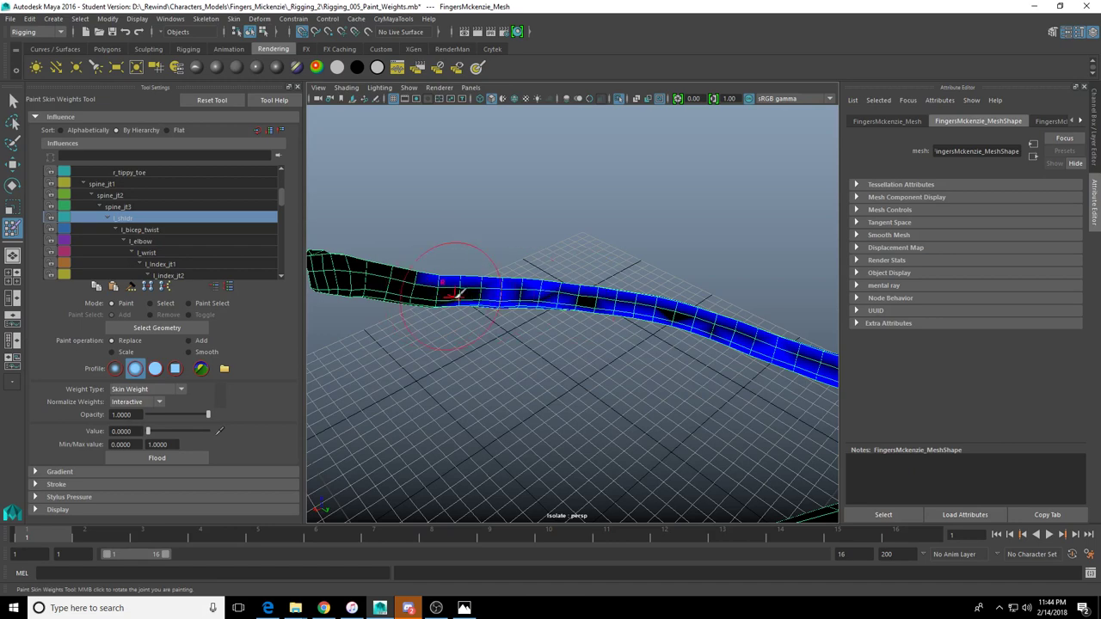
left_click_drag(566, 299, 516, 303, "alt")
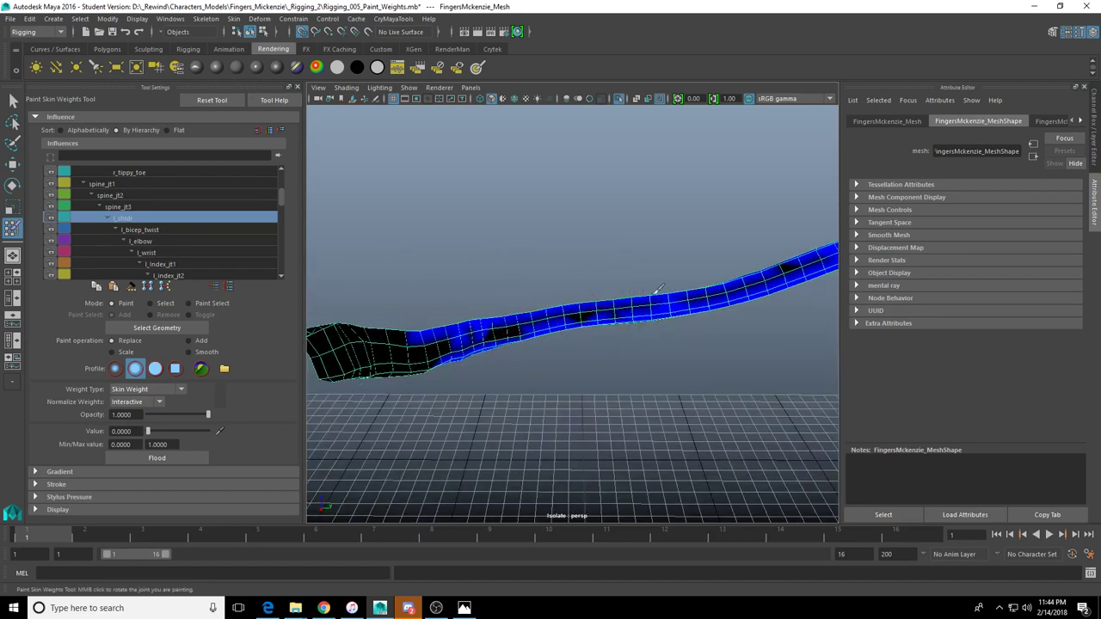
left_click_drag(504, 316, 555, 318, "alt")
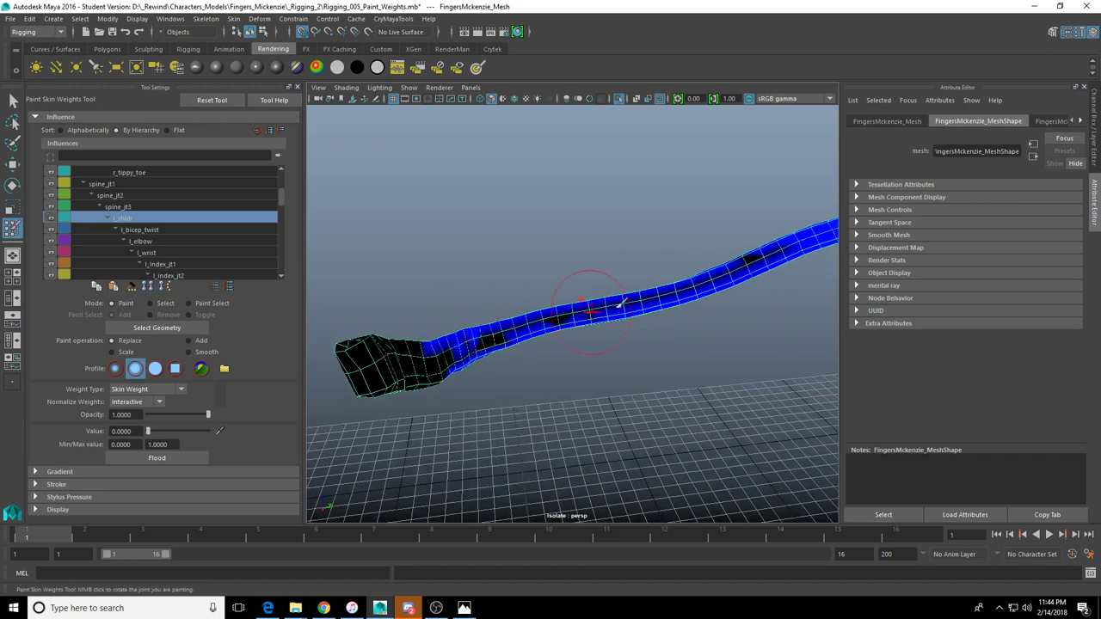
mouse_move(714, 270)
left_mouse_down()
mouse_move(765, 255)
mouse_move(692, 280)
mouse_move(490, 314)
left_mouse_up()
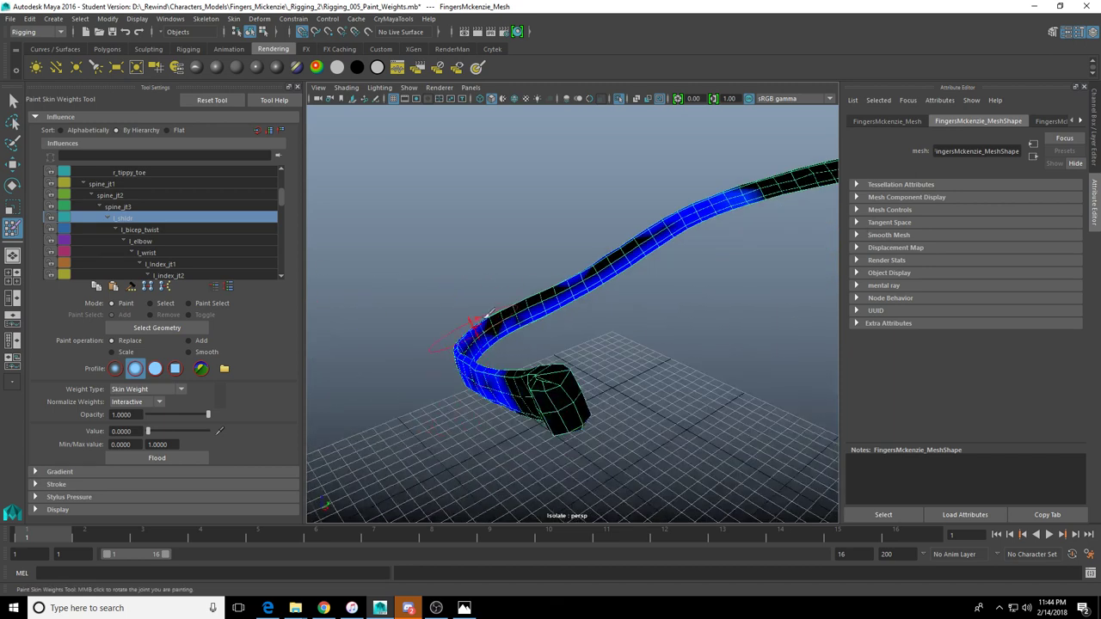
left_click(654, 230)
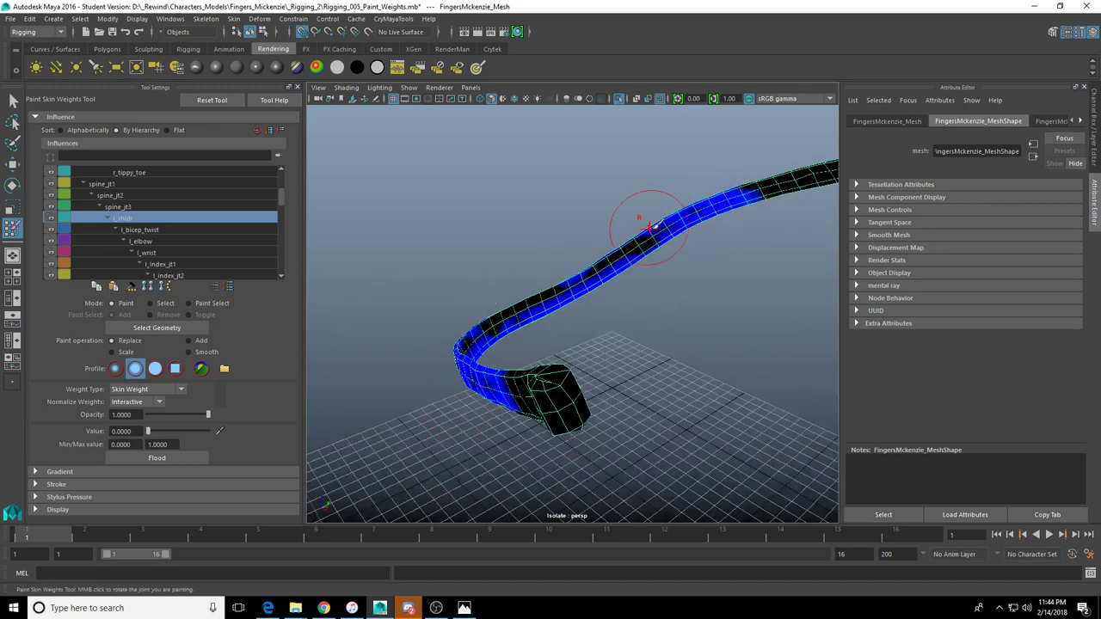
Switch to the solid brush profile and paint out the remaining left shoulder weight across the whole strap
mouse_move(651, 257)
left_mouse_down("alt")
mouse_move(604, 304)
mouse_move(683, 322)
mouse_move(567, 366)
mouse_move(700, 410)
mouse_move(556, 312)
left_mouse_up("alt")
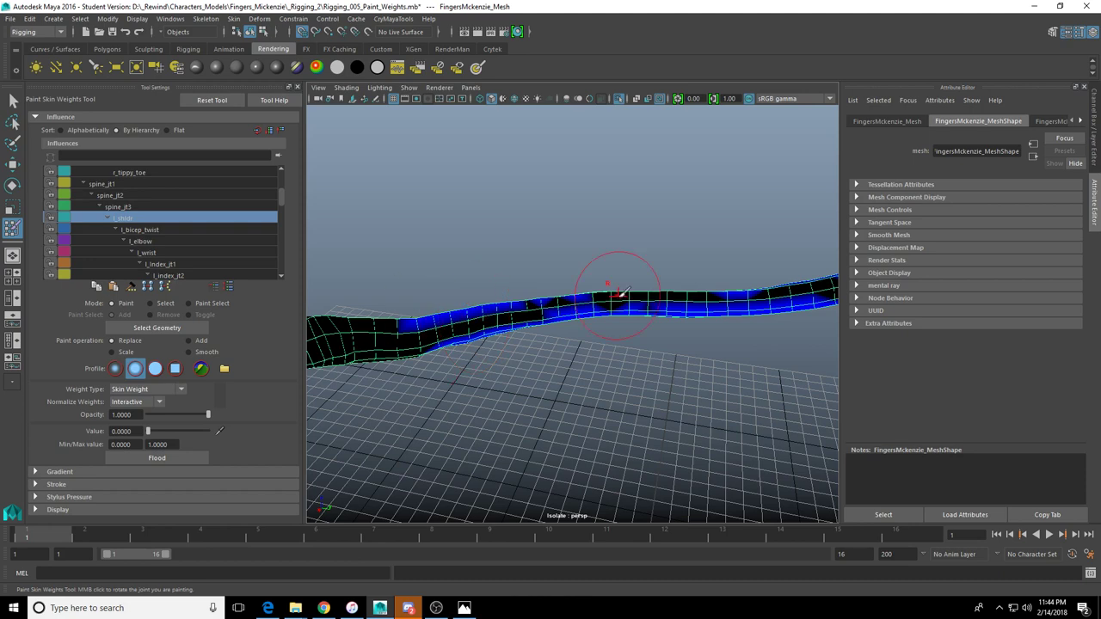
left_click(154, 368)
left_click_drag(571, 313, 586, 291)
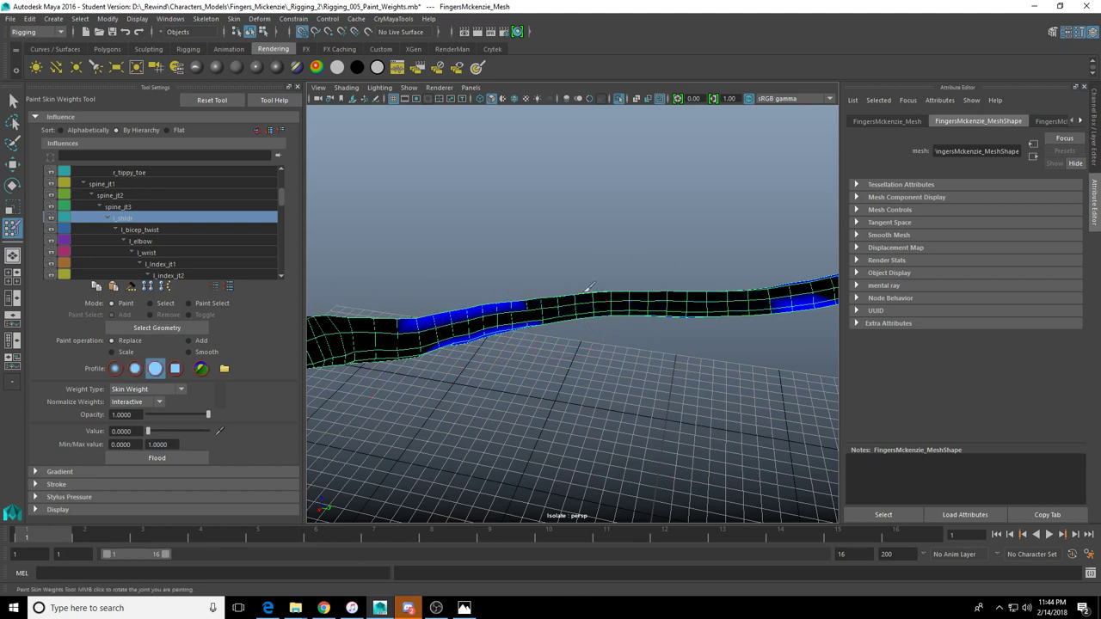
left_click_drag(399, 330, 547, 301)
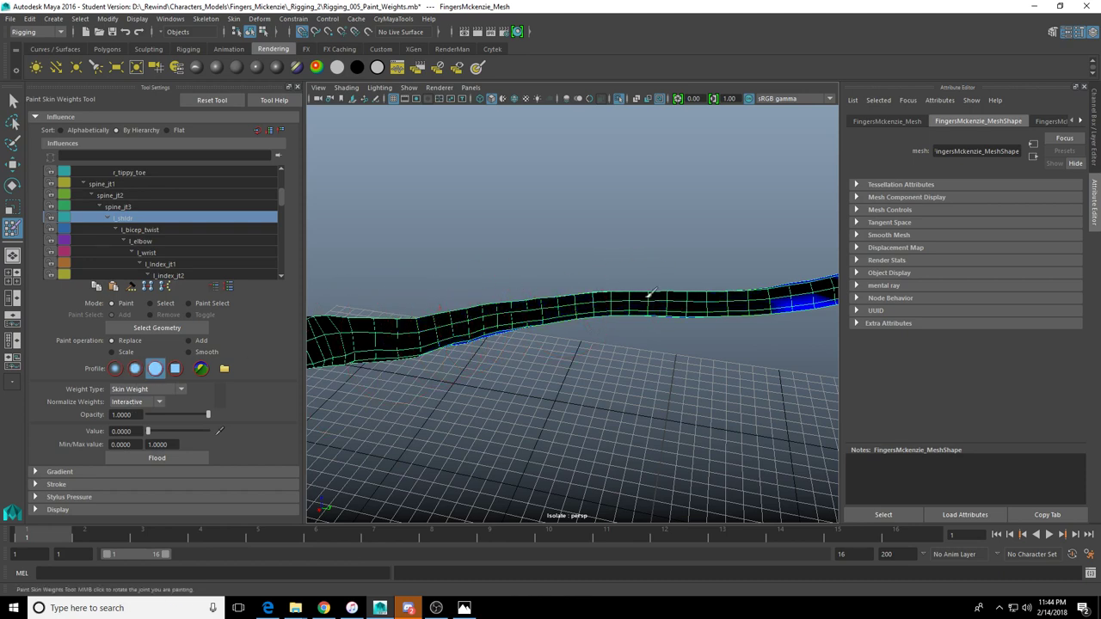
mouse_move(655, 293)
left_mouse_down("alt")
mouse_move(530, 314)
mouse_move(630, 303)
mouse_move(569, 315)
left_mouse_up("alt")
left_click_drag(569, 315, 496, 368, "alt")
mouse_move(657, 271)
left_mouse_down()
mouse_move(594, 295)
mouse_move(558, 335)
mouse_move(401, 341)
mouse_move(567, 371)
mouse_move(717, 442)
mouse_move(540, 348)
mouse_move(461, 278)
mouse_move(536, 287)
mouse_move(659, 246)
mouse_move(694, 246)
left_mouse_up()
mouse_move(594, 276)
left_mouse_down("alt")
mouse_move(582, 227)
mouse_move(700, 238)
mouse_move(619, 309)
mouse_move(541, 315)
mouse_move(504, 246)
mouse_move(529, 254)
mouse_move(542, 326)
mouse_move(651, 363)
mouse_move(663, 344)
mouse_move(528, 336)
left_mouse_up("alt")
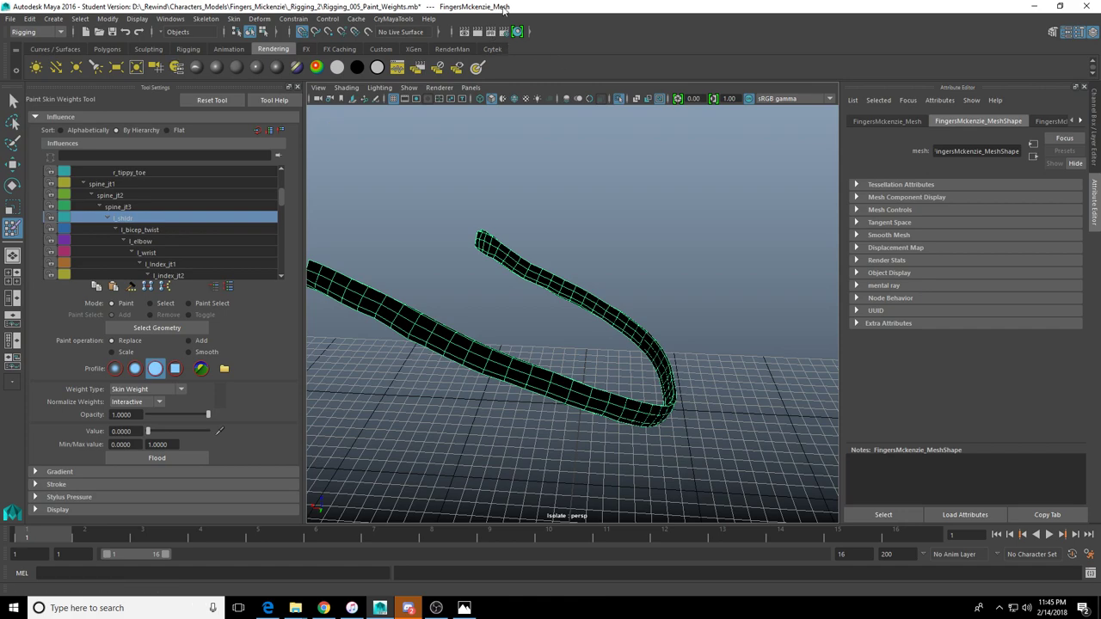
Turn off isolation to show the whole character and set the brush value to 0.4175
left_click(619, 98)
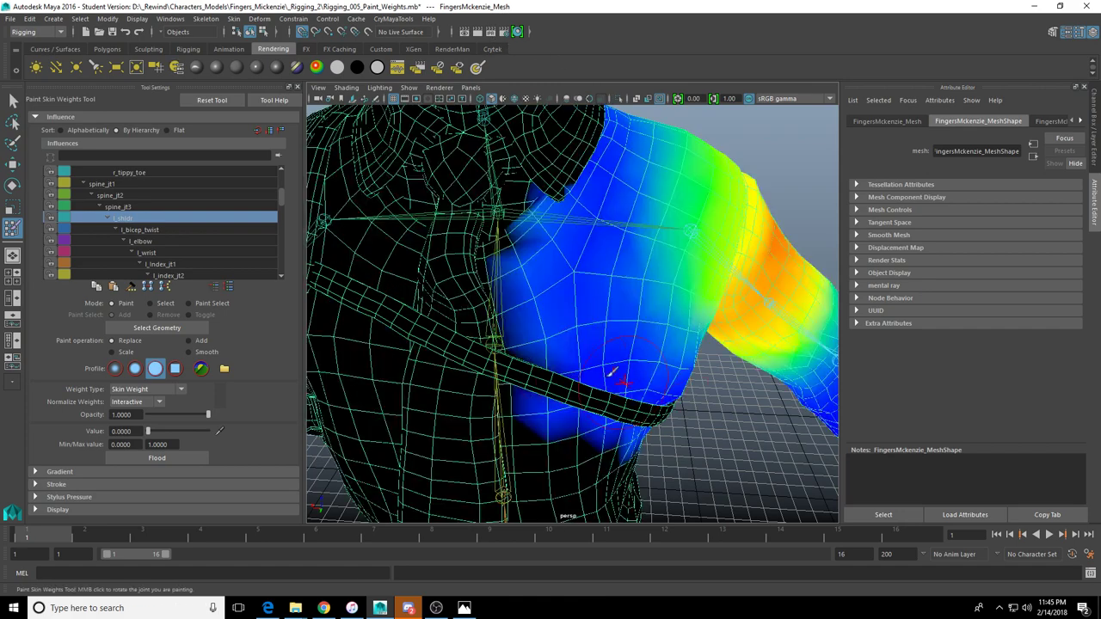
mouse_move(613, 372)
left_mouse_down("alt")
mouse_move(542, 329)
mouse_move(509, 344)
left_mouse_up("alt")
right_click_drag(539, 319, 616, 325, "alt")
left_click_drag(591, 314, 576, 314, "alt")
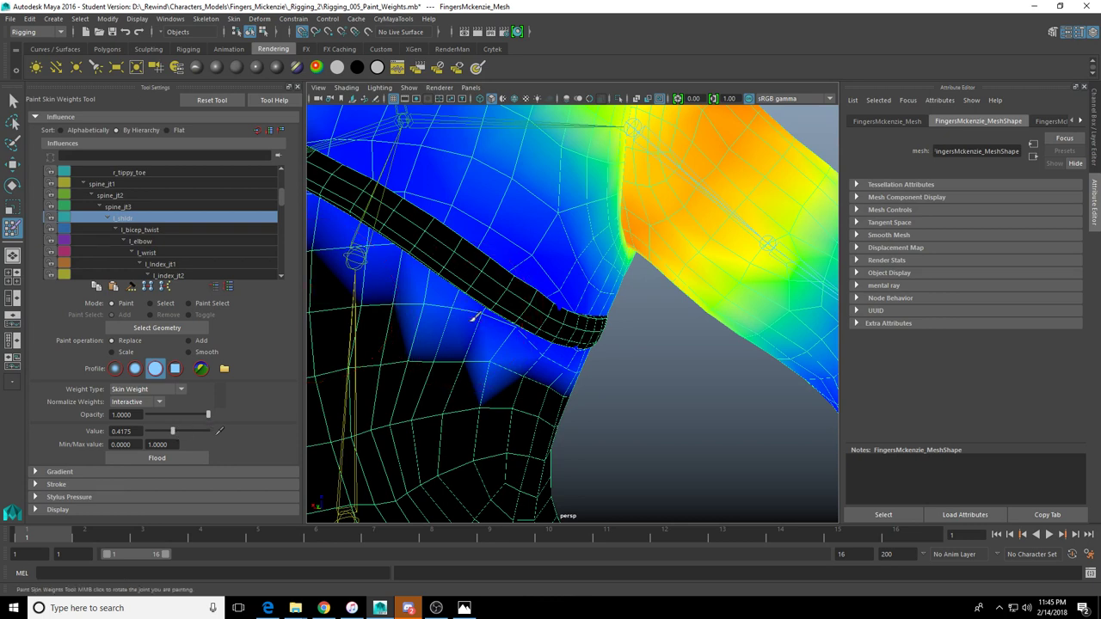
Try painting left shoulder weight on the torso around the strap, changing the brush to opacity 0.1845 and value 0.6893 between attempts
left_click_drag(473, 312, 491, 336)
key("ctrl+z")
mouse_move(207, 415)
left_mouse_down()
mouse_move(195, 415)
mouse_move(191, 434)
left_mouse_up()
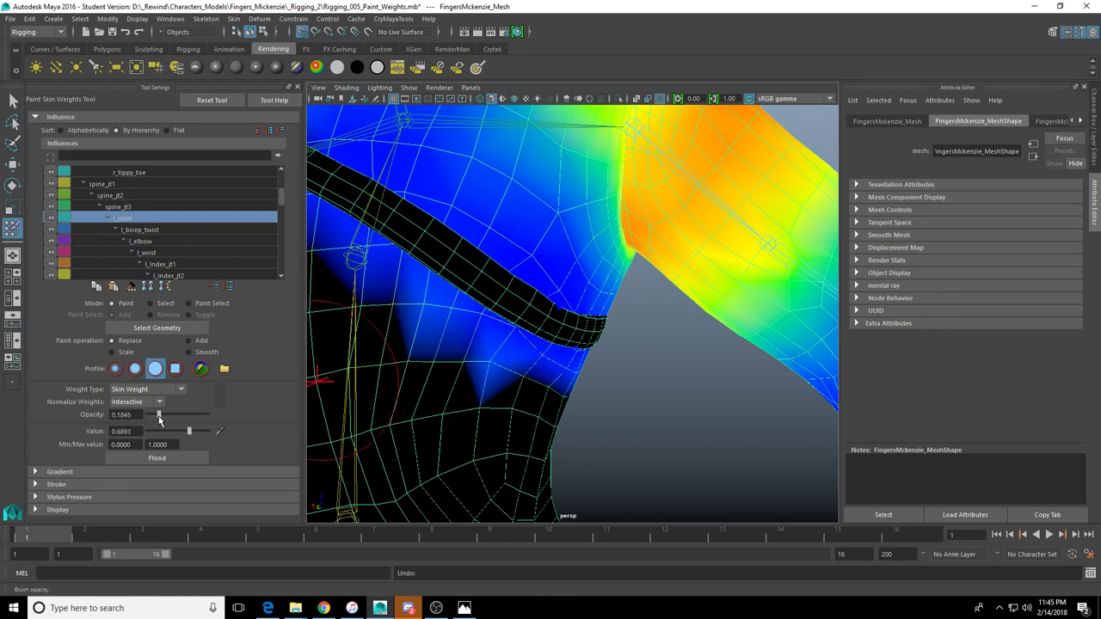
left_click_drag(465, 320, 495, 344)
key("ctrl+z")
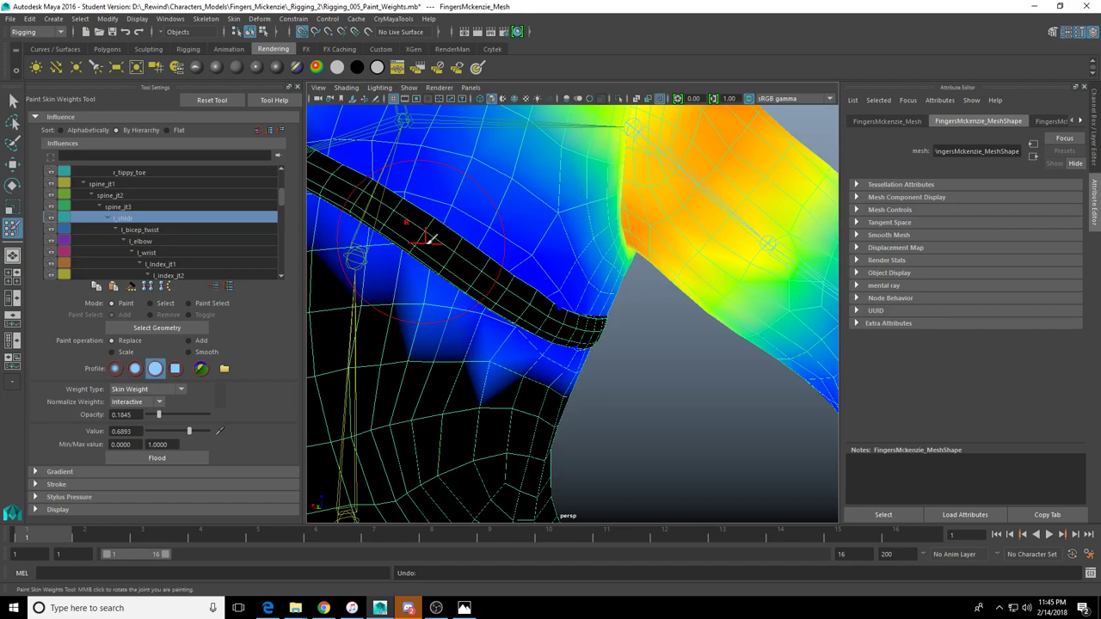
Try painting left shoulder weight over the front of the shoulder at opacity 0.1845 and value 0.6893, and undo the last stroke
scroll(482, 288, "down", 5)
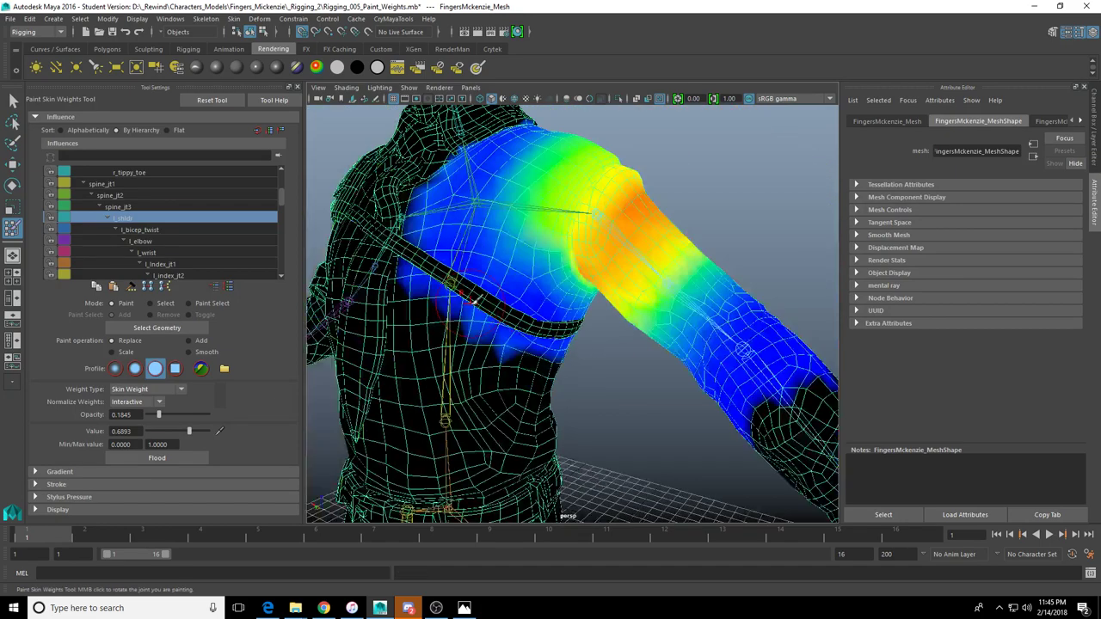
left_click_drag(495, 297, 554, 318, "alt")
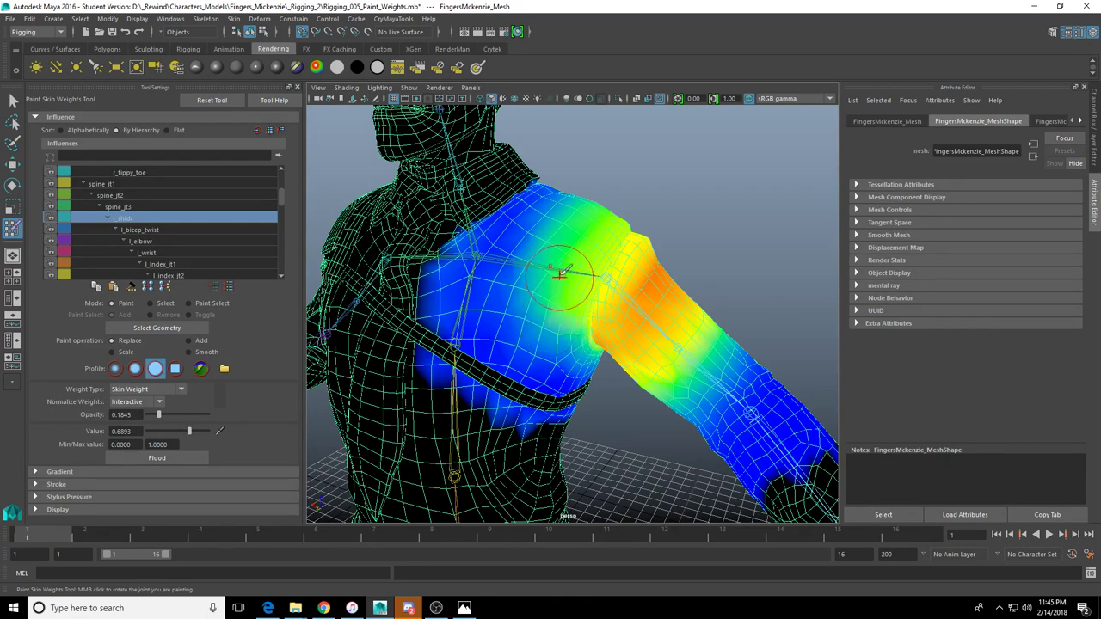
mouse_move(565, 237)
left_mouse_down()
mouse_move(543, 296)
mouse_move(545, 272)
left_mouse_up()
key("ctrl+z")
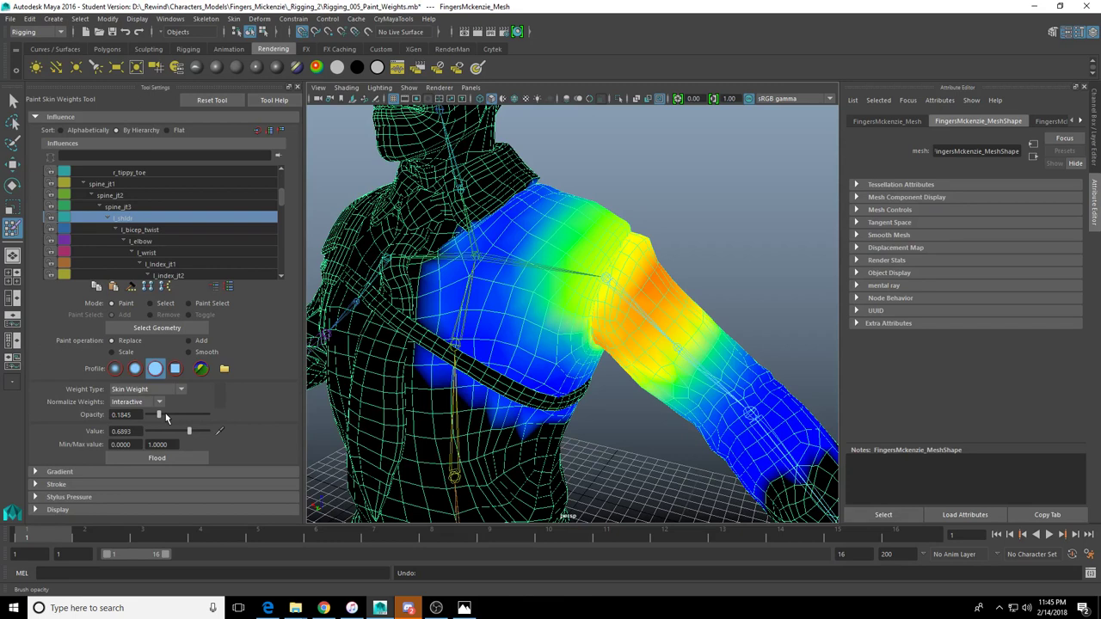
Try painting left shoulder weight over the upper chest above the strap, and undo the stroke
left_click_drag(445, 323, 471, 313, "alt")
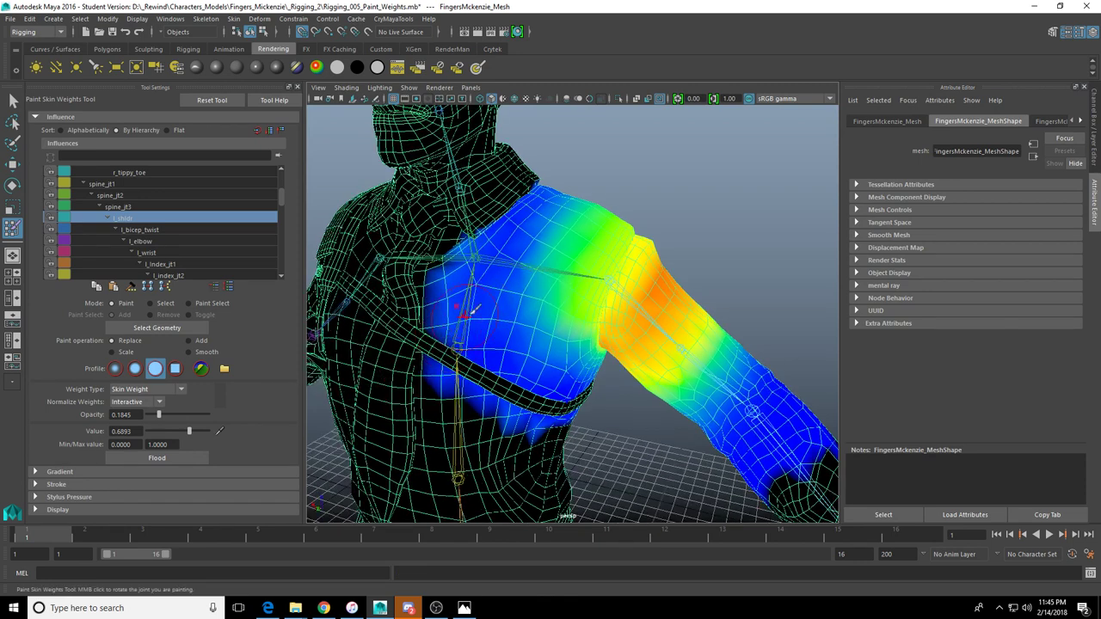
left_click_drag(515, 258, 528, 283)
key("ctrl+z")
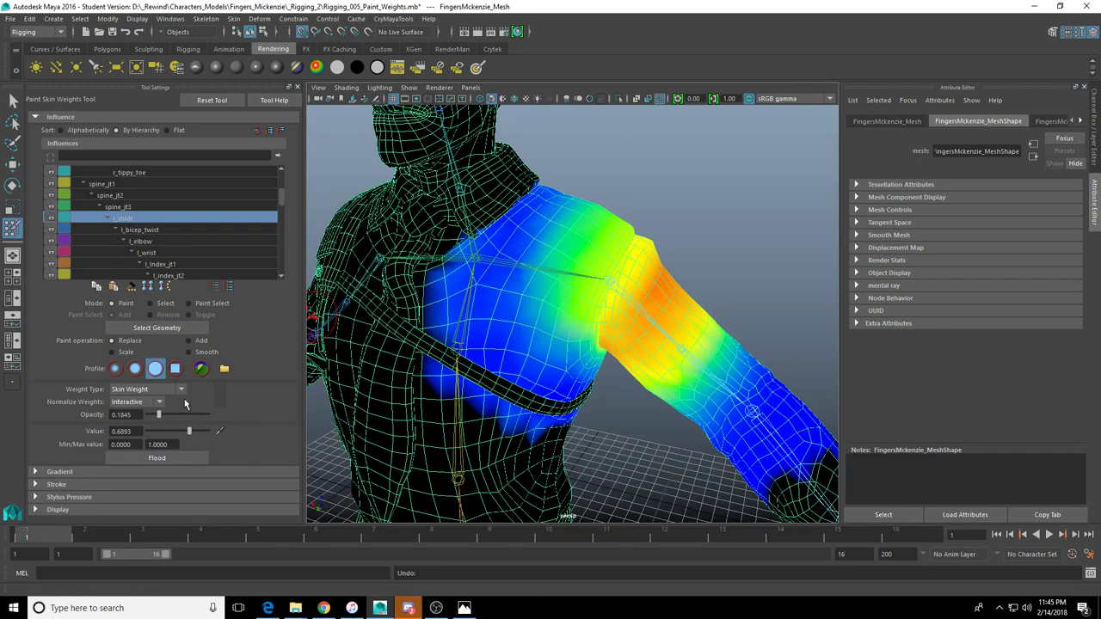
Set the weight brush to opacity 0.3204 and value 0
left_click_drag(193, 433, 144, 431)
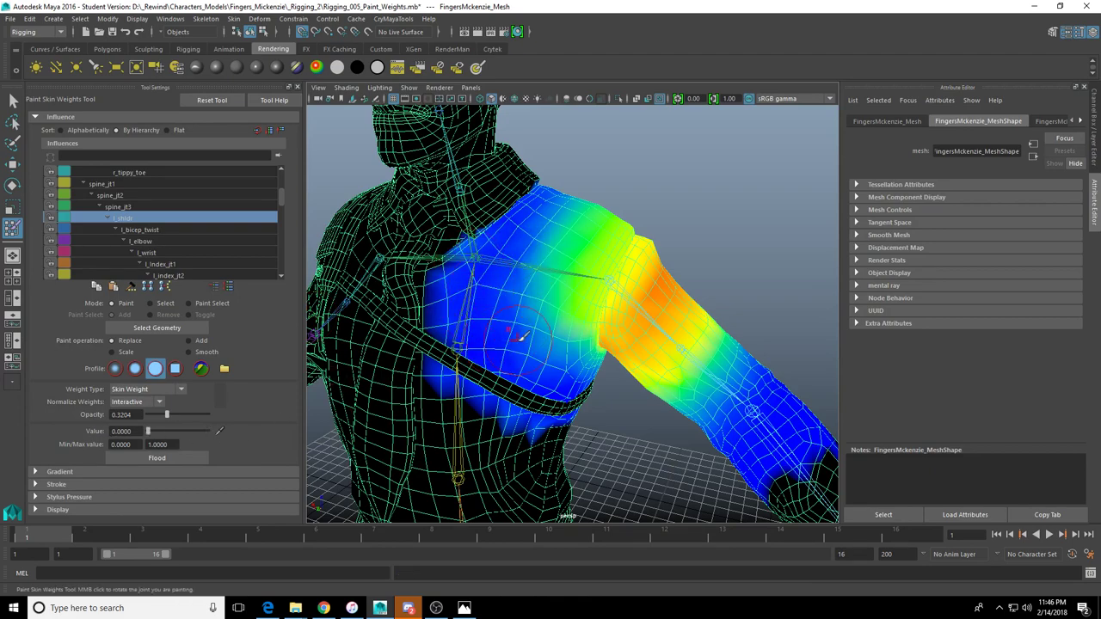
left_click_drag(520, 337, 509, 294, "alt")
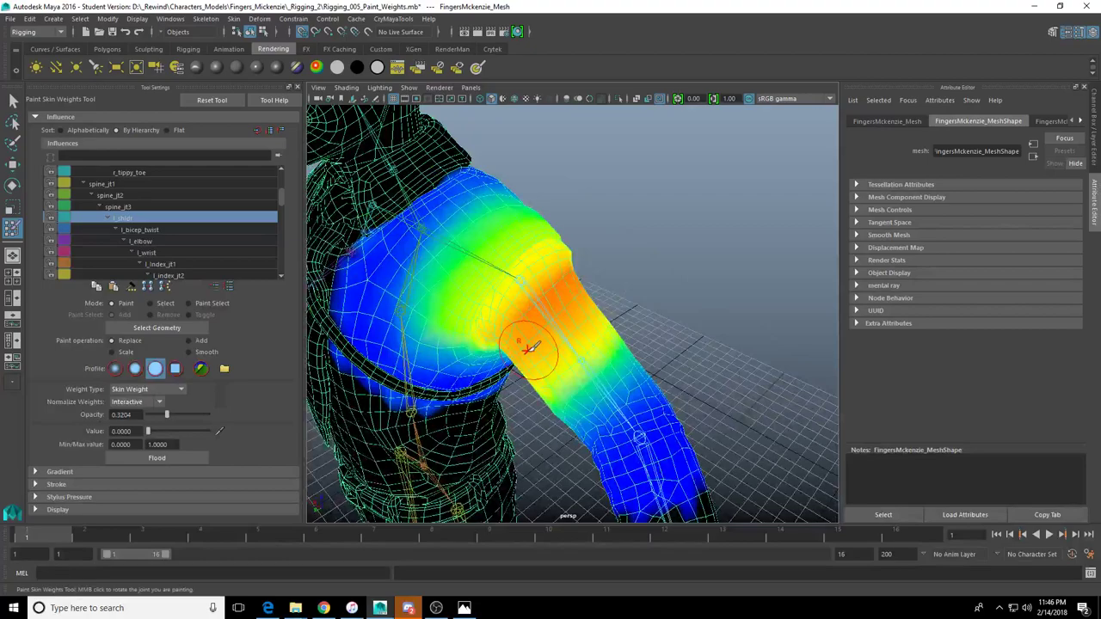
left_click_drag(528, 348, 545, 320, "alt")
right_click_drag(546, 321, 622, 337, "alt")
mouse_move(622, 336)
middle_mouse_down("alt")
mouse_move(509, 247)
mouse_move(560, 323)
middle_mouse_up("alt")
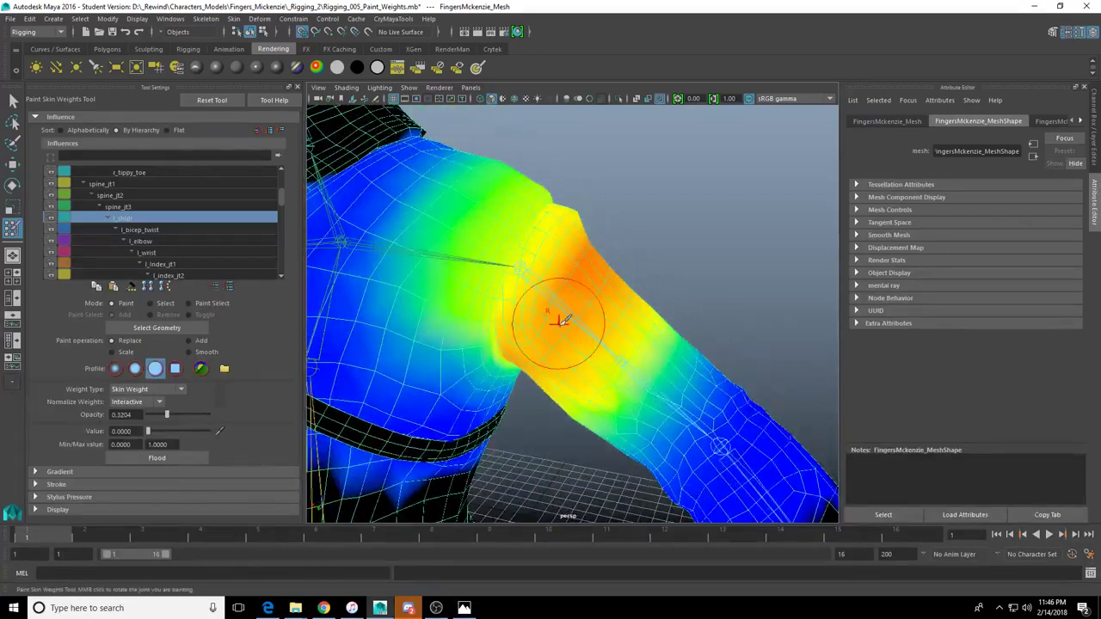
left_click_drag(560, 322, 538, 312, "alt")
Select the left shoulder joint and test the shoulder deformation with trial rotations, undoing each one
key("w")
left_click(498, 274)
key("e")
left_click_drag(498, 274, 497, 283)
right_click_drag(497, 283, 456, 280, "alt")
left_click_drag(456, 279, 550, 288, "alt")
left_click_drag(551, 288, 540, 239)
key("ctrl+z")
key("ctrl+z")
left_click_drag(595, 301, 586, 227, "alt")
left_click_drag(576, 318, 529, 288, "alt")
right_click_drag(529, 289, 560, 283, "alt")
key("ctrl+z")
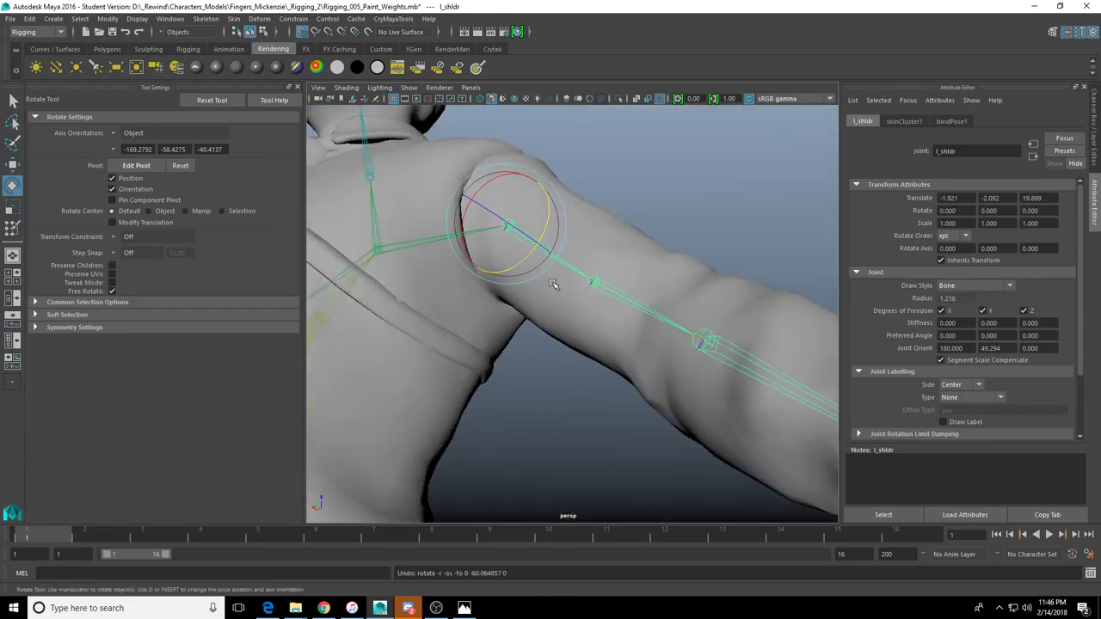
Raise the left arm around the shoulder joint's Y axis to check the strap and armpit, and undo the rotation
left_click_drag(553, 285, 555, 119)
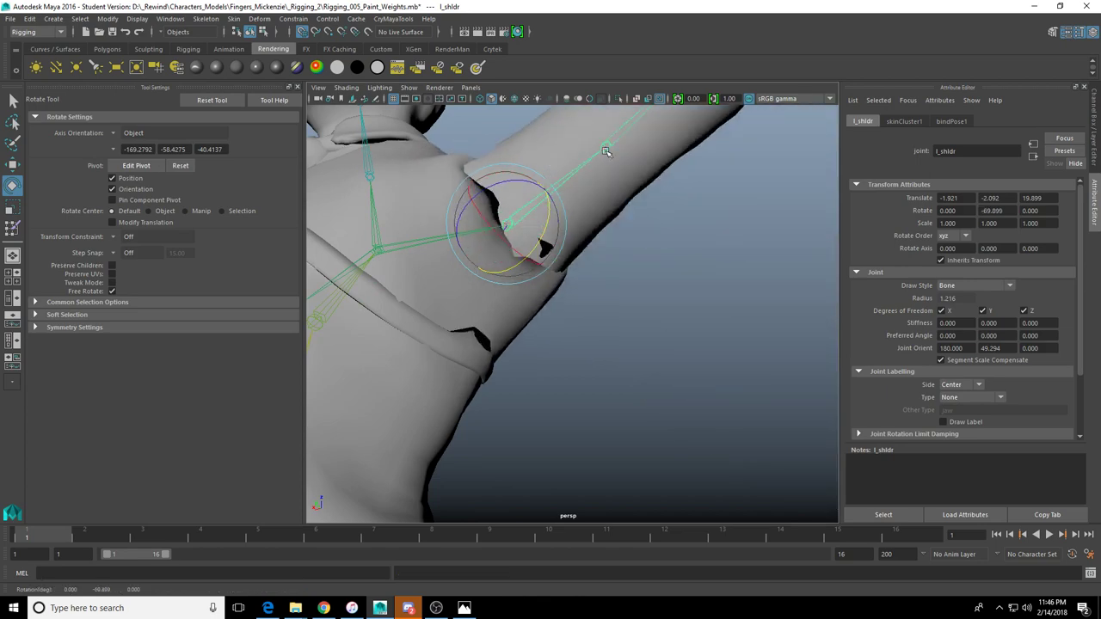
left_click_drag(634, 295, 610, 307, "alt")
key("ctrl+z")
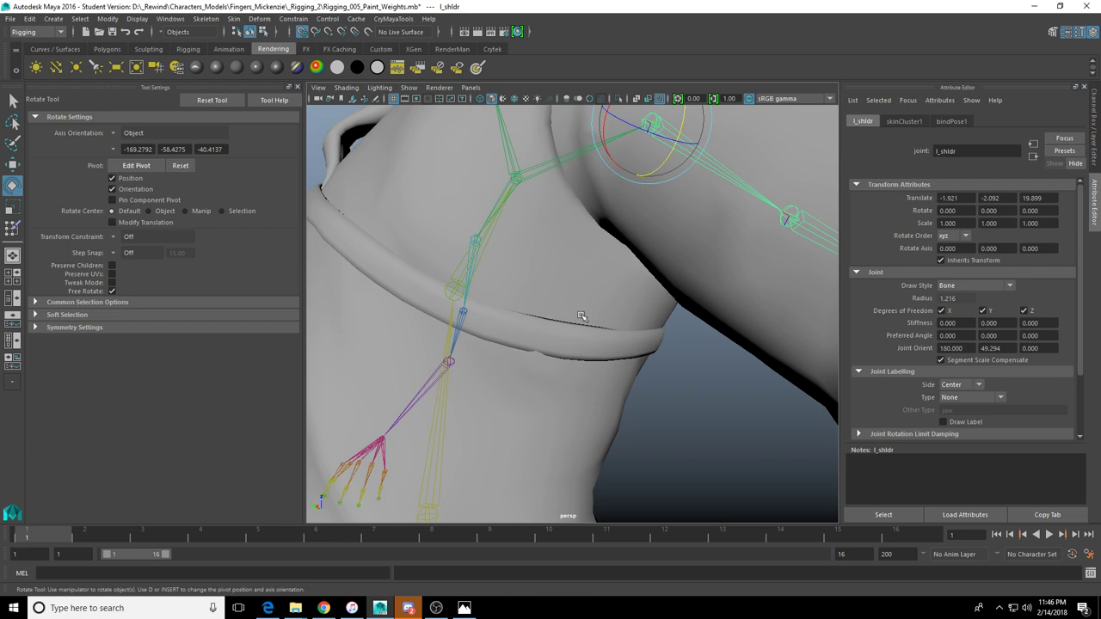
left_click_drag(581, 317, 610, 336, "alt")
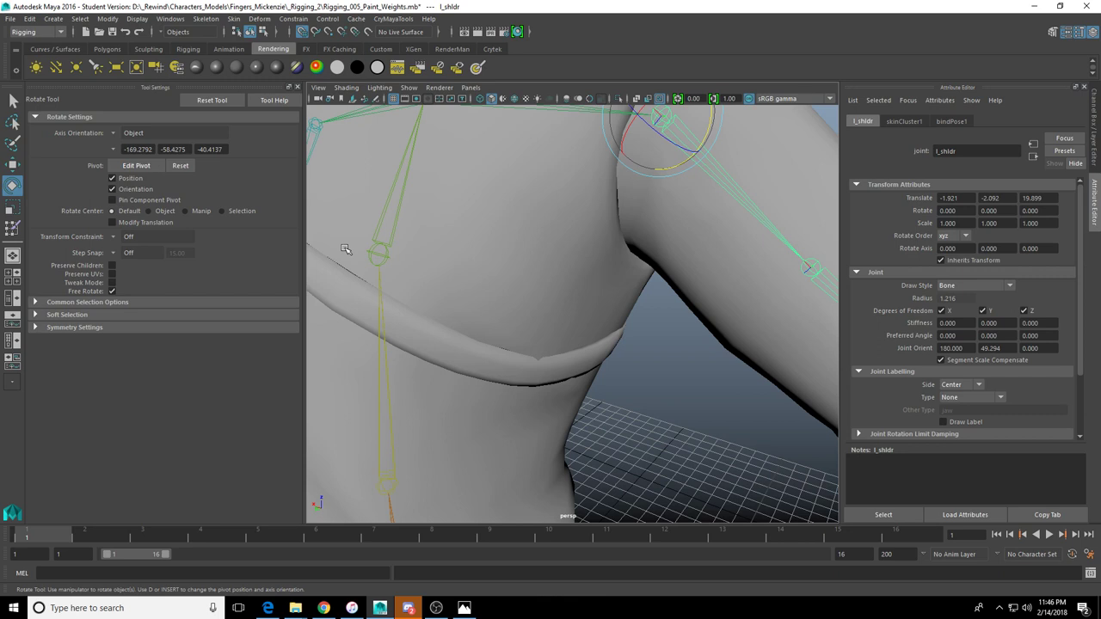
Resume Paint Skin Weights on the character mesh with the left shoulder joint as the influence
left_click(12, 227)
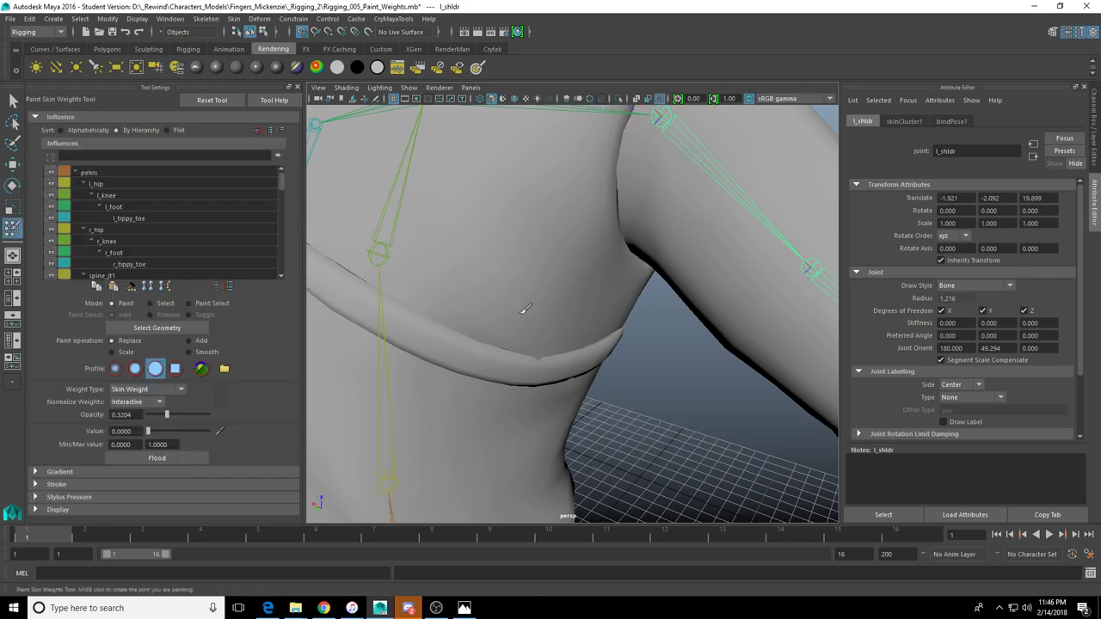
scroll(142, 227, "down", 2)
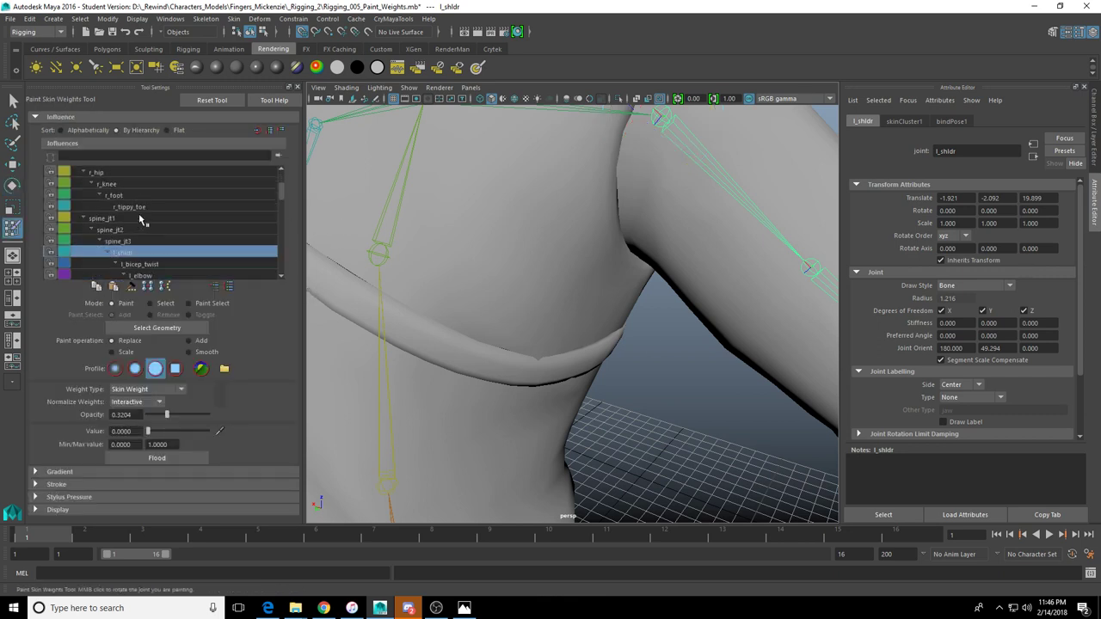
left_click_drag(613, 374, 583, 368, "alt")
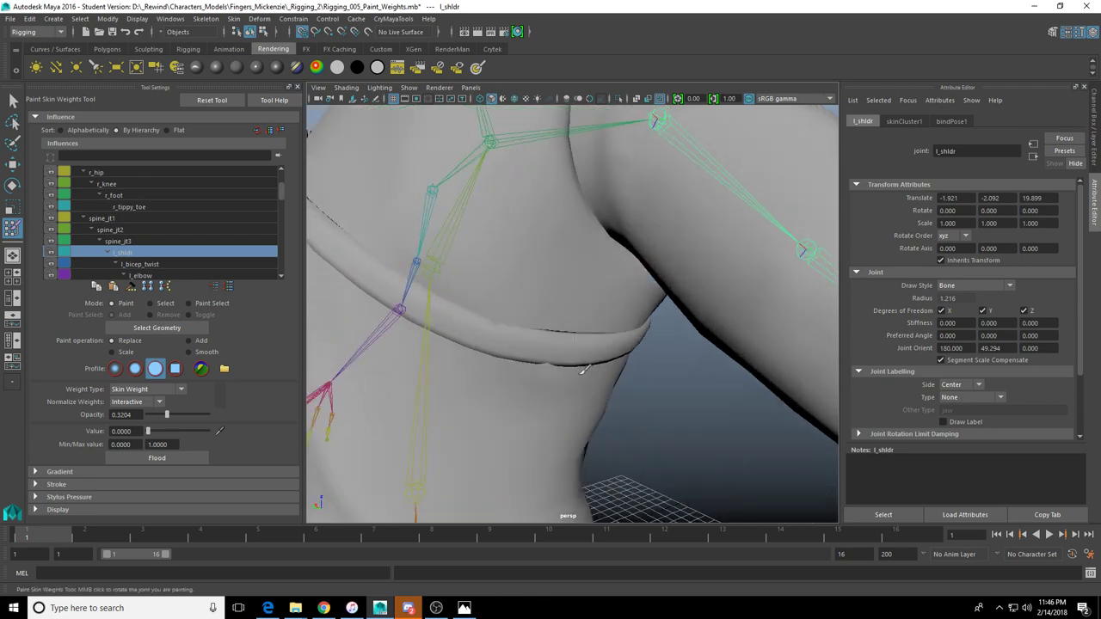
left_click(164, 328)
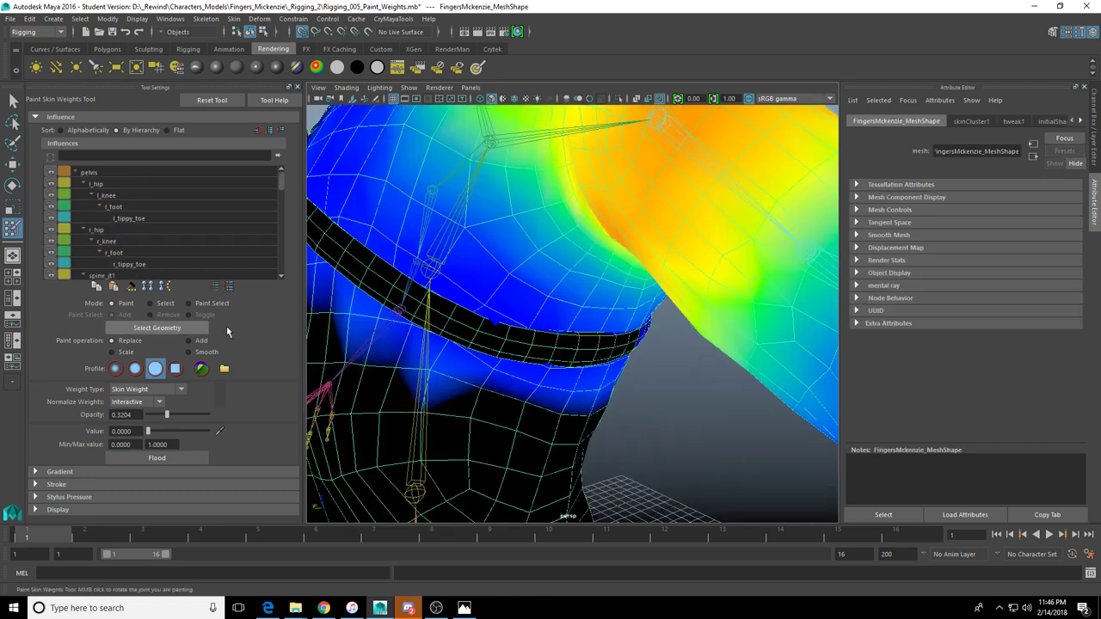
left_click_drag(505, 346, 502, 354, "alt")
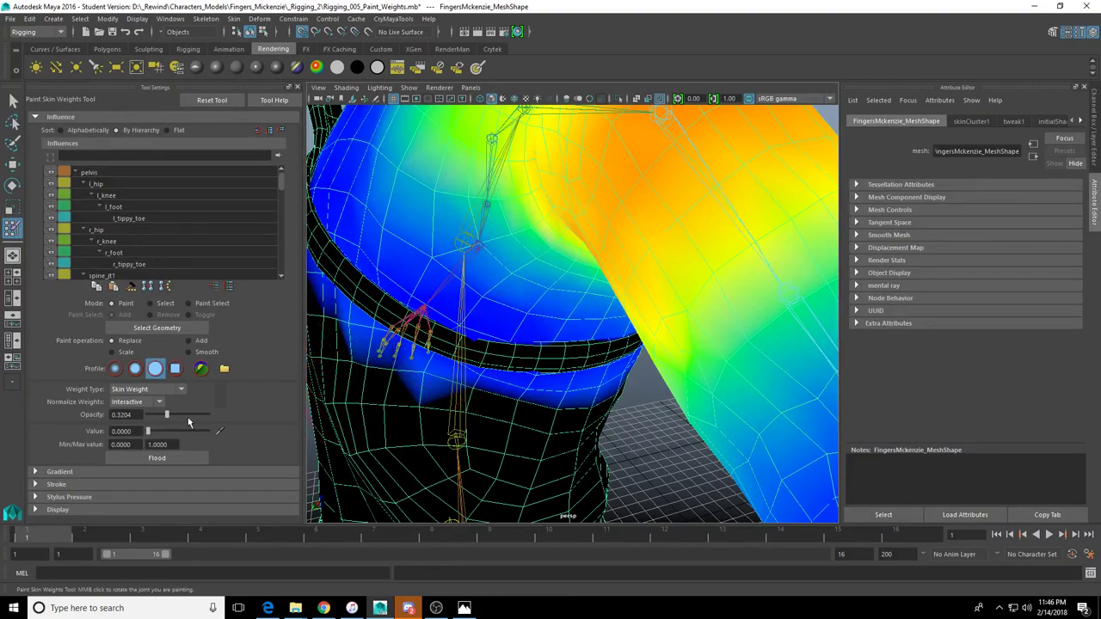
Set the brush opacity to 1 and paint out left shoulder weight on the upper back above the strap
mouse_move(366, 397)
left_mouse_down("alt")
mouse_move(503, 318)
mouse_move(523, 352)
mouse_move(536, 319)
mouse_move(685, 267)
left_mouse_up("alt")
scroll(686, 266, "down", 5)
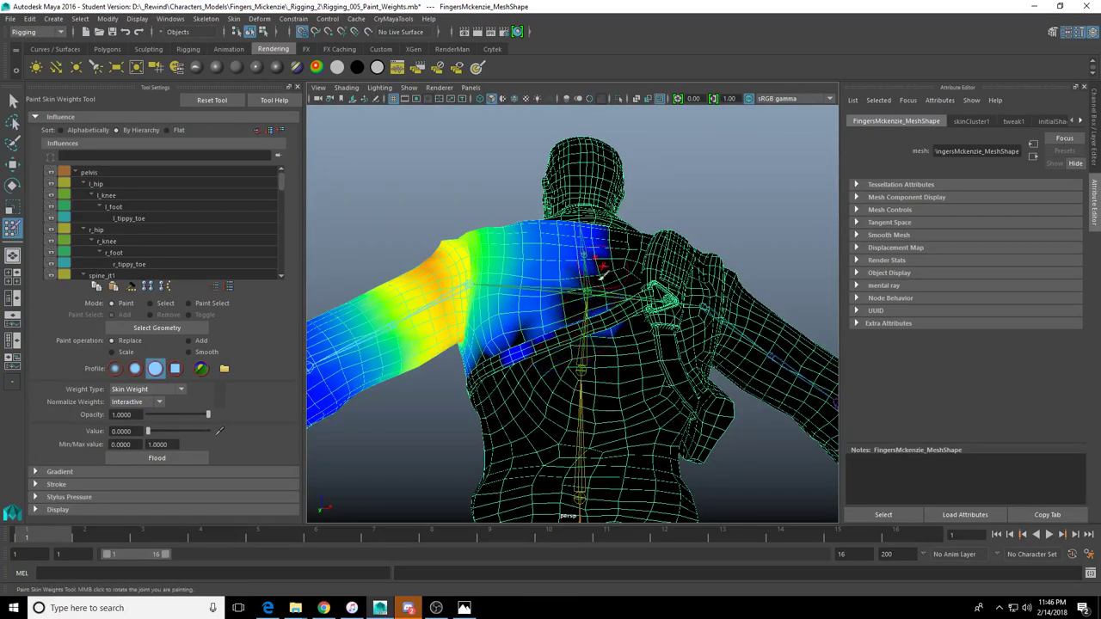
mouse_move(602, 274)
left_mouse_down()
mouse_move(516, 348)
mouse_move(599, 317)
left_mouse_up()
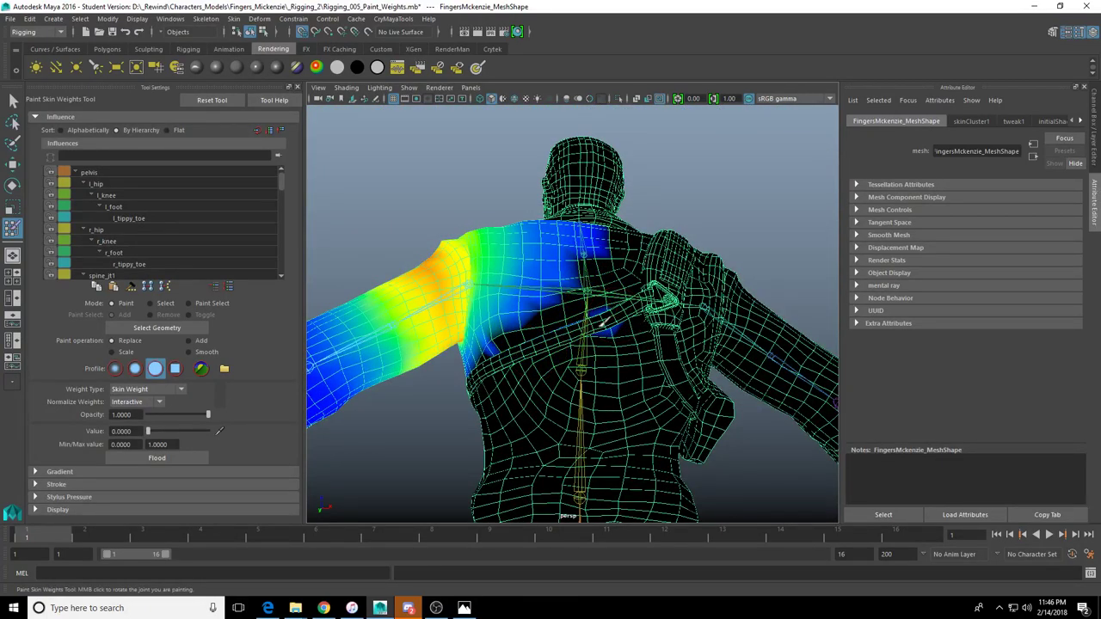
Paint out the left shoulder weight along the strap on the back and below the armpit, undoing the last stroke
left_click_drag(563, 360, 665, 355, "alt")
scroll(617, 377, "up", 8)
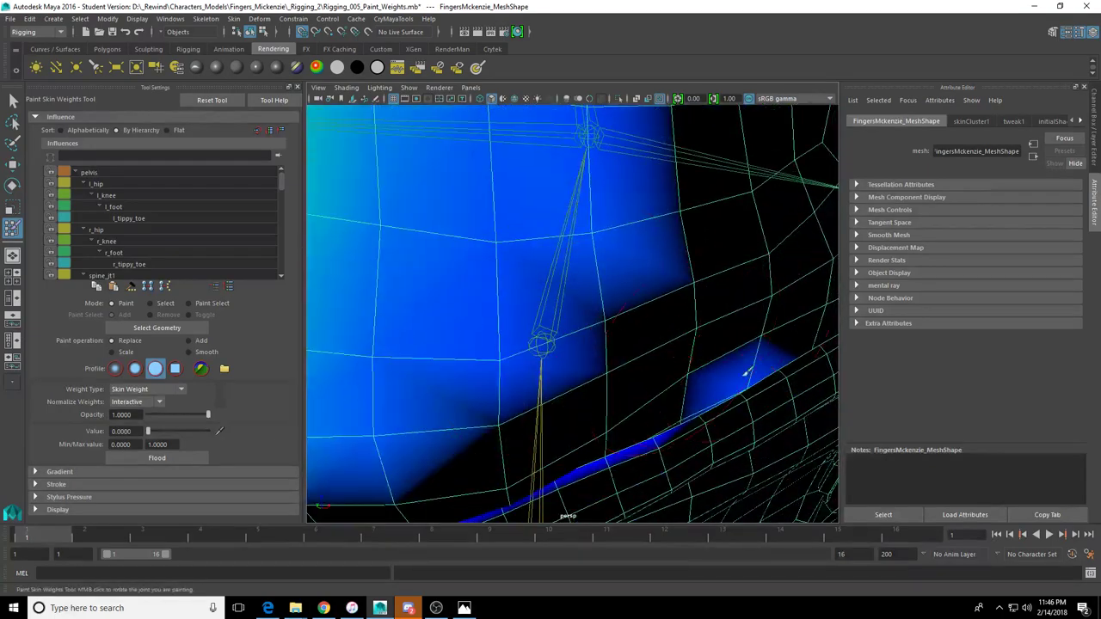
mouse_move(746, 372)
left_mouse_down()
mouse_move(602, 454)
mouse_move(663, 339)
mouse_move(644, 358)
mouse_move(565, 354)
left_mouse_up()
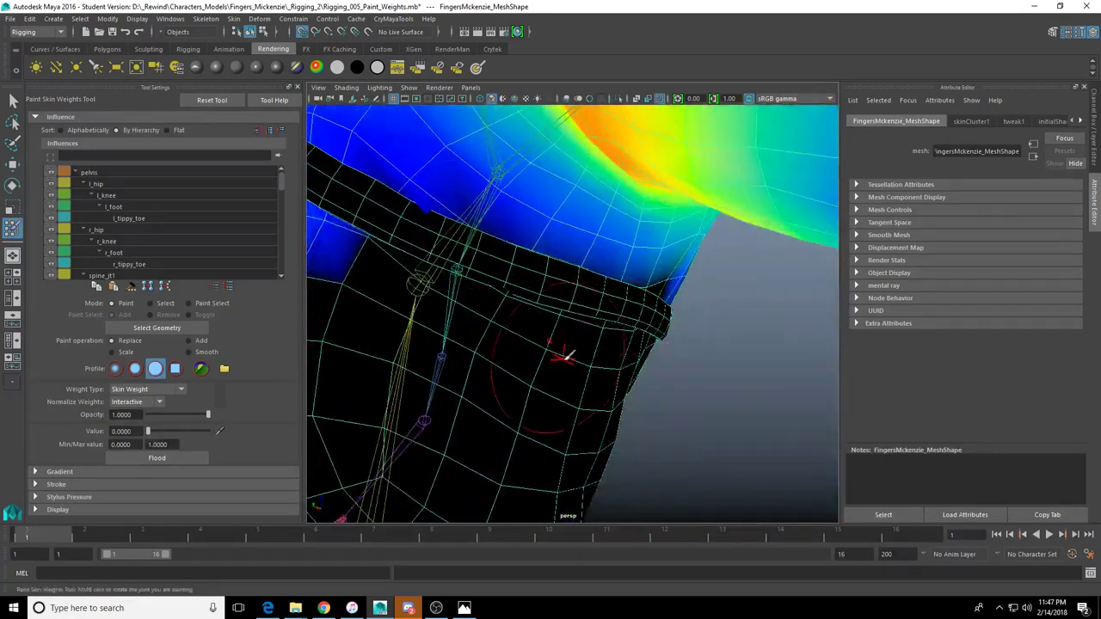
mouse_move(580, 238)
left_mouse_down()
mouse_move(633, 263)
mouse_move(584, 258)
mouse_move(629, 285)
mouse_move(569, 316)
mouse_move(610, 317)
mouse_move(565, 301)
left_mouse_up()
key("ctrl+z")
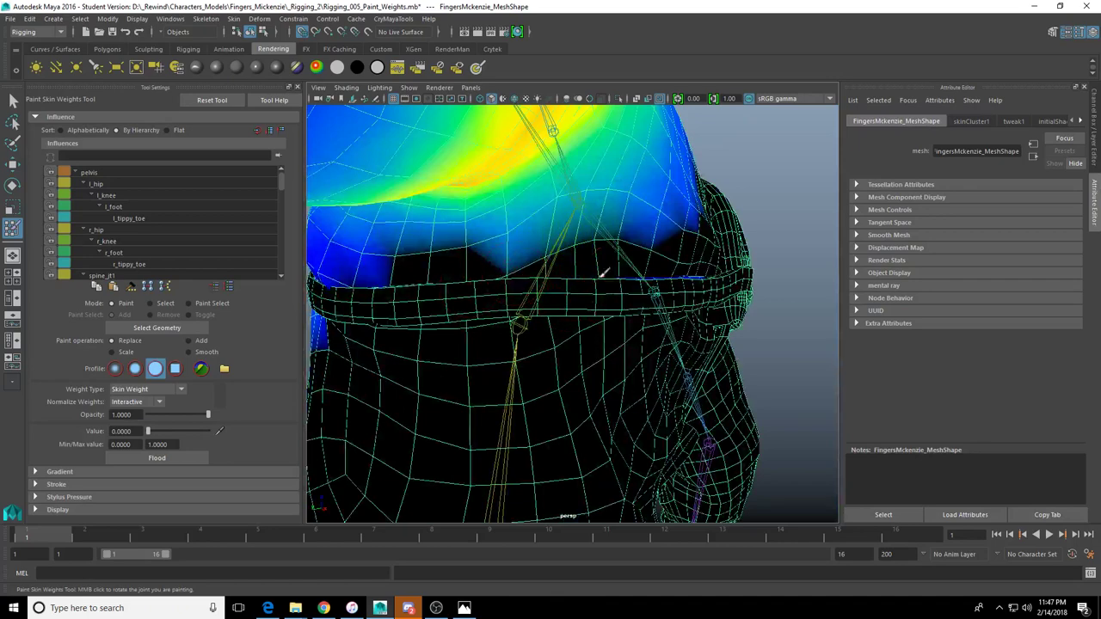
Isolate the torso shell by its faces, return to object selection and resume Paint Skin Weights on the mesh
key("w")
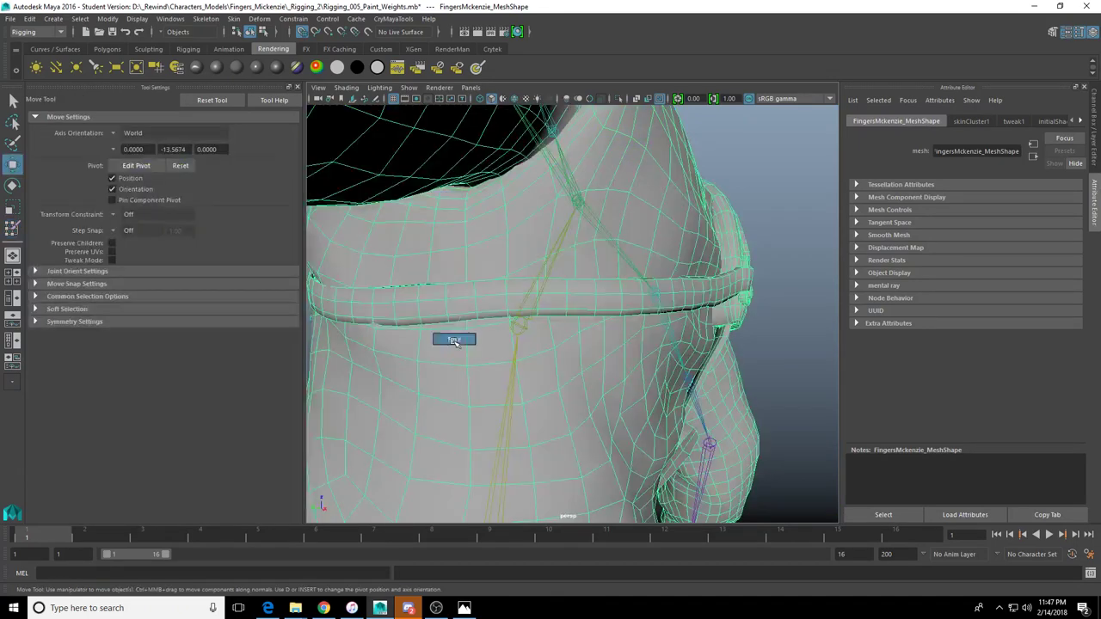
left_click(453, 274)
double_click(488, 259)
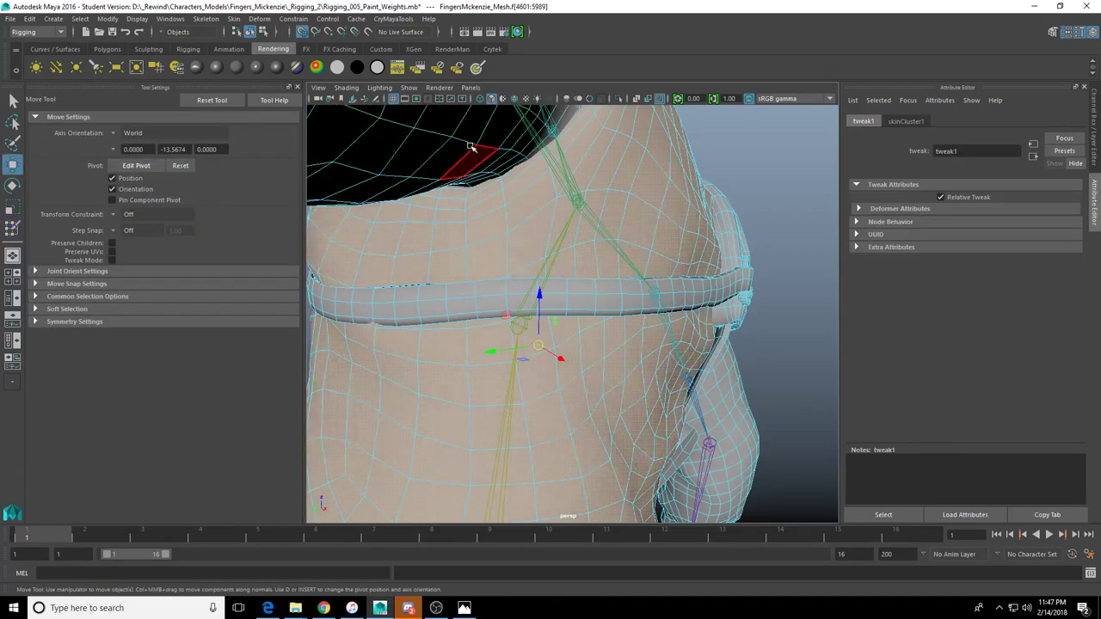
left_click(619, 98)
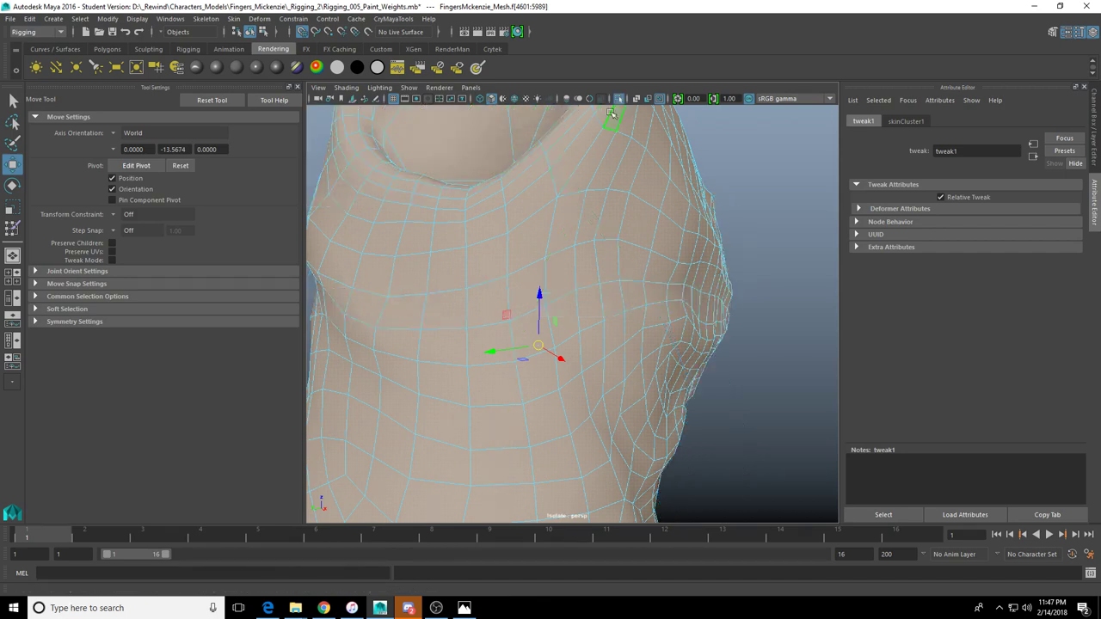
right_click_drag(429, 298, 467, 211)
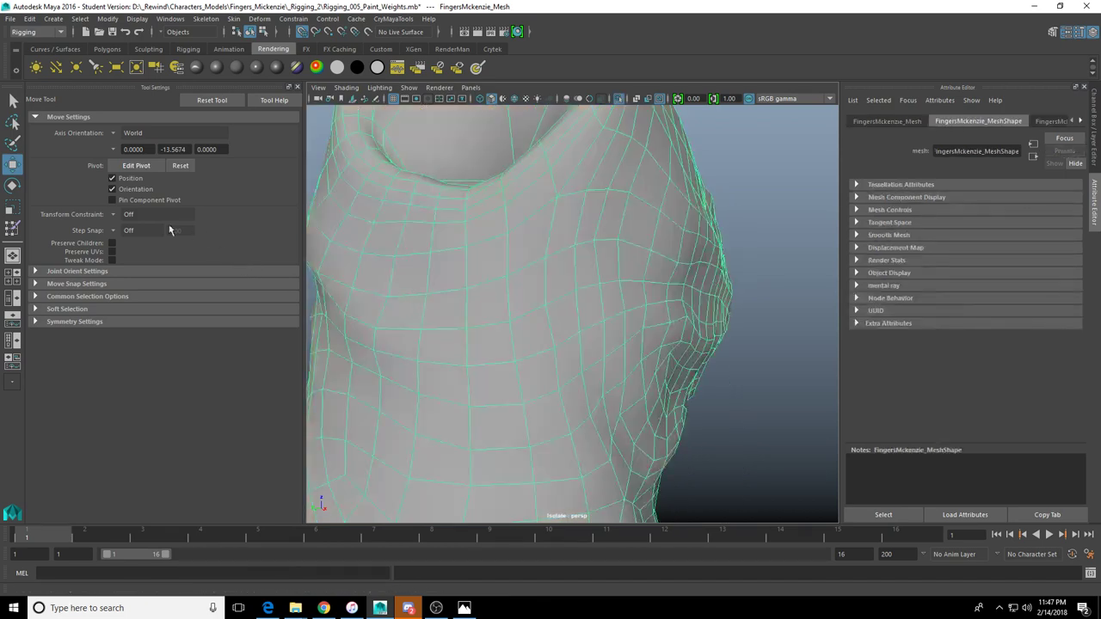
left_click(13, 228)
Paint out the left shoulder weight around the side and lower chest of the isolated torso at opacity 1 and value 0
scroll(523, 366, "up", 5)
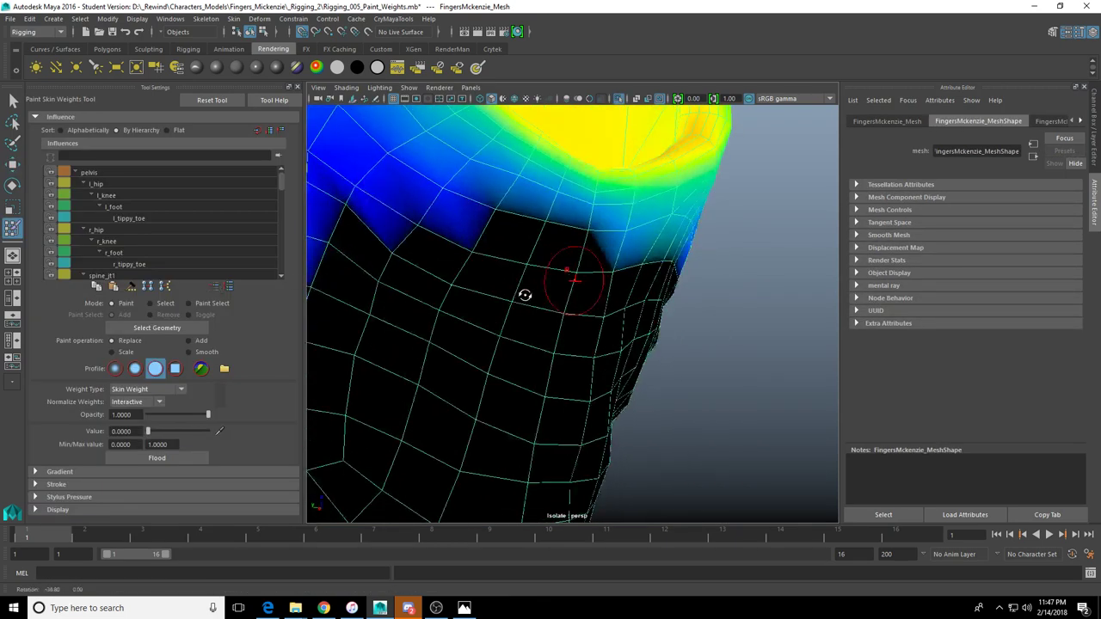
left_click_drag(451, 215, 570, 340, "alt")
scroll(575, 365, "down", 3)
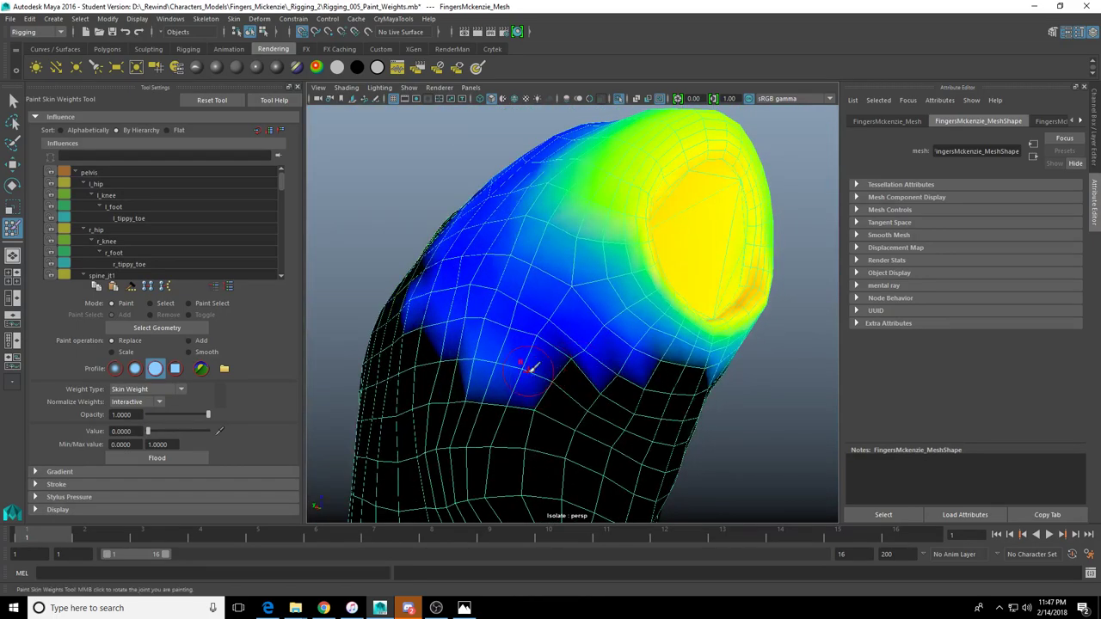
left_click_drag(531, 370, 697, 353, "alt")
scroll(577, 399, "down", 5)
scroll(713, 363, "up", 3)
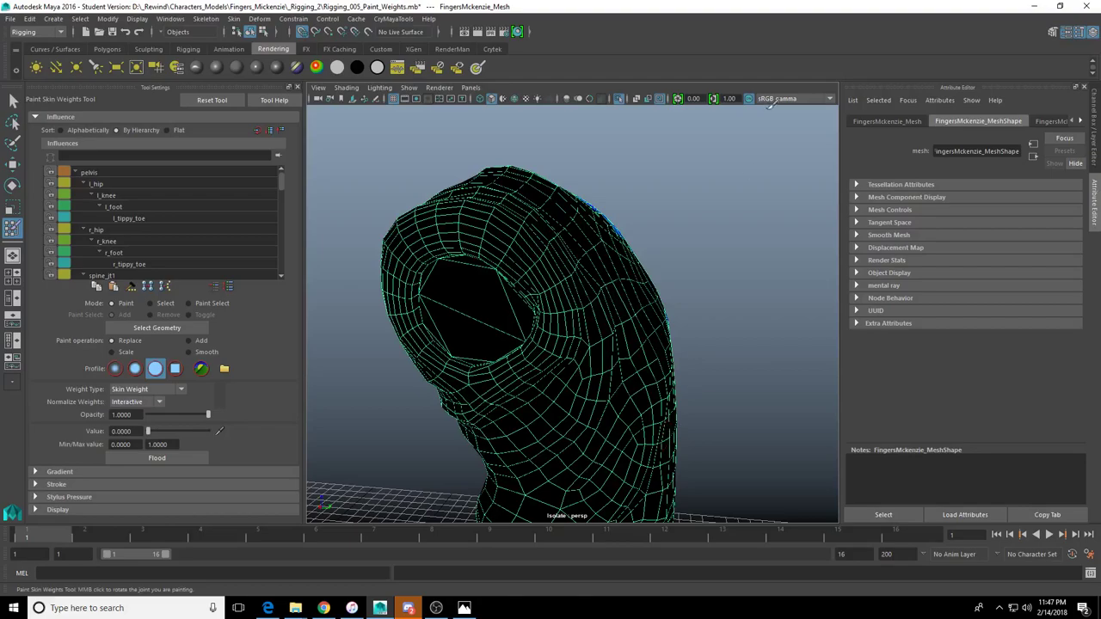
scroll(642, 255, "up", 5)
mouse_move(590, 253)
left_mouse_down("alt")
mouse_move(646, 233)
mouse_move(315, 253)
mouse_move(506, 287)
left_mouse_up("alt")
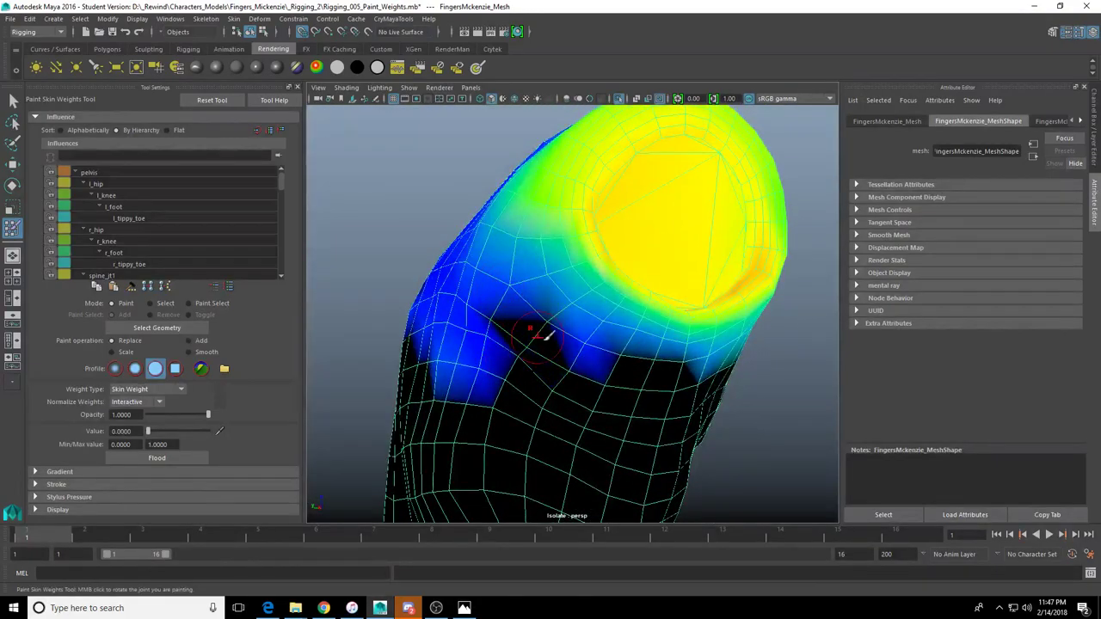
left_click_drag(509, 353, 478, 368)
left_click_drag(478, 368, 555, 408, "alt")
left_click_drag(436, 248, 472, 351)
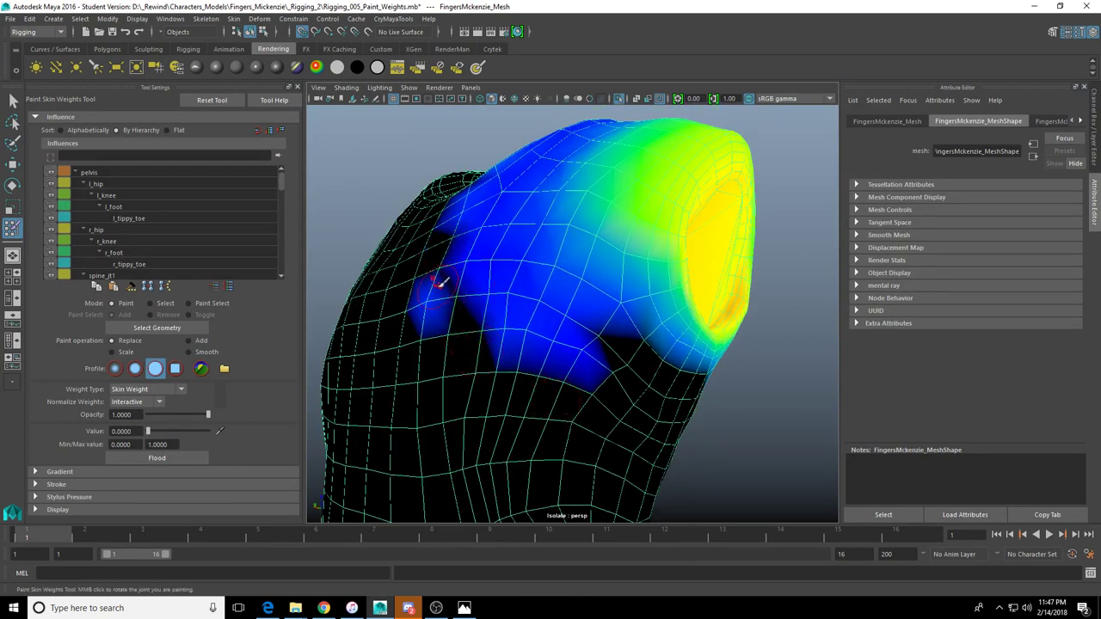
left_click_drag(436, 316, 454, 323)
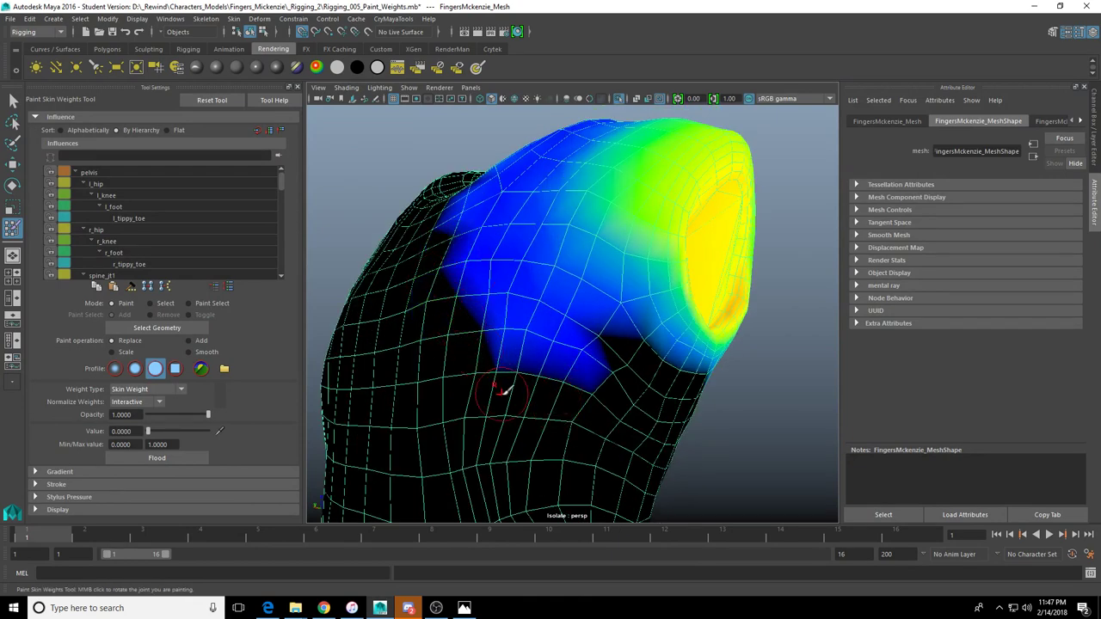
mouse_move(583, 403)
left_mouse_down("alt")
mouse_move(462, 418)
mouse_move(560, 401)
mouse_move(572, 343)
mouse_move(550, 398)
mouse_move(539, 394)
mouse_move(653, 325)
left_mouse_up("alt")
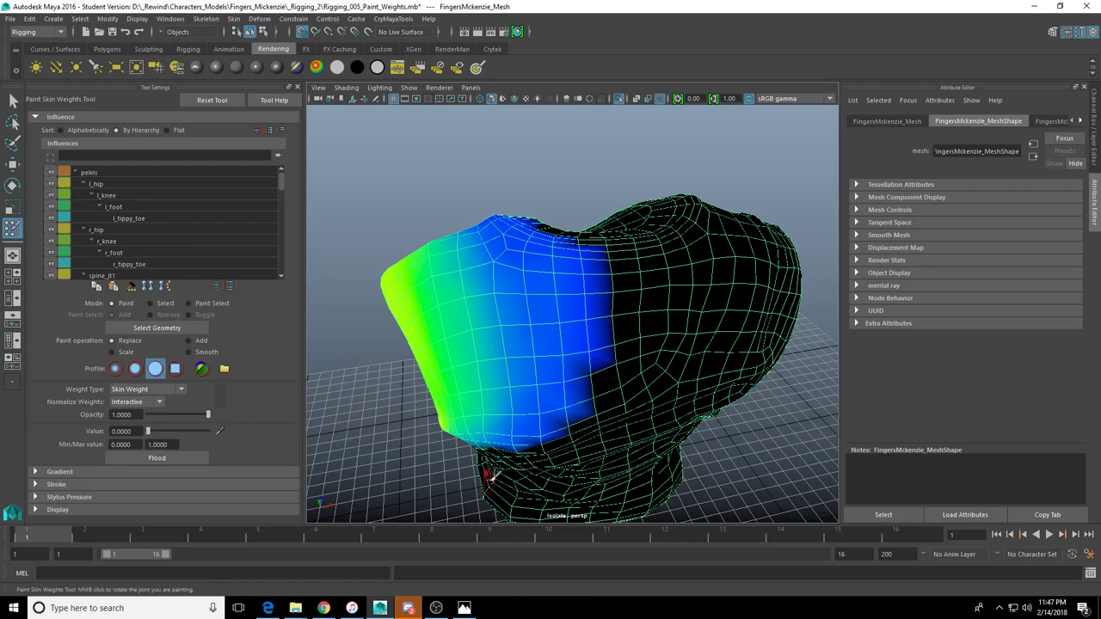
Turn off isolation and rotate the left shoulder joint about -110° in Y to check the strap and armpit deformation
left_click(618, 99)
left_click_drag(535, 288, 657, 325, "alt")
key("w")
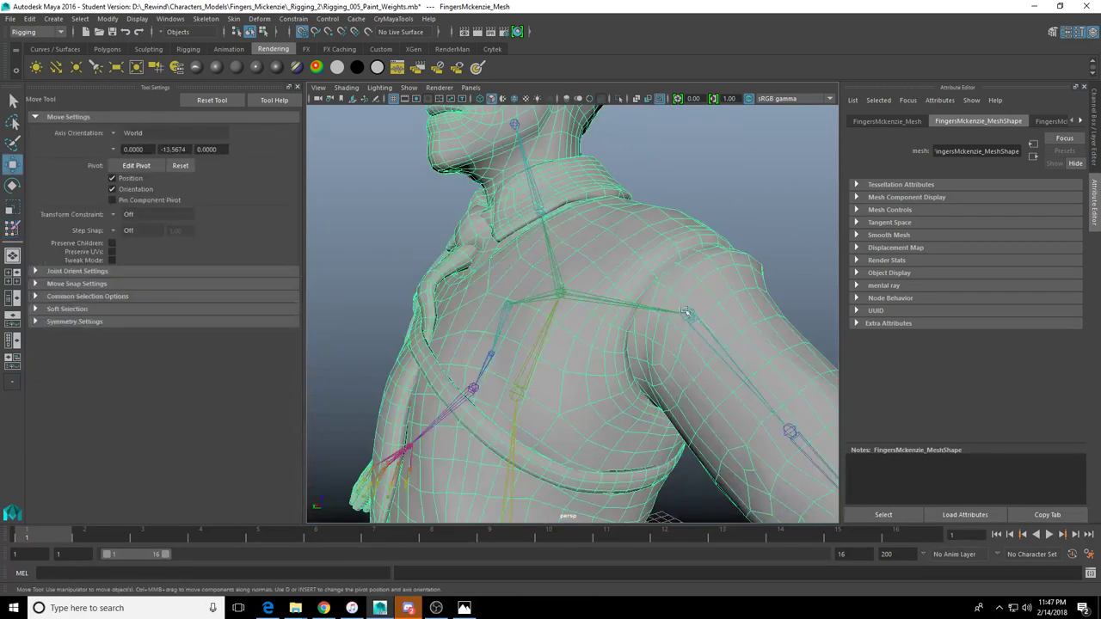
left_click(687, 313)
key("e")
left_click_drag(733, 319, 708, 274)
mouse_move(698, 272)
left_mouse_down("alt")
mouse_move(723, 262)
mouse_move(704, 251)
mouse_move(705, 191)
left_mouse_up("alt")
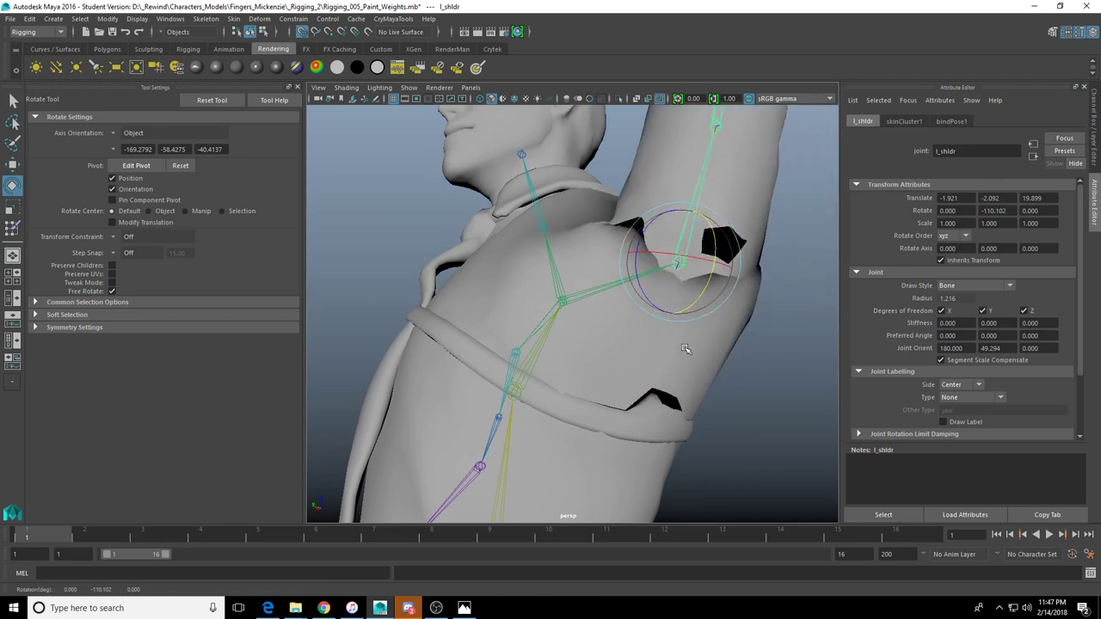
scroll(519, 253, "up", 5)
left_click_drag(518, 253, 599, 232, "alt")
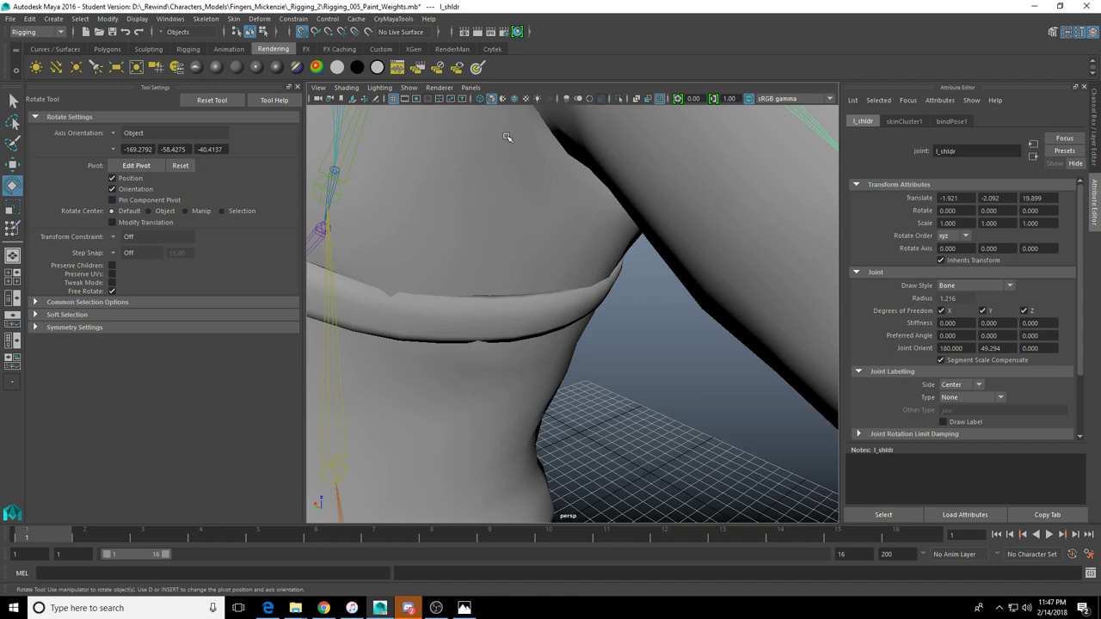
left_click_drag(507, 138, 519, 202, "alt")
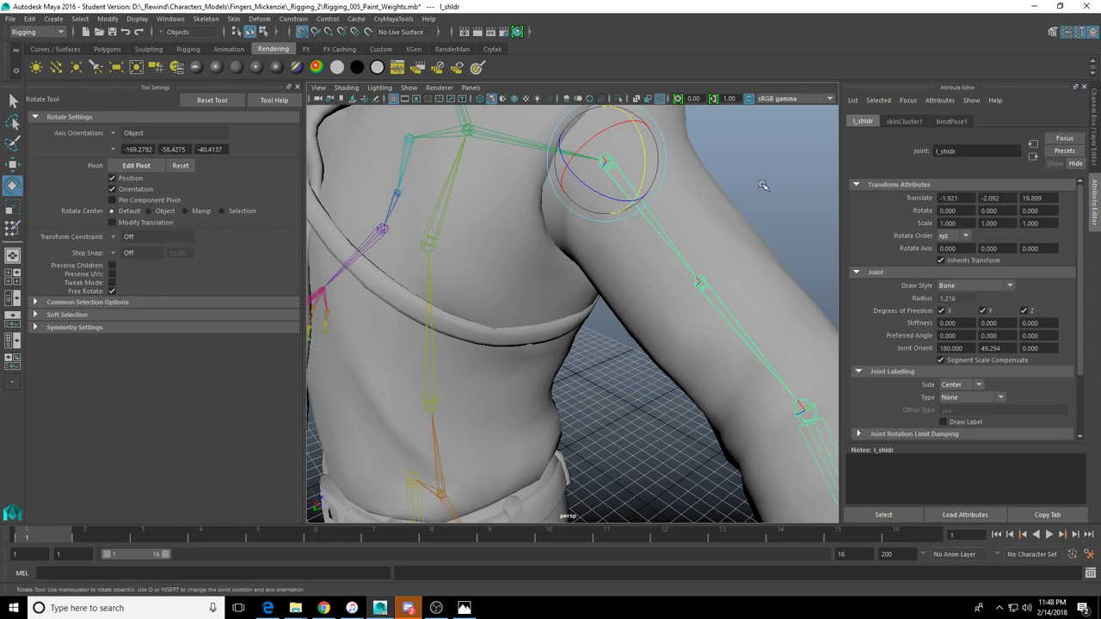
scroll(667, 260, "up", 5)
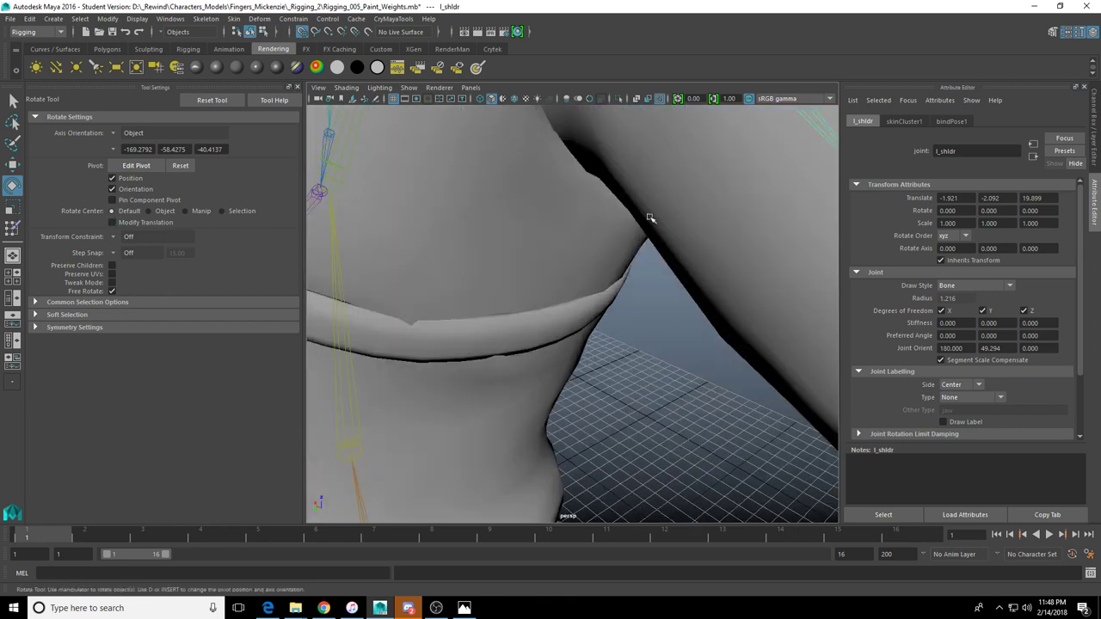
Isolate the chest strap by its faces, return to object selection and resume Paint Skin Weights on the mesh
left_click(532, 318)
right_click_drag(553, 313, 553, 350)
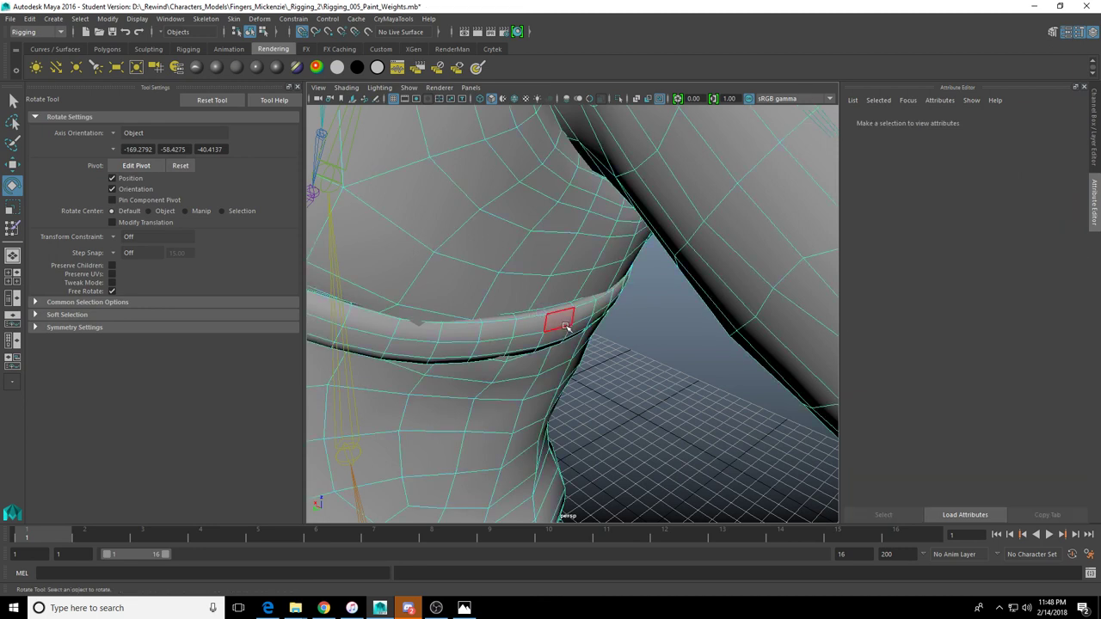
double_click(561, 322)
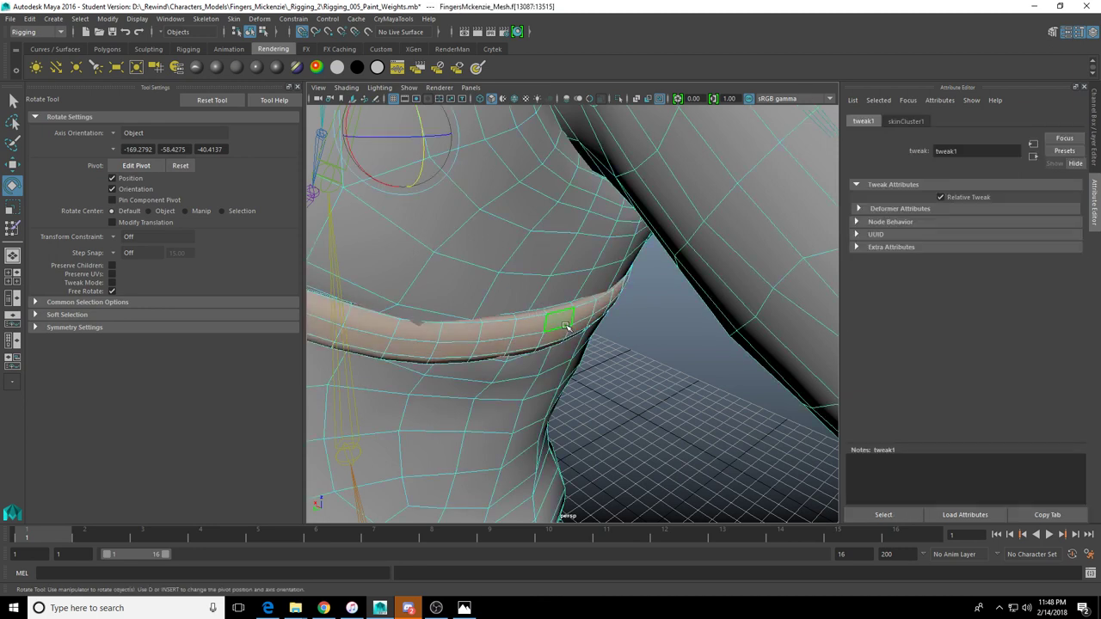
left_click(619, 99)
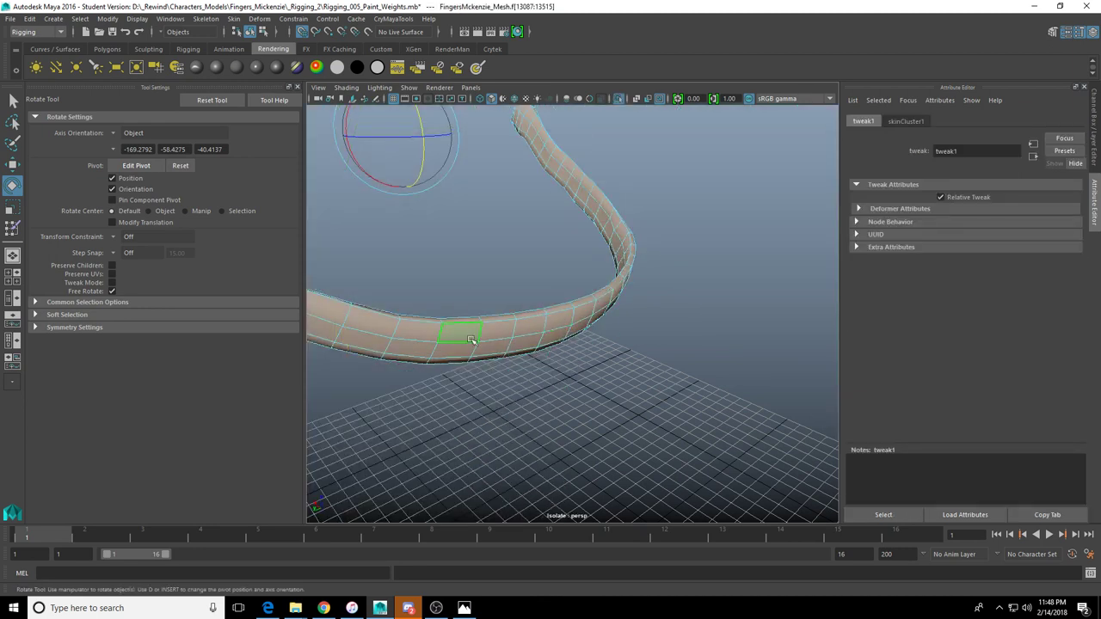
right_click_drag(471, 348, 500, 342)
left_click(13, 230)
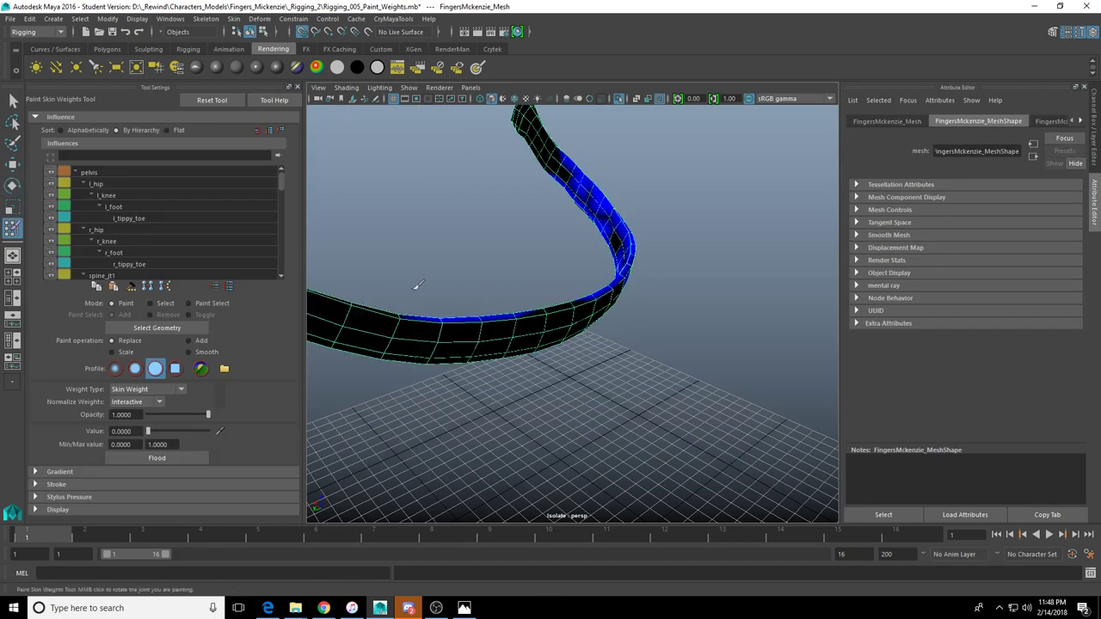
Paint out the left shoulder weight along the side and back of the isolated strap at opacity 1 and value 0
left_click_drag(417, 285, 646, 348, "alt")
mouse_move(691, 231)
left_mouse_down()
mouse_move(551, 229)
mouse_move(368, 283)
mouse_move(517, 293)
mouse_move(565, 258)
mouse_move(550, 284)
mouse_move(542, 247)
mouse_move(704, 281)
left_mouse_up()
mouse_move(398, 210)
left_mouse_down()
mouse_move(427, 206)
mouse_move(563, 260)
mouse_move(532, 335)
left_mouse_up()
scroll(563, 261, "down", 5)
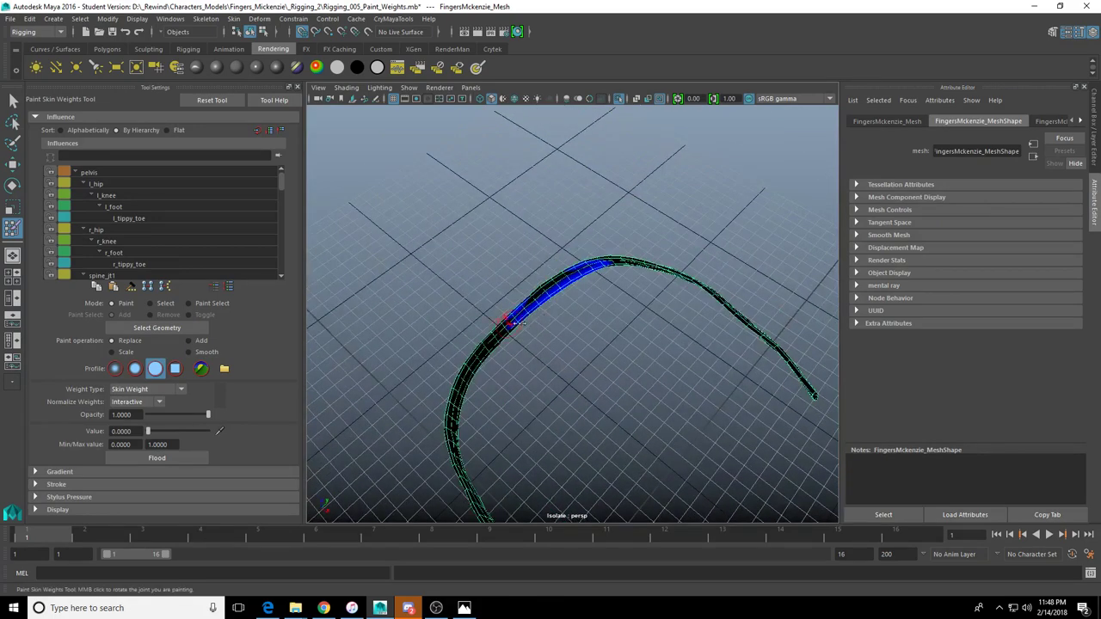
mouse_move(568, 278)
left_mouse_down()
mouse_move(559, 289)
mouse_move(693, 260)
left_mouse_up()
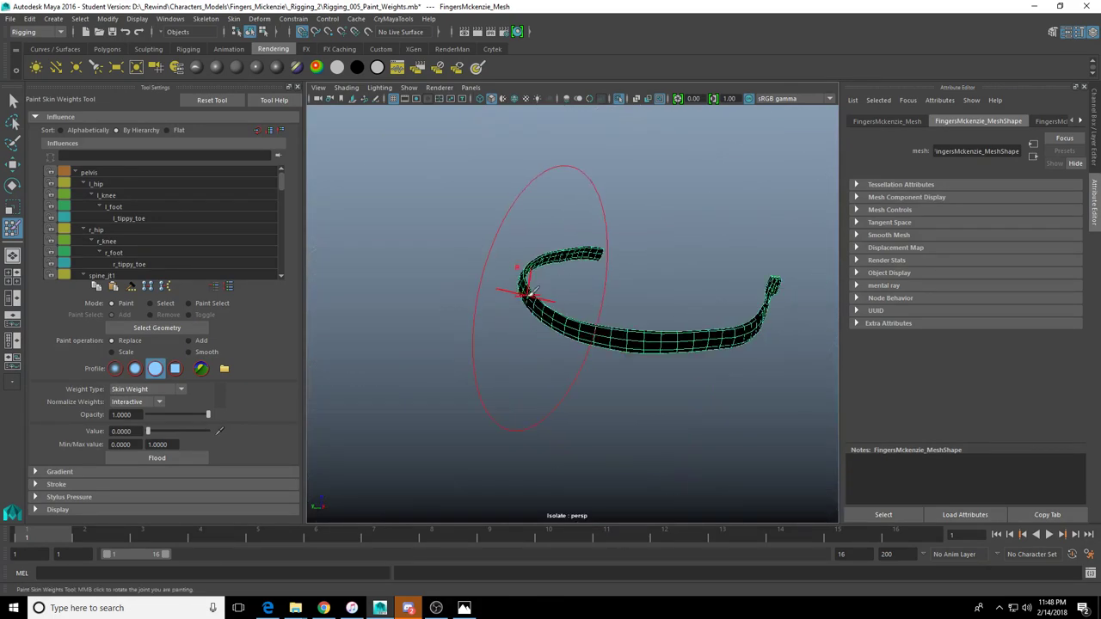
left_click_drag(619, 337, 573, 322, "alt")
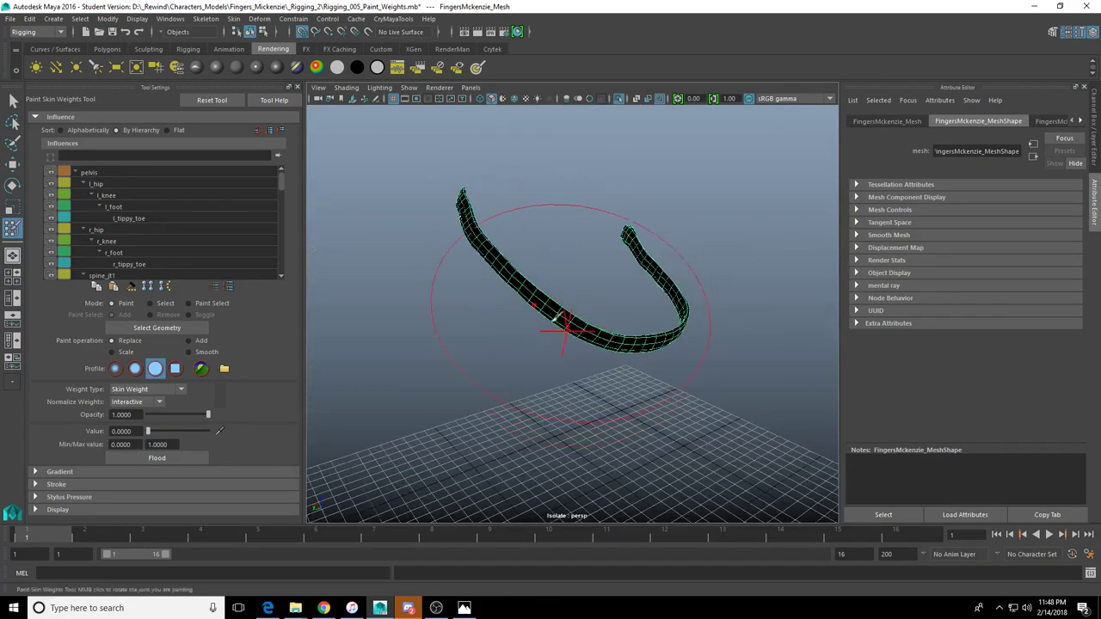
left_click_drag(560, 284, 570, 287, "alt")
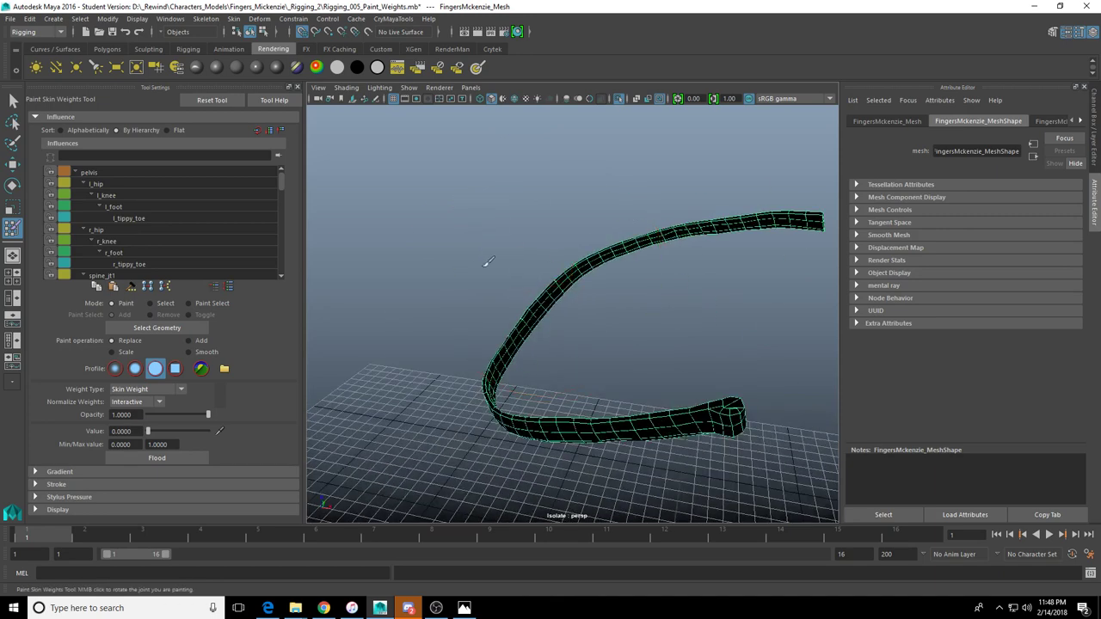
Save the scene, clear the remaining weight from the strap's curved side section and turn off isolation
key("ctrl+s")
left_click(540, 312)
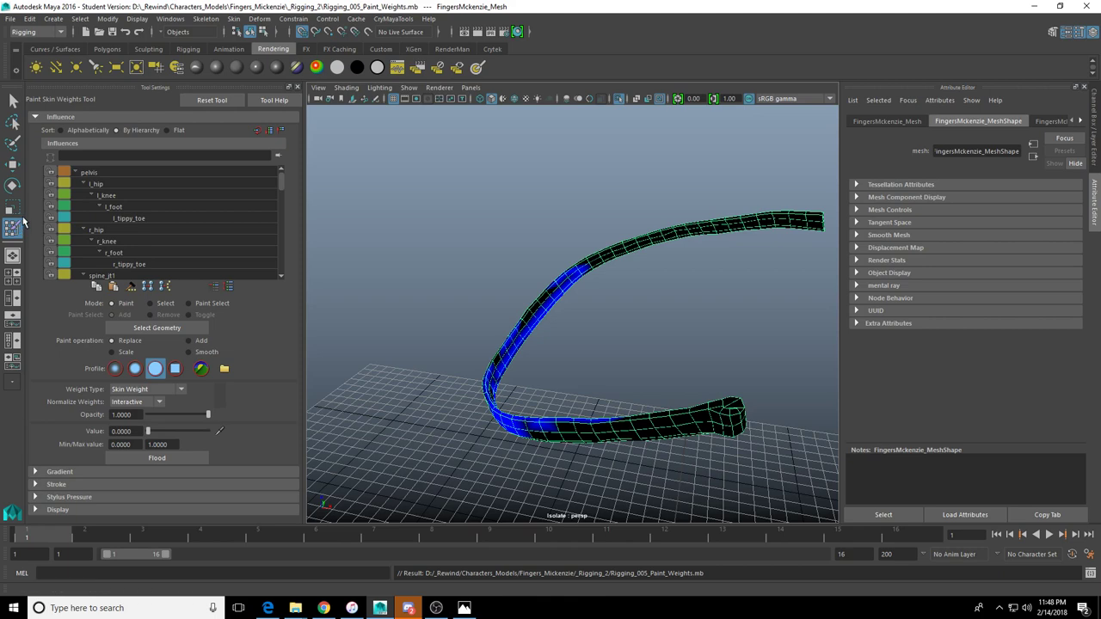
left_click_drag(593, 215, 386, 405, "alt")
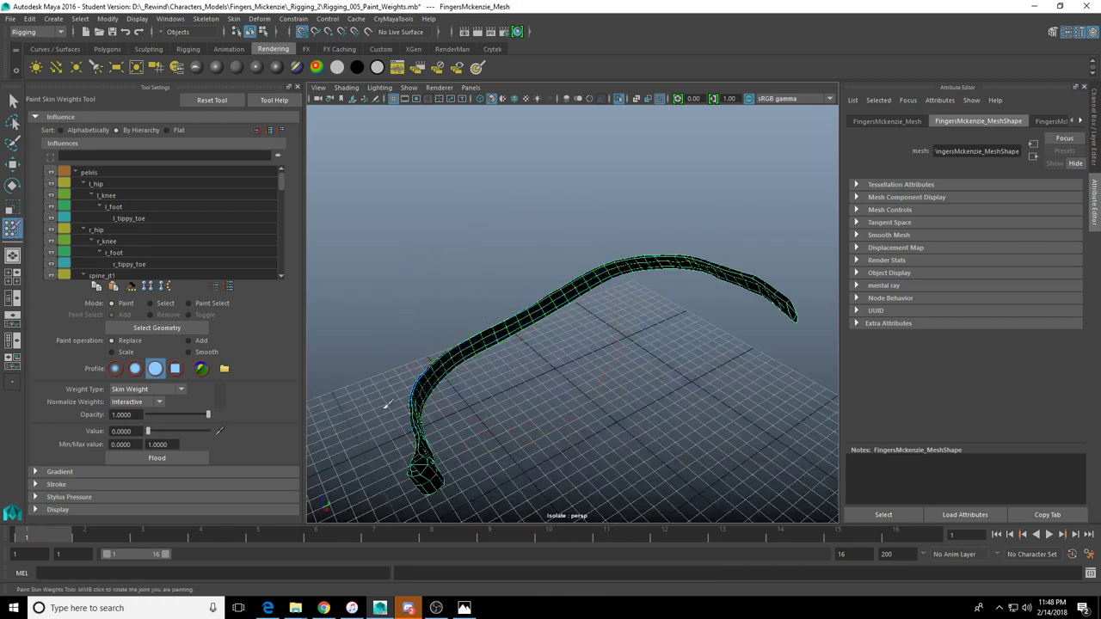
left_click_drag(514, 231, 445, 368, "alt")
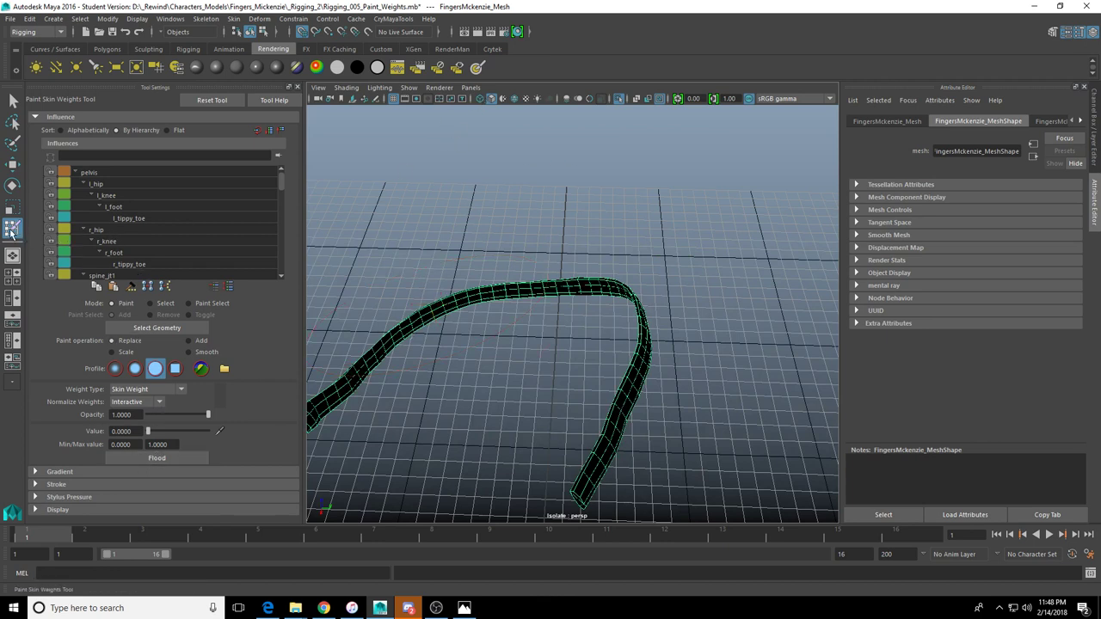
left_click_drag(481, 293, 559, 290, "alt")
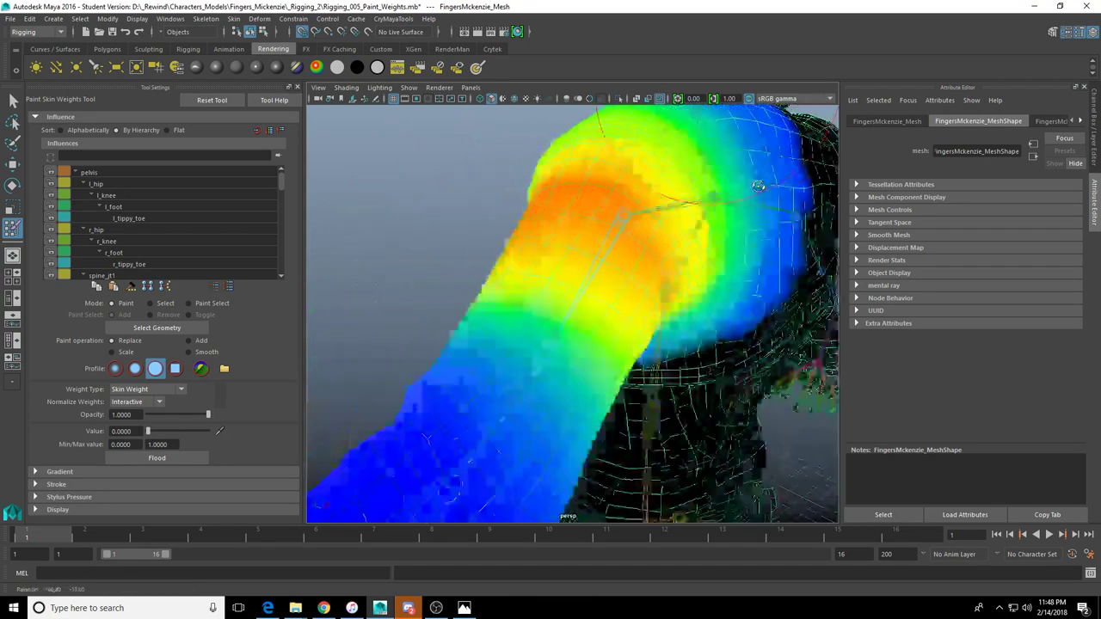
Test-rotate the left shoulder joint to raise the arm, check the strap and armpit deformation, and undo the rotation
left_click_drag(757, 184, 590, 233, "alt")
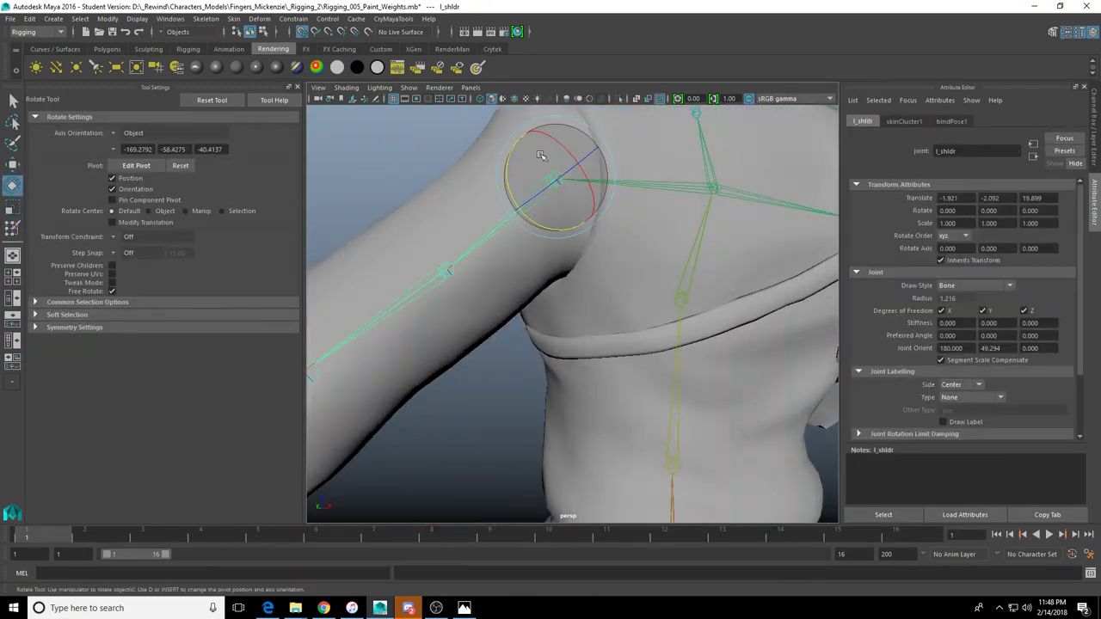
mouse_move(536, 155)
left_mouse_down()
mouse_move(544, 133)
mouse_move(553, 160)
left_mouse_up()
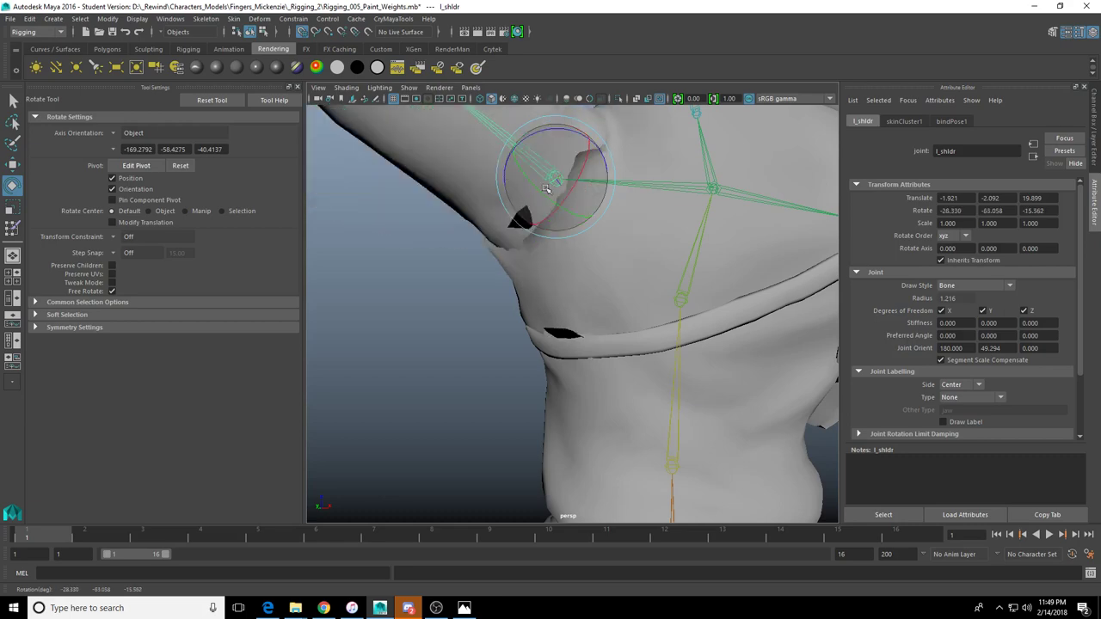
right_click_drag(553, 185, 593, 327, "alt")
mouse_move(592, 327)
left_mouse_down("alt")
mouse_move(715, 341)
mouse_move(501, 297)
mouse_move(607, 319)
left_mouse_up("alt")
key("ctrl+z")
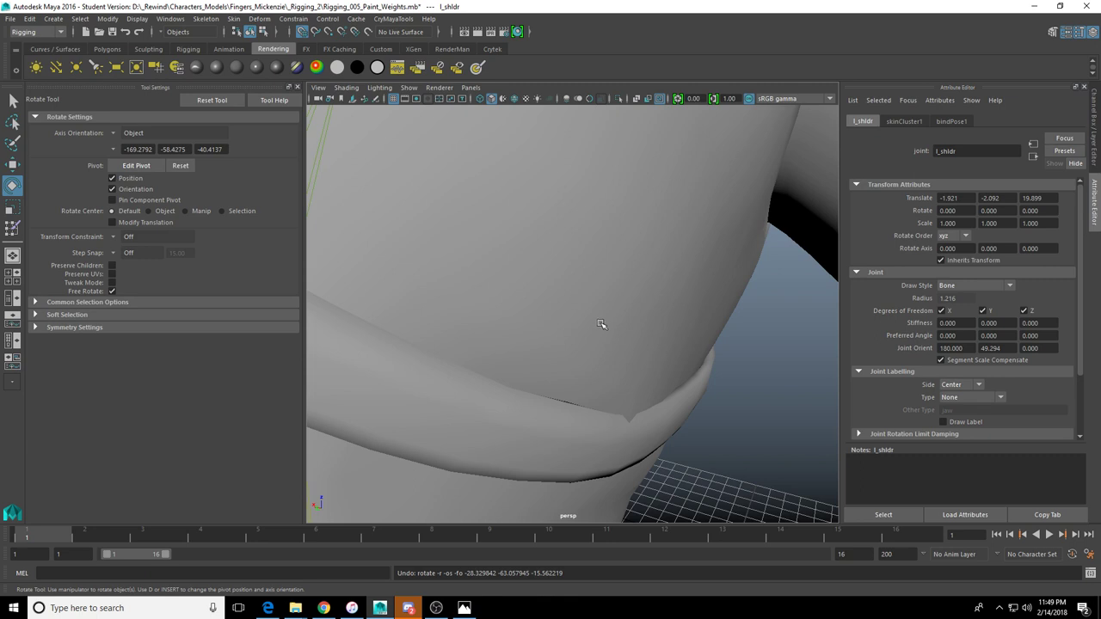
key("ctrl+z")
key("ctrl+z")
key("ctrl+z")
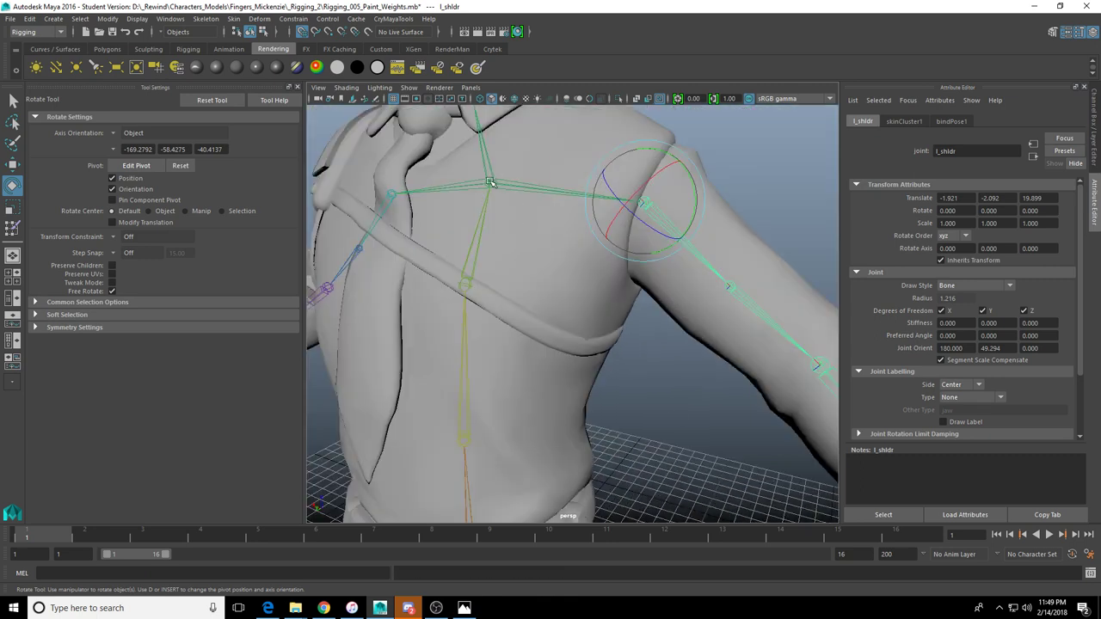
Test-rotate the spine_jt3 joint in different directions to check the chest and strap deformation, undoing each rotation
left_click(489, 182)
left_click_drag(530, 181, 517, 148)
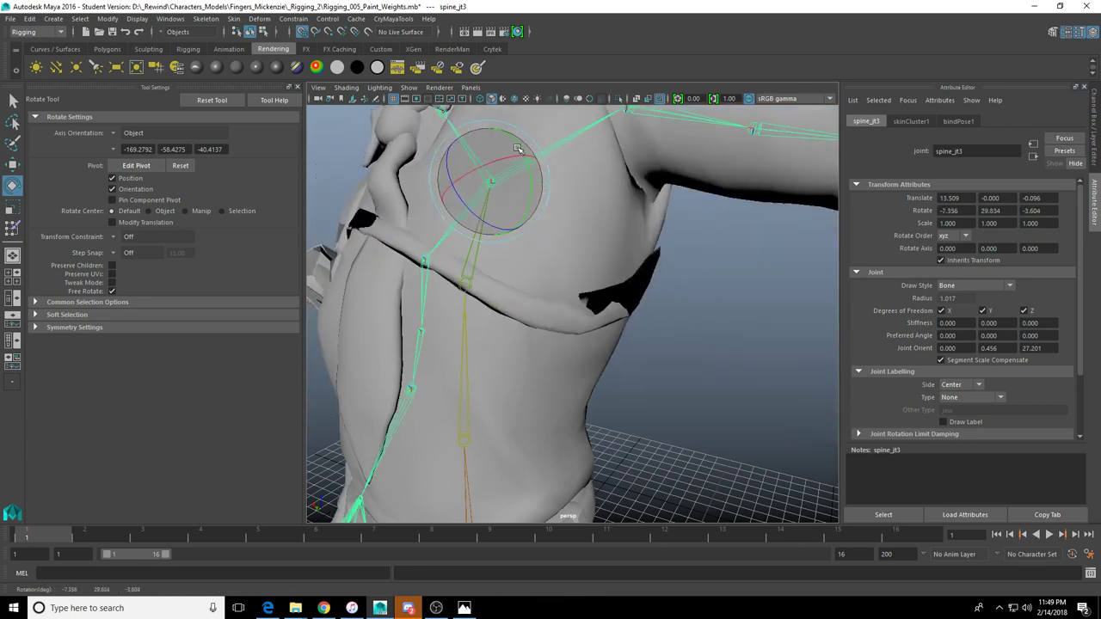
key("ctrl+z")
key("ctrl+z")
key("ctrl+z")
key("ctrl+z")
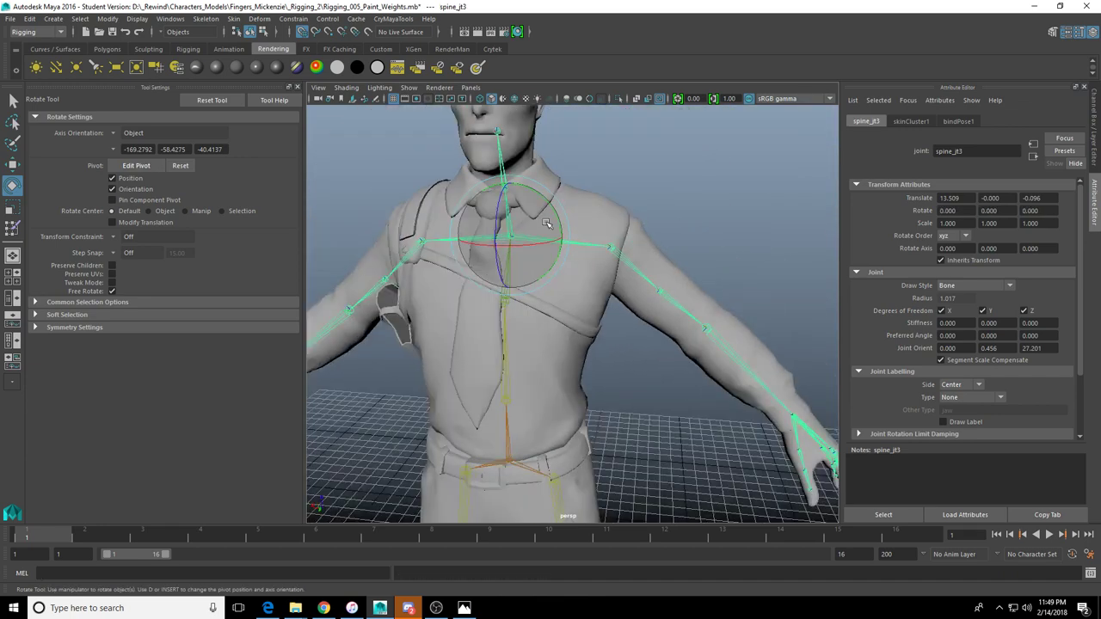
mouse_move(546, 223)
left_mouse_down()
mouse_move(567, 211)
mouse_move(550, 217)
left_mouse_up()
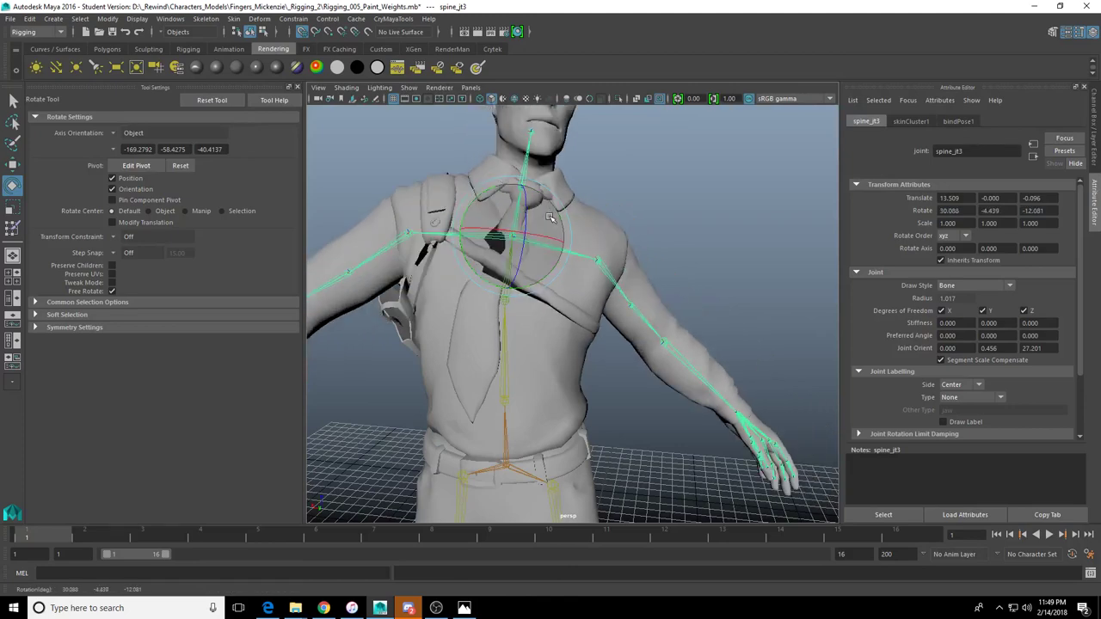
key("ctrl+z")
key("ctrl+z")
key("ctrl+z")
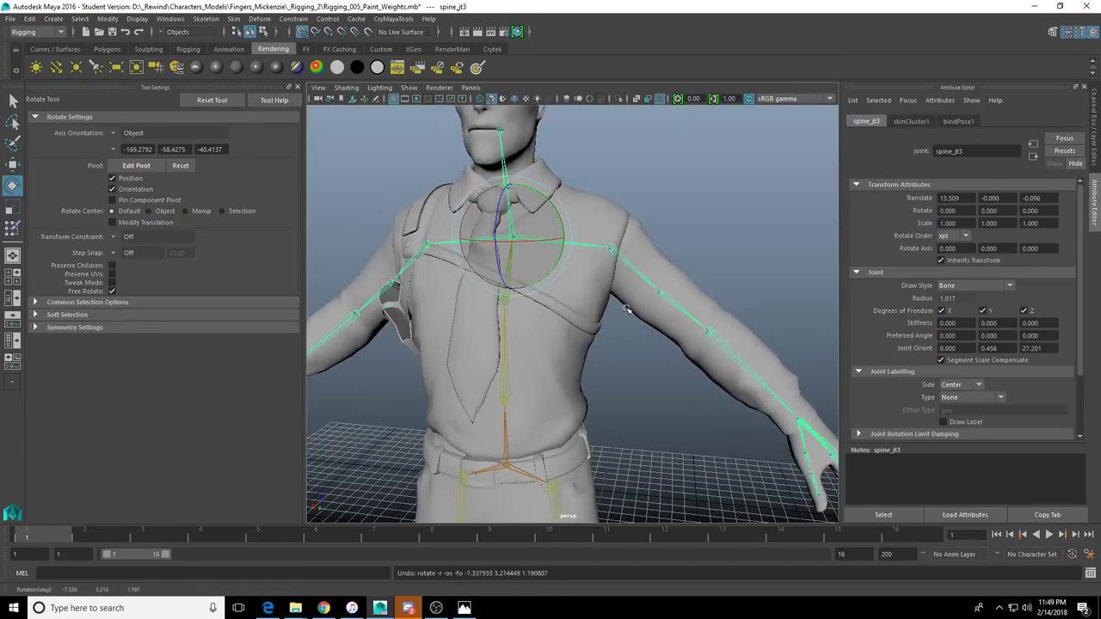
Test-bend the left elbow joint about -75° in Y to check the sleeve deformation, and undo the rotations
right_click_drag(631, 307, 793, 323, "alt")
middle_click_drag(793, 322, 634, 229, "alt")
left_click(625, 244)
left_click_drag(625, 244, 657, 247, "alt")
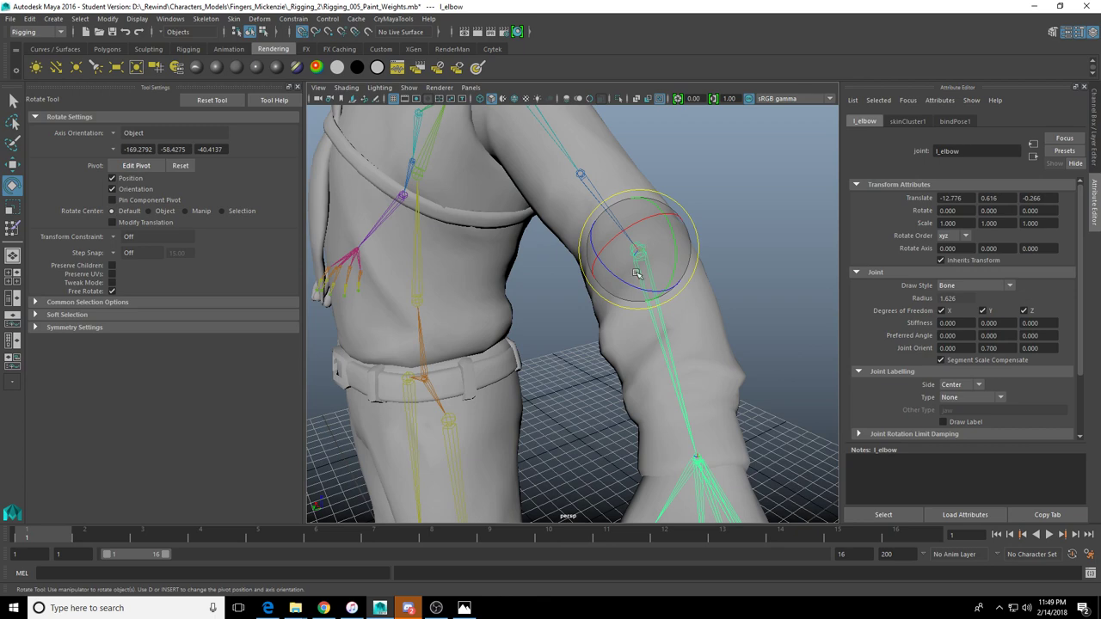
key("ctrl+z")
key("ctrl+z")
key("ctrl+z")
key("ctrl+z")
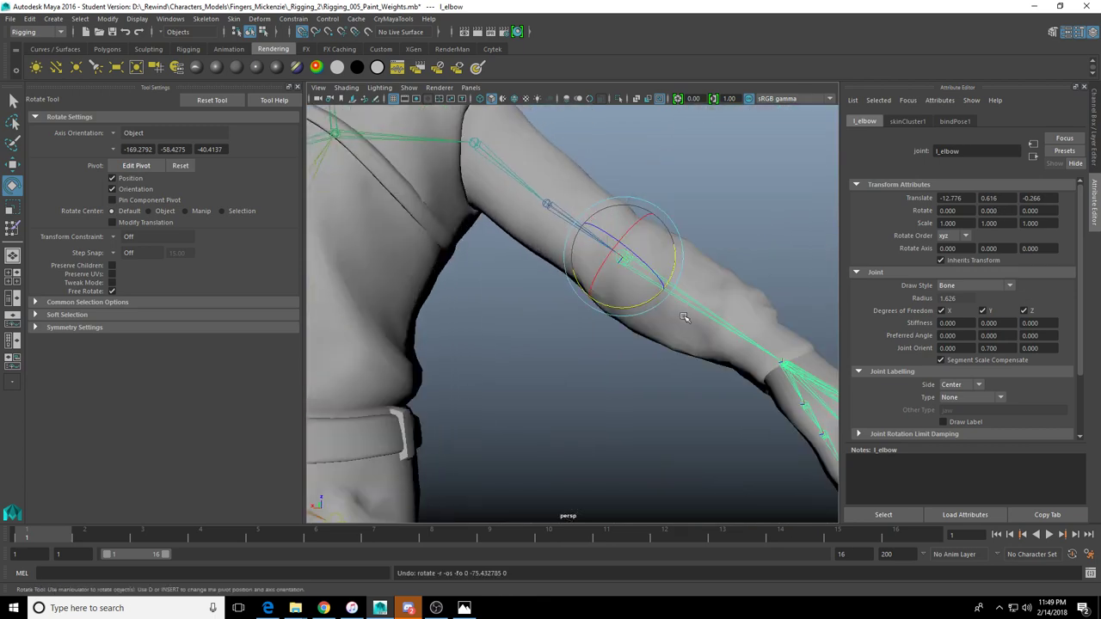
Resume Paint Skin Weights on the character mesh with l_bicep_twist as the influence
key("alt")
middle_click_drag(644, 248, 587, 342, "alt")
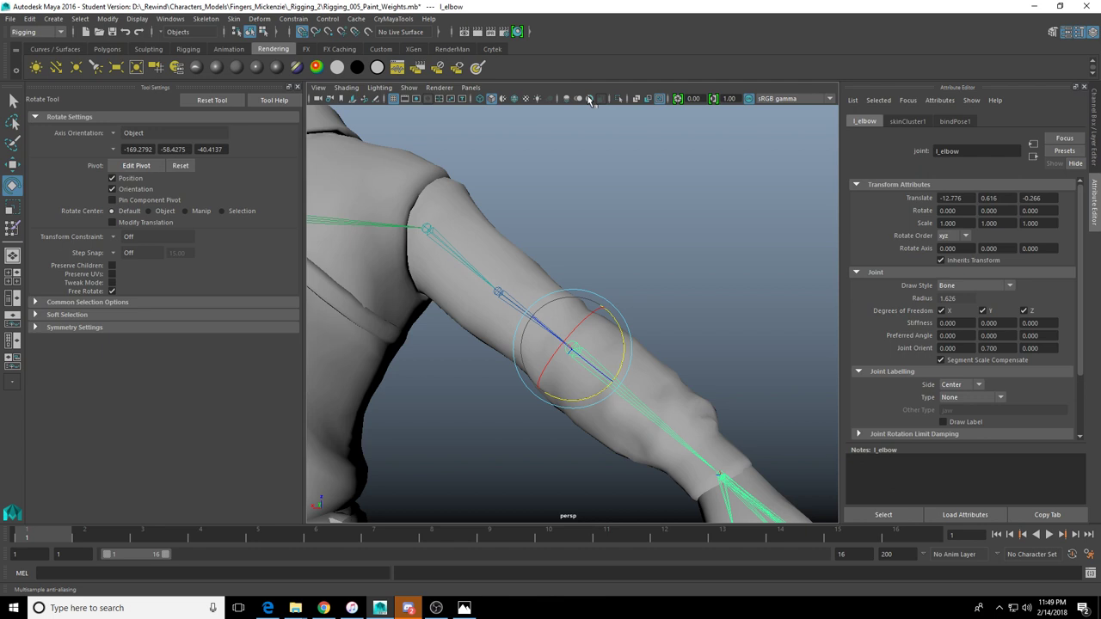
left_click(655, 98)
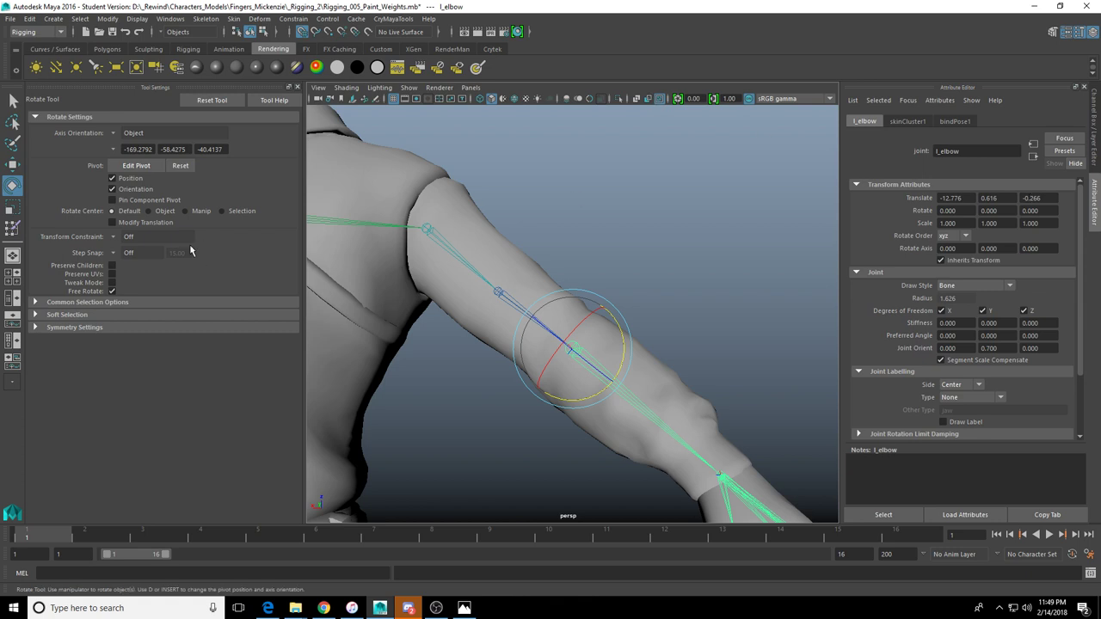
left_click(12, 230)
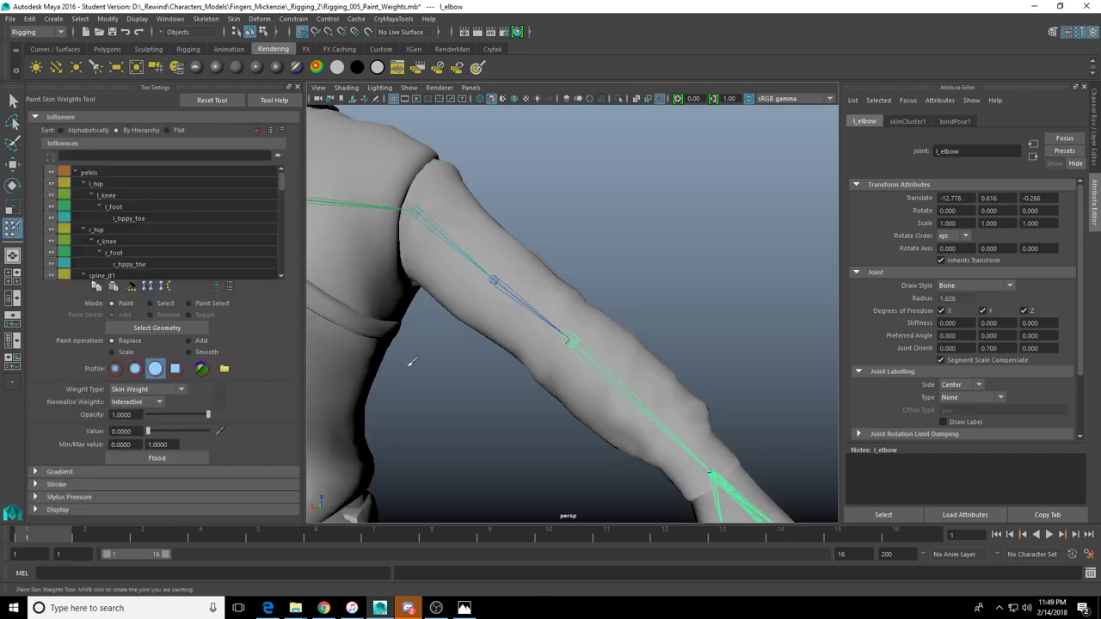
scroll(147, 227, "down", 2)
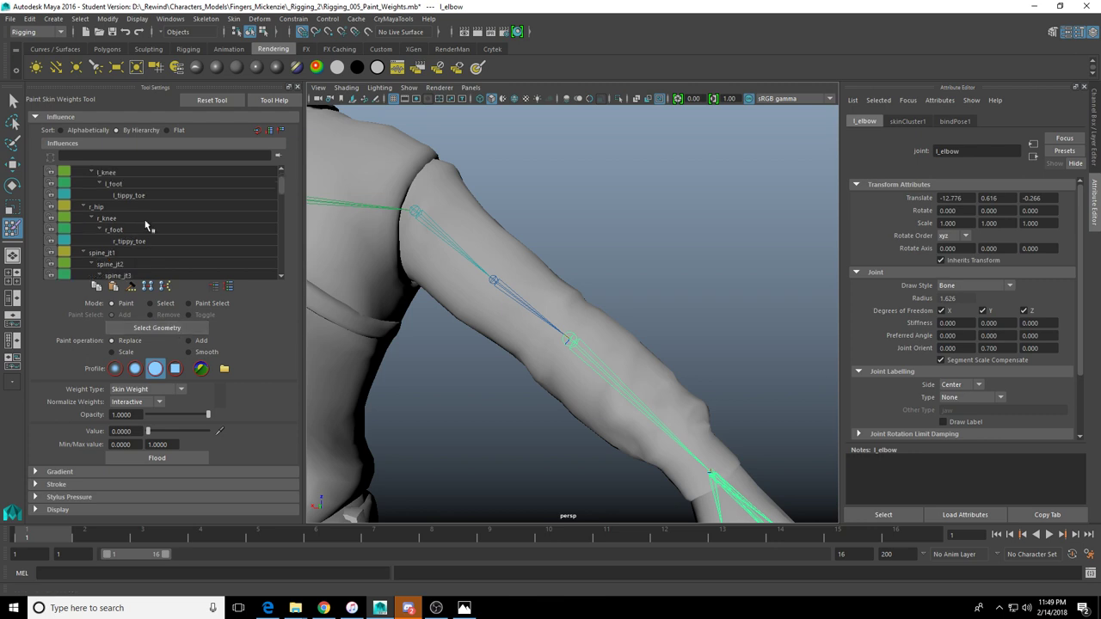
scroll(171, 230, "down", 2)
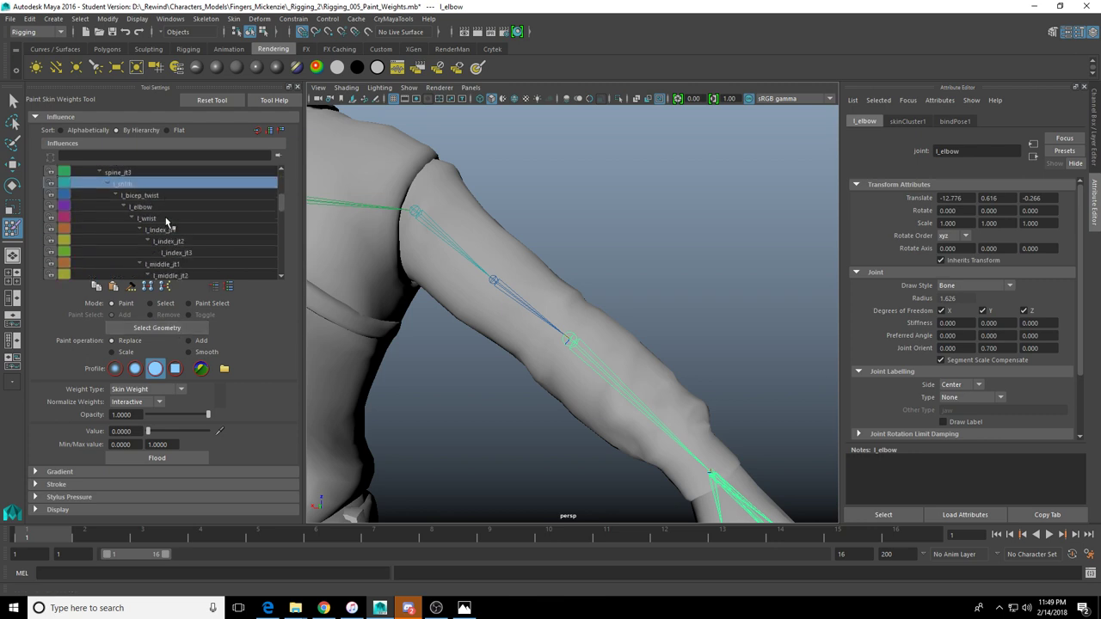
scroll(166, 232, "up", 1)
left_click(156, 219)
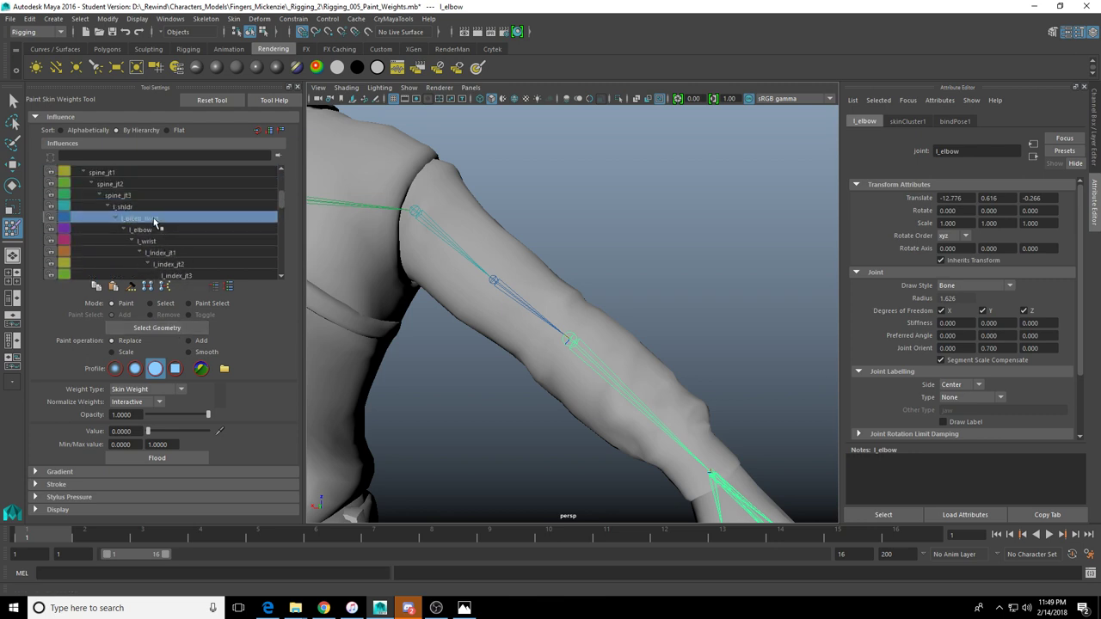
left_click(149, 333)
scroll(525, 335, "up", 3)
middle_click_drag(479, 327, 651, 326, "alt")
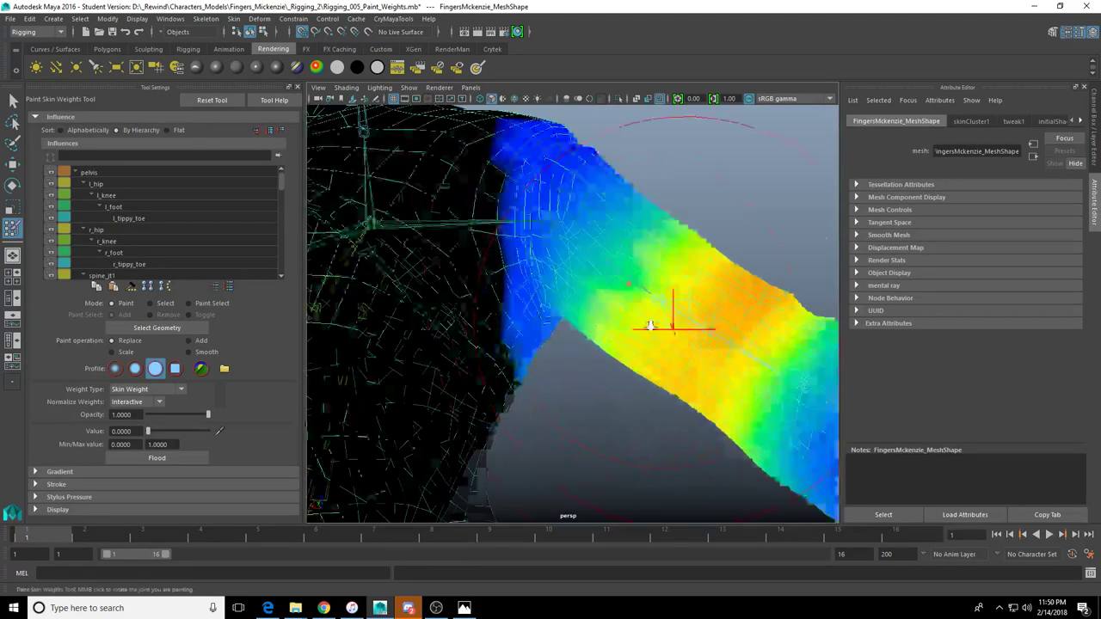
Examine the left bicep twist weights inside the sleeve and around the shoulder, upper arm and elbow, adjusting the brush size
left_click_drag(651, 326, 539, 321, "alt")
mouse_move(714, 377)
left_mouse_down("alt")
mouse_move(482, 403)
mouse_move(506, 425)
mouse_move(594, 421)
left_mouse_up("alt")
scroll(688, 427, "up", 5)
middle_click_drag(601, 421, 611, 393, "alt")
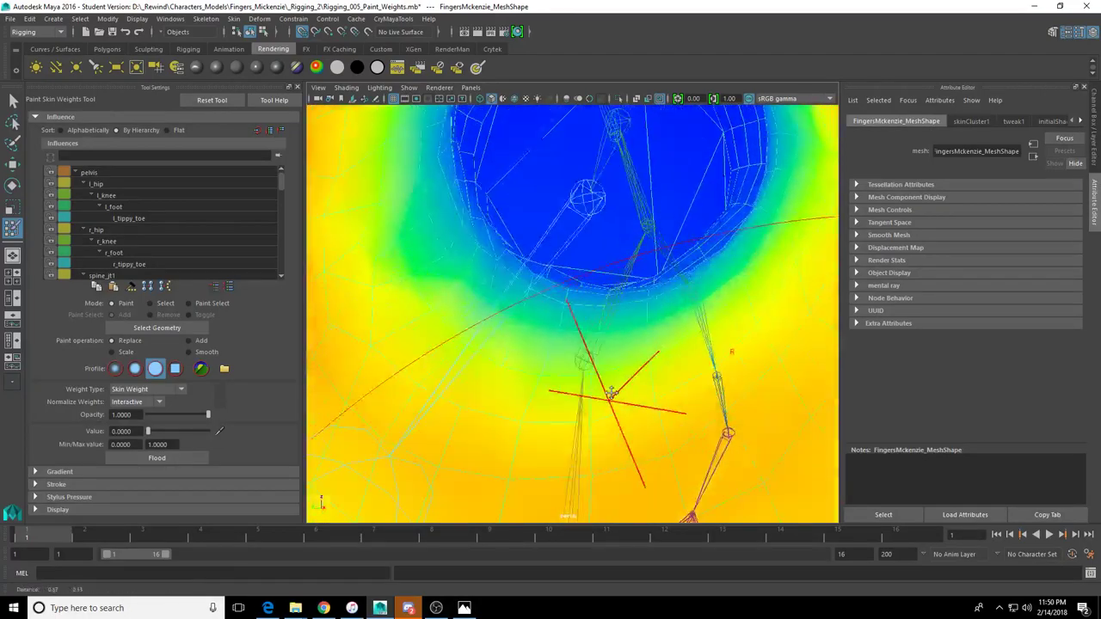
mouse_move(610, 393)
left_mouse_down("alt")
mouse_move(590, 432)
mouse_move(592, 391)
mouse_move(624, 403)
mouse_move(713, 321)
mouse_move(618, 389)
mouse_move(486, 426)
mouse_move(380, 435)
mouse_move(644, 388)
mouse_move(610, 398)
mouse_move(547, 358)
mouse_move(688, 393)
mouse_move(700, 307)
mouse_move(757, 250)
mouse_move(676, 295)
mouse_move(610, 312)
left_mouse_up("alt")
key("b")
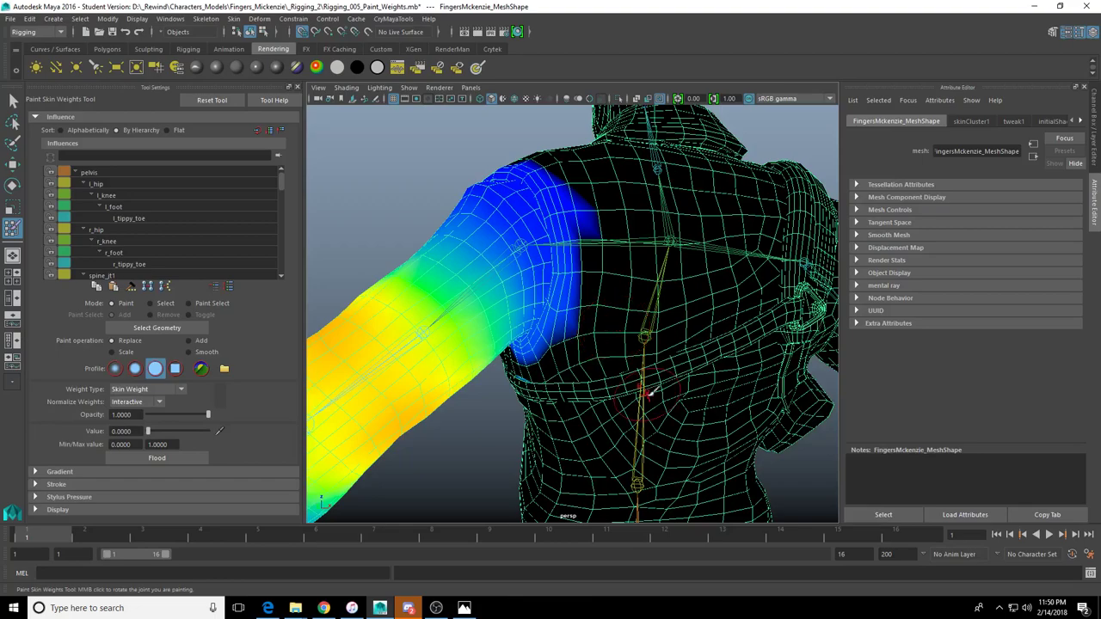
left_click_drag(523, 300, 634, 305, "alt")
scroll(484, 206, "down", 5)
left_click_drag(521, 265, 680, 310, "alt")
middle_click_drag(679, 310, 653, 258, "alt")
left_click_drag(640, 249, 489, 317, "alt")
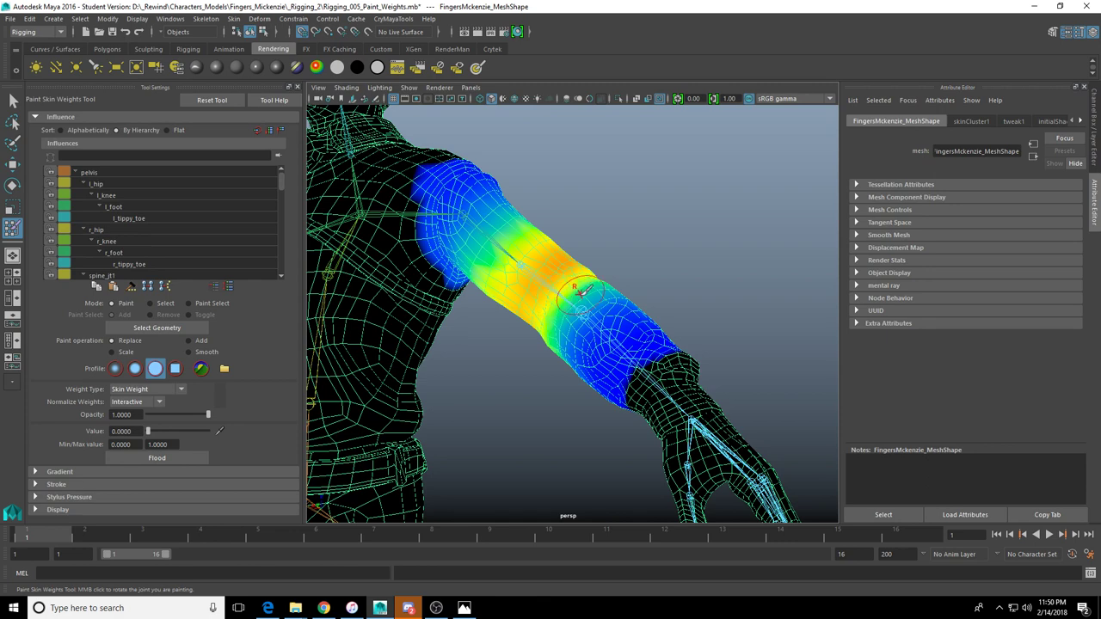
Undo the last stroke and soften the left bicep twist weight on the upper arm at opacity 0.3107 and value 0
left_click_drag(436, 158, 505, 194, "alt")
scroll(507, 206, "up", 5)
mouse_move(511, 251)
left_mouse_down("alt")
mouse_move(541, 298)
mouse_move(504, 352)
mouse_move(516, 324)
mouse_move(508, 184)
mouse_move(455, 241)
mouse_move(511, 226)
left_mouse_up("alt")
key("ctrl+z")
left_click_drag(176, 416, 166, 416)
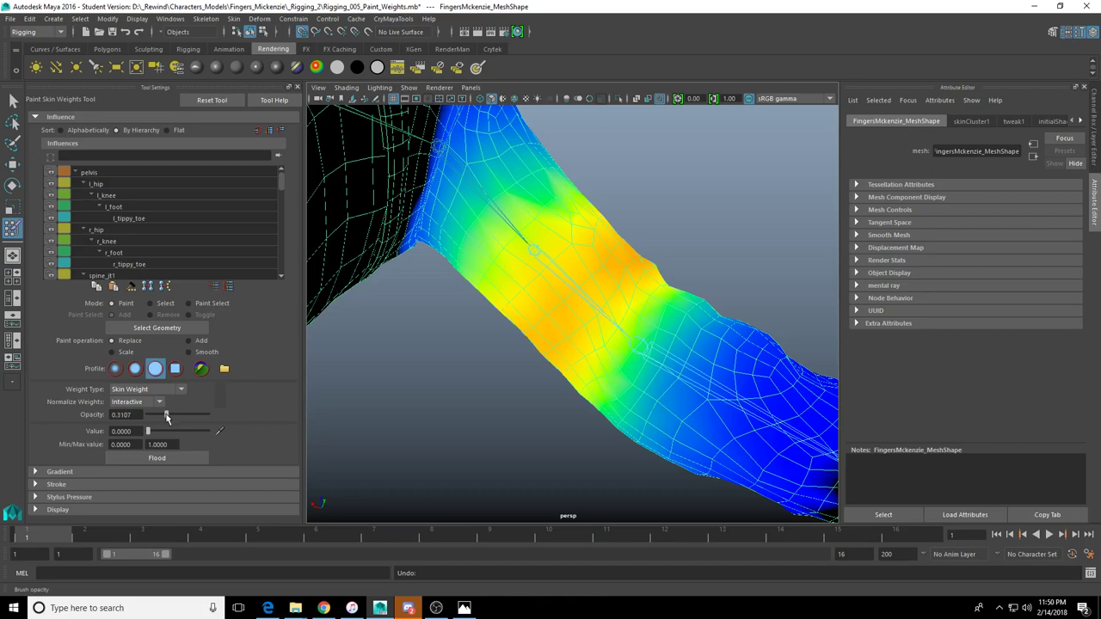
mouse_move(482, 153)
left_mouse_down()
mouse_move(445, 269)
mouse_move(455, 290)
mouse_move(450, 278)
mouse_move(593, 109)
mouse_move(514, 241)
mouse_move(528, 311)
mouse_move(600, 319)
mouse_move(582, 293)
mouse_move(484, 344)
mouse_move(592, 316)
left_mouse_up()
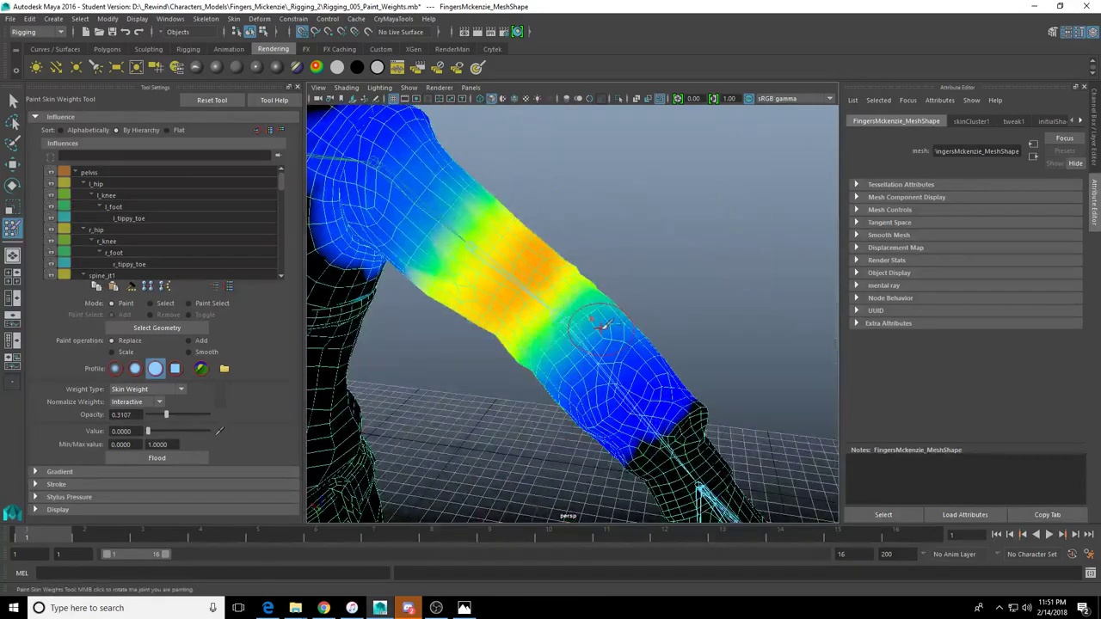
left_click_drag(539, 261, 518, 319, "alt")
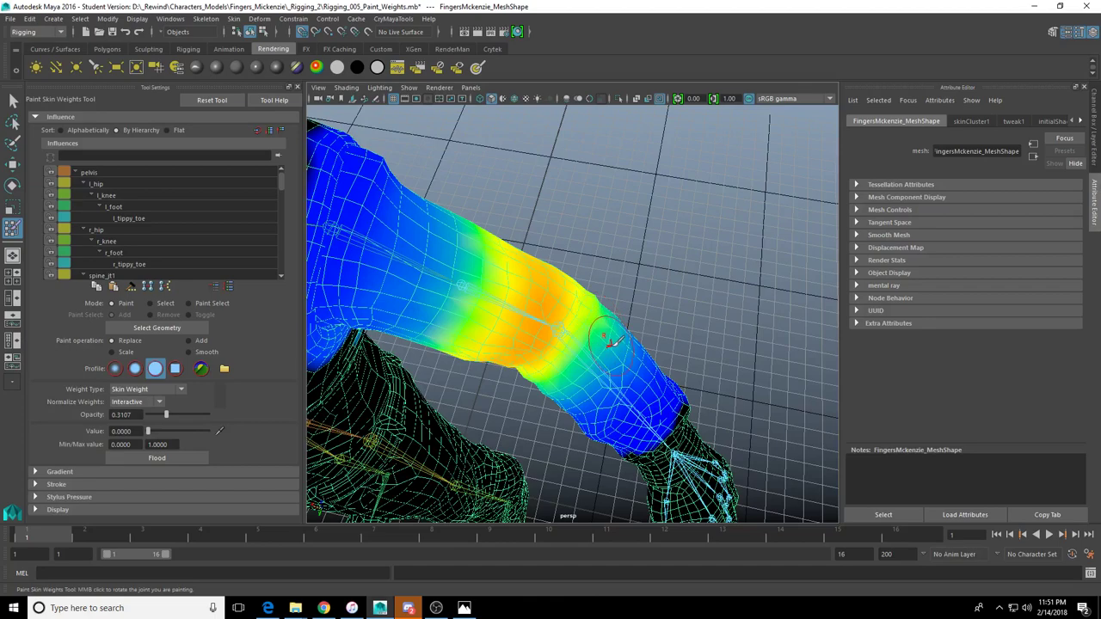
Try lowering the left bicep twist weight near the elbow at value 0, and undo the stroke
mouse_move(593, 331)
left_mouse_down("alt")
mouse_move(582, 285)
mouse_move(597, 295)
left_mouse_up("alt")
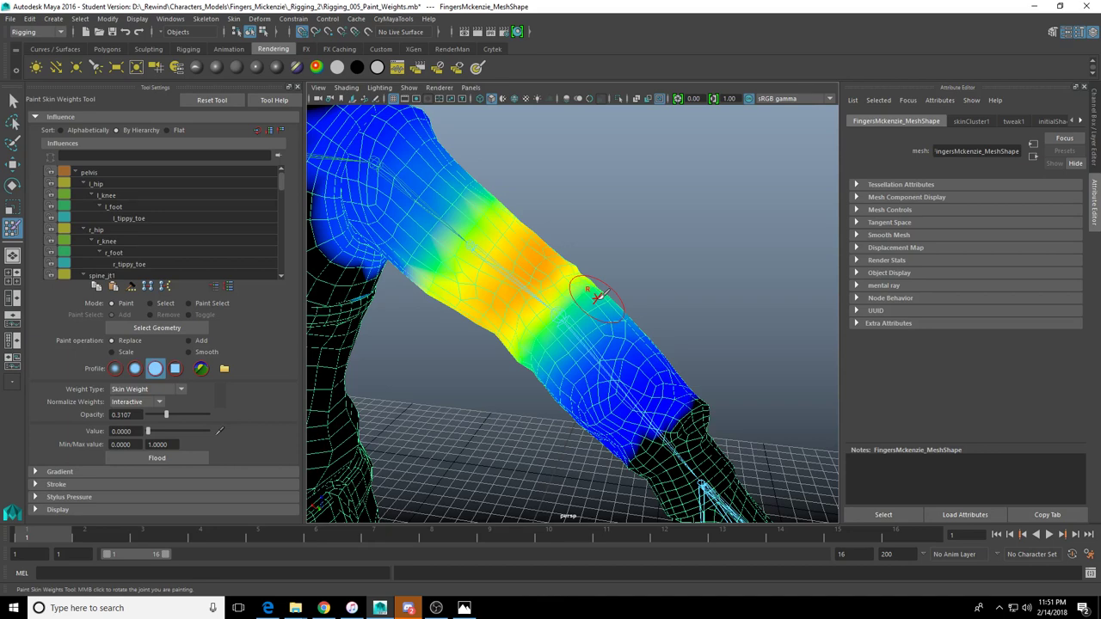
scroll(494, 290, "up", 5)
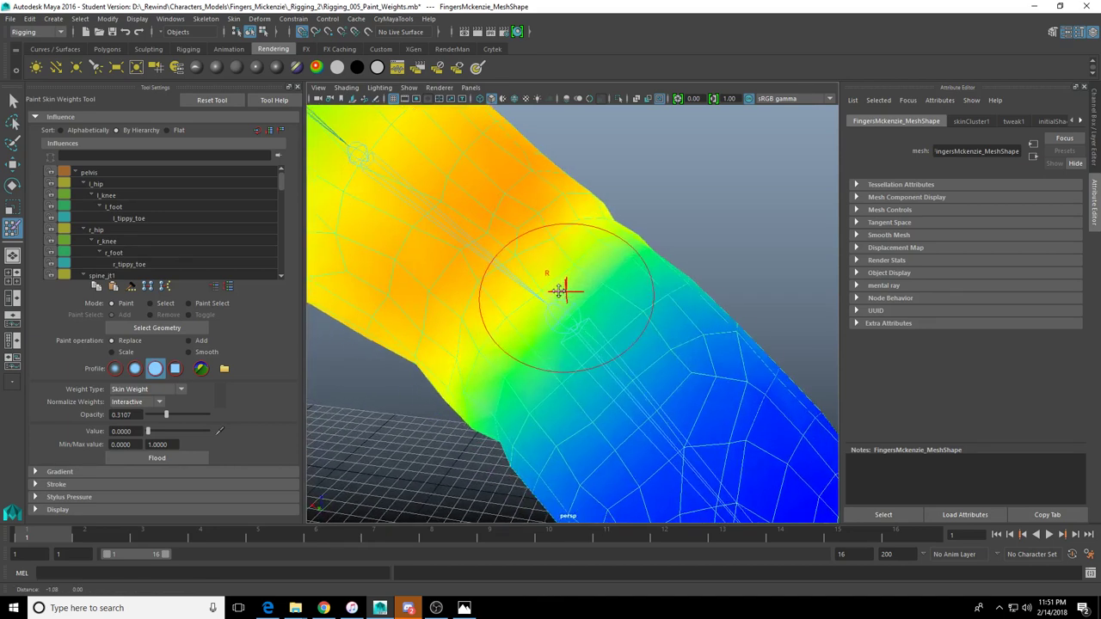
scroll(559, 291, "down", 4)
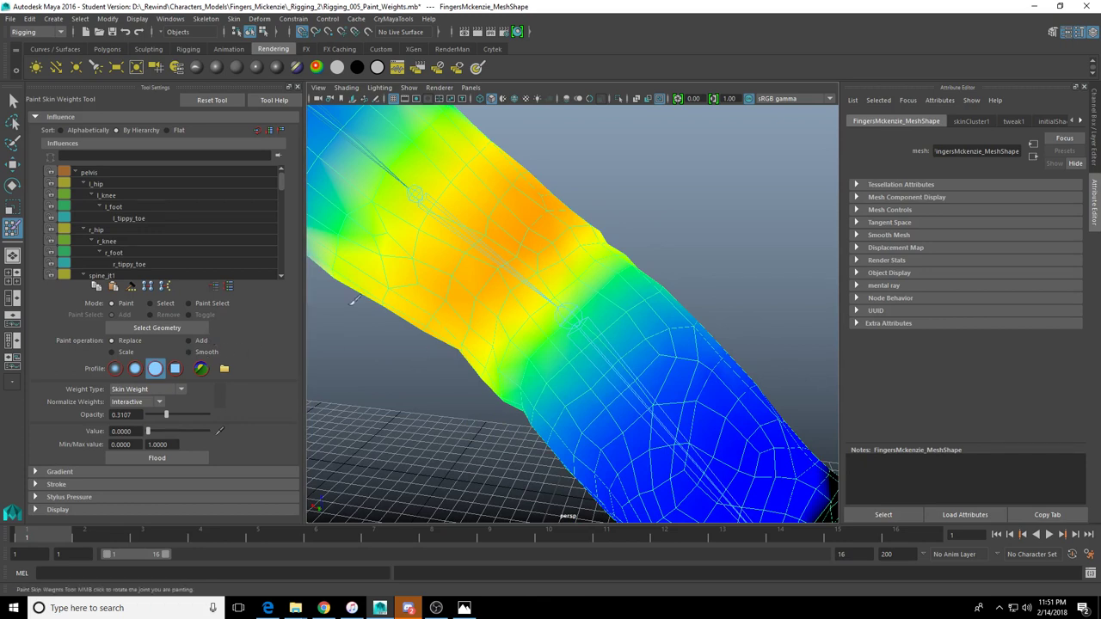
scroll(192, 246, "down", 3)
left_click(582, 284)
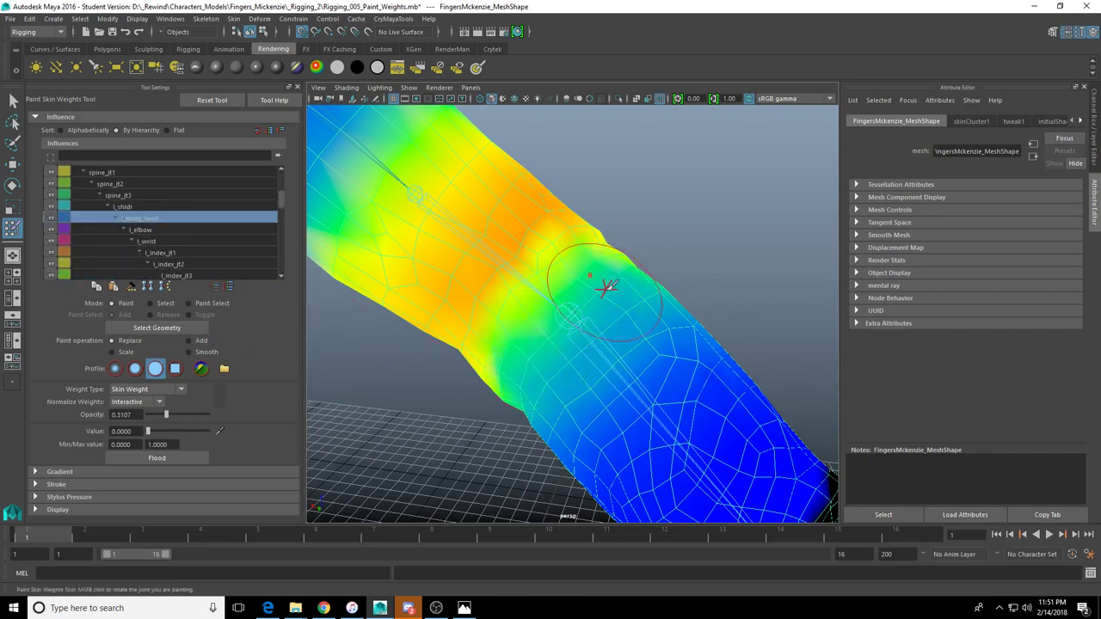
key("ctrl+z")
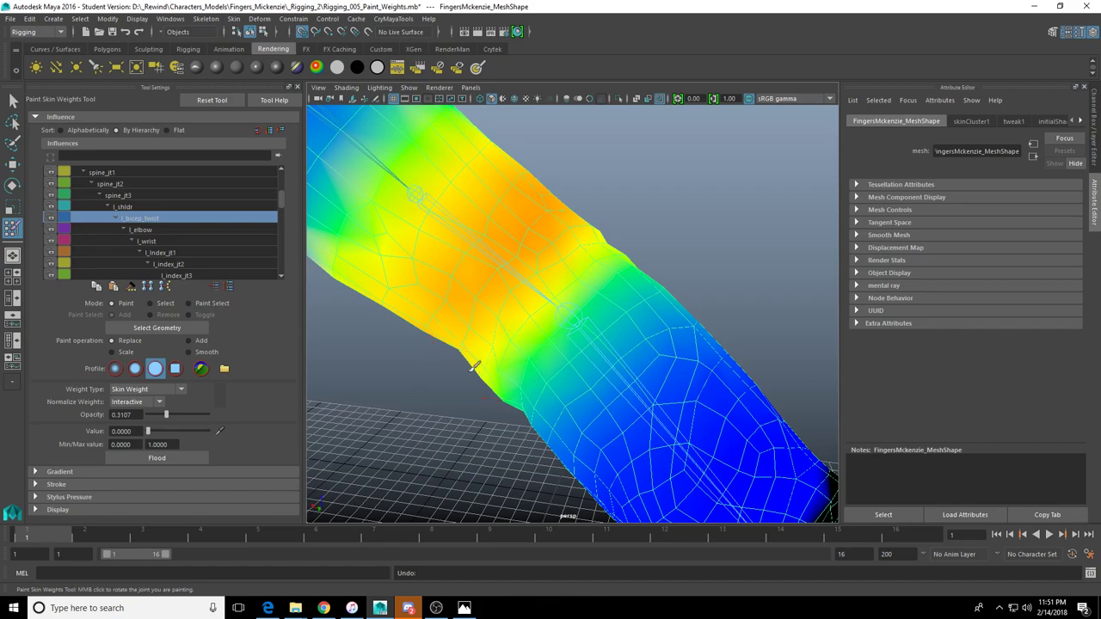
Raise the left bicep twist weight around the elbow at opacity 0.3107 and value 0.9029
scroll(550, 282, "down", 4)
left_click_drag(559, 278, 560, 299, "alt")
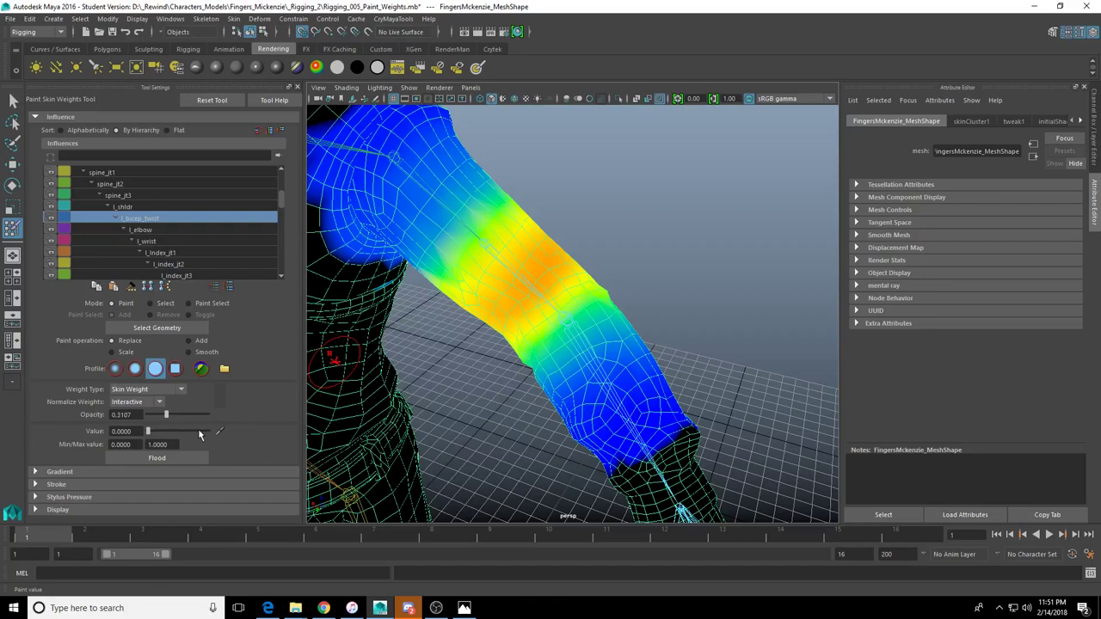
mouse_move(473, 287)
left_mouse_down("alt")
mouse_move(581, 307)
mouse_move(585, 290)
mouse_move(585, 312)
mouse_move(545, 344)
mouse_move(599, 288)
left_mouse_up("alt")
mouse_move(555, 327)
left_mouse_down("alt")
mouse_move(520, 359)
mouse_move(561, 342)
left_mouse_up("alt")
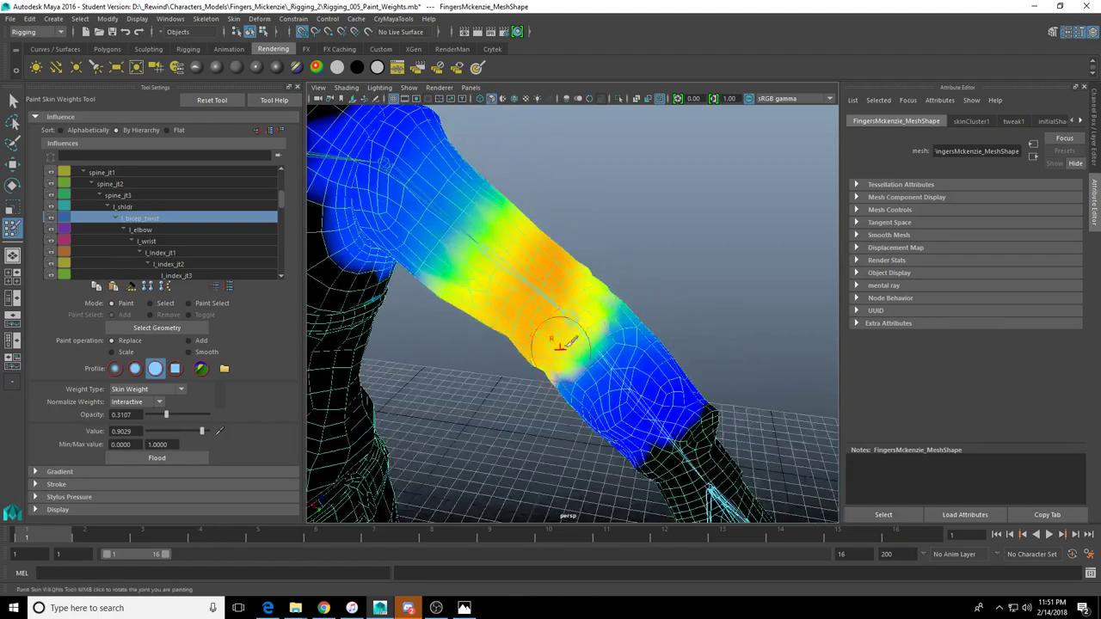
mouse_move(630, 276)
left_mouse_down("alt")
mouse_move(548, 325)
mouse_move(528, 307)
mouse_move(618, 325)
left_mouse_up("alt")
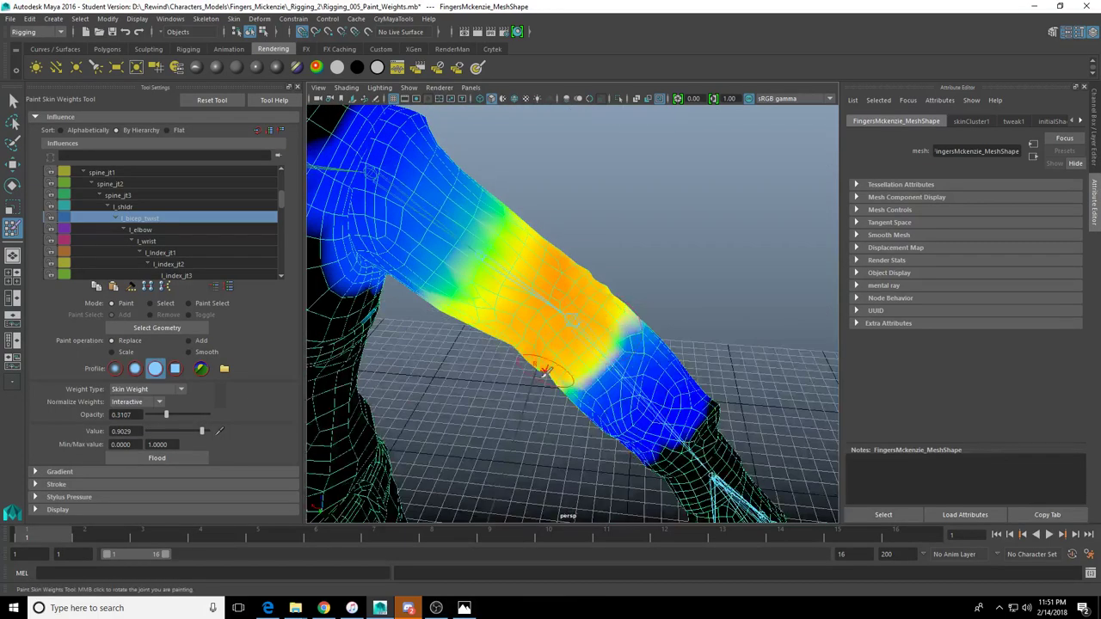
mouse_move(544, 370)
left_mouse_down("alt")
mouse_move(580, 336)
mouse_move(556, 341)
mouse_move(572, 277)
mouse_move(525, 358)
mouse_move(597, 307)
mouse_move(612, 280)
left_mouse_up("alt")
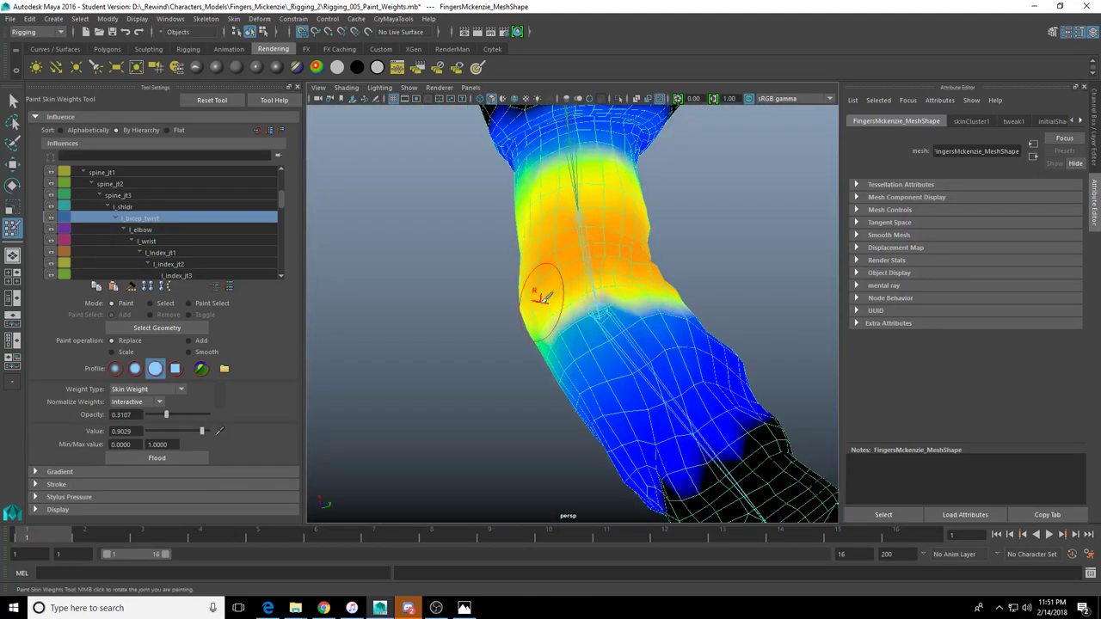
Extend the 0.9029 bicep twist weight around the back and underside of the elbow into the upper forearm
left_click_drag(543, 295, 629, 337, "alt")
mouse_move(543, 308)
left_mouse_down("alt")
mouse_move(627, 325)
mouse_move(577, 339)
mouse_move(596, 330)
mouse_move(594, 273)
left_mouse_up("alt")
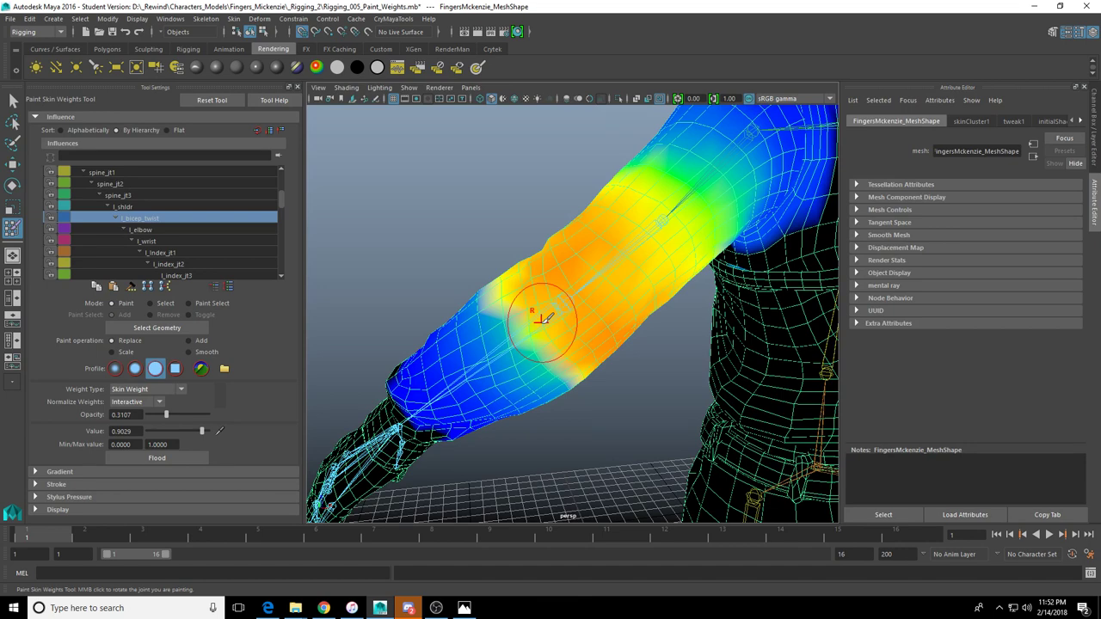
left_click_drag(568, 295, 573, 233, "alt")
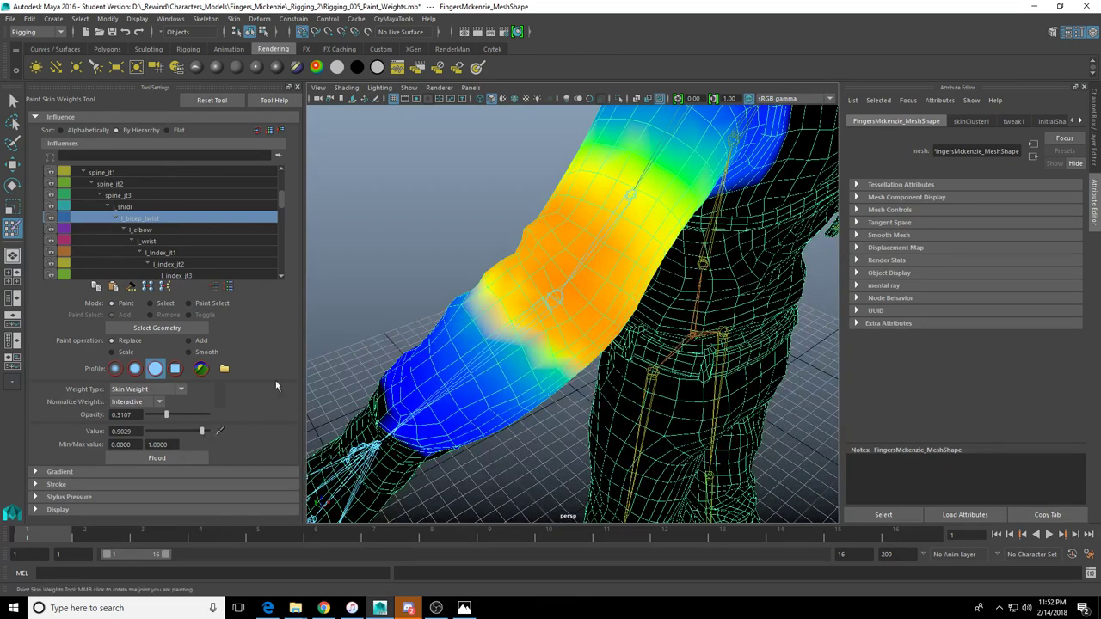
mouse_move(609, 253)
left_mouse_down("alt")
mouse_move(558, 323)
mouse_move(609, 300)
left_mouse_up("alt")
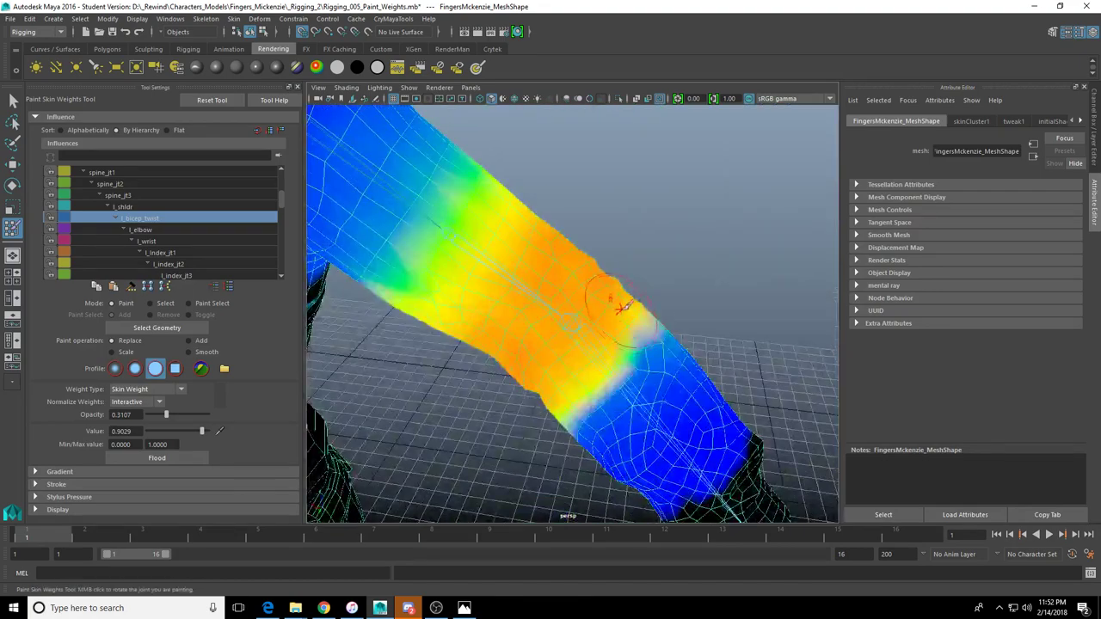
left_click_drag(590, 344, 528, 356, "alt")
mouse_move(614, 355)
left_mouse_down("alt")
mouse_move(543, 309)
mouse_move(499, 298)
left_mouse_up("alt")
mouse_move(559, 353)
left_mouse_down("alt")
mouse_move(630, 359)
mouse_move(595, 418)
left_mouse_up("alt")
mouse_move(593, 415)
left_mouse_down("alt")
mouse_move(597, 386)
mouse_move(637, 357)
mouse_move(625, 384)
mouse_move(622, 347)
mouse_move(525, 398)
mouse_move(516, 349)
left_mouse_up("alt")
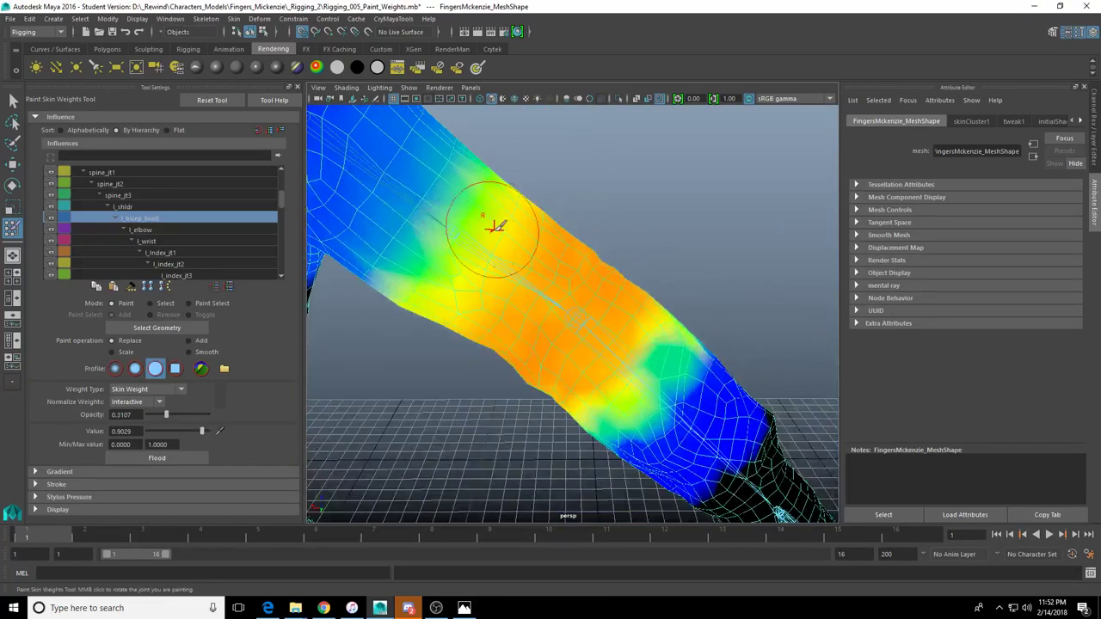
Build up the bicep twist weight on the upper arm and blend both ends of the painted band with the soft brush profile
mouse_move(434, 262)
left_mouse_down()
mouse_move(427, 285)
mouse_move(462, 208)
left_mouse_up()
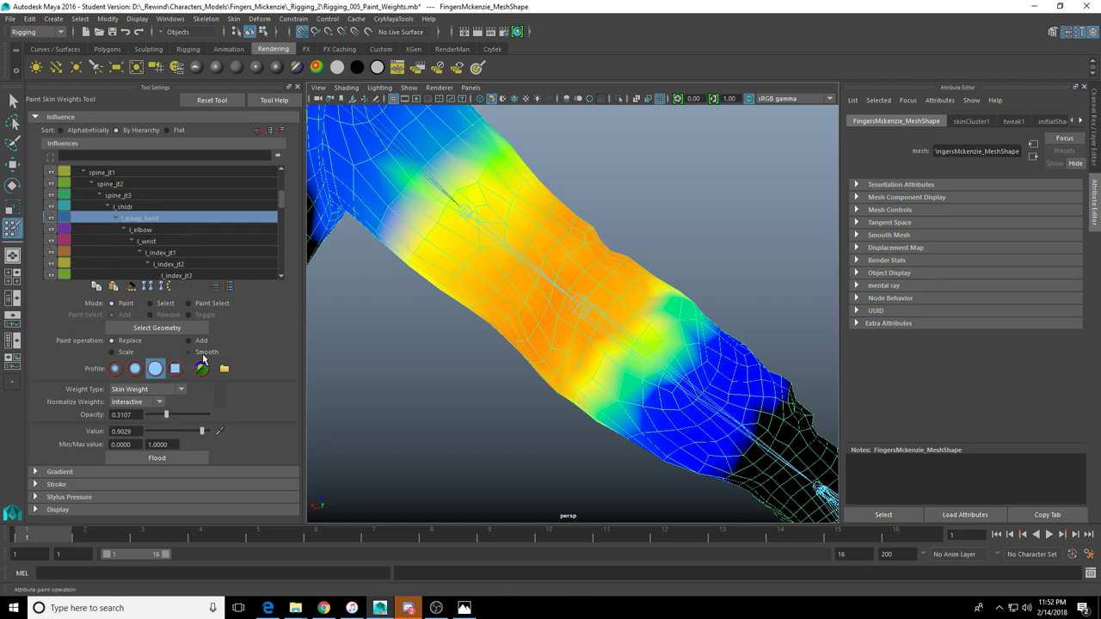
left_click(135, 368)
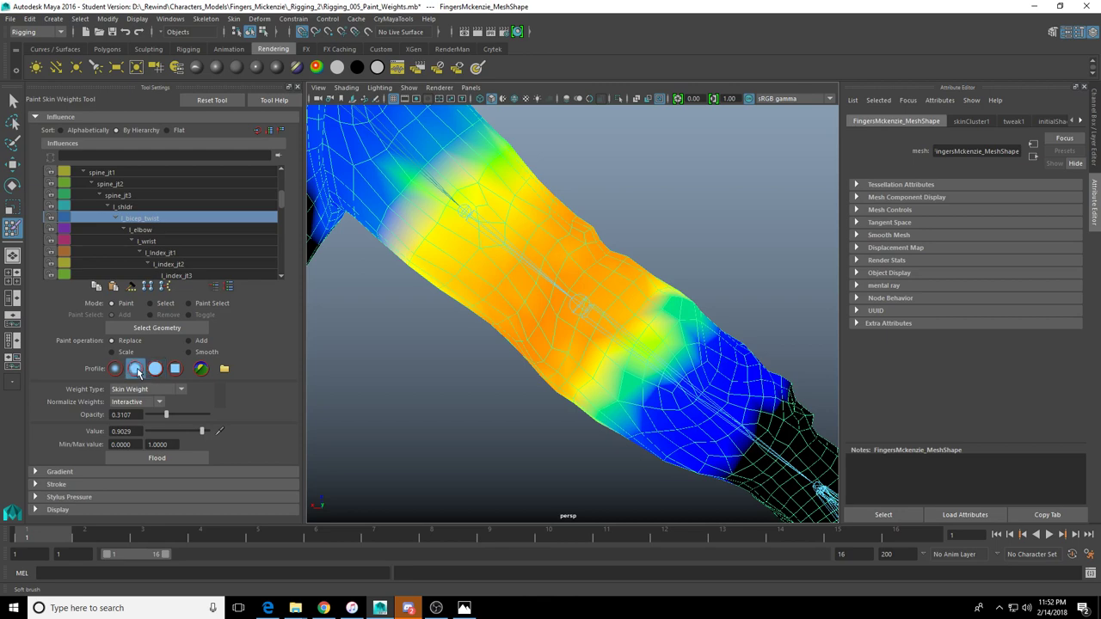
left_click_drag(614, 319, 584, 391)
mouse_move(655, 308)
left_mouse_down()
mouse_move(607, 414)
mouse_move(561, 365)
left_mouse_up()
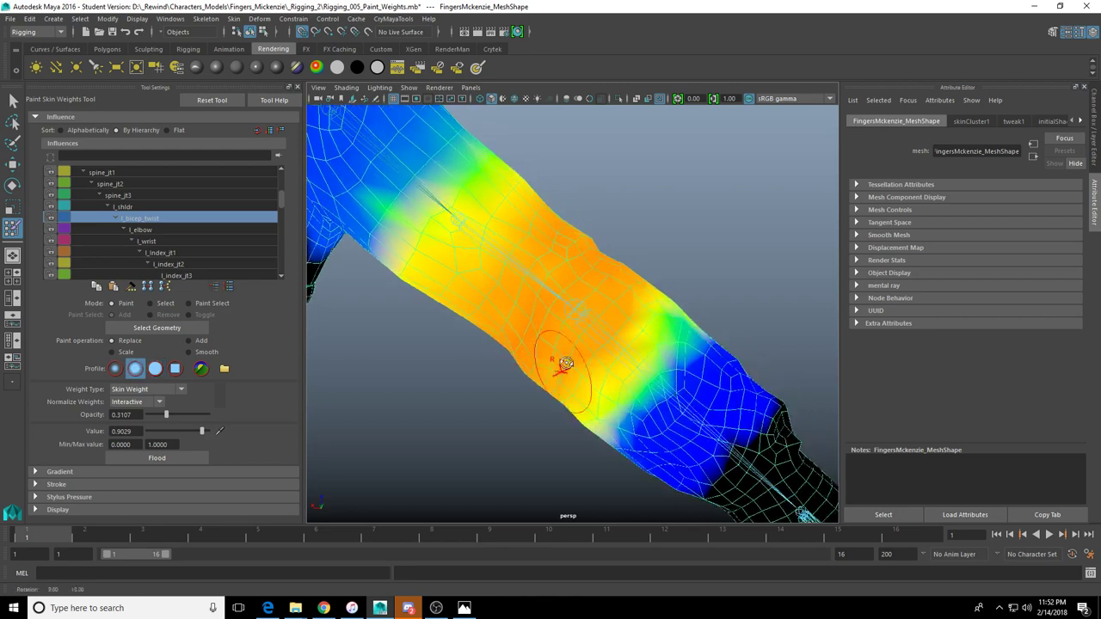
mouse_move(413, 198)
left_mouse_down()
mouse_move(387, 264)
mouse_move(444, 309)
left_mouse_up()
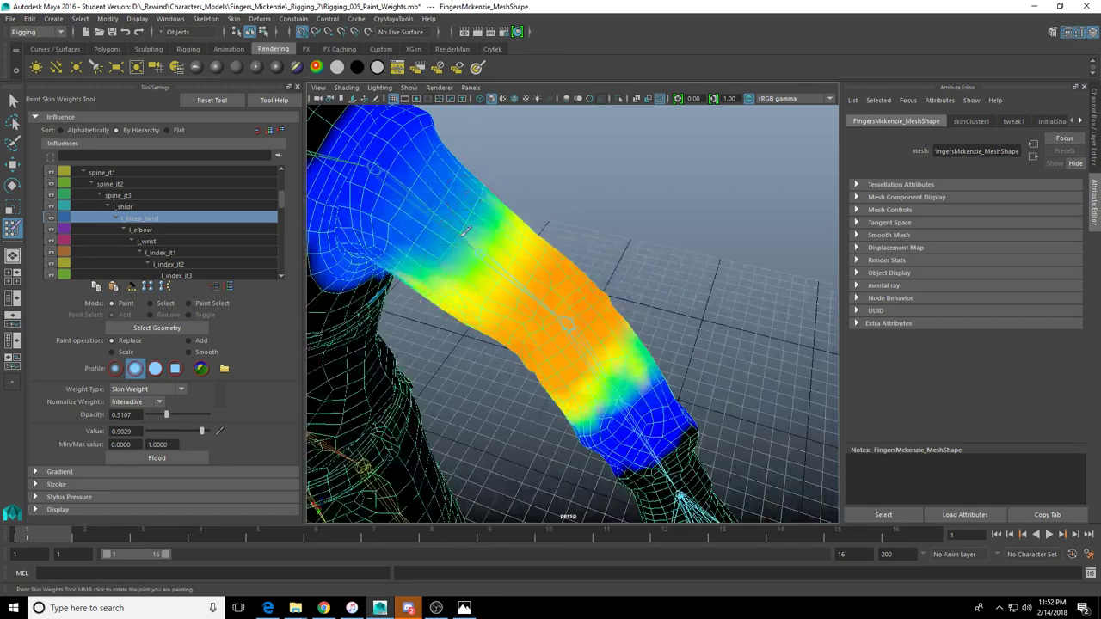
left_click_drag(470, 220, 430, 309)
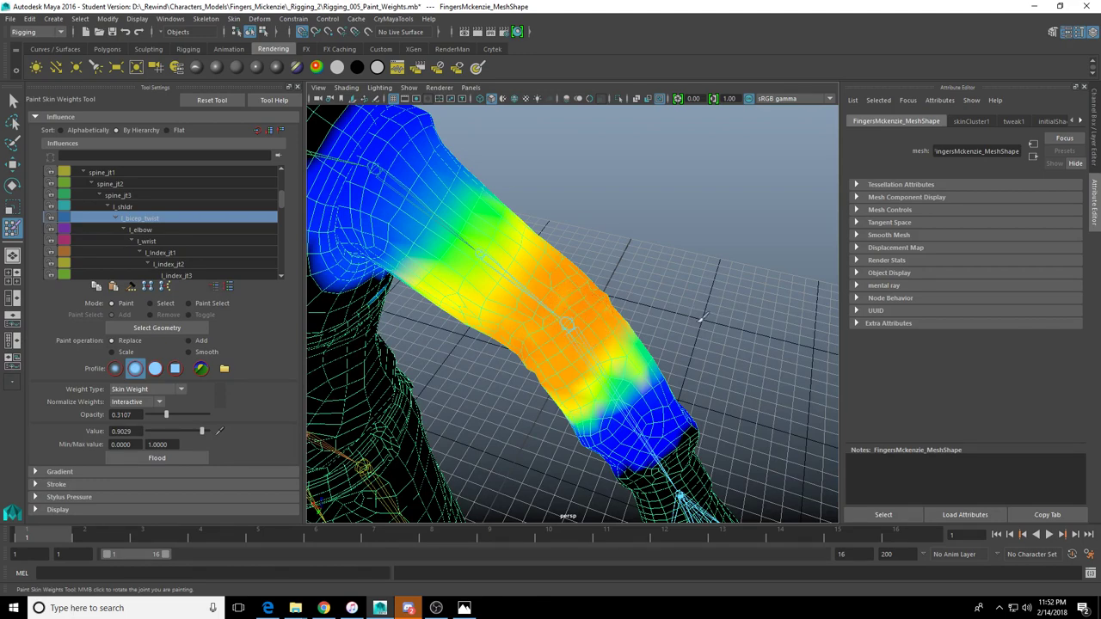
Examine the bicep twist weights toward the wrist and the l_elbow influence along the elbow and forearm
mouse_move(643, 331)
left_mouse_down("alt")
mouse_move(593, 242)
mouse_move(621, 199)
mouse_move(651, 238)
mouse_move(649, 285)
mouse_move(584, 326)
mouse_move(504, 307)
mouse_move(504, 332)
mouse_move(607, 352)
left_mouse_up("alt")
scroll(594, 242, "up", 5)
scroll(607, 353, "up", 3)
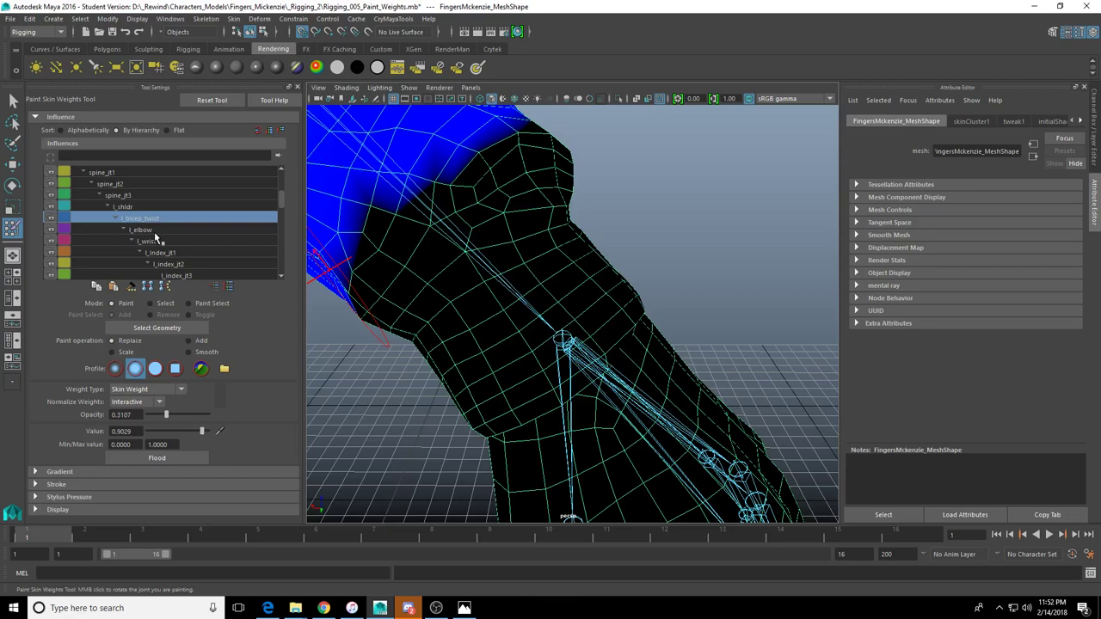
scroll(430, 241, "down", 4)
middle_click_drag(432, 242, 596, 319, "alt")
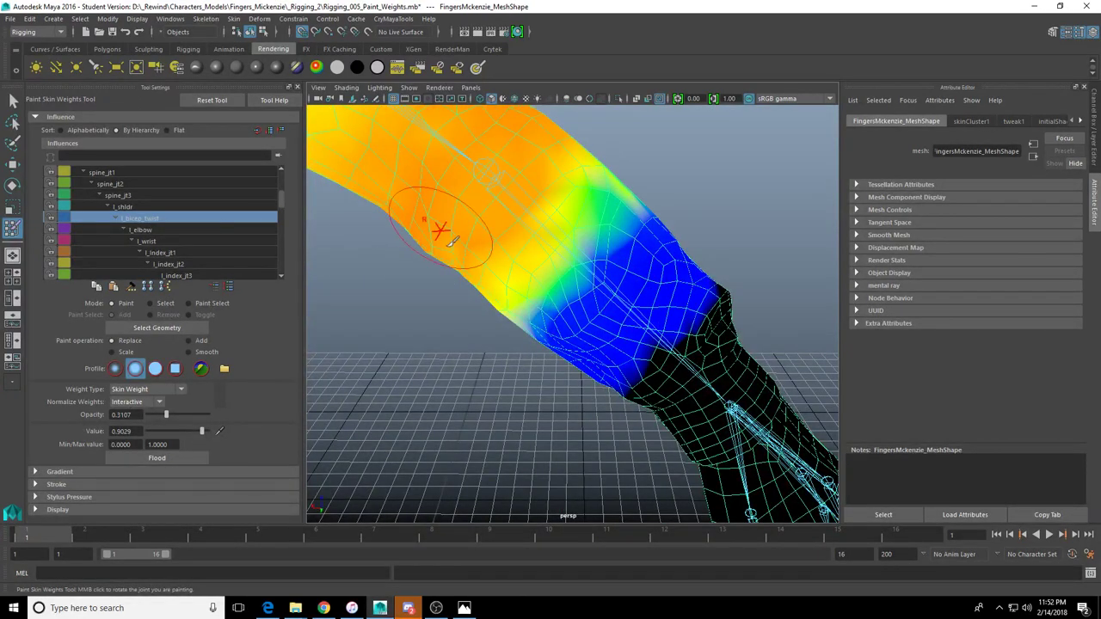
middle_click_drag(442, 230, 521, 321, "alt")
left_click(142, 230)
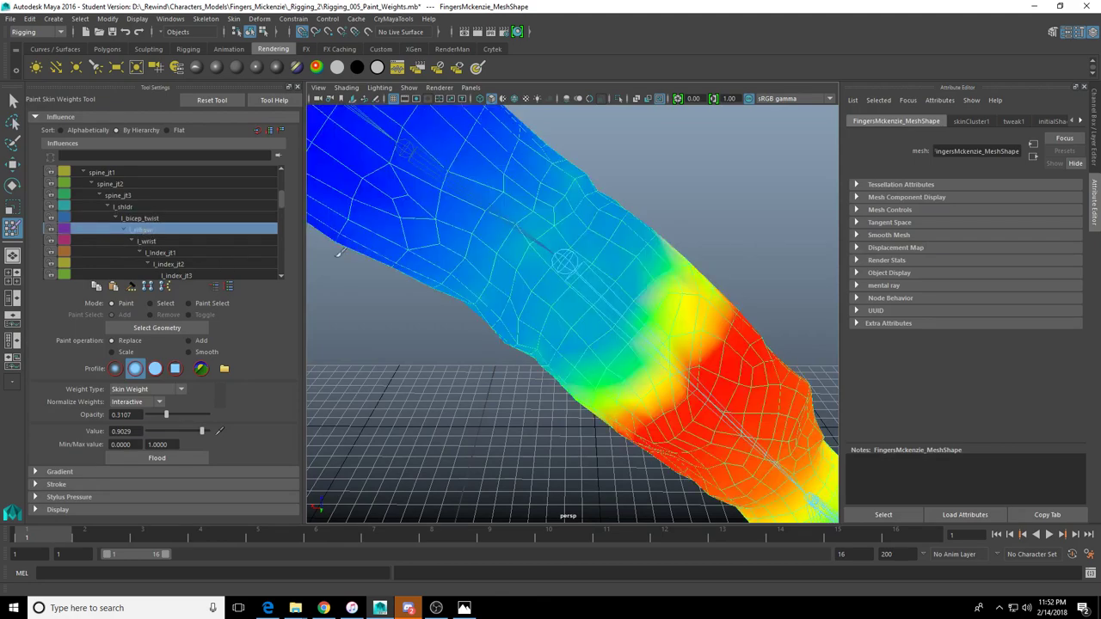
scroll(481, 284, "down", 5)
scroll(535, 304, "up", 2)
left_click_drag(536, 305, 506, 292, "alt")
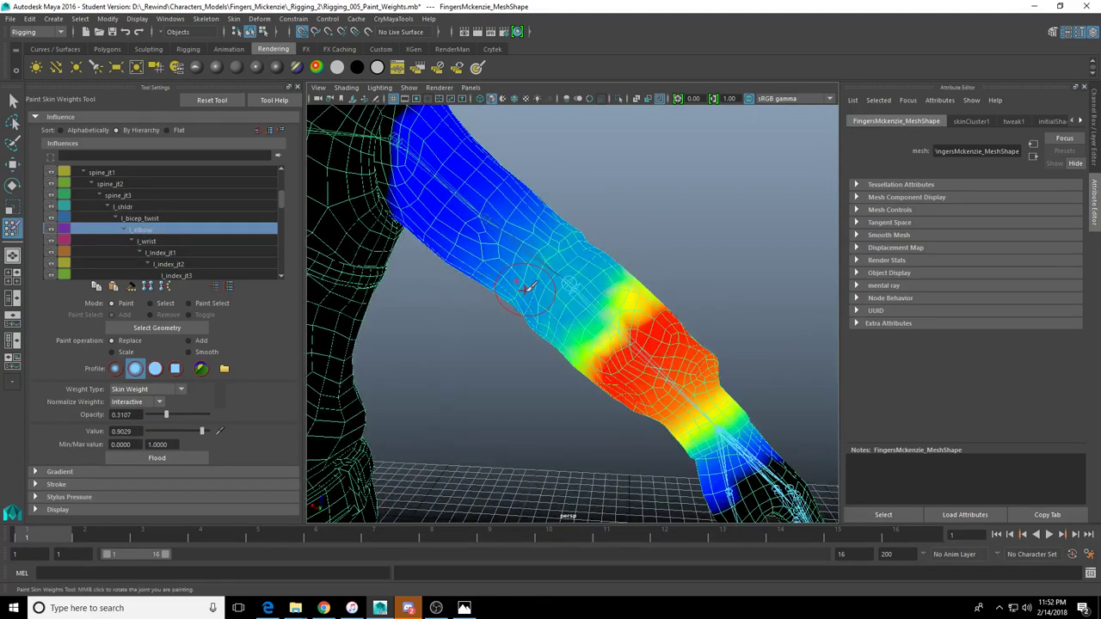
scroll(556, 274, "up", 3)
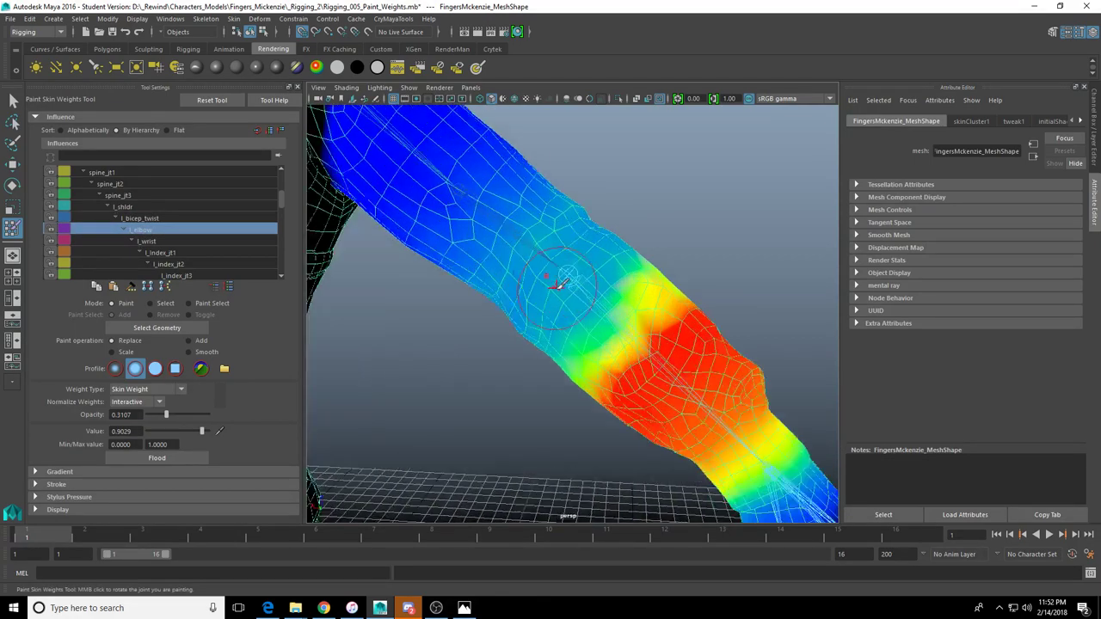
Test-rotate the left elbow joint about 17° in Z, and undo the rotation
key("w")
left_click(565, 266)
scroll(566, 275, "down", 3)
key("e")
left_click_drag(565, 290, 544, 277)
key("ctrl+z")
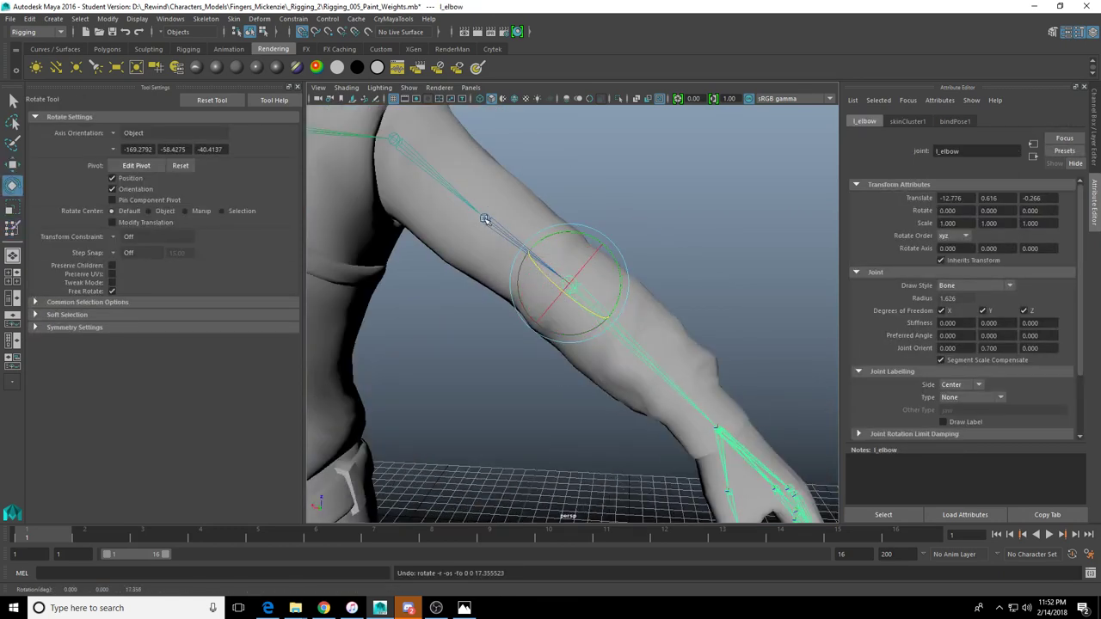
Test-rotate the l_bicep_twist joint to about 4.29° in X and check the deformation of the upper arm and chest strap
left_click(485, 219)
left_click_drag(491, 184, 489, 215)
key("ctrl+z")
right_click_drag(488, 215, 600, 280, "alt")
left_click_drag(599, 280, 446, 308, "alt")
key("ctrl+z")
scroll(533, 273, "down", 5)
middle_click_drag(533, 273, 568, 330, "alt")
scroll(568, 330, "up", 3)
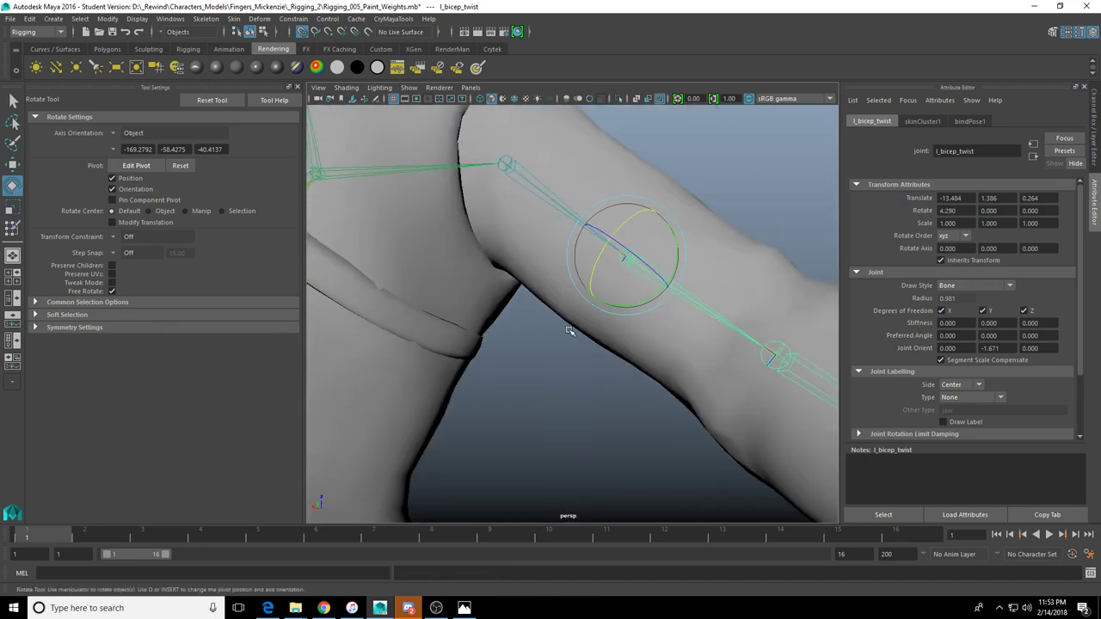
left_click_drag(637, 350, 459, 331, "alt")
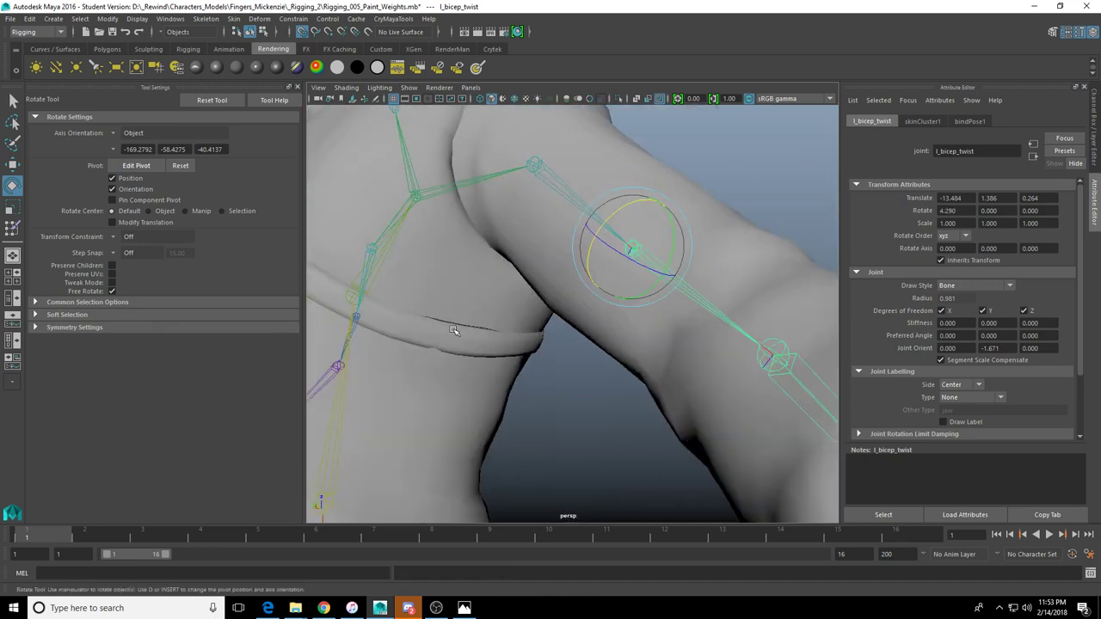
Select the faces of the strap across the character's torso and isolate them in the view
left_click(455, 331)
right_click_drag(456, 334, 460, 384)
left_click(469, 345)
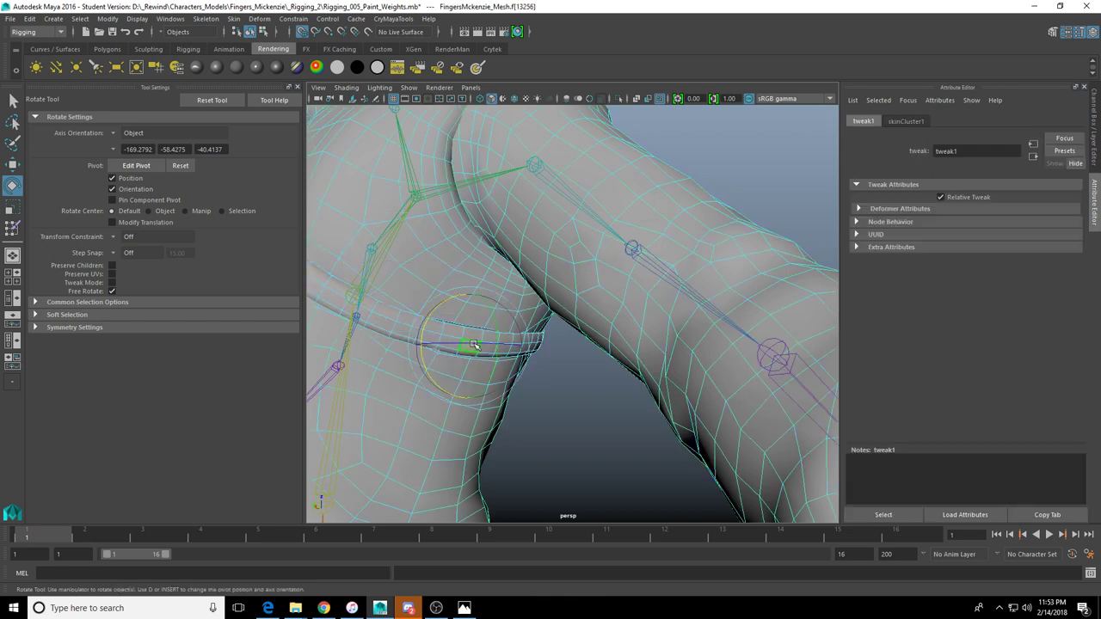
double_click(474, 345, "shift")
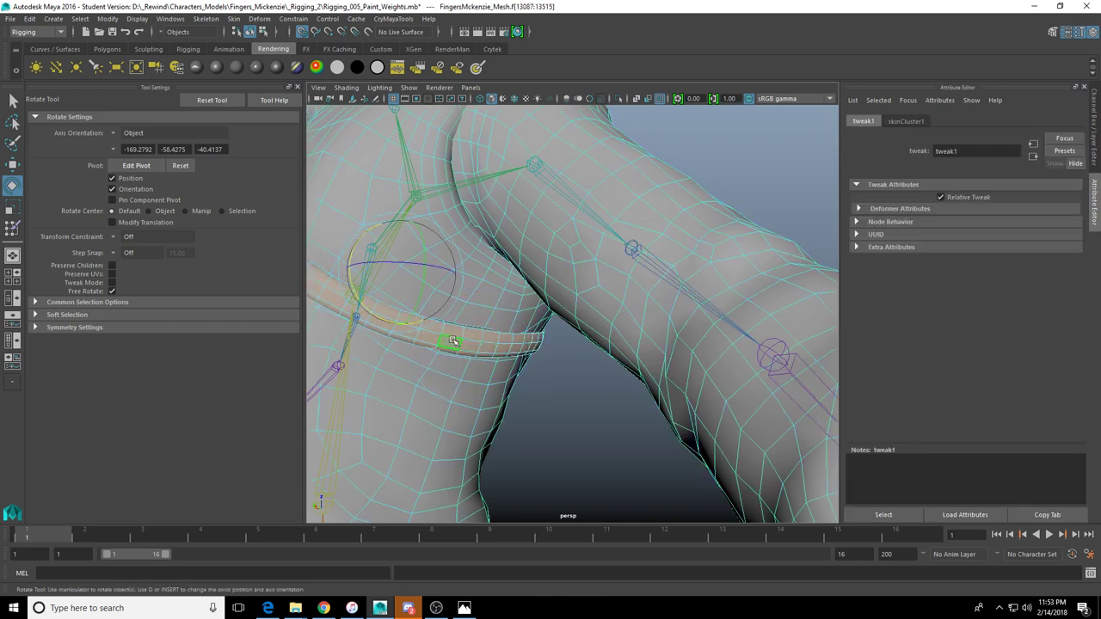
left_click(618, 98)
left_click_drag(536, 249, 462, 260, "alt")
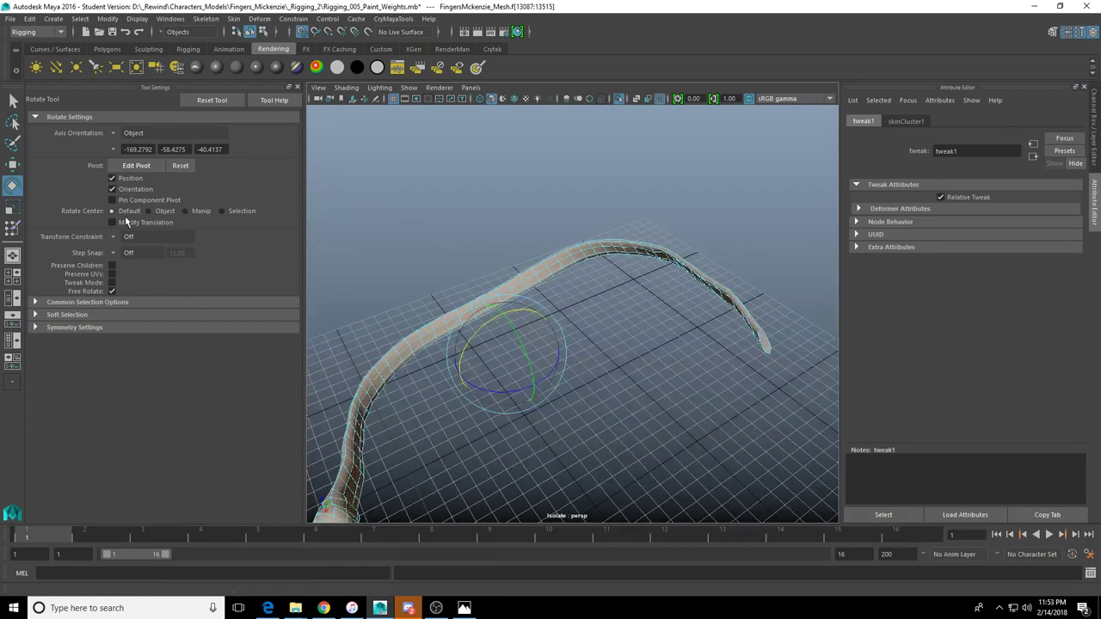
Display the l_bicep_twist influence on the isolated strap with the Paint Skin Weights tool and focus on the weighted patch
left_click(12, 228)
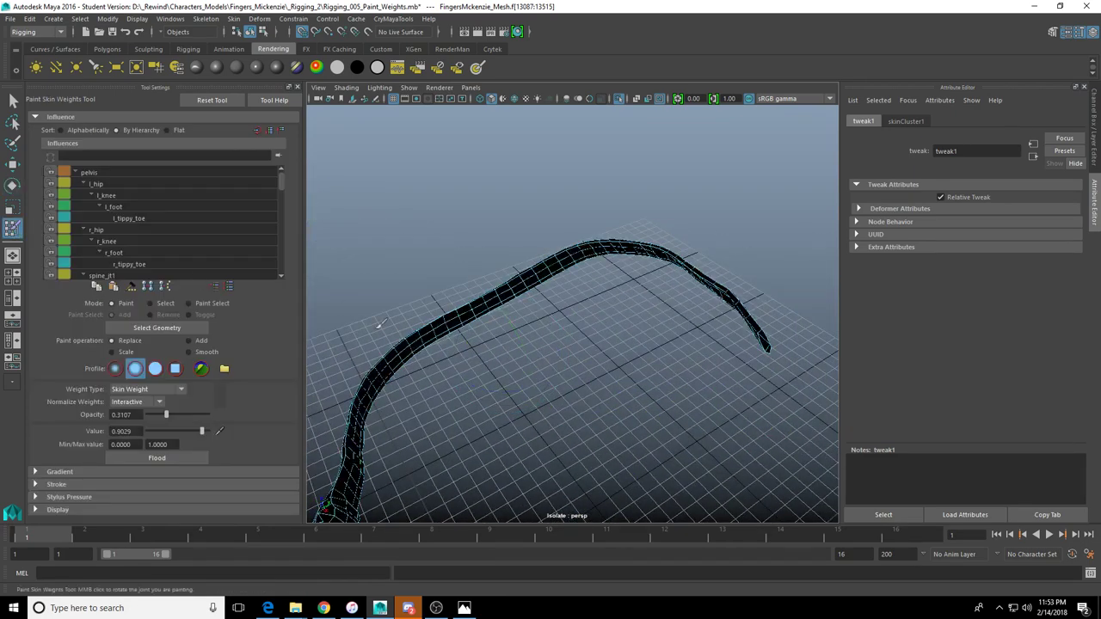
left_click_drag(378, 327, 203, 258, "alt")
scroll(141, 191, "down", 4)
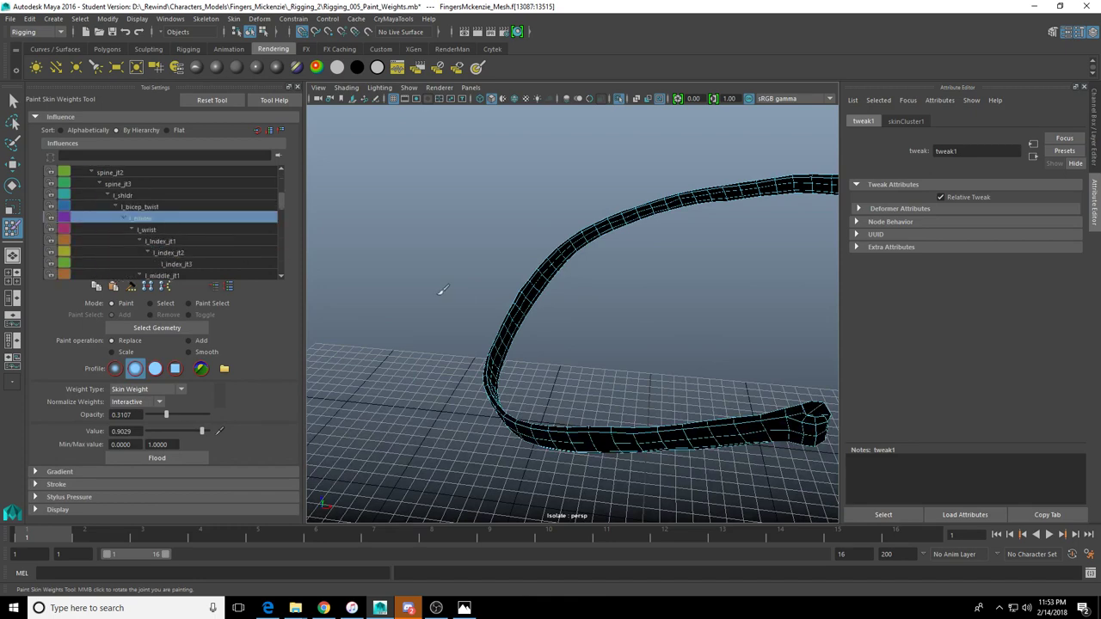
left_click_drag(442, 290, 578, 273, "alt")
left_click(140, 207)
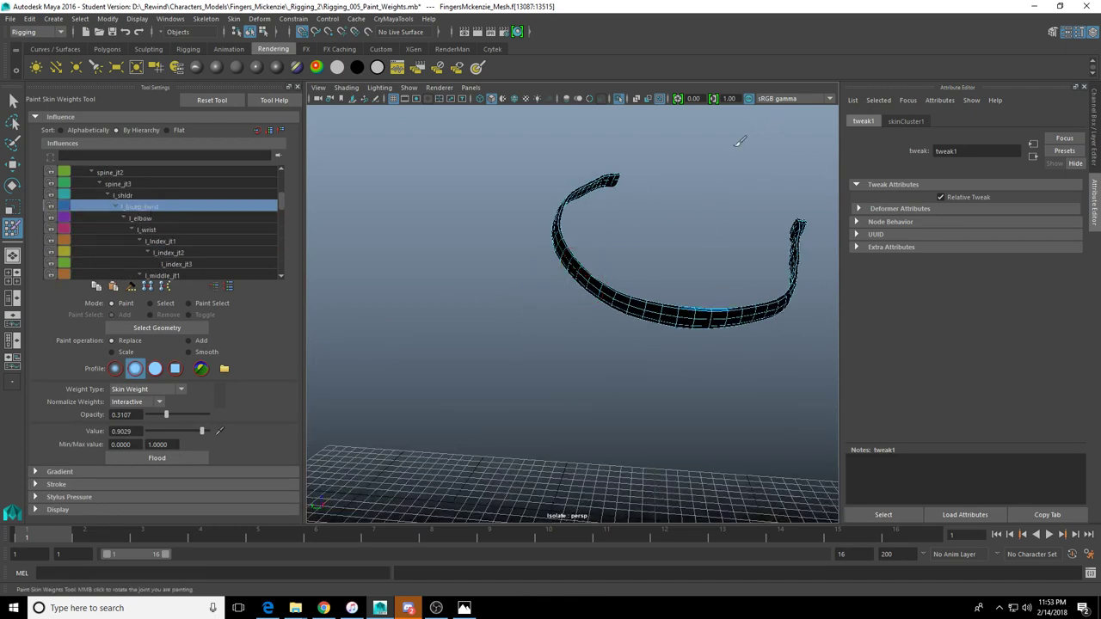
scroll(706, 211, "up", 5)
middle_click_drag(706, 210, 594, 216, "alt")
mouse_move(594, 216)
left_mouse_down("alt")
mouse_move(629, 287)
mouse_move(574, 194)
left_mouse_up("alt")
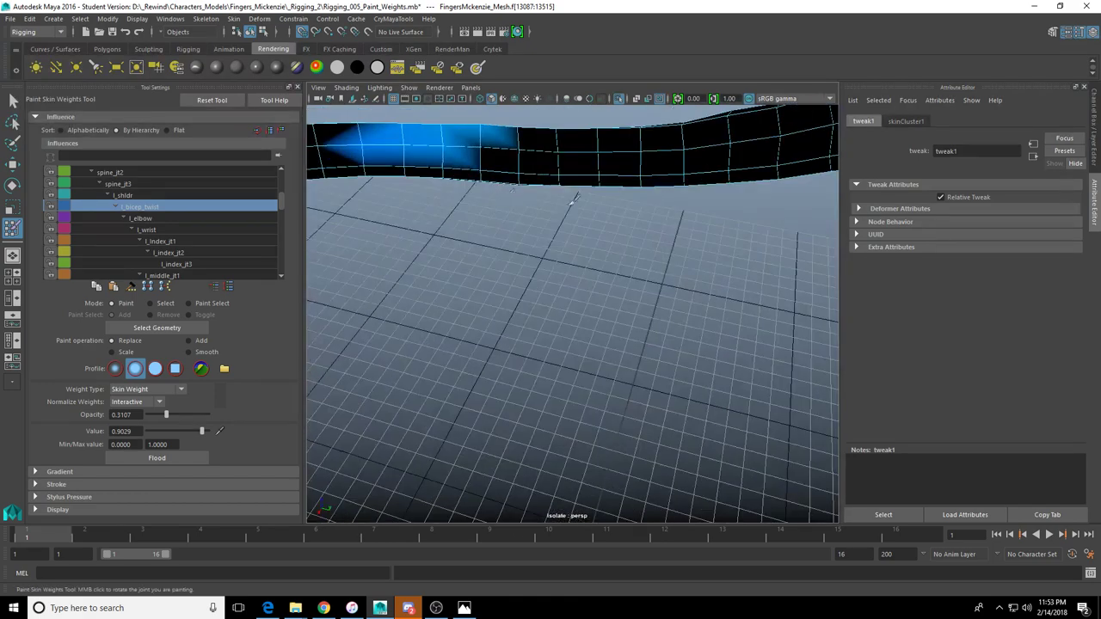
middle_click_drag(574, 194, 578, 267, "alt")
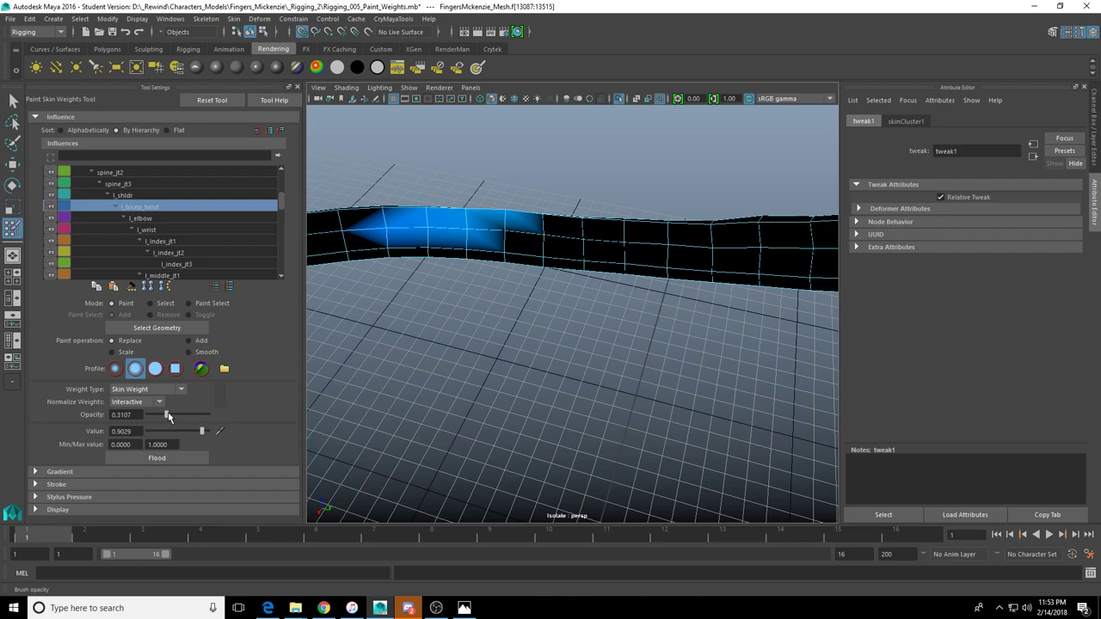
Try to paint the l_bicep_twist patch on the strap with value 1 and opacity 0
left_click_drag(205, 433, 216, 432)
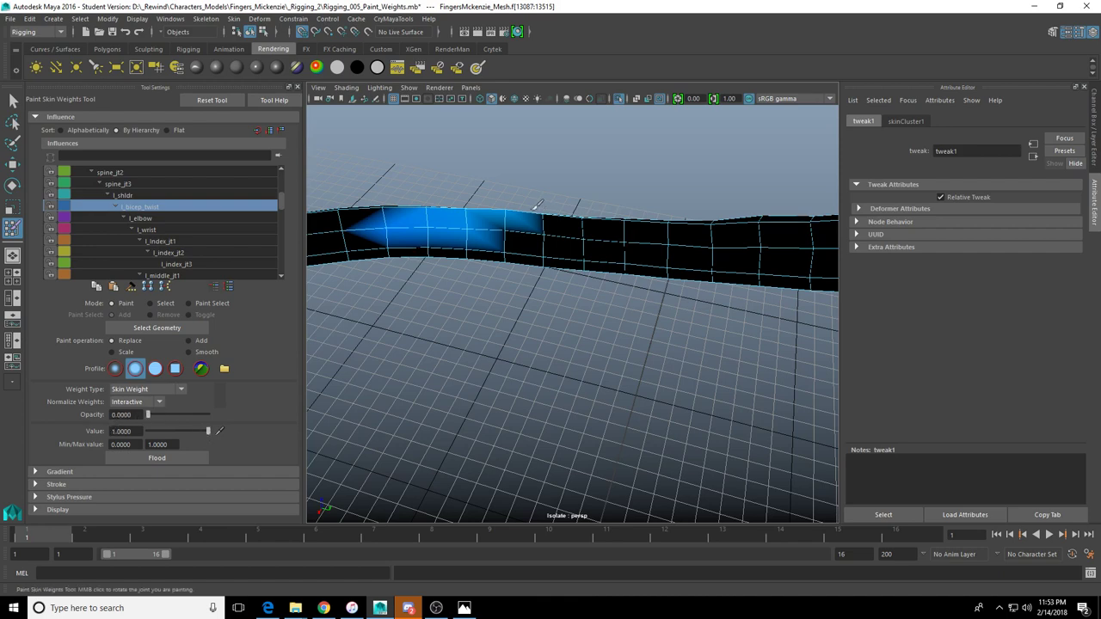
scroll(534, 203, "down", 5)
left_click_drag(473, 252, 447, 280, "alt")
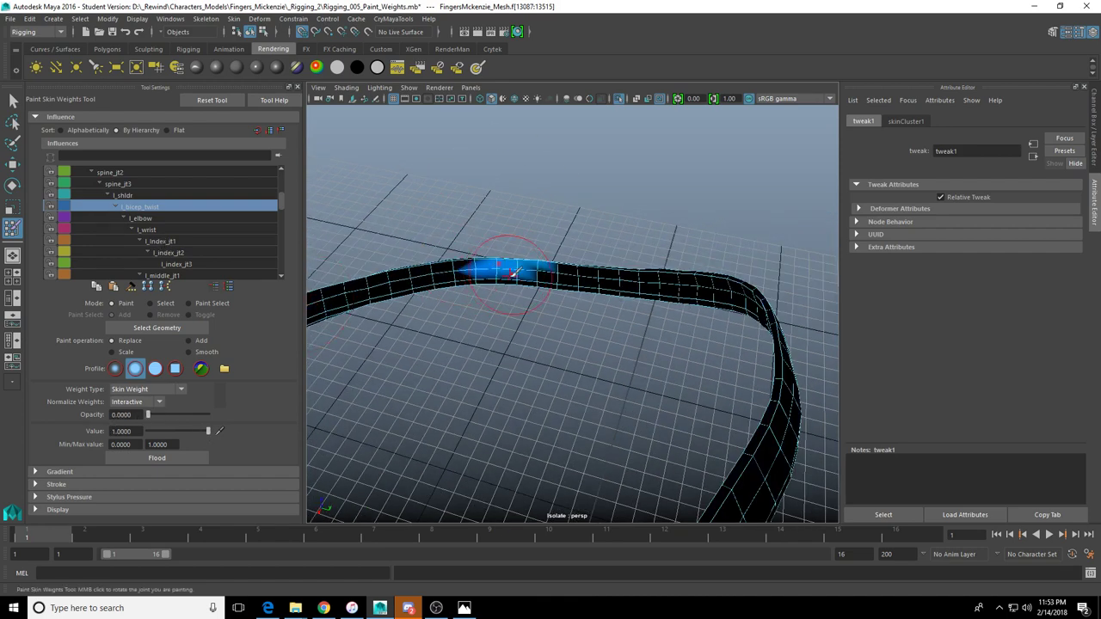
left_click_drag(532, 264, 557, 265)
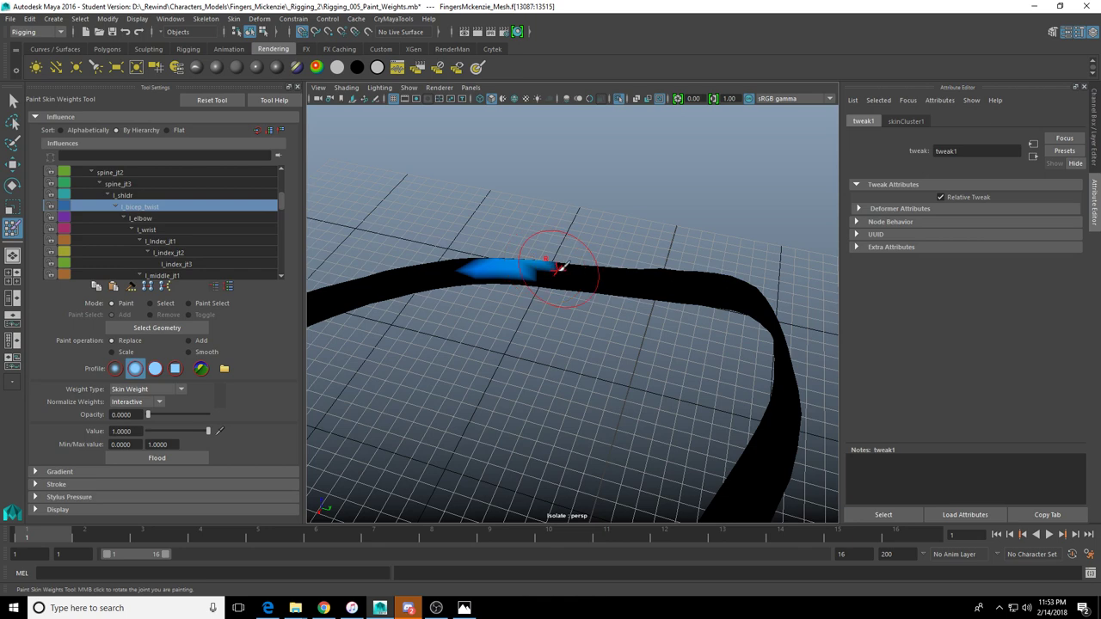
Replace the strap's face selection with the whole FingersMckenzie_Mesh object
left_click(153, 327)
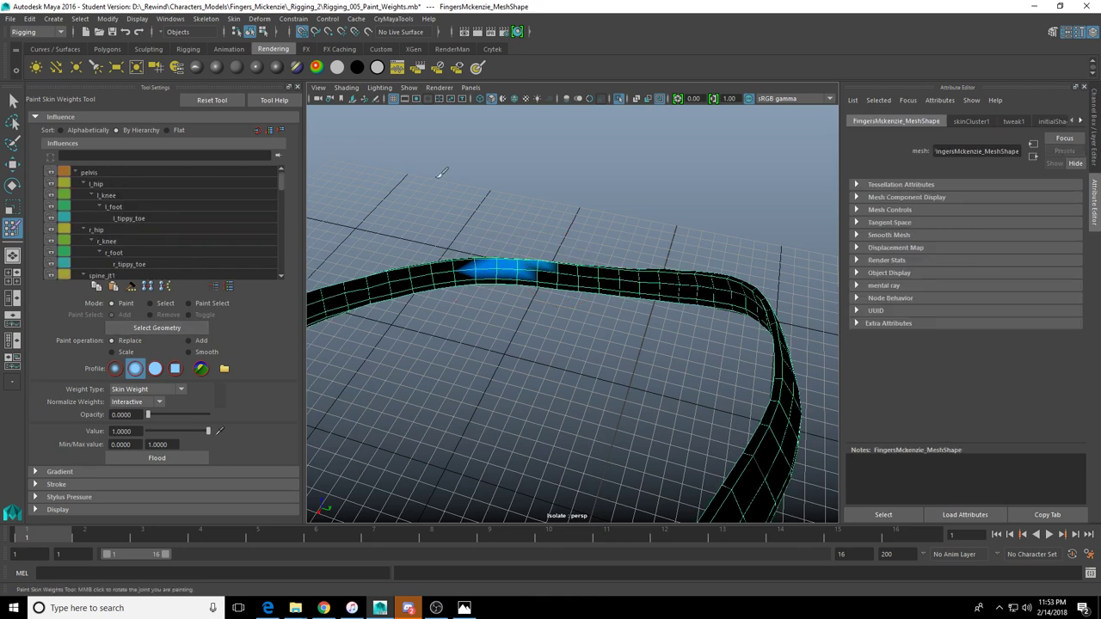
key("q")
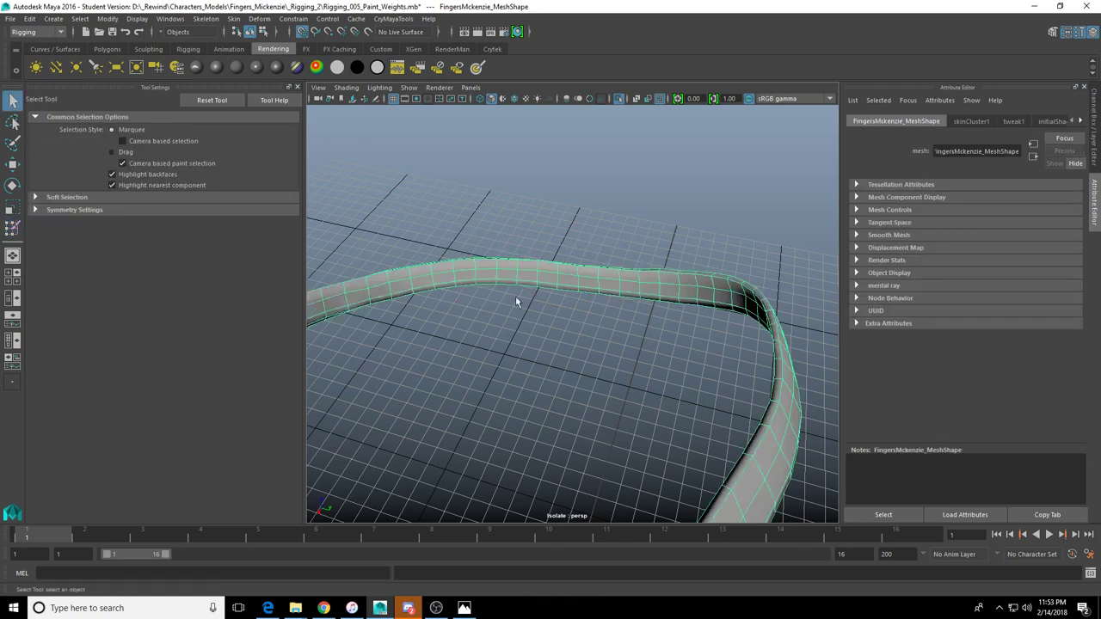
left_click(531, 252)
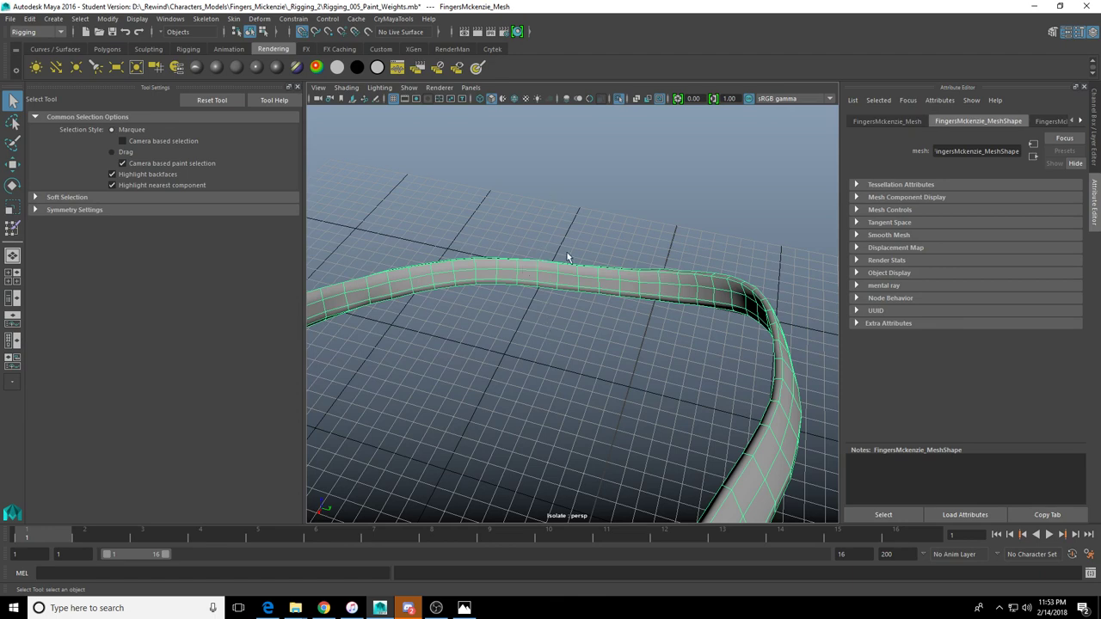
scroll(565, 253, "down", 5)
left_click_drag(556, 258, 563, 195, "alt")
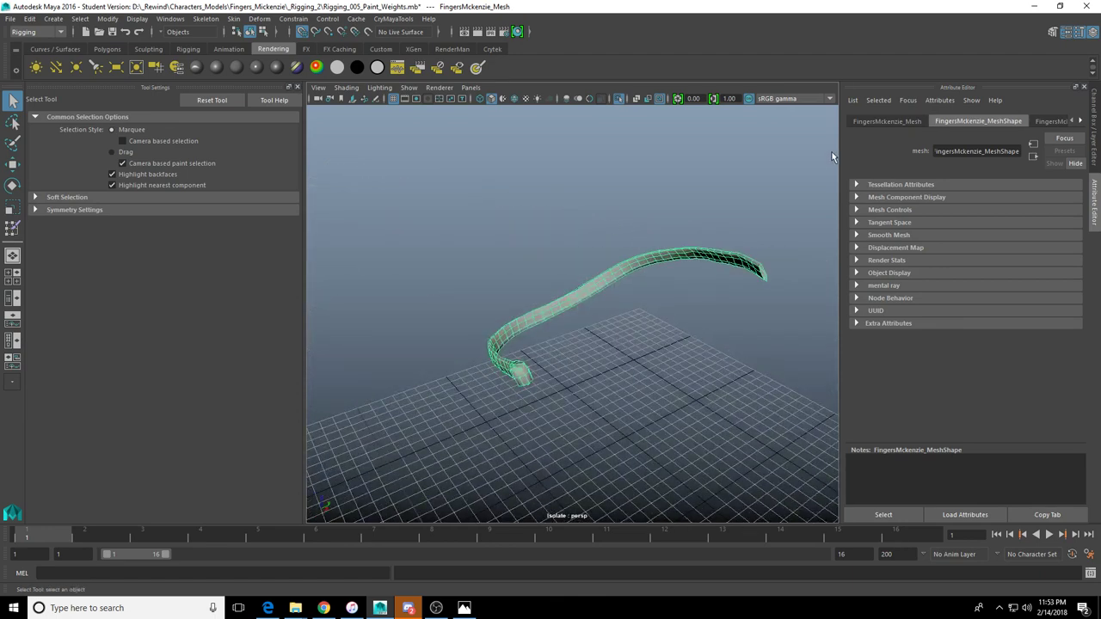
left_click(12, 164)
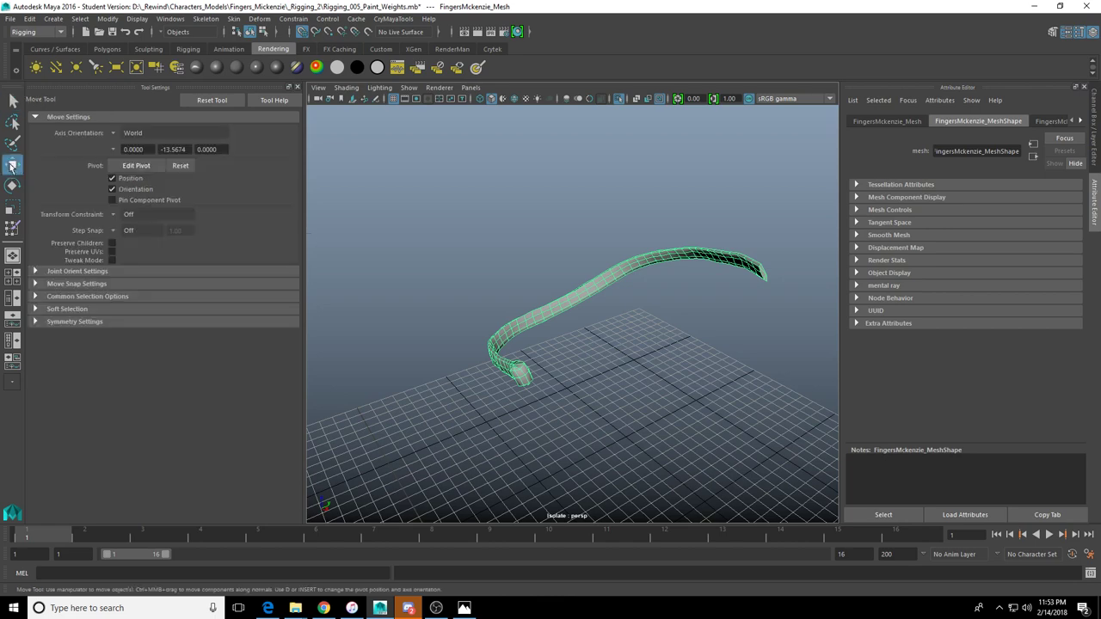
left_click(421, 256)
left_click(609, 279)
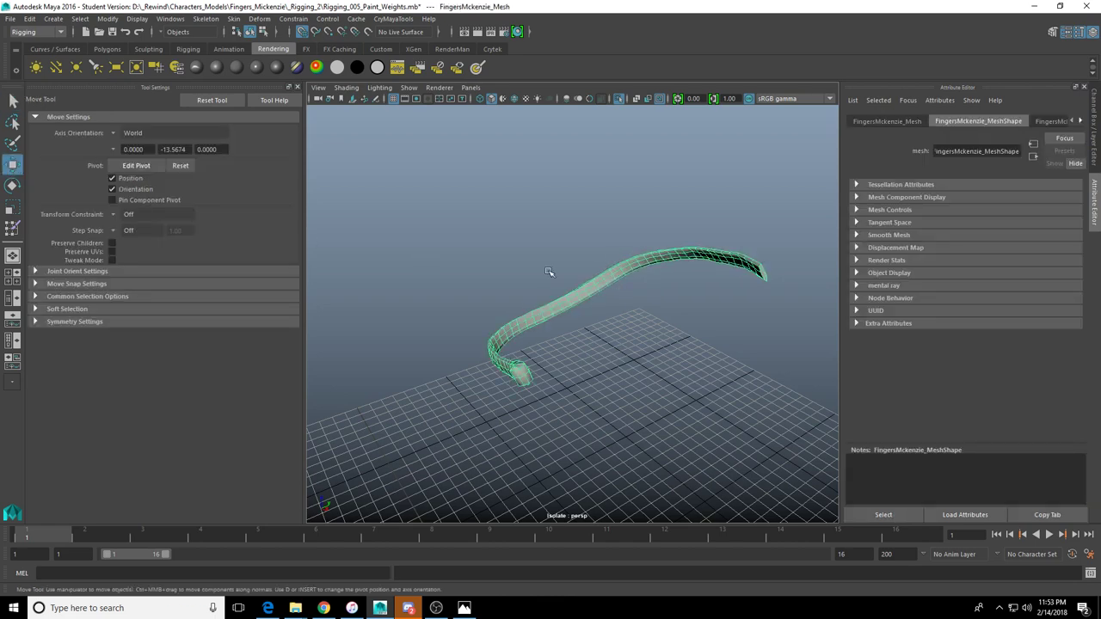
Paint out the l_bicep_twist weights on the strap with the solid brush in Replace mode at opacity 1 and value 0
left_click(11, 230)
mouse_move(675, 314)
left_mouse_down("alt")
mouse_move(499, 320)
mouse_move(534, 260)
left_mouse_up("alt")
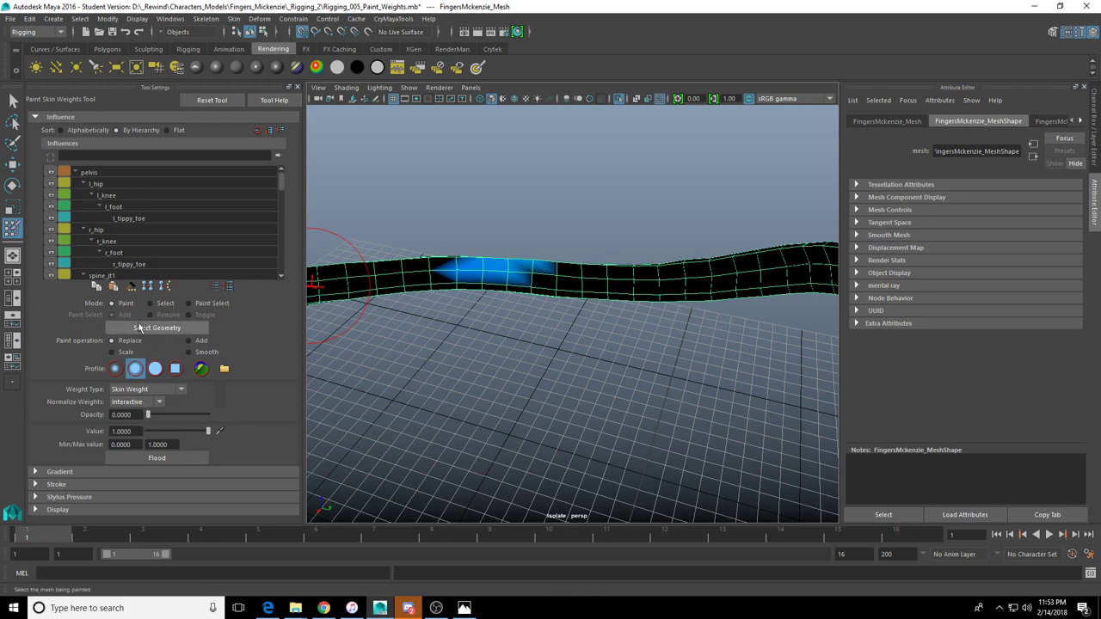
left_click_drag(150, 414, 208, 414)
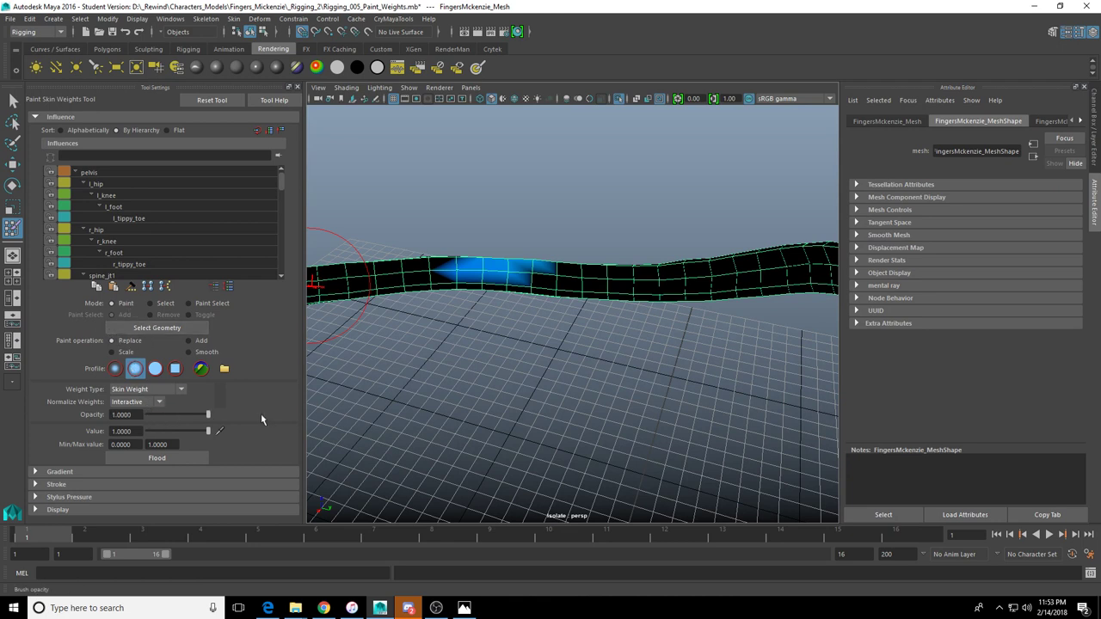
left_click_drag(434, 274, 577, 272)
key("ctrl+z")
left_click_drag(172, 414, 208, 415)
mouse_move(434, 274)
left_mouse_down()
mouse_move(590, 276)
mouse_move(474, 267)
mouse_move(555, 261)
mouse_move(507, 263)
mouse_move(553, 246)
mouse_move(520, 290)
left_mouse_up()
left_click(162, 372)
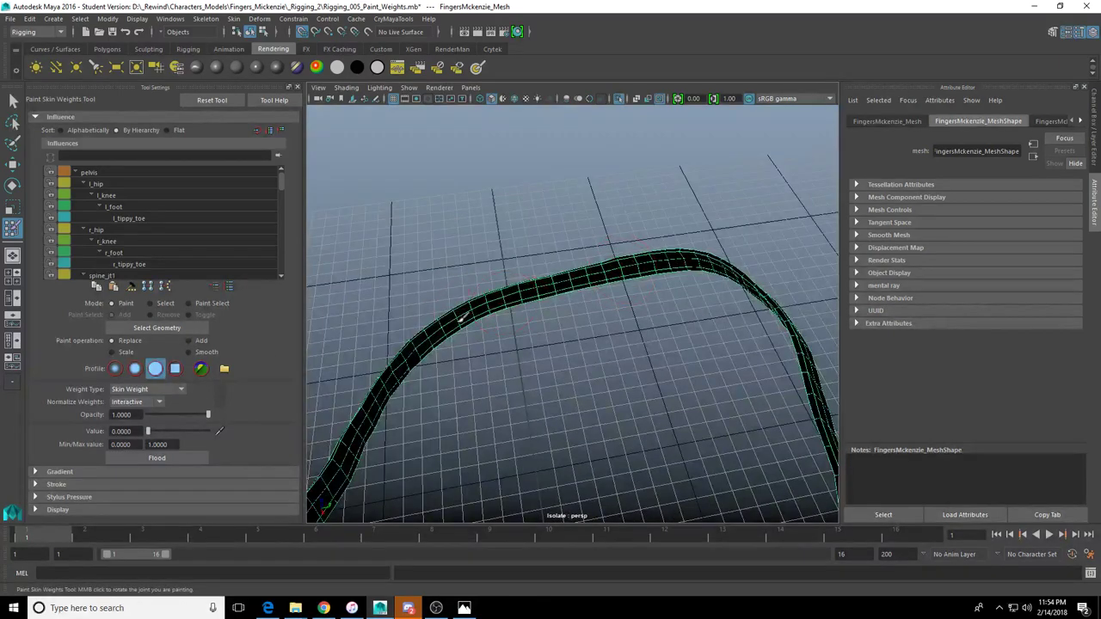
left_click_drag(462, 317, 570, 324, "alt")
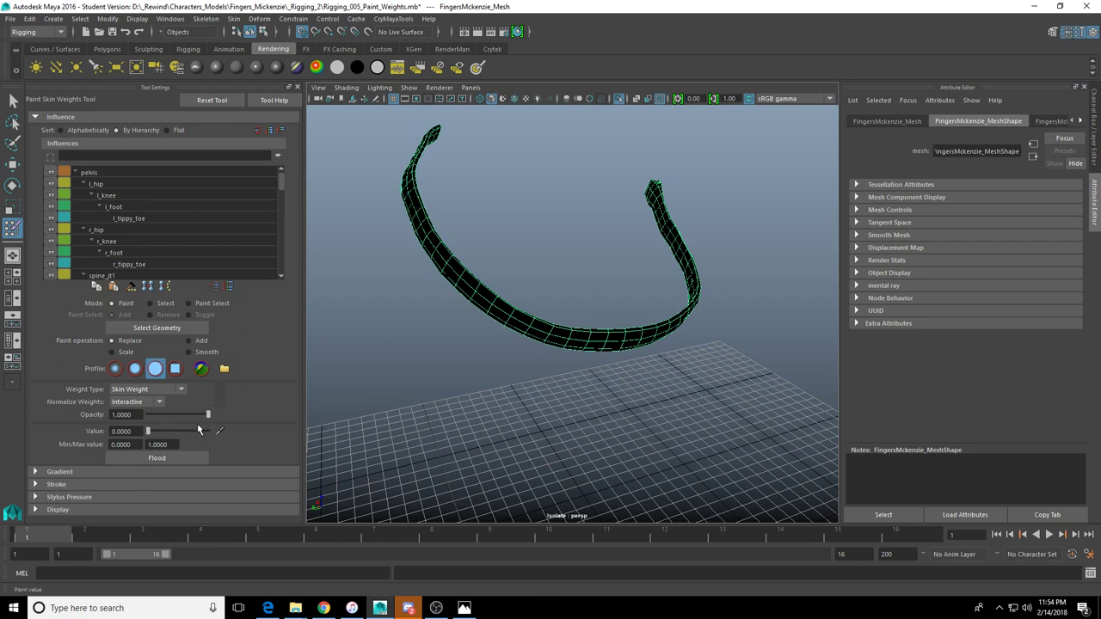
Check the l_elbow and l_bicep_twist influences along the strap for stray weights
scroll(179, 249, "down", 3)
scroll(179, 248, "down", 1)
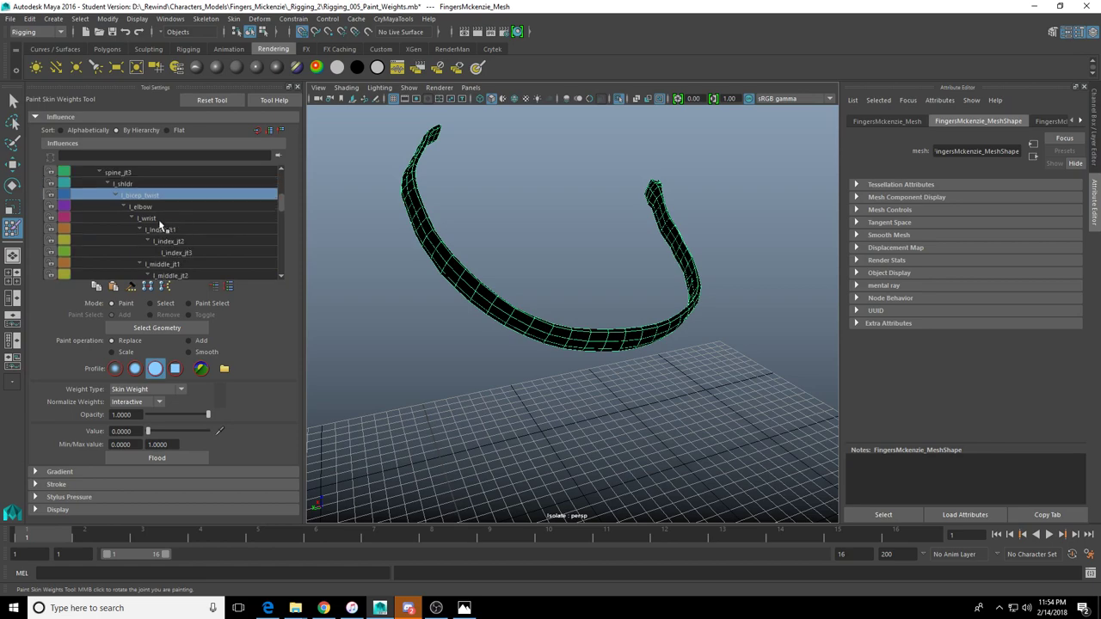
left_click(155, 212)
left_click_drag(658, 332, 516, 273, "alt")
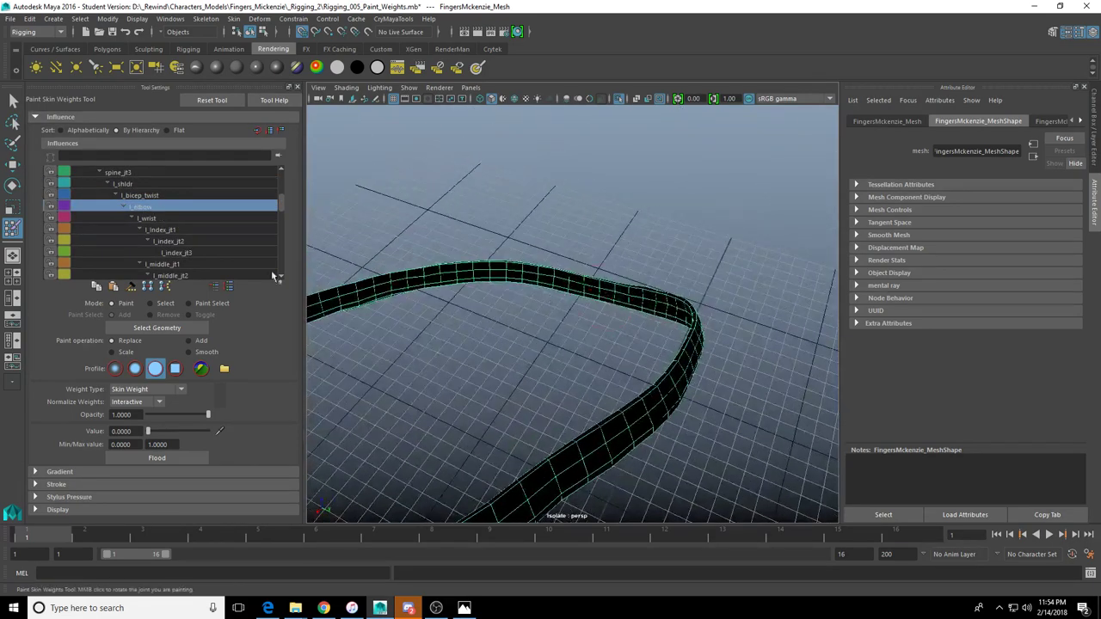
left_click(146, 194)
Remove the l_shldr influence along the inner and outer sides of the strap, painting at value 0 and opacity 1
left_click(150, 183)
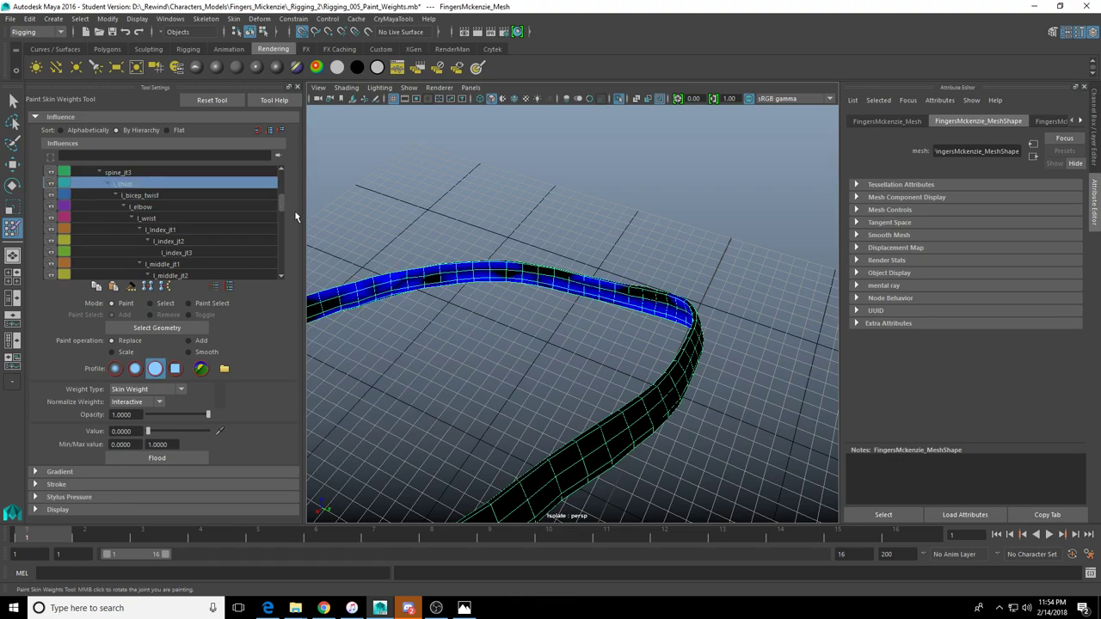
mouse_move(443, 256)
left_mouse_down("alt")
mouse_move(493, 265)
mouse_move(611, 255)
mouse_move(683, 294)
mouse_move(732, 278)
mouse_move(719, 291)
mouse_move(780, 303)
left_mouse_up("alt")
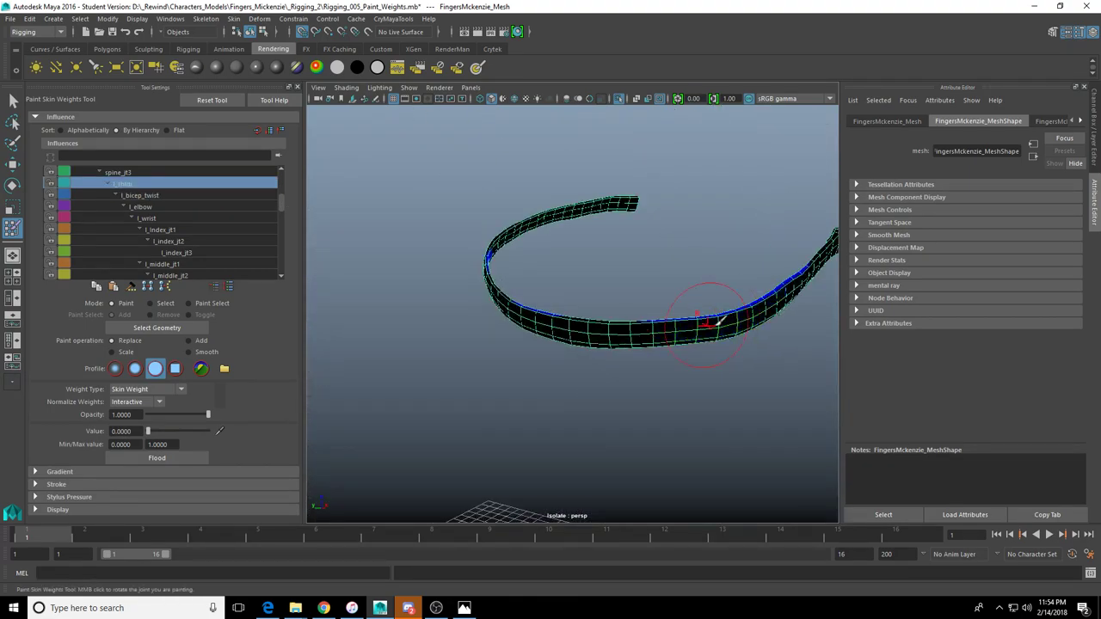
left_click_drag(715, 319, 717, 349, "alt")
left_click_drag(799, 321, 694, 385)
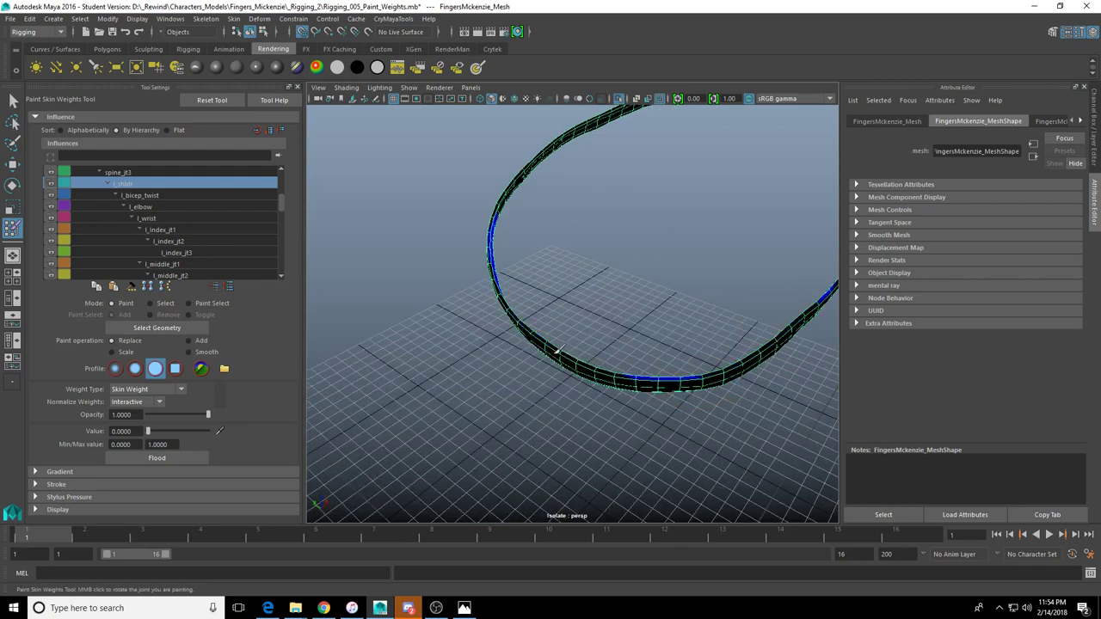
left_click_drag(557, 351, 663, 211, "alt")
mouse_move(558, 308)
left_mouse_down("alt")
mouse_move(494, 293)
mouse_move(420, 331)
mouse_move(523, 320)
mouse_move(416, 271)
left_mouse_up("alt")
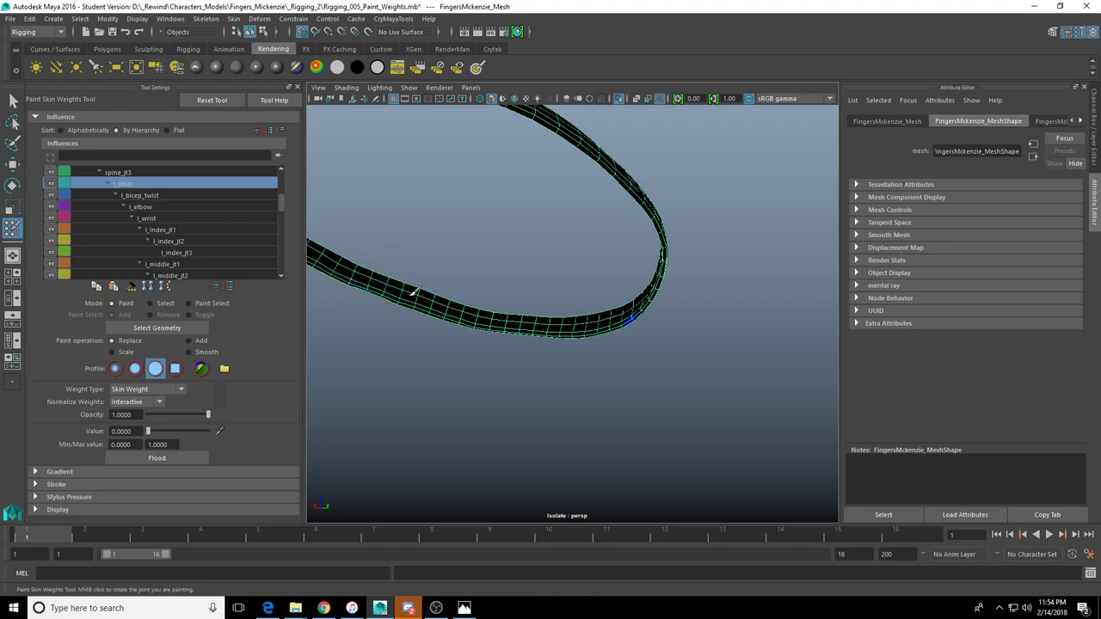
mouse_move(464, 307)
left_mouse_down("alt")
mouse_move(516, 263)
mouse_move(644, 293)
mouse_move(659, 398)
mouse_move(622, 313)
mouse_move(637, 334)
left_mouse_up("alt")
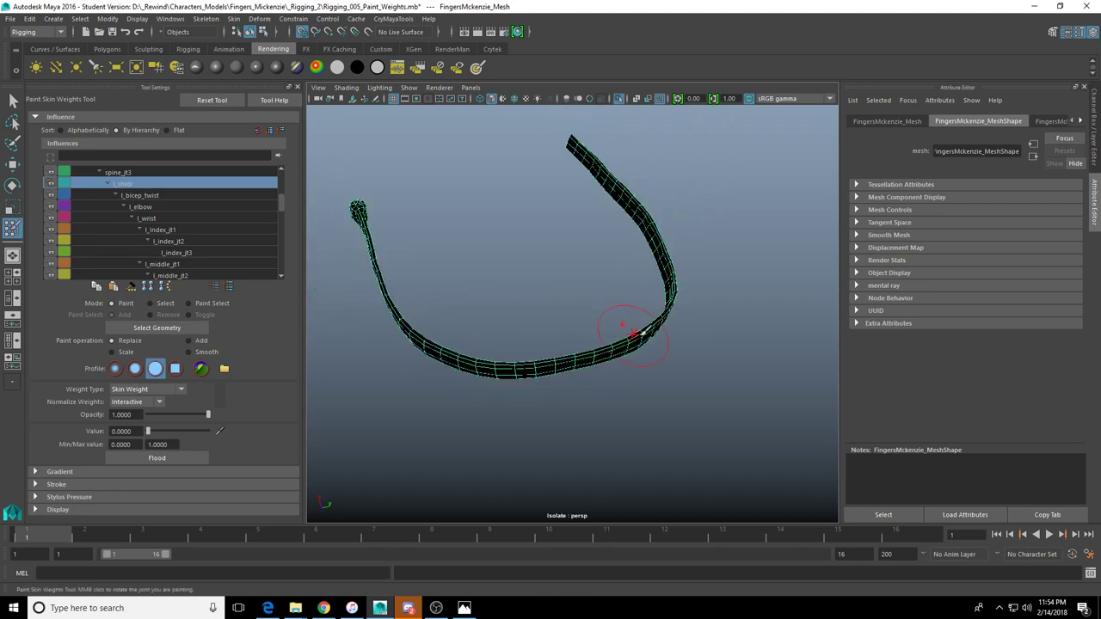
left_click_drag(553, 362, 616, 398, "alt")
mouse_move(616, 398)
right_mouse_down("alt")
mouse_move(683, 386)
mouse_move(706, 364)
right_mouse_up("alt")
mouse_move(554, 370)
left_mouse_down("alt")
mouse_move(697, 380)
mouse_move(592, 393)
left_mouse_up("alt")
left_click_drag(614, 329, 611, 216, "alt")
Check the strap for leftover l_bicep_twist, l_elbow, l_wrist and l_index_jt1 weights
scroll(602, 280, "down", 3)
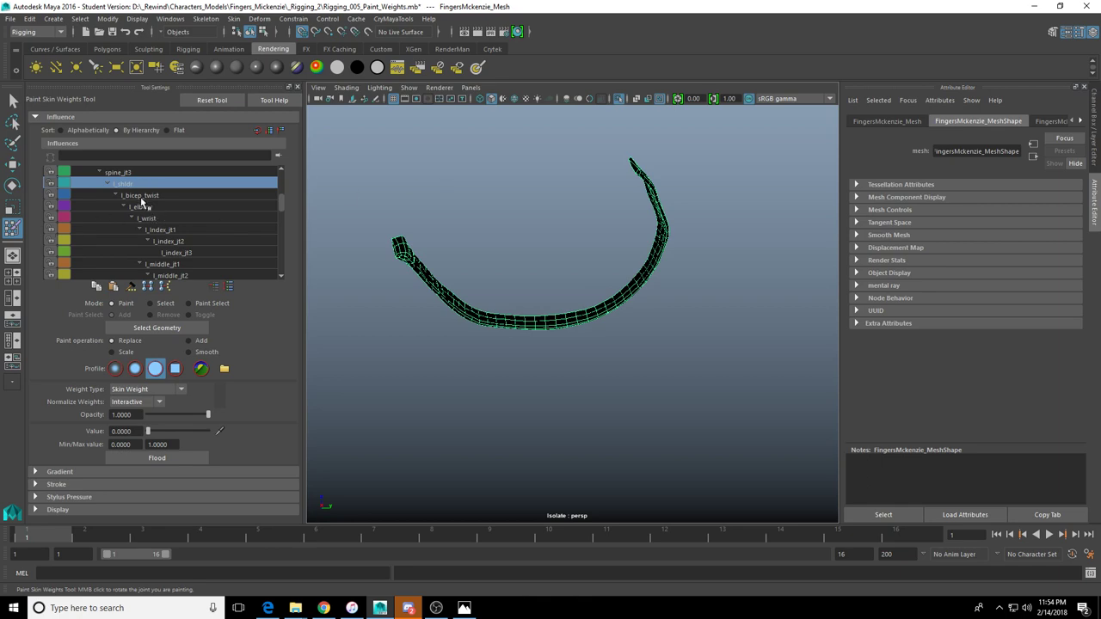
left_click(142, 196)
left_click(144, 208)
left_click(150, 218)
left_click(159, 231)
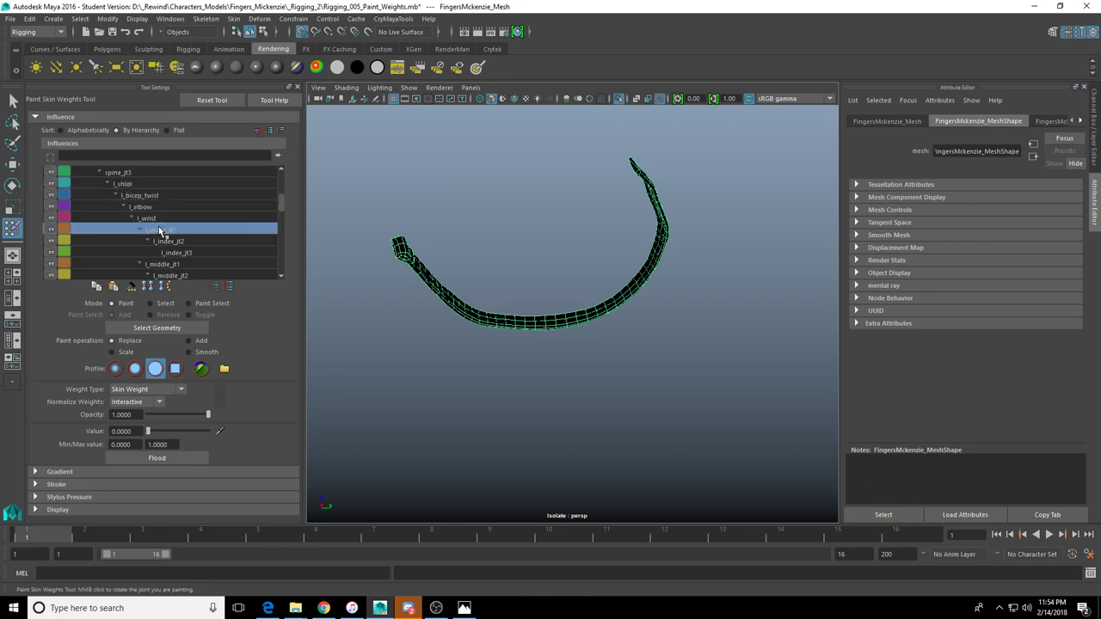
scroll(633, 286, "up", 4)
left_click_drag(612, 285, 571, 244, "alt")
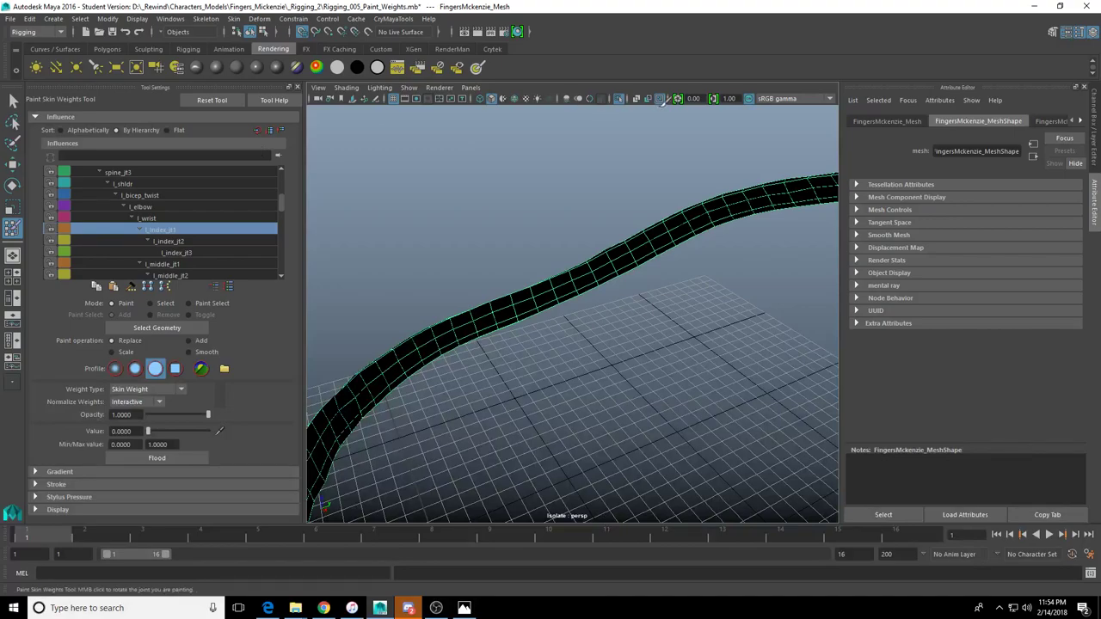
Turn off the strap isolation to show the full character and frame the left forearm and hand
left_click(619, 99)
left_click_drag(629, 226, 656, 297, "alt")
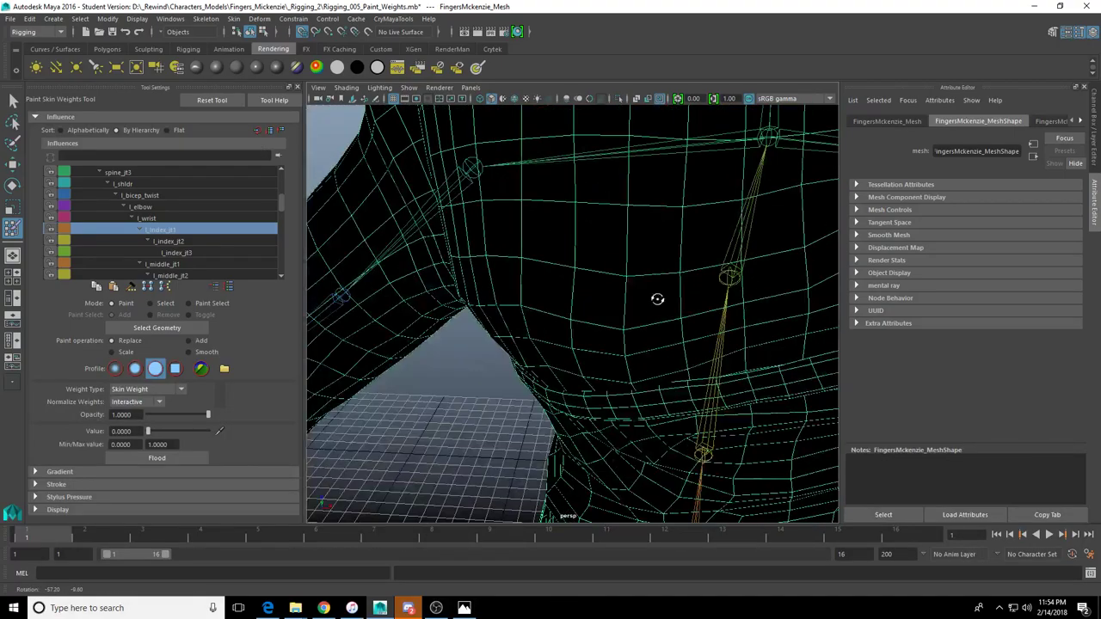
scroll(540, 253, "down", 4)
left_click_drag(530, 261, 556, 258, "alt")
middle_click_drag(590, 329, 676, 215, "alt")
left_click_drag(567, 263, 739, 267, "alt")
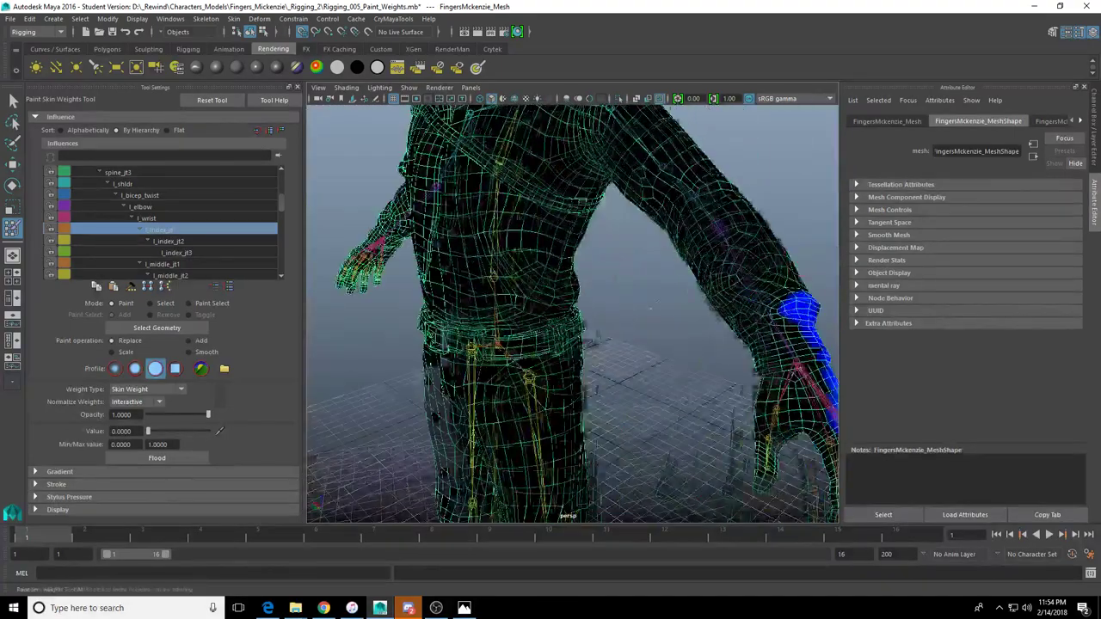
middle_click_drag(740, 344, 558, 284, "alt")
scroll(559, 284, "up", 4)
Compare the l_wrist, l_elbow and l_bicep_twist weights on the left arm and examine the l_elbow falloff around the elbow
left_click(157, 218)
left_click(159, 207)
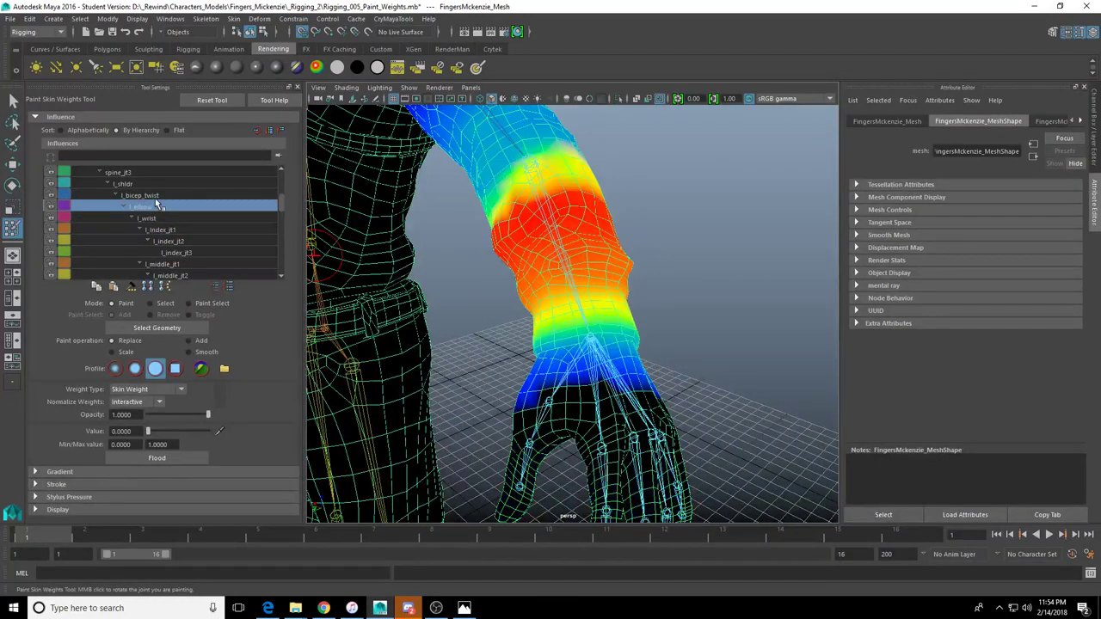
left_click(158, 196)
left_click(153, 208)
left_click_drag(551, 258, 621, 249, "alt")
middle_click_drag(622, 249, 611, 353, "alt")
scroll(626, 318, "up", 3)
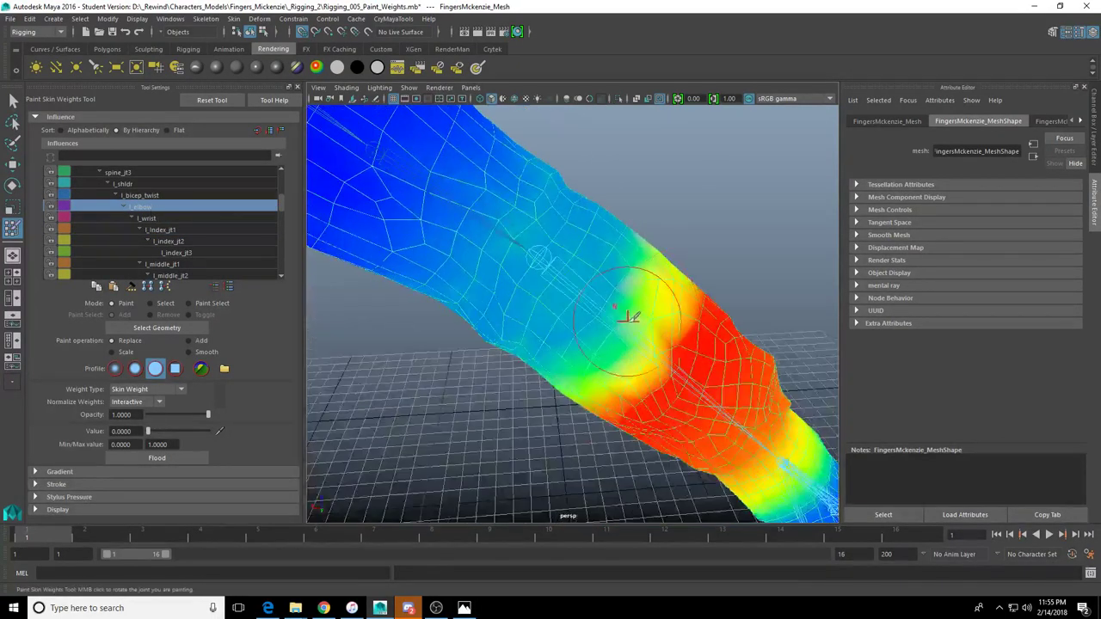
left_click_drag(629, 317, 636, 328, "alt")
scroll(636, 304, "down", 5)
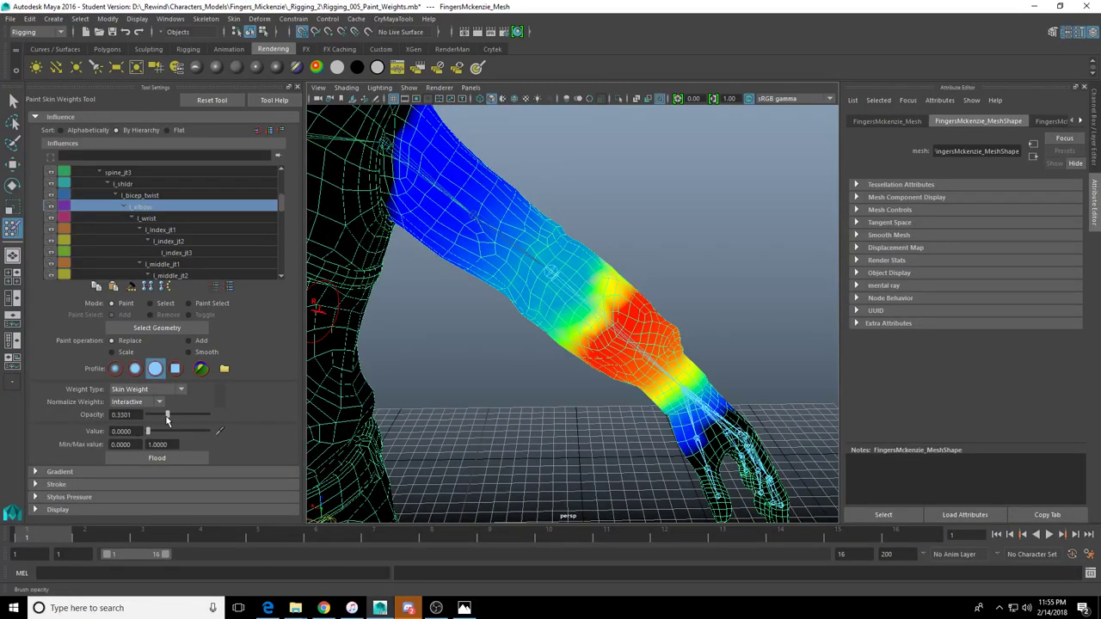
Paint additional l_elbow weight across the front of the left elbow in Replace mode with value 1 and opacity 0.2427
left_click_drag(591, 265, 537, 323)
mouse_move(581, 249)
left_mouse_down()
mouse_move(553, 359)
mouse_move(604, 320)
left_mouse_up()
left_click_drag(585, 275, 562, 292)
mouse_move(561, 303)
left_mouse_down("alt")
mouse_move(566, 322)
mouse_move(508, 341)
mouse_move(532, 313)
mouse_move(628, 350)
left_mouse_up("alt")
scroll(598, 313, "up", 4)
left_click_drag(598, 312, 588, 344, "alt")
scroll(649, 312, "down", 4)
Build up the l_elbow weights around the back of the left elbow and upper forearm with the same brush
mouse_move(648, 312)
left_mouse_down("alt")
mouse_move(553, 329)
mouse_move(605, 375)
left_mouse_up("alt")
left_click_drag(606, 375, 547, 374)
left_click_drag(443, 319, 502, 402)
mouse_move(502, 425)
left_mouse_down("alt")
mouse_move(444, 297)
mouse_move(481, 333)
mouse_move(458, 375)
left_mouse_up("alt")
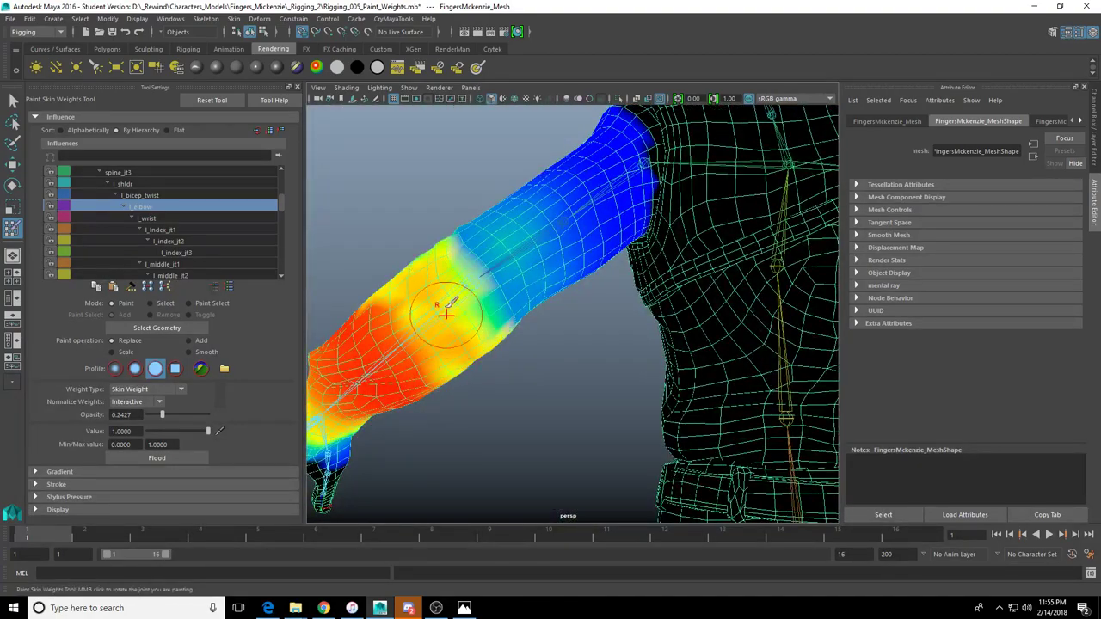
left_click_drag(446, 304, 476, 377)
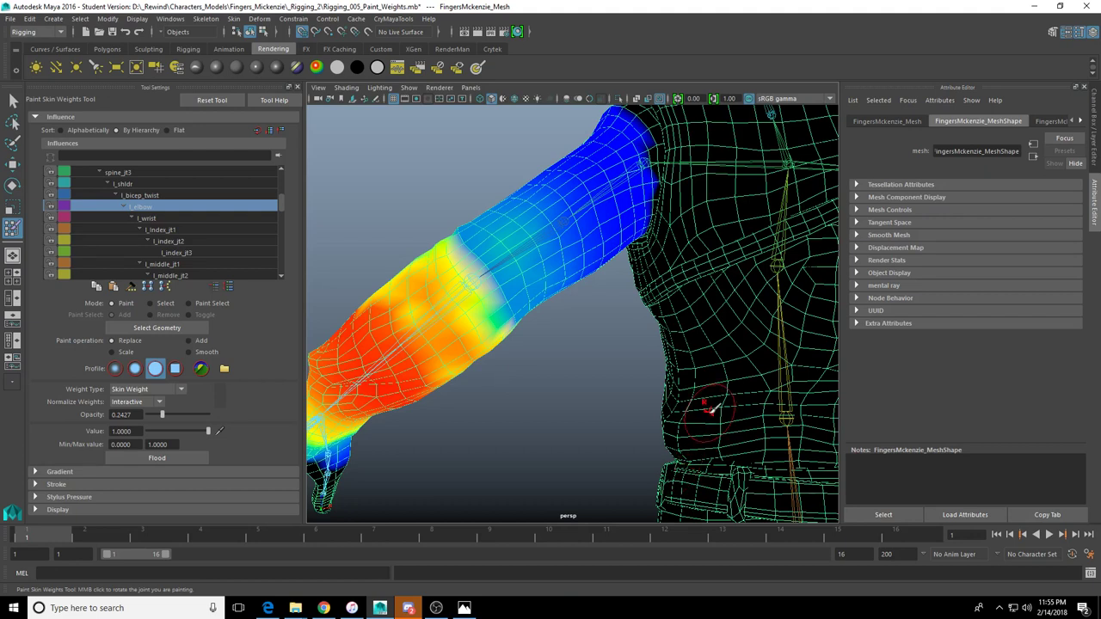
Paint more l_elbow weight around the left elbow in Replace mode with value 1 and opacity 0.2427
mouse_move(481, 305)
left_mouse_down()
mouse_move(489, 331)
mouse_move(421, 311)
mouse_move(434, 344)
left_mouse_up()
mouse_move(456, 370)
left_mouse_down("alt")
mouse_move(611, 378)
mouse_move(699, 403)
mouse_move(651, 388)
mouse_move(634, 430)
mouse_move(508, 395)
left_mouse_up("alt")
left_click_drag(713, 304, 679, 340)
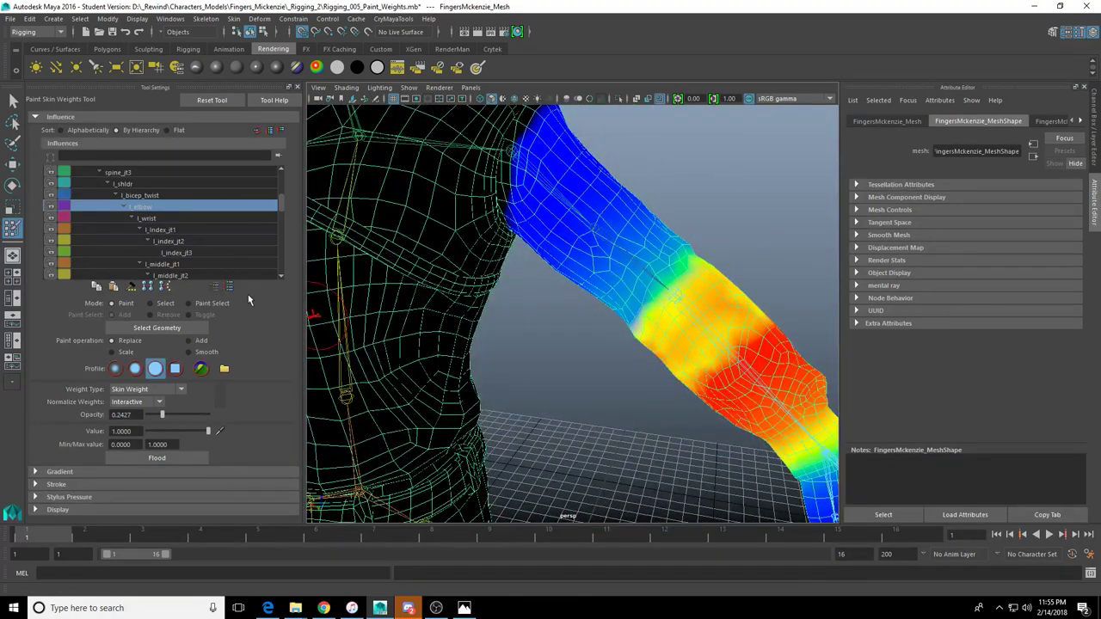
Switch to the soft brush profile, keep the Replace operation, and examine the l_elbow falloff from the forearm to the wrist
left_click(196, 355)
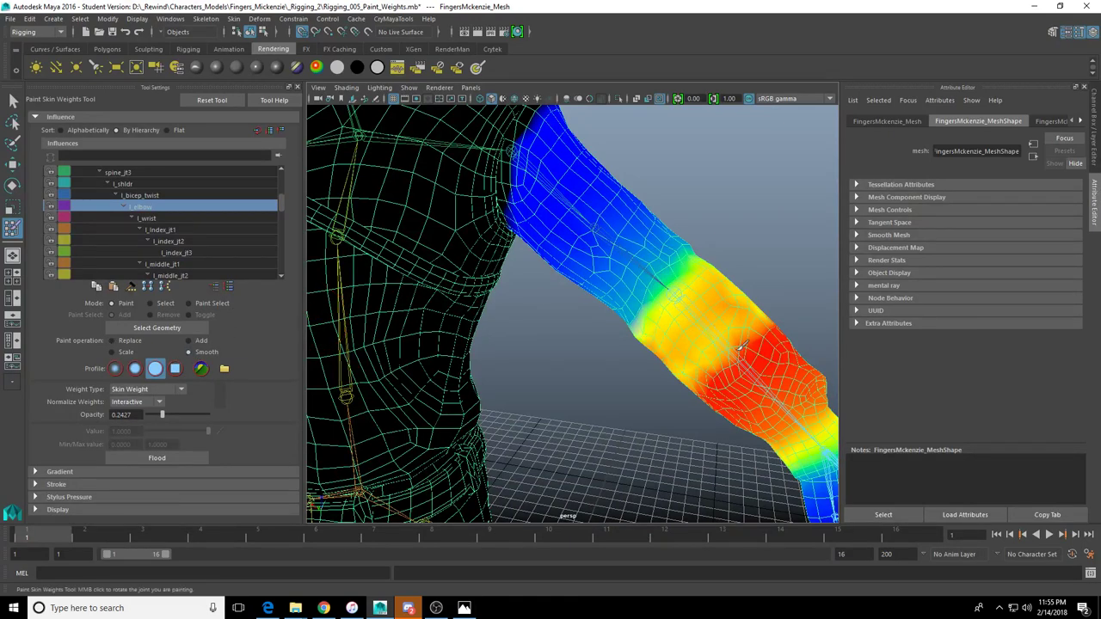
left_click(134, 369)
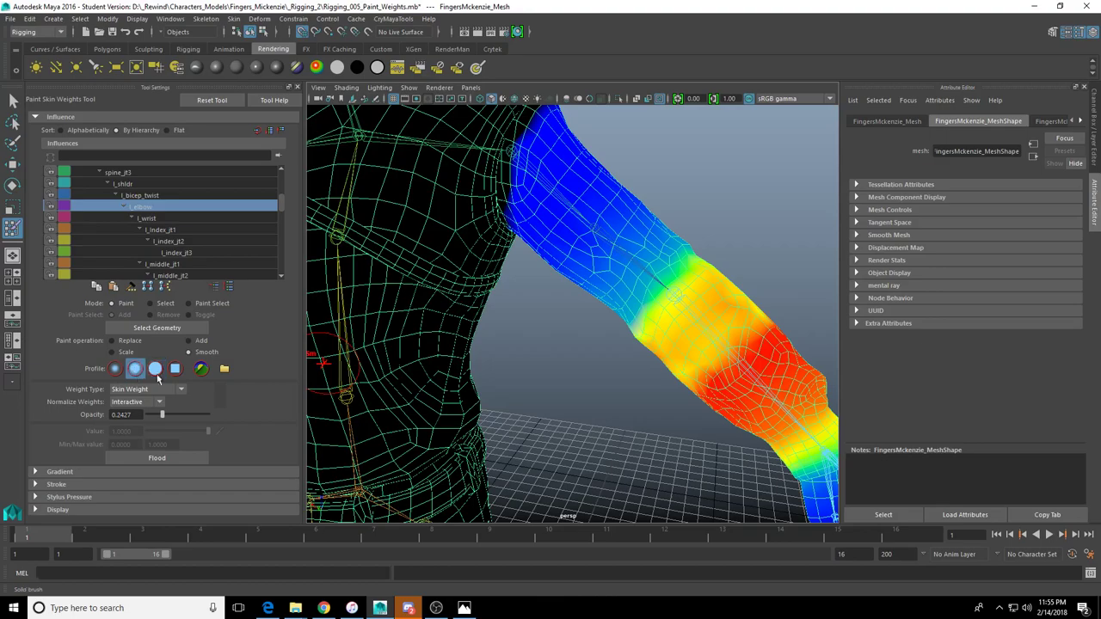
left_click(118, 342)
mouse_move(666, 336)
left_mouse_down("alt")
mouse_move(504, 261)
mouse_move(602, 327)
left_mouse_up("alt")
scroll(648, 295, "down", 3)
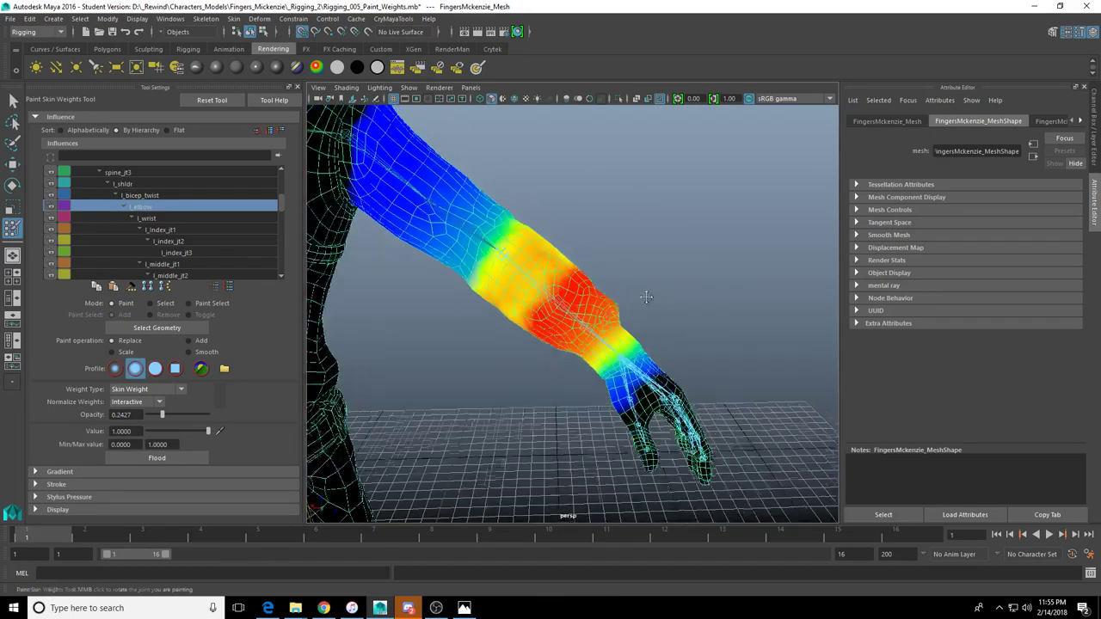
mouse_move(645, 295)
left_mouse_down("alt")
mouse_move(524, 272)
mouse_move(517, 360)
mouse_move(578, 294)
mouse_move(605, 339)
left_mouse_up("alt")
scroll(517, 360, "down", 3)
scroll(543, 288, "down", 3)
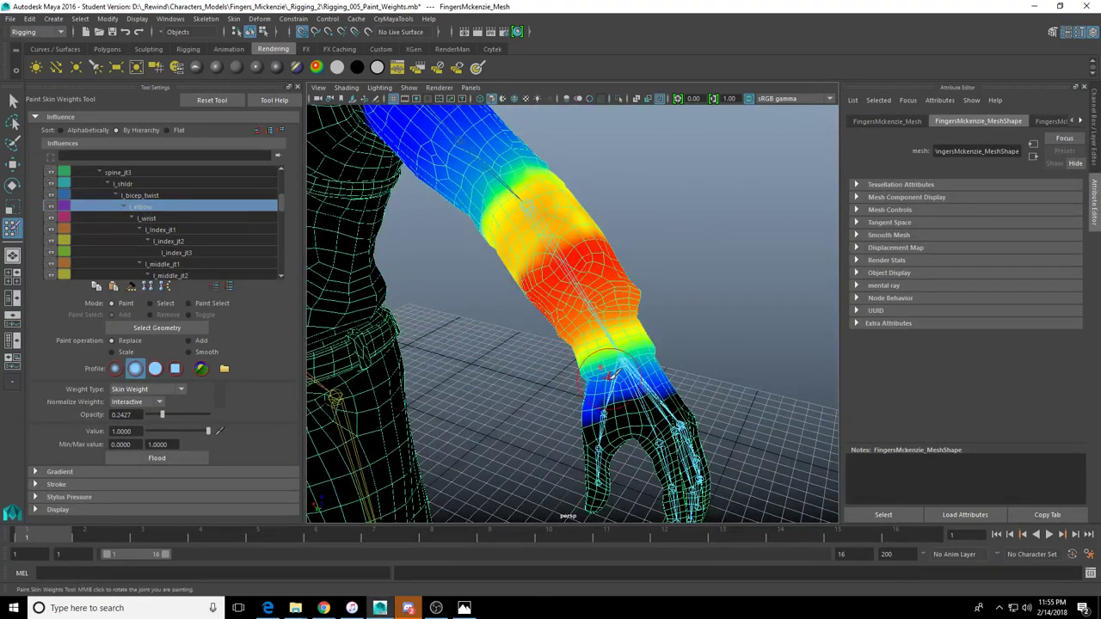
left_click_drag(608, 382, 575, 362, "alt")
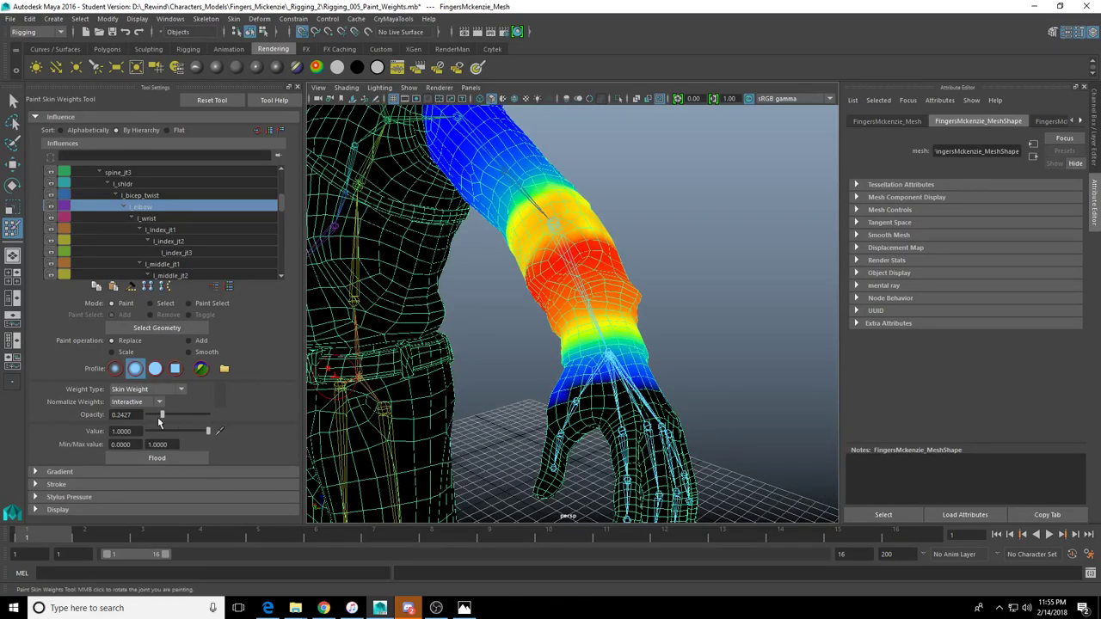
left_click_drag(591, 340, 572, 356, "alt")
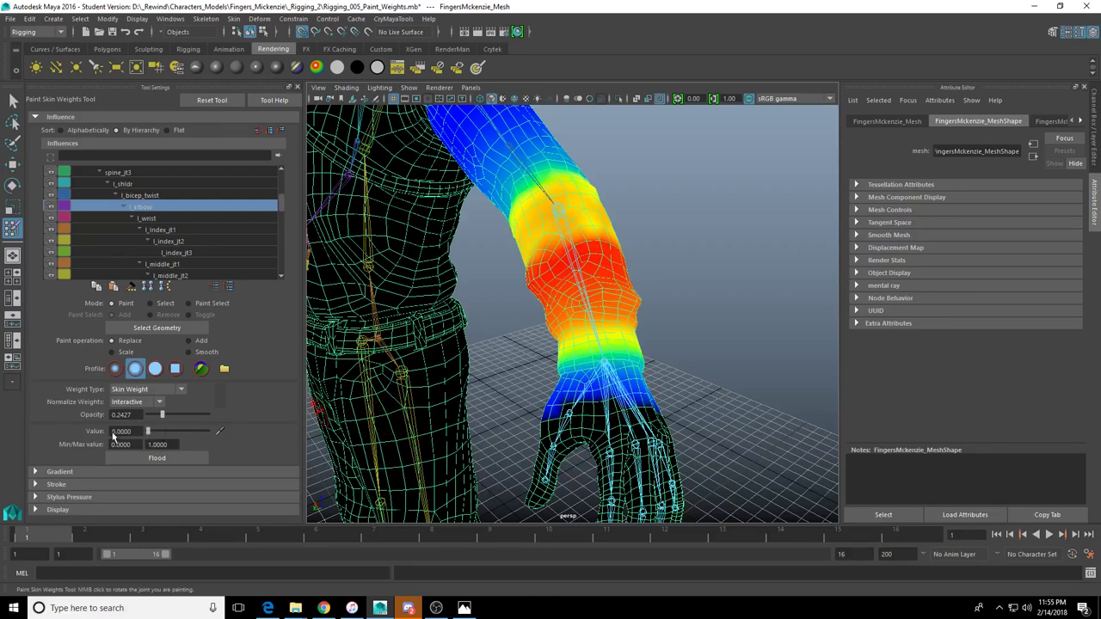
Reduce the l_elbow influence around the left wrist and hand in Replace mode with value 0 and opacity 1
left_click_drag(161, 414, 207, 421)
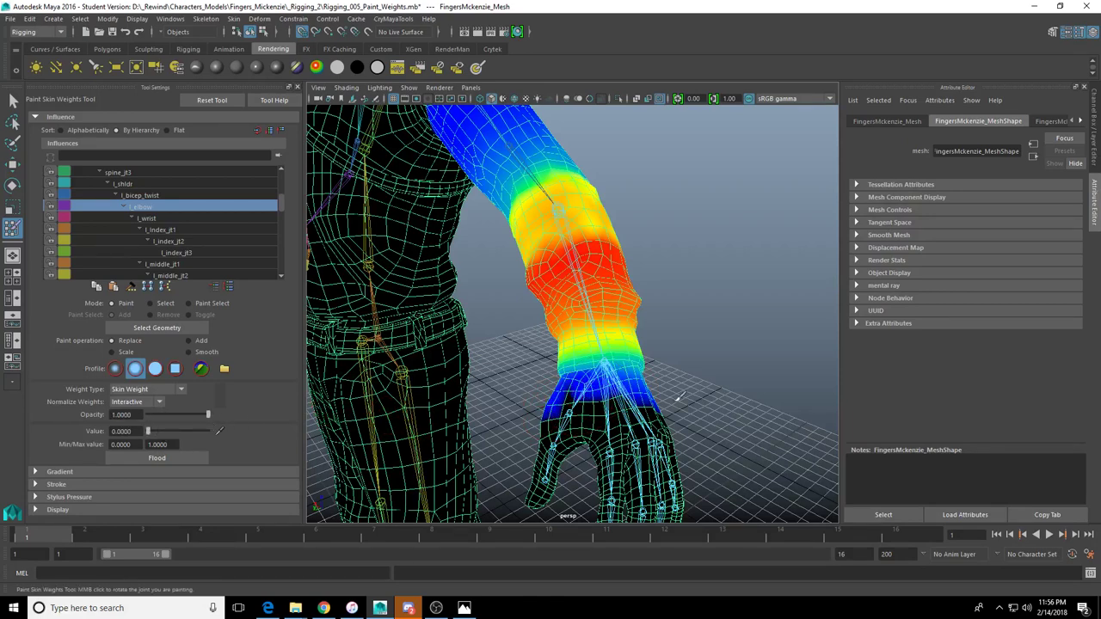
left_click_drag(679, 397, 622, 367, "alt")
middle_click_drag(649, 341, 695, 263, "alt")
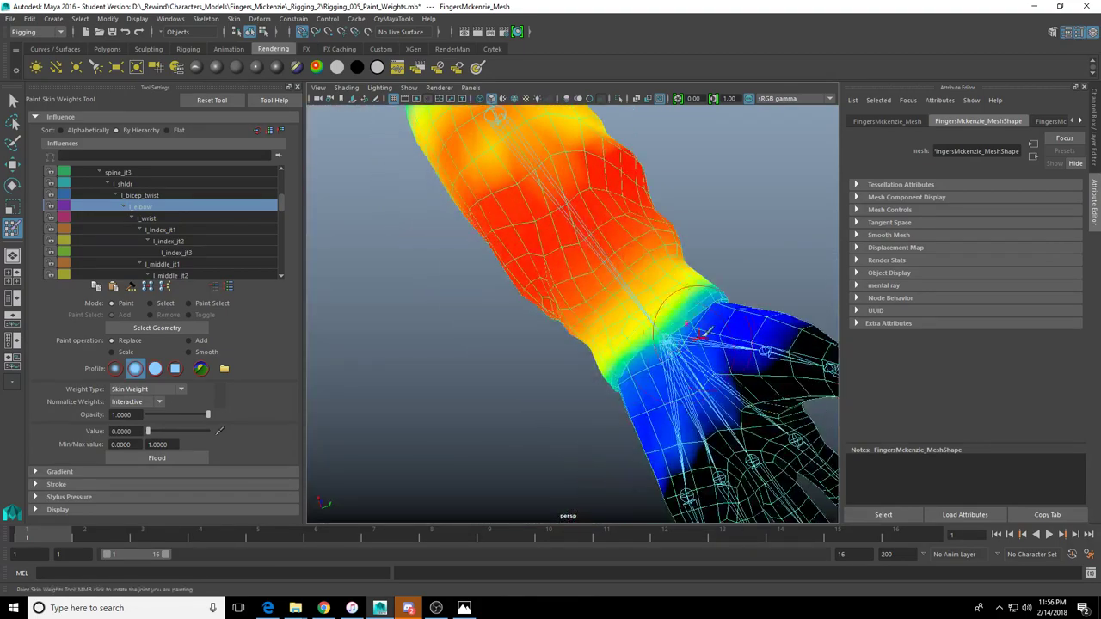
mouse_move(703, 334)
left_mouse_down()
mouse_move(681, 292)
mouse_move(658, 325)
mouse_move(733, 351)
left_mouse_up()
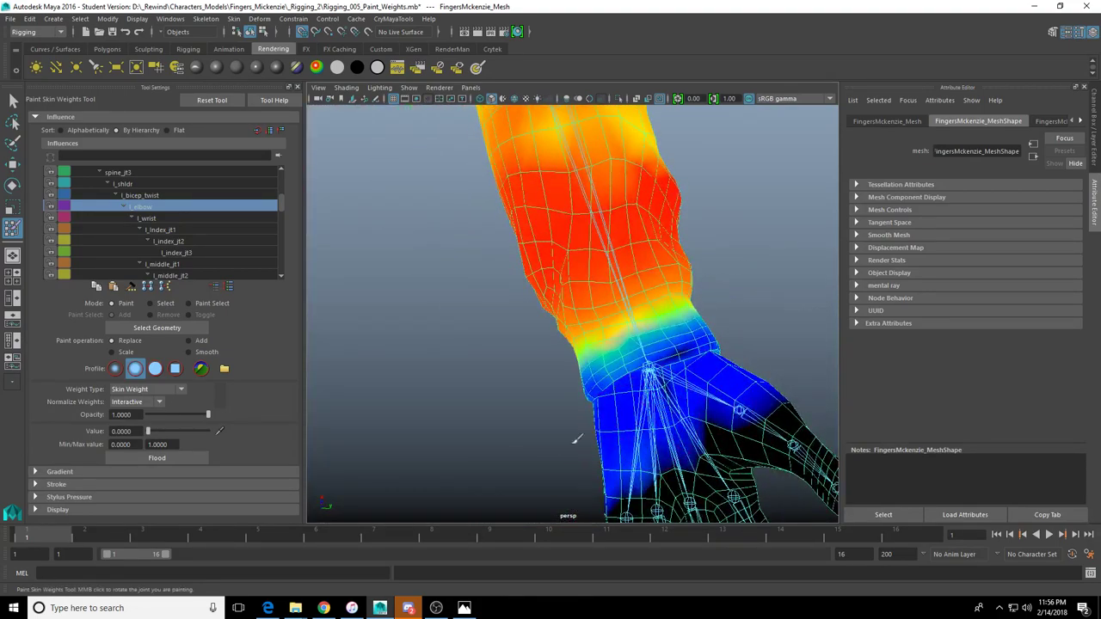
left_click_drag(580, 435, 482, 362, "alt")
left_click_drag(436, 313, 472, 333)
mouse_move(460, 405)
left_mouse_down("alt")
mouse_move(648, 416)
mouse_move(565, 449)
left_mouse_up("alt")
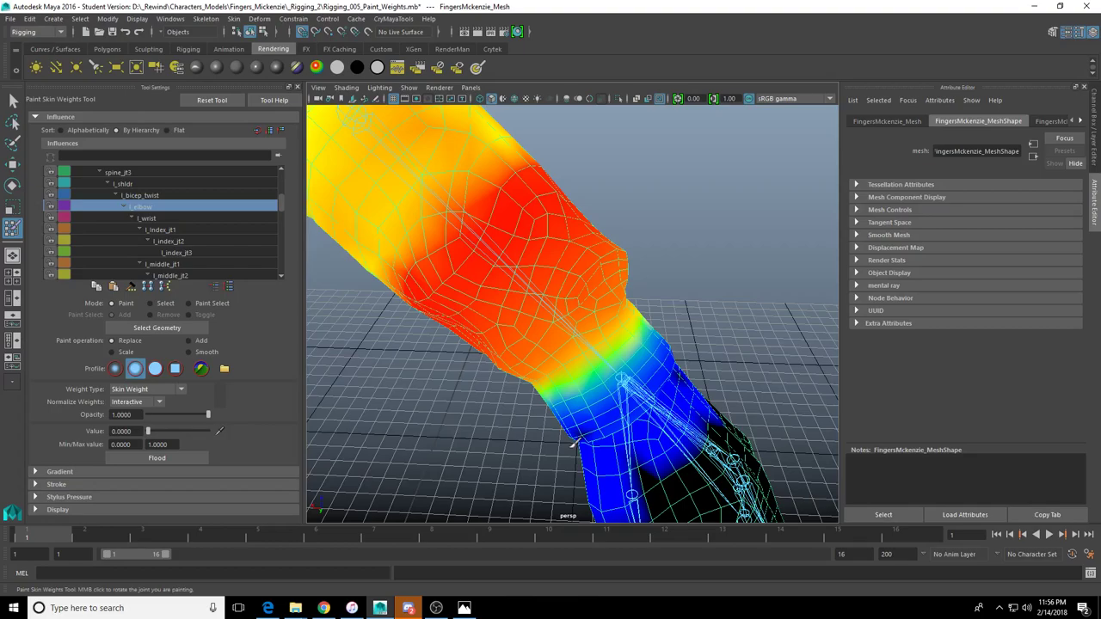
Erase the l_wrist influence around the left elbow using the solid brush in Replace mode with value 0 and opacity 1
scroll(569, 340, "down", 5)
middle_click_drag(576, 320, 759, 416, "alt")
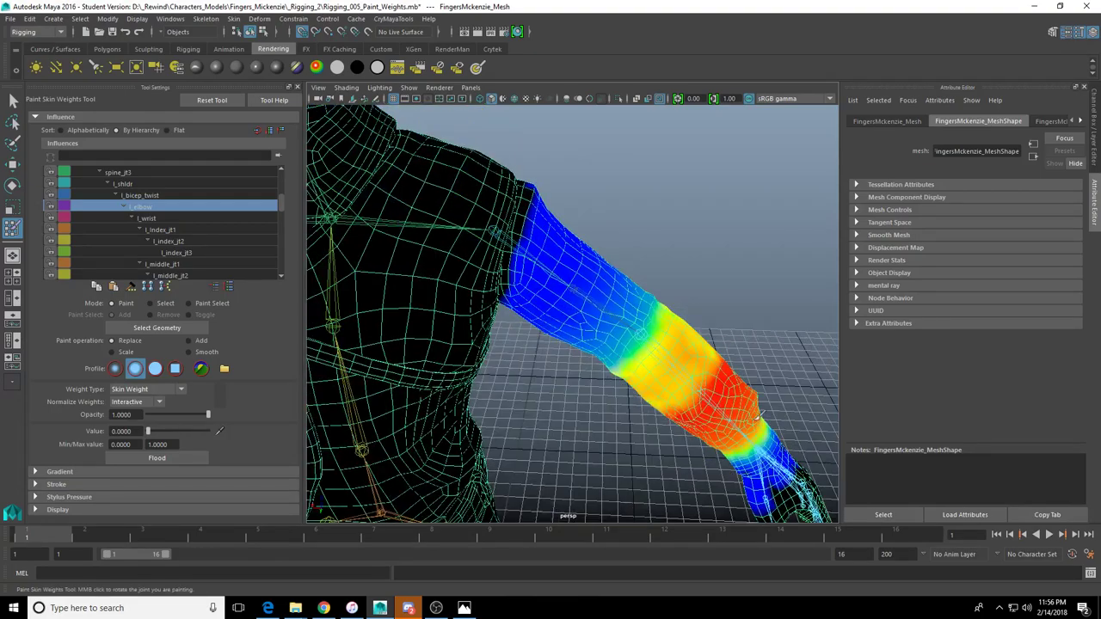
left_click_drag(619, 389, 321, 306, "alt")
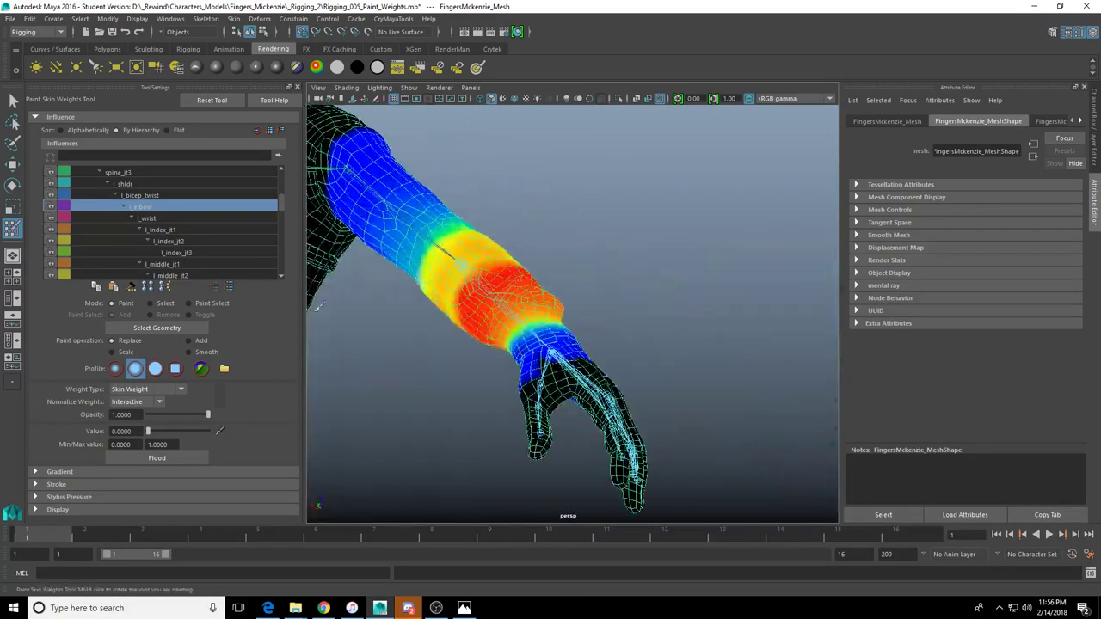
left_click(172, 219)
left_click_drag(514, 329, 827, 435, "alt")
left_click_drag(522, 371, 560, 376, "alt")
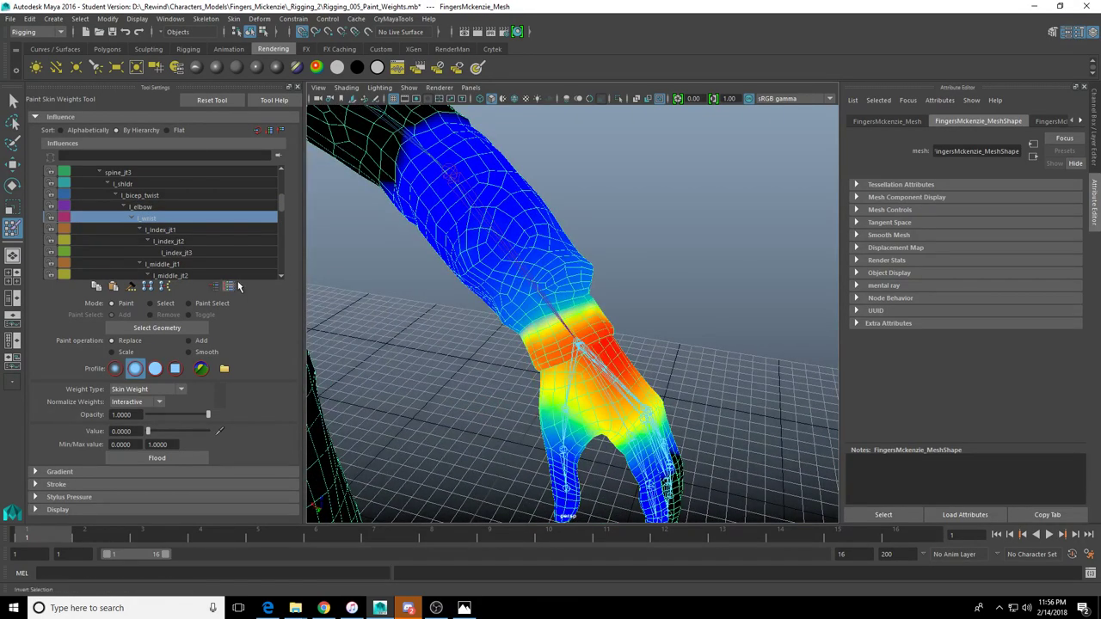
left_click_drag(402, 178, 482, 200, "alt")
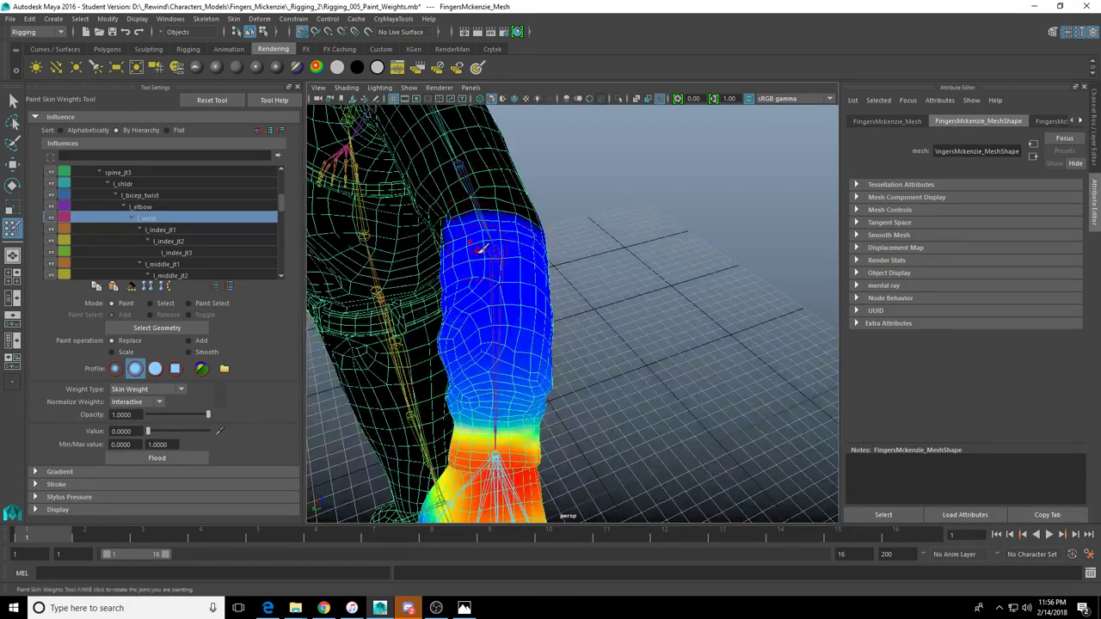
left_click_drag(480, 249, 489, 268, "alt")
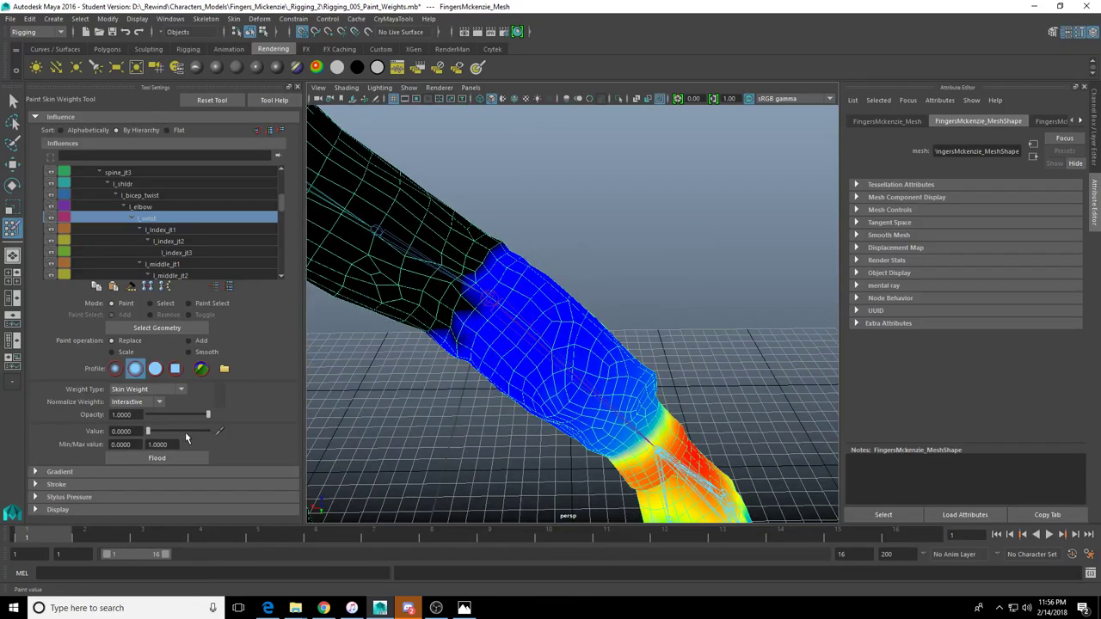
left_click(154, 369)
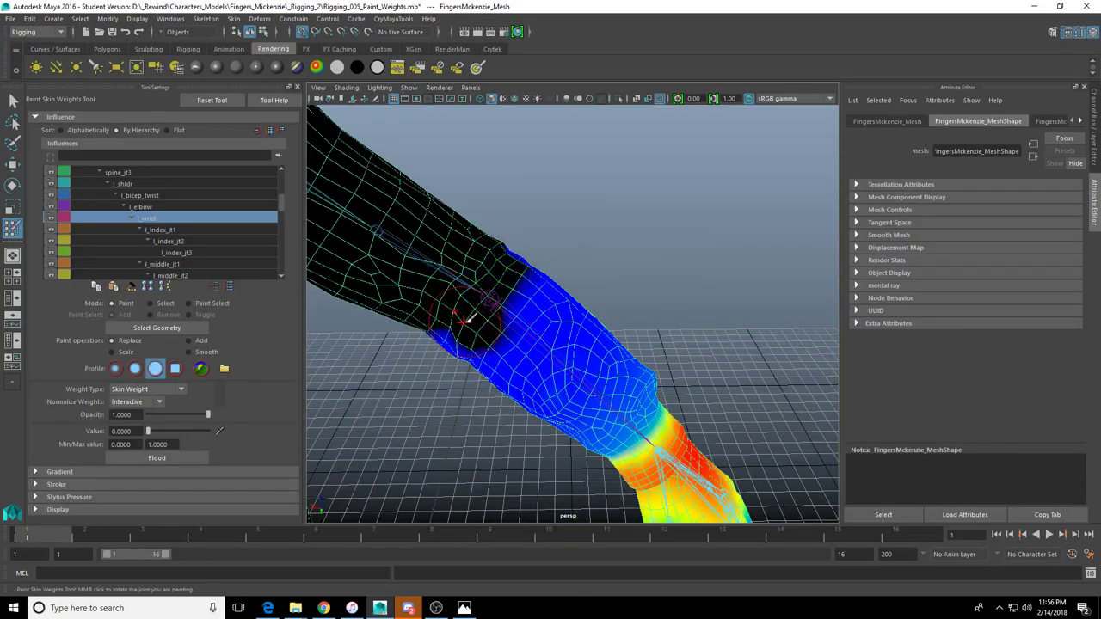
left_click_drag(464, 318, 664, 288, "alt")
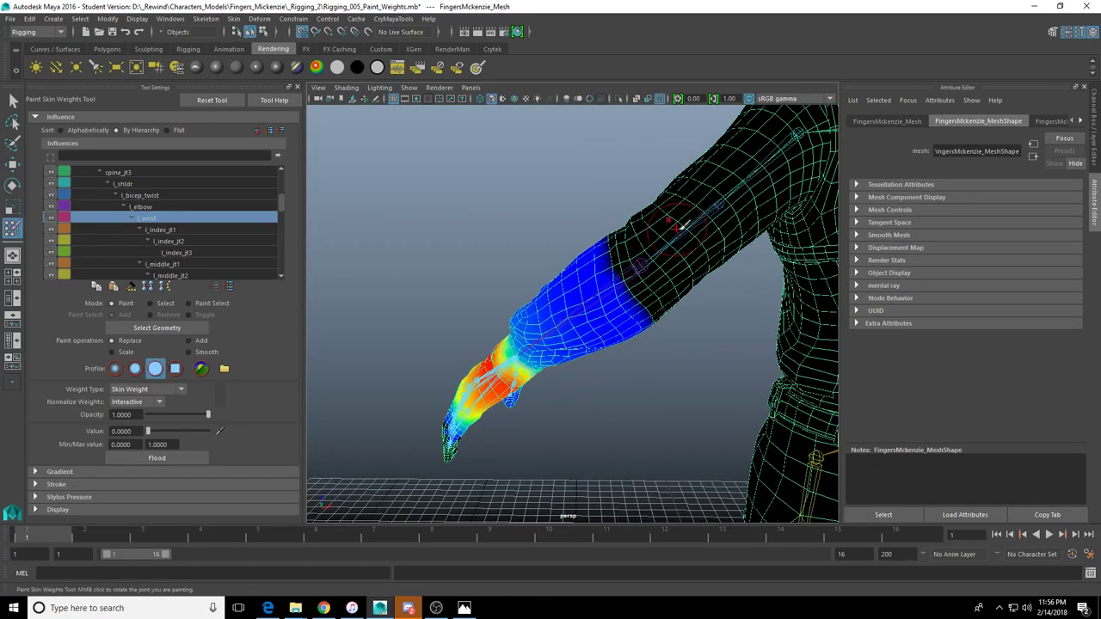
mouse_move(658, 241)
left_mouse_down("alt")
mouse_move(602, 233)
mouse_move(636, 263)
mouse_move(523, 282)
mouse_move(540, 279)
mouse_move(605, 180)
left_mouse_up("alt")
Clear the l_wrist influence from the left thumb and fingers with the value 0 solid brush
middle_click_drag(626, 364, 578, 303, "alt")
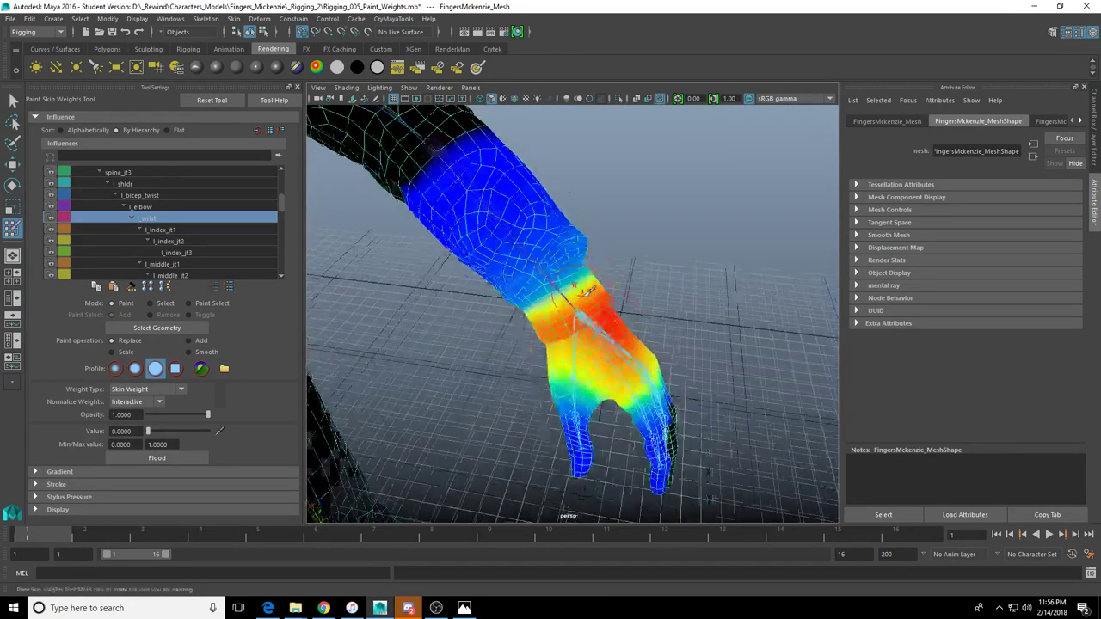
scroll(580, 302, "up", 5)
scroll(594, 301, "down", 2)
mouse_move(595, 299)
left_mouse_down("alt")
mouse_move(592, 279)
mouse_move(568, 331)
left_mouse_up("alt")
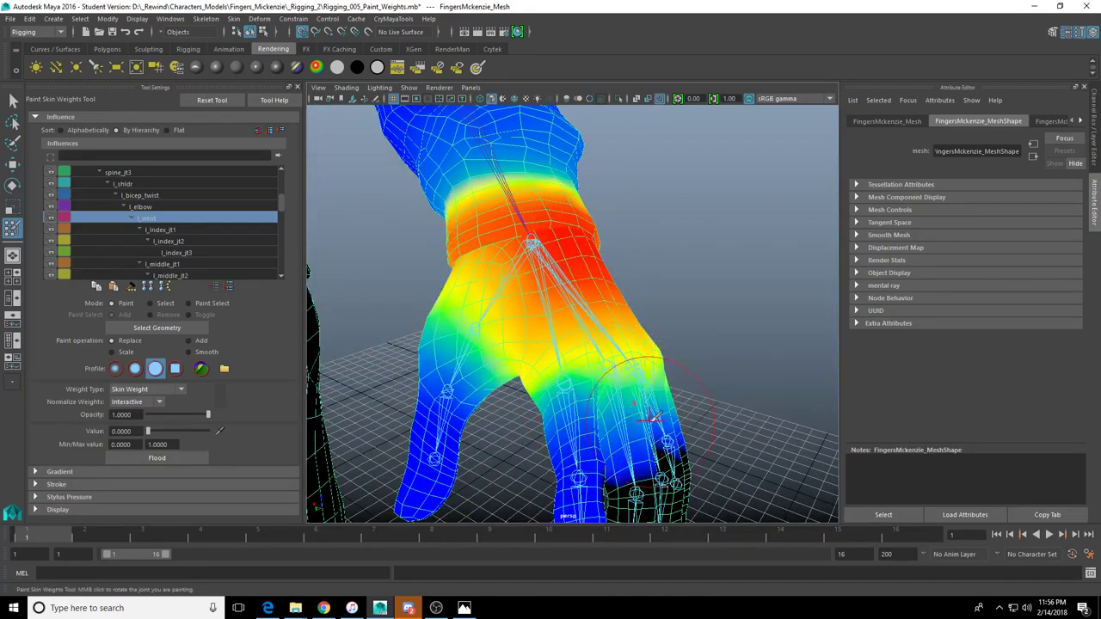
mouse_move(634, 385)
left_mouse_down("alt")
mouse_move(603, 346)
mouse_move(617, 378)
mouse_move(584, 444)
mouse_move(602, 393)
mouse_move(735, 376)
mouse_move(745, 241)
mouse_move(697, 300)
left_mouse_up("alt")
left_click_drag(724, 334, 703, 241, "alt")
left_click(761, 316)
mouse_move(759, 317)
left_mouse_down("alt")
mouse_move(607, 371)
mouse_move(523, 371)
left_mouse_up("alt")
mouse_move(516, 303)
left_mouse_down()
mouse_move(501, 315)
mouse_move(519, 395)
mouse_move(654, 328)
mouse_move(689, 377)
left_mouse_up()
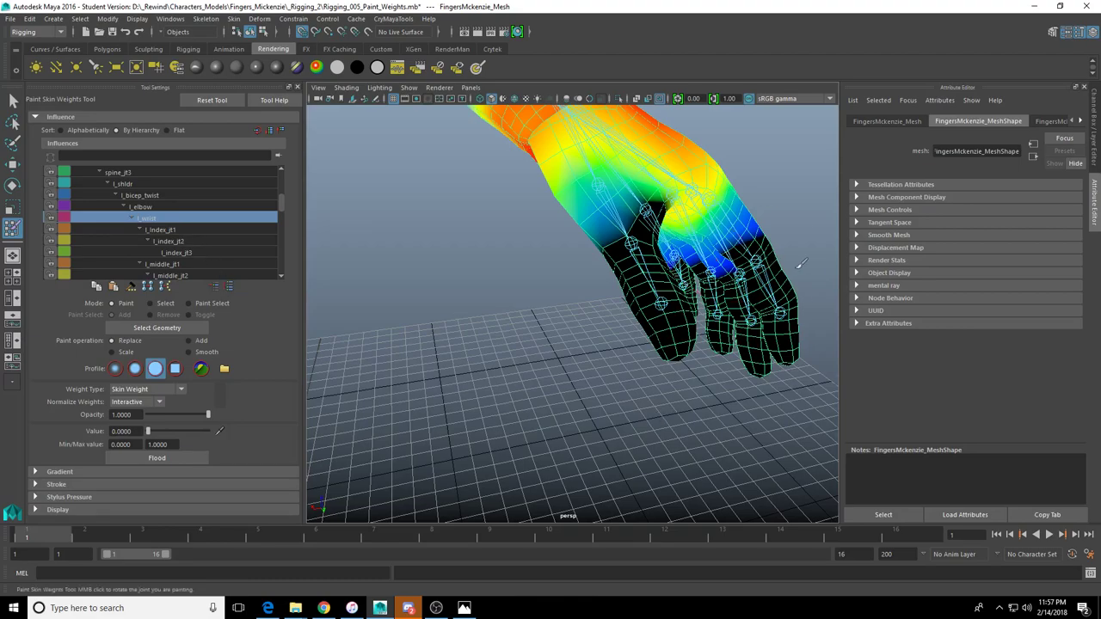
left_click_drag(798, 266, 581, 257, "alt")
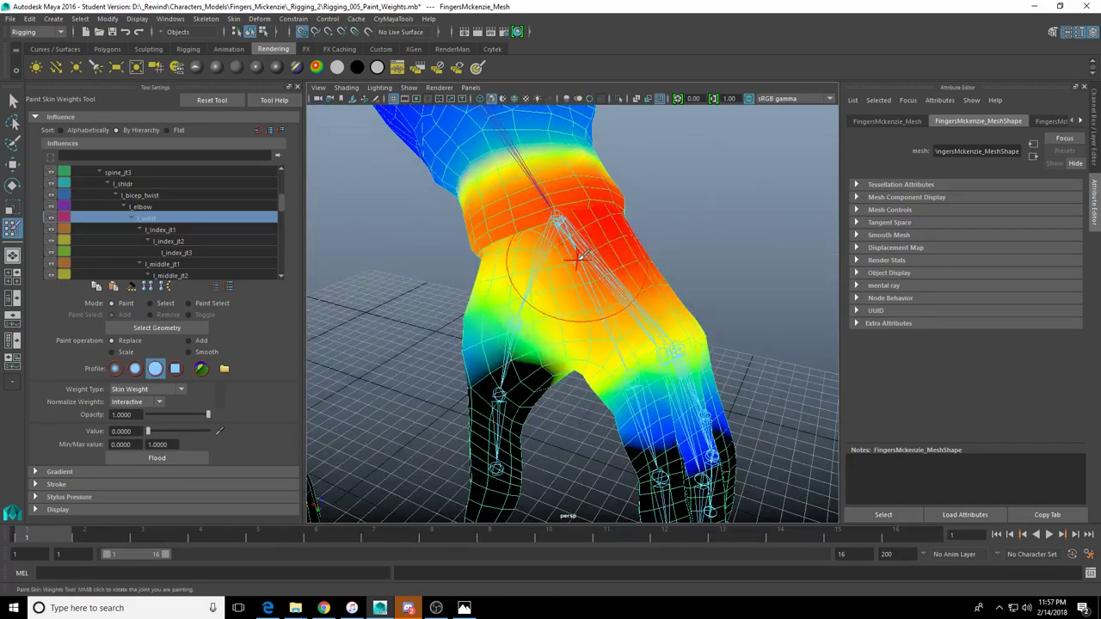
Compare the l_index_jt2, l_wrist and l_index_jt1 weights and examine how far l_index_jt1 spreads across the left hand
left_click(176, 241)
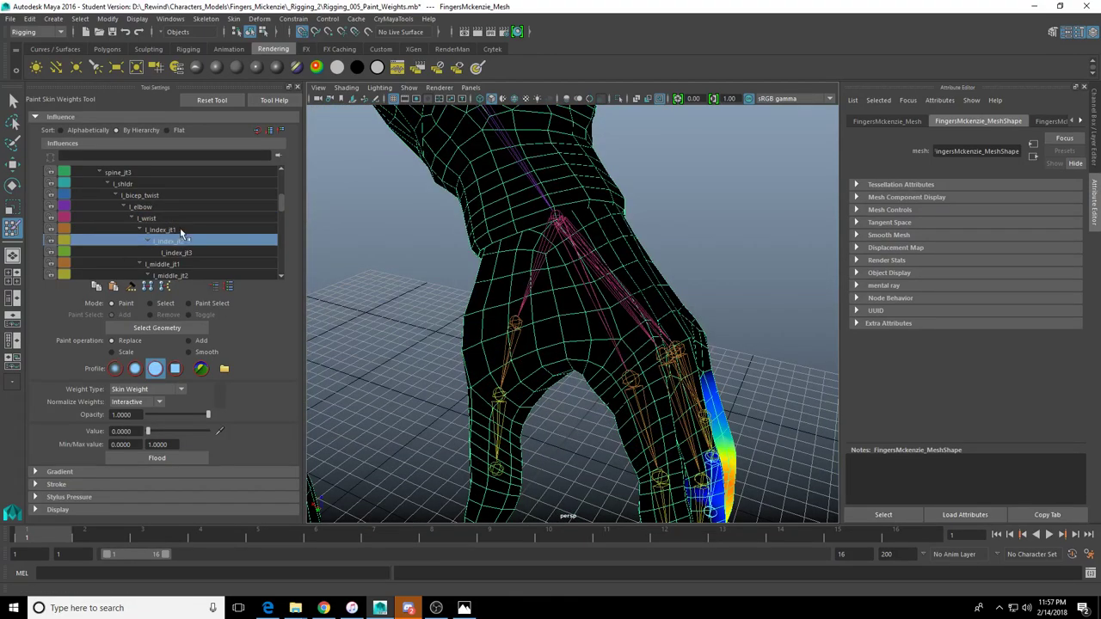
left_click(180, 230)
left_click(172, 221)
left_click(174, 229)
left_click_drag(608, 275, 545, 346, "alt")
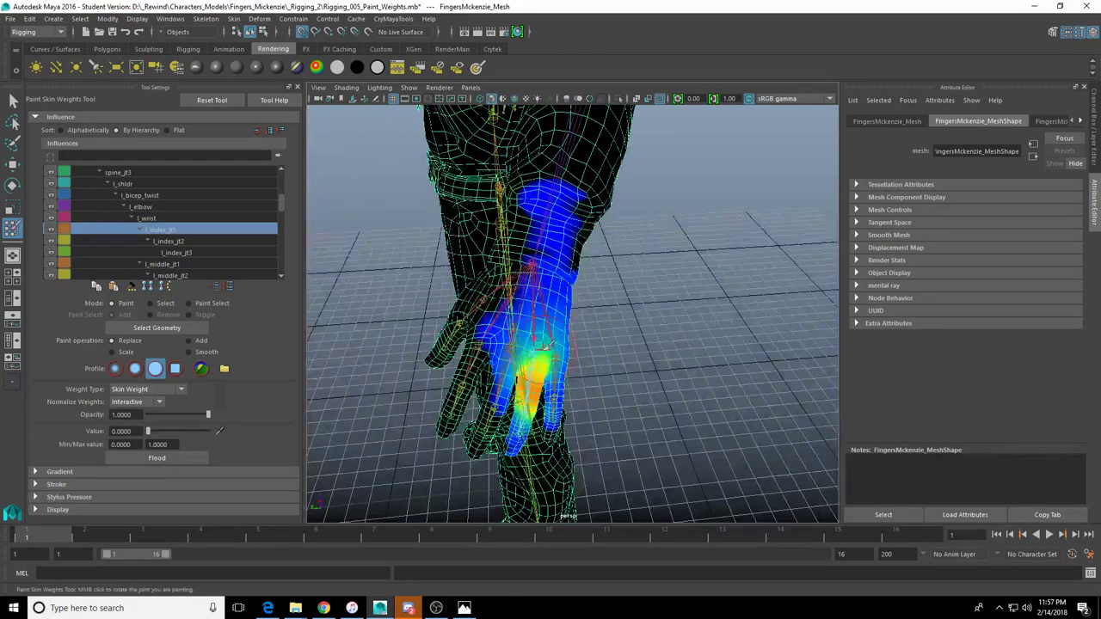
left_click_drag(510, 300, 267, 256, "alt")
scroll(529, 315, "up", 3)
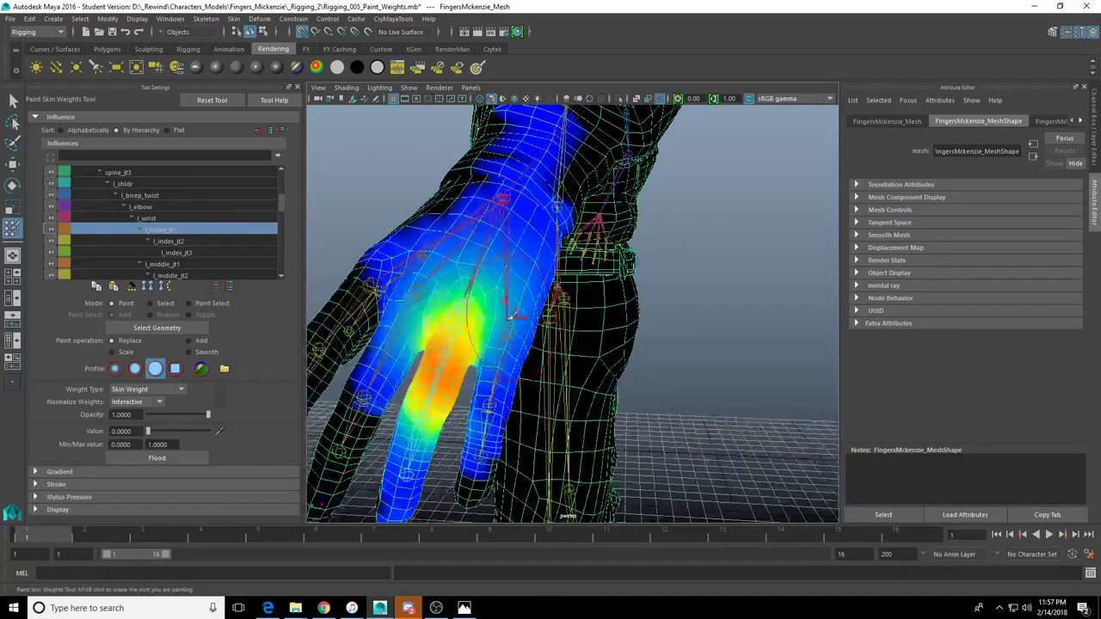
left_click_drag(516, 314, 676, 297, "alt")
mouse_move(579, 351)
left_mouse_down("alt")
mouse_move(619, 397)
mouse_move(615, 333)
mouse_move(649, 308)
left_mouse_up("alt")
mouse_move(517, 365)
left_mouse_down("alt")
mouse_move(643, 426)
mouse_move(482, 318)
mouse_move(520, 355)
left_mouse_up("alt")
Erase the l_index_jt2 influence from the neighbouring fingers in Replace mode with value 0 and opacity 1
left_click(172, 243)
left_click(158, 232)
left_click(169, 243)
scroll(481, 344, "up", 3)
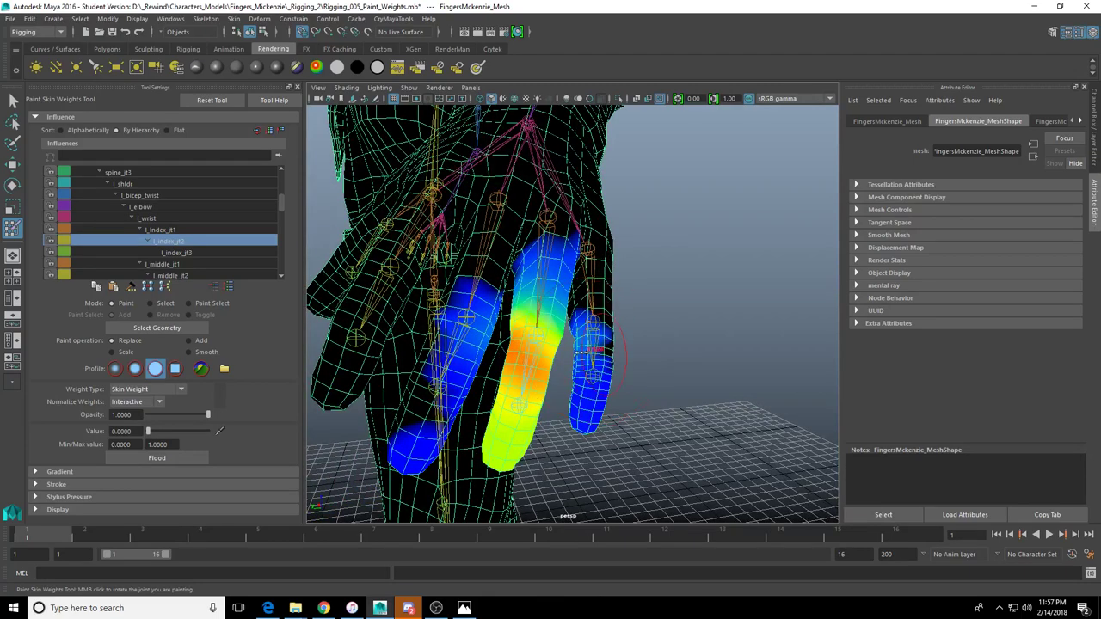
mouse_move(597, 323)
left_mouse_down("alt")
mouse_move(607, 387)
mouse_move(676, 386)
mouse_move(621, 389)
left_mouse_up("alt")
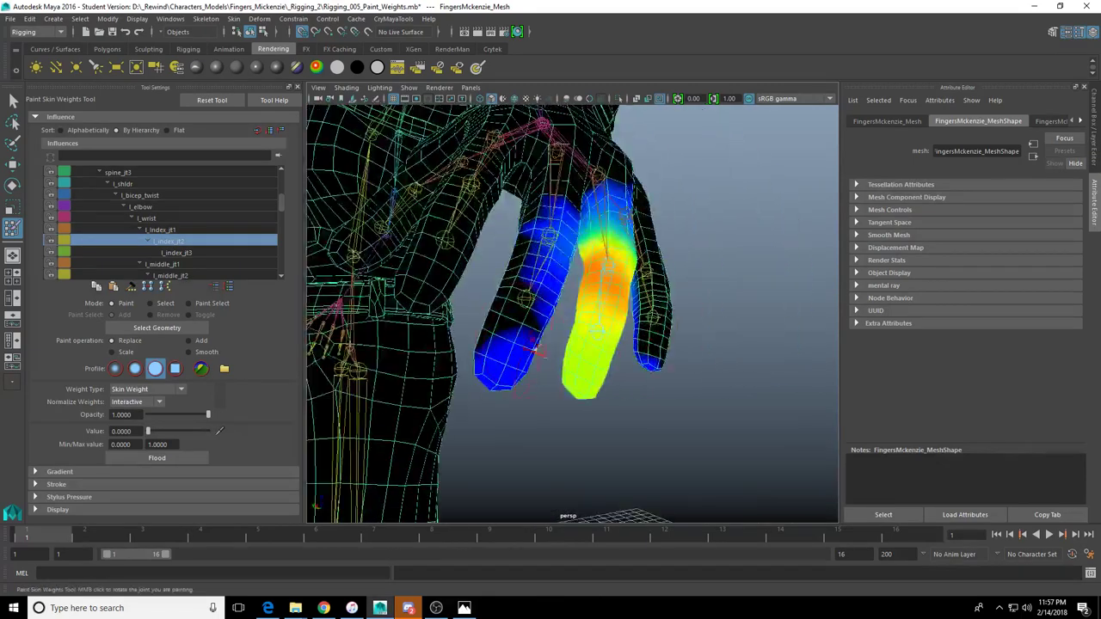
left_click_drag(548, 221, 523, 299)
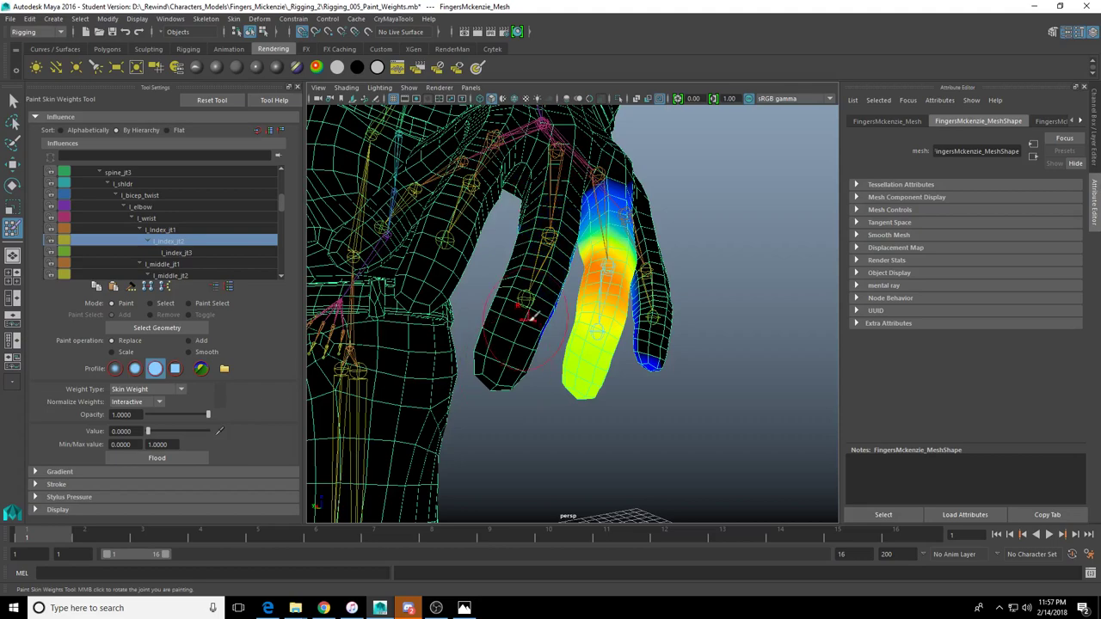
mouse_move(540, 384)
left_mouse_down("alt")
mouse_move(728, 386)
mouse_move(684, 348)
left_mouse_up("alt")
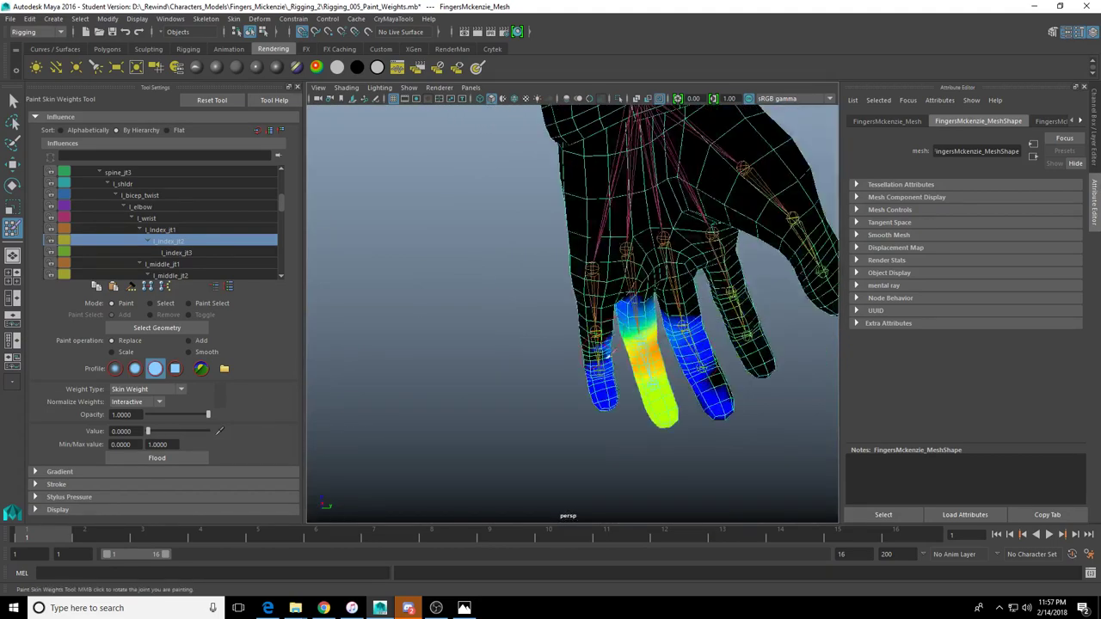
left_click_drag(608, 351, 594, 351)
mouse_move(698, 342)
left_mouse_down()
mouse_move(713, 359)
mouse_move(546, 317)
left_mouse_up()
mouse_move(559, 400)
left_mouse_down("alt")
mouse_move(546, 392)
mouse_move(587, 372)
mouse_move(473, 371)
mouse_move(557, 361)
mouse_move(653, 378)
mouse_move(565, 323)
mouse_move(545, 373)
mouse_move(533, 358)
mouse_move(361, 357)
left_mouse_up("alt")
Check the l_index_jt3 weights and remove the l_index_jt1 influence from the ends of the neighbouring fingers
left_click(192, 253)
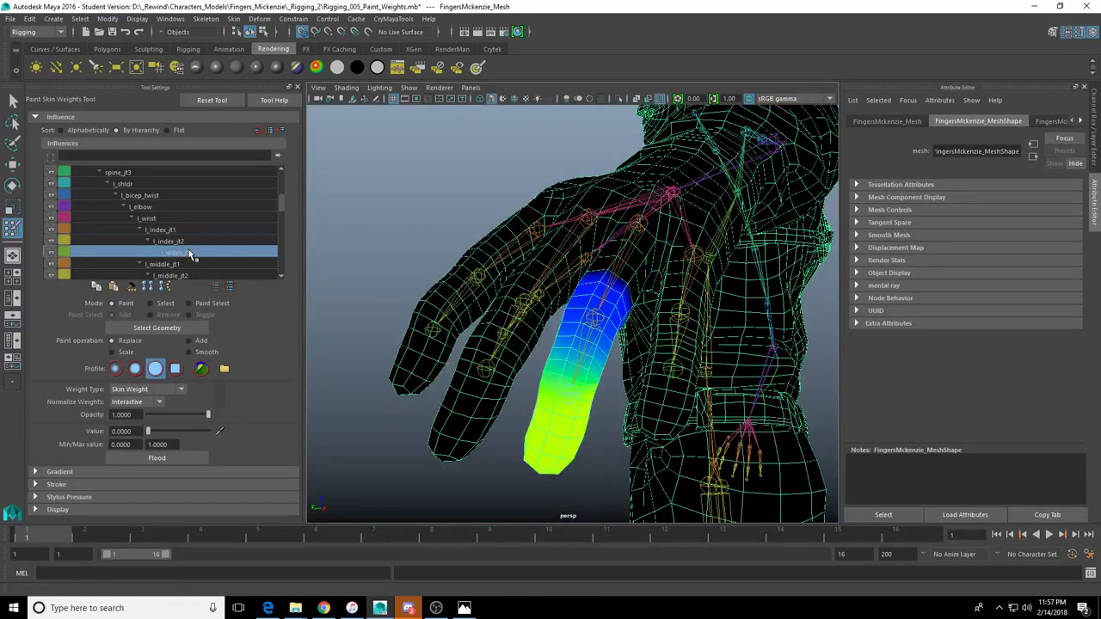
mouse_move(594, 361)
left_mouse_down("alt")
mouse_move(644, 367)
mouse_move(700, 300)
mouse_move(783, 347)
mouse_move(326, 299)
mouse_move(481, 273)
mouse_move(609, 277)
left_mouse_up("alt")
left_click(170, 230)
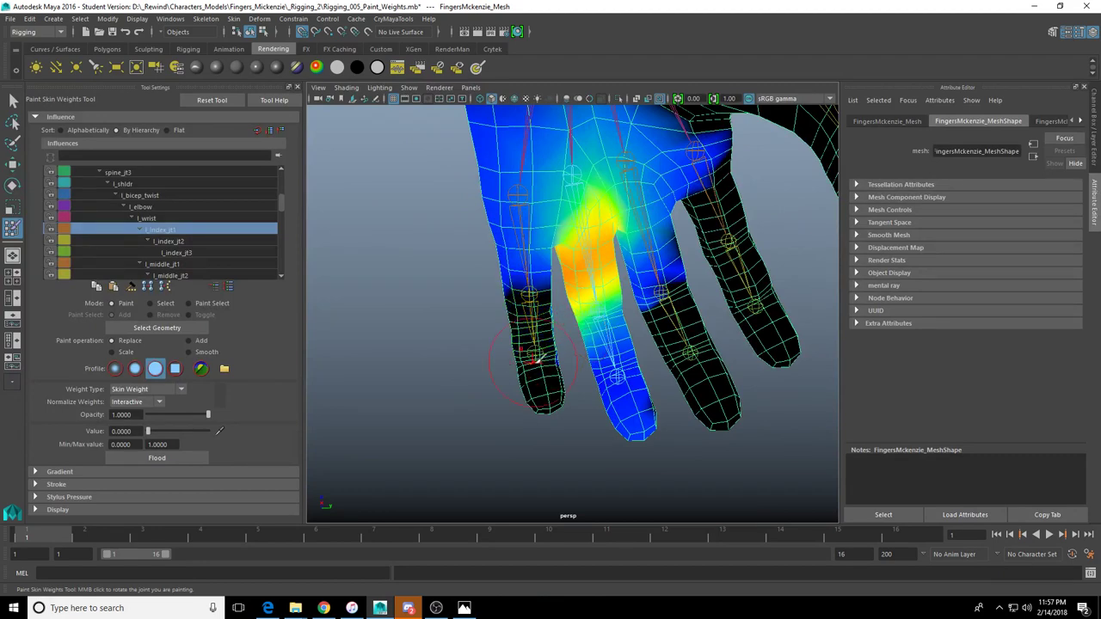
mouse_move(591, 352)
left_mouse_down()
mouse_move(644, 369)
mouse_move(614, 389)
mouse_move(555, 389)
mouse_move(528, 404)
left_mouse_up()
Compare the l_elbow and l_wrist weights and erase the l_index_jt1 influence from the back of the left hand near the wrist
left_click(172, 207)
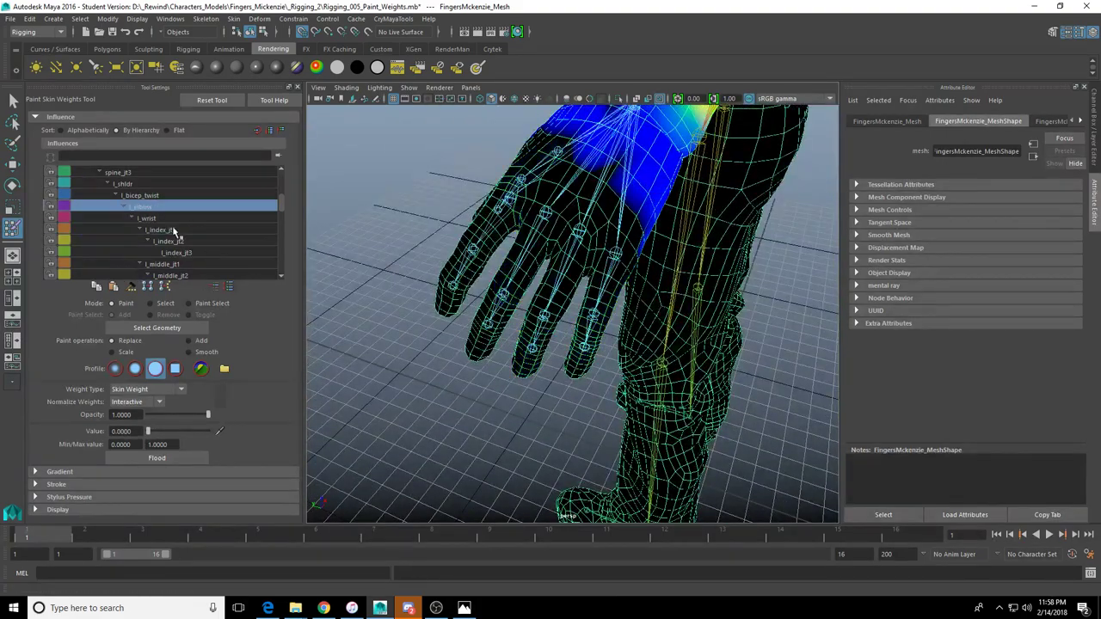
left_click(172, 219)
left_click(173, 230)
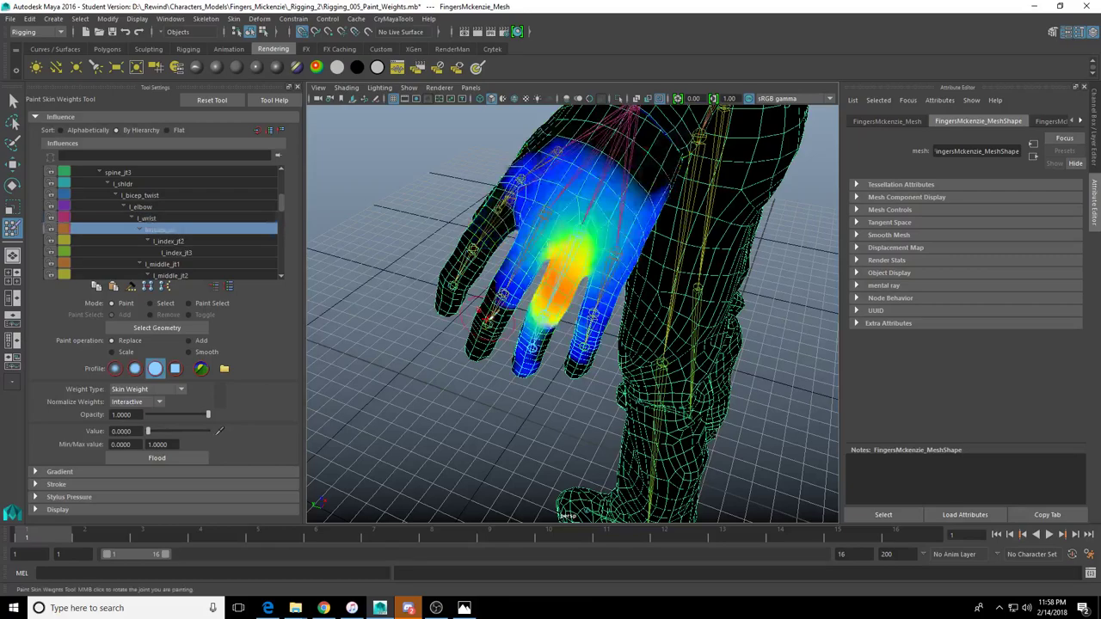
left_click_drag(537, 228, 527, 225, "alt")
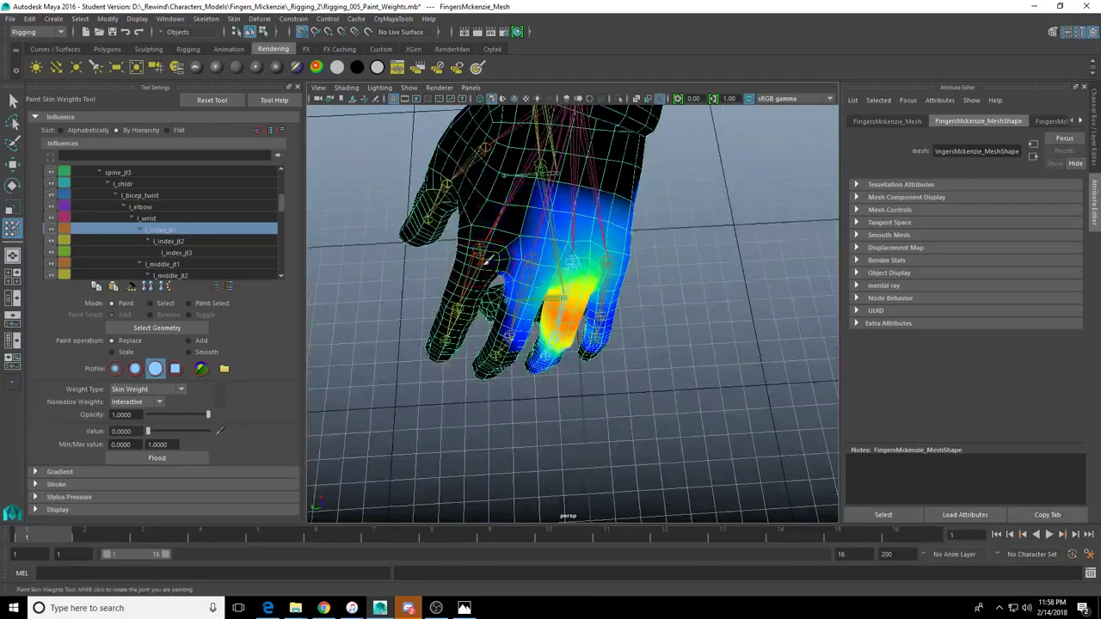
mouse_move(487, 261)
left_mouse_down("alt")
mouse_move(528, 231)
mouse_move(551, 246)
mouse_move(542, 223)
mouse_move(559, 215)
mouse_move(646, 199)
mouse_move(628, 215)
left_mouse_up("alt")
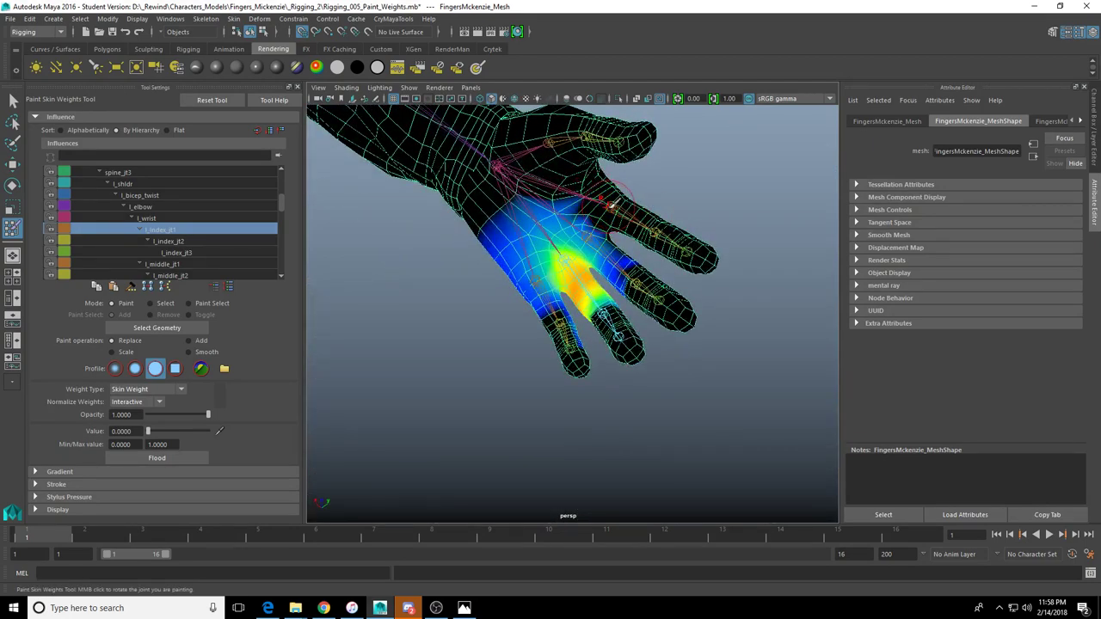
left_click_drag(537, 222, 583, 229, "alt")
mouse_move(520, 169)
left_mouse_down("alt")
mouse_move(634, 254)
mouse_move(570, 268)
left_mouse_up("alt")
left_click_drag(646, 276, 611, 298, "alt")
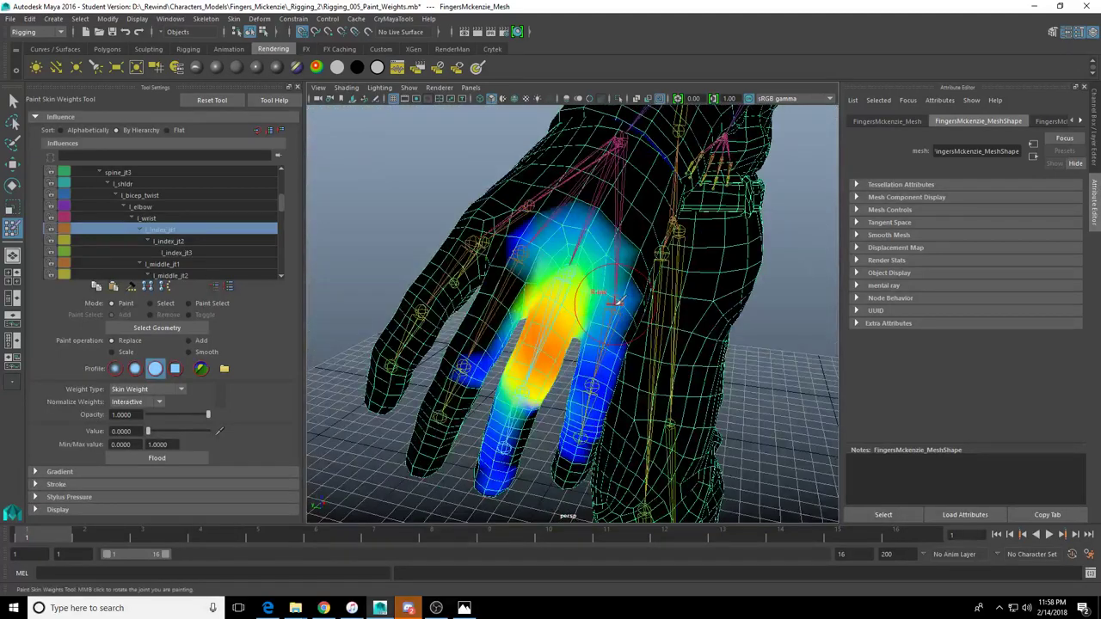
Erase the l_index_jt1 influence from the neighbouring fingers and the outer palm with the value 0 Replace brush
left_click_drag(606, 256, 533, 334, "alt")
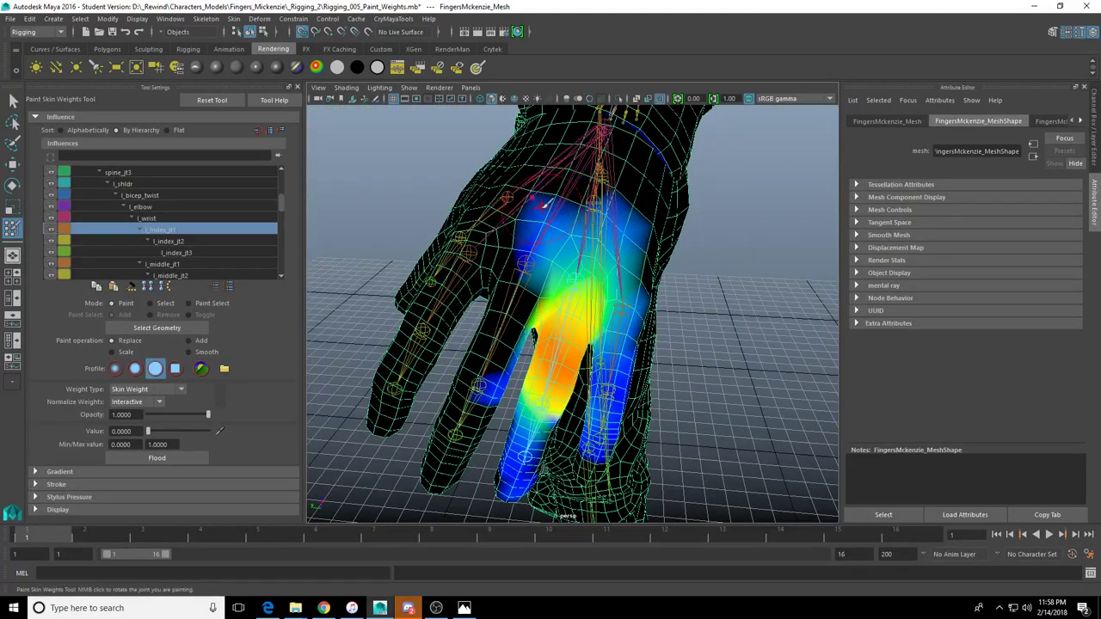
mouse_move(545, 194)
left_mouse_down("alt")
mouse_move(583, 202)
mouse_move(618, 335)
left_mouse_up("alt")
mouse_move(662, 248)
left_mouse_down("alt")
mouse_move(605, 322)
mouse_move(631, 258)
left_mouse_up("alt")
mouse_move(591, 310)
left_mouse_down("alt")
mouse_move(580, 378)
mouse_move(590, 408)
mouse_move(719, 300)
mouse_move(706, 329)
mouse_move(658, 335)
mouse_move(681, 308)
mouse_move(559, 306)
mouse_move(406, 337)
mouse_move(496, 297)
mouse_move(477, 258)
mouse_move(499, 184)
mouse_move(507, 306)
left_mouse_up("alt")
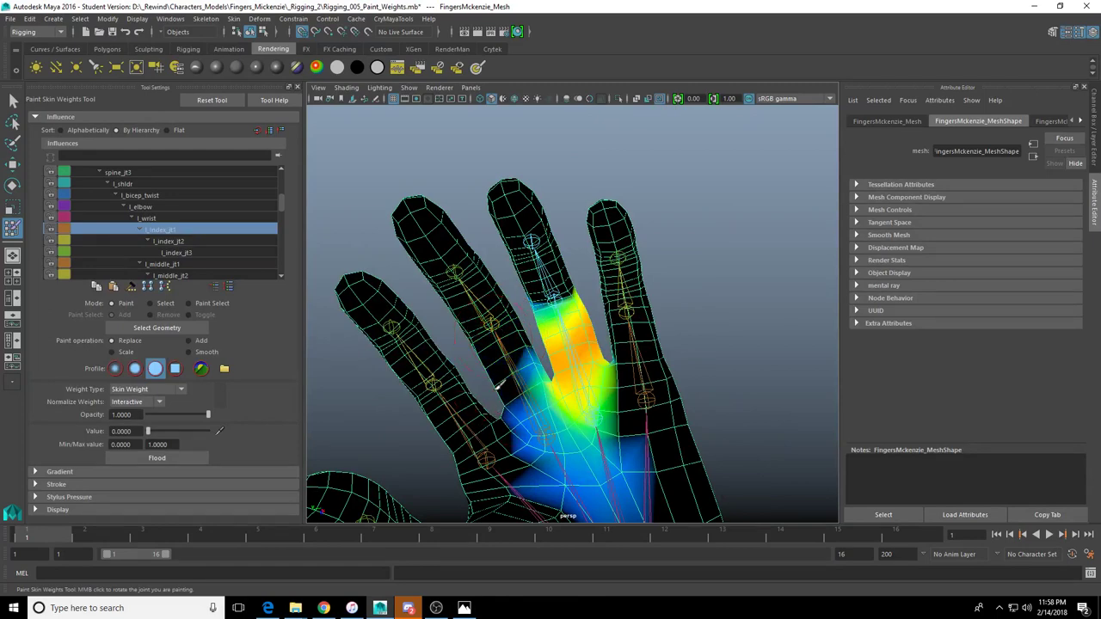
left_click_drag(498, 385, 552, 433, "alt")
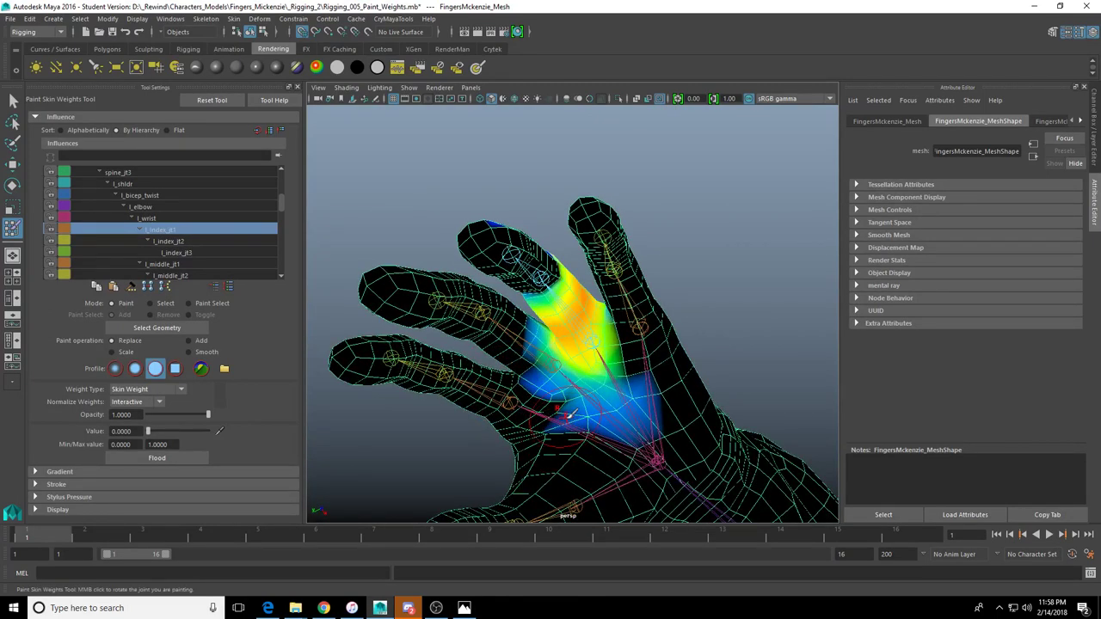
mouse_move(614, 388)
left_mouse_down("alt")
mouse_move(653, 413)
mouse_move(599, 433)
mouse_move(698, 396)
mouse_move(597, 364)
mouse_move(516, 359)
mouse_move(559, 364)
mouse_move(528, 381)
mouse_move(553, 369)
mouse_move(627, 447)
mouse_move(612, 413)
mouse_move(528, 430)
mouse_move(570, 233)
mouse_move(550, 258)
left_mouse_up("alt")
Check the weights of l_index_jt2, l_index_jt1 and l_index_jt3 on the left hand
left_click(205, 242)
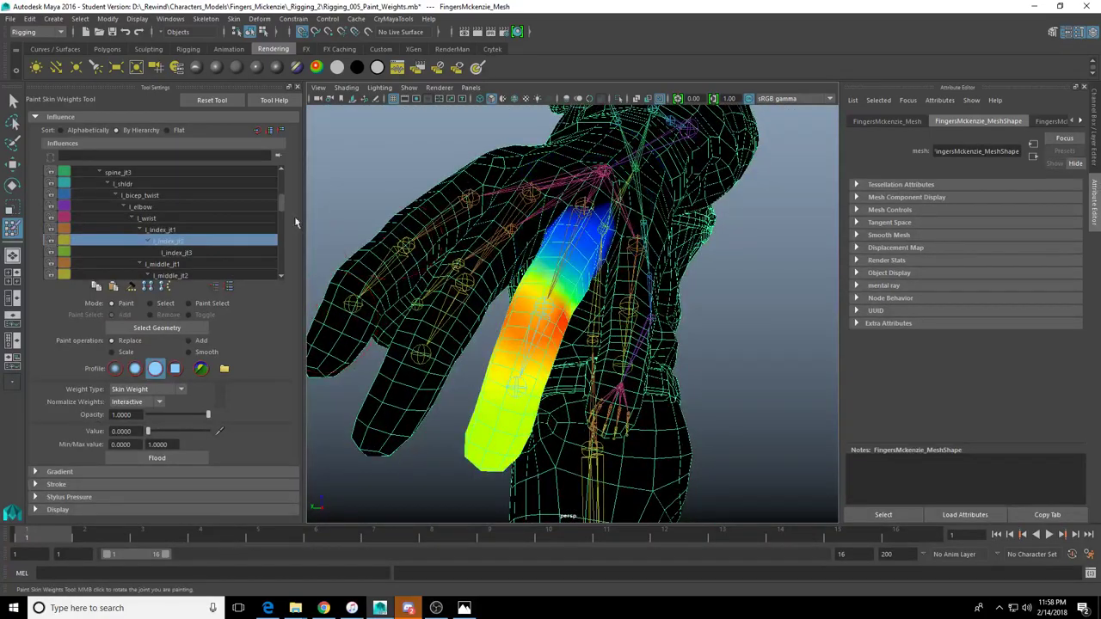
left_click(183, 230)
left_click(196, 243)
left_click(196, 252)
Erase the l_middle_jt1 influence around the left wrist and the thumb side of the palm with value 0
left_click(188, 265)
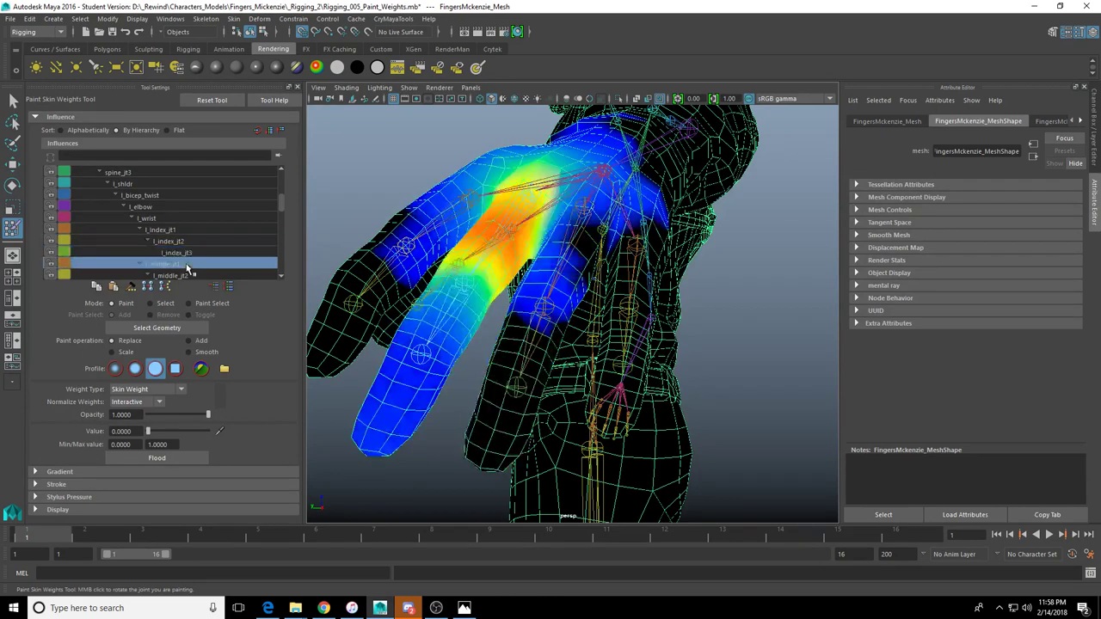
mouse_move(550, 249)
left_mouse_down("alt")
mouse_move(582, 226)
mouse_move(555, 344)
mouse_move(499, 396)
mouse_move(525, 388)
left_mouse_up("alt")
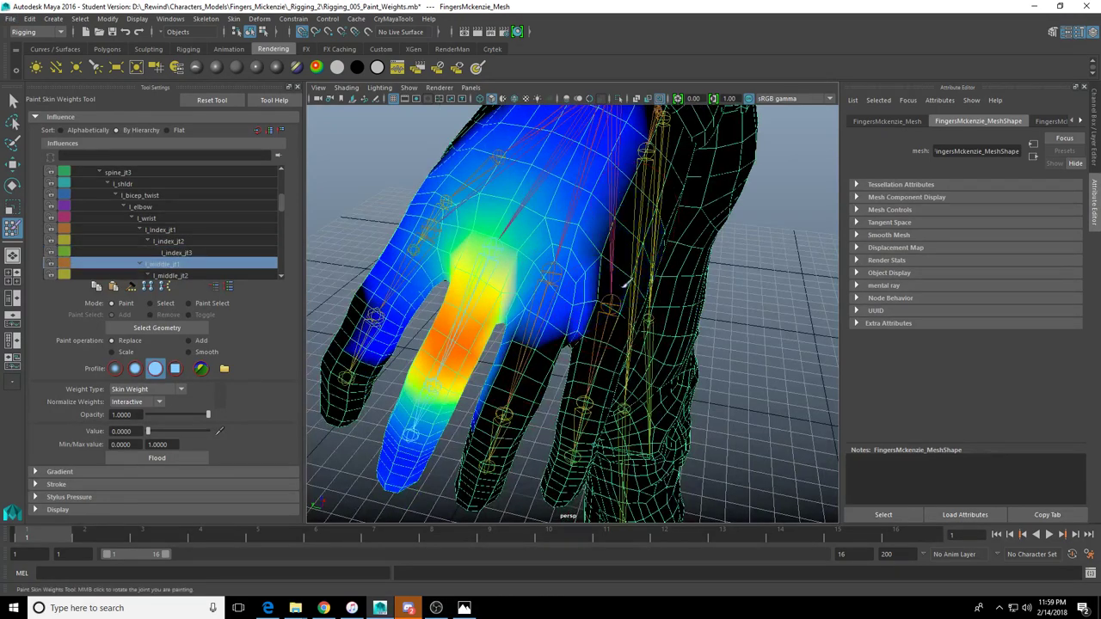
mouse_move(623, 283)
left_mouse_down("alt")
mouse_move(545, 312)
mouse_move(576, 225)
mouse_move(582, 298)
mouse_move(657, 278)
left_mouse_up("alt")
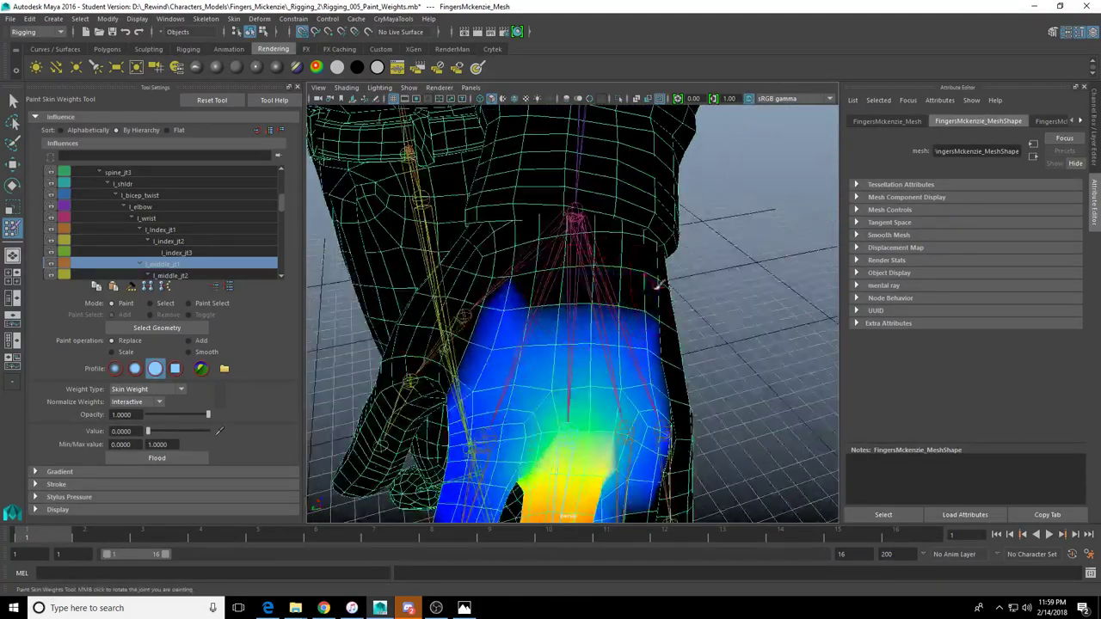
middle_click_drag(516, 313, 553, 233, "alt")
mouse_move(540, 225)
left_mouse_down()
mouse_move(521, 271)
mouse_move(515, 361)
mouse_move(480, 311)
mouse_move(490, 362)
mouse_move(602, 329)
mouse_move(731, 269)
mouse_move(720, 213)
left_mouse_up()
mouse_move(588, 225)
left_mouse_down()
mouse_move(606, 230)
mouse_move(584, 217)
left_mouse_up()
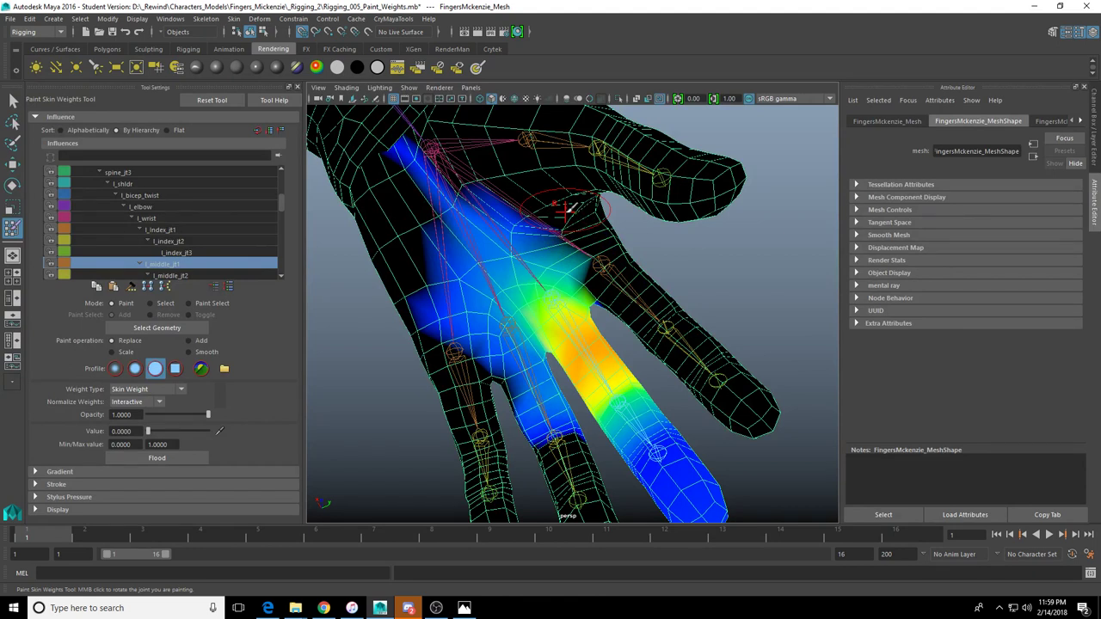
mouse_move(424, 176)
left_mouse_down()
mouse_move(407, 162)
mouse_move(433, 157)
left_mouse_up()
Remove the l_middle_jt1 influence from the fingers on either side with the value 0 Replace brush
left_click_drag(535, 370, 520, 280, "alt")
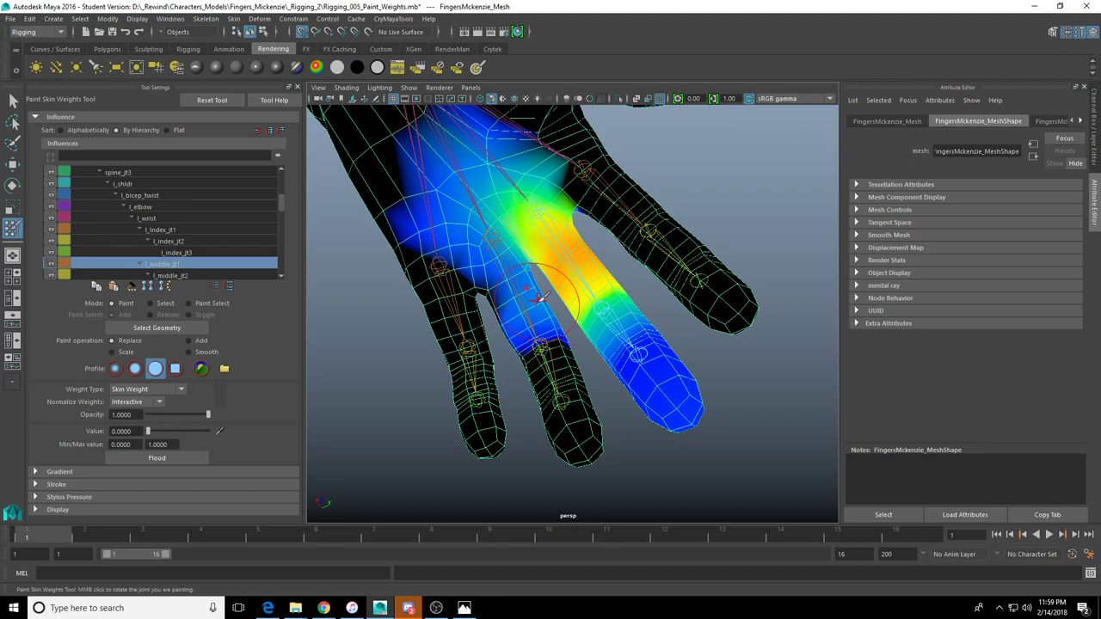
mouse_move(538, 296)
left_mouse_down()
mouse_move(512, 296)
mouse_move(559, 258)
mouse_move(696, 221)
left_mouse_up()
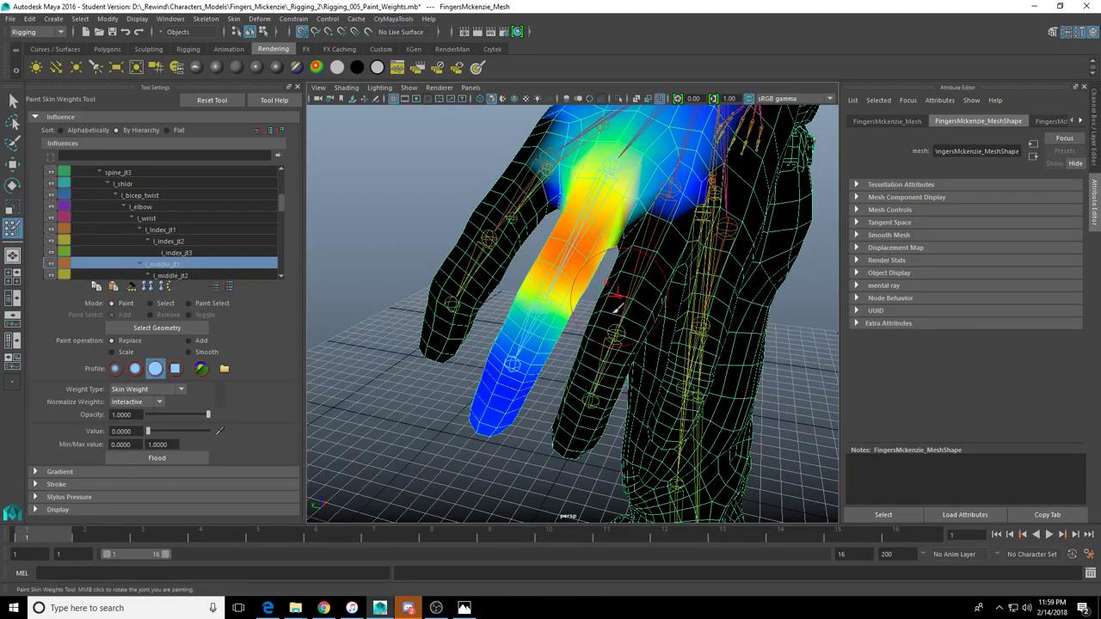
mouse_move(616, 295)
left_mouse_down("alt")
mouse_move(729, 192)
mouse_move(631, 231)
mouse_move(631, 438)
mouse_move(660, 447)
left_mouse_up("alt")
mouse_move(660, 447)
left_mouse_down("alt")
mouse_move(582, 418)
mouse_move(558, 355)
mouse_move(550, 275)
mouse_move(386, 301)
mouse_move(538, 320)
left_mouse_up("alt")
Erase the l_middle_jt2 influence from the neighbouring fingers of the left hand
scroll(187, 232, "down", 3)
left_click(190, 219)
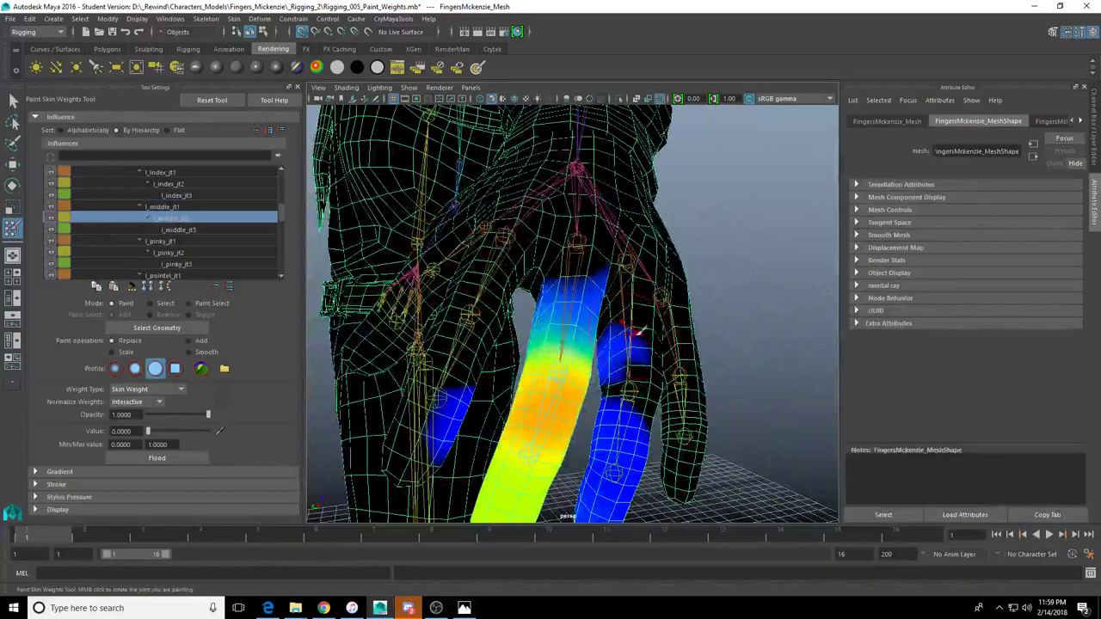
mouse_move(638, 331)
left_mouse_down()
mouse_move(626, 371)
mouse_move(621, 322)
mouse_move(615, 387)
left_mouse_up()
mouse_move(456, 262)
left_mouse_down()
mouse_move(432, 317)
mouse_move(387, 340)
mouse_move(439, 361)
mouse_move(486, 324)
left_mouse_up()
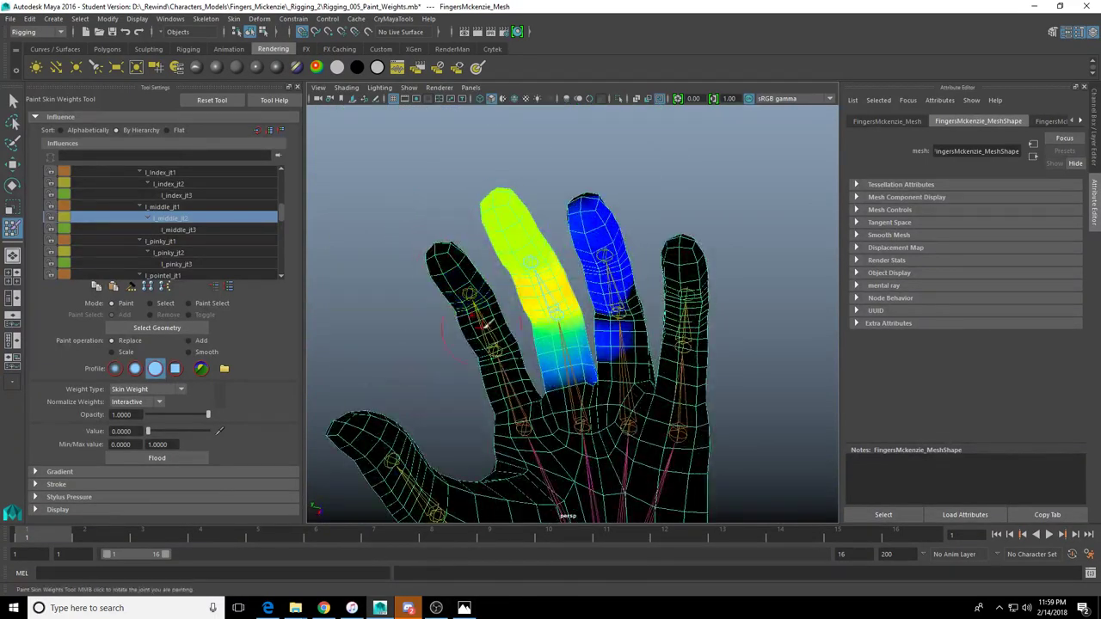
mouse_move(583, 197)
left_mouse_down()
mouse_move(632, 311)
mouse_move(644, 290)
mouse_move(628, 232)
left_mouse_up()
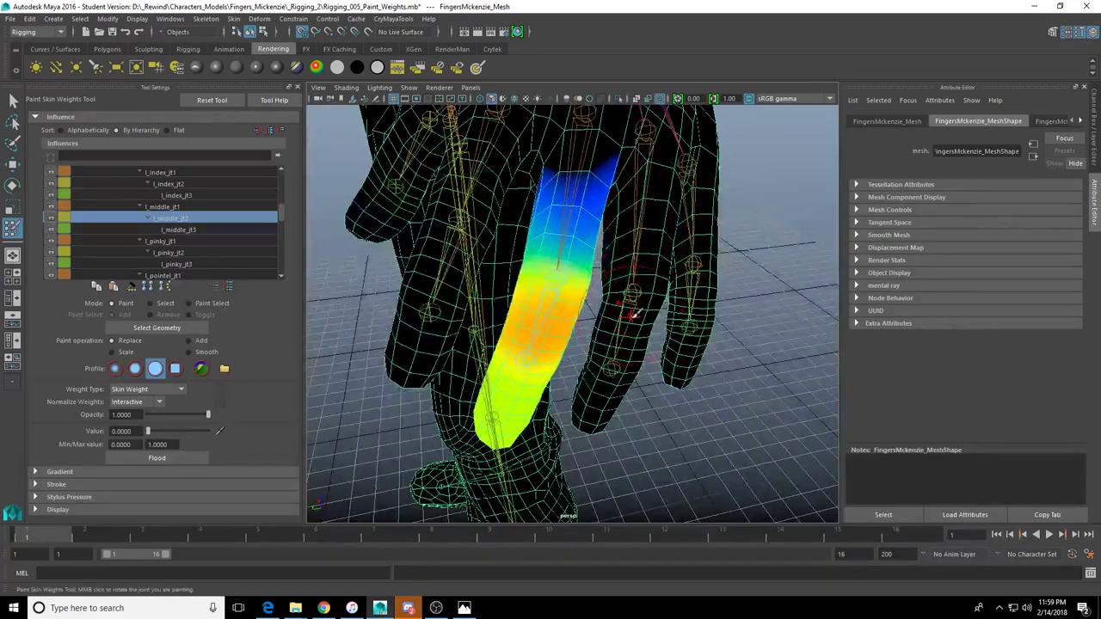
left_click_drag(632, 315, 404, 236, "alt")
Erase the l_middle_jt3 influence from the neighbouring fingertips and make l_pinky_jt1 the active influence
scroll(432, 302, "down", 5)
left_click(224, 231)
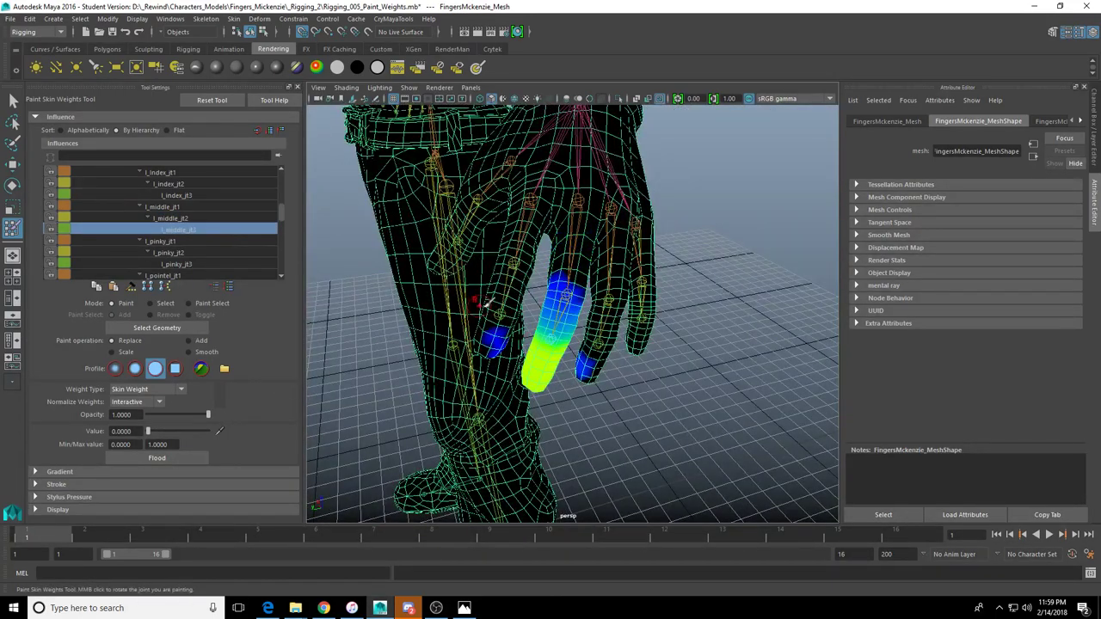
mouse_move(535, 305)
left_mouse_down("alt")
mouse_move(528, 283)
mouse_move(484, 332)
mouse_move(528, 332)
mouse_move(582, 366)
left_mouse_up("alt")
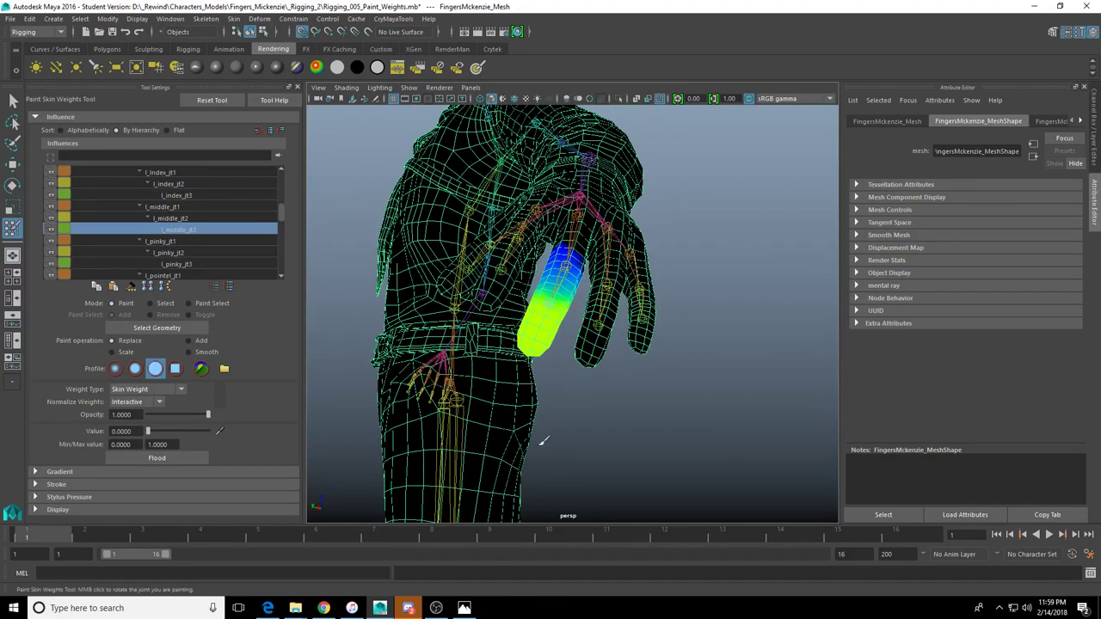
right_click_drag(657, 358, 688, 361, "alt")
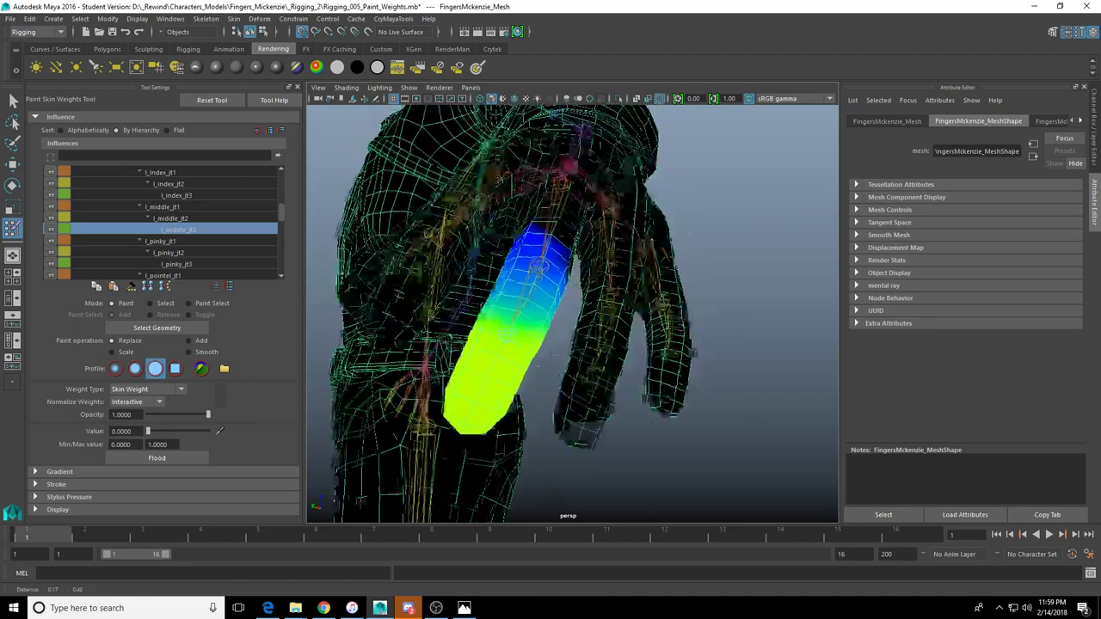
left_click_drag(688, 361, 593, 318, "alt")
left_click(190, 241)
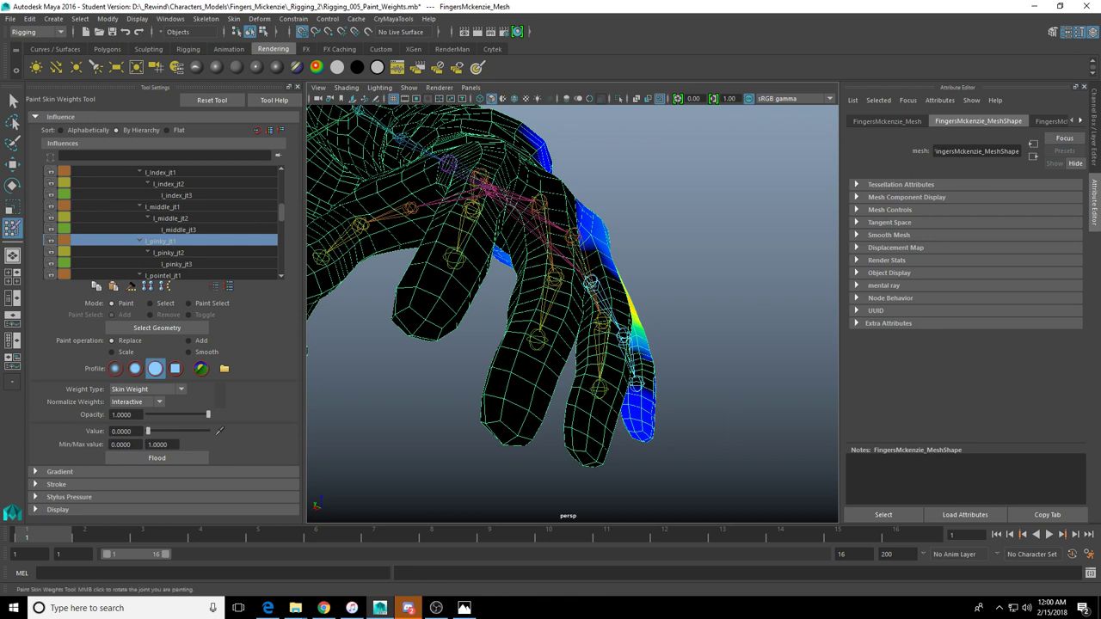
Switch to File Explorer, look through the Anim_TSFP_SciFi_Handgun FBX files in the Exports folder, and minimize the window
mouse_move(295, 608)
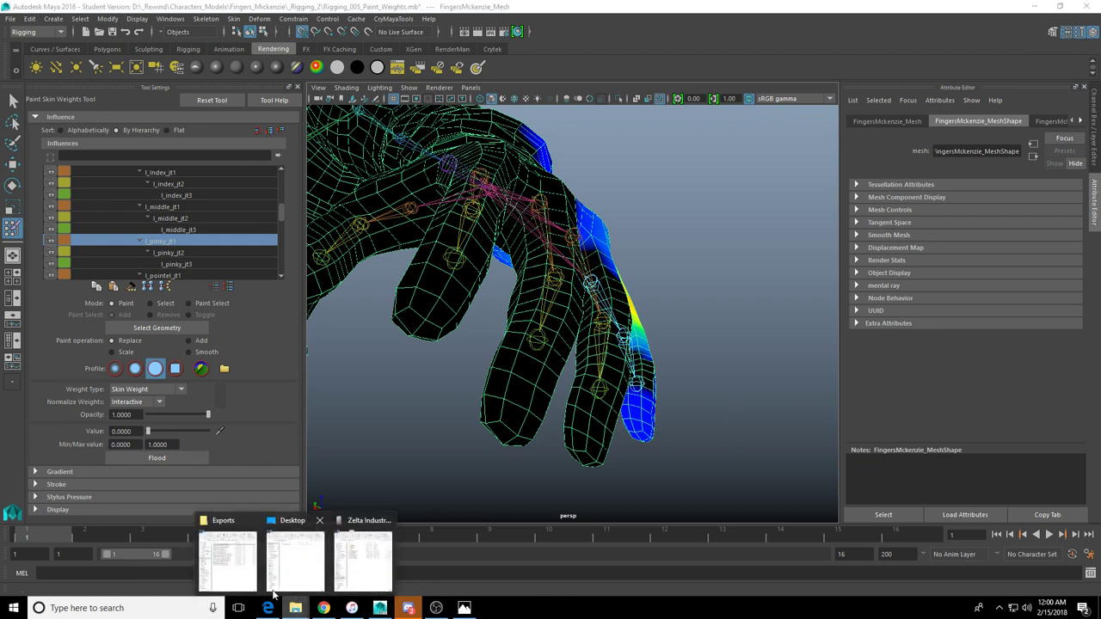
left_click_drag(0, 113, 592, 54)
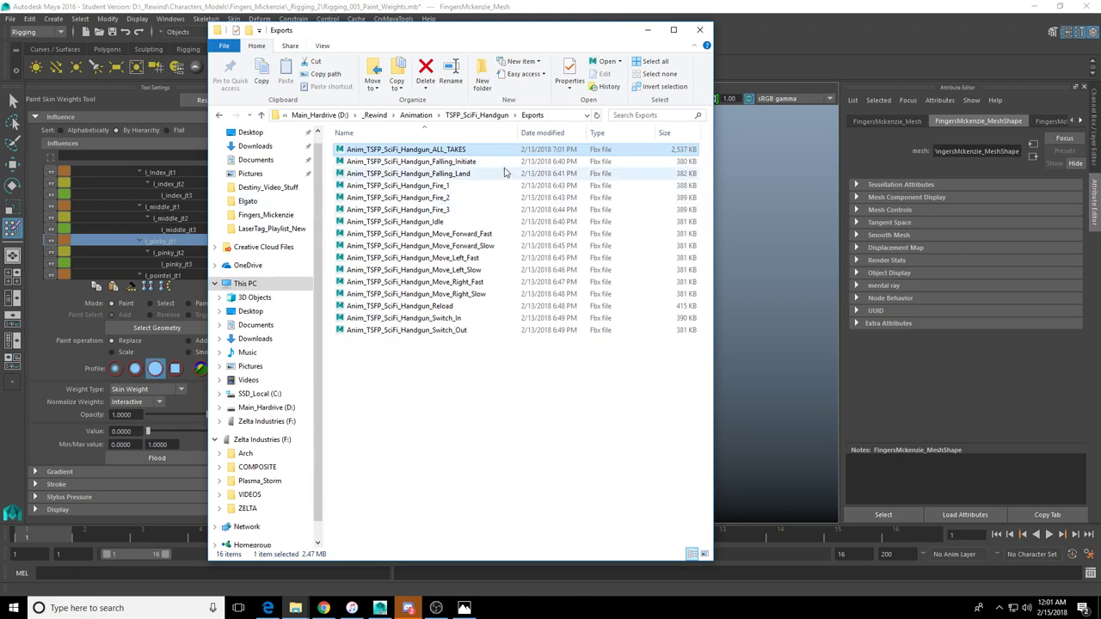
left_click(637, 164)
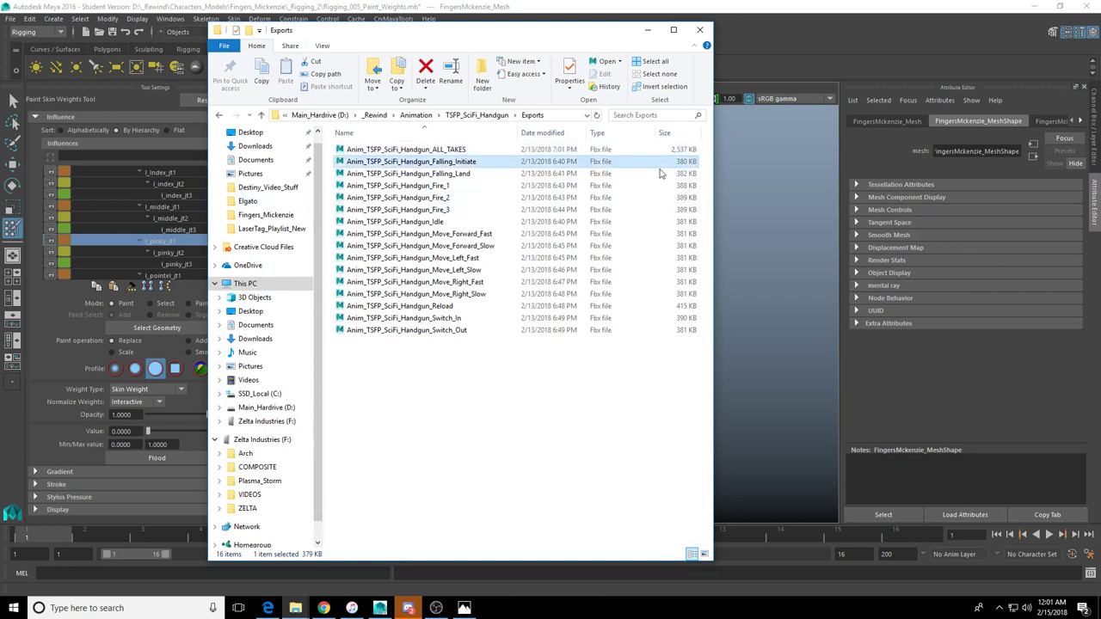
left_click(404, 174)
left_click(462, 210)
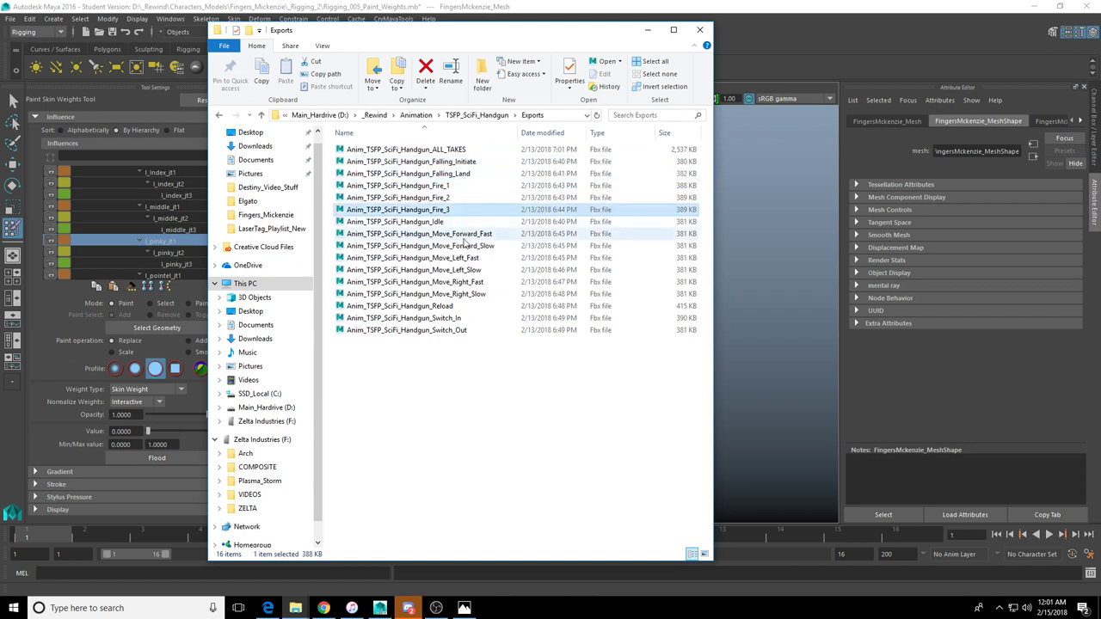
left_click(471, 222)
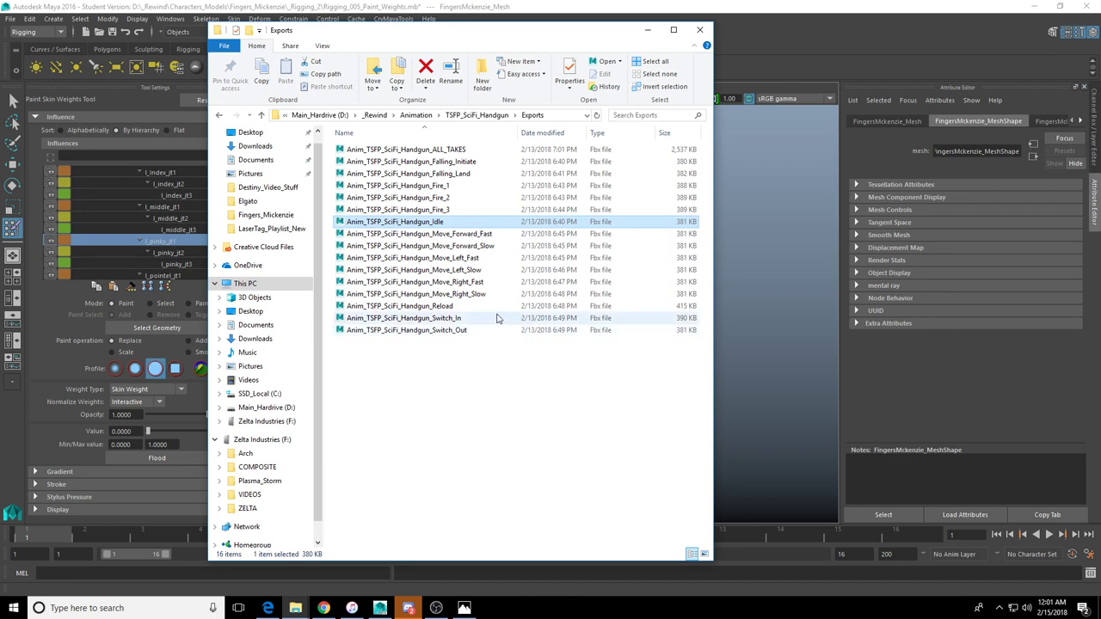
left_click(471, 307)
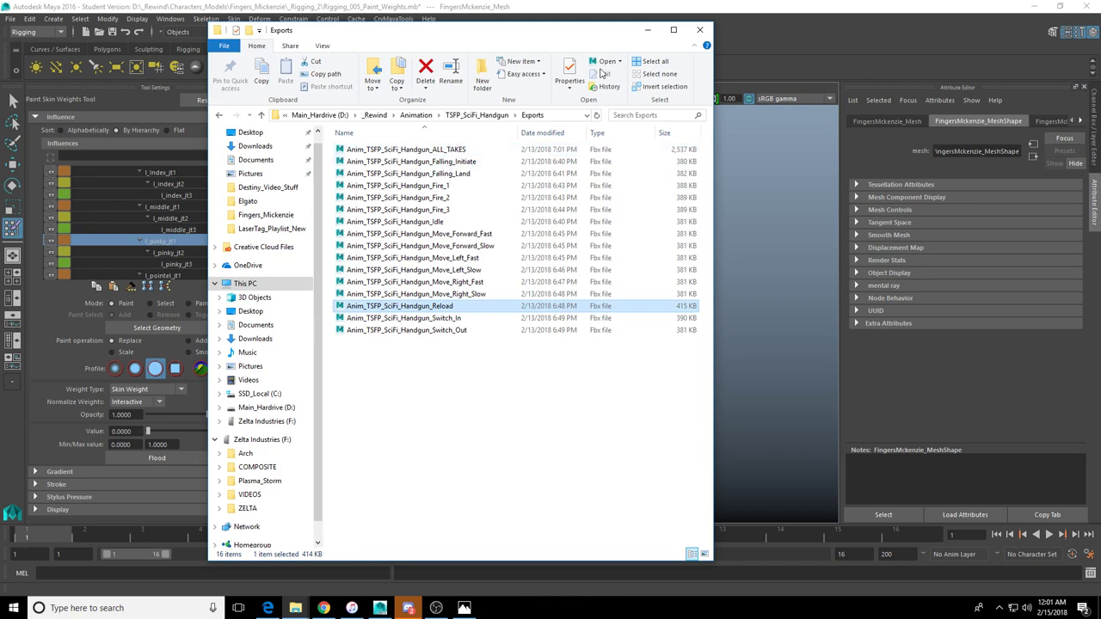
left_click_drag(607, 36, 599, 37)
left_click(640, 30)
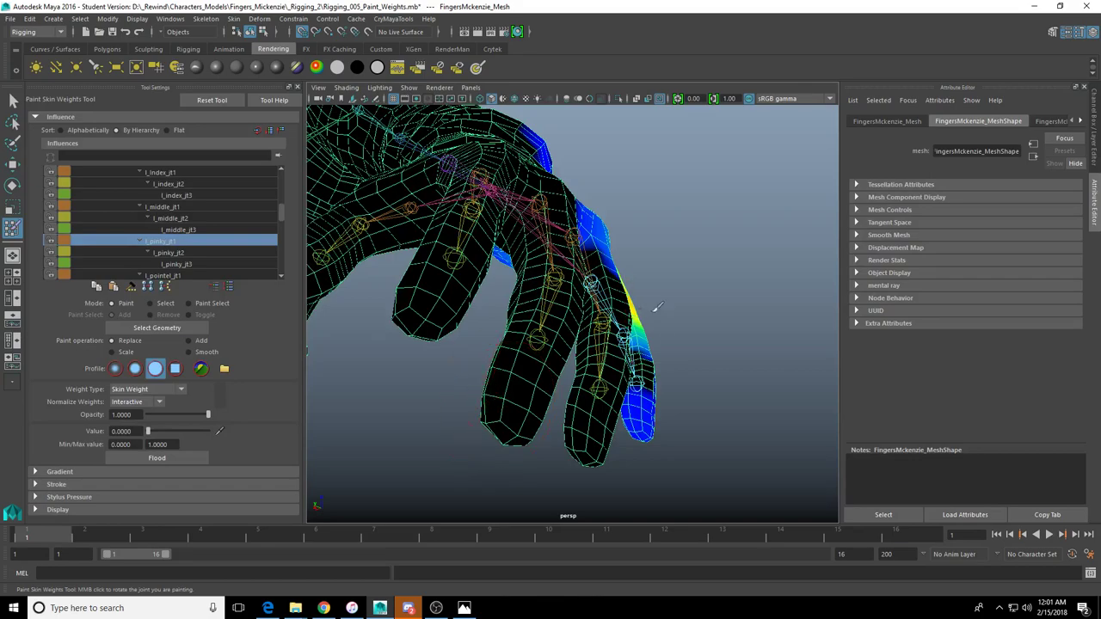
Erase the stray l_pinky_jt1 influence from the left forearm sleeve and cuff with value 0
left_click_drag(516, 392, 591, 476, "alt")
mouse_move(567, 316)
left_mouse_down("alt")
mouse_move(552, 311)
mouse_move(555, 353)
mouse_move(405, 312)
left_mouse_up("alt")
scroll(406, 311, "down", 5)
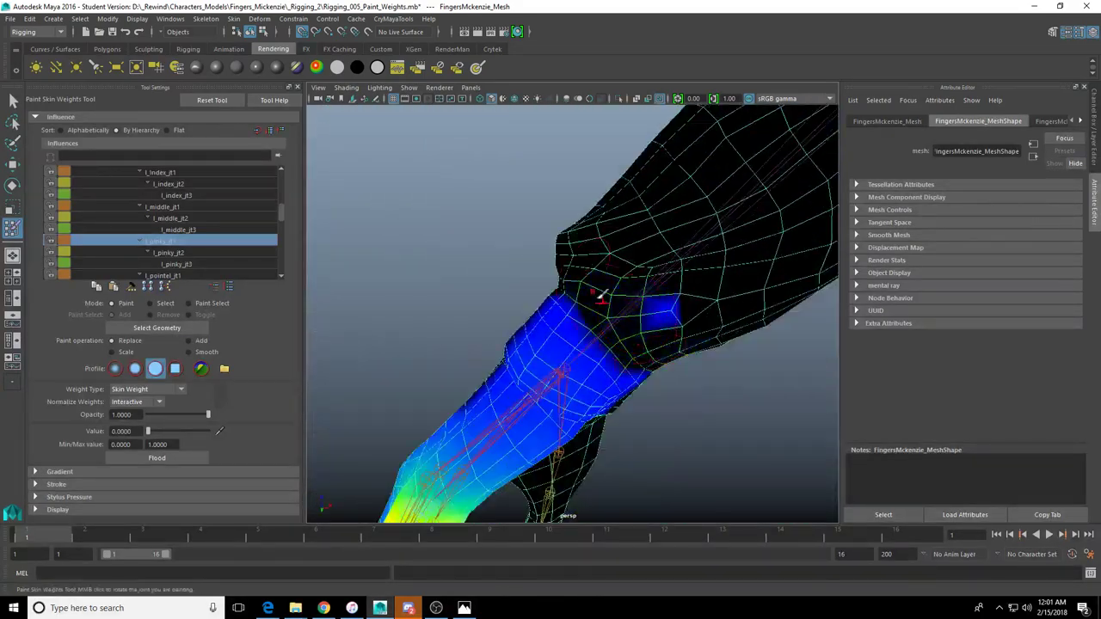
scroll(587, 307, "up", 2)
left_click_drag(587, 307, 534, 319, "alt")
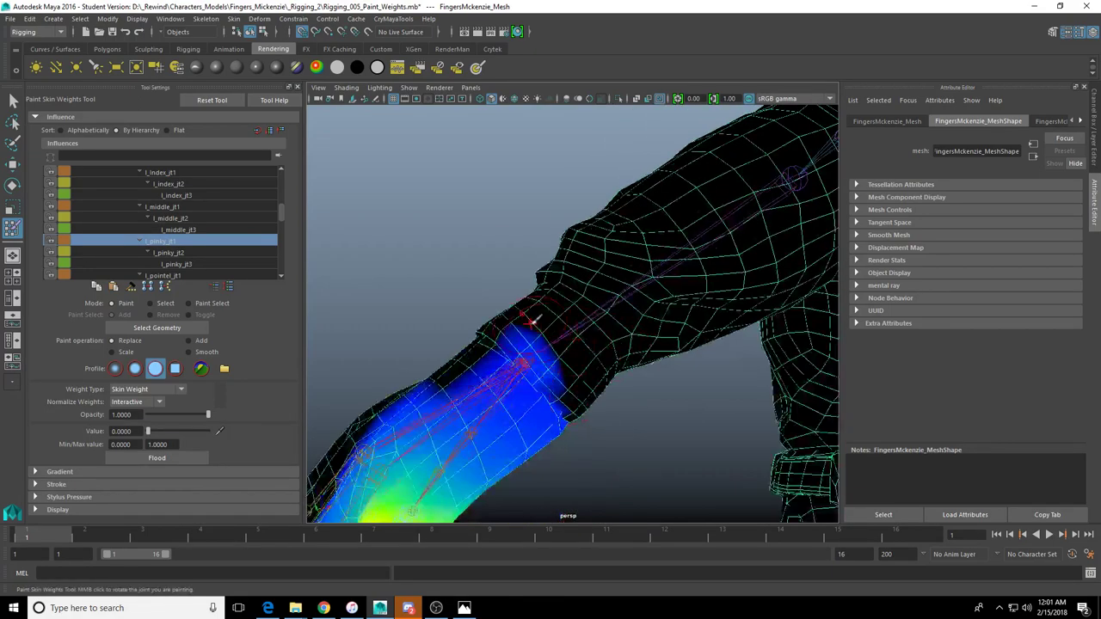
Reduce the l_pinky_jt1 spread around the left wrist, the palm and the back of the hand with value 0
left_click_drag(547, 366, 575, 385, "alt")
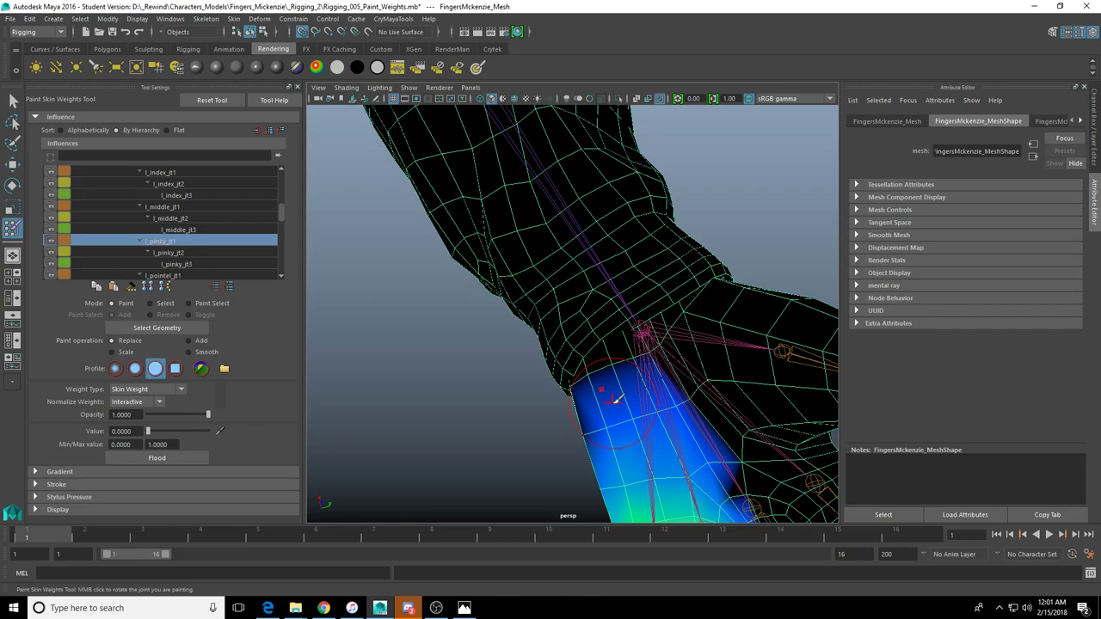
left_click_drag(616, 398, 593, 295, "alt")
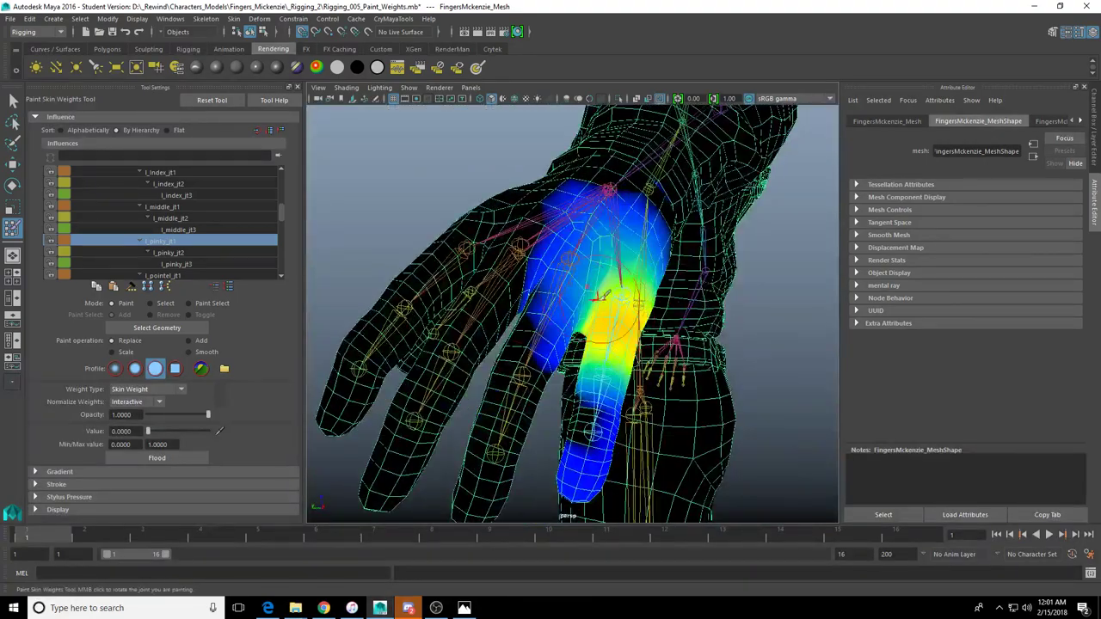
left_click_drag(516, 288, 637, 249, "alt")
left_click_drag(656, 319, 557, 284, "alt")
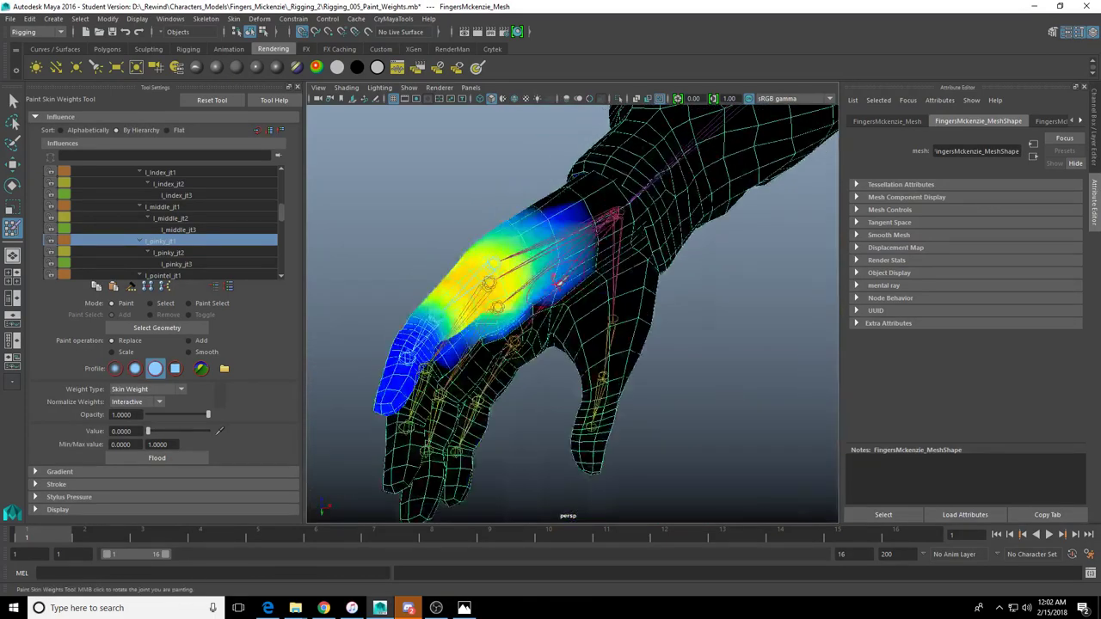
left_click_drag(576, 202, 593, 335)
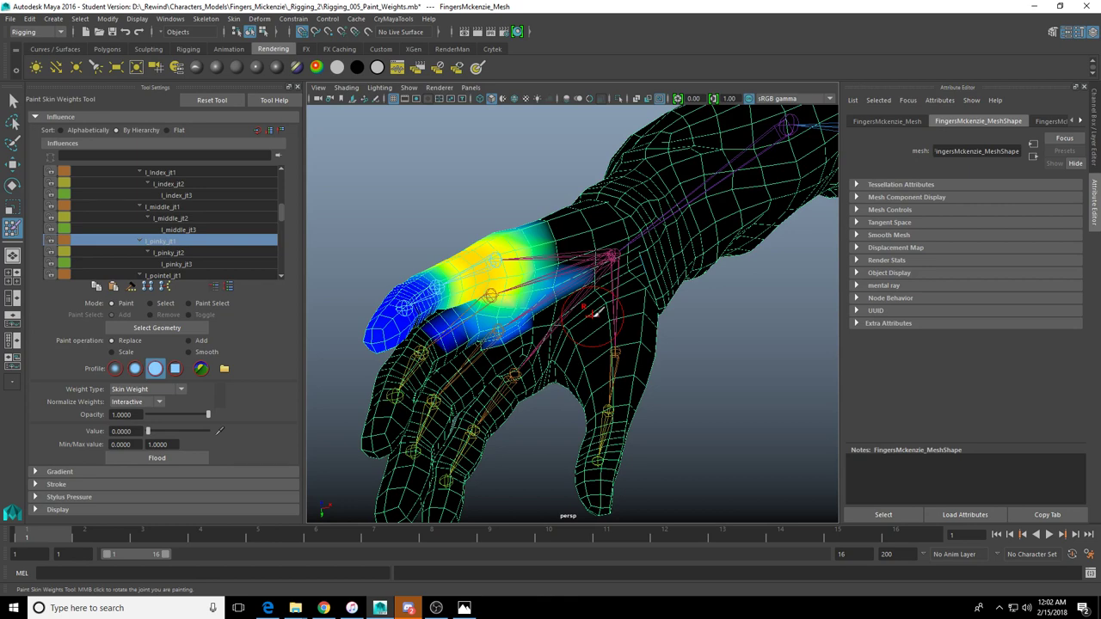
Reduce the l_pinky_jt1 influence across the back of the left hand with value 0, undoing the last stroke
scroll(596, 314, "up", 2)
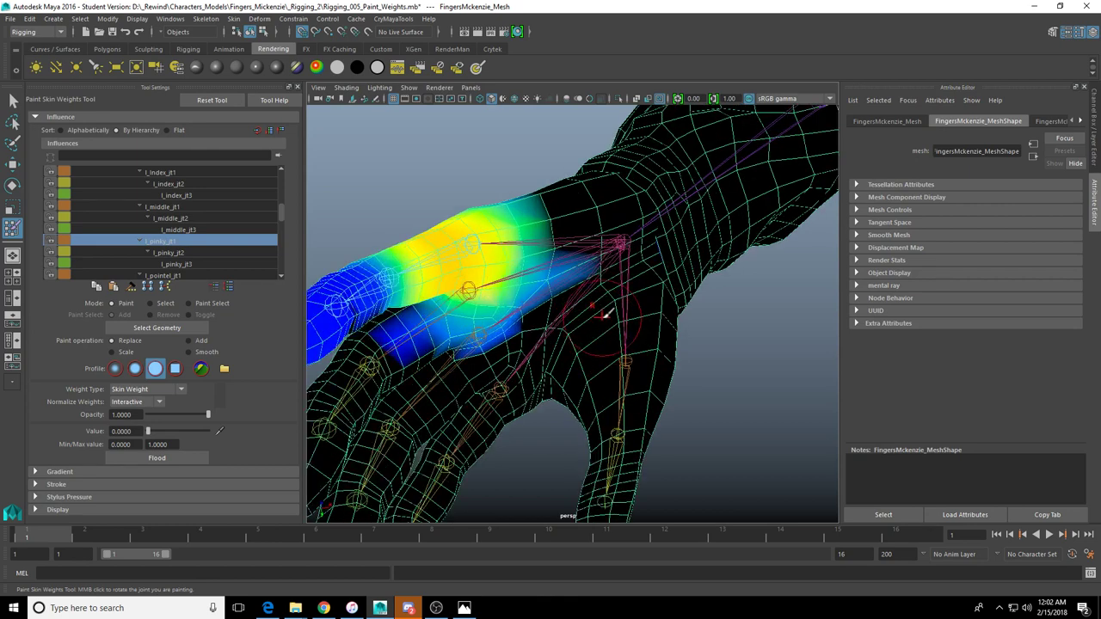
left_click_drag(604, 301, 590, 273, "alt")
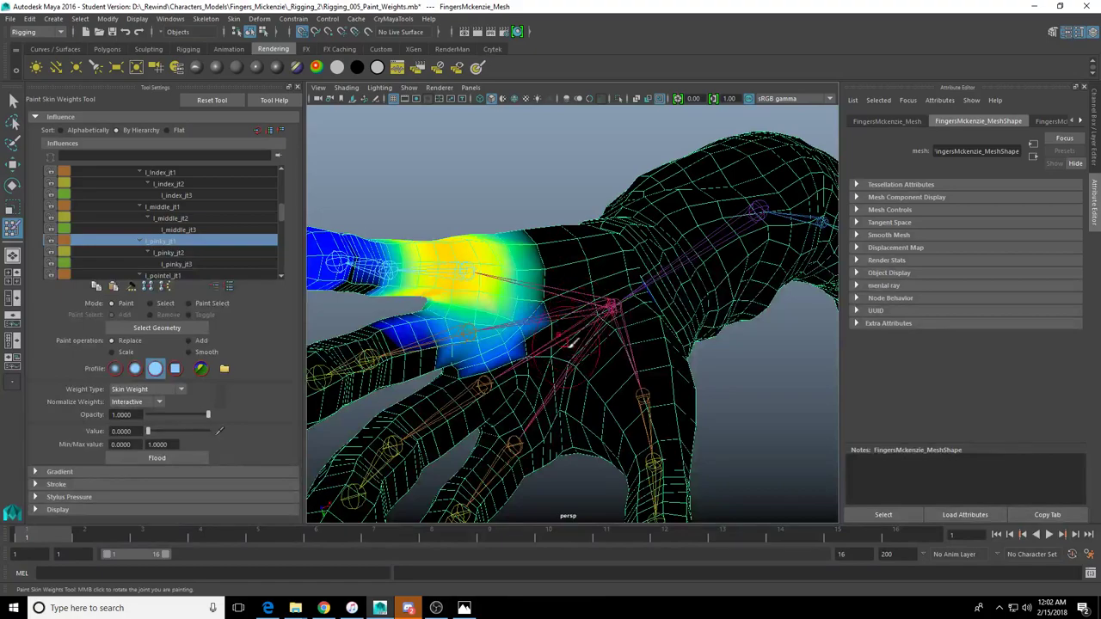
mouse_move(546, 334)
left_mouse_down("alt")
mouse_move(556, 418)
mouse_move(619, 439)
mouse_move(561, 385)
mouse_move(450, 401)
mouse_move(418, 418)
mouse_move(536, 290)
left_mouse_up("alt")
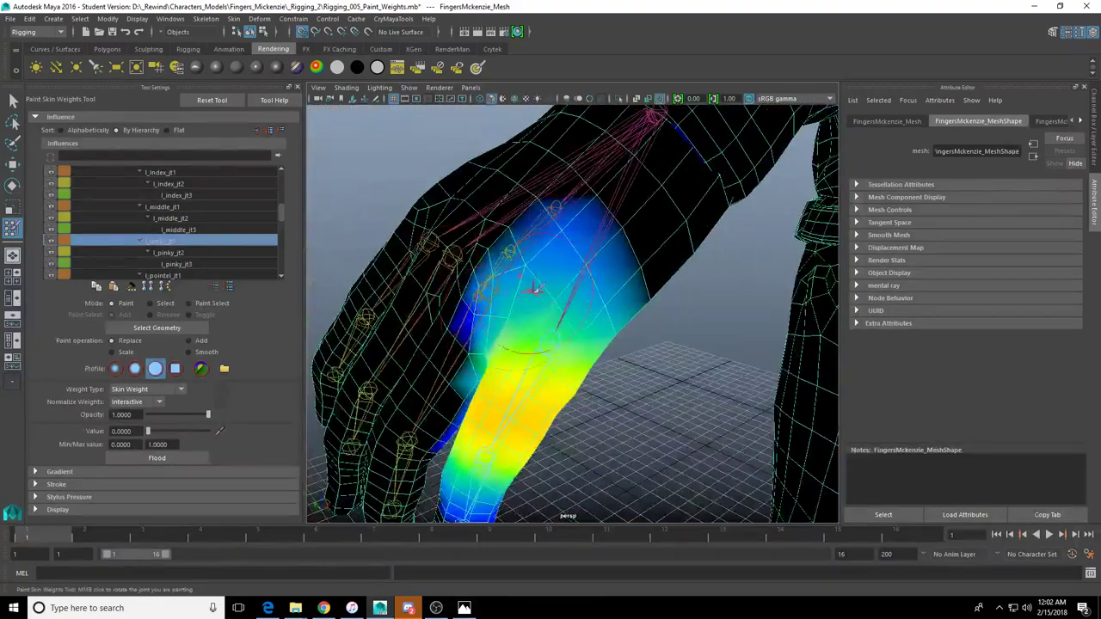
left_click_drag(586, 221, 593, 260)
left_click_drag(594, 260, 610, 228, "alt")
left_click_drag(575, 183, 553, 235)
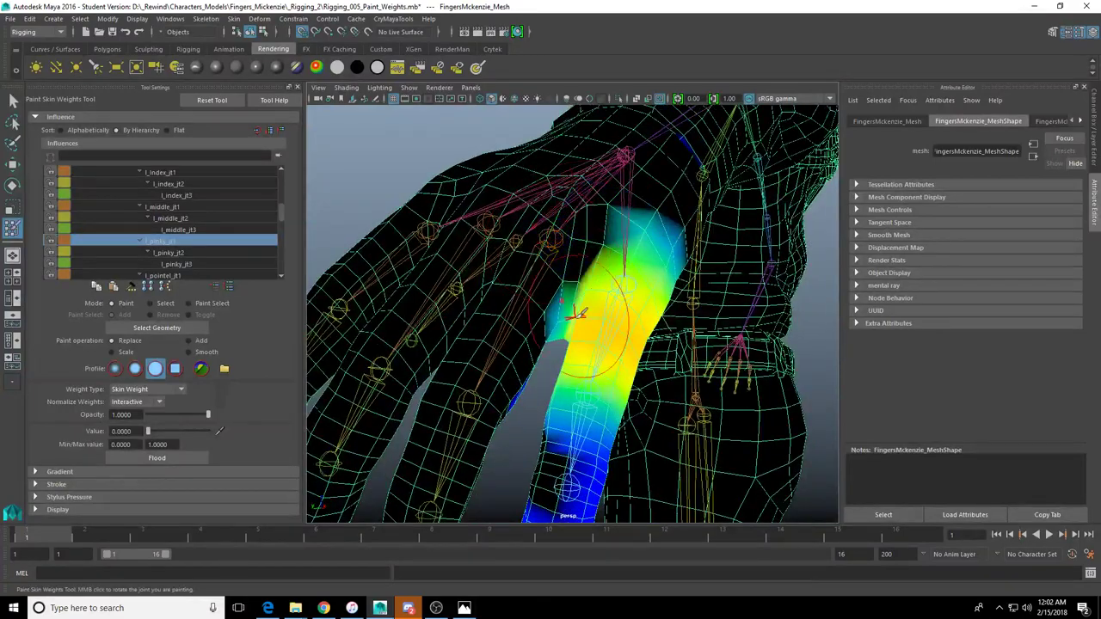
key("ctrl+z")
mouse_move(590, 157)
left_mouse_down("alt")
mouse_move(550, 193)
mouse_move(593, 172)
mouse_move(534, 218)
mouse_move(521, 255)
left_mouse_up("alt")
left_click(430, 248)
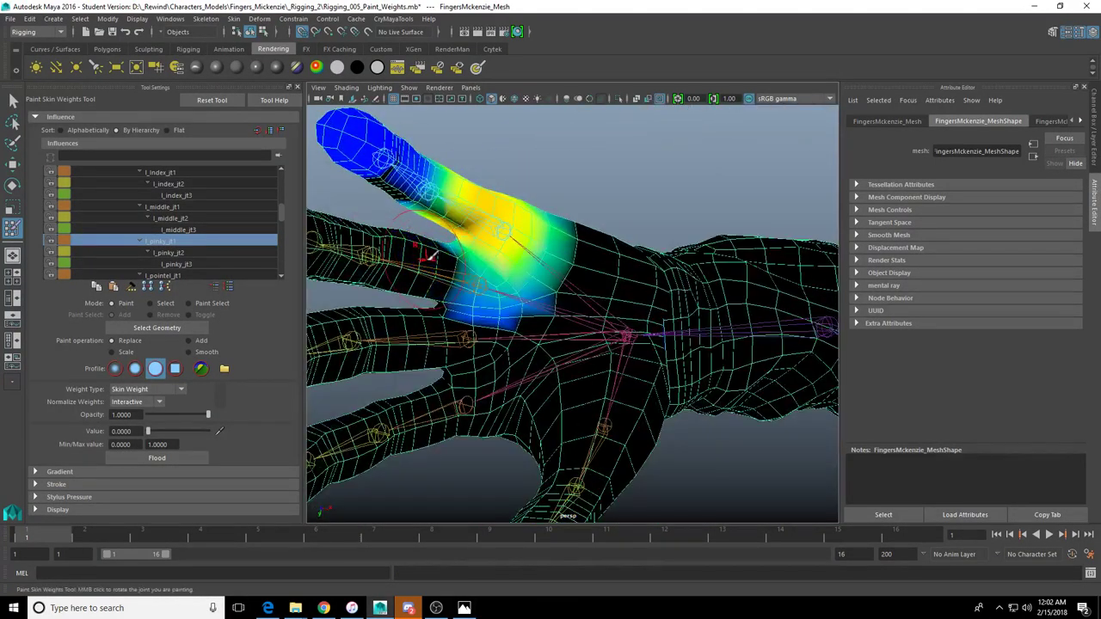
key("ctrl+z")
Shrink the brush and erase the l_pinky_jt1 influence from the ring finger's base and the adjoining palm
key("b")
left_click_drag(451, 256, 433, 256)
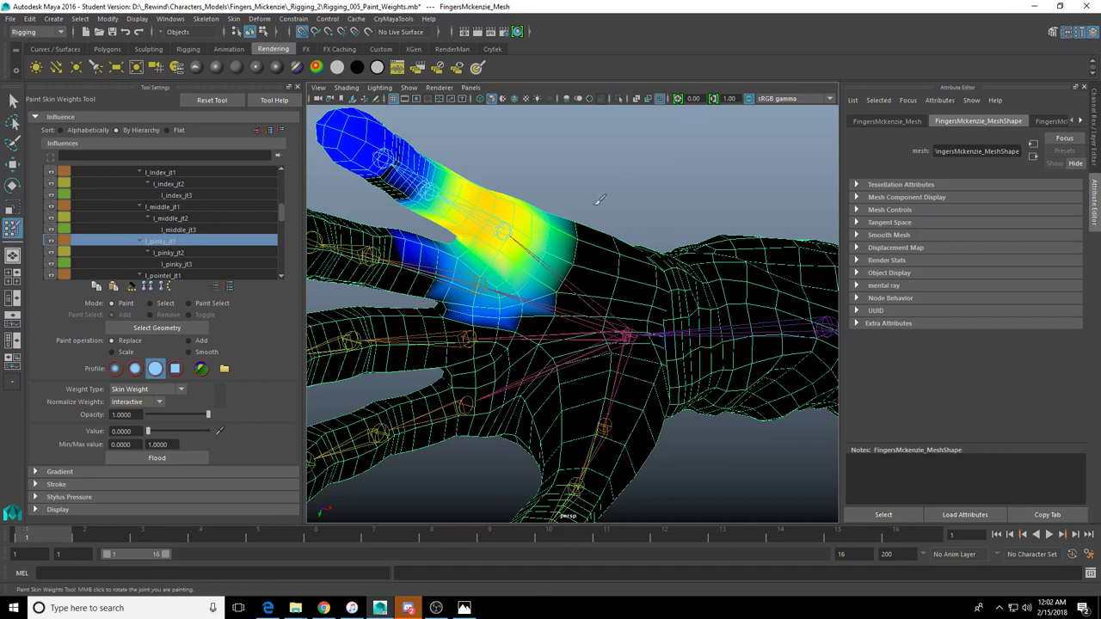
left_click_drag(733, 334, 462, 295, "alt")
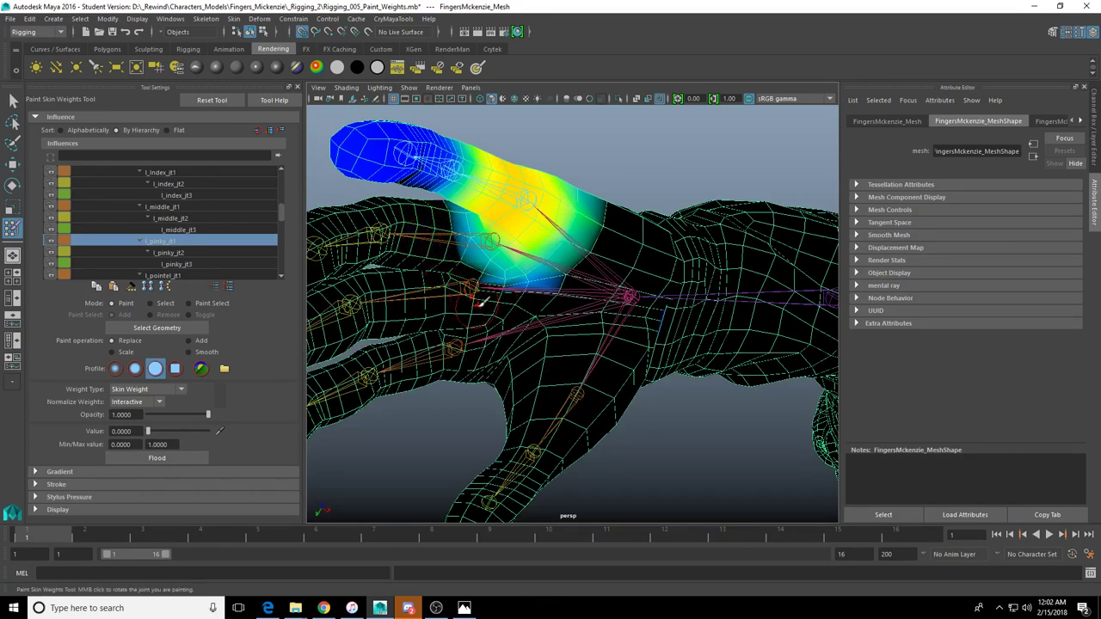
mouse_move(480, 301)
left_mouse_down("alt")
mouse_move(621, 291)
mouse_move(519, 236)
left_mouse_up("alt")
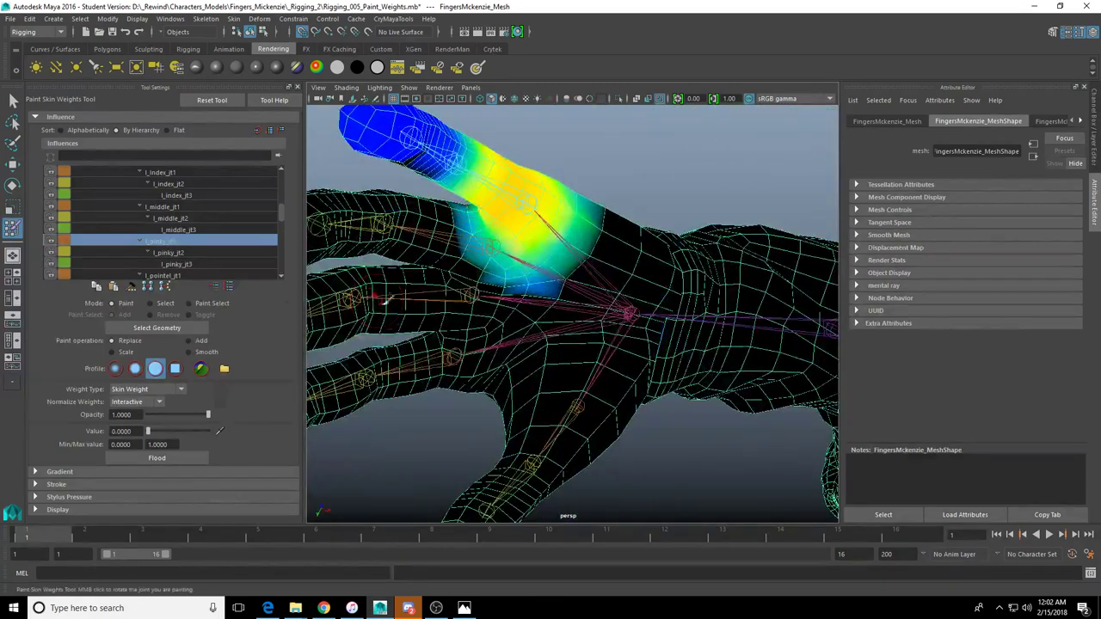
Inspect the weights of l_pinky_jt2 and l_pinky_jt3 on the left hand for stray influence
left_click(193, 252)
mouse_move(408, 264)
left_mouse_down("alt")
mouse_move(514, 270)
mouse_move(388, 296)
mouse_move(481, 292)
mouse_move(568, 323)
mouse_move(491, 335)
mouse_move(317, 287)
left_mouse_up("alt")
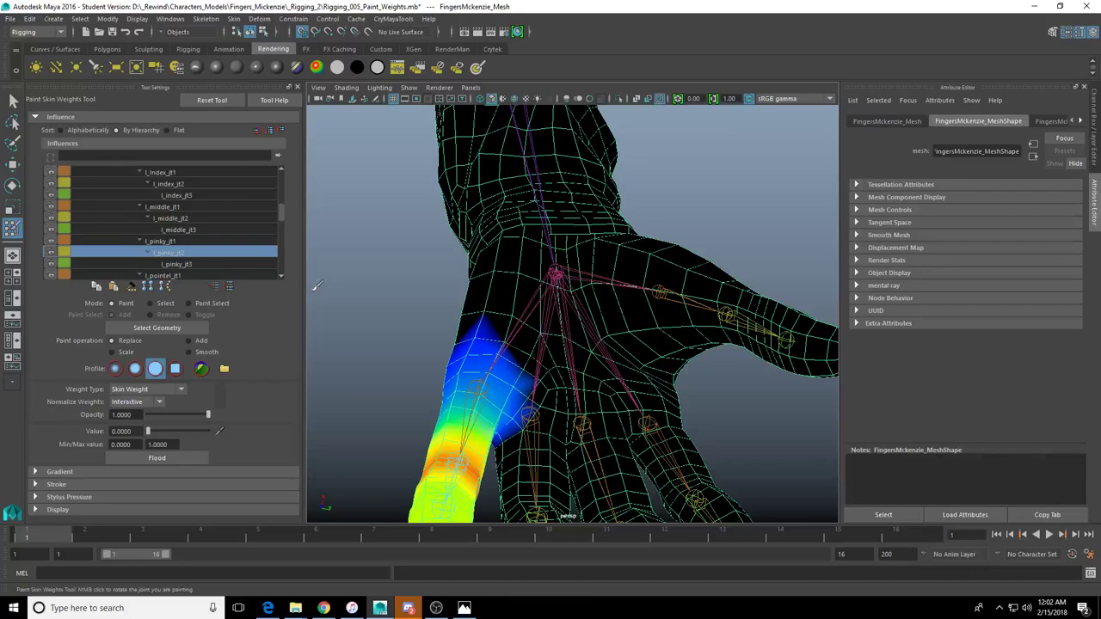
left_click(199, 265)
left_click_drag(547, 279, 242, 251, "alt")
scroll(196, 228, "down", 1)
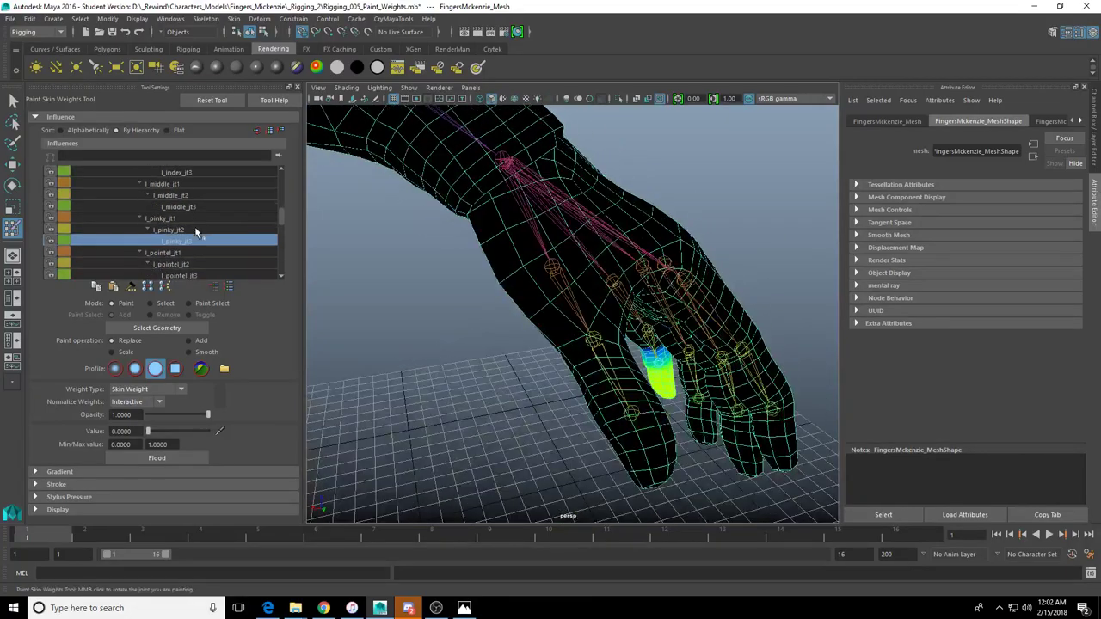
scroll(196, 233, "down", 1)
left_click(190, 185)
mouse_move(645, 303)
left_mouse_down("alt")
mouse_move(485, 275)
mouse_move(457, 290)
mouse_move(594, 316)
left_mouse_up("alt")
scroll(181, 223, "down", 3)
left_click(181, 208)
left_click(188, 199)
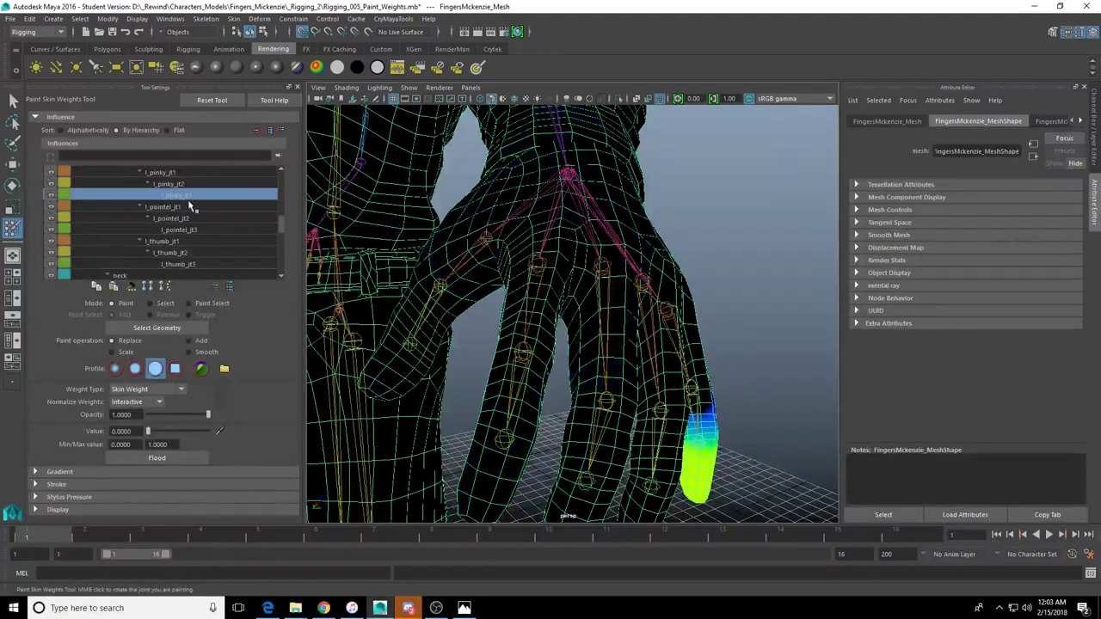
Make l_pointel_jt1 the active influence and erase its stray weights from the left wrist and thumb with value 0
left_click(190, 206)
mouse_move(482, 258)
left_mouse_down("alt")
mouse_move(555, 222)
mouse_move(477, 274)
left_mouse_up("alt")
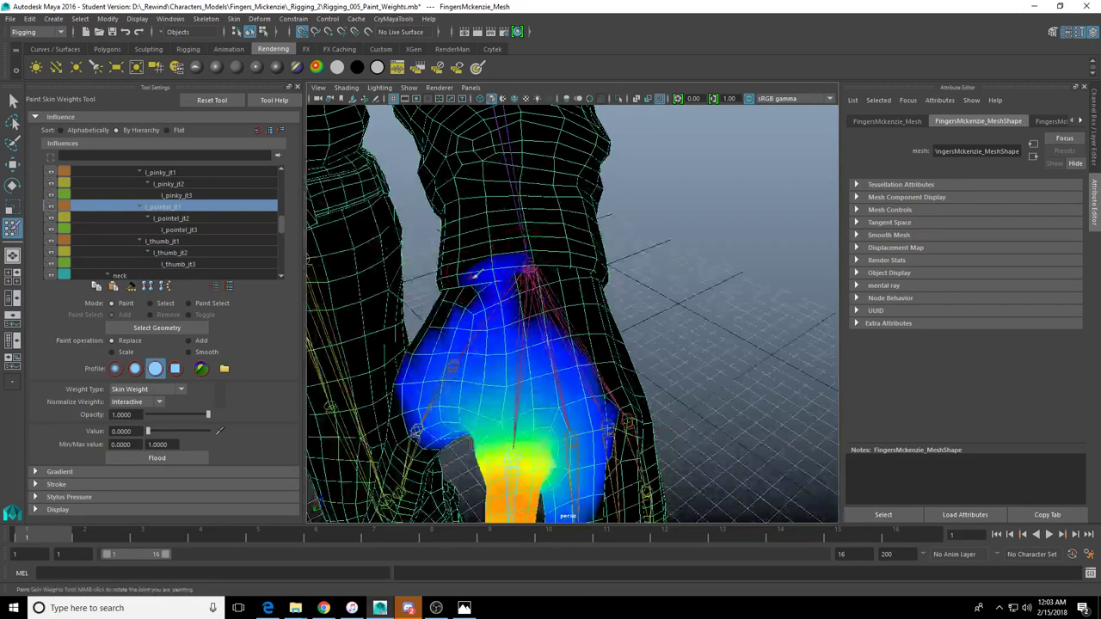
left_click_drag(475, 312, 471, 352, "alt")
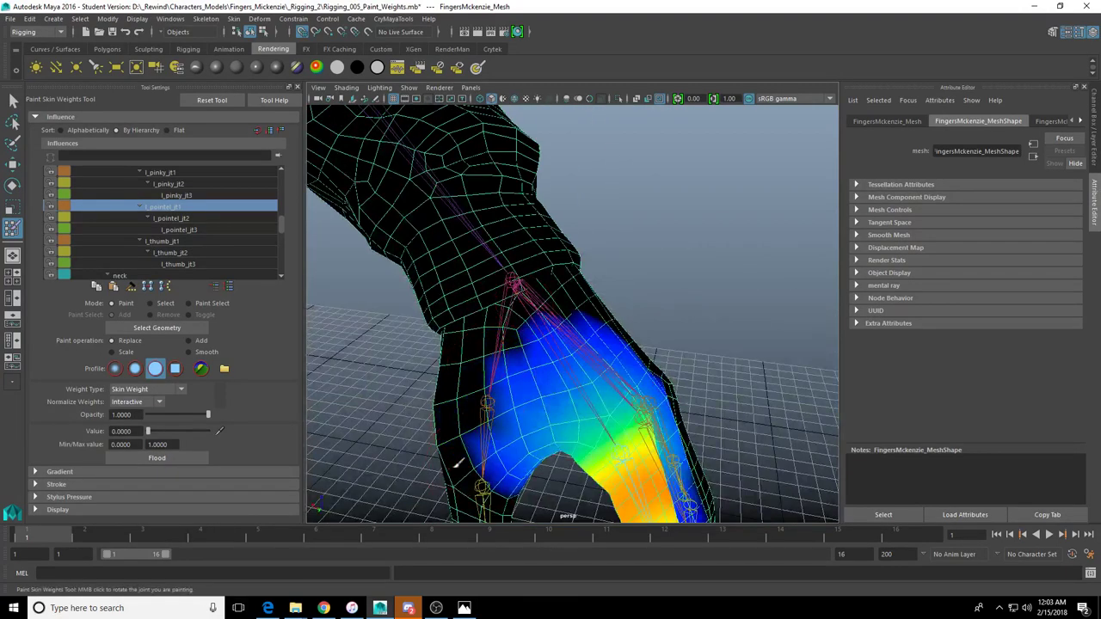
left_click_drag(470, 440, 483, 452)
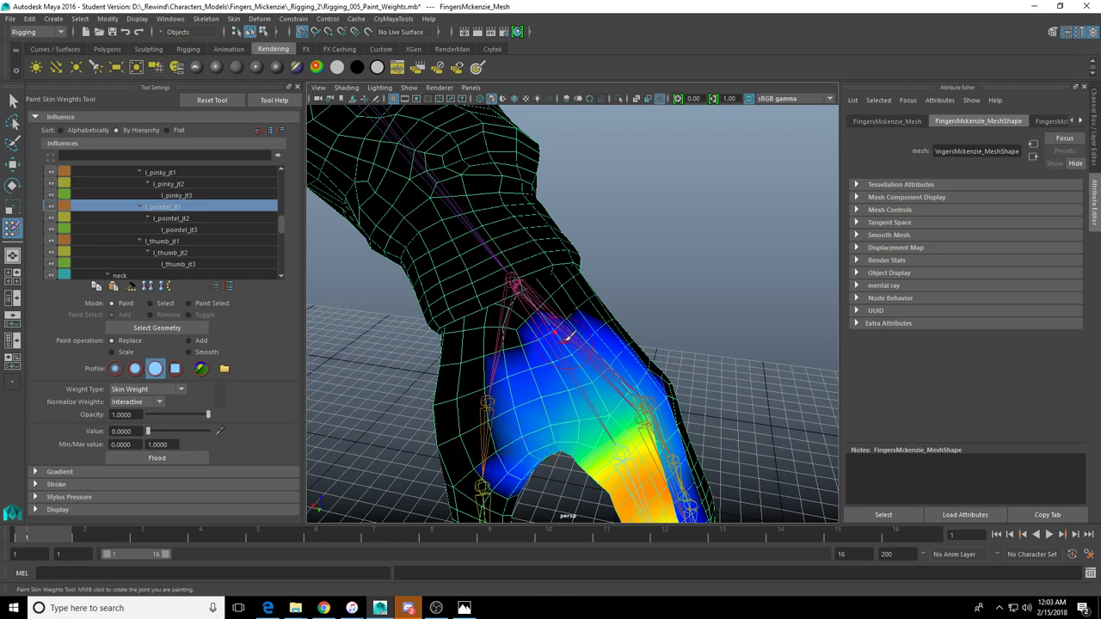
mouse_move(626, 349)
left_mouse_down("alt")
mouse_move(570, 317)
mouse_move(517, 304)
mouse_move(518, 318)
left_mouse_up("alt")
left_click_drag(431, 411, 458, 437)
Examine the l_pointel_jt1 spread from several sides of the hand, plus the l_pointel_jt2 and l_pointel_jt3 weights along the finger
left_click_drag(457, 437, 381, 420, "alt")
left_click_drag(516, 404, 633, 363, "alt")
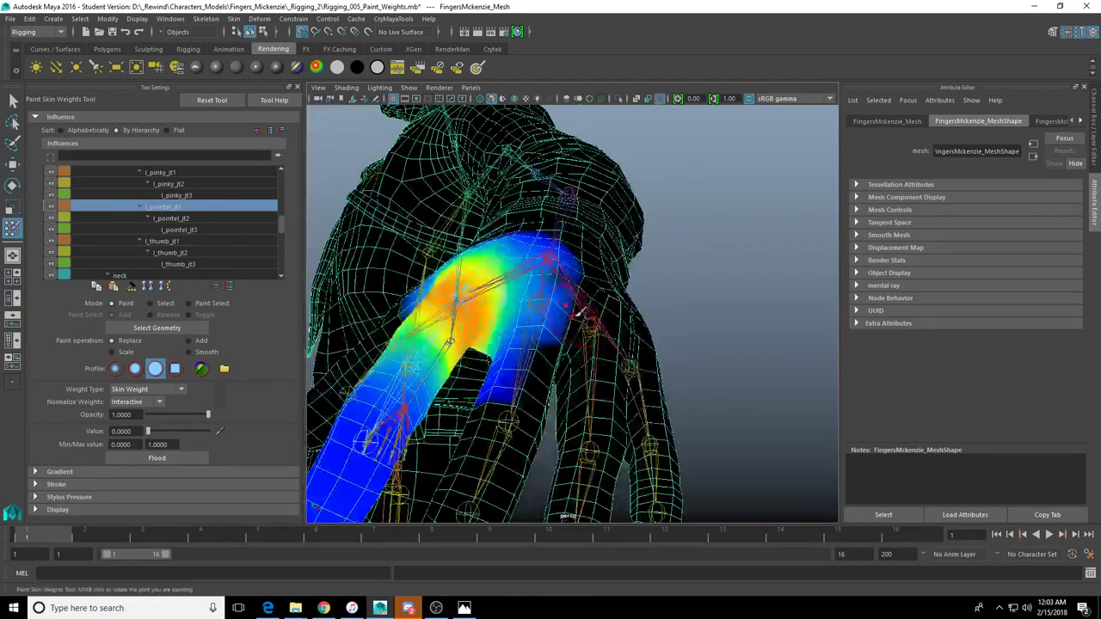
mouse_move(585, 290)
left_mouse_down("alt")
mouse_move(590, 314)
mouse_move(616, 313)
mouse_move(575, 274)
mouse_move(592, 306)
left_mouse_up("alt")
mouse_move(594, 364)
left_mouse_down("alt")
mouse_move(573, 387)
mouse_move(559, 445)
mouse_move(560, 322)
mouse_move(570, 343)
mouse_move(693, 324)
mouse_move(641, 284)
mouse_move(637, 241)
mouse_move(600, 204)
left_mouse_up("alt")
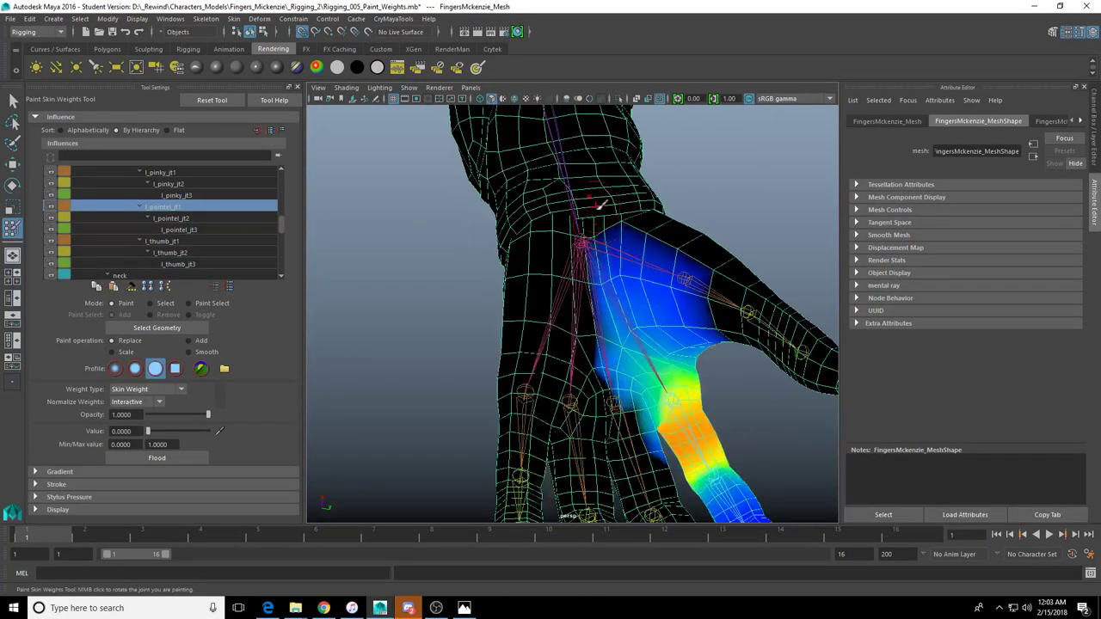
left_click_drag(593, 301, 568, 338, "alt")
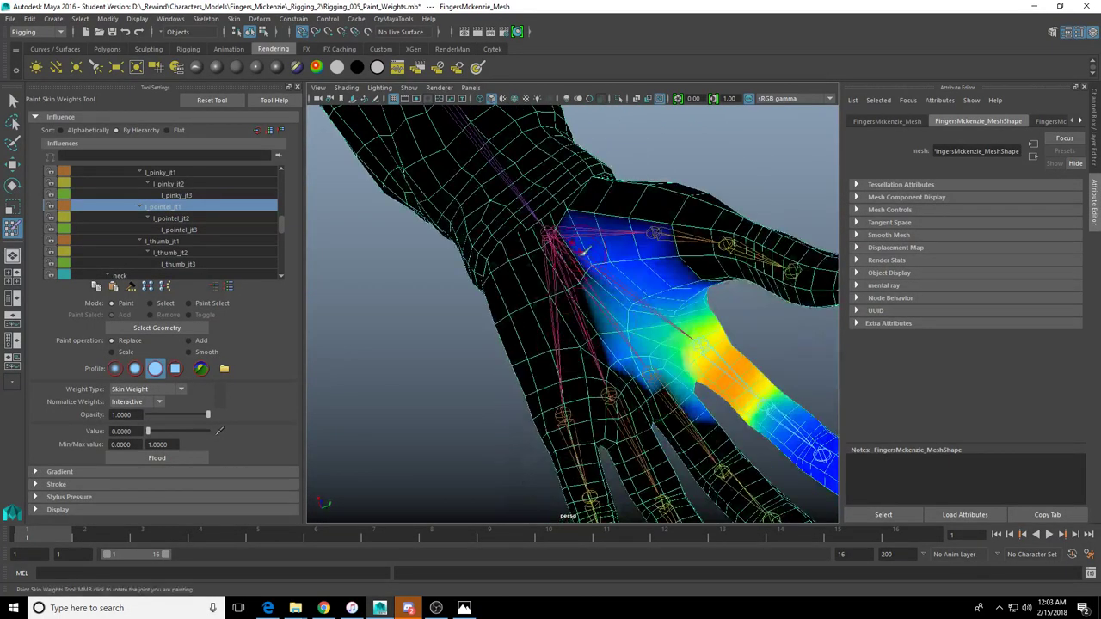
mouse_move(582, 251)
left_mouse_down("alt")
mouse_move(546, 300)
mouse_move(577, 198)
left_mouse_up("alt")
mouse_move(600, 277)
left_mouse_down("alt")
mouse_move(482, 363)
mouse_move(481, 379)
mouse_move(465, 370)
left_mouse_up("alt")
left_click(221, 218)
mouse_move(622, 301)
left_mouse_down("alt")
mouse_move(697, 318)
mouse_move(642, 234)
left_mouse_up("alt")
scroll(580, 323, "up", 5)
mouse_move(564, 321)
left_mouse_down("alt")
mouse_move(597, 304)
mouse_move(606, 325)
mouse_move(693, 383)
mouse_move(708, 381)
mouse_move(707, 326)
mouse_move(602, 307)
left_mouse_up("alt")
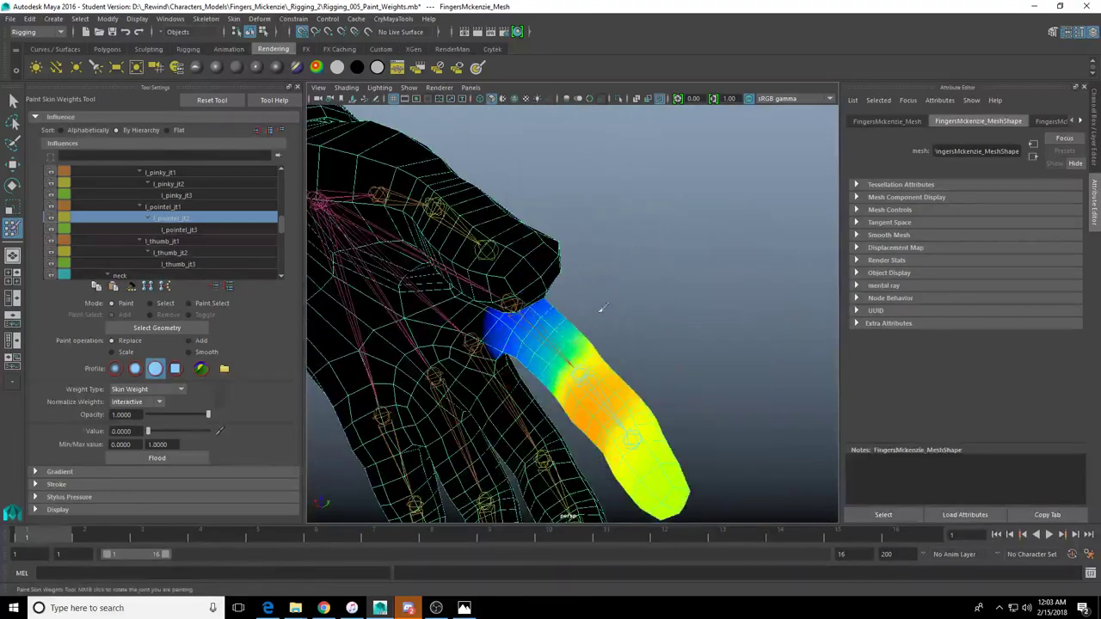
left_click(207, 230)
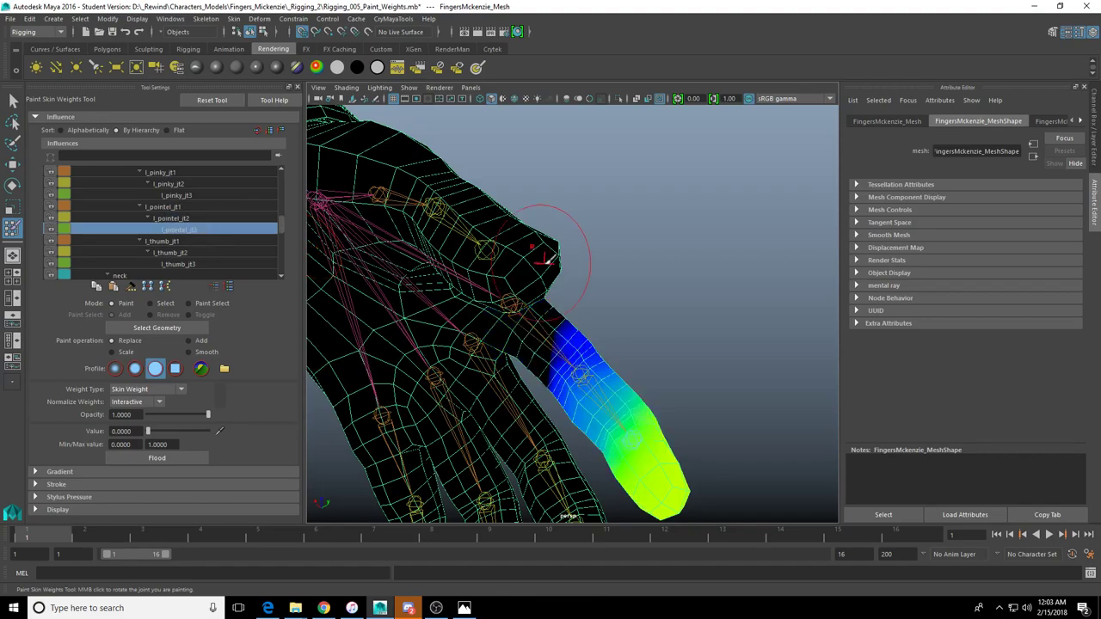
left_click_drag(587, 352, 382, 297, "alt")
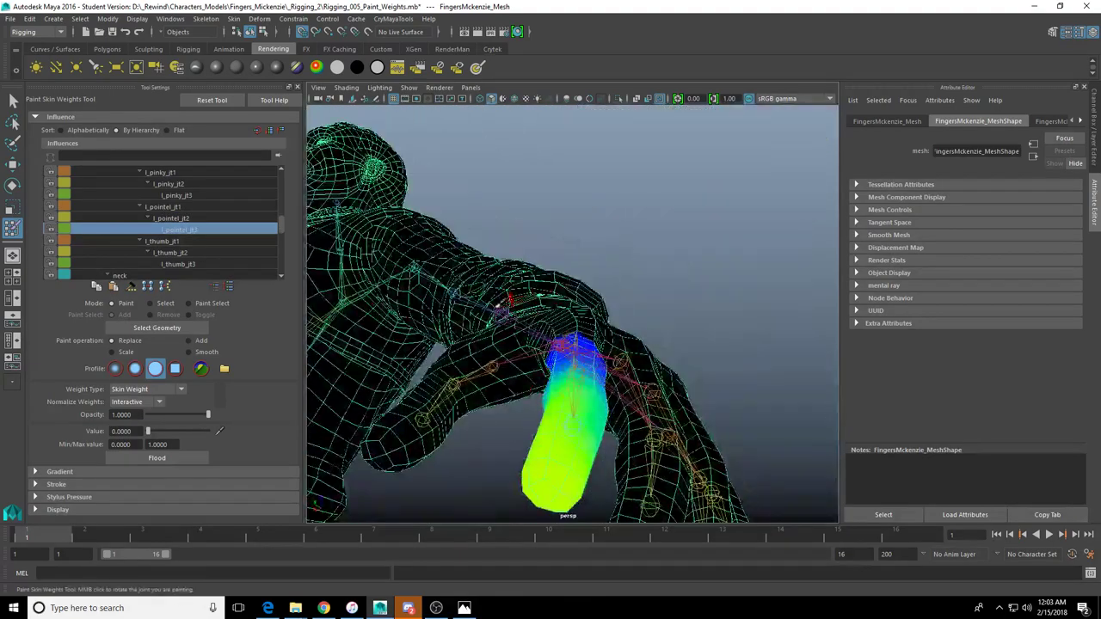
Make l_thumb_jt1 the active influence and erase its stray weights from the left forearm sleeve with value 0
left_click(199, 242)
left_click_drag(550, 336, 454, 307, "alt")
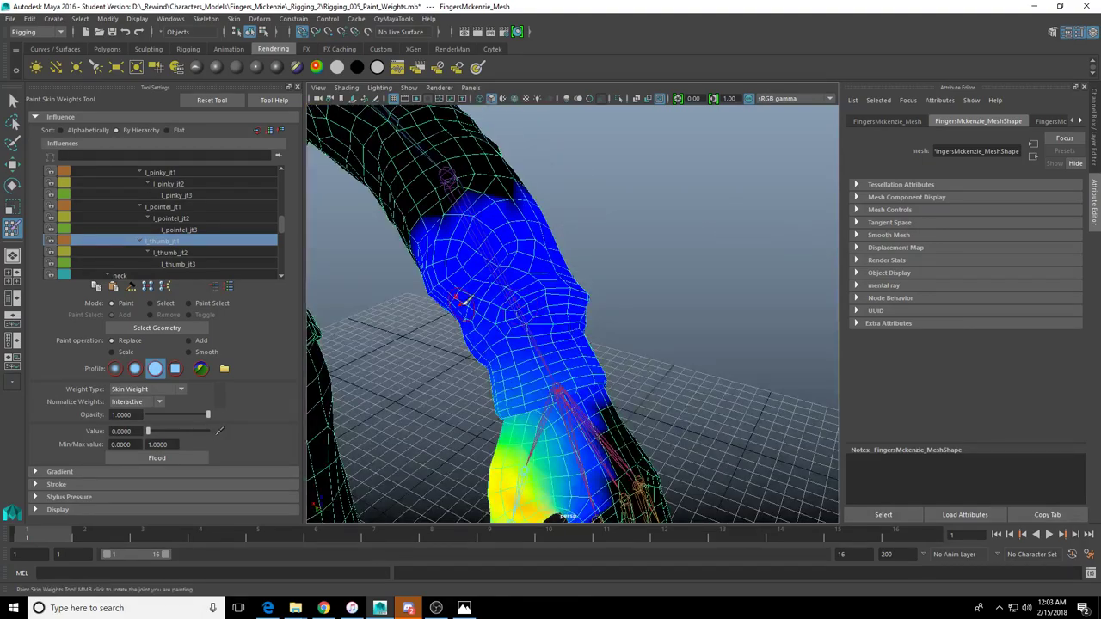
mouse_move(481, 203)
left_mouse_down()
mouse_move(447, 222)
mouse_move(540, 223)
left_mouse_up()
left_click(496, 281)
left_click_drag(499, 277, 624, 216, "alt")
mouse_move(481, 249)
left_mouse_down()
mouse_move(378, 312)
mouse_move(369, 332)
left_mouse_up()
mouse_move(465, 258)
left_mouse_down("alt")
mouse_move(585, 192)
mouse_move(535, 240)
mouse_move(482, 254)
mouse_move(504, 258)
mouse_move(505, 233)
mouse_move(518, 276)
mouse_move(533, 284)
mouse_move(580, 255)
mouse_move(454, 405)
left_mouse_up("alt")
mouse_move(555, 413)
left_mouse_down()
mouse_move(589, 332)
mouse_move(518, 320)
left_mouse_up()
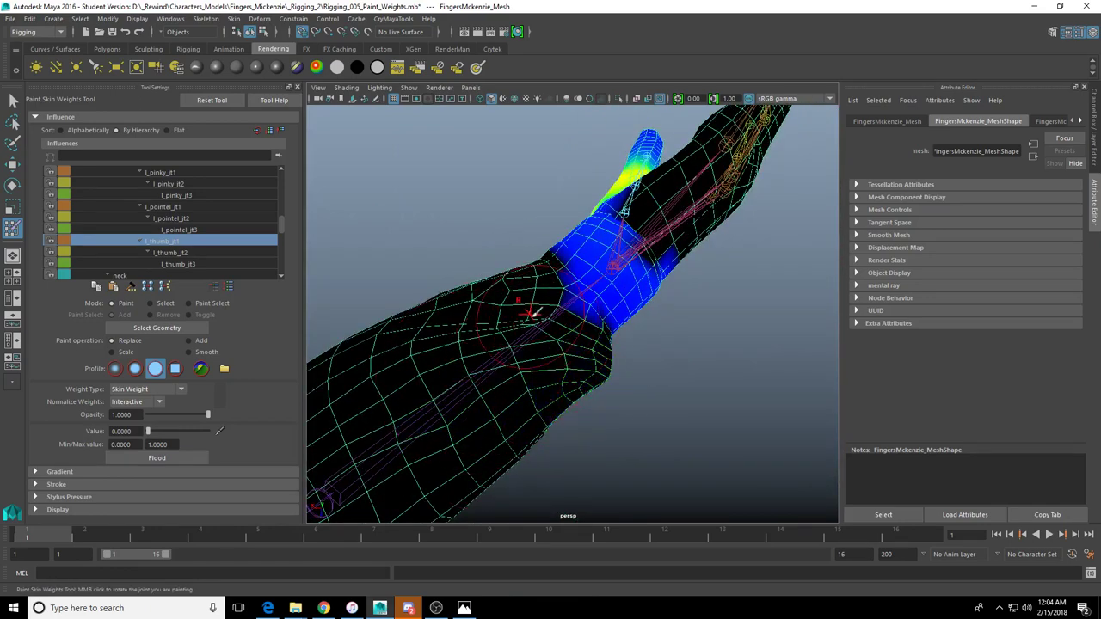
Erase the l_thumb_jt1 influence from around the left wrist with value 0
left_click_drag(642, 257, 583, 293)
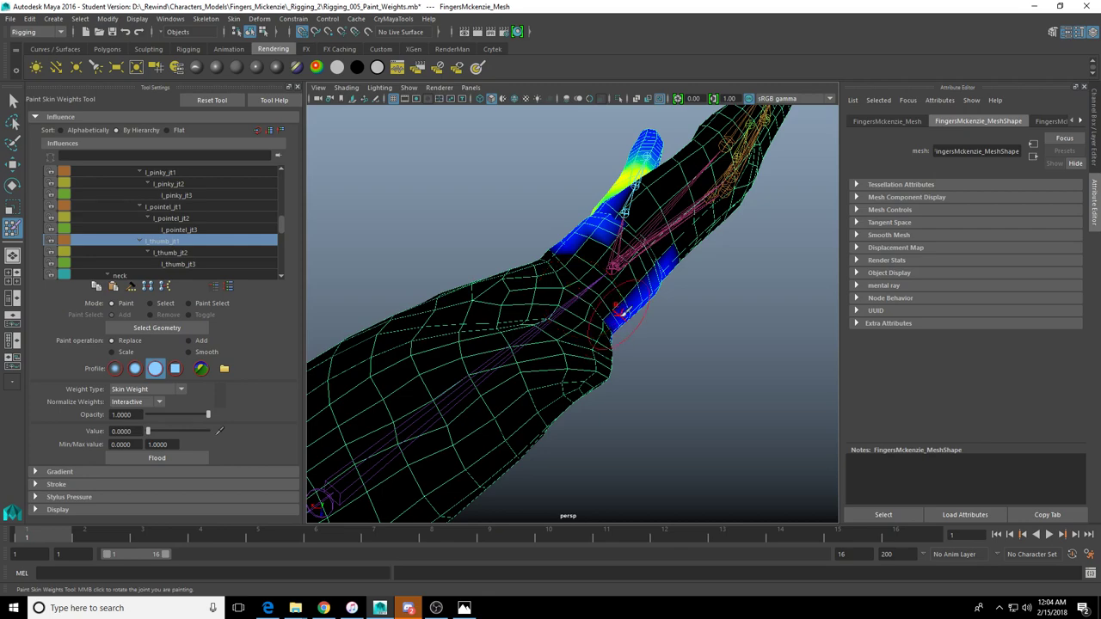
left_click_drag(585, 297, 535, 288, "alt")
mouse_move(591, 232)
left_mouse_down("alt")
mouse_move(555, 258)
mouse_move(570, 223)
mouse_move(574, 235)
mouse_move(606, 207)
left_mouse_up("alt")
left_click_drag(531, 269, 520, 336, "alt")
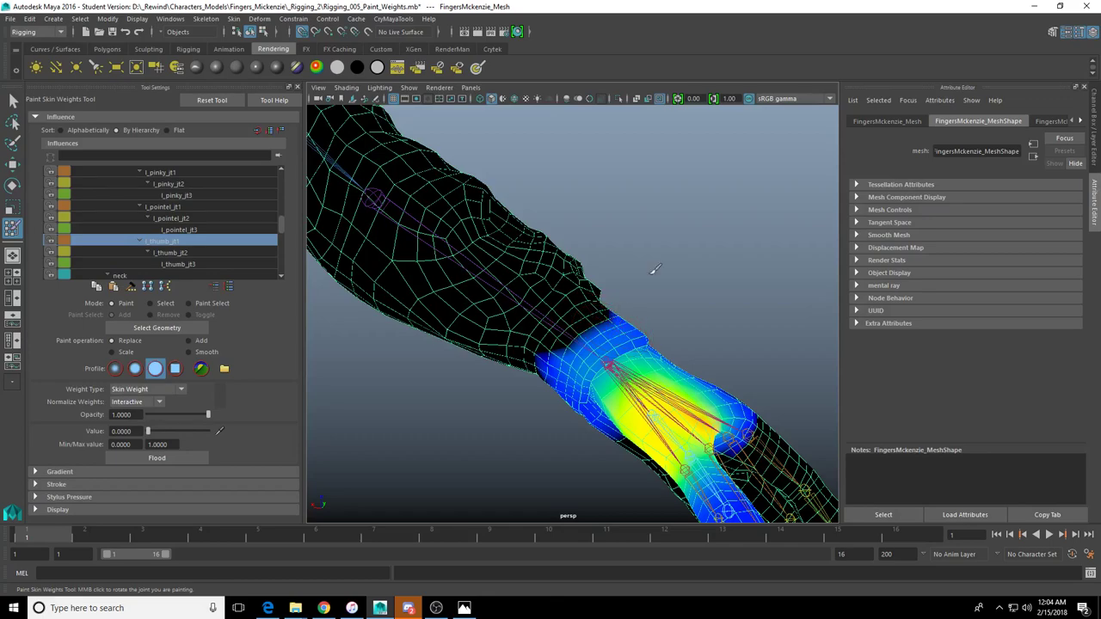
Erase the remaining l_thumb_jt1 influence from the left cuff and the middle of the back of the hand
left_click_drag(769, 277, 559, 335, "alt")
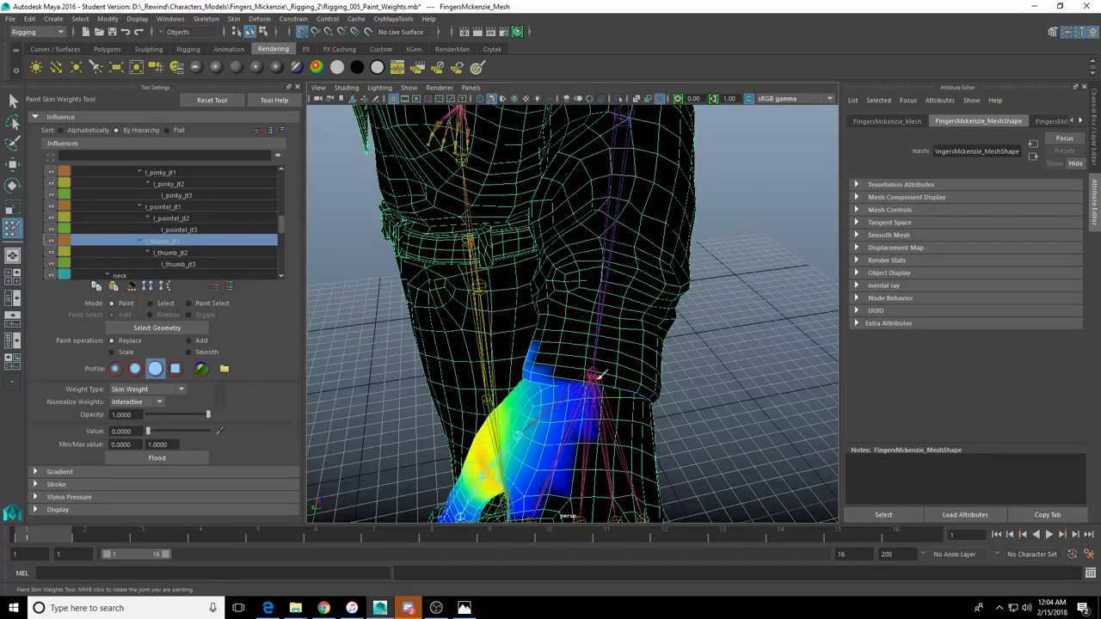
mouse_move(602, 374)
left_mouse_down("alt")
mouse_move(646, 389)
mouse_move(573, 224)
left_mouse_up("alt")
mouse_move(508, 306)
left_mouse_down("alt")
mouse_move(549, 271)
mouse_move(537, 320)
mouse_move(599, 279)
mouse_move(601, 303)
left_mouse_up("alt")
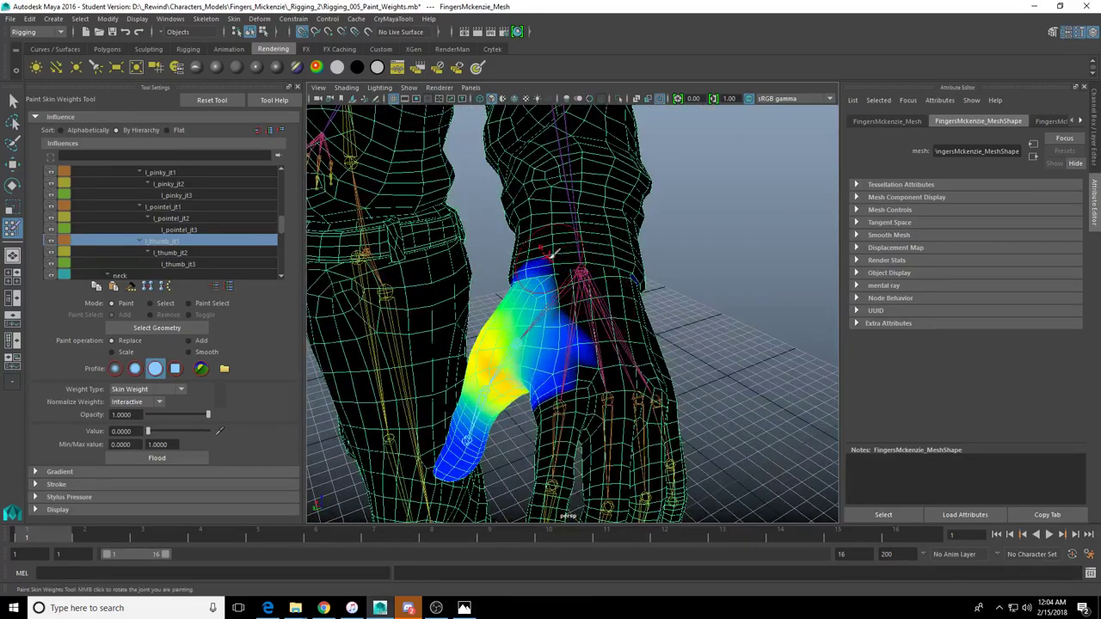
left_click_drag(595, 319, 576, 386)
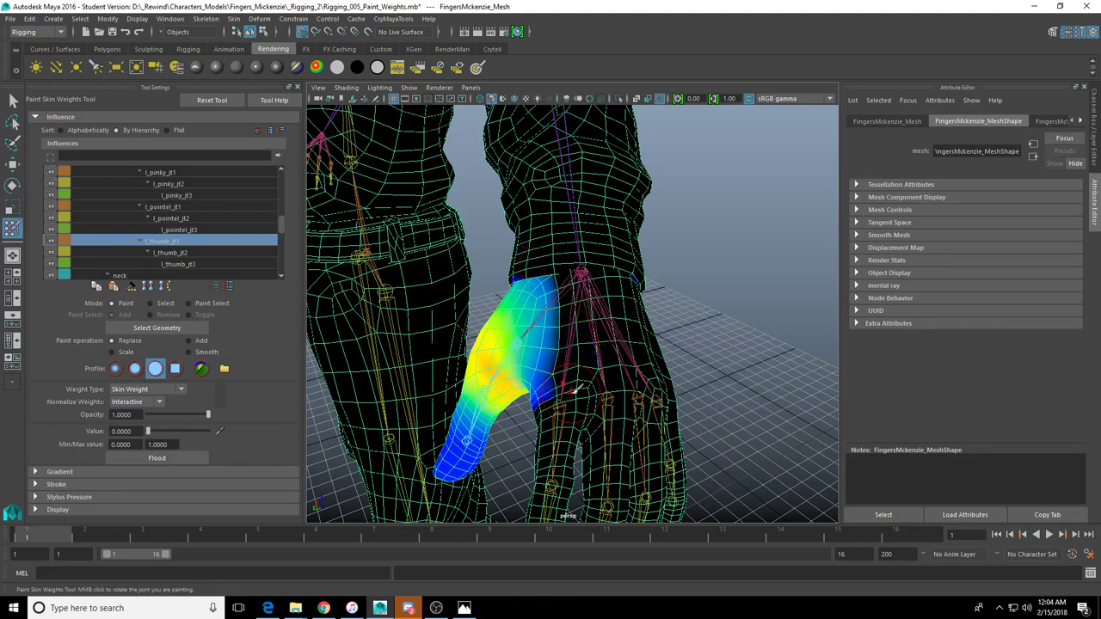
Make l_thumb_jt2 the active influence and erase its stray weights from the left cuff and wrist with value 0
left_click(221, 255)
mouse_move(468, 285)
left_mouse_down("alt")
mouse_move(582, 290)
mouse_move(503, 185)
mouse_move(469, 215)
mouse_move(492, 191)
mouse_move(471, 222)
mouse_move(472, 265)
mouse_move(543, 218)
mouse_move(486, 289)
left_mouse_up("alt")
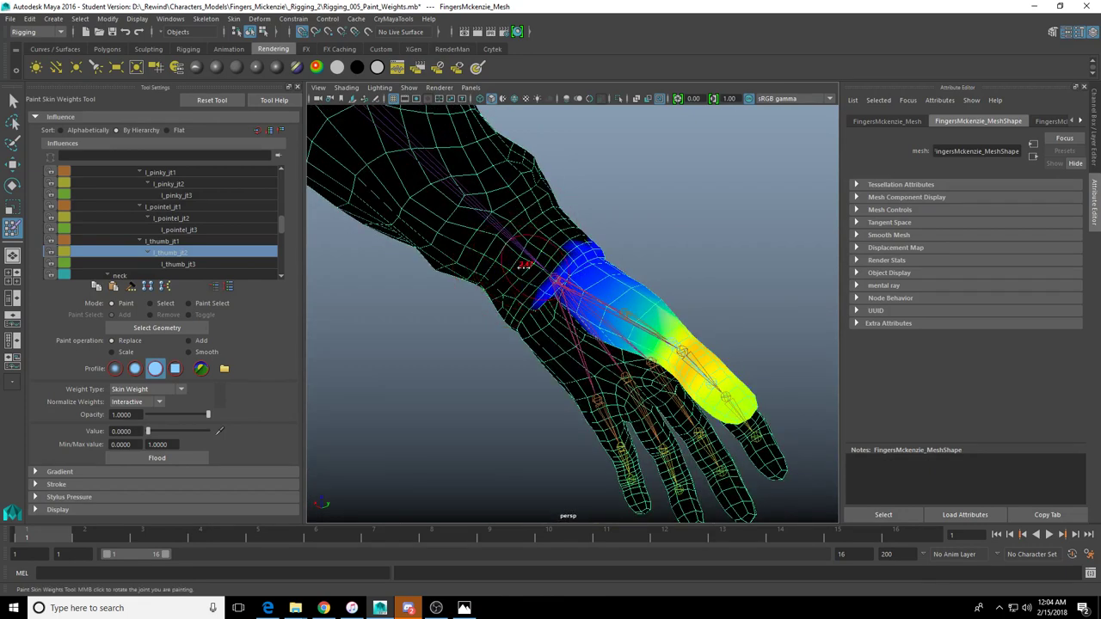
left_click_drag(518, 275, 499, 217, "alt")
mouse_move(557, 241)
left_mouse_down()
mouse_move(589, 196)
mouse_move(583, 237)
left_mouse_up()
left_click_drag(507, 231, 528, 222)
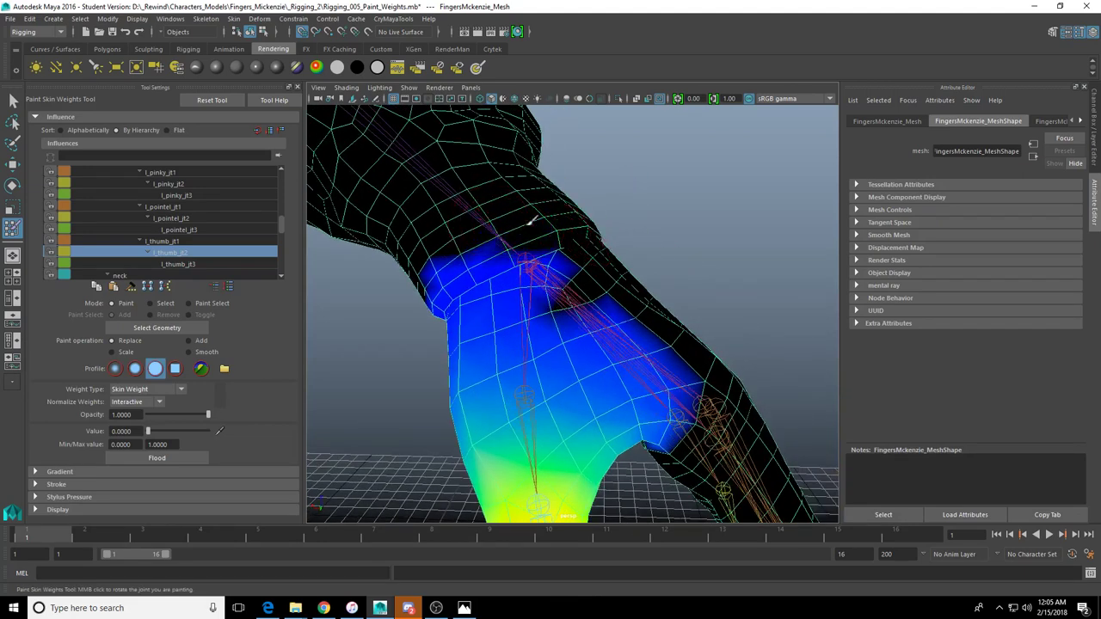
mouse_move(445, 242)
left_mouse_down()
mouse_move(421, 261)
mouse_move(496, 237)
left_mouse_up()
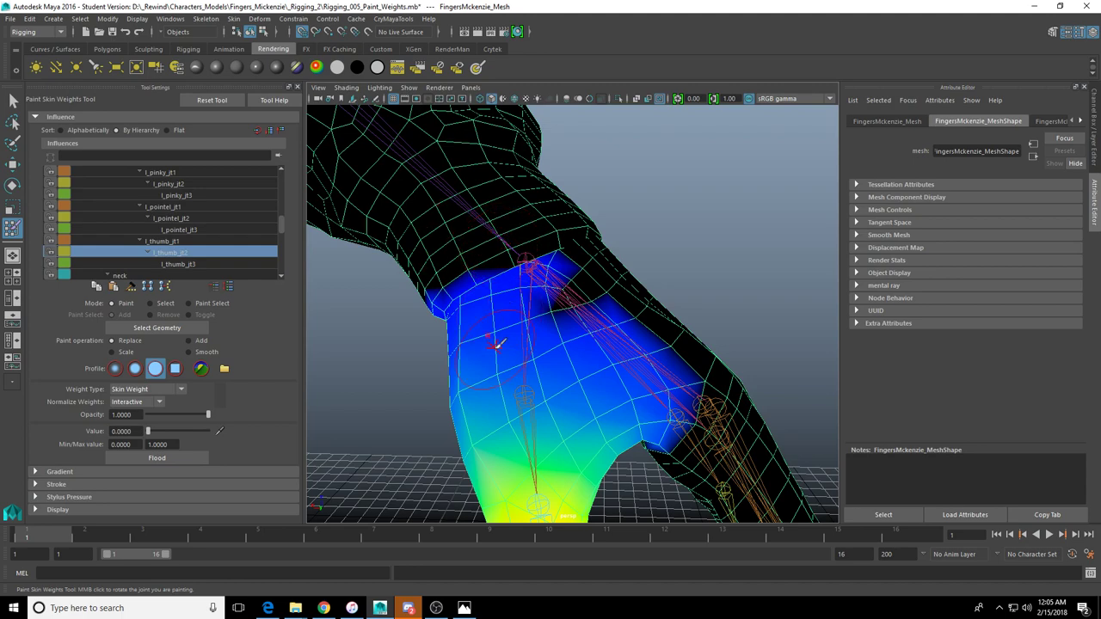
left_click_drag(527, 346, 543, 321, "alt")
mouse_move(487, 286)
left_mouse_down("alt")
mouse_move(515, 273)
mouse_move(473, 286)
left_mouse_up("alt")
mouse_move(559, 271)
left_mouse_down("alt")
mouse_move(563, 301)
mouse_move(593, 330)
mouse_move(592, 357)
mouse_move(712, 318)
left_mouse_up("alt")
scroll(550, 275, "up", 3)
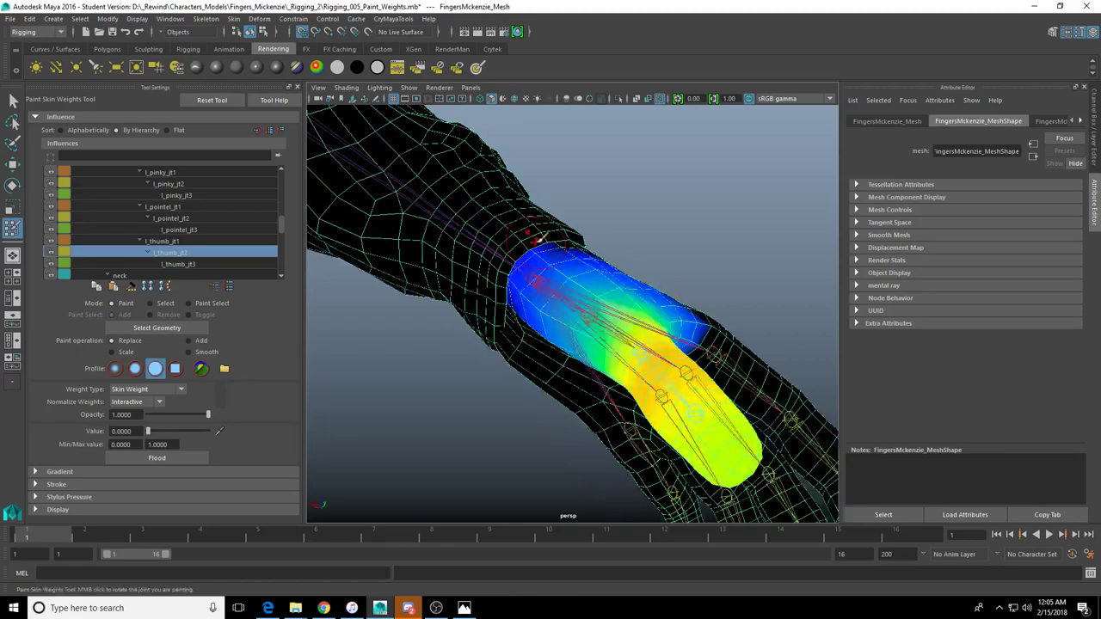
Check the l_thumb_jt3 weights on the left thumb and return to the l_thumb_jt2 influence
left_click(196, 264)
left_click_drag(499, 310, 464, 267, "alt")
left_click(207, 253)
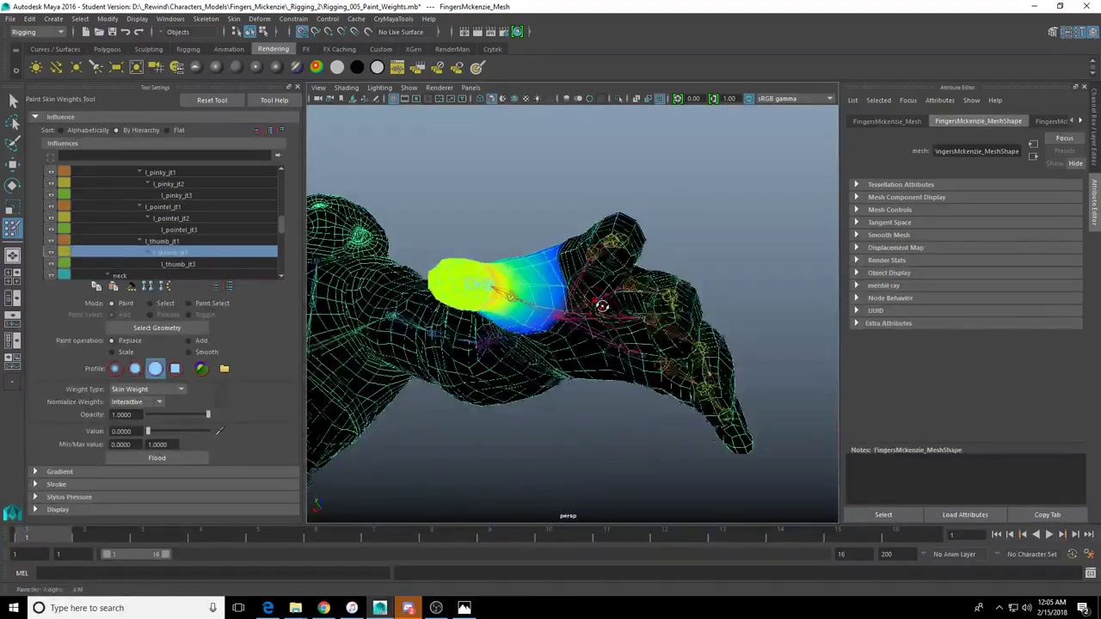
left_click(354, 611)
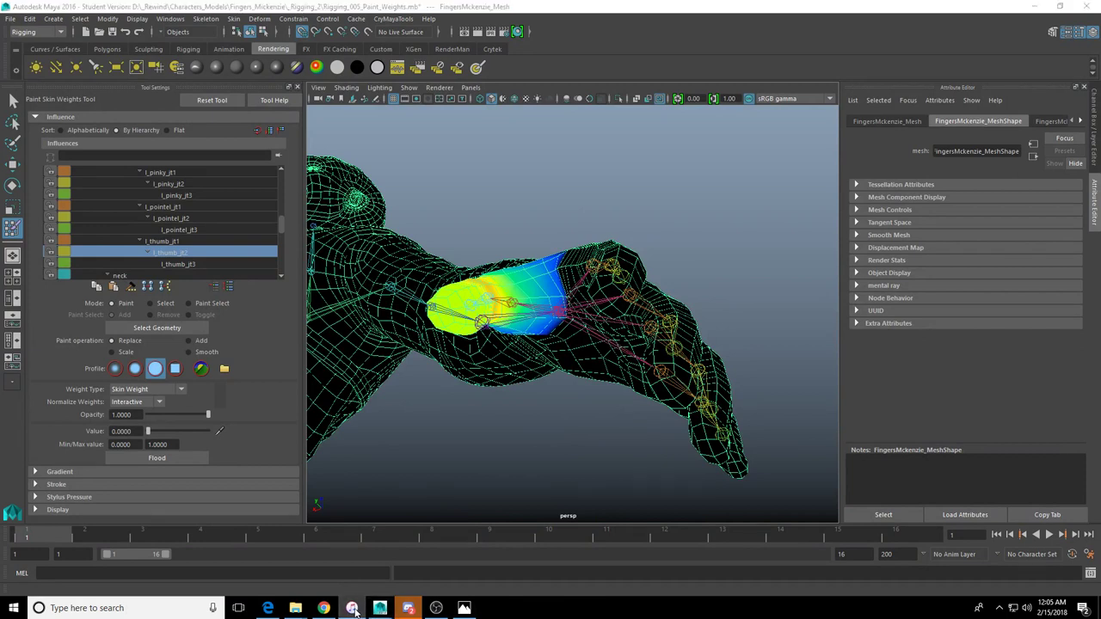
left_click(352, 607)
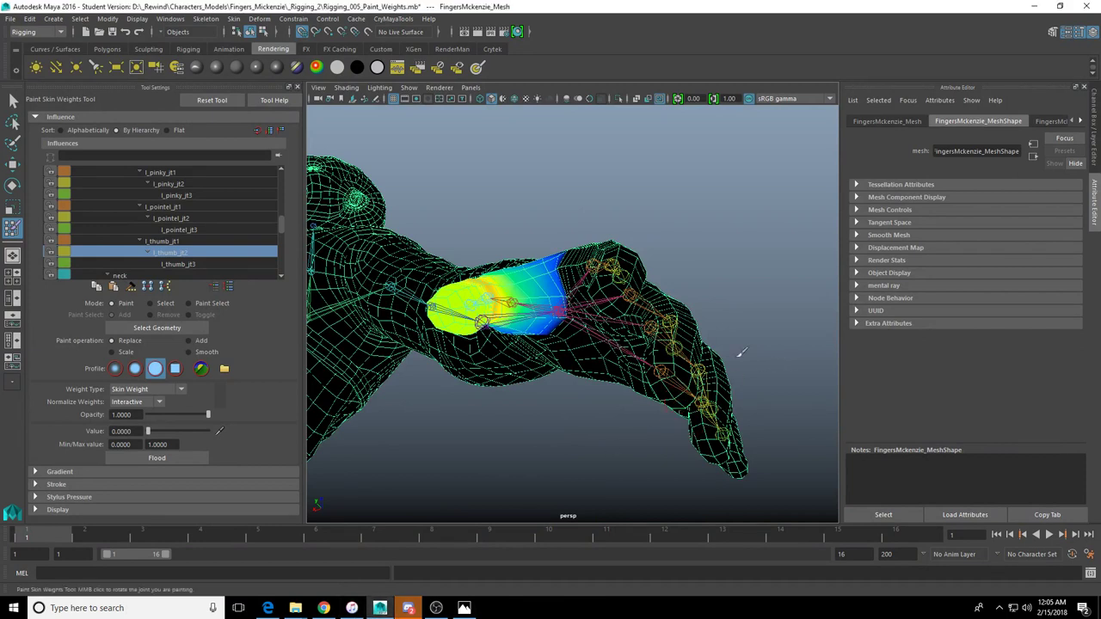
Review the l_thumb_jt3 weights up close and leave weight painting for the Move tool
left_click_drag(692, 329, 564, 299, "alt")
left_click(189, 263)
mouse_move(516, 256)
left_mouse_down("alt")
mouse_move(597, 282)
mouse_move(603, 230)
mouse_move(536, 312)
left_mouse_up("alt")
scroll(536, 309, "up", 10)
key("w")
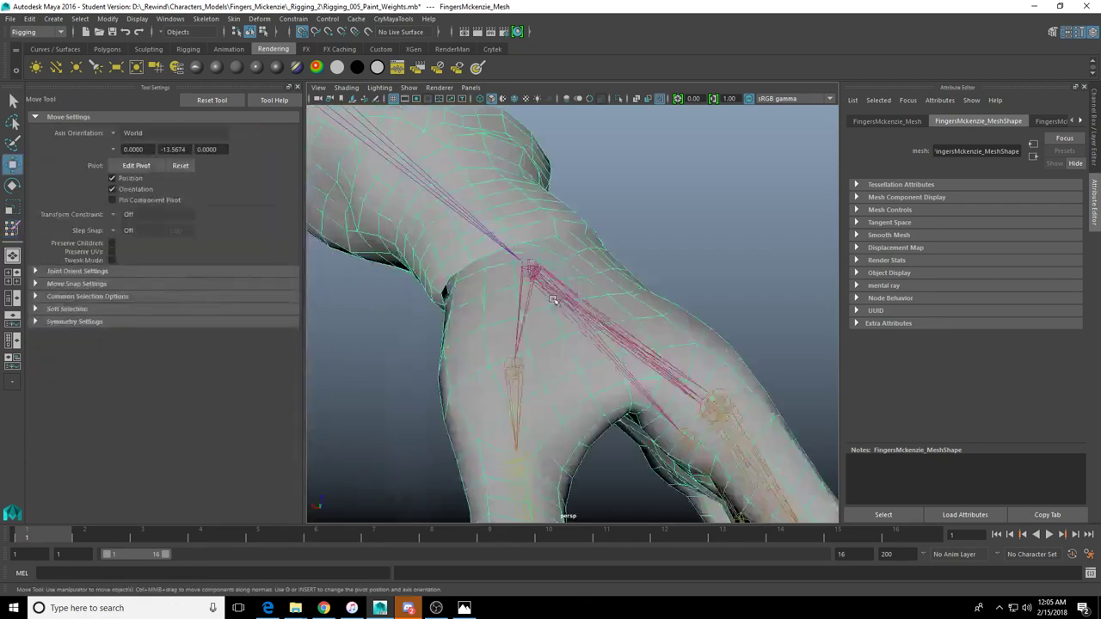
Rotate the l_wrist joint freely to test the hand and cuff deformation, and undo the rotations
left_click_drag(541, 274, 528, 290, "alt")
left_click(519, 235)
scroll(519, 235, "down", 5)
key("e")
left_click_drag(564, 249, 523, 240)
scroll(523, 243, "down", 10)
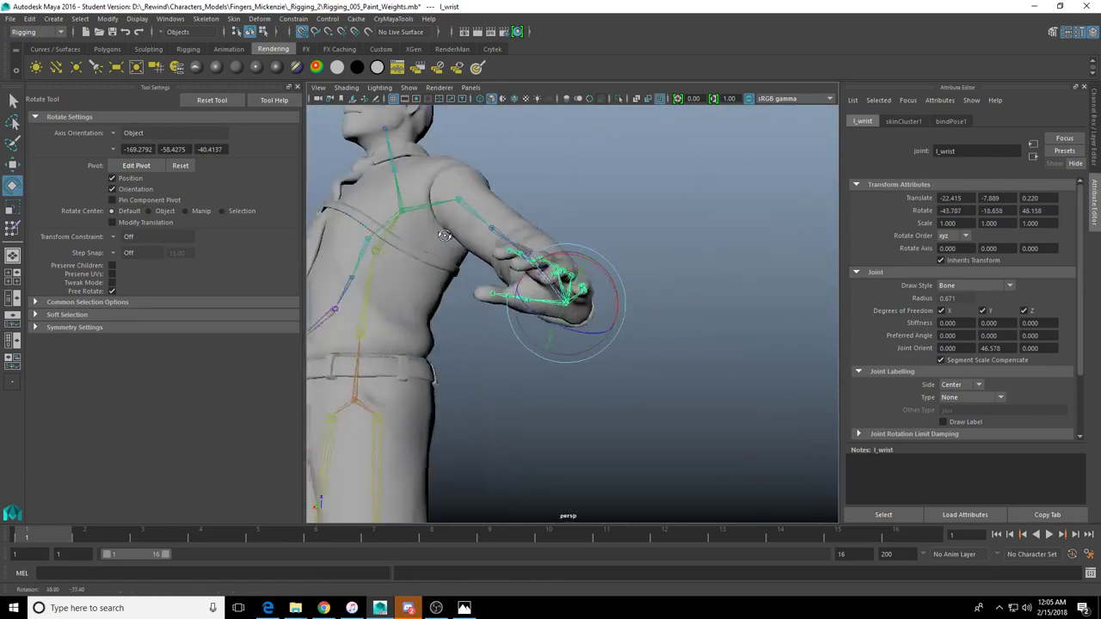
left_click_drag(564, 297, 590, 266, "alt")
key("ctrl+z")
key("ctrl+z")
left_click_drag(537, 297, 727, 266)
key("ctrl+z")
Clear the selection and save the scene under its current name, accepting the student version notice
scroll(602, 334, "up", 8)
left_click(676, 322)
left_click(595, 364)
key("ctrl+z")
left_click(726, 266)
key("ctrl+s")
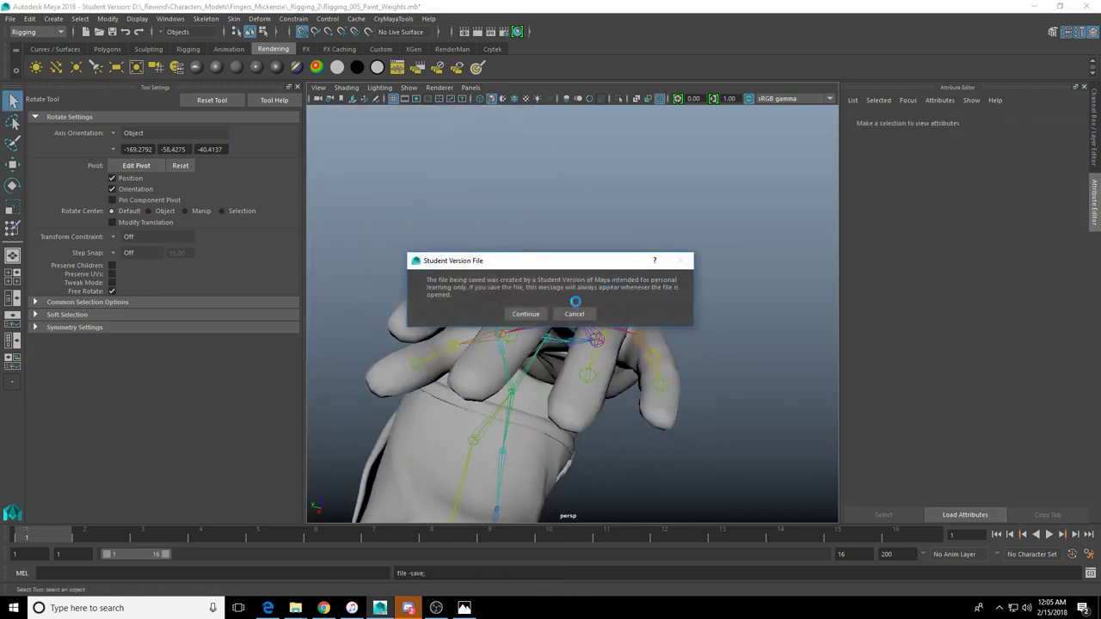
left_click(527, 314)
Save the scene as a new file named Rigging_006_Weights_Painted_PreTweaking_andMirror.mb, accepting the student version notice
left_click(11, 18)
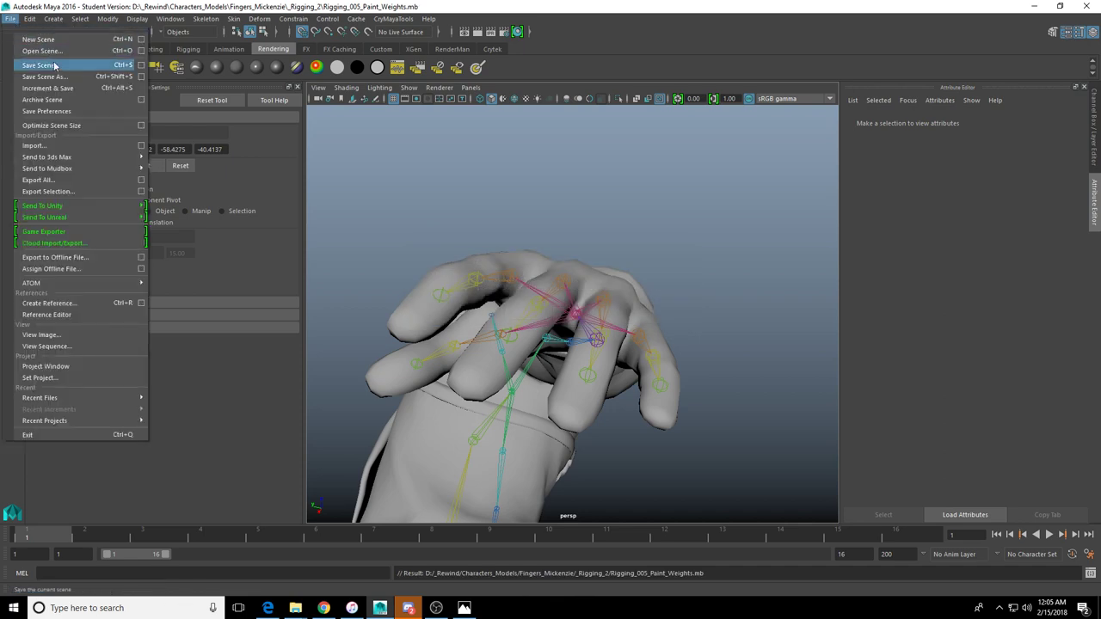
left_click(58, 79)
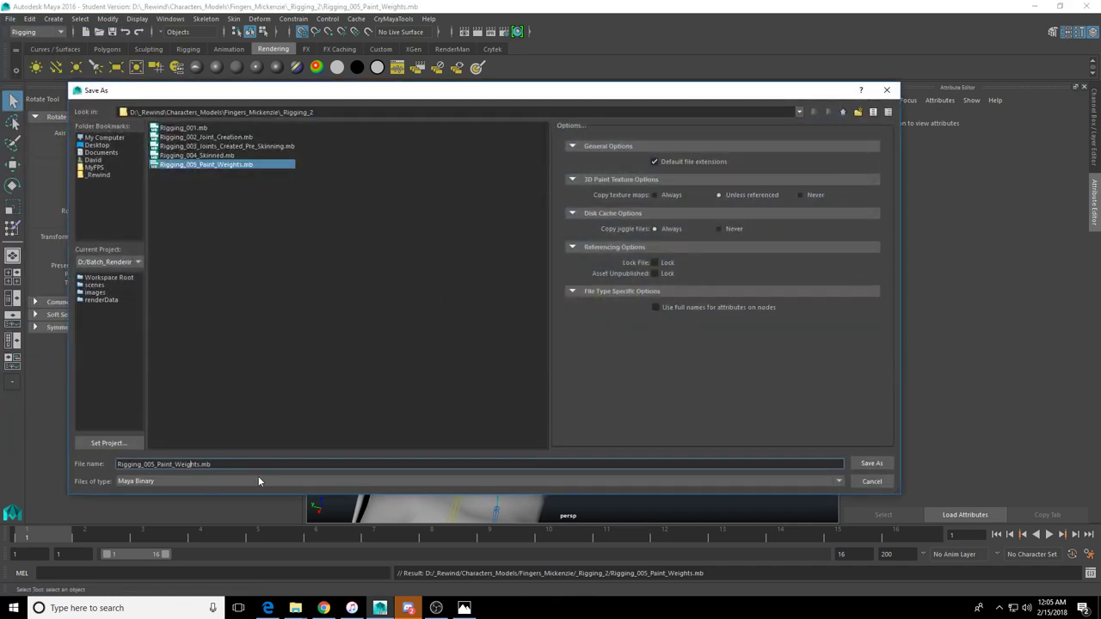
key("Left")
key("Left")
key("Left")
type("6")
key("Right")
key("Right")
key("Right")
key("Right")
key("Right")
key("Right")
key("Right")
key("Right")
key("Right")
key("Right")
key("Right")
key("Right")
key("Right")
key("Right")
key("BackSpace")
key("BackSpace")
key("BackSpace")
key("BackSpace")
key("BackSpace")
key("BackSpace")
key("BackSpace")
key("BackSpace")
key("BackSpace")
key("BackSpace")
key("BackSpace")
key("BackSpace")
key("BackSpace")
type("Weights_")
type("Painted_Rough")
key("BackSpace")
key("BackSpace")
key("BackSpace")
key("BackSpace")
key("BackSpace")
key("BackSpace")
key("BackSpace")
key("BackSpace")
key("BackSpace")
key("BackSpace")
key("BackSpace")
type("reTweaking")
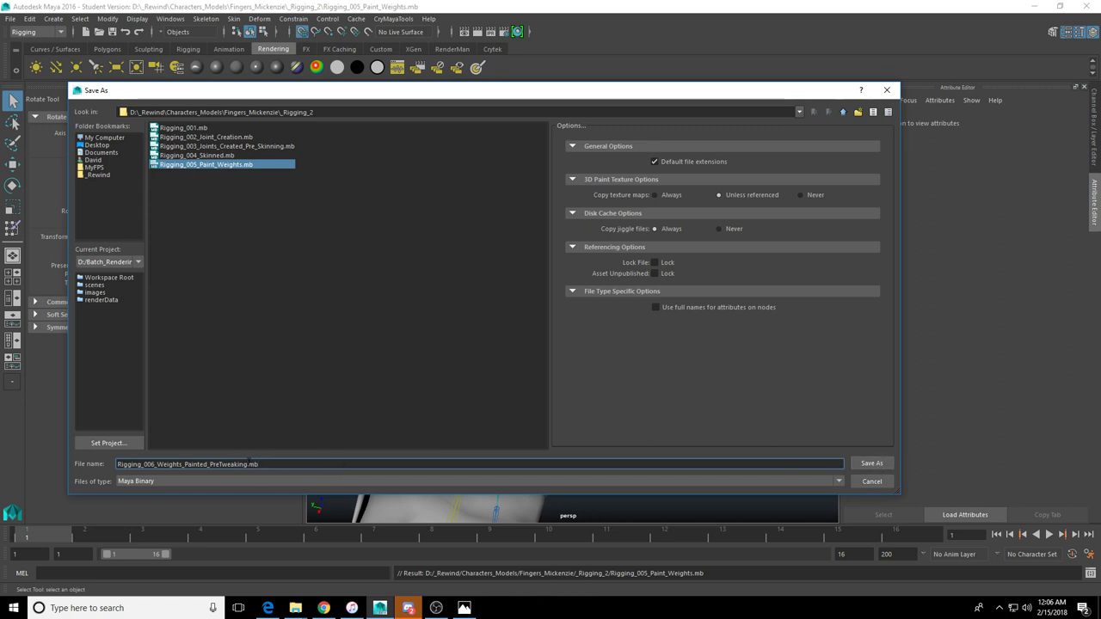
type("_")
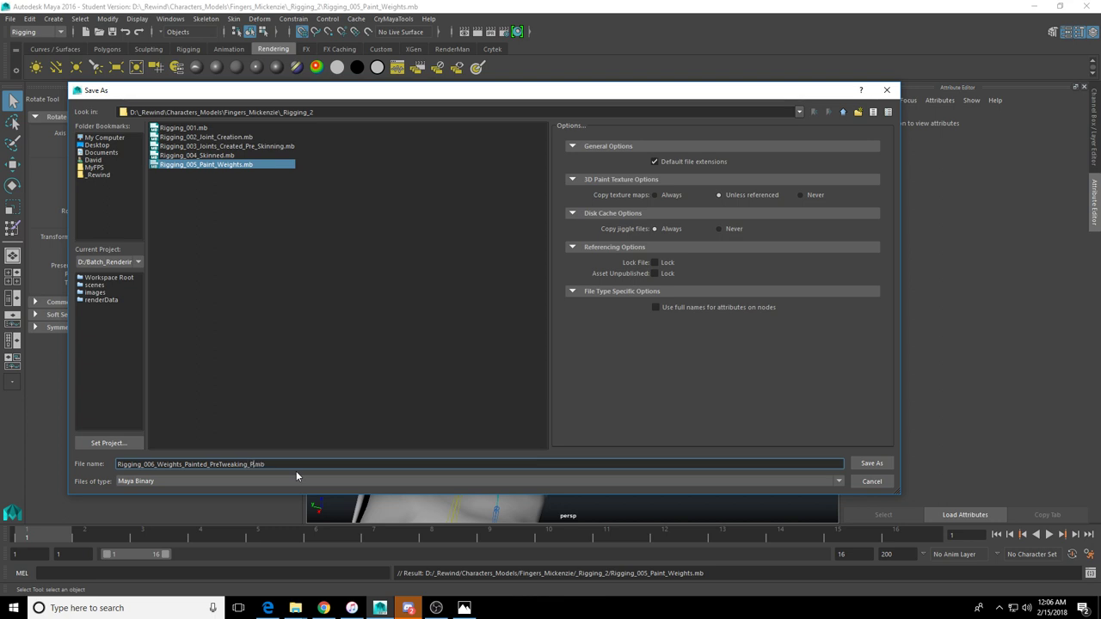
type("andMirror")
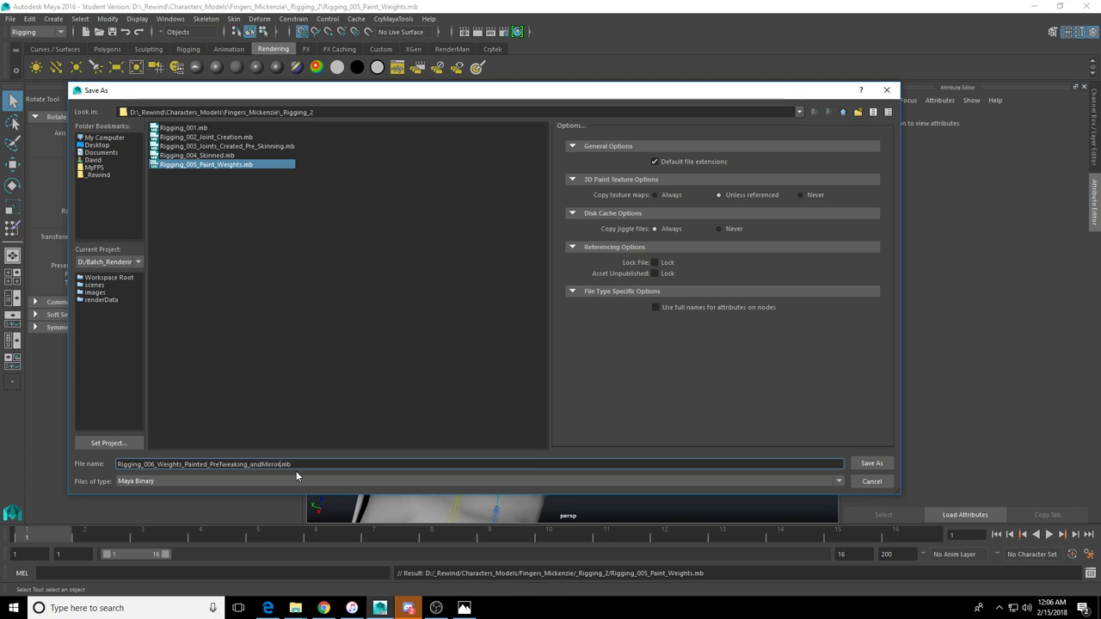
key("Return")
left_click(523, 314)
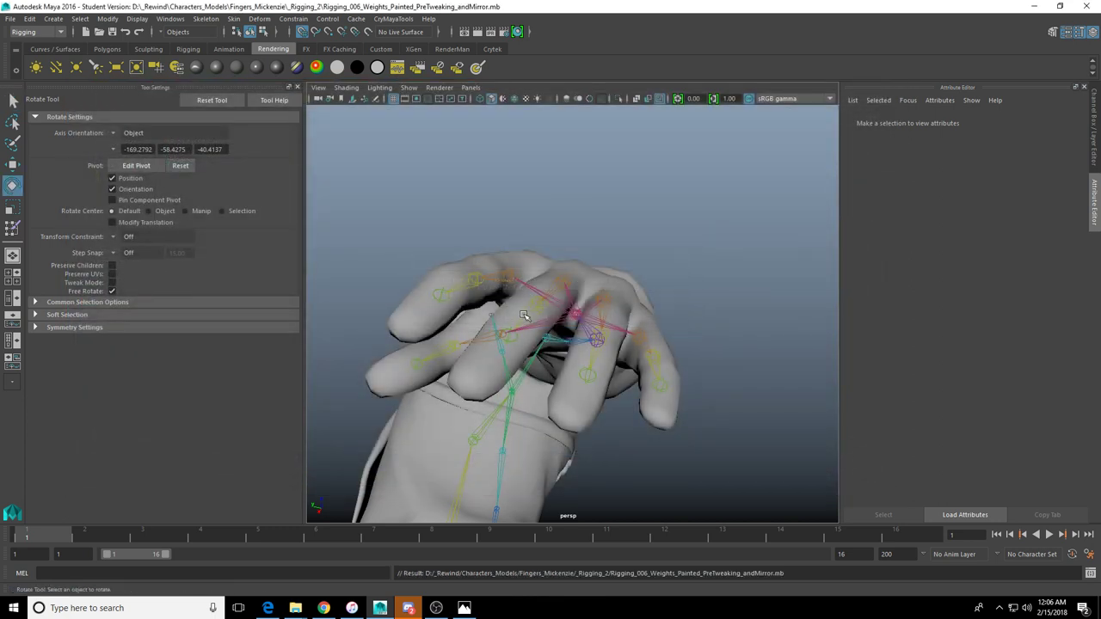
Select the l_wrist joint, test-rotate it to check how the left hand follows, and undo the rotation
left_click_drag(682, 282, 531, 282, "alt")
left_click(549, 290)
right_click_drag(549, 290, 516, 288, "alt")
left_click_drag(571, 294, 597, 307)
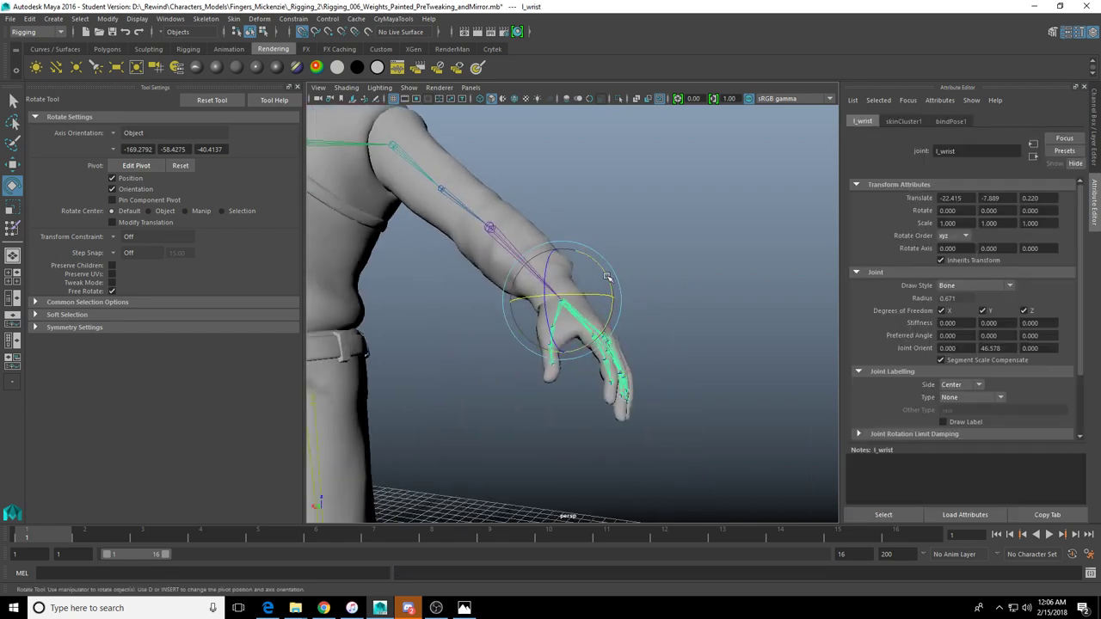
key("ctrl+z")
Test-rotate the spine_jt1 joint to about -8, 2, 22 degrees to check the torso deformation, and undo it
right_click_drag(609, 278, 573, 258, "alt")
middle_click_drag(573, 259, 699, 316, "alt")
scroll(698, 316, "up", 5)
left_click(554, 332)
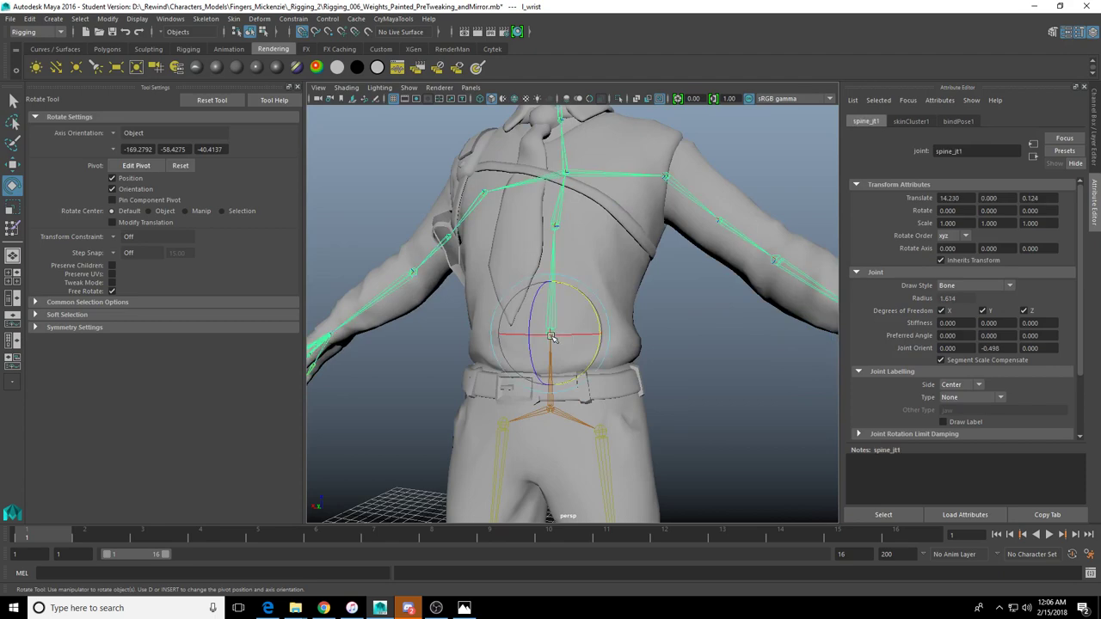
mouse_move(558, 332)
left_mouse_down()
mouse_move(535, 349)
mouse_move(542, 337)
left_mouse_up()
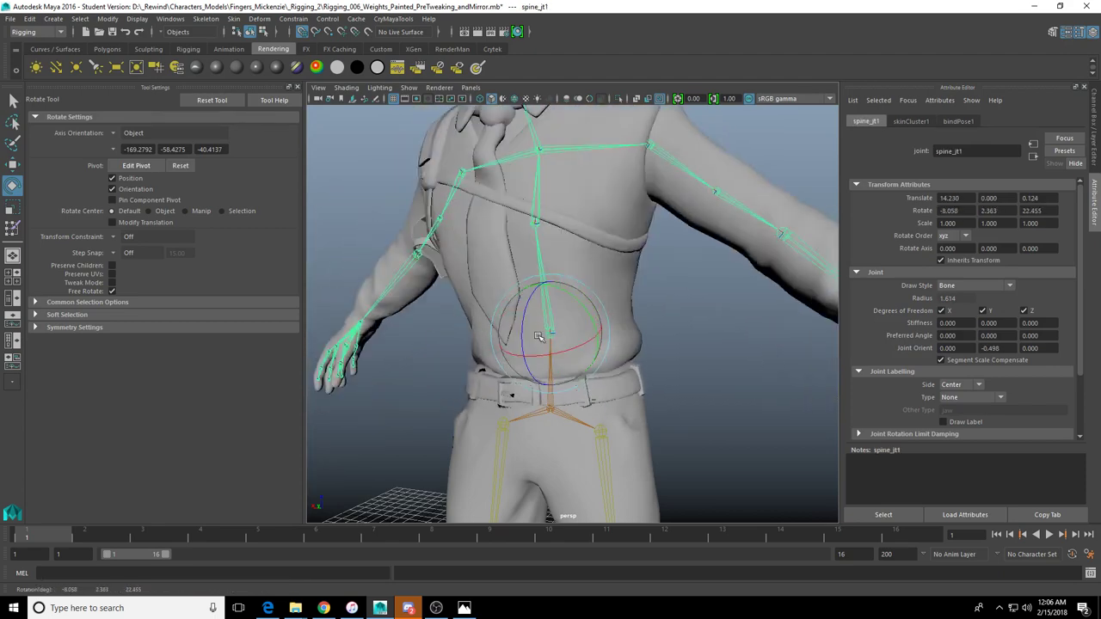
key("ctrl+z")
Select the spine_jt3 joint, test how the upper body deforms when it rotates, and undo the rotation
right_click_drag(542, 326, 507, 258, "alt")
left_click_drag(507, 223, 437, 208, "alt")
left_click(555, 212)
right_click_drag(437, 208, 589, 258, "alt")
middle_click_drag(589, 258, 545, 339, "alt")
left_click_drag(545, 339, 615, 301, "alt")
right_click_drag(615, 301, 607, 206, "alt")
left_click_drag(608, 206, 568, 195, "alt")
key("ctrl+z")
right_click_drag(568, 196, 538, 181, "alt")
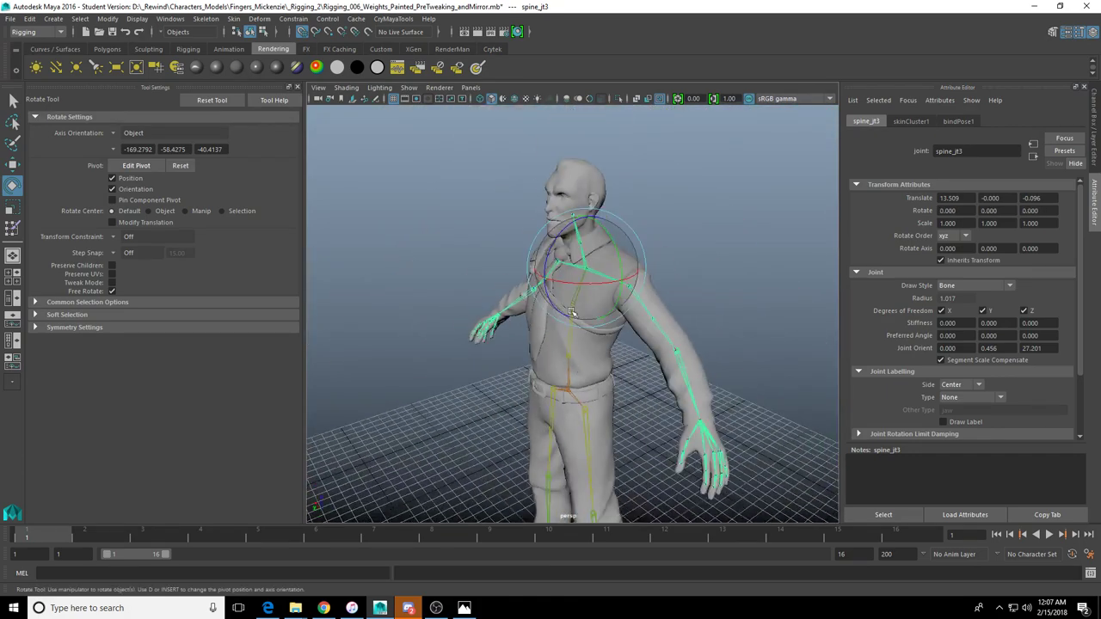
Bend the l_knee joint backward about 69 degrees, inspect the lower leg and shoe deformation, and undo the rotation
left_click_drag(550, 232, 632, 258, "alt")
middle_click_drag(584, 481, 570, 371, "alt")
left_click_drag(570, 371, 563, 288, "alt")
left_click(576, 346)
left_click_drag(563, 297, 499, 331, "alt")
left_click_drag(513, 371, 467, 390, "alt")
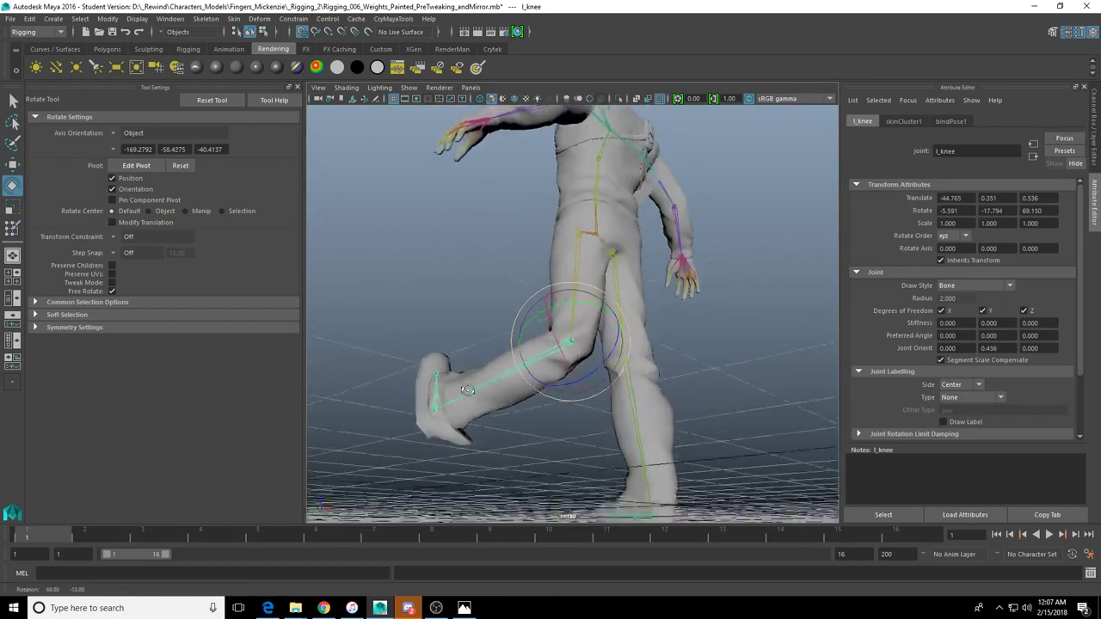
middle_click_drag(467, 389, 543, 296, "alt")
right_click_drag(544, 296, 553, 353, "alt")
left_click_drag(553, 353, 553, 388, "alt")
right_click_drag(566, 359, 551, 344, "alt")
left_click_drag(550, 344, 645, 369, "alt")
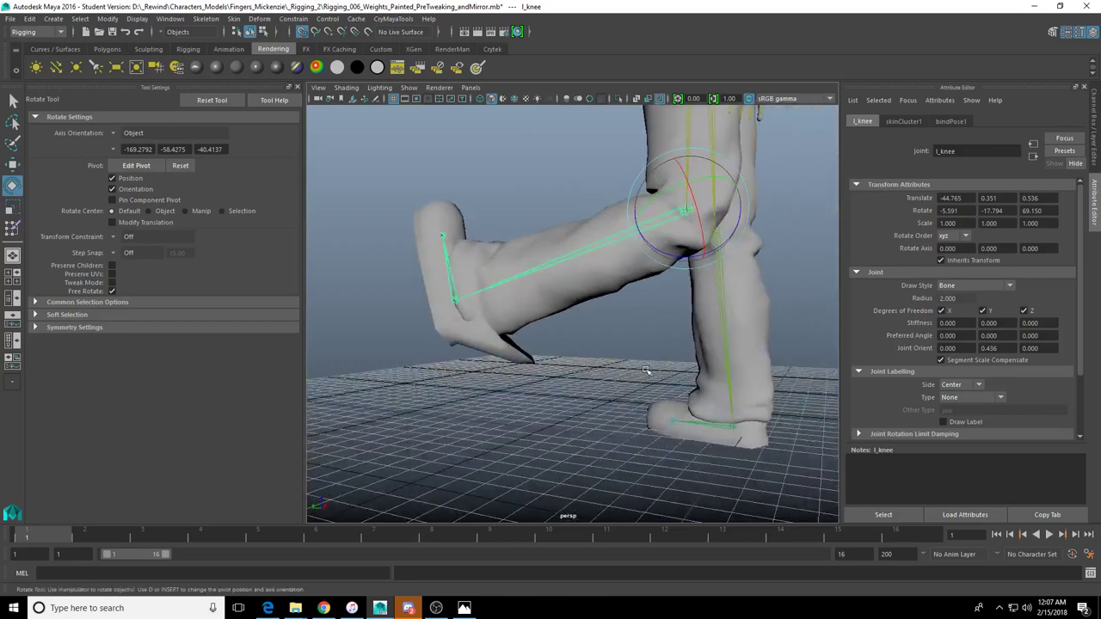
key("ctrl+z")
Start Paint Skin Weights on the character mesh with l_knee as the active influence
left_click_drag(648, 315, 614, 255, "alt")
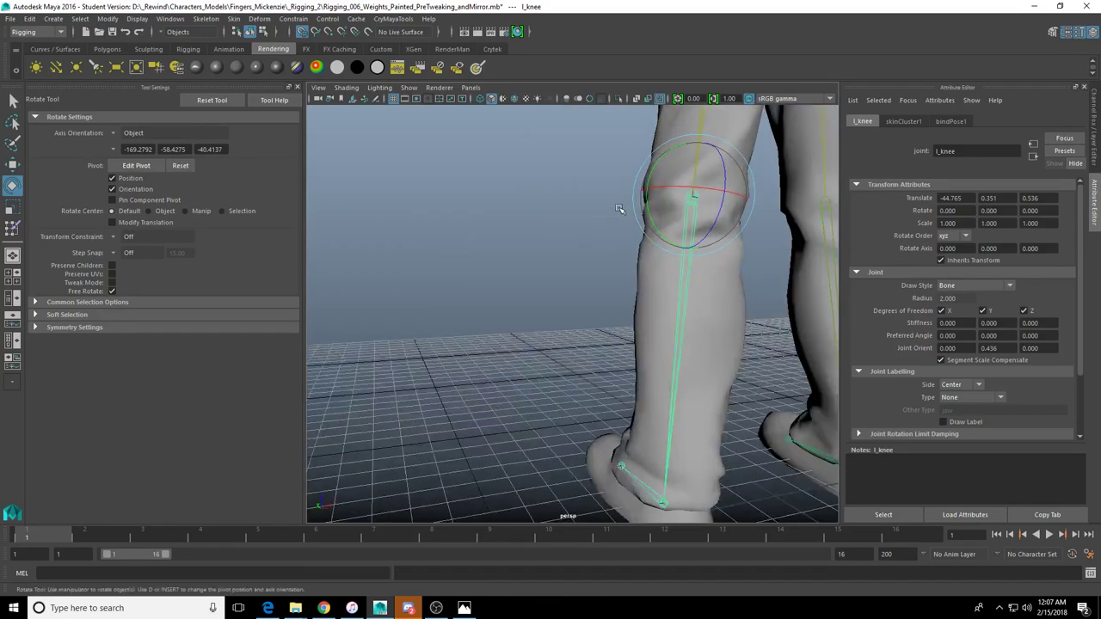
right_click_drag(527, 273, 336, 191, "alt")
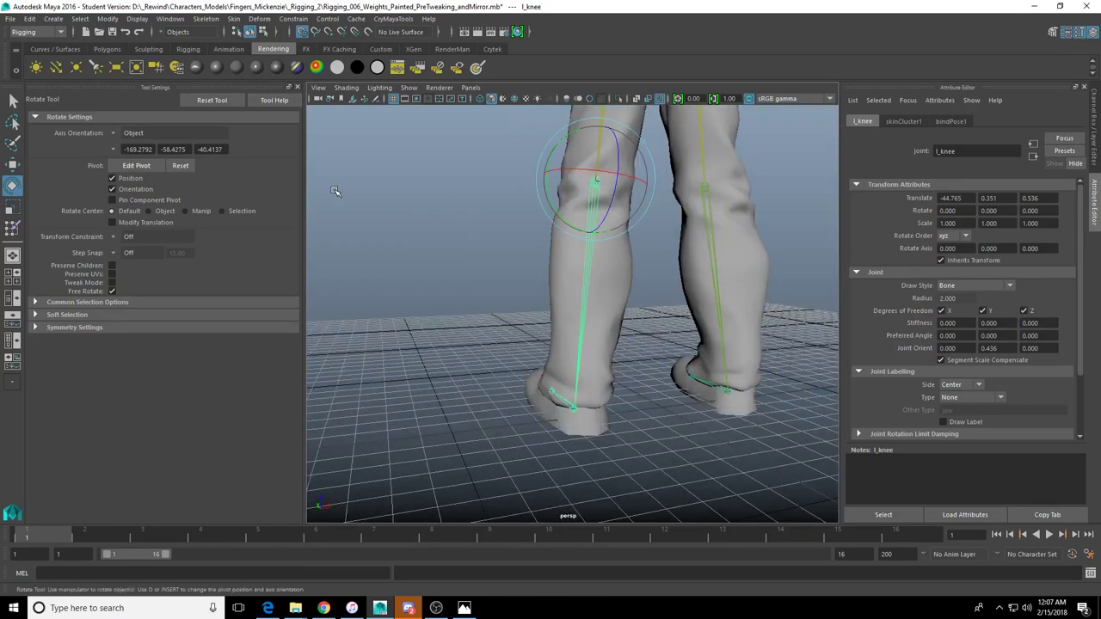
left_click(12, 228)
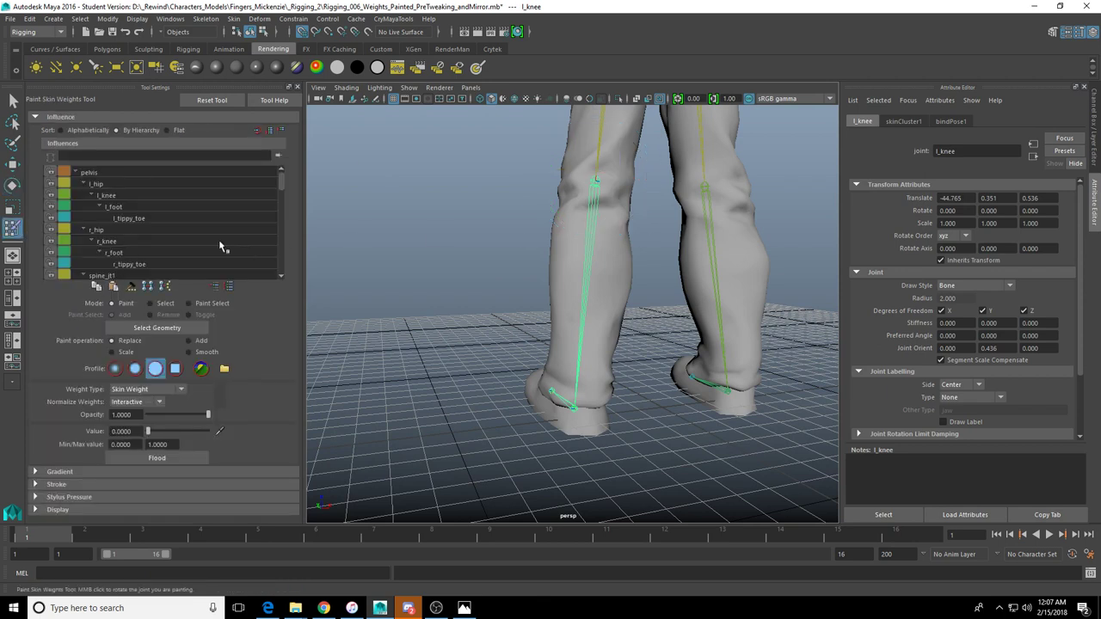
left_click(109, 186)
left_click(110, 197)
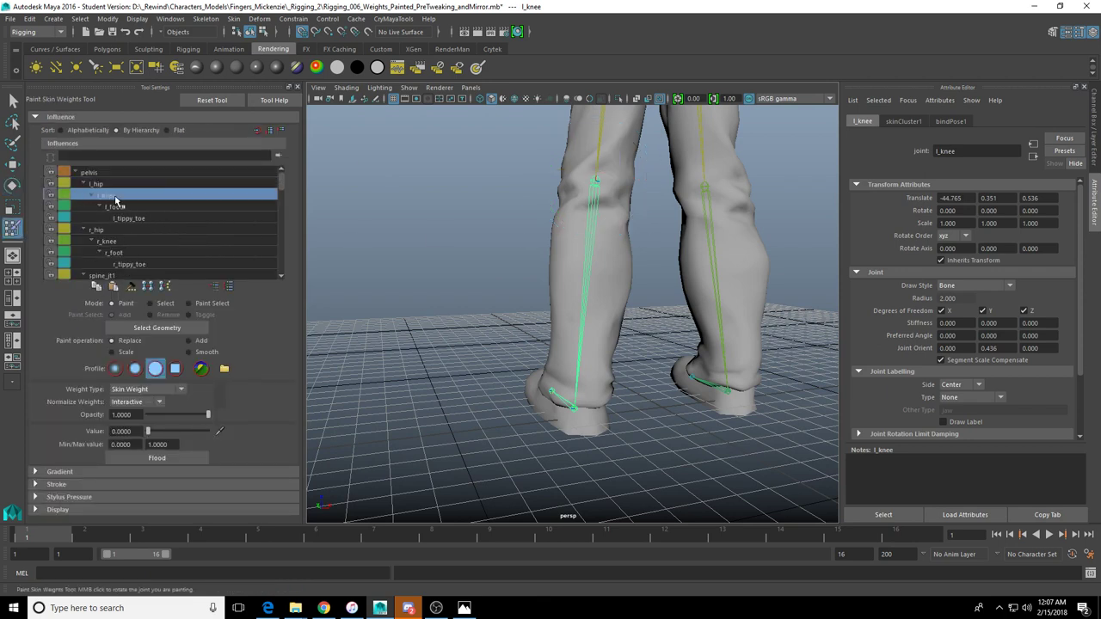
left_click(191, 329)
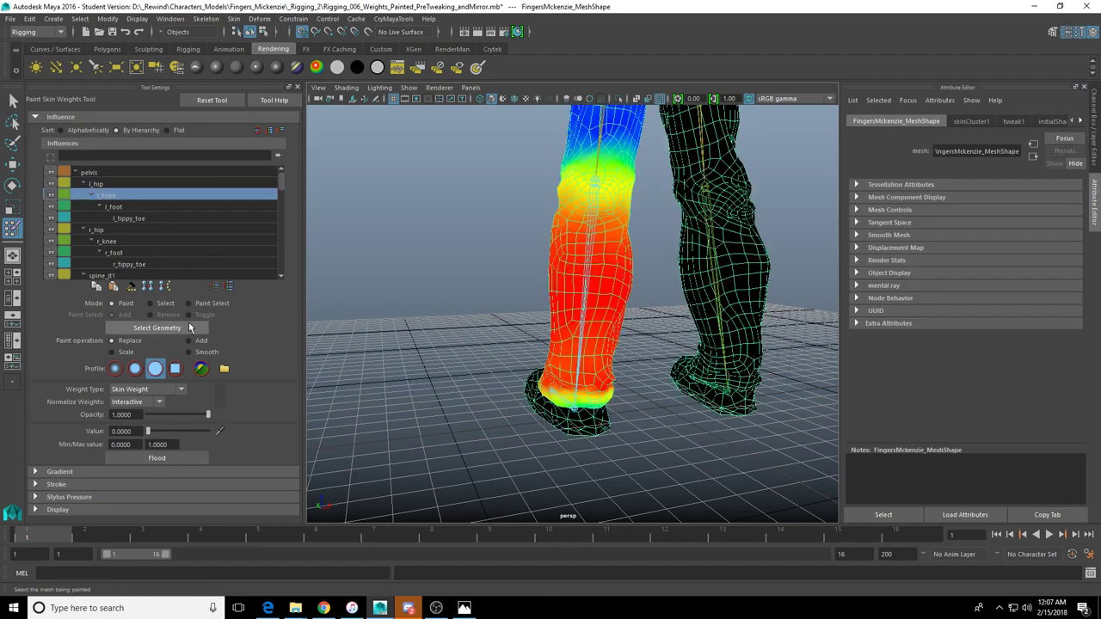
Select all faces of the left shoe, isolate them in the viewport and return to object selection
left_click_drag(657, 276, 627, 215, "alt")
key("f")
left_click_drag(539, 397, 558, 313, "alt")
scroll(558, 314, "down", 6)
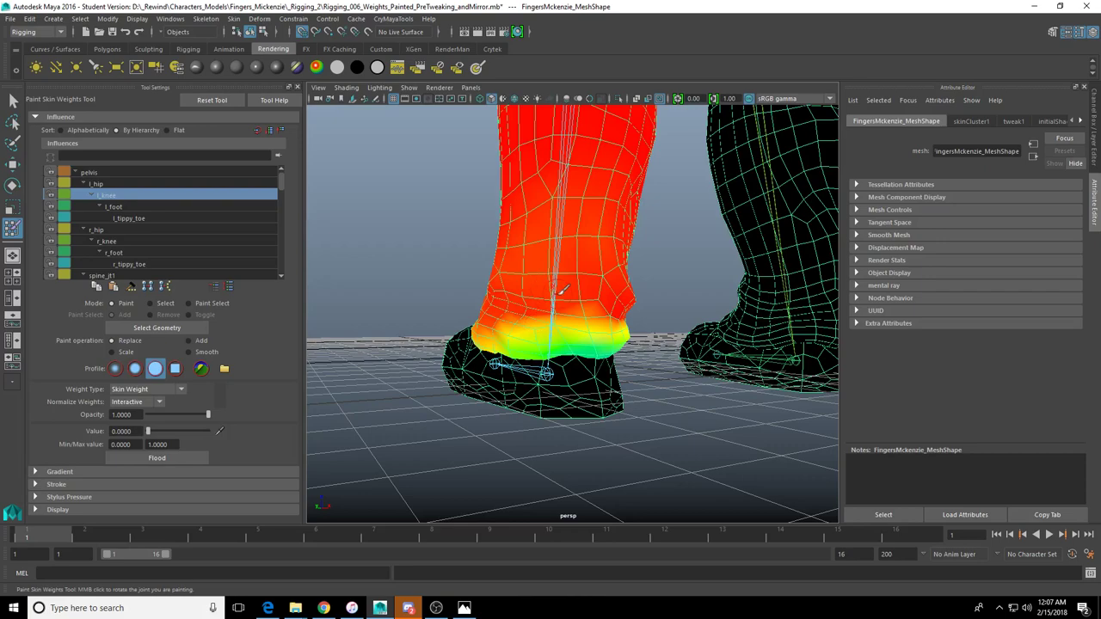
left_click_drag(561, 293, 514, 361, "alt")
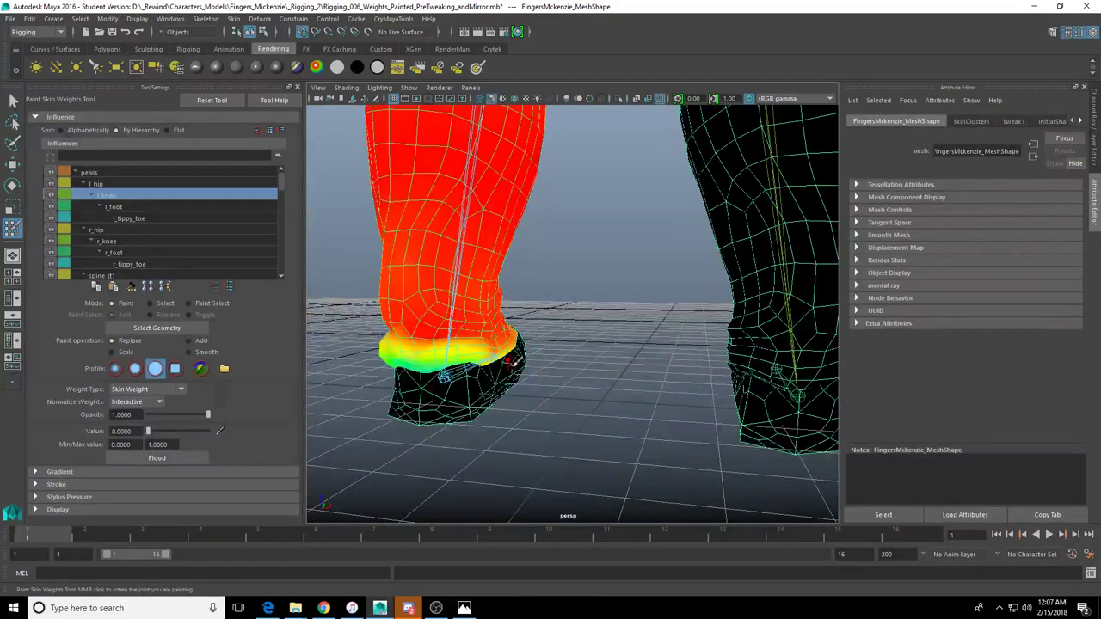
key("w")
right_click_drag(455, 399, 455, 436)
double_click(456, 401)
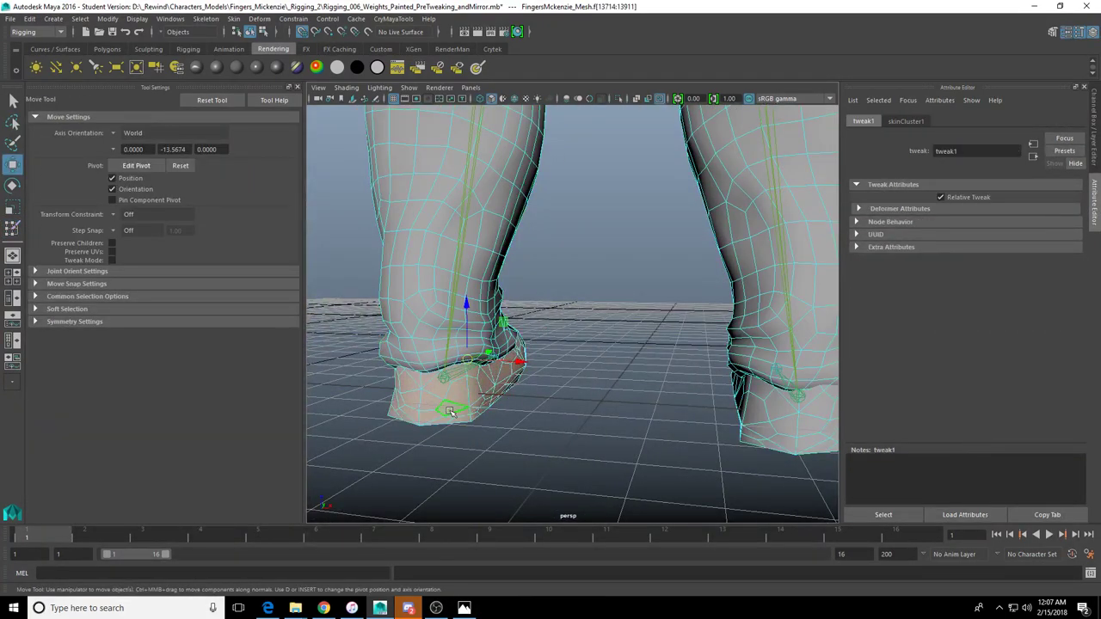
left_click(619, 98)
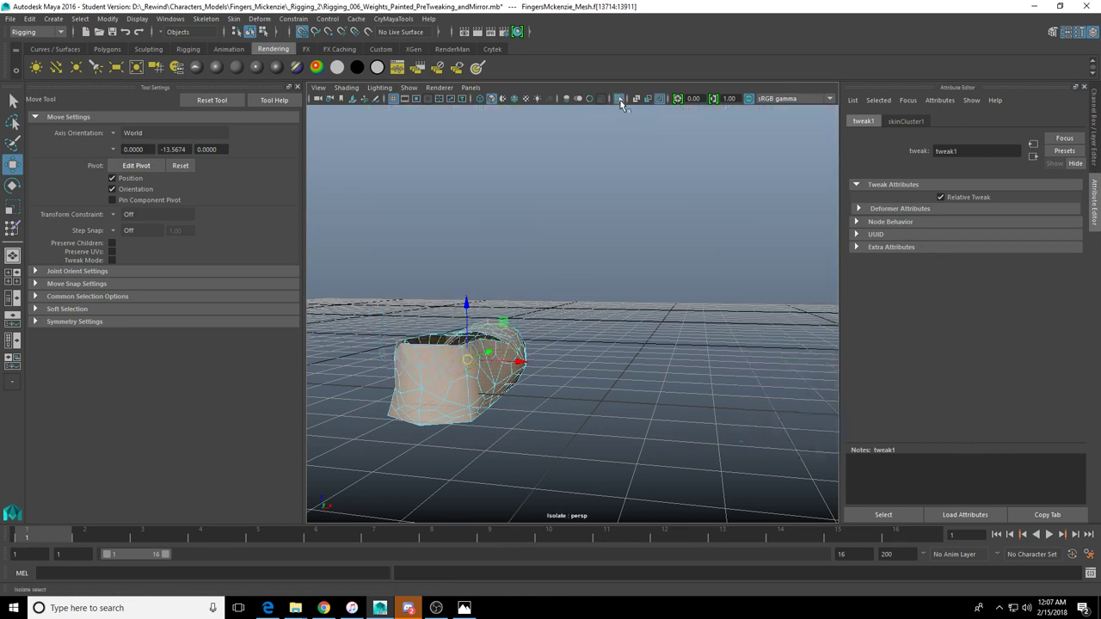
right_click_drag(472, 354, 510, 313)
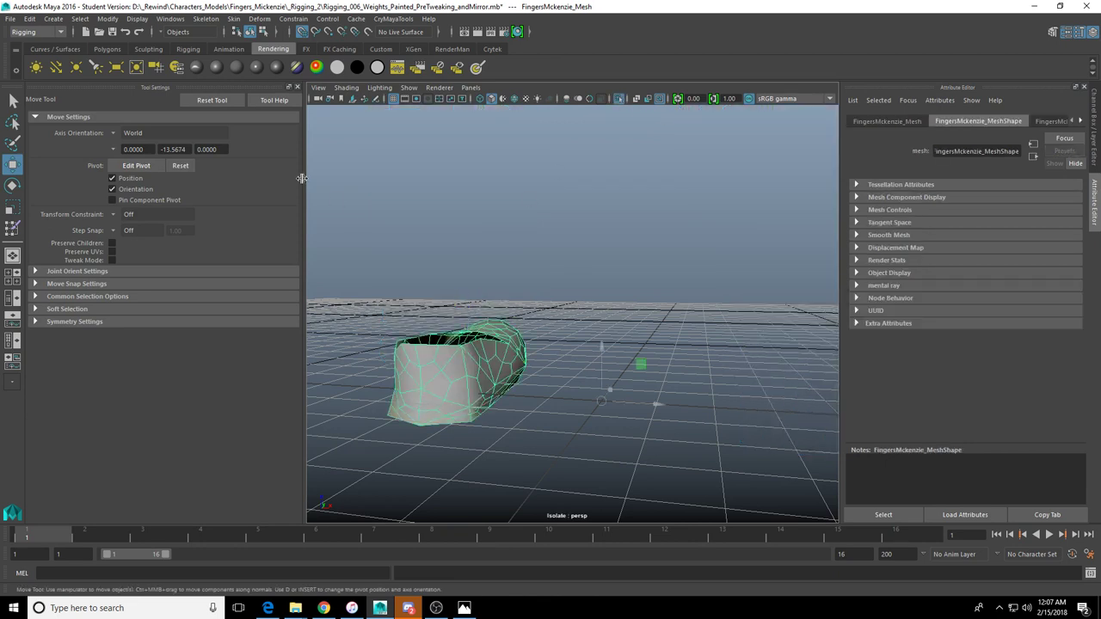
Paint l_knee influence over the isolated left shoe using Replace with value 1 and opacity 0.5728, after checking its l_foot weights
key("y")
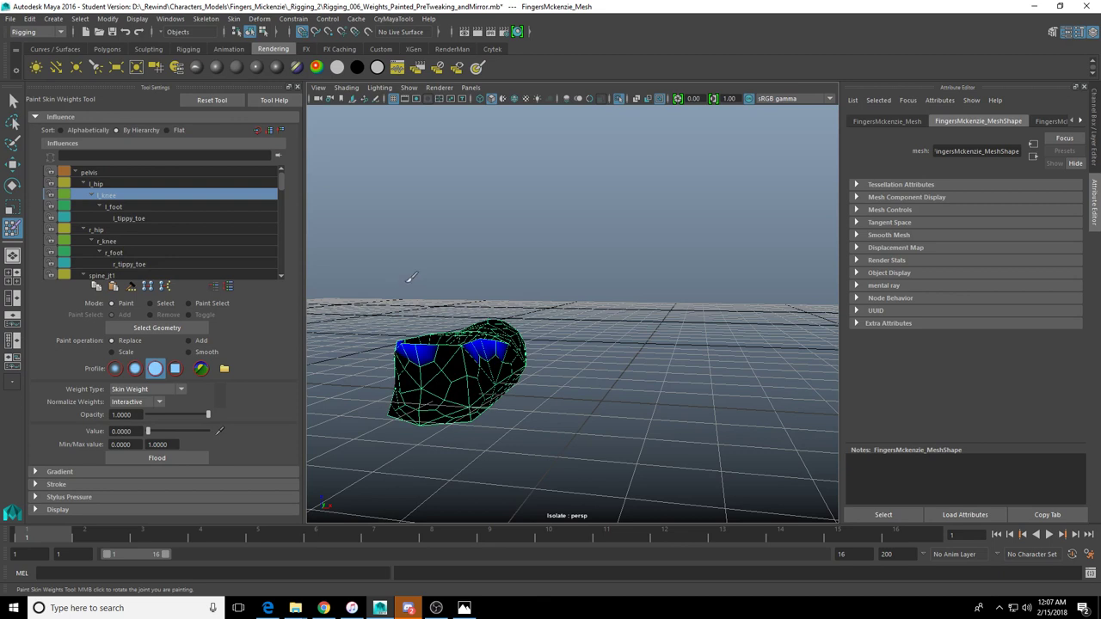
left_click_drag(530, 311, 659, 388, "alt")
middle_click_drag(659, 387, 492, 404, "alt")
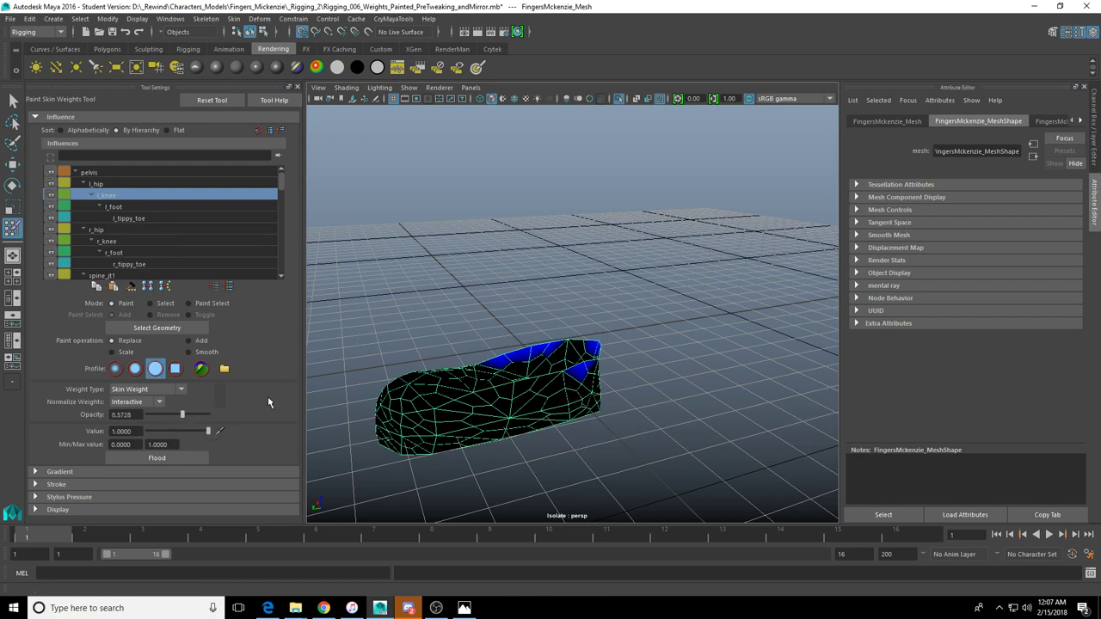
left_click(121, 206)
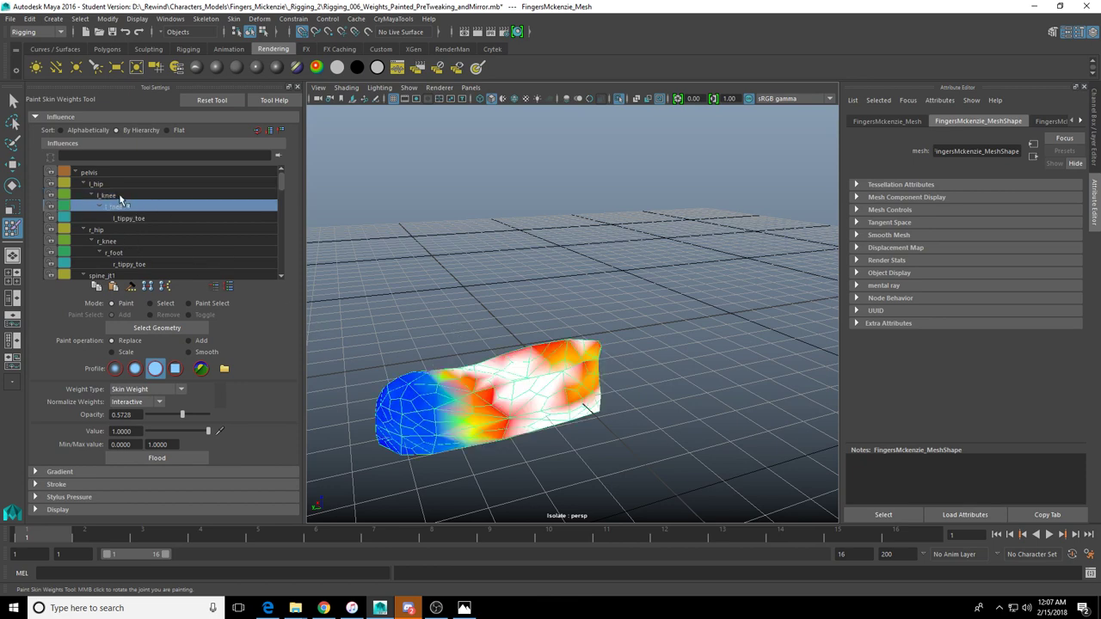
left_click(119, 196)
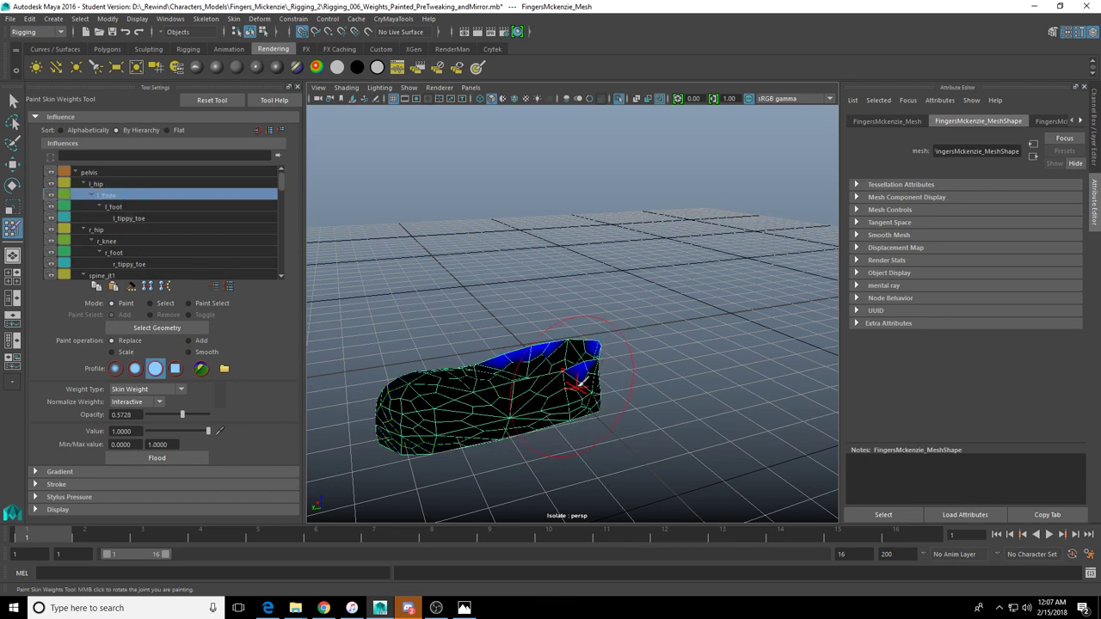
left_click_drag(581, 384, 391, 421)
mouse_move(540, 382)
left_mouse_down("alt")
mouse_move(568, 390)
mouse_move(551, 357)
mouse_move(581, 380)
mouse_move(573, 370)
mouse_move(580, 420)
mouse_move(556, 450)
mouse_move(564, 458)
left_mouse_up("alt")
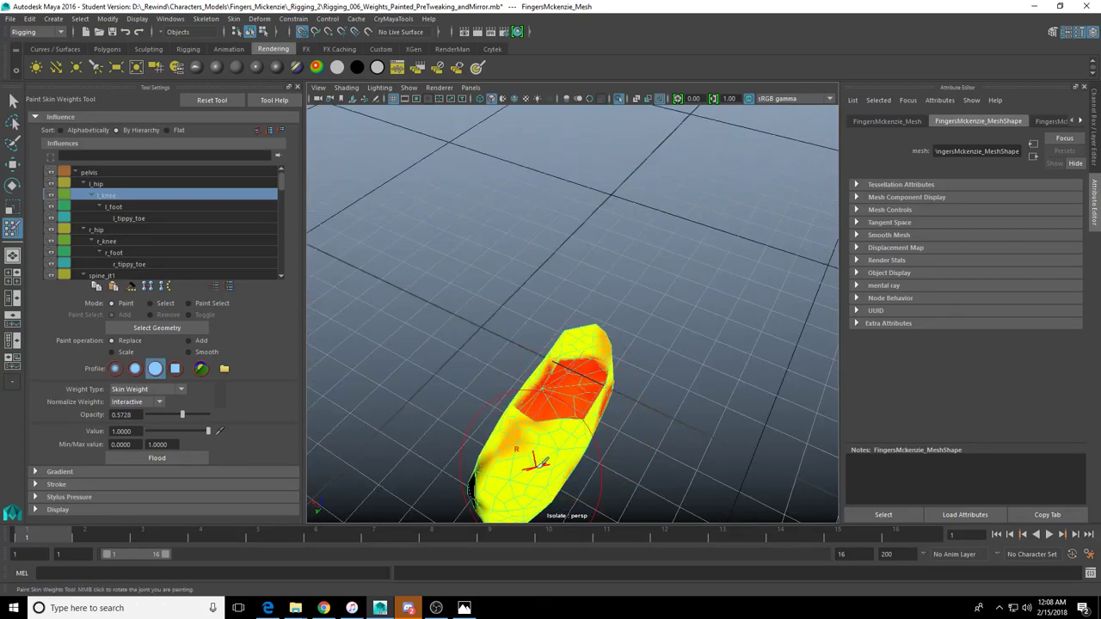
left_click_drag(555, 456, 533, 372, "alt")
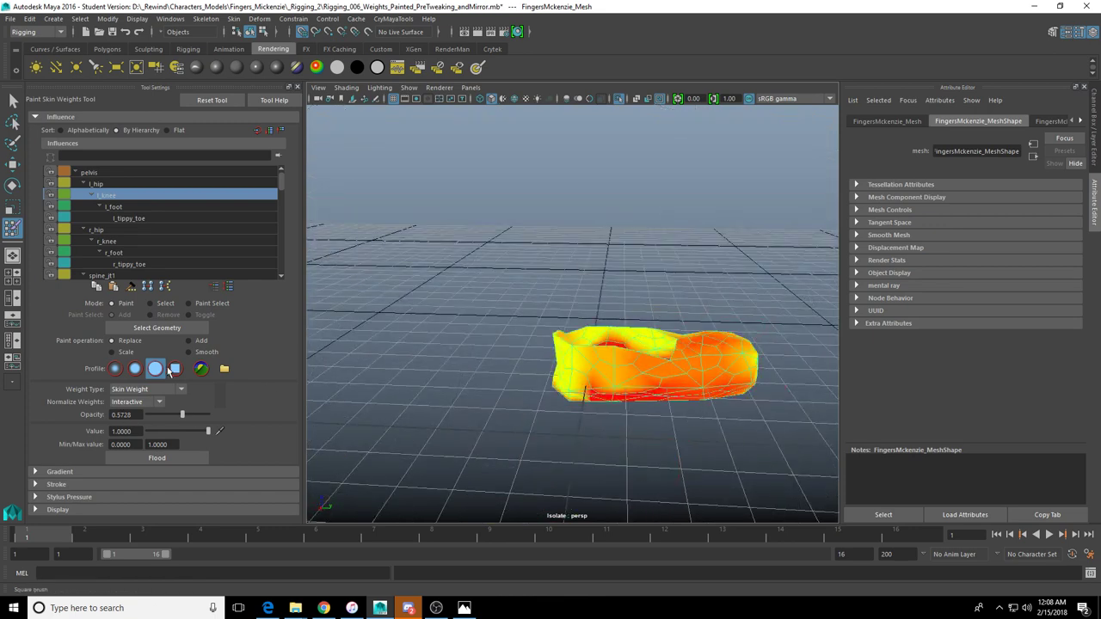
Set the brush opacity to 1, paint the entire left shoe with full l_knee weight and end the isolation
left_click_drag(193, 414, 220, 414)
left_click_drag(659, 364, 678, 341)
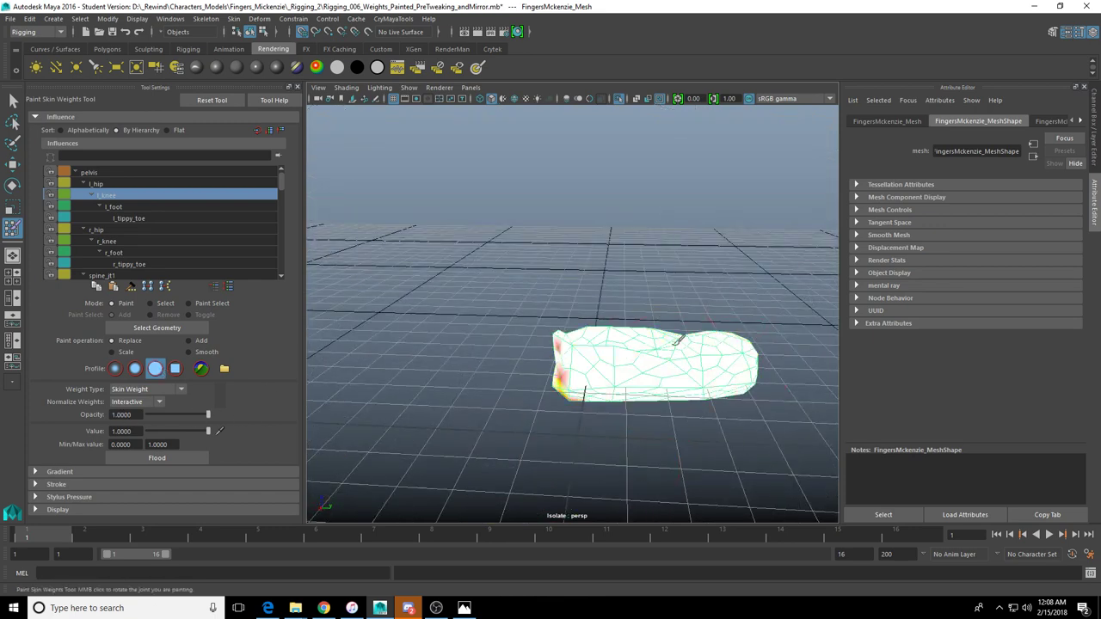
mouse_move(606, 366)
left_mouse_down("alt")
mouse_move(628, 378)
mouse_move(541, 370)
left_mouse_up("alt")
left_click_drag(593, 323, 679, 393, "alt")
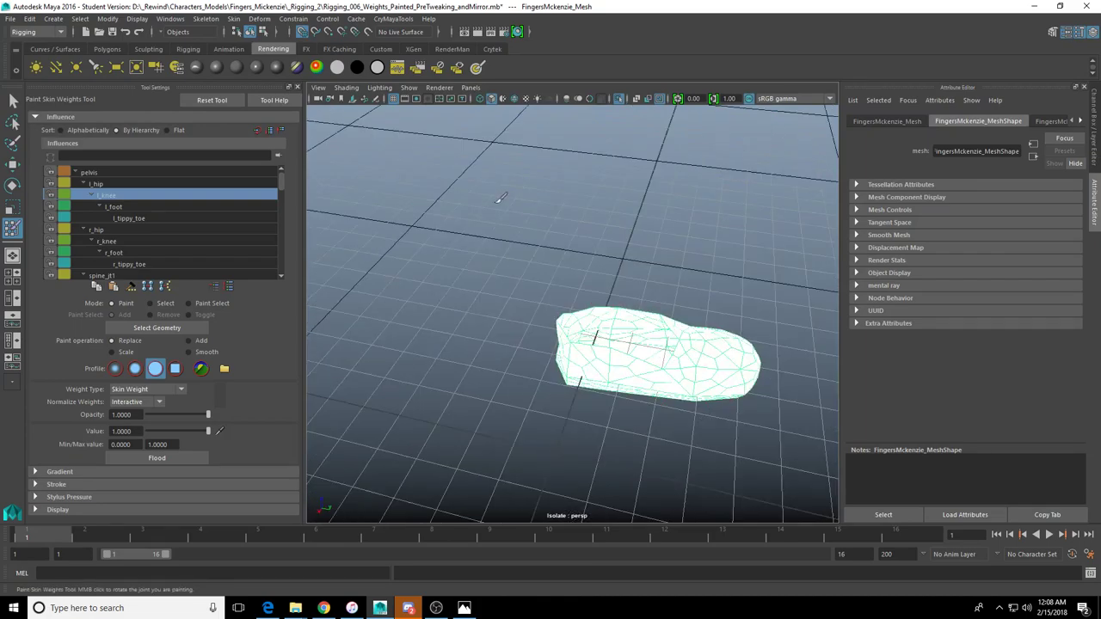
left_click(619, 100)
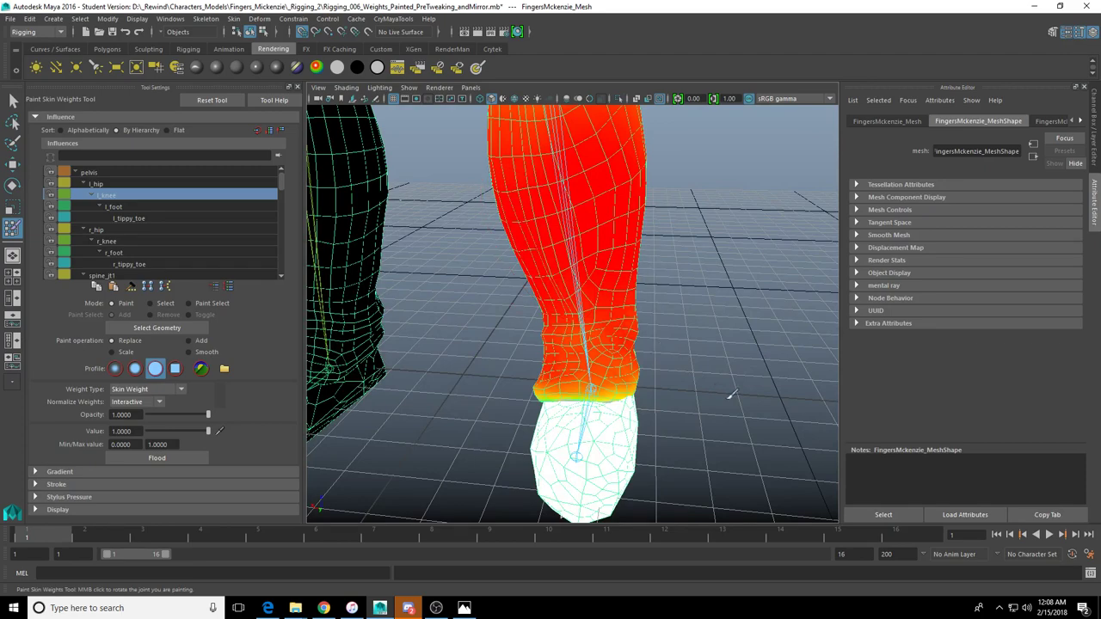
Bend the l_knee joint about 71 degrees to test how the repainted left shoe follows, and undo the rotation
left_click_drag(731, 394, 635, 371, "alt")
middle_click_drag(635, 372, 615, 485, "alt")
key("w")
left_click(534, 127)
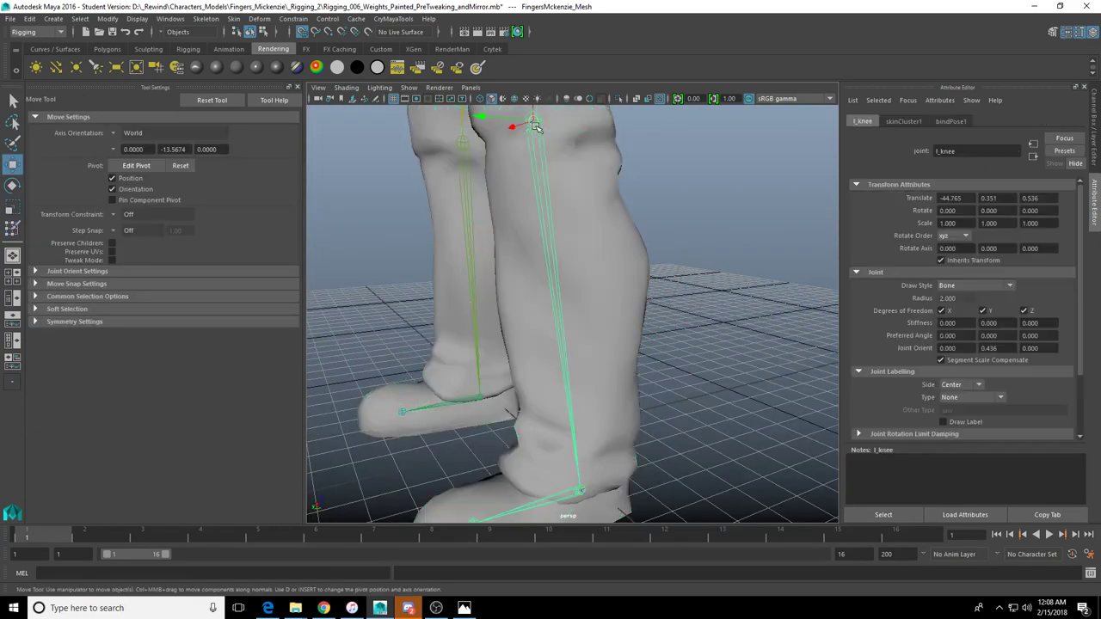
scroll(535, 126, "down", 4)
key("e")
left_click_drag(523, 164, 476, 239)
key("ctrl+z")
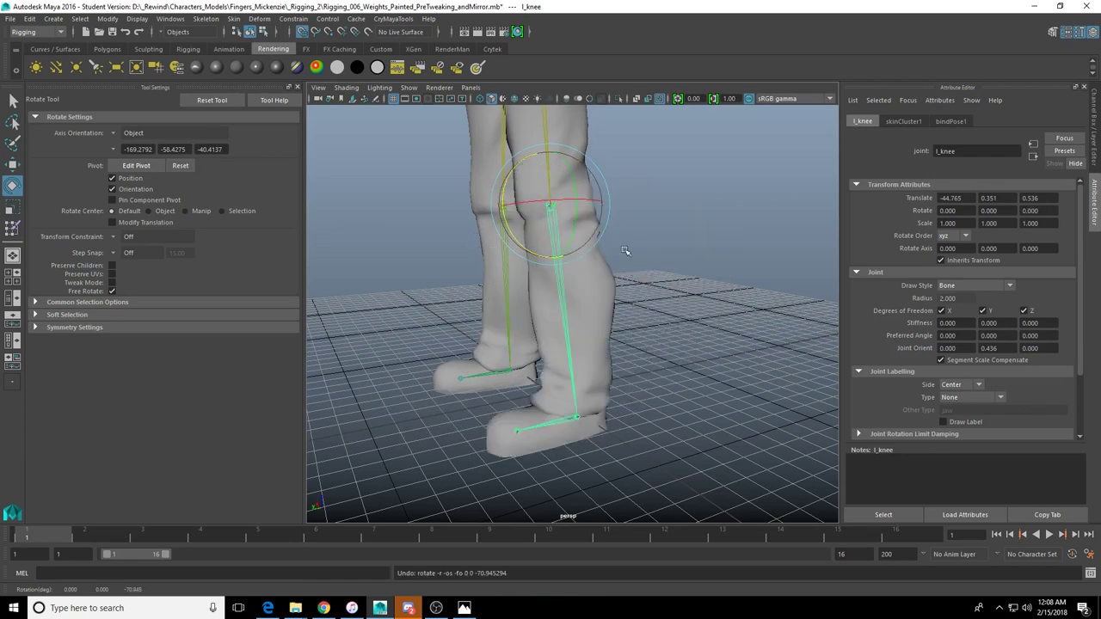
Bend the l_knee joint about 61 degrees and rotate the l_foot joint about 27 degrees to test the left shoe
mouse_move(640, 273)
left_mouse_down("alt")
mouse_move(586, 199)
mouse_move(579, 215)
mouse_move(581, 178)
mouse_move(568, 158)
mouse_move(639, 291)
left_mouse_up("alt")
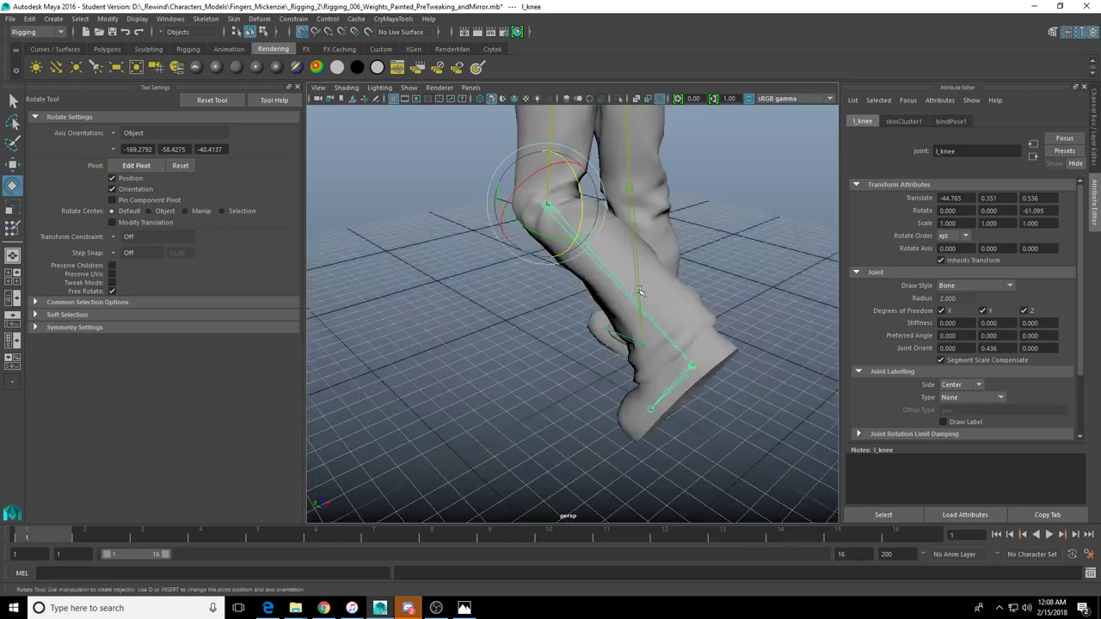
left_click(696, 366)
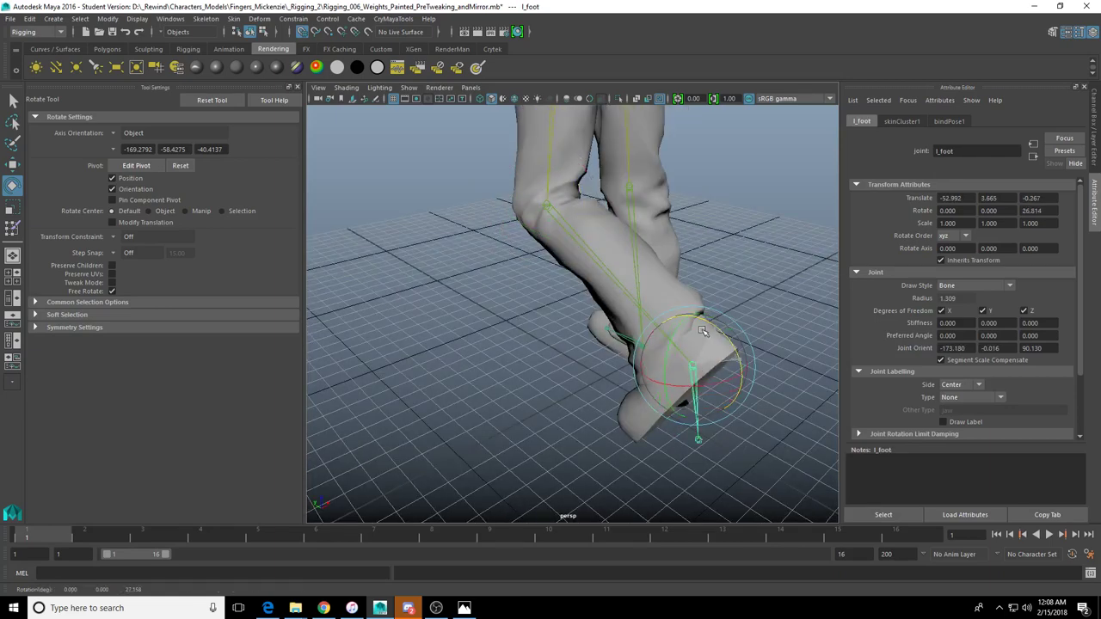
left_click_drag(734, 423, 689, 365)
Undo the test rotations, the end of isolation and the l_knee painting on the isolated left shoe
key("ctrl+z")
key("ctrl+z")
key("ctrl+z")
key("ctrl+z")
key("ctrl+z")
key("ctrl+z")
key("ctrl+z")
key("ctrl+z")
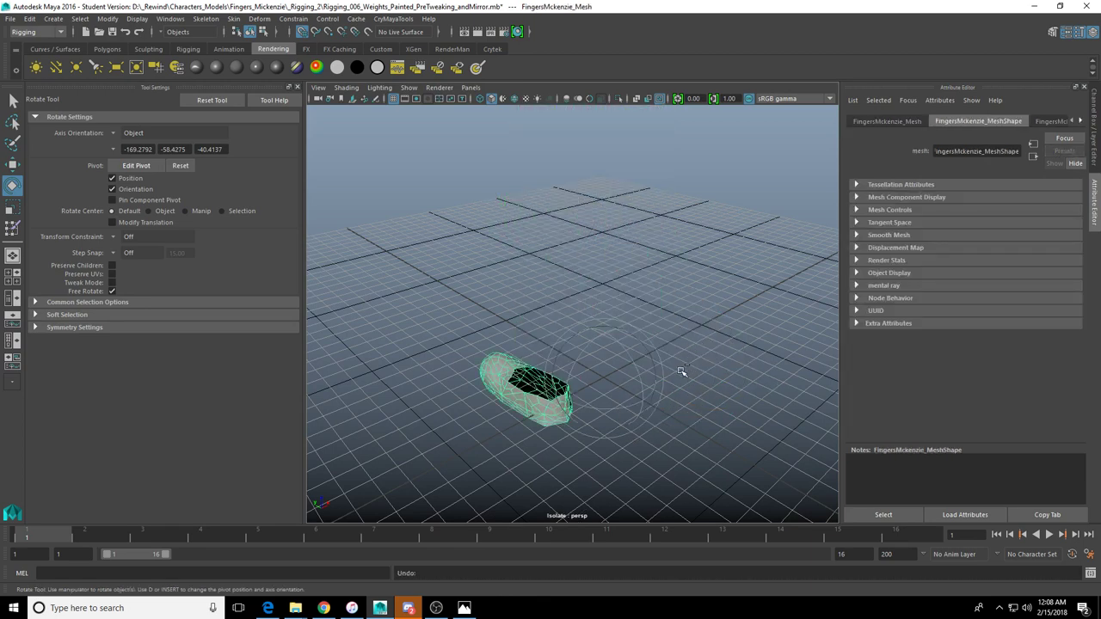
scroll(571, 379, "up", 2)
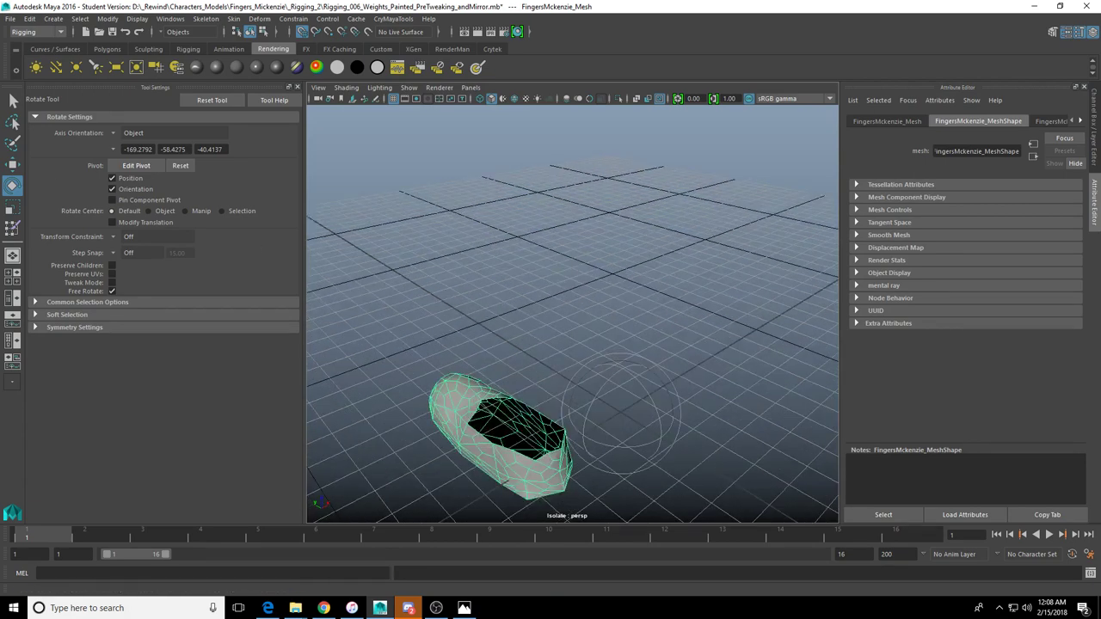
left_click(12, 230)
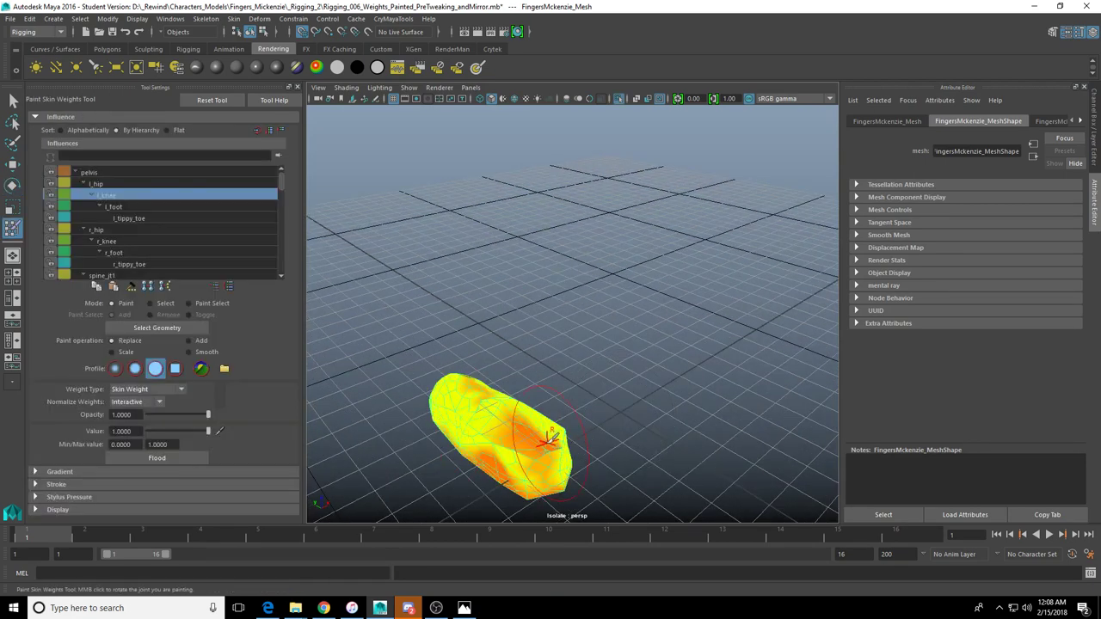
left_click_drag(546, 450, 523, 442, "alt")
key("ctrl+z")
key("ctrl+z")
key("ctrl+z")
key("ctrl+z")
key("ctrl+z")
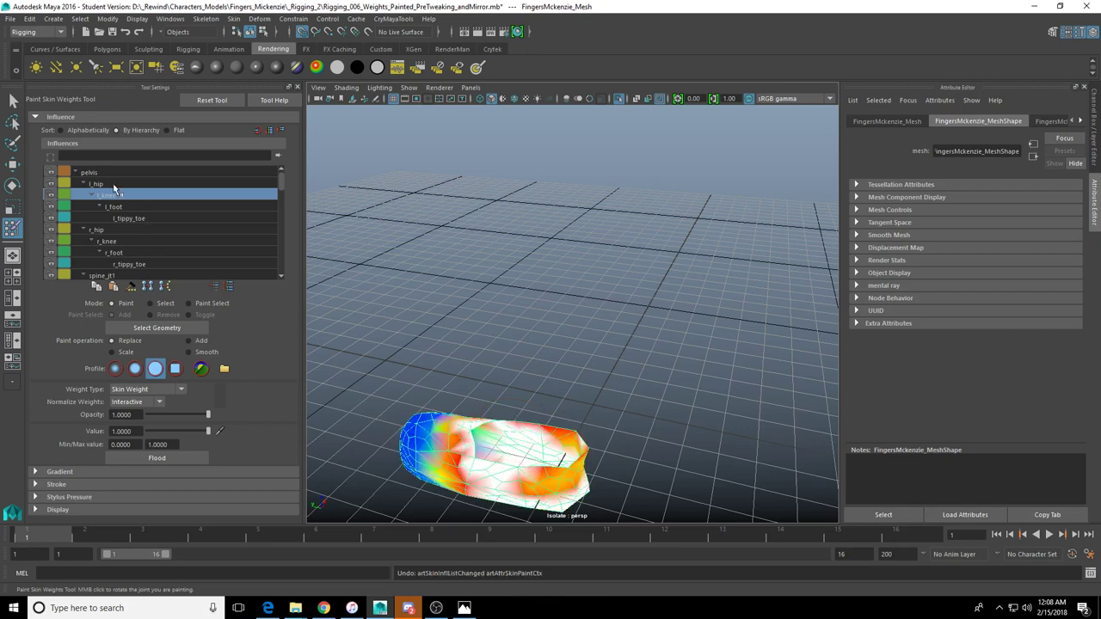
Paint full l_foot weight over the heel, sides and sole of the isolated left shoe, then end the isolation
left_click(124, 207)
left_click(142, 219)
left_click(138, 208)
mouse_move(508, 372)
left_mouse_down("alt")
mouse_move(550, 370)
mouse_move(523, 378)
left_mouse_up("alt")
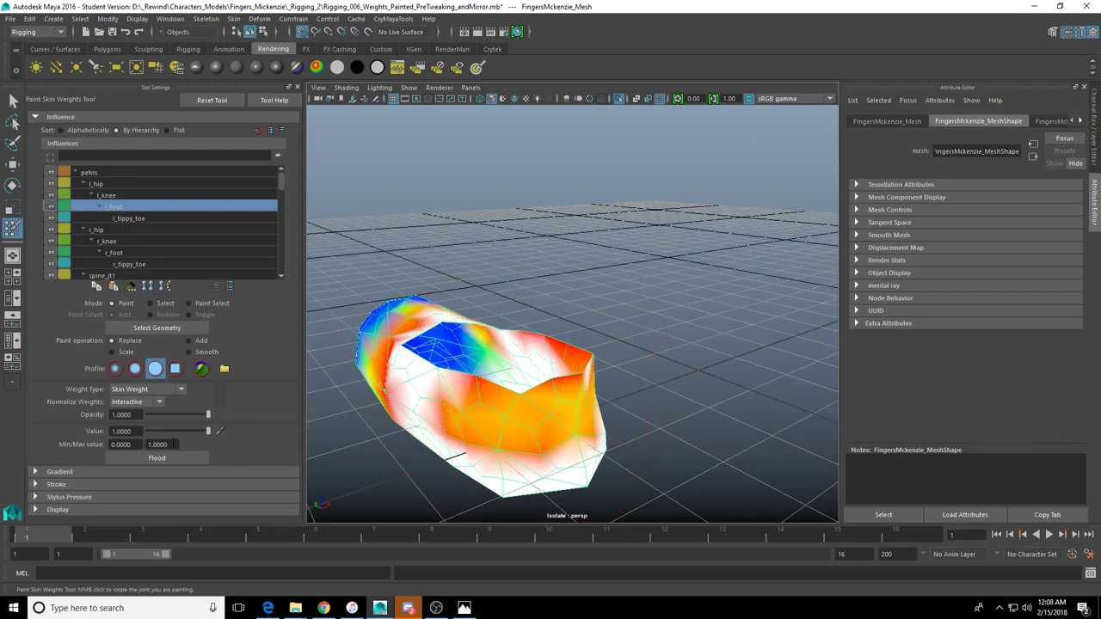
left_click_drag(415, 403, 457, 402)
left_click_drag(669, 384, 496, 401, "alt")
scroll(498, 397, "down", 5)
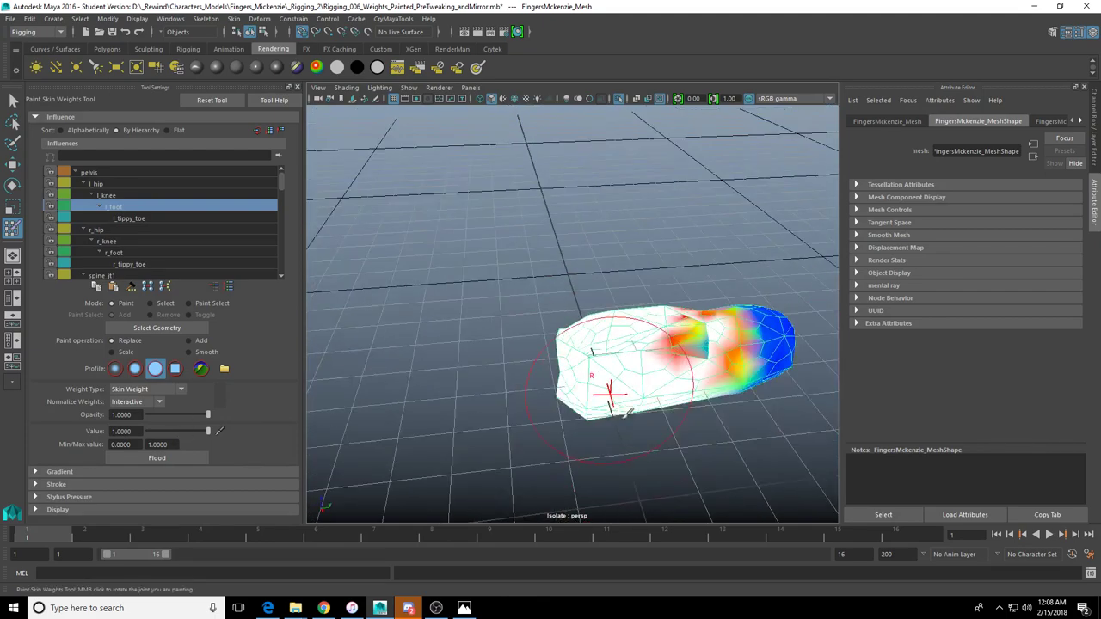
middle_click_drag(610, 393, 528, 393, "alt")
mouse_move(585, 393)
left_mouse_down()
mouse_move(639, 388)
mouse_move(544, 402)
mouse_move(556, 358)
mouse_move(592, 361)
mouse_move(562, 333)
mouse_move(445, 367)
left_mouse_up()
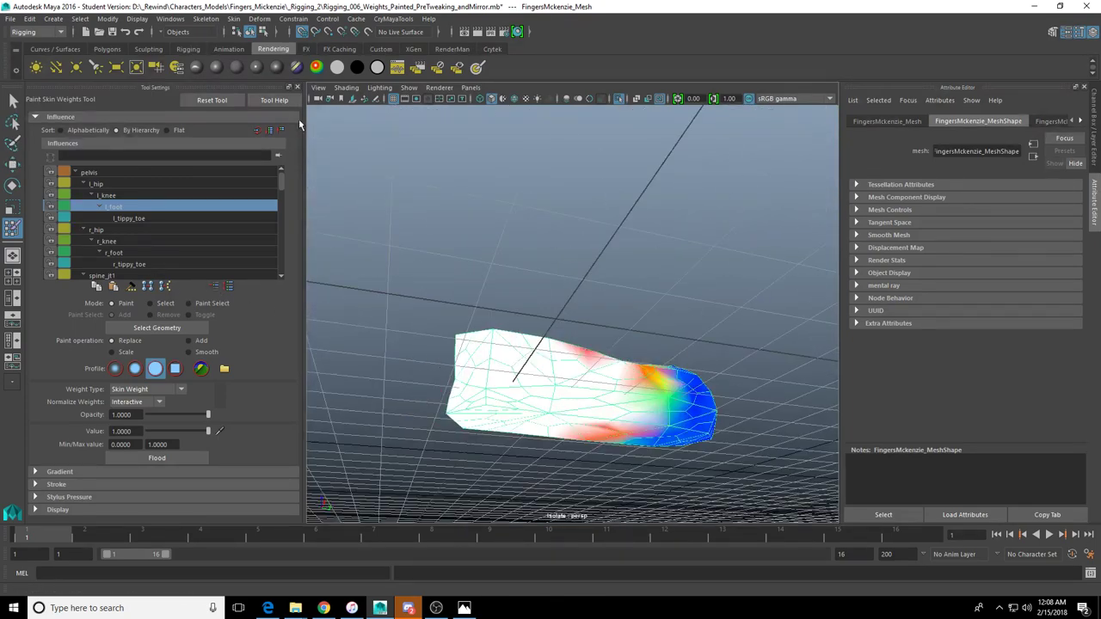
left_click(618, 98)
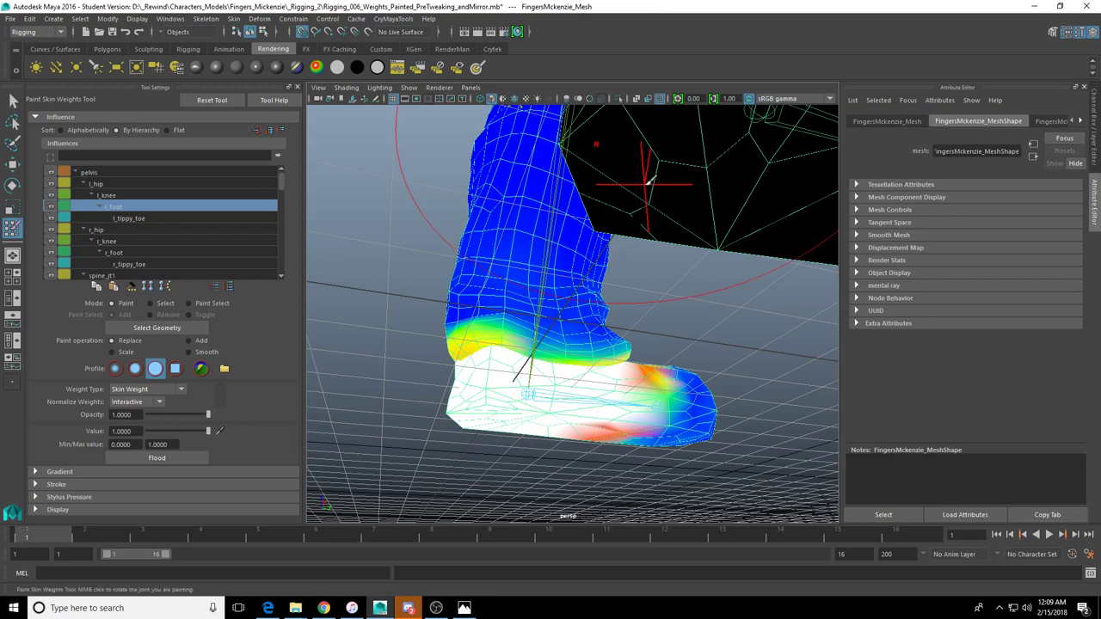
Bend the l_knee joint about 79 degrees to test how the repainted left shoe follows, and undo the rotation
key("w")
left_click(520, 396)
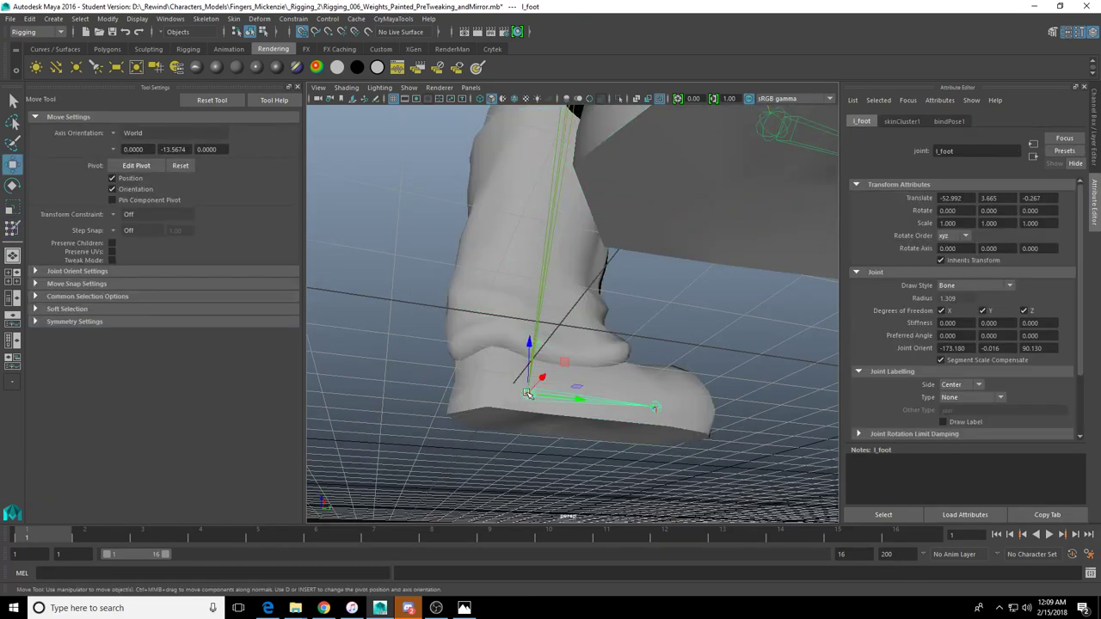
key("e")
left_click_drag(520, 396, 559, 346, "alt")
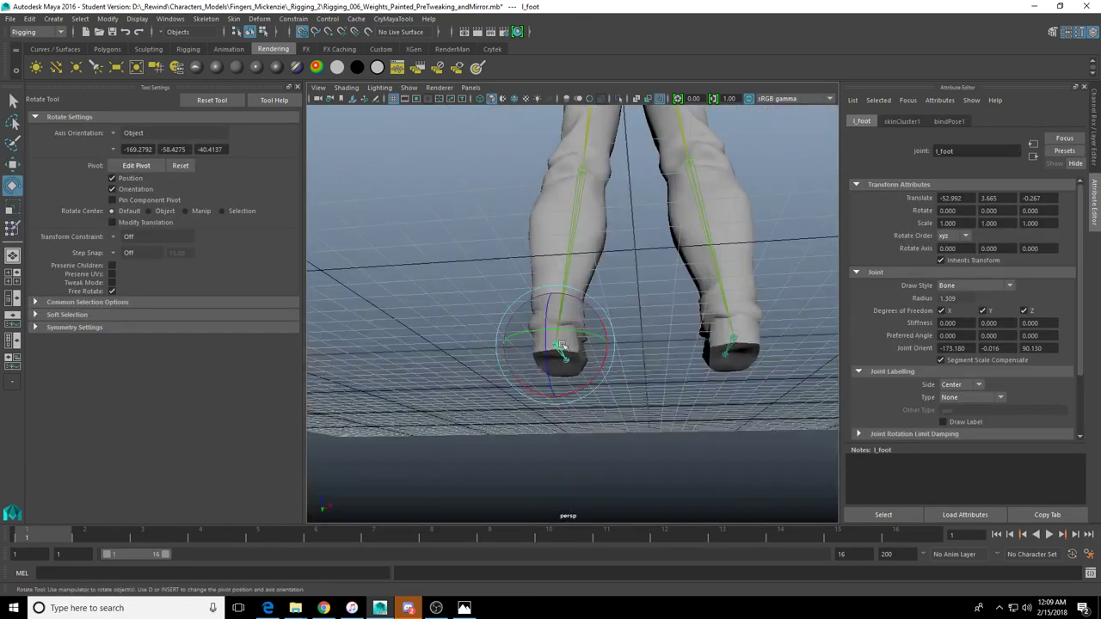
left_click_drag(610, 304, 578, 218, "alt")
left_click(584, 142)
left_click_drag(600, 277, 669, 240, "alt")
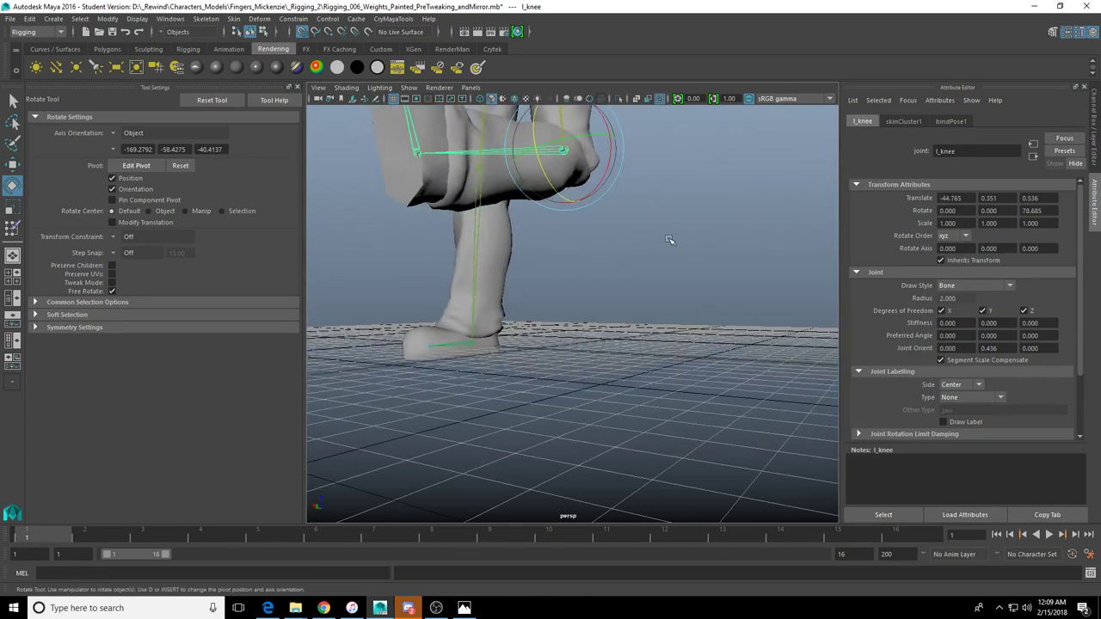
key("ctrl+z")
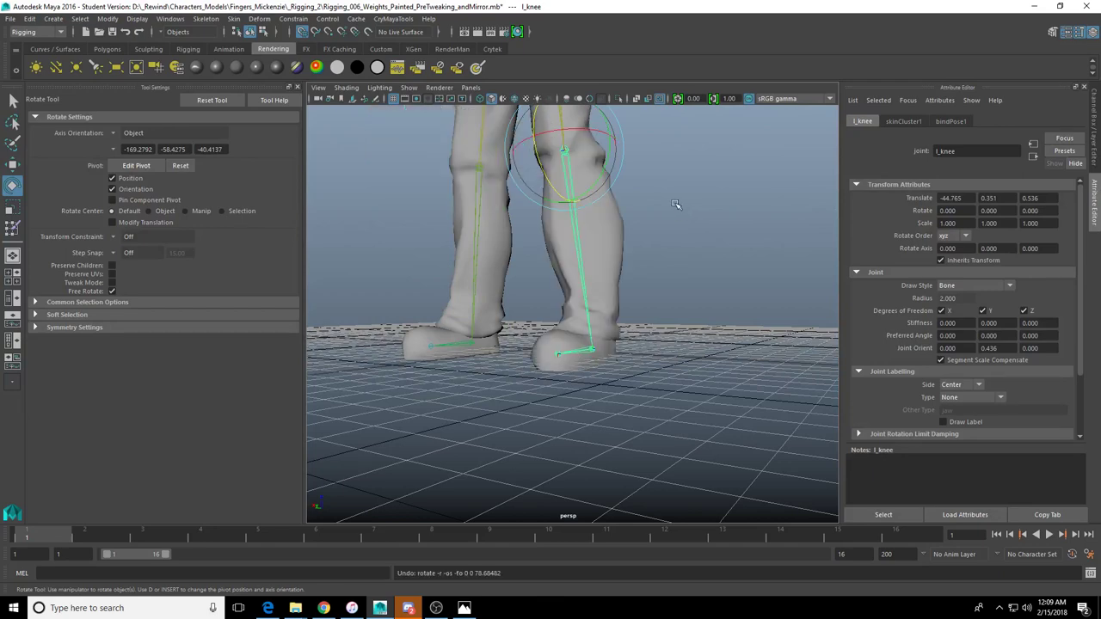
Rotate the l_hip joint about -47 degrees and then freely to inspect the hip deformation, and undo the rotations
left_click_drag(668, 212, 532, 169, "alt")
left_click(548, 168)
key("ctrl+z")
scroll(530, 235, "down", 4)
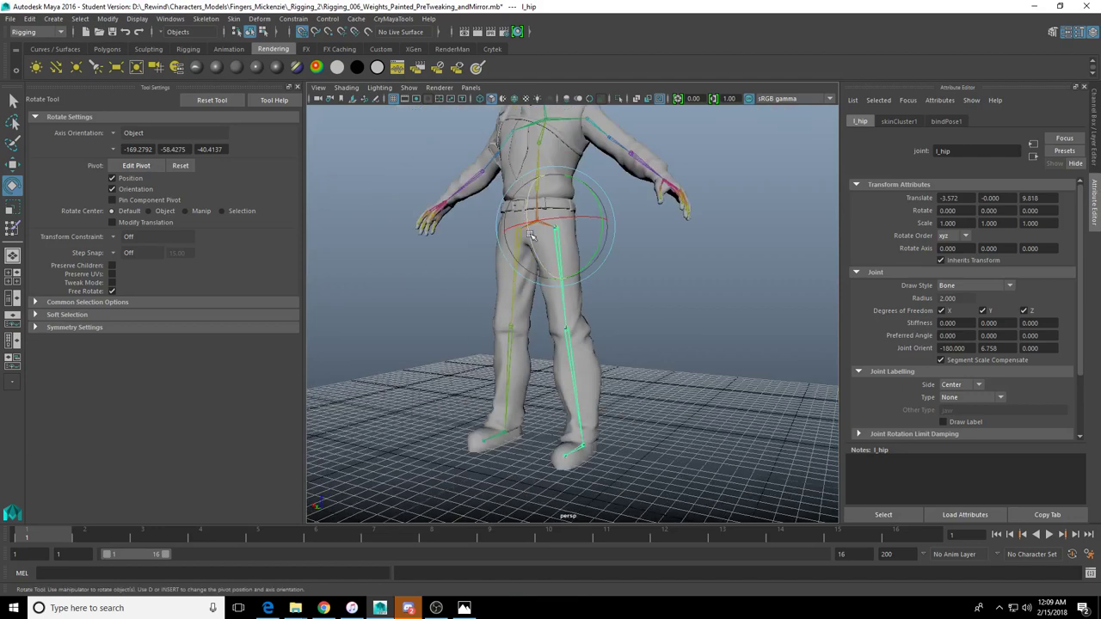
left_click_drag(529, 234, 559, 271)
scroll(559, 274, "up", 4)
middle_click_drag(559, 276, 565, 402, "alt")
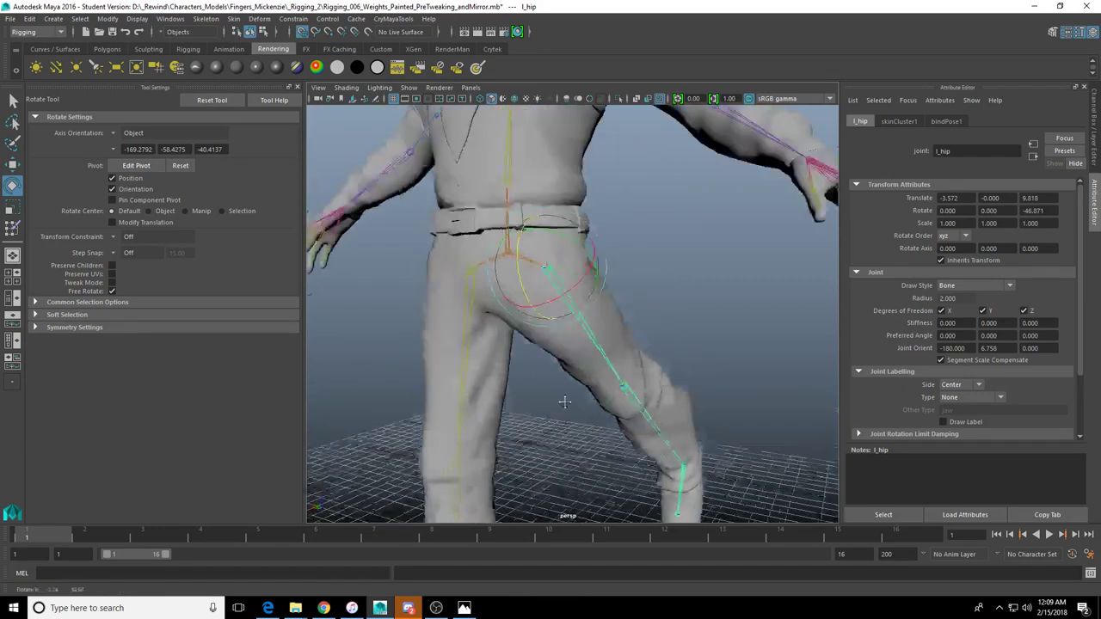
scroll(565, 401, "up", 5)
left_click_drag(565, 401, 535, 302, "alt")
middle_click_drag(536, 302, 574, 359, "alt")
left_click_drag(577, 367, 592, 379)
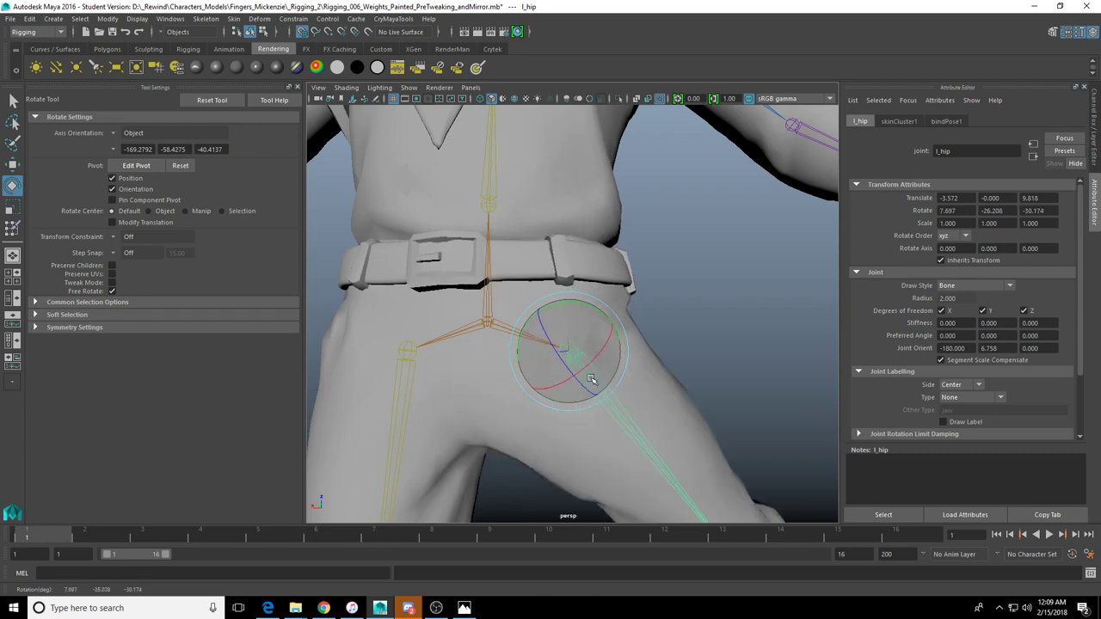
key("ctrl+z")
key("ctrl+z")
Try further small rotations of the l_hip joint to check the waist and upper leg, and undo them
scroll(564, 386, "down", 6)
left_click_drag(645, 270, 630, 325, "alt")
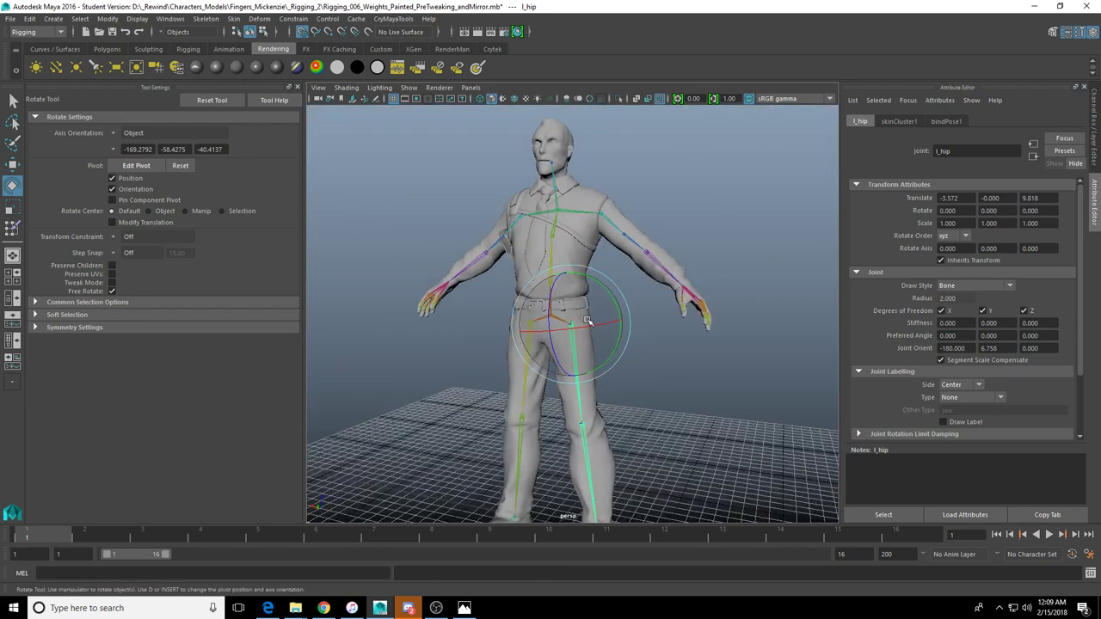
left_click_drag(600, 251, 630, 269, "alt")
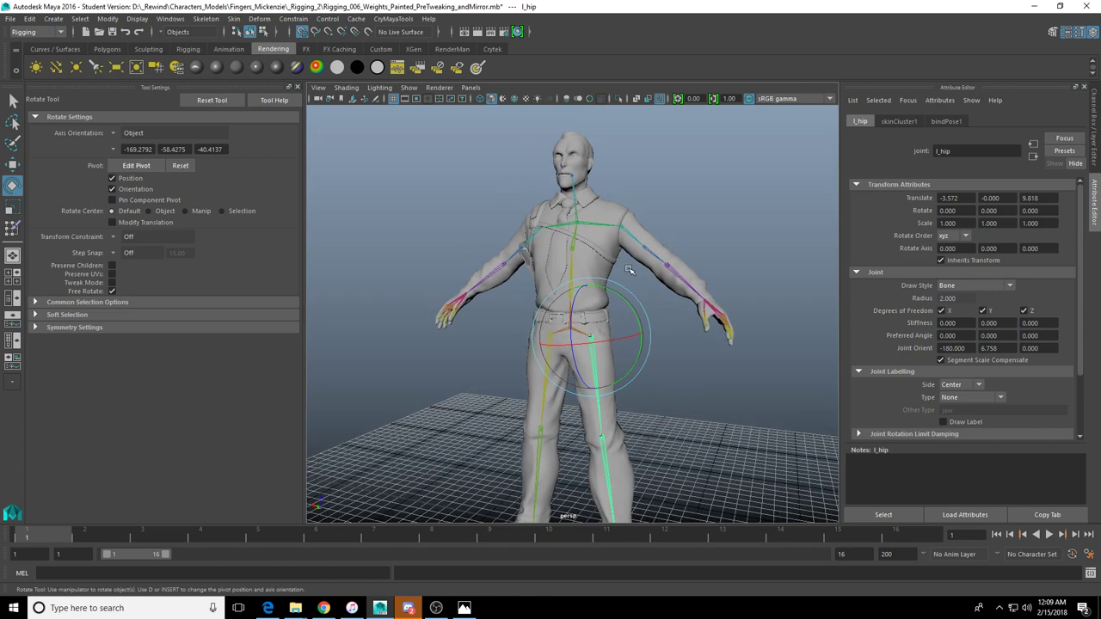
scroll(660, 295, "up", 4)
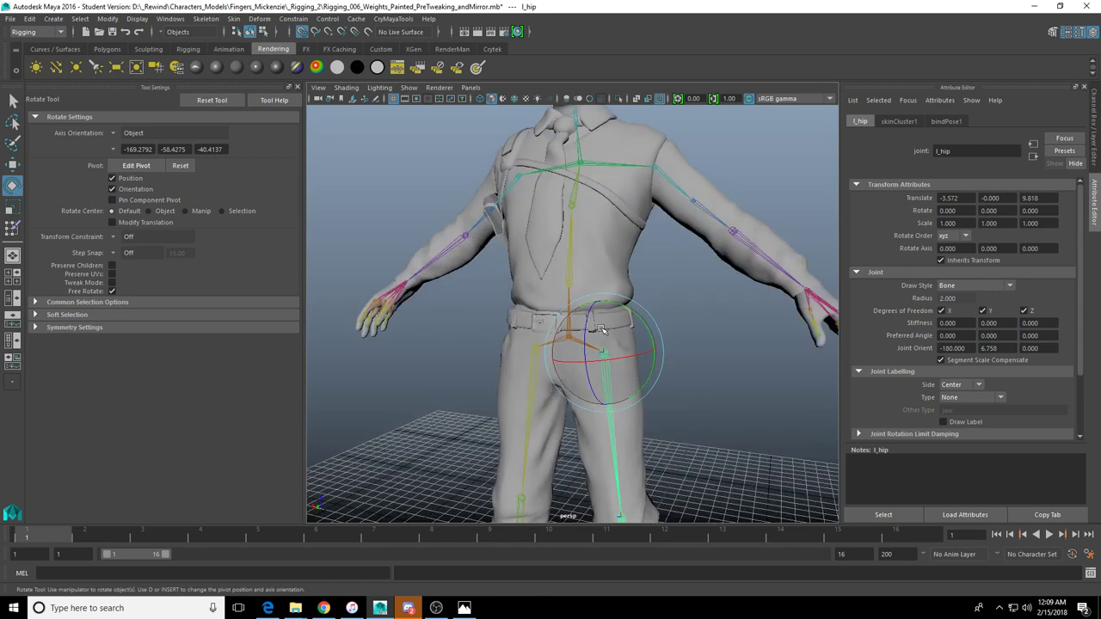
left_click_drag(587, 328, 595, 371)
key("ctrl+z")
scroll(676, 430, "down", 2)
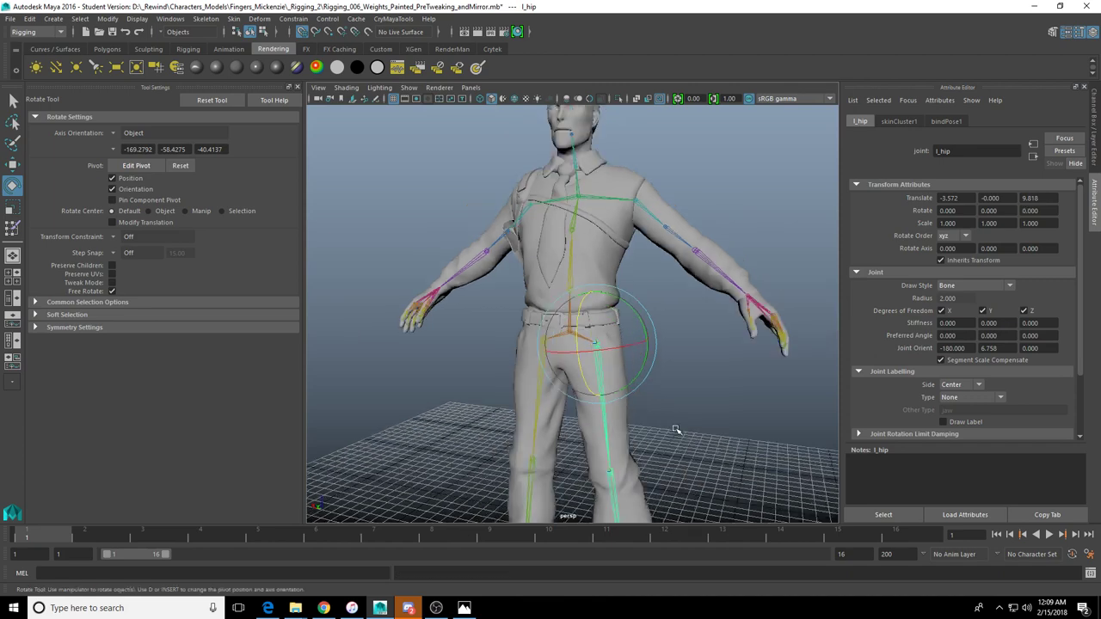
middle_click_drag(676, 430, 603, 300, "alt")
left_click_drag(603, 299, 550, 362, "alt")
middle_click_drag(500, 133, 505, 191, "alt")
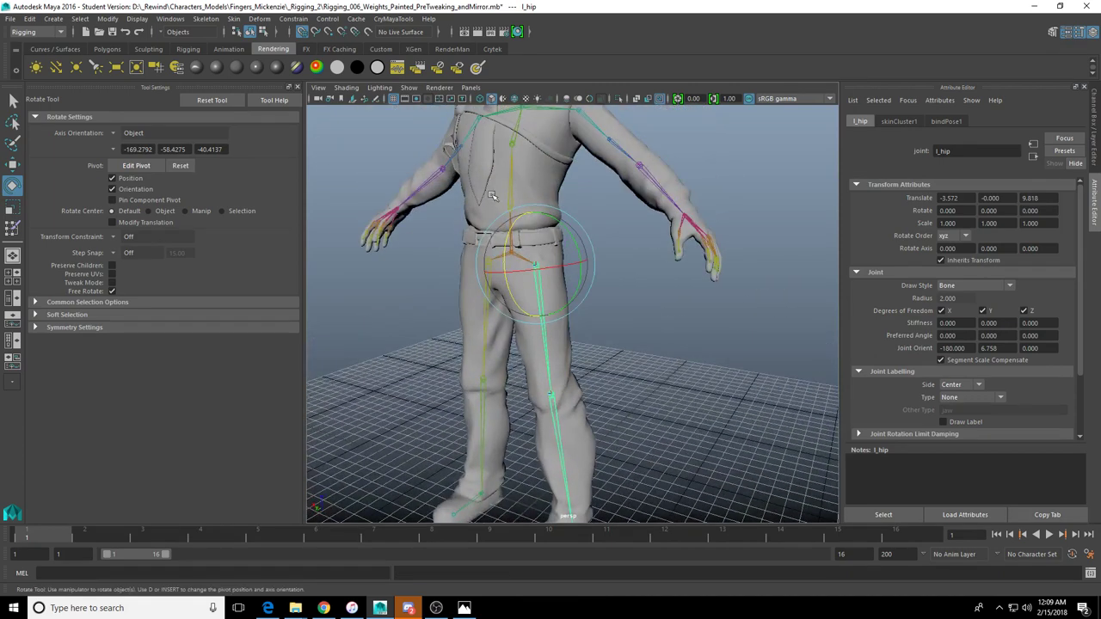
mouse_move(507, 243)
left_mouse_down()
mouse_move(501, 296)
mouse_move(515, 237)
left_mouse_up()
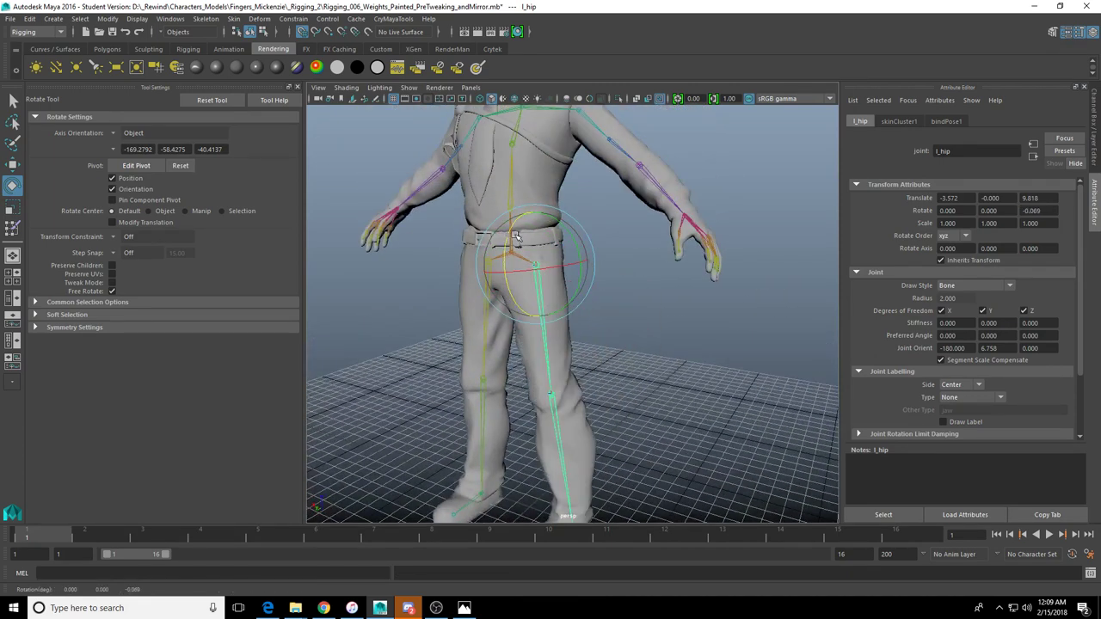
key("ctrl+z")
middle_click_drag(513, 127, 611, 302, "alt")
left_click_drag(605, 306, 659, 295, "alt")
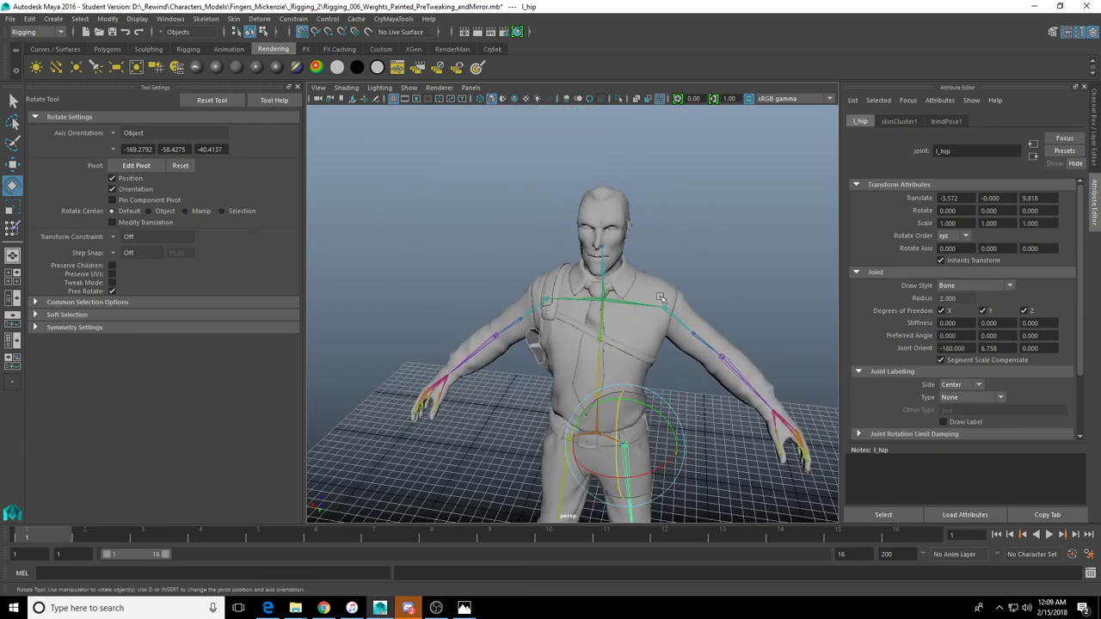
Clear the joint selection and save the rigging scene
left_click(638, 243)
scroll(636, 242, "up", 5)
middle_click_drag(636, 241, 505, 272, "alt")
scroll(506, 273, "down", 5)
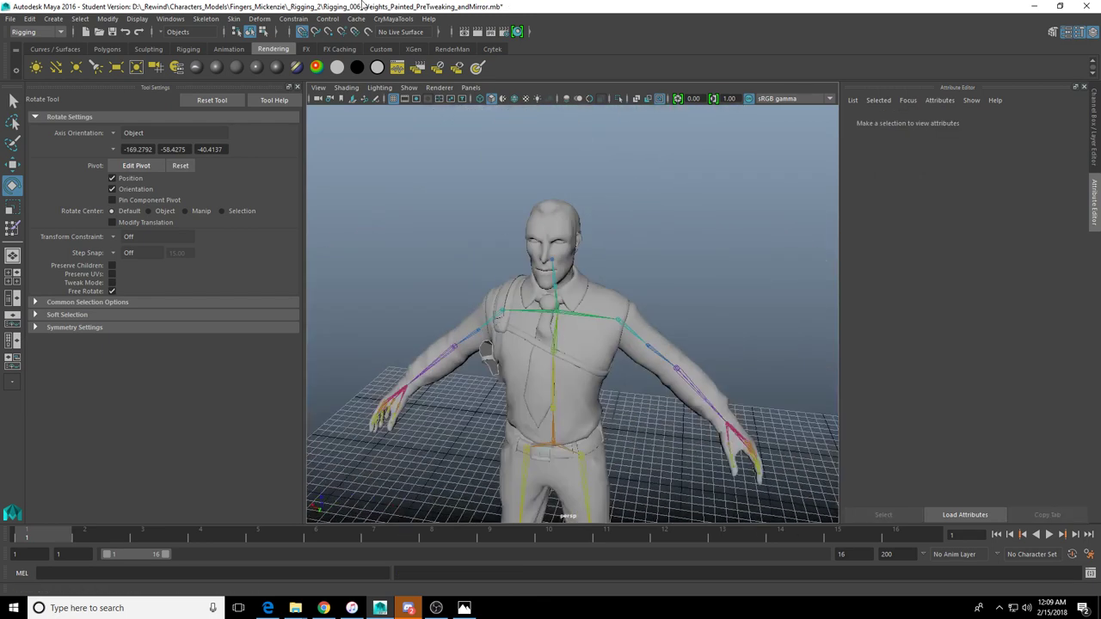
left_click(112, 33)
left_click(524, 313)
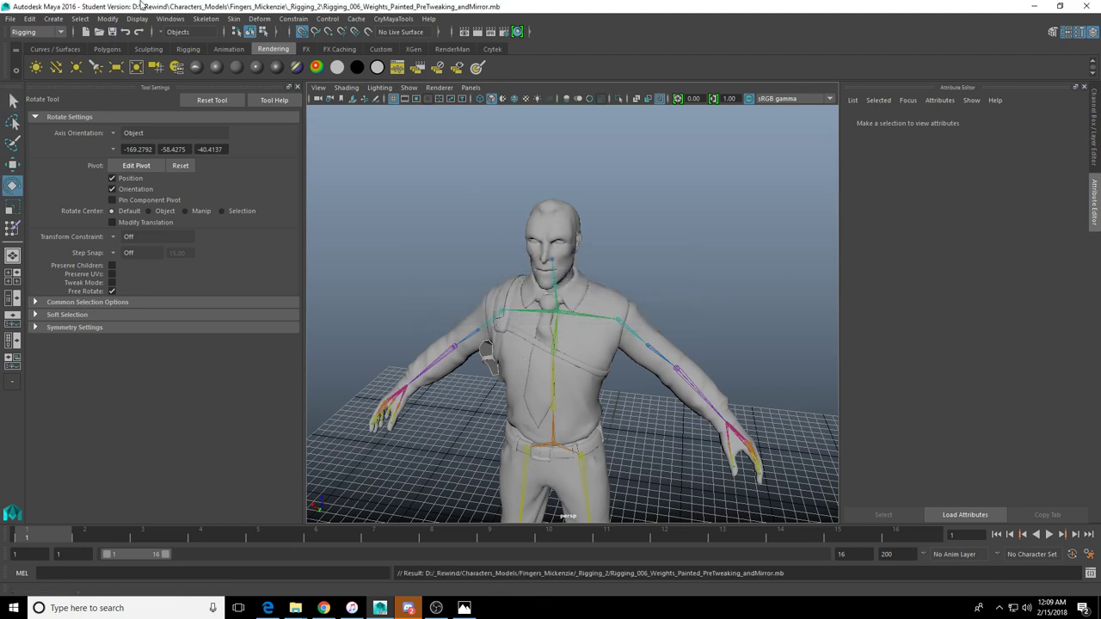
Import LaserGun_007_LowPolyQuads.mb from the TS2_Lasergun folder in _Rewind\Weapon_Modeling into the scene
left_click(10, 18)
left_click(47, 145)
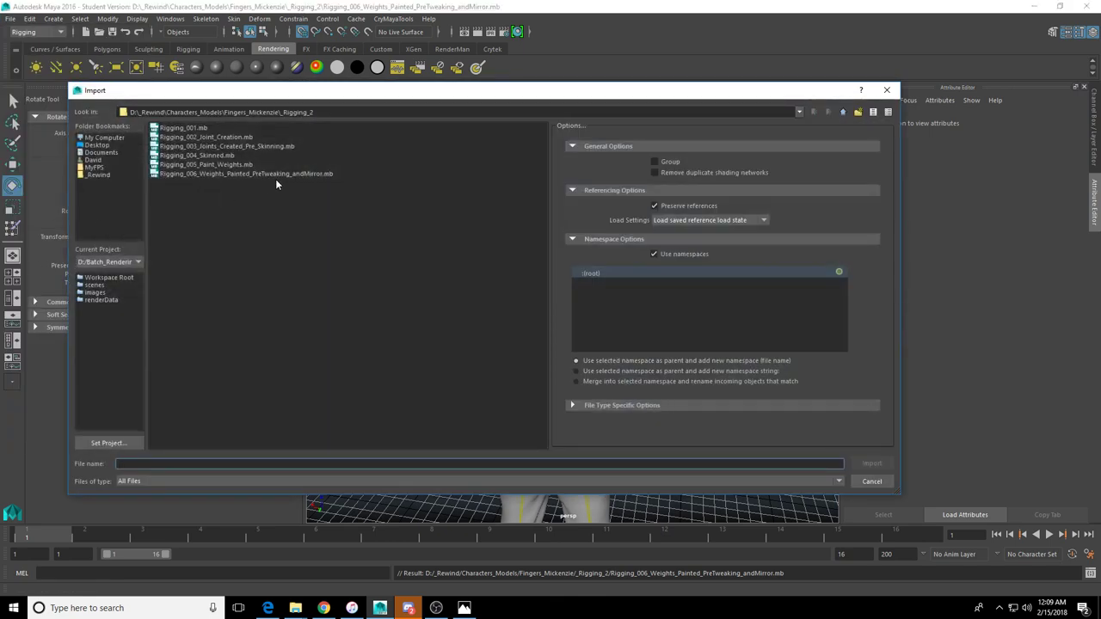
left_click(97, 174)
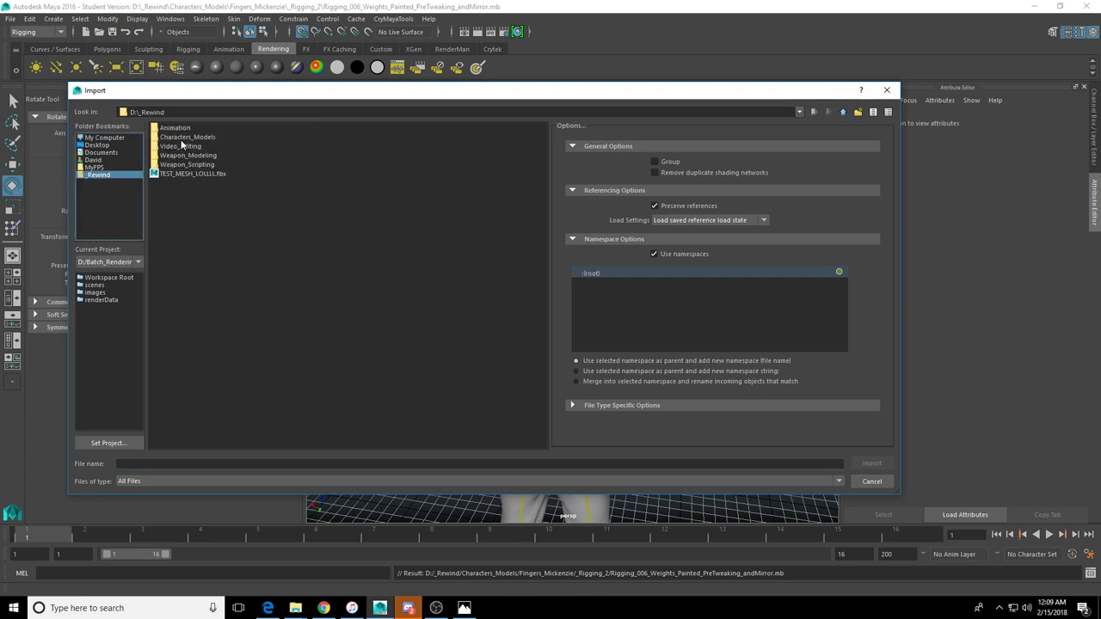
double_click(188, 154)
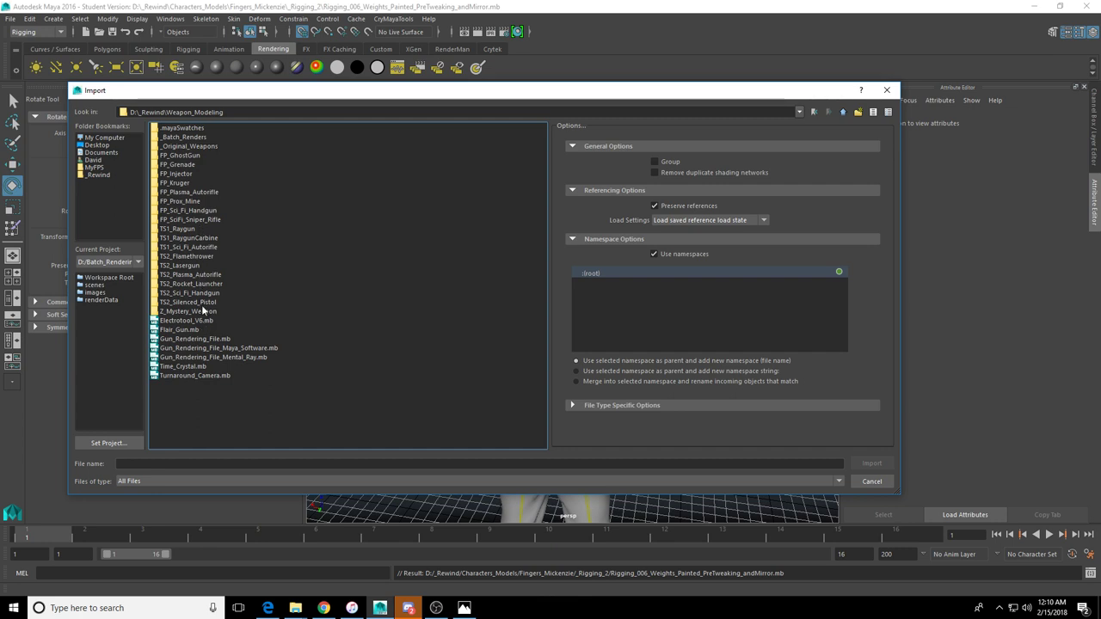
double_click(190, 264)
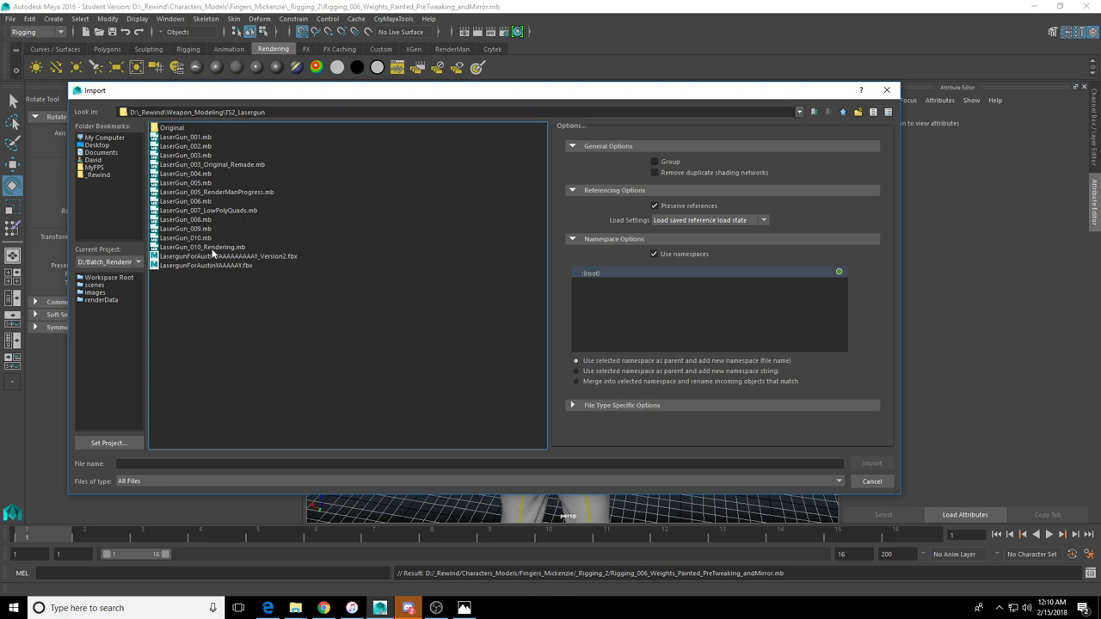
double_click(221, 209)
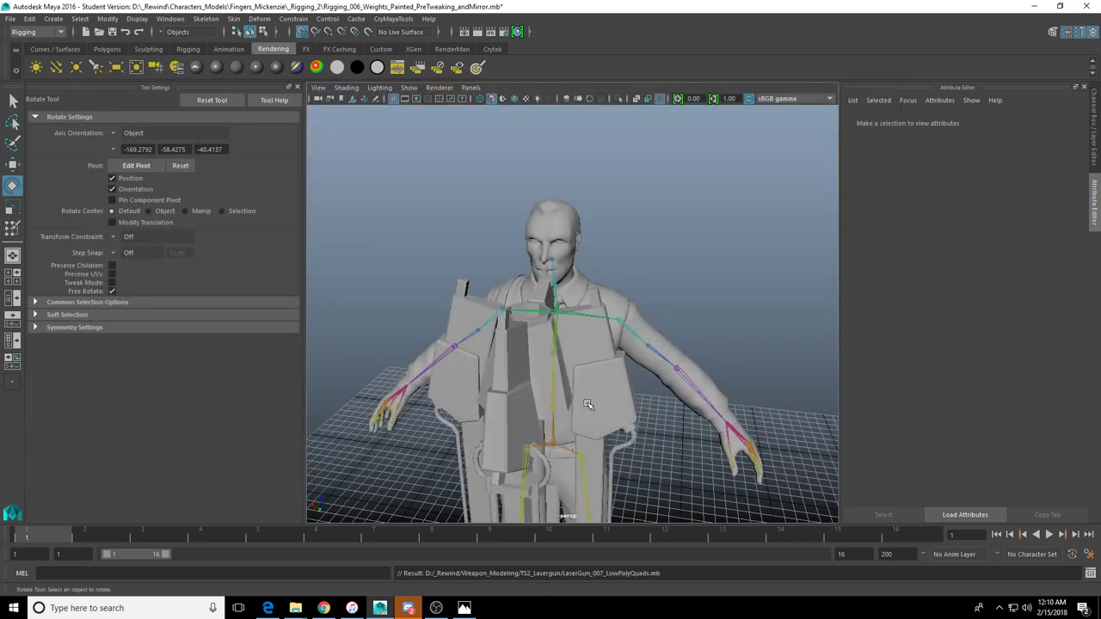
Select the imported laser gun and rotate it to about 130 degrees on Rotate Z in front of the character
scroll(572, 396, "down", 5)
left_click(551, 354)
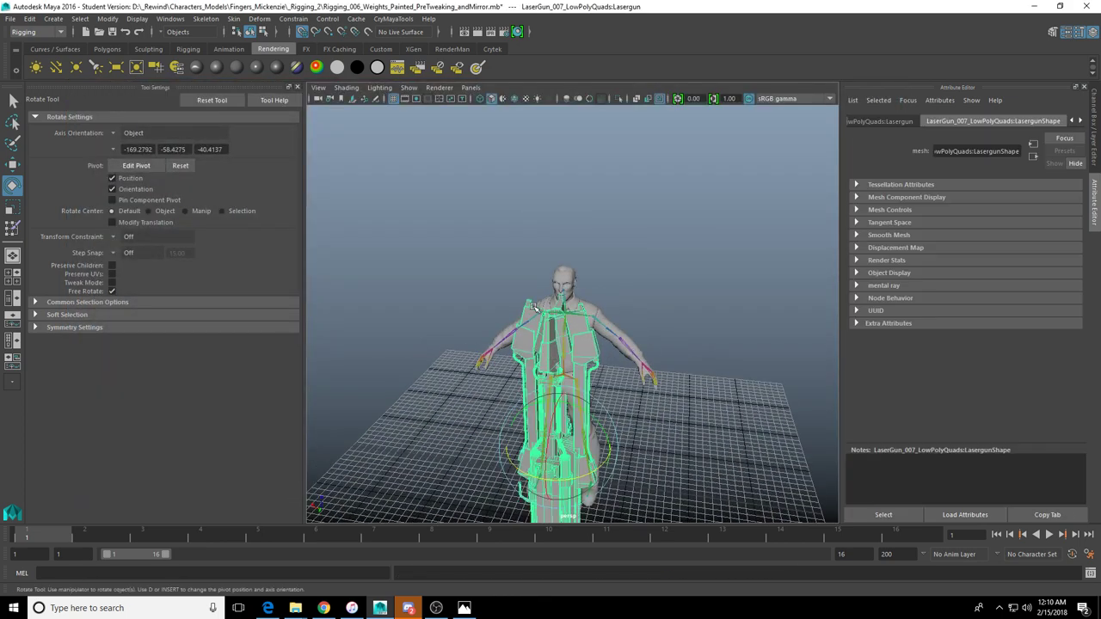
scroll(551, 291, "up", 5)
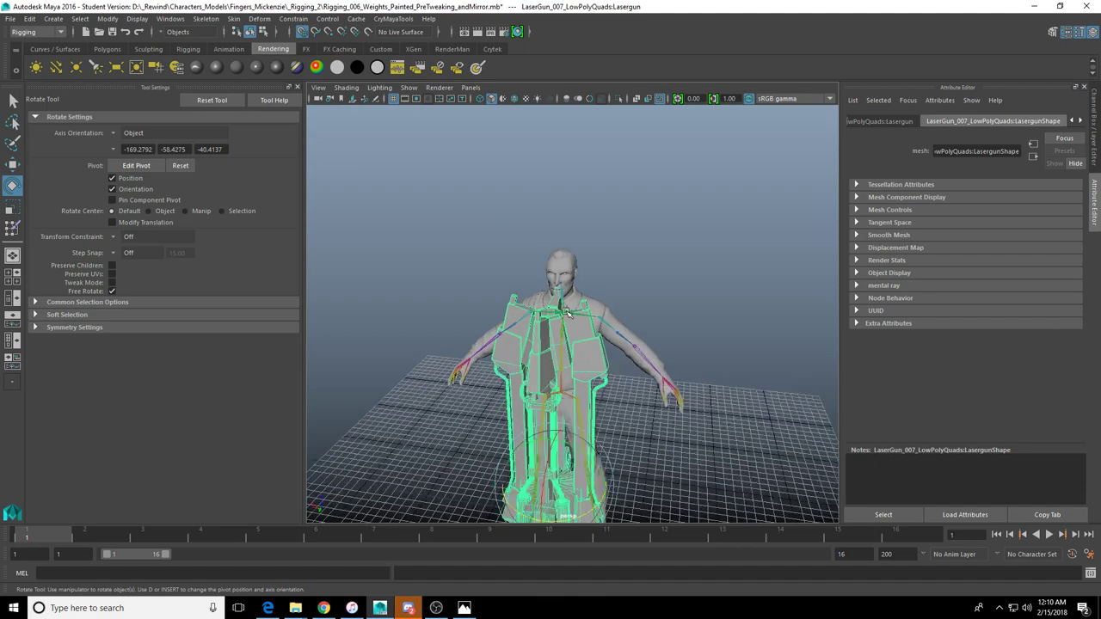
left_click_drag(598, 253, 531, 310, "alt")
key("j")
left_click_drag(632, 351, 581, 291, "alt")
key("w")
key("e")
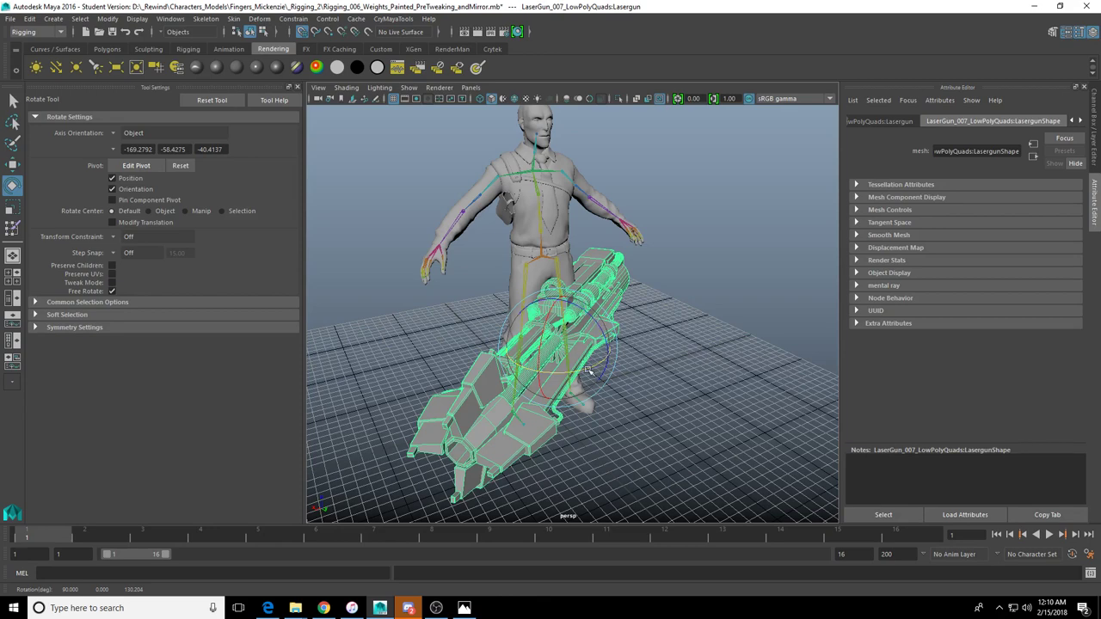
Try scaling the laser gun uniformly with the Scale tool, and undo the scaling
left_click_drag(617, 371, 499, 349, "alt")
key("r")
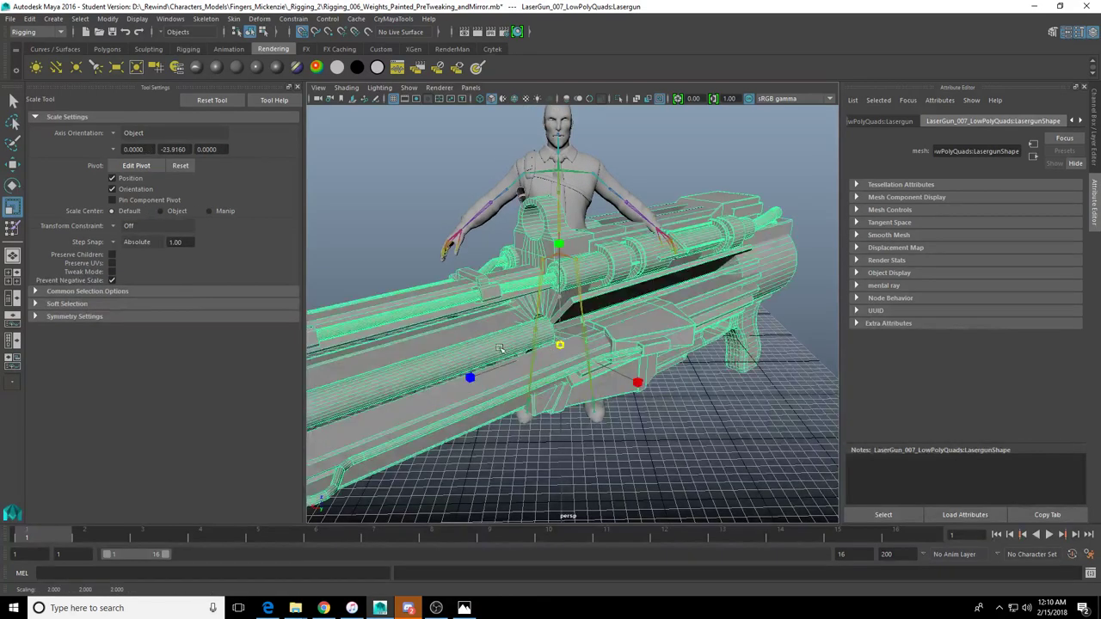
key("ctrl+z")
key("ctrl+z")
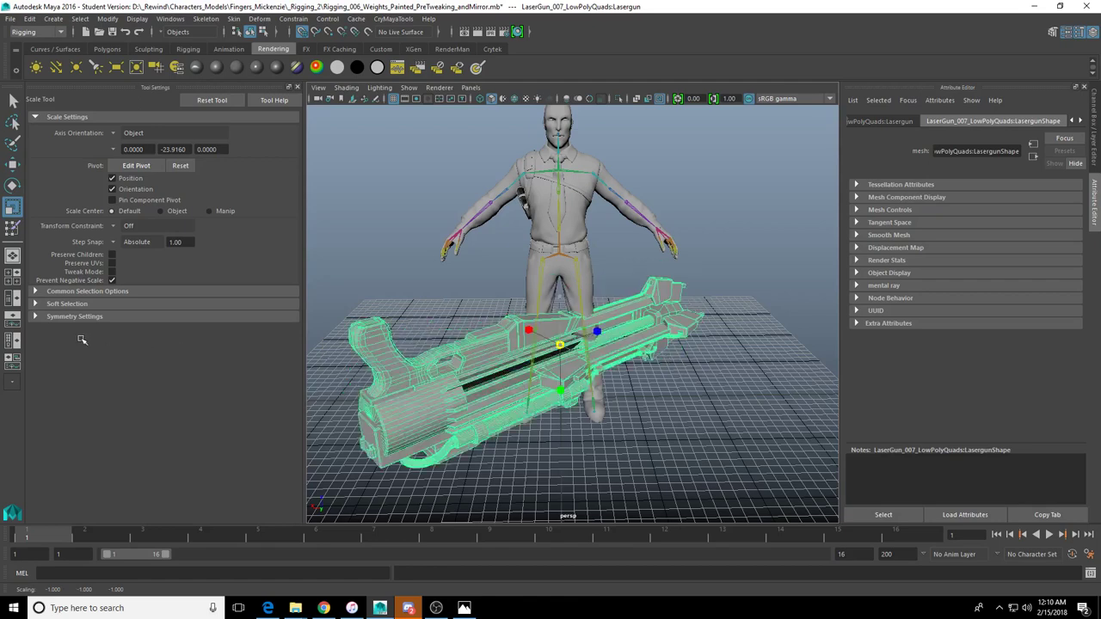
key("ctrl+z")
Show the laser gun's transform channels and look through the Move tool's snap settings
scroll(528, 335, "up", 2)
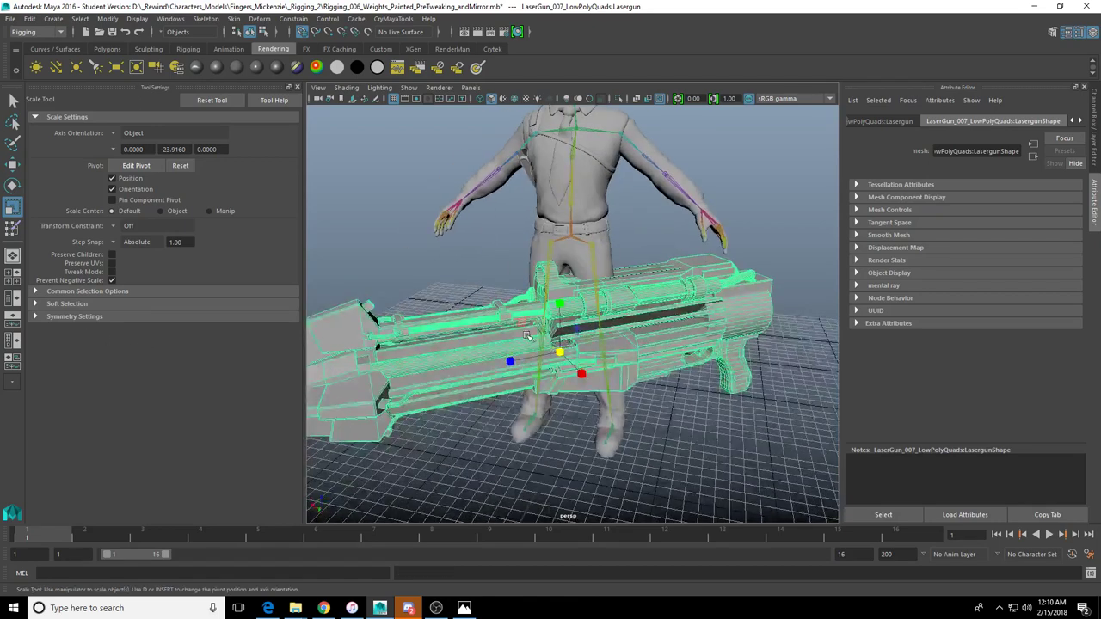
left_click(1087, 131)
key("w")
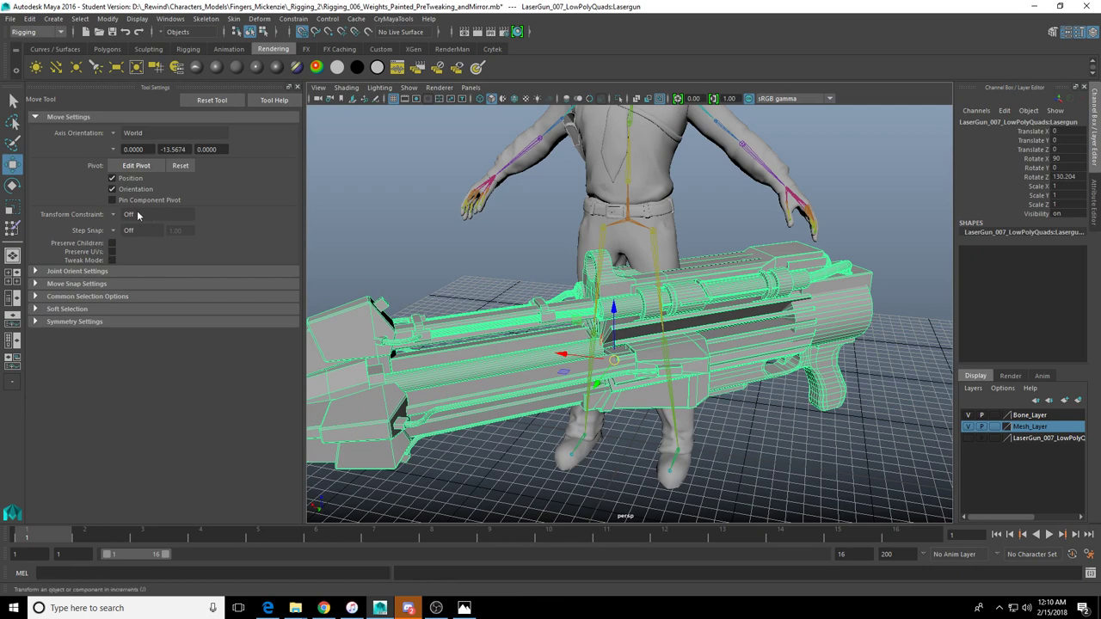
left_click(95, 281)
left_click(95, 281)
left_click(13, 124)
left_click(14, 169)
left_click(13, 101)
left_click(14, 168)
Undo the laser gun's Z rotation and set its X, Y and Z scale to 0.3
scroll(623, 340, "down", 3)
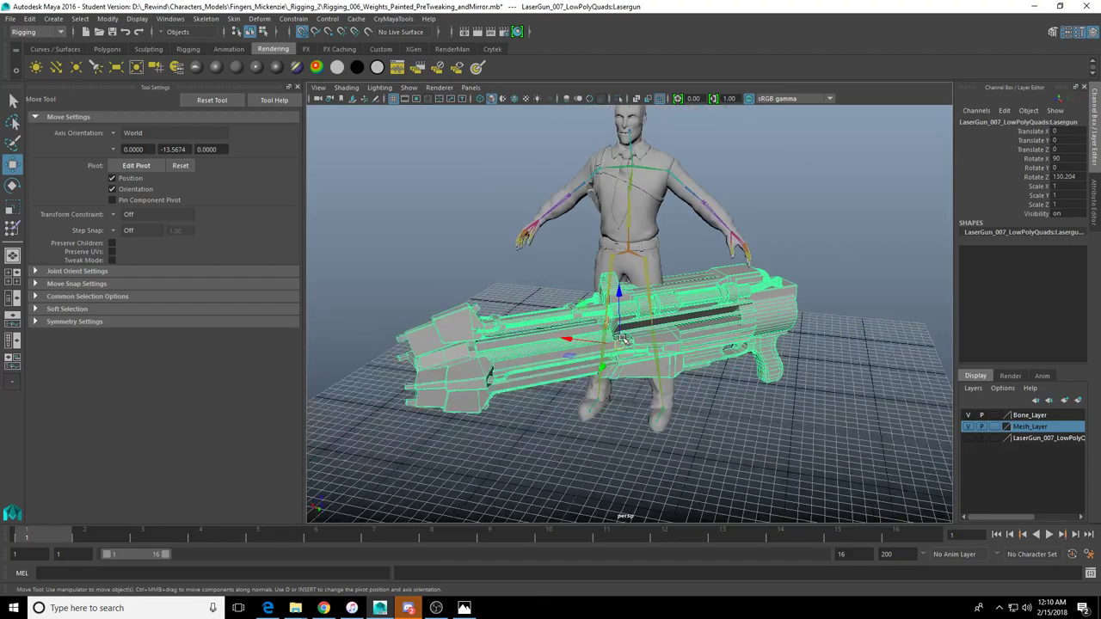
left_click_drag(623, 340, 478, 253, "alt")
key("ctrl+z")
left_click_drag(1056, 186, 1065, 208)
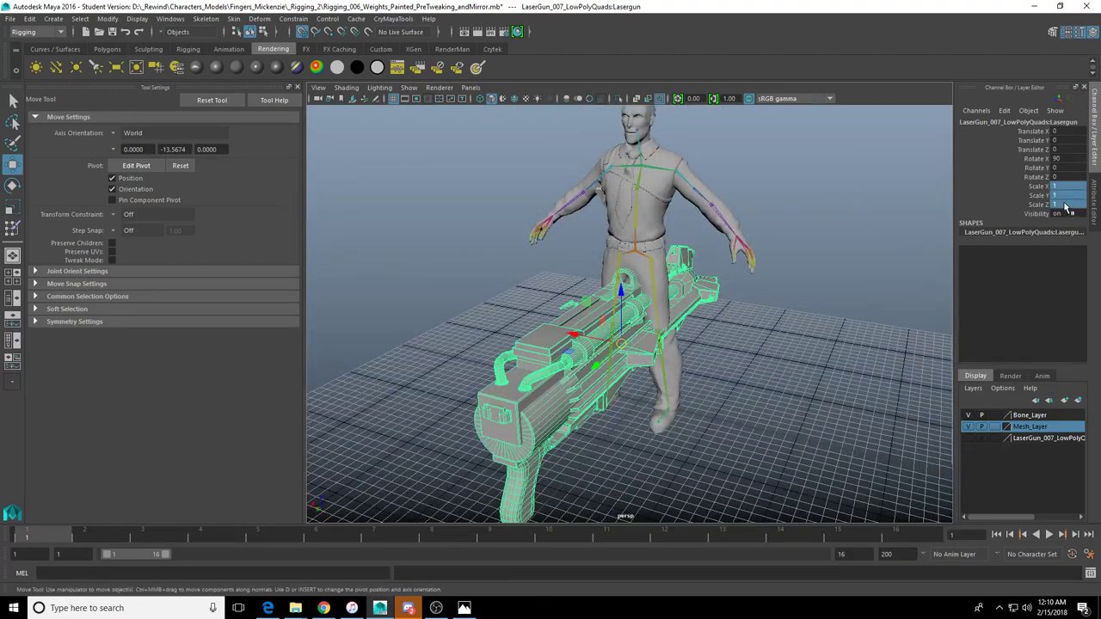
type("8")
key("Return")
left_click_drag(602, 307, 612, 361, "alt")
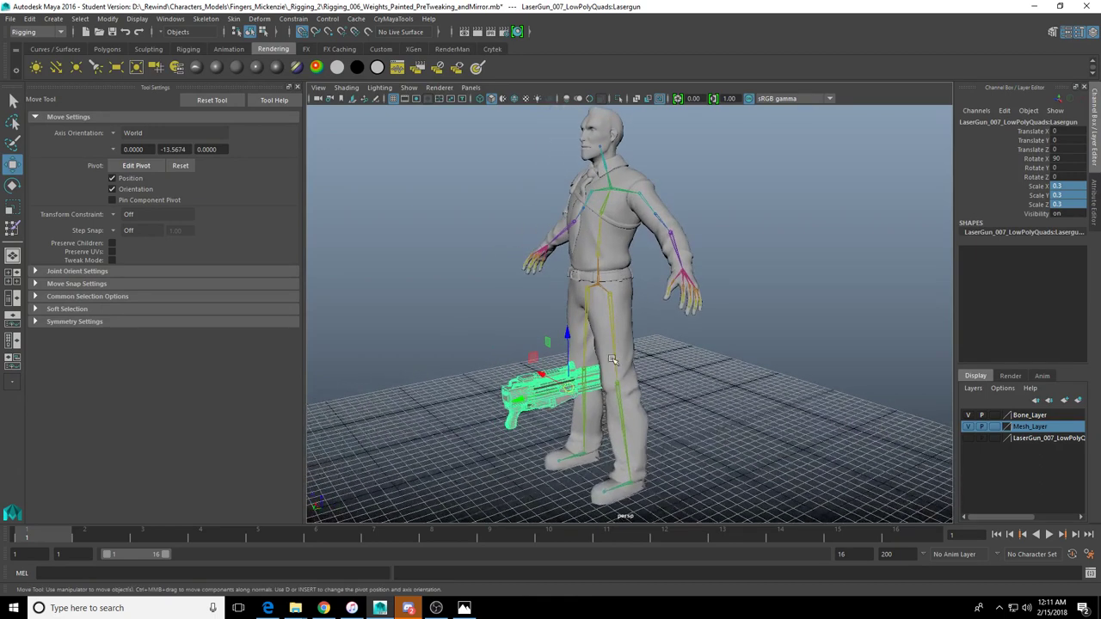
Scale the laser gun up uniformly to 1.3 to compare it with the character, and delete it from the scene
key("r")
left_click_drag(567, 392, 498, 398)
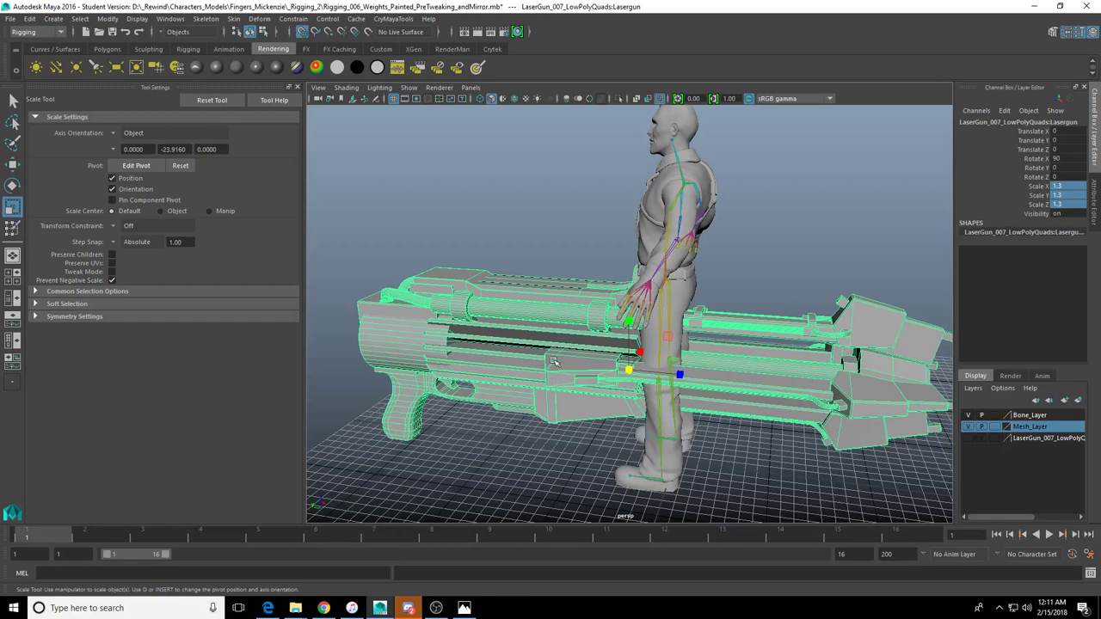
key("Delete")
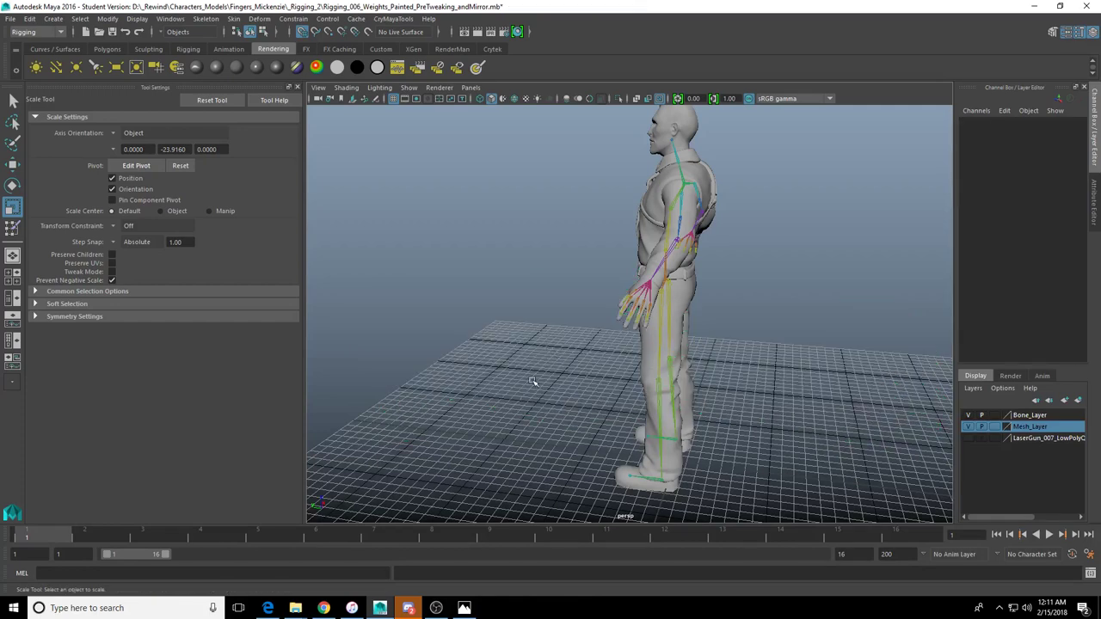
Close the tool settings and examine the character's waist, hands, chest and head from several angles
left_click_drag(506, 340, 612, 325, "alt")
middle_click_drag(506, 311, 552, 343, "alt")
right_click_drag(517, 320, 617, 267, "alt")
left_click_drag(509, 256, 559, 220, "alt")
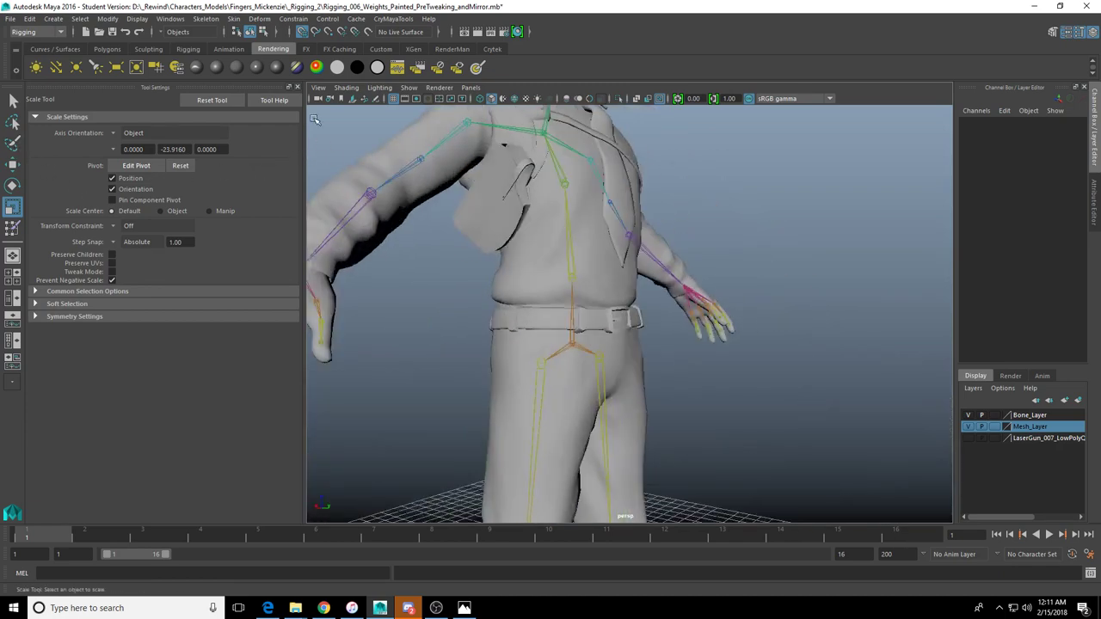
left_click(296, 87)
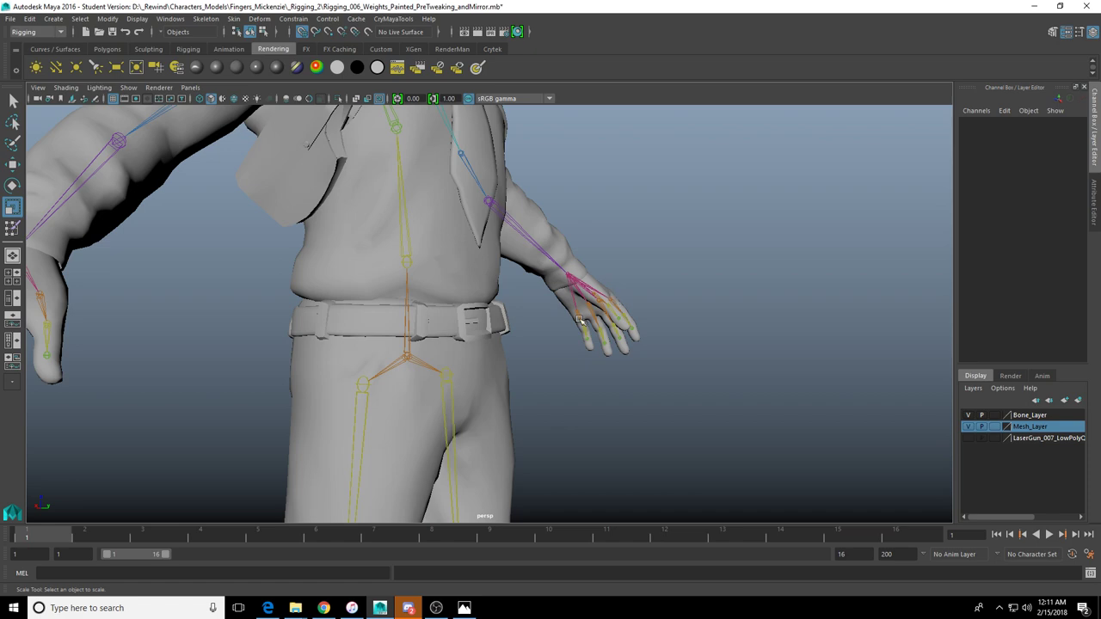
left_click_drag(589, 311, 471, 337, "alt")
middle_click_drag(543, 311, 569, 403, "alt")
left_click_drag(569, 403, 603, 361, "alt")
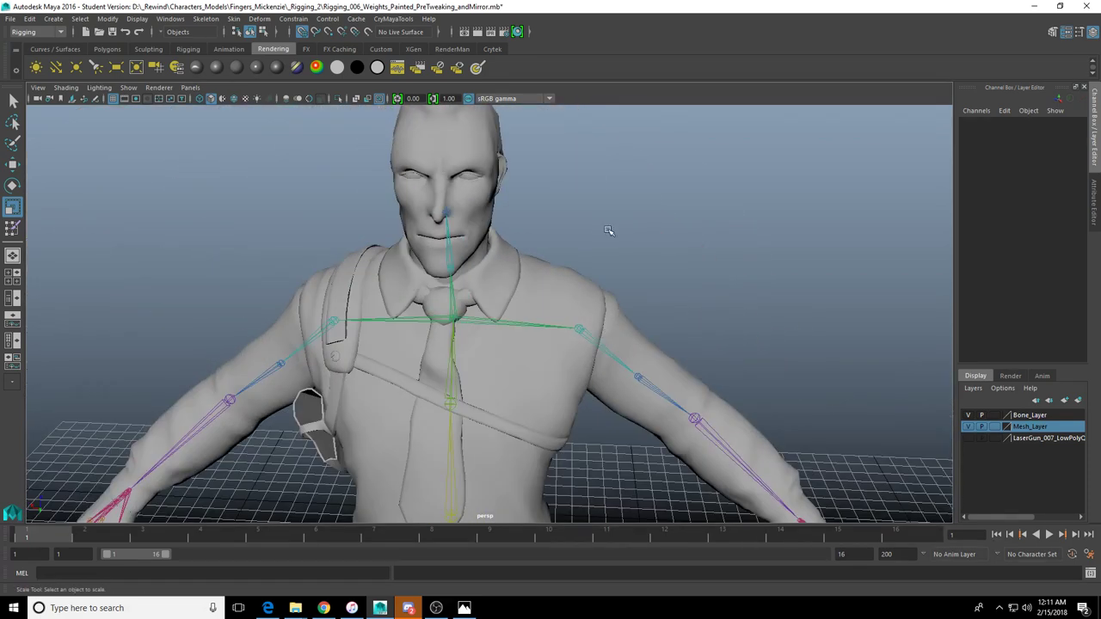
Try to save the rigging scene as a student version file
left_click(113, 33)
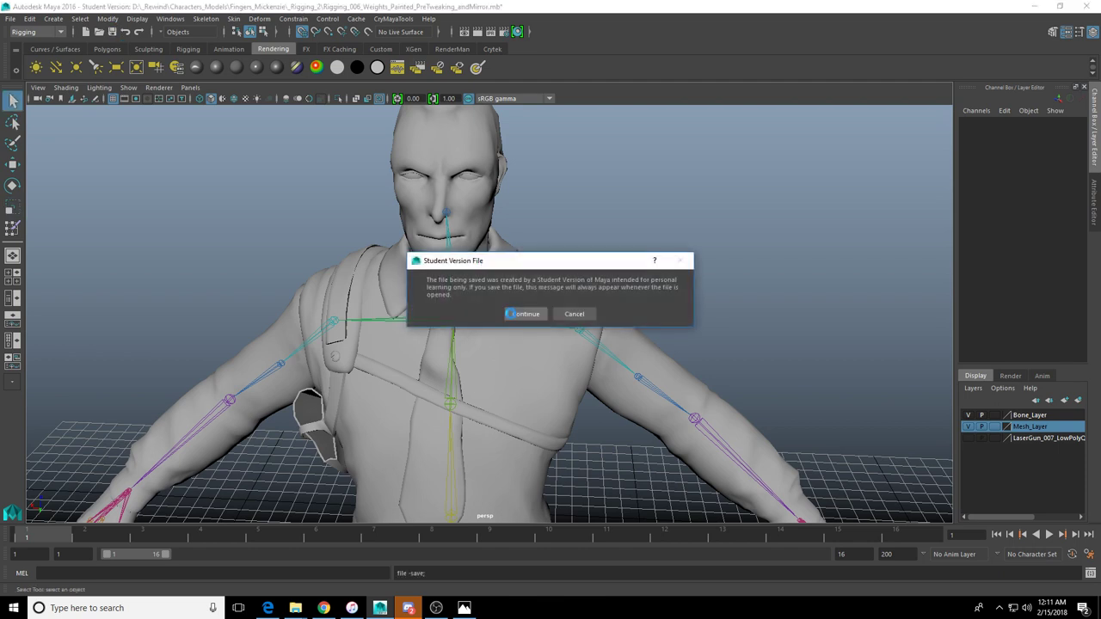
left_click(514, 314)
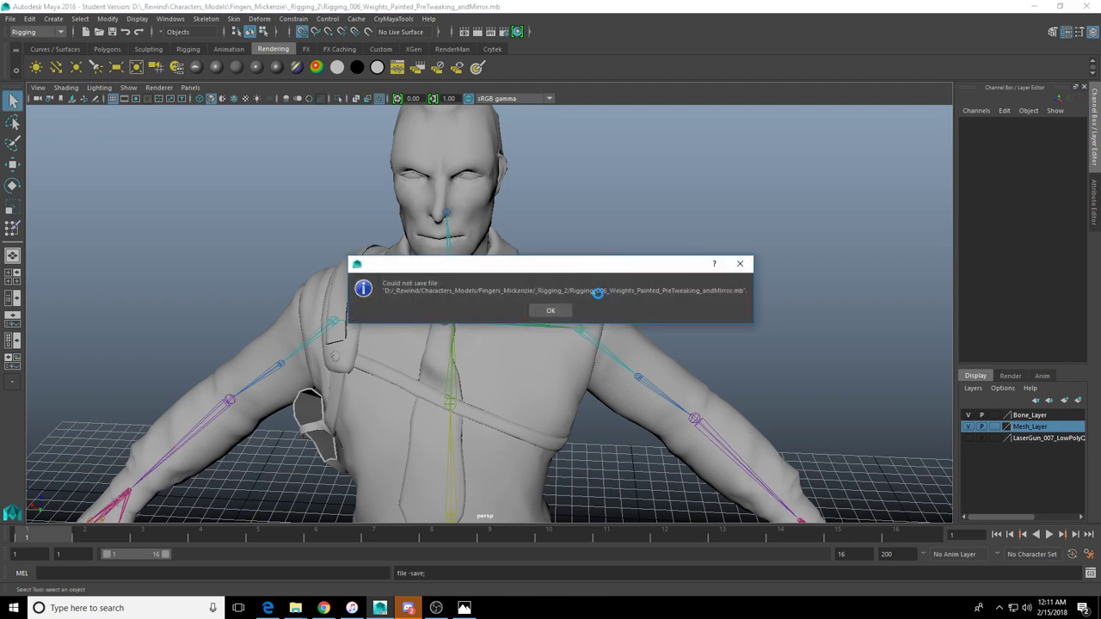
left_click(553, 313)
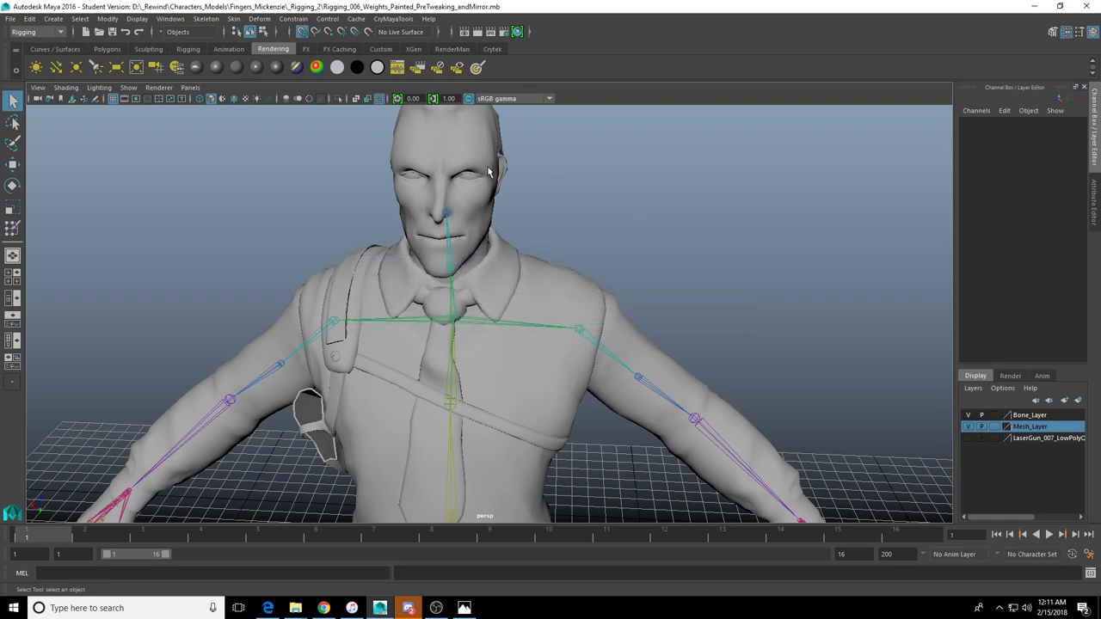
Open Anim_TSFP_SciFi_Handgun_Reload_2.mb from the TSFP_SciFi_Handgun folder in _Rewind\Animation
left_click(10, 18)
left_click(34, 50)
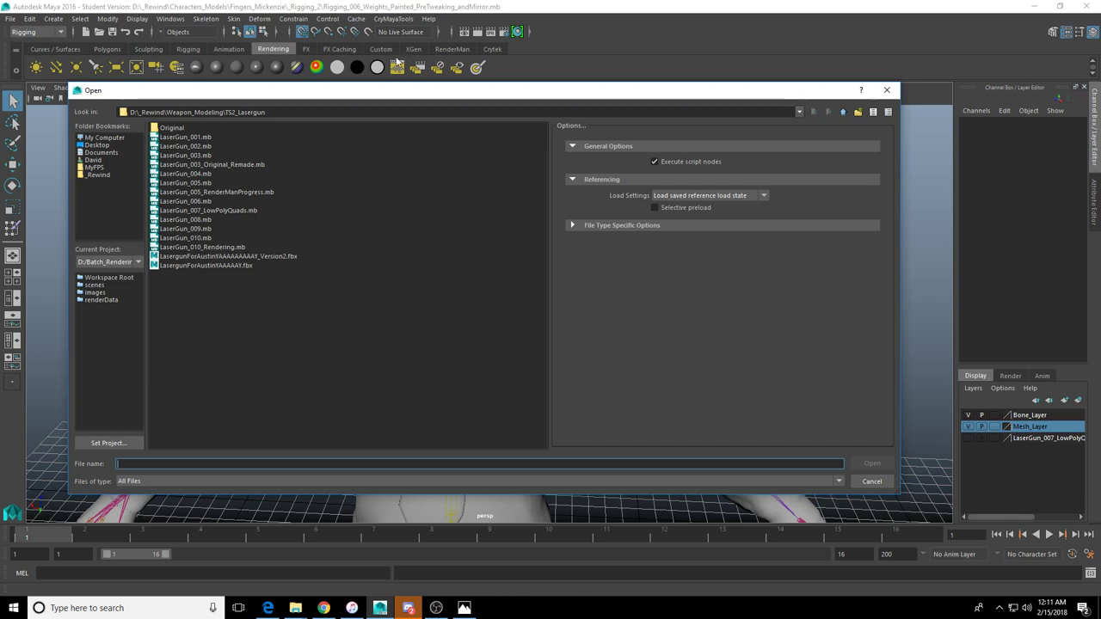
left_click(98, 175)
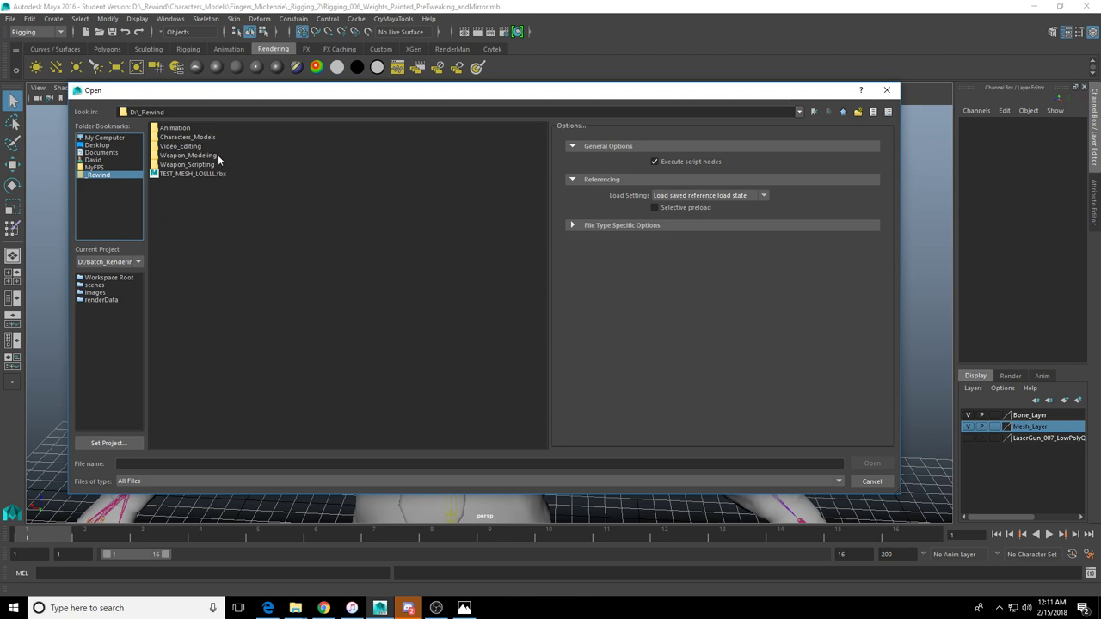
left_click(179, 129)
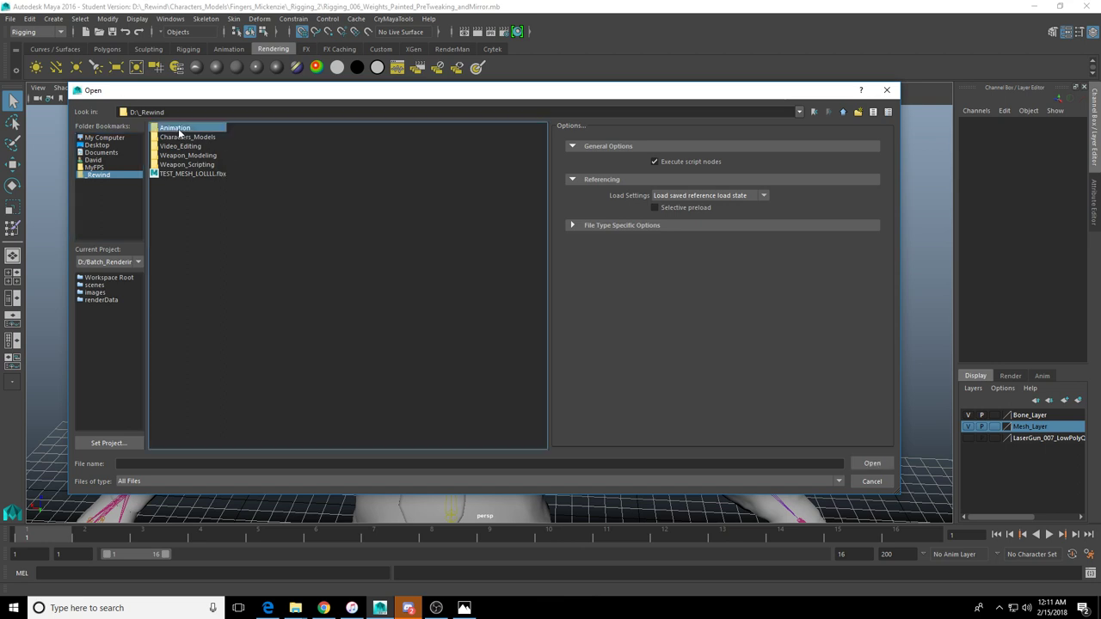
double_click(179, 131)
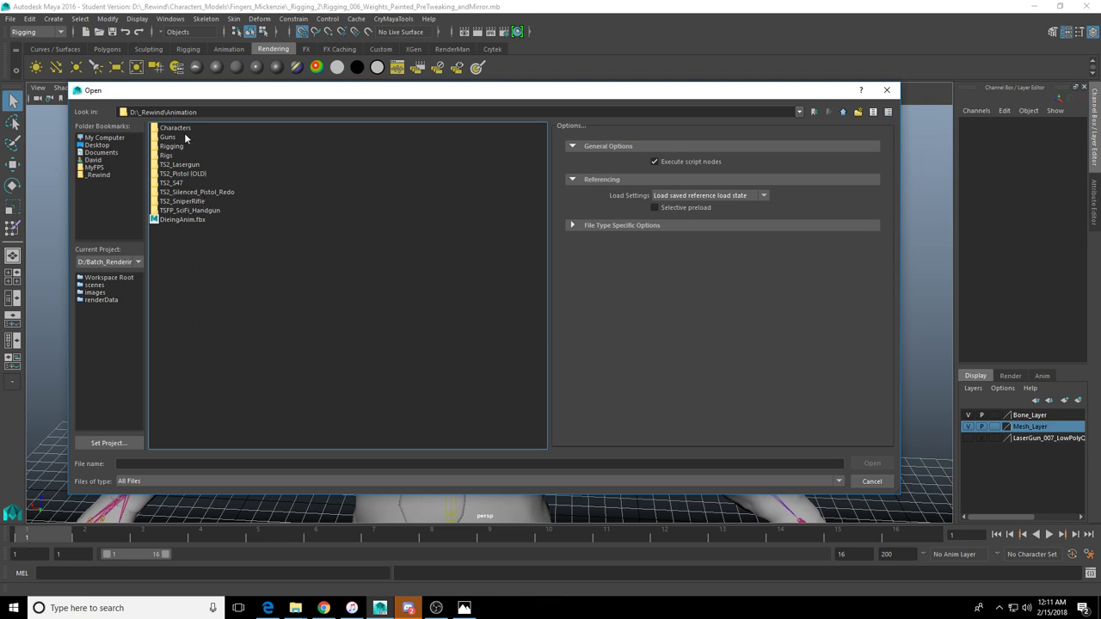
double_click(202, 213)
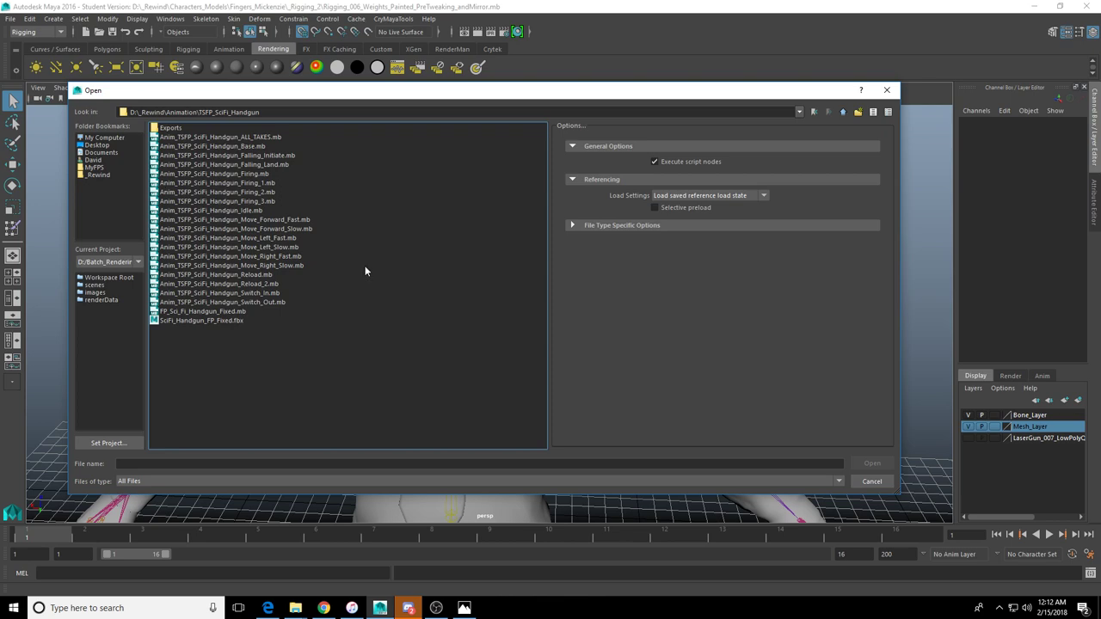
double_click(265, 290)
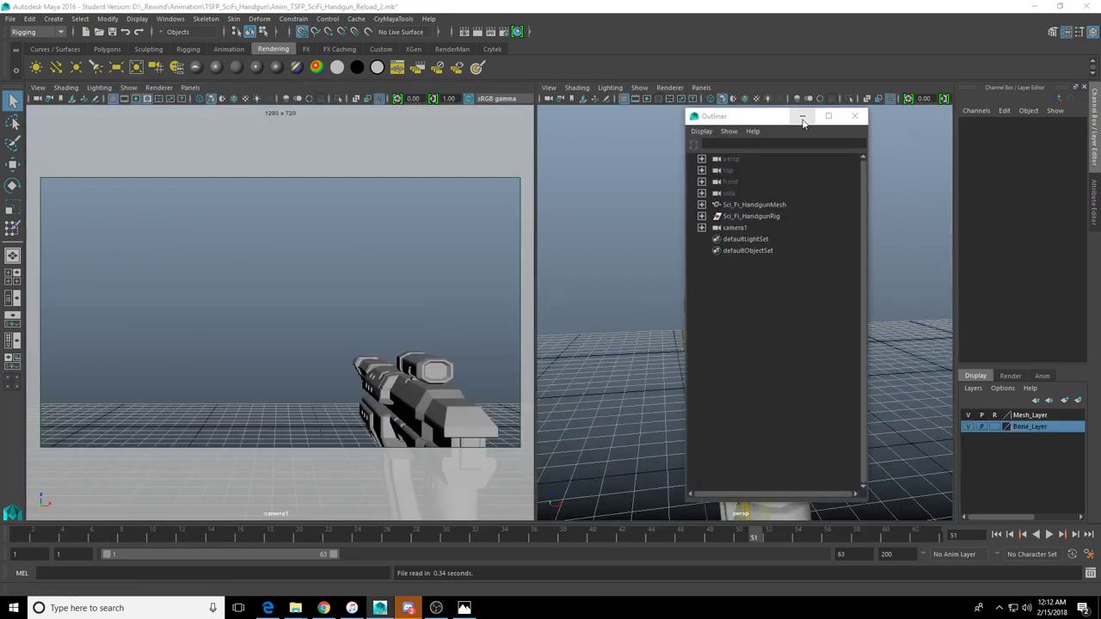
Play the handgun reload animation from frame 1 in an enlarged camera1 view, stop it, and minimize the program
left_click(803, 118)
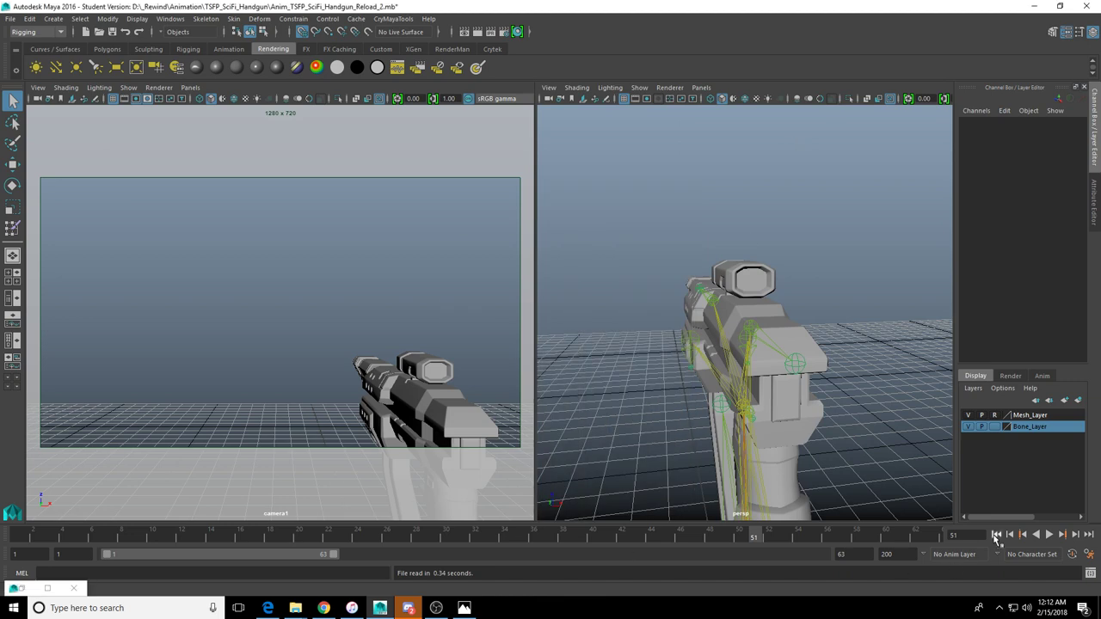
left_click(996, 534)
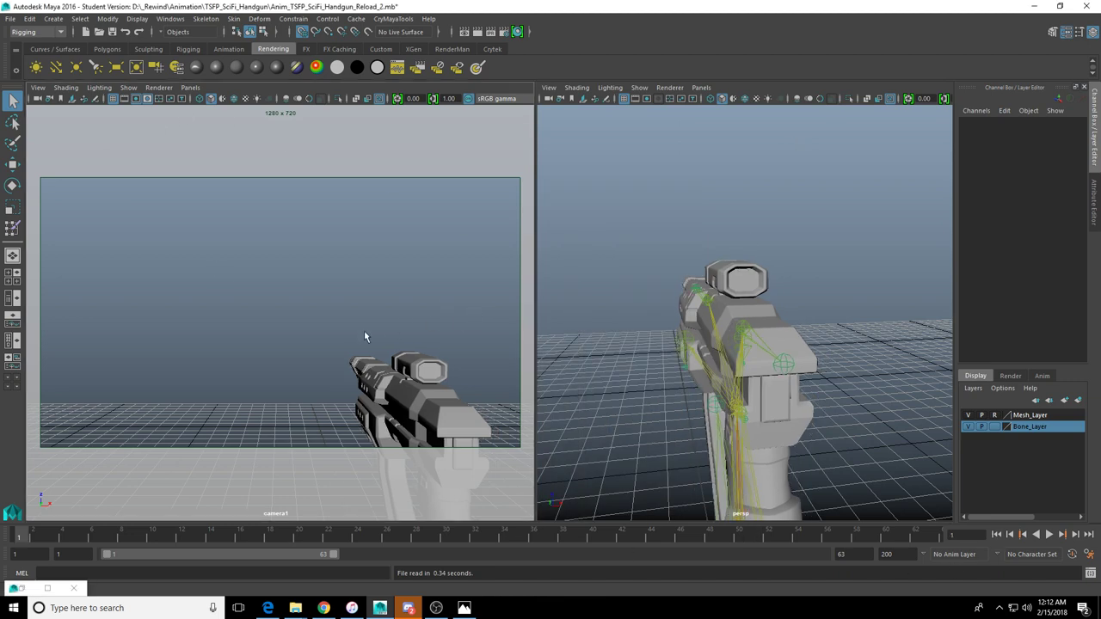
key("space")
left_click(1048, 535)
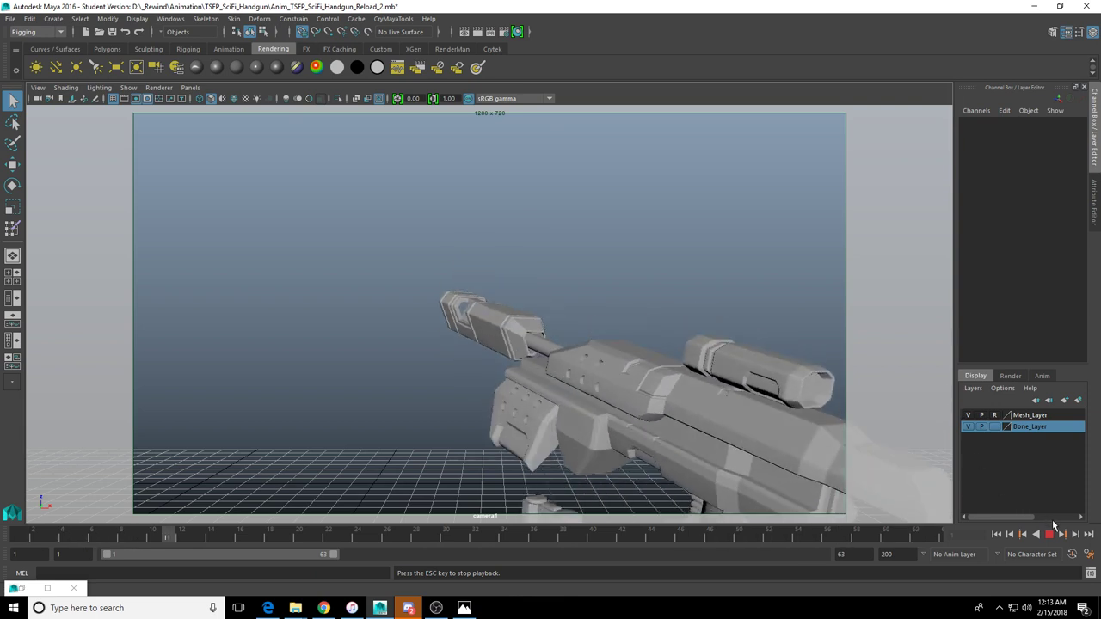
left_click(1049, 535)
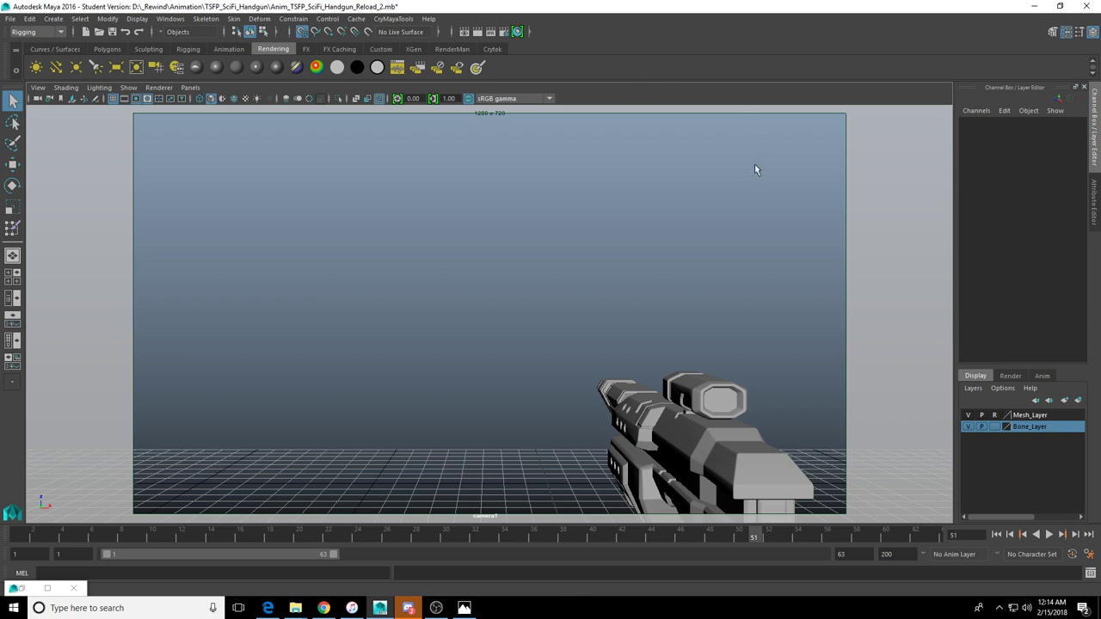
left_click(1040, 8)
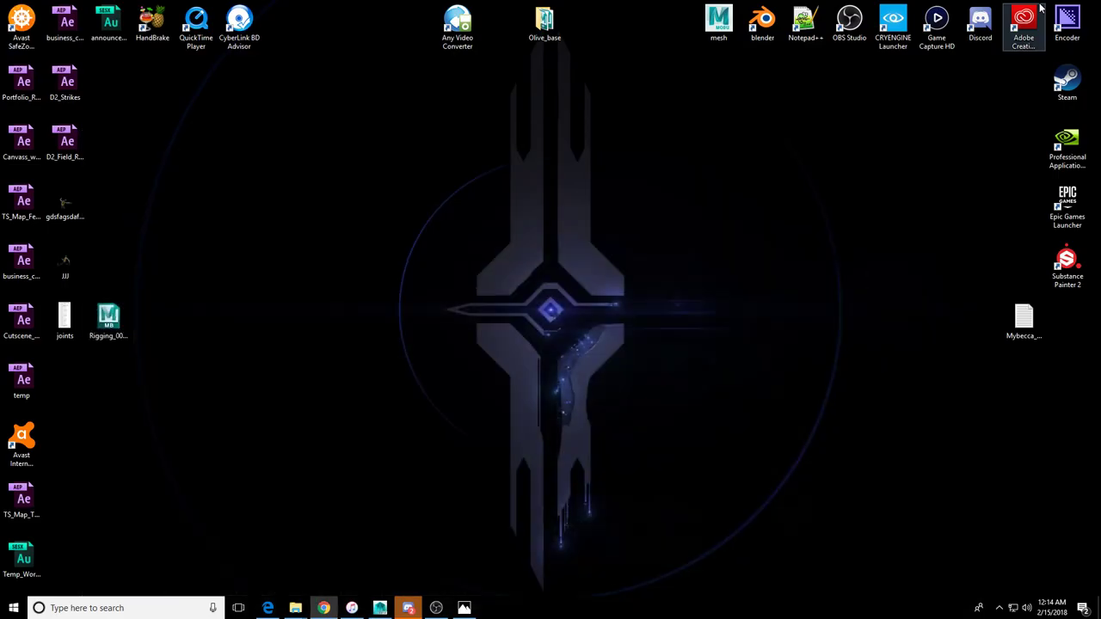